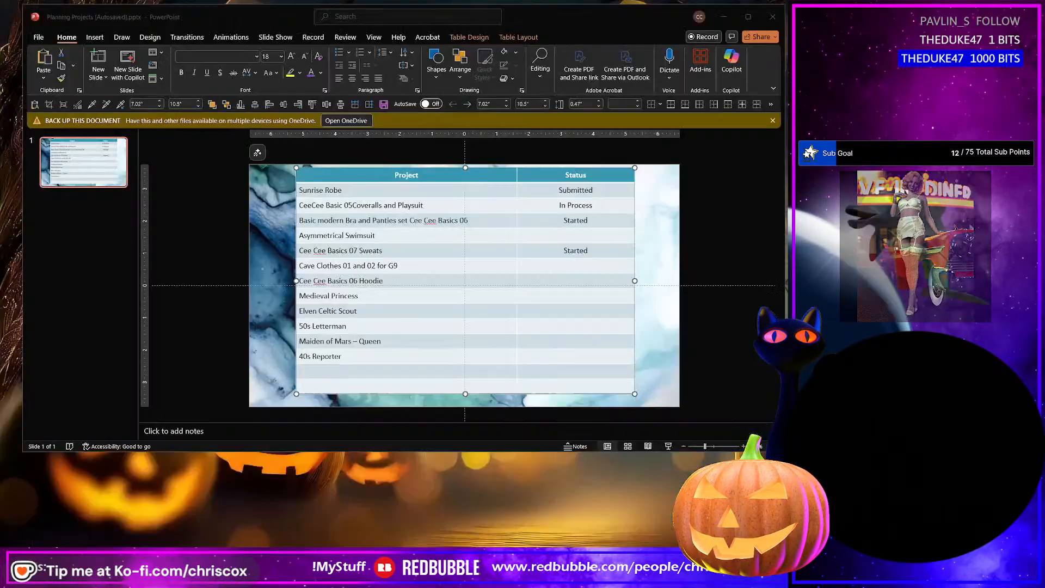
Switch to YouTube Studio in the browser to check the live stream, then return to PowerPoint and minimize its window
key(alt+Tab)
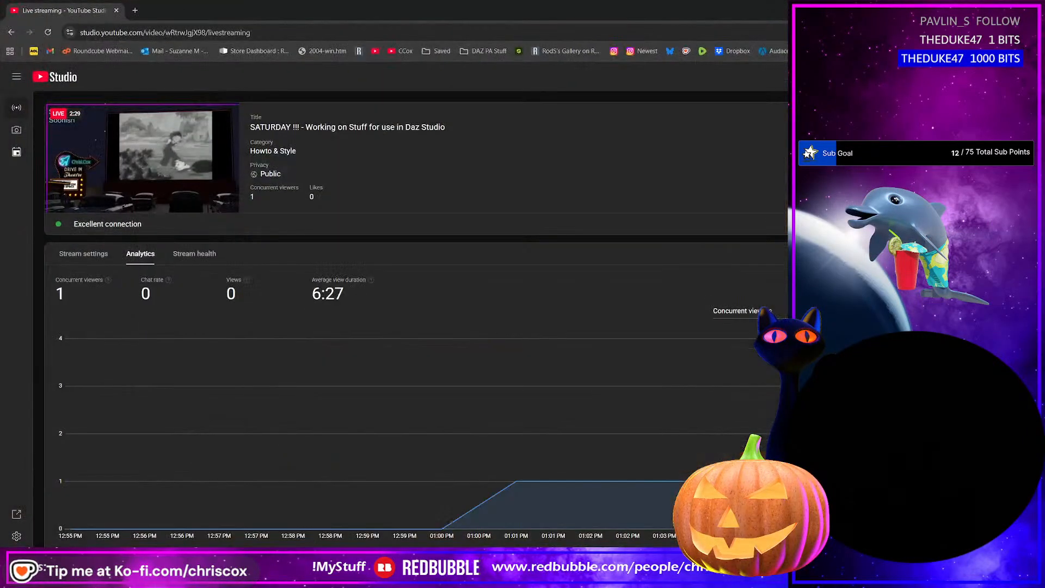
click(376, 51)
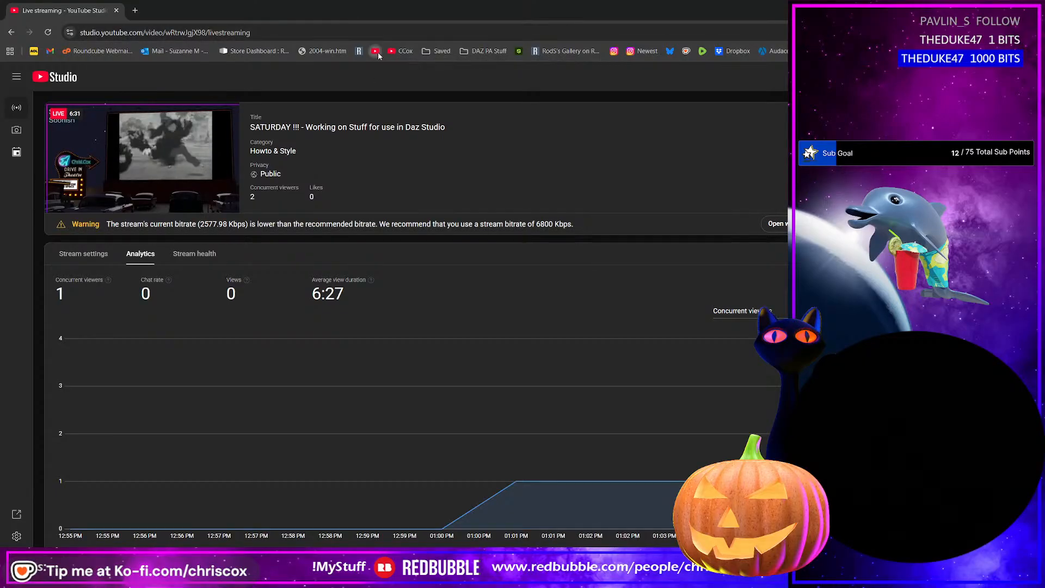
key(alt+Tab)
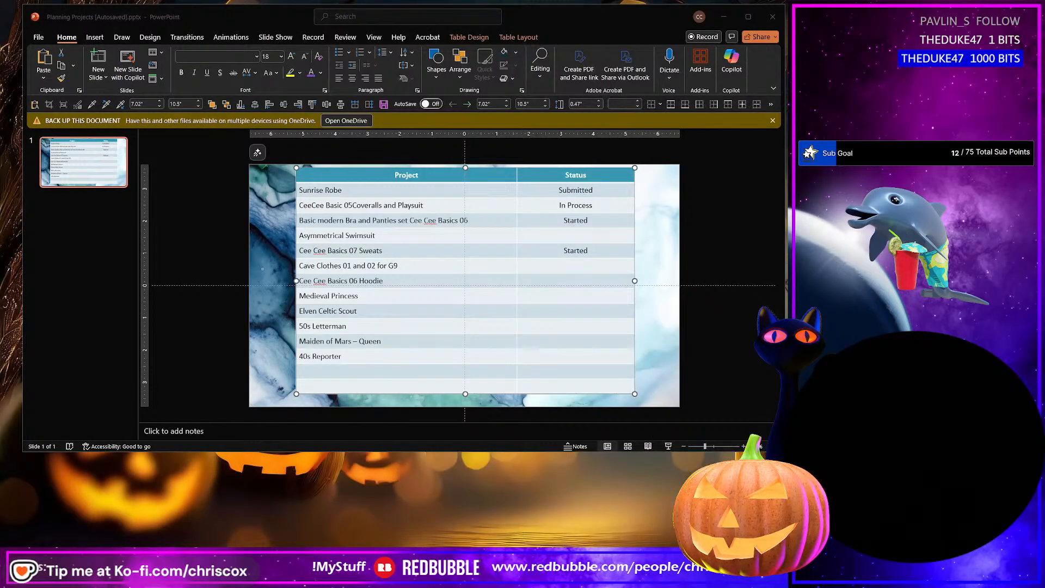
click(724, 18)
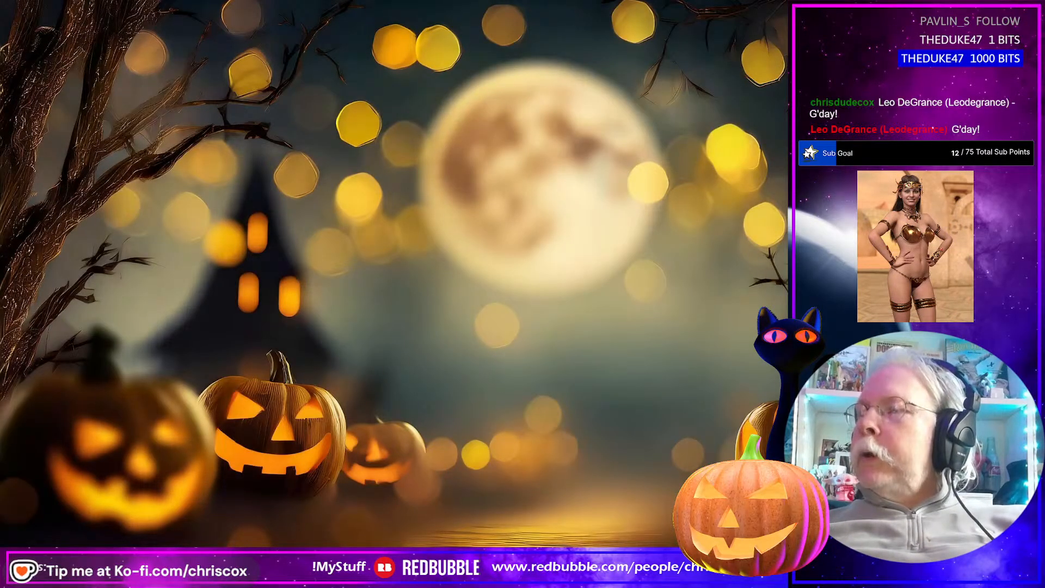
Bring back the Planning Projects presentation in PowerPoint, reposition its window and make it taller to enlarge the slide
key(alt+Tab)
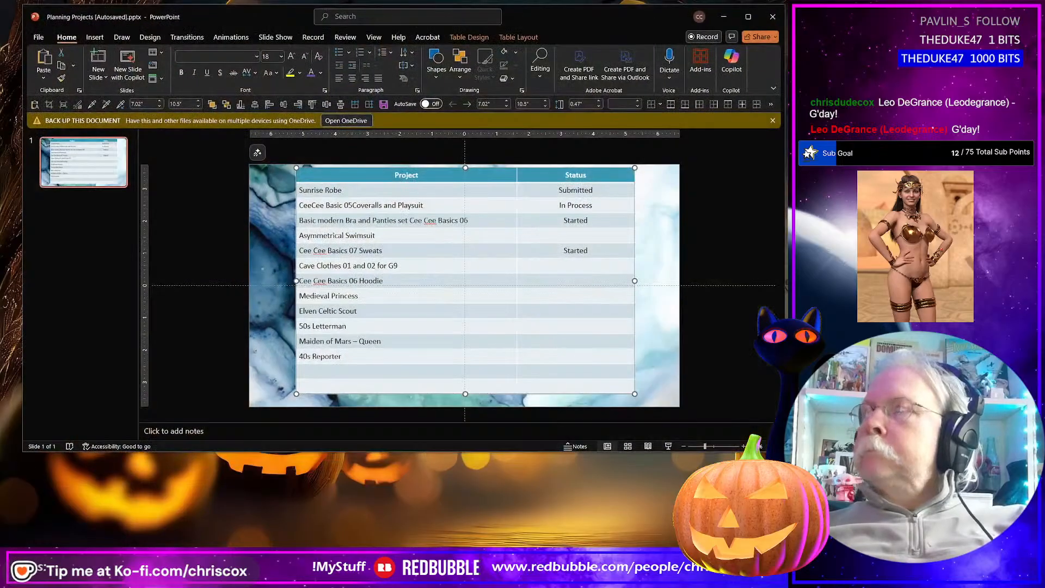
drag(508, 26, 496, 33)
drag(342, 198, 550, 198)
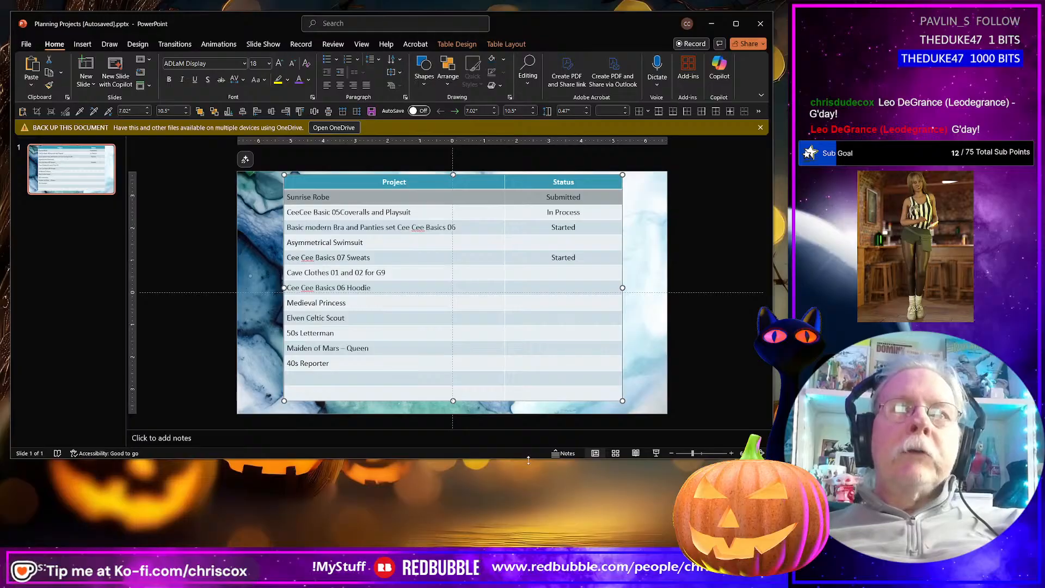
drag(529, 460, 529, 528)
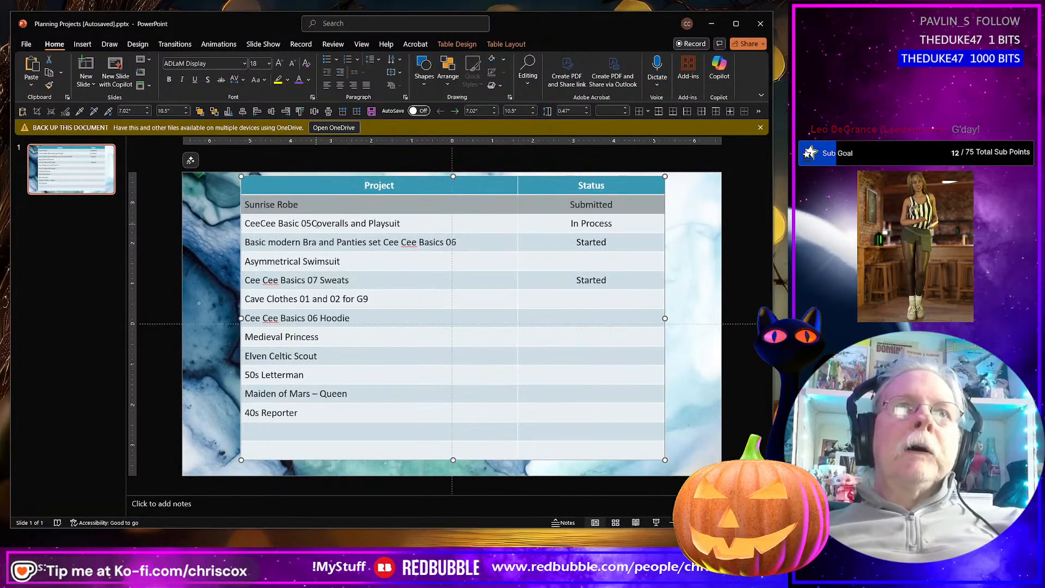
Review the project table row by row, highlighting the entries from CeeCee Basic 05 Coveralls and Playsuit down to 40s Reporter
drag(381, 223, 592, 224)
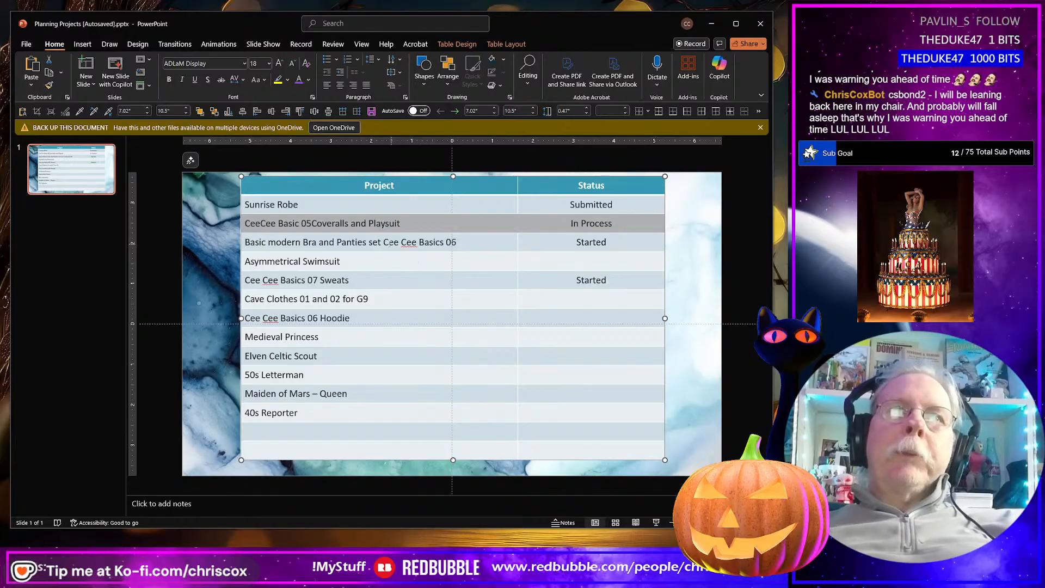
drag(294, 241, 534, 240)
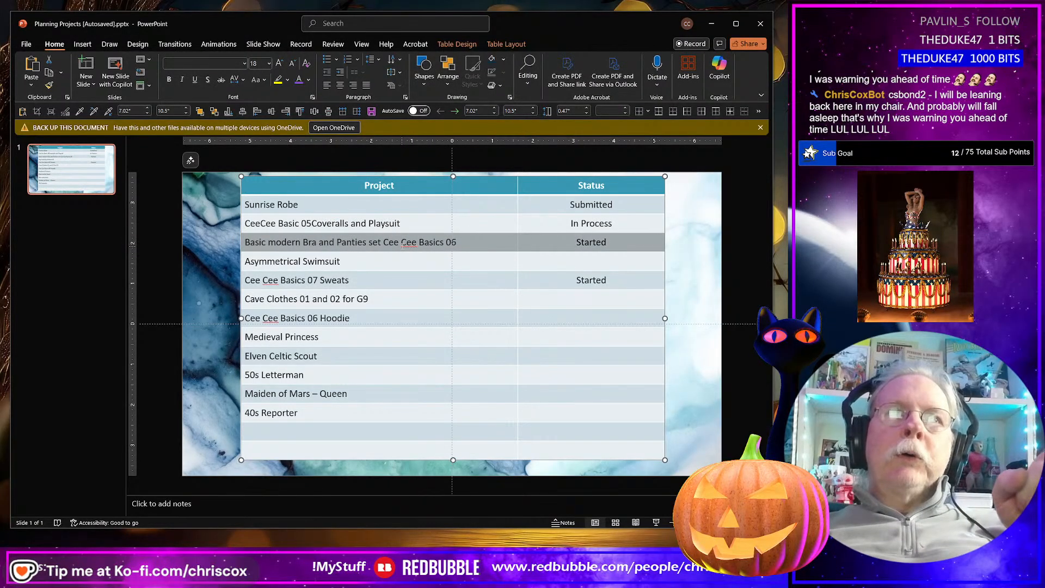
drag(332, 261, 544, 261)
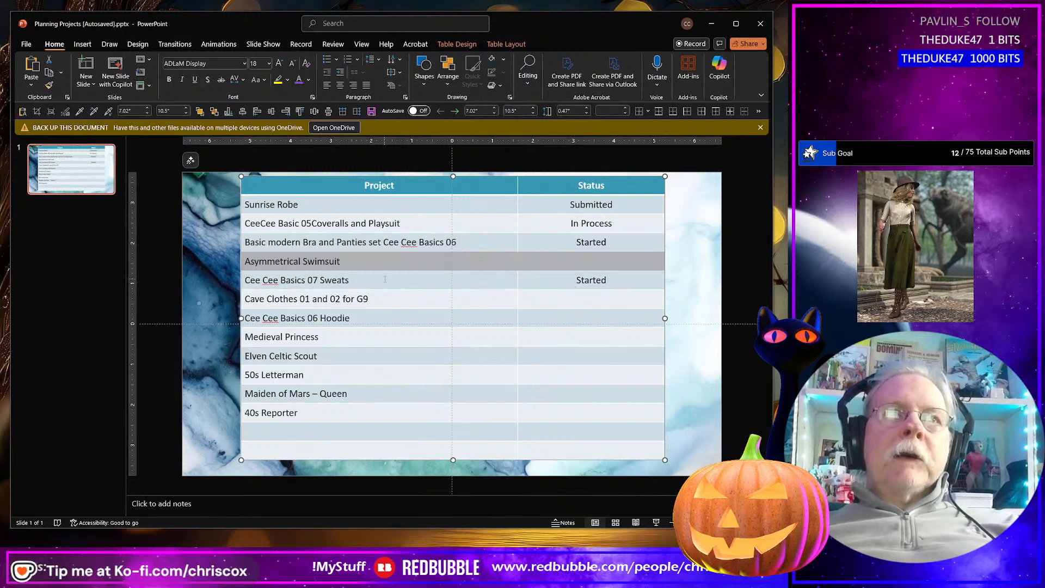
drag(321, 280, 596, 289)
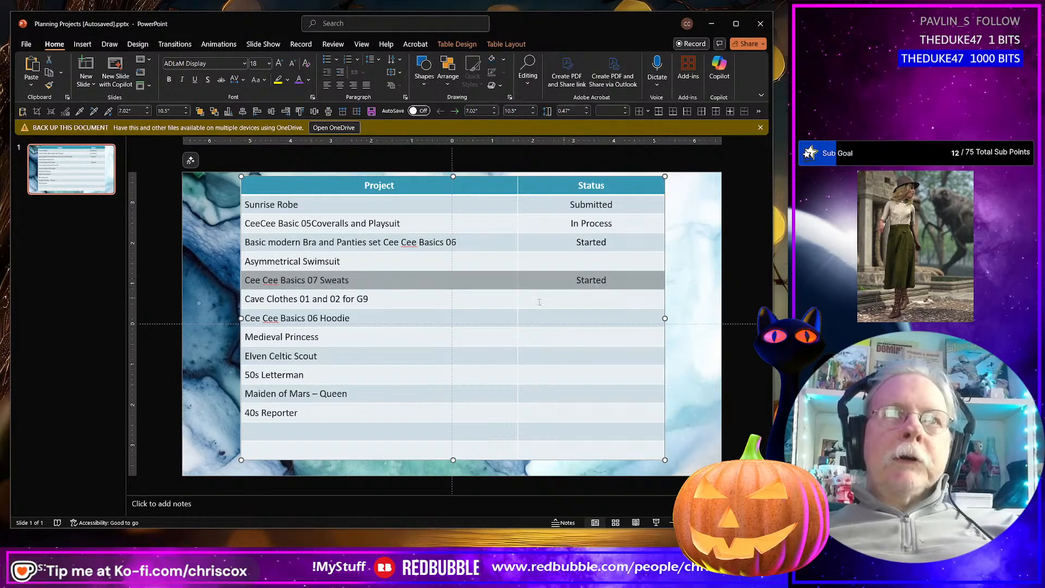
click(327, 301)
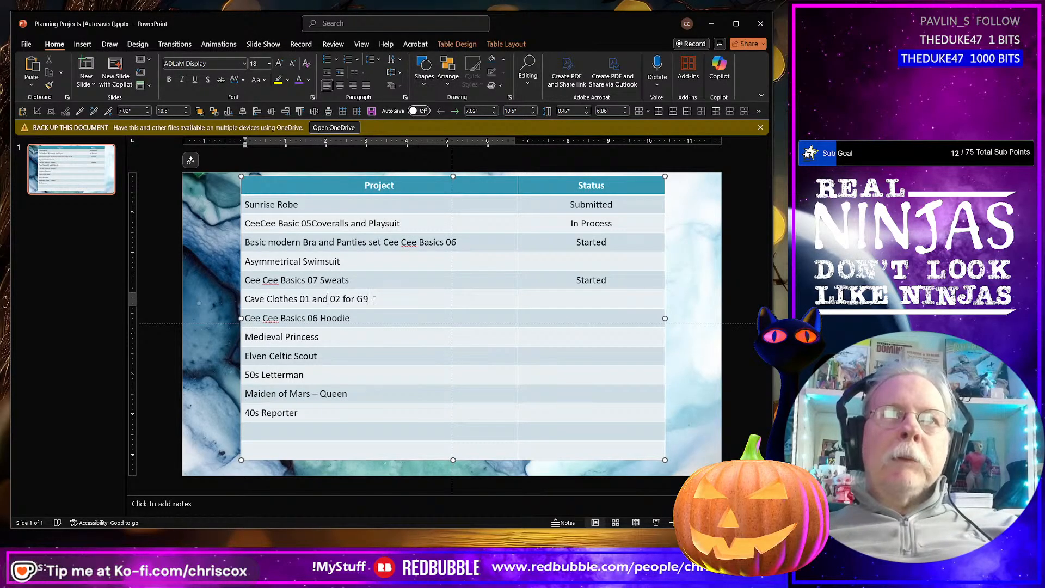
click(581, 298)
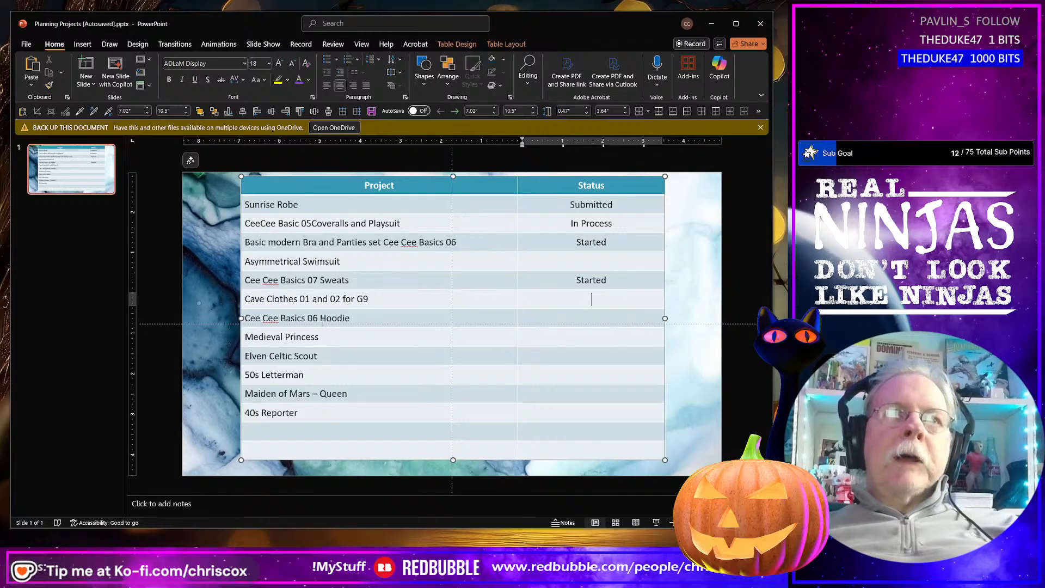
drag(327, 317, 323, 412)
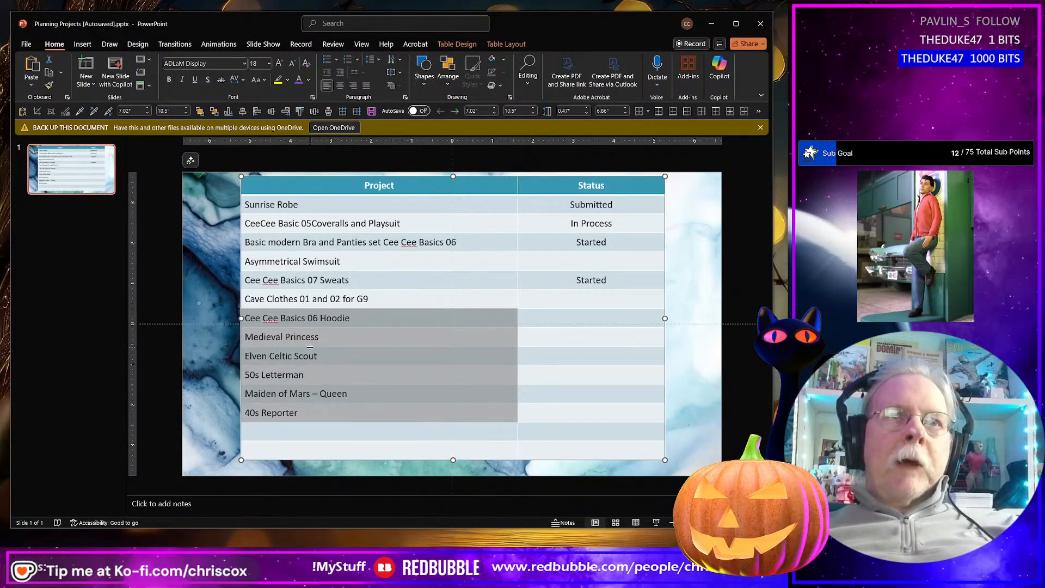
drag(319, 356, 245, 356)
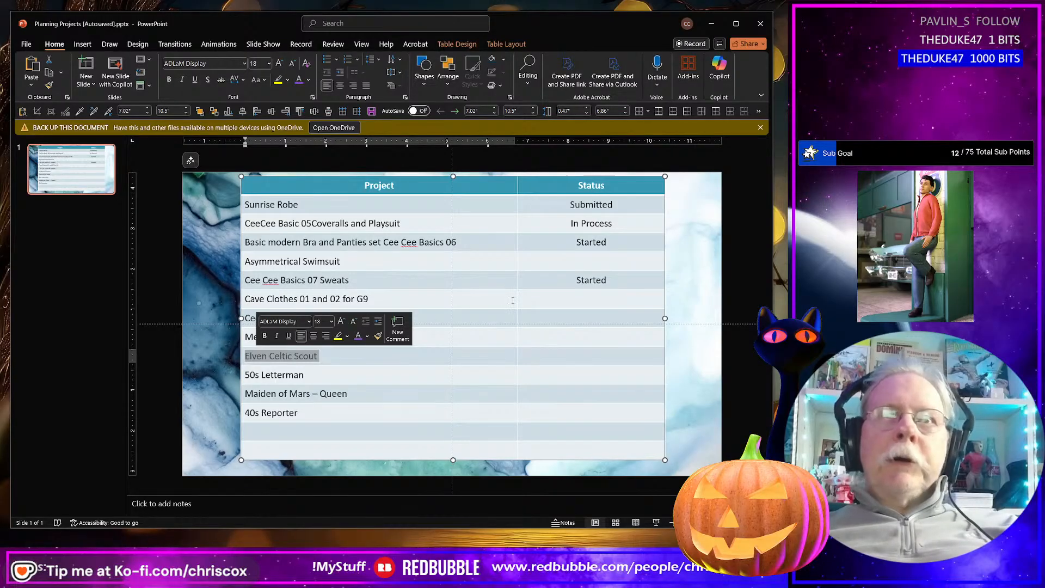
Insert a blank row above the Cave Clothes 01 and 02 for G9 row in the project table
click(542, 299)
right_click(542, 300)
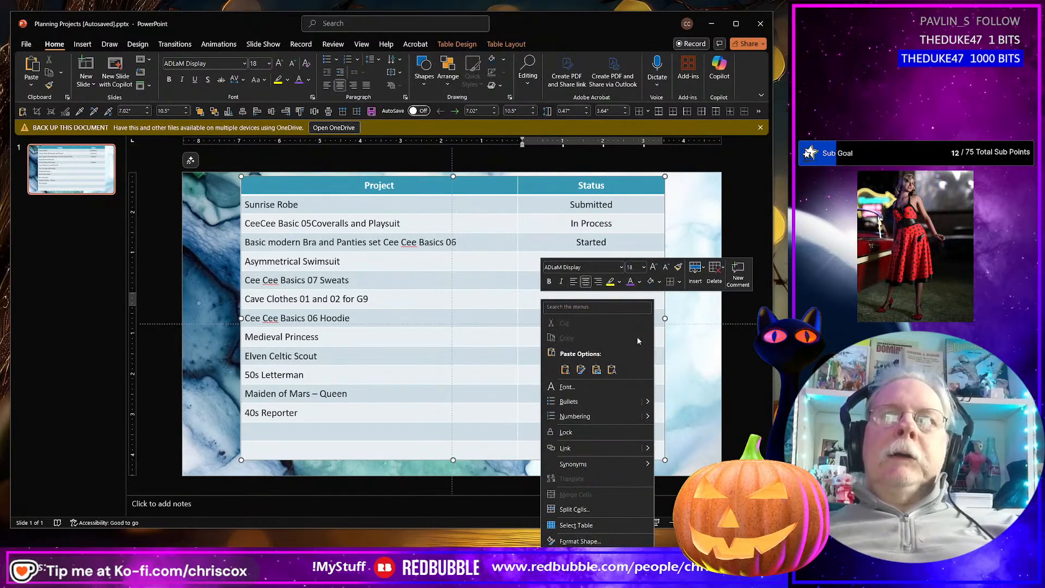
click(703, 268)
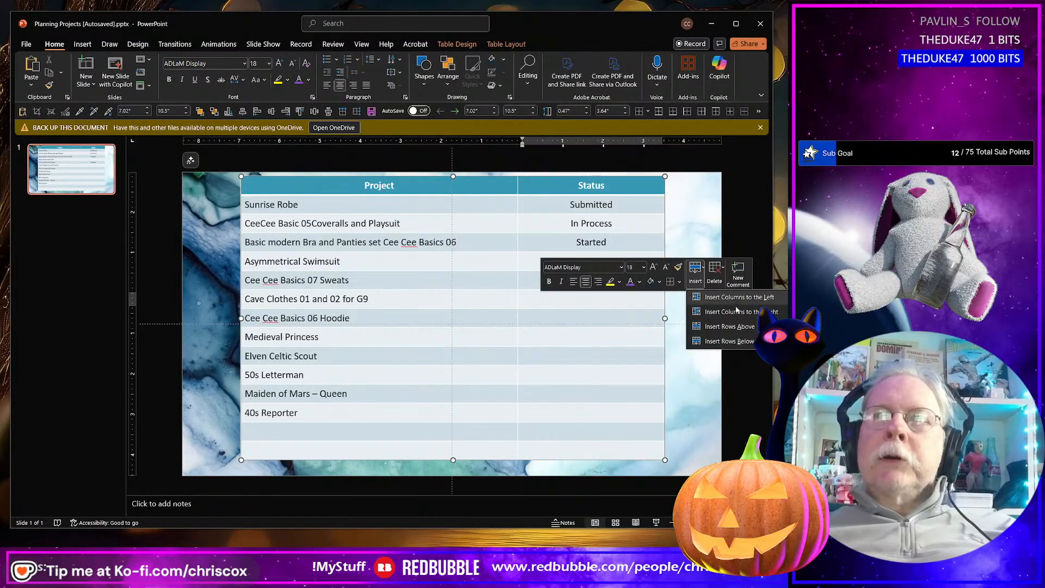
click(740, 327)
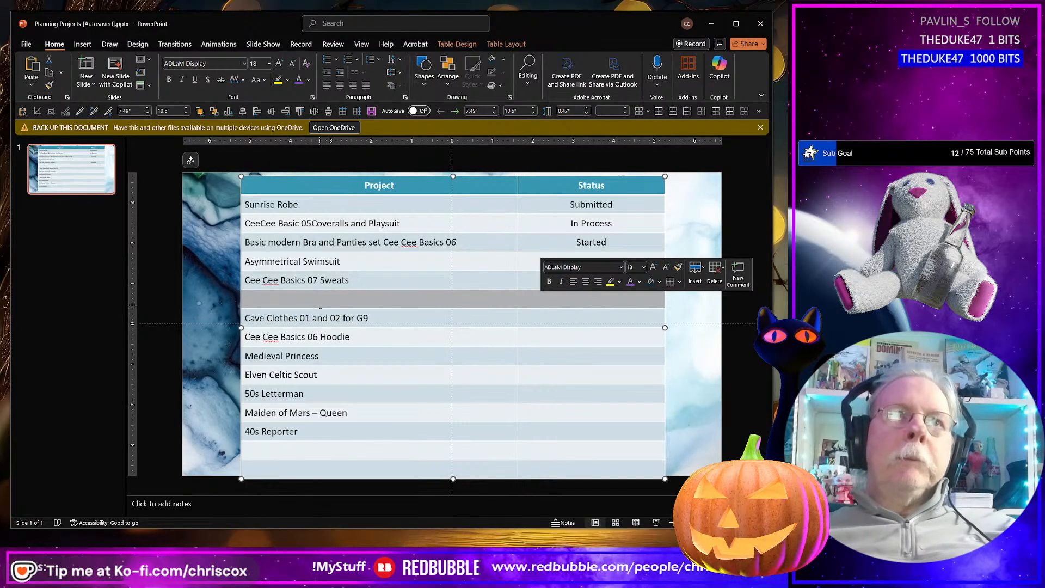
Move the Cee Cee Basics 07 Sweats row, including its status, below the blank row
click(277, 292)
drag(245, 280, 545, 280)
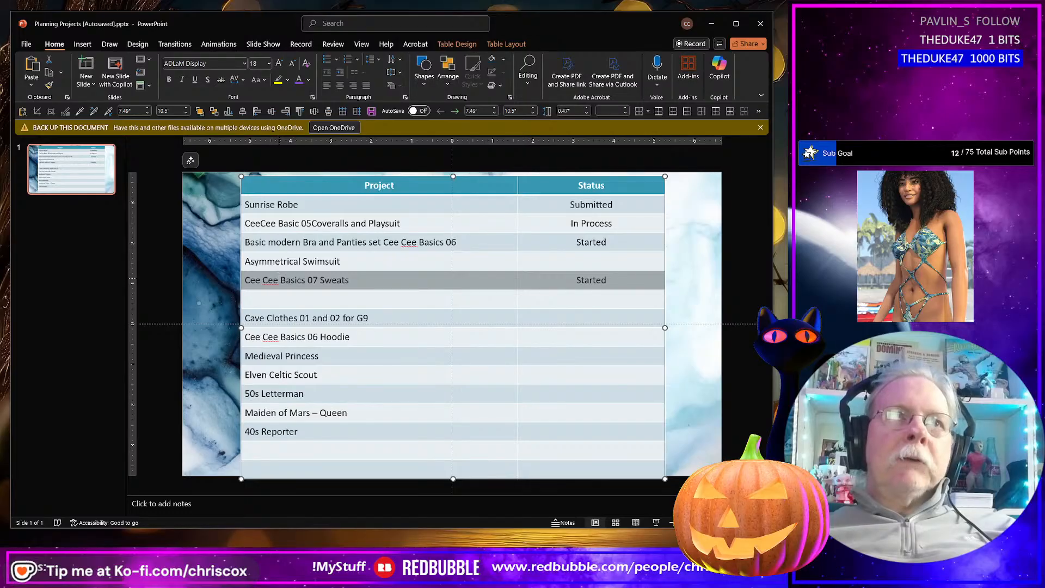
drag(285, 298, 285, 300)
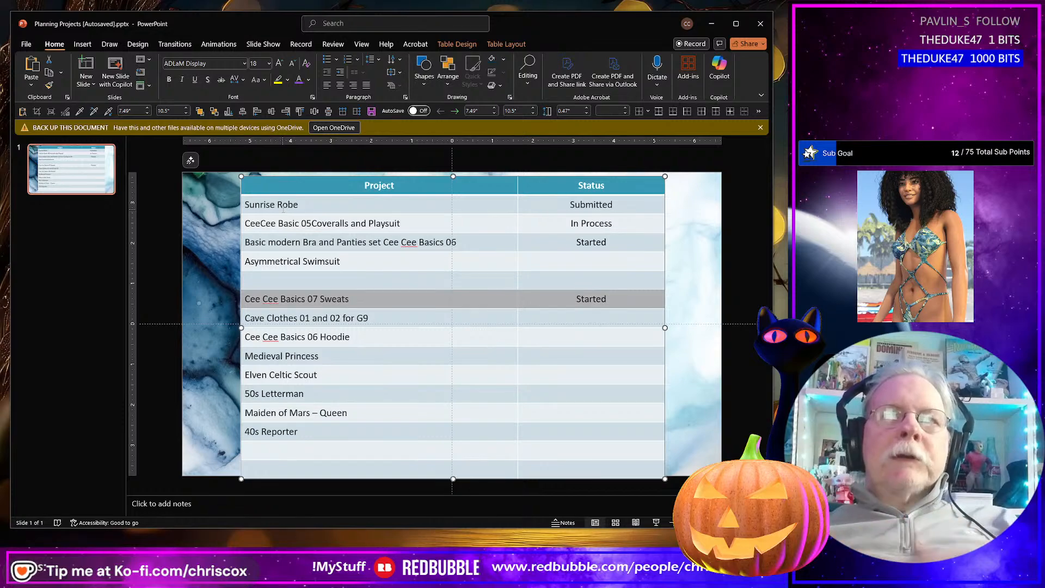
Move the Elven Celtic Scout text into the blank row under Asymmetrical Swimsuit and remove the extra line in that cell
triple_click(334, 376)
drag(276, 376, 283, 290)
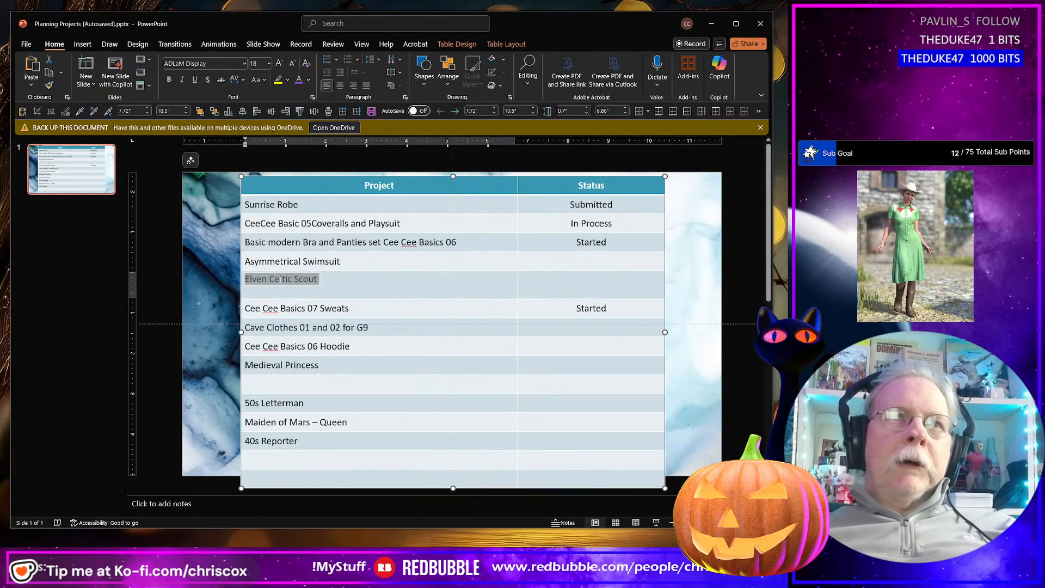
click(327, 282)
key(Delete)
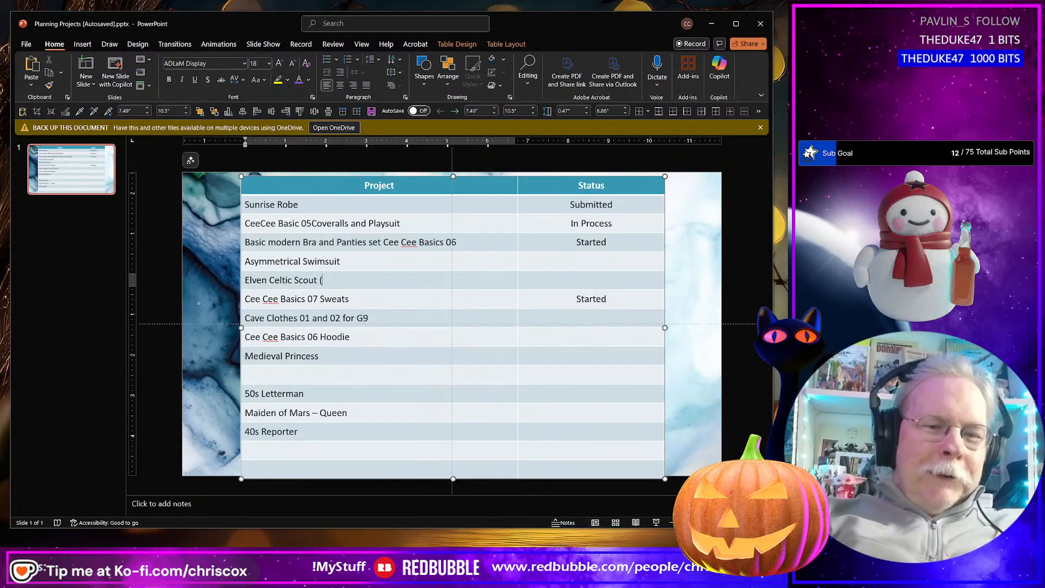
Append the first outfit pieces to the Elven Celtic Scout entry: "(Top, Bottom, Mid/Low Boots,"
text(()
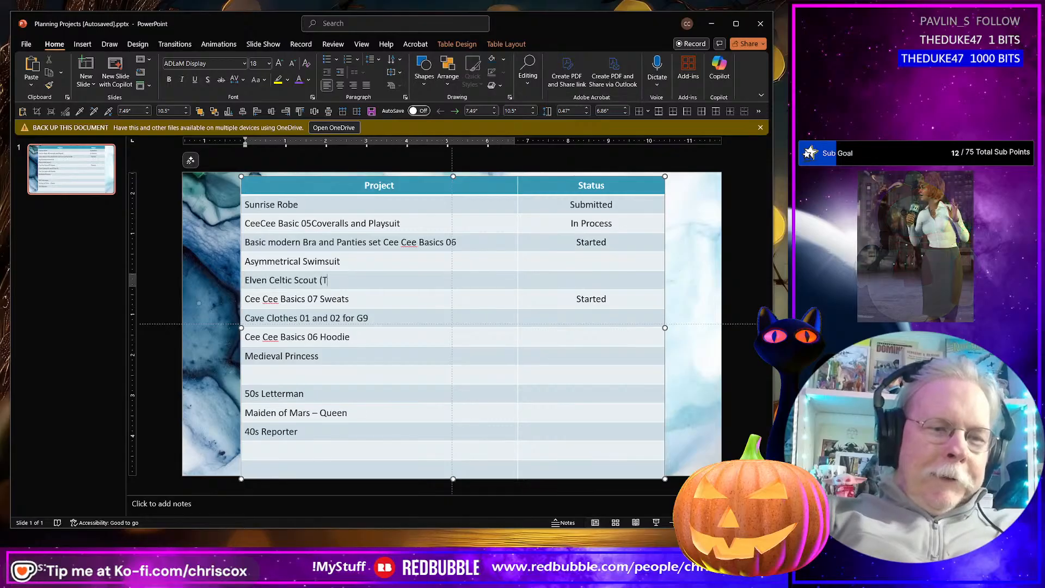
text(Top, Ski)
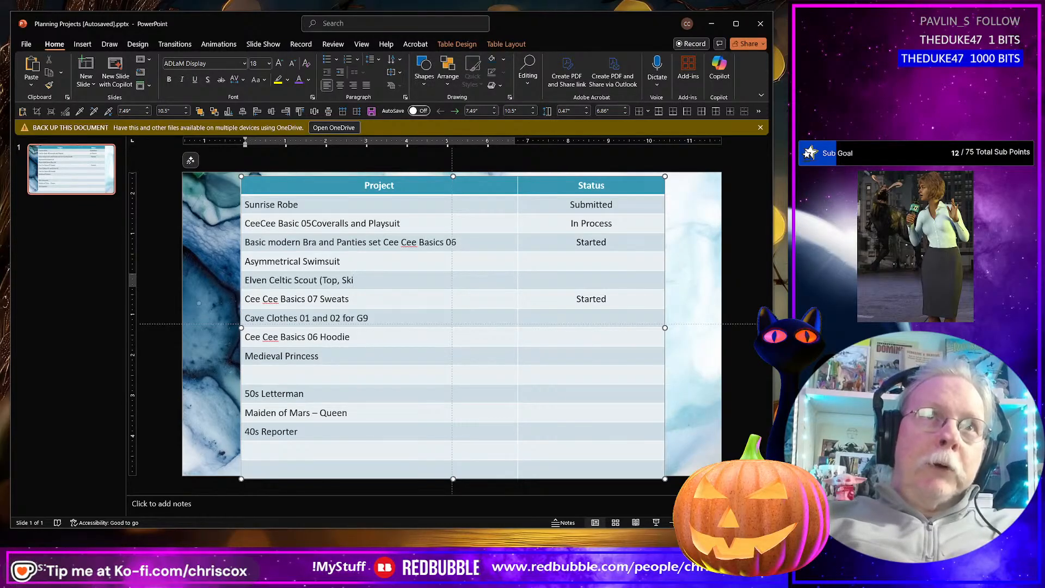
key(BackSpace)
key(BackSpace)
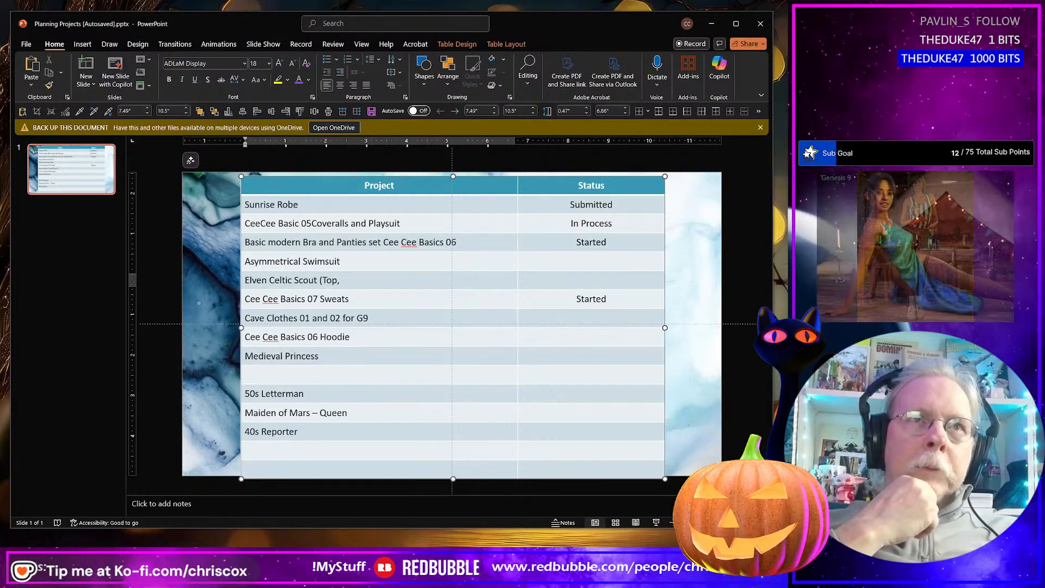
text(B)
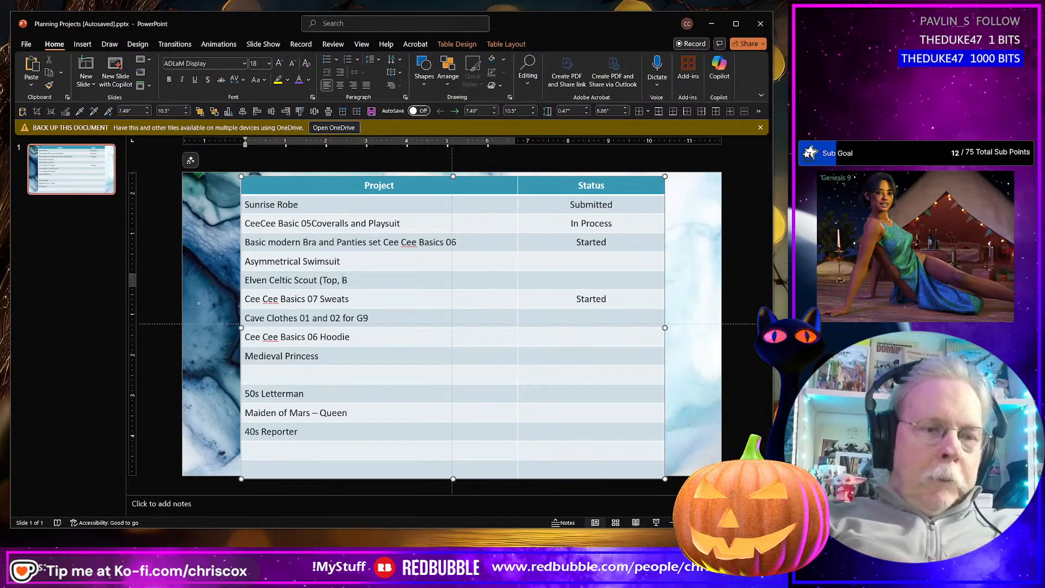
text(ottom, Mid)
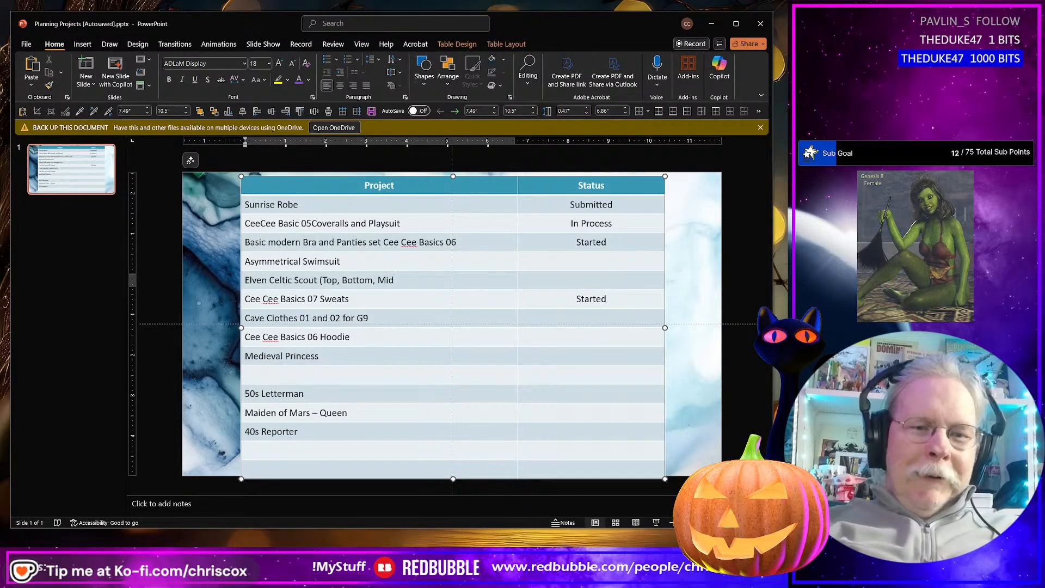
text(/Low B)
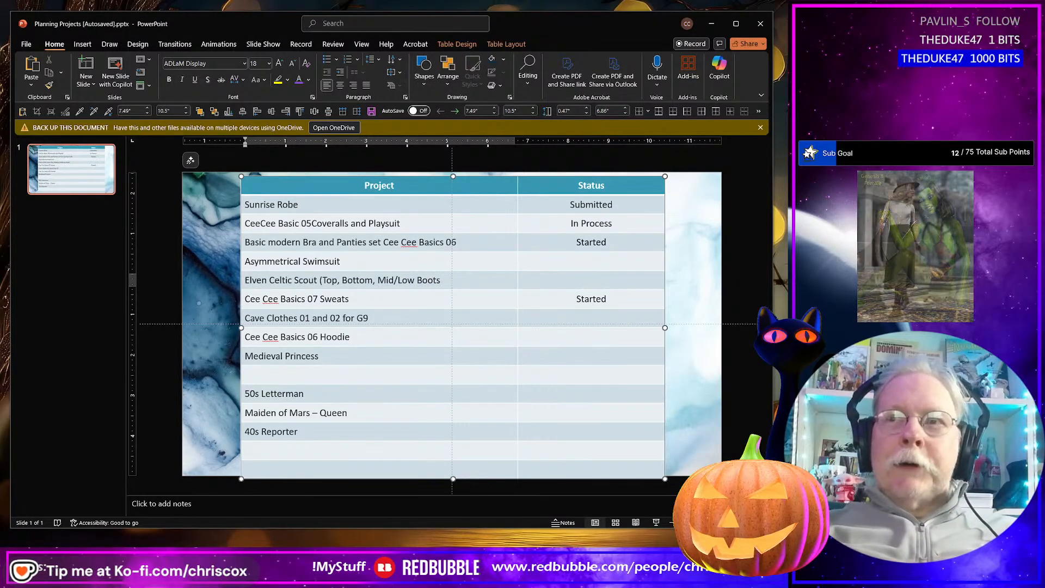
text(oots,)
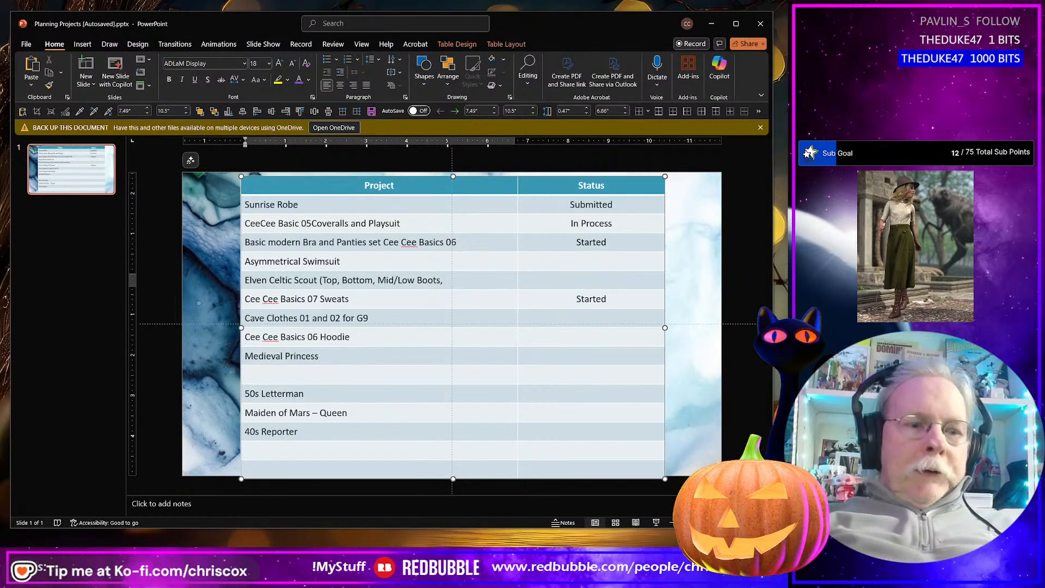
Continue the Elven Celtic Scout outfit list with "Bracers, Bow and Quiver, Long Dagger"
text( Bracers)
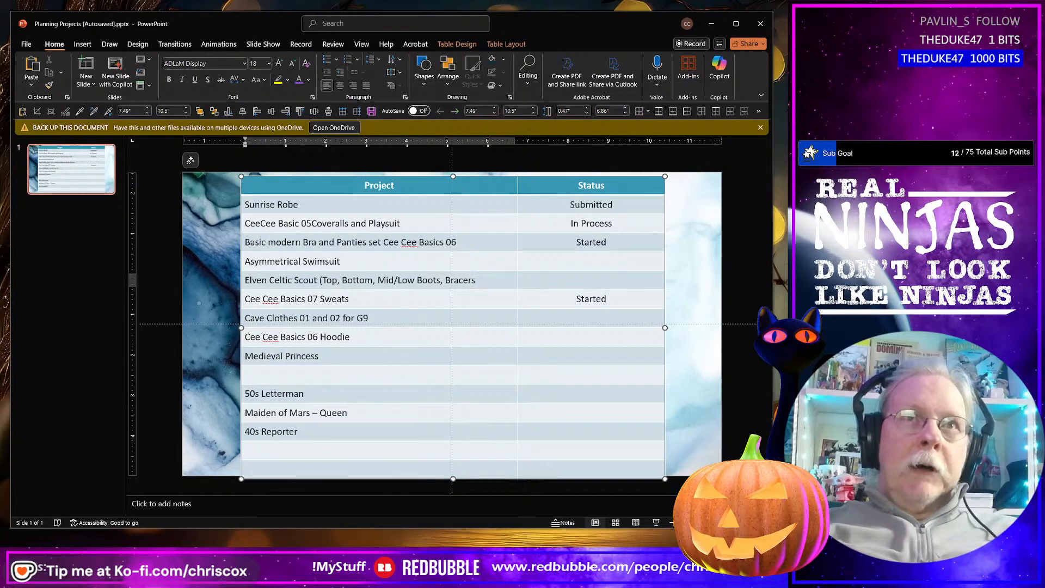
text(,)
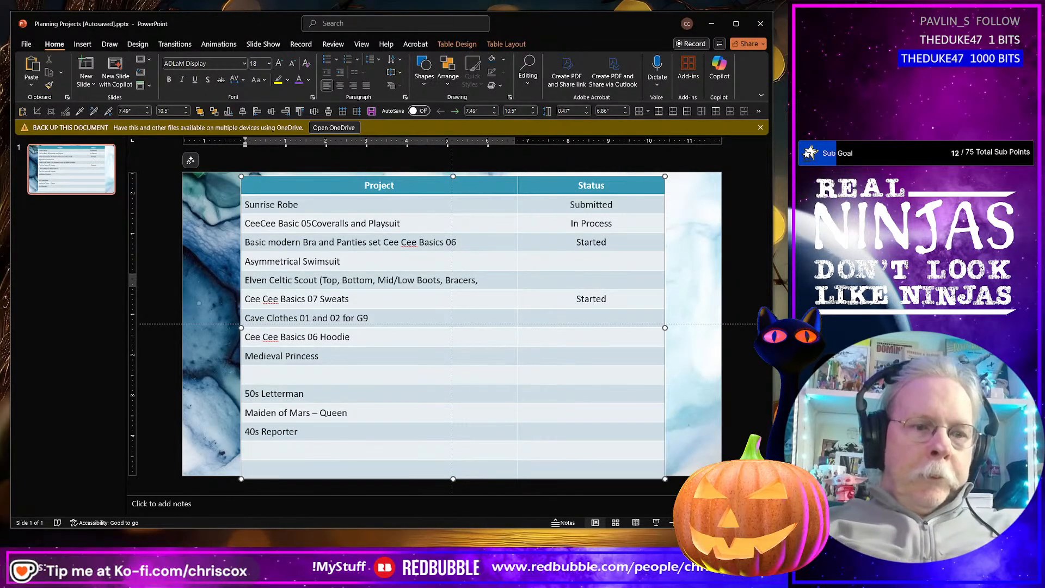
text( Bow and Qui)
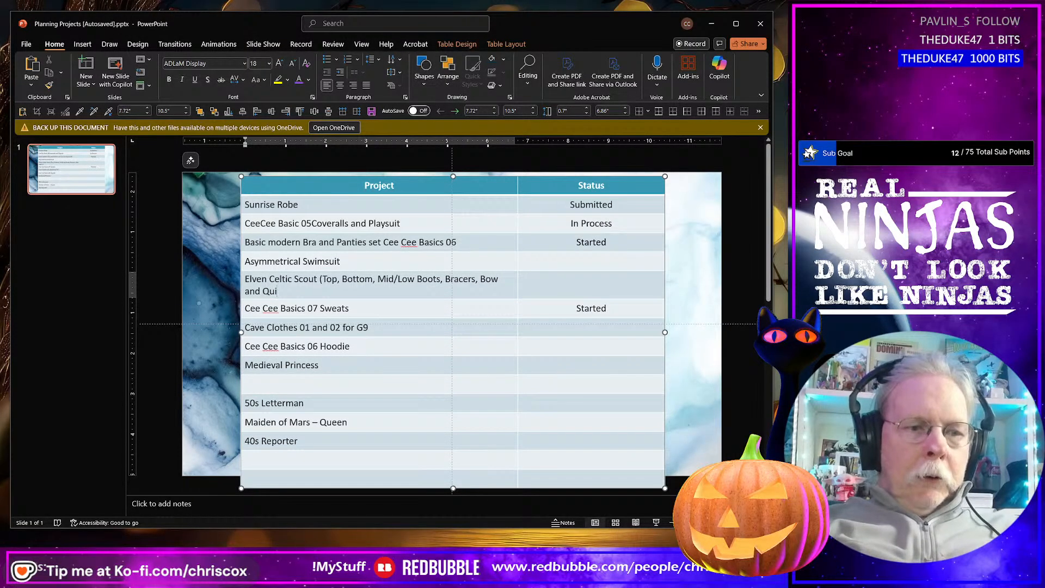
text(ver,)
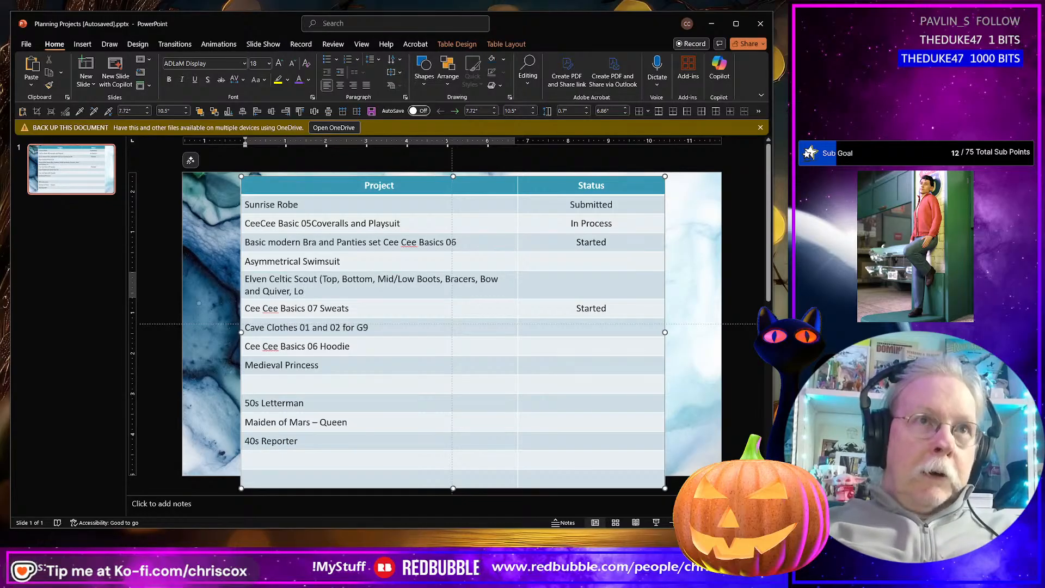
text(Lo)
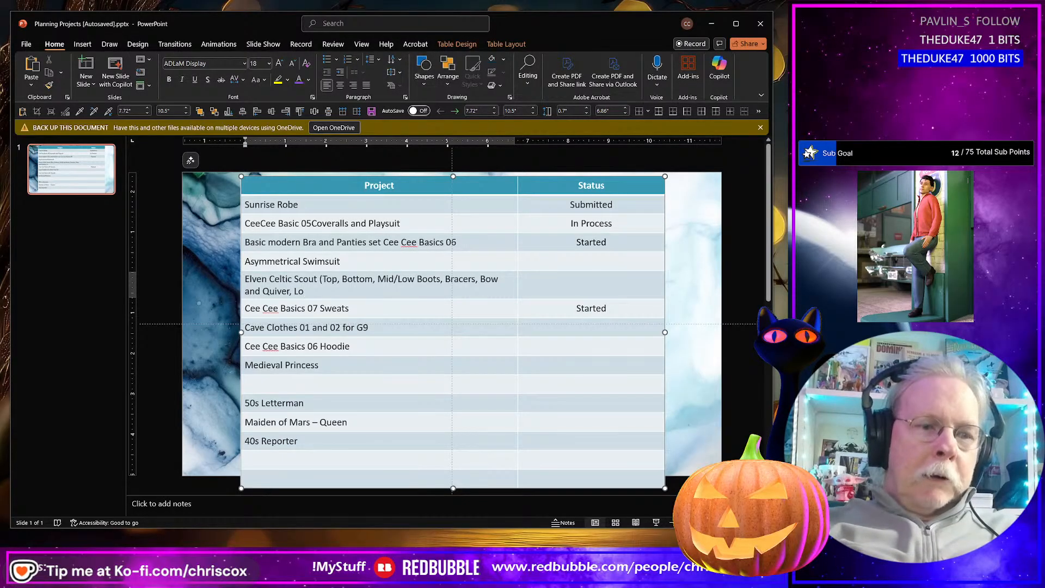
text(ng )
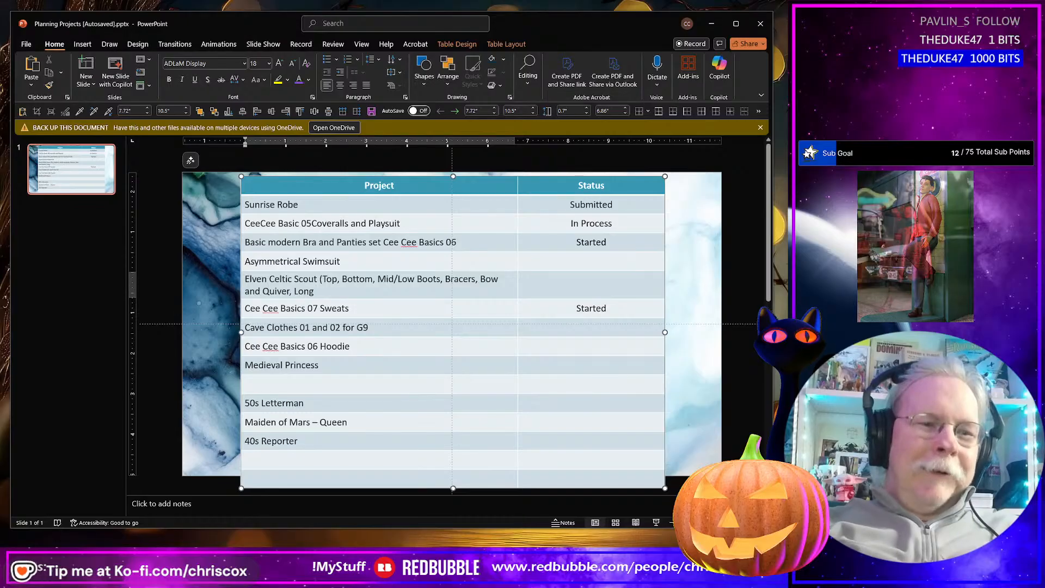
text(Da)
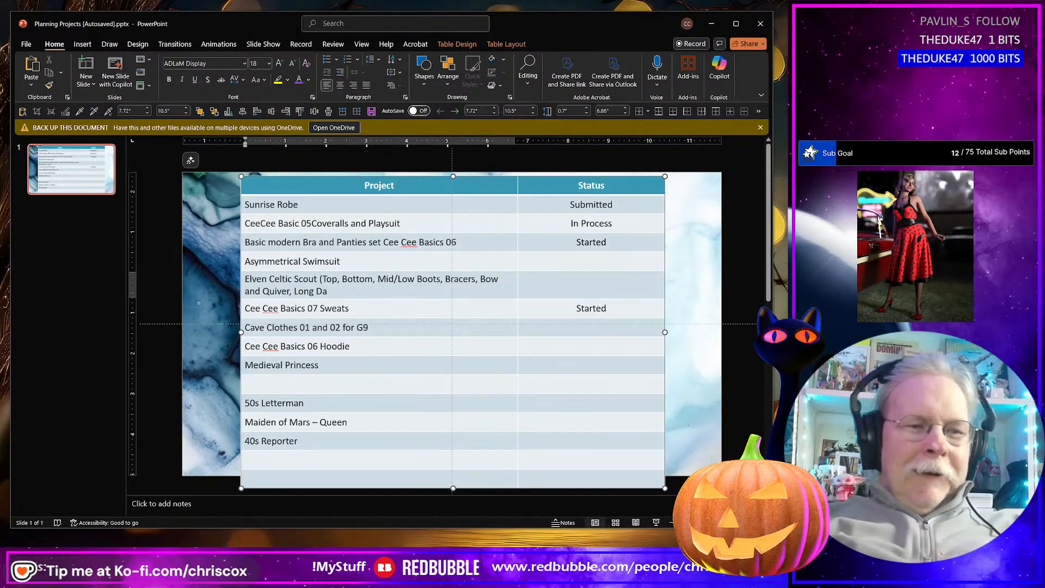
text(rre)
key(BackSpace)
key(BackSpace)
key(BackSpace)
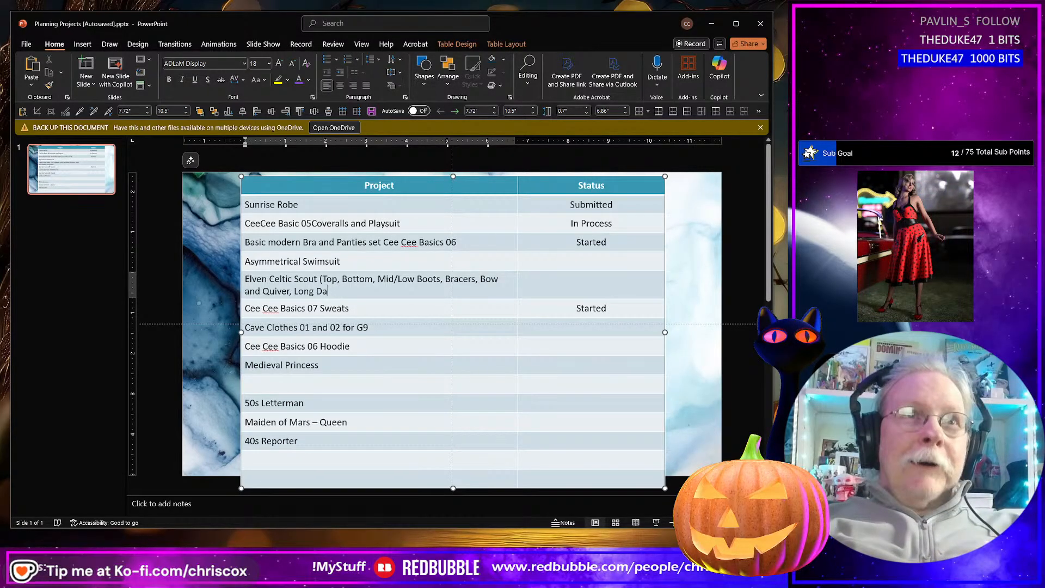
text(gger)
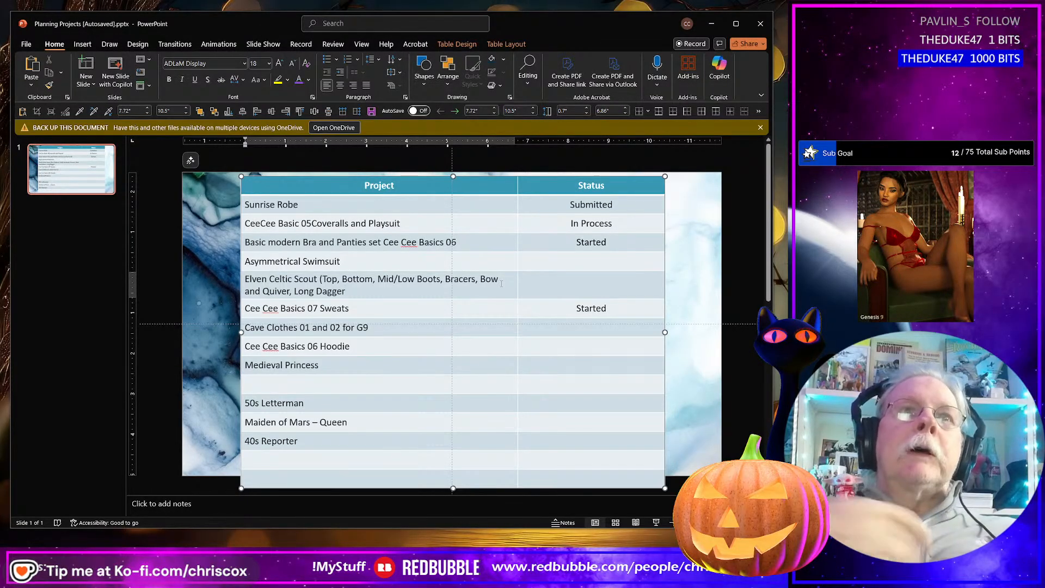
click(355, 261)
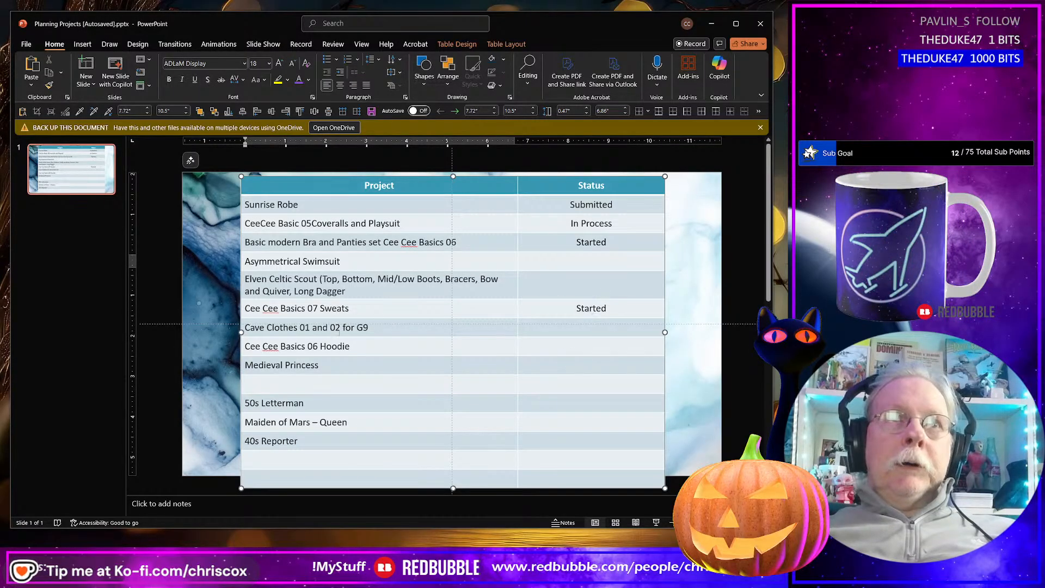
Delete the blank row between Medieval Princess and 50s Letterman in the project table
click(281, 386)
right_click(281, 386)
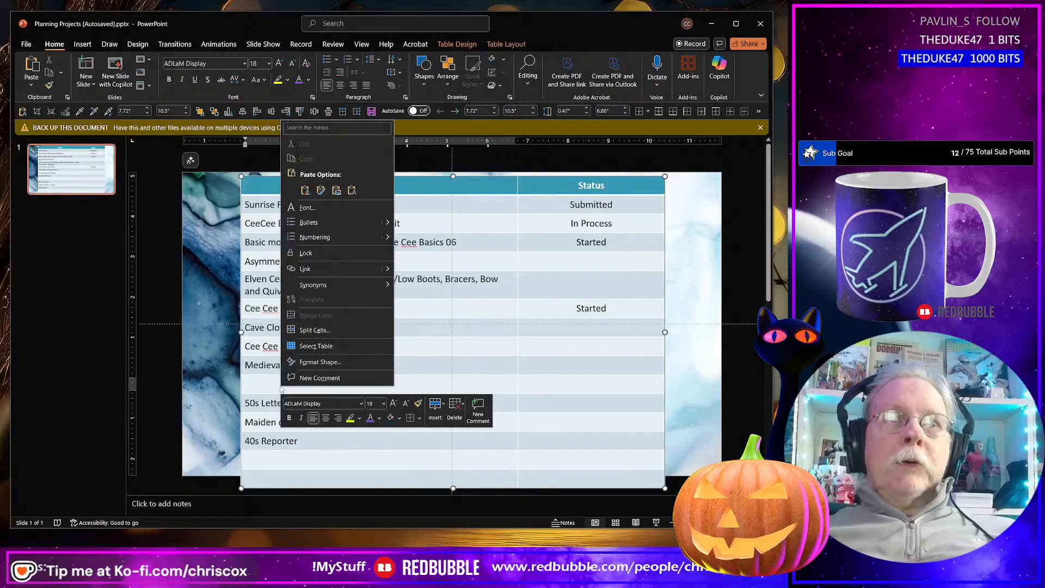
click(435, 408)
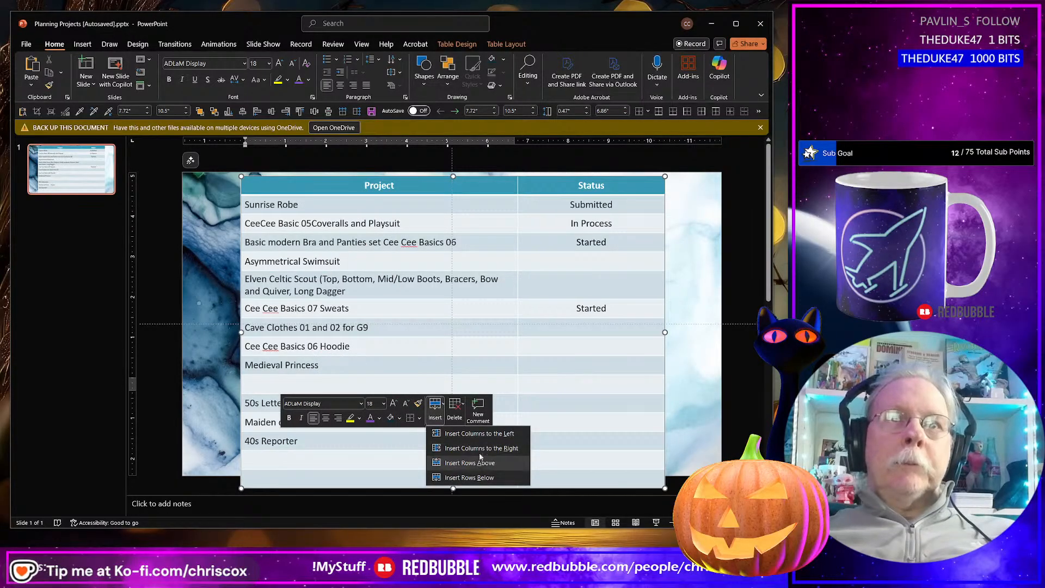
click(464, 406)
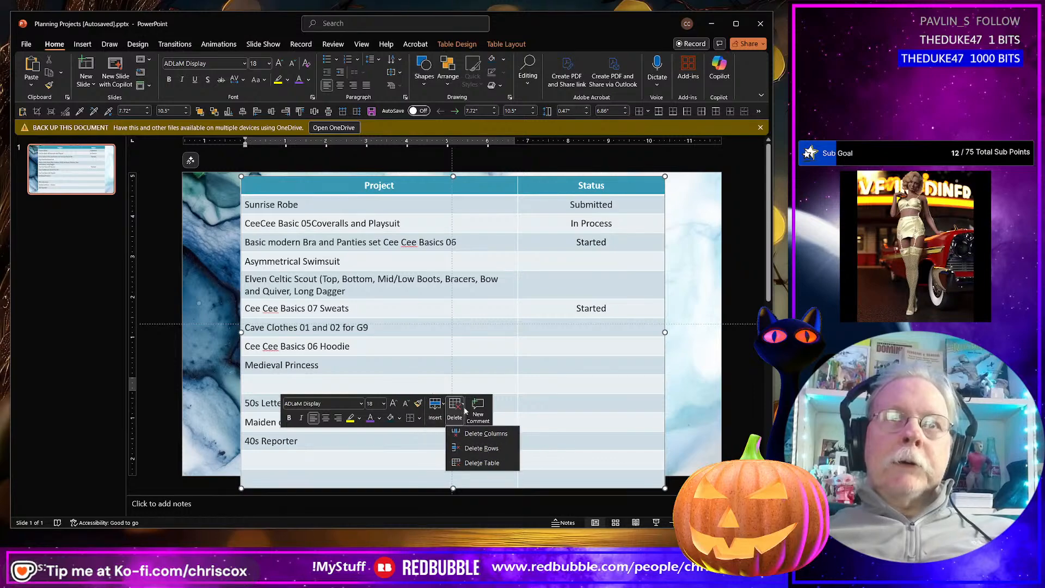
click(472, 448)
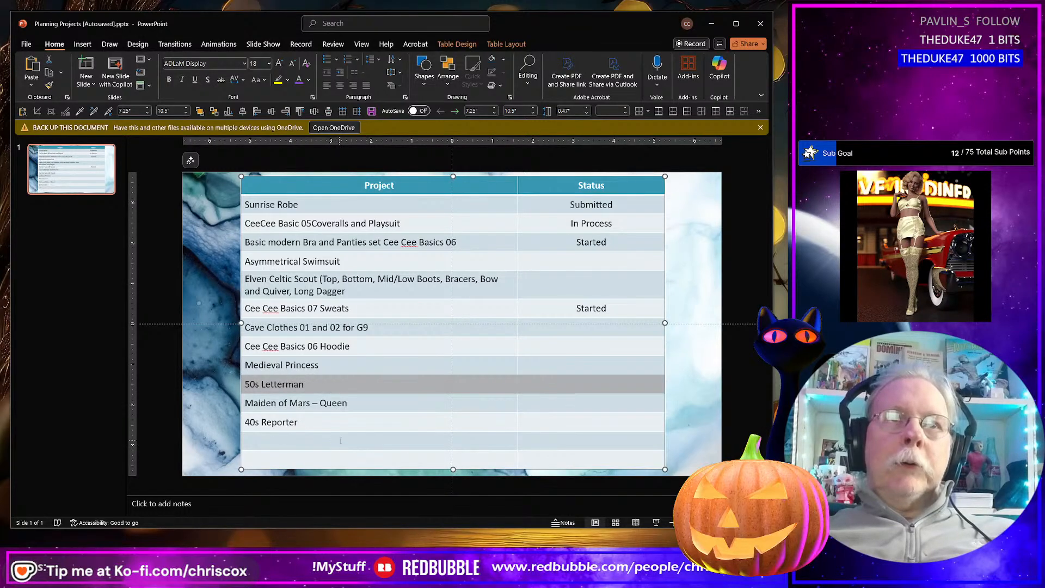
Remove the two blank rows below 40s Reporter at the end of the table
drag(340, 441, 343, 460)
key(BackSpace)
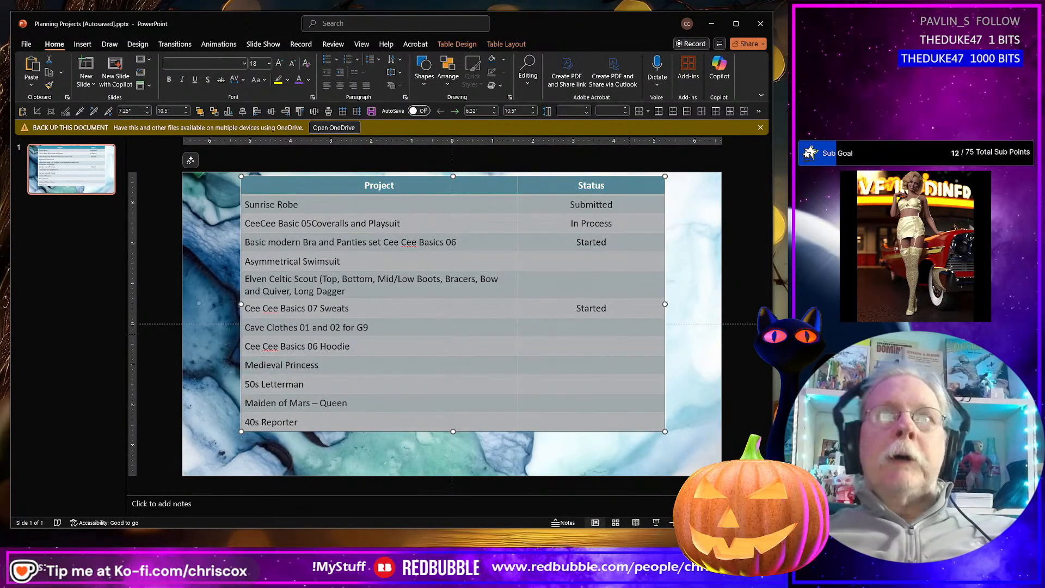
click(743, 283)
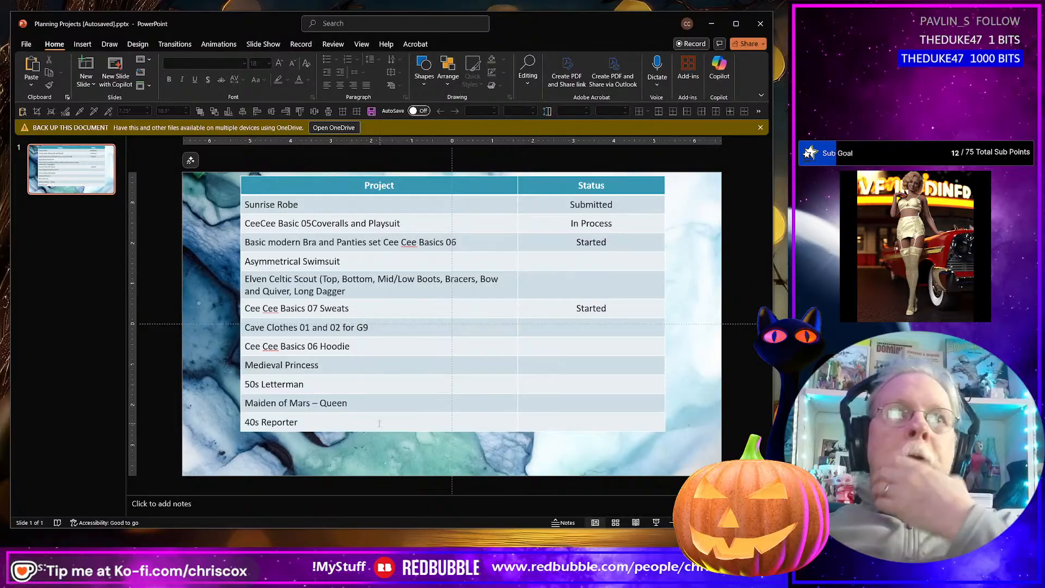
Stretch the project table downward to a height of about 6.5 inches
click(424, 365)
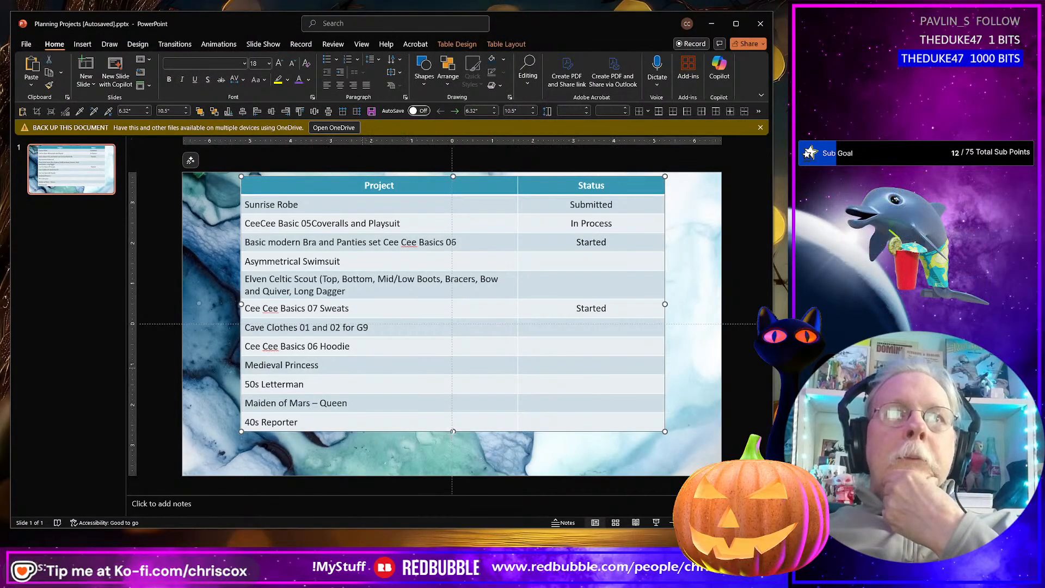
drag(453, 432, 453, 439)
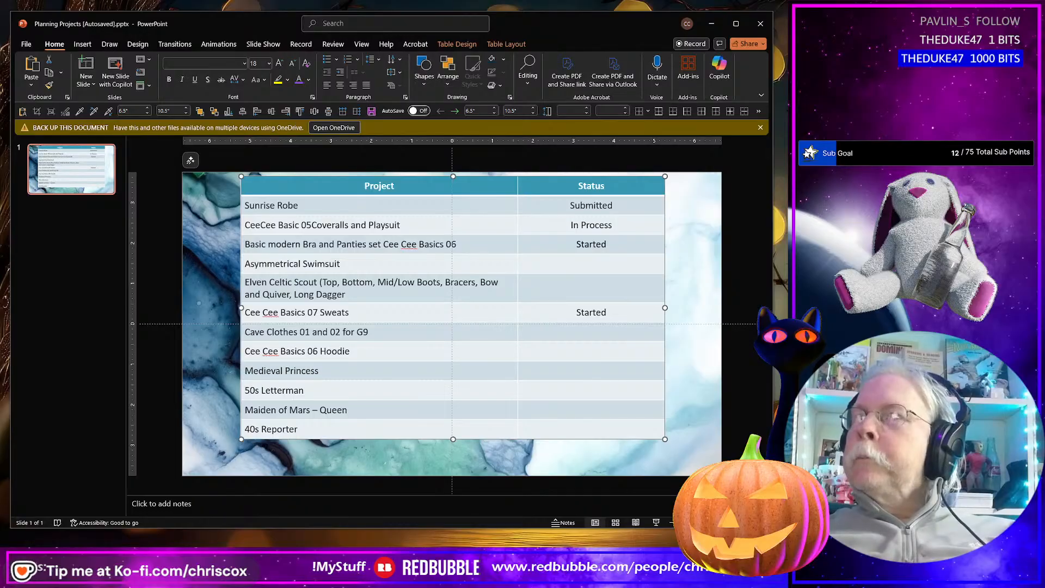
click(471, 246)
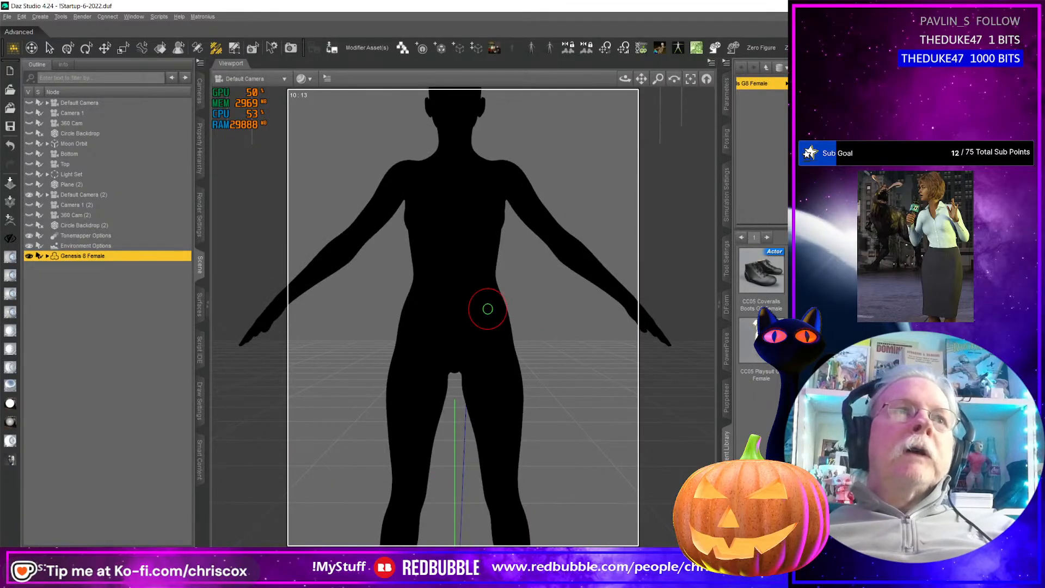
In Daz Studio, delete the Genesis 8 Female figure from the scene and resize the window to show the whole workspace
key(Delete)
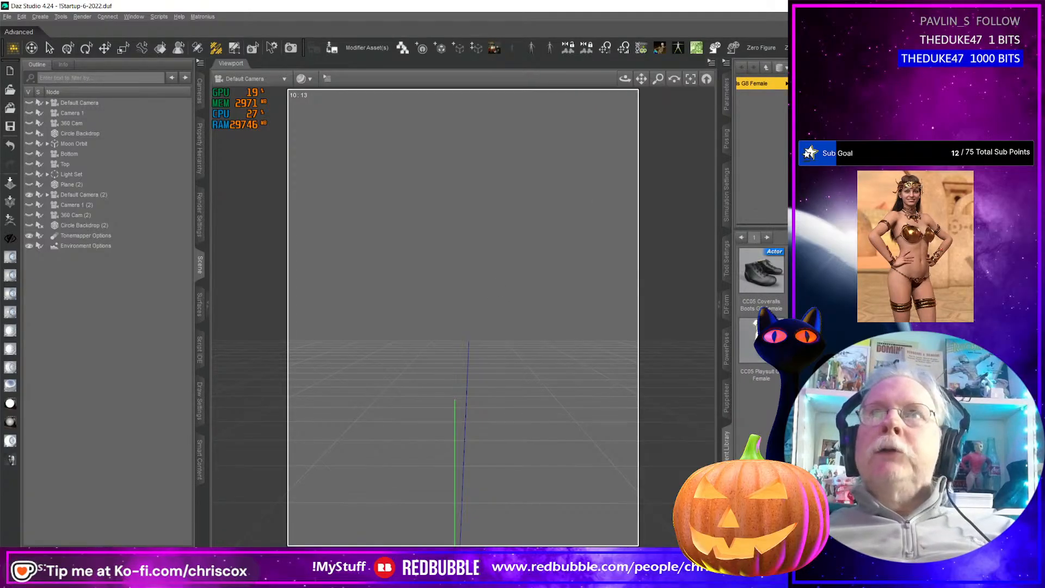
drag(956, 6, 696, 15)
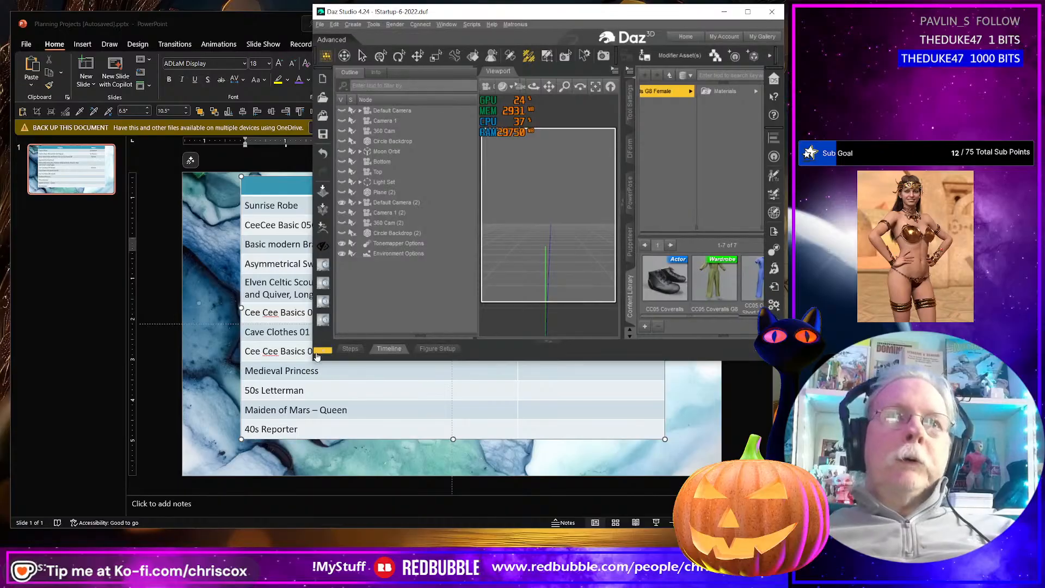
drag(314, 358, 3, 535)
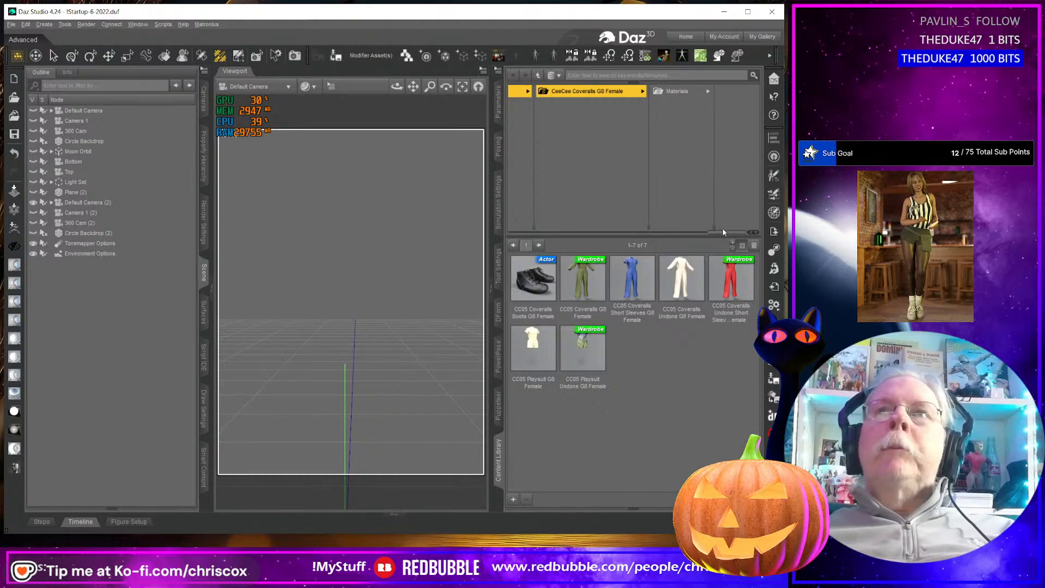
Open the CeeCee 06 G8 Female clothing folder within the CeeCee 06 underwear content library
drag(725, 235, 494, 250)
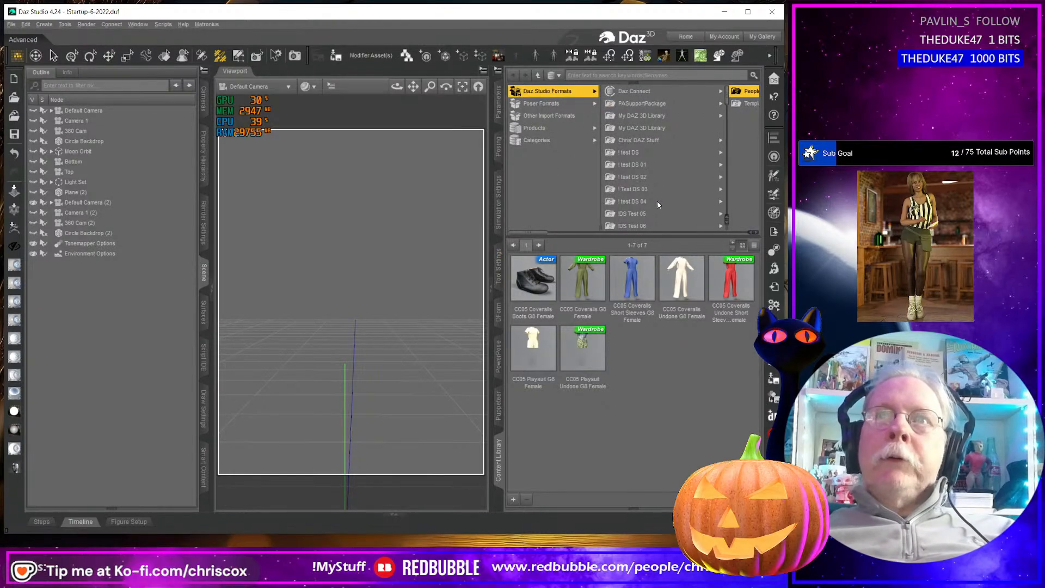
scroll(658, 202, down, 3)
scroll(657, 201, down, 5)
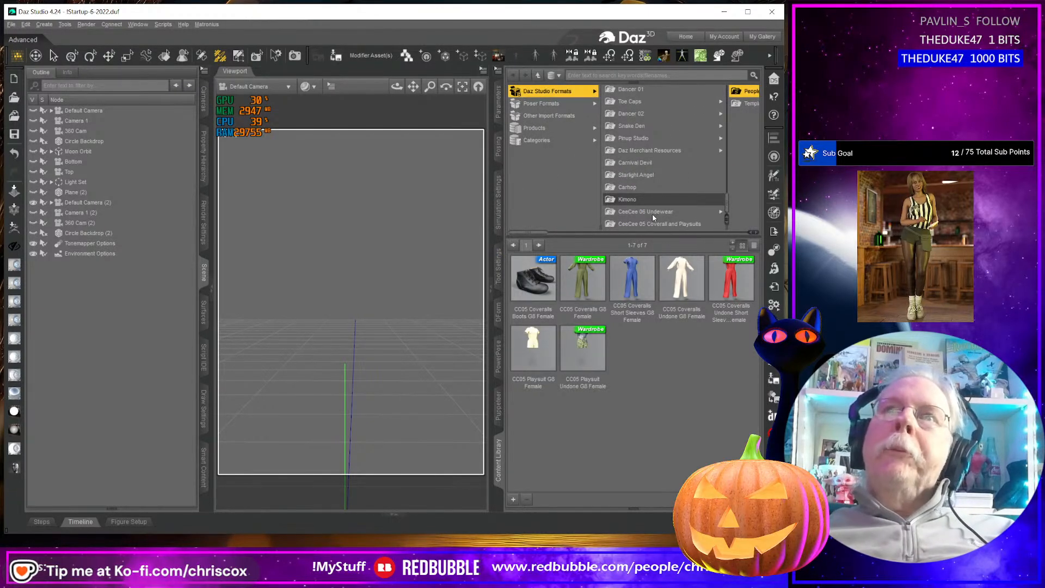
click(654, 215)
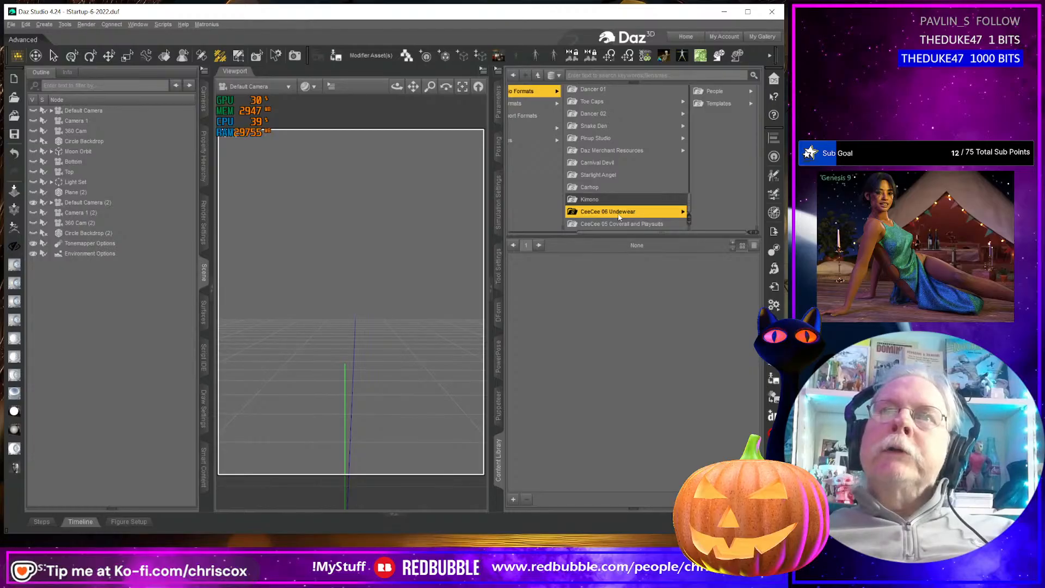
click(709, 91)
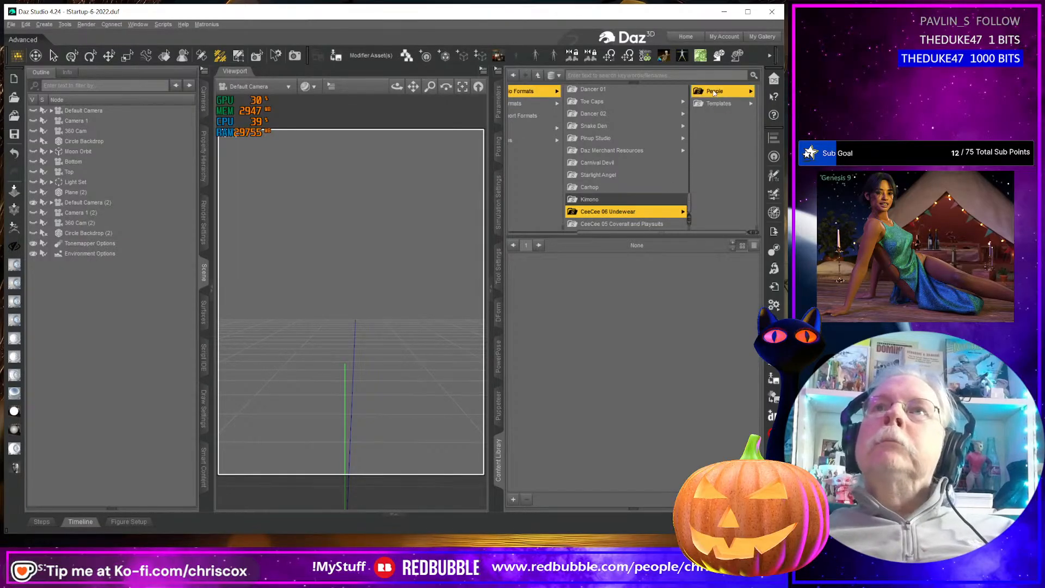
click(712, 91)
click(713, 92)
click(713, 92)
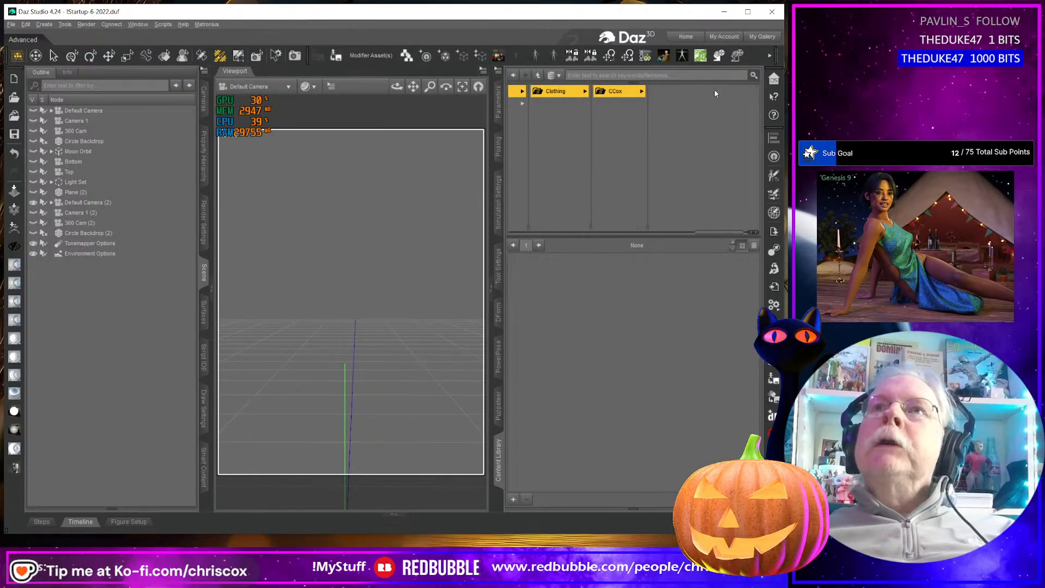
click(713, 92)
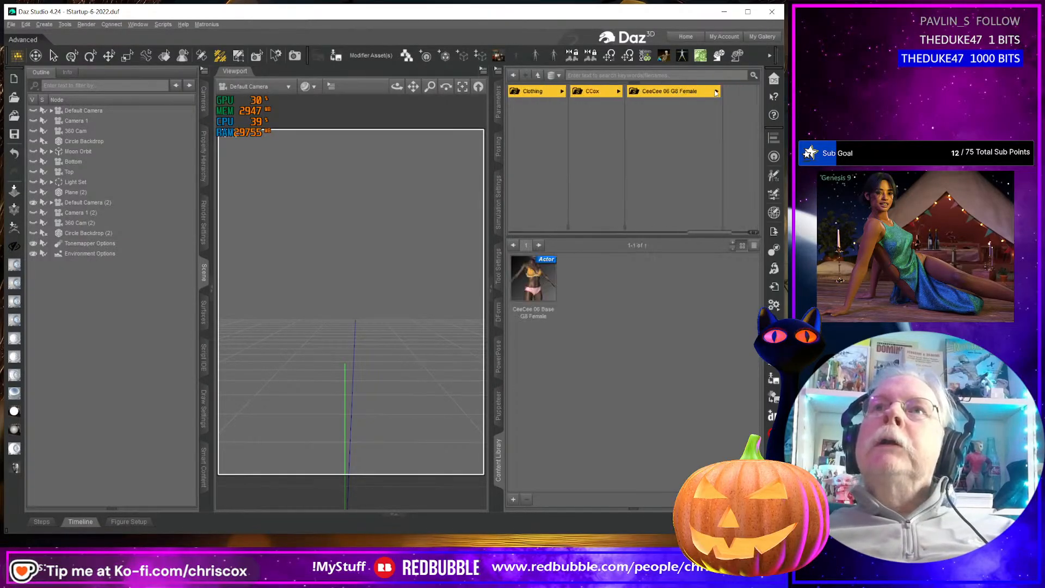
Add a Genesis 8 Female figure to the scene and load CeeCee 06 Base G8 Female onto it
click(543, 289)
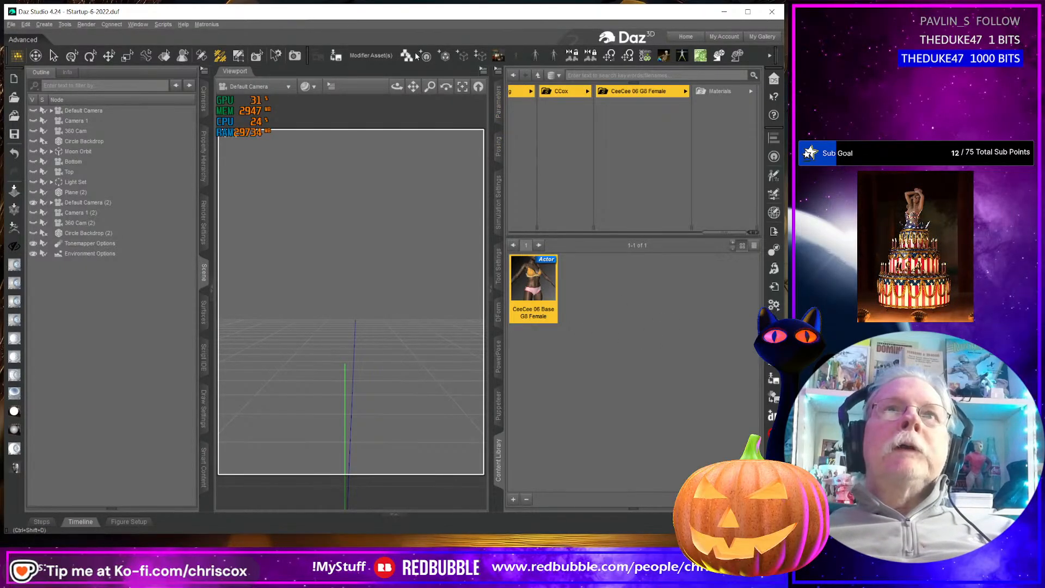
click(497, 55)
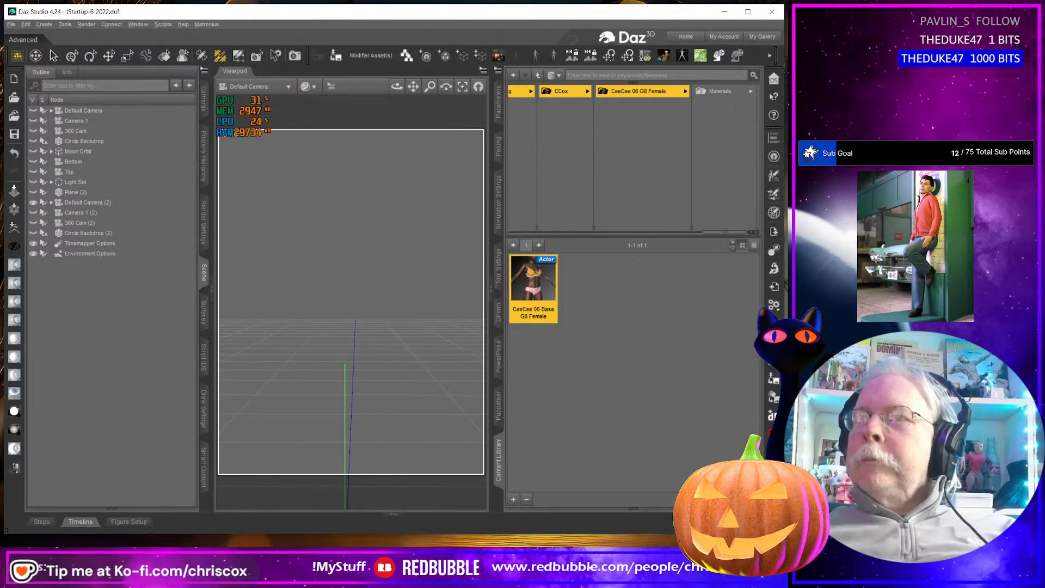
key(super+e)
drag(339, 9, 339, 0)
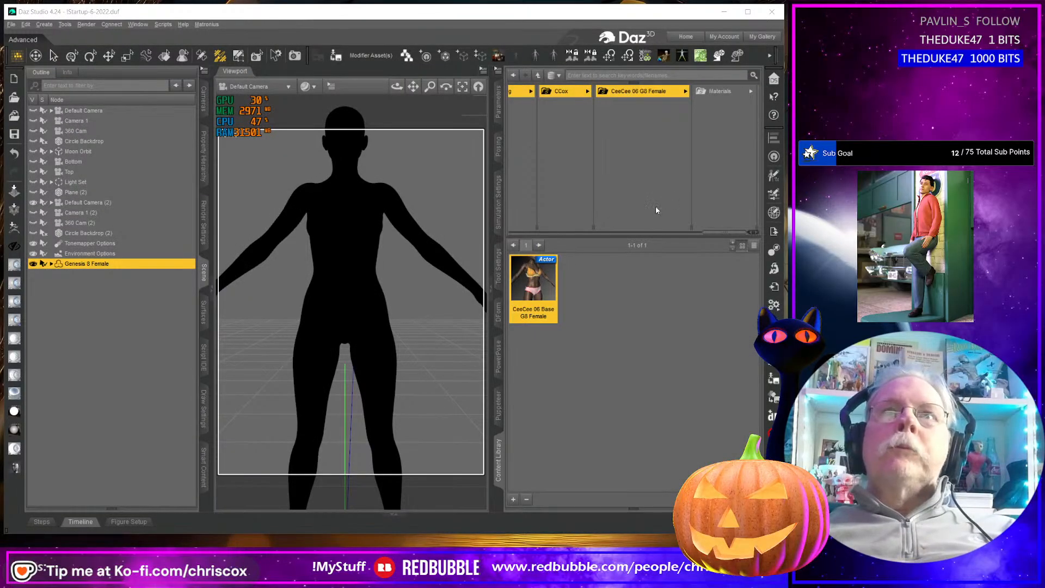
double_click(533, 280)
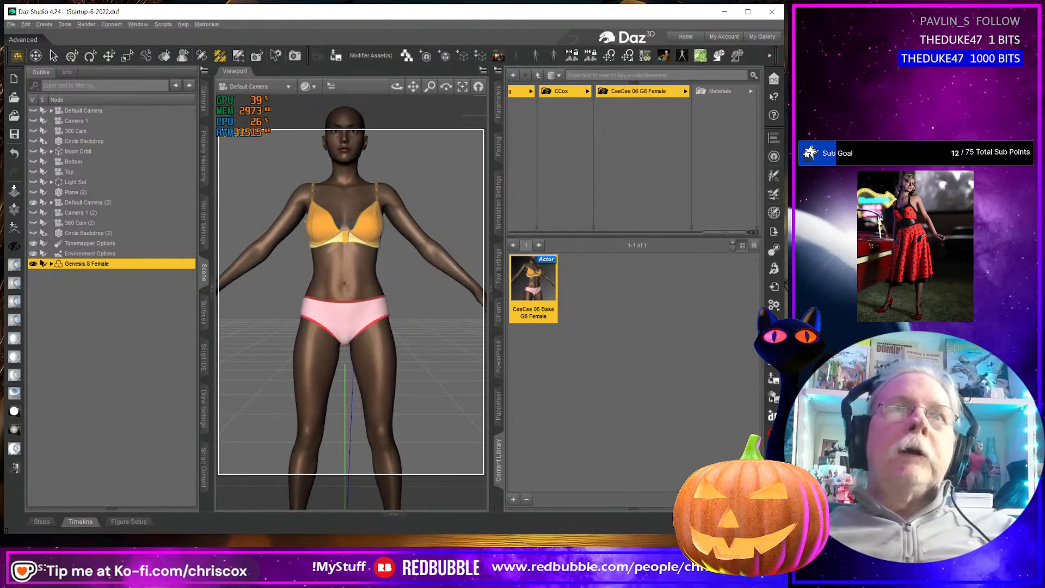
Examine the fit and design of the bra and panties on the figure up close and from different angles
scroll(373, 311, up, 10)
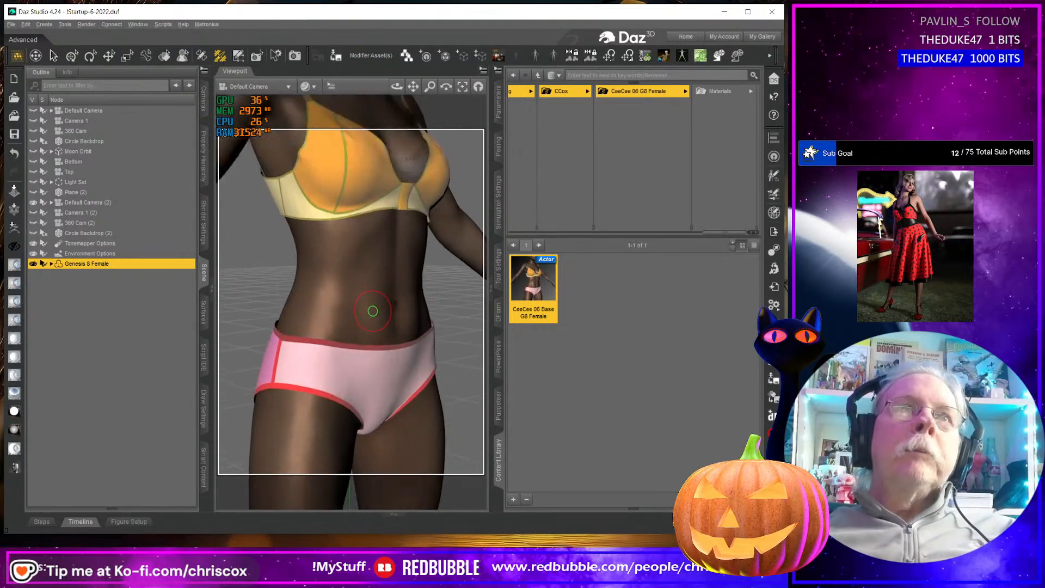
middle_drag(373, 311, 373, 376)
middle_drag(391, 278, 326, 275)
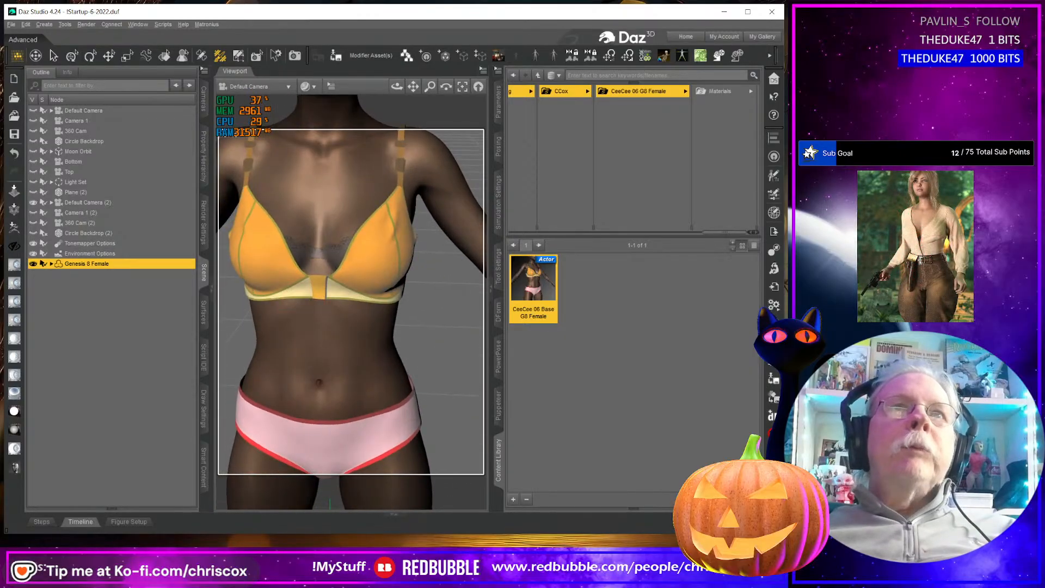
scroll(366, 327, down, 8)
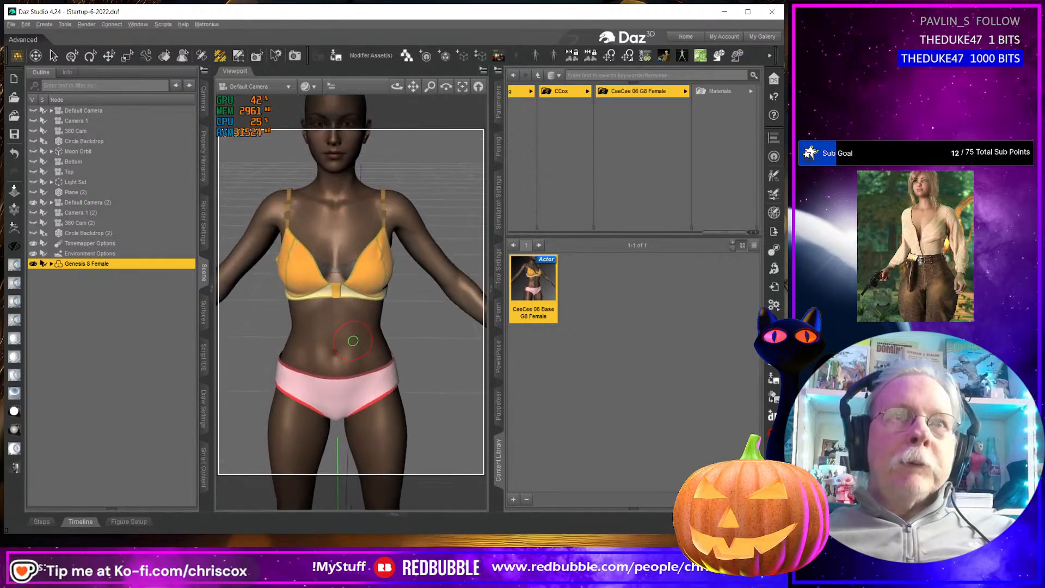
middle_drag(359, 325, 378, 330)
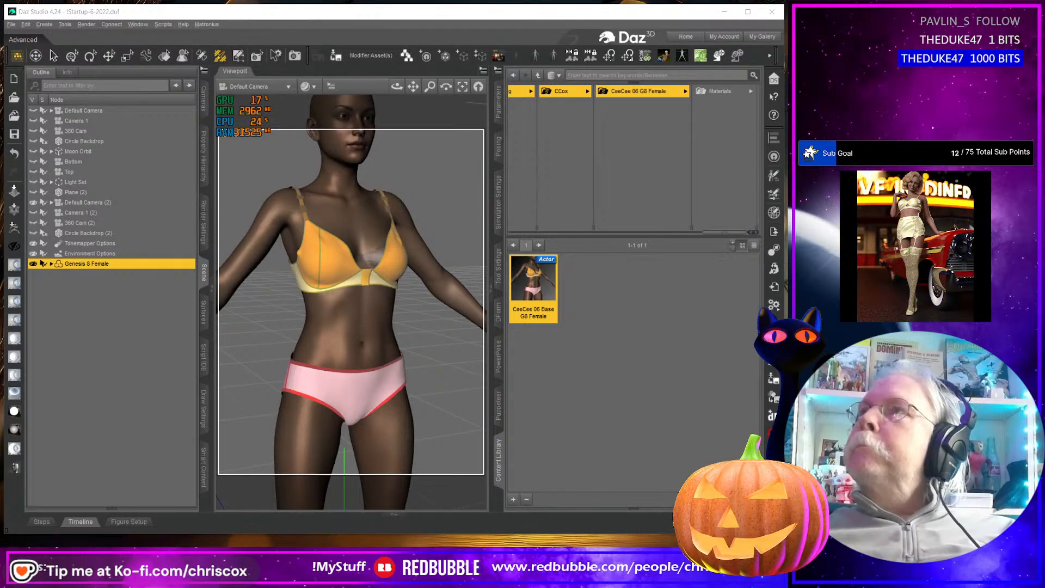
Switch to File Explorer's Cee Cee Basics folder and widen and reposition its window over the workspace
drag(368, 85, 334, 66)
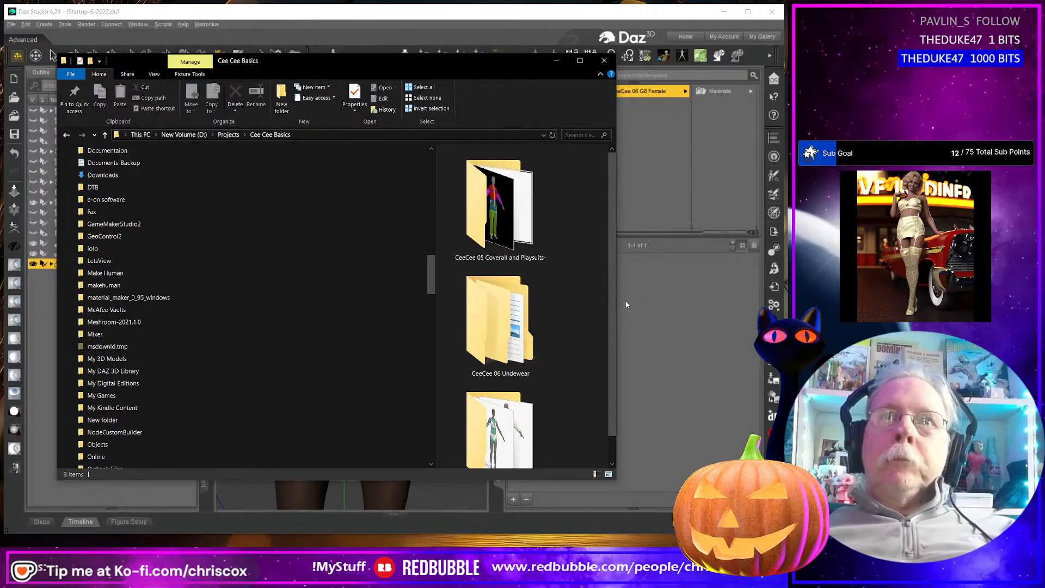
drag(619, 301, 789, 301)
click(546, 295)
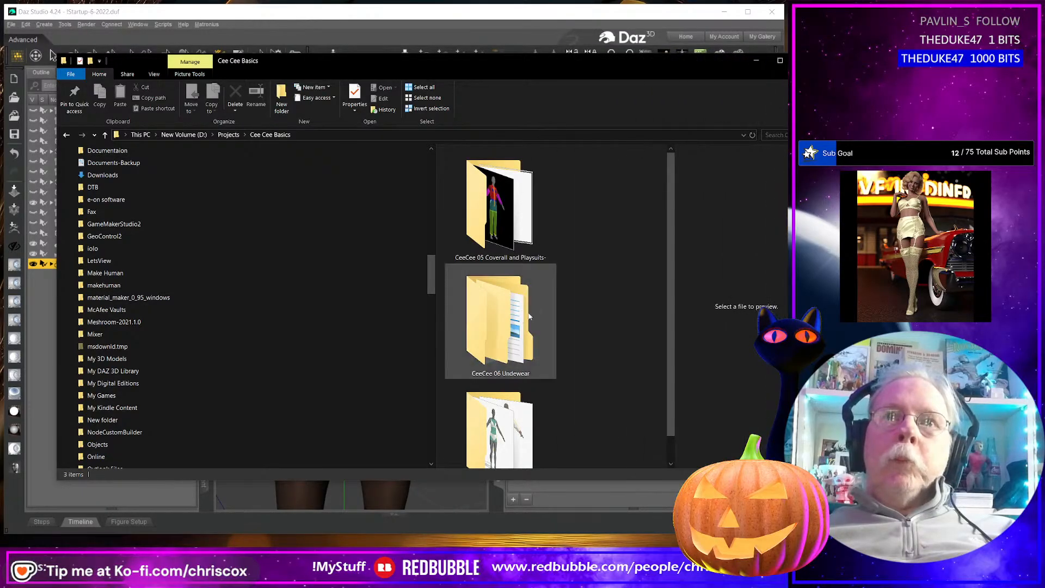
drag(475, 64, 425, 42)
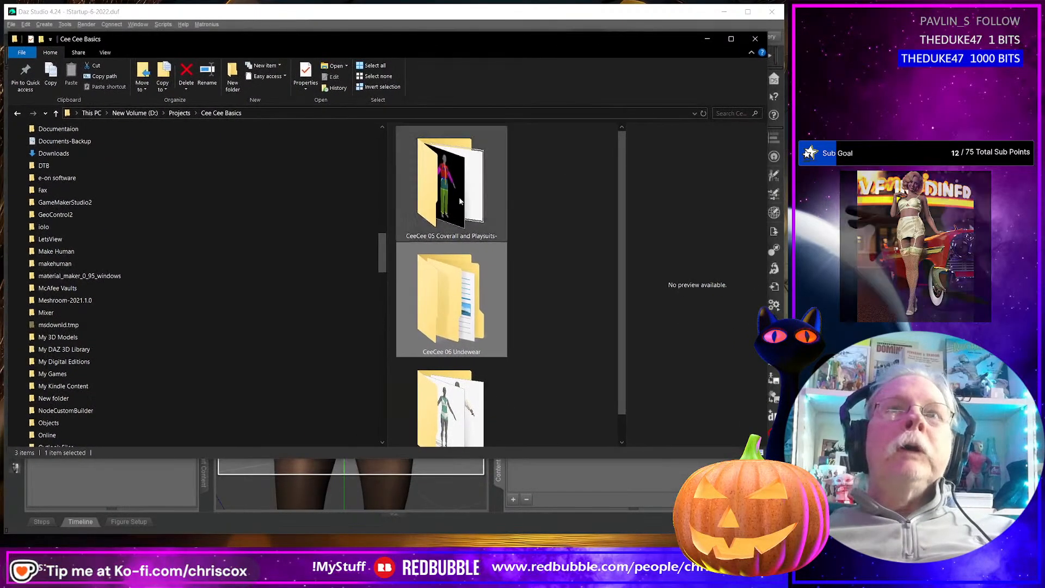
Open the Substance painter folder inside the Cee Cee Basics WIP folder and preview CeeCee Base IDs.obj
double_click(447, 332)
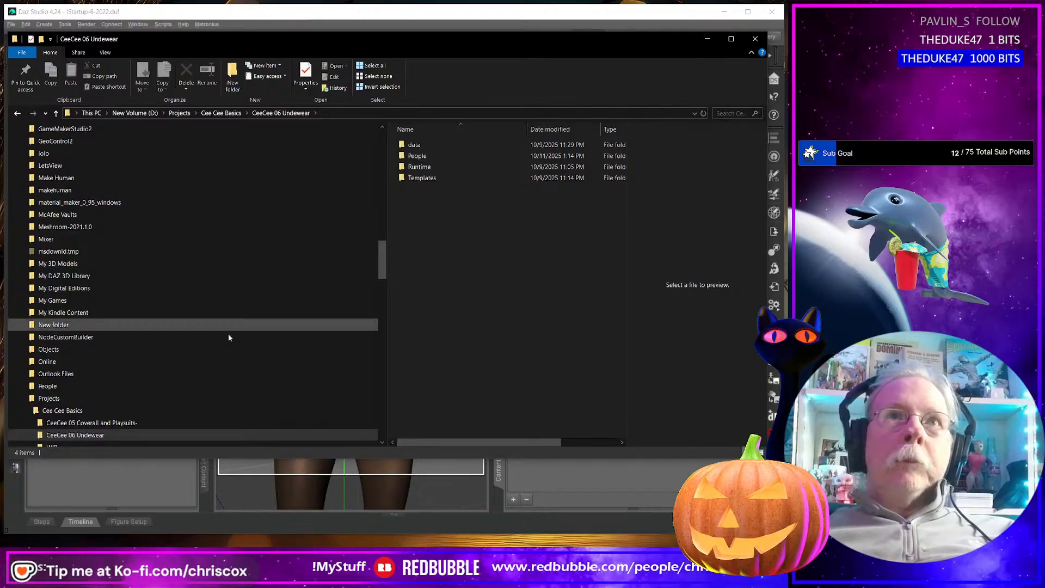
click(191, 375)
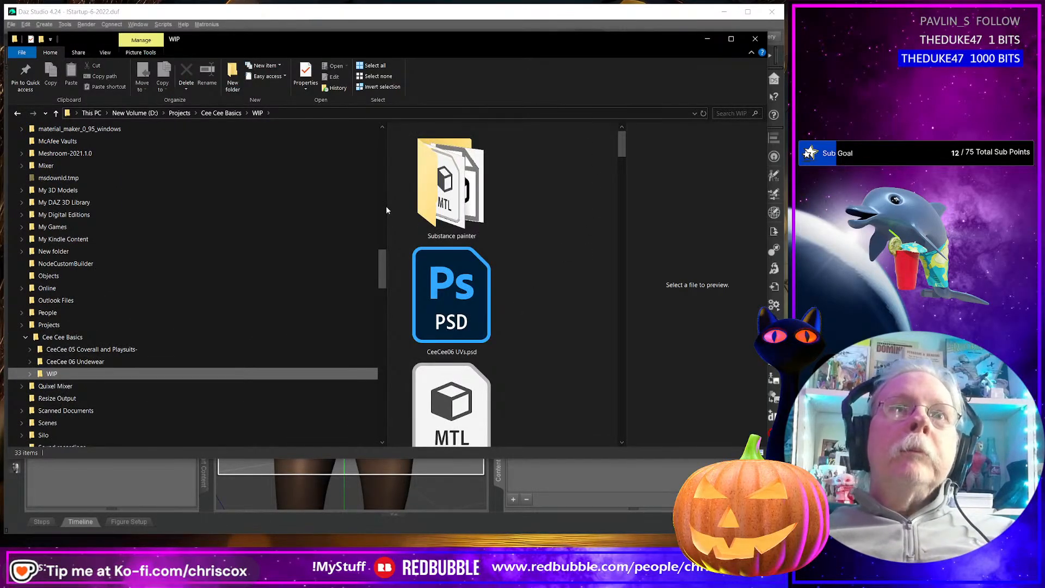
drag(386, 208, 213, 207)
double_click(267, 198)
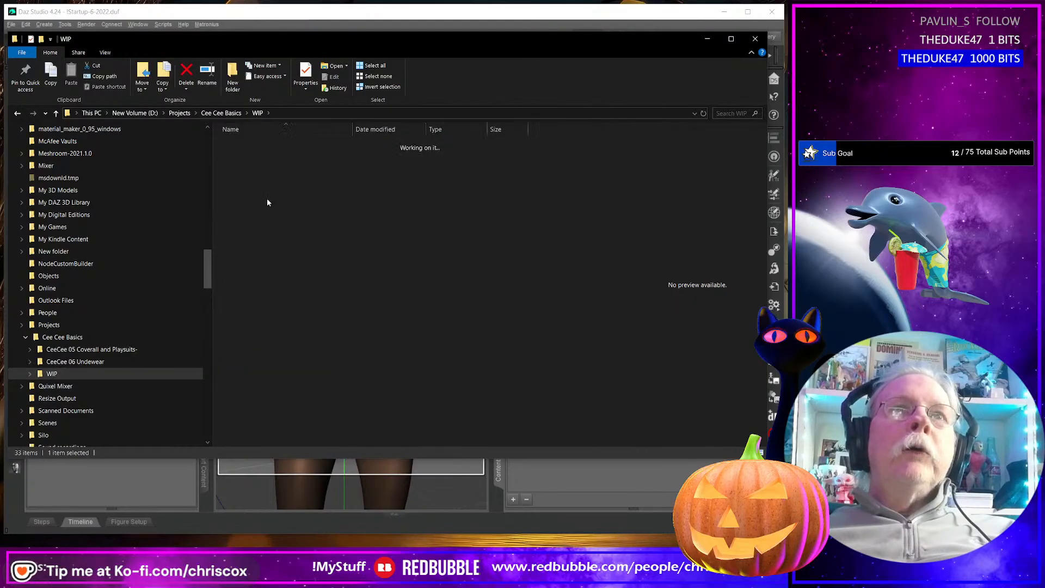
click(315, 236)
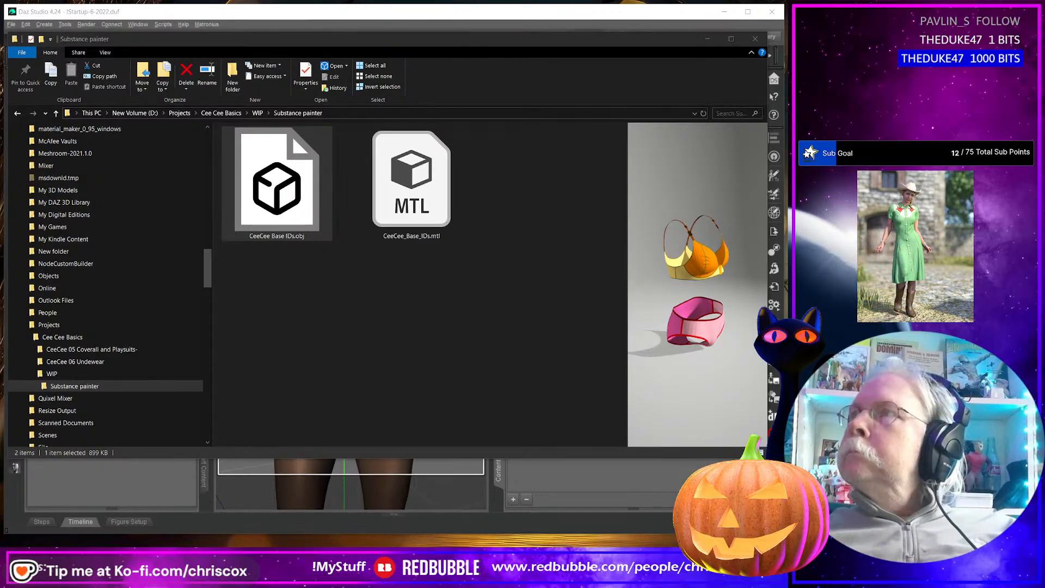
Switch to Blender and delete the default cube from the new scene
drag(784, 79, 305, 46)
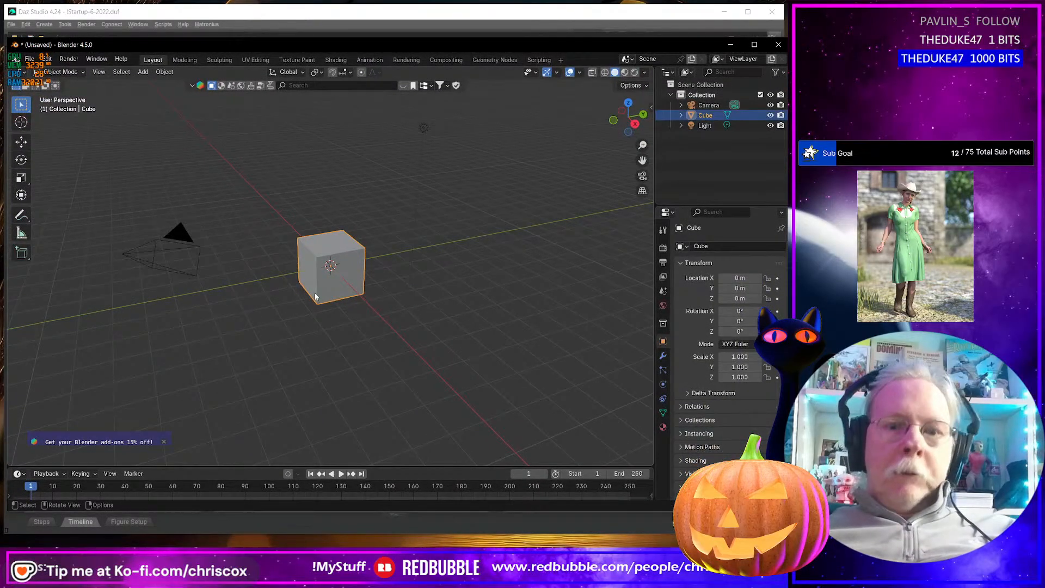
key(Delete)
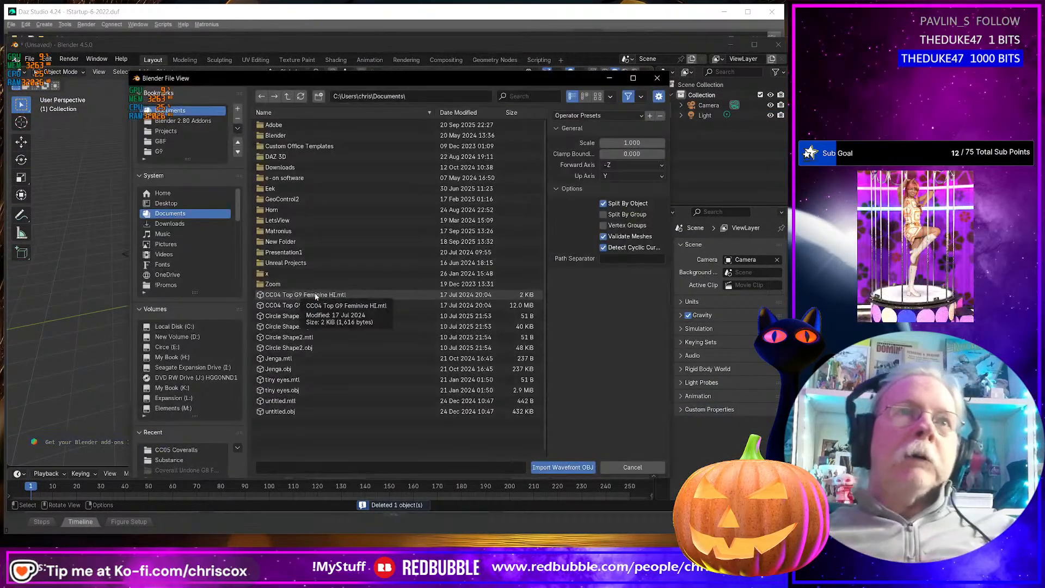
Import CeeCee Base IDs.obj as Wavefront OBJ from the Cee Cee Basics\WIP\Substance painter project folder
click(176, 132)
scroll(335, 325, down, 10)
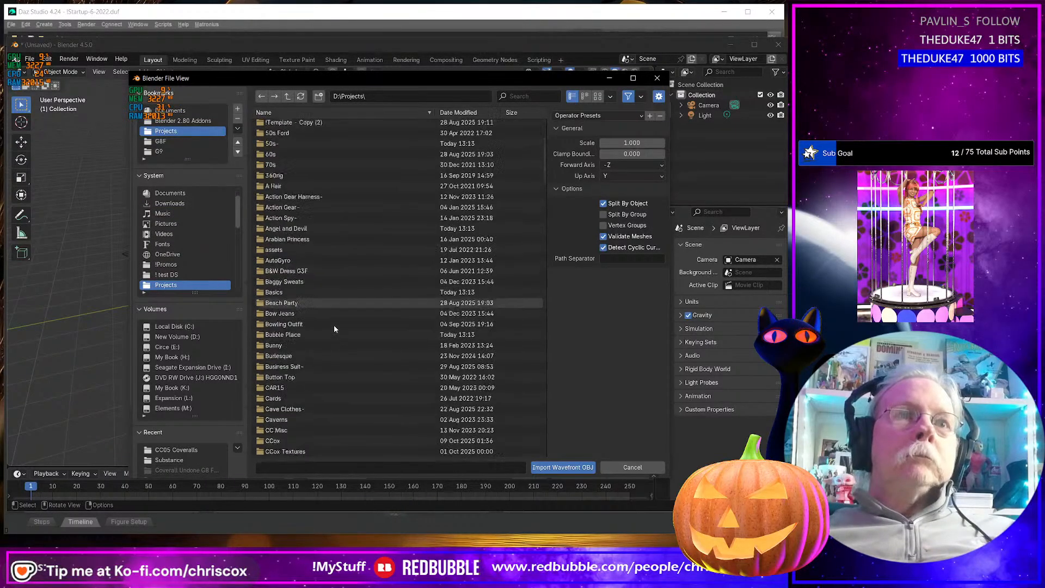
click(309, 259)
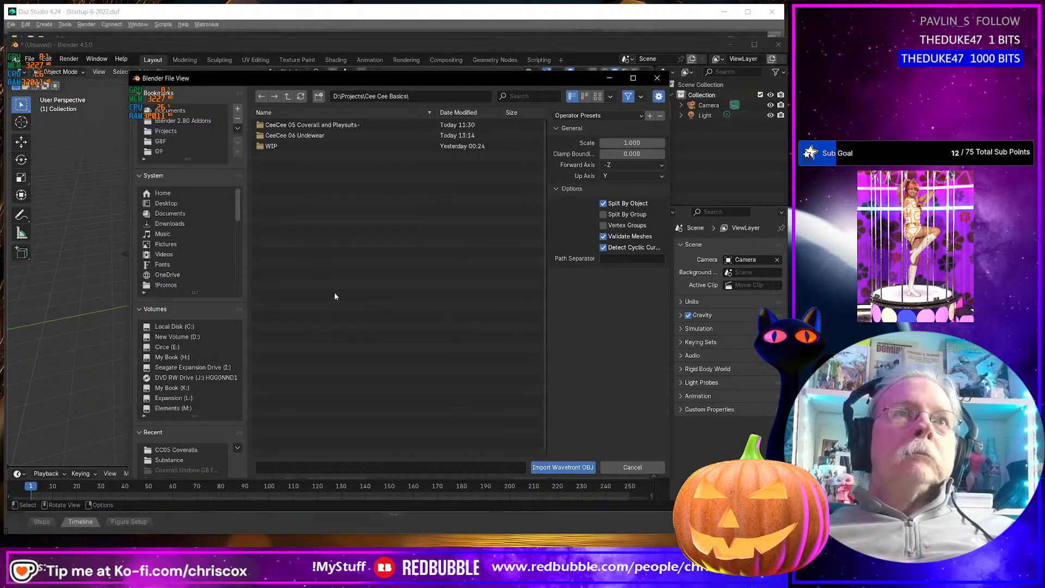
click(297, 147)
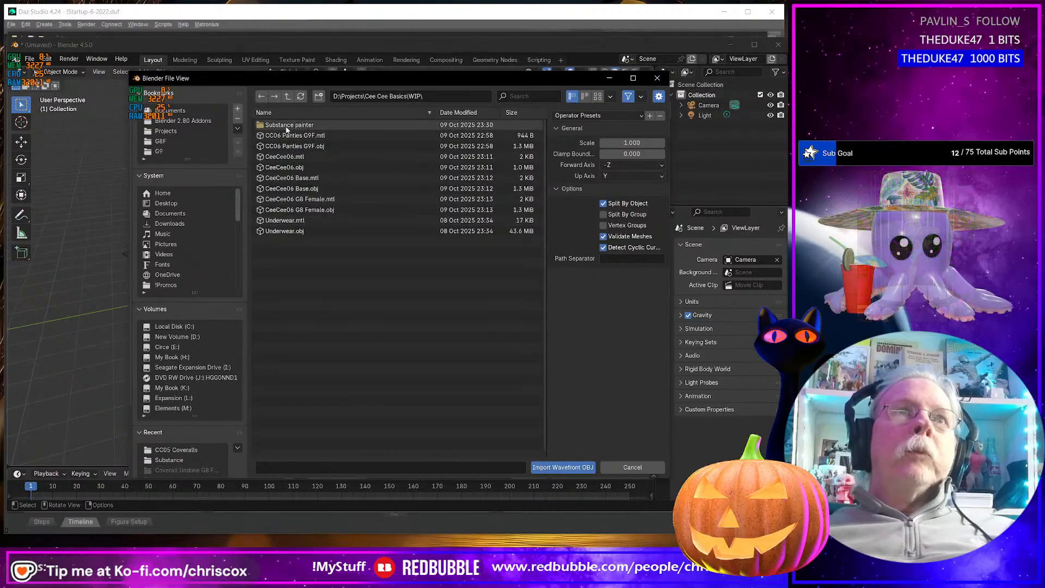
click(287, 125)
click(300, 125)
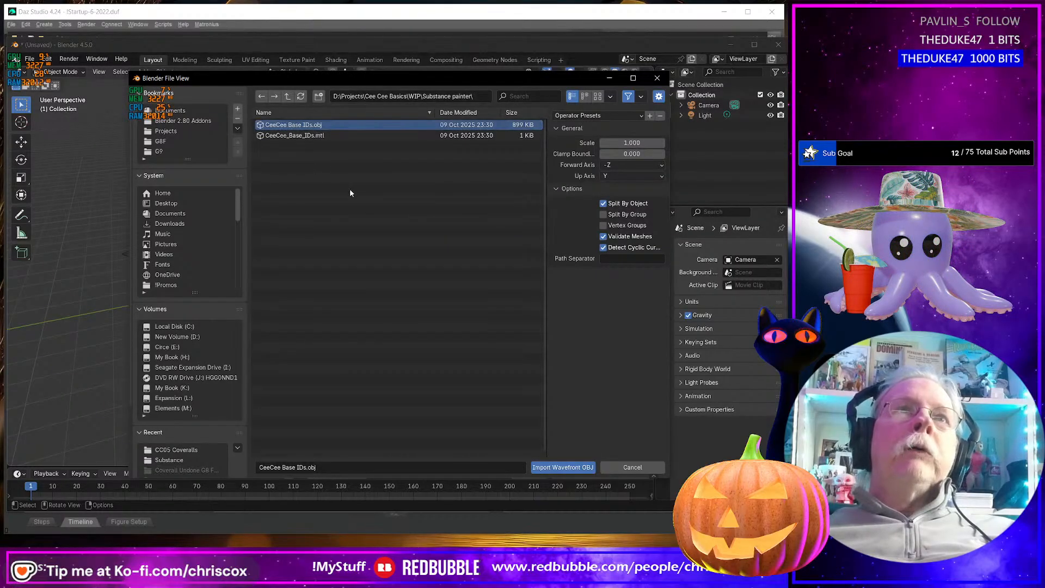
double_click(295, 125)
Apply smooth shading to the imported bra and panties mesh
key(KP_Decimal)
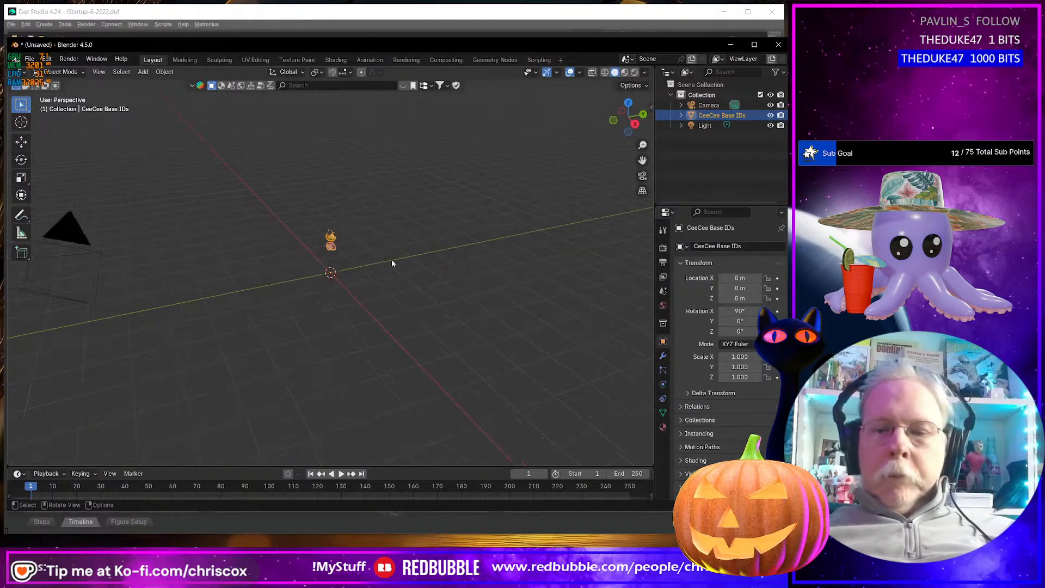
scroll(392, 246, up, 7)
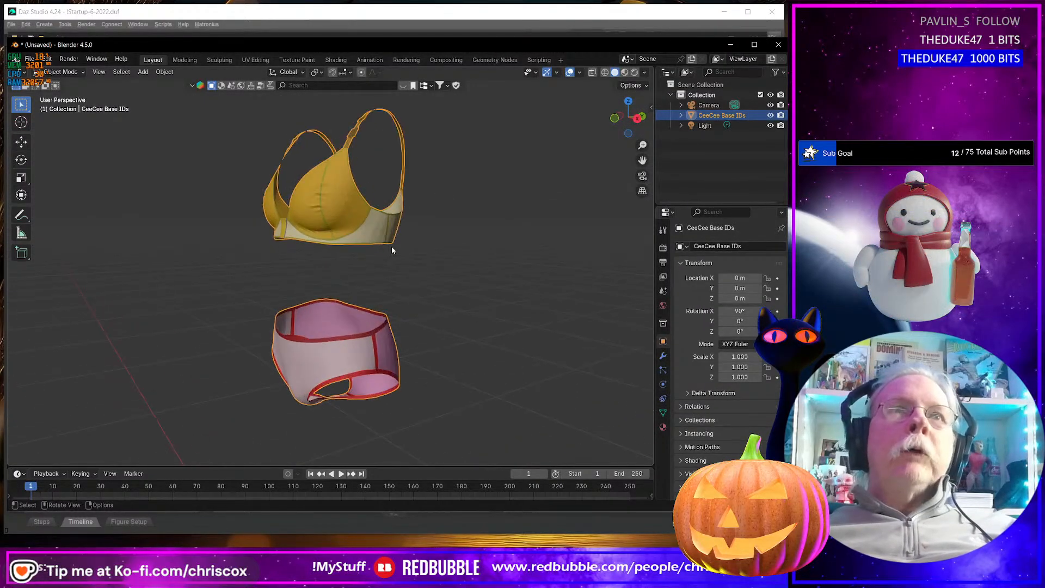
shift+middle_drag(391, 247, 430, 357)
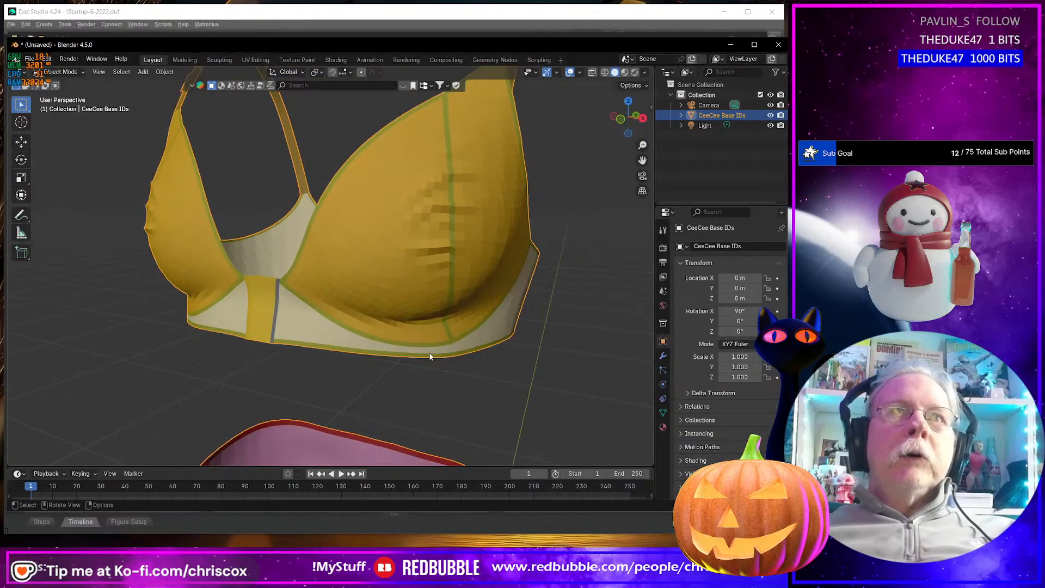
right_click(399, 324)
click(384, 303)
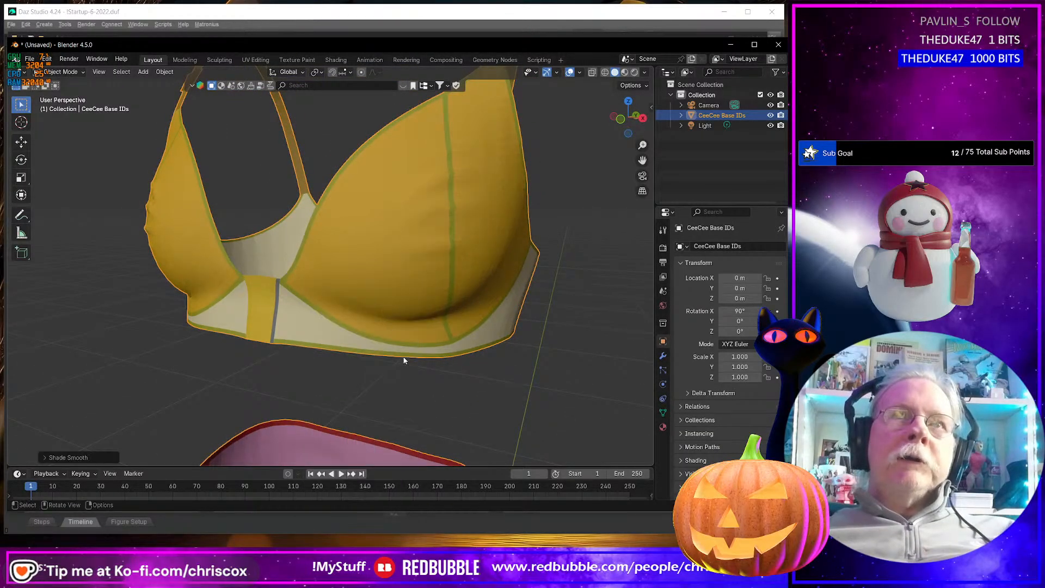
Examine the smoothed bra's center band, cups and strap hardware up close and from several angles
scroll(404, 359, up, 5)
scroll(403, 362, down, 6)
mouse_move(402, 359)
middle_down()
mouse_move(405, 344)
mouse_move(433, 342)
mouse_move(391, 344)
middle_up()
scroll(388, 340, up, 5)
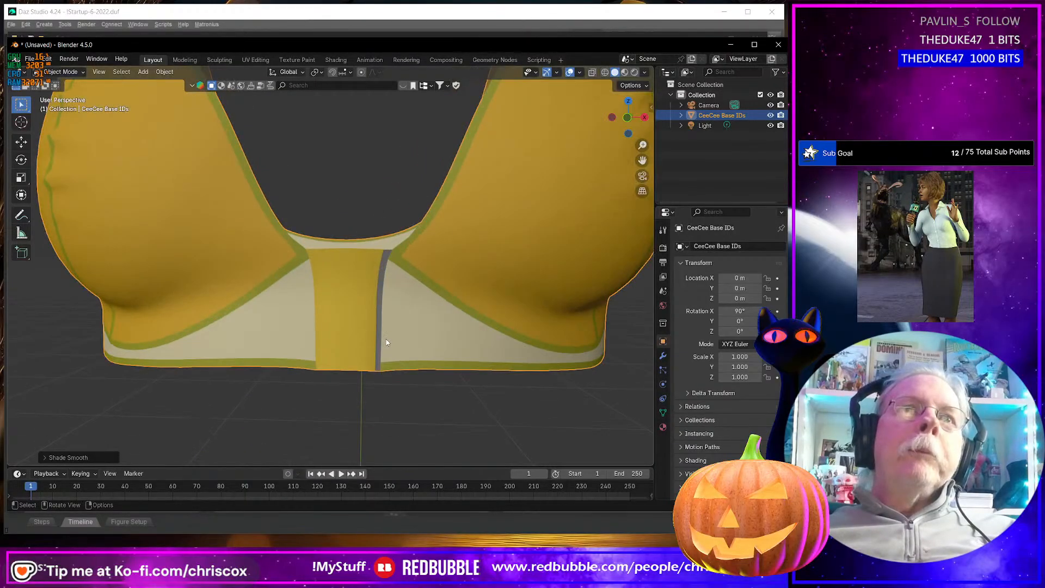
scroll(387, 342, down, 1)
scroll(387, 341, down, 4)
middle_drag(386, 342, 415, 254)
scroll(349, 277, down, 3)
scroll(354, 277, up, 7)
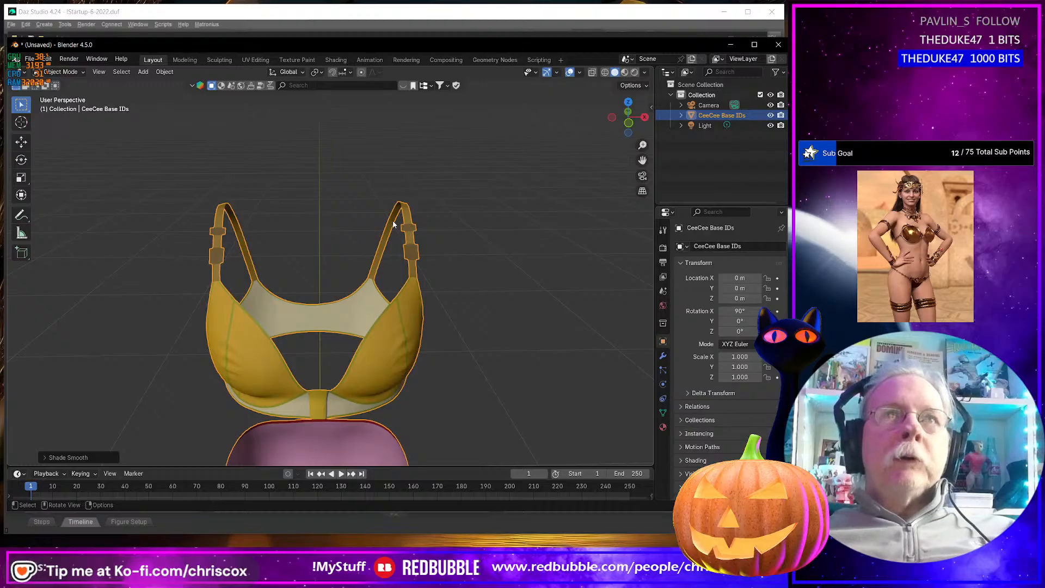
middle_drag(415, 229, 364, 278)
scroll(338, 311, up, 4)
scroll(337, 316, down, 2)
scroll(355, 275, up, 2)
scroll(354, 276, down, 4)
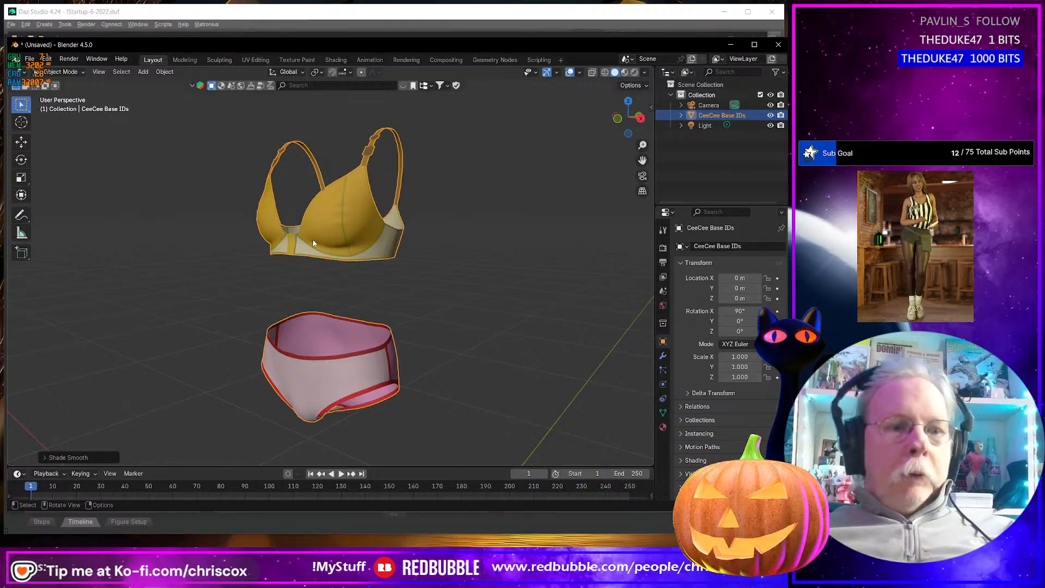
Export the selected mesh over CeeCee Base IDs.obj in the Substance painter folder, with selection only, vertex groups and materials enabled
key(ctrl+e)
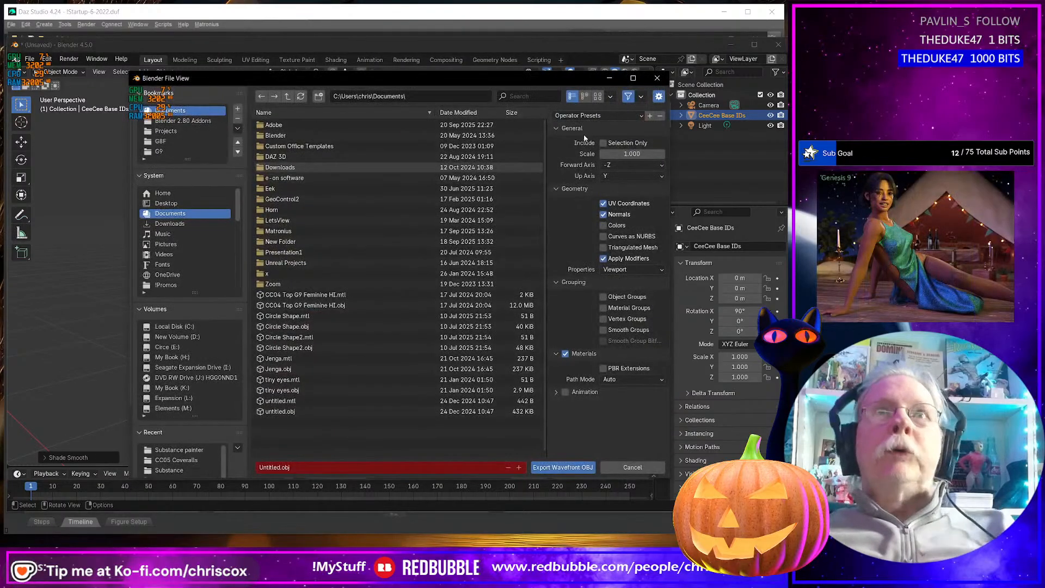
click(593, 116)
click(582, 138)
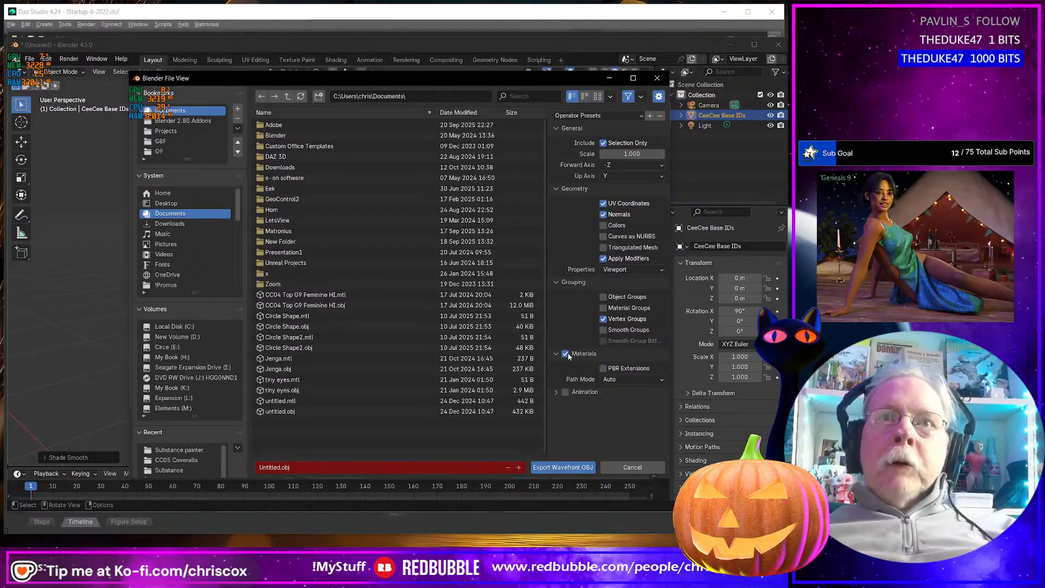
click(180, 450)
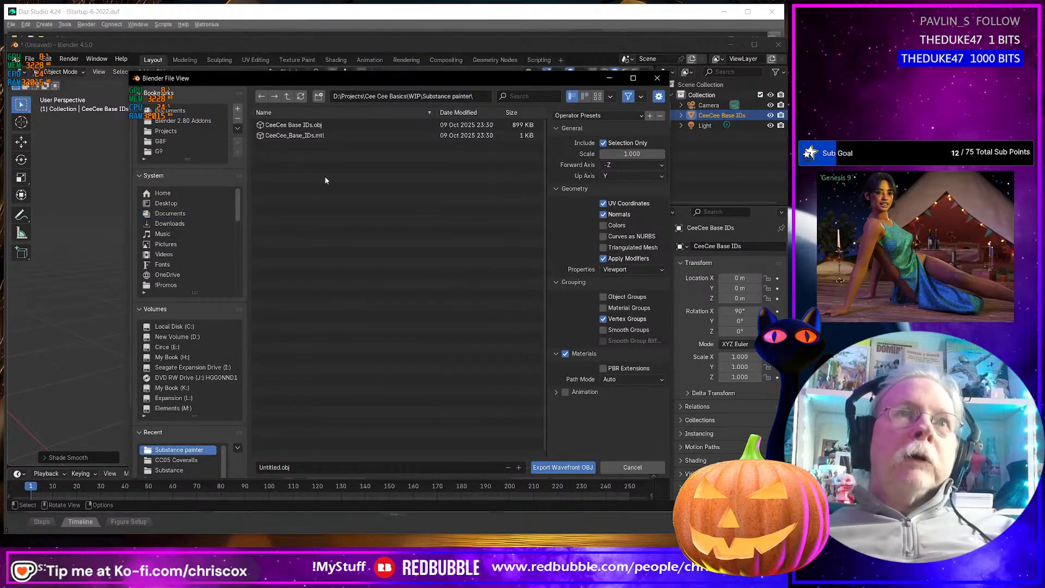
click(304, 126)
click(563, 467)
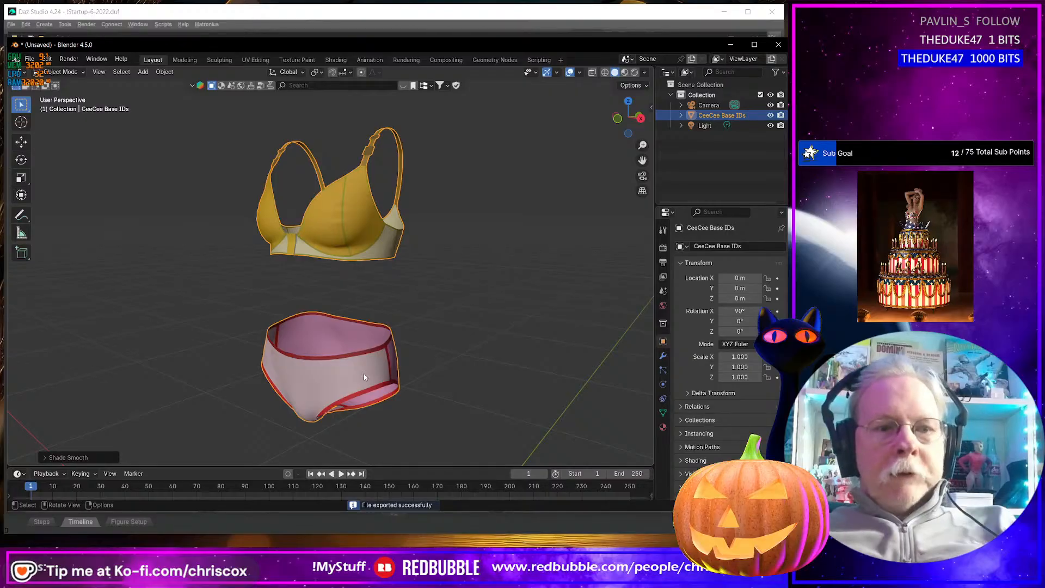
Export CeeCee Base IDs.obj again without materials, and overwrite it once more with materials enabled
key(ctrl+shift+e)
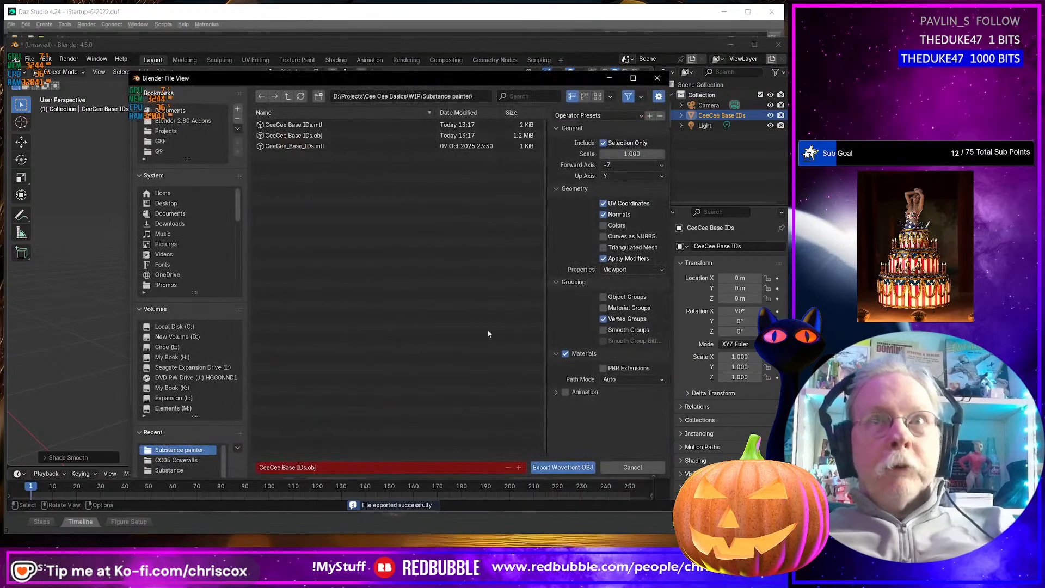
click(566, 354)
click(564, 466)
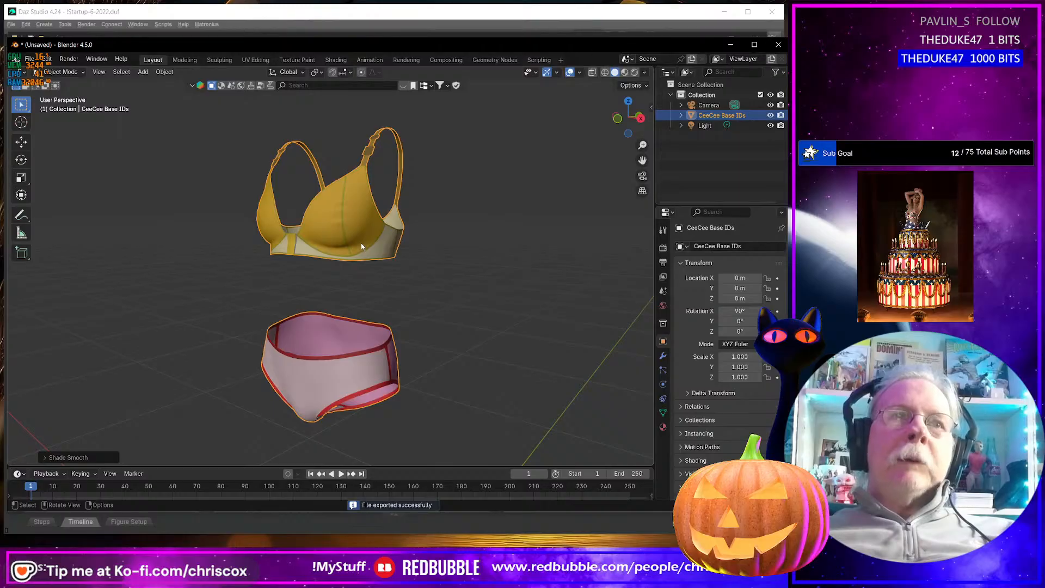
key(shift+r)
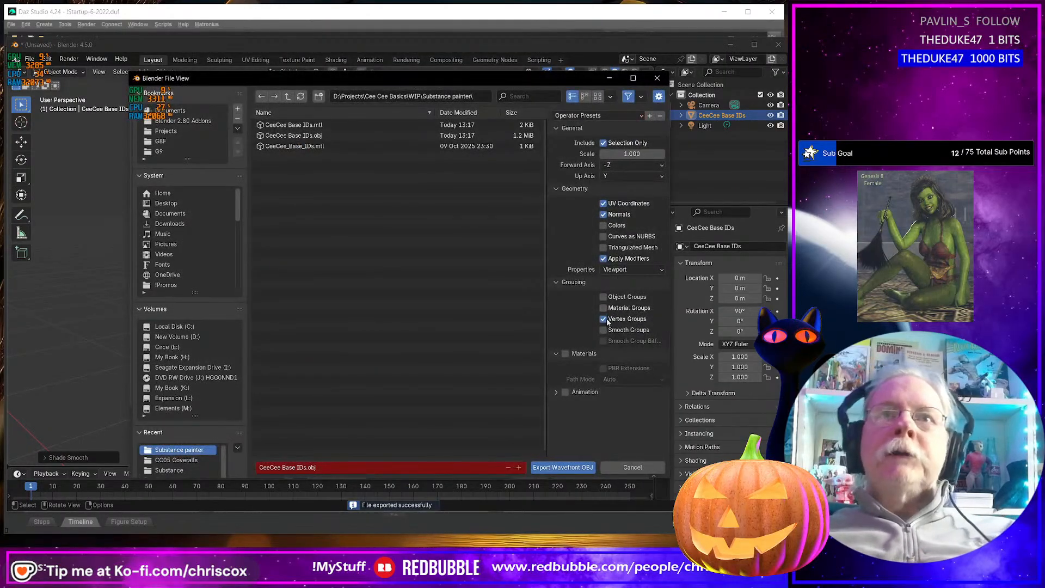
click(565, 354)
click(573, 469)
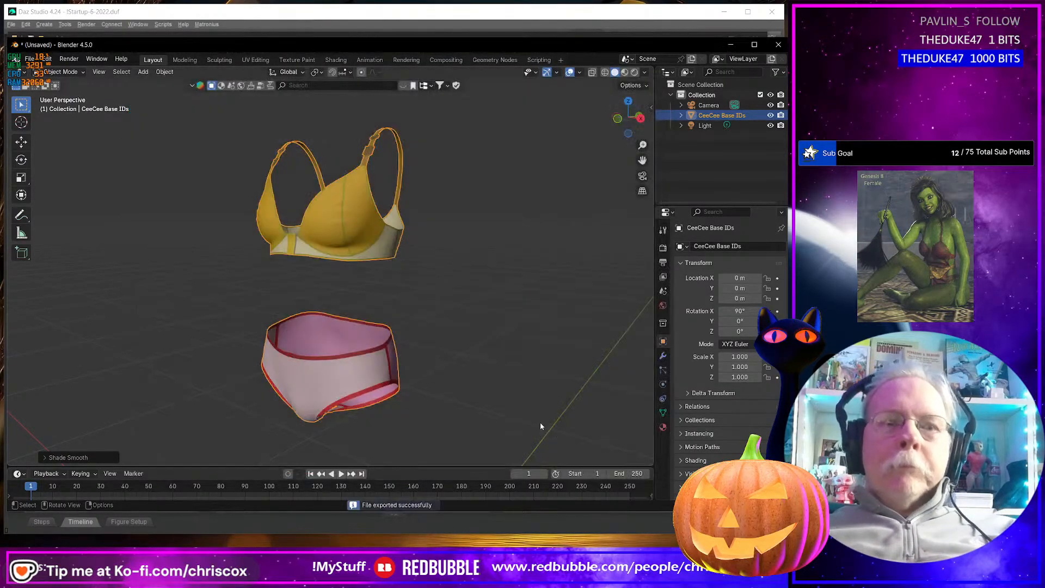
Export the selected mesh without materials as CeeCee Base NM.obj in the Substance painter folder
key(shift+r)
click(566, 355)
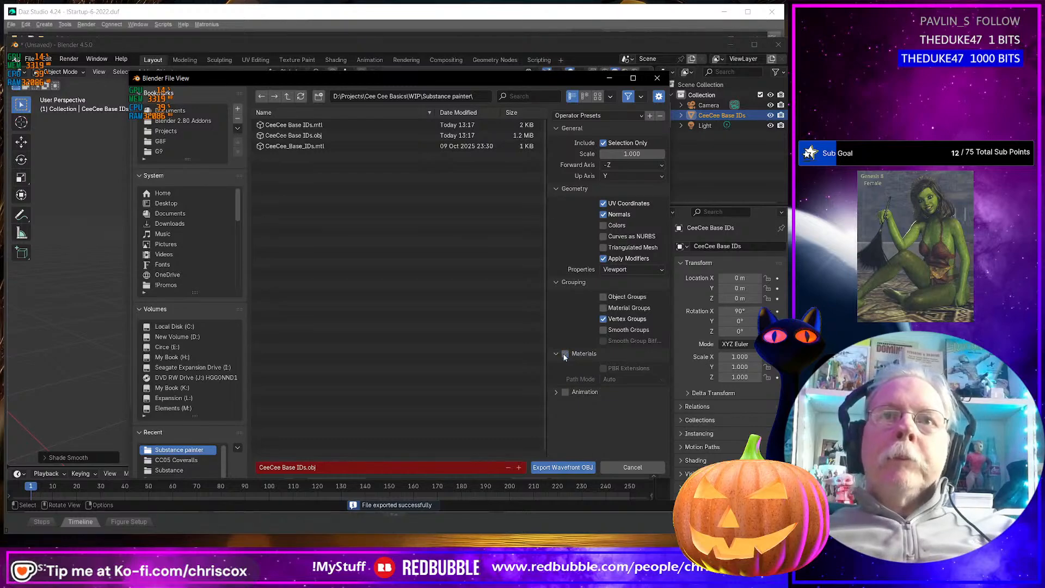
click(312, 470)
click(297, 468)
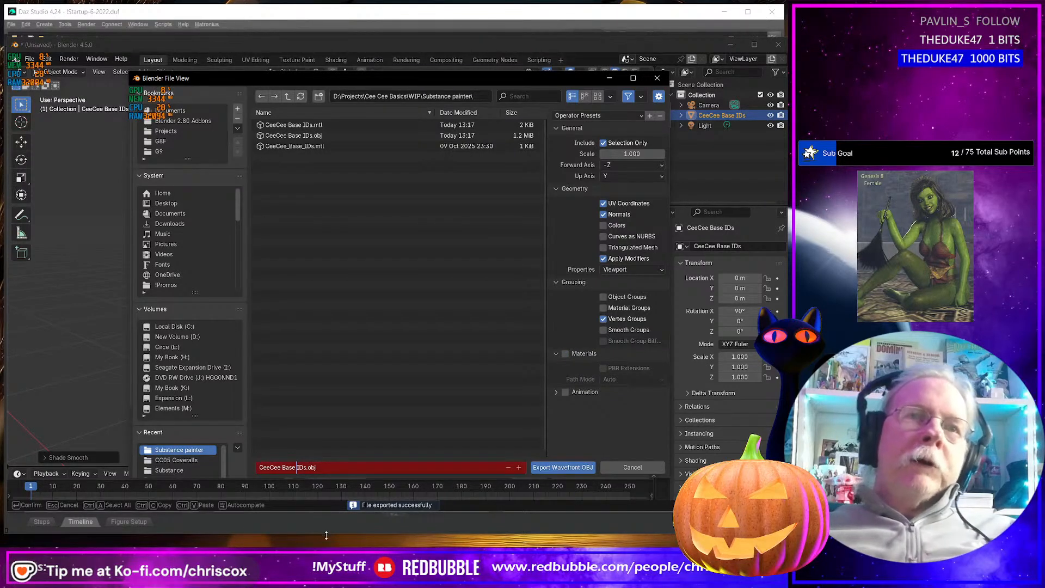
key(Delete)
key(Delete)
key(Delete)
text(NM)
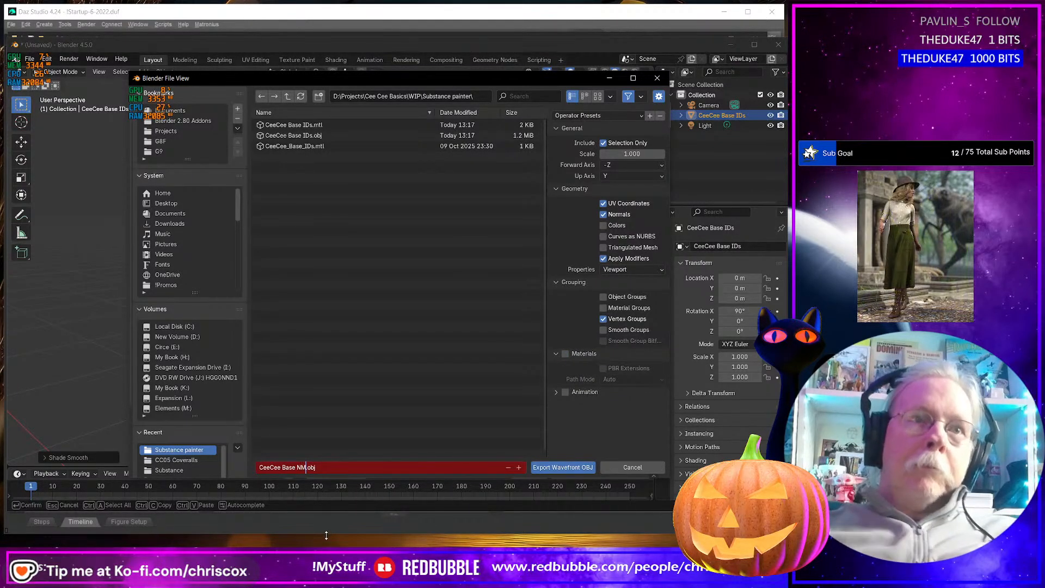
click(563, 467)
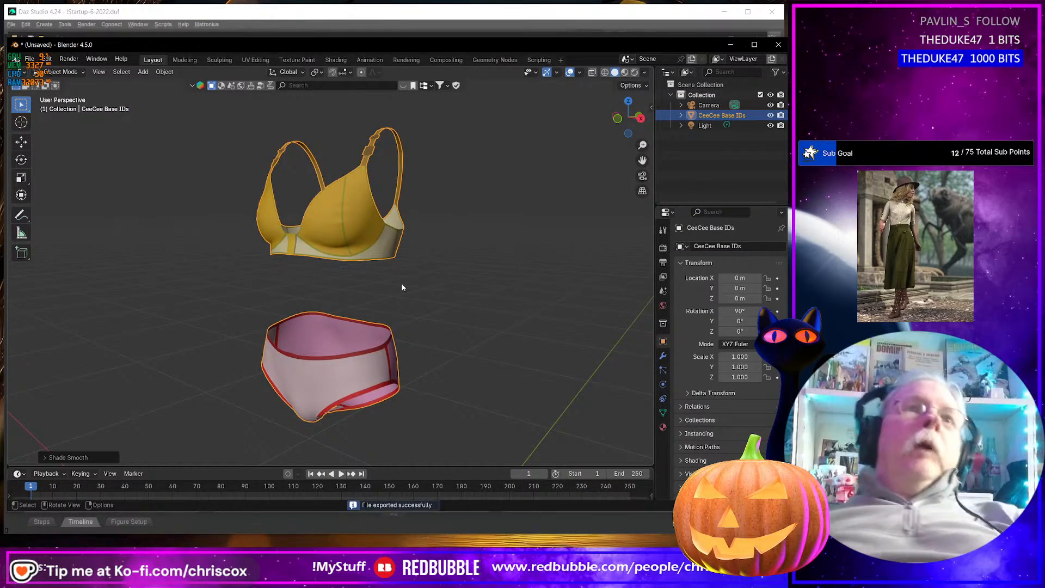
Minimize Blender and return to the Substance painter folder in File Explorer
mouse_move(403, 288)
middle_down()
mouse_move(477, 279)
mouse_move(406, 269)
mouse_move(410, 283)
middle_up()
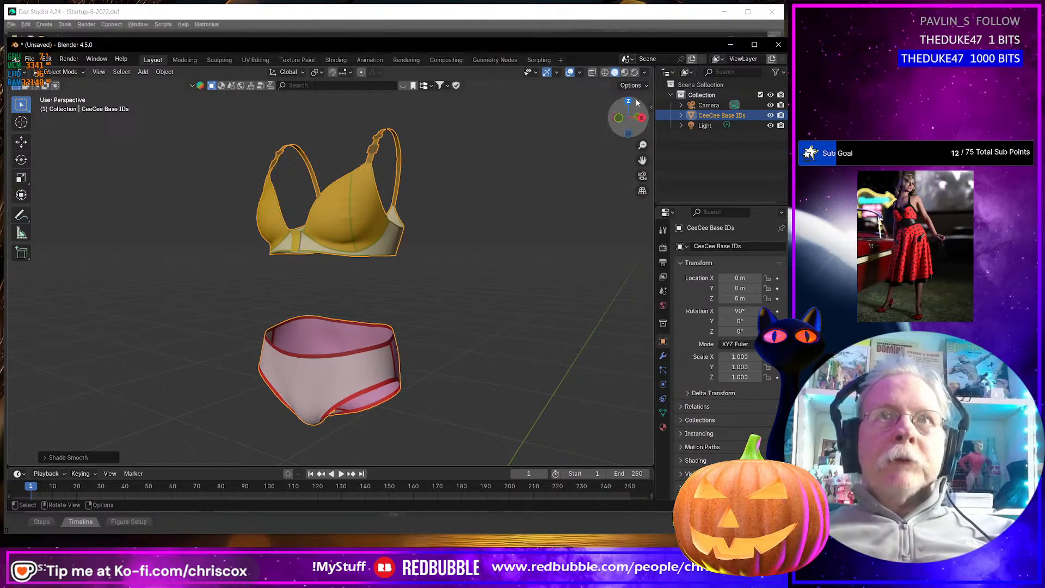
click(731, 44)
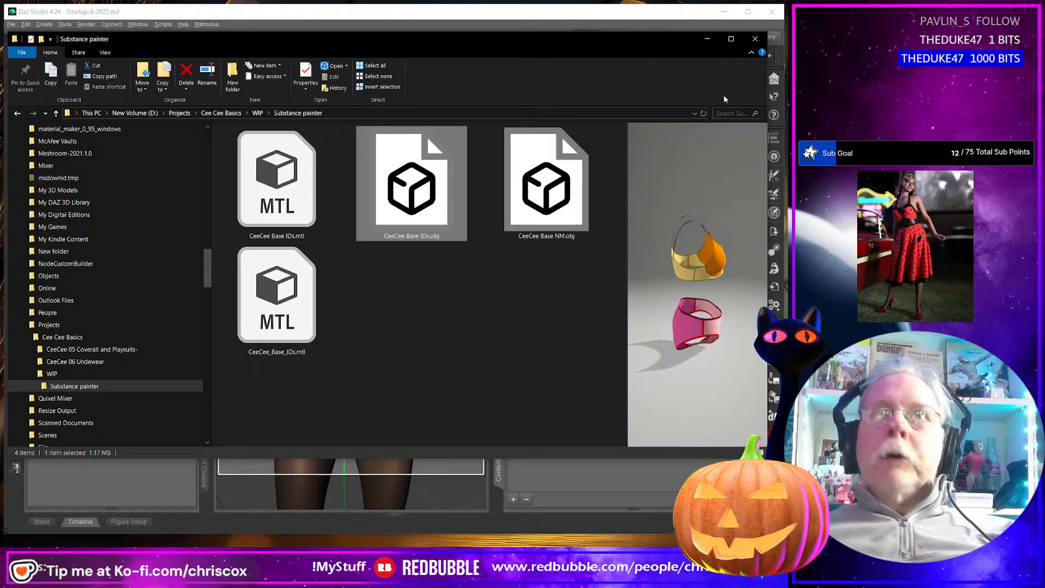
Open CeeCee06 UVs.psd from the WIP folder in Adobe Photoshop 2025 and dismiss the plug-in notice
click(708, 40)
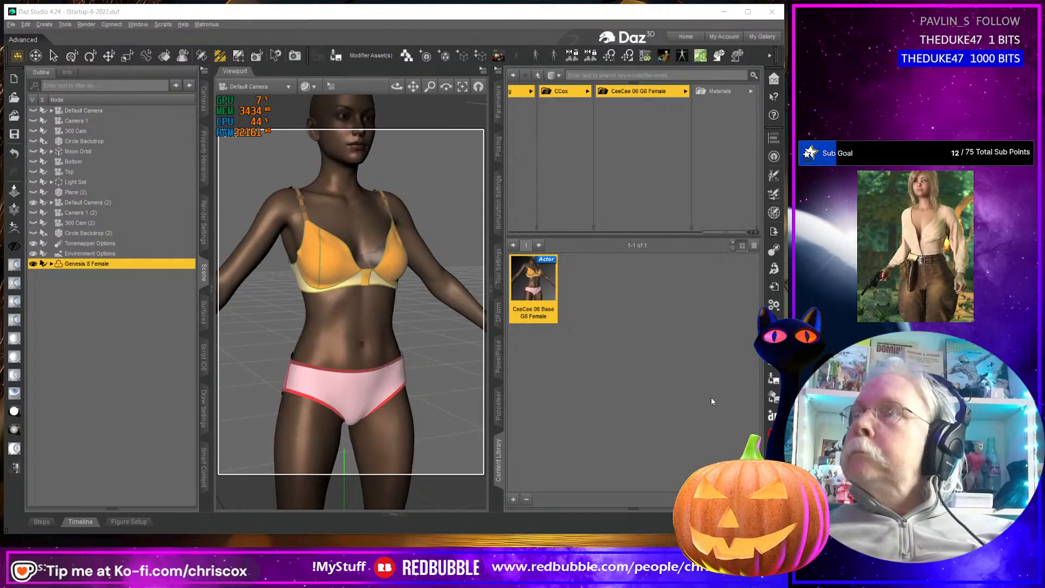
key(alt+Tab)
click(98, 376)
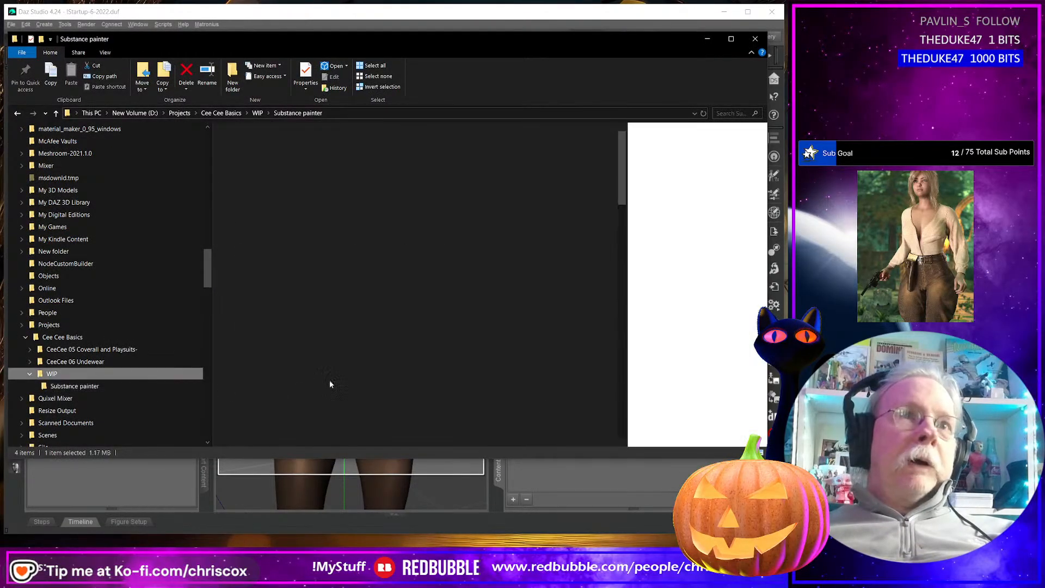
click(408, 219)
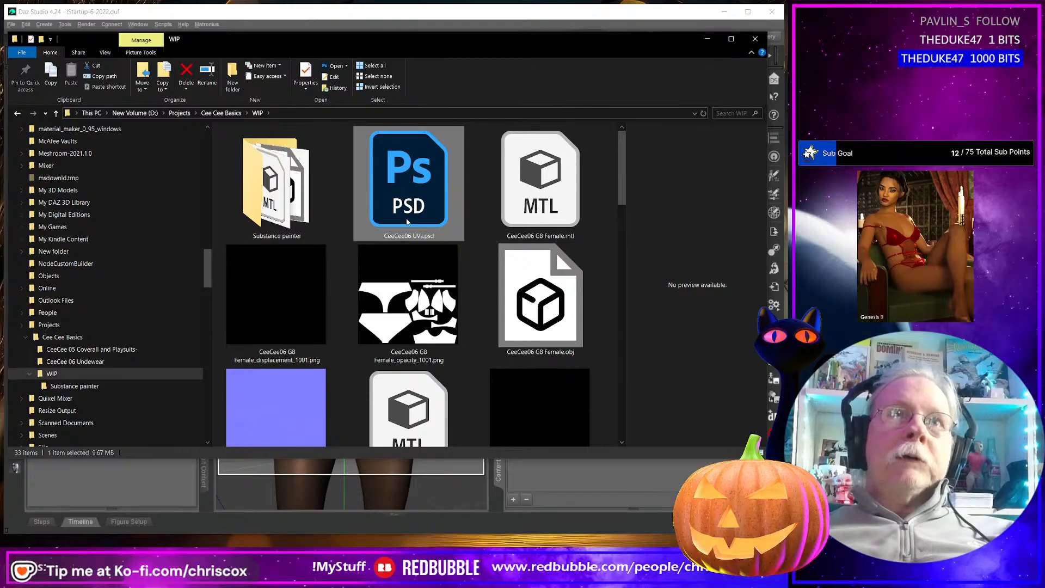
double_click(403, 186)
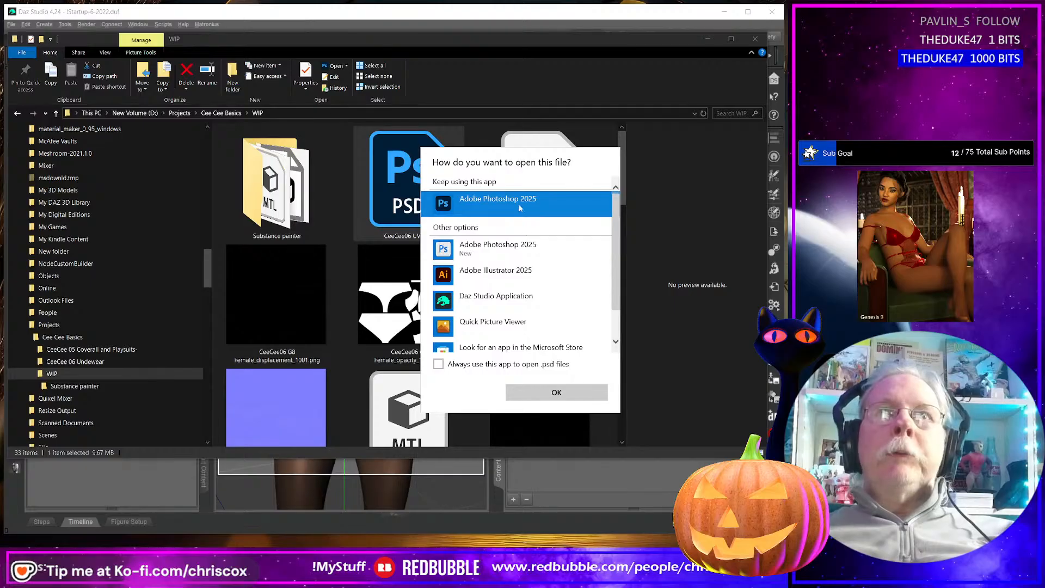
click(575, 396)
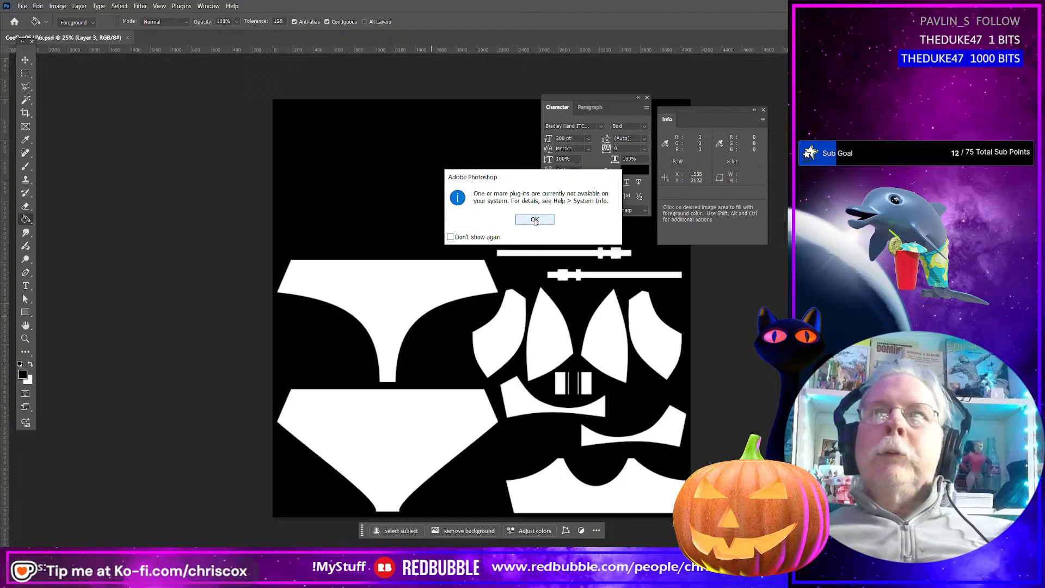
click(537, 222)
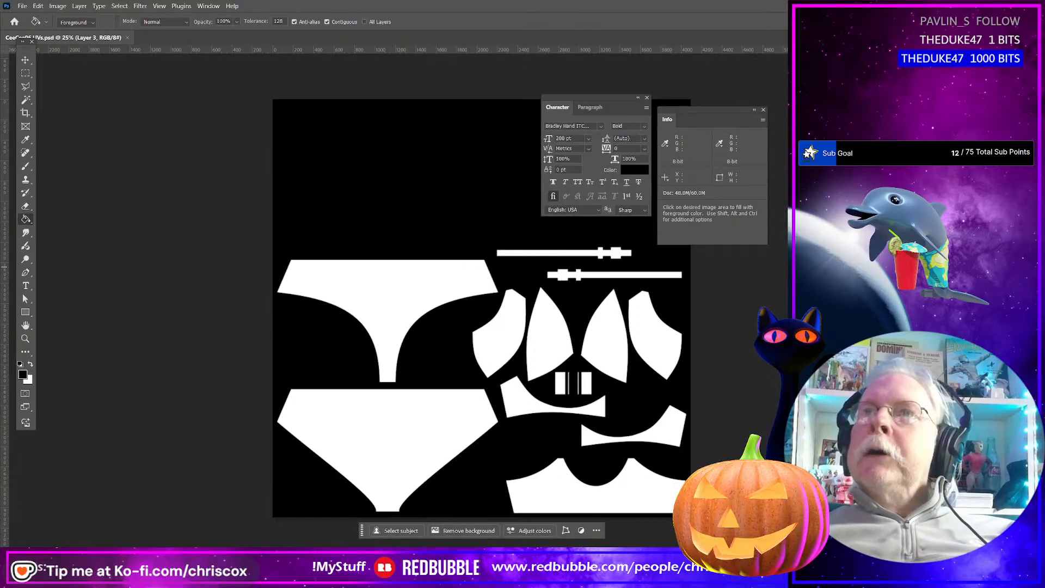
Select and show the UV wireframe on Layer 1, and examine the mesh layout of the bra strap UV islands
key(ctrl+comma)
key(ctrl+comma)
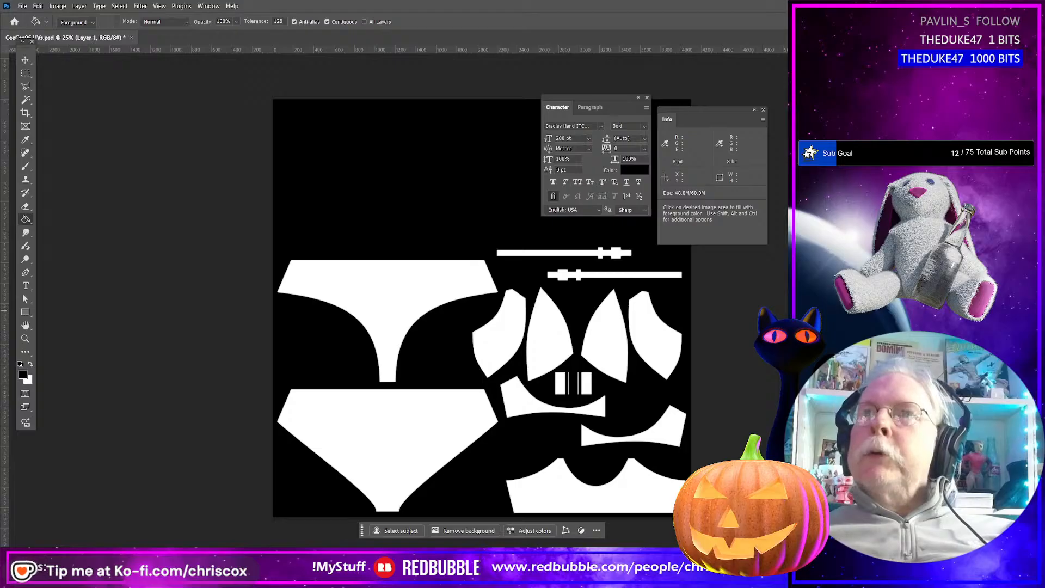
key(ctrl+comma)
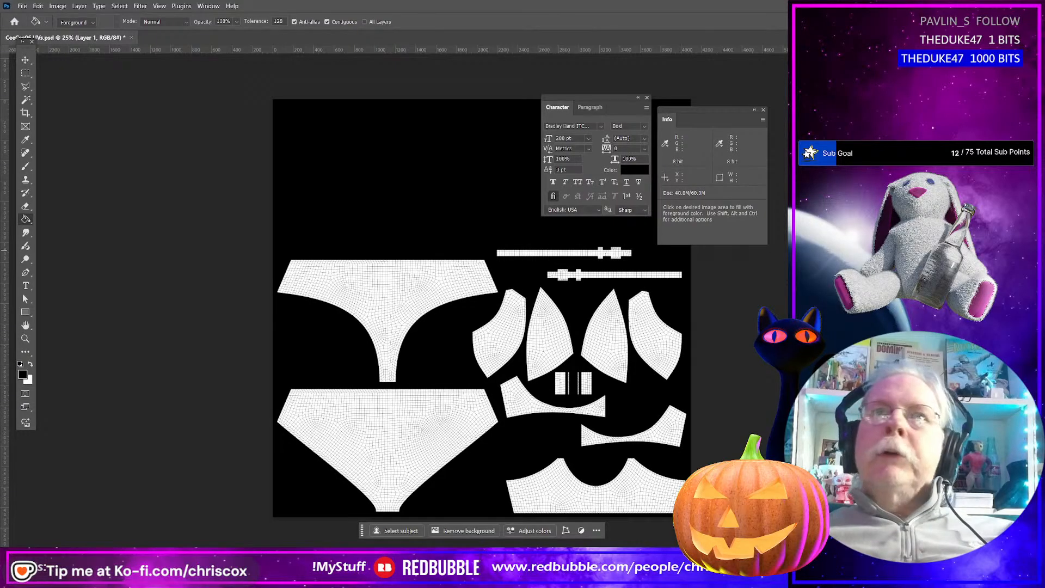
alt+scroll(568, 283, up, 5)
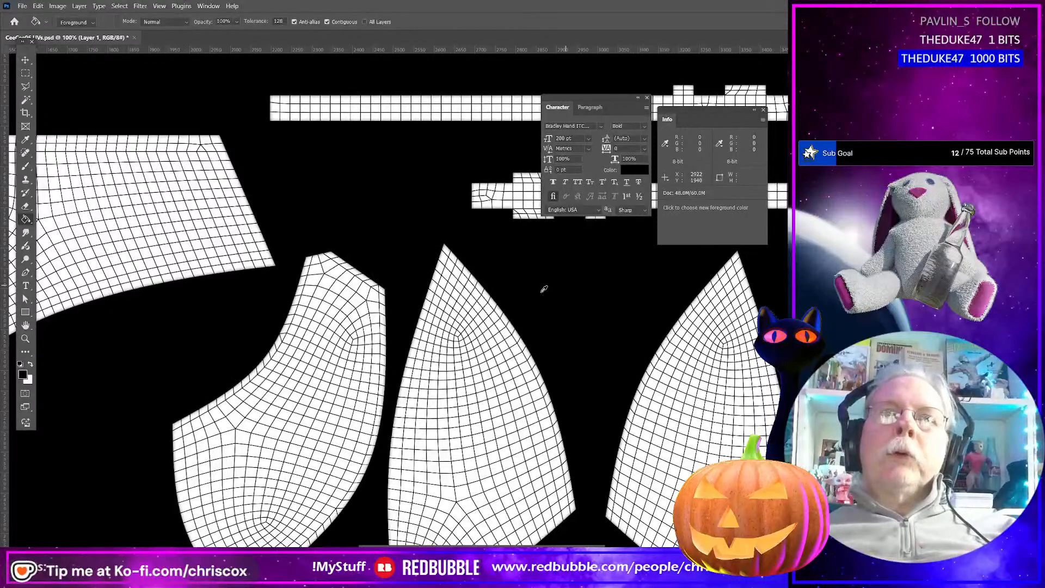
scroll(398, 300, up, 3)
scroll(484, 277, up, 4)
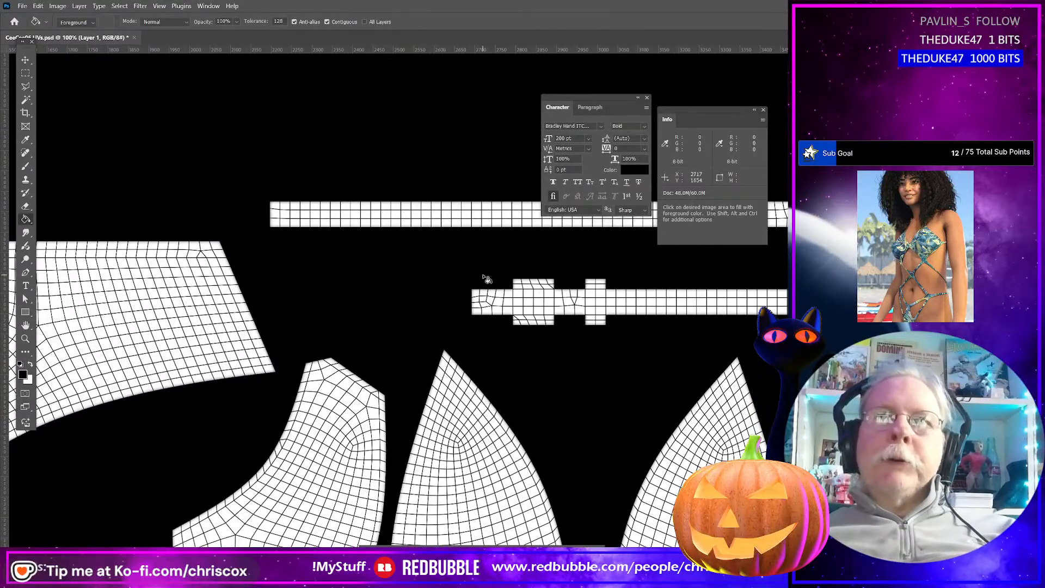
alt+scroll(548, 342, up, 5)
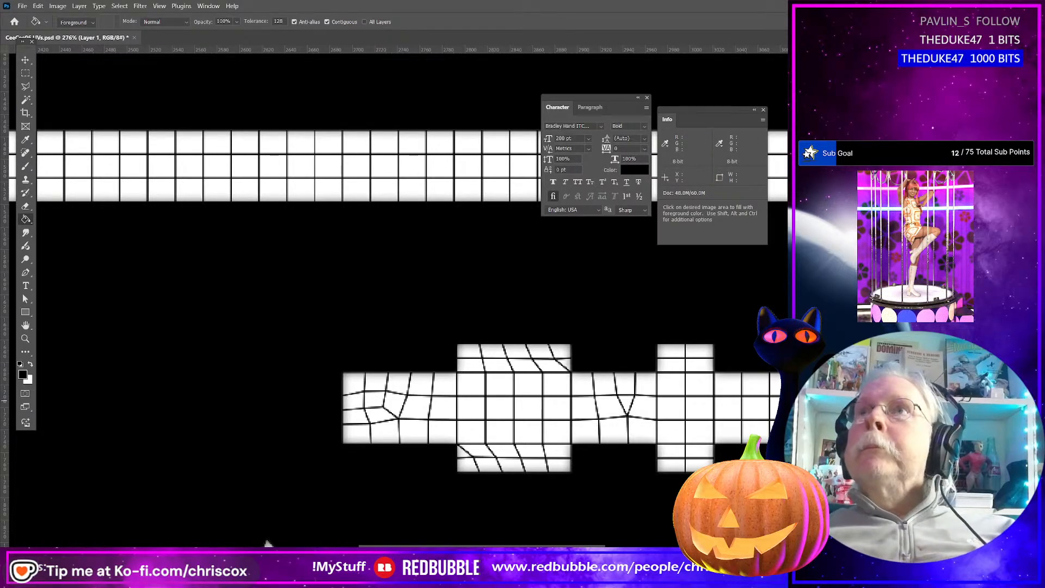
Restore the Photoshop window to a floating size and move the Character panel clear of the strap UVs to examine the wider strap sections
key(super+Down)
drag(566, 15, 564, 12)
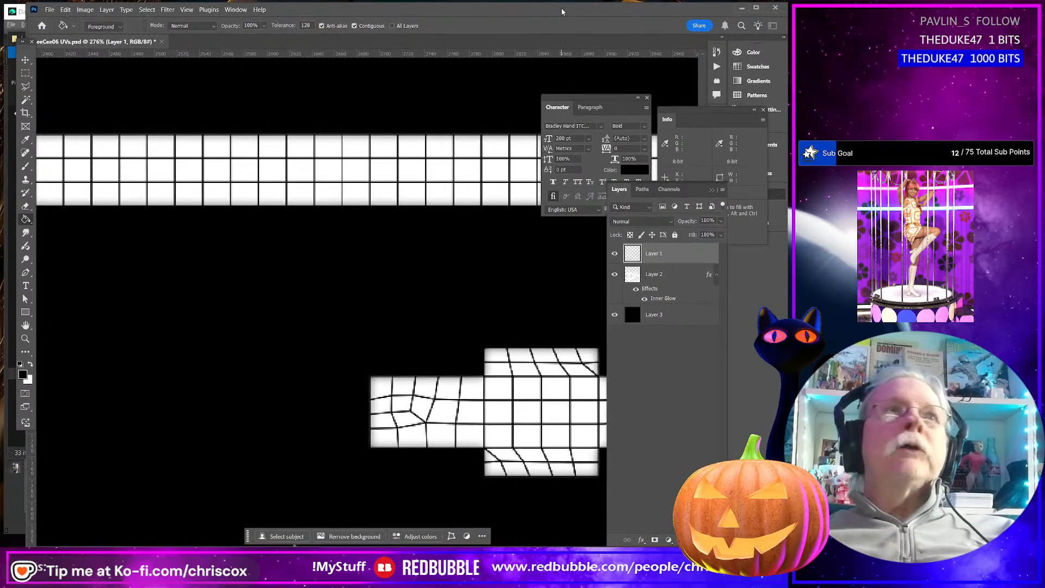
drag(587, 101, 614, 42)
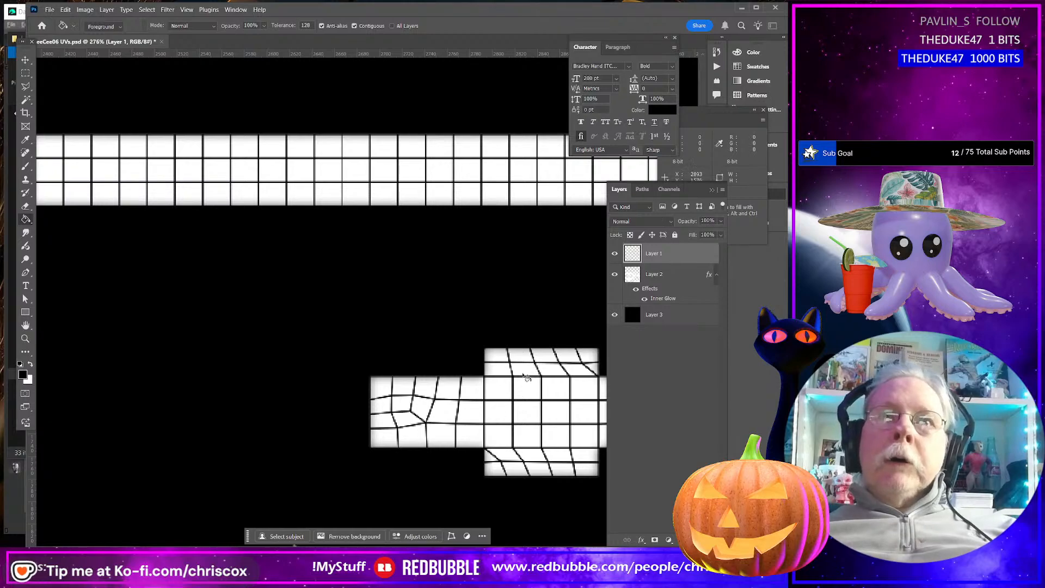
scroll(349, 412, right, 5)
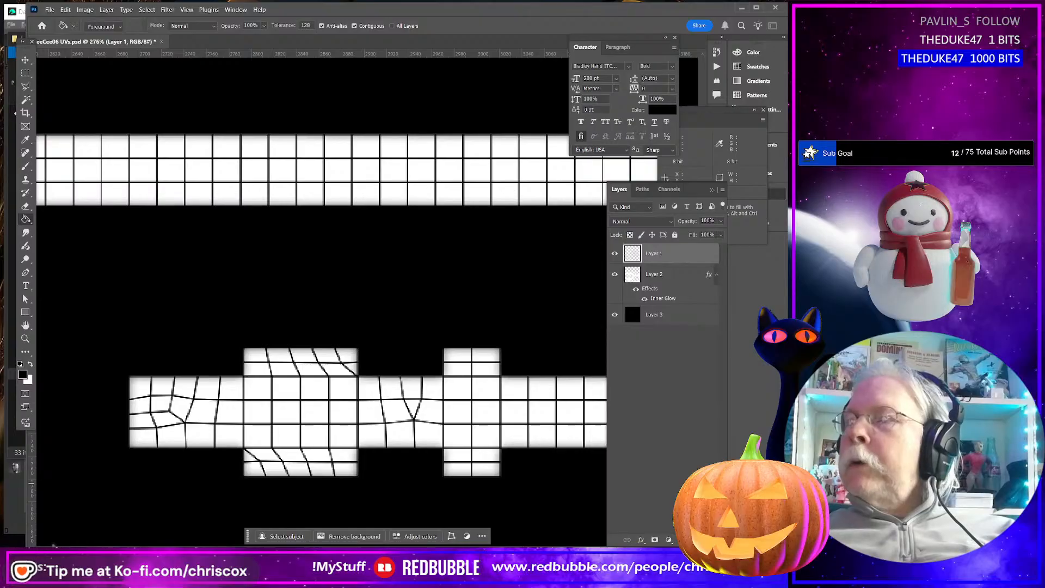
Switch to PowerPoint, create a blank presentation, and delete the title and subtitle placeholders from its slide
key(alt+Tab)
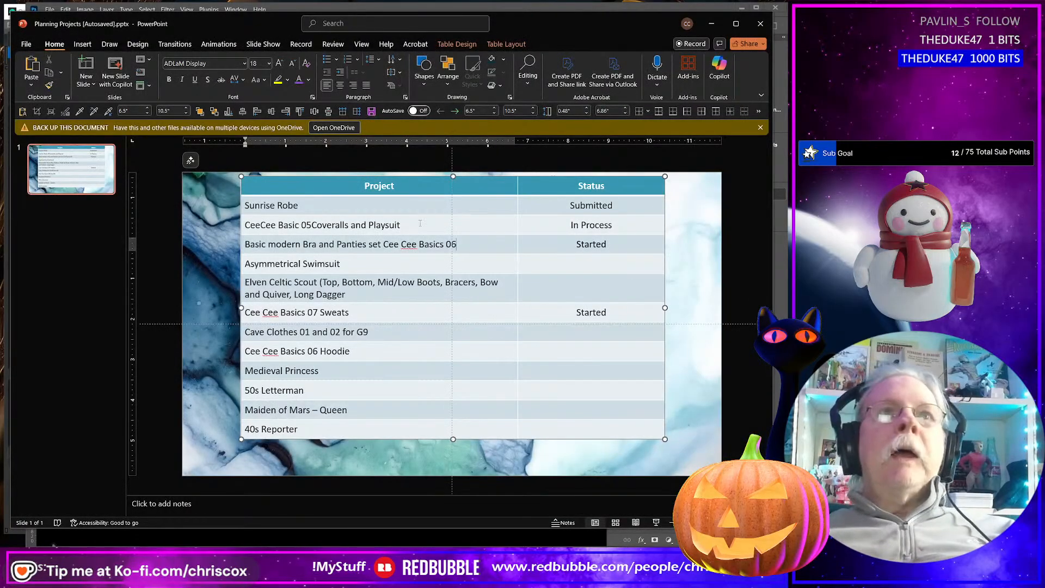
click(26, 44)
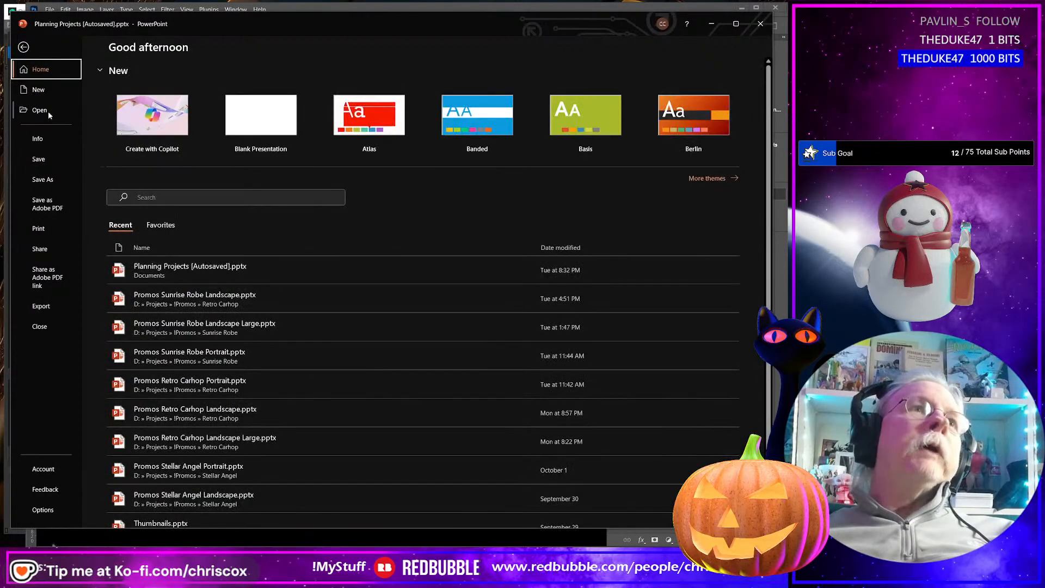
click(39, 90)
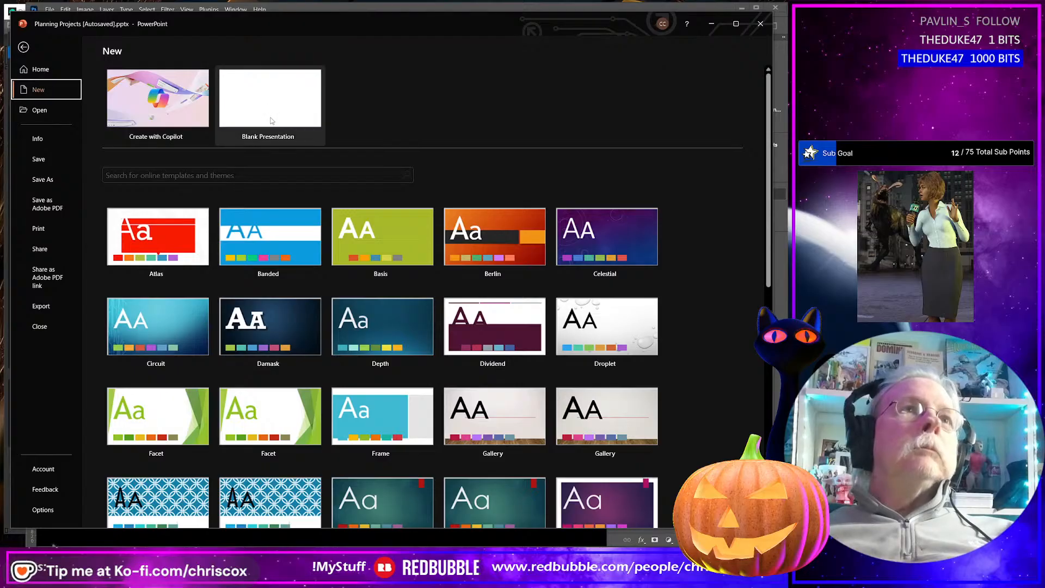
click(272, 117)
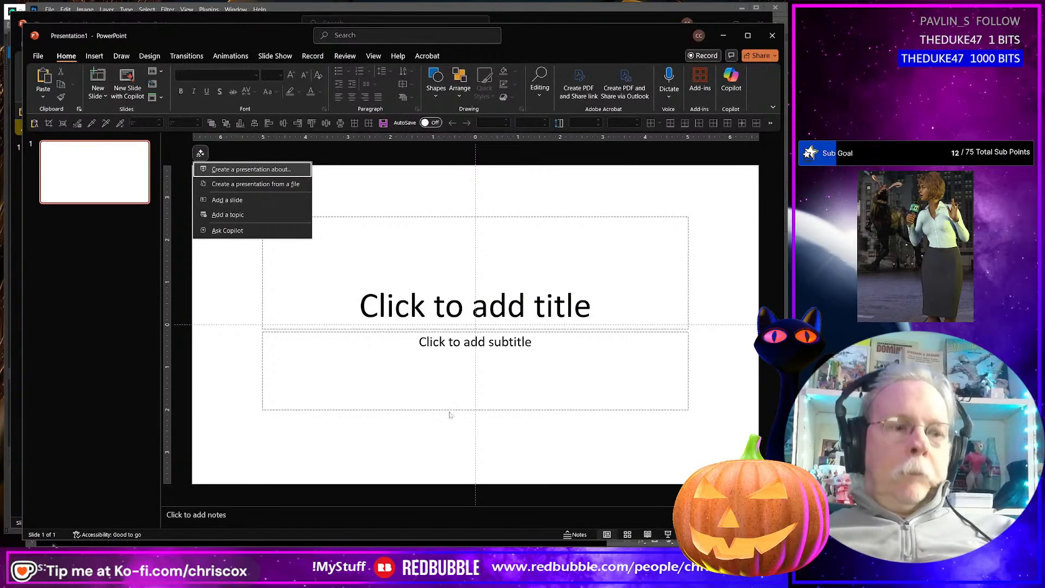
click(433, 456)
key(ctrl+a)
key(Delete)
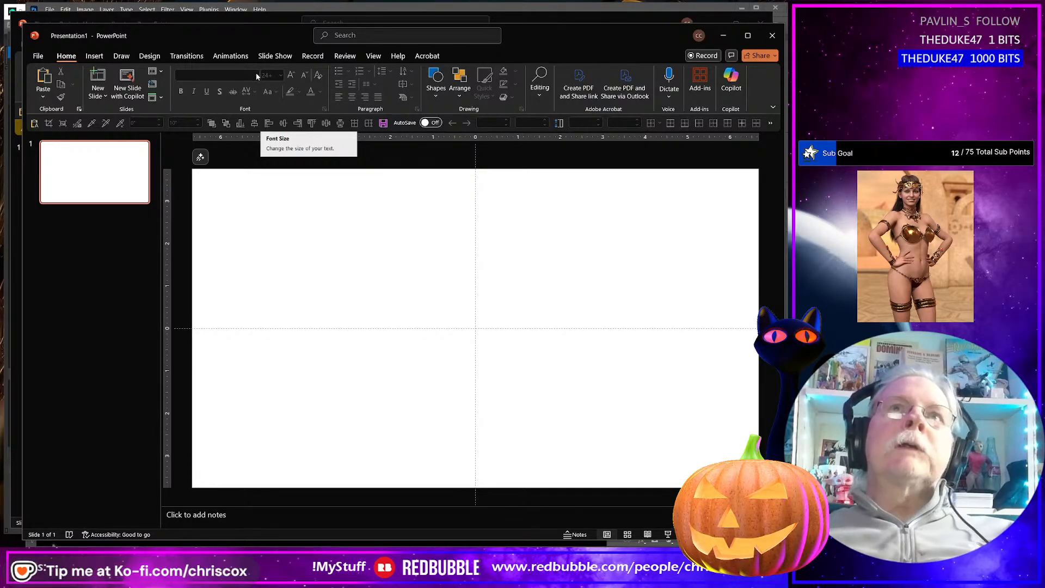
Draw a fully rounded vertical rectangle about 2.4" high and 0.78" wide on the slide, and place a copy directly beside it
click(436, 78)
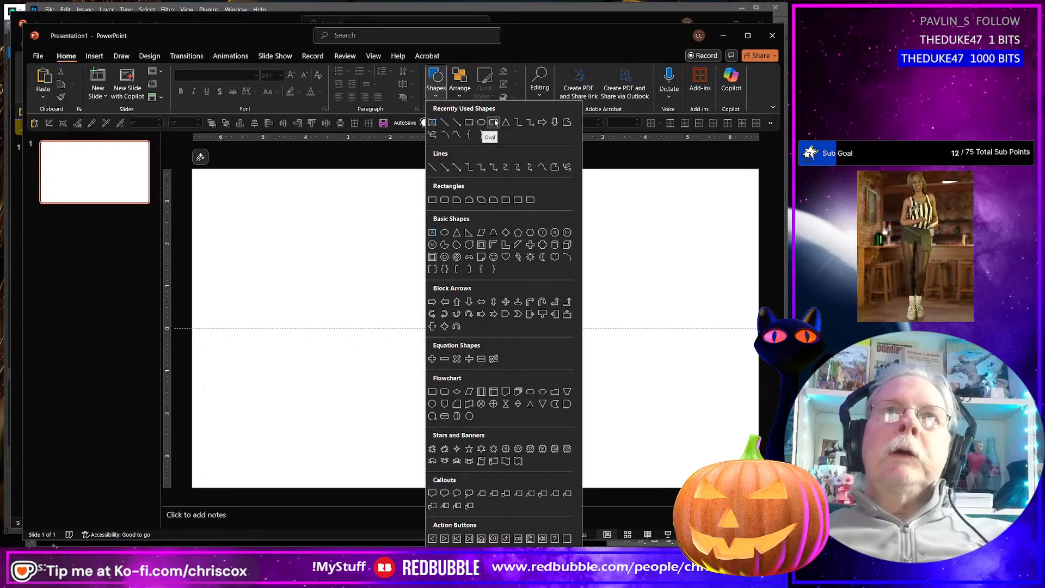
click(482, 123)
drag(348, 311, 377, 360)
drag(349, 258, 379, 260)
drag(342, 294, 375, 299)
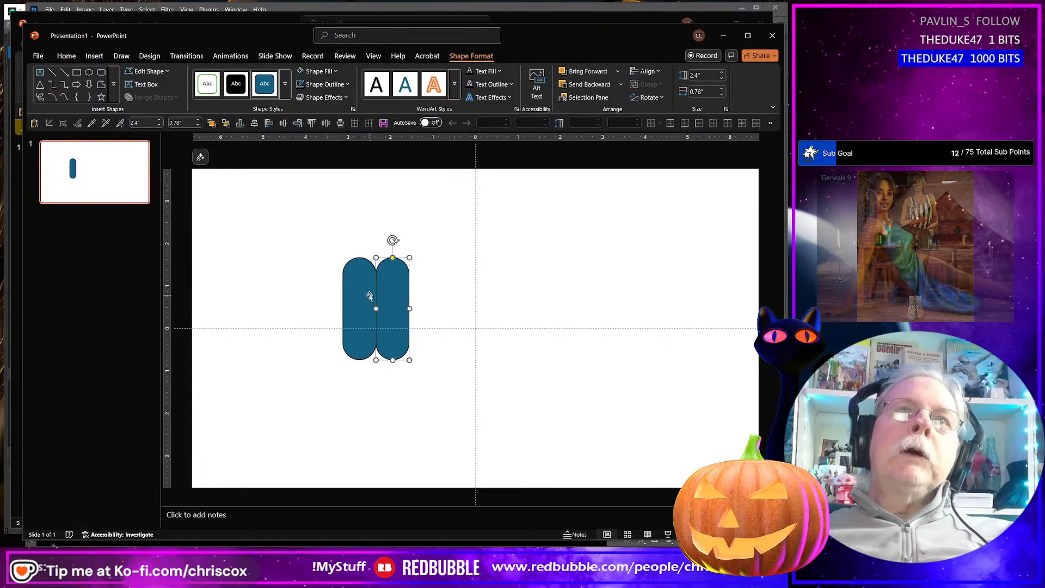
Give both rounded rectangles a white fill and a black outline
shift+click(369, 295)
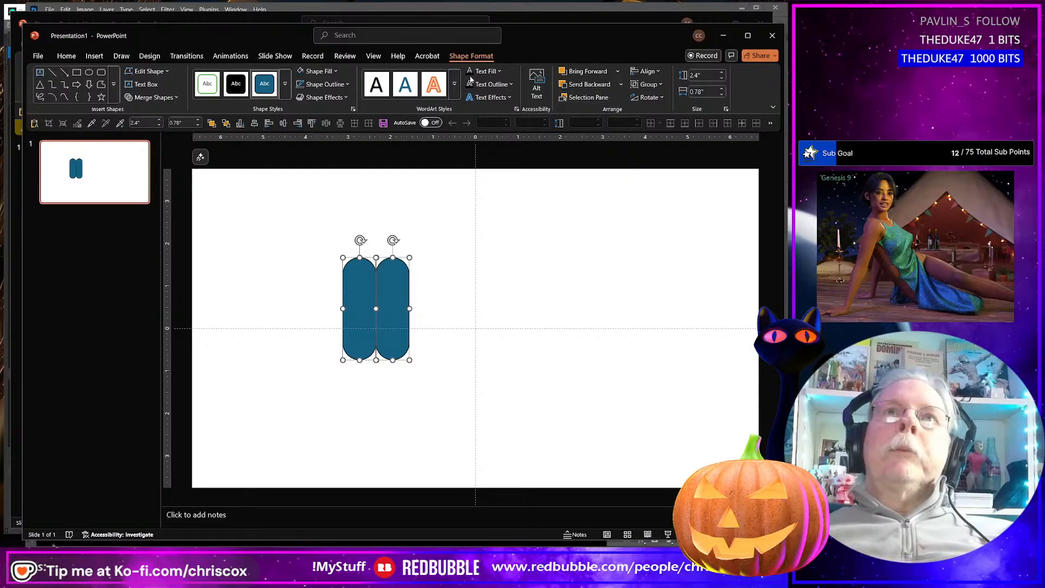
click(334, 75)
click(315, 256)
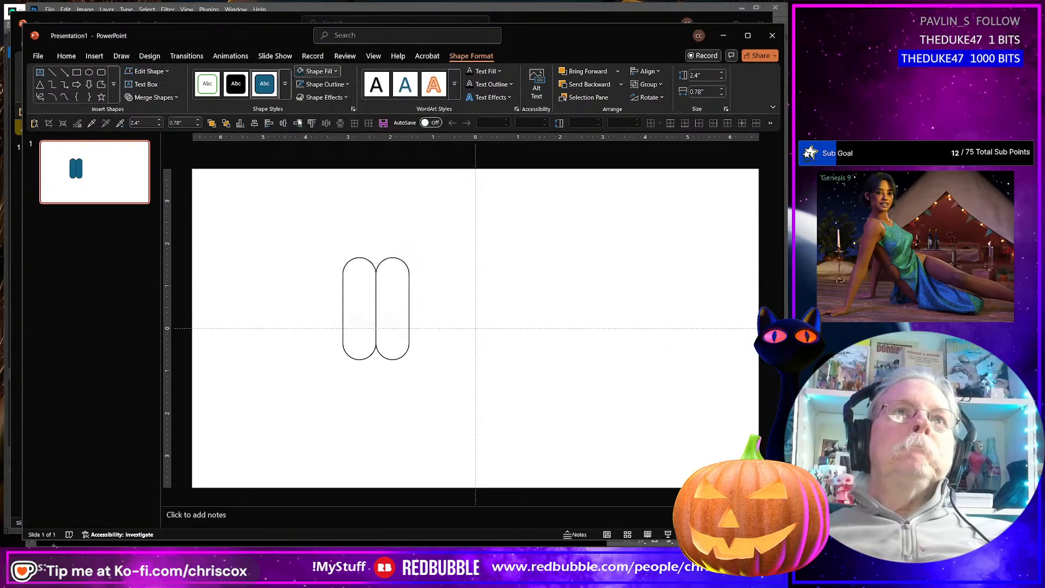
click(347, 86)
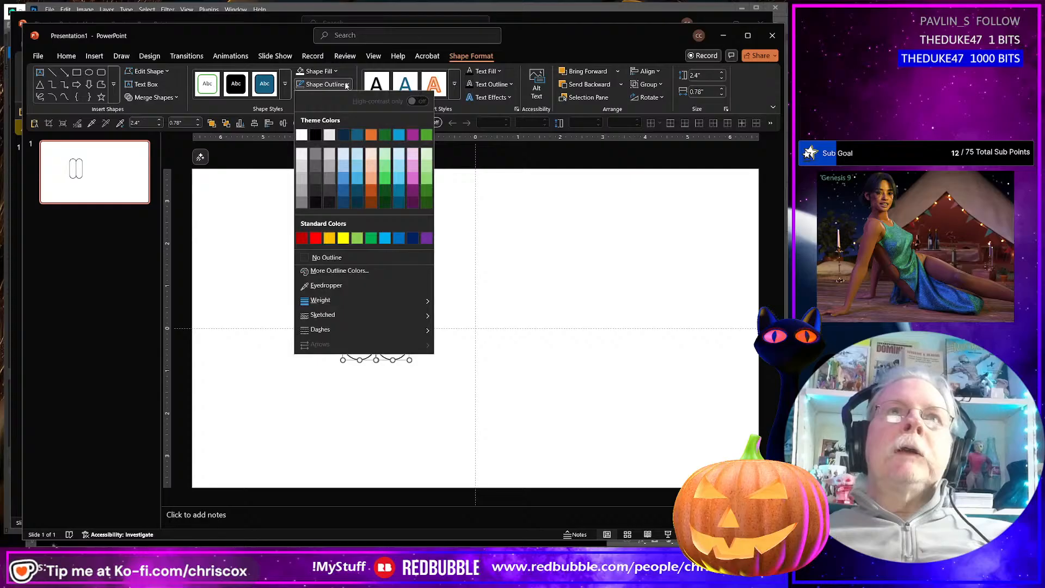
click(320, 130)
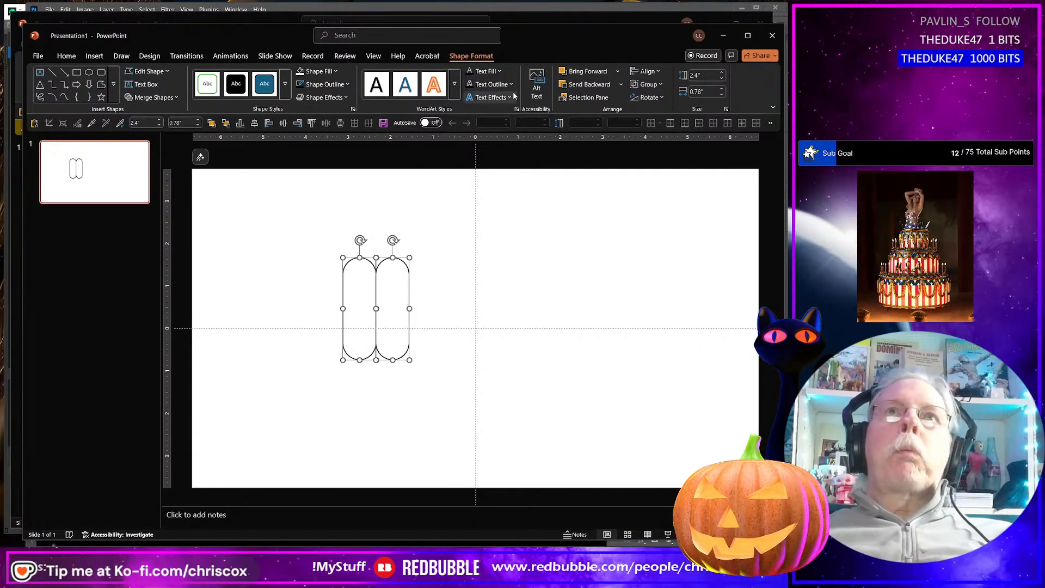
Set the outline width of both rounded rectangles to 18 pt
click(343, 85)
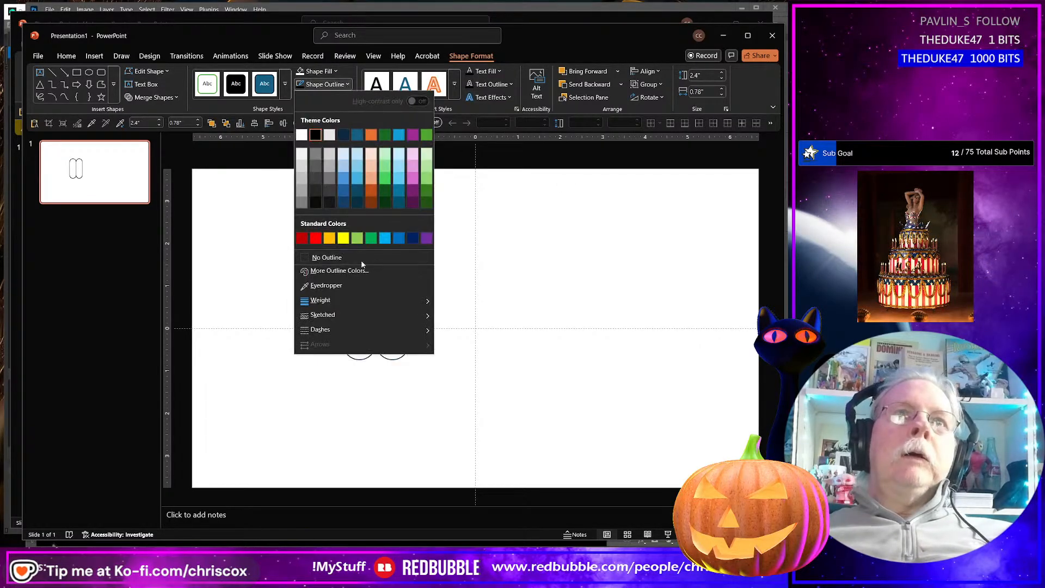
click(486, 261)
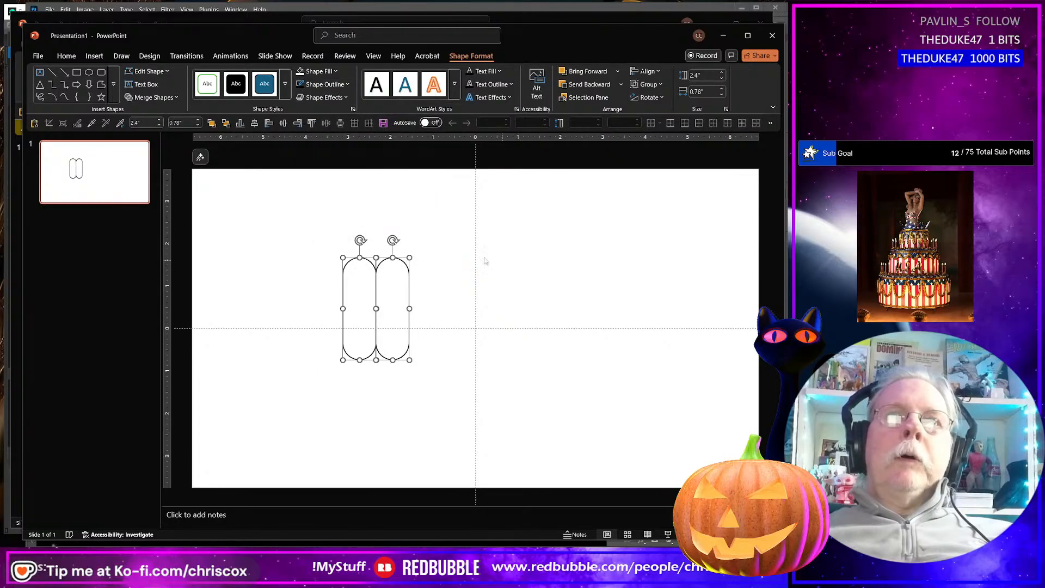
right_click(385, 262)
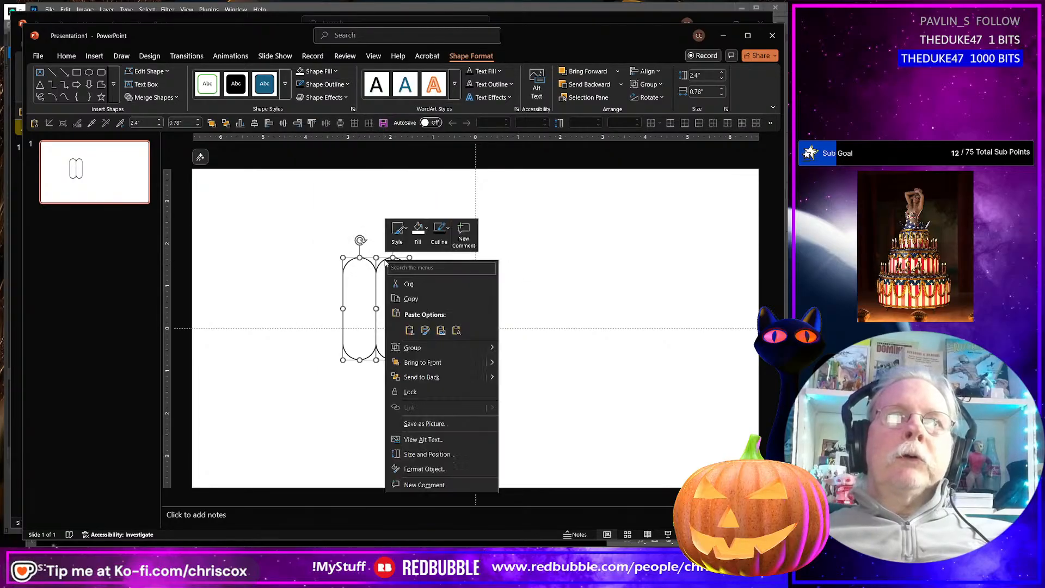
click(424, 469)
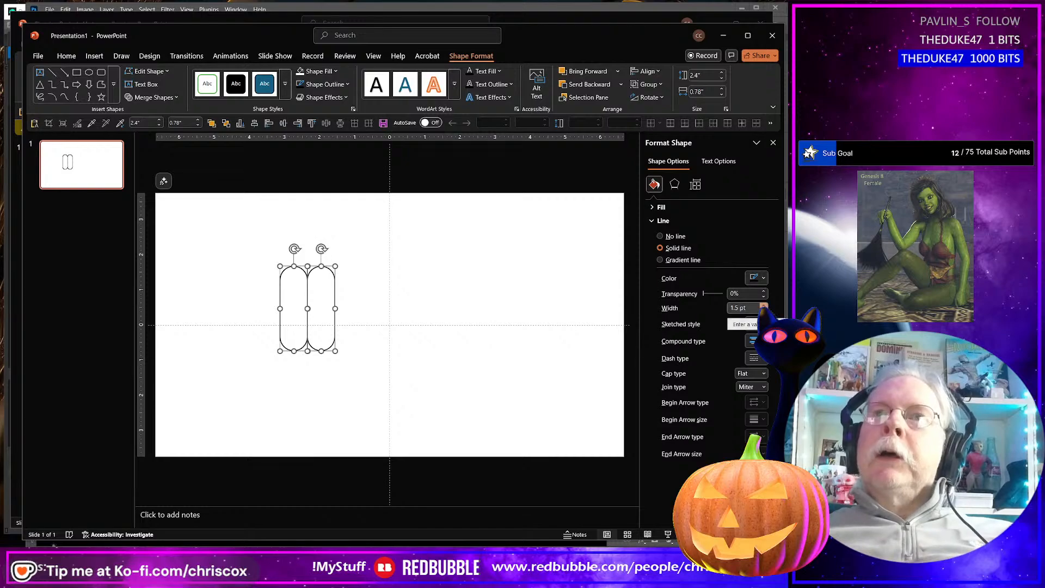
click(764, 305)
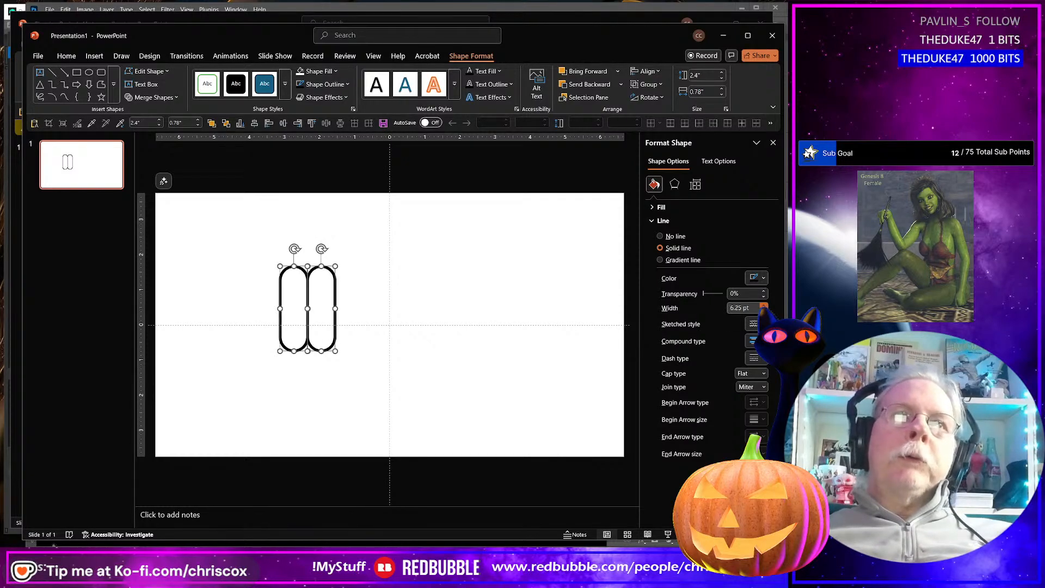
click(765, 304)
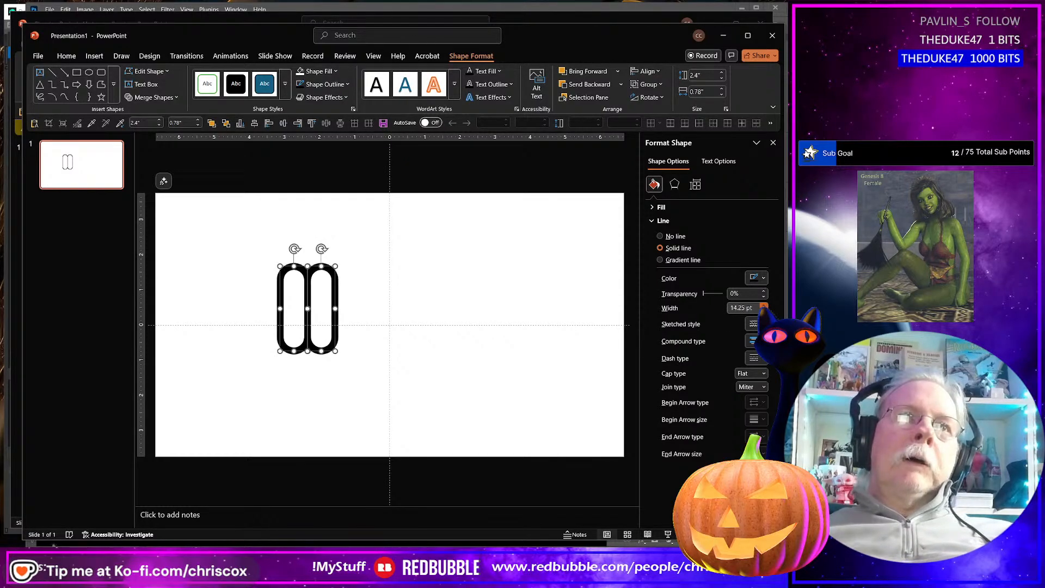
click(764, 305)
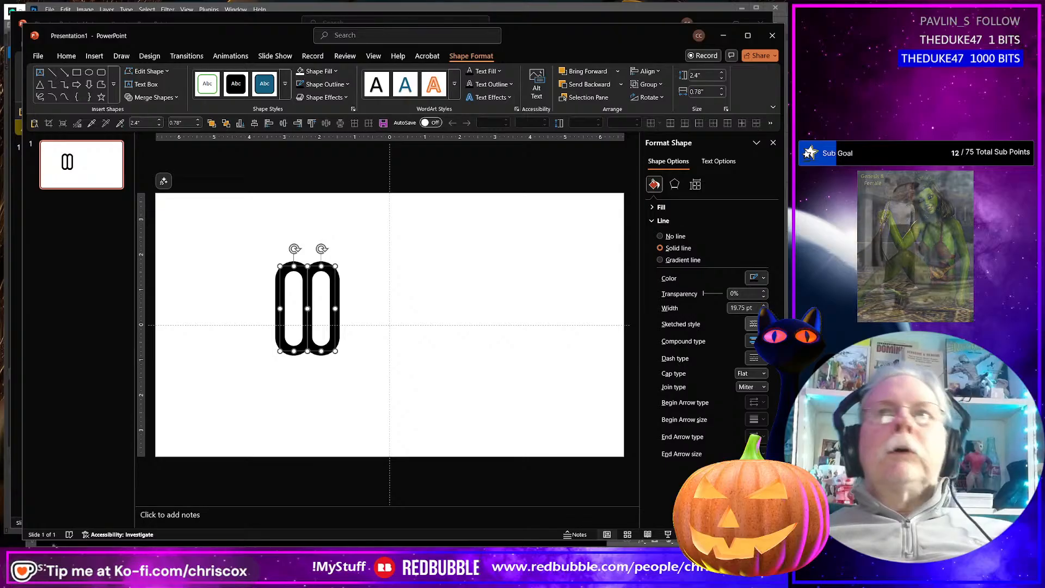
click(765, 311)
click(765, 311)
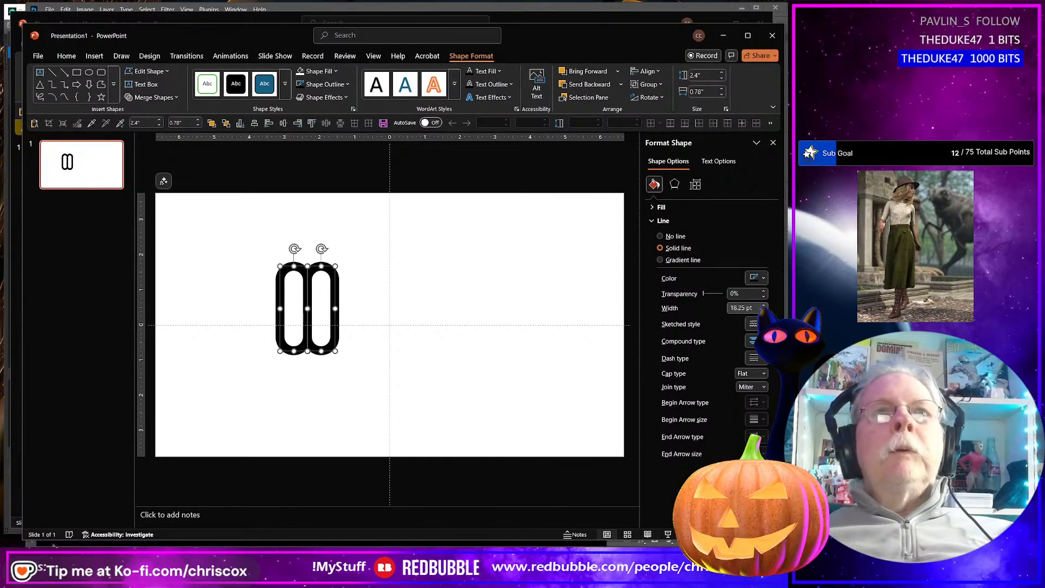
Narrow both rounded rectangles to 0.59" wide, move them back against each other, and select both
drag(335, 308, 302, 306)
click(364, 323)
click(308, 306)
click(256, 258)
drag(255, 249, 373, 386)
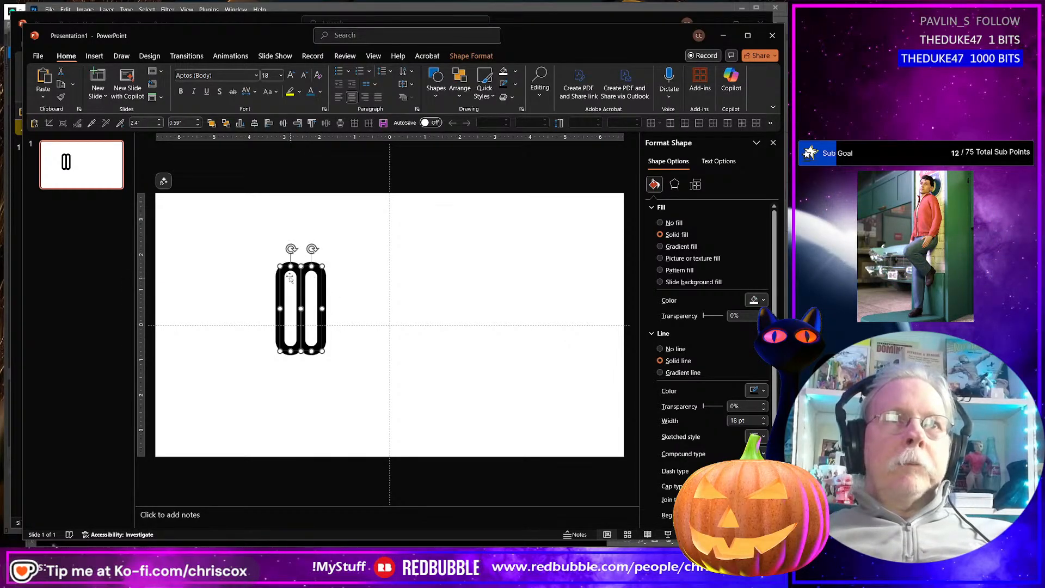
click(350, 386)
drag(350, 386, 262, 243)
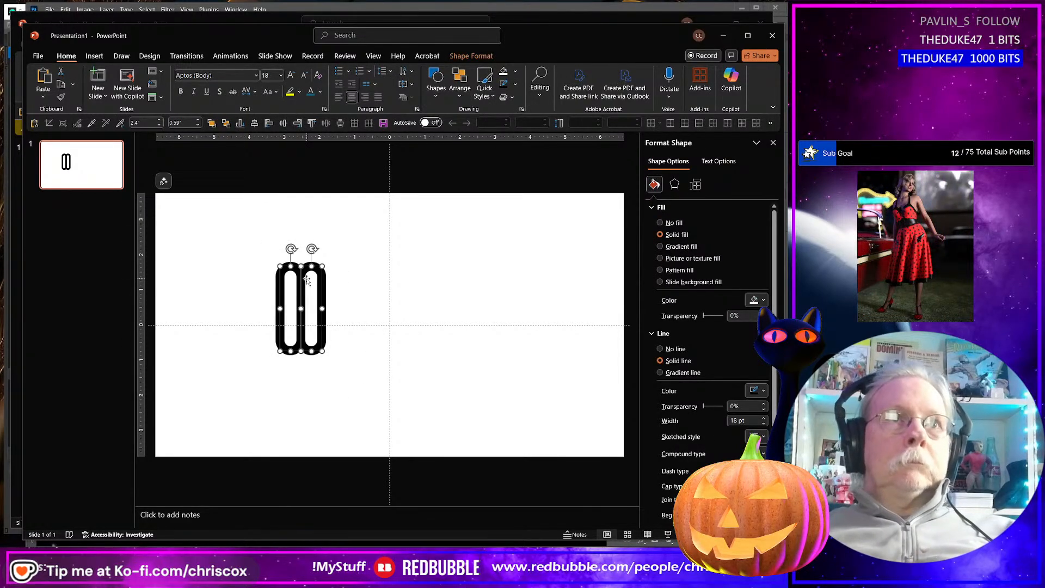
Draw a rectangle about 3.33" high and 2.06" wide around the two rounded rectangles
click(361, 286)
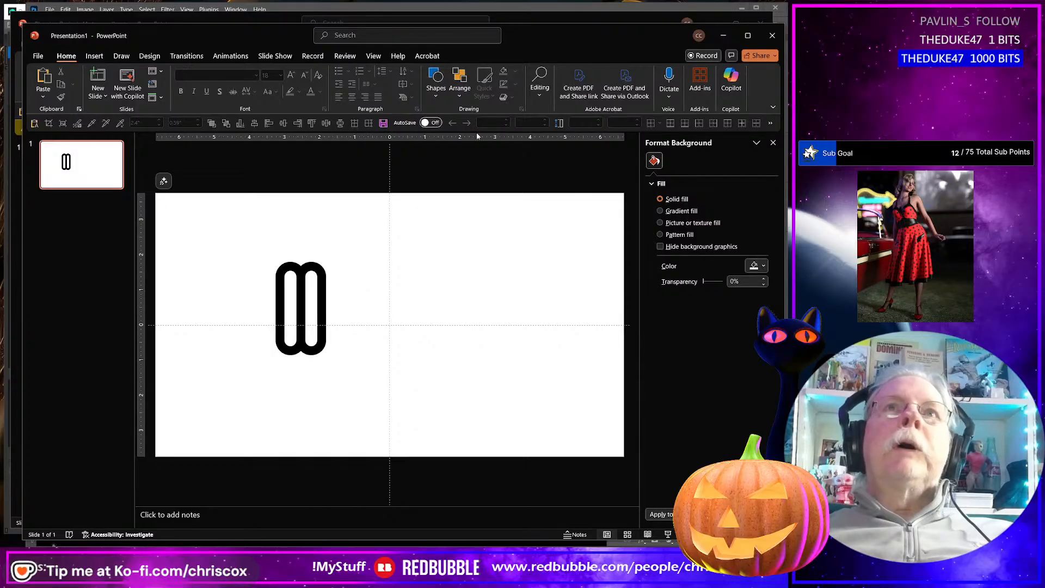
click(436, 81)
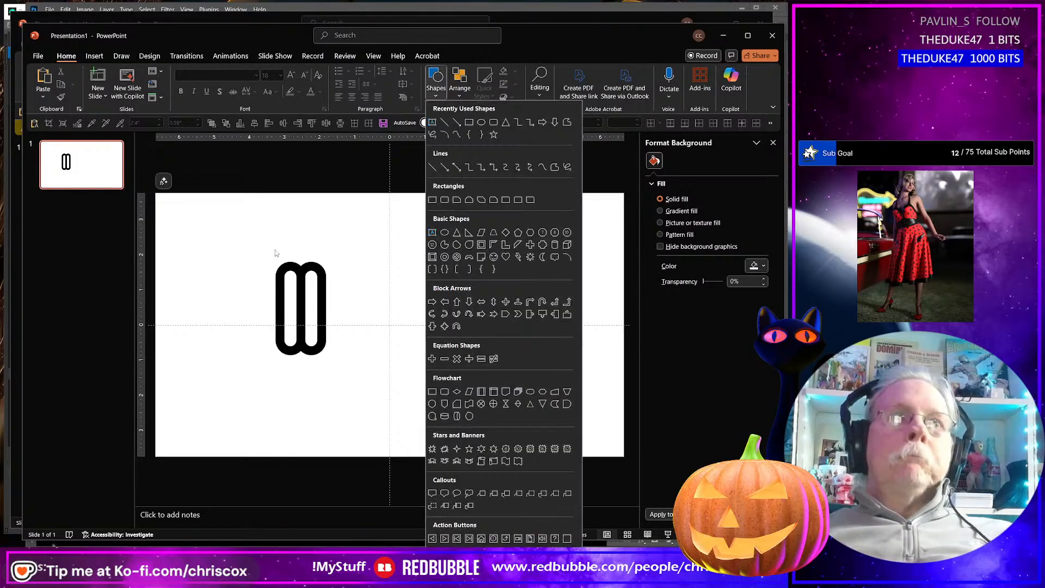
click(469, 122)
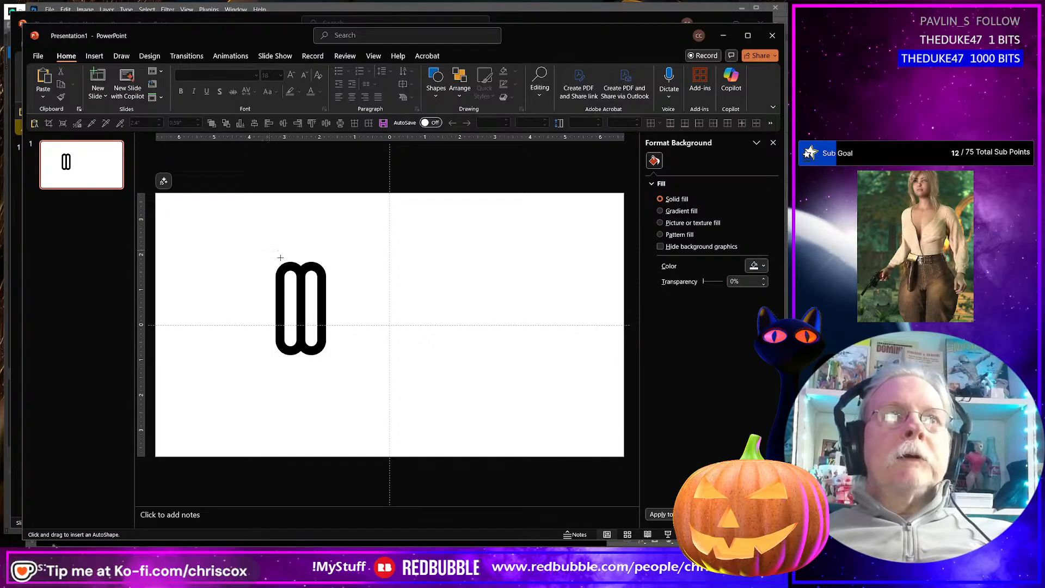
drag(263, 246, 334, 363)
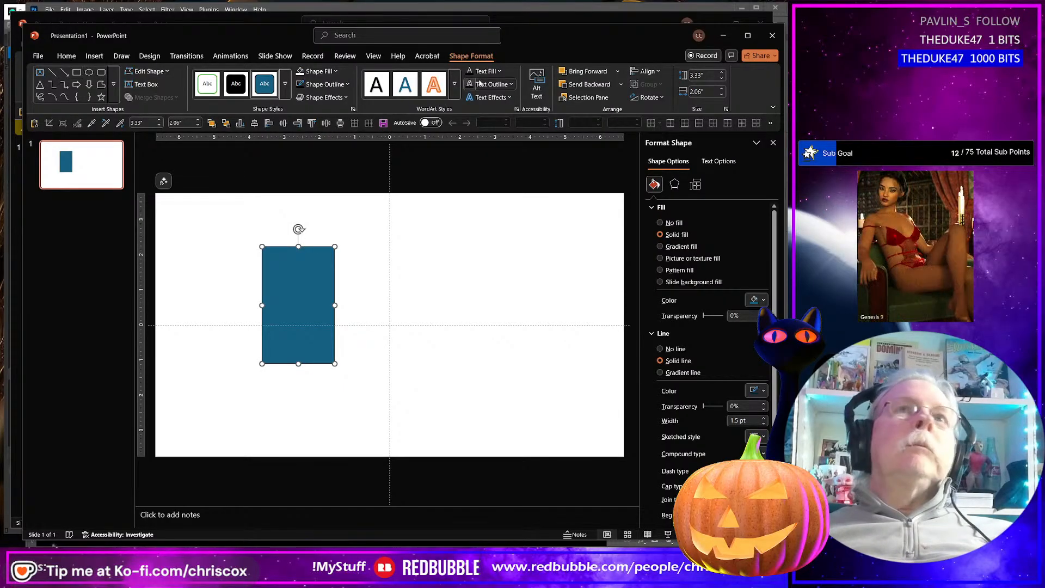
Give the surrounding rectangle a white fill and white outline, and send it behind the rounded rectangles
click(317, 70)
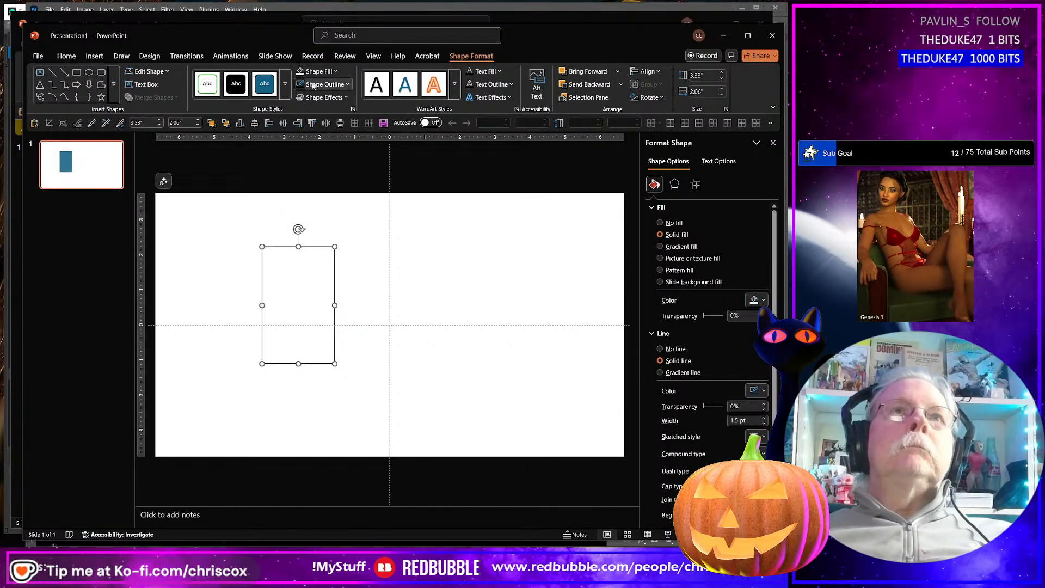
click(325, 84)
click(302, 136)
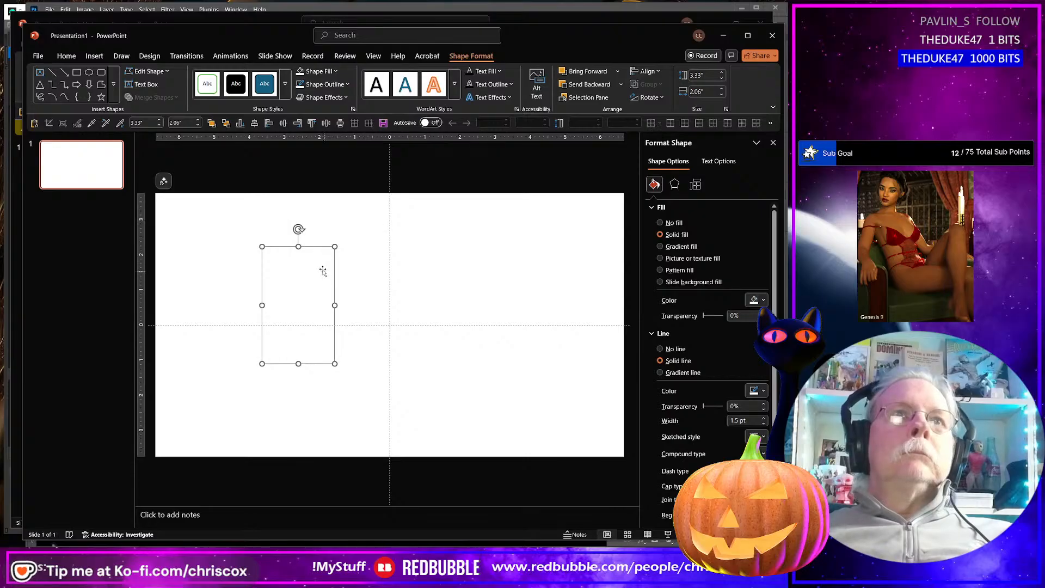
click(229, 123)
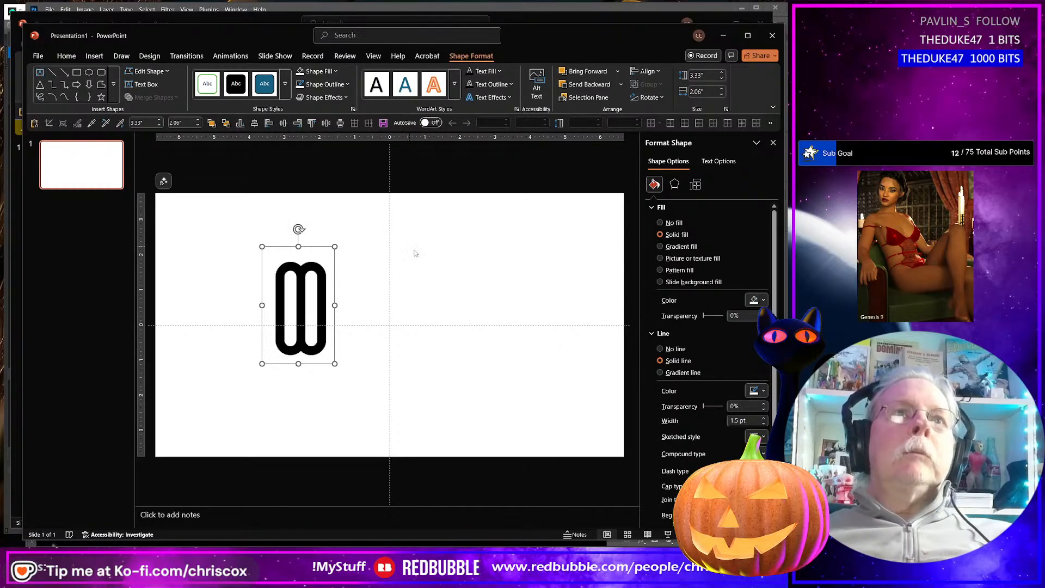
Copy the white rectangle to the empty area beside the double loop and set the copy's width to 3.33"
click(415, 253)
click(325, 254)
drag(324, 254, 468, 254)
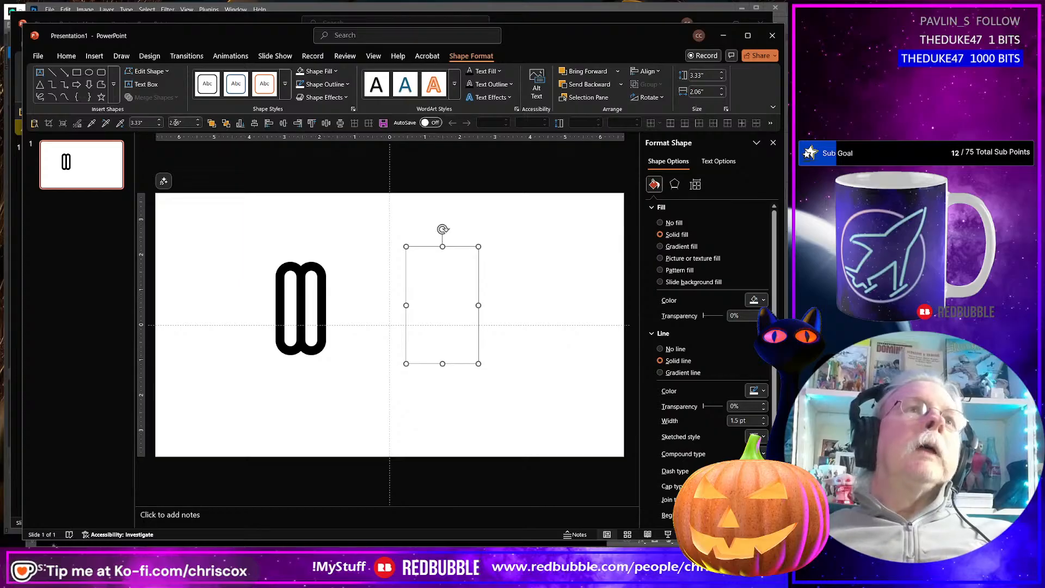
text(3)
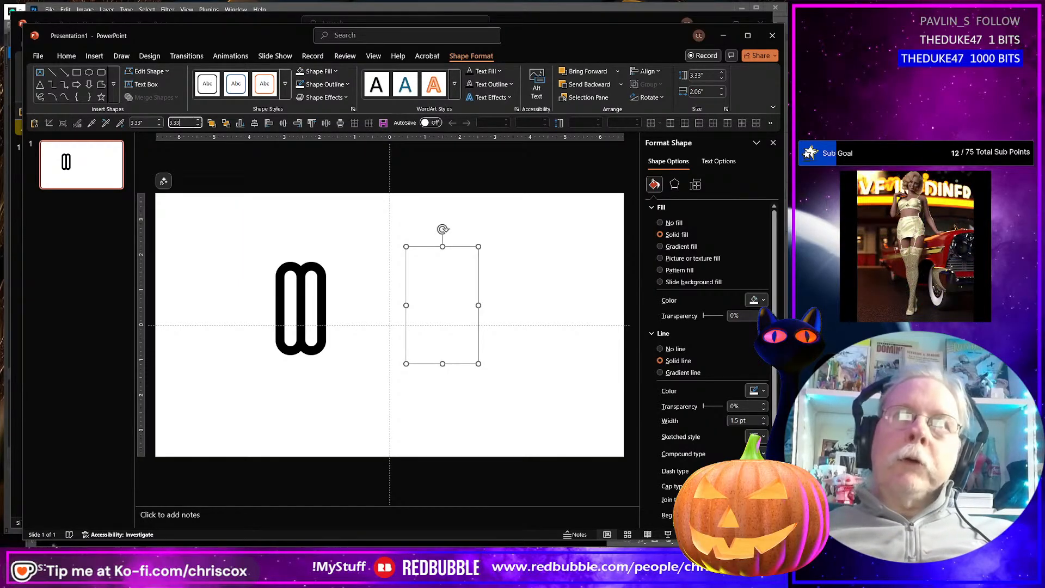
text(.33)
key(Return)
Add a circle to the slide and set both its height and width to 3"
click(88, 72)
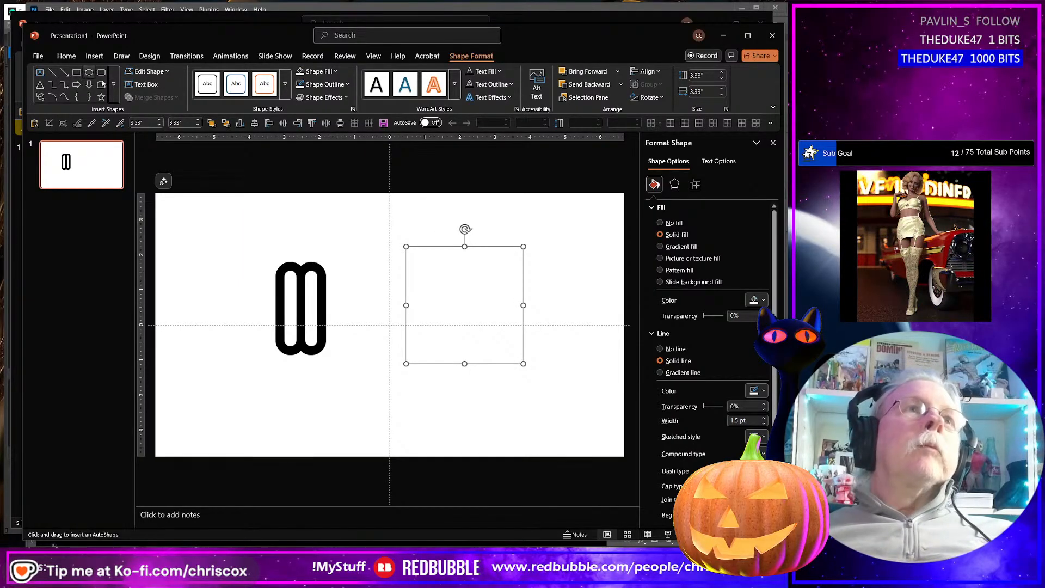
click(338, 245)
click(145, 125)
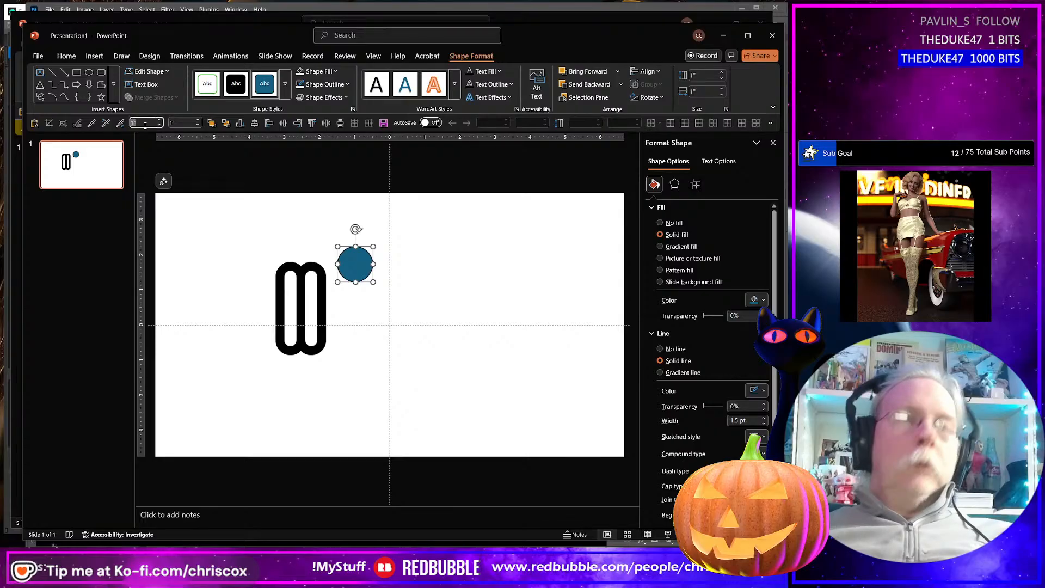
text(3)
key(Tab)
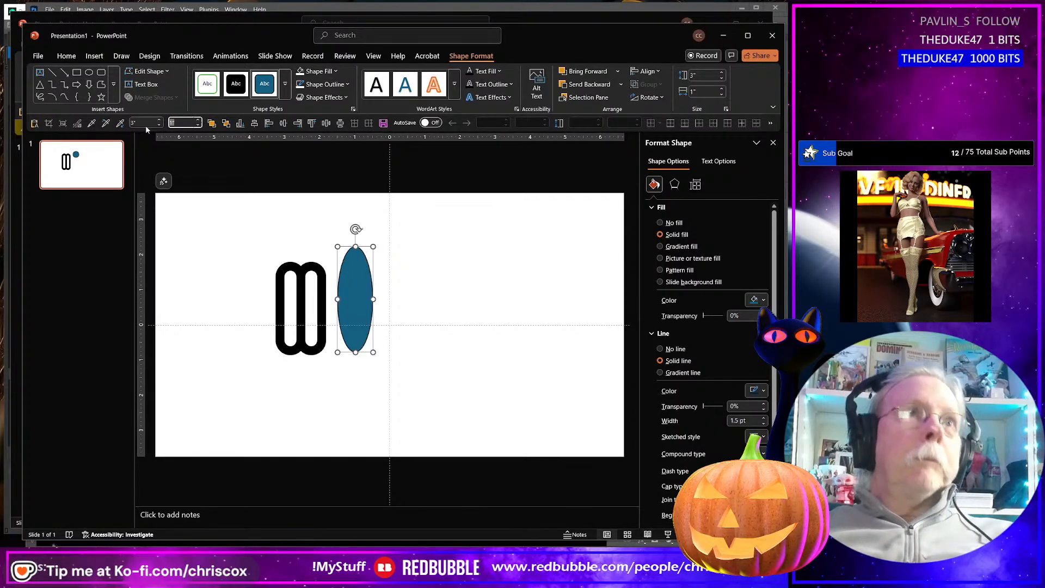
text(3)
key(Return)
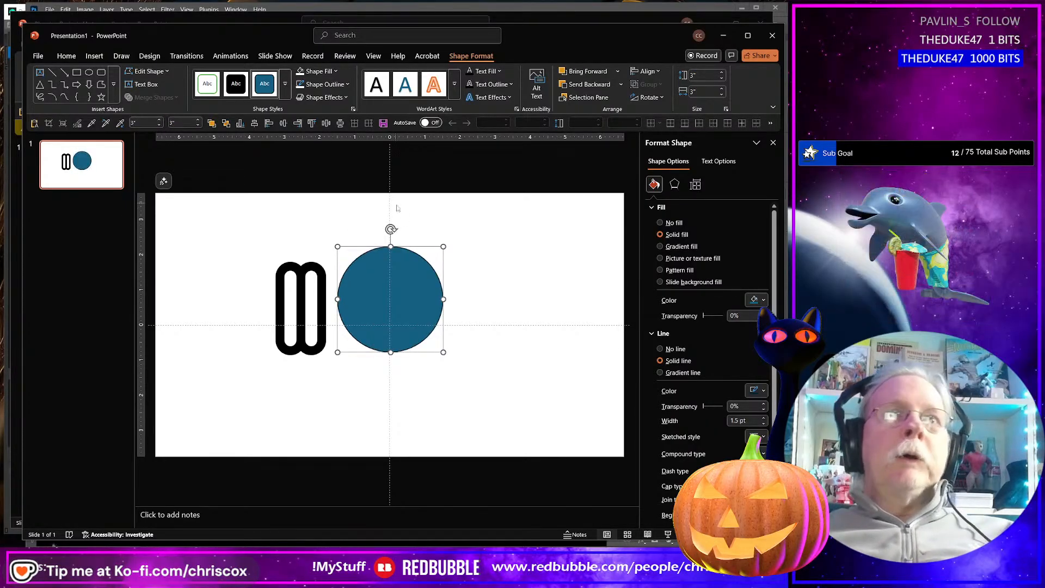
Move the circle over the white square and align both shapes on their horizontal and vertical centres
drag(393, 294, 452, 314)
drag(570, 391, 354, 193)
click(260, 124)
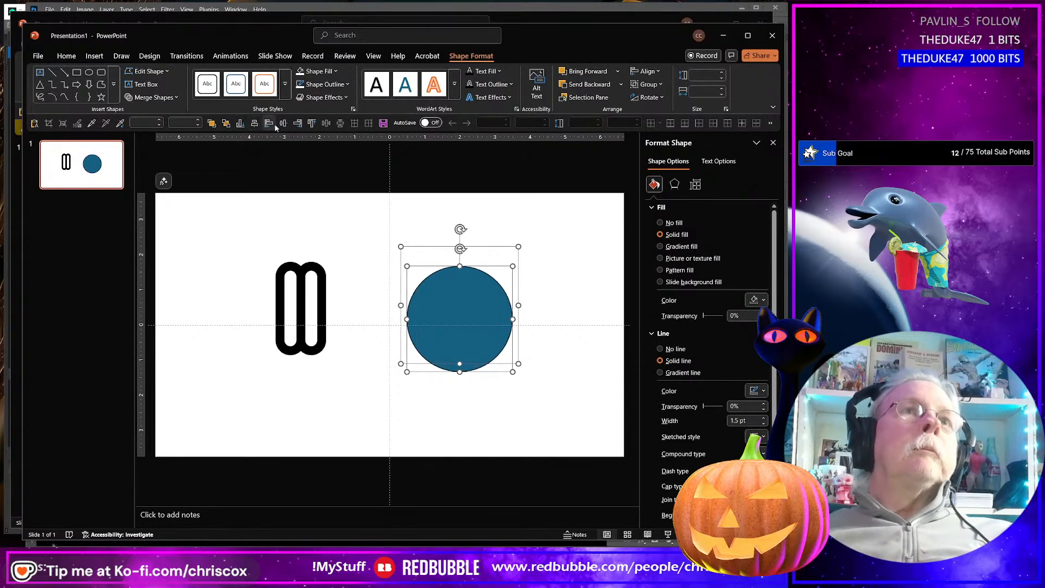
click(283, 125)
click(603, 250)
Copy the rounded rectangle's white fill and 18 pt black outline to the circle
click(455, 305)
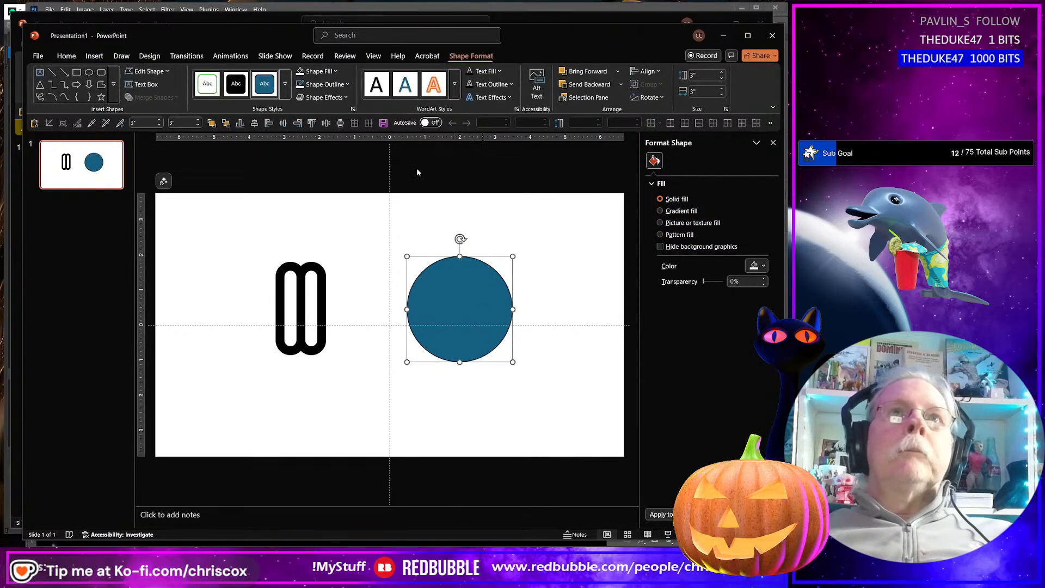
click(279, 282)
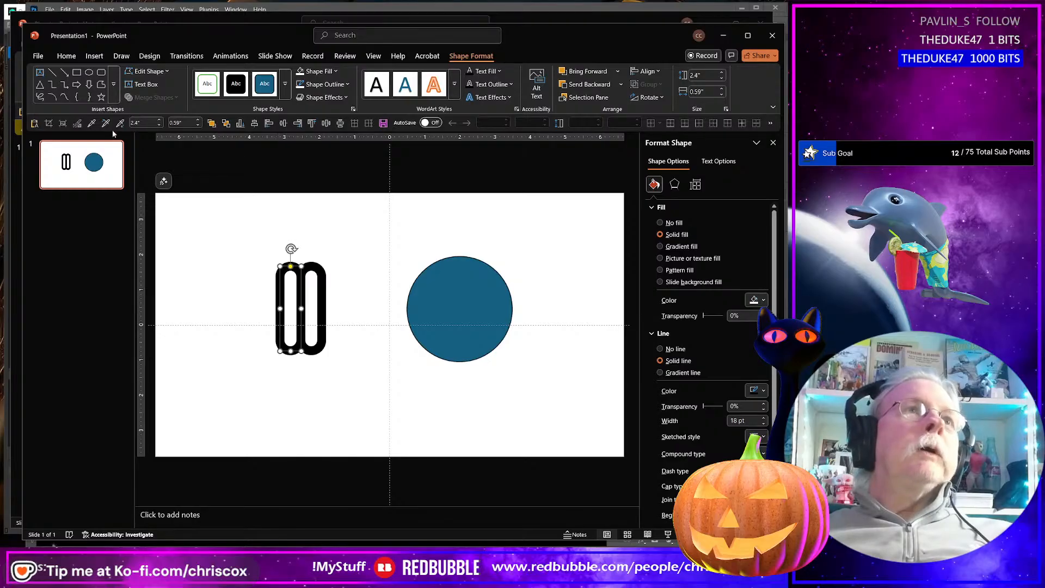
click(445, 300)
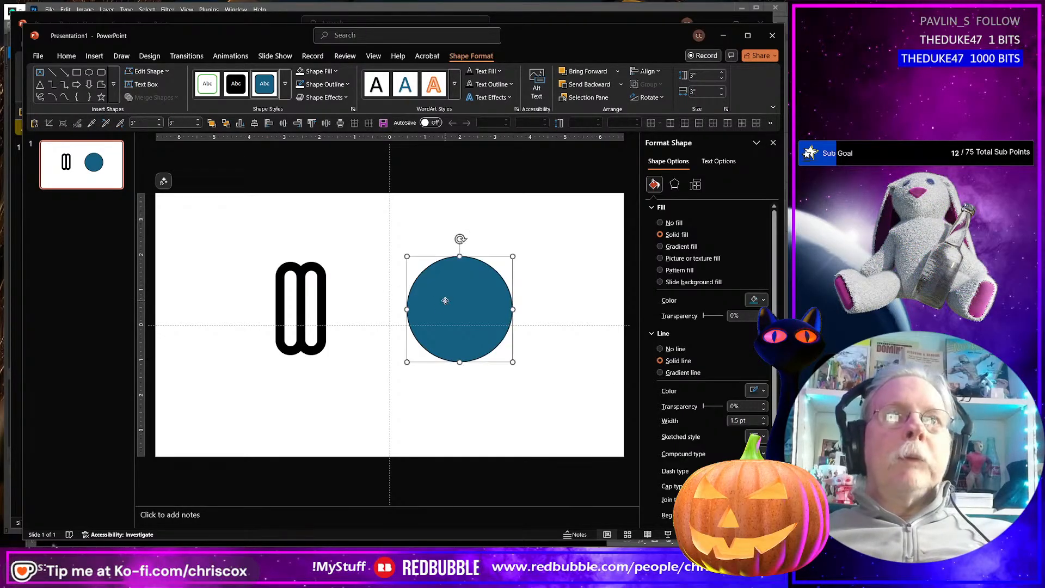
click(120, 123)
drag(555, 409, 315, 203)
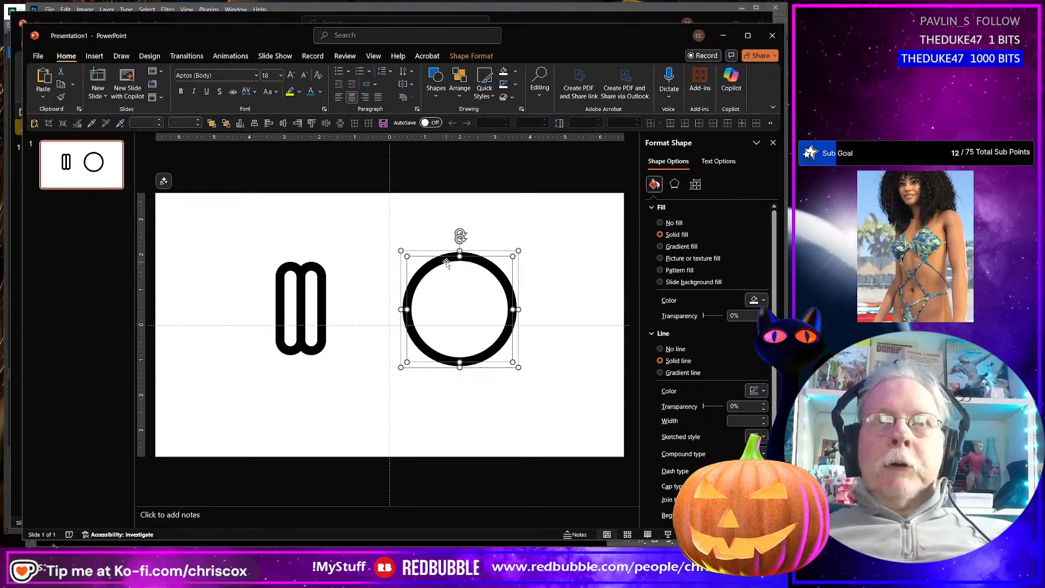
click(540, 371)
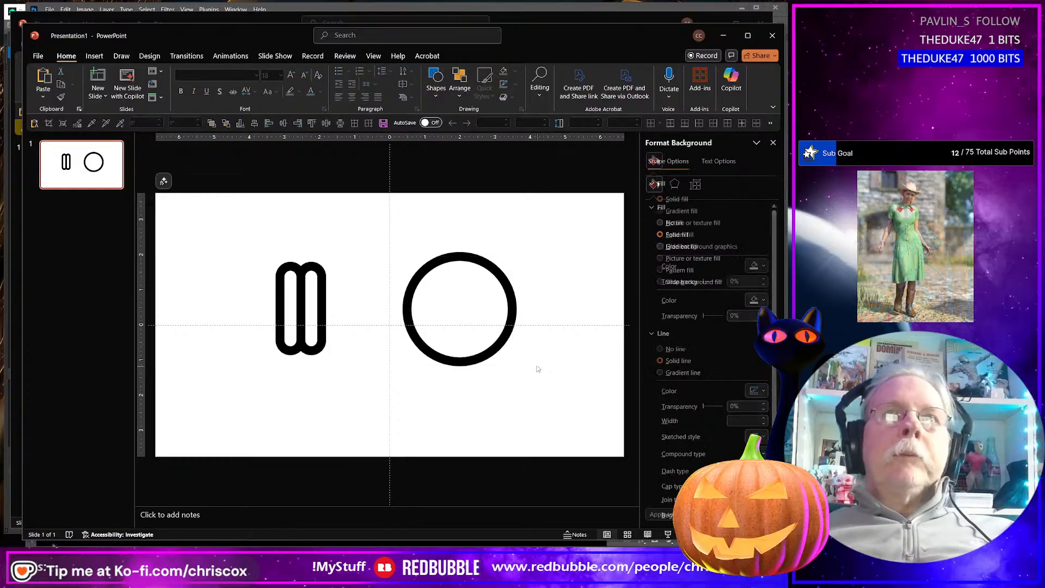
Invert the two rounded rectangles' colours by giving both a black fill and a white outline
click(334, 314)
click(304, 293)
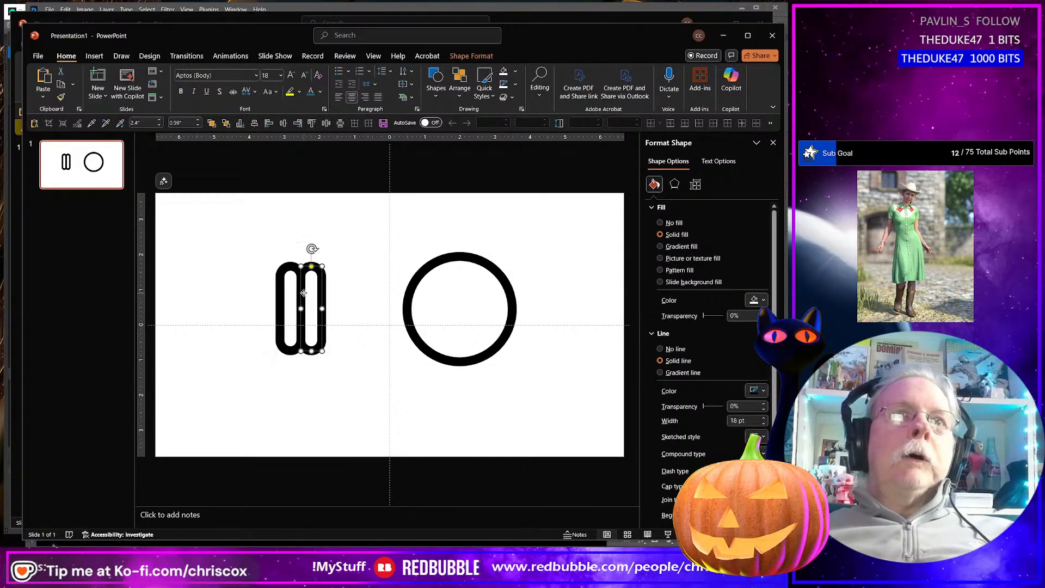
shift+click(285, 276)
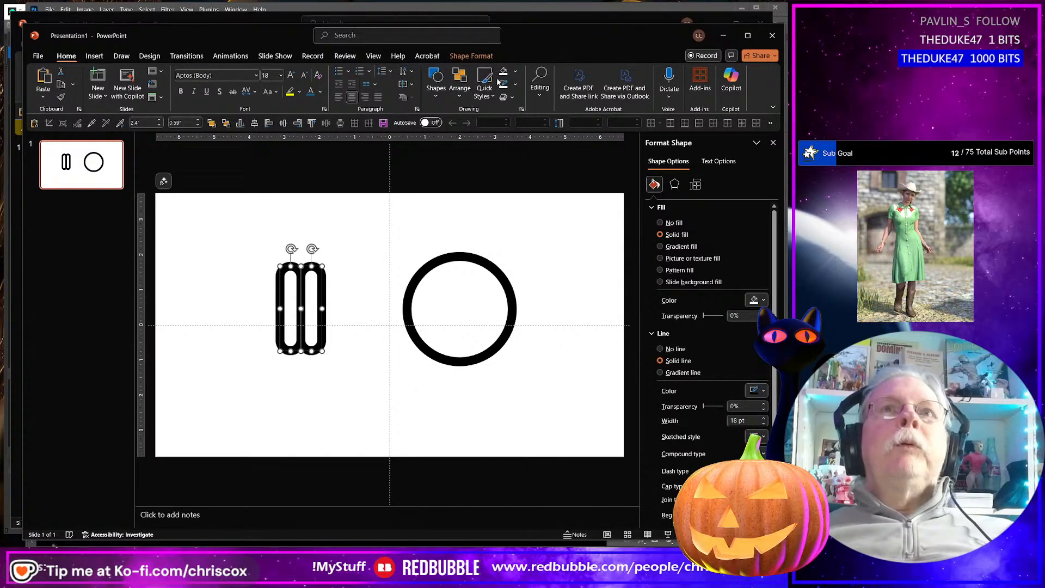
click(515, 75)
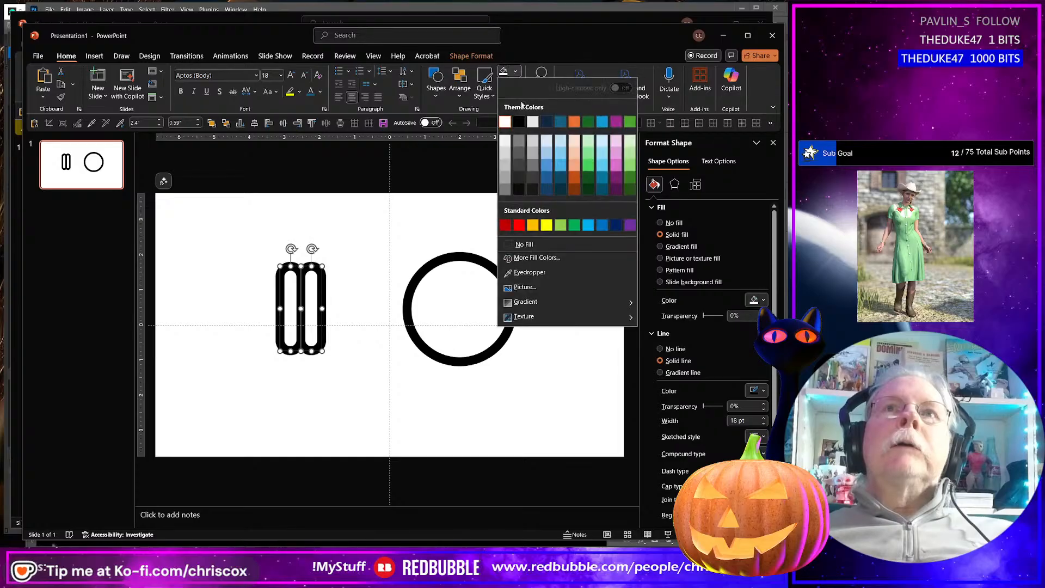
click(521, 116)
click(516, 87)
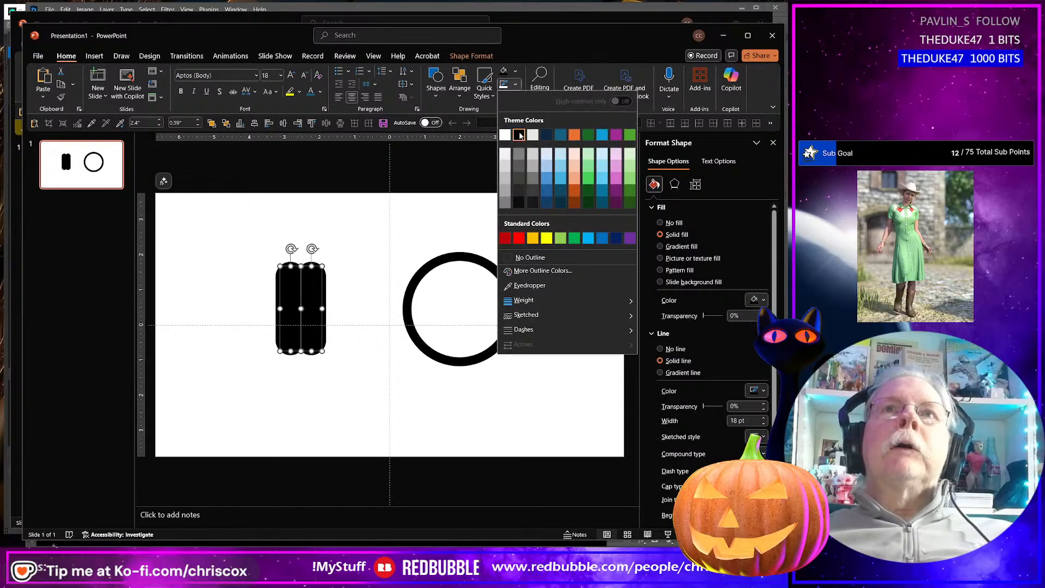
click(505, 134)
click(355, 279)
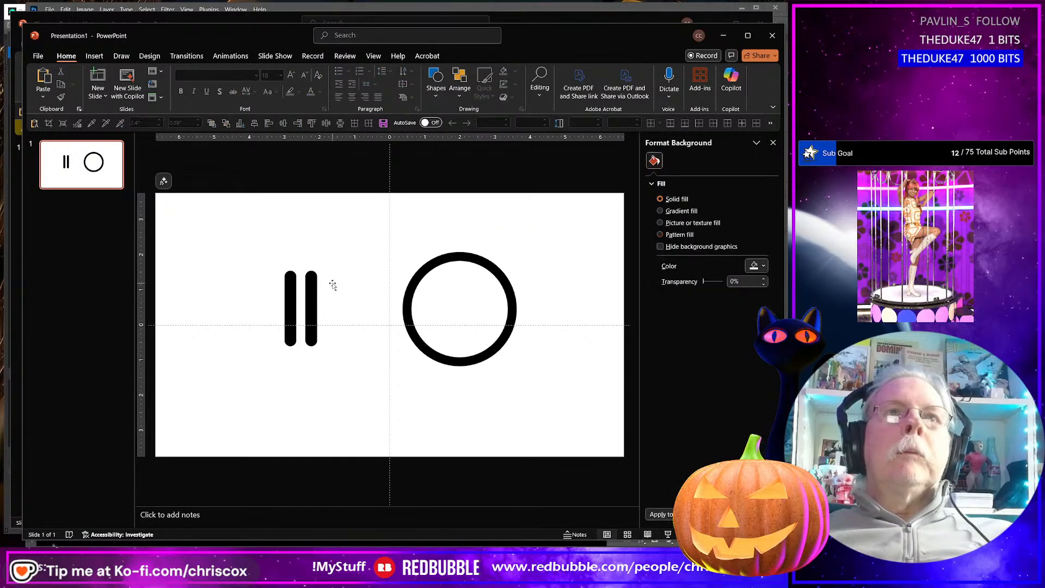
Fill the background rectangle and the background square with black
click(332, 285)
shift+click(408, 253)
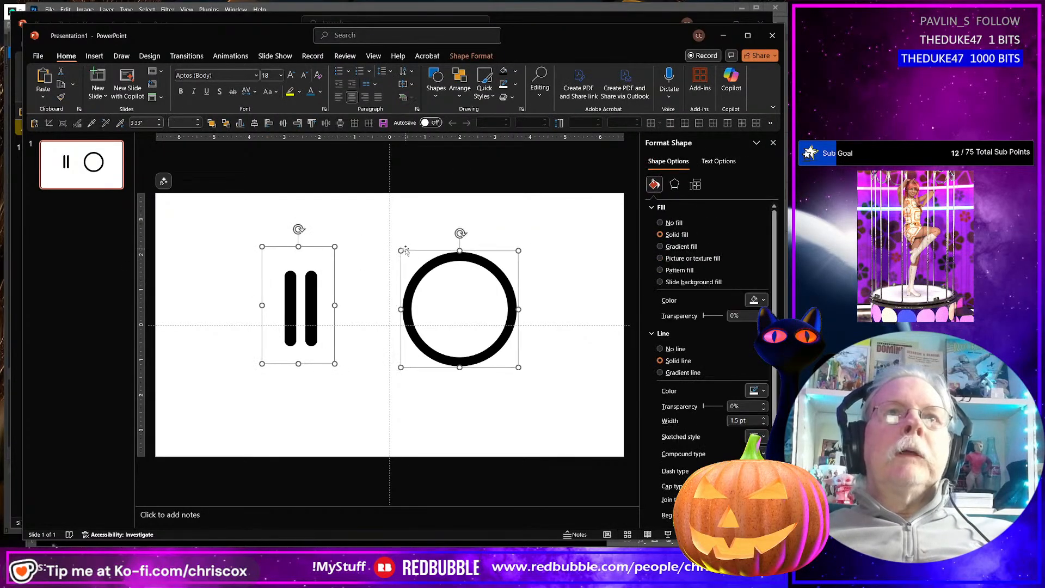
click(504, 72)
Give the circle a black fill and a white outline
click(493, 272)
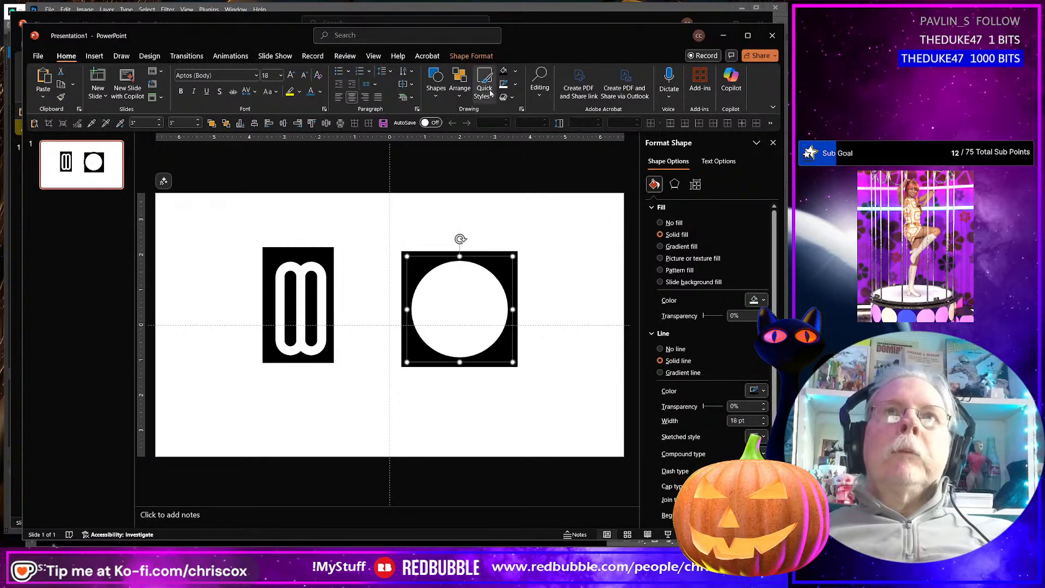
click(515, 71)
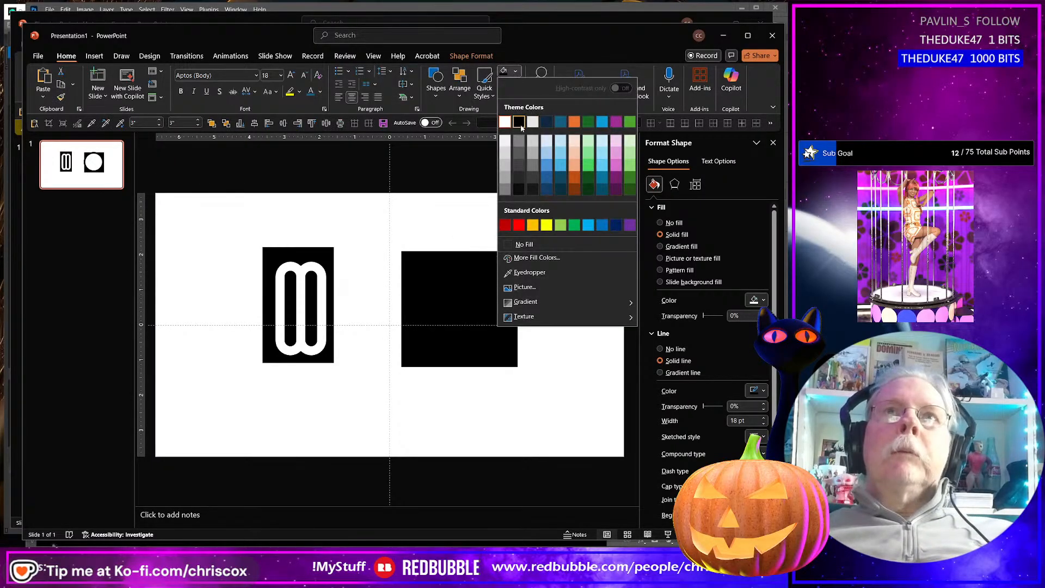
click(518, 121)
click(532, 155)
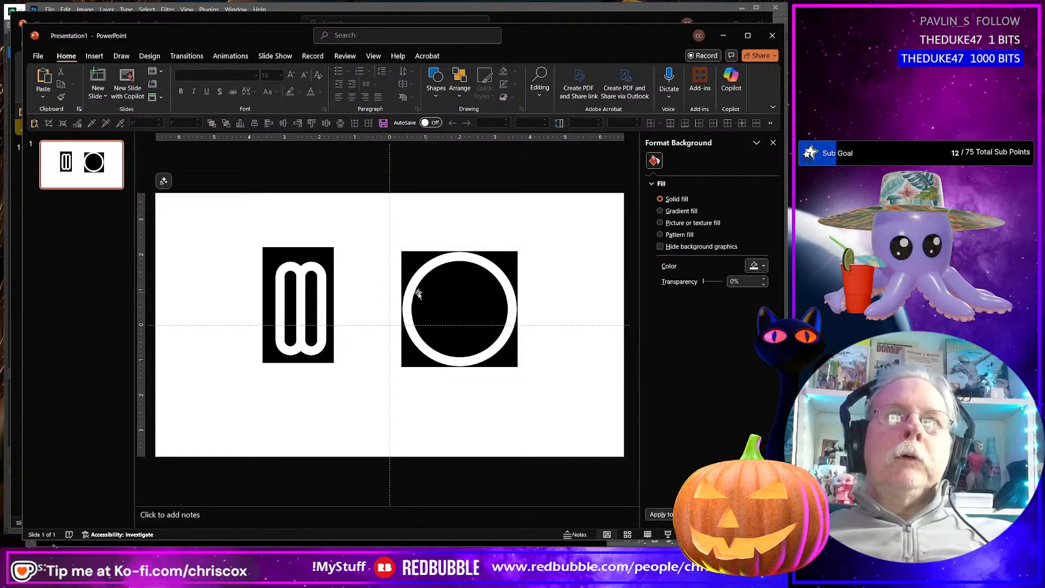
Select the rounded rectangles with their black background and align all three on their vertical middle
drag(355, 260, 253, 371)
drag(367, 390, 235, 212)
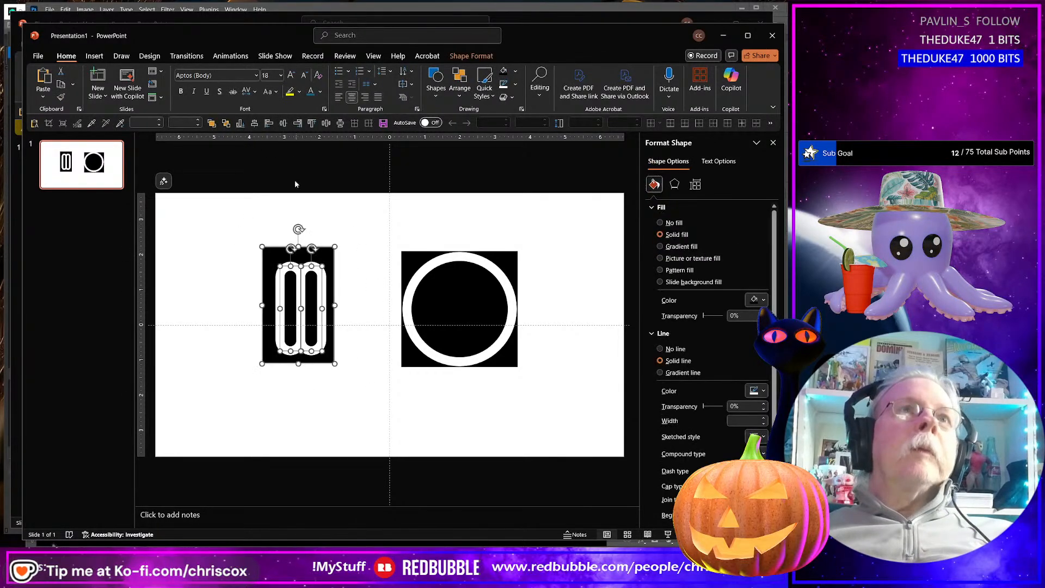
click(283, 123)
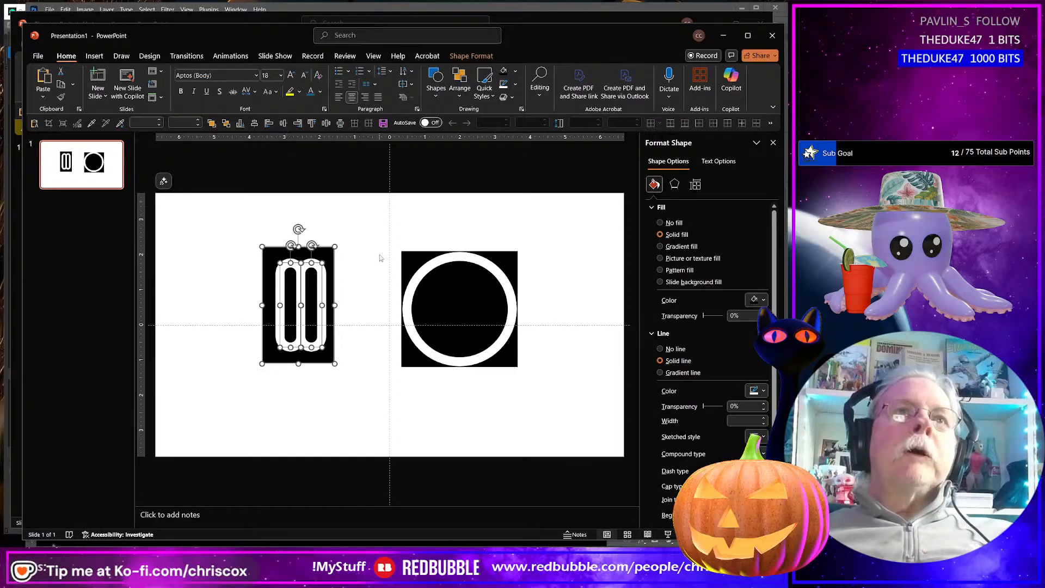
Group the two rounded rectangles and centre the group horizontally on its black background rectangle
click(343, 298)
drag(351, 354, 261, 259)
key(ctrl+g)
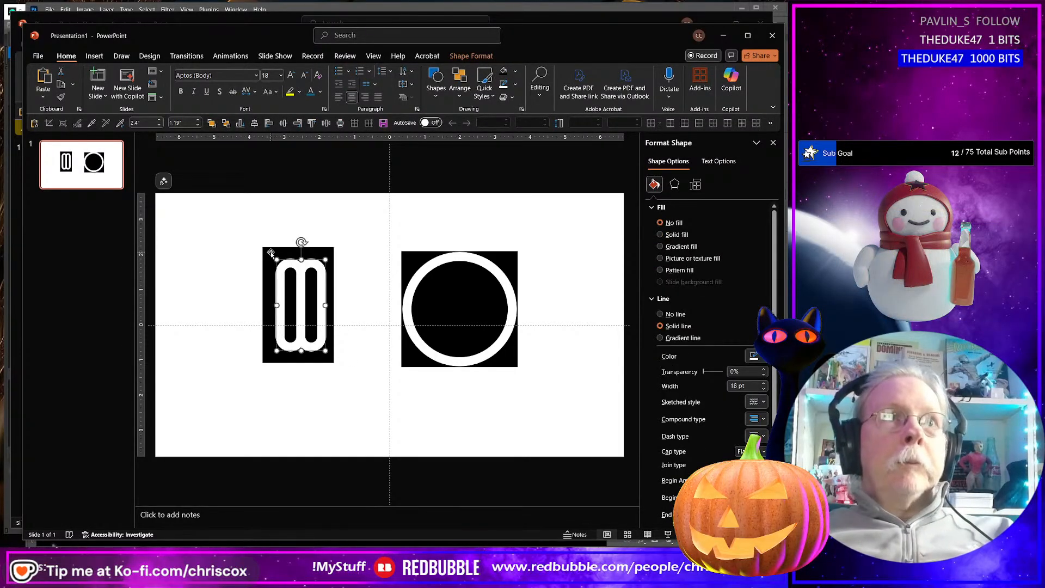
shift+click(270, 252)
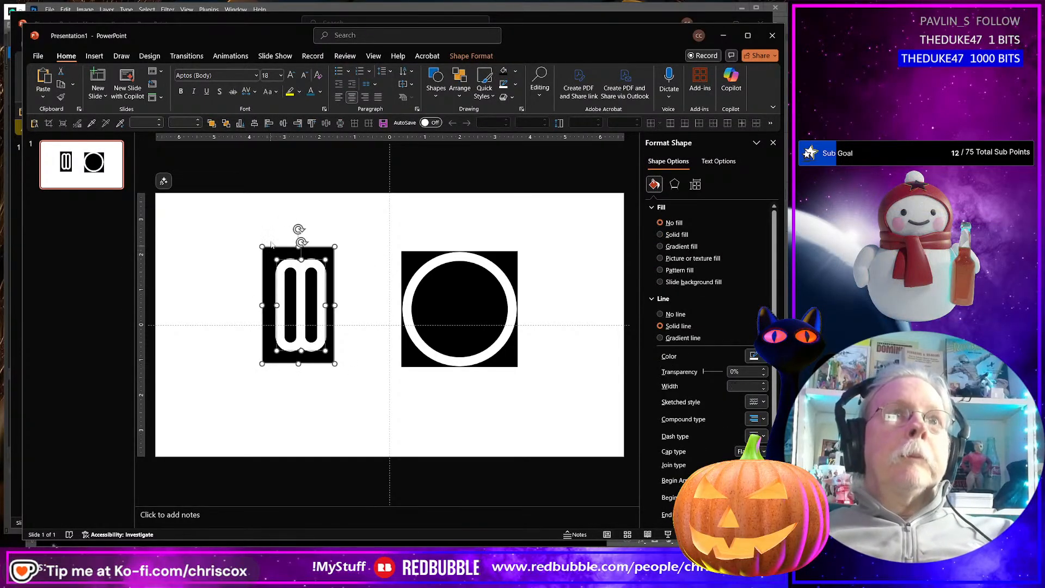
click(255, 123)
drag(349, 228, 228, 406)
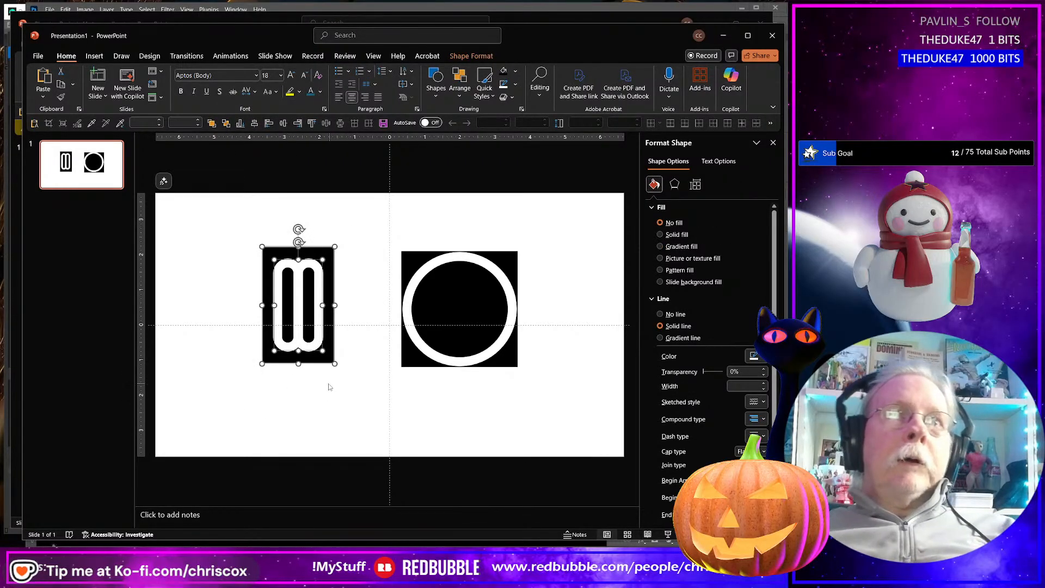
click(382, 373)
Remove the outlines from the black background square and the black background rectangle
click(410, 364)
shift+click(330, 360)
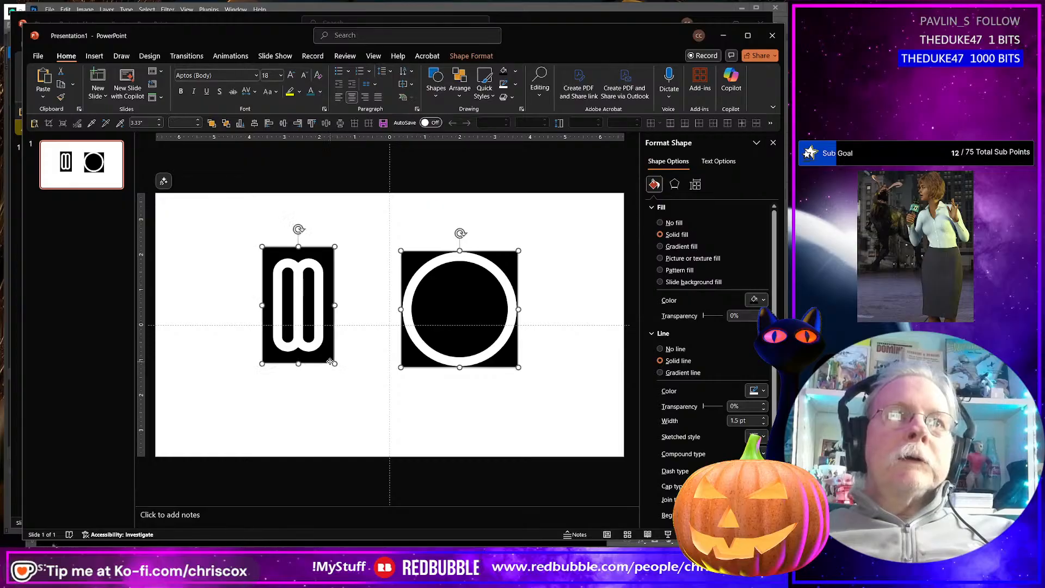
click(515, 85)
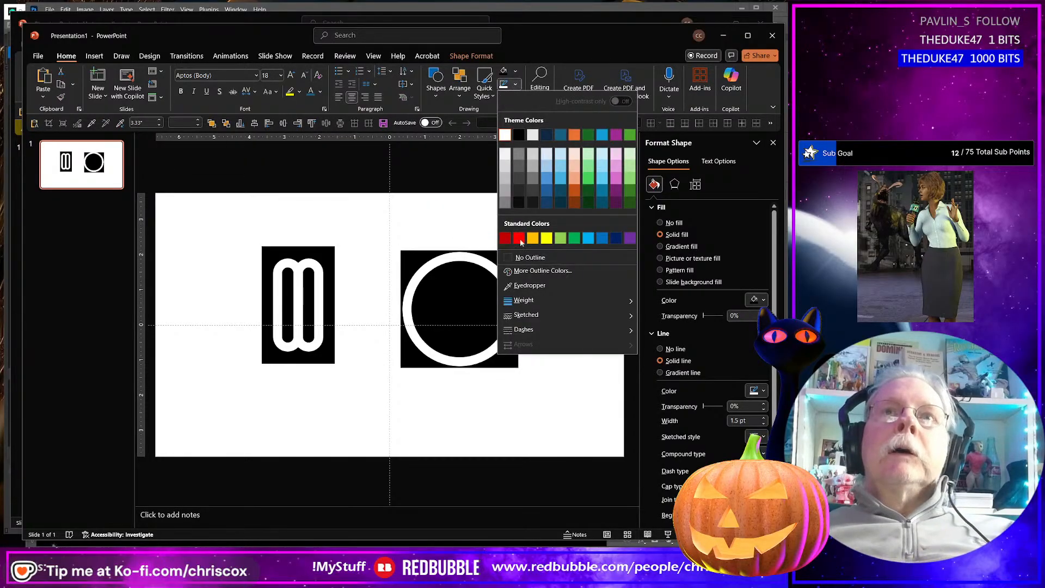
click(530, 257)
Copy the double loop with its black background, paste it into the CeeCee06 UVs document in Photoshop, and place its layer beneath Layer 1
click(364, 398)
drag(364, 399, 237, 227)
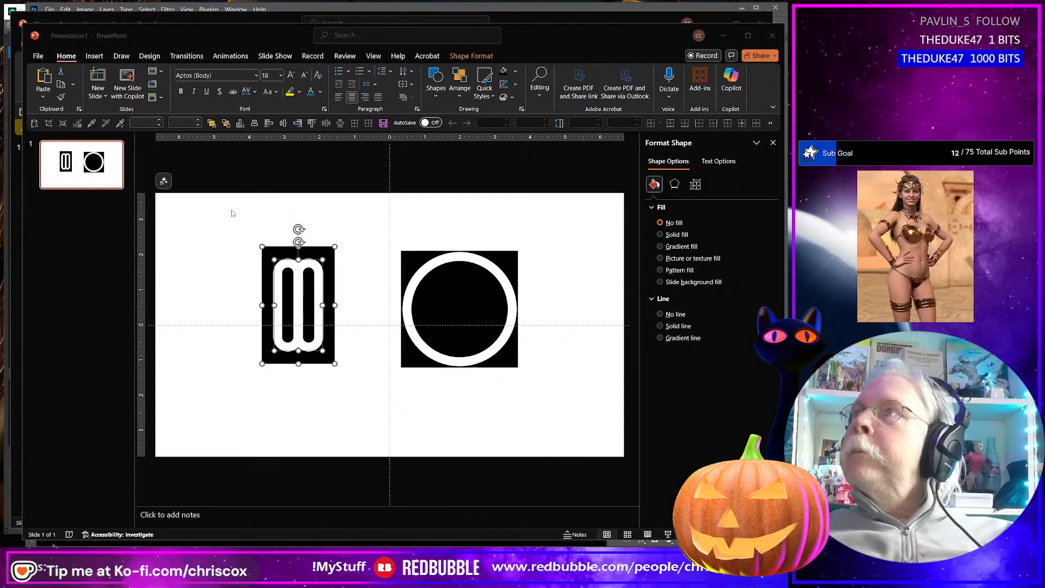
key(alt+Tab)
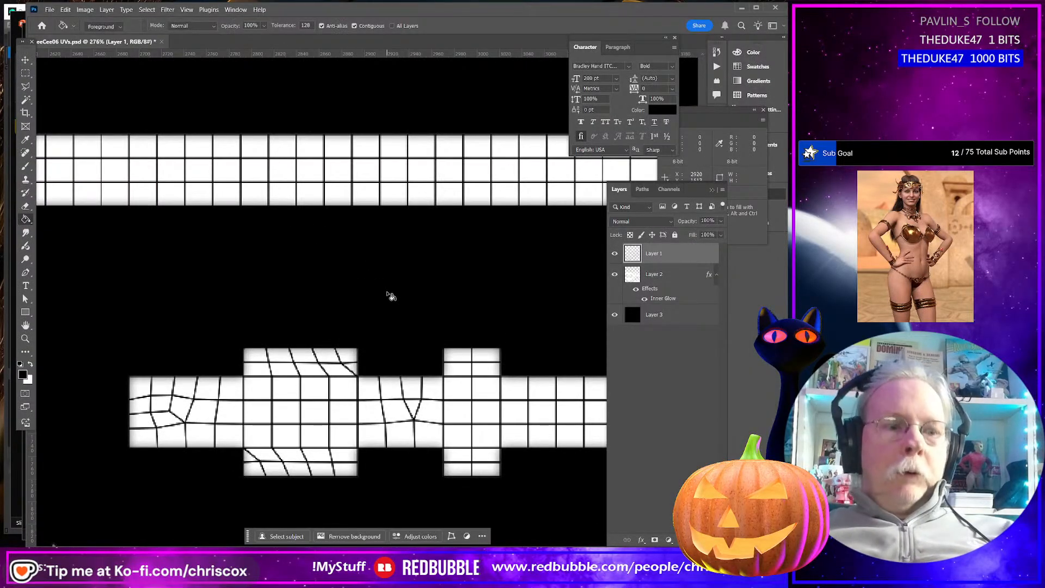
key(ctrl+v)
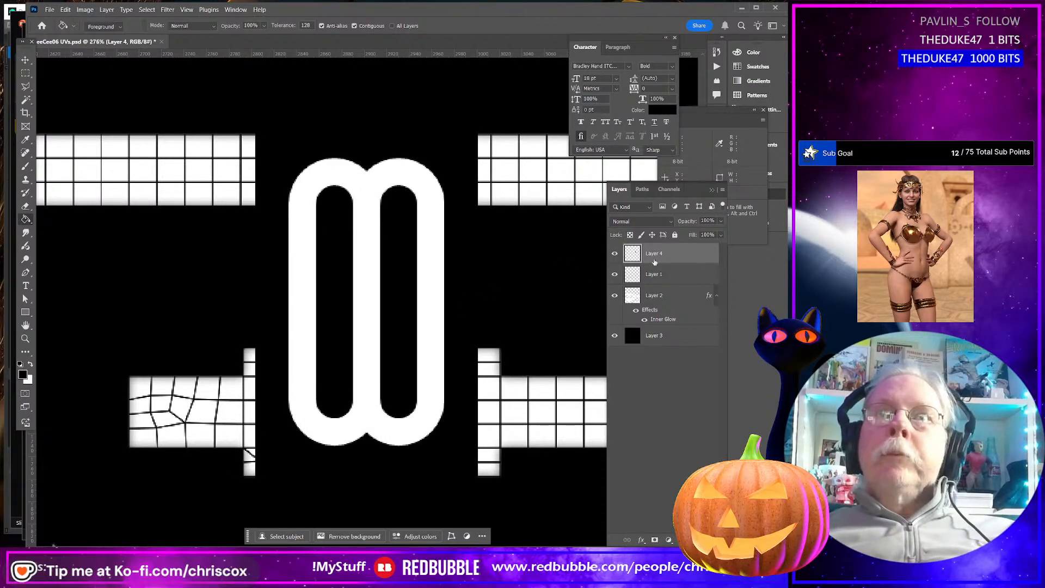
drag(655, 262, 655, 285)
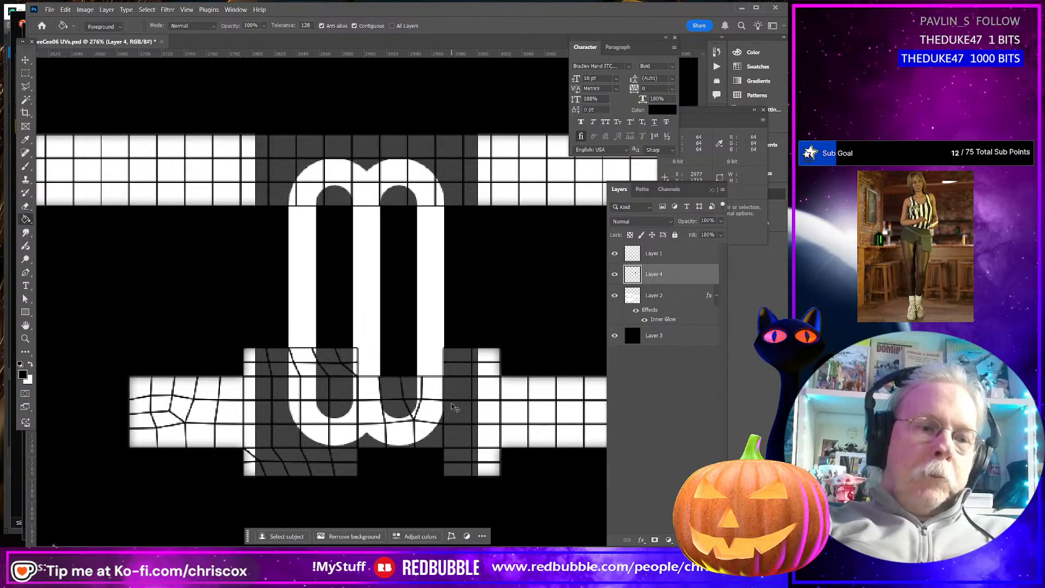
Scale the pasted double loop down to about 35% and position it over the narrow taller section of the lower strap
key(ctrl+t)
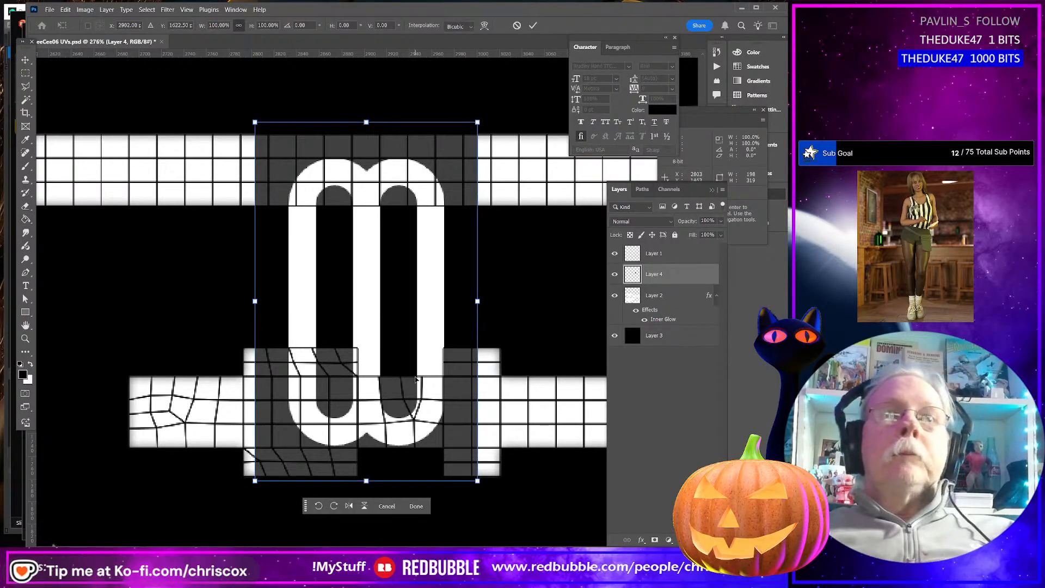
drag(433, 386, 485, 412)
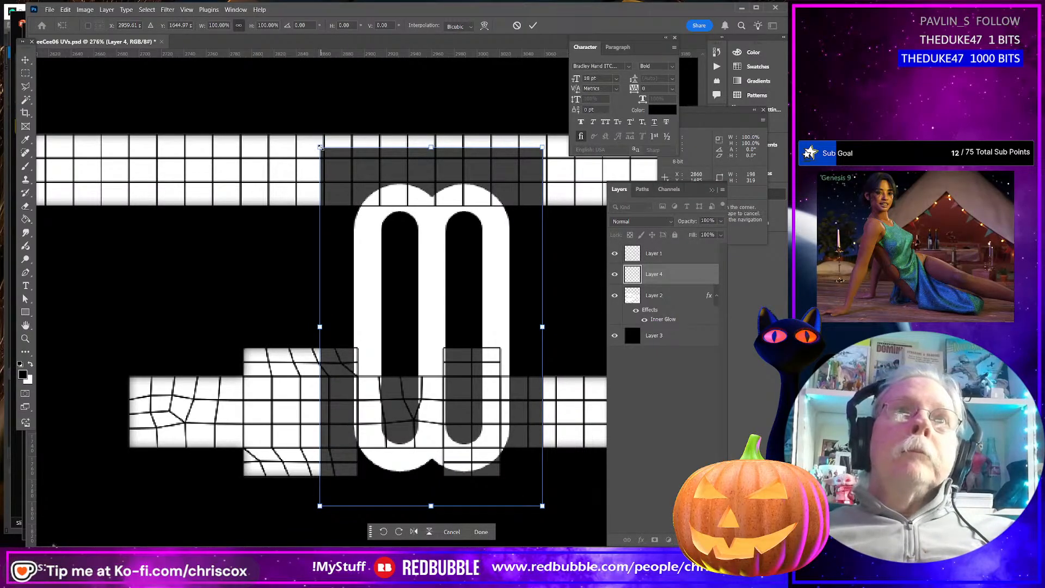
drag(320, 147, 480, 351)
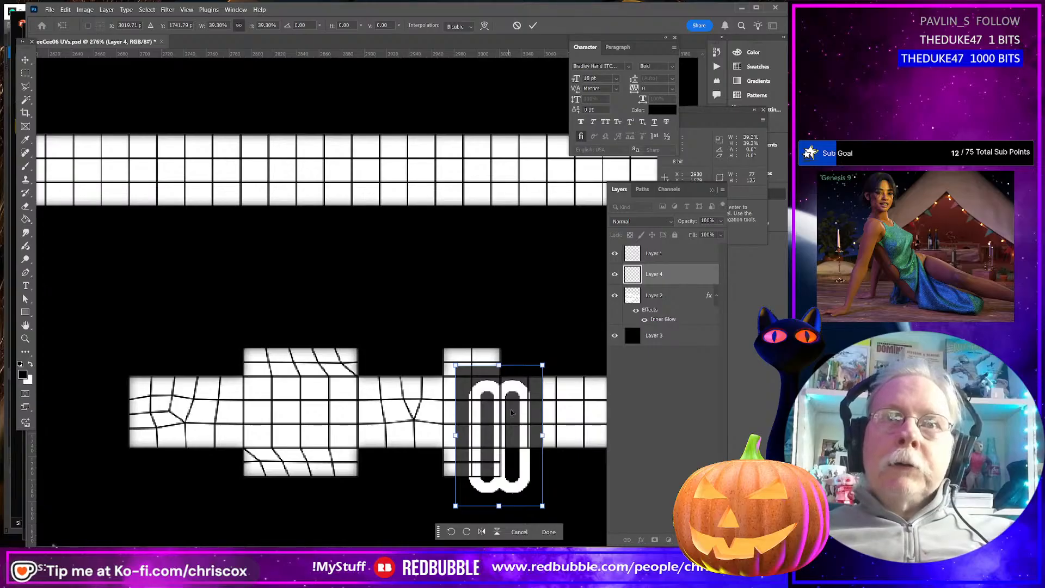
drag(513, 393, 490, 369)
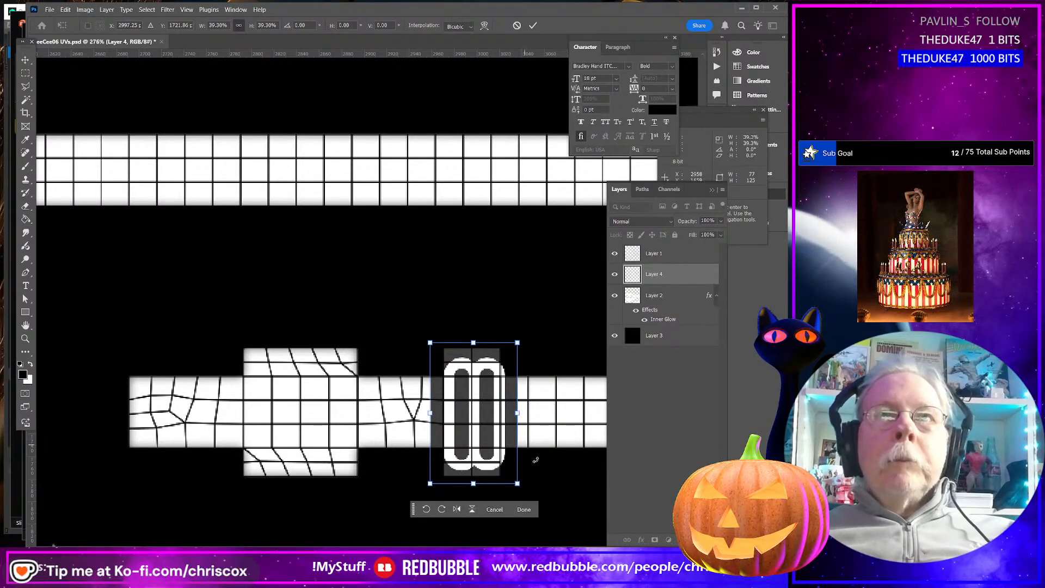
alt+scroll(522, 468, up, 4)
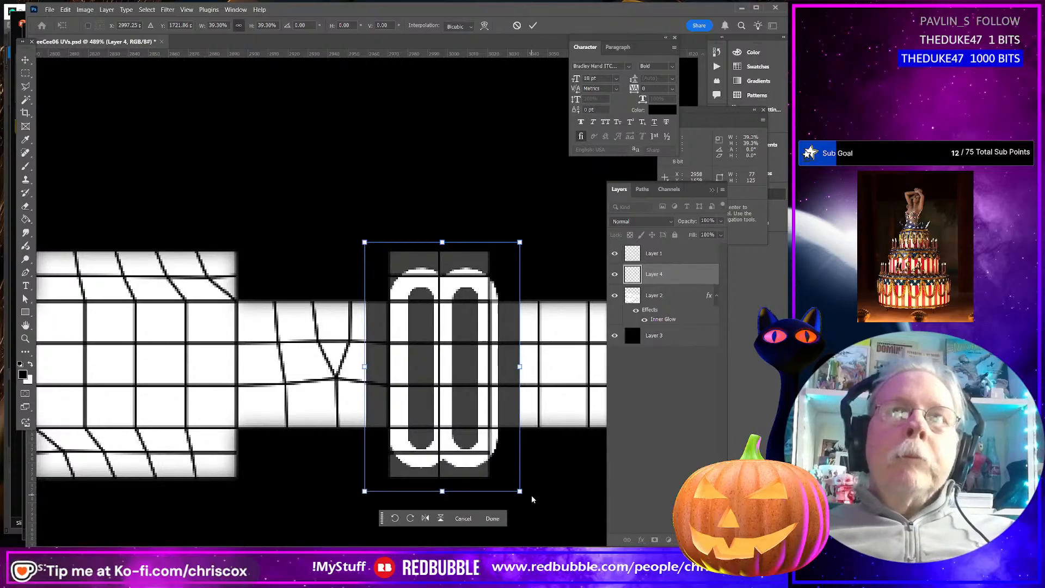
drag(521, 492, 505, 486)
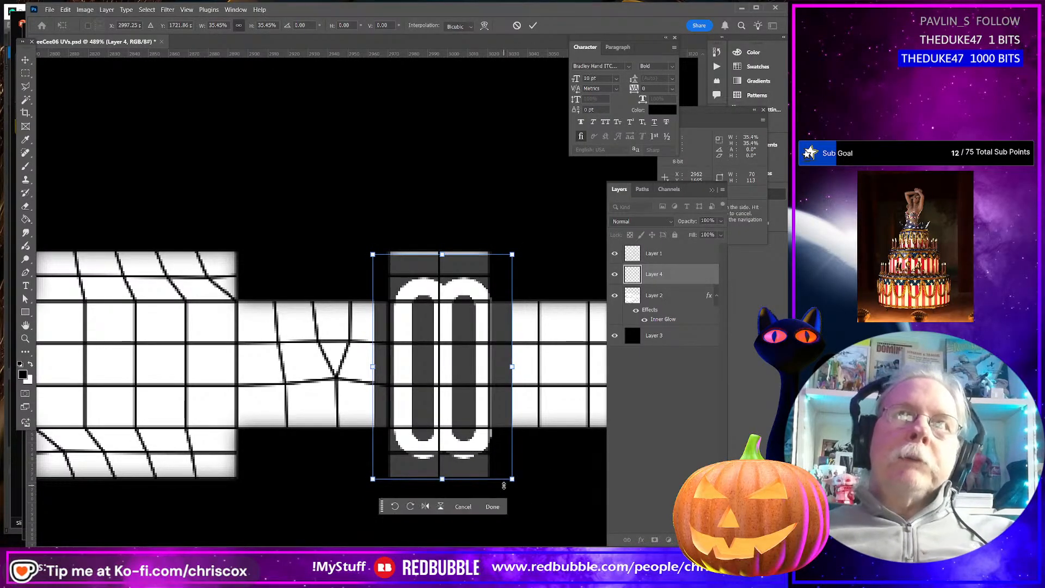
Nudge the double loop 3 px up and 2 px left on the strap section and apply the transformation
key(Up)
key(Up)
key(Up)
key(Up)
key(Down)
key(Left)
key(Left)
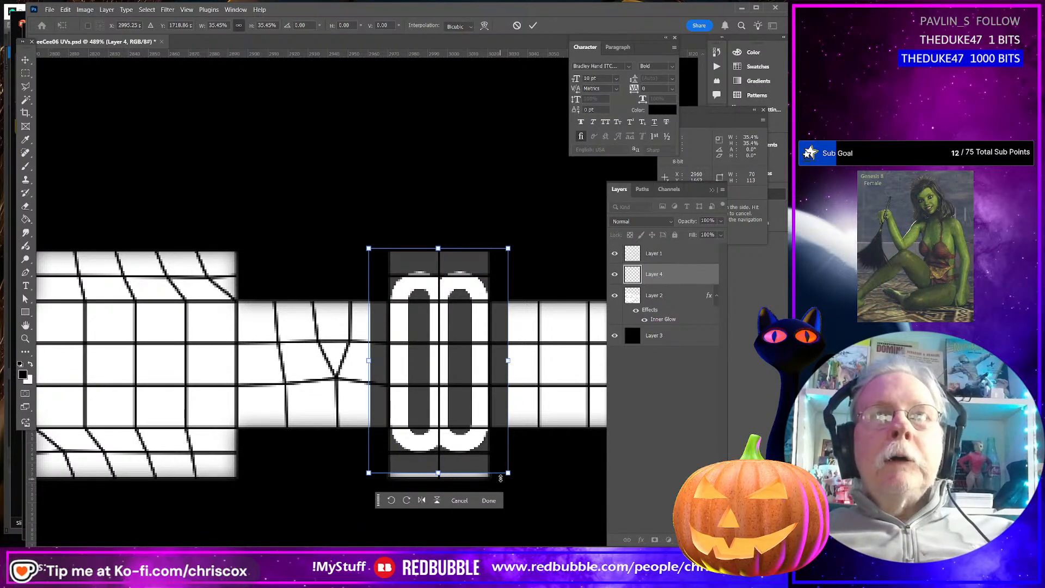
key(Return)
key(g)
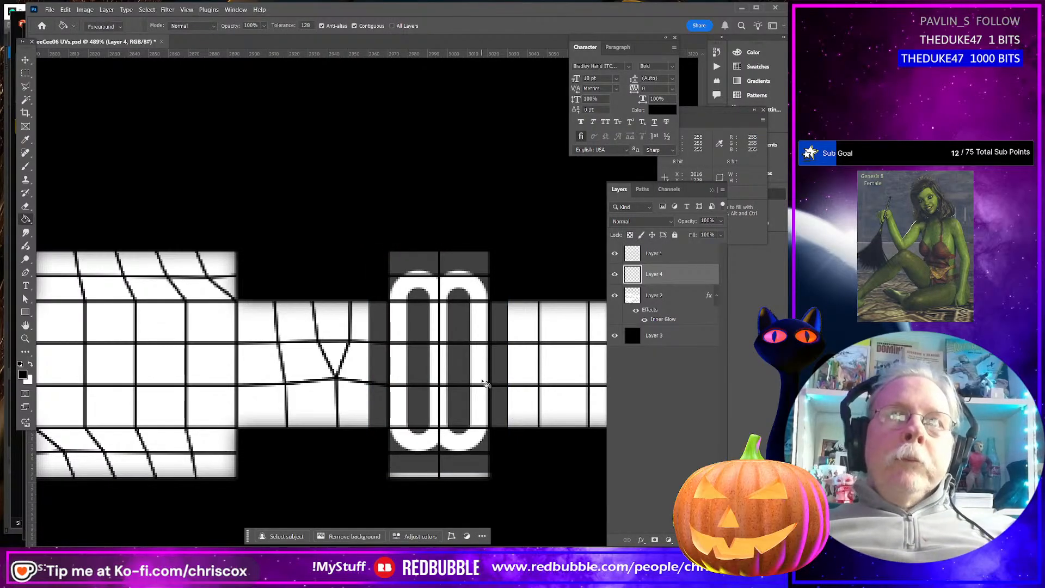
Paint black over the strap section's upper and lower ends on Layer 4 with a size 20 brush, hiding the black Layer 3
click(681, 254)
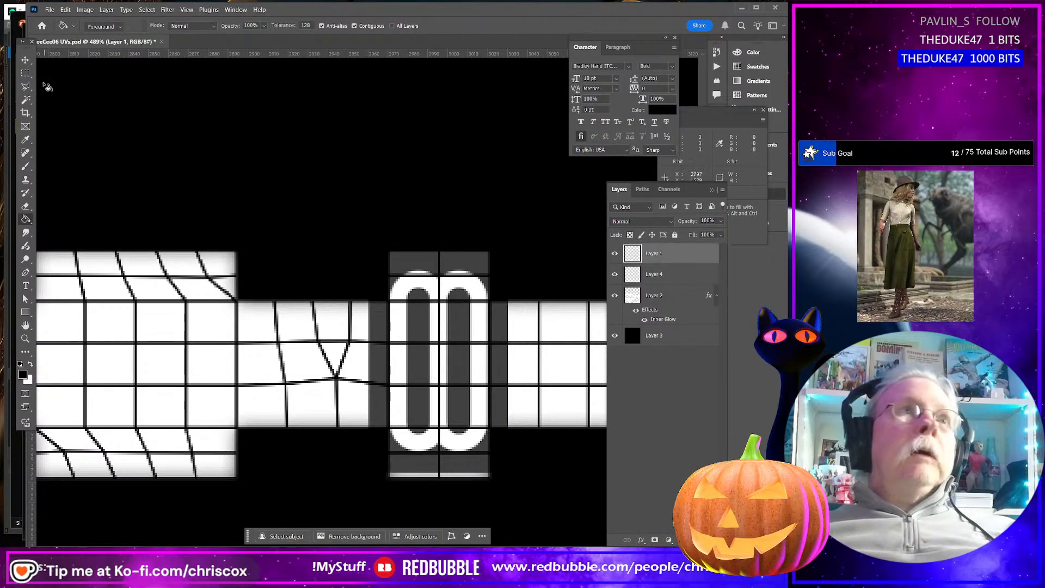
click(25, 60)
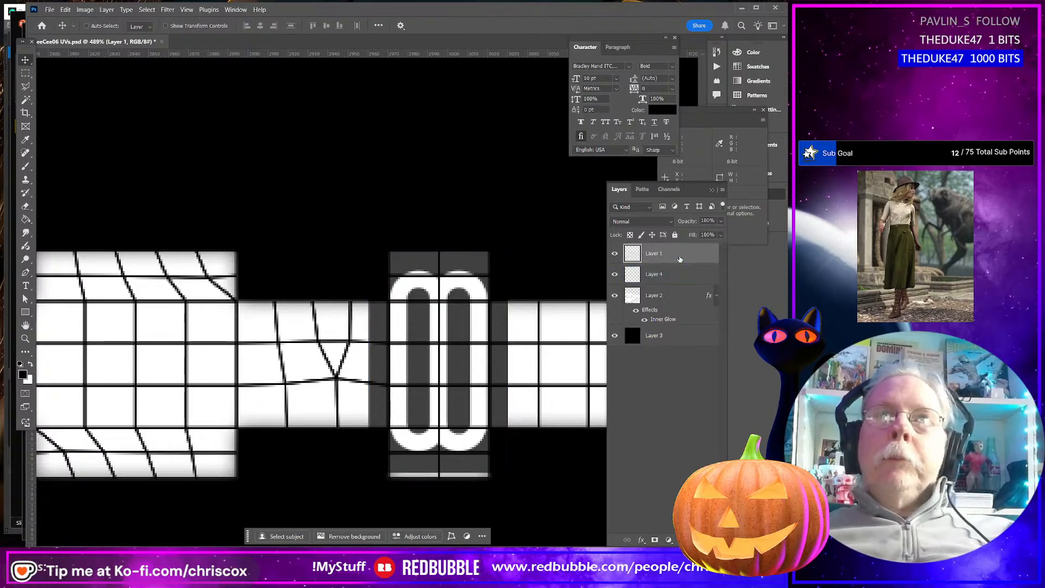
click(678, 276)
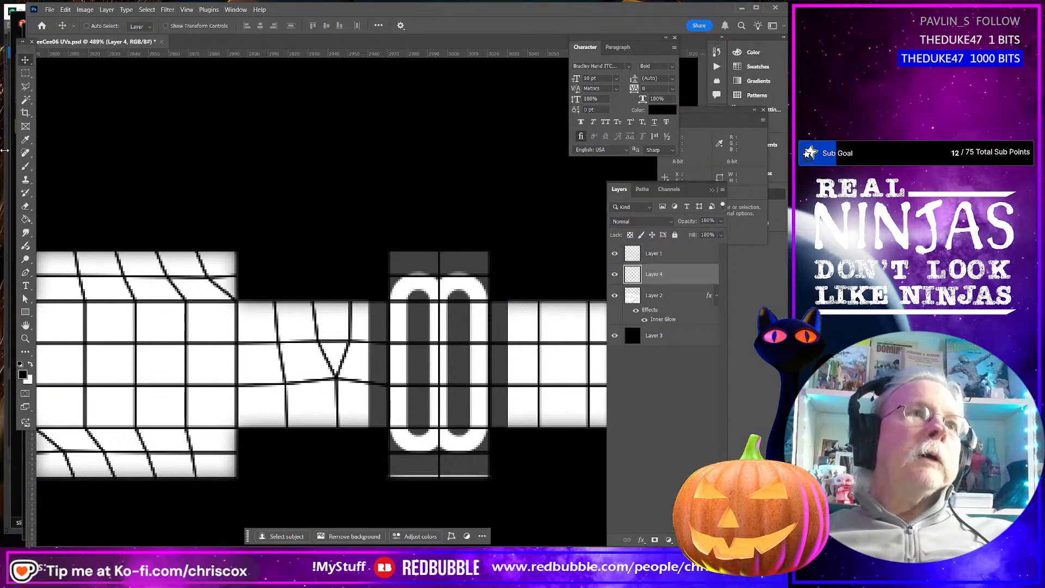
key(b)
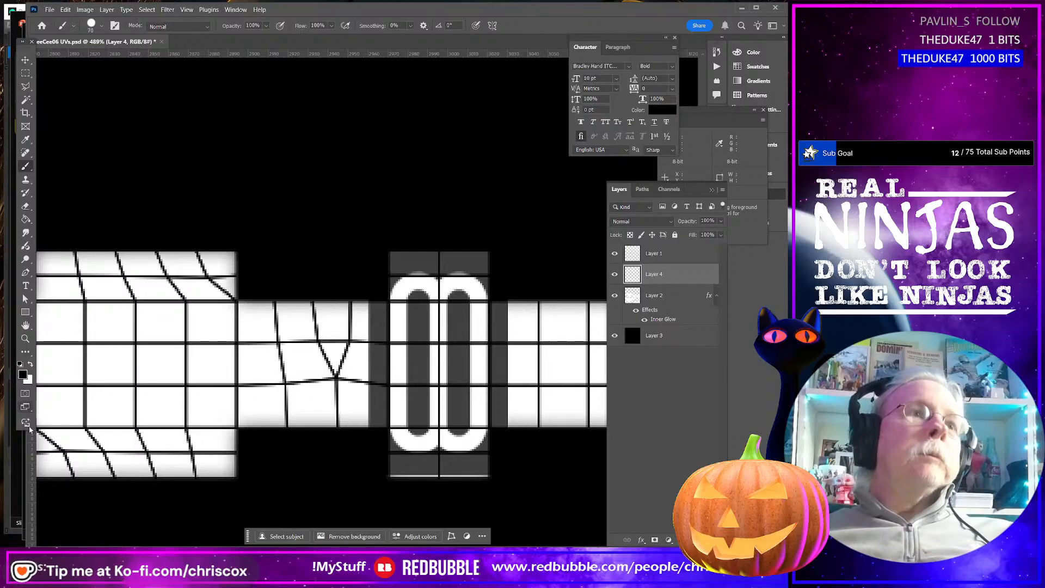
key(bracketleft)
key(bracketleft)
key(bracketleft)
key(bracketleft)
key(bracketleft)
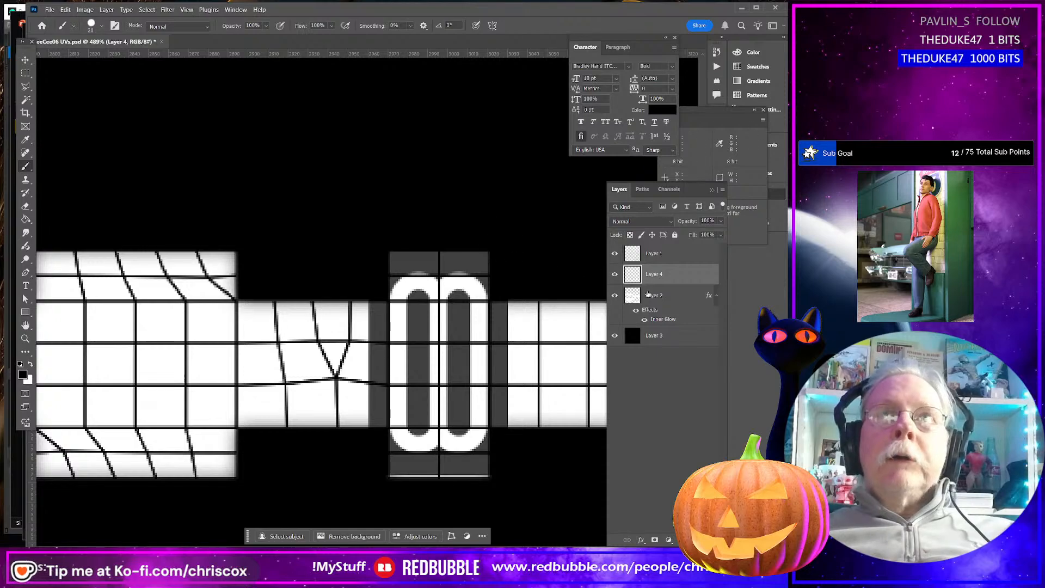
click(615, 336)
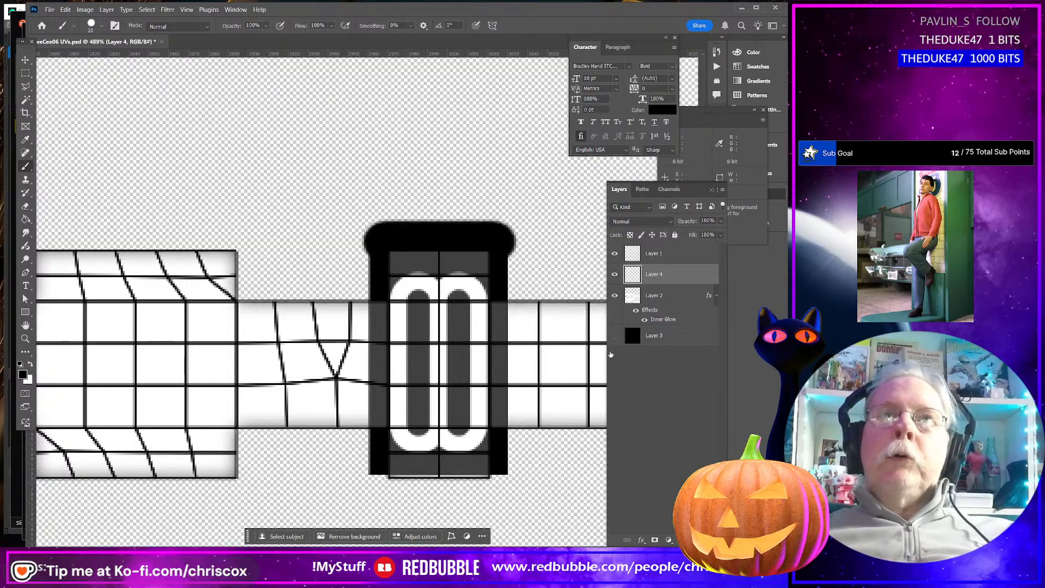
mouse_move(496, 467)
mouse_down()
mouse_move(502, 473)
mouse_move(368, 479)
mouse_move(491, 488)
mouse_up()
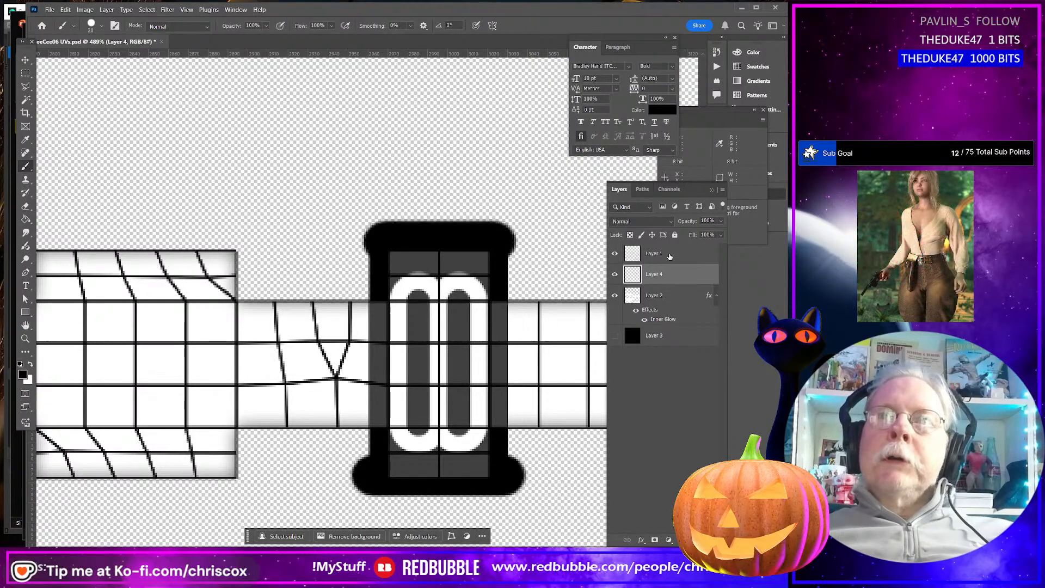
Duplicate Layer 4 within the same document and place the copy beneath the original
right_click(670, 278)
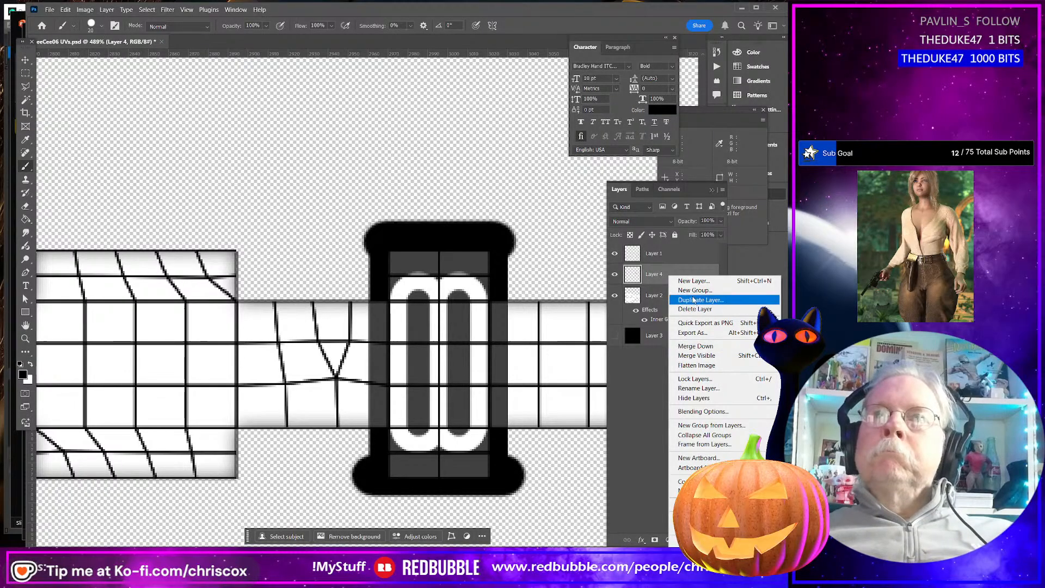
click(700, 300)
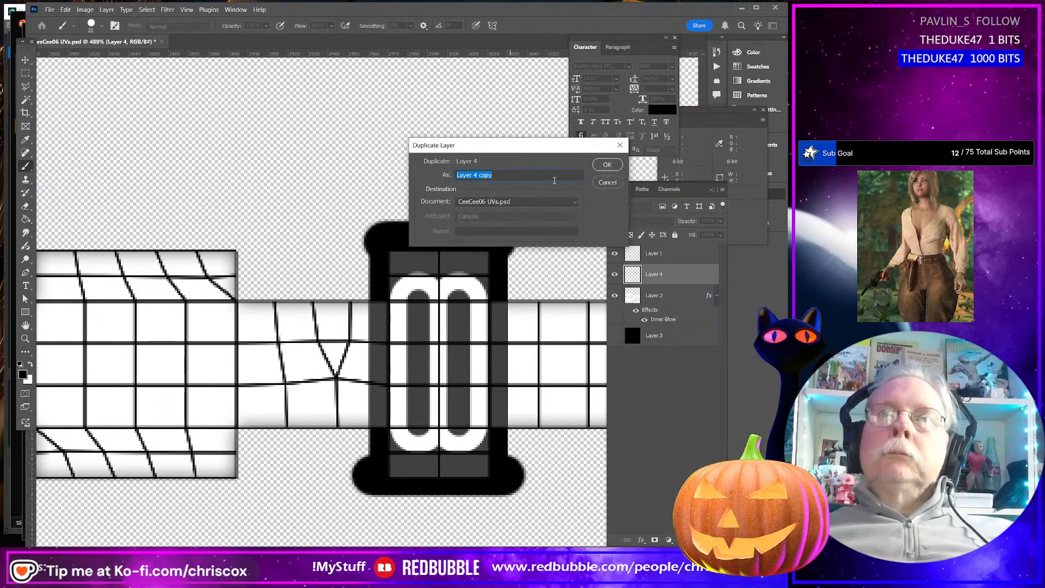
click(605, 165)
drag(661, 272, 665, 304)
Rename Layer 4 to "Slider Opacity"
click(666, 281)
double_click(665, 282)
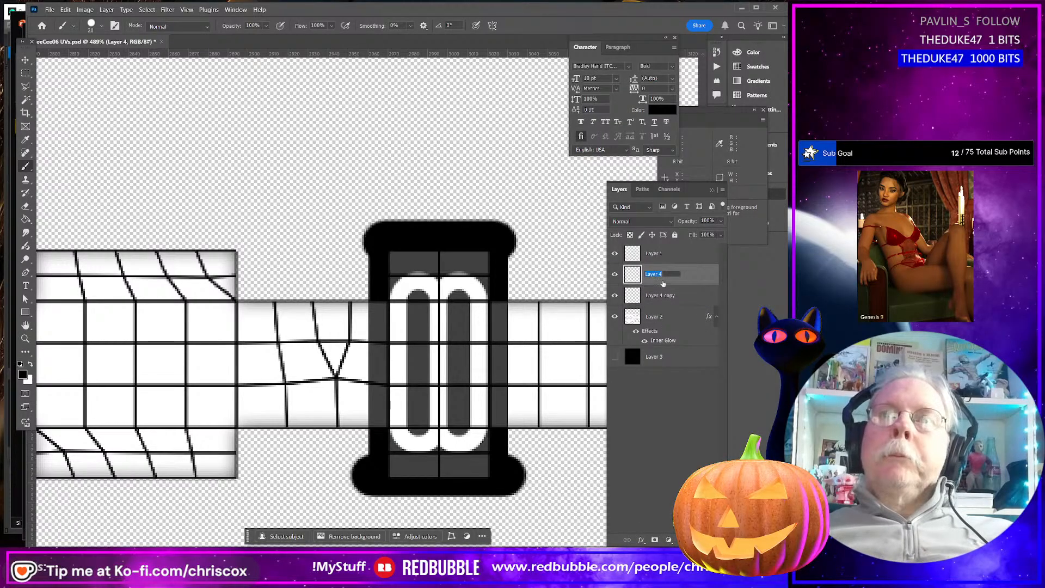
text(S)
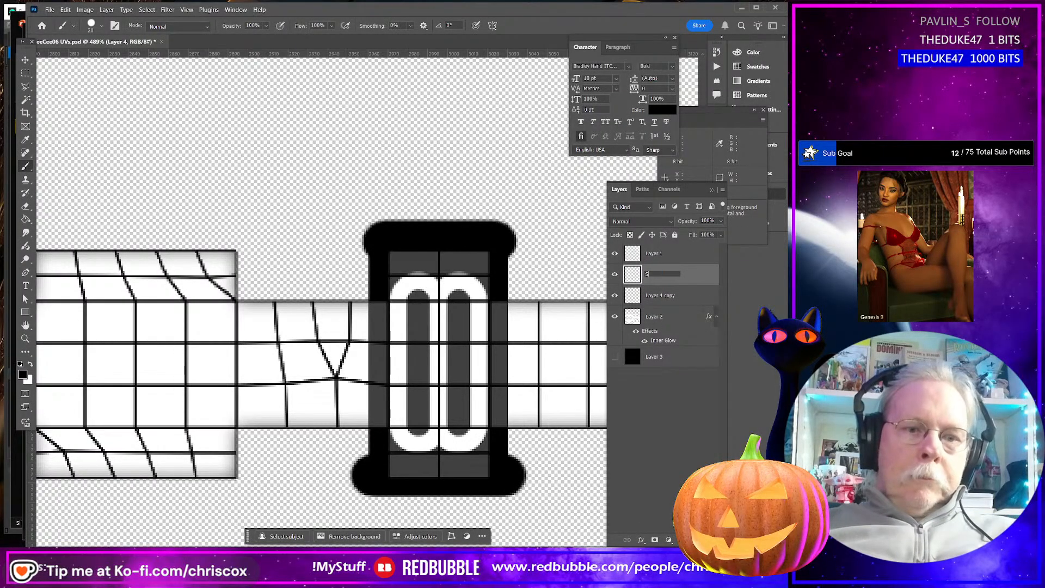
text(lider Opacity)
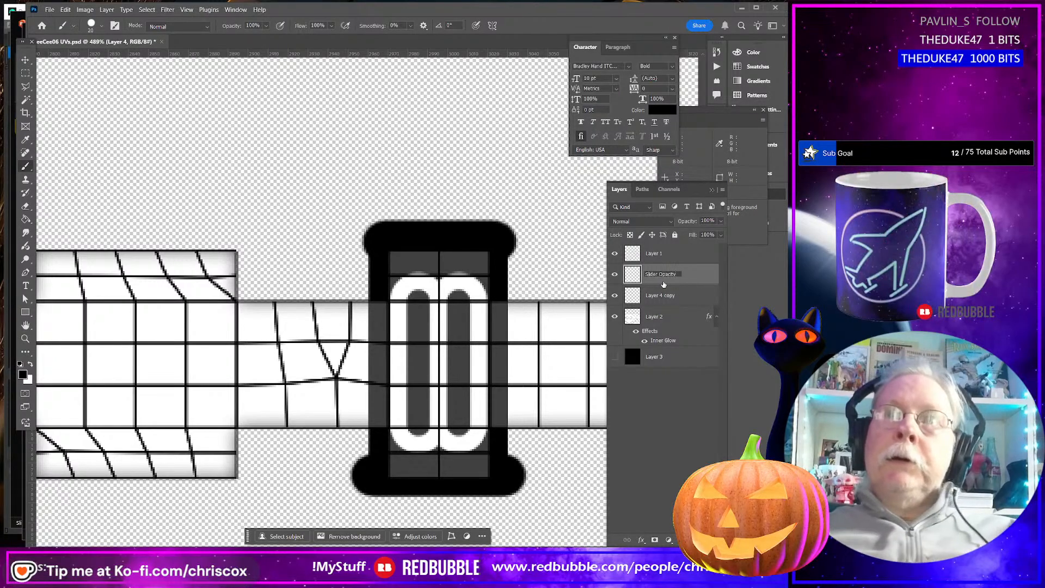
key(Return)
Rename the duplicated layer to "Slider Displacement"
double_click(662, 295)
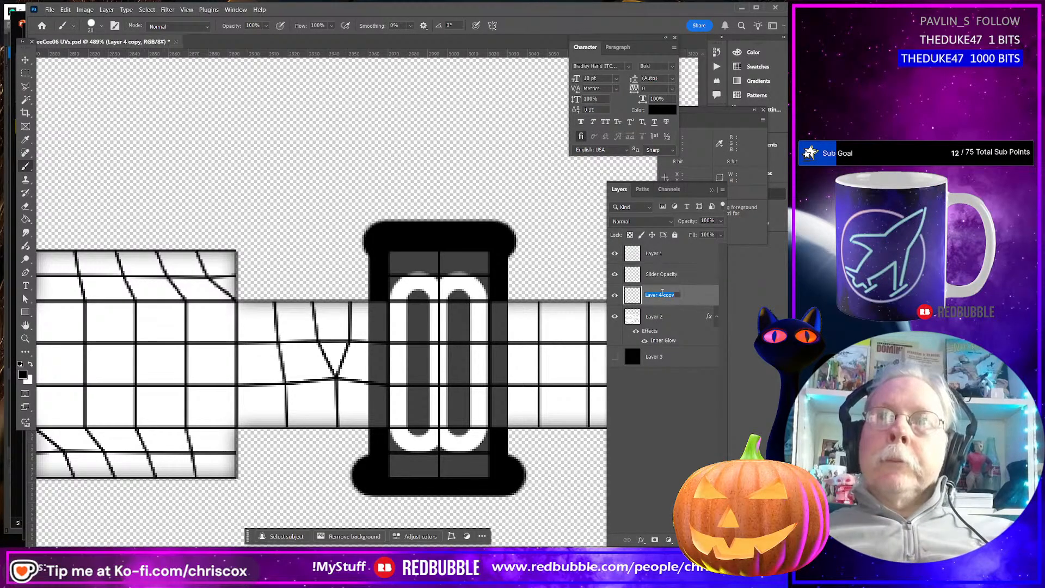
text(Sl)
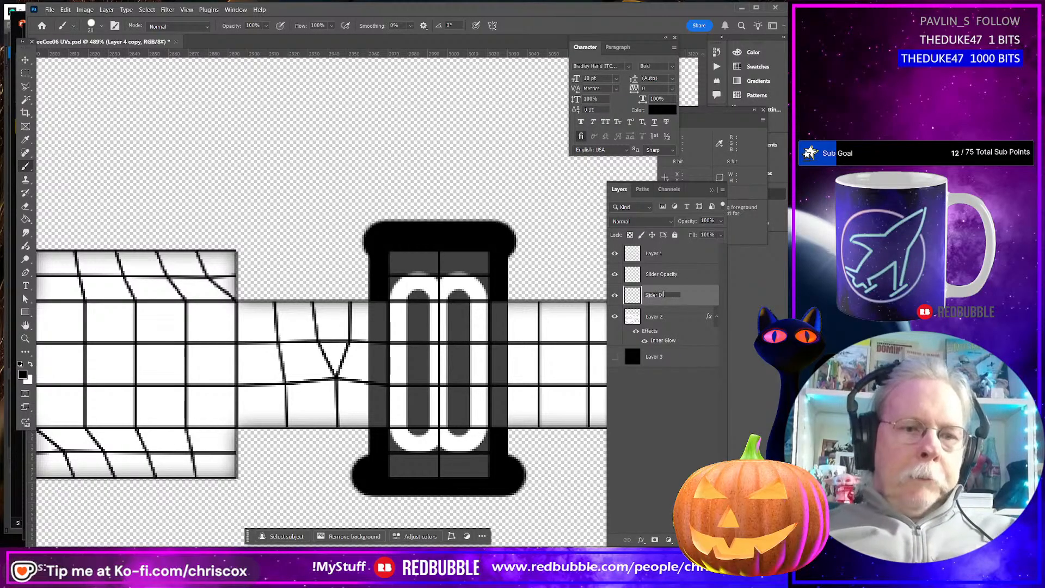
text(ider Displacemwent)
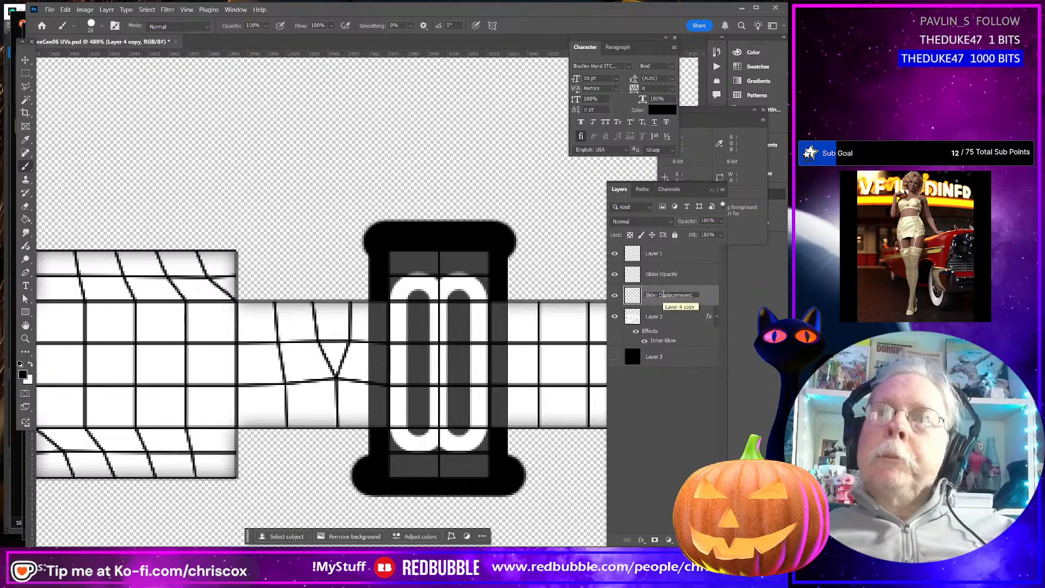
key(Return)
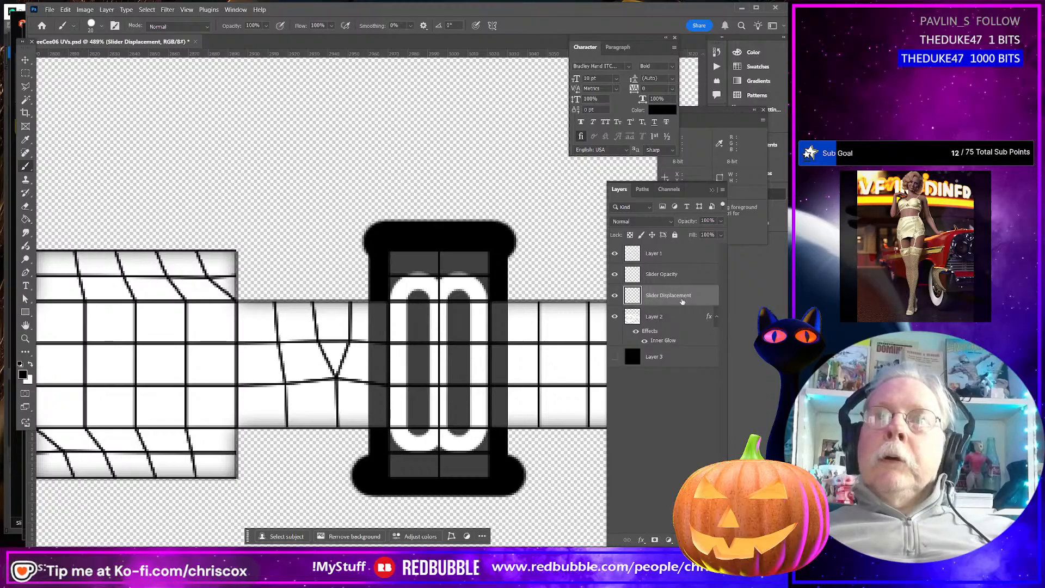
Delete the black areas around and inside the white double loop on Slider Displacement using the Magic Wand, and hide the Slider Opacity layer
click(26, 99)
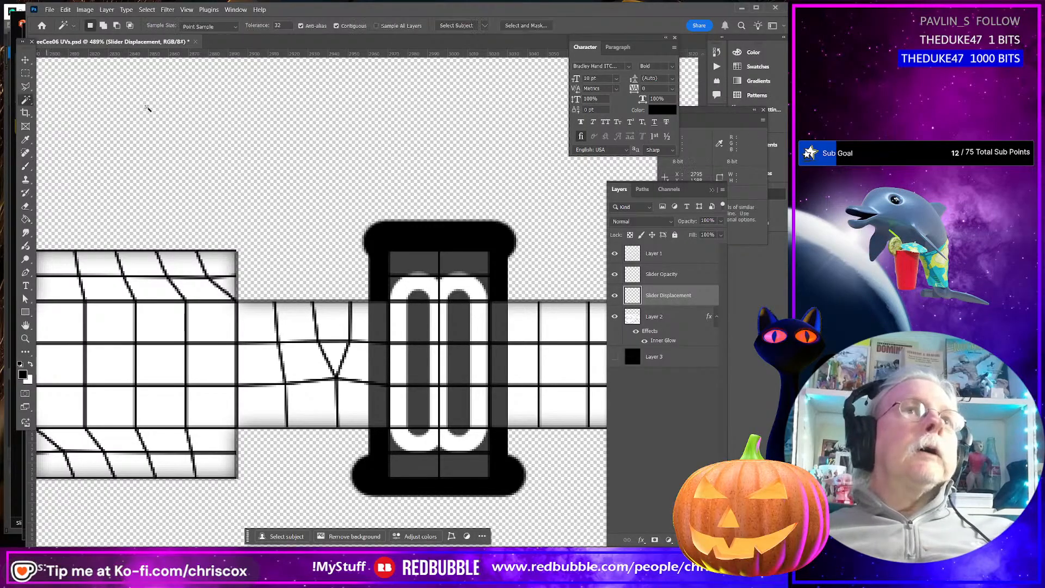
click(446, 231)
key(ctrl+z)
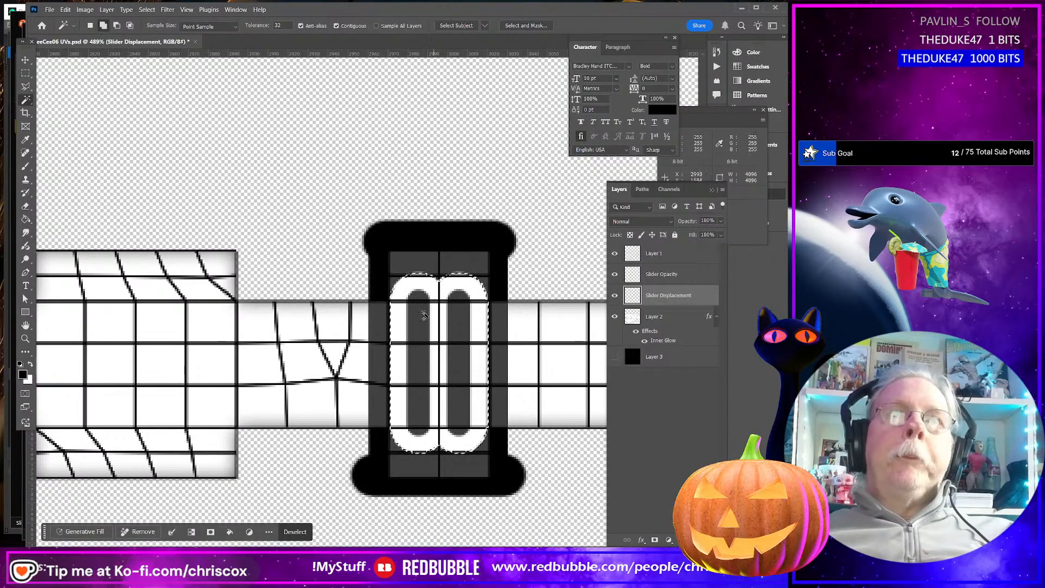
key(ctrl+shift+i)
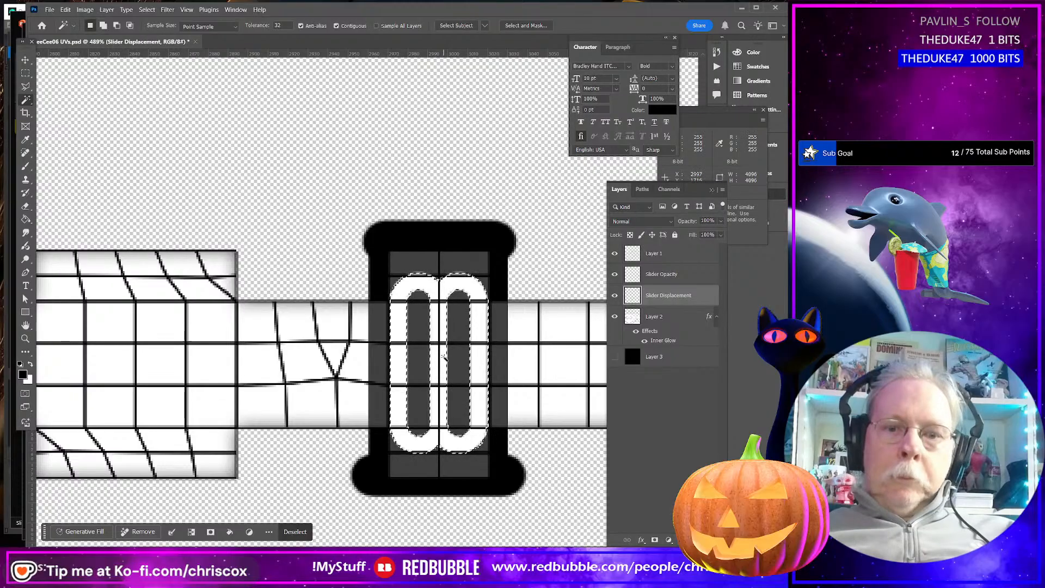
key(Delete)
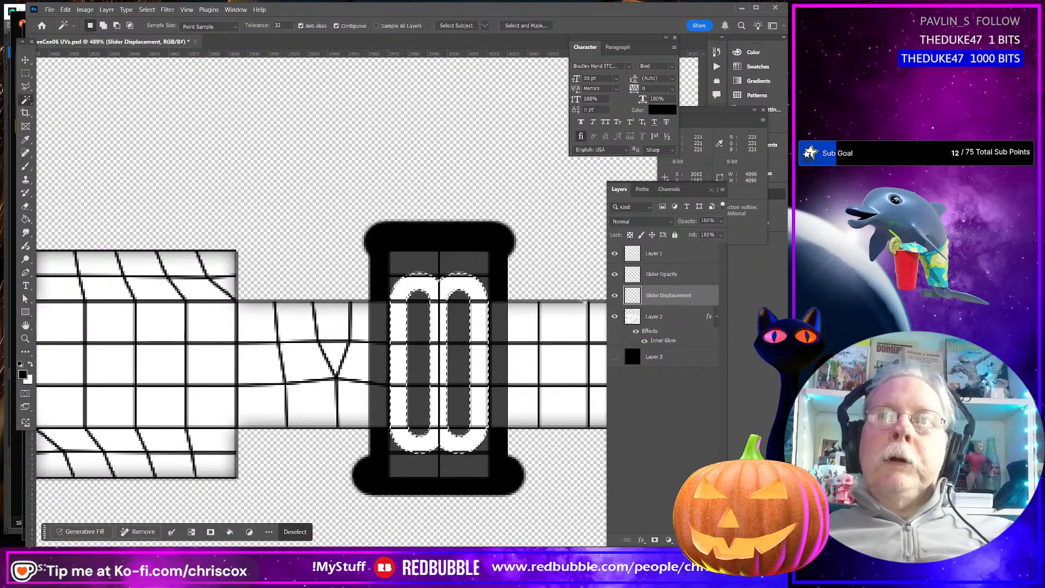
click(616, 275)
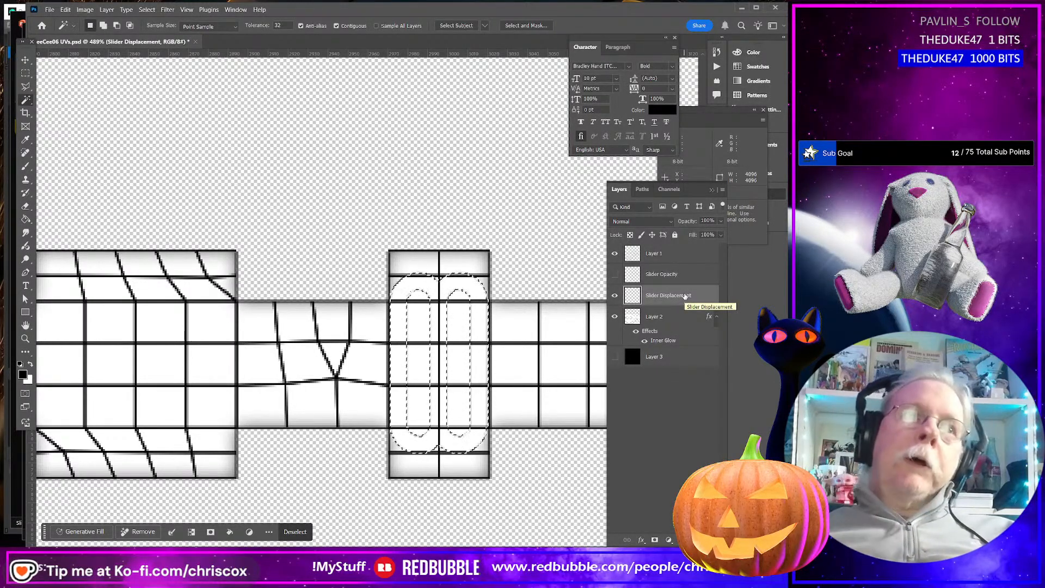
Set the foreground colour to light grey, c7c7c7
click(31, 365)
click(22, 374)
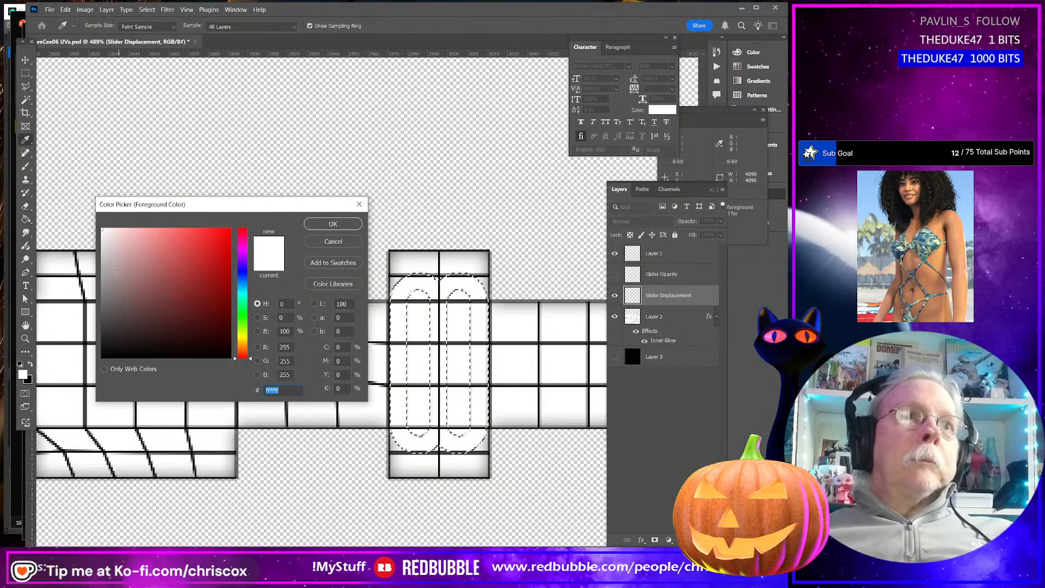
click(102, 255)
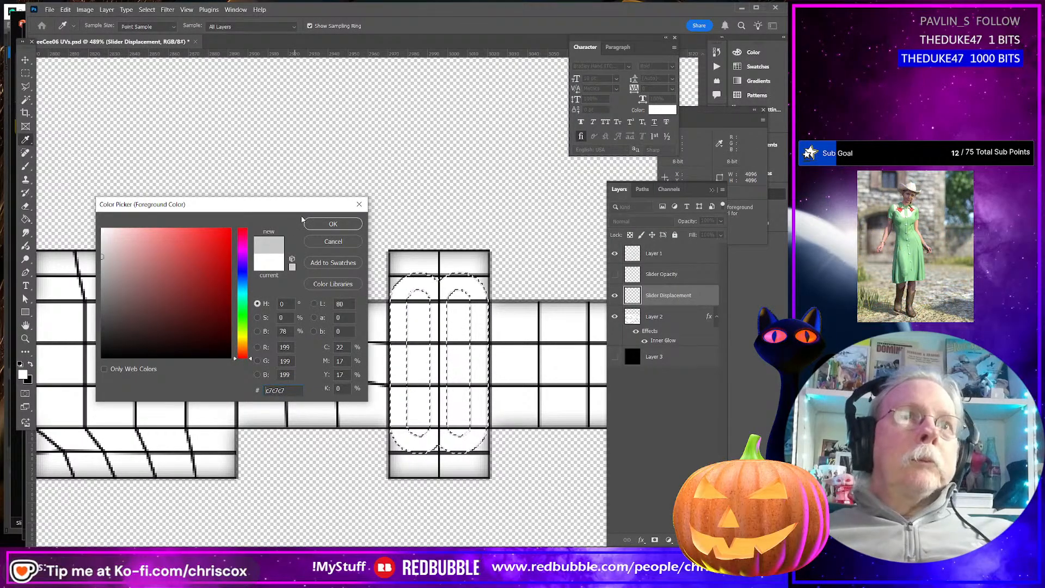
click(333, 223)
Lock Slider Displacement's transparent pixels, clear the selection and fill the double loop with the light grey foreground colour
key(w)
click(630, 236)
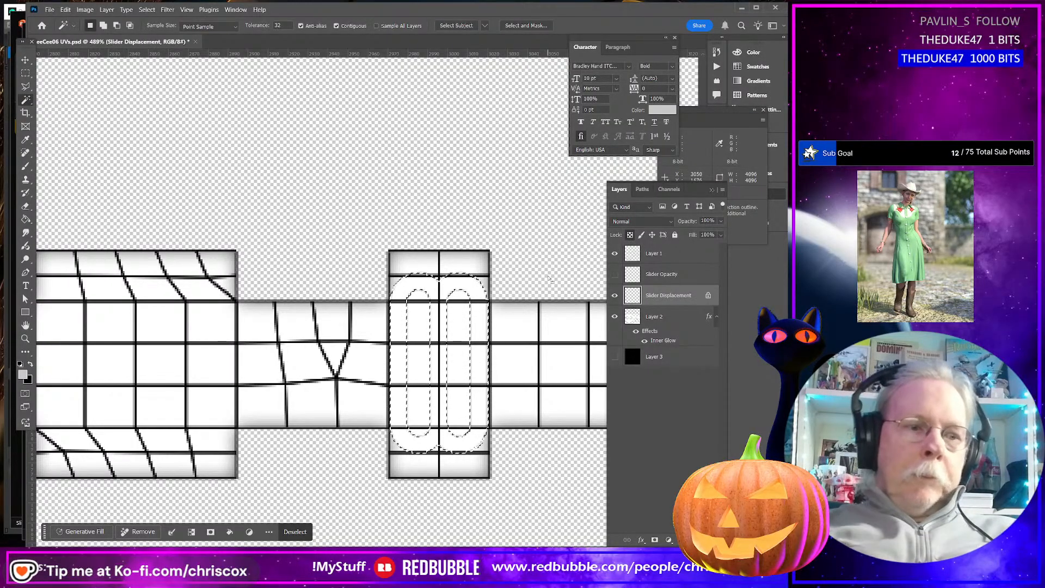
key(shift+BackSpace)
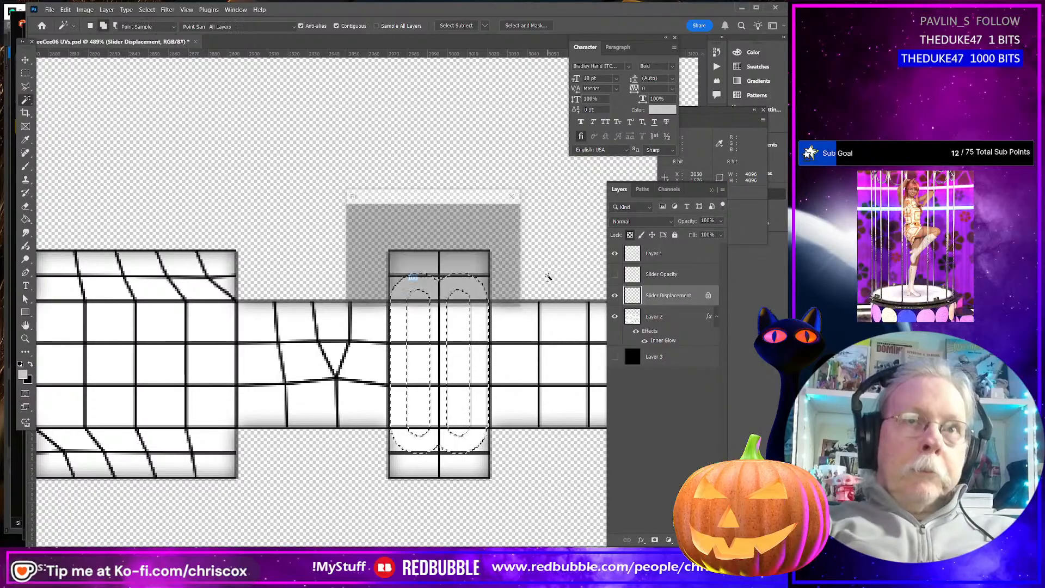
key(Return)
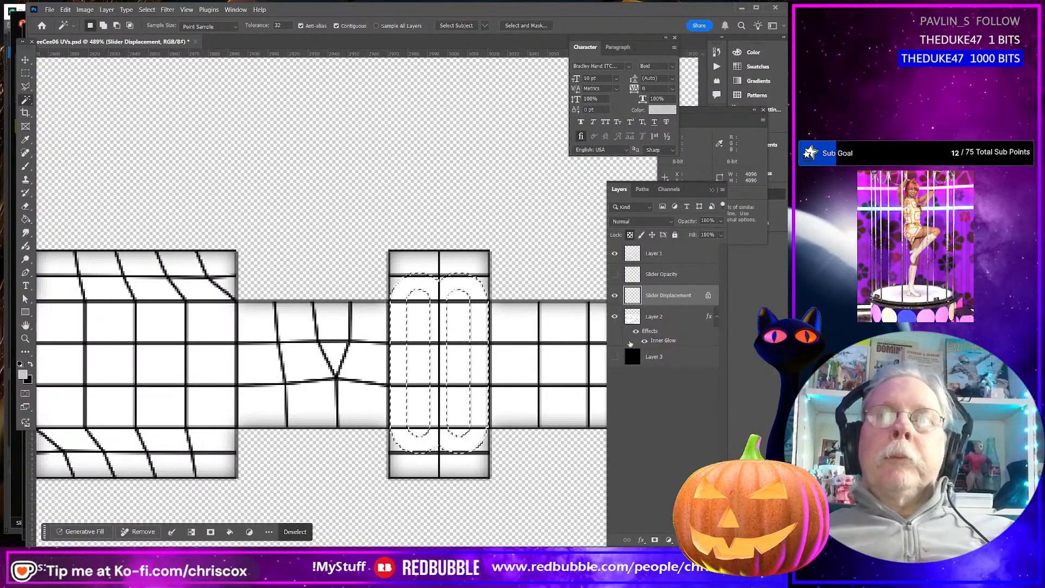
right_click(680, 297)
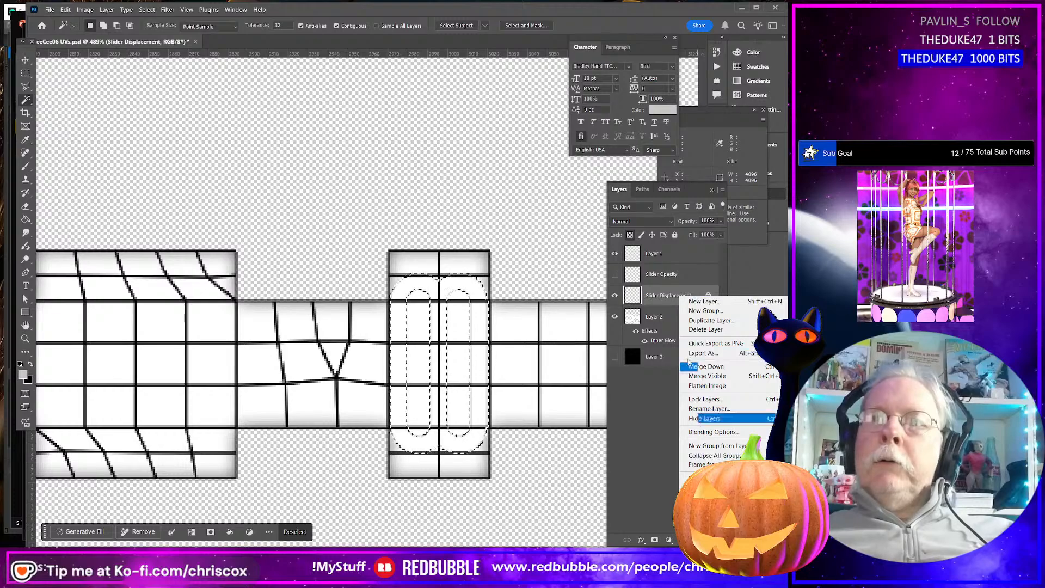
click(665, 295)
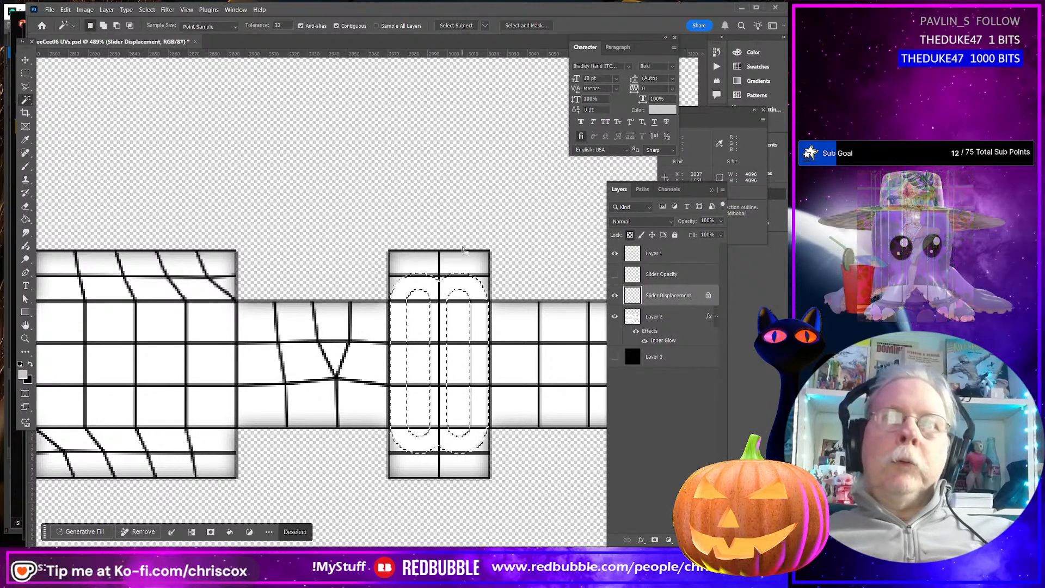
key(ctrl+d)
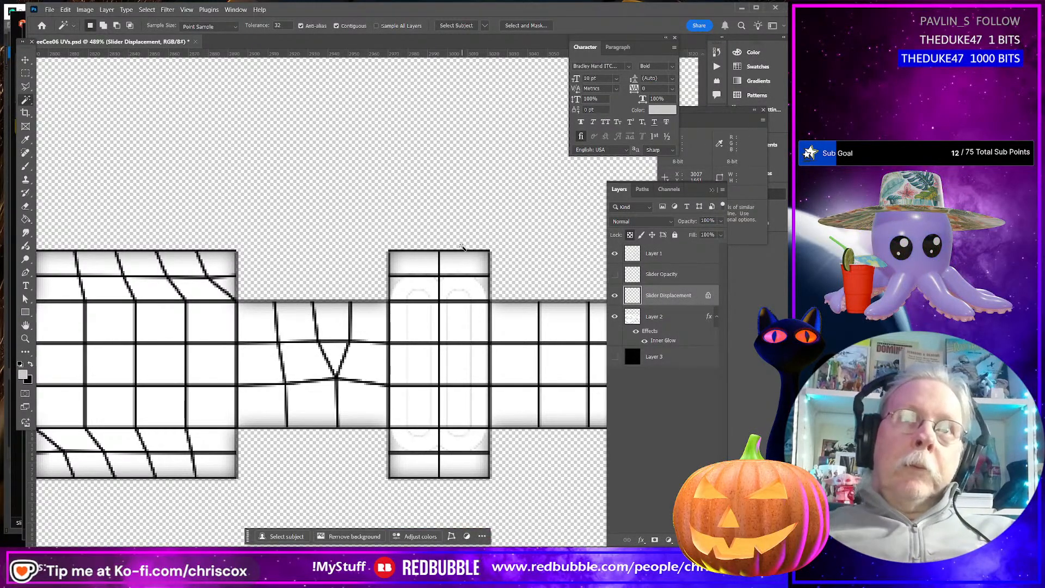
key(shift+F5)
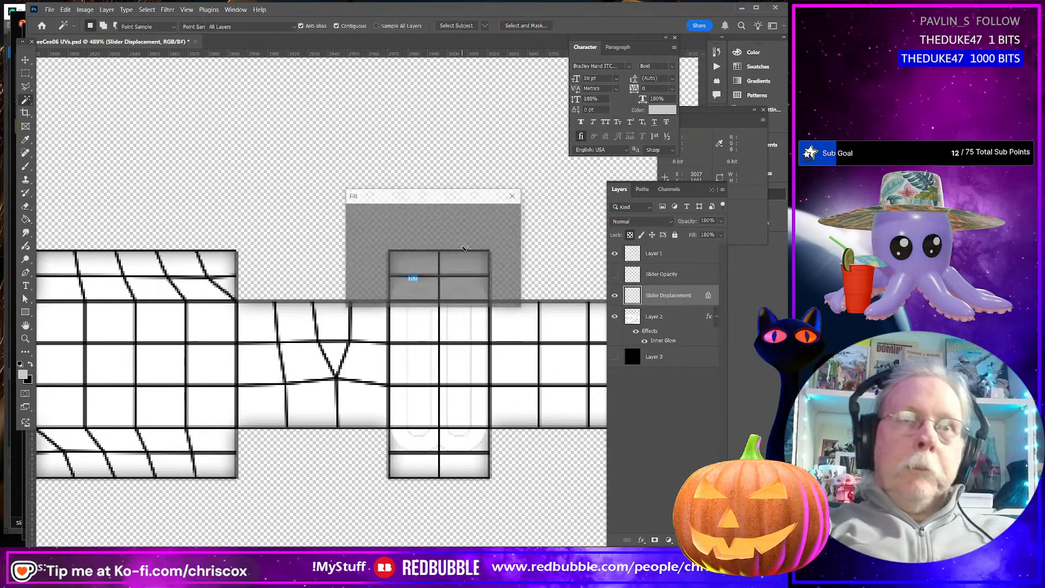
key(Return)
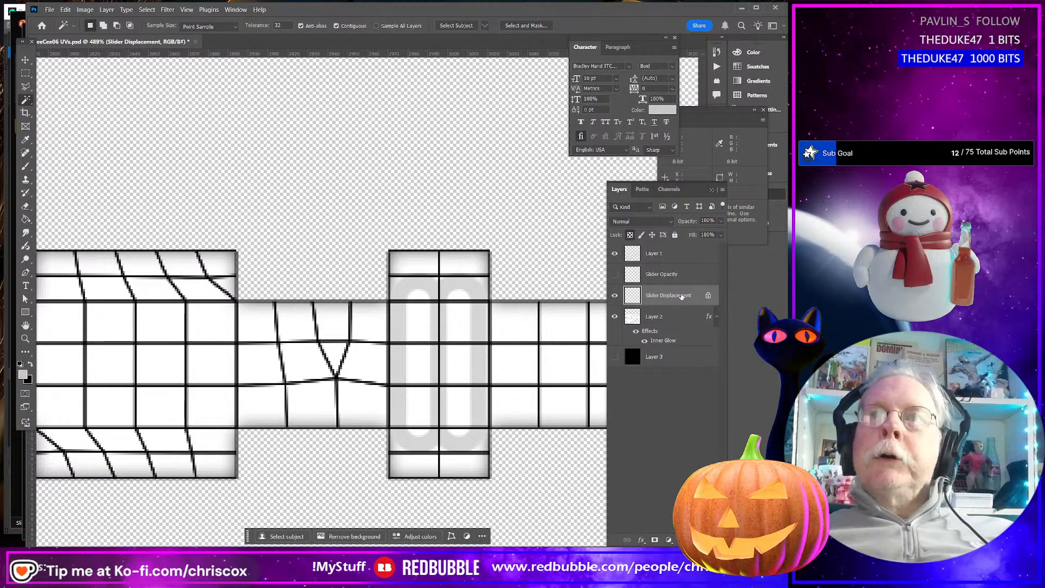
key(Return)
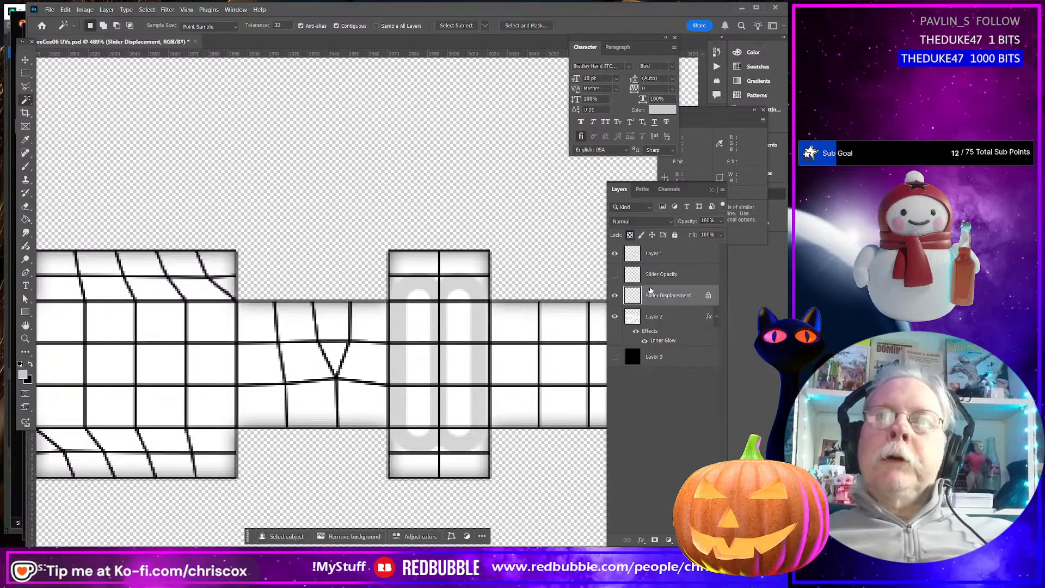
Add an Inner Glow to Slider Displacement with a size of 3 px and the straight linear contour
double_click(651, 290)
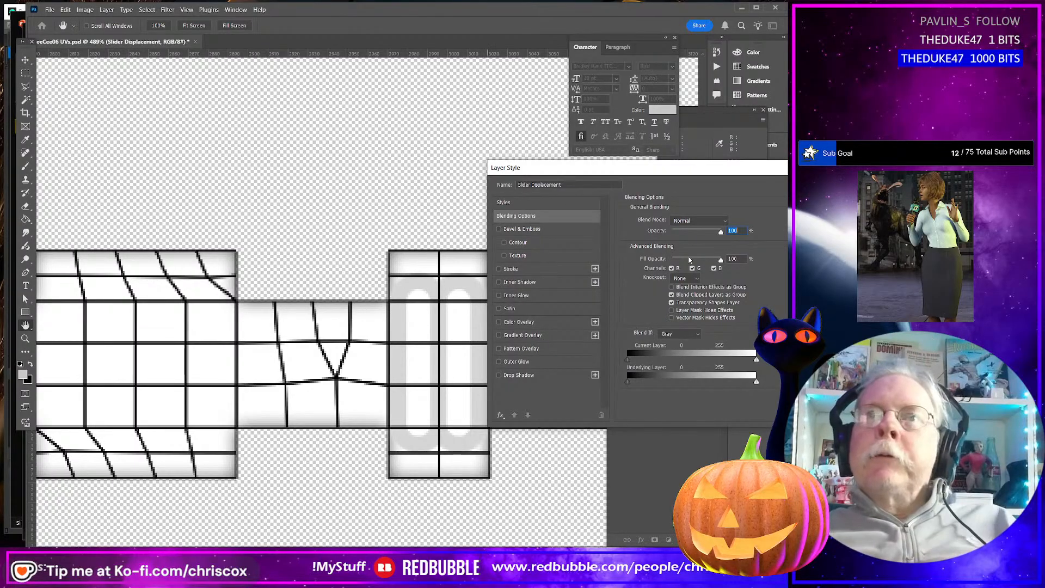
click(535, 297)
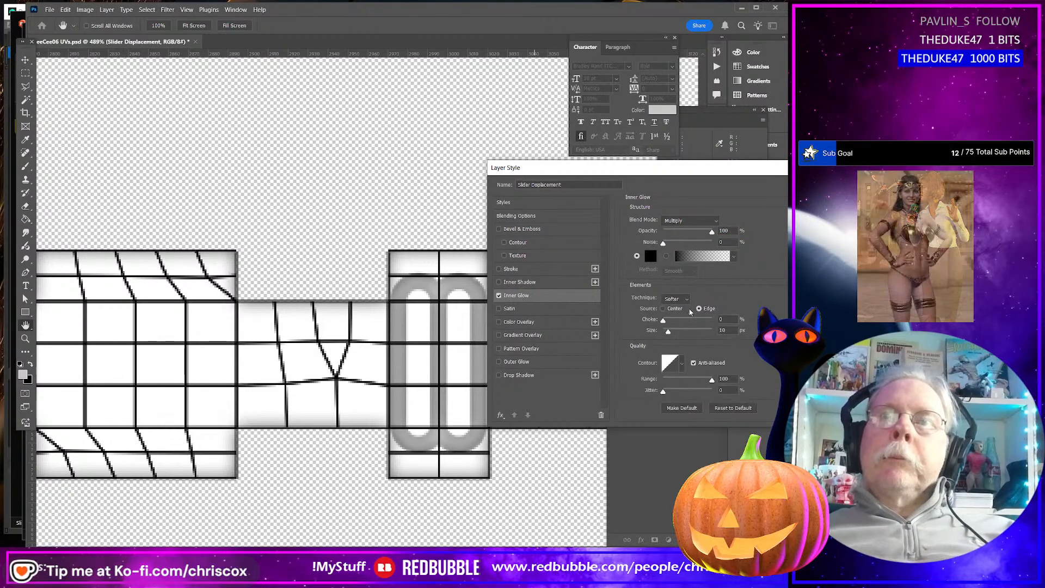
drag(733, 331, 695, 322)
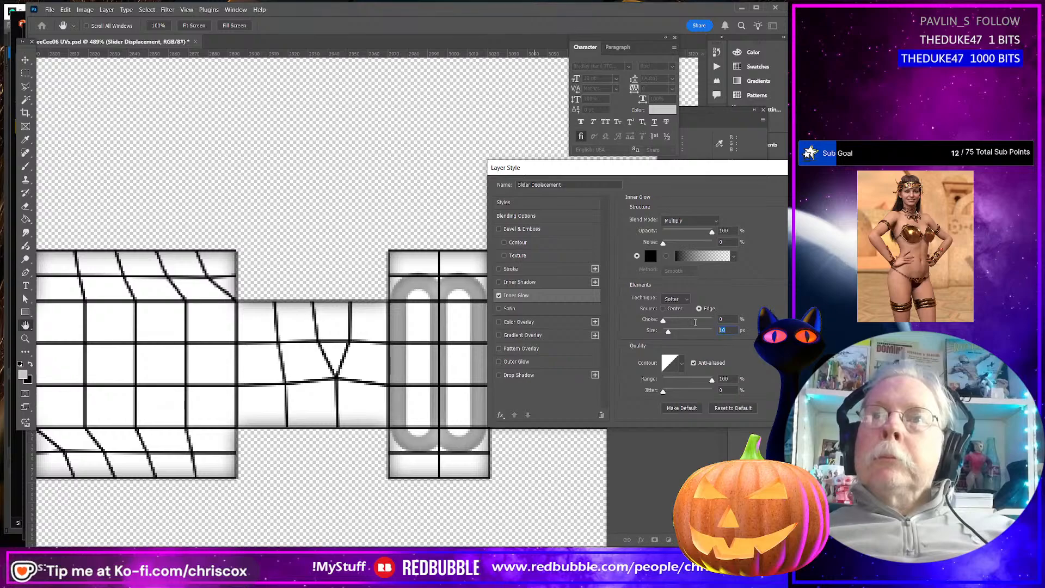
text(3)
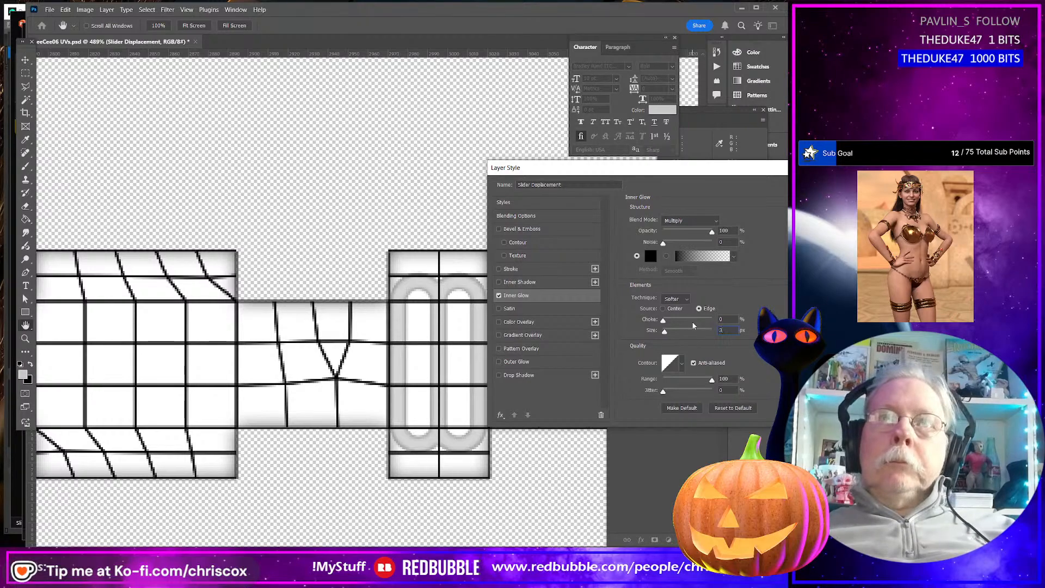
click(684, 364)
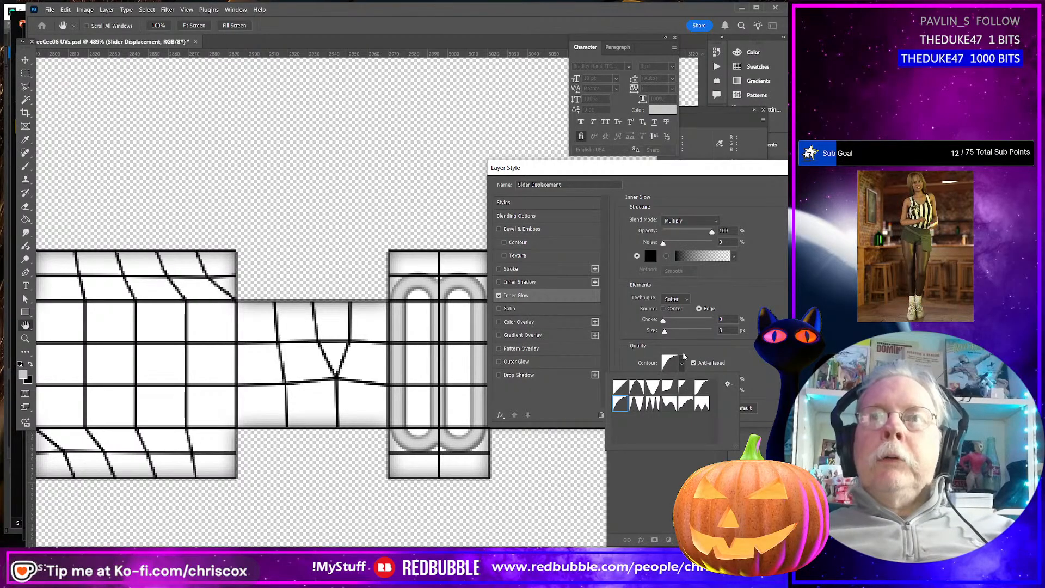
click(622, 387)
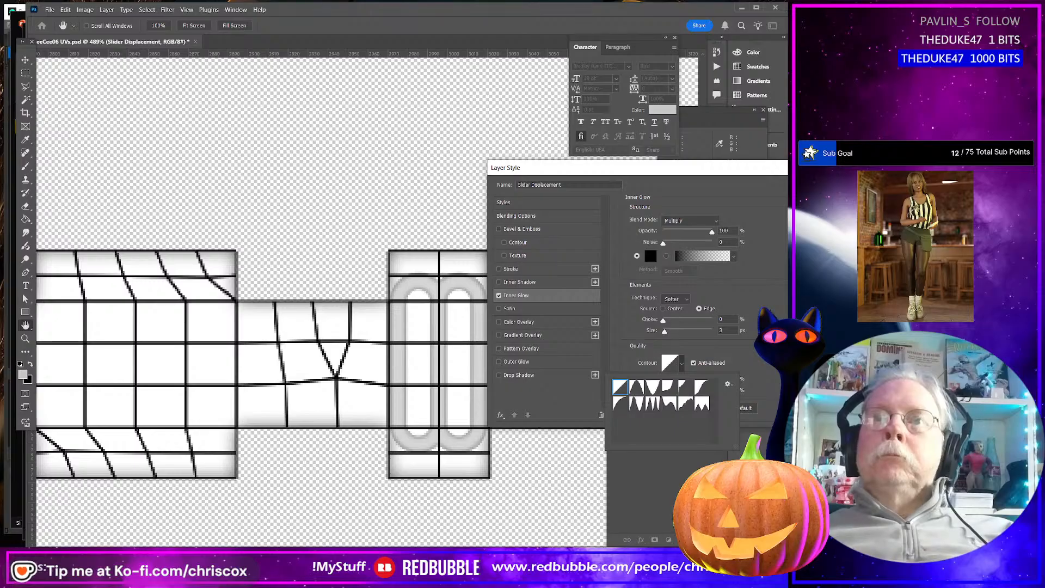
key(Return)
key(Return)
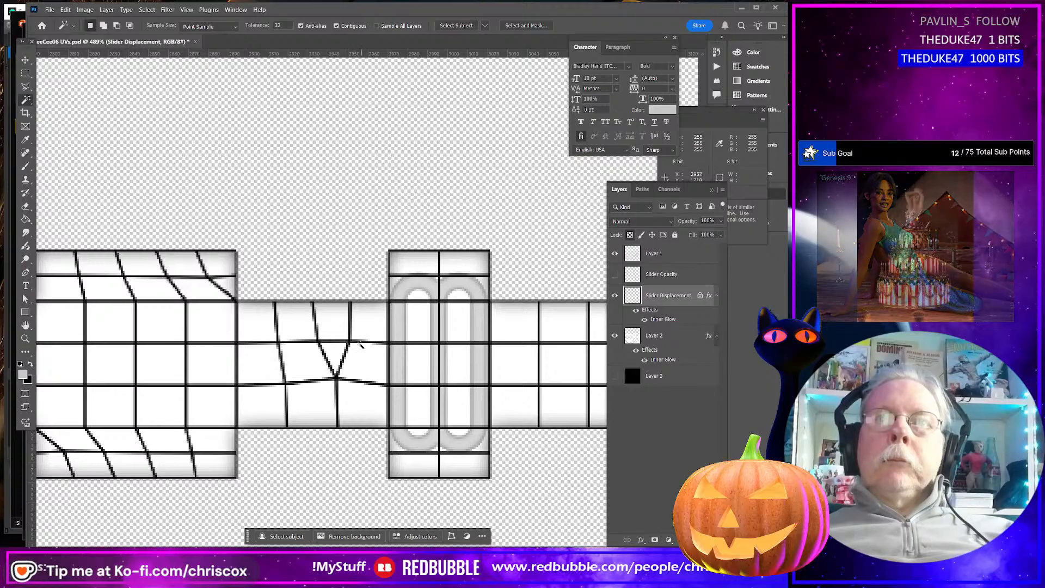
Duplicate Layer 2 within CeeCee06 UVs.psd as Layer 2 copy
right_click(671, 336)
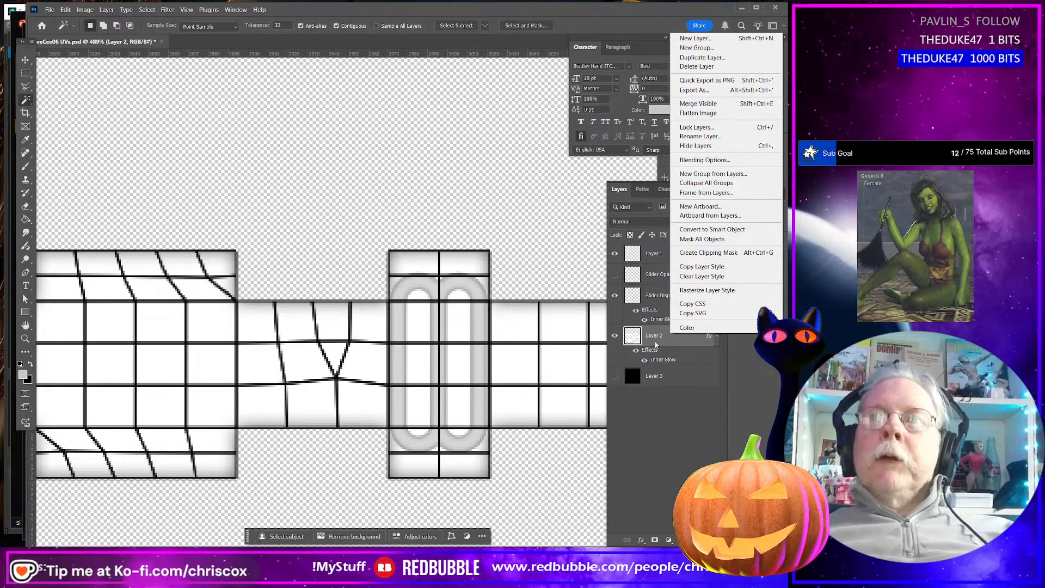
click(617, 340)
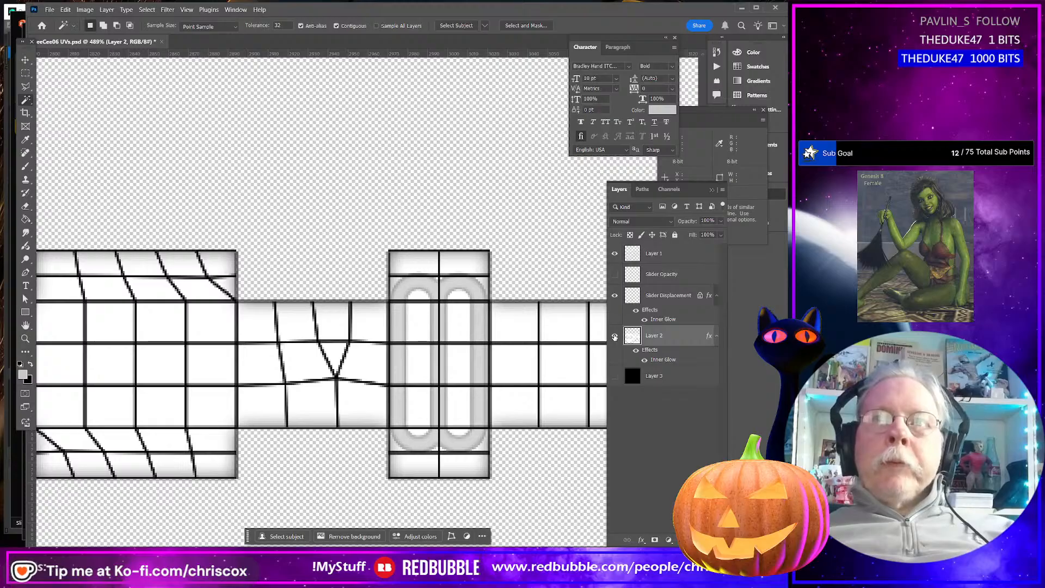
click(615, 336)
click(615, 336)
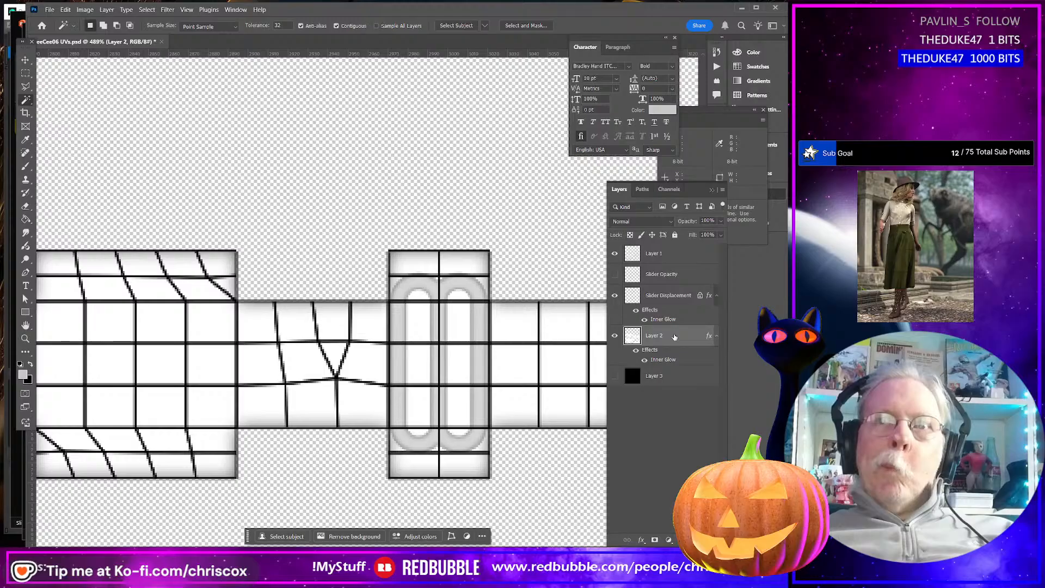
right_click(676, 337)
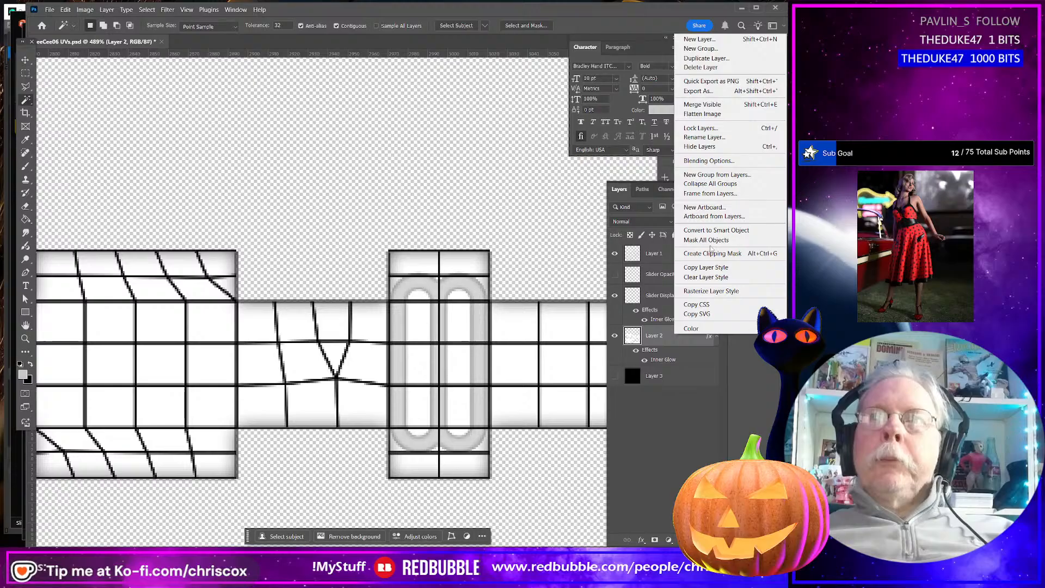
click(706, 58)
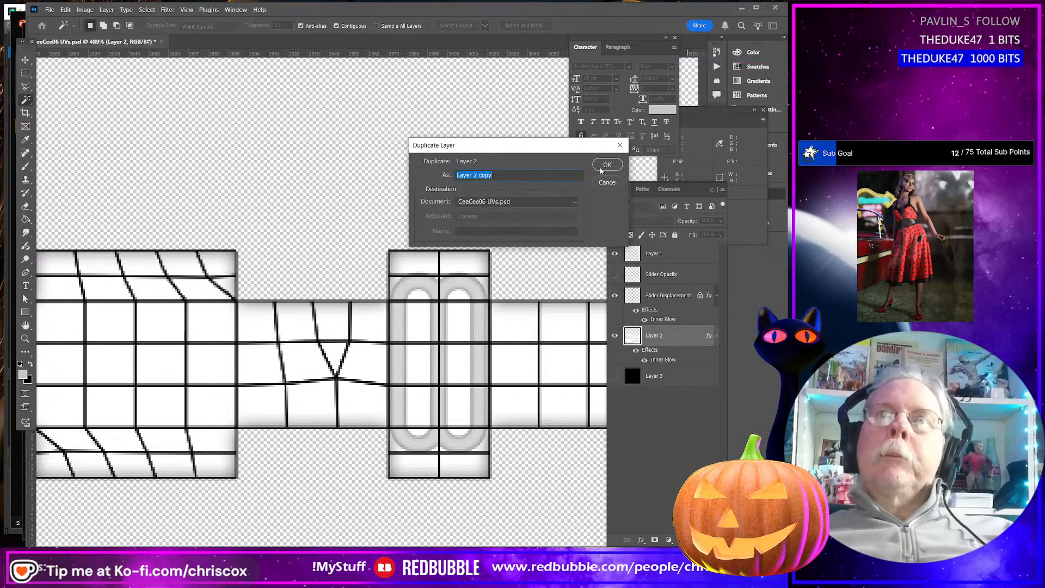
click(603, 168)
Outline both long horizontal strap pieces with a Polygonal Lasso selection, keeping the neighbouring garment pieces outside
alt+scroll(457, 439, down, 2)
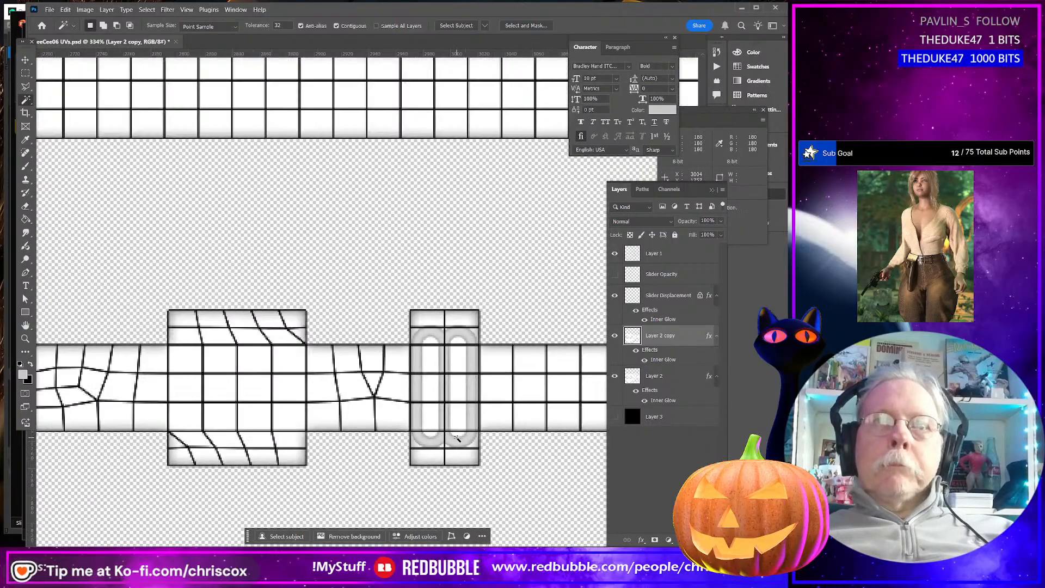
alt+scroll(456, 438, down, 6)
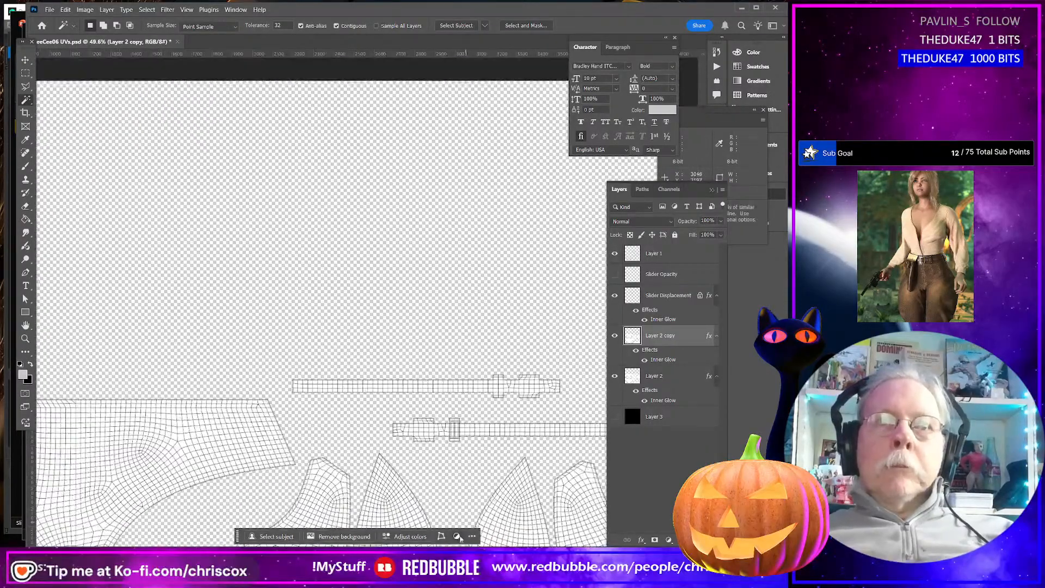
ctrl+scroll(453, 438, down, 6)
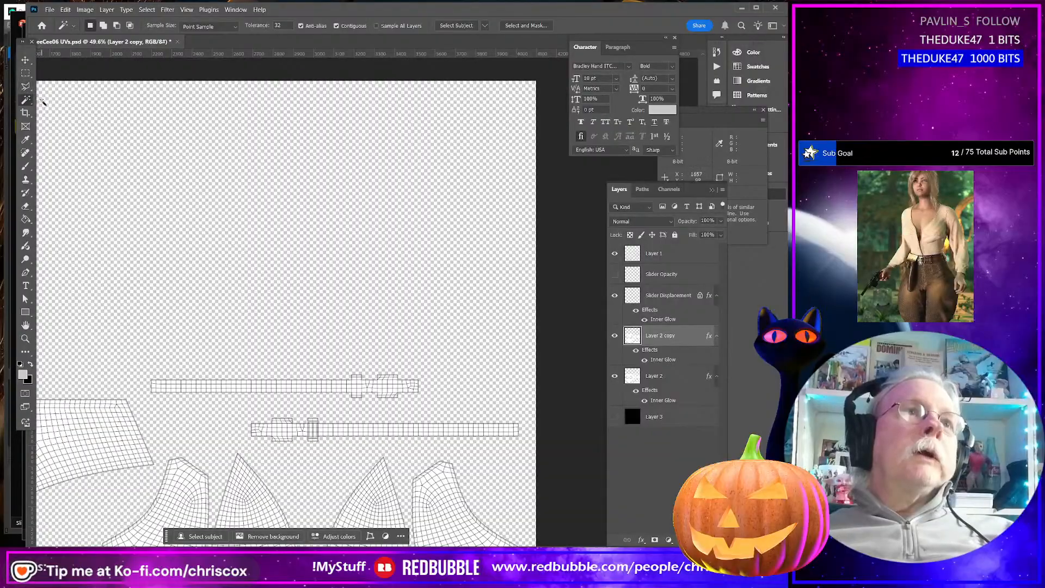
click(25, 86)
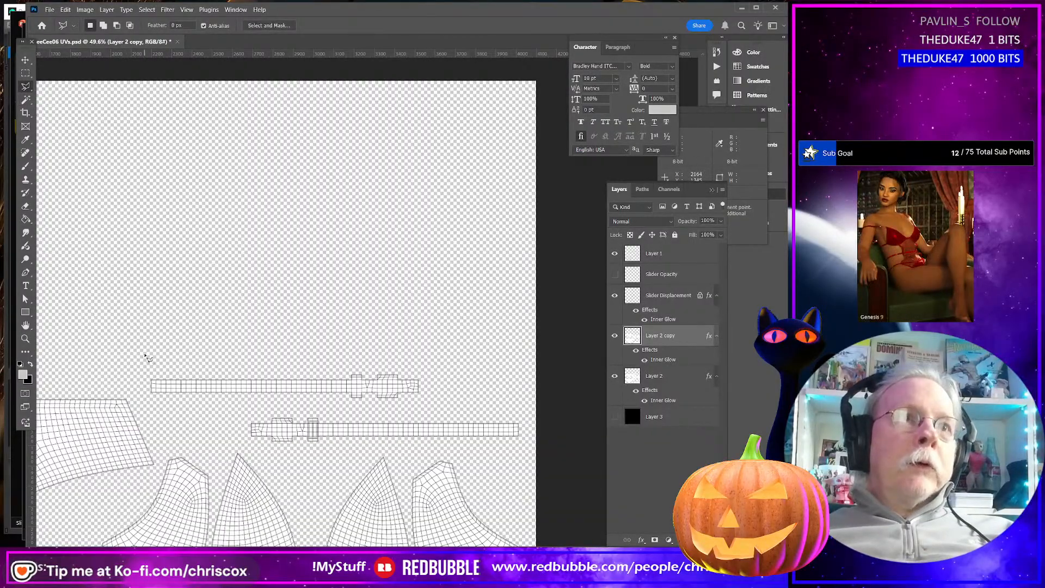
click(241, 446)
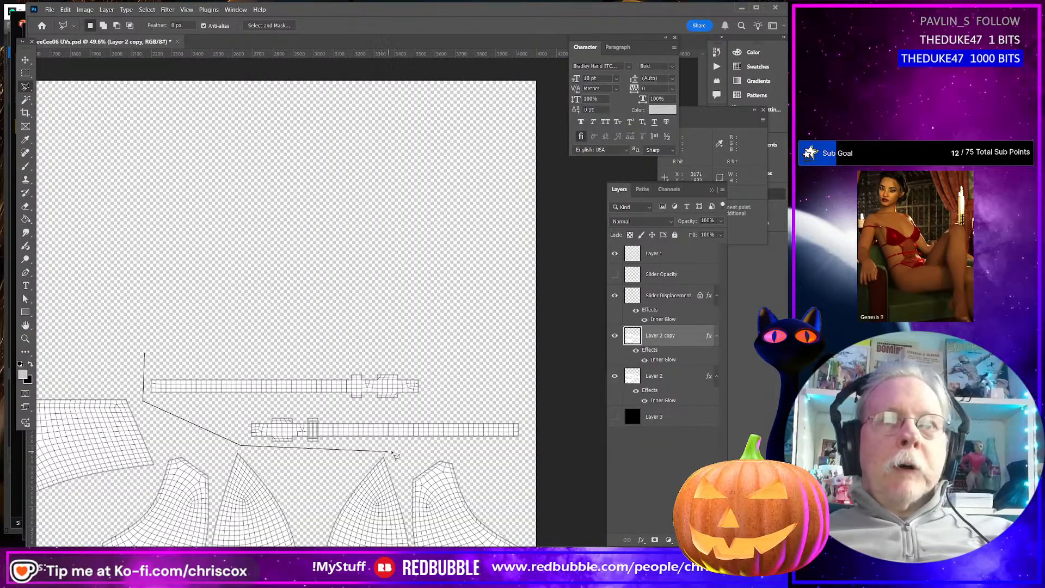
click(548, 448)
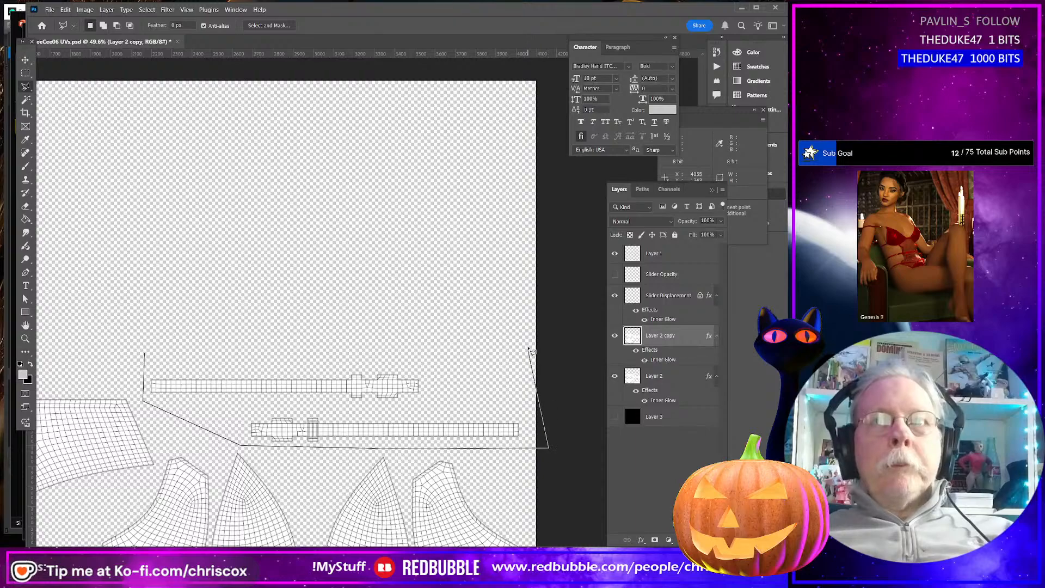
click(153, 354)
With Layer 2 hidden, invert the selection and delete everything outside the straps from Layer 2 copy
click(682, 375)
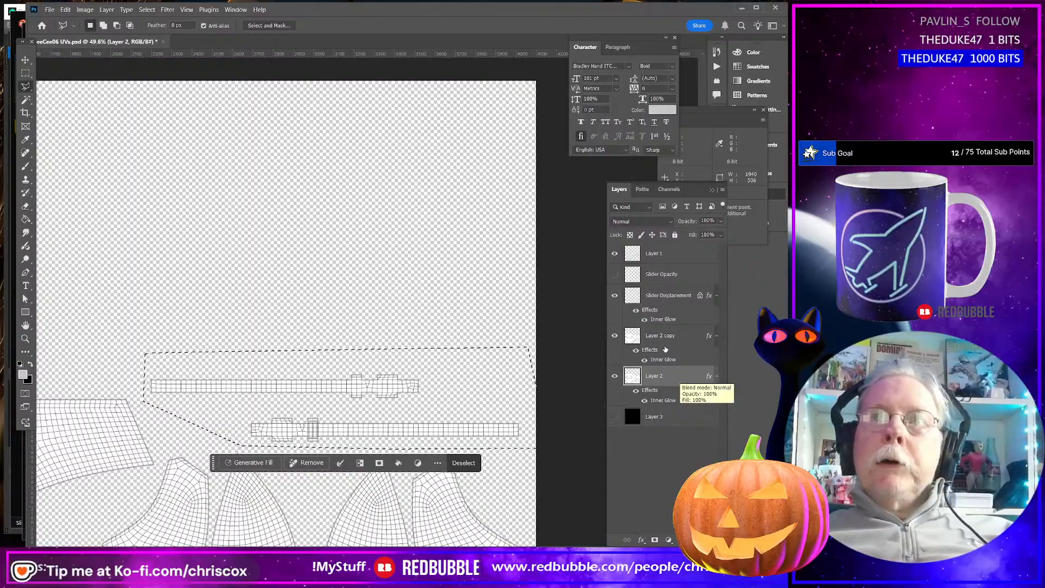
key(ctrl+shift+u)
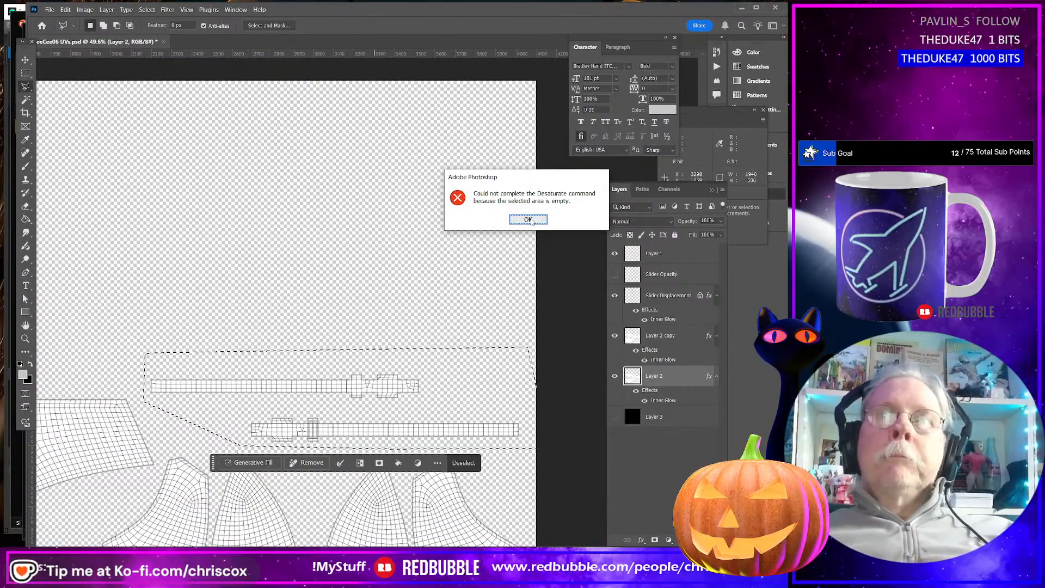
click(524, 222)
key(ctrl+shift+i)
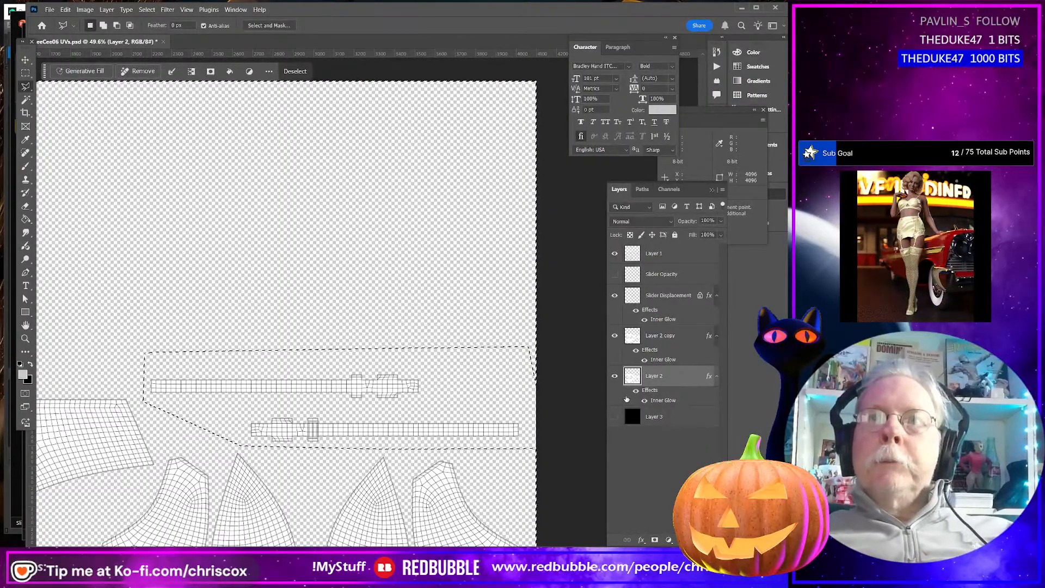
click(615, 375)
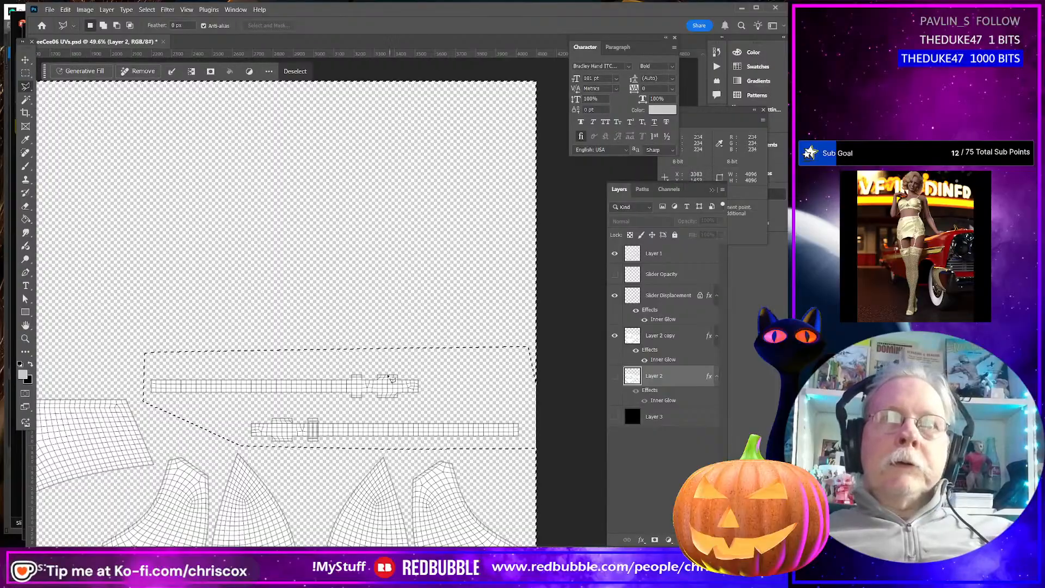
click(676, 336)
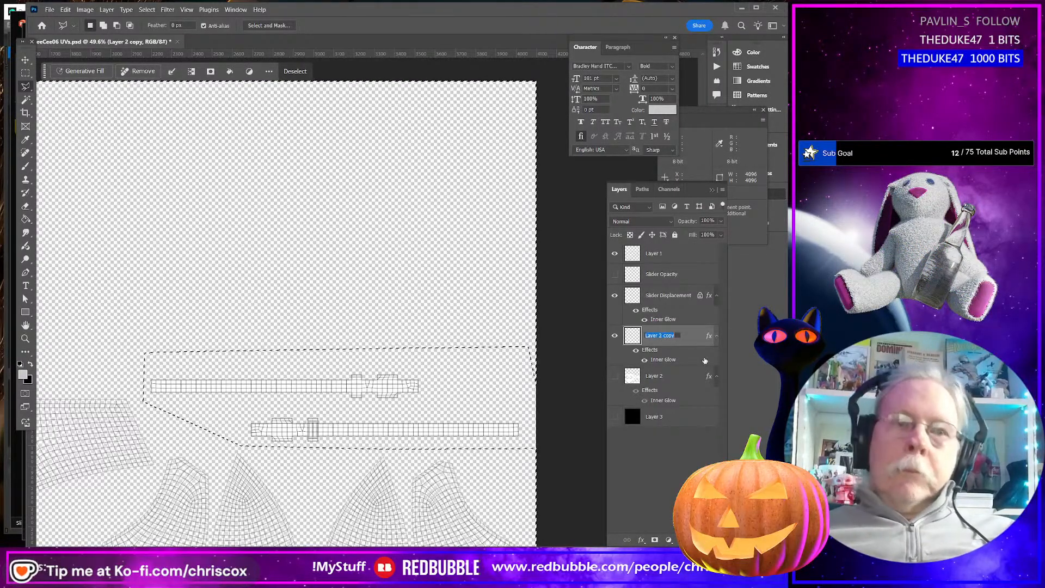
Rename Layer 2 copy as Strap Displacement
text(trap)
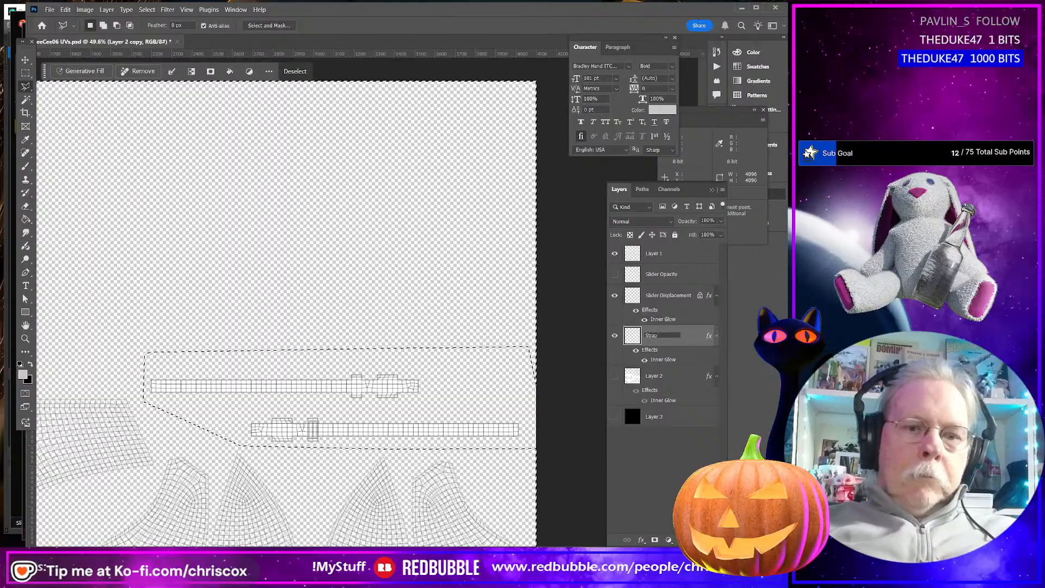
text( Dis)
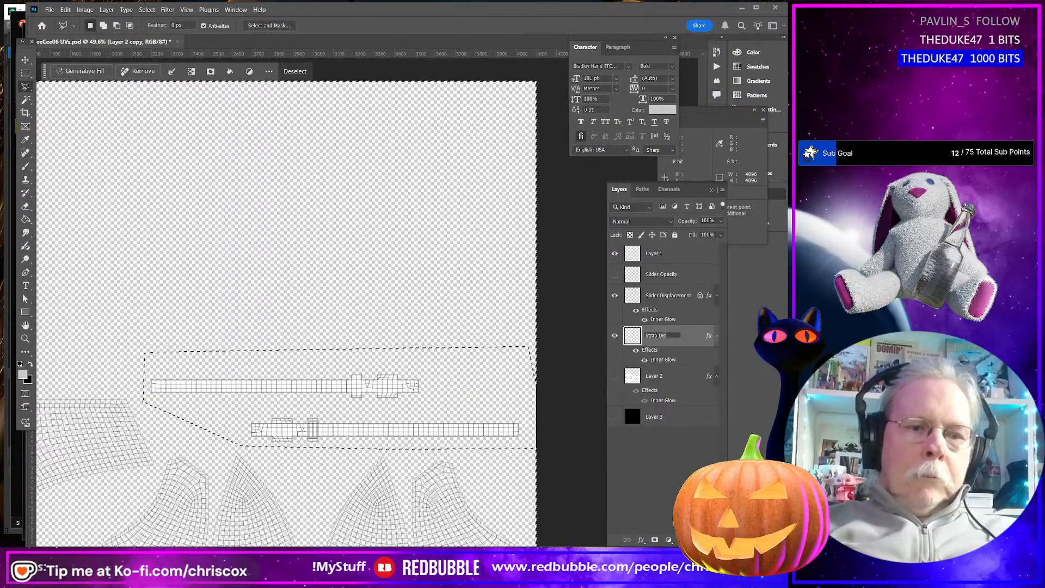
text(p)
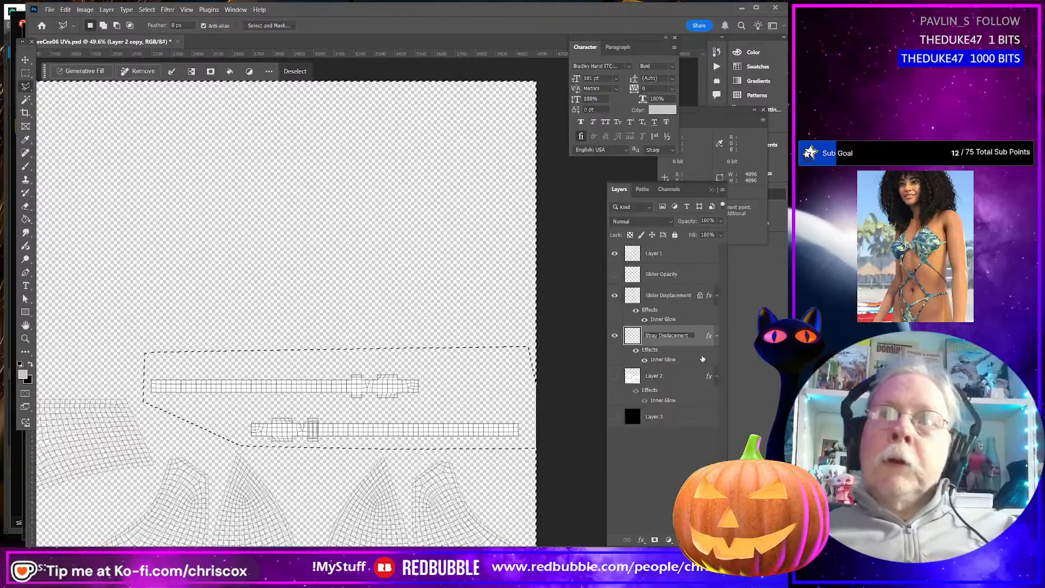
text(lacement)
key(Return)
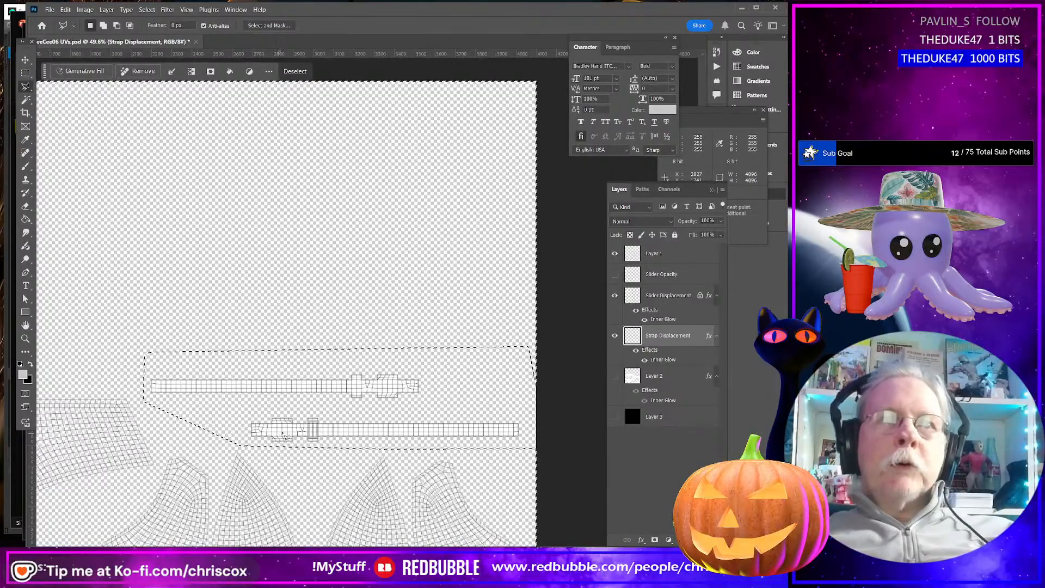
Hide the UV wireframe on Layer 1 and activate the Rectangular Marquee tool for trimming around the lower strap's slider
alt+scroll(282, 439, up, 5)
alt+scroll(284, 439, up, 5)
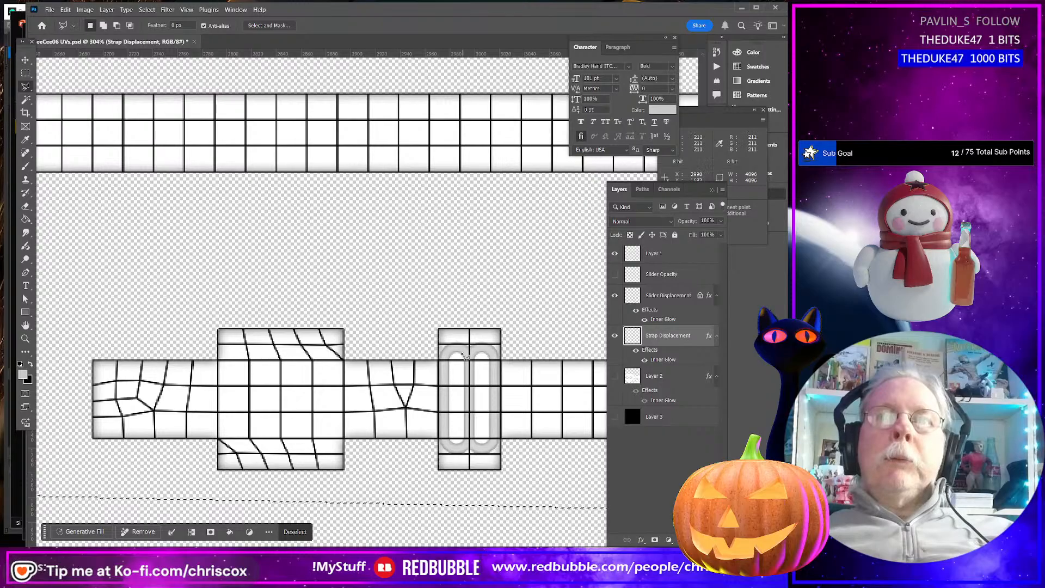
key(m)
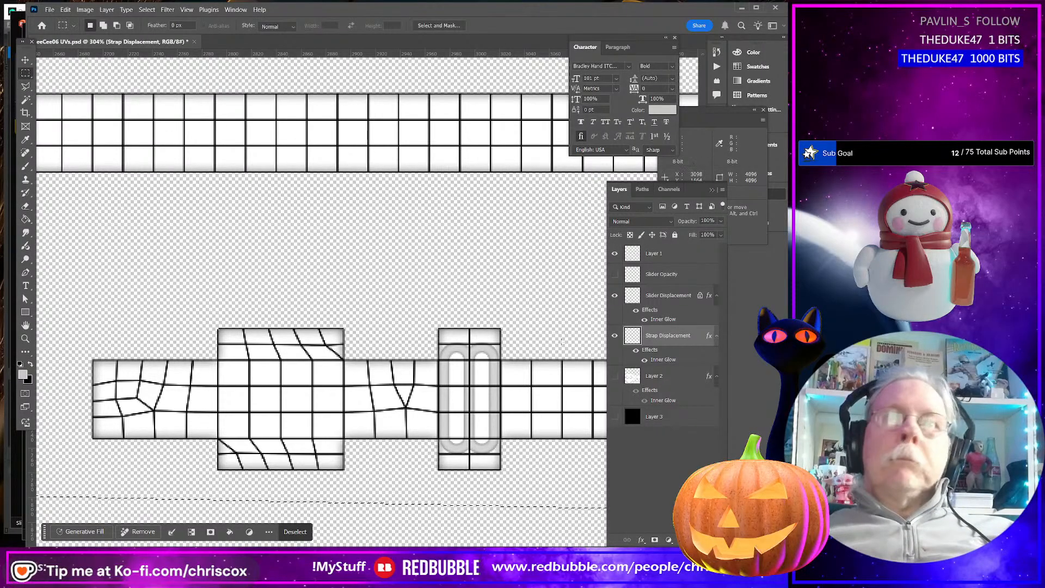
click(616, 253)
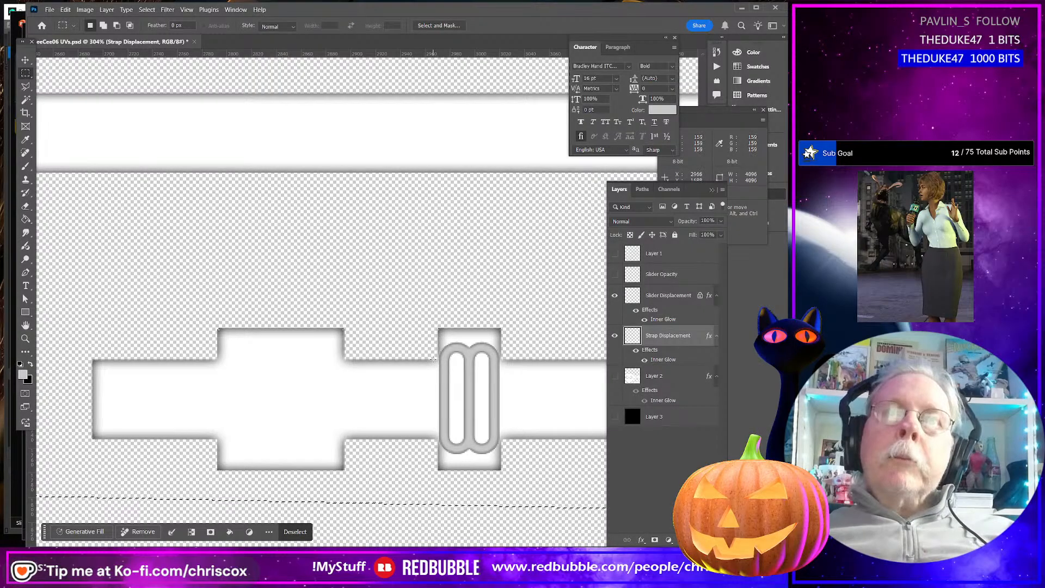
drag(434, 360, 515, 306)
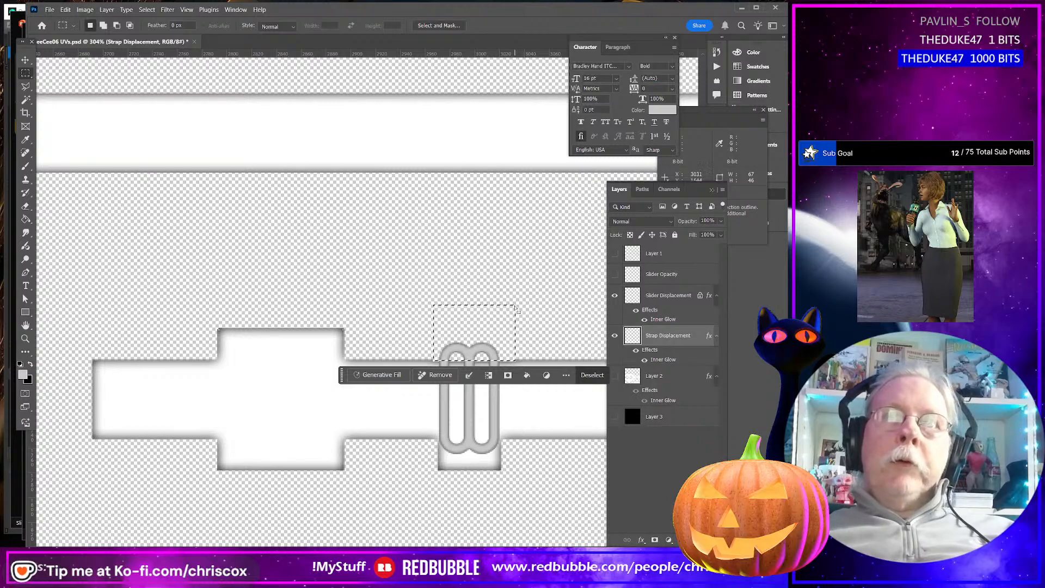
alt+scroll(437, 356, up, 4)
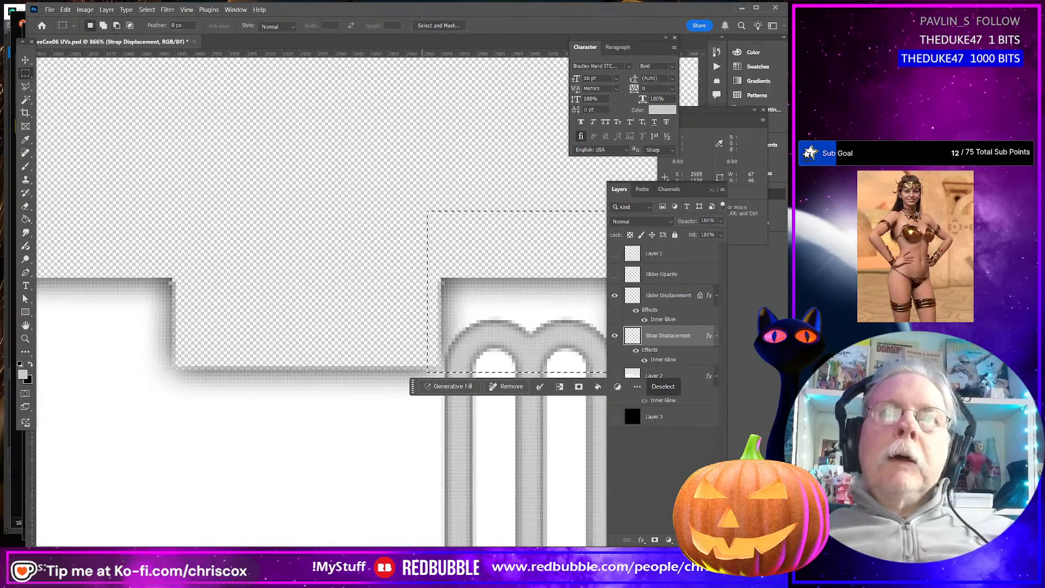
click(436, 358)
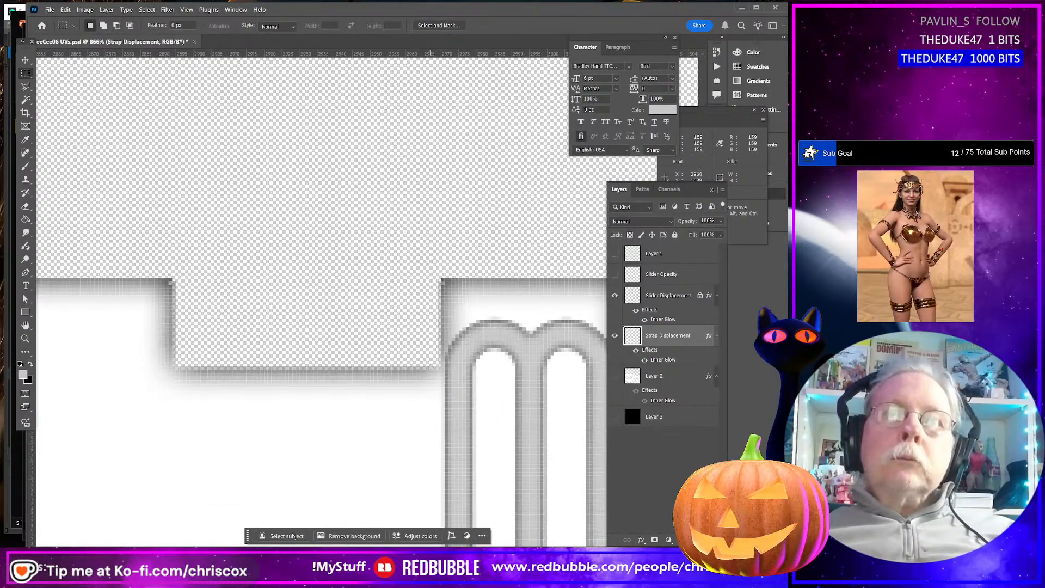
drag(428, 369, 630, 262)
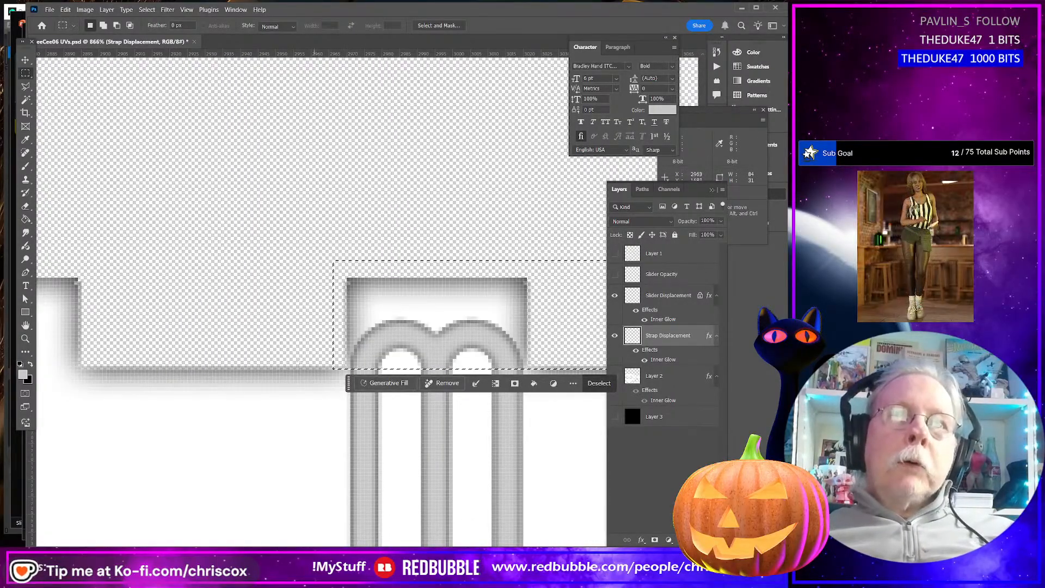
click(334, 364)
drag(341, 366, 548, 265)
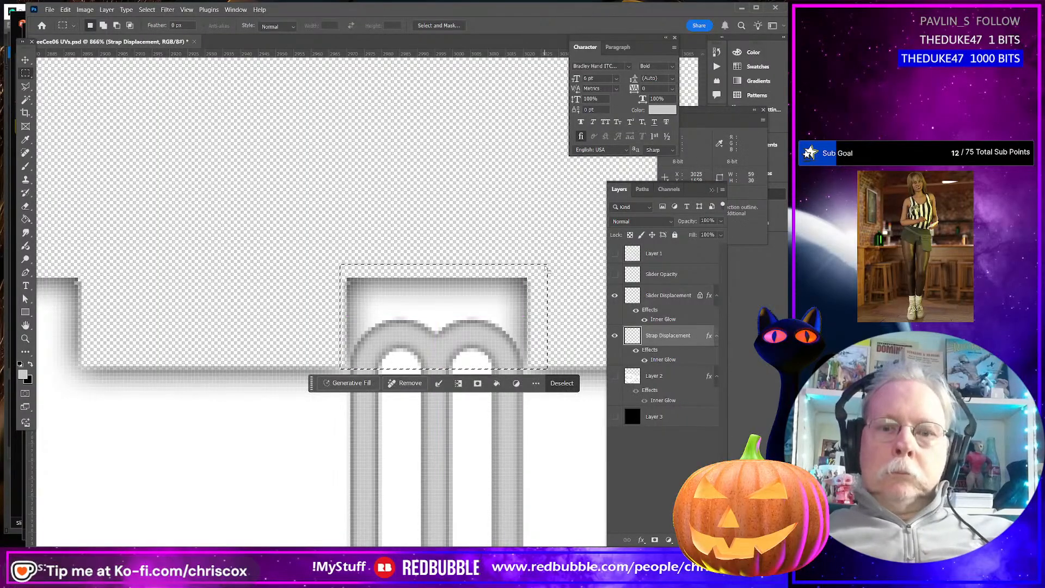
key(Delete)
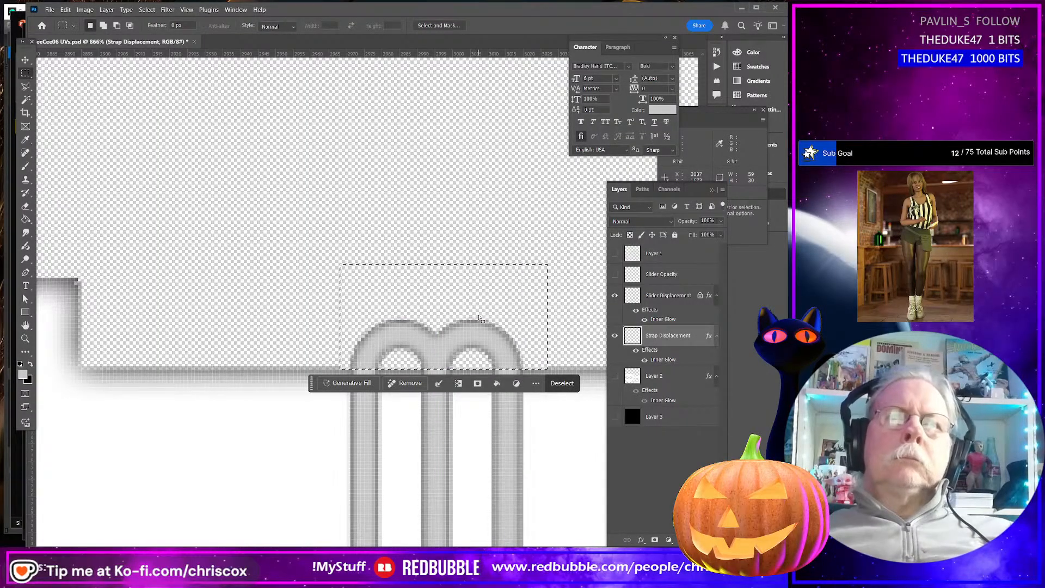
key(ctrl+z)
key(ctrl+d)
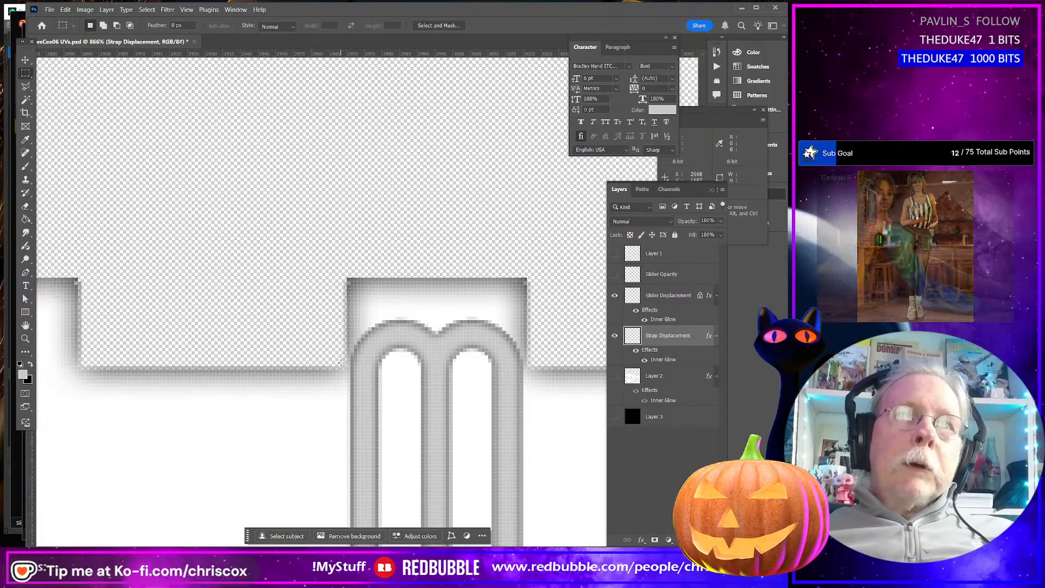
On Strap Displacement, delete the tabs protruding above and below the strap at the slider, using selections about 66 × 29 px and 63 × 30 px
drag(341, 366, 571, 265)
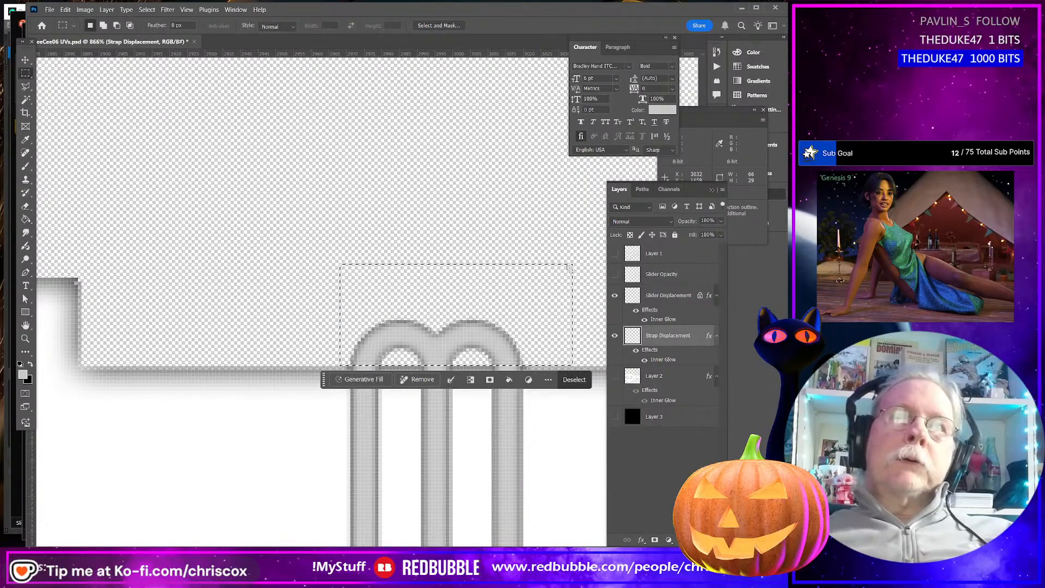
scroll(463, 361, down, 5)
scroll(464, 361, down, 1)
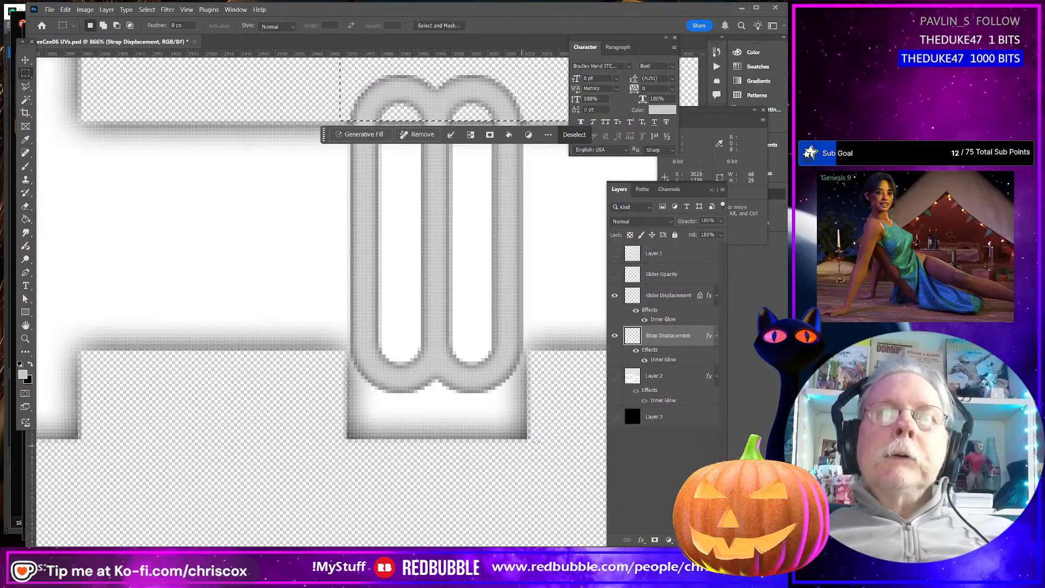
drag(541, 351, 319, 457)
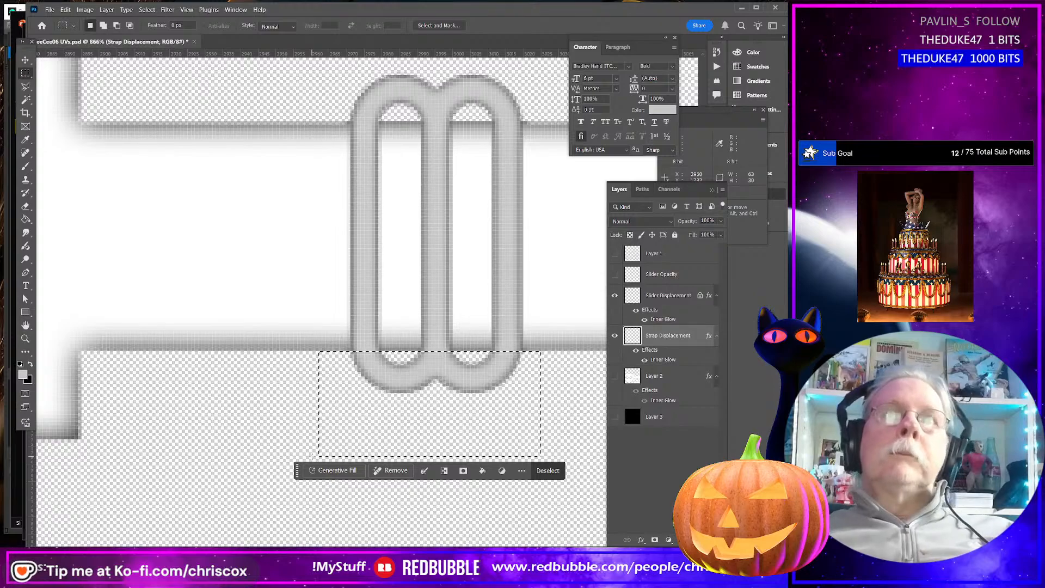
scroll(397, 367, up, 4)
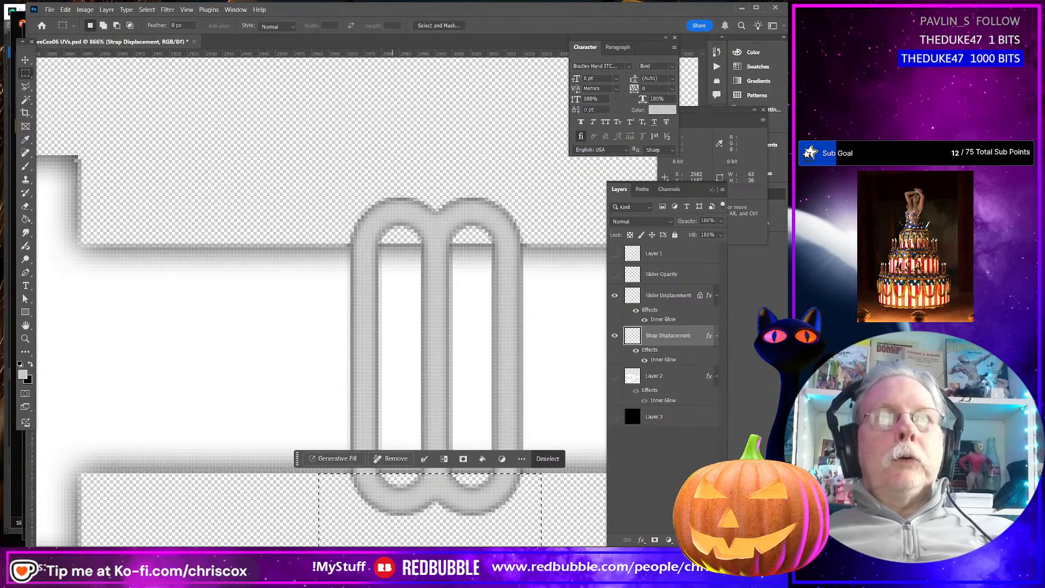
drag(391, 240, 410, 475)
key(Delete)
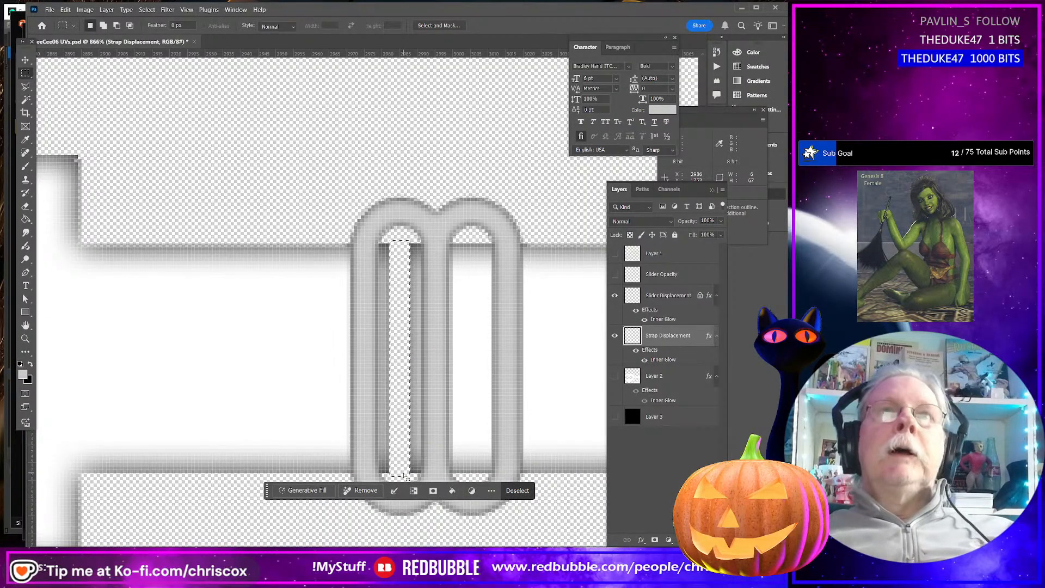
key(ctrl+z)
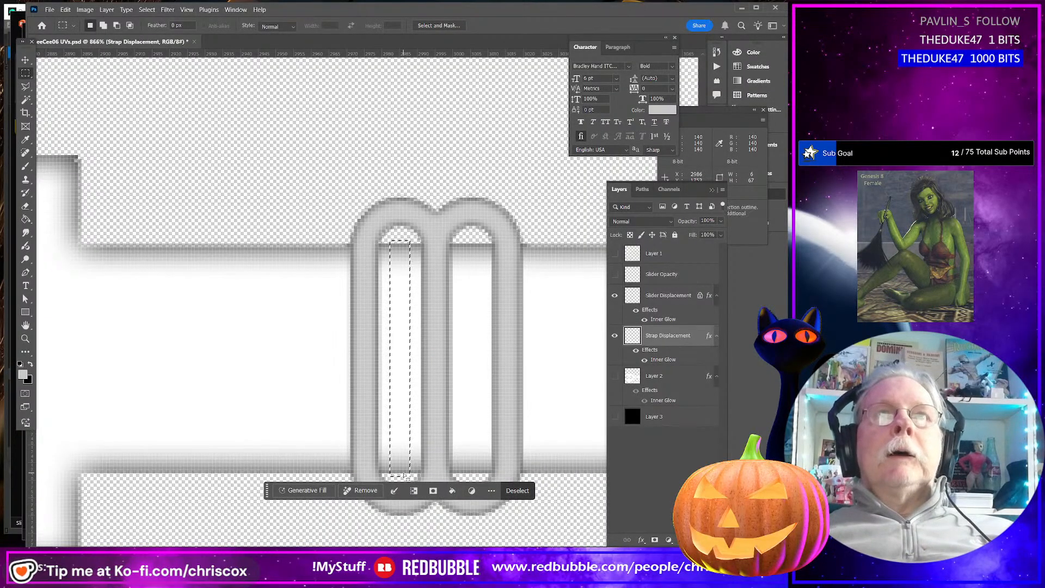
Cut a slit about 2 px wide and 69 px tall through the strap inside the slider's left slot
click(396, 236)
drag(393, 234, 397, 476)
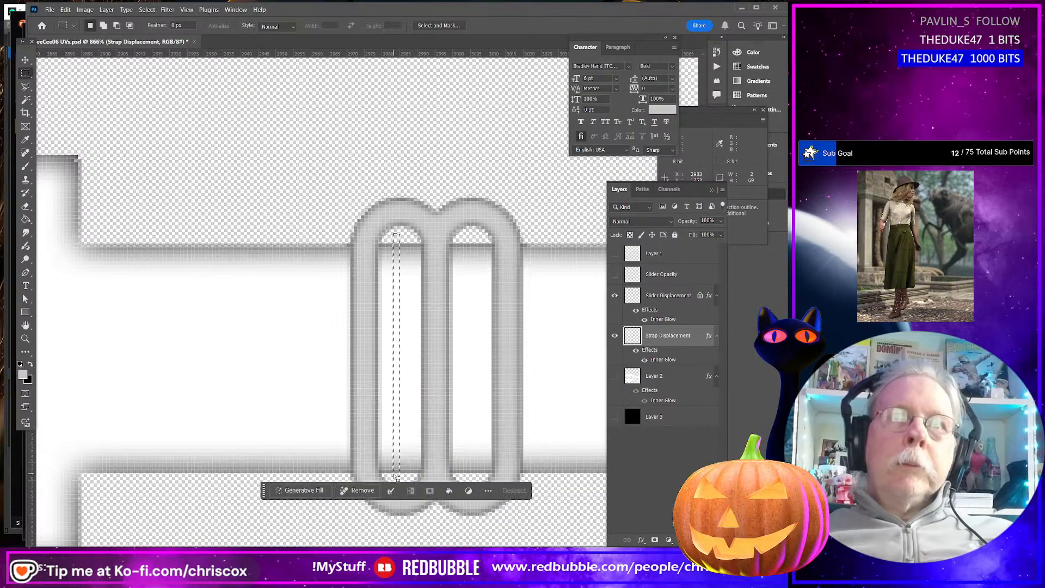
key(Delete)
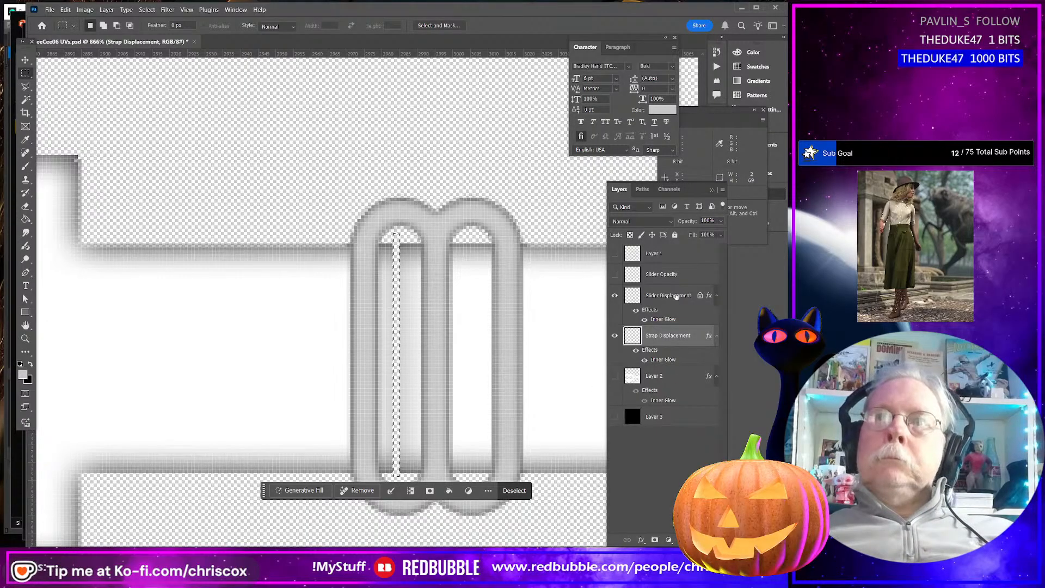
Move the Slider Displacement layer below Strap Displacement in the layer stack
drag(676, 296, 675, 360)
alt+scroll(477, 323, up, 1)
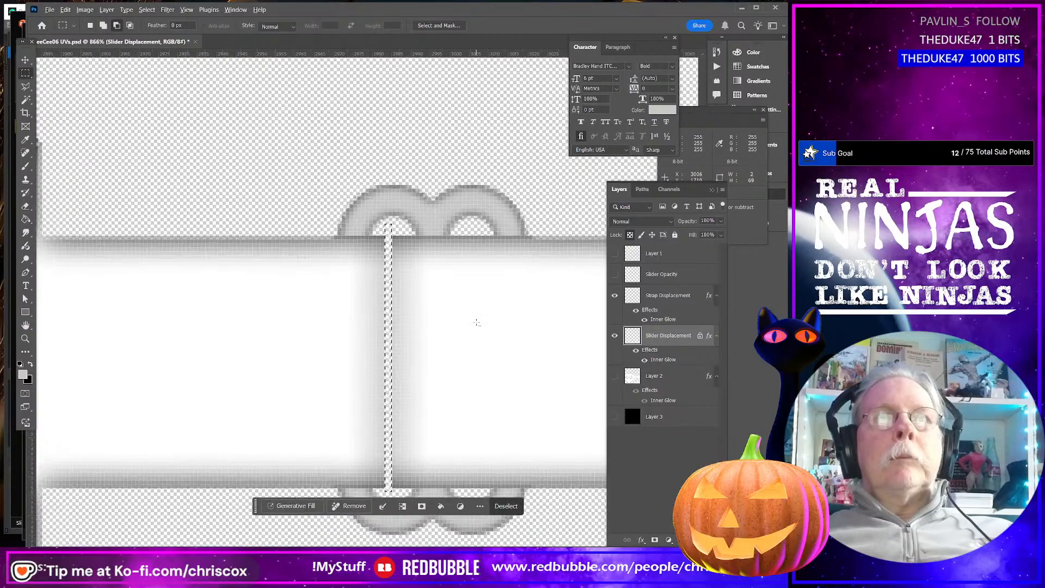
alt+scroll(477, 323, down, 3)
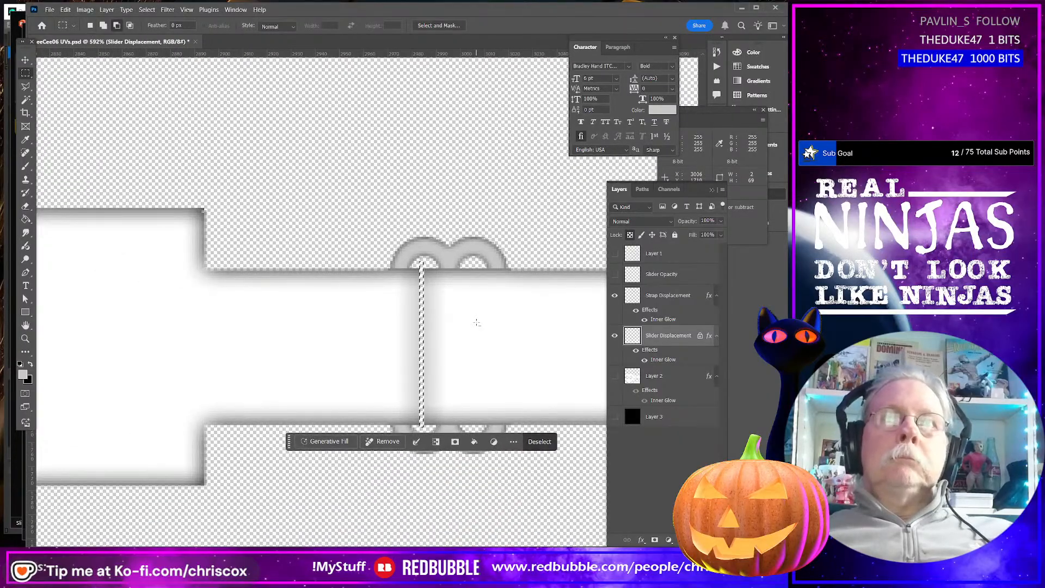
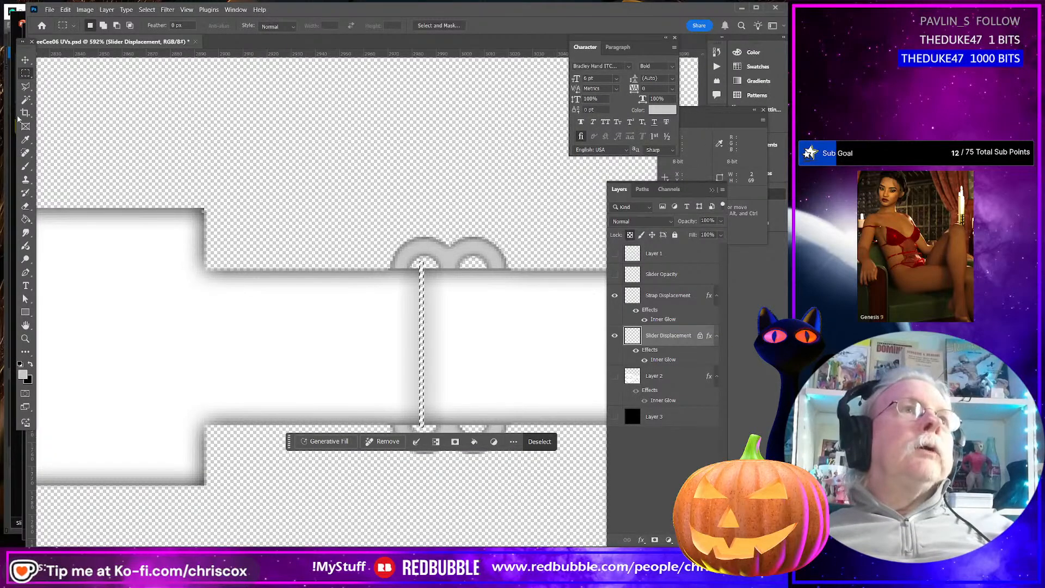
Select the slider shape on Slider Displacement with the Magic Wand, excluding the area outside it and its right slot
key(w)
click(323, 141)
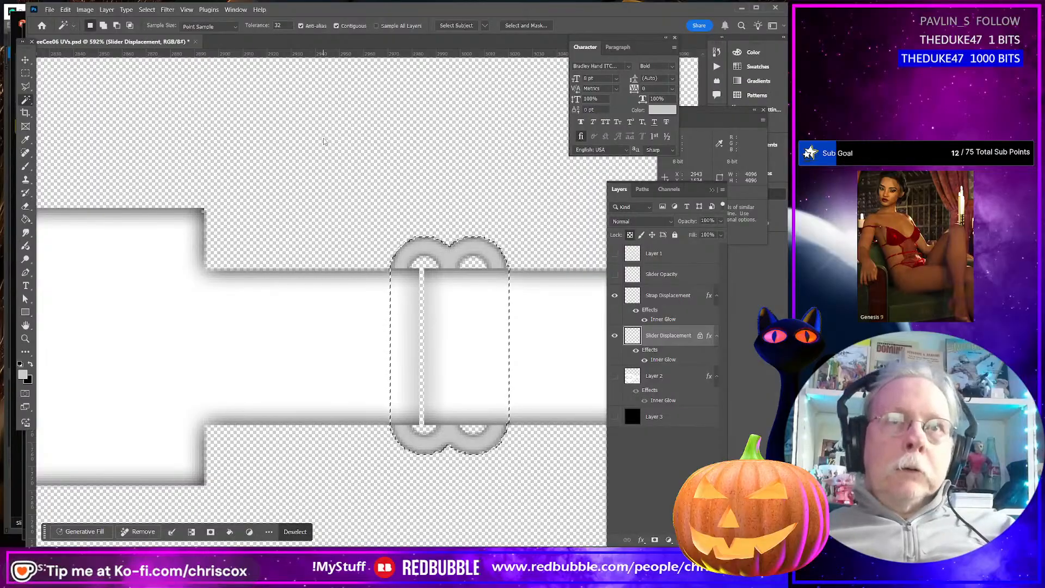
shift+click(475, 261)
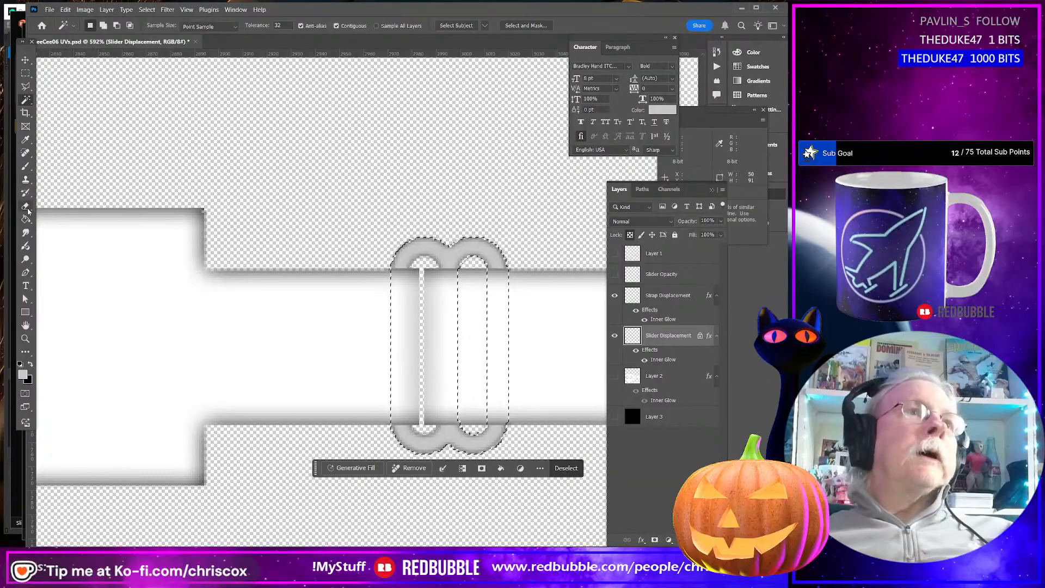
On Strap Displacement, erase the strap covering the slider's right bar within the selection and clear the selection
key(e)
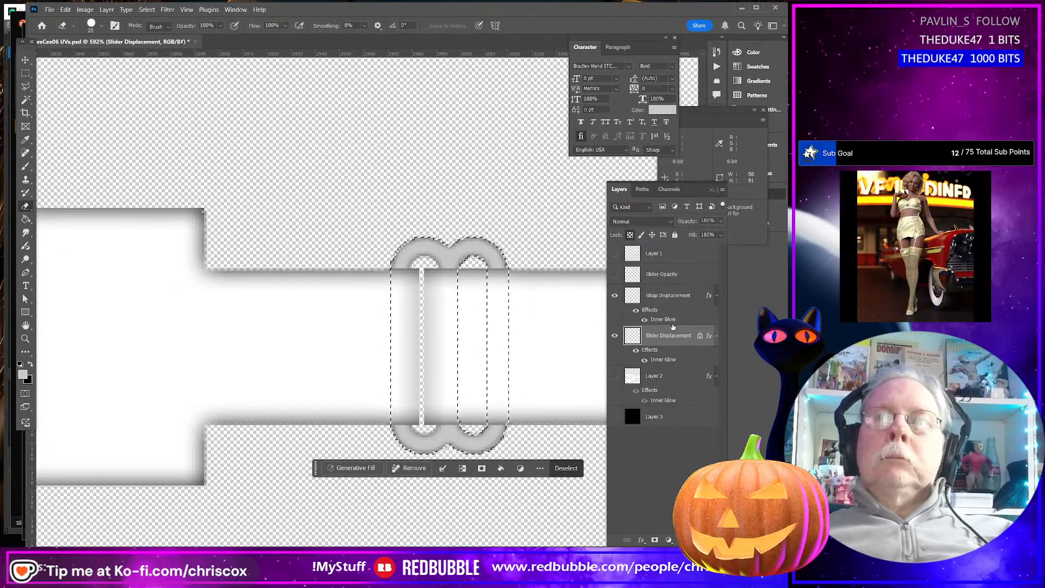
click(668, 296)
click(501, 297)
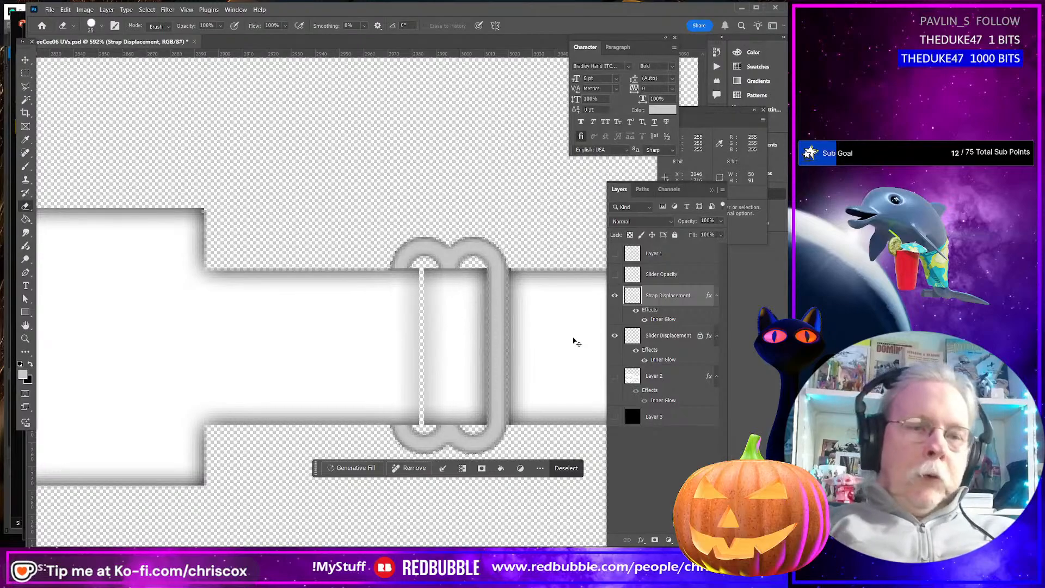
key(ctrl+d)
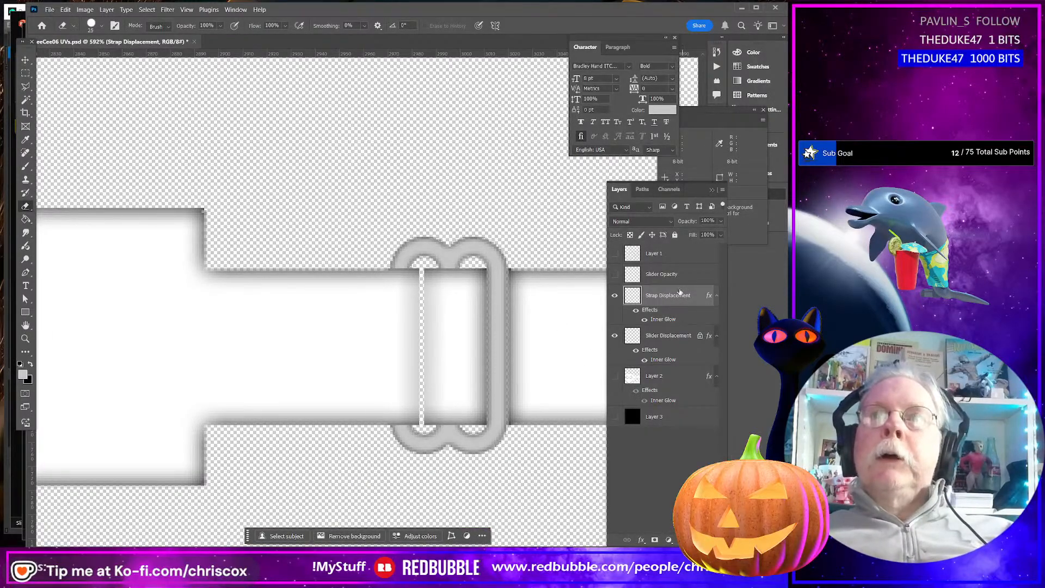
Lock the transparent pixels of Strap Displacement and set the foreground colour to #838383
click(630, 235)
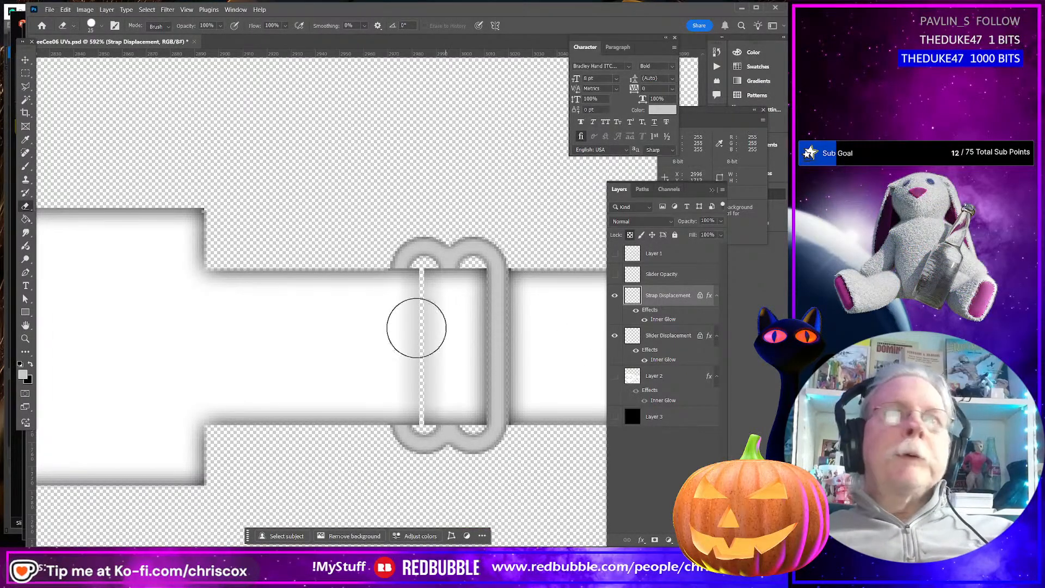
click(23, 374)
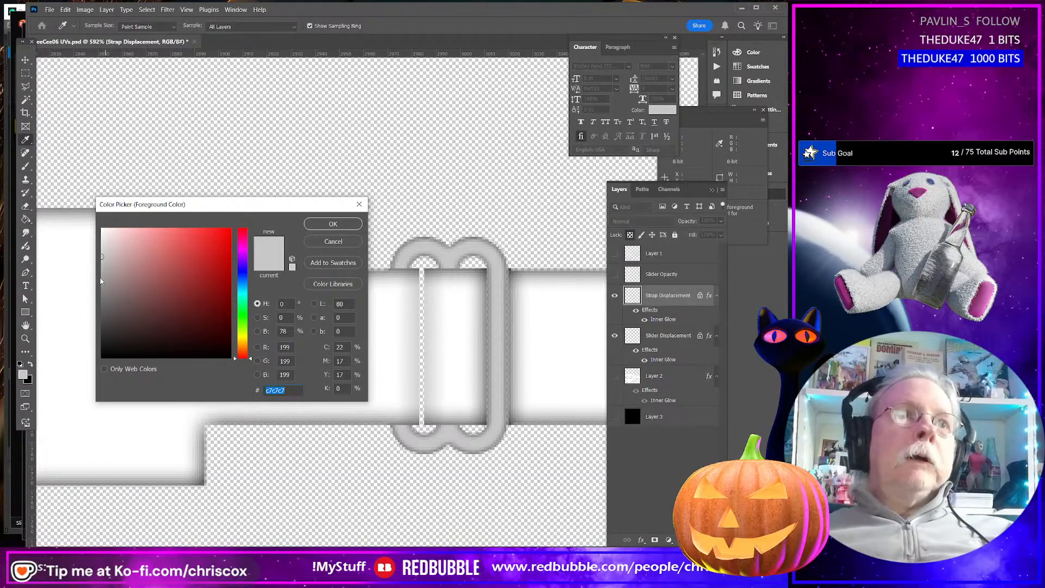
drag(101, 284, 100, 292)
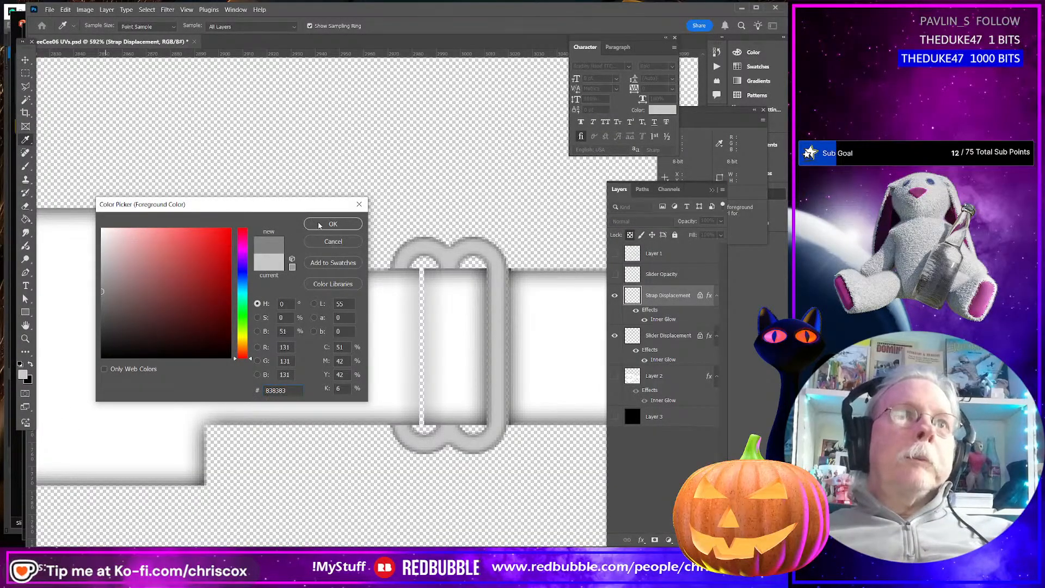
click(320, 224)
Switch to the Brush tool with 0% hardness and try shading the strap on both sides of the slider's right bar in #838383
drag(495, 203, 492, 431)
key(ctrl+z)
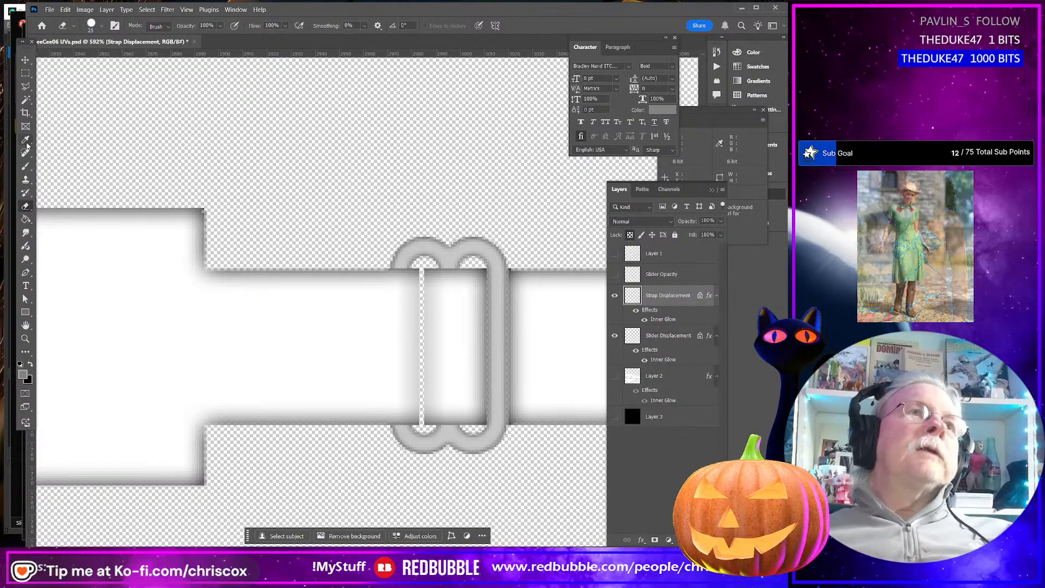
click(26, 166)
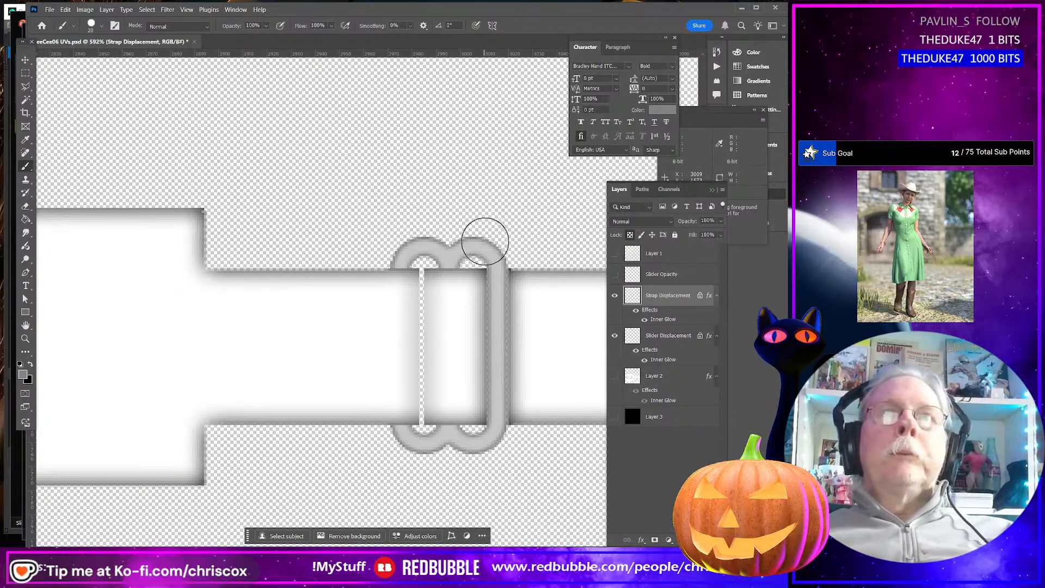
mouse_move(483, 235)
mouse_down()
mouse_move(494, 401)
mouse_move(514, 430)
mouse_up()
key(ctrl+z)
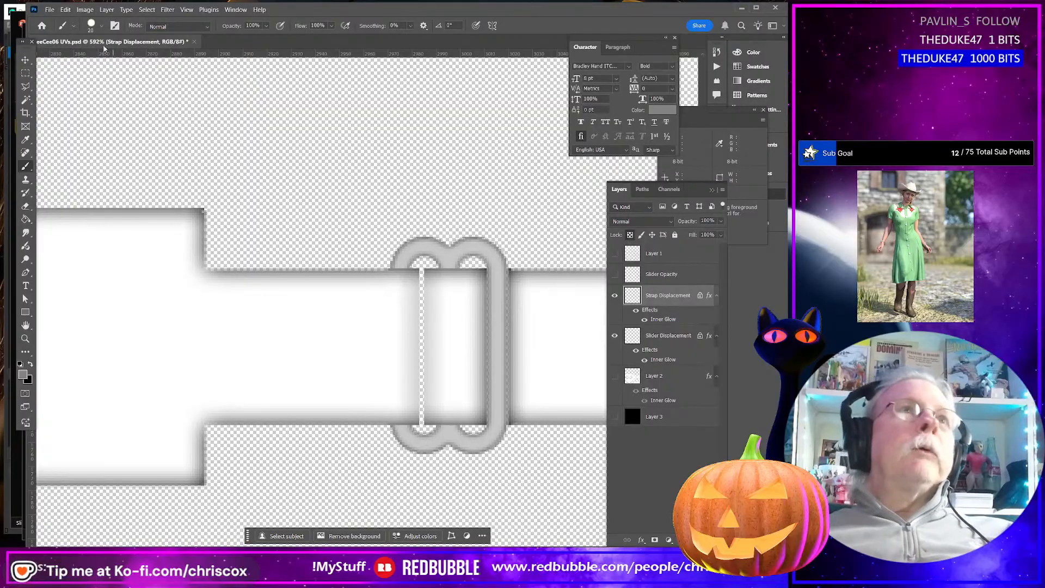
click(102, 27)
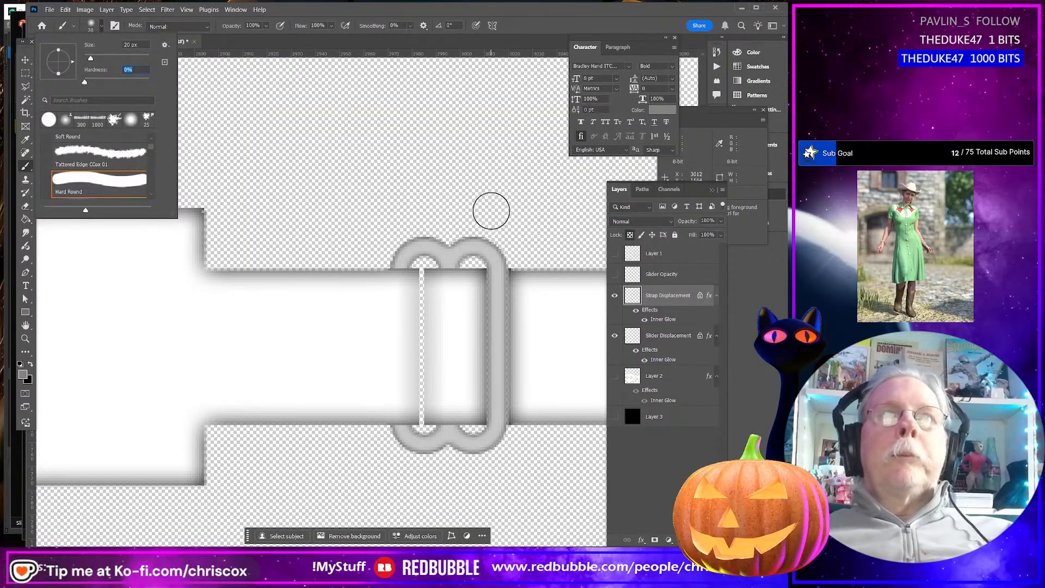
key(Return)
drag(492, 212, 513, 463)
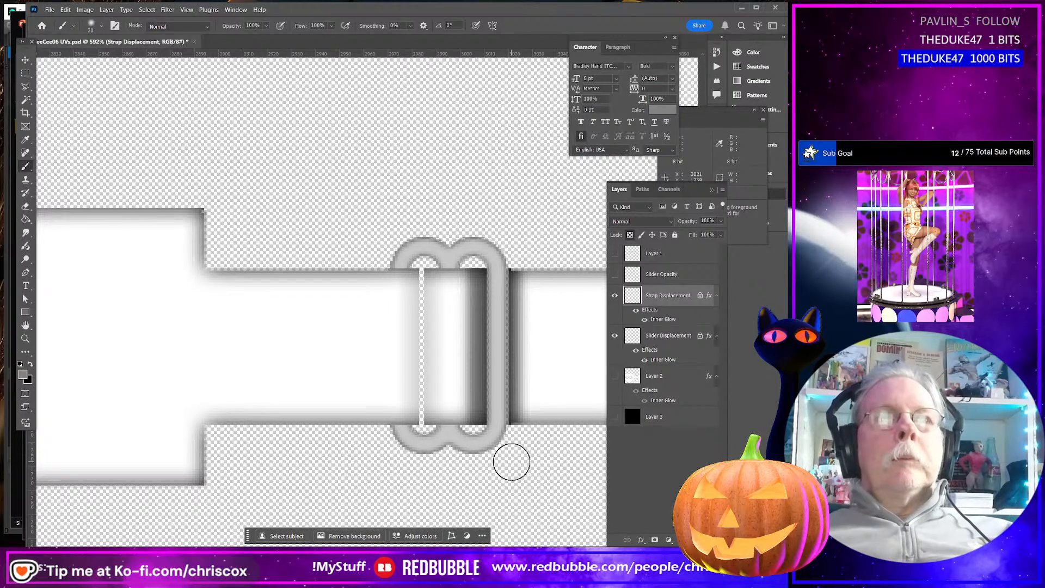
key(ctrl+z)
Set the foreground colour to #b0b0b0 and paint soft shading on the strap along both sides of the slider's right bar
click(23, 375)
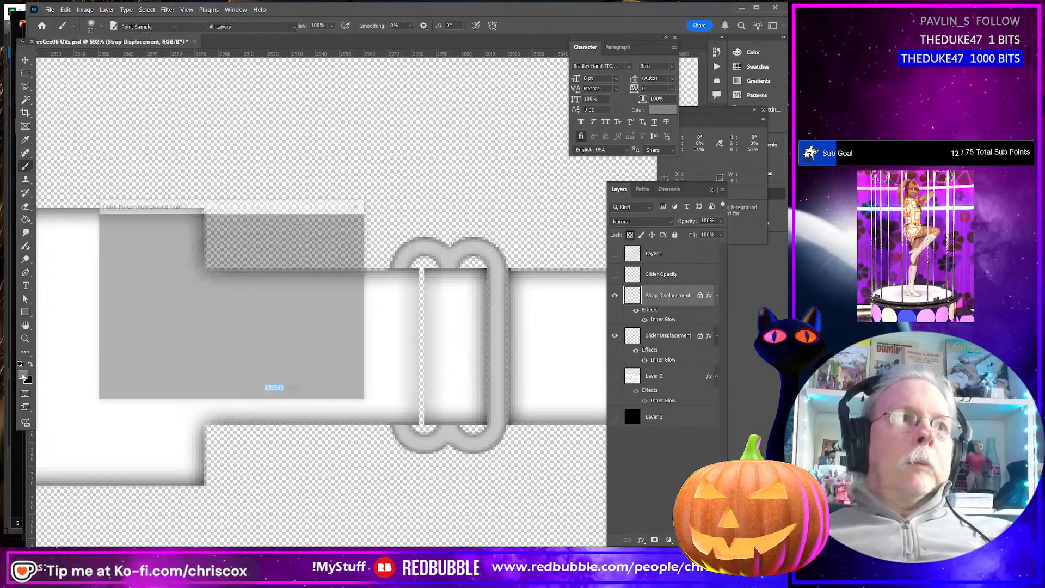
drag(104, 267, 94, 268)
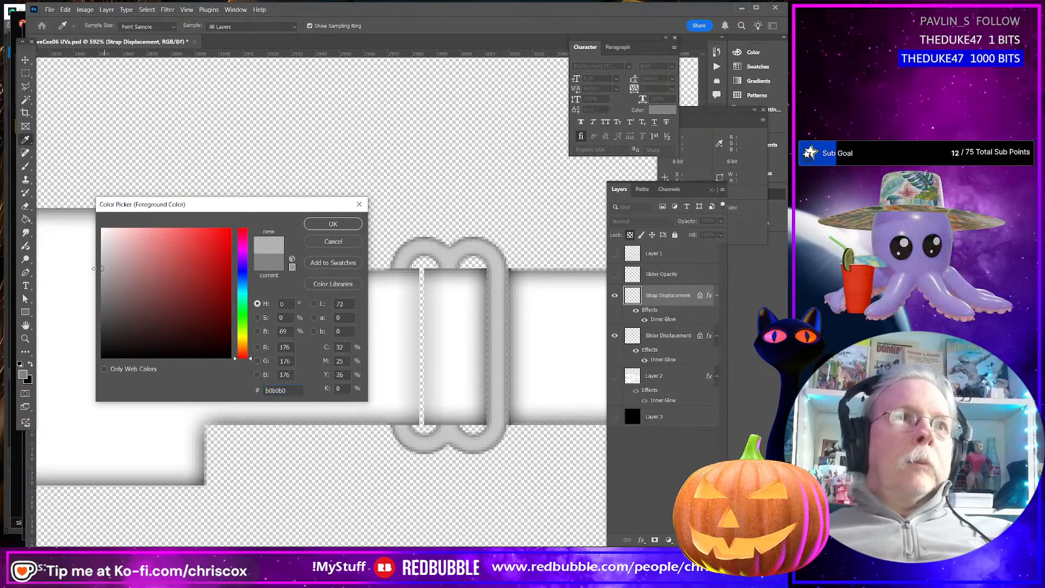
click(332, 224)
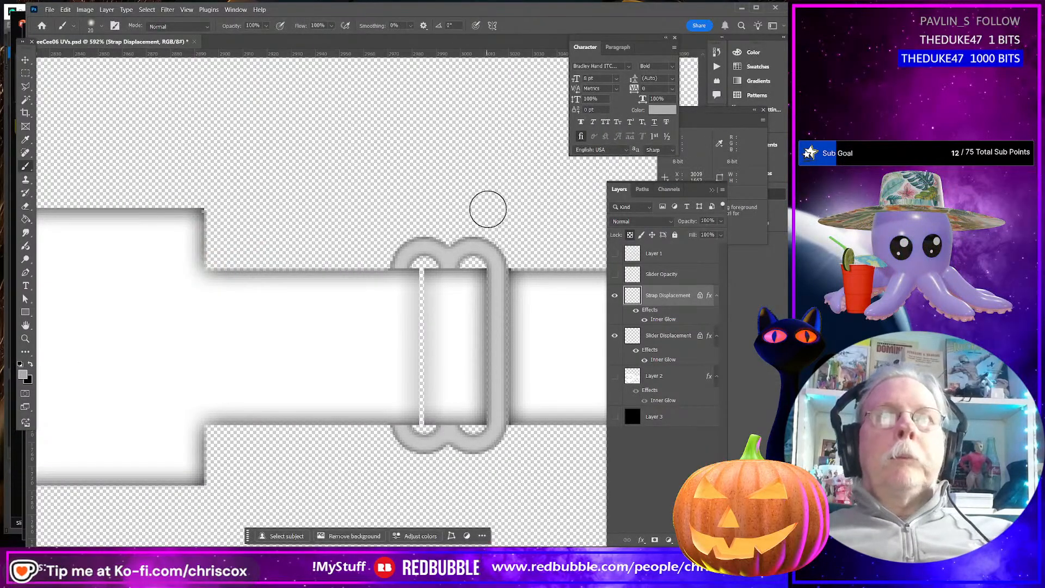
mouse_move(495, 243)
mouse_down()
mouse_move(495, 427)
mouse_move(514, 464)
mouse_up()
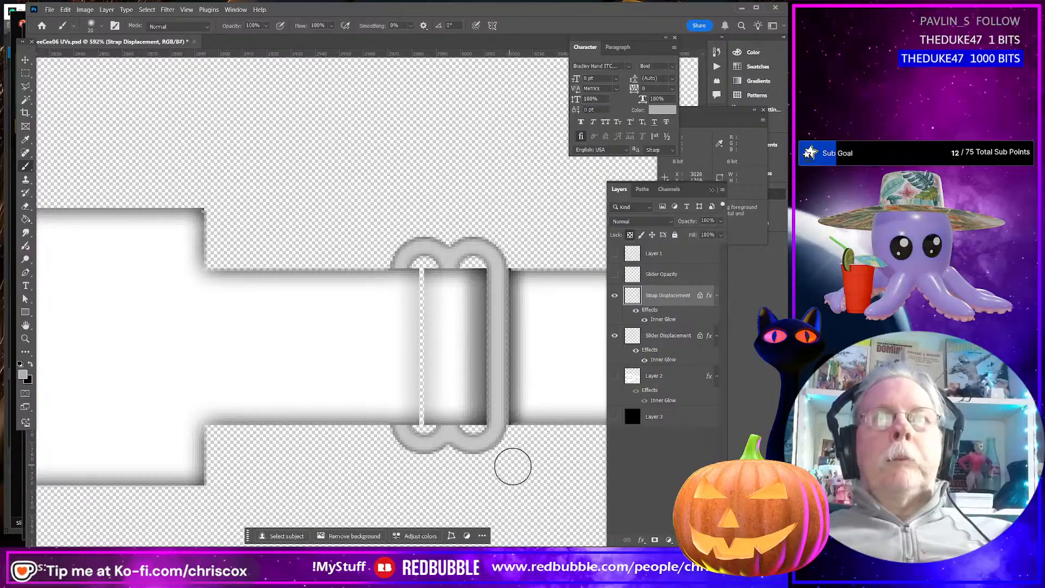
alt+scroll(515, 458, down, 2)
alt+scroll(515, 459, down, 3)
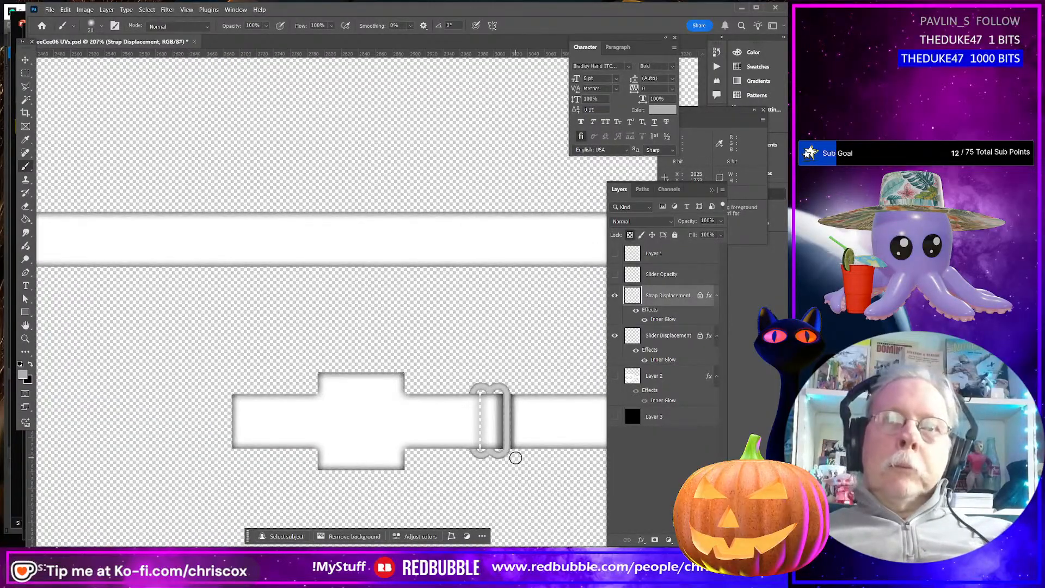
Try shading the strap edges along the narrow gap in the slider's left slot with a smaller brush
alt+scroll(516, 458, up, 4)
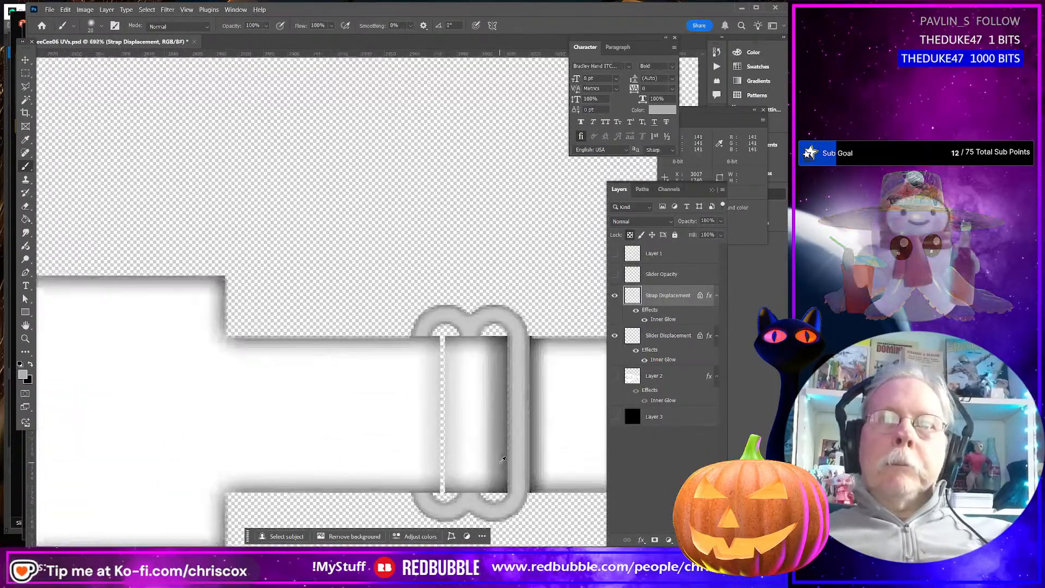
alt+scroll(503, 460, up, 1)
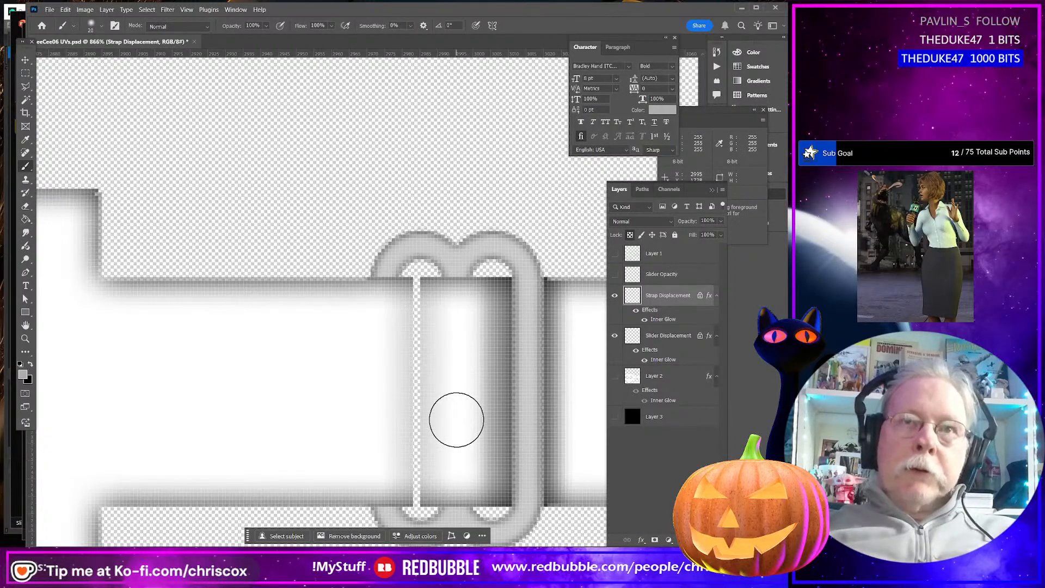
key(bracketleft)
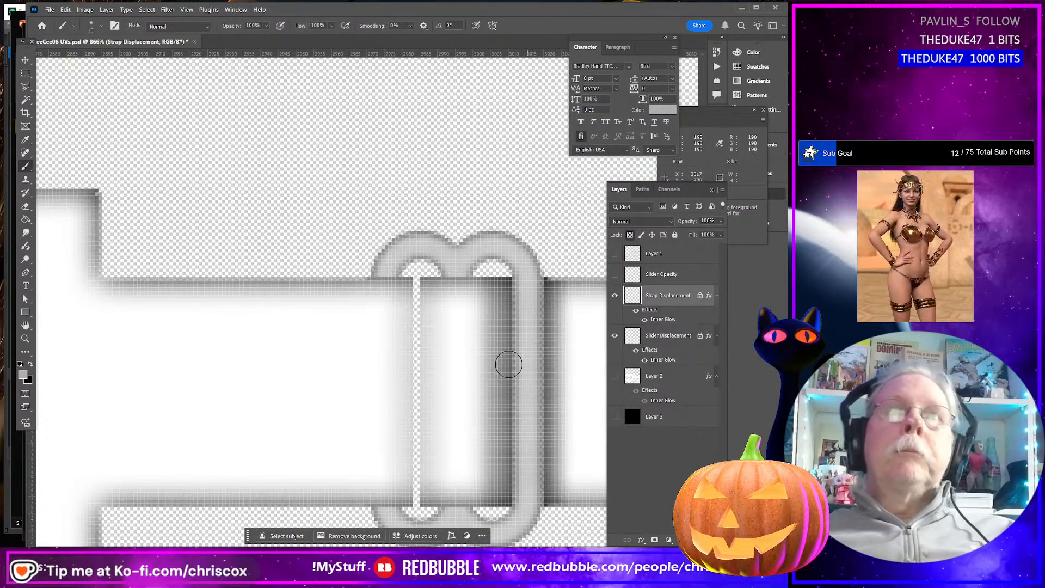
drag(414, 286, 413, 514)
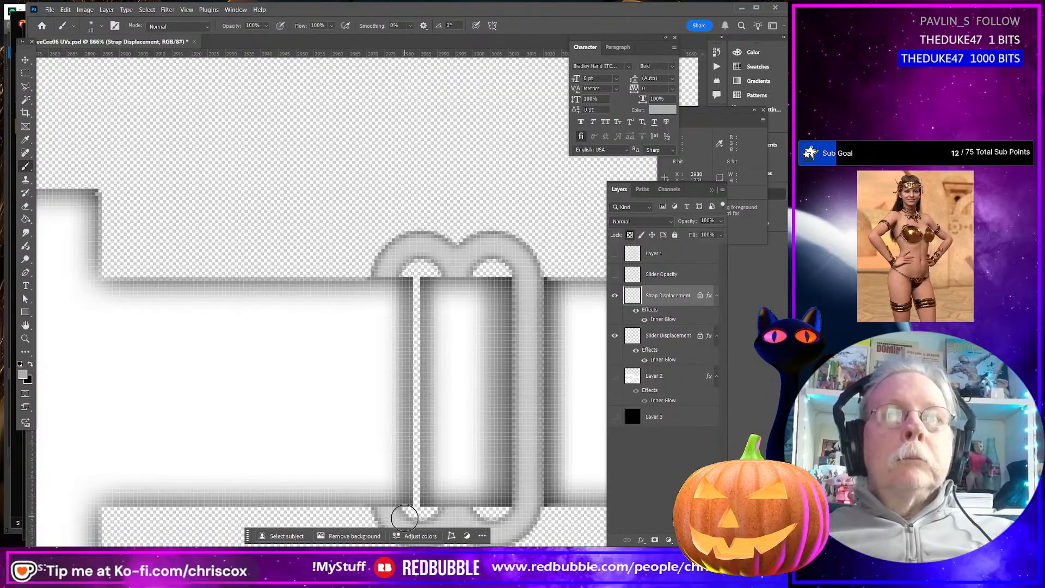
alt+scroll(421, 481, down, 5)
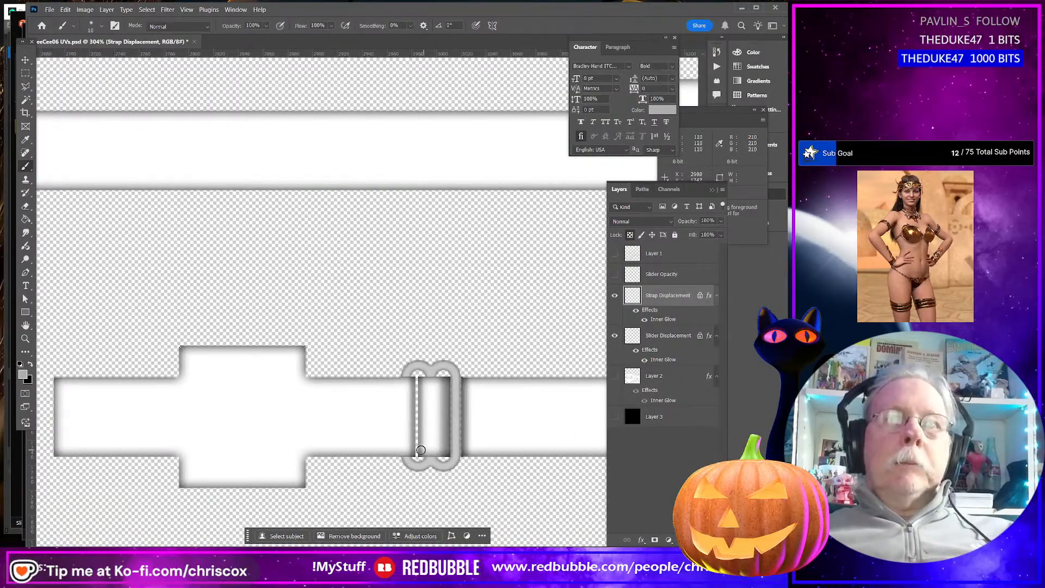
key(ctrl+z)
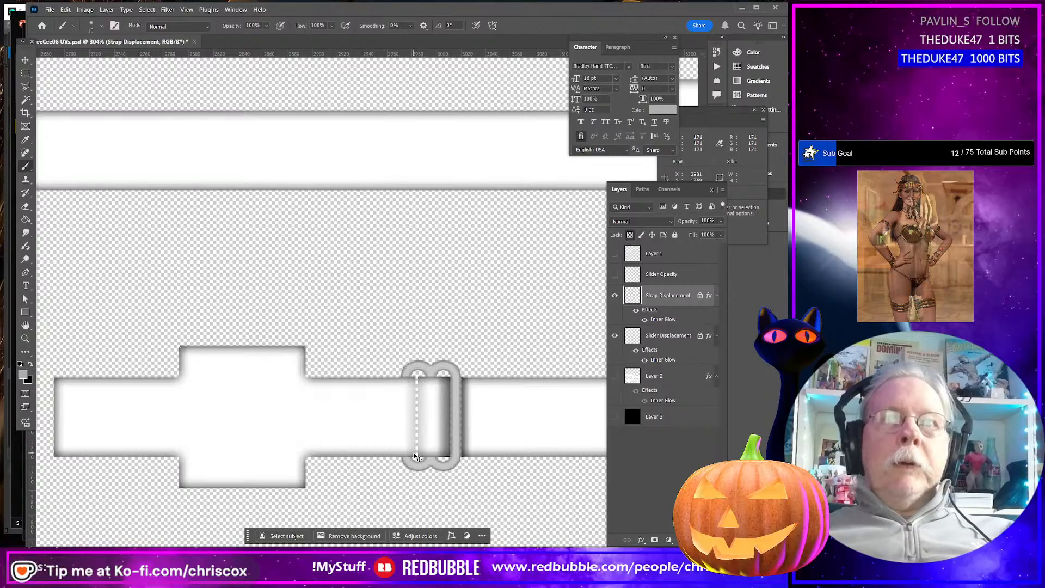
Reduce the brush size again and paint shading on both strap edges along the narrow gap in the slider's left slot
scroll(413, 453, up, 2)
scroll(414, 453, down, 3)
alt+scroll(418, 449, up, 6)
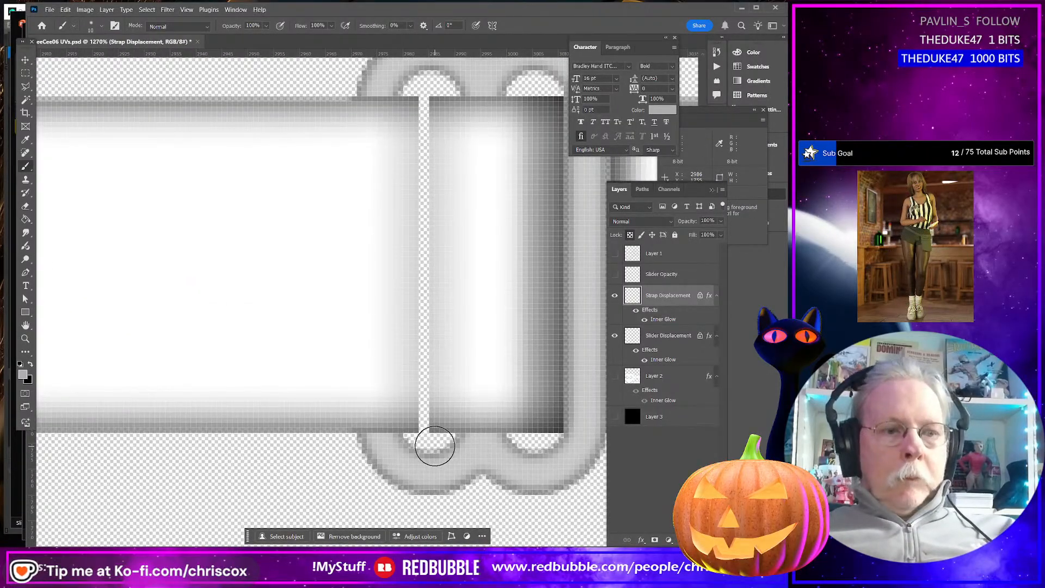
key(bracketleft)
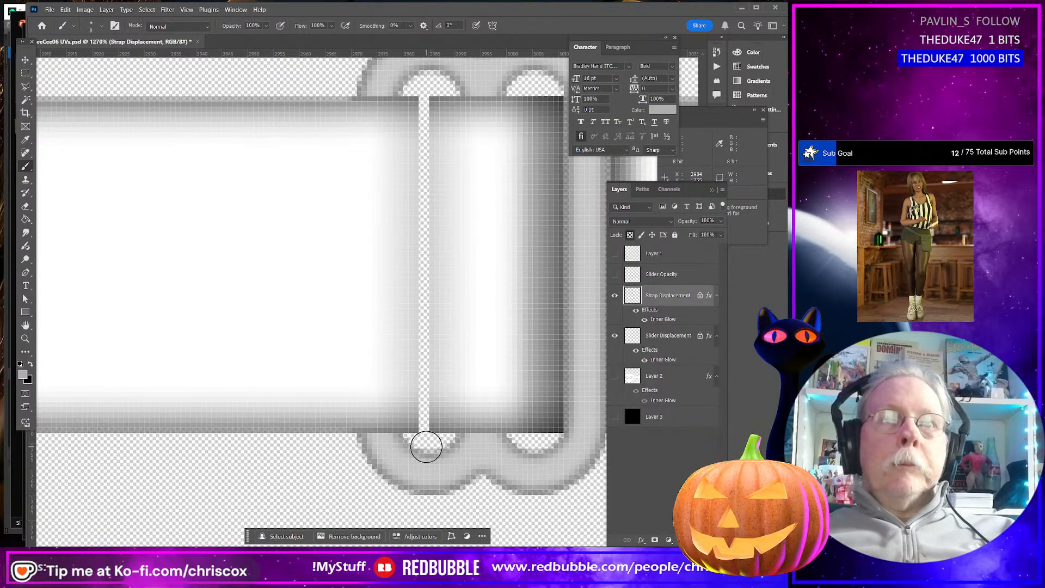
mouse_move(427, 447)
mouse_down()
mouse_move(397, 198)
mouse_move(410, 93)
mouse_up()
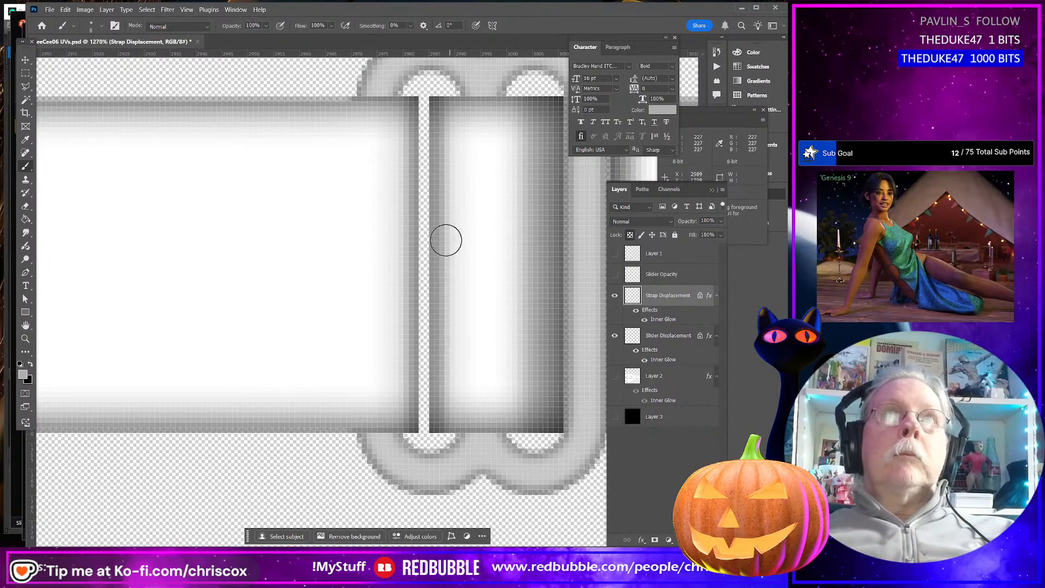
Examine the strap shading around the slider's bars up close and at full strap width
alt+scroll(446, 240, down, 8)
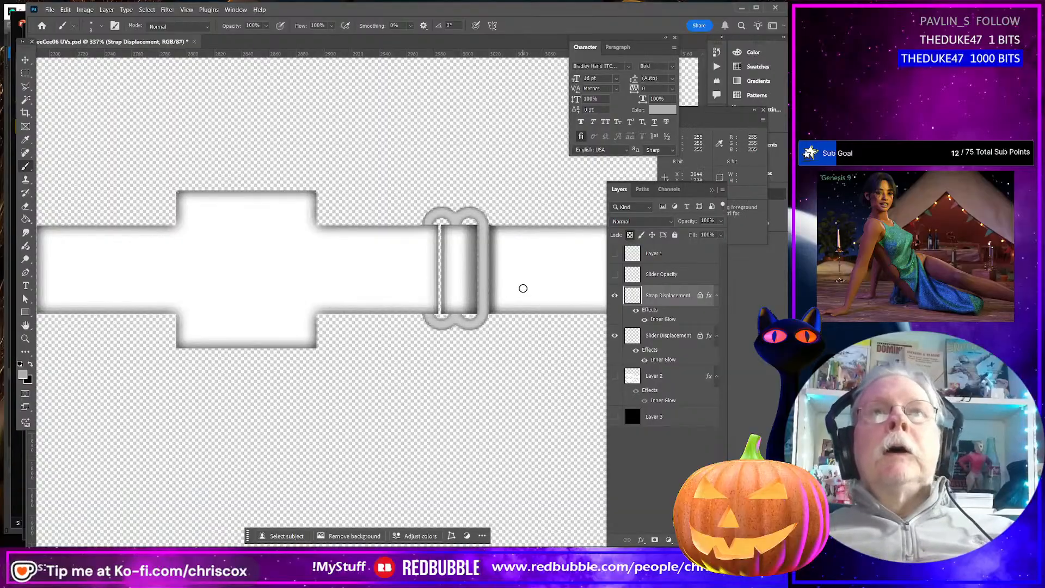
alt+scroll(484, 298, up, 8)
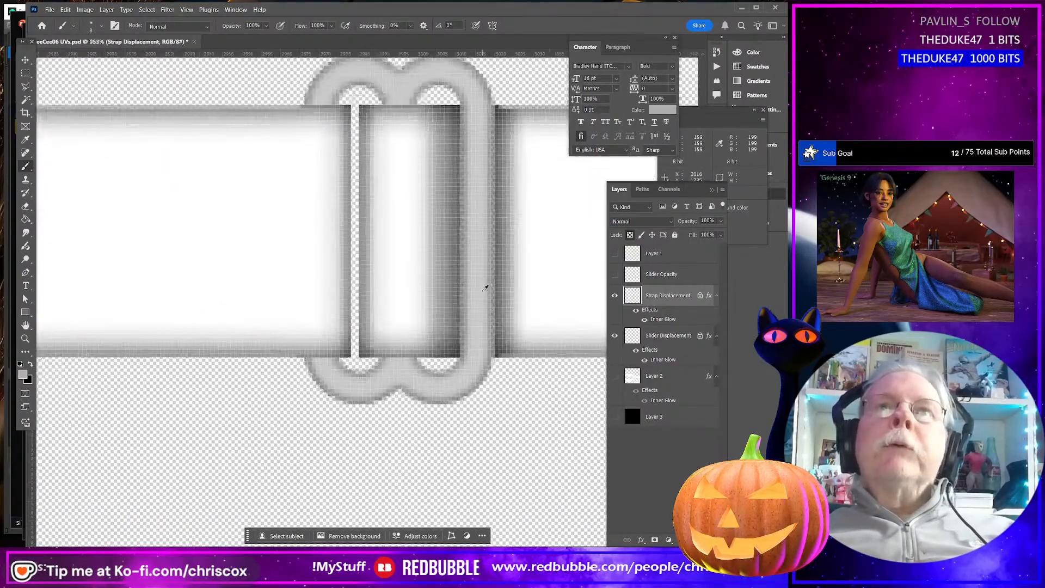
alt+scroll(483, 289, up, 2)
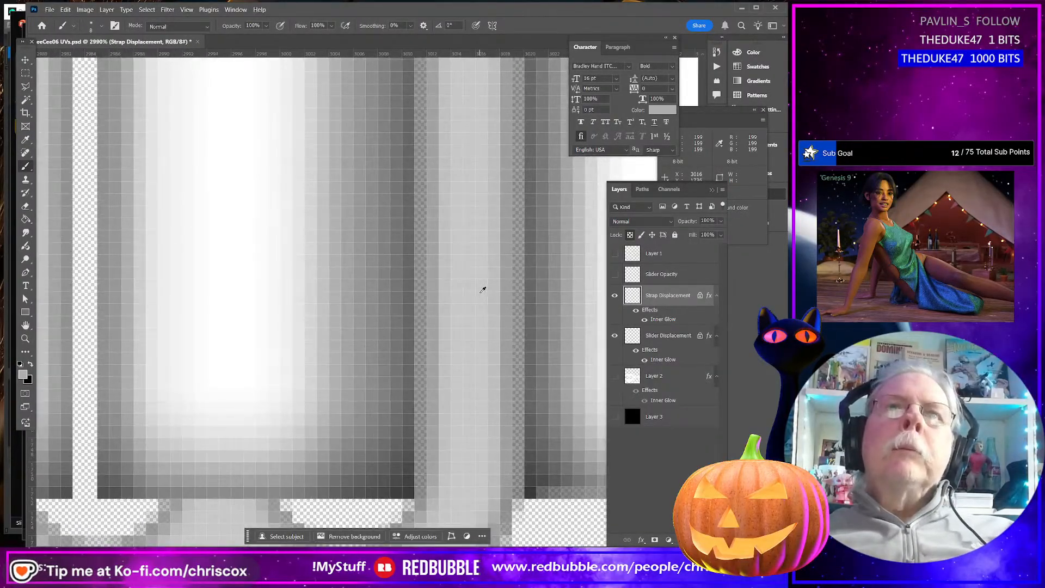
alt+scroll(482, 290, down, 4)
alt+scroll(480, 293, down, 2)
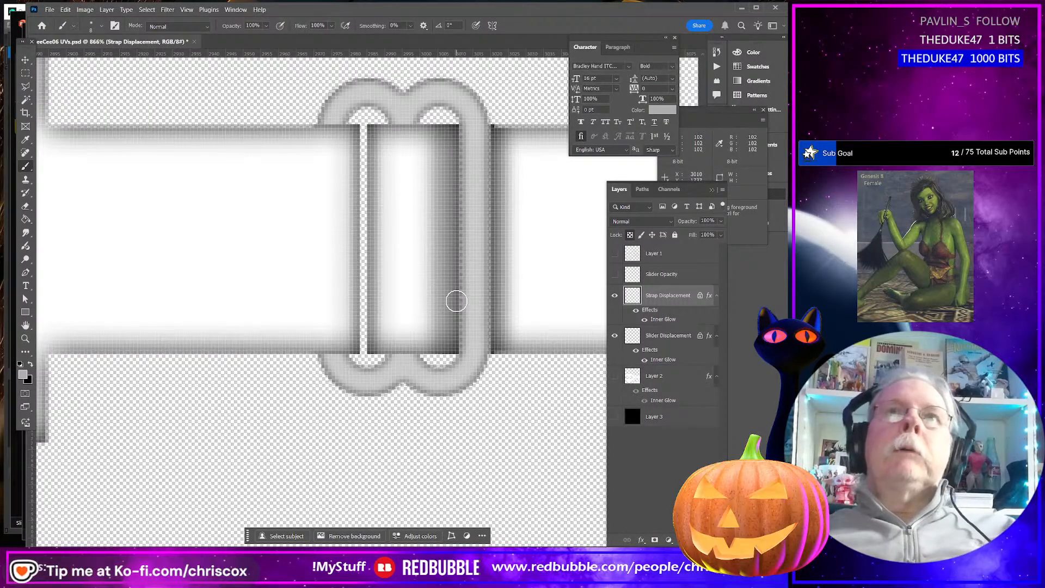
ctrl+drag(451, 317, 291, 307)
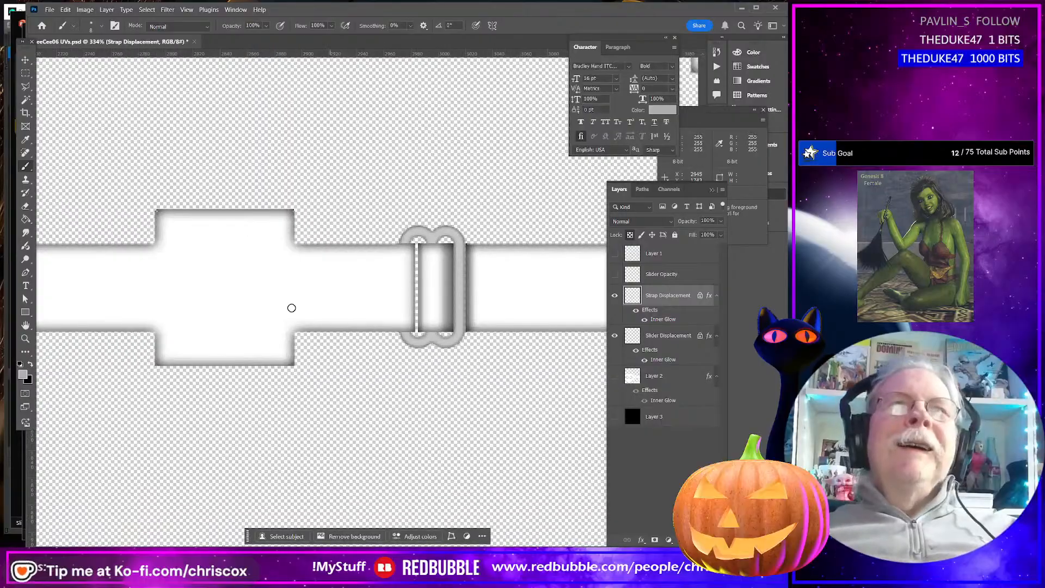
scroll(454, 311, down, 2)
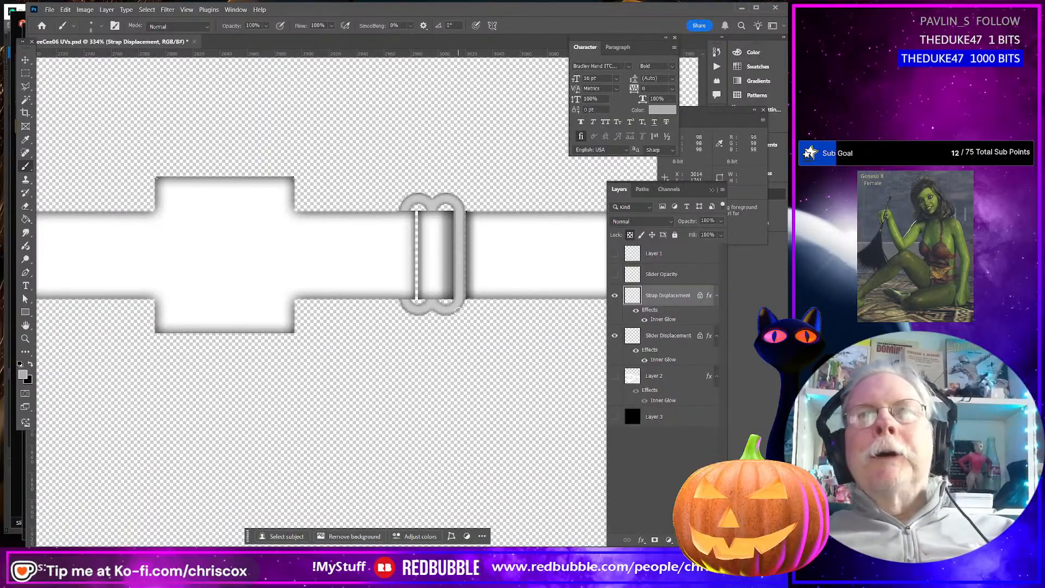
scroll(464, 308, up, 2)
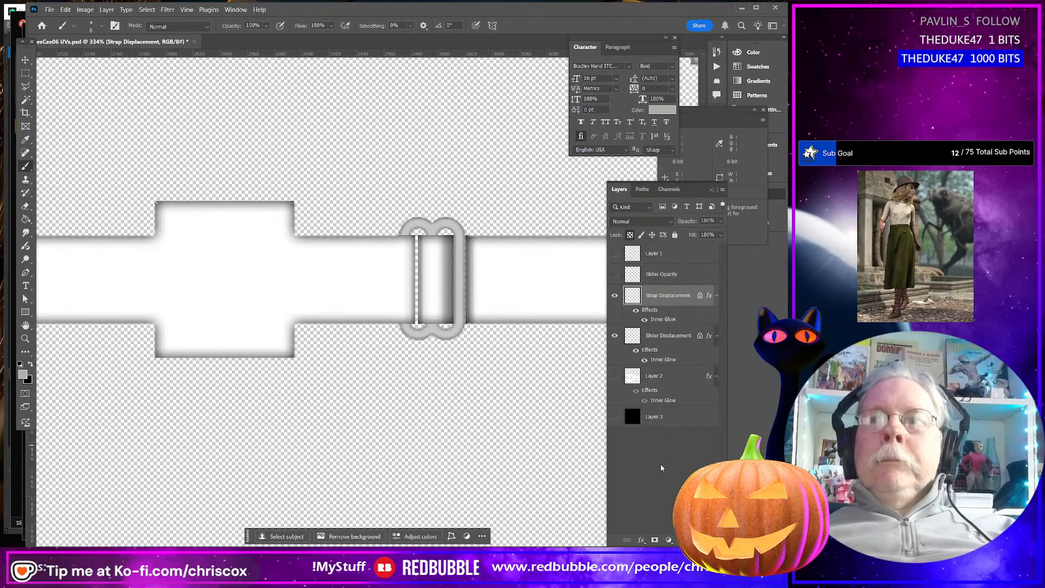
Switch to PowerPoint, copy the white ring with its black square, and paste it into the Photoshop document above Strap Displacement
key(alt+Tab)
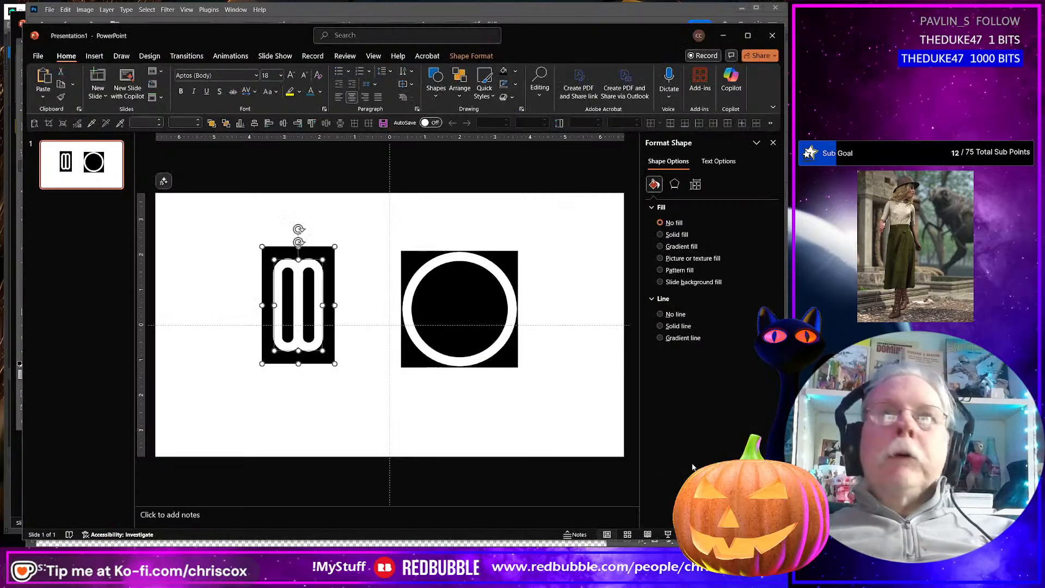
click(471, 306)
drag(548, 385, 382, 230)
key(alt+Tab)
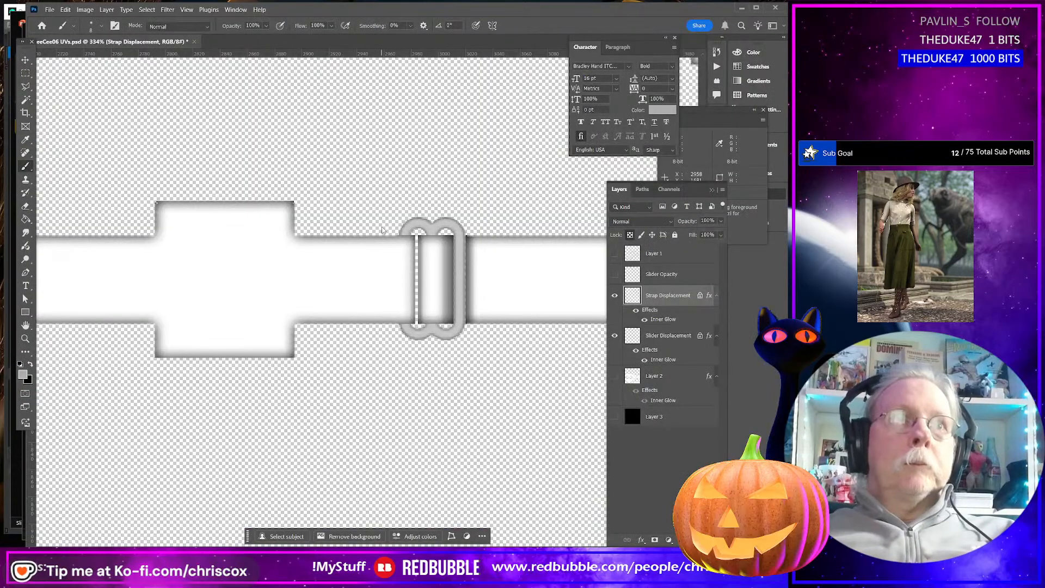
key(ctrl+v)
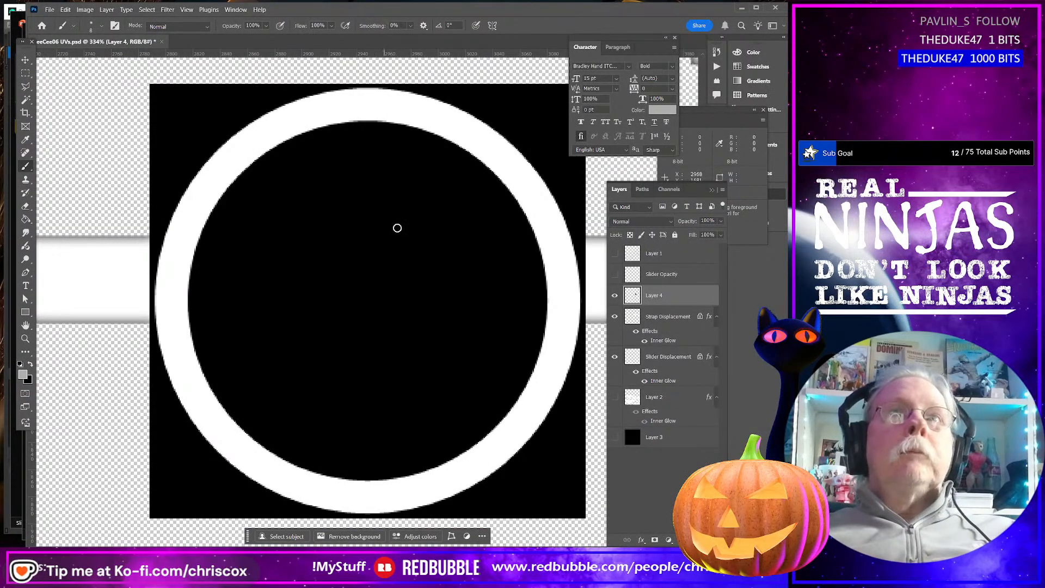
key(ctrl+z)
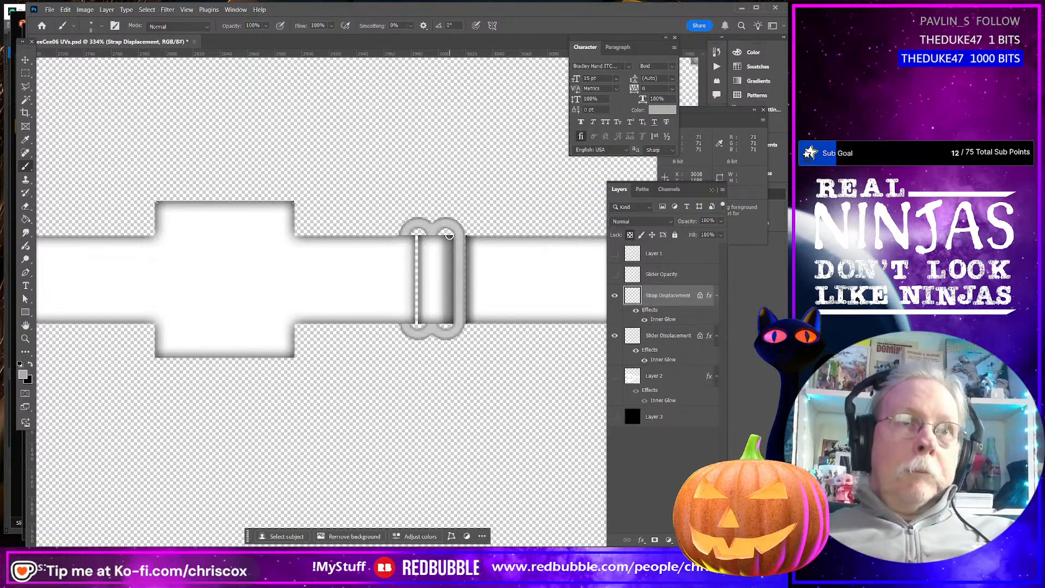
key(ctrl+shift+z)
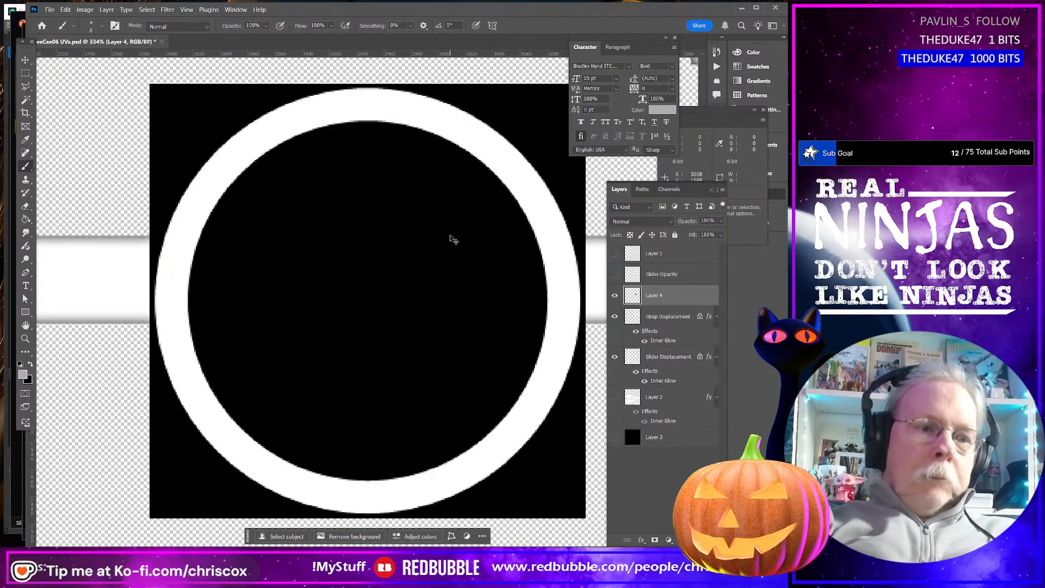
Scale the pasted ring and its black square to about 29.8% and centre it on the strap's wide square section
key(ctrl+t)
drag(147, 81, 490, 421)
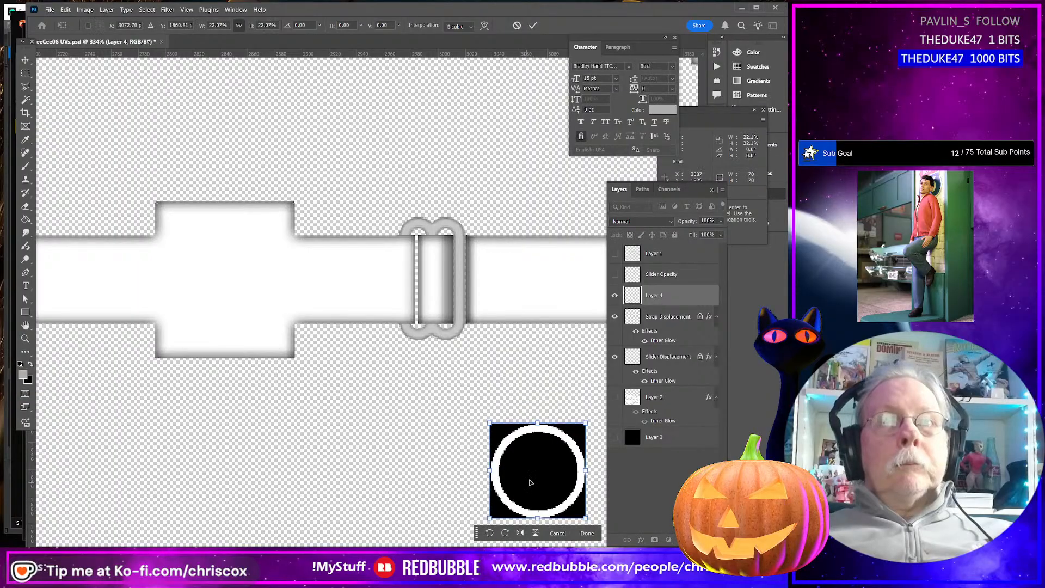
drag(534, 478, 202, 261)
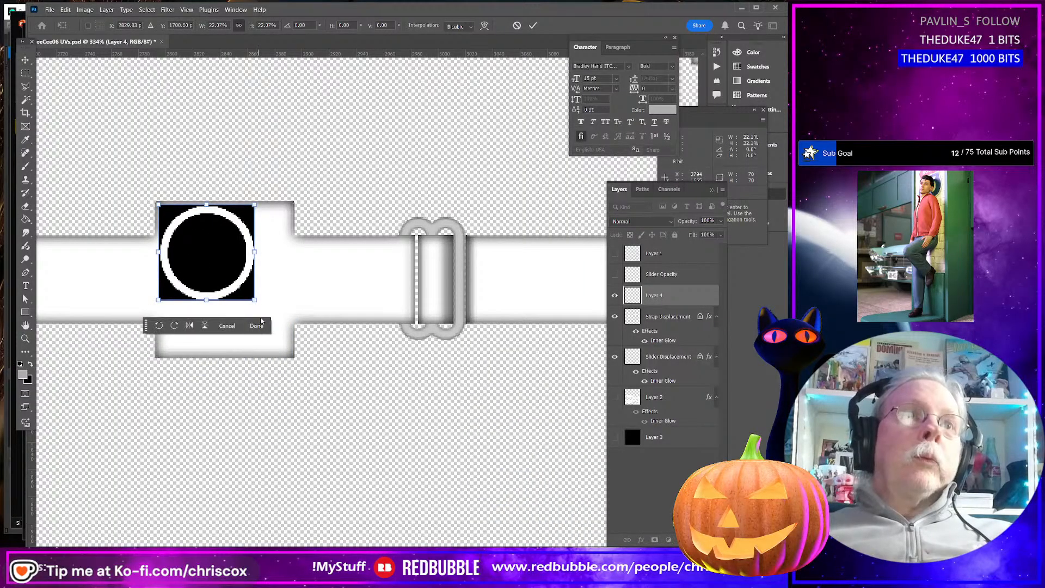
drag(253, 300, 282, 339)
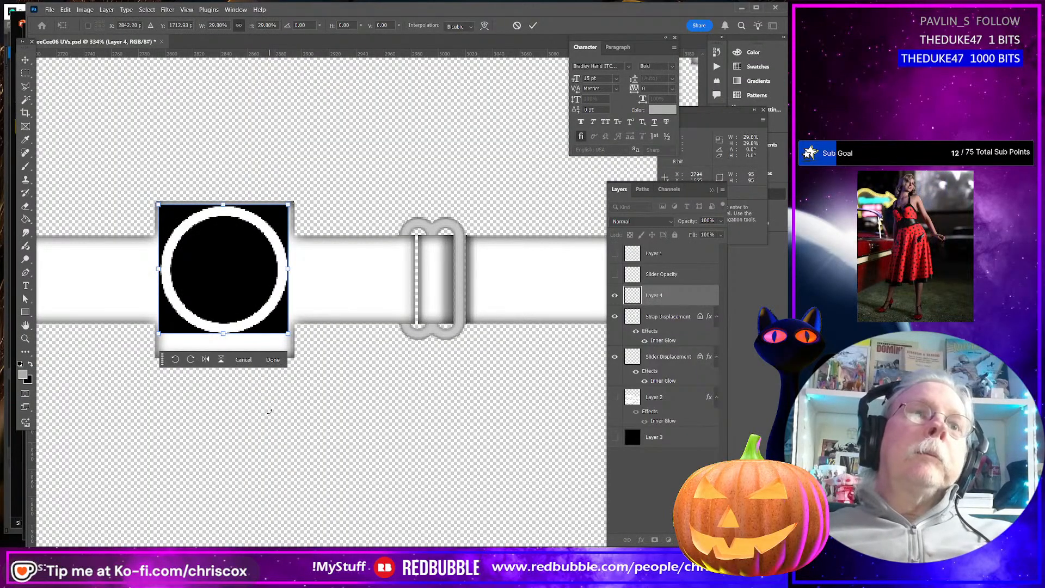
key(Down)
key(Down)
key(Down)
key(Down)
key(Down)
key(Down)
key(Down)
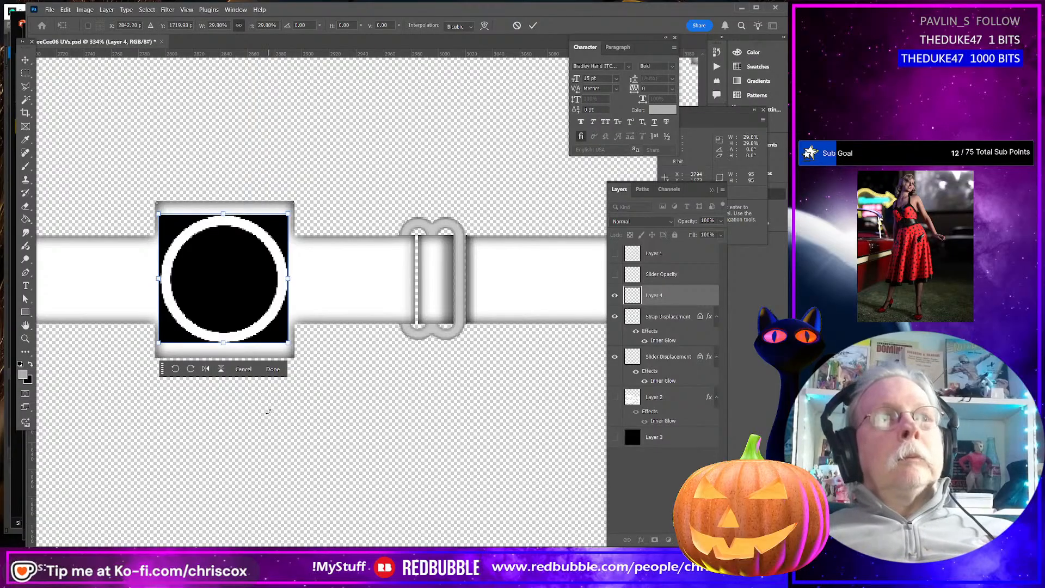
key(Return)
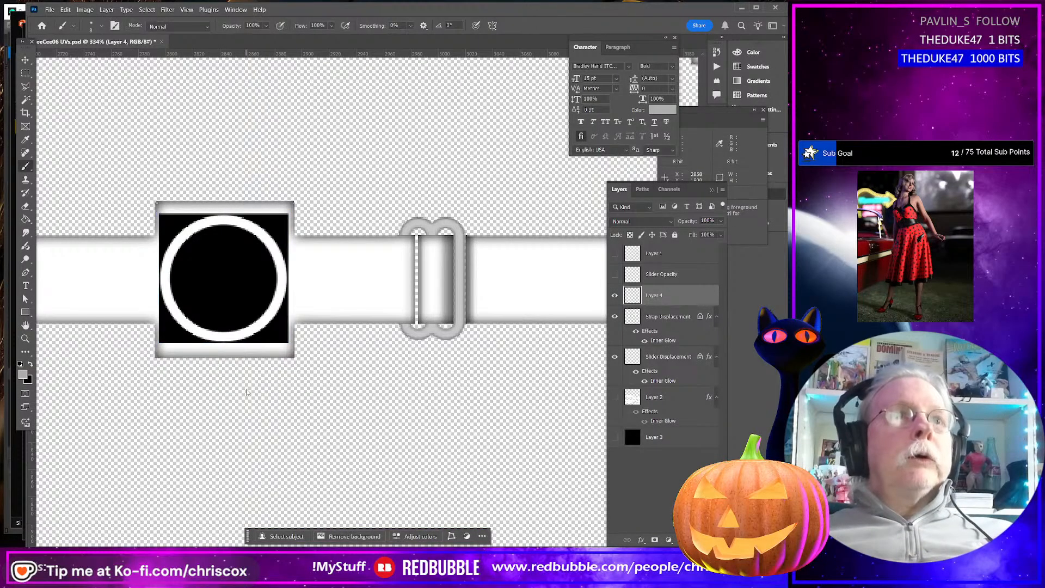
Select the black areas inside and outside the white ring with the Magic Wand and delete them
click(25, 99)
click(234, 283)
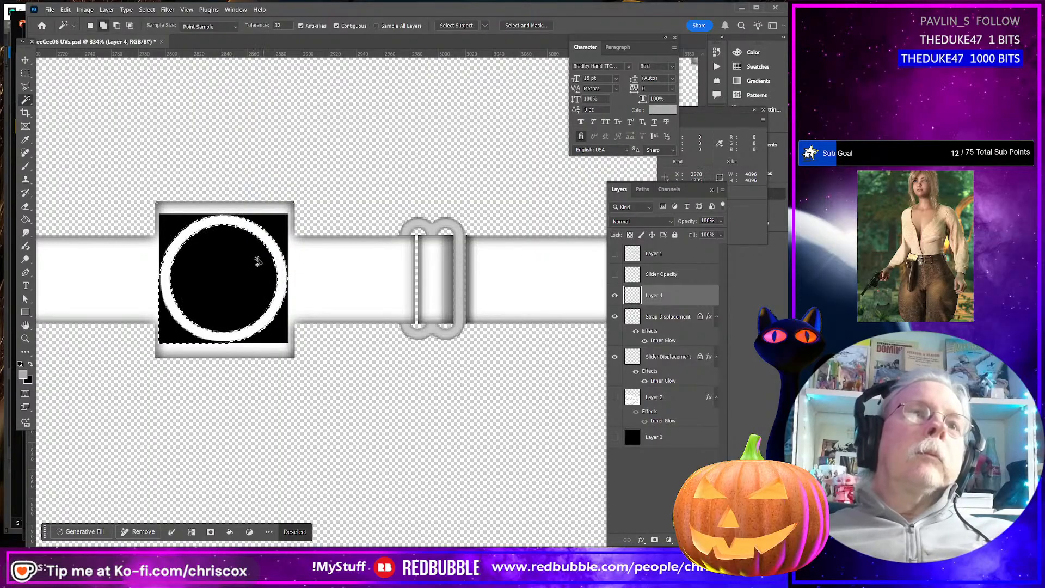
shift+click(175, 341)
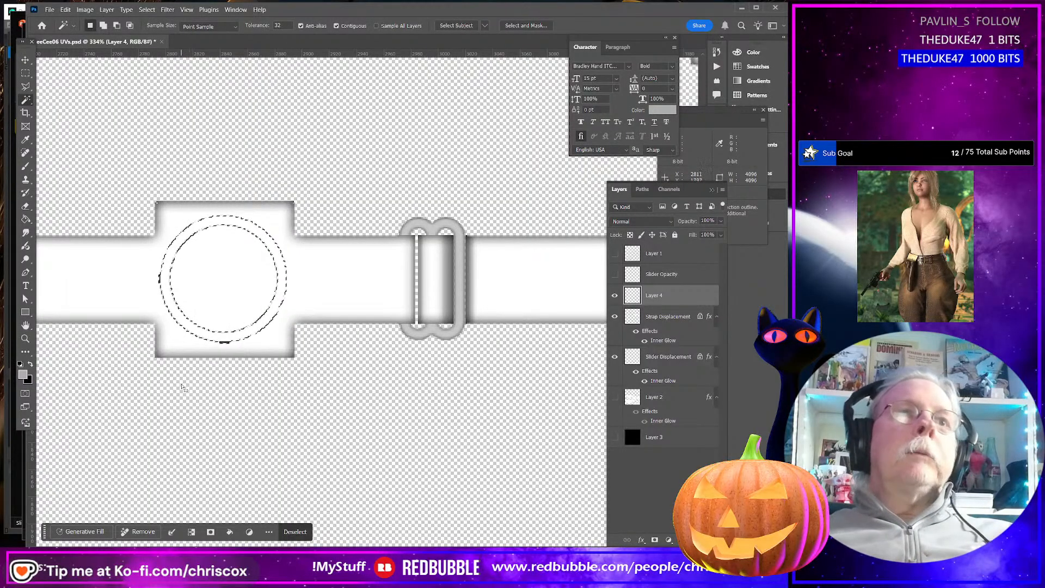
Rename Layer 4 to Ring Displacement, keep it as the active layer and clear the selection
double_click(687, 298)
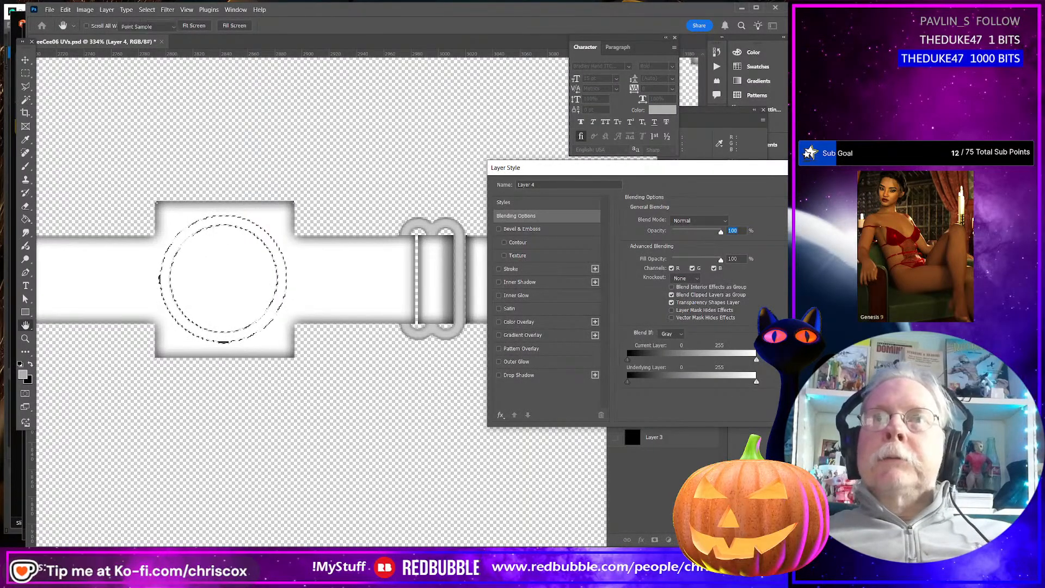
key(Escape)
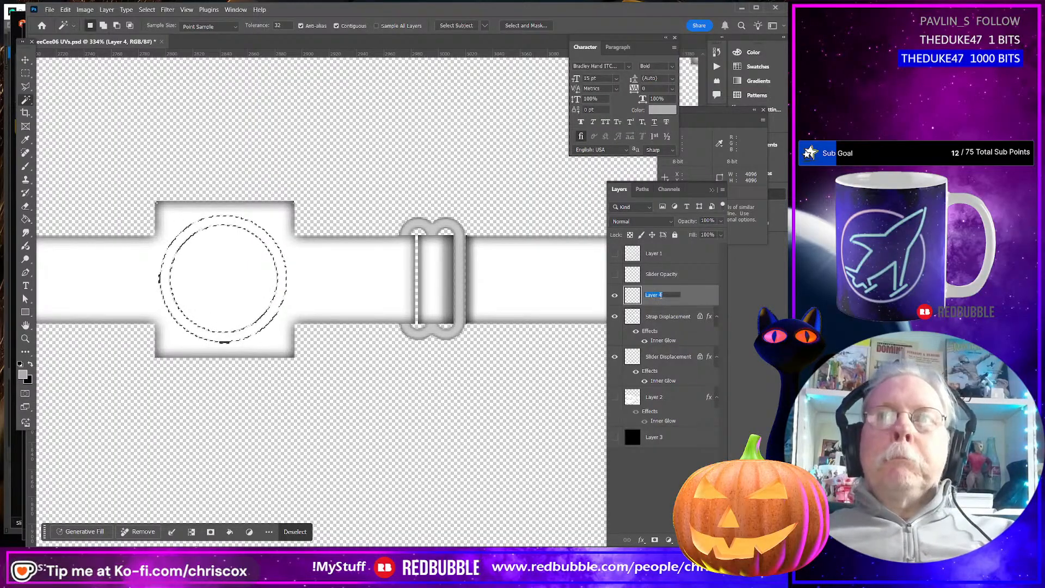
text(Rin)
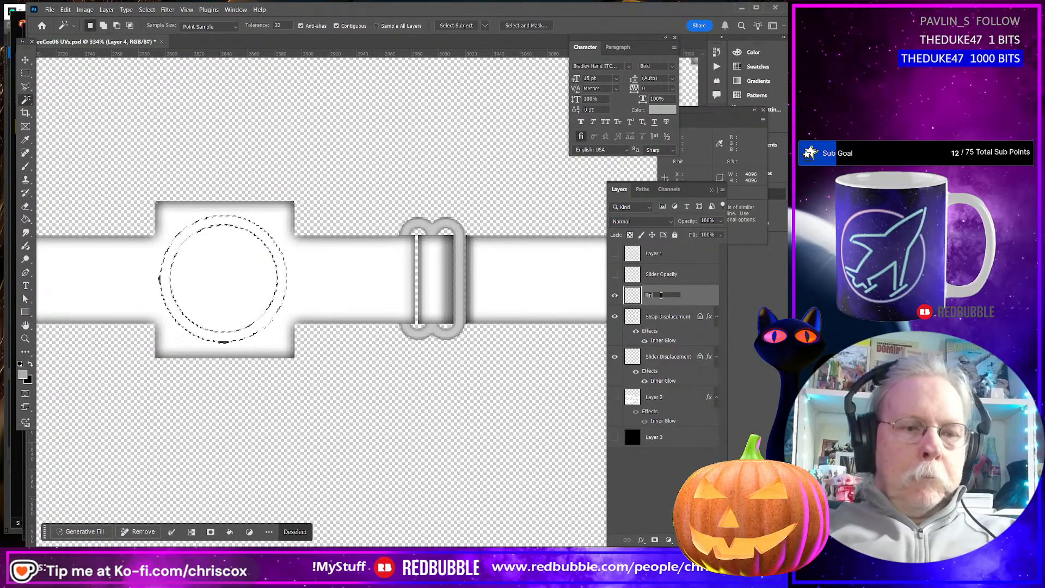
text(g Displacement)
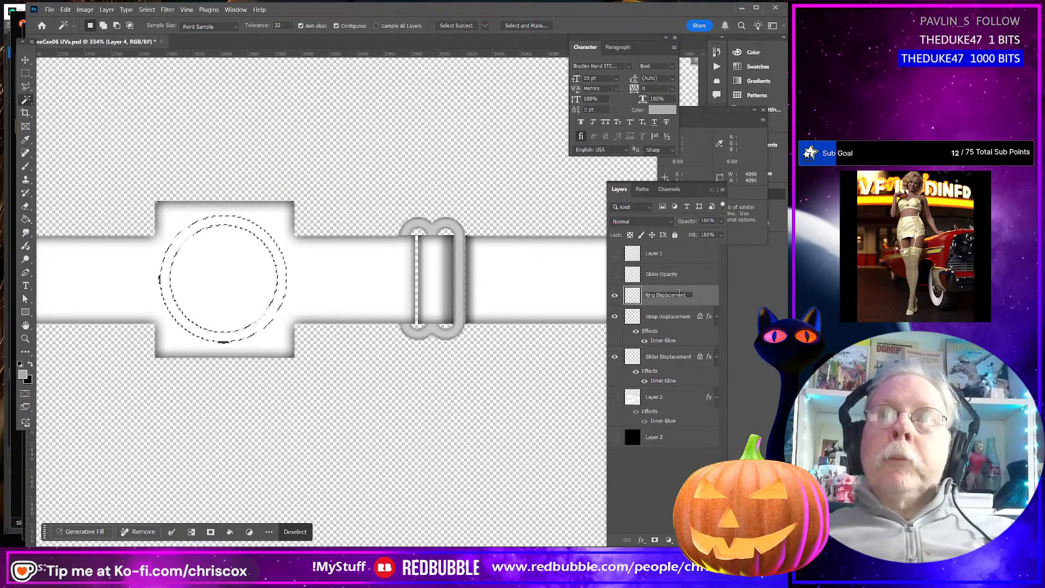
key(Return)
click(670, 273)
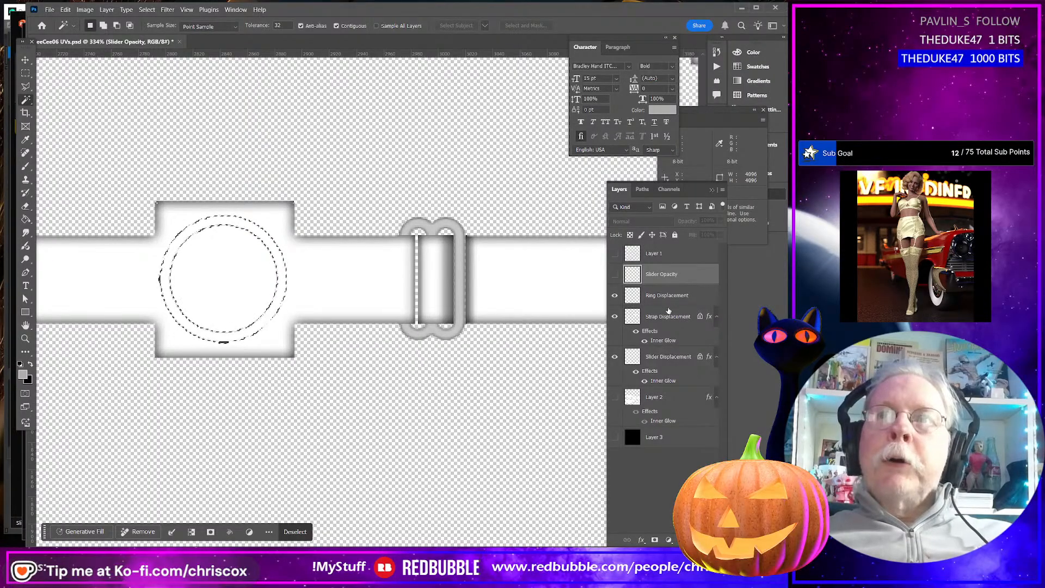
click(664, 299)
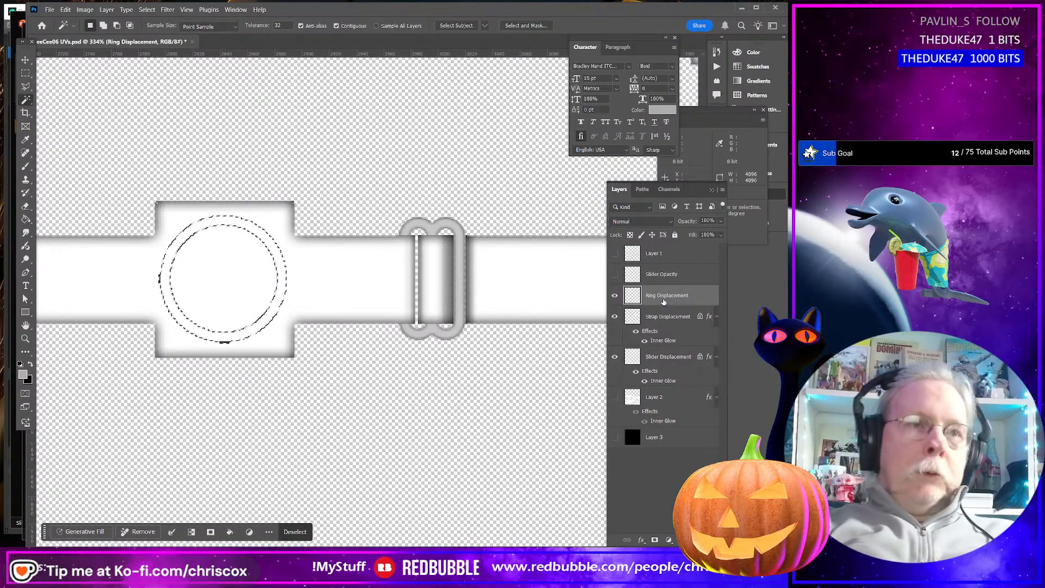
key(ctrl+d)
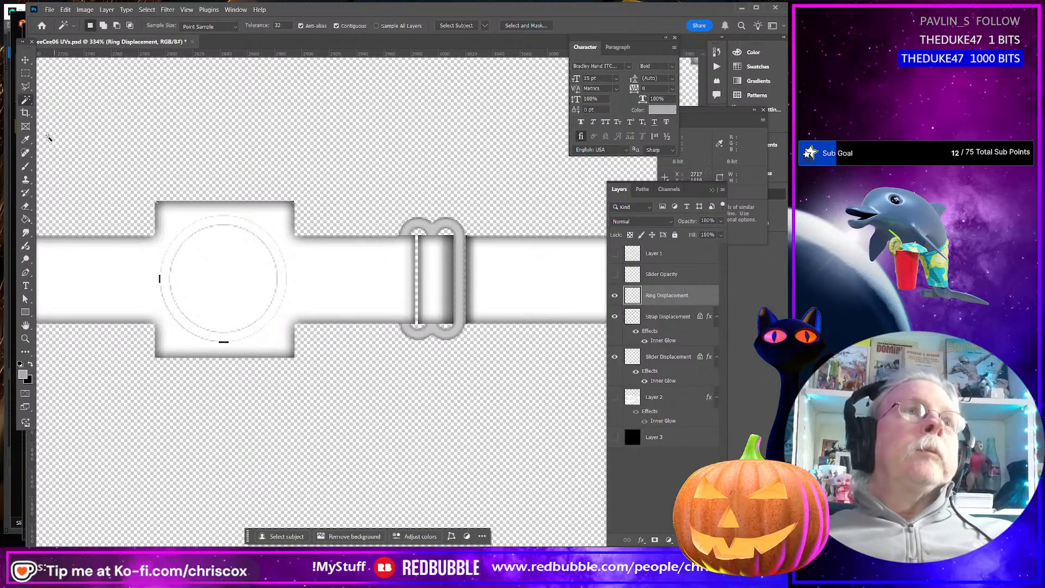
Sample the slider's grey, lock transparent pixels on Ring Displacement, and fill the ring with that foreground colour at 100% opacity
click(25, 141)
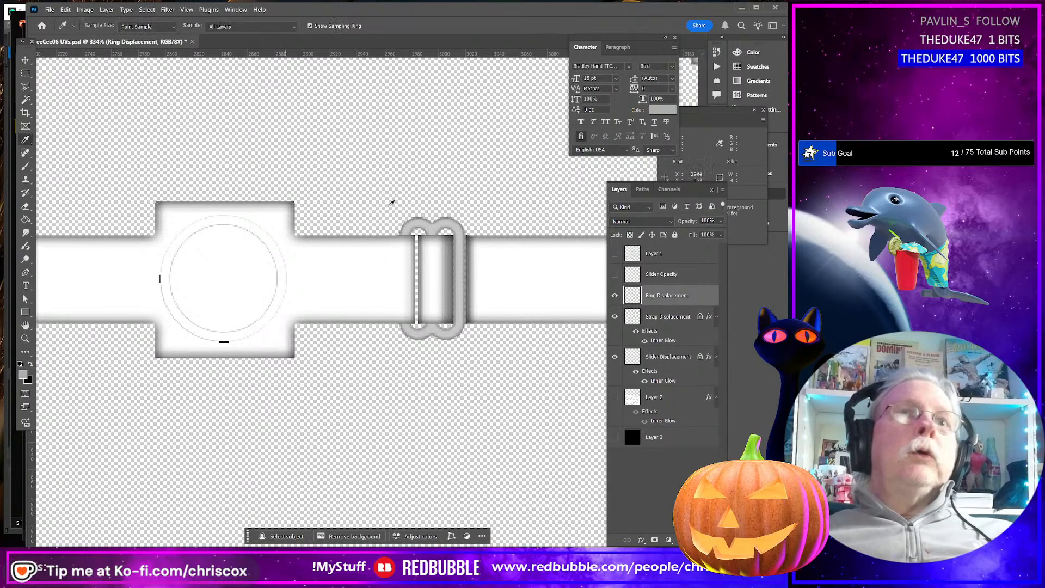
click(435, 227)
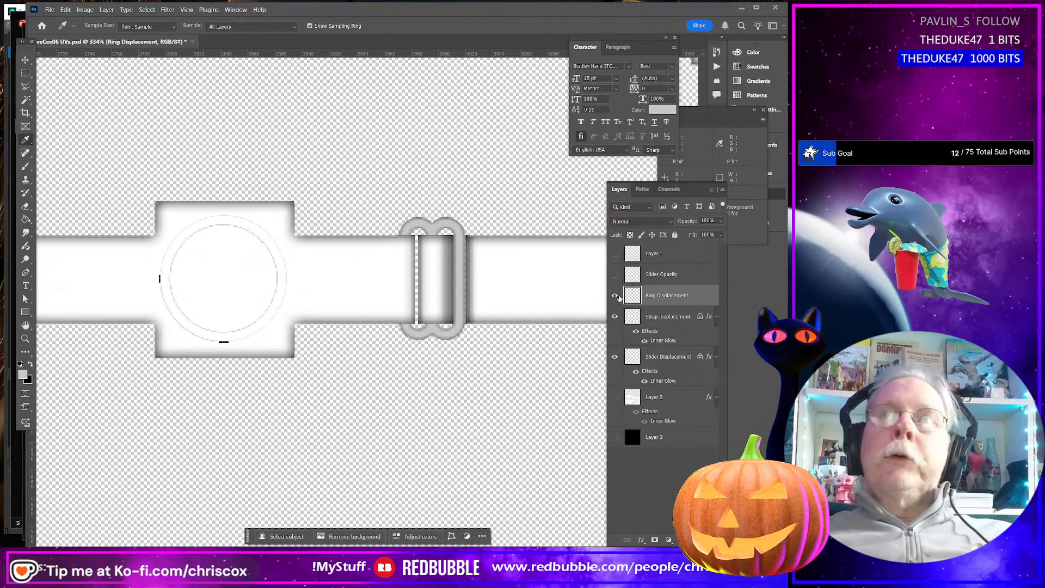
click(630, 235)
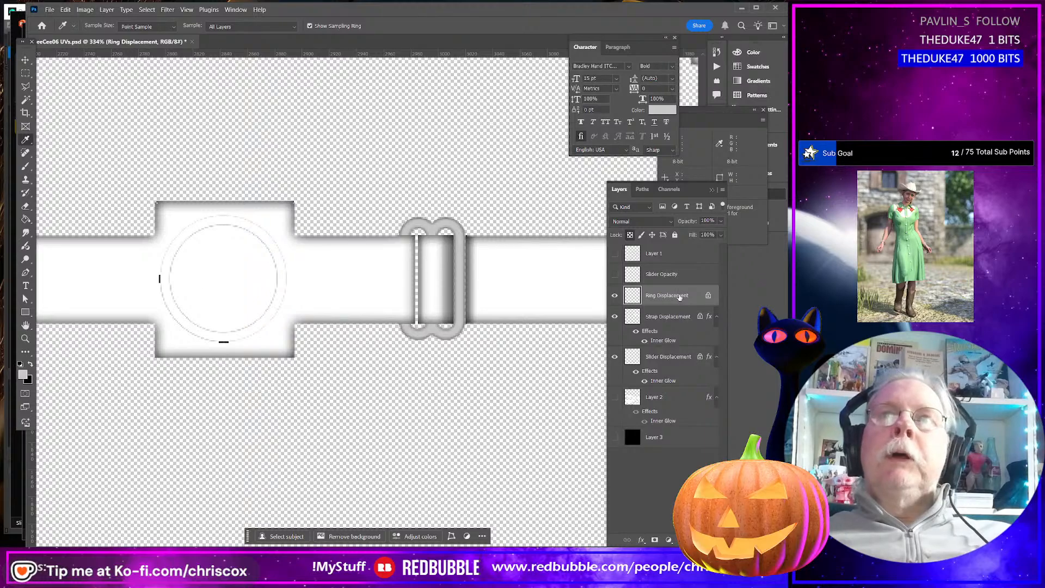
click(630, 235)
click(630, 236)
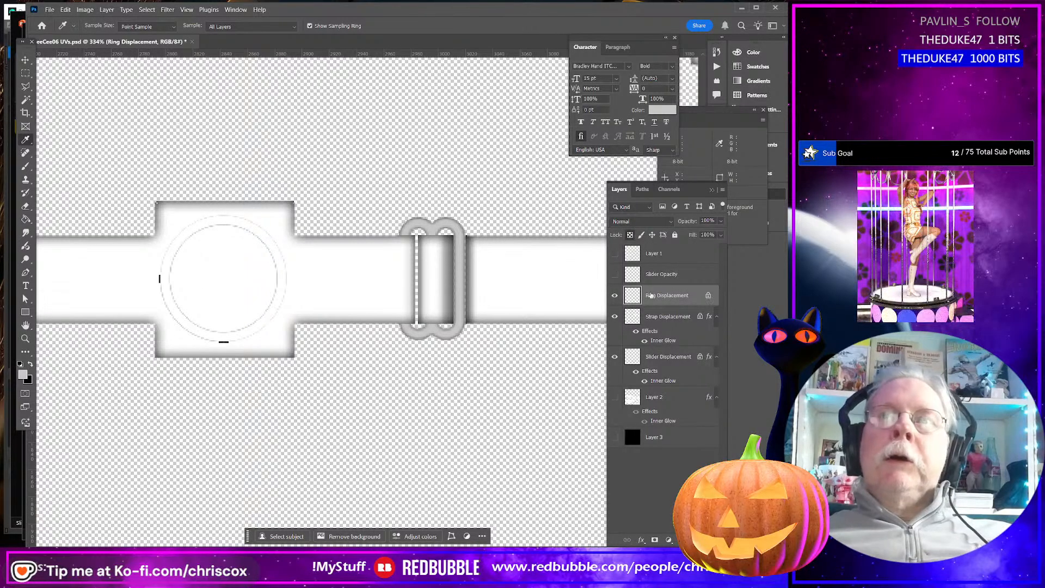
key(shift+F5)
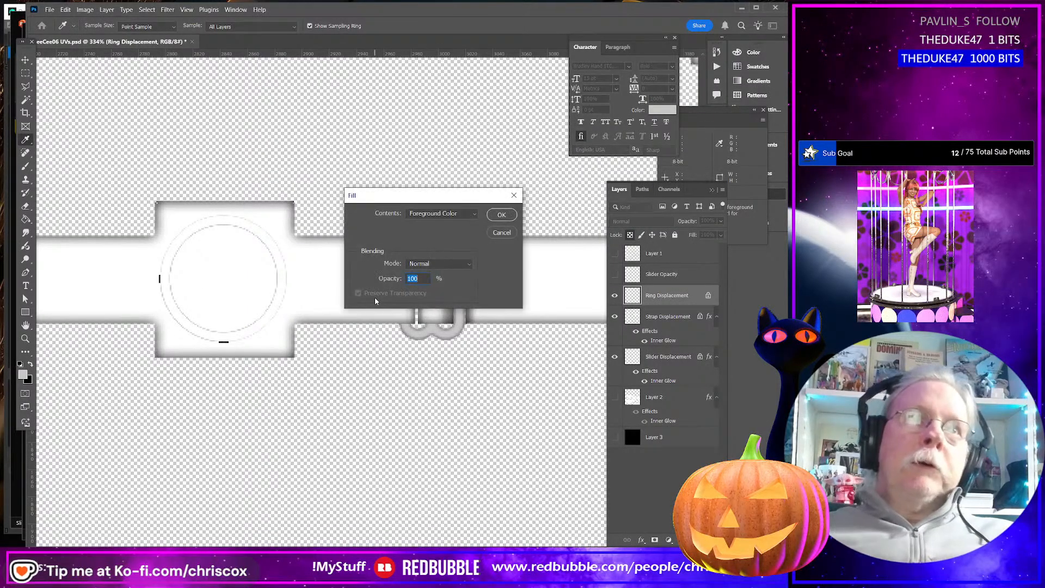
key(Return)
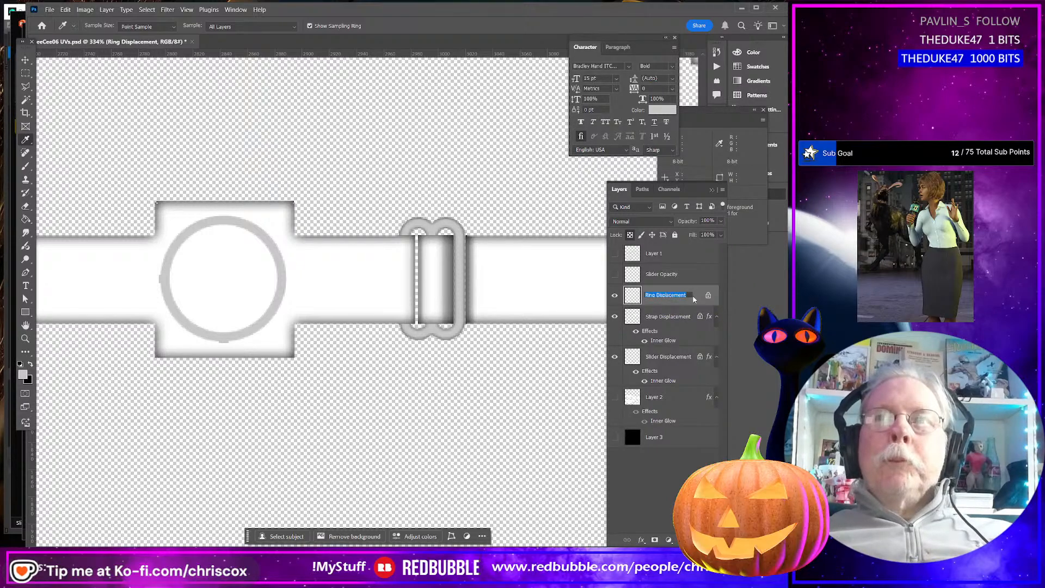
Add a black Inner Glow to Ring Displacement with Multiply blending, 100% opacity, Edge source and a convex rounded contour
click(695, 299)
double_click(695, 297)
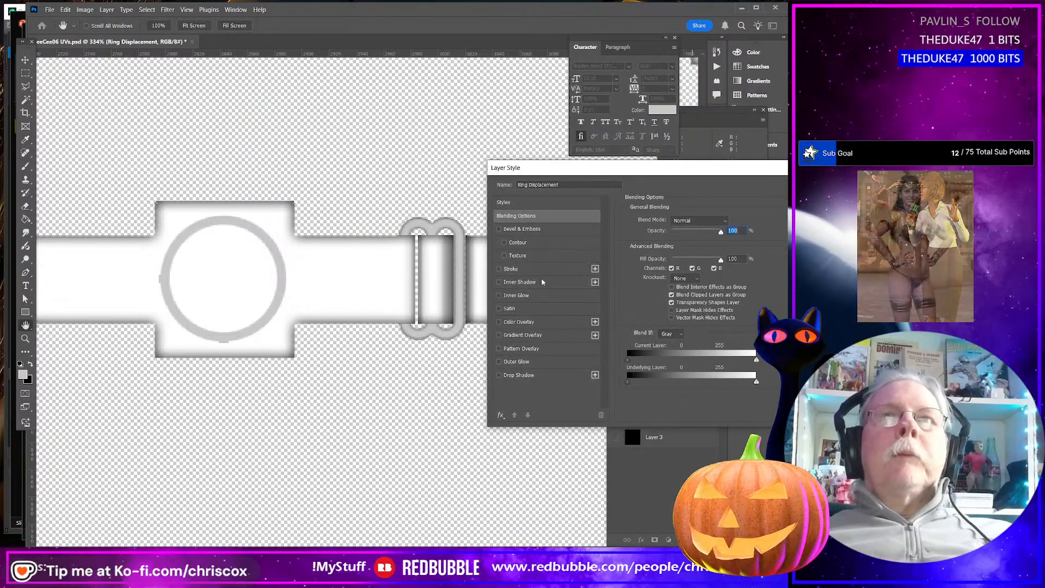
click(523, 297)
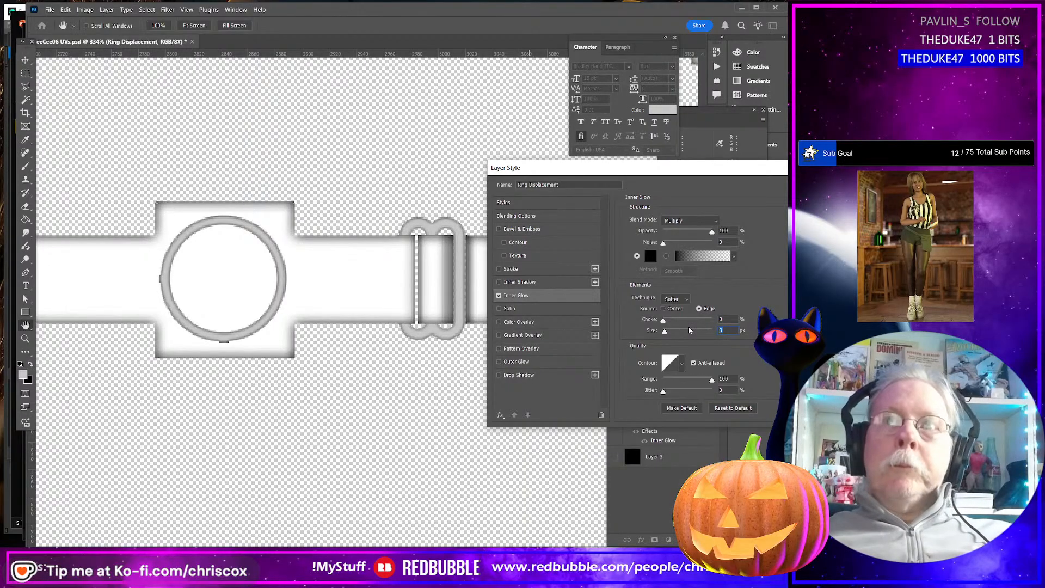
click(683, 365)
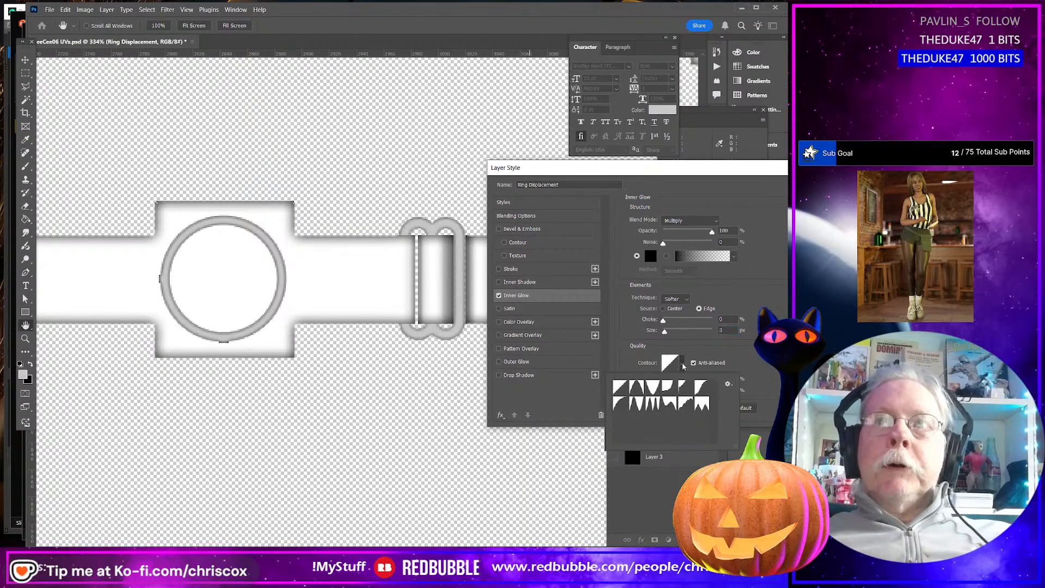
click(622, 408)
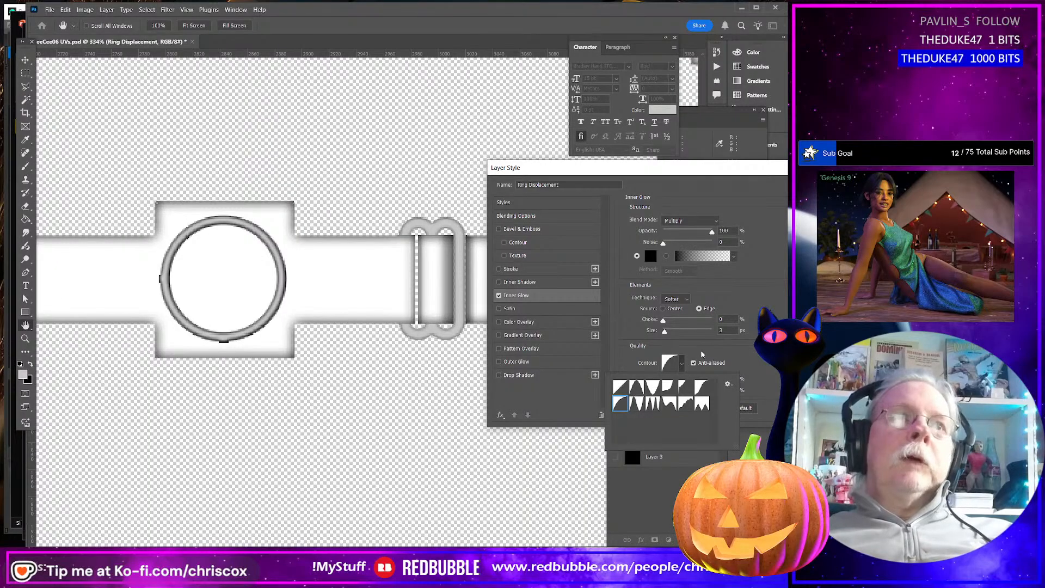
click(724, 331)
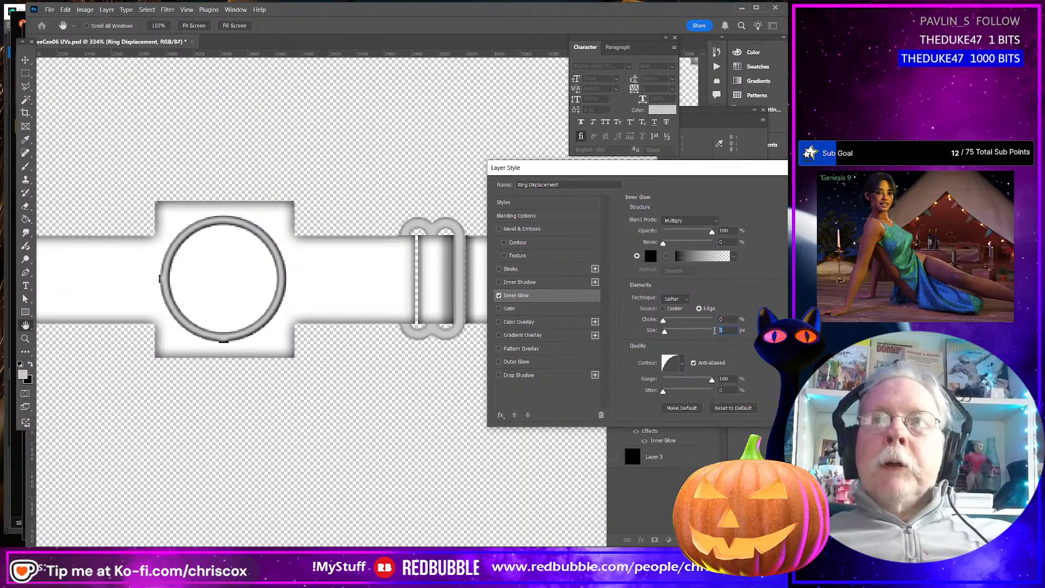
key(Return)
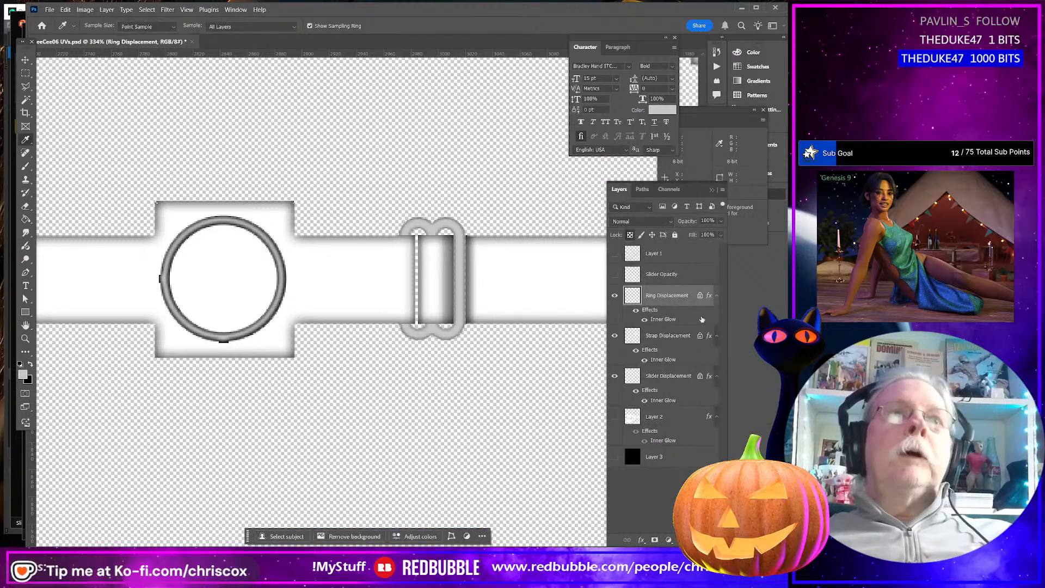
Unlock transparent pixels on Ring Displacement and trim both ends of the protruding bump at the ring's lower edge with a tiny eraser
alt+scroll(228, 347, up, 10)
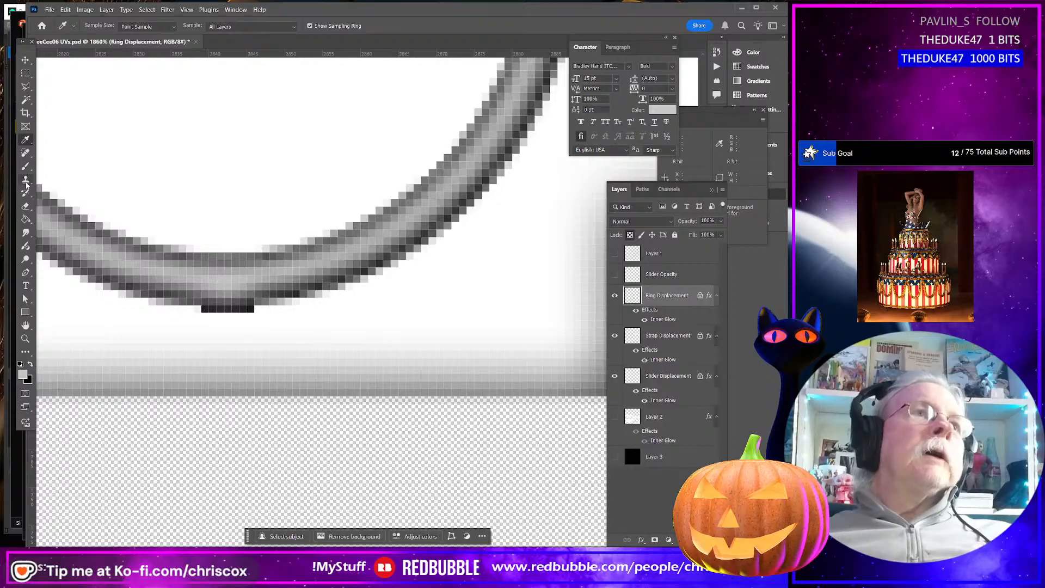
click(26, 206)
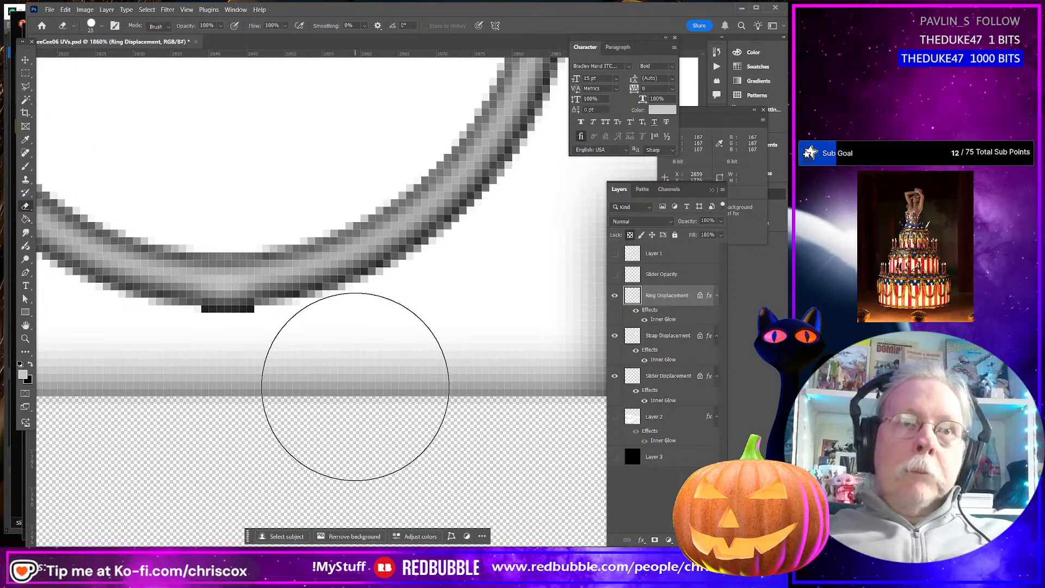
key(bracketleft)
key(bracketleft)
key(bracketleft)
key(bracketleft)
key(bracketleft)
key(bracketleft)
key(bracketleft)
key(bracketleft)
key(bracketleft)
key(bracketleft)
key(bracketleft)
key(bracketleft)
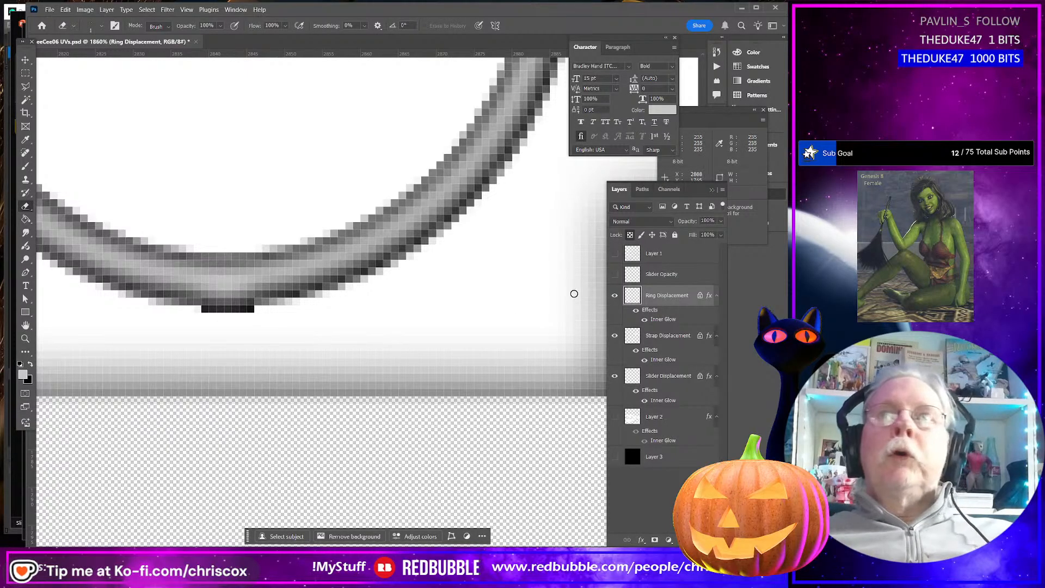
click(630, 234)
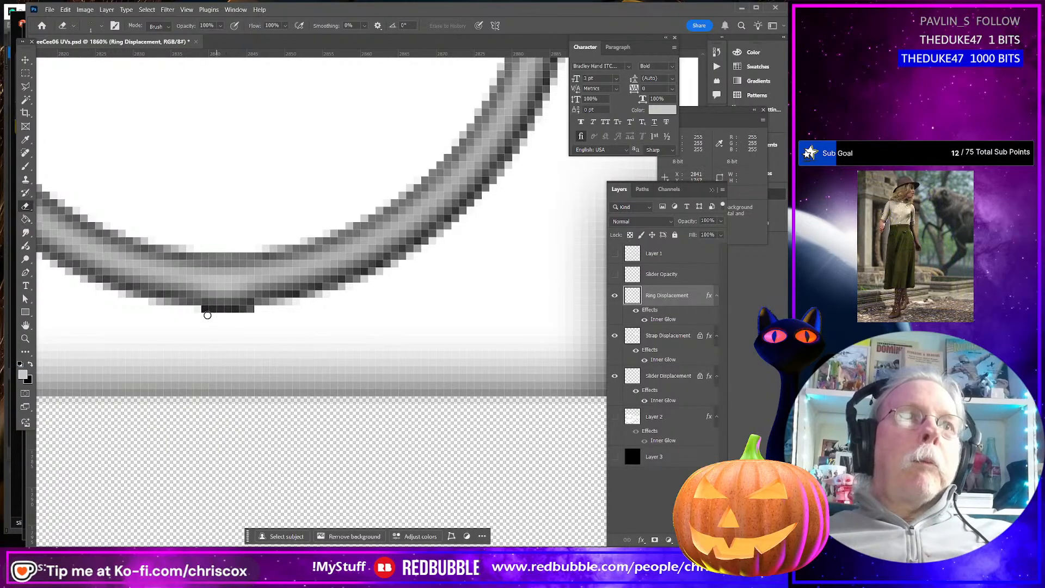
drag(189, 310, 221, 310)
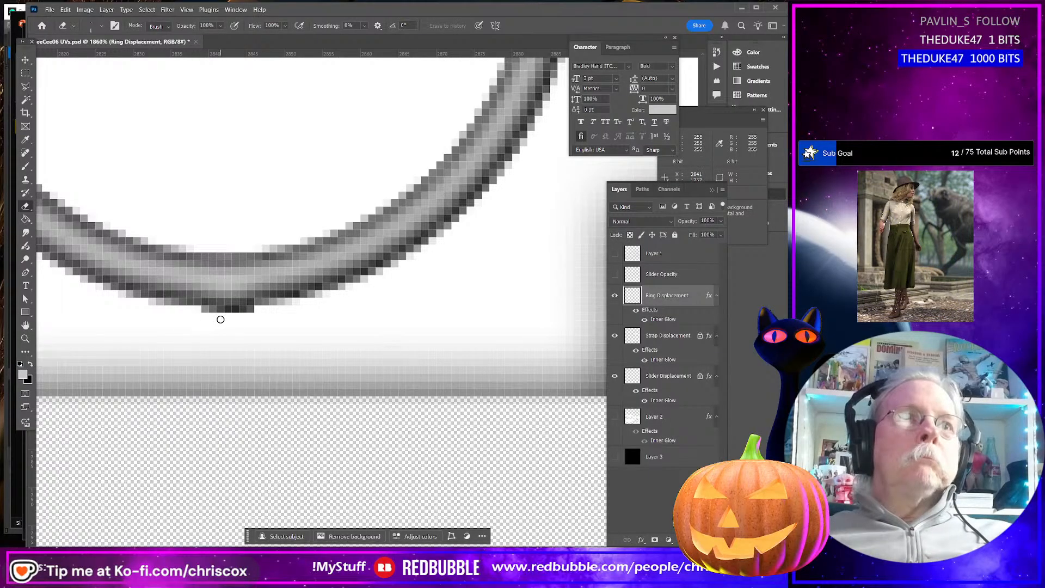
drag(269, 308, 246, 309)
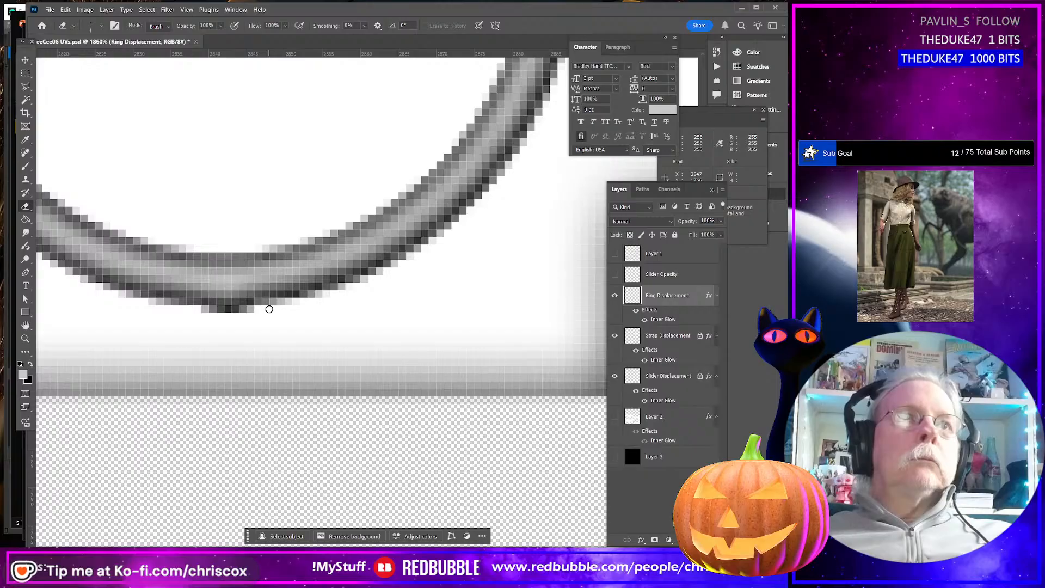
Trim both ends of the protruding bump on the ring's left outer edge on Ring Displacement with the tiny eraser
alt+scroll(259, 326, down, 6)
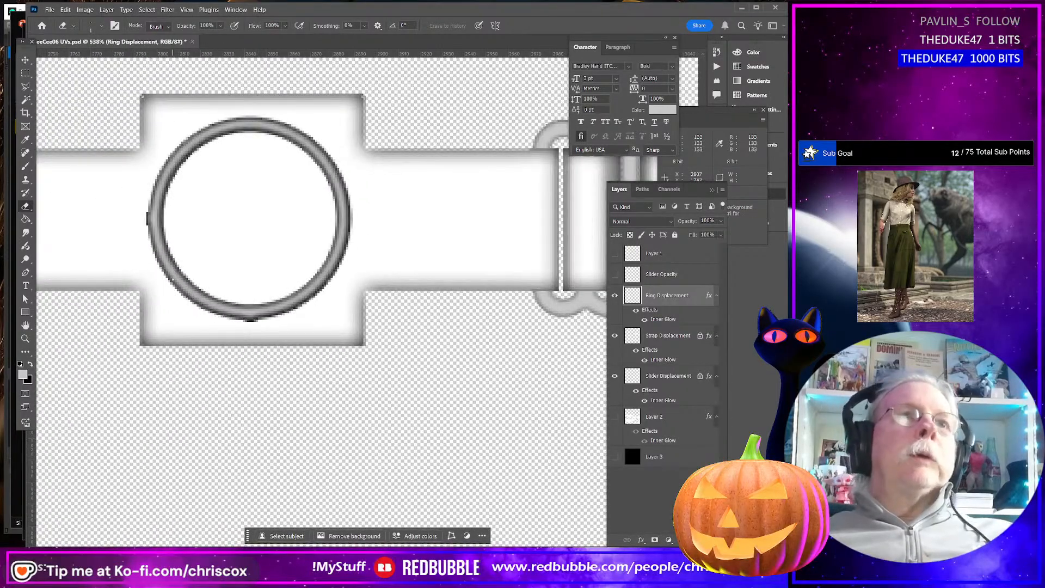
alt+scroll(271, 314, up, 7)
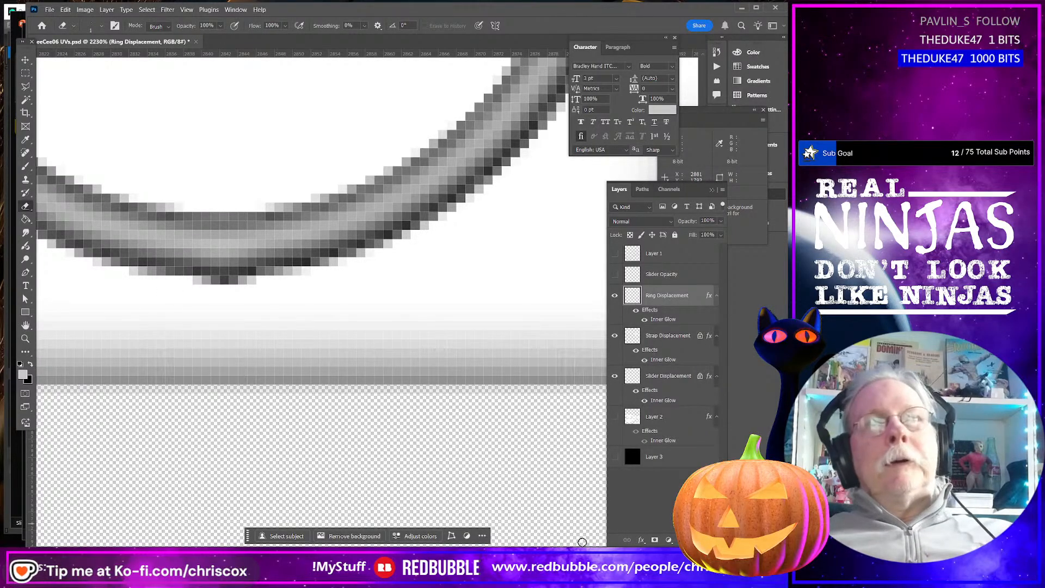
mouse_move(528, 543)
mouse_down()
mouse_move(492, 543)
mouse_move(518, 543)
mouse_up()
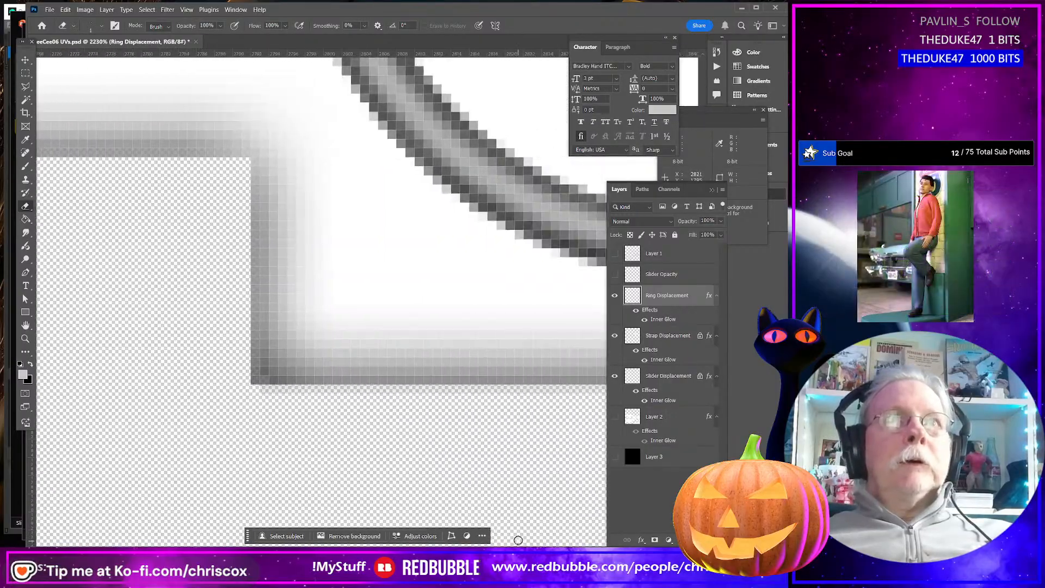
scroll(418, 252, up, 5)
scroll(404, 261, up, 10)
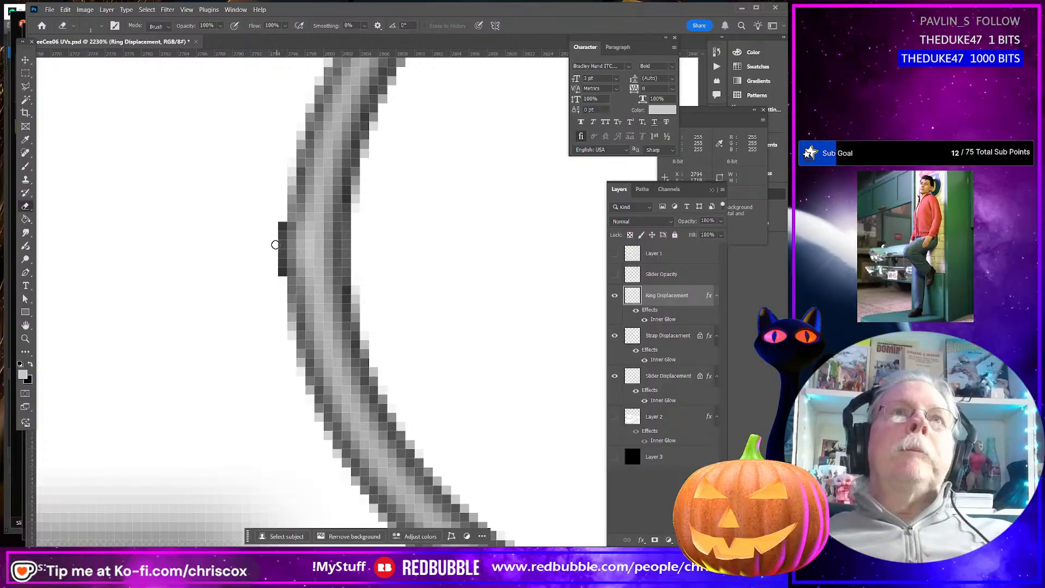
drag(272, 247, 273, 262)
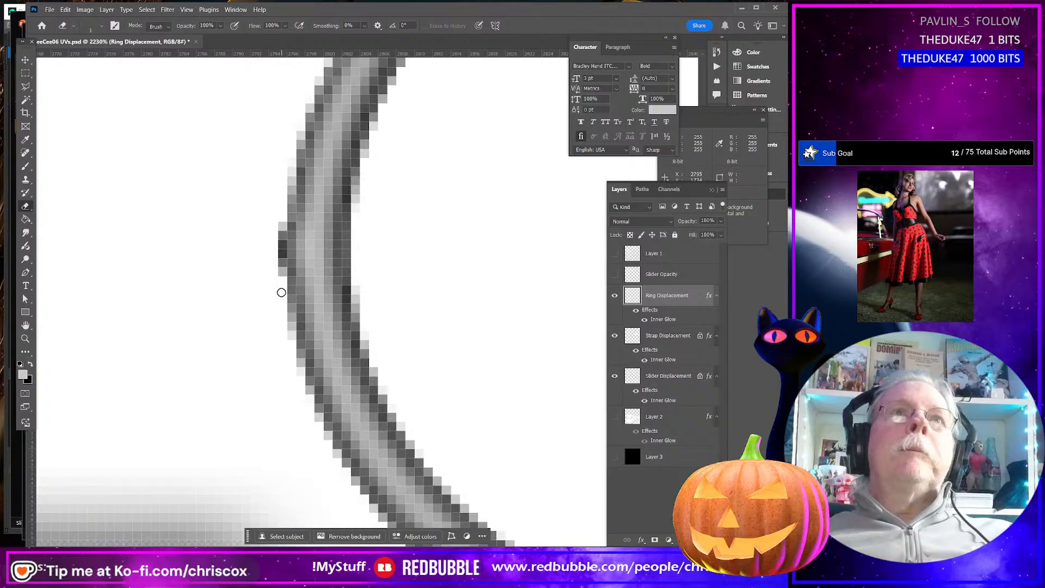
alt+scroll(333, 312, down, 6)
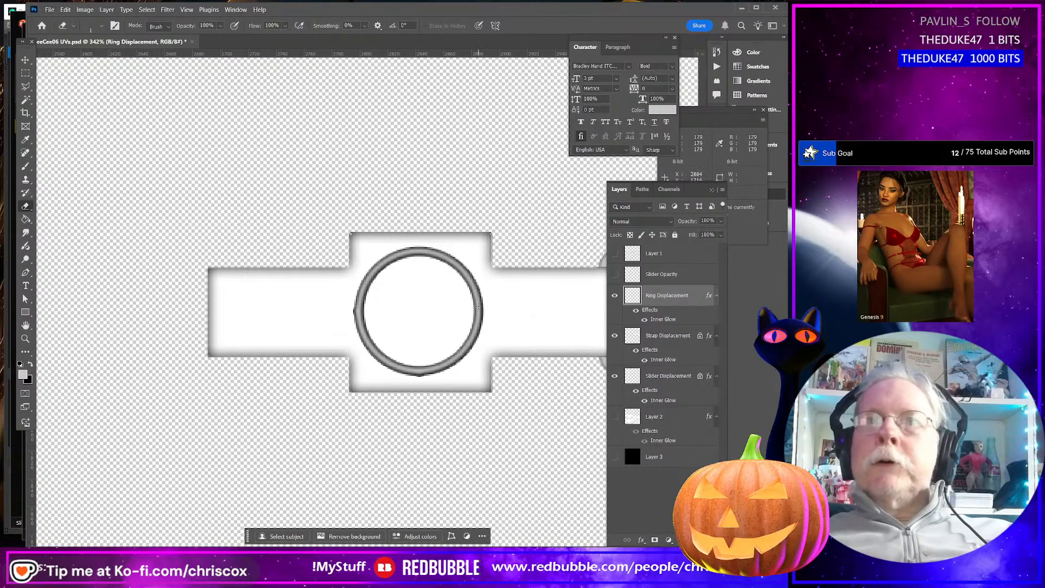
alt+scroll(480, 310, up, 1)
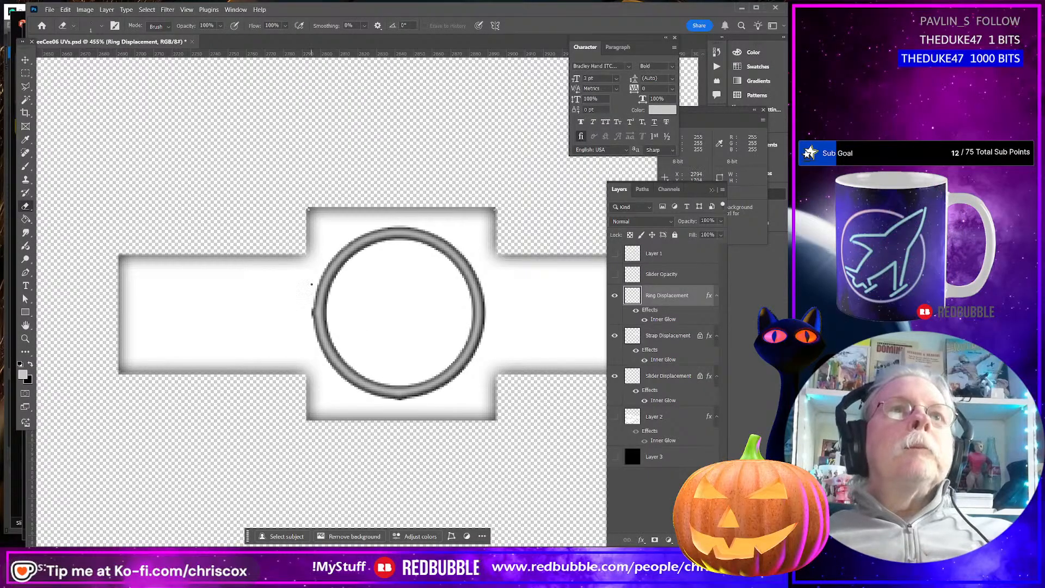
Select the strap's upper tab behind the ring with a rectangular marquee, delete it from Strap Displacement, and clear the selection
click(25, 73)
alt+scroll(409, 357, up, 2)
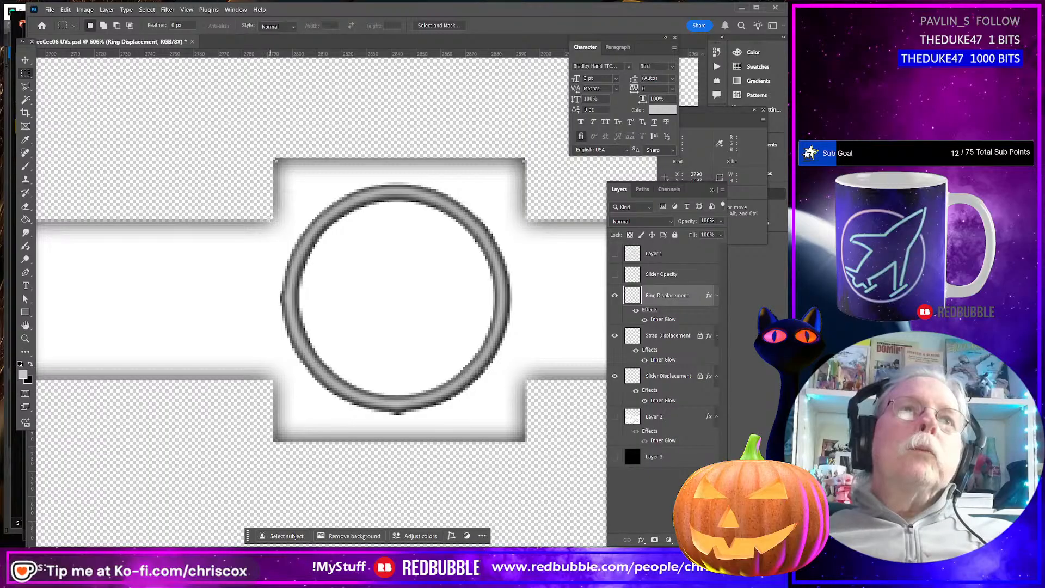
drag(268, 219, 544, 135)
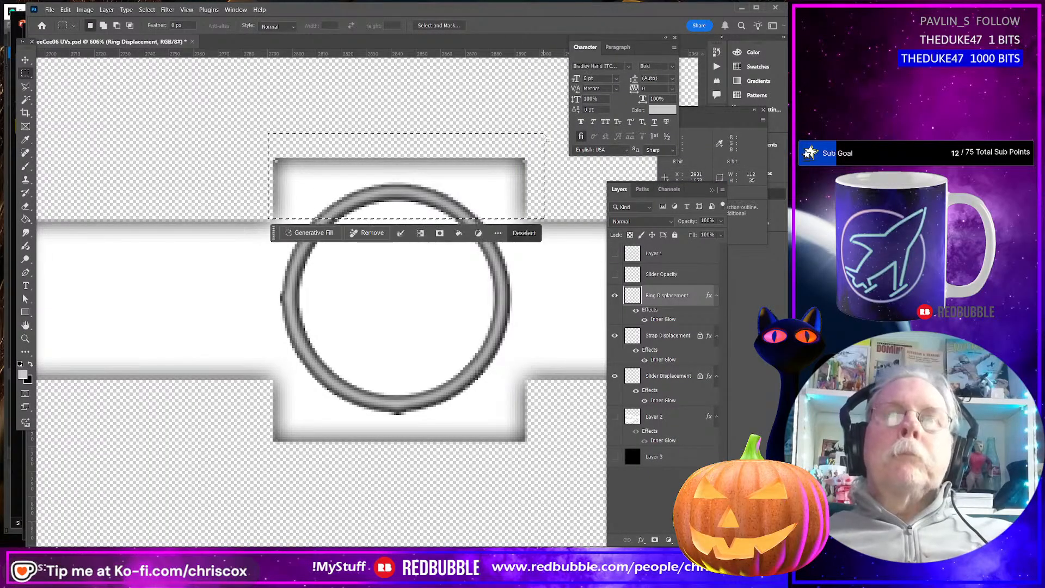
key(ctrl+z)
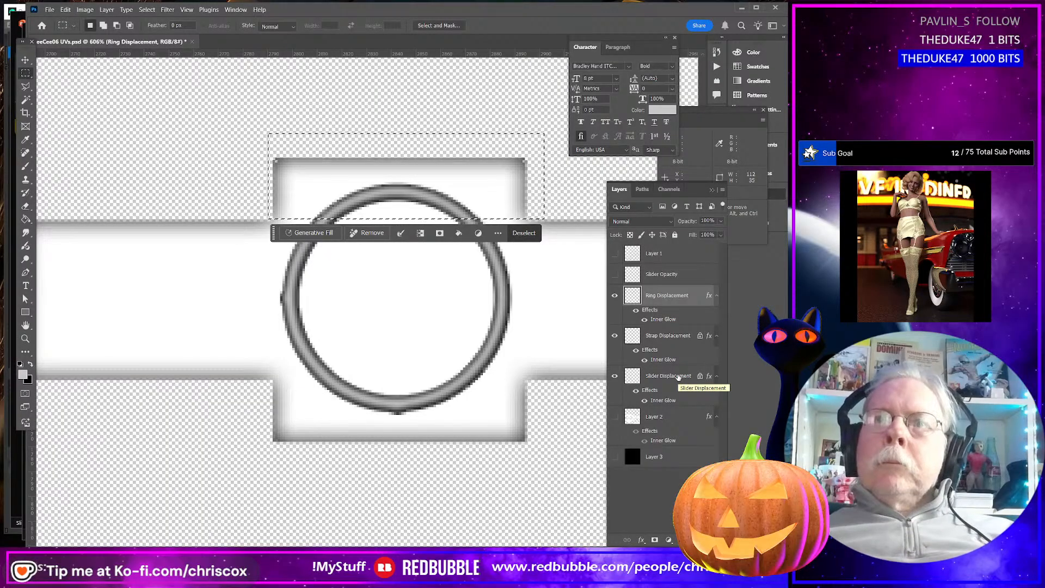
click(687, 335)
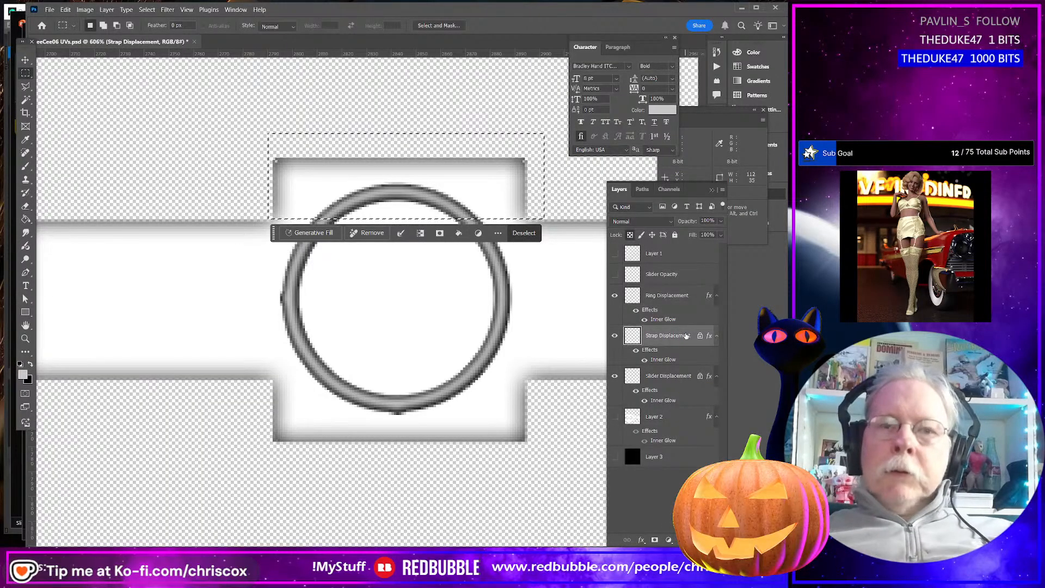
key(Delete)
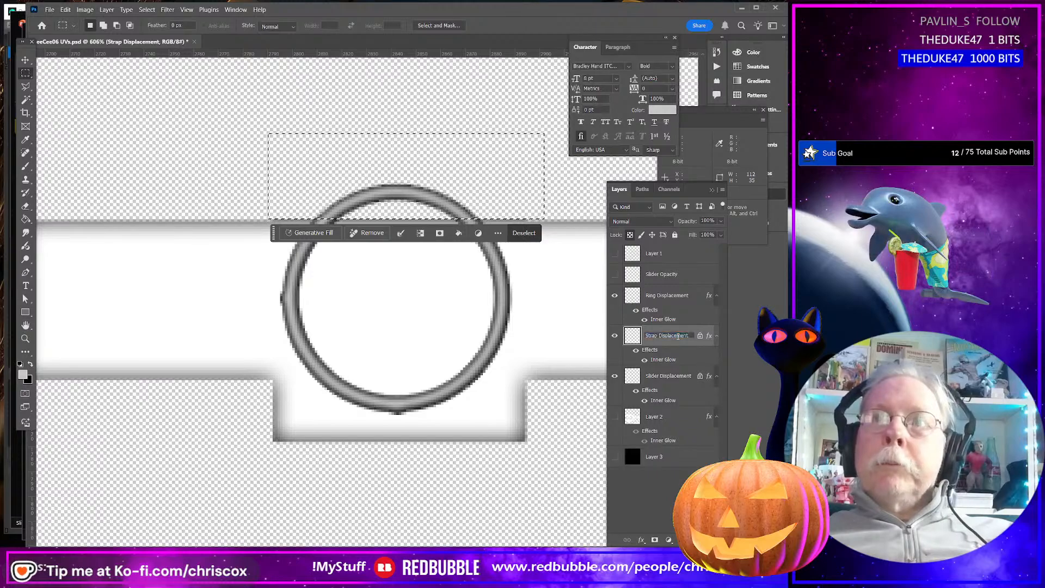
double_click(685, 335)
click(576, 408)
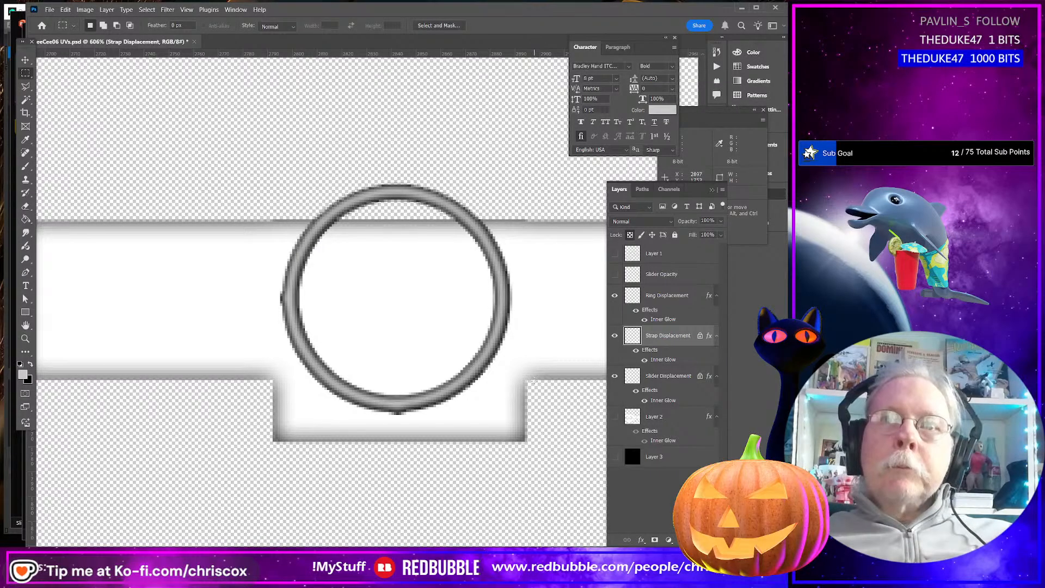
Select the strap's lower tab behind the ring with a rectangular marquee, delete it from Strap Displacement, and deselect
drag(533, 381, 251, 476)
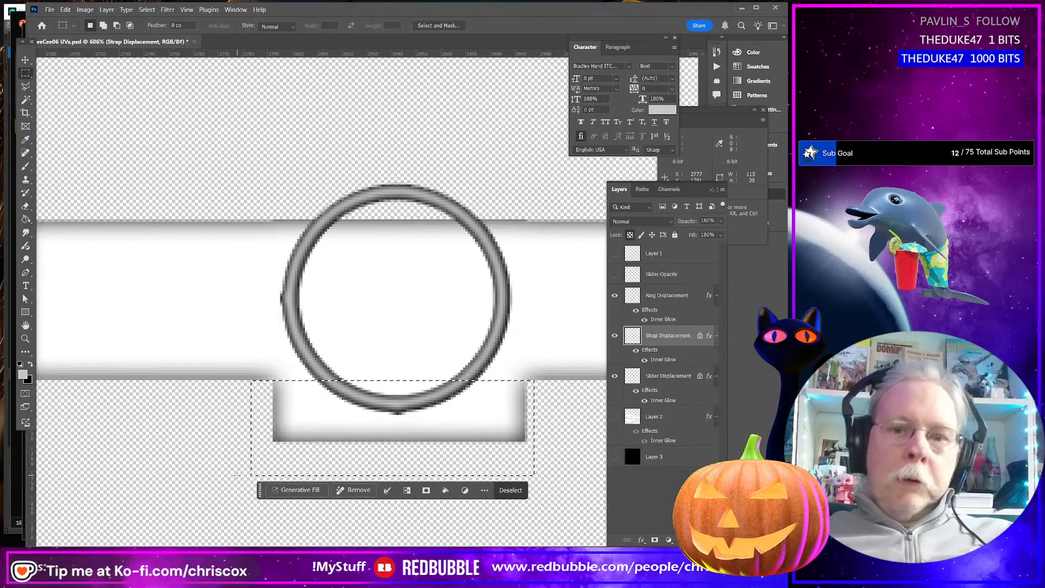
key(Delete)
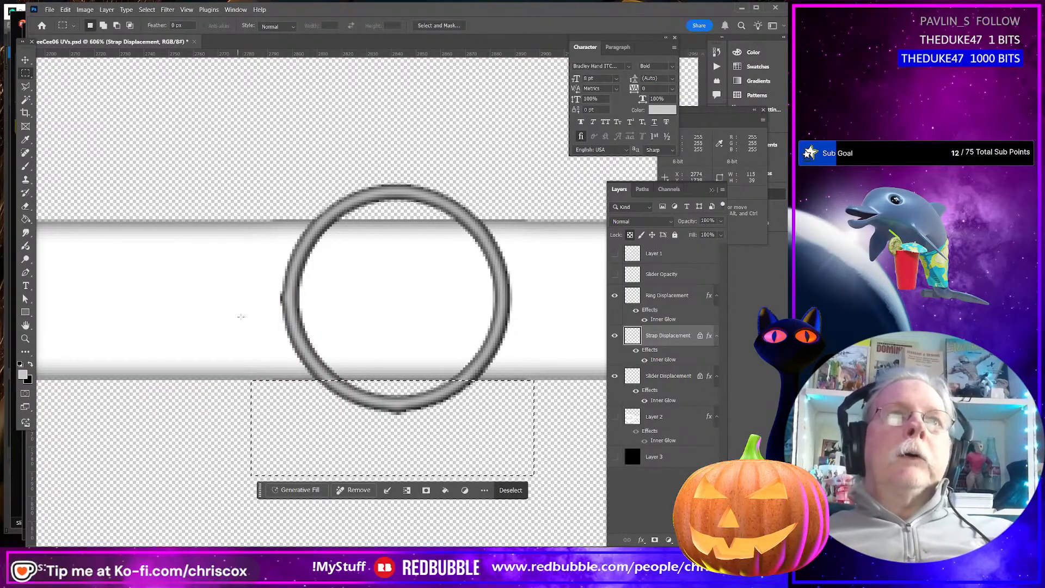
click(386, 372)
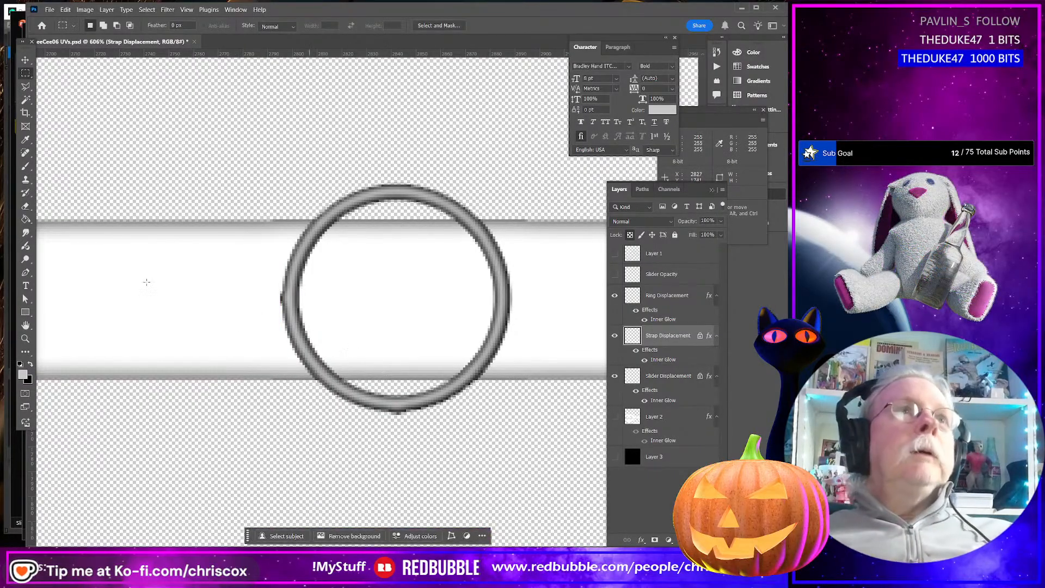
Outline the strap area inside the ring with the Polygonal Lasso, tapering both strap ends with curved tips, then delete it from Strap Displacement and deselect
click(25, 87)
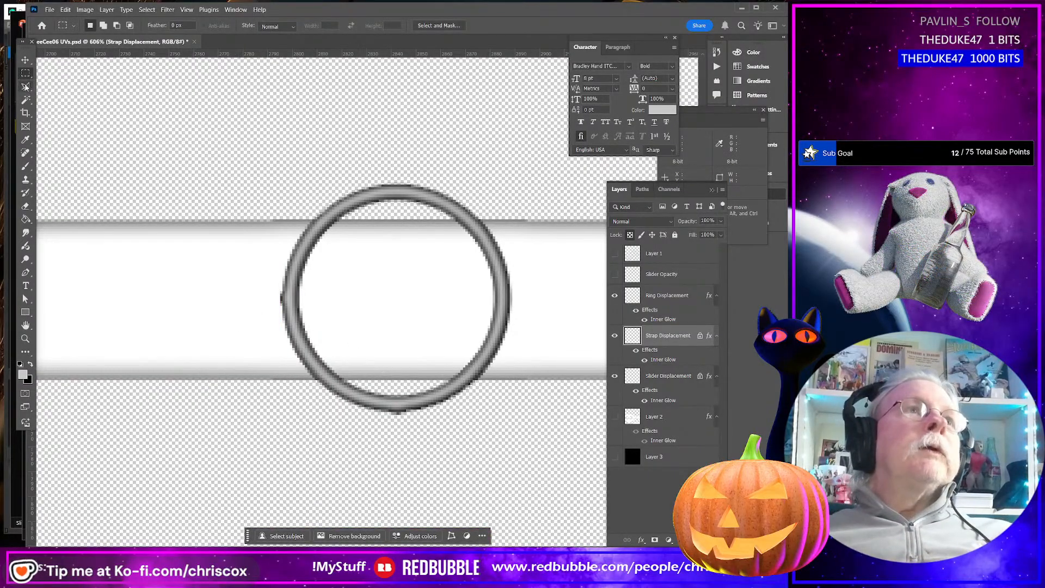
click(289, 219)
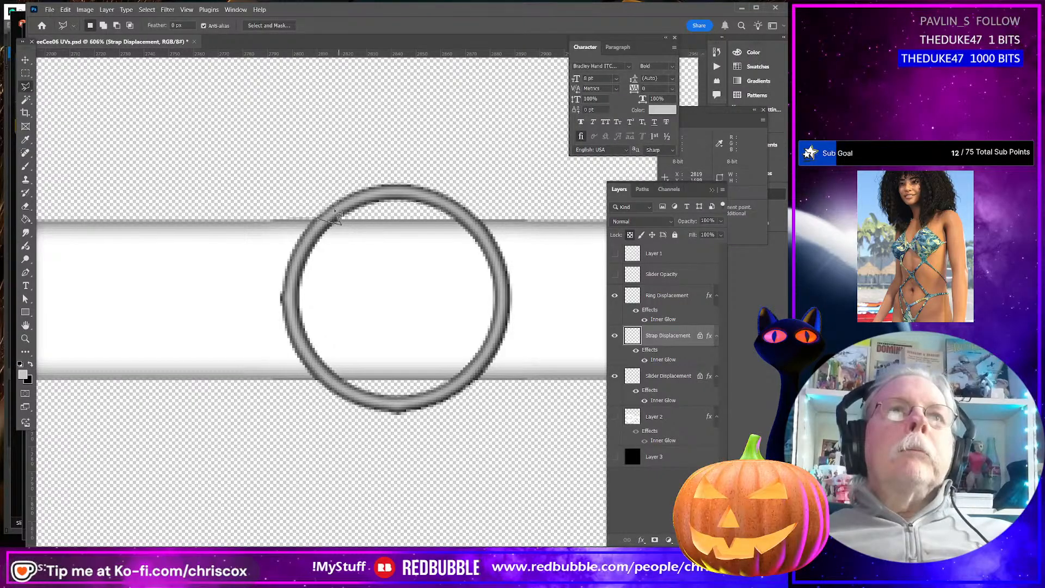
double_click(322, 197)
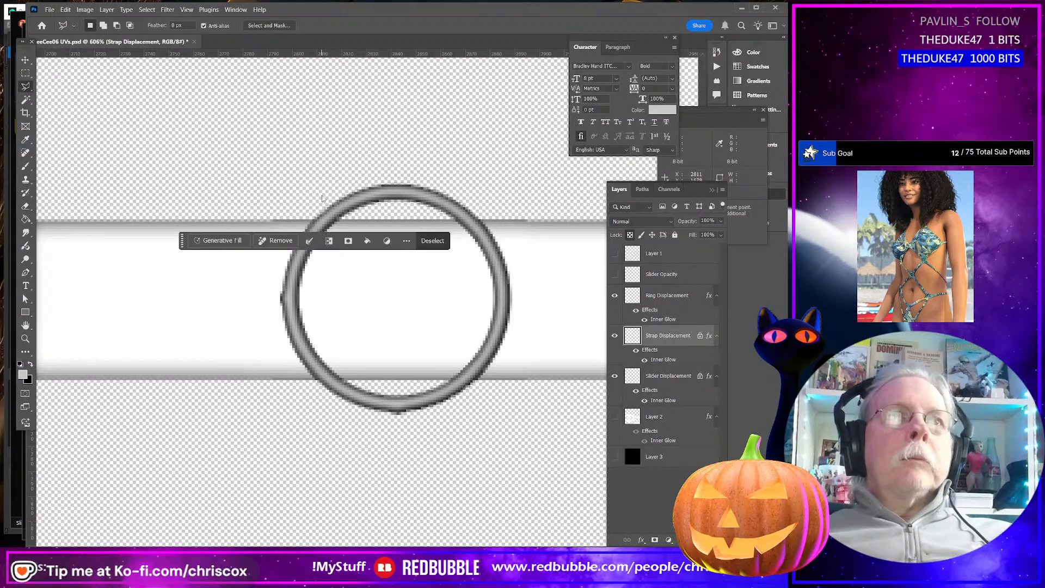
click(247, 219)
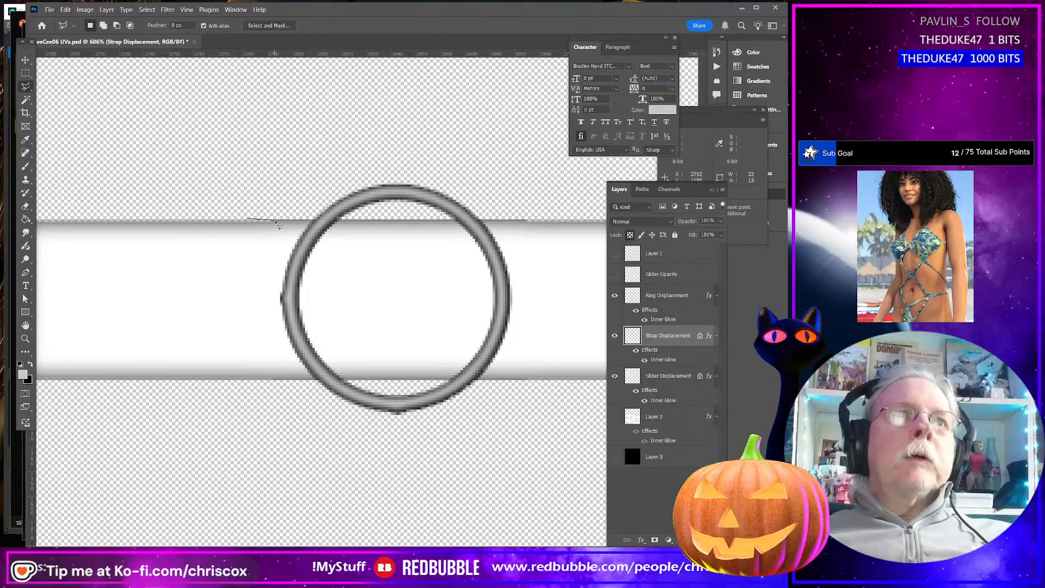
click(279, 223)
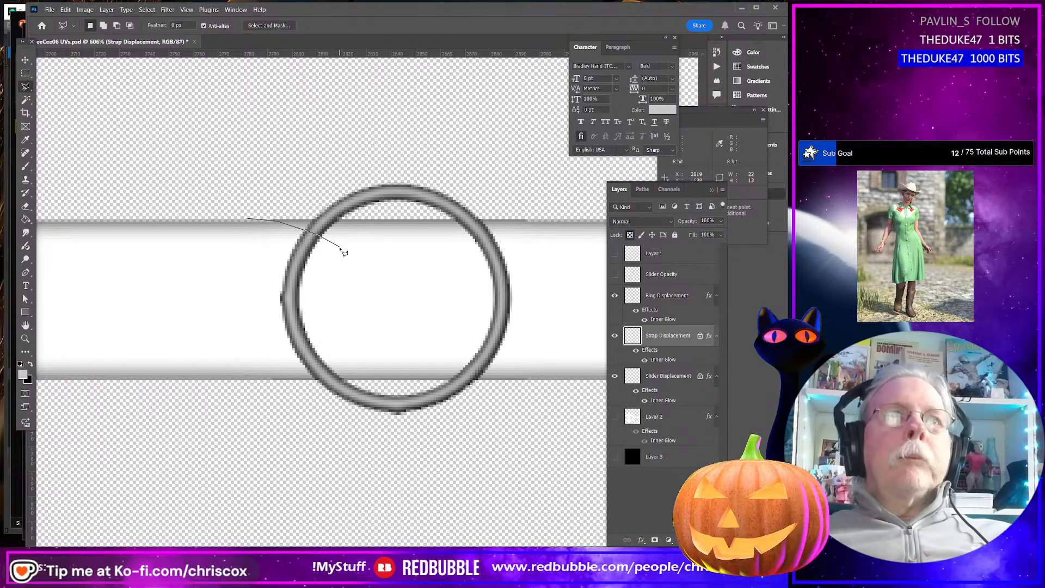
click(331, 268)
click(329, 285)
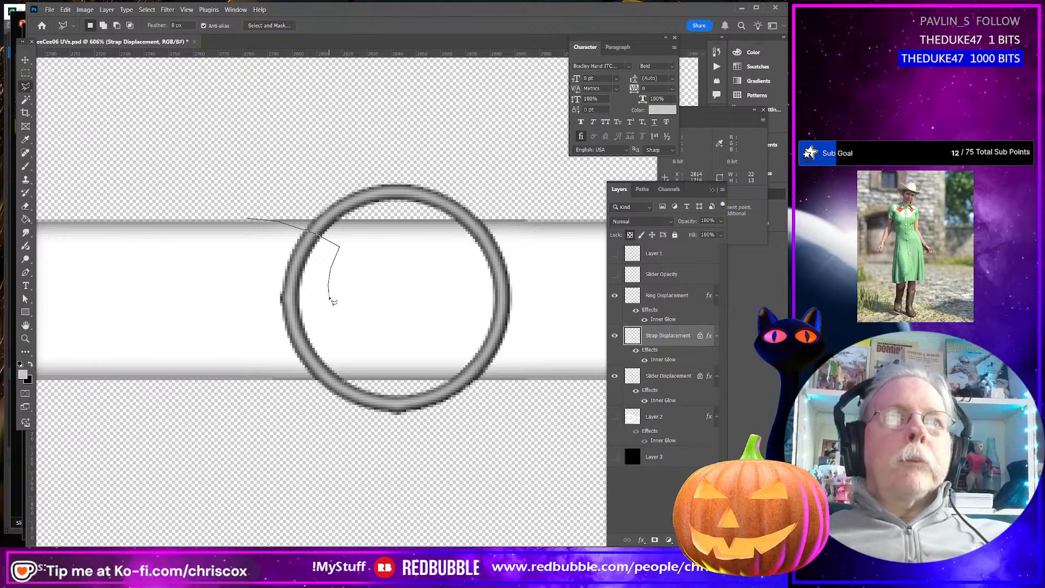
click(341, 347)
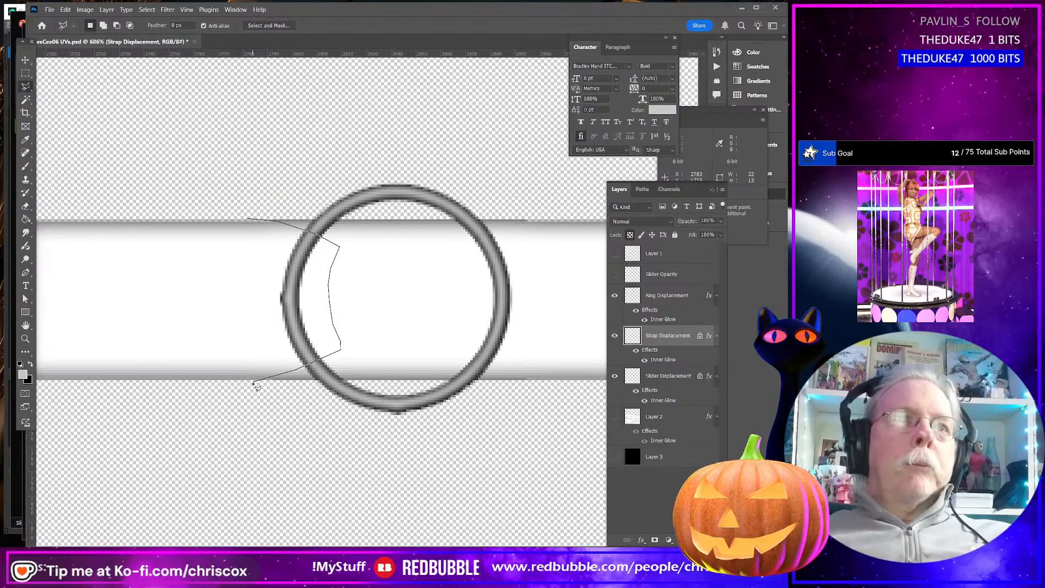
click(245, 466)
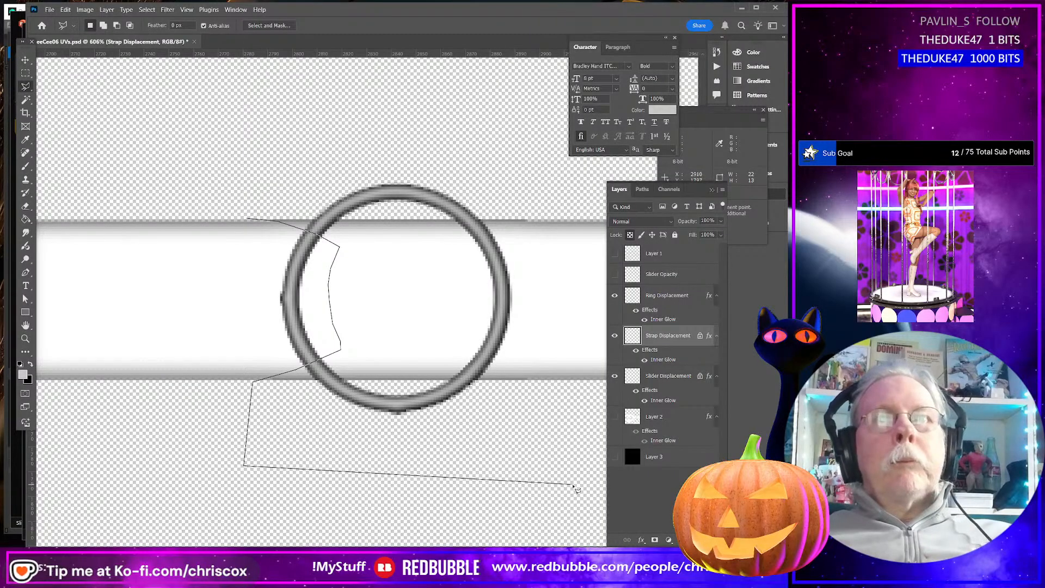
click(554, 381)
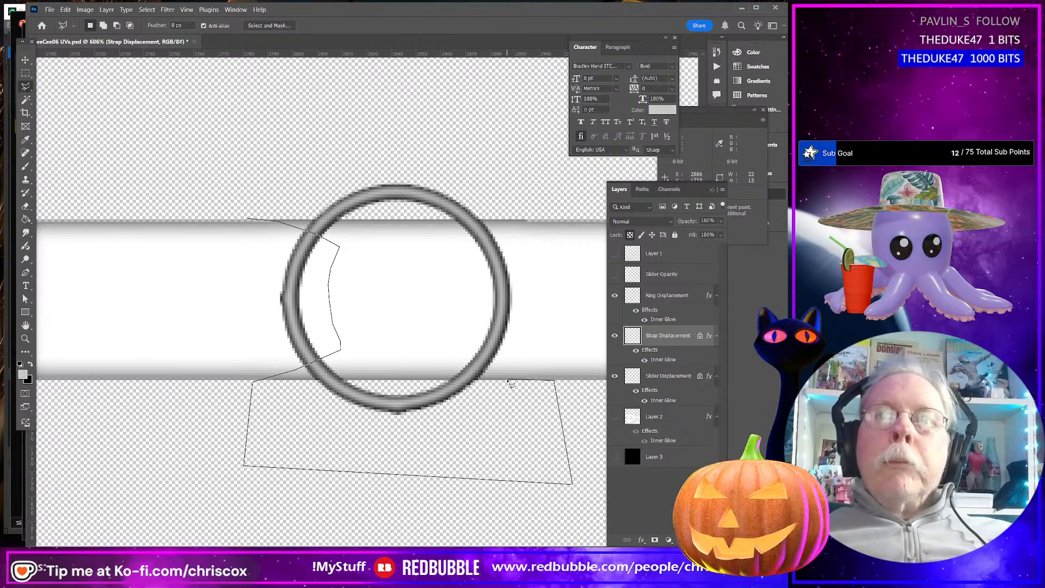
click(451, 349)
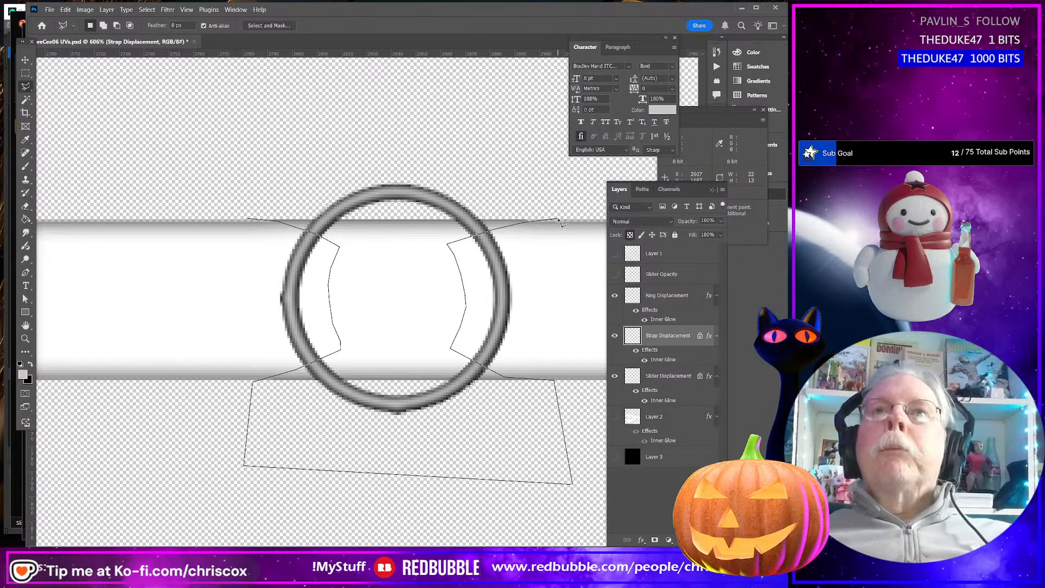
click(465, 135)
double_click(246, 156)
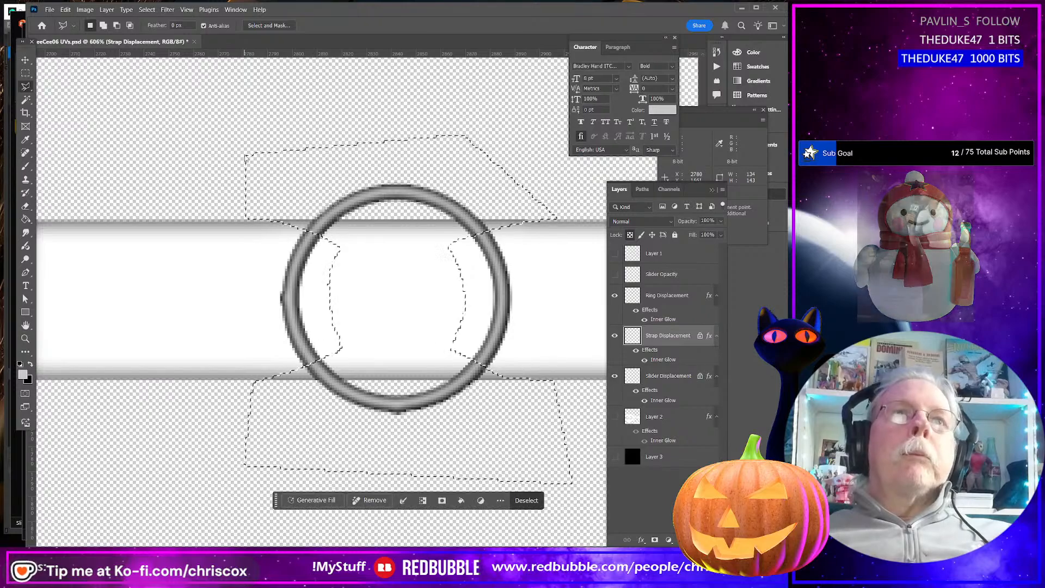
key(Delete)
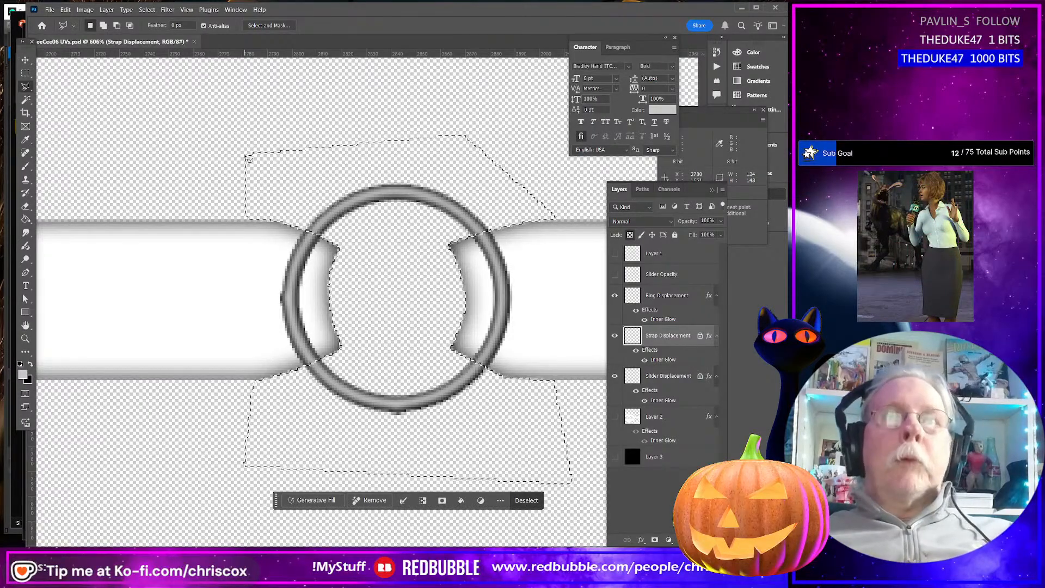
key(ctrl+d)
Move Ring Displacement below Strap Displacement in the layer stack so the strap ends overlap the ring
alt+scroll(353, 274, down, 5)
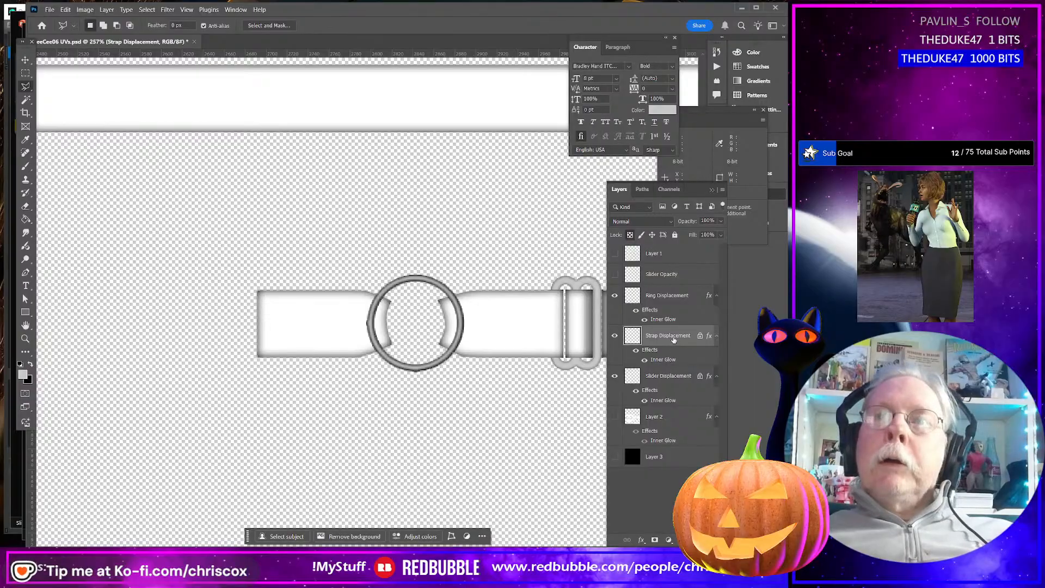
drag(673, 299, 651, 370)
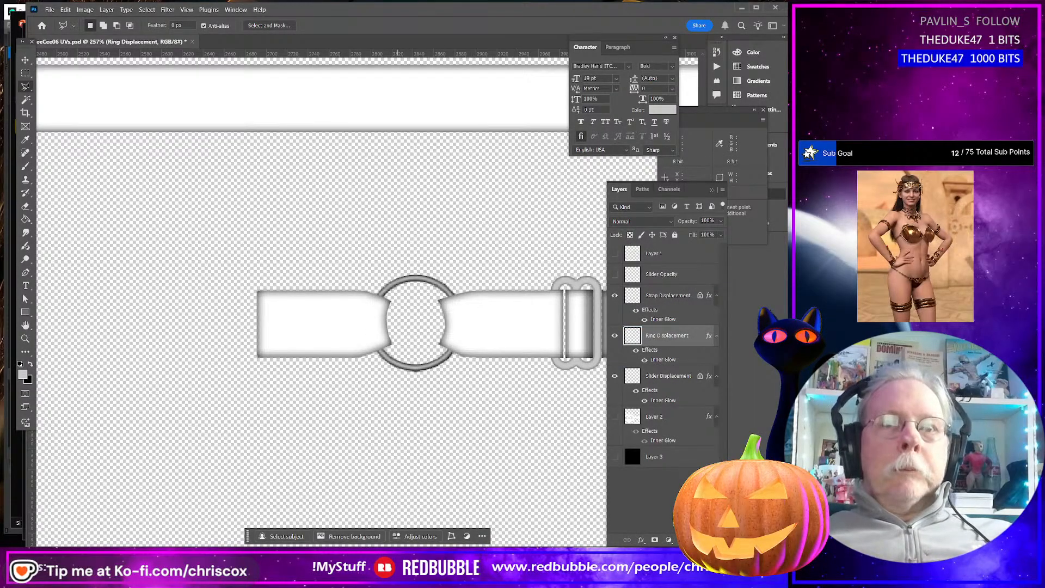
Copy the merged lower strap section with its ring and slider, paste it as a new layer, and move it above Strap Displacement
drag(470, 549, 492, 549)
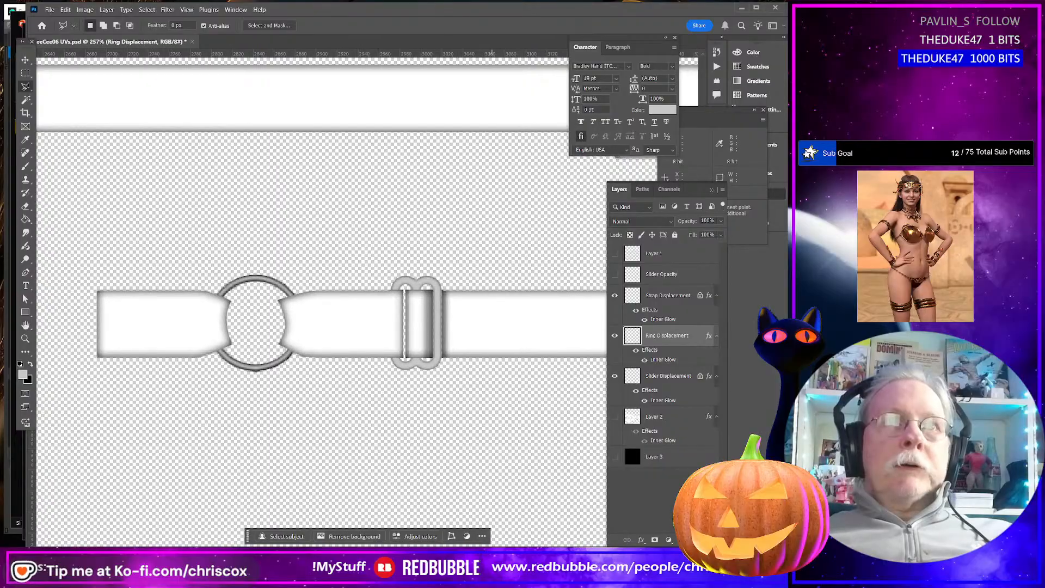
alt+scroll(469, 456, down, 4)
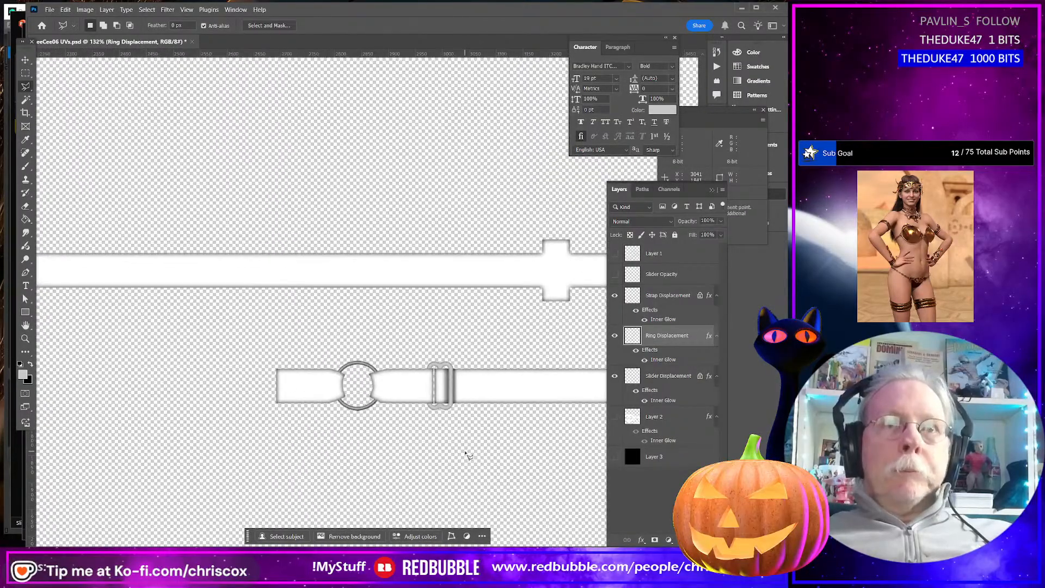
drag(474, 549, 489, 549)
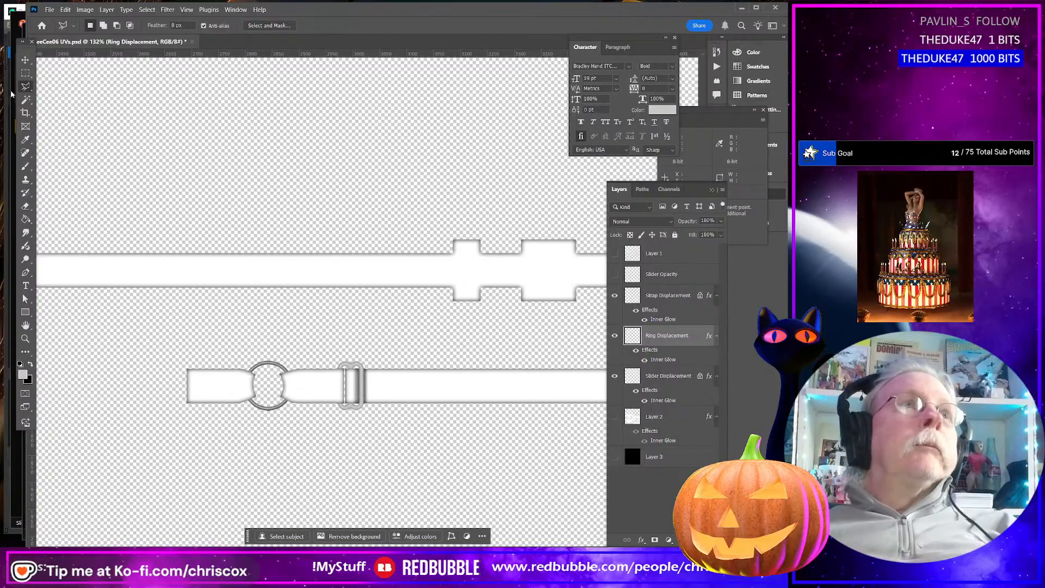
click(24, 73)
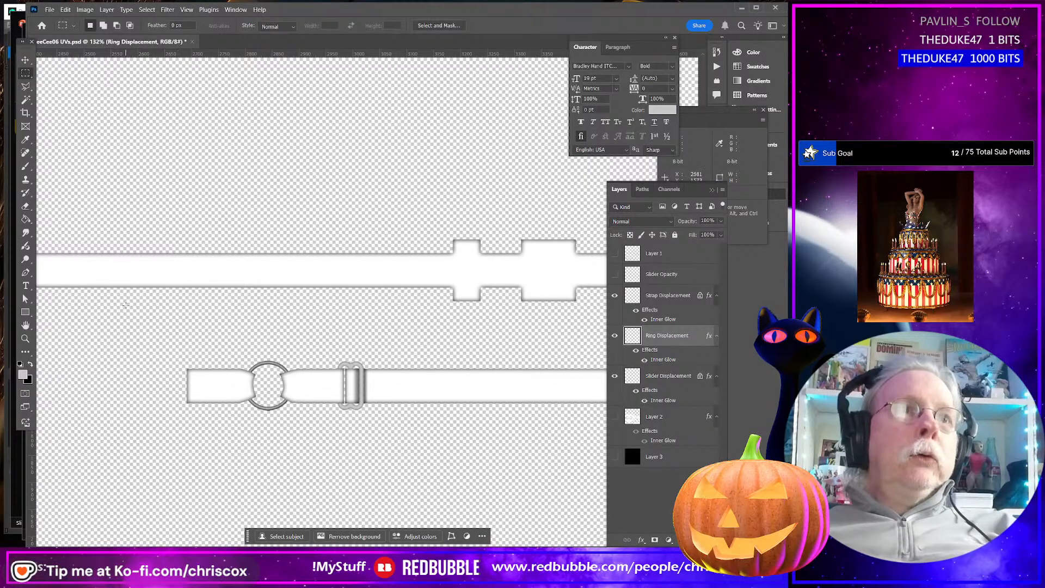
drag(125, 305, 444, 459)
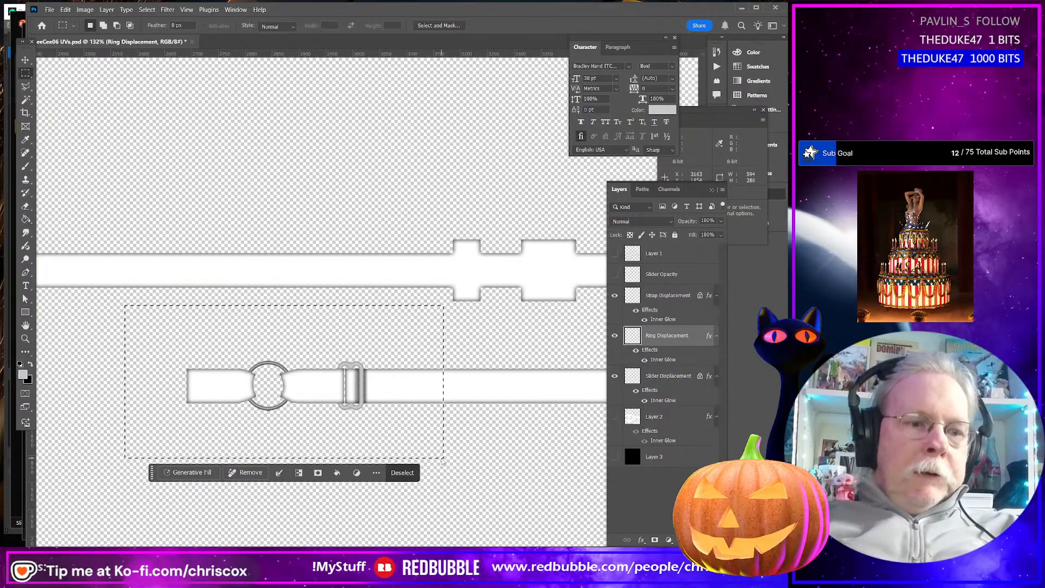
key(ctrl+shift+c)
key(ctrl+v)
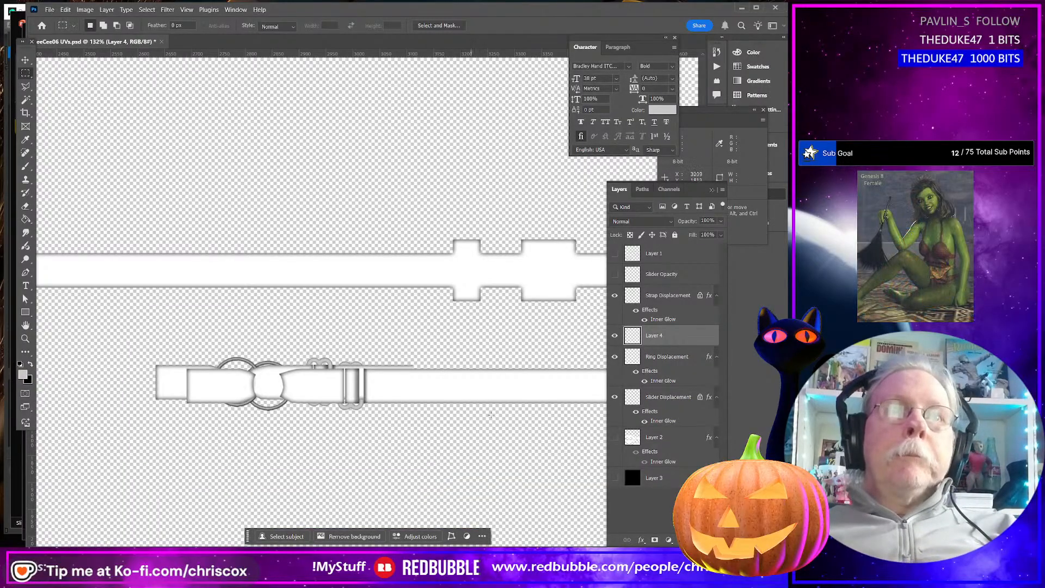
drag(680, 346, 674, 290)
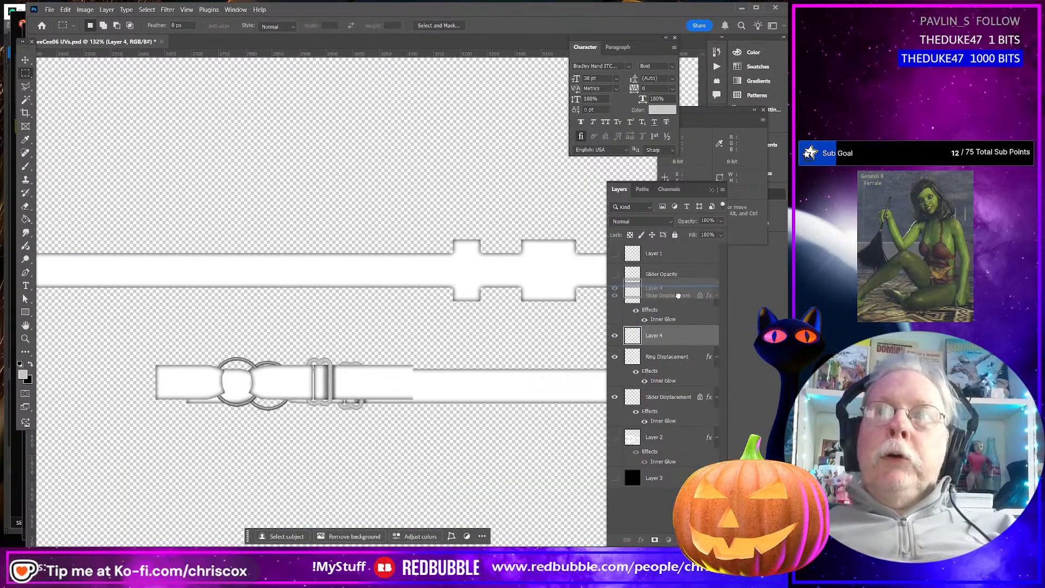
Flip the pasted section horizontally and vertically with Free Transform and align it over the upper strap's slider and ring tabs
key(ctrl+t)
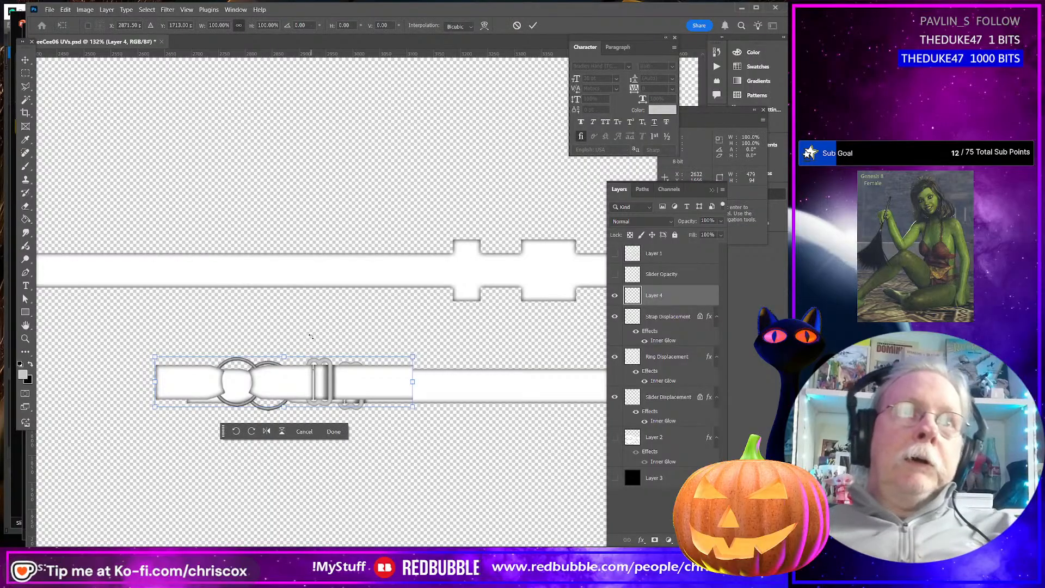
drag(436, 347, 412, 278)
alt+scroll(528, 364, up, 4)
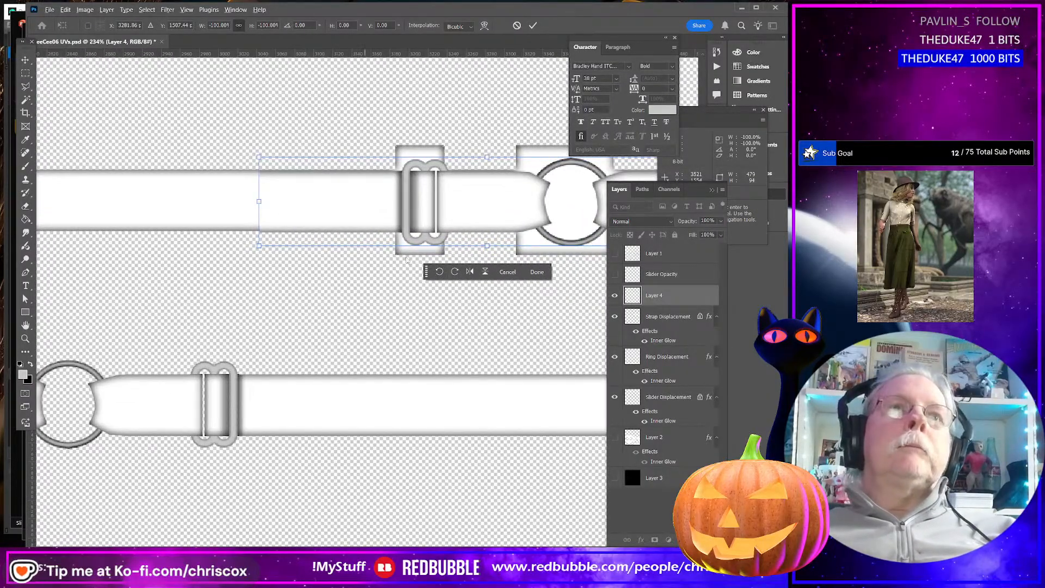
alt+scroll(432, 230, up, 2)
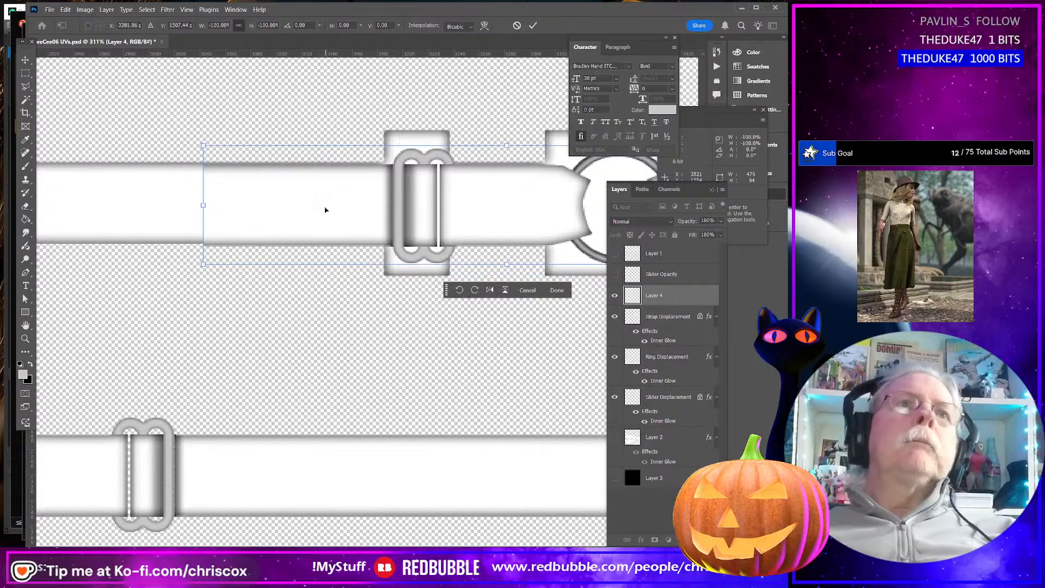
key(Up)
key(Up)
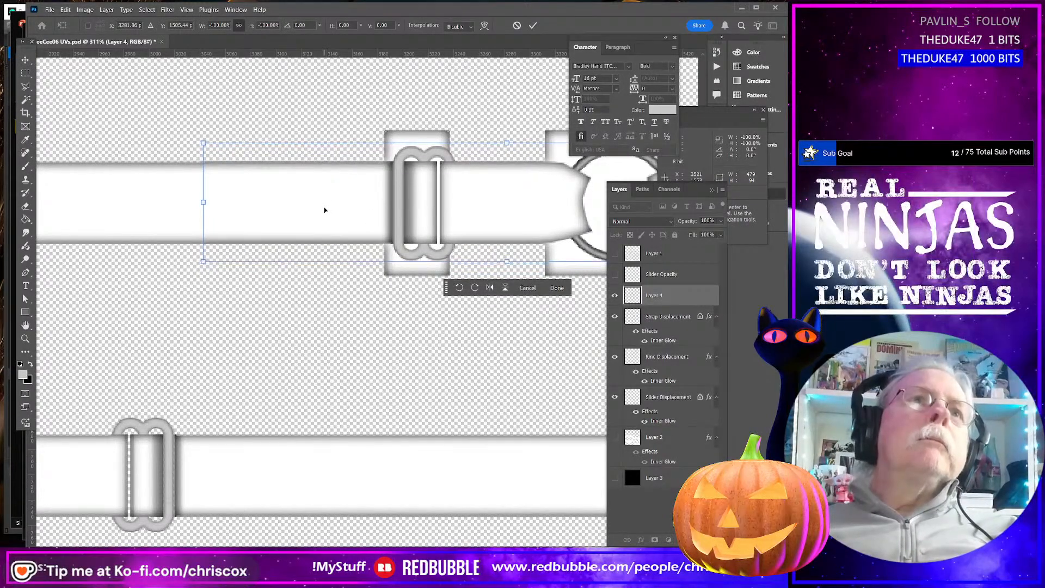
key(Down)
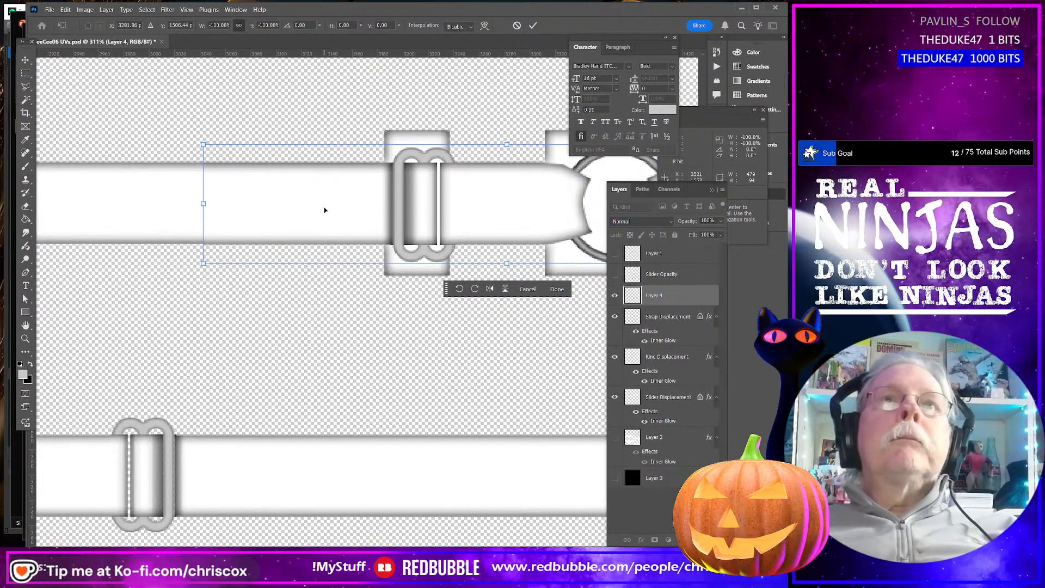
Nudge the transformed Layer 4 strap section five pixels to the left over the upper strap
key(Left)
key(Left)
key(Left)
key(Left)
key(Left)
scroll(325, 210, up, 1)
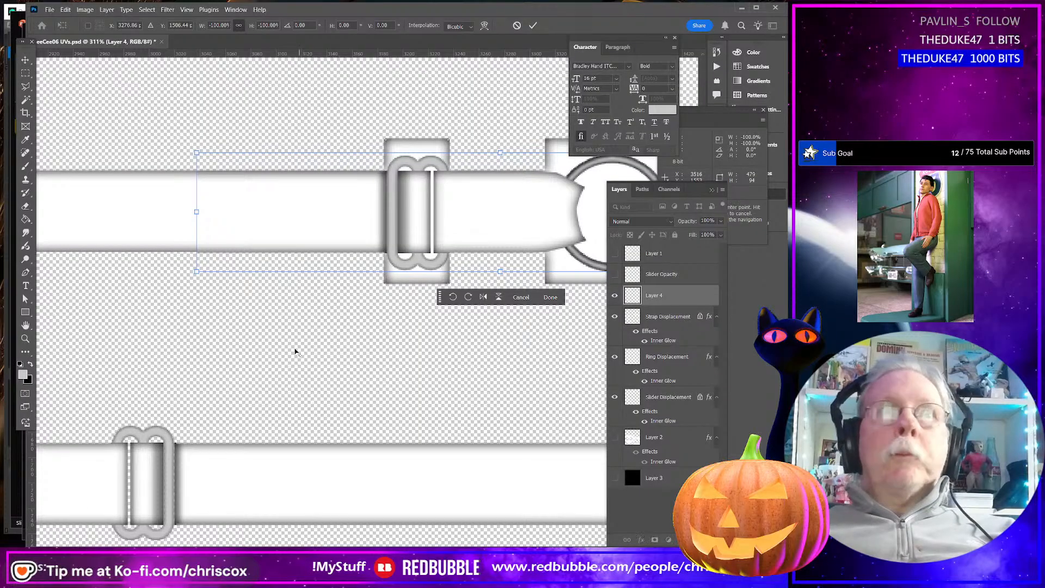
alt+scroll(296, 349, down, 4)
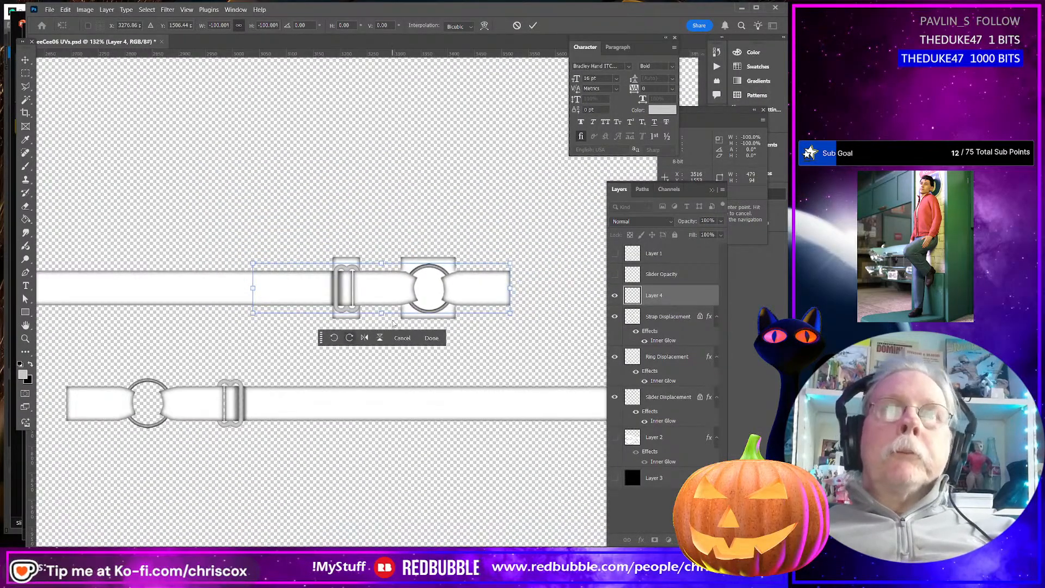
click(25, 72)
drag(282, 235, 518, 350)
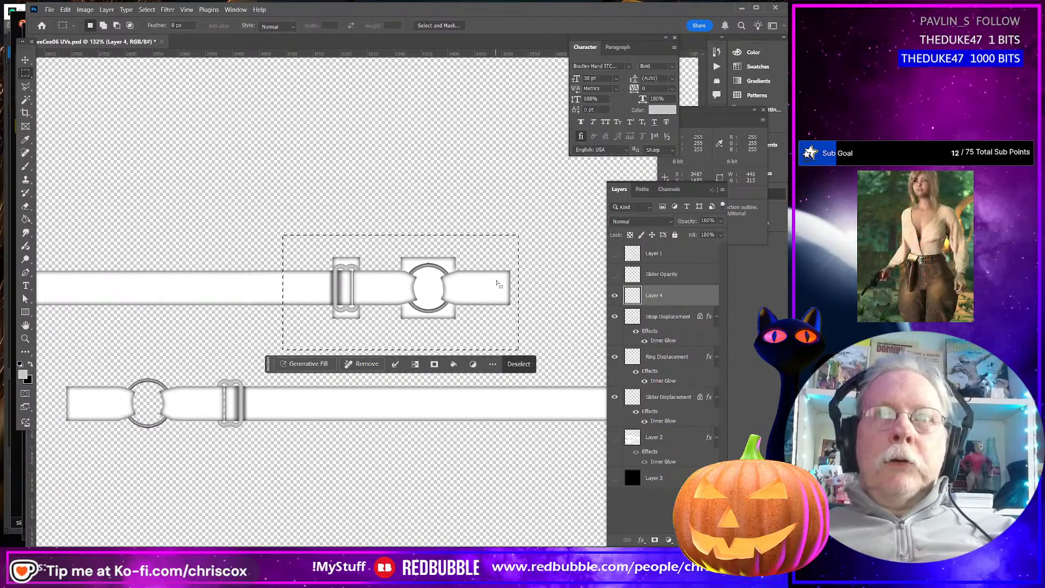
click(26, 99)
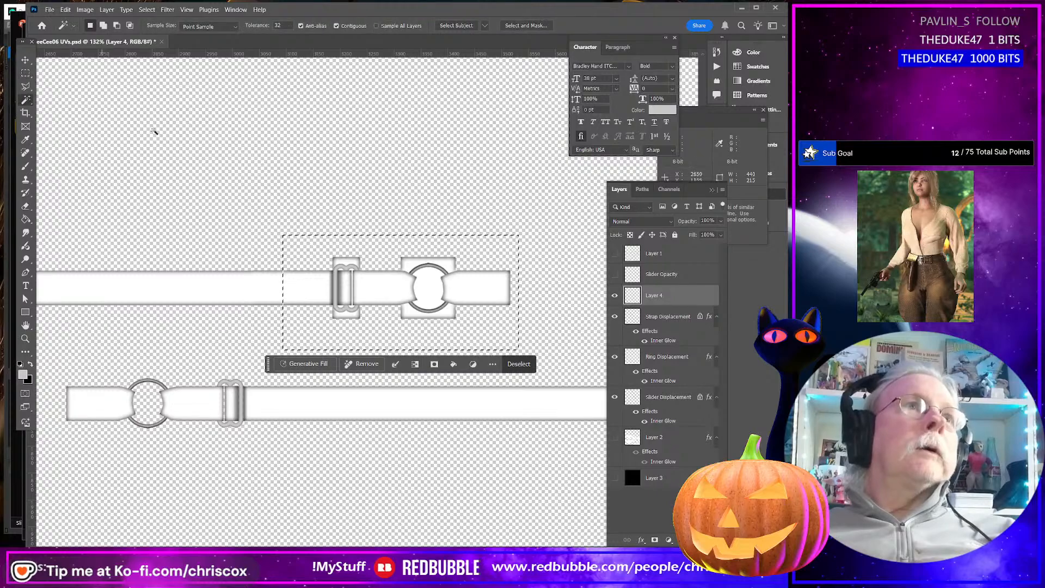
click(164, 138)
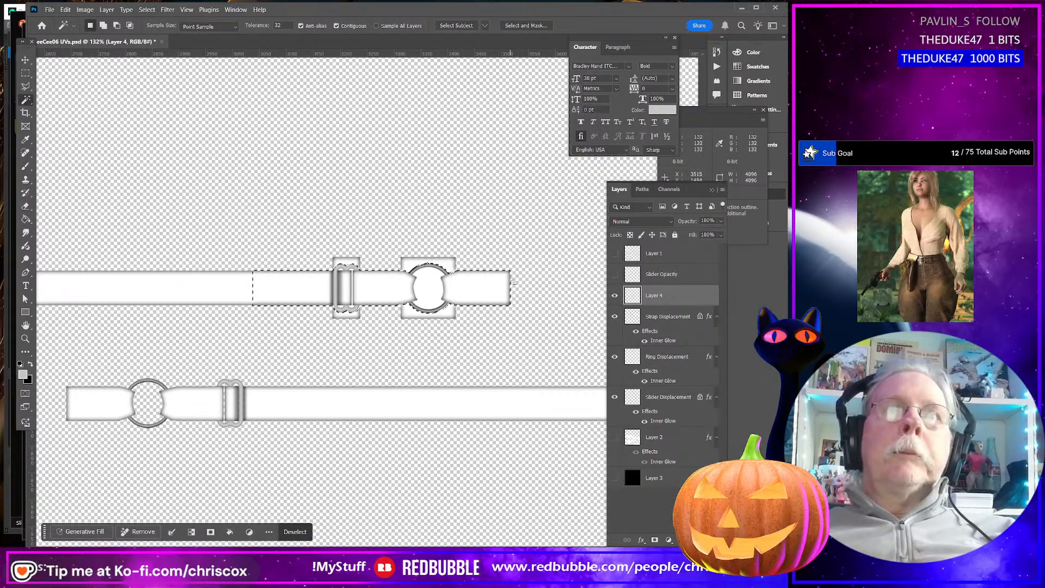
On the Strap Displacement layer, select the surrounding empty area with the Magic Wand, inspect the outline at the strap's end, and deselect
click(646, 329)
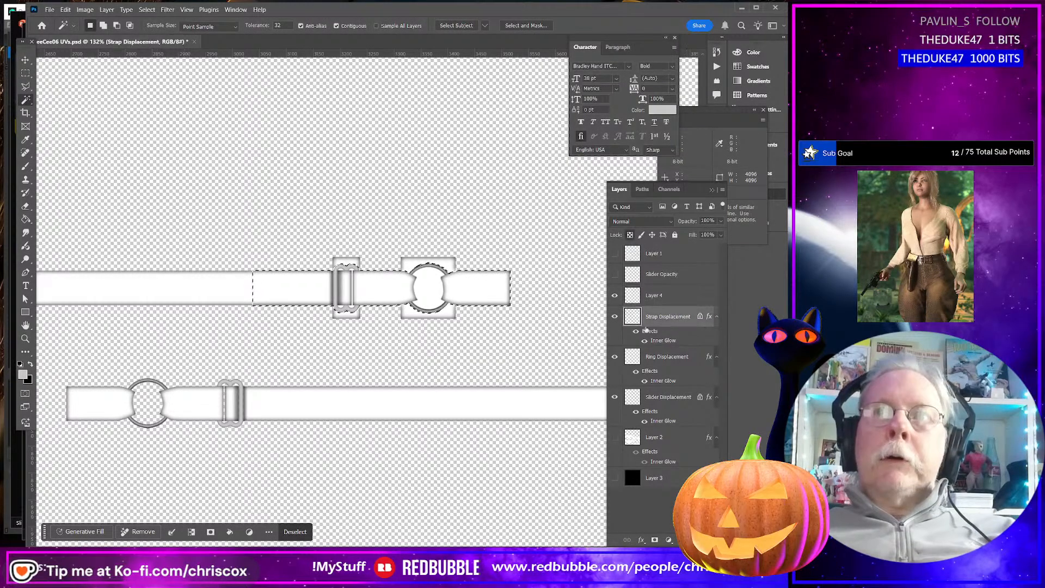
key(ctrl+d)
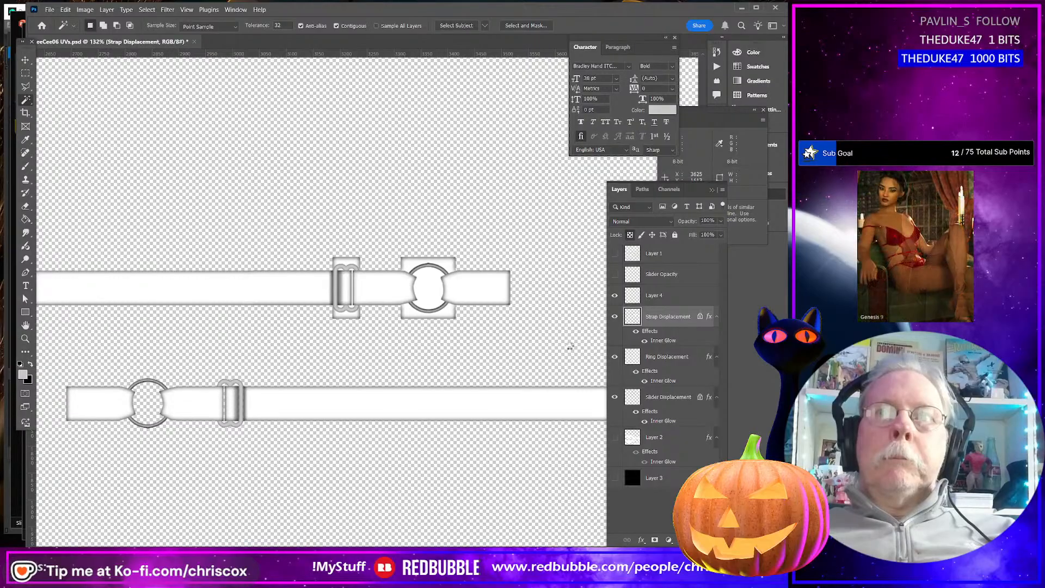
click(570, 348)
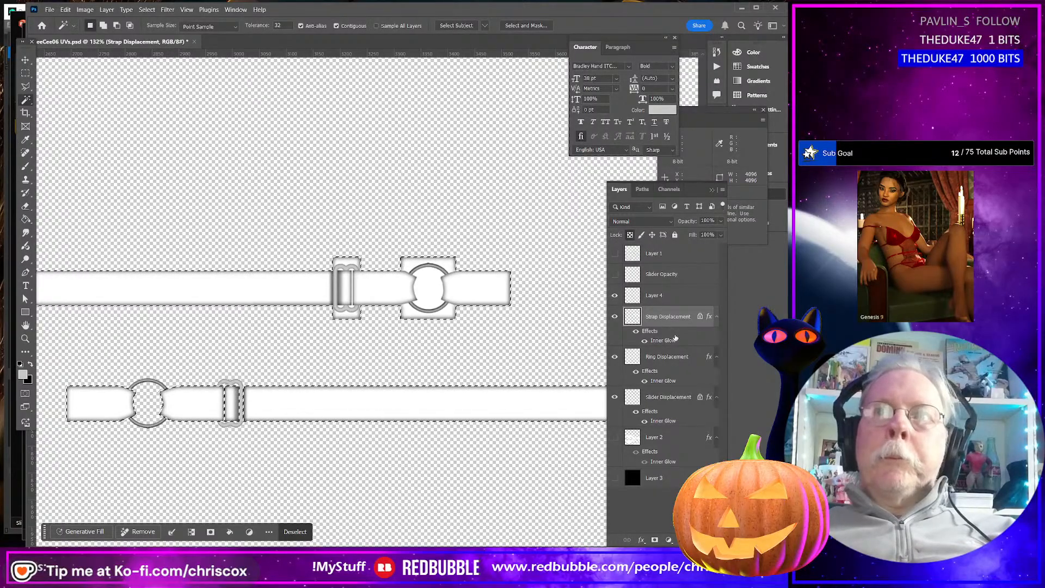
alt+scroll(501, 306, up, 5)
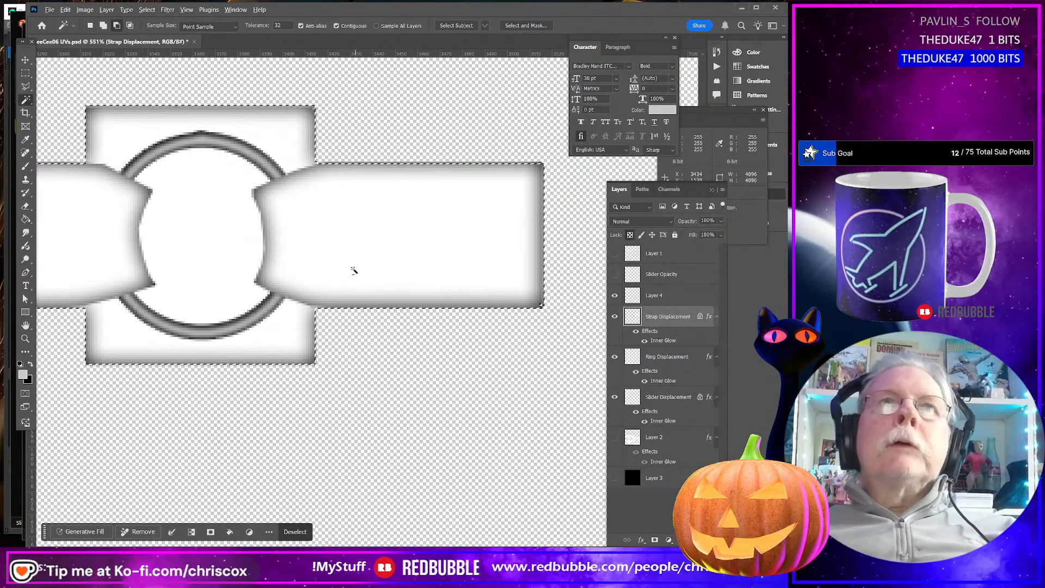
alt+scroll(349, 271, down, 1)
alt+scroll(349, 271, down, 3)
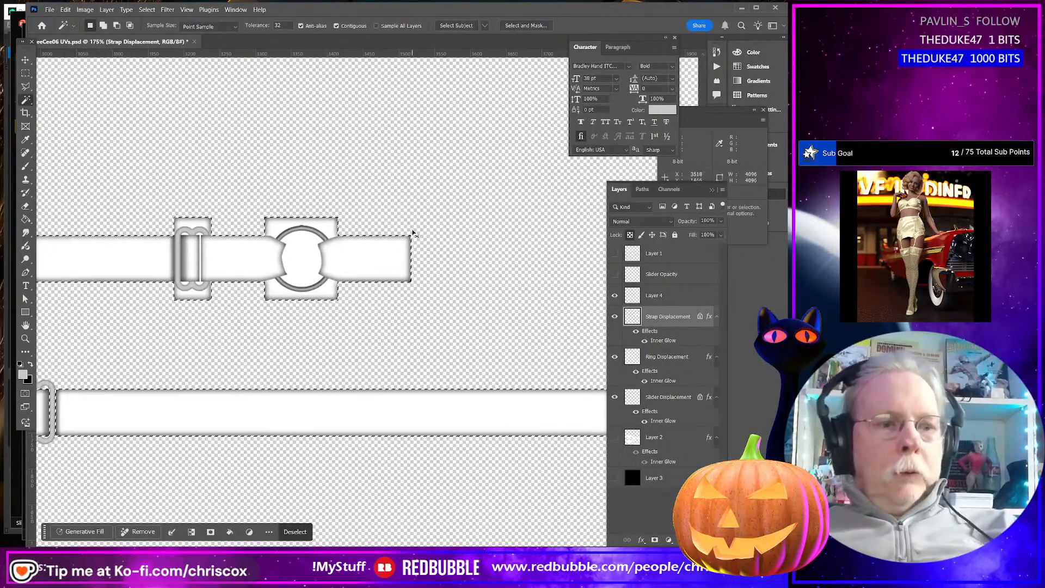
key(ctrl+d)
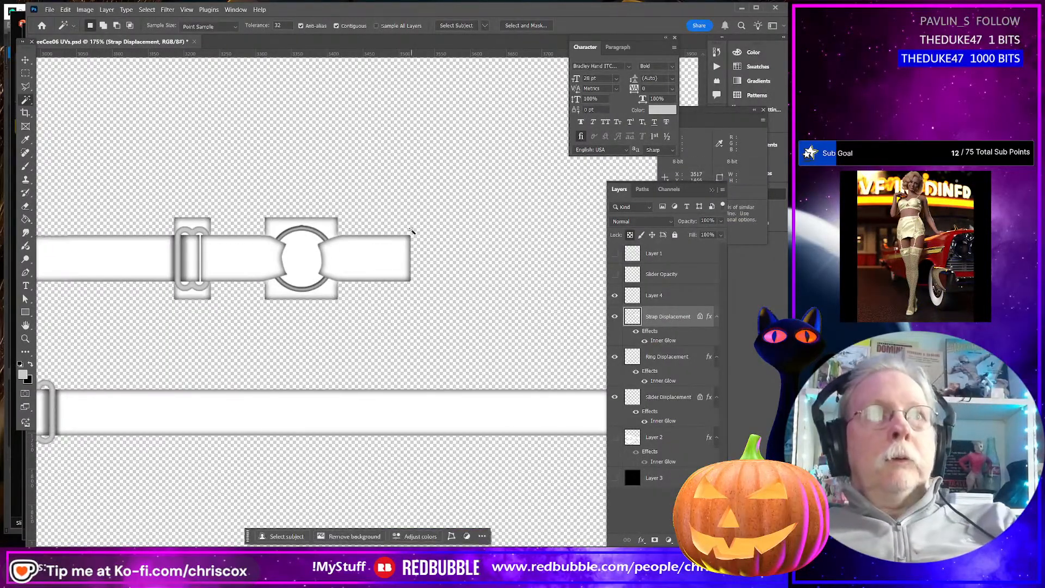
Nudge the Strap Displacement layer one pixel to the left with the Move tool, working at the upper strap's end
click(24, 60)
scroll(358, 296, up, 3)
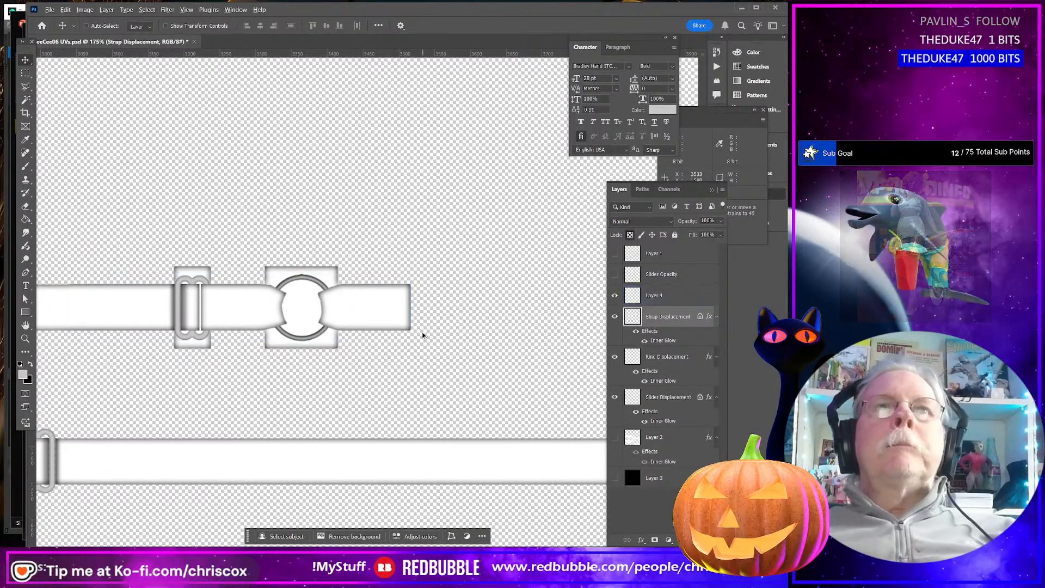
alt+scroll(422, 334, up, 6)
alt+scroll(414, 331, up, 4)
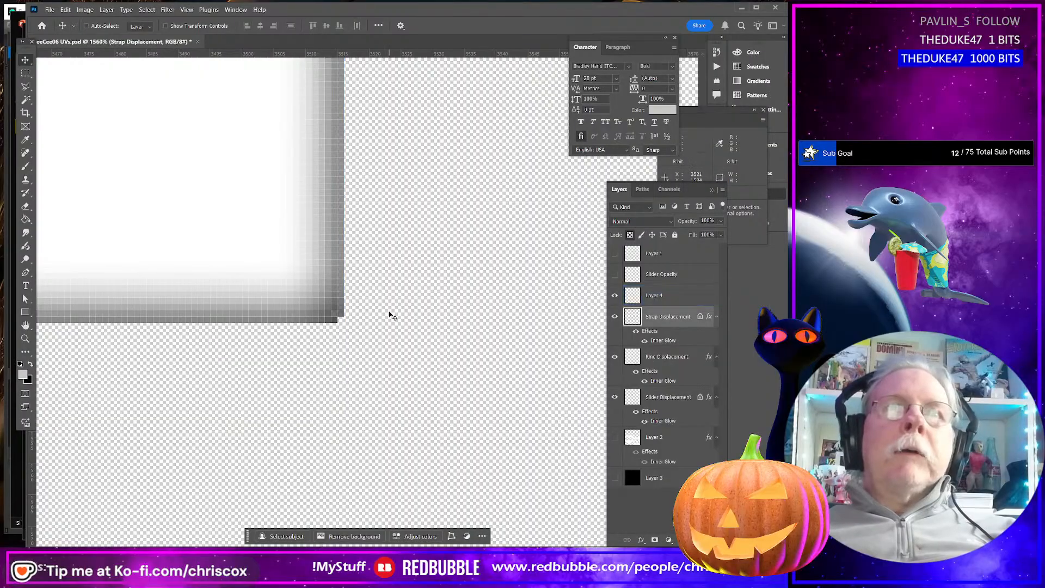
key(Left)
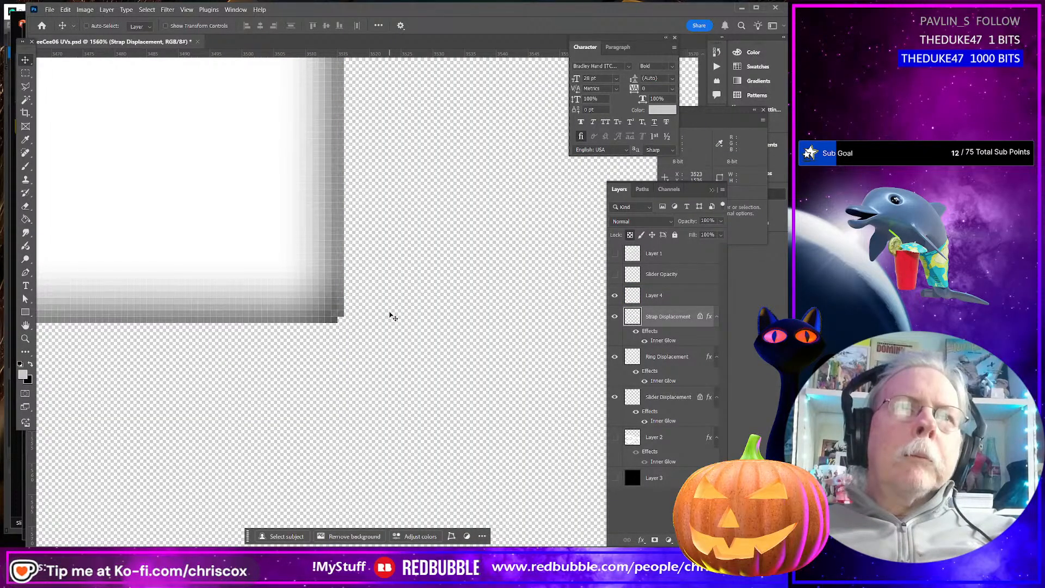
Delete the Strap Displacement content inside a rectangular selection of about 357 × 184 px around the upper strap's slider and ring
alt+scroll(358, 324, down, 8)
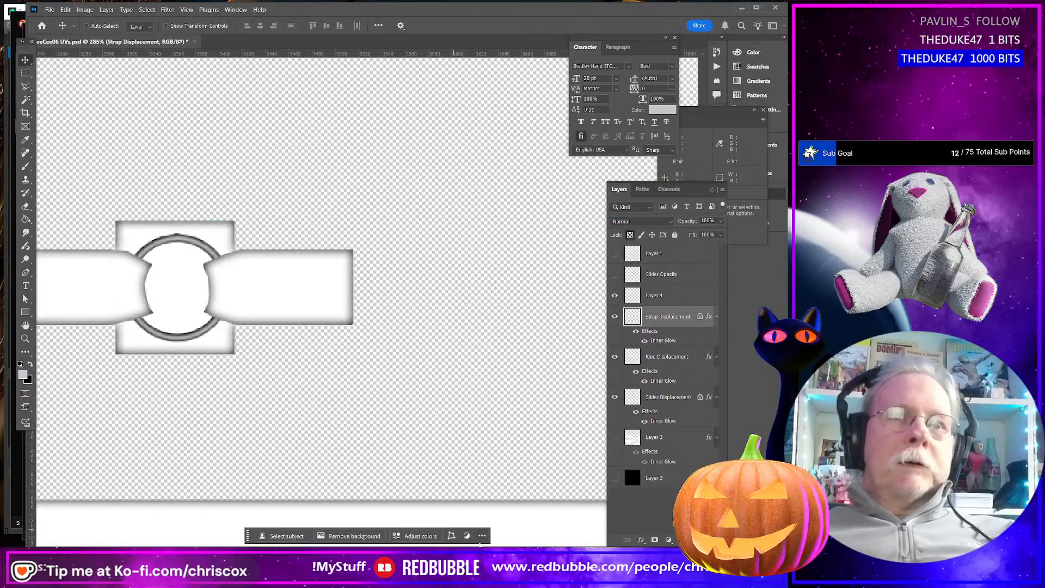
drag(560, 549, 515, 549)
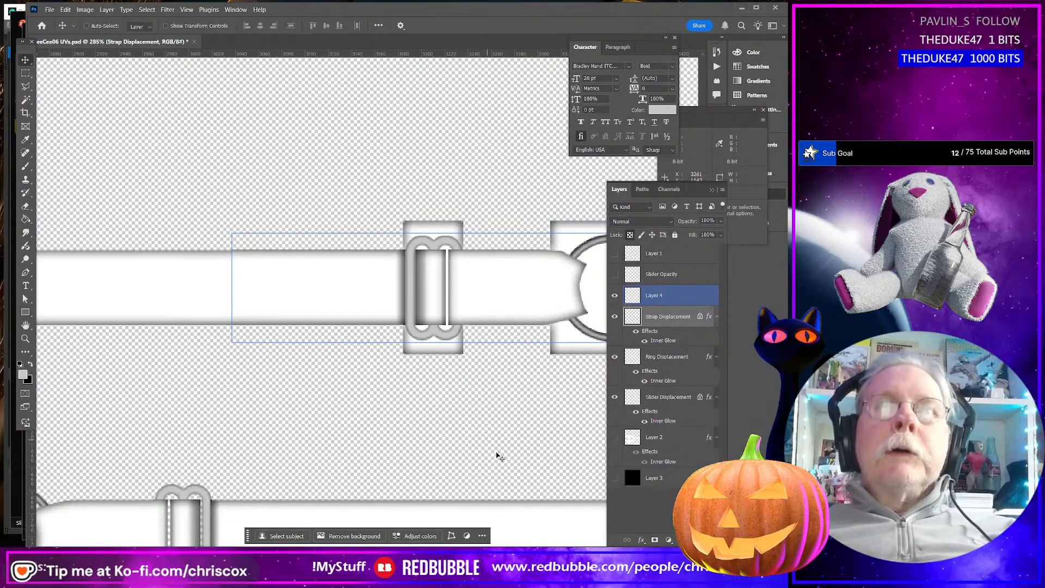
alt+scroll(510, 441, down, 1)
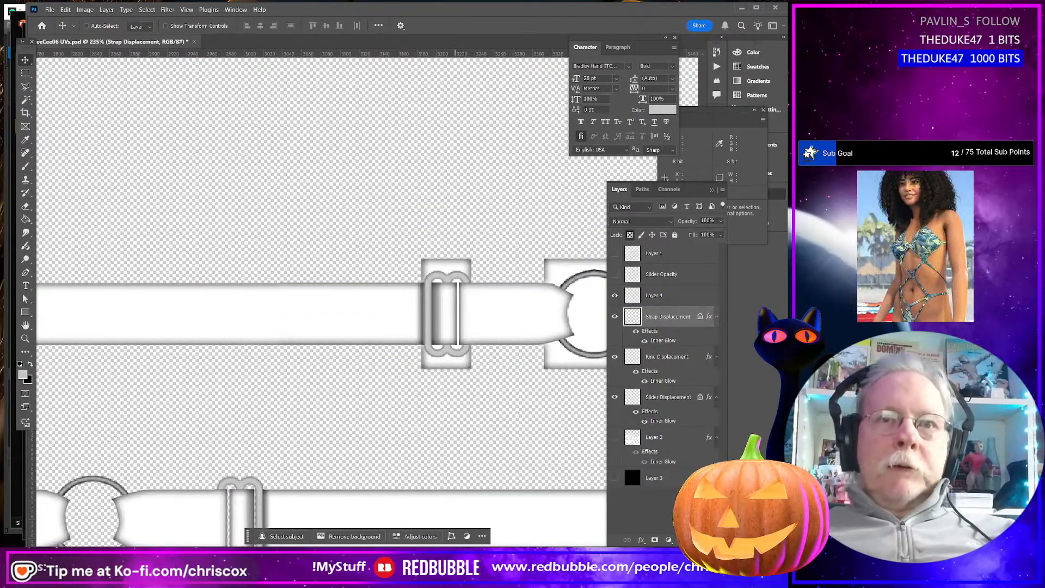
drag(506, 549, 527, 549)
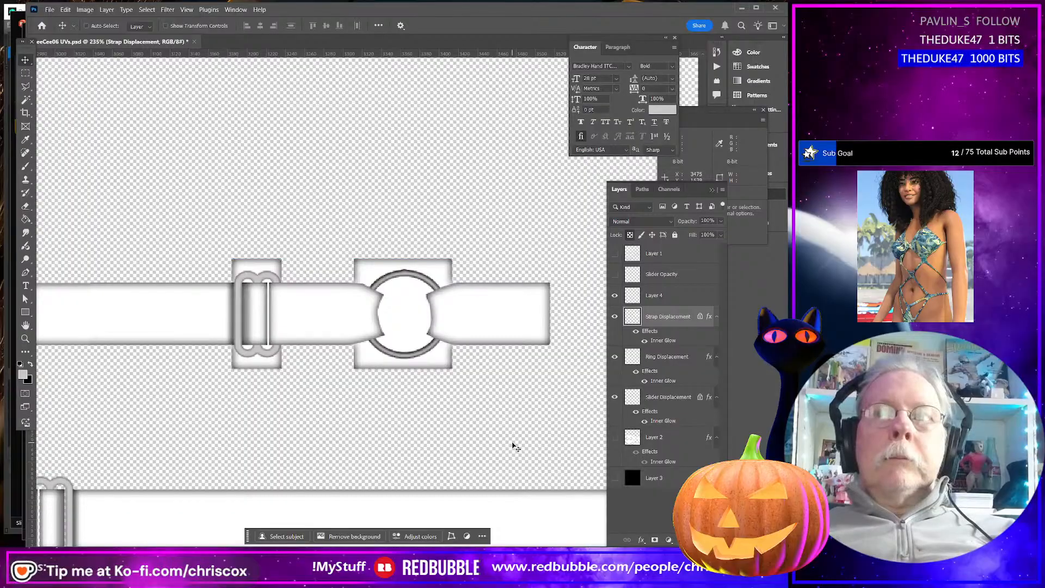
click(25, 73)
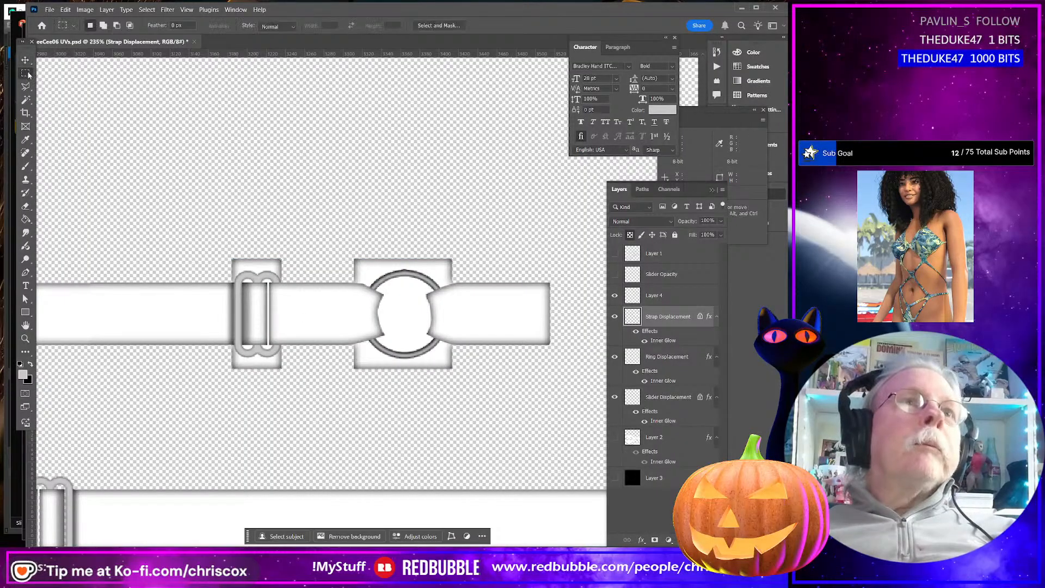
drag(218, 238, 560, 393)
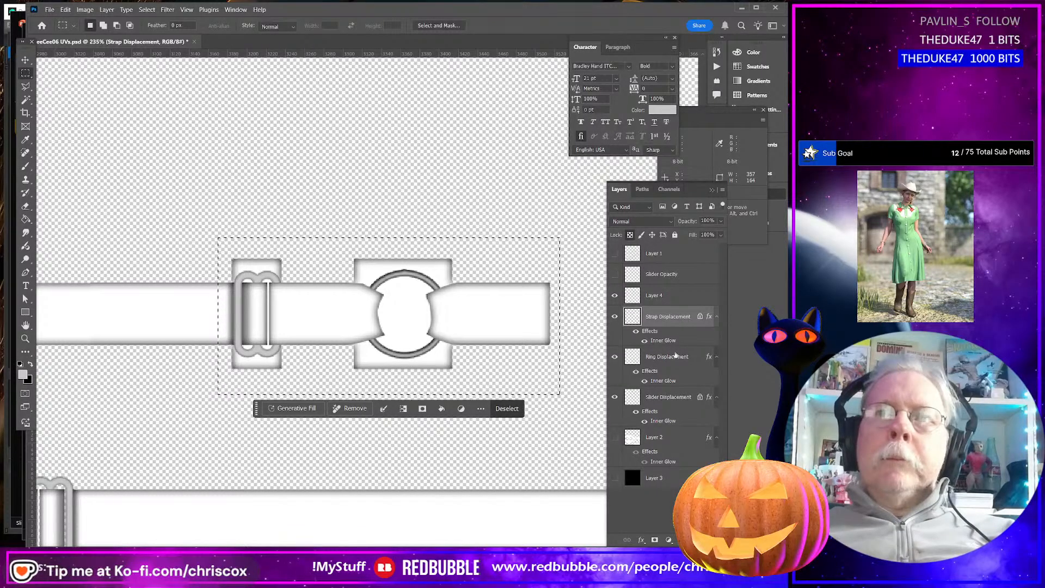
key(ctrl+z)
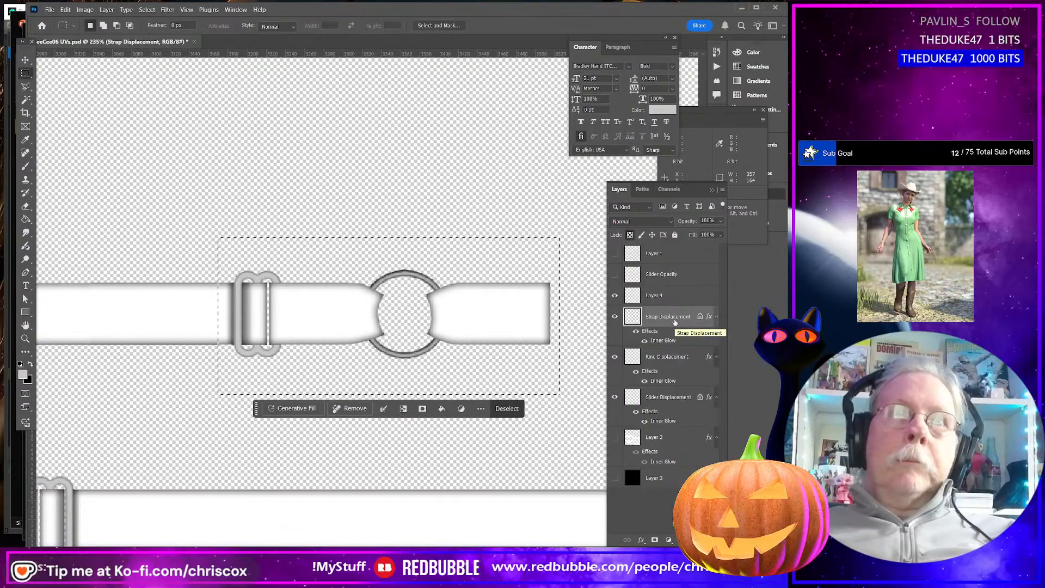
Show Layer 2 and review the straps' placement within the full layout of garment pieces
alt+scroll(381, 342, down, 5)
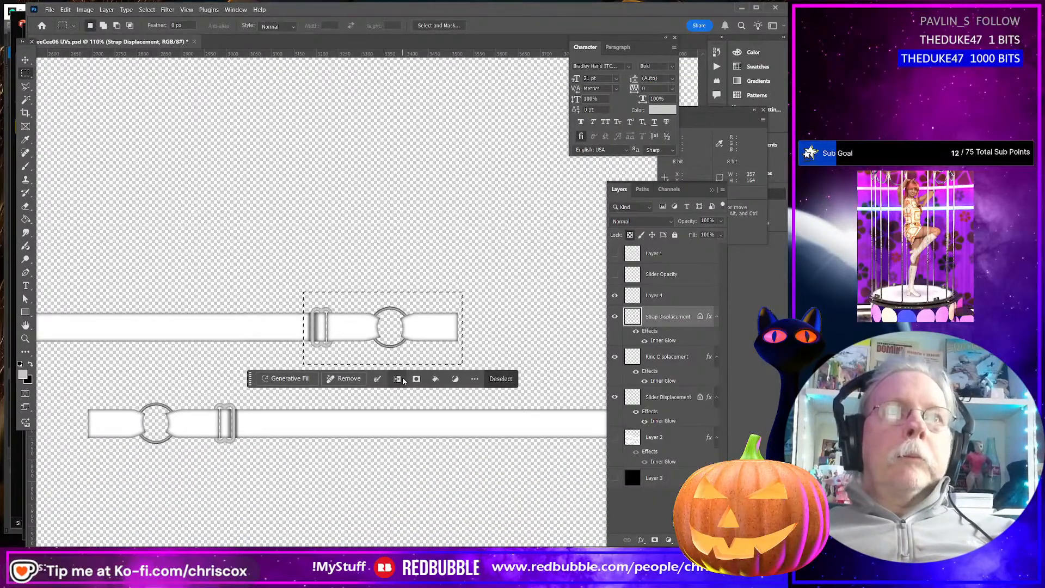
alt+scroll(404, 384, down, 3)
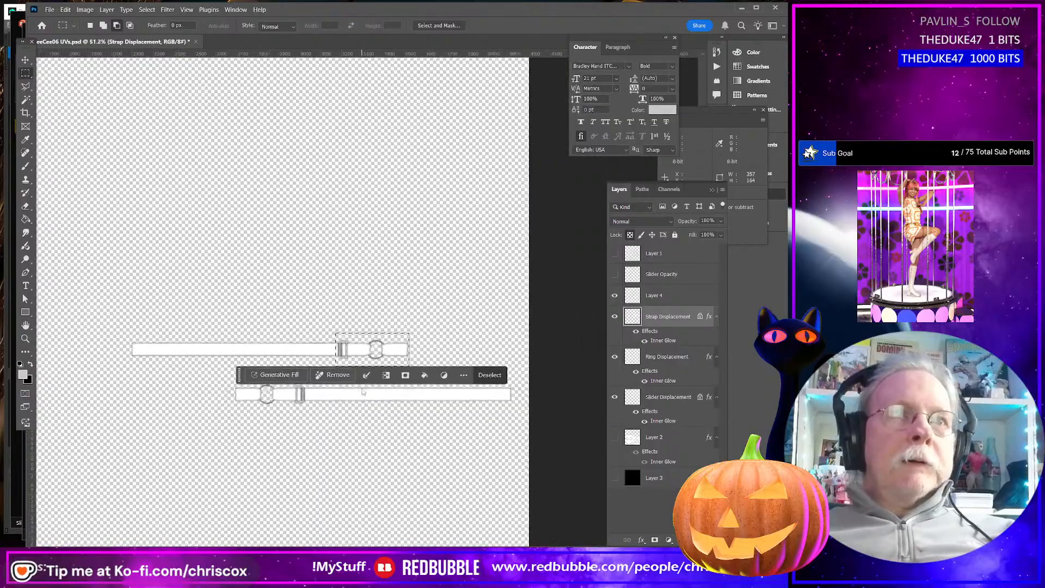
alt+scroll(364, 389, up, 2)
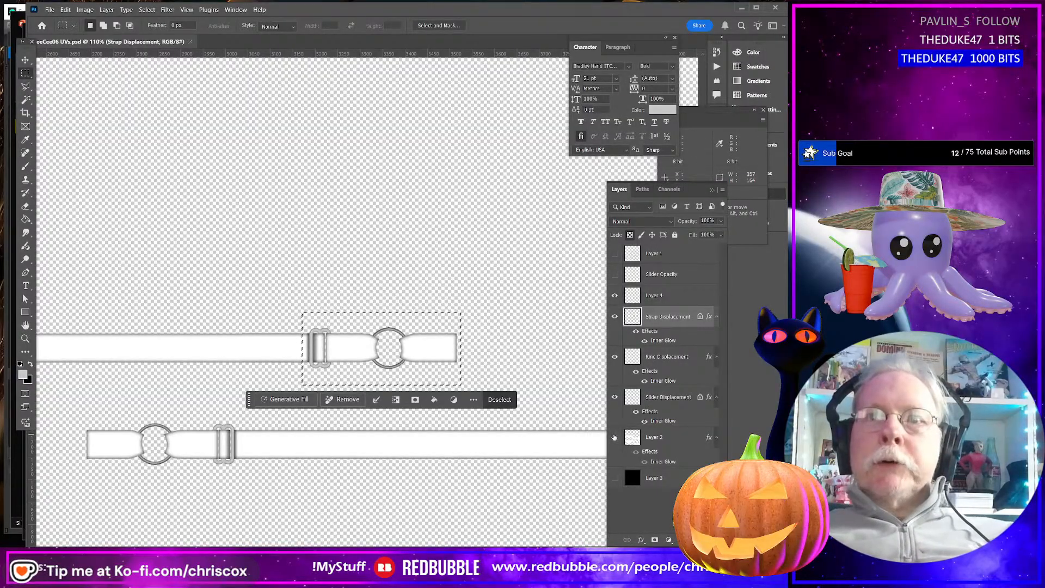
alt+scroll(236, 451, down, 5)
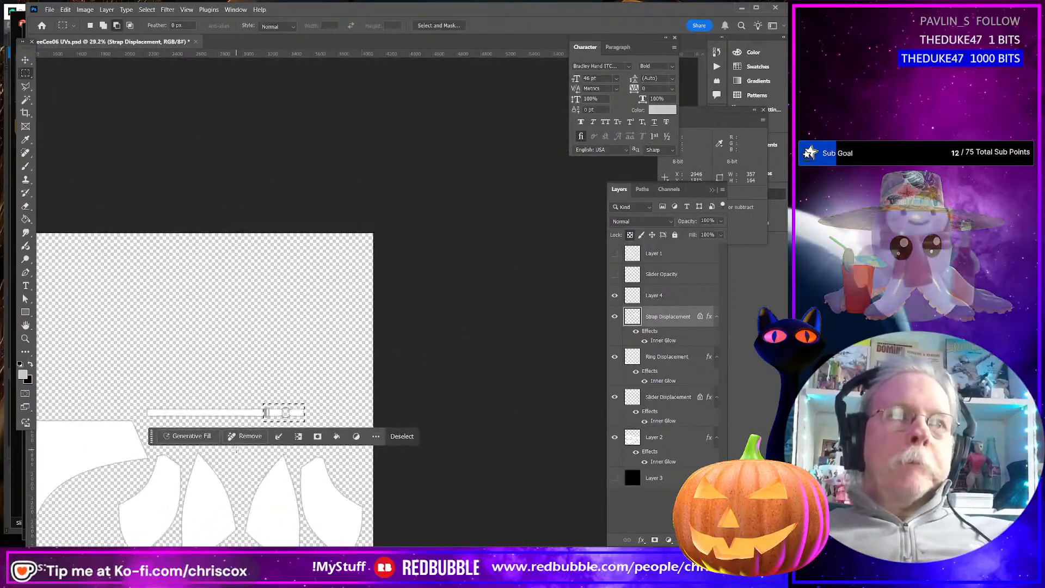
drag(448, 549, 357, 548)
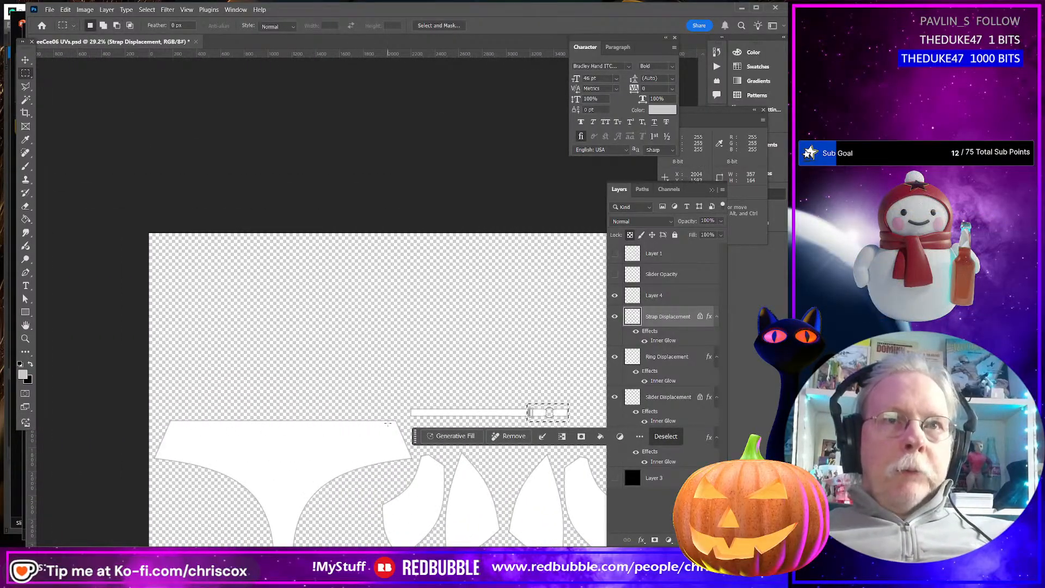
scroll(404, 463, down, 5)
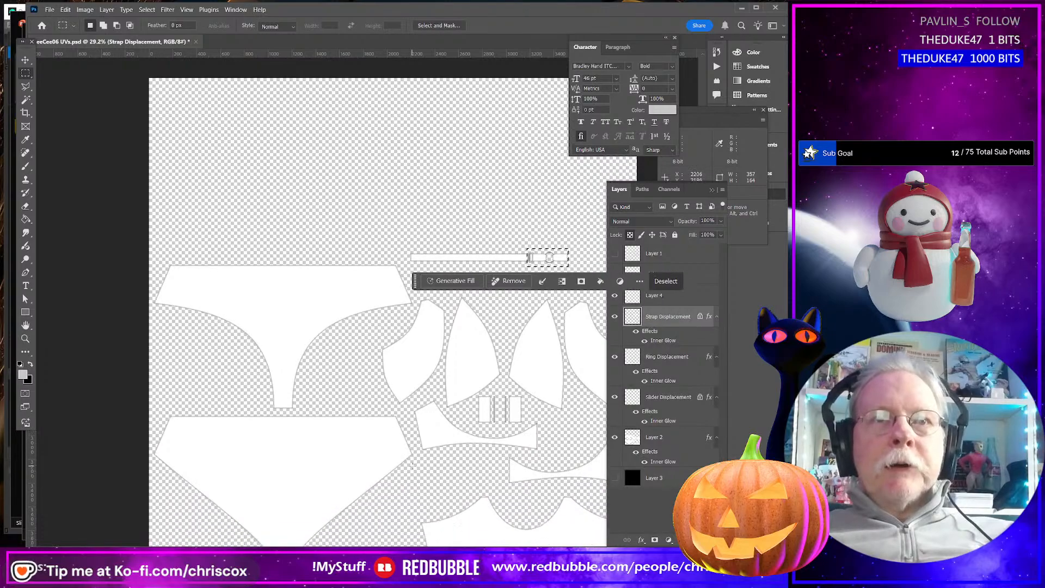
shift+scroll(522, 443, right, 5)
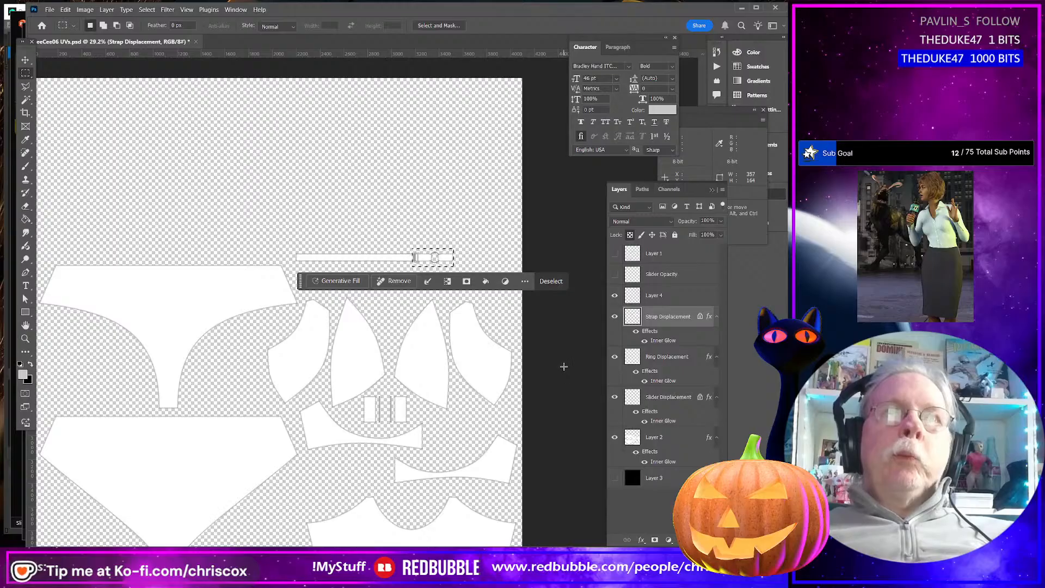
scroll(549, 381, down, 2)
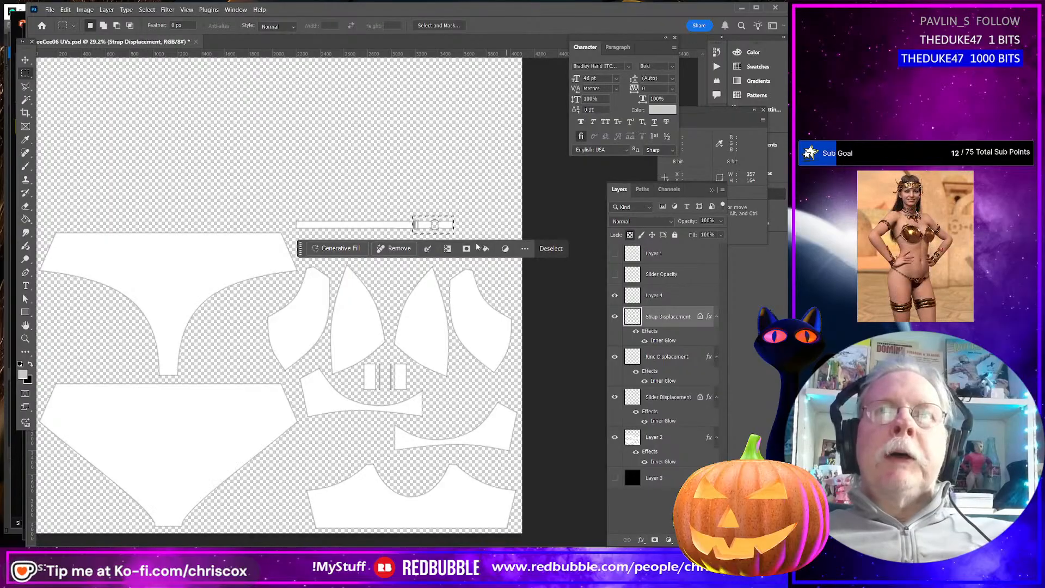
Recheck the upper strap's slider and ring against the neighbouring pieces and save the document
alt+scroll(440, 224, up, 7)
alt+scroll(435, 222, up, 1)
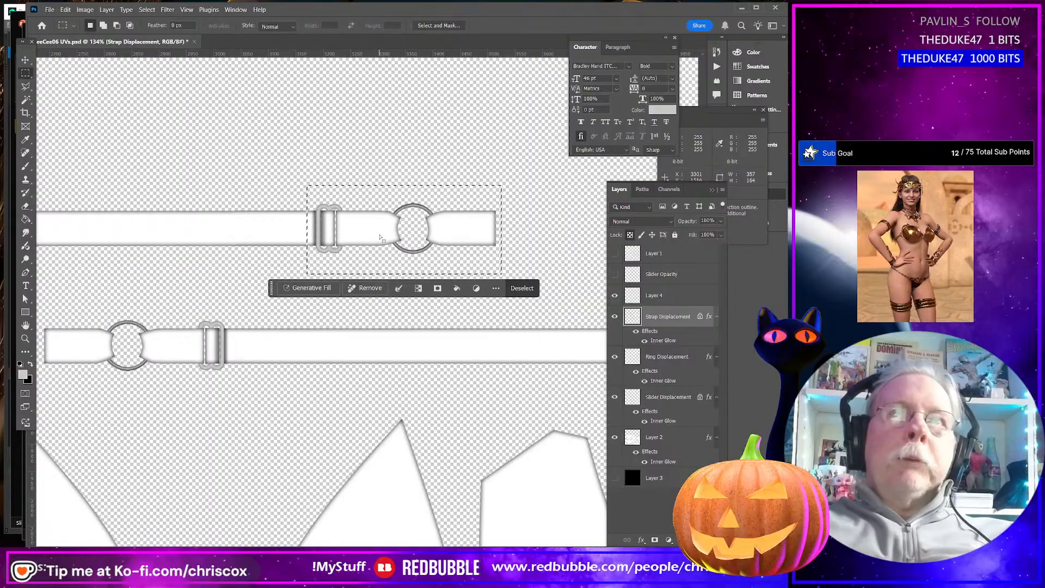
alt+scroll(379, 272, down, 2)
alt+scroll(378, 273, down, 4)
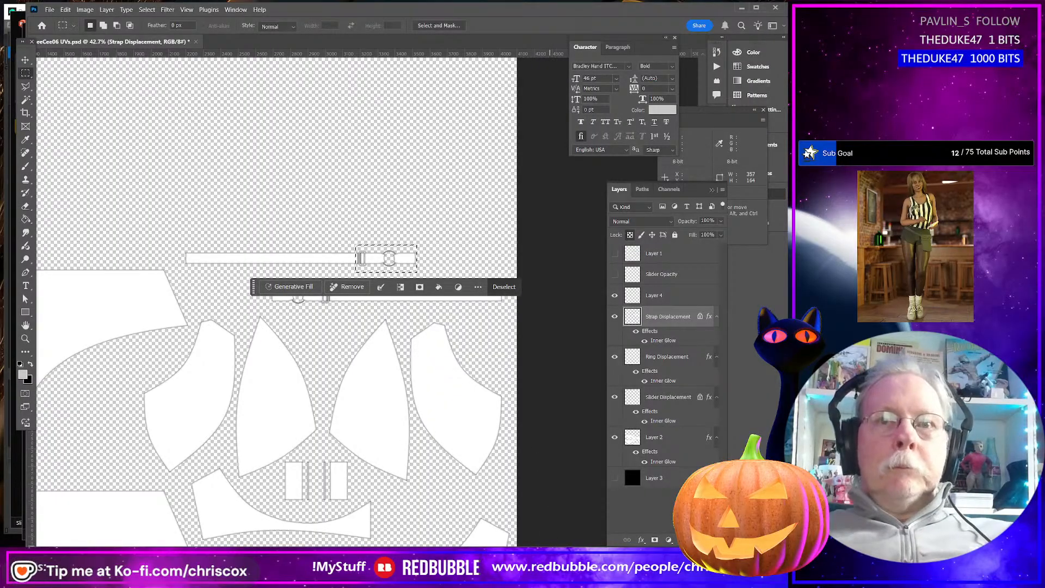
drag(550, 549, 439, 549)
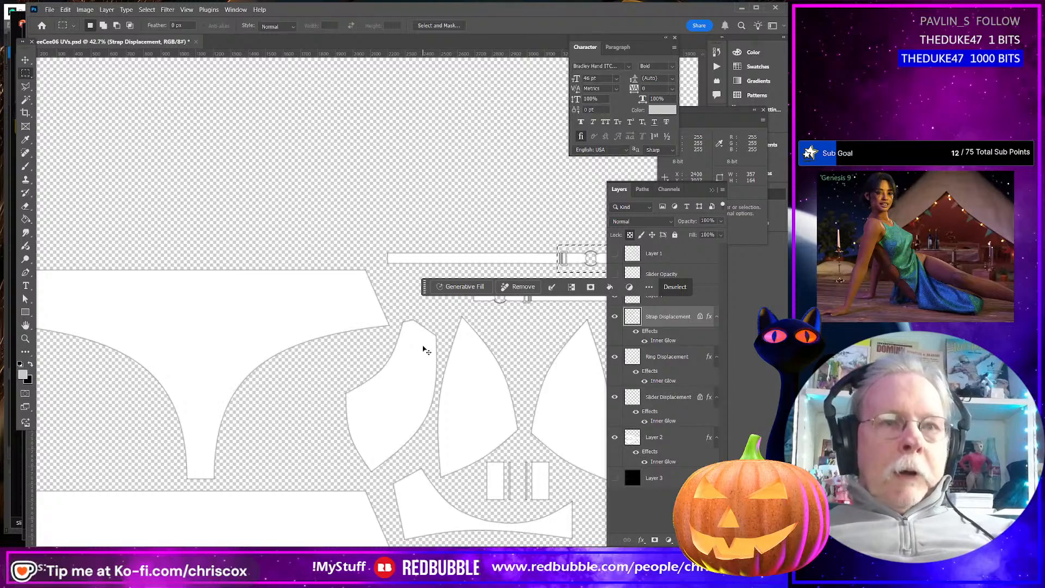
key(ctrl+s)
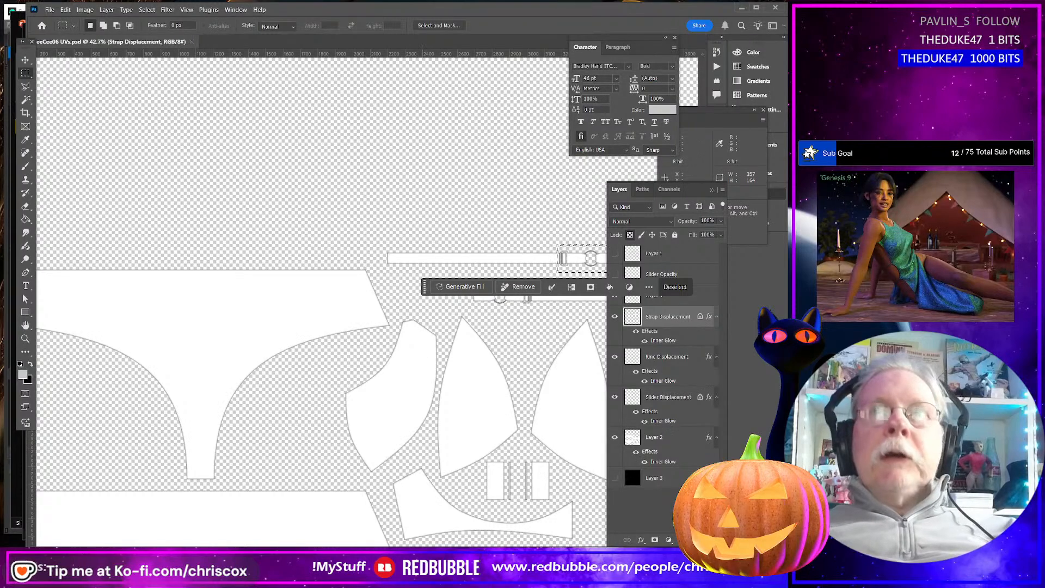
Minimize the Photoshop window and close the Presentation1 slide deck in PowerPoint without saving its changes
click(742, 9)
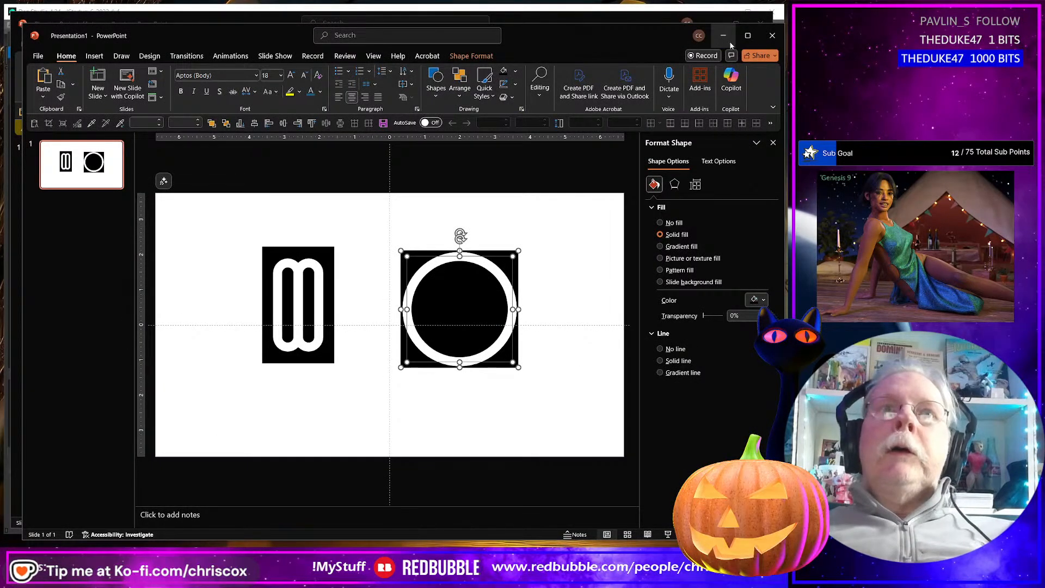
click(772, 36)
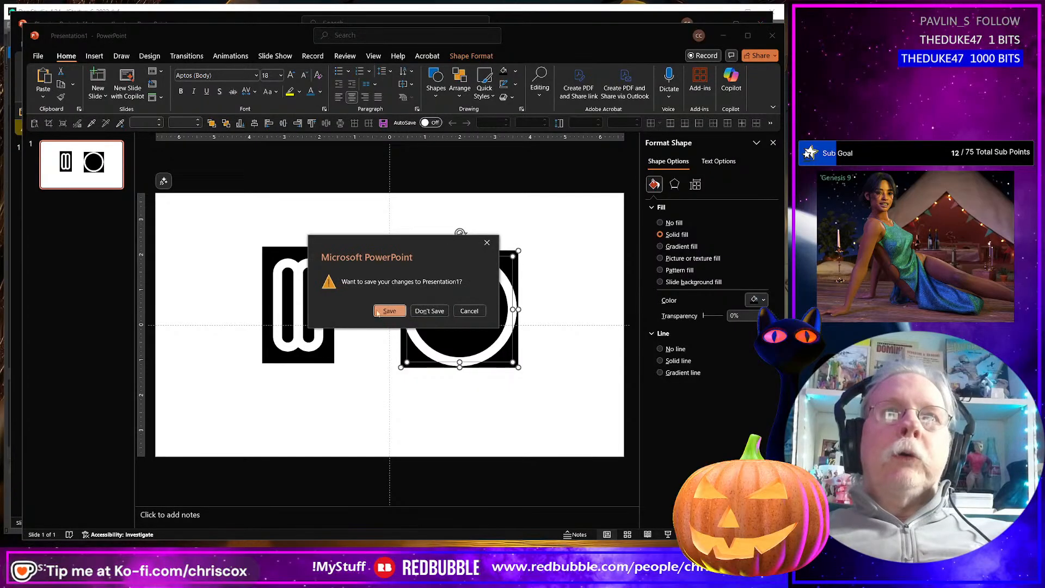
click(430, 311)
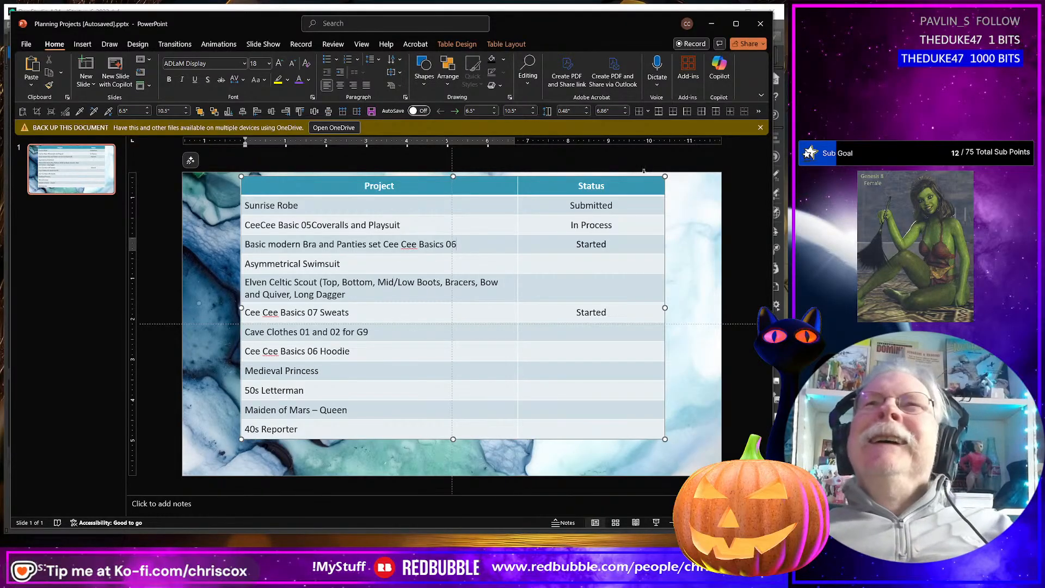
Minimize the Planning Projects presentation, the WIP folder and Daz Studio, and close the unsaved Blender scene
click(712, 25)
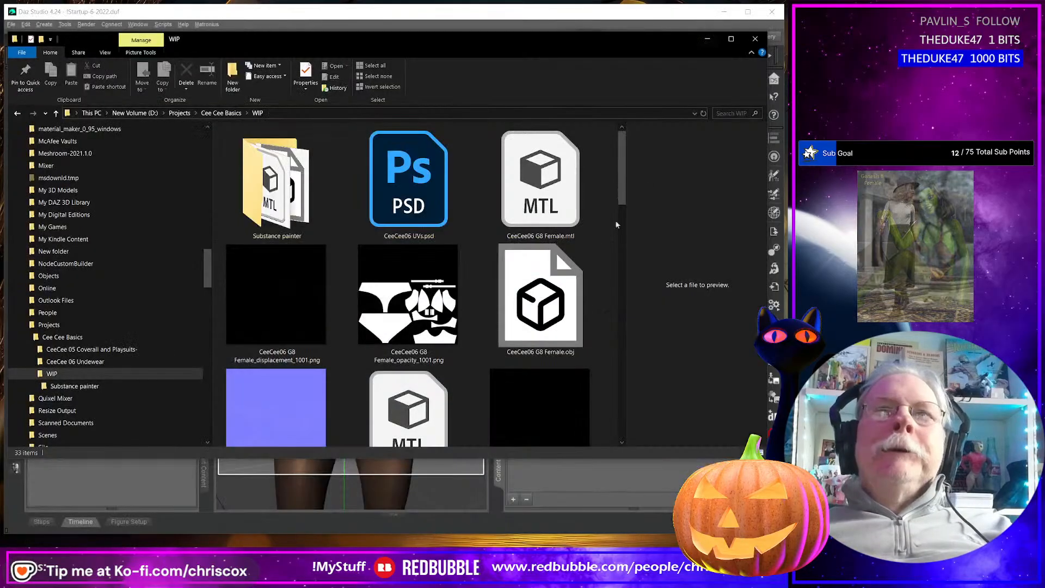
click(706, 39)
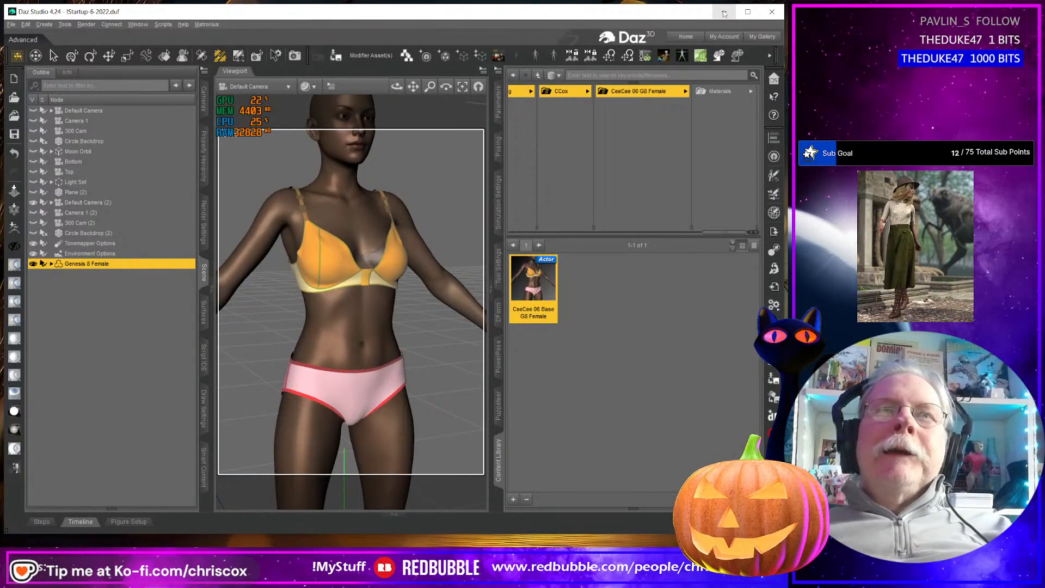
click(724, 11)
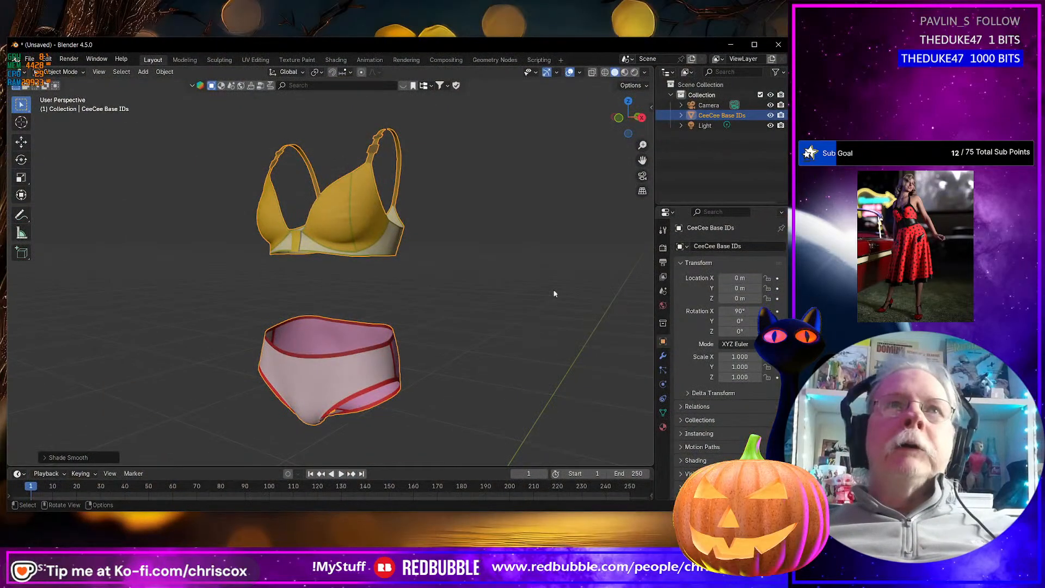
click(778, 45)
click(412, 297)
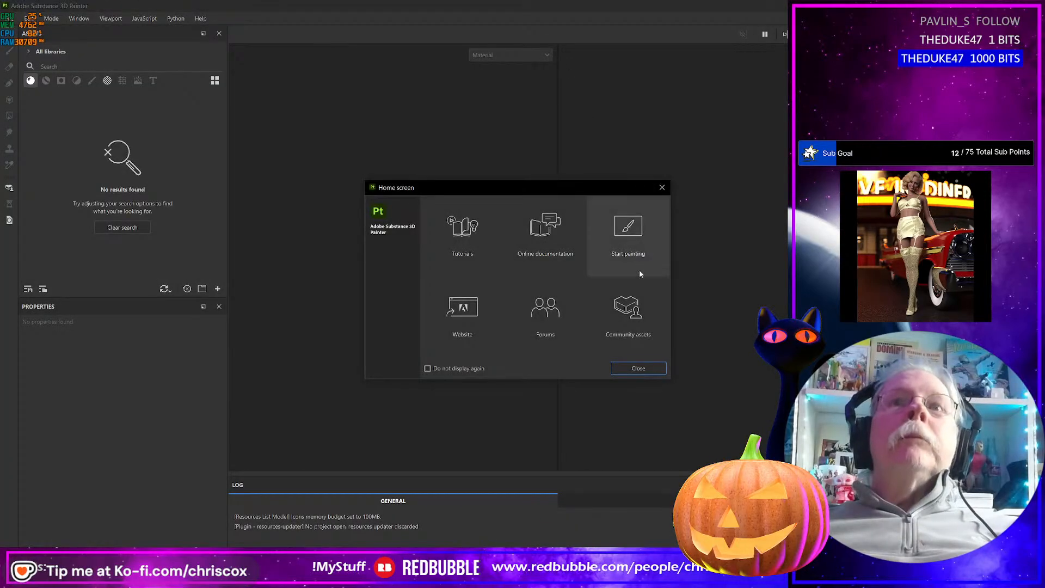
Switch to Substance 3D Painter, dismiss its home screen and start a new project
click(636, 366)
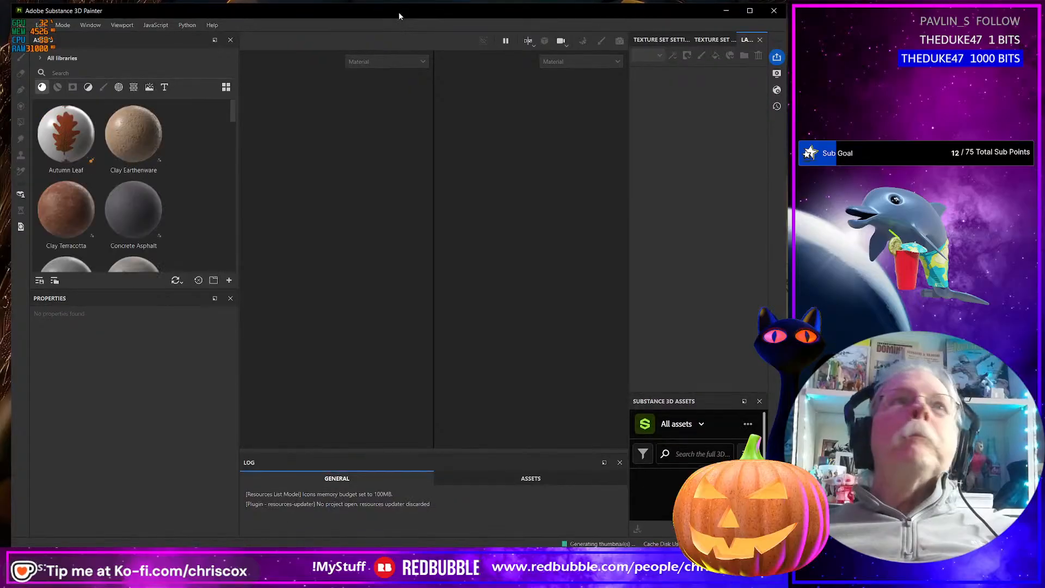
click(16, 26)
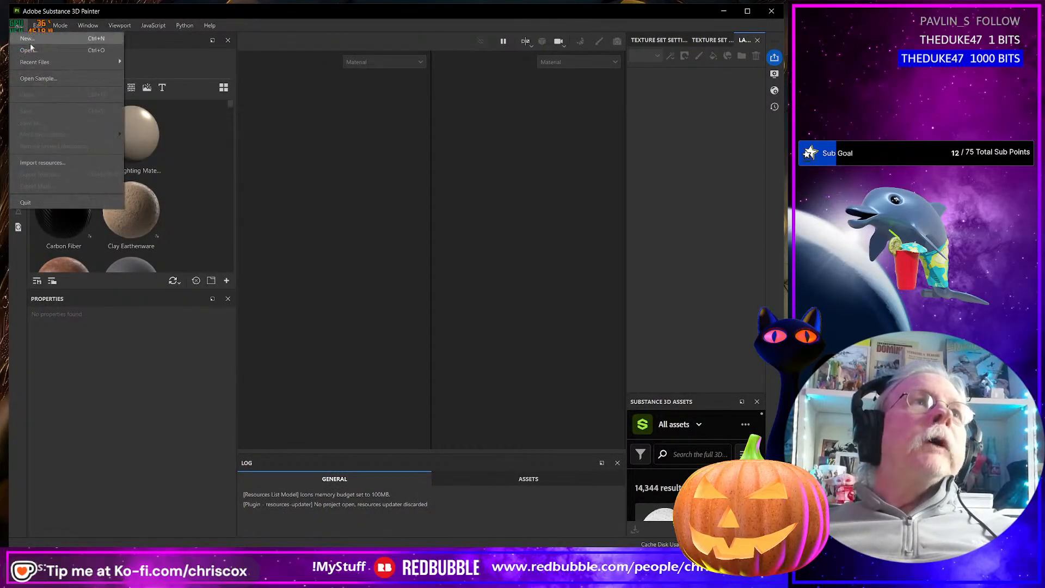
click(40, 40)
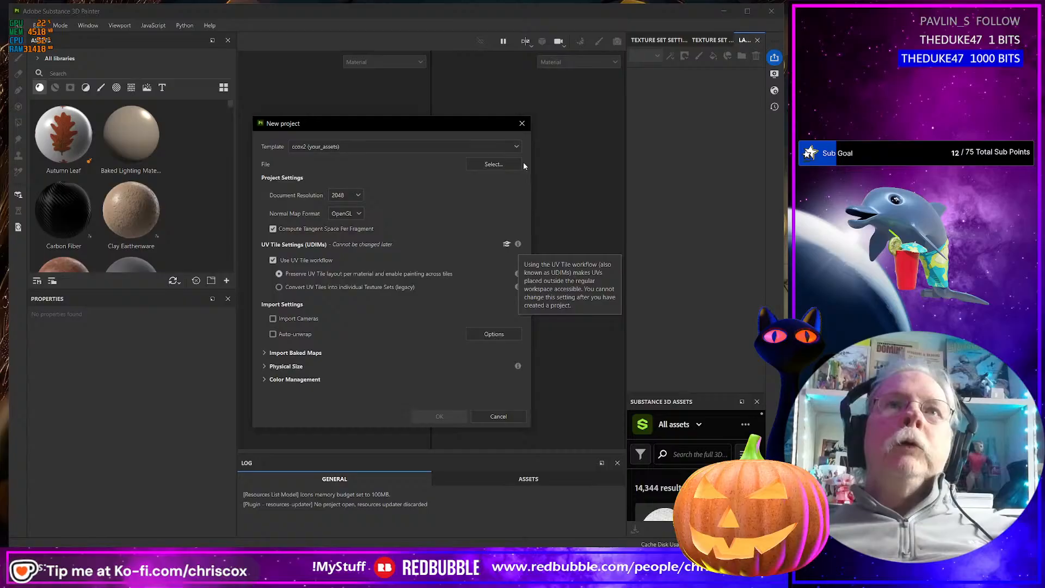
Create the project from CeeCee Base NM.obj in the D: drive folder Projects > Cee Cee Basics > WIP > Substance painter
click(495, 164)
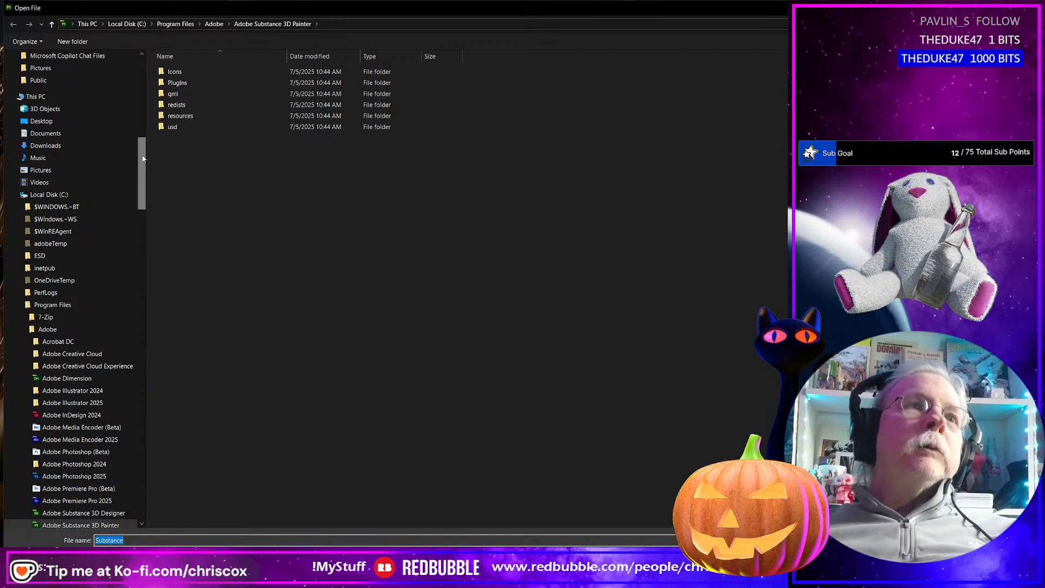
drag(145, 160, 143, 73)
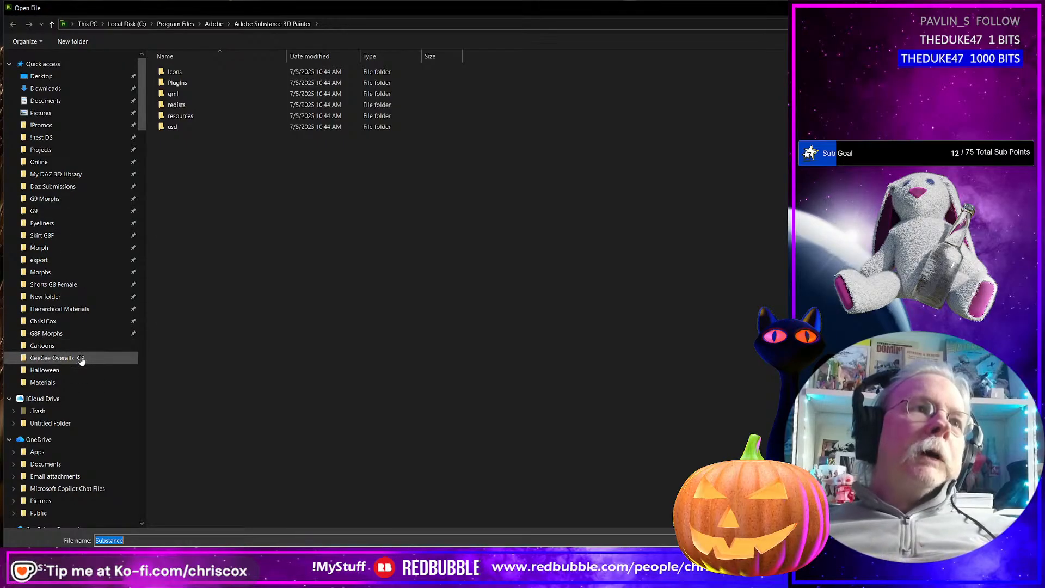
click(85, 149)
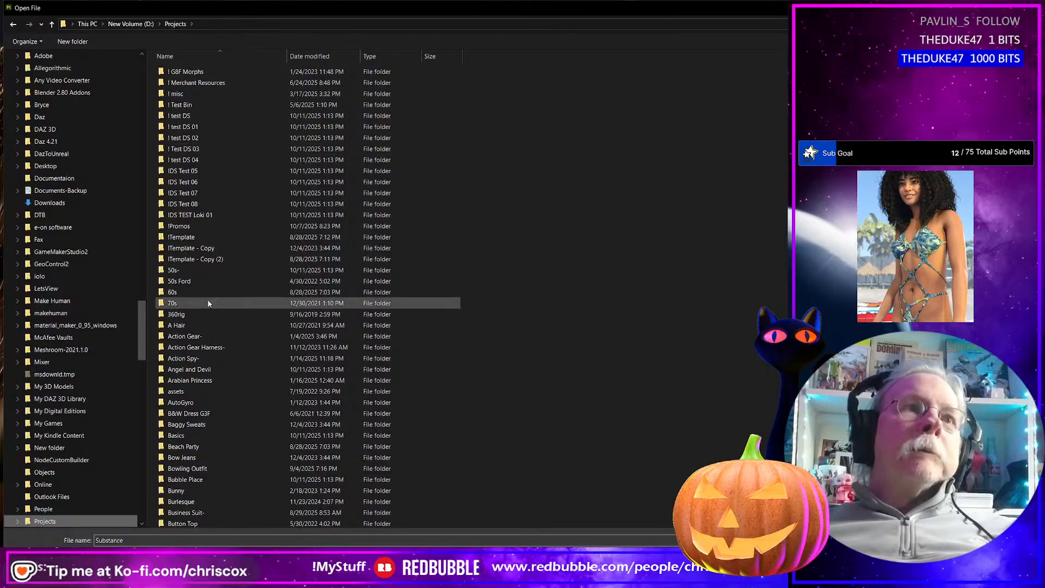
scroll(209, 303, down, 13)
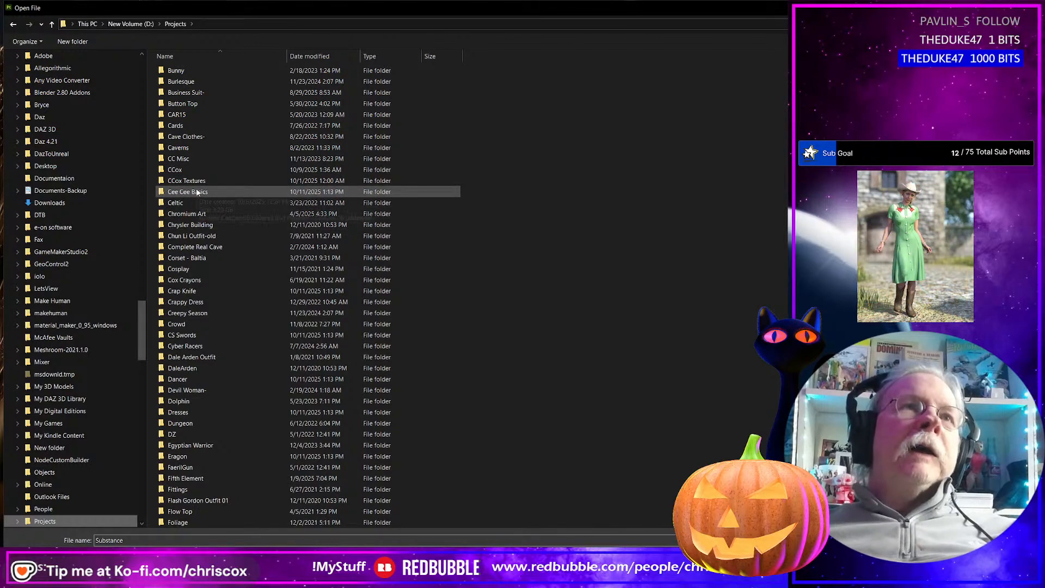
double_click(178, 192)
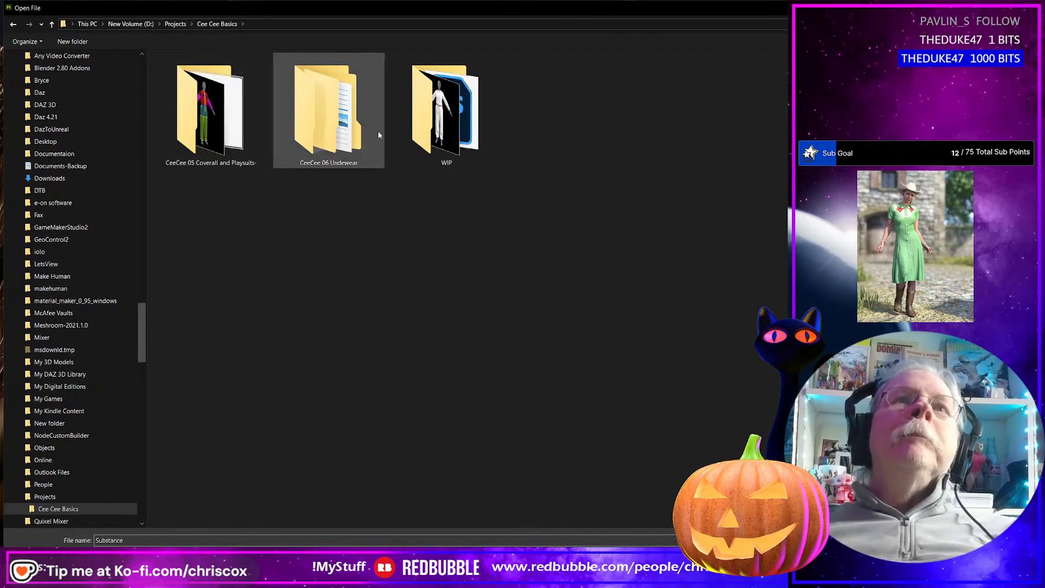
double_click(434, 129)
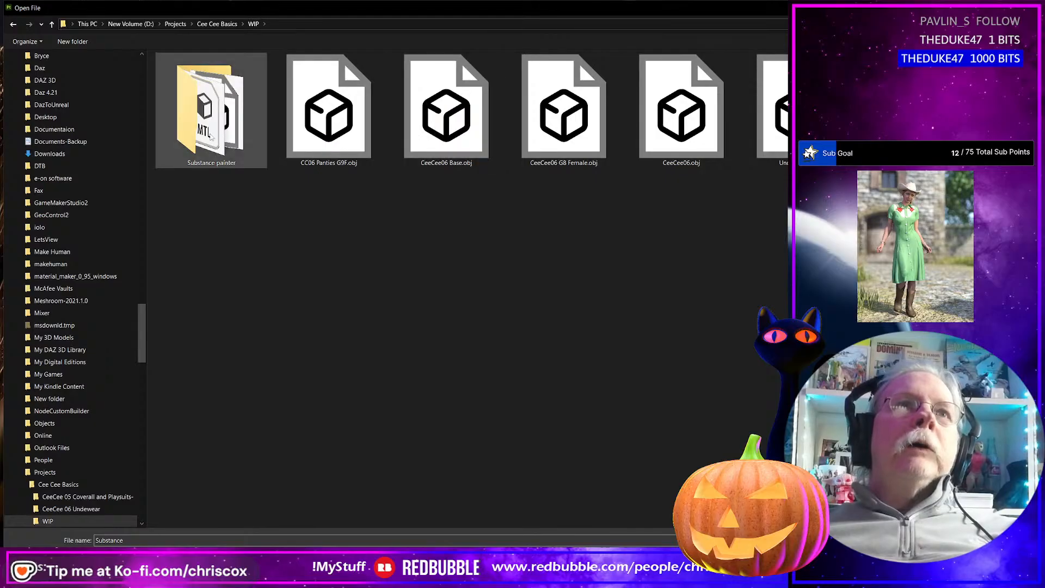
double_click(210, 136)
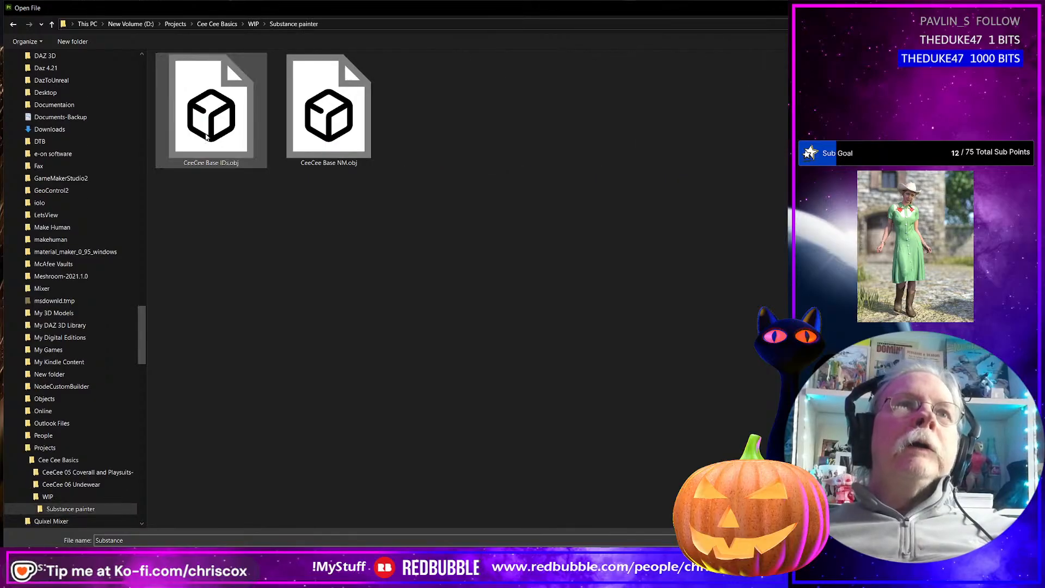
click(333, 128)
key(Return)
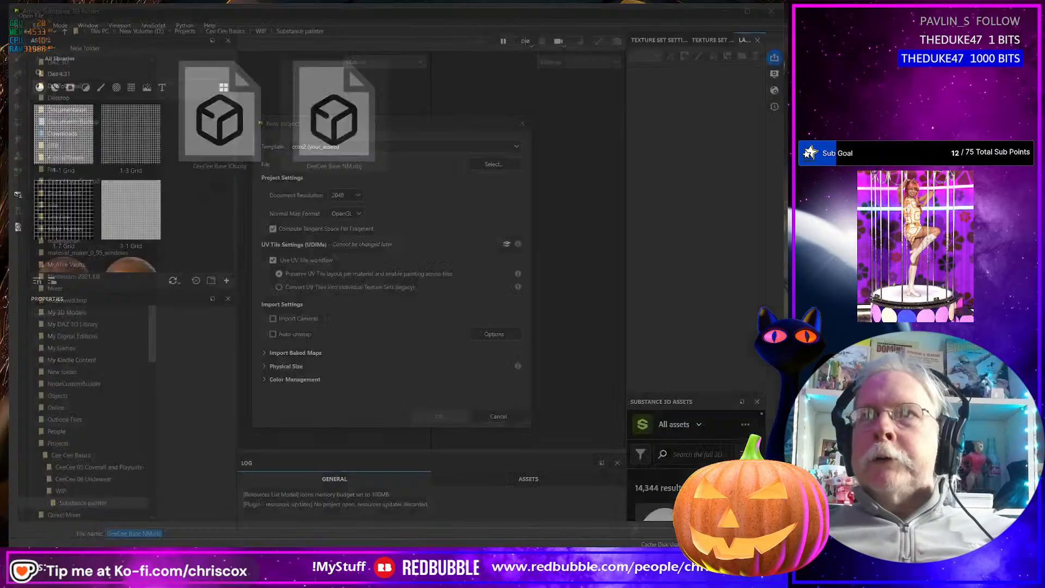
click(439, 416)
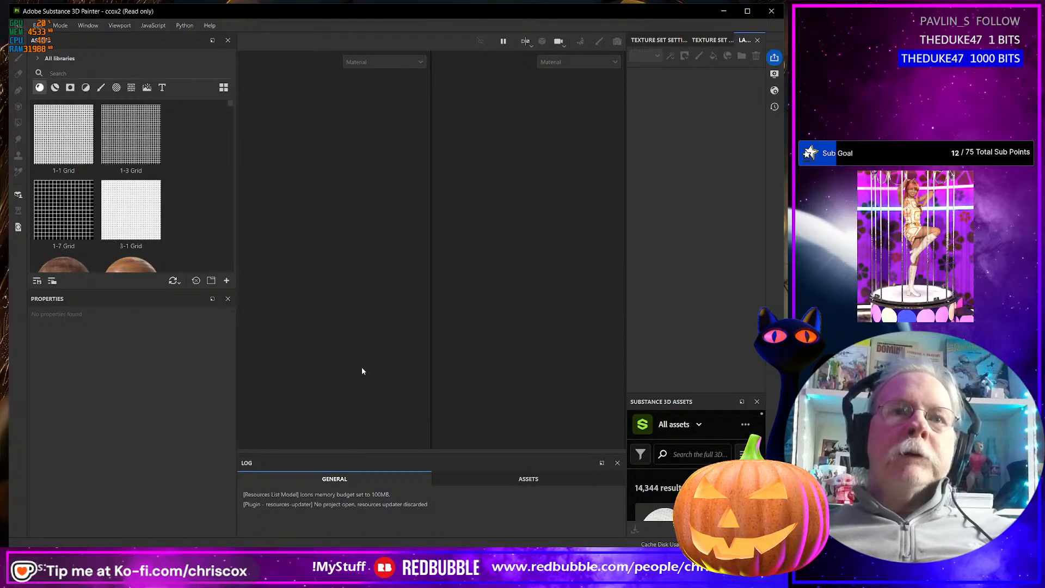
Bake the garment's normal, world space normal, ambient occlusion, curvature and position mesh maps at 2048
scroll(361, 368, up, 2)
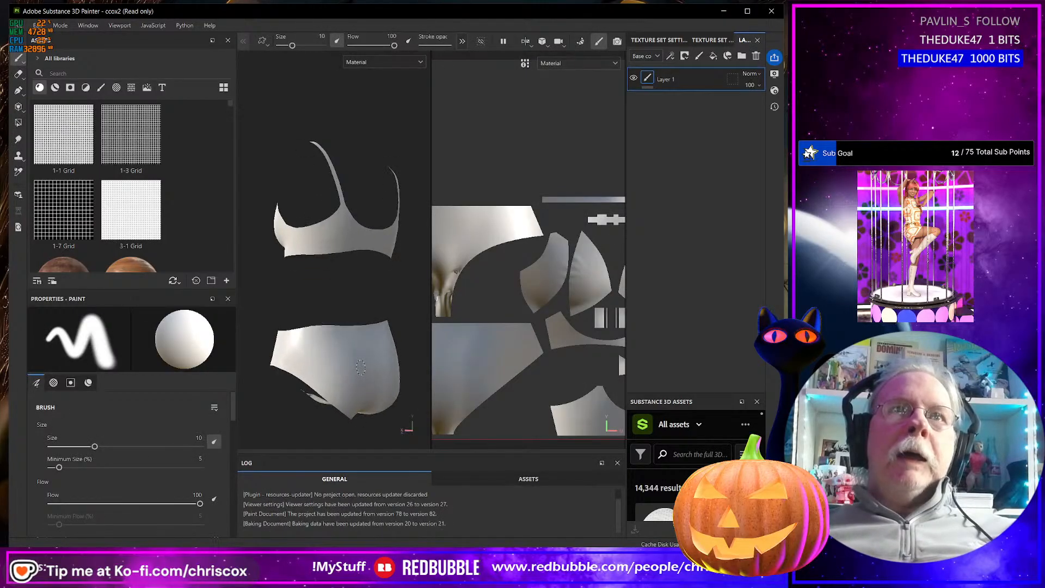
mouse_move(359, 368)
alt+mouse_down()
mouse_move(362, 348)
mouse_move(351, 359)
alt+mouse_up()
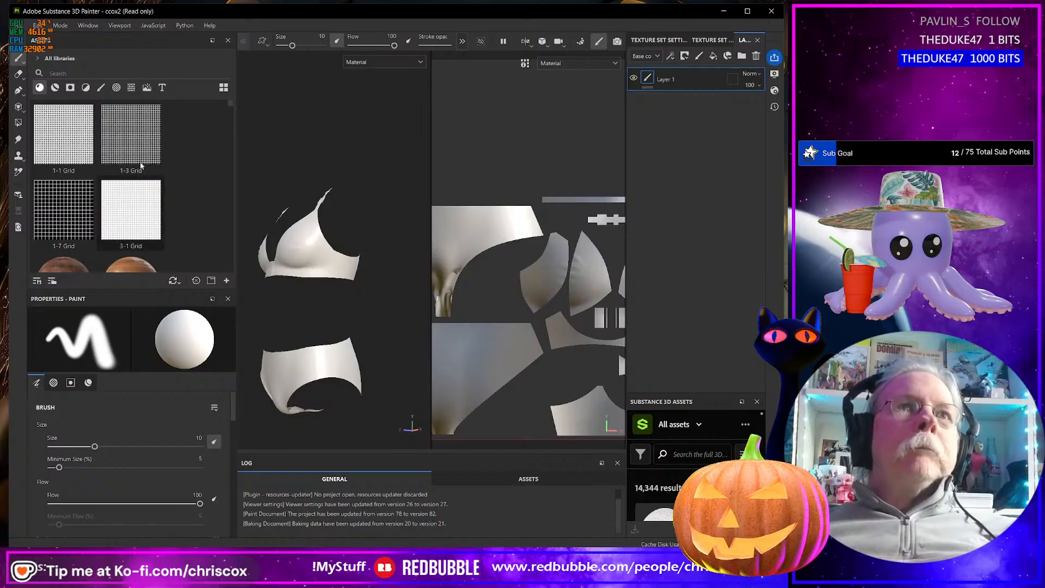
click(60, 25)
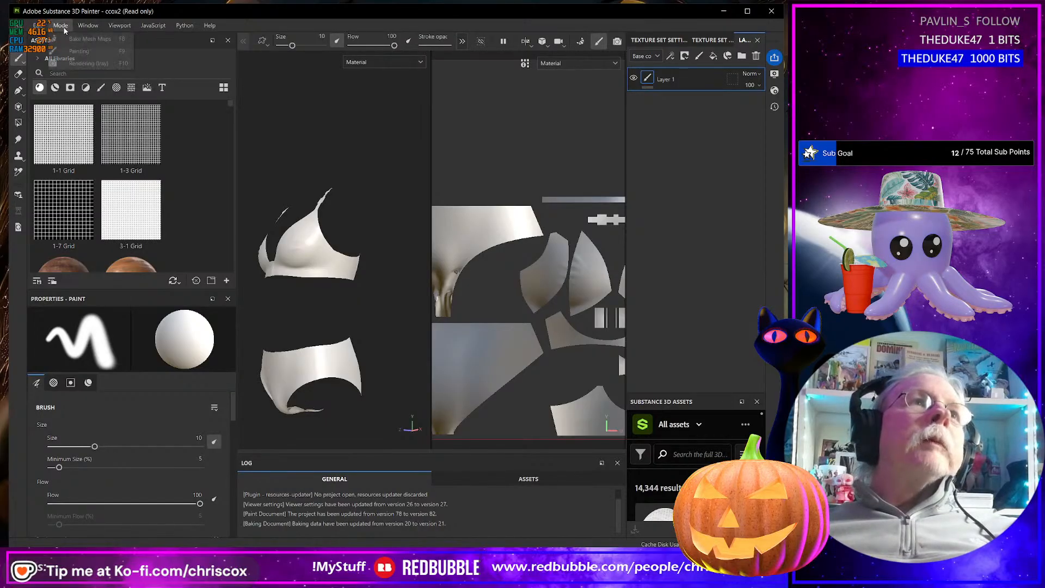
click(87, 40)
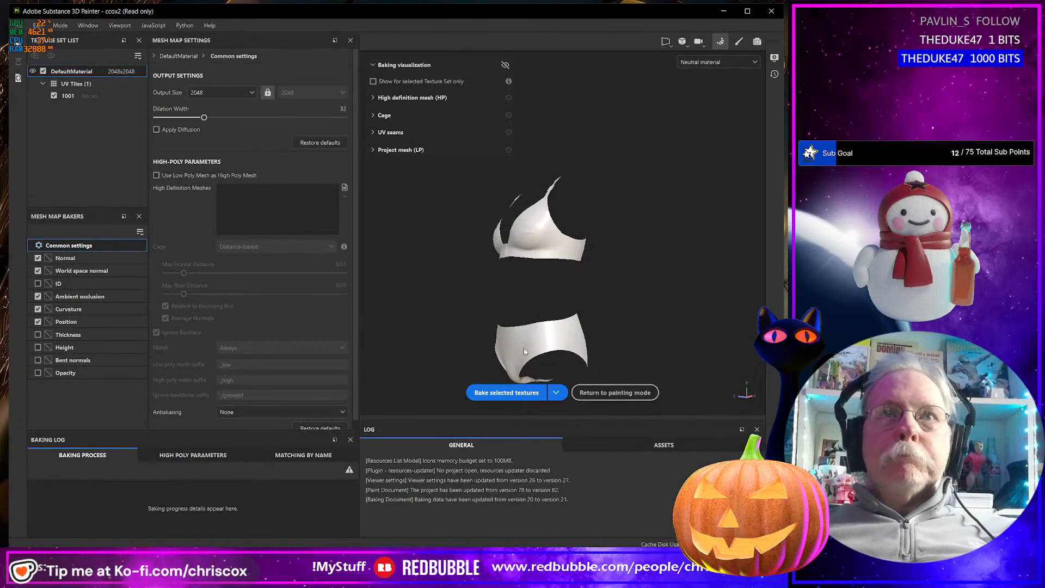
click(517, 393)
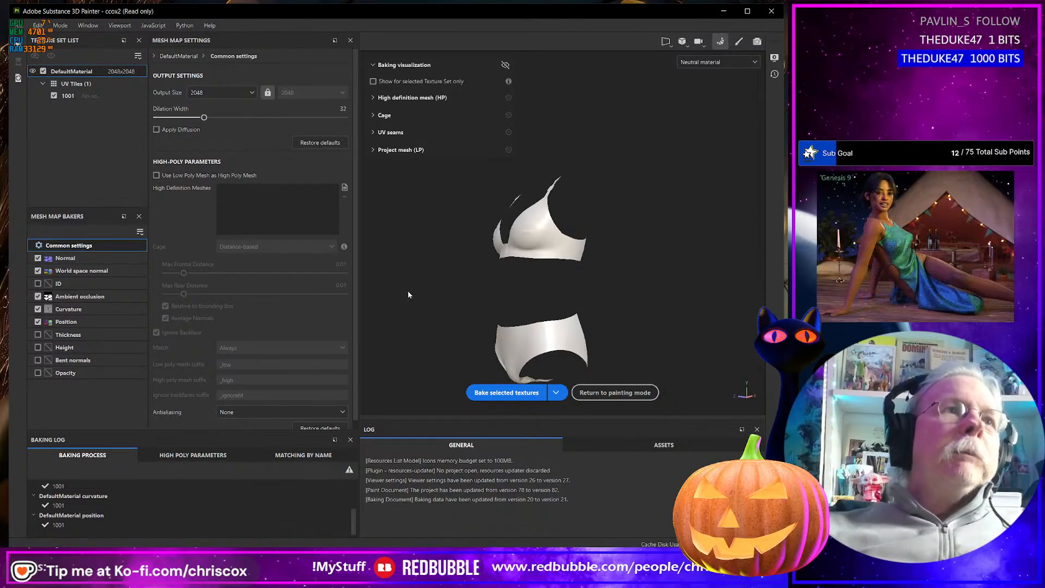
Exclude the normal, world space normal, ambient occlusion, curvature and position maps from baking and enable only the ID map
click(37, 309)
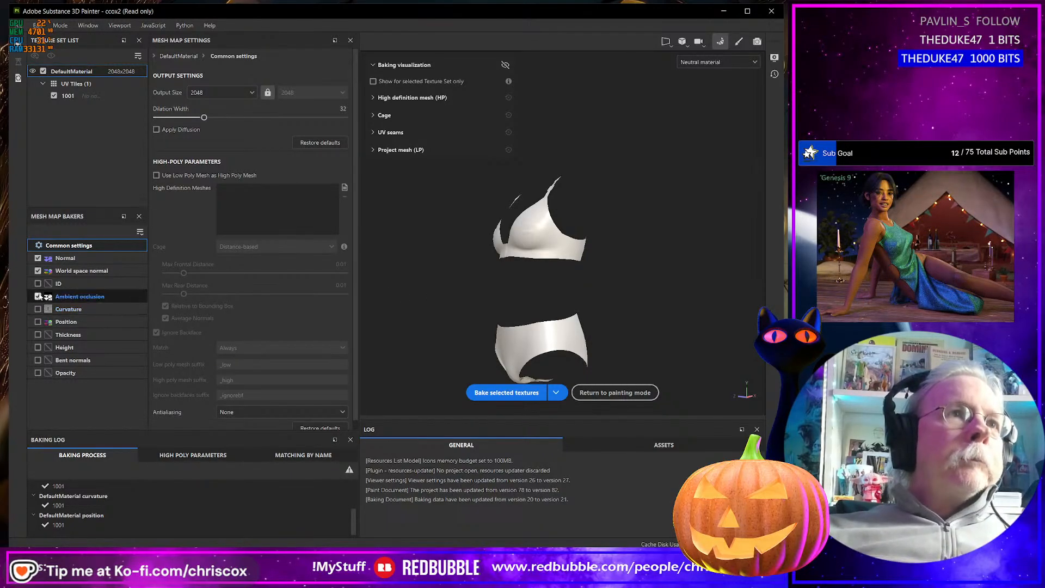
click(37, 271)
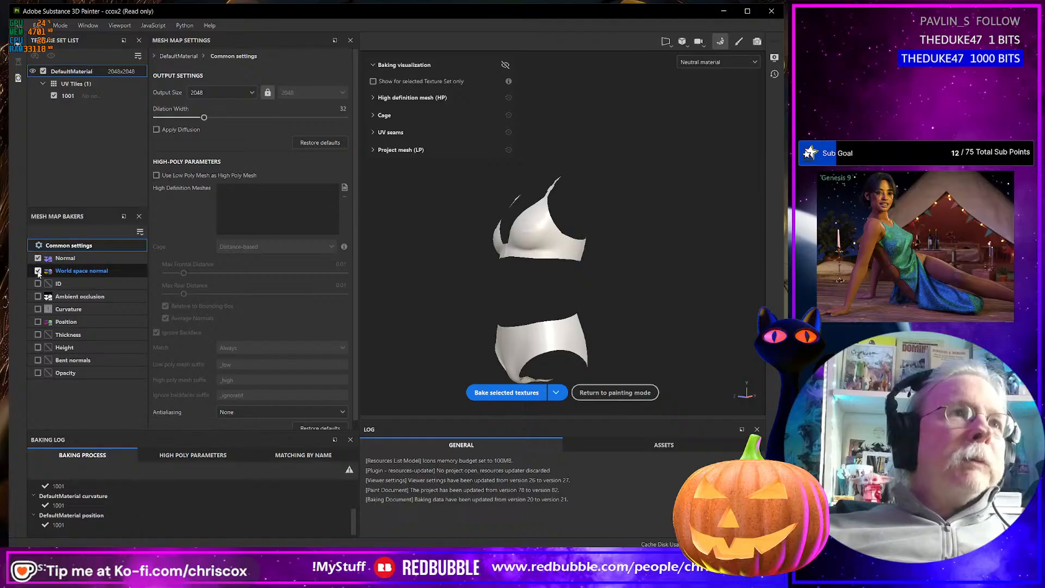
click(37, 258)
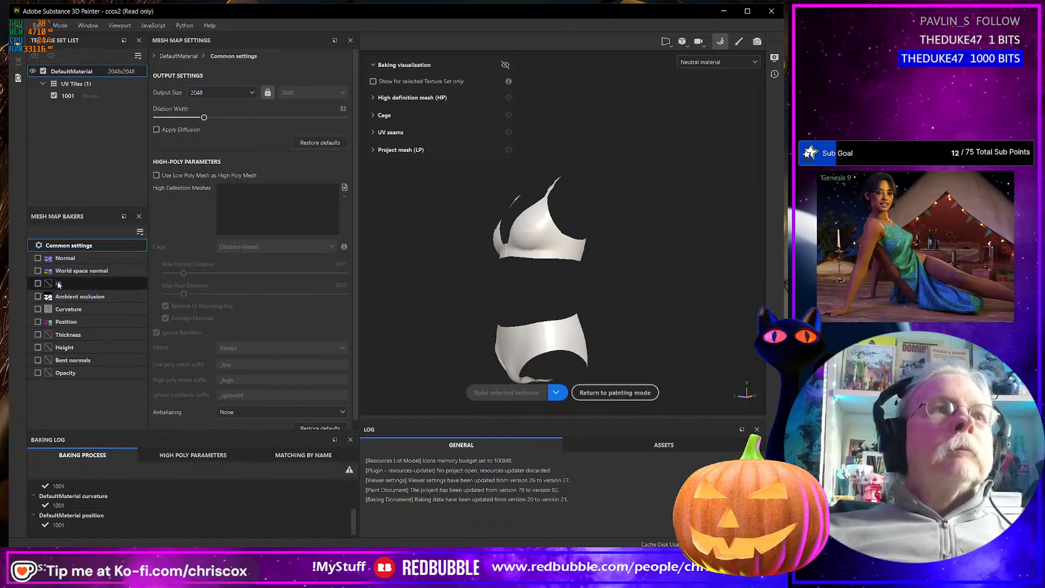
click(38, 284)
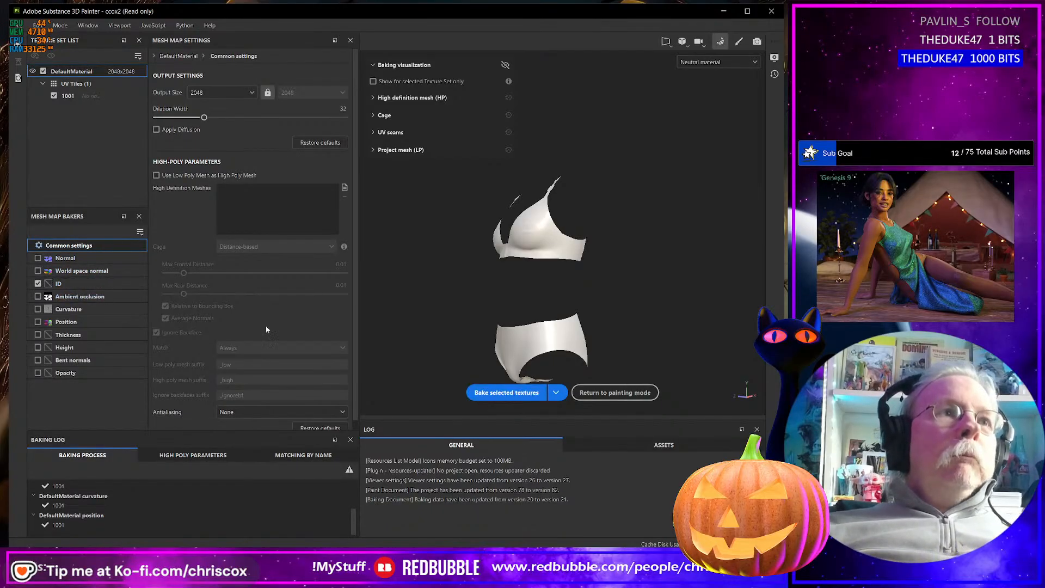
Load CeeCee Base IDs.obj from the Substance painter folder as the high definition mesh for the bake
click(345, 189)
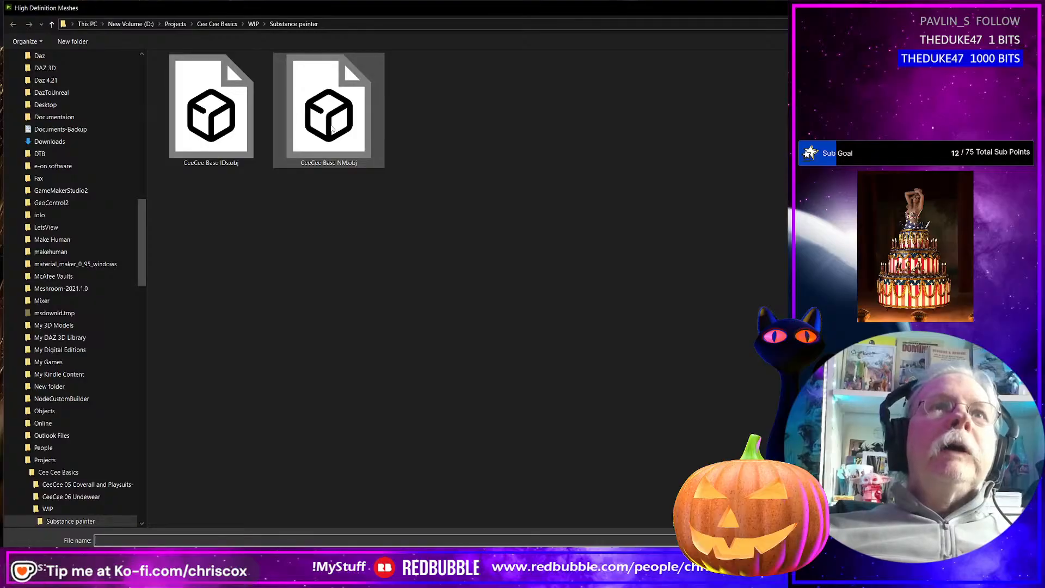
click(222, 121)
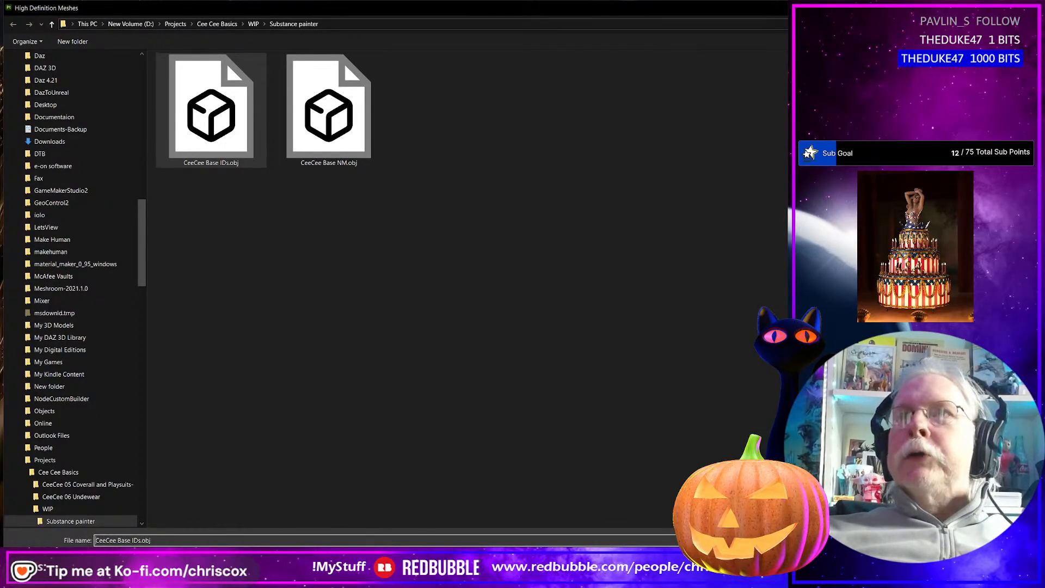
click(696, 560)
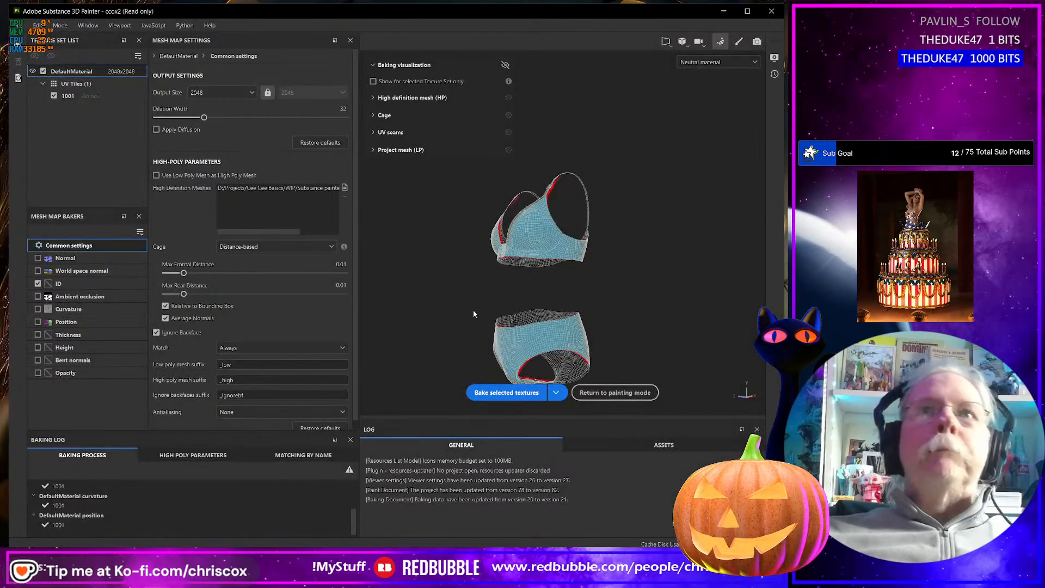
Set the bake output size to 4096 and both the max frontal and max rear distances to 0.000001
click(231, 93)
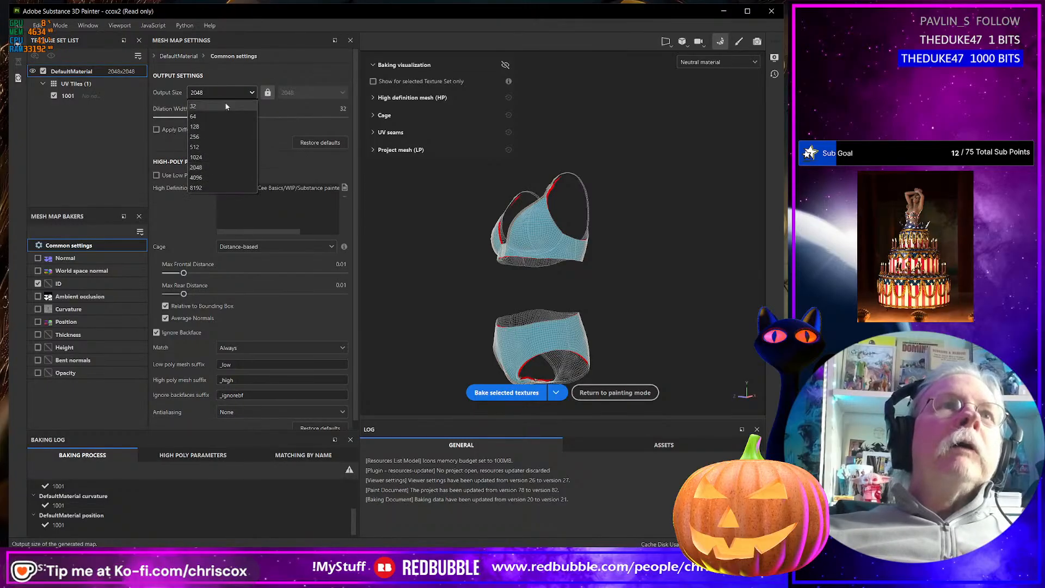
click(216, 178)
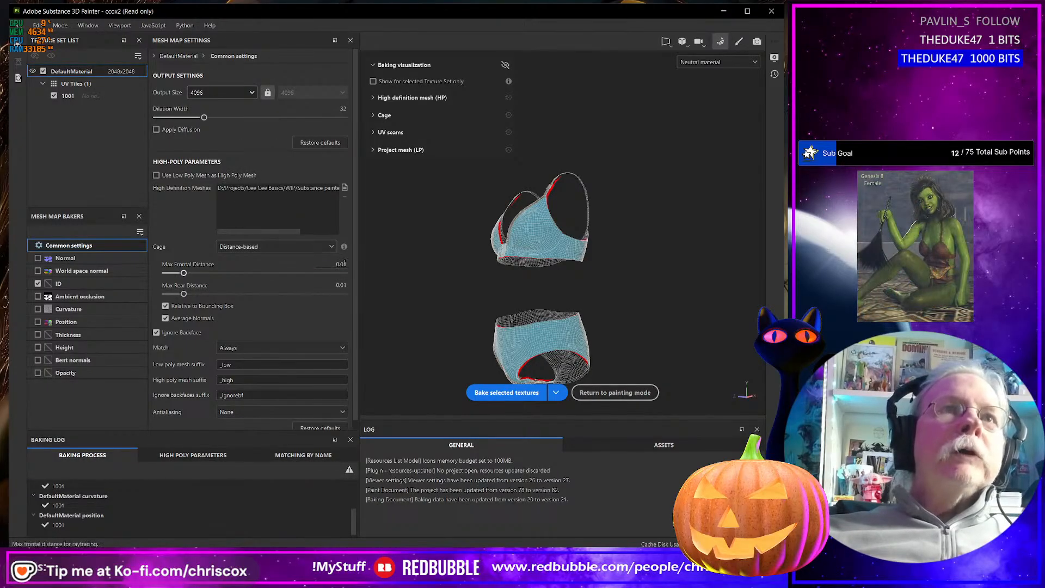
text(0.000001)
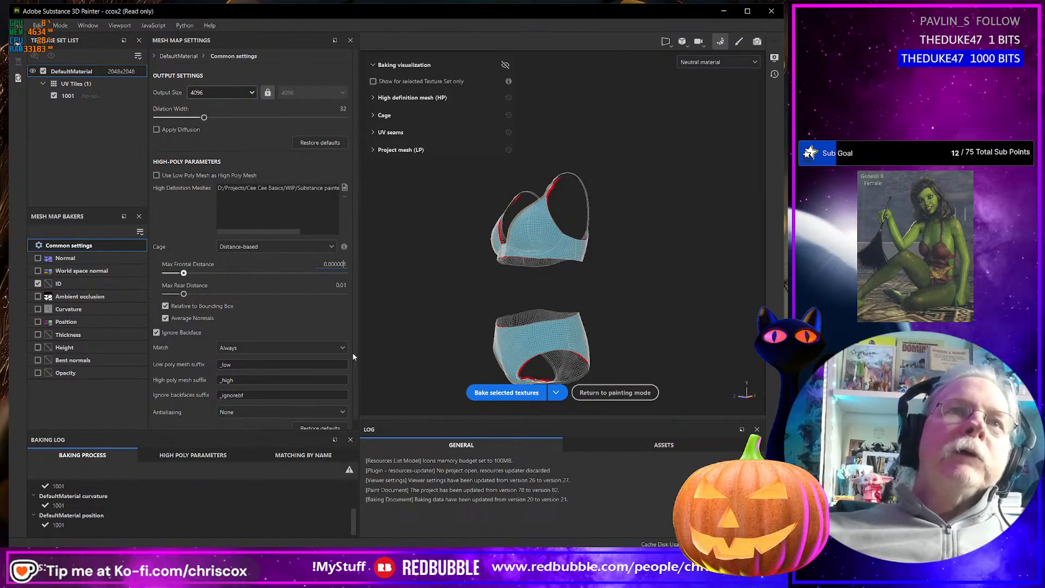
click(343, 286)
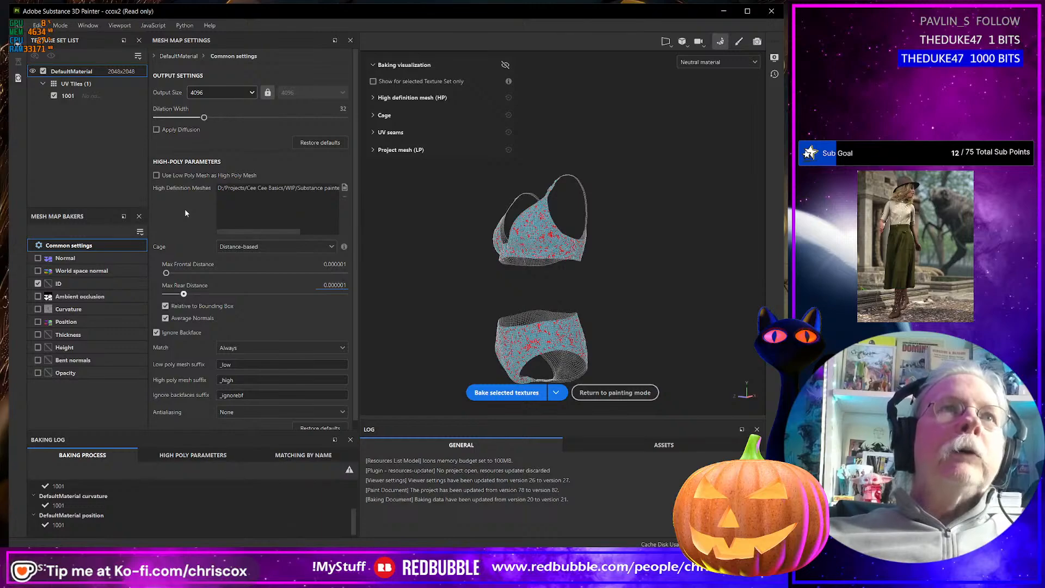
Bake the ID map, and choose the ! CCox-ID output template for exporting the textures
click(506, 395)
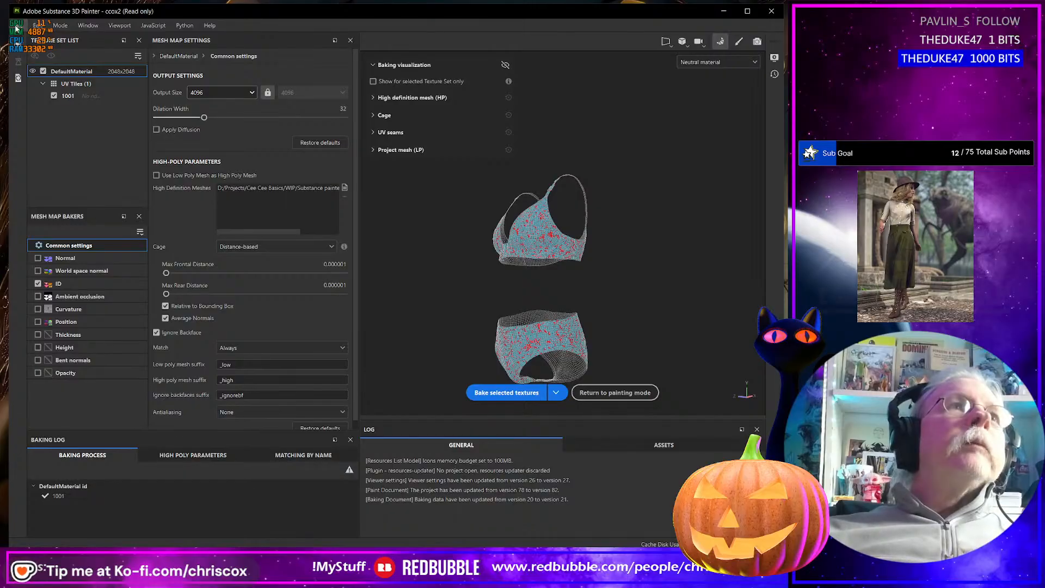
click(17, 26)
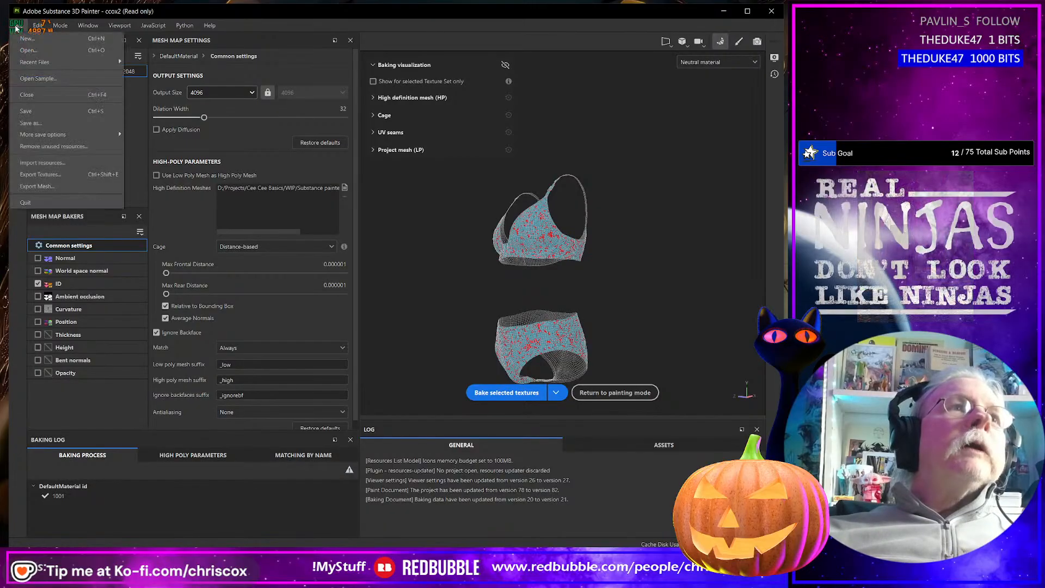
click(54, 175)
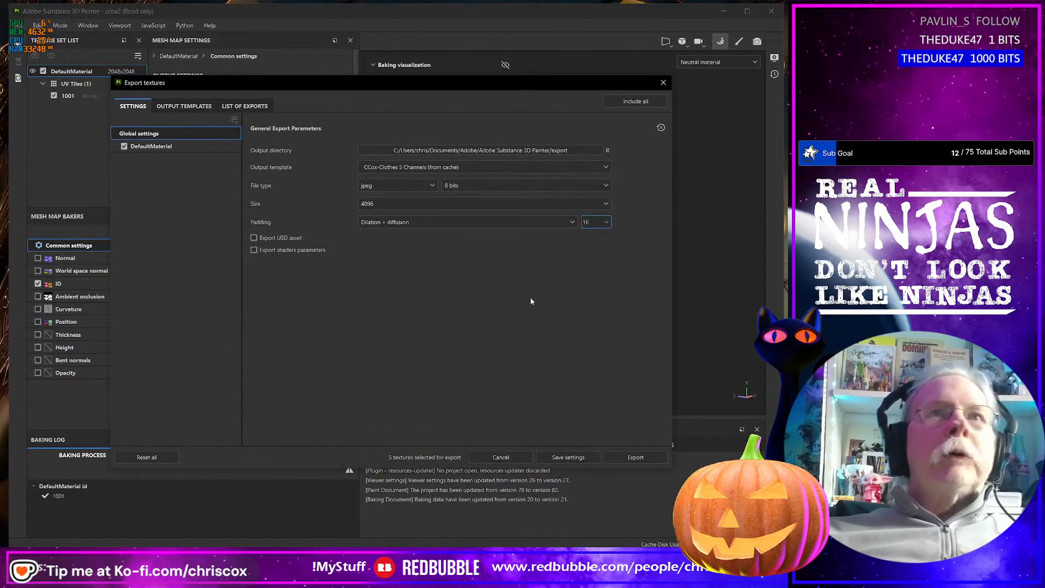
click(475, 164)
scroll(497, 243, up, 5)
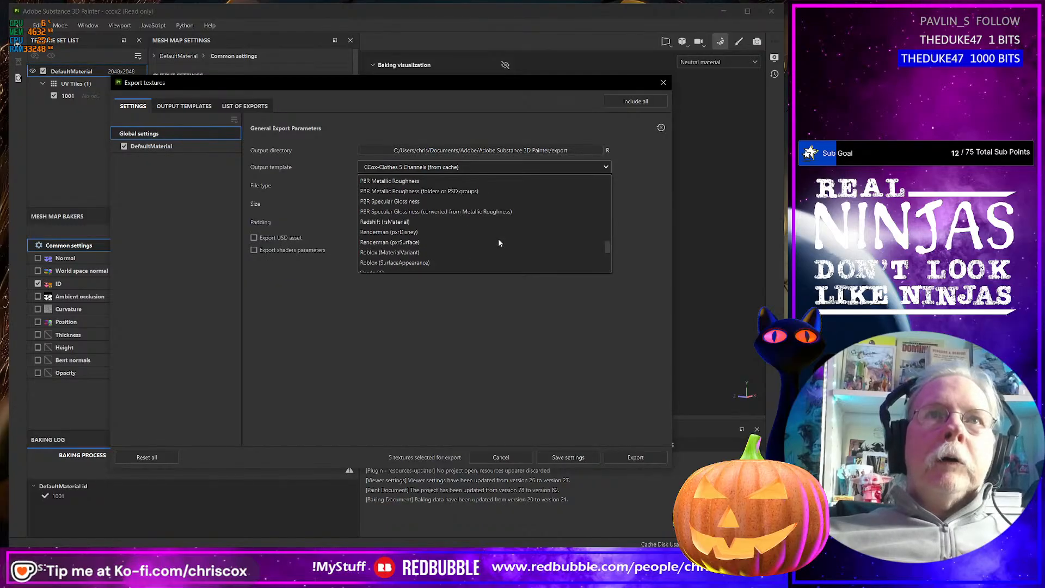
scroll(499, 240, up, 5)
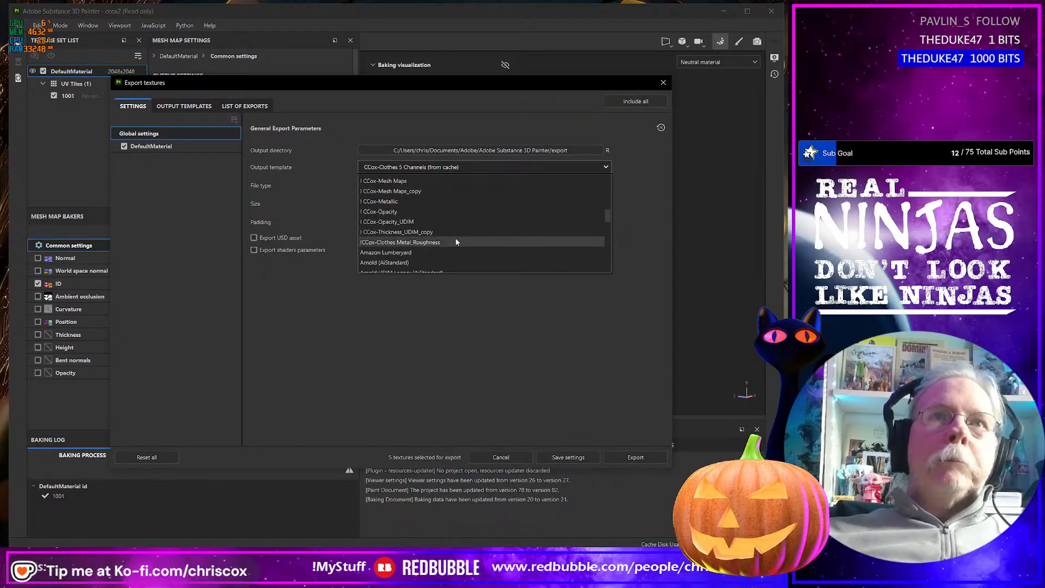
click(387, 220)
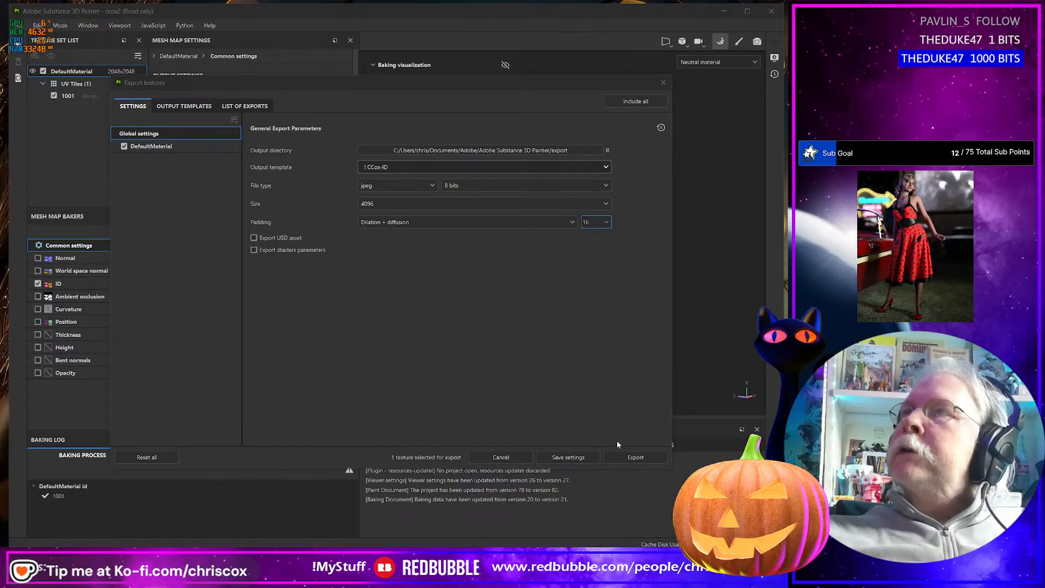
Check the pixel dimensions of CeeCee06 UVs.psd in Photoshop and return to the texture export settings in Substance 3D Painter
key(alt+Tab)
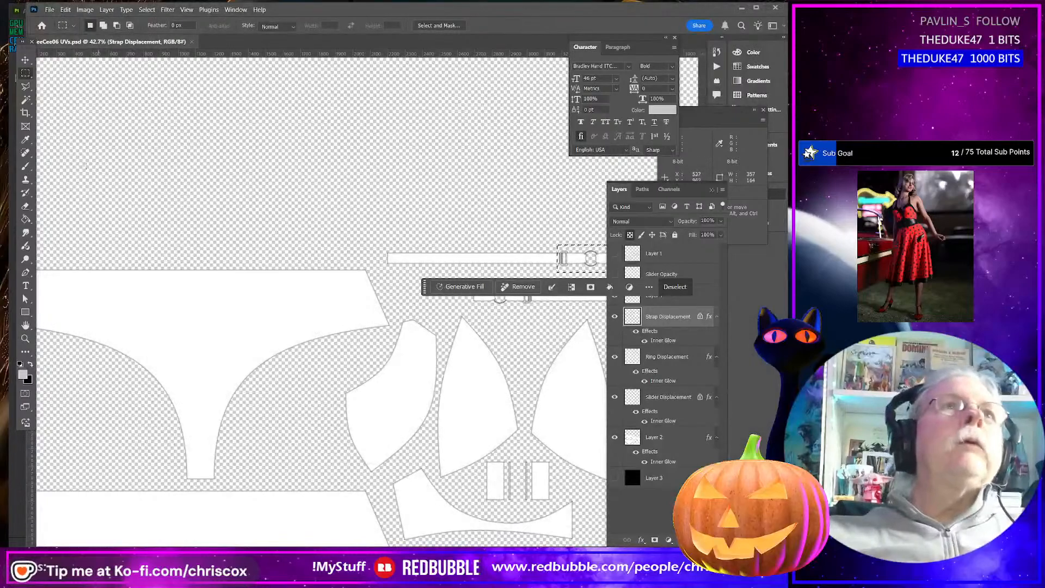
click(79, 11)
click(116, 81)
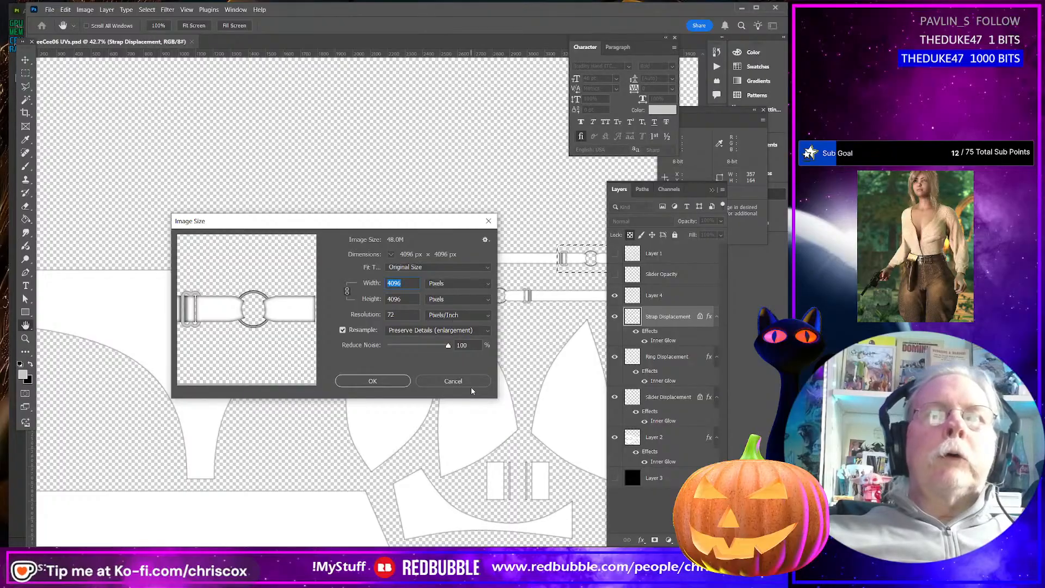
click(456, 381)
key(alt+Tab)
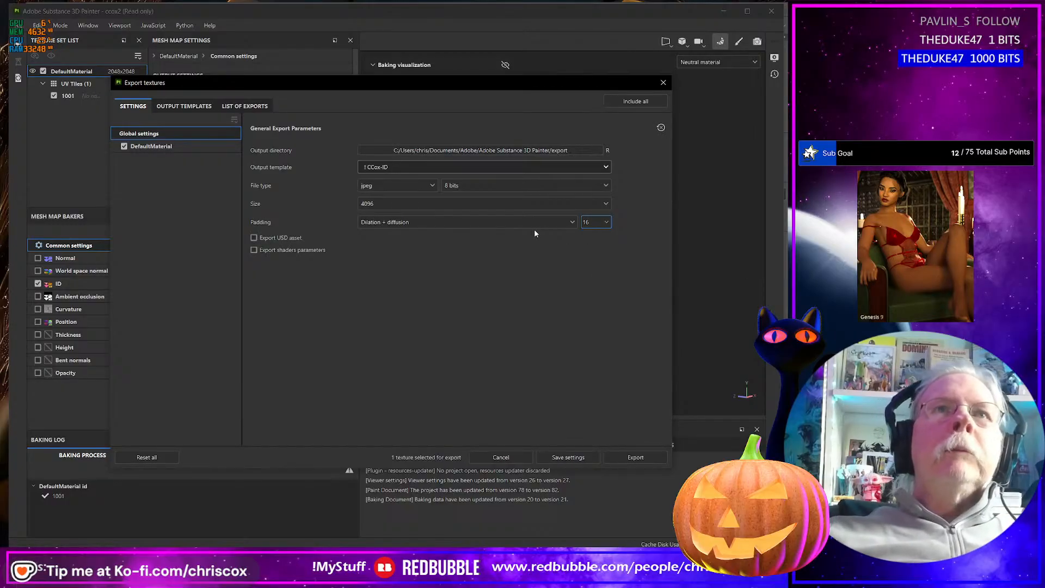
Export the ID map as an 8-bit JPEG at 4096 and close the export dialog
click(639, 458)
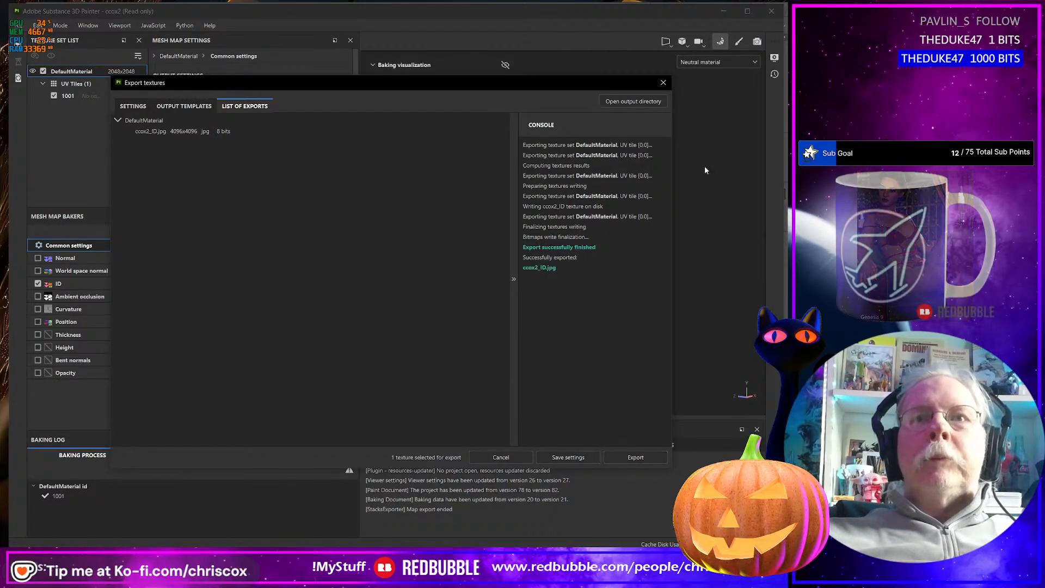
click(662, 82)
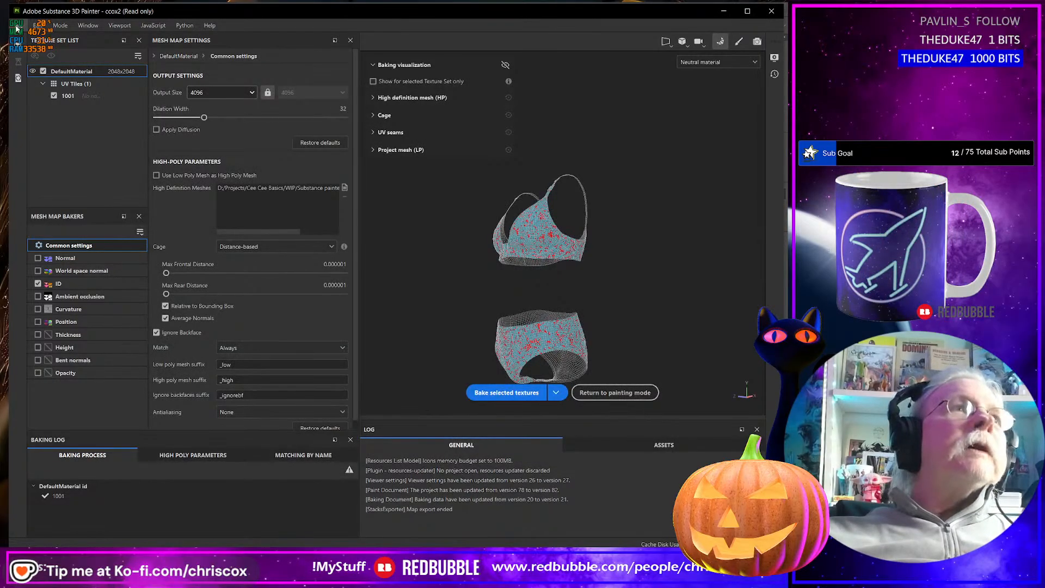
Save the project as CC06 Bra and Panties in the Substance painter folder
click(35, 25)
click(39, 123)
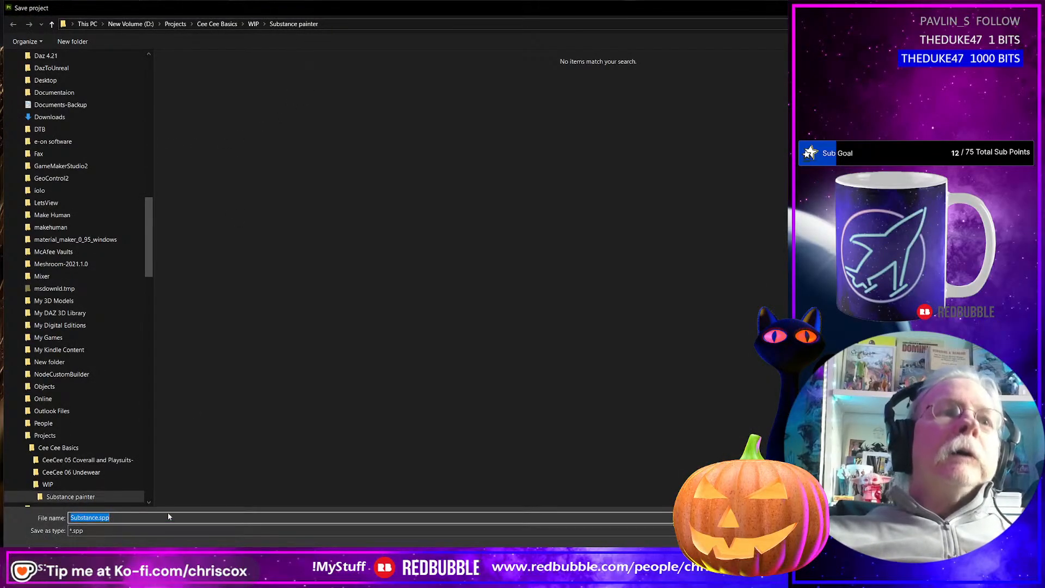
text(CC)
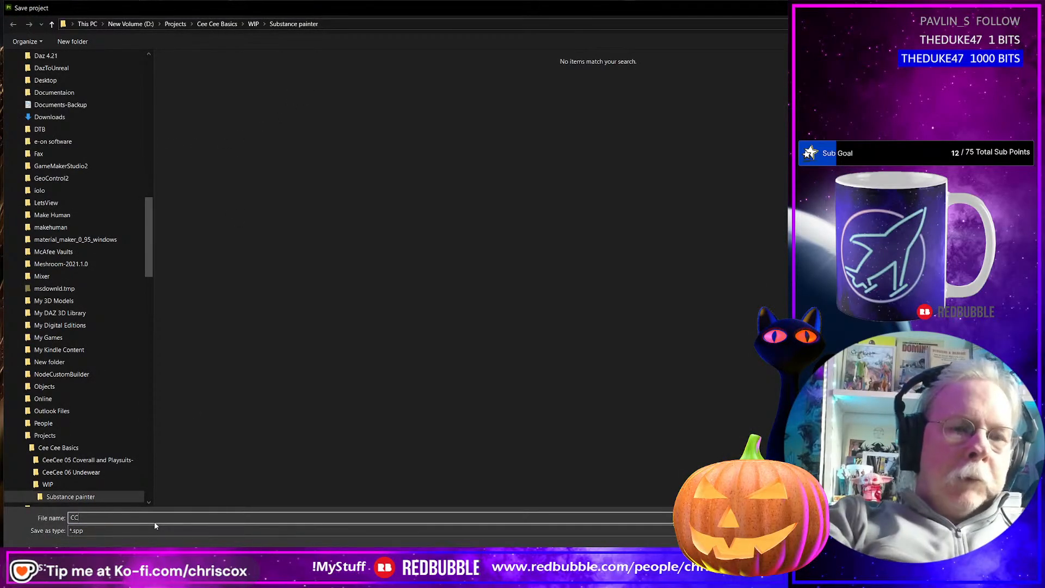
text(06 Br)
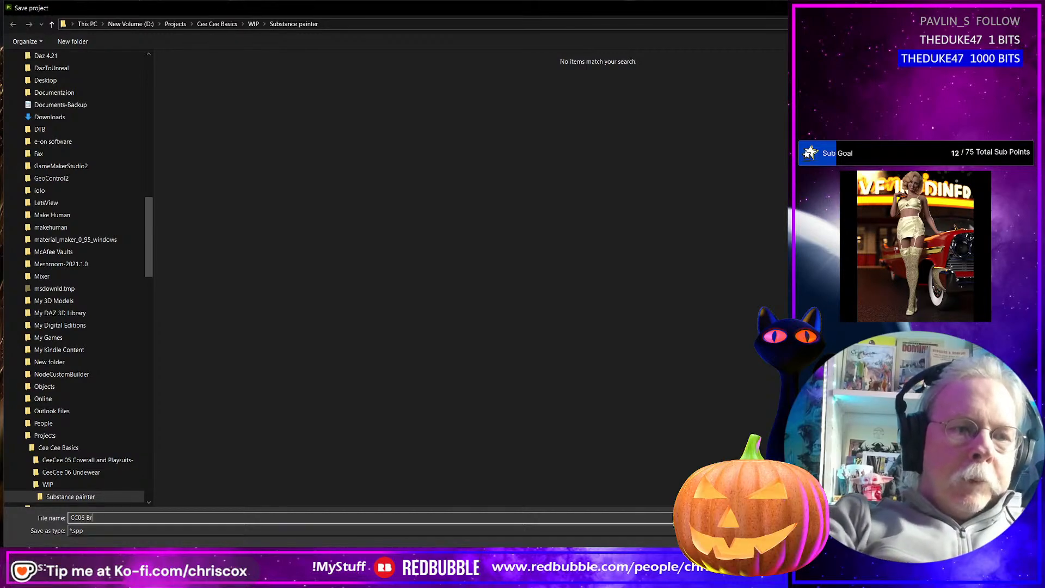
text(a and Pa)
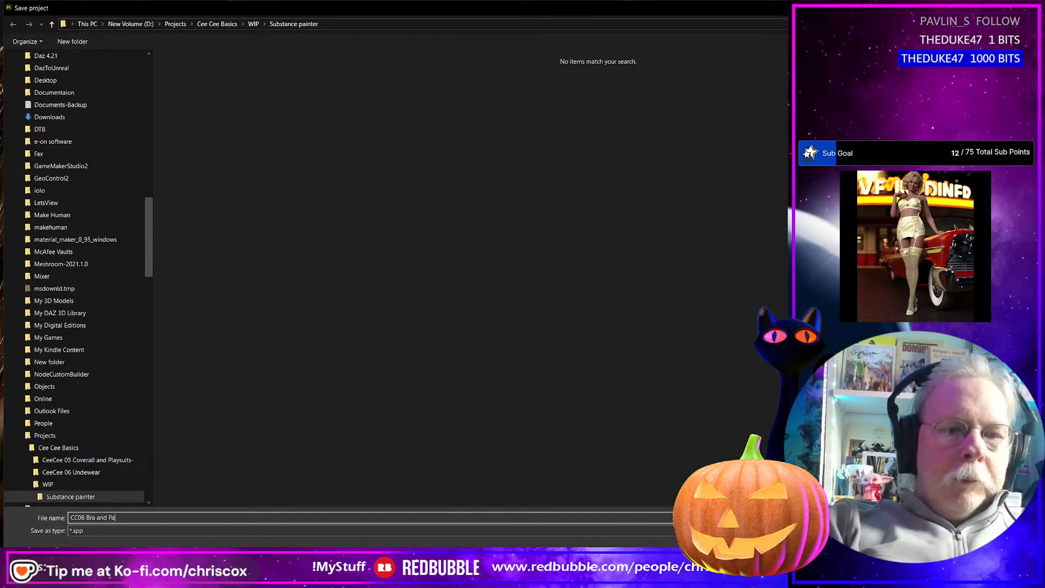
text(nties)
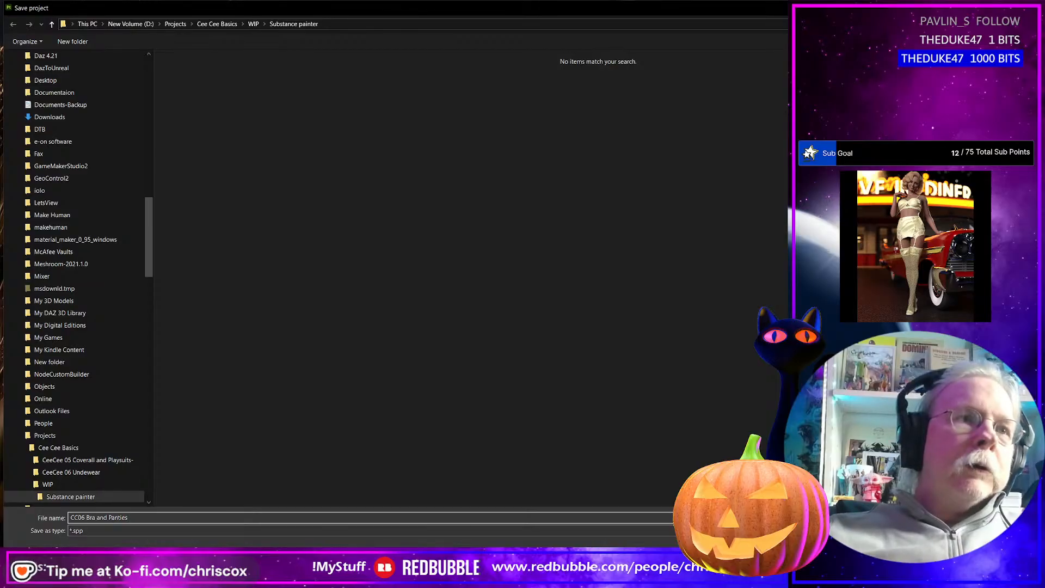
key(Return)
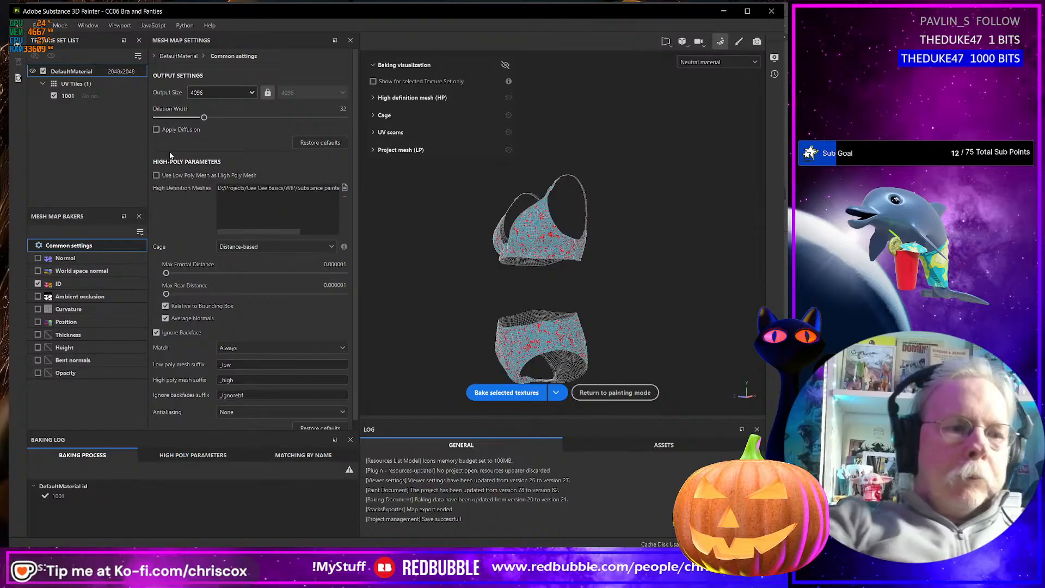
Export the ID map again under the new project name and delete ccox2_ID.jpg from the output directory
key(ctrl+shift+e)
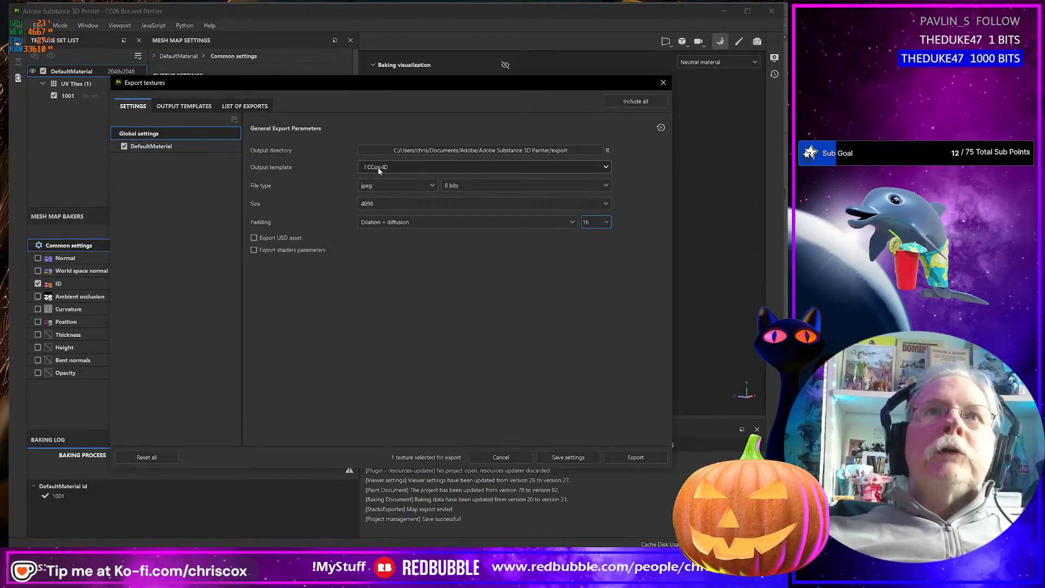
click(642, 457)
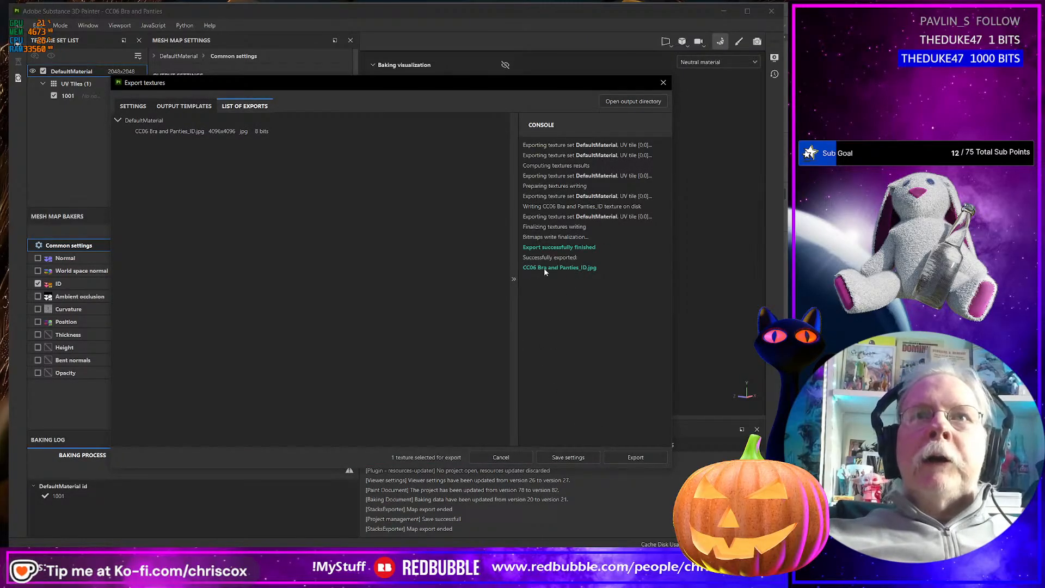
click(631, 101)
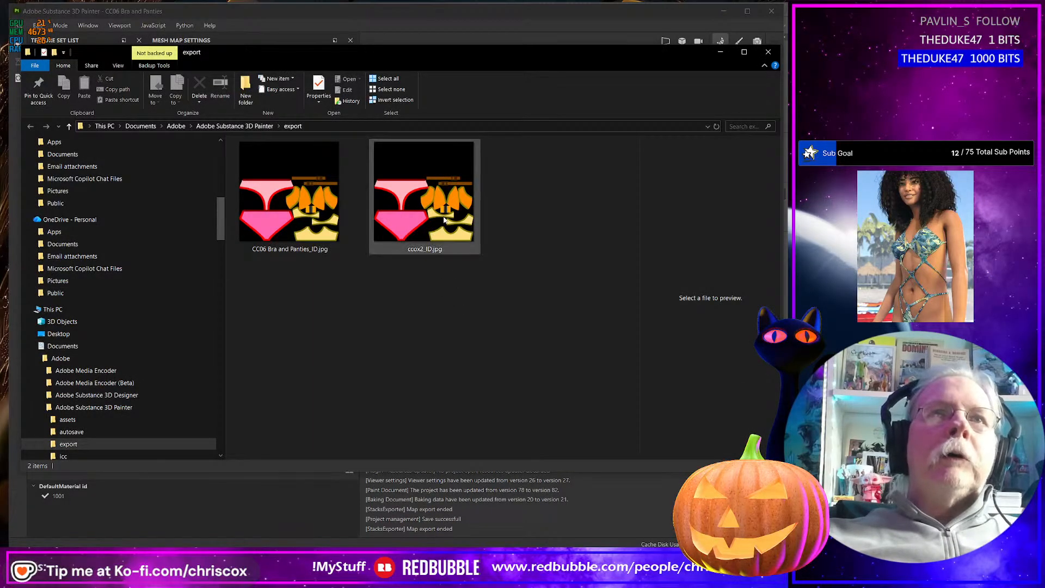
click(443, 216)
key(Delete)
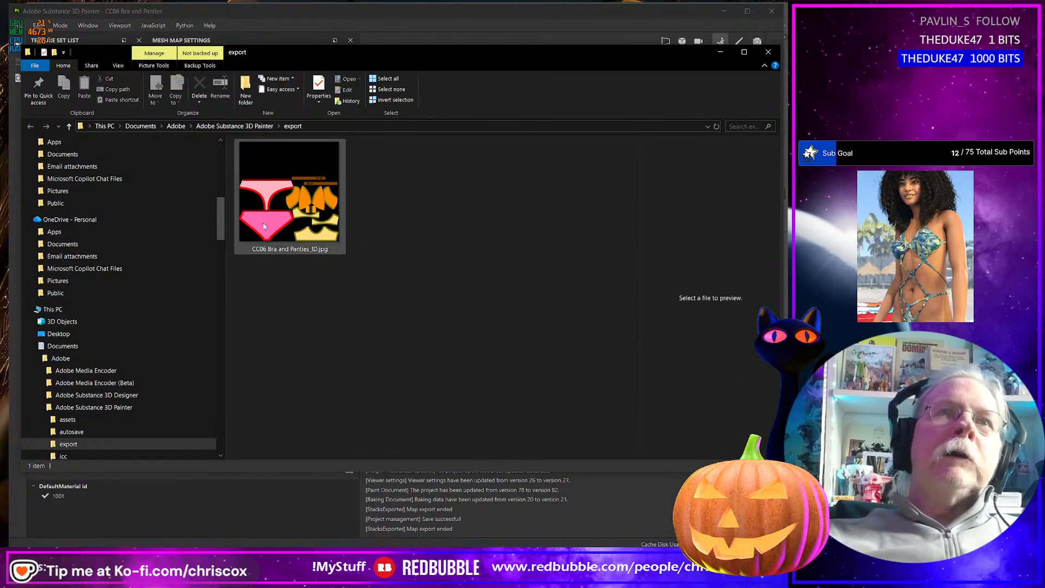
Copy CC06 Bra and Panties_ID.jpg from the export folder into the Cee Cee Basics WIP folder and move that window aside
click(284, 197)
right_click(284, 198)
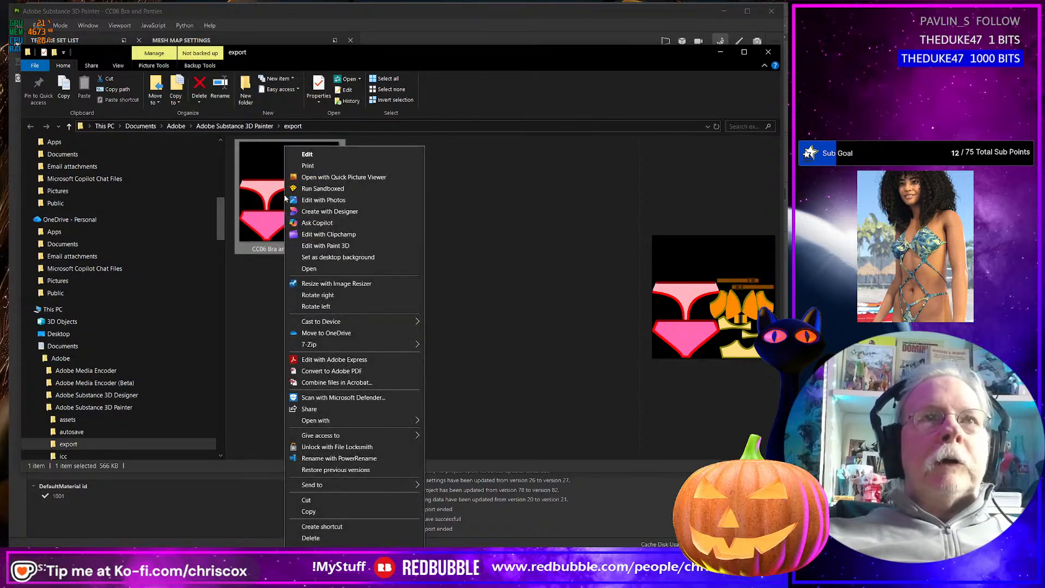
click(309, 511)
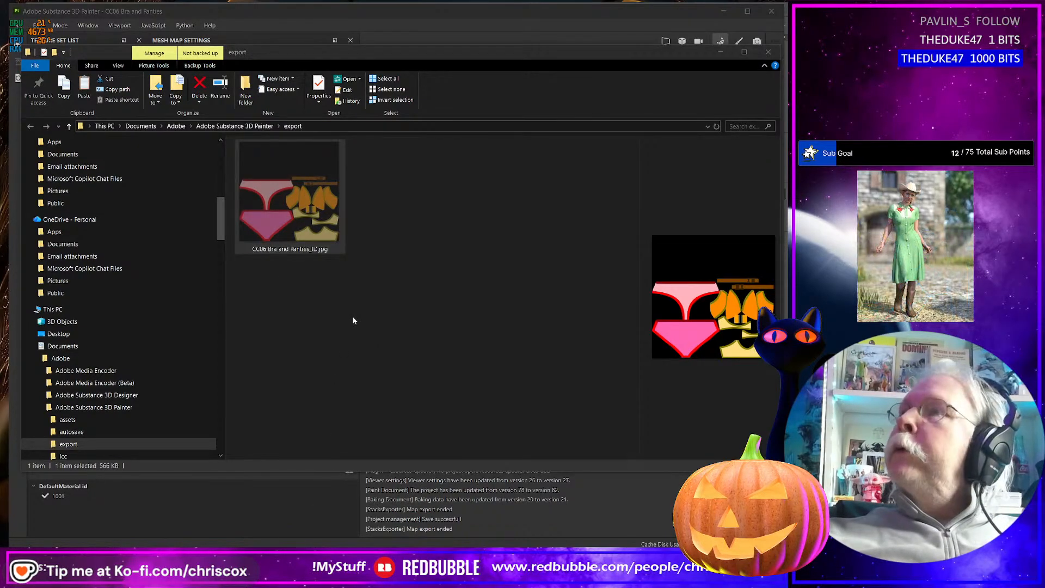
key(alt+Tab)
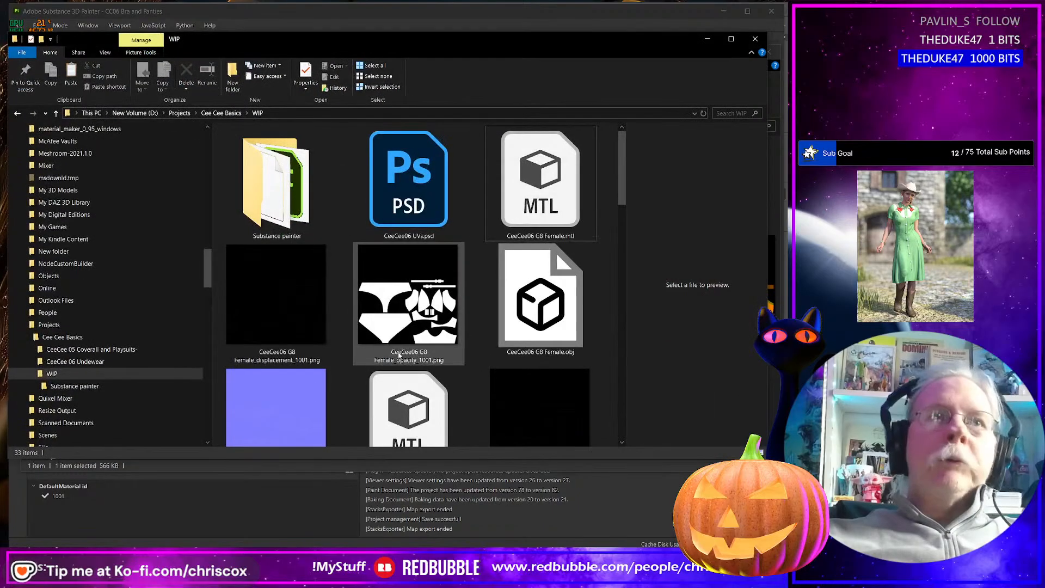
key(ctrl+v)
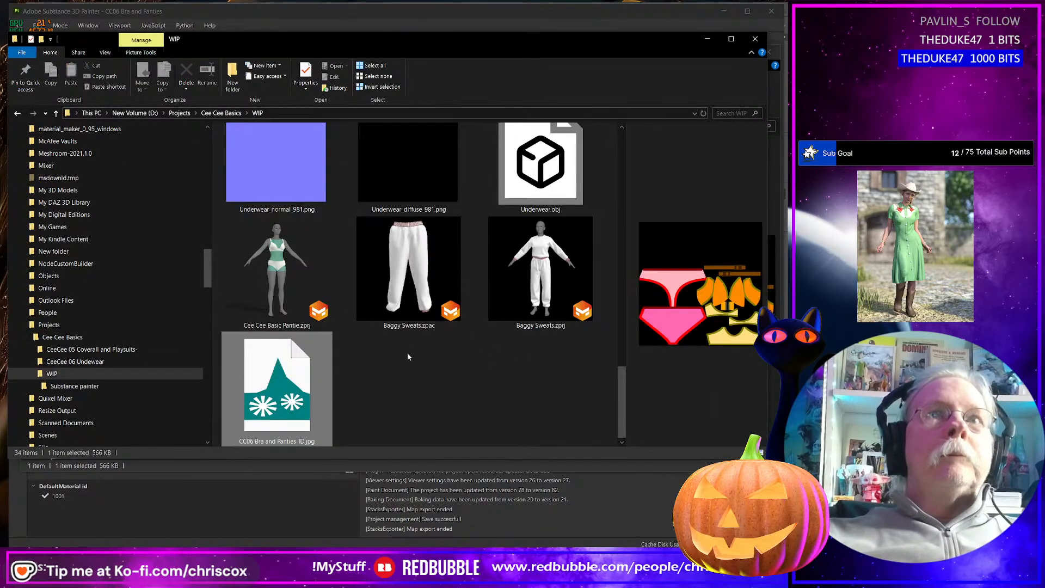
drag(363, 37, 1044, 63)
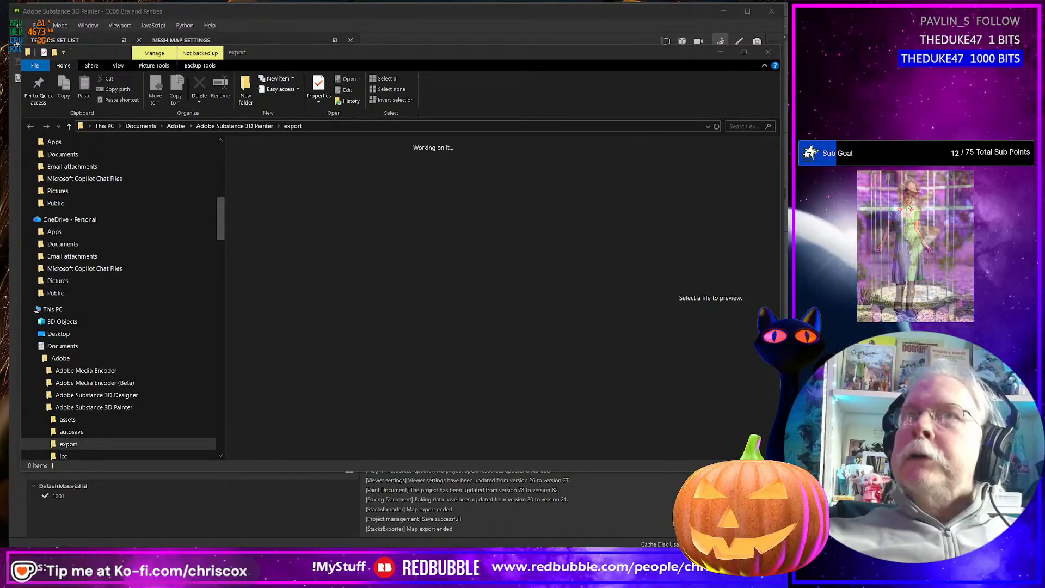
Switch to Photoshop and try to place CC06 Bra and Panties_ID.jpg into CeeCee06 UVs.psd with the strap selection active
key(alt+Tab)
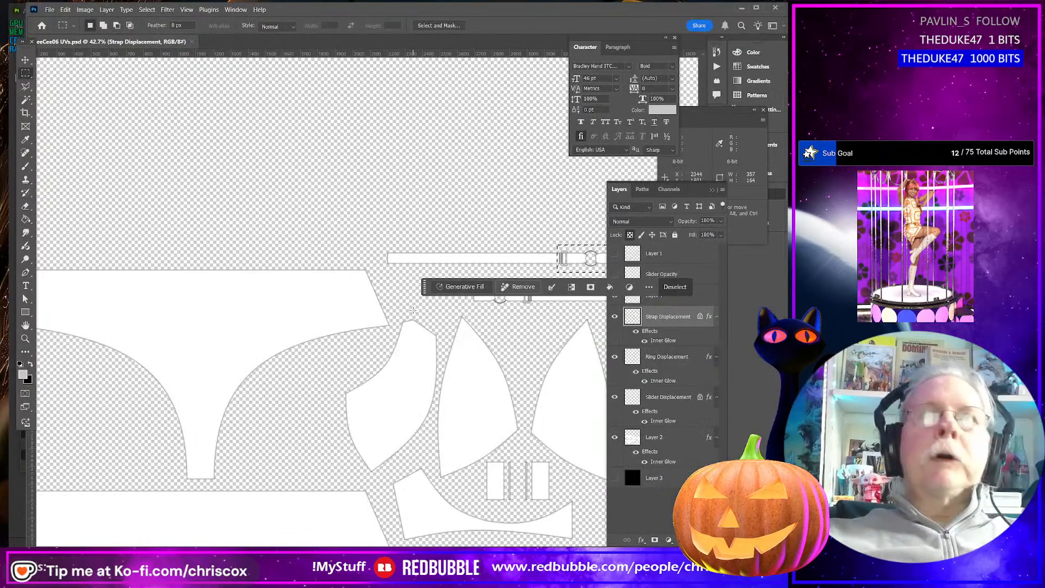
alt+scroll(412, 318, up, 2)
alt+scroll(411, 318, down, 4)
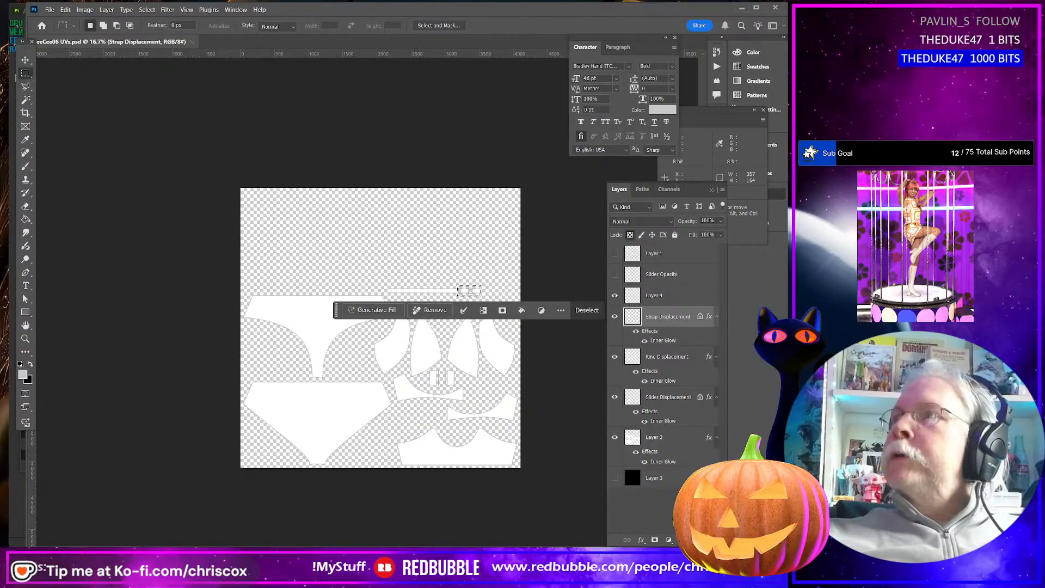
drag(784, 87, 569, 203)
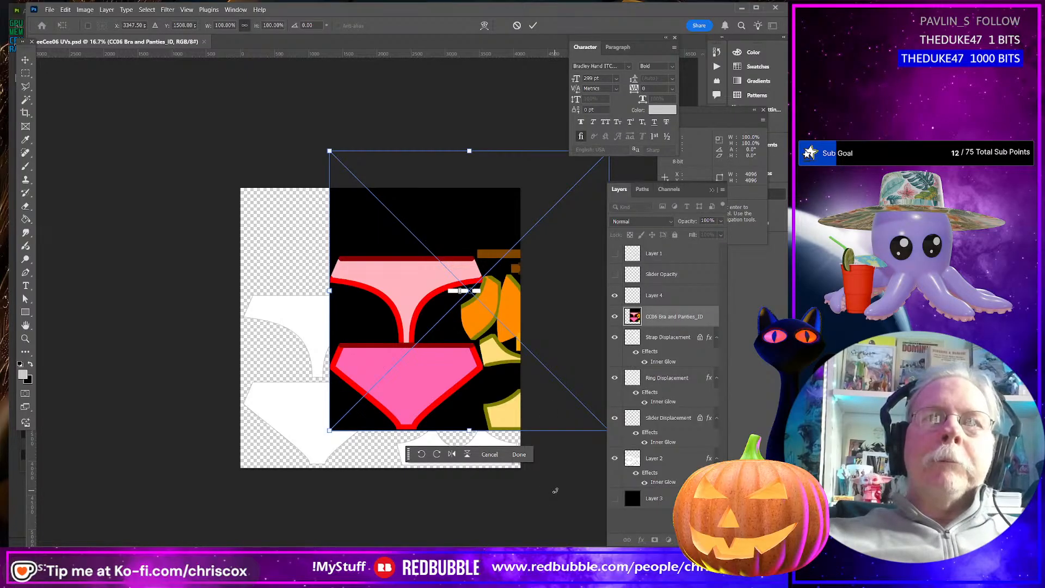
key(Return)
key(ctrl+z)
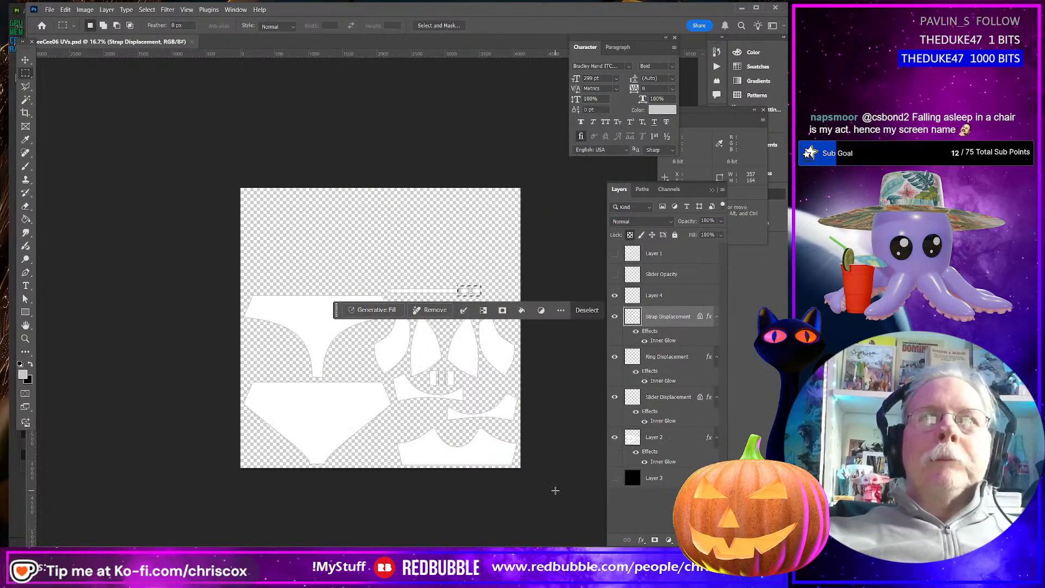
scroll(380, 328, right, 2)
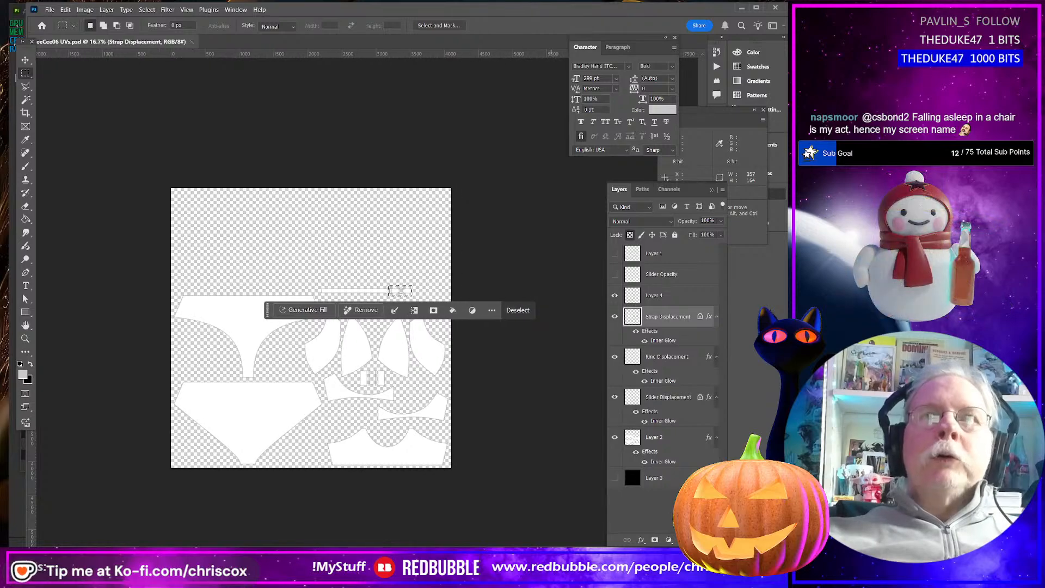
drag(633, 336, 514, 371)
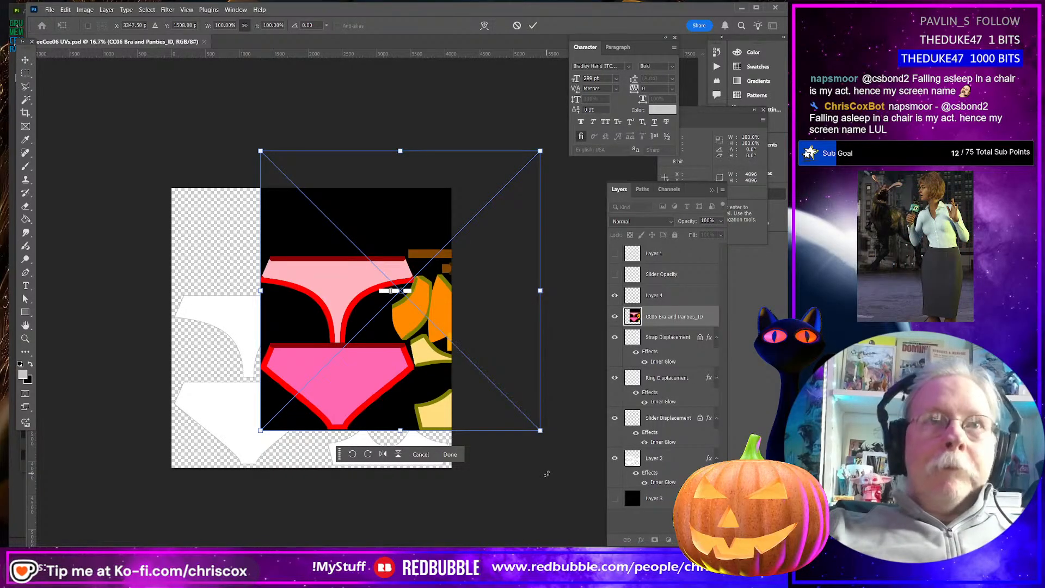
key(Return)
key(ctrl+z)
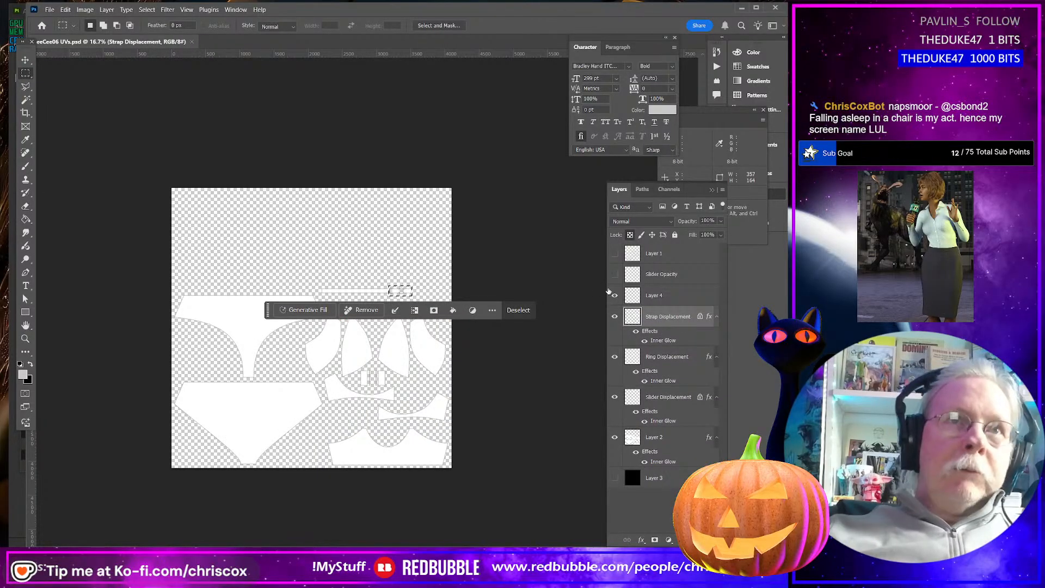
Clear the selection and place CC06 Bra and Panties_ID.jpg over the whole canvas, directly above the Strap Displacement layer
key(ctrl+d)
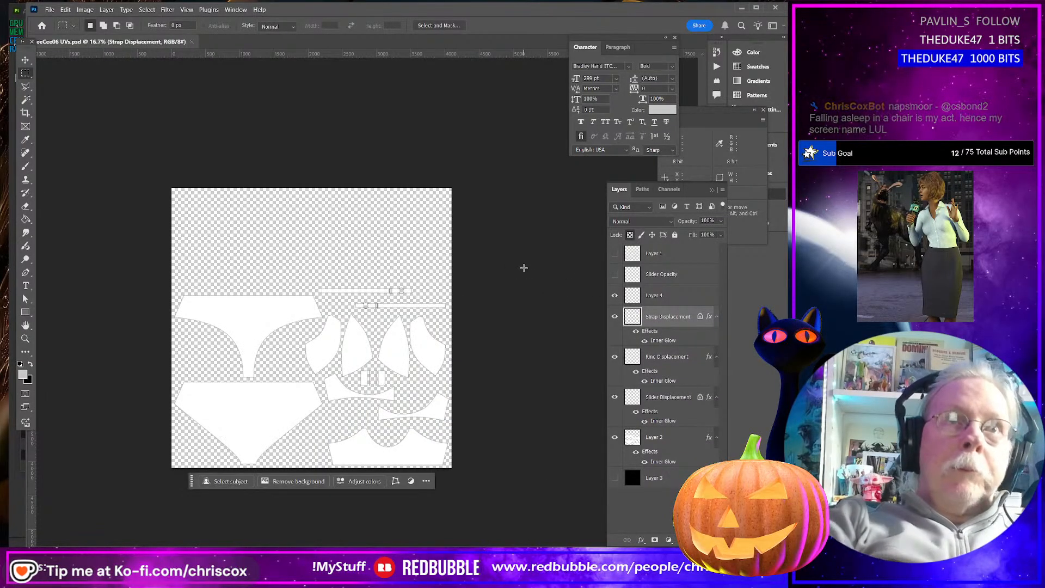
drag(735, 275, 544, 345)
key(Return)
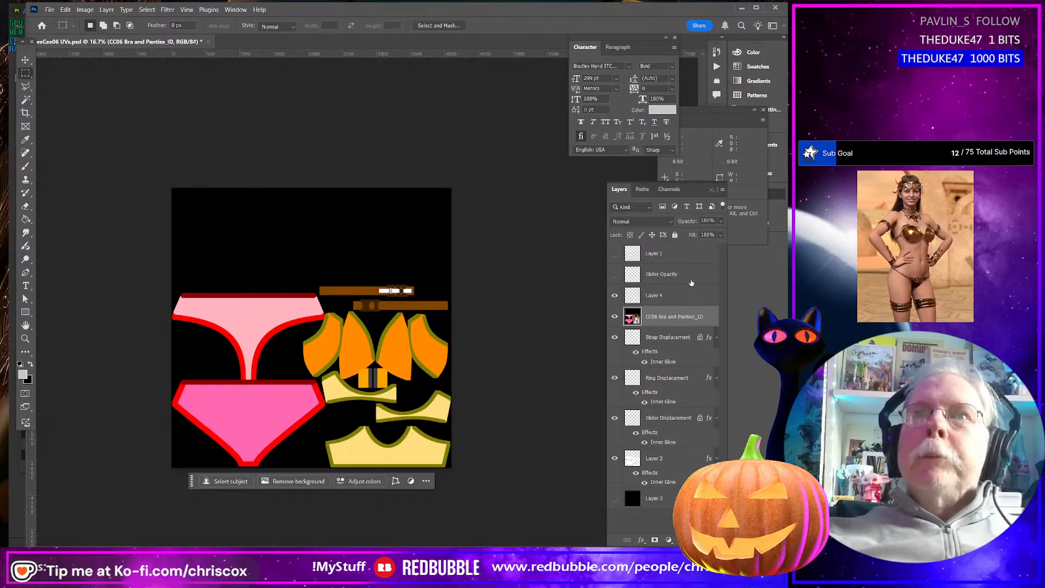
Show the UV wireframe in Layer 1 and select the area outside its UV islands with the Magic Wand
click(615, 254)
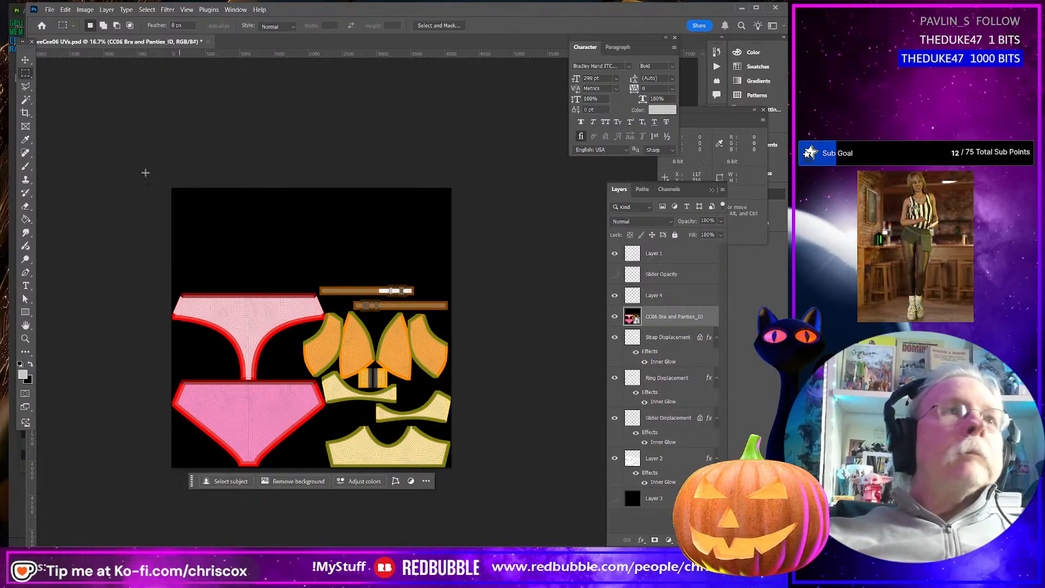
click(24, 101)
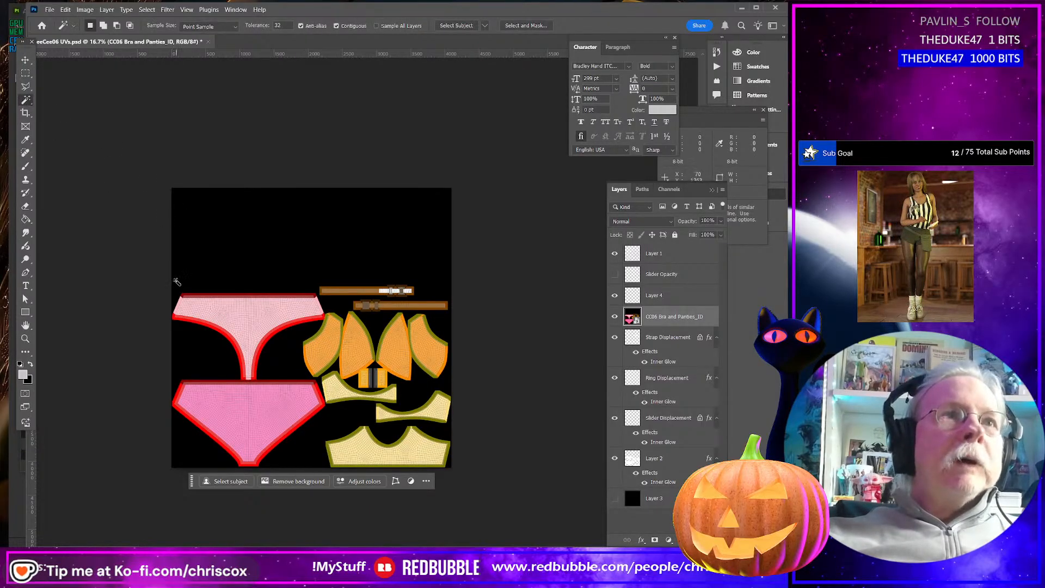
click(178, 282)
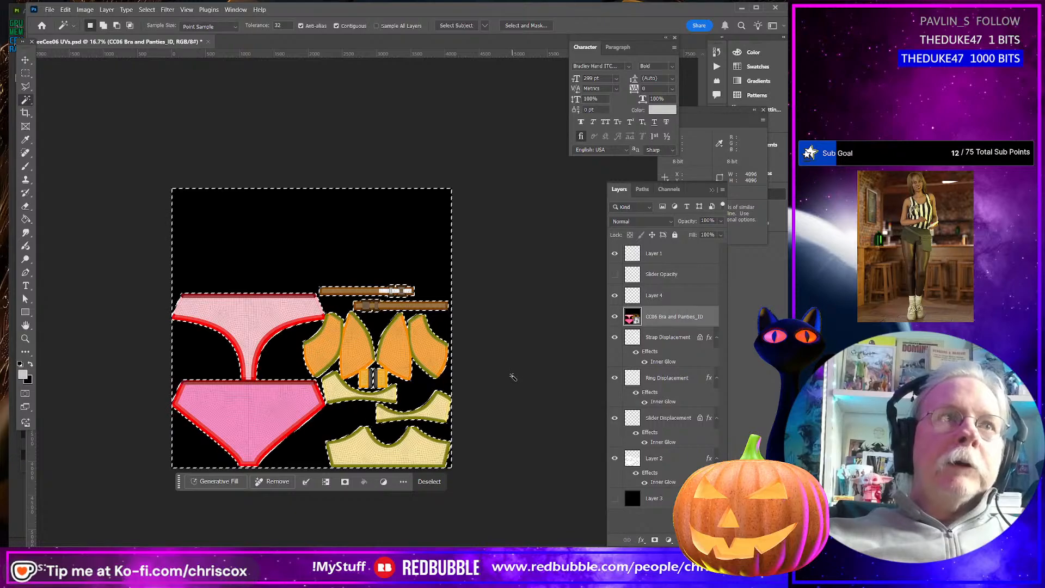
click(675, 254)
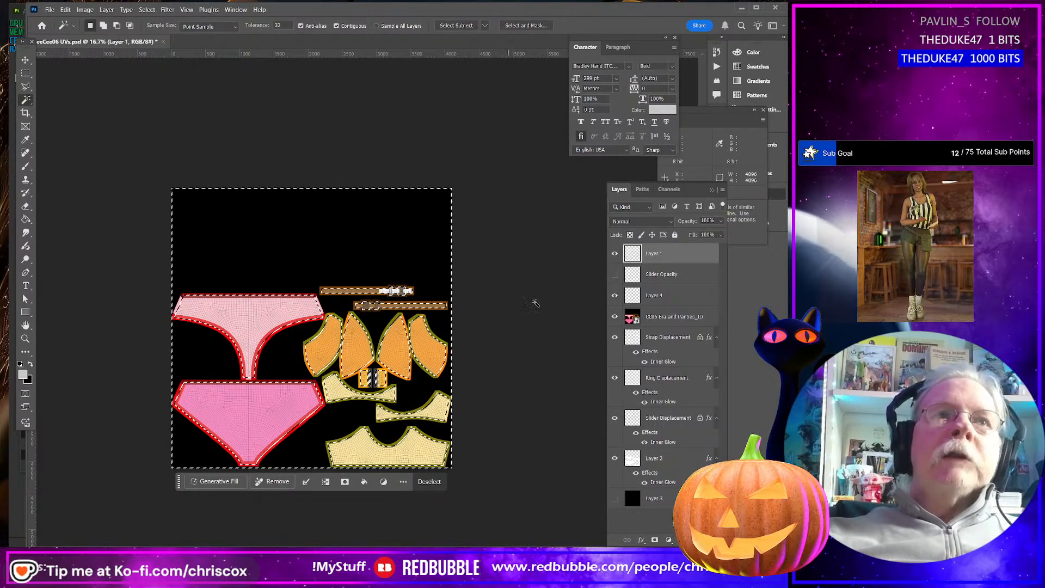
Make black the foreground colour and rasterize the CC06 Bra and Panties_ID layer
click(674, 317)
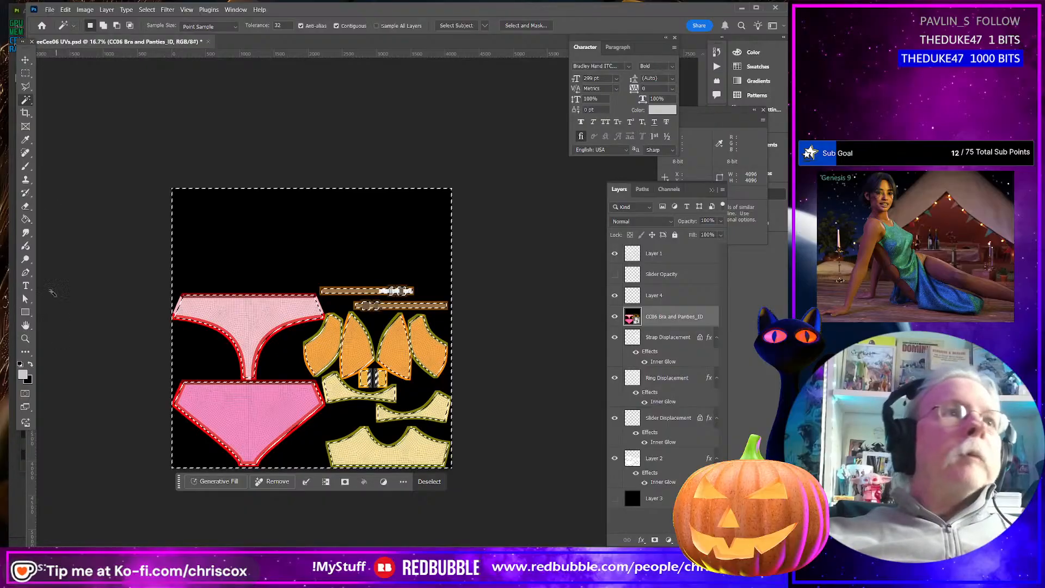
key(x)
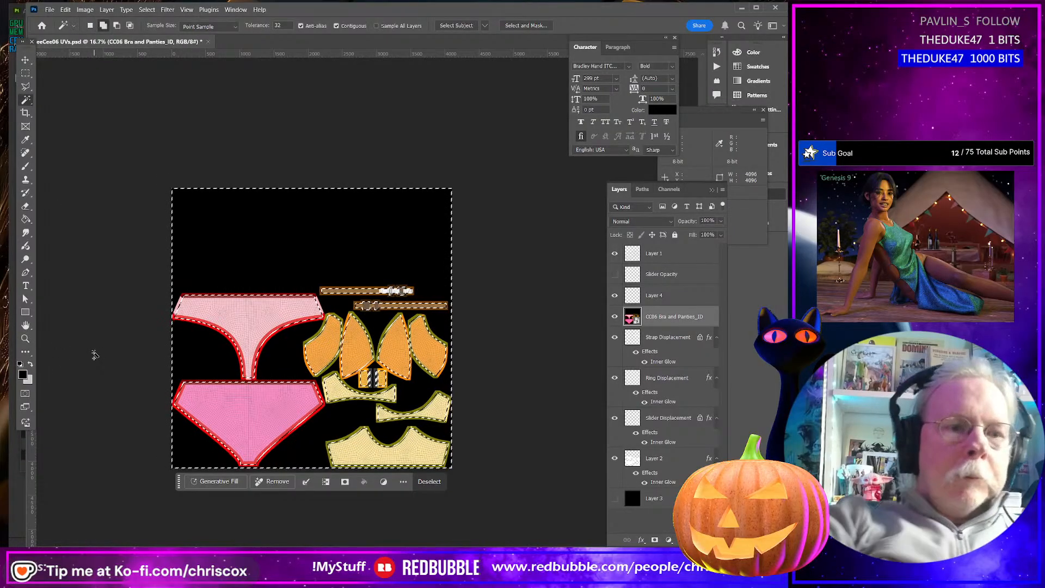
key(Return)
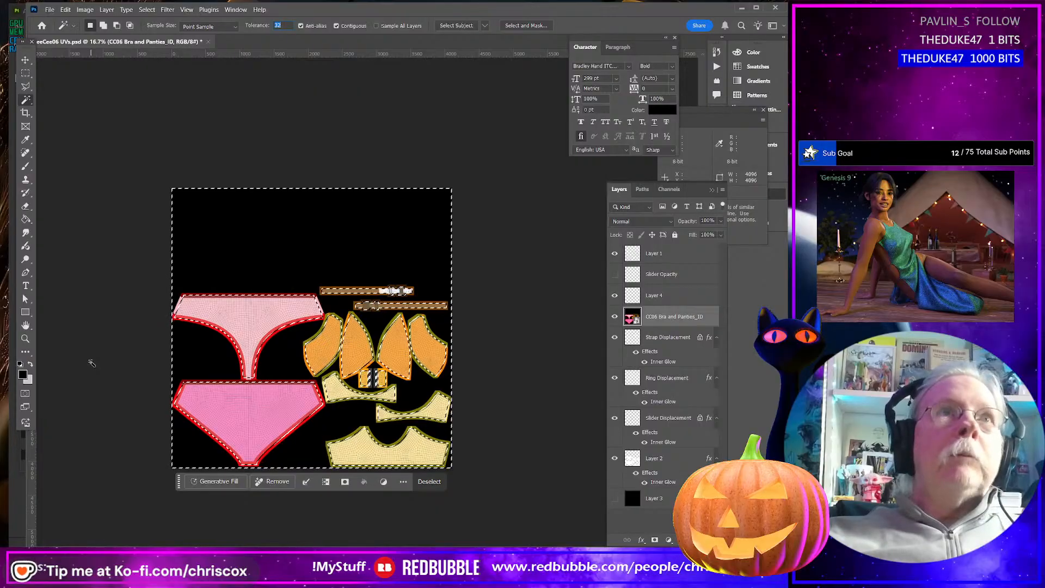
right_click(678, 316)
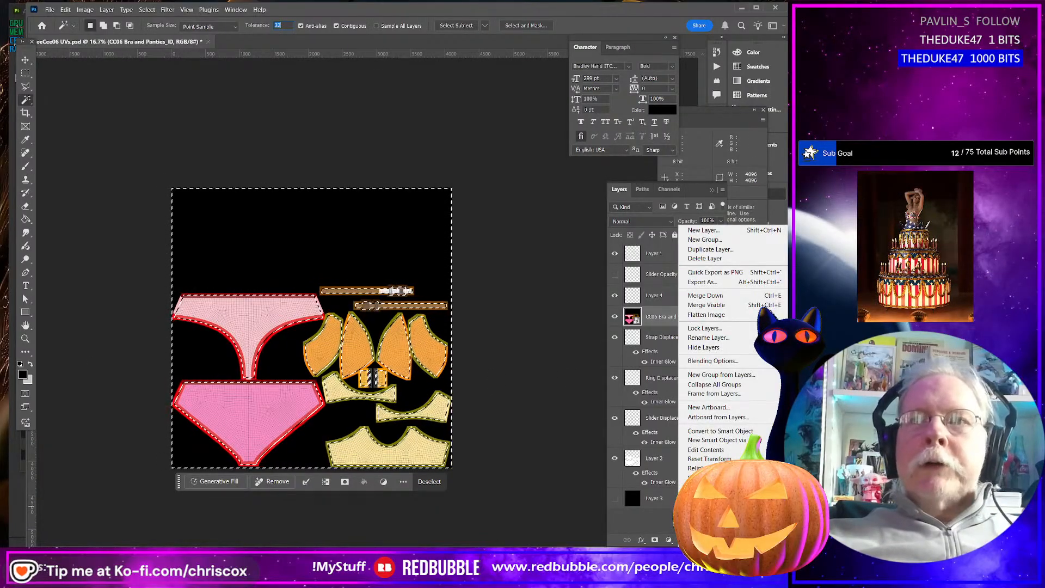
click(708, 524)
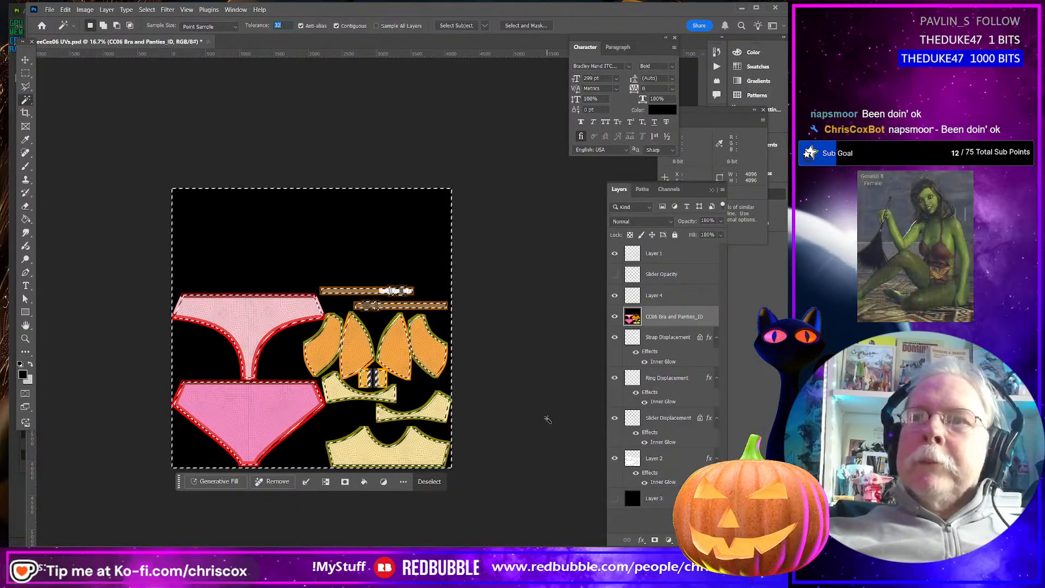
key(shift)
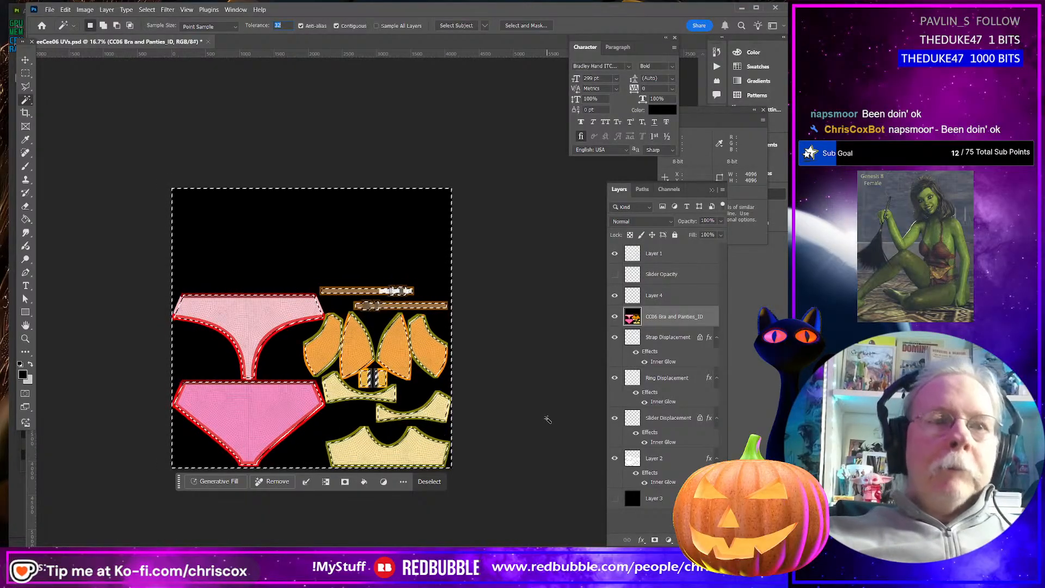
key(shift)
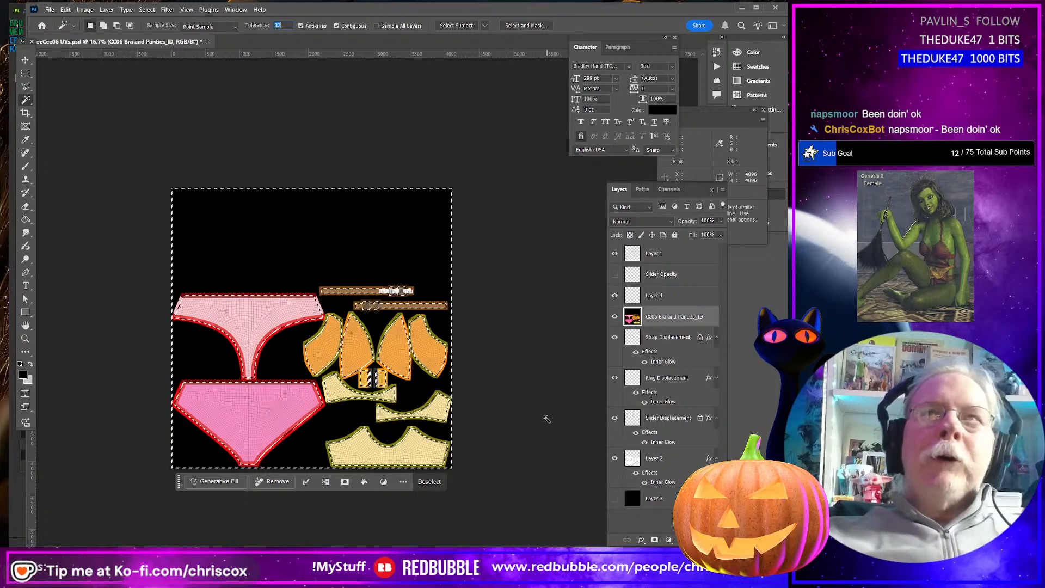
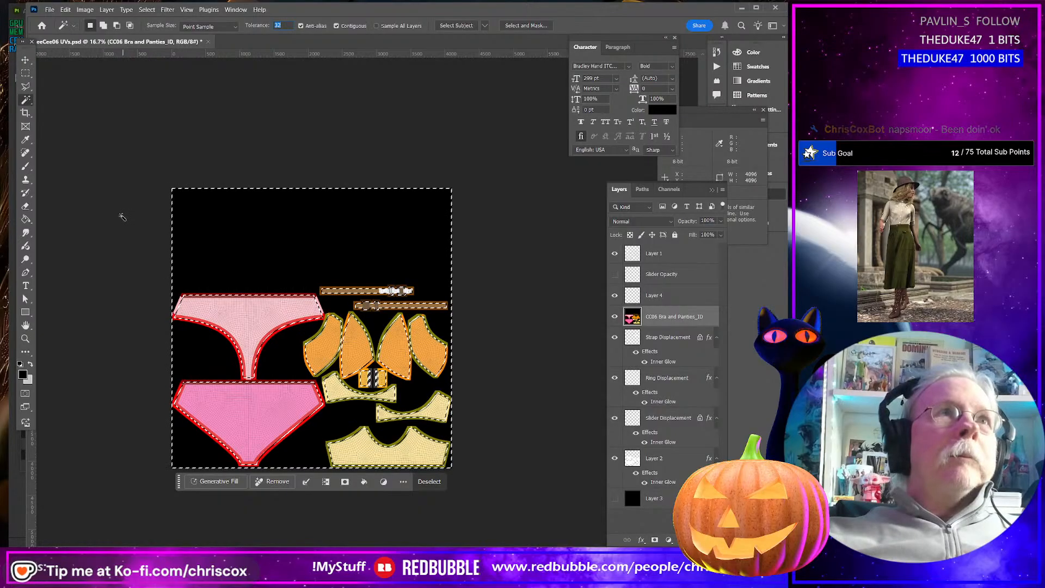
Clear the ID map outside the UV islands, deselect, and fill the emptied background with black using the Paint Bucket
click(26, 219)
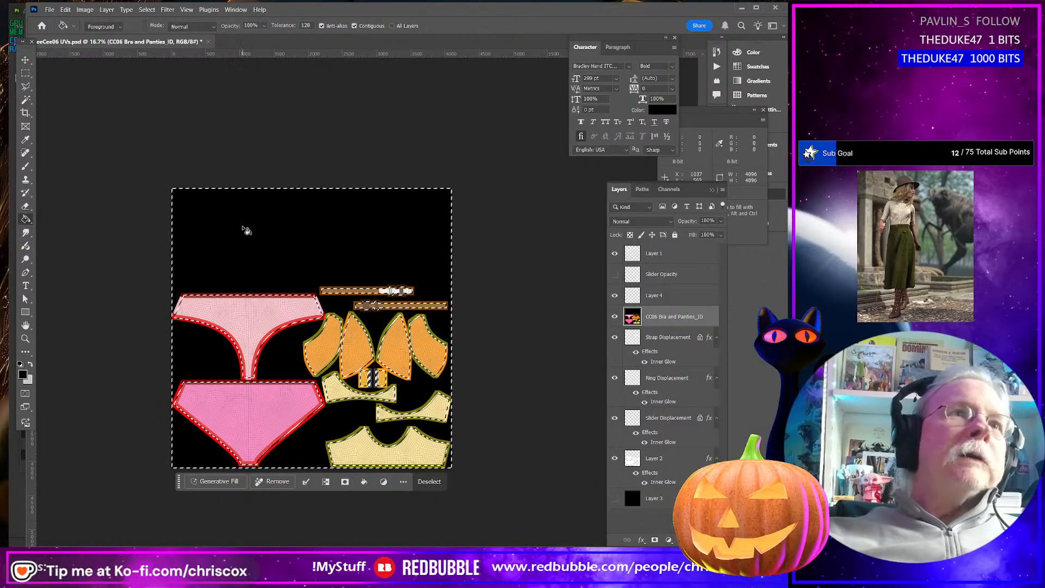
click(615, 317)
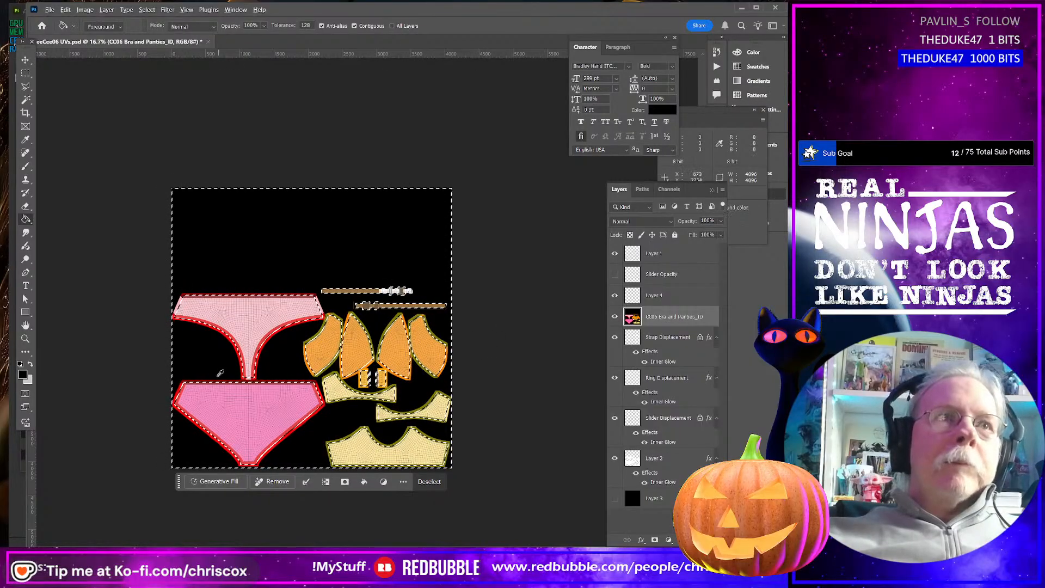
alt+scroll(221, 373, up, 3)
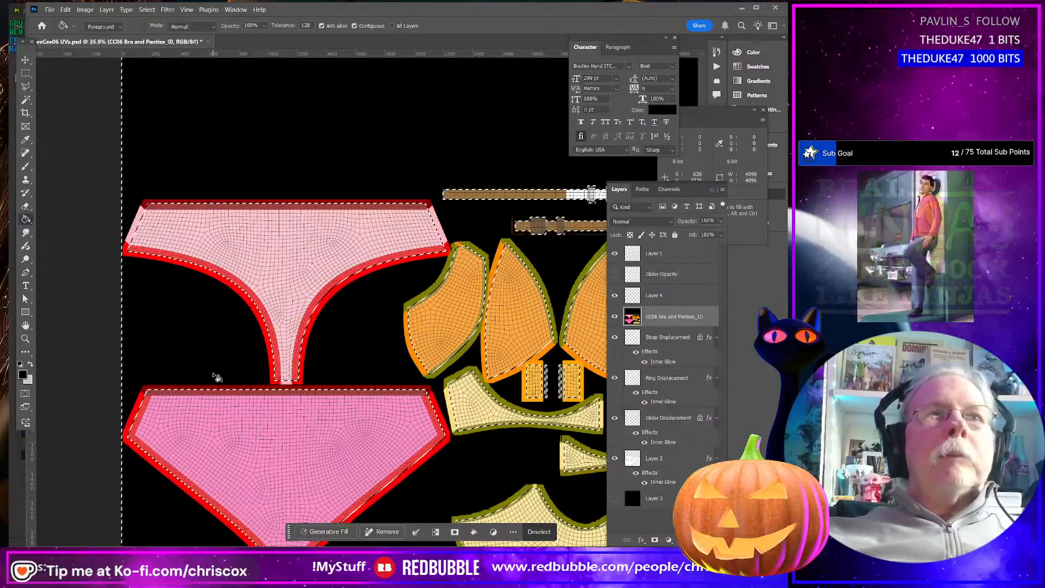
key(Delete)
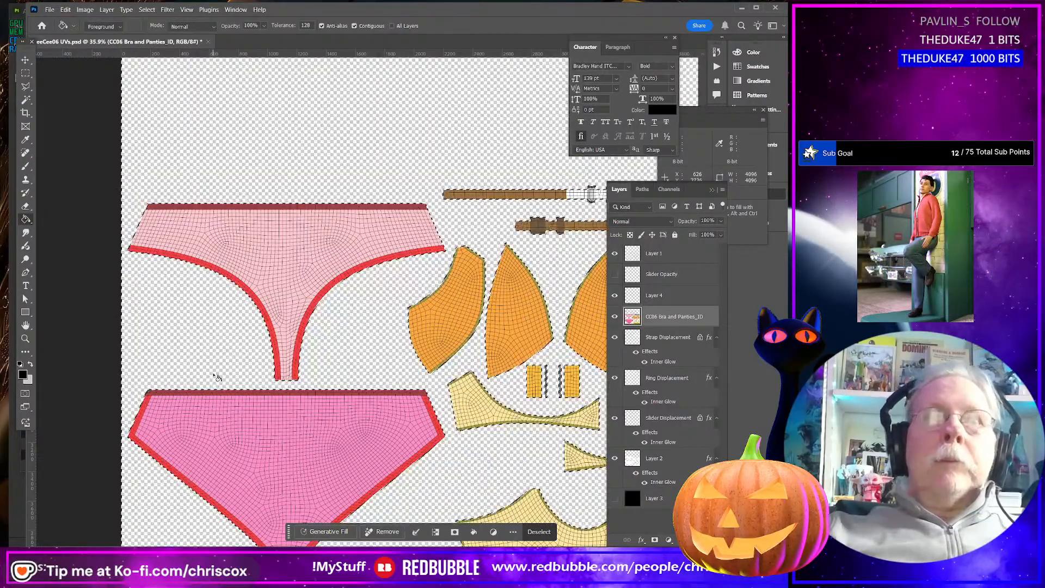
key(ctrl+d)
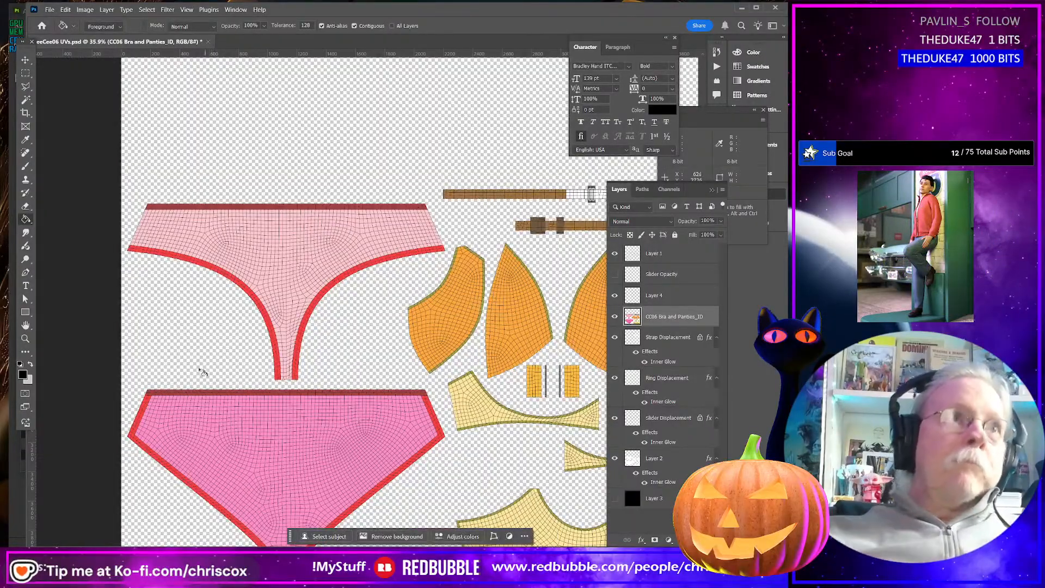
click(192, 360)
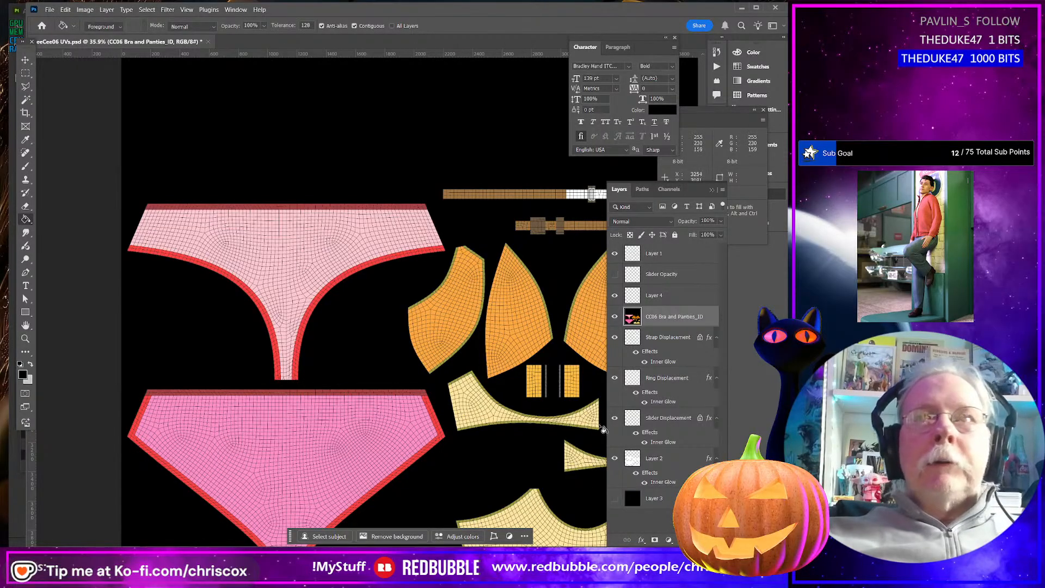
Move the CC06 Bra and Panties_ID layer directly below Layer 2 and hide Layer 2
drag(664, 319, 666, 490)
click(616, 438)
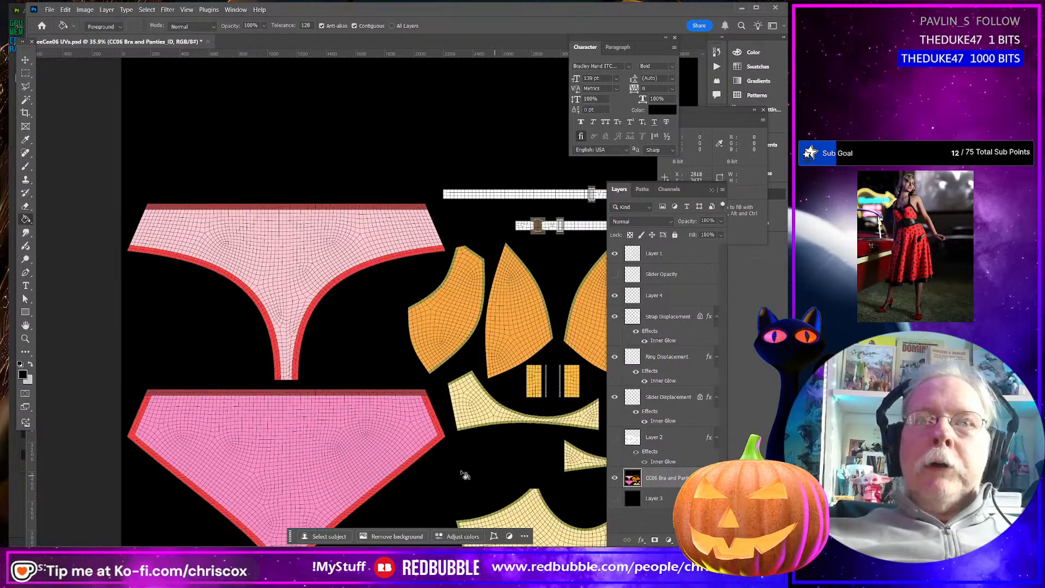
Select the dark red waistbands and bright red leg trims of both panties pieces on the ID map with the Magic Wand
scroll(439, 468, down, 2)
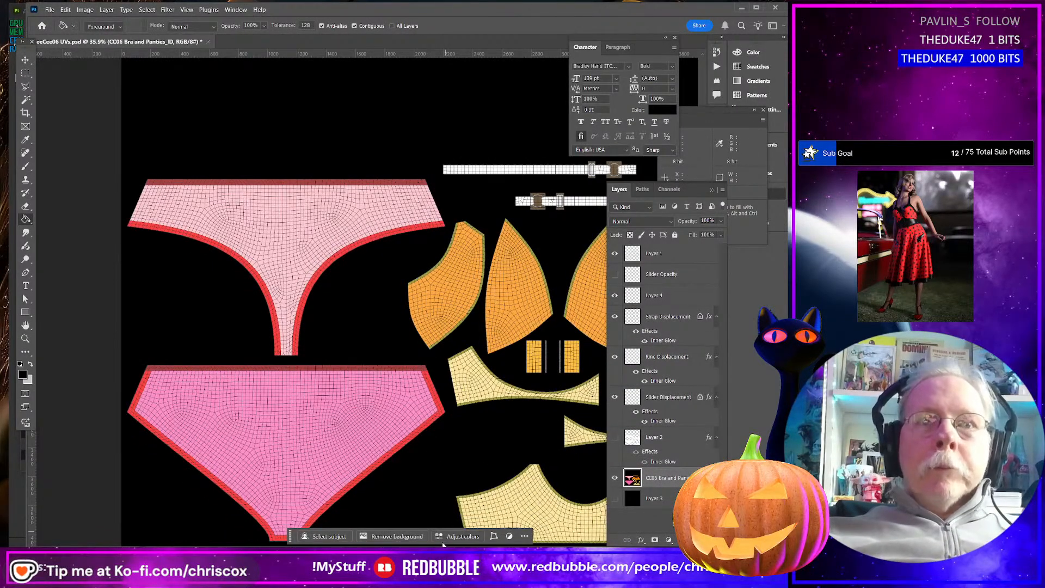
ctrl+scroll(361, 455, right, 4)
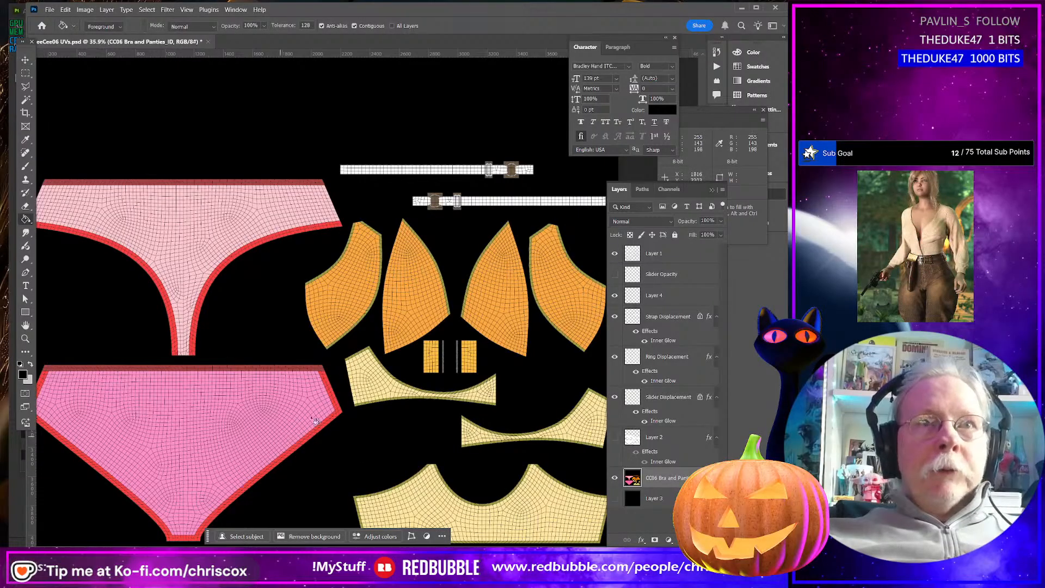
scroll(336, 372, down, 1)
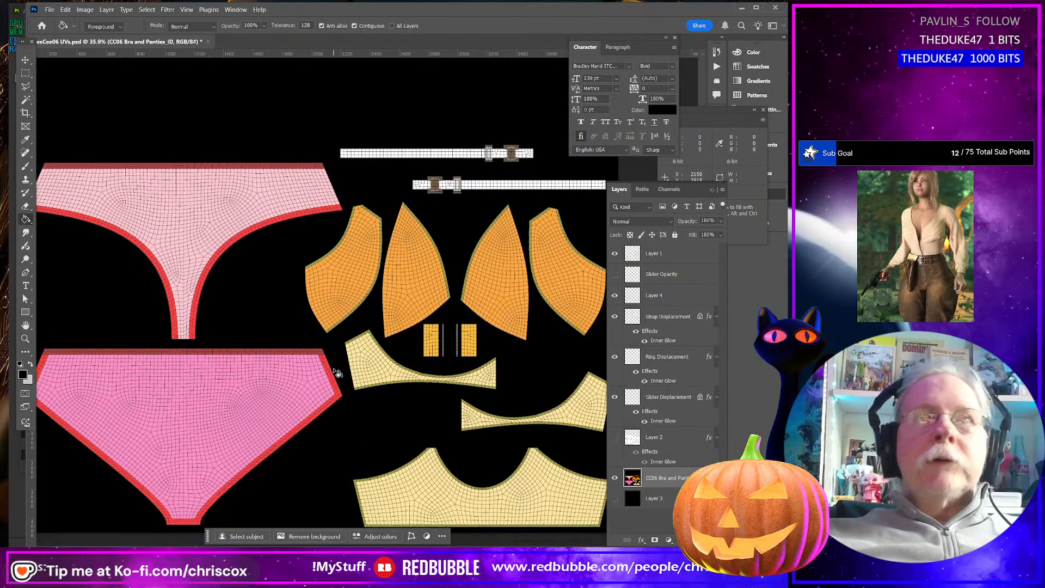
click(25, 100)
click(216, 167)
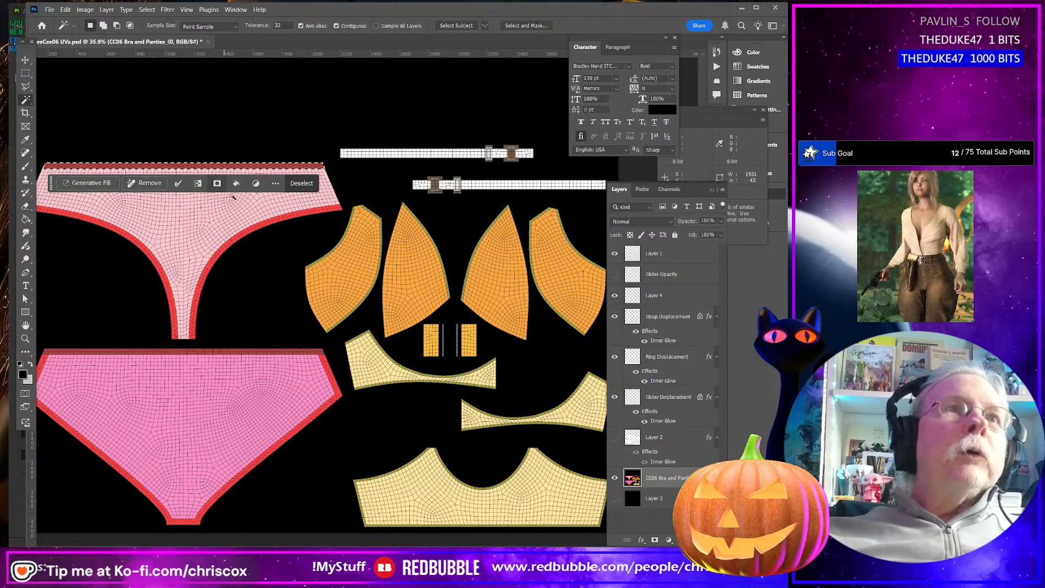
shift+click(249, 232)
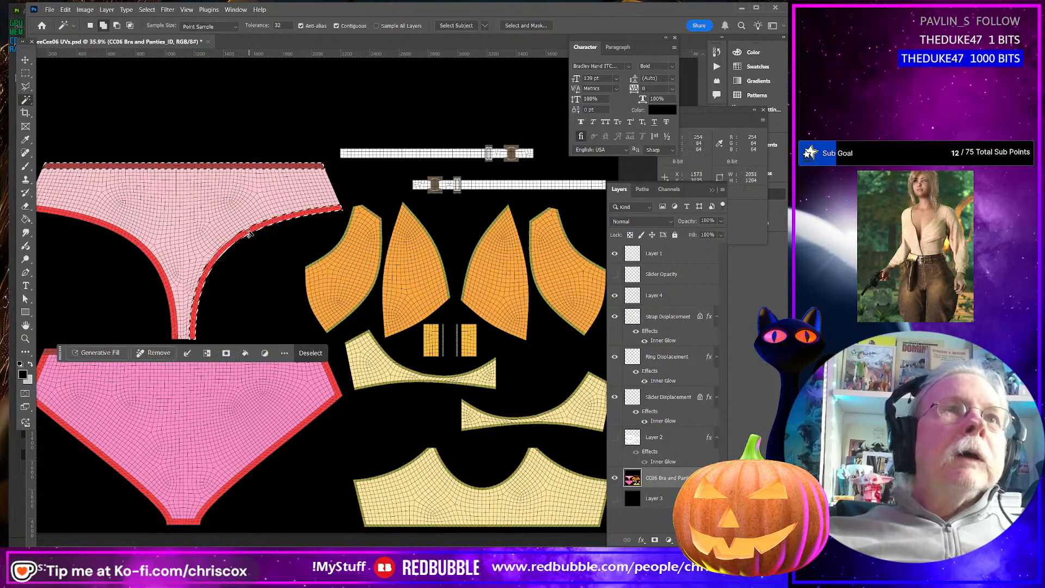
shift+click(154, 258)
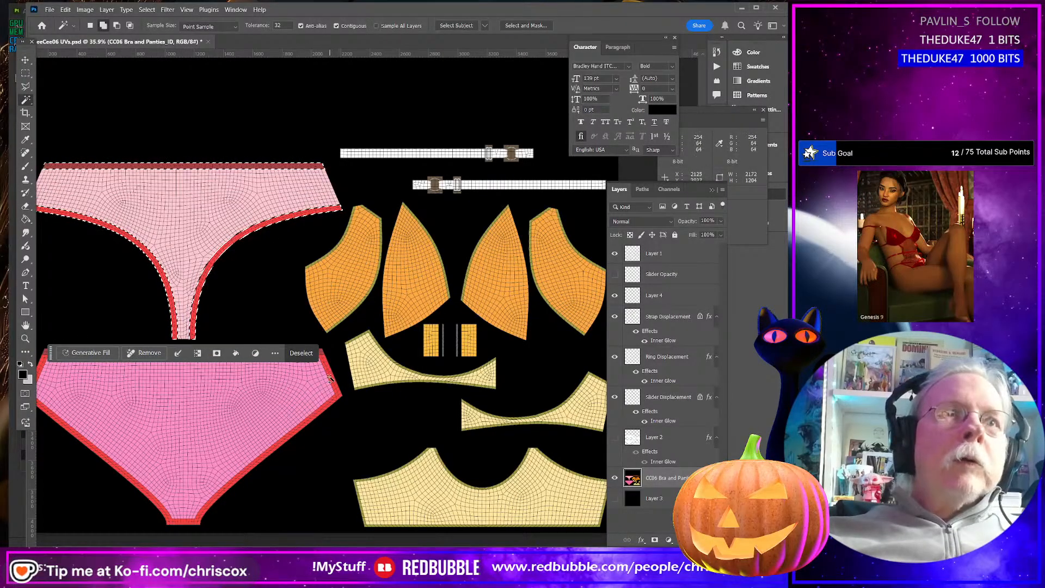
shift+click(331, 392)
shift+click(294, 353)
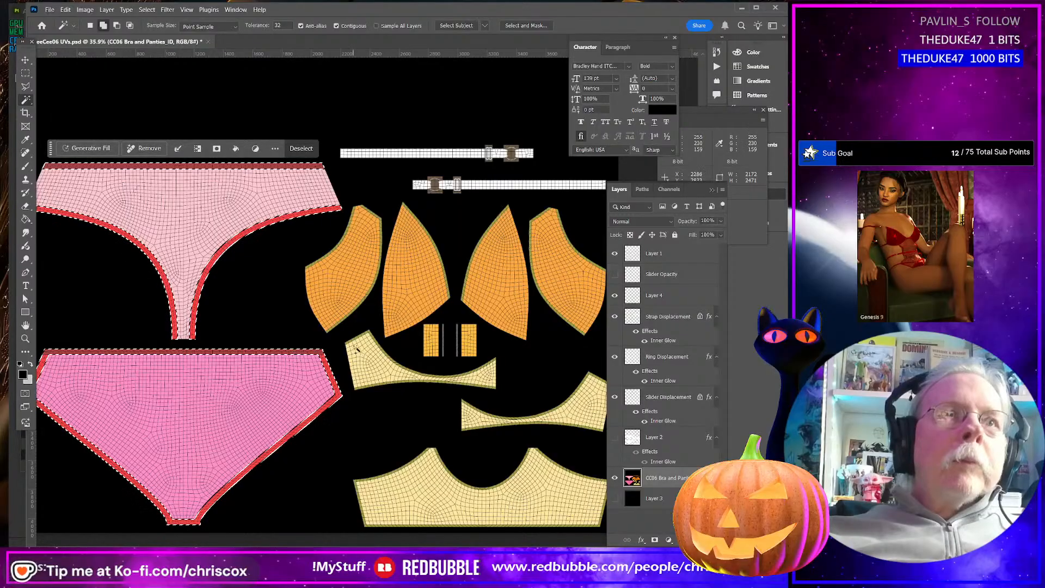
Add the olive trims of the four orange cup pieces and the upper pale yellow side band to the Magic Wand selection
alt+scroll(366, 310, up, 5)
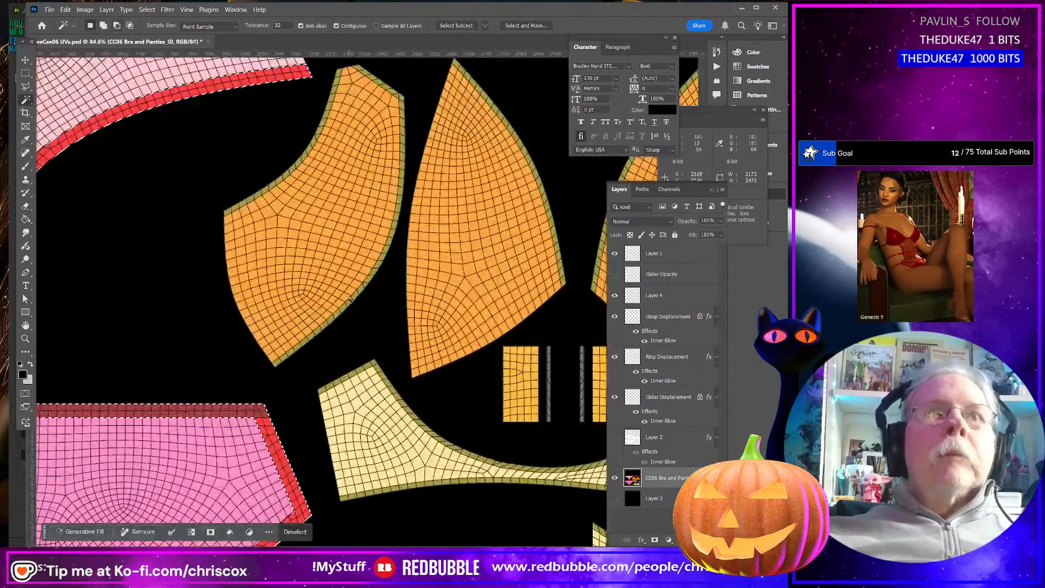
shift+click(350, 303)
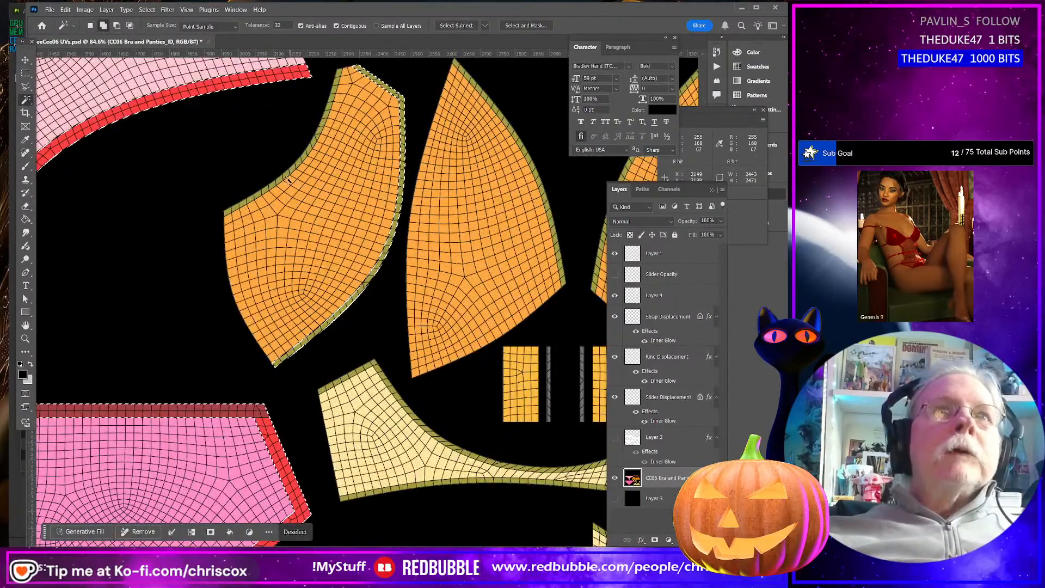
shift+click(289, 181)
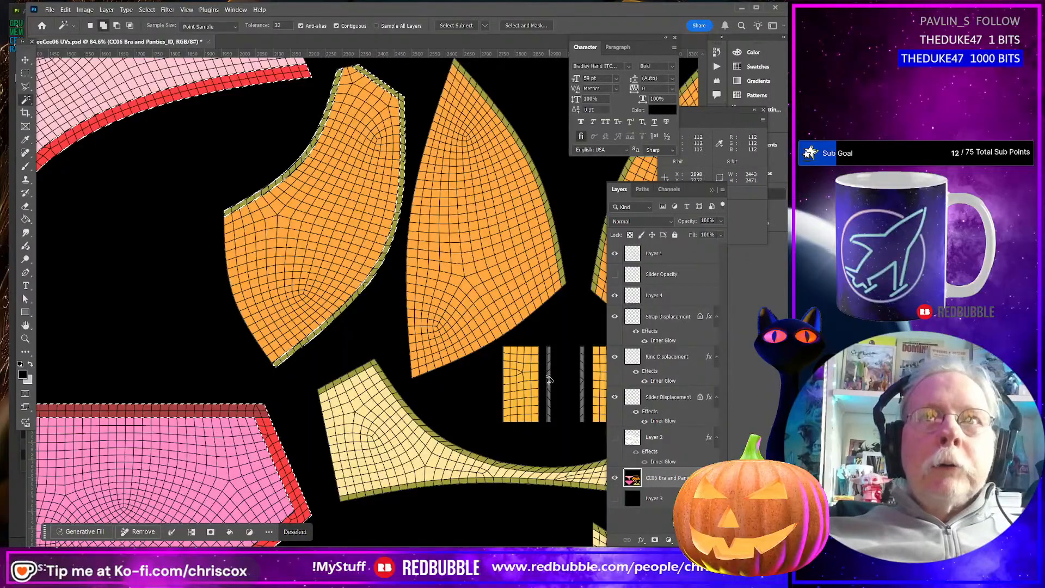
shift+click(492, 461)
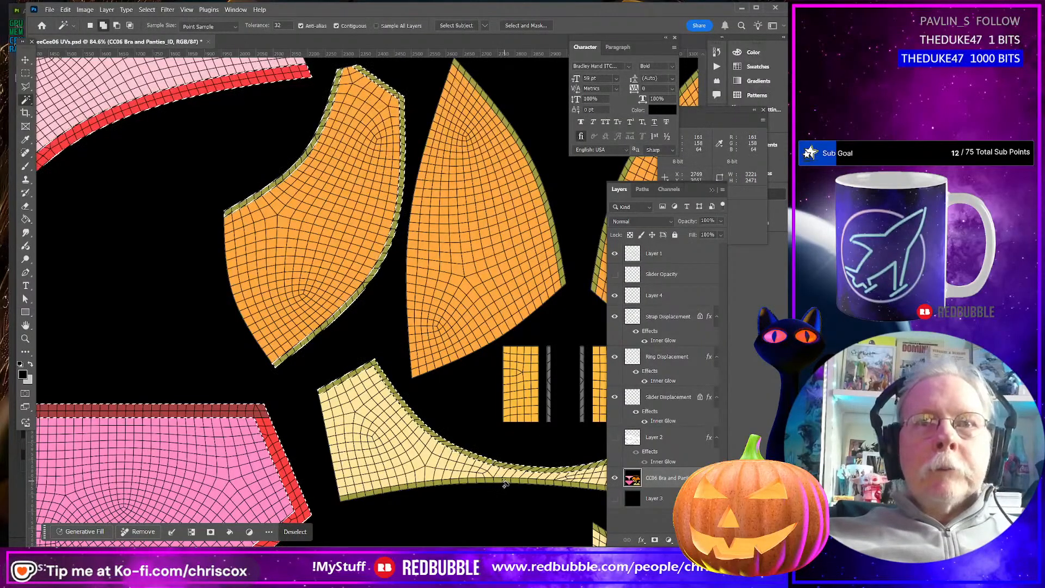
scroll(277, 194, right, 6)
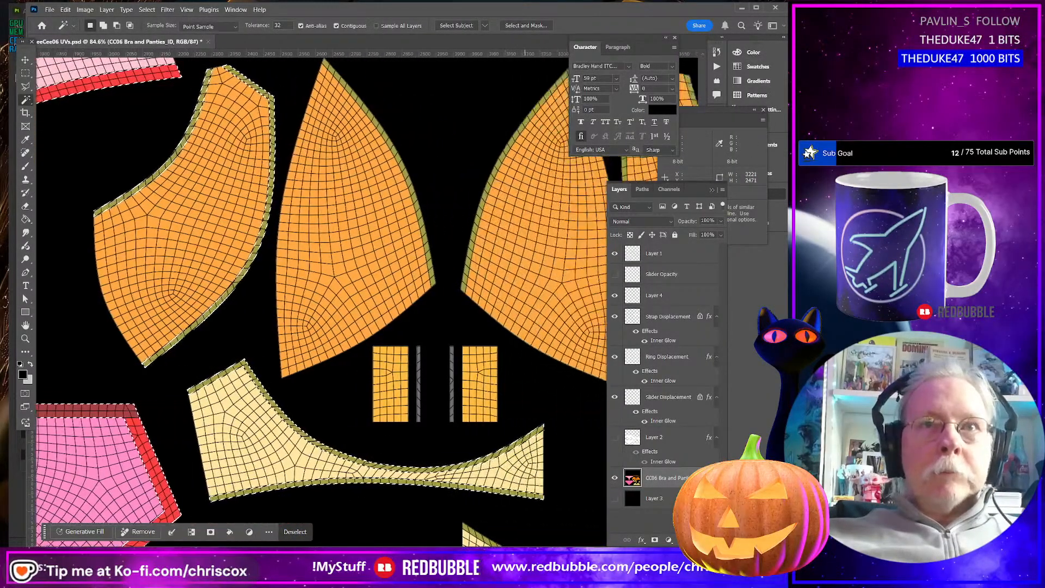
shift+click(241, 212)
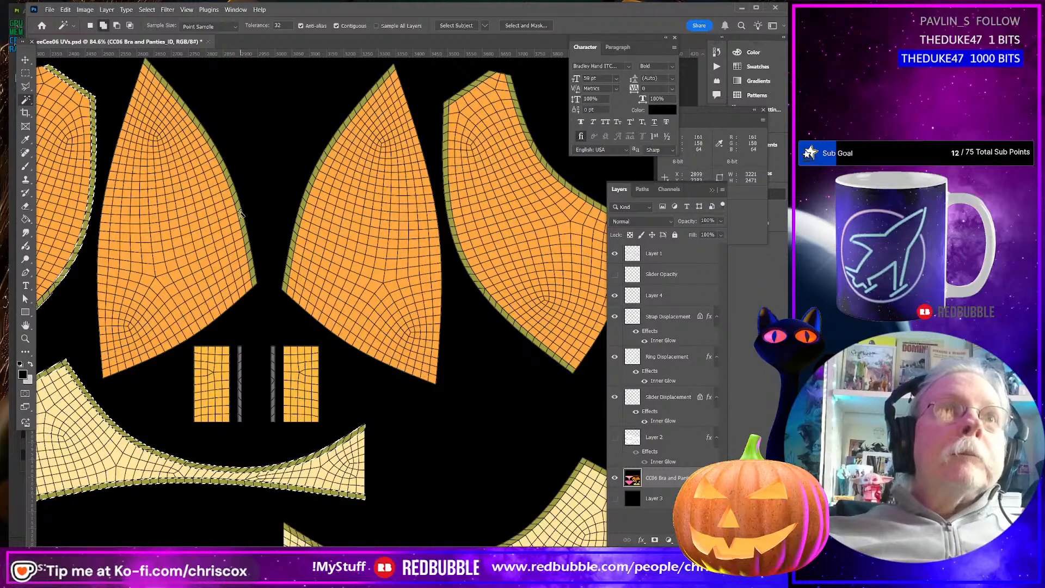
shift+click(299, 223)
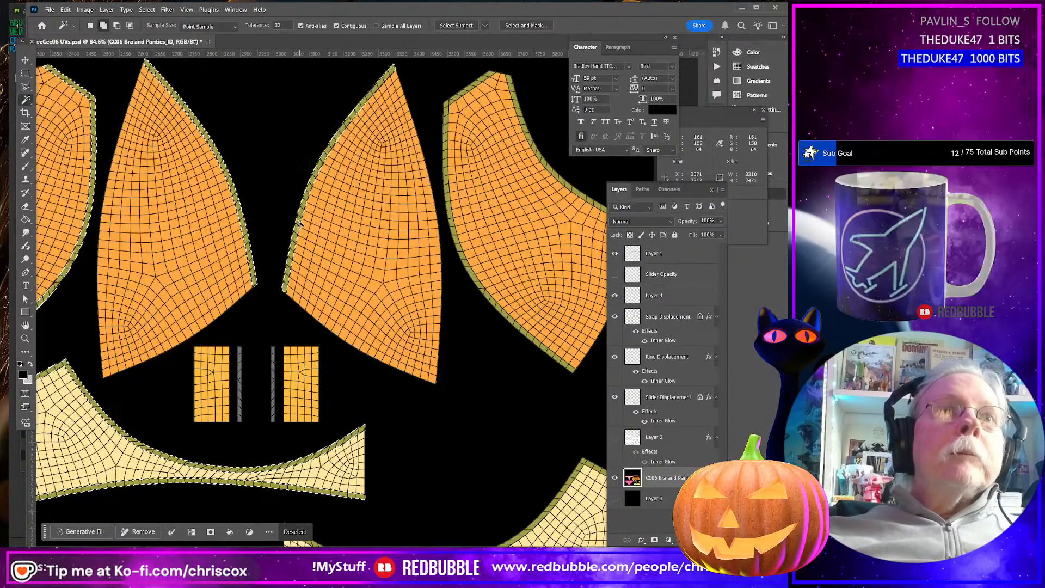
shift+click(489, 292)
shift+click(574, 193)
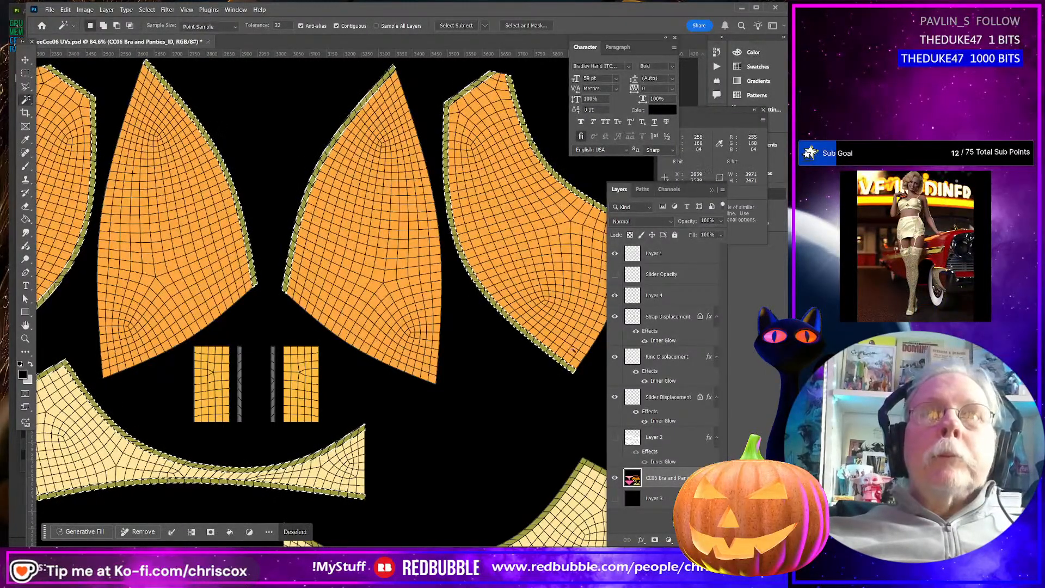
Add the olive trims of the second pale yellow side band and the large lower pale yellow piece to the selection
scroll(553, 397, down, 3)
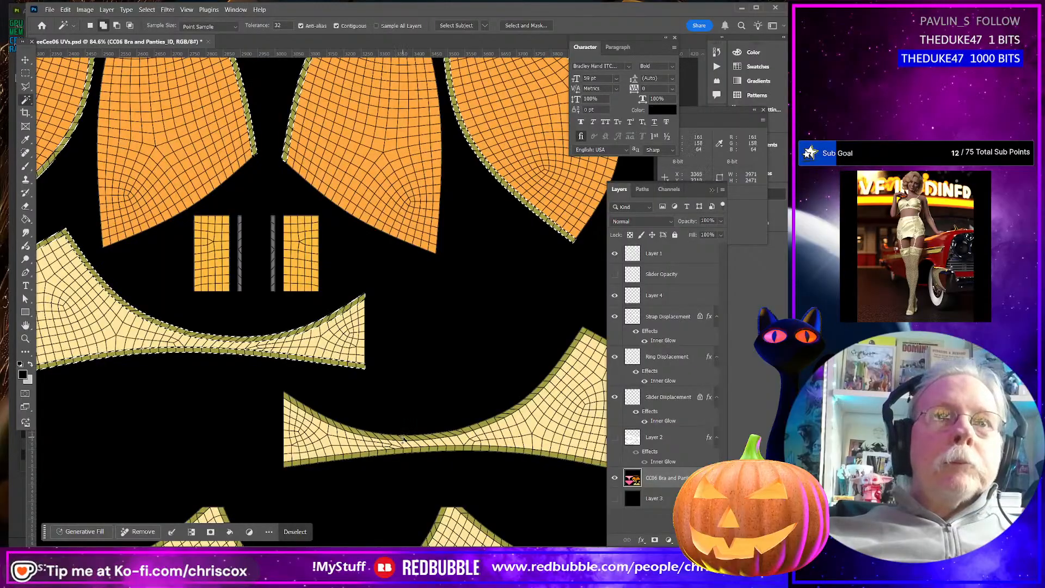
shift+click(428, 453)
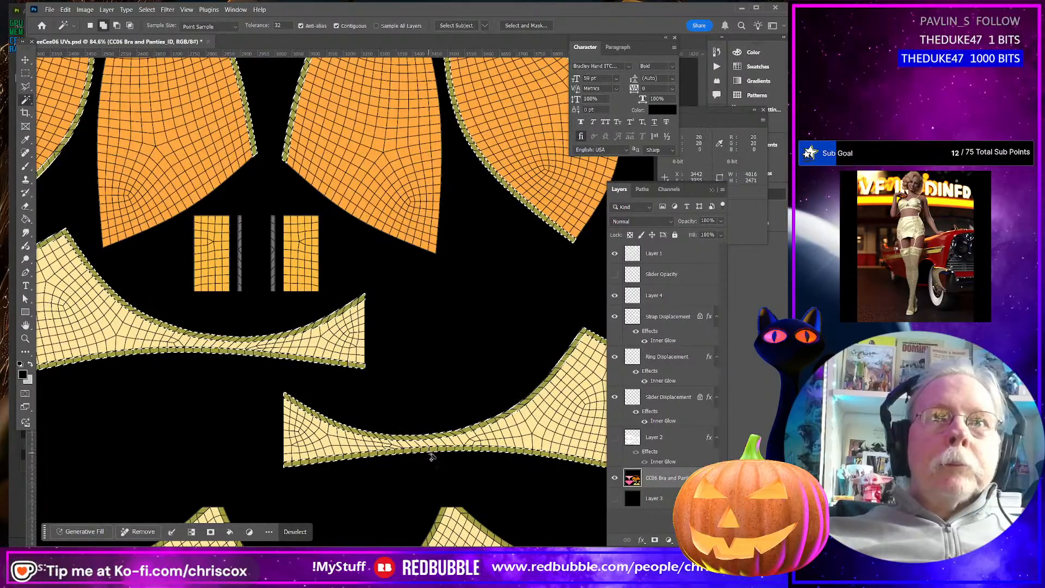
scroll(527, 459, down, 2)
scroll(527, 462, down, 2)
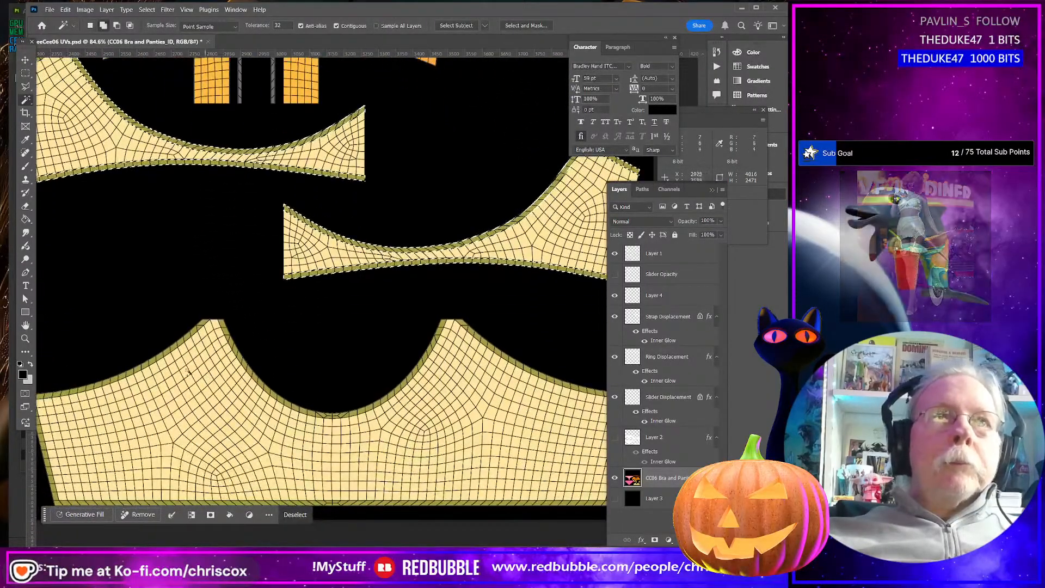
shift+click(316, 414)
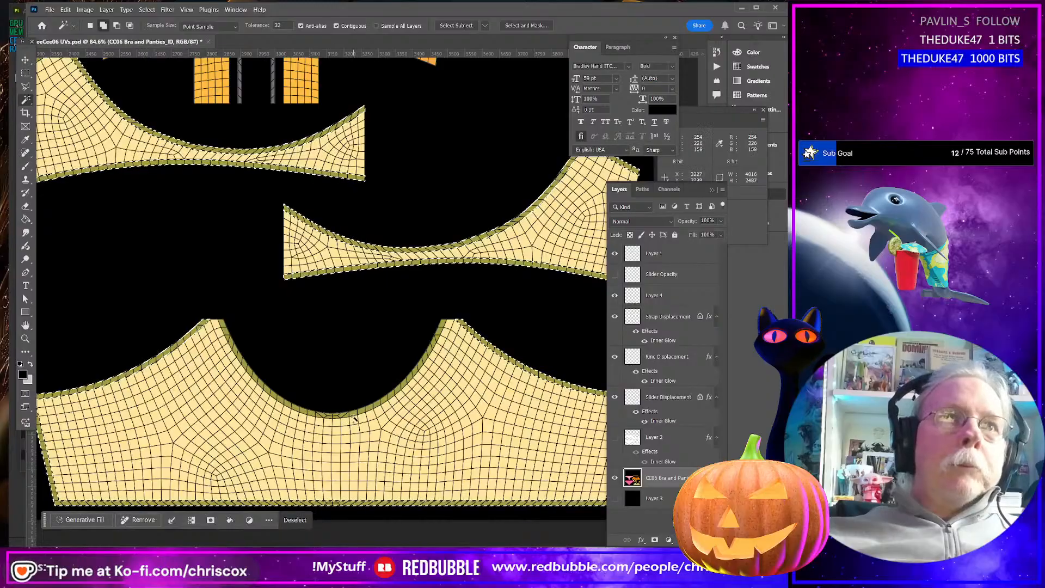
alt+scroll(352, 416, down, 6)
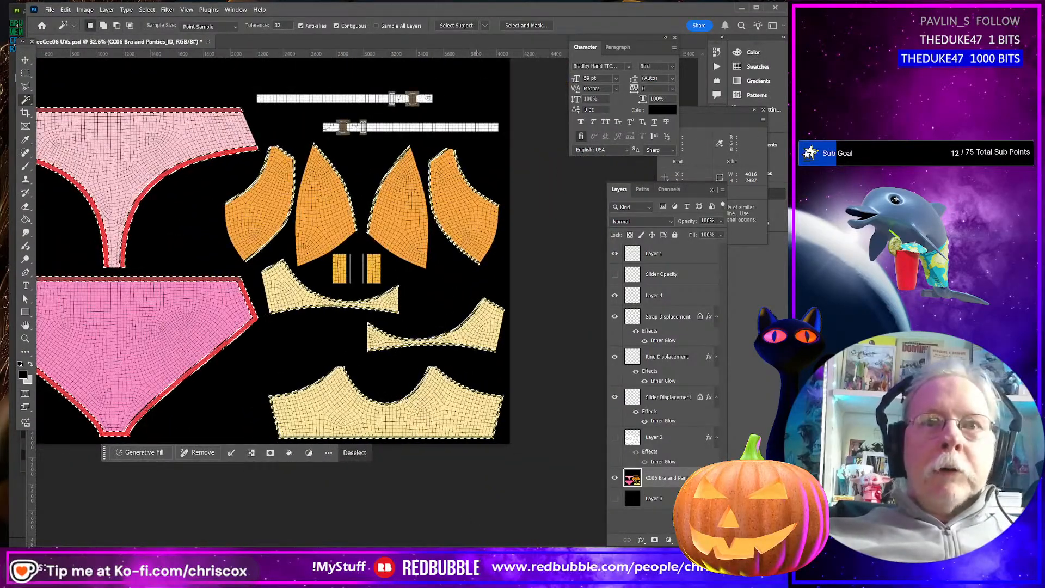
drag(470, 546, 436, 547)
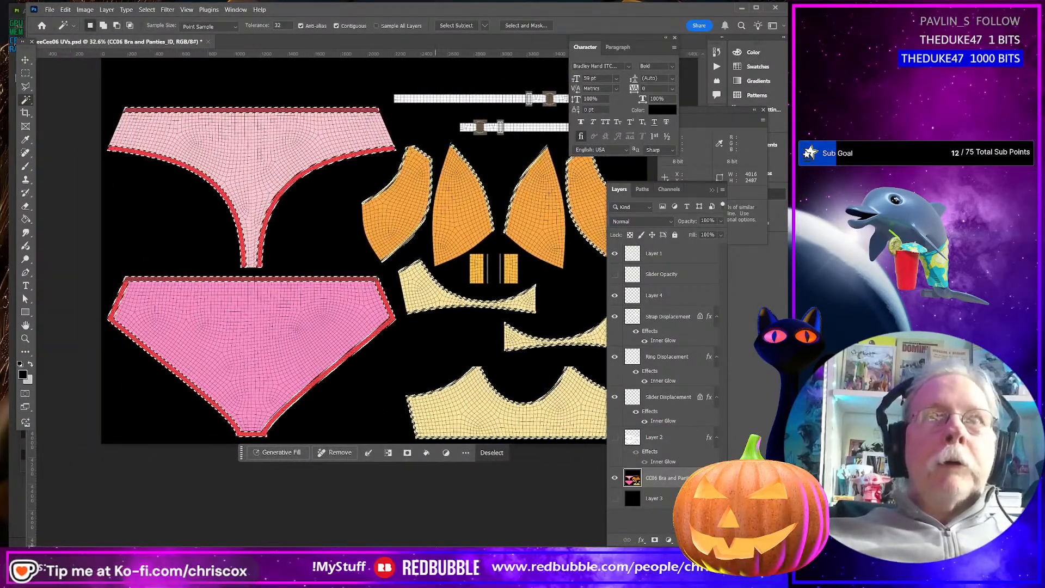
Show Layer 2 again and create a new layer directly above it with the default settings
click(615, 437)
click(670, 437)
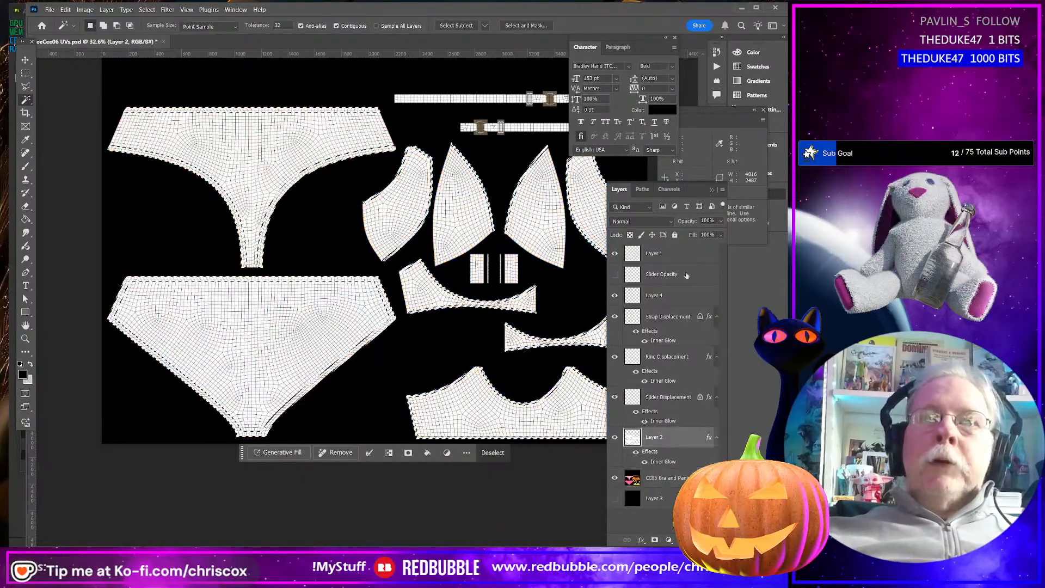
click(722, 189)
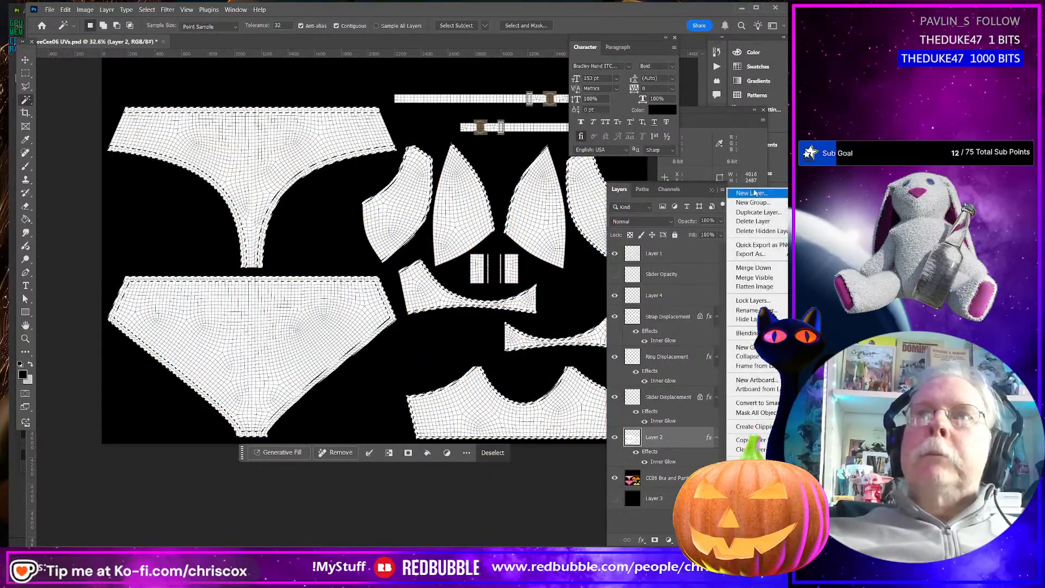
click(751, 194)
click(516, 277)
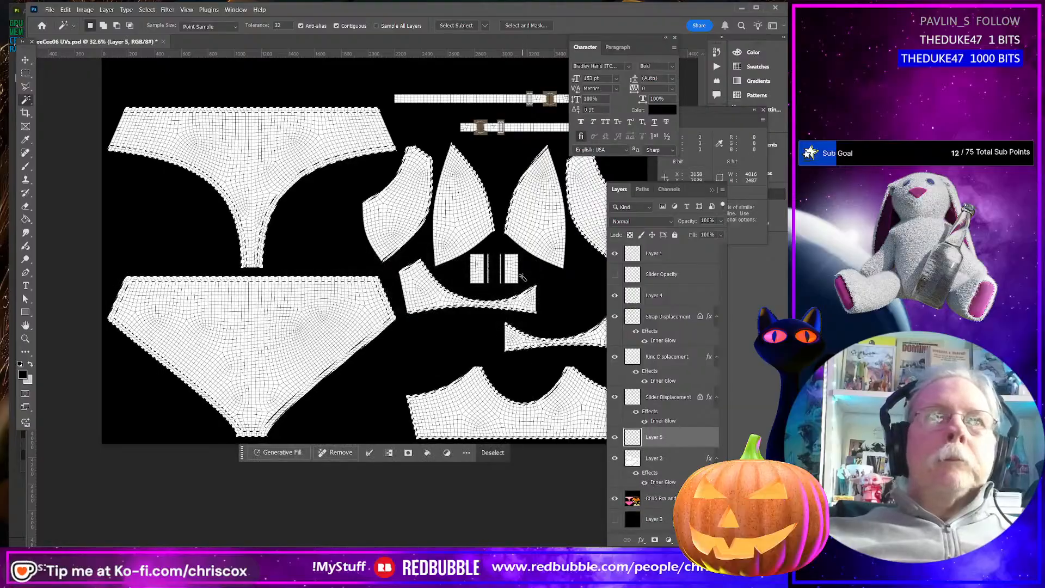
Apply an Inner Glow layer style to the new Layer 5
double_click(685, 442)
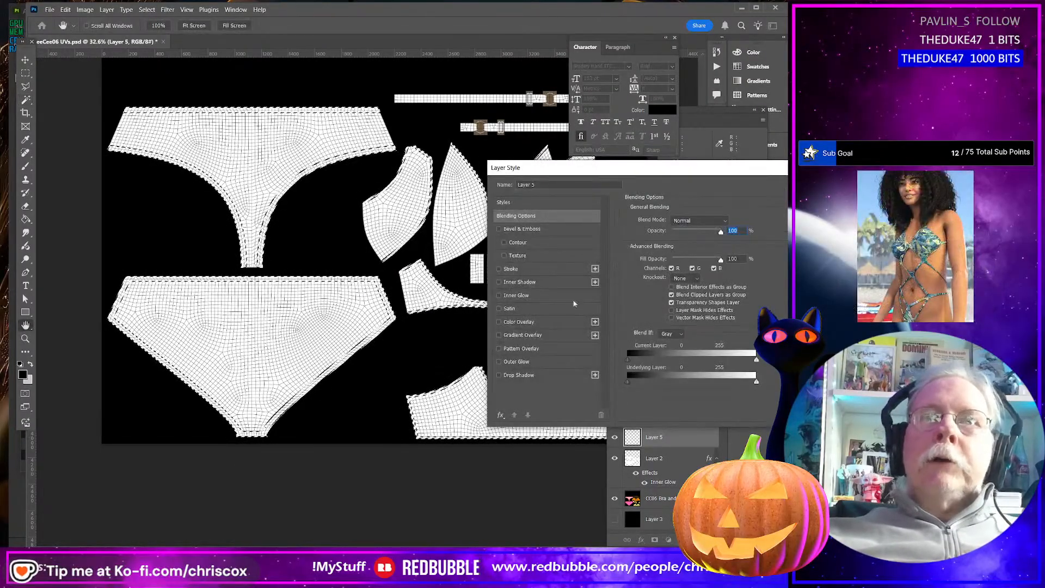
click(499, 295)
key(Return)
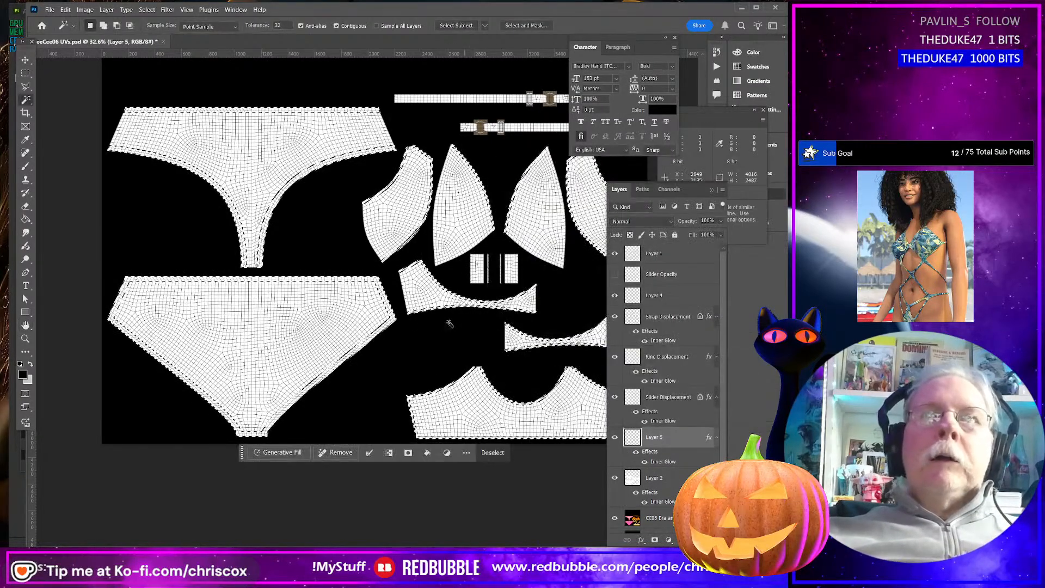
Make white the foreground colour and fill the trim selection with it on Layer 5 at 100% opacity
click(30, 364)
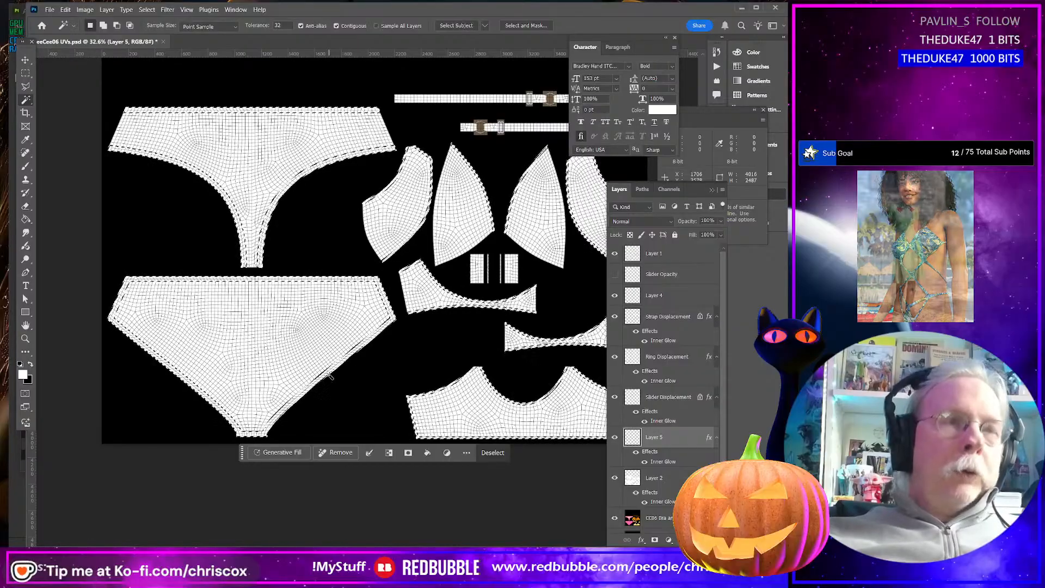
key(shift+F5)
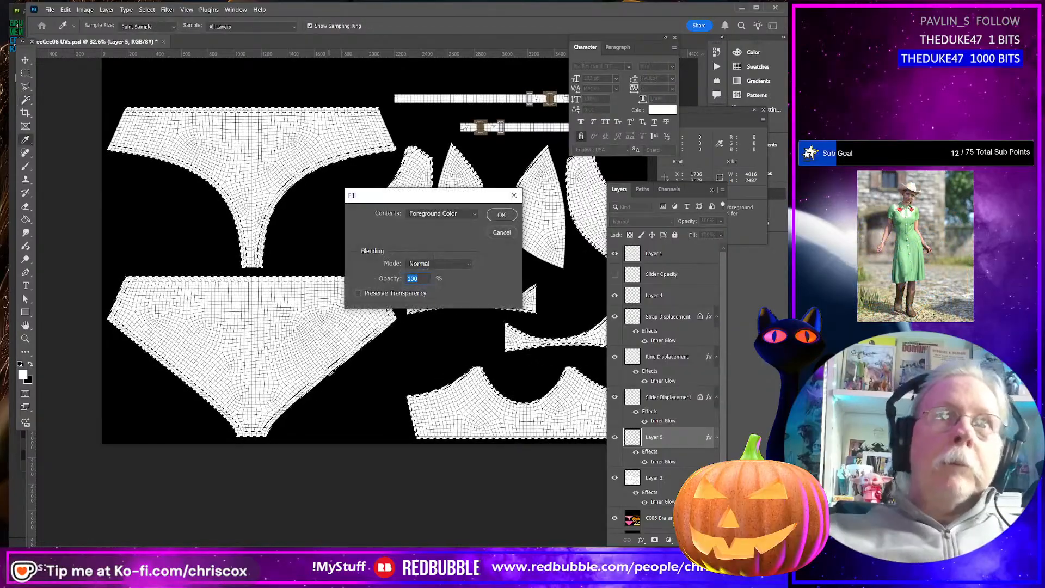
key(Return)
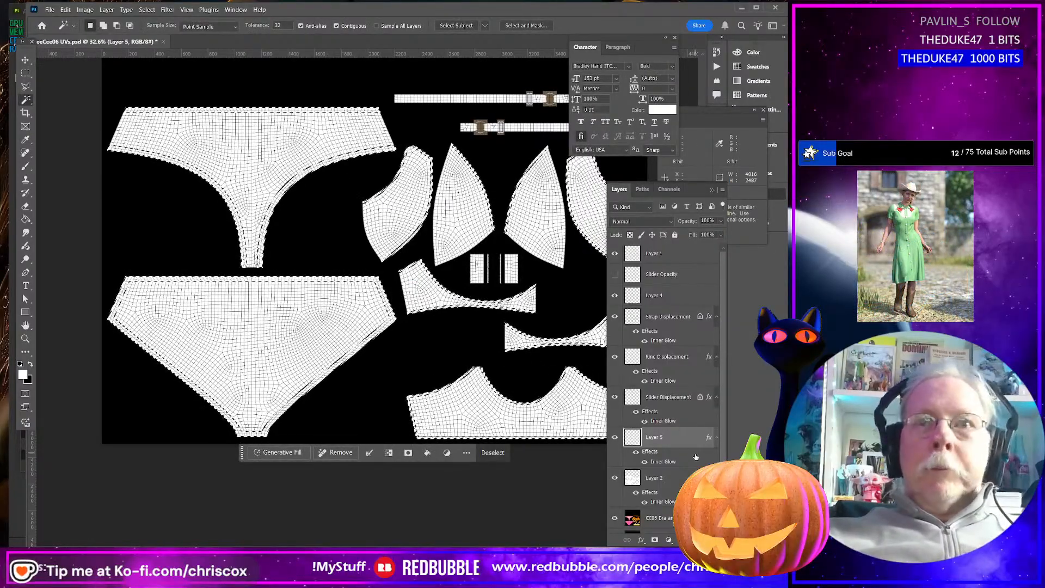
Hide the Layer 1 wireframe and deselect the trim regions to inspect the filled edges
click(615, 254)
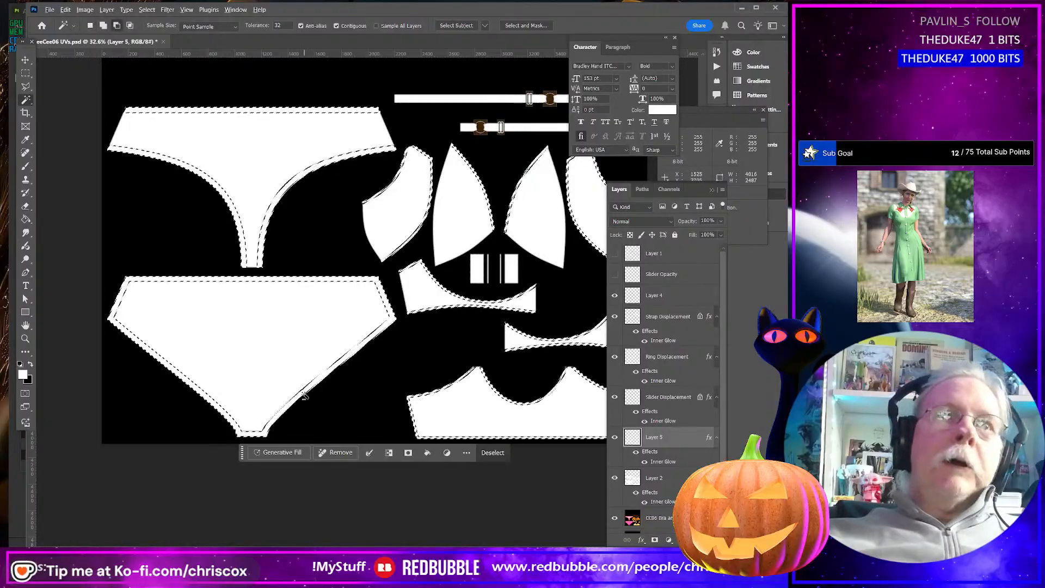
alt+scroll(305, 396, up, 5)
alt+scroll(305, 396, up, 2)
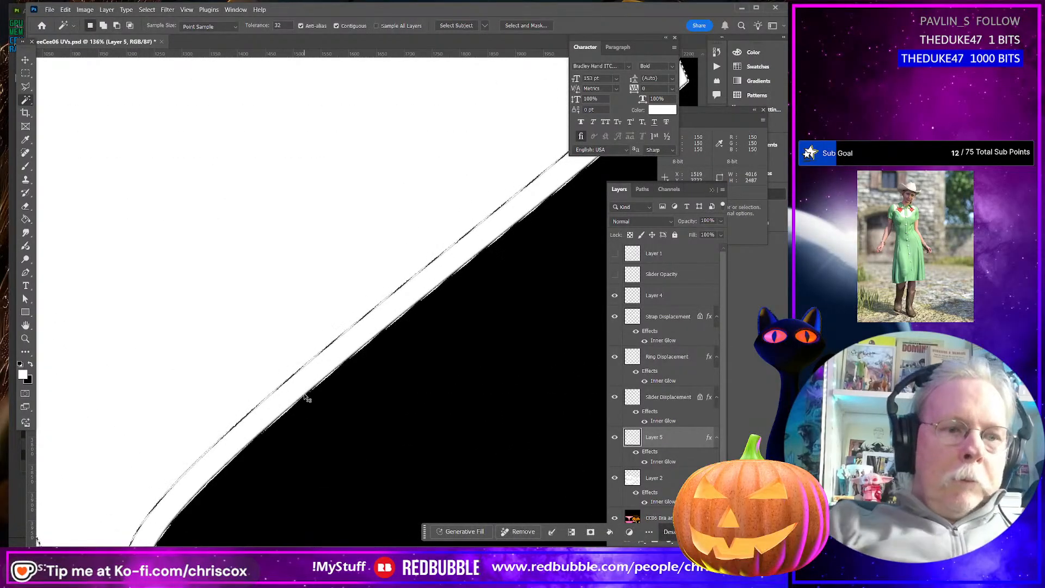
key(ctrl+d)
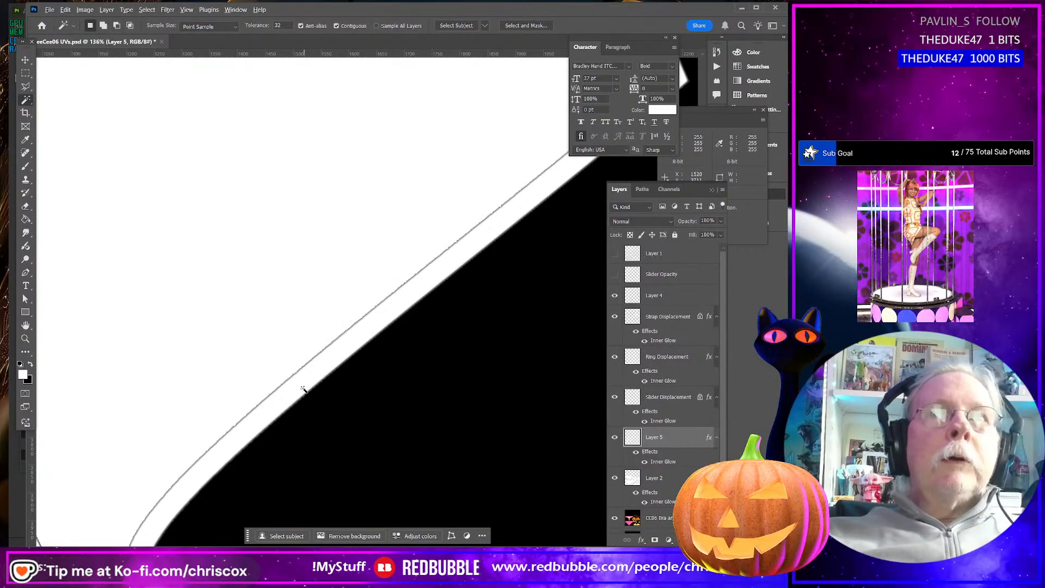
alt+scroll(305, 396, down, 4)
alt+scroll(298, 390, down, 1)
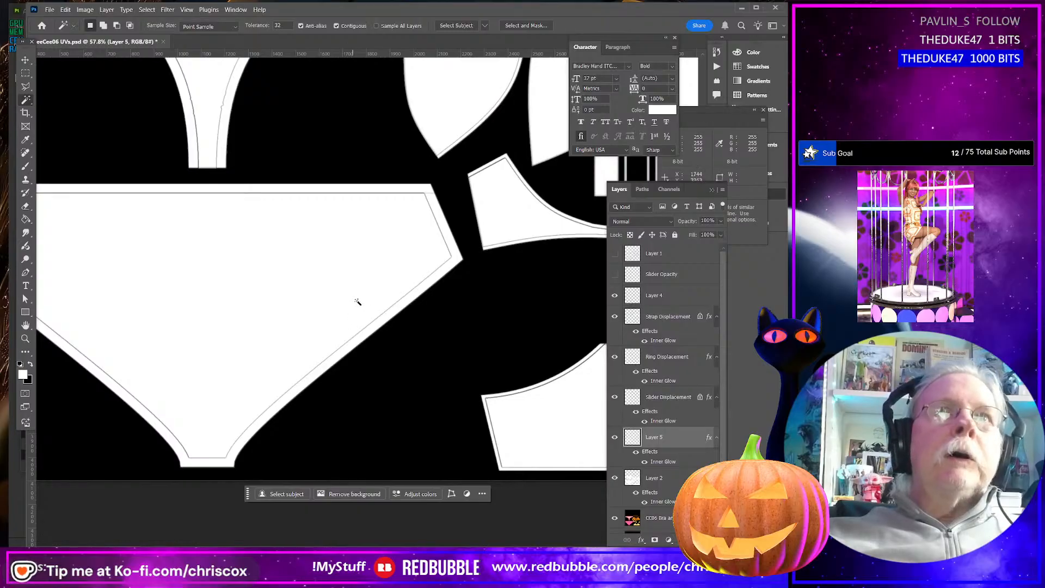
Check the size setting of Layer 5's Inner Glow effect
double_click(670, 462)
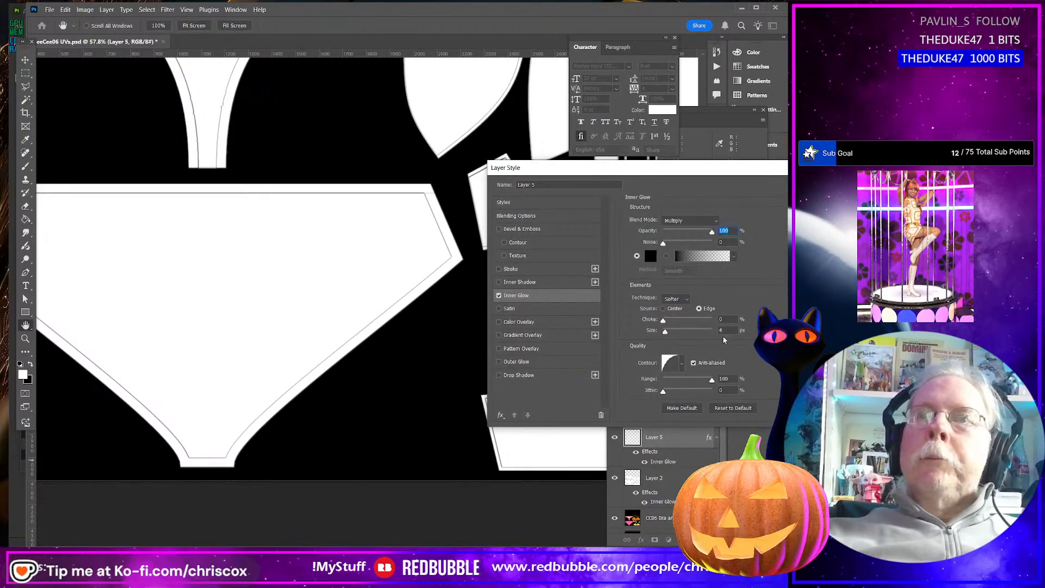
click(725, 330)
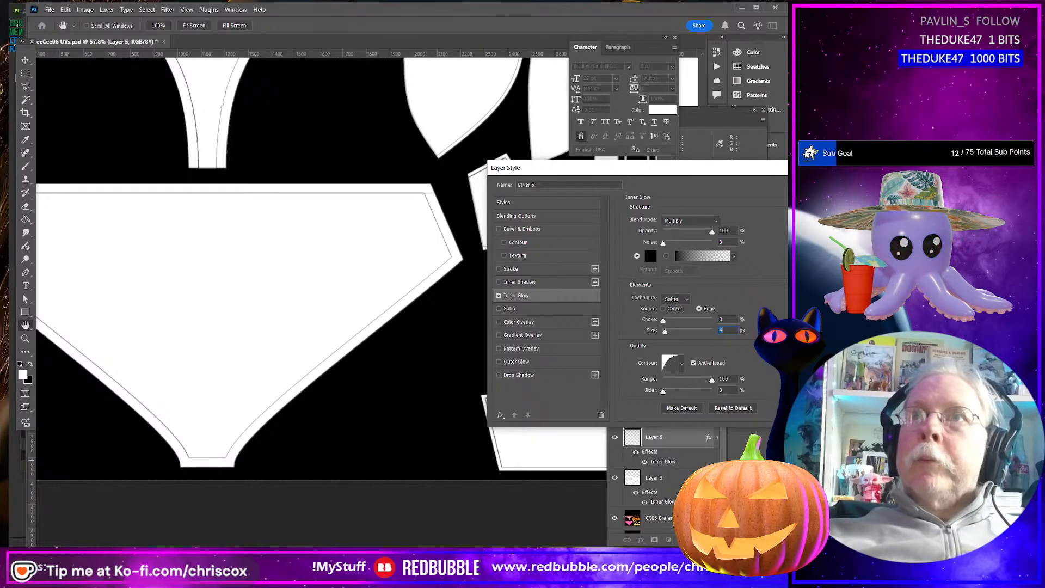
key(Return)
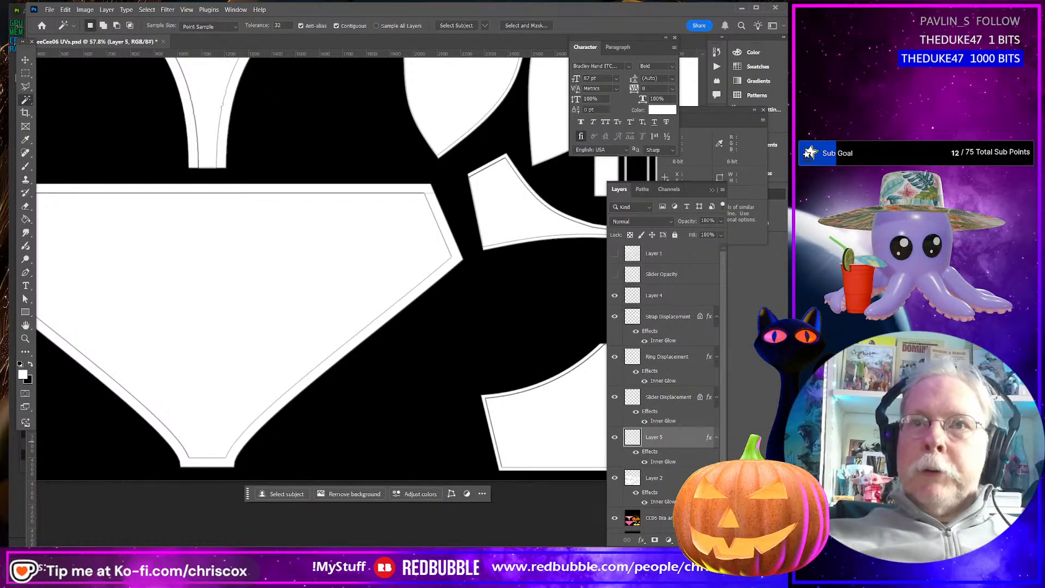
click(681, 482)
right_click(683, 477)
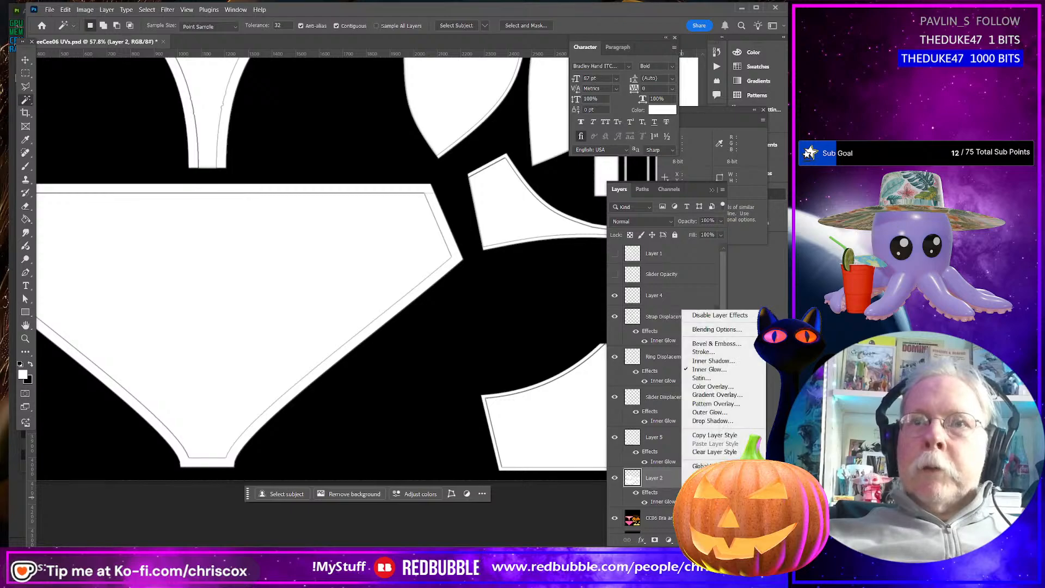
click(715, 452)
click(681, 446)
right_click(681, 446)
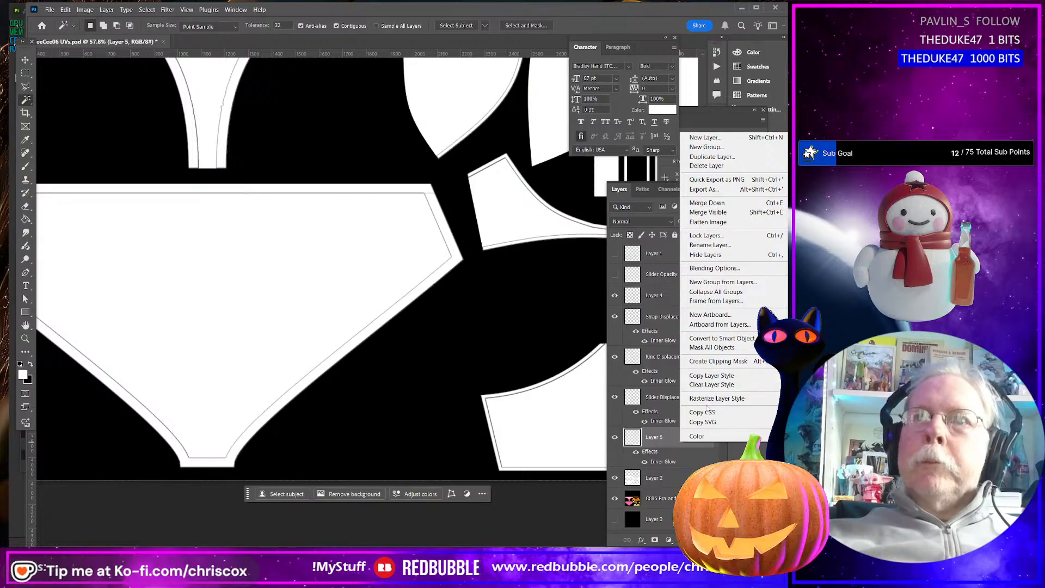
click(684, 484)
key(ctrl+z)
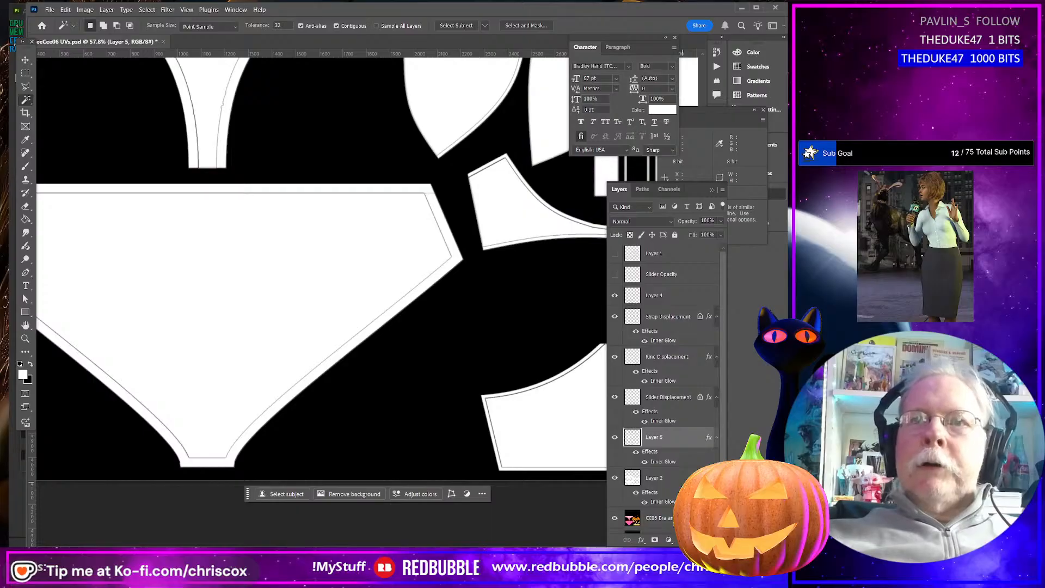
Copy the layer style from Layer 2 and paste it onto Layer 5
right_click(684, 494)
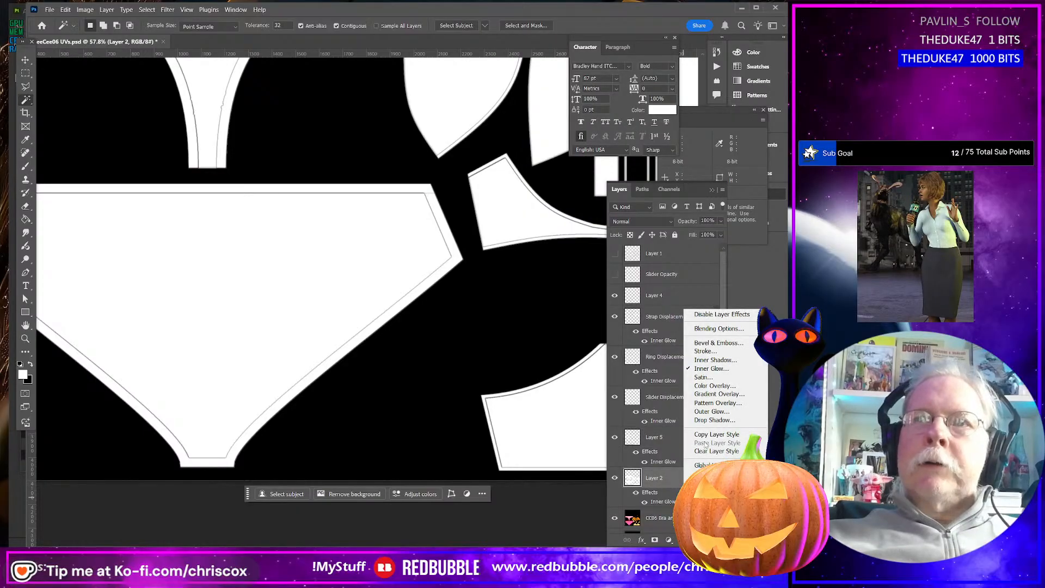
click(704, 435)
click(673, 442)
right_click(673, 441)
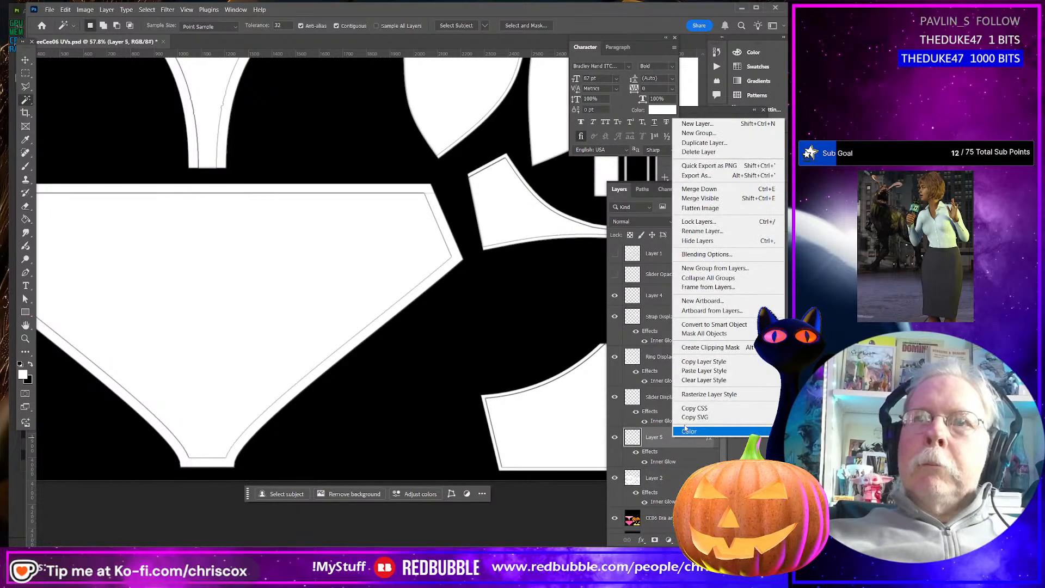
click(704, 374)
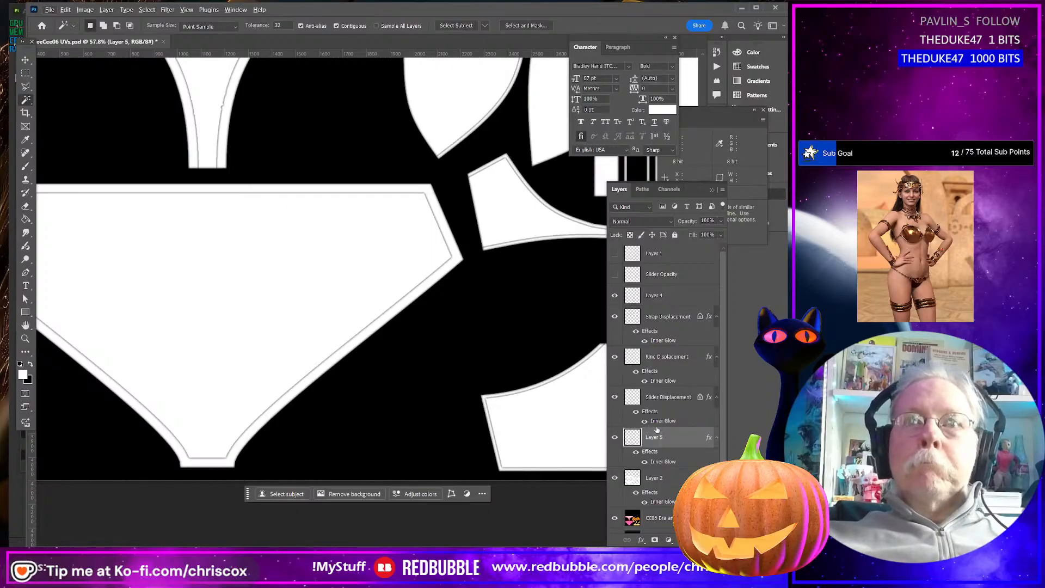
Add an Outer Glow to Layer 5 and set the layer's opacity to 63%
double_click(689, 460)
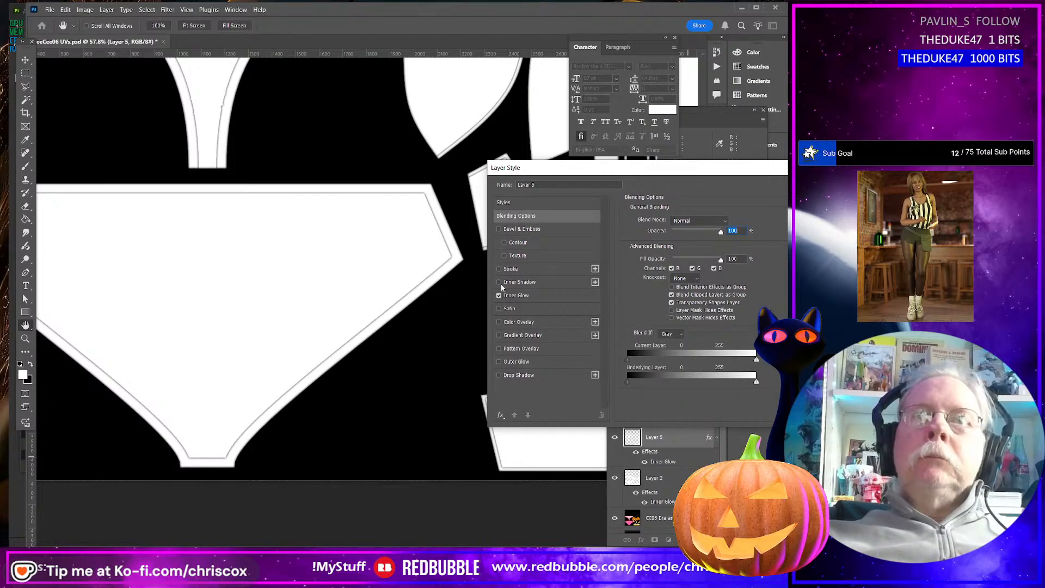
click(500, 363)
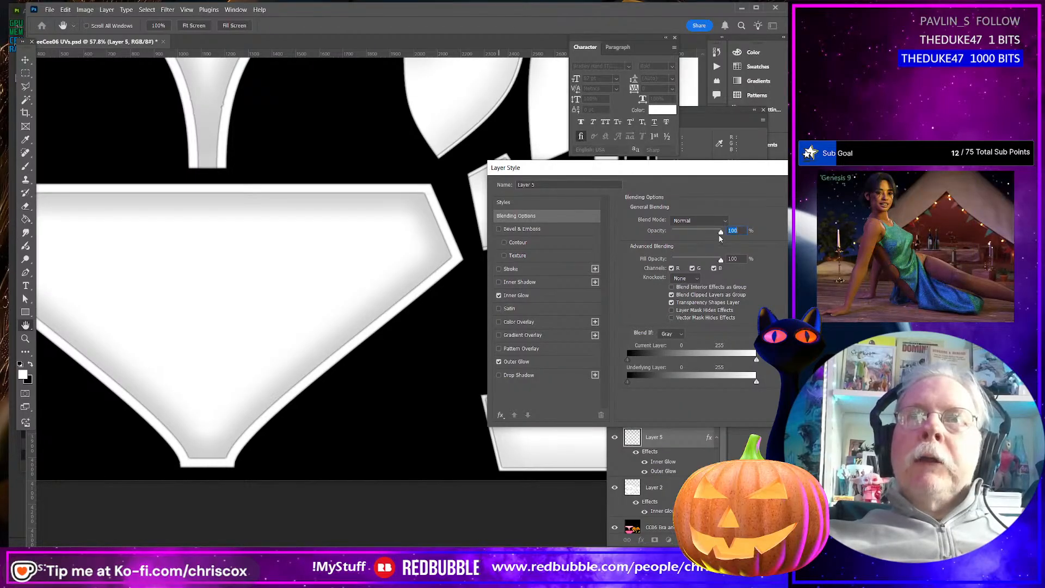
drag(717, 234, 707, 234)
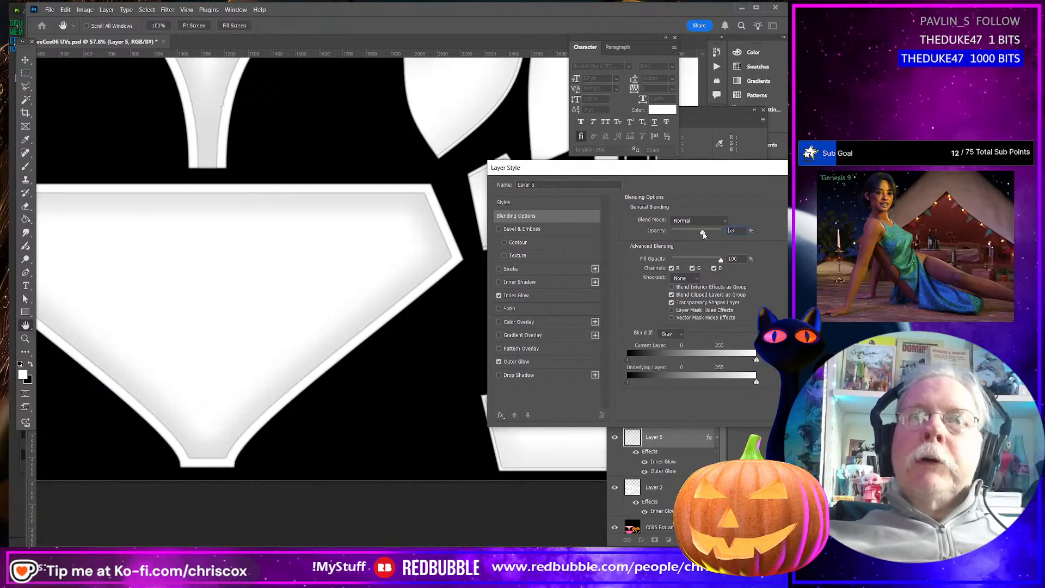
key(Return)
Hide the CC06 bra ID map layer and show the black Layer 3 as the background
alt+scroll(443, 309, down, 5)
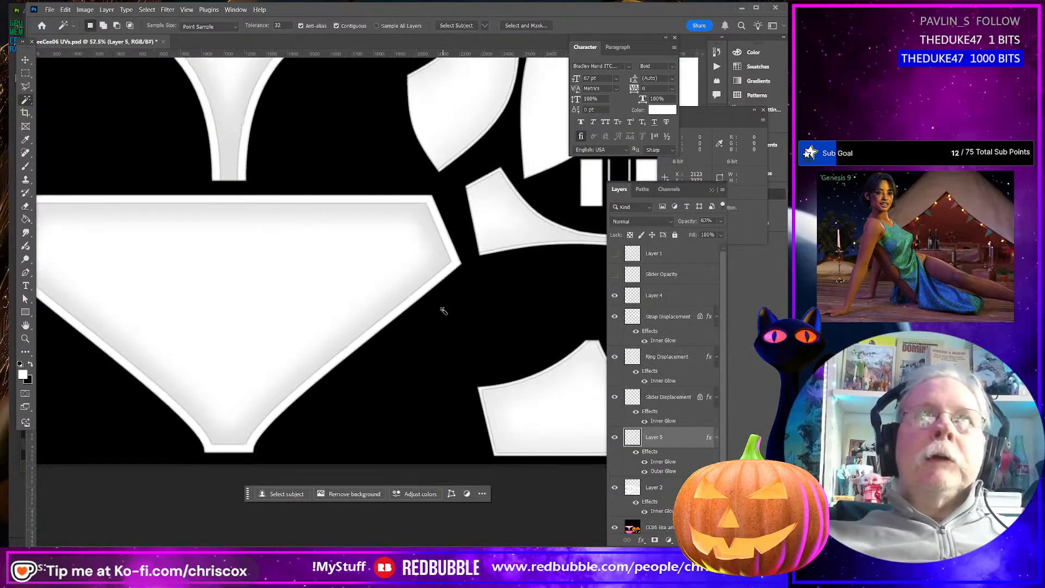
alt+scroll(582, 209, up, 8)
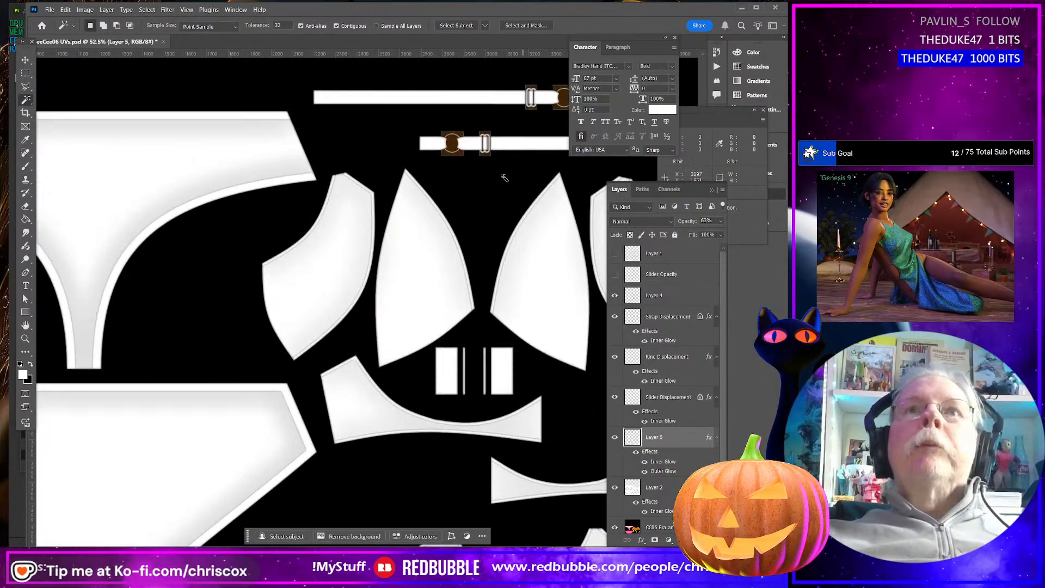
scroll(408, 141, up, 5)
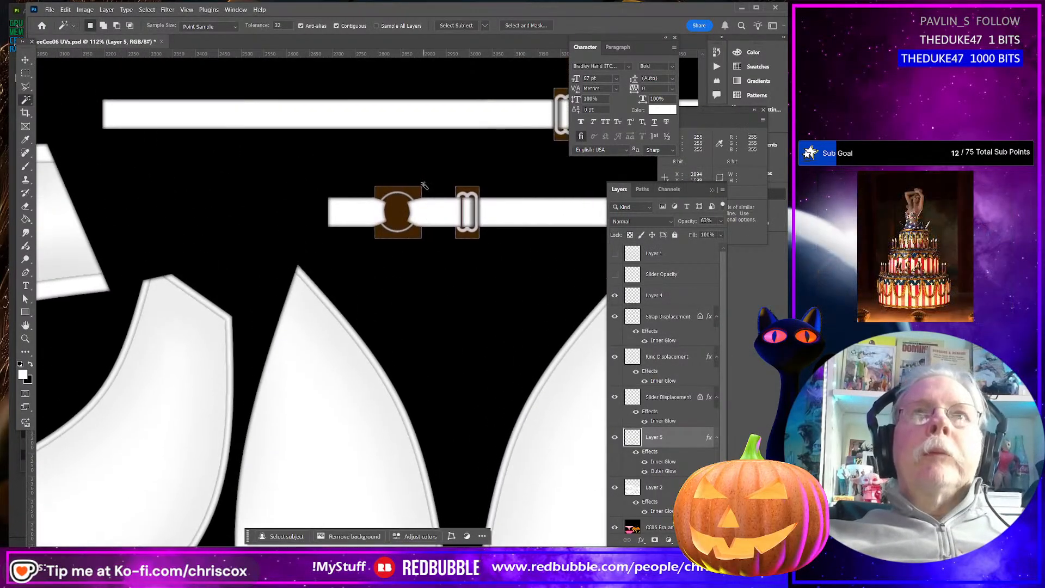
click(615, 527)
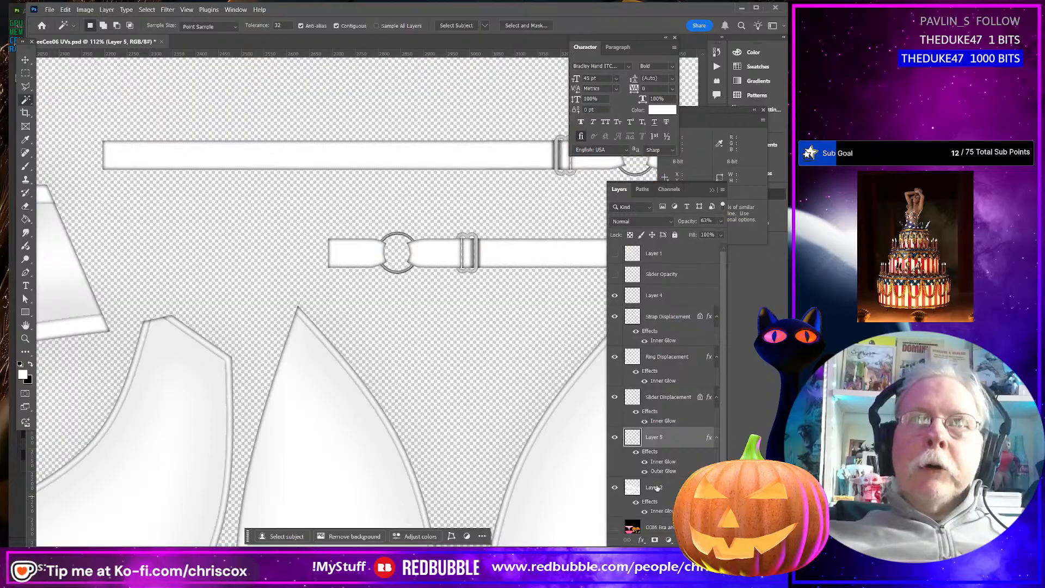
scroll(660, 485, down, 1)
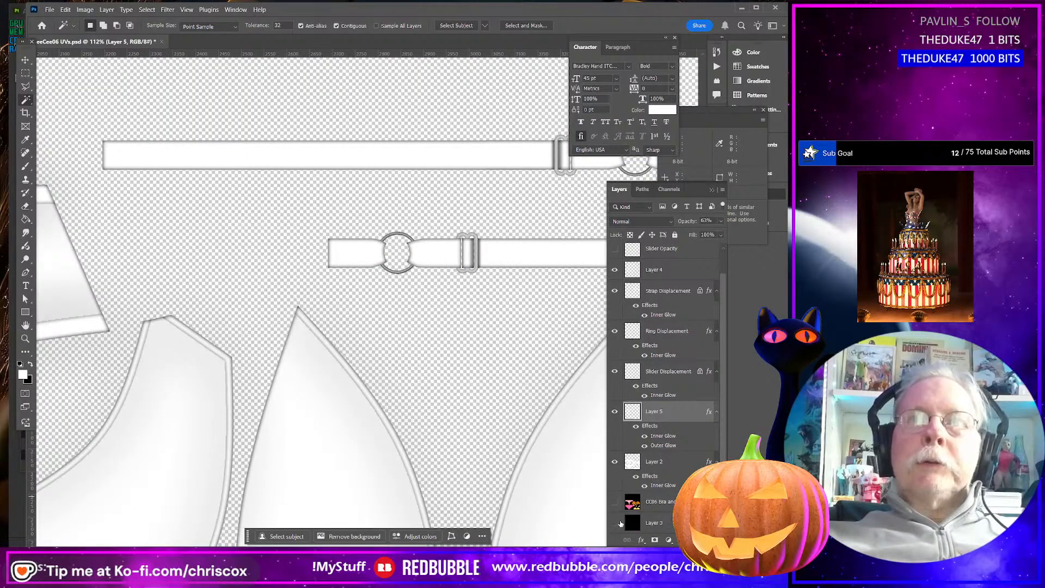
click(616, 522)
alt+scroll(452, 401, down, 2)
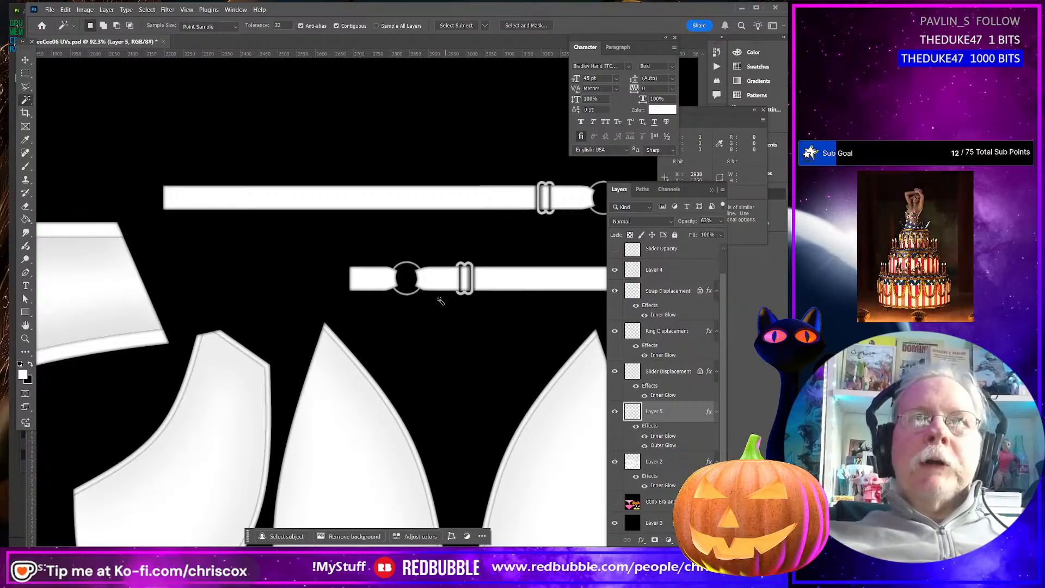
Export the image as a JPG, replacing the existing CeeCee06 Disp.jpg in the CeeCee 06 textures folder
alt+scroll(438, 305, down, 5)
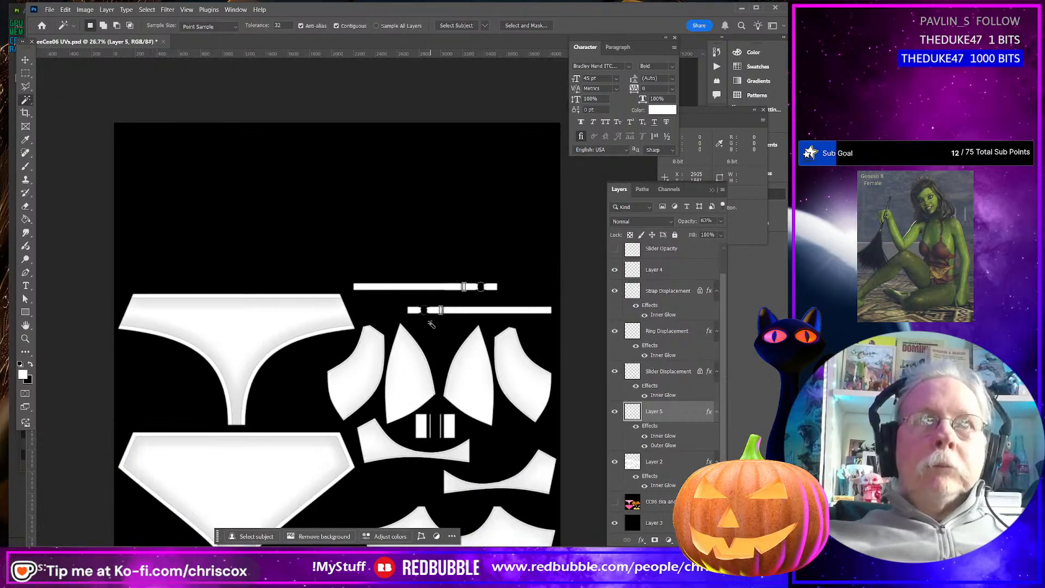
scroll(431, 324, down, 3)
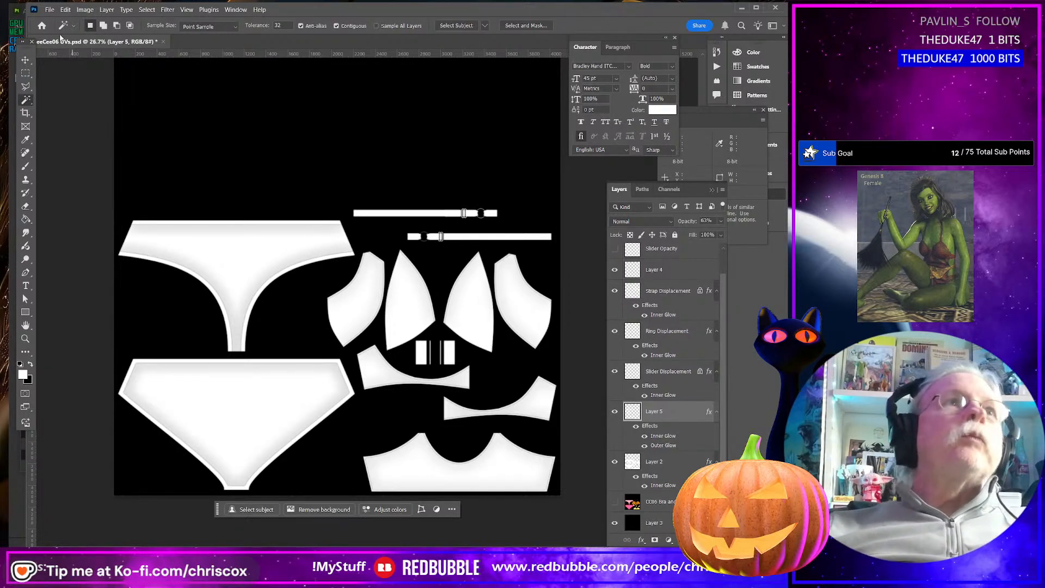
click(48, 10)
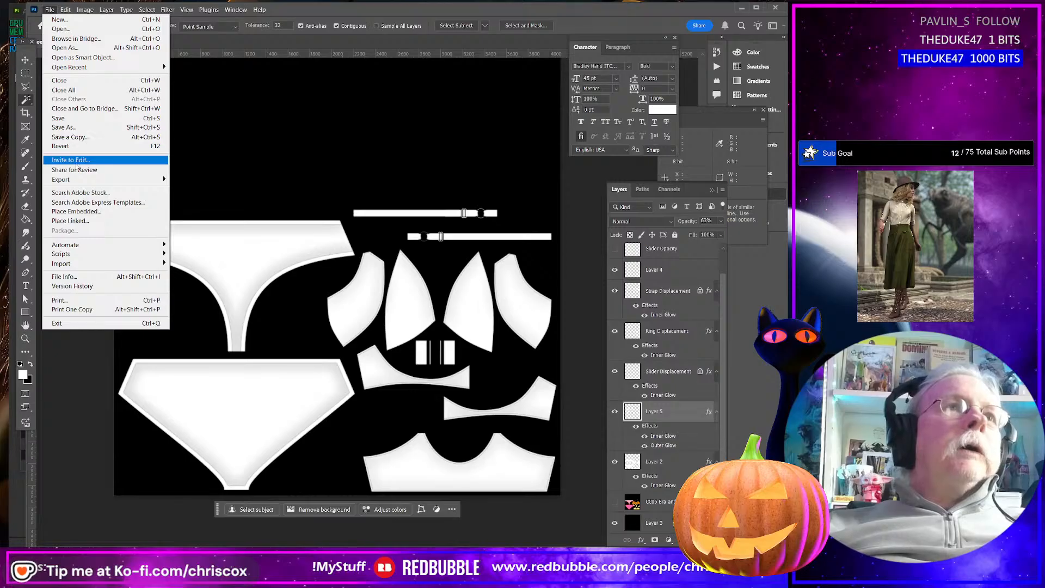
mouse_move(78, 181)
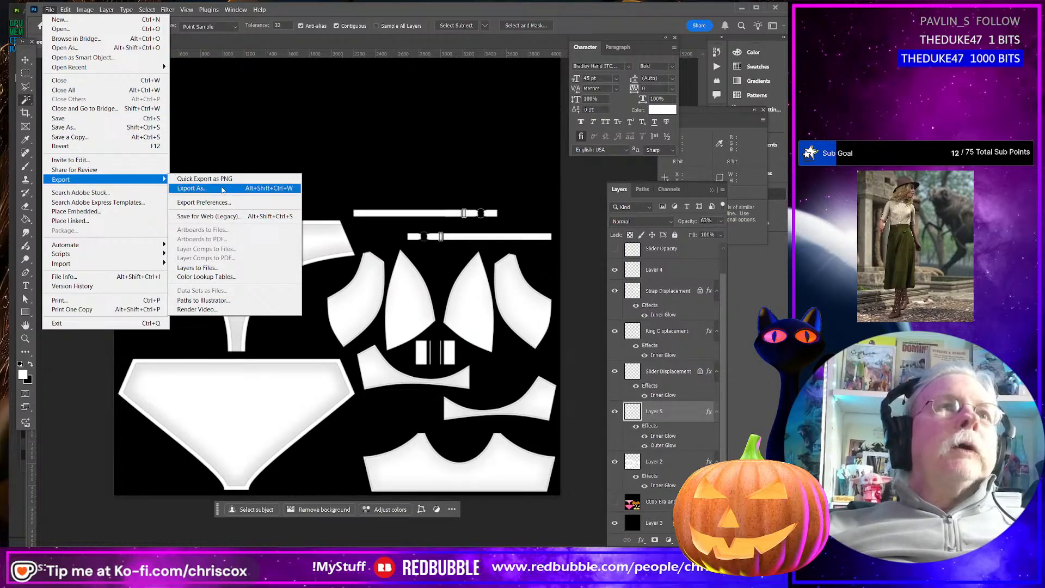
click(222, 189)
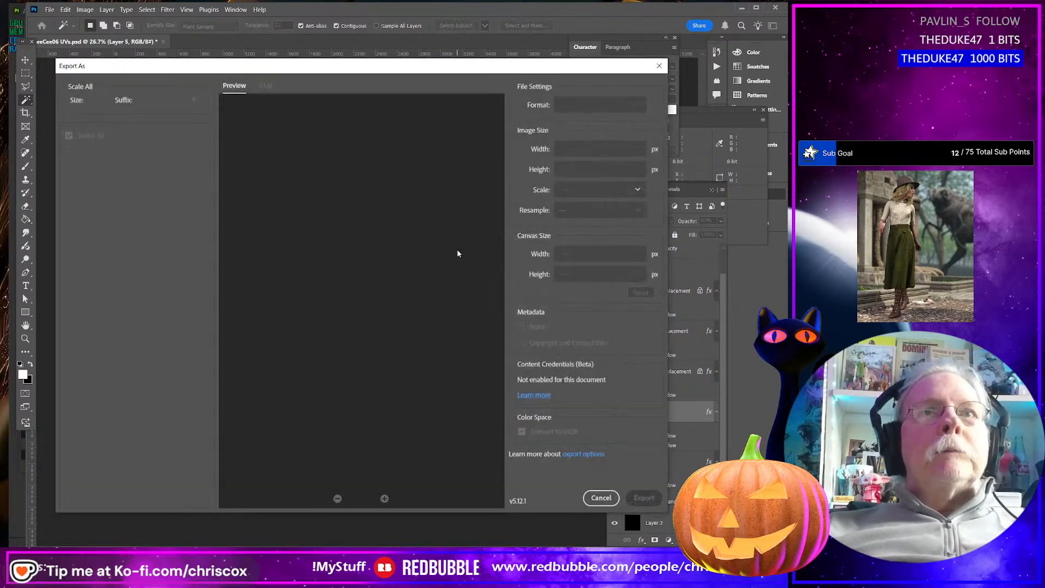
click(644, 499)
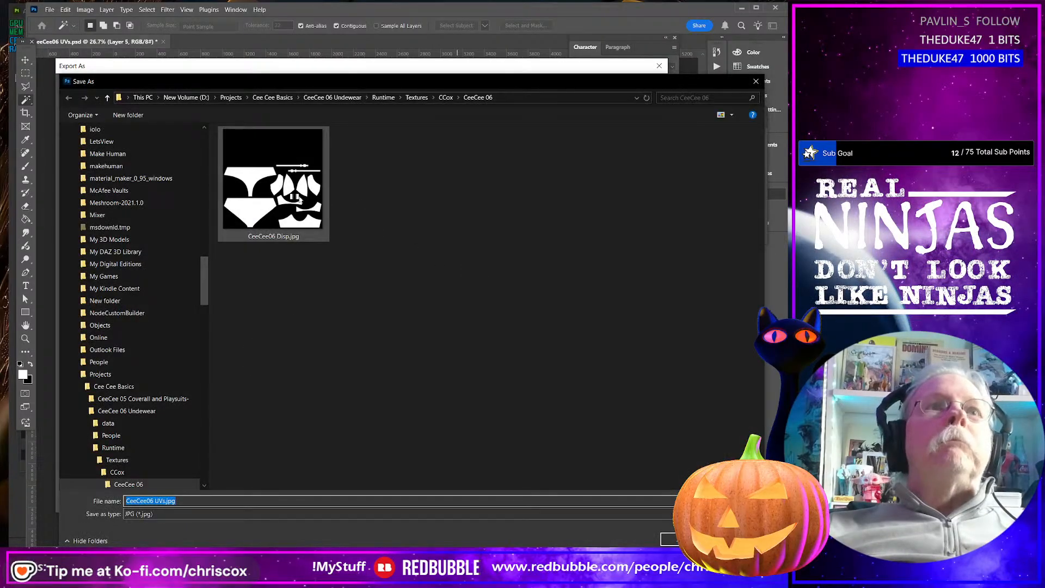
click(299, 200)
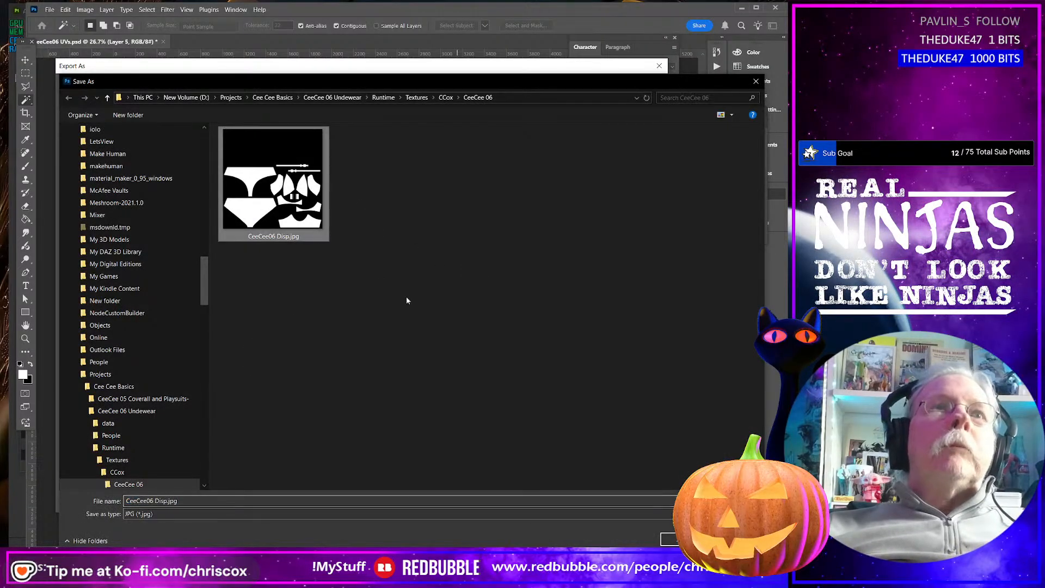
key(Return)
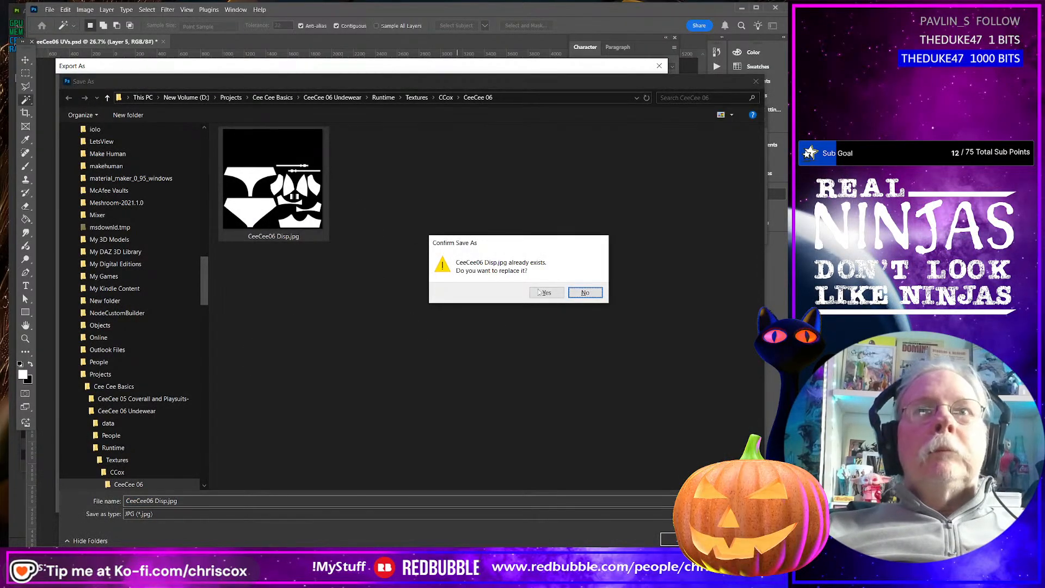
click(546, 294)
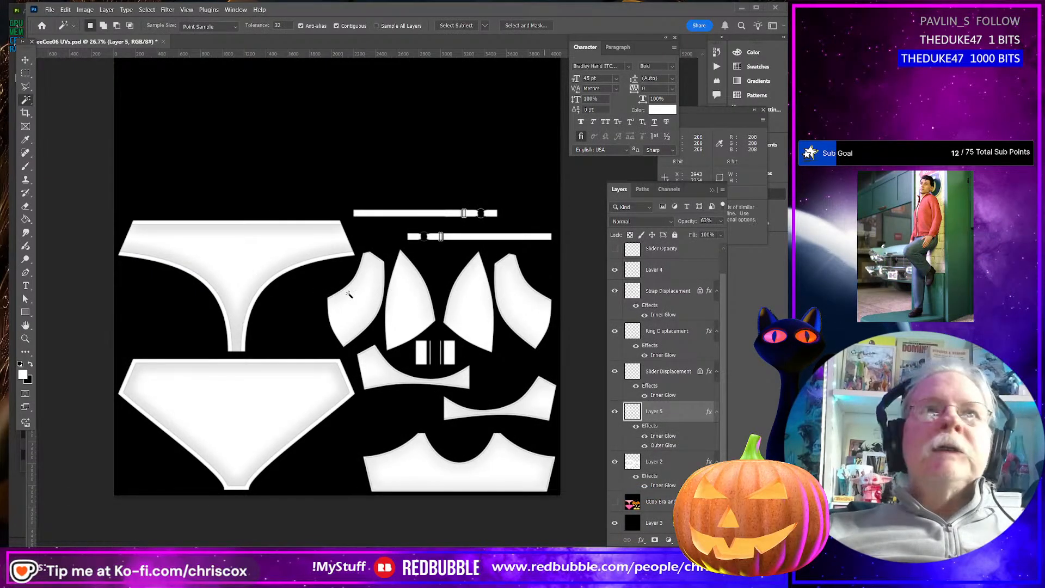
Switch to Daz Studio and select the CeeCee06 Base garment under Genesis 8 Female in the scene
key(alt+Tab)
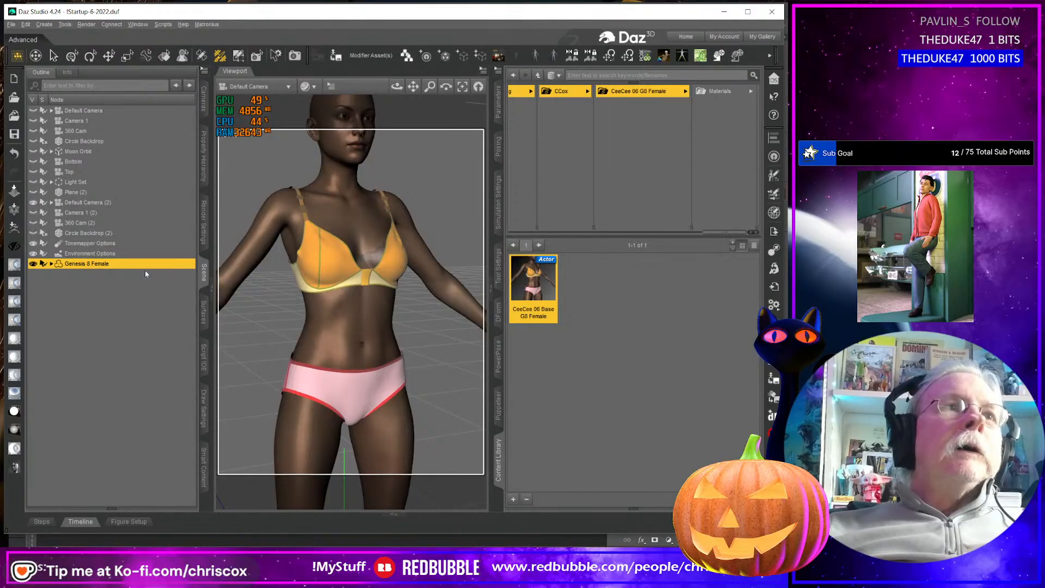
click(52, 264)
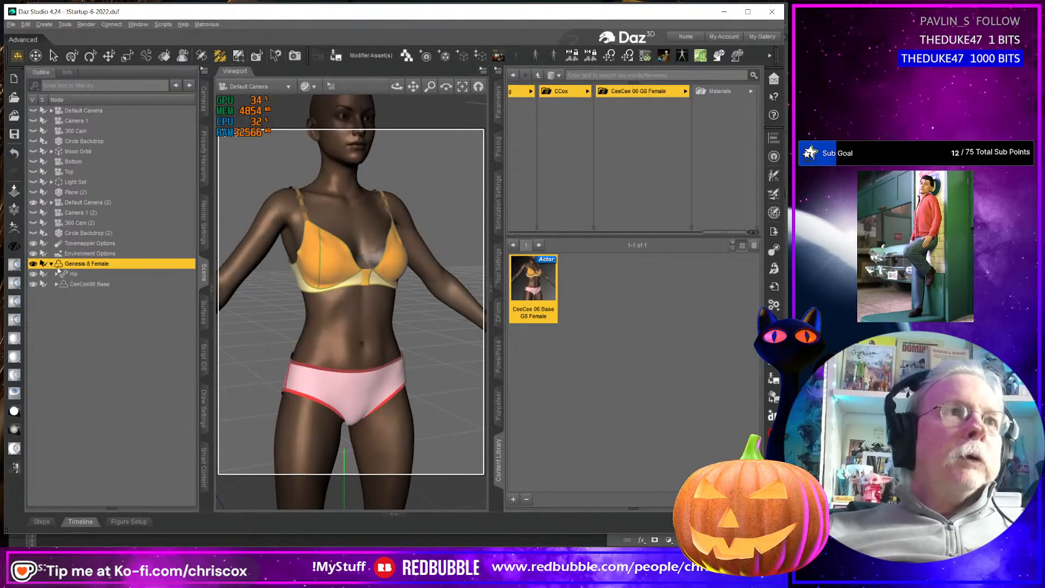
click(81, 283)
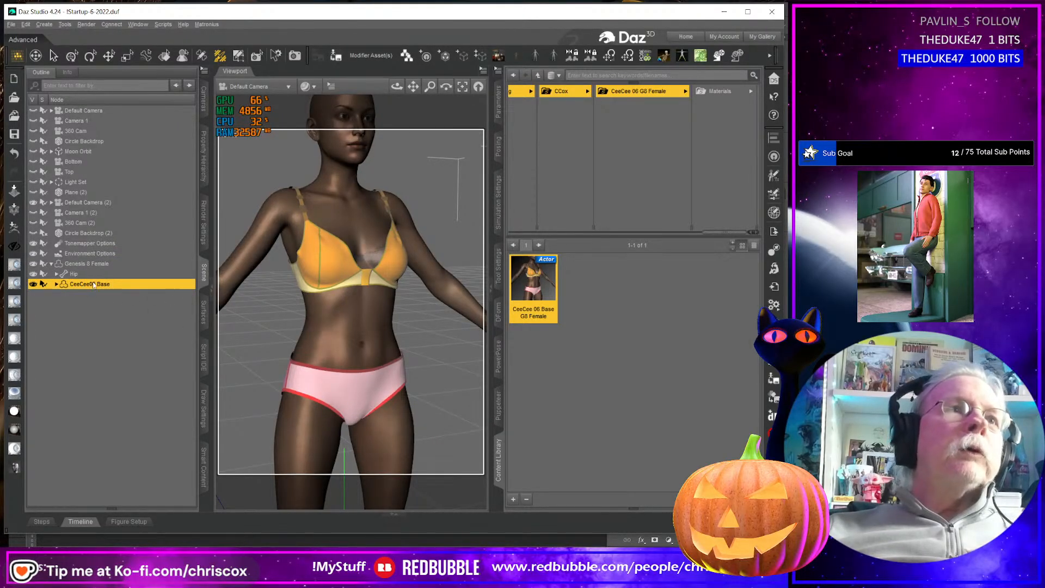
double_click(98, 285)
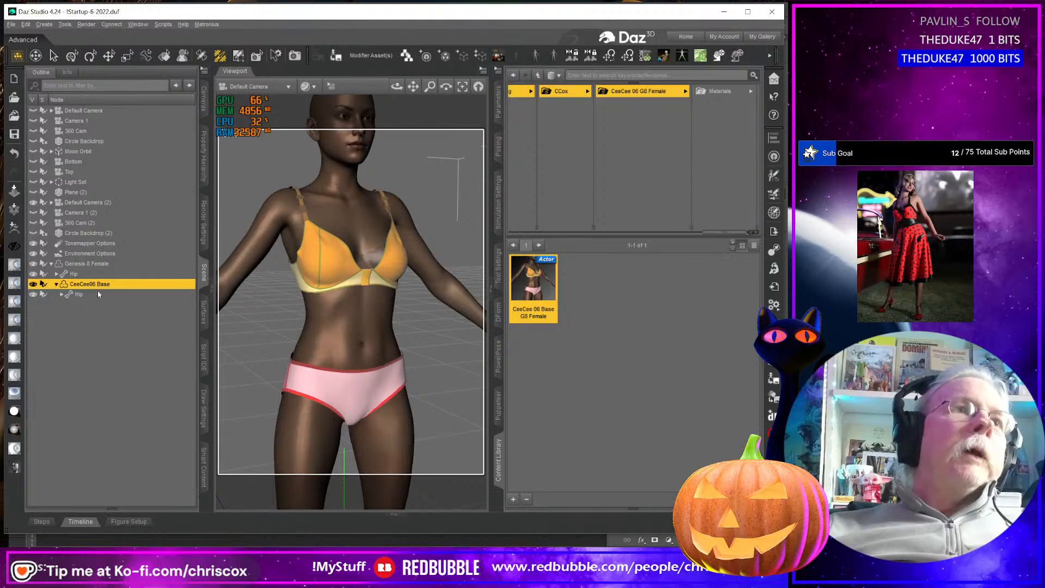
click(100, 306)
click(103, 286)
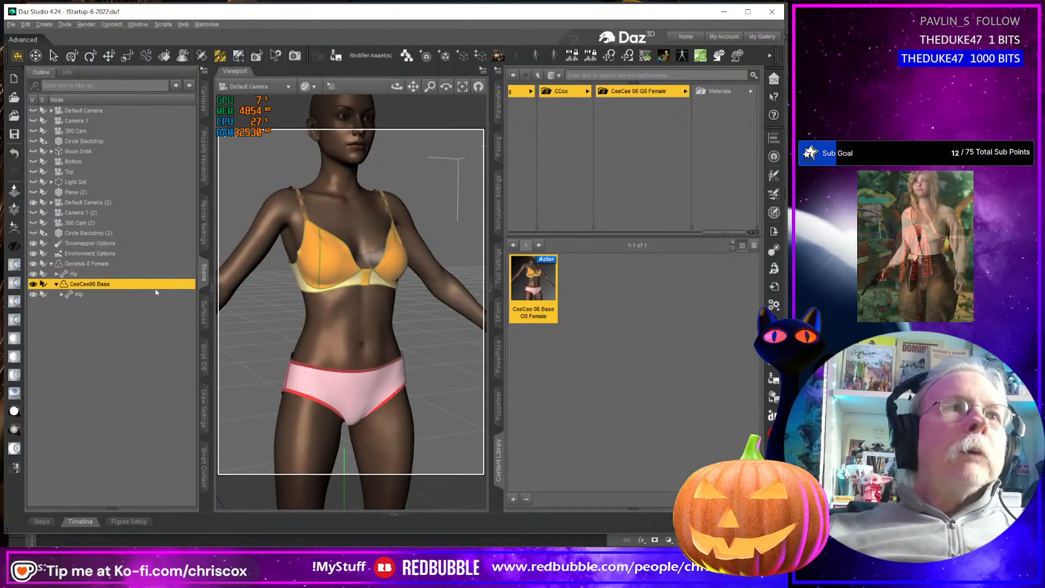
Apply the CCox Base Shader II script to all surfaces of CeeCee06 Base
click(163, 25)
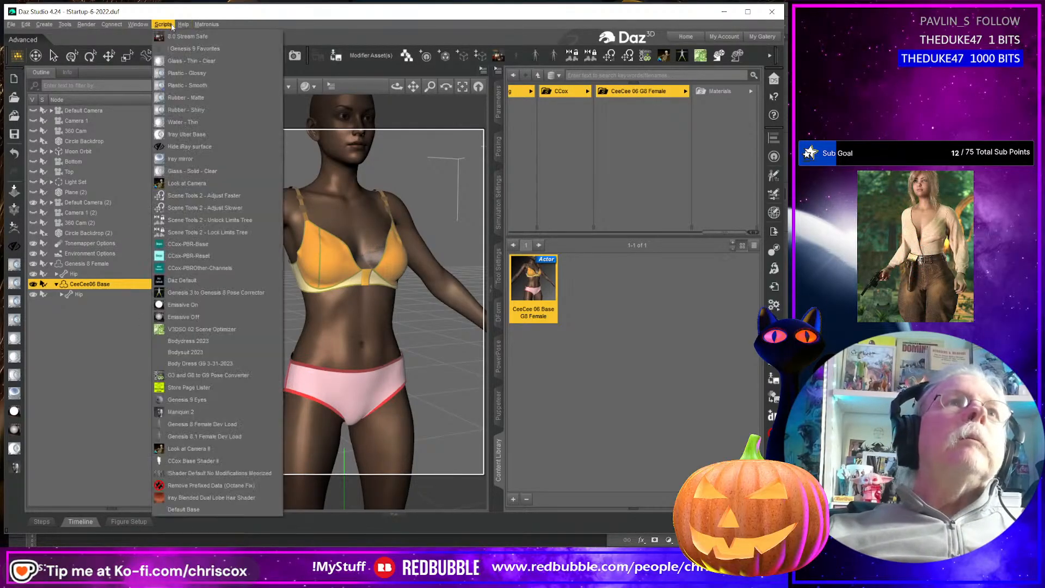
click(212, 461)
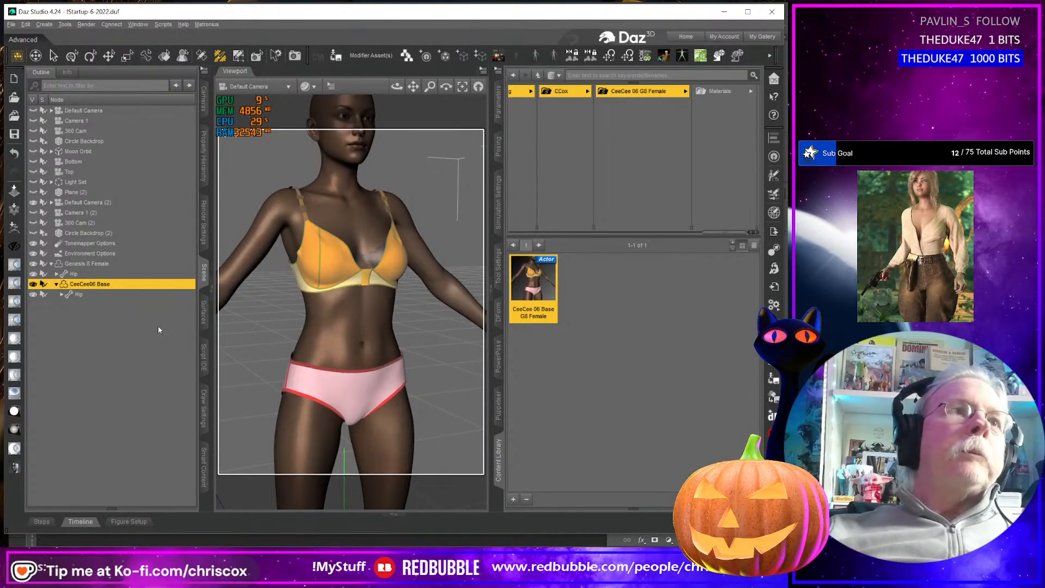
click(202, 314)
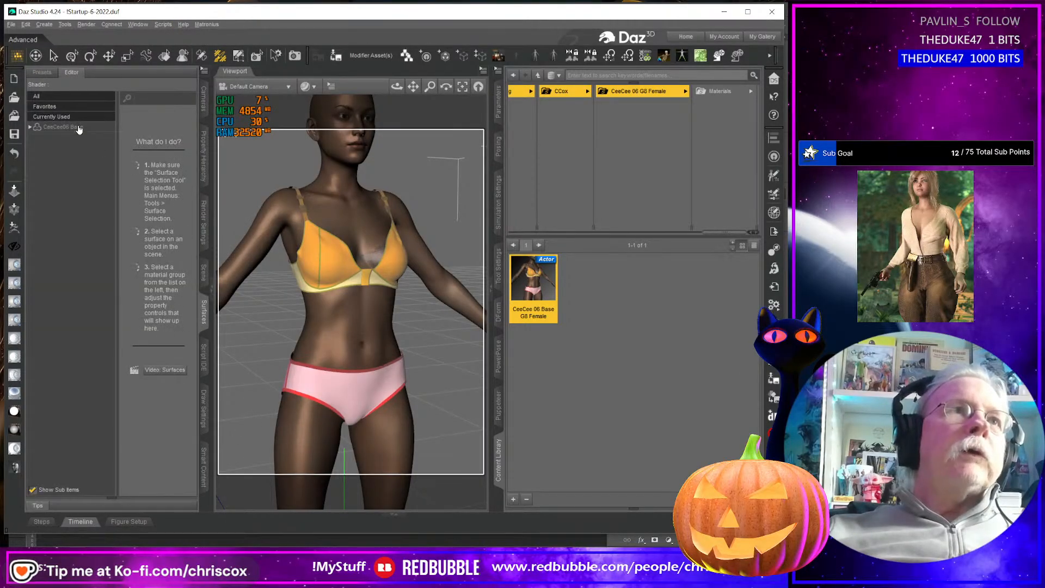
click(72, 127)
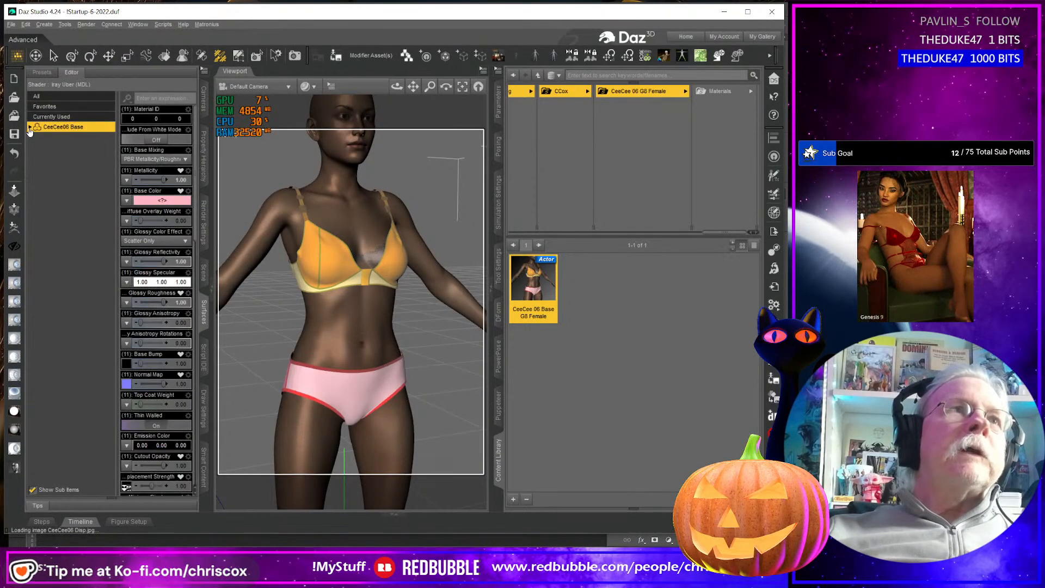
click(172, 27)
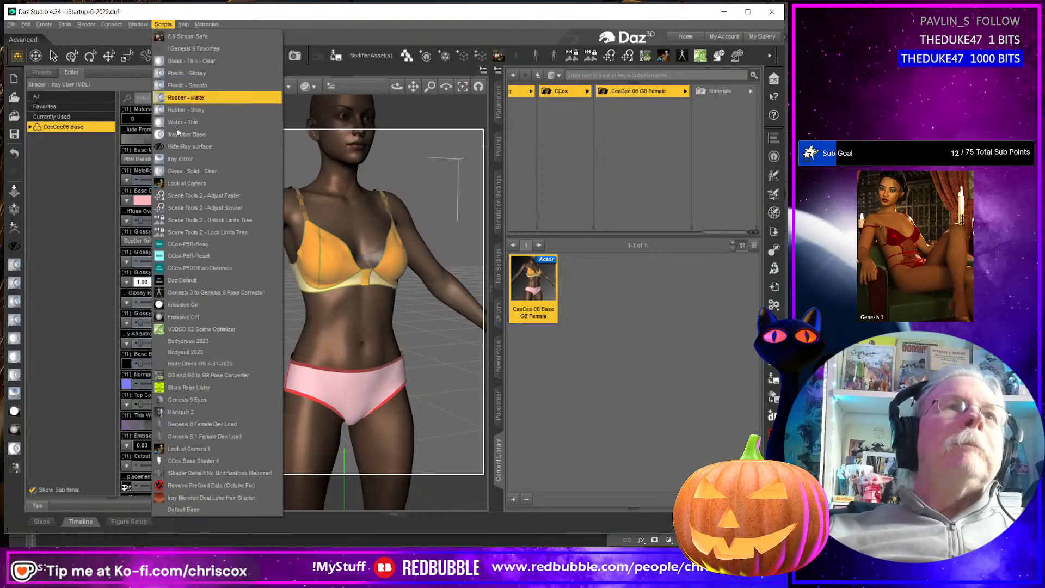
click(196, 459)
Assign CeeCee06 Disp.jpg as the Displacement Strength map on all CeeCee06 Base surfaces and check its preview
scroll(156, 350, down, 5)
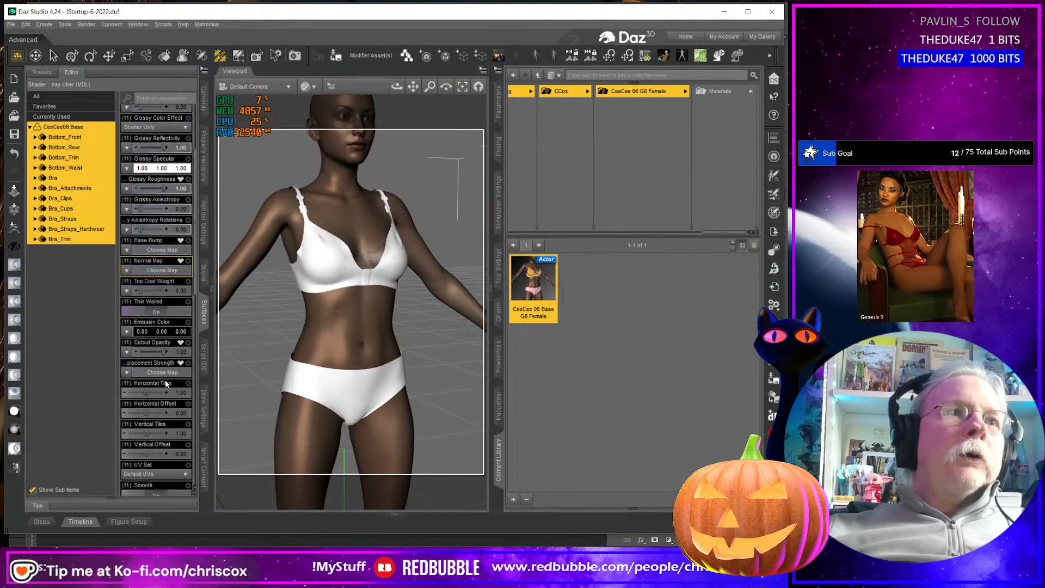
click(129, 302)
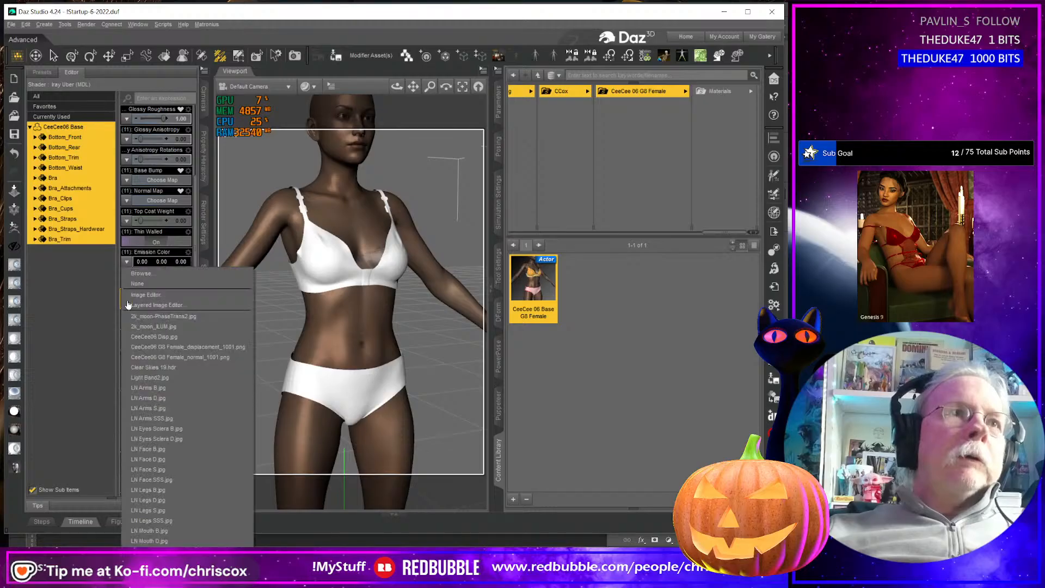
click(195, 347)
mouse_move(127, 305)
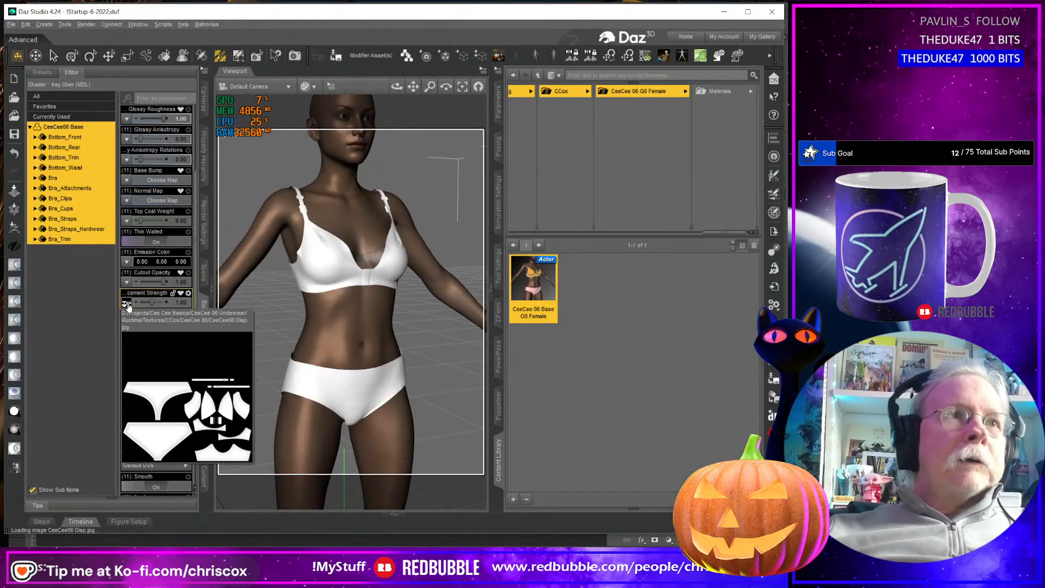
Set the SubD Displacement Level of the CeeCee06 Base surfaces to 6
scroll(349, 338, up, 5)
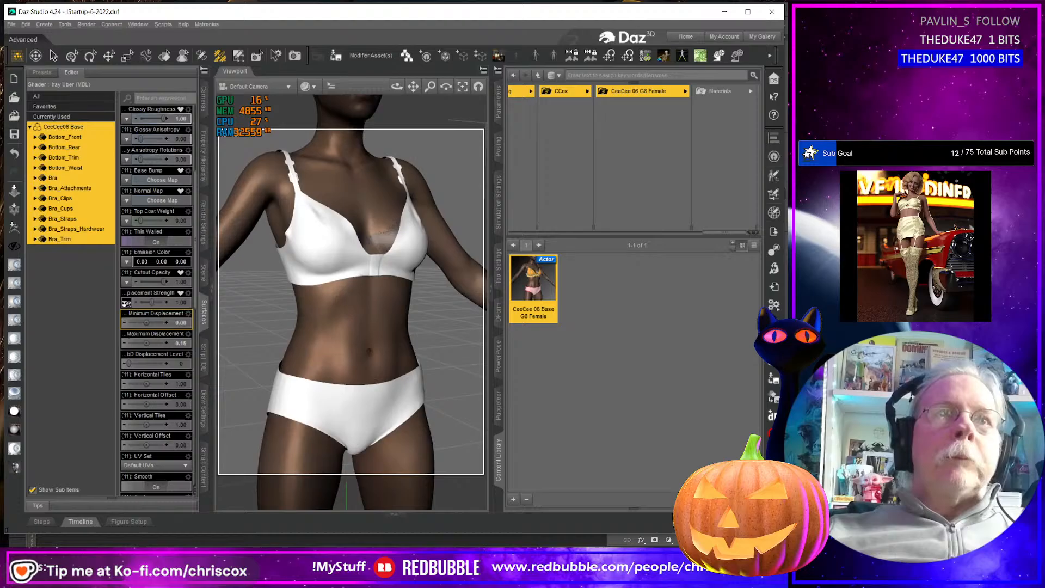
middle_drag(353, 333, 351, 332)
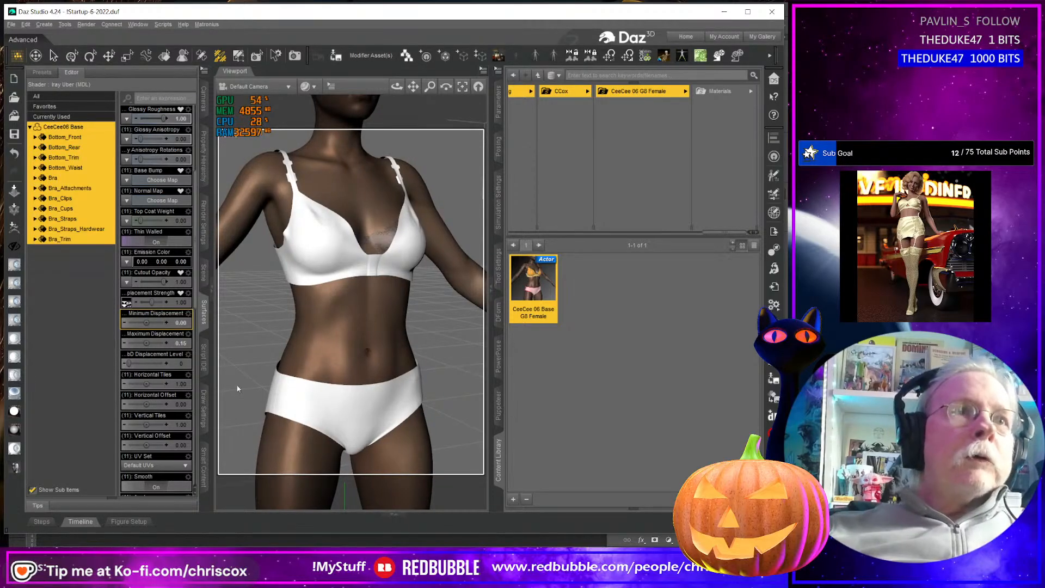
click(179, 364)
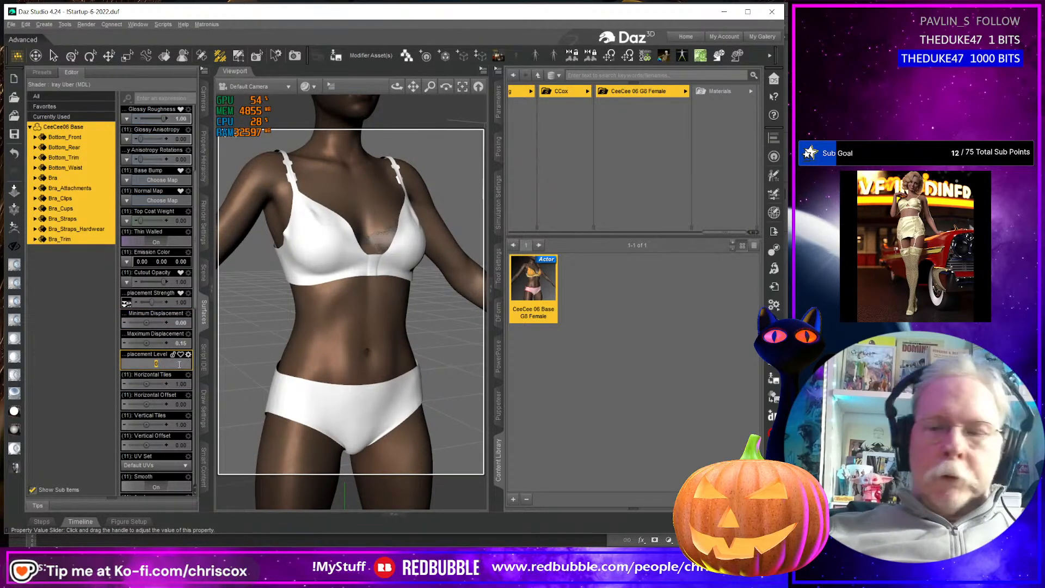
text(6)
key(Return)
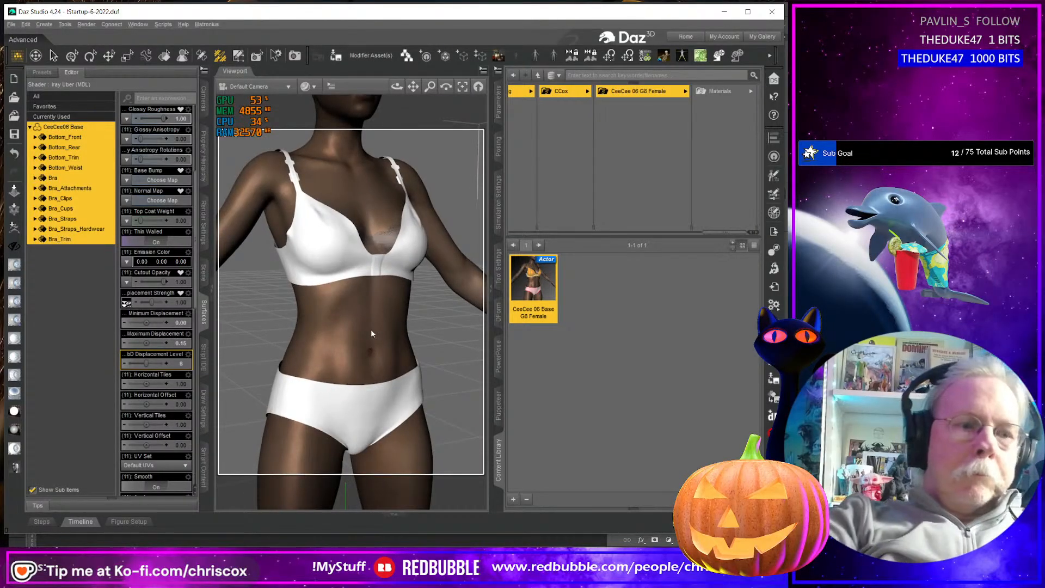
Render the garment on the figure in an enlarged render window, examine the displacement, and cancel the render
key(ctrl+r)
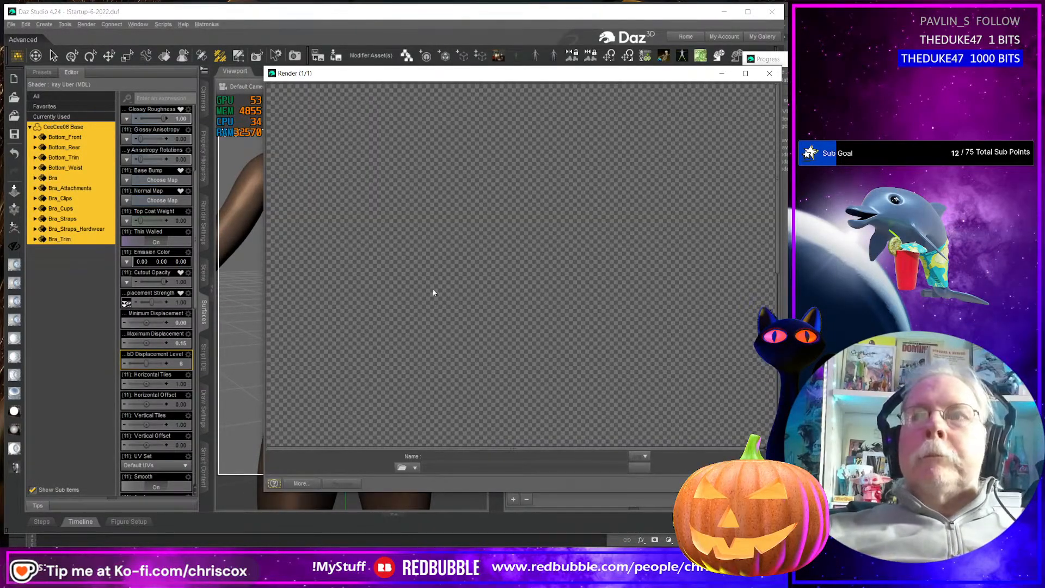
drag(439, 73, 299, 14)
drag(640, 435, 758, 547)
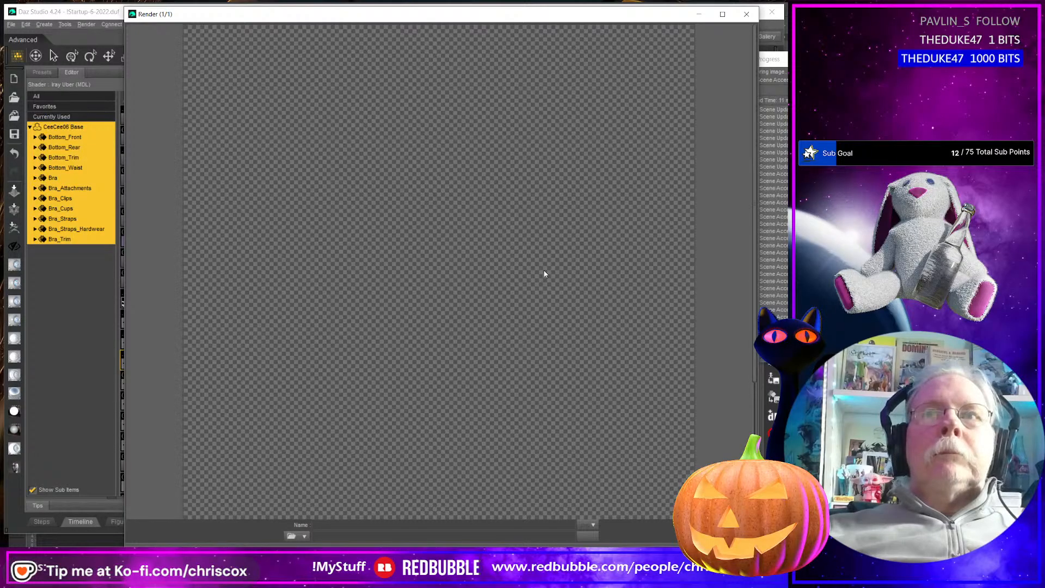
scroll(598, 292, down, 5)
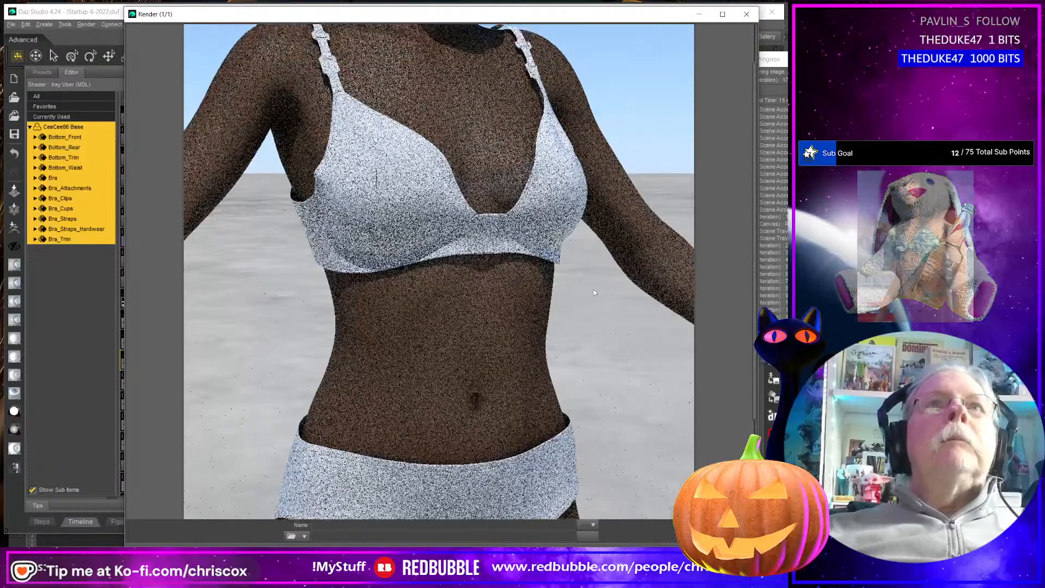
scroll(593, 289, up, 5)
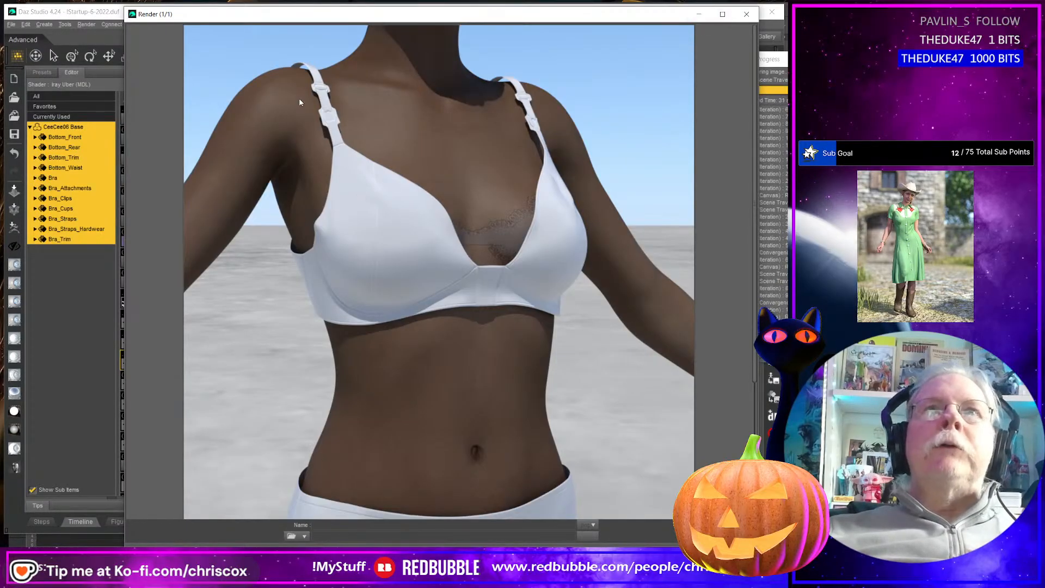
click(747, 14)
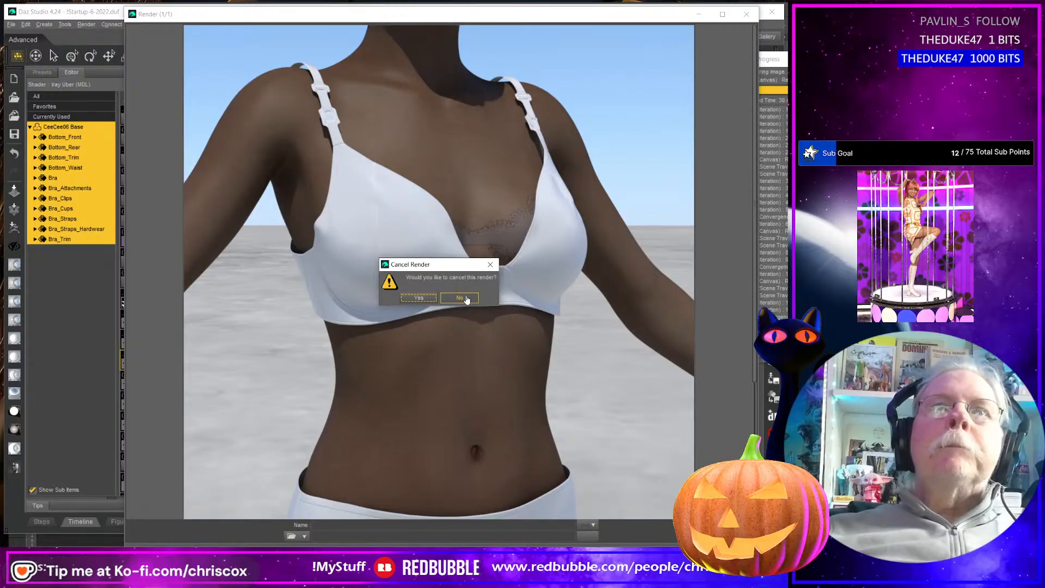
click(424, 297)
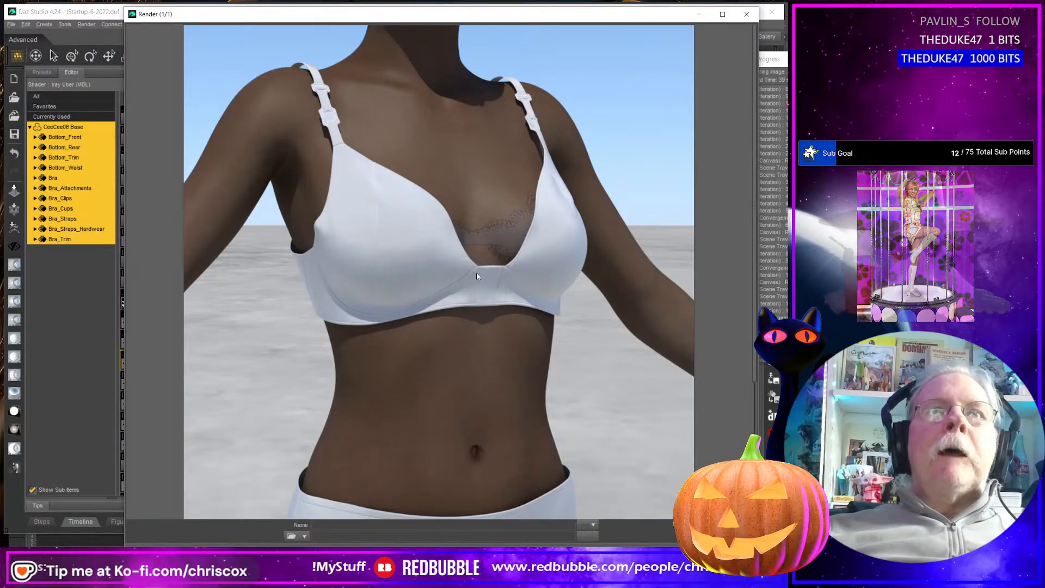
click(747, 14)
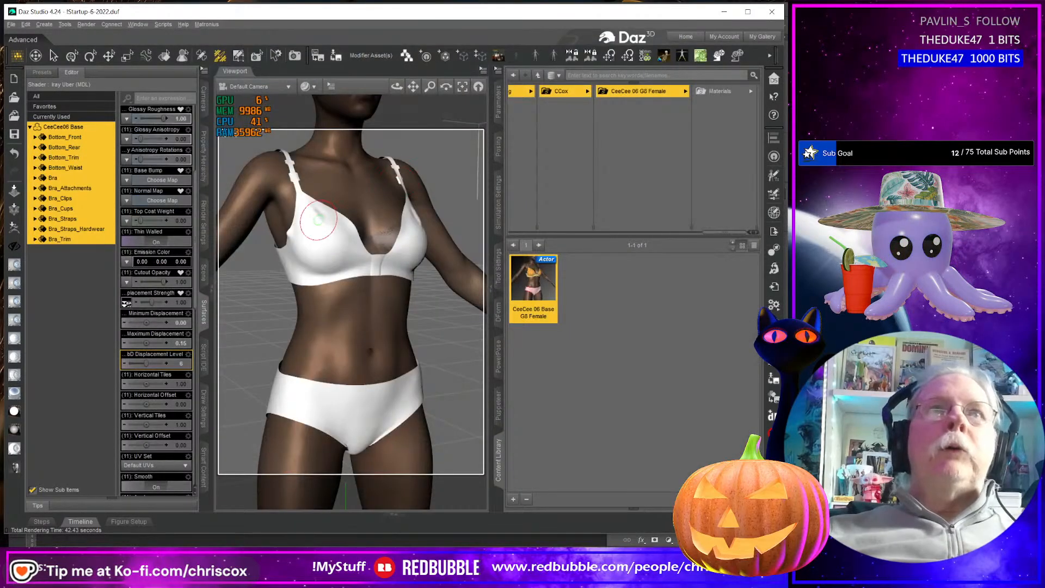
Frame the bra strap hardware at the shoulder and run the dForce simulation
scroll(320, 221, up, 5)
middle_drag(319, 221, 467, 443)
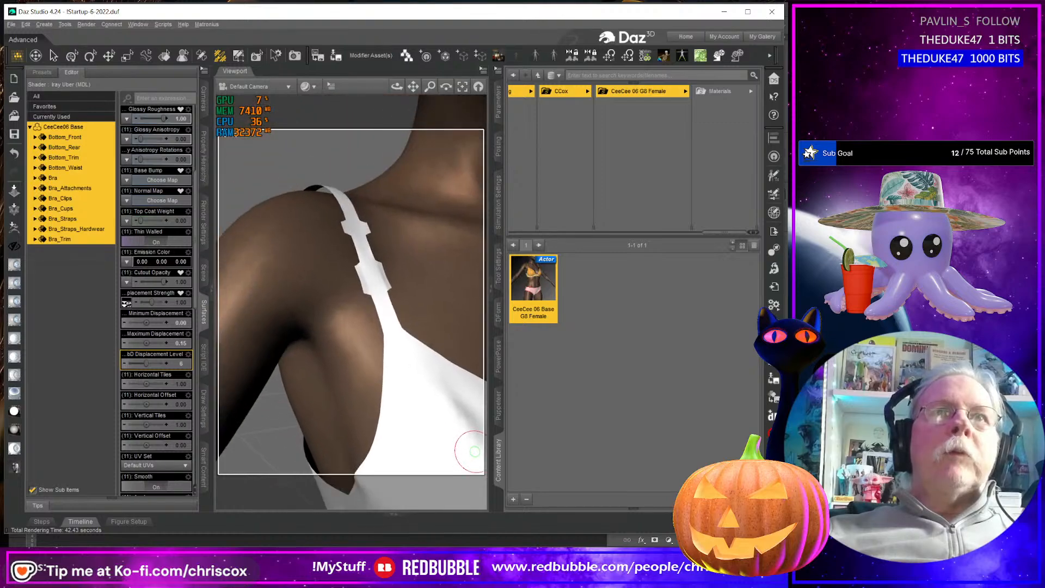
click(774, 305)
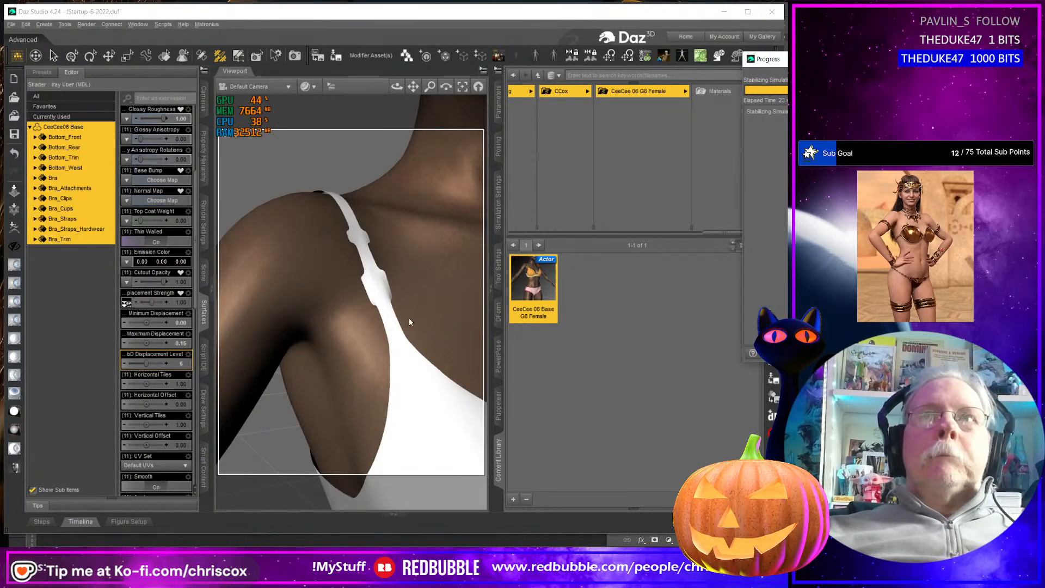
Pick the Bra_Straps_Hardwear surface on the strap and set its Contraction-Expansion Ratio to 100%
scroll(408, 317, up, 2)
scroll(408, 317, up, 2)
middle_drag(409, 292, 350, 367)
key(ctrl+shift+u)
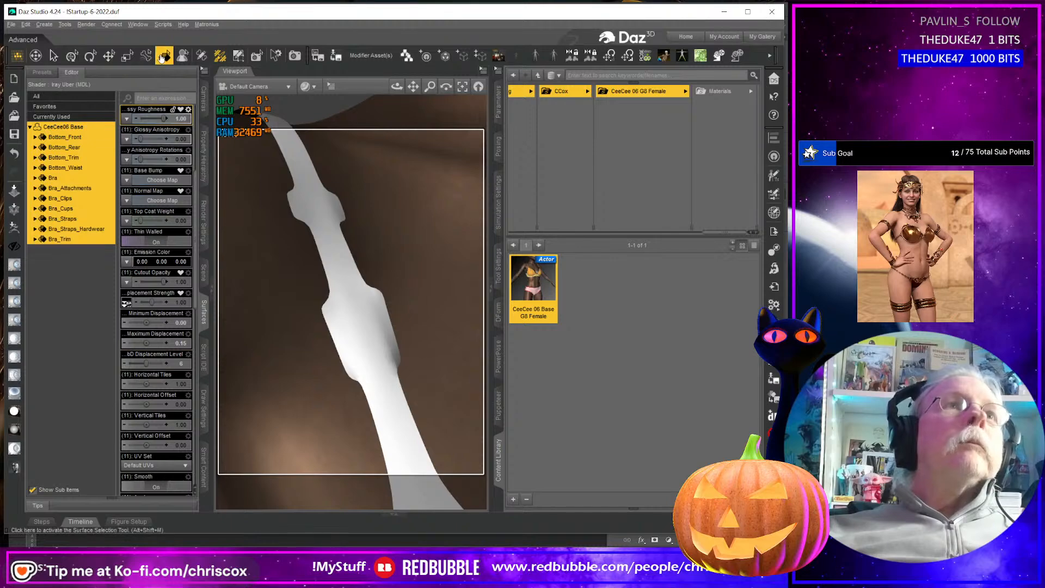
click(367, 338)
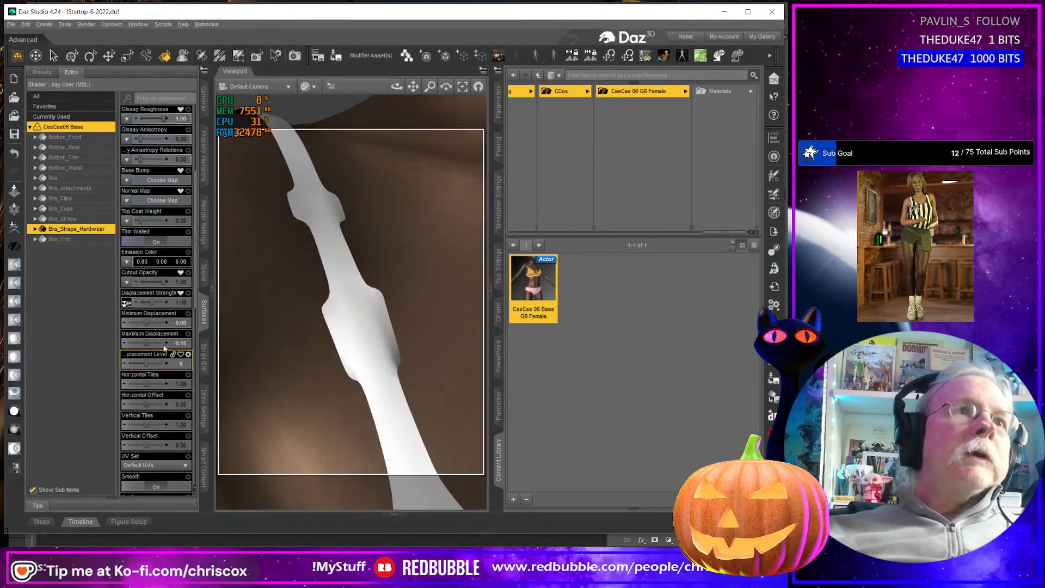
scroll(173, 354, down, 5)
scroll(173, 354, down, 5)
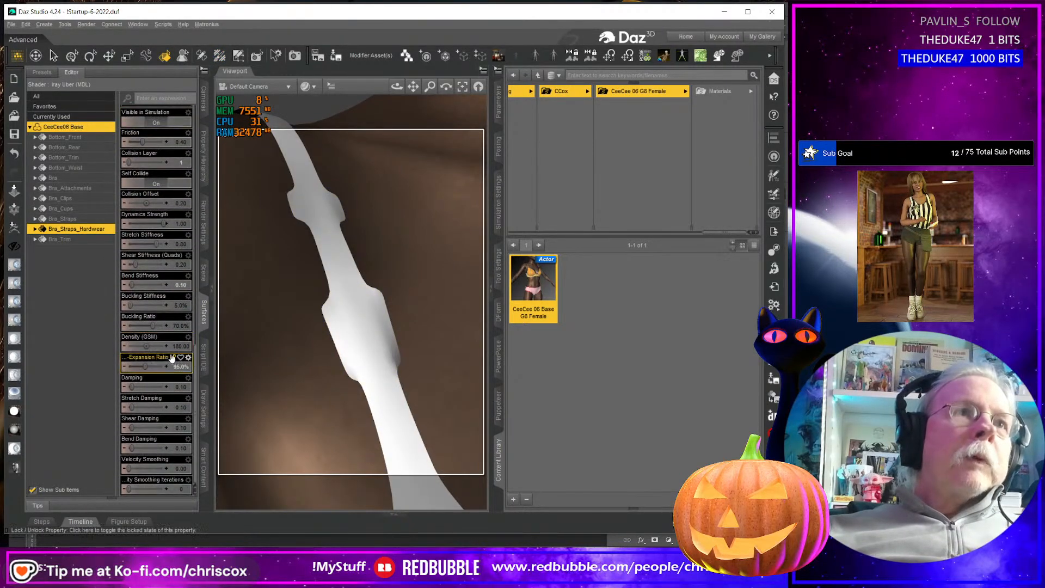
click(181, 368)
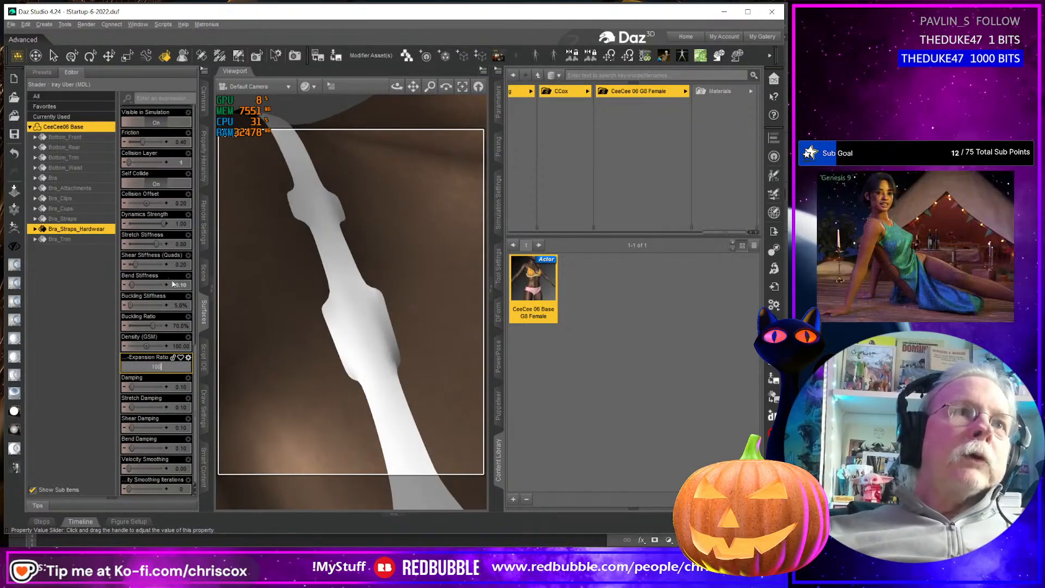
text(100)
key(Return)
Set the Dynamics Strength of the Bra_Straps_Hardwear surface to 0.7 and rerun the dForce simulation
scroll(183, 296, up, 2)
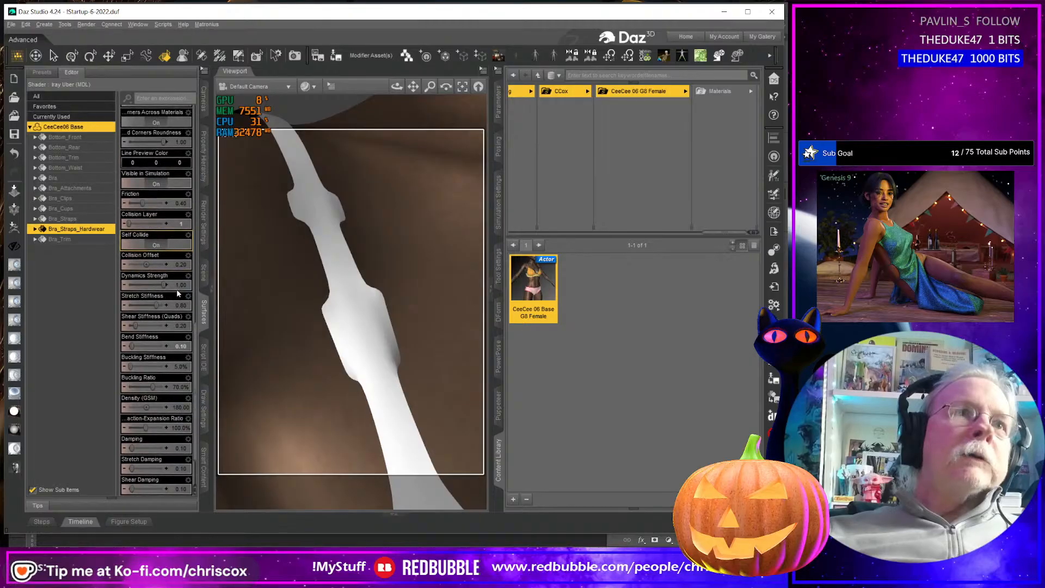
click(184, 286)
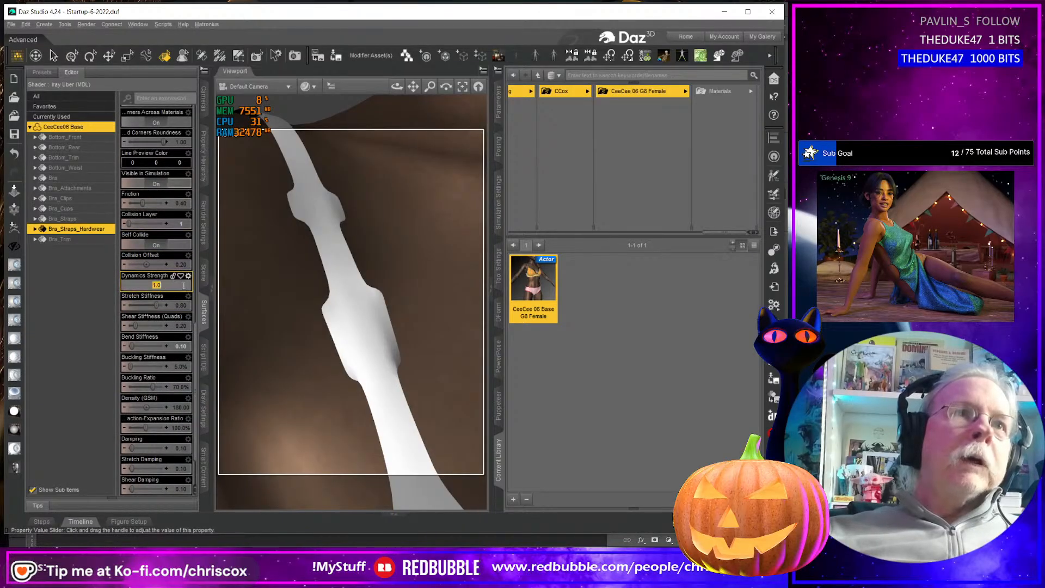
text(0.7)
key(Return)
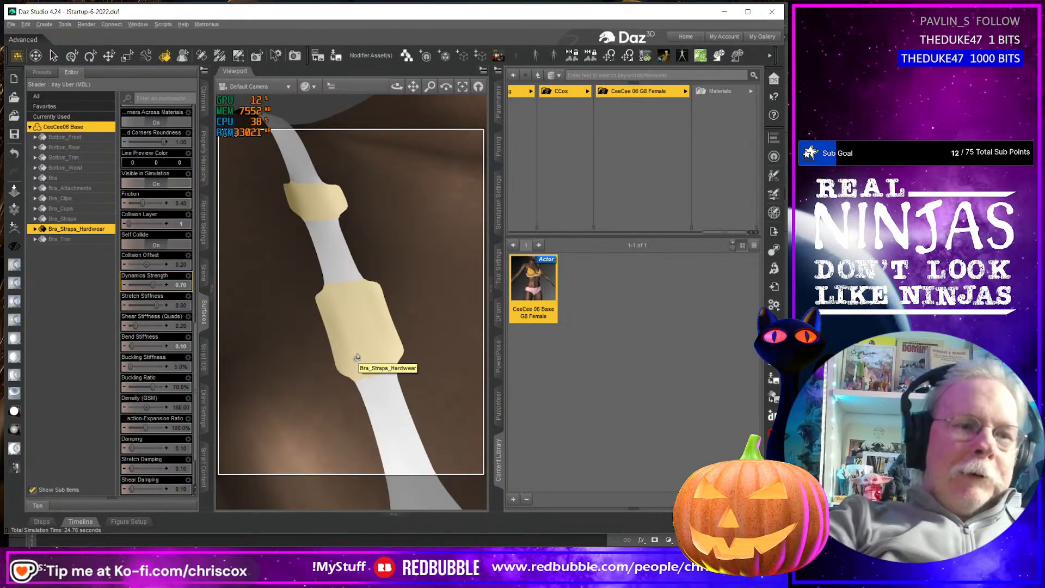
Render a close-up of the strap hardware in an enlarged window, examine its displacement detail, and cancel the render
key(ctrl+r)
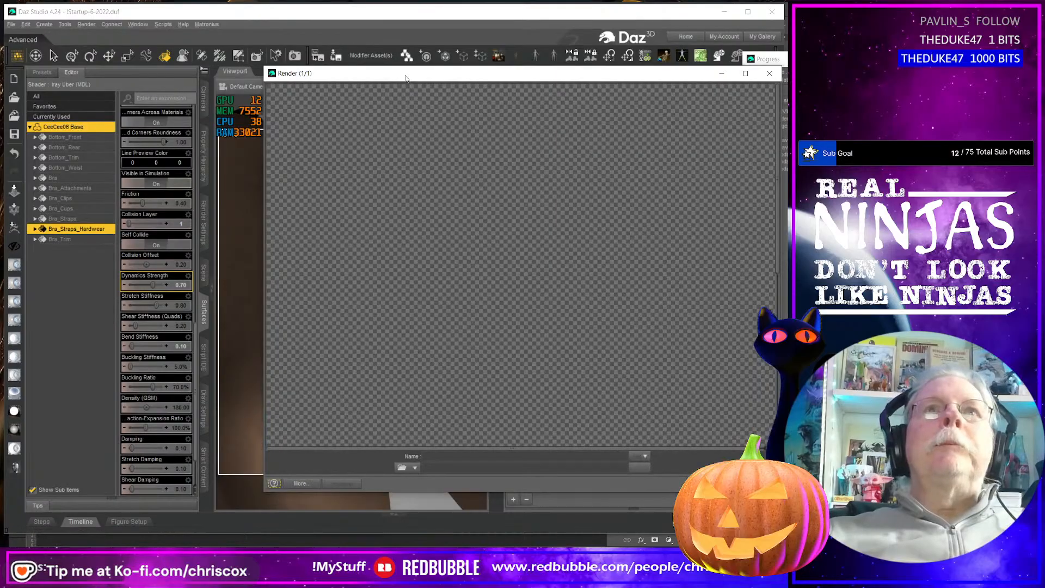
drag(406, 78, 256, 19)
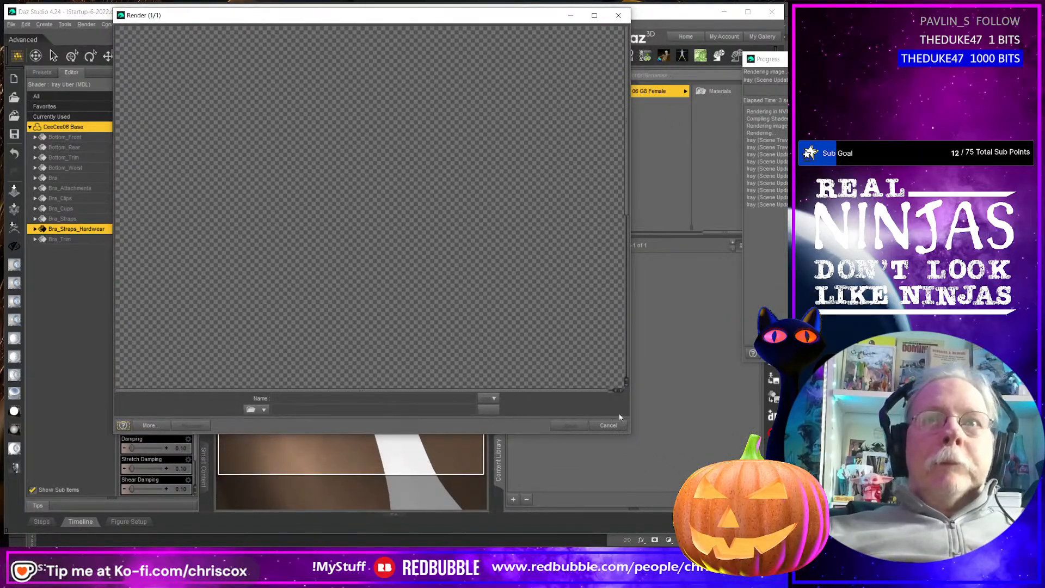
drag(632, 434, 720, 533)
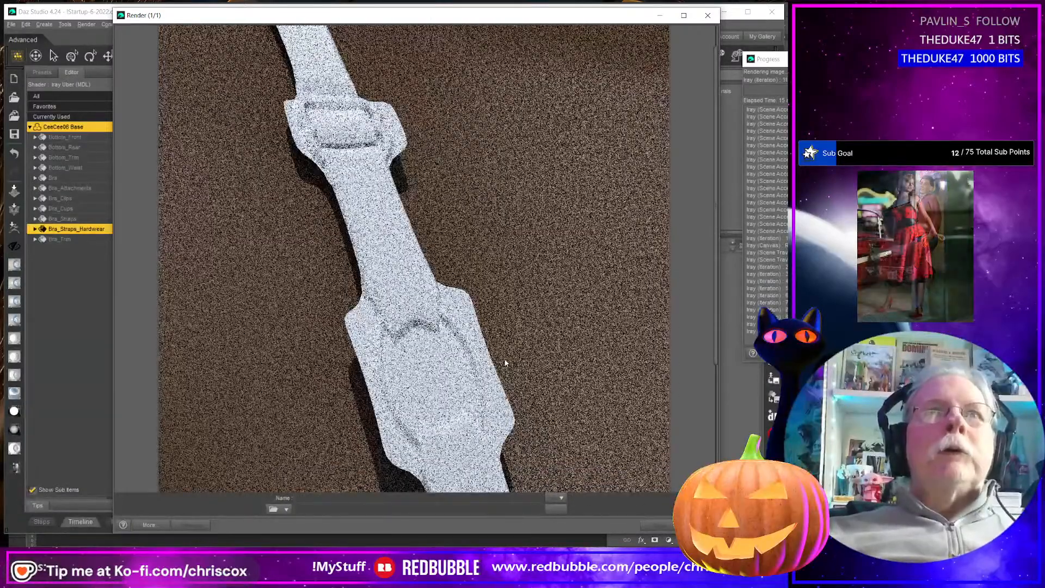
scroll(506, 362, down, 1)
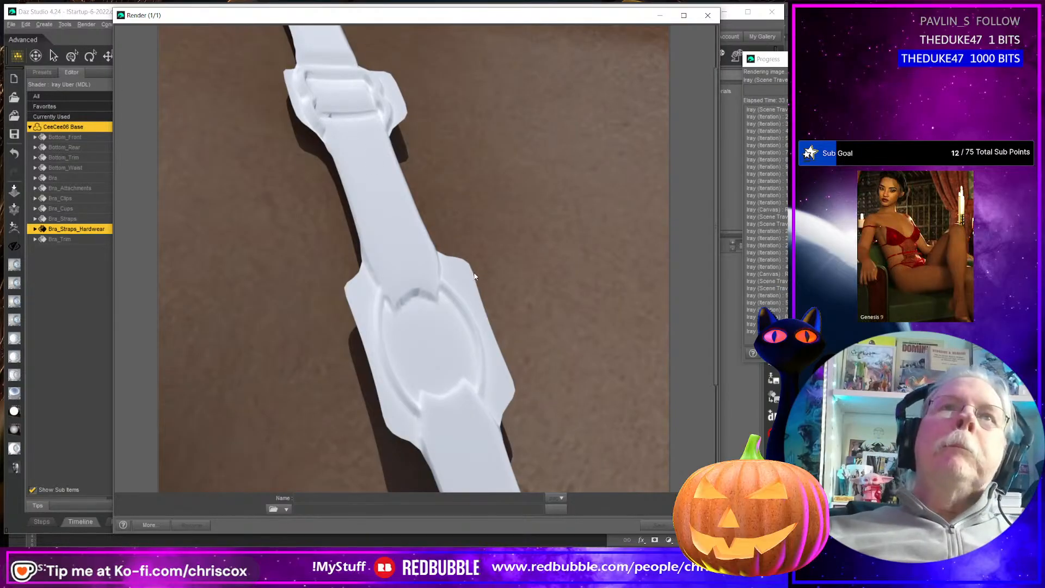
click(698, 525)
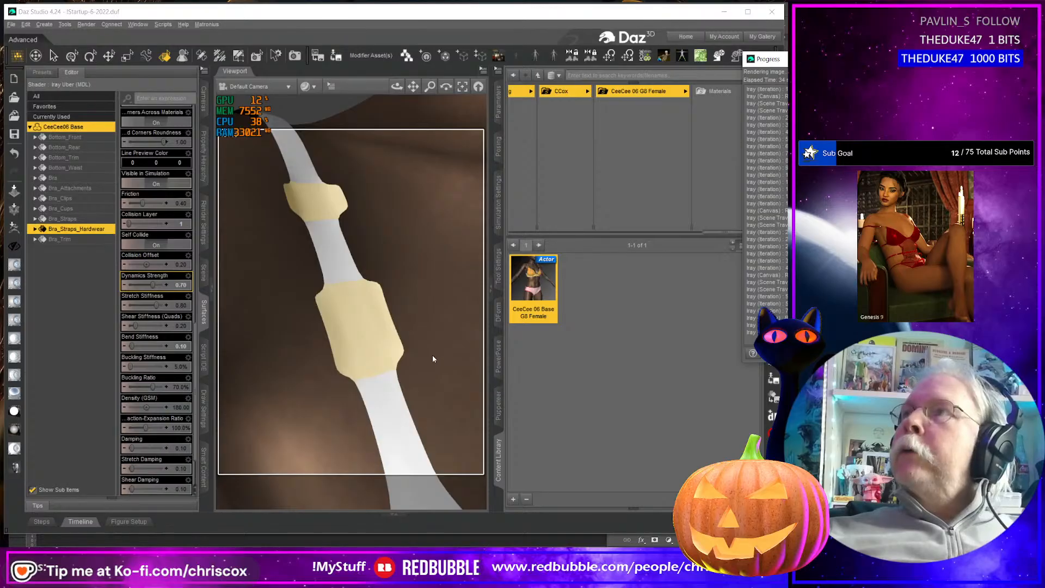
Switch to Photoshop, check what Layer 5 contains by toggling its visibility, and rename it Trims
key(alt+Tab)
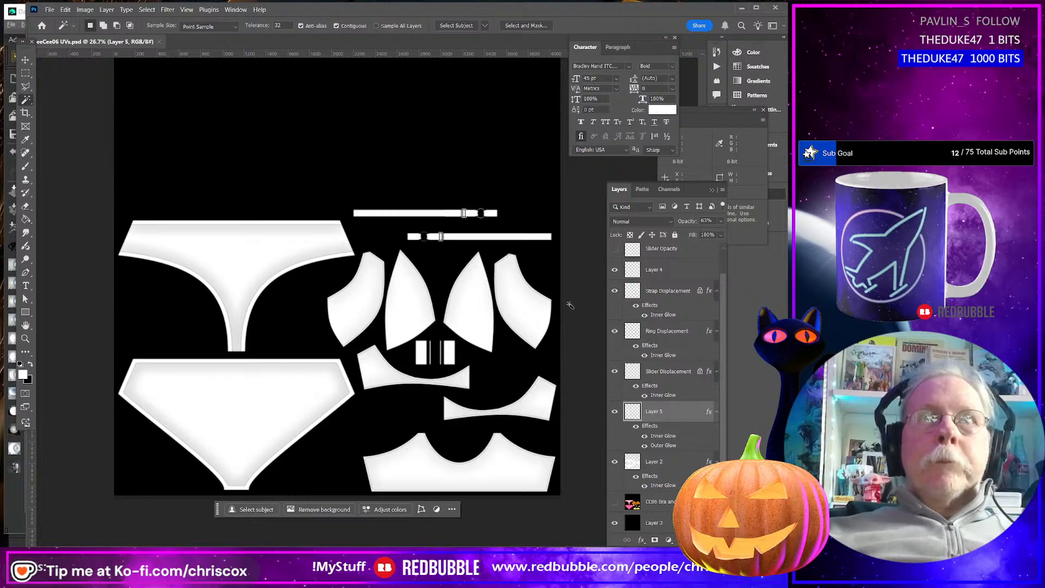
click(679, 294)
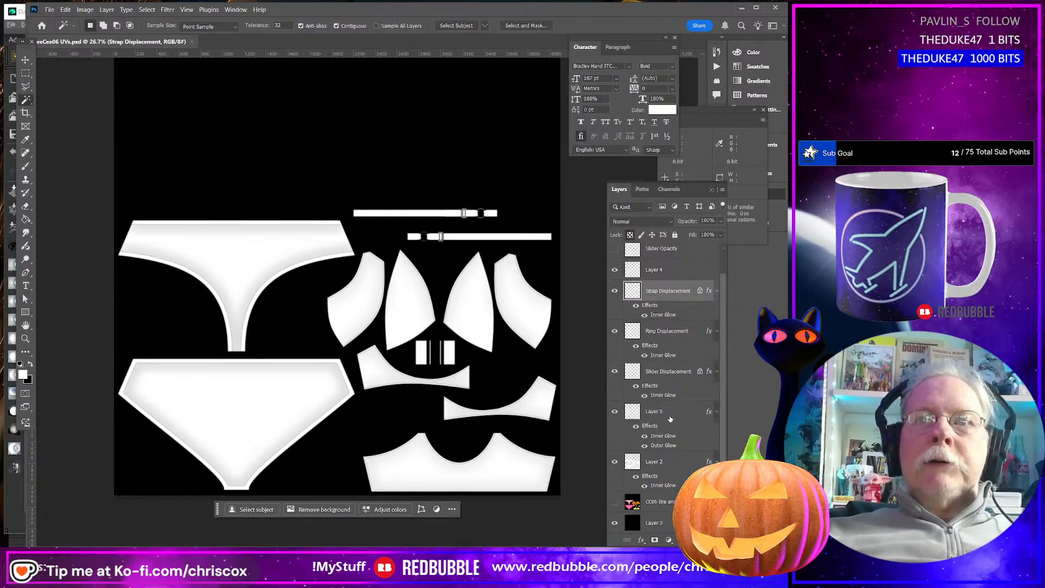
click(615, 412)
click(615, 413)
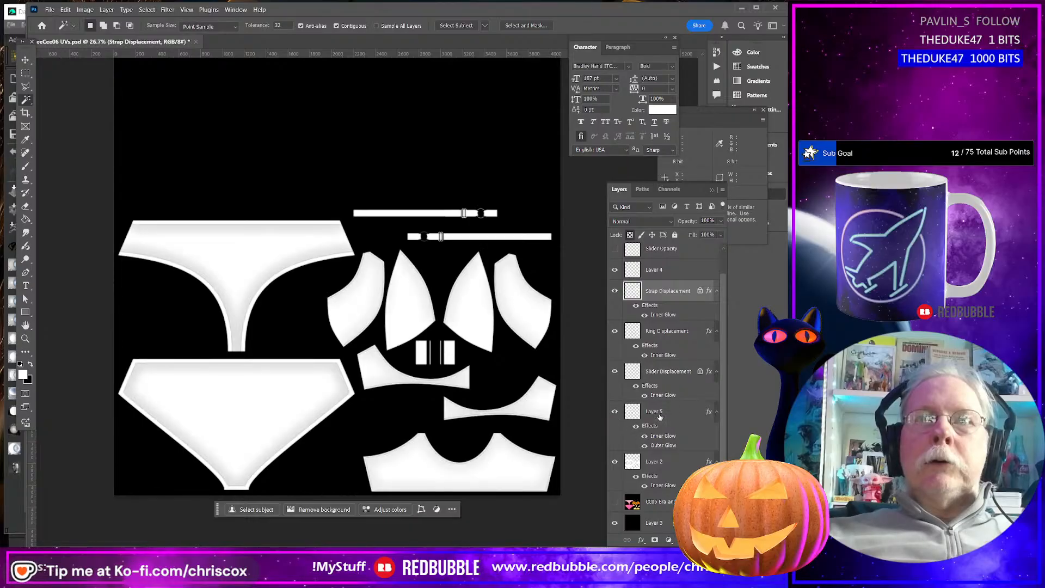
double_click(656, 412)
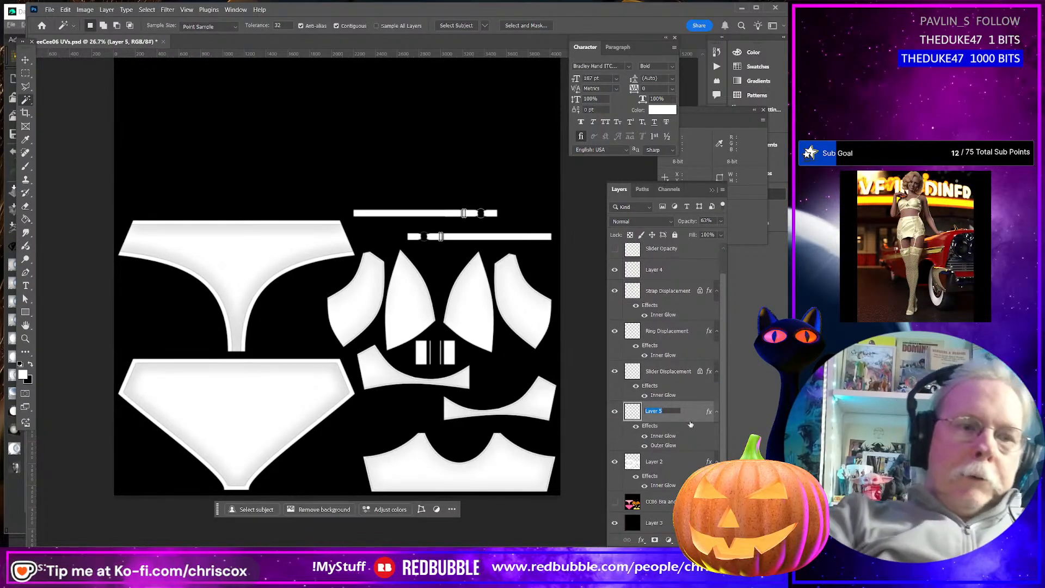
text(Trims)
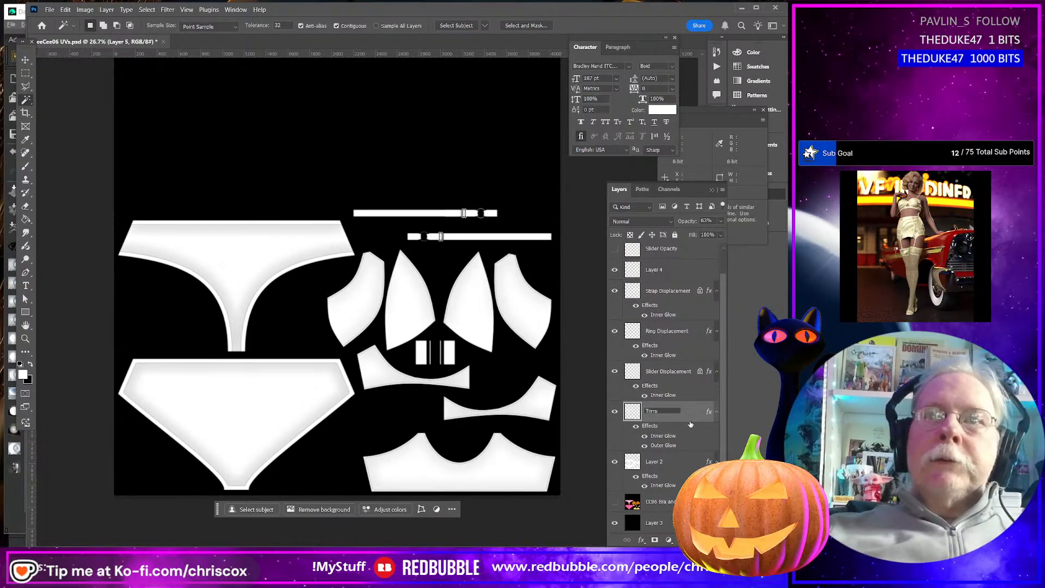
key(Return)
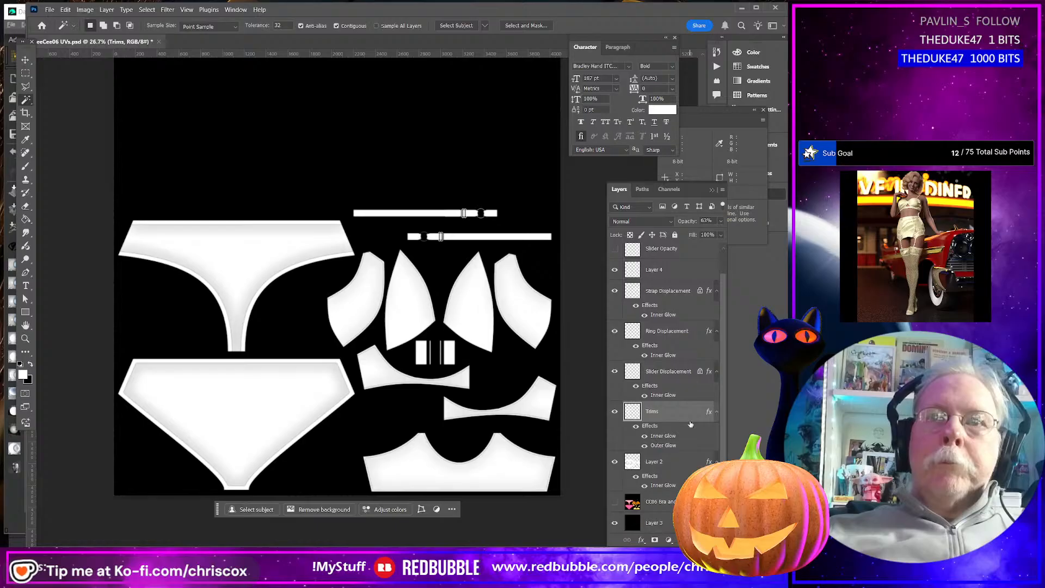
Rename Layer 2, just below the Trims layer, as Base
click(658, 463)
double_click(658, 462)
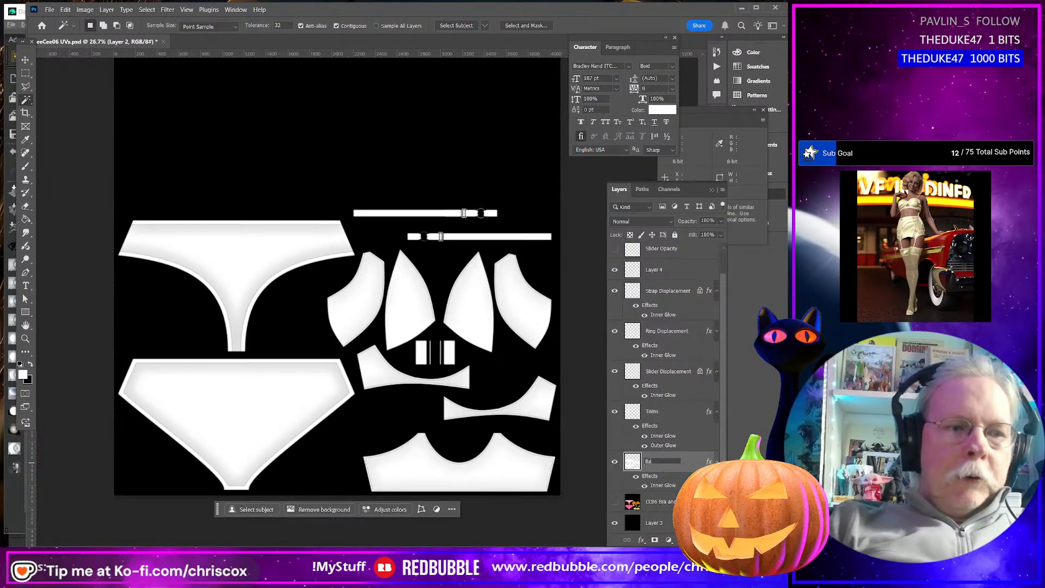
text(Base)
key(Return)
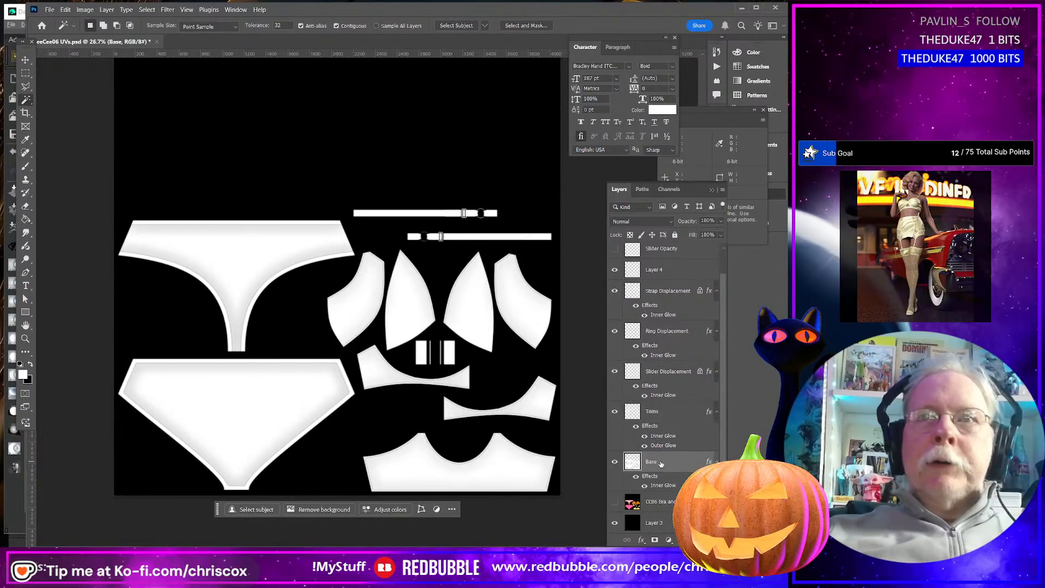
Group Layer 4 and the Strap, Ring and Slider Displacement layers into a new group named Strap Displacement
click(673, 372)
ctrl+click(678, 335)
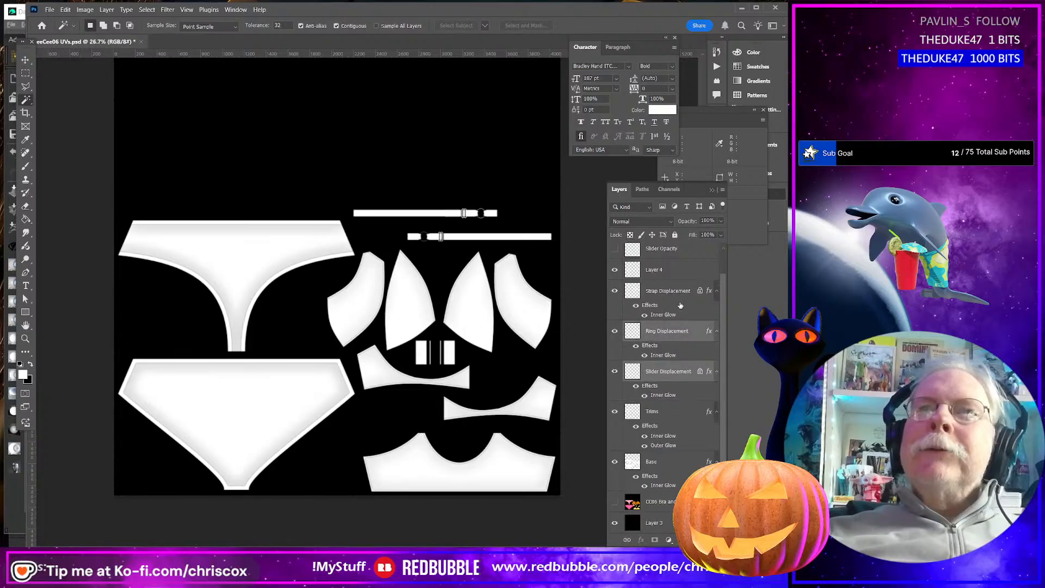
ctrl+click(680, 292)
scroll(678, 310, up, 1)
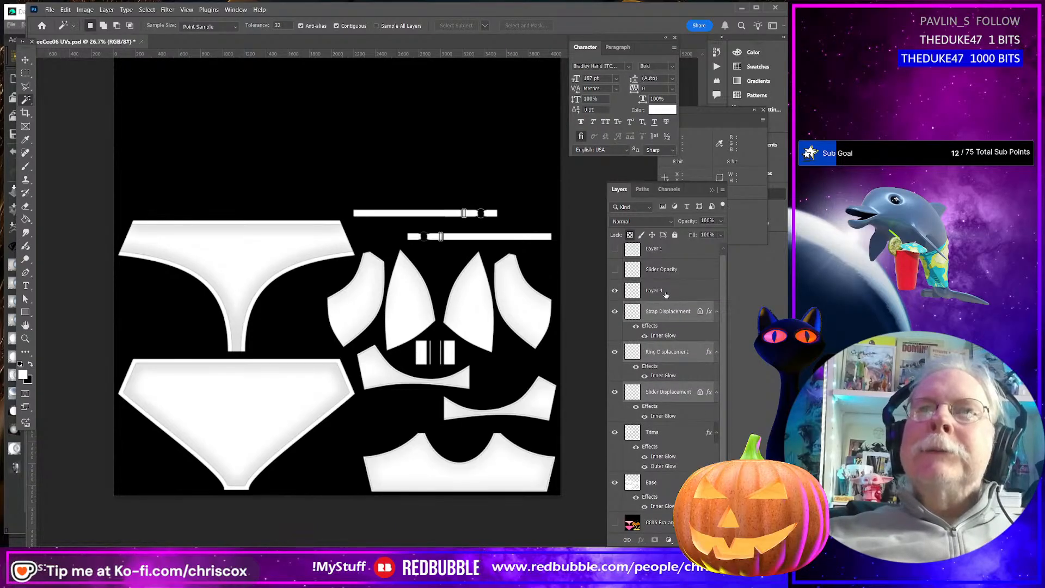
ctrl+click(665, 293)
right_click(665, 293)
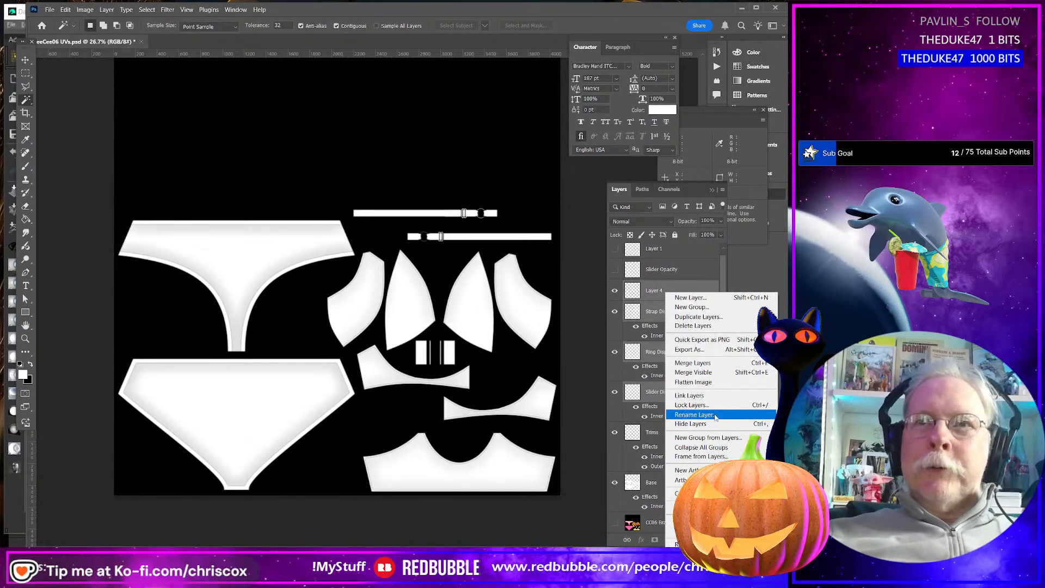
click(707, 437)
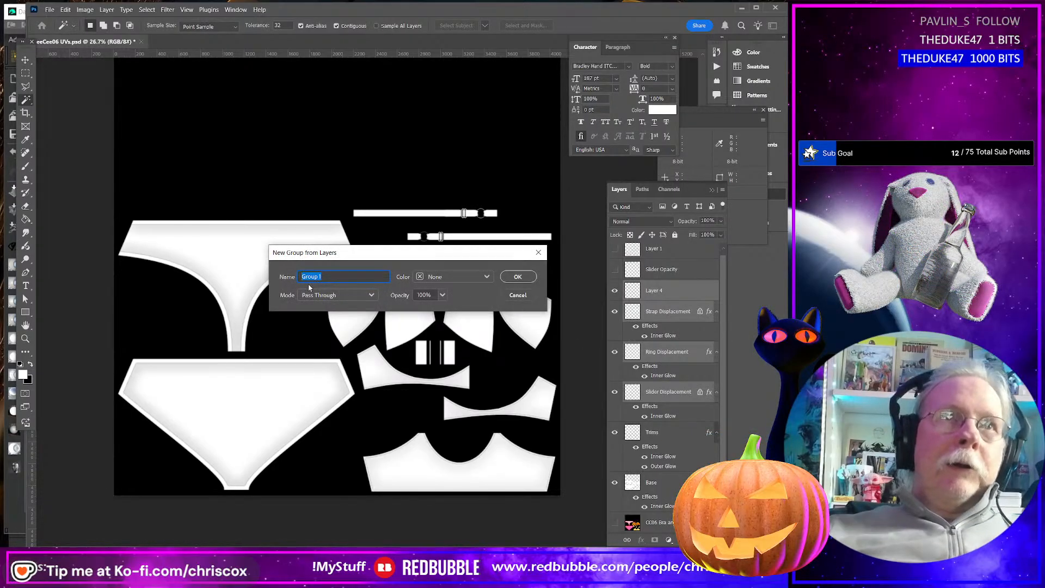
text(St)
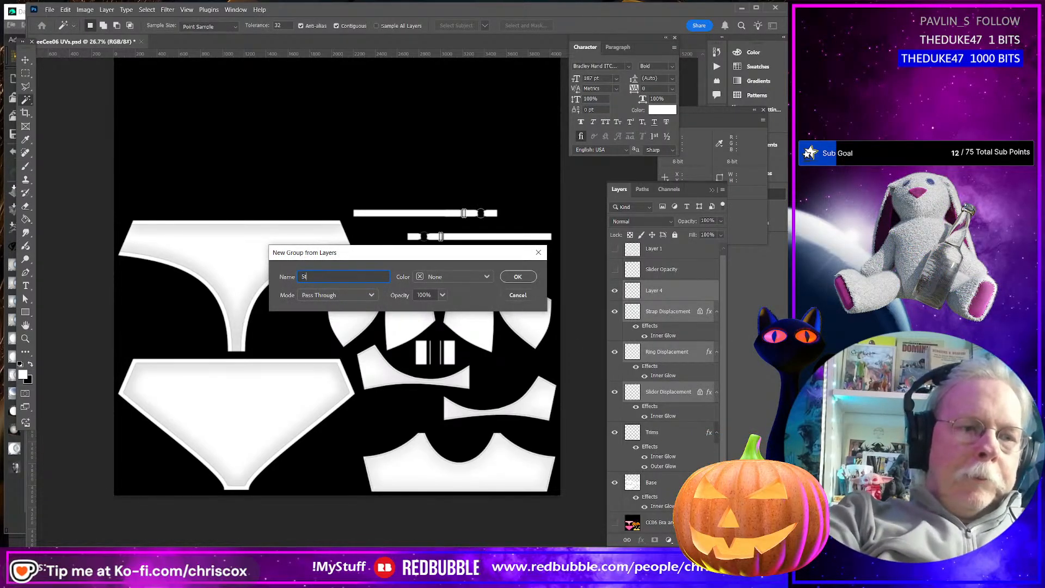
text(rap)
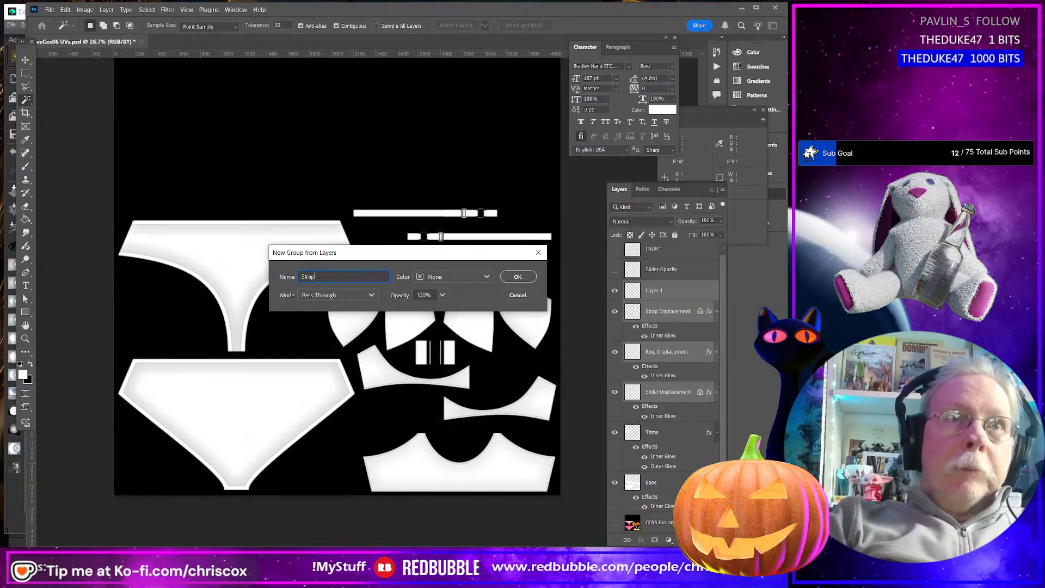
text( Dis)
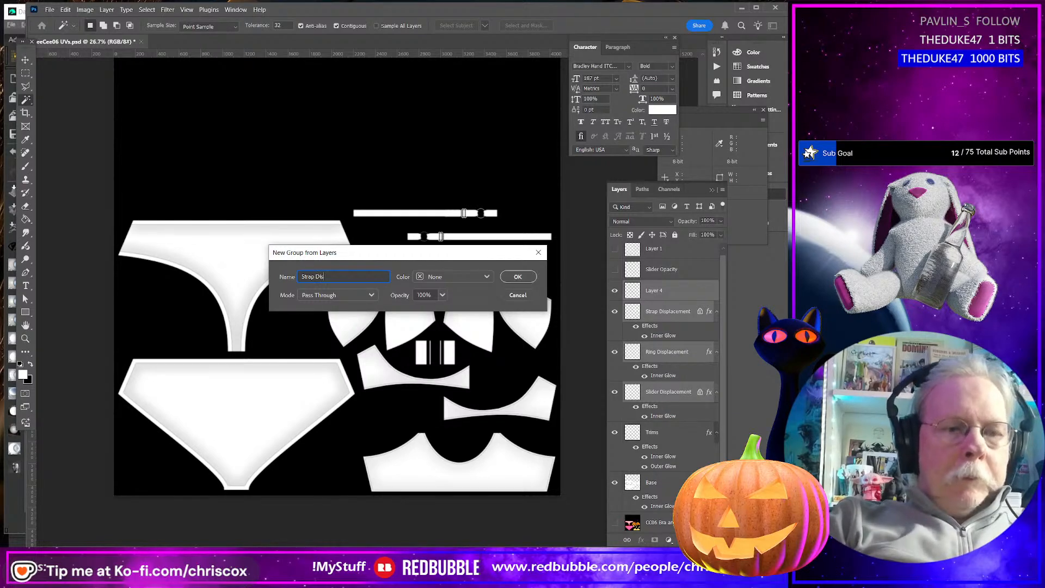
text(placement)
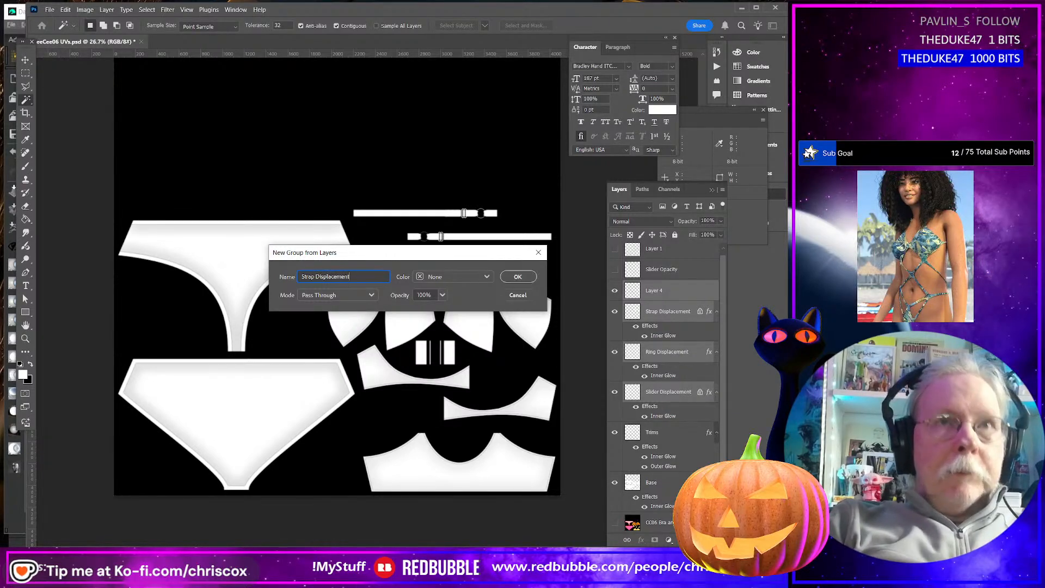
key(Return)
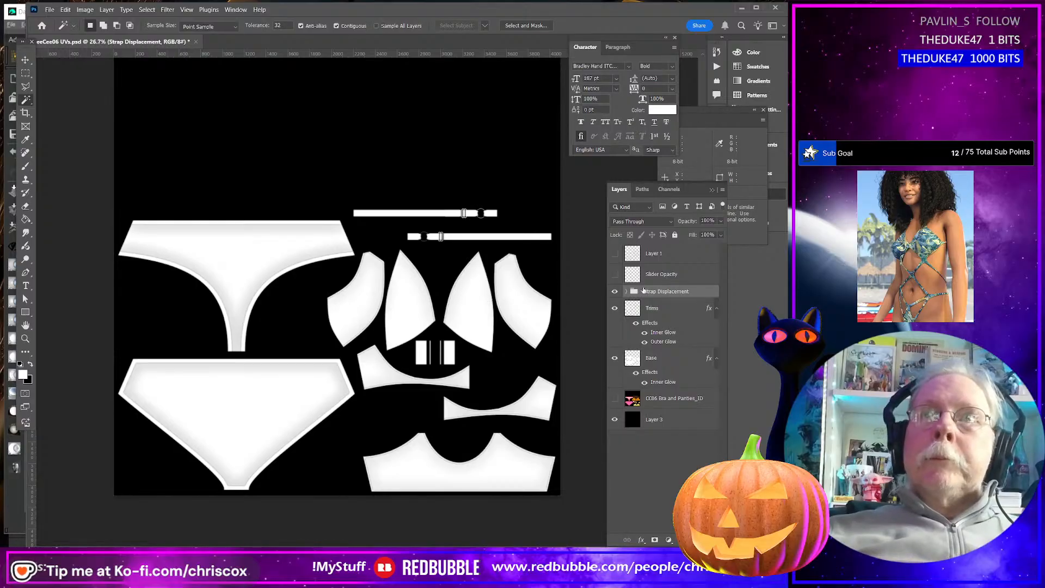
Delete the Slider Opacity layer, and duplicate the Strap Displacement group with the original hidden
drag(670, 277, 669, 539)
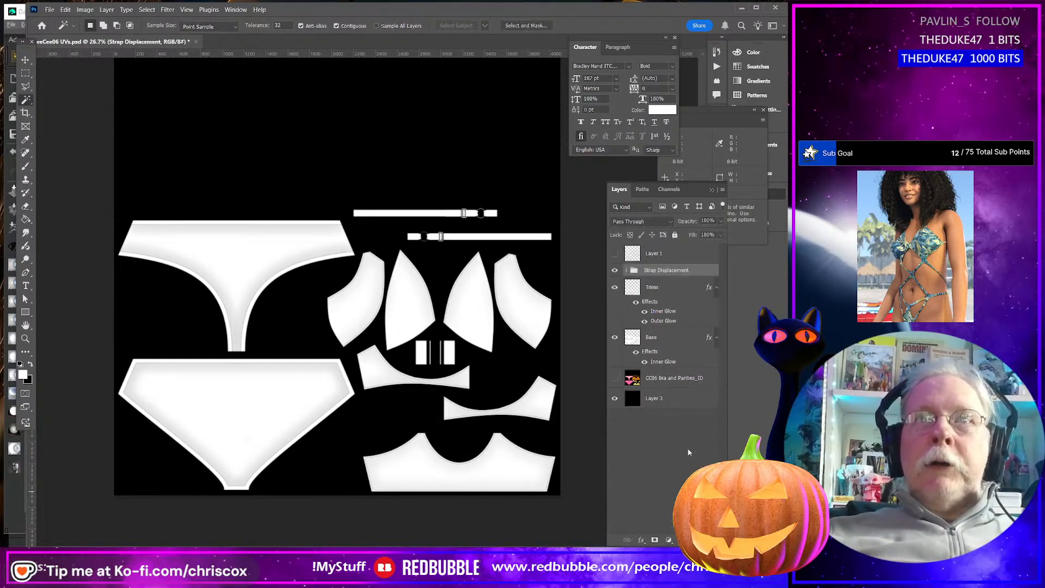
right_click(672, 272)
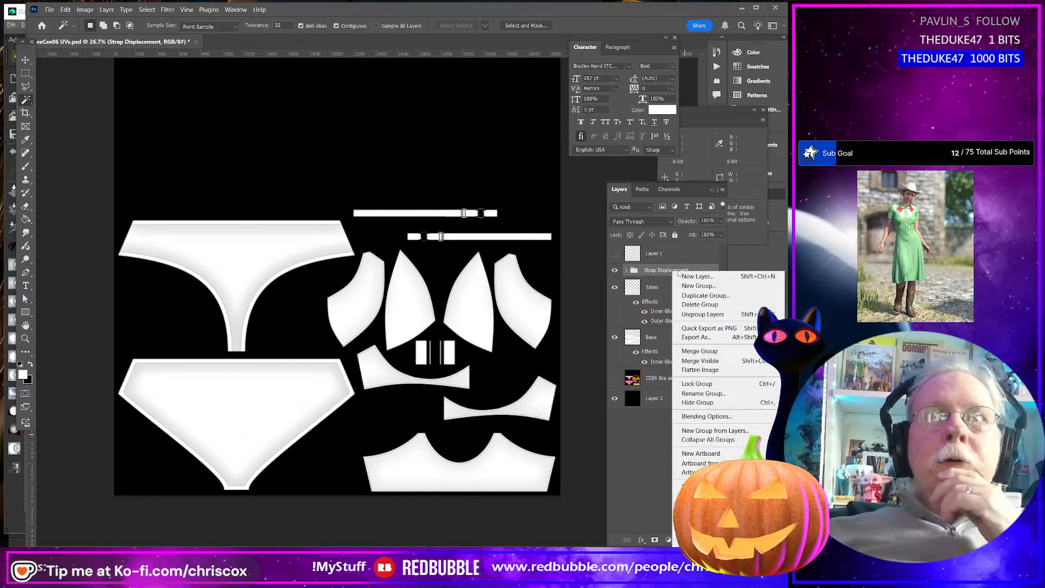
click(727, 294)
click(607, 165)
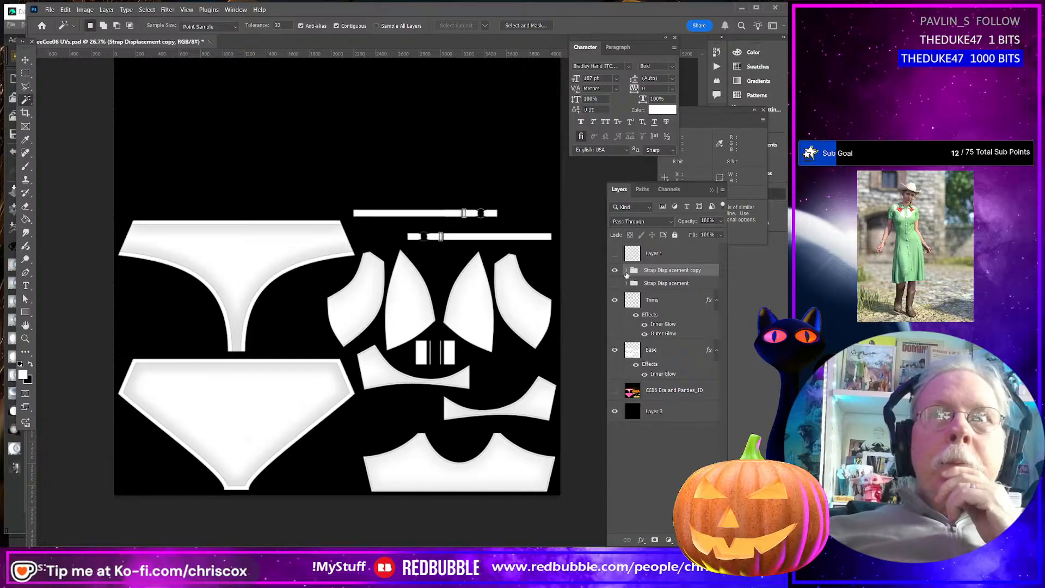
Select everything from Layer 4 in the duplicated group down to Base, and turn off the Strap Displacement, Ring Displacement and Trims layer effects
click(626, 270)
click(666, 288)
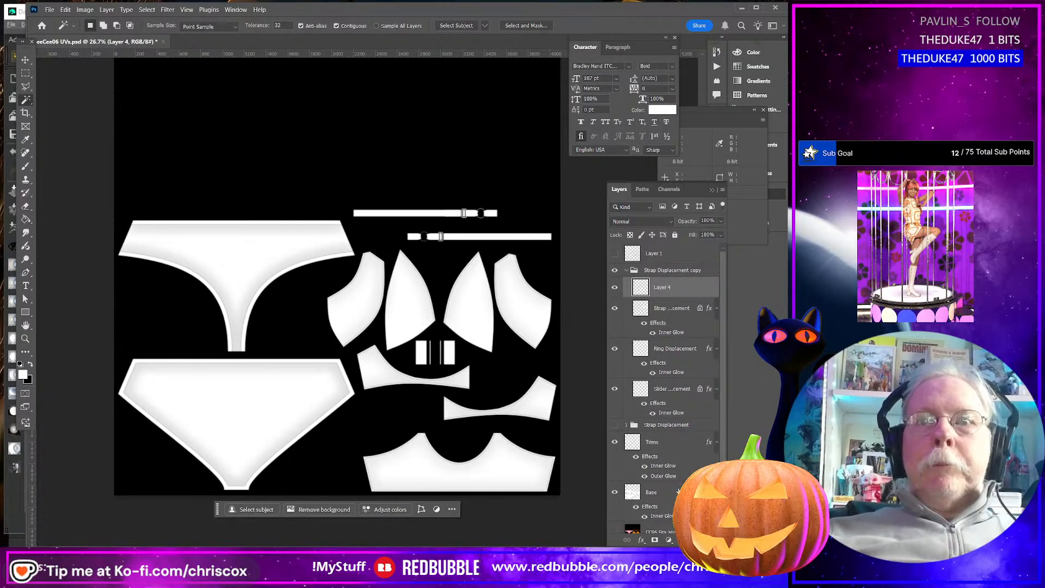
shift+click(678, 491)
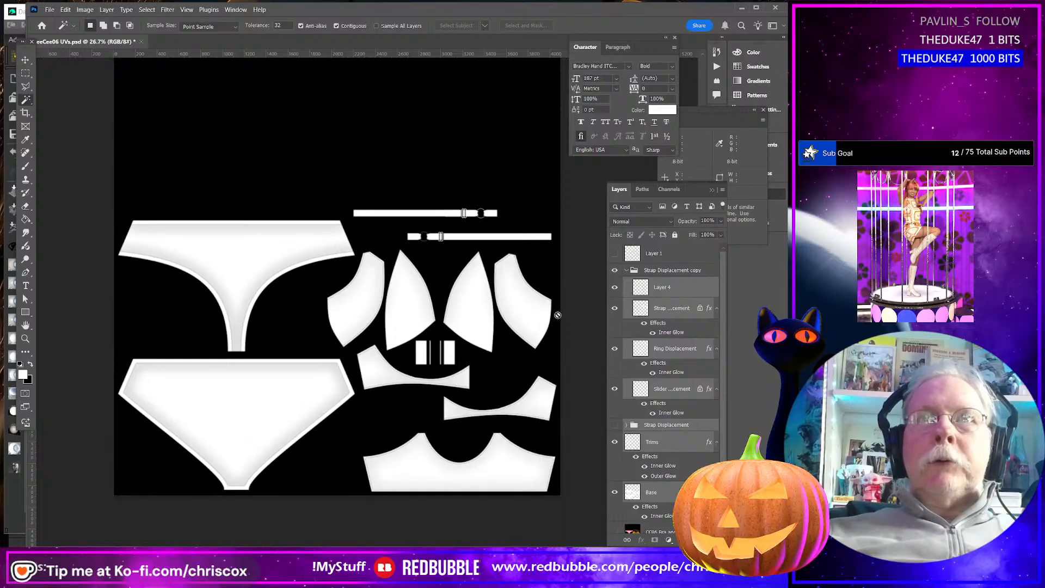
alt+scroll(485, 237, up, 5)
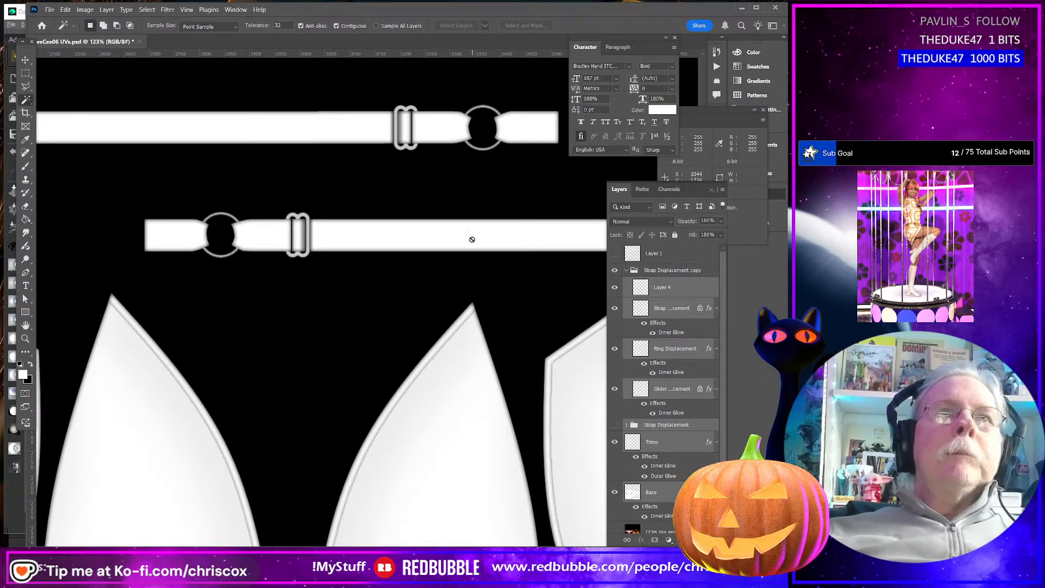
click(644, 324)
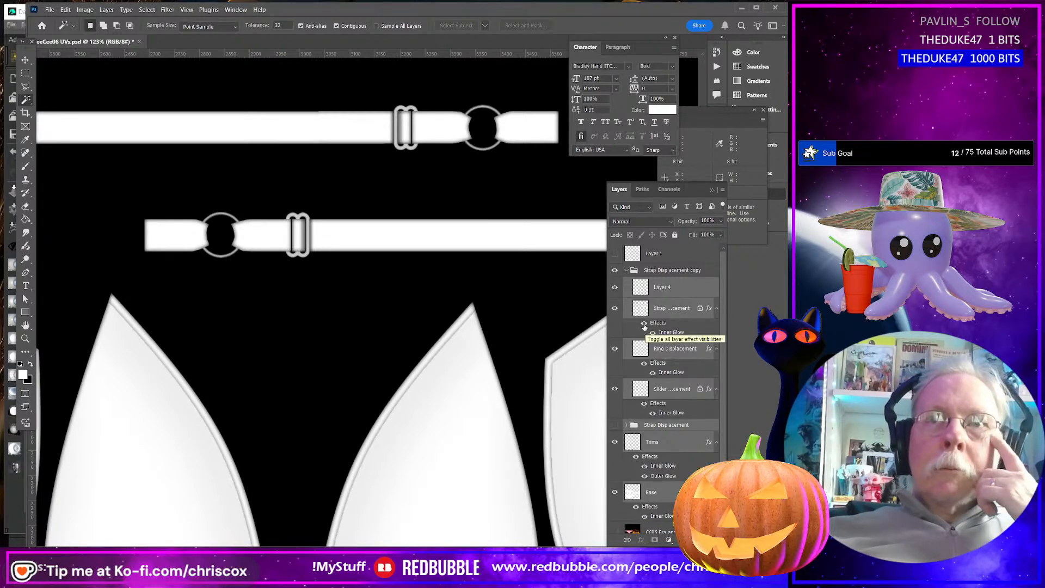
click(645, 363)
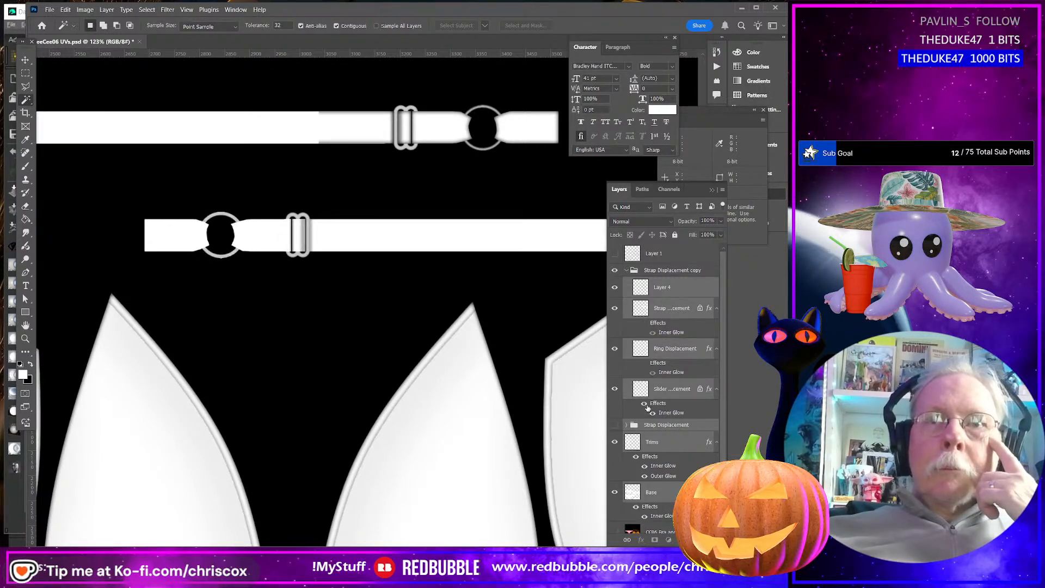
click(635, 456)
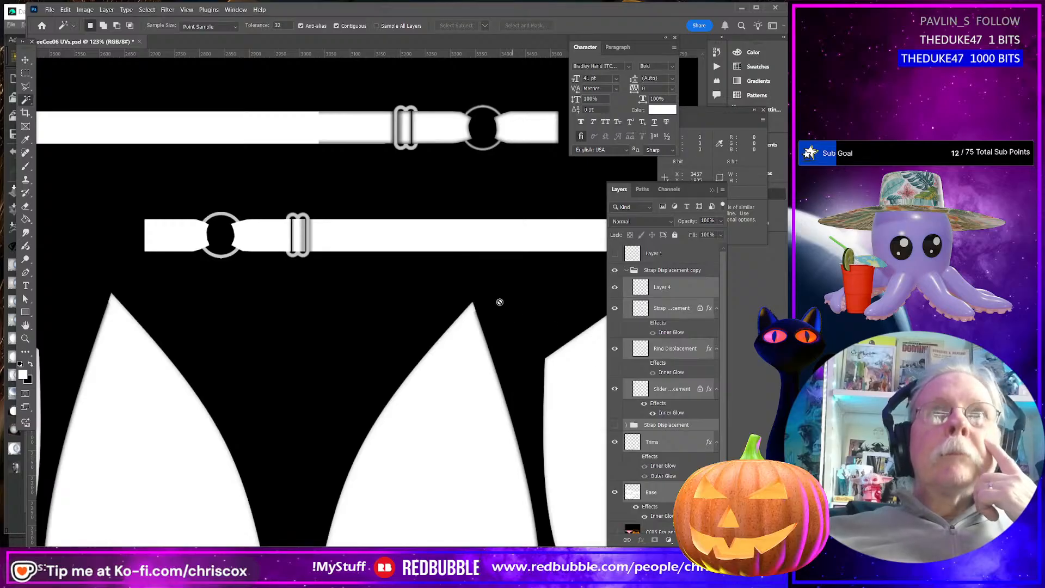
Check what Layer 4 contributes by toggling its visibility, and merge the selected layers into one
scroll(706, 394, down, 1)
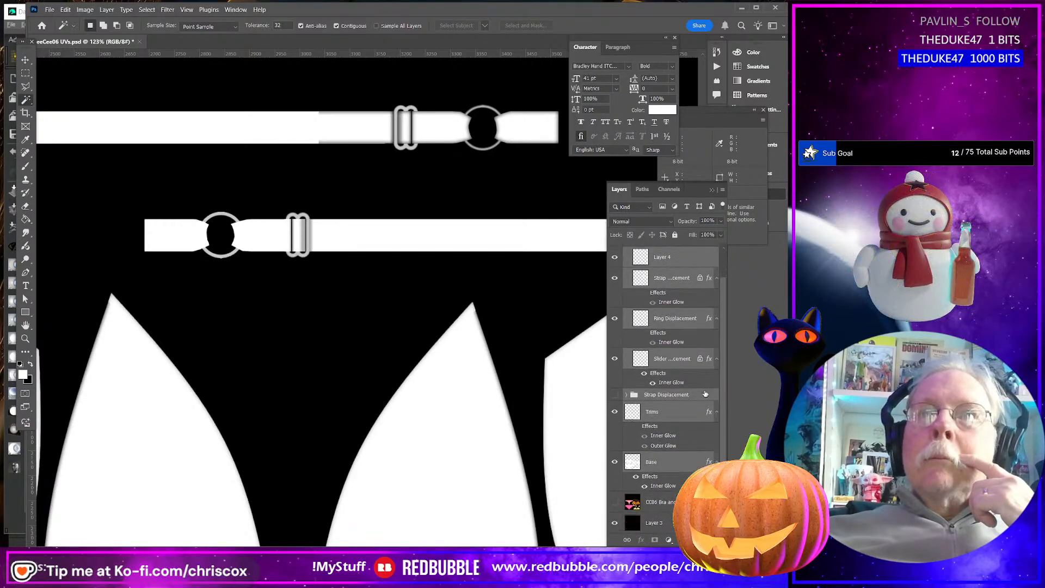
scroll(705, 394, up, 1)
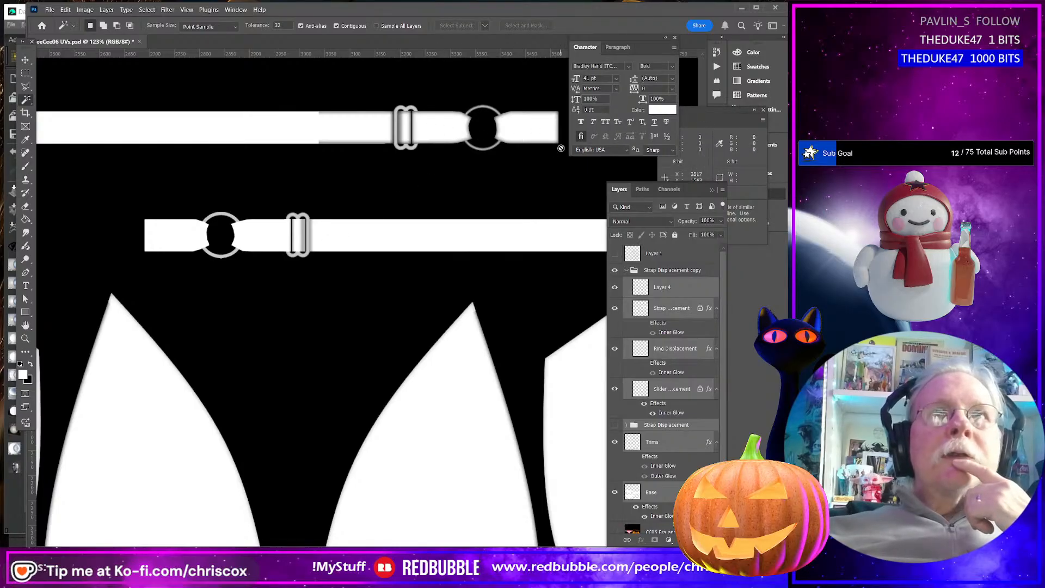
click(614, 287)
click(614, 288)
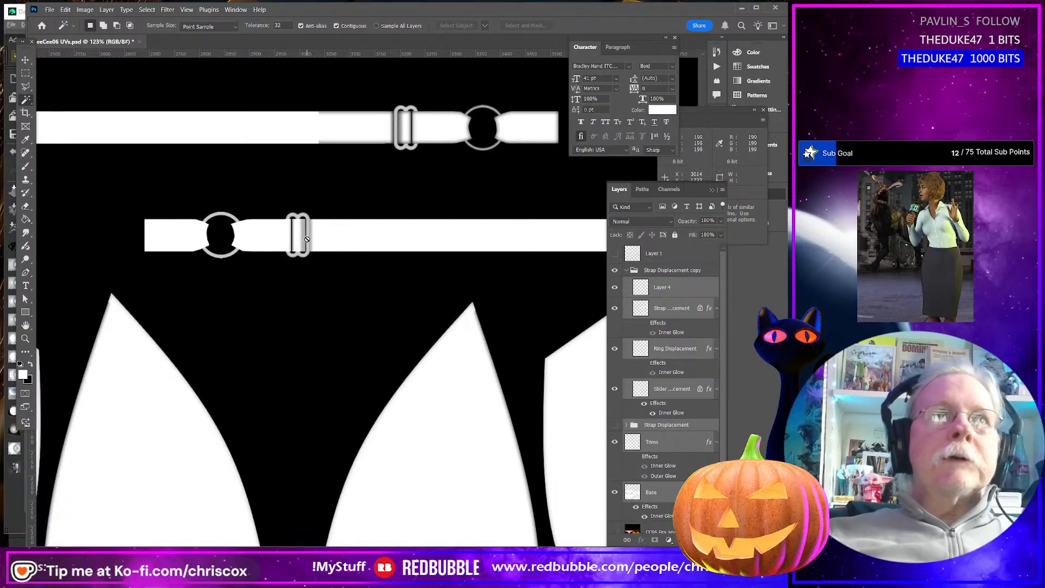
alt+scroll(309, 259, up, 3)
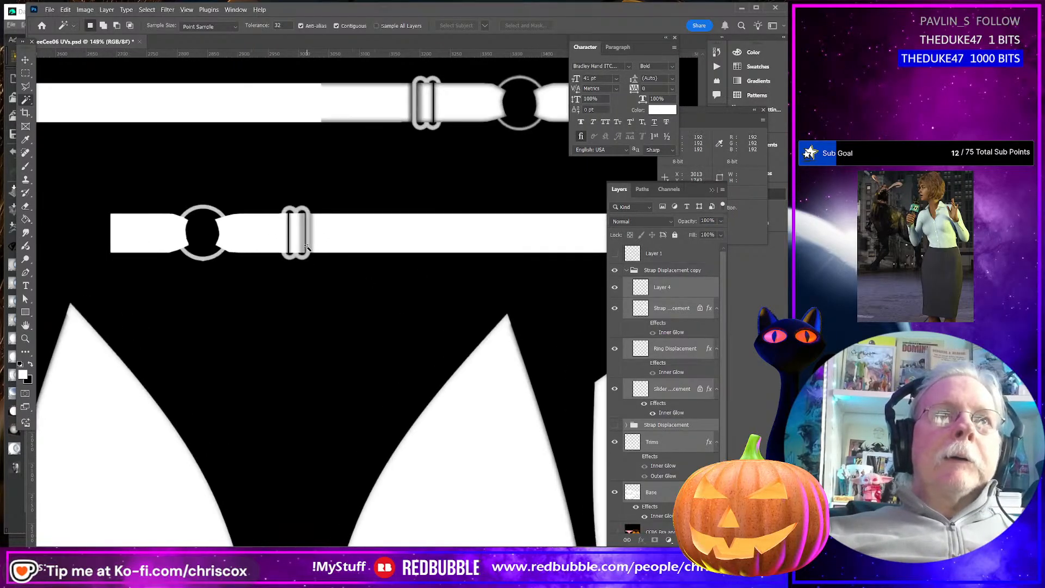
alt+scroll(304, 247, down, 2)
alt+scroll(303, 248, down, 2)
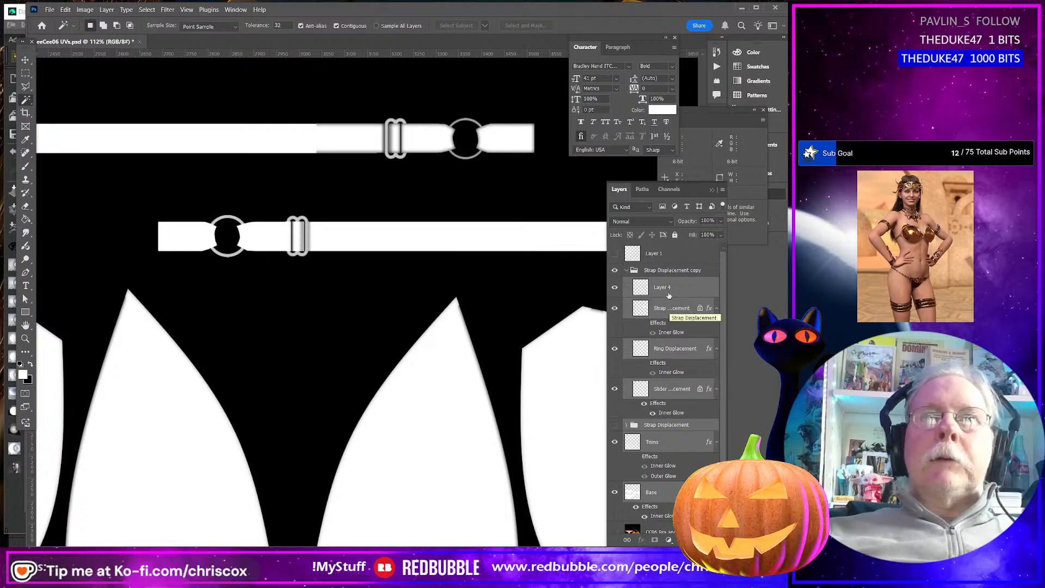
right_click(668, 449)
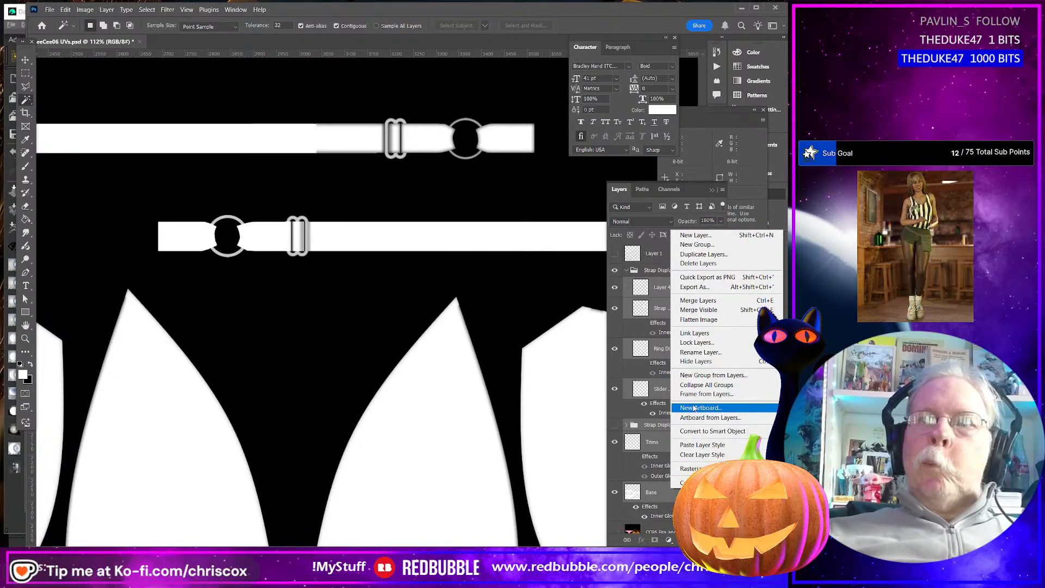
click(700, 303)
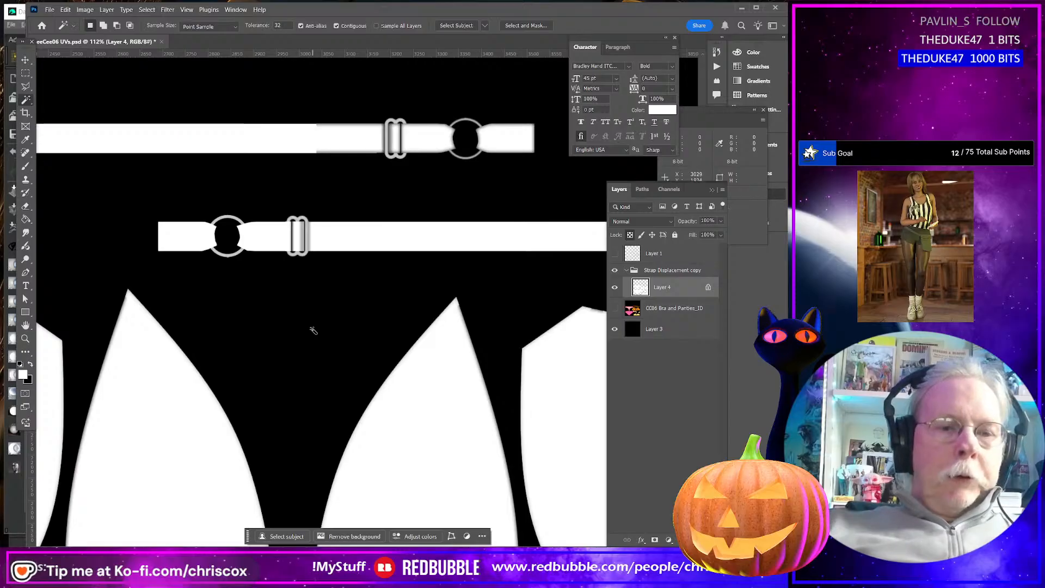
Fill the merged layer with the white foreground color at 100% opacity, preserving transparency
key(shift+F5)
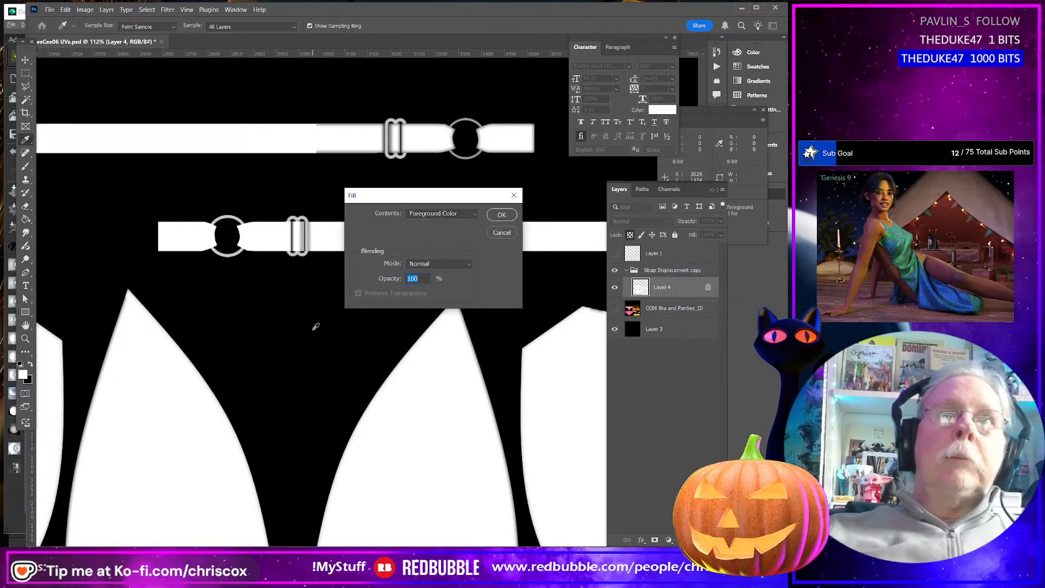
key(Return)
key(w)
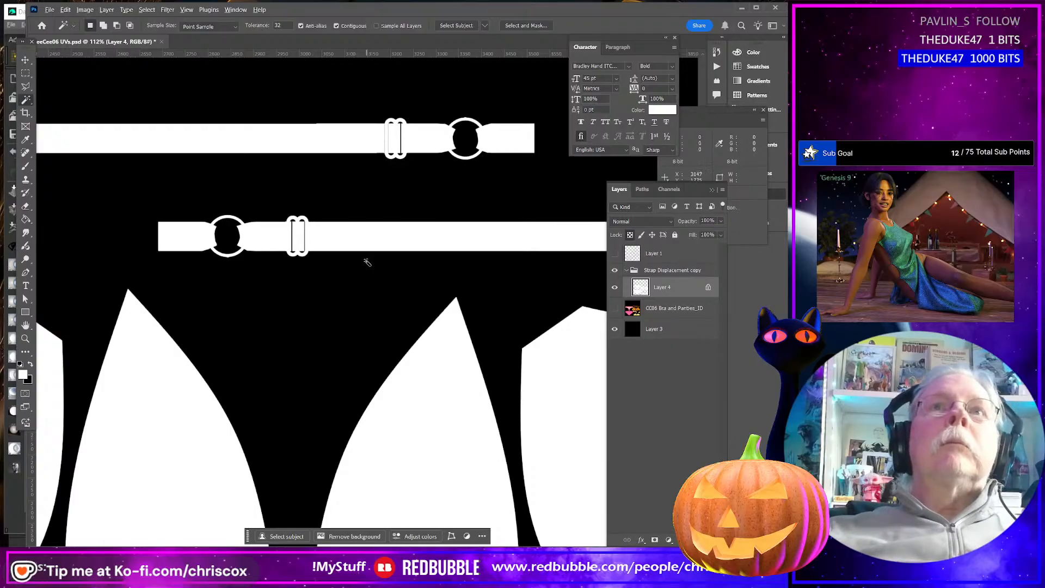
Unlock transparent pixels on Layer 4 and brush white over the thin grey line beside the lower strap's slider
alt+scroll(369, 177, up, 3)
alt+scroll(376, 174, up, 2)
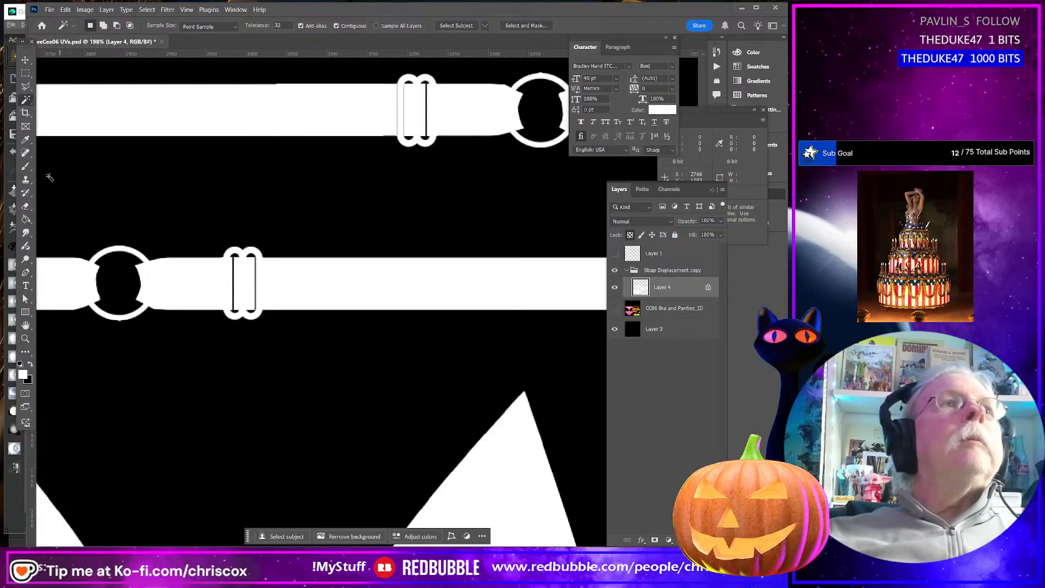
click(25, 167)
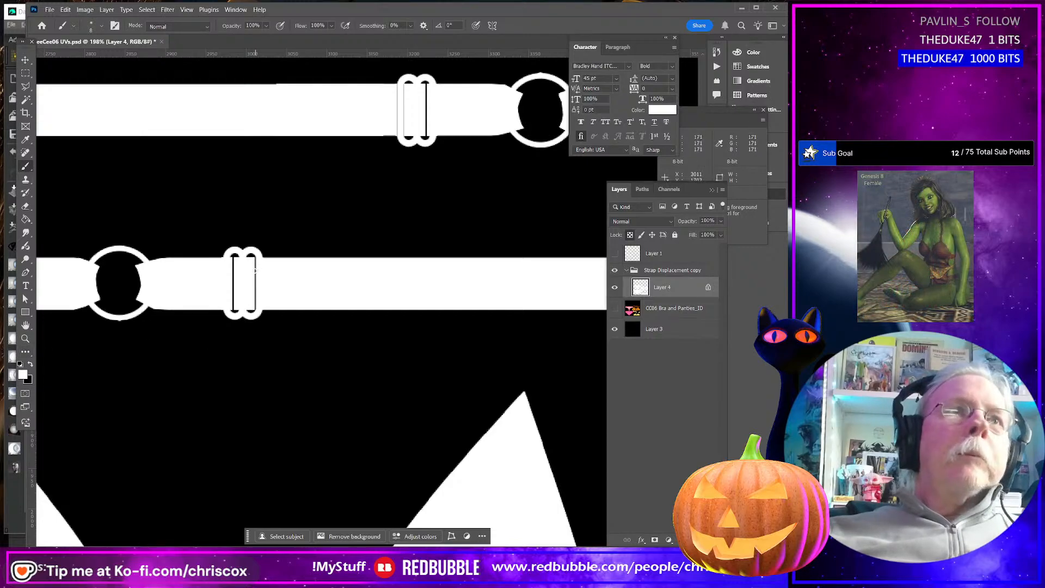
alt+scroll(254, 270, up, 5)
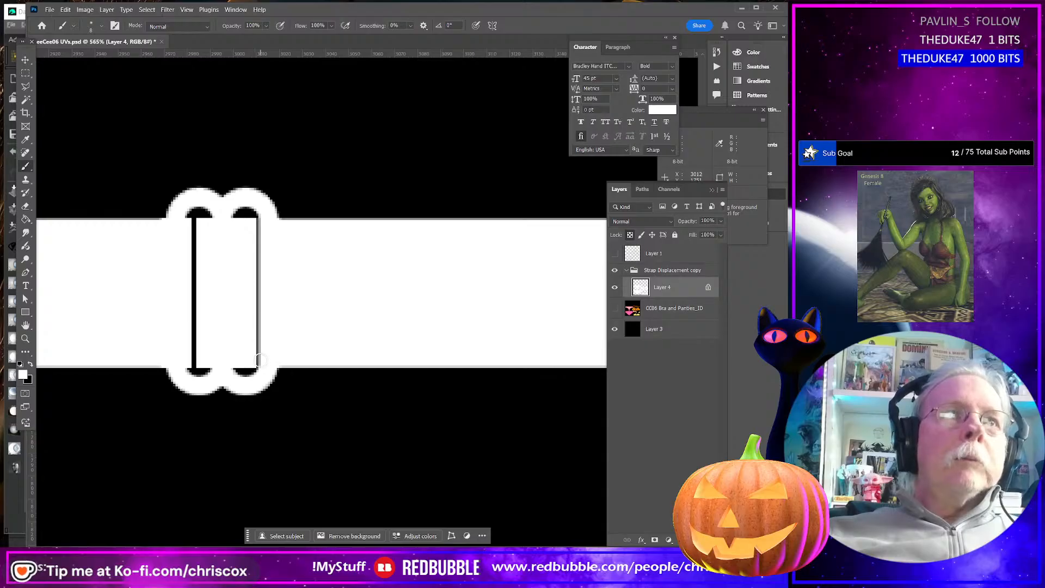
click(676, 270)
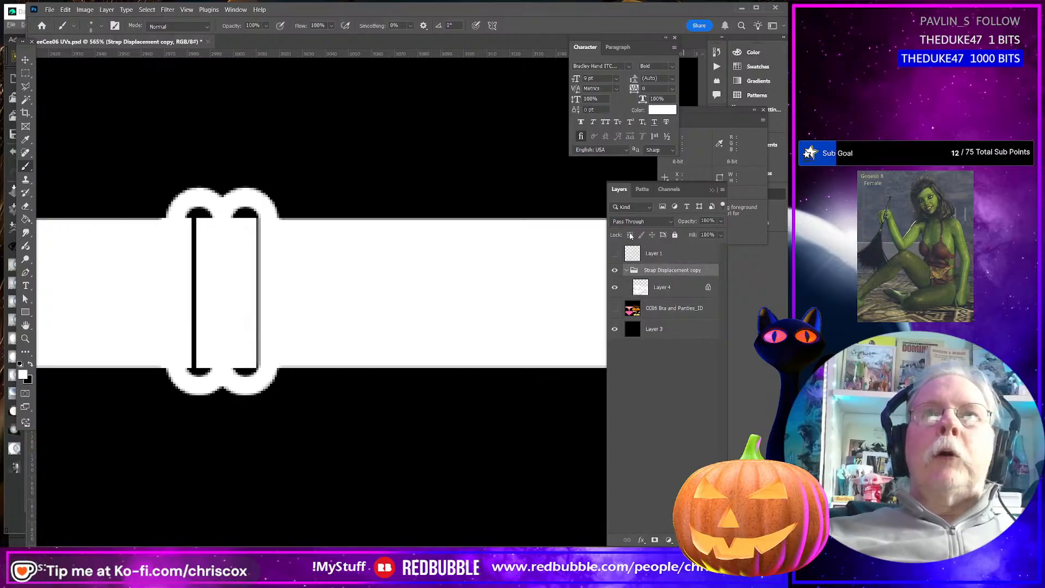
key(alt+bracketleft)
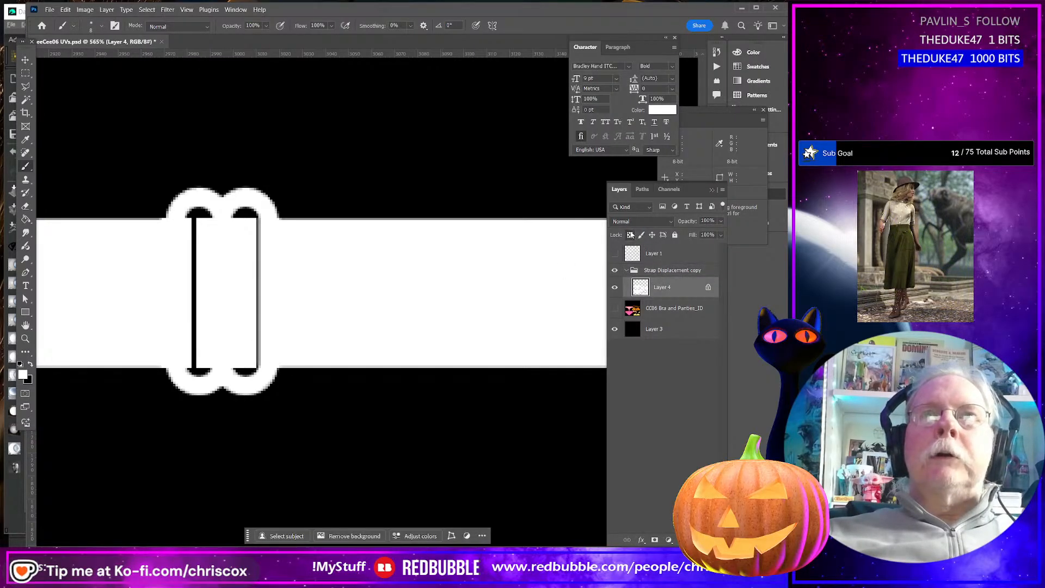
click(630, 235)
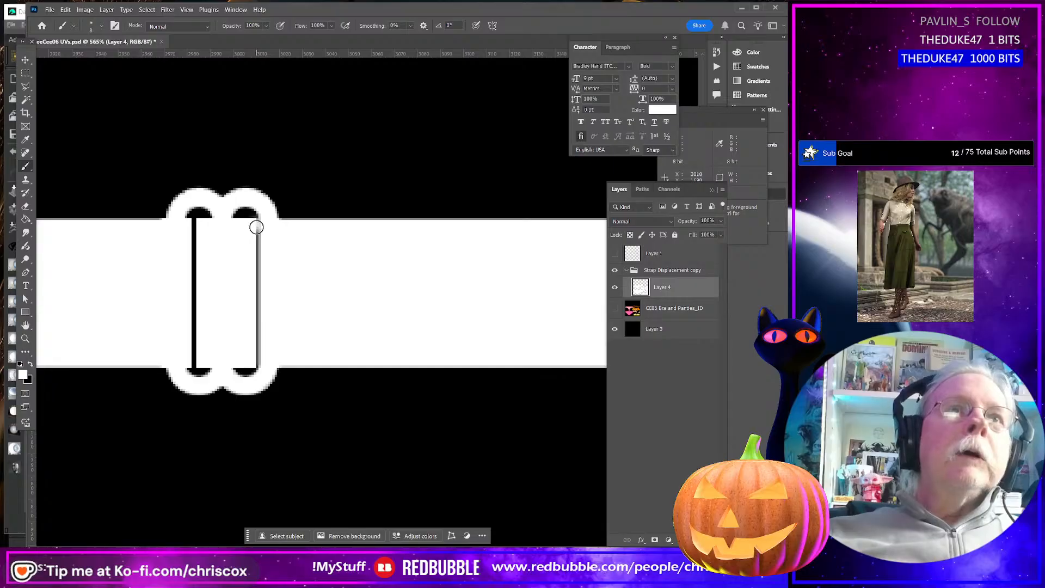
drag(256, 227, 255, 358)
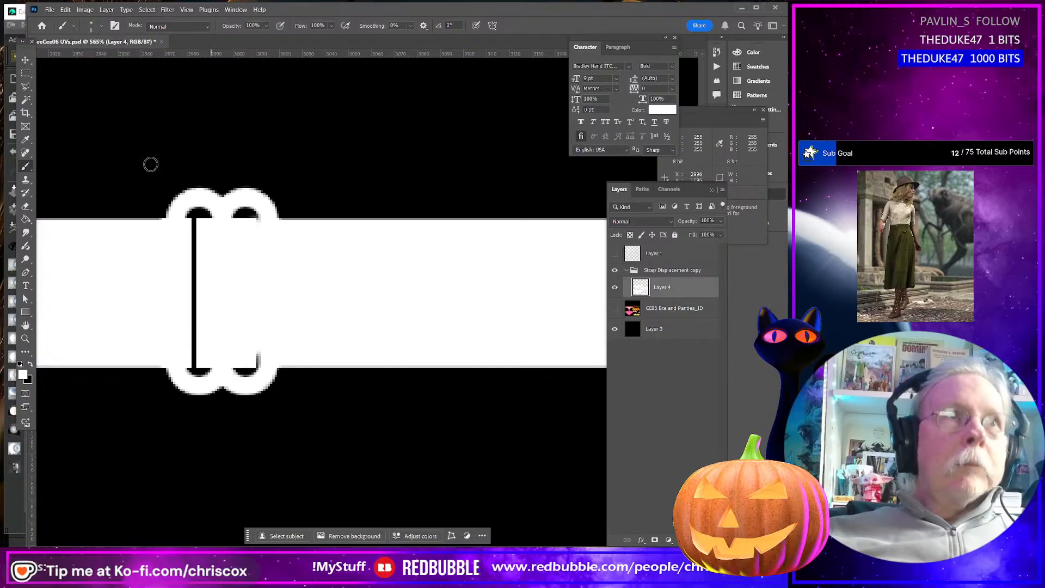
Set the brush hardness to 100% and paint out the remaining traces of that line on the lower strap in white
click(75, 27)
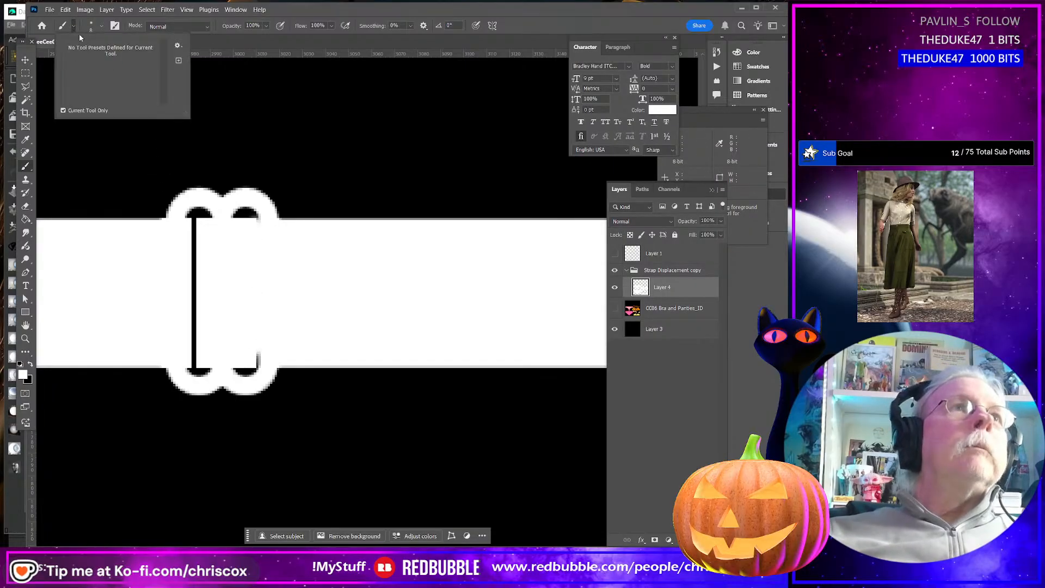
scroll(75, 30, up, 1)
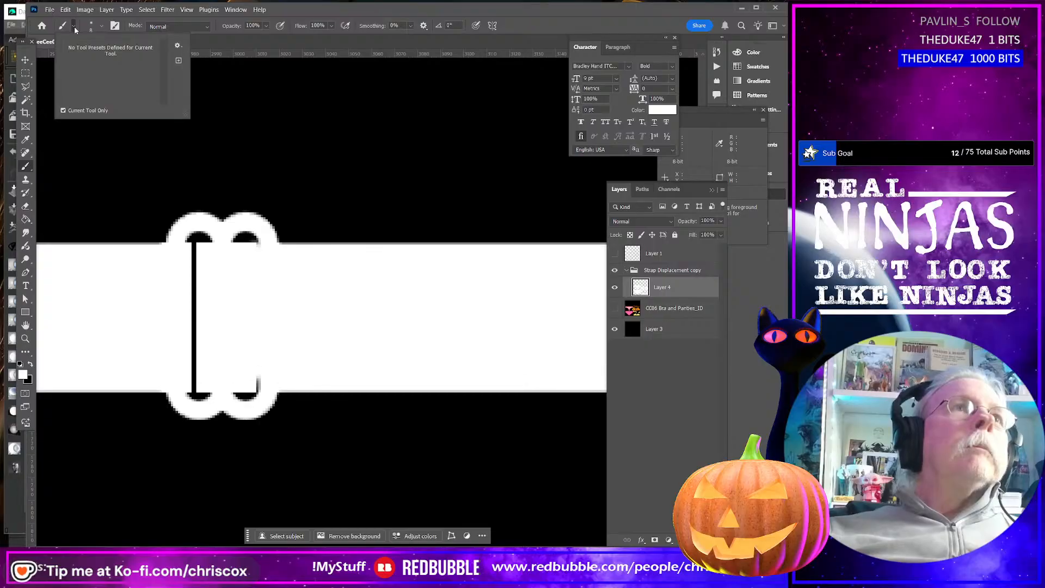
click(281, 2)
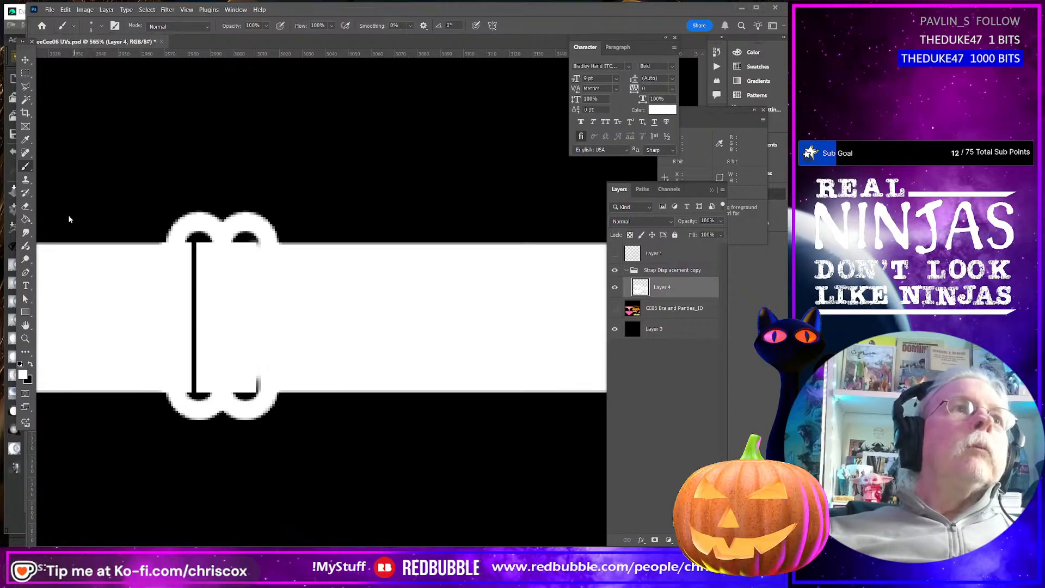
click(25, 167)
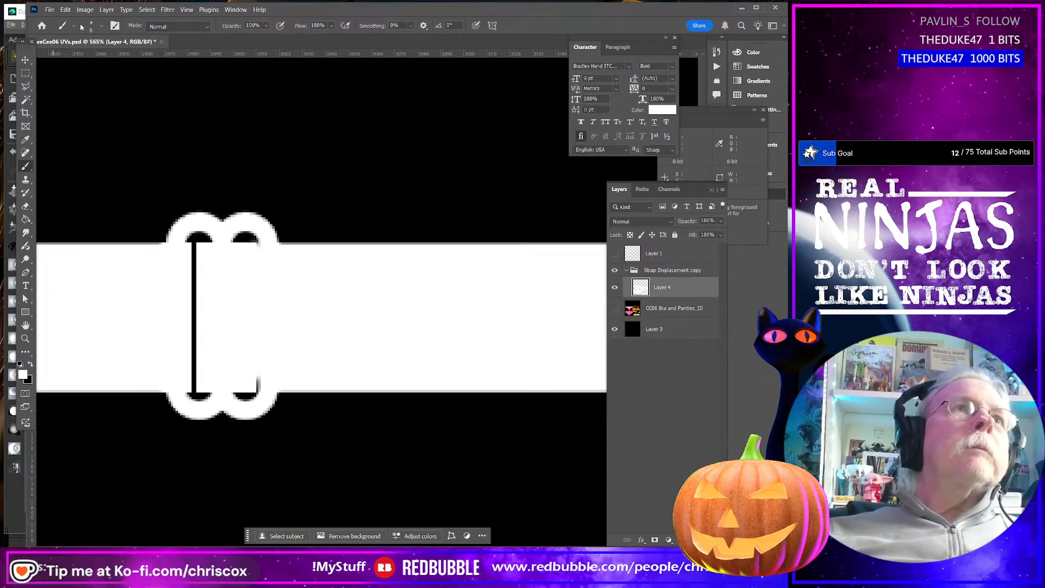
click(101, 26)
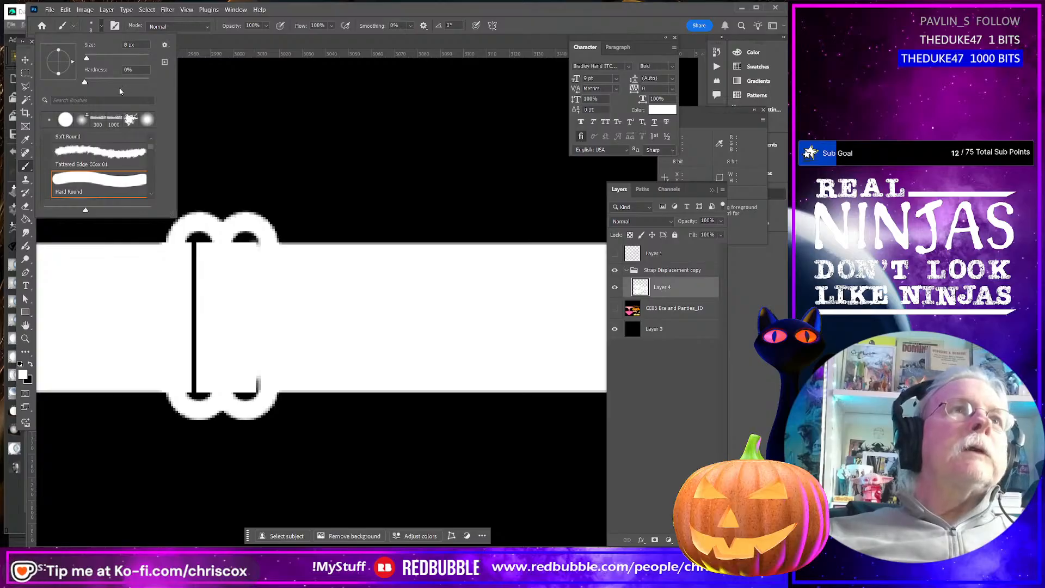
drag(92, 82, 150, 83)
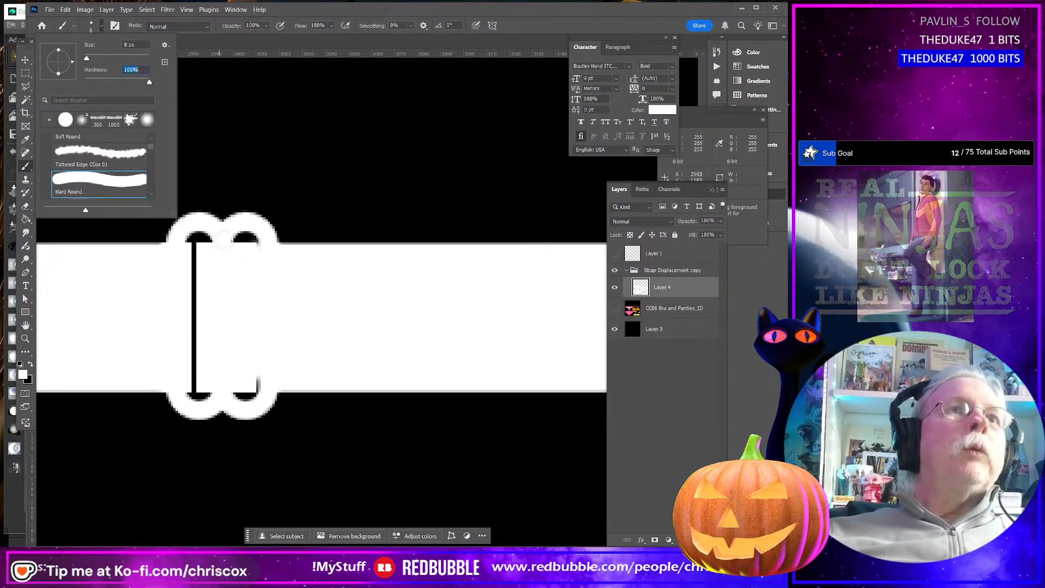
drag(258, 251, 260, 383)
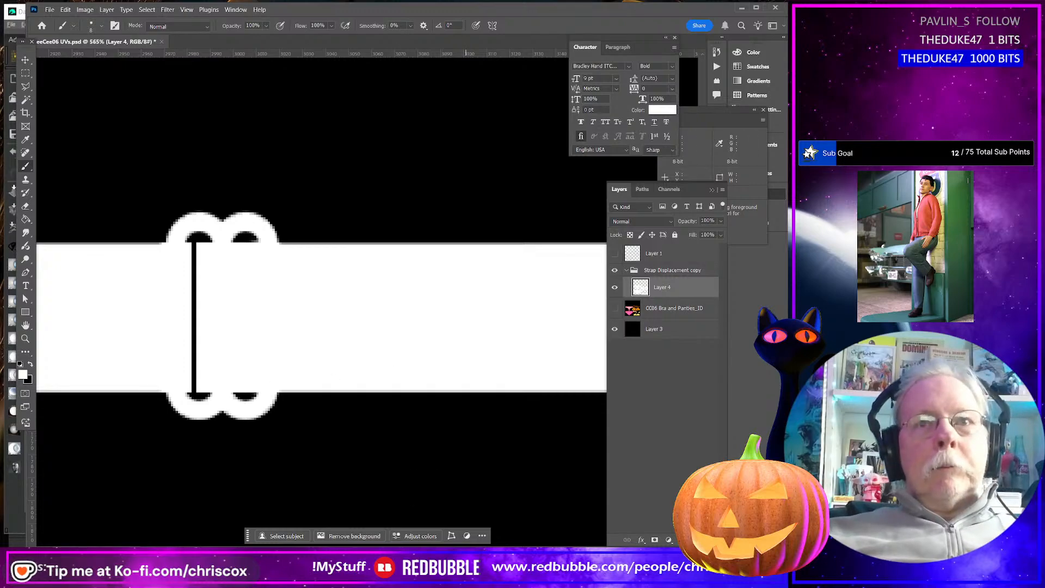
Paint white over the two thin grey lines at the slider on the upper strap
scroll(493, 326, right, 5)
scroll(492, 326, up, 4)
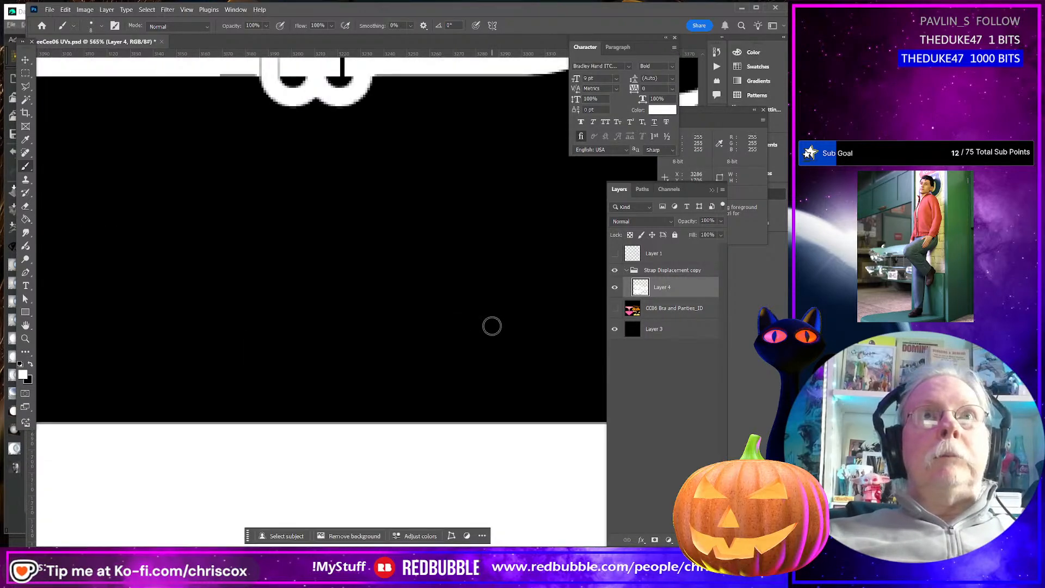
scroll(492, 327, up, 5)
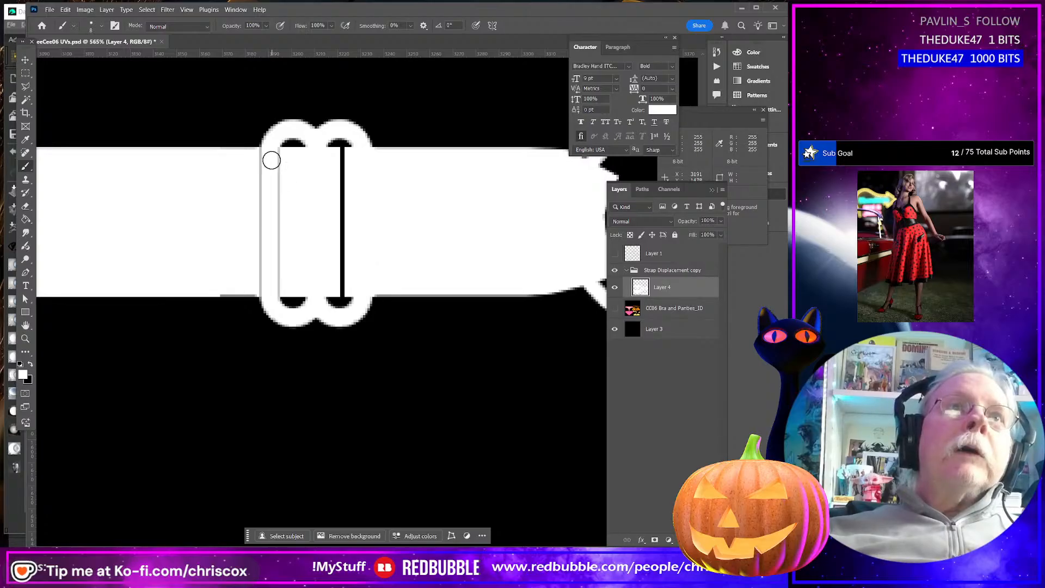
drag(261, 155, 258, 277)
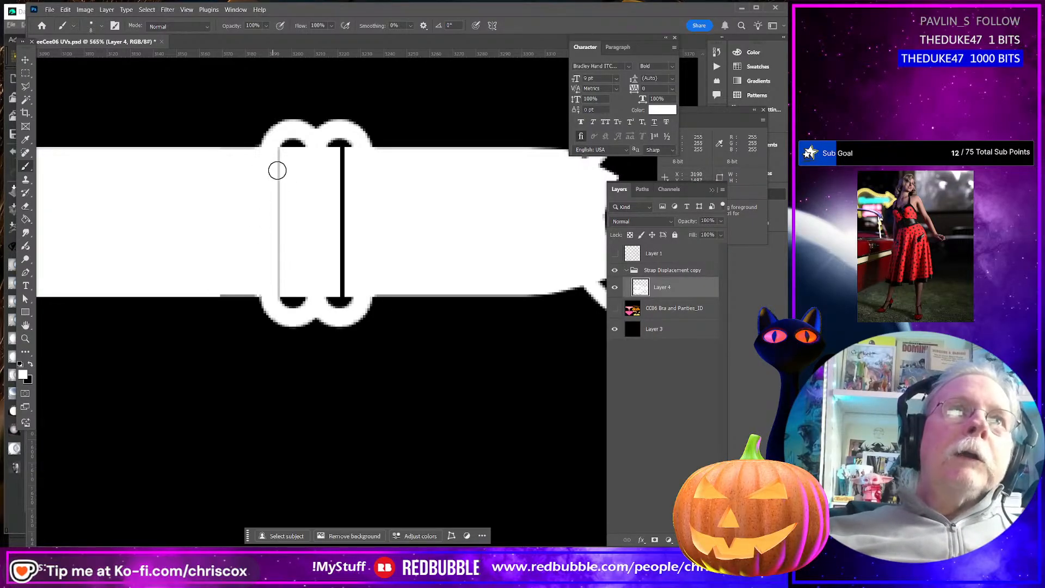
drag(277, 156, 275, 275)
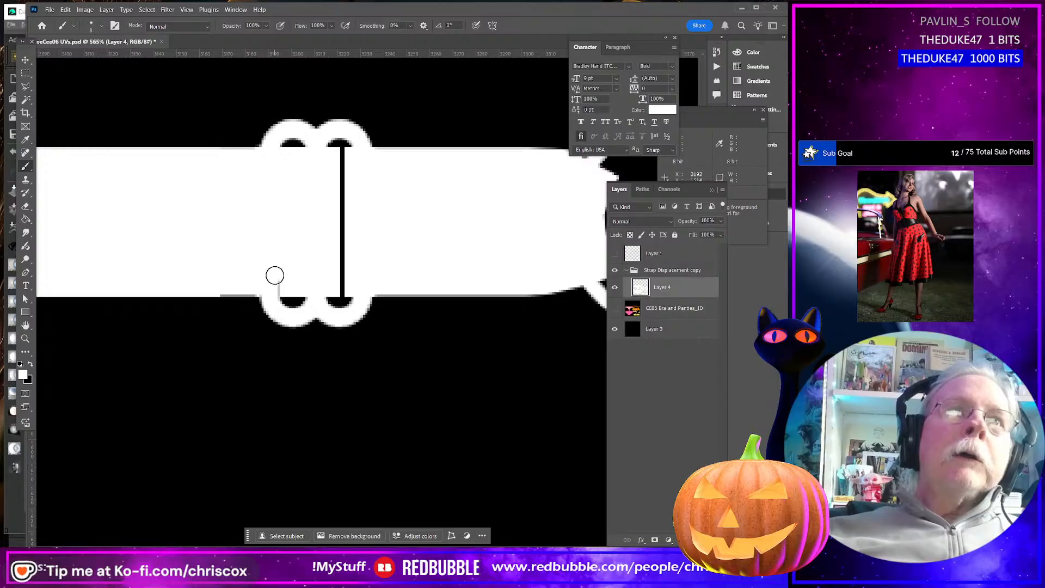
Inspect the cleaned-up straps and the whole white map for leftover lines
alt+scroll(277, 284, down, 5)
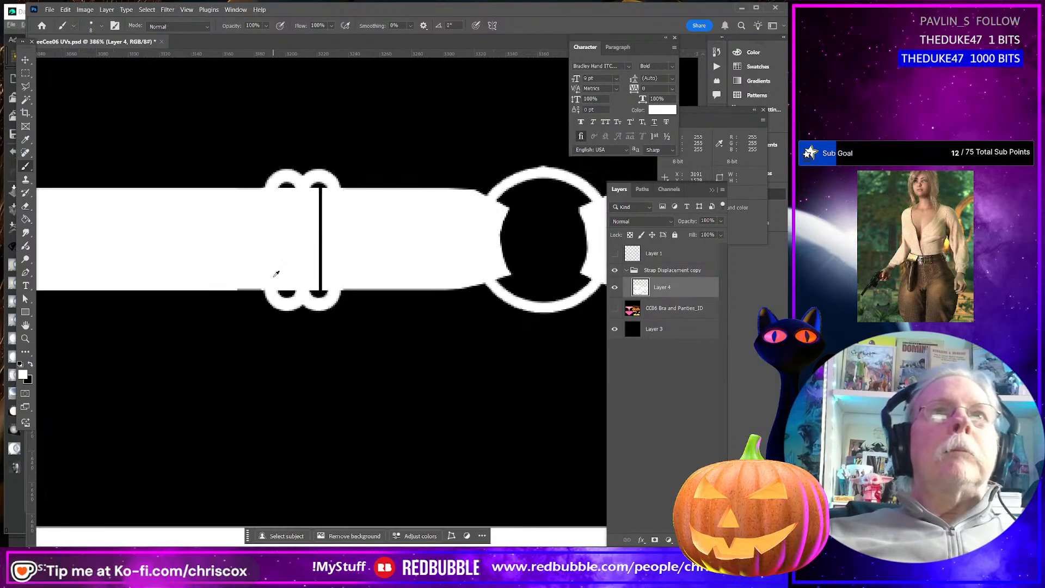
alt+scroll(272, 275, down, 2)
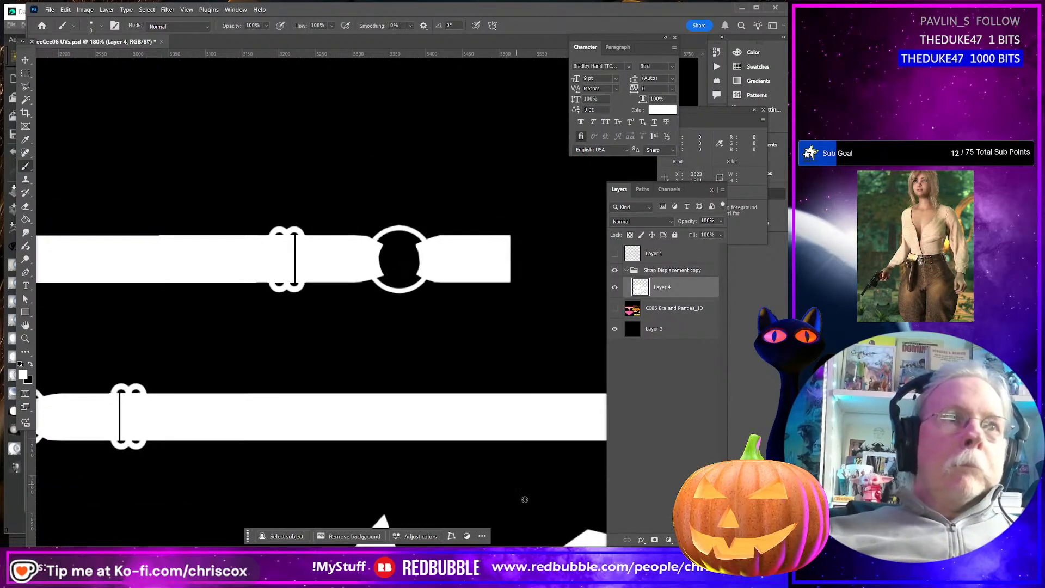
drag(556, 549, 513, 549)
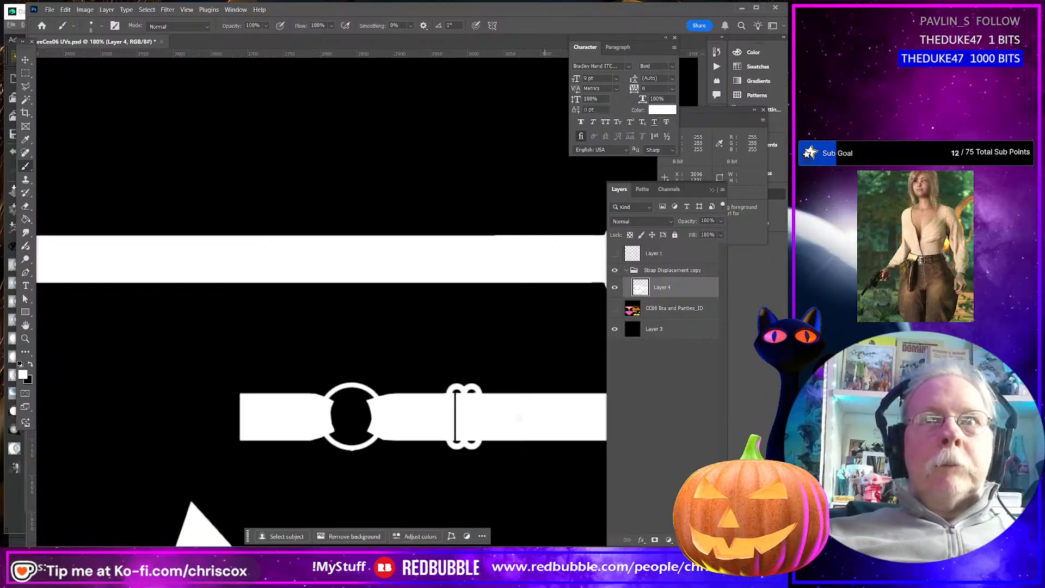
alt+scroll(399, 416, down, 10)
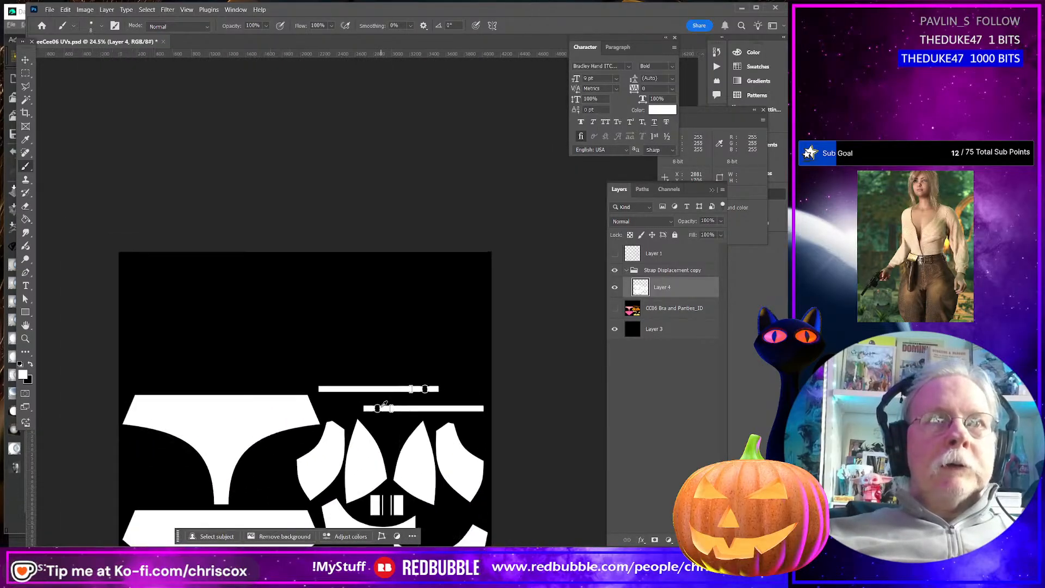
alt+scroll(387, 407, up, 4)
alt+scroll(386, 408, down, 8)
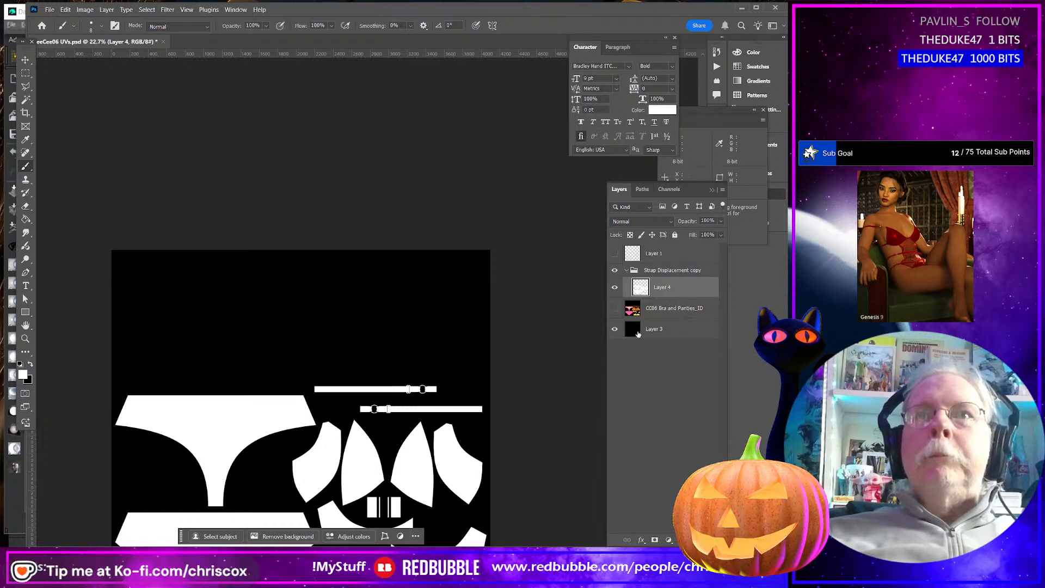
scroll(495, 376, down, 5)
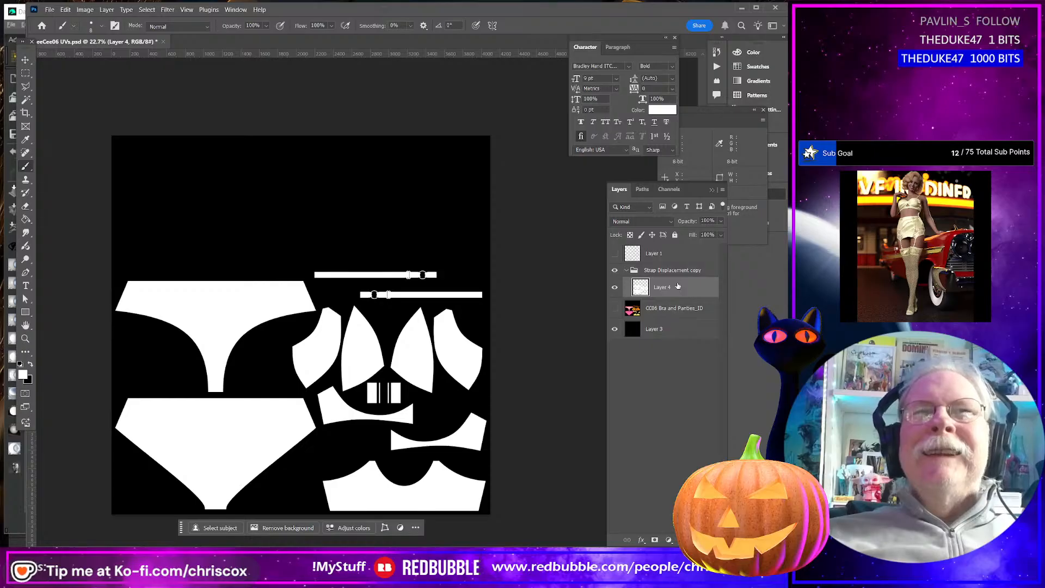
Export the map as a 4096 x 4096 JPG named CeeCee06 Trans.jpg in the CeeCee 06 textures folder
click(49, 10)
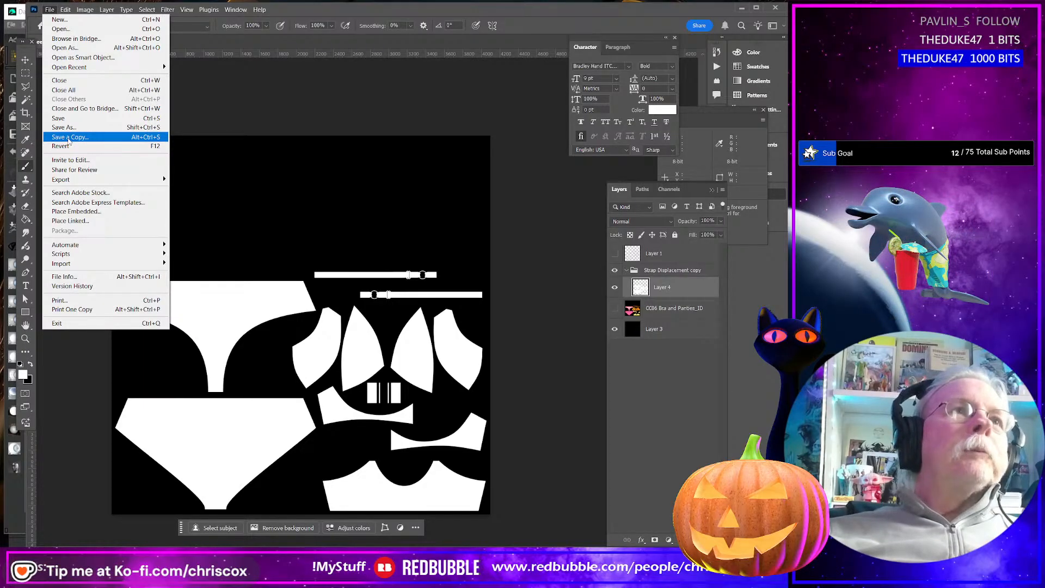
mouse_move(85, 179)
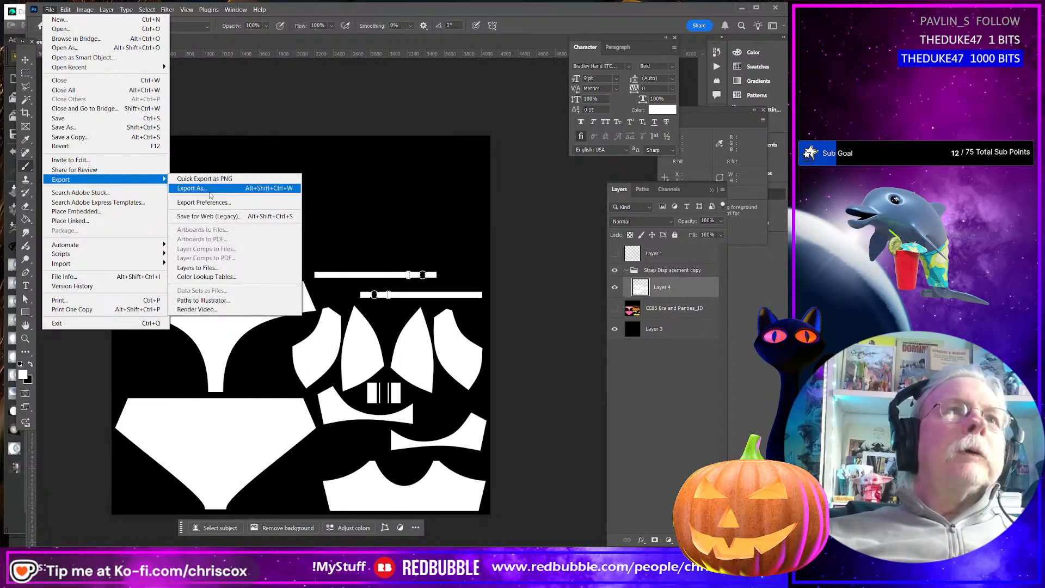
click(210, 189)
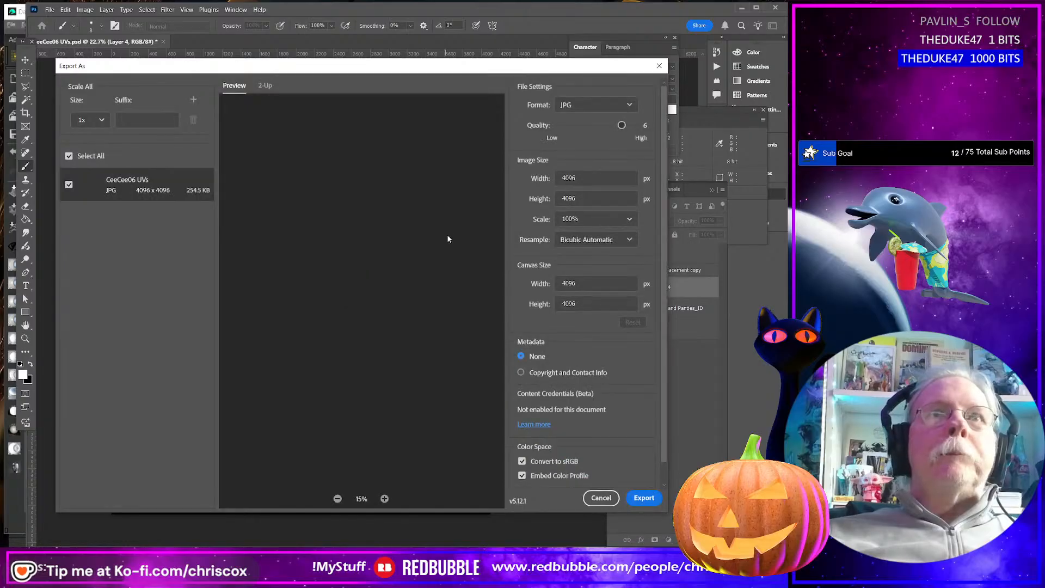
click(646, 498)
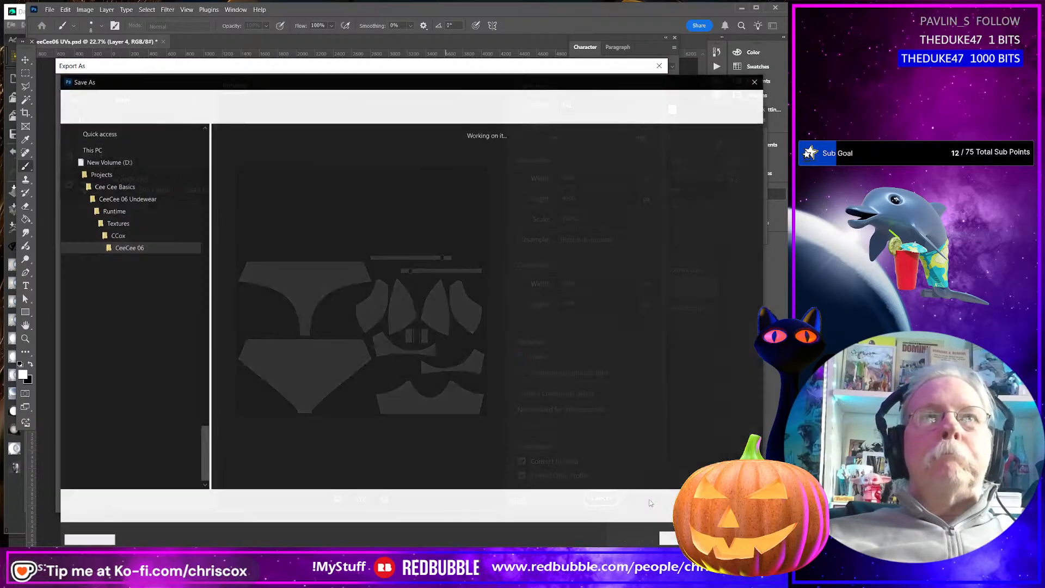
click(290, 228)
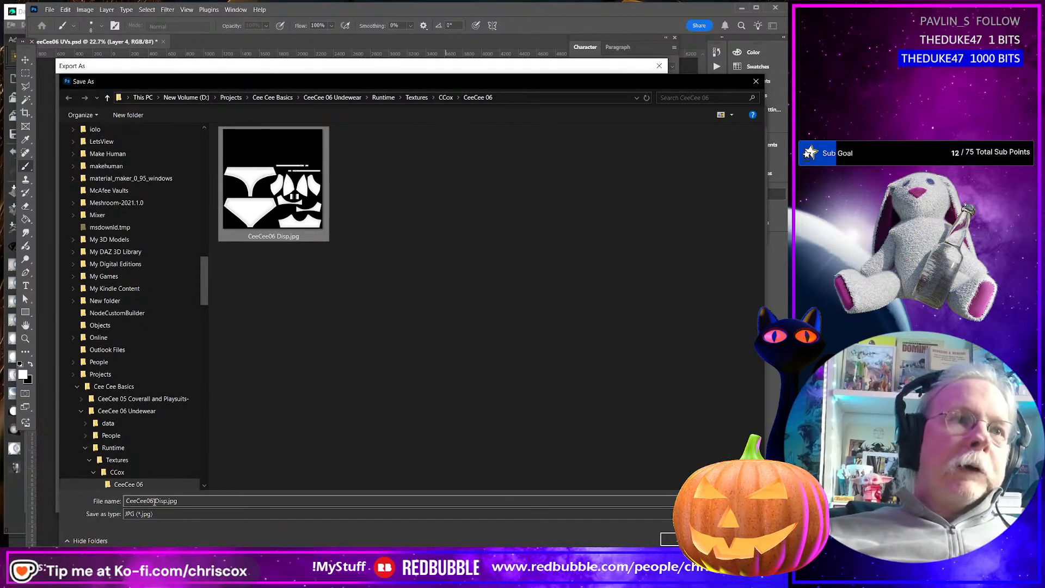
click(155, 501)
double_click(161, 501)
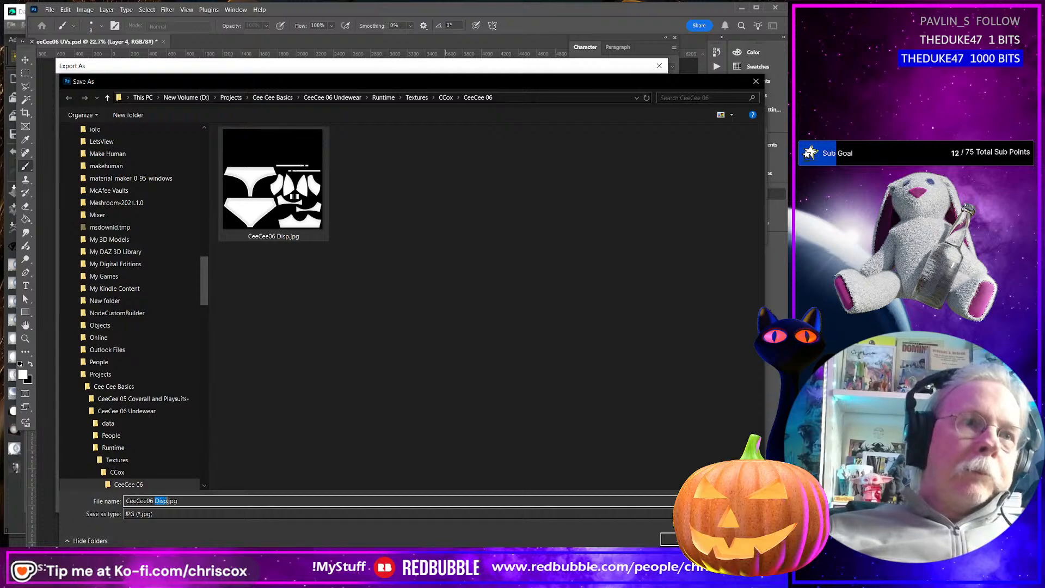
text(Trans)
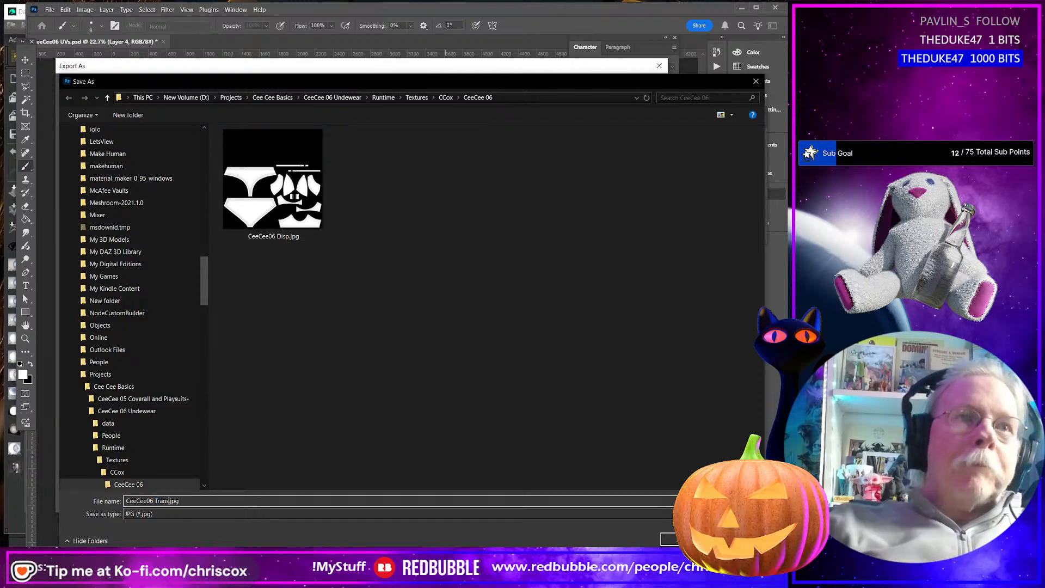
key(Return)
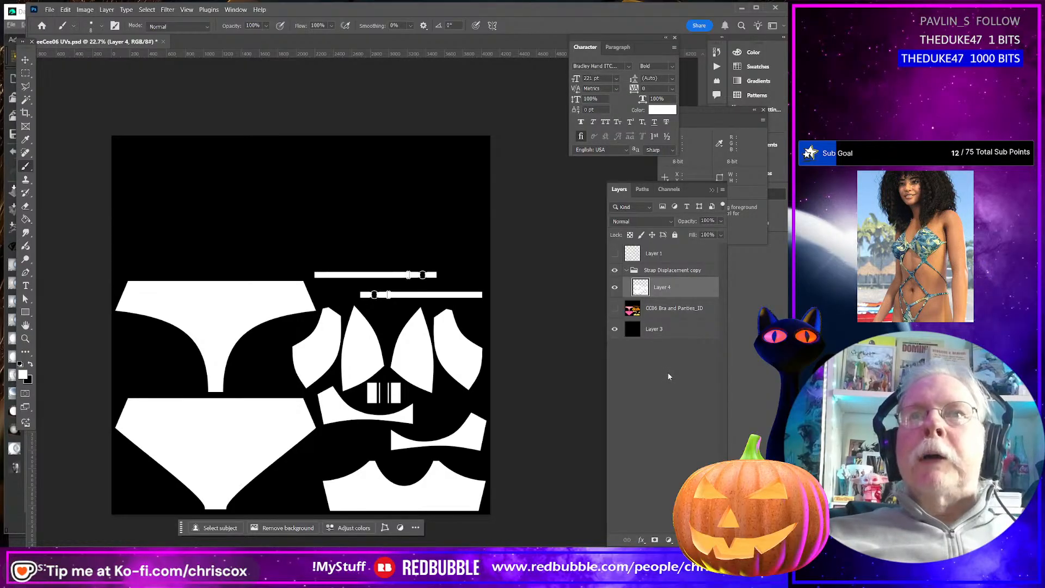
Undo the painting, white fill and merge to restore the separate displacement, Trims and Base layers
key(slash)
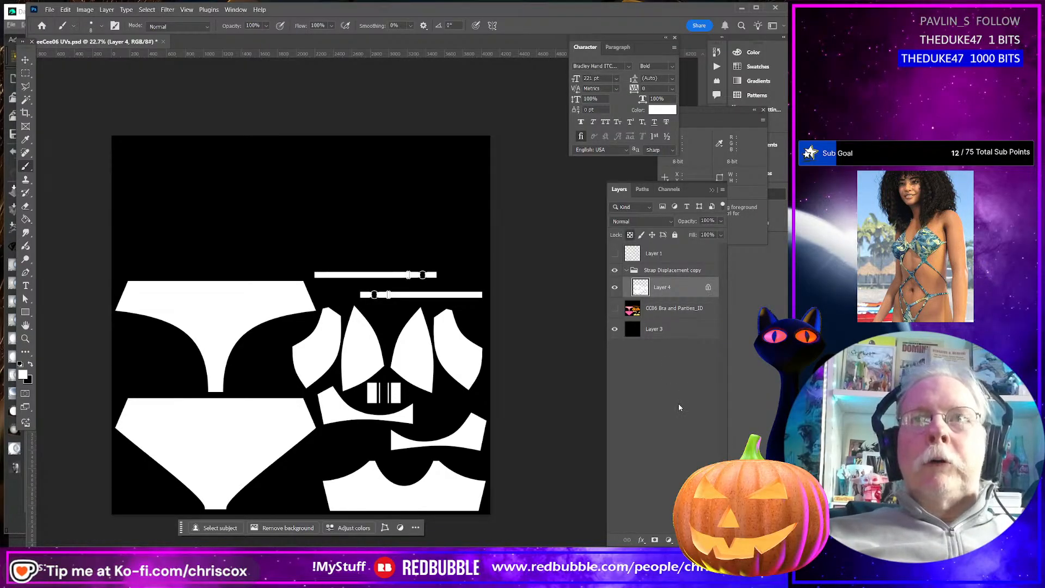
key(slash)
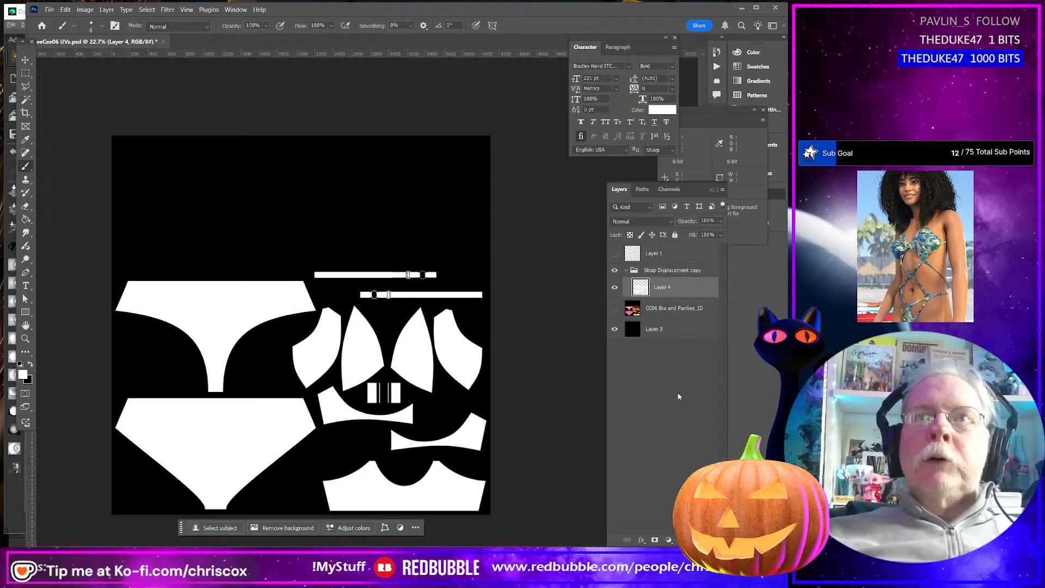
key(ctrl+z)
scroll(676, 446, down, 1)
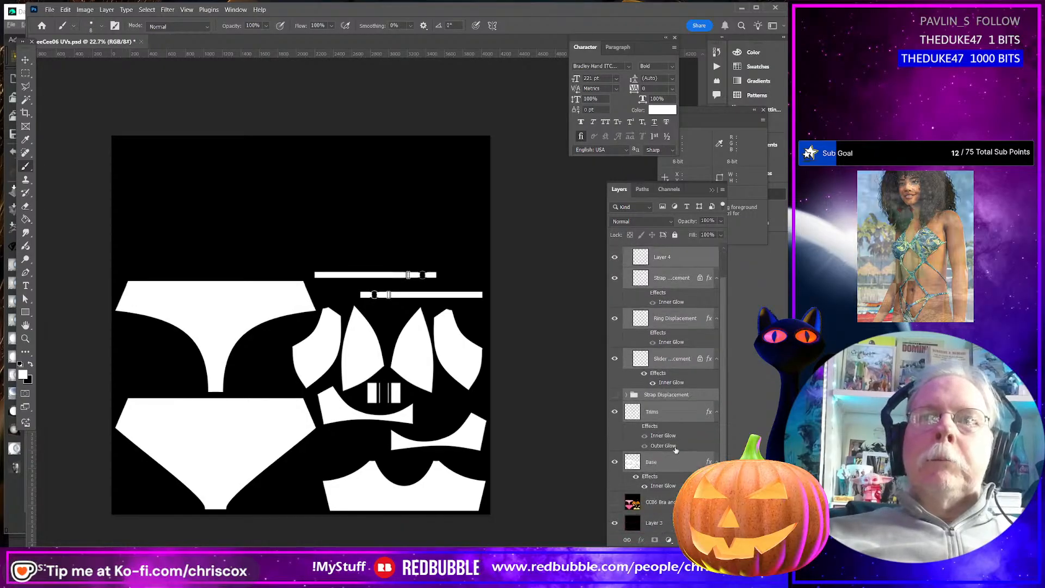
Select only the Base layer in the restored displacement artwork
click(682, 464)
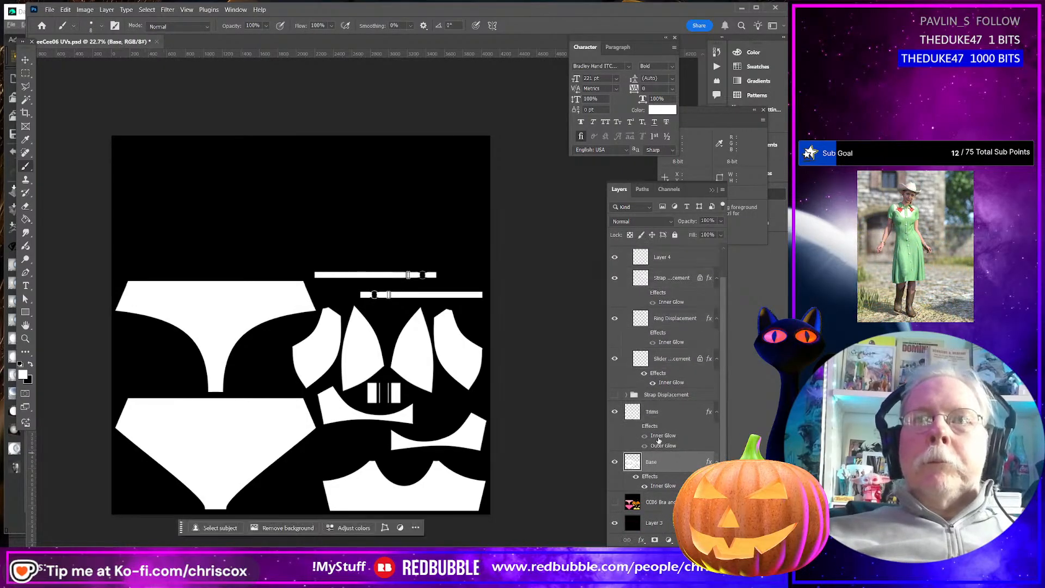
scroll(482, 433, up, 5)
scroll(491, 425, down, 8)
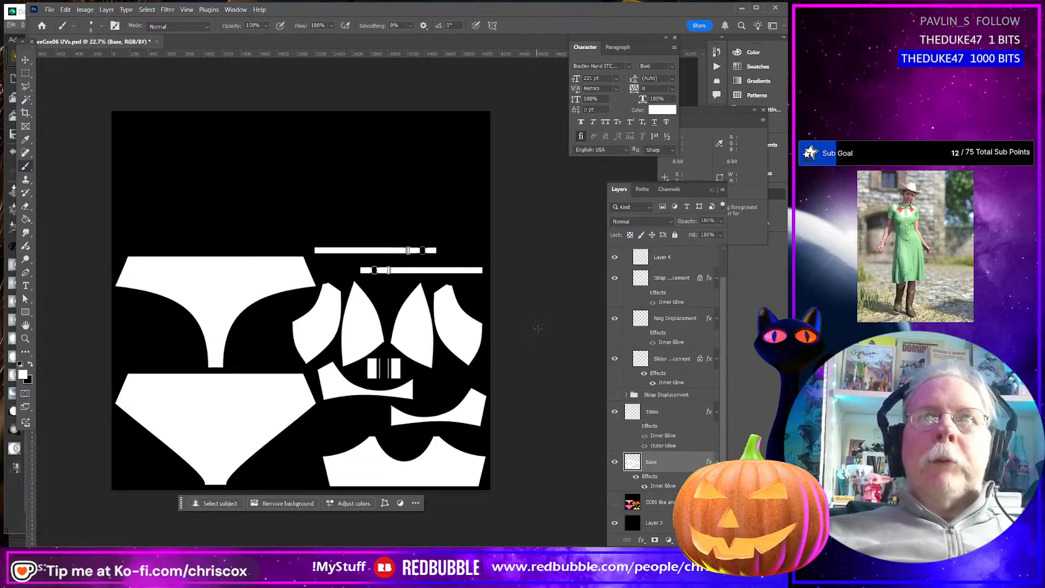
key(ctrl+alt+s)
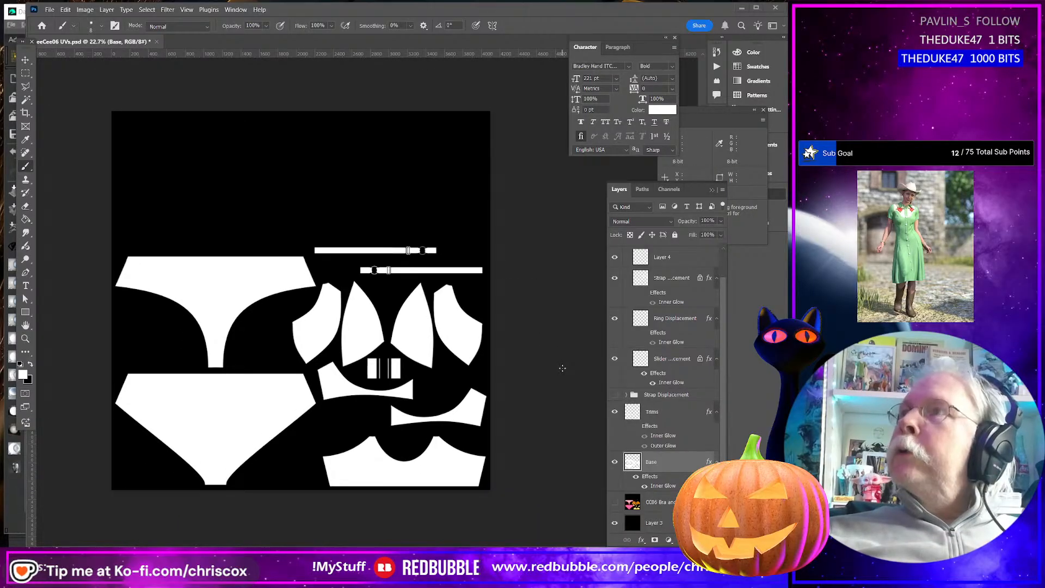
Switch to Daz Studio and assign CeeCee06 Disp.jpg as the Cutout Opacity map of the Bra_Straps_Hardwear surface
key(alt+Tab)
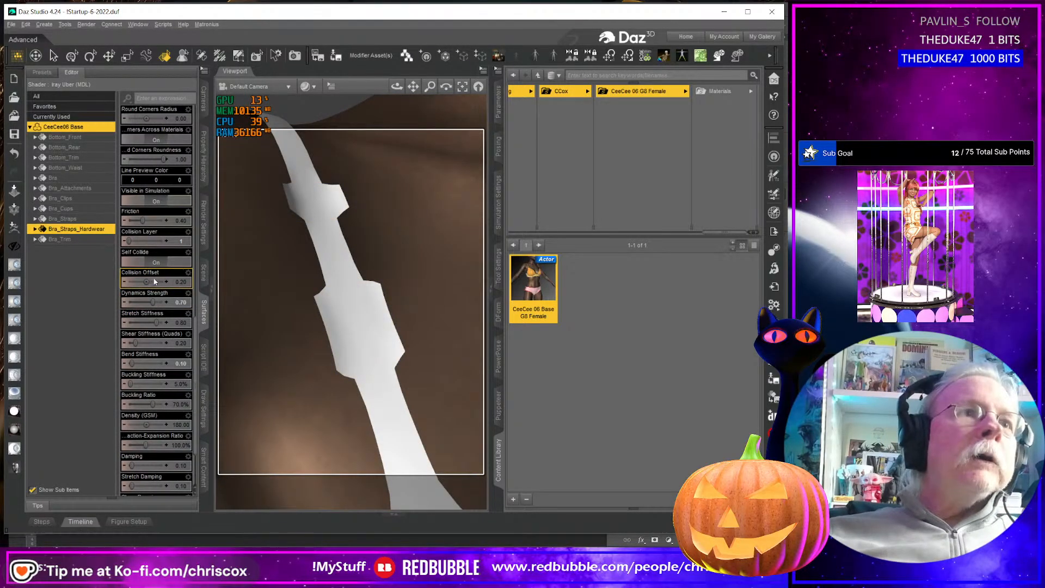
scroll(152, 282, down, 3)
scroll(159, 326, up, 10)
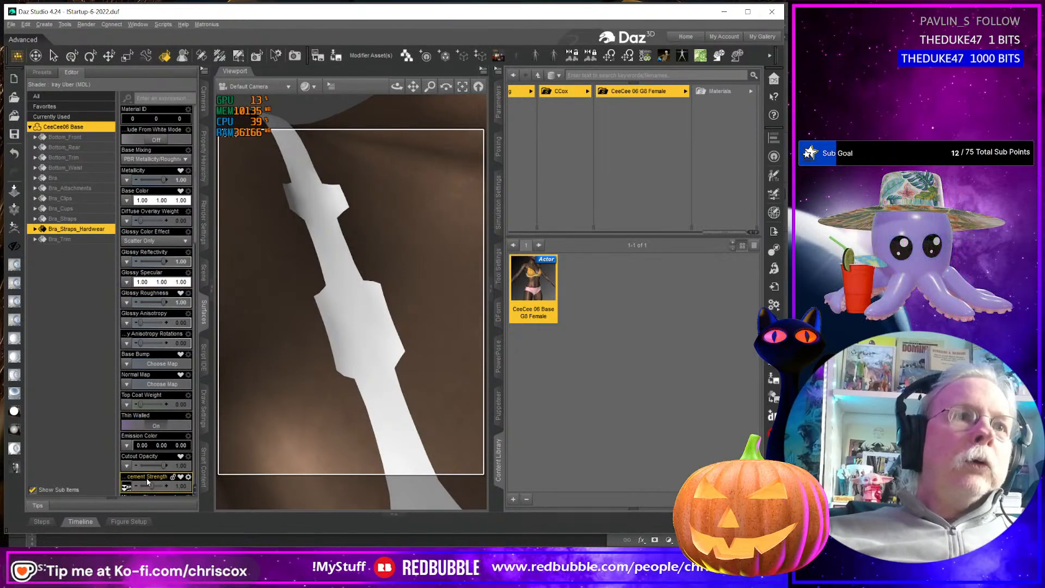
scroll(149, 474, down, 3)
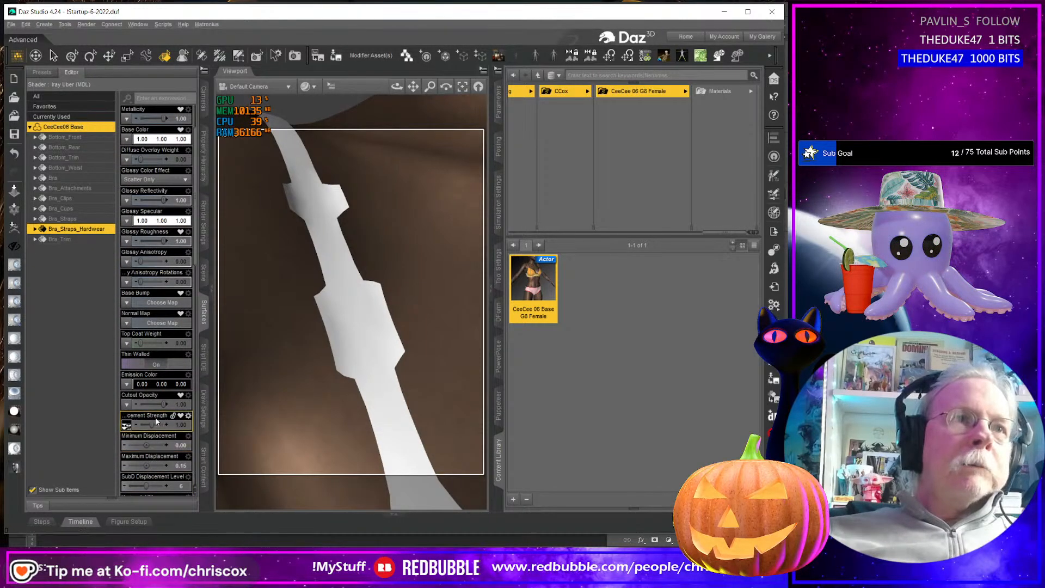
click(127, 408)
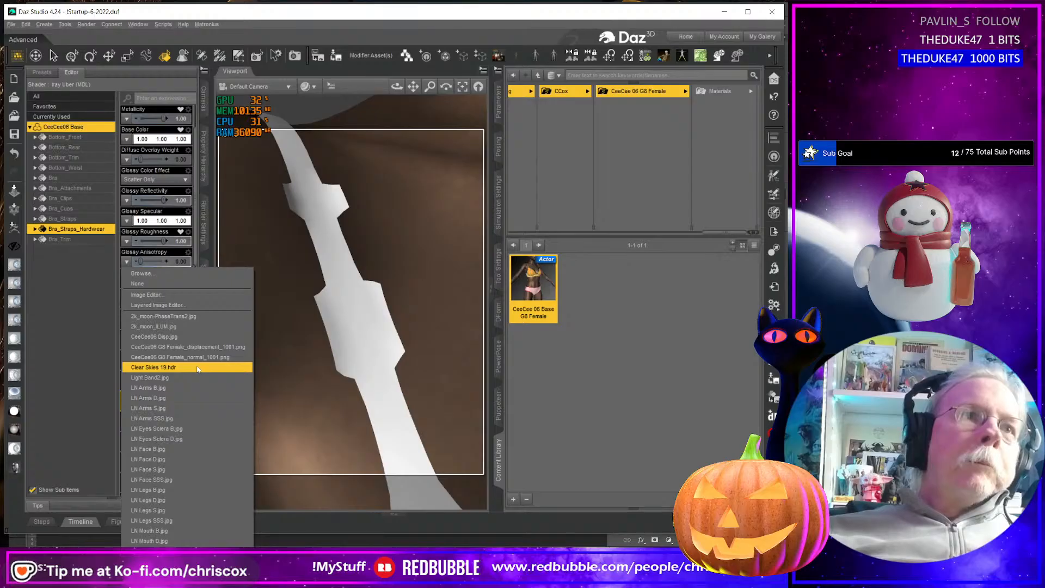
click(199, 337)
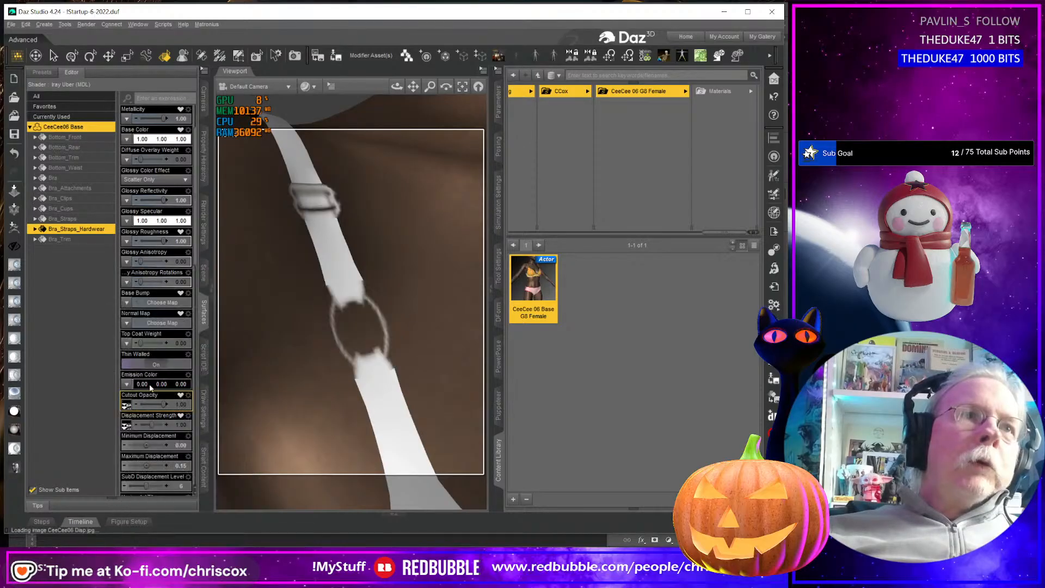
Load CeeCee06 Trans.jpg from the CeeCee 06 textures folder as the hardware surface's Displacement Strength map
click(126, 426)
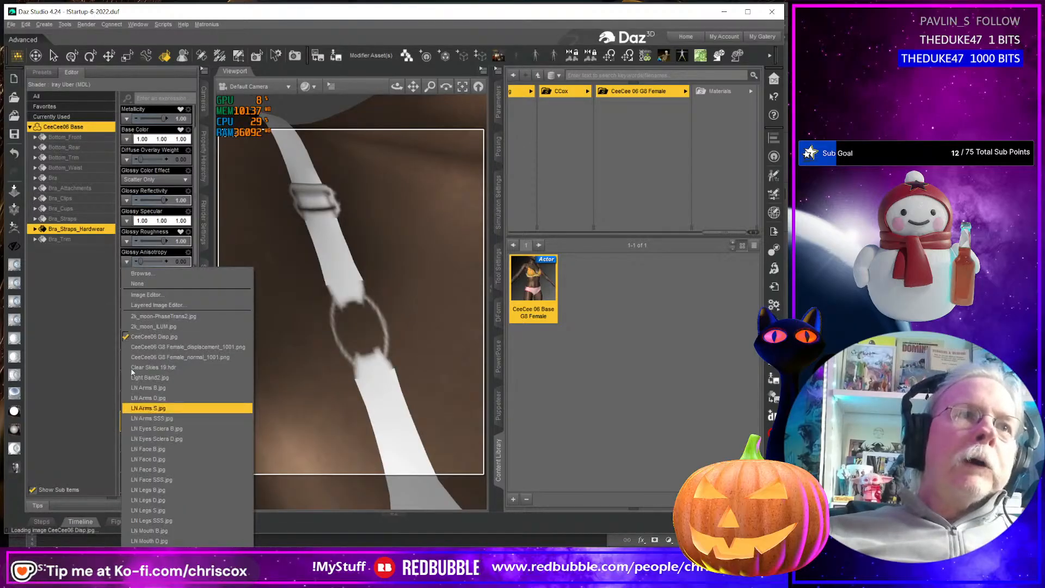
click(142, 272)
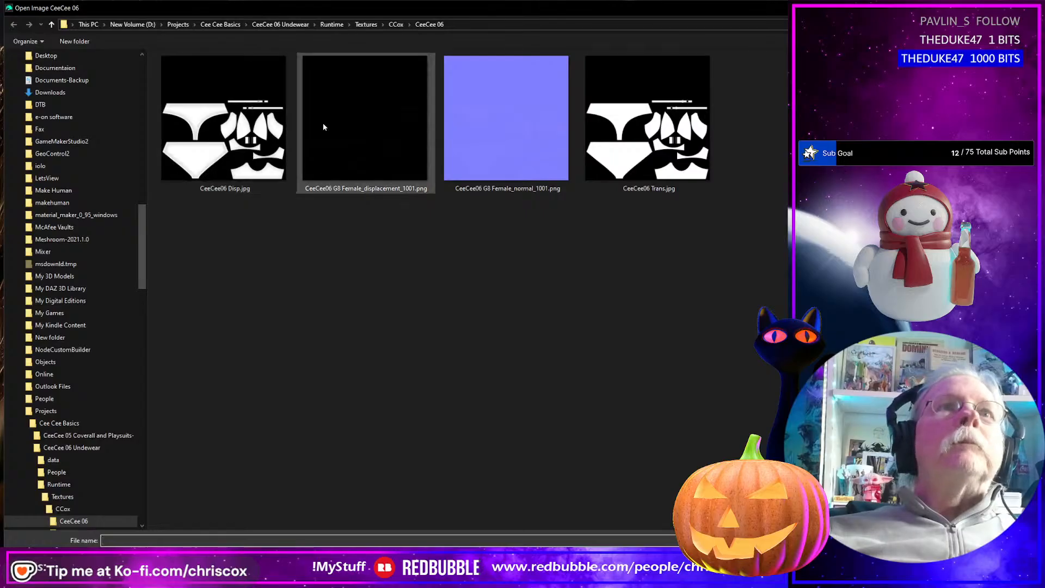
click(651, 144)
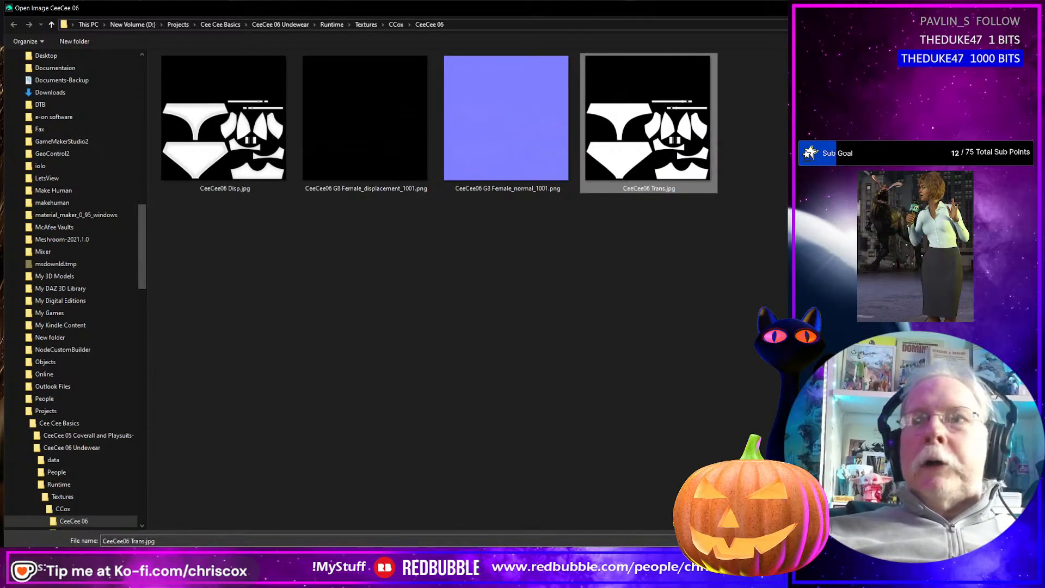
click(704, 558)
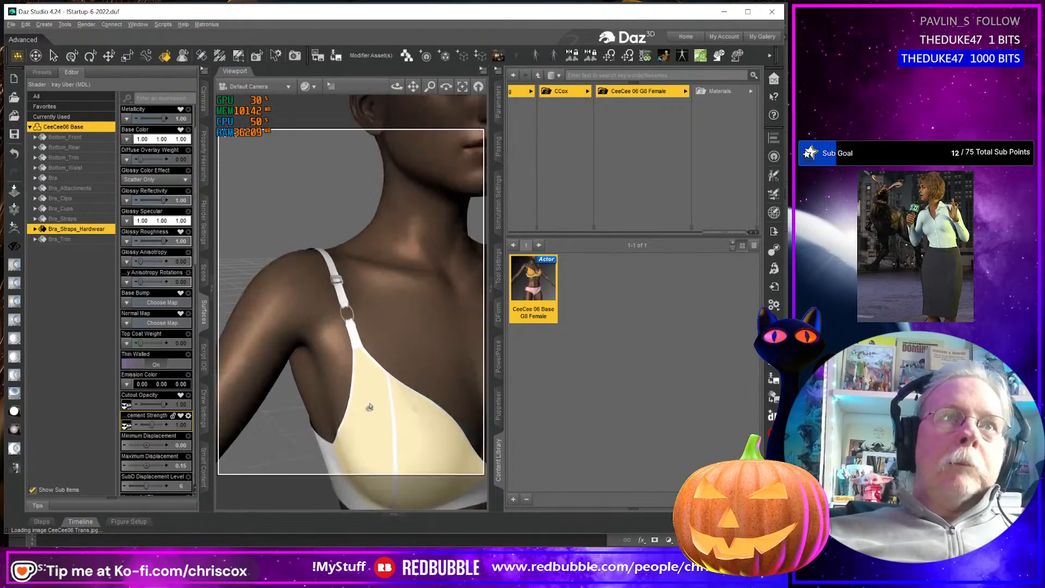
Set the hardware surface's Displacement Strength map to CeeCee06 Disp.jpg and its Cutout Opacity map to CeeCee06 Trans.jpg
scroll(370, 408, up, 5)
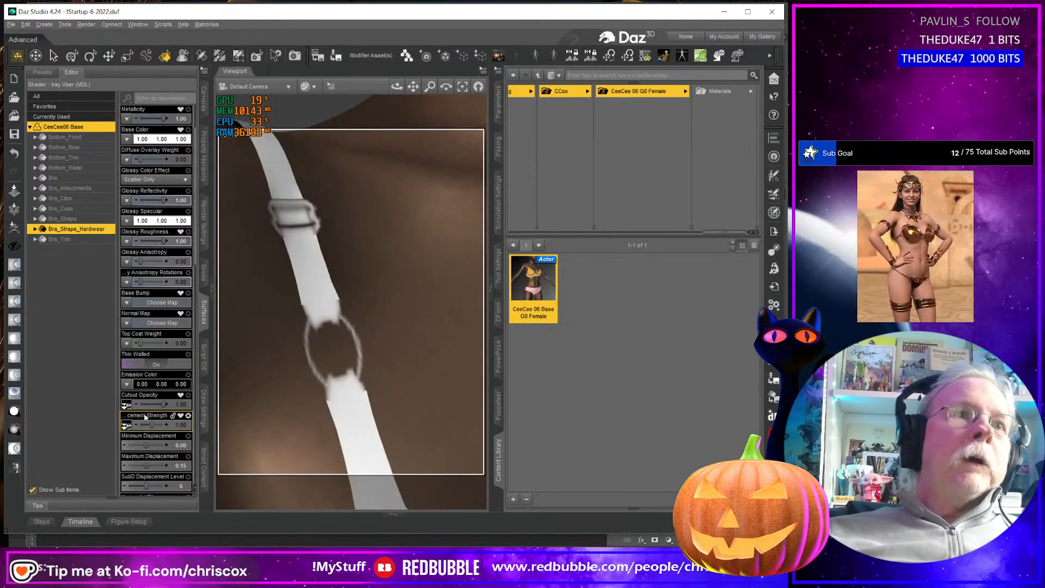
mouse_move(127, 426)
mouse_move(127, 408)
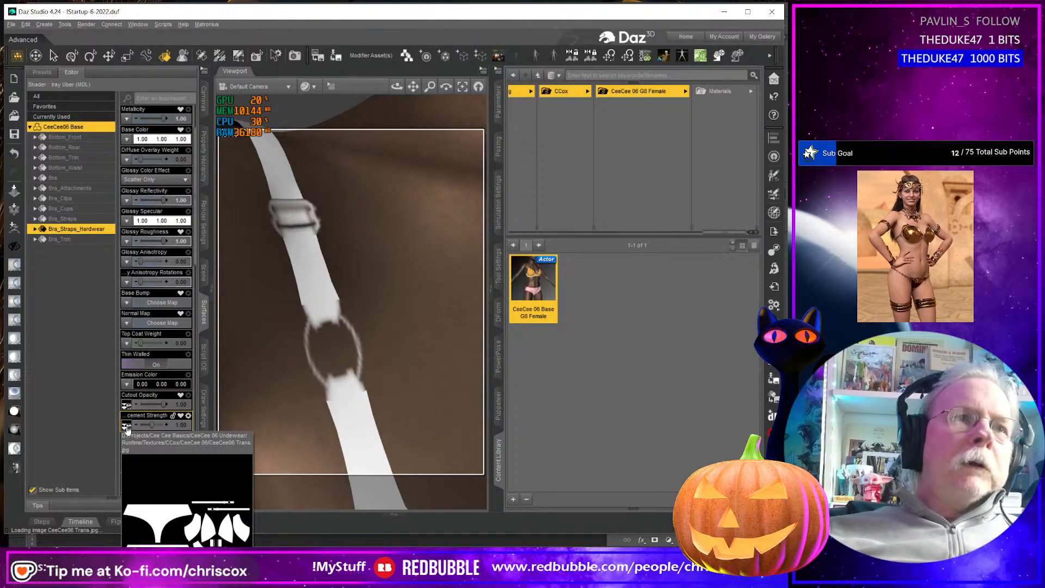
click(127, 428)
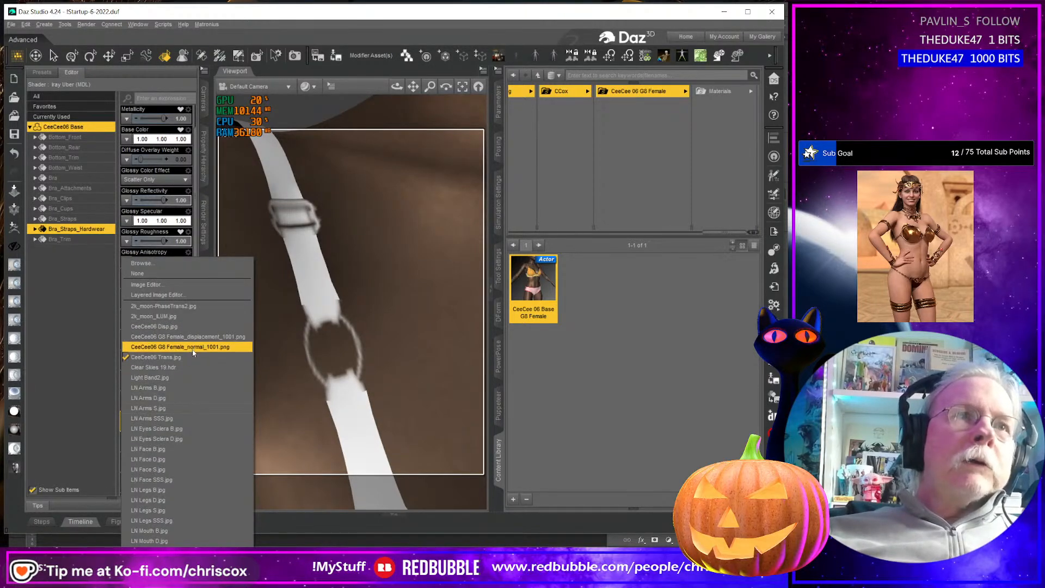
click(186, 327)
click(127, 425)
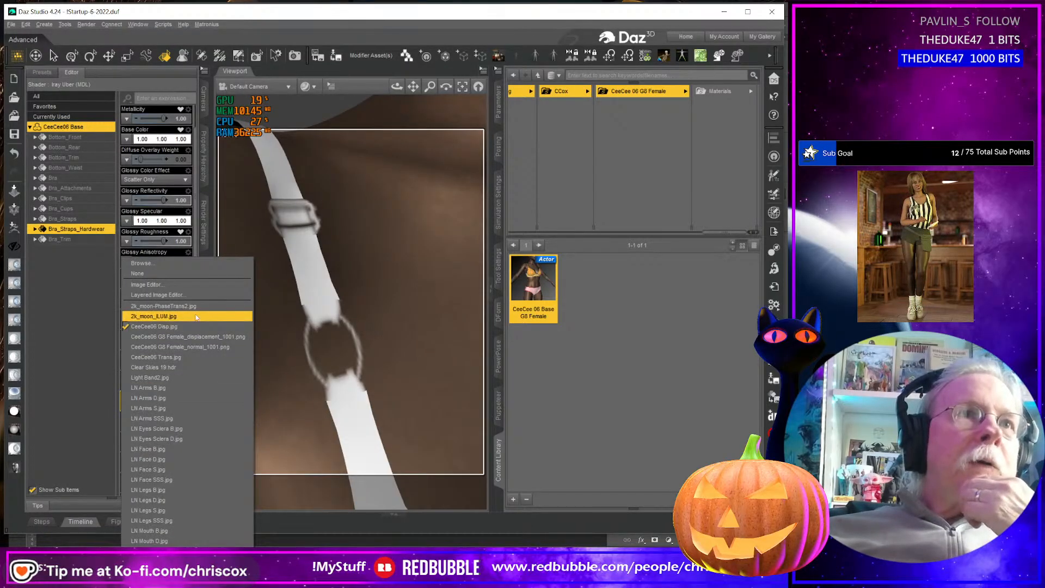
click(191, 357)
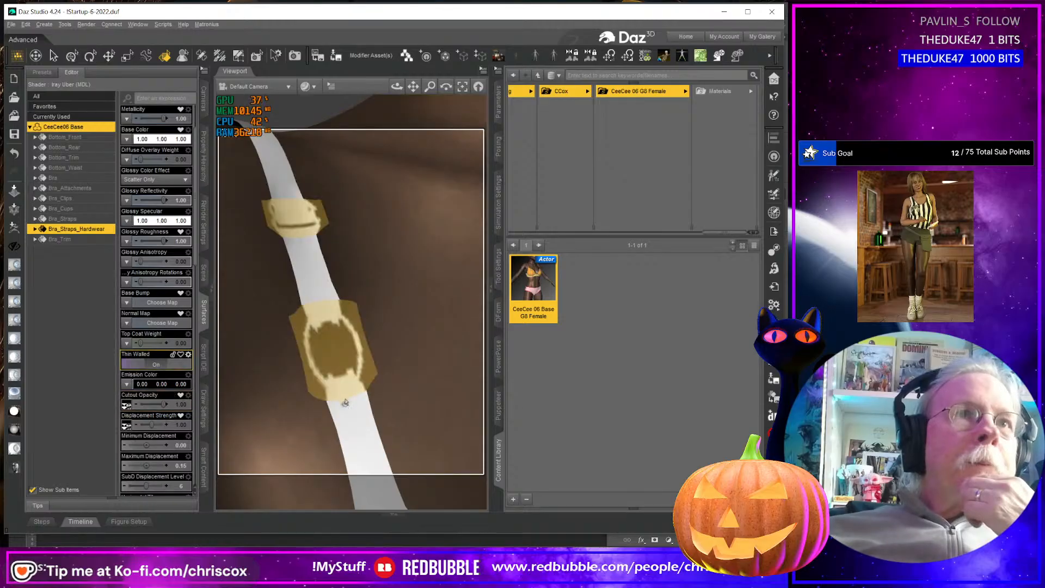
Render a close-up of the strap's slider and ring and enlarge the render window to inspect them
middle_drag(347, 411, 401, 390)
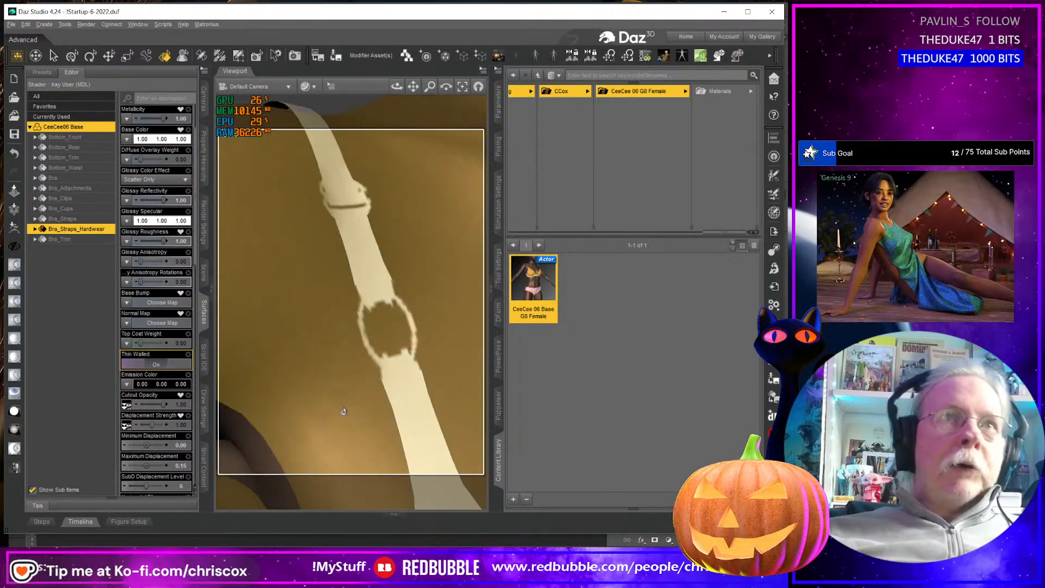
key(ctrl+r)
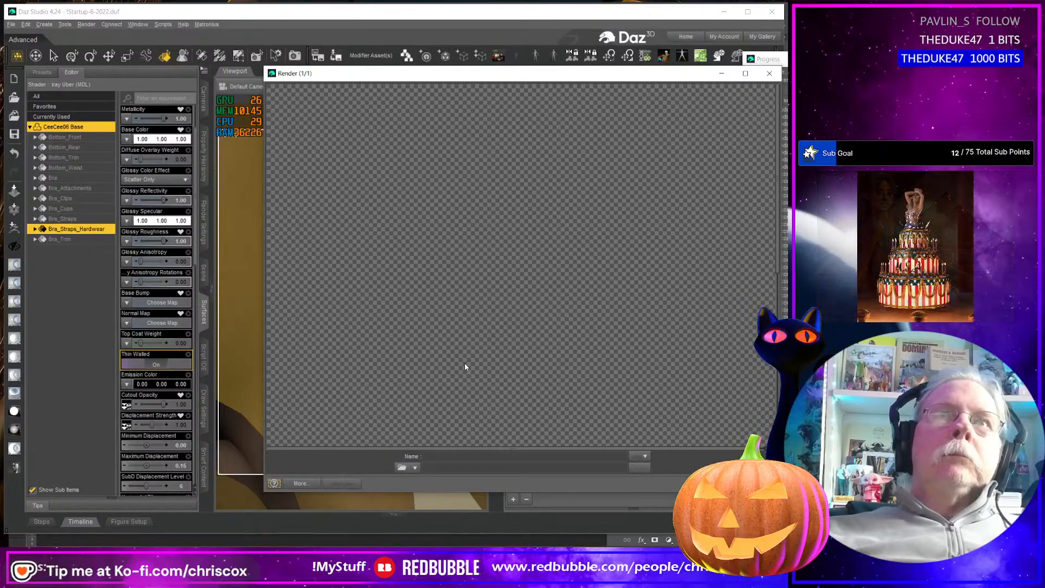
drag(589, 82, 439, 20)
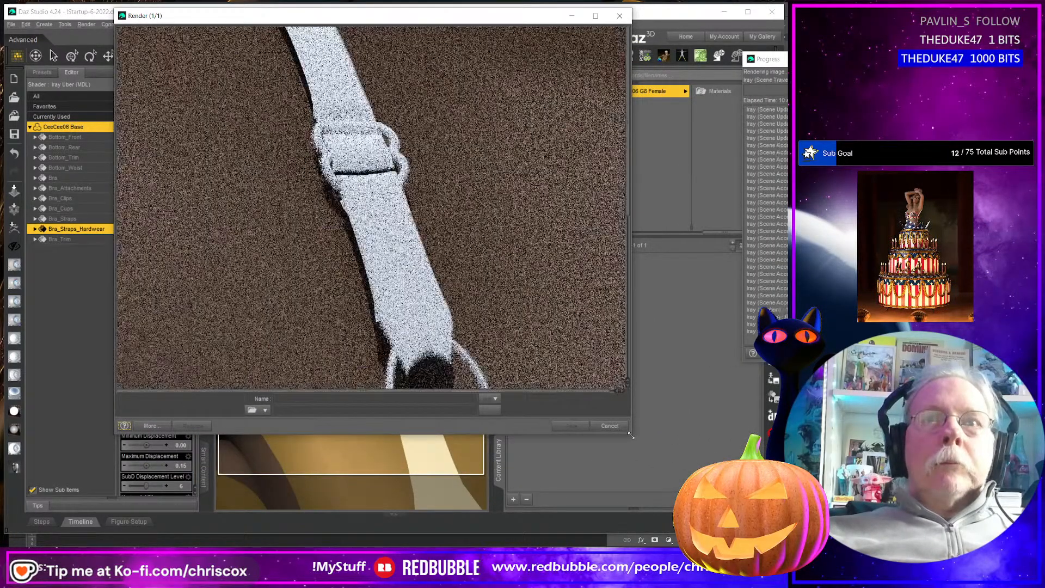
drag(632, 432, 714, 544)
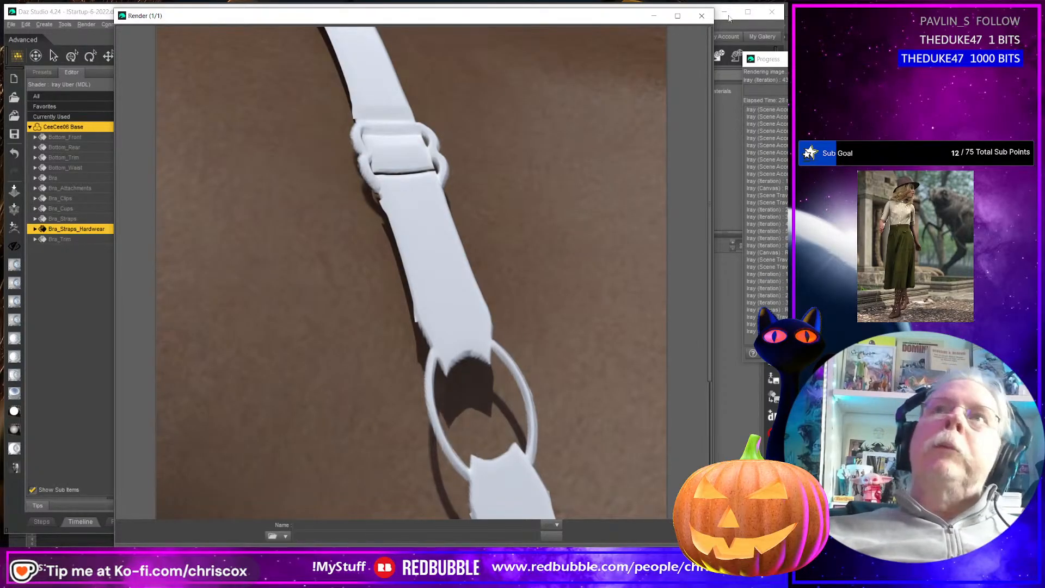
Cancel the close-up render and close both it and the older strap render
click(704, 16)
click(407, 298)
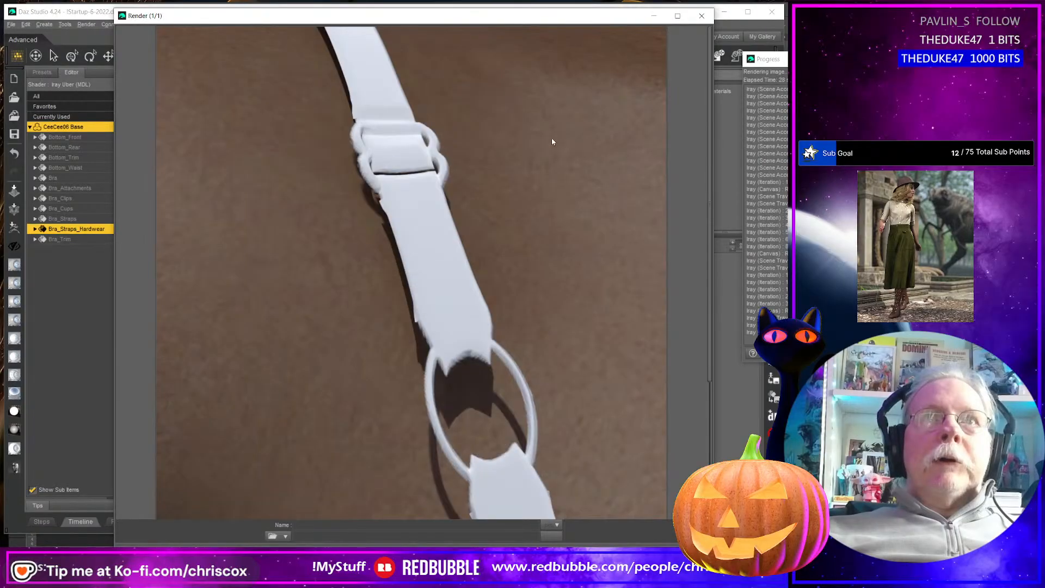
click(702, 16)
scroll(462, 322, up, 2)
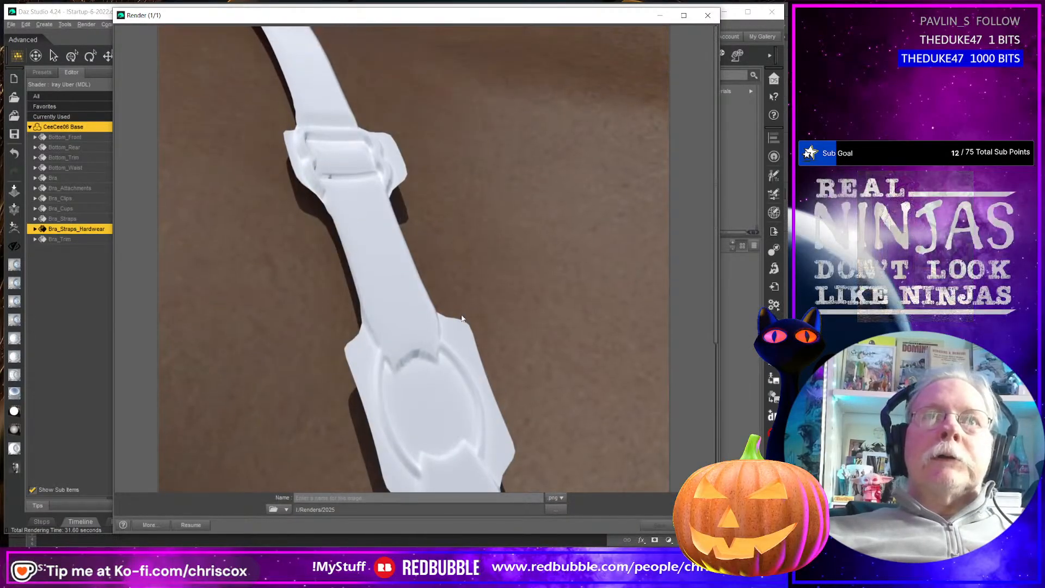
scroll(462, 319, down, 4)
click(707, 17)
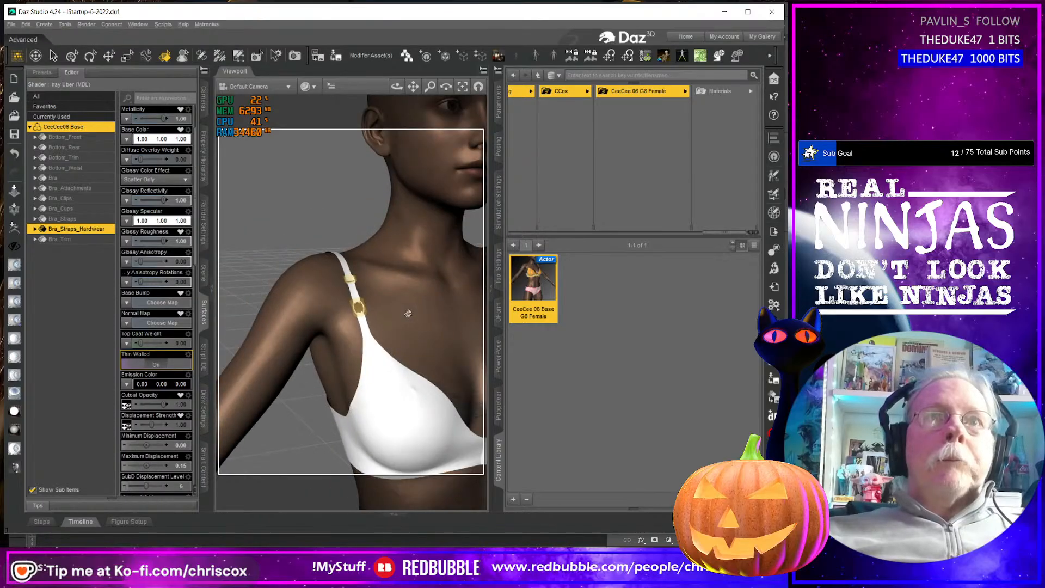
Render the upper body from the front and examine both straps, the hardware and the bra cups
middle_drag(434, 312, 409, 316)
key(ctrl+r)
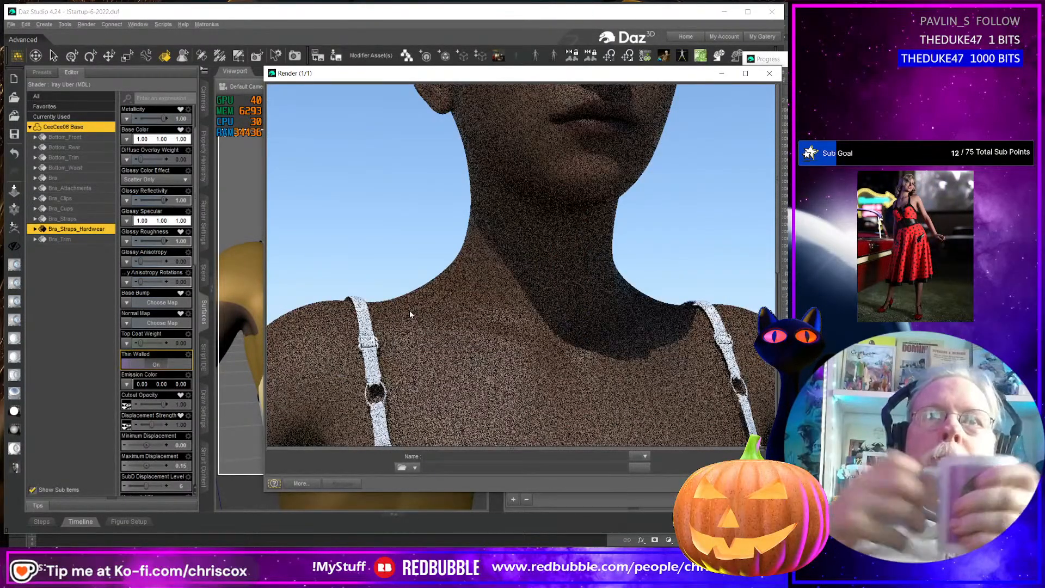
scroll(409, 313, down, 3)
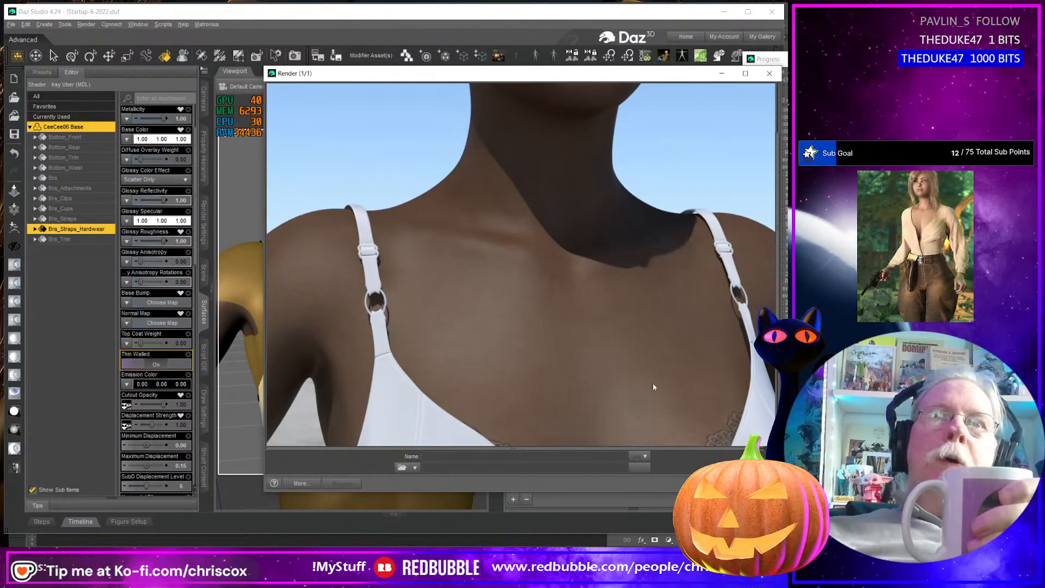
scroll(417, 364, down, 5)
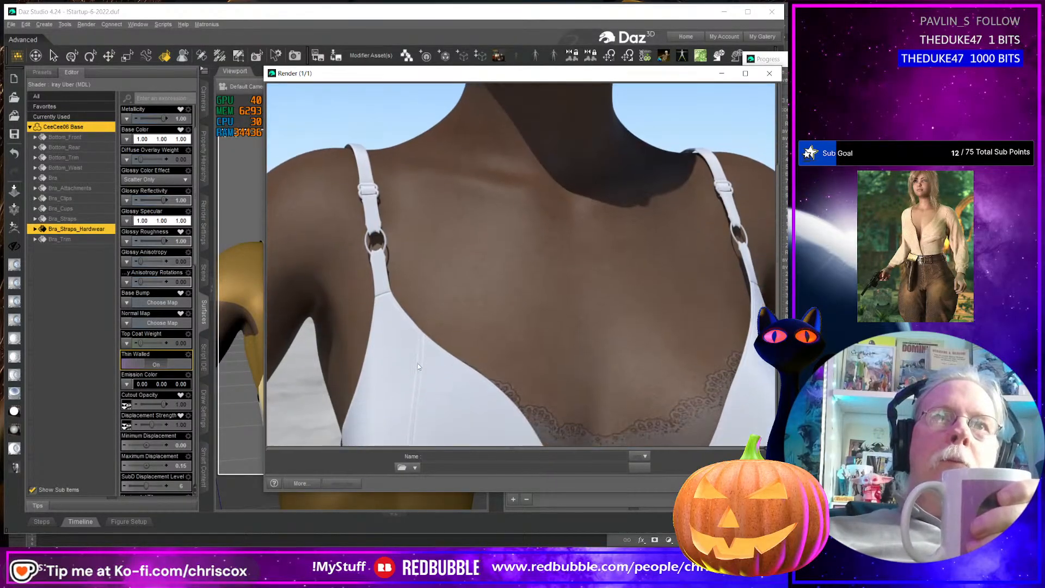
scroll(418, 367, up, 3)
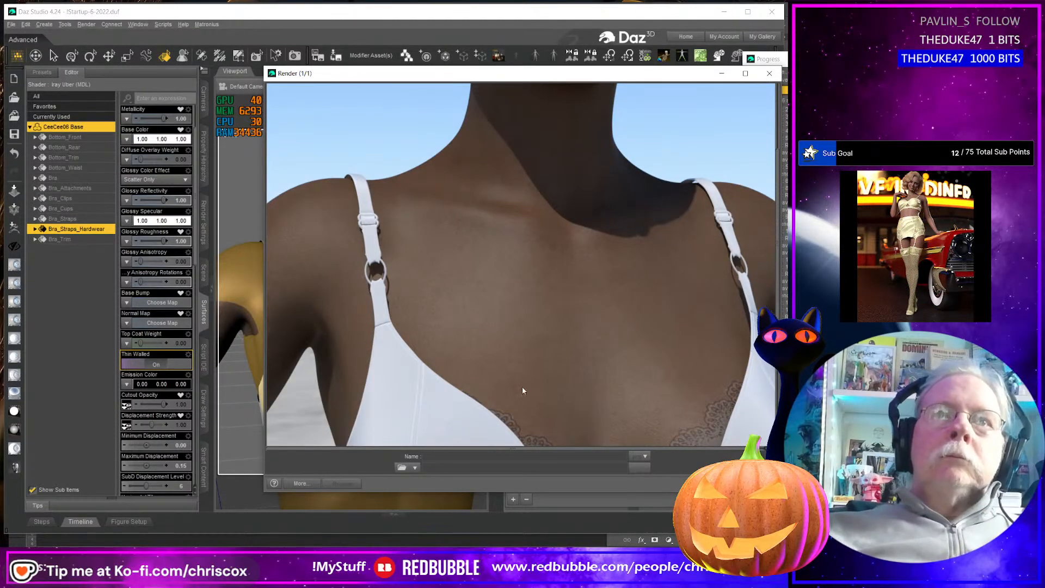
scroll(447, 375, down, 5)
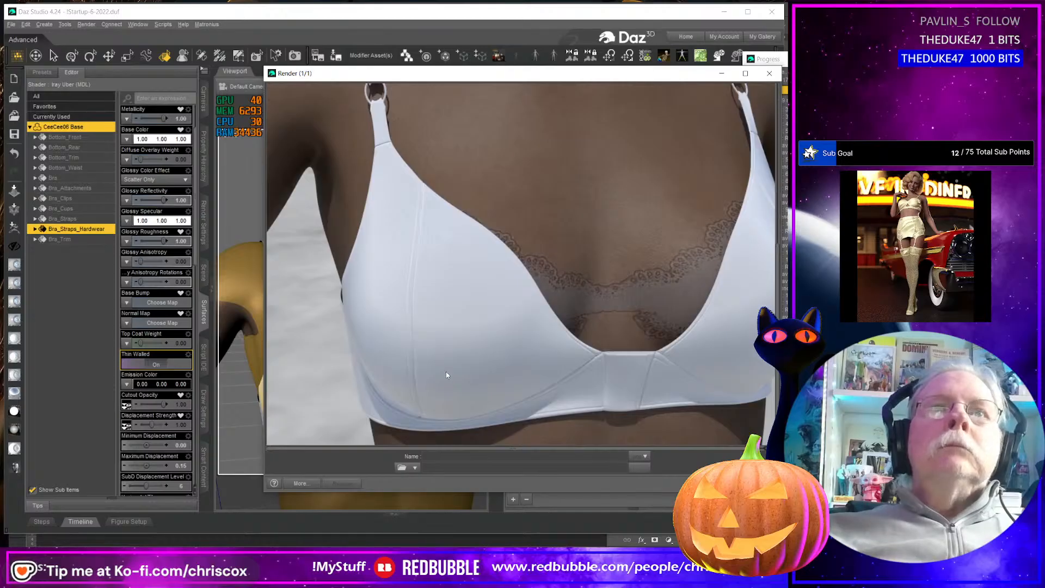
scroll(446, 374, up, 5)
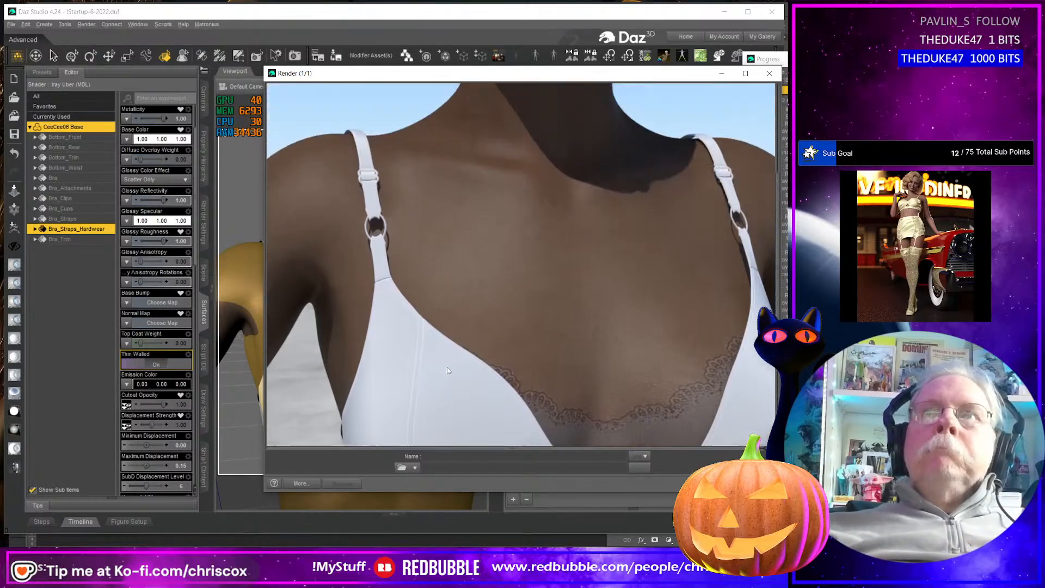
Cancel the upper-body render and close its window without saving
click(770, 73)
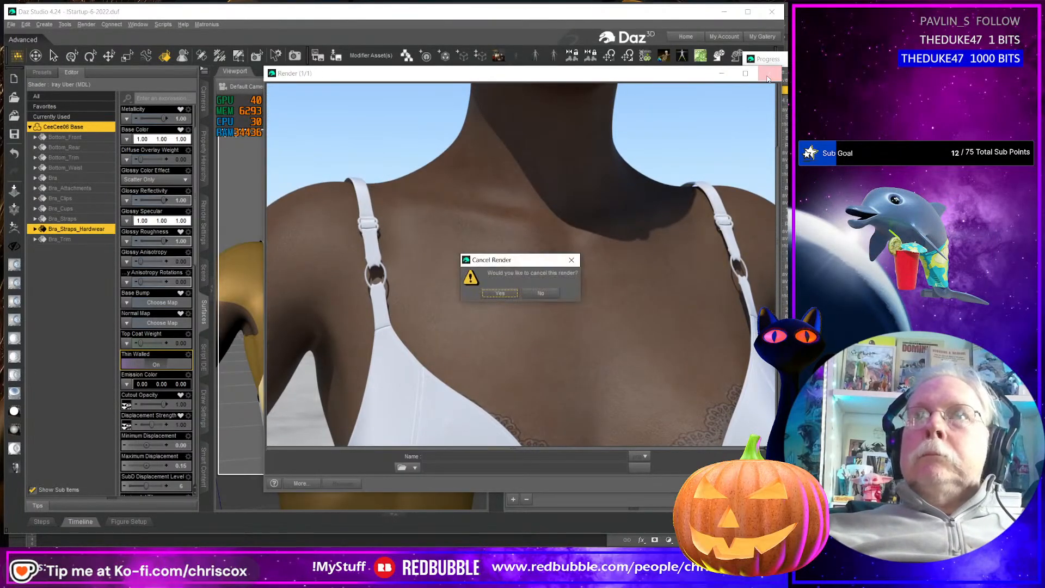
click(499, 295)
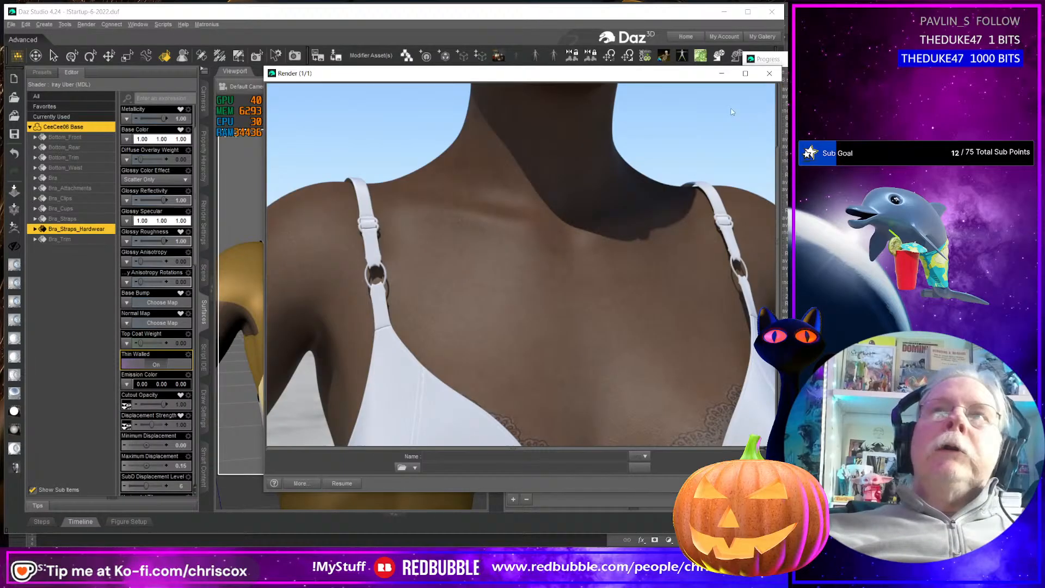
click(770, 74)
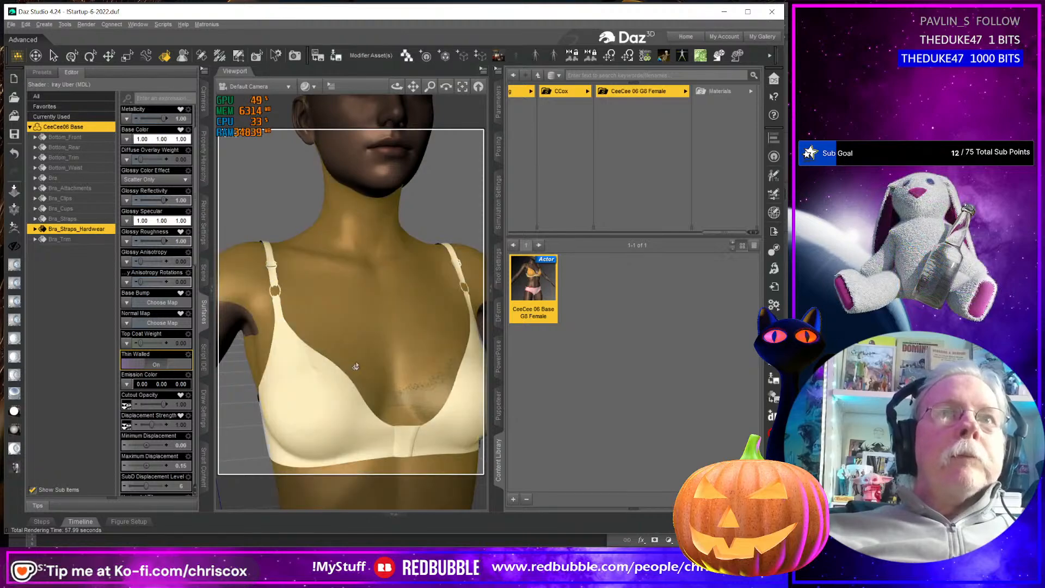
Switch to Photoshop and undo the changes that hid the layer effects on the strap, ring, slider and trim layers
key(alt+Tab)
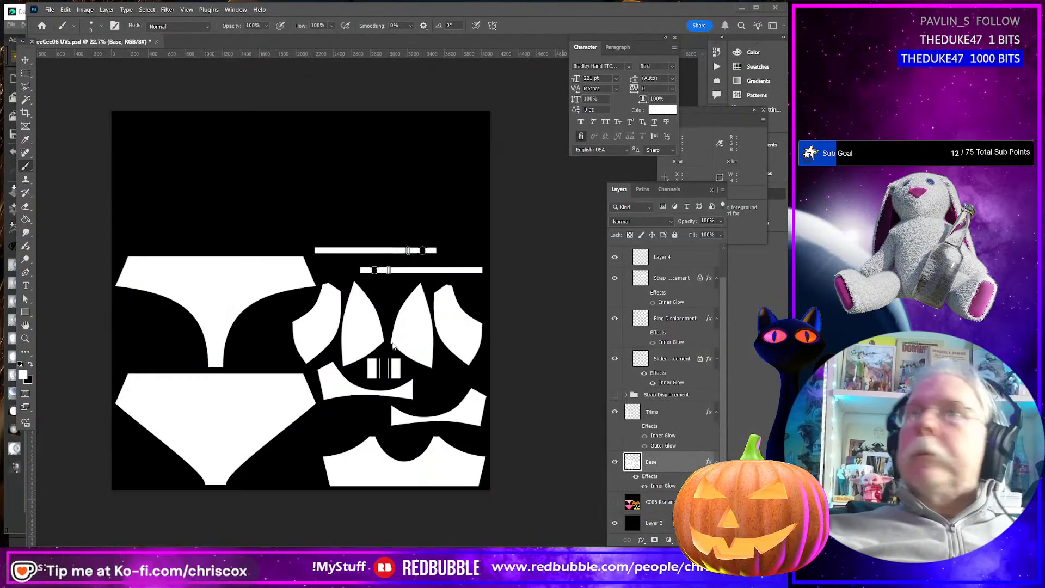
alt+scroll(374, 275, up, 3)
alt+scroll(374, 269, up, 10)
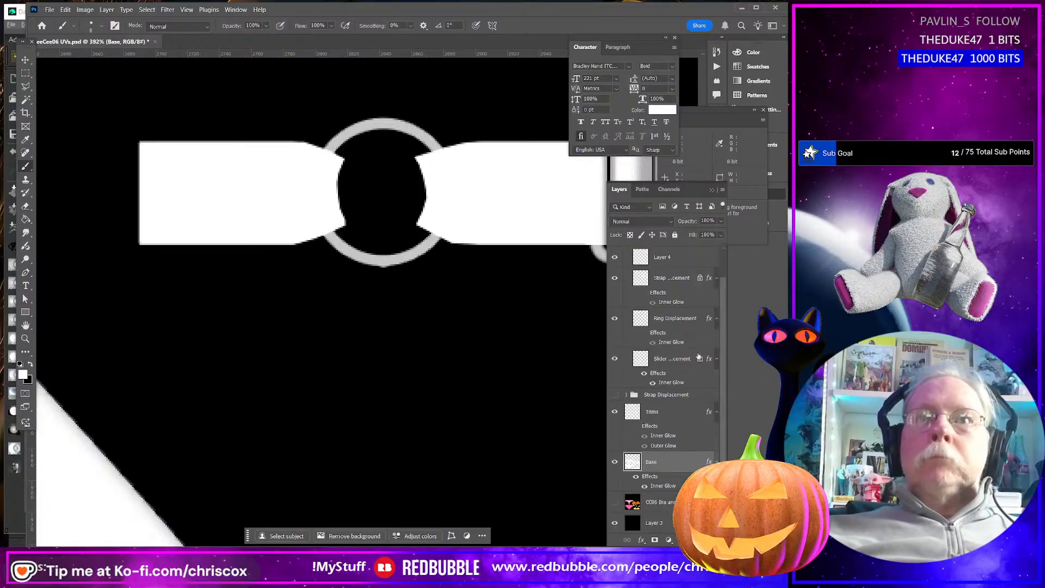
scroll(688, 309, up, 1)
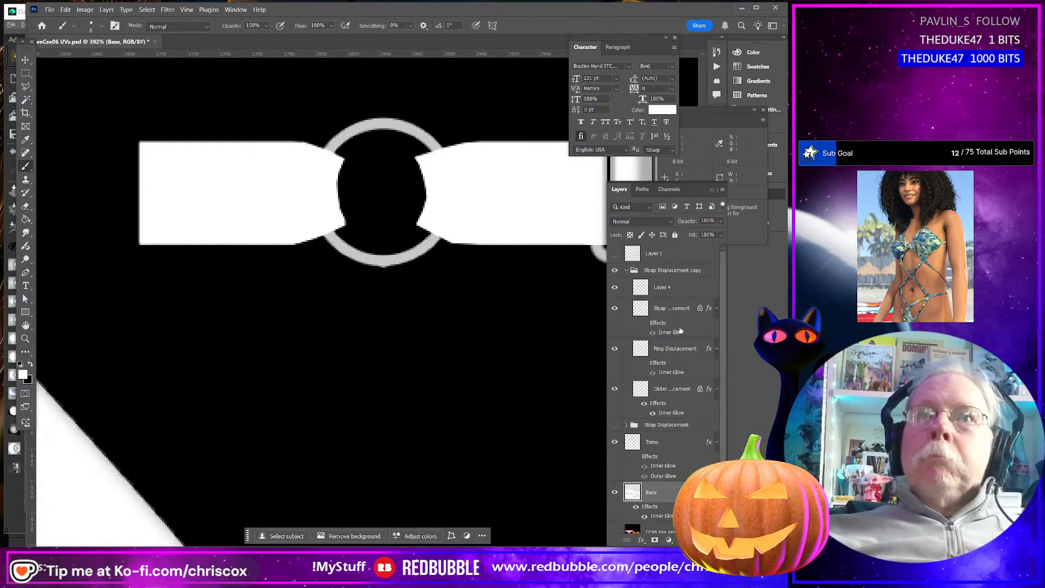
key(ctrl+z)
key(ctrl+z)
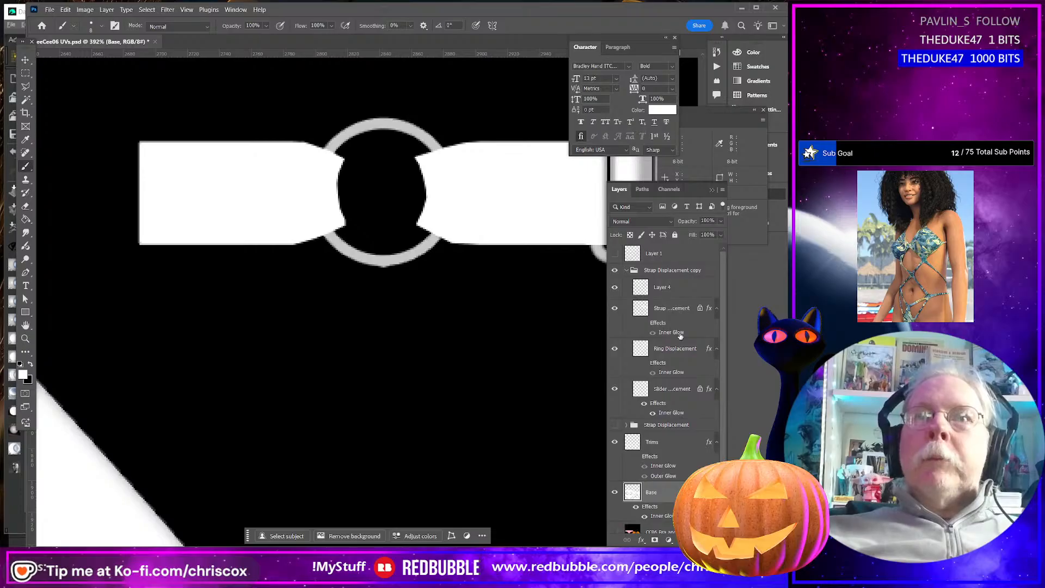
key(ctrl+z)
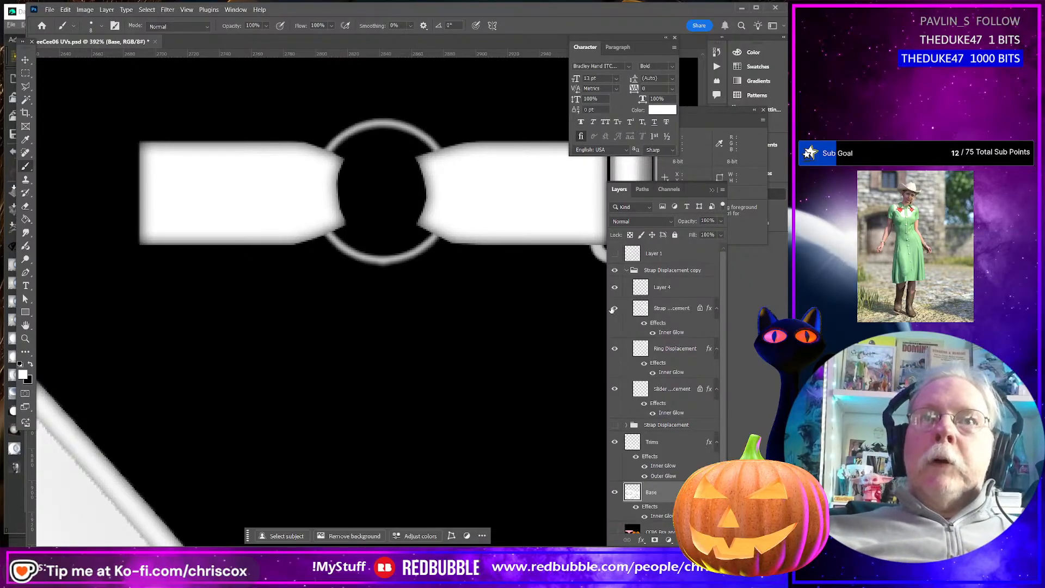
click(616, 308)
click(616, 308)
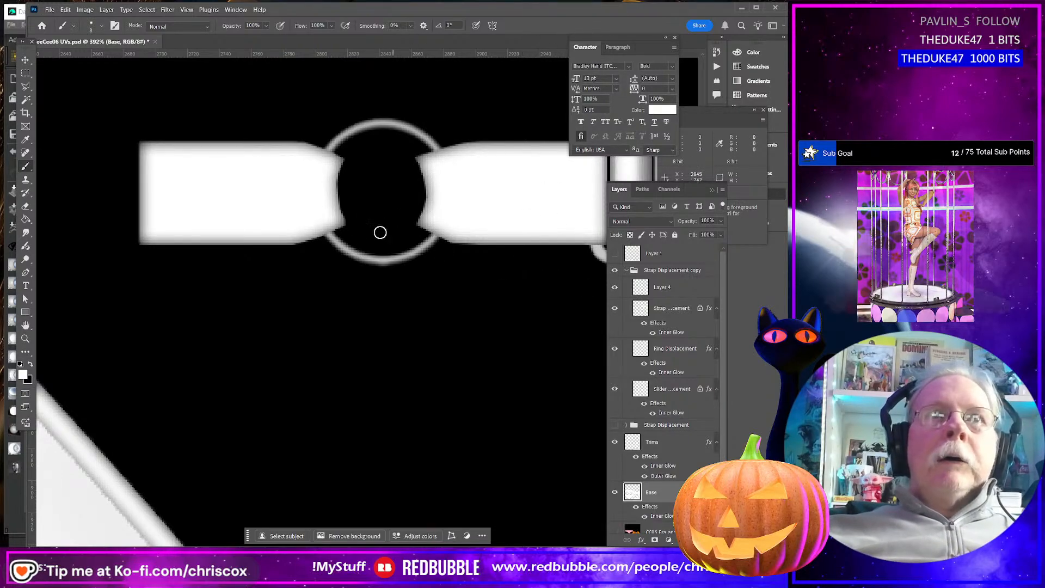
Delete the "Strap Displacement copy" group with its contents and show the original "Strap Displacement" group
scroll(355, 223, up, 1)
scroll(355, 223, up, 4)
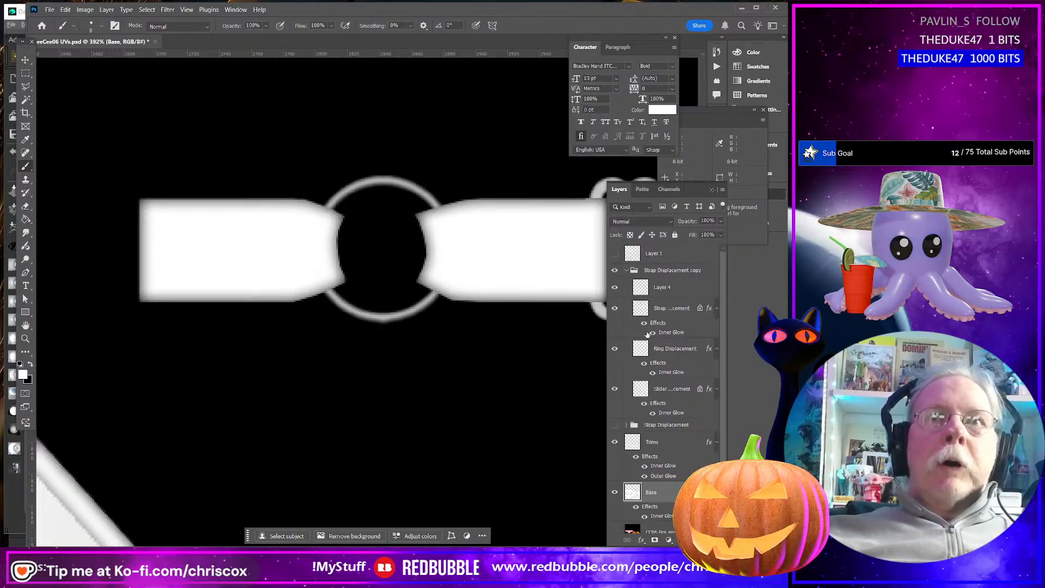
click(627, 271)
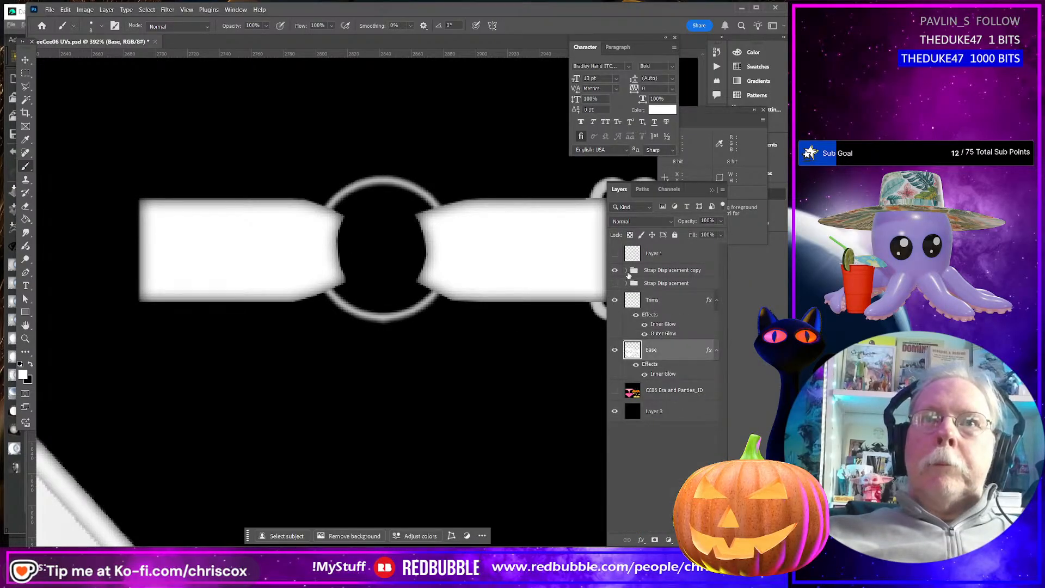
click(643, 271)
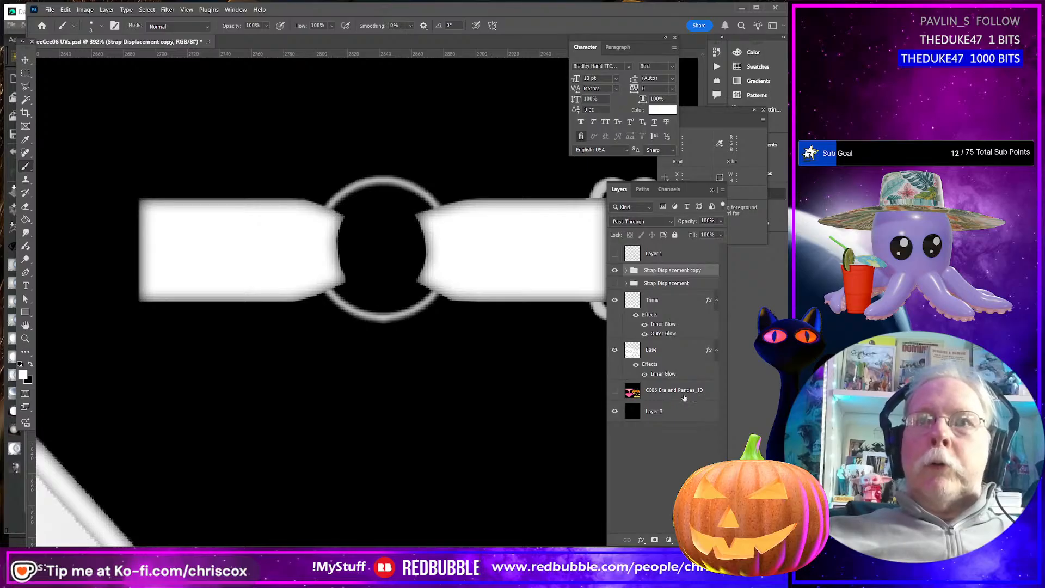
key(Delete)
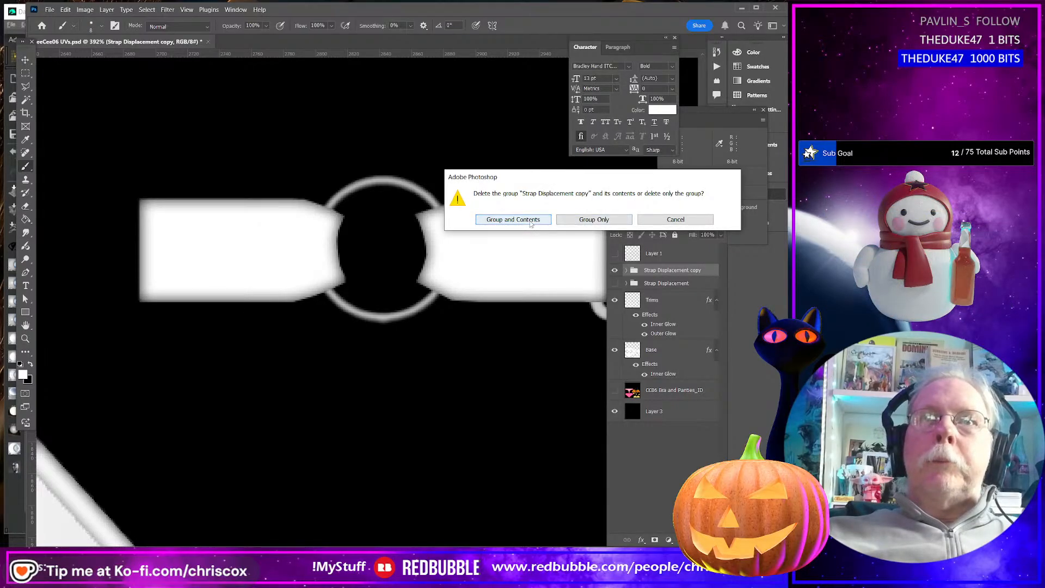
click(514, 219)
click(615, 271)
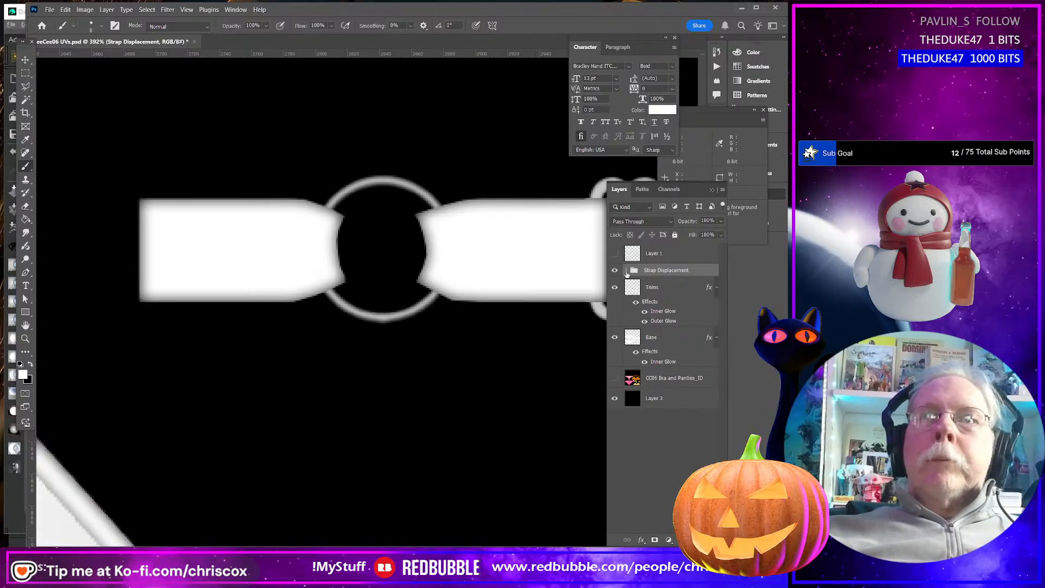
On the strap displacement layer, erase the strap ends inside the ring using an 8 px Eraser at 100% hardness
click(627, 271)
click(672, 307)
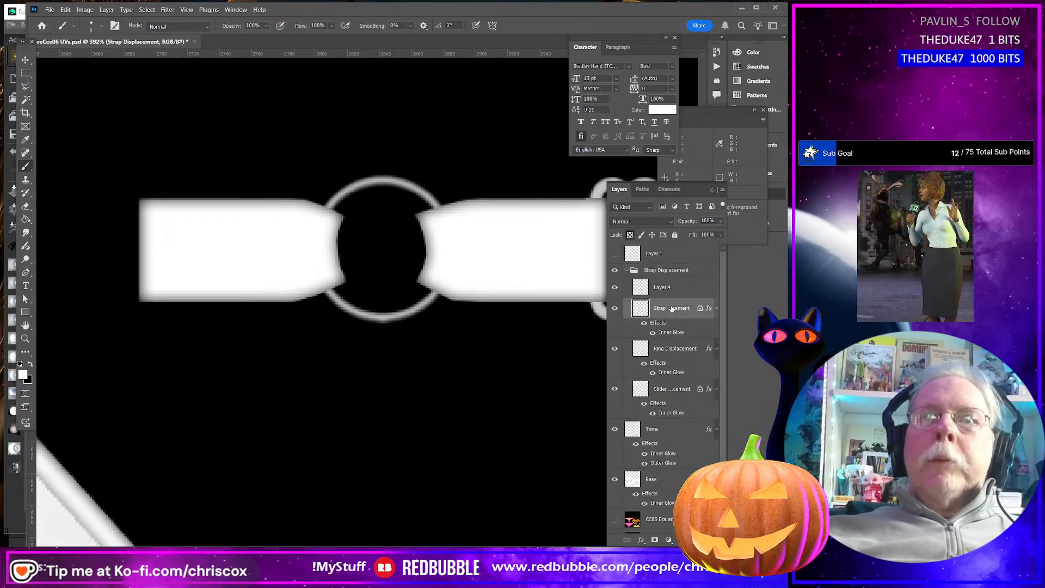
click(616, 309)
click(615, 309)
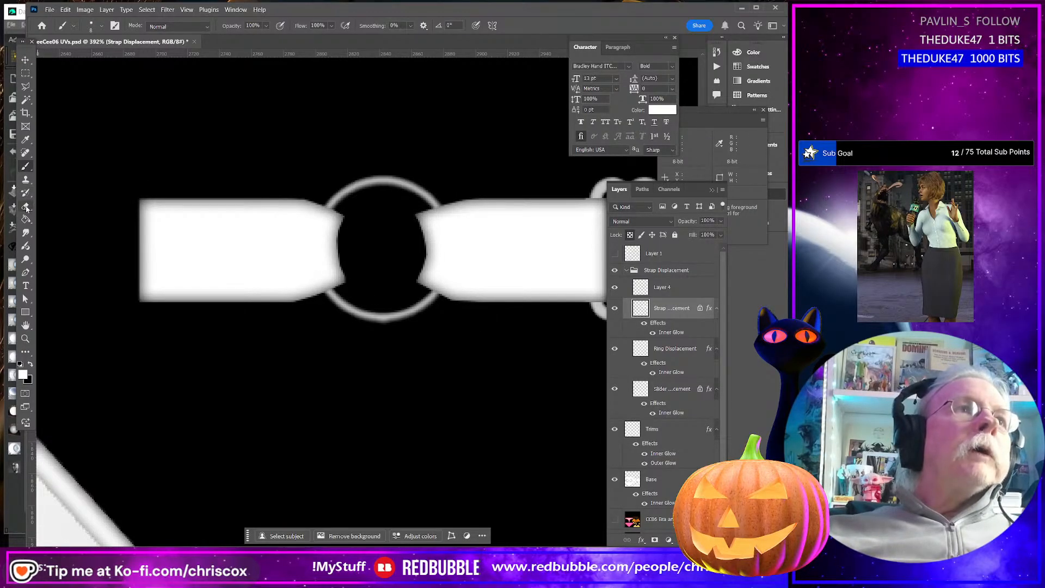
click(26, 206)
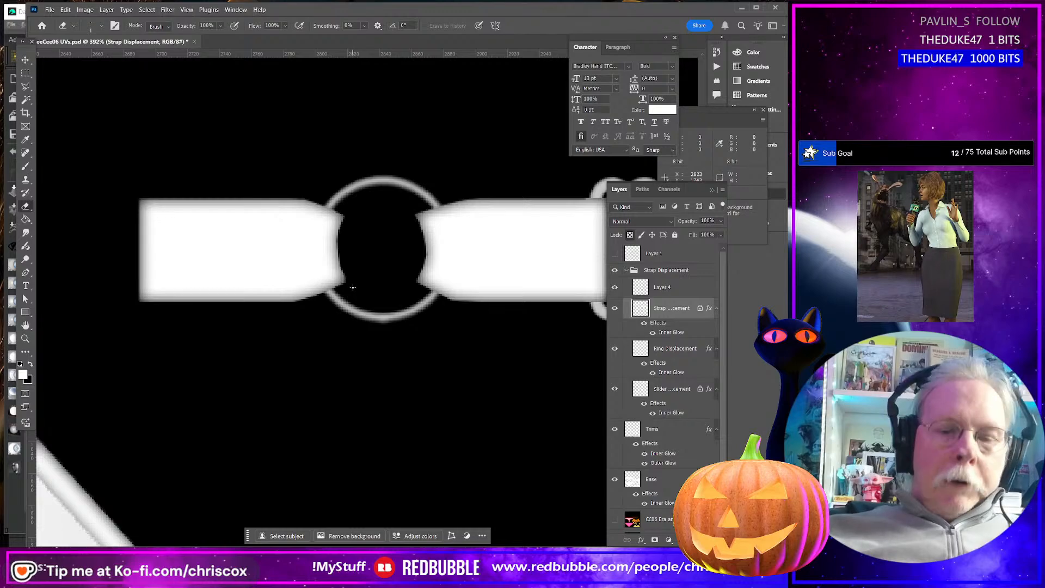
key(bracketright)
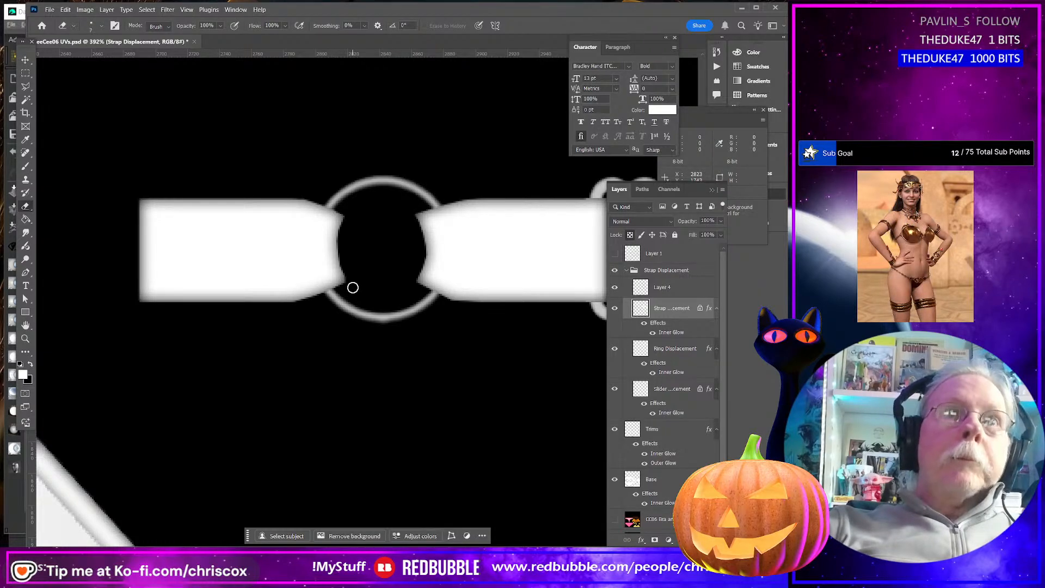
key(bracketright)
click(102, 26)
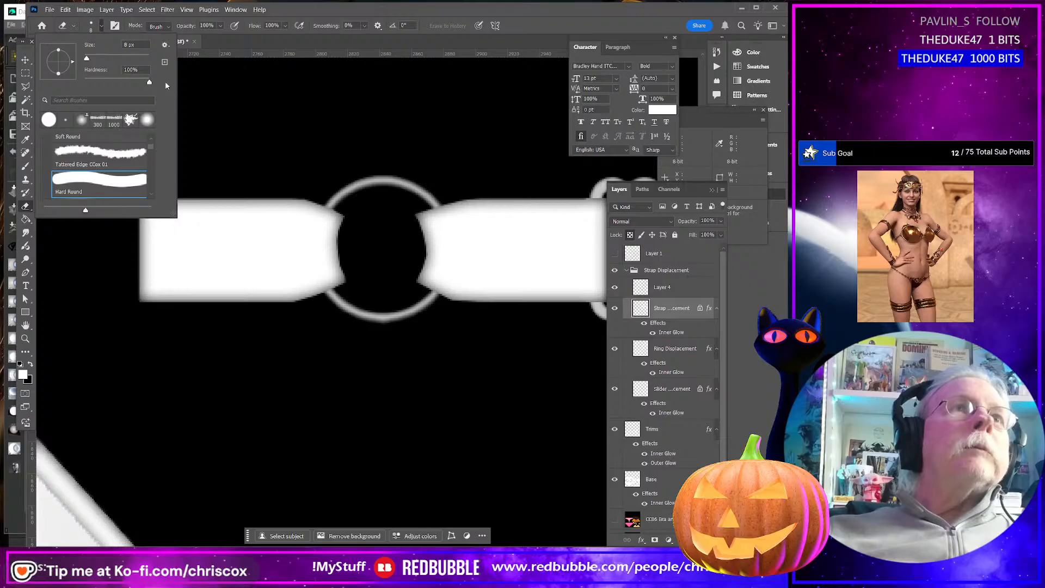
click(348, 287)
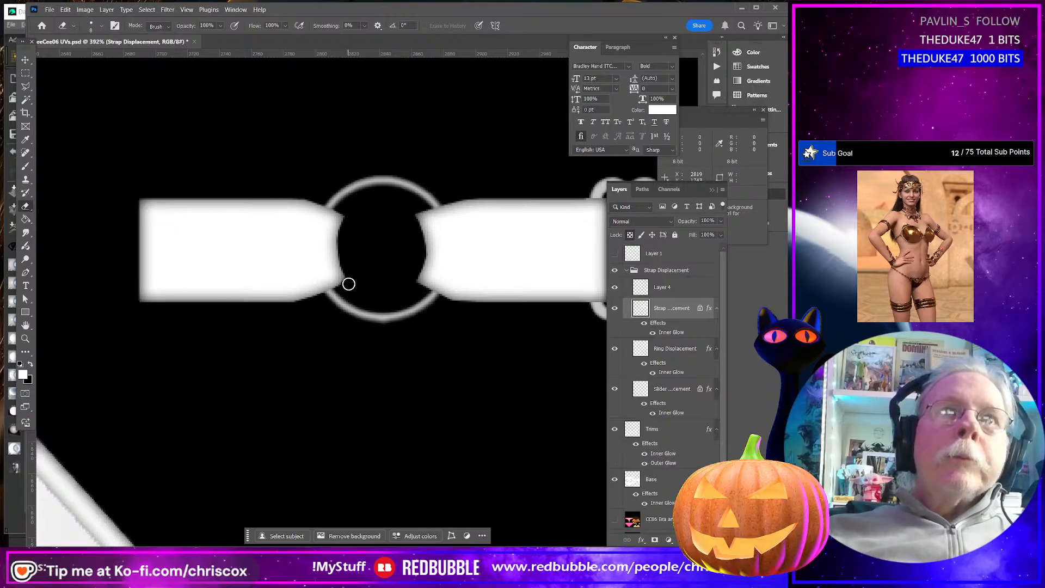
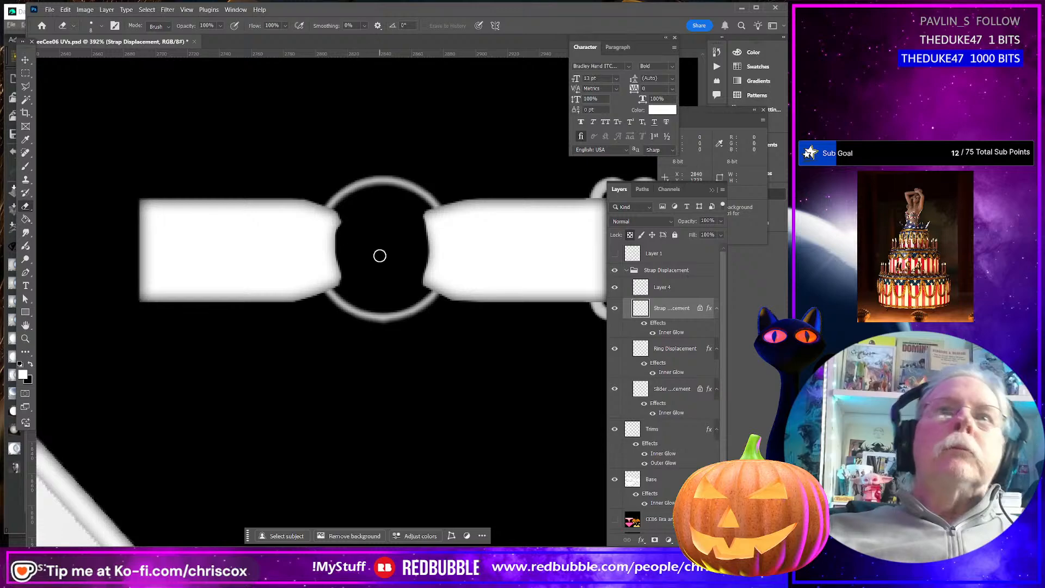
Hide the Base, Trims and black Layer 3 layers to isolate the strap displacement artwork on transparency
alt+scroll(379, 258, down, 4)
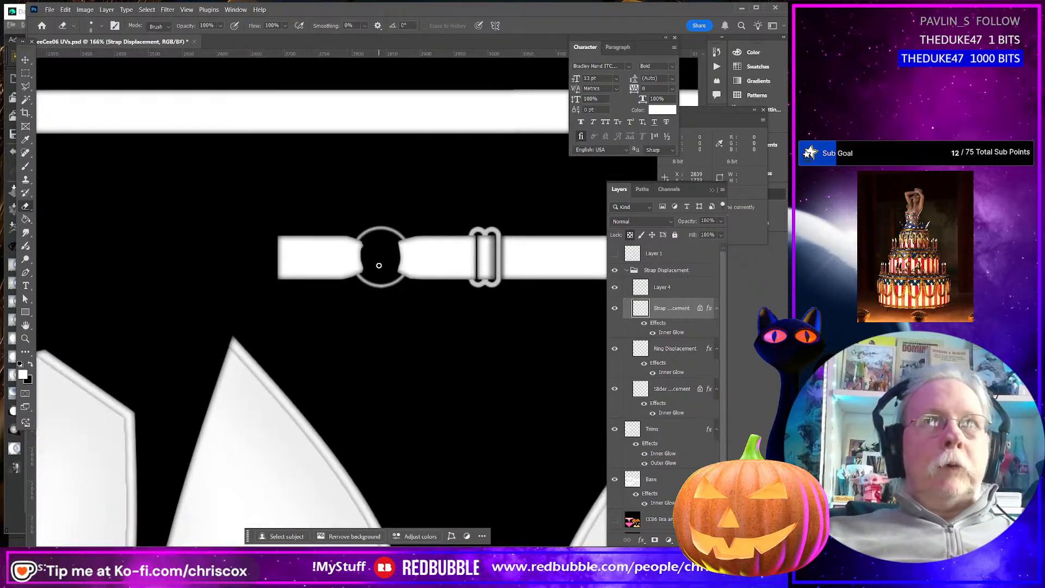
alt+scroll(379, 266, up, 2)
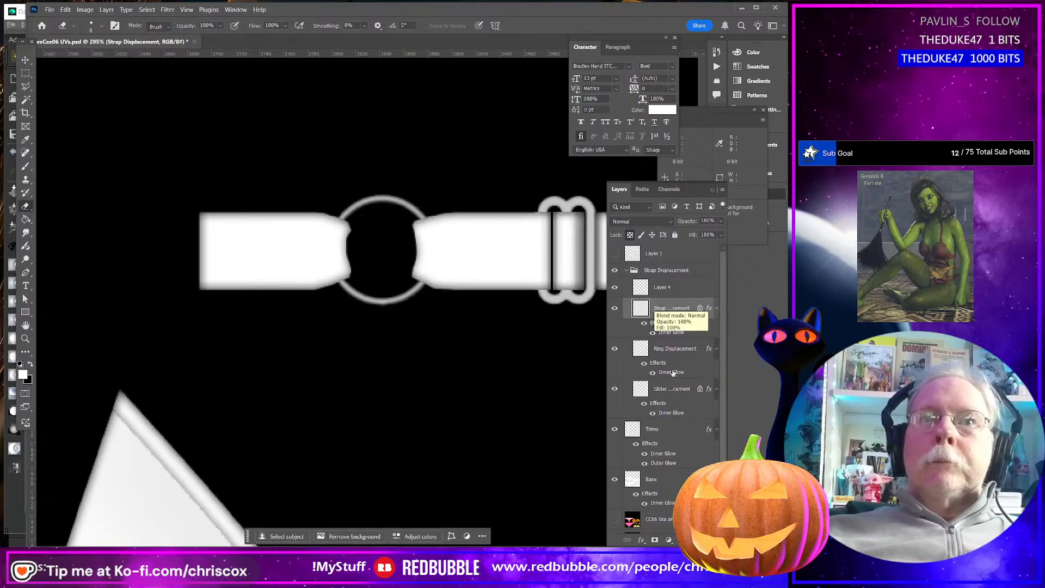
scroll(684, 434, down, 1)
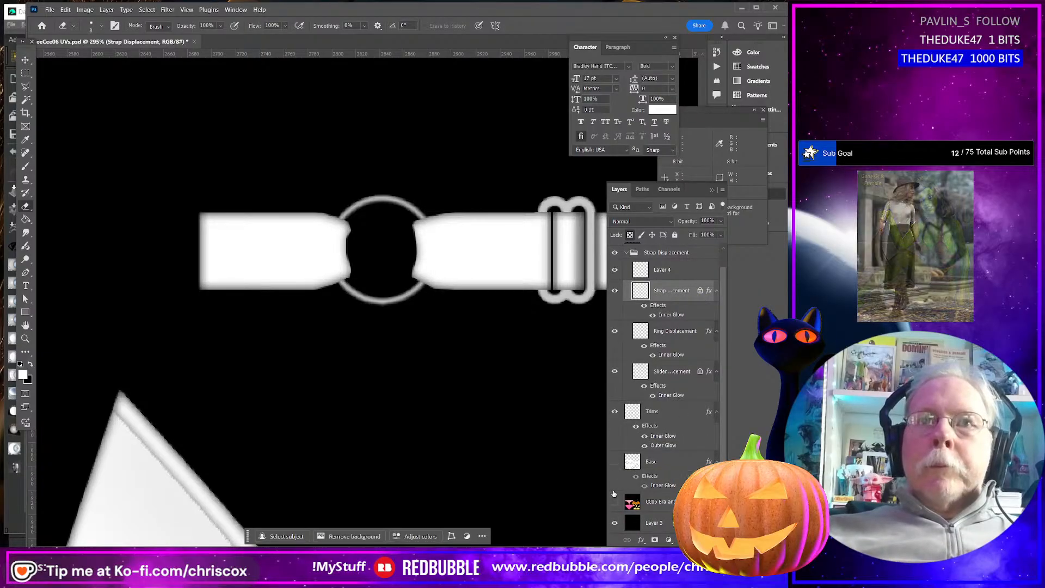
click(614, 461)
click(614, 523)
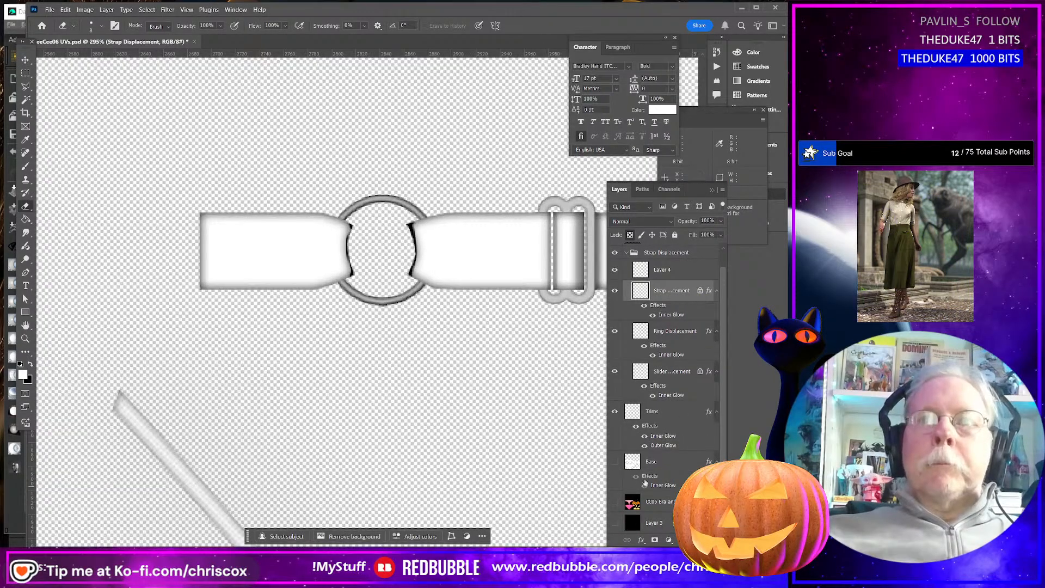
click(615, 412)
alt+scroll(478, 407, down, 3)
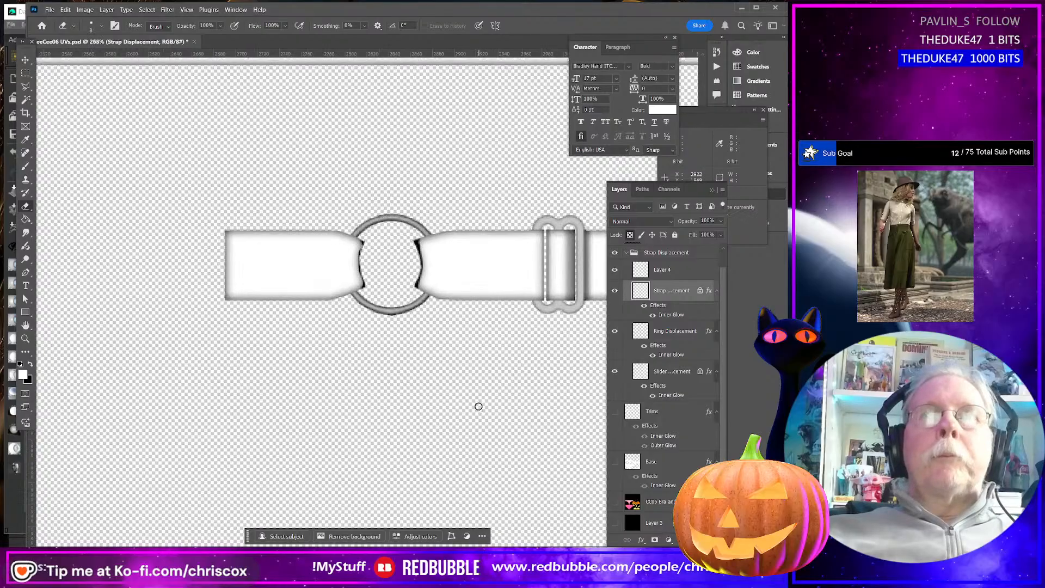
alt+scroll(478, 407, down, 1)
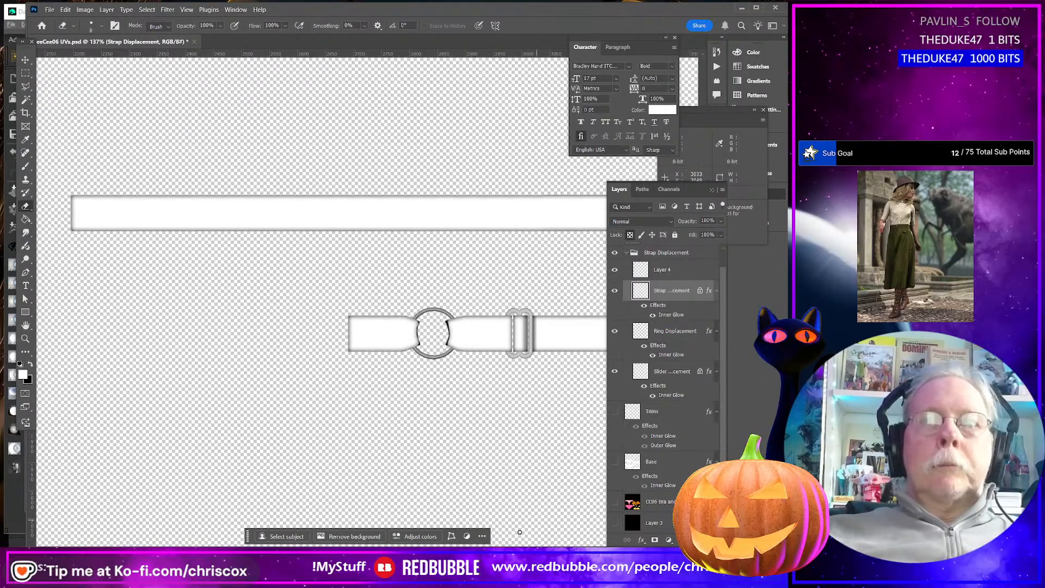
ctrl+scroll(393, 358, right, 4)
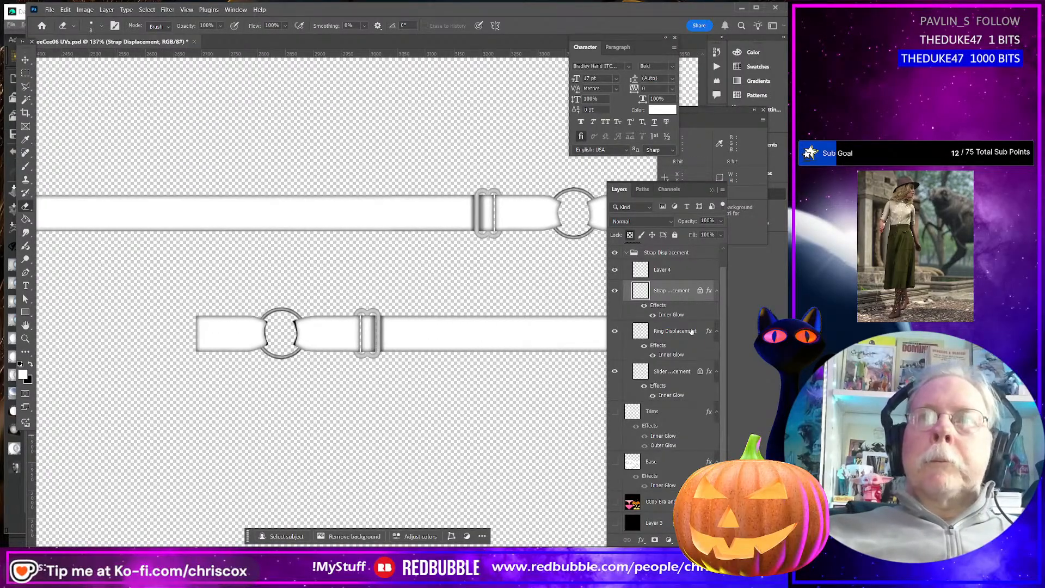
Toggle the ring and strap layers to locate the black edges inside the ring, and hide Layer 4
alt+scroll(279, 333, up, 6)
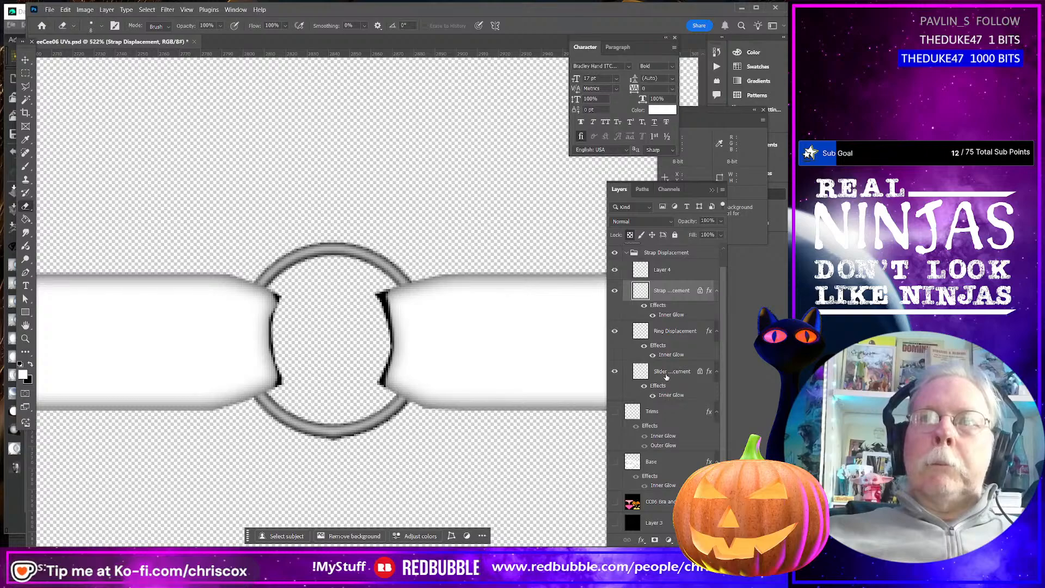
click(614, 332)
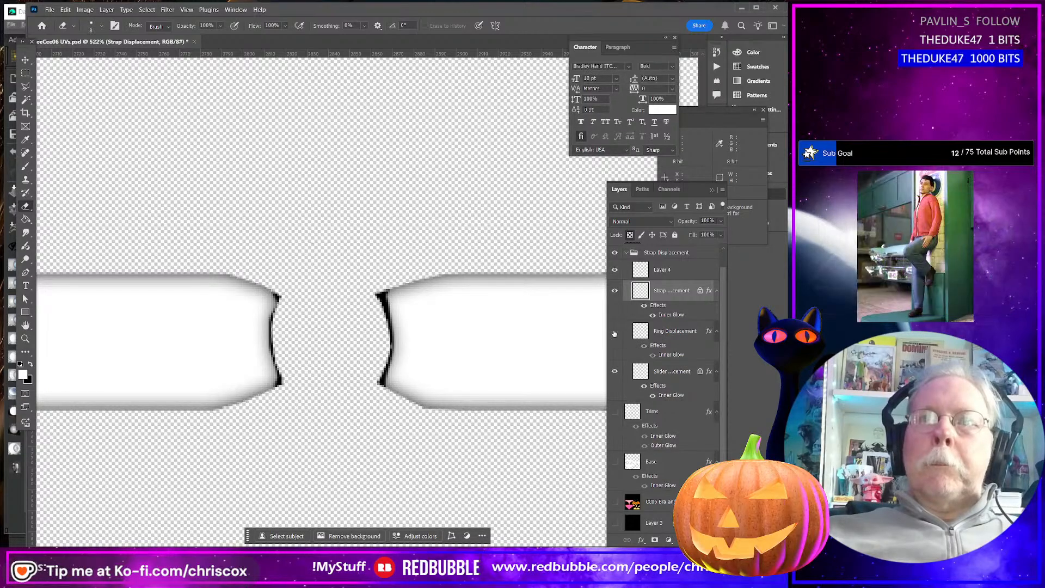
click(615, 332)
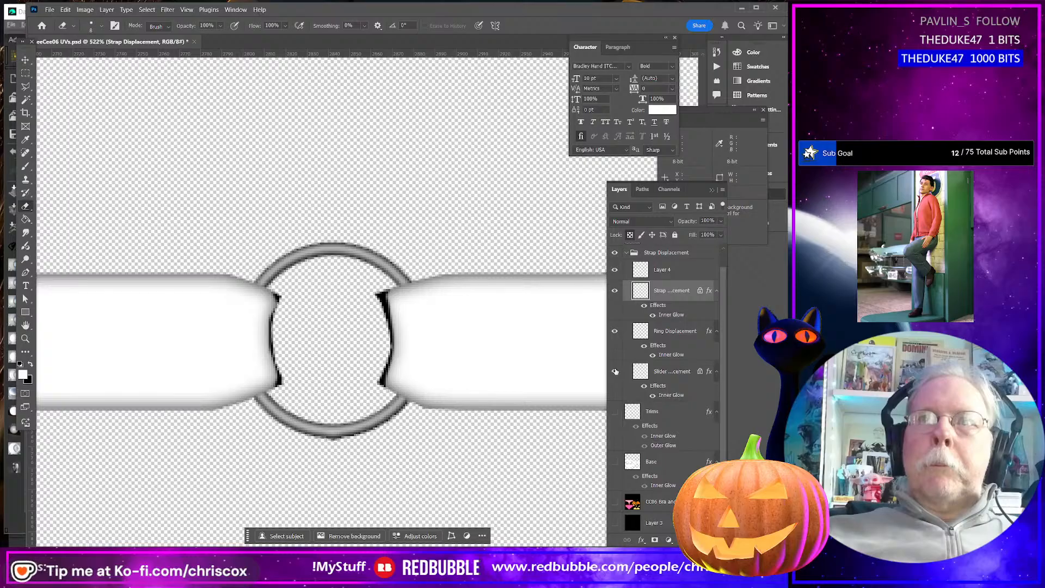
scroll(668, 434, up, 1)
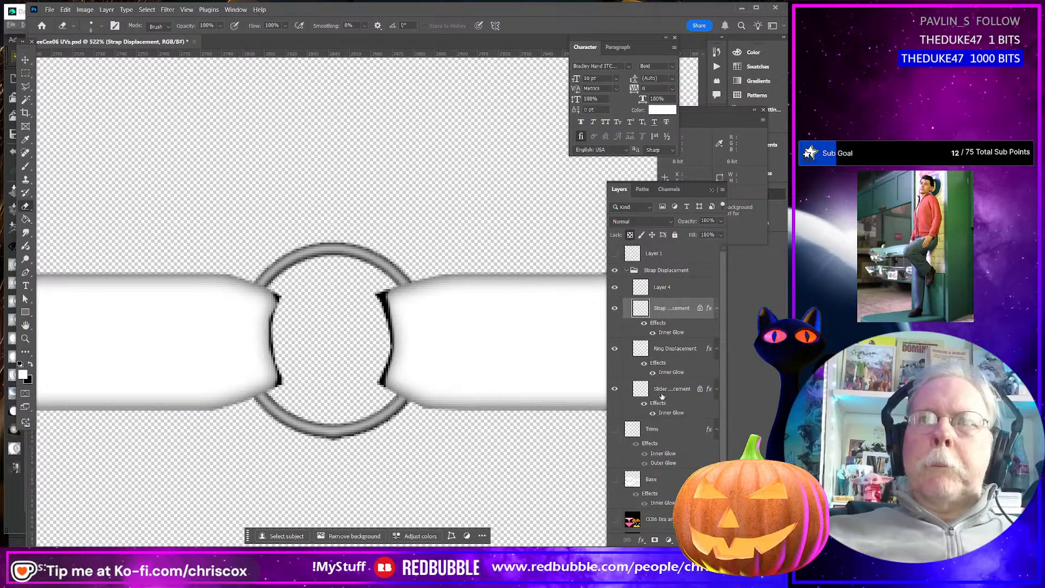
click(615, 308)
click(615, 308)
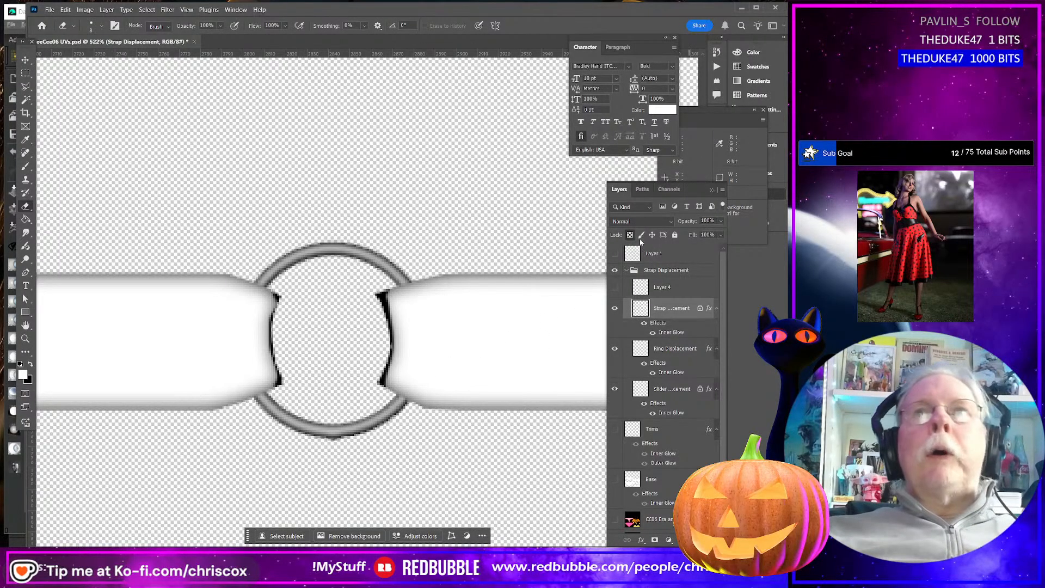
Unlock the Strap Displacement layer's transparent pixels and erase the black edges from both strap ends inside the ring
click(630, 234)
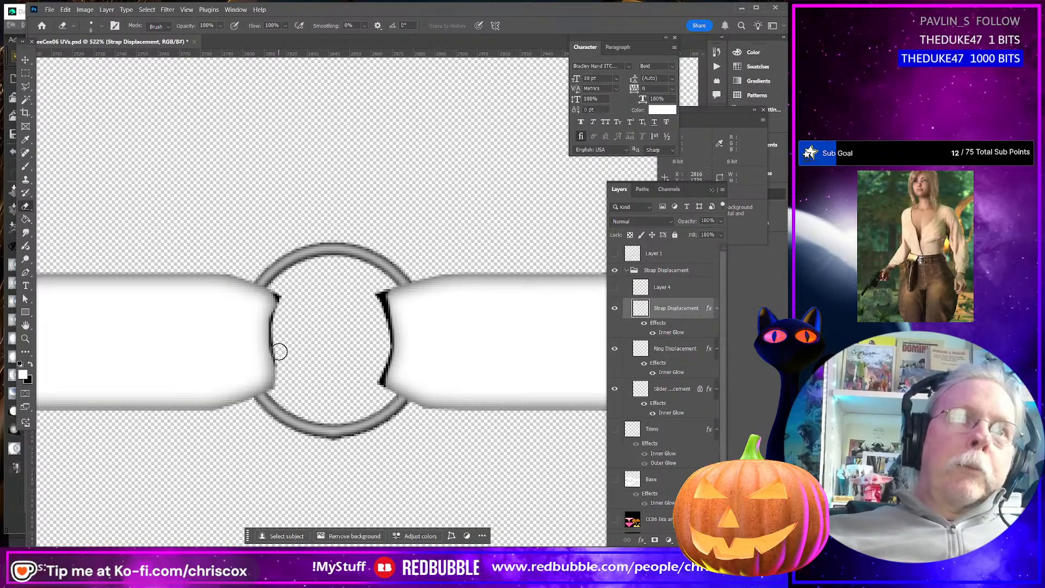
drag(279, 351, 284, 292)
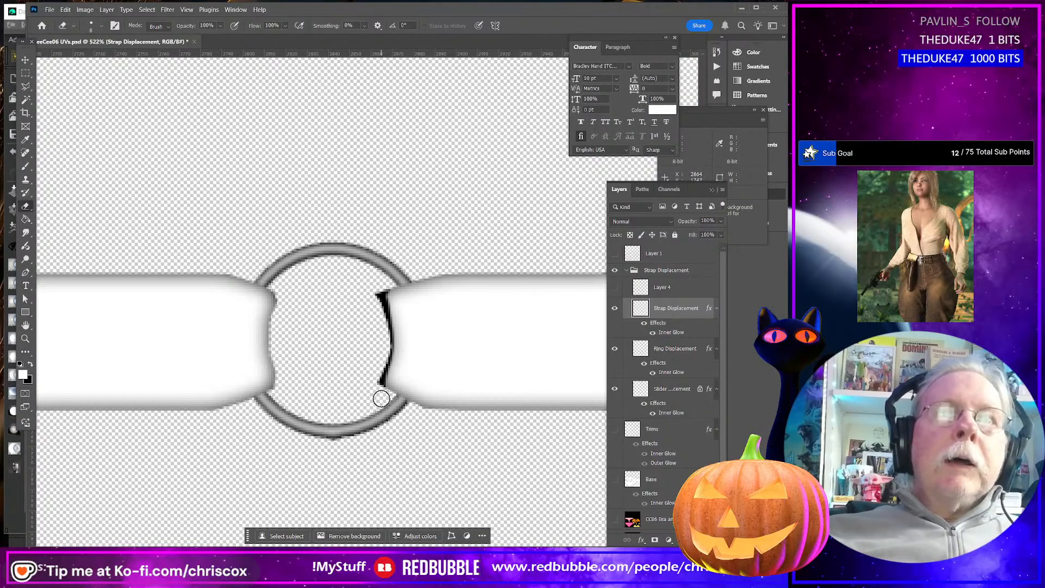
drag(378, 388, 381, 288)
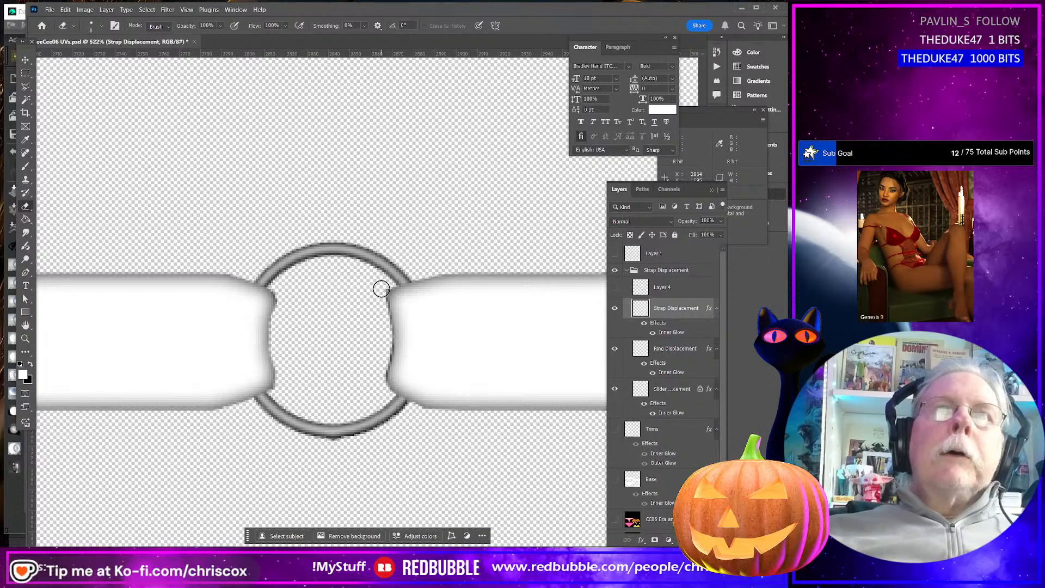
alt+scroll(326, 375, down, 6)
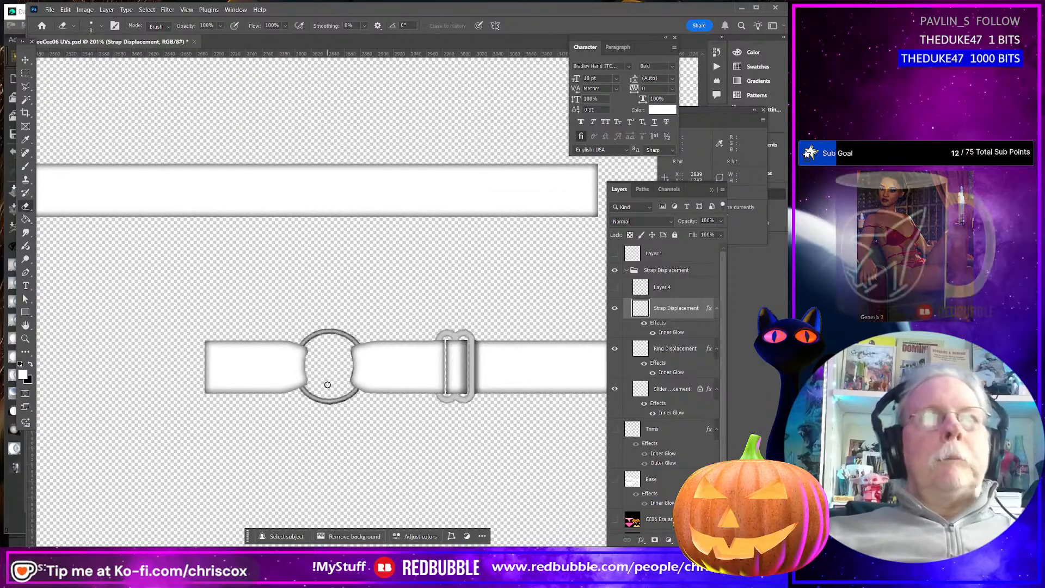
alt+scroll(477, 402, up, 6)
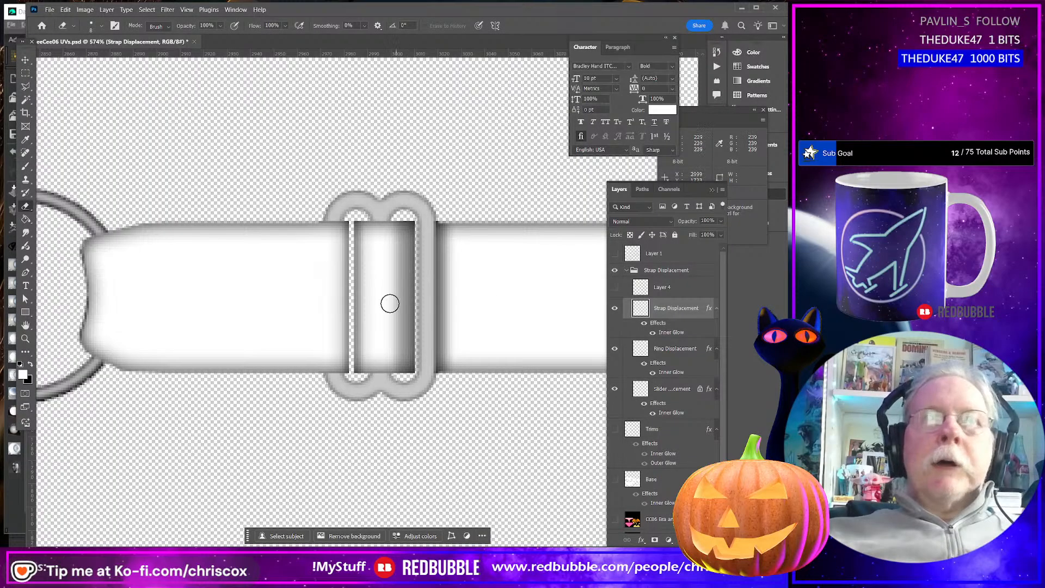
Select the short strap section inside the slider, stretch its selection box horizontally to 30 px wide, and clear the selection
click(25, 73)
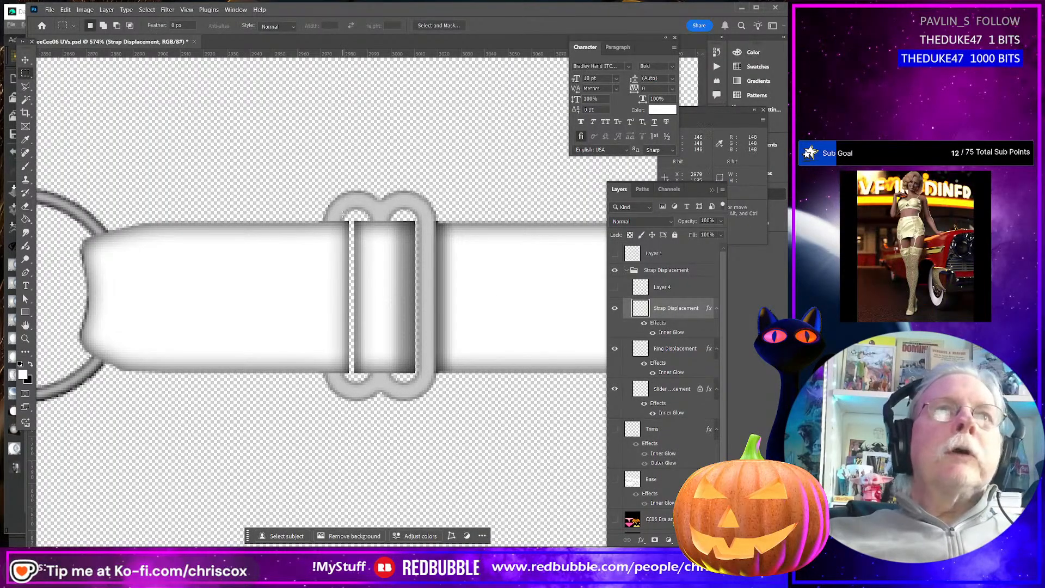
drag(352, 215, 417, 412)
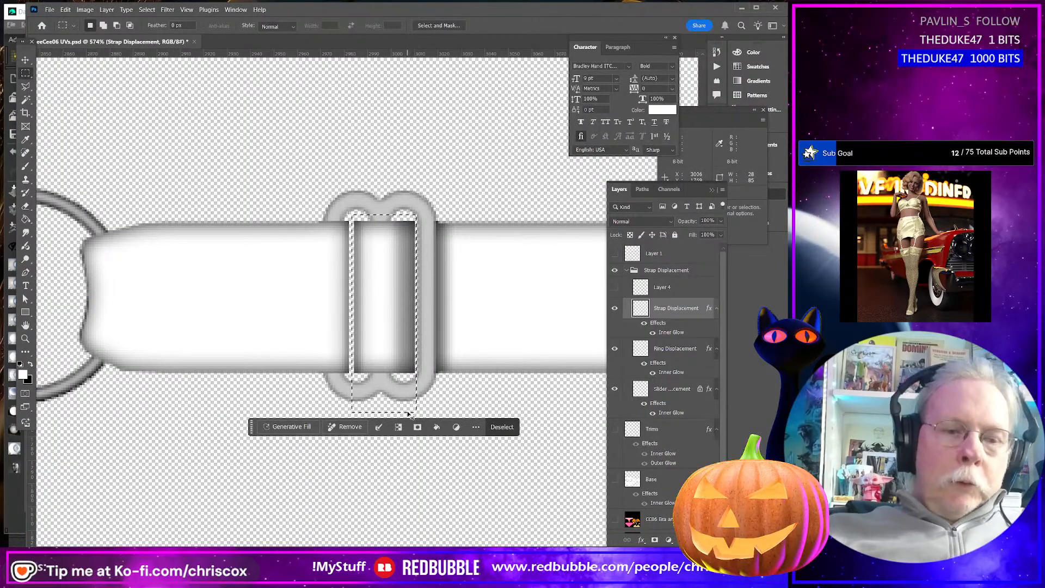
key(ctrl+t)
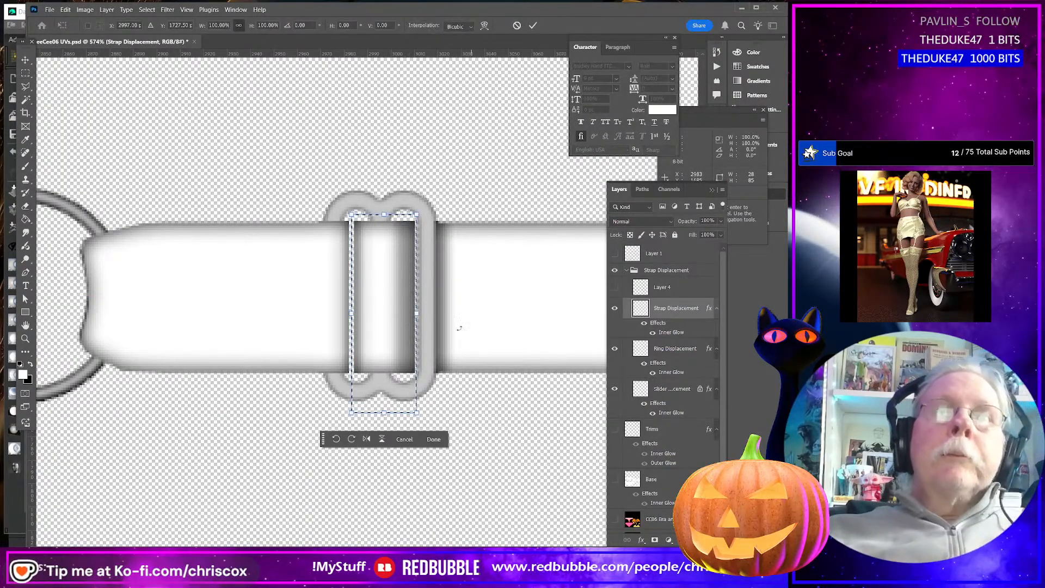
drag(417, 313, 423, 313)
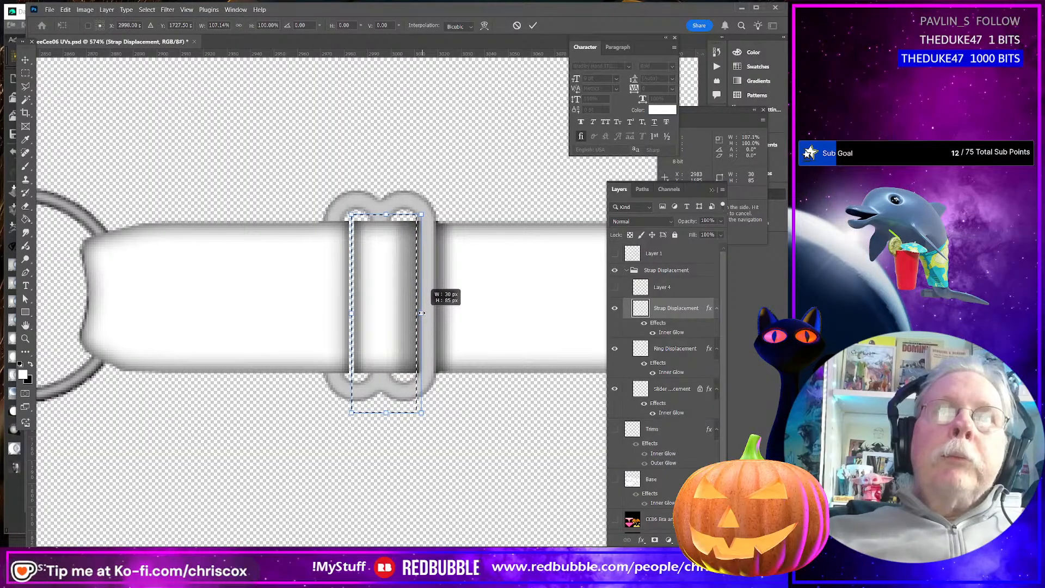
key(Return)
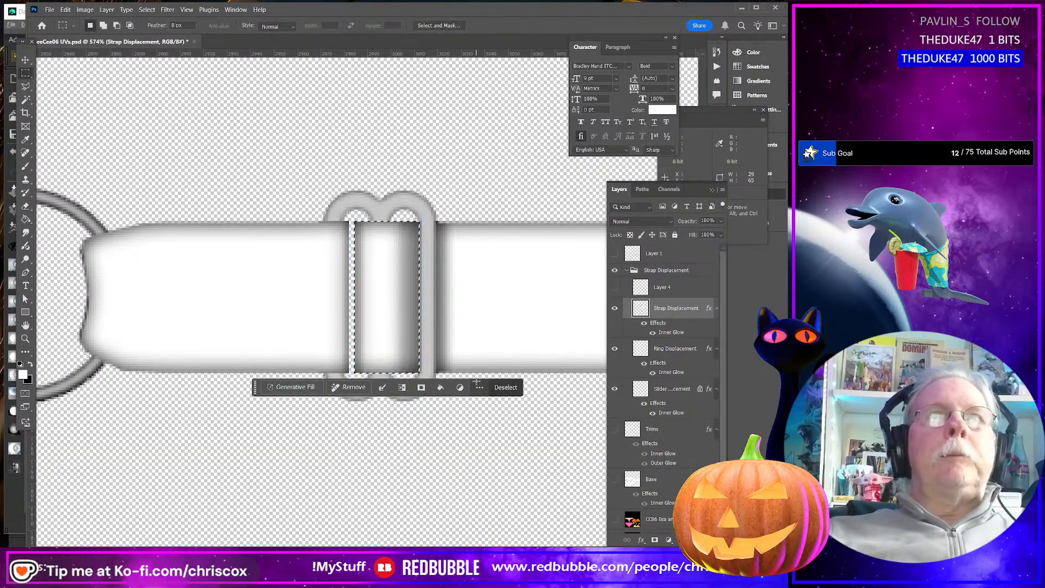
key(ctrl+d)
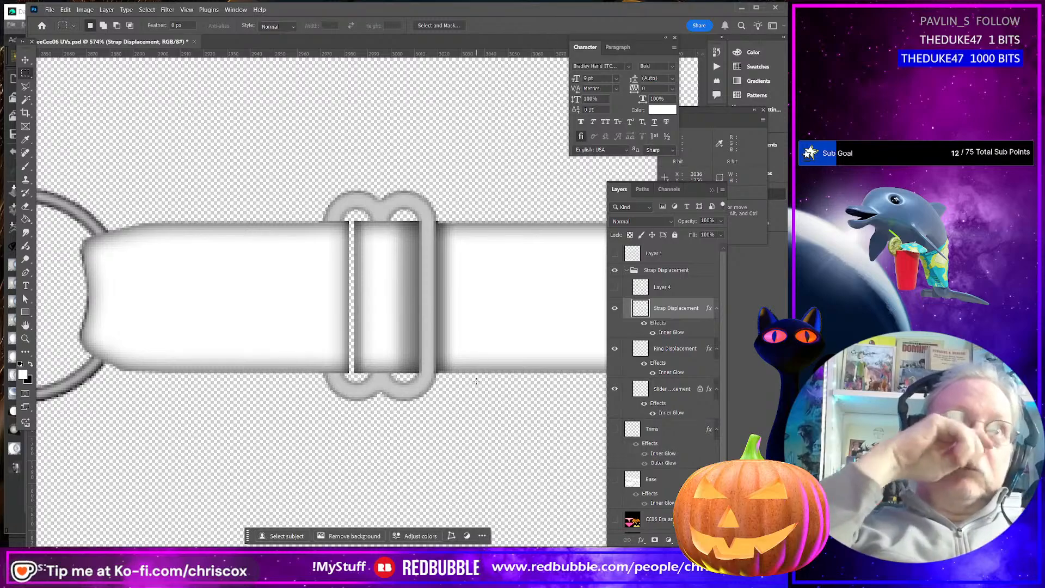
Show the UV wireframe on Layer 1, marquee the upper strap, and delete its artwork from the Strap Displacement layer
alt+scroll(384, 316, down, 6)
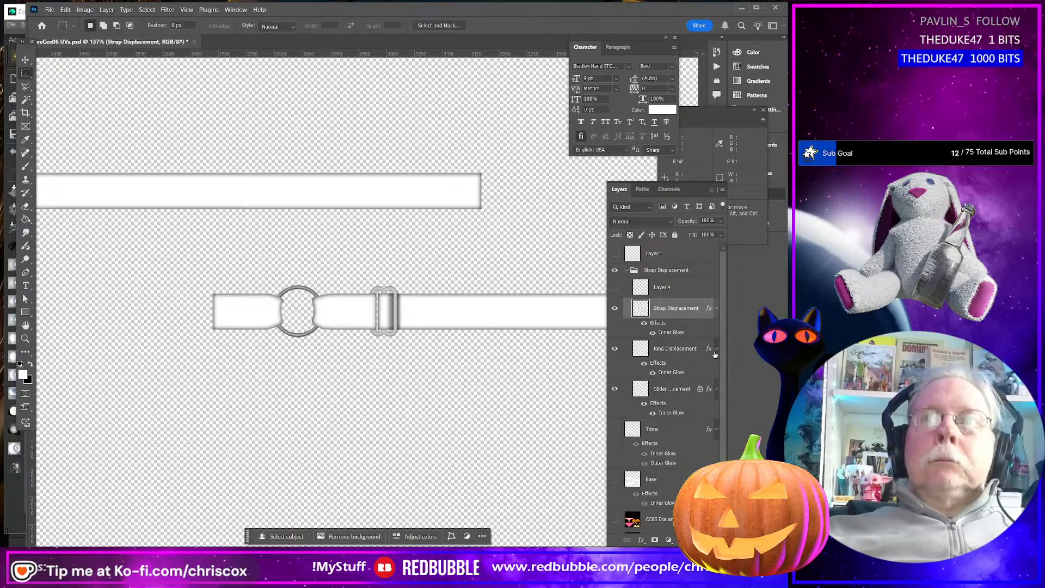
click(615, 255)
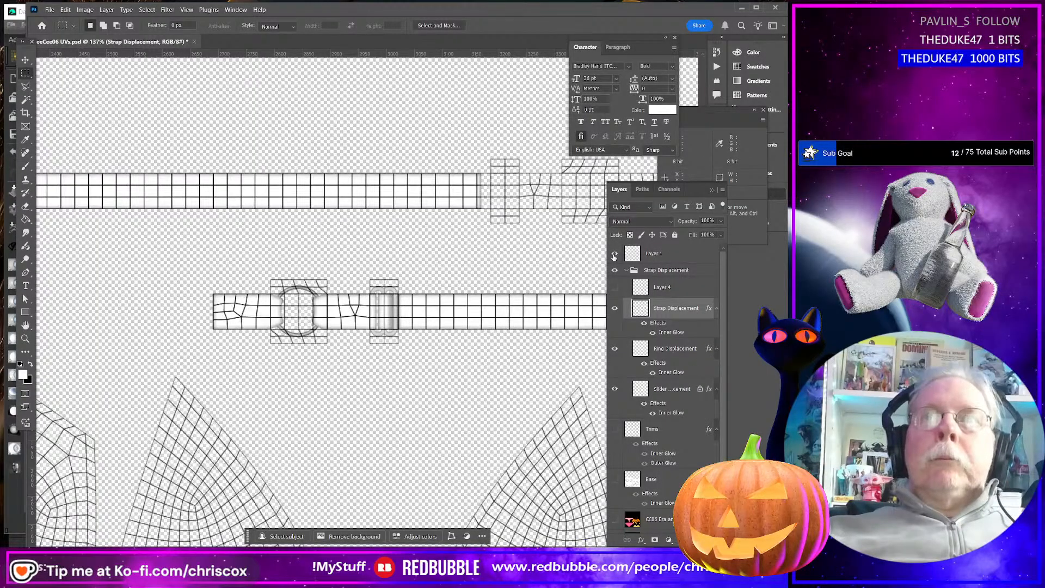
click(675, 288)
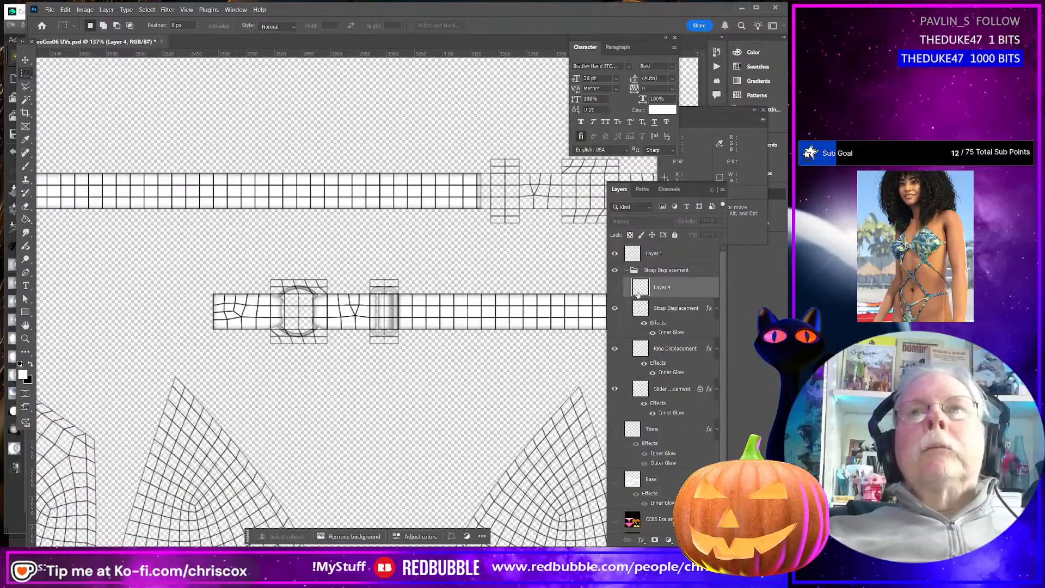
alt+scroll(501, 286, down, 3)
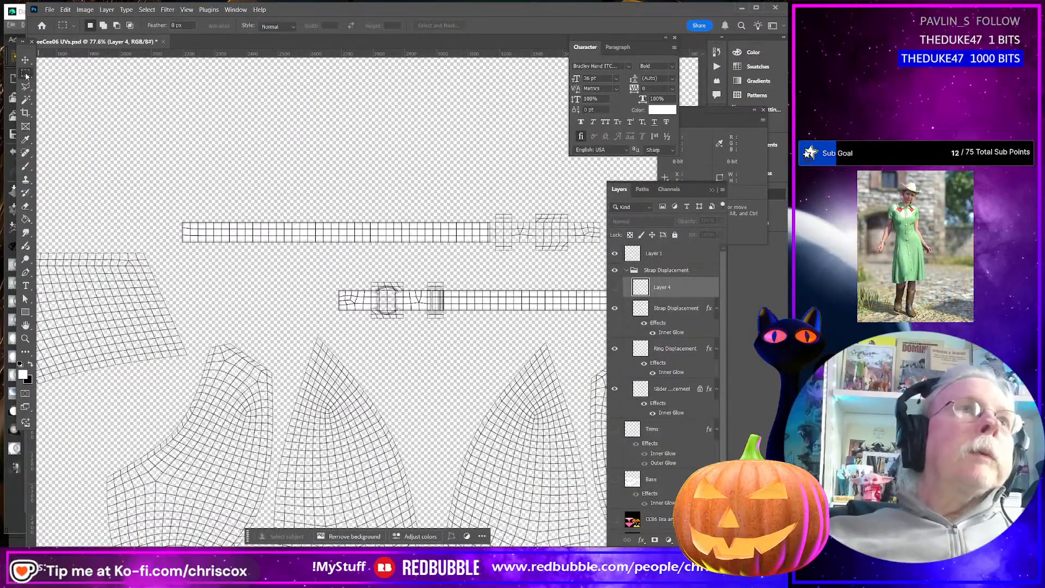
drag(173, 214, 516, 252)
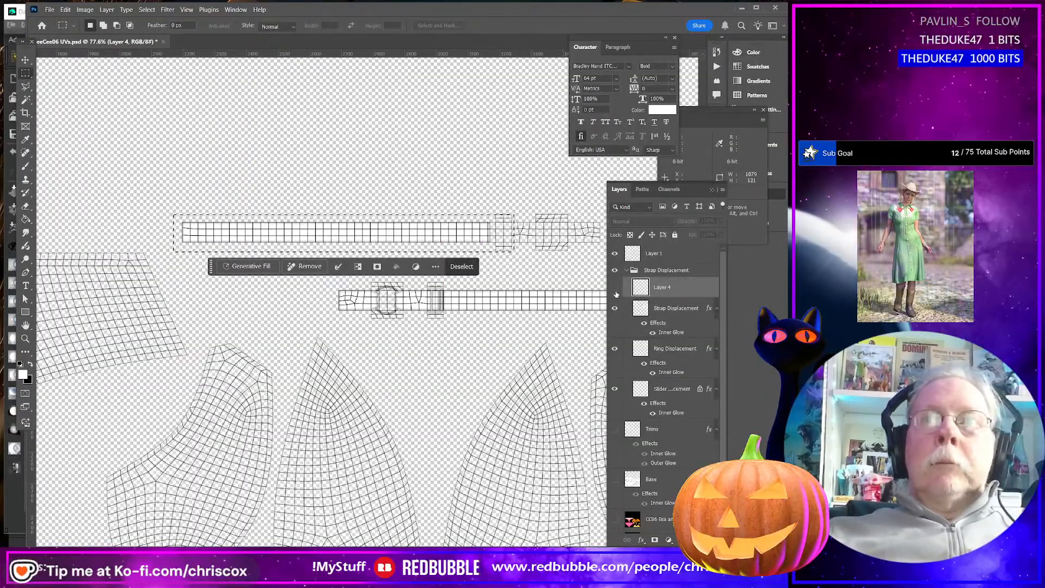
click(679, 312)
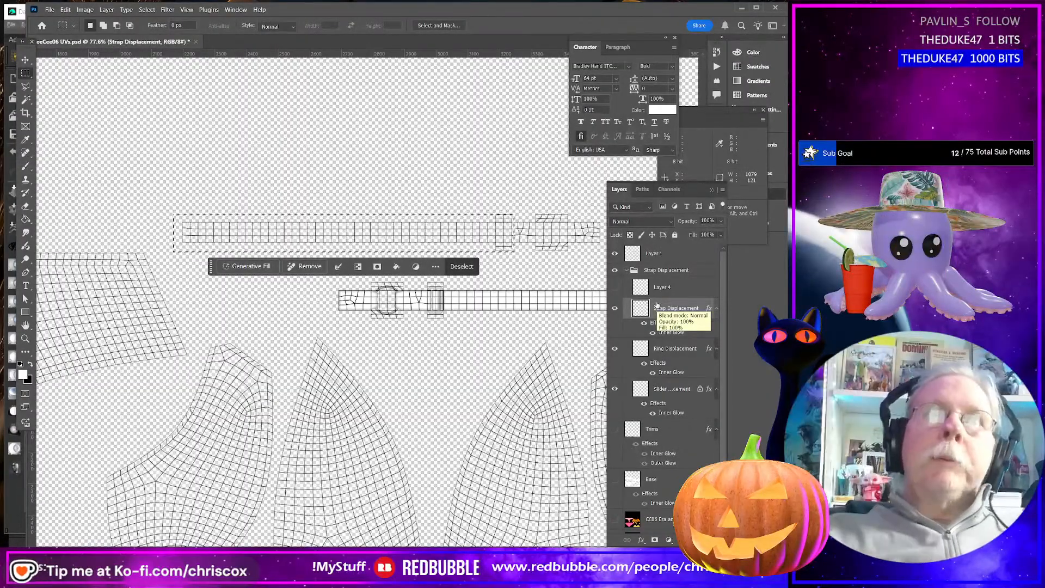
Delete the hidden Layer 4 from the Strap Displacement group
click(685, 293)
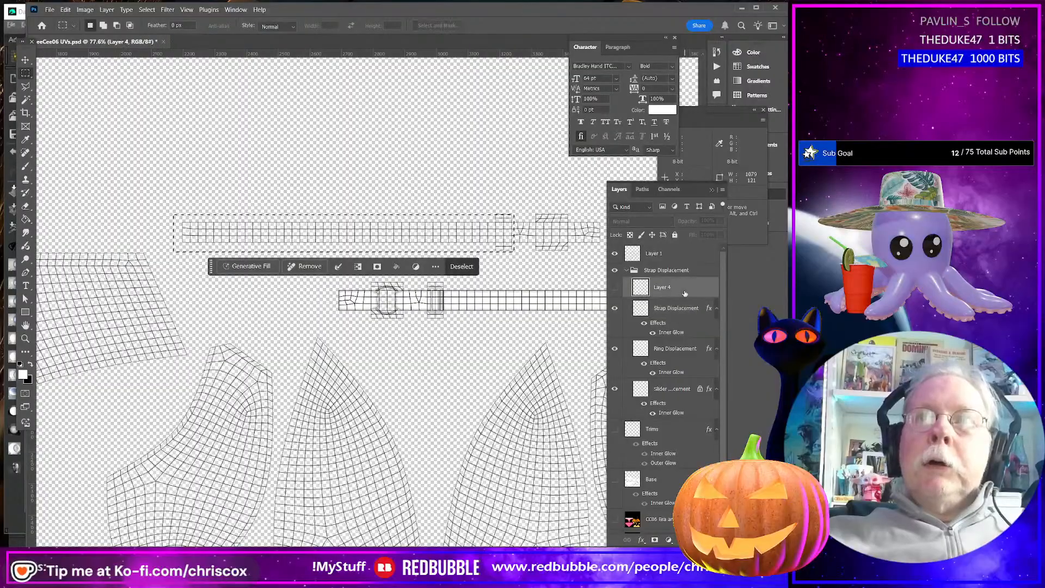
click(679, 305)
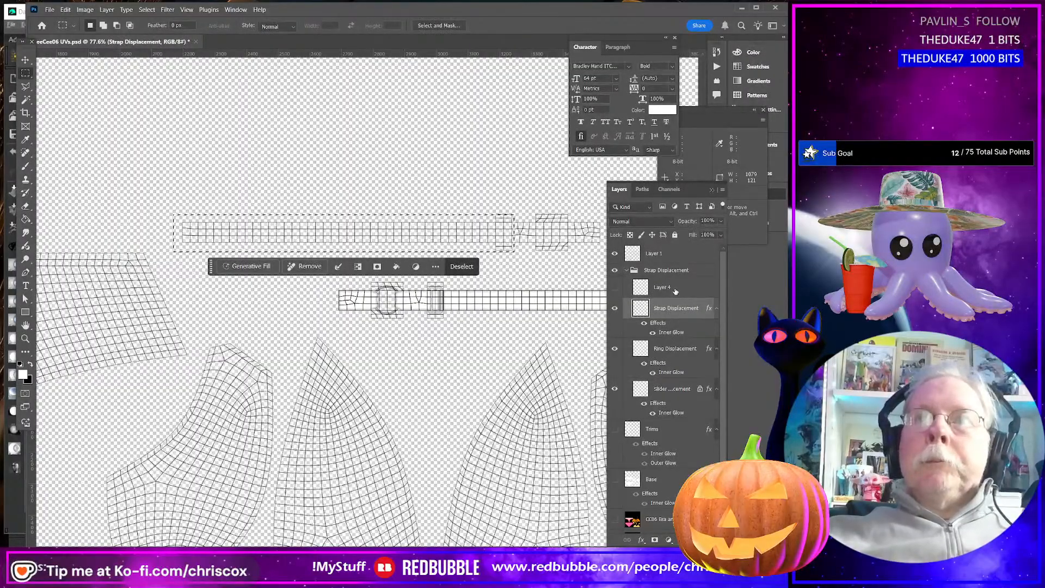
click(675, 292)
click(615, 288)
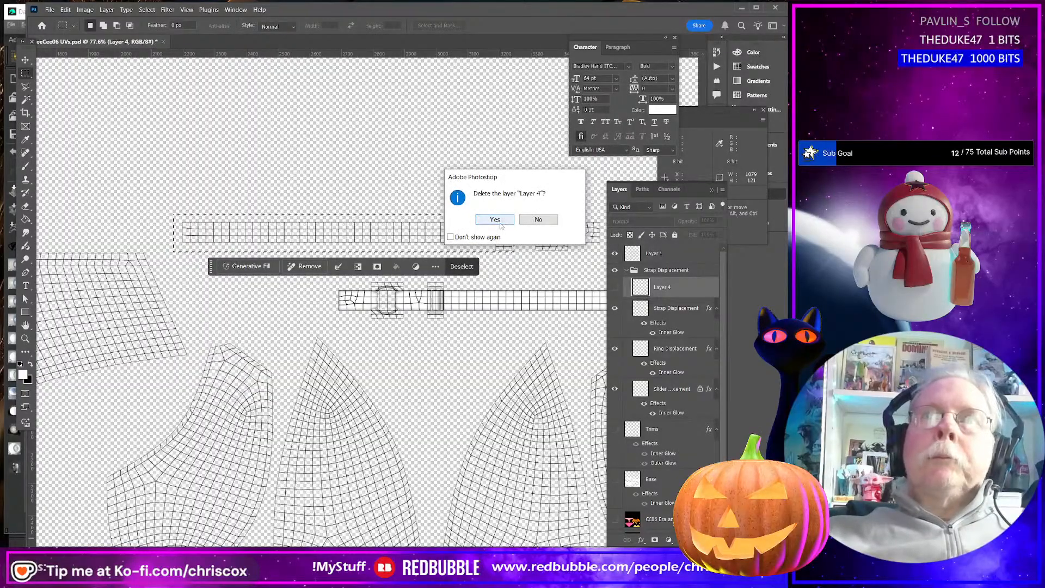
click(495, 219)
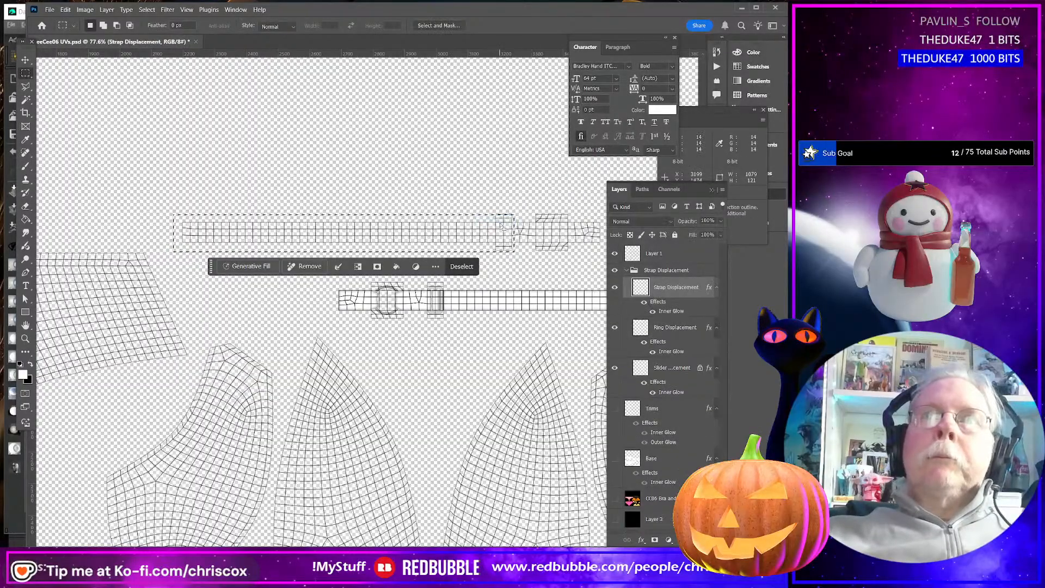
Duplicate the strap, ring and slider layers inside the Strap Displacement group
shift+click(673, 368)
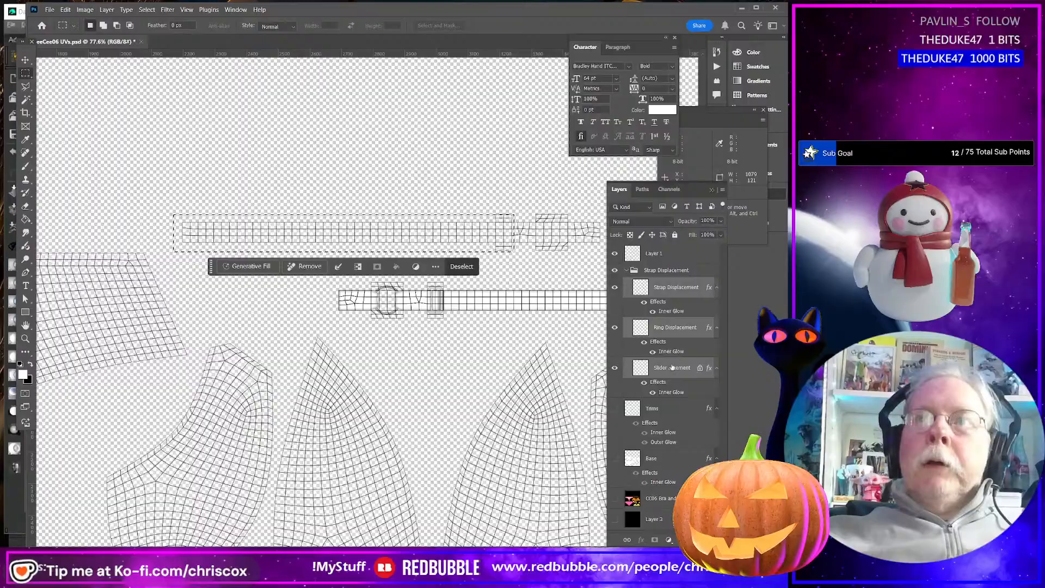
right_click(667, 286)
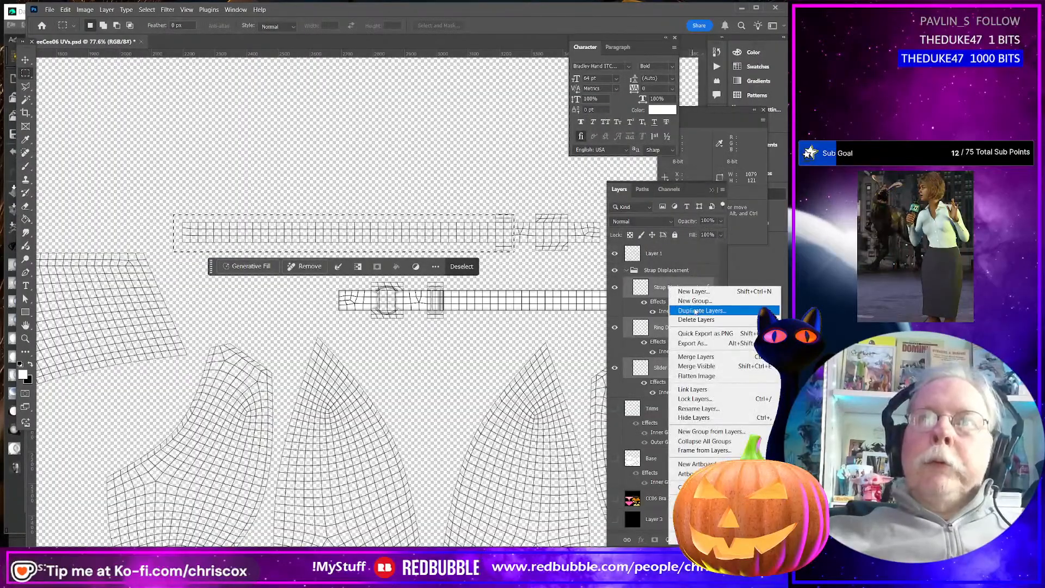
click(679, 310)
click(608, 164)
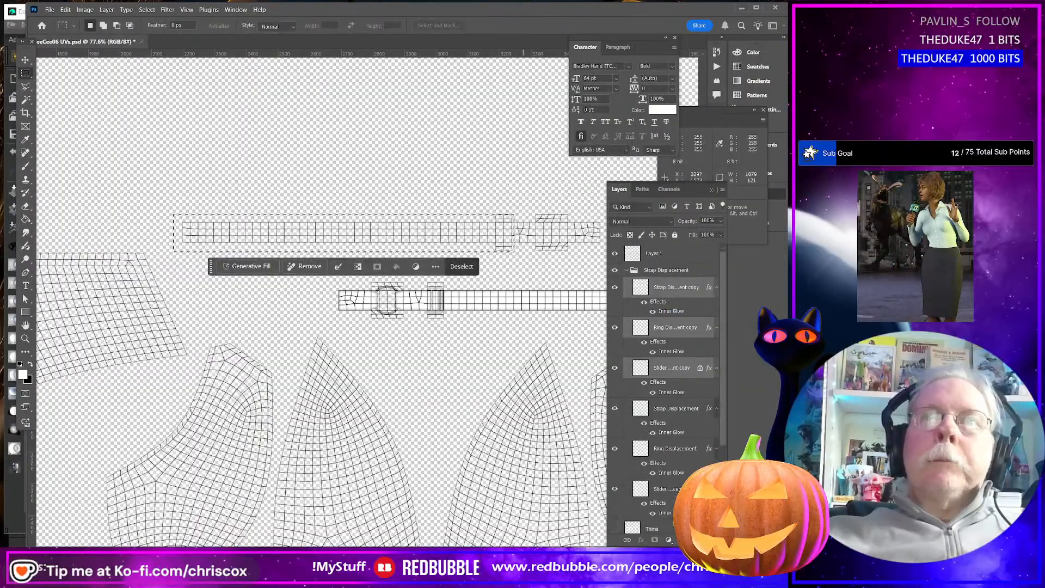
Move the copied strap, ring and slider just above the upper strap's UV wireframe and clear the selection
click(25, 59)
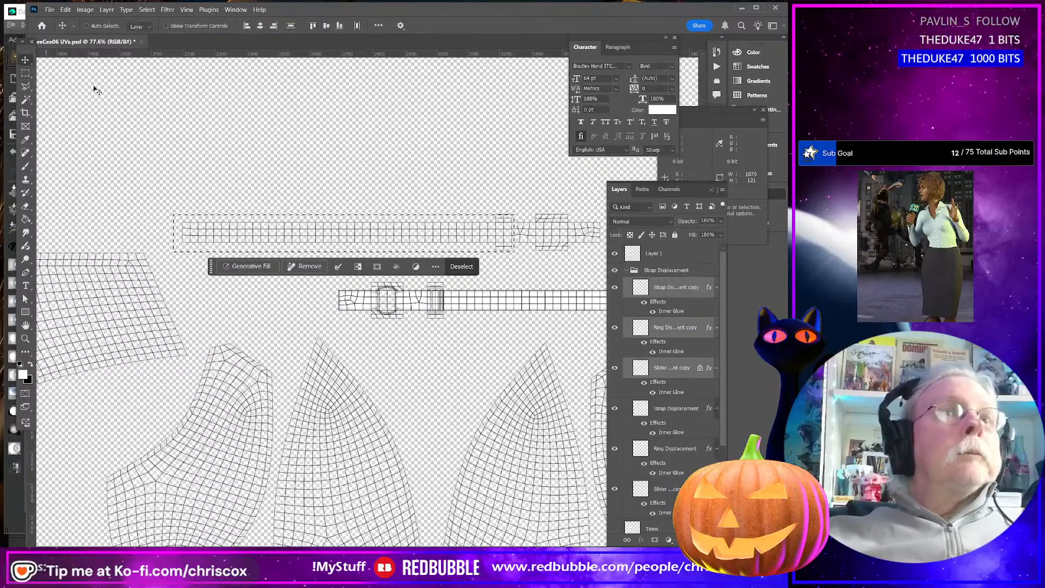
drag(515, 301, 341, 188)
key(ctrl+d)
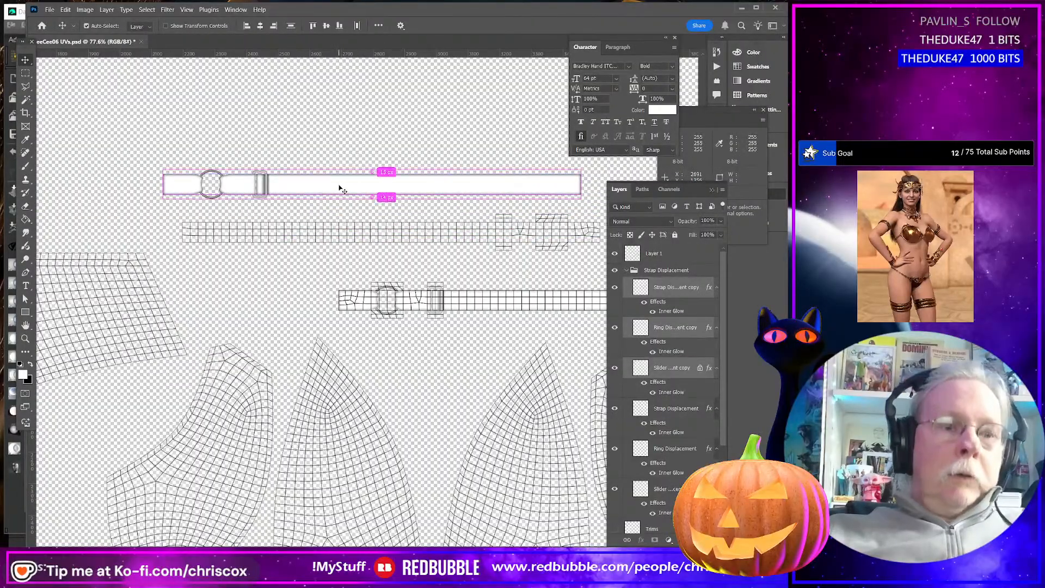
Turn the copied strap pieces 180 degrees and shift them to line up horizontally with the upper strap wireframe
key(ctrl+t)
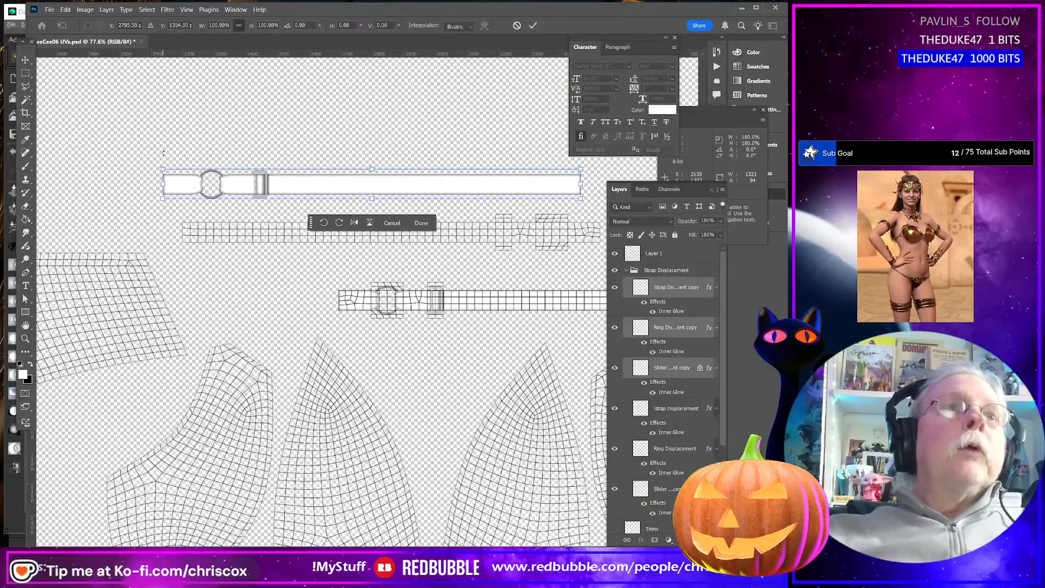
drag(163, 153, 497, 210)
drag(185, 190, 197, 217)
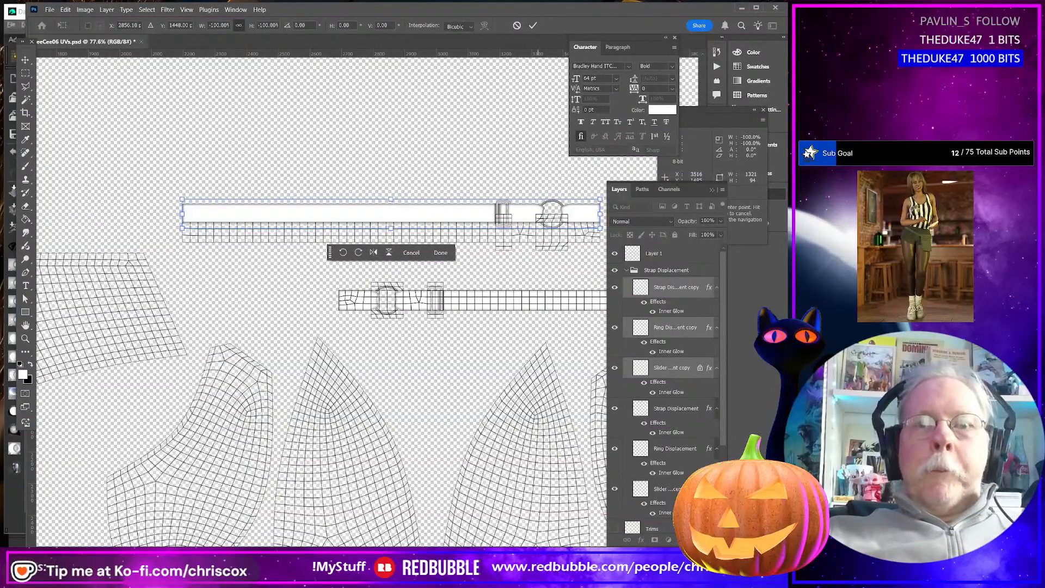
Position the turned strap copy precisely over the upper strap's UV wireframe, checking its end, ring and slider for alignment
drag(538, 294, 402, 294)
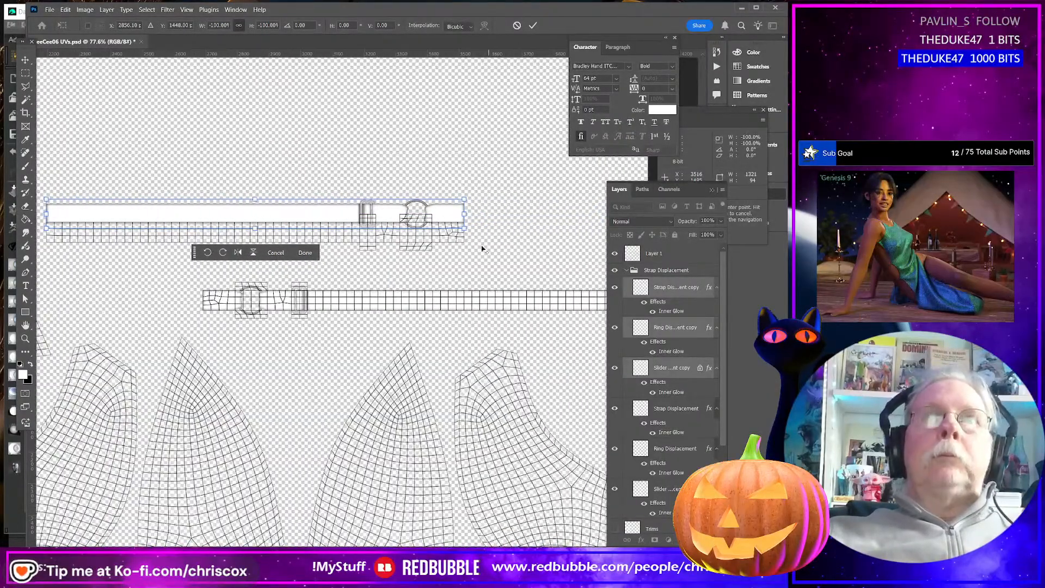
alt+scroll(474, 240, up, 8)
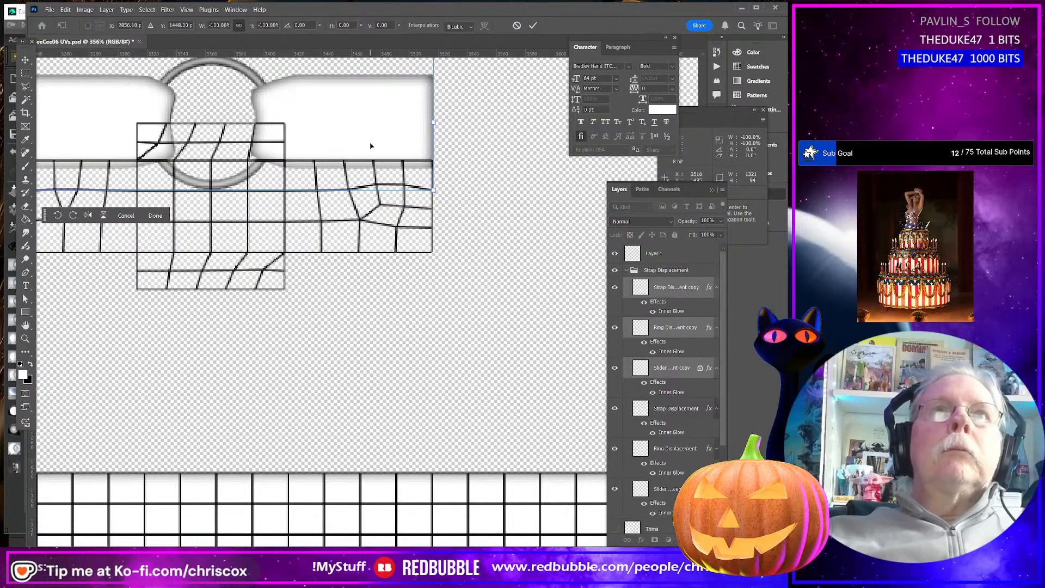
drag(370, 146, 373, 200)
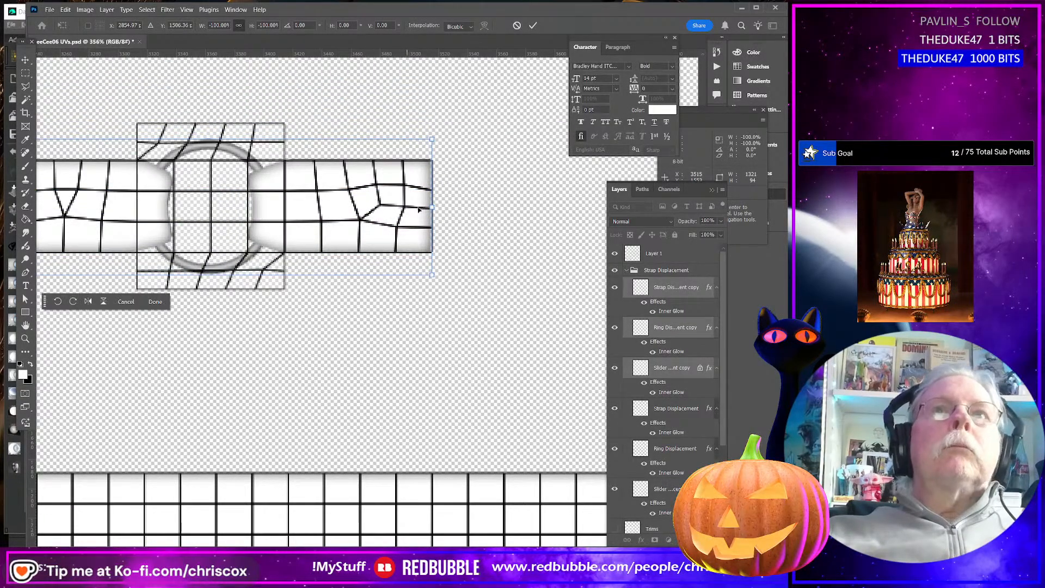
alt+scroll(430, 215, up, 5)
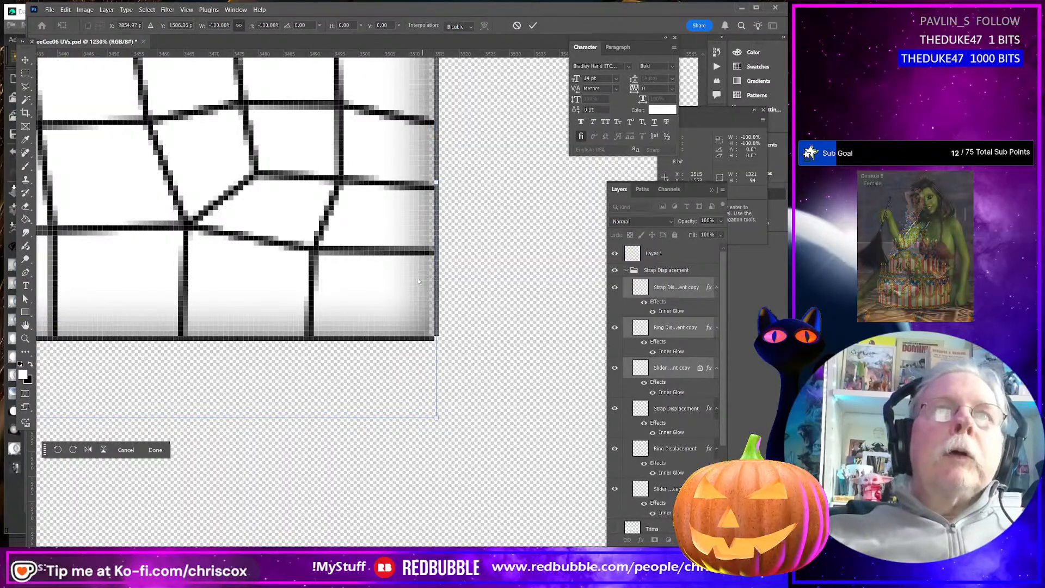
drag(397, 280, 399, 282)
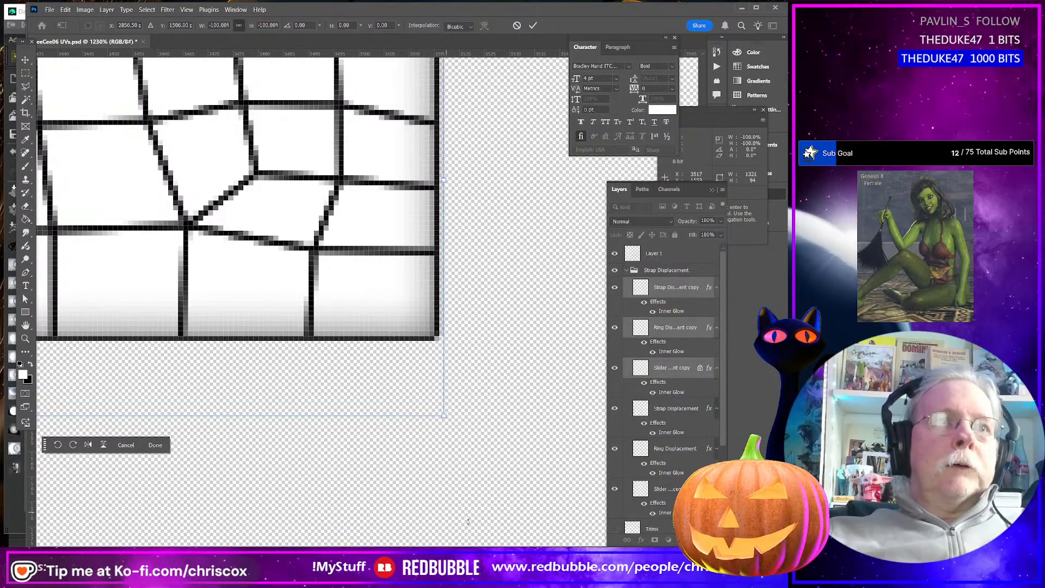
ctrl+scroll(507, 466, up, 7)
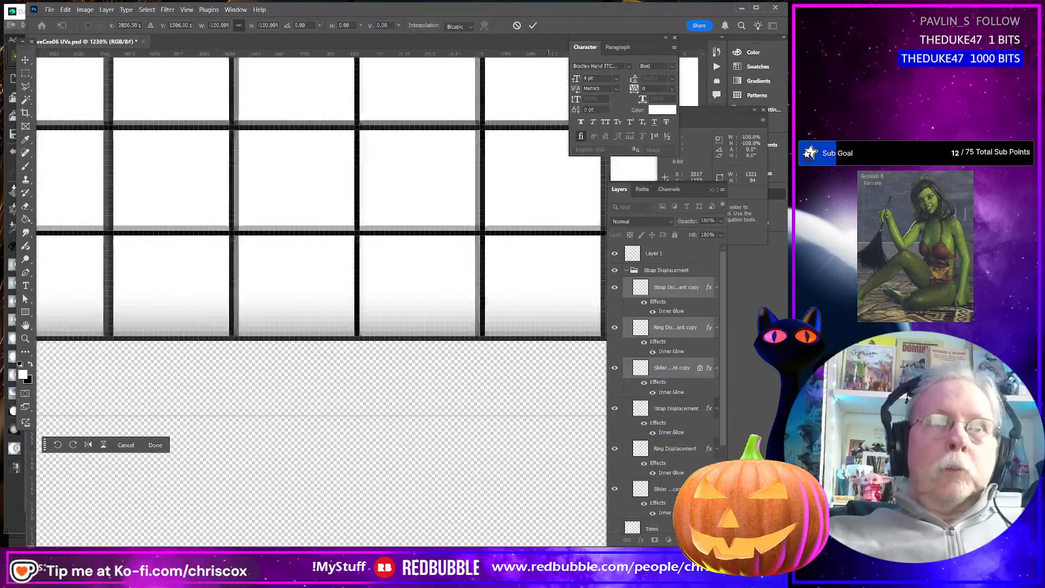
ctrl+scroll(507, 465, down, 4)
ctrl+scroll(507, 465, up, 2)
alt+scroll(468, 420, down, 6)
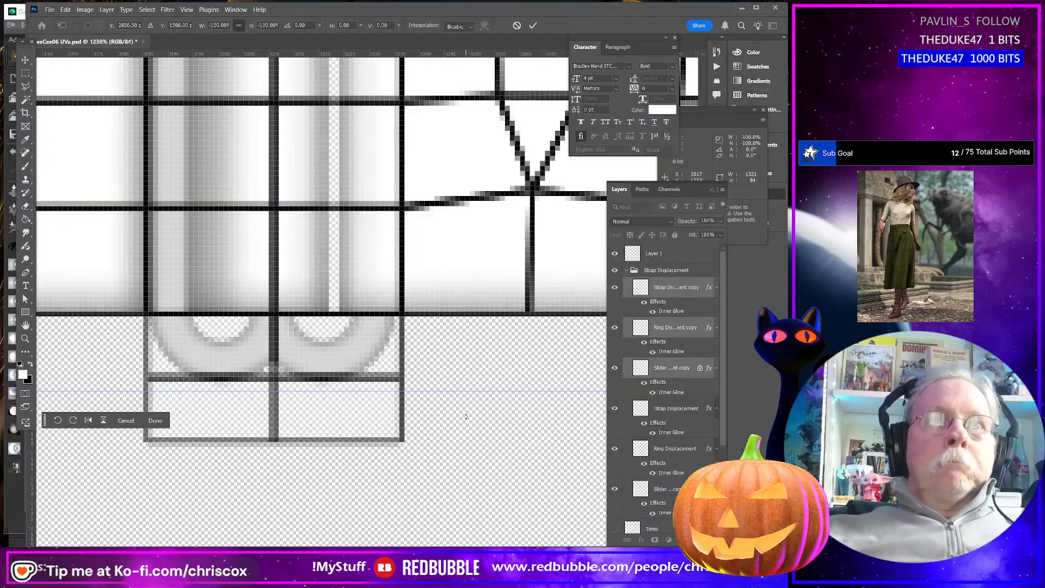
alt+scroll(447, 408, down, 5)
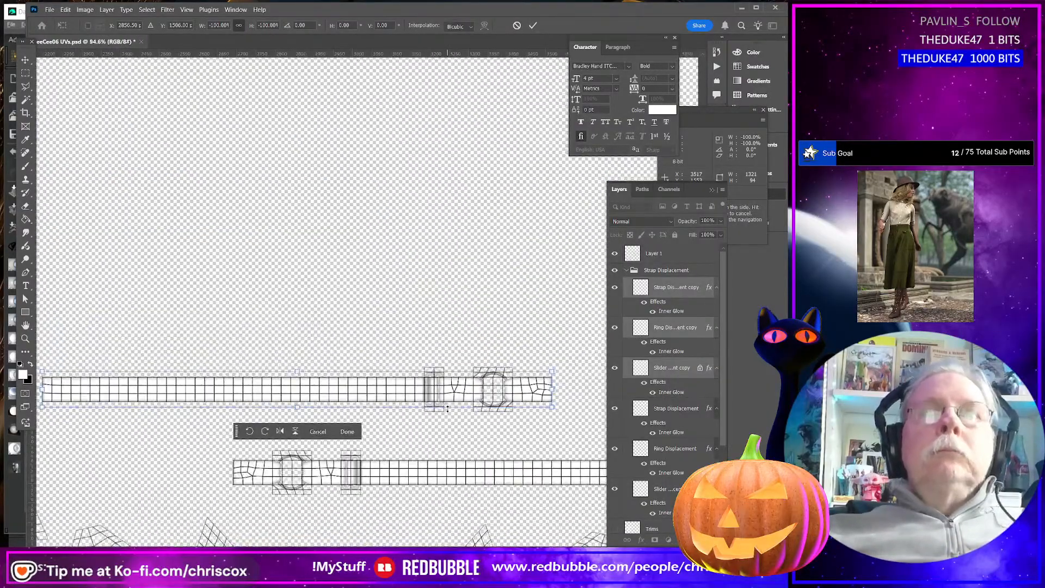
Hide the Layer 1 wireframe and collapse the Strap Displacement group to inspect both finished straps
click(615, 254)
click(625, 271)
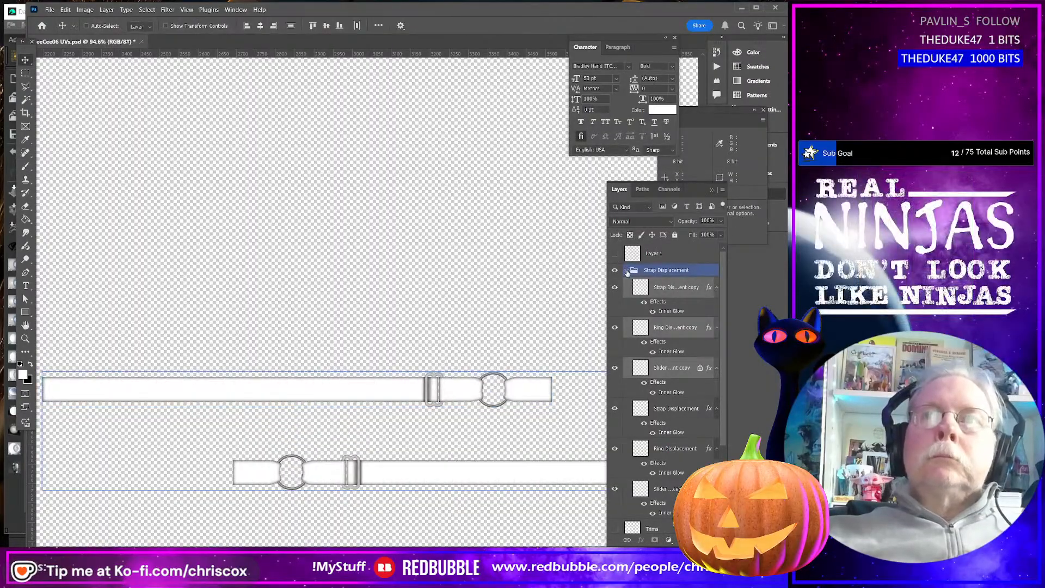
click(627, 272)
scroll(485, 379, down, 5)
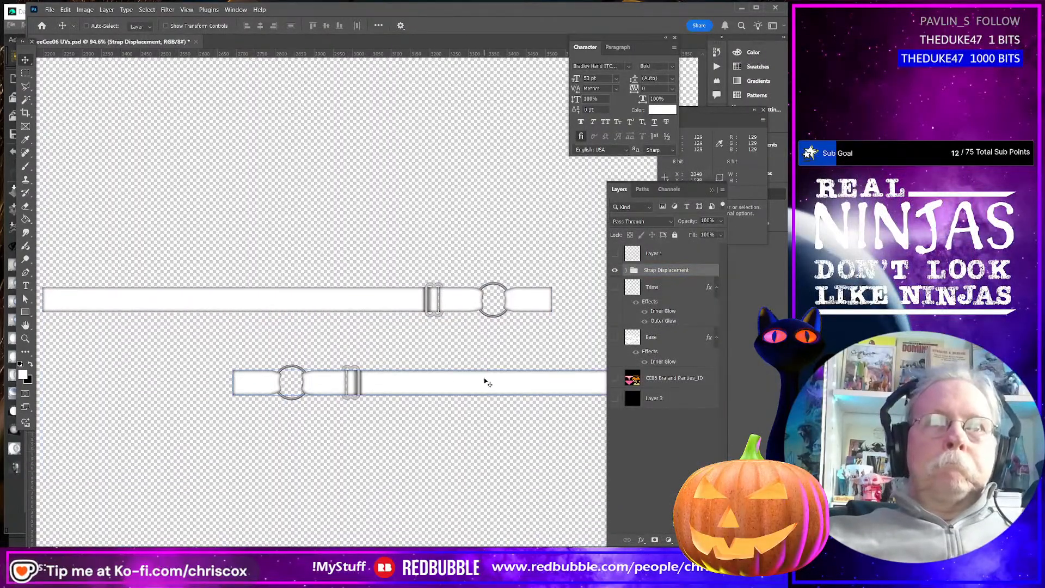
scroll(486, 376, up, 2)
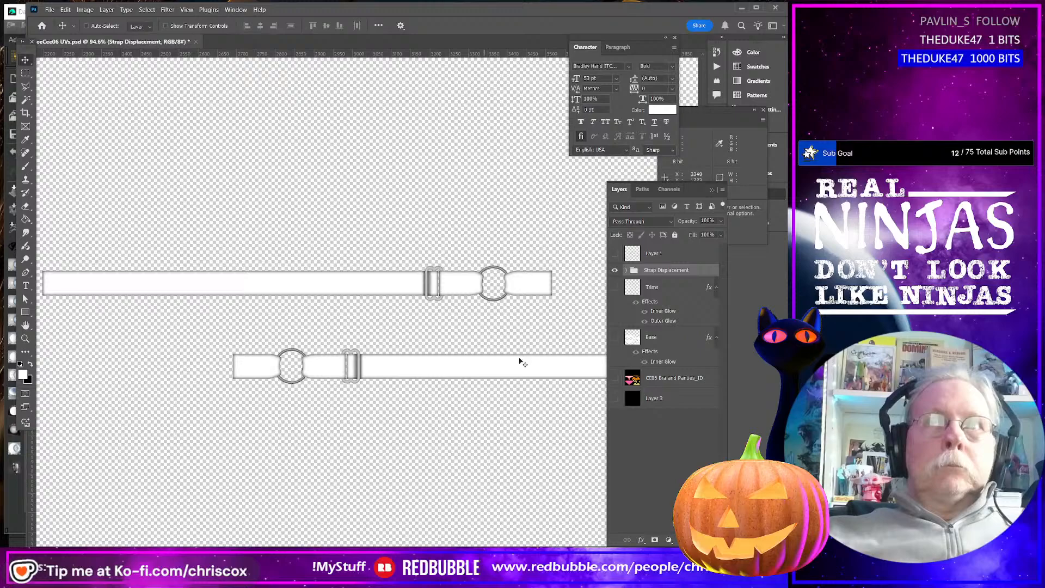
Duplicate the Strap Displacement group as Strap Displacement copy 2 and hide the original group
right_click(681, 272)
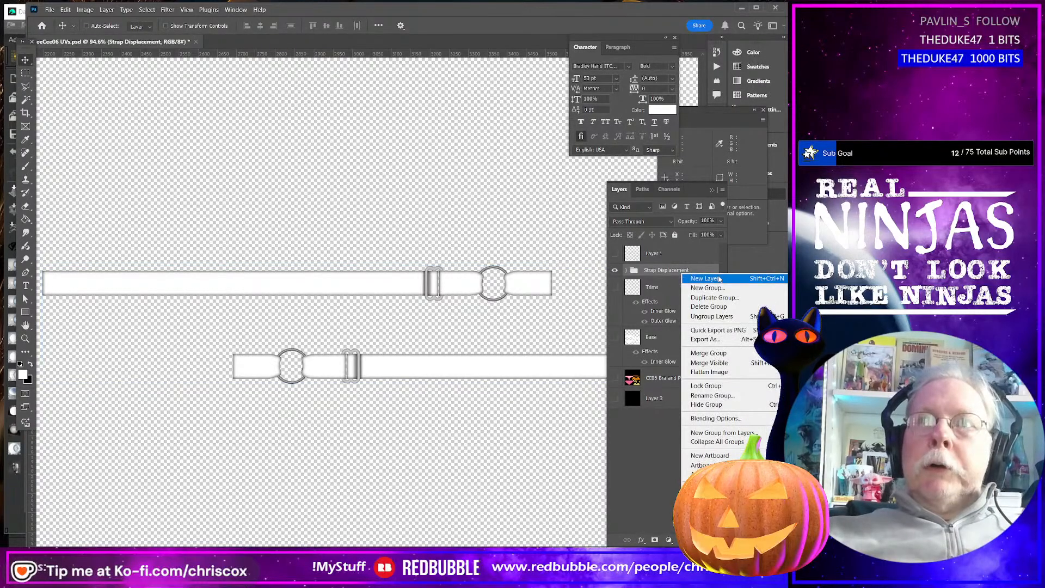
click(722, 299)
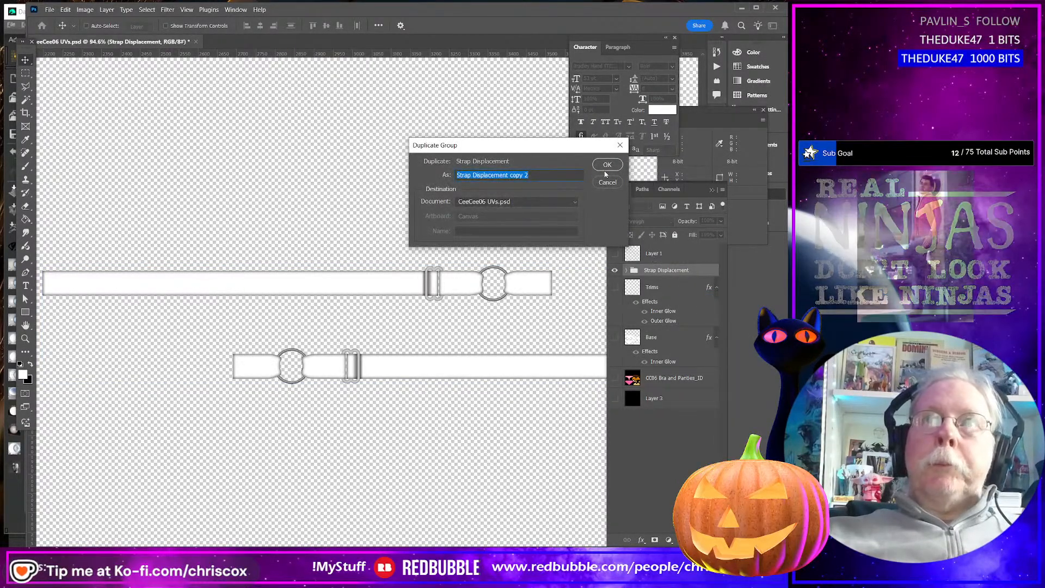
click(607, 165)
click(614, 283)
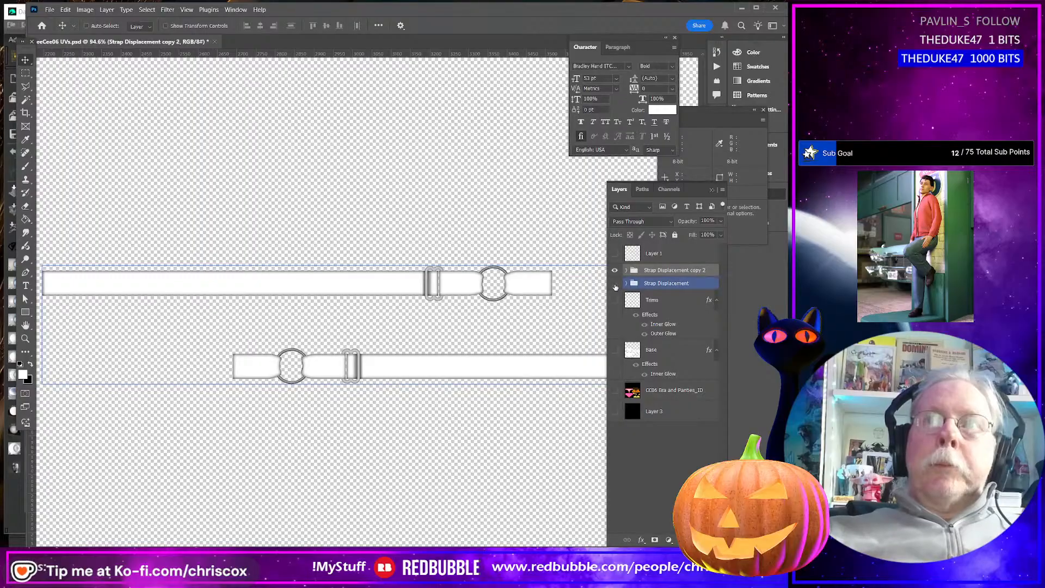
Merge all six strap, ring and slider layers inside Strap Displacement copy 2 into one layer
click(626, 270)
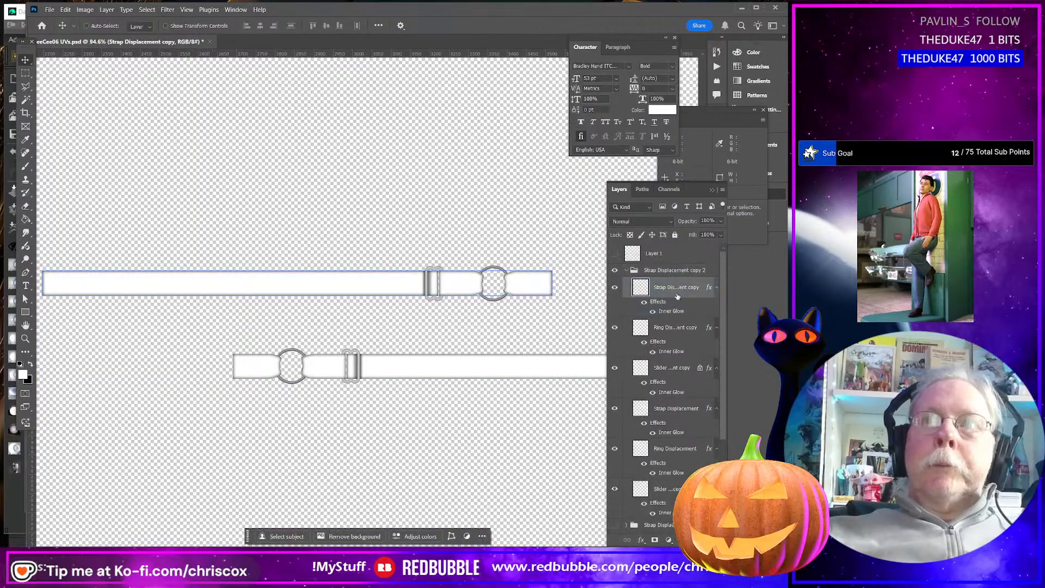
click(679, 473)
scroll(679, 473, down, 2)
click(675, 449)
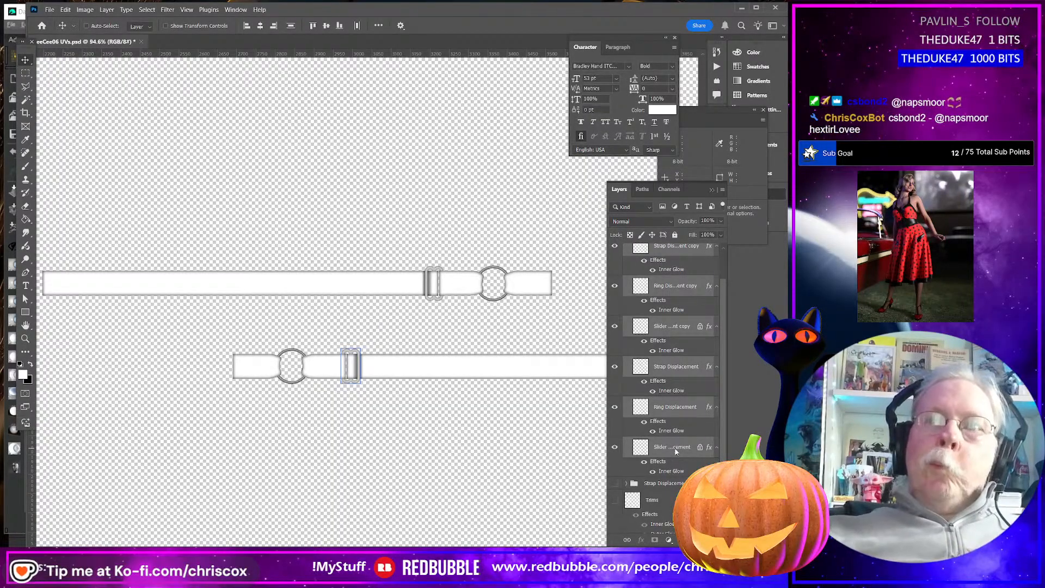
right_click(675, 450)
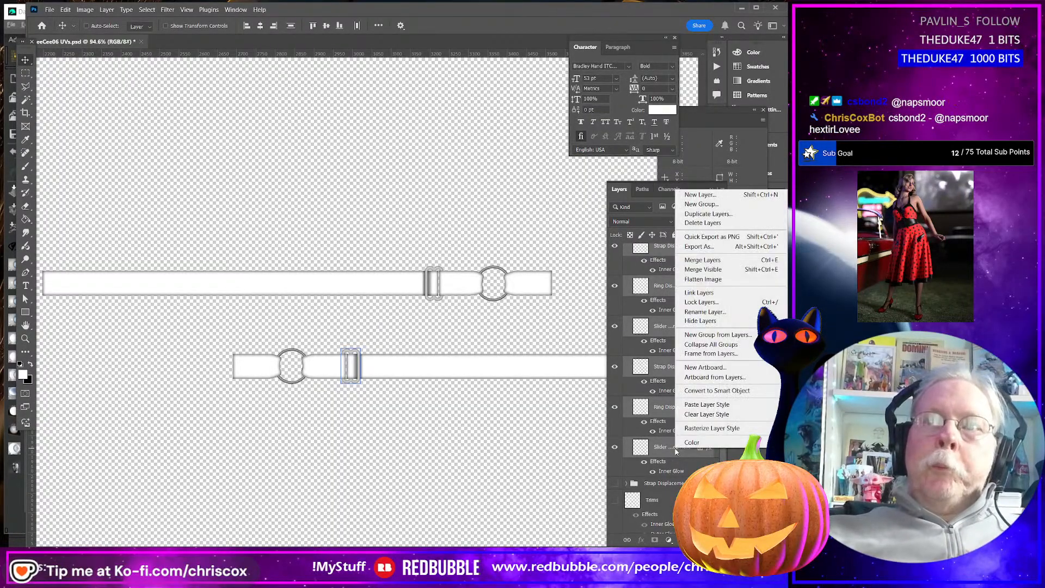
click(703, 261)
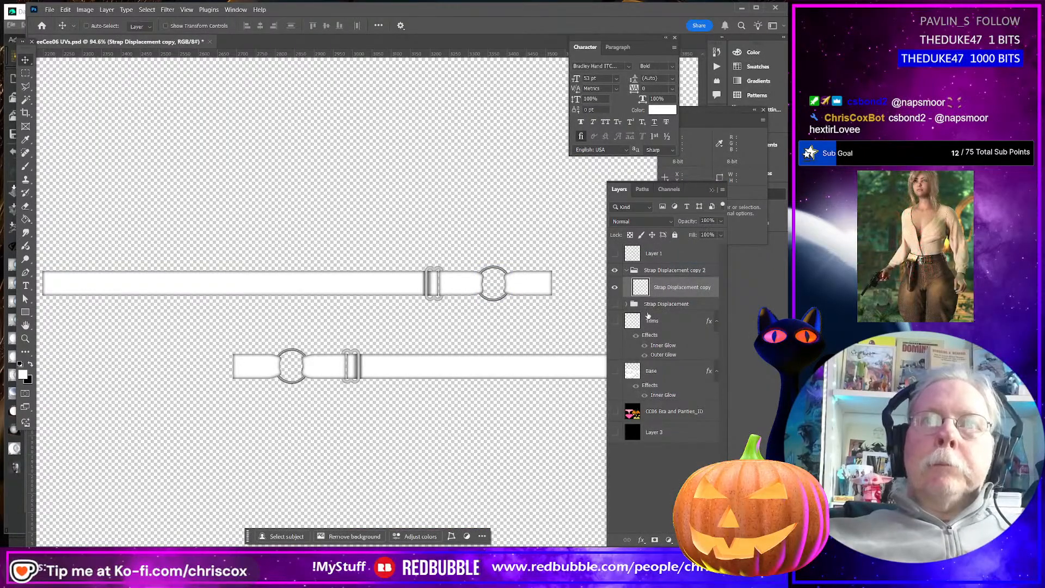
Compare the merged strap copy with the original Strap Displacement group by switching their visibility
click(619, 273)
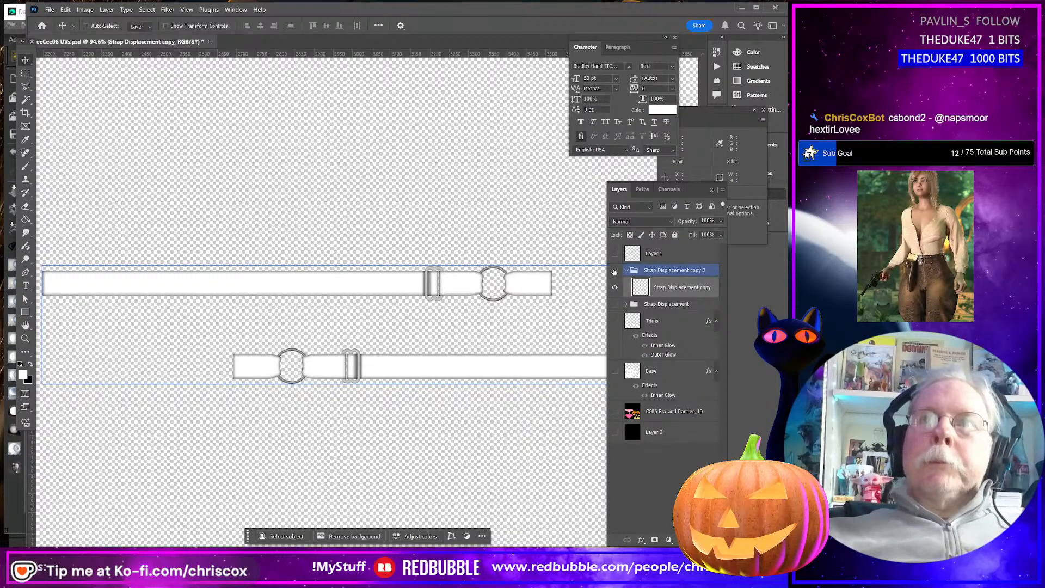
click(615, 270)
click(615, 304)
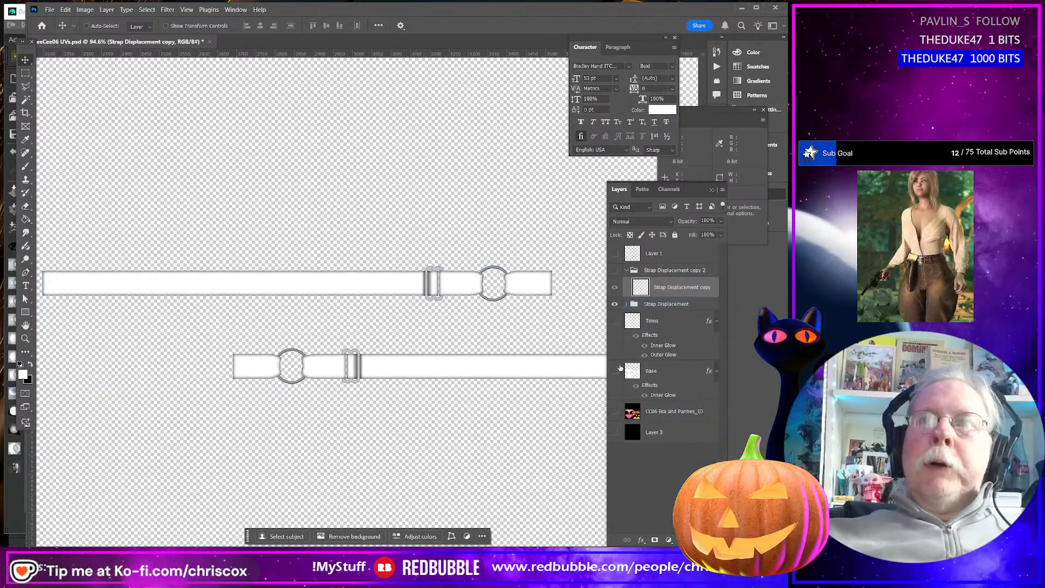
click(614, 304)
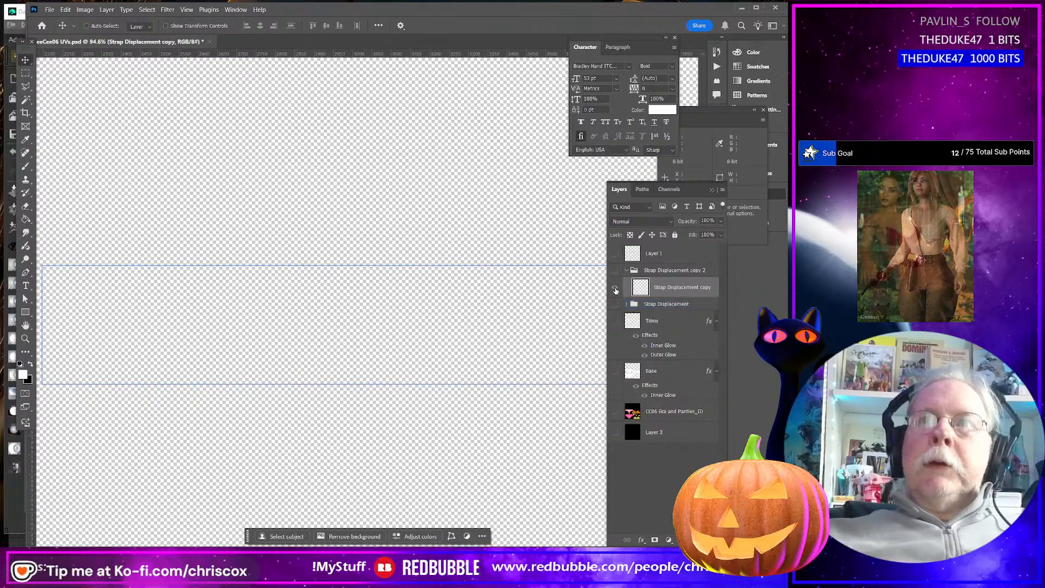
click(615, 287)
click(615, 270)
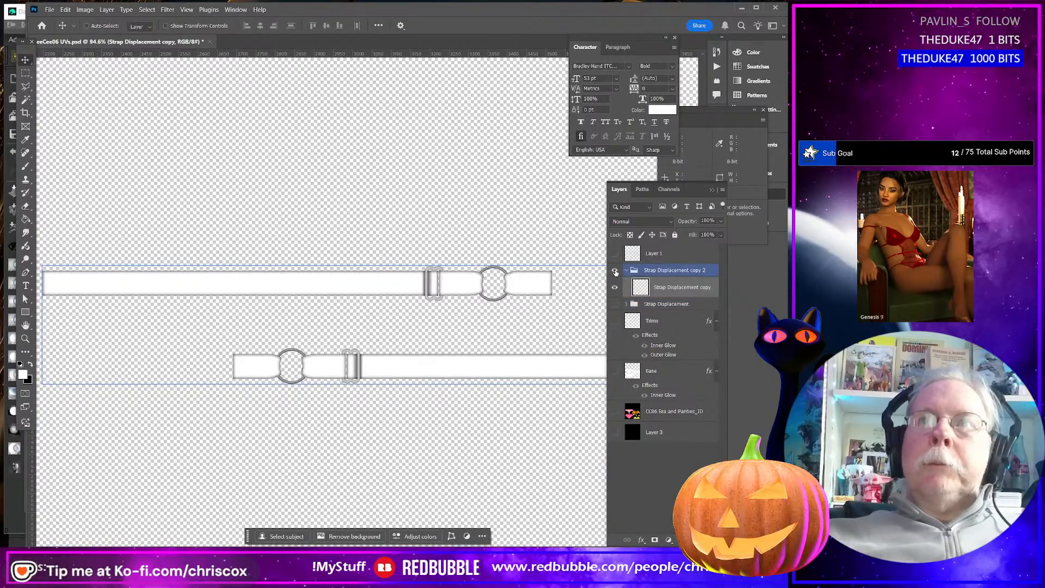
Show the Base layer and rename the Strap Displacement copy 2 group to Strap Opacity
click(615, 372)
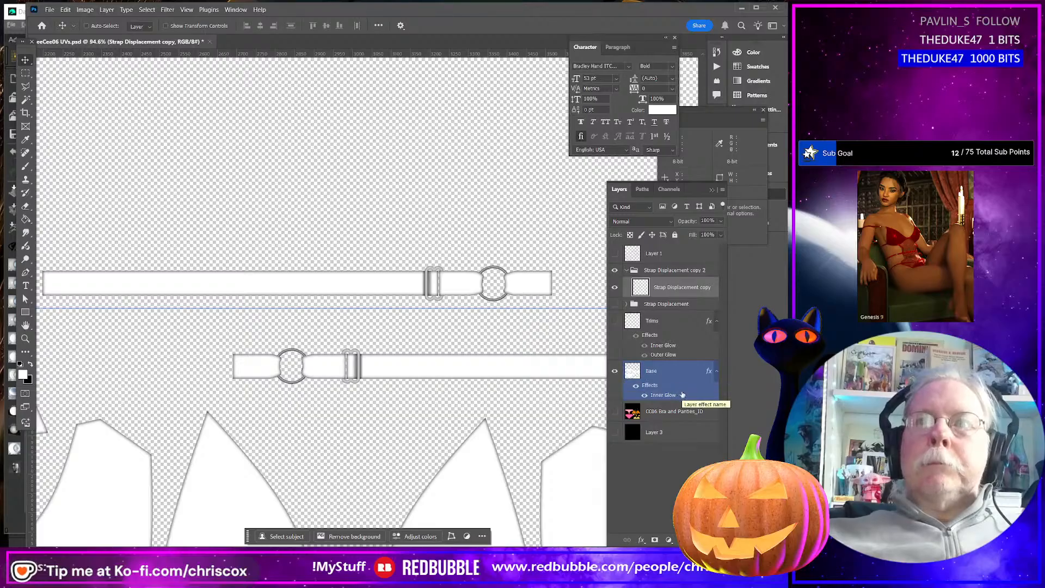
click(676, 270)
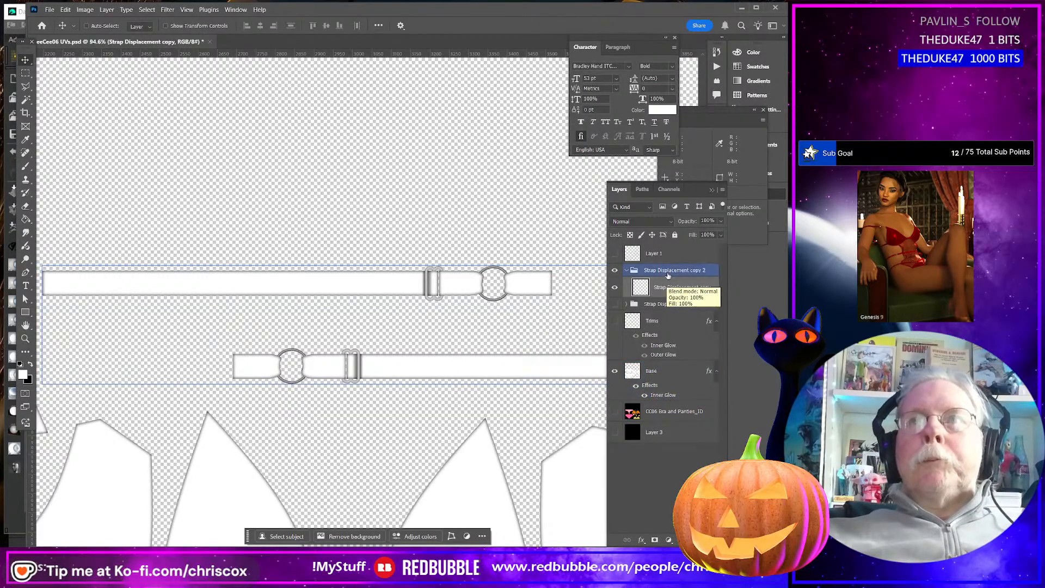
double_click(675, 271)
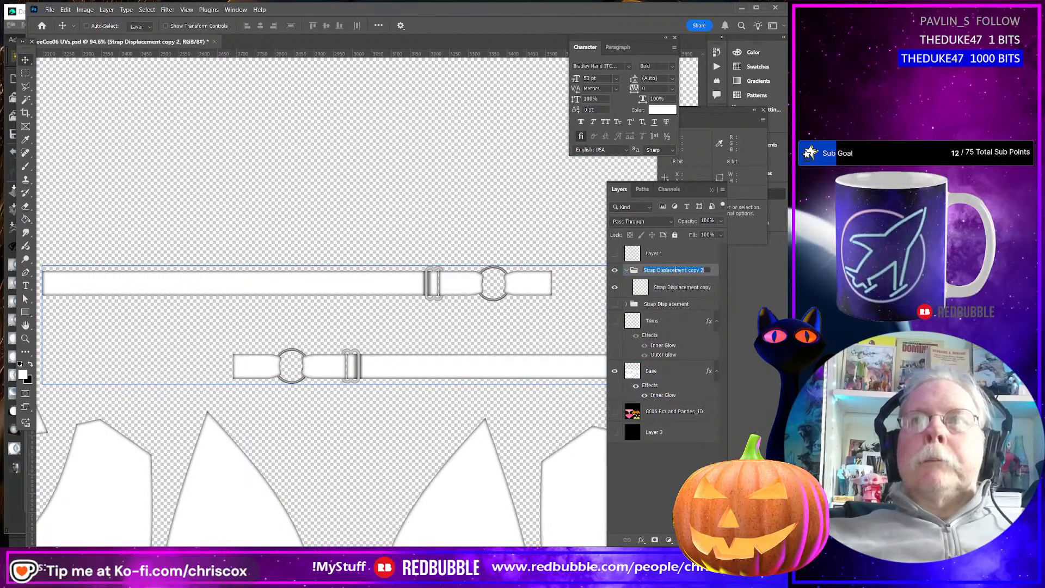
click(676, 270)
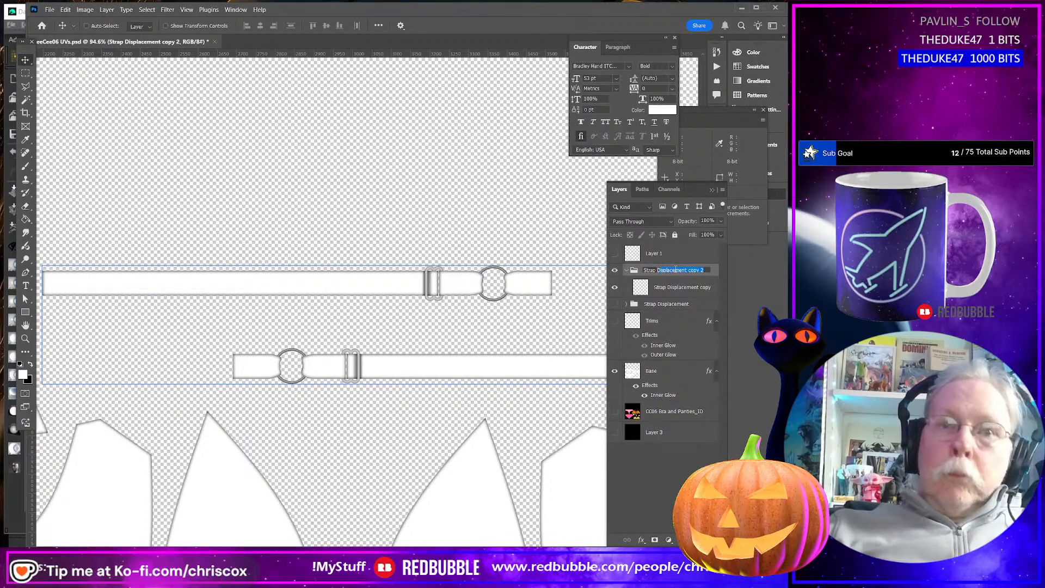
text(Opacity)
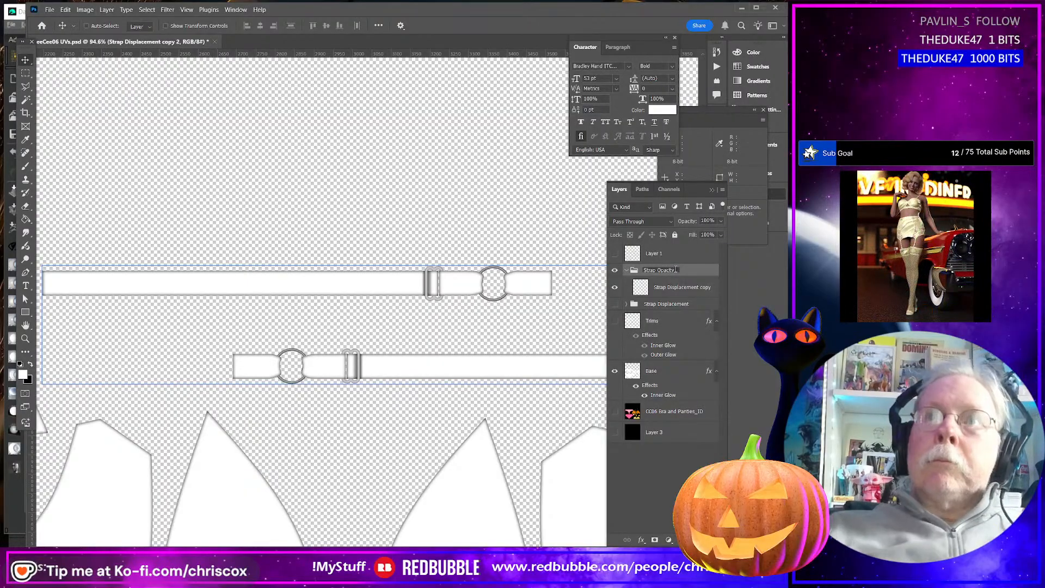
key(Return)
Duplicate the Base layer, name the copy Base Opacity, and place it in the Strap Opacity group beneath the strap layer
click(677, 371)
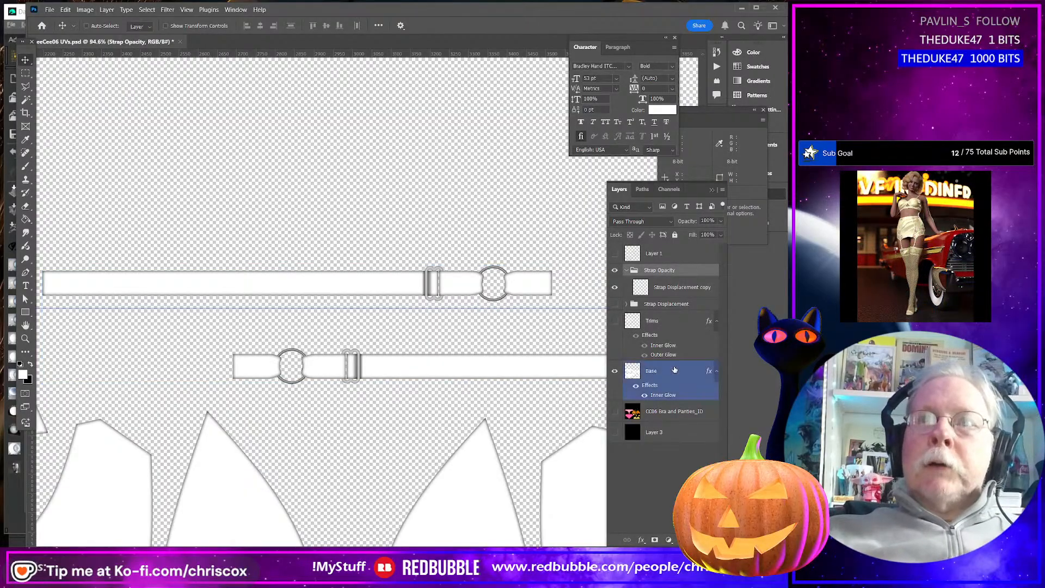
right_click(677, 371)
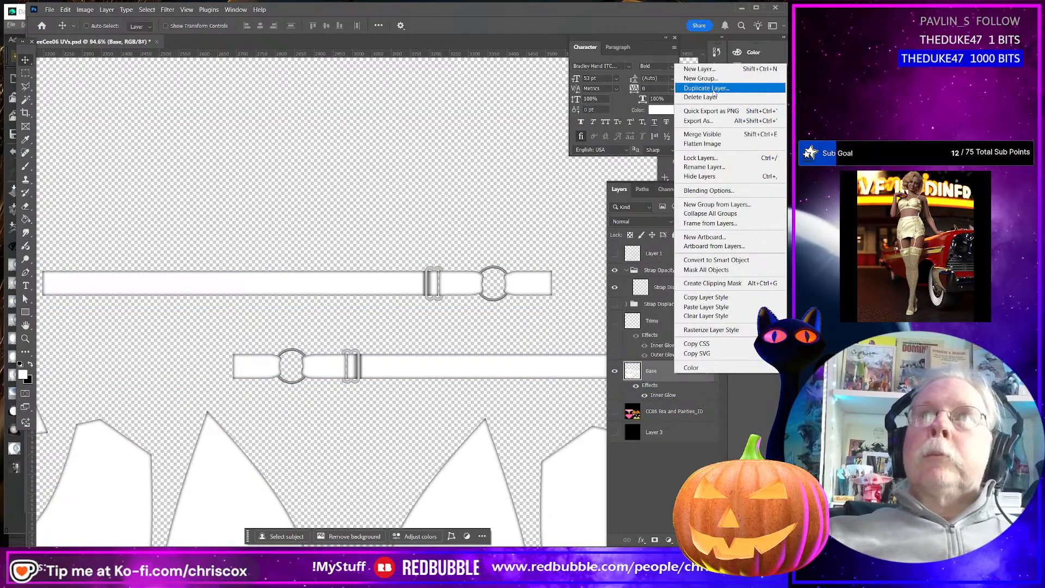
click(707, 88)
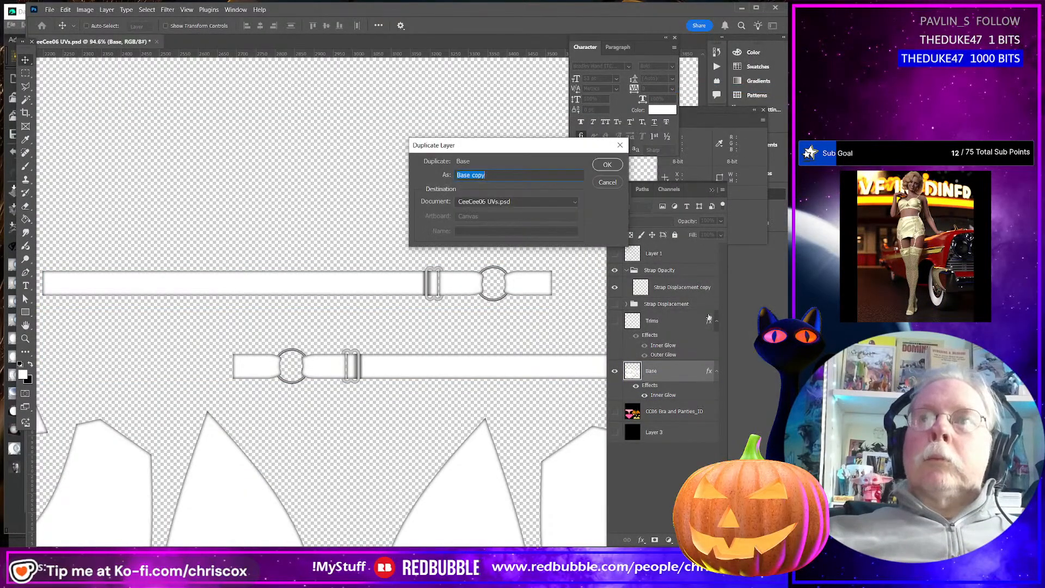
click(607, 165)
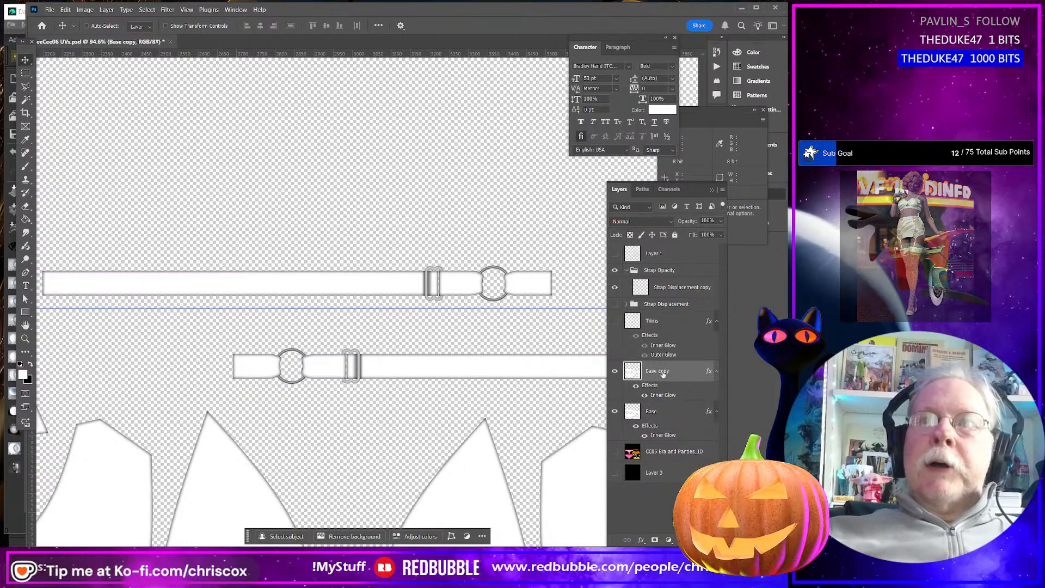
drag(661, 371, 681, 418)
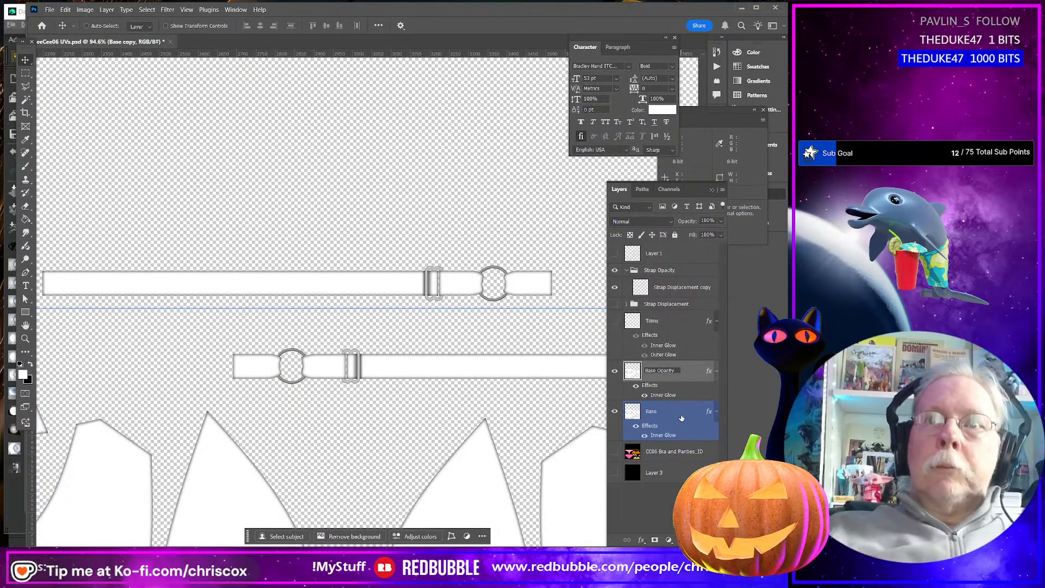
drag(682, 418, 694, 301)
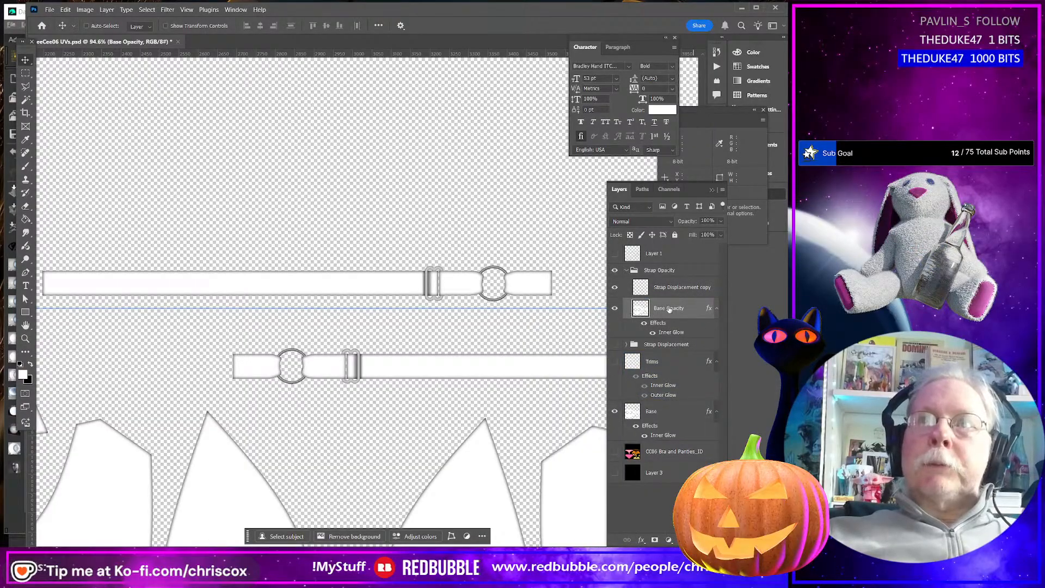
Lock the transparent pixels of the merged Strap Displacement copy layer and fill its artwork with the white foreground color at 100% opacity
click(652, 275)
click(632, 285)
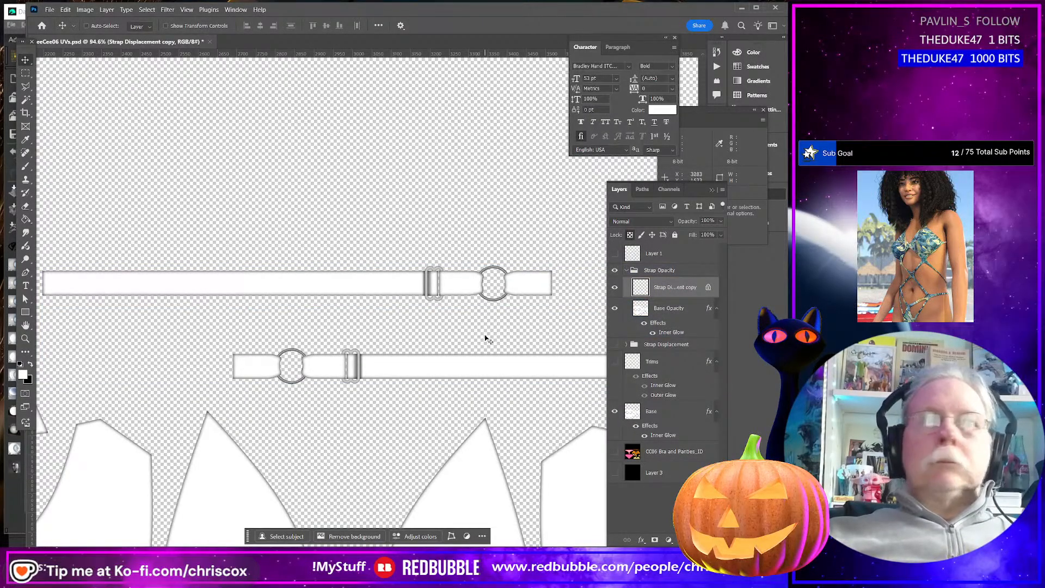
key(i)
key(shift+F5)
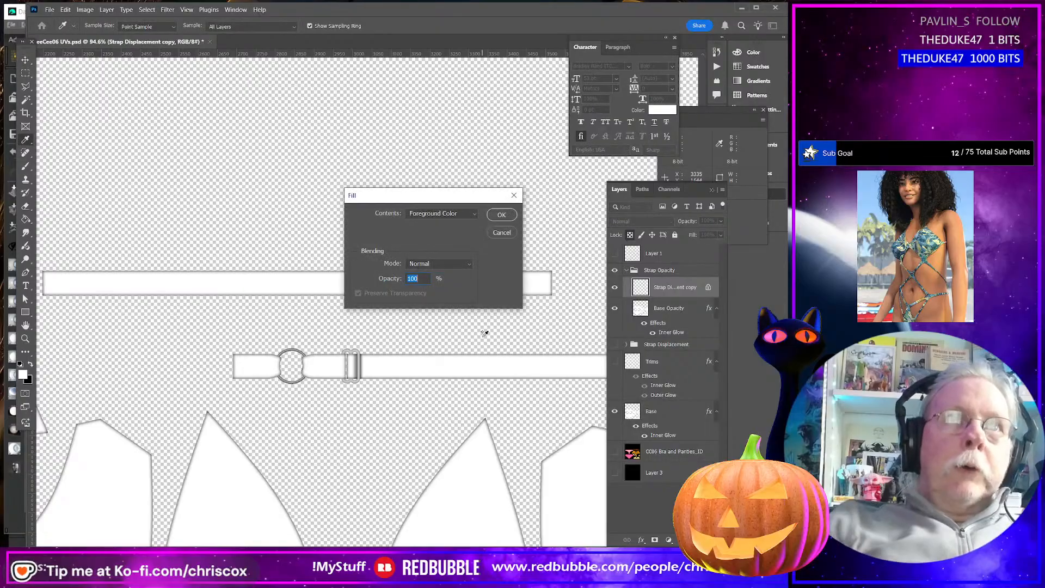
key(Return)
key(v)
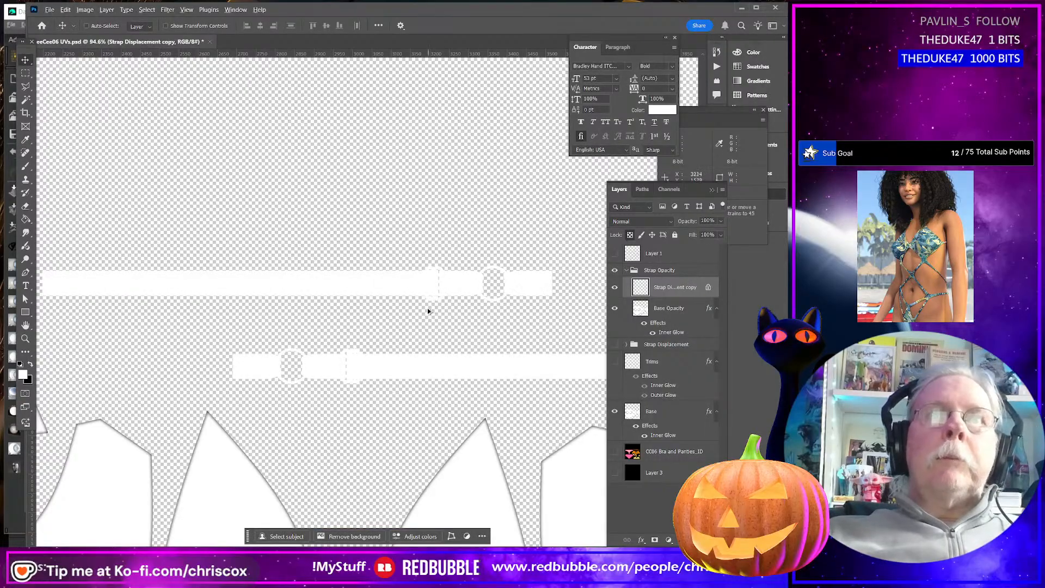
Show the black Layer 3 as a backdrop and inspect the strap, ring and slider shapes against it
alt+scroll(426, 306, up, 5)
alt+scroll(426, 301, down, 2)
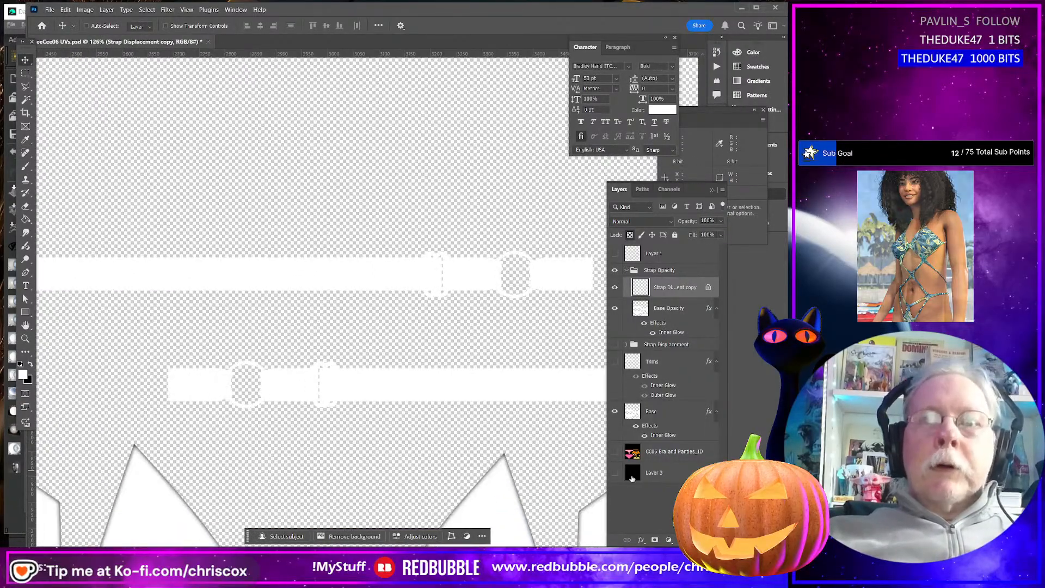
click(614, 473)
click(653, 473)
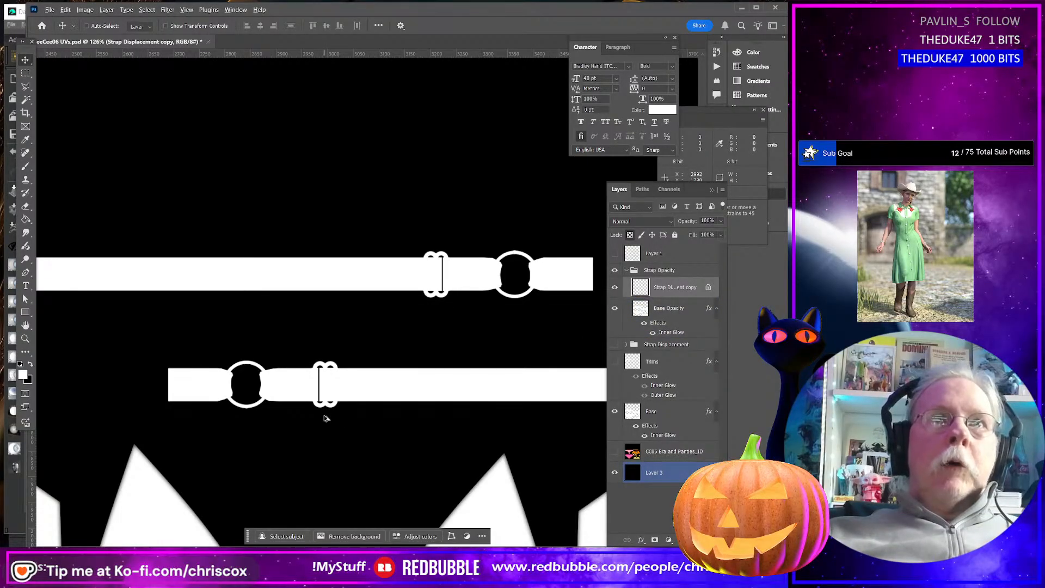
alt+scroll(326, 418, down, 6)
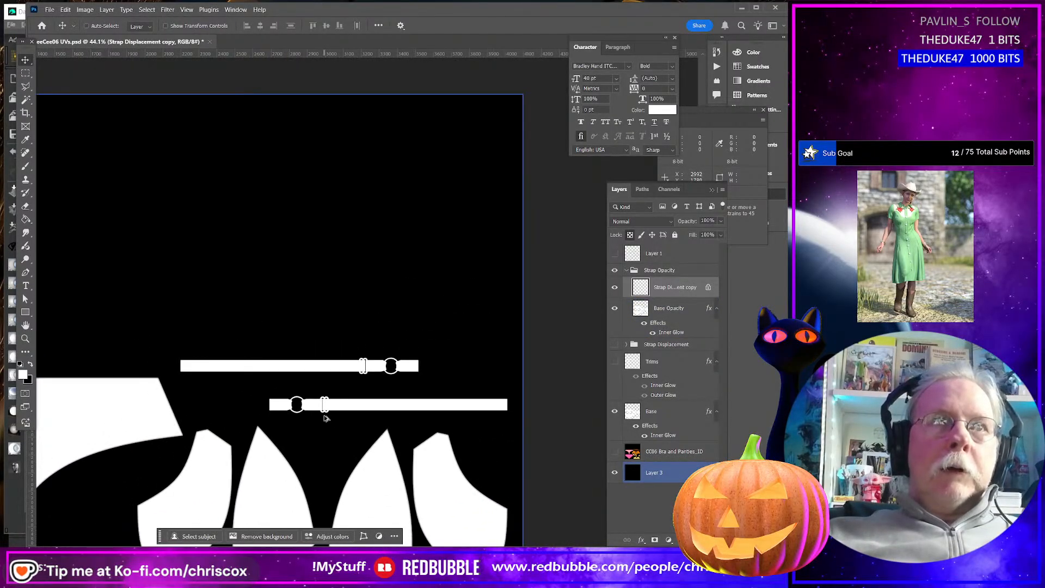
alt+scroll(303, 419, up, 6)
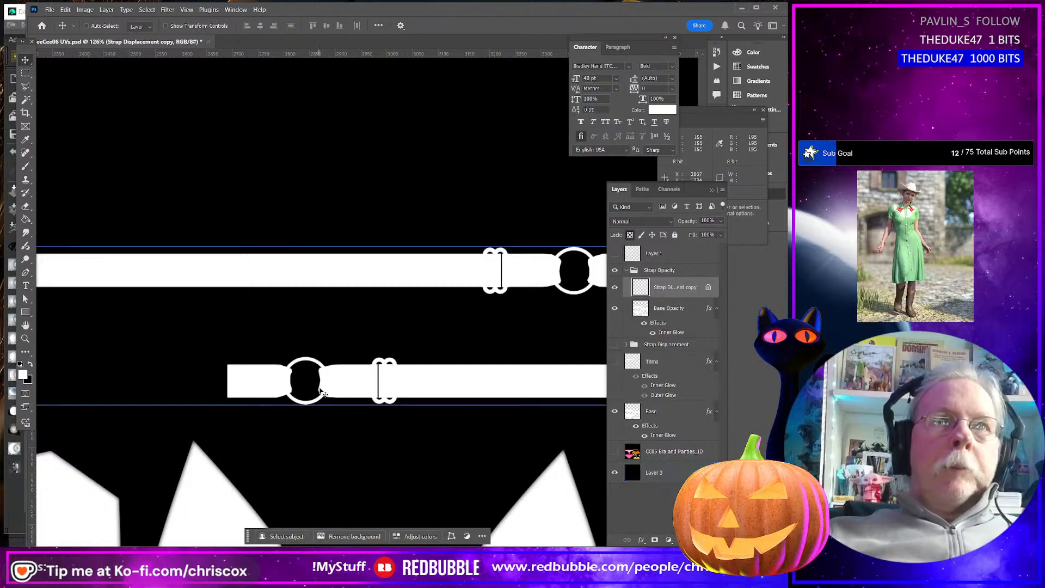
alt+scroll(325, 397, down, 6)
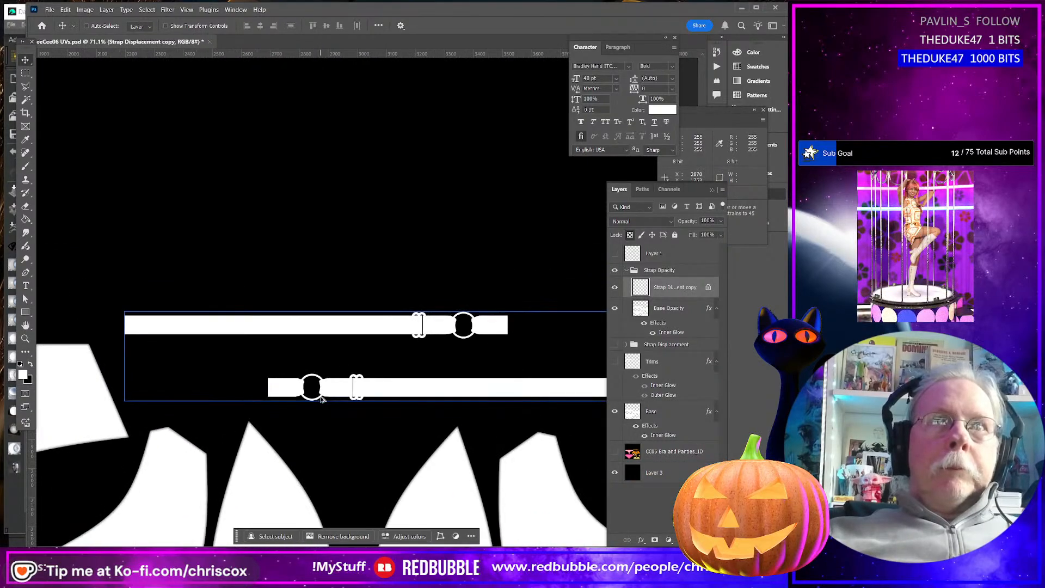
scroll(322, 400, down, 6)
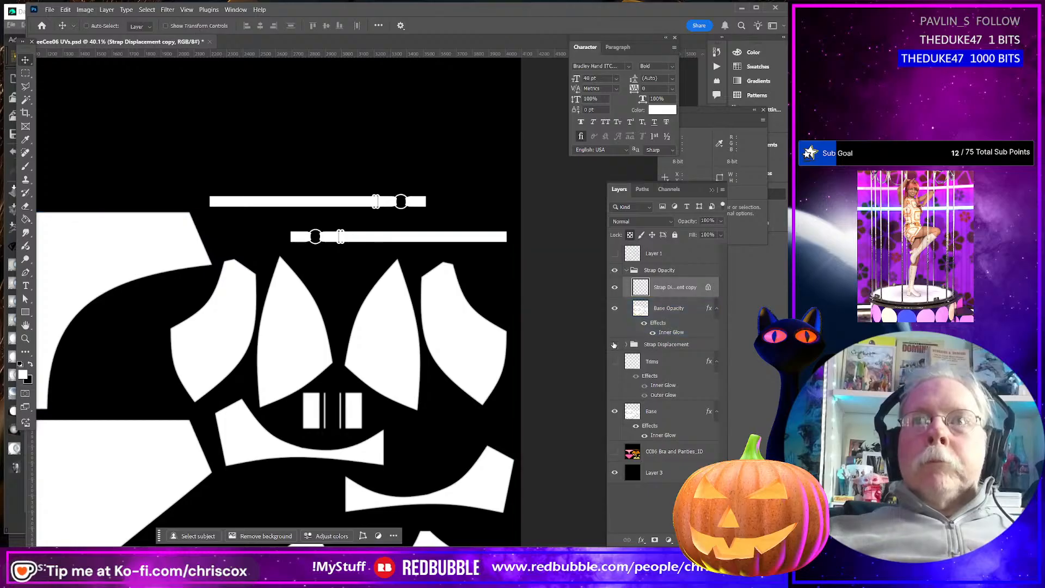
Collapse the Strap Opacity group and compare the artwork with the original Base layer hidden and shown
click(632, 270)
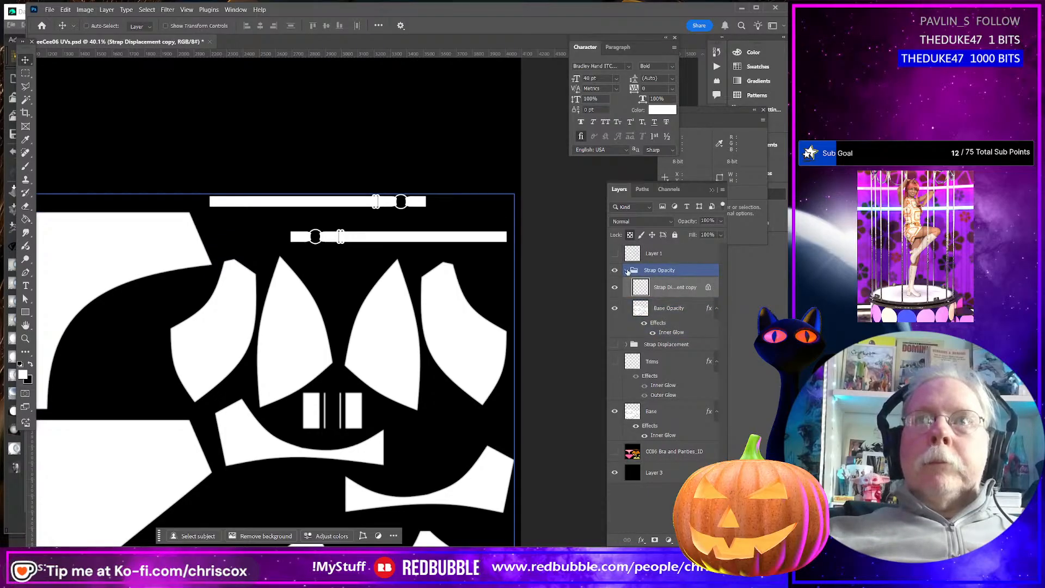
click(627, 271)
click(669, 354)
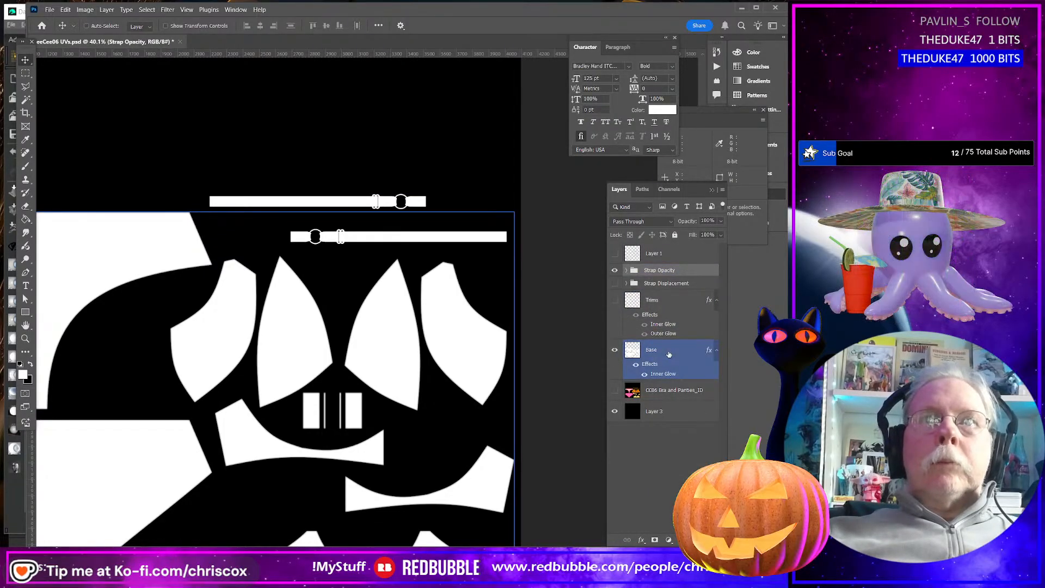
click(615, 352)
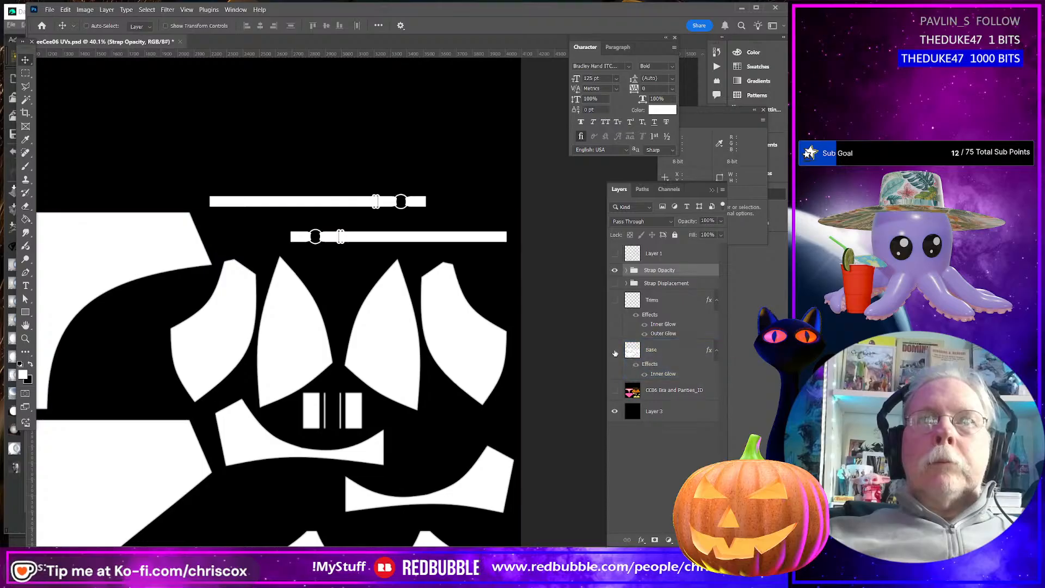
click(616, 353)
click(616, 353)
Move the Trims and Base layers together into the Strap Displacement group and expand the group to check its contents
click(663, 301)
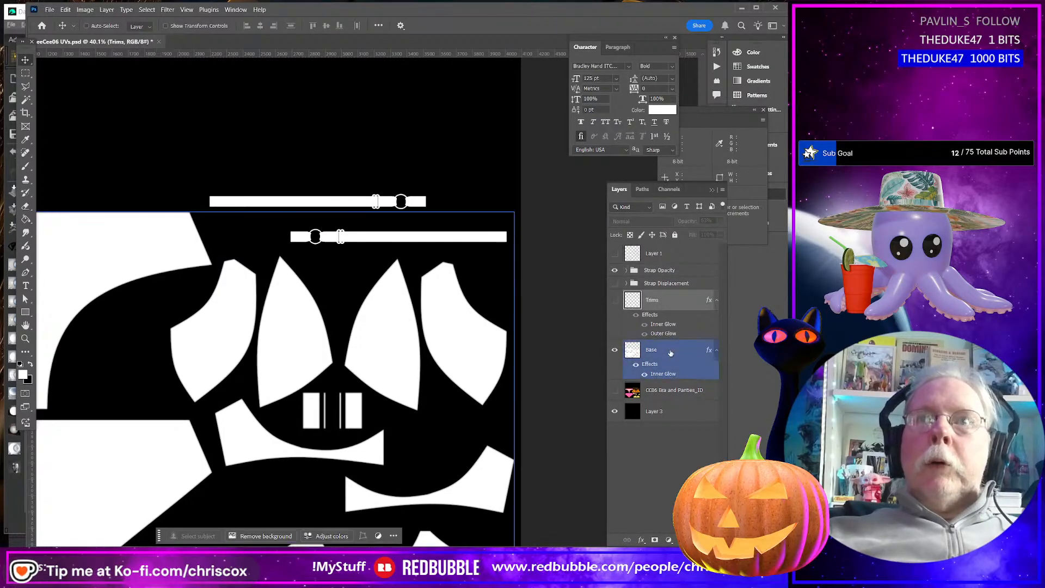
ctrl+click(670, 353)
drag(665, 305, 665, 283)
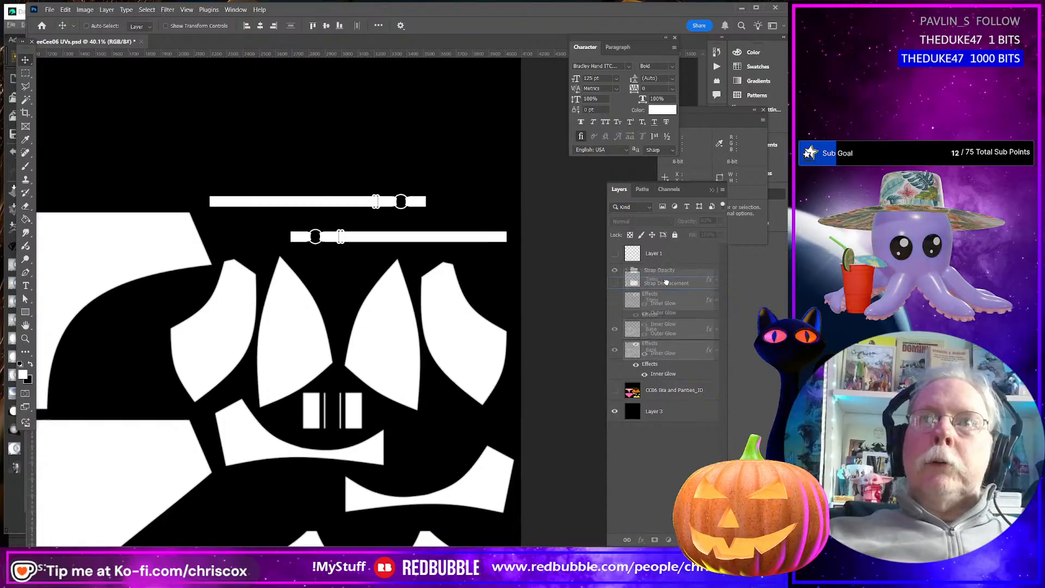
click(627, 283)
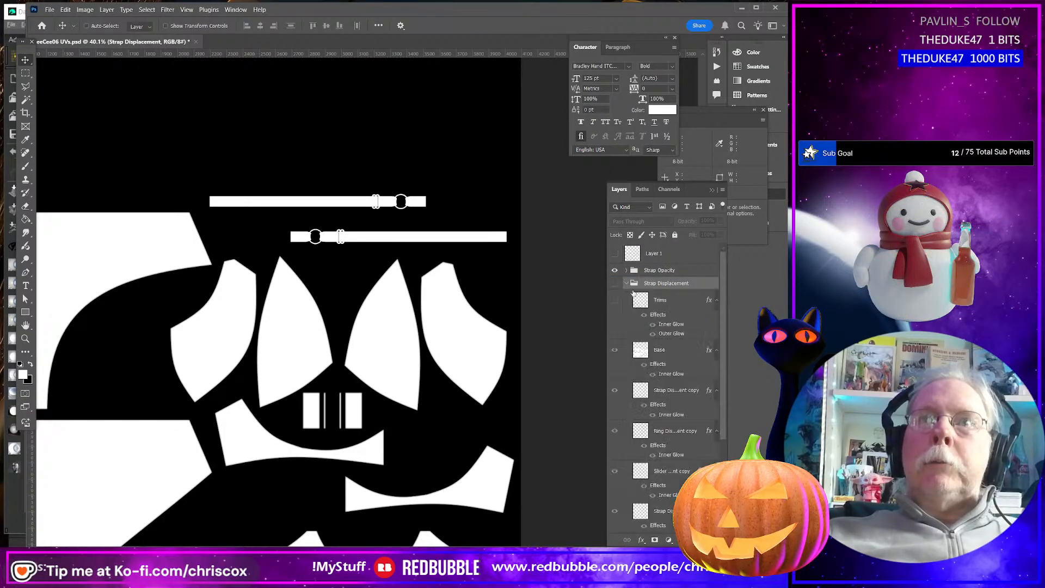
click(682, 345)
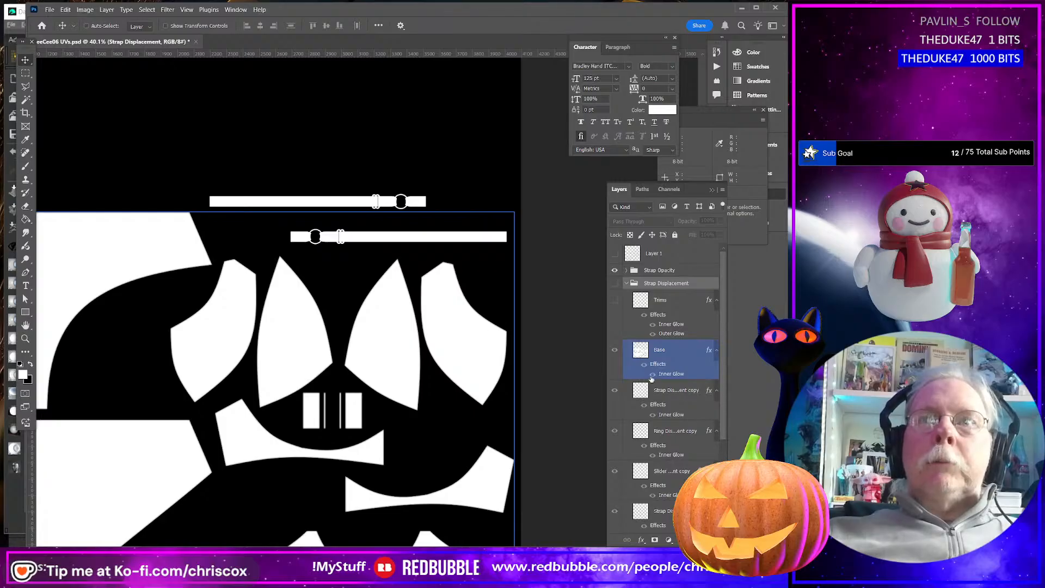
Export the opacity map as a 4096 x 4096 JPG, replacing CeeCee06 Trans.jpg in the CeeCee 06 textures folder
scroll(420, 325, up, 3)
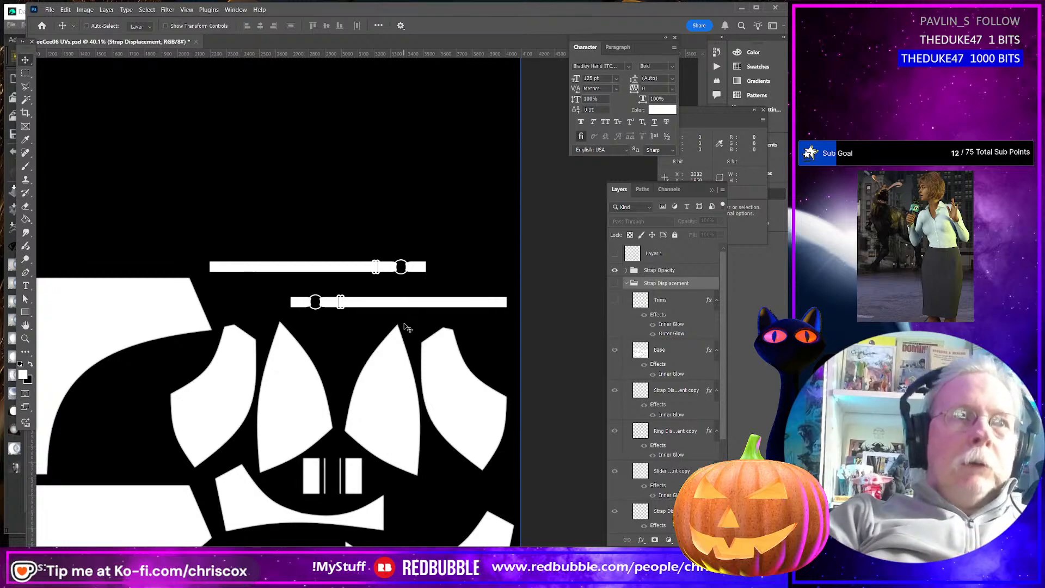
scroll(298, 315, up, 1)
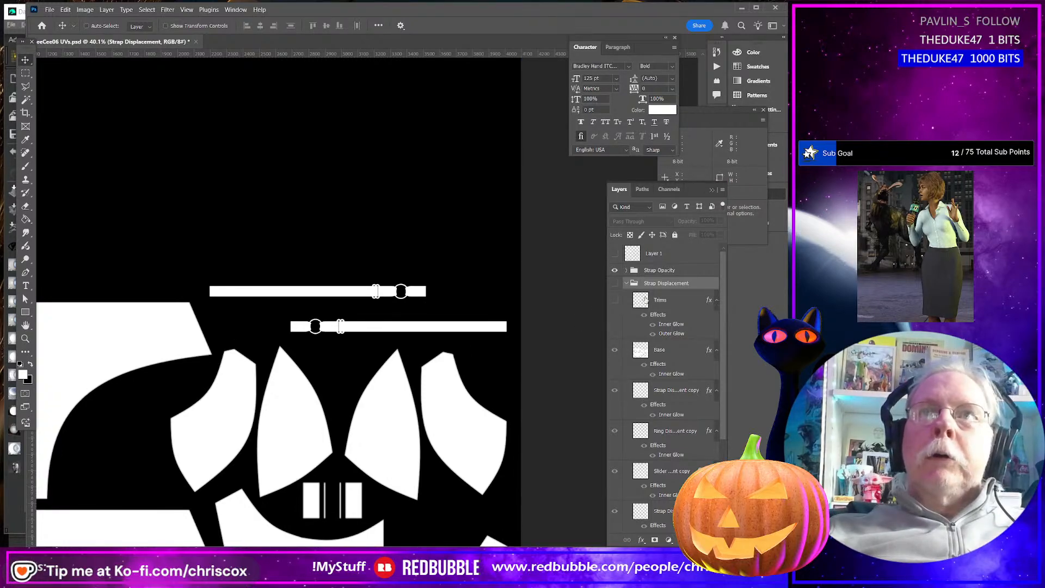
scroll(298, 314, down, 1)
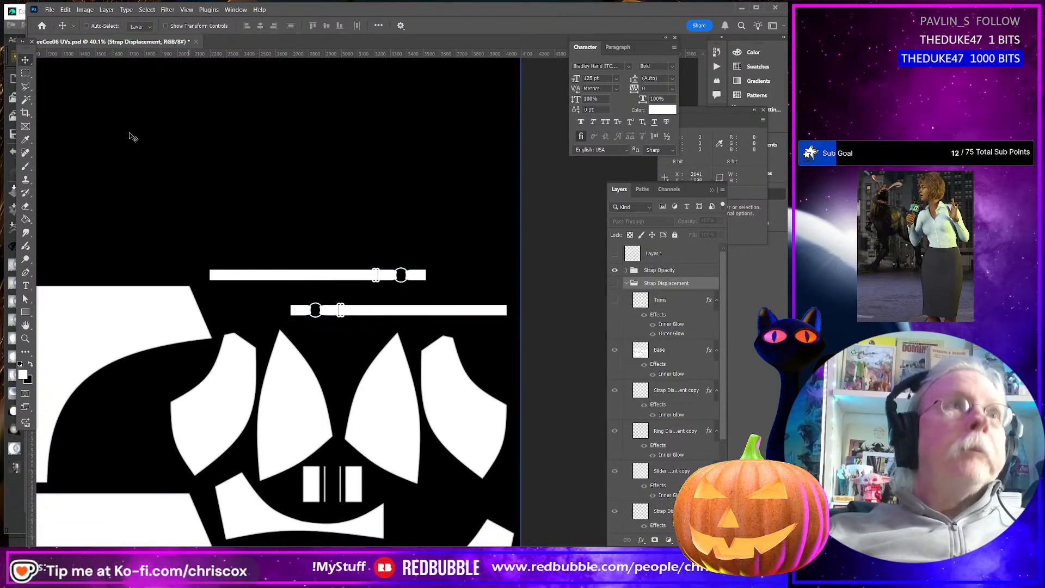
click(49, 10)
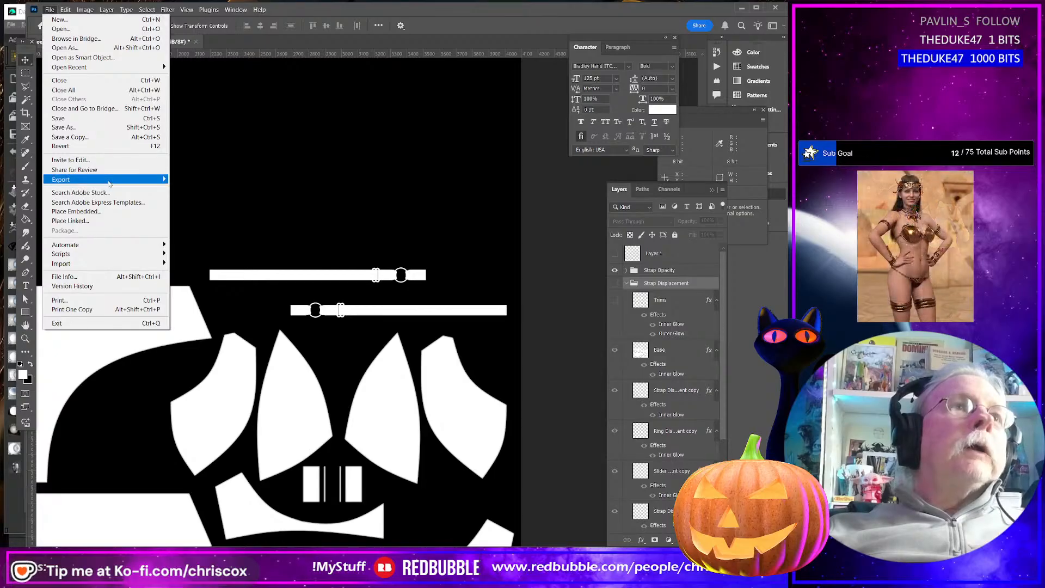
mouse_move(109, 179)
click(249, 188)
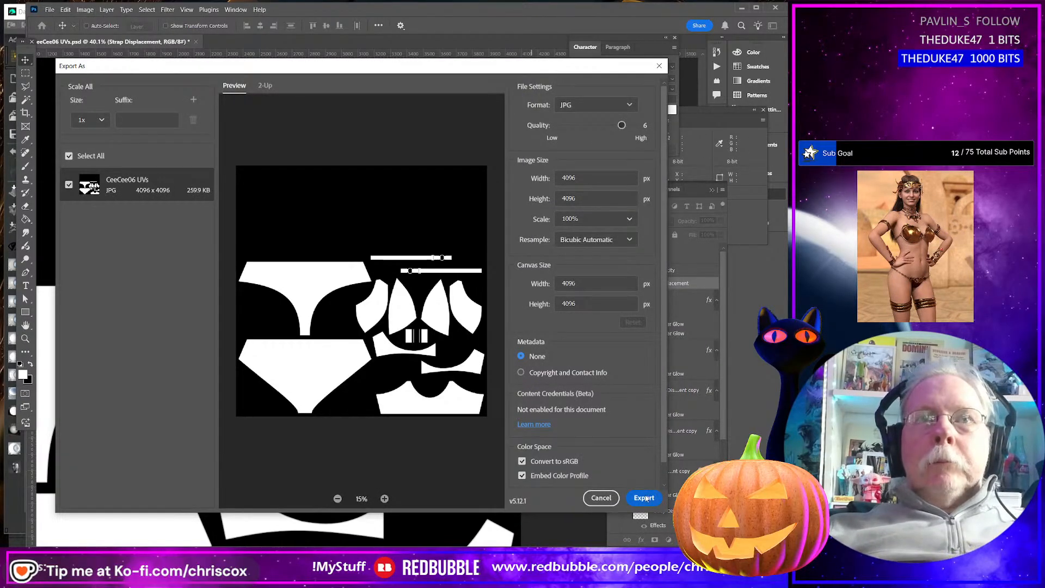
click(645, 498)
click(410, 180)
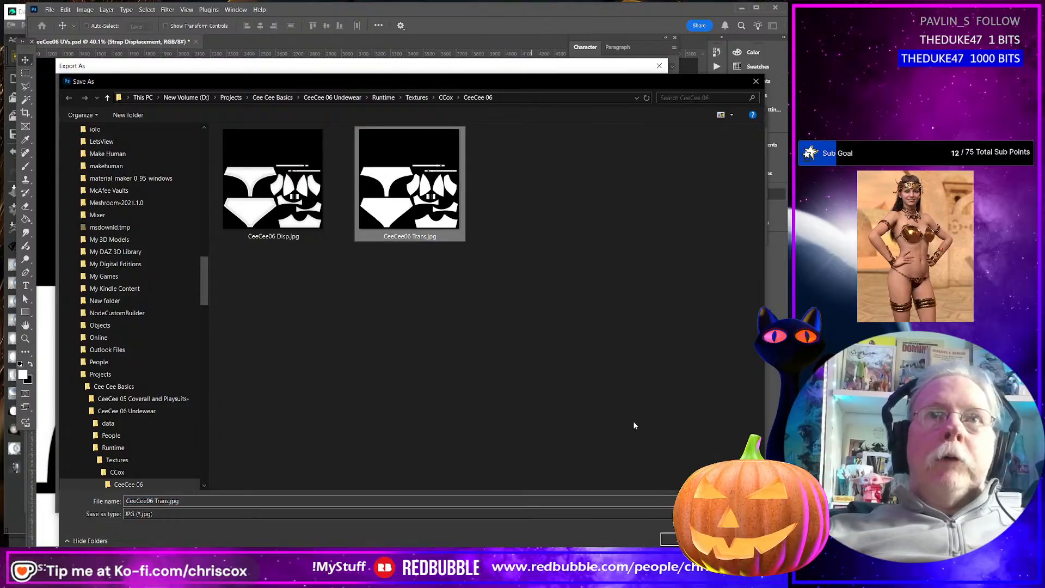
click(671, 539)
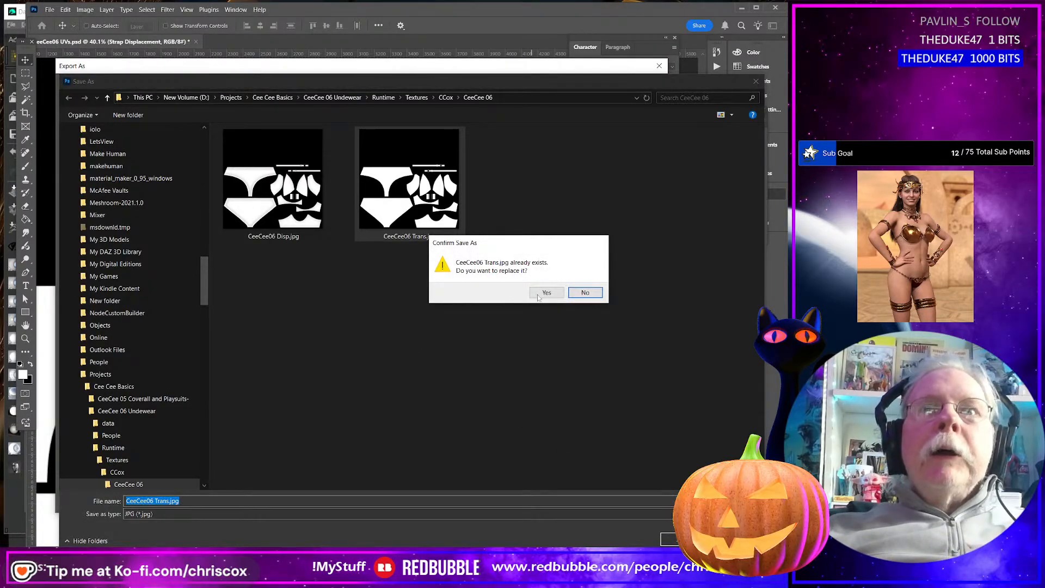
click(539, 297)
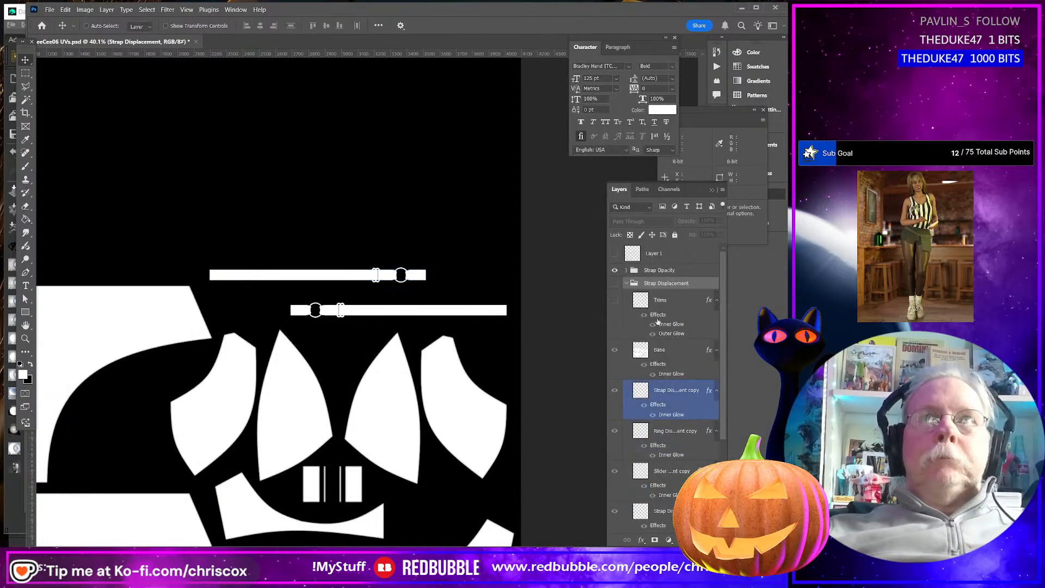
Hide the Strap Opacity group and show the Strap Displacement group
click(667, 283)
click(615, 270)
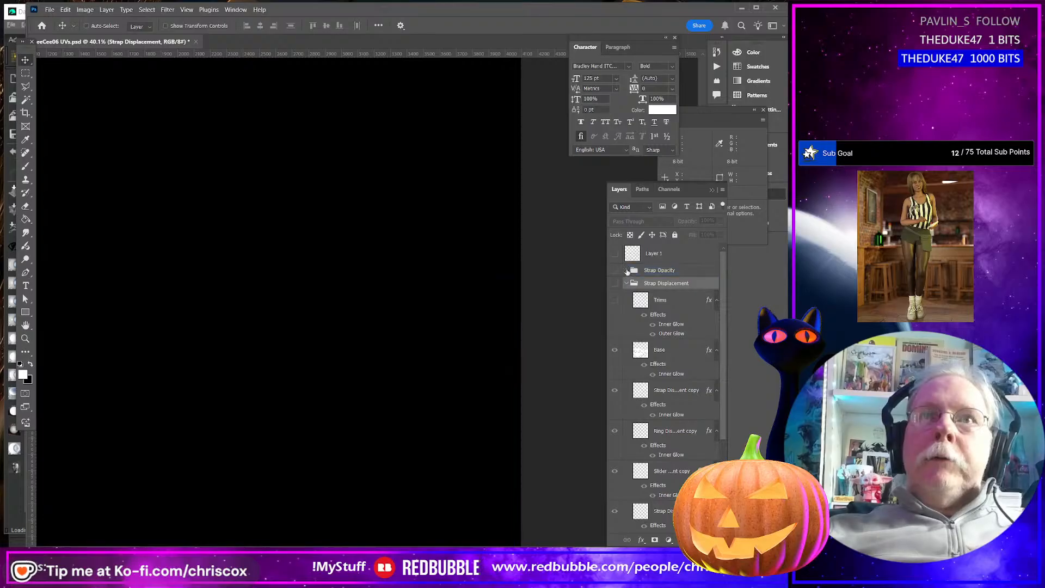
click(616, 283)
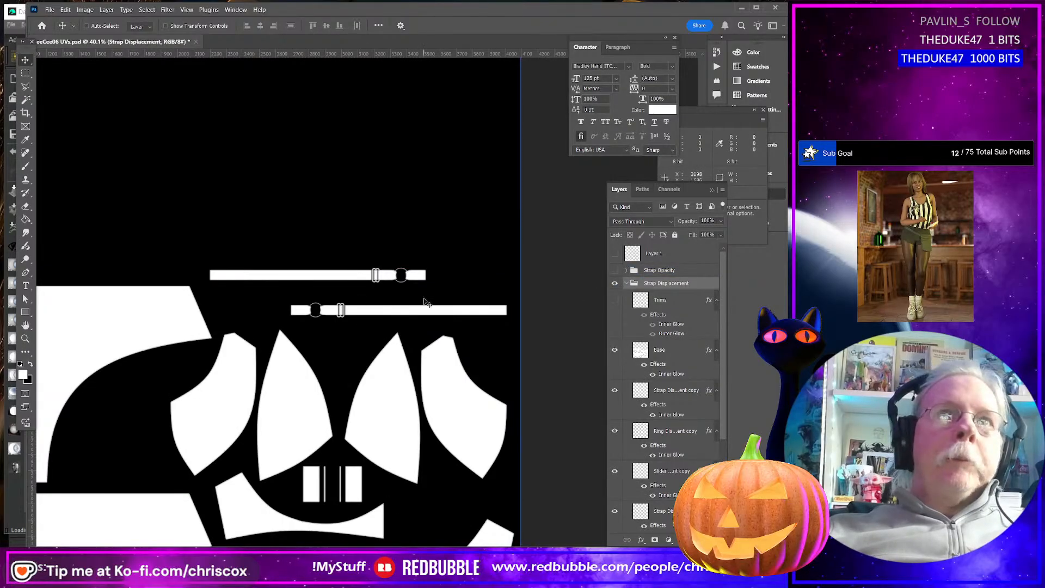
Export the displacement map as a 4096 x 4096 JPG, replacing CeeCee06 Disp.jpg in the CeeCee 06 textures folder
click(50, 9)
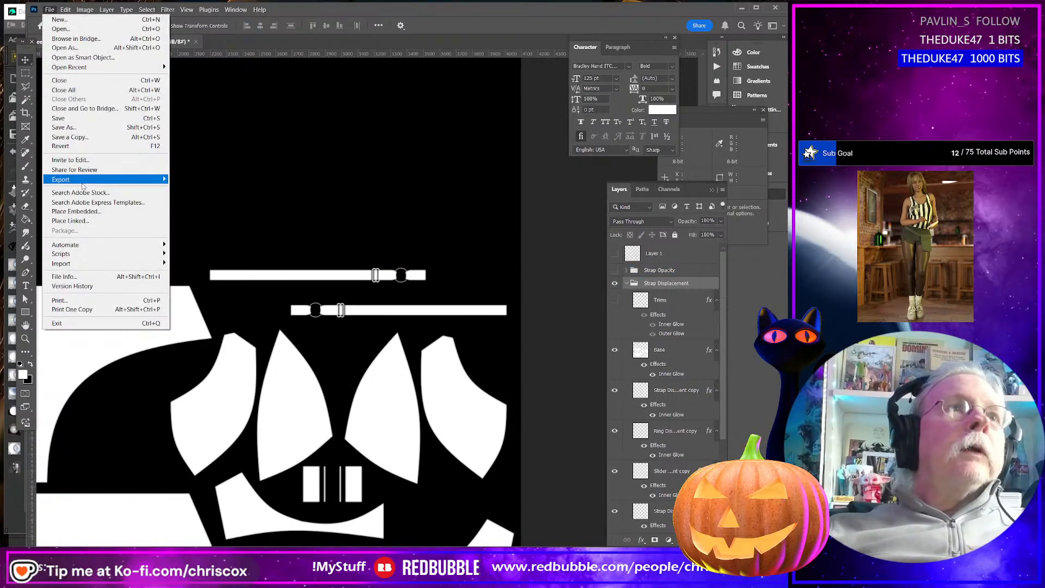
mouse_move(81, 182)
click(220, 187)
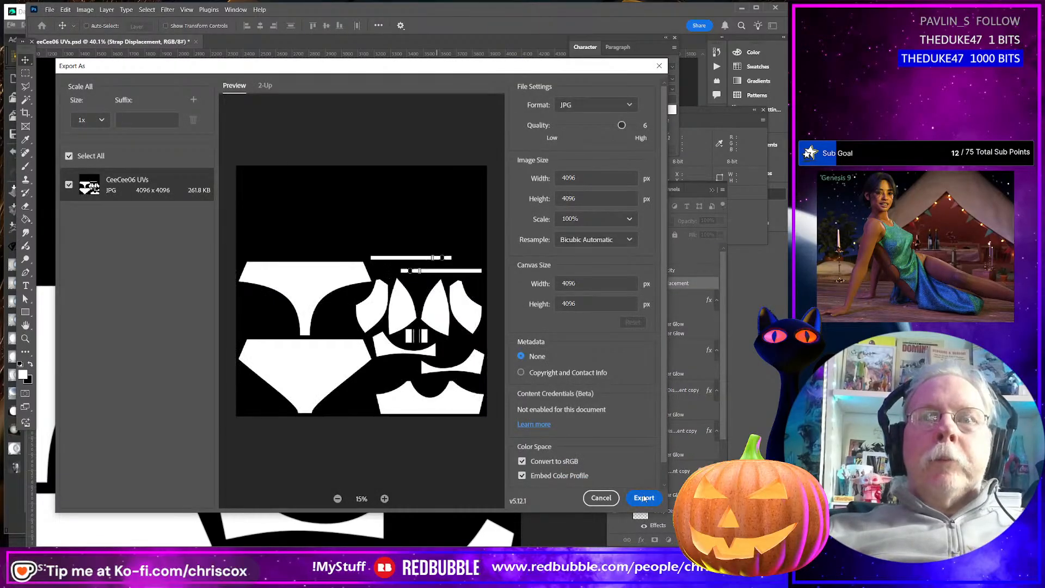
click(644, 497)
click(275, 178)
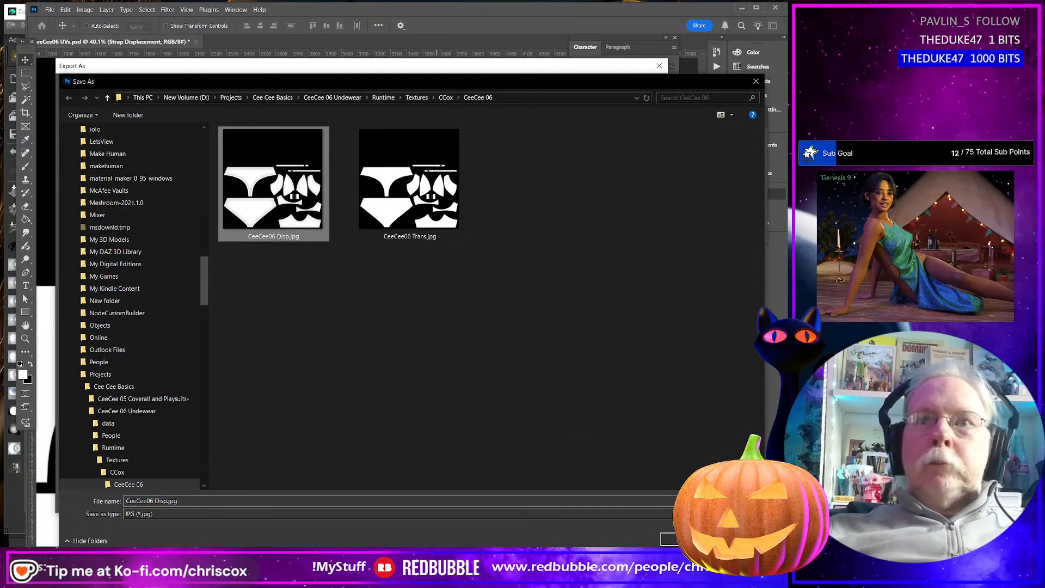
click(685, 539)
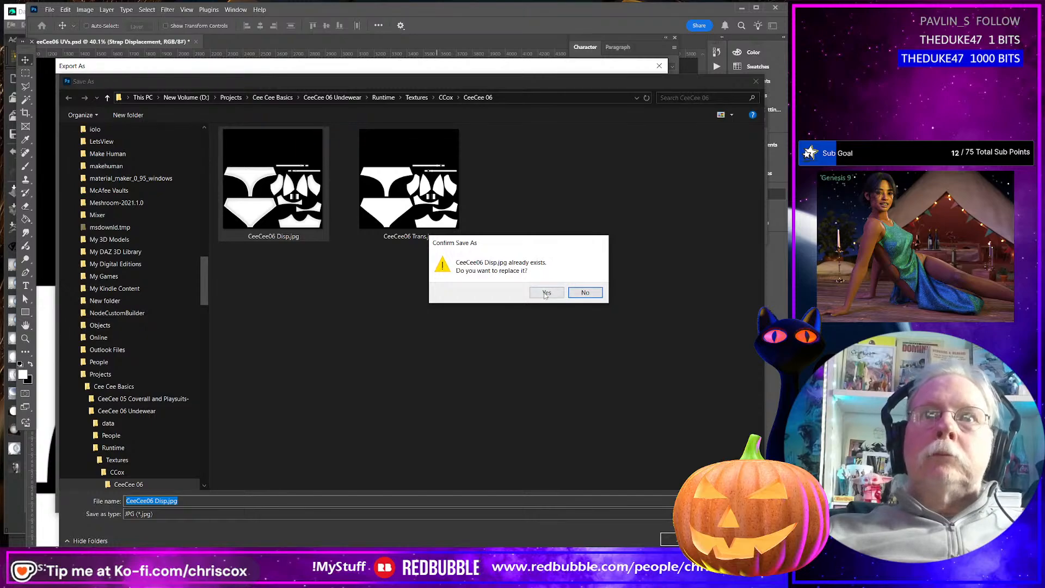
click(546, 293)
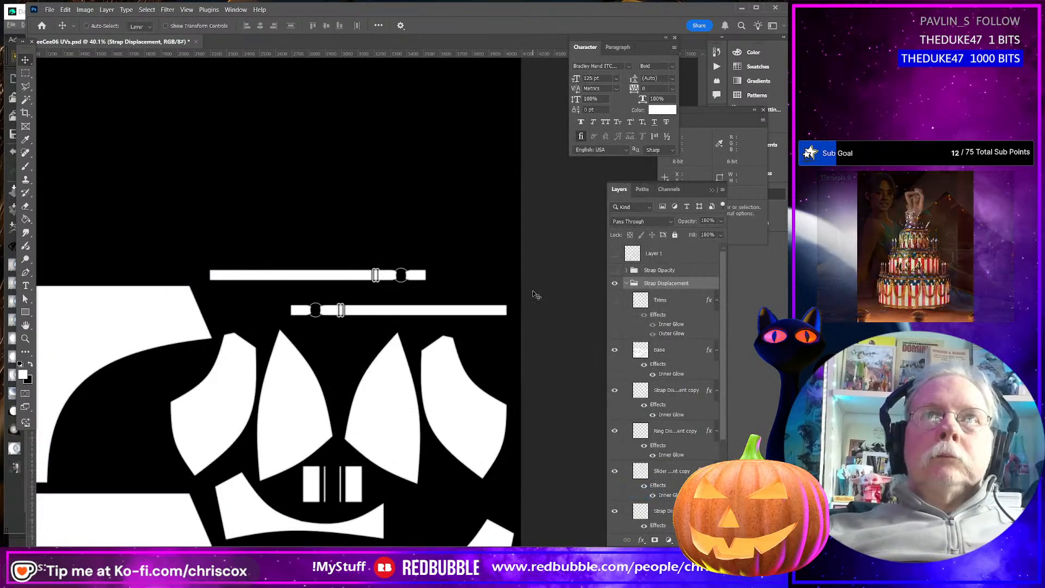
Collapse the Strap Displacement group, duplicate it and rename the duplicate Metal Map
click(627, 284)
right_click(671, 284)
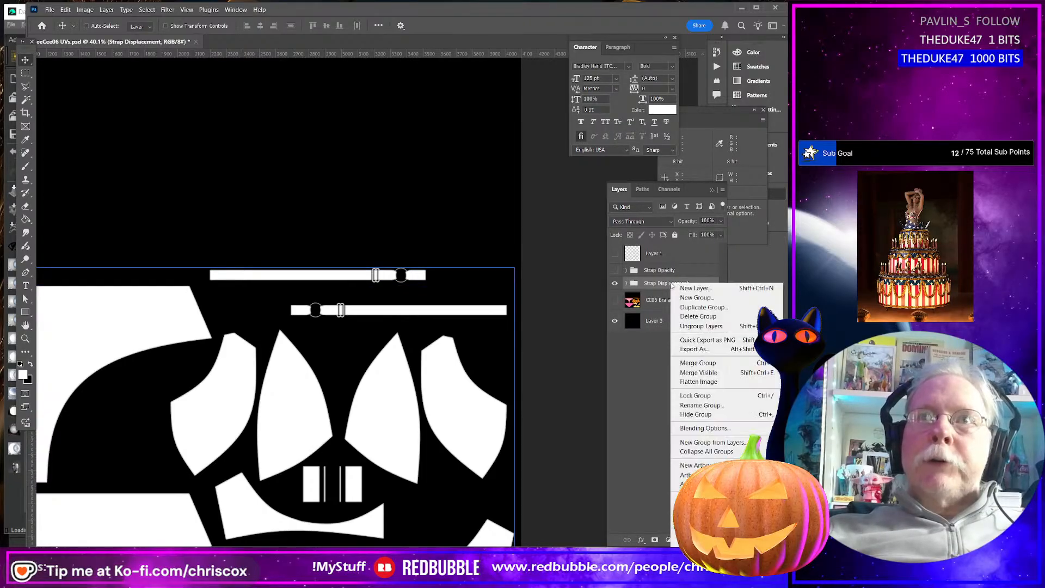
click(701, 307)
click(612, 169)
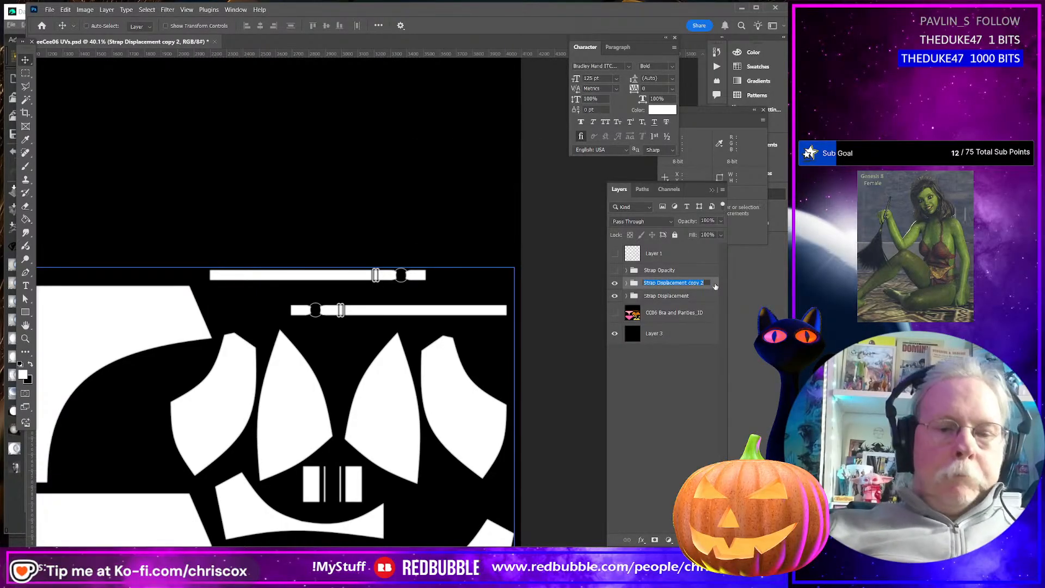
text(Metal)
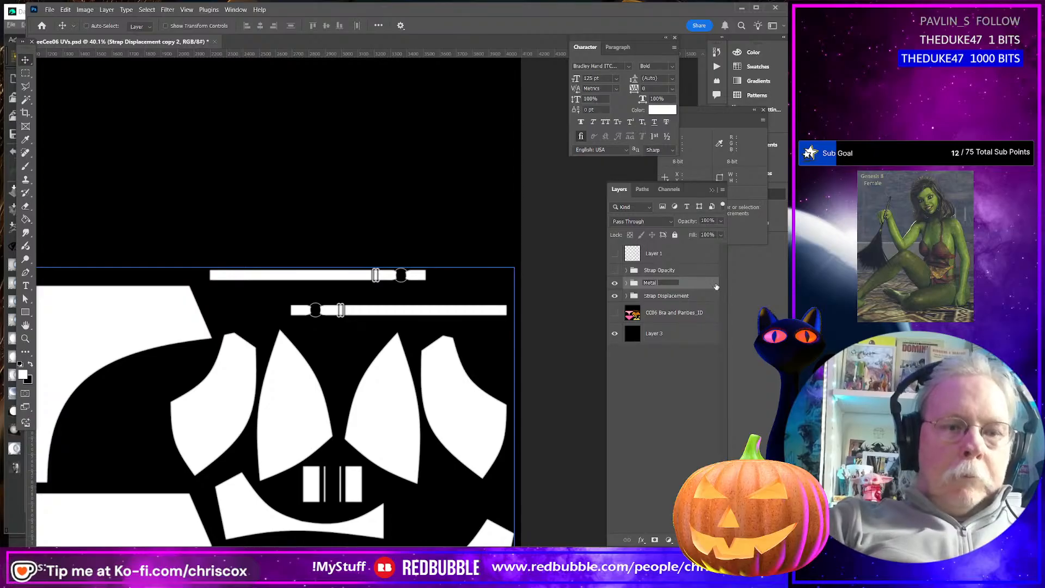
text( Map)
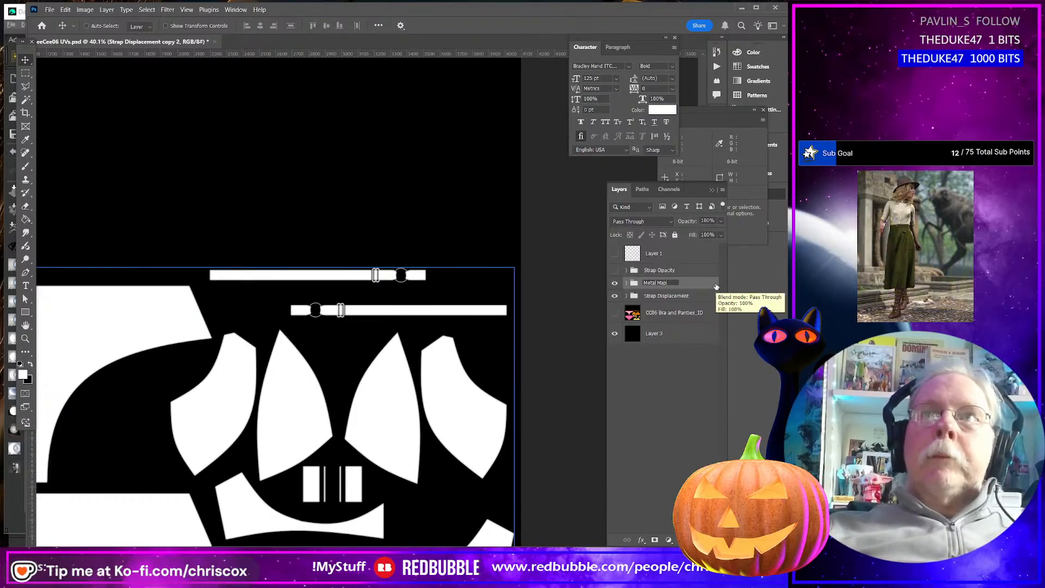
key(Return)
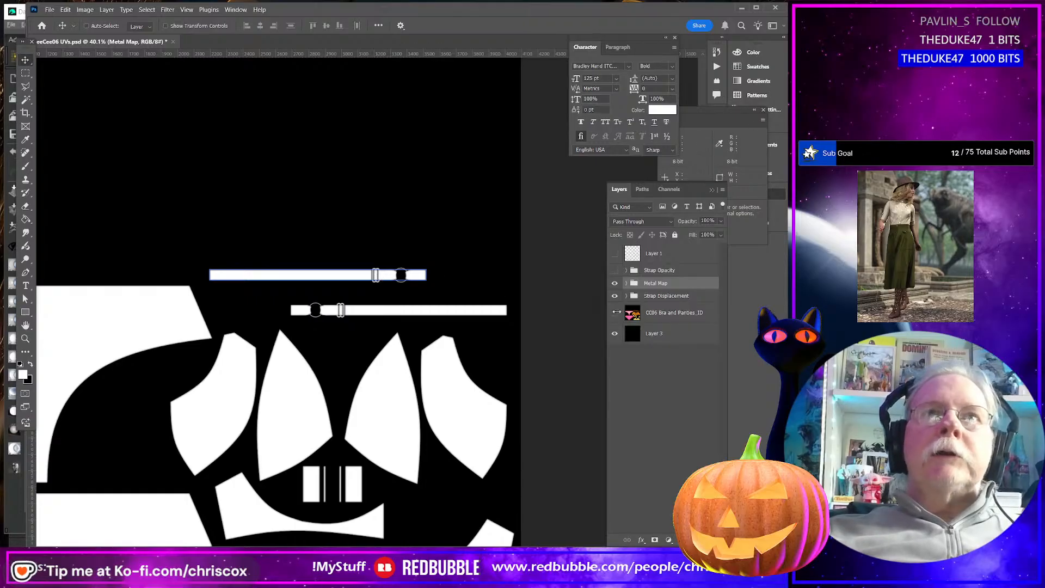
Hide the Strap Displacement group and delete the Trims and Base layers from the Metal Map group
click(615, 295)
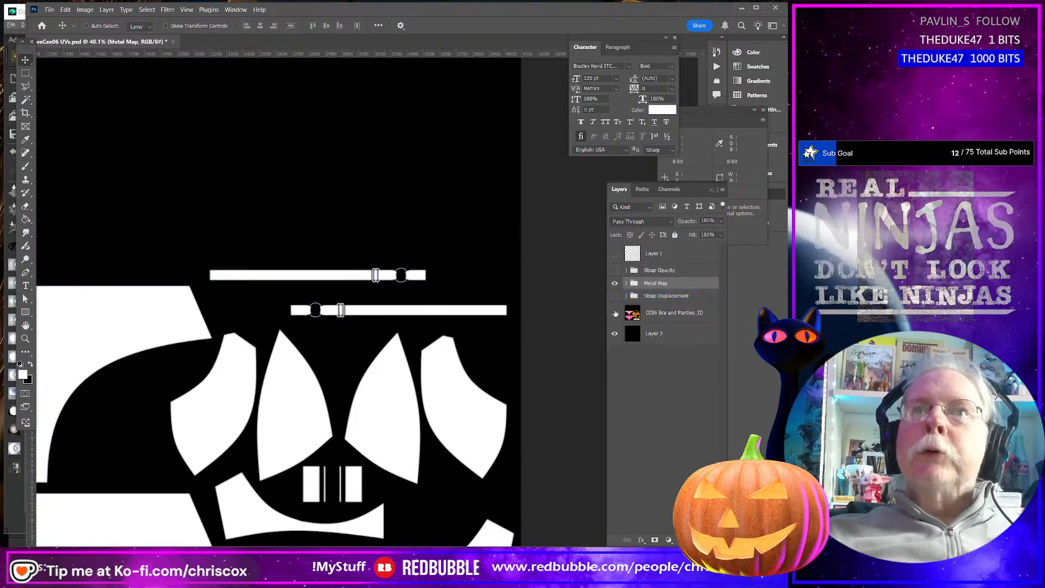
click(627, 283)
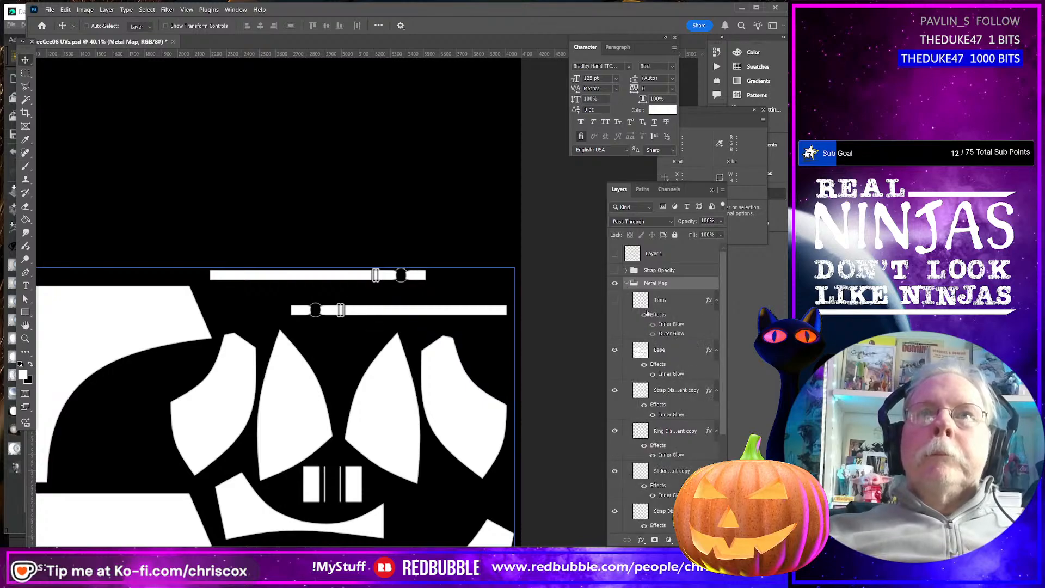
click(667, 304)
shift+click(671, 352)
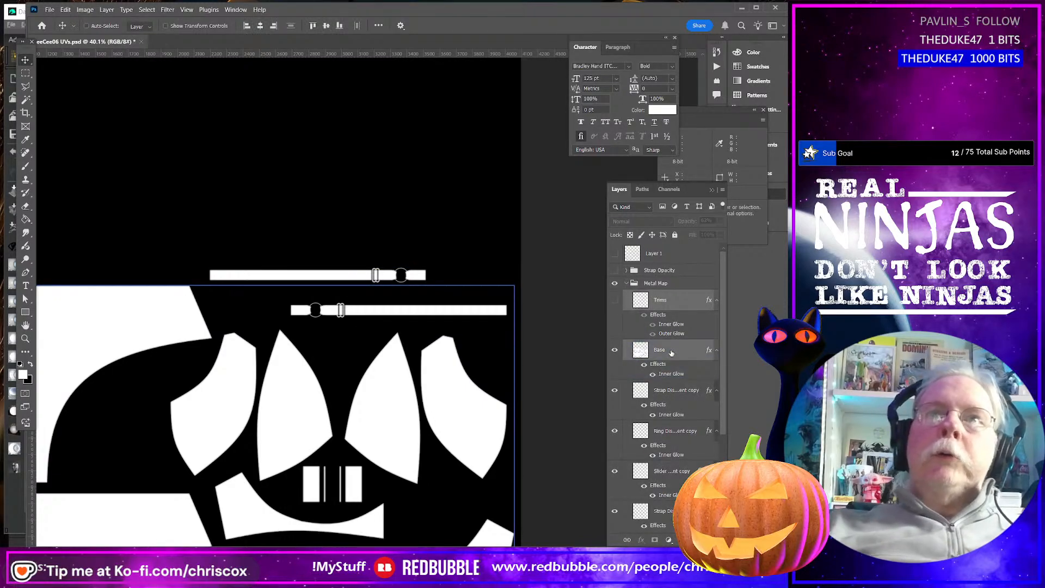
key(Delete)
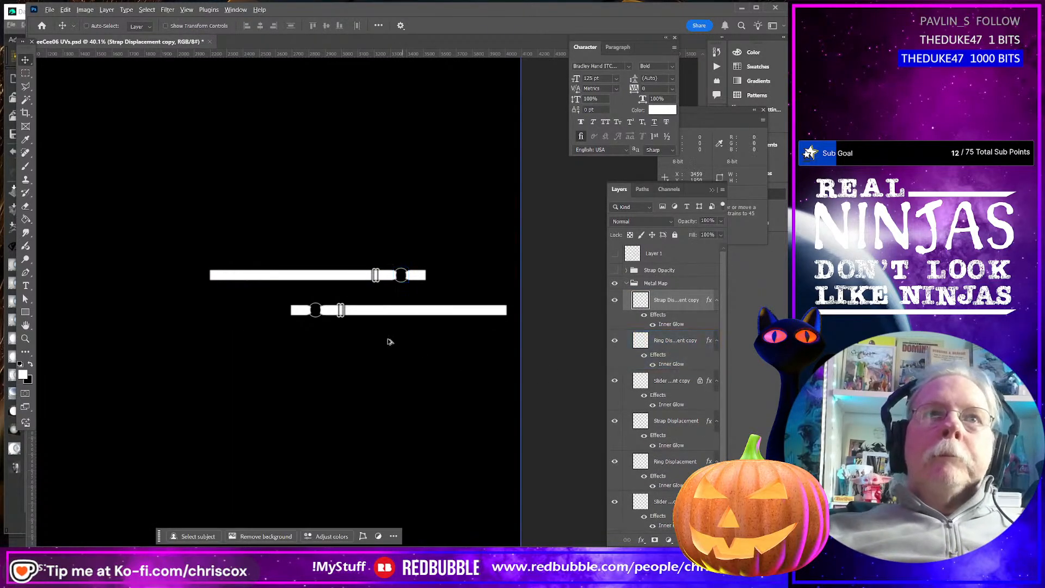
Select the upper strap's shape, delete the overlapped parts of its ring and slider copy layers, hide the strap copy layer and deselect
alt+scroll(335, 326, up, 5)
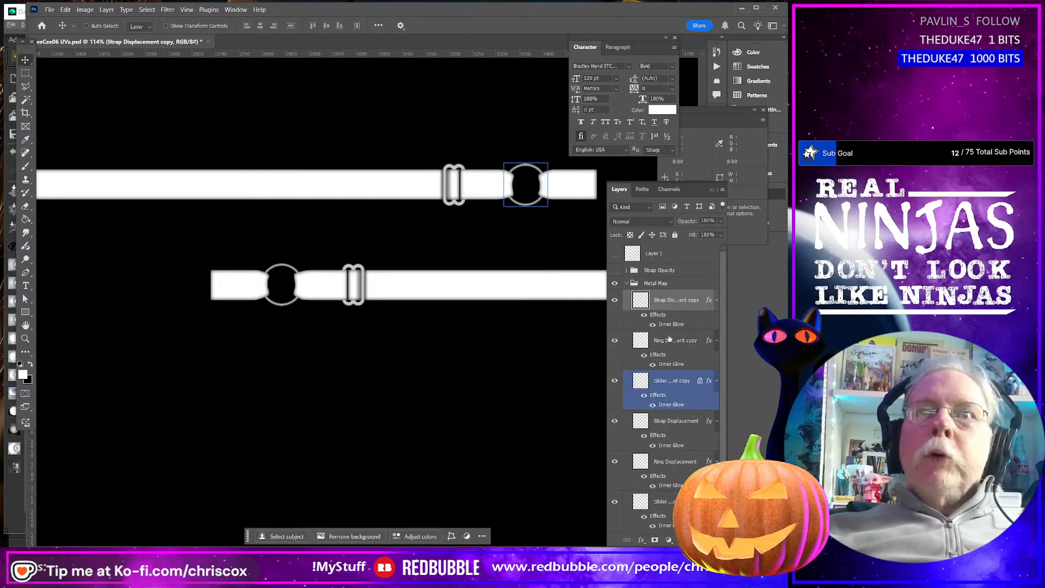
click(615, 301)
click(615, 301)
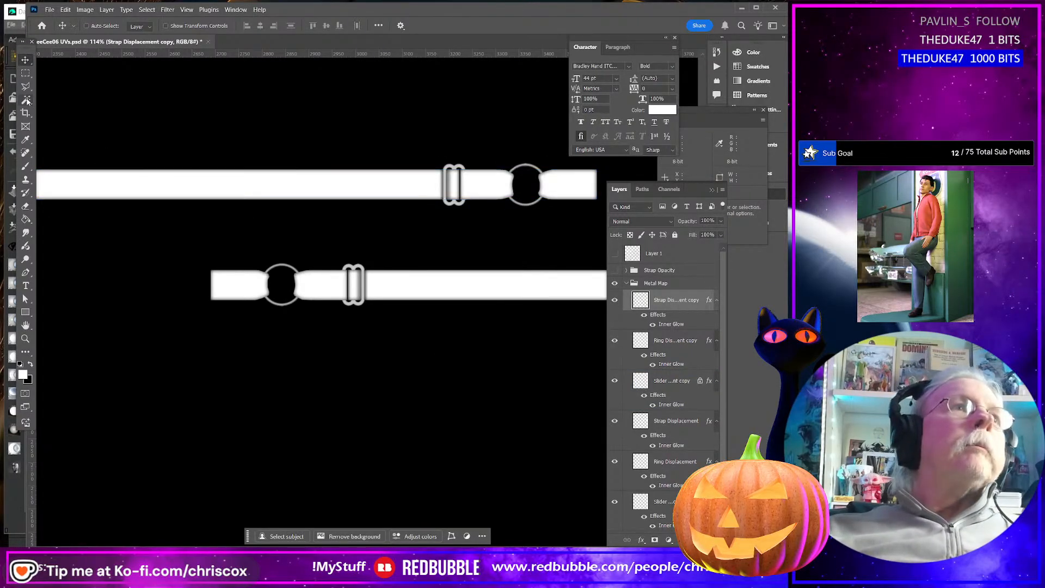
key(w)
click(245, 223)
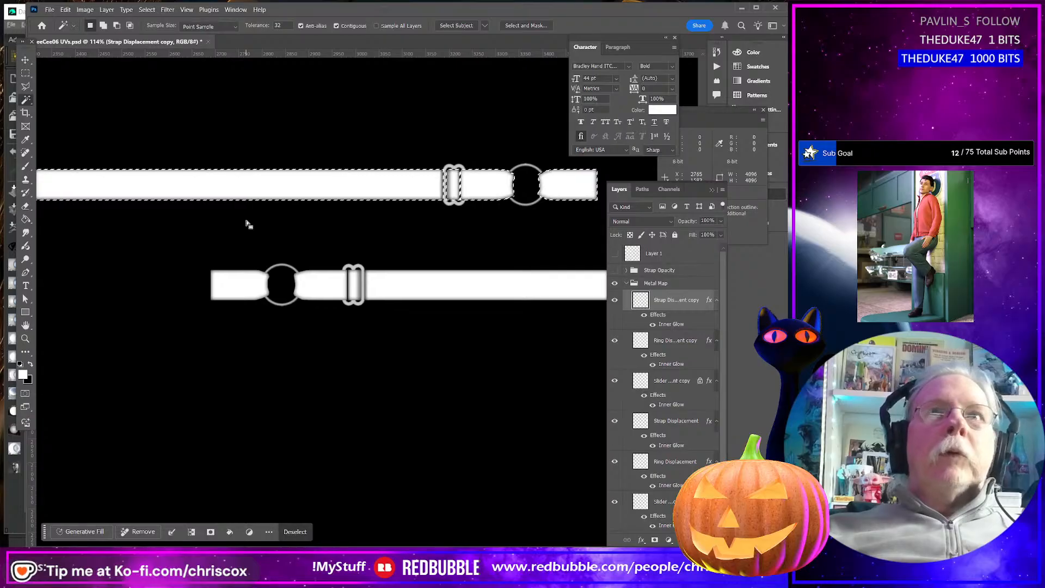
click(615, 342)
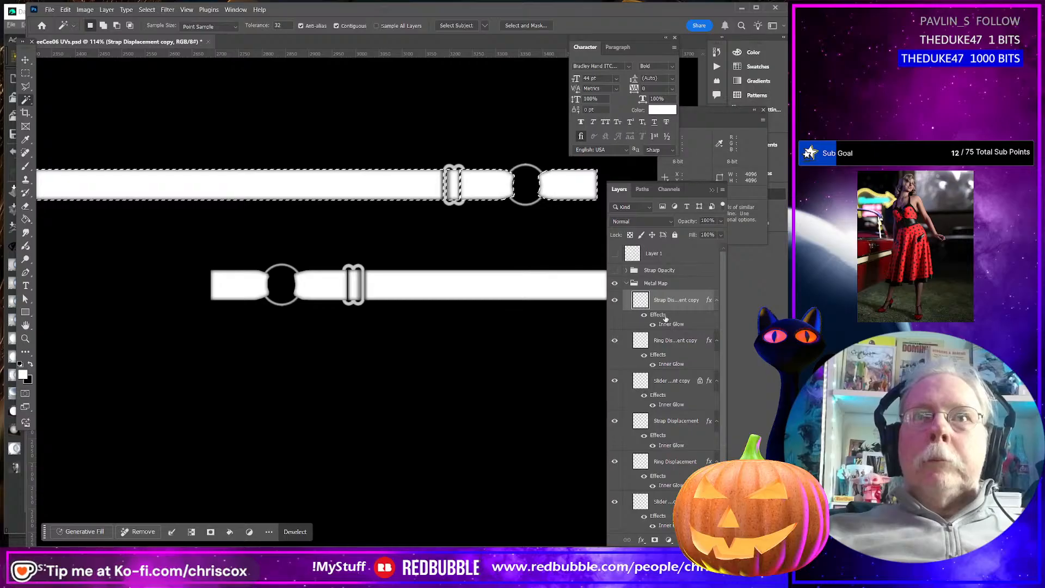
click(680, 342)
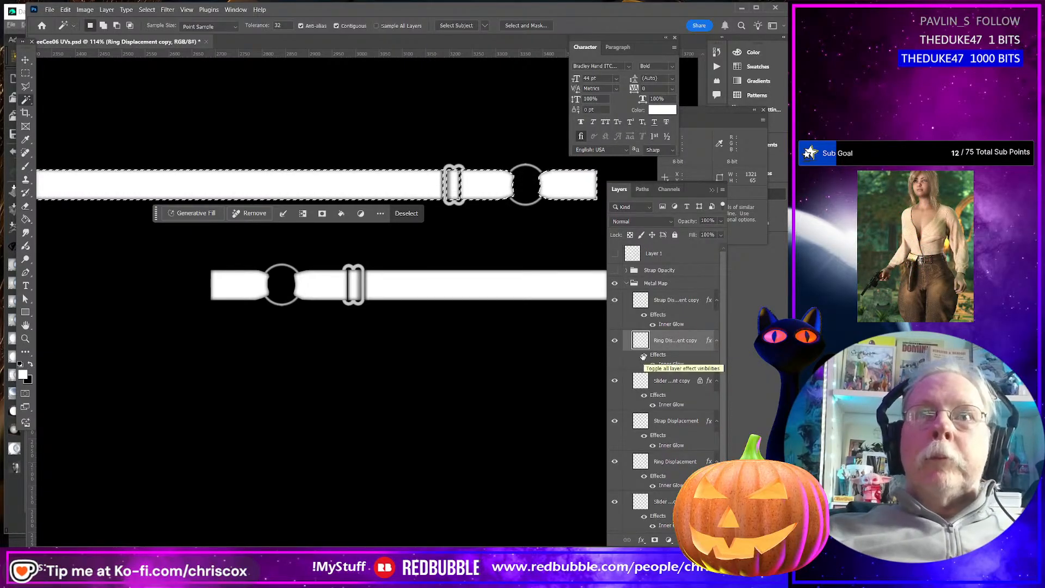
click(615, 301)
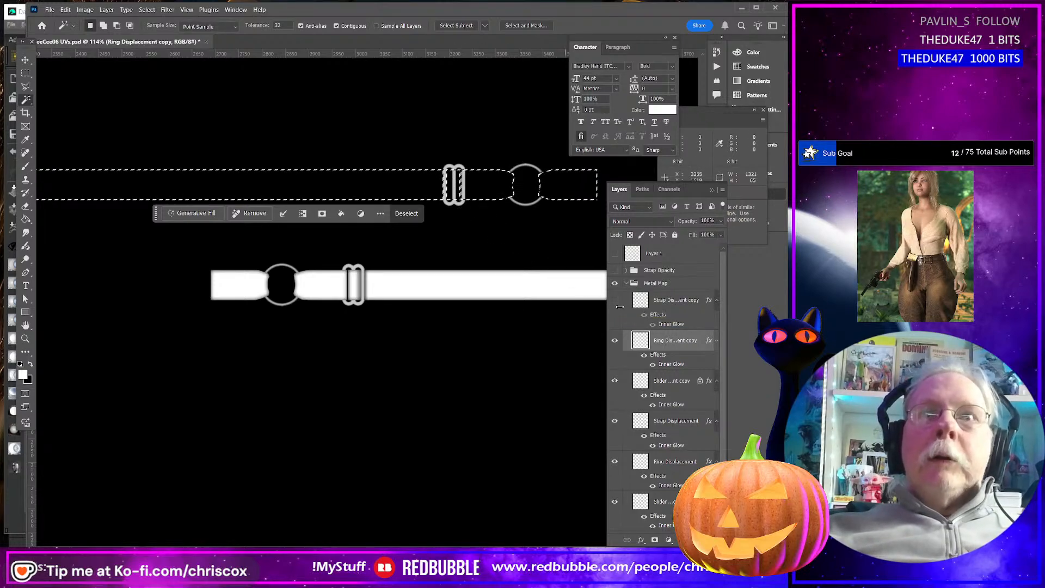
click(673, 380)
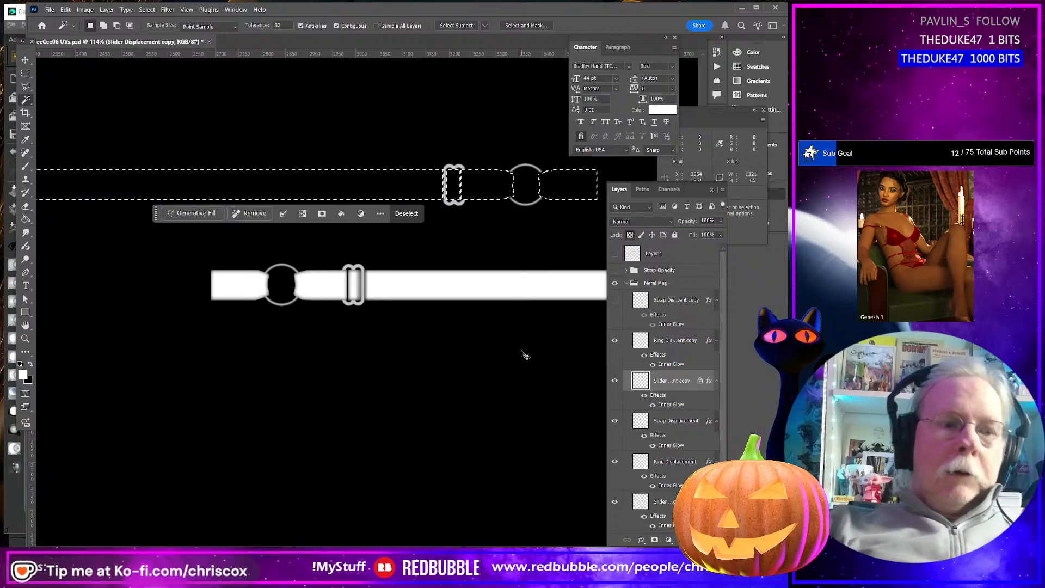
key(ctrl+d)
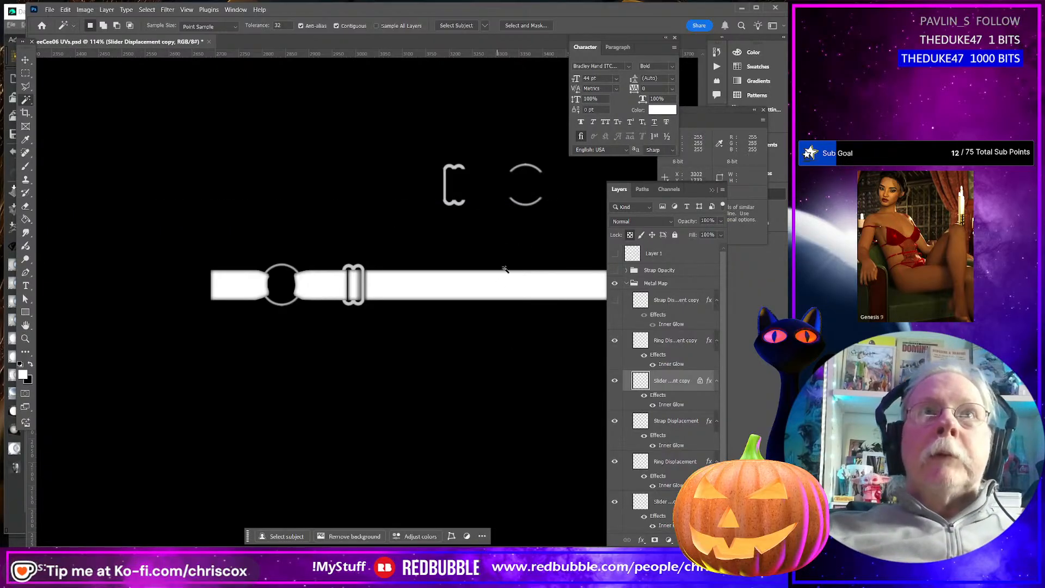
Select the lower strap's shape, delete the overlapped parts of its ring and slider layers, hide the strap layer and deselect
click(671, 422)
click(530, 372)
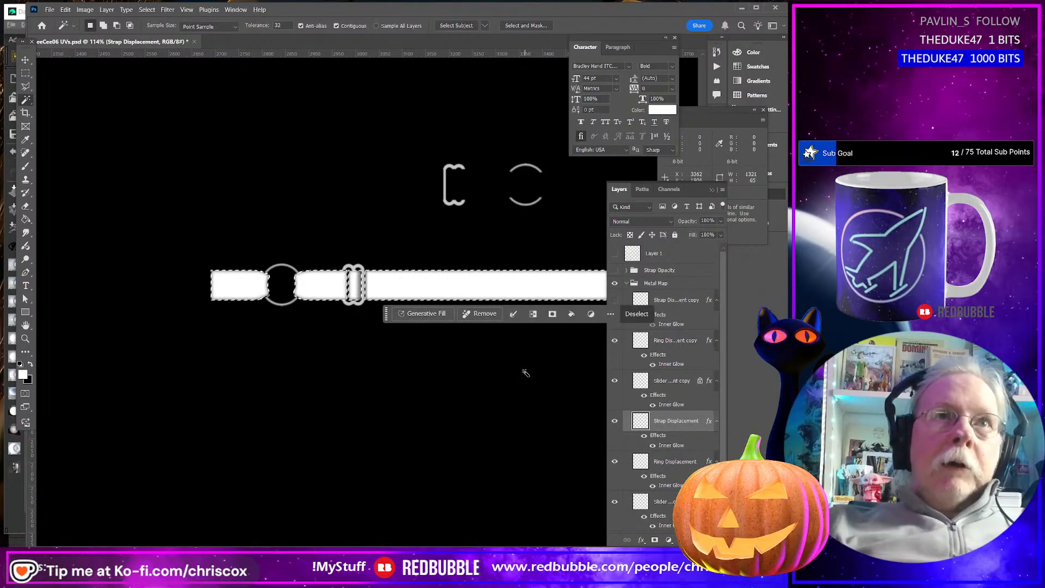
click(683, 462)
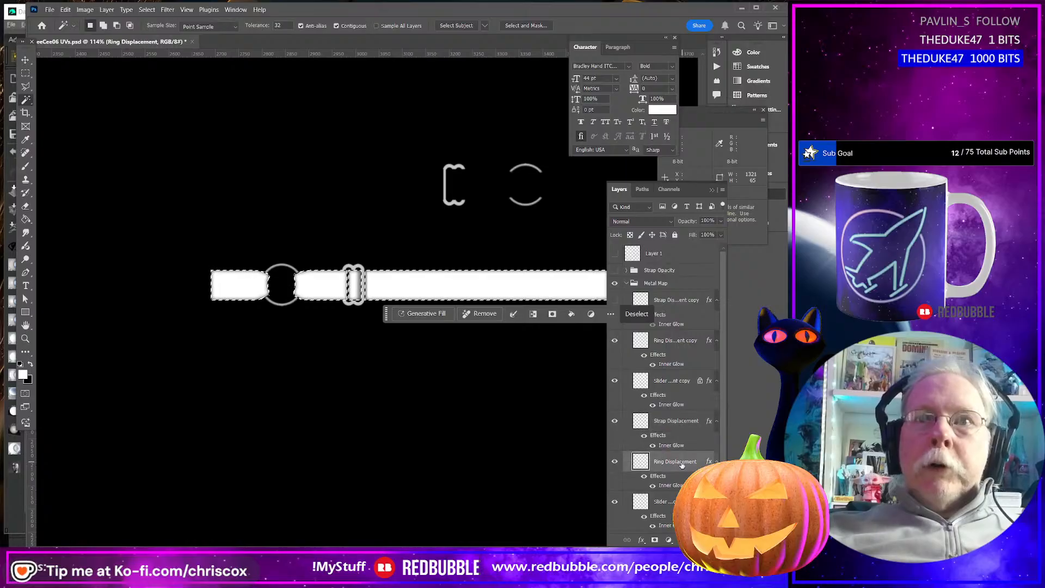
click(673, 502)
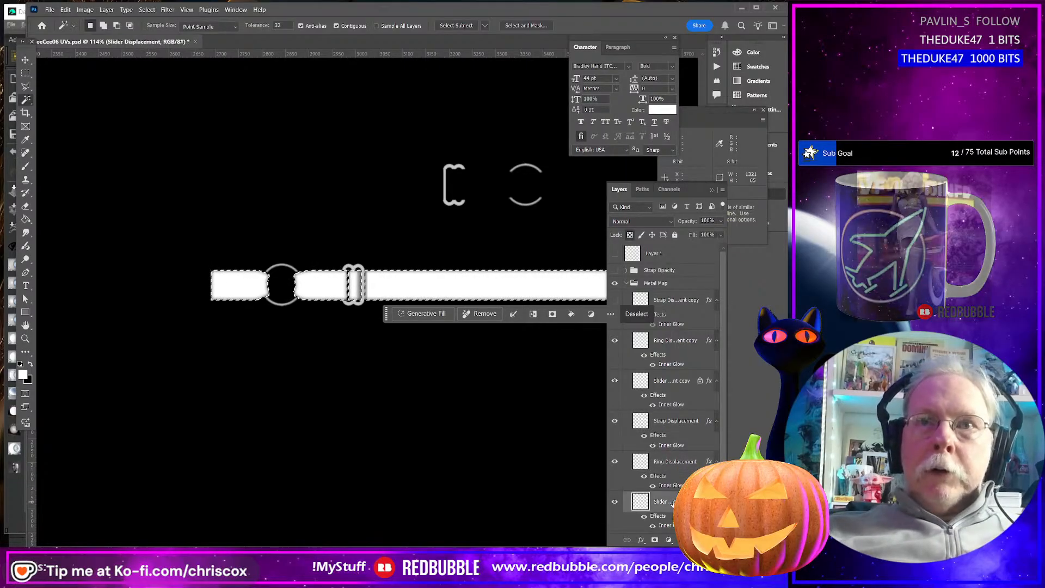
click(615, 421)
key(ctrl+d)
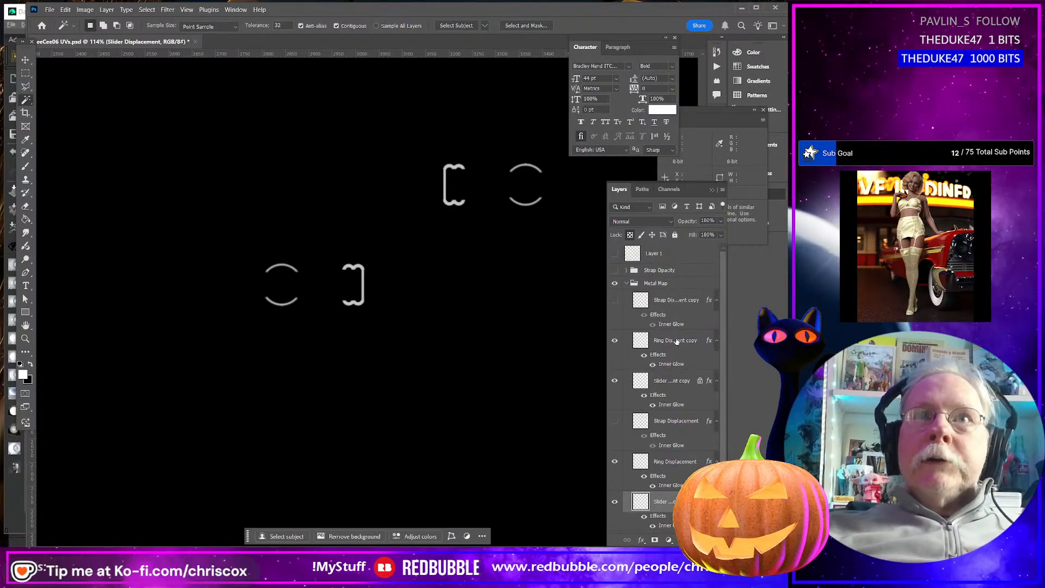
Turn off the layer effects on all strap, ring and slider layers in the Metal Map group
click(680, 301)
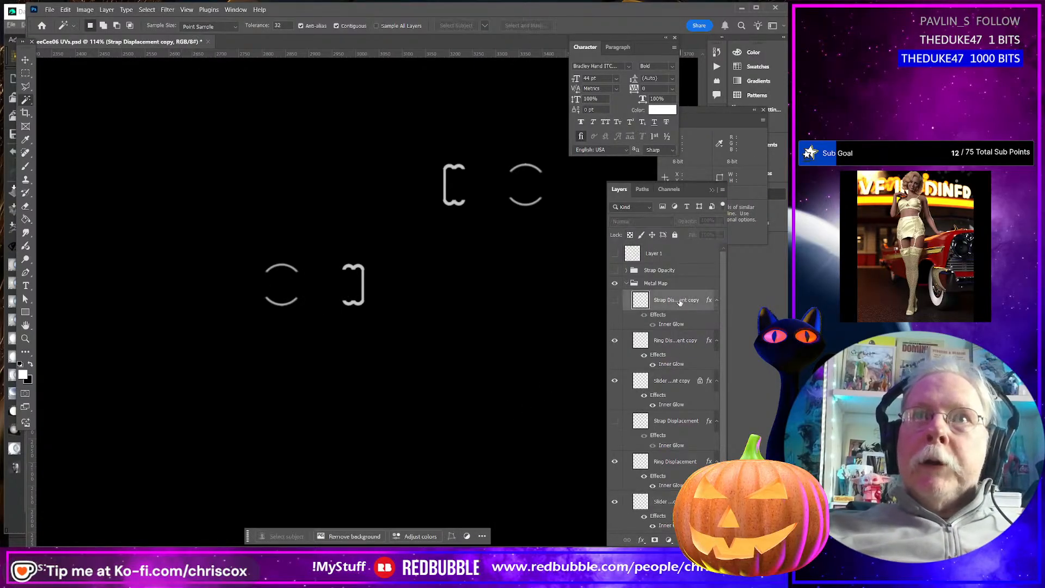
click(671, 340)
shift+click(671, 381)
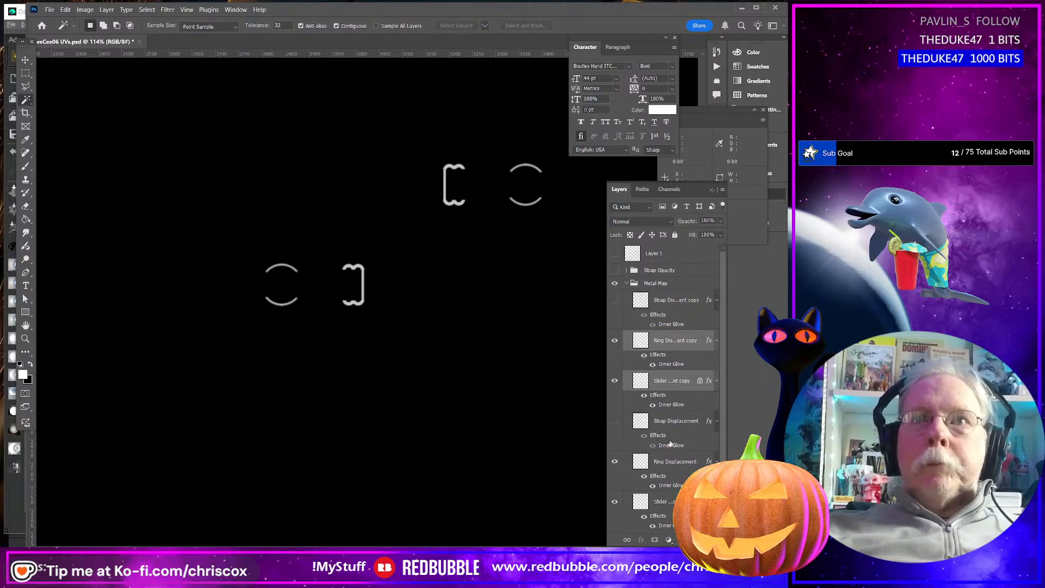
shift+click(671, 500)
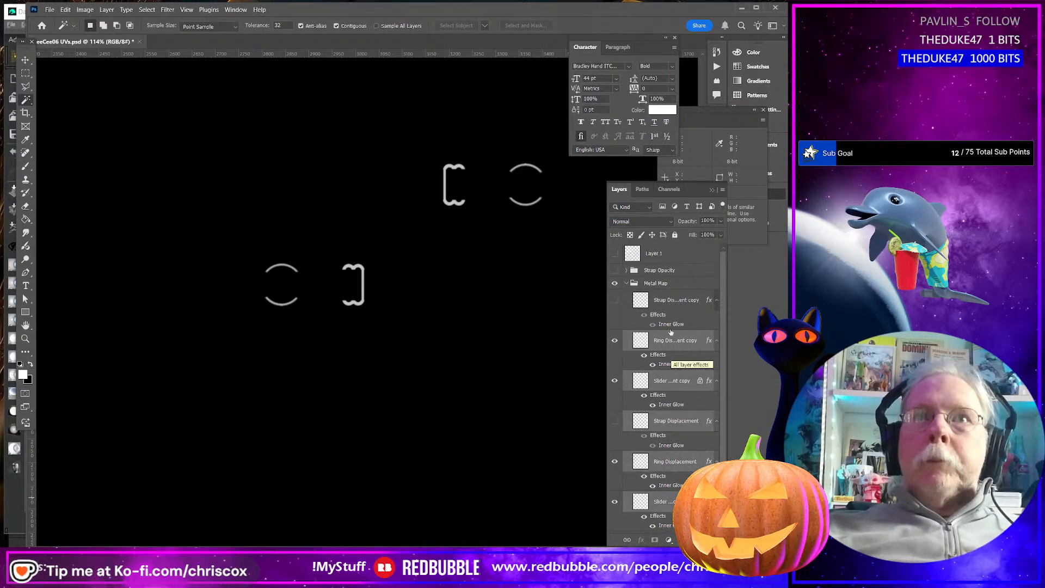
shift+click(673, 305)
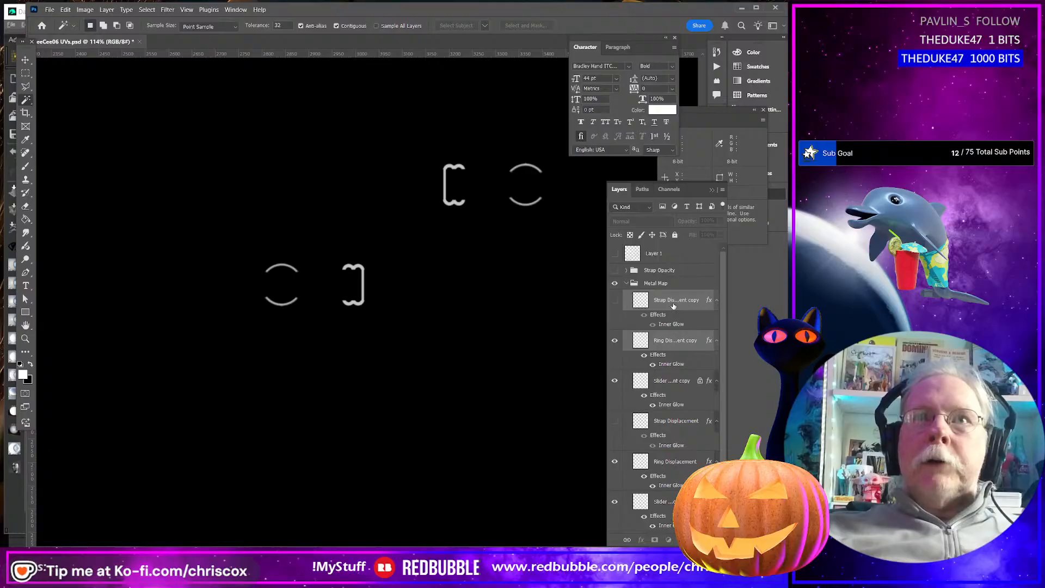
Merge all the strap, ring and slider layers in the Metal Map group into one layer
click(674, 305)
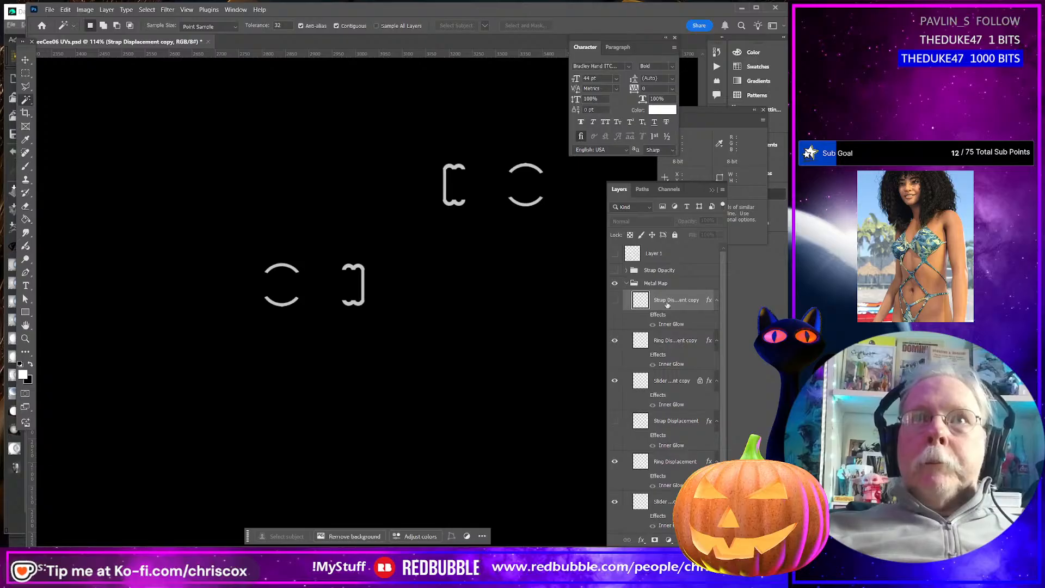
shift+click(685, 501)
right_click(685, 262)
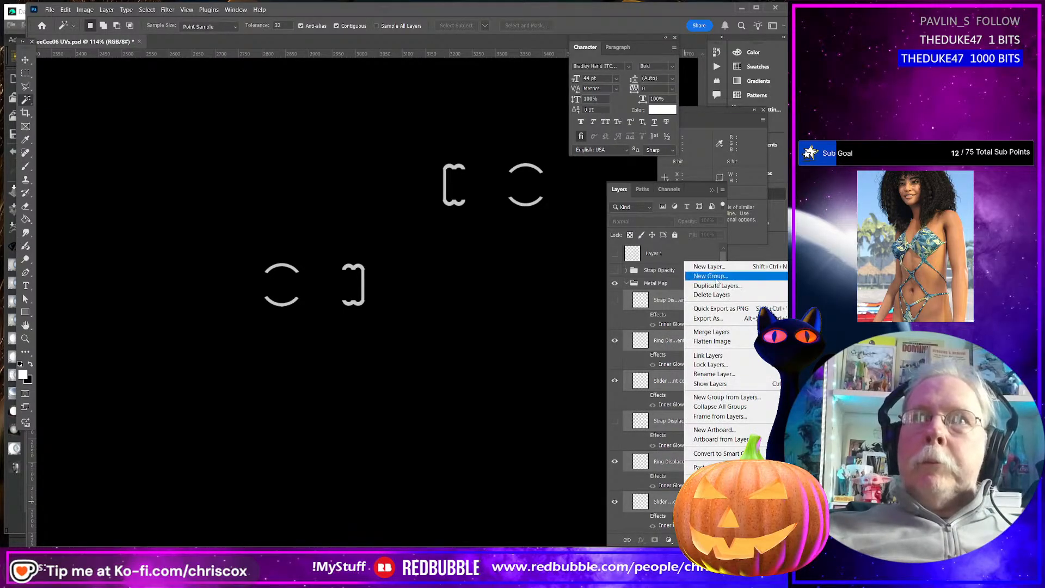
click(713, 332)
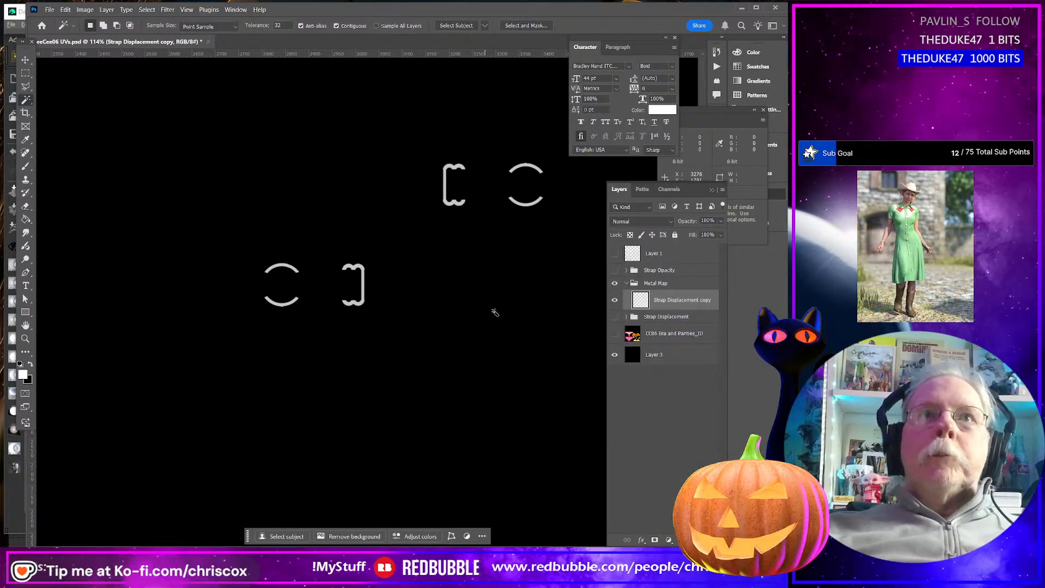
Lock the merged metal layer's transparent pixels and fill its ring and slider shapes with the white foreground colour
click(632, 236)
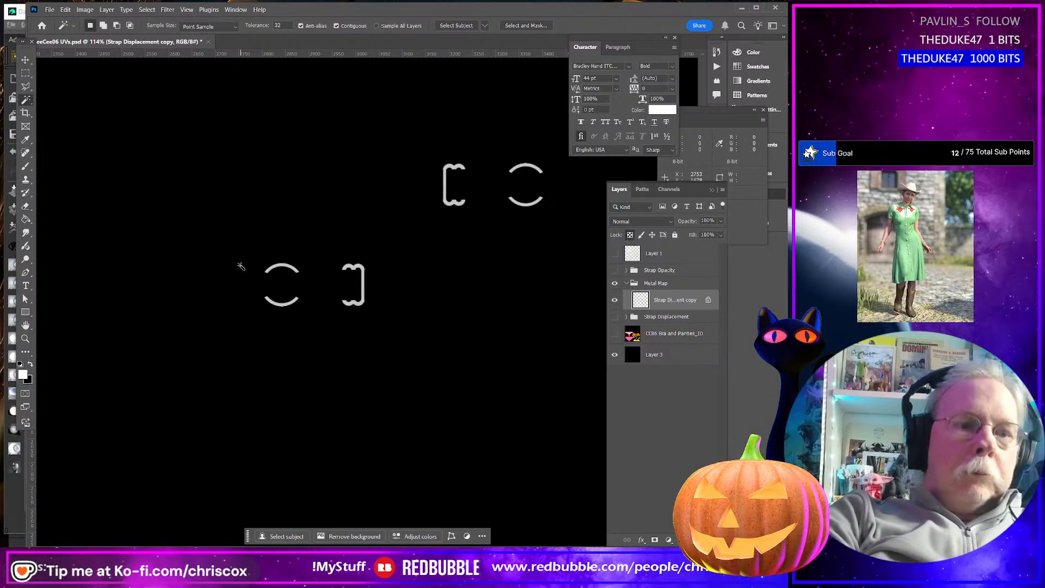
key(shift+F5)
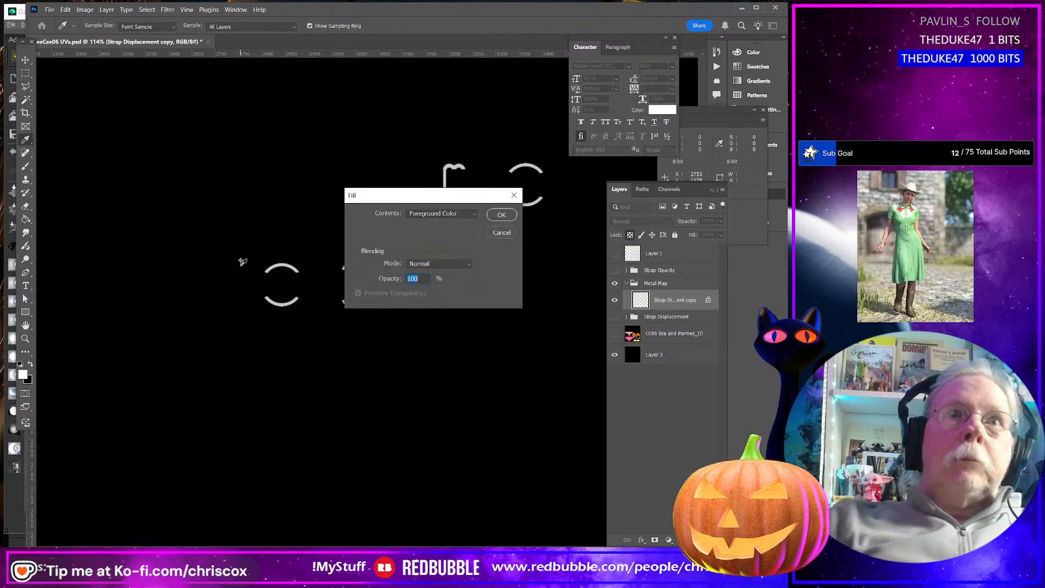
click(500, 215)
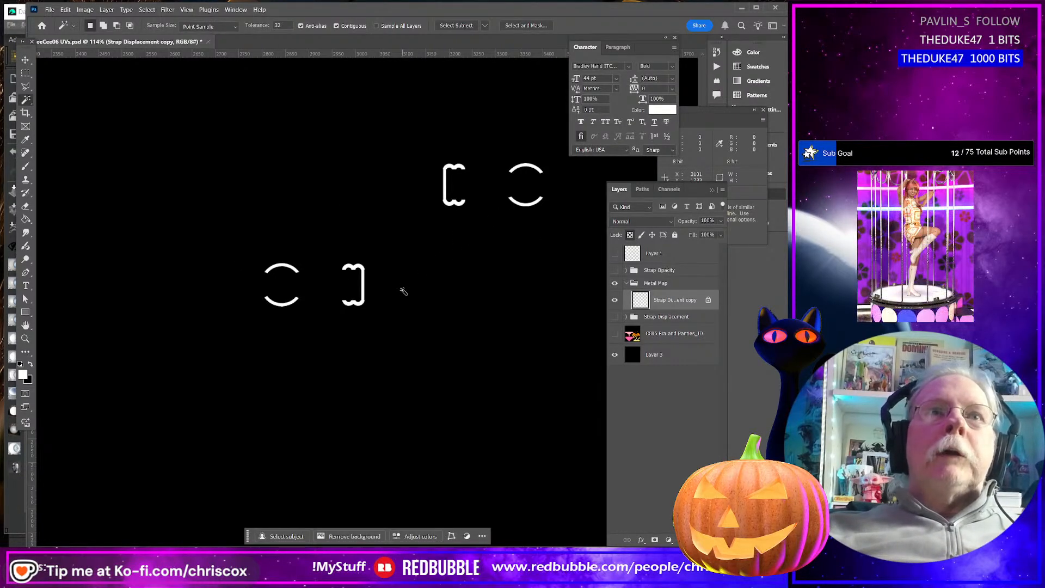
Export the document as the JPG "CC06 Bra and Panties_Hardware Mask" in the WIP folder, and collapse the Metal Map group
click(50, 9)
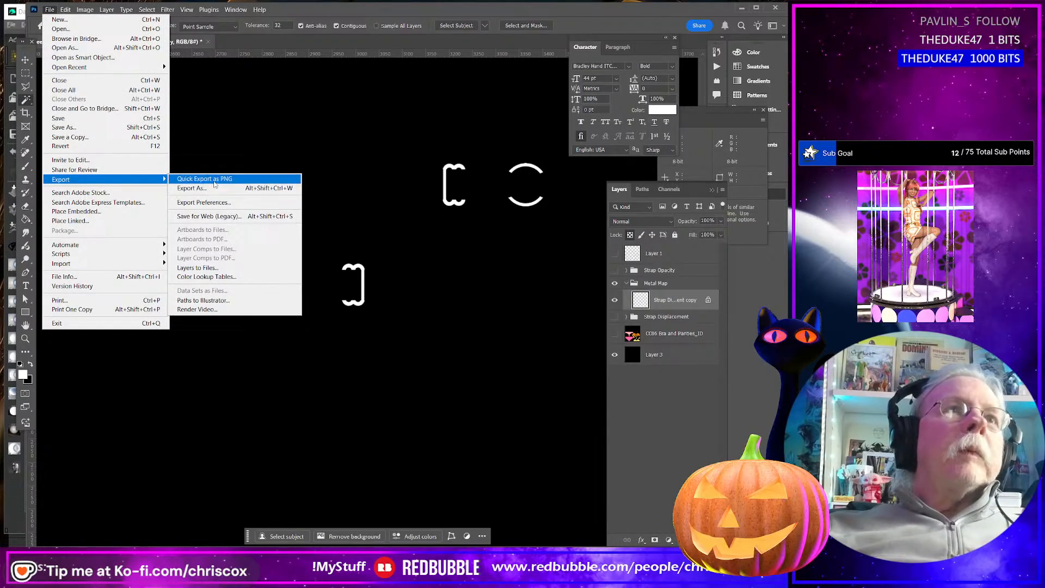
click(214, 188)
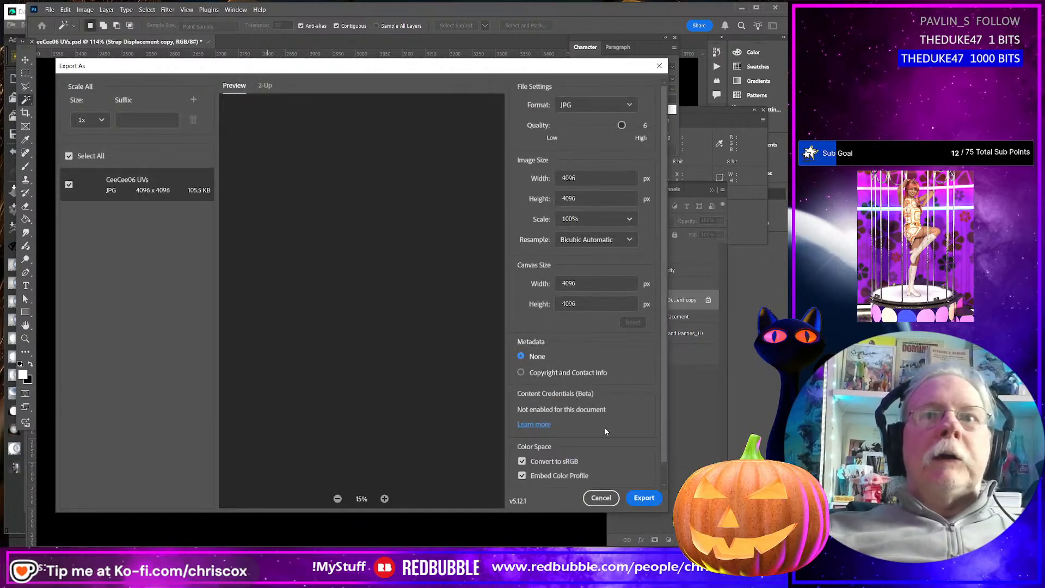
click(638, 497)
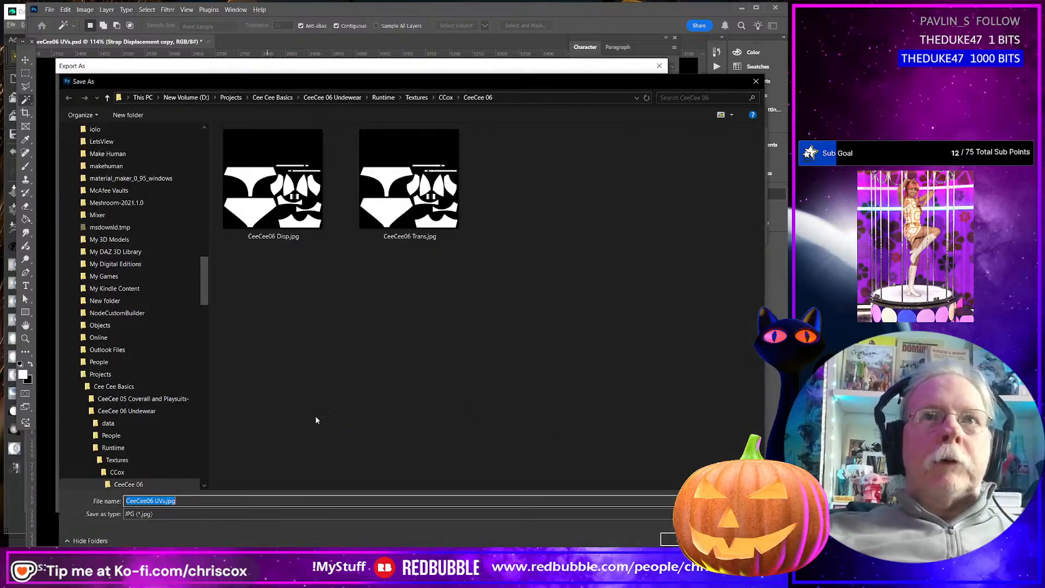
drag(205, 286, 194, 312)
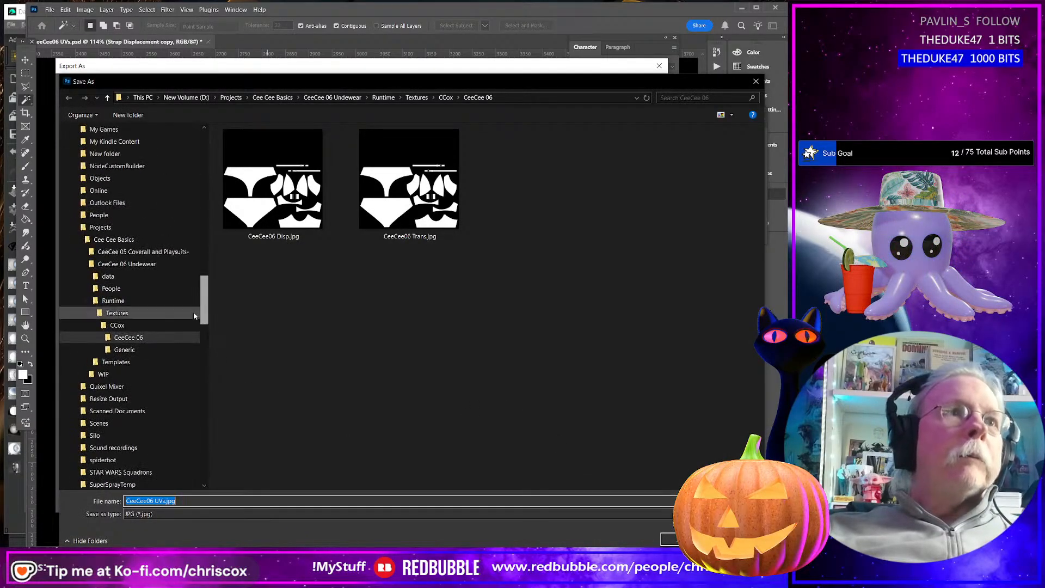
click(140, 375)
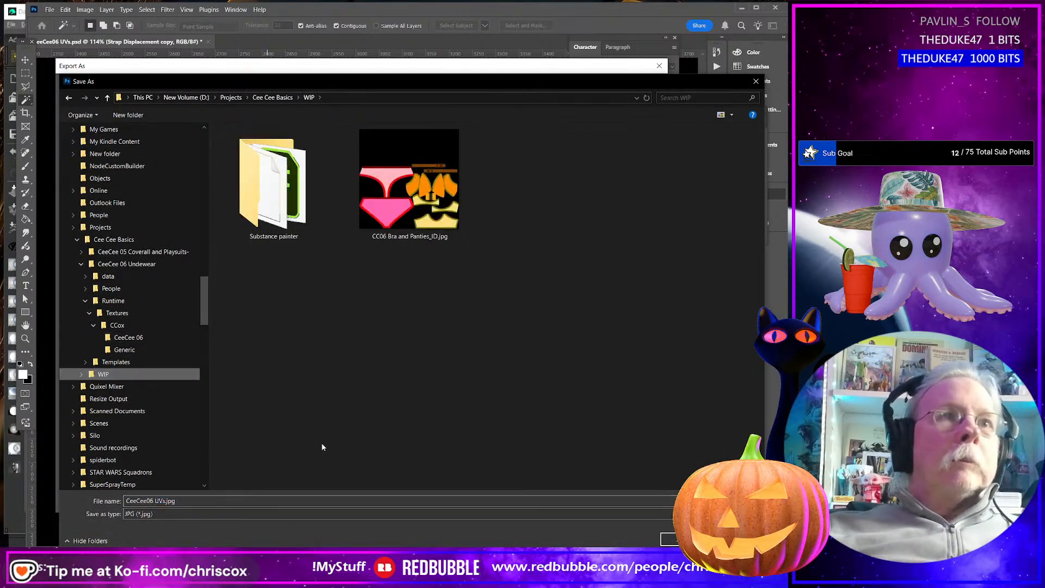
click(398, 237)
click(192, 501)
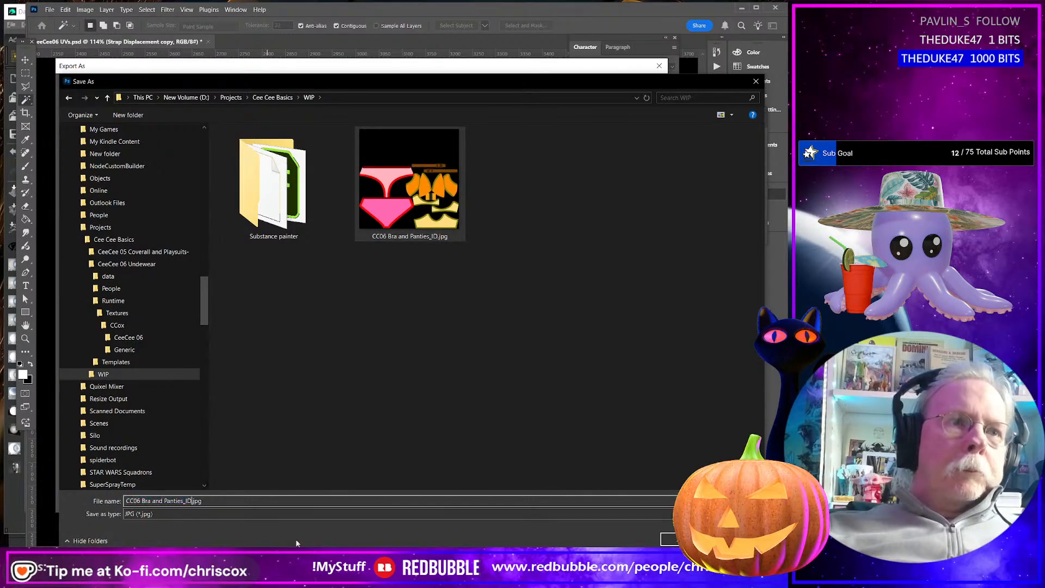
drag(191, 501, 184, 501)
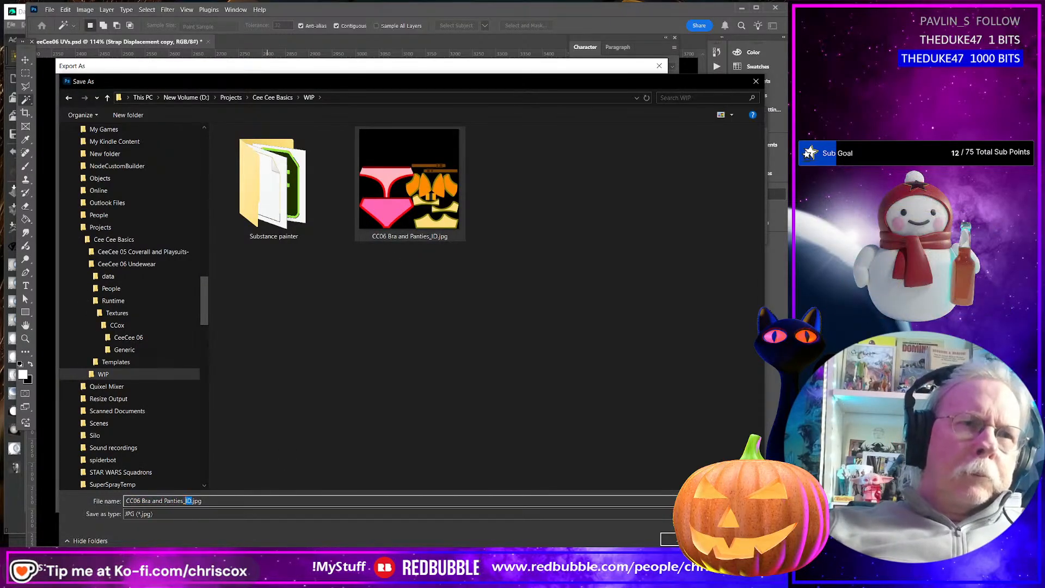
text(Hardware Mask)
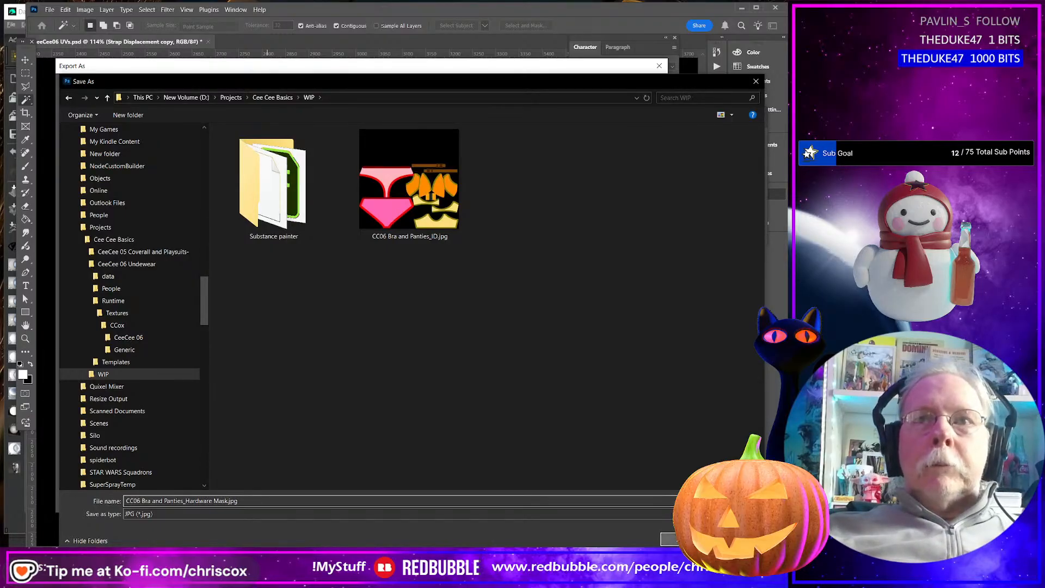
key(Return)
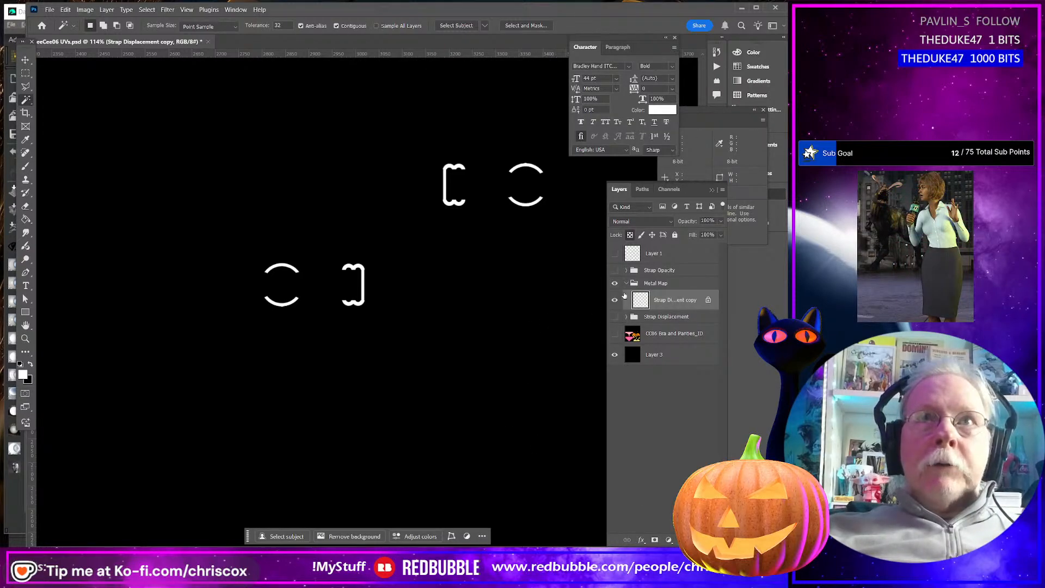
click(626, 283)
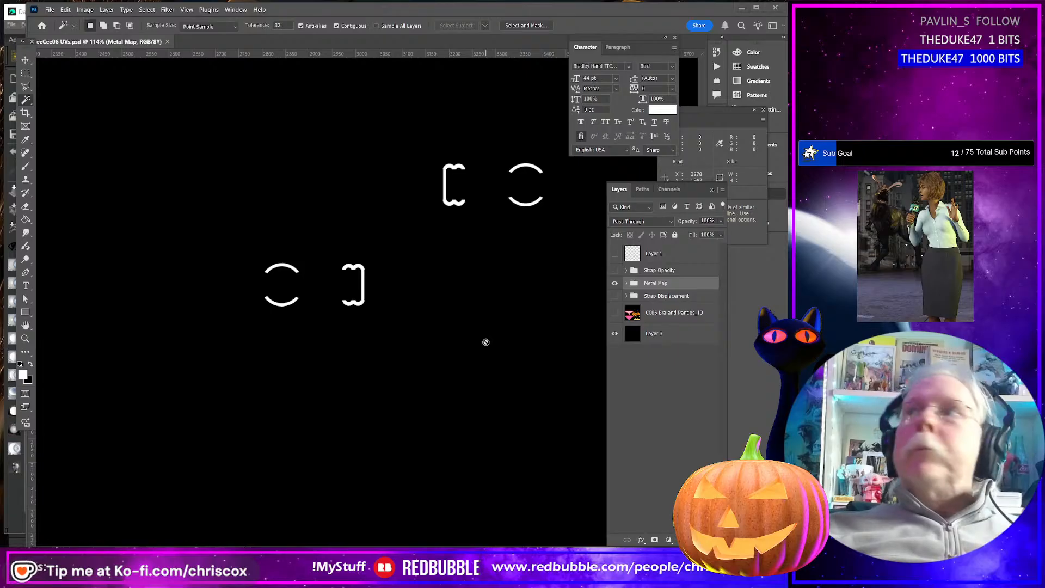
Switch to Daz Studio, render the figure, inspect the bra straps, rings and sliders in the enlarged render window, and close it
key(alt+Tab)
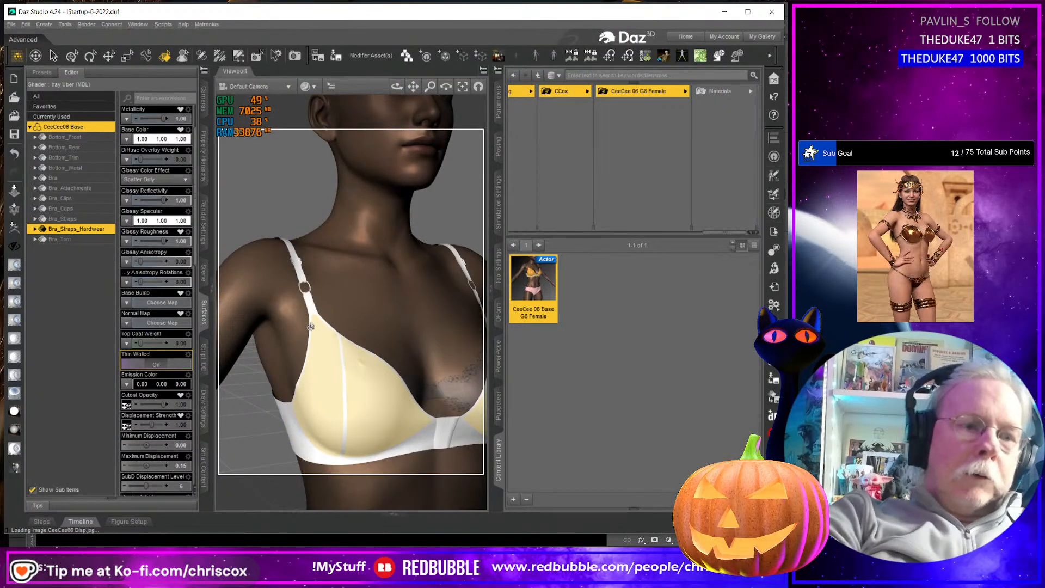
key(ctrl+r)
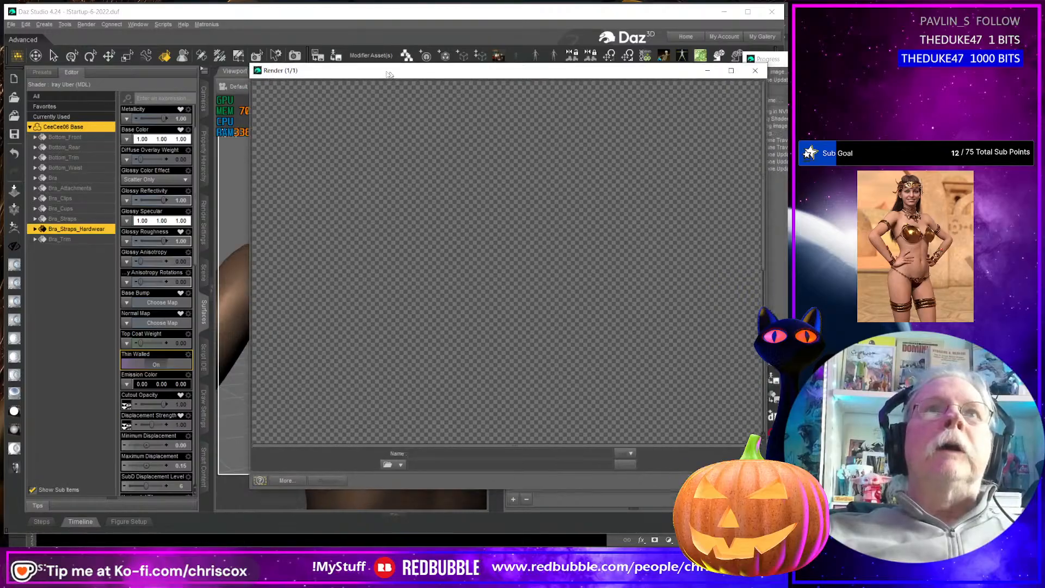
drag(389, 74, 282, 21)
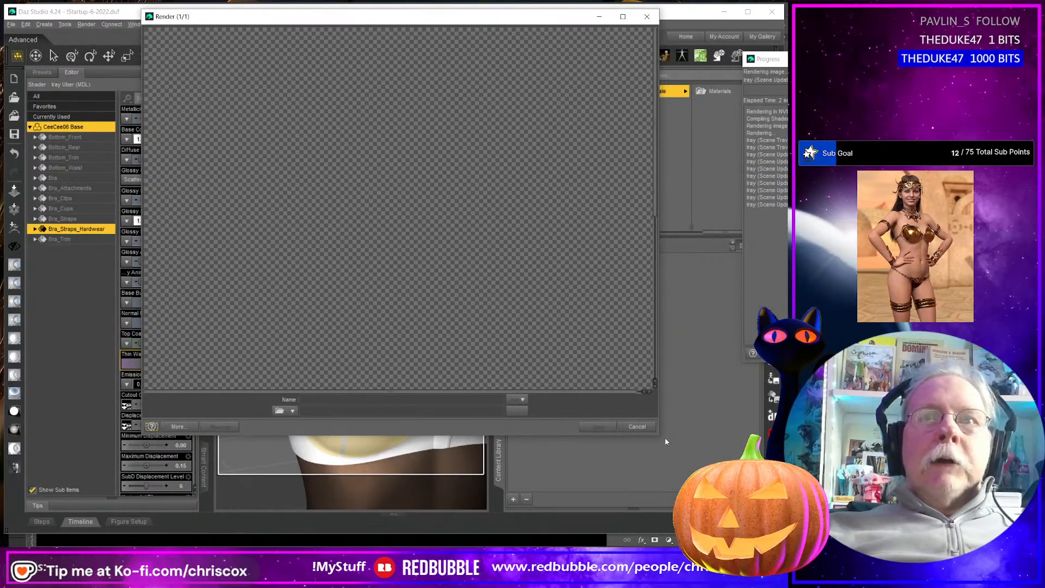
drag(662, 437, 694, 527)
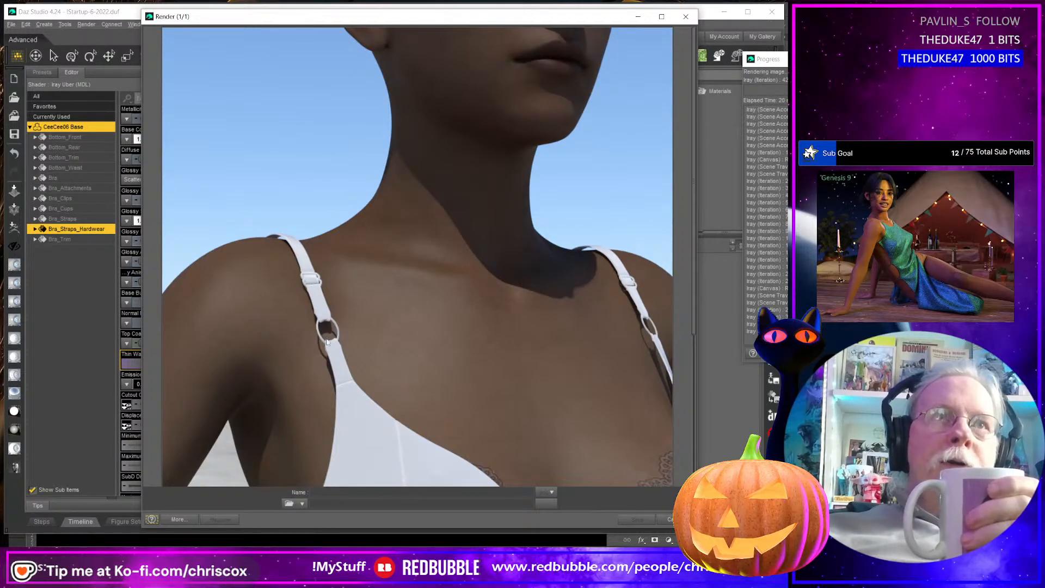
scroll(418, 398, down, 5)
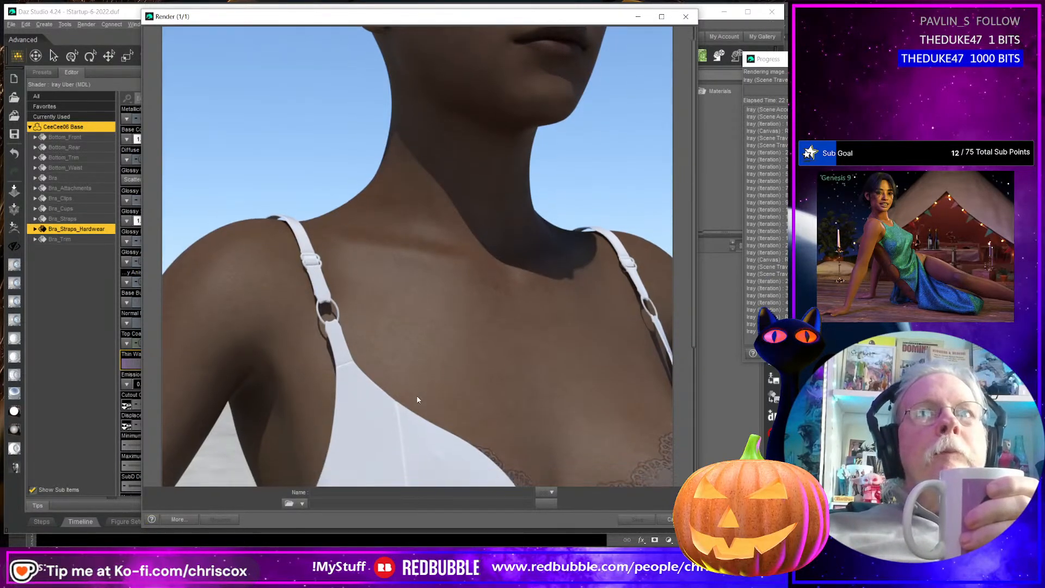
scroll(418, 399, up, 3)
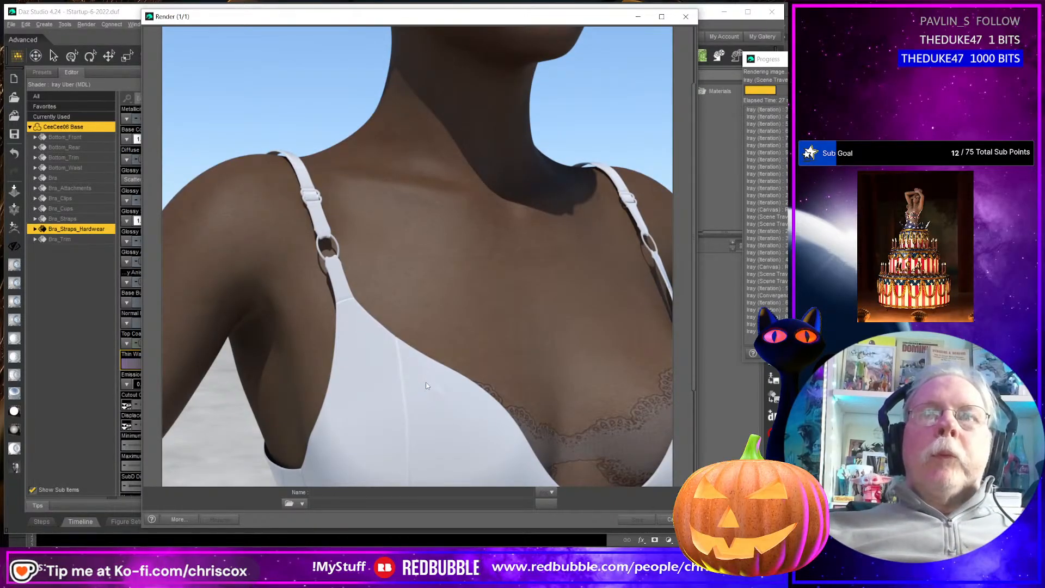
click(685, 19)
click(397, 283)
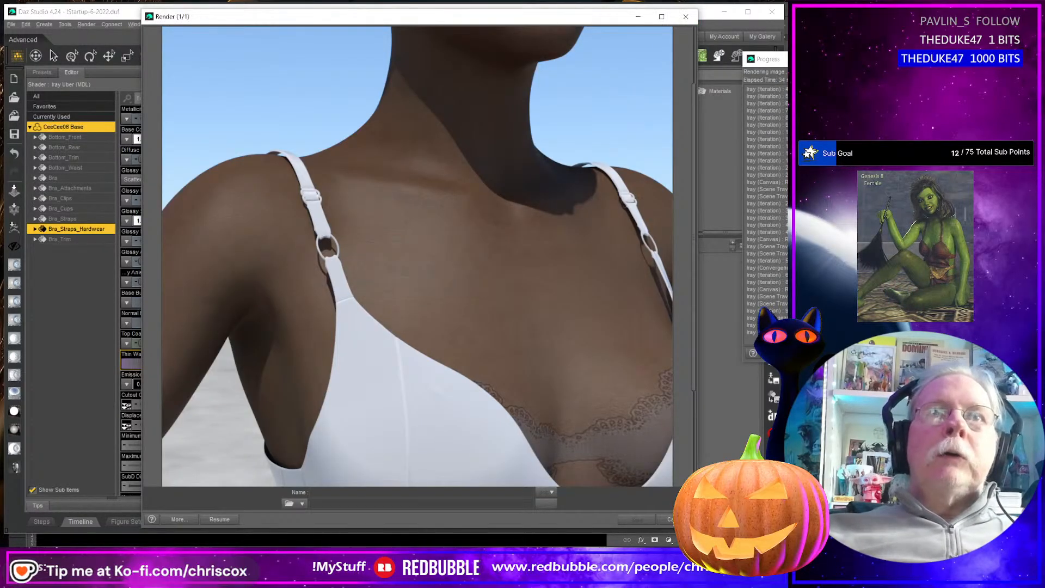
click(686, 16)
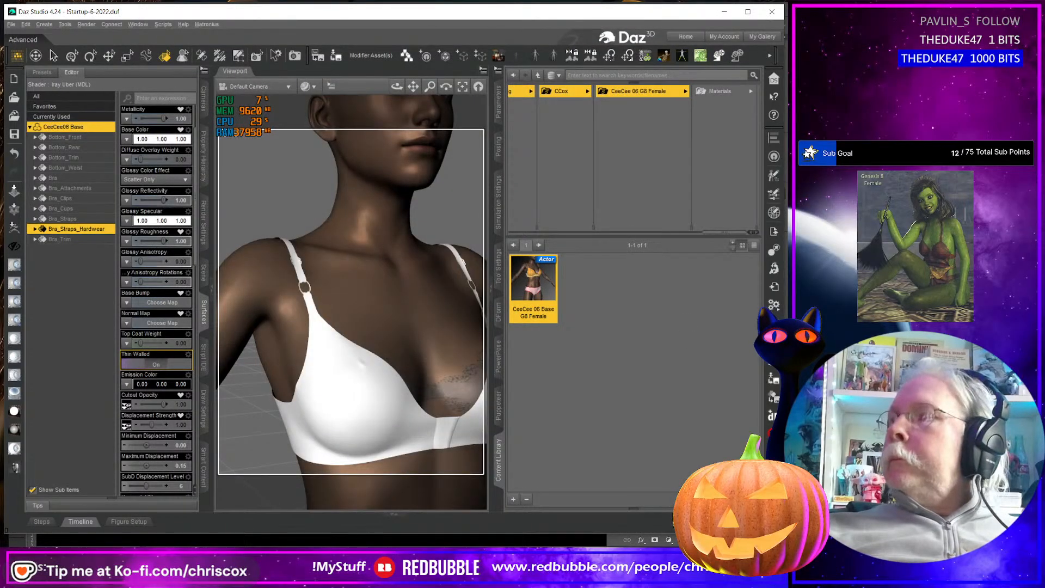
Close Photoshop, and return the Substance 3D Painter project from its texture export window and baking mode to painting mode
key(alt+Tab)
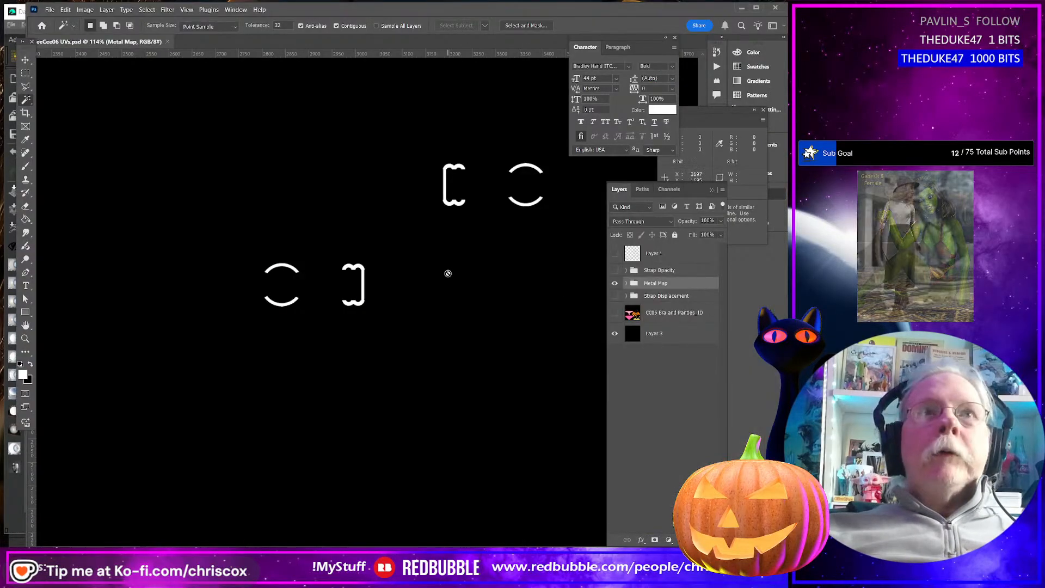
click(776, 8)
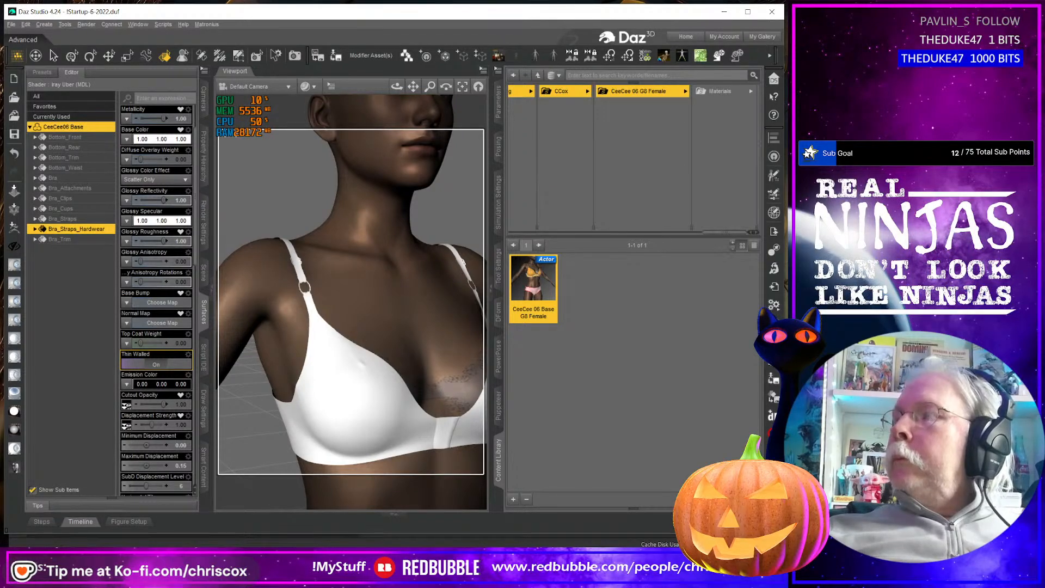
key(alt+Tab)
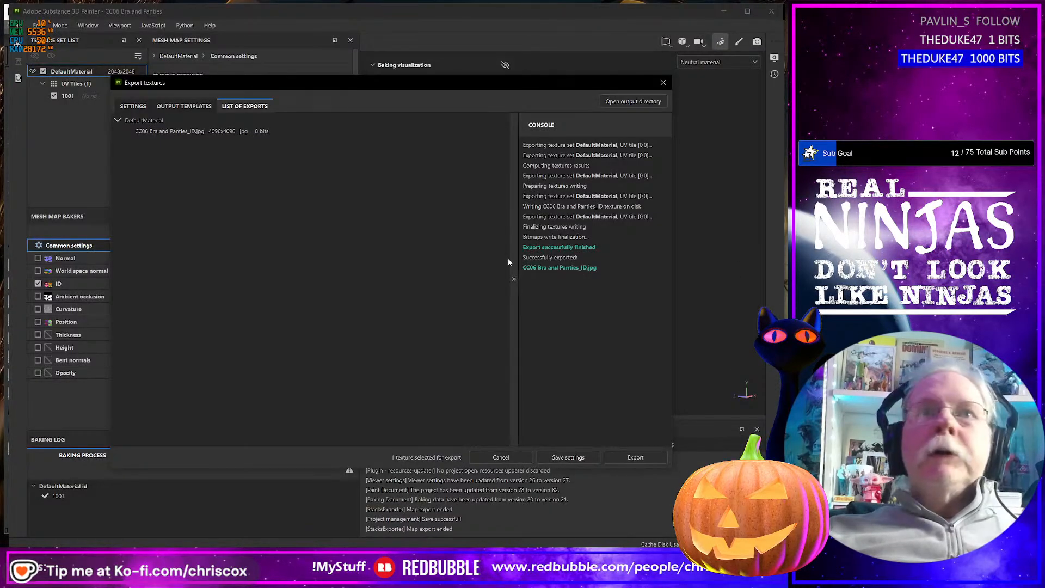
click(663, 83)
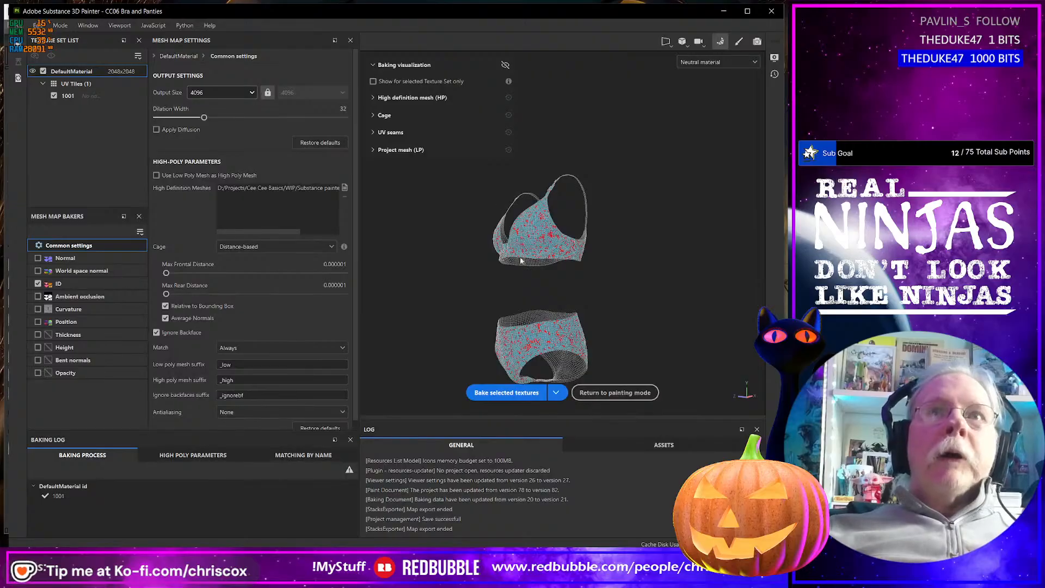
click(61, 25)
click(80, 51)
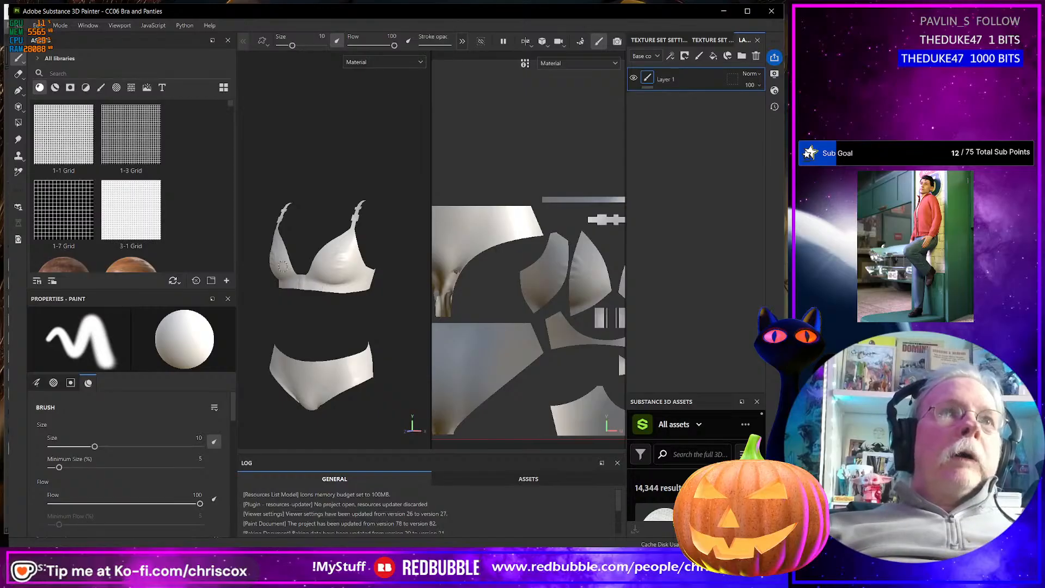
Search the assets for "Bra" and apply the Brass Polished material to the bra and panties model as a fill layer
scroll(331, 251, up, 2)
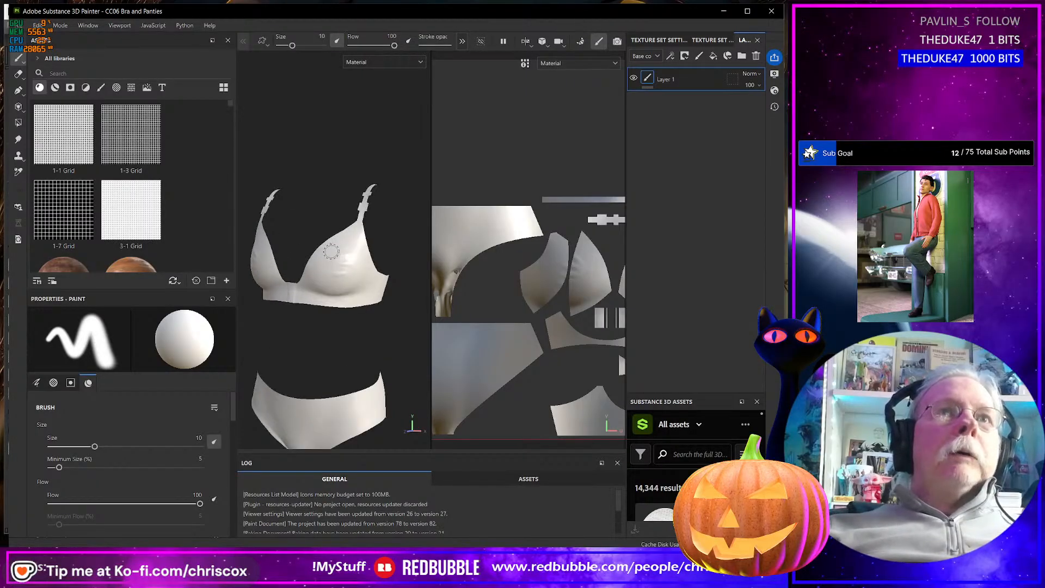
scroll(330, 251, down, 2)
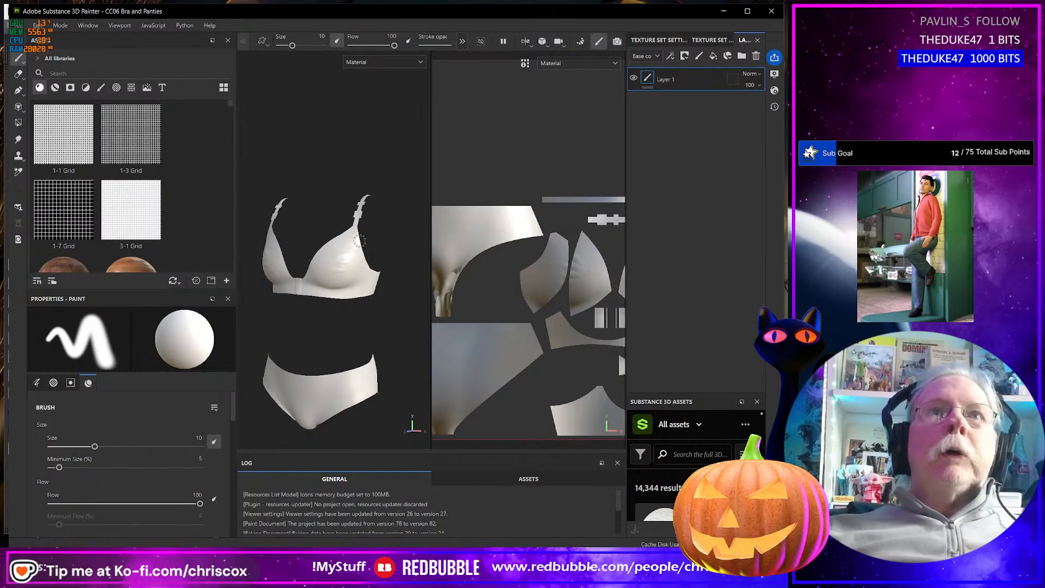
scroll(351, 222, up, 5)
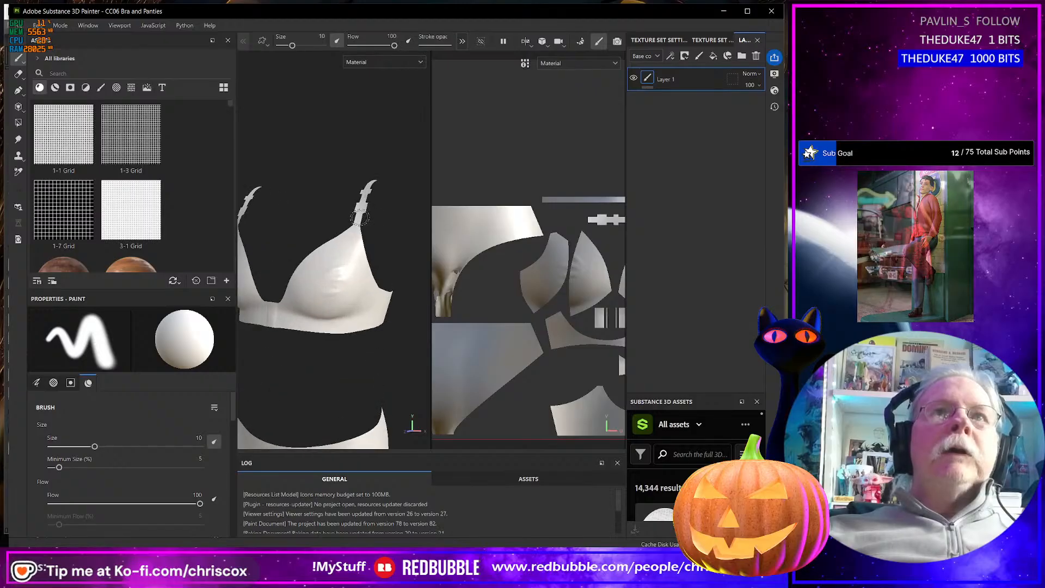
alt+drag(359, 218, 366, 175)
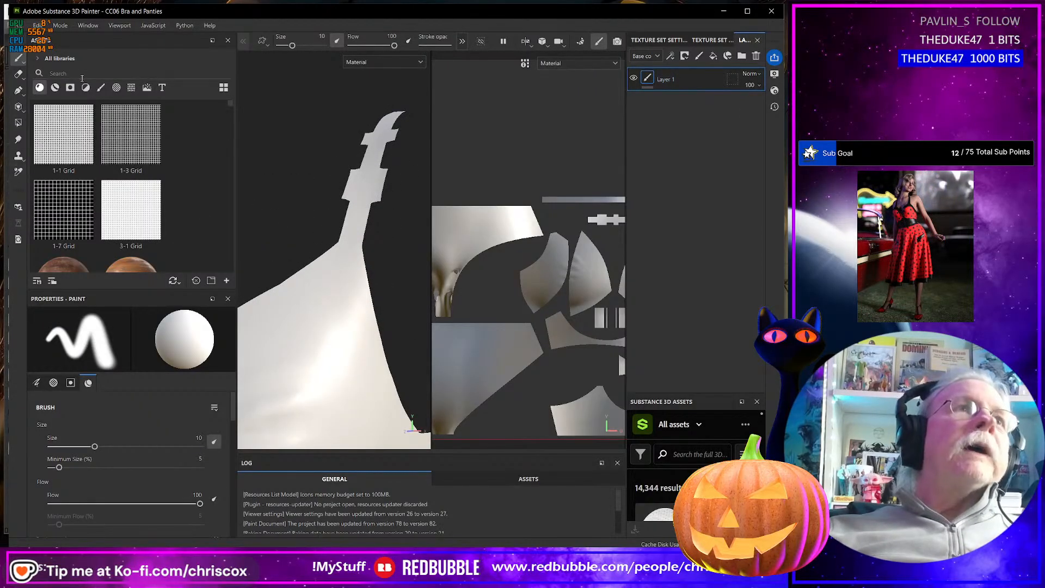
text(Bra)
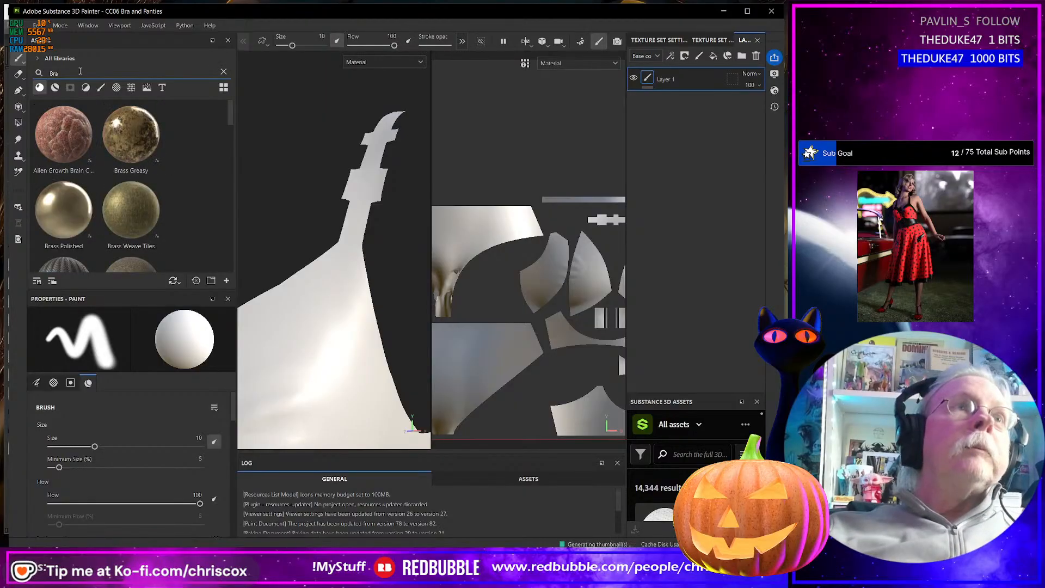
drag(64, 210, 317, 340)
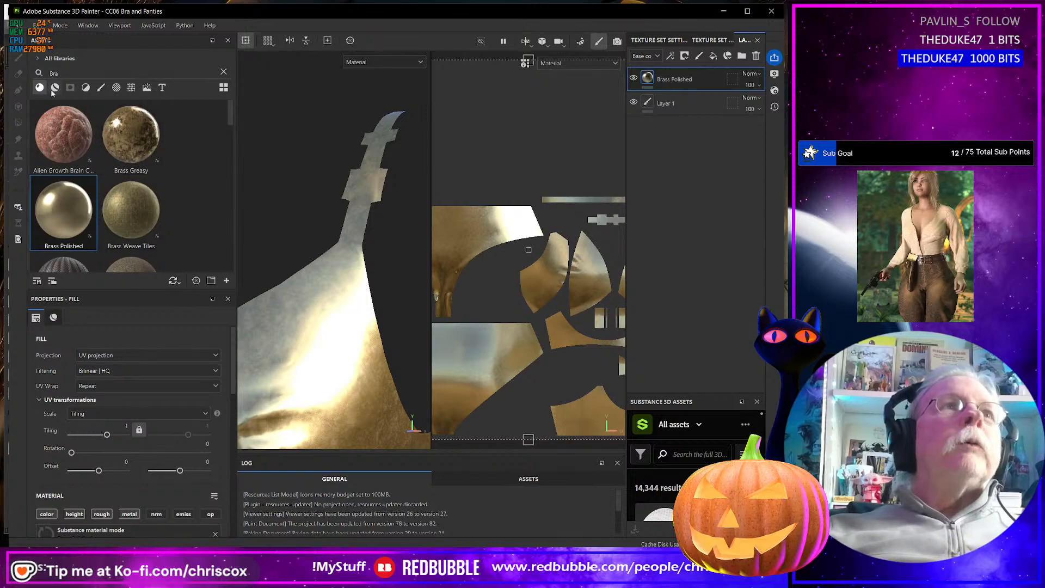
Add CC06 Bra and Panties_Hardware Mask.jpg from the WIP folder to the list of resources to import
click(22, 26)
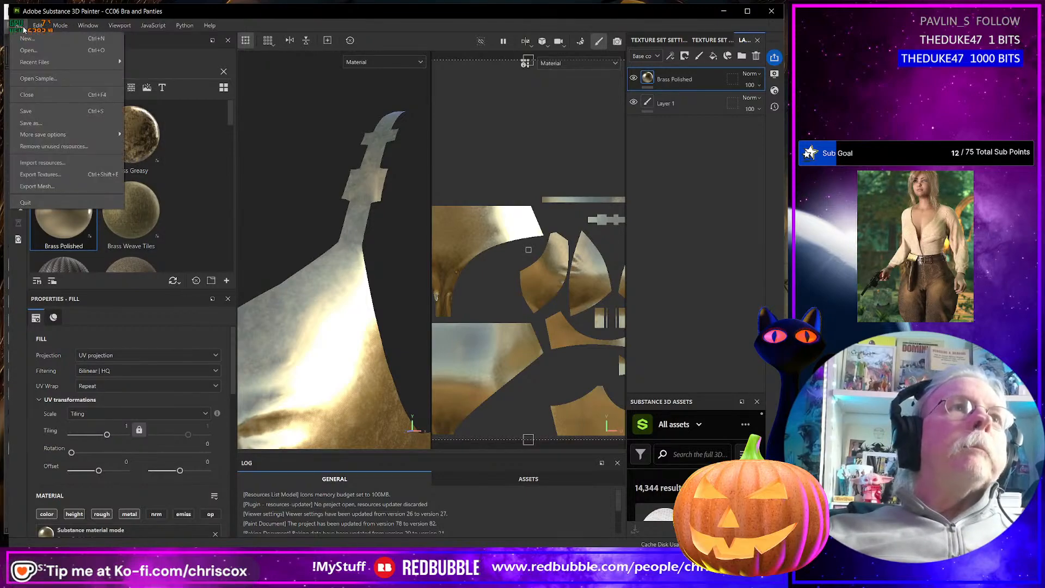
click(50, 163)
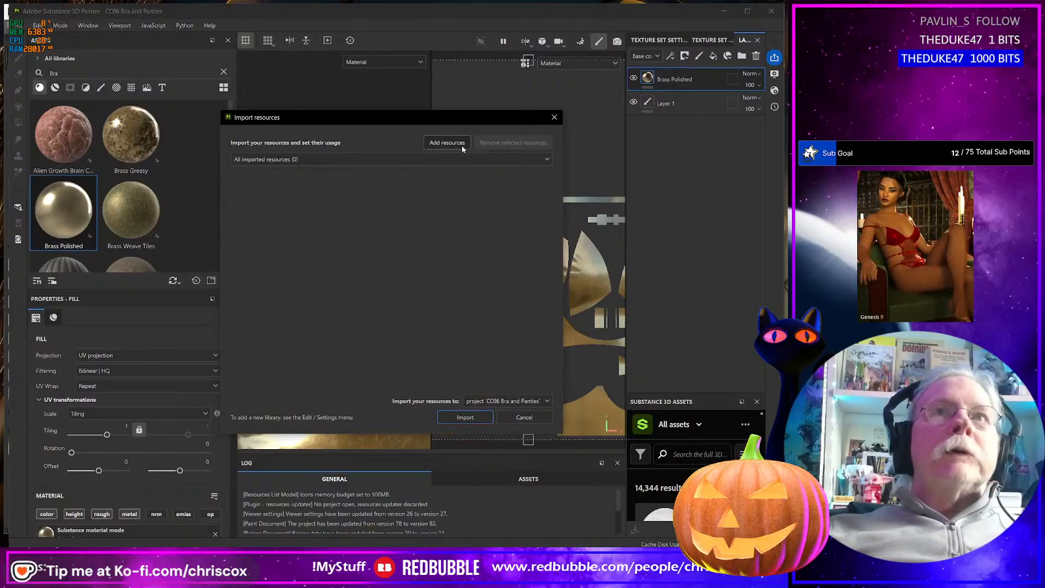
click(462, 143)
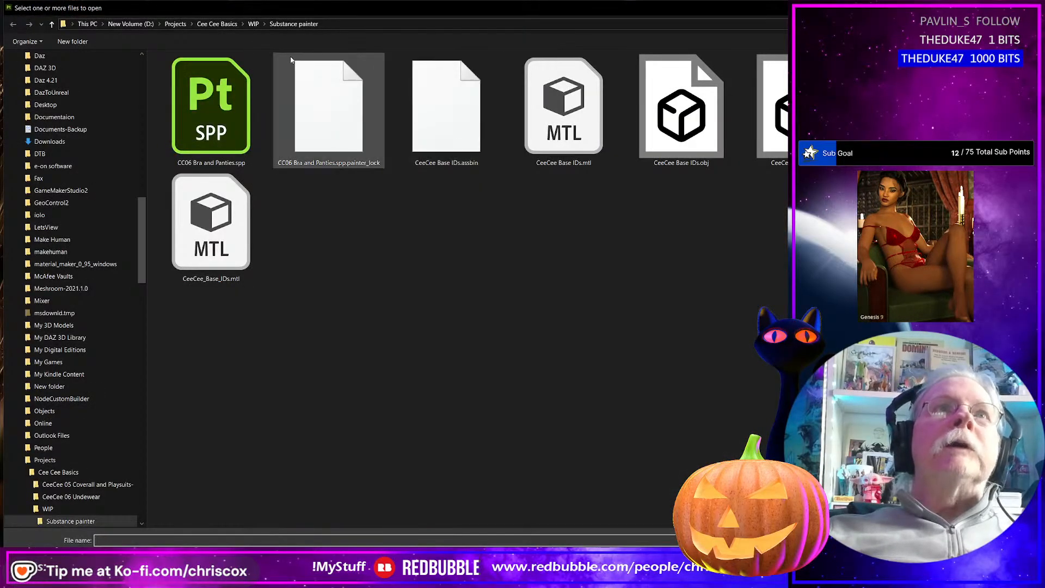
click(254, 24)
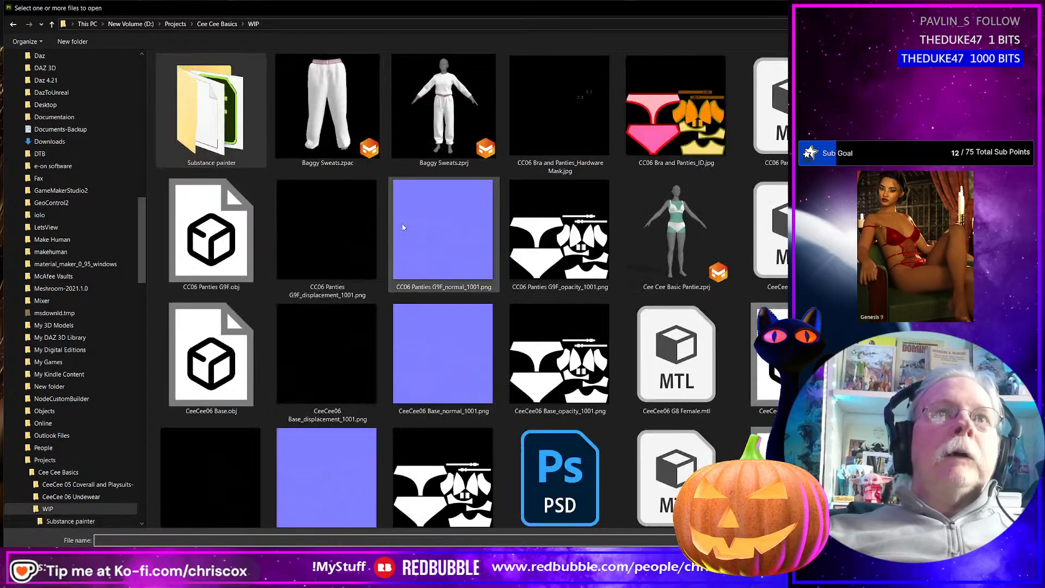
click(575, 169)
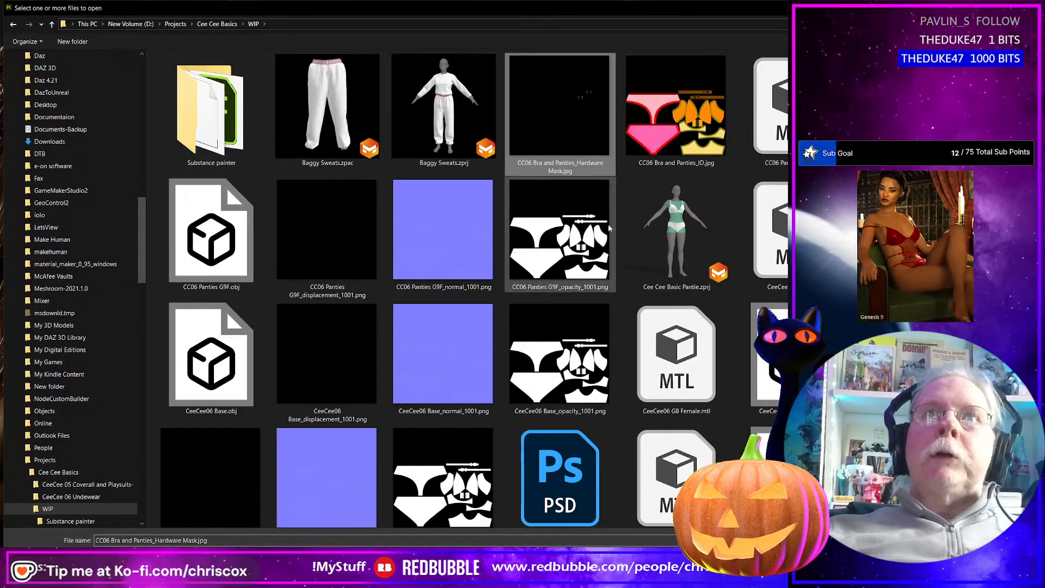
key(Return)
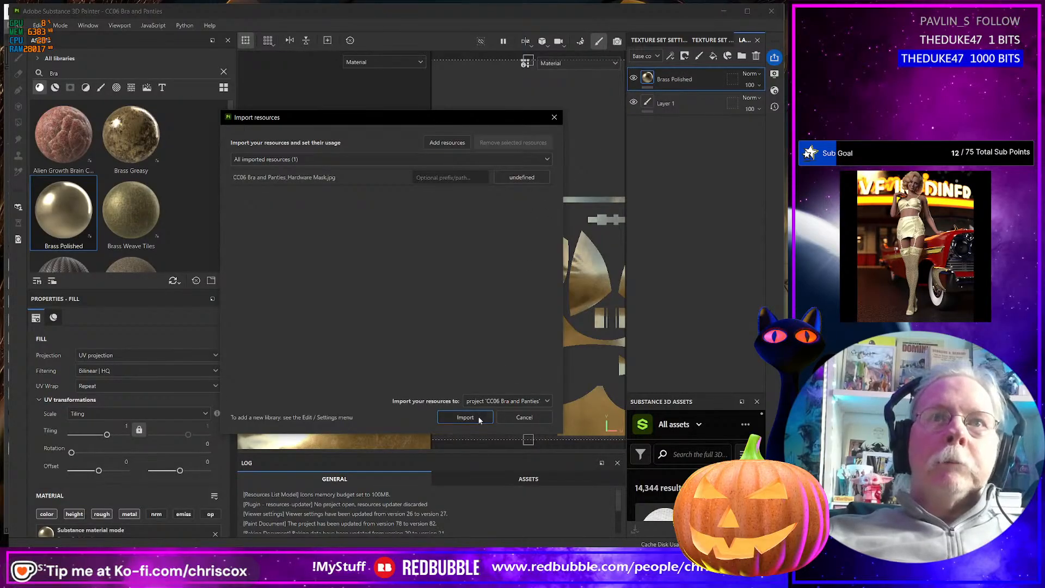
Give the hardware mask the creator's short name as prefix, set its usage to alpha, and import it into the current project
click(458, 178)
text(CCox)
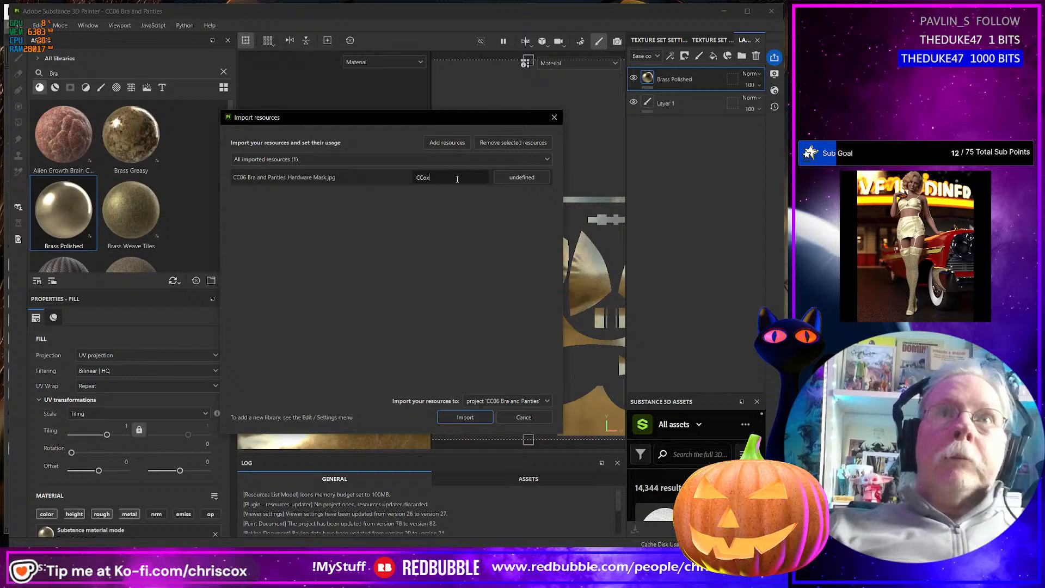
click(522, 178)
click(547, 181)
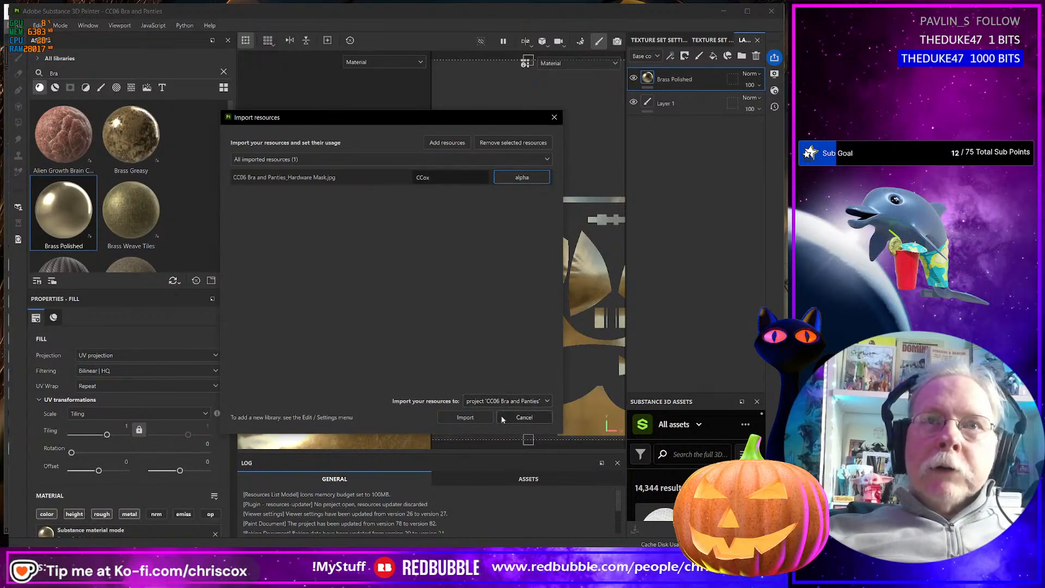
click(467, 417)
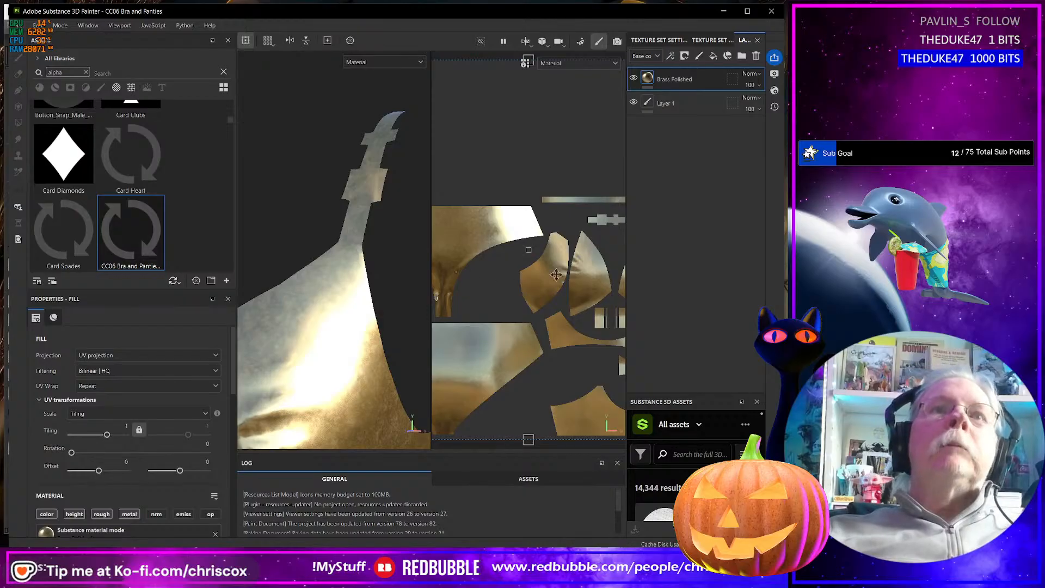
Try a black mask with a paint effect on the Brass Polished layer, using the hardware mask as the brush alpha
click(684, 56)
click(726, 86)
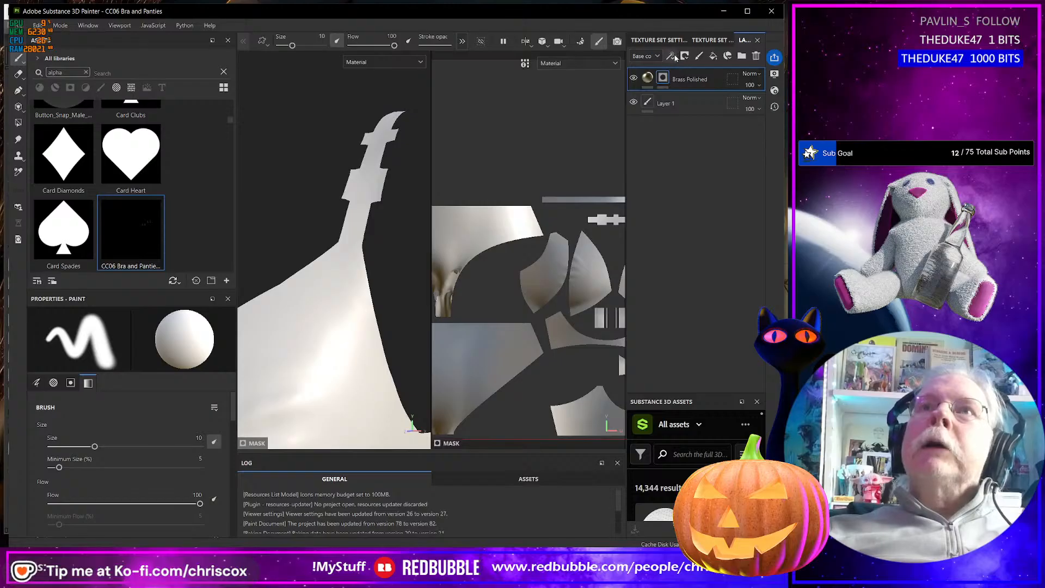
click(671, 56)
click(700, 82)
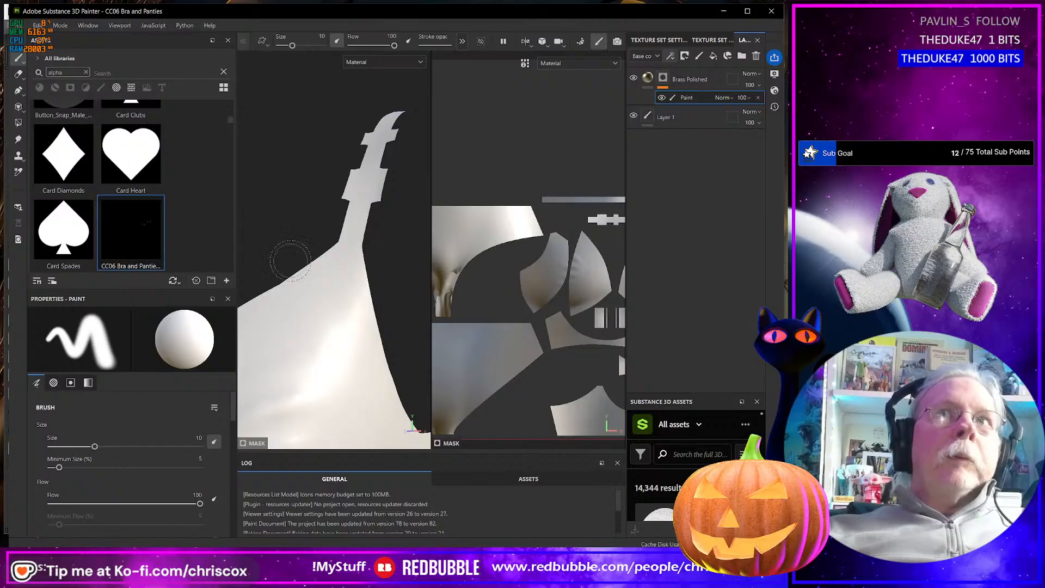
scroll(142, 400, down, 4)
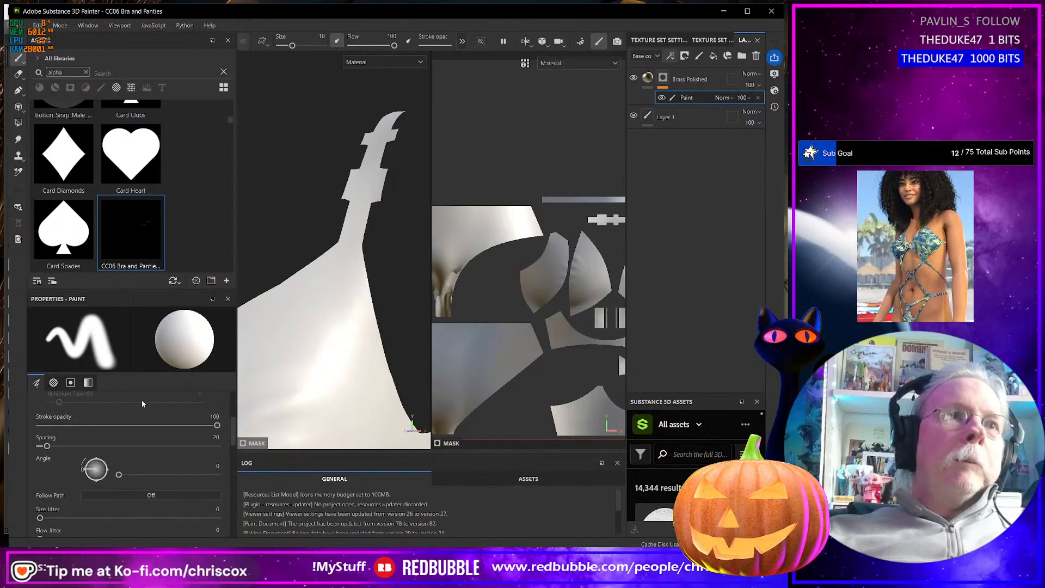
scroll(141, 399, up, 4)
scroll(120, 438, down, 10)
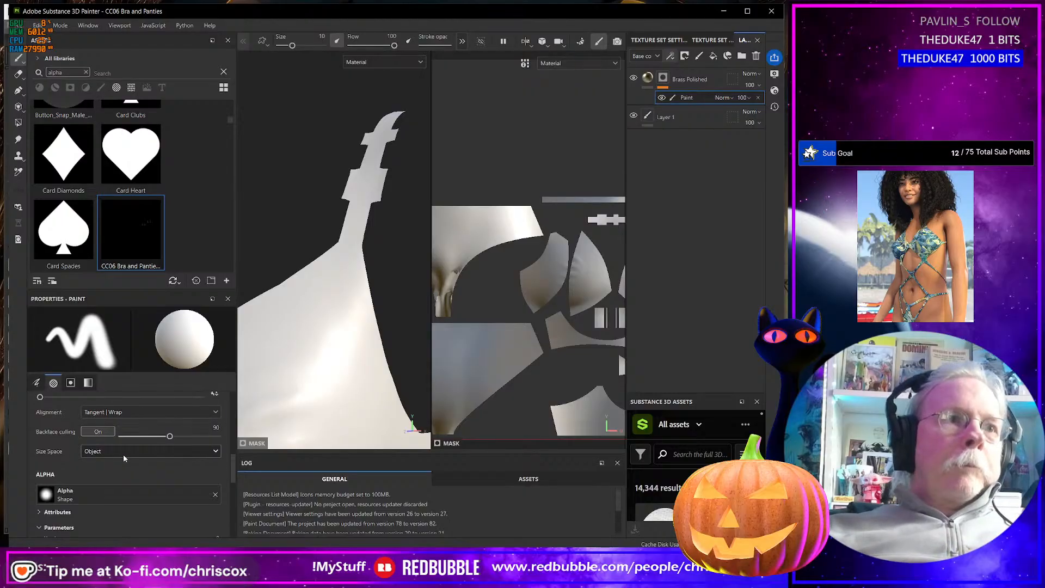
scroll(123, 454, down, 3)
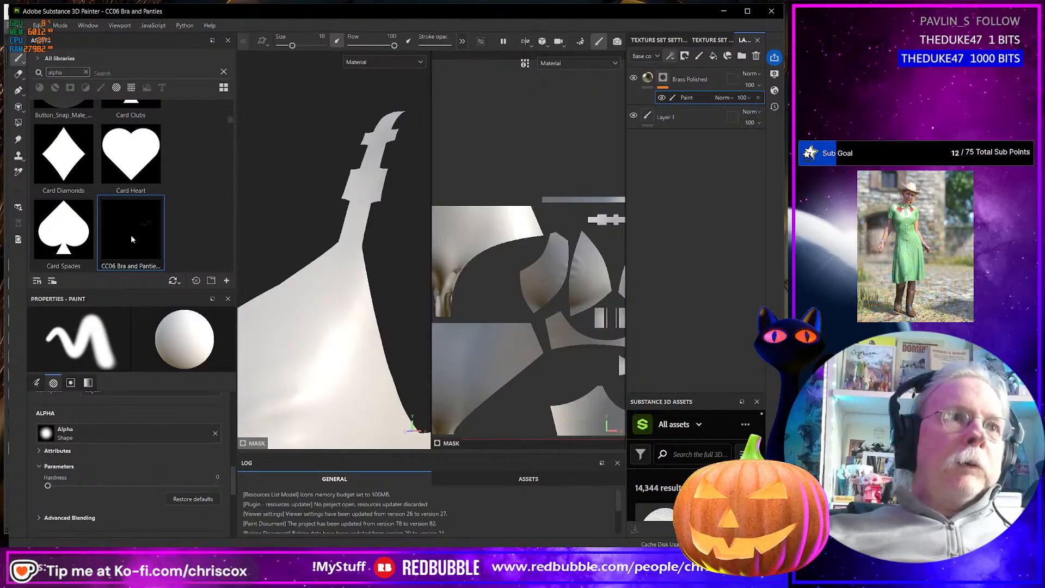
drag(130, 235, 116, 426)
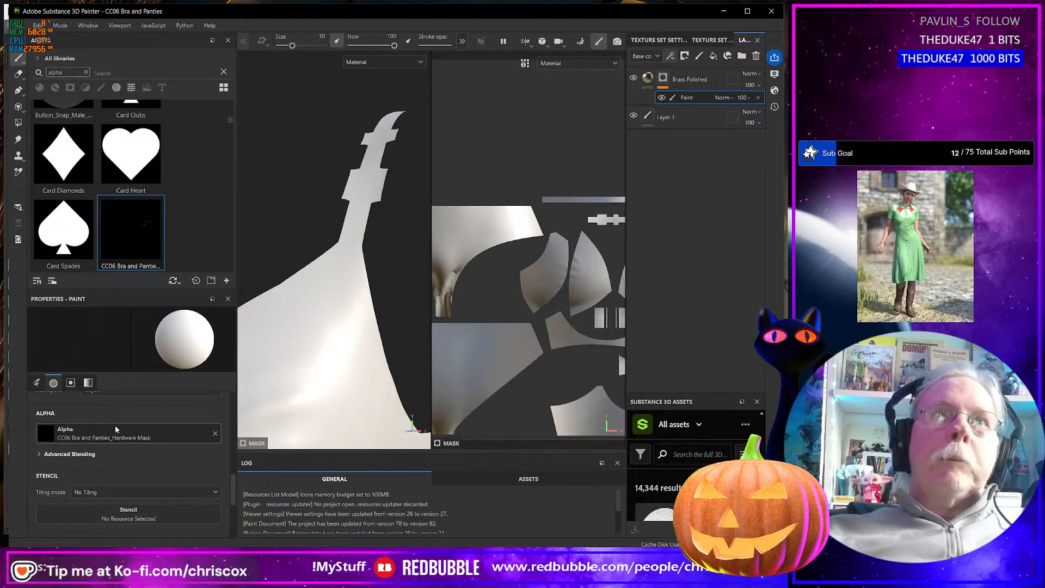
key(ctrl+z)
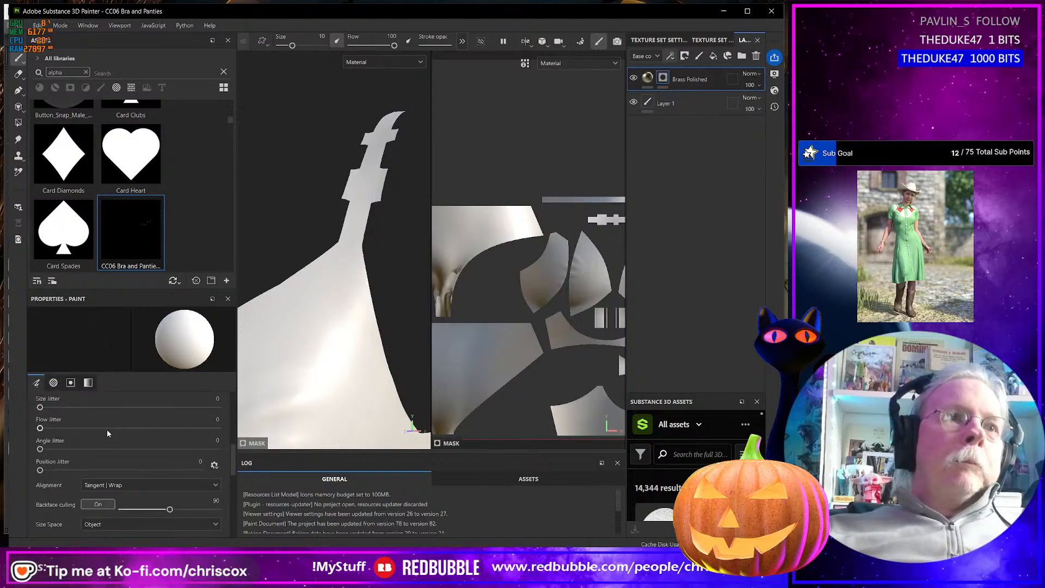
Try the hardware mask as the brush stencil on the Brass Polished layer's mask, and undo back to the unmasked layer
scroll(107, 434, up, 5)
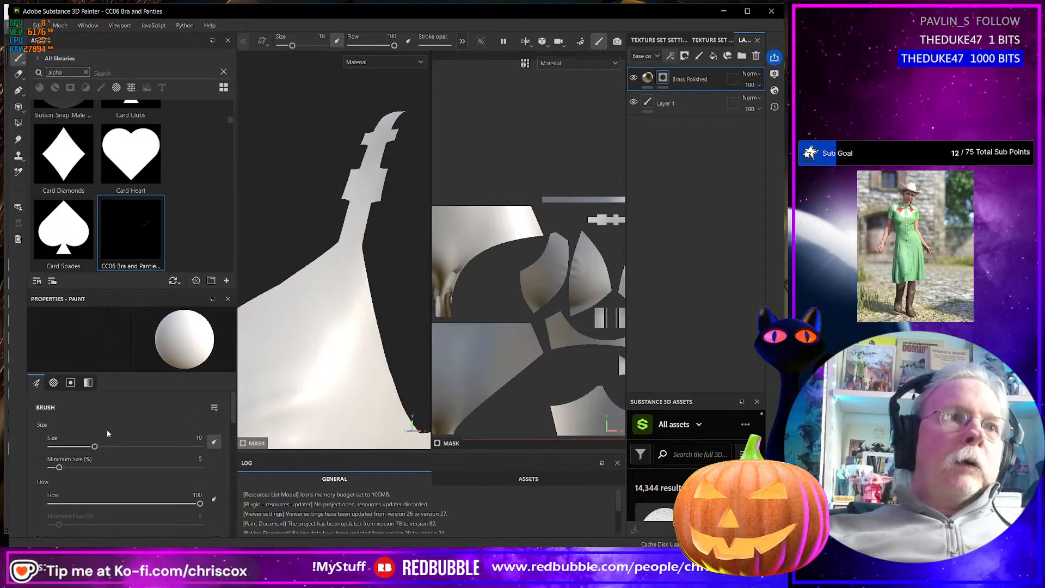
scroll(107, 430, down, 10)
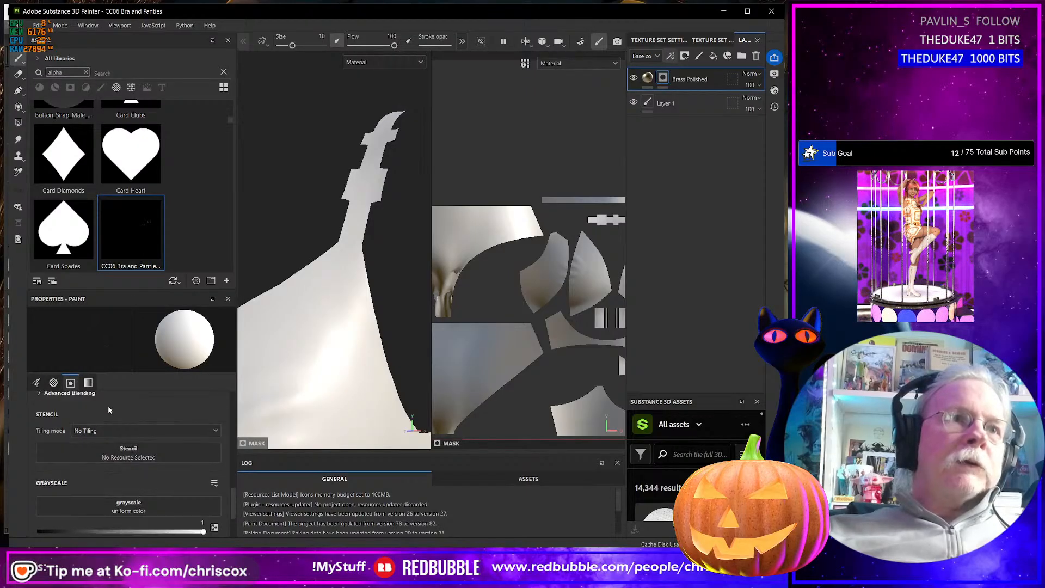
drag(134, 250, 129, 452)
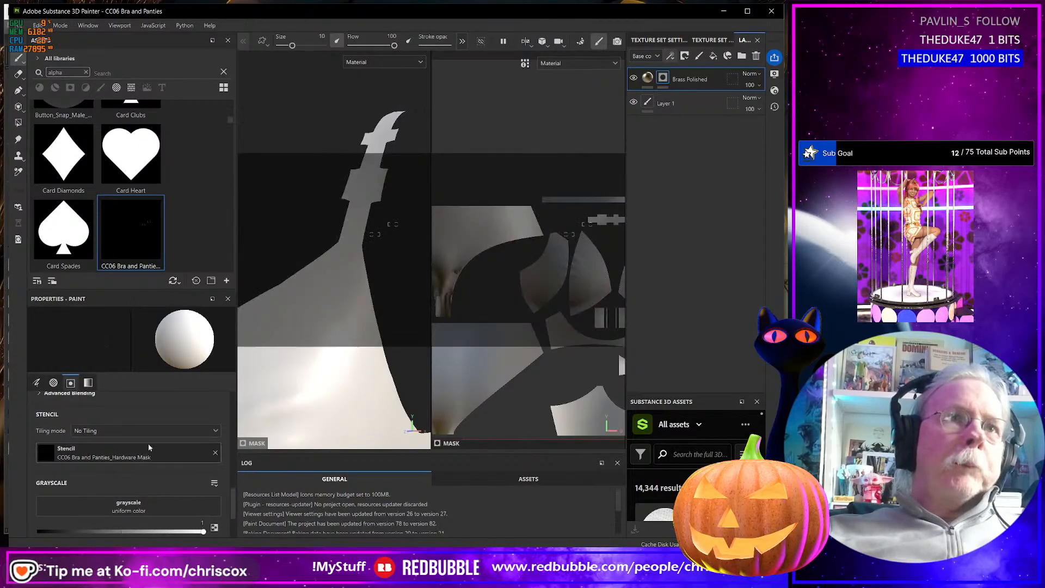
key(ctrl+z)
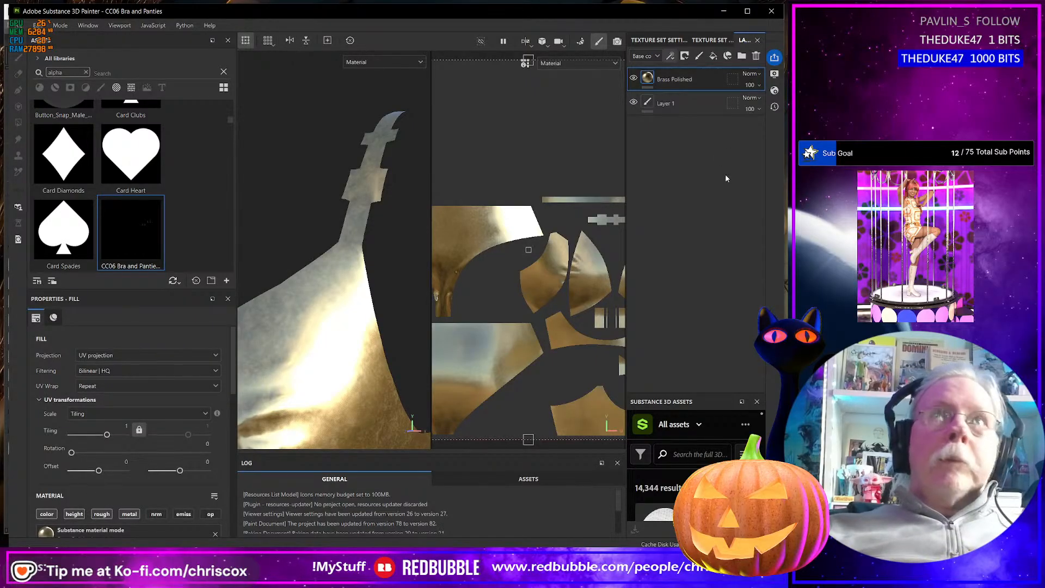
Add a black mask to the Brass Polished layer
click(685, 55)
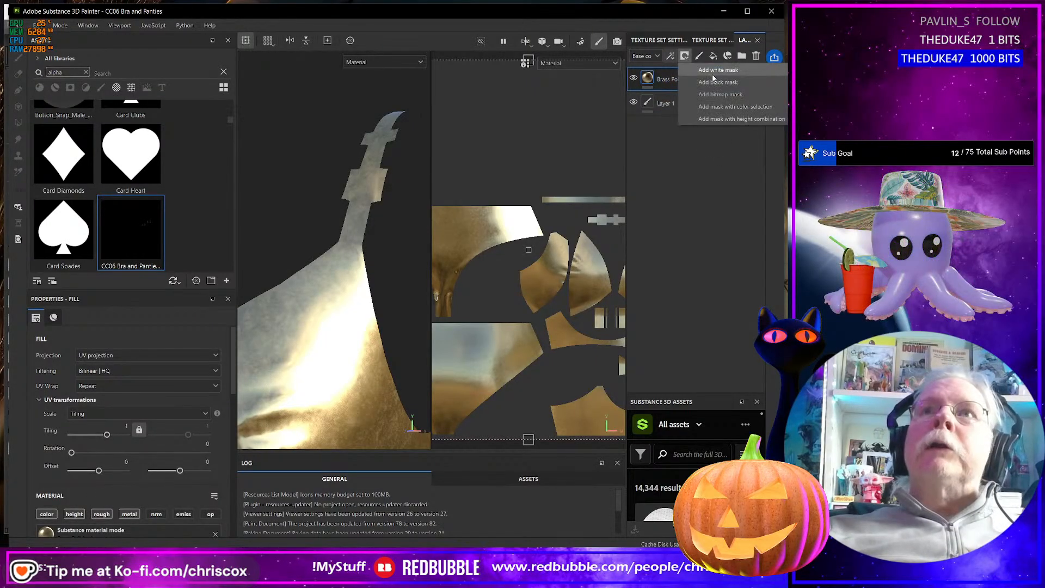
click(718, 82)
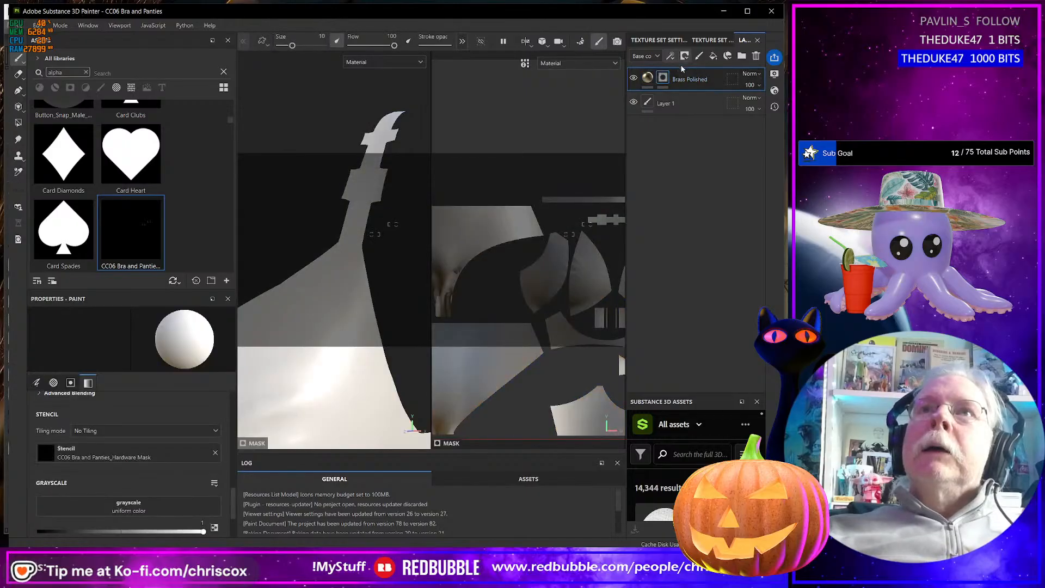
click(670, 55)
click(681, 79)
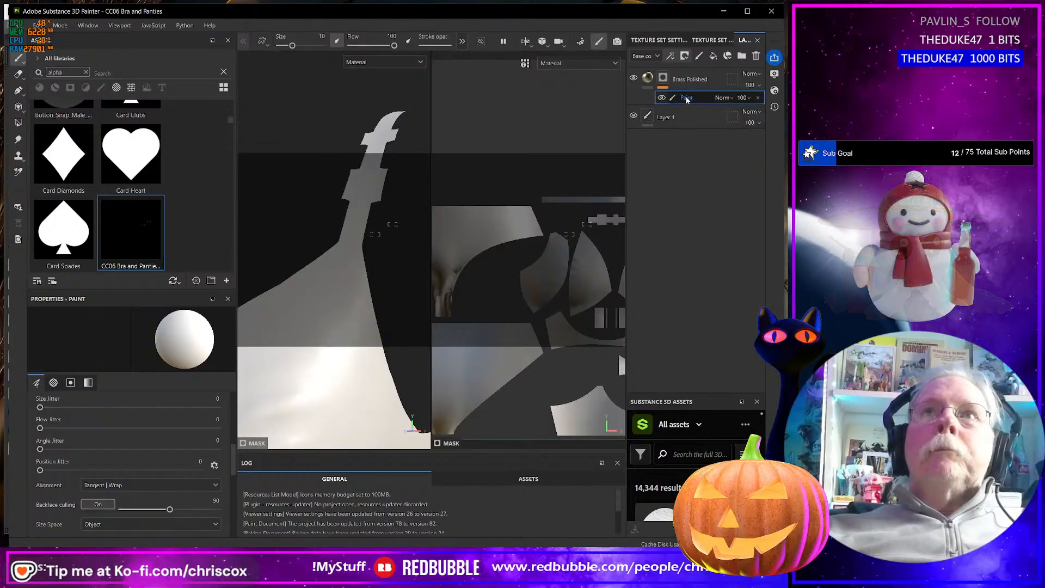
key(Delete)
Add a fill effect to the Brass Polished layer's mask and assign the imported hardware mask as its grayscale source
click(671, 55)
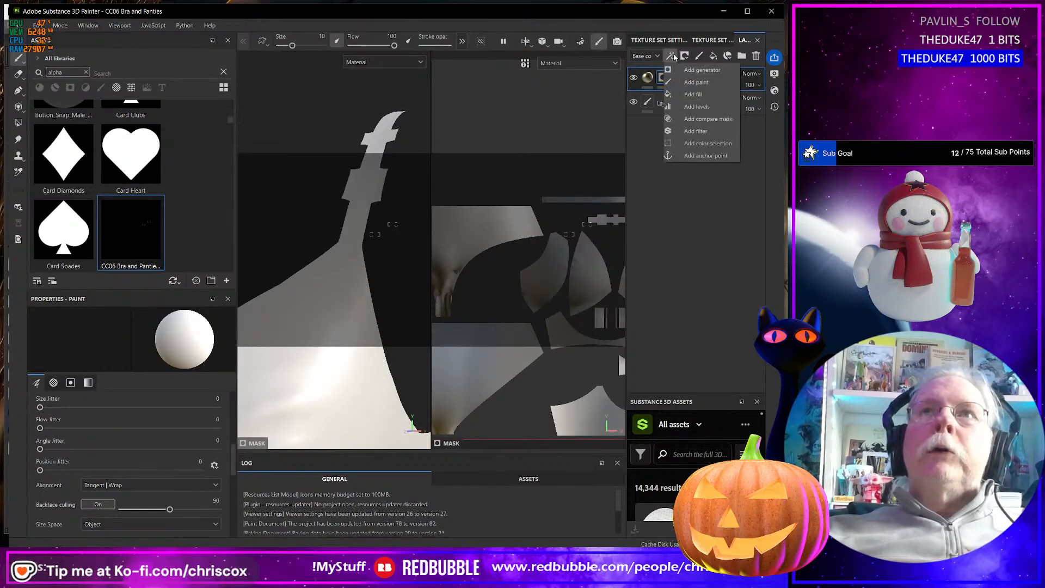
click(675, 94)
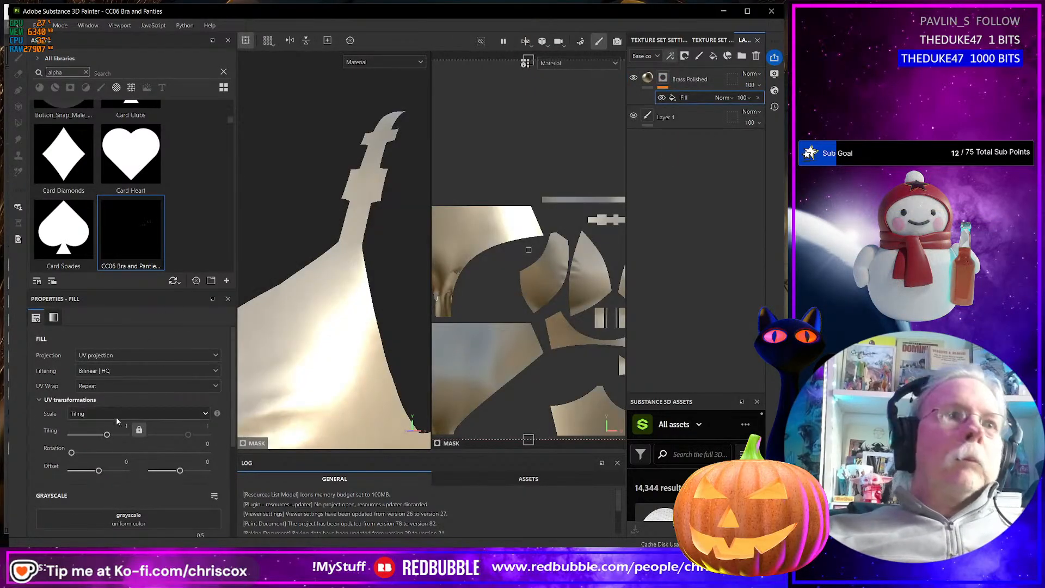
drag(131, 228, 167, 513)
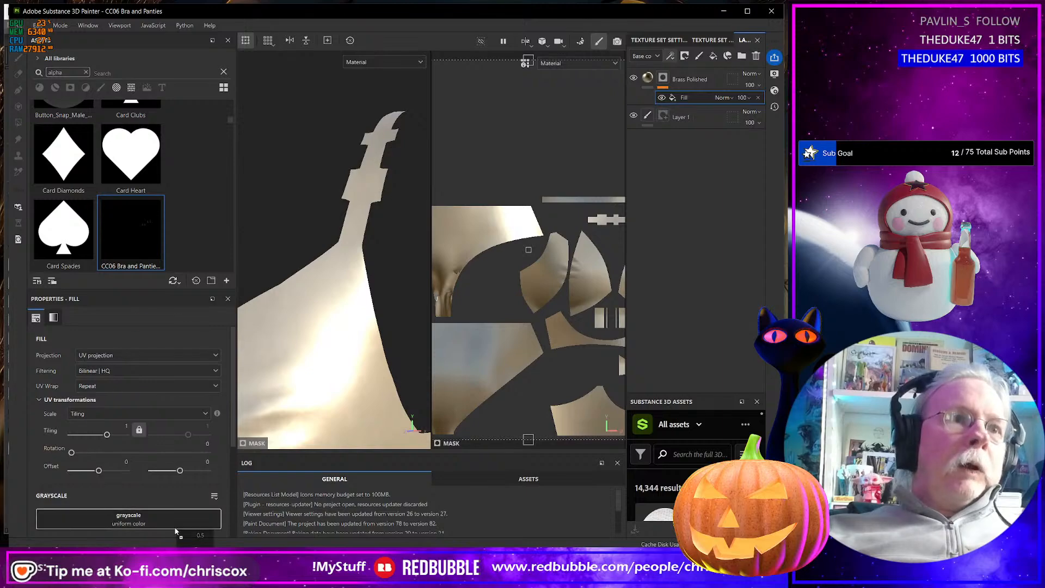
scroll(371, 187, up, 6)
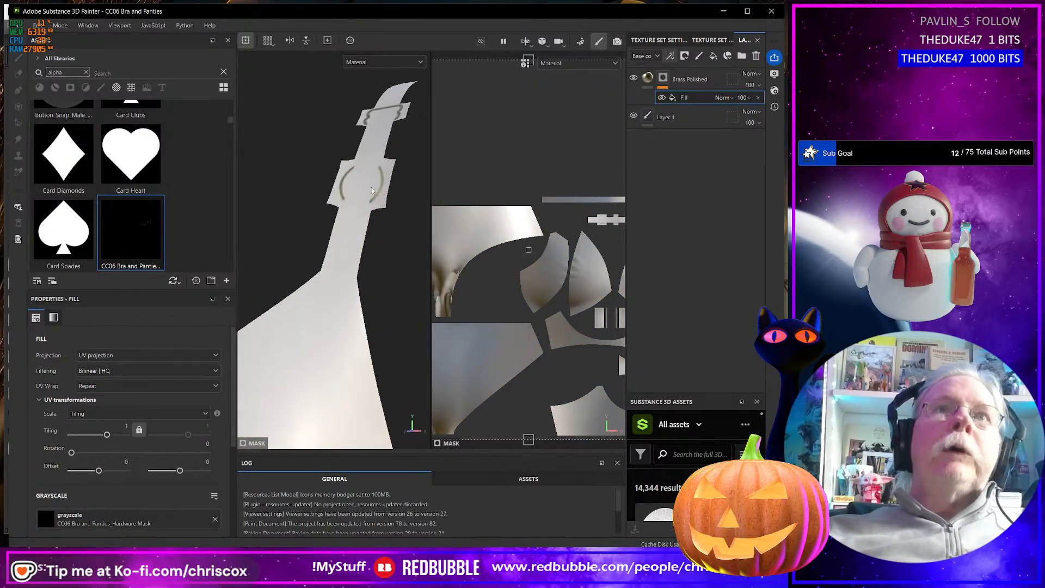
scroll(369, 191, down, 5)
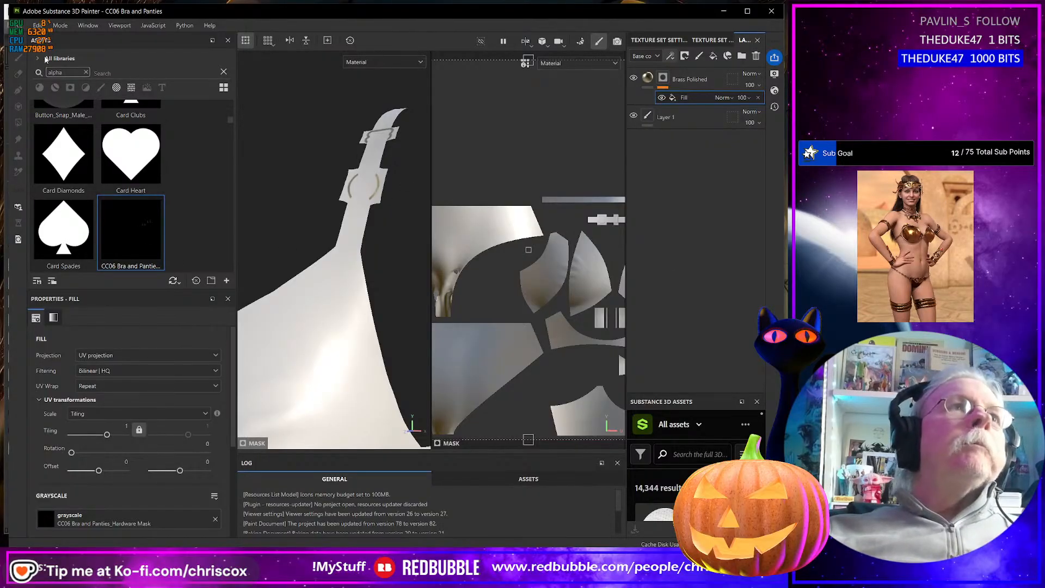
Start adding resources to import and browse to the CeeCee 06 texture folder under CeeCee 06 Undewear, Runtime, Textures, CCox
click(22, 26)
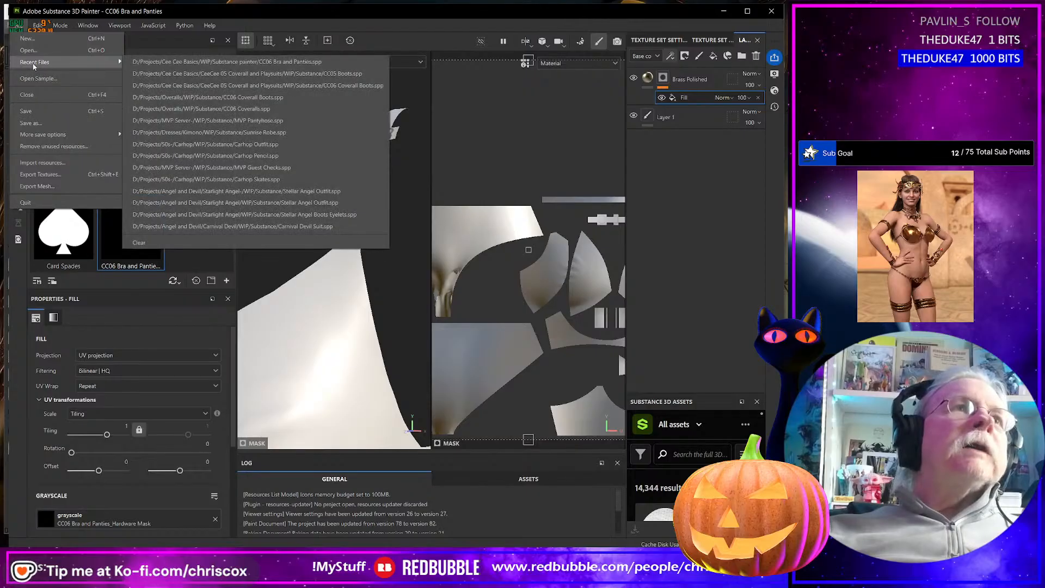
click(46, 164)
click(446, 143)
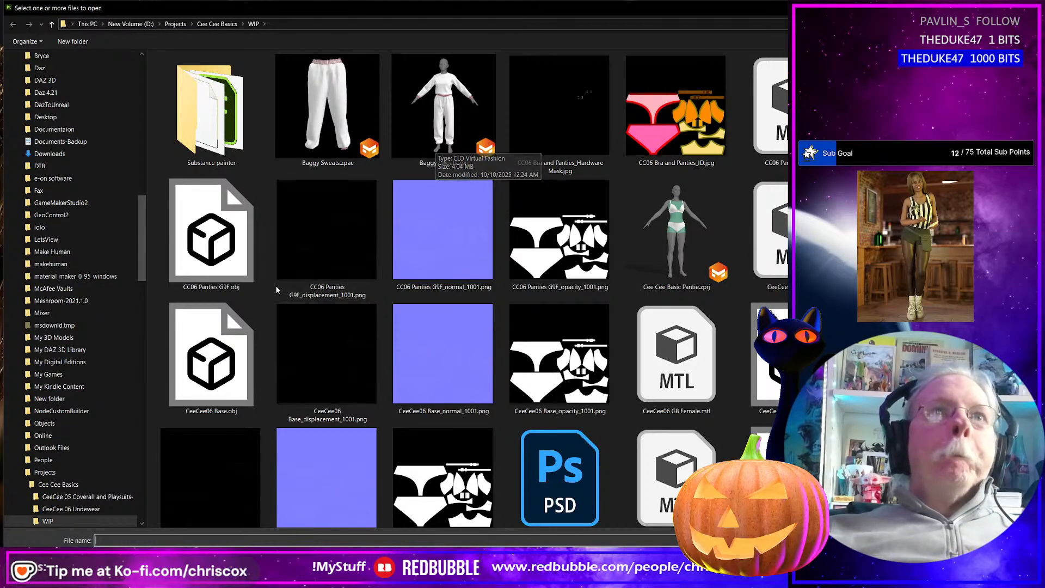
scroll(106, 477, down, 2)
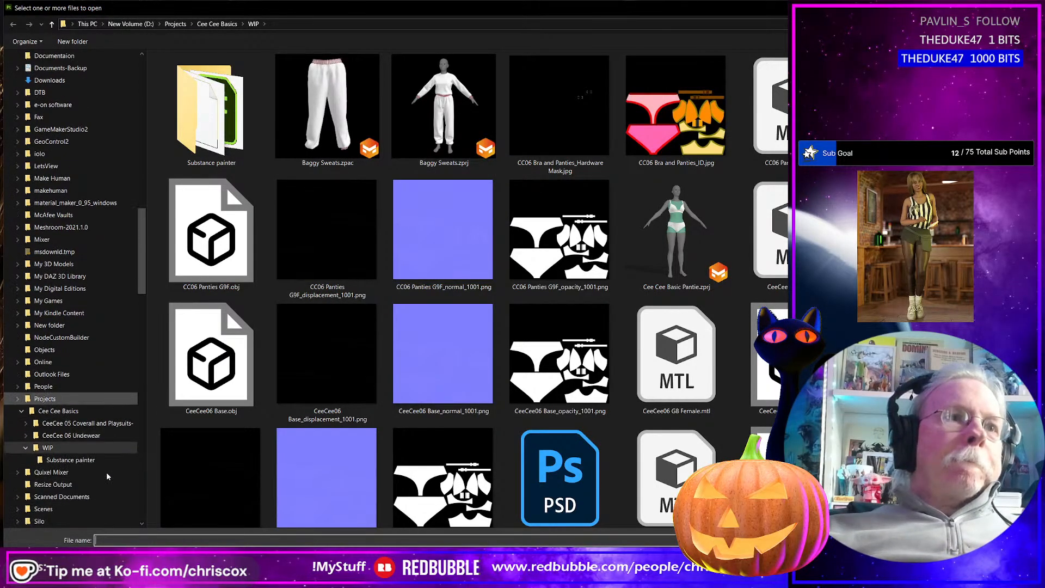
click(96, 424)
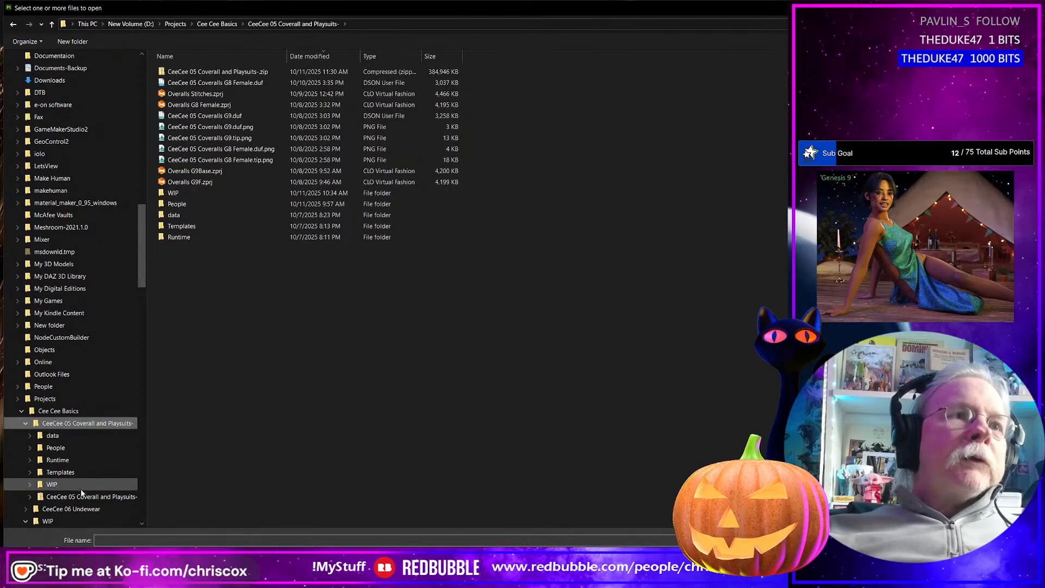
click(88, 498)
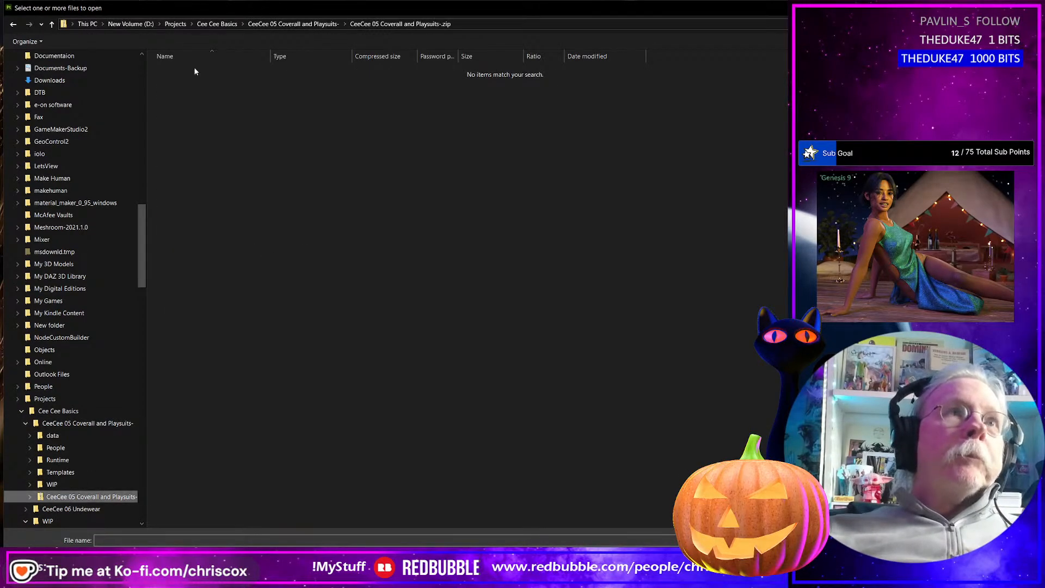
scroll(101, 473, down, 2)
click(95, 459)
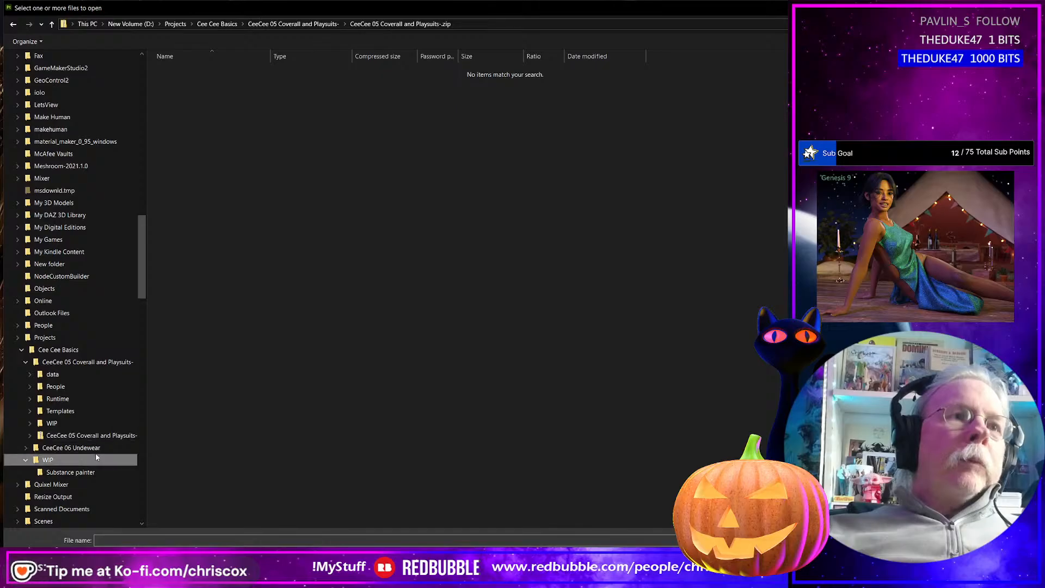
click(96, 448)
double_click(188, 95)
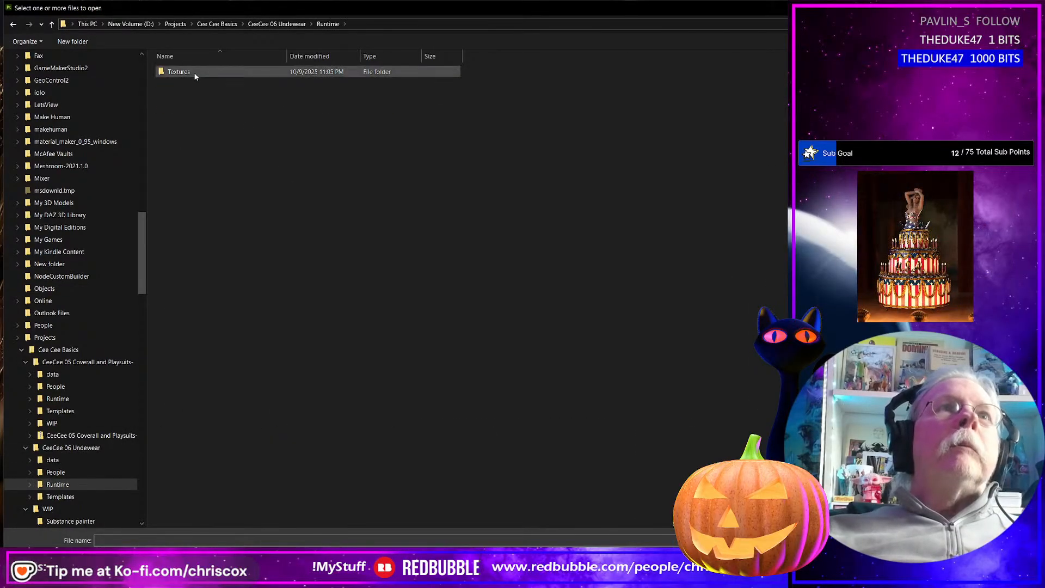
double_click(195, 74)
double_click(195, 74)
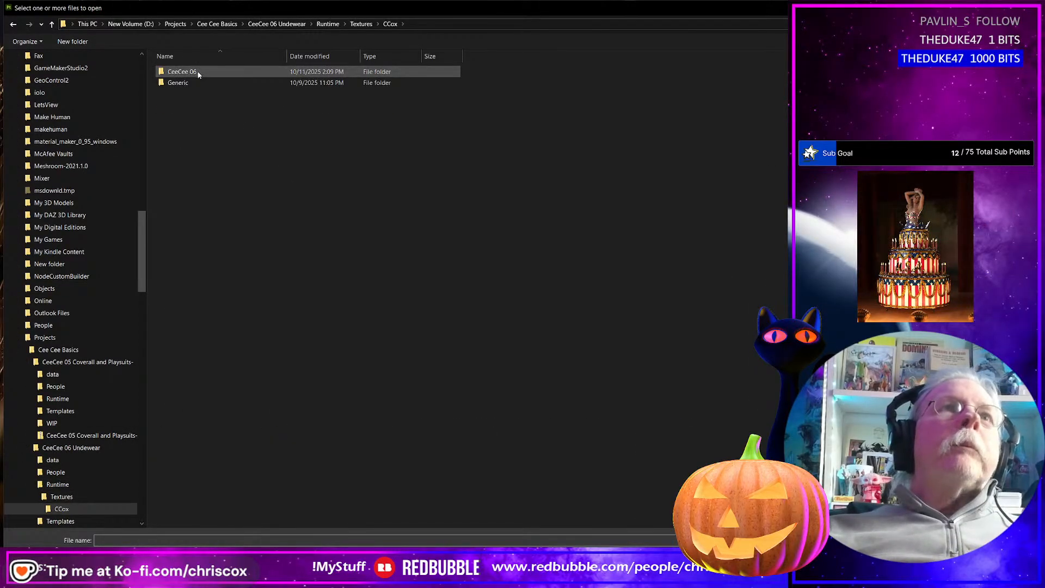
double_click(196, 72)
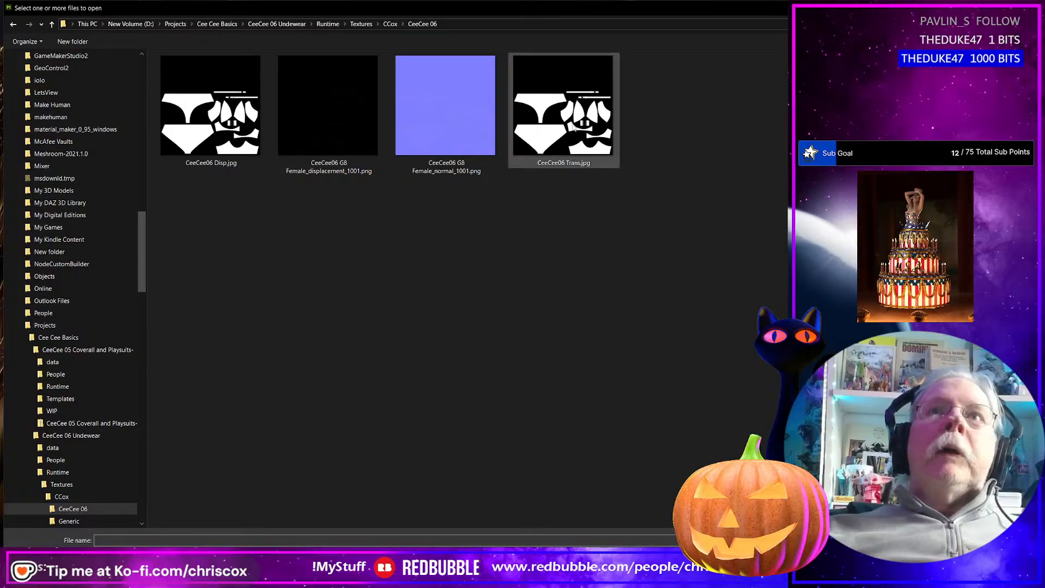
Rename the file CeeCee06 Trans.jpg as CeeCee06 Opacity.jpg in the CeeCee 06 texture folder
click(571, 127)
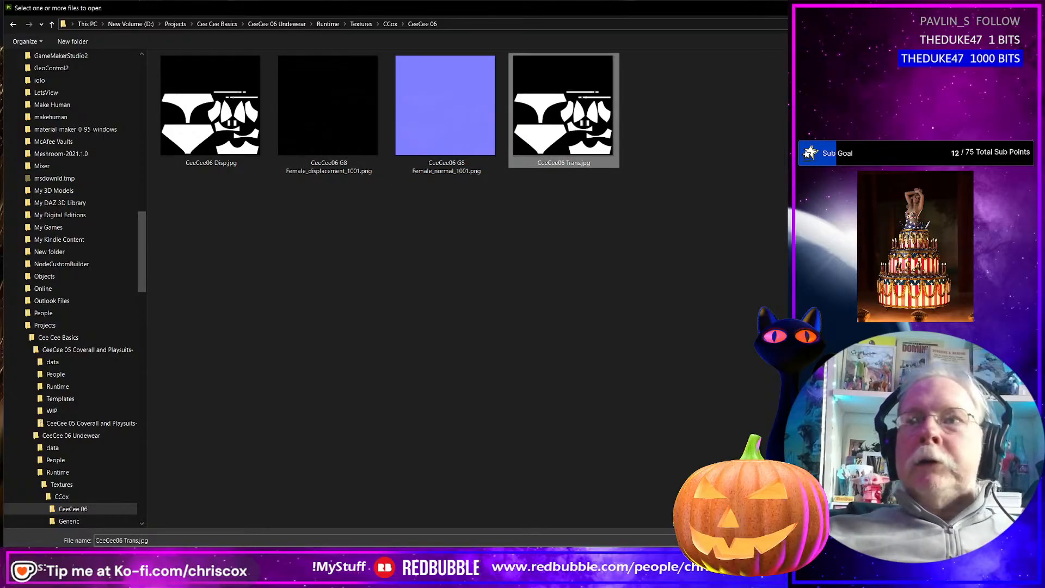
click(564, 163)
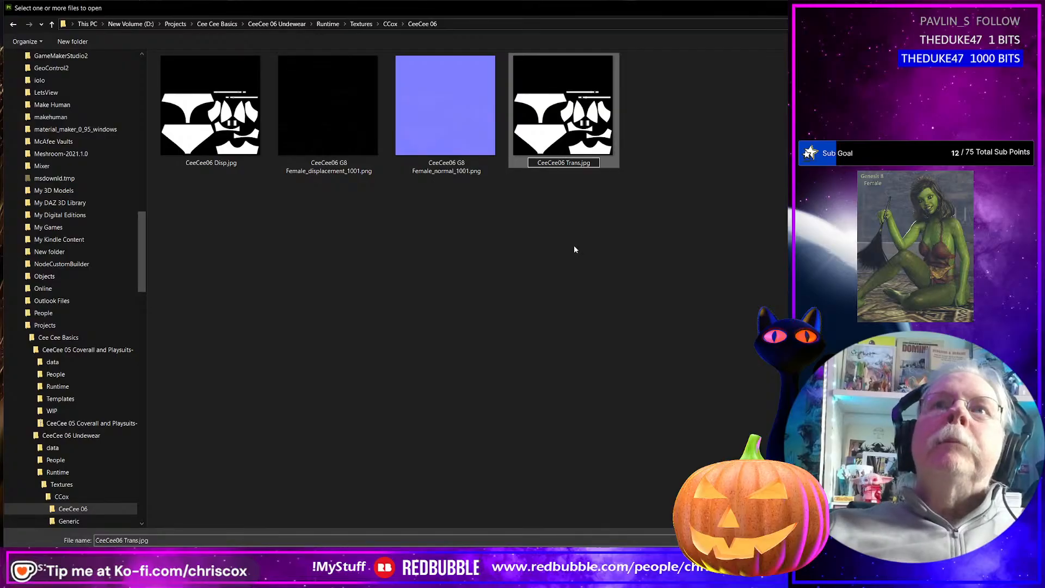
key(shift+Right)
key(shift+Right)
key(shift+Right)
key(shift+Right)
key(shift+Right)
text(Opacity)
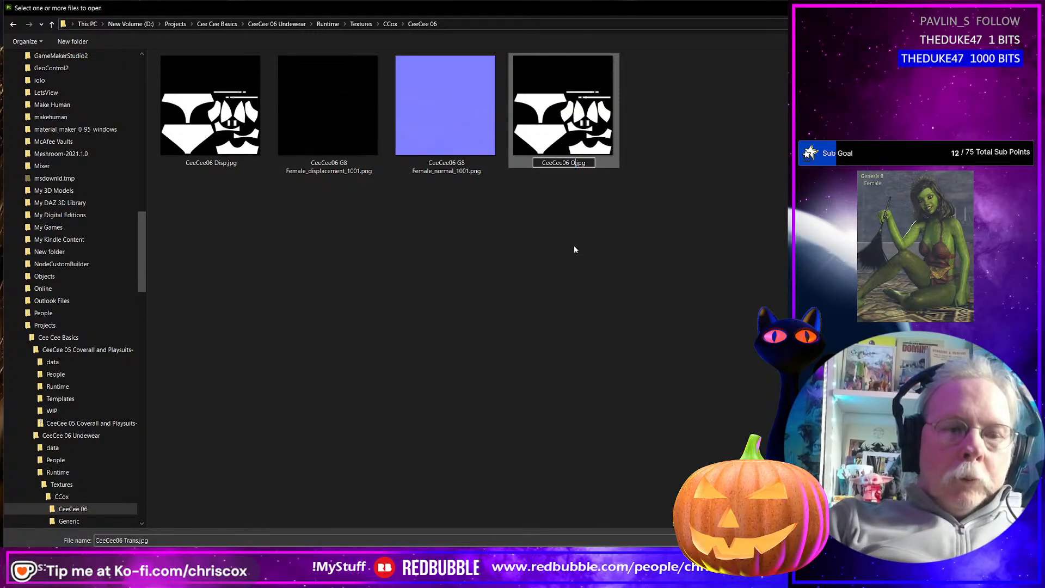
key(Return)
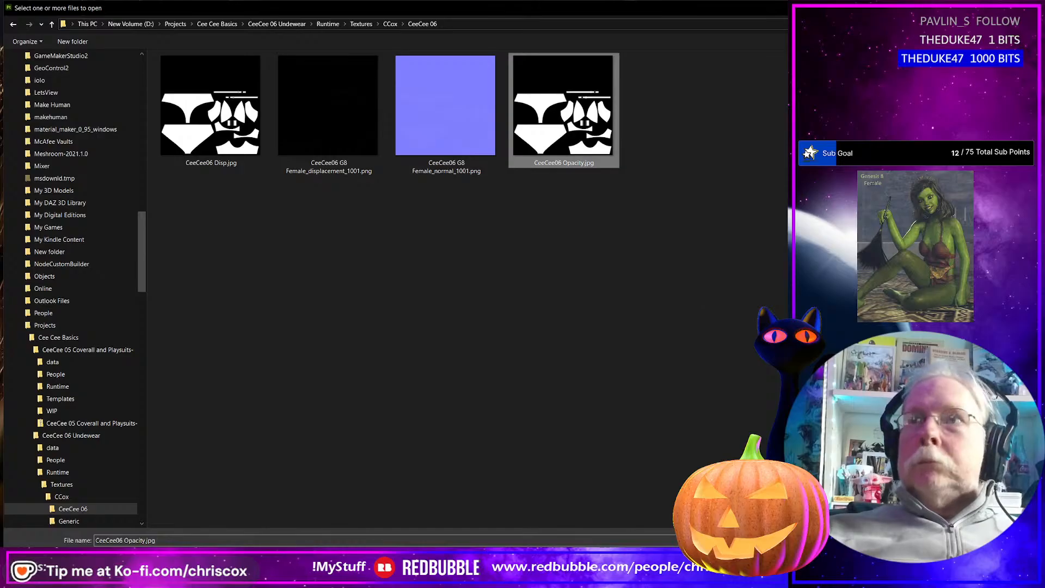
key(Return)
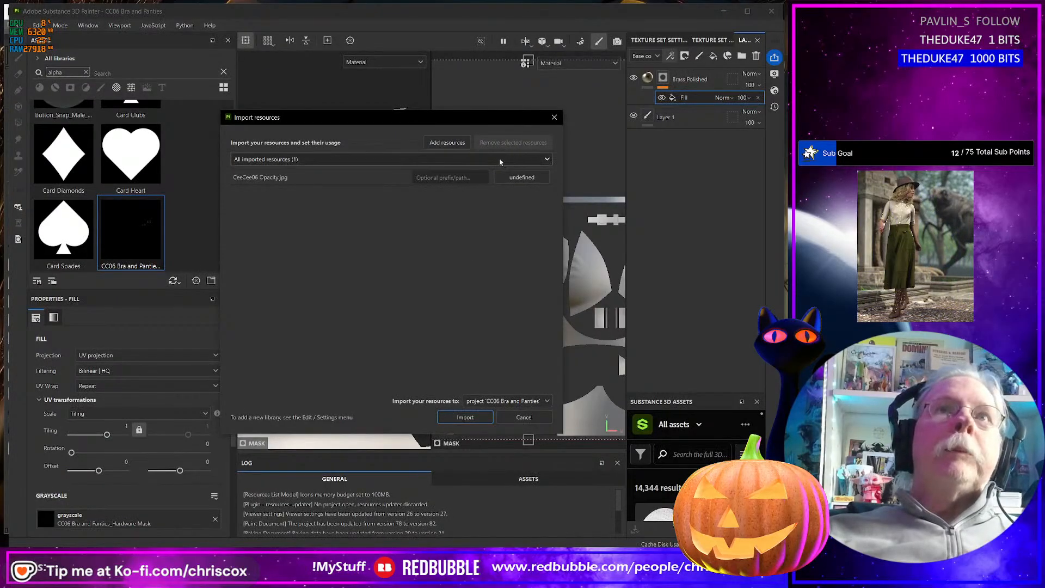
drag(507, 118, 618, 100)
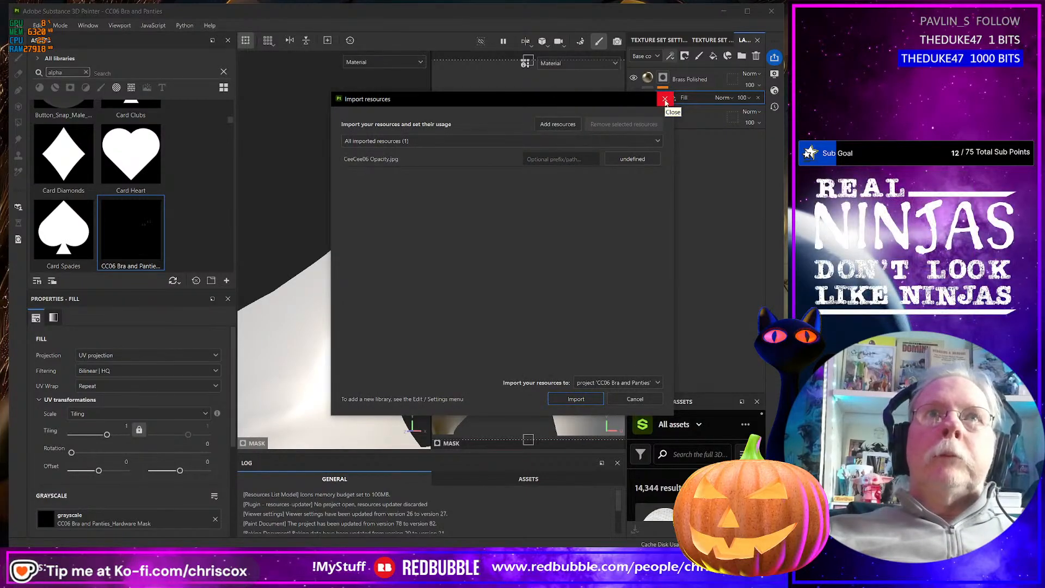
click(666, 99)
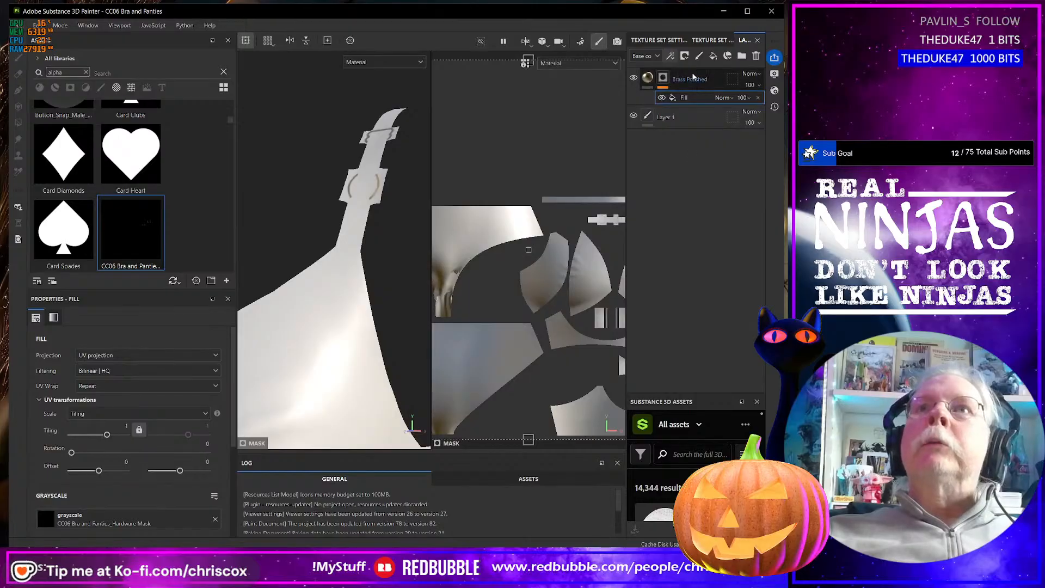
Add a fill layer above Brass Polished and import CeeCee06 Opacity.jpg into the project as an alpha with the prefix CCox
click(714, 57)
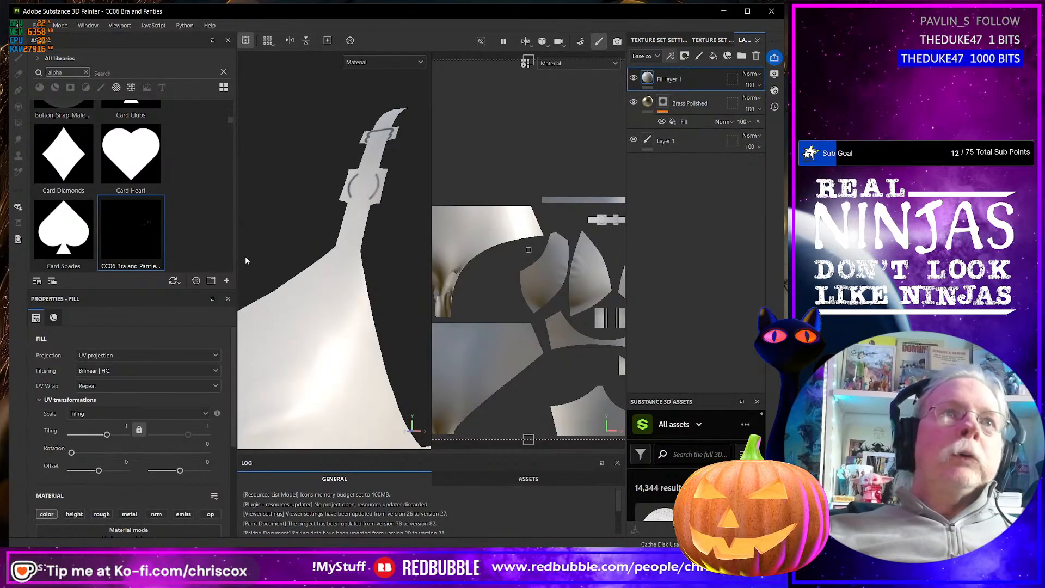
click(20, 25)
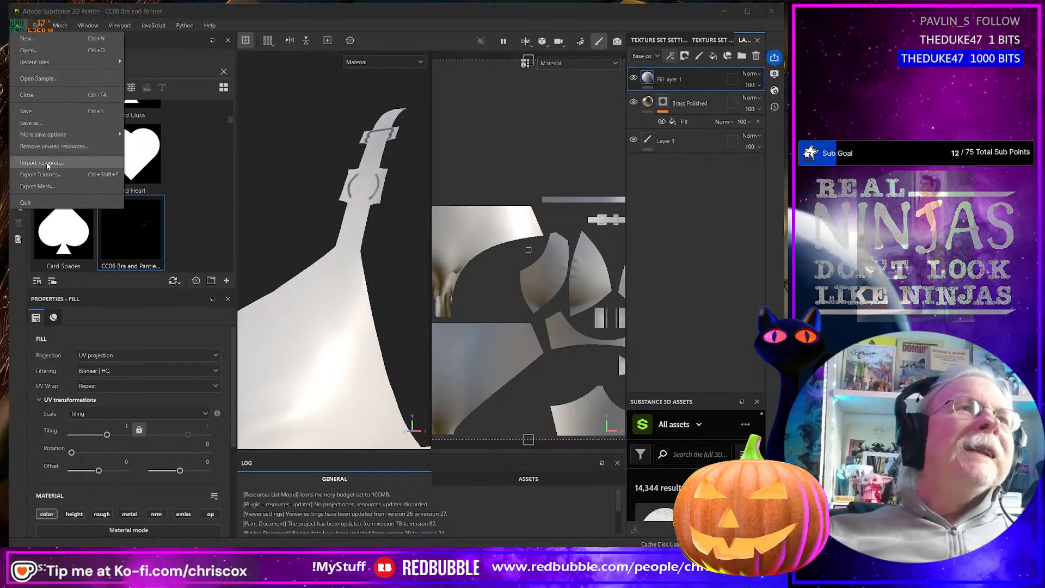
click(49, 163)
click(452, 143)
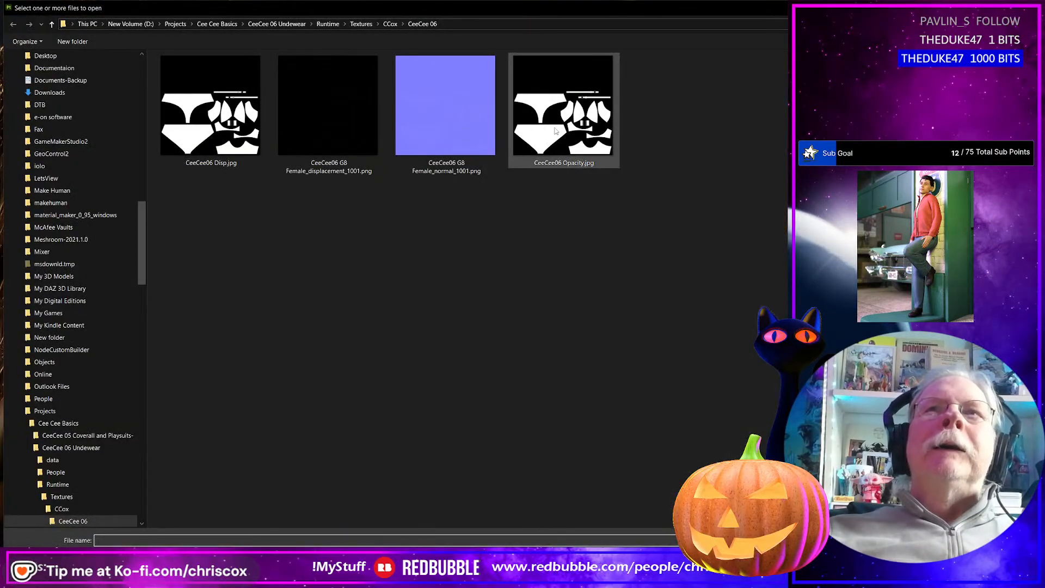
double_click(556, 131)
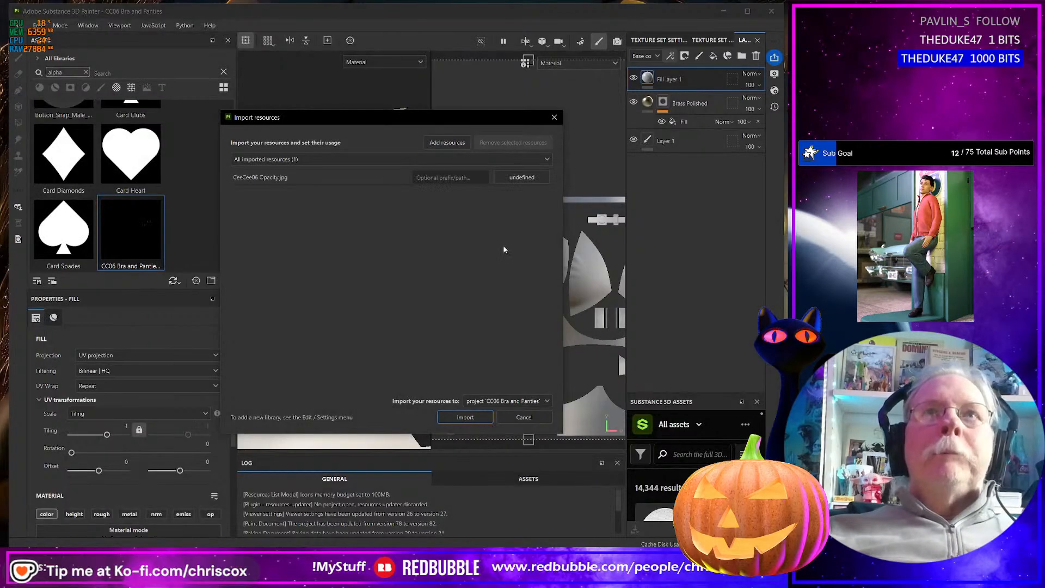
text(CCox)
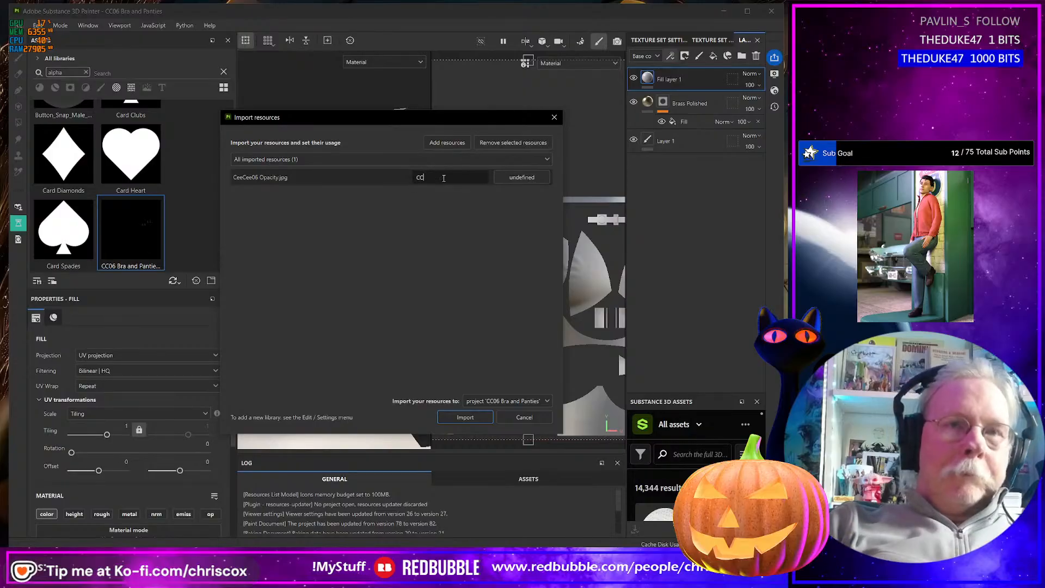
click(518, 178)
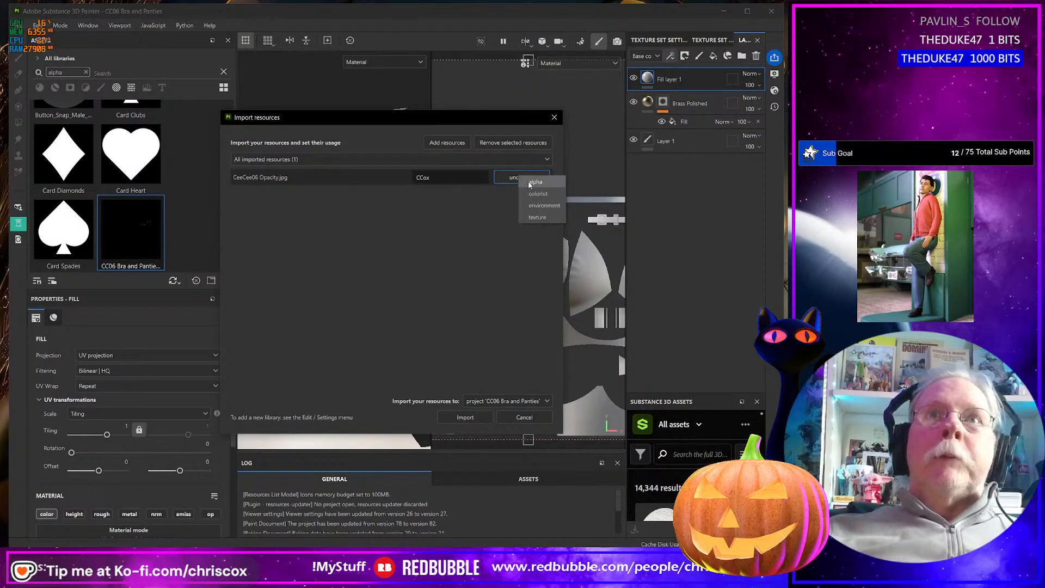
click(526, 188)
click(466, 418)
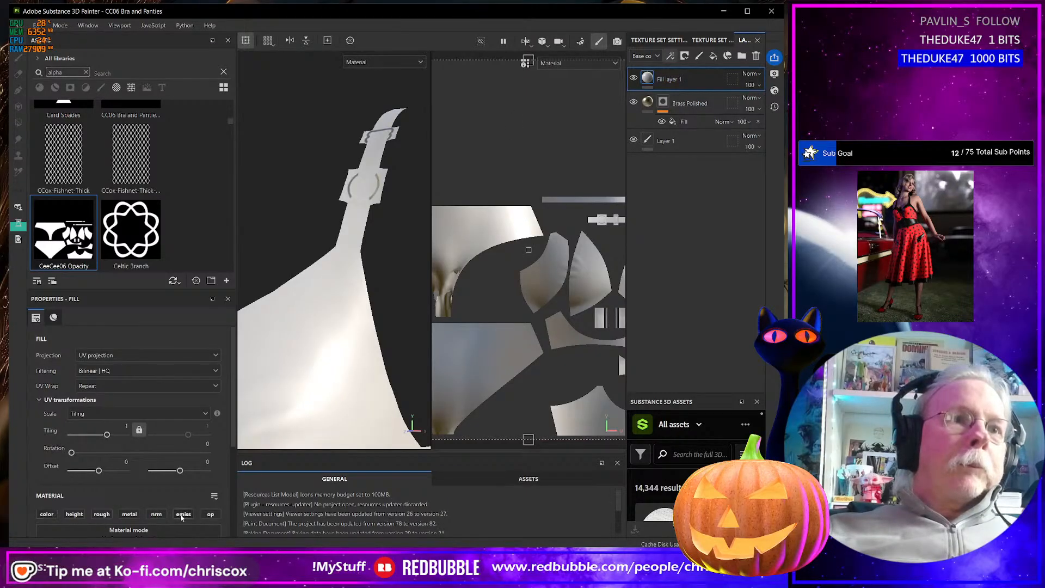
Enable only the opacity channel on the new fill layer and assign the CeeCee06 Opacity map to it
click(207, 514)
scroll(153, 444, down, 3)
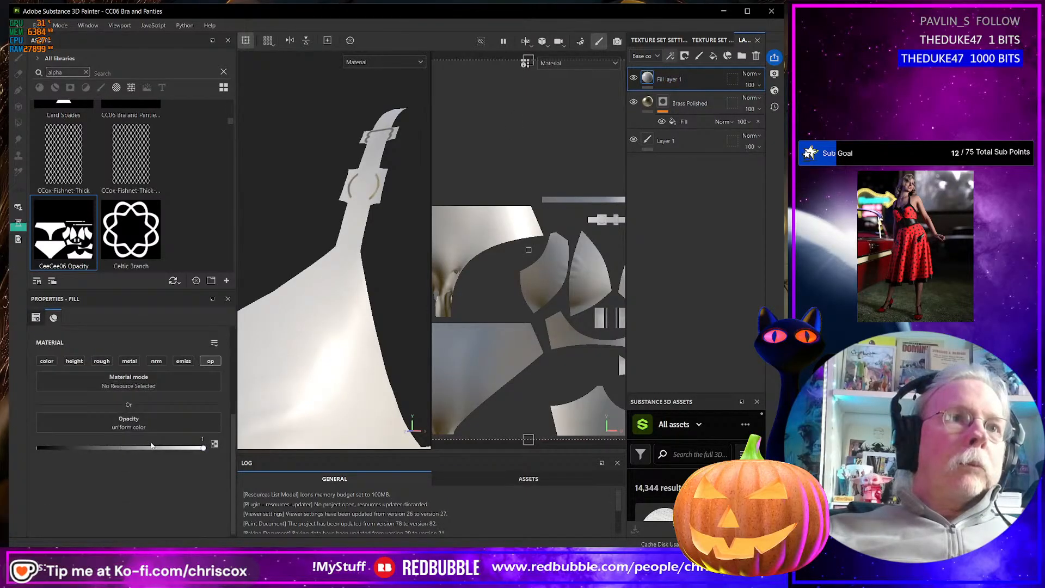
scroll(150, 444, up, 1)
drag(64, 234, 128, 452)
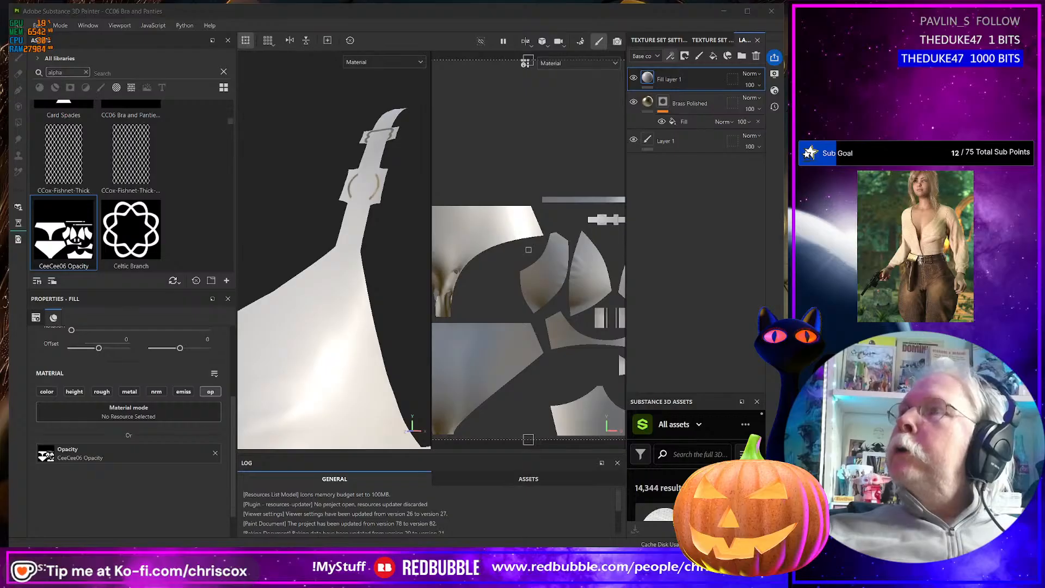
key(alt+Tab)
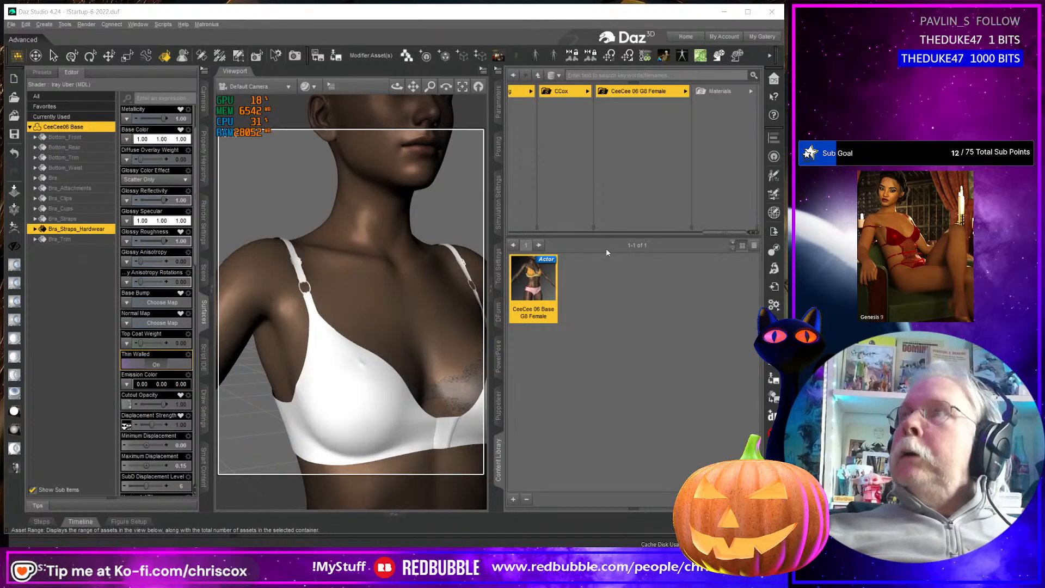
key(alt+Tab)
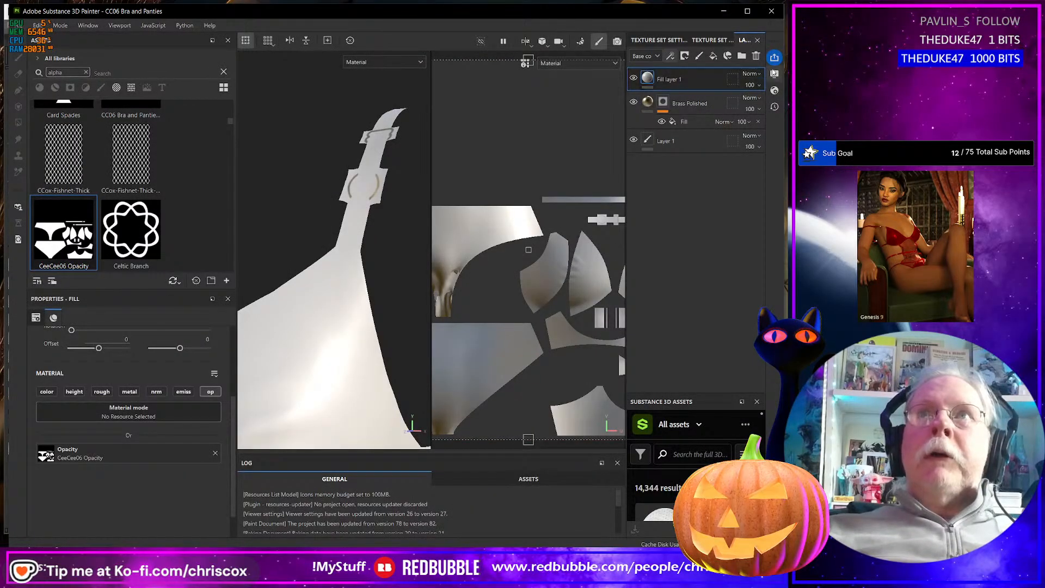
Change the main shader to pbr-metal-rough-with-alpha-test in the shader settings
drag(785, 74, 790, 74)
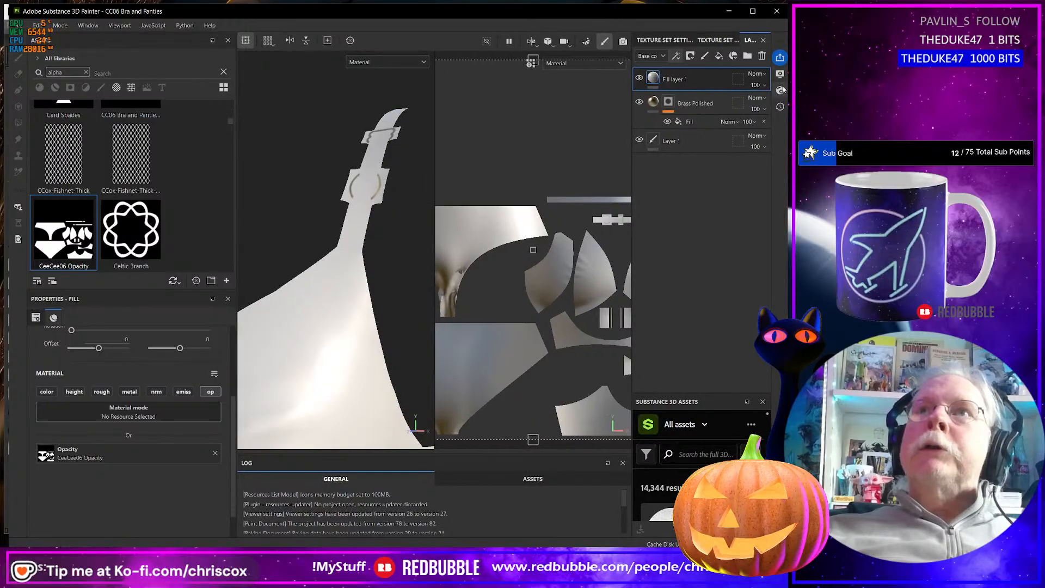
click(780, 91)
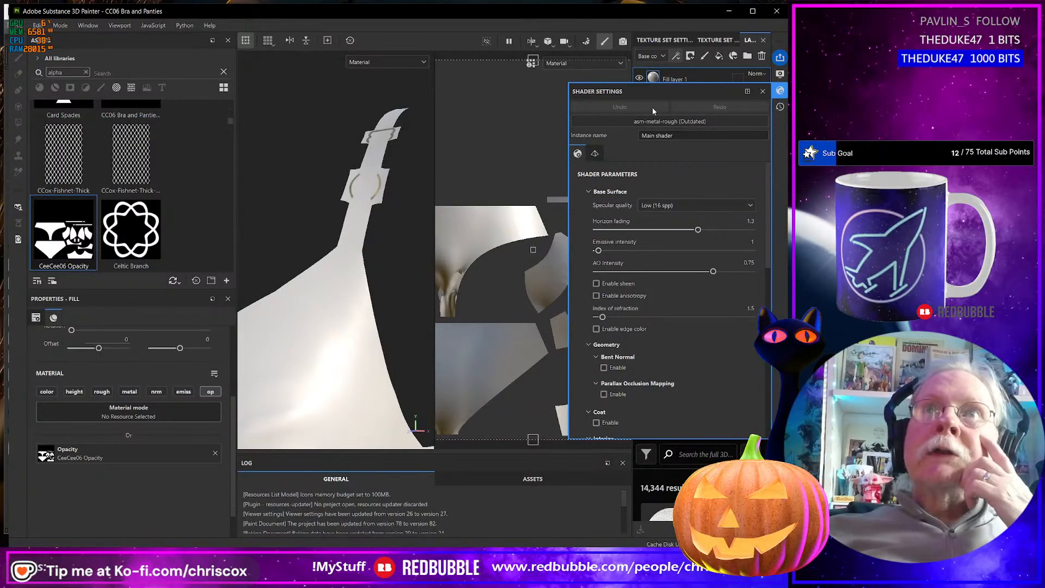
click(660, 120)
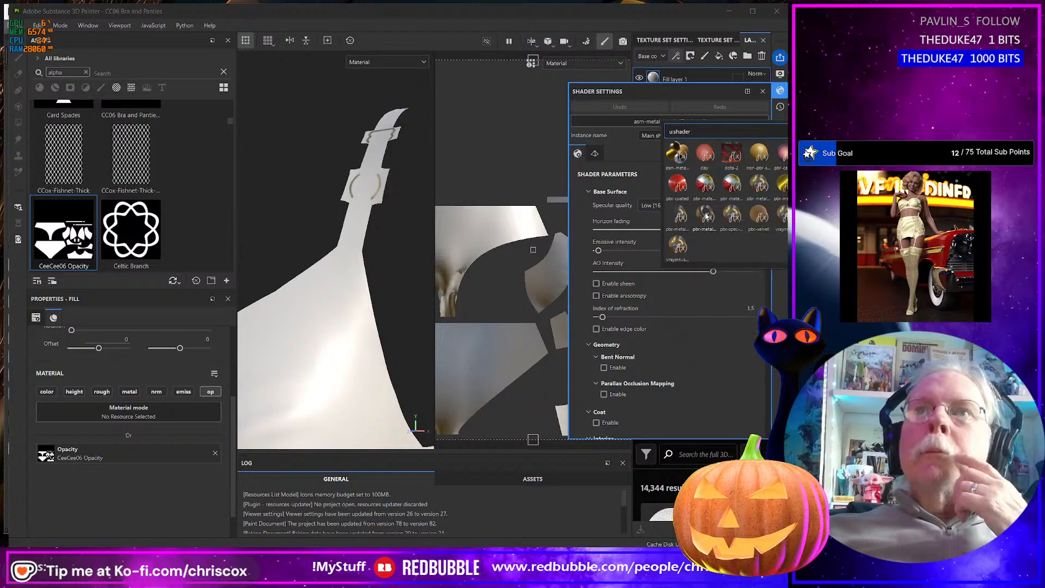
click(351, 274)
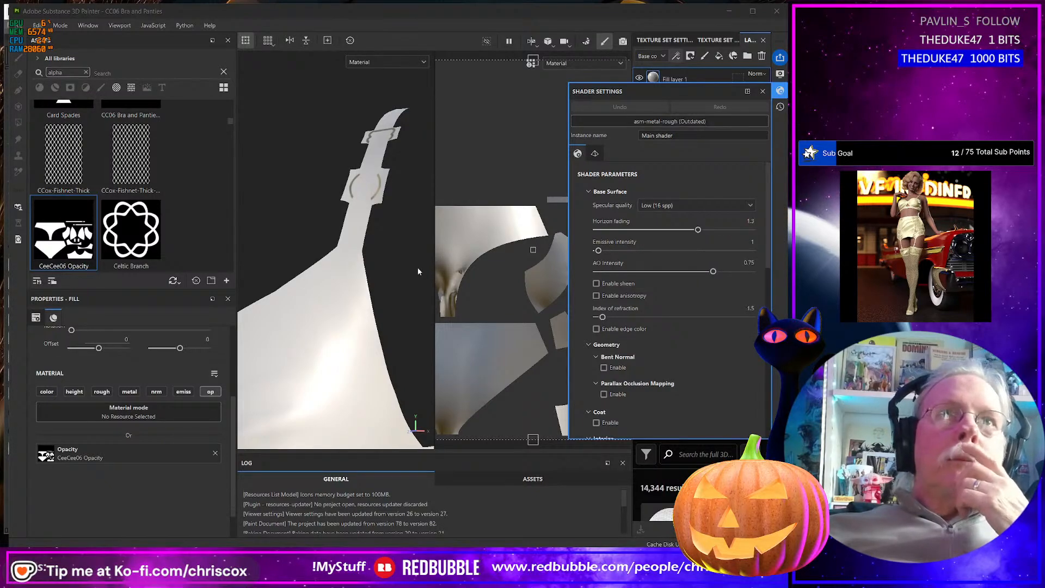
Examine the bra's straps, rings and cups from several angles to check the transparency and the brass hardware
alt+drag(399, 268, 384, 325)
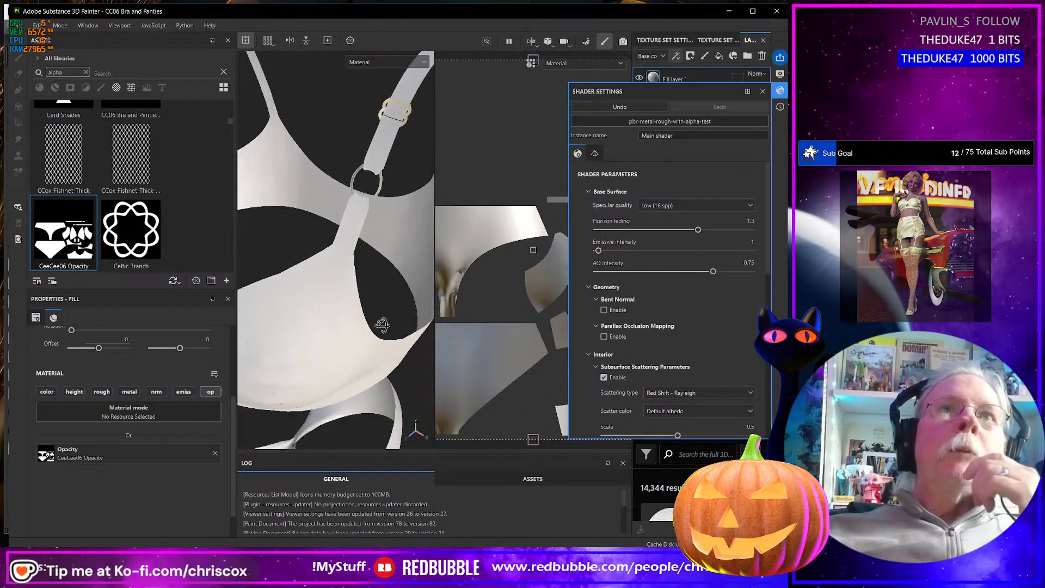
scroll(386, 258, up, 3)
scroll(385, 259, down, 3)
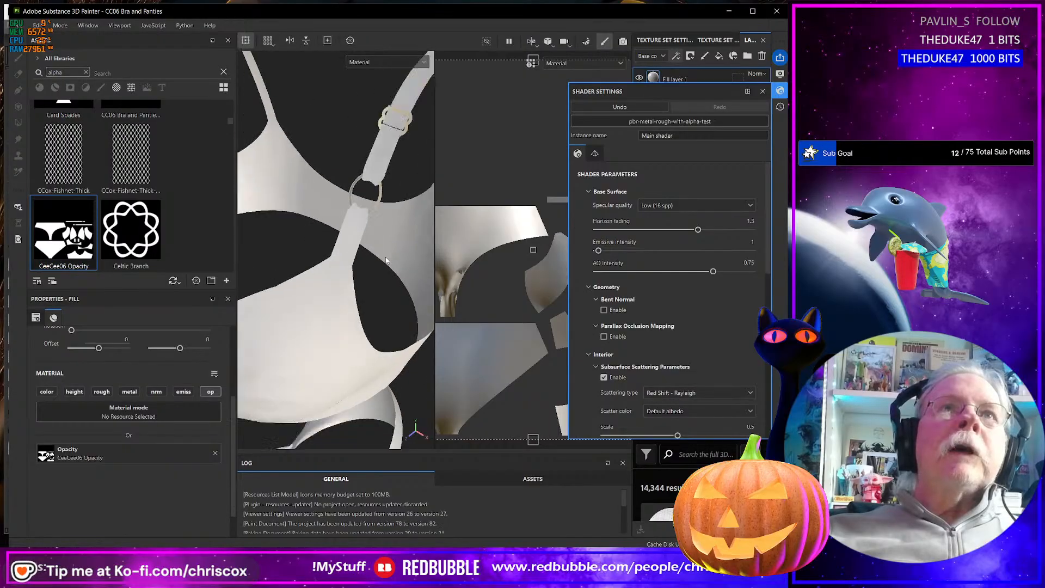
scroll(385, 261, down, 2)
alt+middle_drag(385, 260, 392, 216)
alt+drag(392, 217, 357, 185)
alt+middle_drag(358, 185, 383, 297)
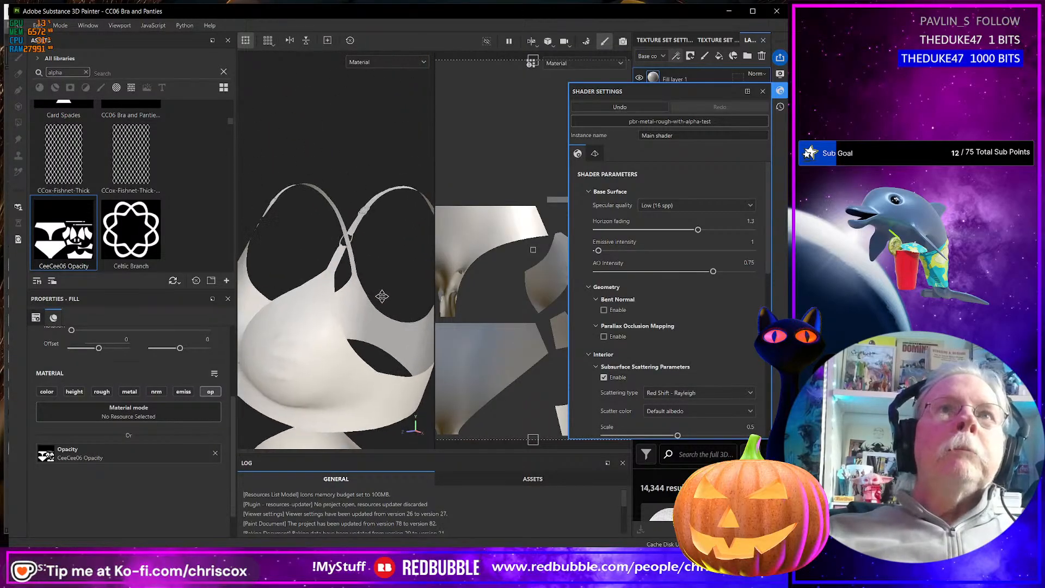
alt+drag(382, 296, 337, 229)
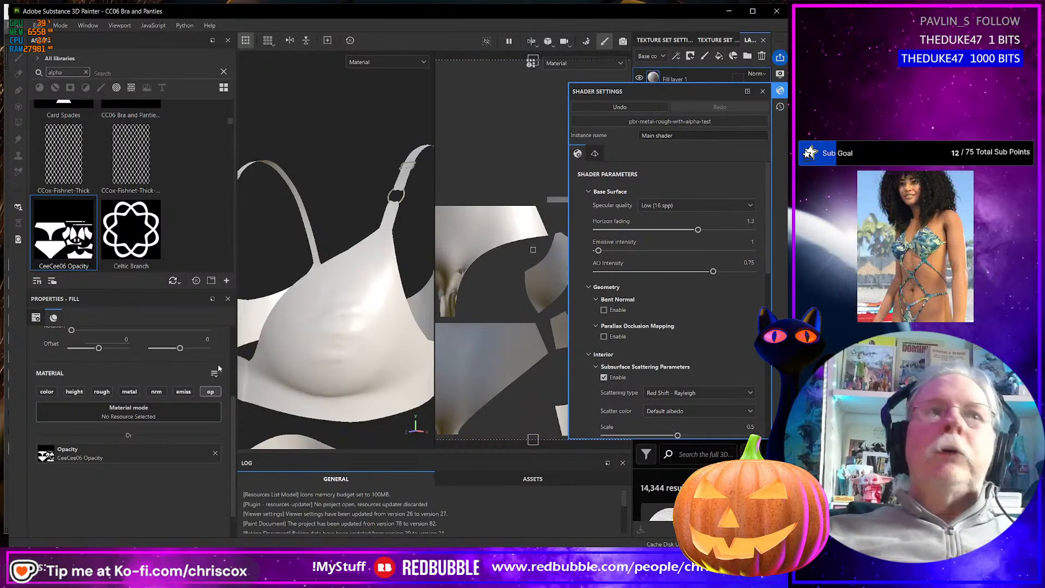
Enable the fill layer's height channel and add CeeCee06 Disp.jpg to a new resource import
click(74, 392)
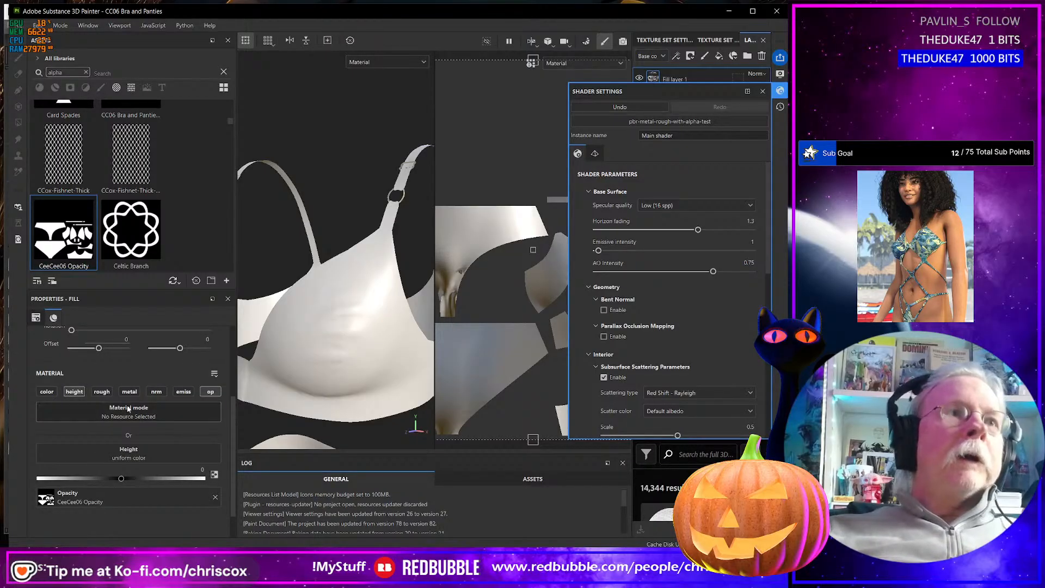
click(20, 26)
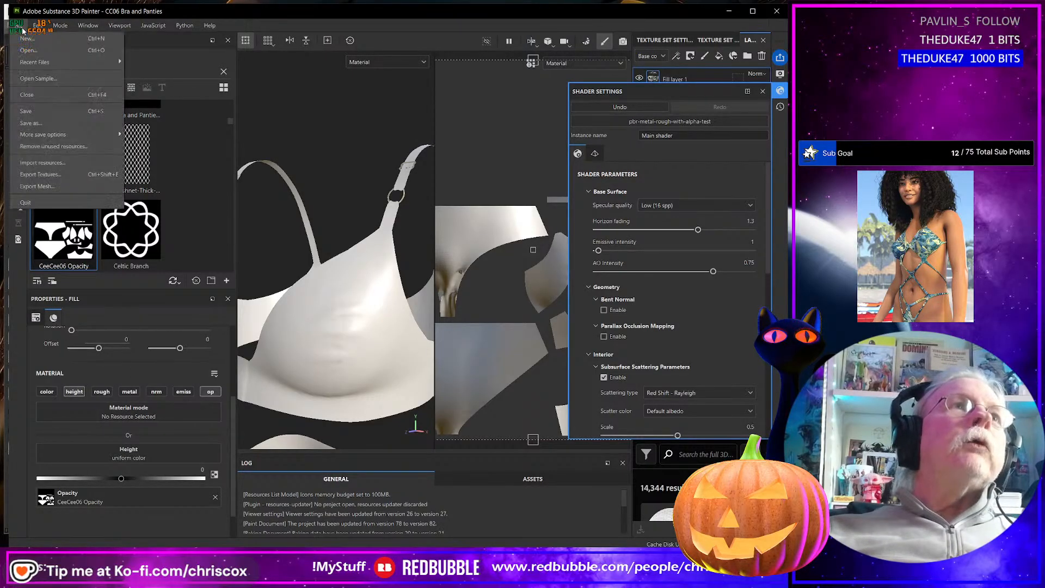
mouse_move(37, 25)
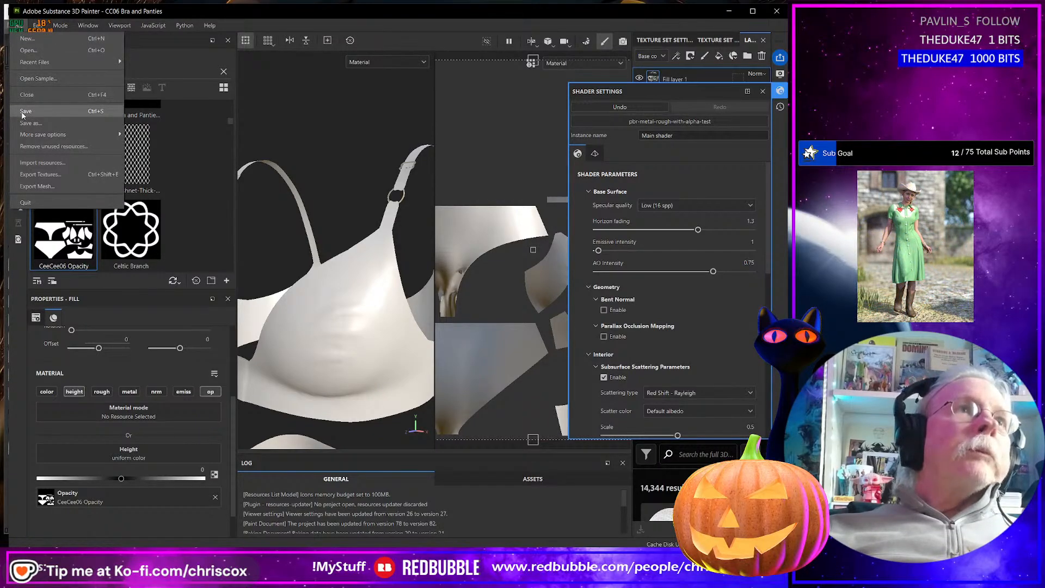
click(38, 163)
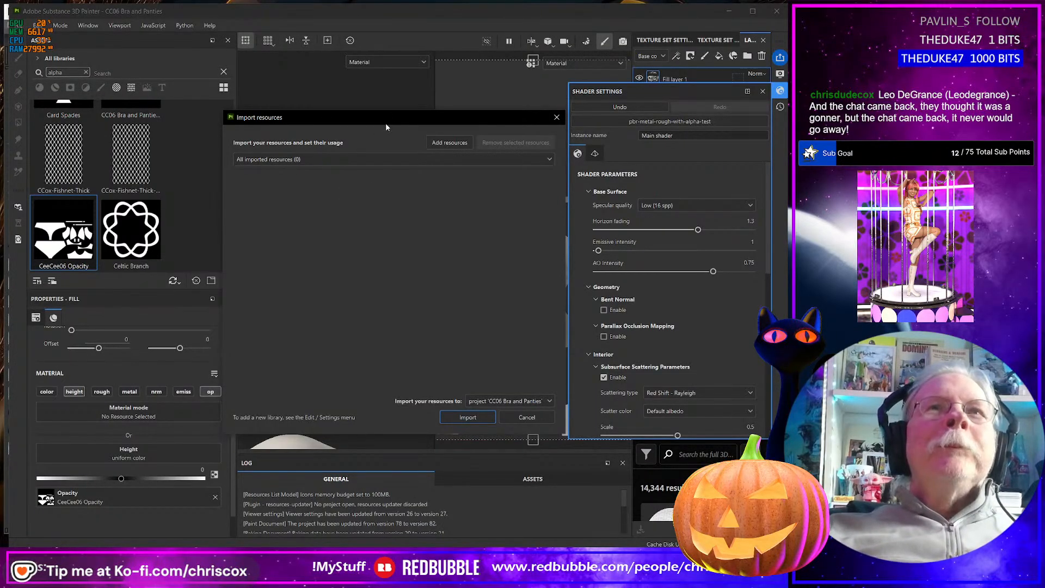
drag(386, 121, 338, 82)
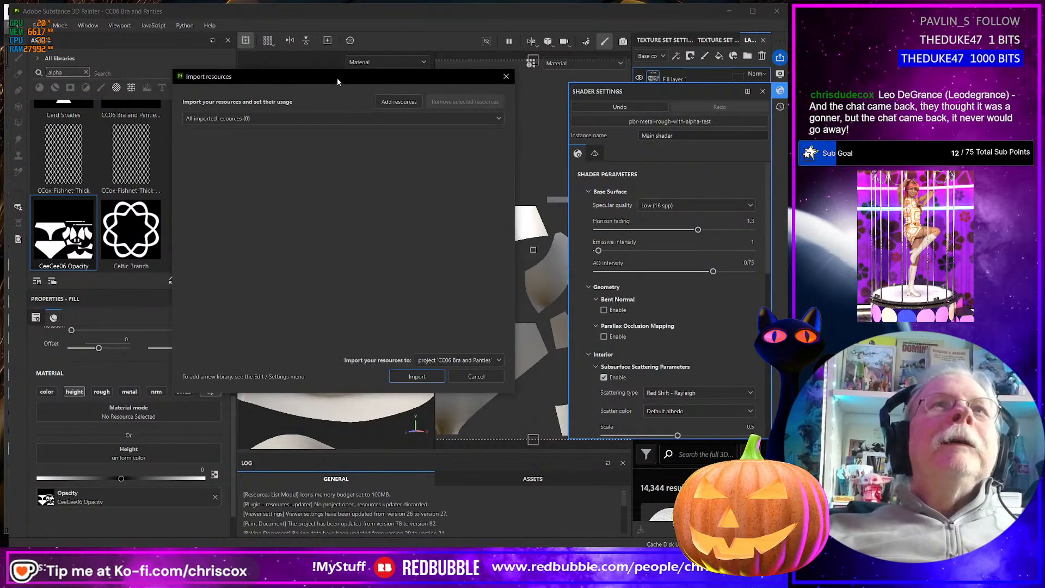
click(413, 103)
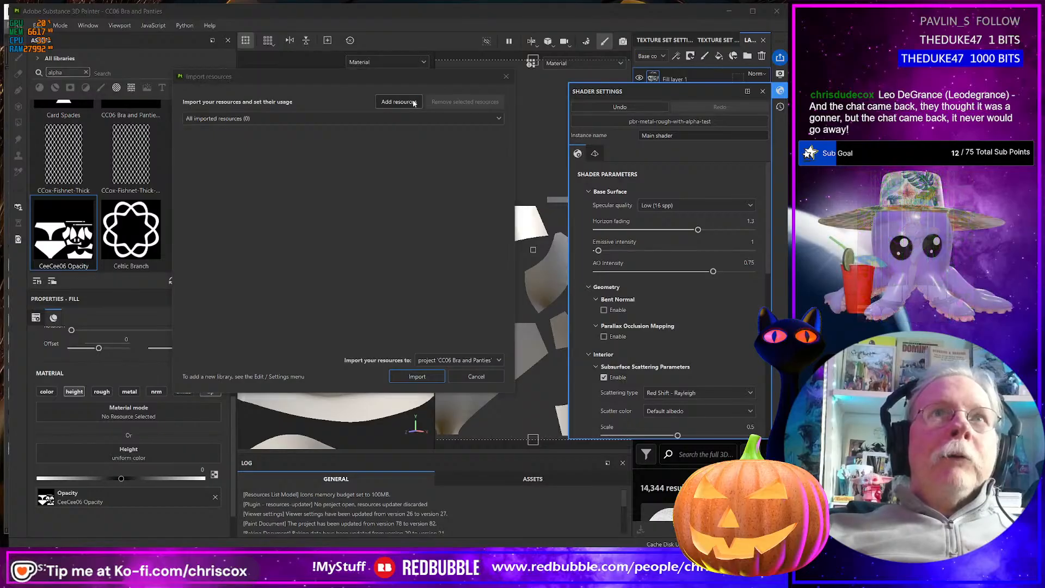
click(251, 131)
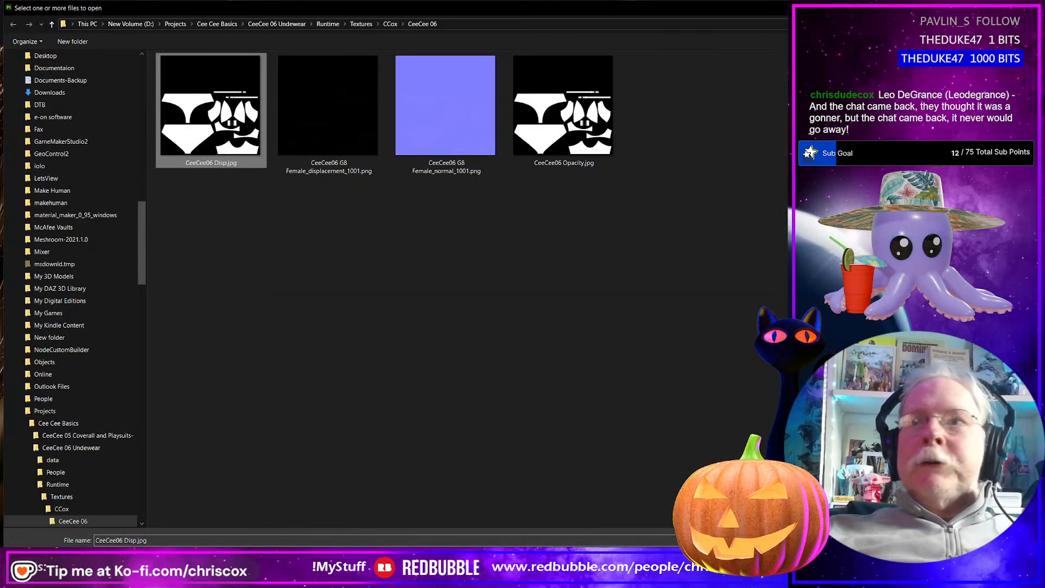
key(Return)
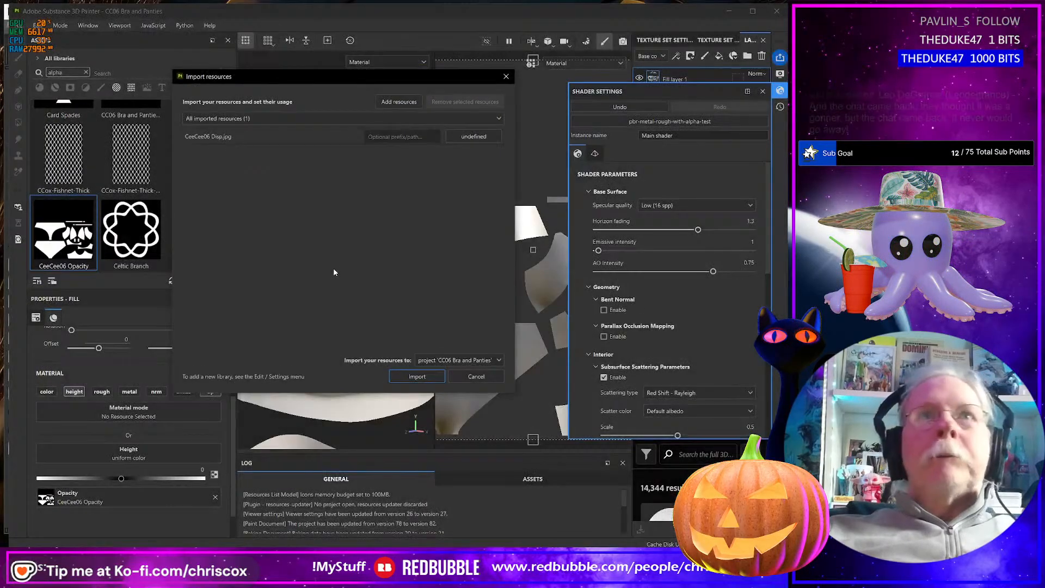
Import CeeCee06 Disp.jpg into the project as an alpha with the prefix CCox and assign it to the fill layer's height
click(415, 135)
text(cc)
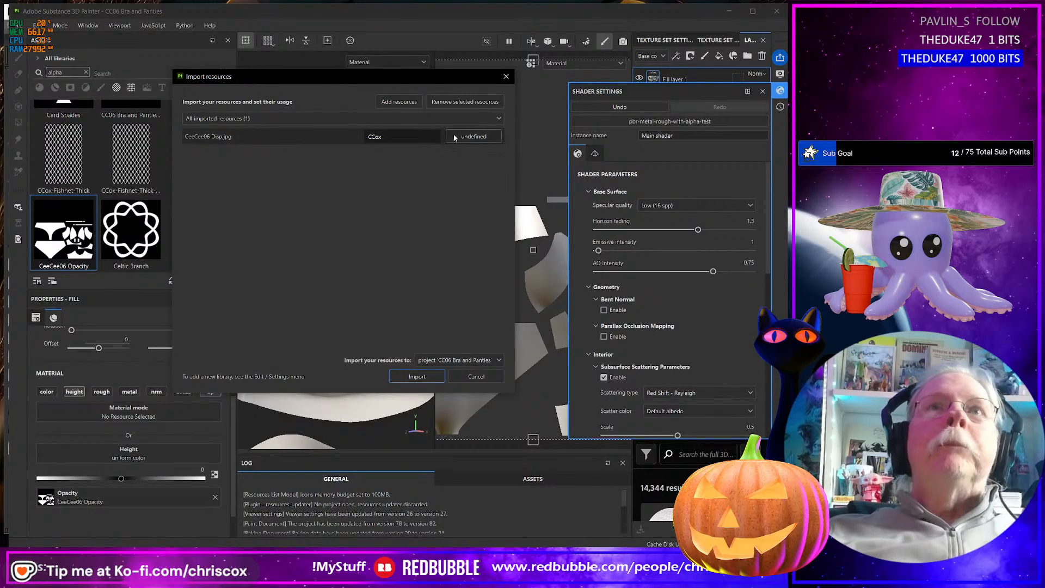
click(455, 138)
click(484, 141)
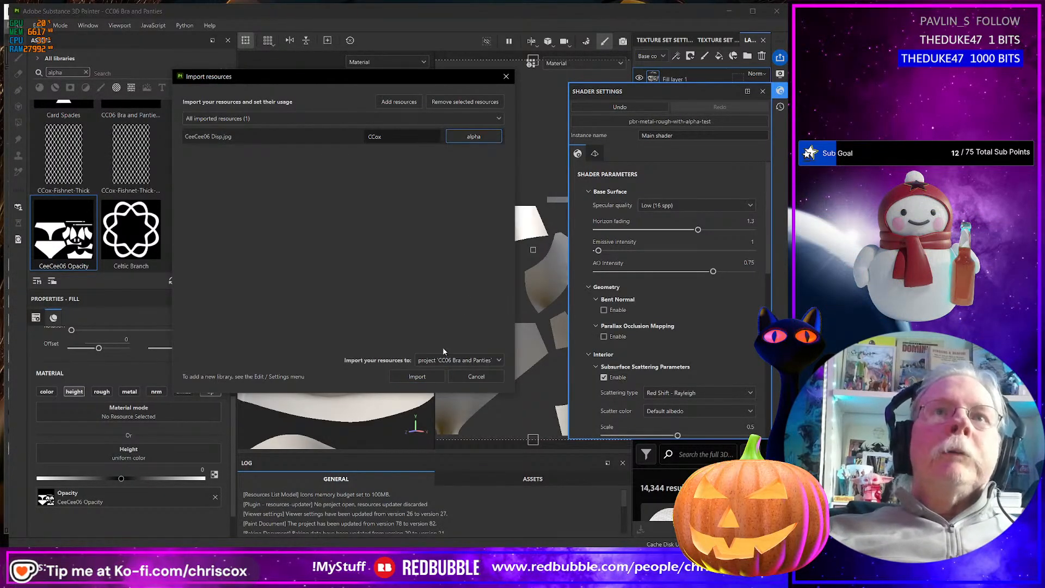
click(432, 375)
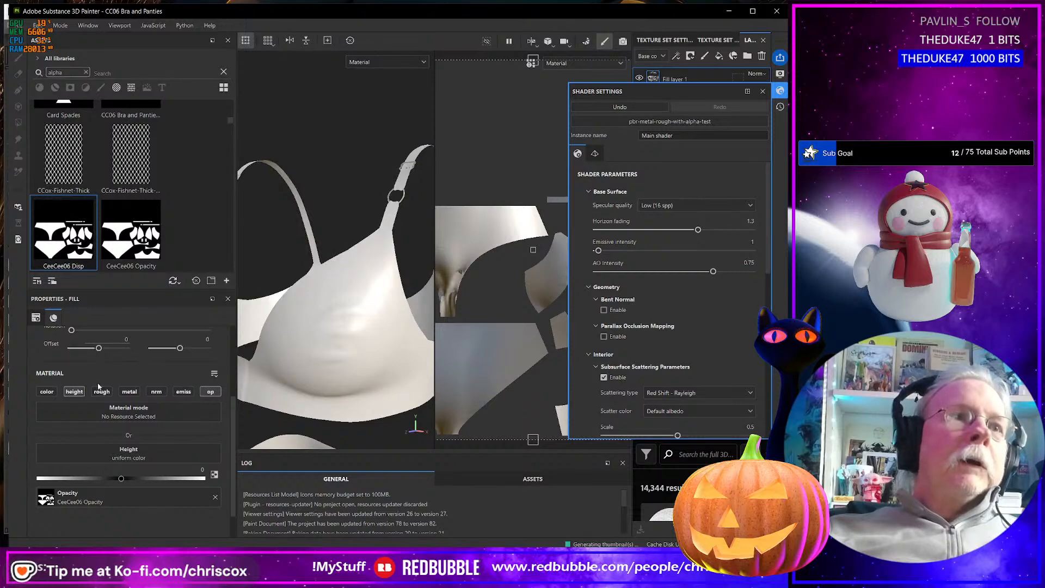
drag(71, 234, 129, 453)
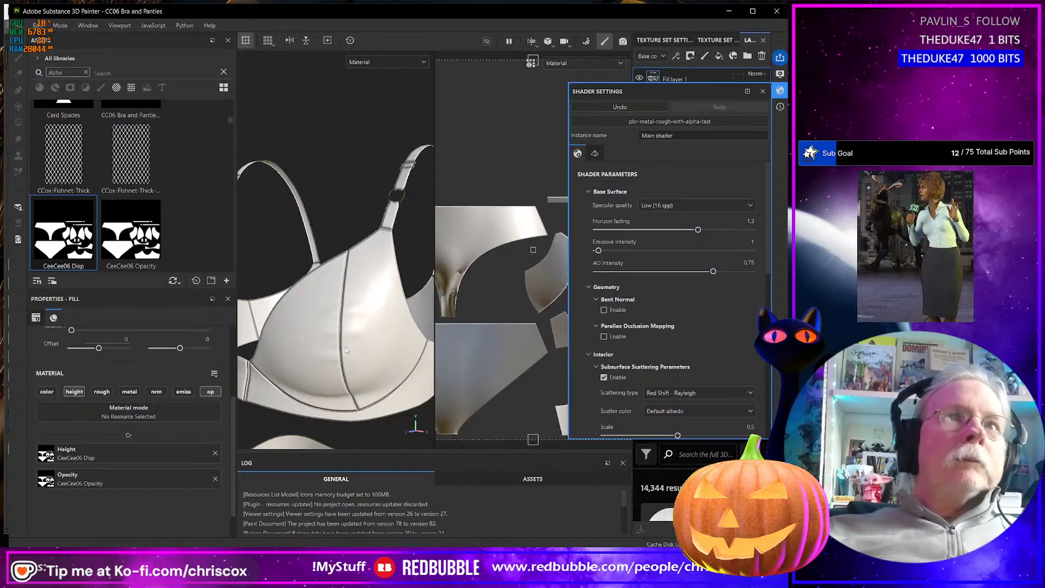
Close the shader settings, reduce Fill layer 1's height channel opacity to 24, and check the seams on the bra
click(763, 92)
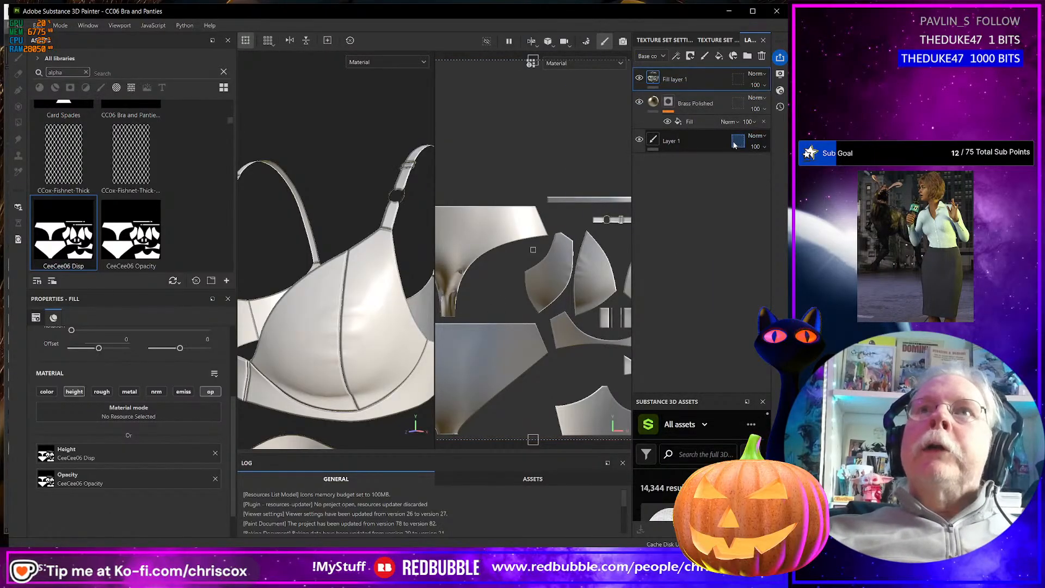
click(650, 56)
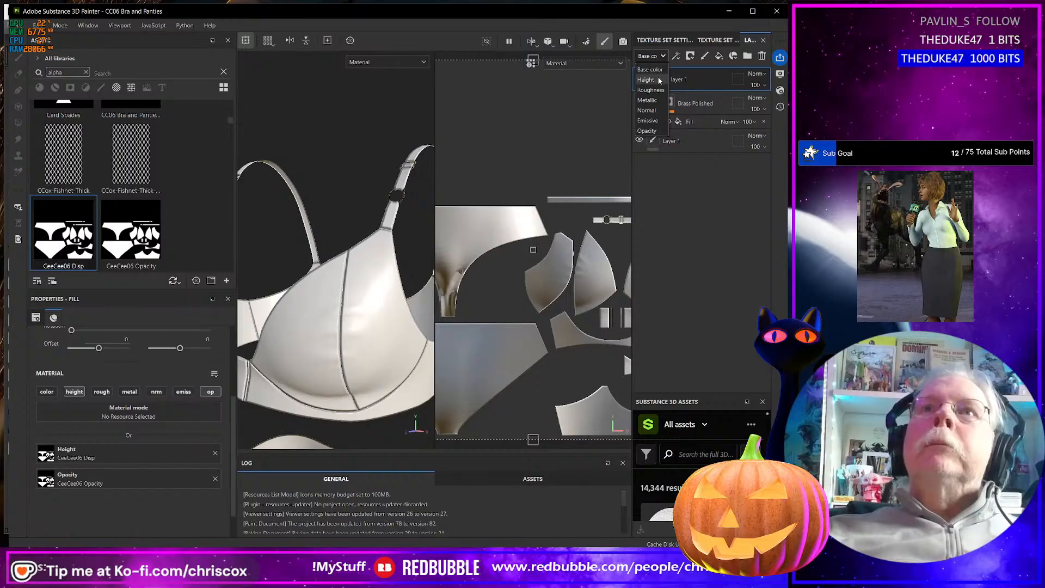
click(648, 80)
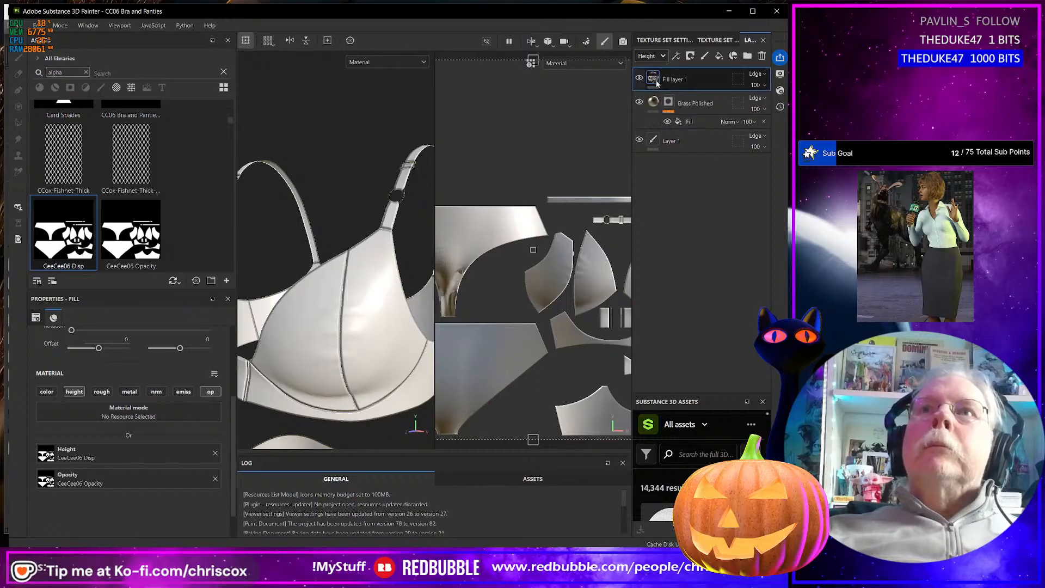
click(765, 86)
drag(784, 105, 761, 107)
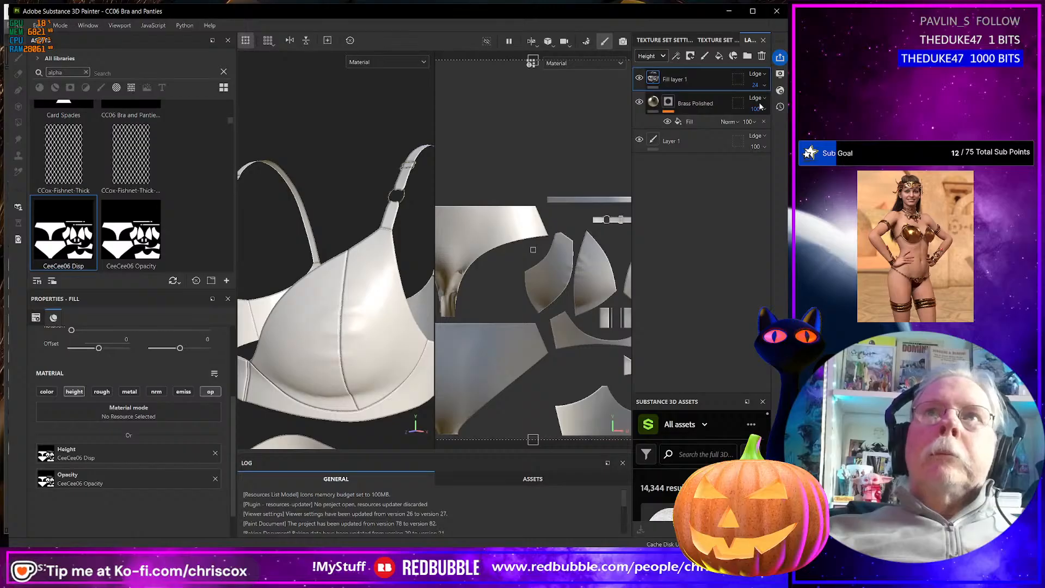
scroll(372, 323, up, 2)
scroll(372, 324, down, 3)
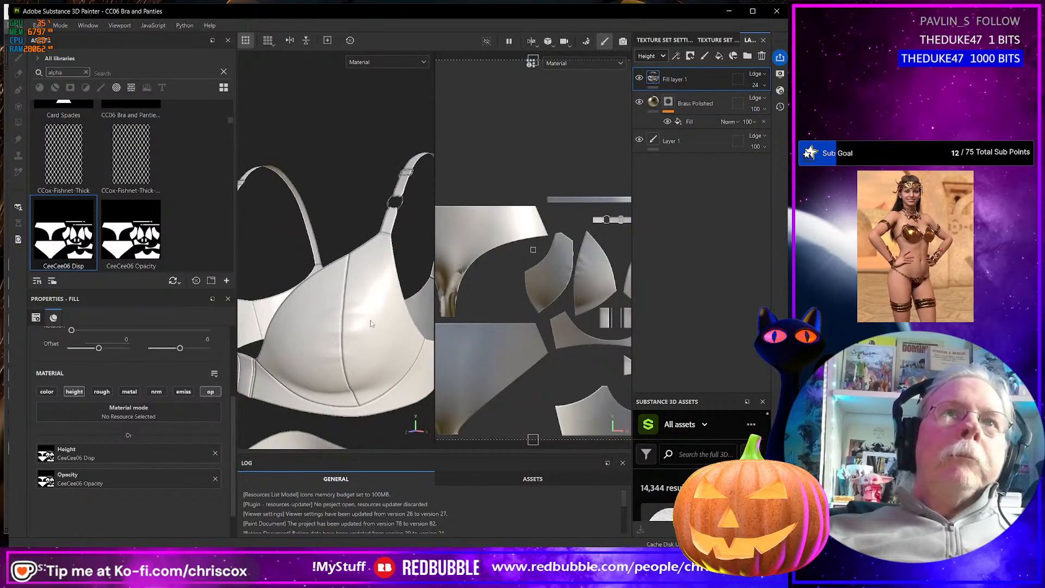
alt+drag(371, 323, 400, 275)
scroll(363, 296, up, 4)
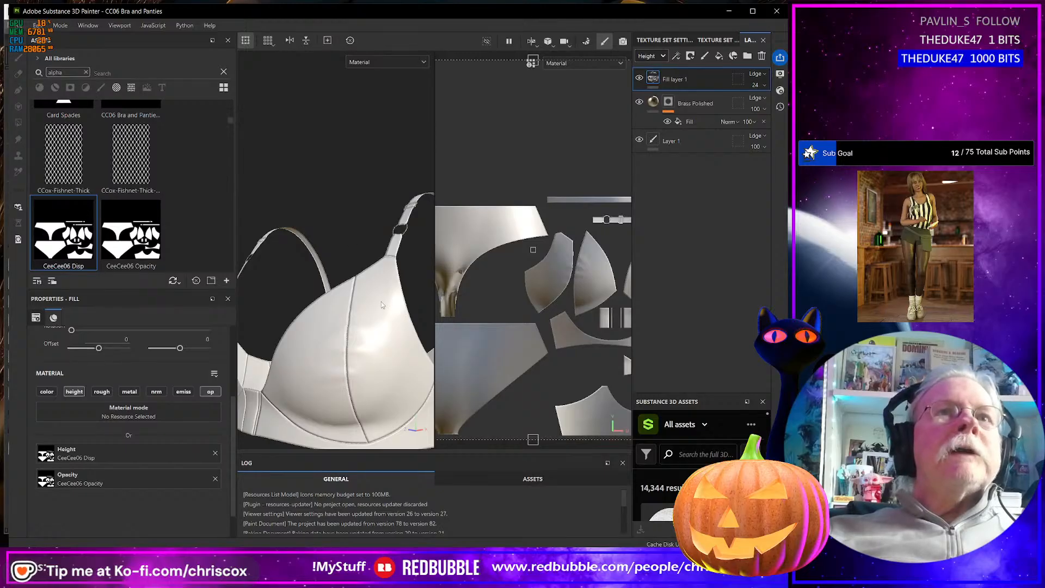
mouse_move(383, 295)
alt+mouse_down()
mouse_move(364, 327)
mouse_move(372, 310)
alt+mouse_up()
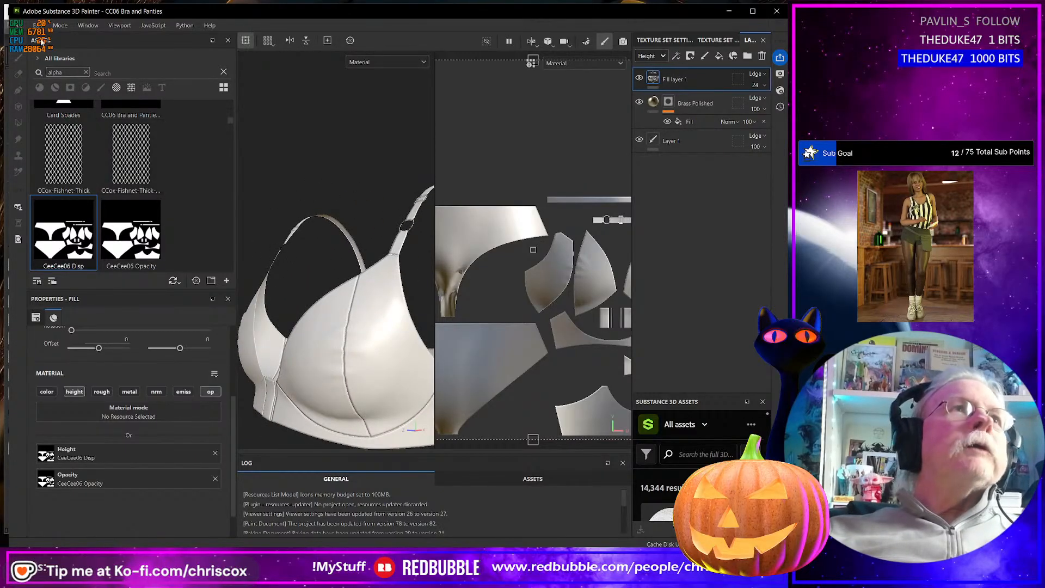
Start another resource import and browse to the WIP folder of the Cee Cee Basics project for the source maps
click(22, 26)
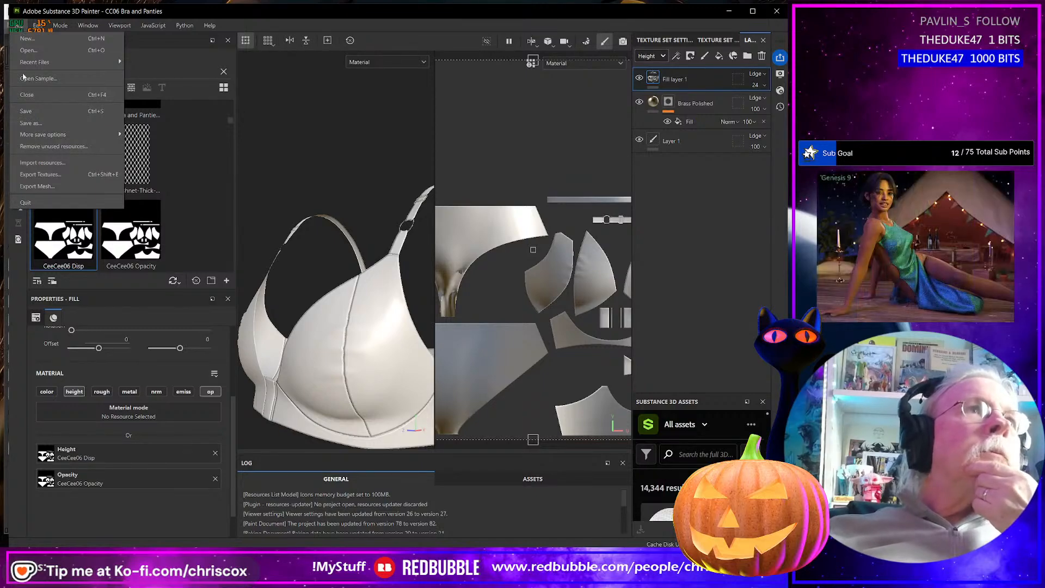
click(43, 162)
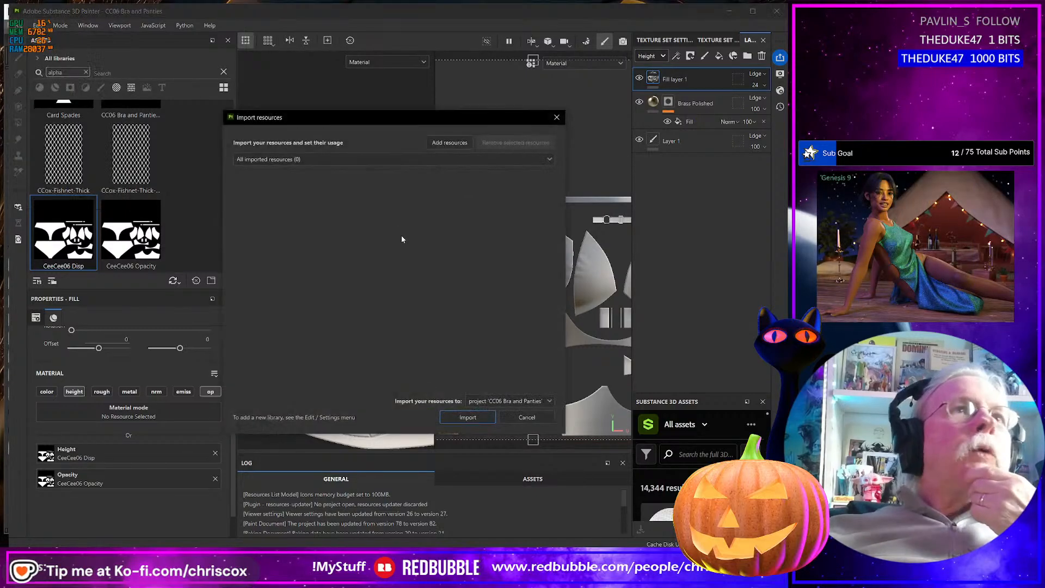
click(457, 144)
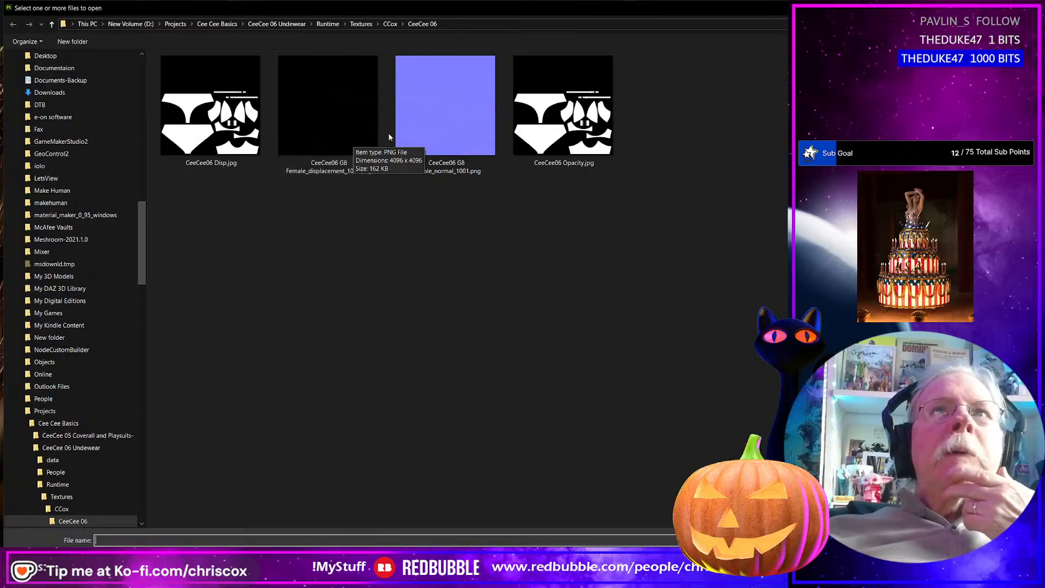
scroll(69, 418, down, 2)
scroll(70, 416, down, 2)
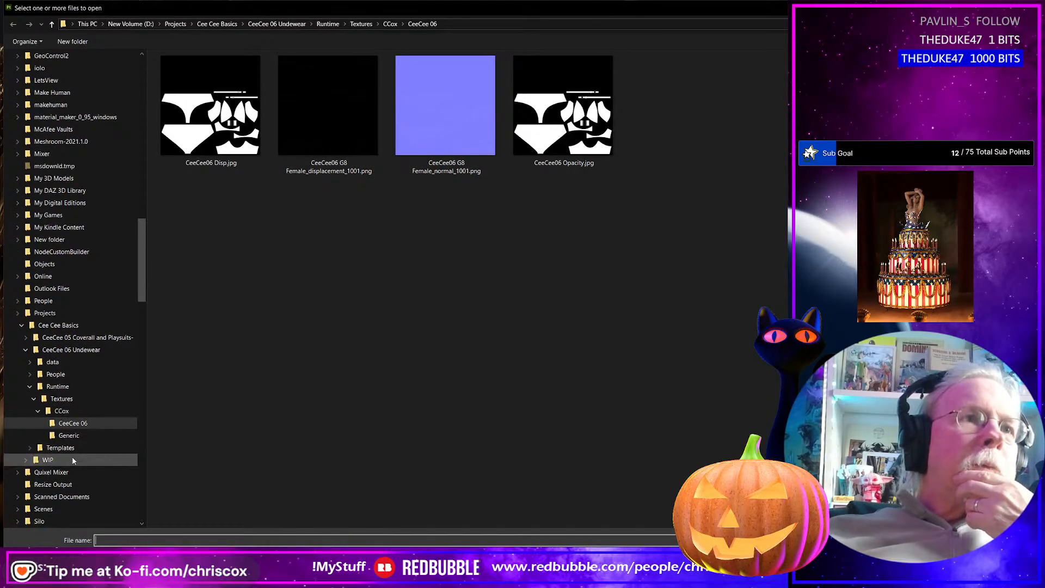
click(52, 460)
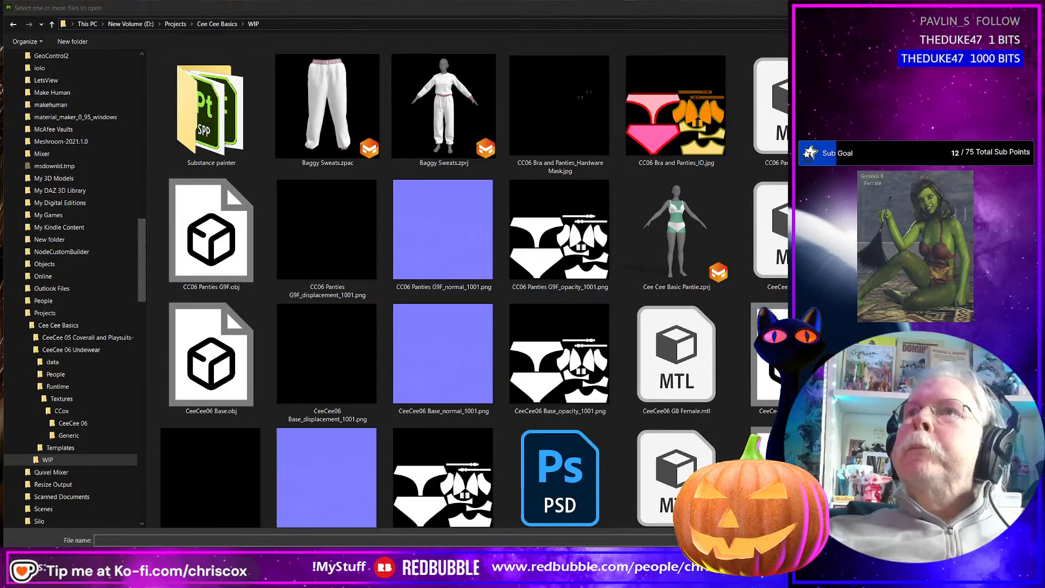
Sort the WIP files by date and add CeeCee06 G8 Female_displacement_1001.png and CeeCee06 G8 Female_normal_1001.png to the import
key(ctrl+shift+6)
click(245, 57)
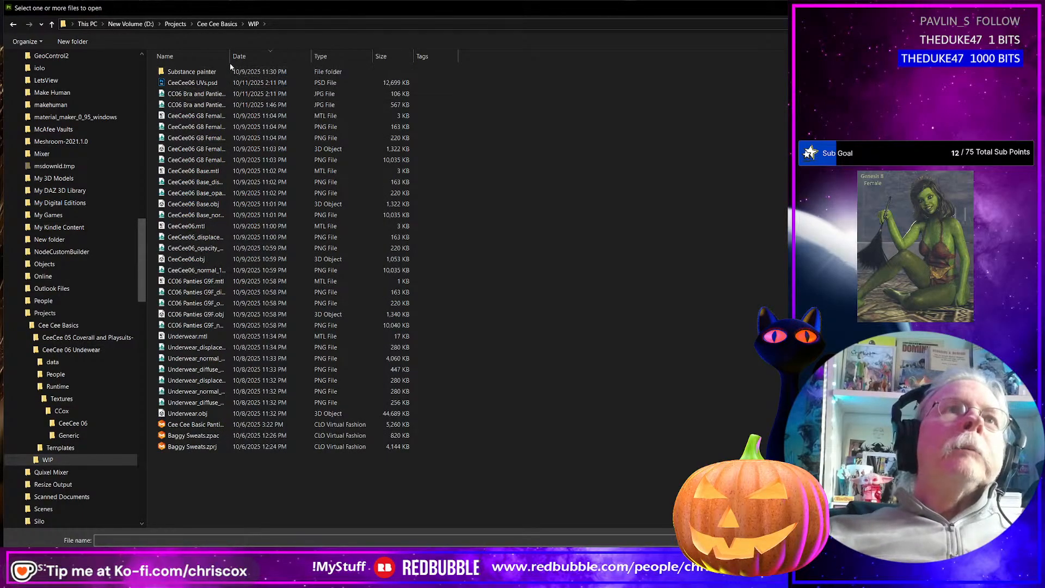
drag(230, 57, 311, 57)
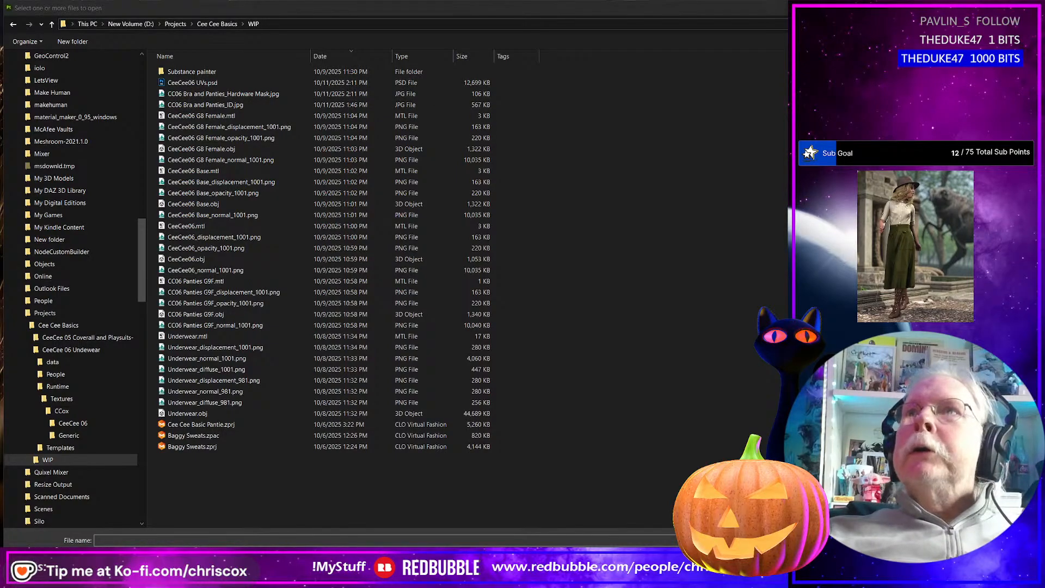
key(ctrl+shift+2)
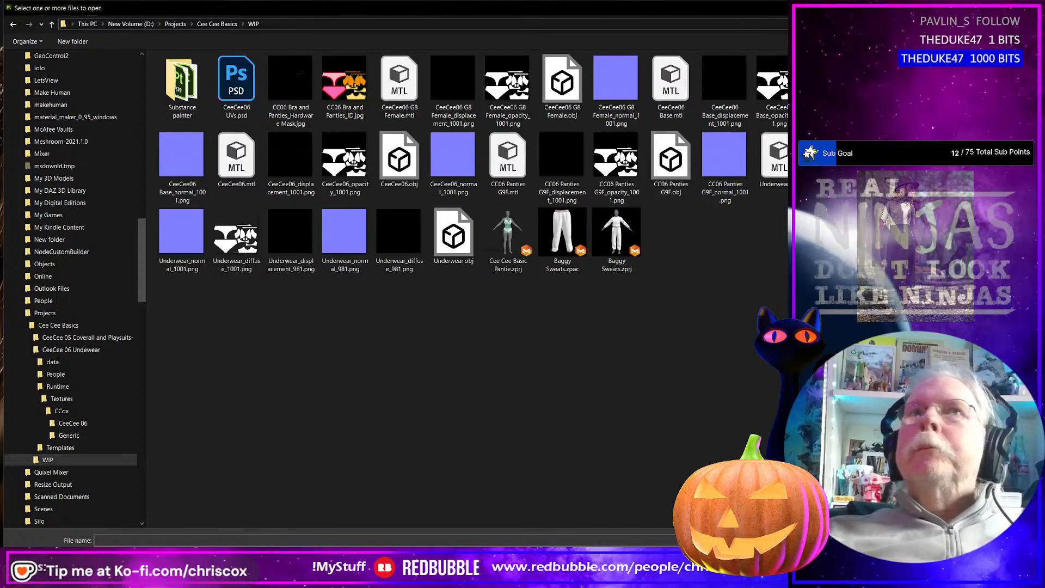
key(ctrl+shift+1)
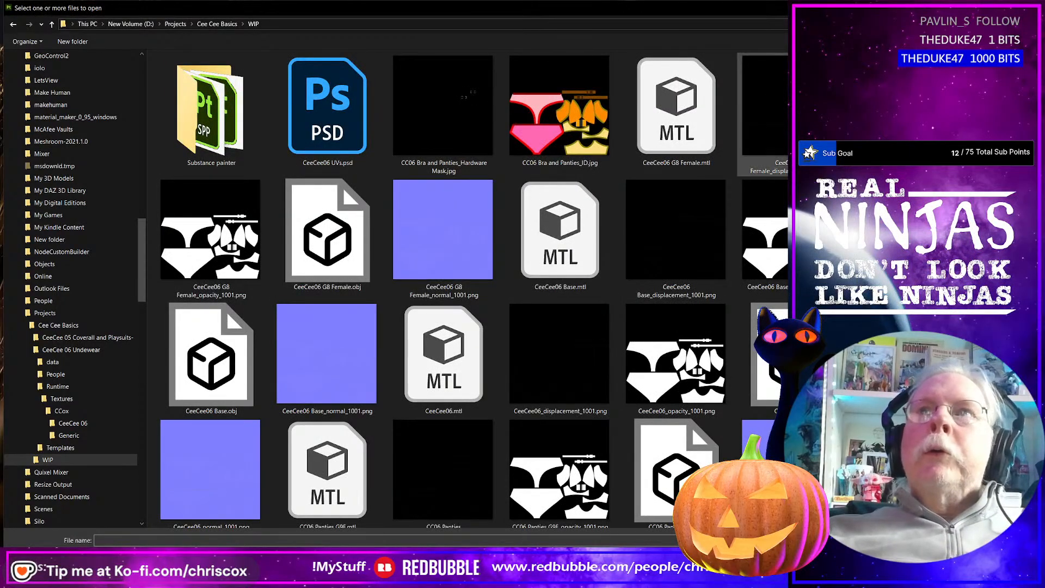
click(763, 127)
ctrl+click(490, 273)
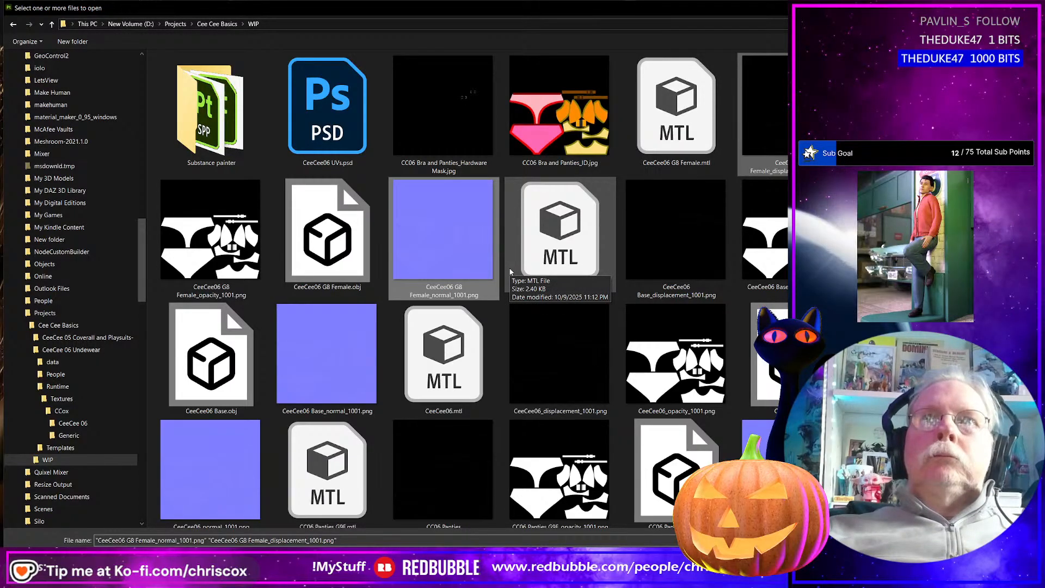
key(Return)
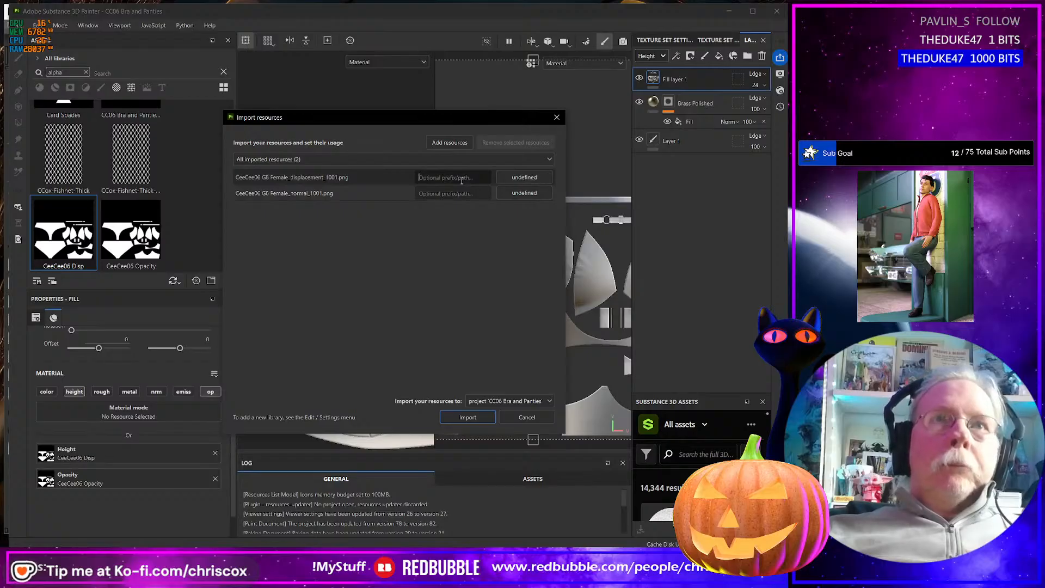
Give both resources the prefix CCox, setting the displacement map's usage to alpha and the normal map's to texture
click(461, 178)
text(cc)
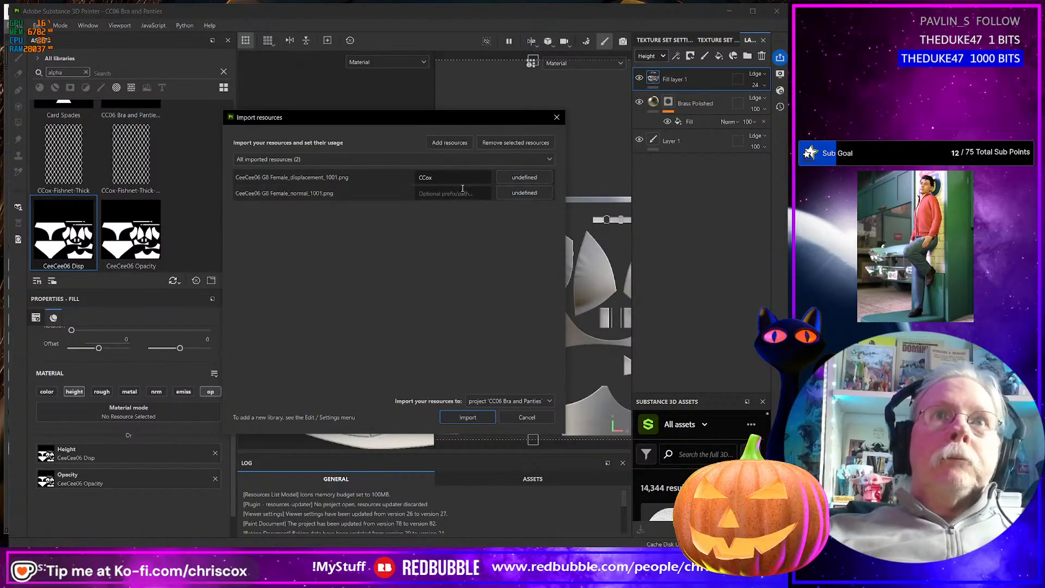
click(461, 194)
text(CCox)
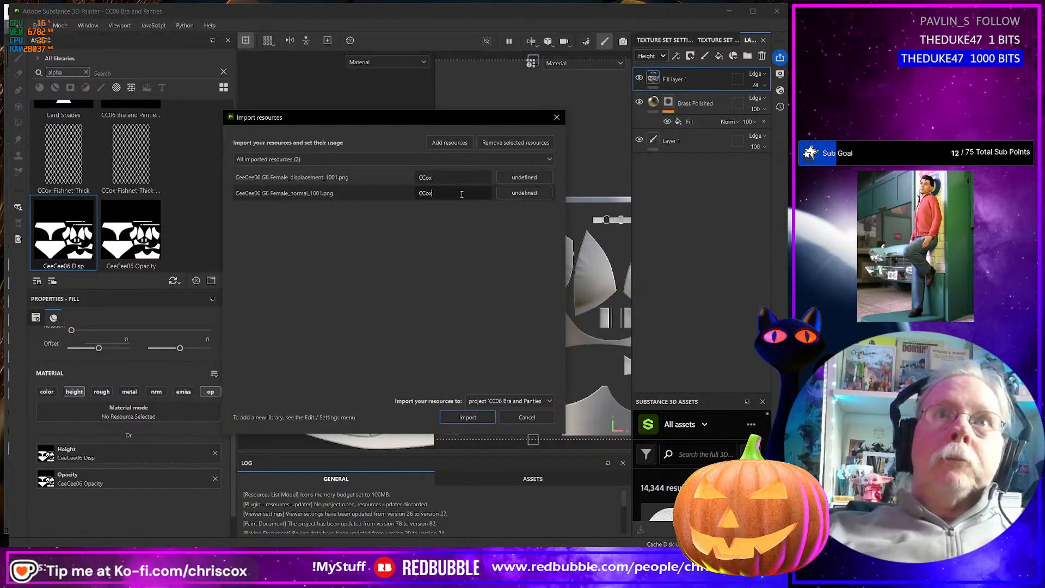
click(520, 178)
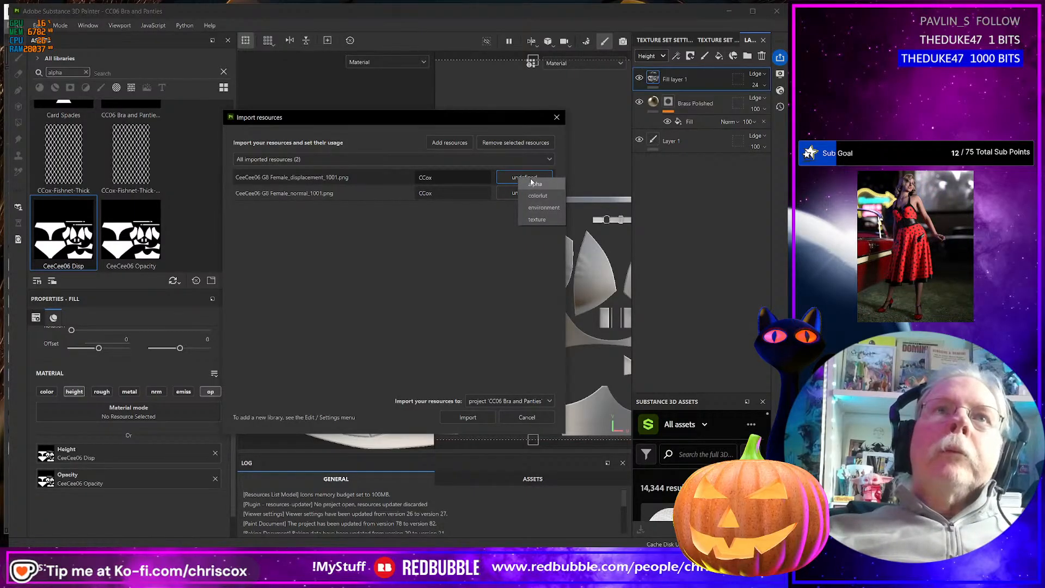
click(531, 183)
click(524, 193)
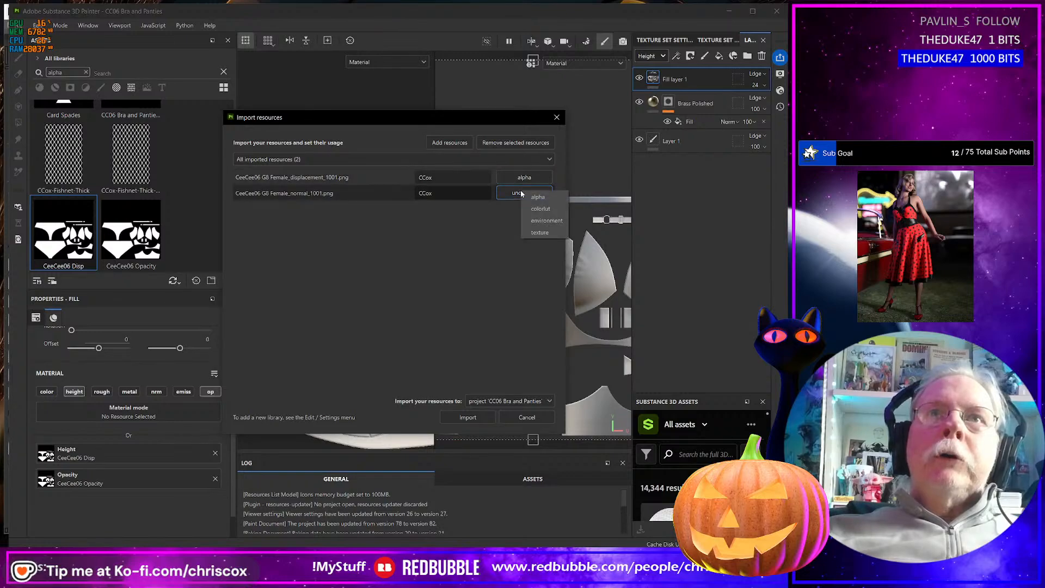
click(528, 235)
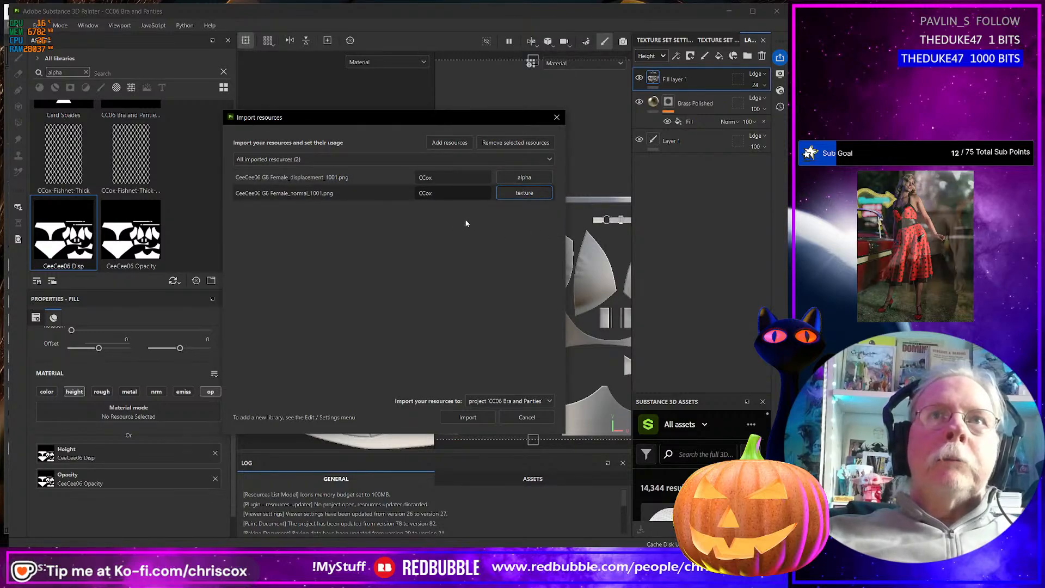
Import the two prepared maps into the project and add a fill layer with only the height and normal channels active
click(467, 417)
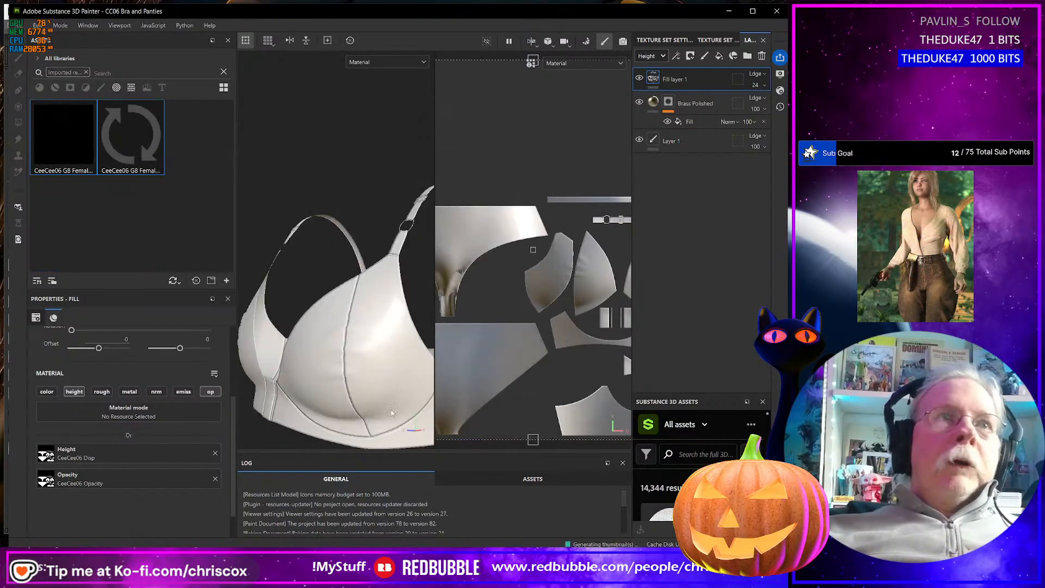
click(719, 56)
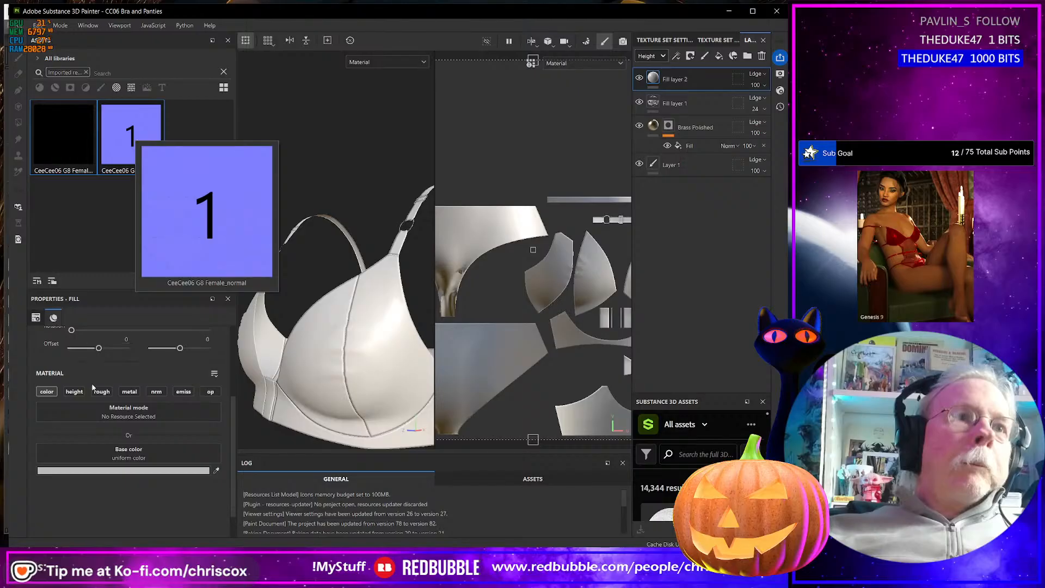
click(74, 391)
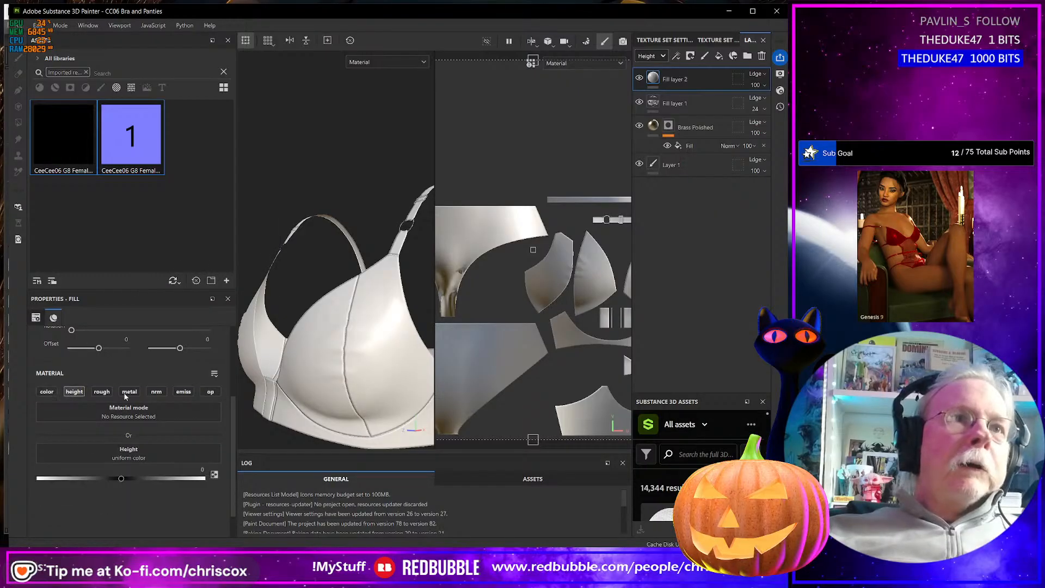
click(156, 391)
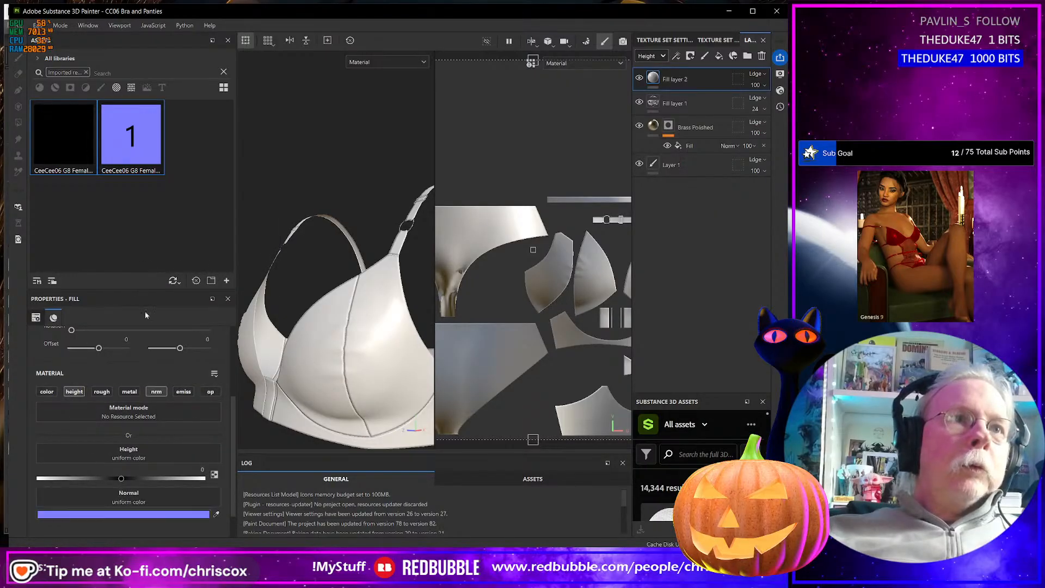
Assign the imported CeeCee06 G8 Female normal map to Fill layer 2's normal channel and the displacement map to its height channel
drag(125, 145, 185, 513)
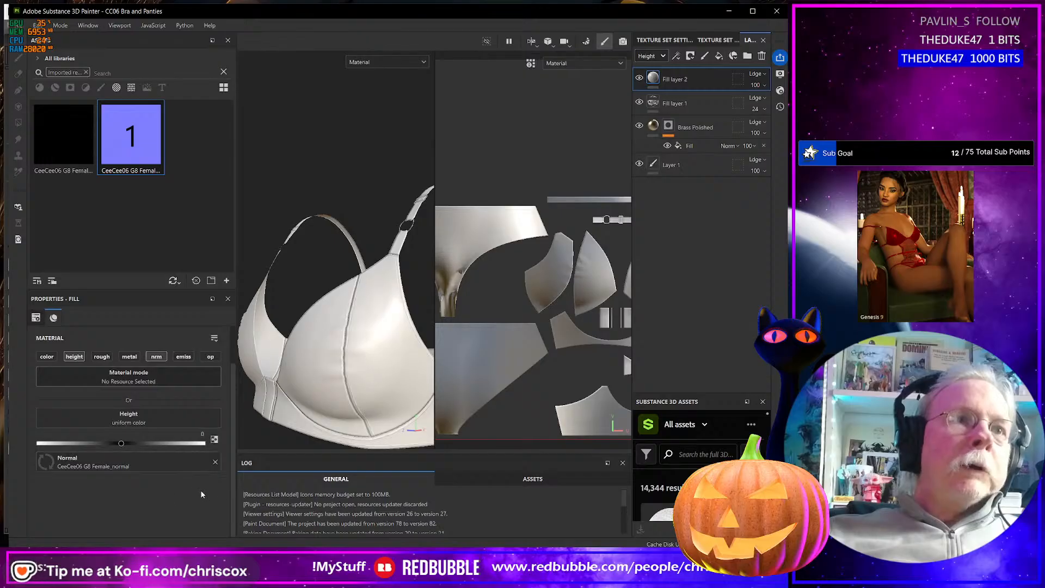
drag(60, 147, 164, 418)
scroll(328, 403, up, 3)
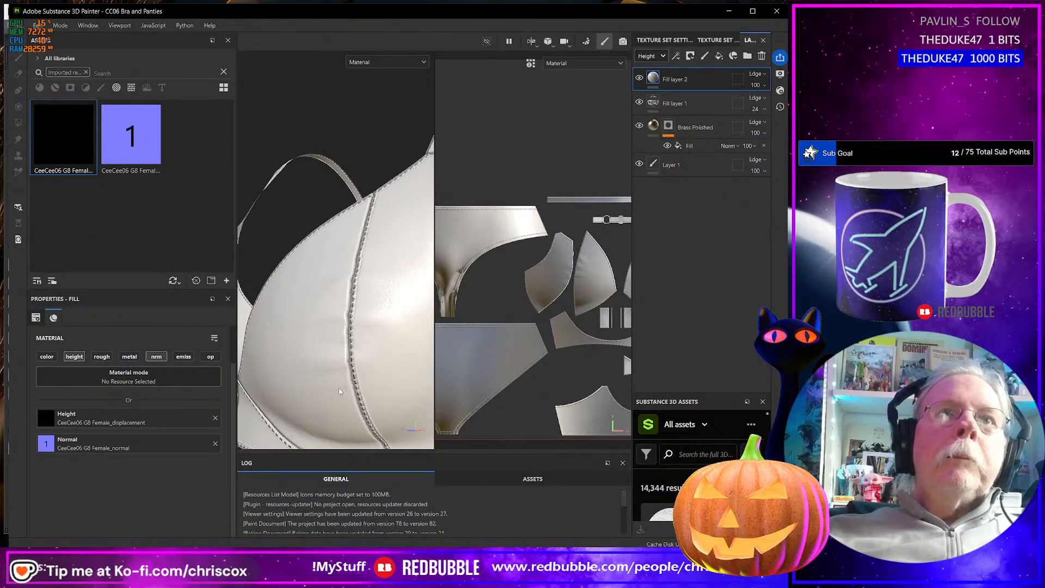
scroll(338, 389, down, 1)
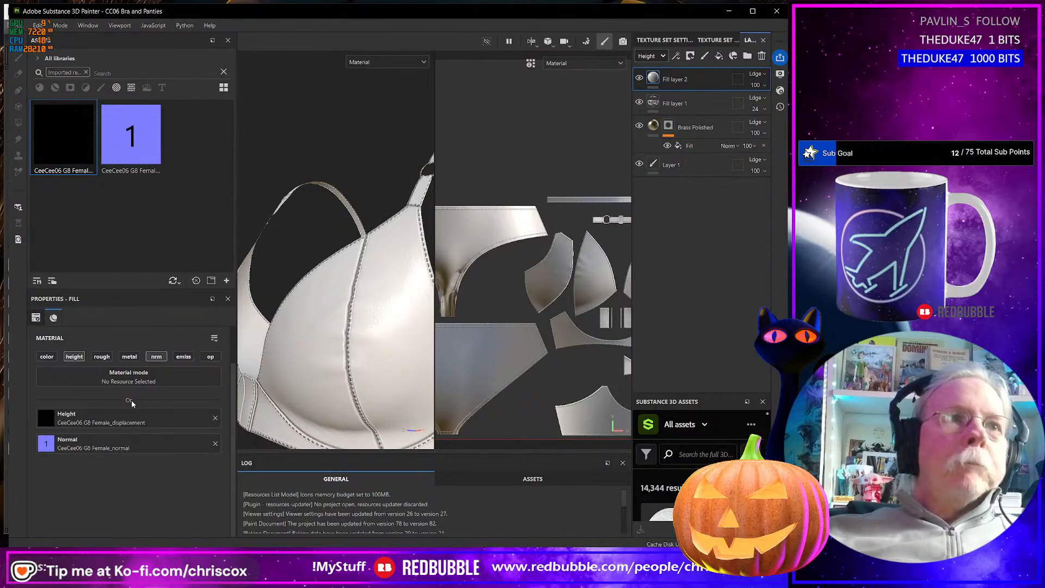
Compare the bra's seams with Fill layer 2's height channel switched off and back on
click(75, 357)
scroll(376, 353, up, 5)
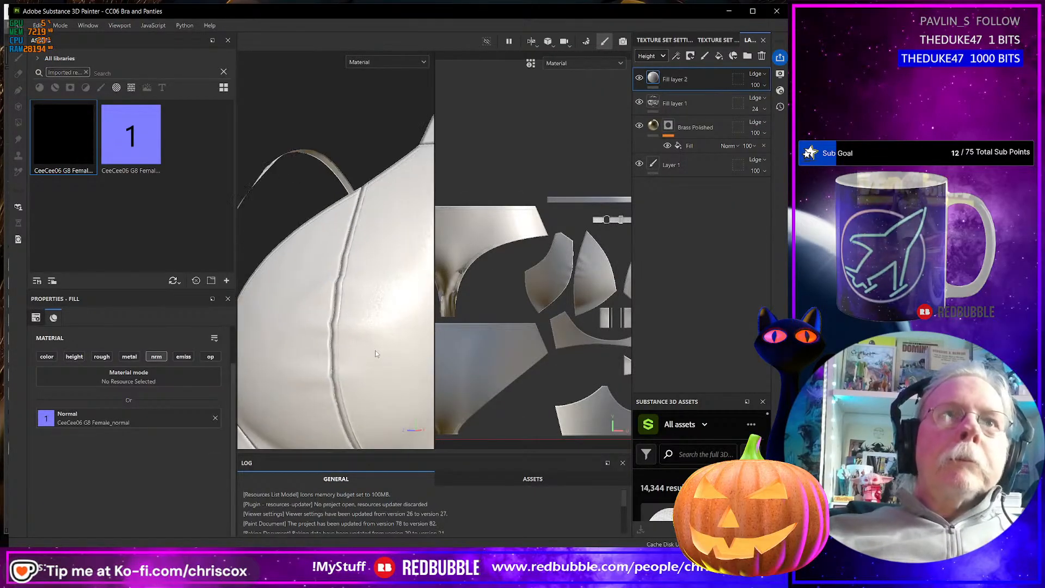
scroll(325, 358, down, 5)
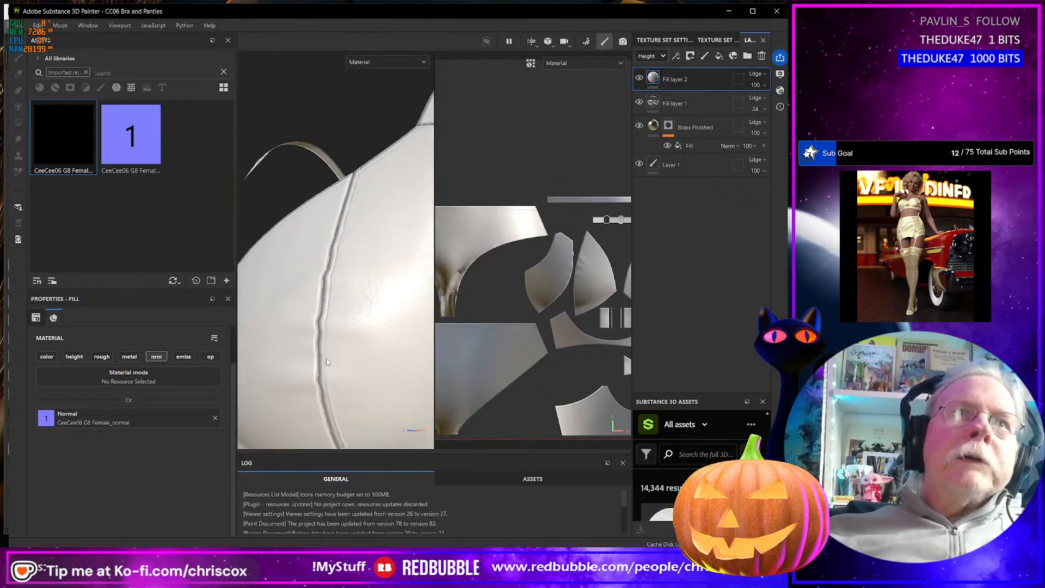
scroll(325, 358, up, 3)
scroll(326, 358, down, 3)
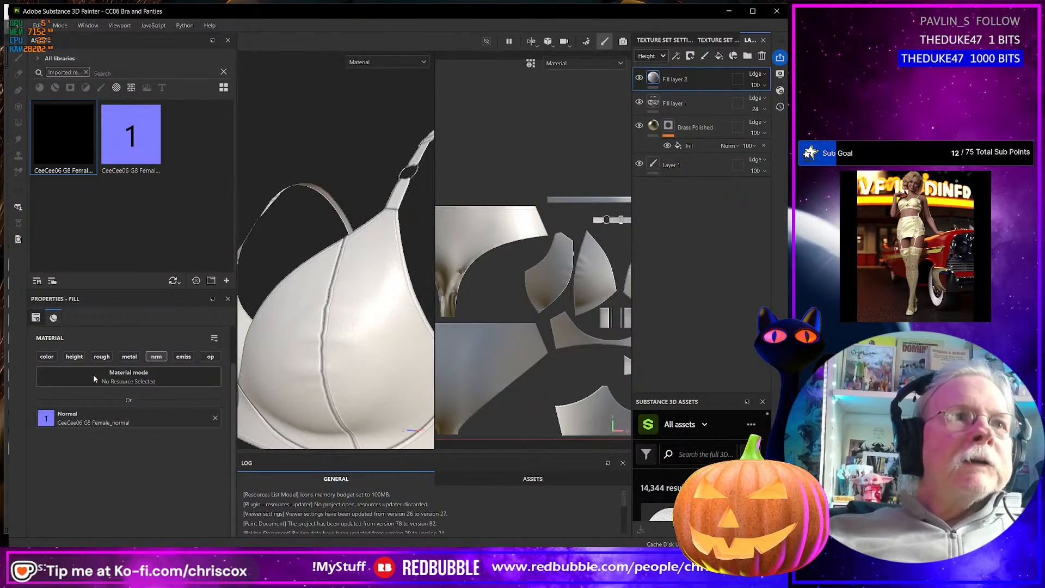
scroll(323, 364, up, 3)
scroll(326, 359, down, 5)
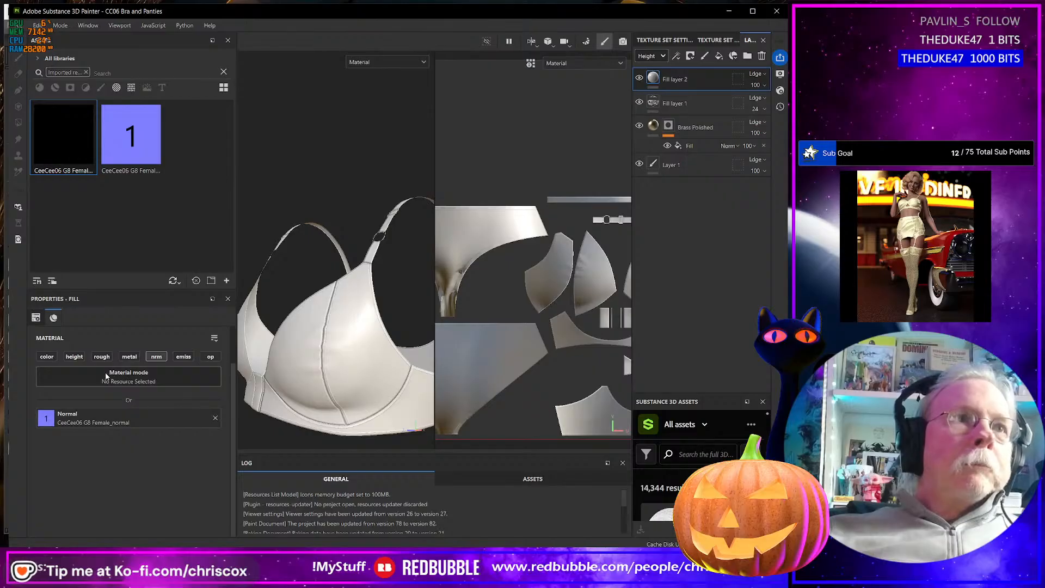
click(74, 357)
scroll(317, 369, down, 2)
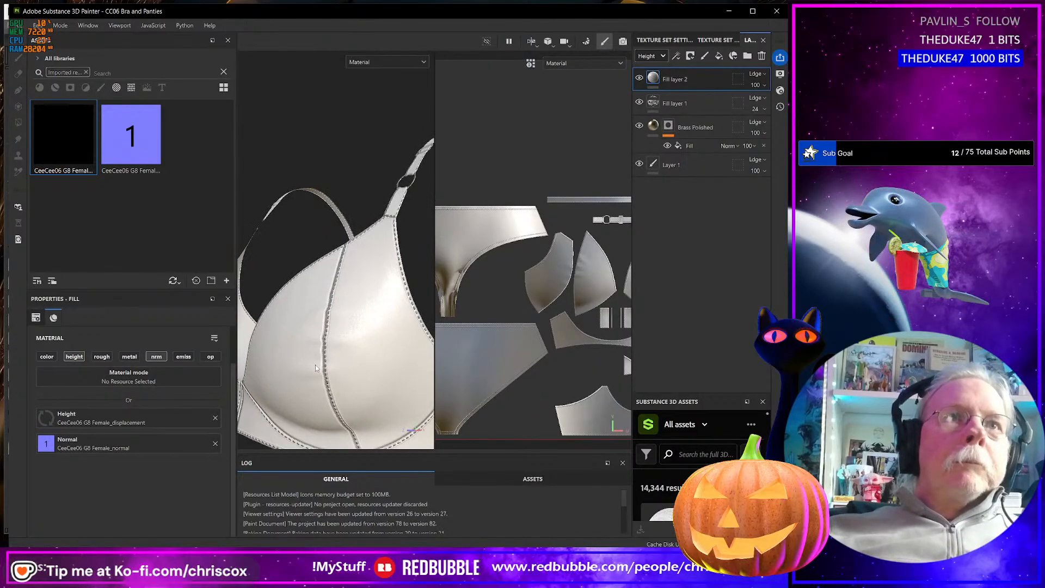
Examine the seam stitching around the bra cups, straps and band from several angles, and widen the 3D view
alt+drag(316, 368, 352, 368)
scroll(323, 351, up, 5)
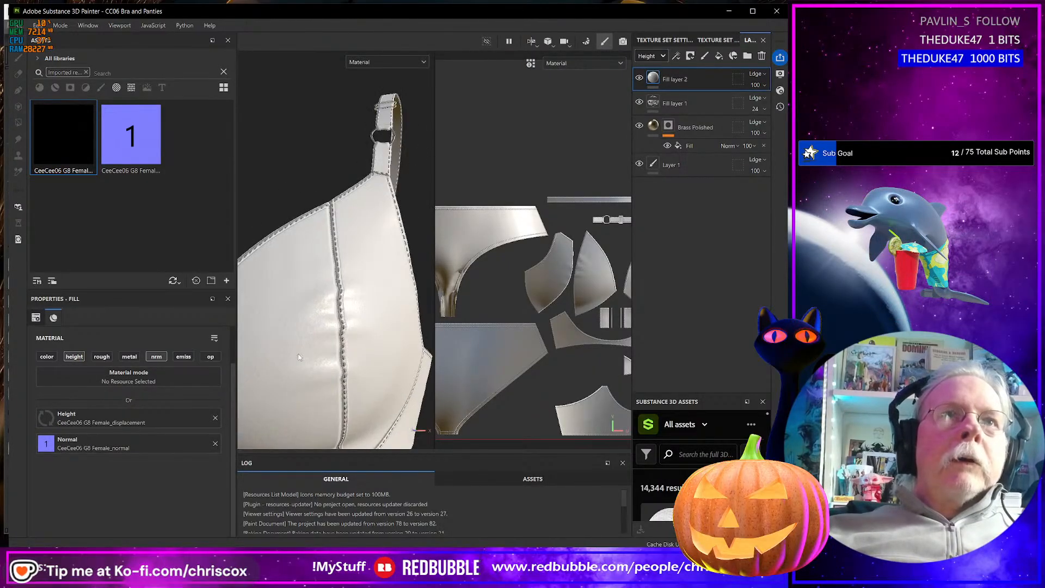
alt+middle_drag(324, 348, 366, 360)
scroll(326, 329, up, 3)
alt+drag(325, 329, 294, 291)
scroll(308, 310, down, 5)
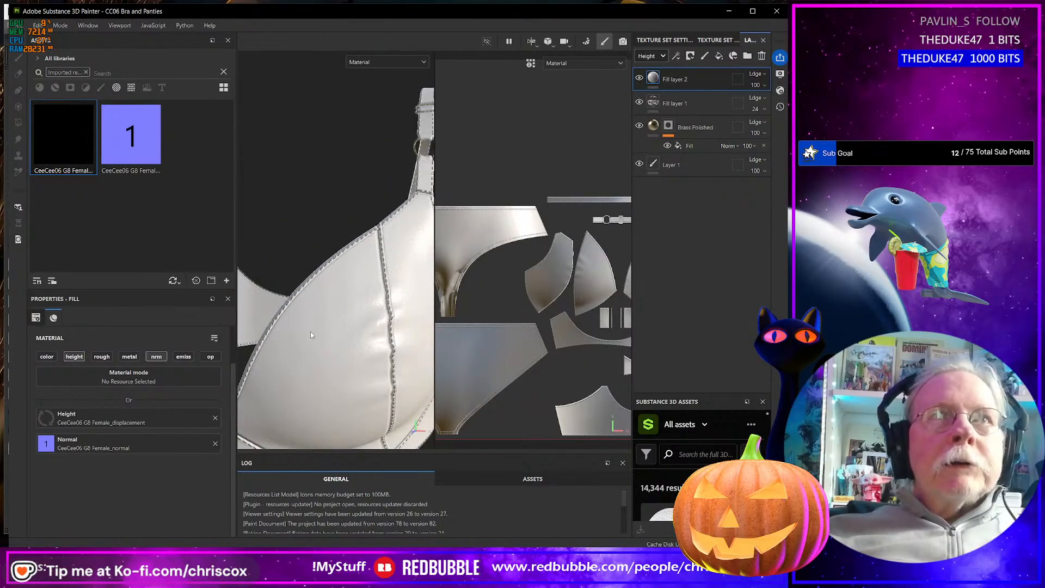
alt+drag(321, 328, 319, 285)
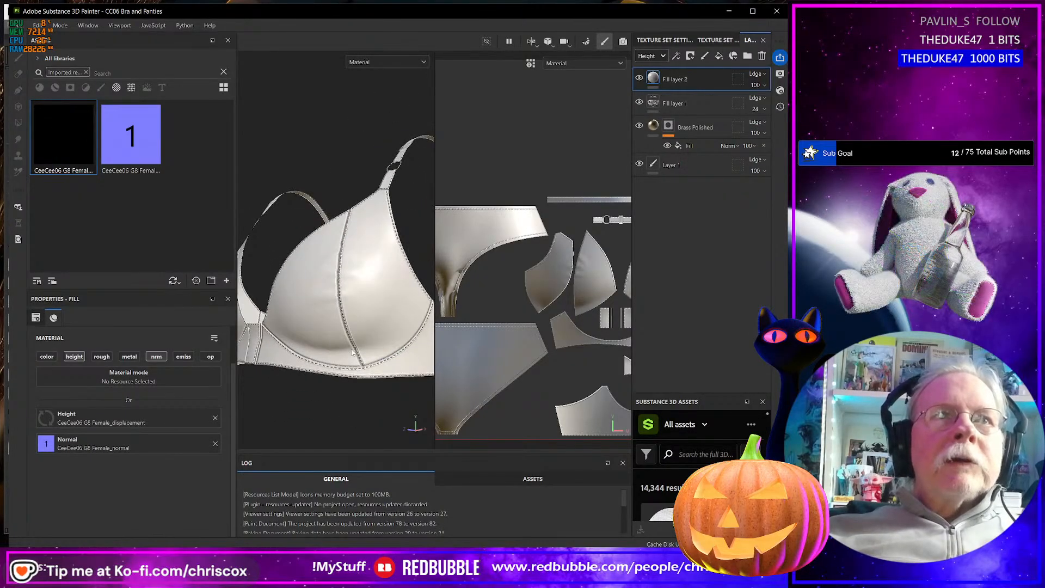
scroll(352, 351, up, 5)
alt+drag(352, 351, 317, 328)
scroll(354, 326, down, 5)
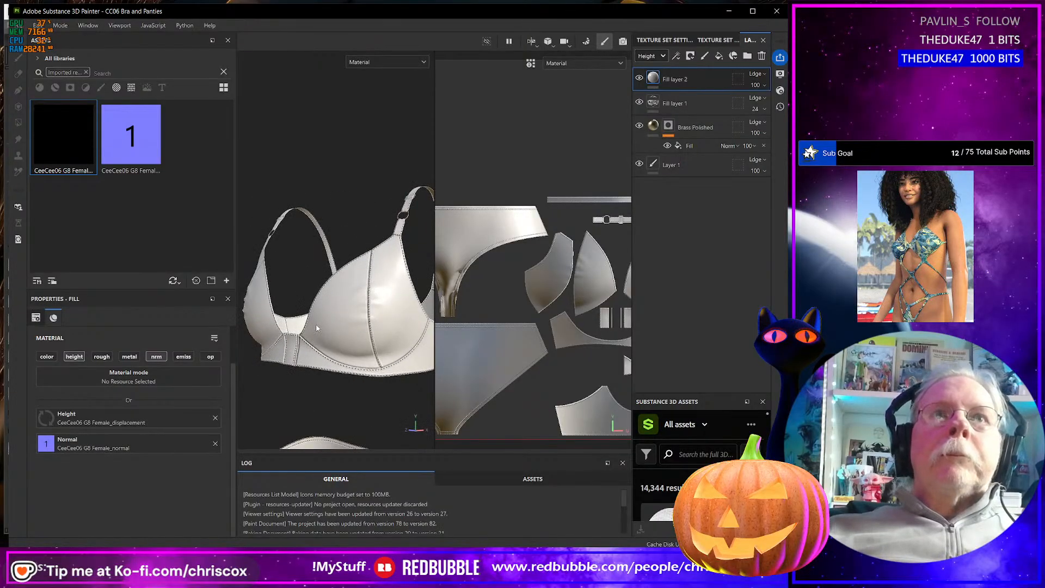
scroll(318, 327, up, 3)
scroll(355, 326, down, 2)
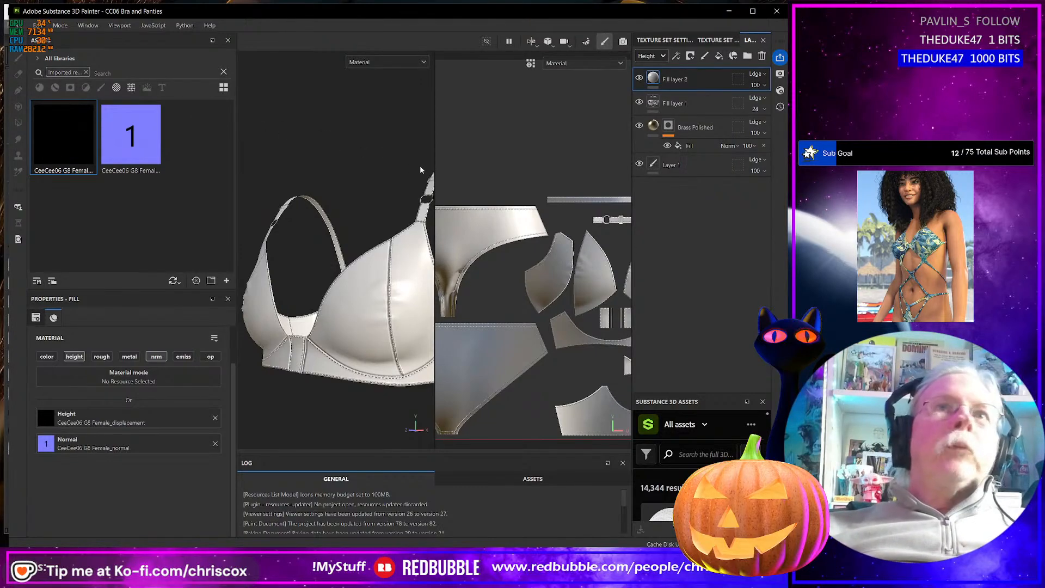
drag(434, 167, 512, 168)
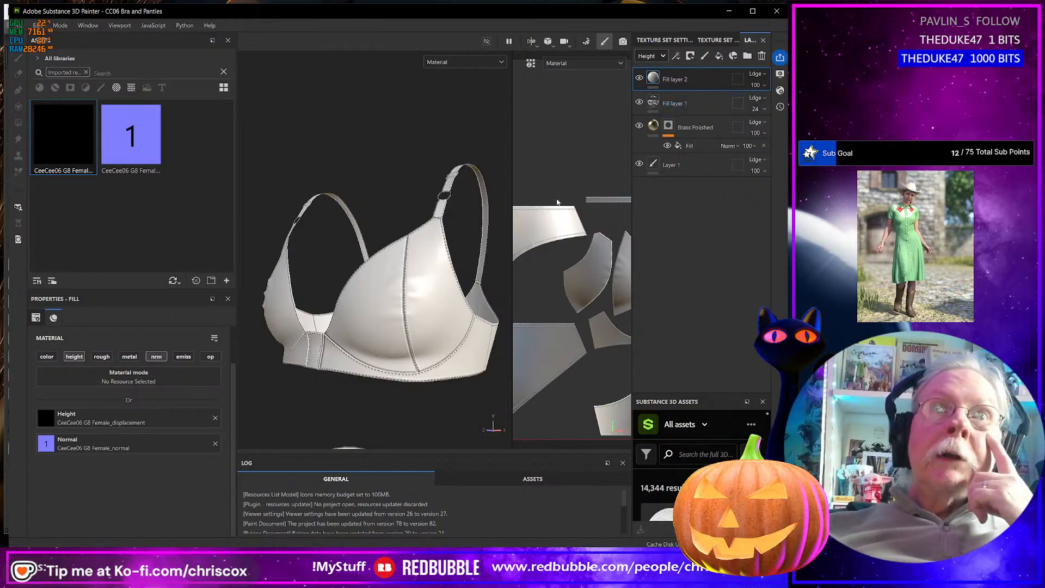
Replace the imported-resources filter with a search for "Jers" and apply the Cotton Blend Jersey material to the bra as the top layer
click(116, 72)
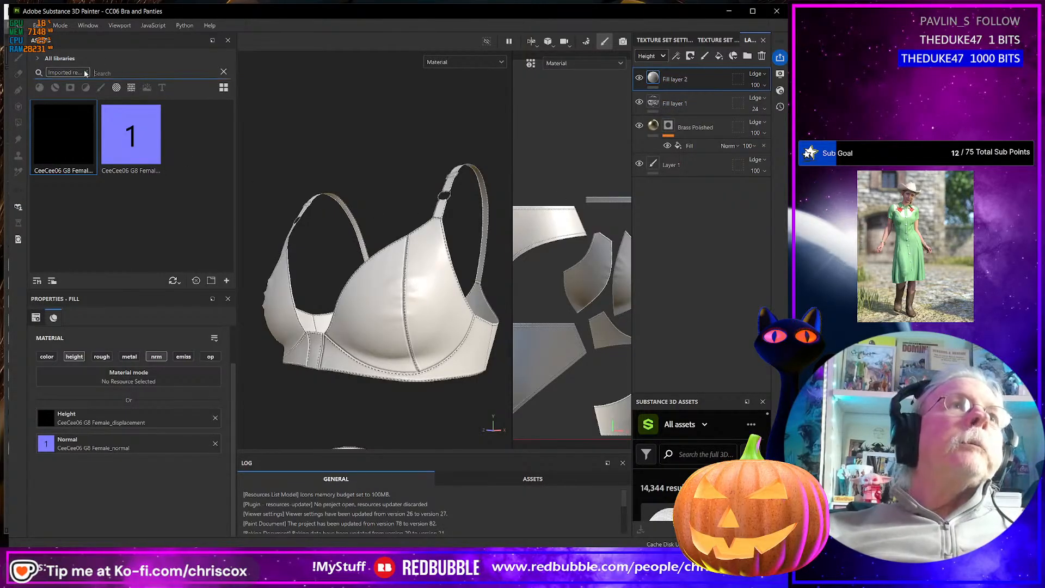
click(86, 72)
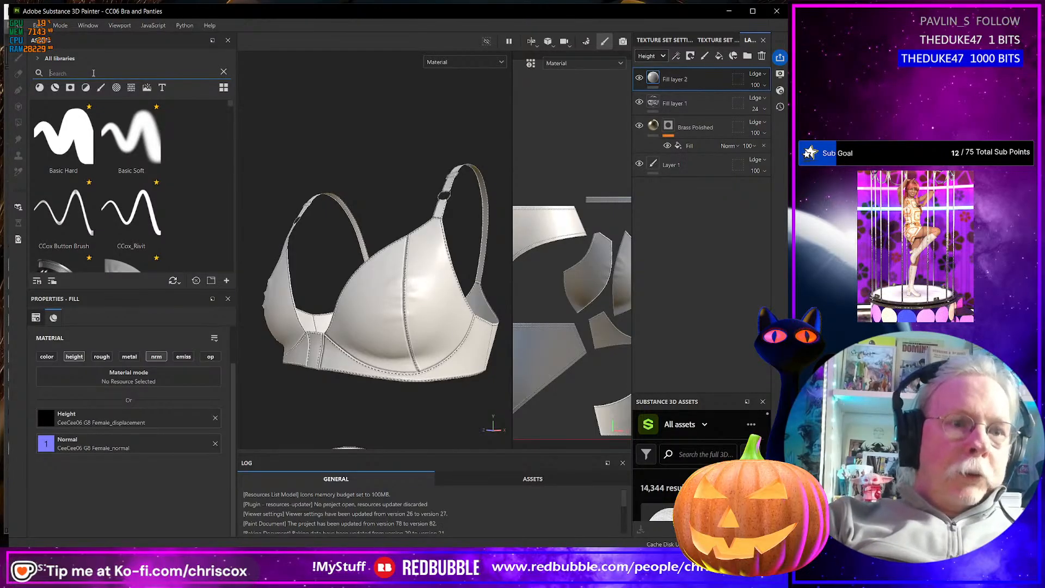
text(Jers)
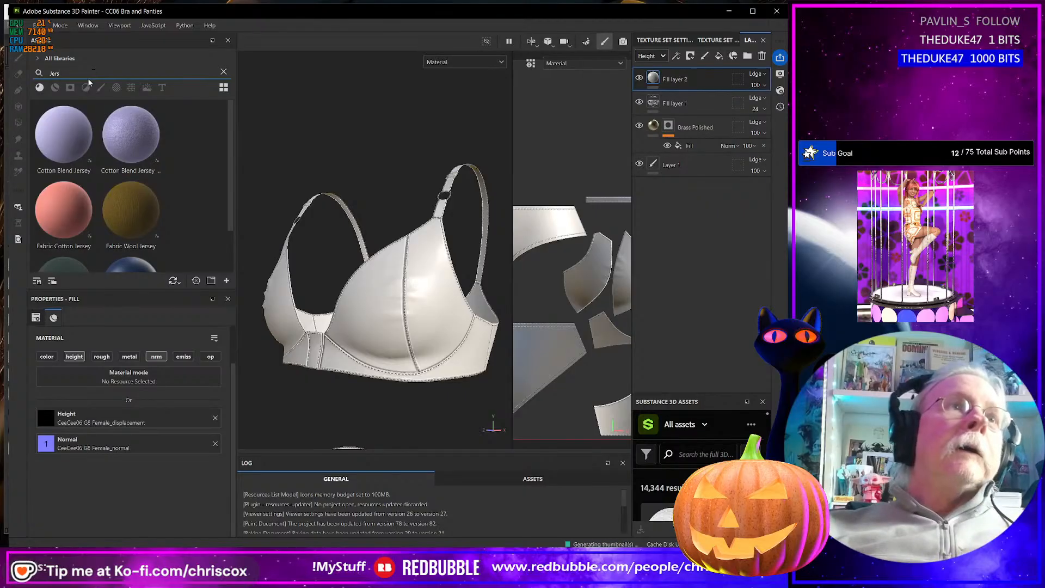
drag(60, 126, 430, 291)
scroll(389, 313, up, 6)
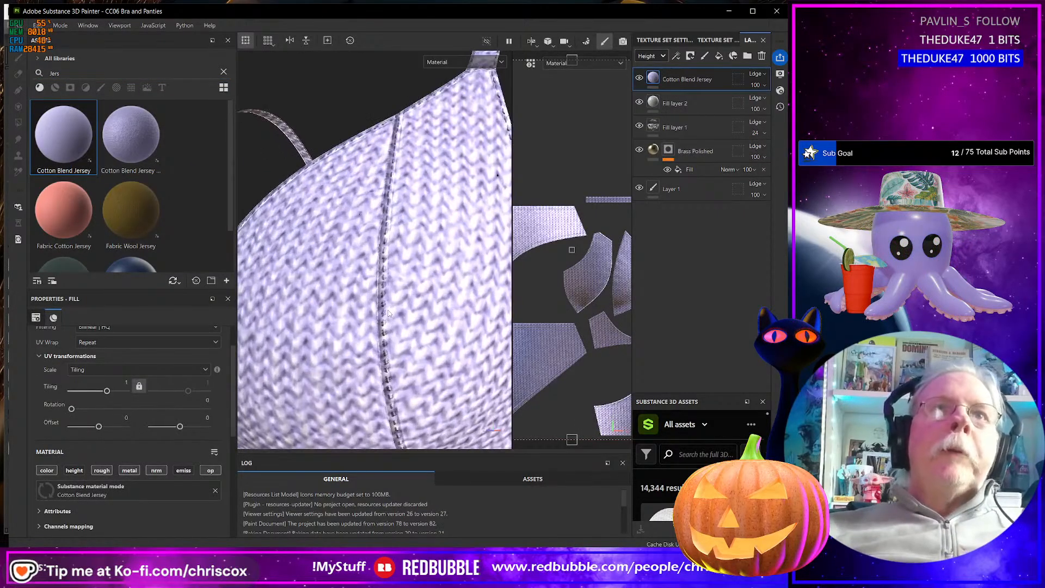
scroll(389, 313, down, 6)
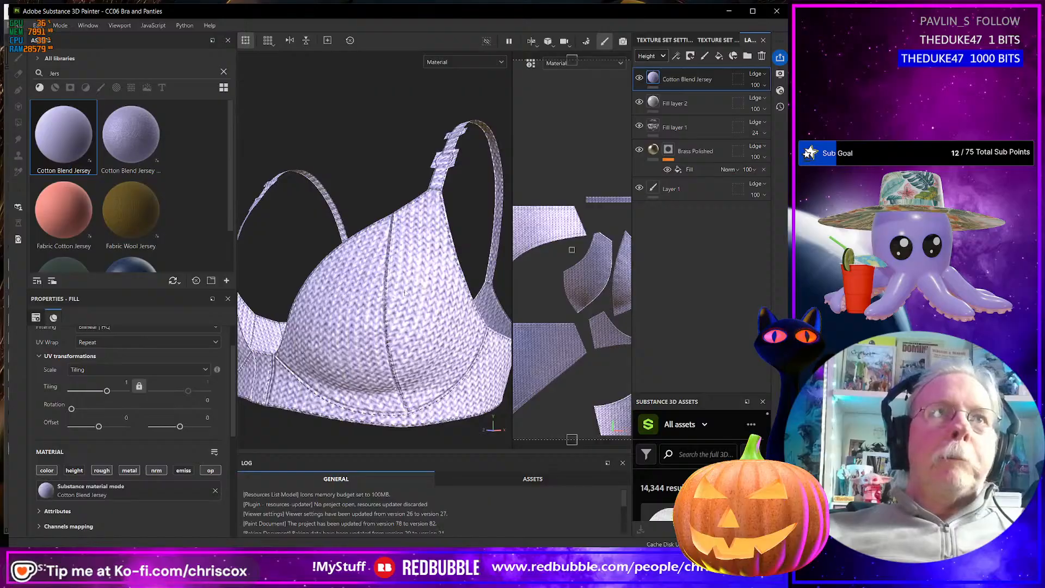
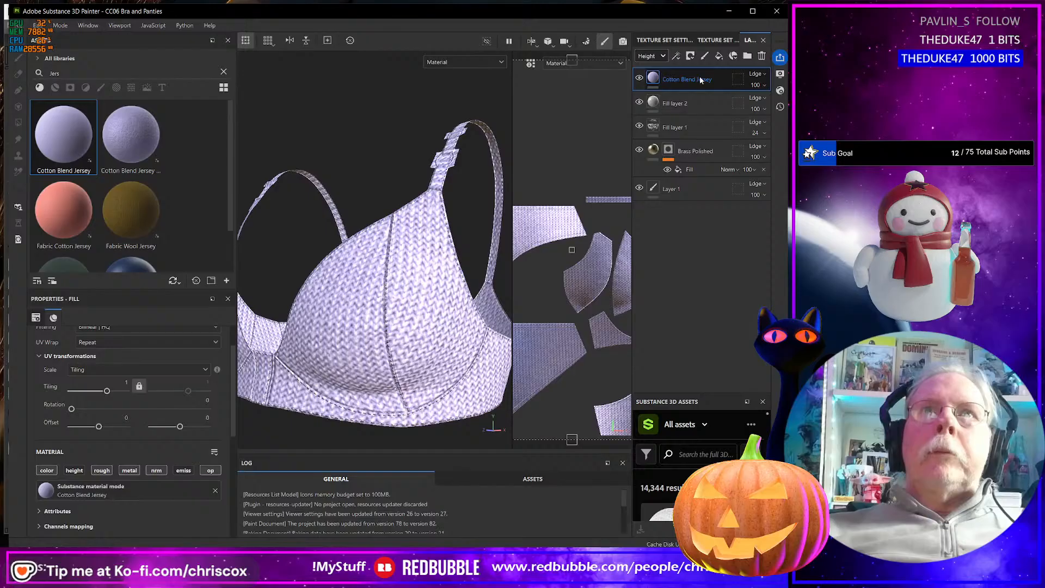
Set the Cotton Blend Jersey layer's blending mode to Multiply for the opacity channel
click(663, 56)
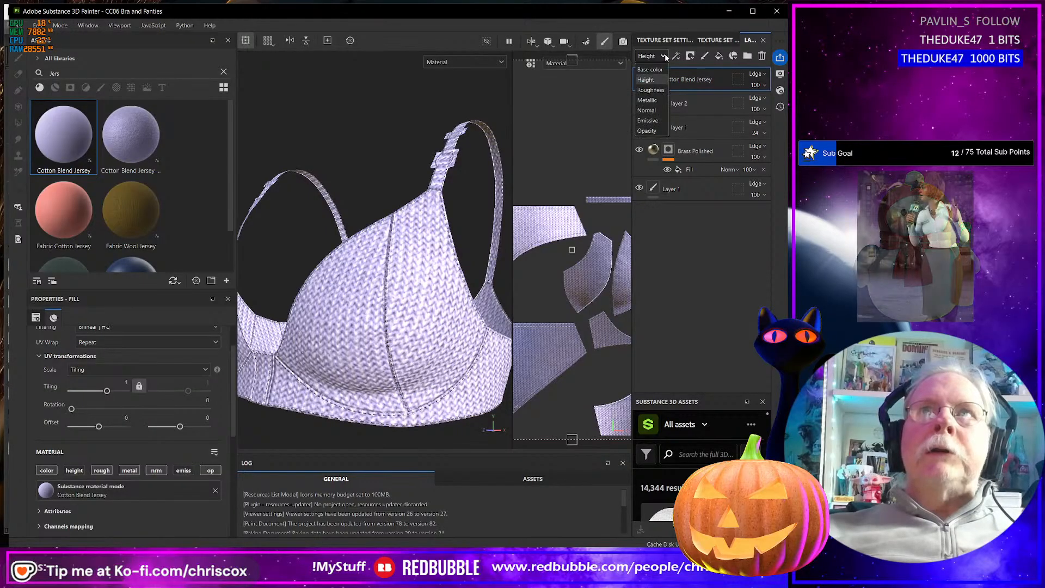
click(656, 130)
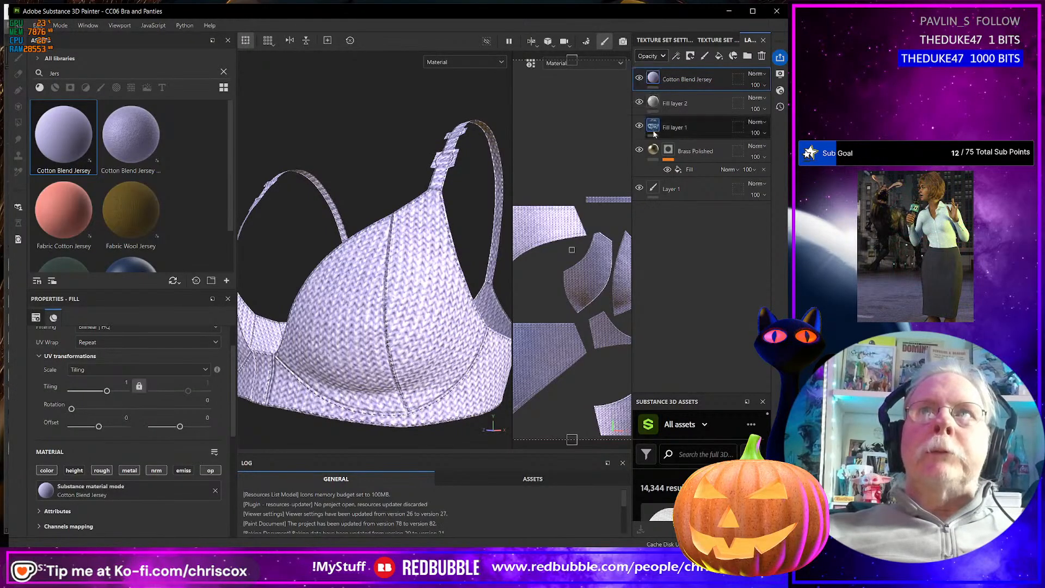
click(764, 74)
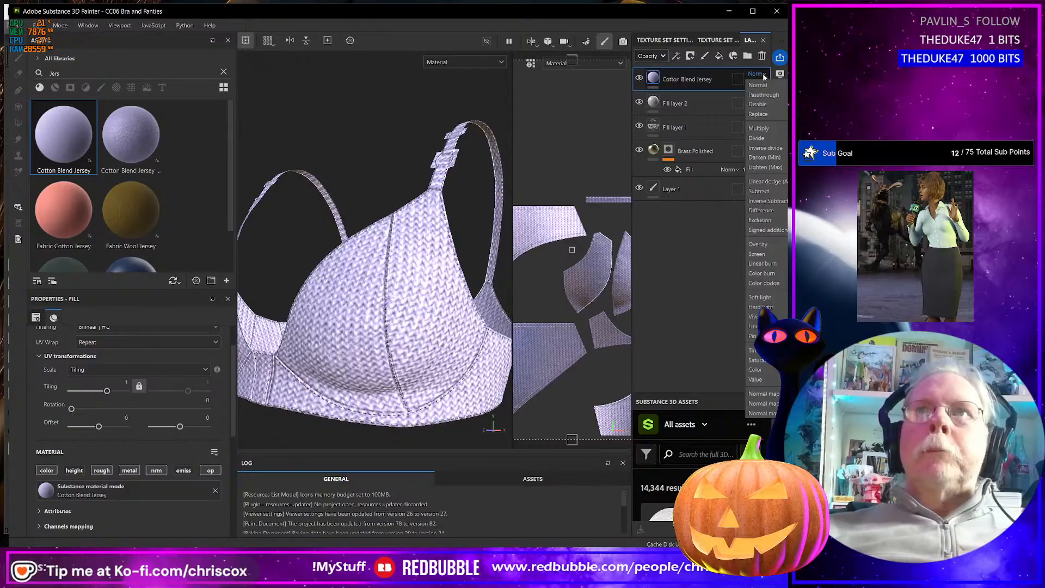
click(760, 129)
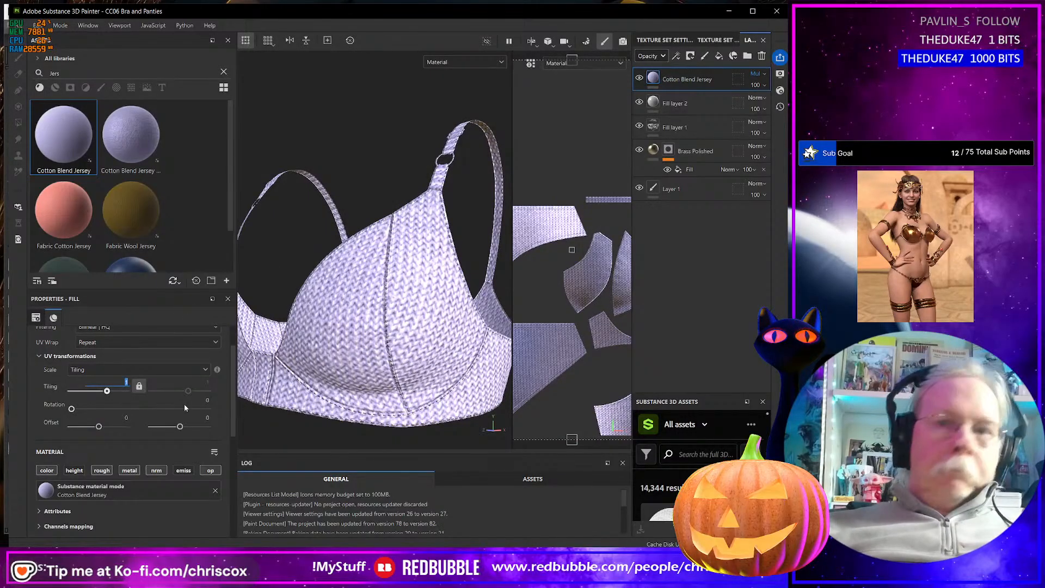
Set the Cotton Blend Jersey layer's UV tiling to 8 and check the fabric scale on the bra
text(8)
key(Return)
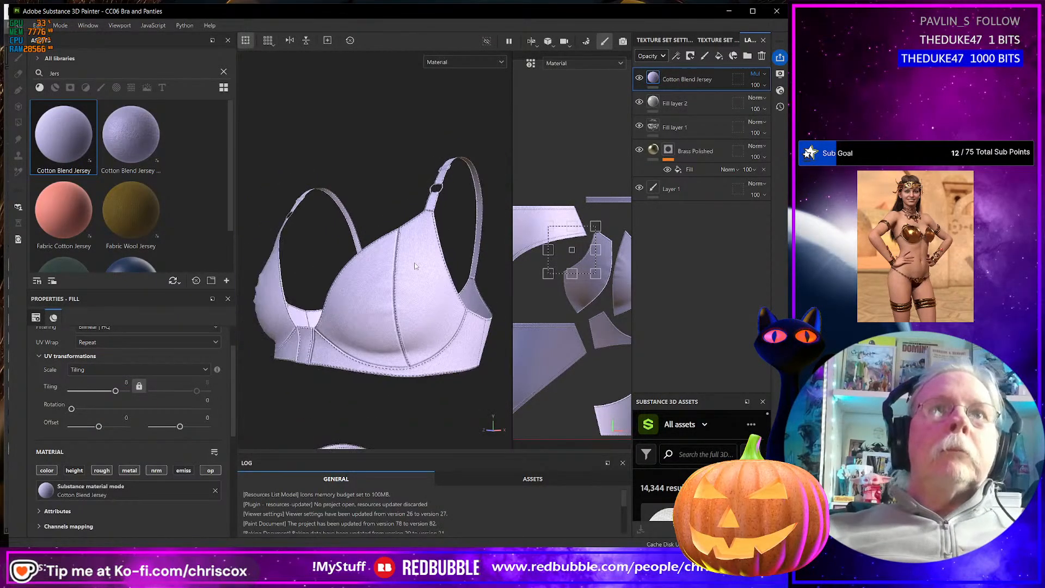
scroll(414, 267, up, 5)
scroll(414, 279, down, 5)
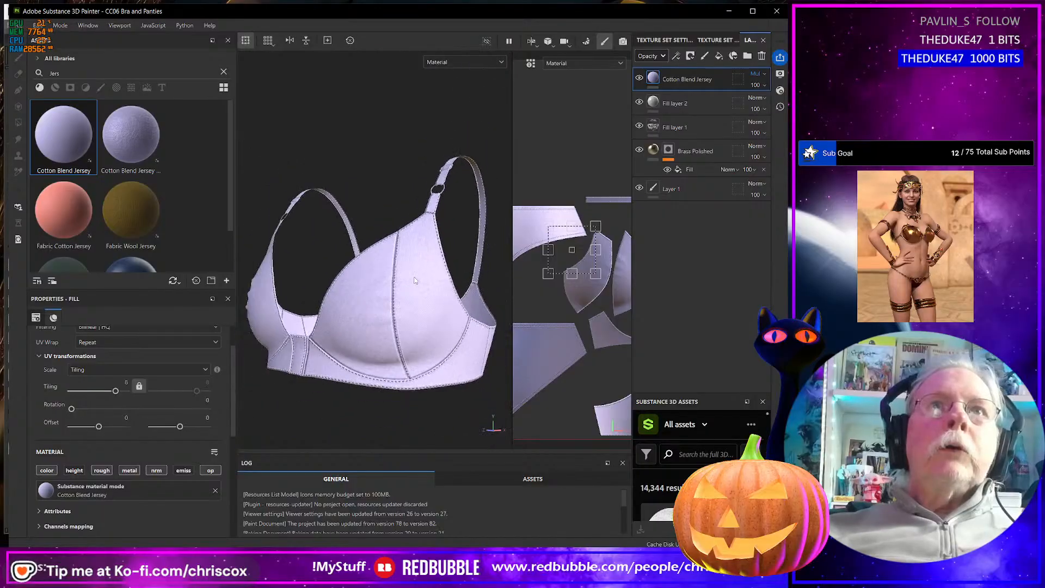
mouse_move(414, 279)
alt+mouse_down()
mouse_move(405, 248)
mouse_move(414, 305)
mouse_move(425, 293)
alt+mouse_up()
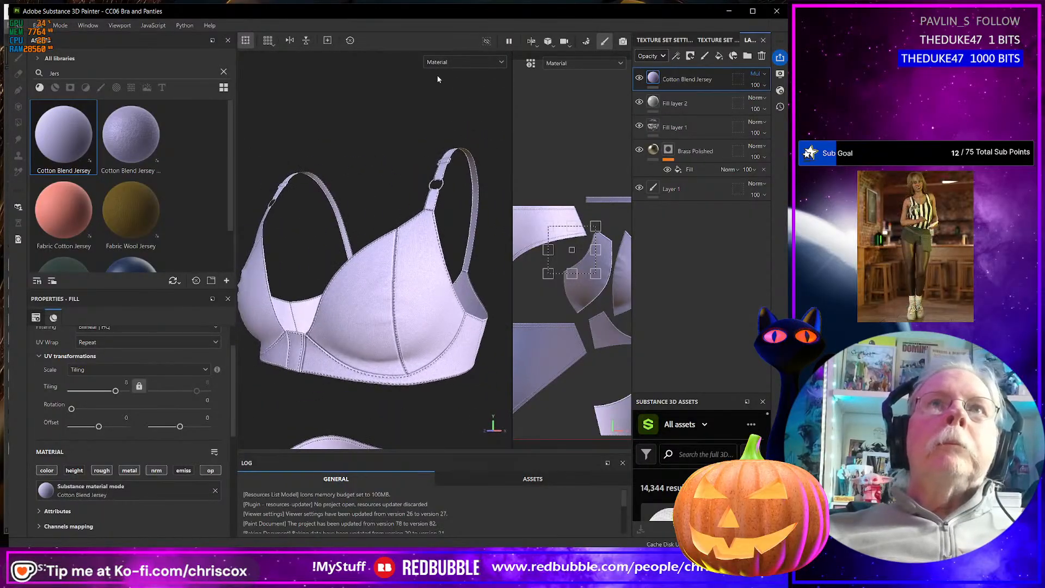
Display only the base color channel in the viewports and examine the jersey weave on the bra
scroll(402, 261, up, 5)
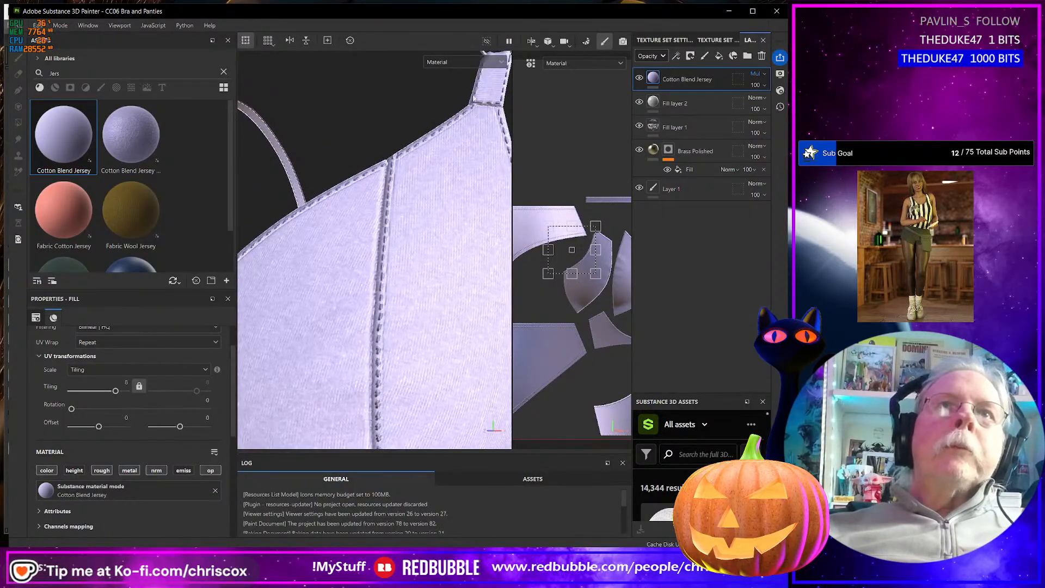
click(467, 63)
click(456, 102)
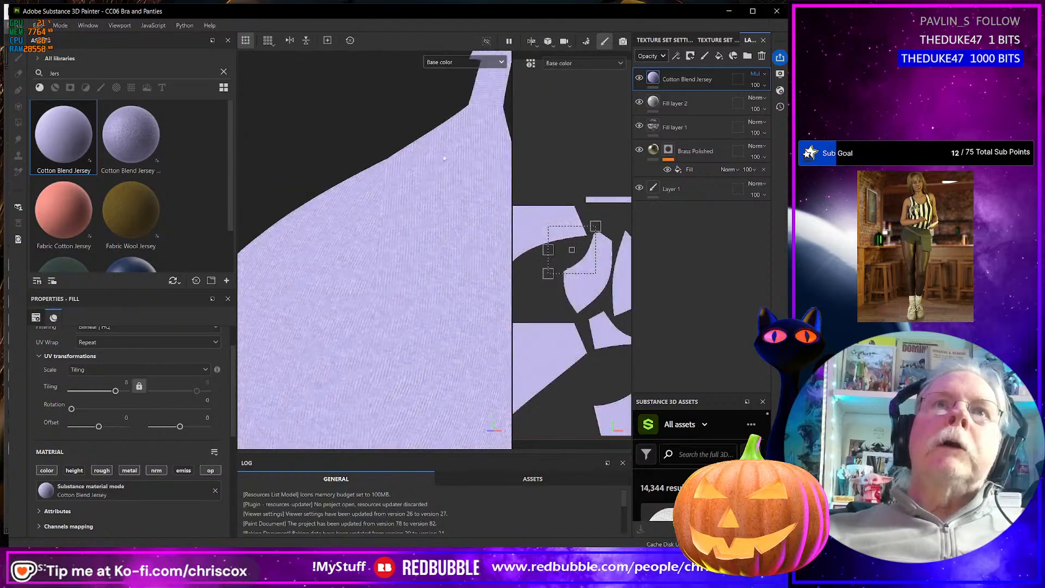
scroll(411, 310, down, 5)
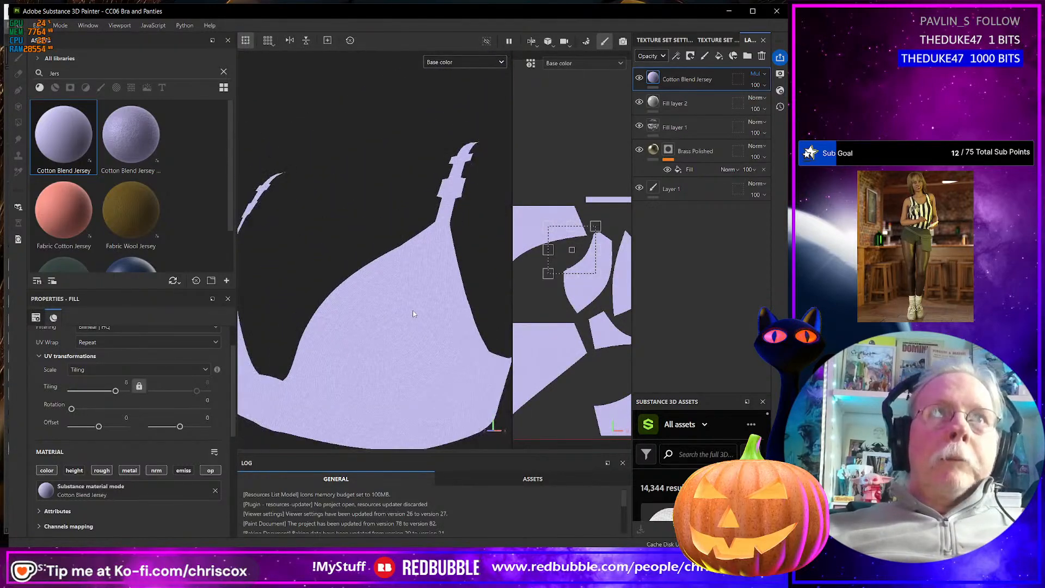
middle_drag(411, 311, 416, 282)
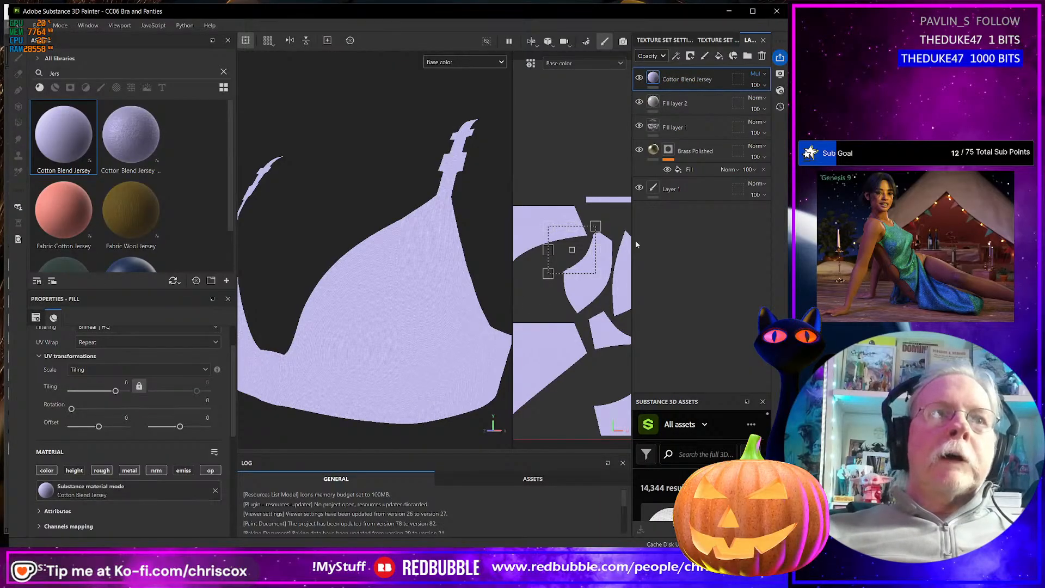
Duplicate Fill layer 2 with only the color channel enabled on the copy, and search the assets for "CeeCee"
right_click(694, 101)
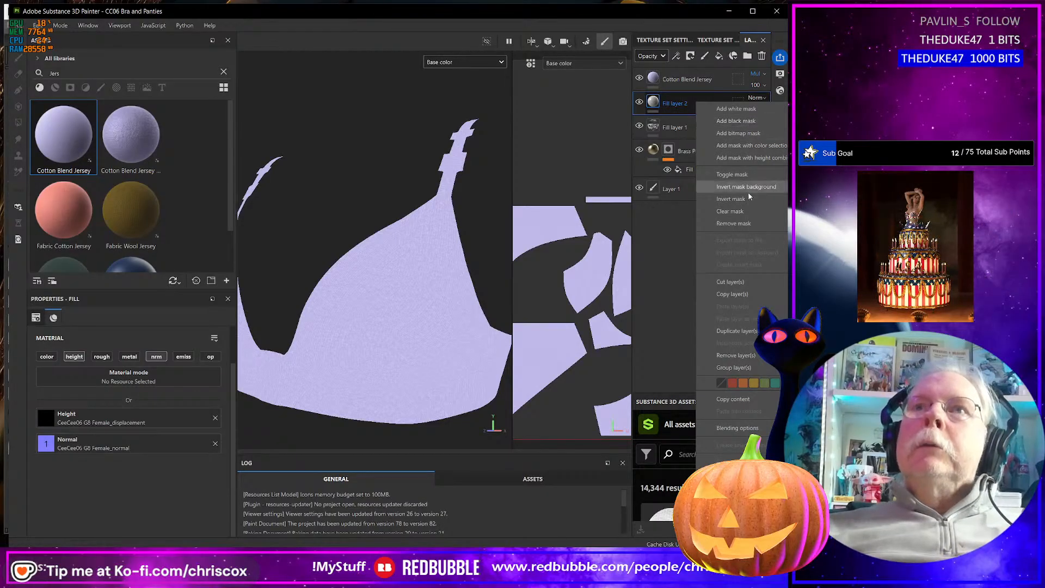
click(736, 331)
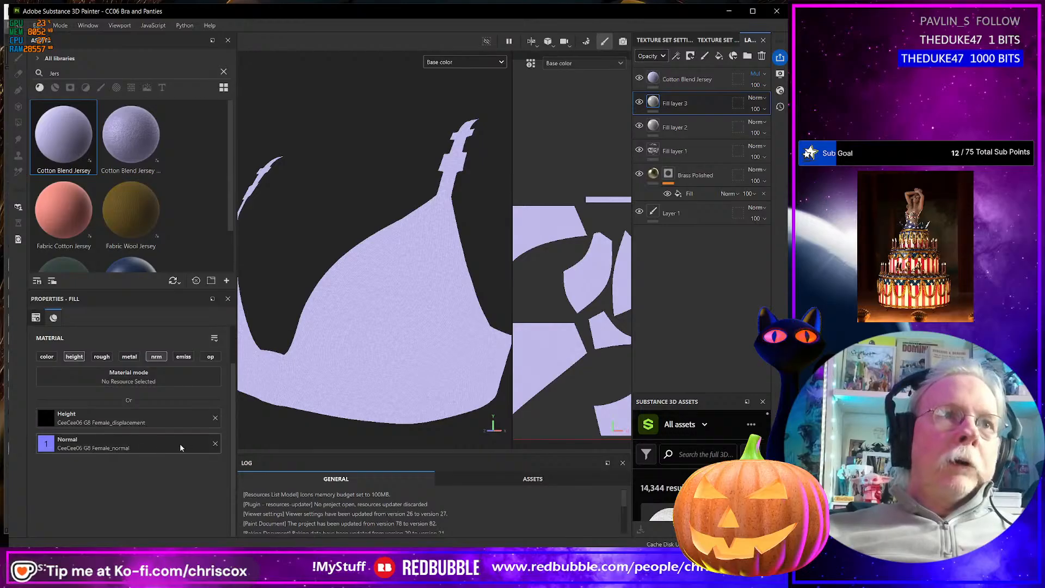
click(156, 359)
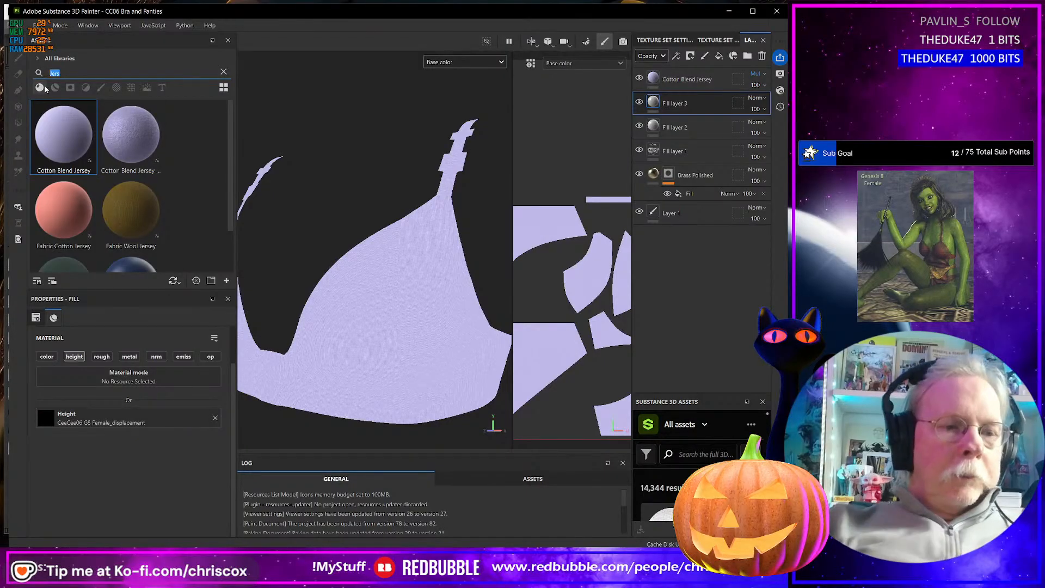
text(CeeCee)
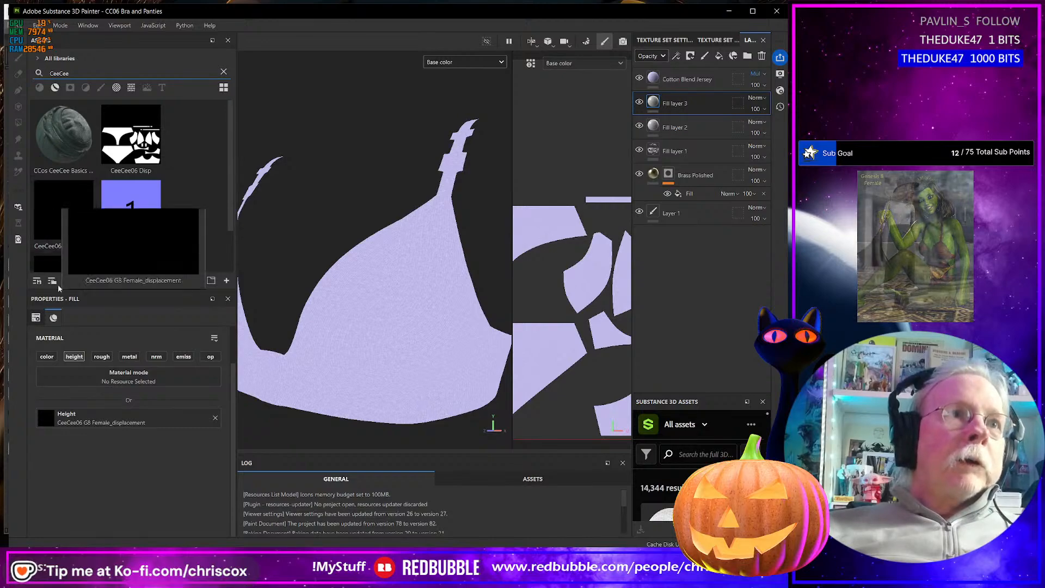
click(53, 419)
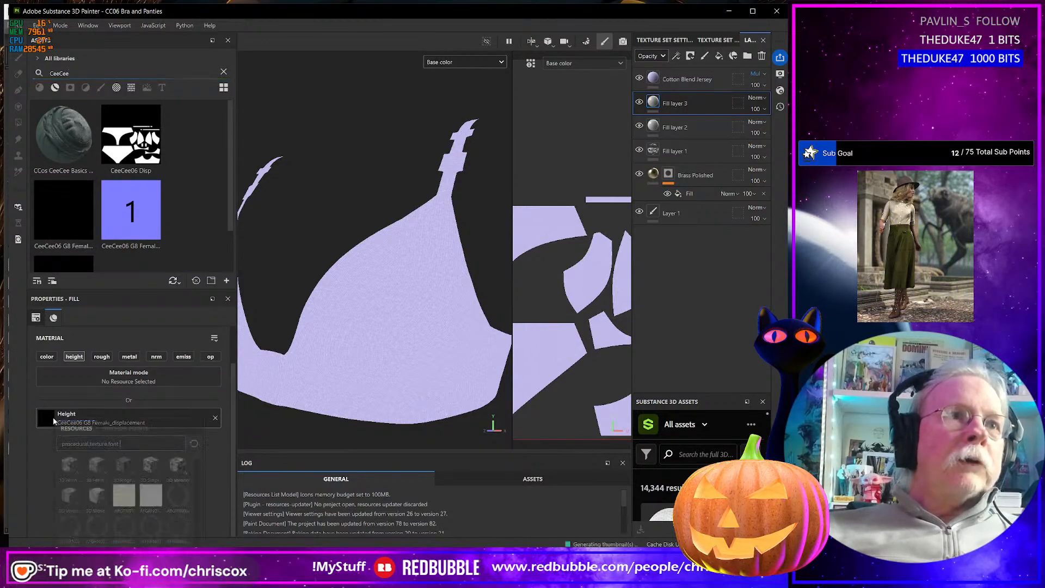
click(216, 418)
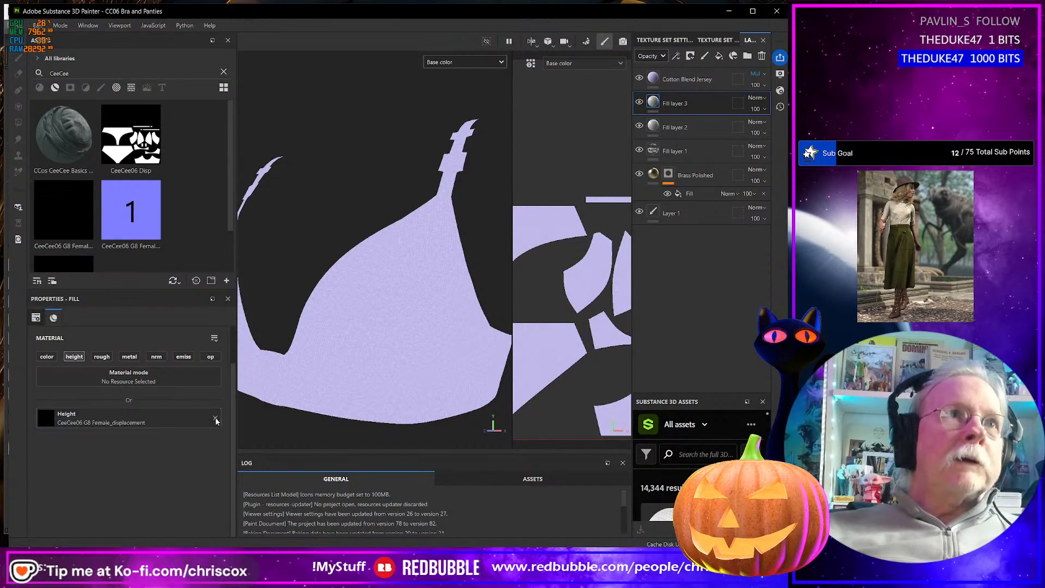
click(74, 356)
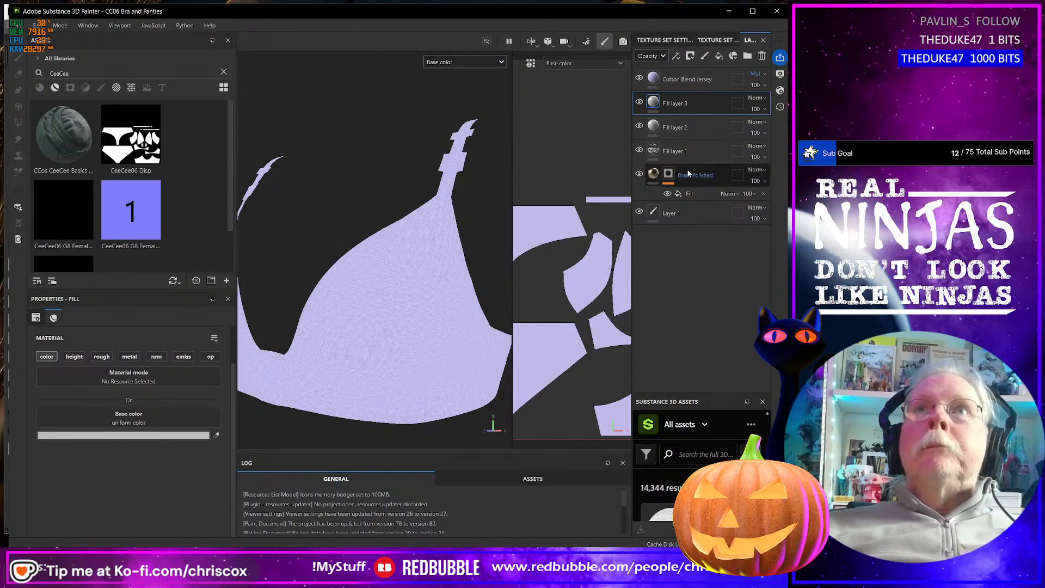
Set Fill layer 3's uniform base color to near-black 020202
click(199, 437)
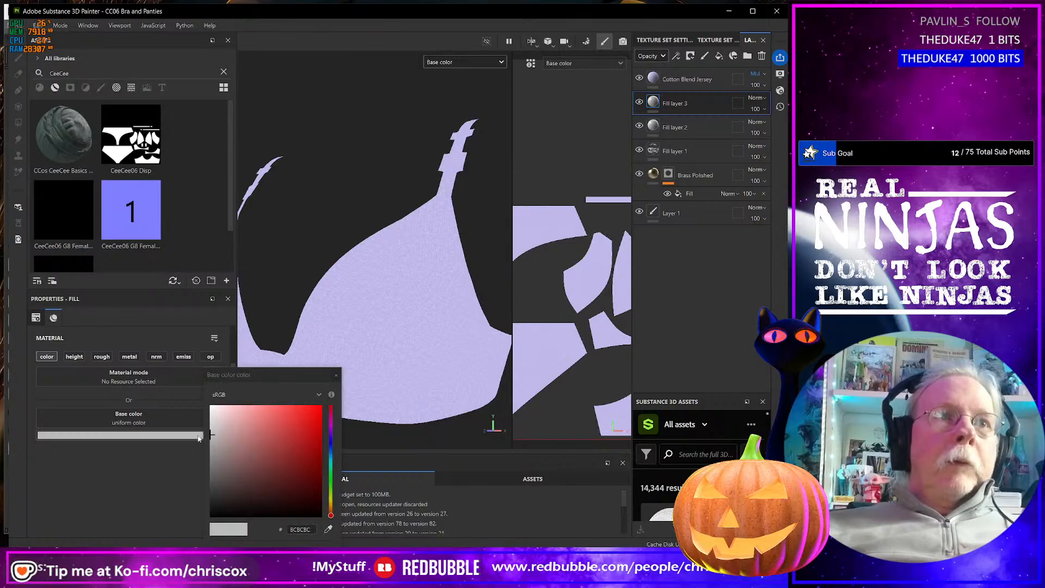
drag(214, 446, 206, 526)
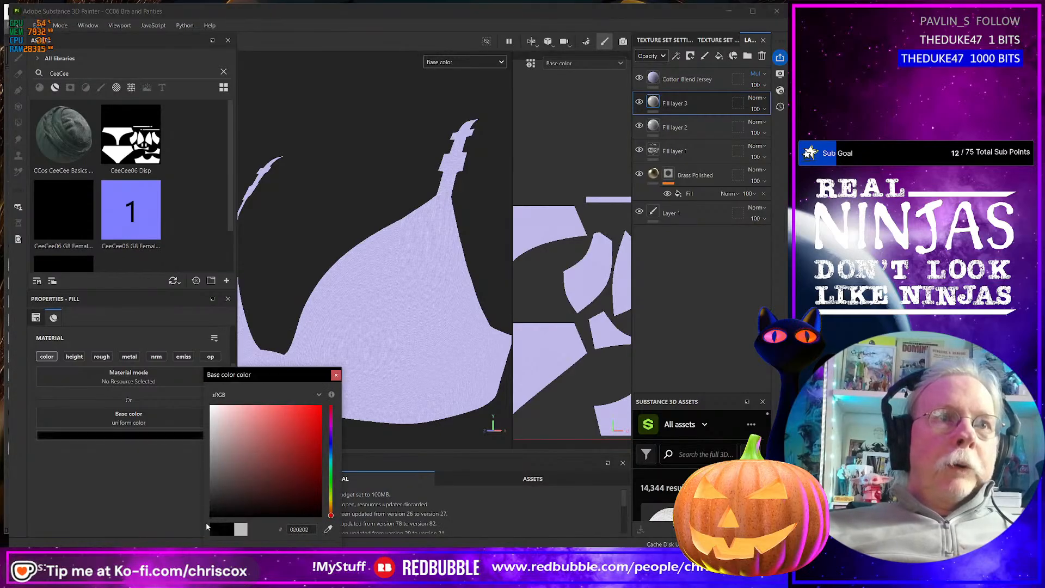
click(336, 376)
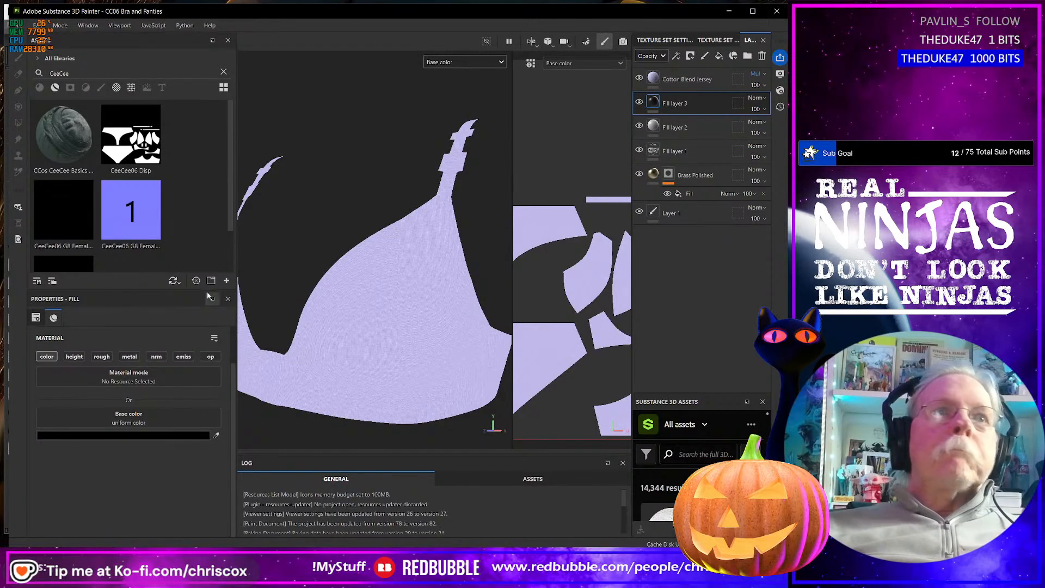
Add a black mask to Fill layer 3 with a fill effect using the CeeCee06 G8 Female_displacement map as its grayscale
click(690, 57)
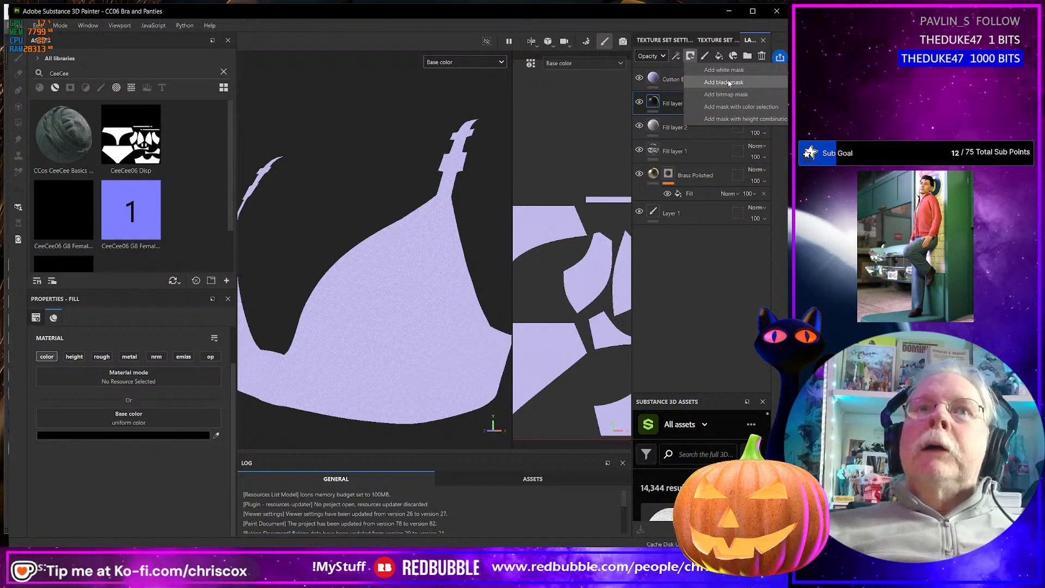
click(726, 83)
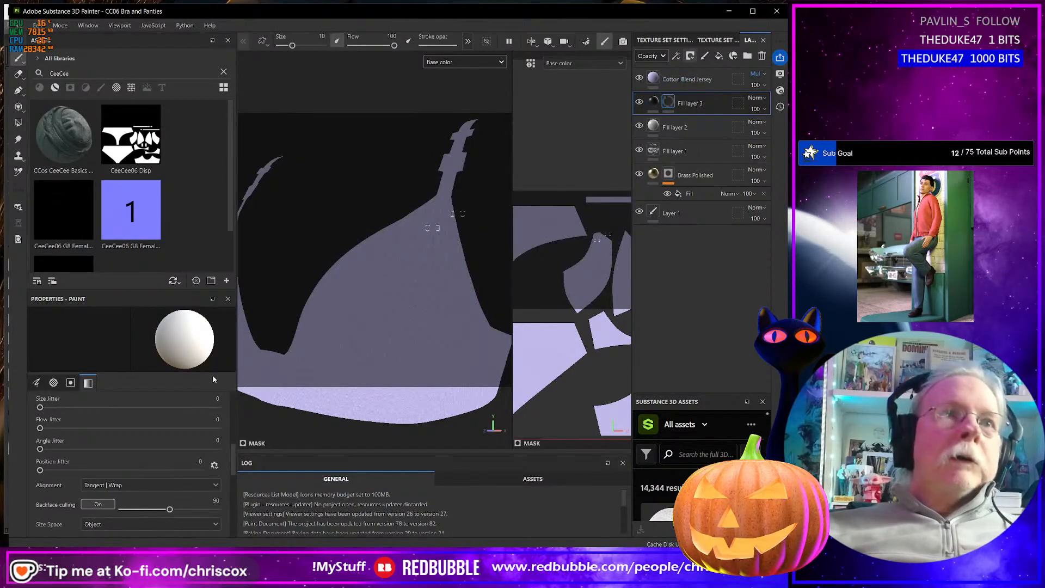
click(676, 56)
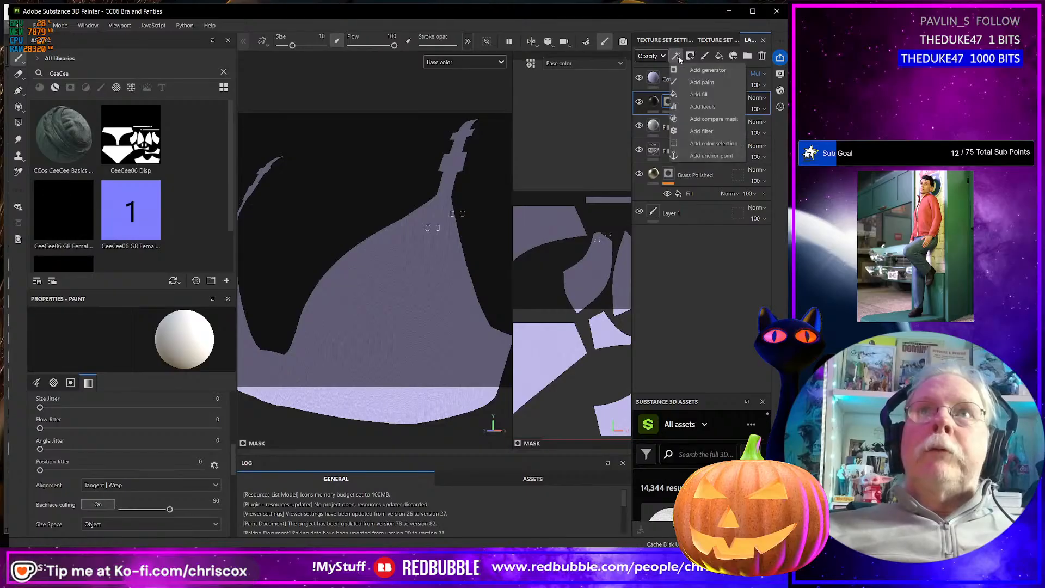
click(699, 94)
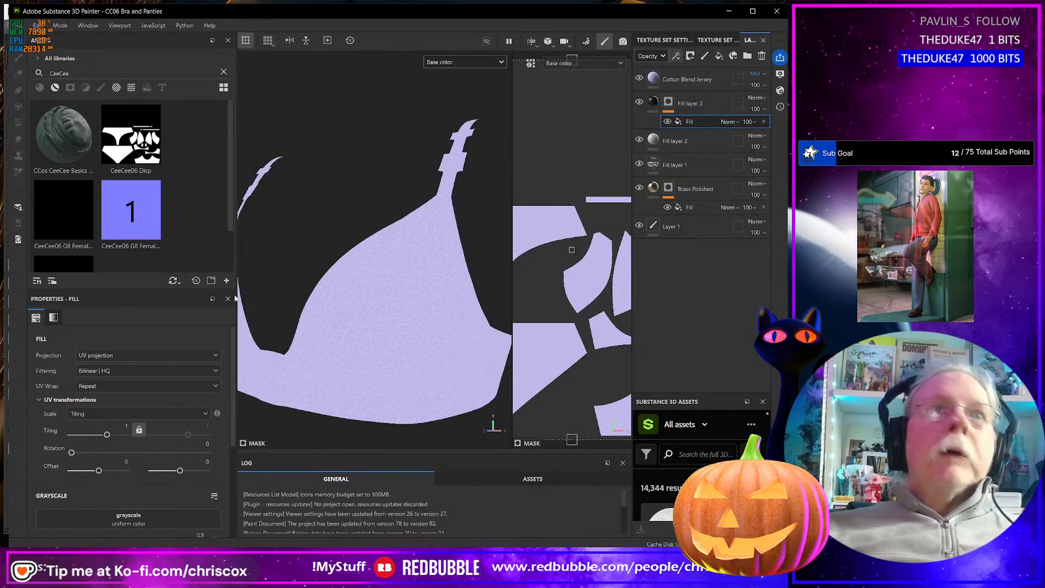
scroll(173, 442, down, 3)
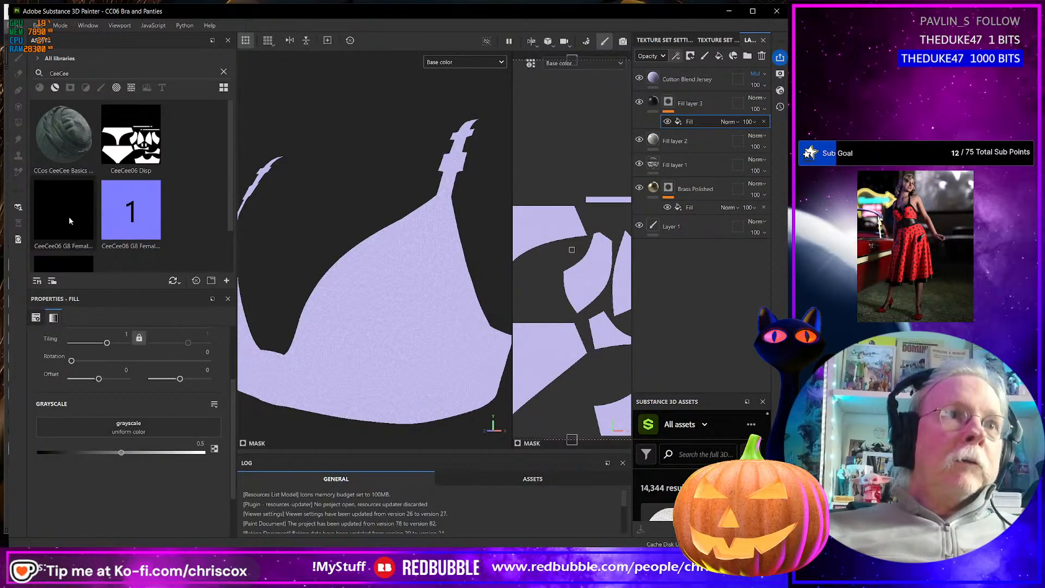
drag(63, 211, 158, 427)
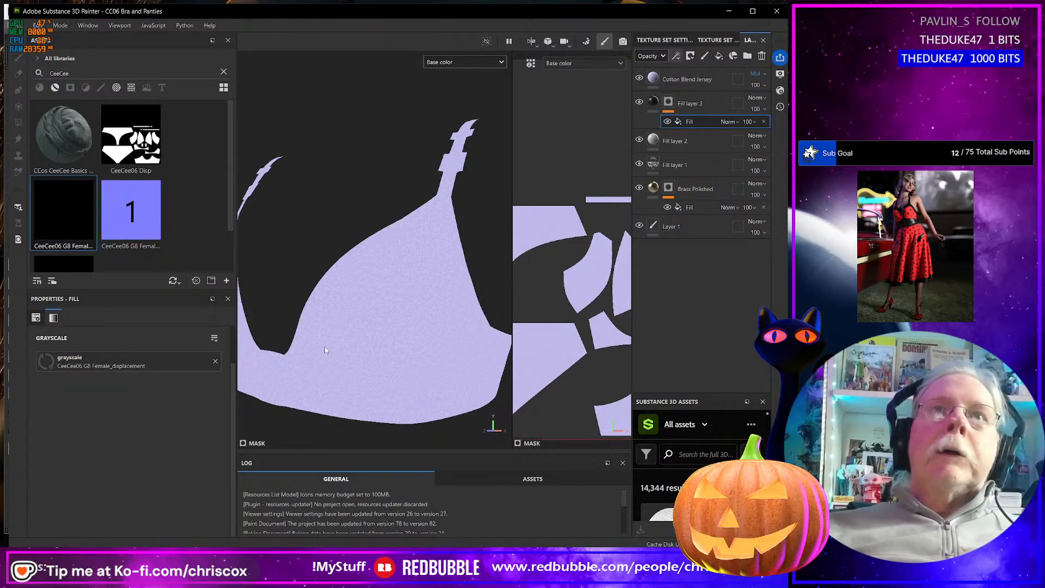
Try Fill layer 3 above the Cotton Blend Jersey layer and return it beneath that layer
scroll(396, 340, up, 5)
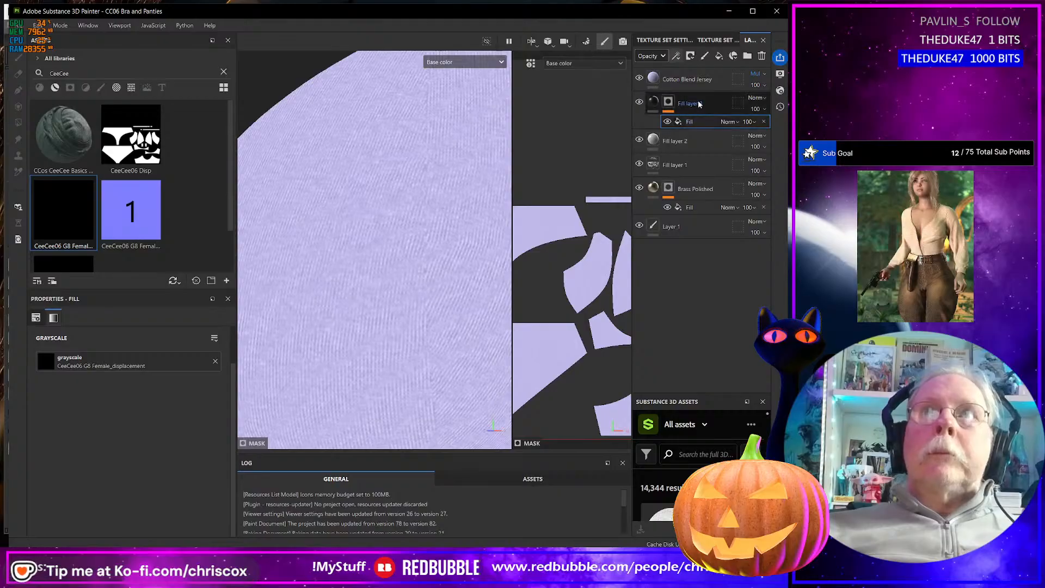
drag(691, 103, 692, 71)
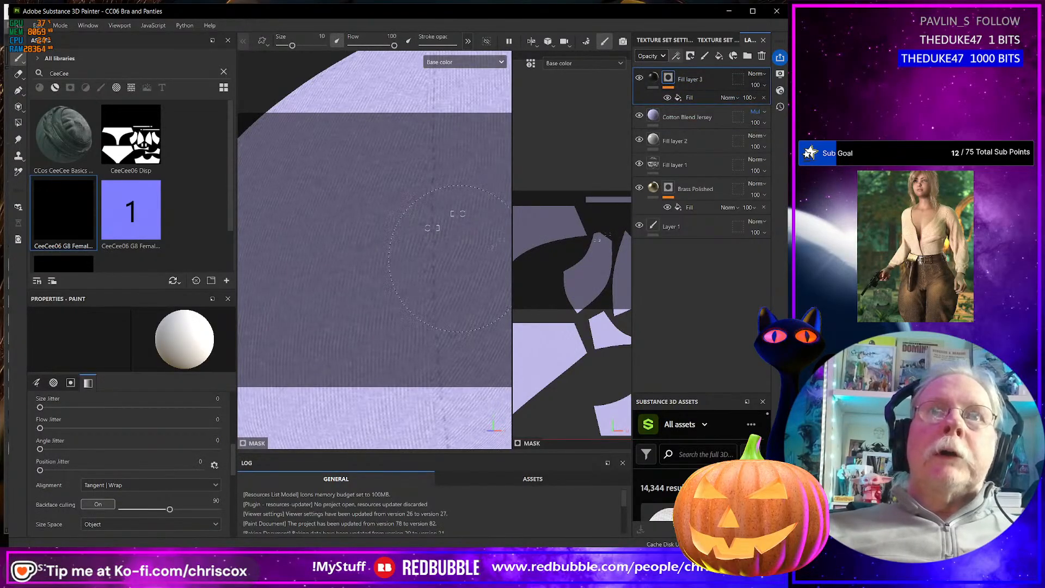
drag(719, 76, 708, 126)
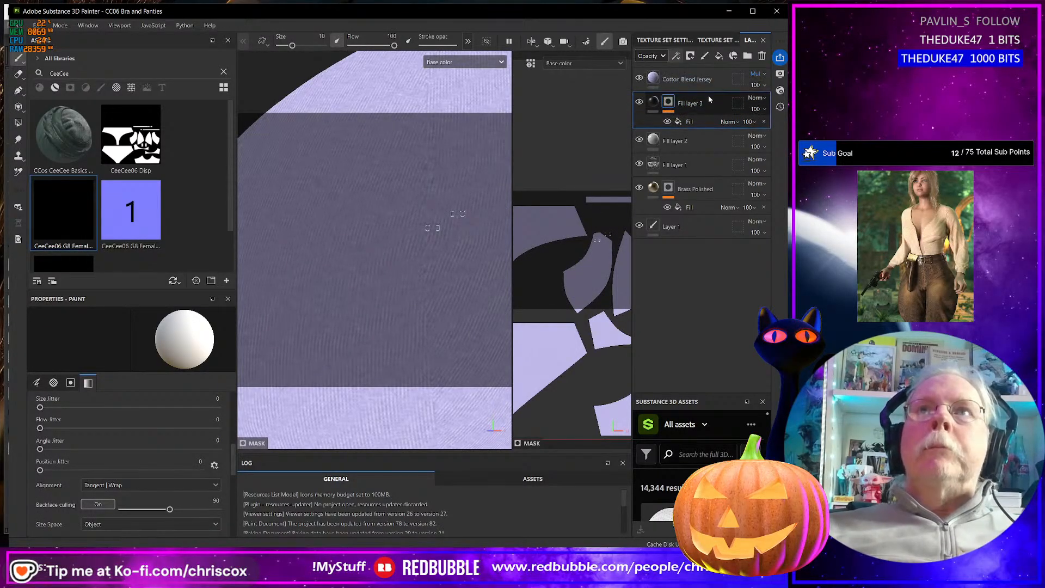
Examine the bra surface and the mask fill settings of Fill layer 3 with the layer beneath the Cotton Blend Jersey
scroll(425, 264, down, 5)
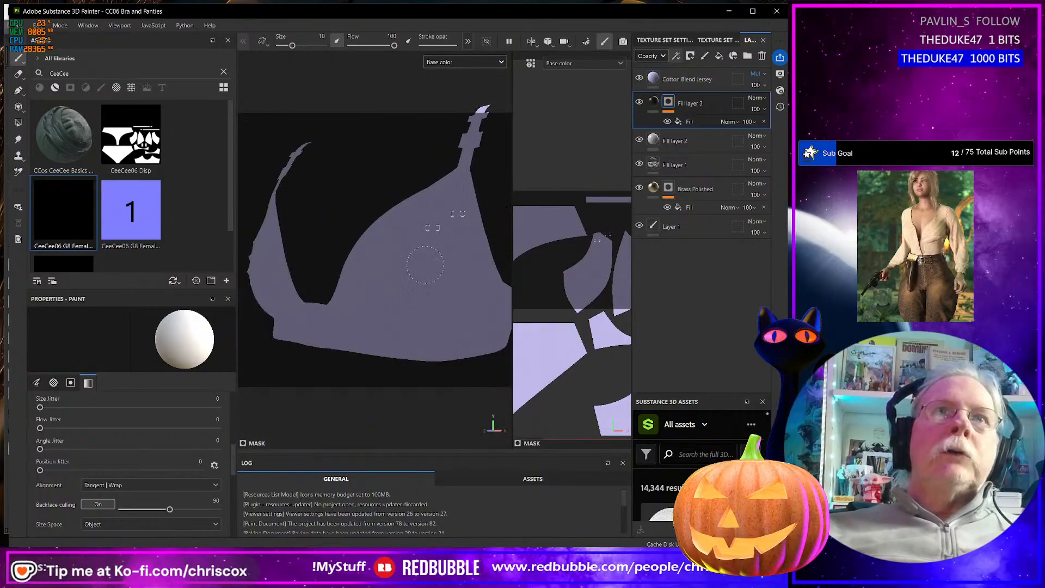
scroll(426, 264, up, 5)
scroll(425, 264, down, 2)
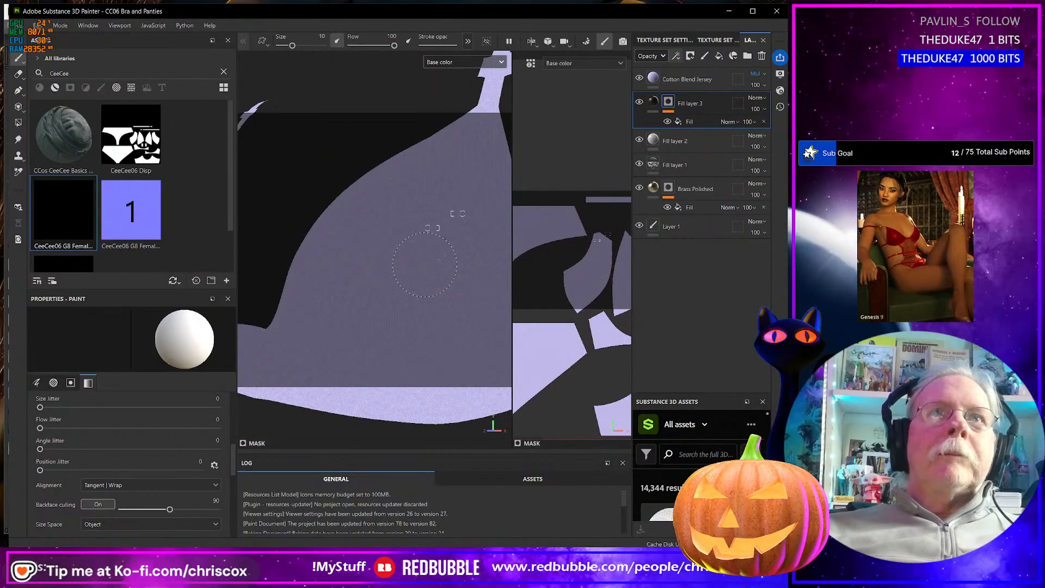
mouse_move(431, 250)
alt+mouse_down()
mouse_move(406, 264)
mouse_move(431, 258)
alt+mouse_up()
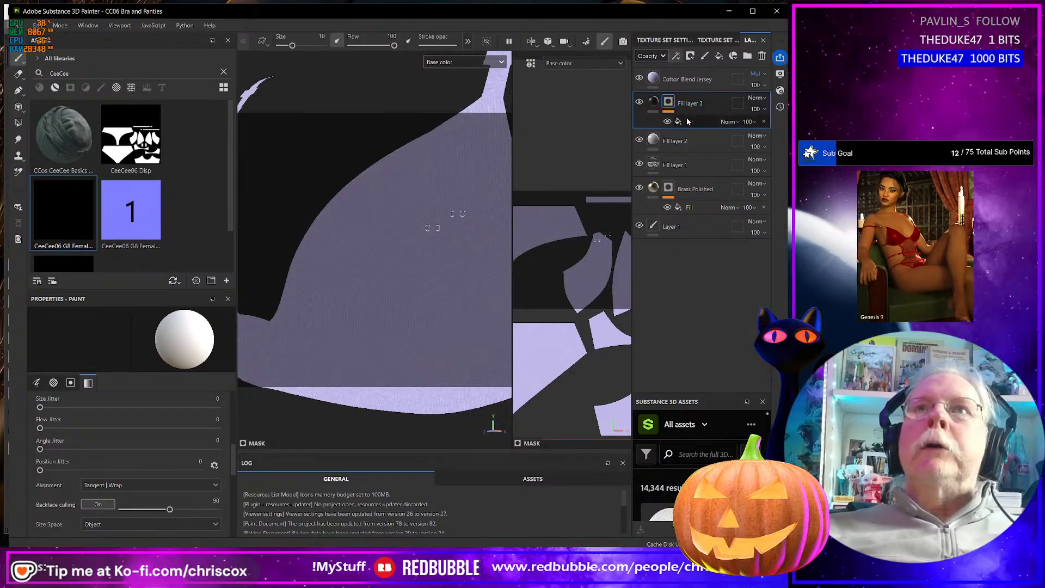
click(668, 107)
click(669, 103)
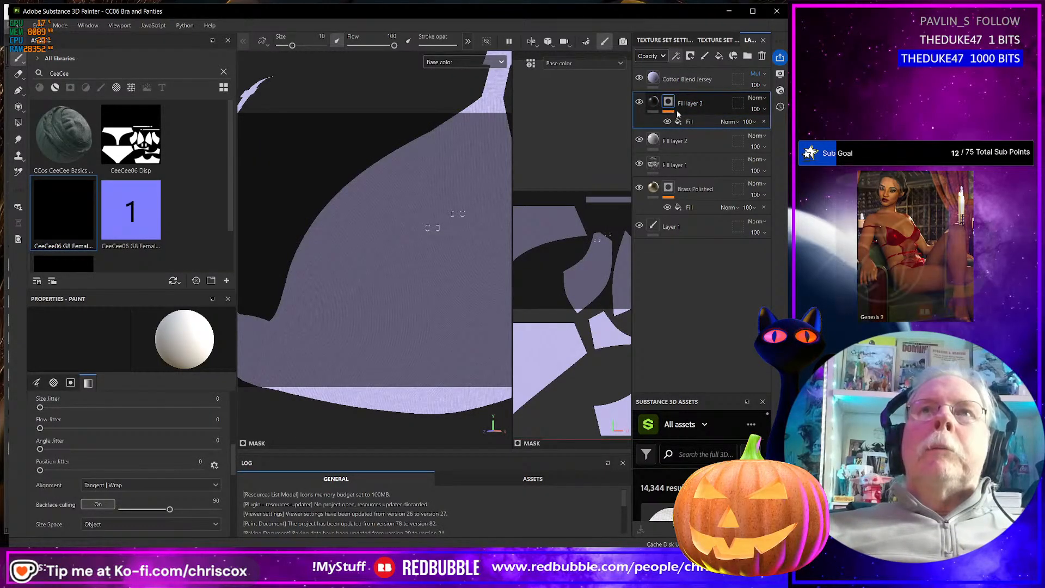
click(697, 122)
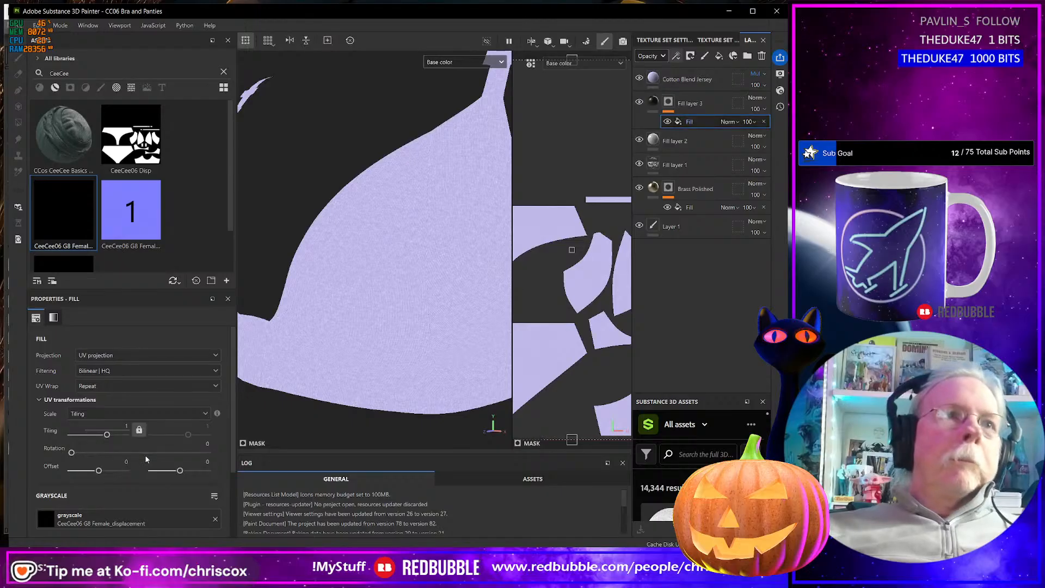
click(653, 123)
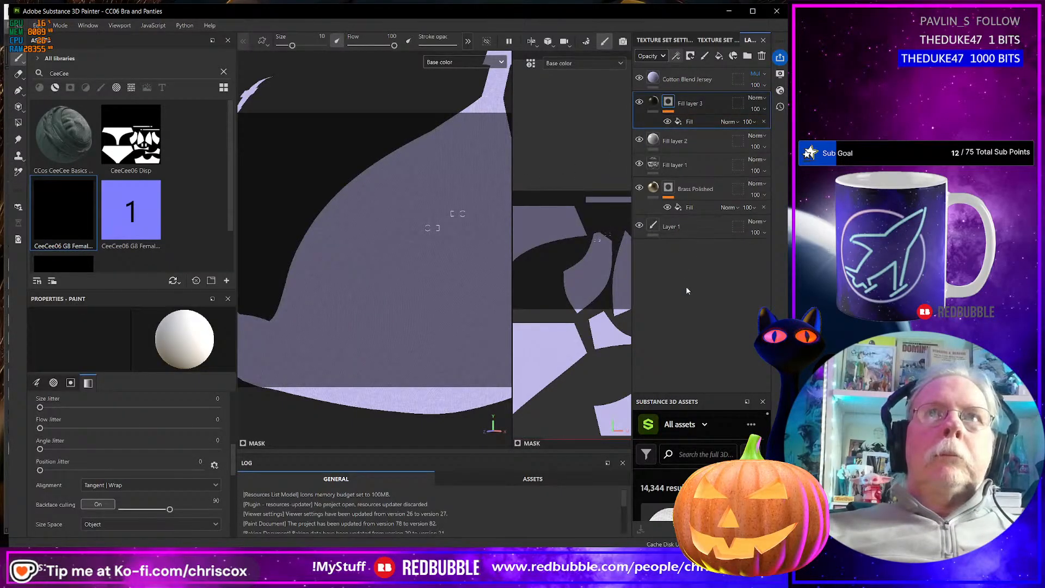
Move Fill layer 3 above the Cotton Blend Jersey layer and check the stitching on the bra up close
click(704, 81)
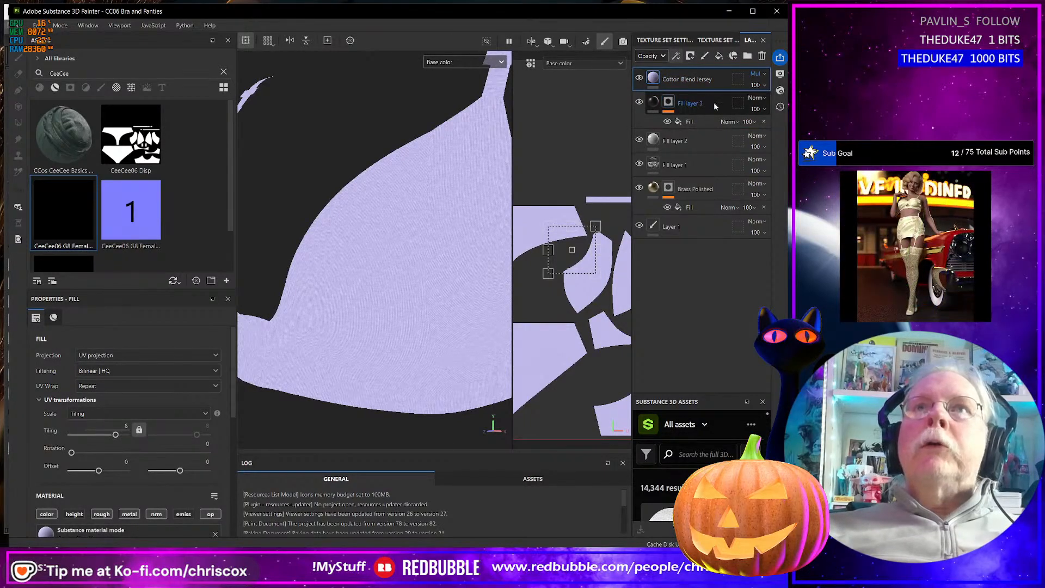
drag(715, 106, 702, 72)
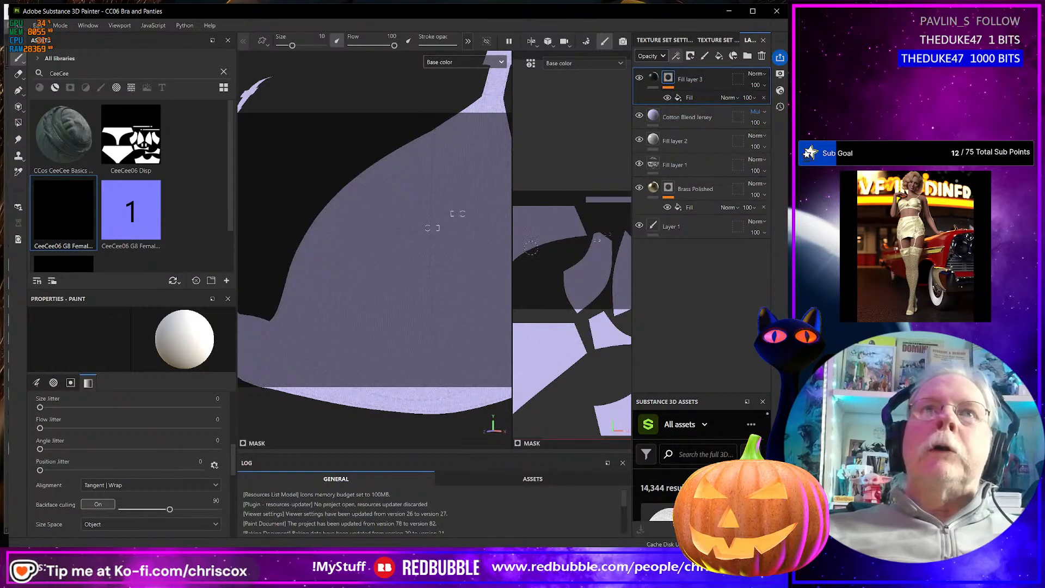
scroll(427, 279, up, 3)
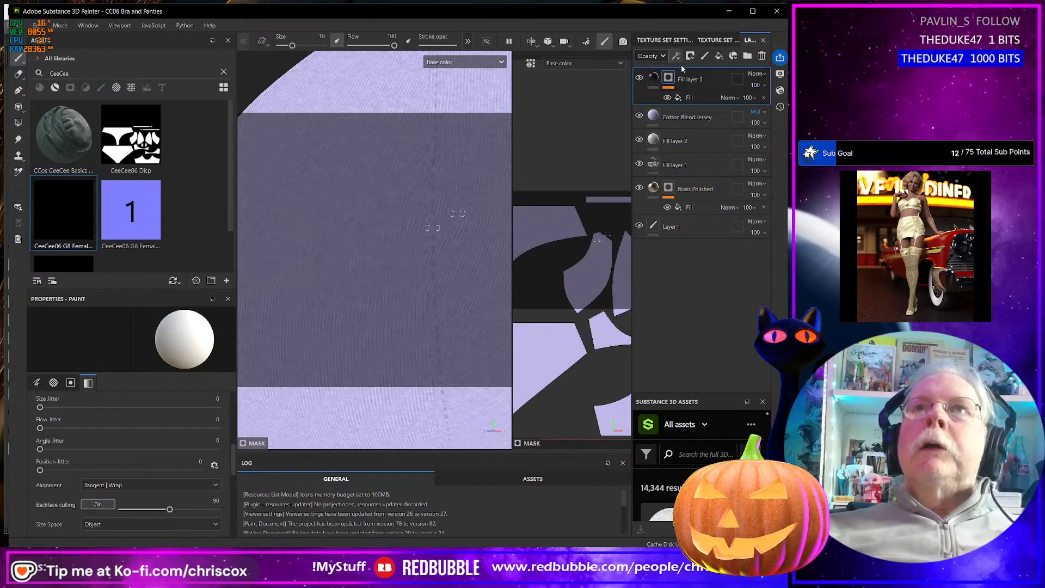
Set Fill layer 3's blending mode to Multiply at 39 opacity for the base color channel and check the seam on the bra
click(655, 76)
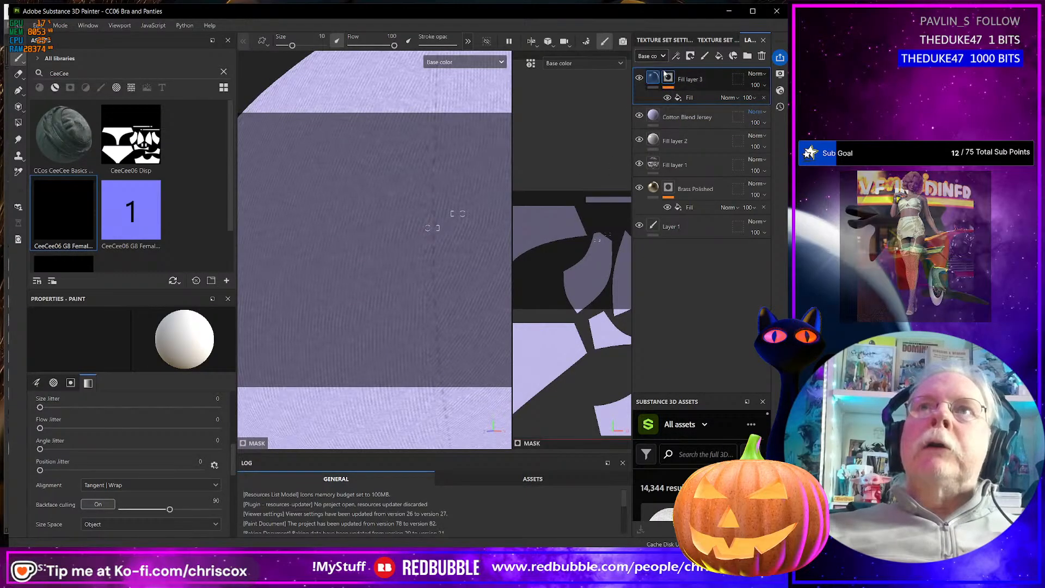
click(764, 75)
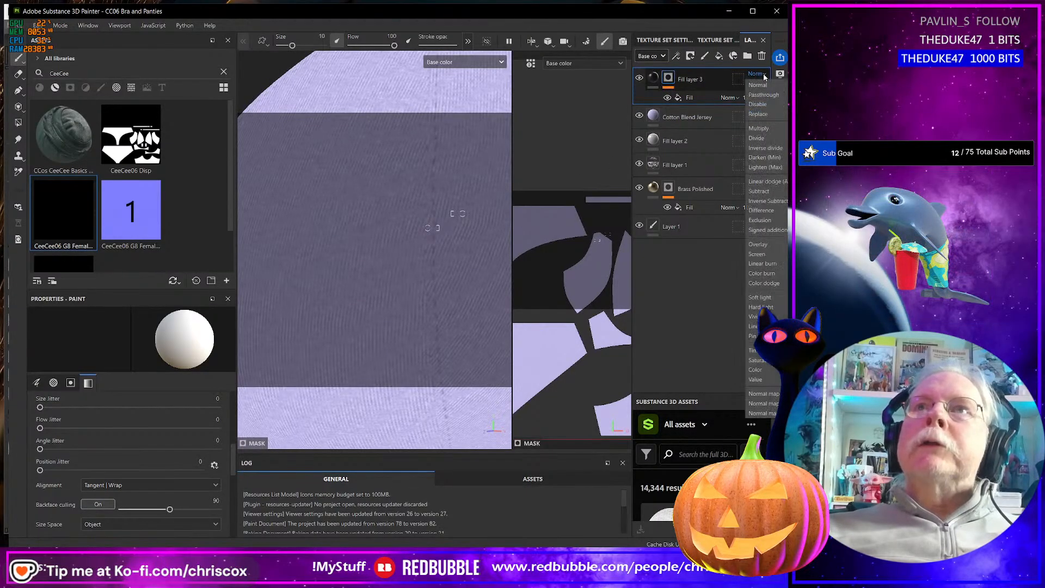
click(767, 128)
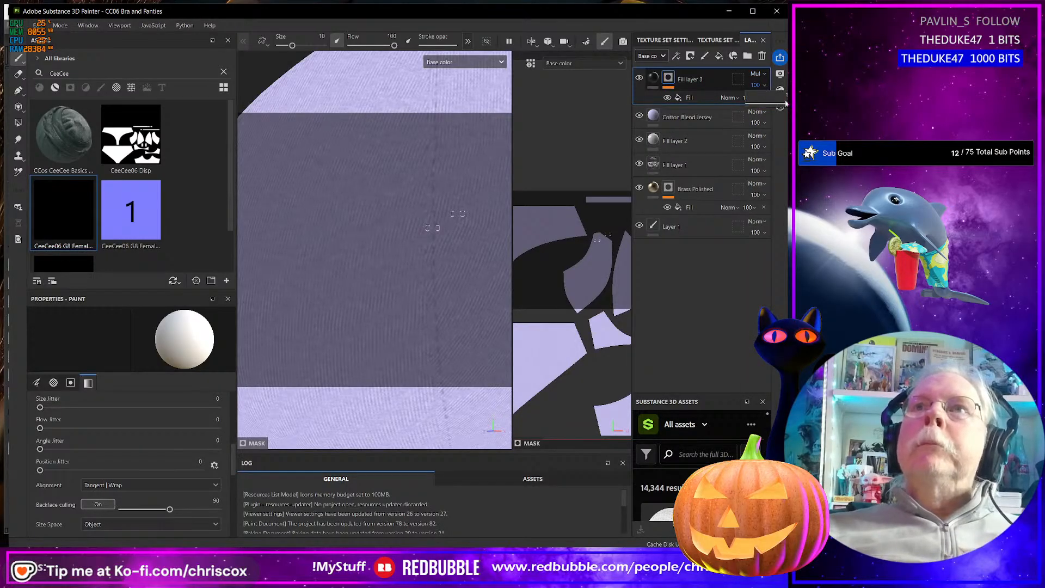
drag(780, 107, 765, 104)
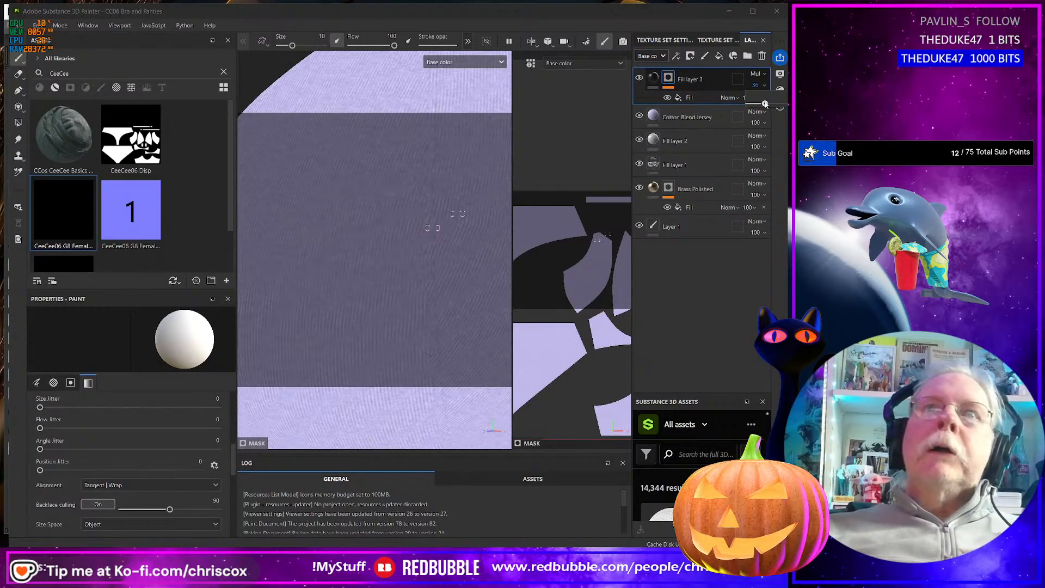
click(530, 191)
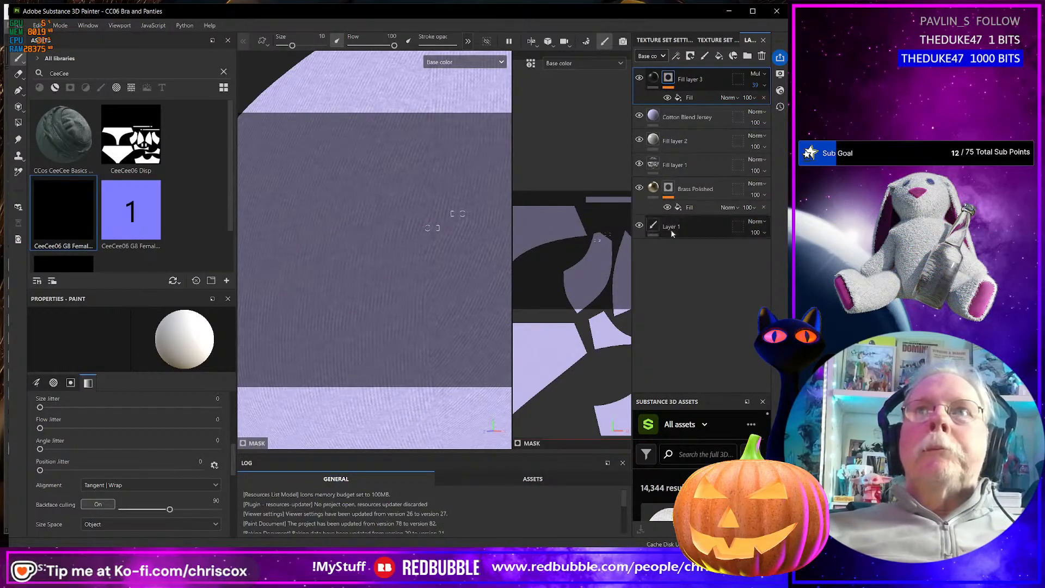
click(717, 120)
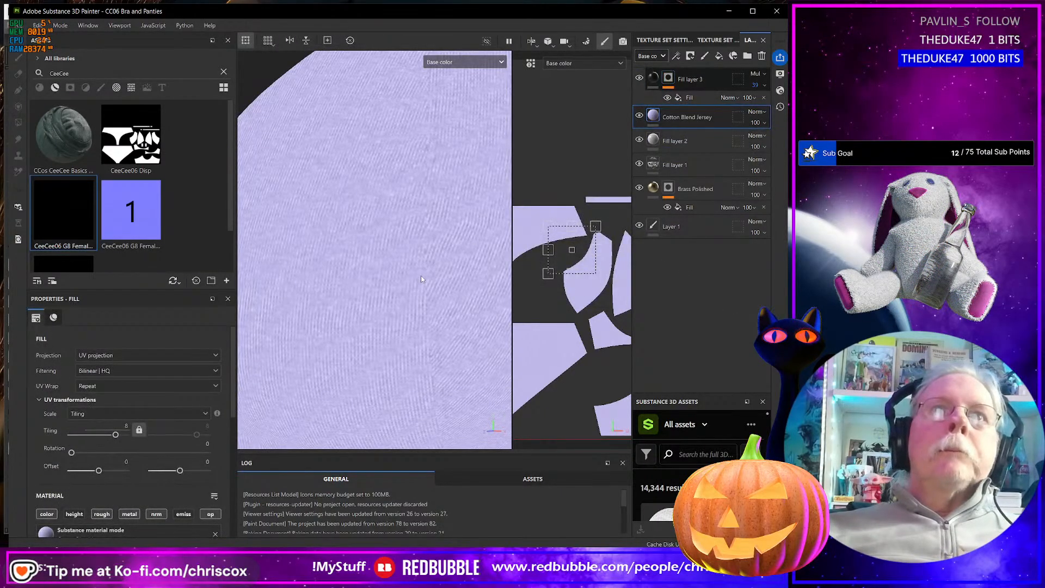
scroll(420, 279, down, 5)
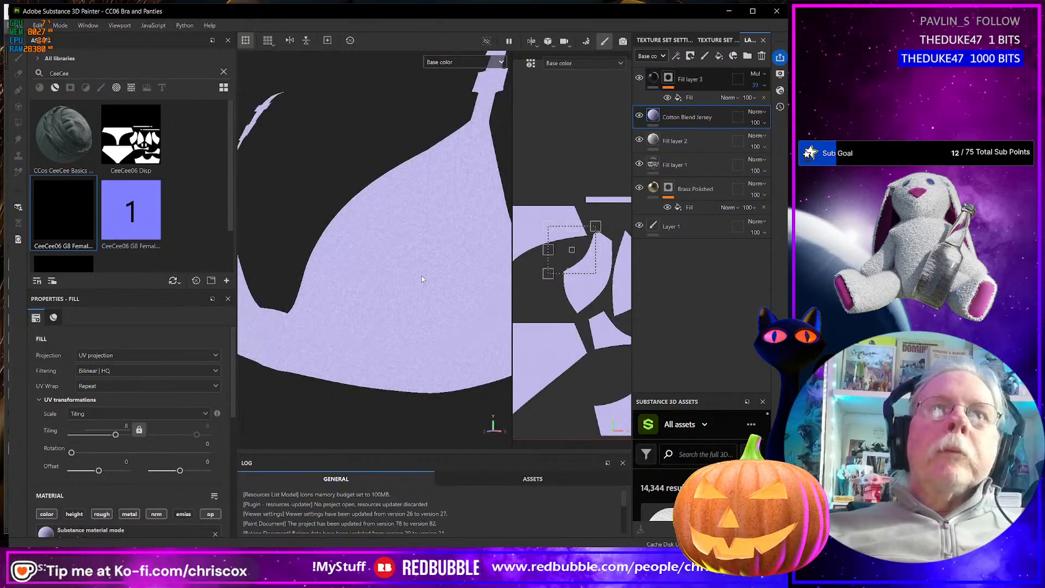
Examine the bra's base color from a distance and up close around the cup and strap
mouse_move(422, 277)
alt+mouse_down()
mouse_move(415, 263)
mouse_move(436, 257)
mouse_move(423, 268)
mouse_move(402, 263)
mouse_move(417, 262)
mouse_move(423, 275)
alt+mouse_up()
scroll(423, 267, up, 2)
scroll(423, 268, down, 3)
scroll(422, 272, down, 2)
scroll(423, 275, up, 2)
scroll(423, 274, down, 4)
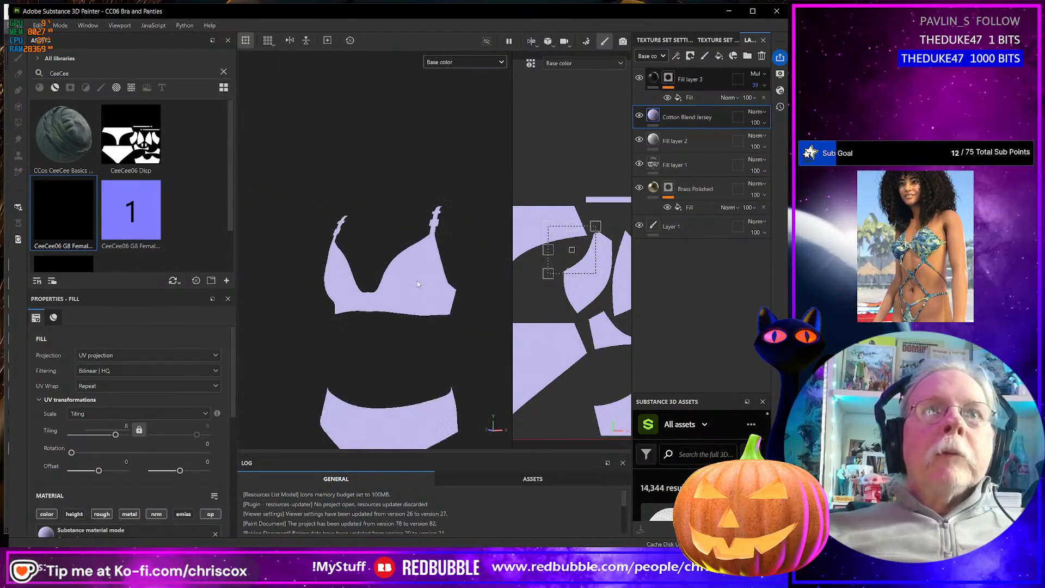
alt+middle_drag(418, 289, 409, 221)
alt+drag(390, 222, 418, 184)
scroll(418, 184, up, 8)
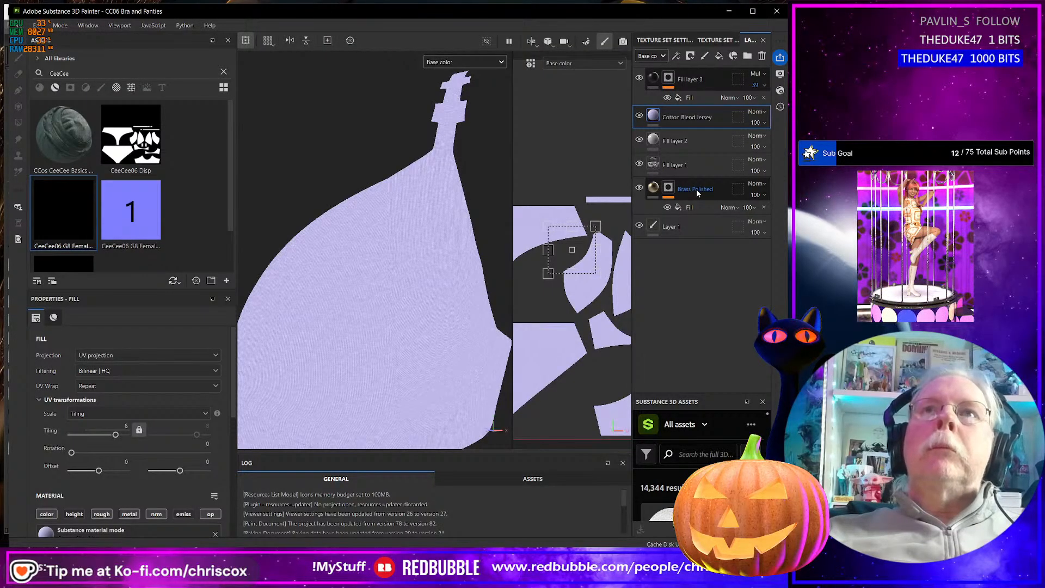
Move the Brass Polished layer to the top of the layer stack and save the project
drag(697, 190, 713, 67)
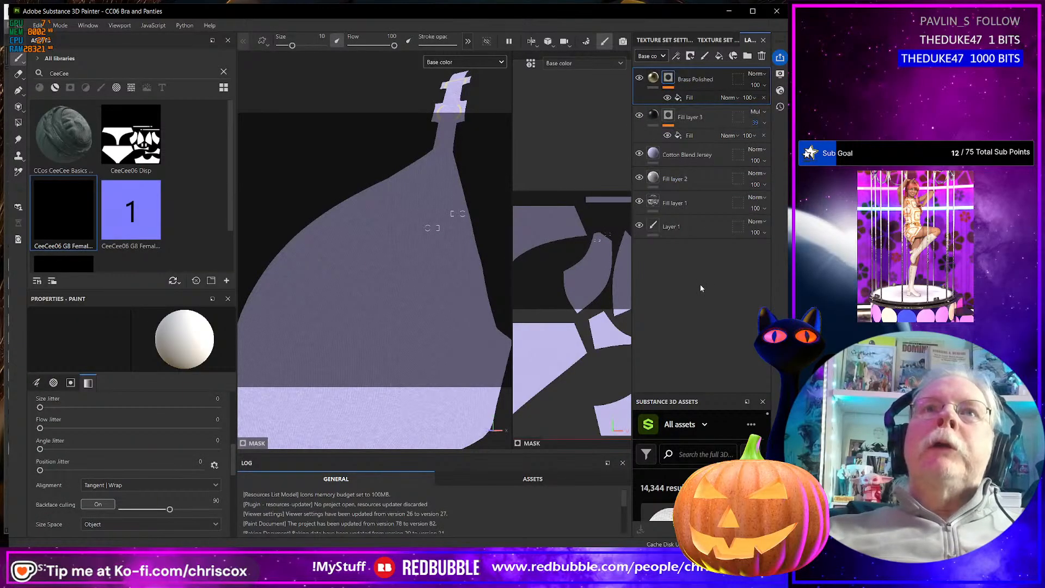
scroll(391, 259, down, 5)
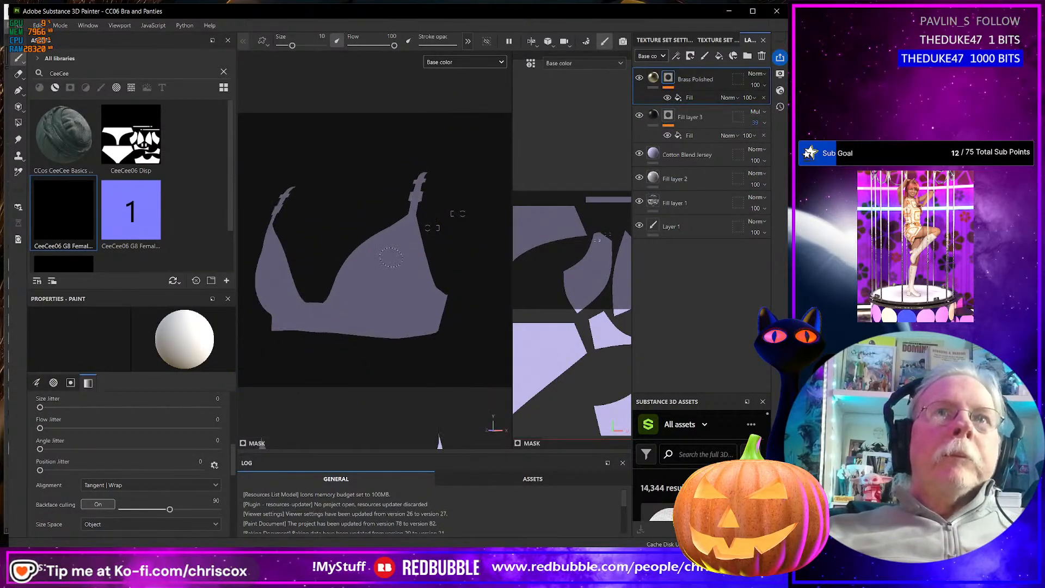
scroll(391, 257, up, 4)
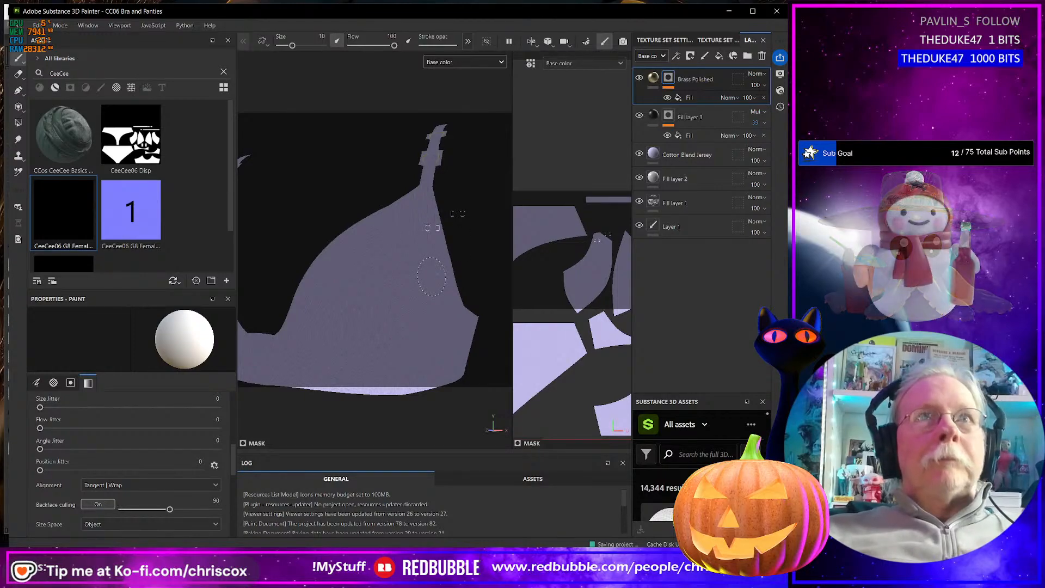
key(ctrl+s)
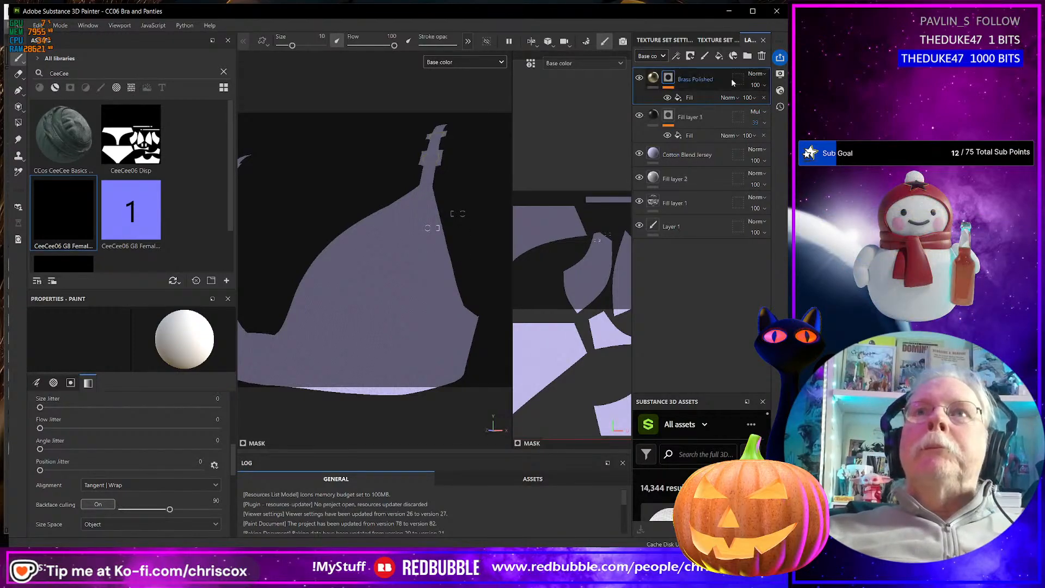
Restart the program, dismiss its home screen and reopen the recent project CC06 Bra and Panties
click(777, 11)
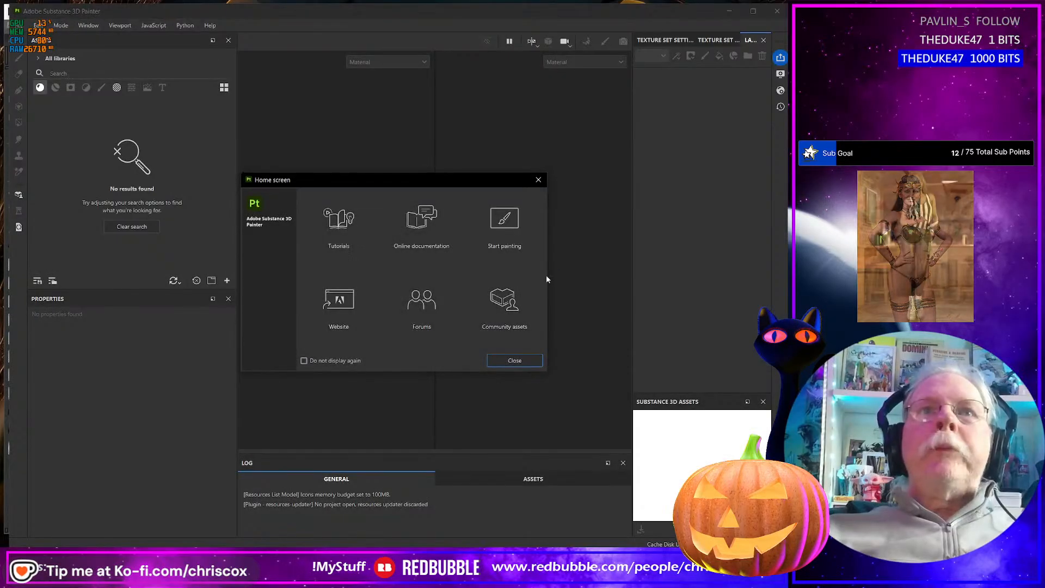
click(513, 360)
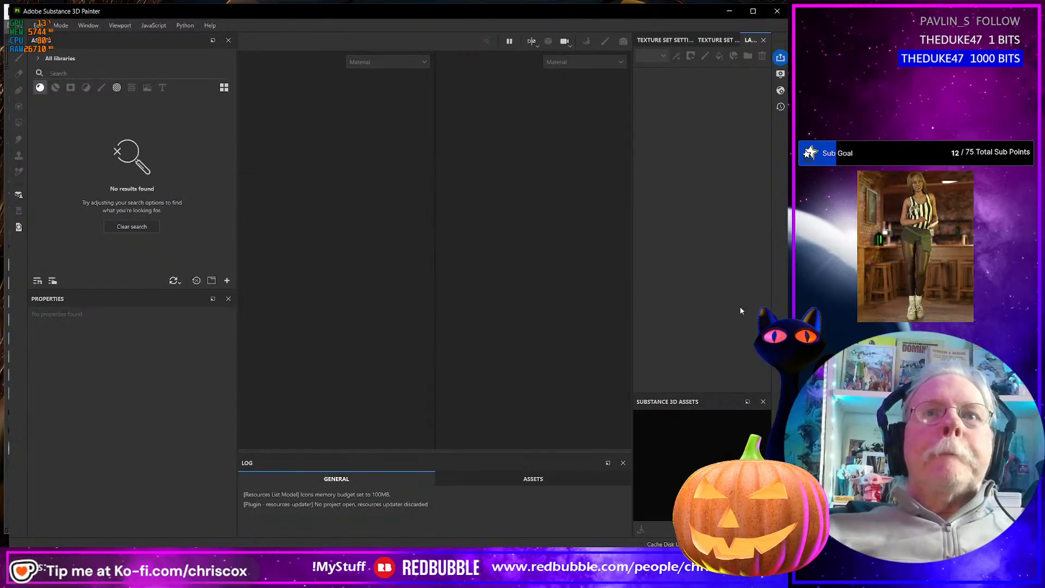
click(18, 25)
mouse_move(42, 63)
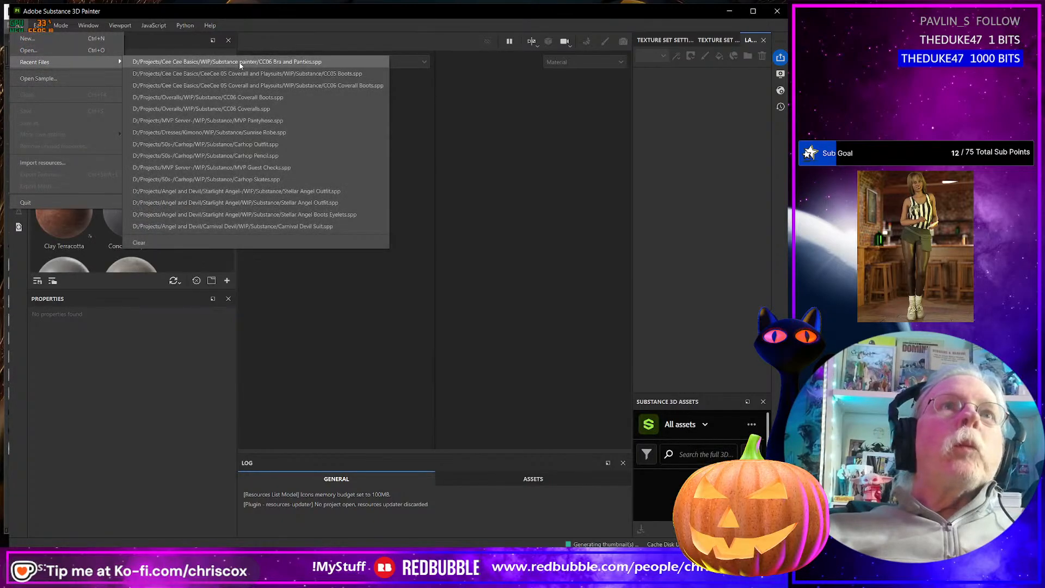
click(224, 62)
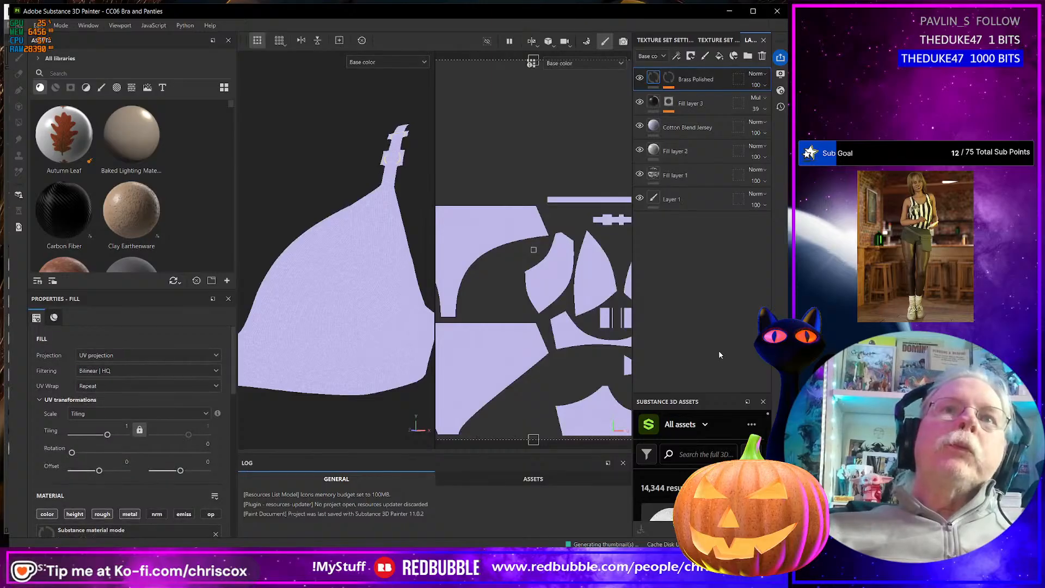
Display the full material on the model and examine the stitching where the strap joins the bra cup
click(723, 99)
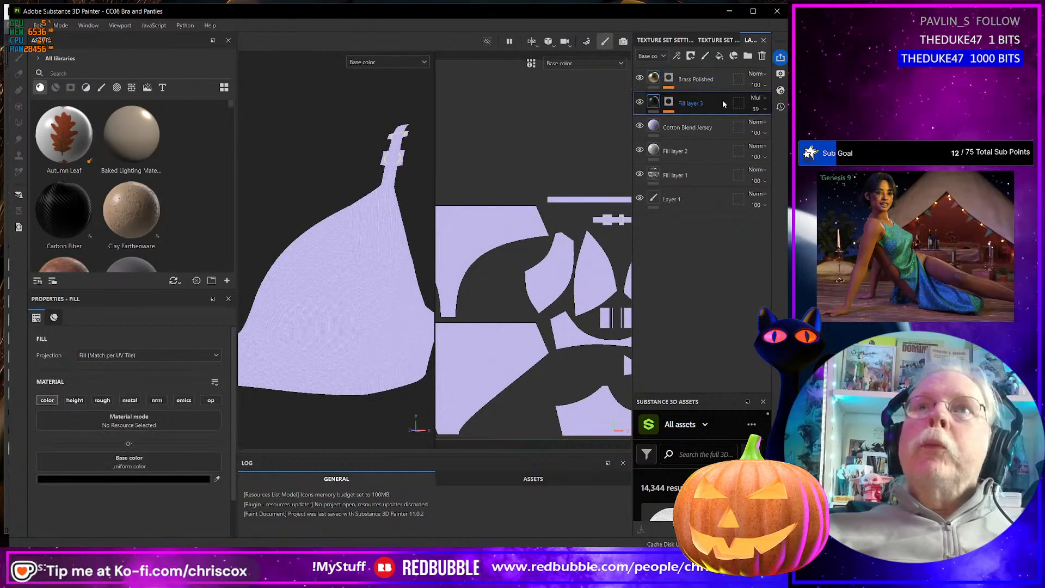
click(723, 81)
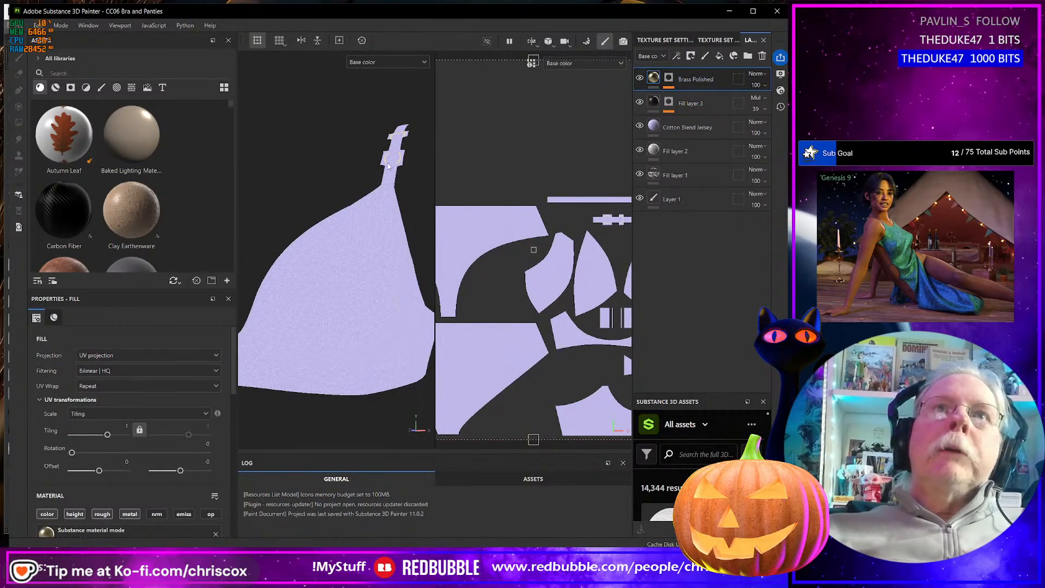
alt+drag(412, 189, 376, 136)
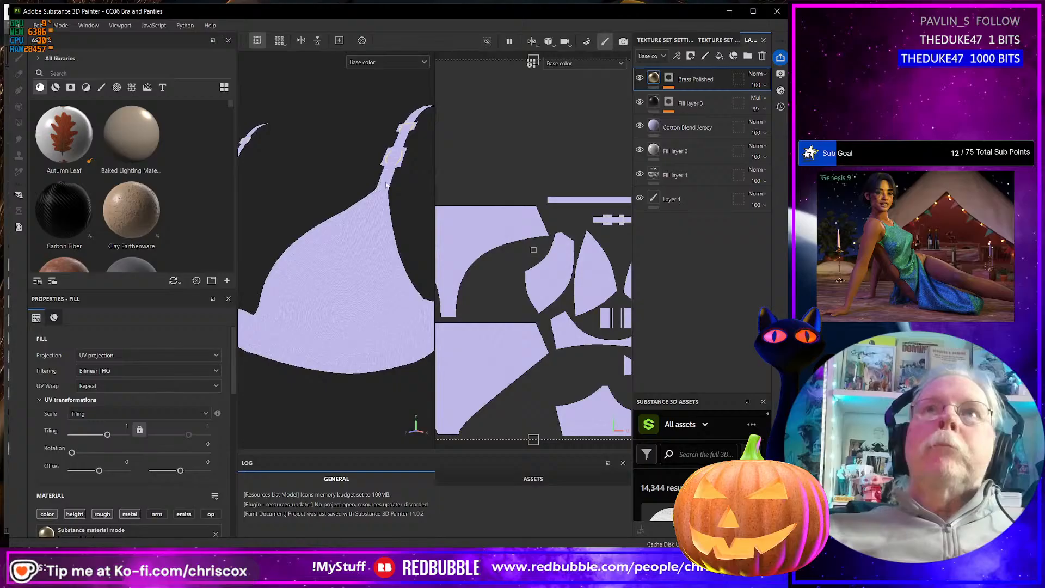
click(386, 61)
click(387, 86)
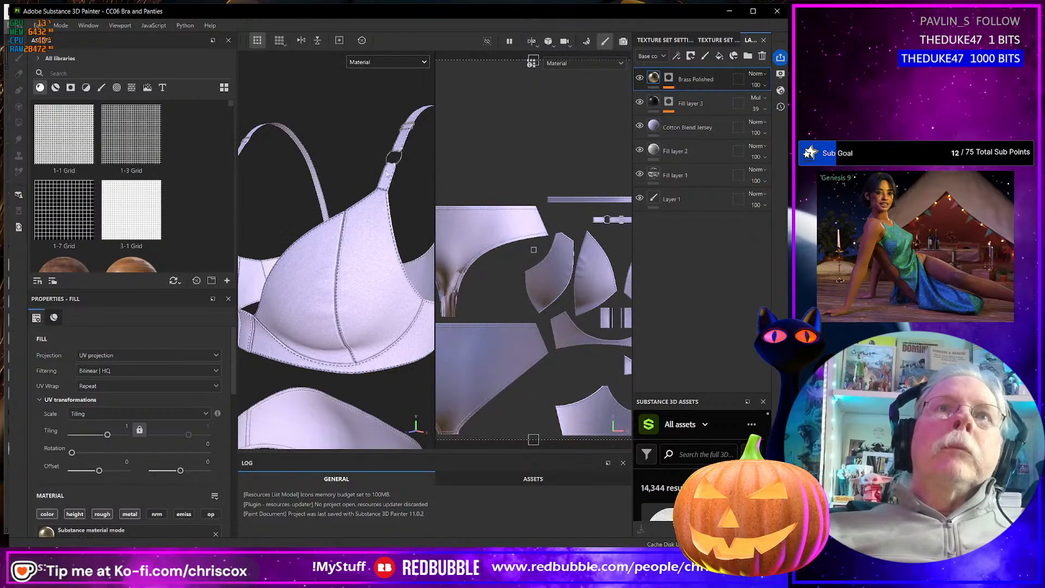
scroll(386, 185, up, 10)
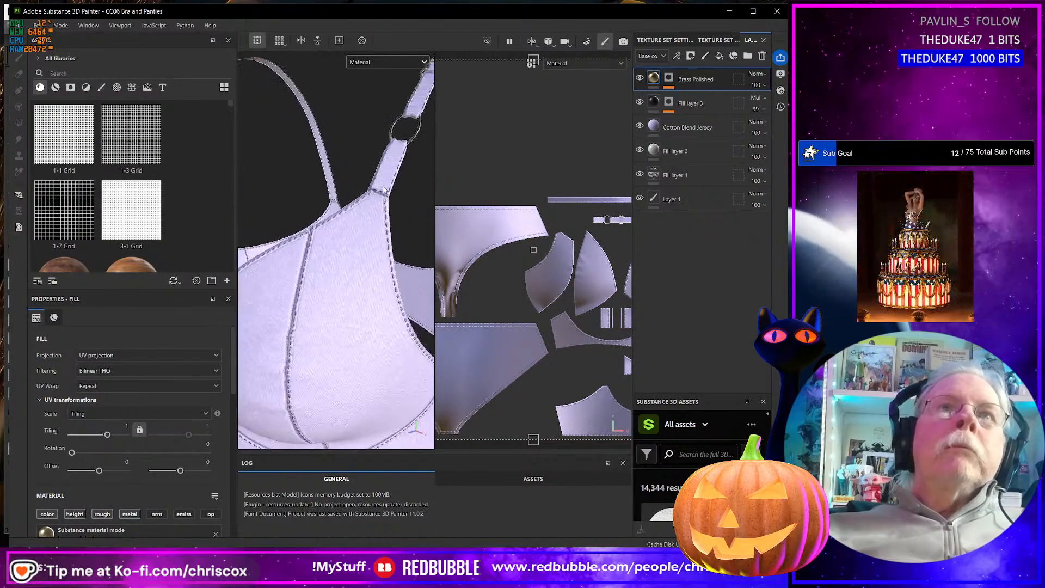
scroll(384, 191, up, 4)
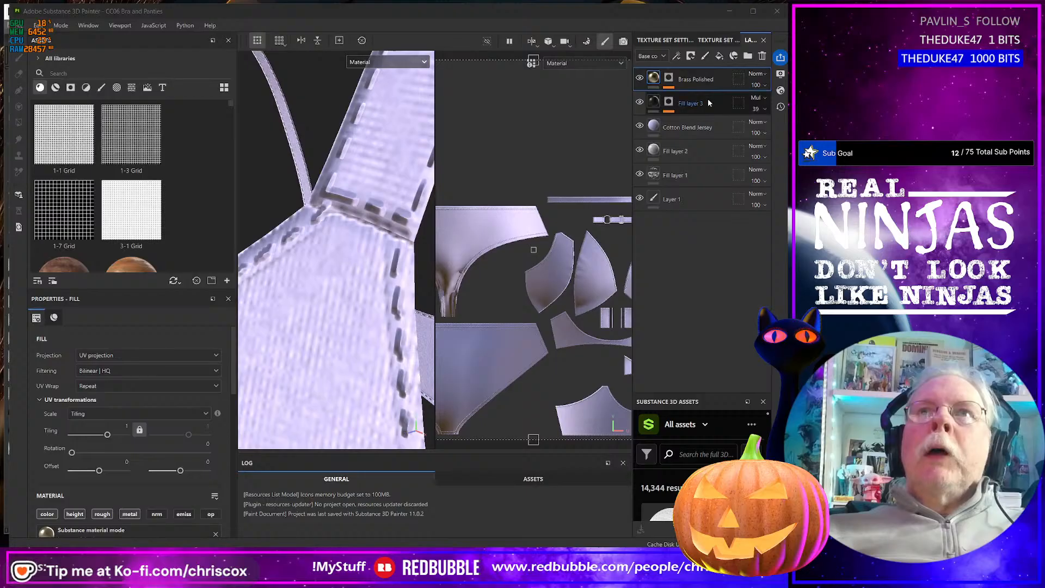
Duplicate Fill layer 3
click(739, 109)
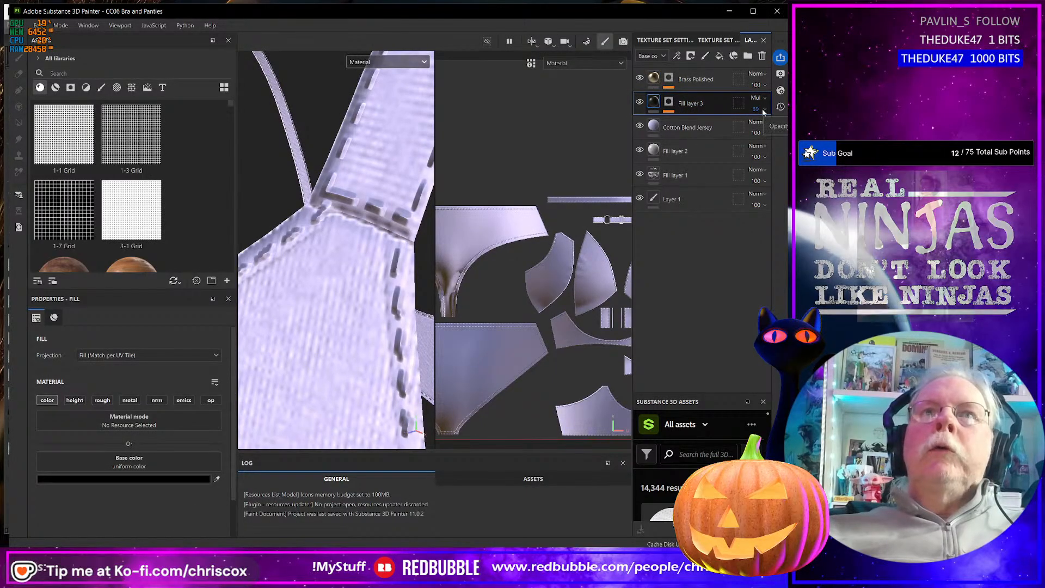
right_click(717, 106)
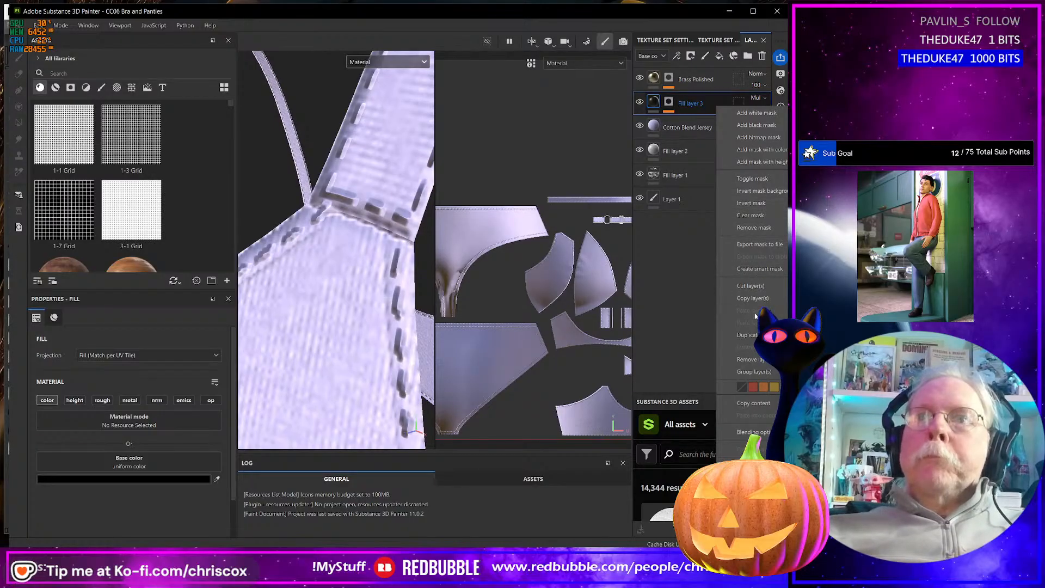
click(756, 334)
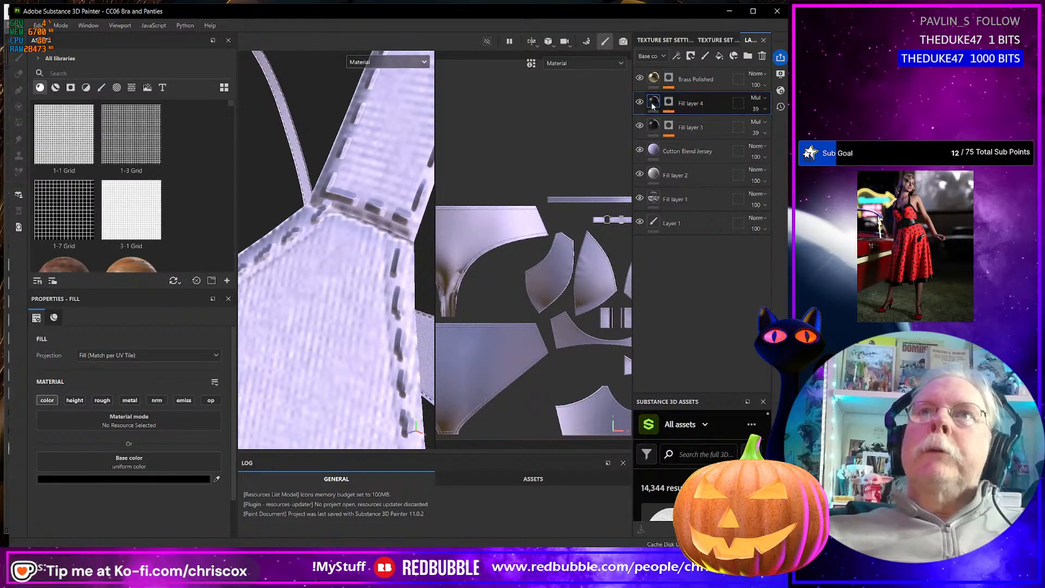
Add a Blur filter to the content of Fill layer 4 and raise its blur intensity
click(676, 55)
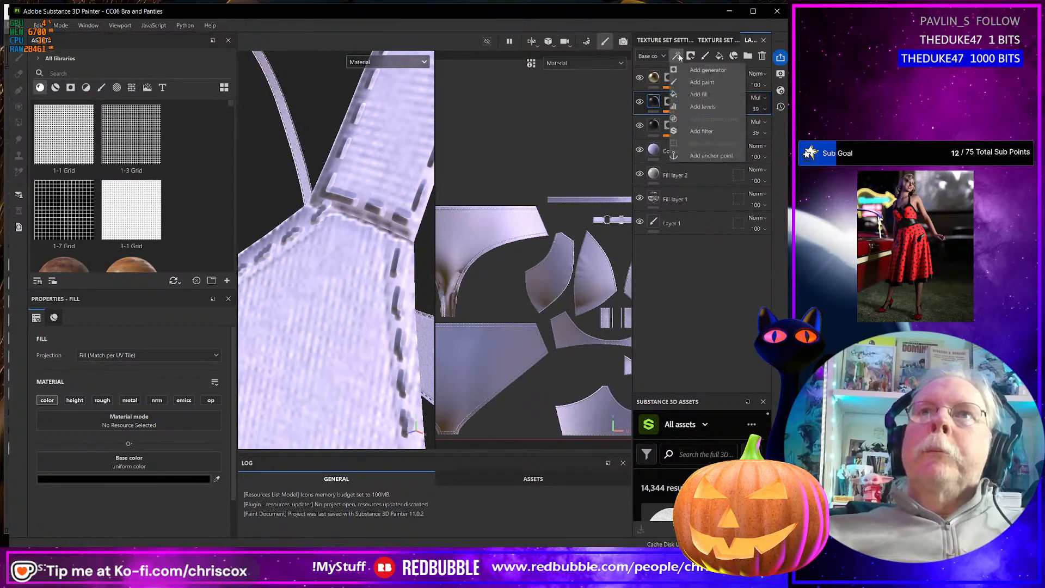
click(702, 131)
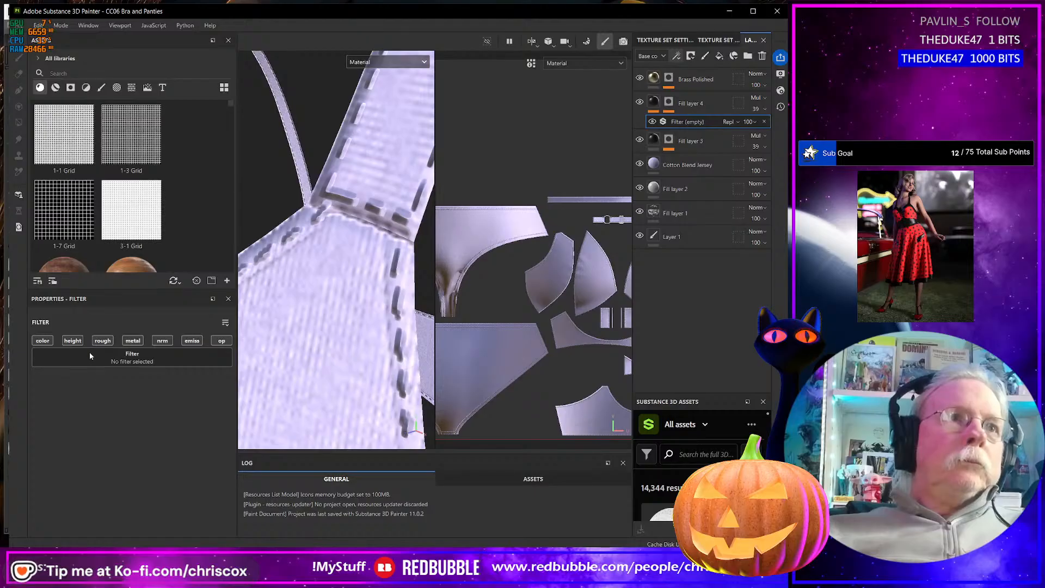
click(130, 366)
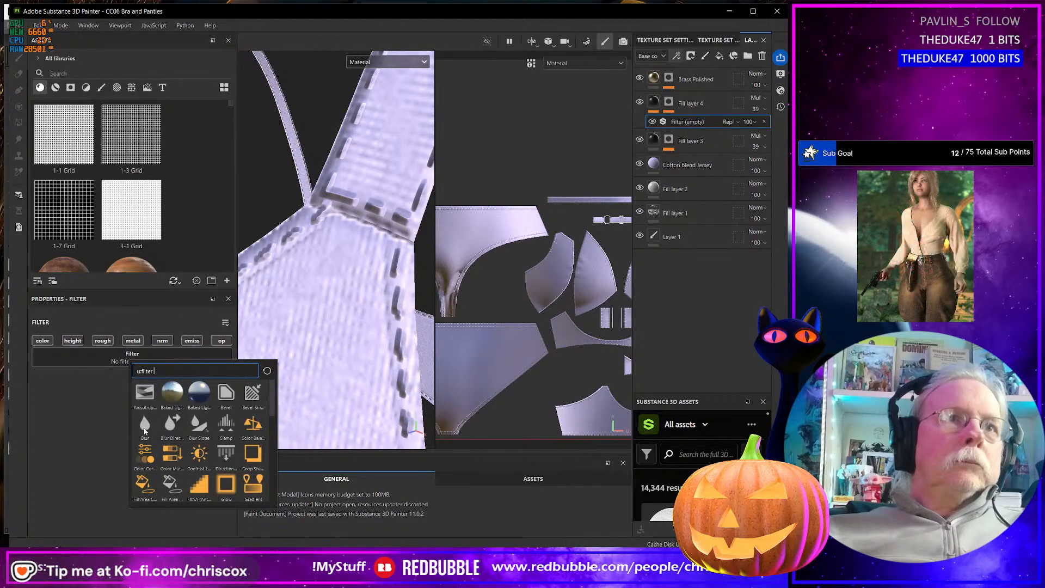
click(144, 427)
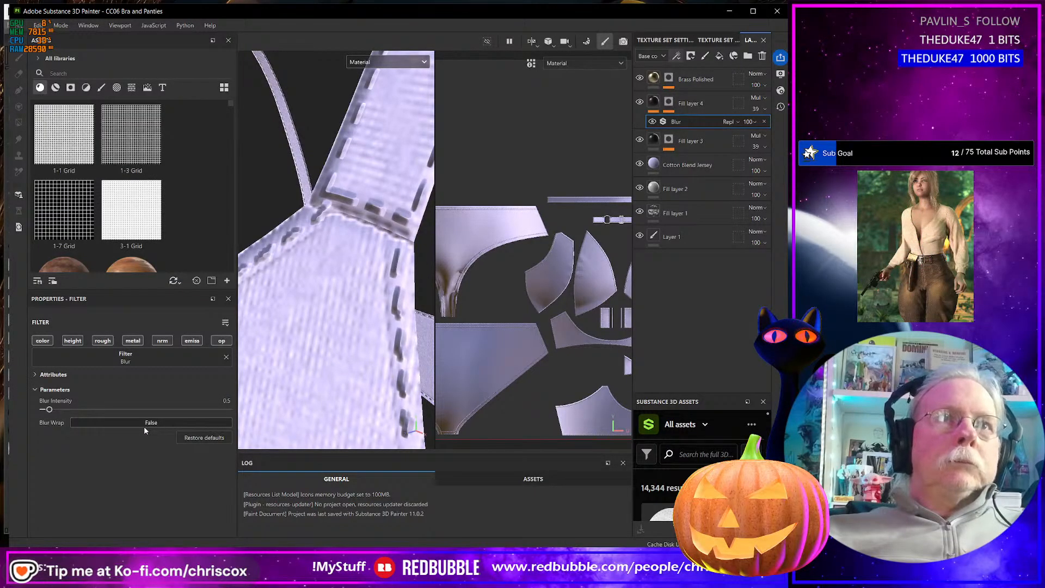
click(49, 410)
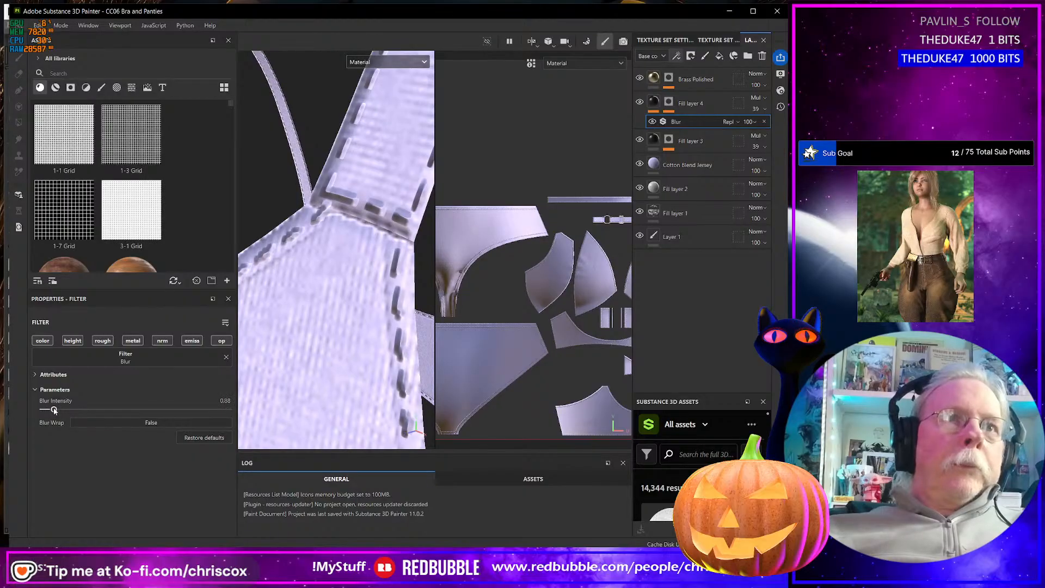
Set Fill layer 4's opacity to 100 for the base color channel
click(766, 109)
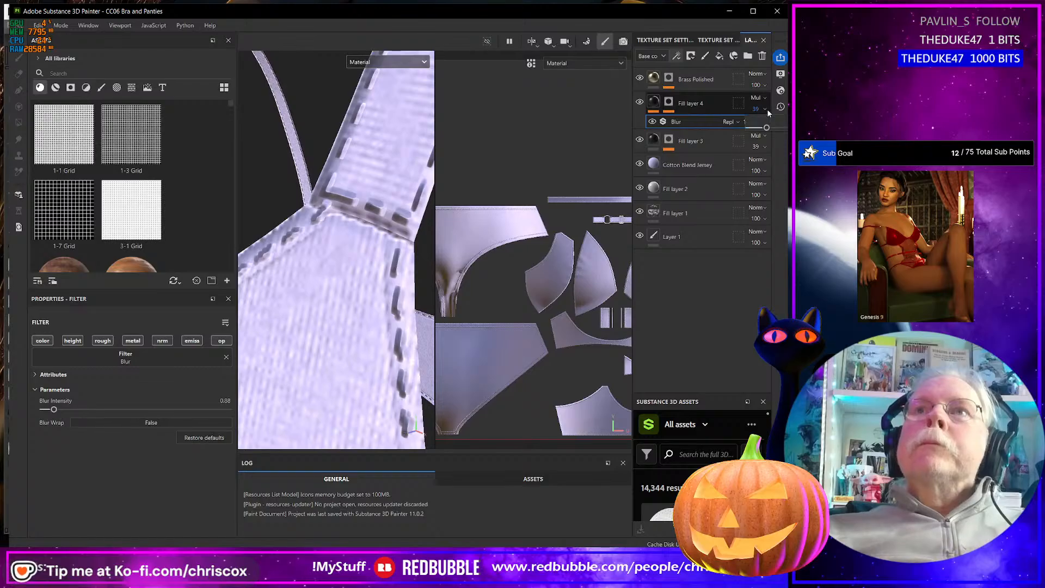
drag(769, 128, 778, 127)
click(774, 147)
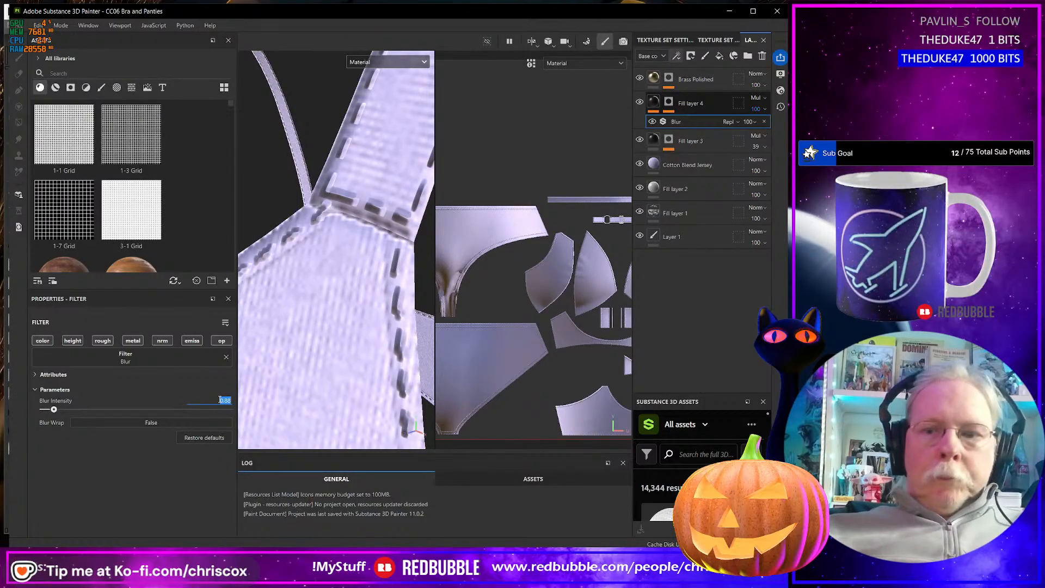
Set the Blur filter's intensity to 0.2 and display only the base color channel with Fill layer 3 hidden
text(0.2)
key(Return)
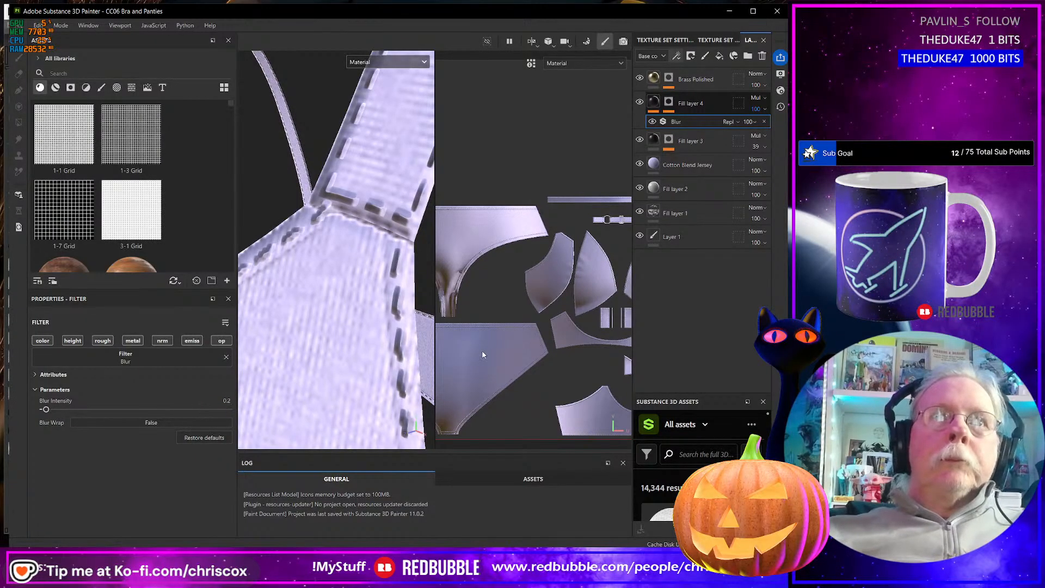
click(377, 63)
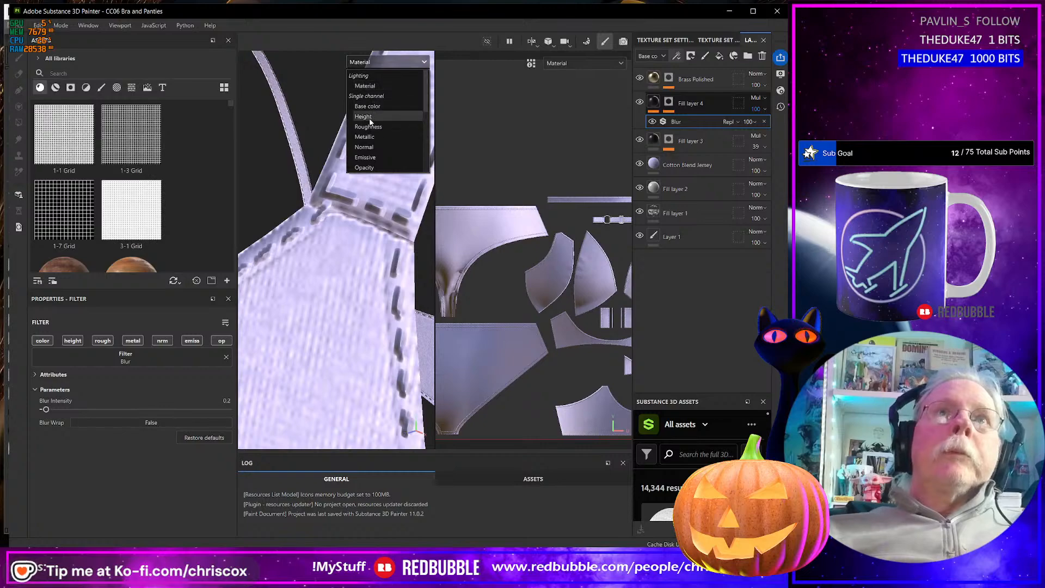
click(363, 105)
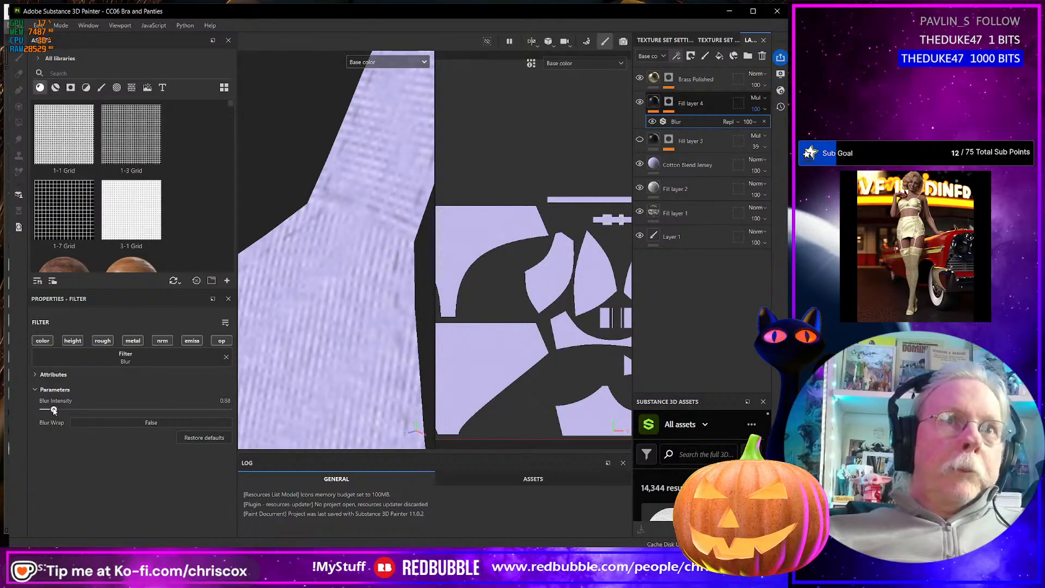
Try a blur intensity of 1.77 and delete the Blur filter from Fill layer 4's content
drag(63, 410, 67, 410)
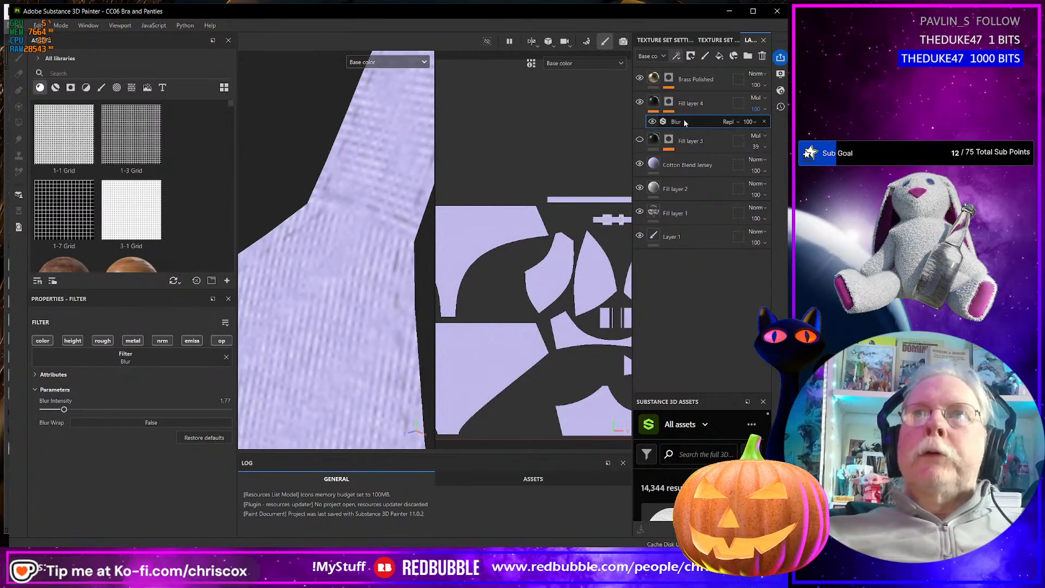
click(764, 123)
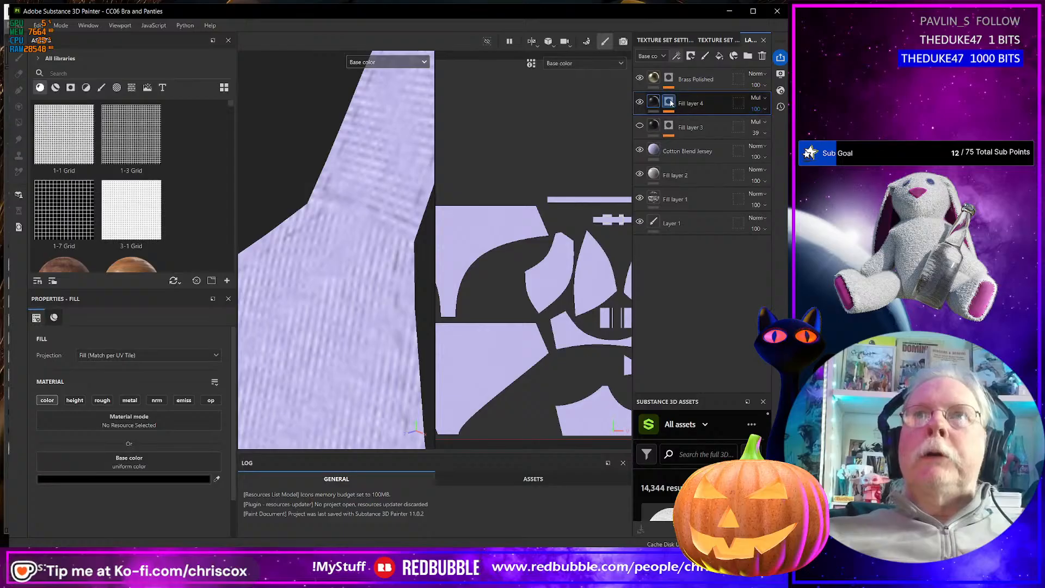
Add a Blur filter above the fill in Fill layer 4's mask
click(695, 114)
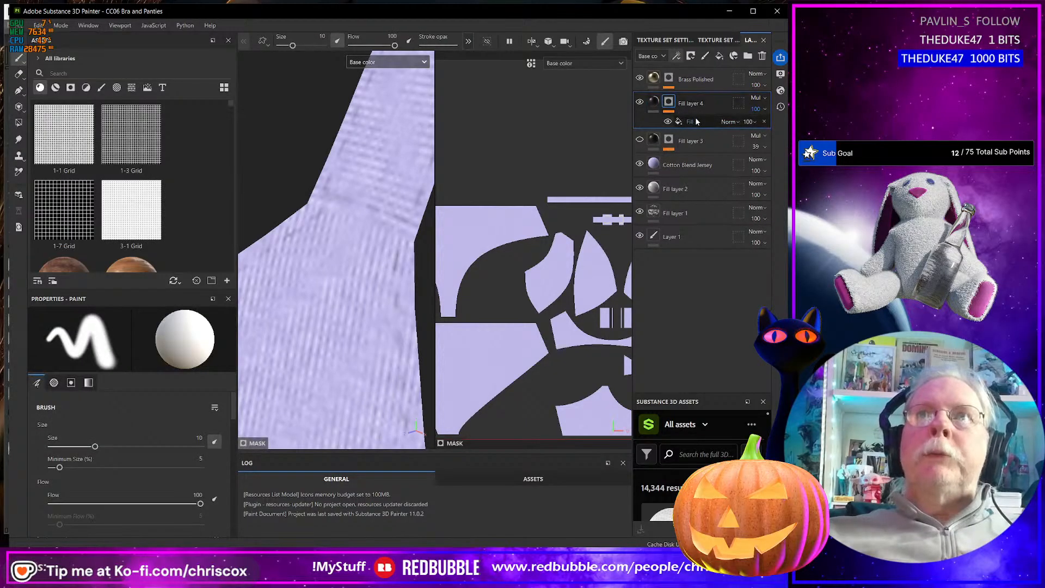
click(678, 56)
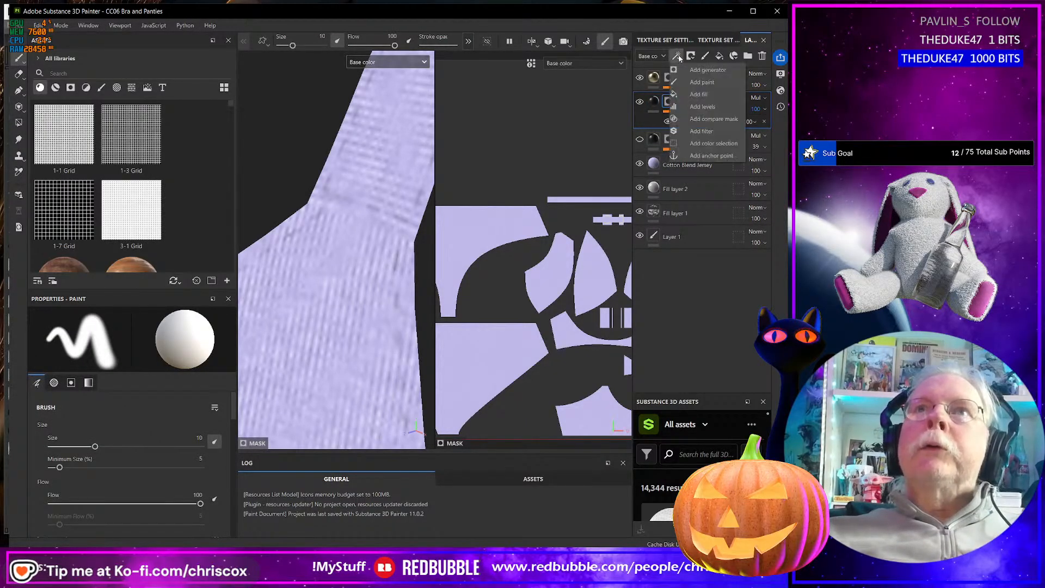
click(702, 131)
click(138, 342)
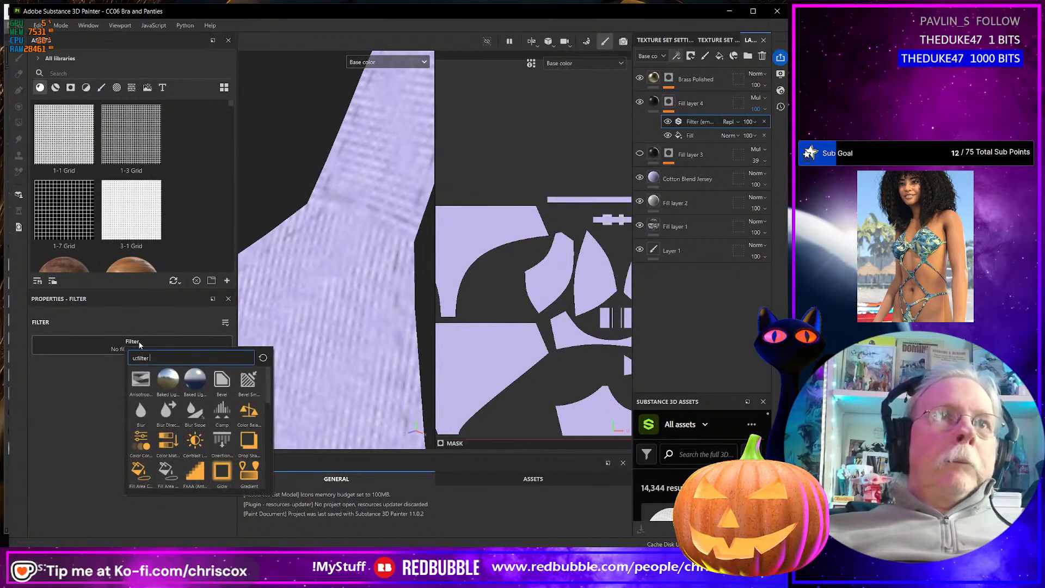
click(139, 414)
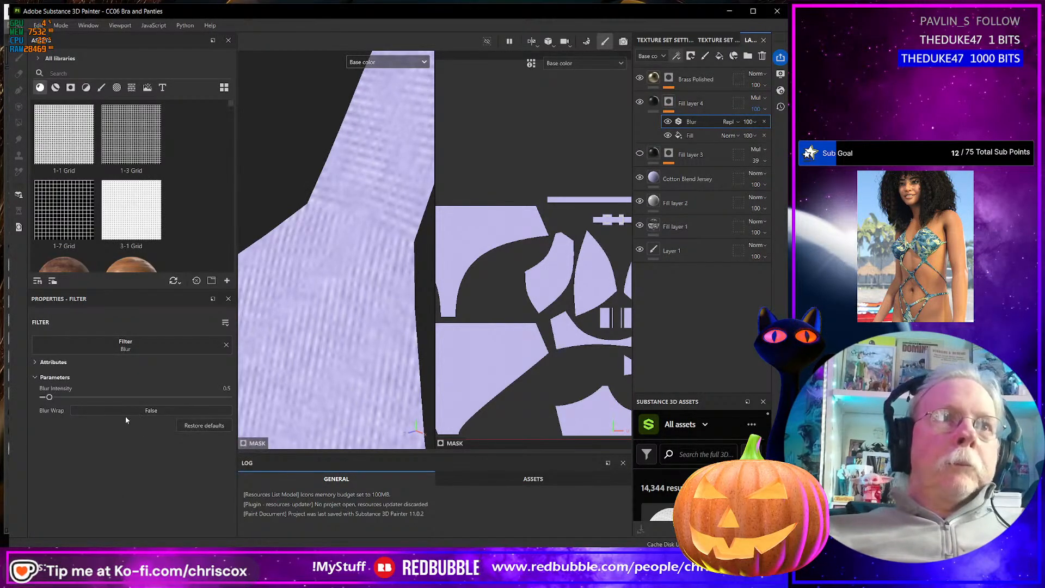
Set the intensity of the Blur filter in Fill layer 4's mask to 0.18 and show Fill layer 3 again
click(50, 398)
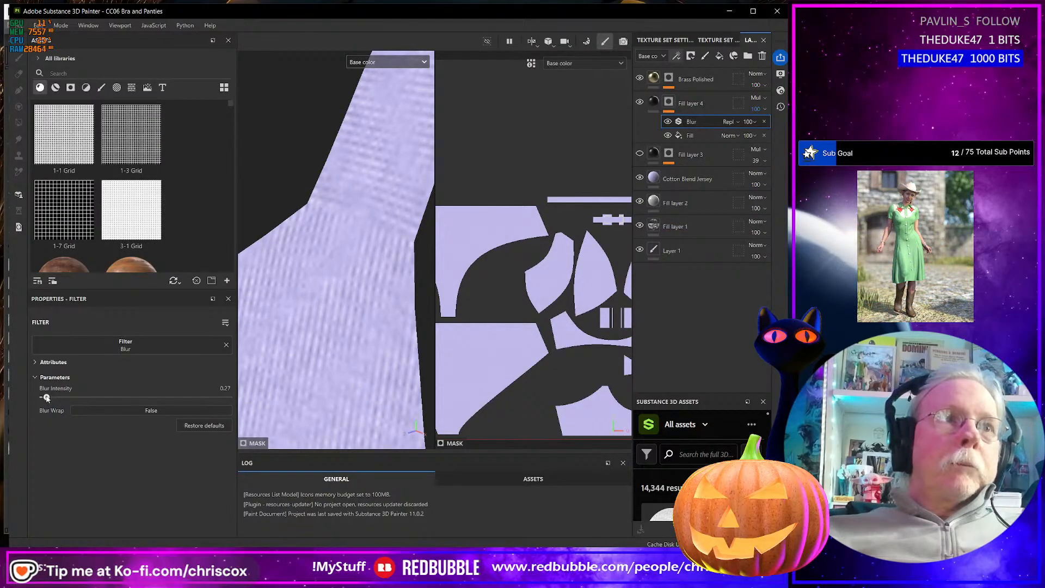
drag(46, 399, 44, 398)
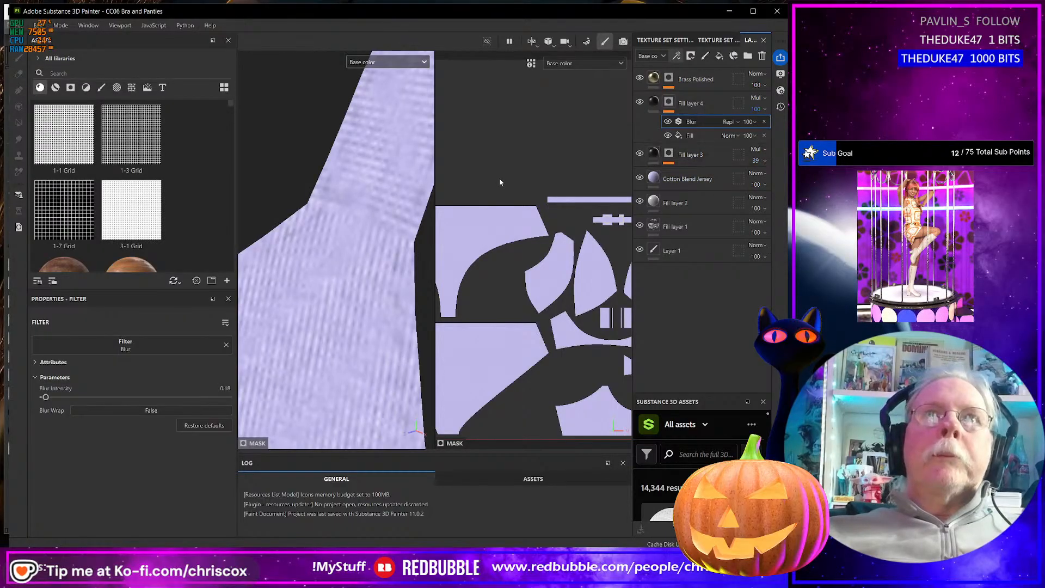
click(640, 155)
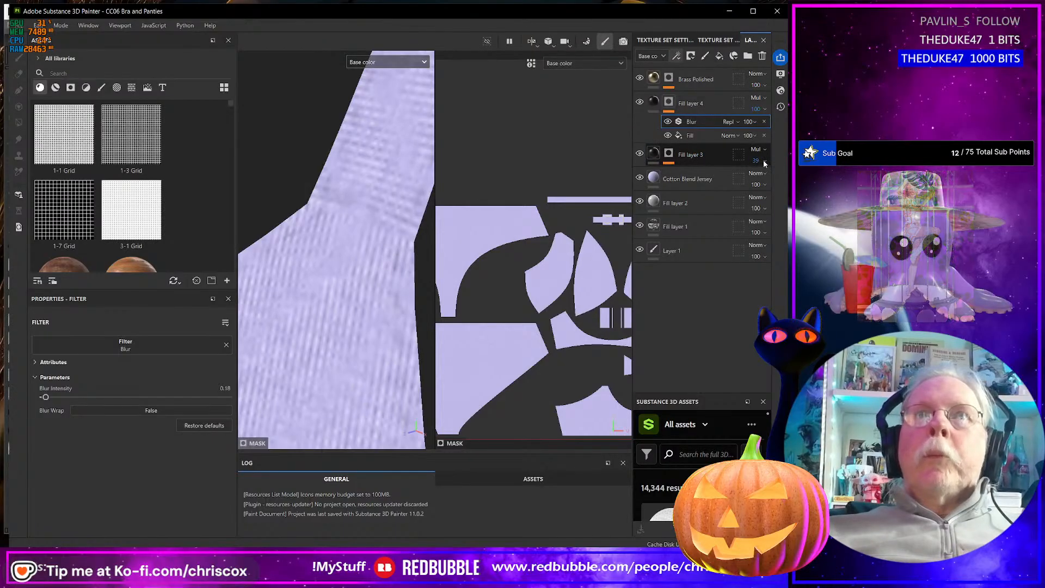
Switch the viewports to the Material display and examine the bra's stitching up close and from a distance
click(398, 63)
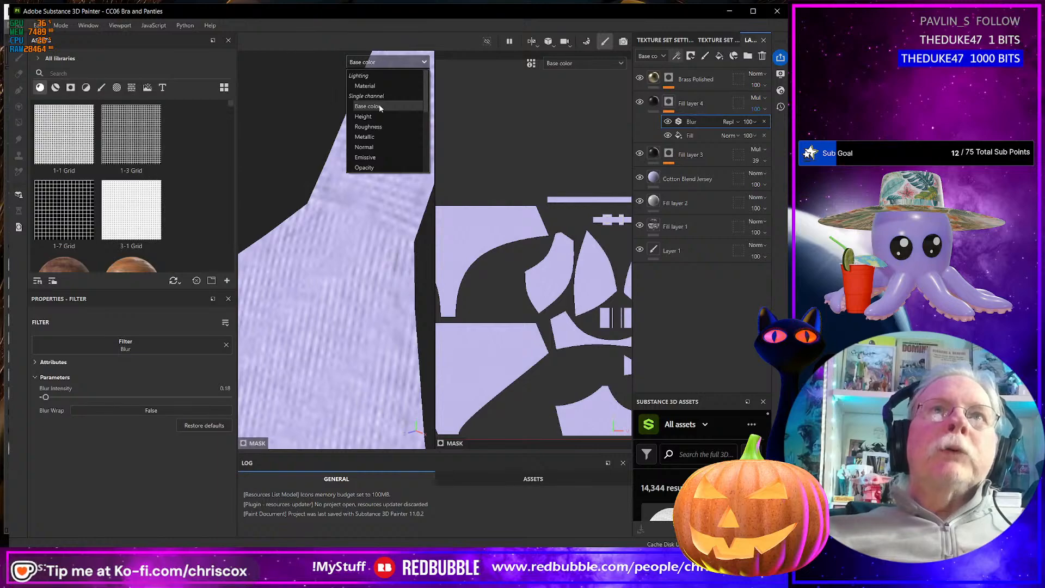
click(370, 86)
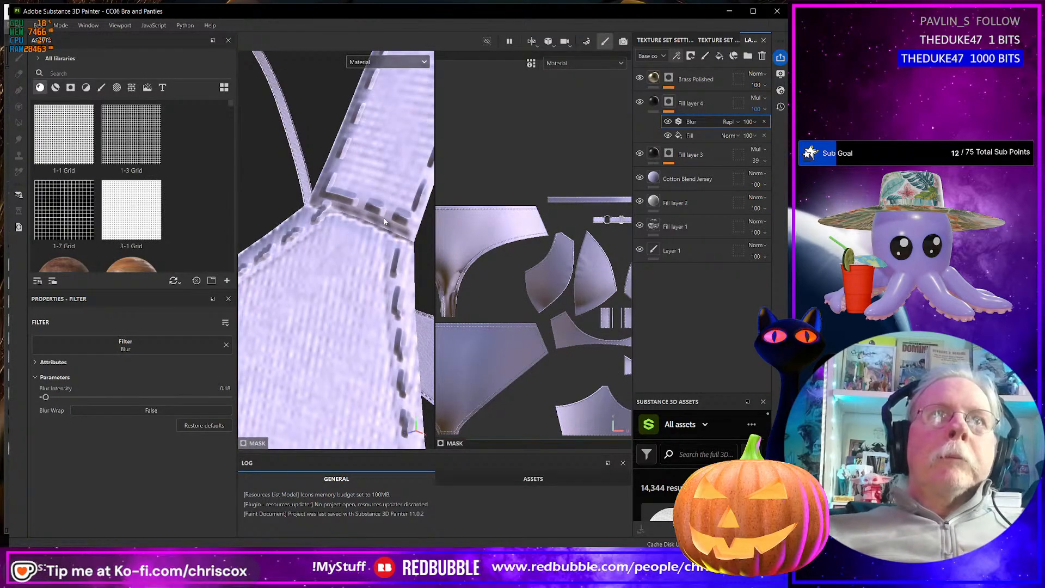
scroll(383, 218, up, 2)
scroll(383, 218, down, 10)
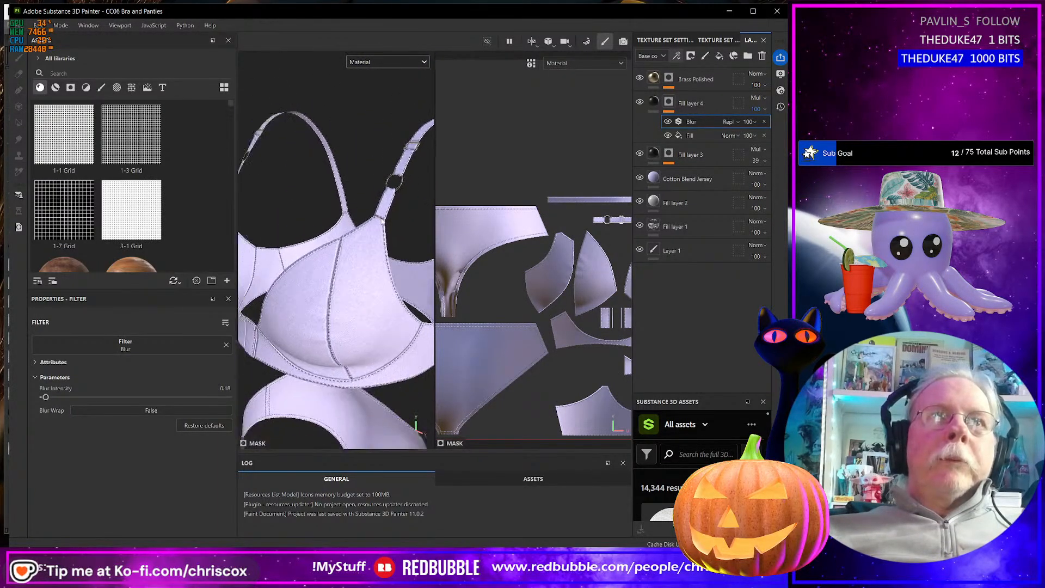
alt+drag(384, 220, 334, 226)
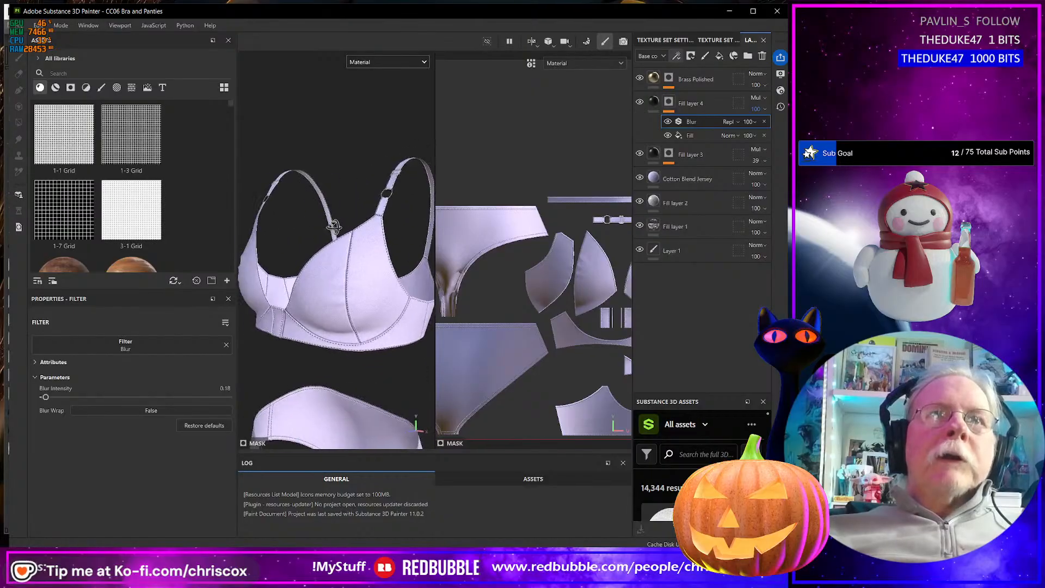
scroll(349, 233, up, 10)
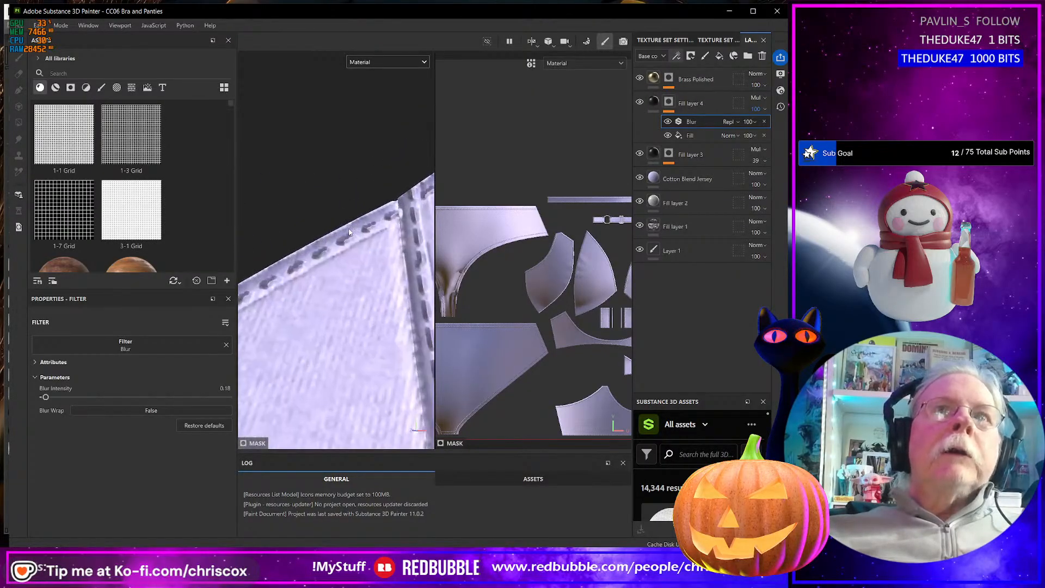
scroll(349, 233, up, 3)
scroll(341, 284, down, 5)
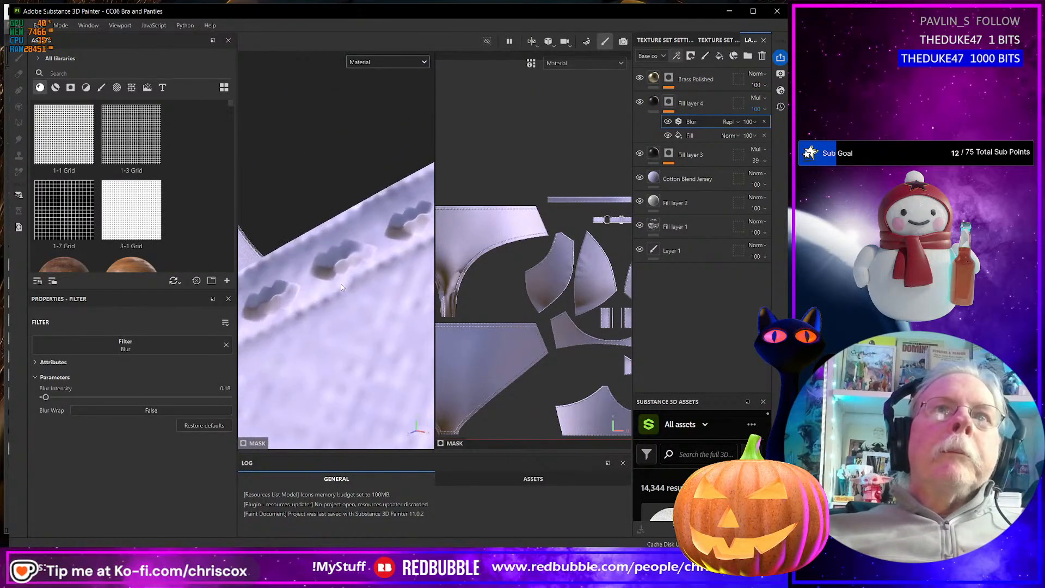
scroll(341, 283, down, 10)
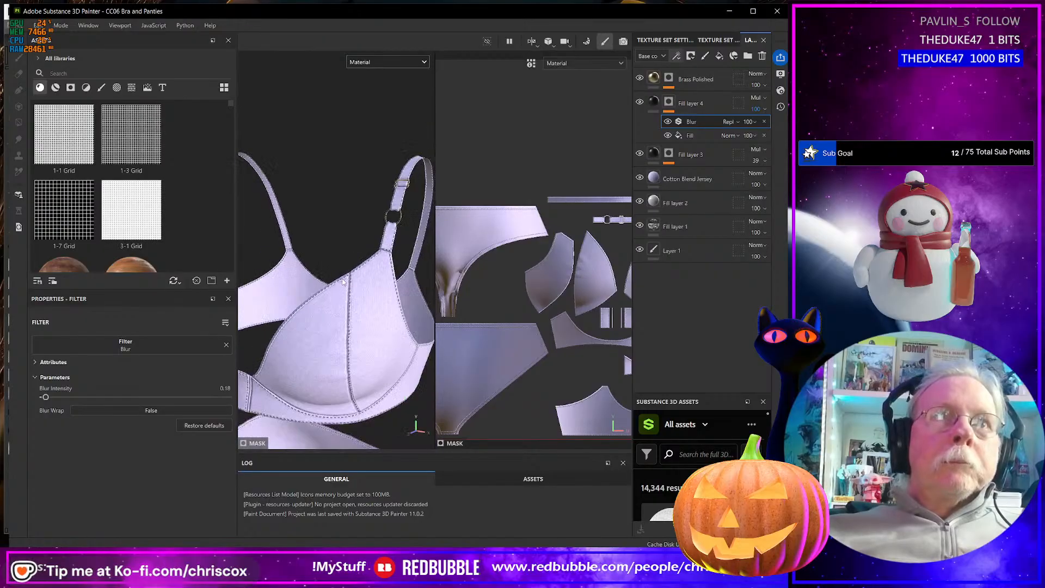
alt+middle_drag(347, 321, 364, 220)
mouse_move(363, 219)
alt+mouse_down()
mouse_move(343, 222)
mouse_move(352, 214)
alt+mouse_up()
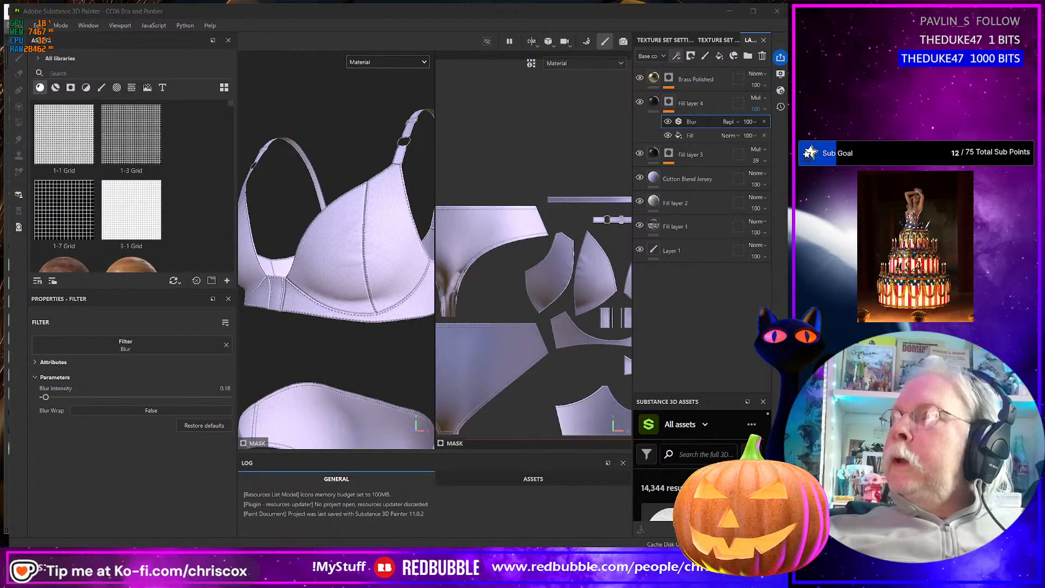
Check the Amazon bra listings in the browser window, and inspect the bra and panties model from several angles
mouse_move(951, 76)
mouse_down()
mouse_move(489, 48)
mouse_move(475, 74)
mouse_up()
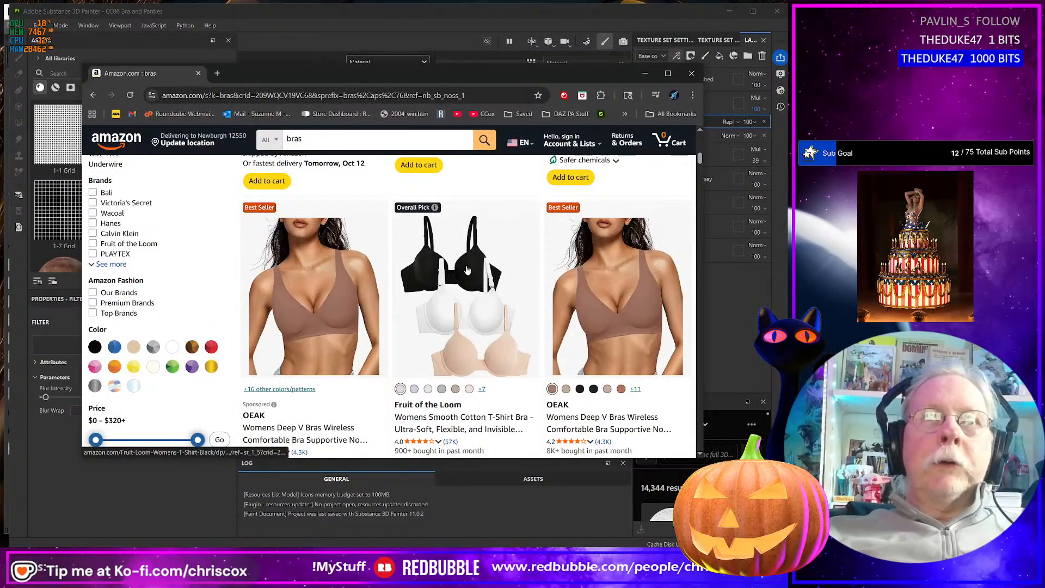
drag(452, 73, 1044, 74)
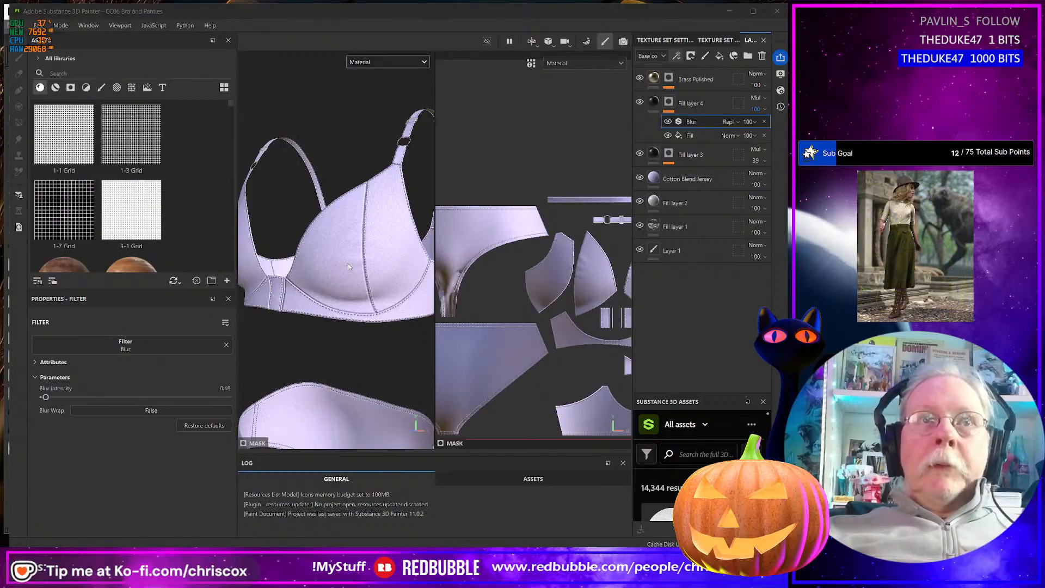
scroll(348, 264, down, 2)
scroll(347, 266, down, 1)
scroll(346, 265, up, 3)
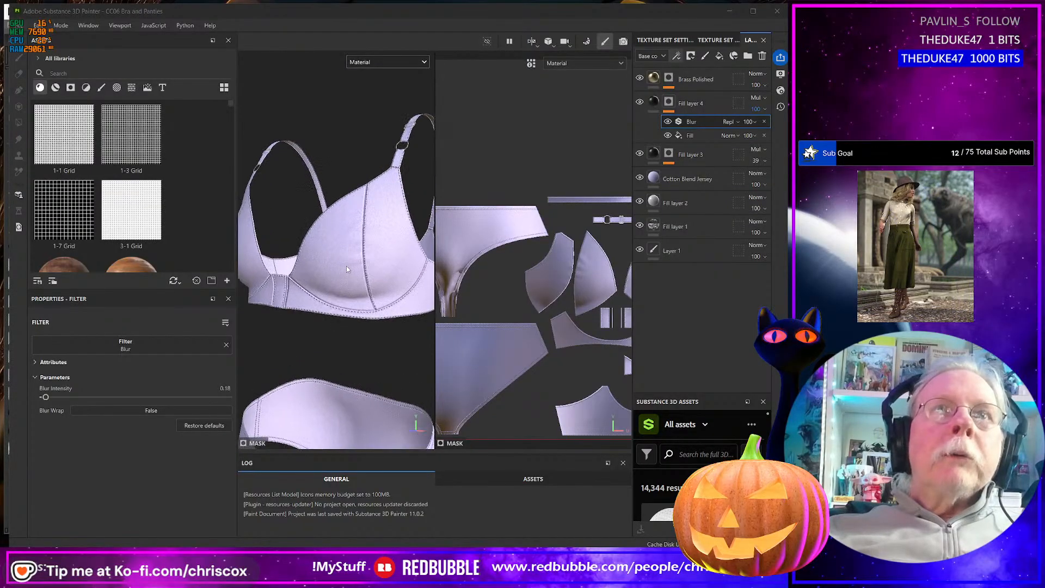
middle_drag(349, 274, 351, 165)
alt+drag(350, 165, 334, 183)
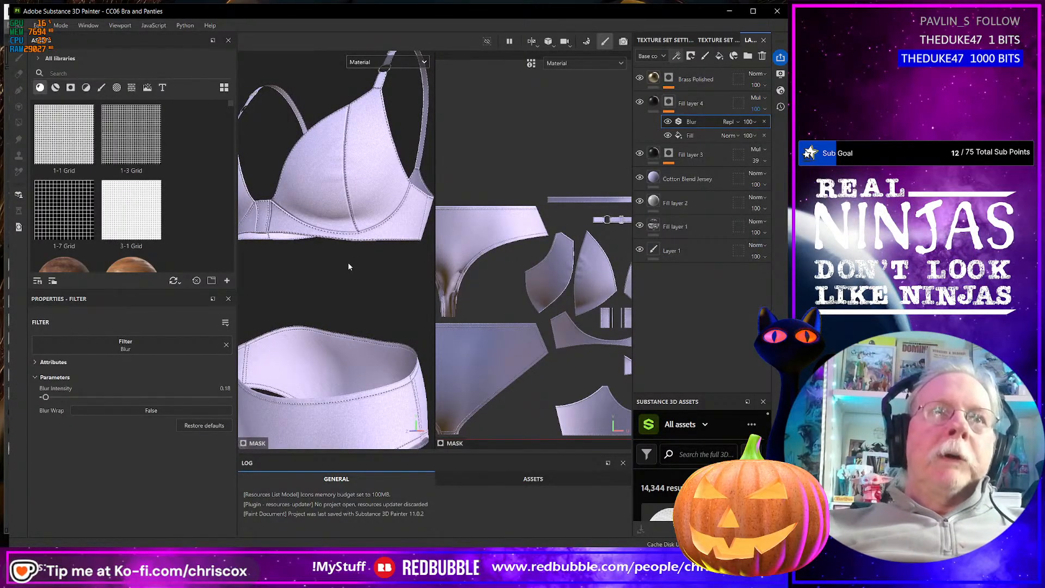
scroll(348, 263, up, 2)
scroll(349, 263, down, 3)
scroll(350, 266, down, 2)
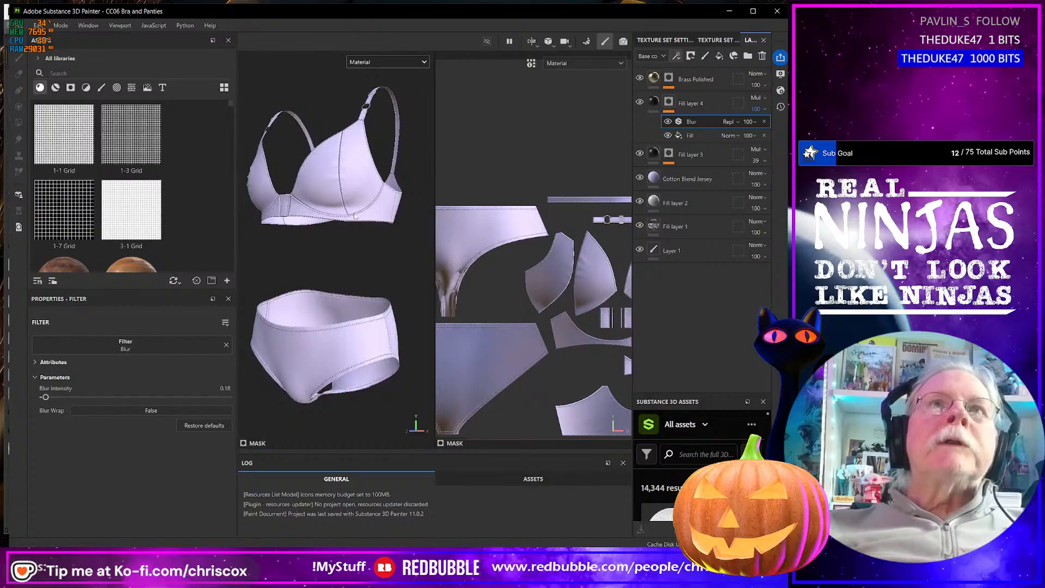
alt+drag(348, 259, 319, 340)
scroll(338, 316, up, 5)
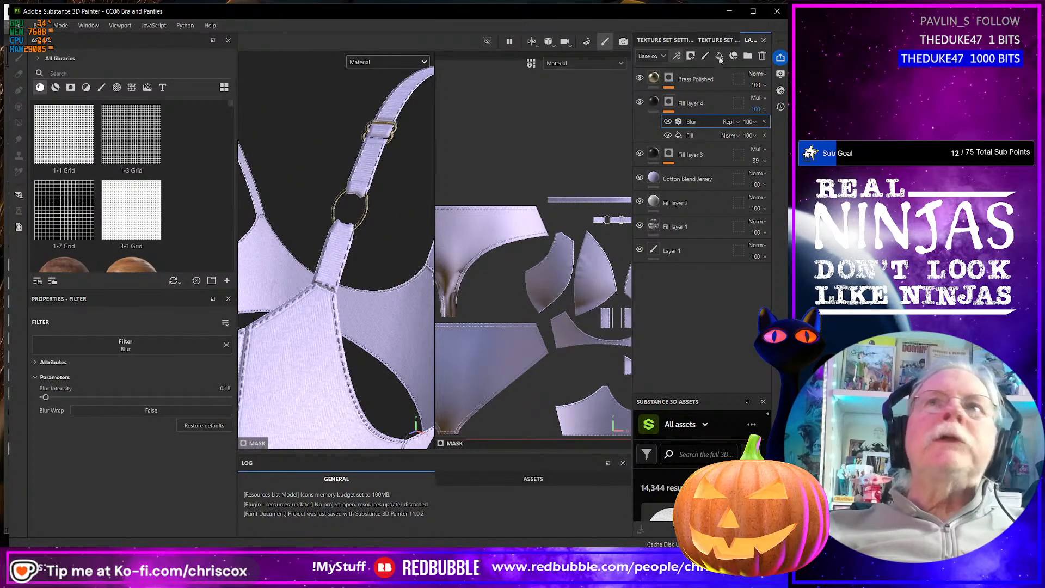
Duplicate the Brass Polished layer together with its mask
click(714, 80)
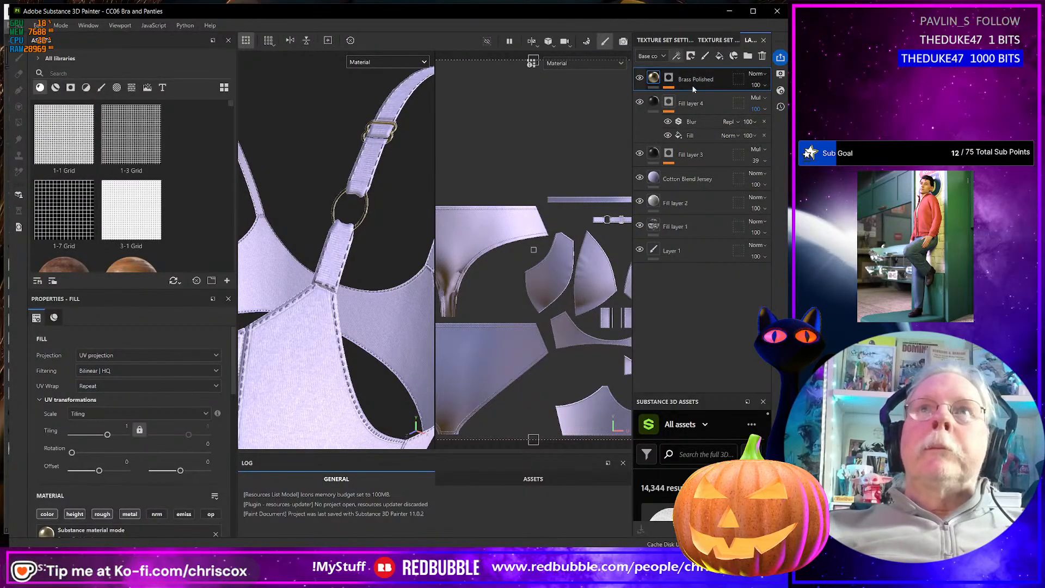
right_click(693, 83)
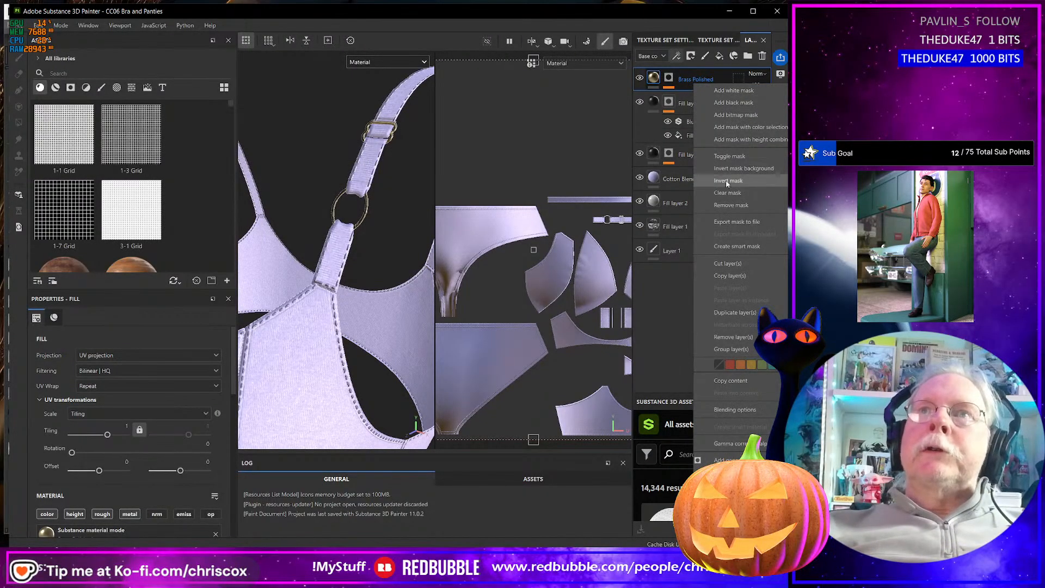
click(729, 312)
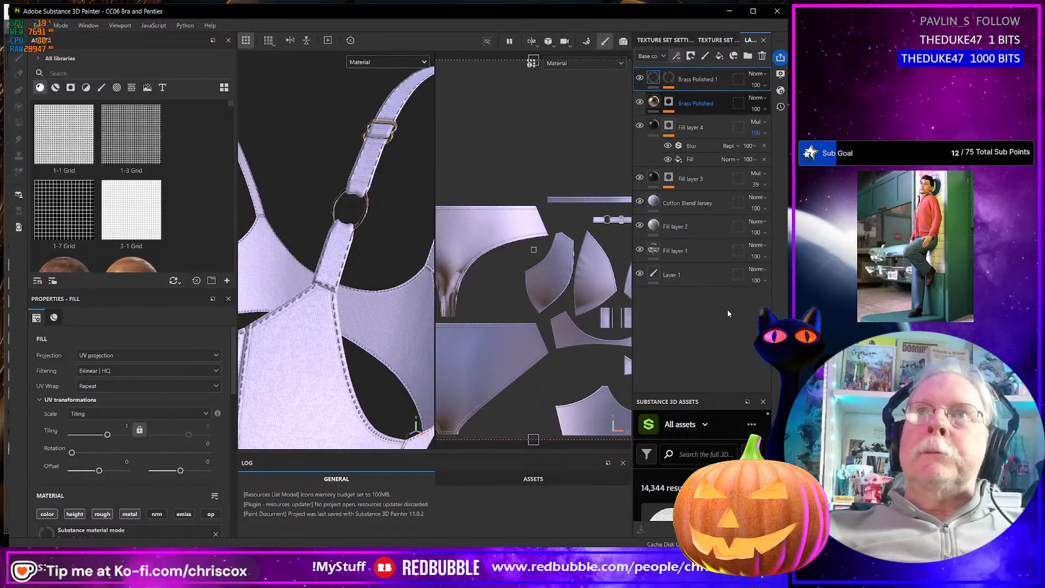
Search the assets for Steel and try to apply the Steel asset as the duplicated brass layer's material
click(73, 70)
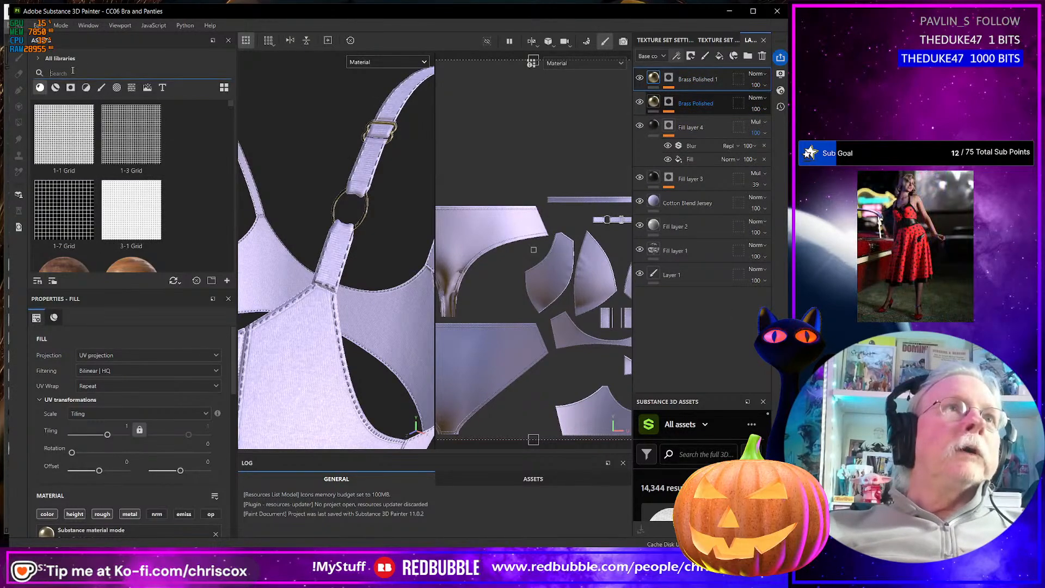
text(Steel)
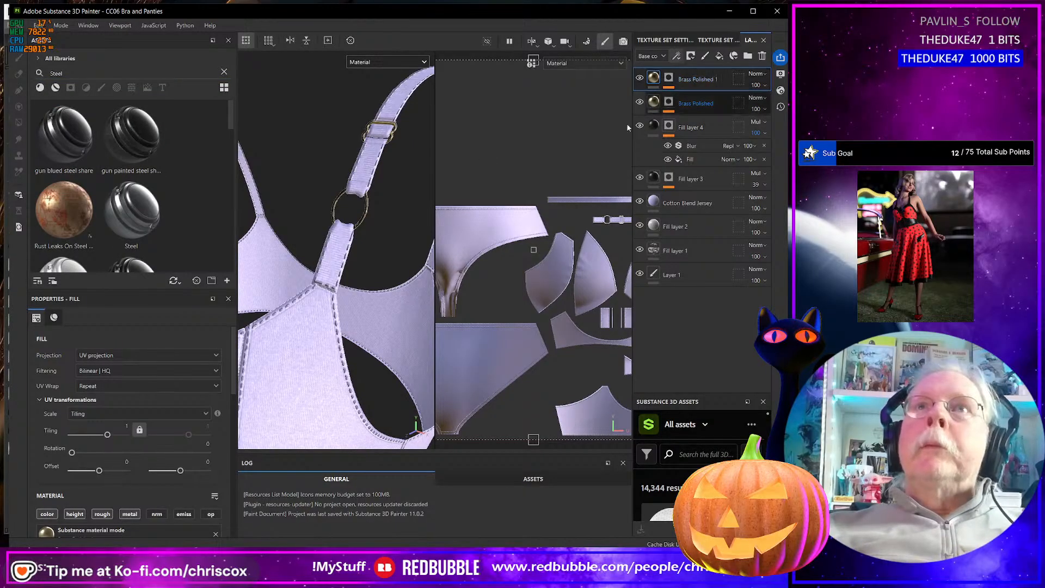
scroll(136, 427, down, 2)
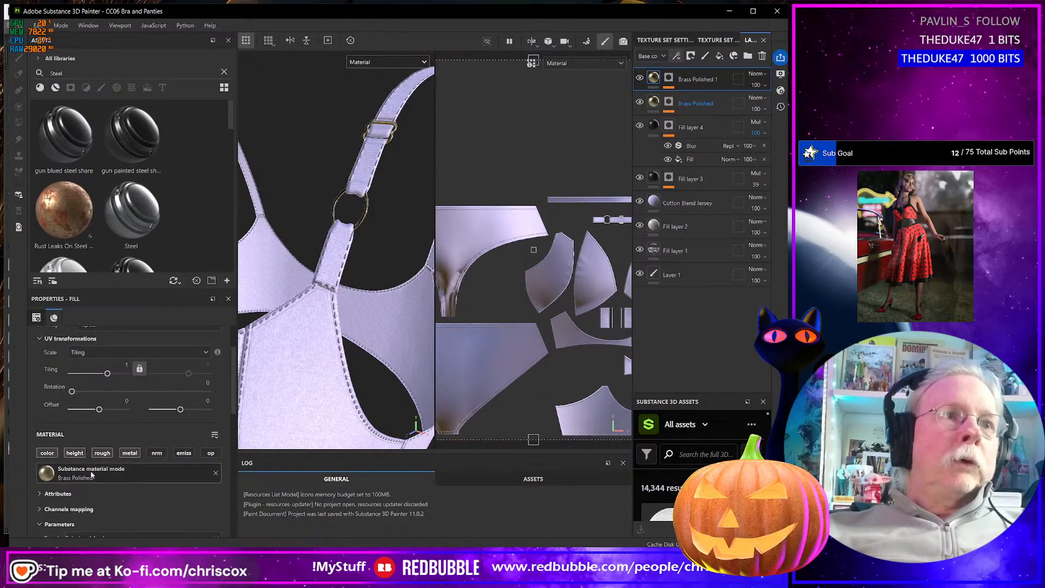
drag(131, 208, 86, 471)
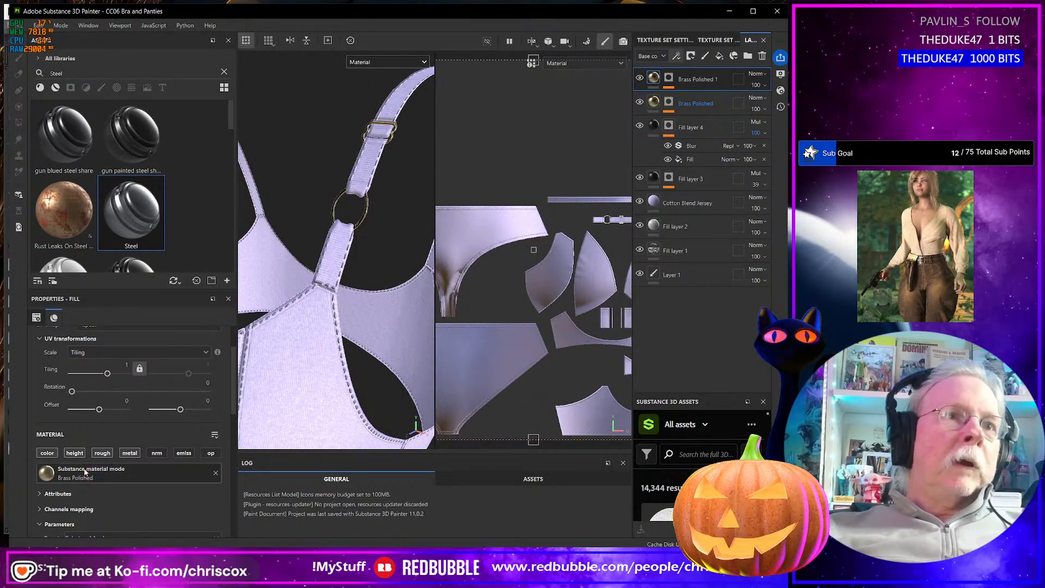
Remove the duplicate layer's Brass Polished material and assign Steel Polished in its place
click(215, 475)
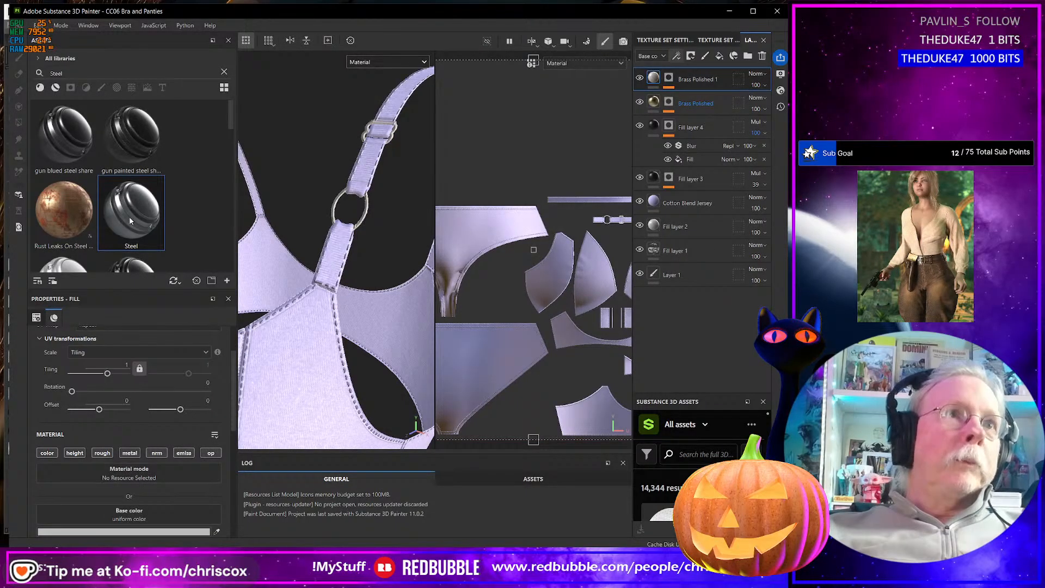
drag(129, 216, 156, 477)
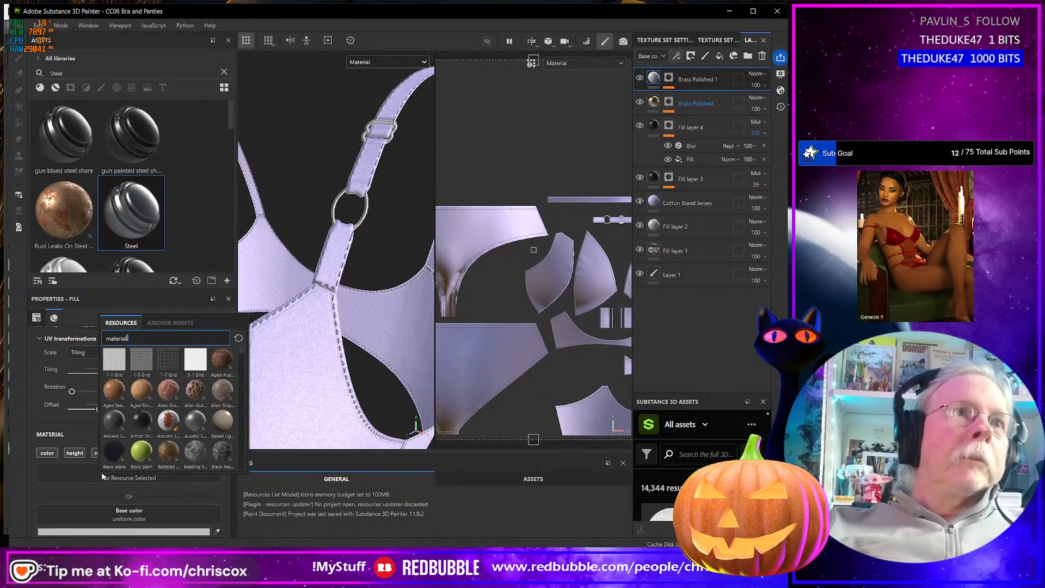
text(steel)
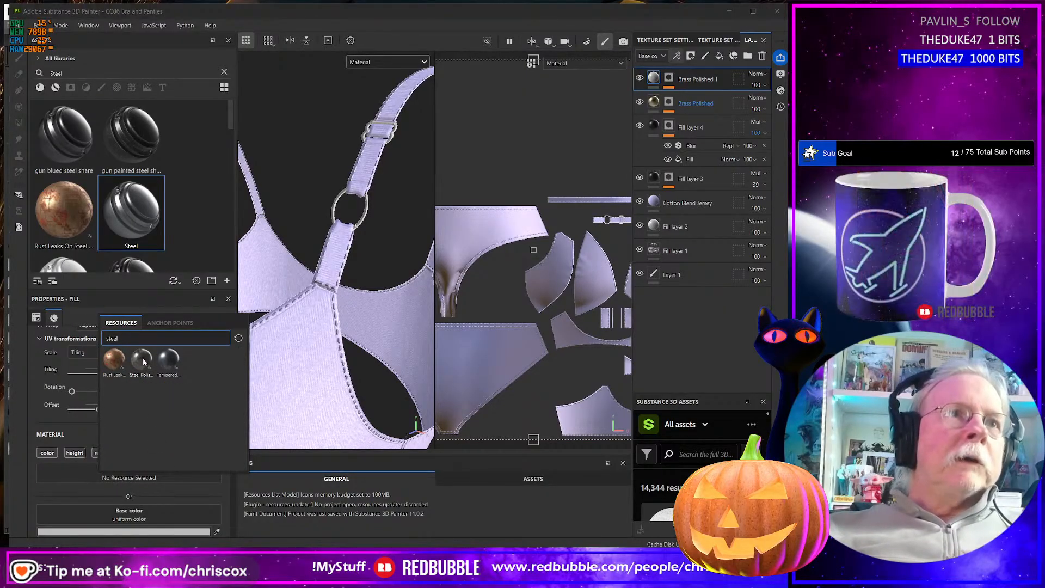
click(146, 368)
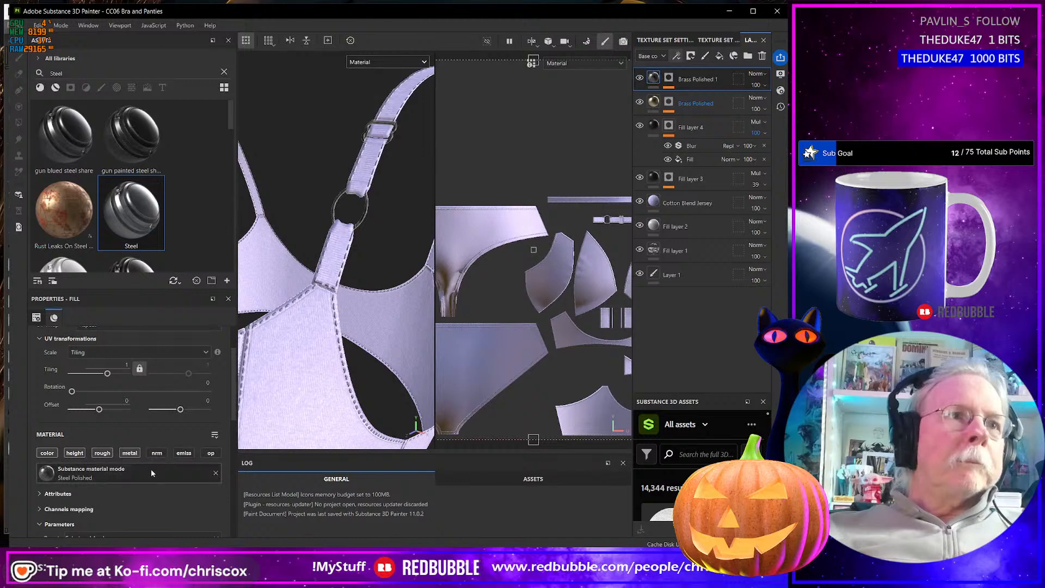
Rename the duplicated brass layer as Steel
double_click(700, 79)
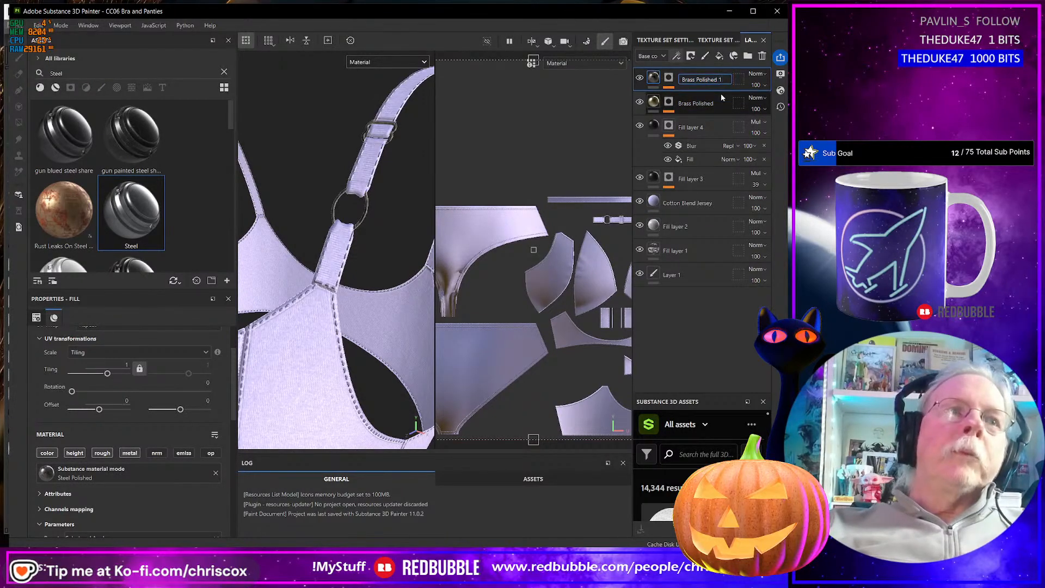
key(ctrl+shift+Right)
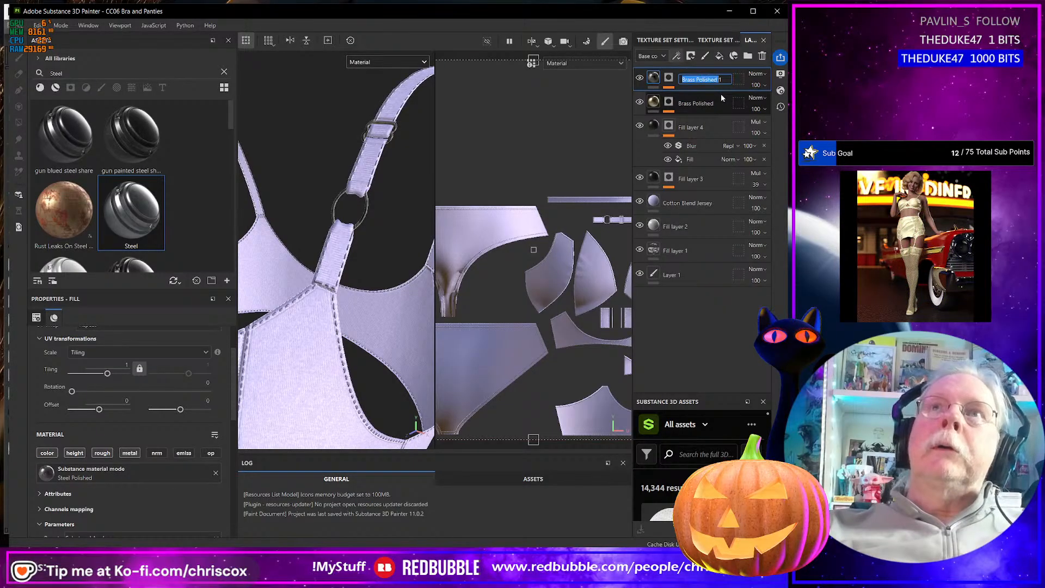
text(S)
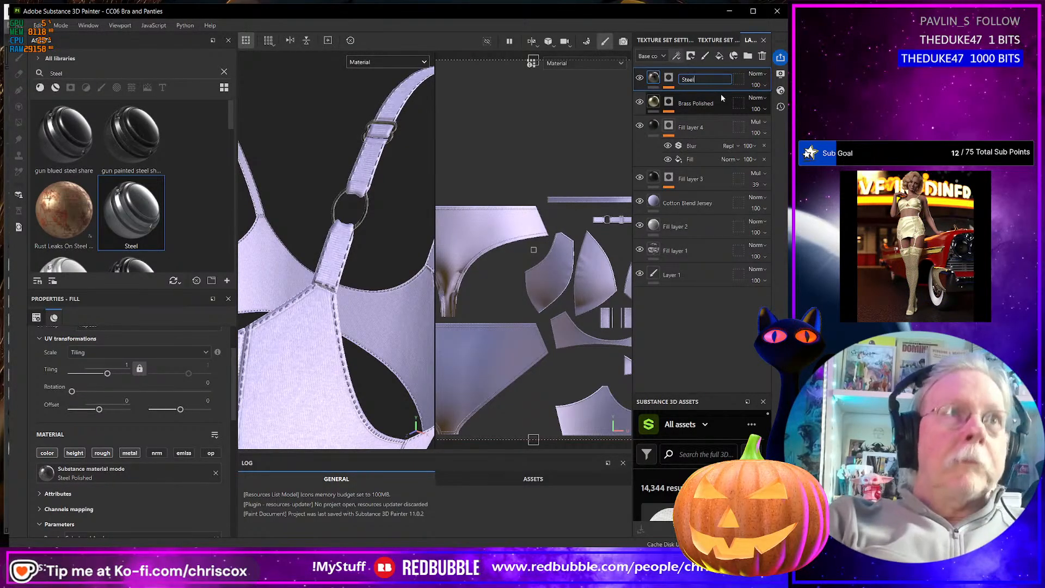
text(teel)
key(Return)
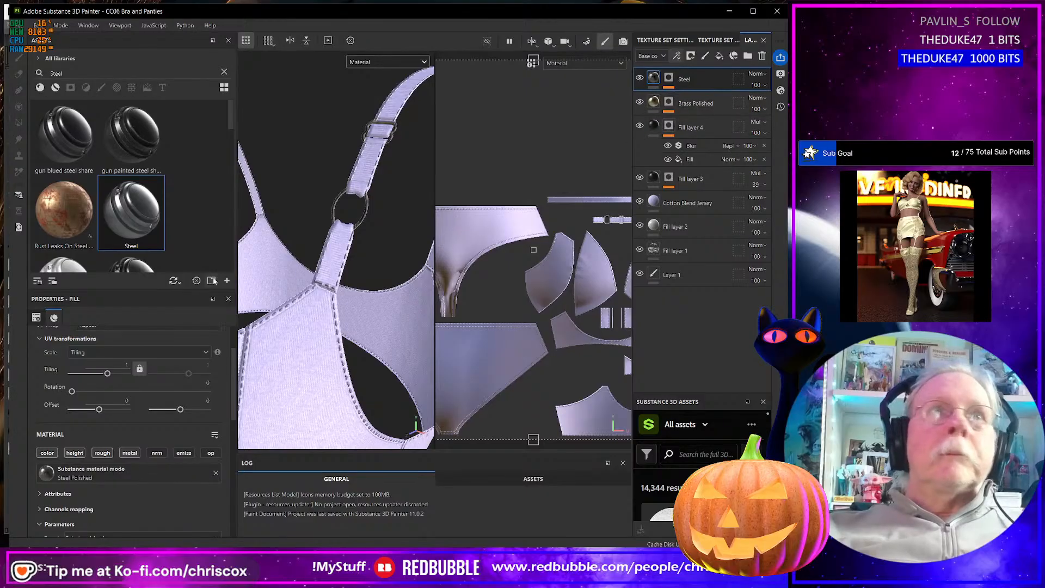
Review the Steel layer's parameters and its look on the strap ring in the base color channel, and delete the layer
scroll(106, 328, down, 10)
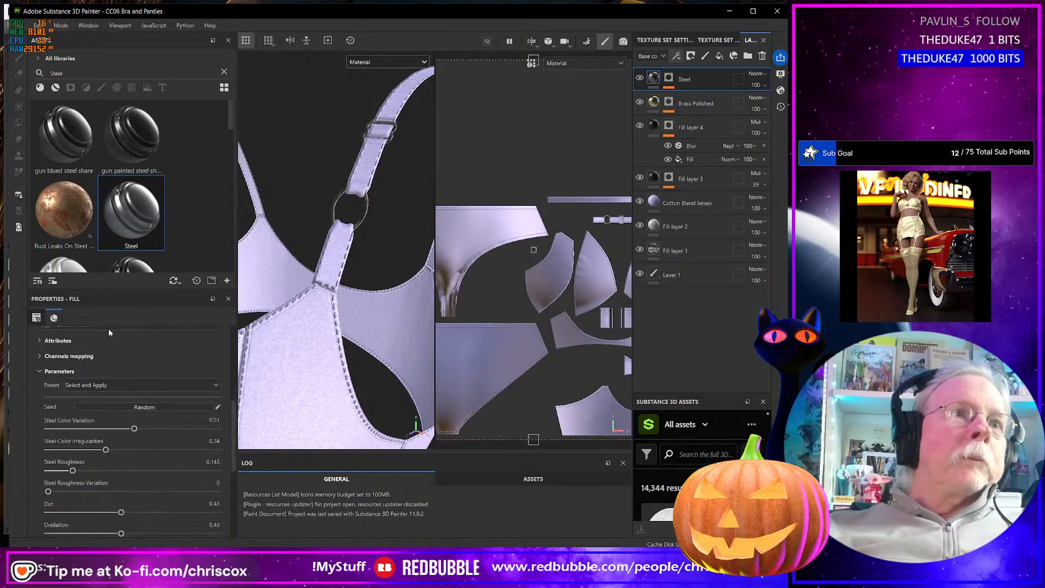
scroll(109, 328, down, 2)
scroll(375, 214, up, 4)
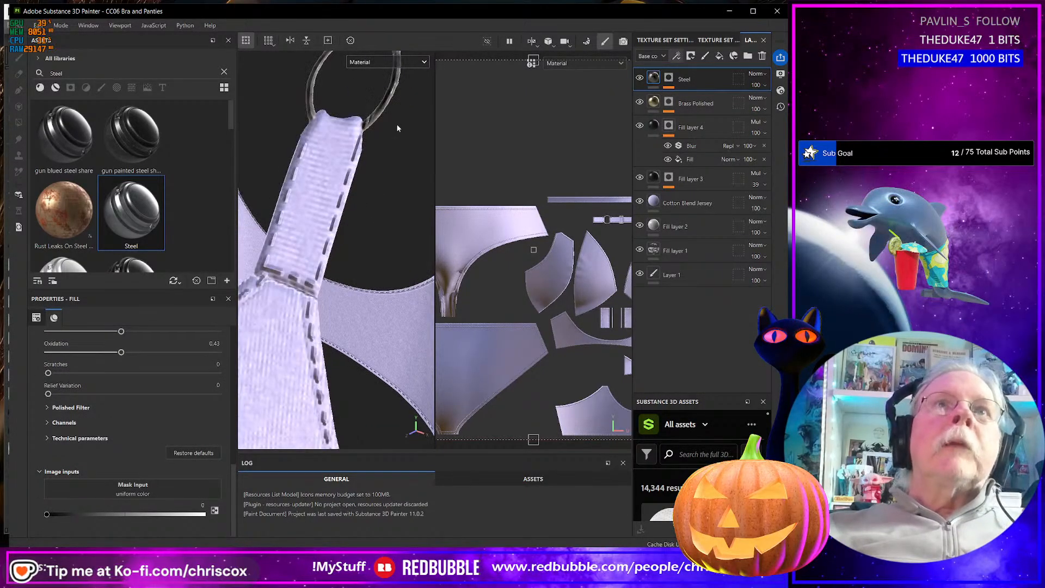
click(398, 61)
click(386, 109)
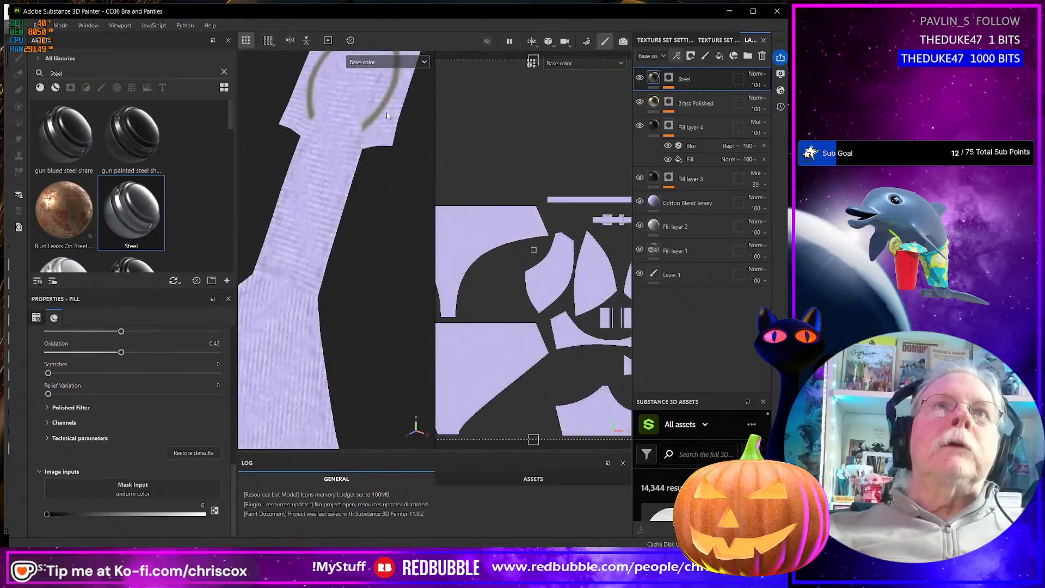
middle_drag(387, 121, 429, 204)
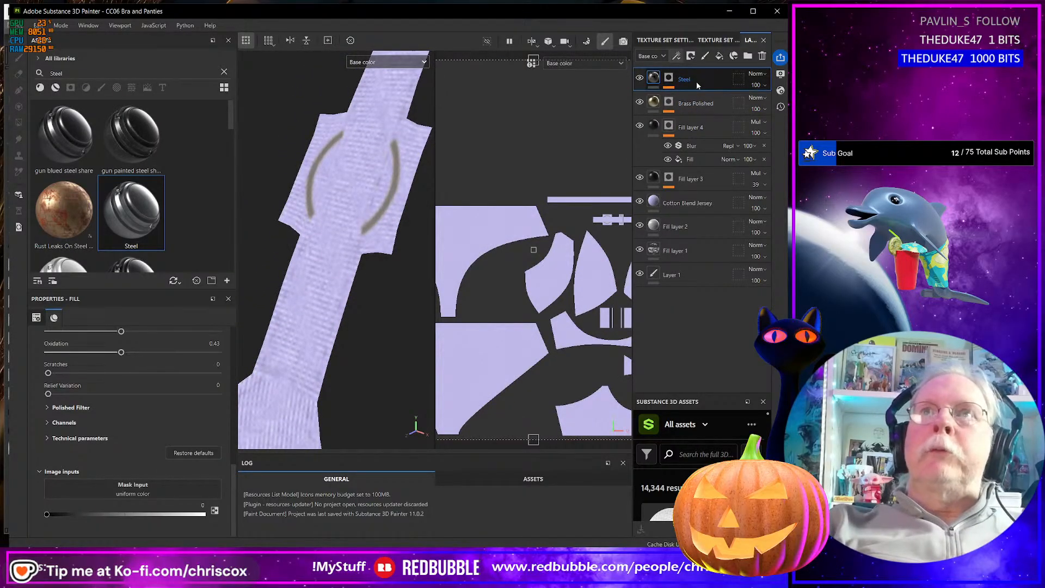
key(Delete)
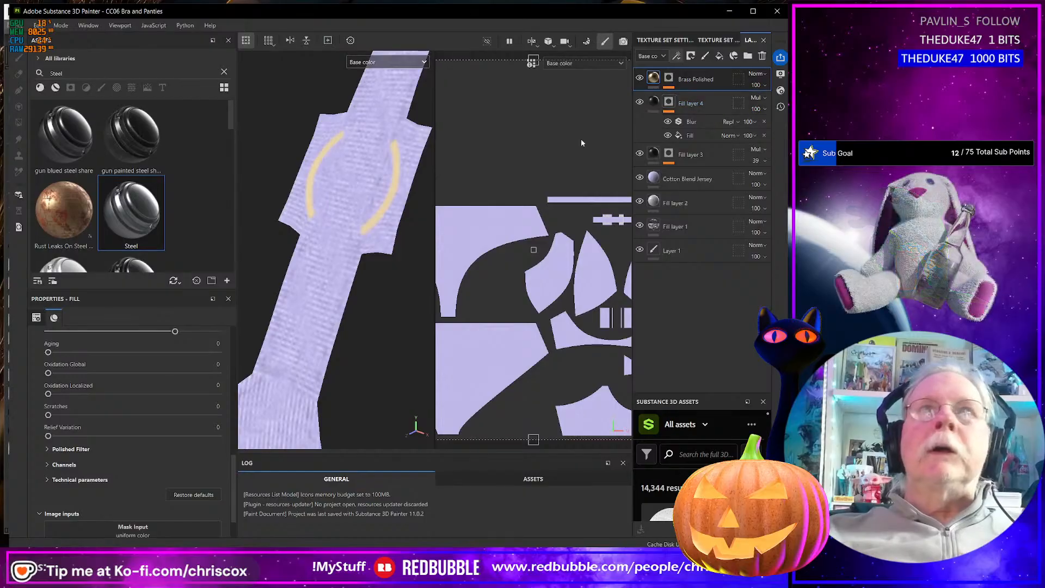
Apply the Steel smart material to the model above Brass Polished and switch the viewports to the Material display
drag(135, 219, 348, 197)
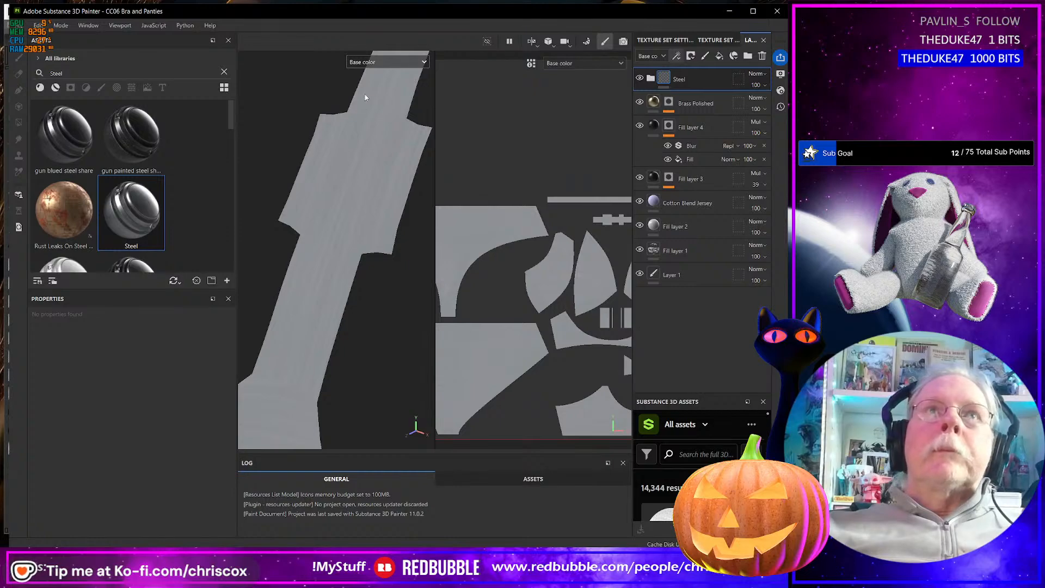
click(380, 62)
click(372, 86)
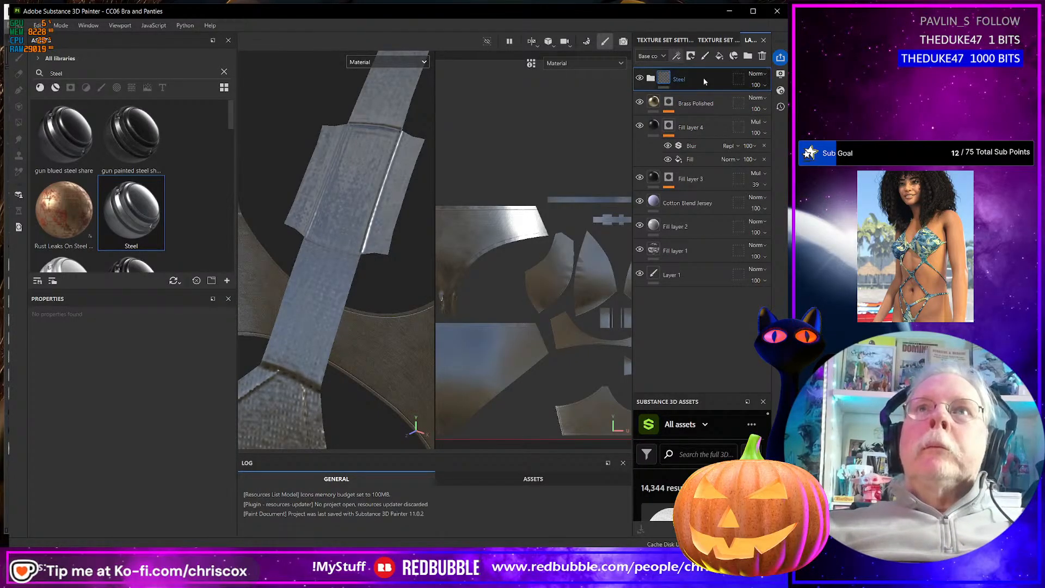
Add a black mask to the Steel group
click(691, 55)
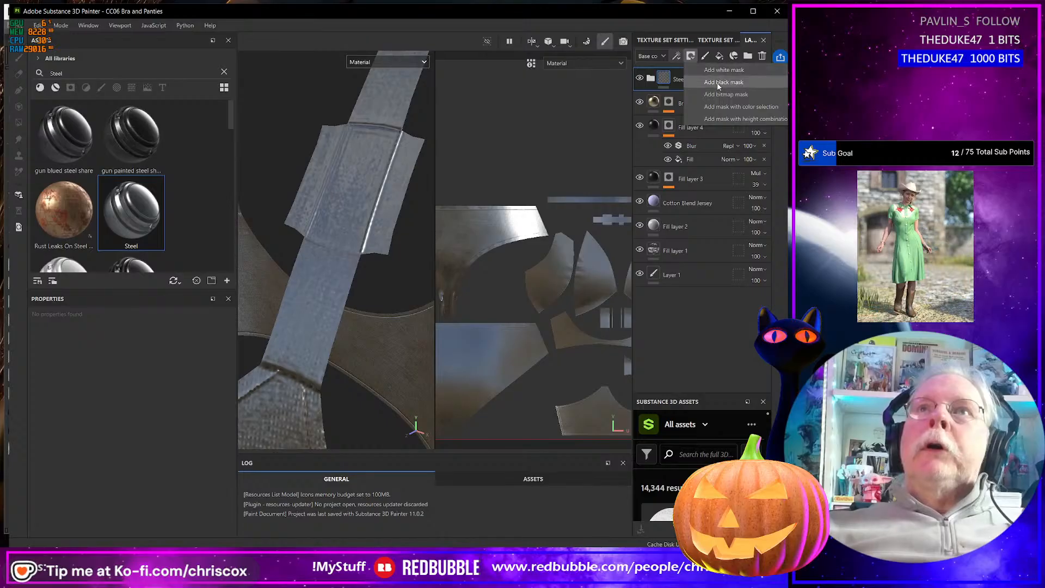
Add a black mask with a fill effect to the Steel folder
click(719, 83)
click(677, 56)
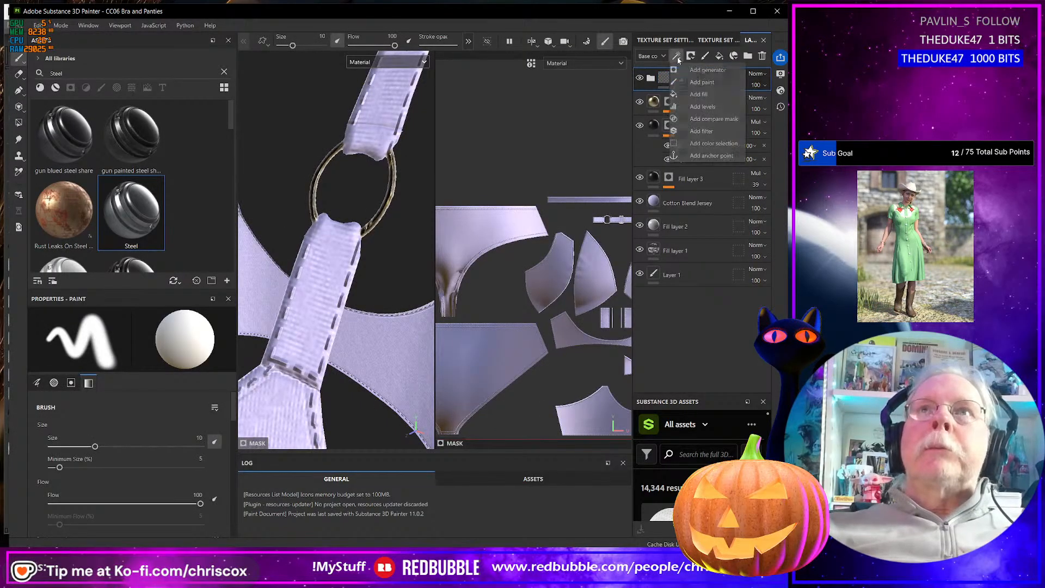
click(701, 95)
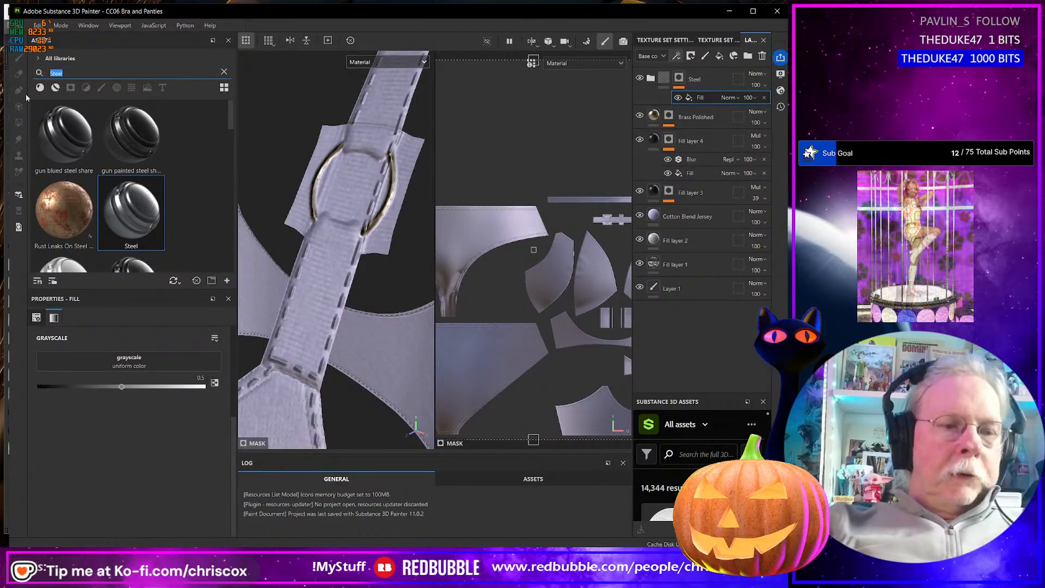
Search the assets for "ceecee" and try CeeCee06 Opacity as the grayscale of the Steel mask's fill
text(cee)
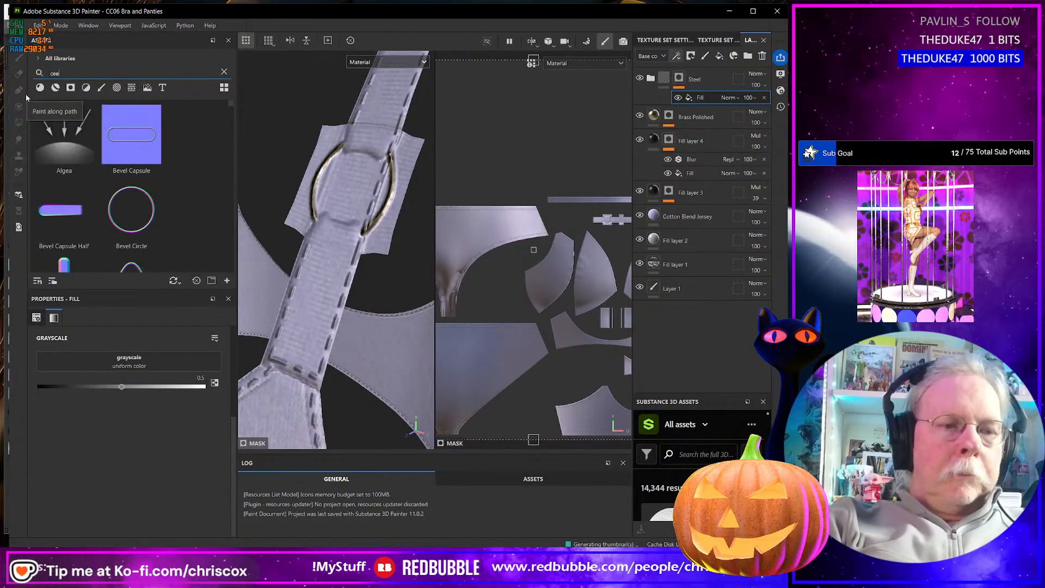
text(cee)
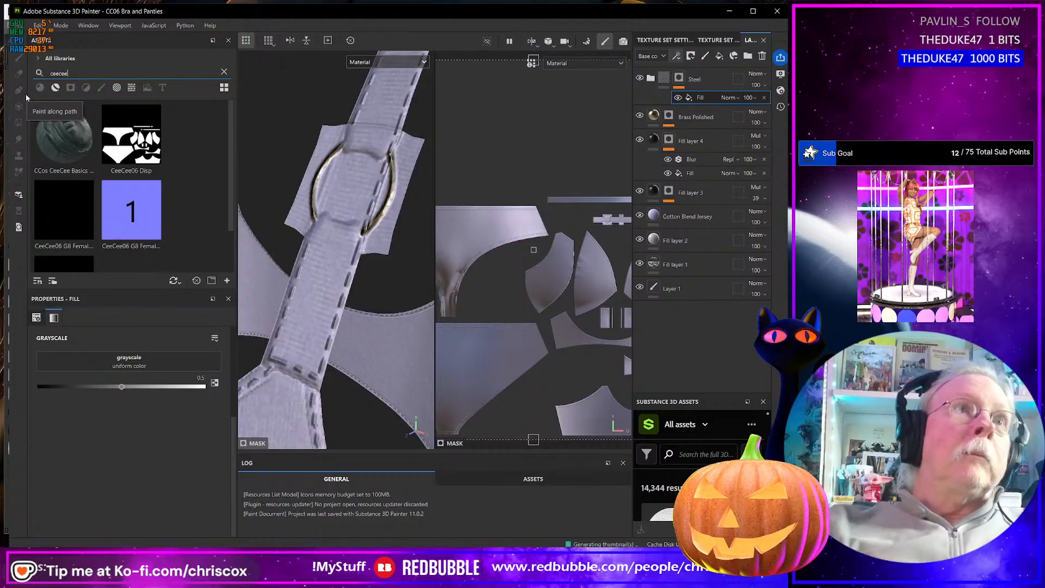
scroll(131, 139, down, 1)
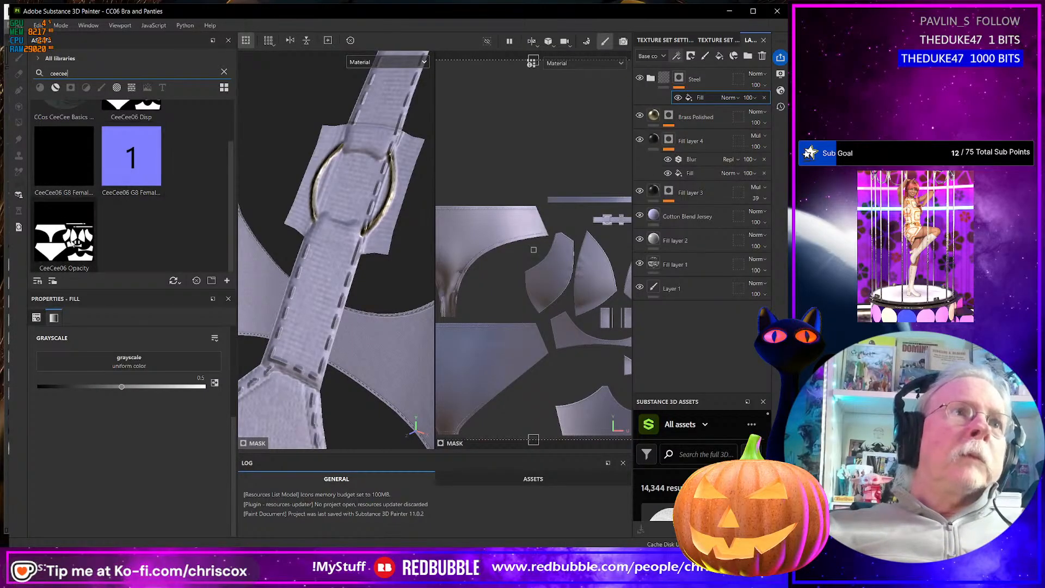
drag(70, 240, 131, 360)
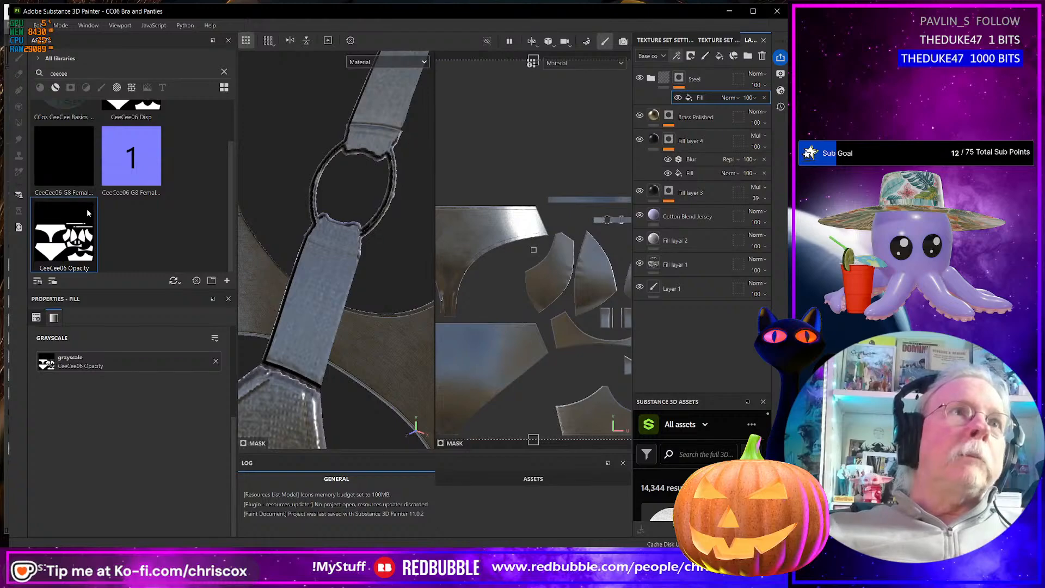
scroll(86, 208, up, 1)
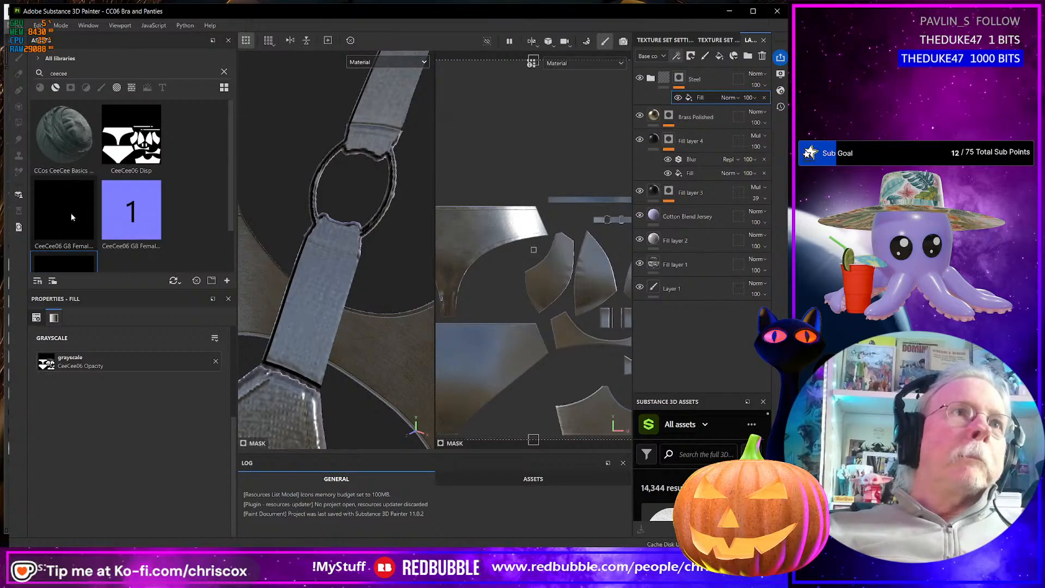
scroll(71, 214, down, 1)
Search the assets for "mask" and assign CC06 Bra and Panties_Hardware Mask as the grayscale of the Steel mask's fill
double_click(63, 72)
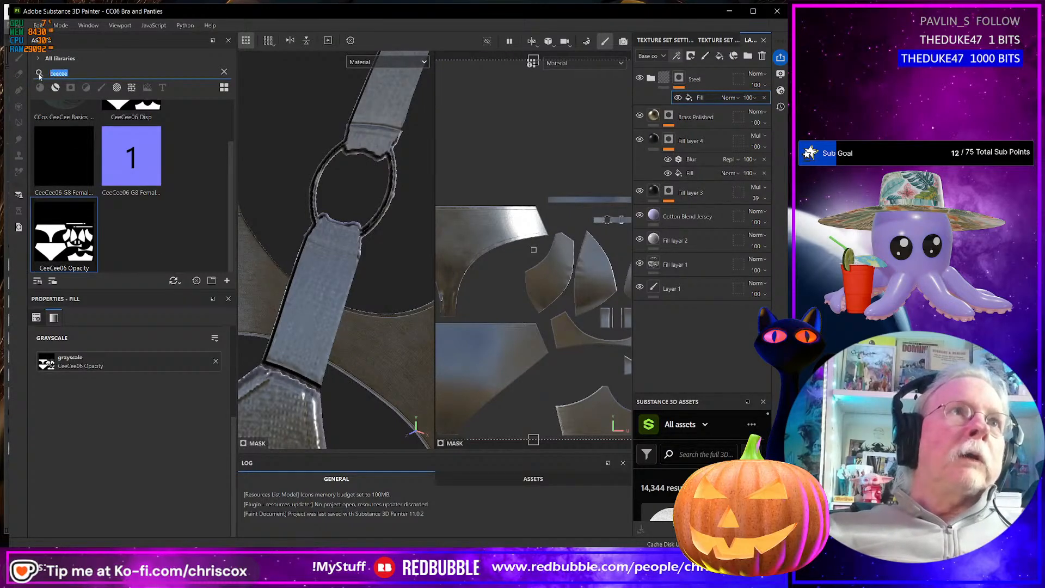
text(ma)
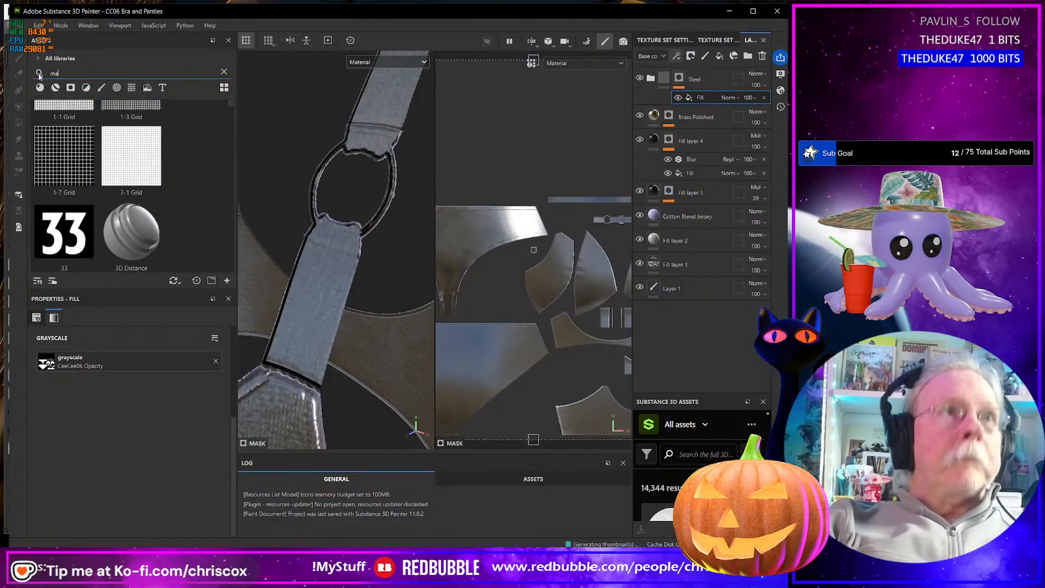
text(sk)
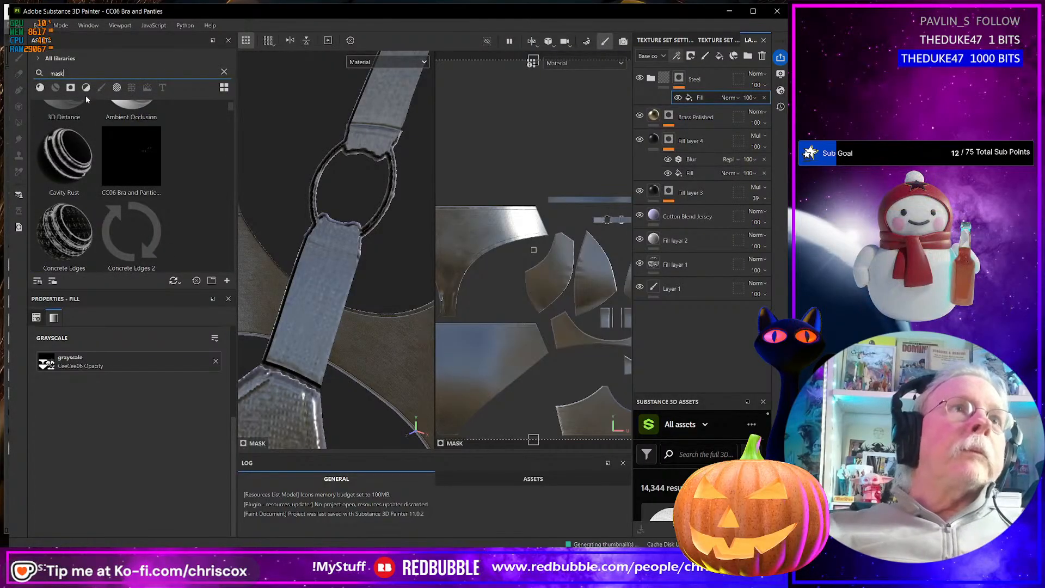
drag(125, 141, 141, 357)
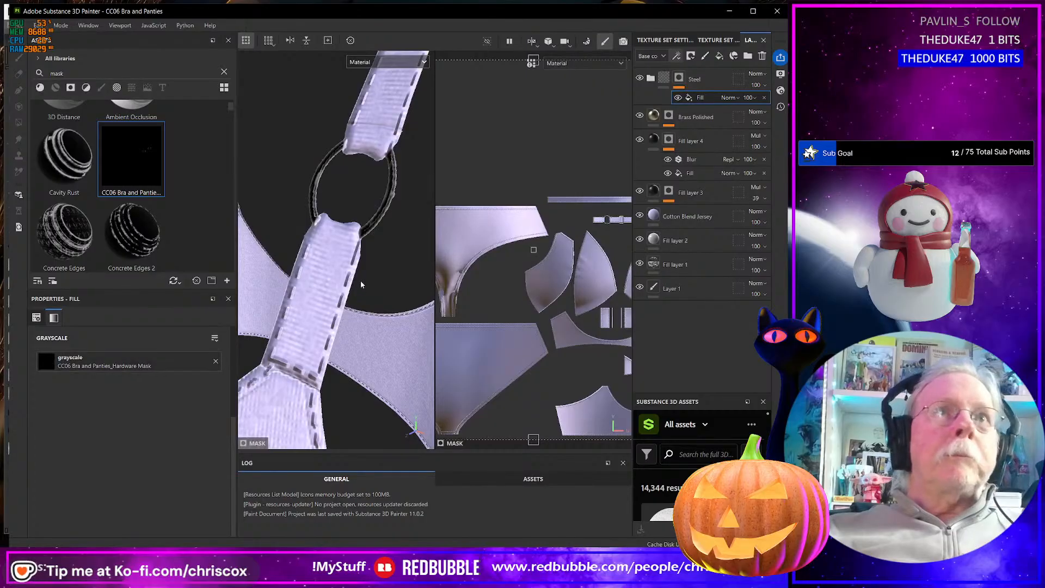
Change the Cotton Blend Jersey layer's colour to the neutral light grey BFBFBF
scroll(369, 246, down, 5)
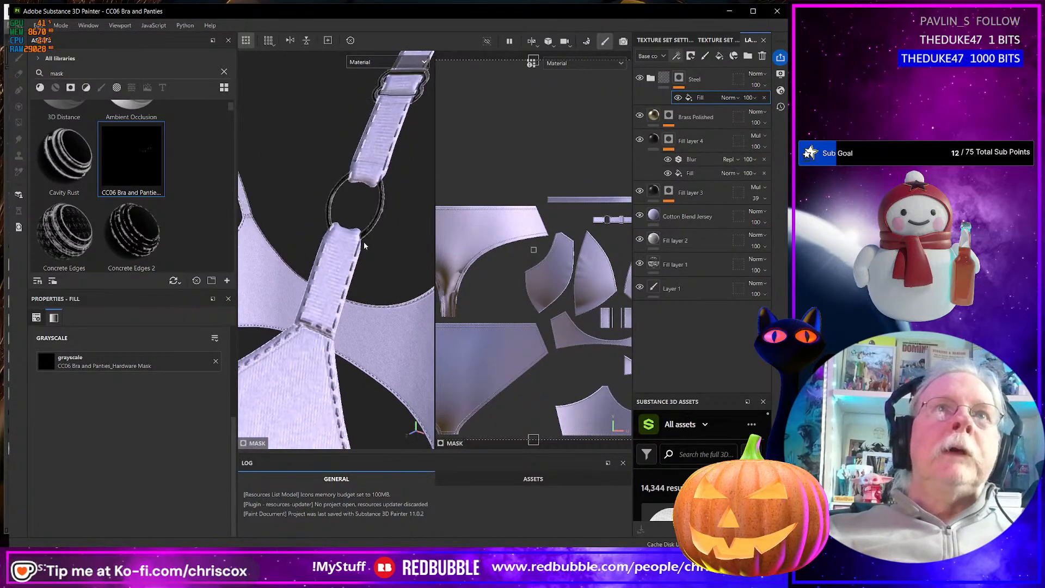
alt+drag(366, 241, 358, 265)
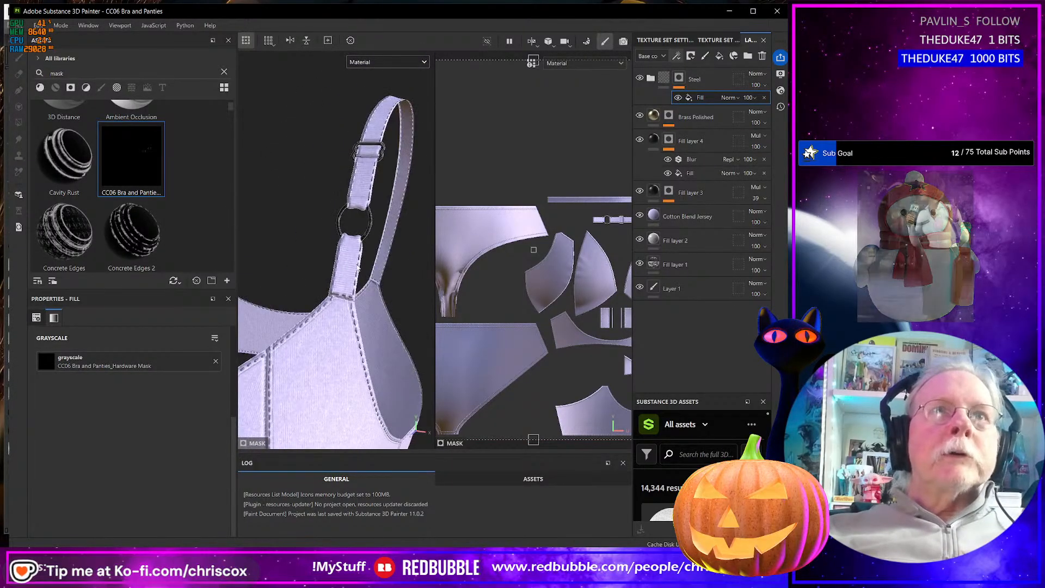
scroll(357, 265, down, 2)
scroll(358, 266, down, 4)
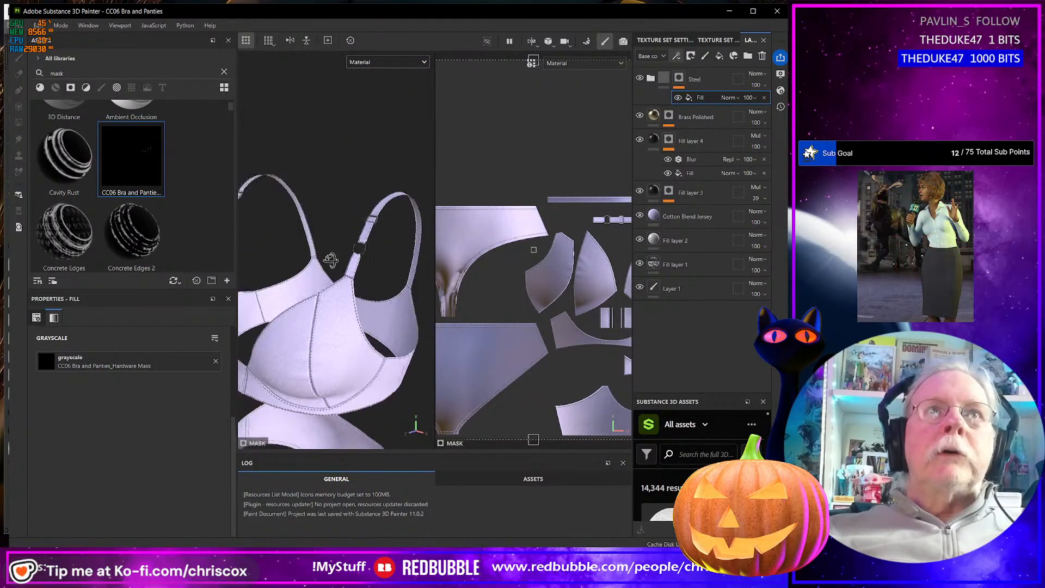
click(659, 217)
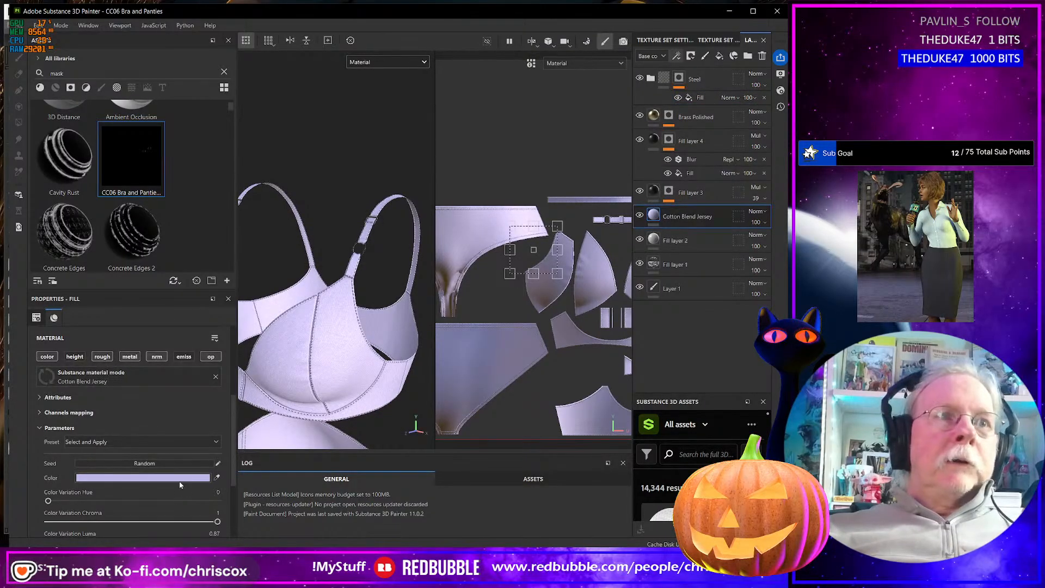
click(207, 479)
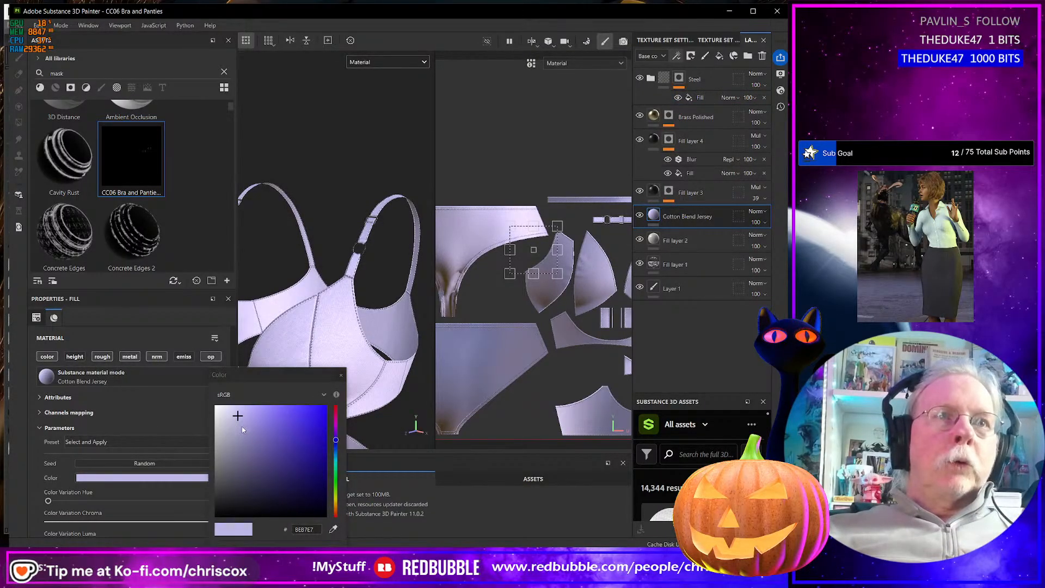
click(218, 428)
drag(218, 427, 213, 436)
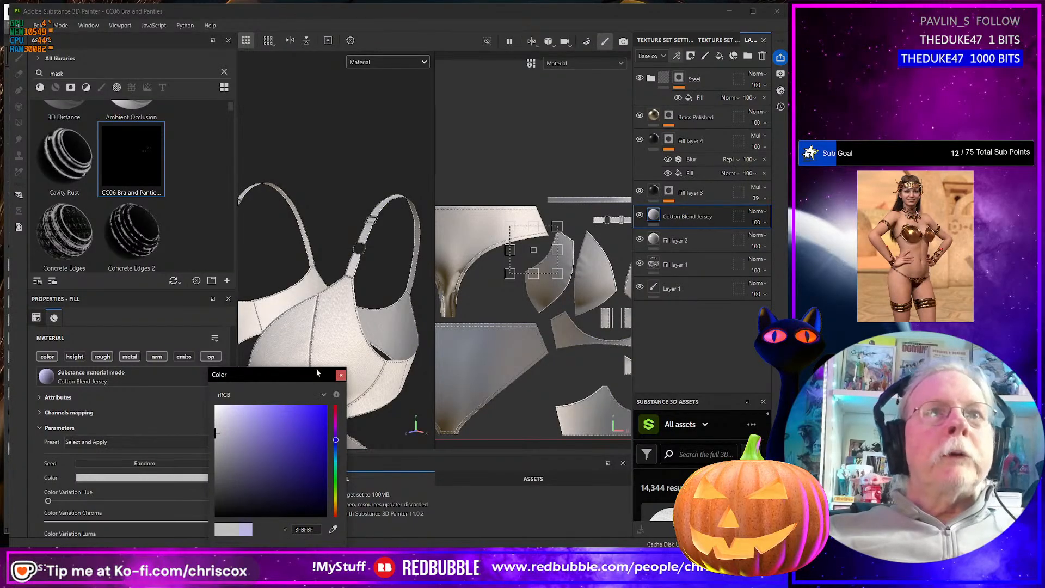
click(342, 375)
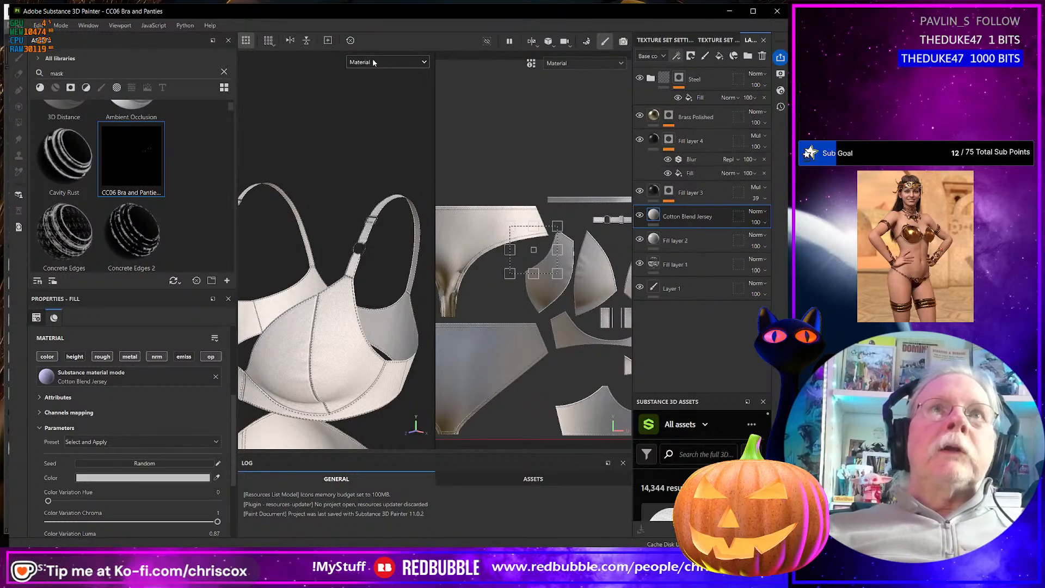
Display only the Opacity channel and examine the bra cup and strap hardware in it
scroll(341, 359, up, 10)
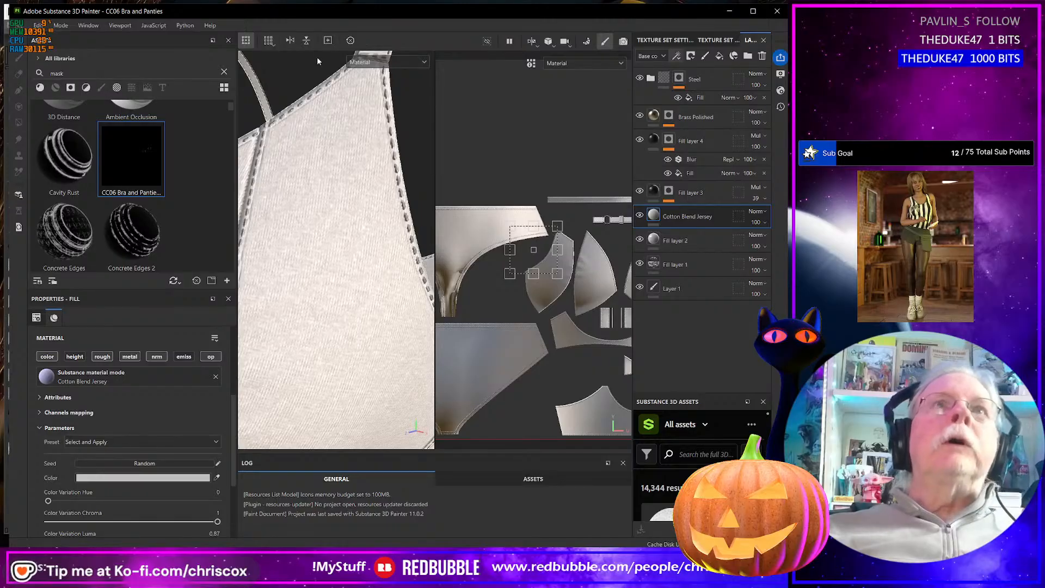
click(389, 61)
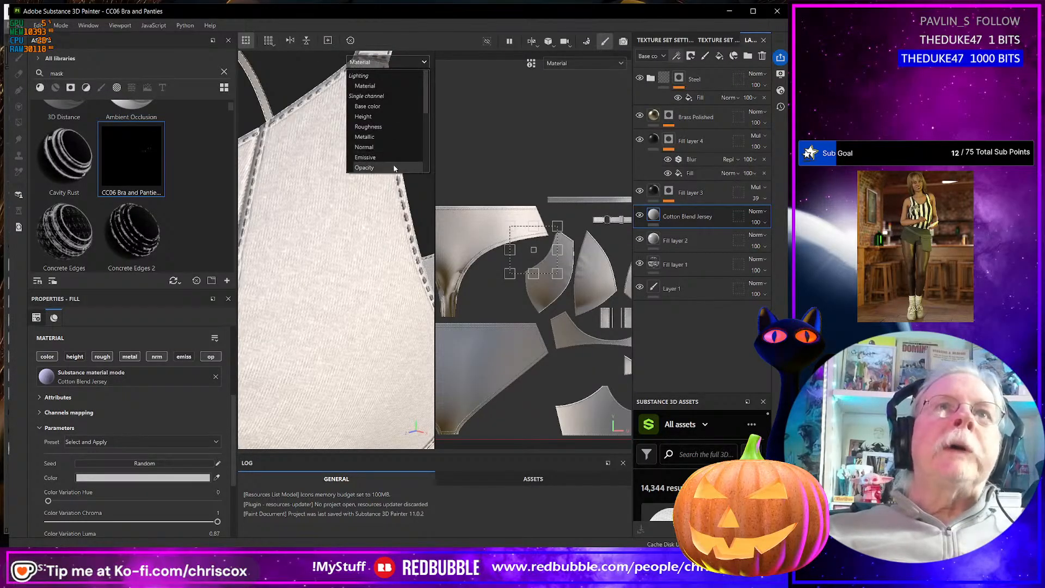
click(396, 169)
scroll(335, 293, down, 3)
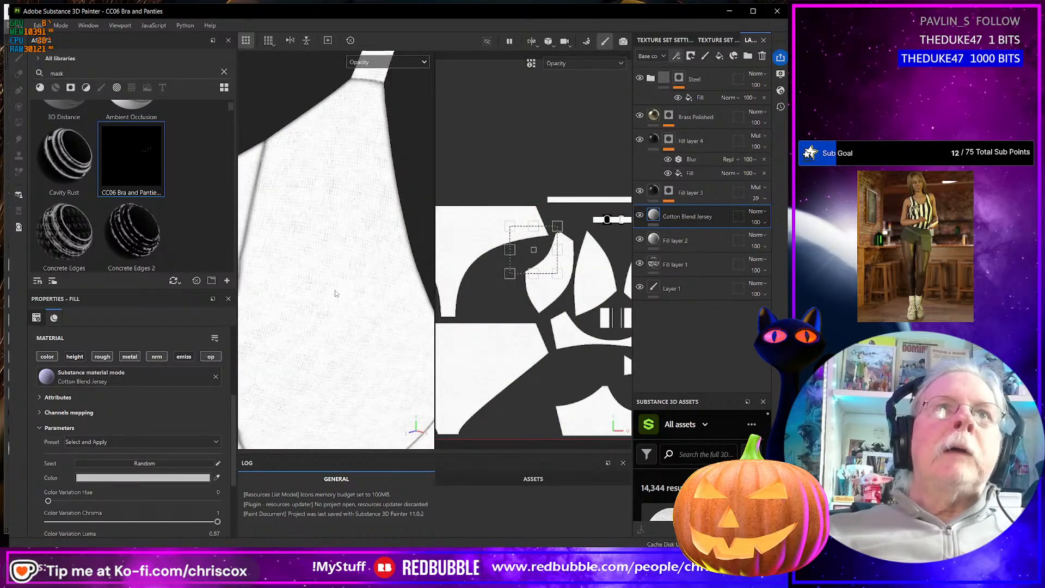
scroll(335, 294, up, 4)
scroll(335, 294, down, 3)
scroll(335, 294, down, 2)
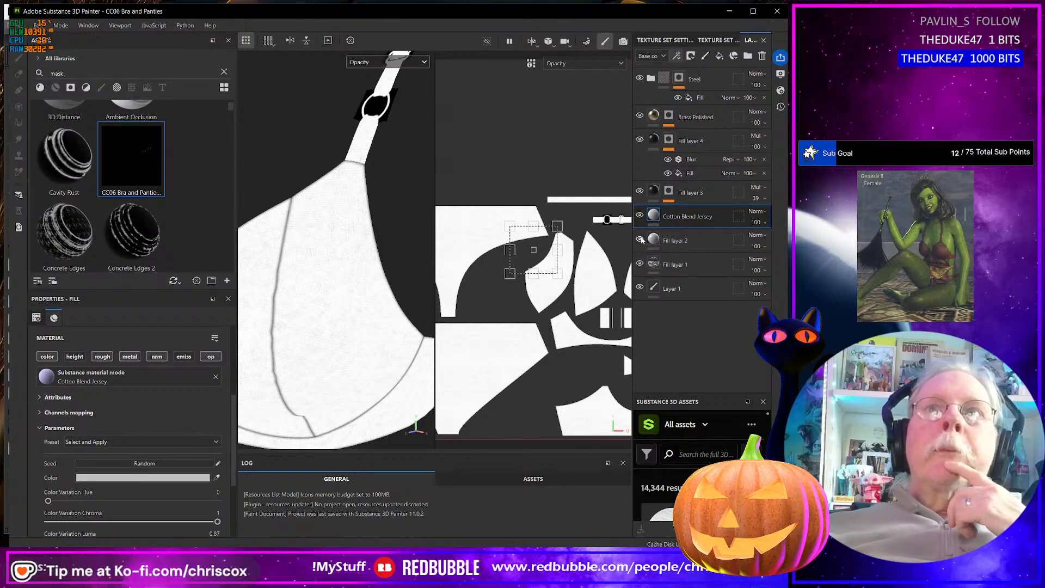
Toggle the visibility of Fill layer 1 off and on to compare its effect on the opacity
click(640, 264)
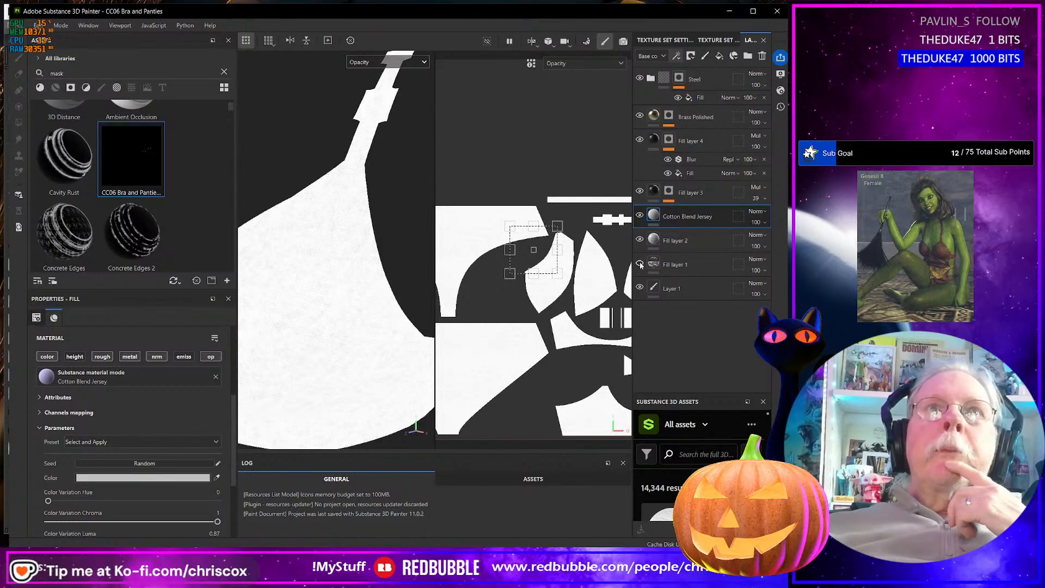
click(641, 264)
click(640, 264)
click(640, 264)
click(640, 264)
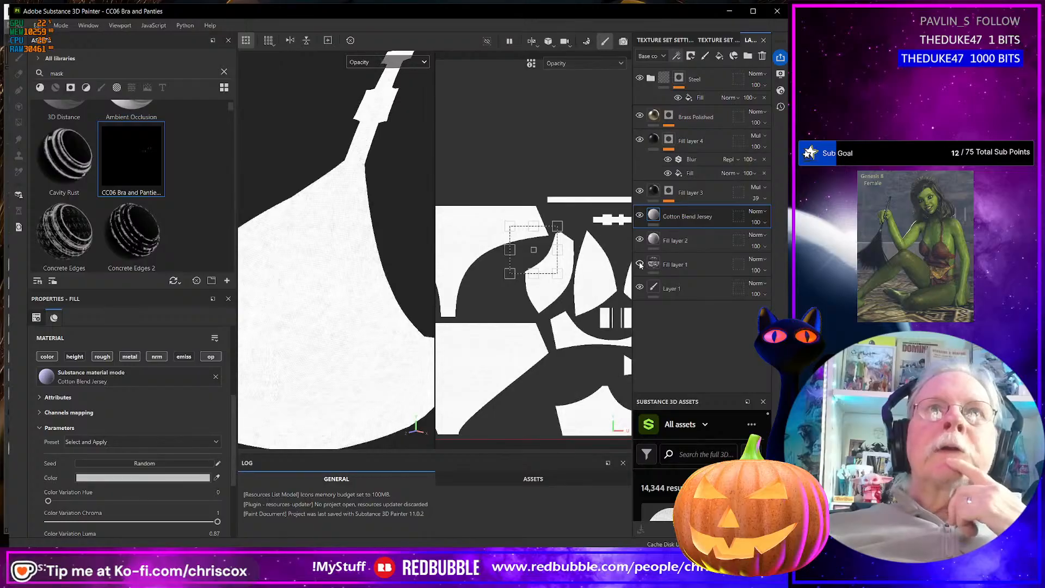
click(641, 264)
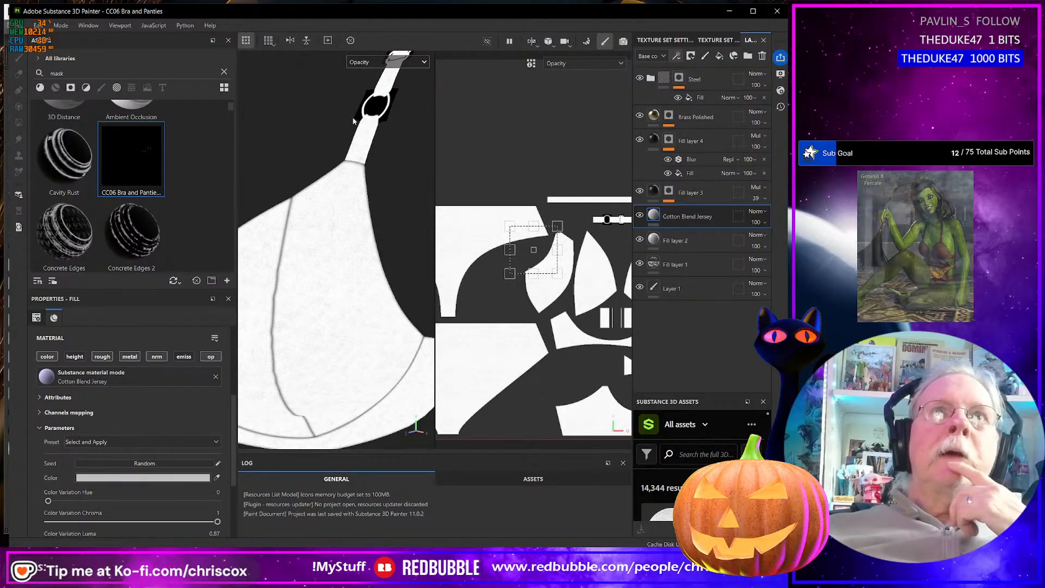
click(677, 240)
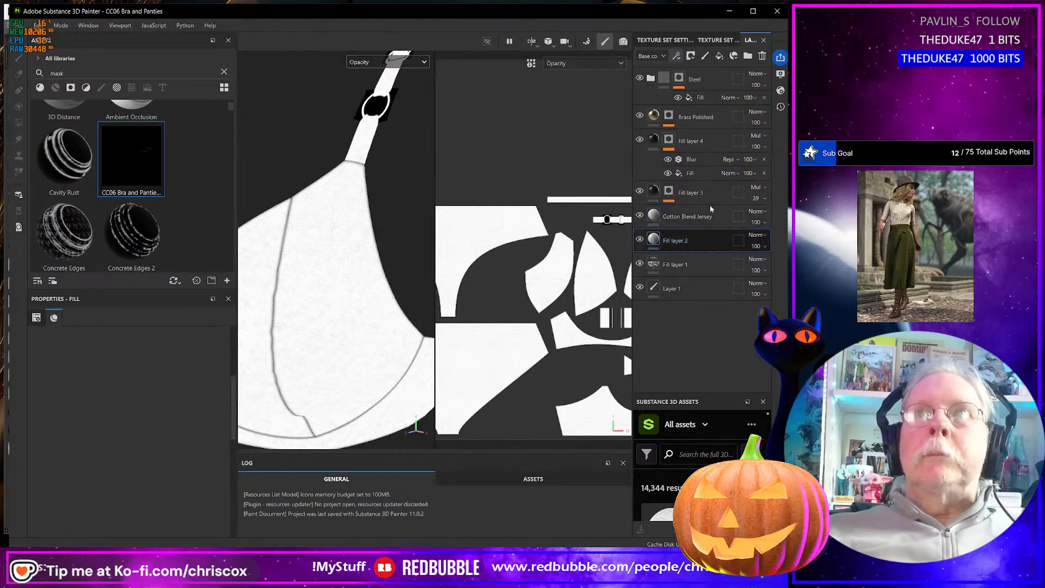
click(691, 56)
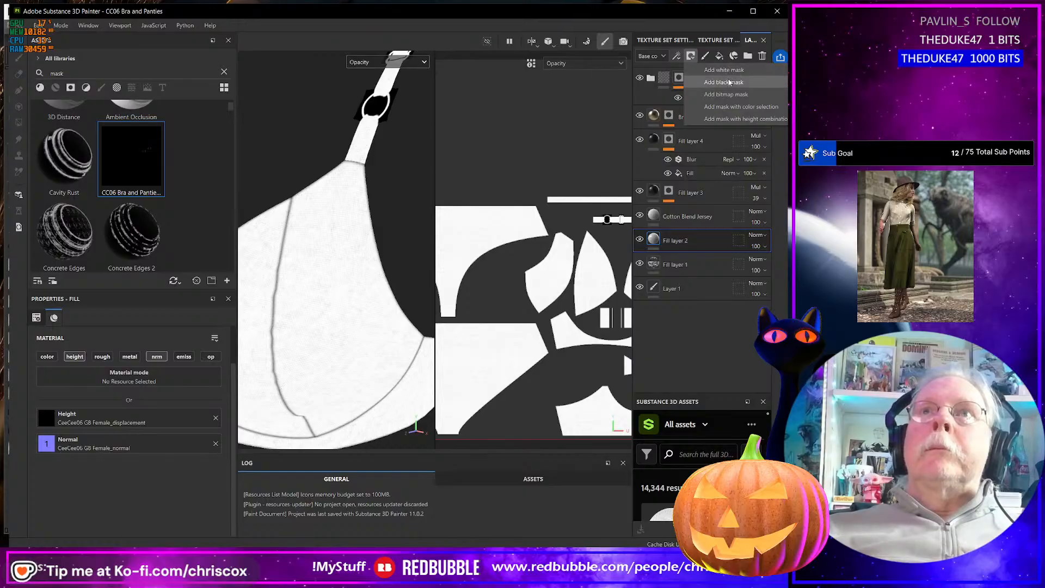
click(729, 81)
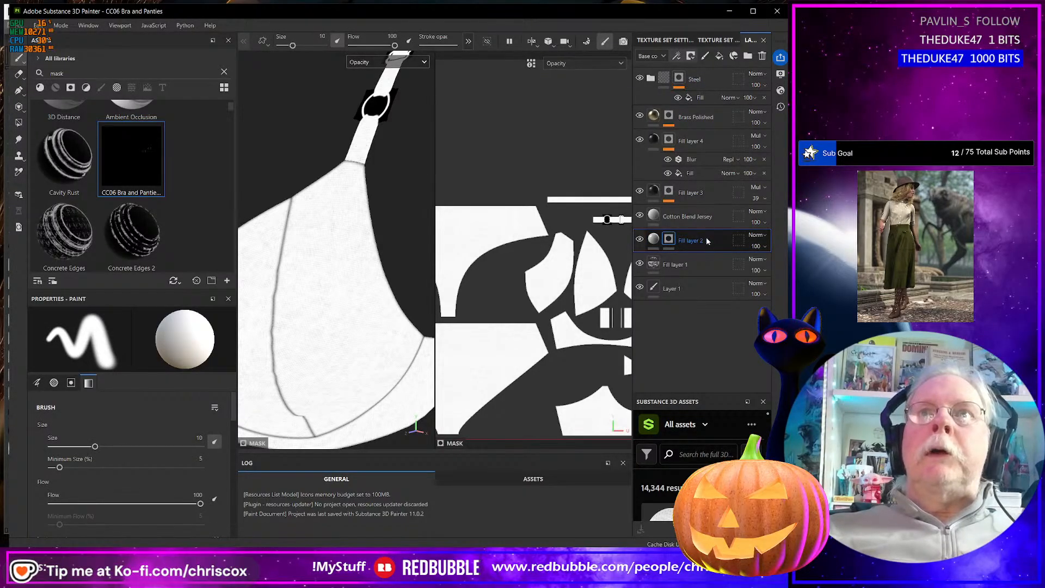
key(ctrl+z)
Add a black mask with a paint effect to Fill layer 1
click(704, 263)
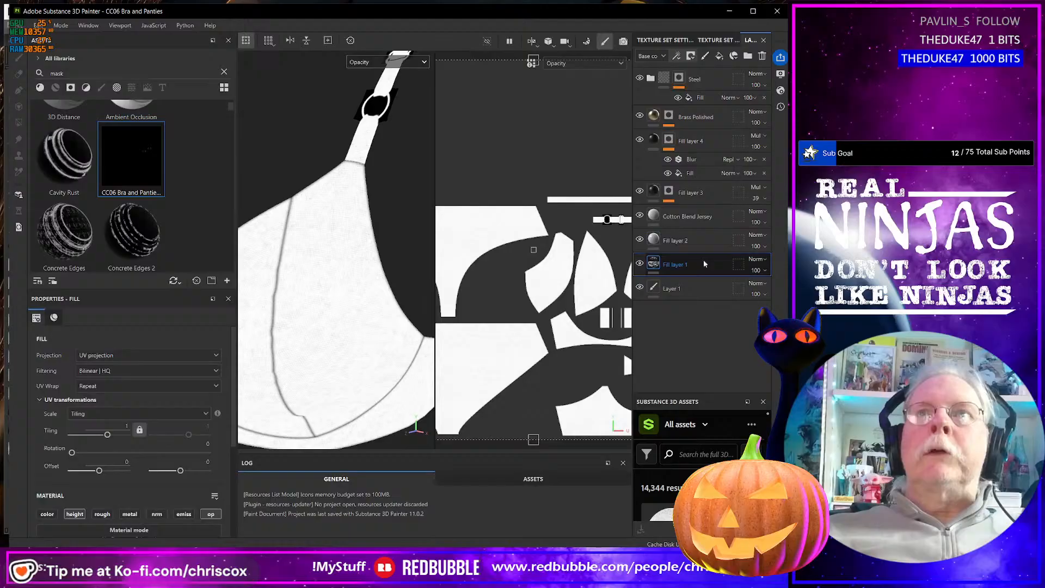
click(691, 56)
click(728, 82)
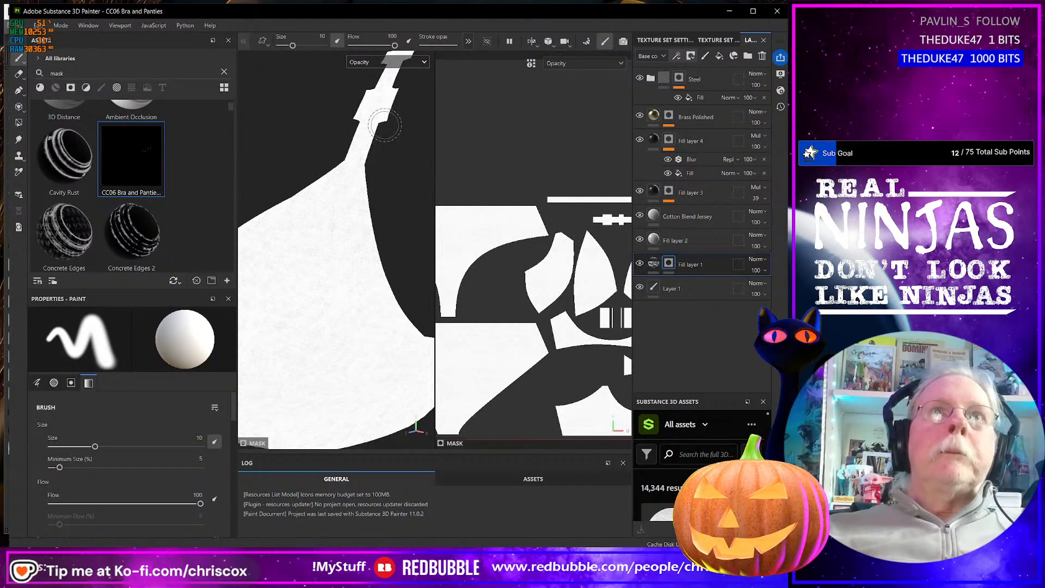
click(677, 56)
click(706, 83)
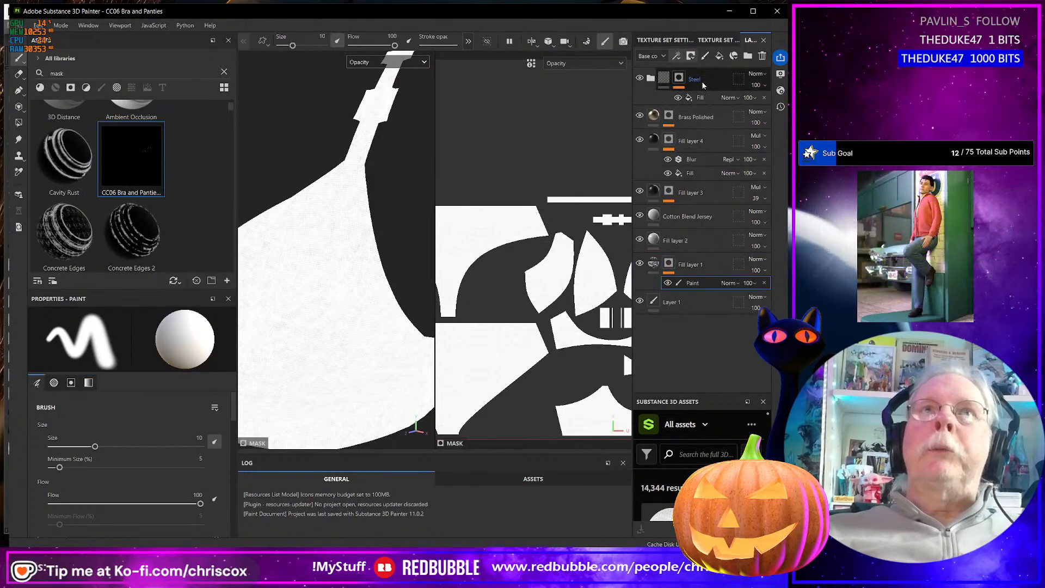
Paint Fill layer 1's mask white over the ring and slider areas of both bra straps, using brush size 10
drag(358, 116, 380, 95)
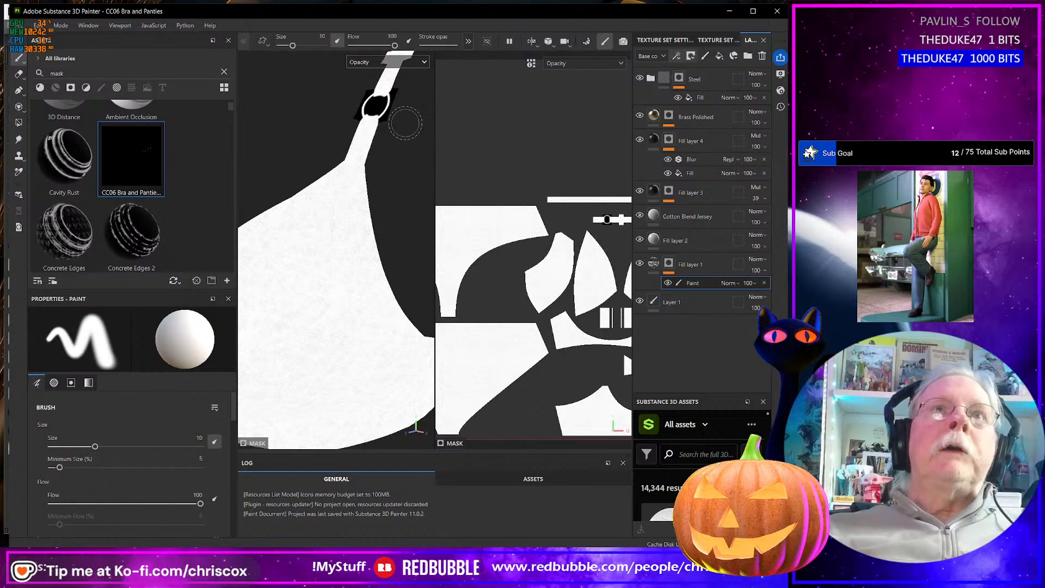
scroll(556, 218, up, 3)
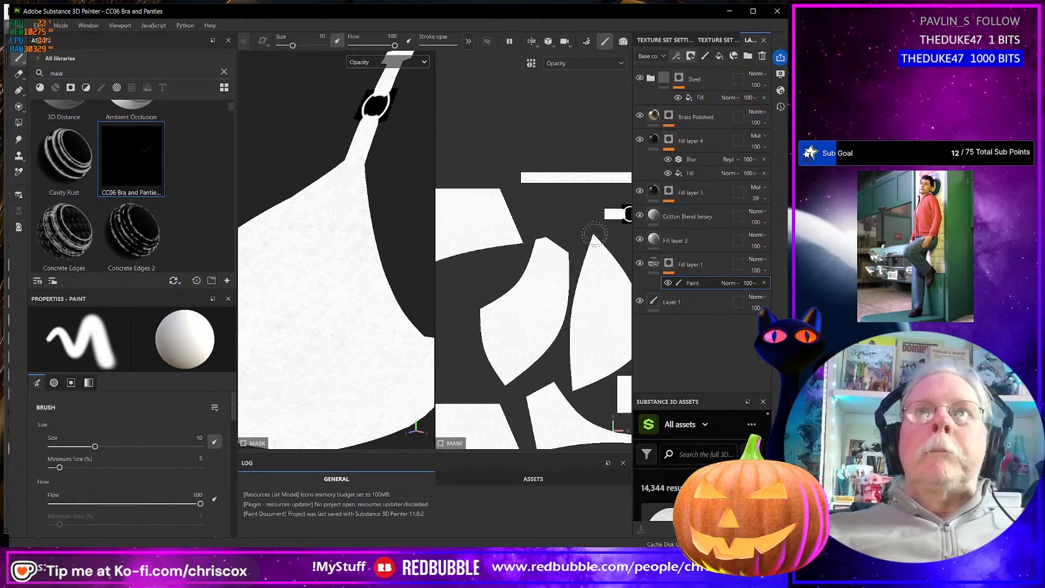
alt+middle_drag(578, 210, 478, 248)
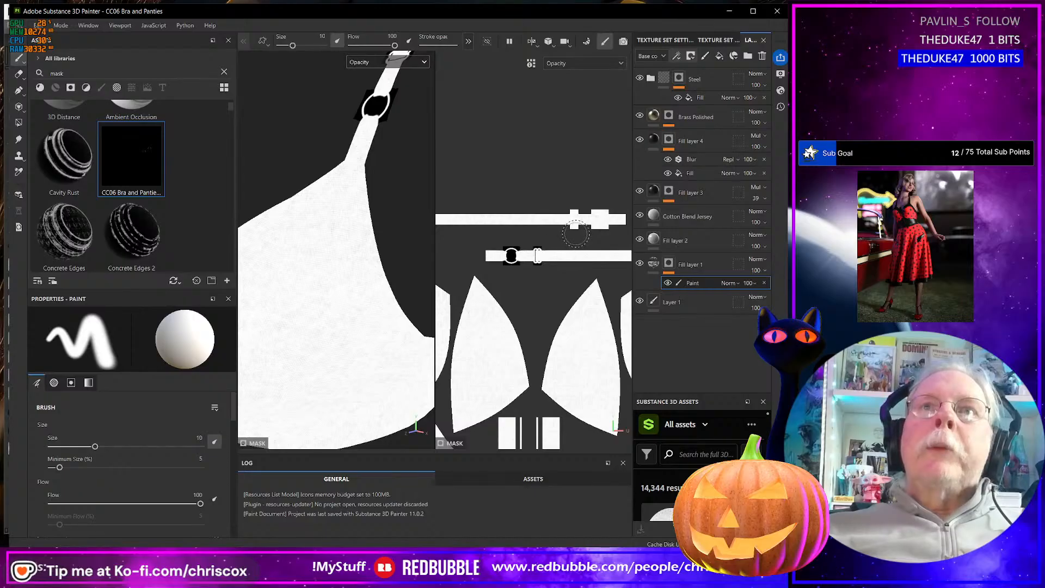
click(600, 219)
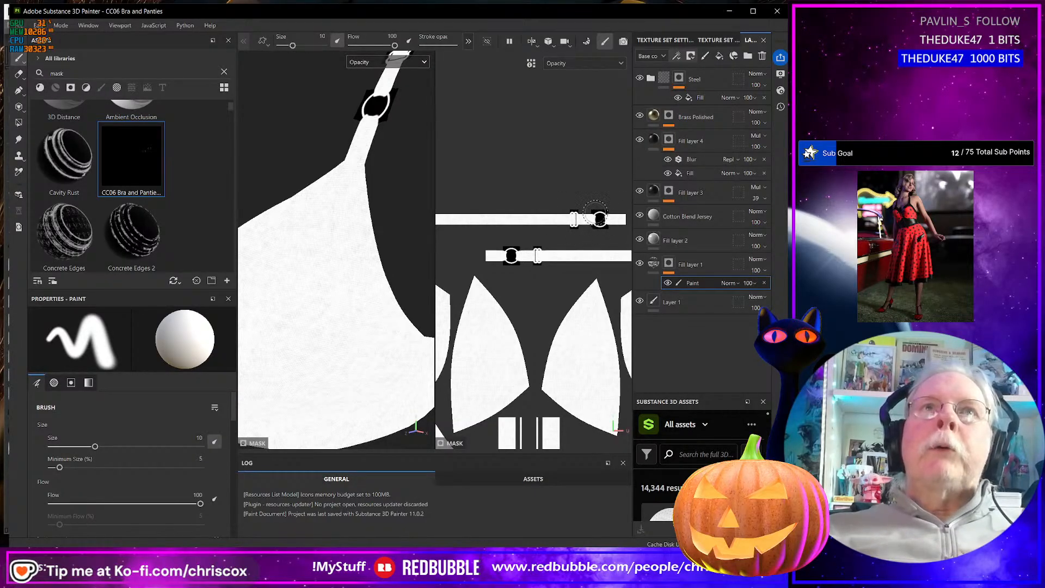
Add an empty paint layer above the Steel folder for the rivets on the bra's centre closure
scroll(364, 219, up, 2)
scroll(363, 219, down, 5)
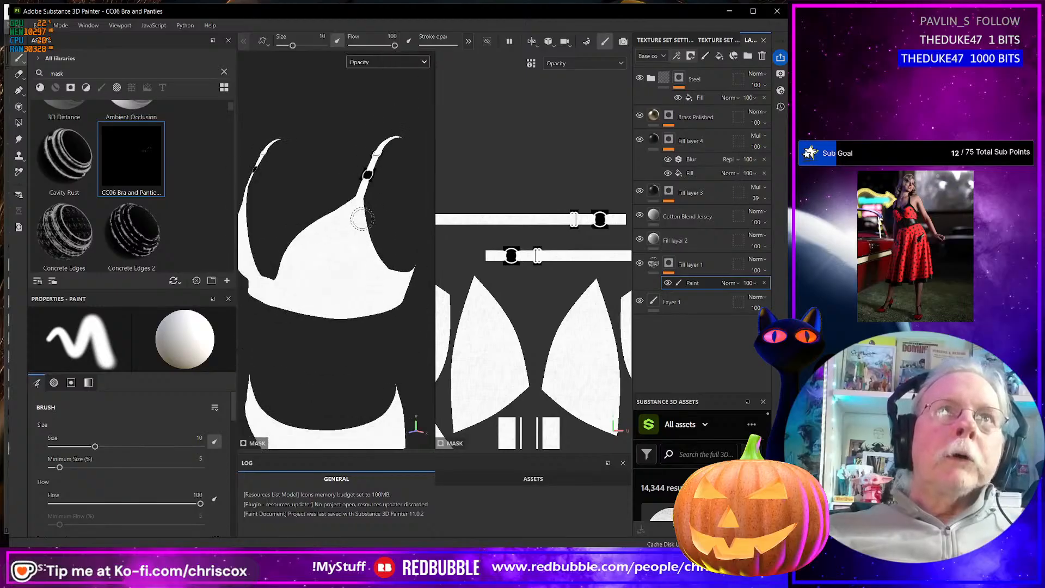
mouse_move(360, 212)
alt+mouse_down()
mouse_move(348, 238)
mouse_move(336, 236)
mouse_move(385, 214)
alt+mouse_up()
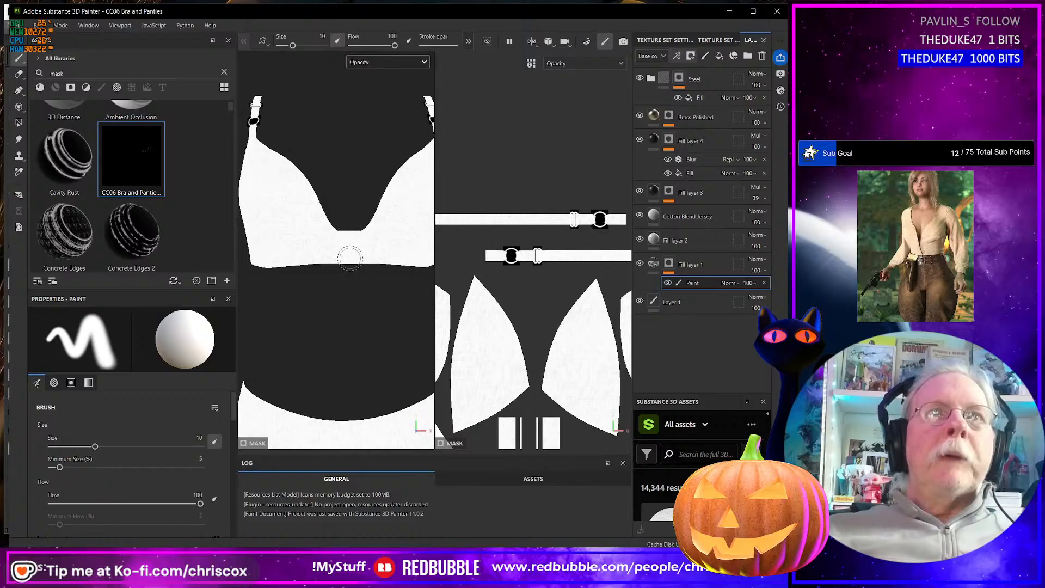
scroll(580, 406, up, 2)
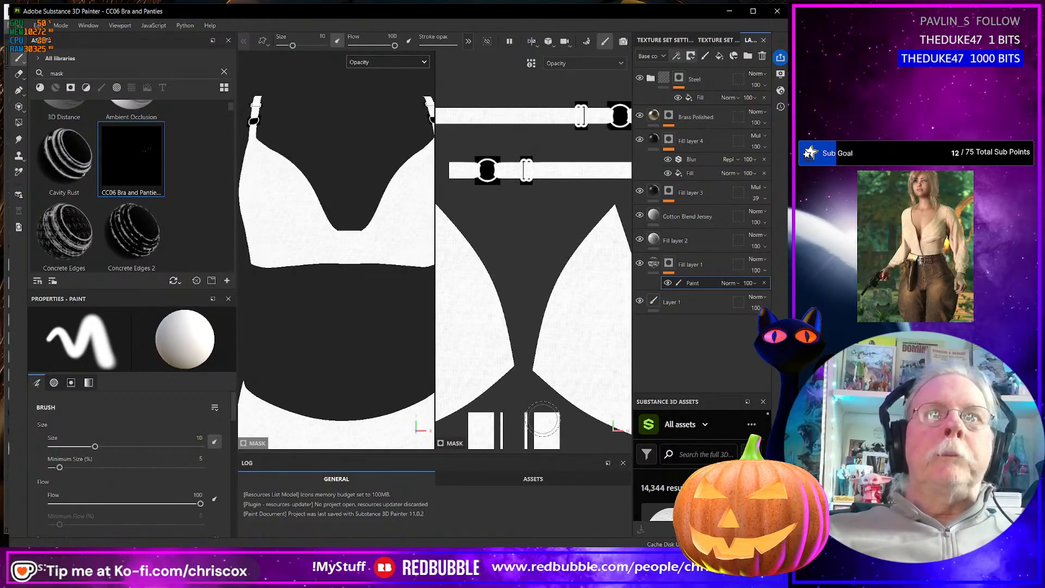
scroll(543, 419, up, 3)
alt+drag(547, 415, 558, 374)
mouse_move(543, 373)
alt+middle_down()
mouse_move(535, 289)
mouse_move(547, 257)
alt+middle_up()
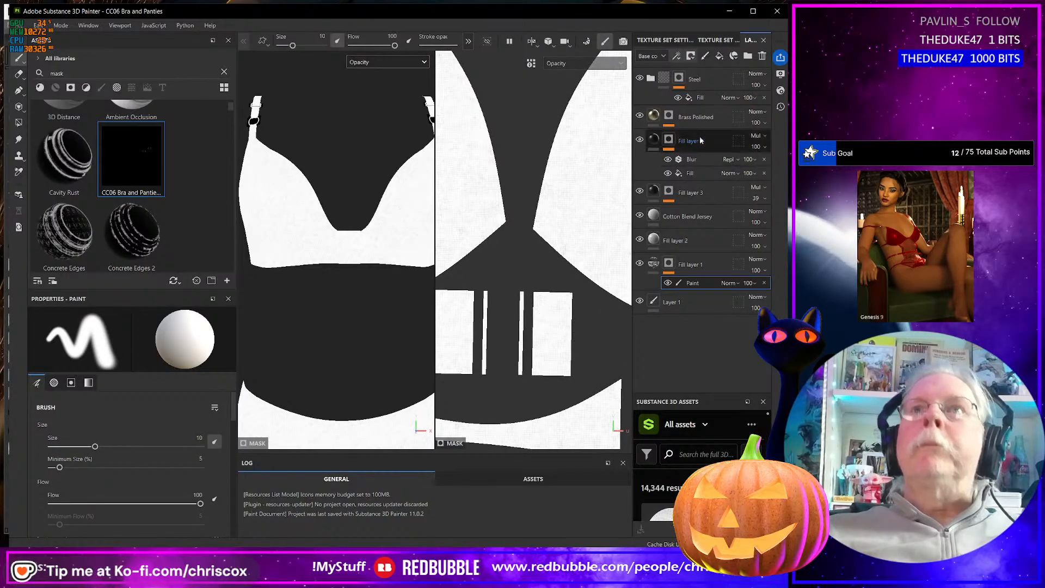
click(718, 79)
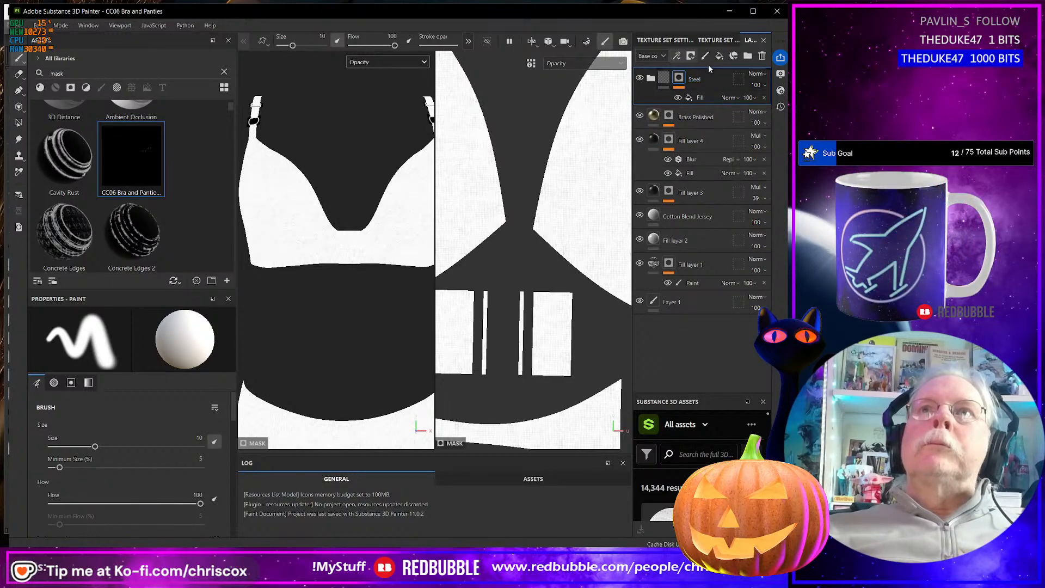
click(706, 56)
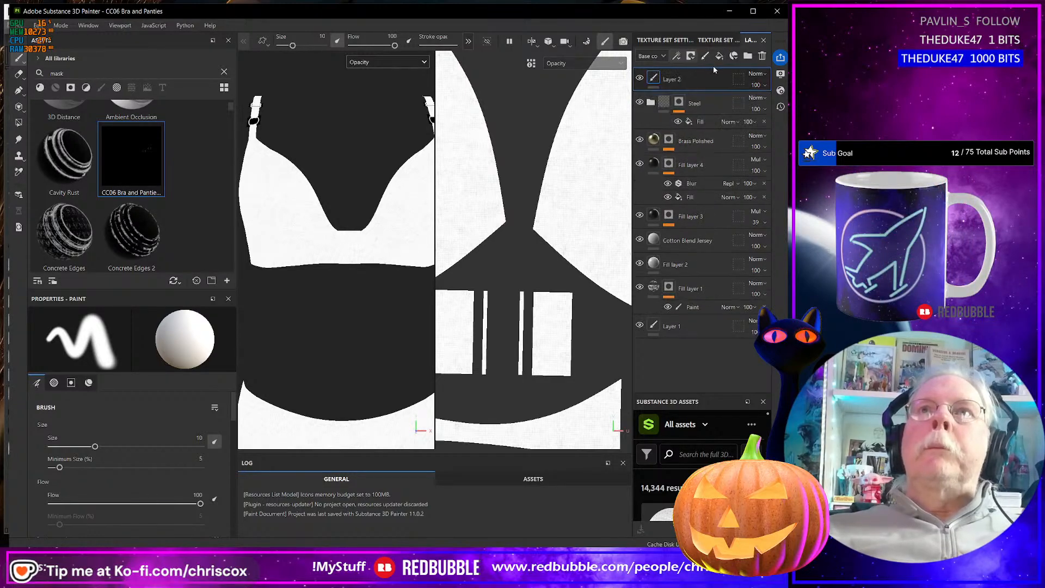
Search the assets for "Rivi" and load the CCox Rivit material into the paint brush
click(97, 71)
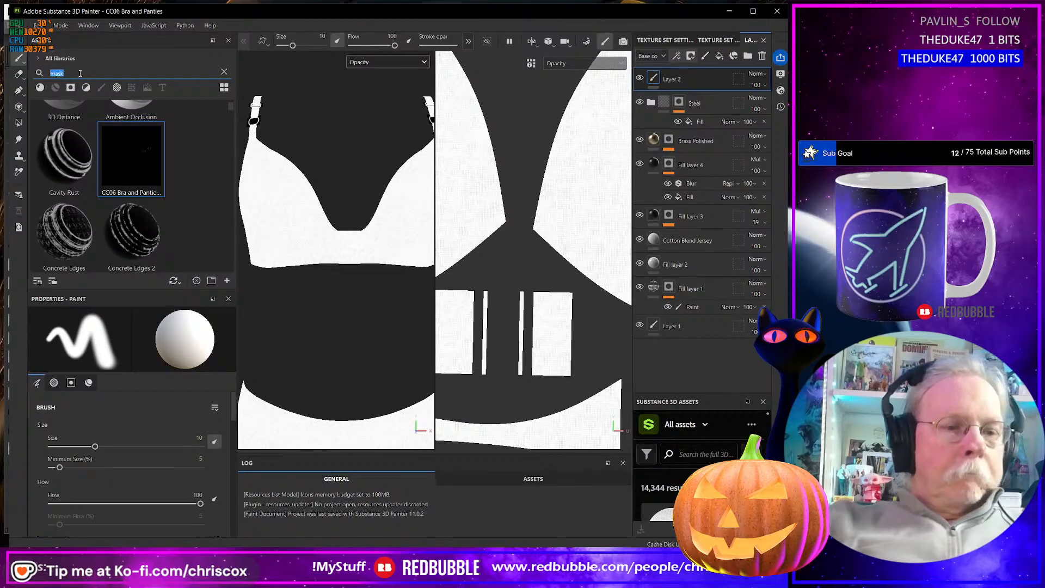
text(Ri)
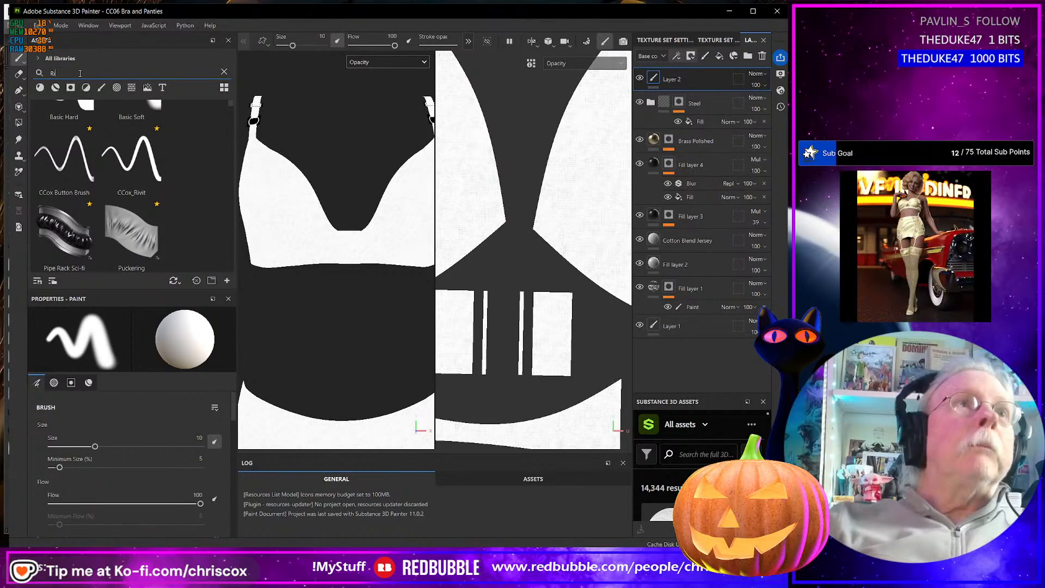
text(vi)
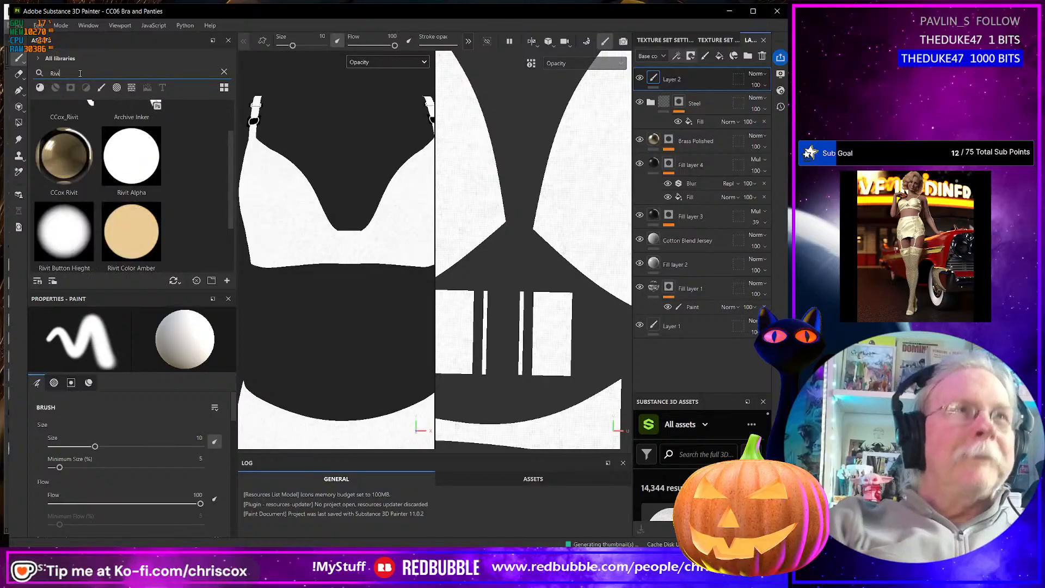
click(65, 168)
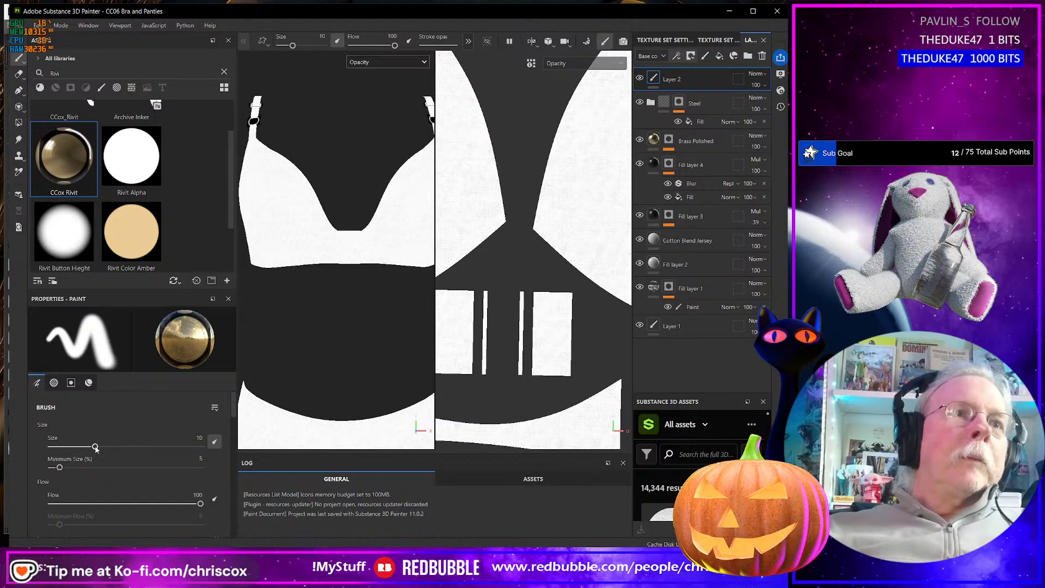
Set the brush size to 3.54 and display the full Material instead of the Opacity channel
drag(94, 447, 76, 446)
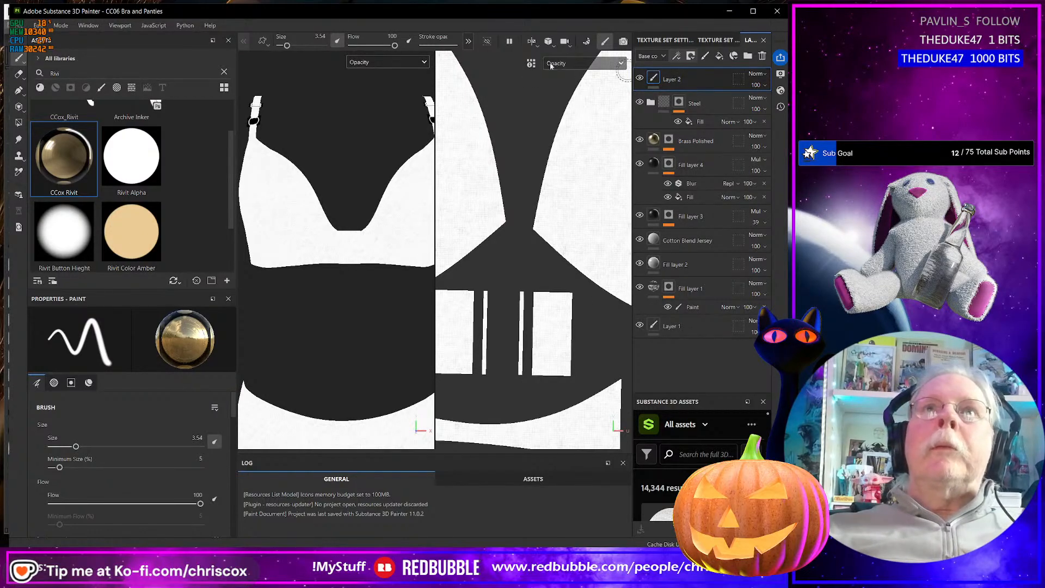
click(388, 63)
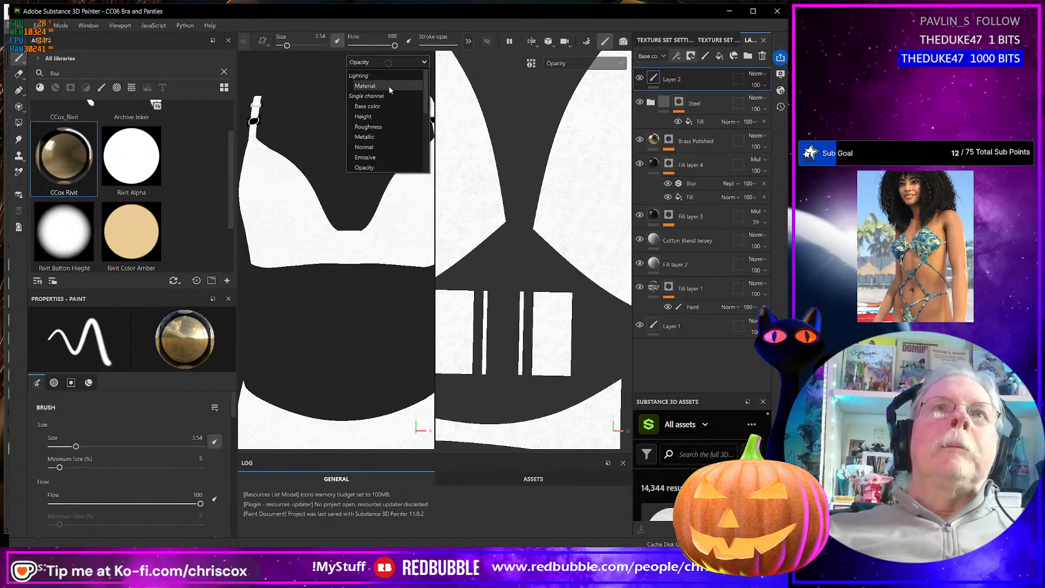
click(389, 86)
Undo the trial rivet stamps on the bra's closure tabs
key(ctrl+z)
key(ctrl+z)
key(ctrl+z)
key(ctrl+z)
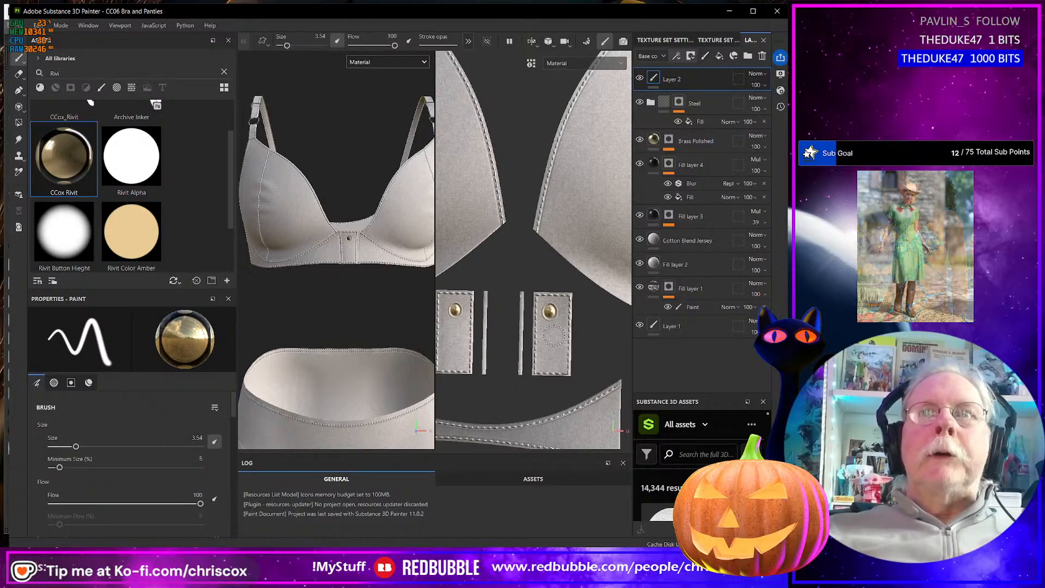
key(ctrl+z)
scroll(556, 338, up, 2)
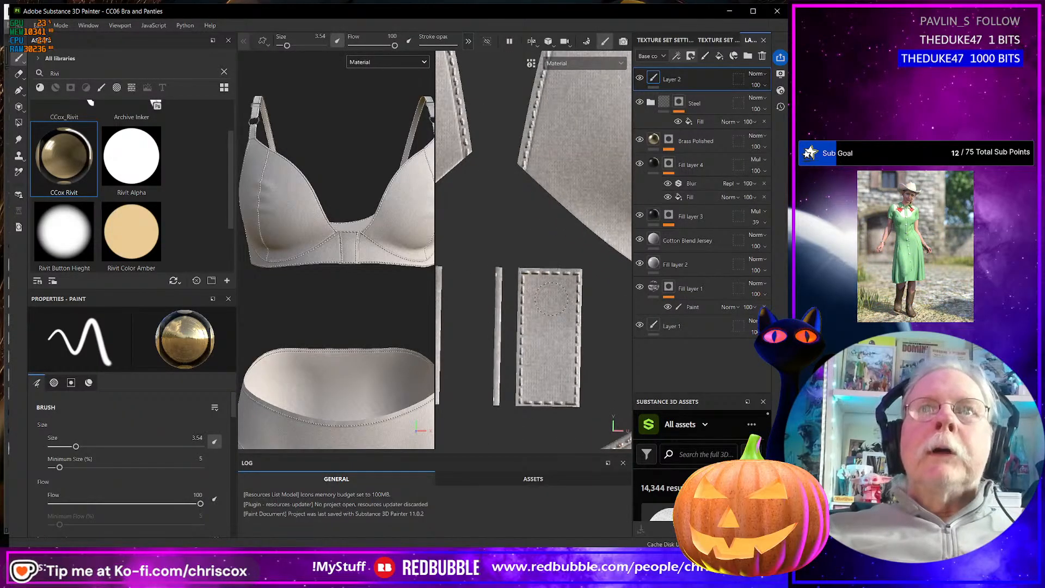
Examine the available rivet assets with the paint properties temporarily closed, and reopen the paint properties
scroll(186, 269, down, 1)
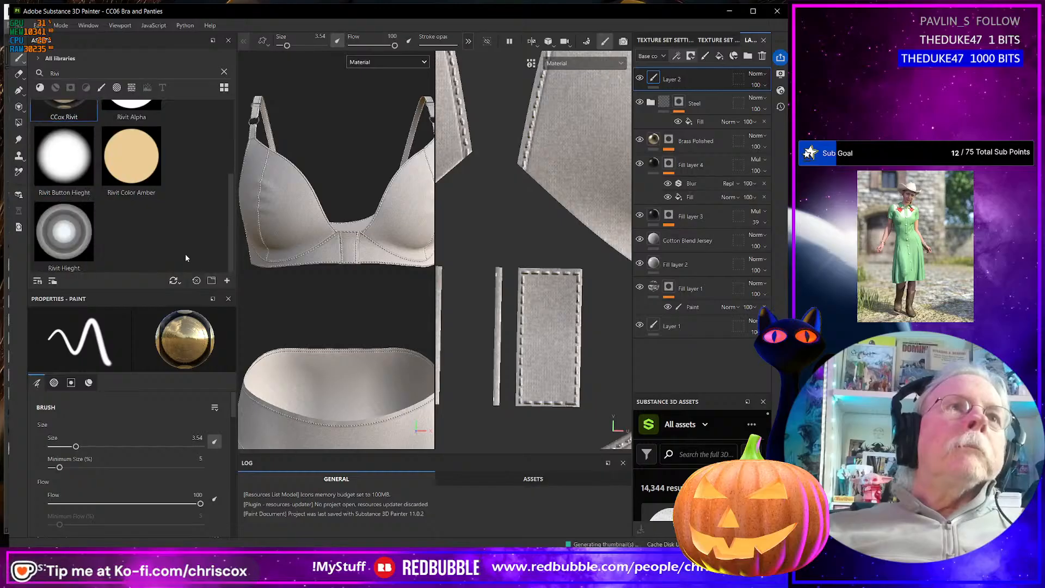
scroll(185, 254, up, 1)
scroll(185, 253, down, 1)
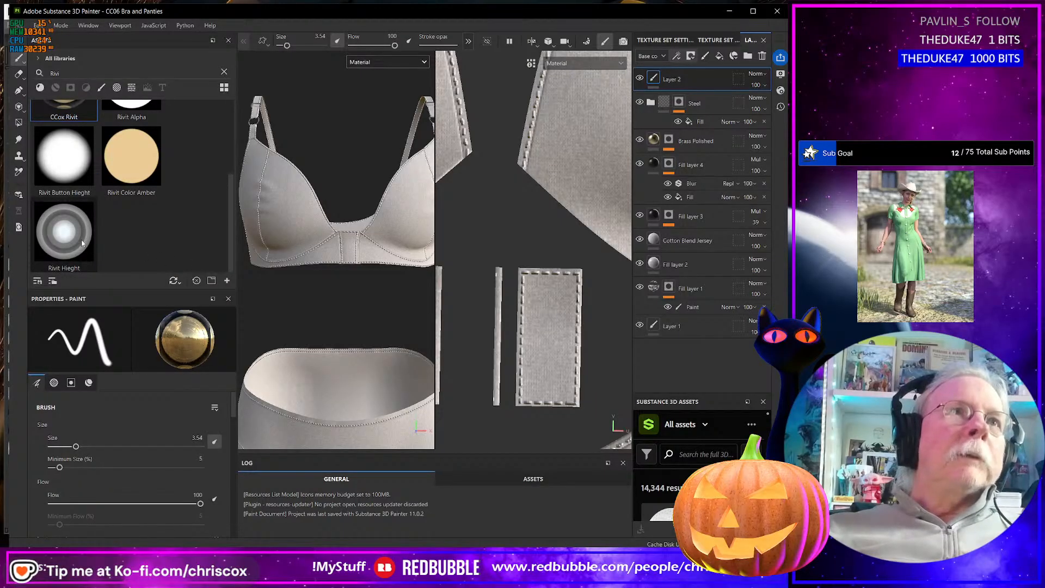
scroll(126, 228, up, 2)
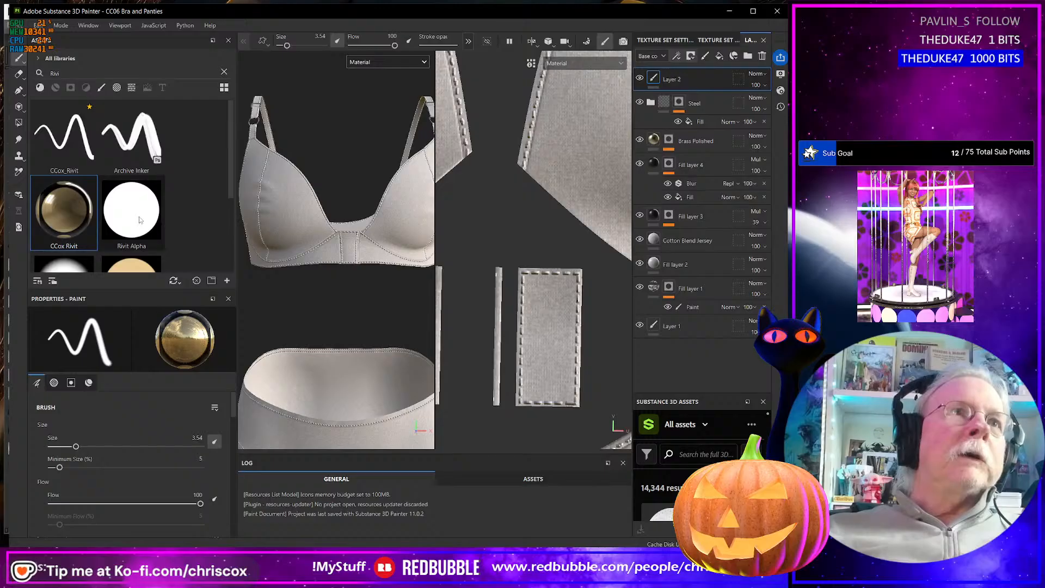
mouse_move(140, 220)
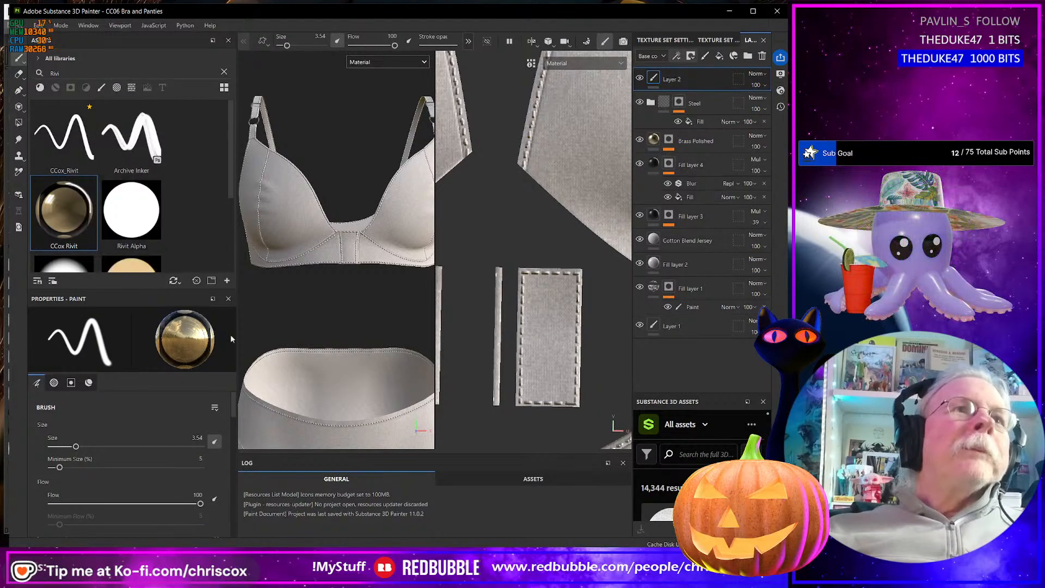
click(228, 299)
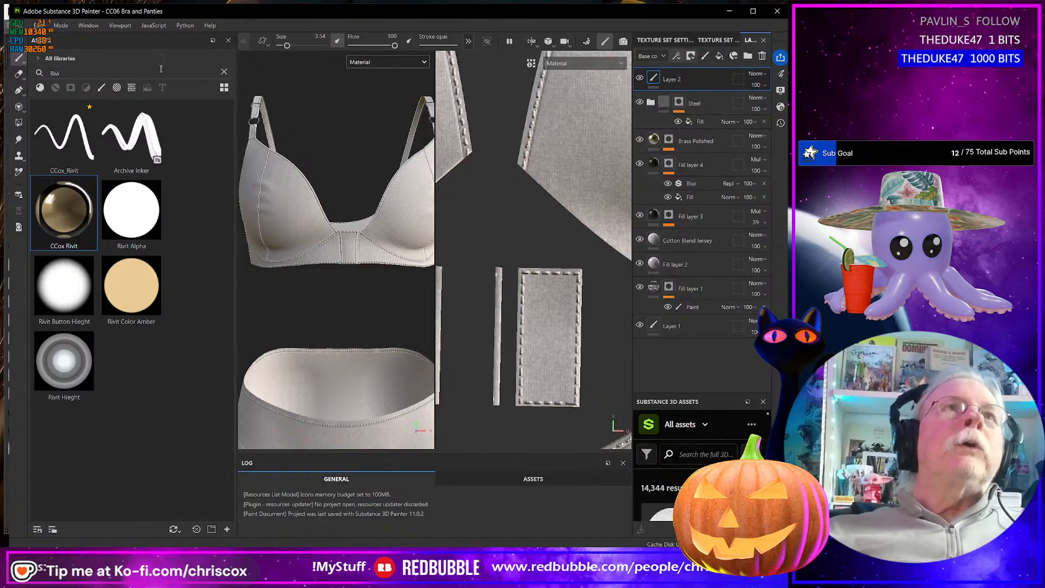
click(96, 27)
mouse_move(101, 38)
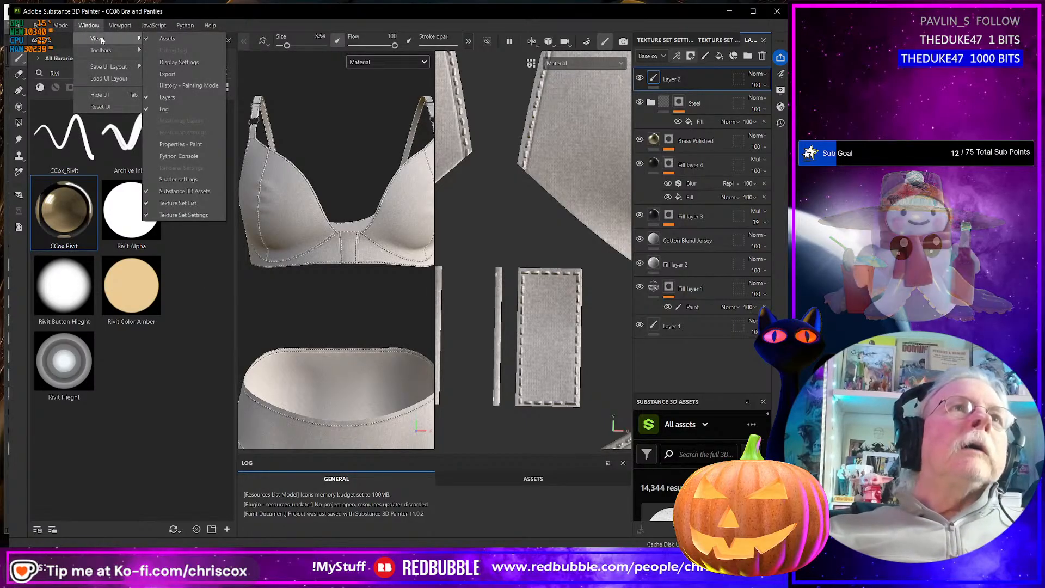
click(185, 146)
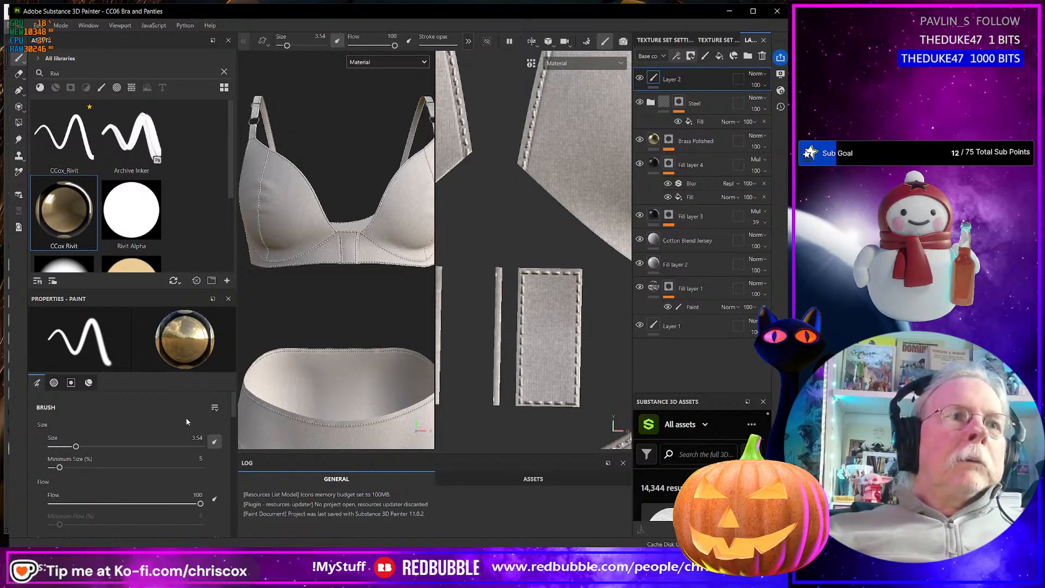
Clear the brush's alpha shape and remove the Rivit Color Amber base color and Rivit Hieght height maps from its material
scroll(186, 422, down, 5)
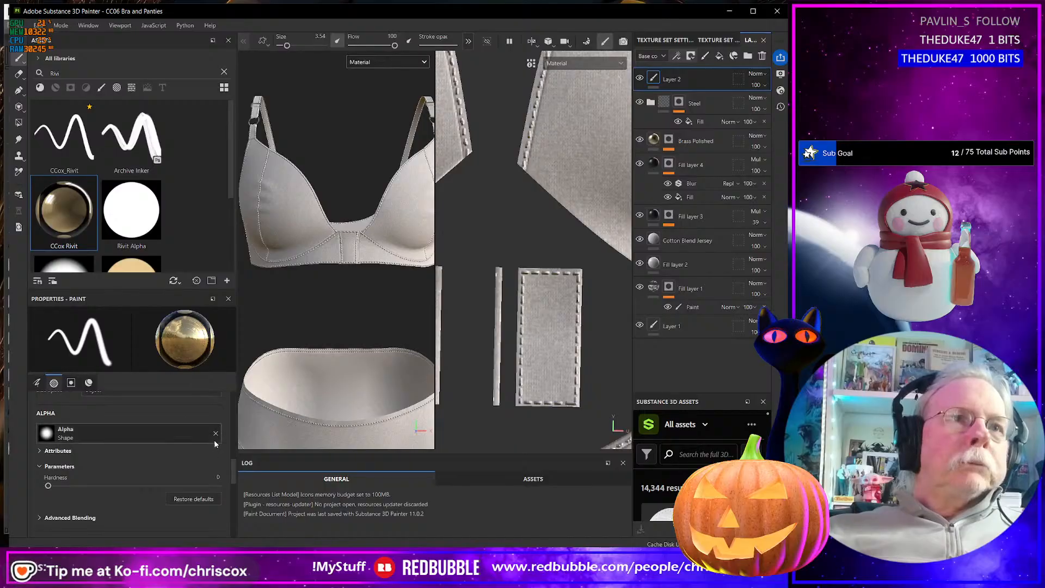
click(216, 434)
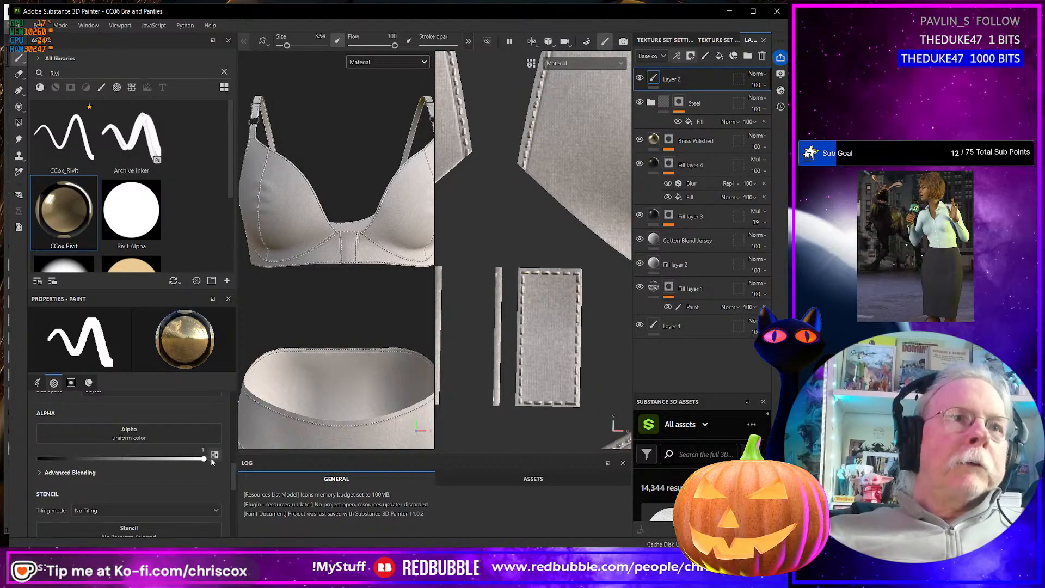
scroll(209, 461, down, 5)
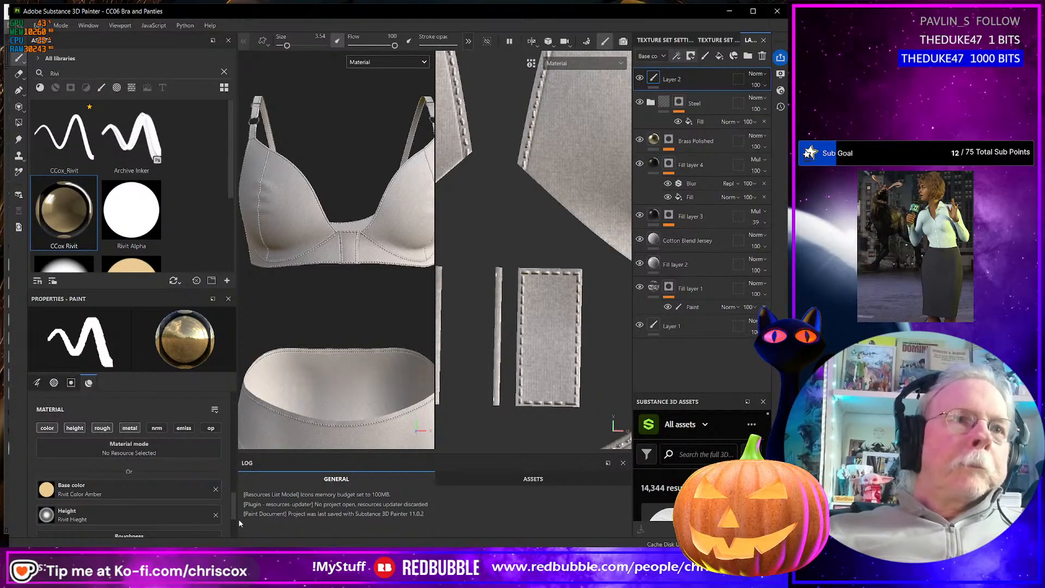
click(215, 489)
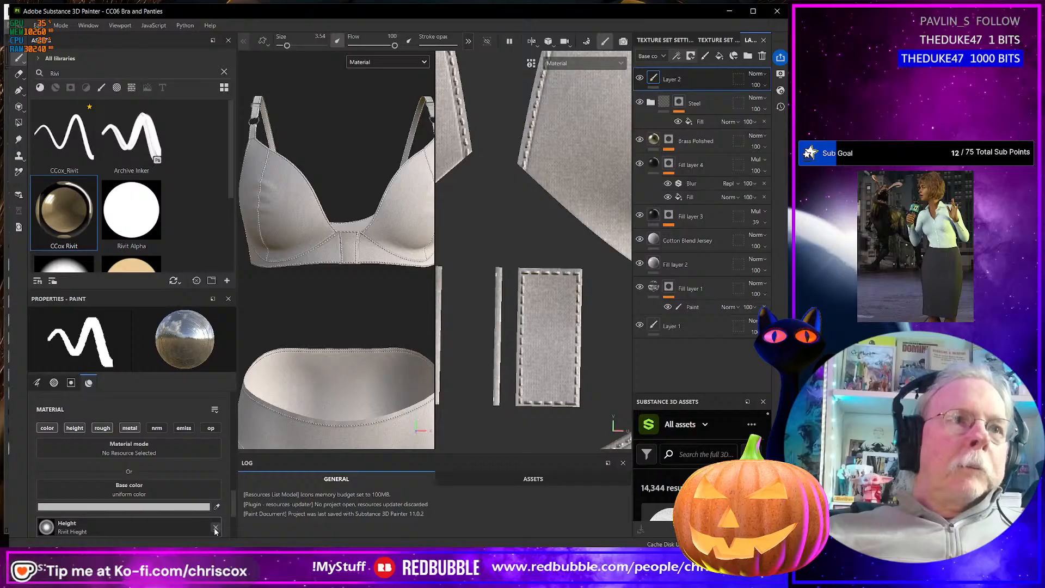
click(216, 528)
scroll(180, 496, down, 3)
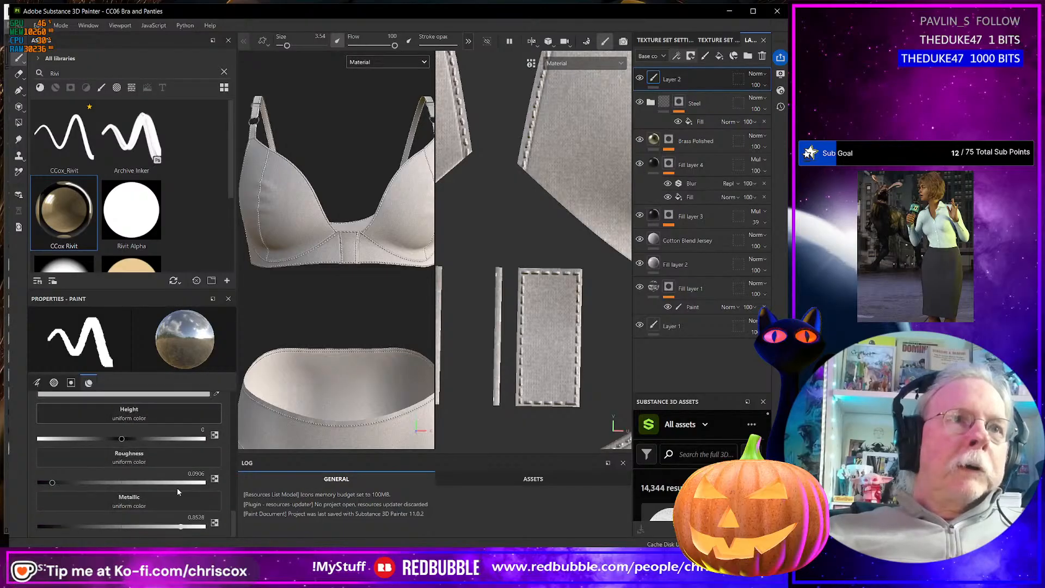
scroll(177, 488, up, 2)
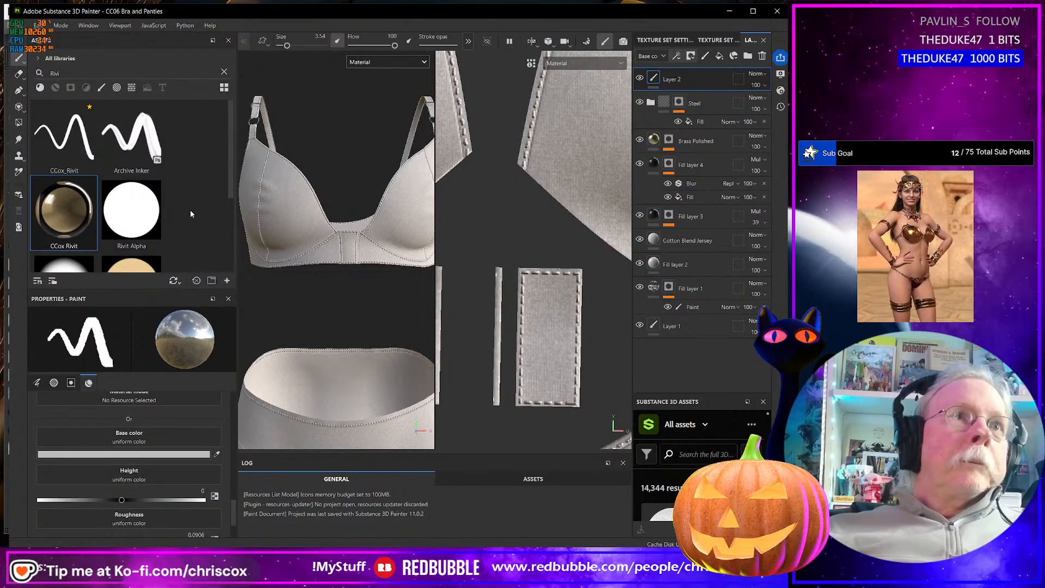
Assign Rivit Button Hieght to the brush material's Height and Rivit Alpha to the brush's Alpha
scroll(191, 210, down, 3)
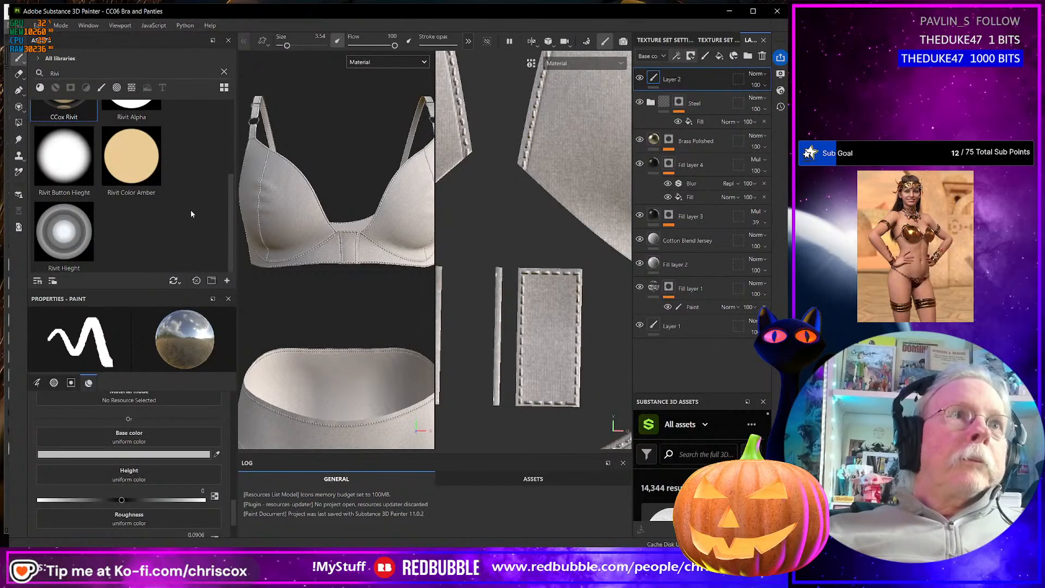
click(64, 157)
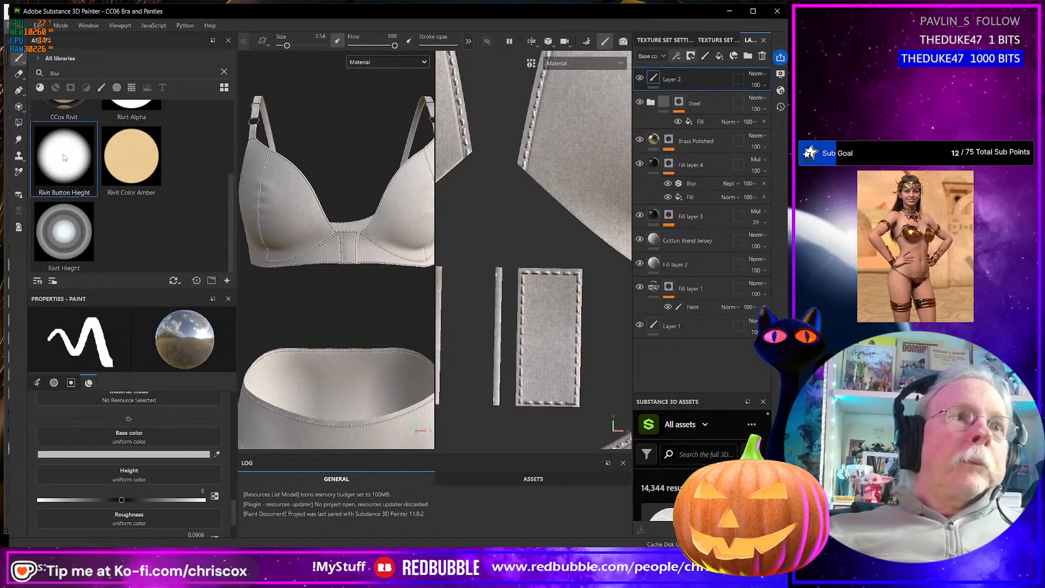
drag(65, 158, 139, 479)
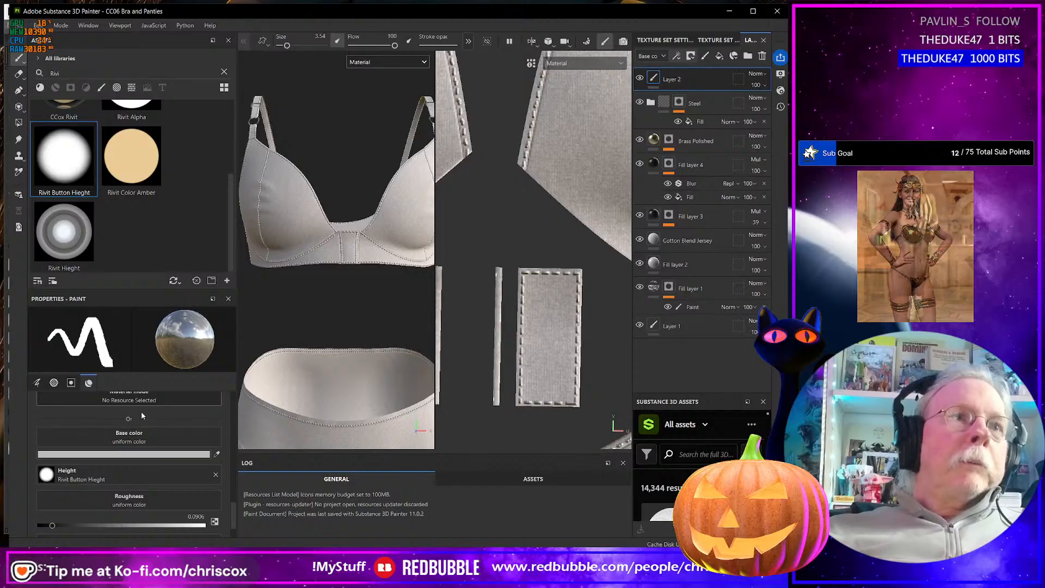
scroll(142, 412, up, 3)
scroll(141, 412, up, 3)
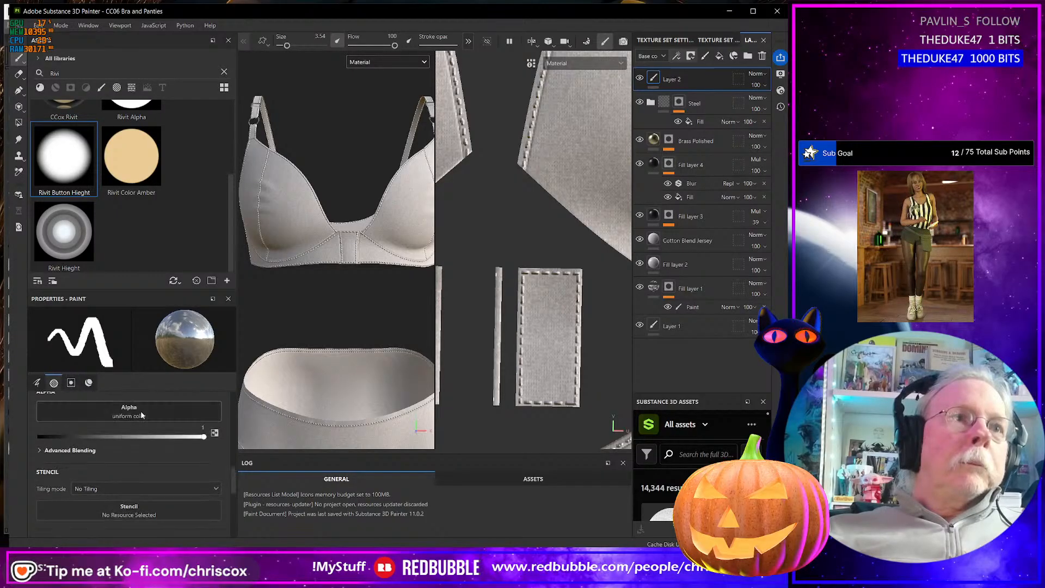
drag(131, 118, 113, 465)
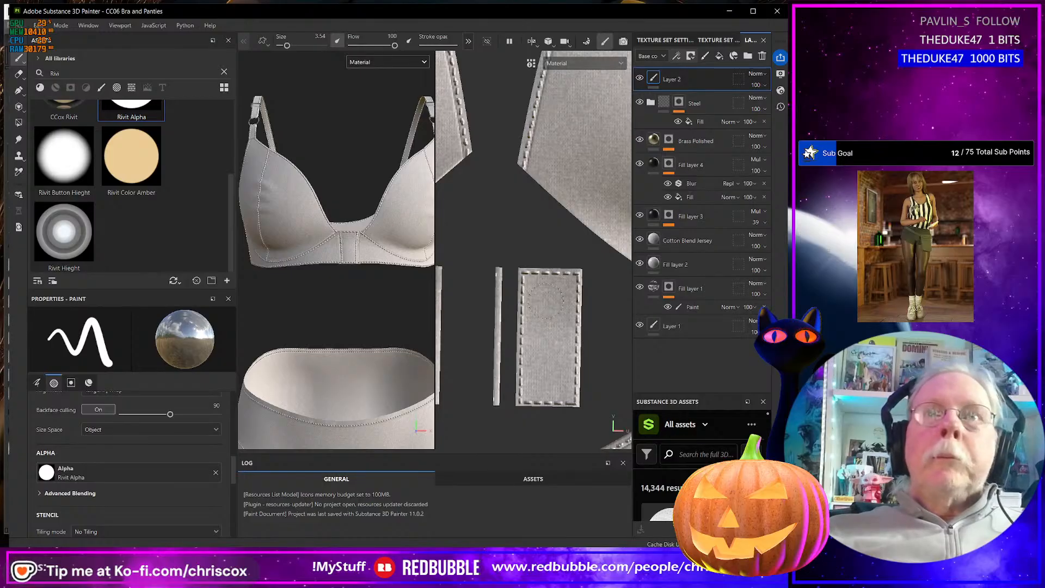
Try a rivet stamp near the upper end of the closure tab, undo it, and reduce the brush size to 2.27
click(551, 299)
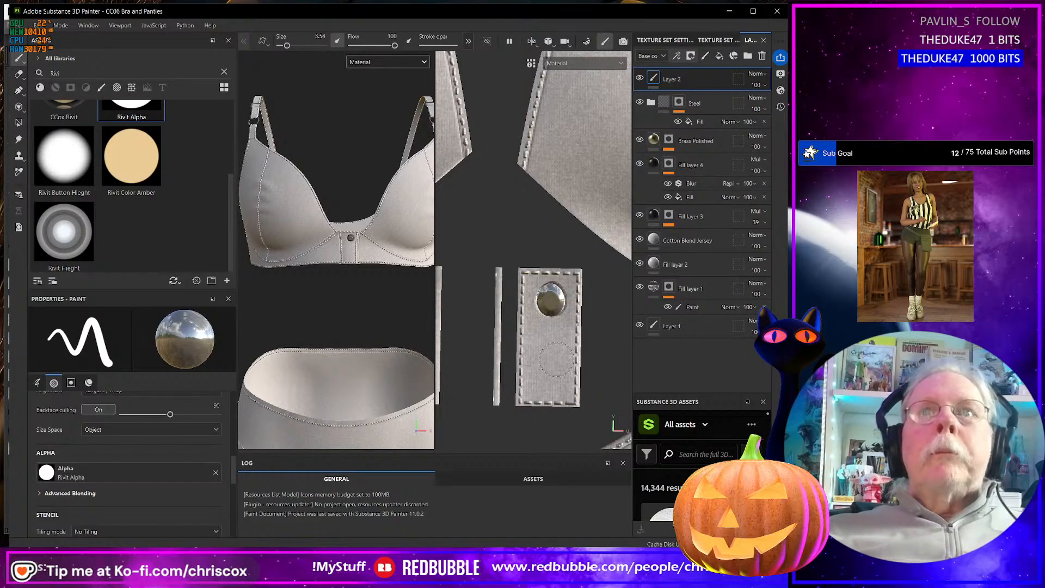
key(ctrl+z)
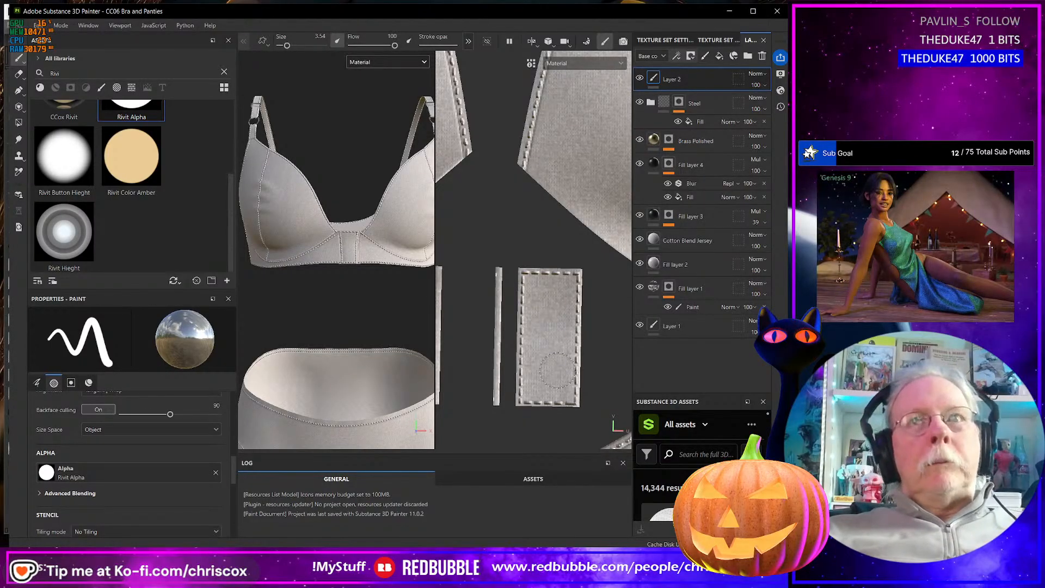
ctrl+right_drag(552, 373, 521, 354)
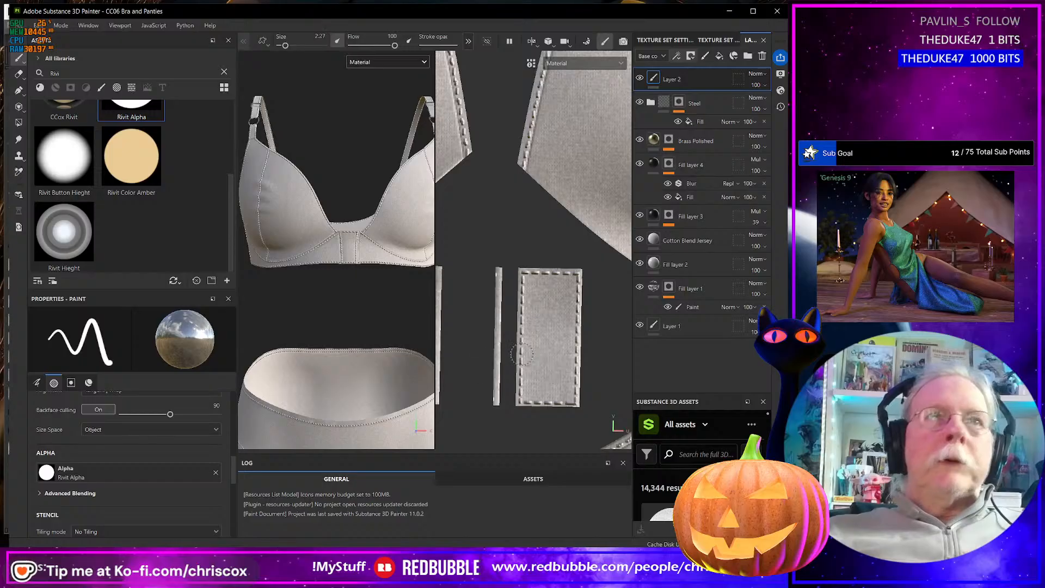
Set the brush's Alignment to UV
scroll(97, 440, up, 10)
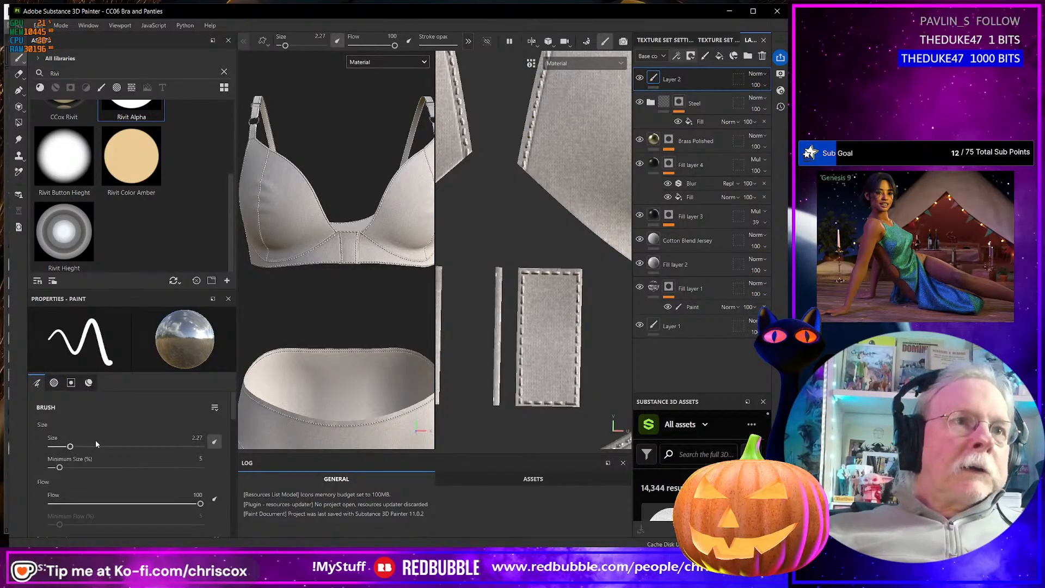
scroll(96, 444, down, 1)
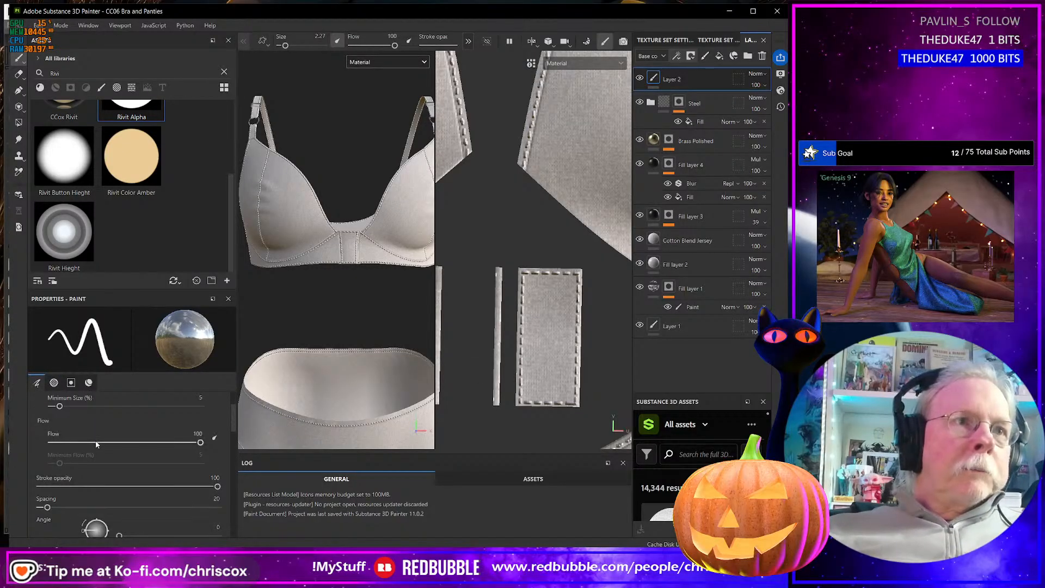
scroll(96, 443, down, 3)
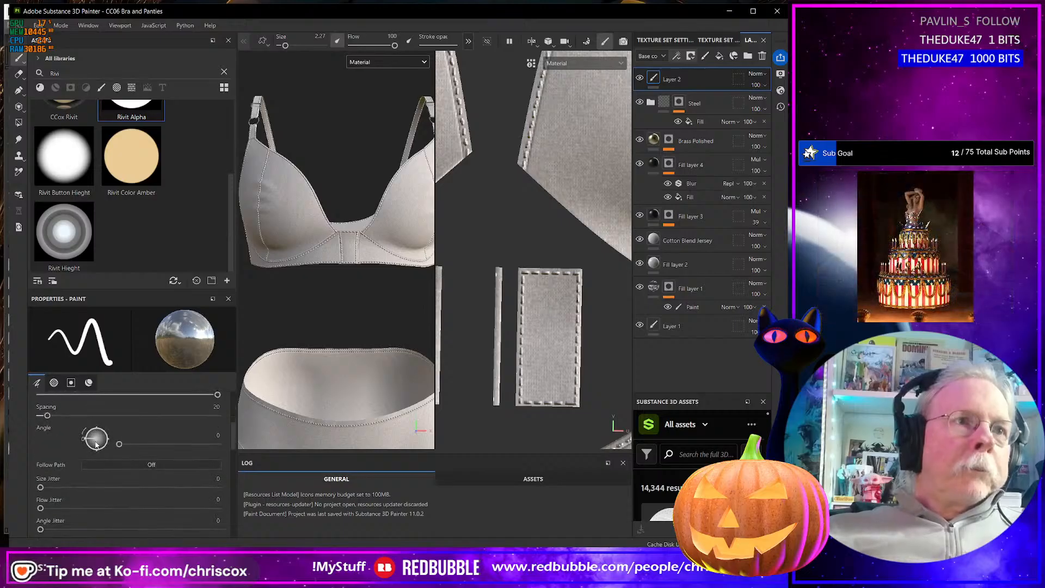
scroll(124, 467, down, 3)
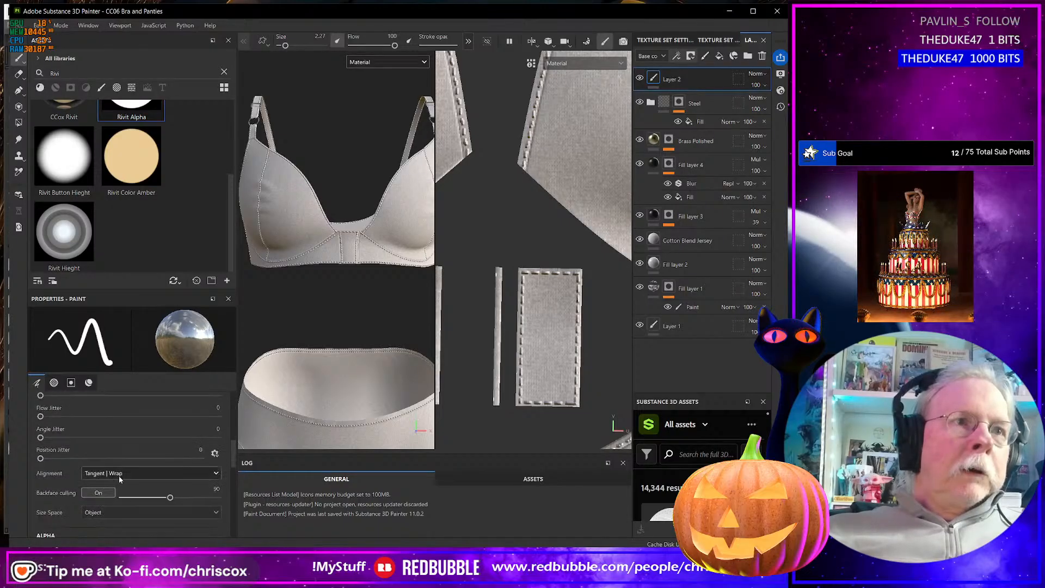
click(122, 474)
click(96, 517)
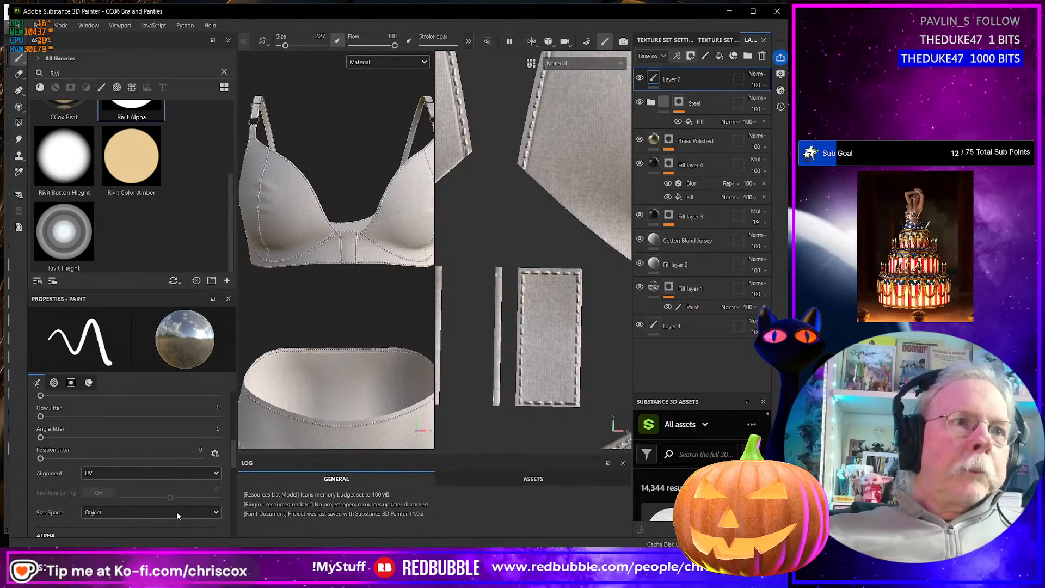
Try a single rivet and a straight line of rivets down the closure tab, and undo the line
click(550, 296)
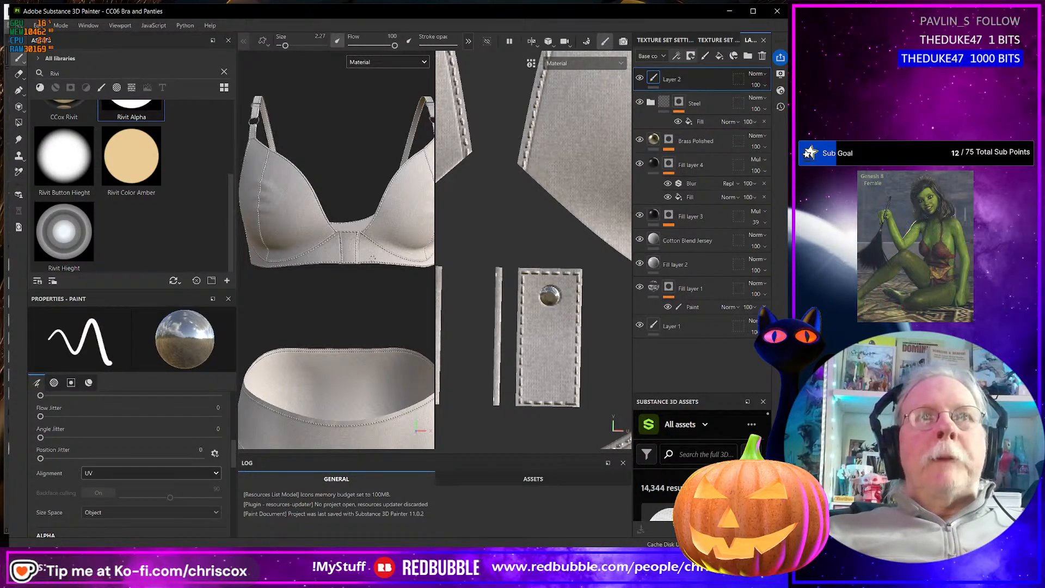
key(ctrl+z)
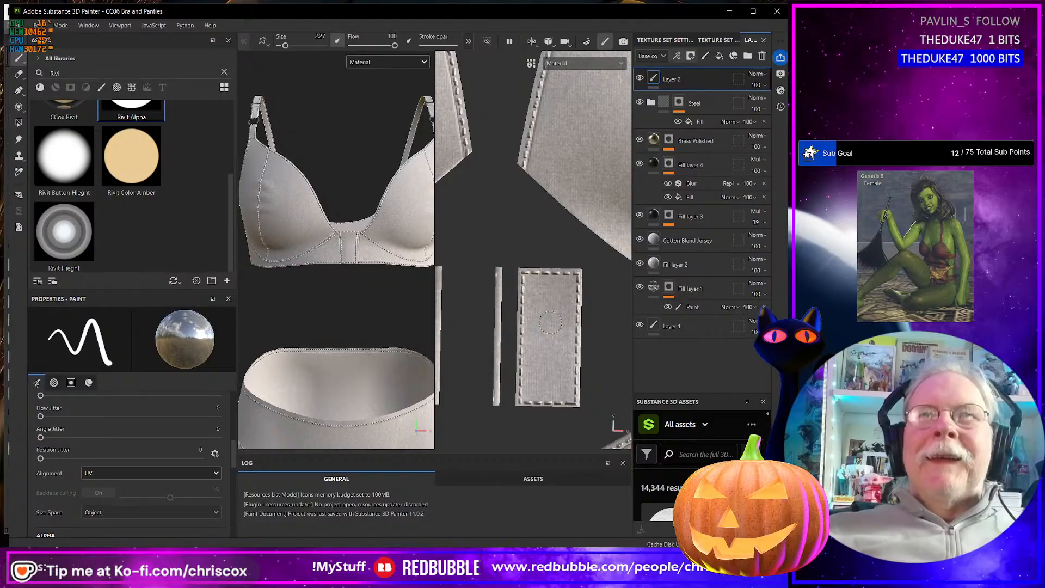
drag(549, 293, 553, 384)
key(ctrl+z)
click(549, 295)
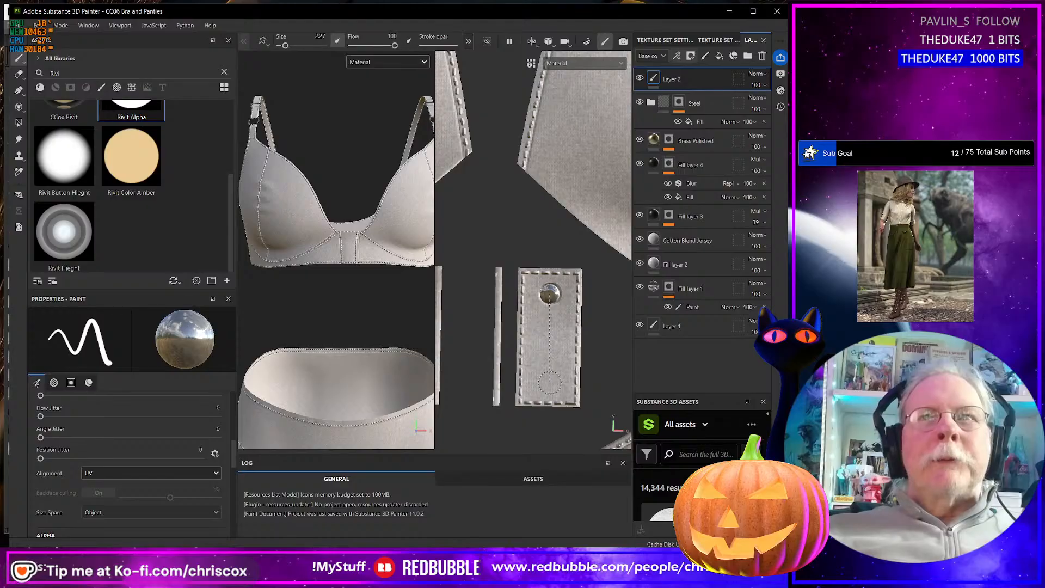
shift+click(549, 382)
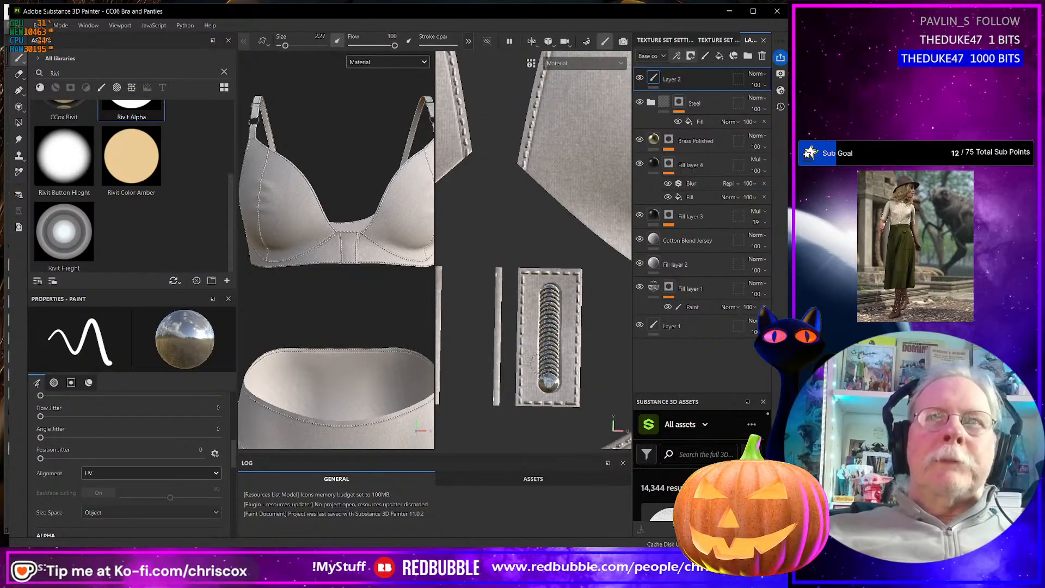
key(ctrl+z)
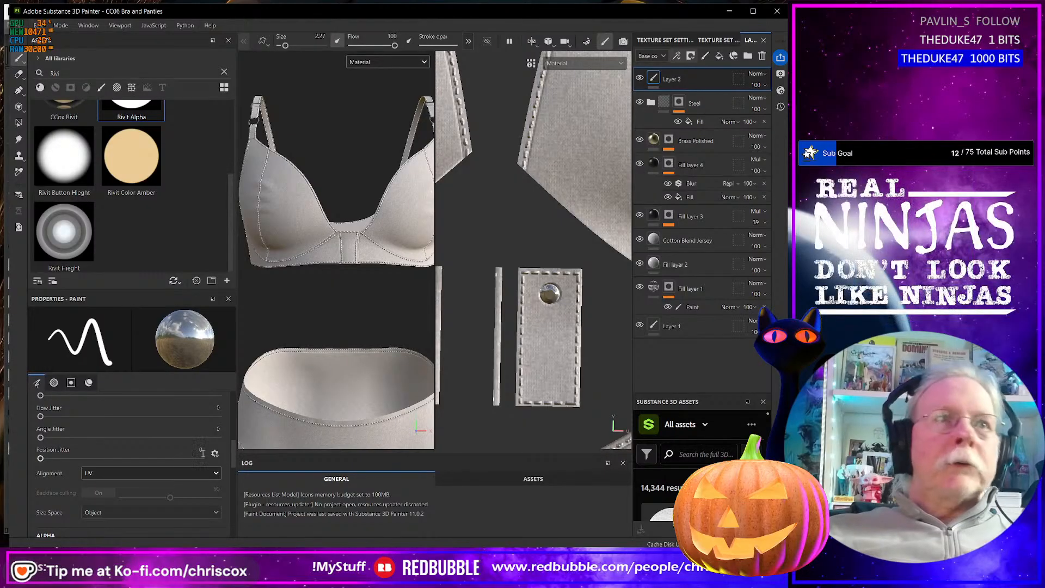
Set the brush Spacing to 78 and try a row of rivets down the cleared closure tab, undoing the row
scroll(134, 419, up, 1)
scroll(133, 420, up, 4)
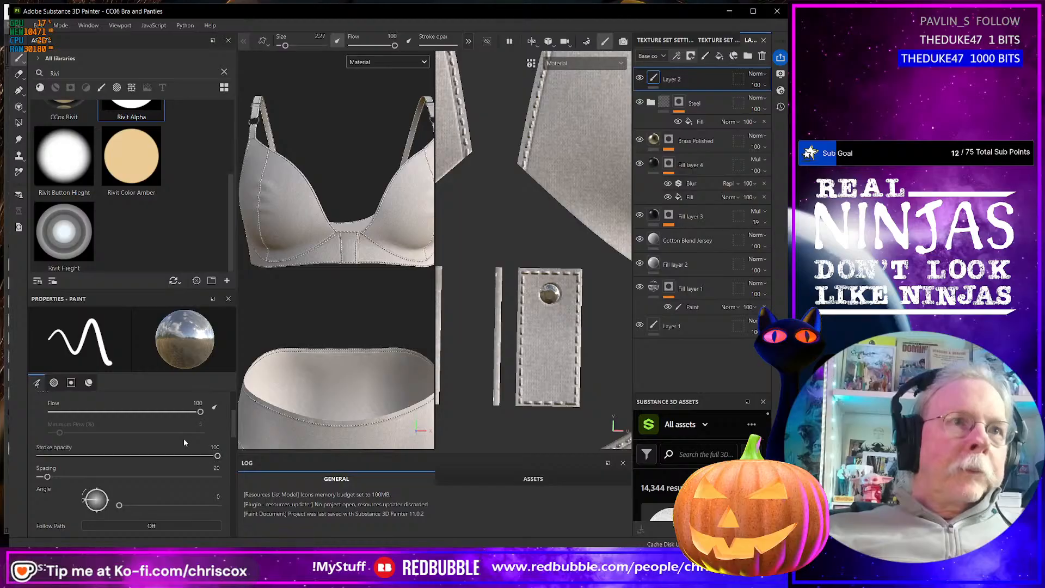
scroll(184, 439, up, 1)
scroll(168, 440, up, 1)
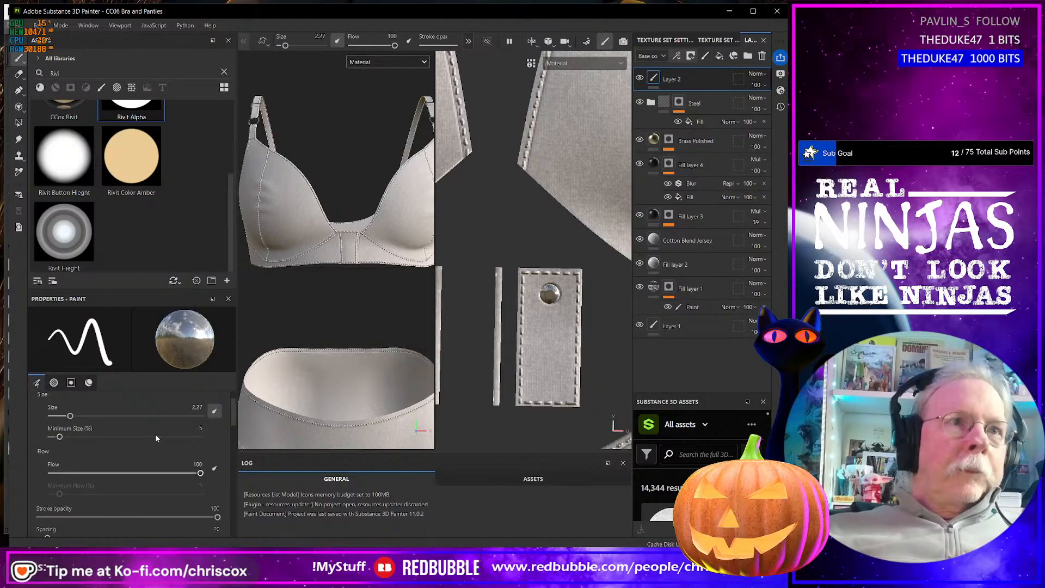
scroll(169, 441, down, 1)
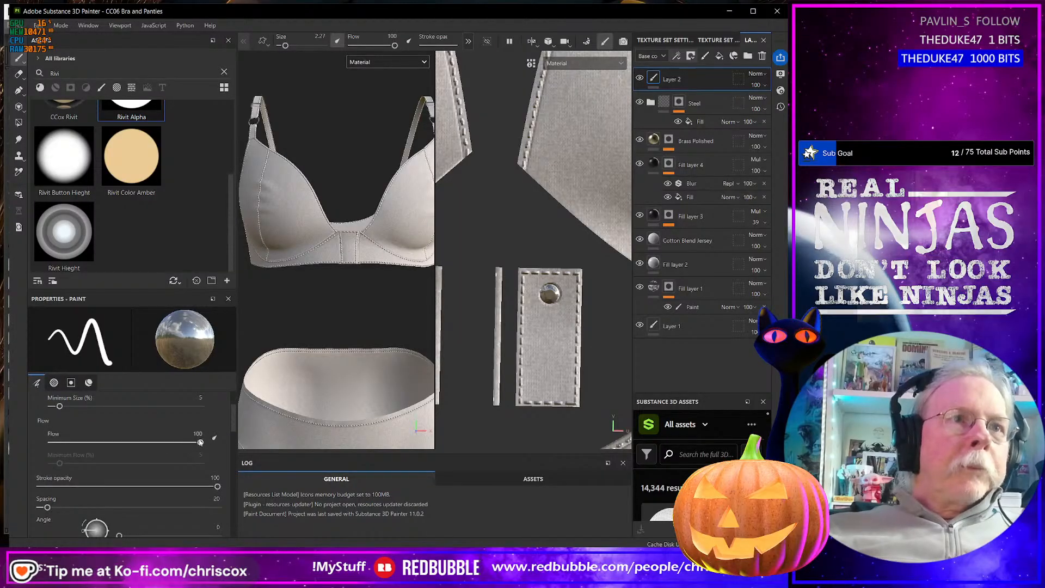
key(ctrl+z)
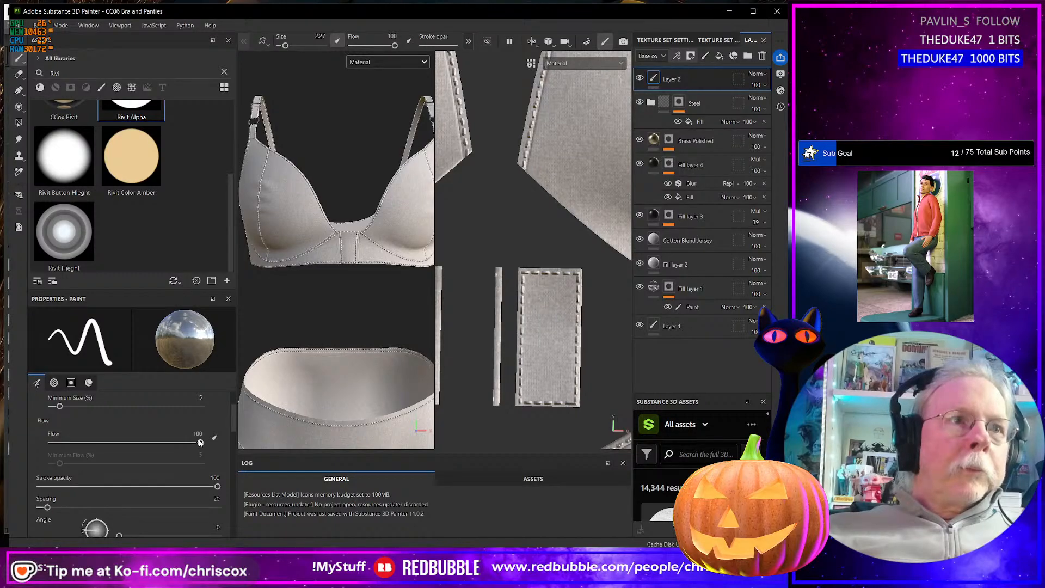
drag(48, 508, 73, 508)
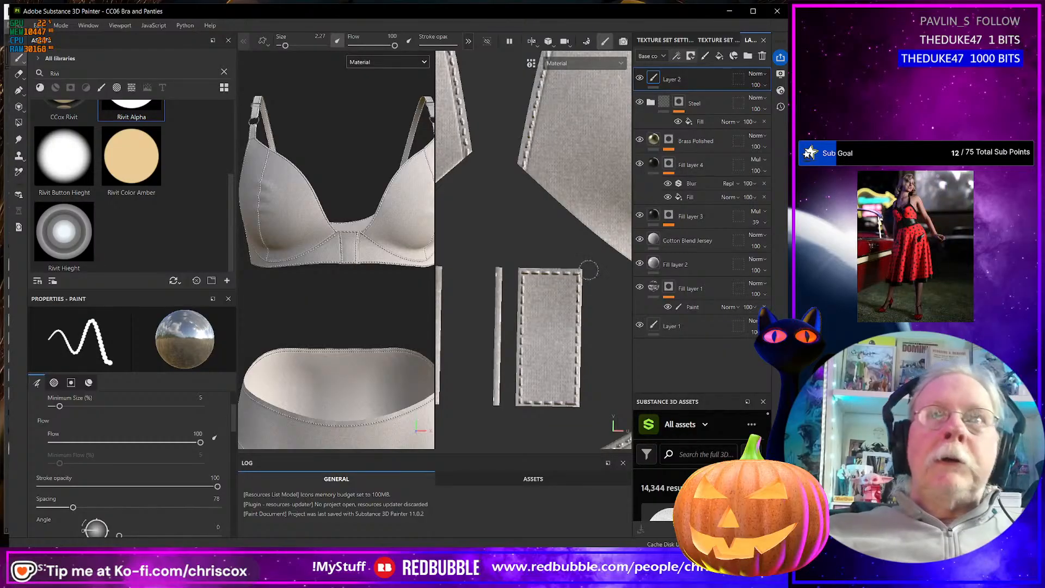
drag(552, 293, 549, 381)
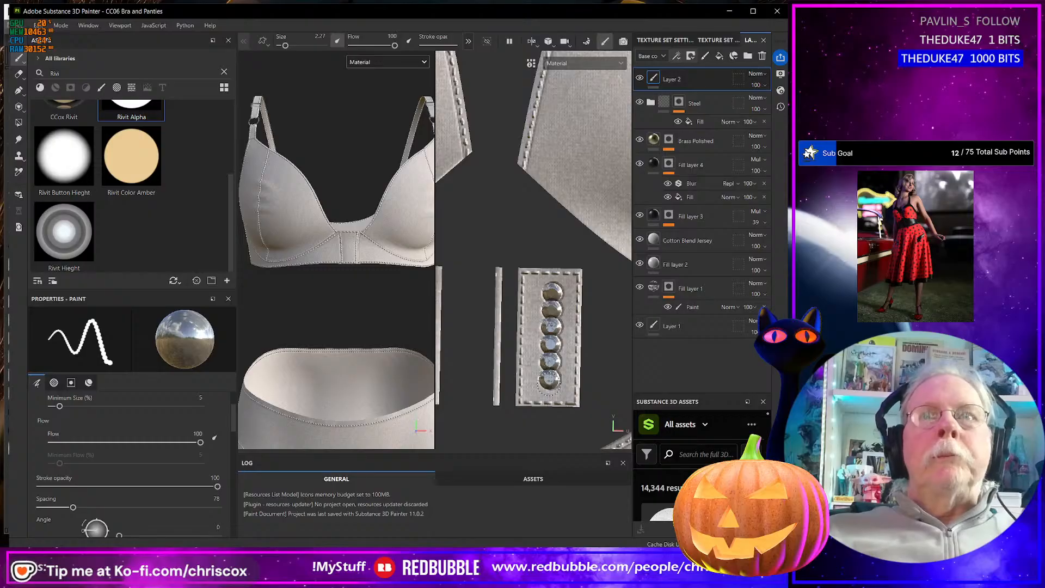
key(ctrl+z)
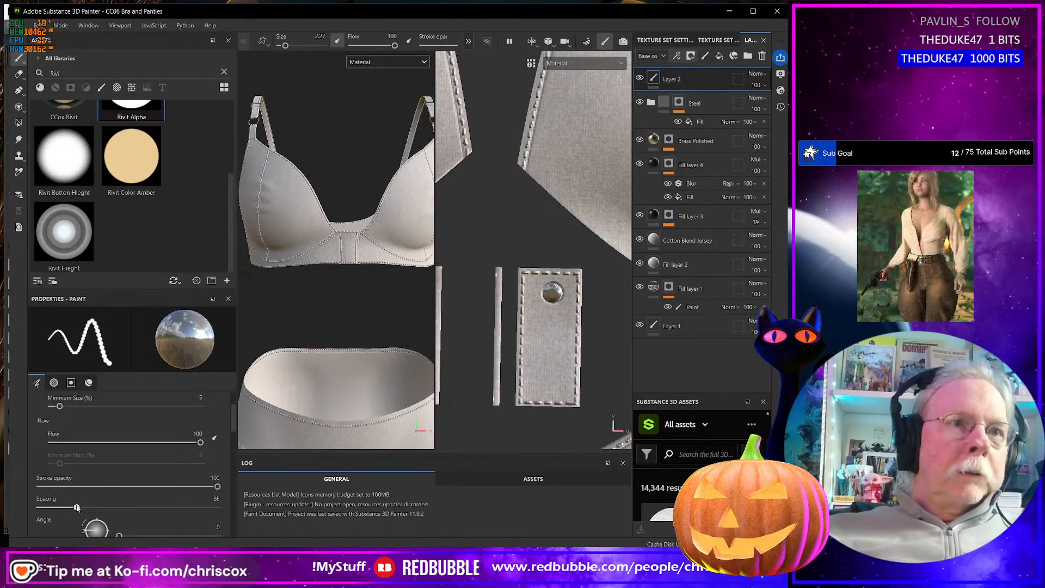
Set the brush Spacing to 162 and try a straight rivet row along the closure tab, undoing it
drag(72, 508, 111, 509)
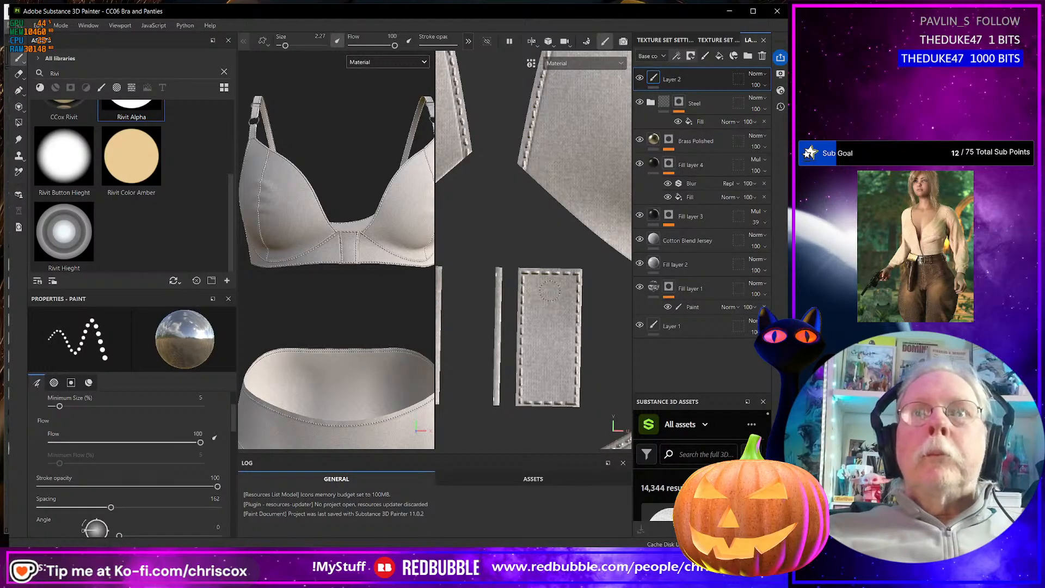
shift+click(550, 385)
key(ctrl+z)
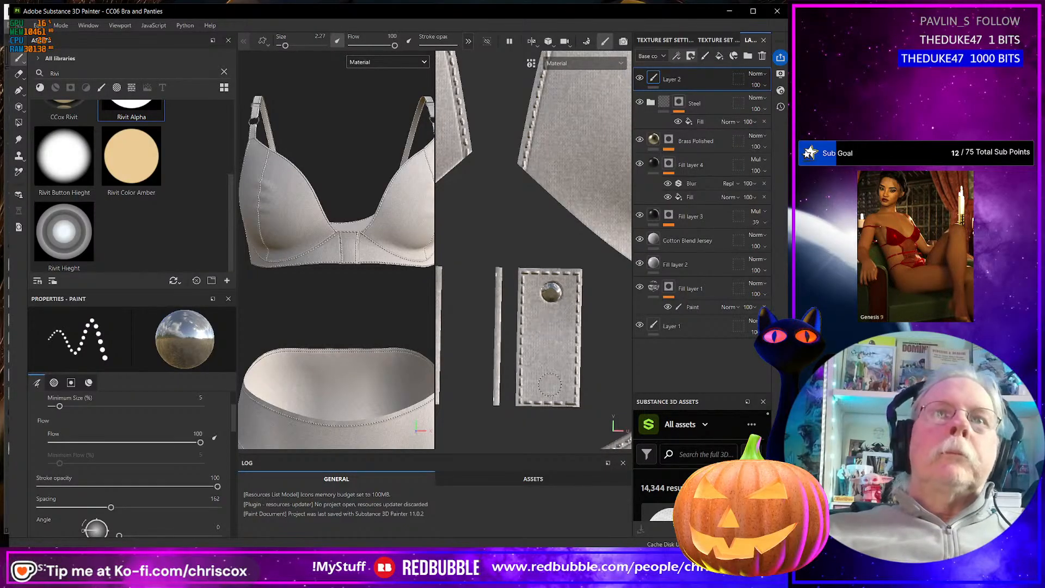
Reduce the brush Spacing to 153 and test another straight rivet row from the closure tab's upper end, undoing it
drag(111, 508, 107, 509)
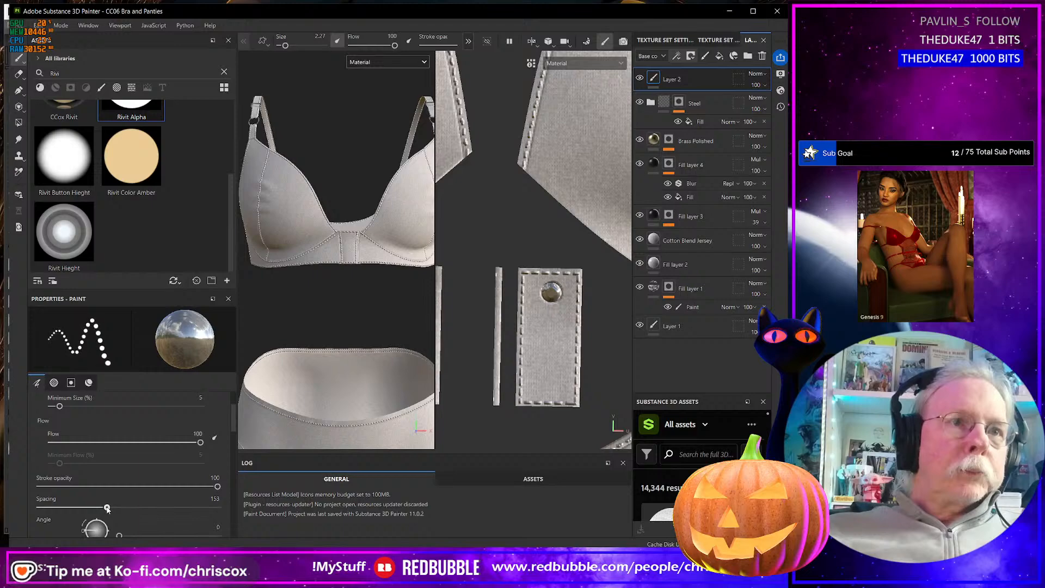
key(ctrl+z)
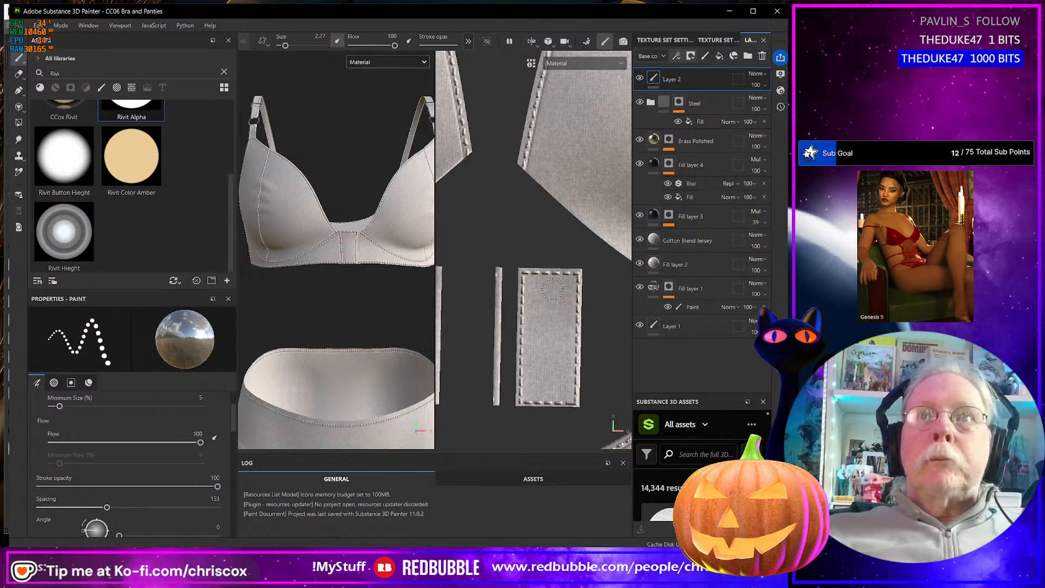
click(551, 293)
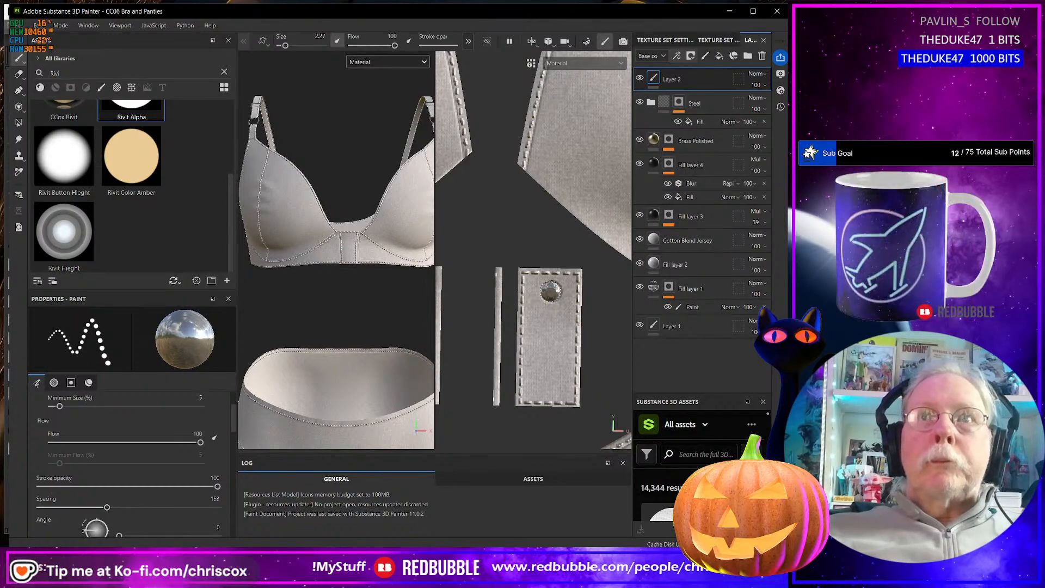
shift+click(547, 384)
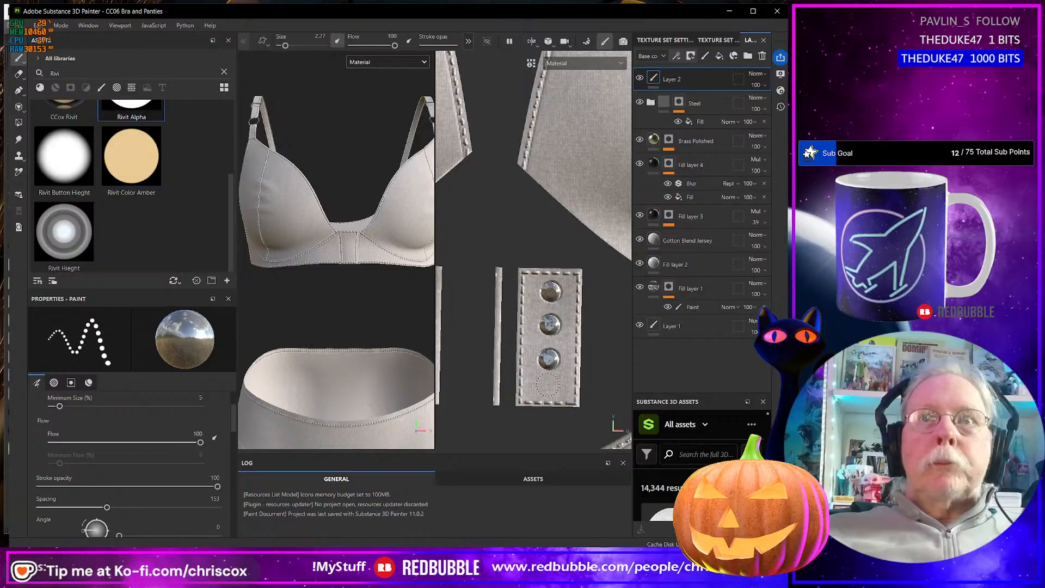
key(ctrl+z)
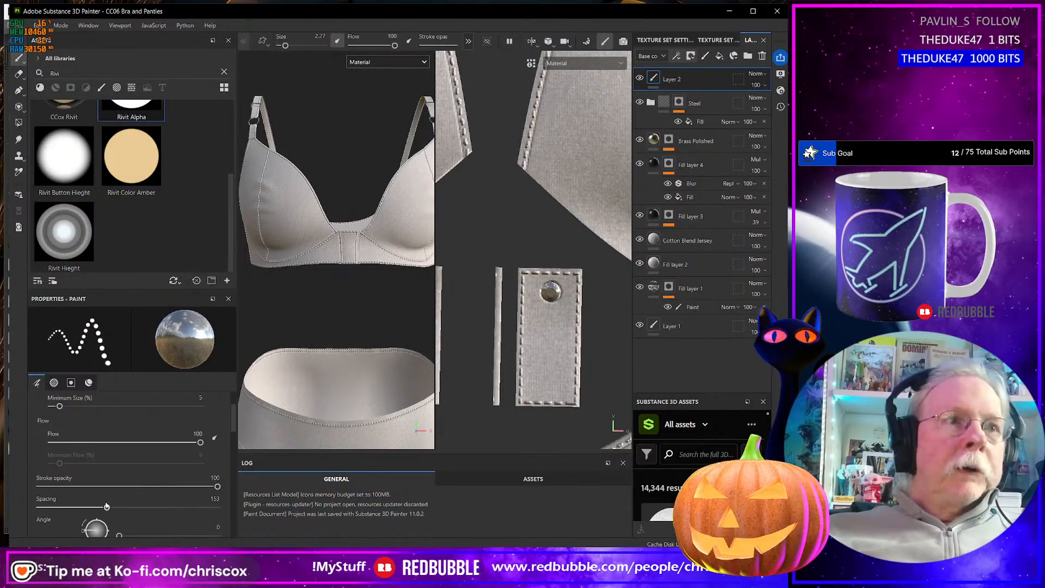
Set the brush Spacing to 143, test a four-rivet row on the closure tab and undo the test
drag(108, 510, 103, 510)
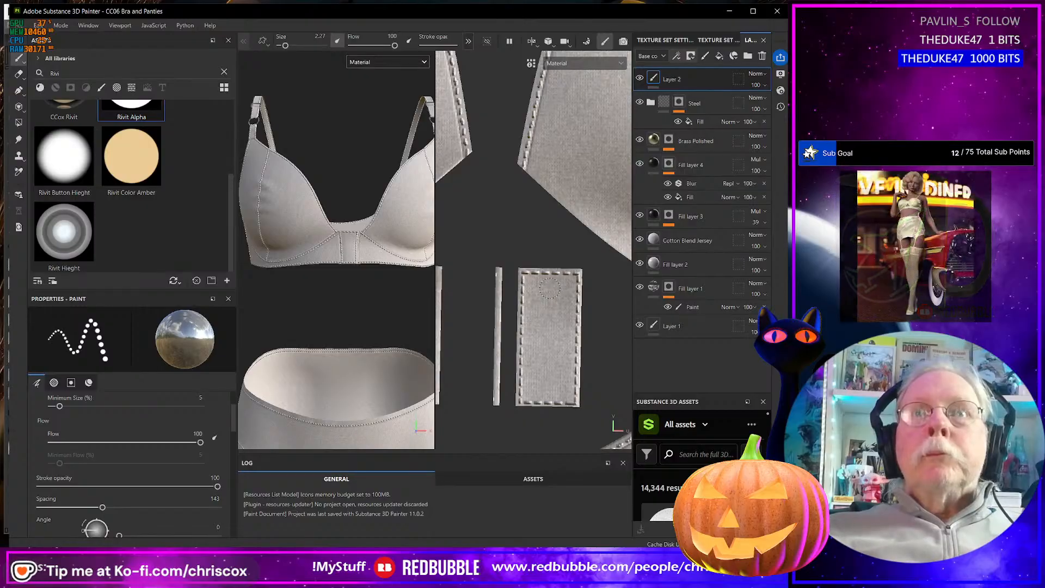
shift+click(549, 389)
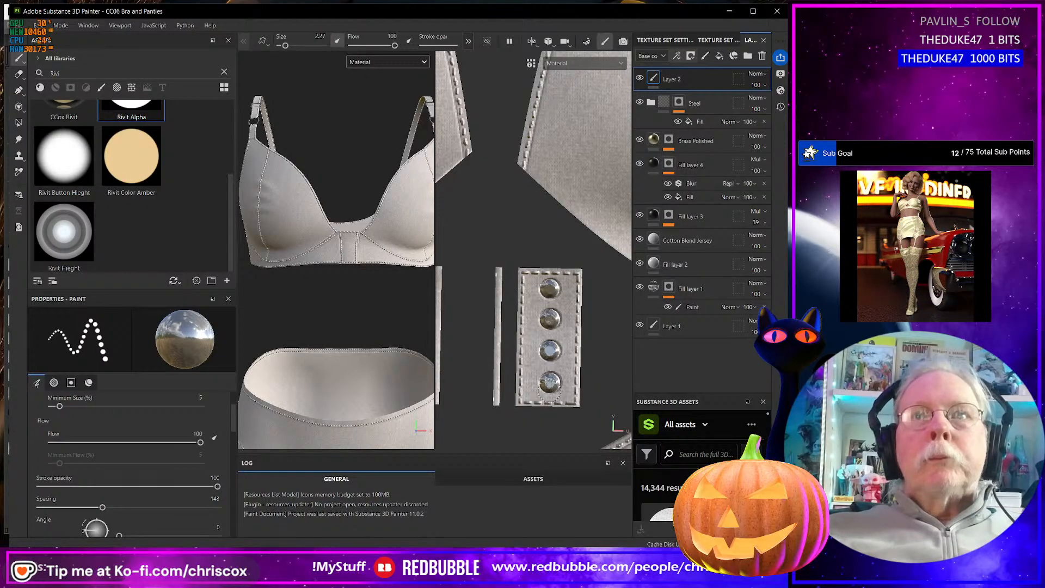
key(ctrl+z)
key(ctrl+z)
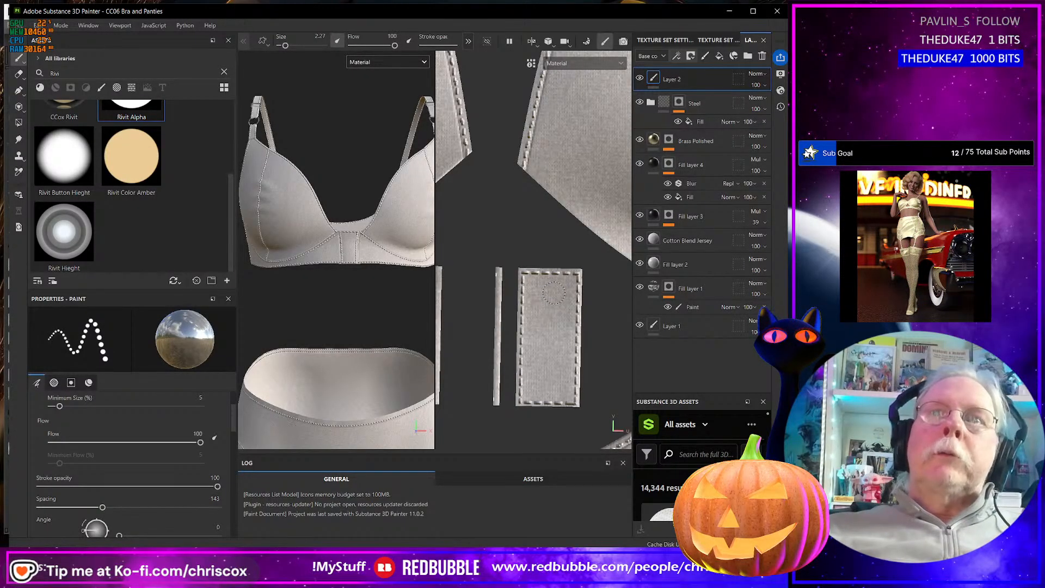
Try a centred straight row of four rivets between the closure tab's upper and lower ends, and undo it
click(551, 292)
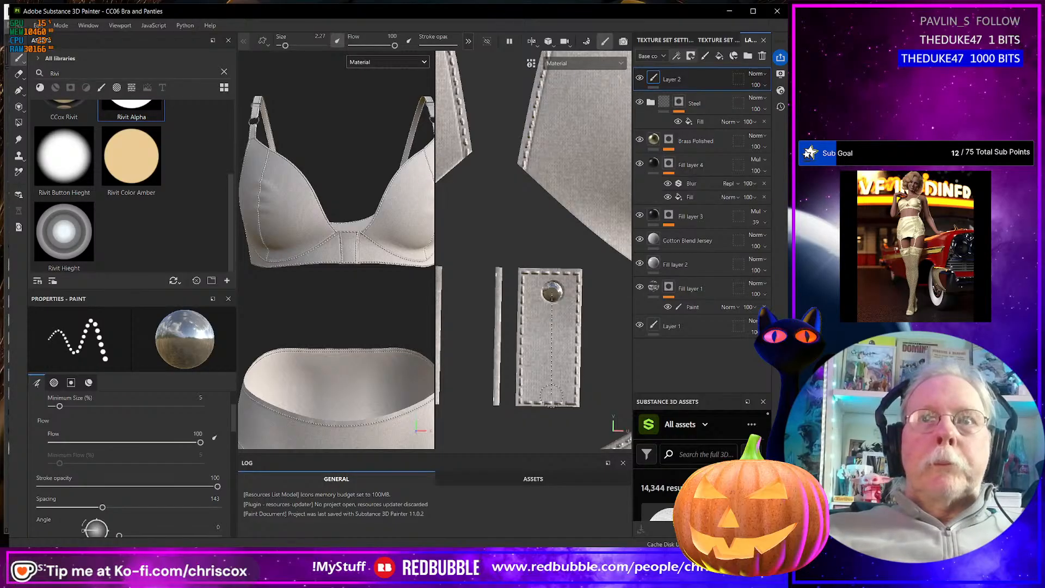
shift+click(551, 394)
scroll(553, 376, down, 3)
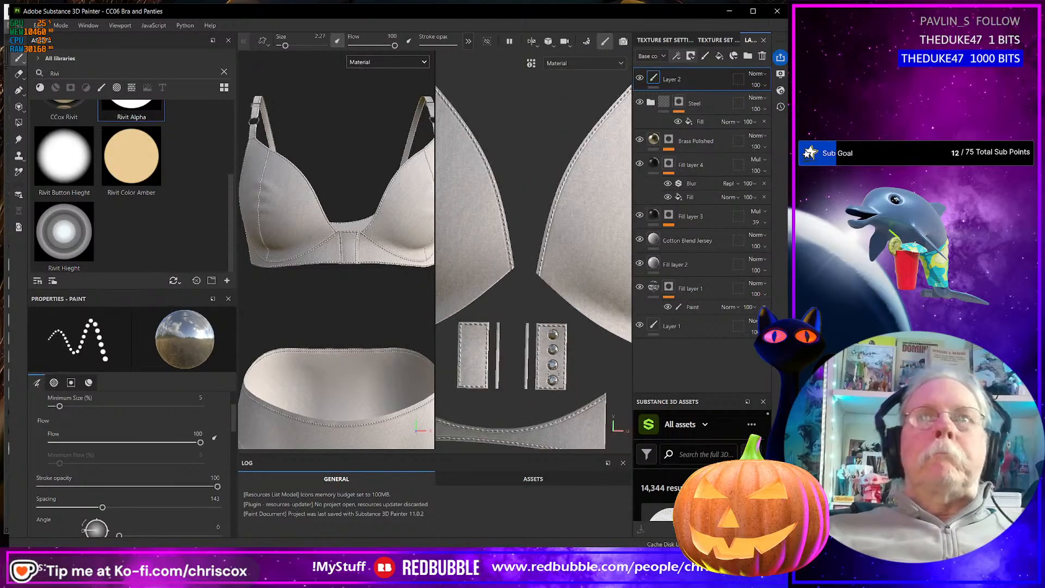
scroll(553, 376, down, 2)
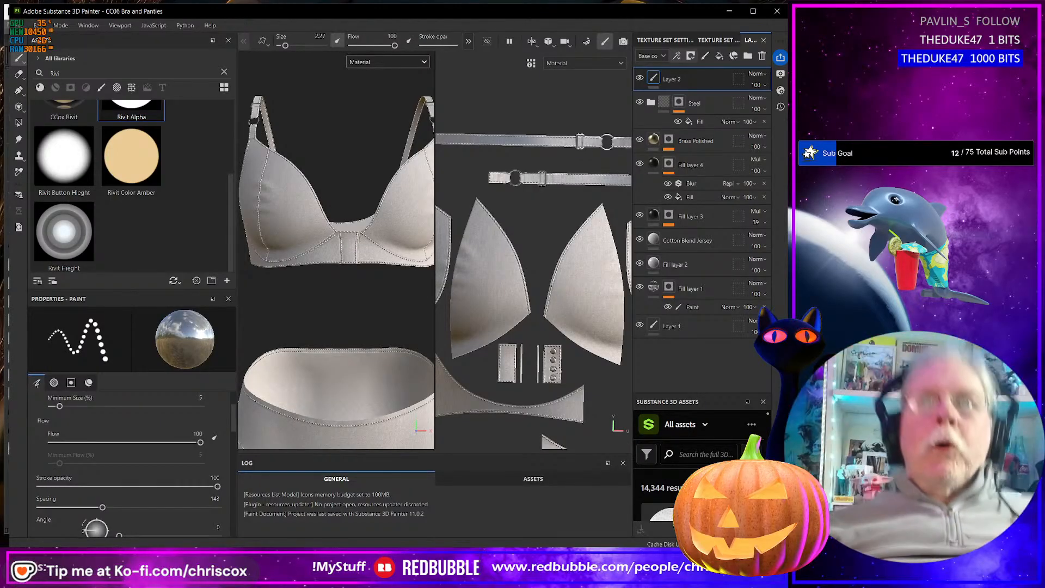
scroll(584, 349, up, 4)
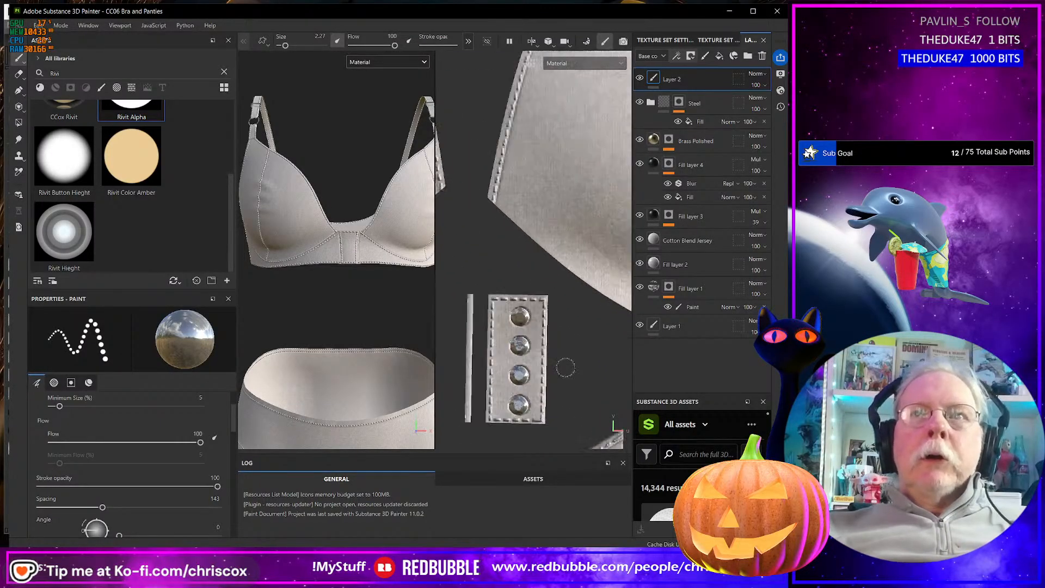
key(ctrl+z)
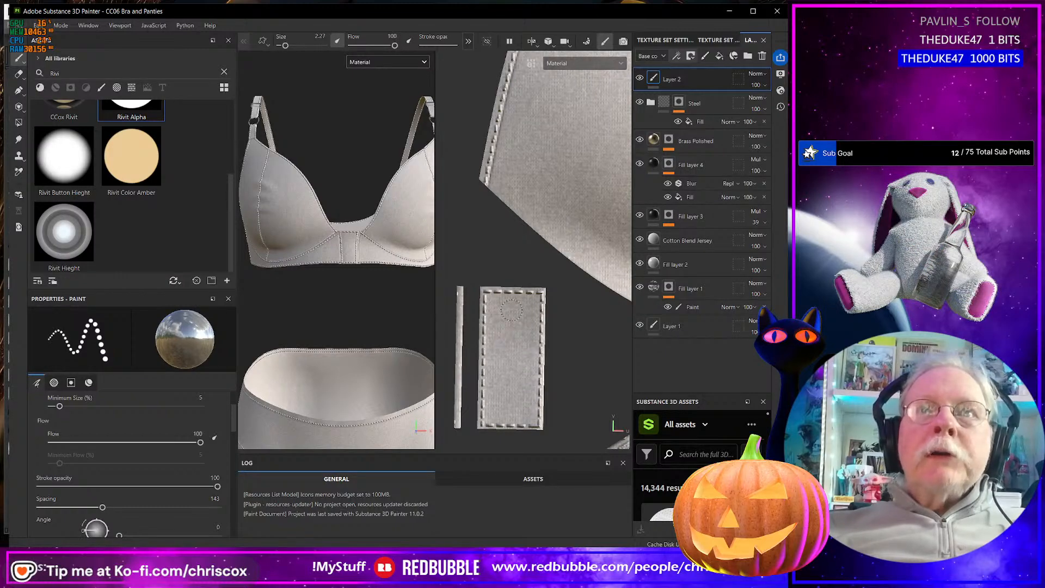
Turn on the mesh wireframe in the display settings
click(780, 75)
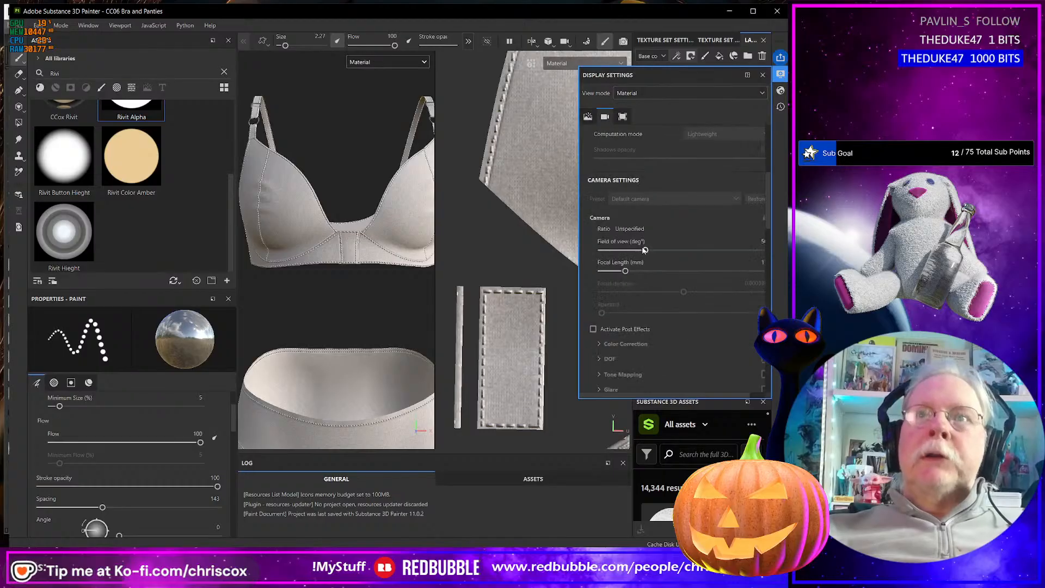
scroll(647, 250, down, 5)
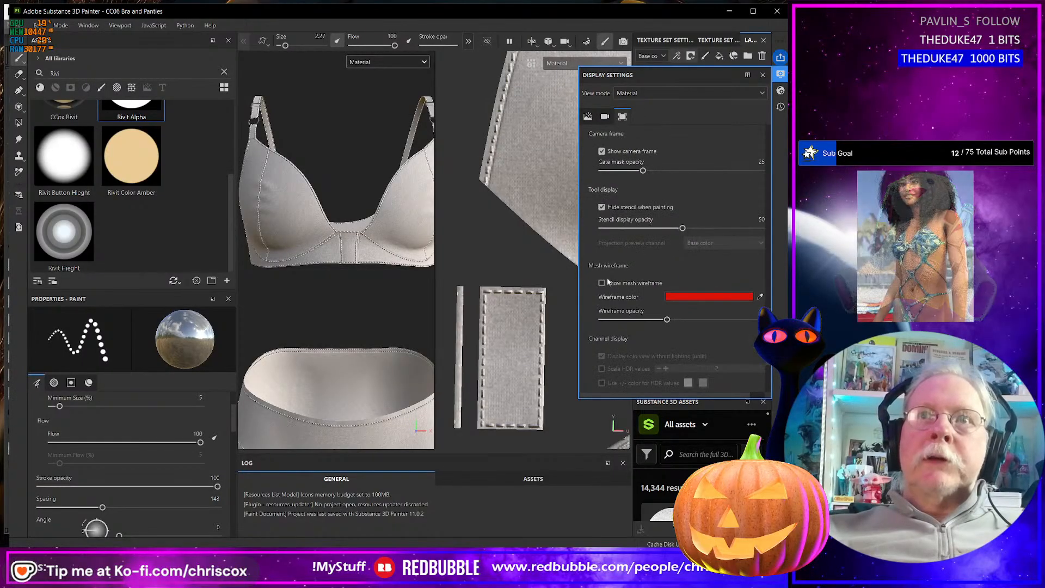
click(602, 283)
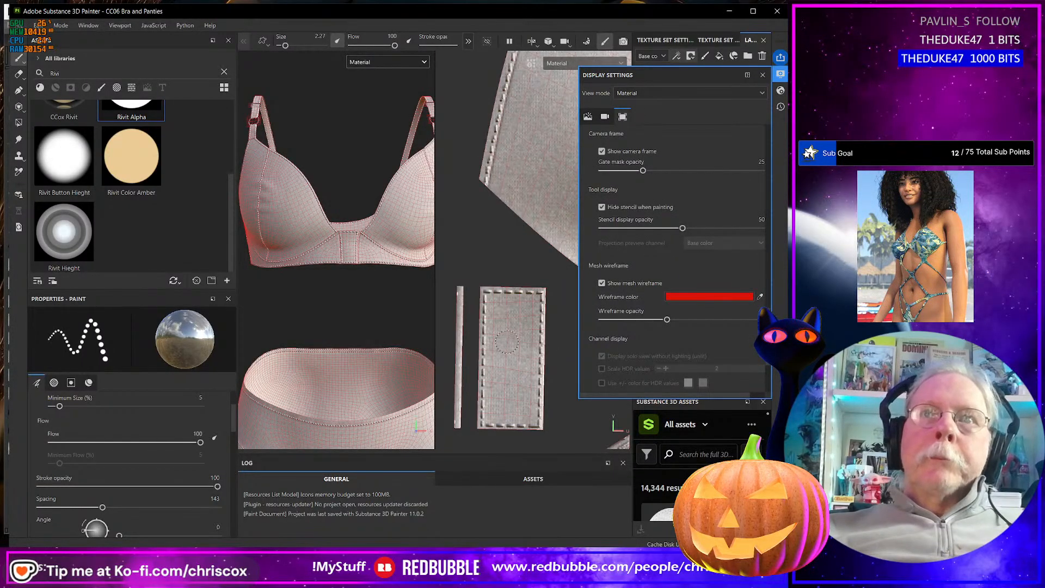
Paint a straight vertical row of four rivets down the centre of the closure tab
scroll(506, 342, up, 1)
scroll(506, 342, up, 2)
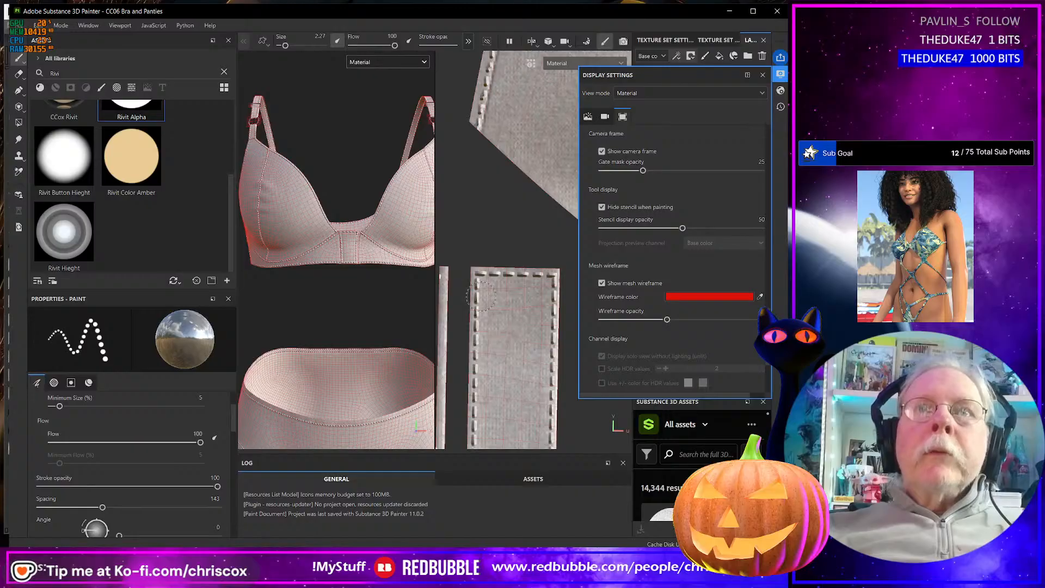
click(516, 298)
scroll(516, 301, down, 2)
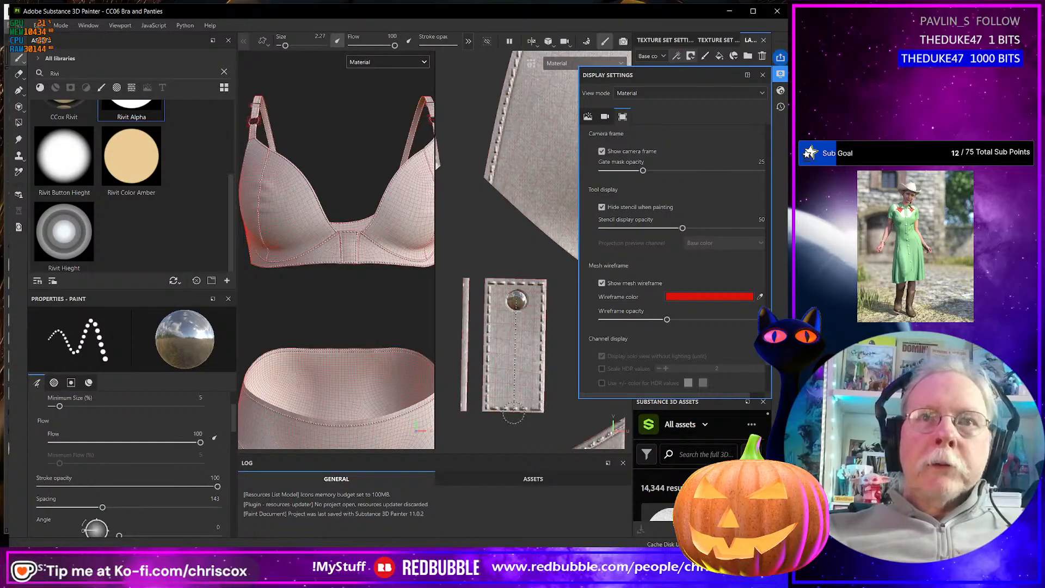
shift+click(513, 416)
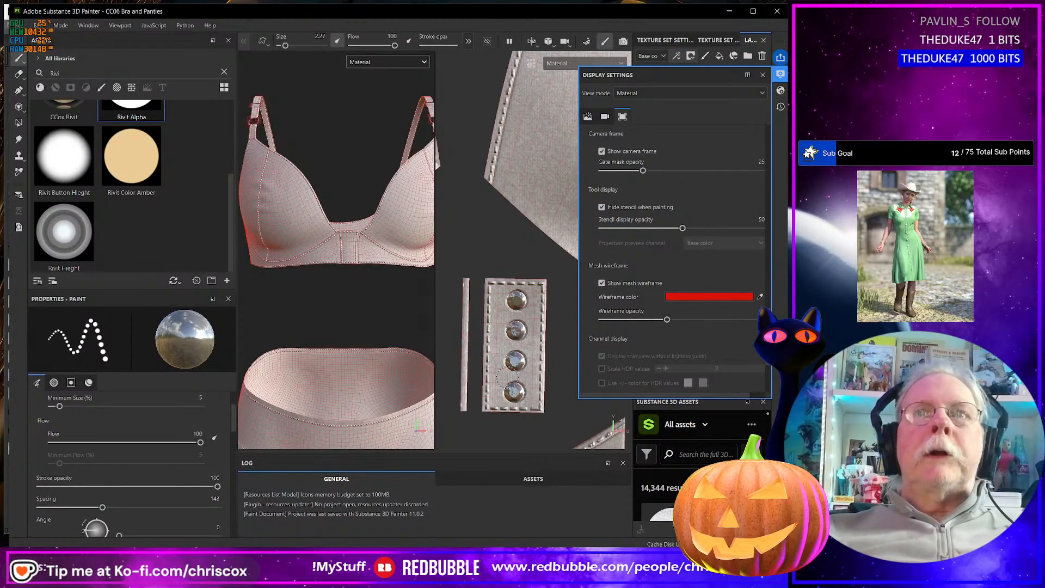
scroll(510, 366, up, 2)
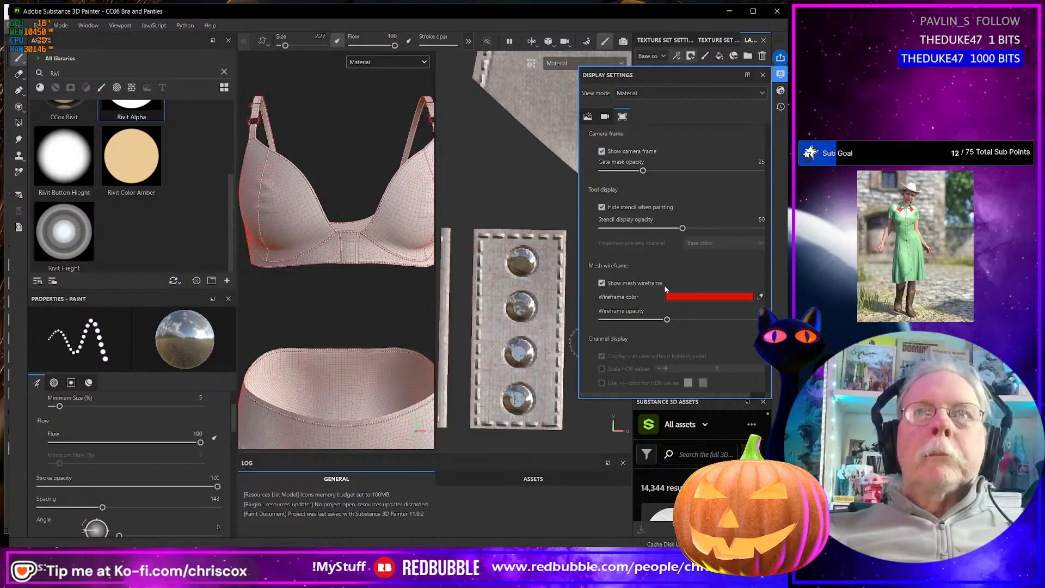
Turn off the mesh wireframe, check the plain bra and panties in the 3D view, and close the display settings
click(602, 283)
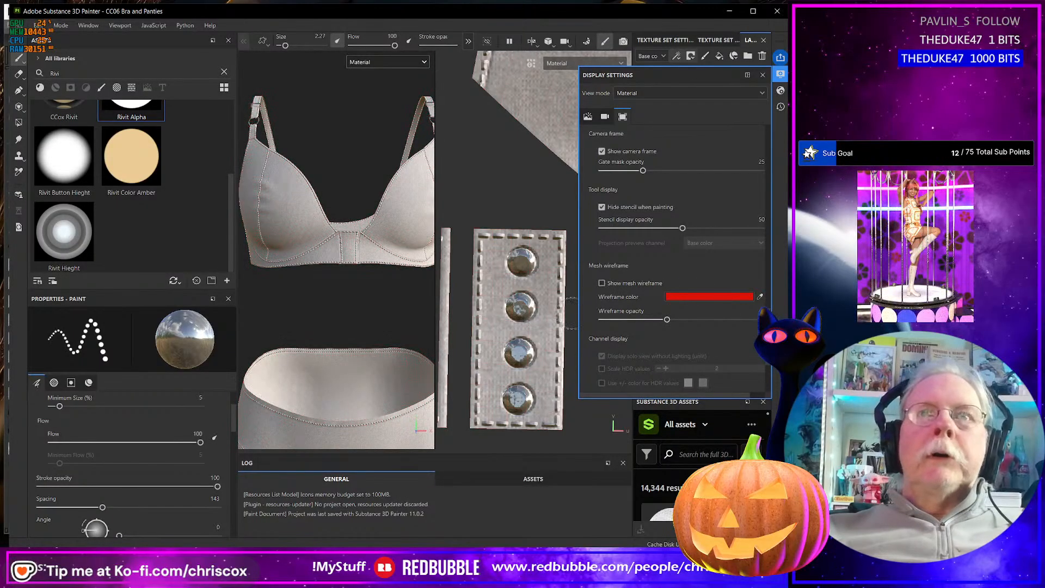
scroll(370, 321, down, 3)
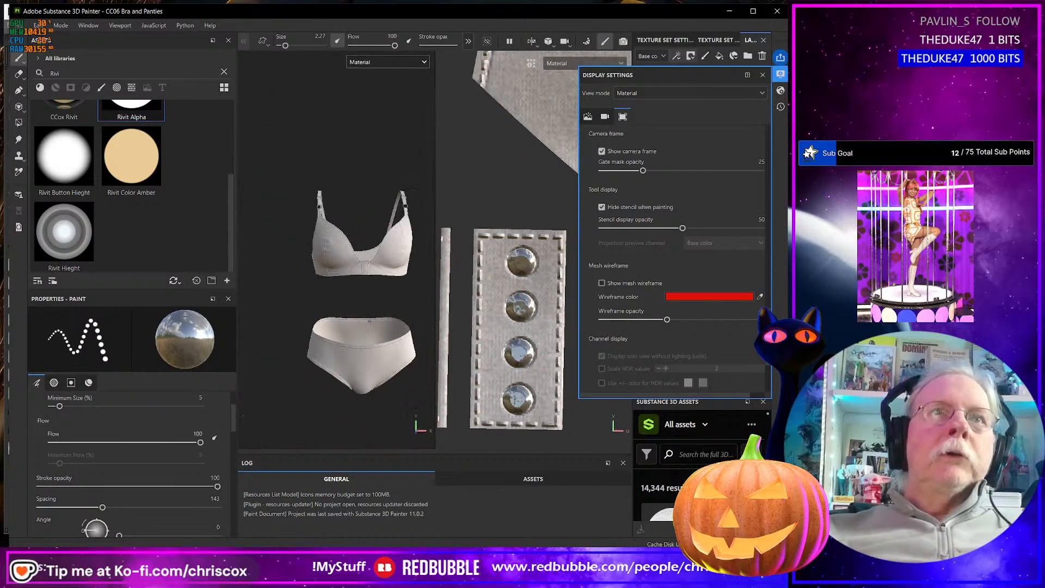
alt+drag(359, 318, 377, 299)
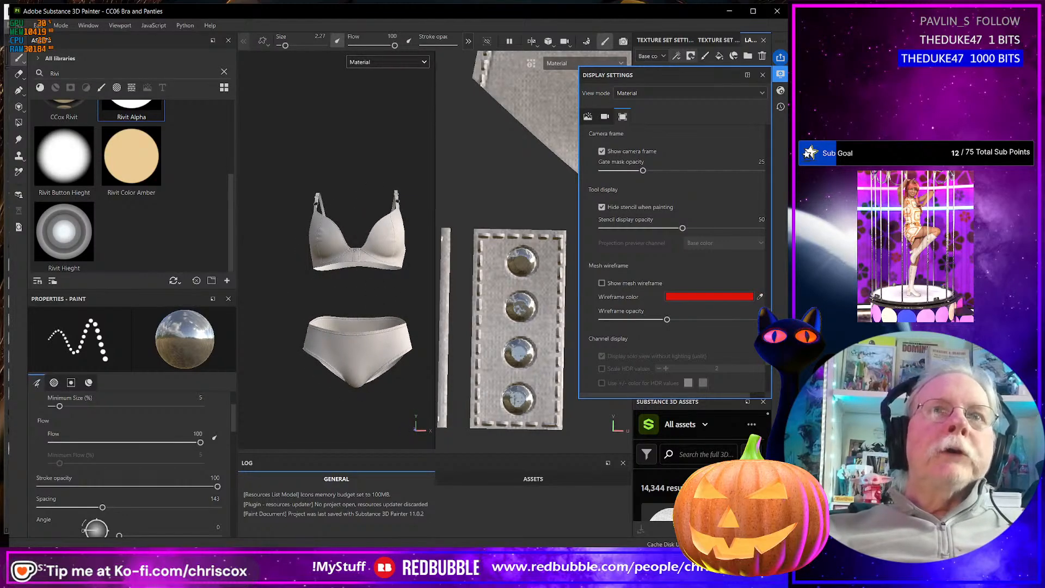
scroll(354, 258, up, 5)
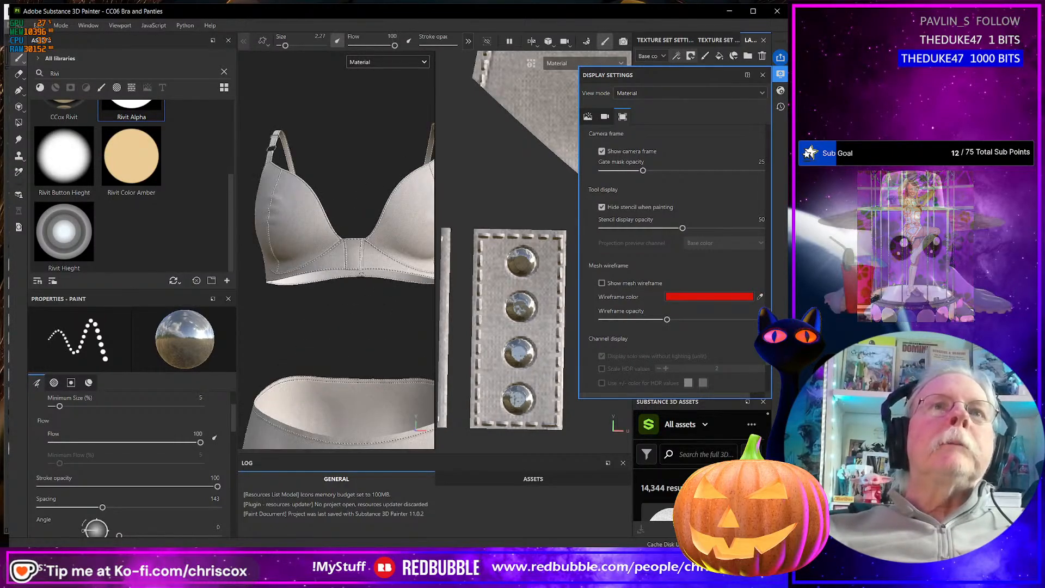
scroll(362, 275, down, 4)
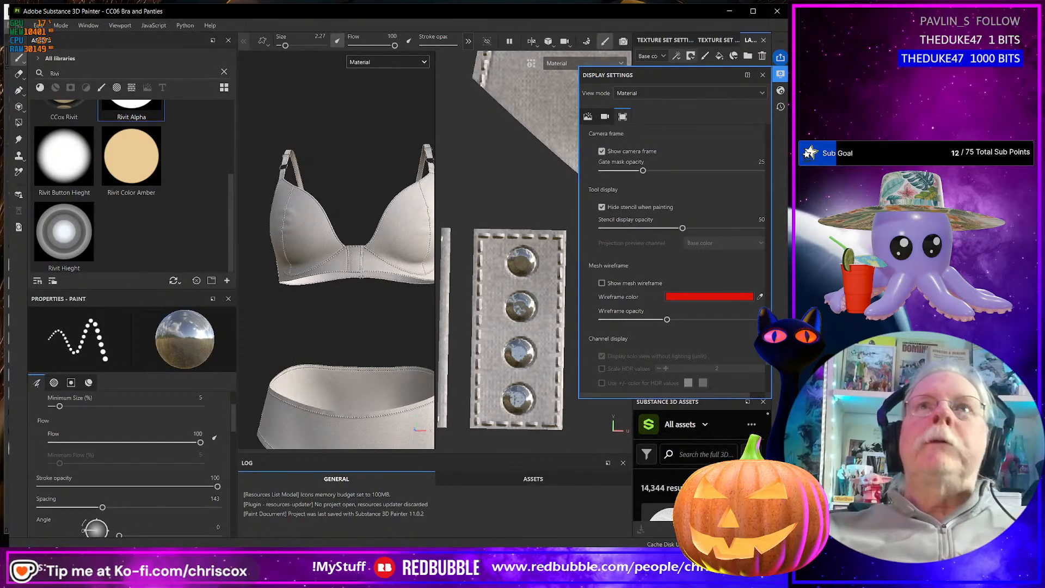
click(762, 74)
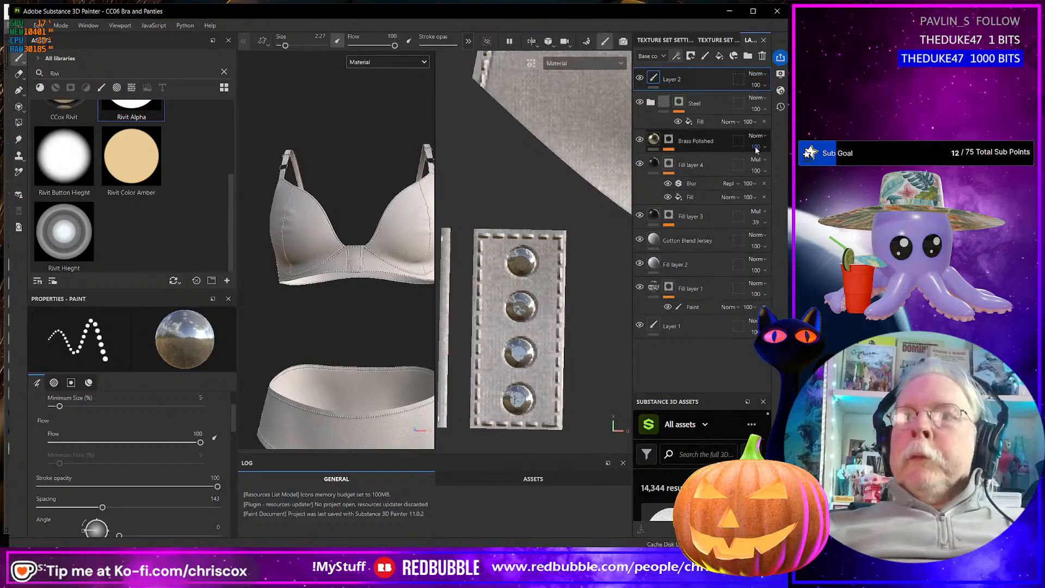
Add a fill layer at the top of the layer stack with the white base colour FFFFFF
click(720, 57)
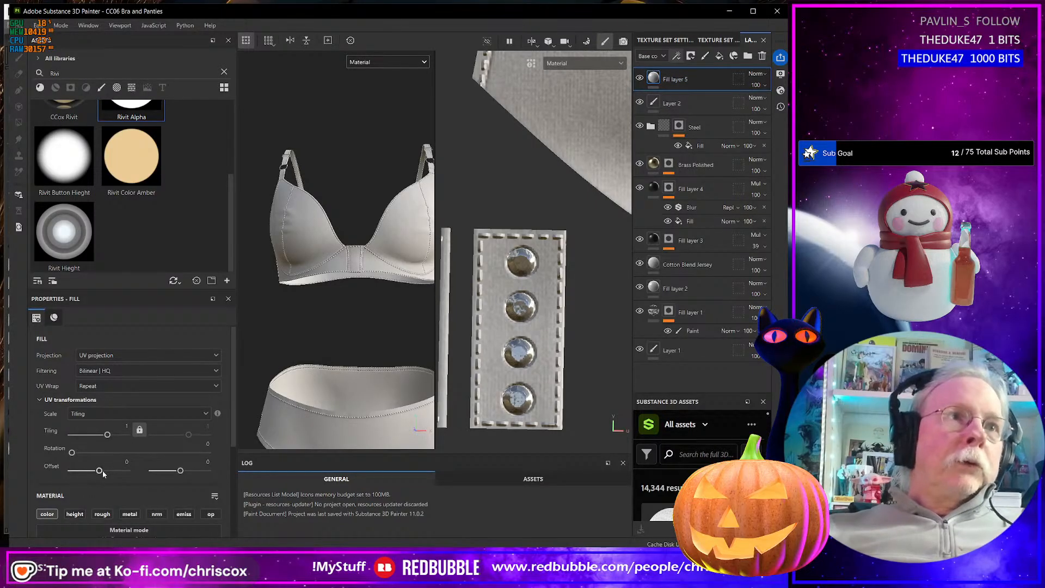
scroll(103, 474, down, 4)
click(196, 470)
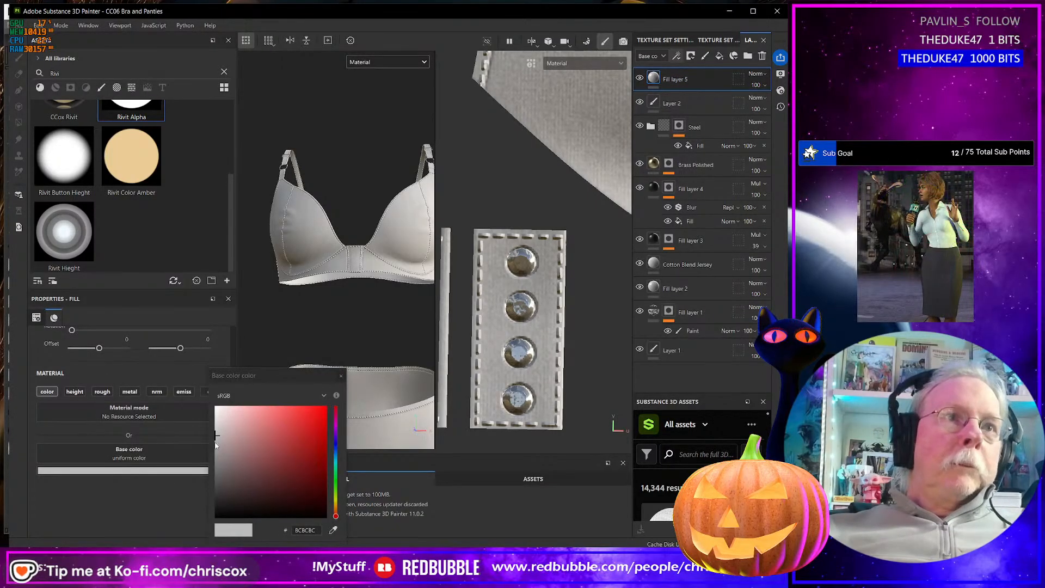
click(216, 410)
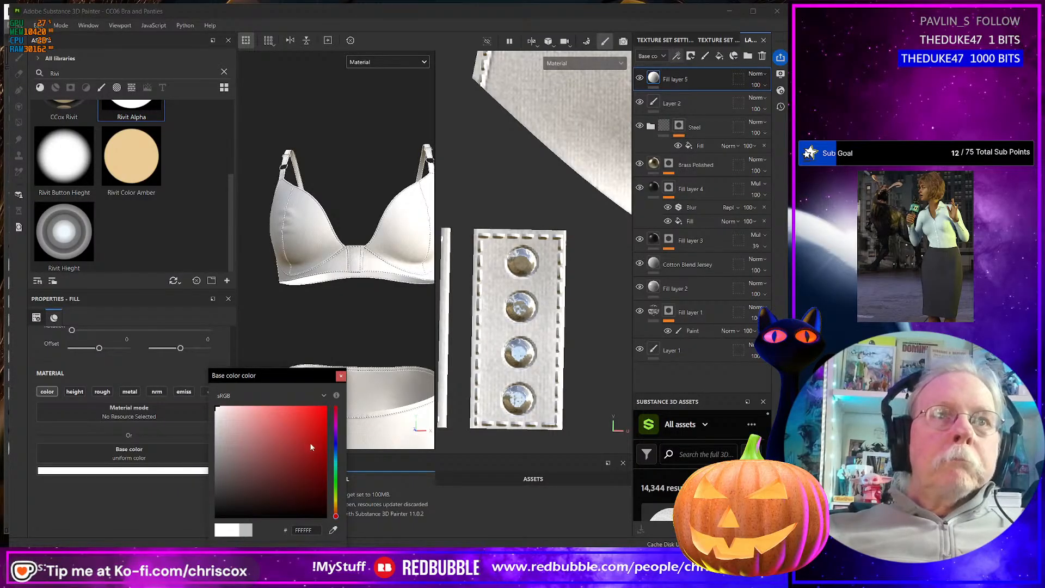
click(336, 445)
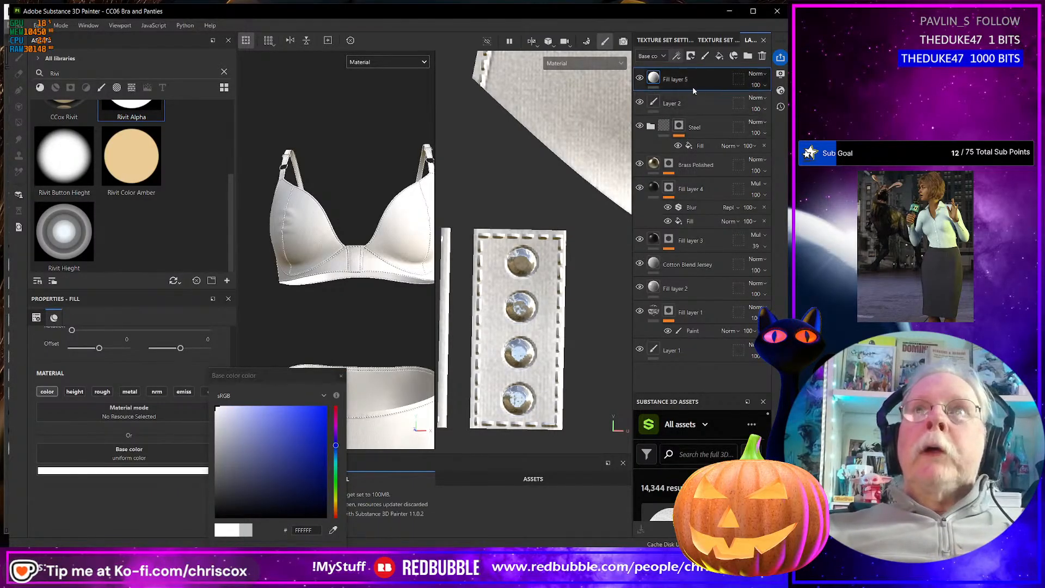
Add a black mask with a Fiber Glass Edge Wear generator to the white fill layer
click(692, 56)
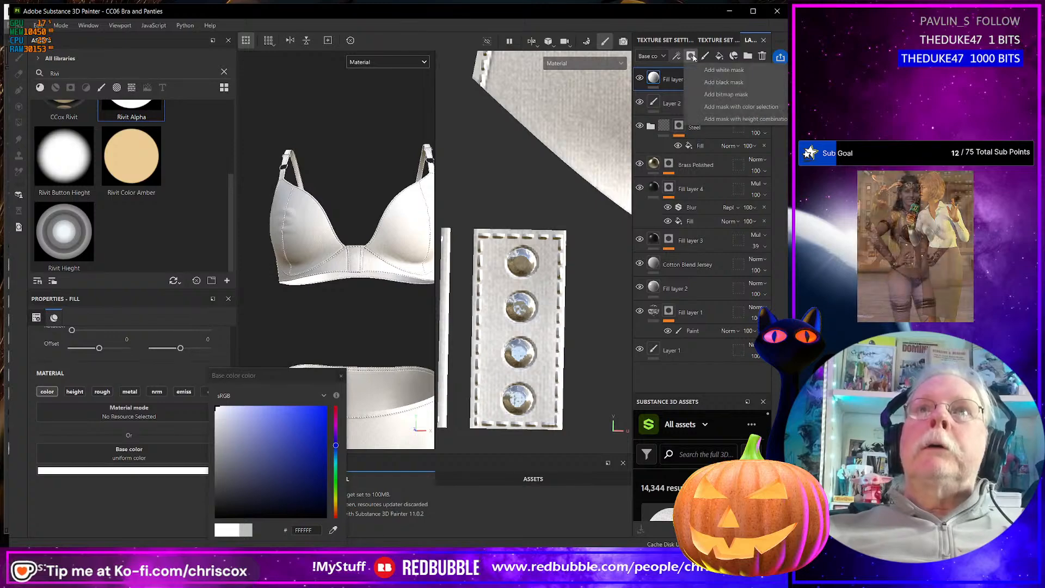
click(711, 71)
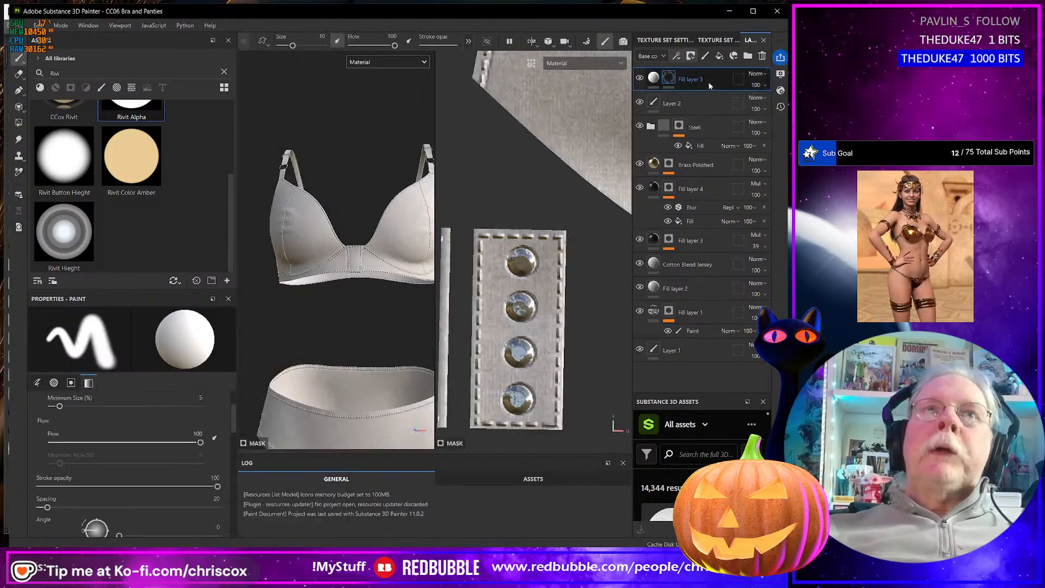
click(676, 56)
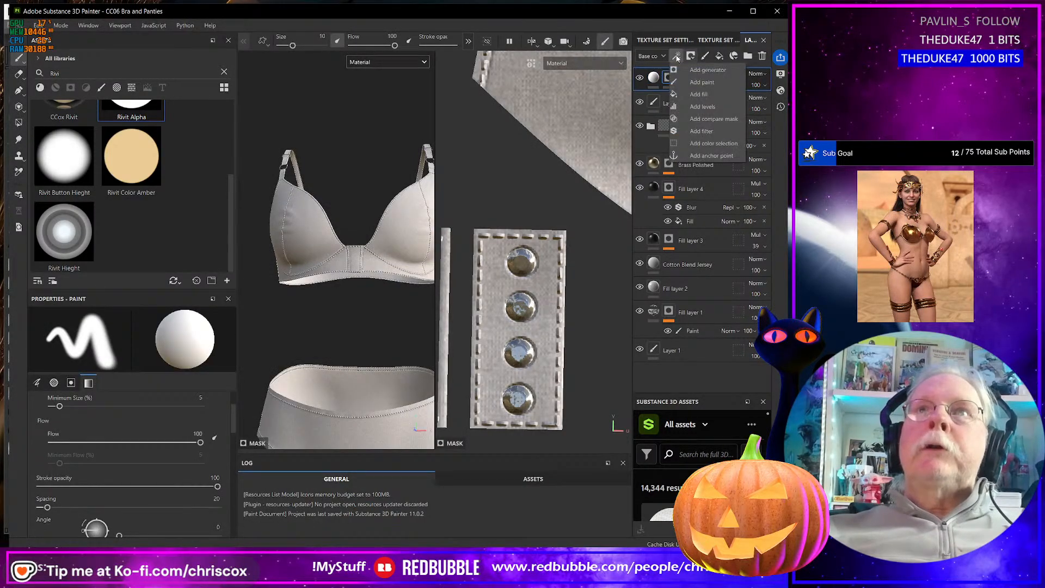
click(704, 71)
click(180, 349)
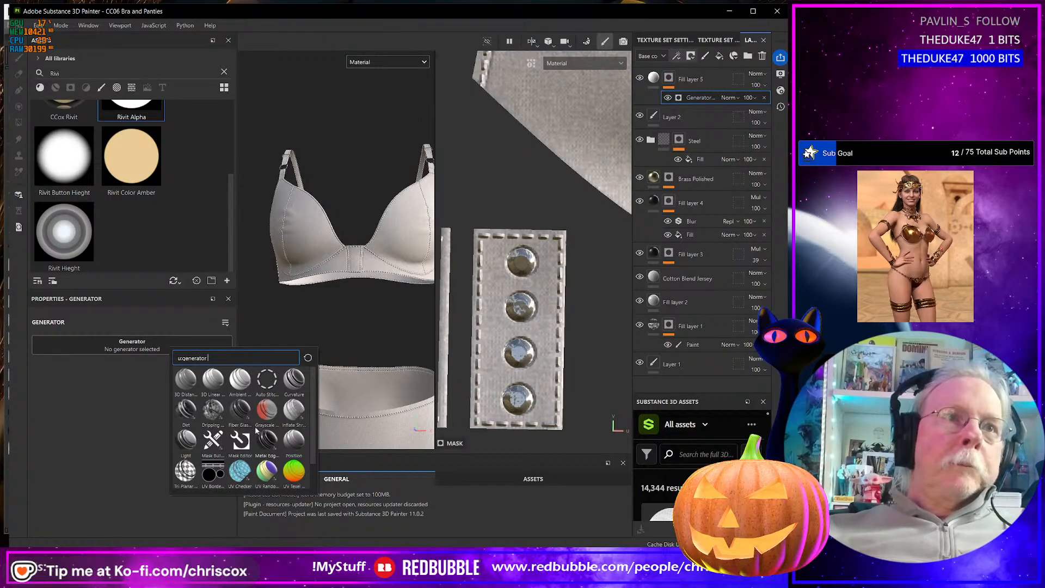
click(240, 410)
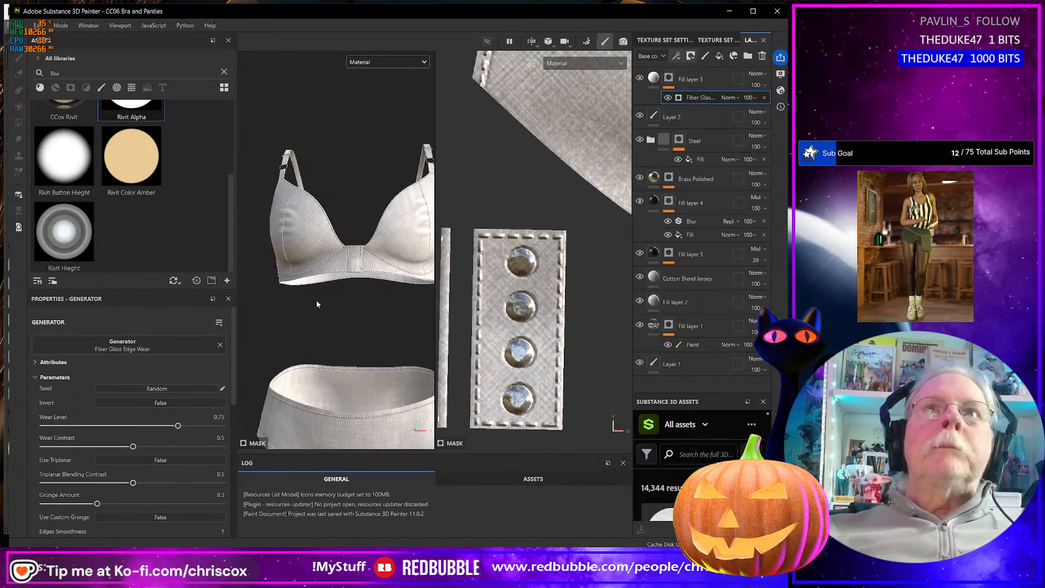
Set the edge wear generator's Wear Contrast to 0.22 and its Wear Level to 0.5
scroll(322, 274, up, 3)
scroll(322, 273, down, 3)
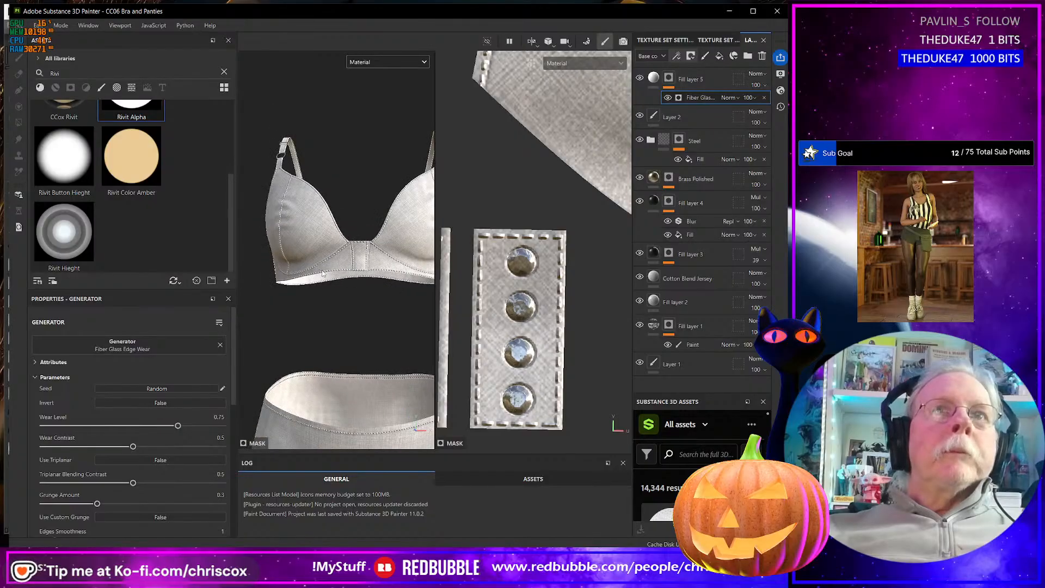
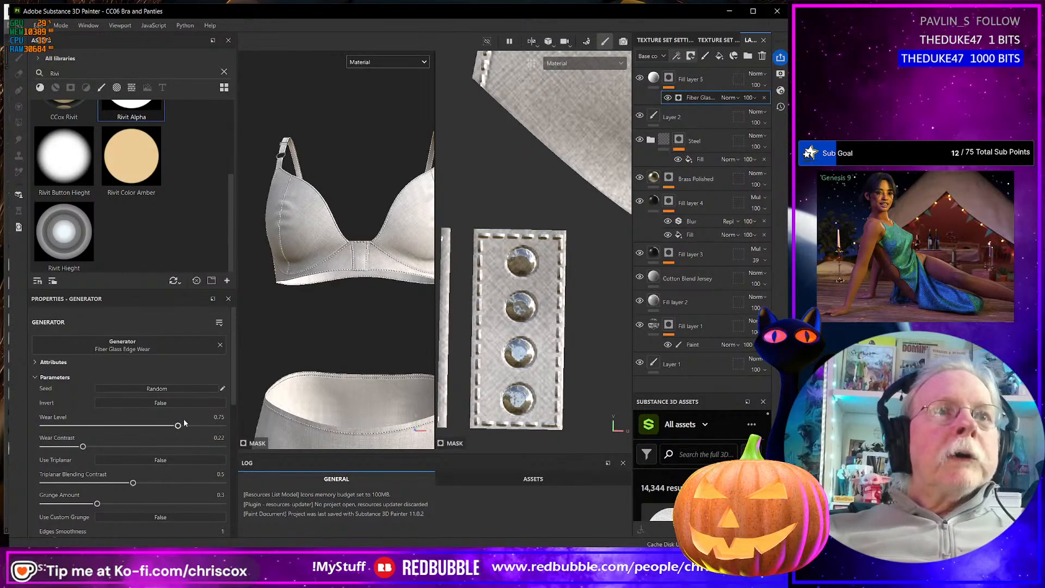
scroll(306, 235, up, 5)
scroll(308, 243, down, 4)
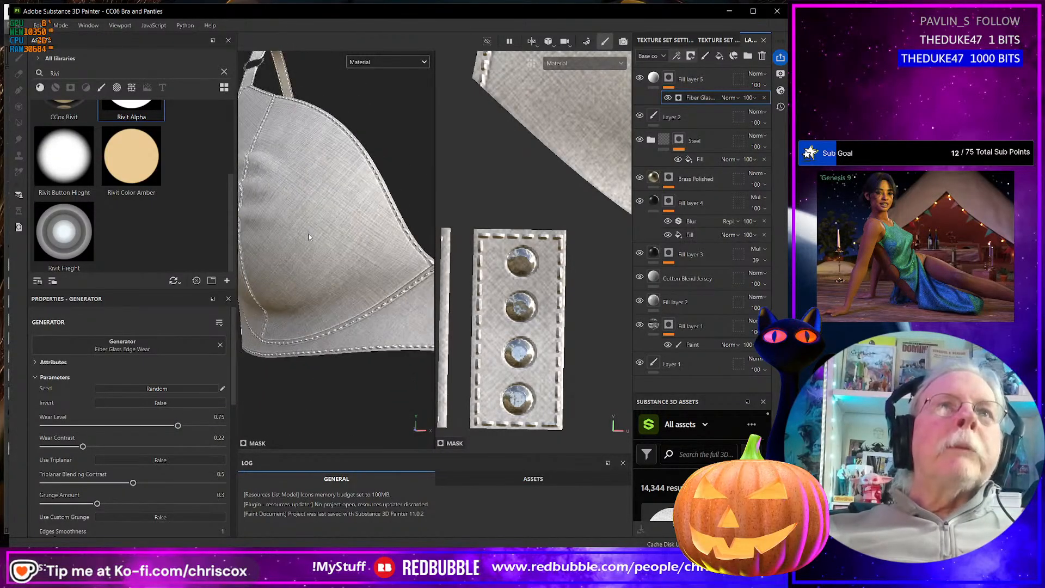
scroll(310, 246, down, 1)
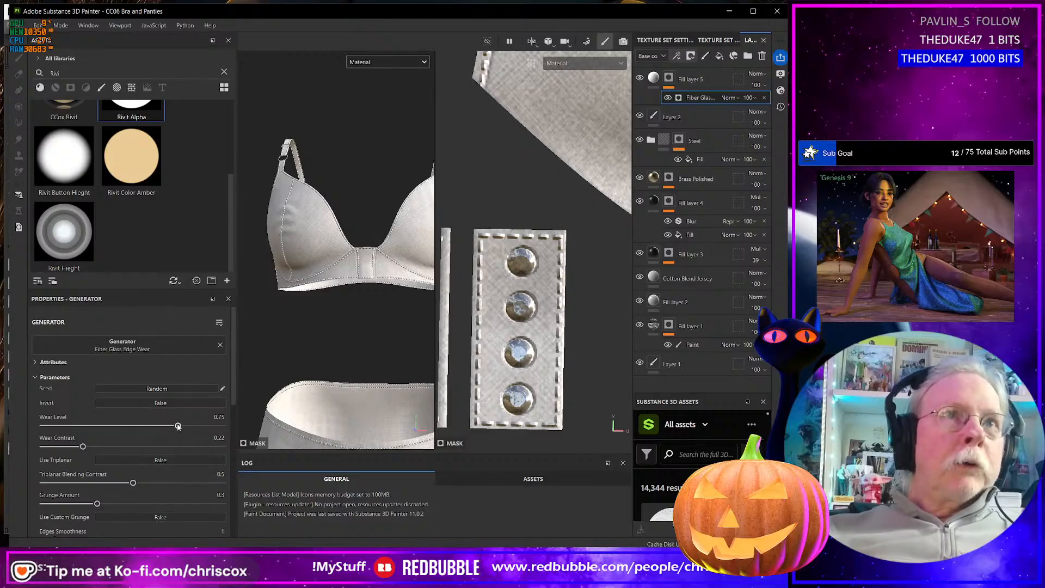
drag(152, 428, 133, 426)
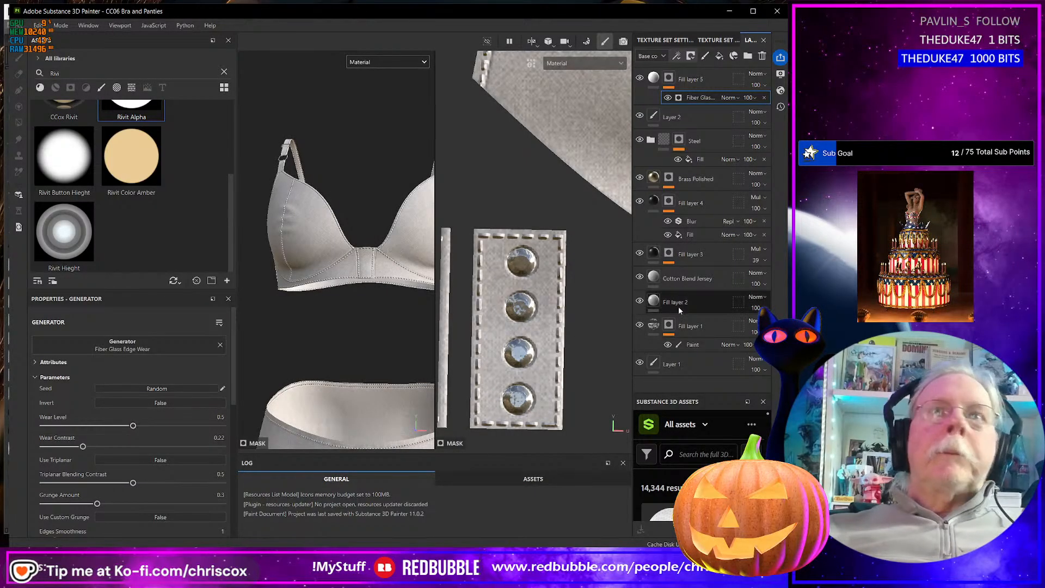
Add a Blur filter above the edge wear generator in the white fill layer's mask
click(710, 79)
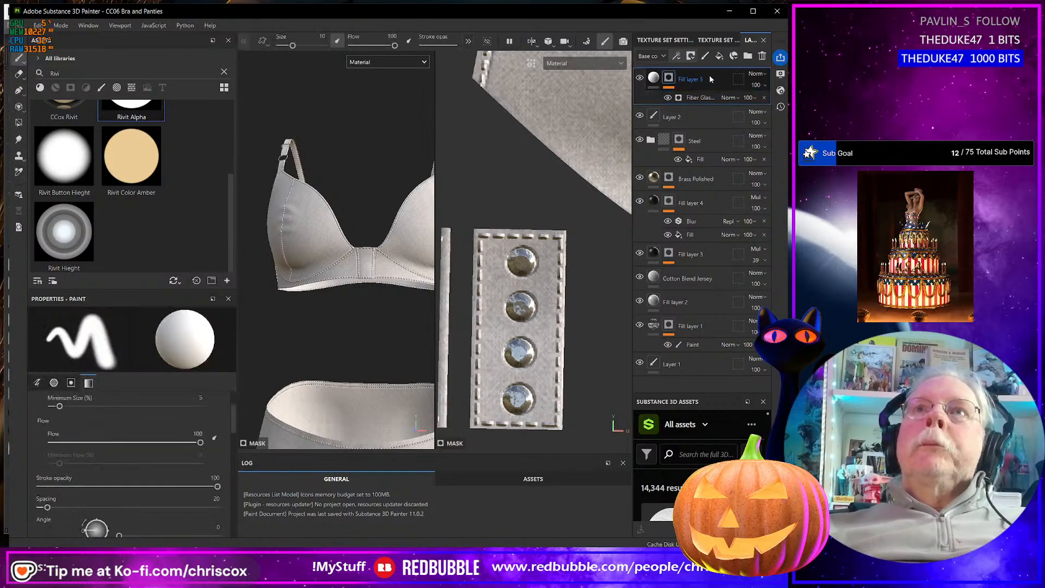
click(669, 78)
click(678, 57)
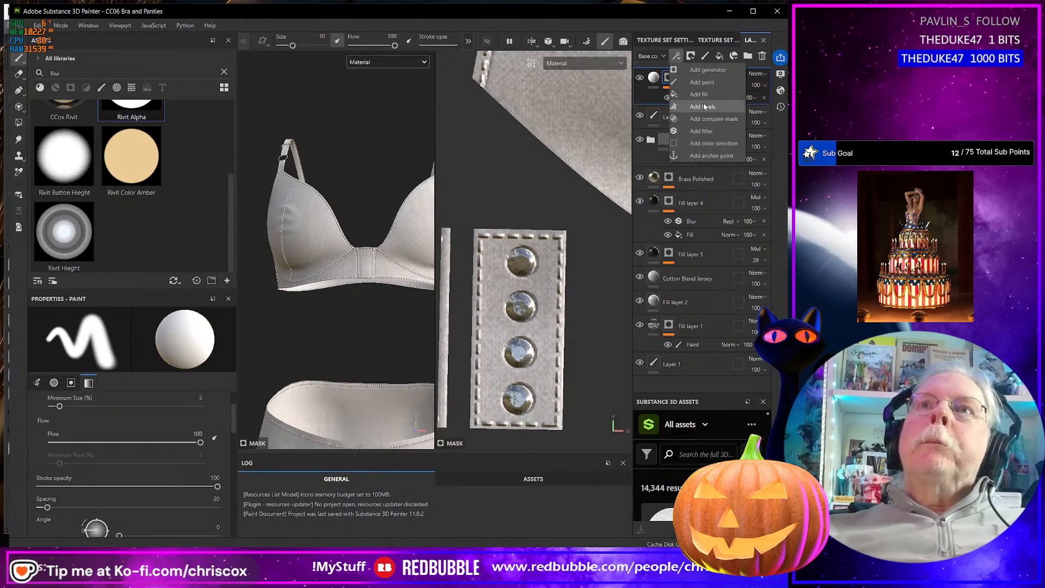
click(702, 131)
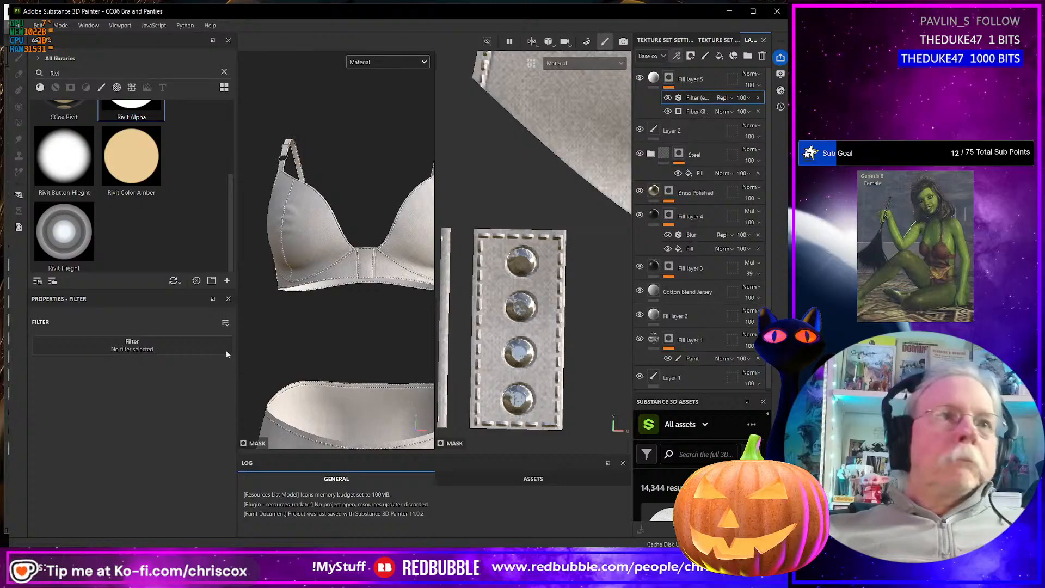
click(126, 347)
click(136, 412)
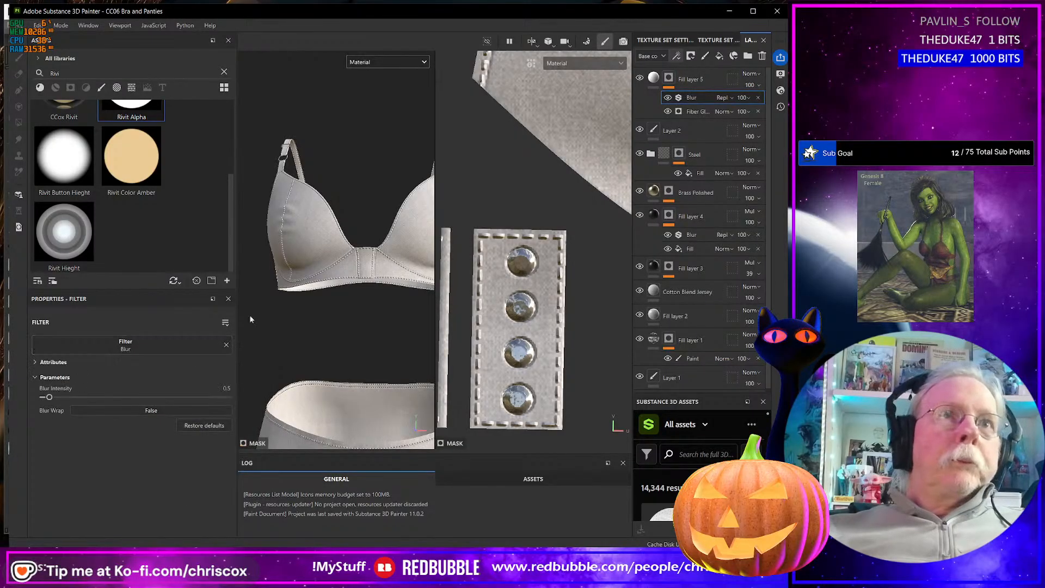
scroll(324, 300, down, 3)
scroll(358, 299, up, 3)
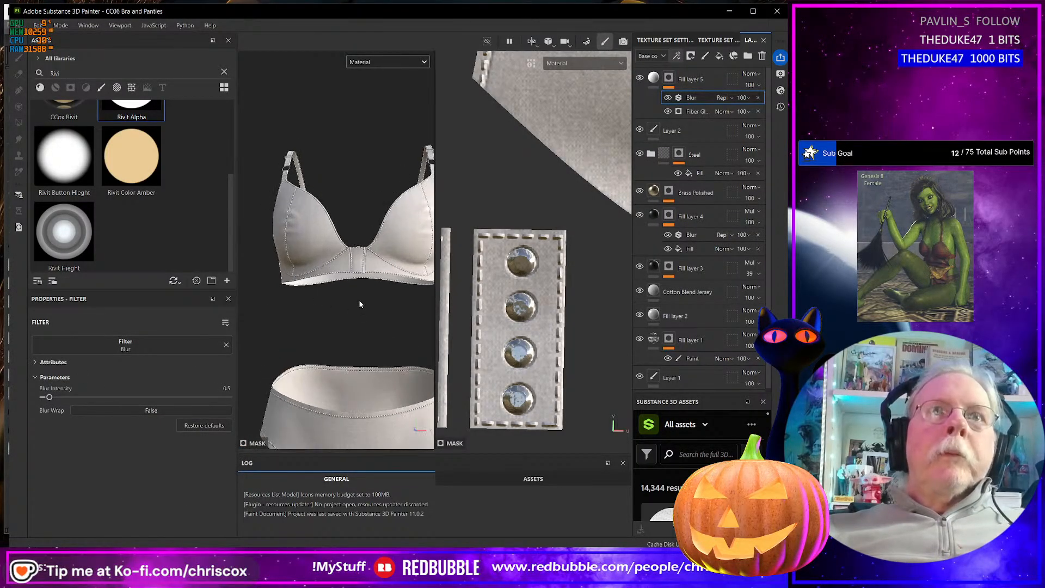
Switch the viewports to the Base color channel and examine the white wear on the bra cup's fabric
alt+drag(359, 299, 377, 331)
scroll(570, 182, down, 5)
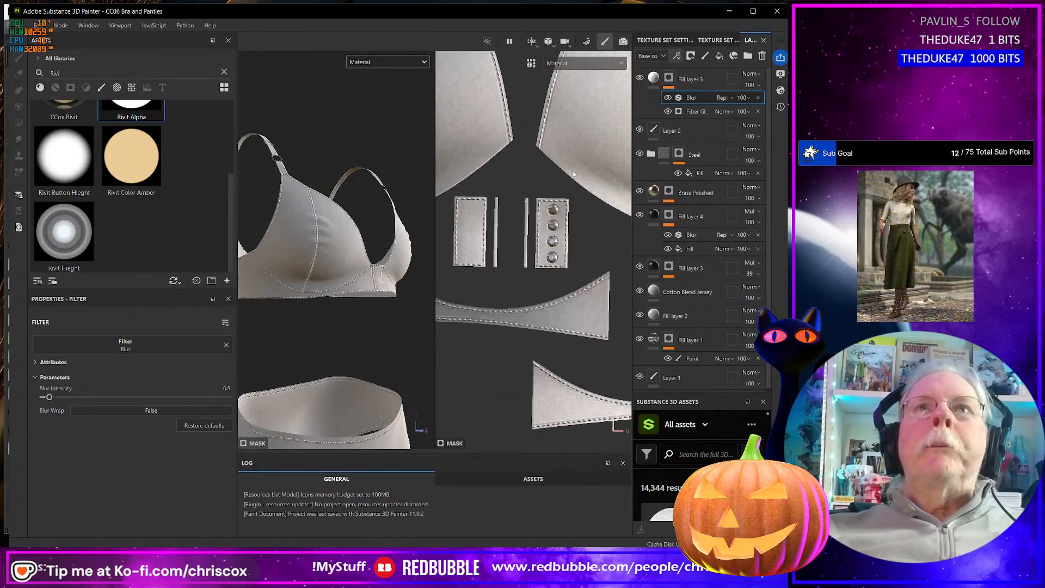
alt+middle_drag(596, 207, 586, 231)
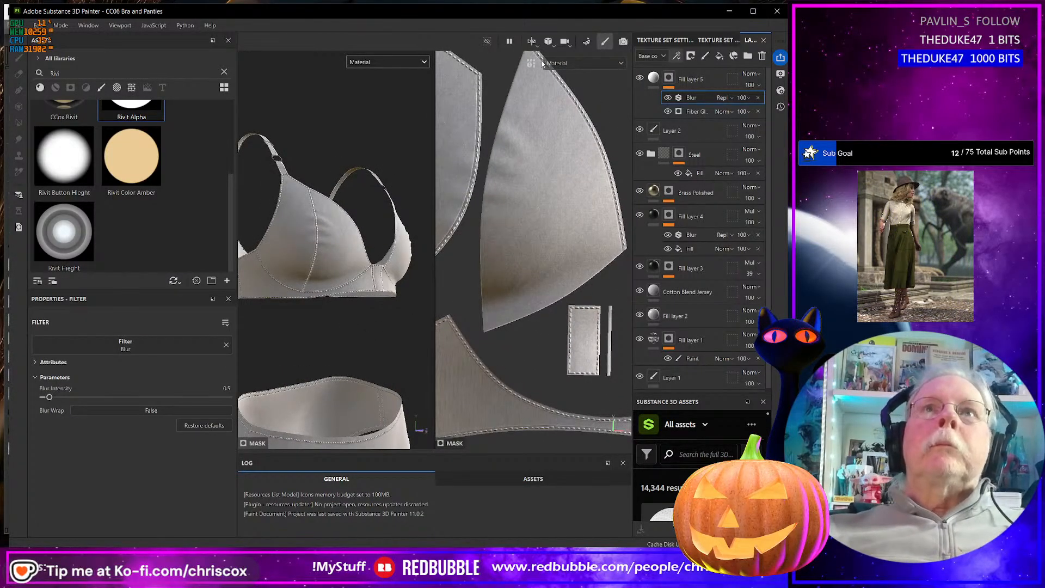
click(558, 64)
click(560, 77)
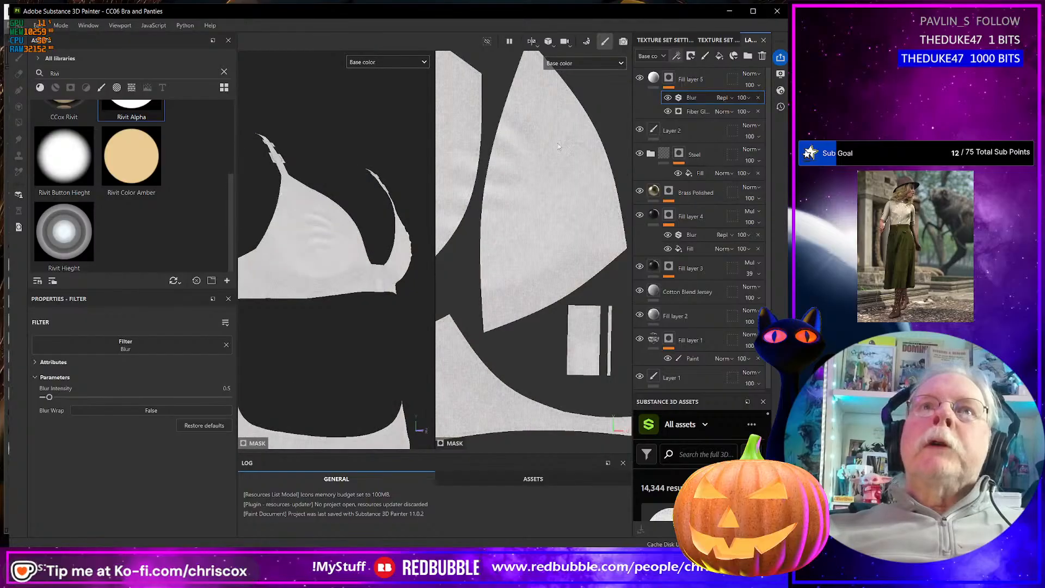
scroll(528, 181, up, 3)
scroll(527, 185, down, 1)
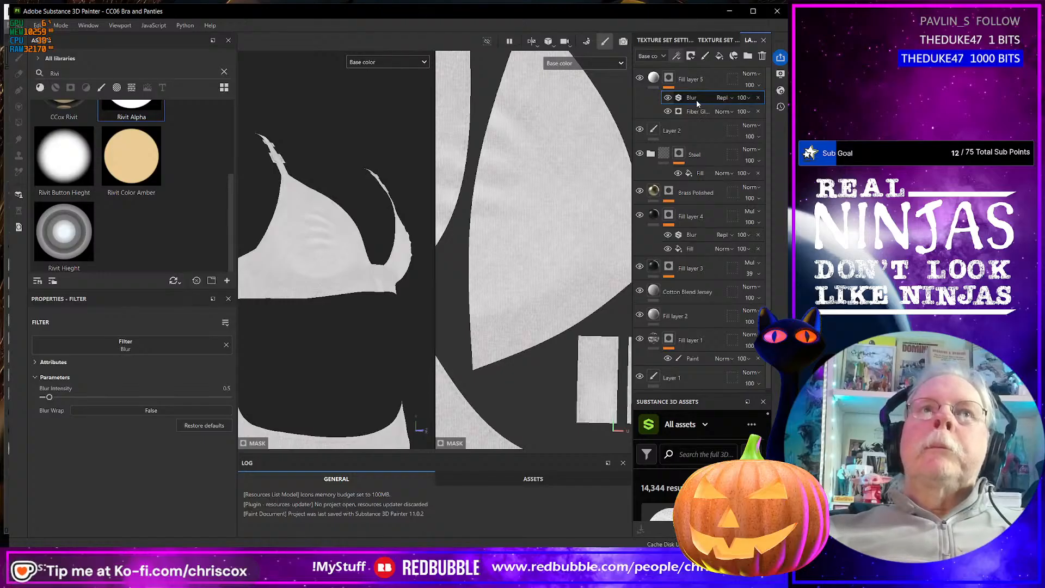
Set the Fiber Glass Edge Wear generator's Wear Contrast to 0.34 and its Wear Level to 0.49
click(697, 111)
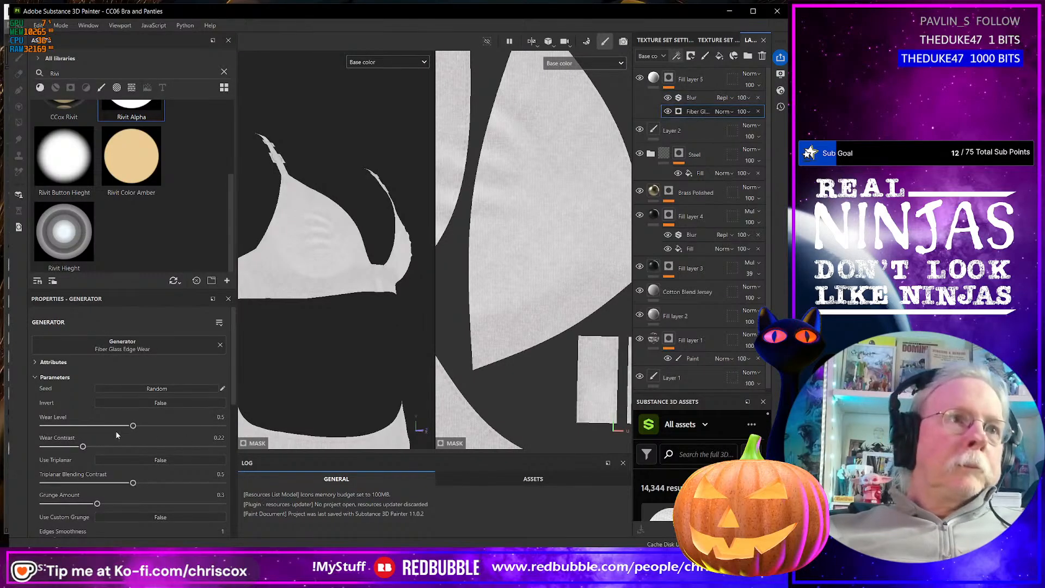
mouse_move(131, 427)
mouse_down()
mouse_move(109, 427)
mouse_move(119, 426)
mouse_up()
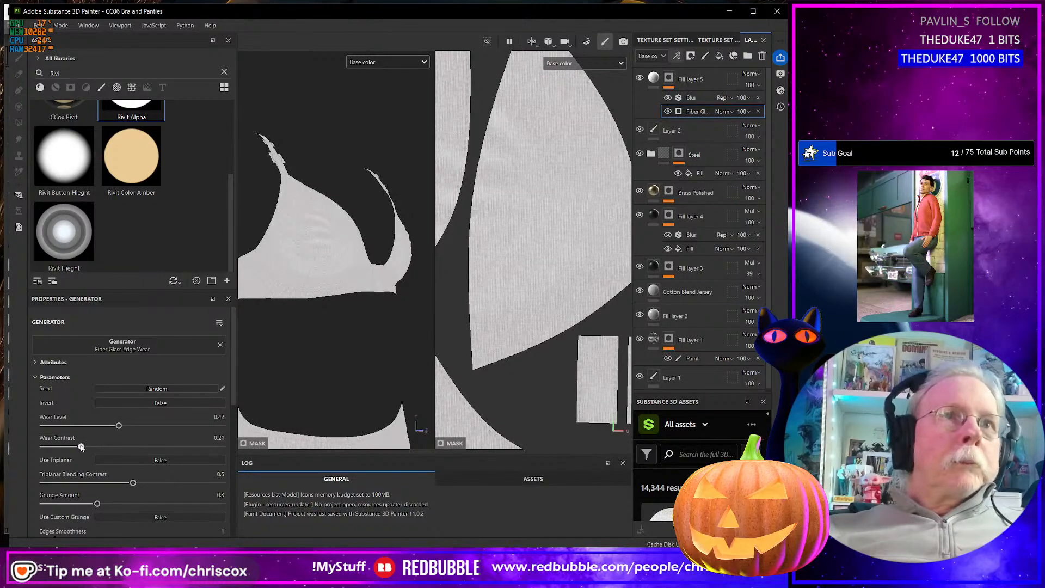
drag(108, 448, 131, 426)
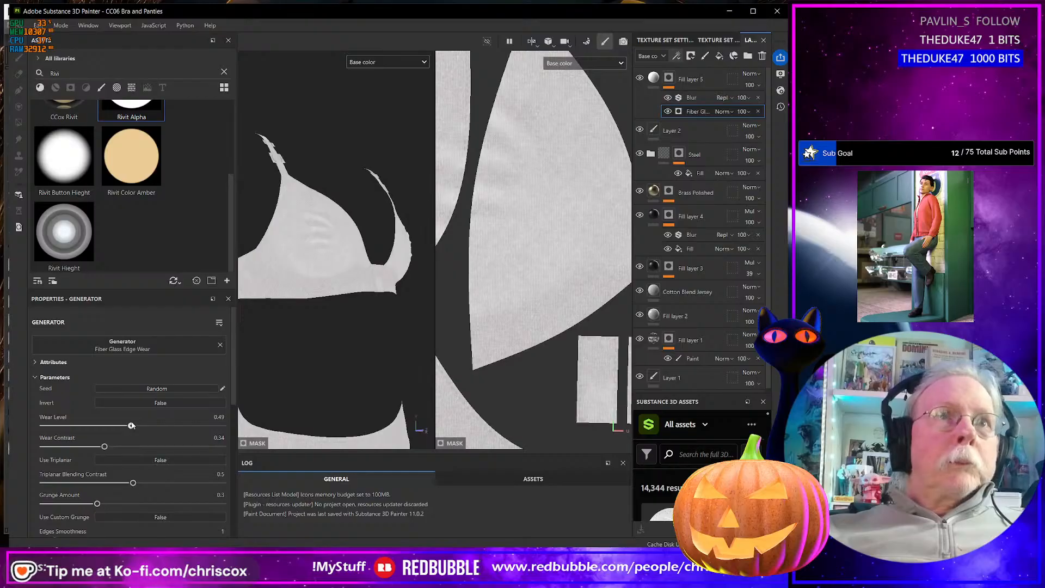
Add a fill layer above the white edge wear layer and set its base color to black (000000)
click(707, 77)
click(719, 57)
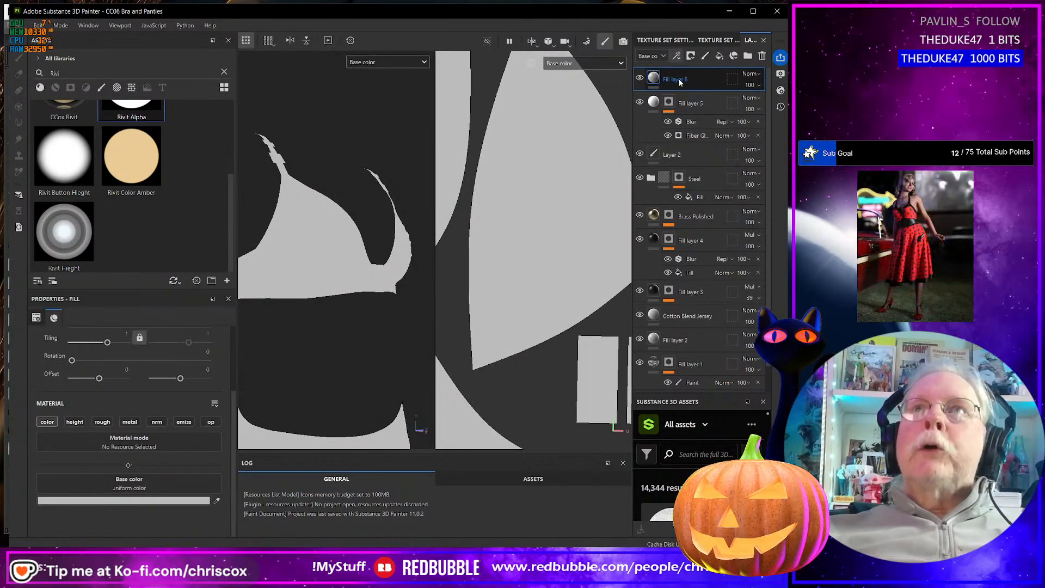
click(172, 501)
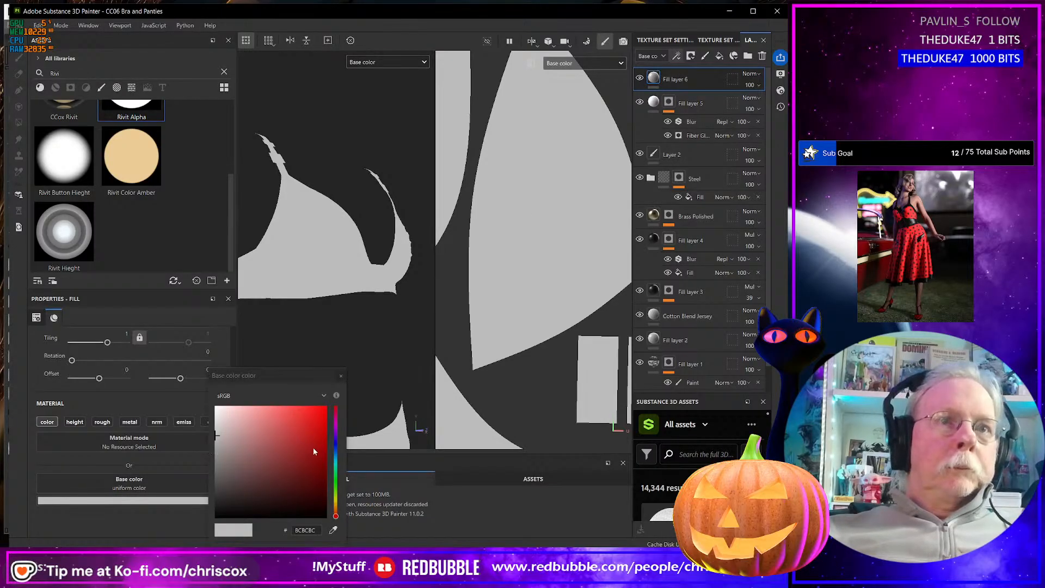
click(336, 447)
drag(236, 462, 201, 529)
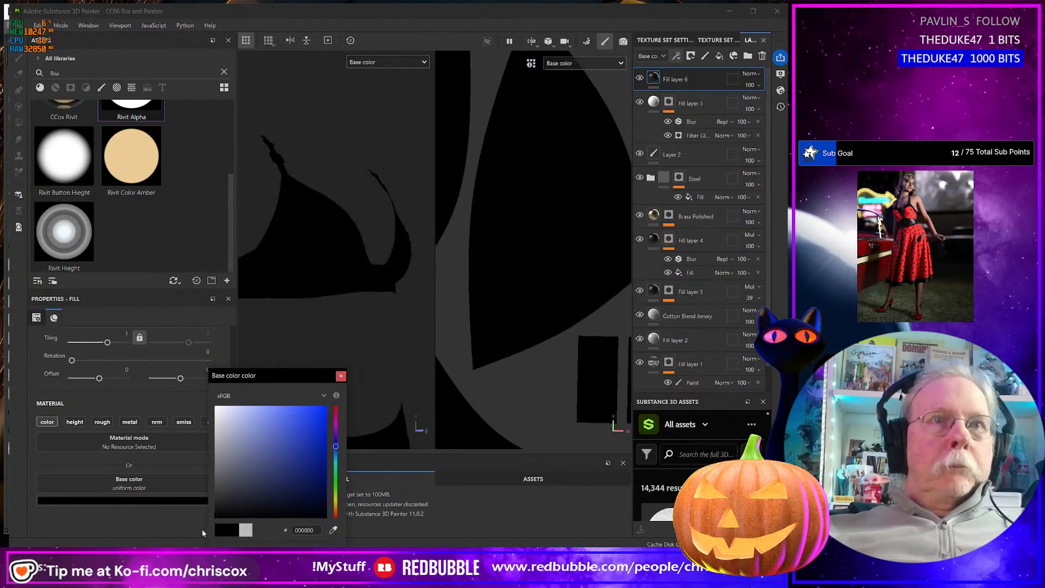
click(341, 377)
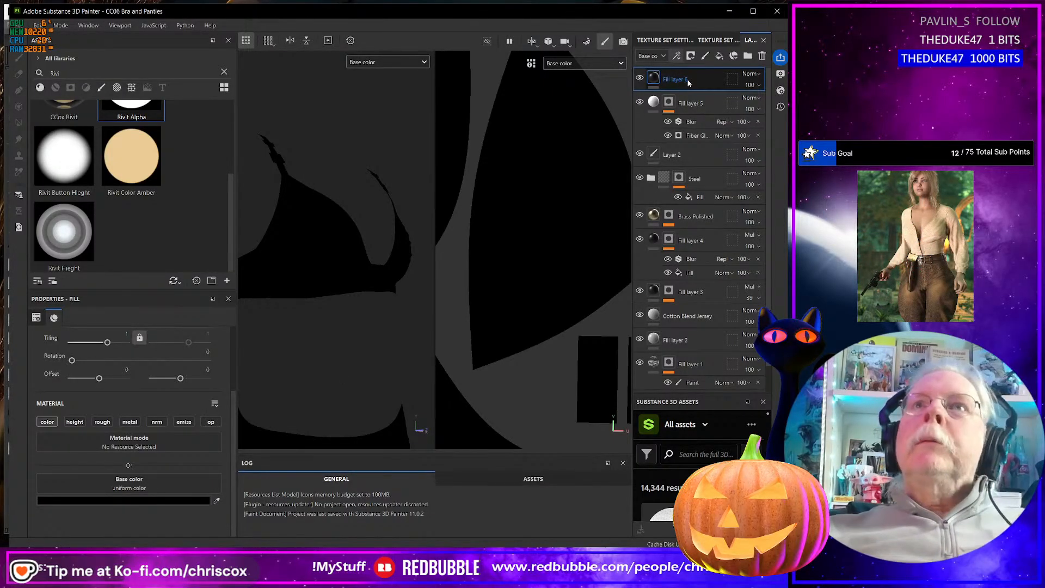
Add a black mask with a Dirt generator to the black fill layer
click(691, 56)
click(723, 82)
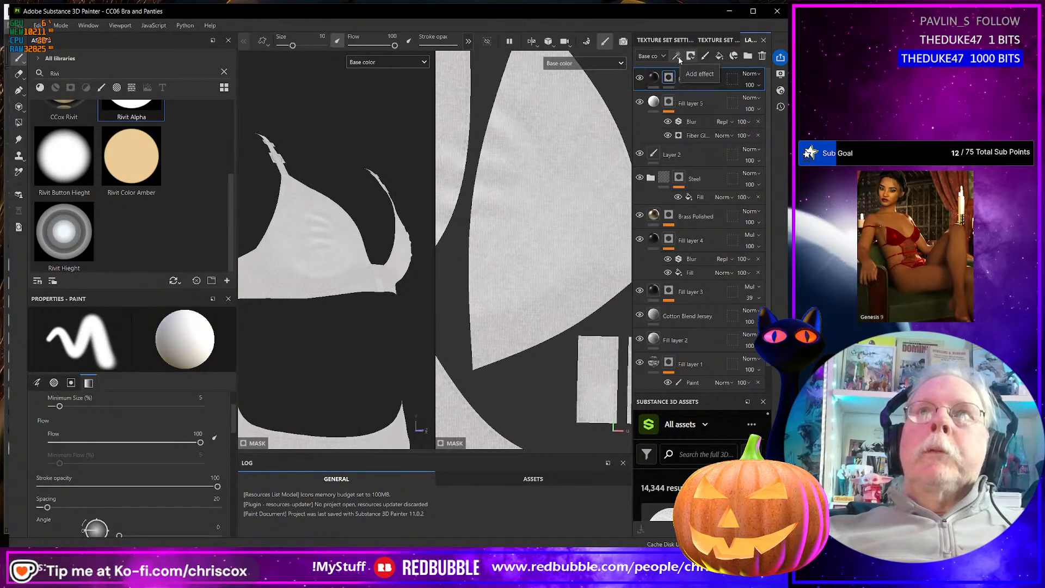
click(677, 56)
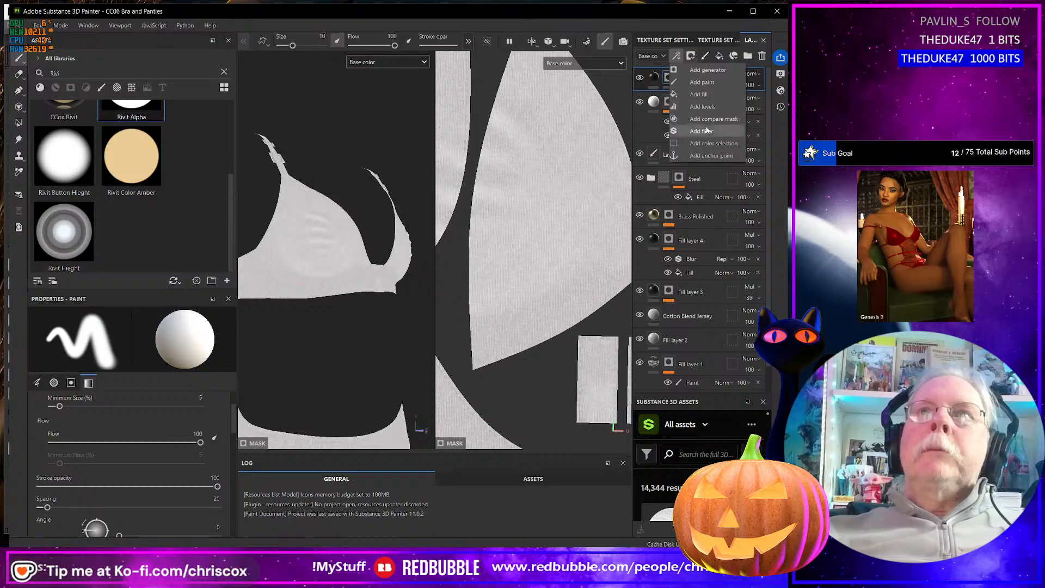
click(708, 70)
click(156, 344)
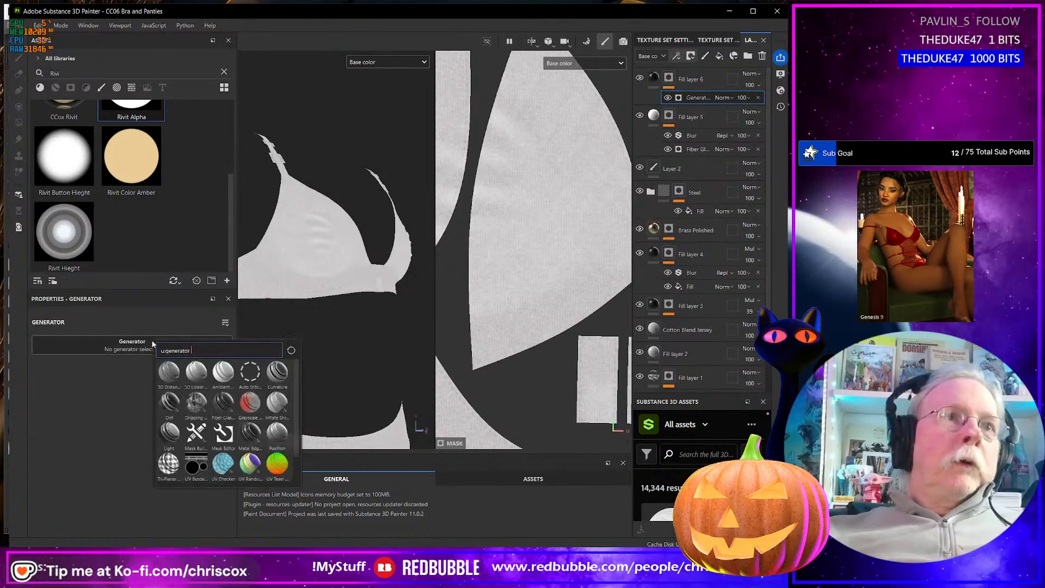
click(169, 406)
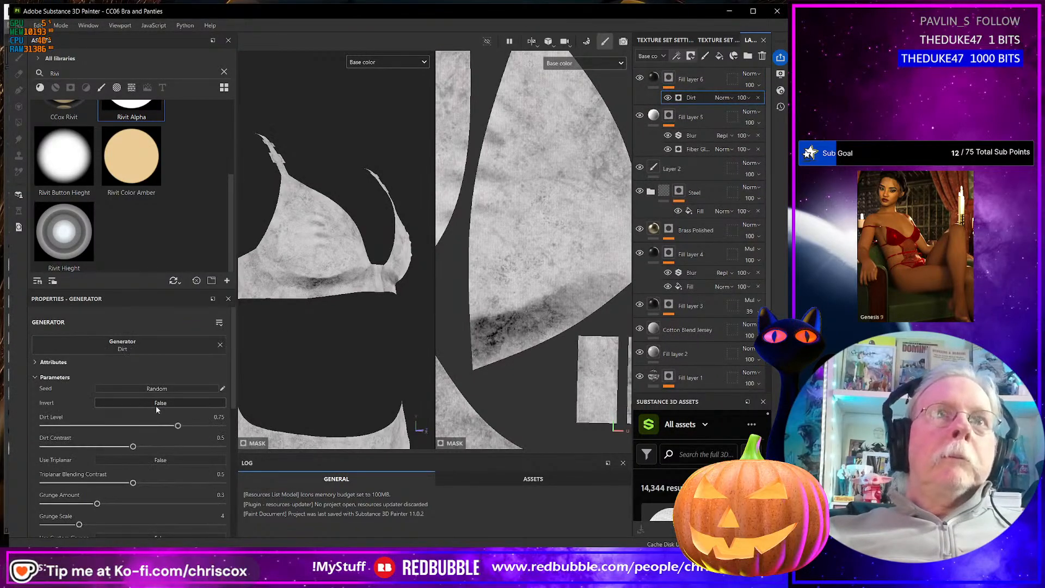
scroll(388, 353, down, 5)
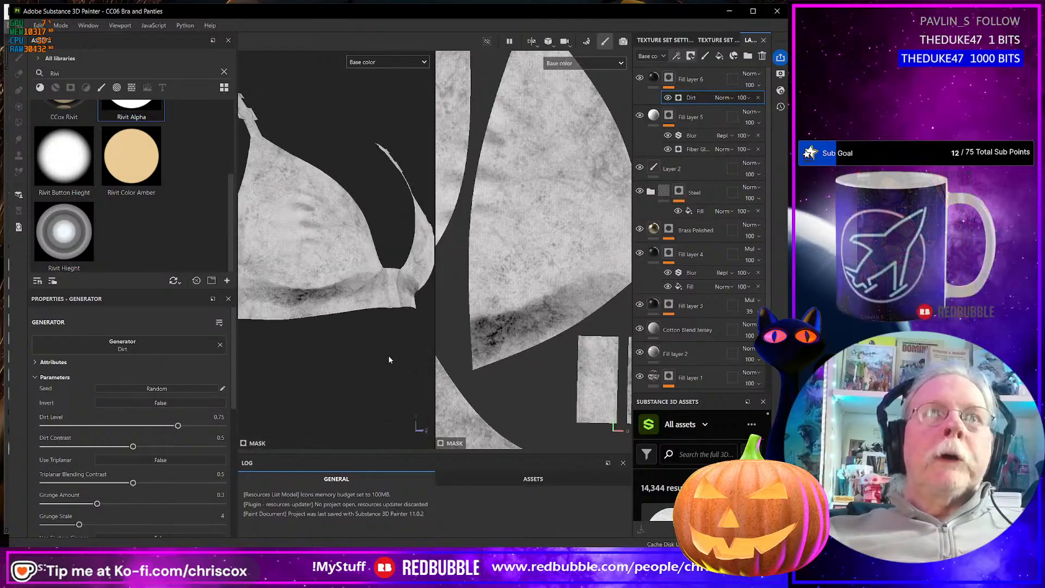
alt+drag(360, 348, 364, 355)
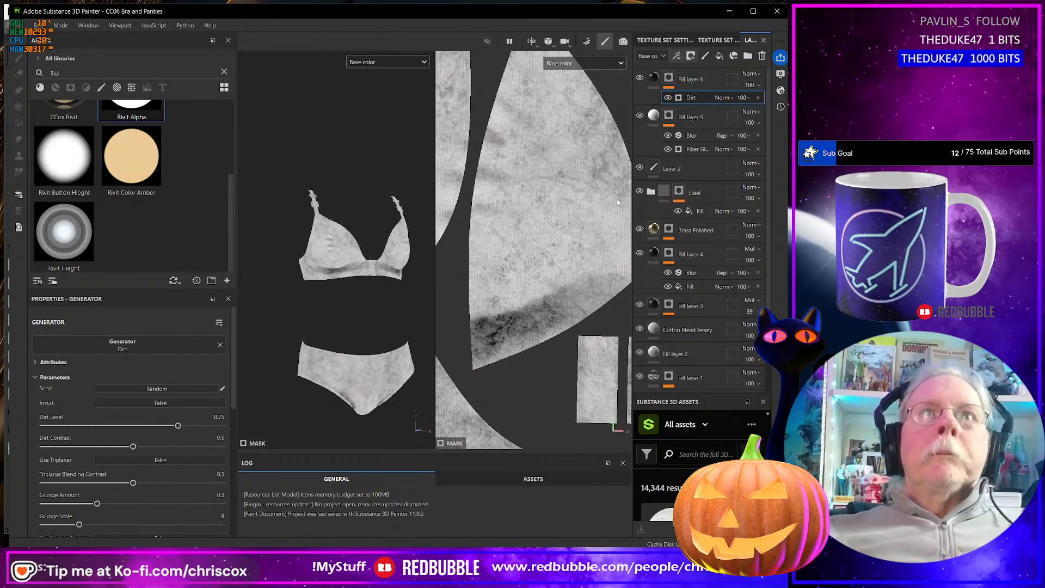
Add a Blur filter above the Dirt generator in the black fill layer's mask and set its intensity to 1.5
click(673, 79)
click(677, 56)
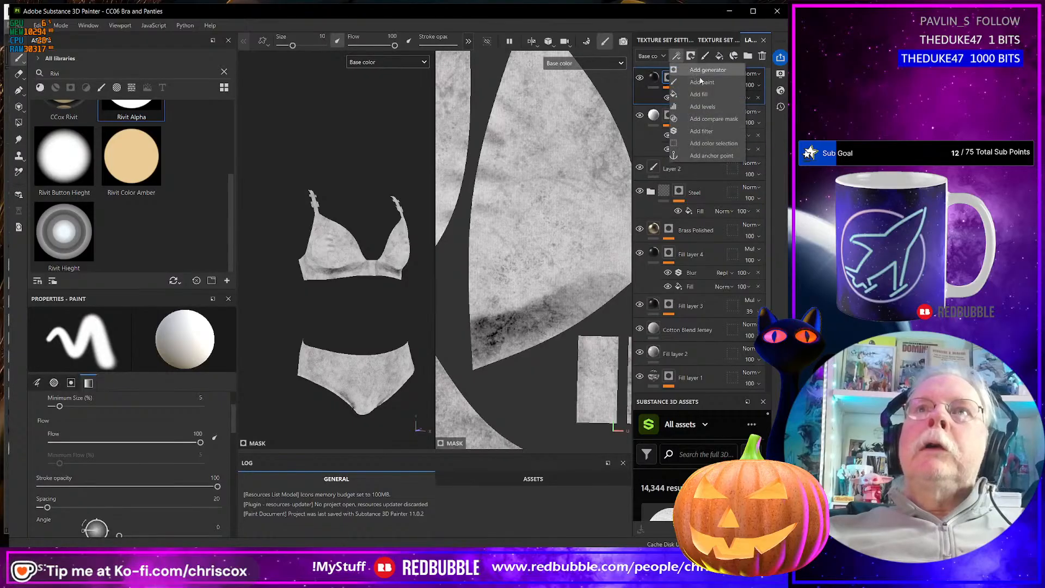
click(702, 131)
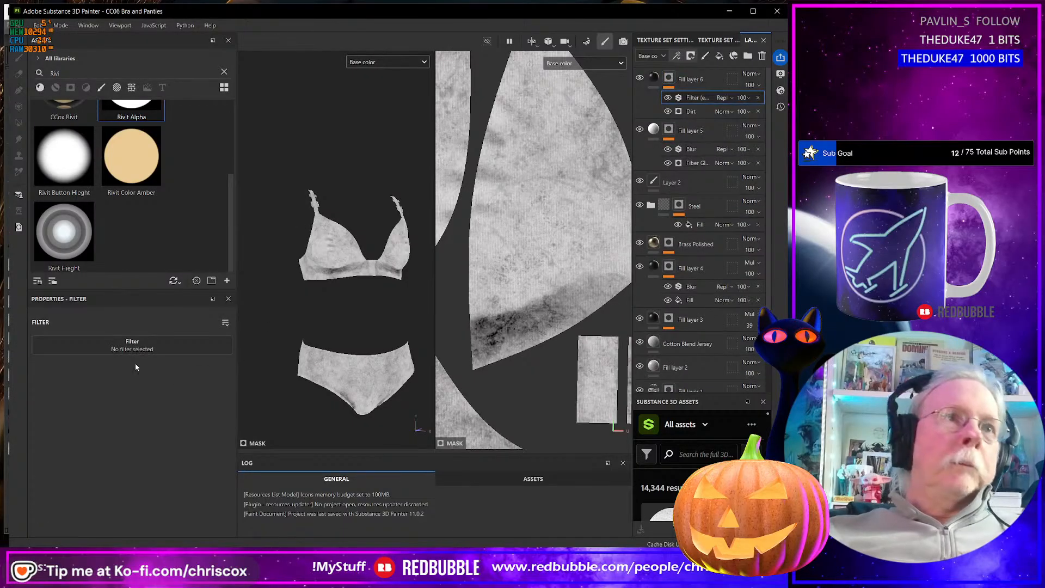
click(133, 346)
click(139, 405)
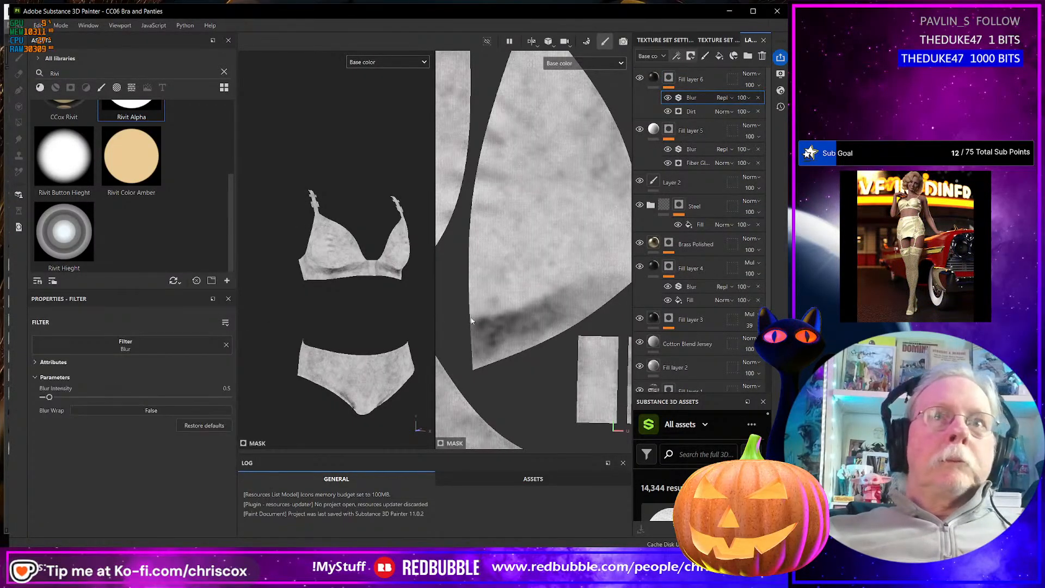
drag(49, 397, 50, 398)
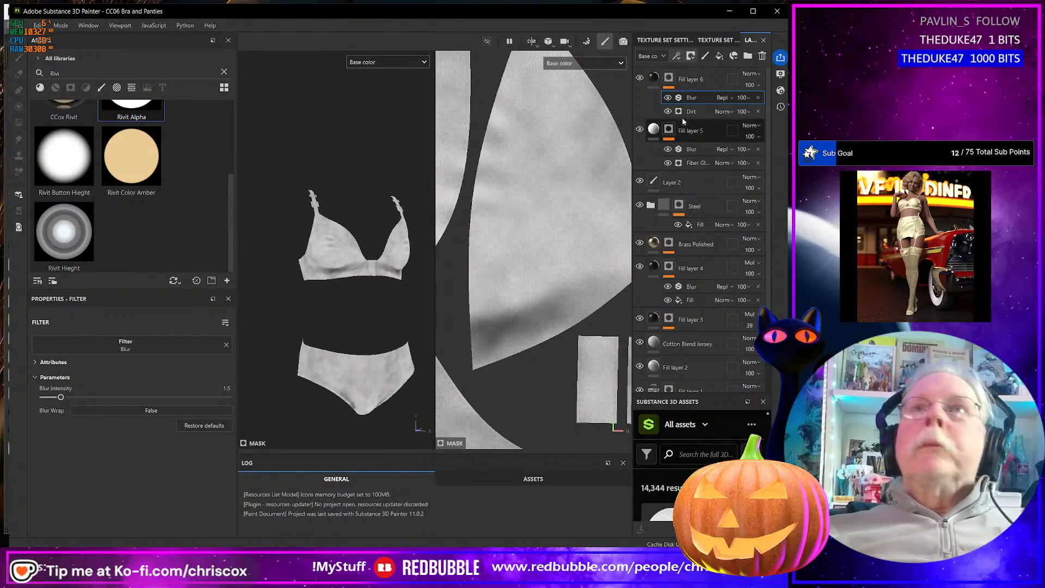
Set the Dirt generator's Dirt Contrast to 0.19 and its Dirt Level to 0.56
click(700, 109)
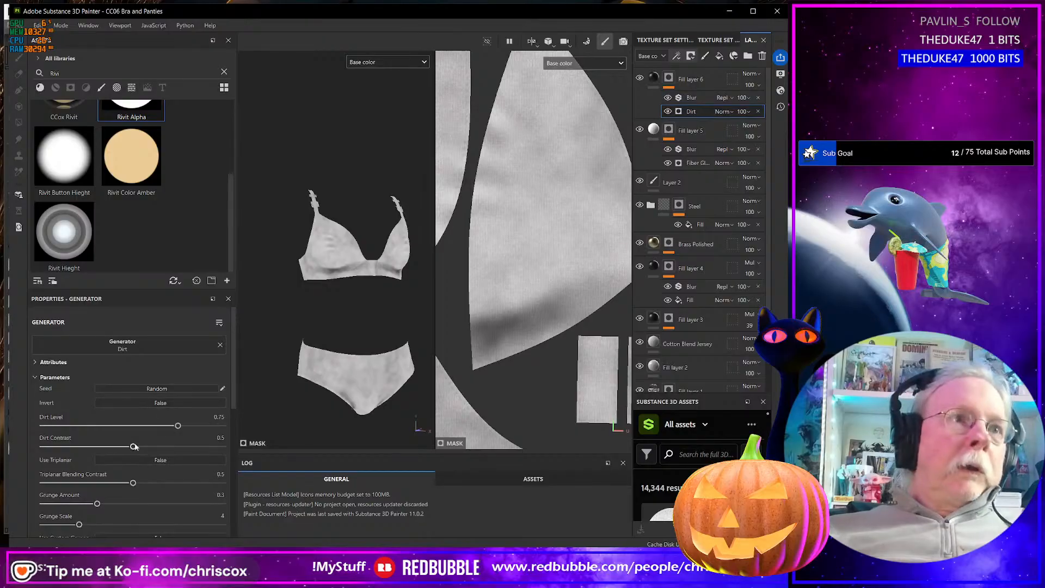
drag(131, 447, 88, 447)
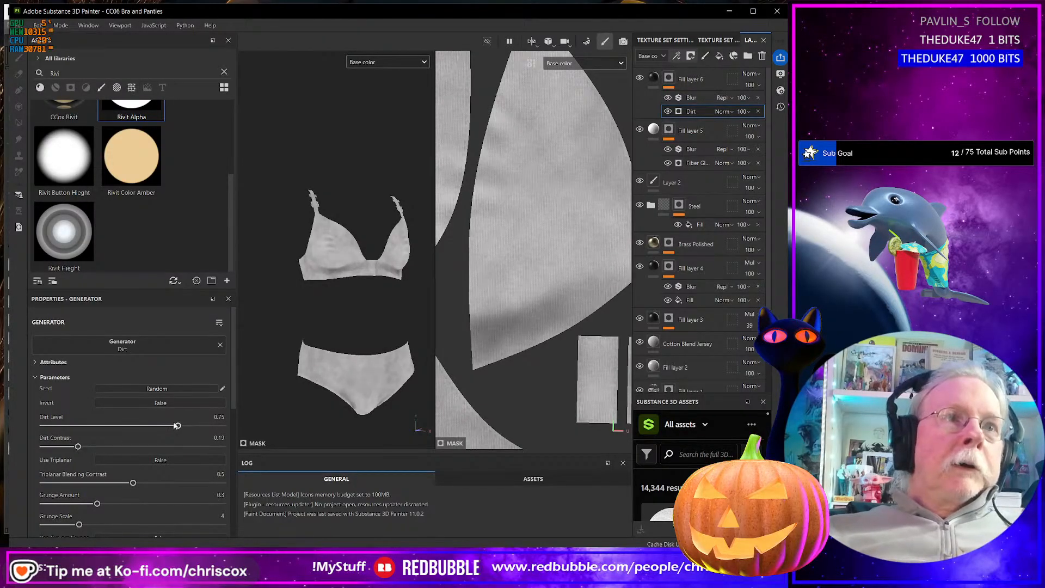
drag(177, 428, 154, 428)
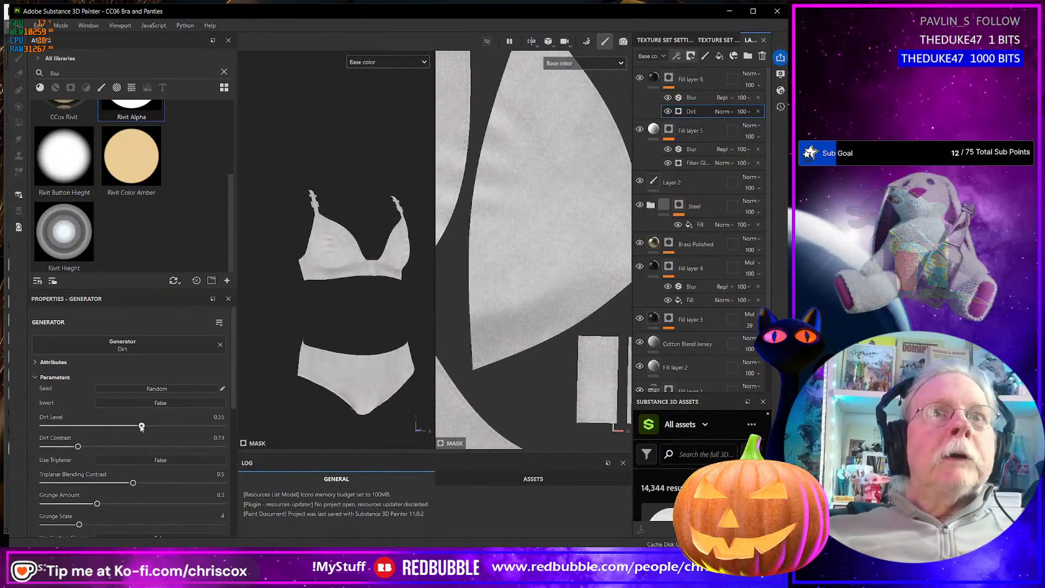
Move the Steel folder and the Brass Polished layer together to the top of the layer stack, above the dirt and wear layers
alt+drag(344, 335, 312, 329)
scroll(340, 326, down, 2)
scroll(337, 327, up, 5)
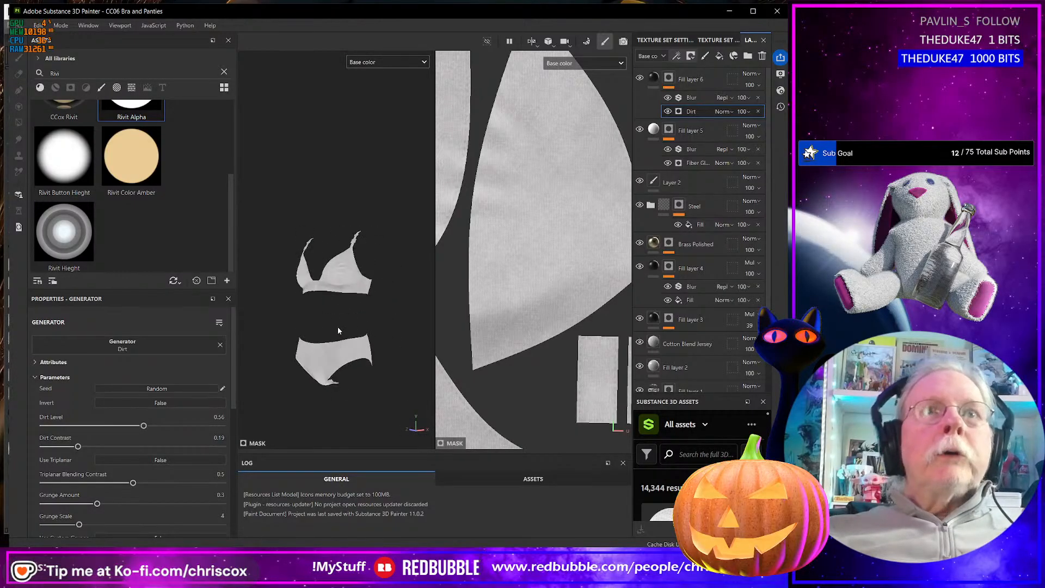
alt+drag(338, 296, 323, 320)
scroll(338, 318, up, 4)
scroll(336, 319, down, 4)
scroll(352, 218, up, 5)
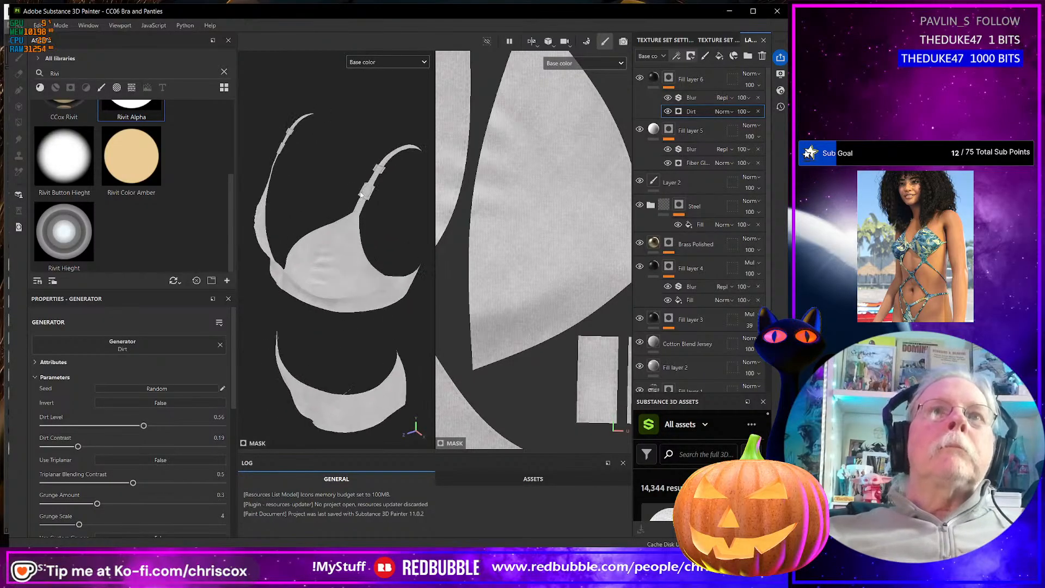
click(698, 246)
ctrl+click(704, 206)
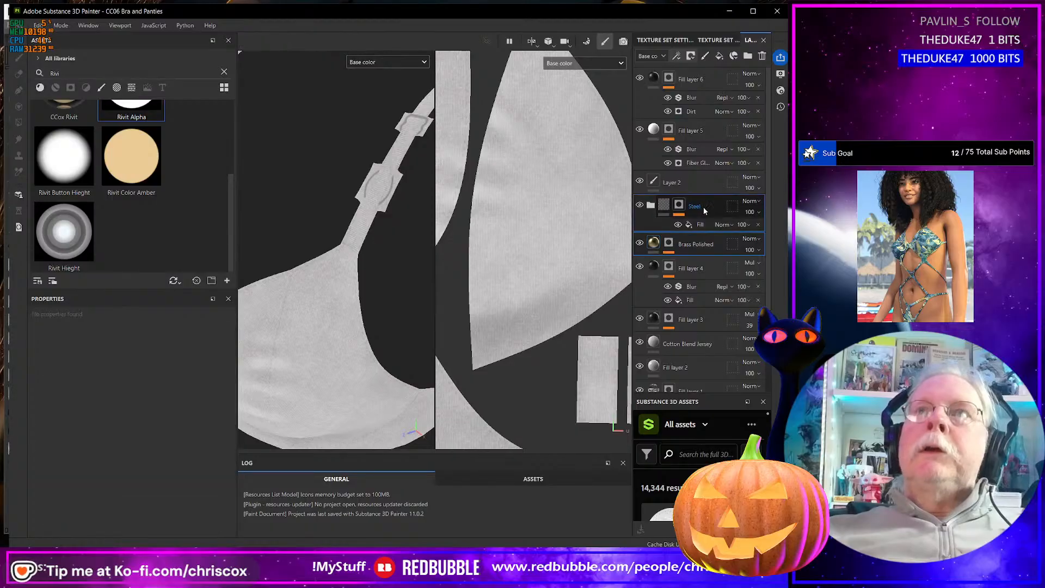
drag(703, 207, 702, 73)
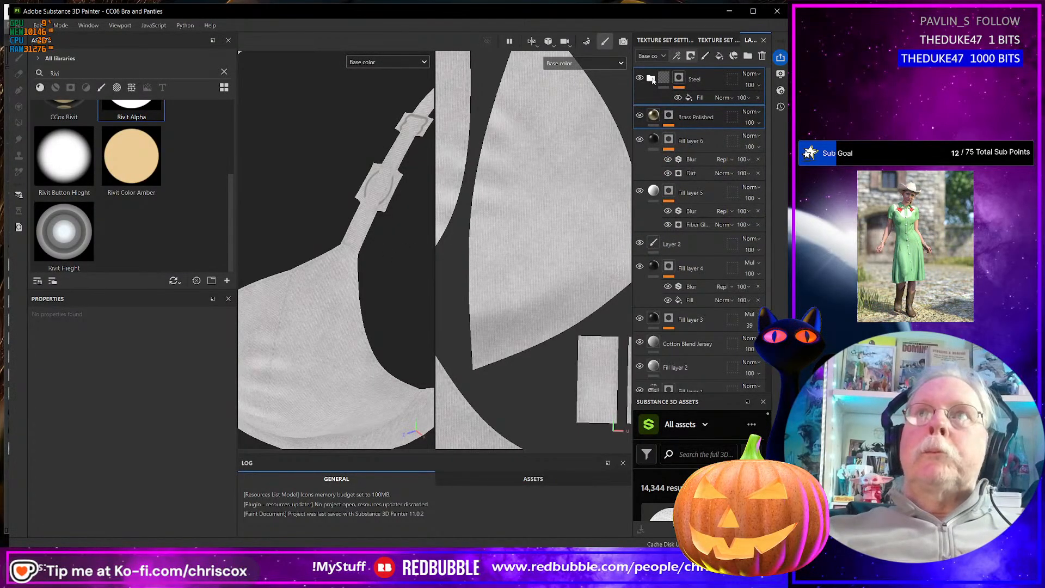
click(702, 80)
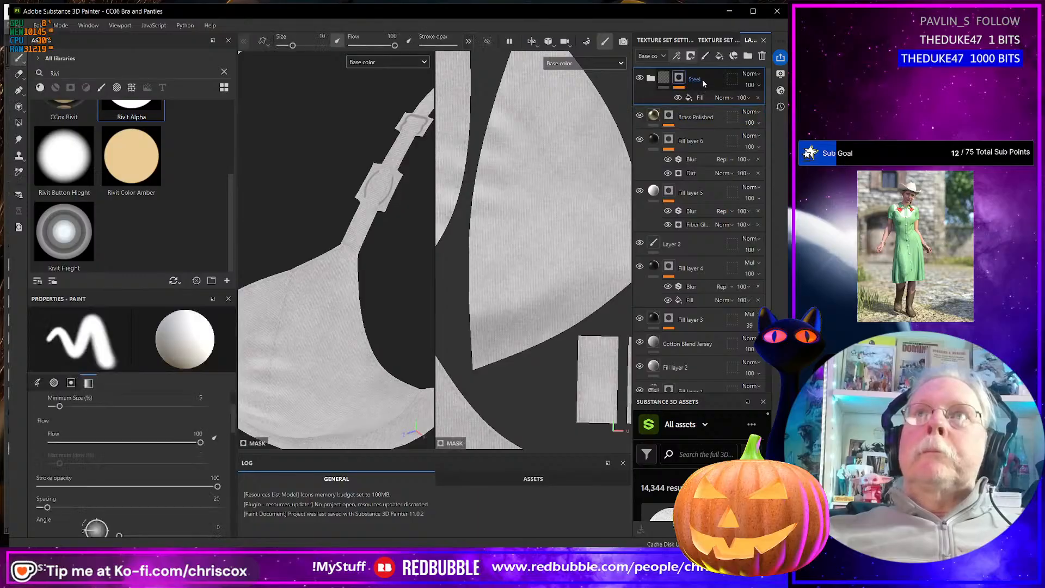
Export the bra and panties textures with the CCox-Clothes 6 Channels output template
scroll(362, 368, down, 10)
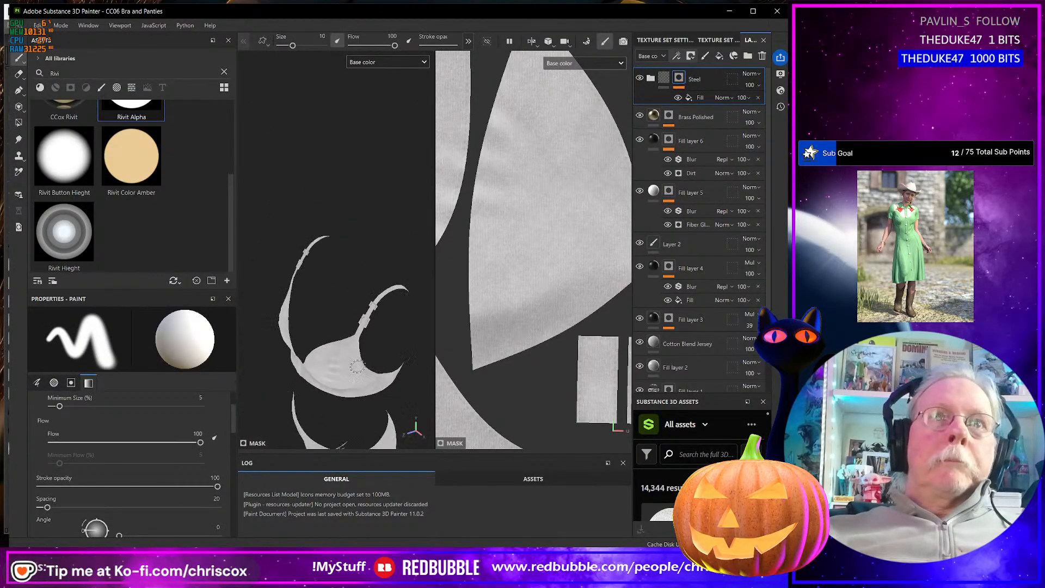
alt+middle_drag(361, 365, 368, 245)
alt+drag(369, 245, 345, 271)
alt+middle_drag(345, 271, 341, 283)
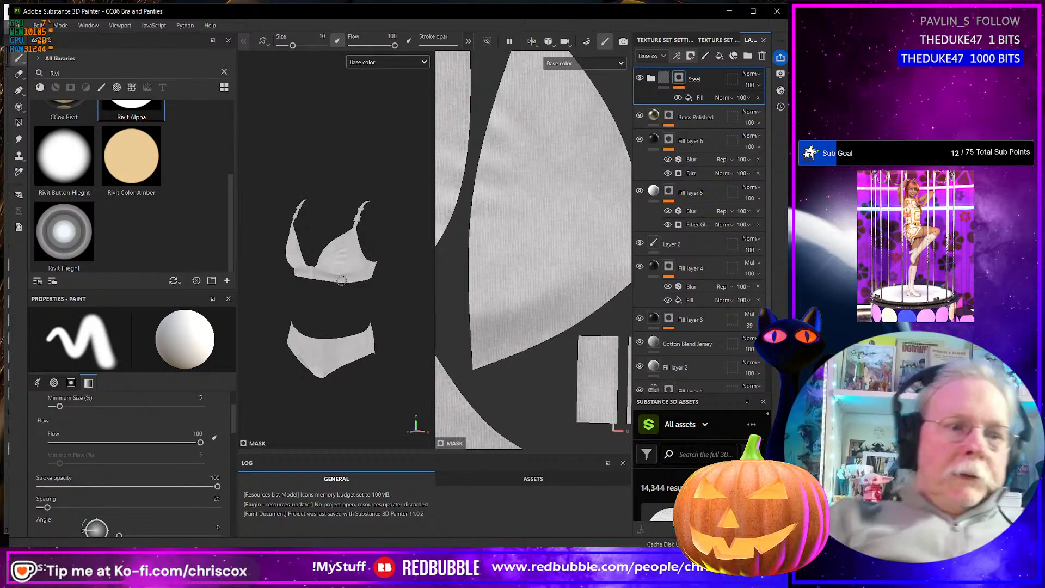
key(ctrl+shift+e)
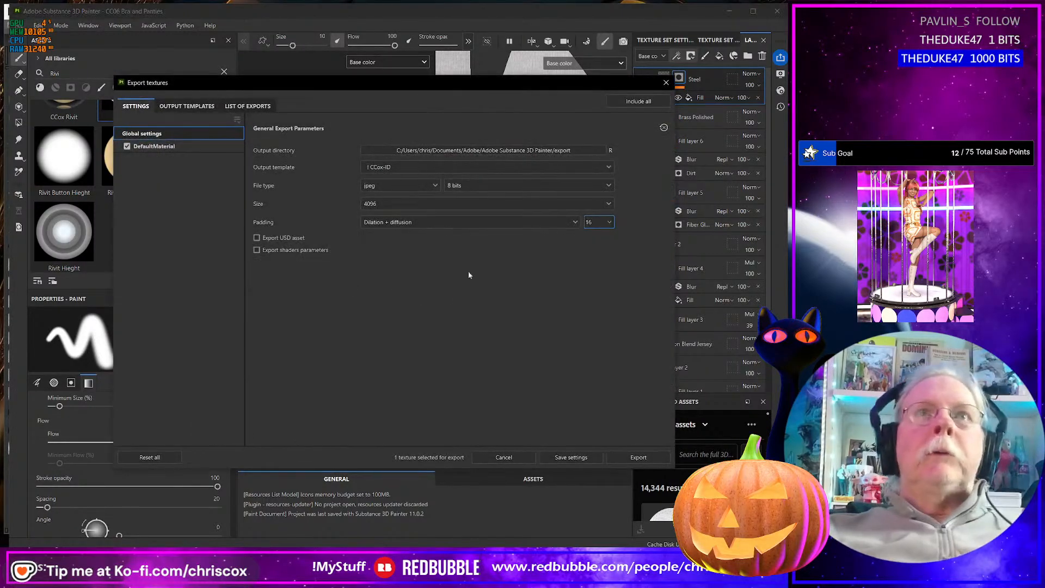
click(448, 171)
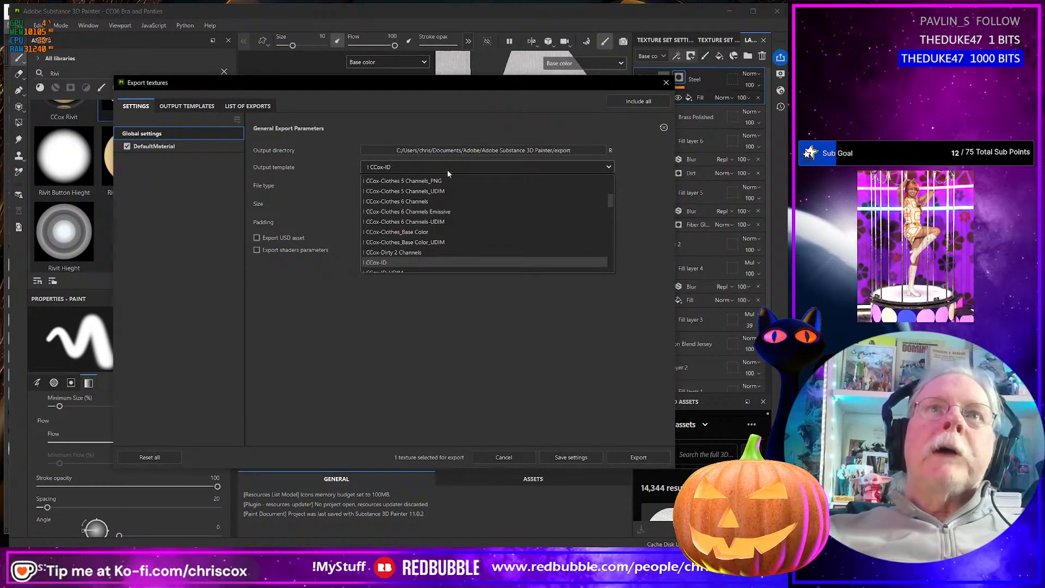
click(427, 201)
click(638, 457)
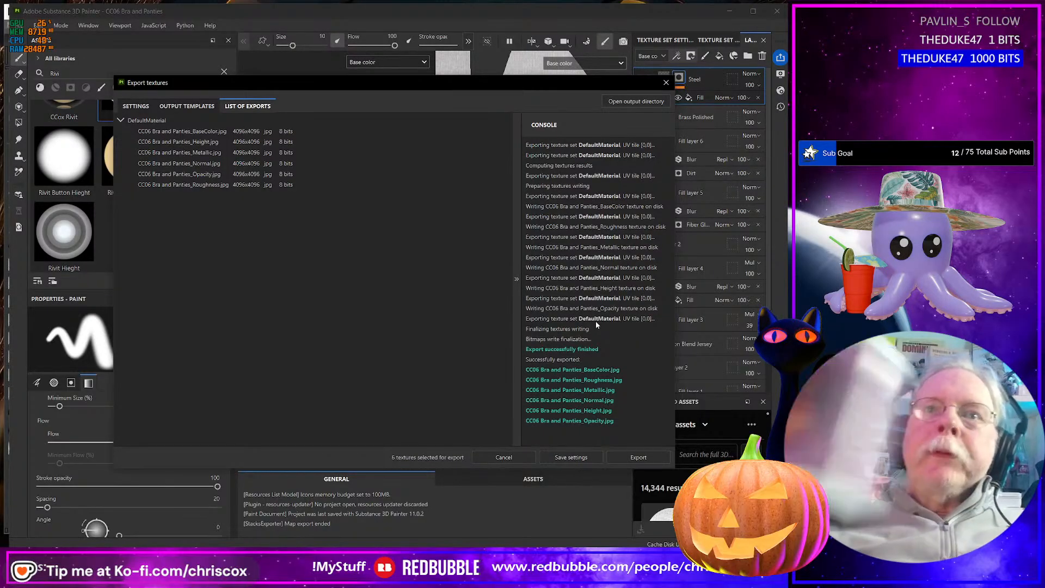
Open the export output directory and rename the base color texture to CC06 Bra and Panties_White_BaseColor.jpg
click(633, 102)
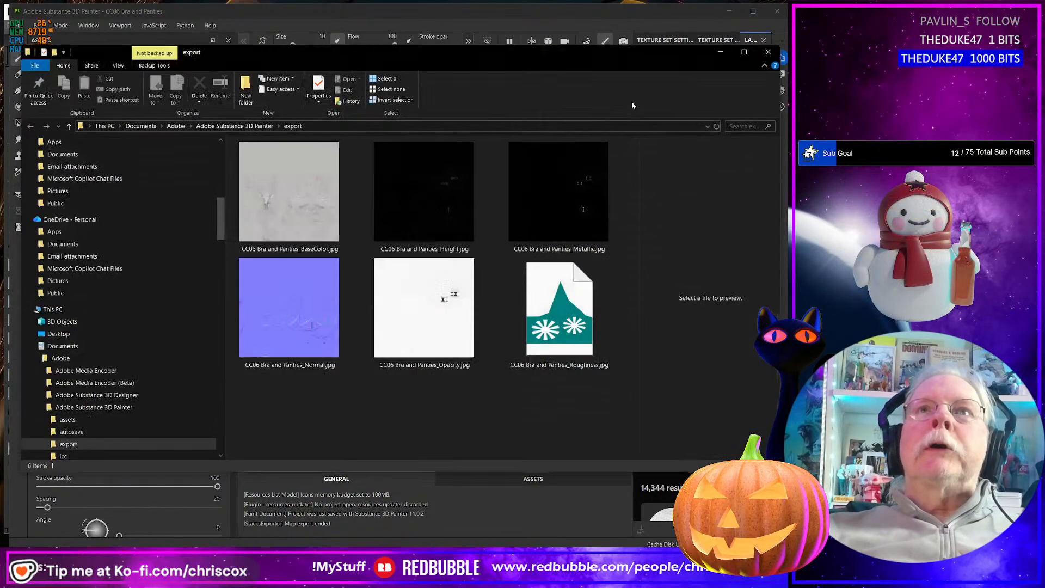
click(304, 252)
click(302, 250)
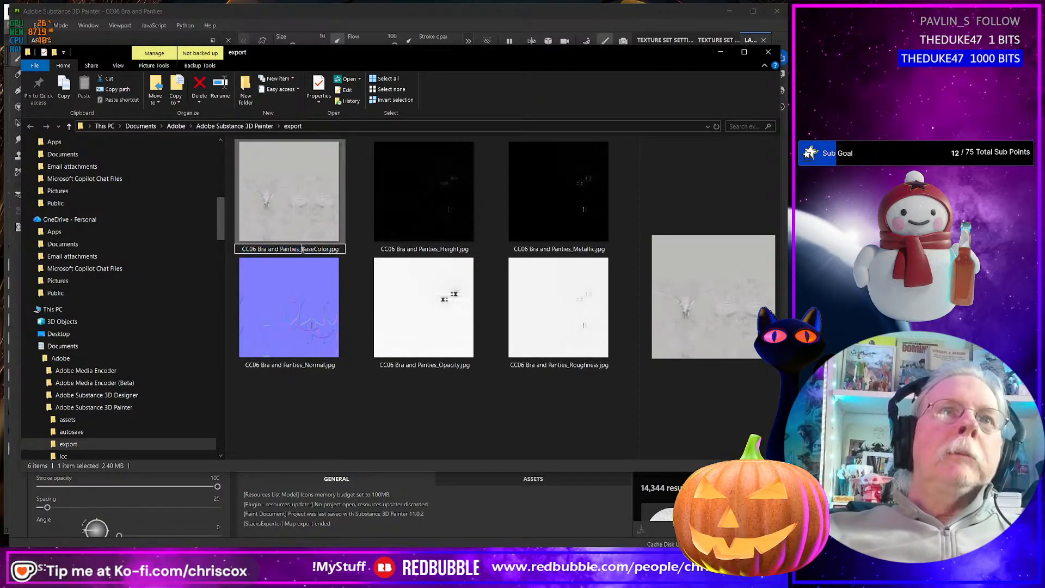
text(White_)
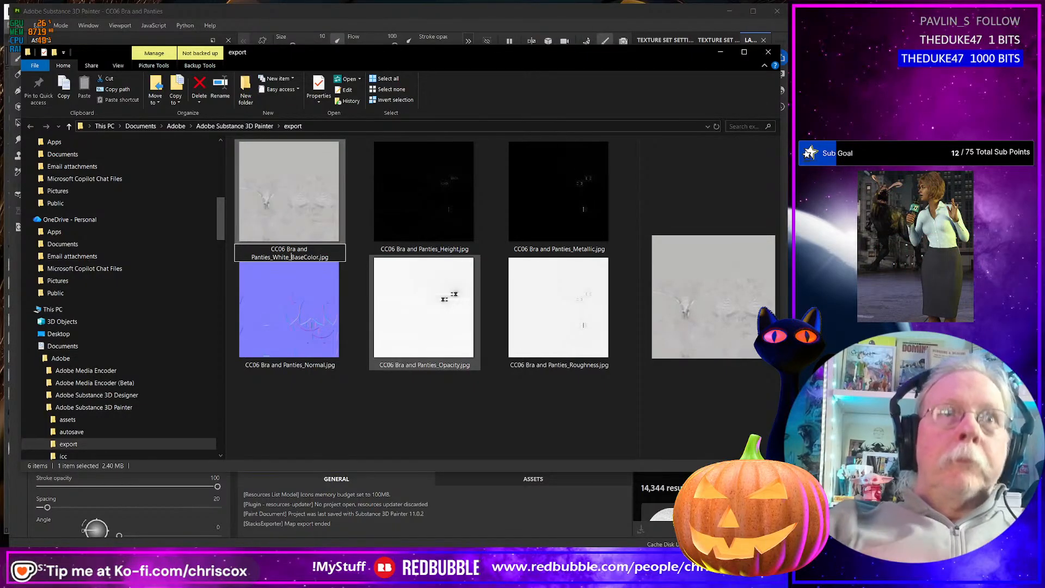
click(411, 419)
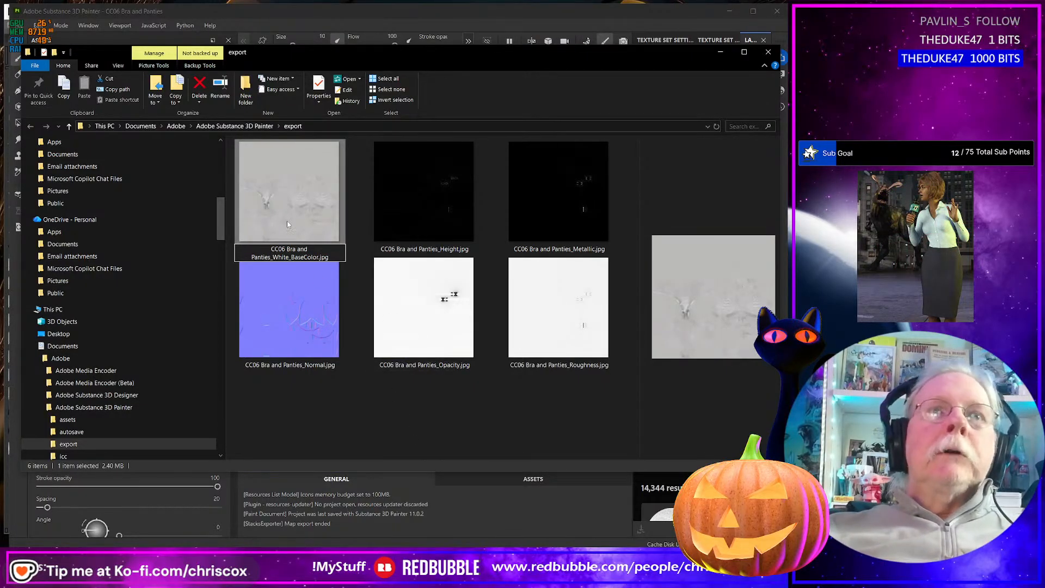
click(330, 197)
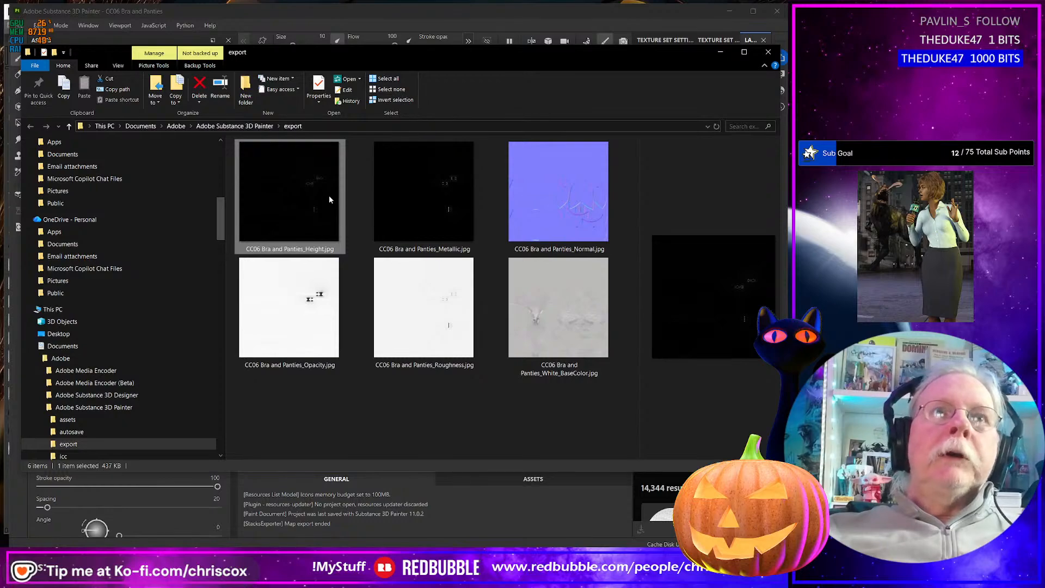
Move all six exported bra and panties textures into the CeeCee 06 folder under CeeCee 06 Undewear > Runtime > Textures > CCox
shift+click(547, 310)
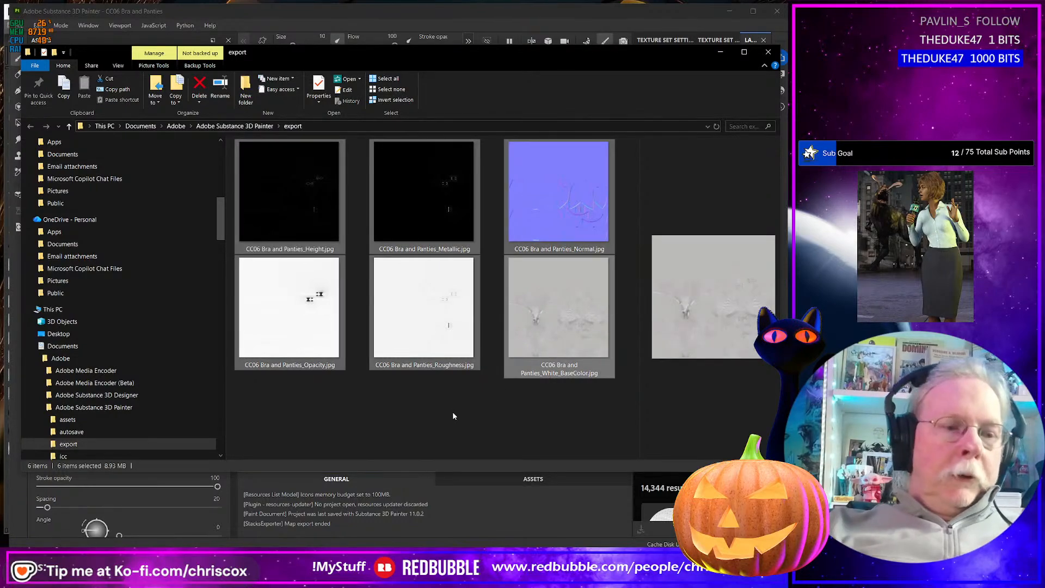
key(ctrl+x)
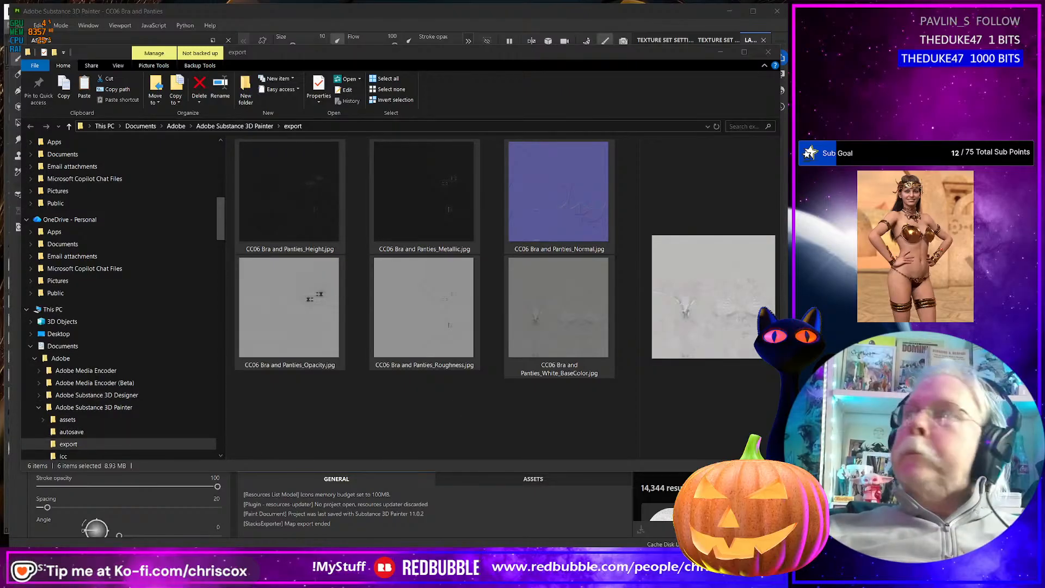
drag(784, 164, 389, 75)
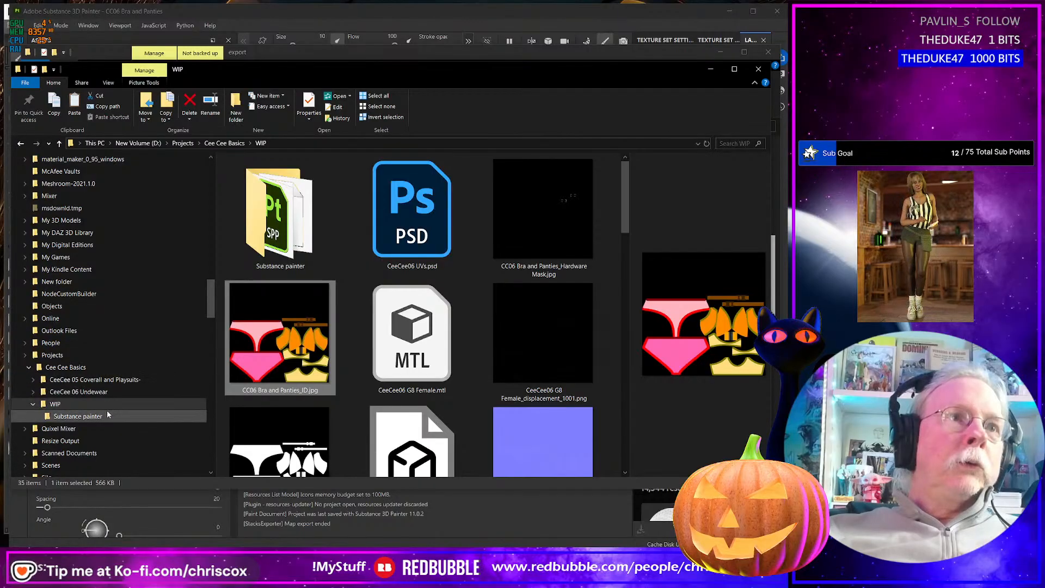
scroll(73, 387, down, 1)
click(33, 355)
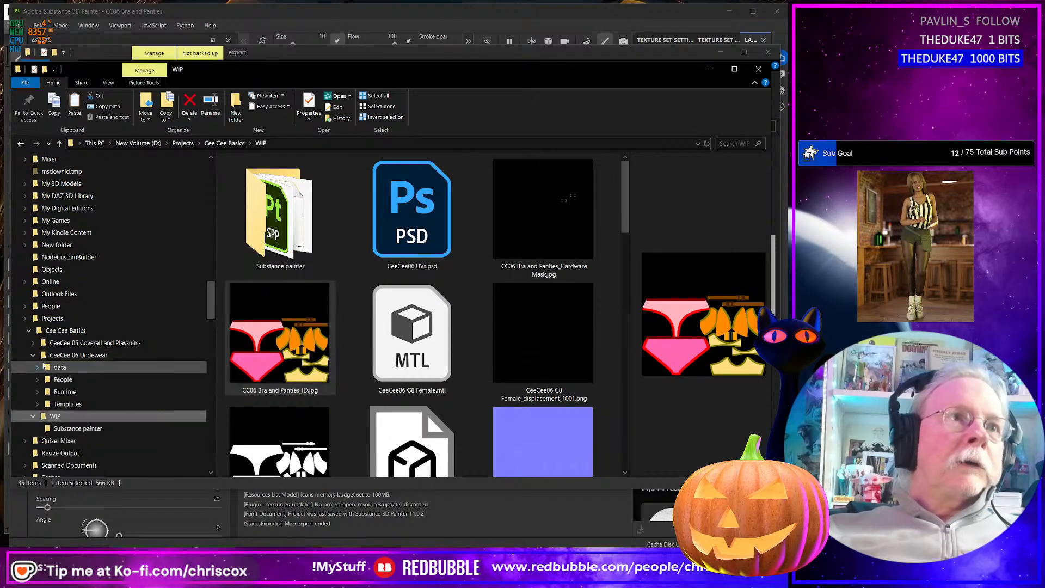
click(37, 392)
click(42, 404)
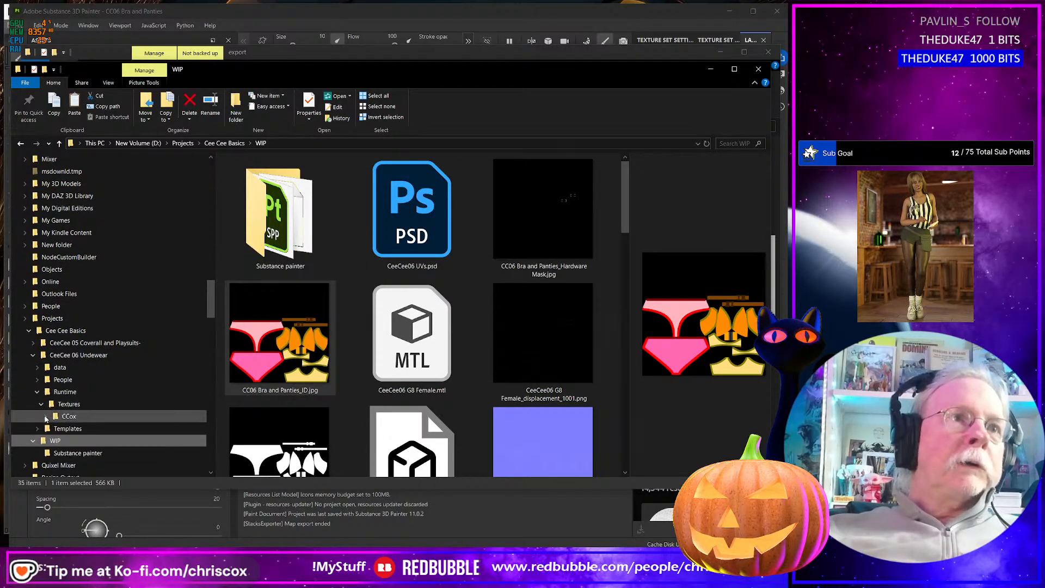
click(46, 417)
click(79, 428)
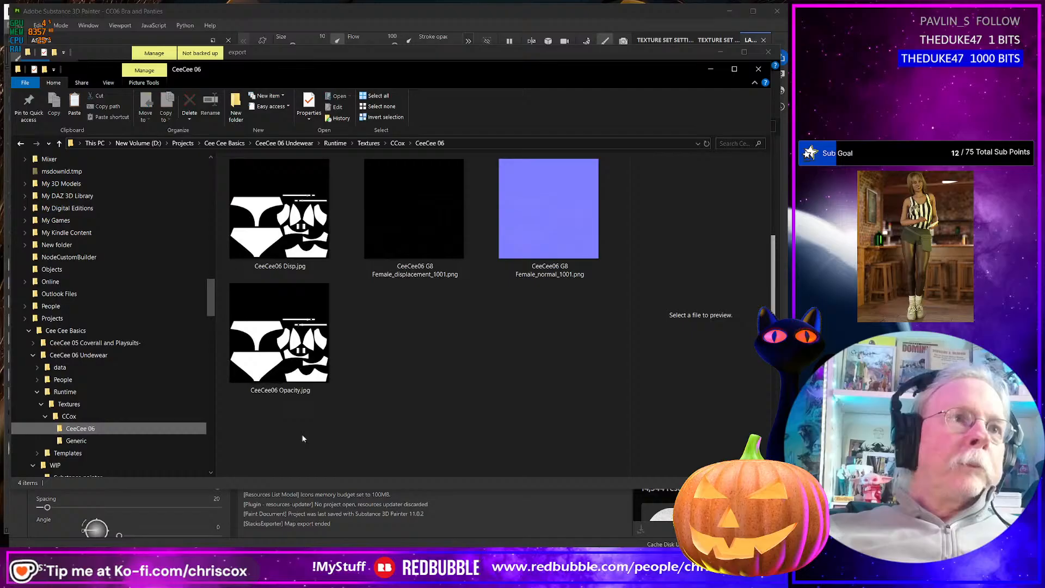
right_click(421, 367)
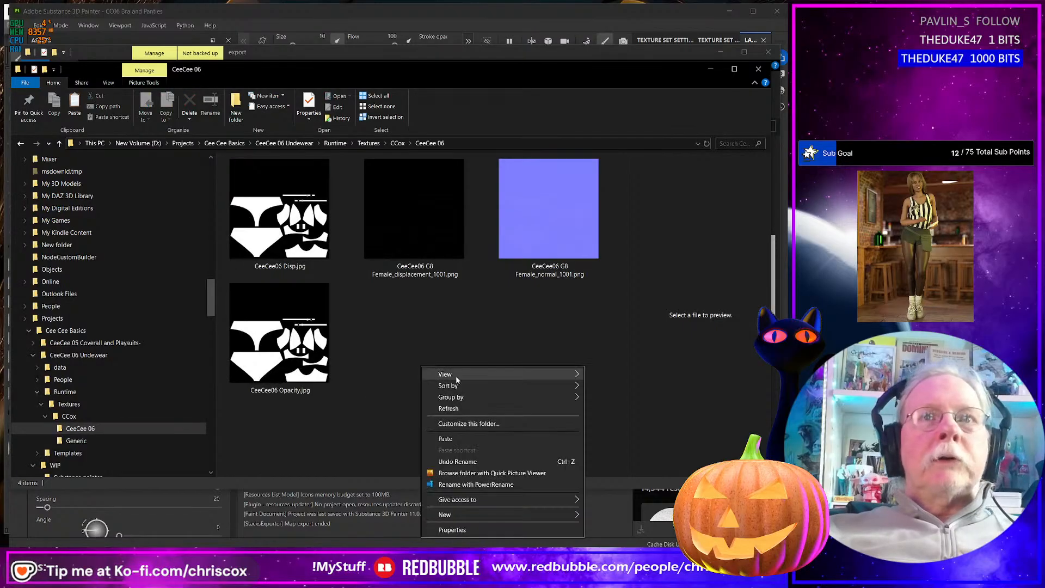
click(467, 439)
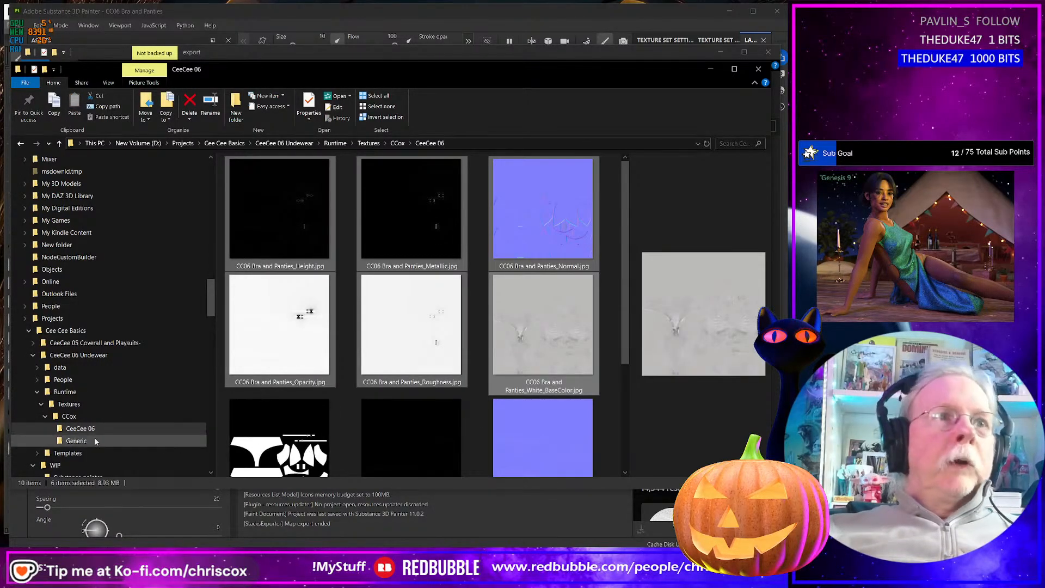
Rename the CeeCee 06 texture folder as CeeCee 06 Bra and Panties
click(90, 429)
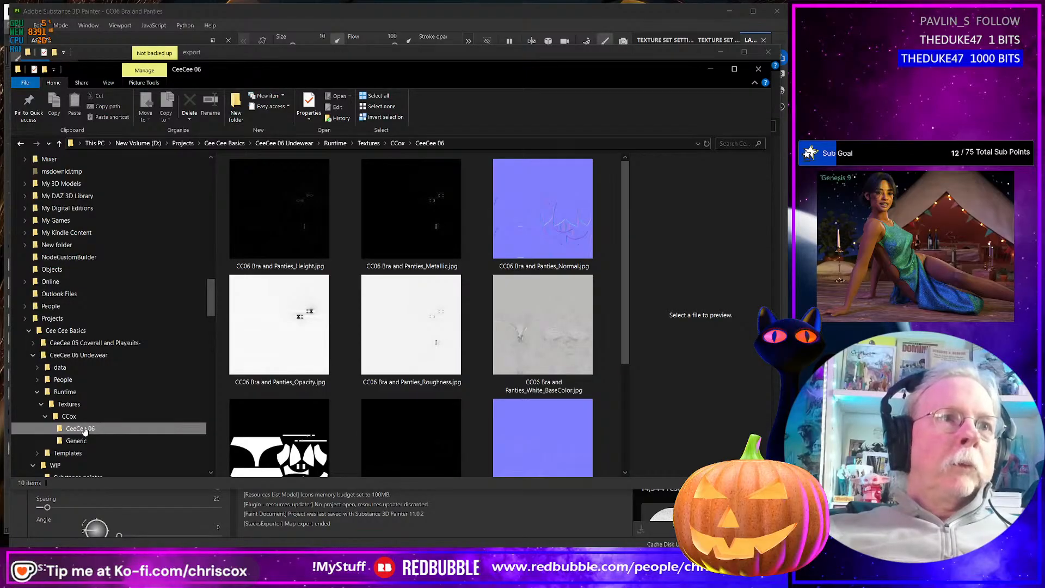
right_click(84, 430)
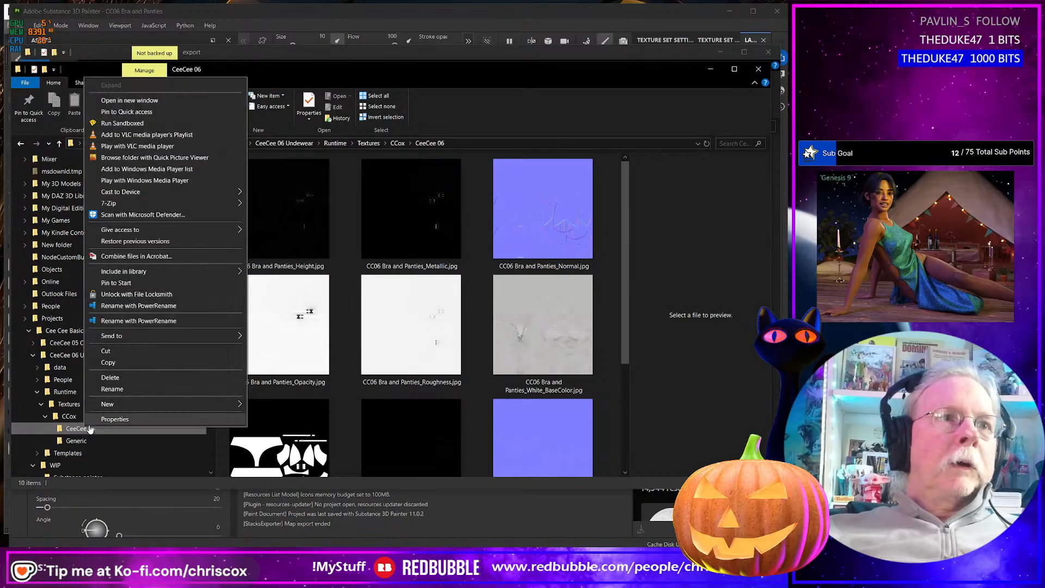
click(116, 390)
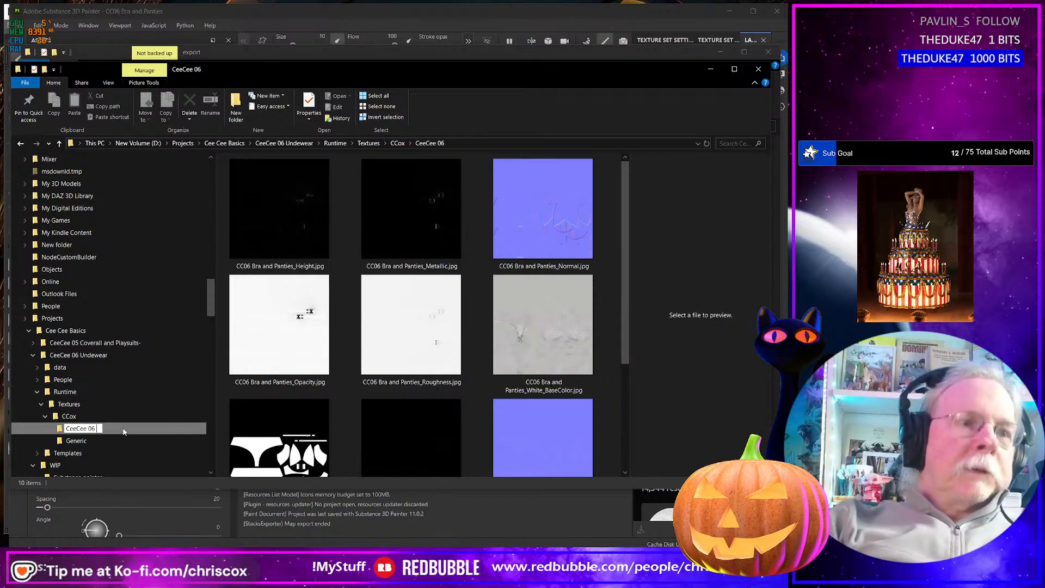
text(NBra and Panties)
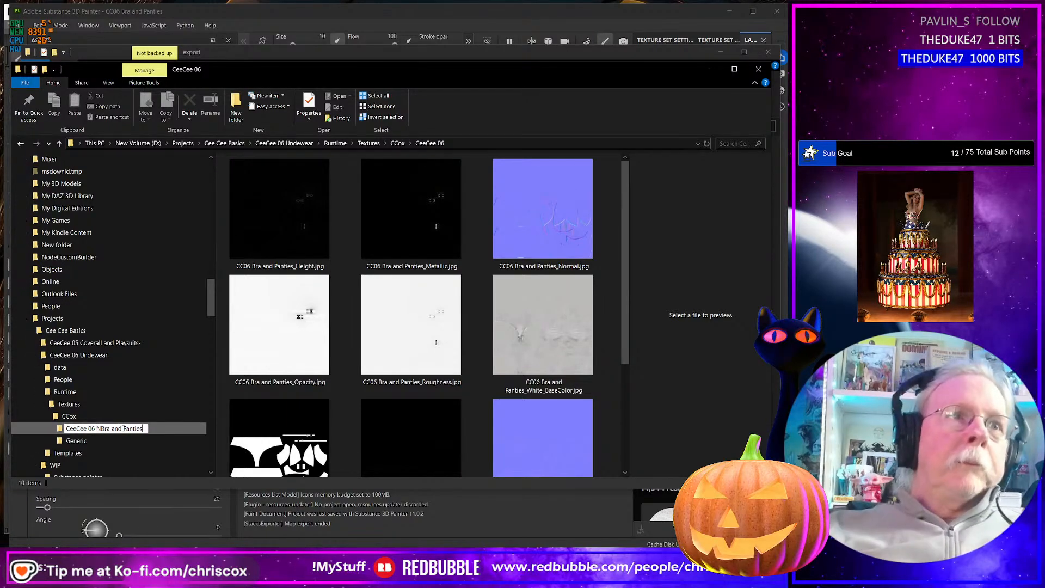
key(Return)
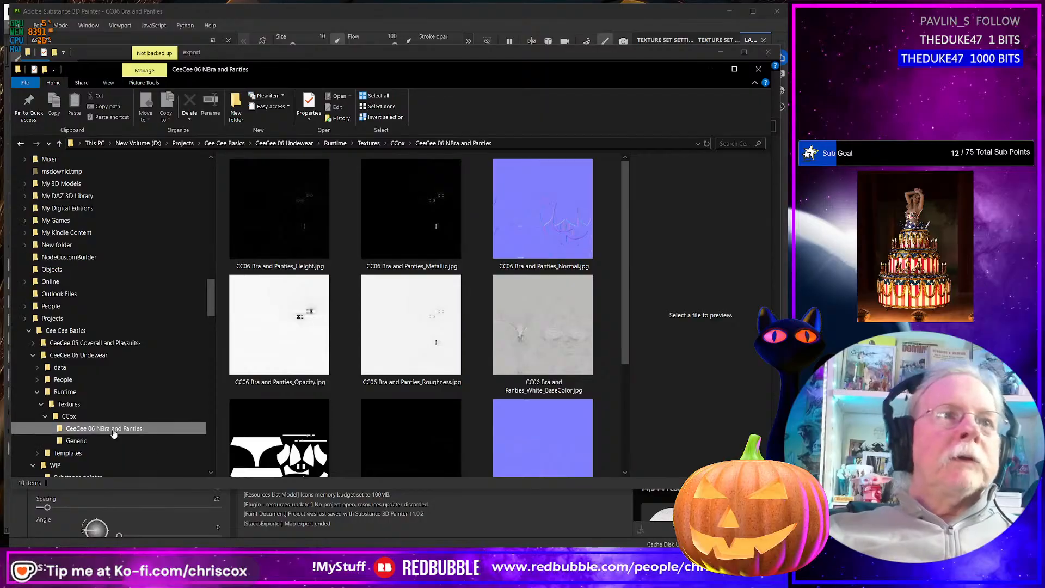
right_click(103, 430)
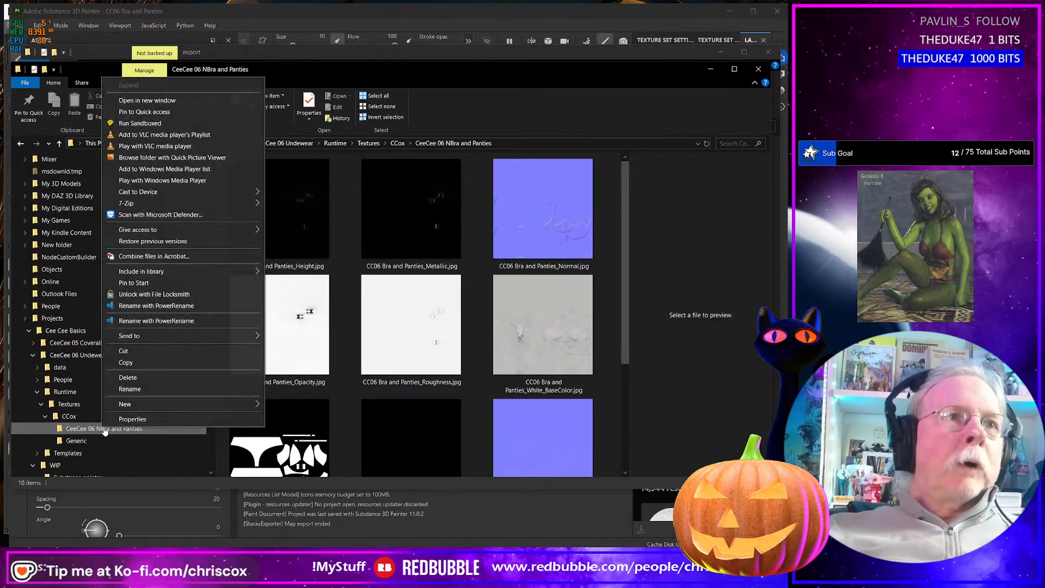
click(130, 390)
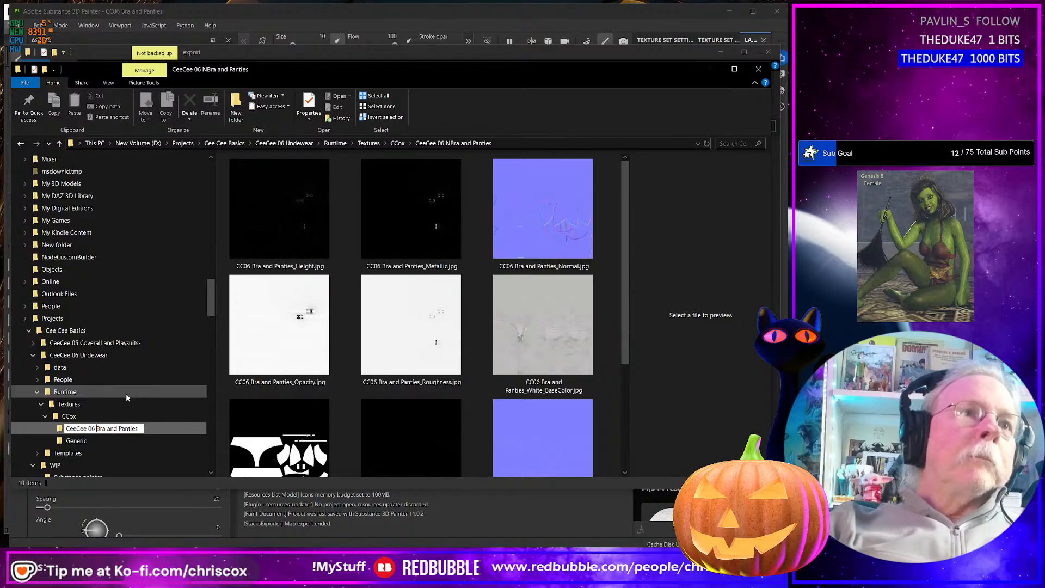
key(Escape)
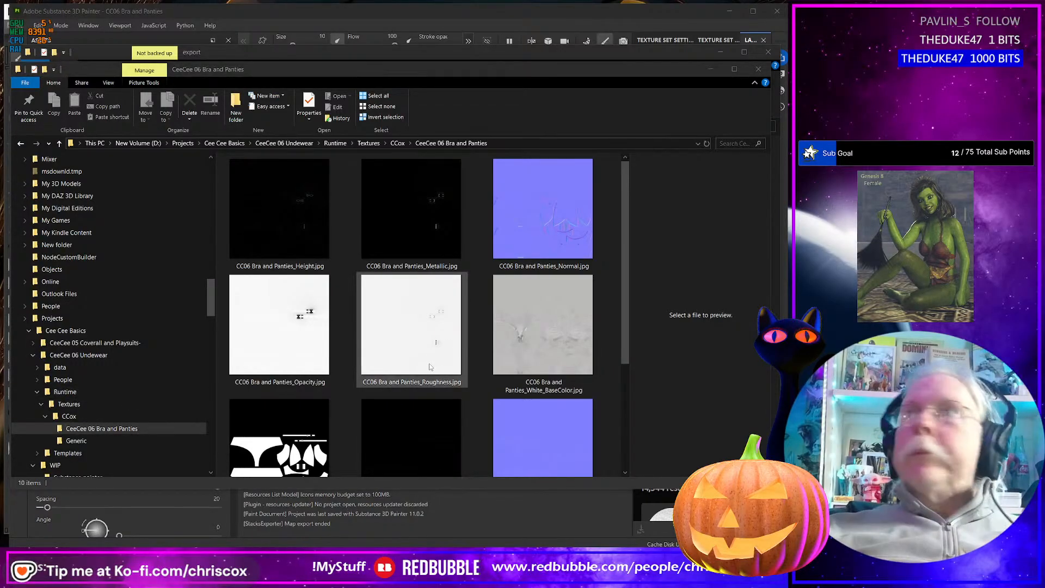
Switch to Daz Studio and select all surfaces of the CeeCee06 Base figure
mouse_move(429, 367)
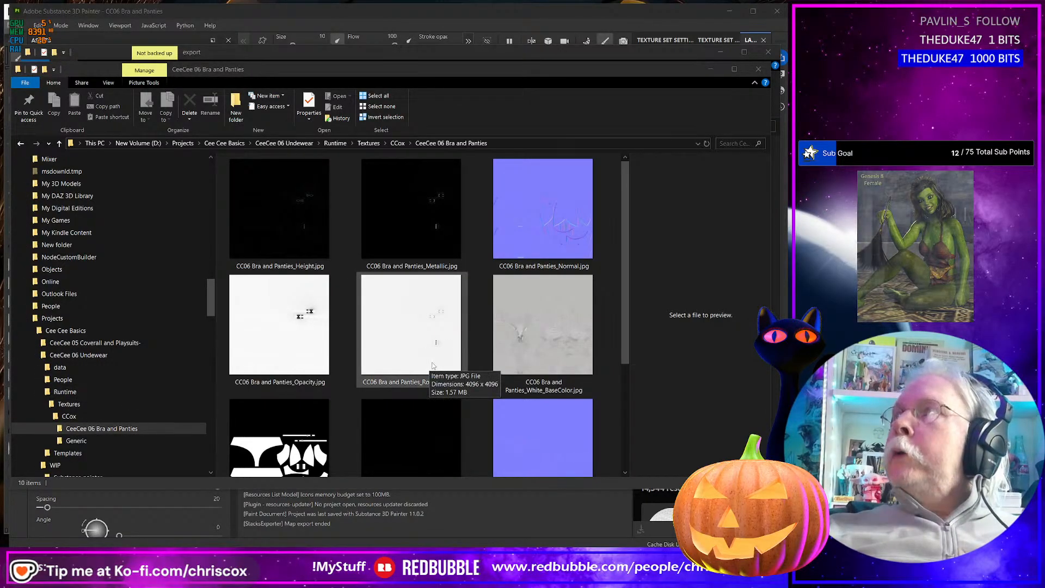
key(alt+Tab)
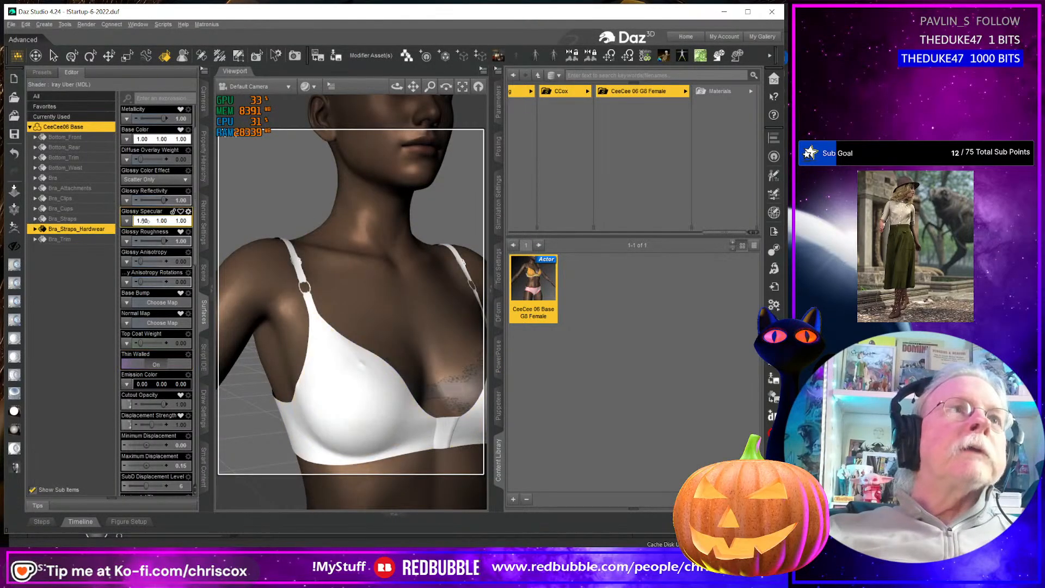
click(101, 130)
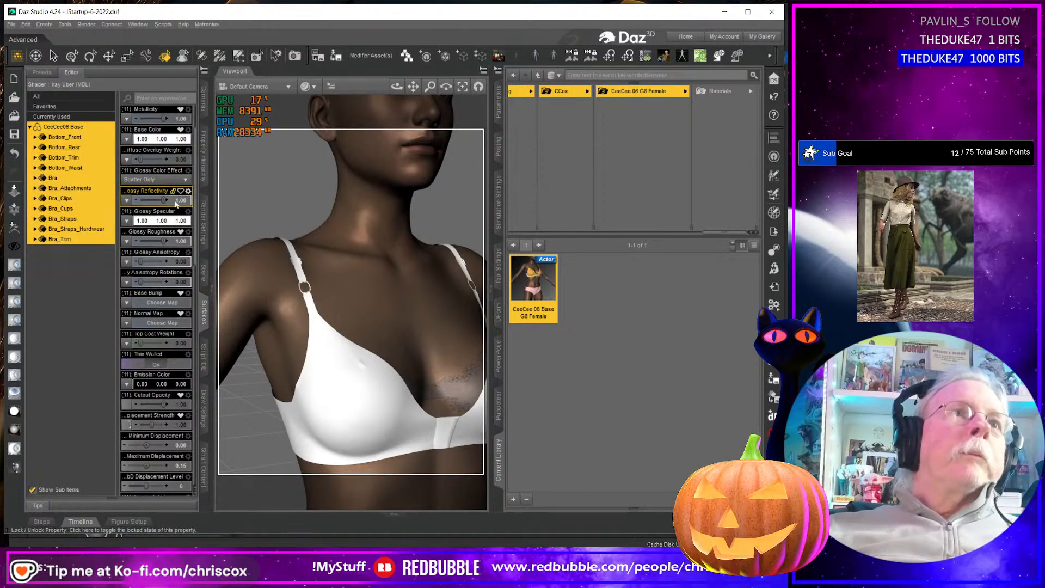
scroll(142, 278, up, 3)
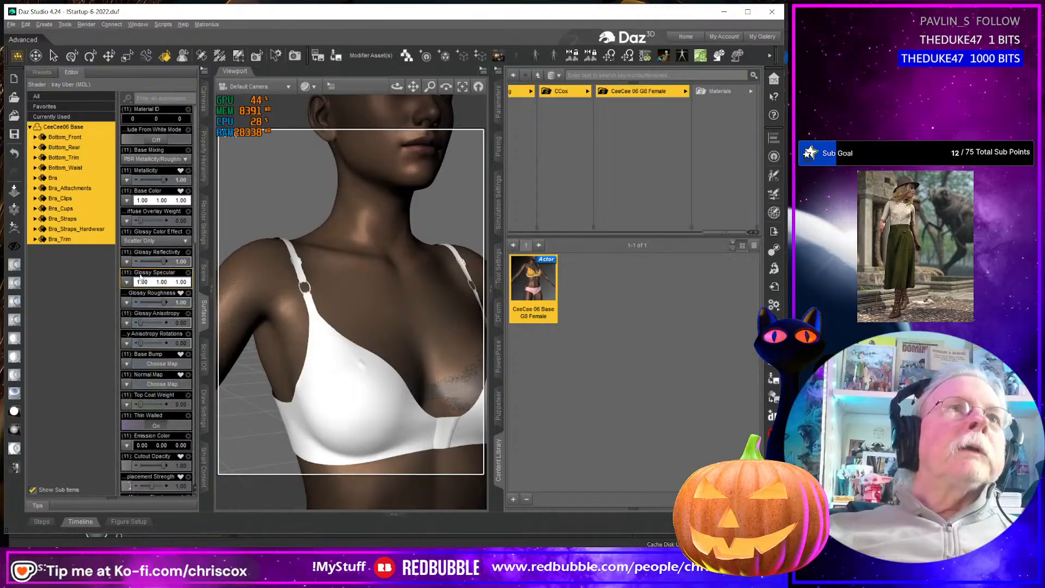
click(163, 24)
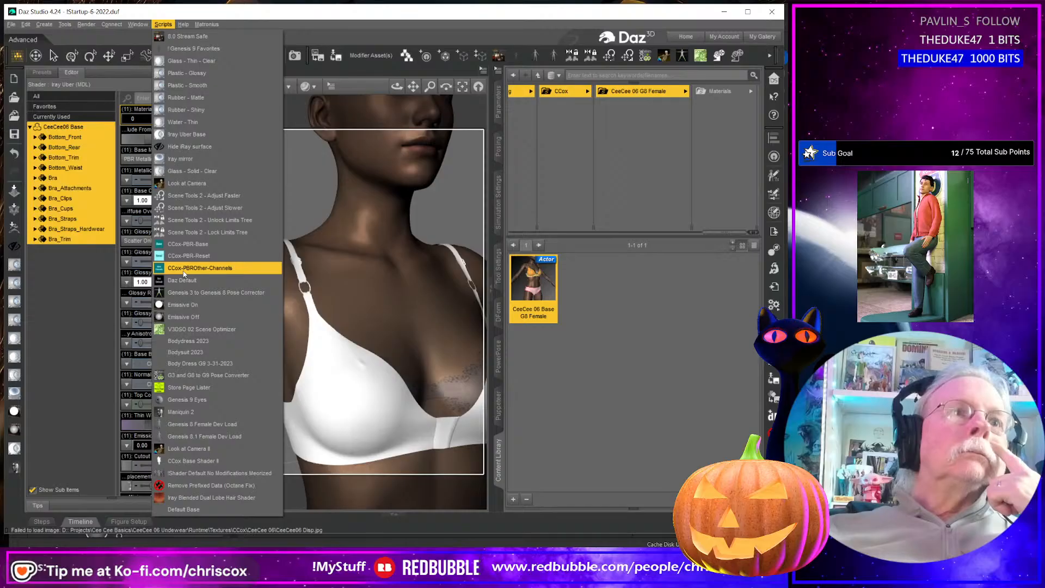
click(209, 450)
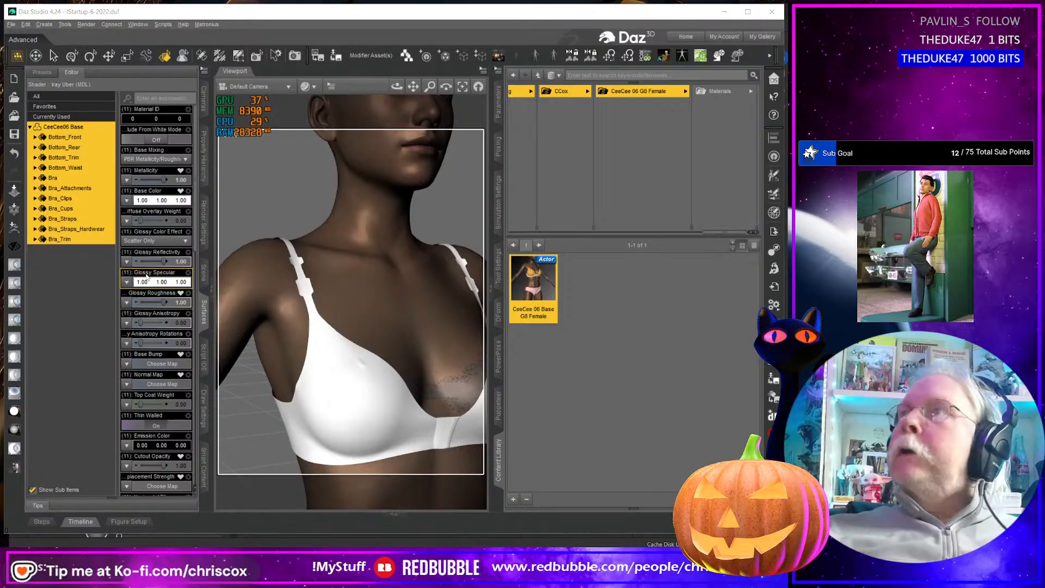
Place the texture folder window beside the surface settings and assign the metallic map to Metallicity and the white base color map to Base Color
key(alt+Tab)
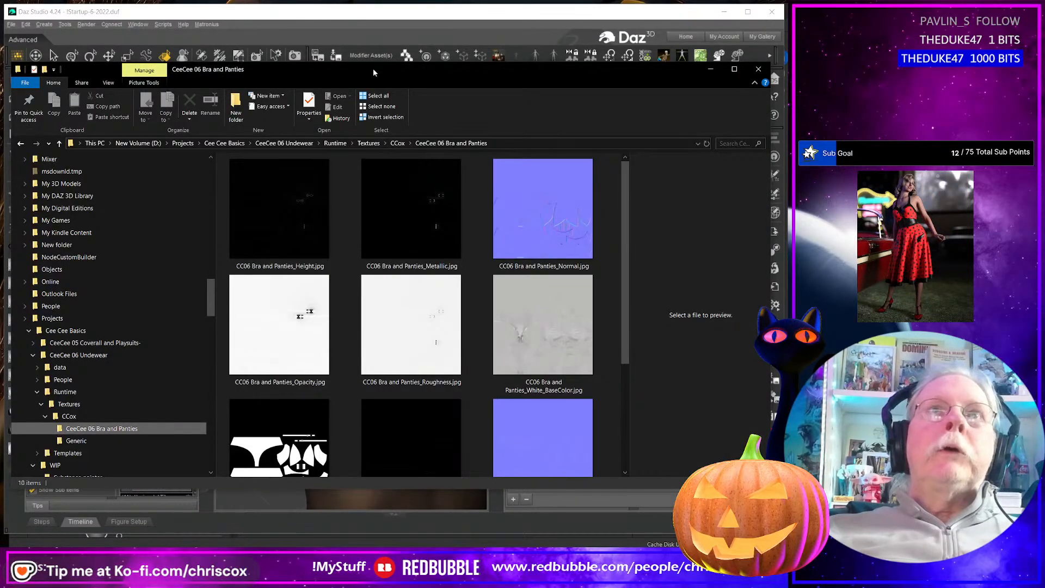
drag(371, 70, 583, 40)
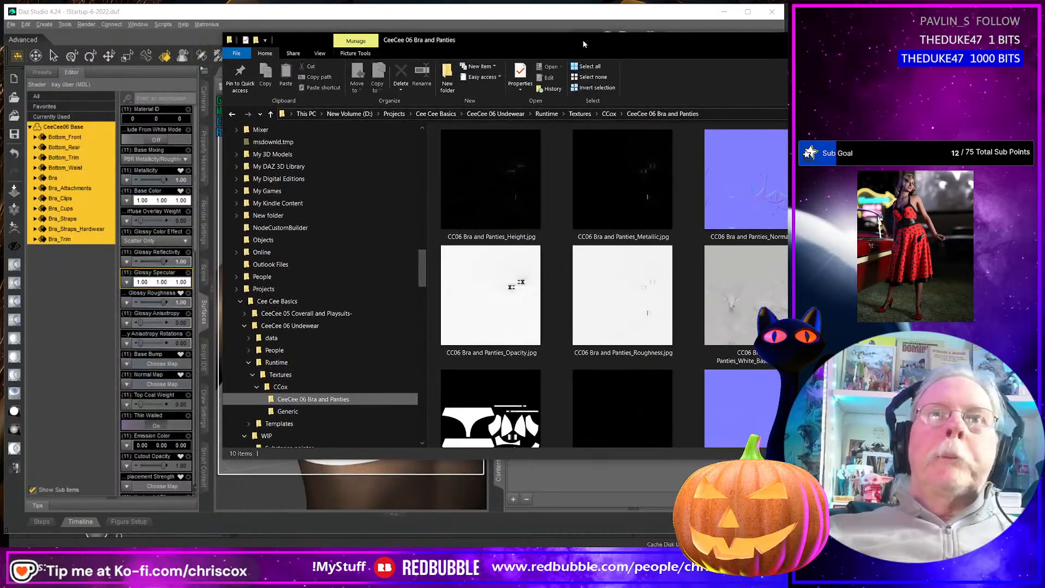
click(632, 191)
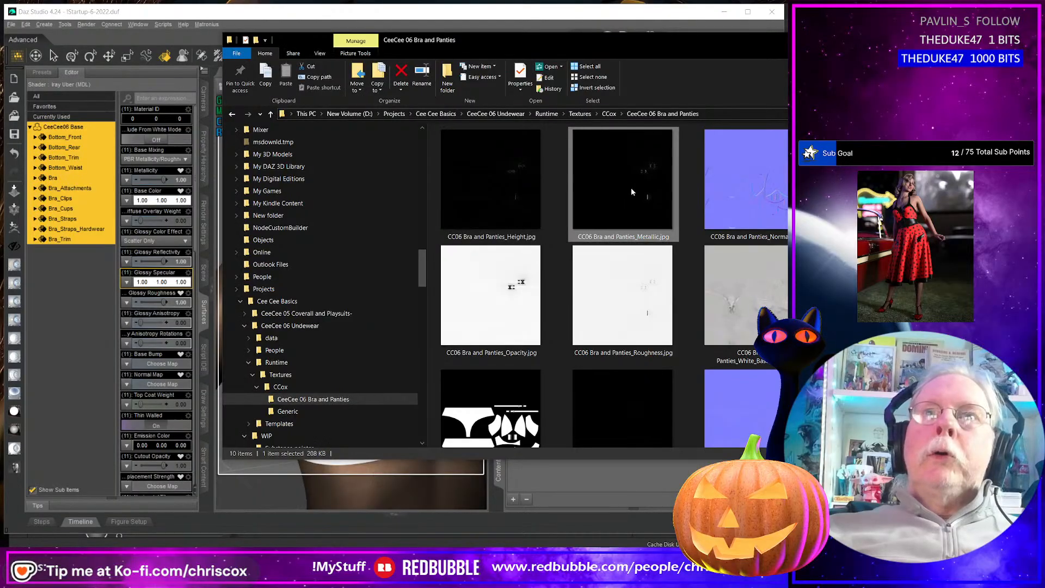
drag(633, 187, 127, 180)
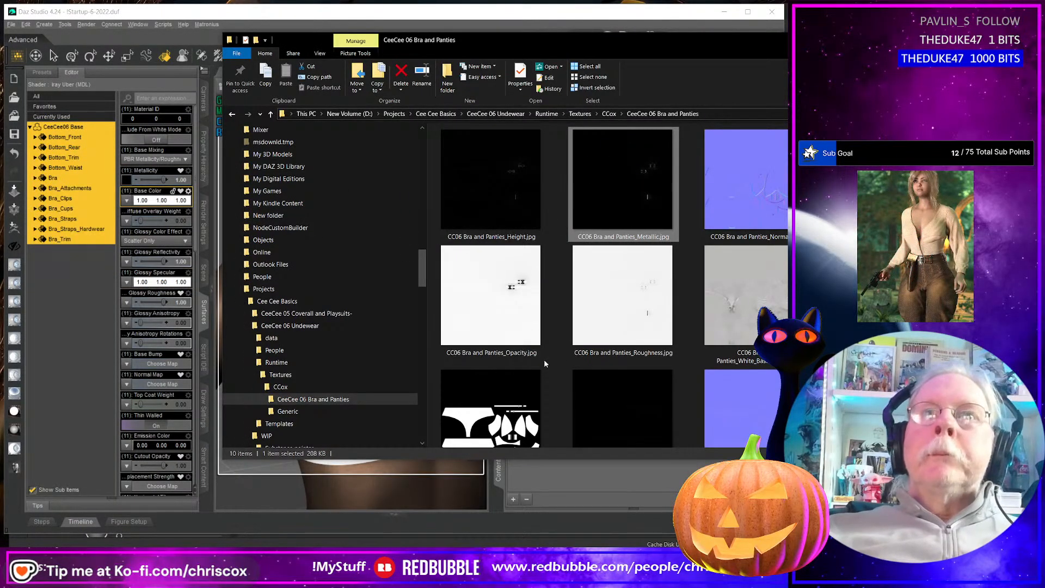
drag(741, 297, 120, 240)
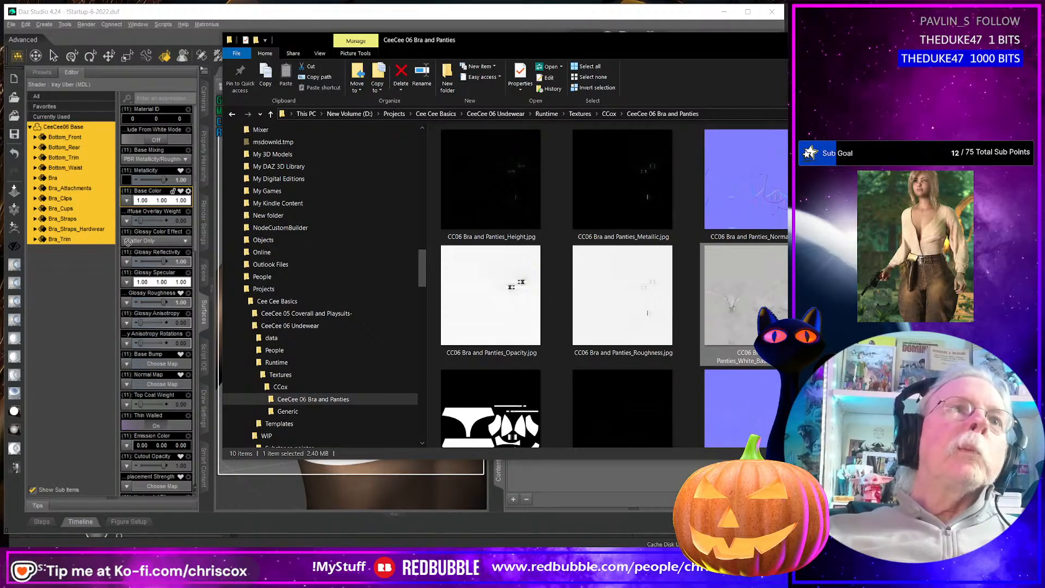
drag(129, 206, 129, 206)
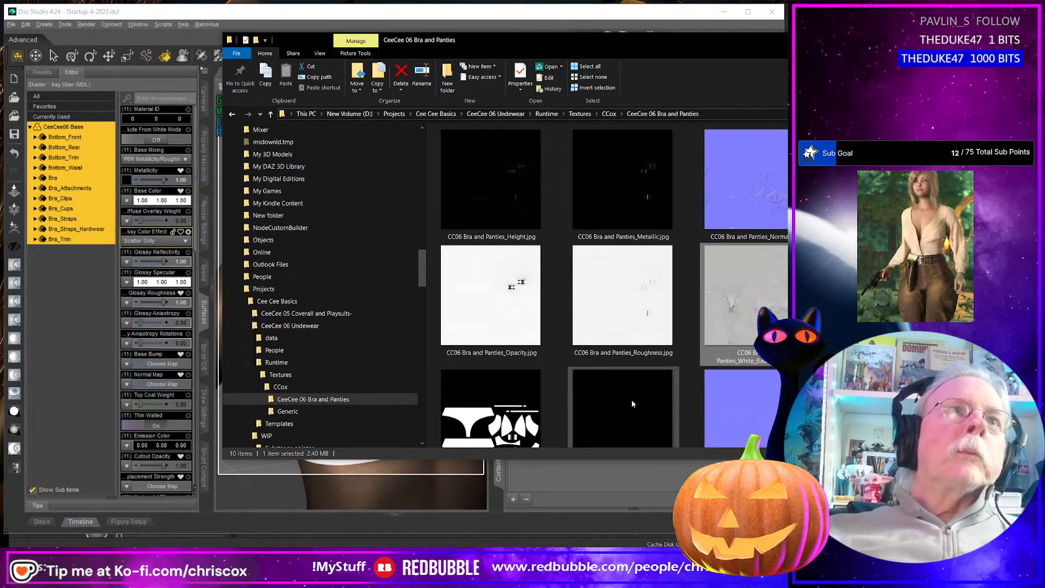
Delete the CeeCee06 G8 Female displacement_1001 and normal_1001 PNG files from the texture folder
click(651, 416)
ctrl+click(631, 406)
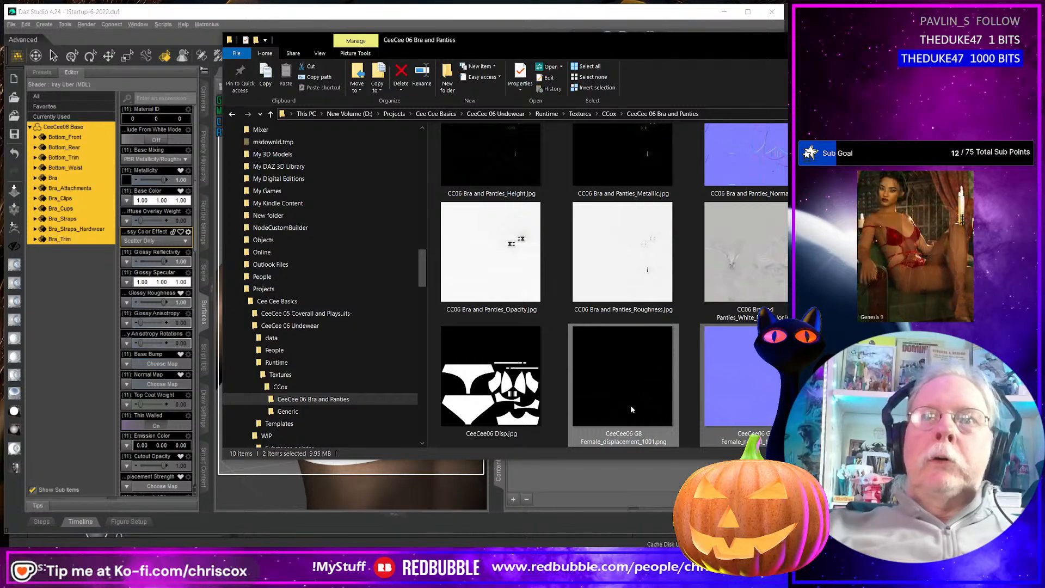
key(Delete)
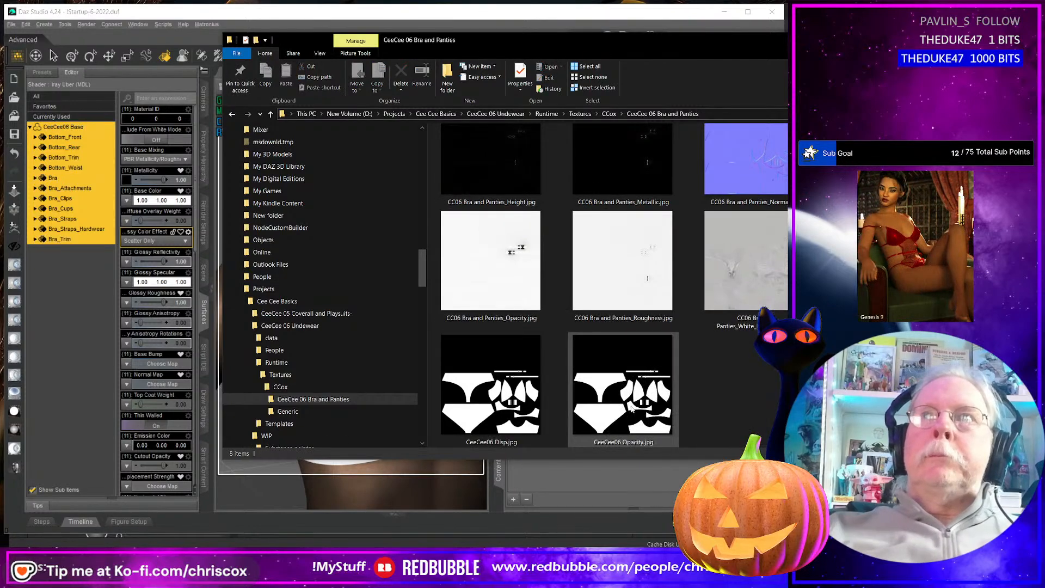
Assign the bra and panties roughness map to Glossy Roughness and the opacity map to Cutout Opacity on the selected surfaces
click(753, 157)
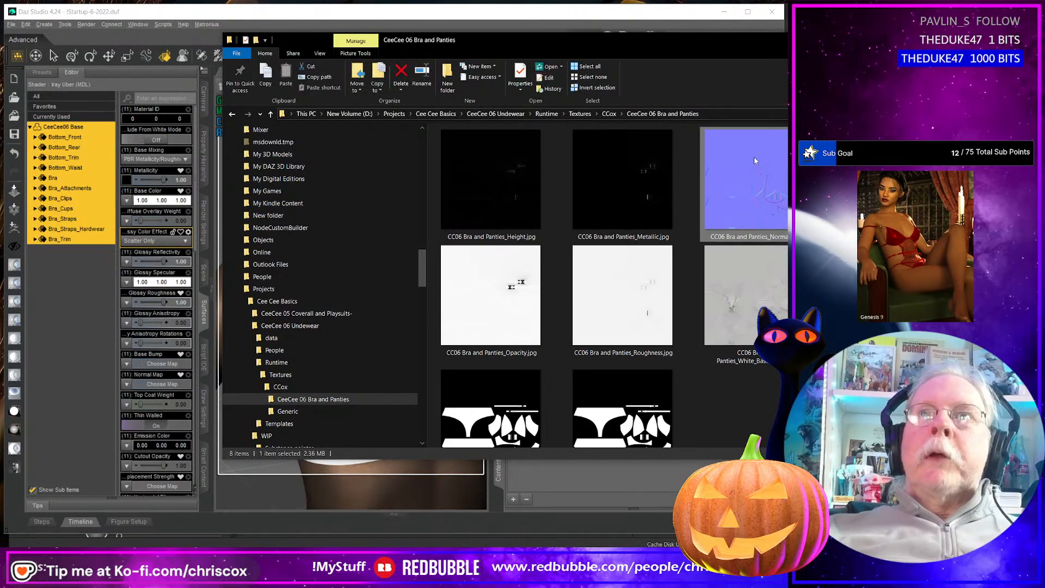
click(505, 188)
drag(623, 297, 128, 303)
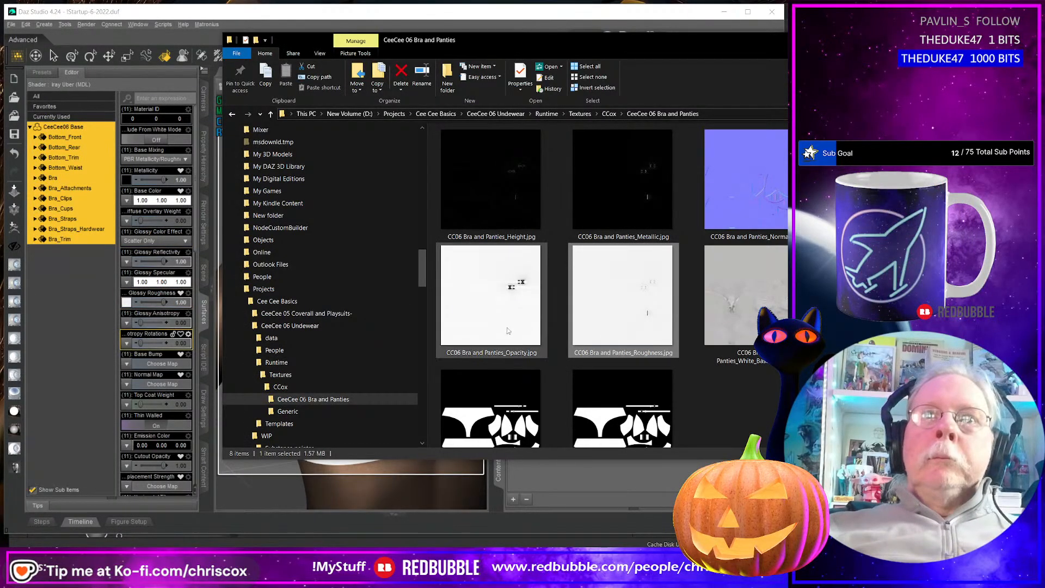
drag(508, 330, 164, 375)
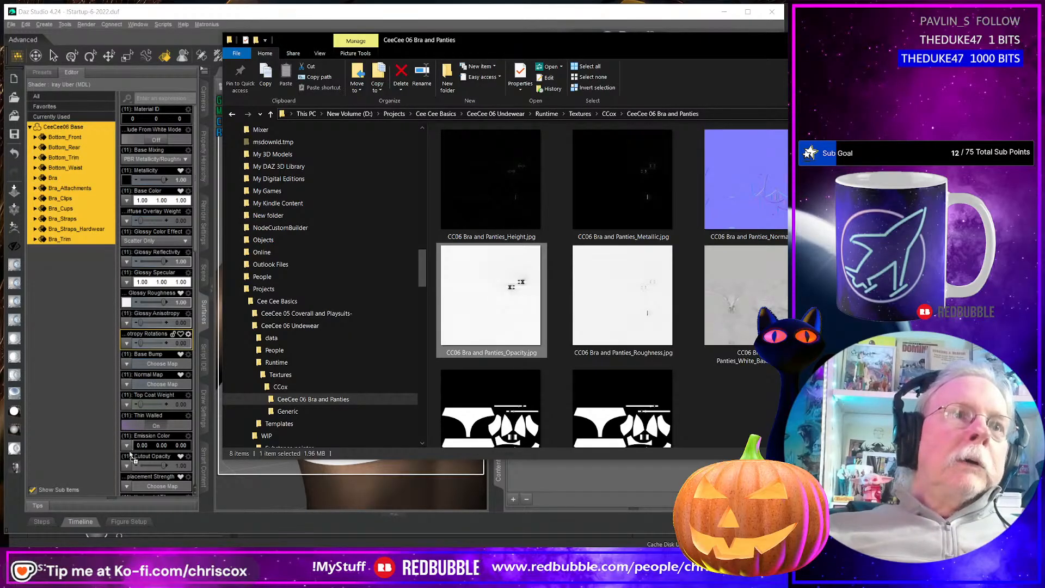
drag(127, 464, 127, 463)
scroll(155, 354, down, 6)
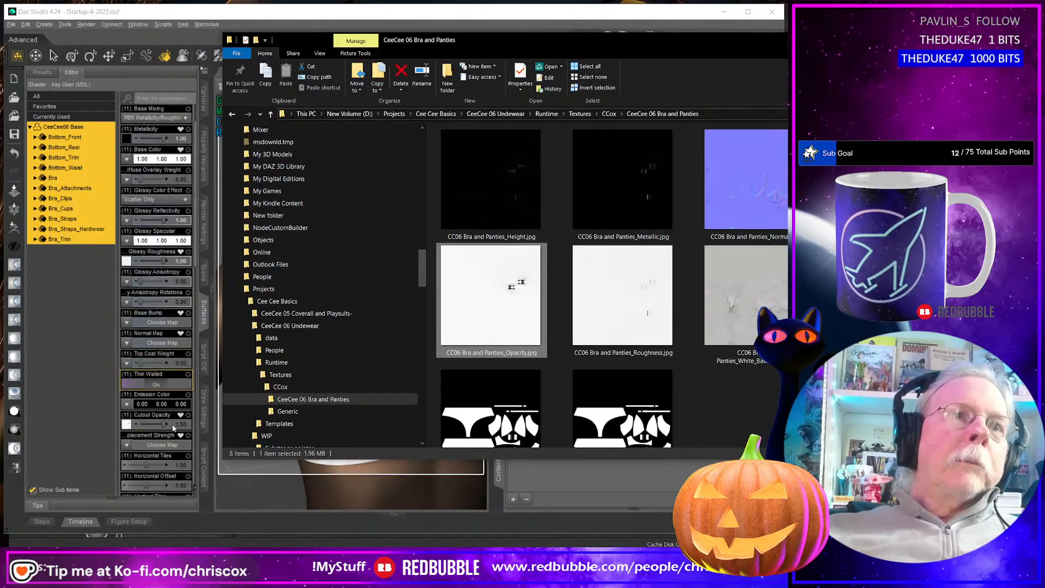
scroll(526, 169, down, 1)
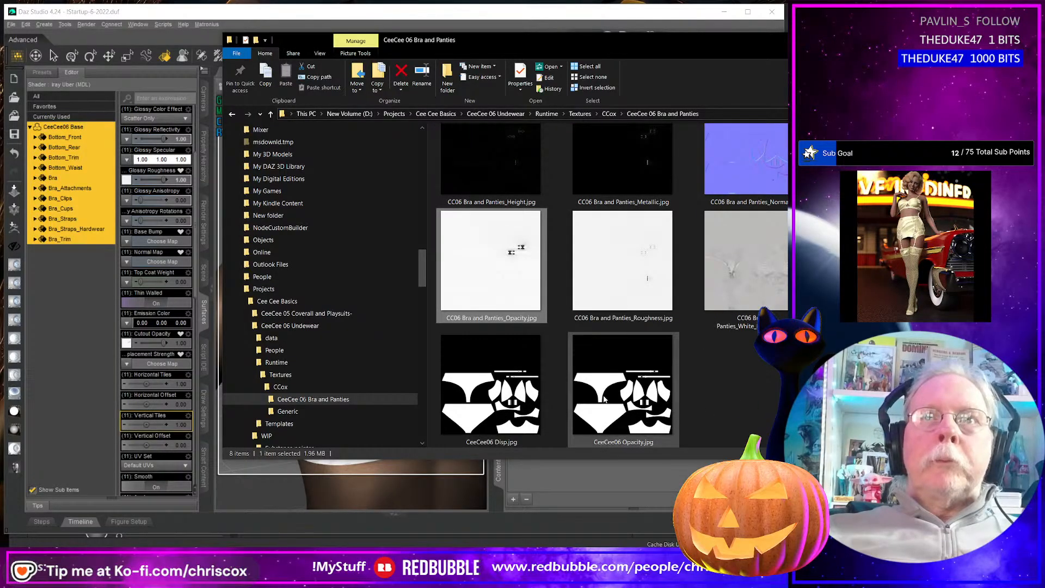
Move CeeCee06 Opacity.jpg from the bra and panties texture folder into the project's WIP Substance painter folder
click(629, 394)
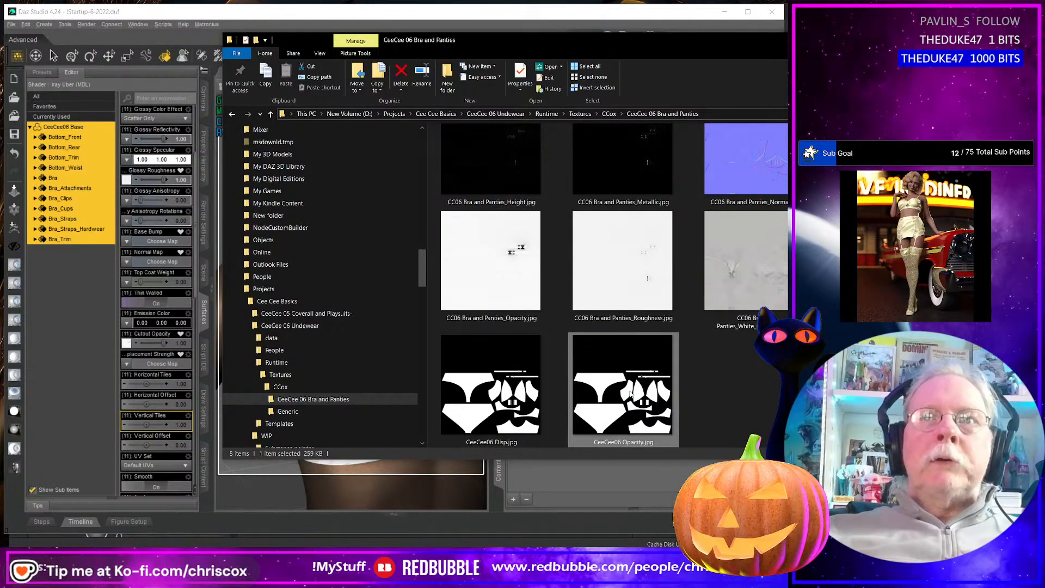
drag(610, 399, 332, 399)
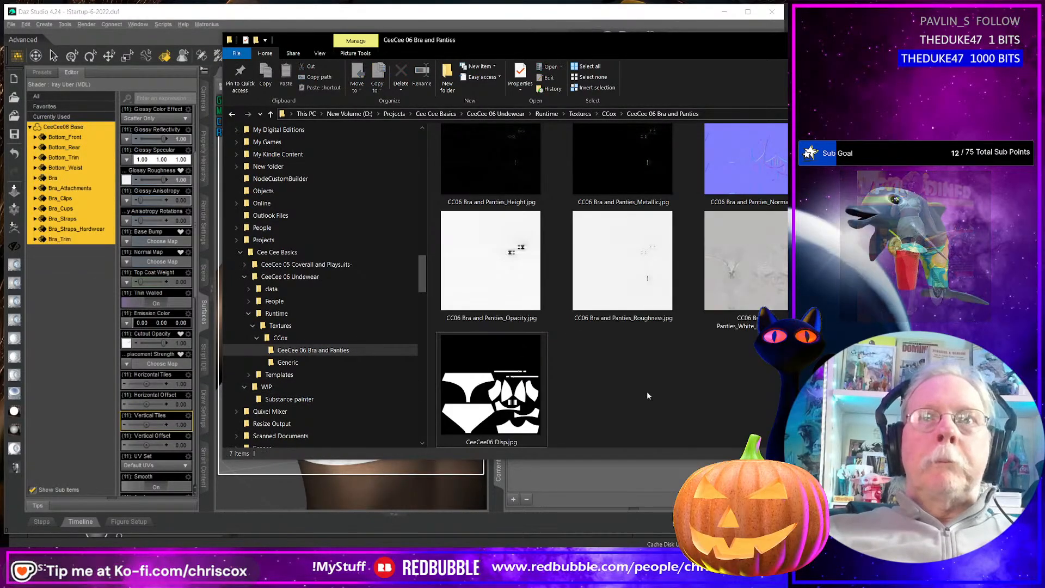
Assign CeeCee06 Disp.jpg to Displacement Strength on the selected surfaces and enter 6 as the SubD Displacement Level
drag(497, 406, 129, 368)
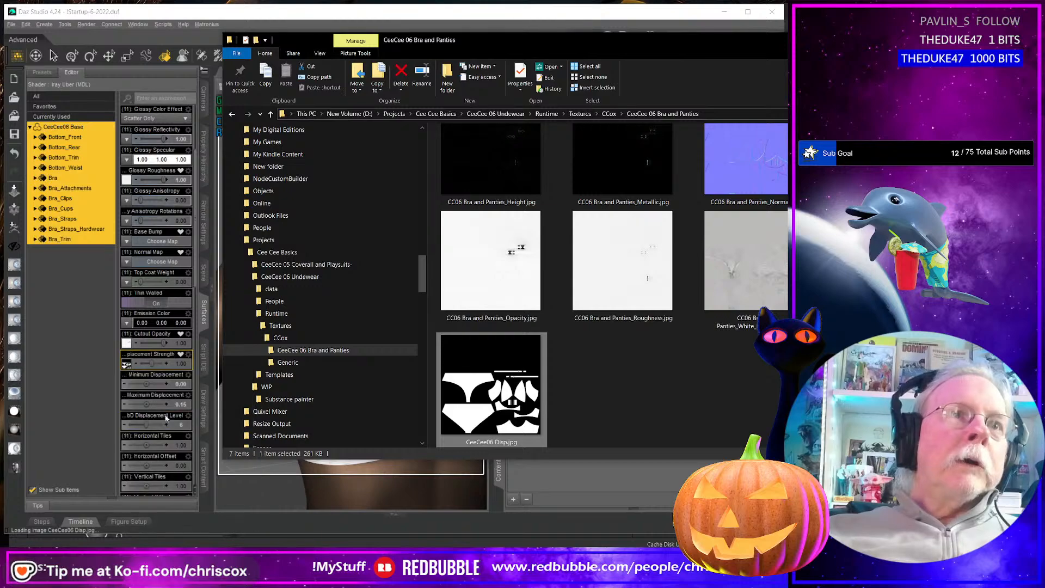
click(183, 431)
click(184, 428)
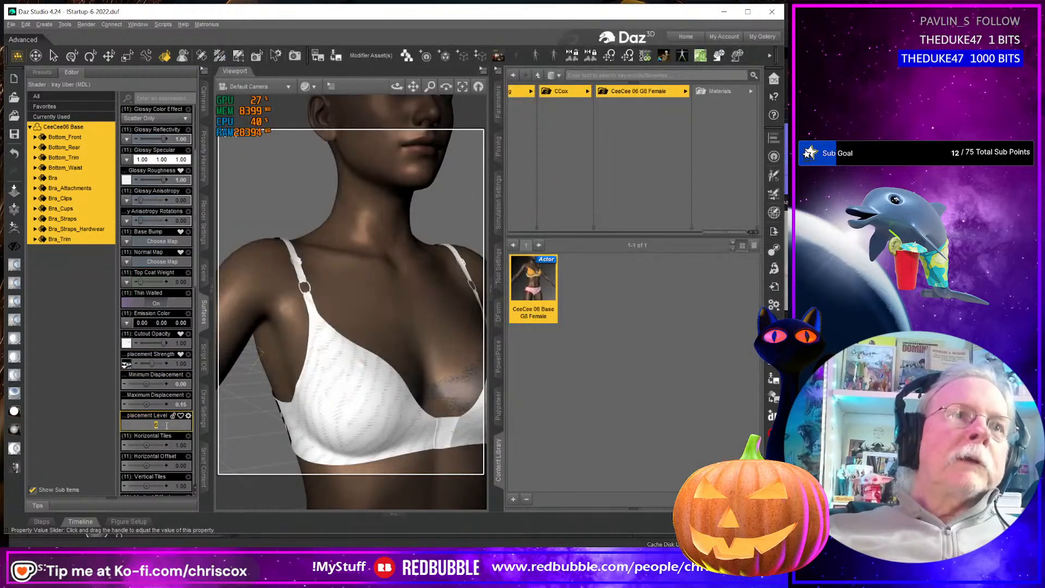
key(Return)
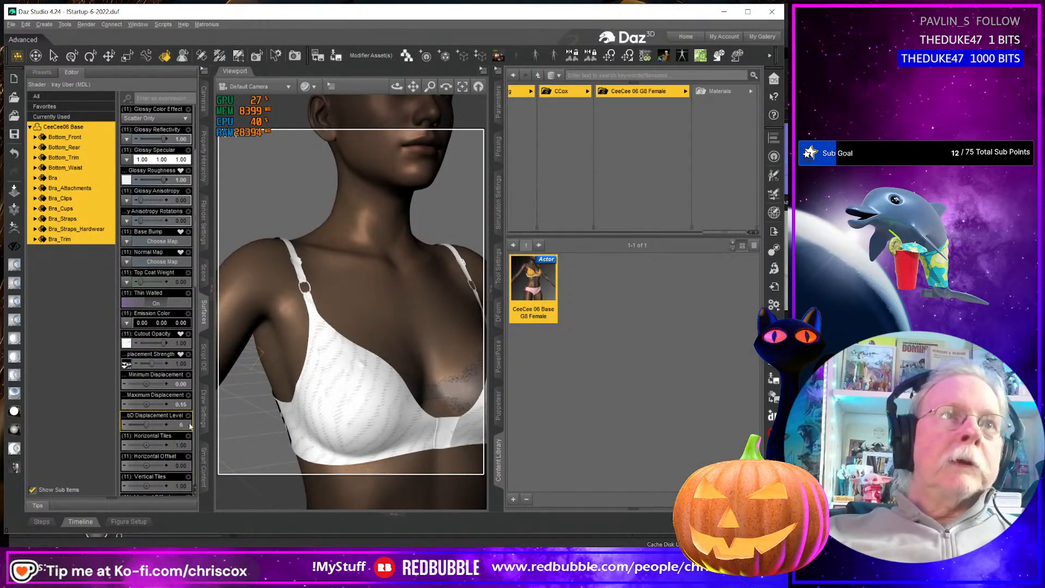
Assign the bra and panties height map to Base Bump and the normal map to Normal Map on the selected surfaces
key(alt+Tab)
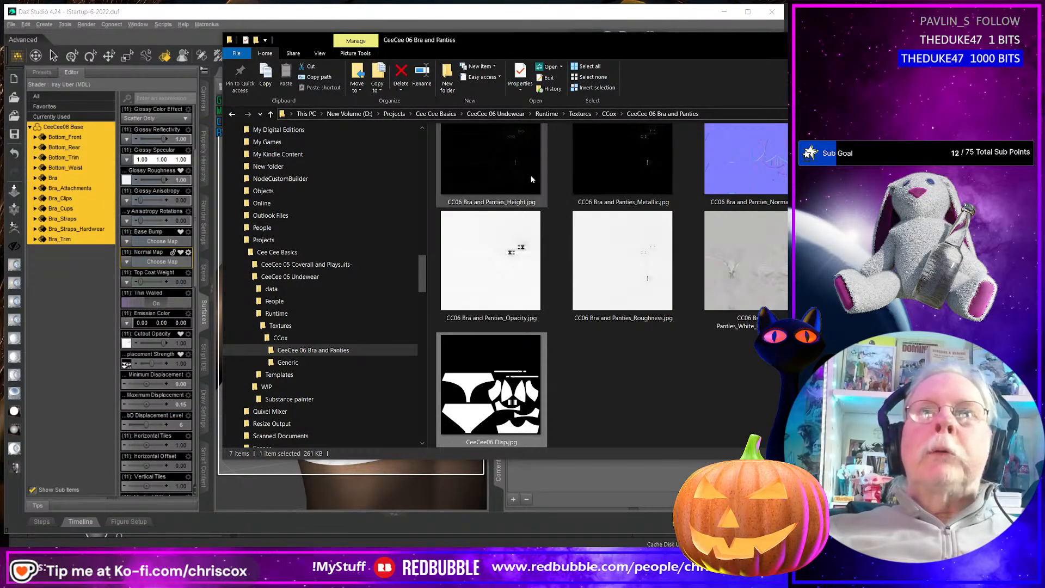
click(469, 187)
drag(125, 246, 125, 246)
drag(738, 162, 215, 266)
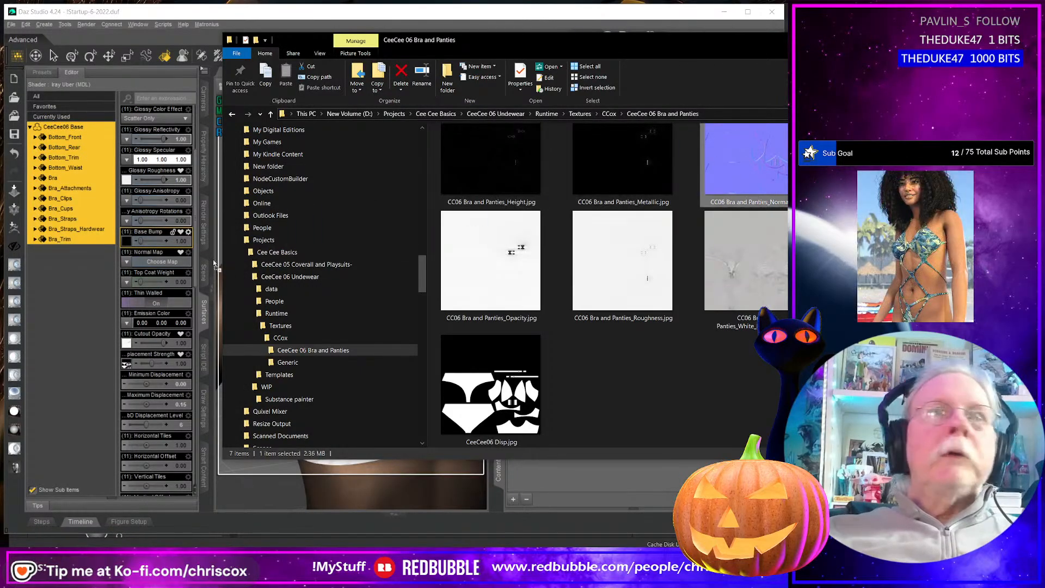
drag(125, 261, 125, 261)
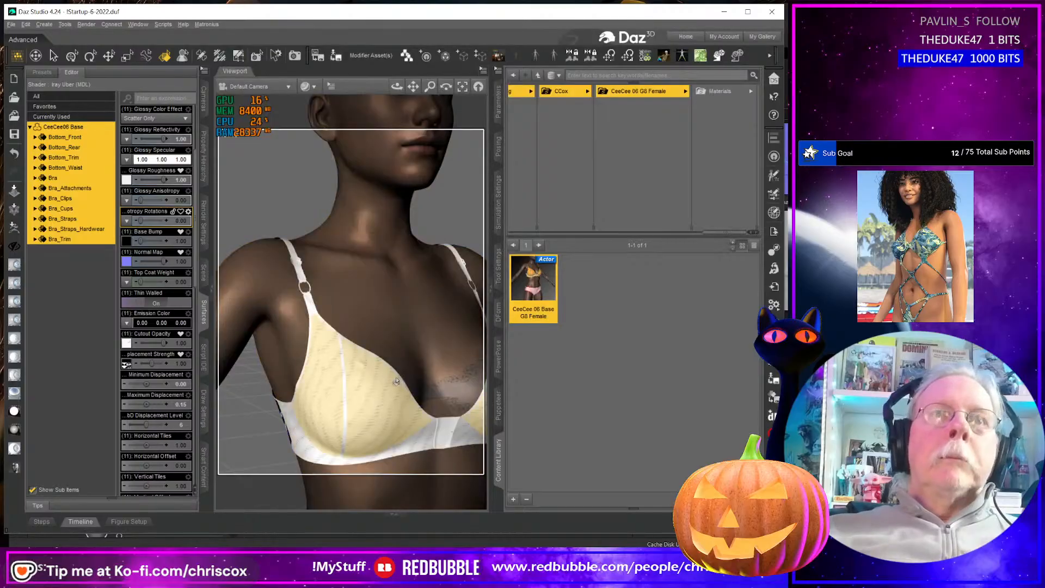
Select the Bra_Attachments surface at the bra's center front
middle_drag(396, 381, 404, 377)
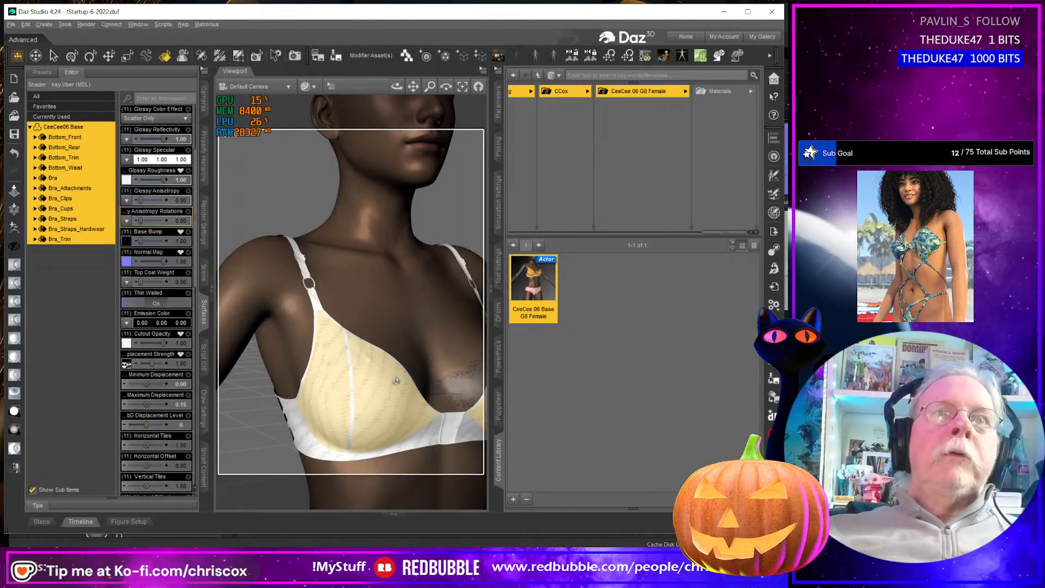
scroll(379, 373, down, 3)
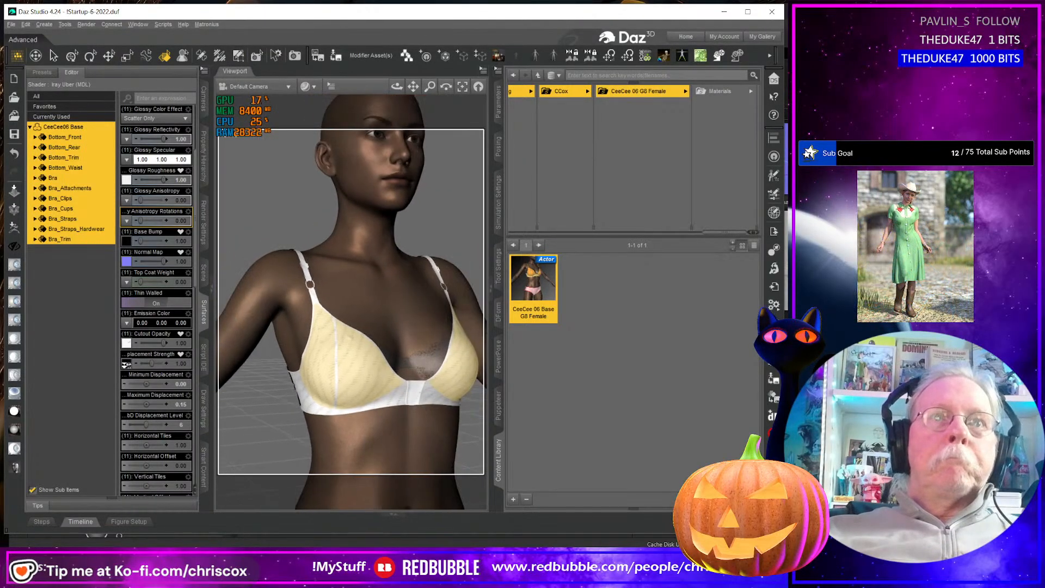
middle_drag(380, 372, 370, 371)
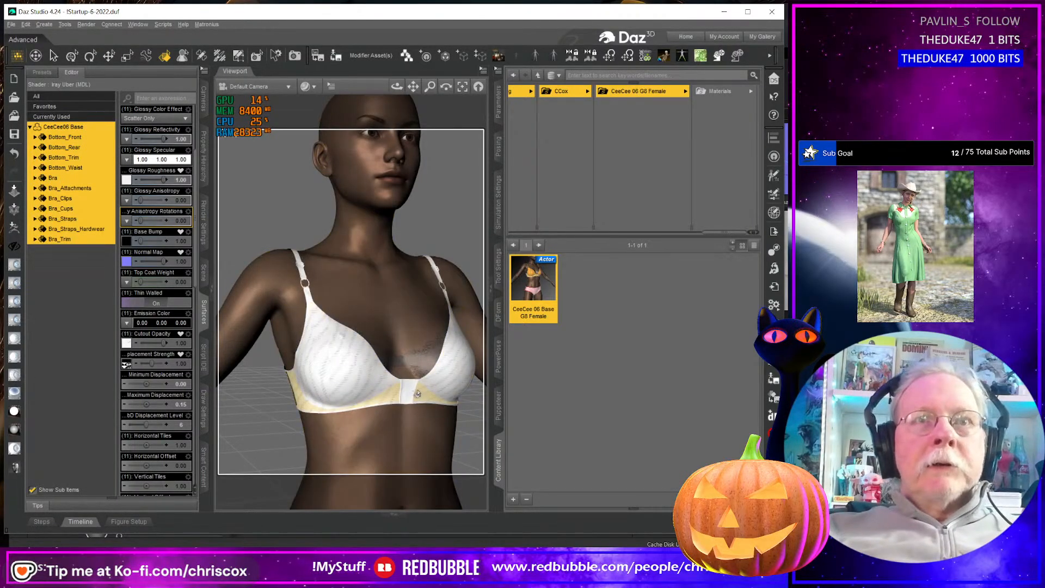
click(414, 393)
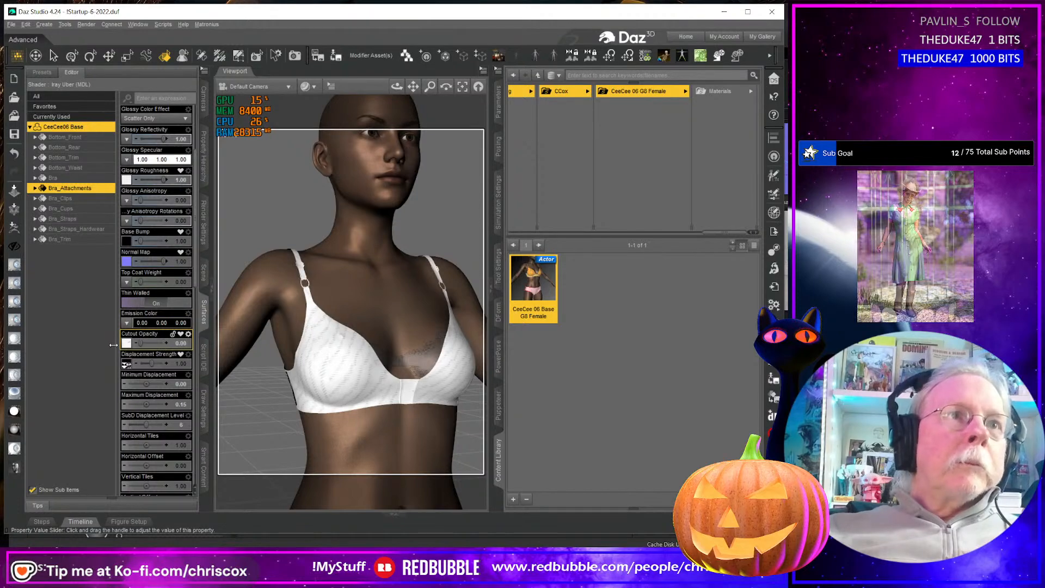
Render the figure framed from neck to thighs and enlarge the render window to show more of the image
ctrl+alt+drag(410, 395, 448, 395)
mouse_move(393, 344)
ctrl+alt+mouse_down()
mouse_move(473, 346)
mouse_move(374, 343)
ctrl+alt+mouse_up()
scroll(388, 394, up, 2)
ctrl+alt+right_drag(435, 438, 408, 333)
scroll(398, 390, down, 3)
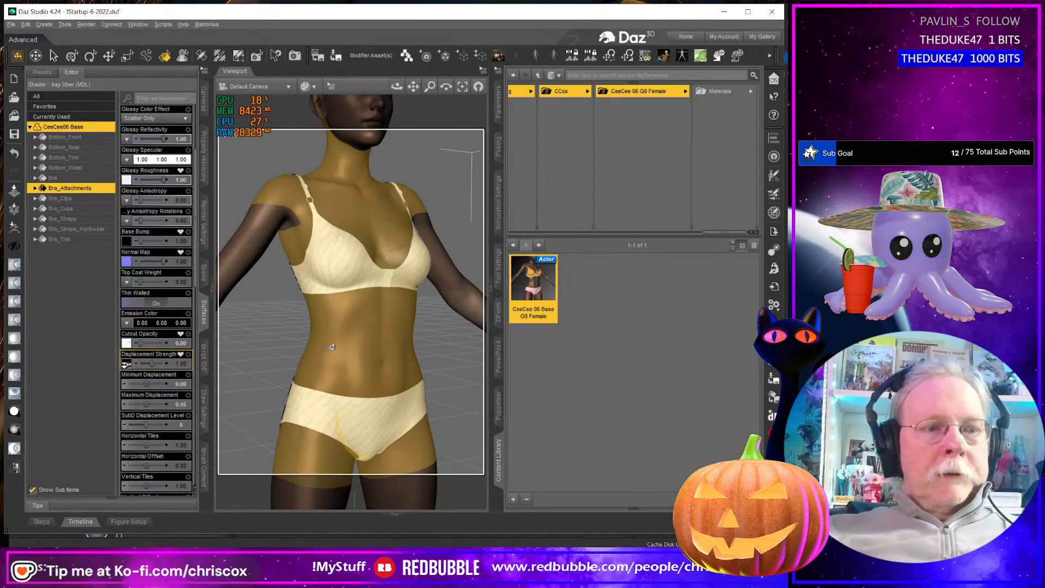
key(ctrl+r)
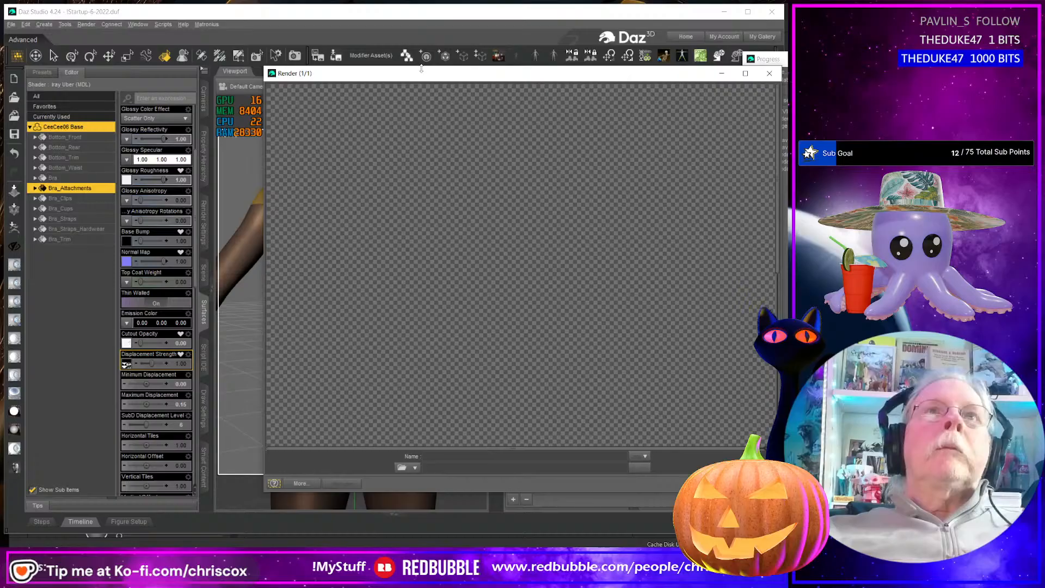
drag(421, 68, 312, 11)
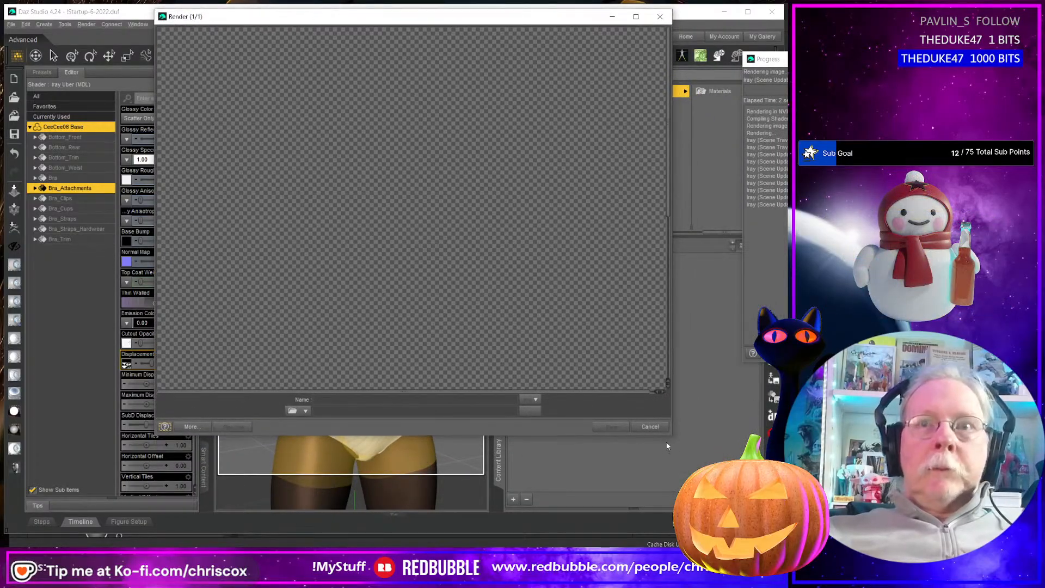
drag(672, 436, 719, 547)
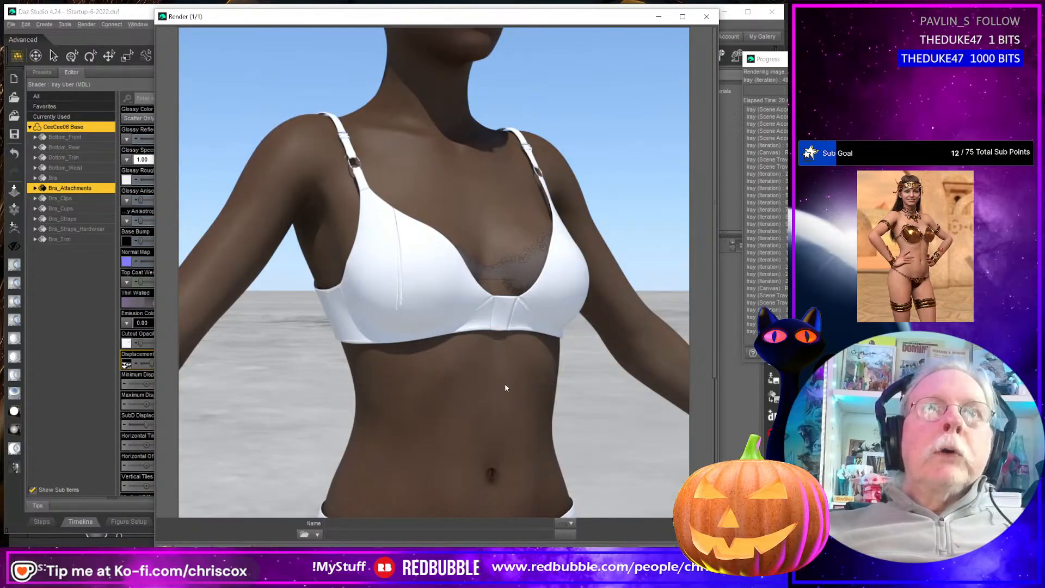
Examine the rendered bra and panties for texture quality and skin poke-through, and close the render without saving
scroll(505, 384, down, 3)
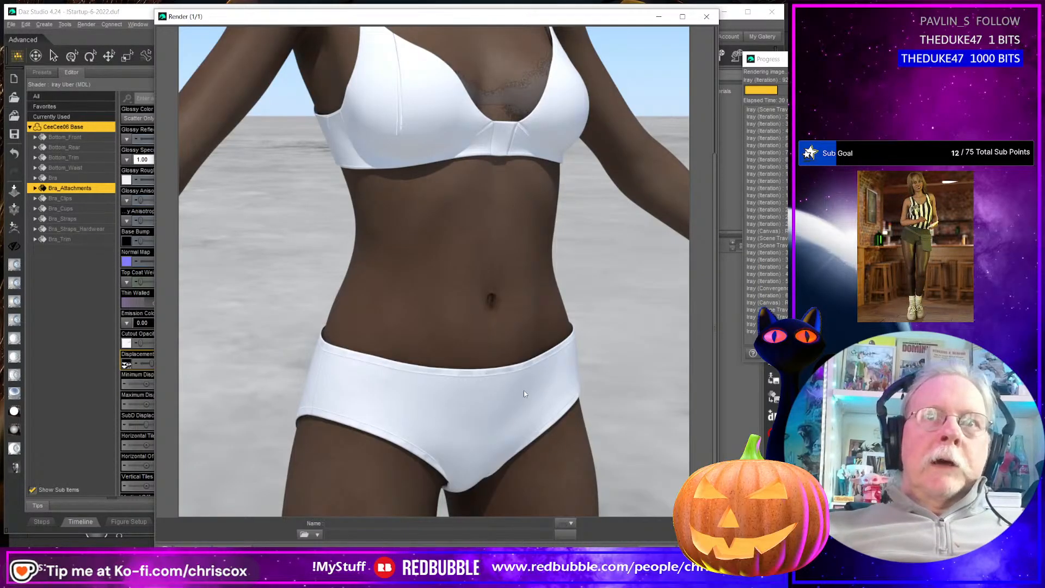
scroll(523, 391, up, 5)
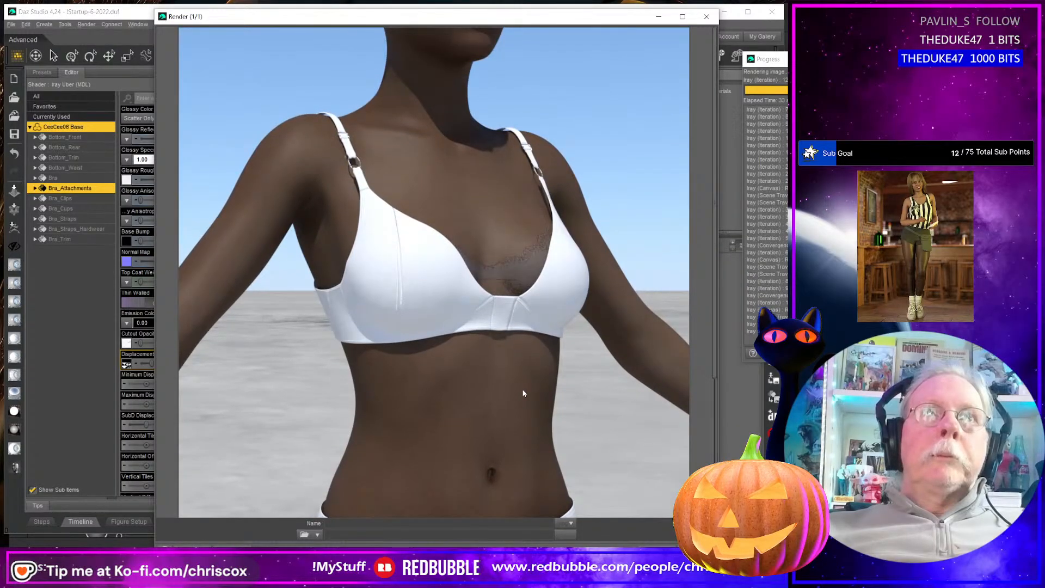
scroll(505, 407, down, 5)
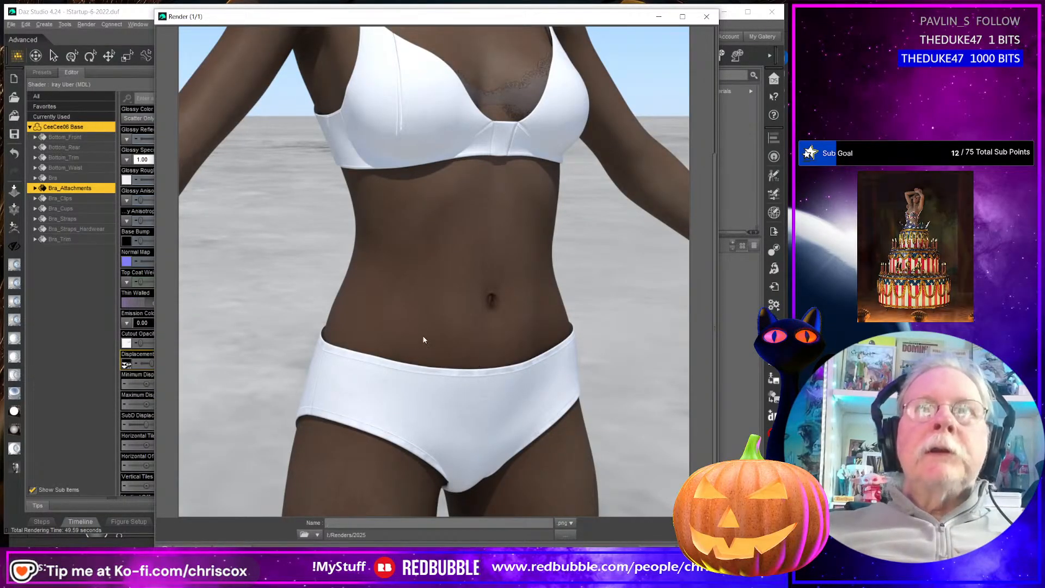
scroll(388, 200, up, 3)
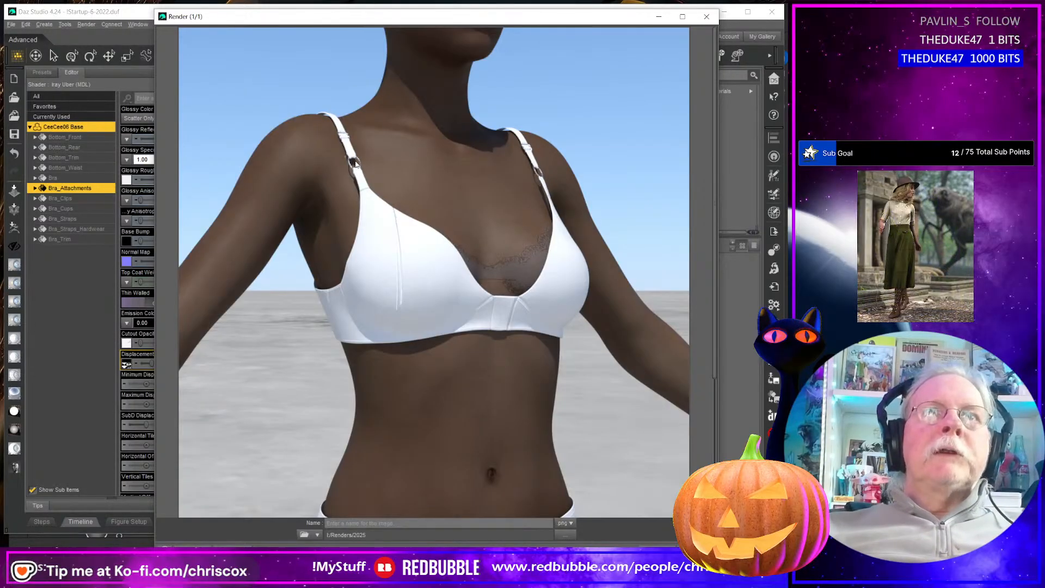
click(706, 17)
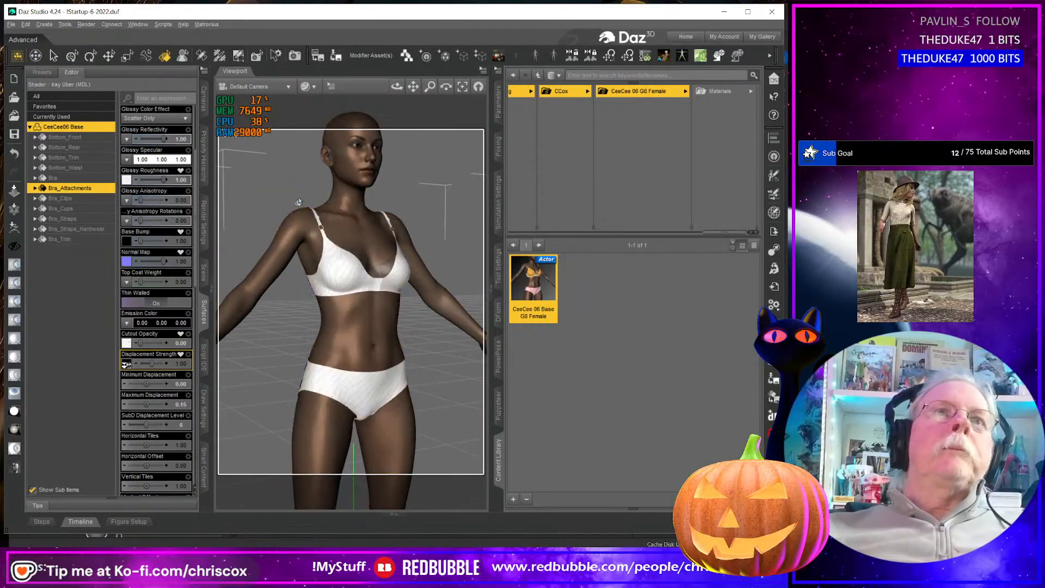
Preview the bra strap and its ring hardware close up in the NVIDIA Iray draw style
scroll(303, 201, up, 5)
middle_drag(302, 201, 414, 392)
scroll(384, 220, up, 3)
middle_drag(424, 147, 390, 208)
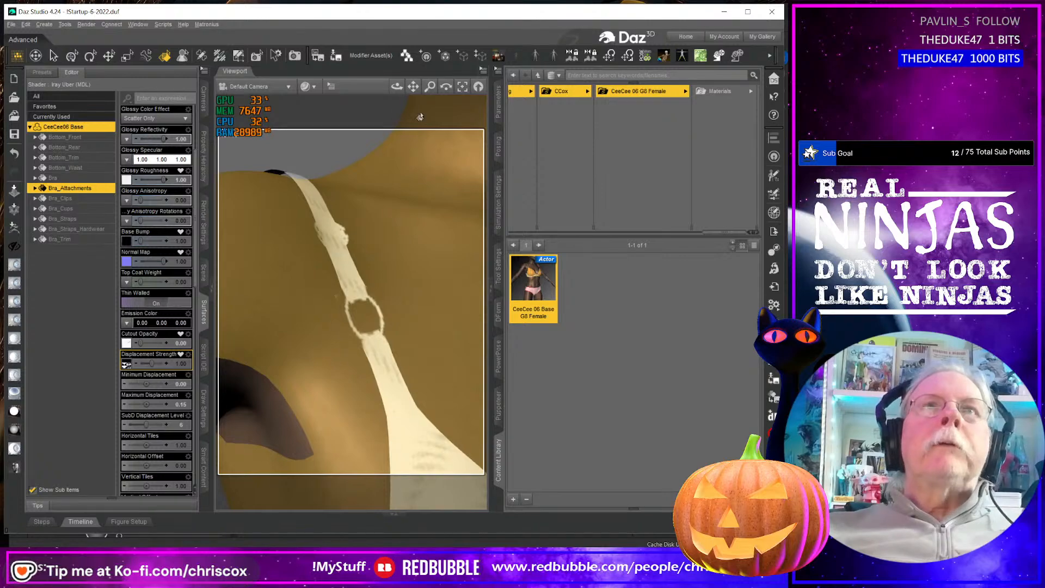
click(309, 87)
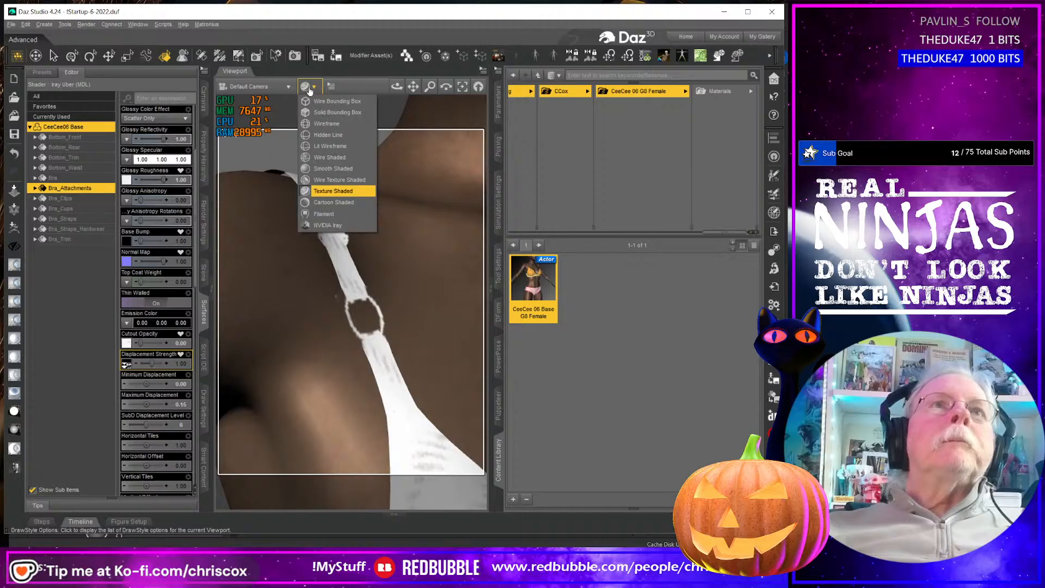
click(329, 226)
scroll(377, 356, down, 2)
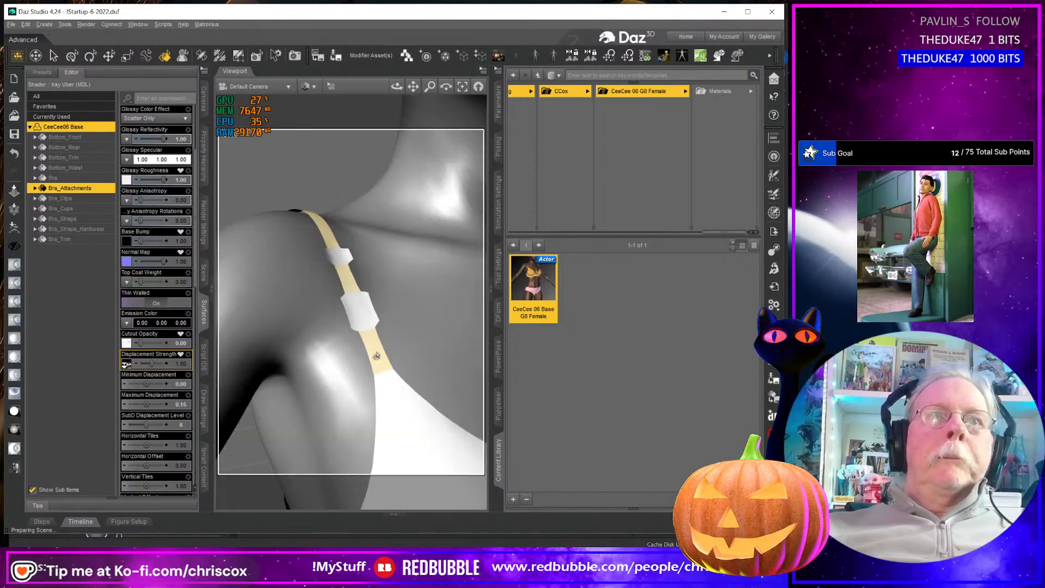
scroll(377, 356, up, 5)
middle_drag(404, 356, 363, 343)
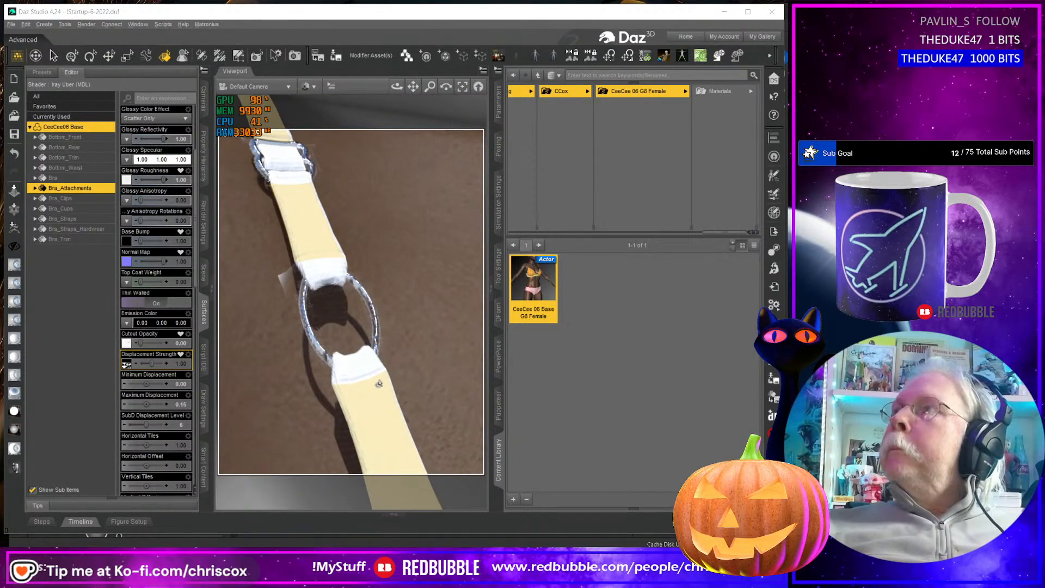
Switch to Substance 3D Painter, close the texture export window, and delete the Steel folder from the layer stack
key(alt+Tab)
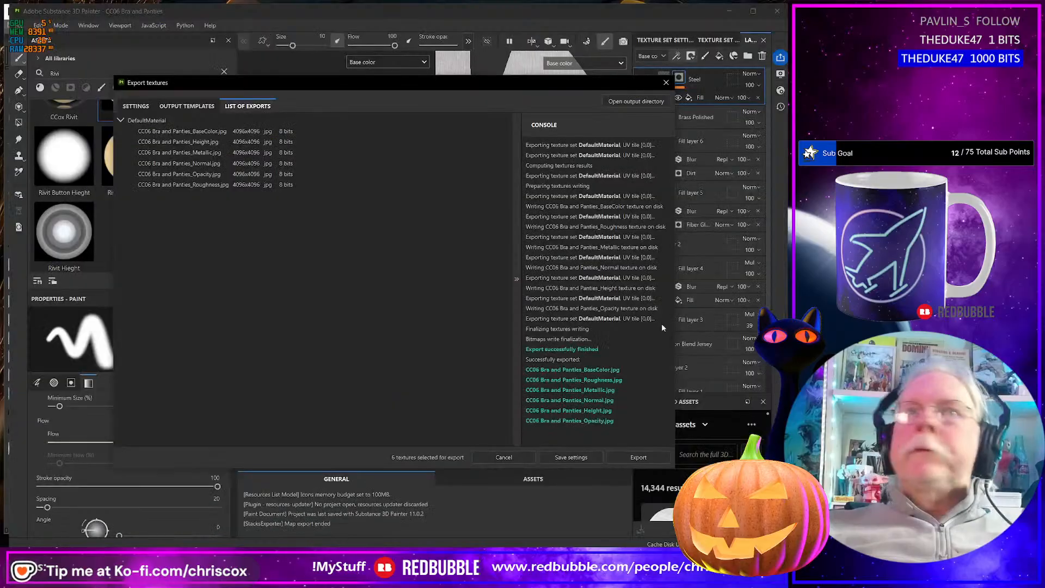
click(666, 82)
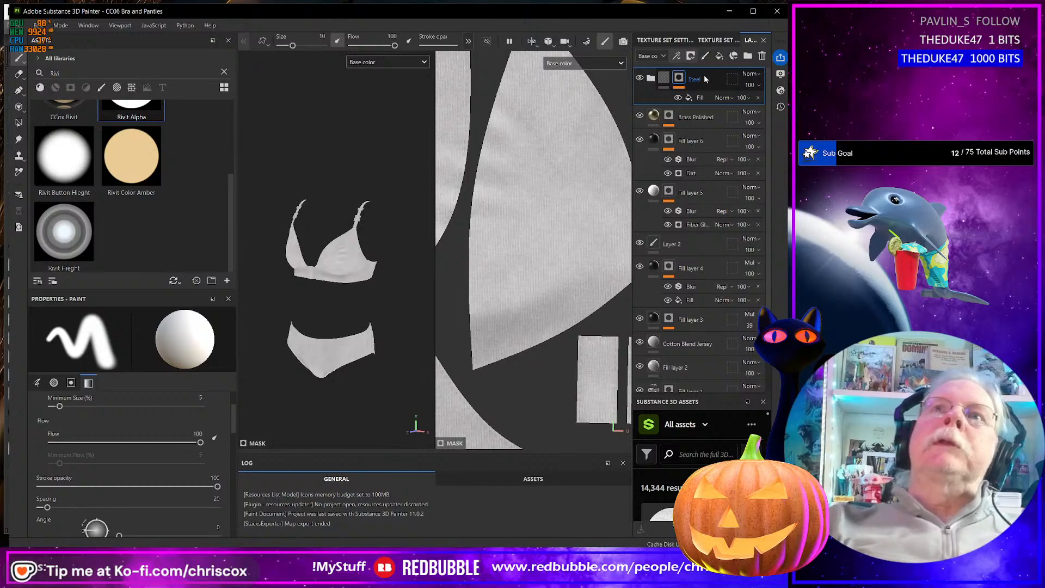
key(Delete)
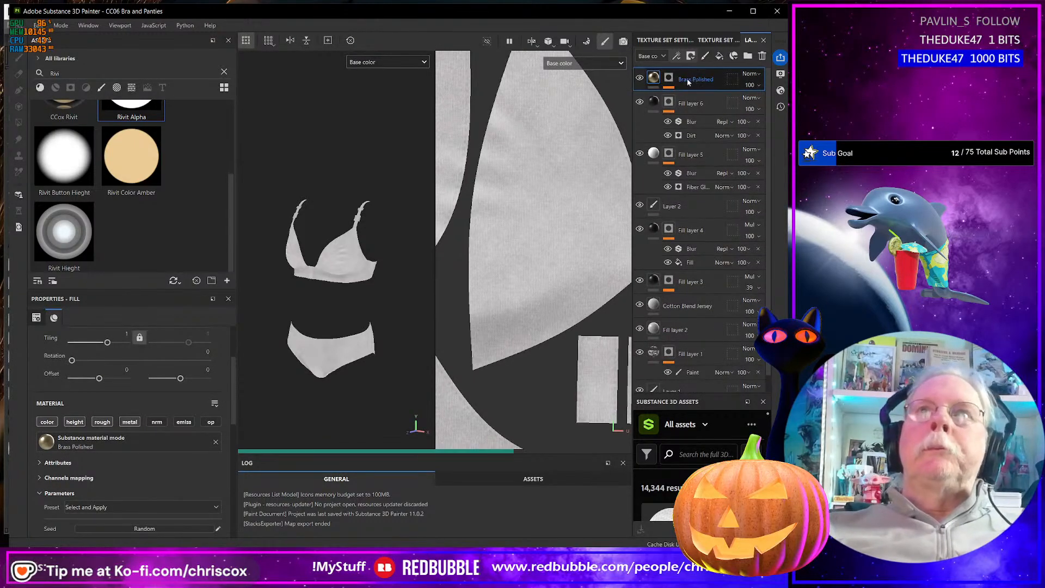
Add a color-only fill layer above Brass Polished and set its base color to blue-gray A9AFBA
click(719, 56)
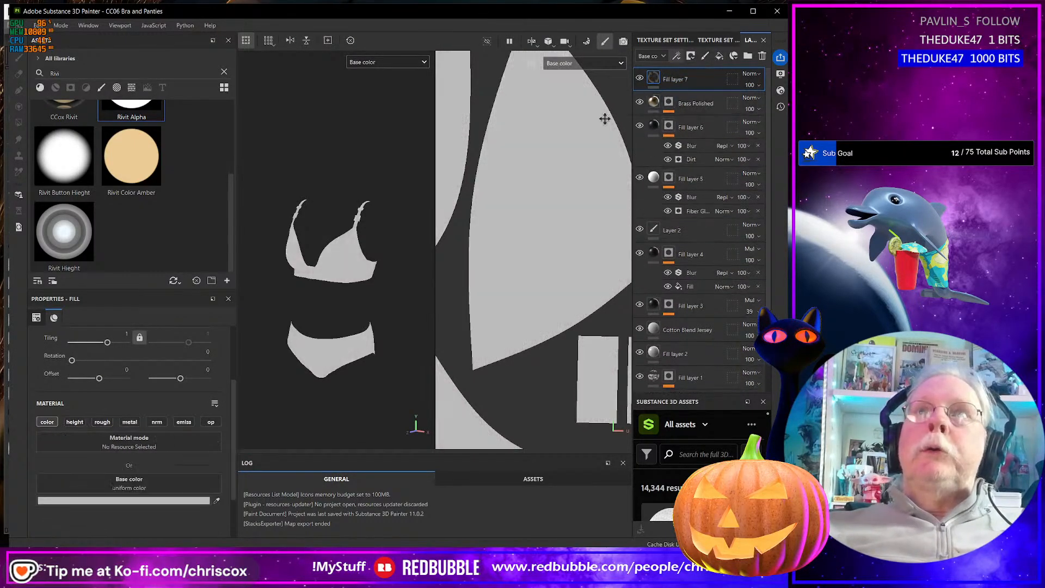
click(174, 501)
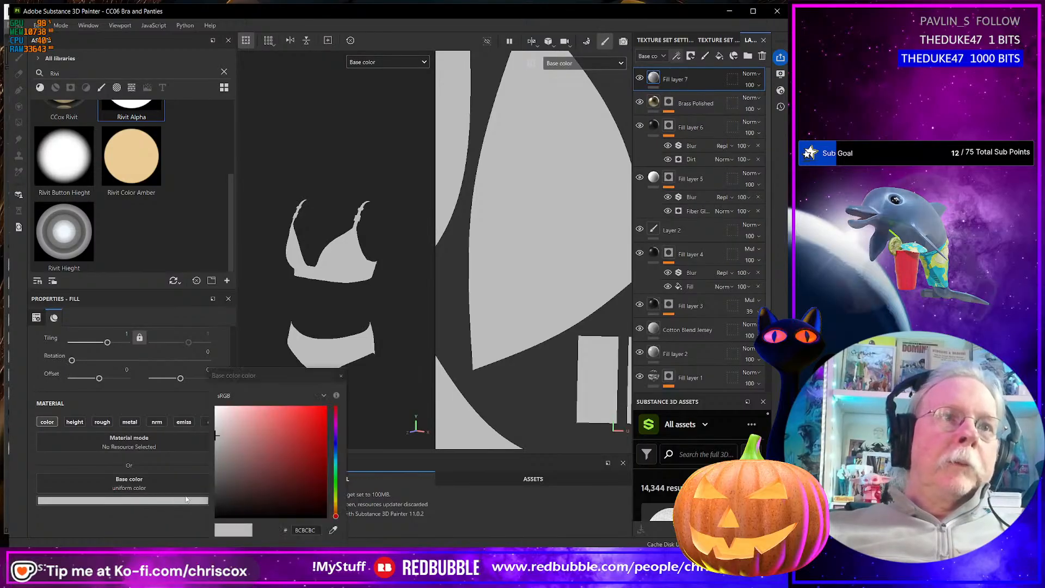
click(336, 450)
drag(220, 438, 225, 437)
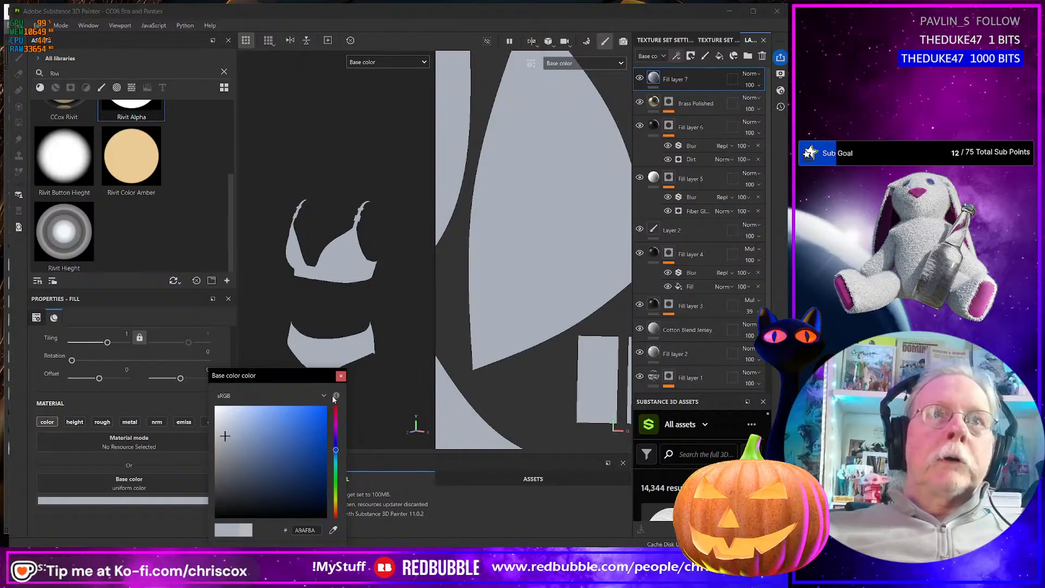
click(340, 376)
Add a black mask to the blue-gray fill layer and add a Fill effect to that mask
click(691, 56)
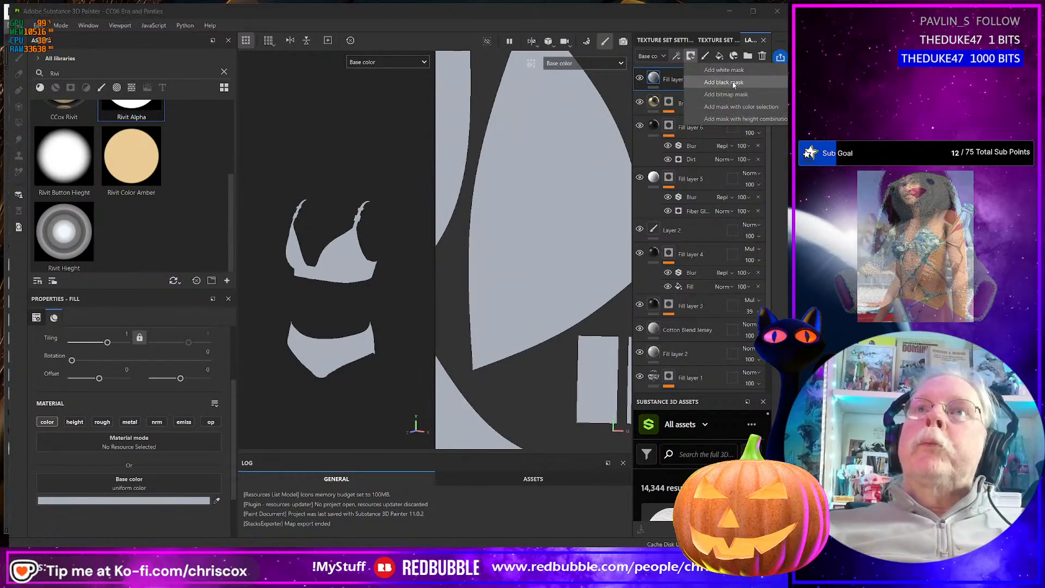
click(724, 70)
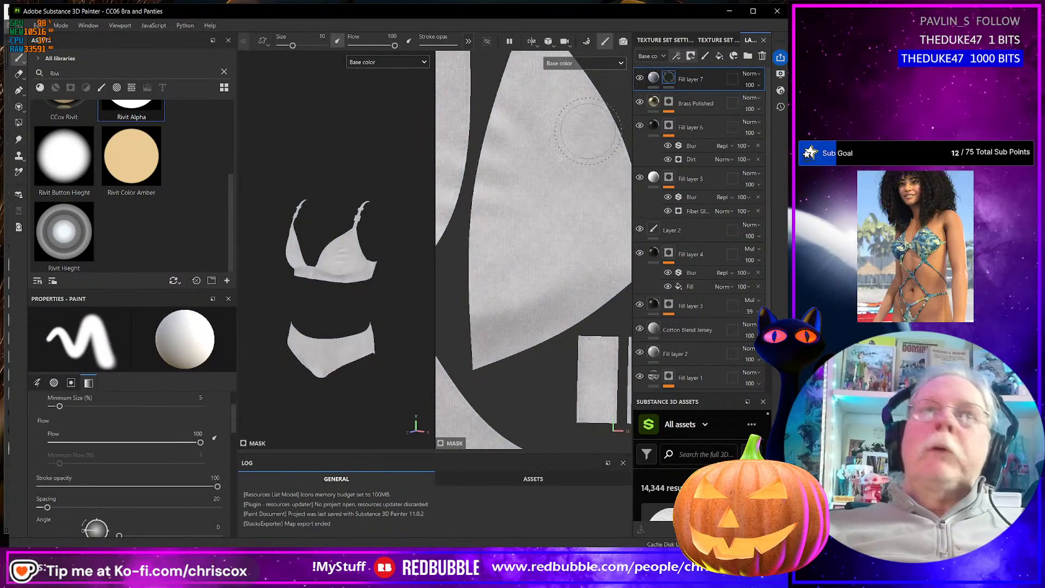
click(677, 56)
click(706, 94)
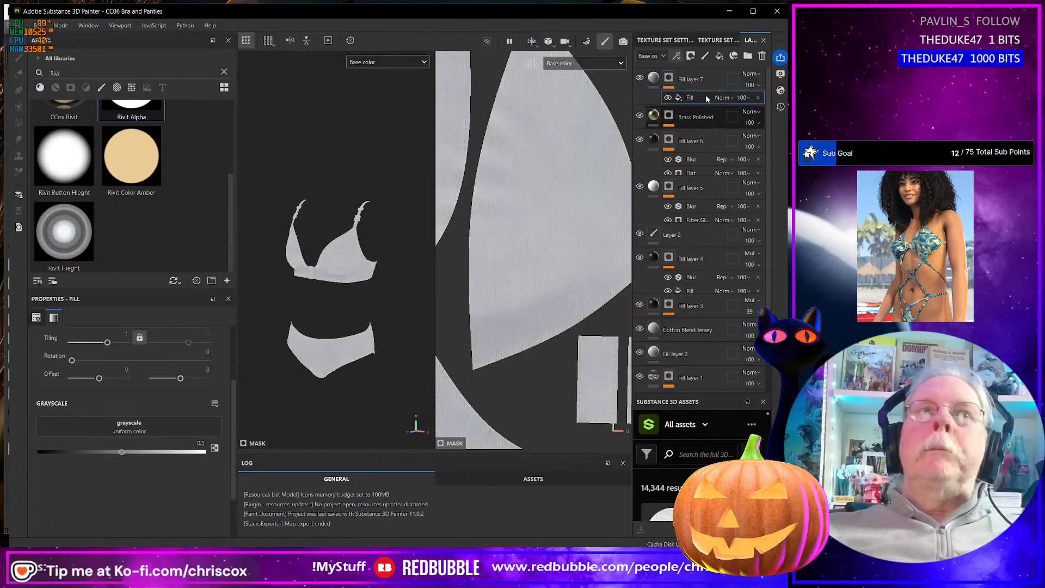
Search the assets for "mask" and apply CC06 Bra and Panties_Hardware Mask as the grayscale of Fill layer 7's mask fill
scroll(162, 218, up, 2)
drag(85, 75, 36, 65)
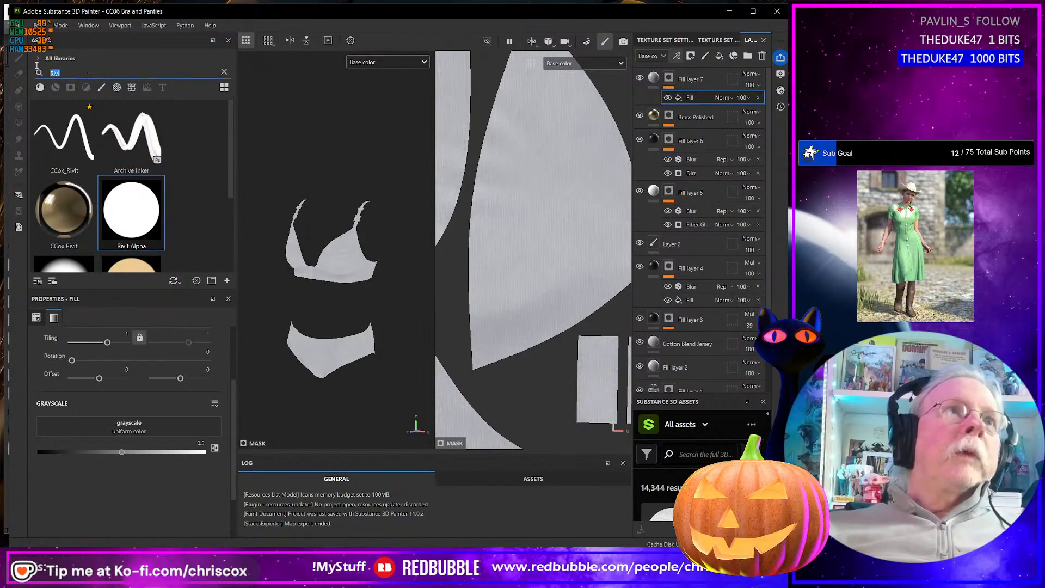
mouse_move(162, 207)
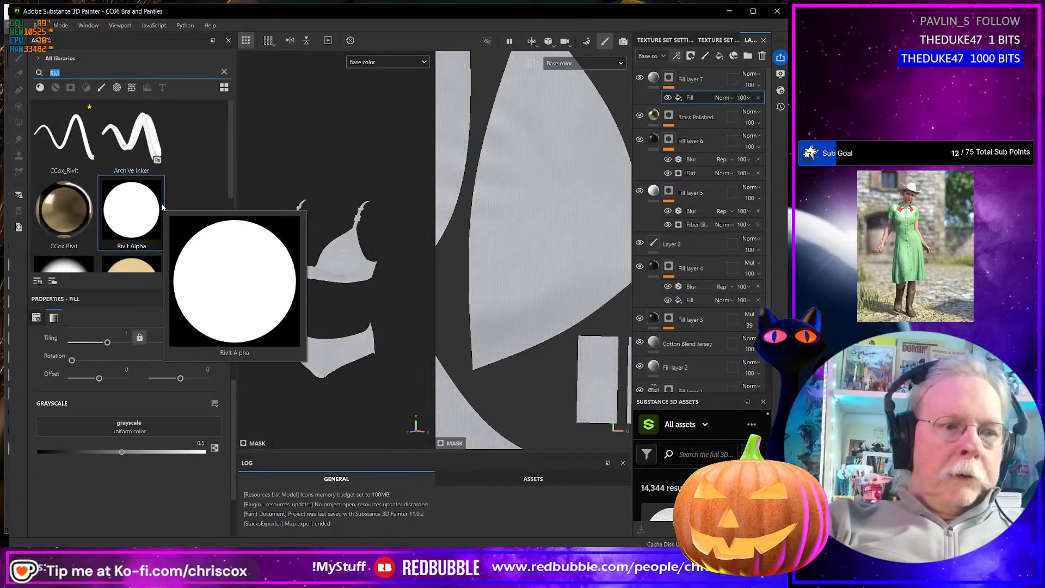
text(mask)
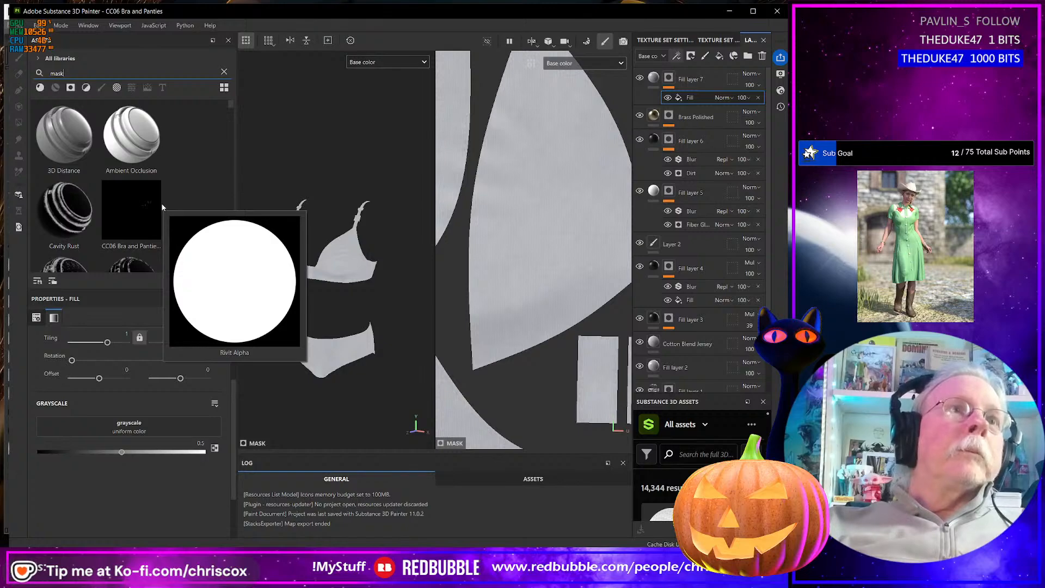
drag(157, 313, 174, 425)
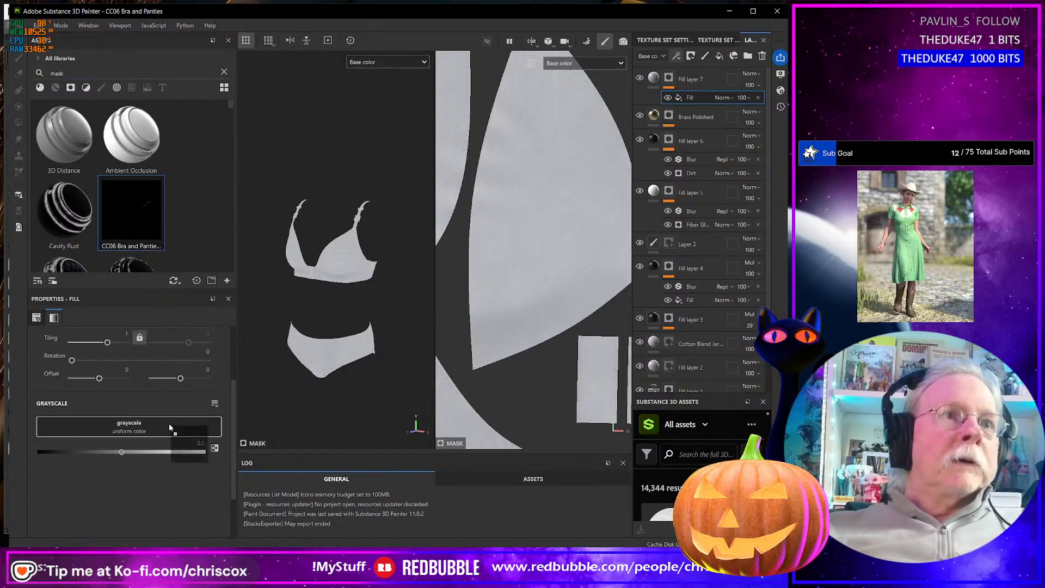
scroll(367, 203, up, 8)
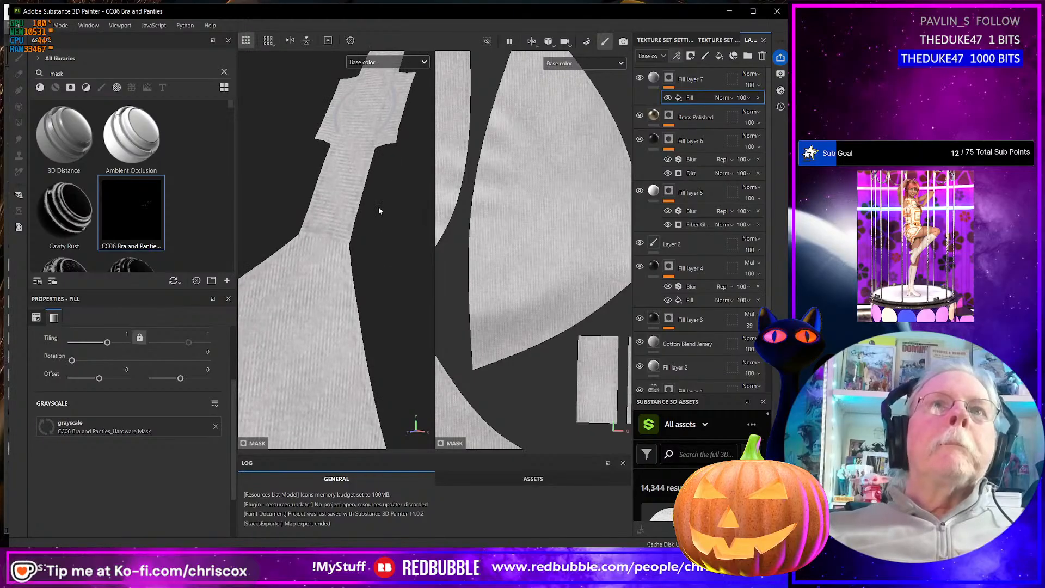
scroll(395, 361, up, 4)
alt+middle_drag(380, 275, 376, 300)
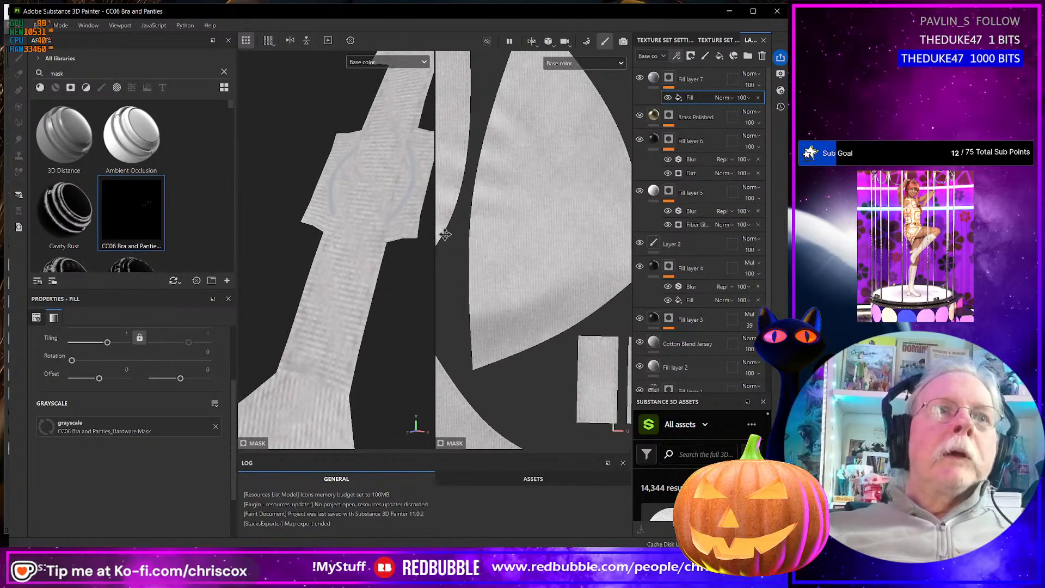
Enable the roughness channel on Fill layer 7's material and set the roughness to 0.1152
click(653, 79)
click(654, 79)
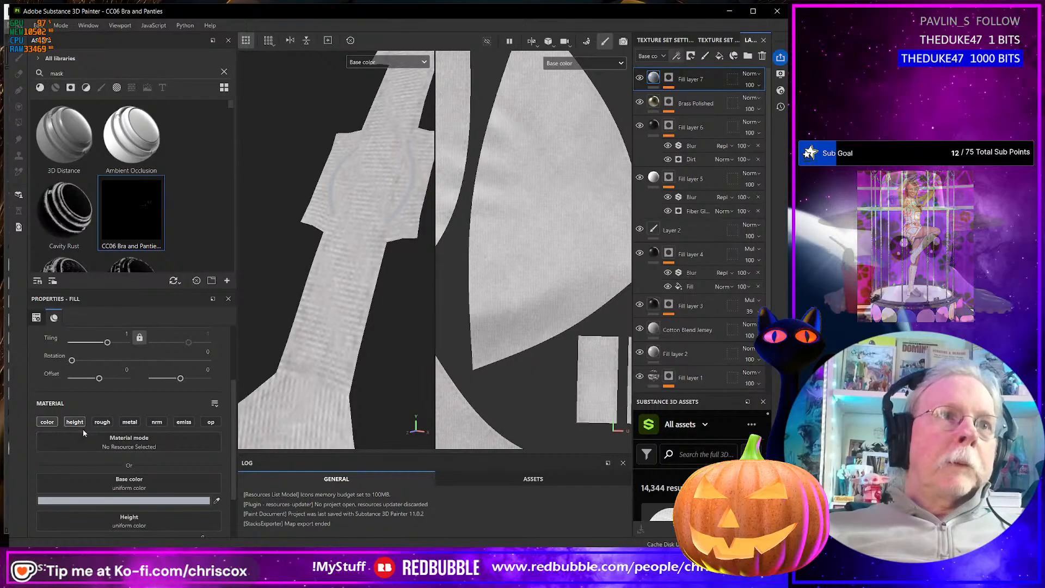
click(103, 423)
scroll(142, 453, down, 2)
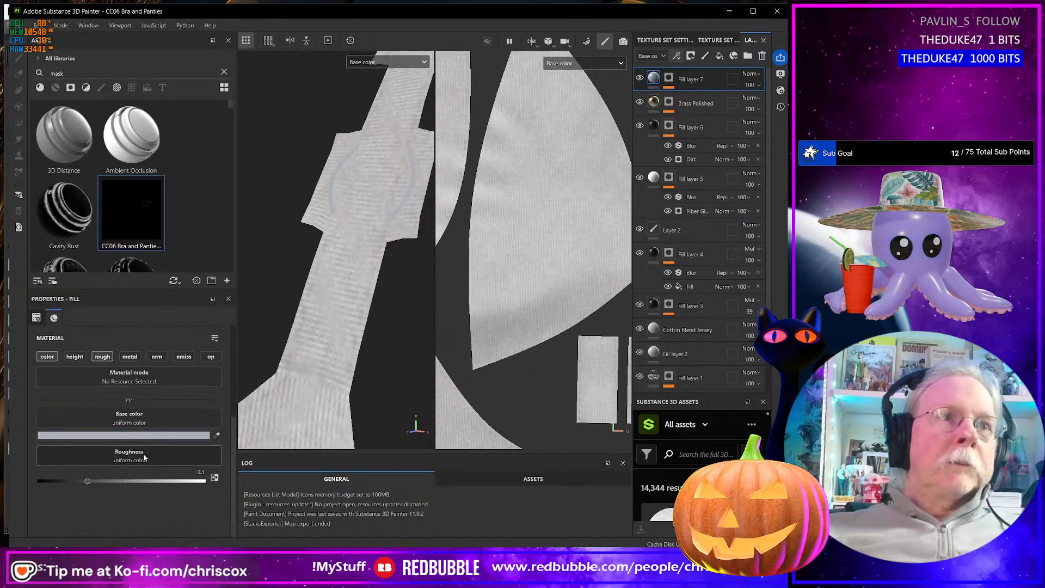
drag(87, 480, 57, 481)
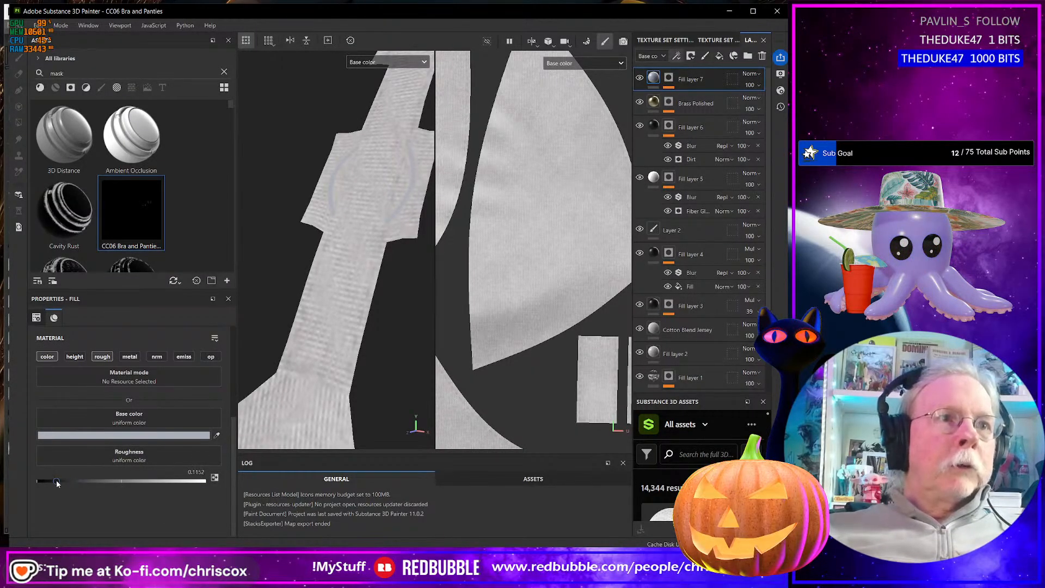
Enable Fill layer 7's metallic and height channels, set metallic to 0.8667, and adjust roughness to 0.1273
click(131, 358)
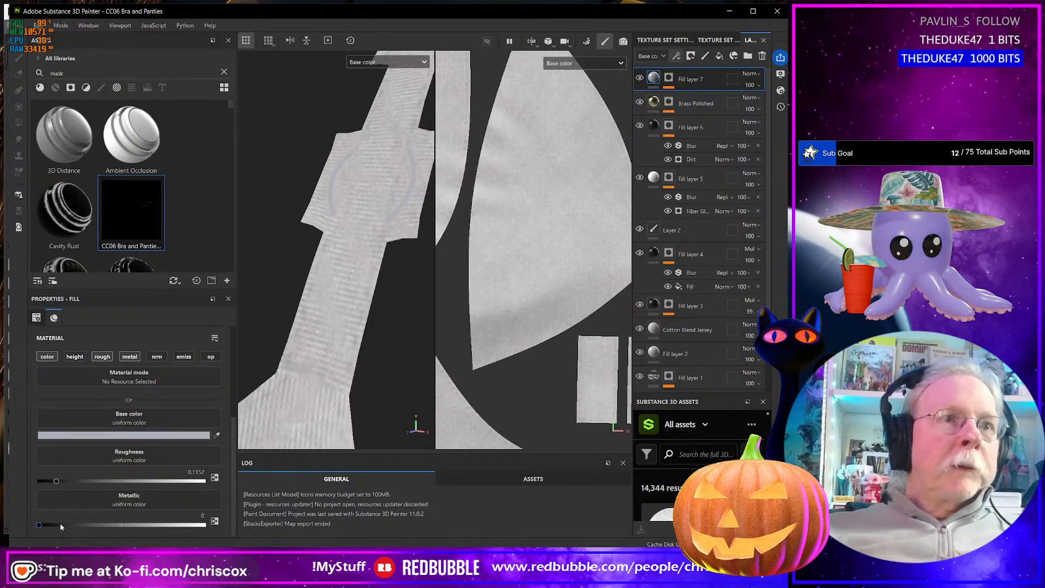
drag(39, 524, 183, 528)
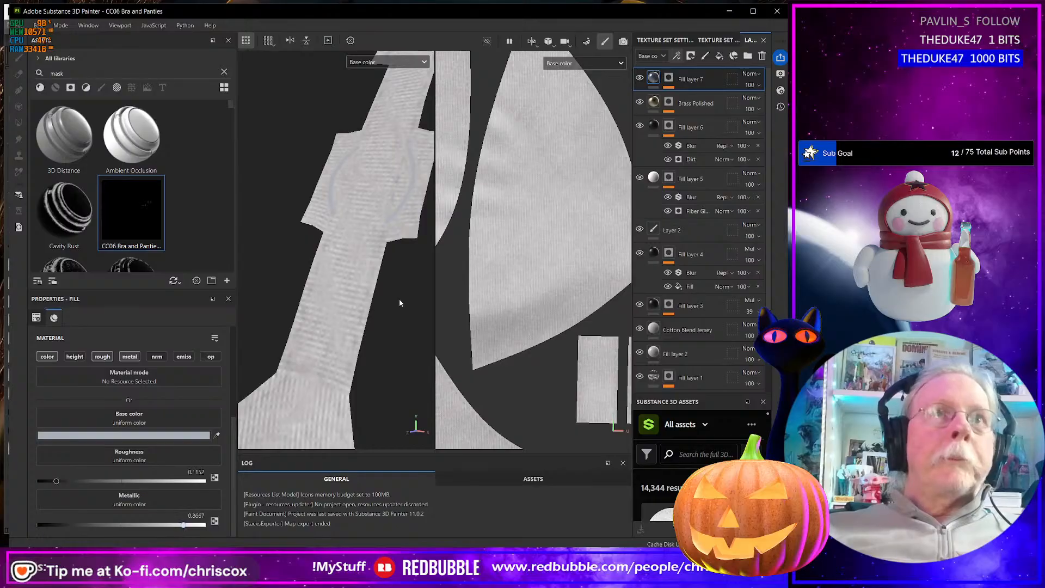
scroll(400, 300, down, 2)
scroll(399, 297, down, 3)
scroll(392, 300, up, 2)
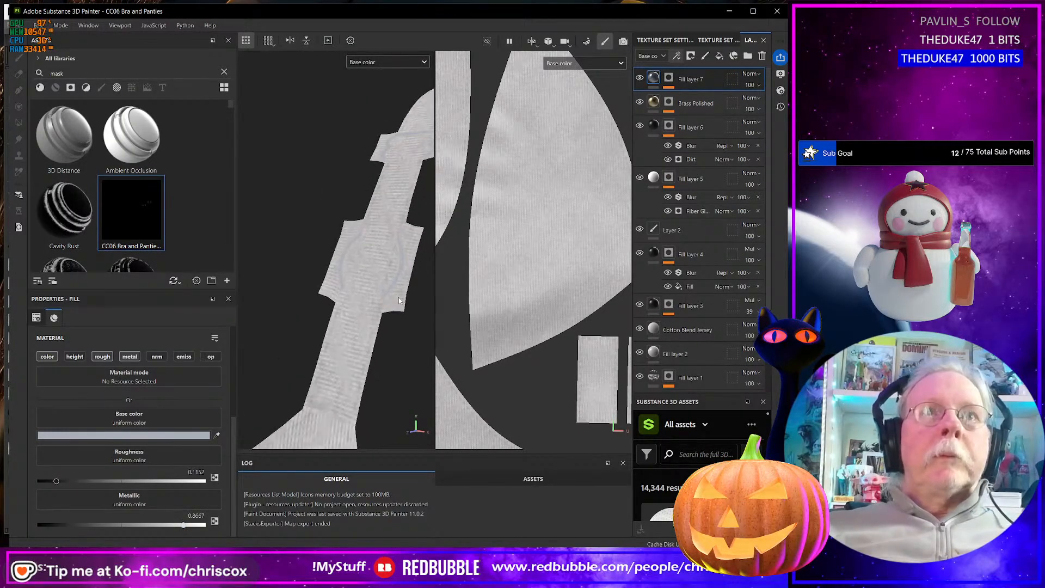
click(75, 357)
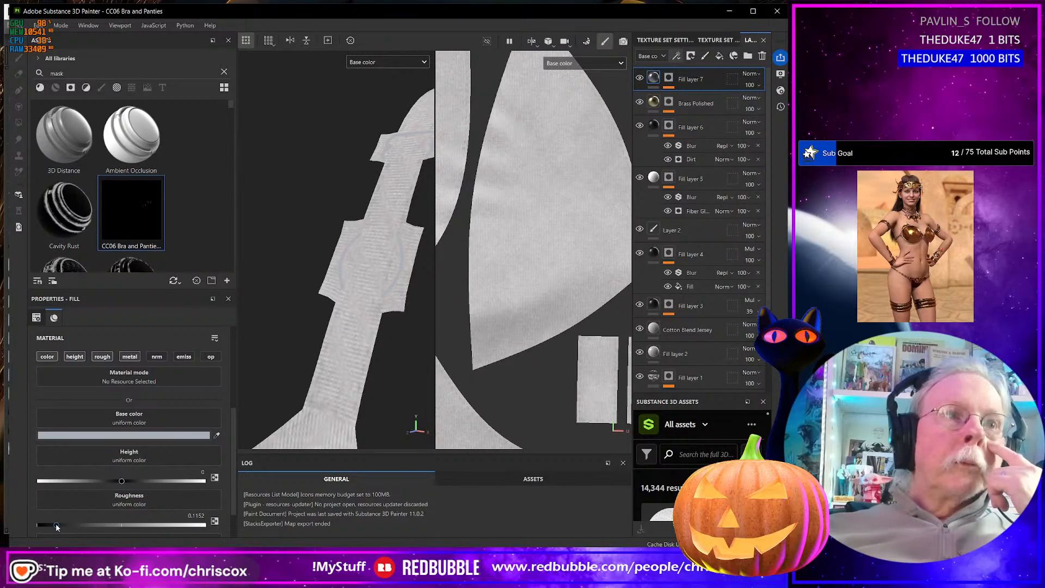
drag(57, 526, 58, 526)
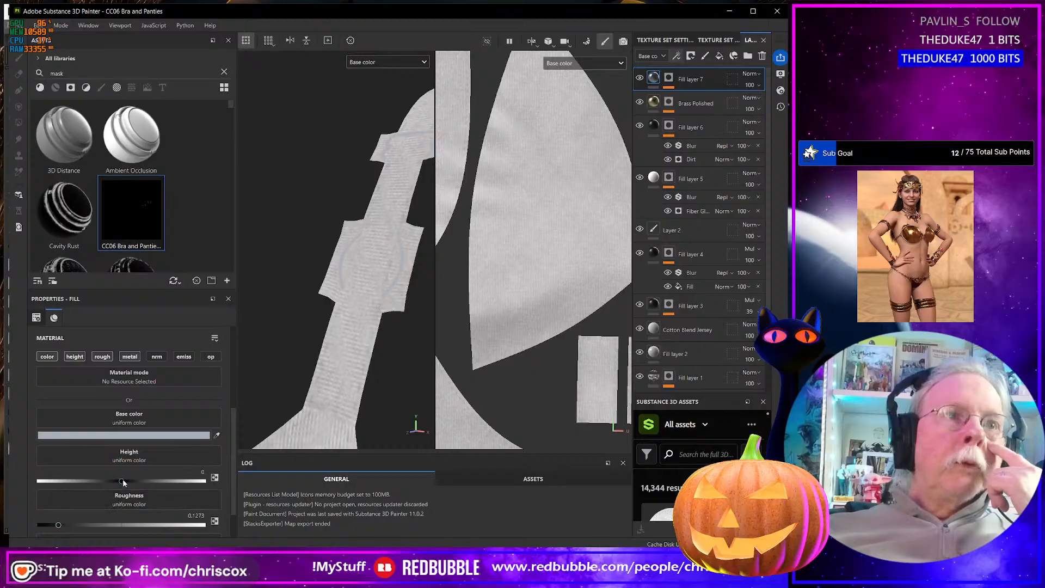
Display the model in Material mode and examine the bra strap's ring hardware close up
click(387, 61)
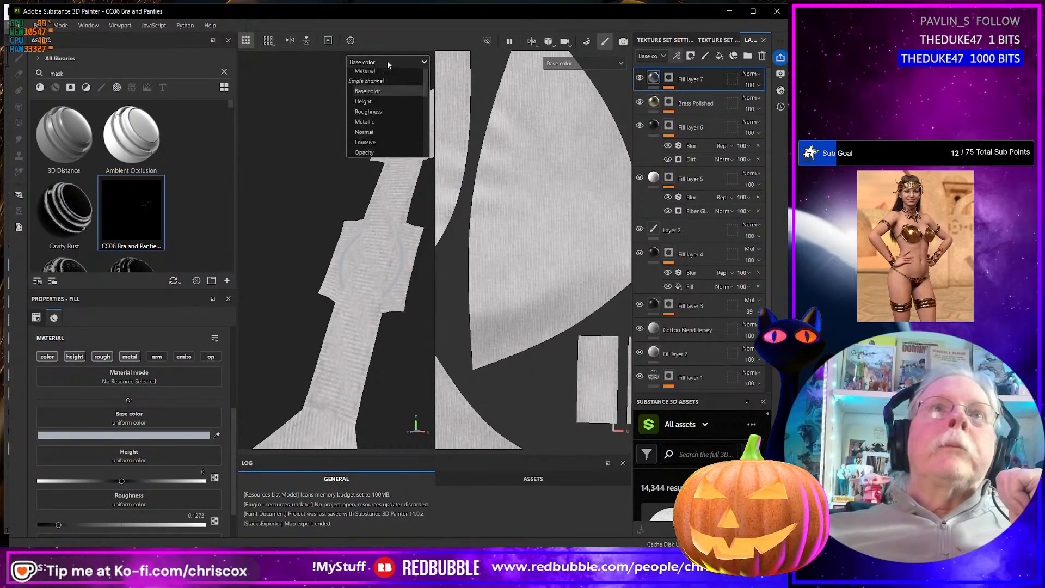
click(381, 85)
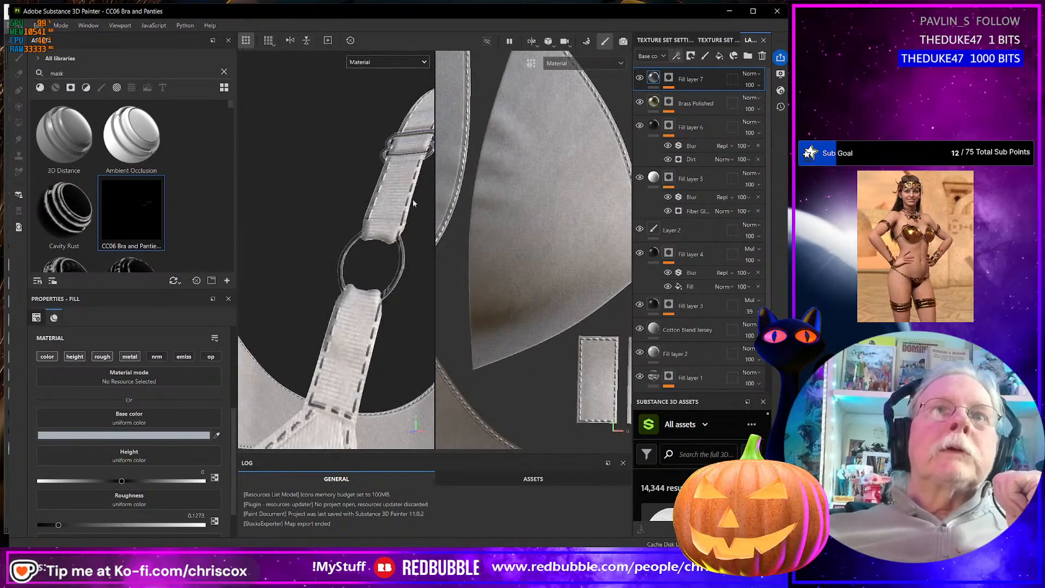
scroll(404, 230, up, 2)
scroll(404, 233, up, 3)
alt+middle_drag(400, 248, 417, 185)
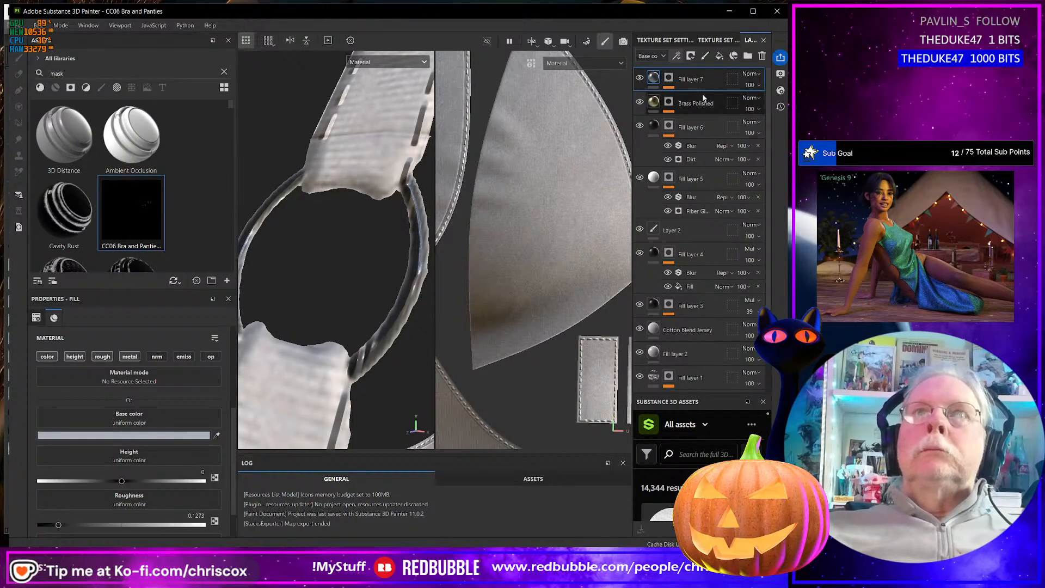
Set Fill layer 7's blend mode to Normal in both the Height and Normal channels
click(652, 56)
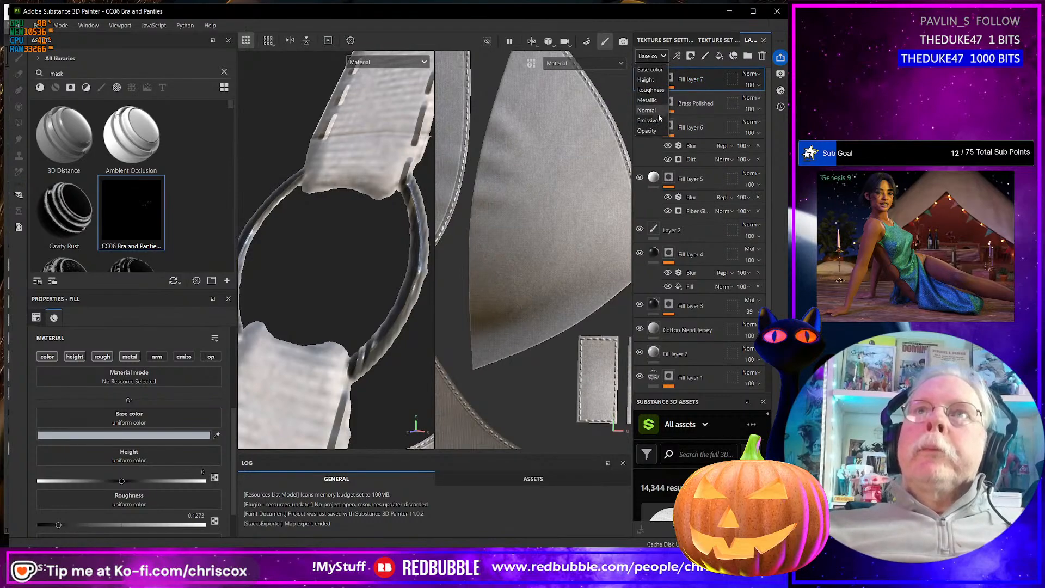
click(648, 79)
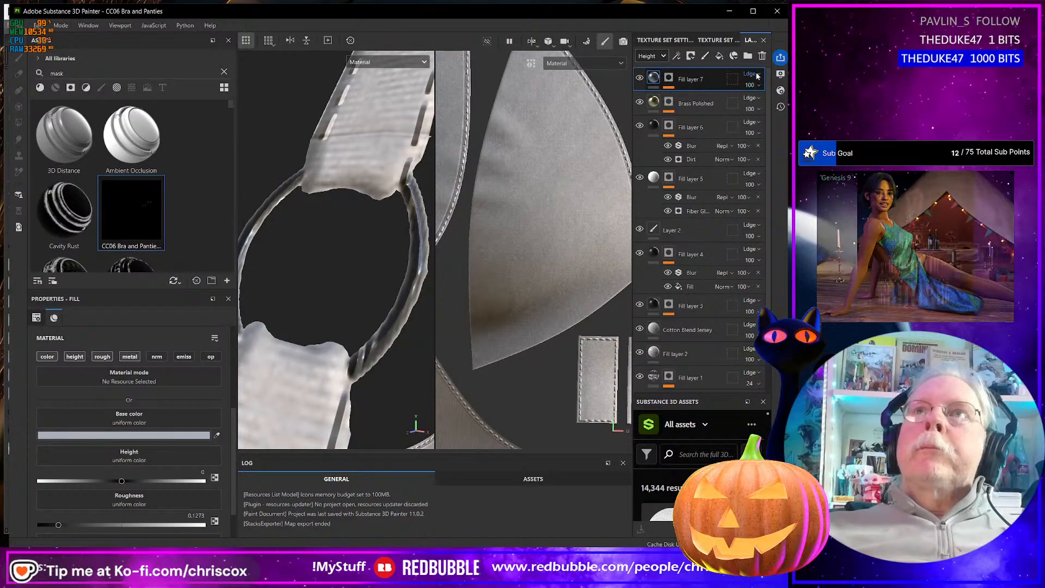
click(755, 75)
click(756, 87)
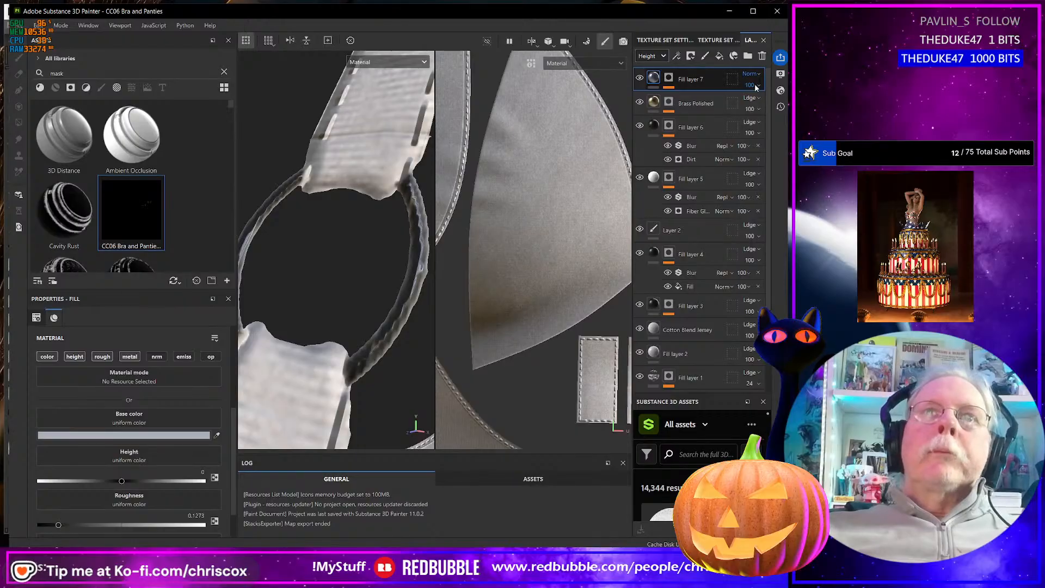
click(650, 56)
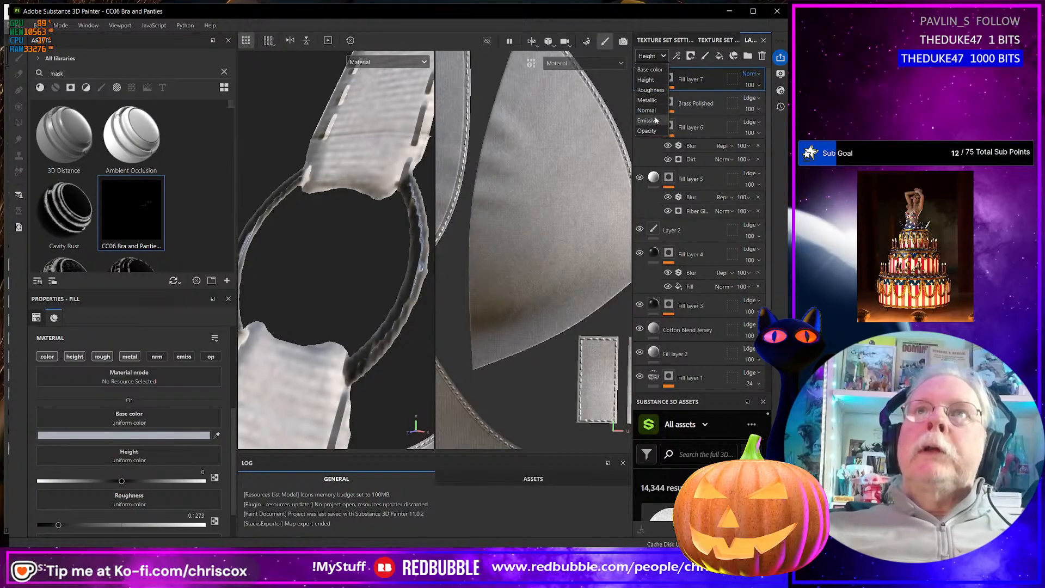
click(648, 111)
click(750, 75)
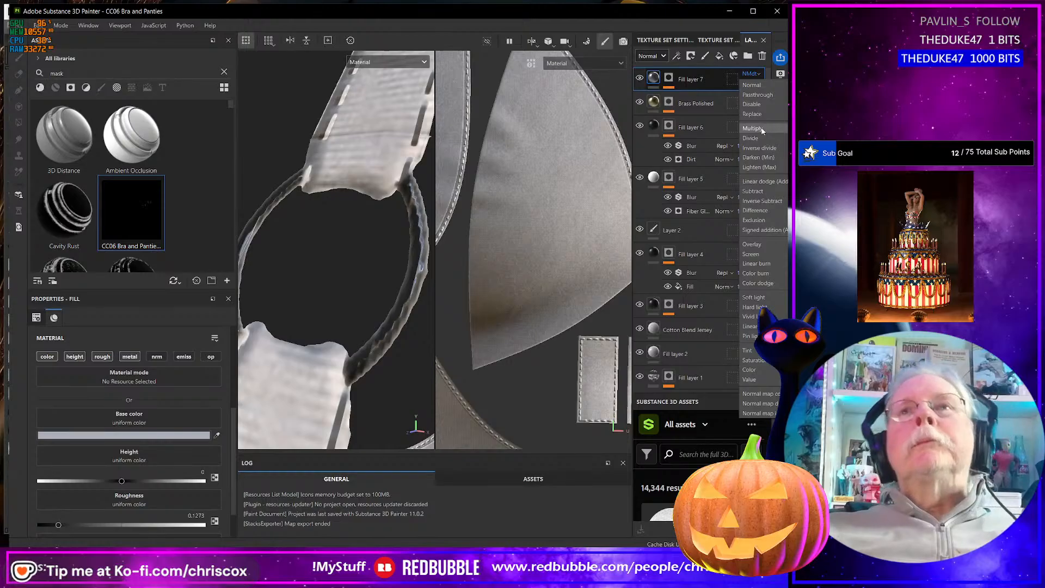
click(752, 85)
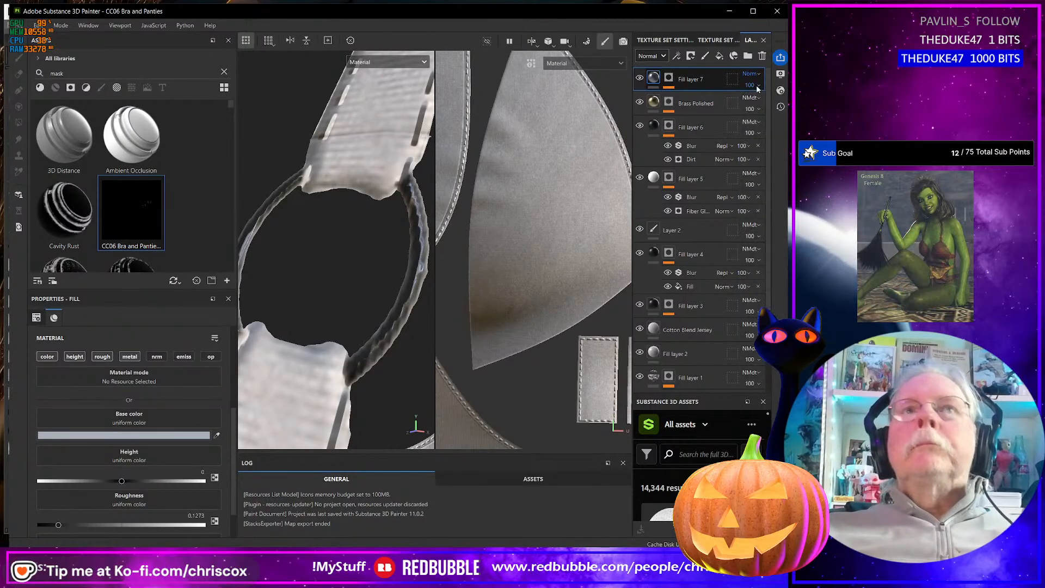
Inspect the strap's ring and slider hardware from several angles and save the project
scroll(387, 332, up, 2)
scroll(387, 329, down, 5)
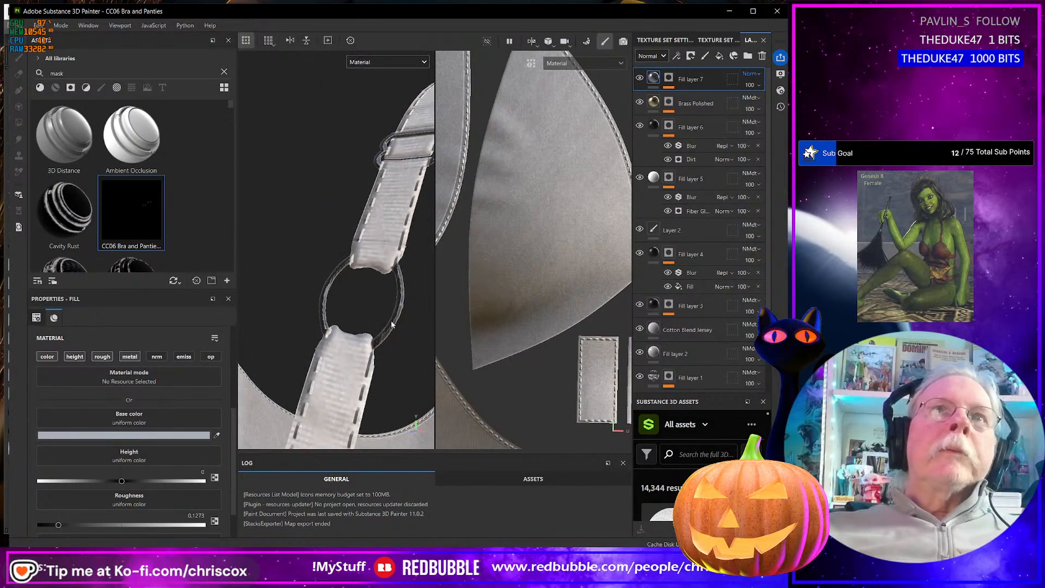
alt+drag(391, 320, 413, 258)
scroll(401, 235, up, 3)
alt+middle_drag(402, 235, 404, 143)
alt+drag(411, 207, 385, 236)
scroll(363, 217, down, 3)
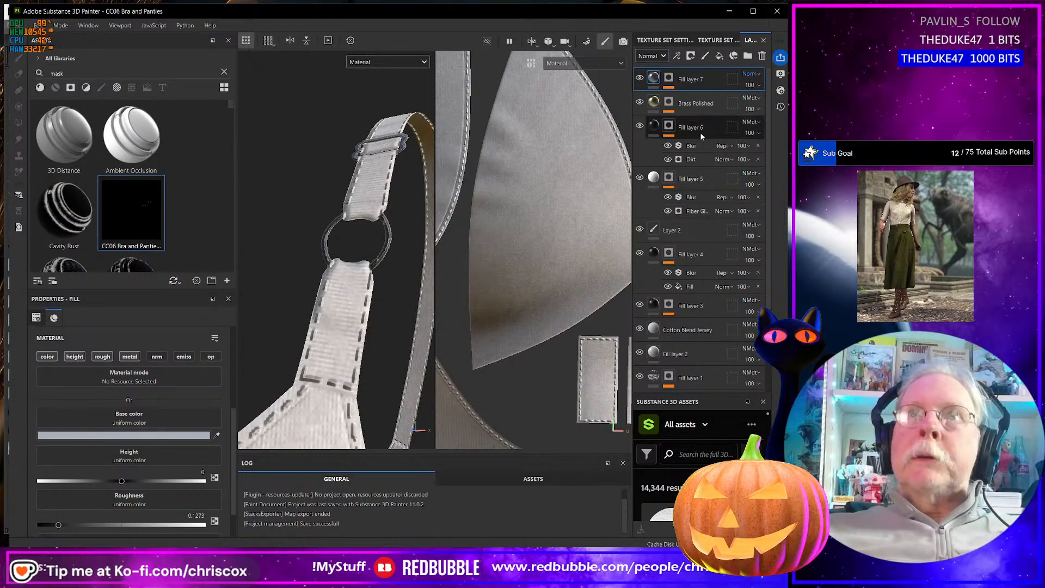
Set the Dirt Level of the Dirt generator in Fill layer 6's mask to 0.62
click(655, 126)
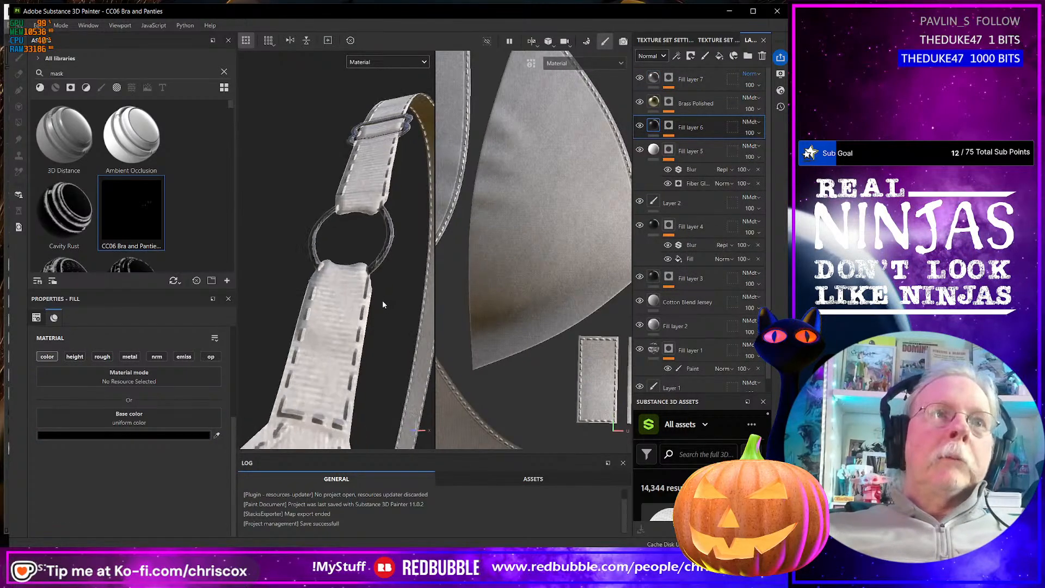
scroll(382, 307, down, 1)
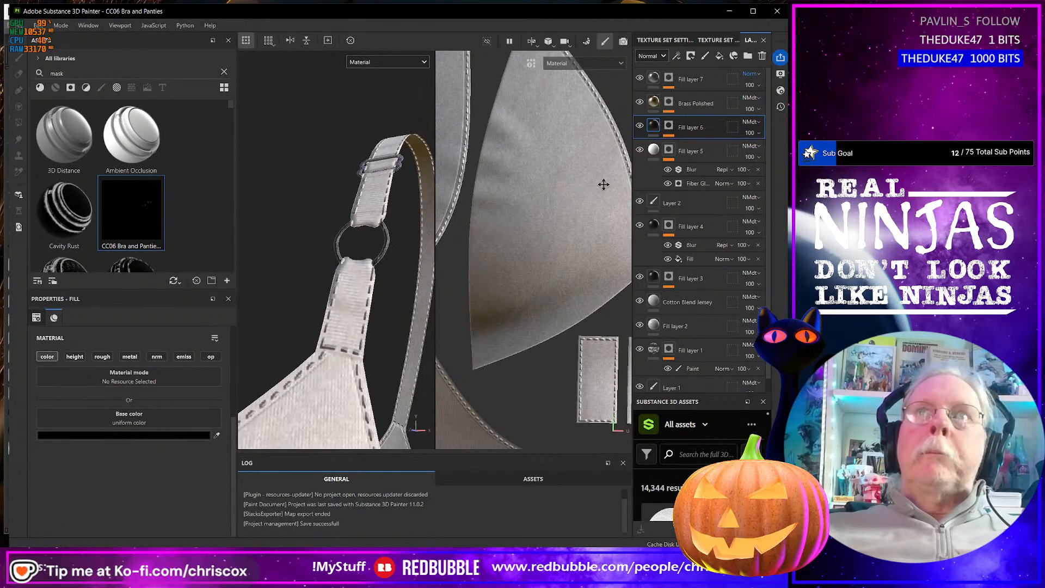
click(669, 131)
click(696, 159)
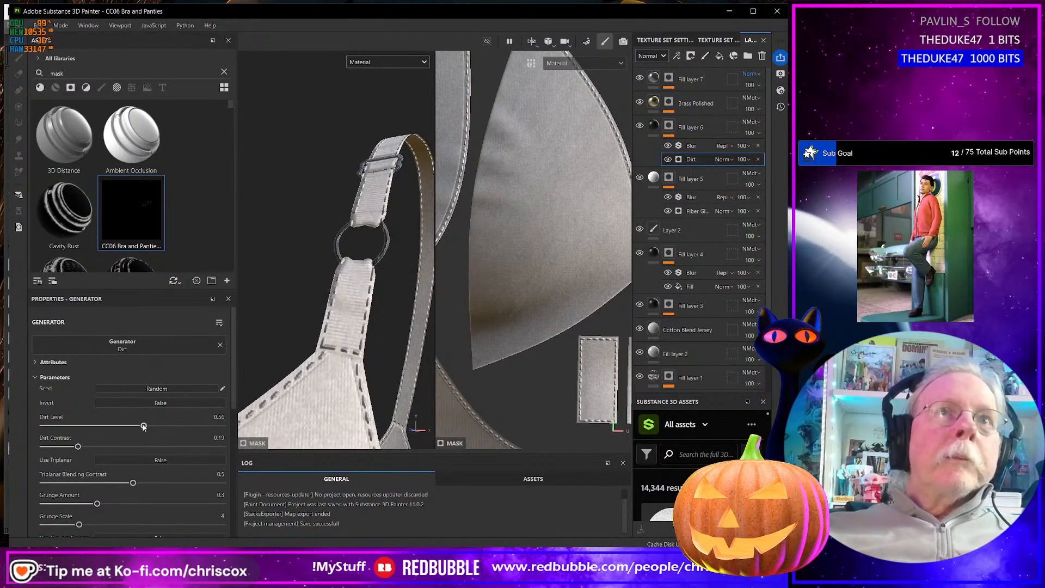
drag(144, 427, 147, 427)
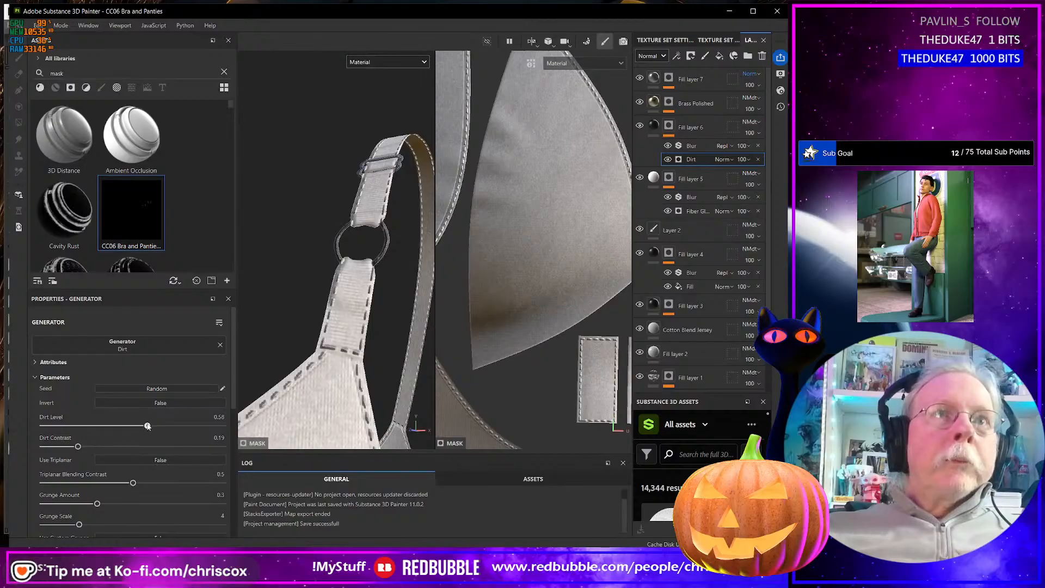
scroll(341, 370, down, 6)
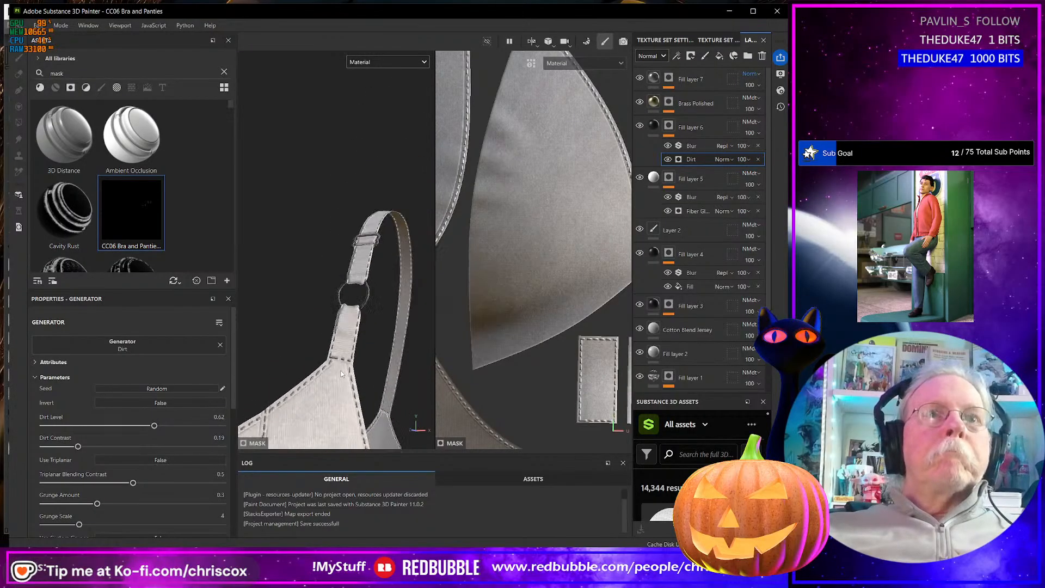
middle_drag(346, 333, 348, 245)
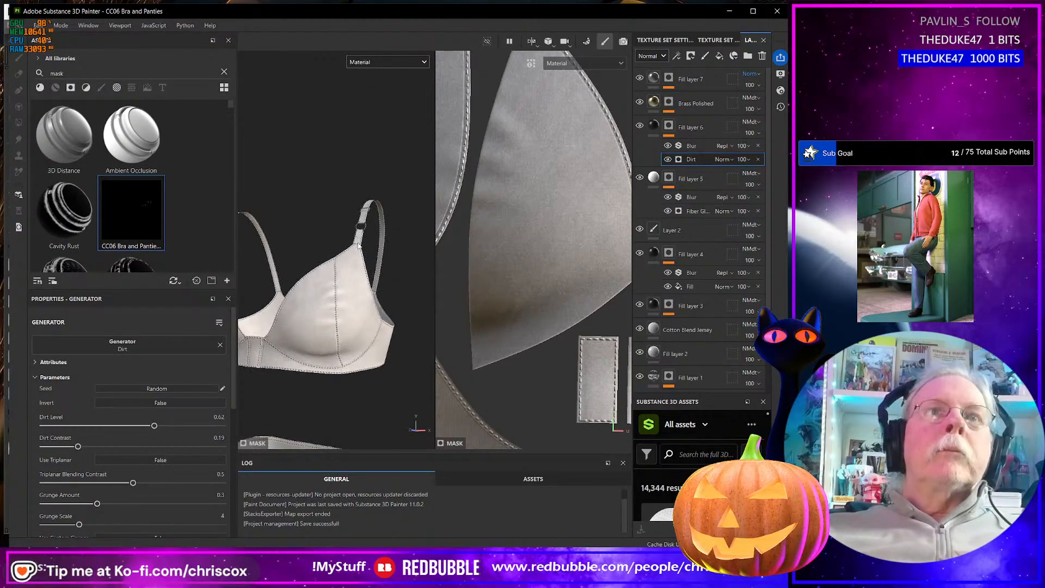
Display only the Base color channel and examine the dirt shading on the bra cup
click(384, 61)
click(378, 109)
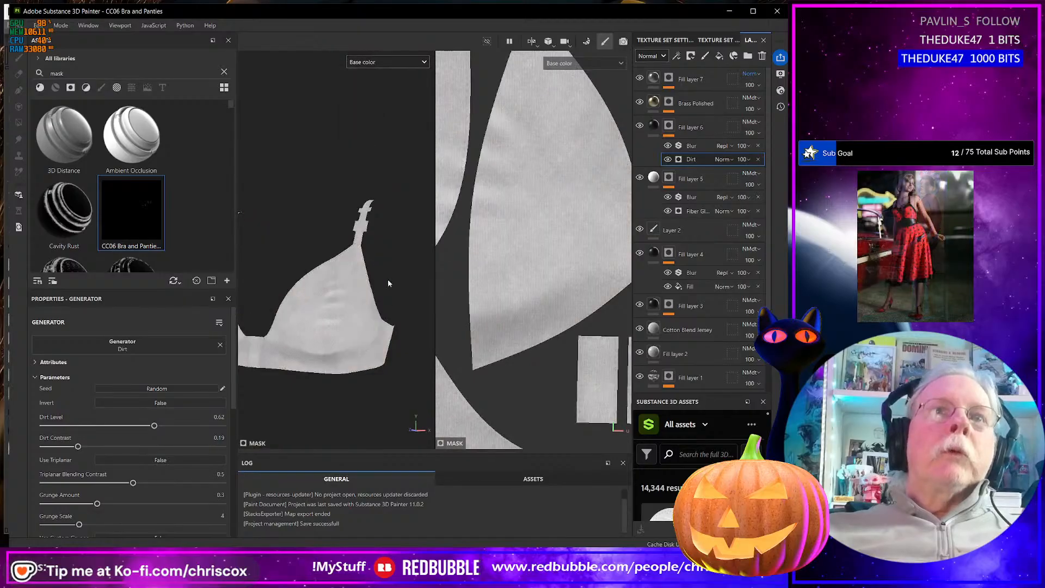
alt+drag(355, 355, 390, 327)
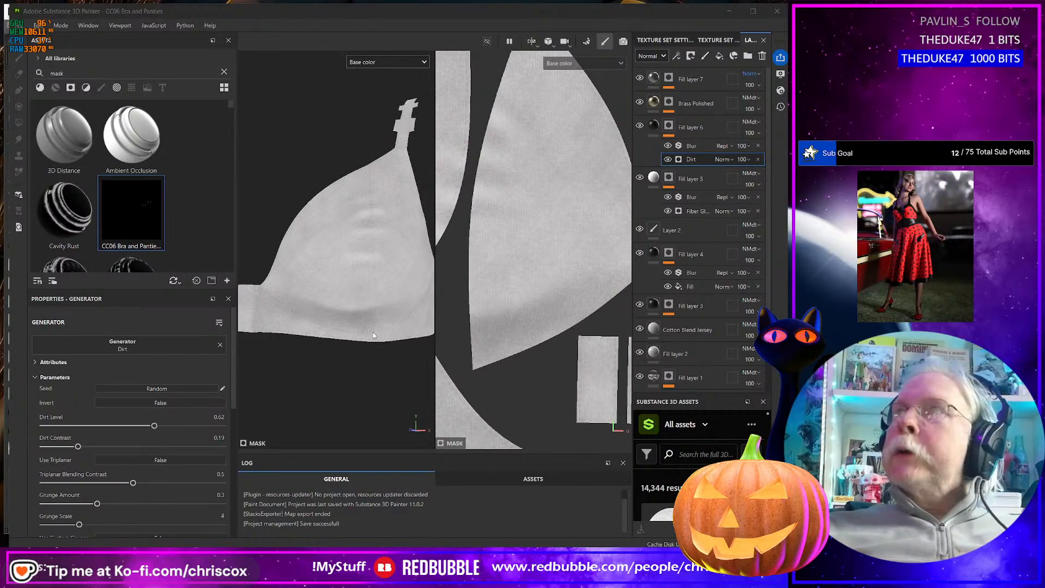
Switch to Daz Studio and view the lower edge of the bra cup in the Iray viewport
key(alt+Tab)
scroll(407, 349, down, 10)
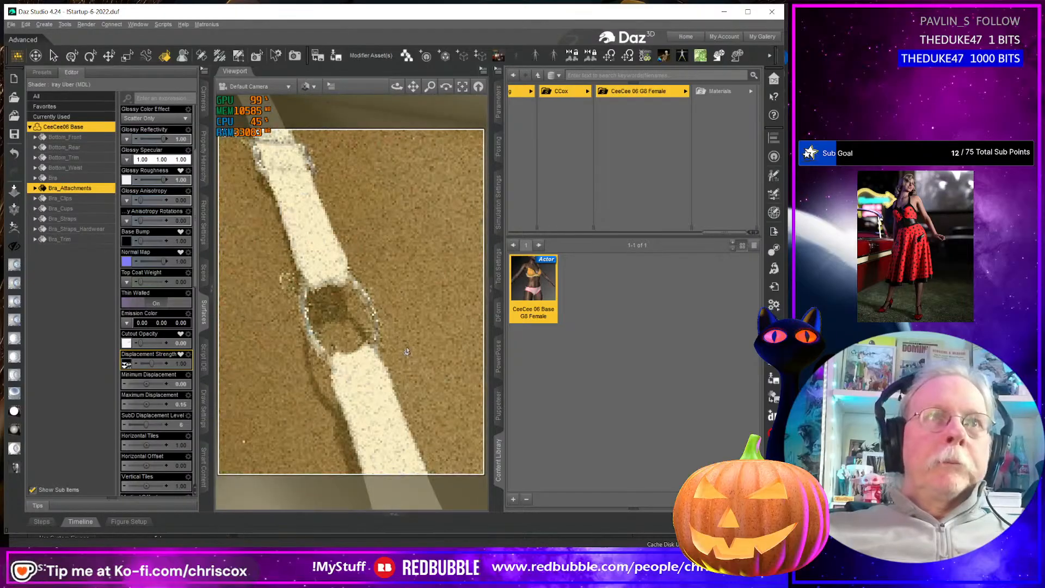
scroll(402, 351, up, 10)
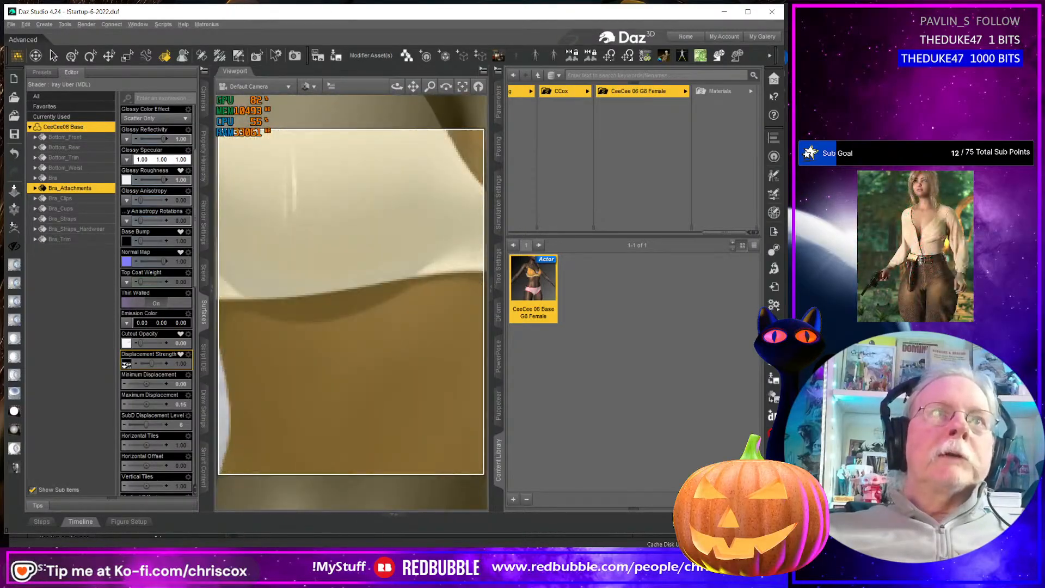
Set the tone mapping's Burn Highlights and Crush Blacks to 0.05 each in the Daz Studio render settings
middle_drag(272, 109, 301, 247)
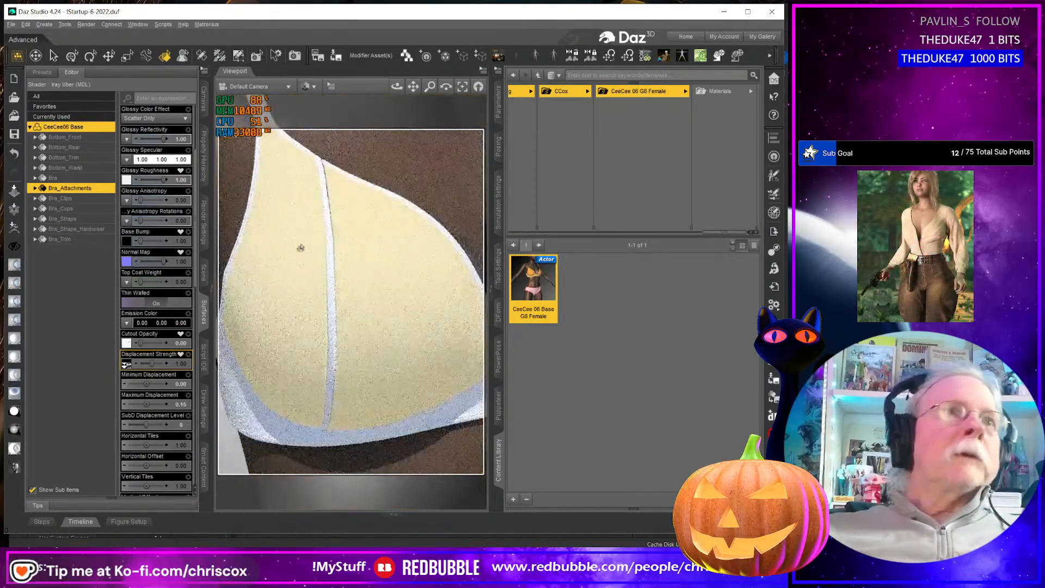
click(202, 229)
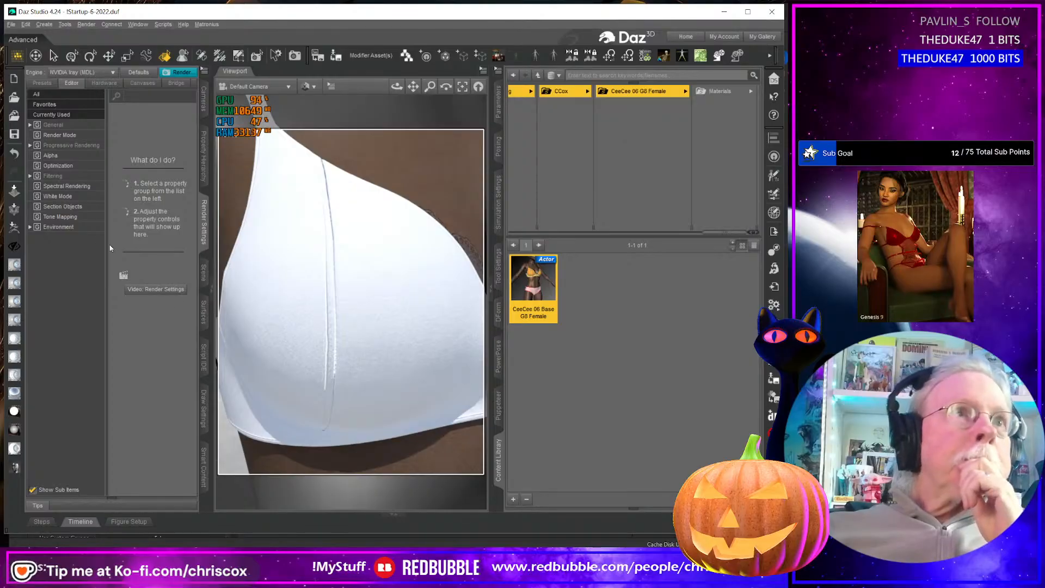
click(61, 218)
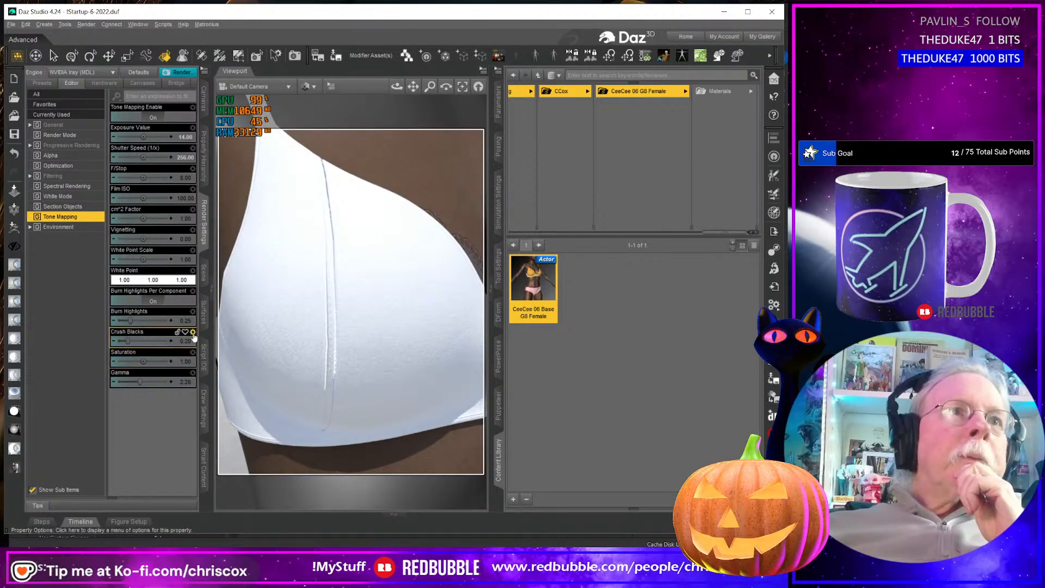
click(186, 322)
text(0.05)
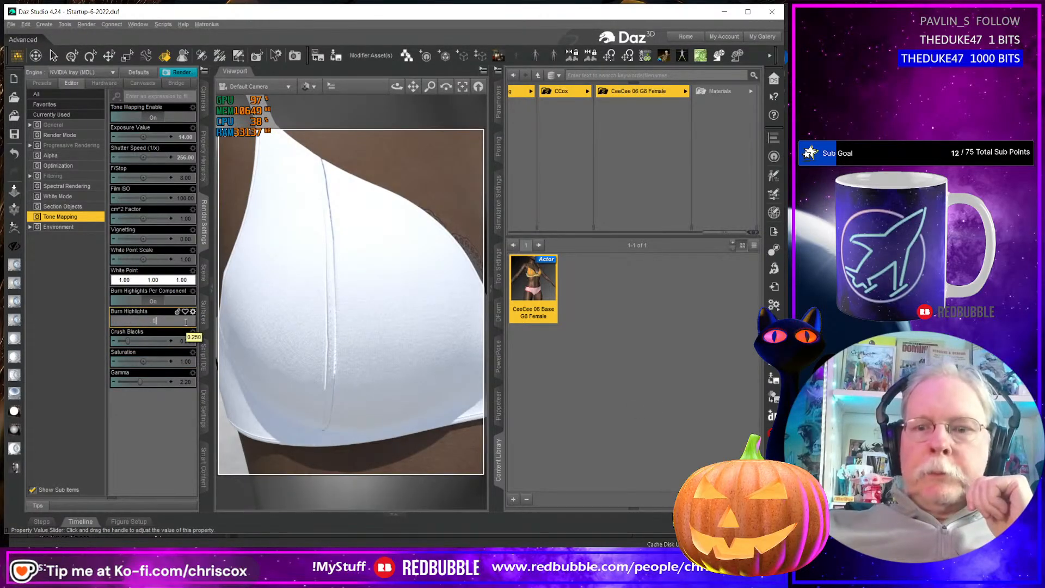
key(Return)
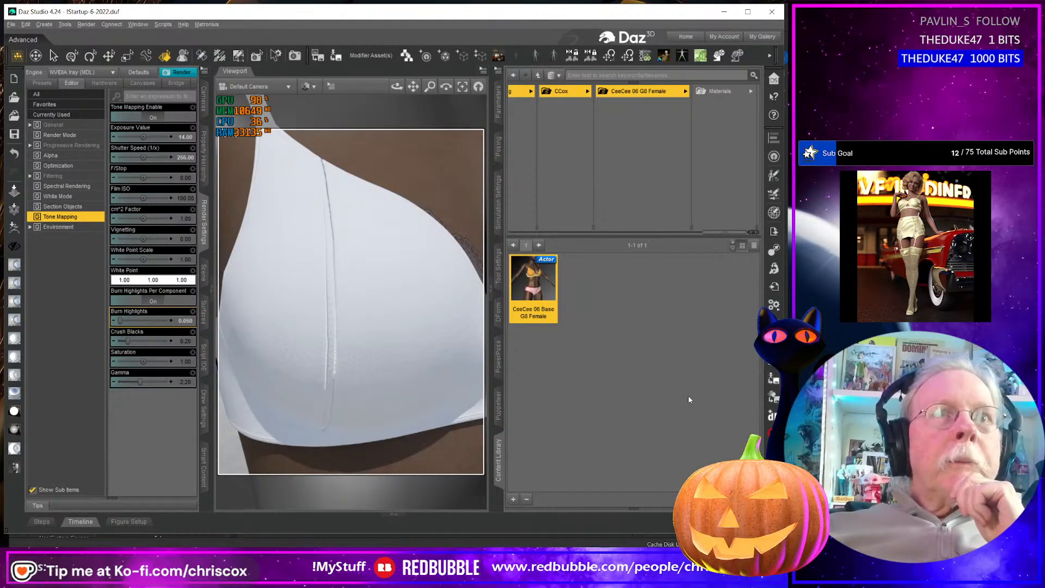
click(188, 342)
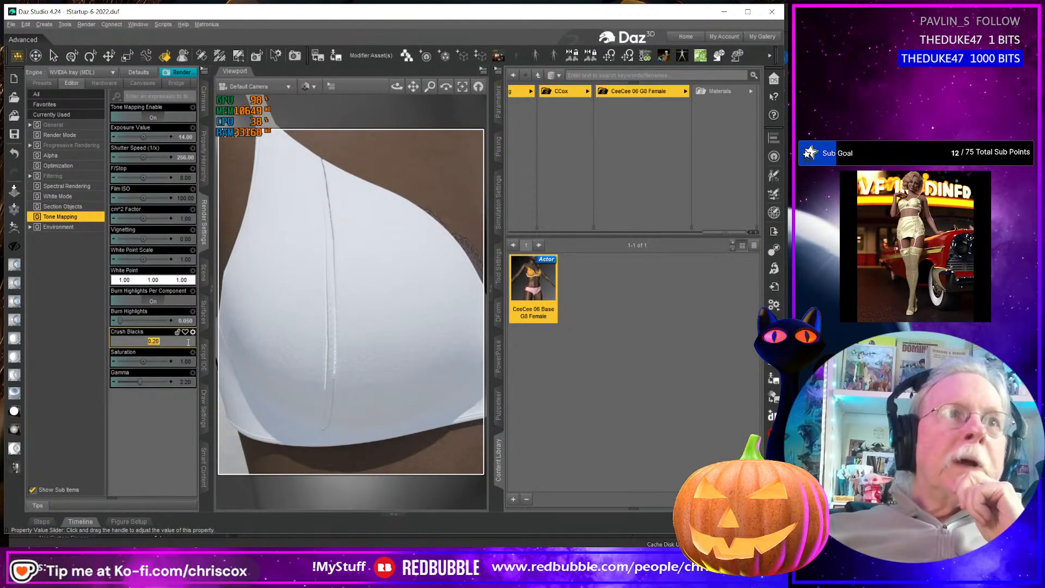
key(Return)
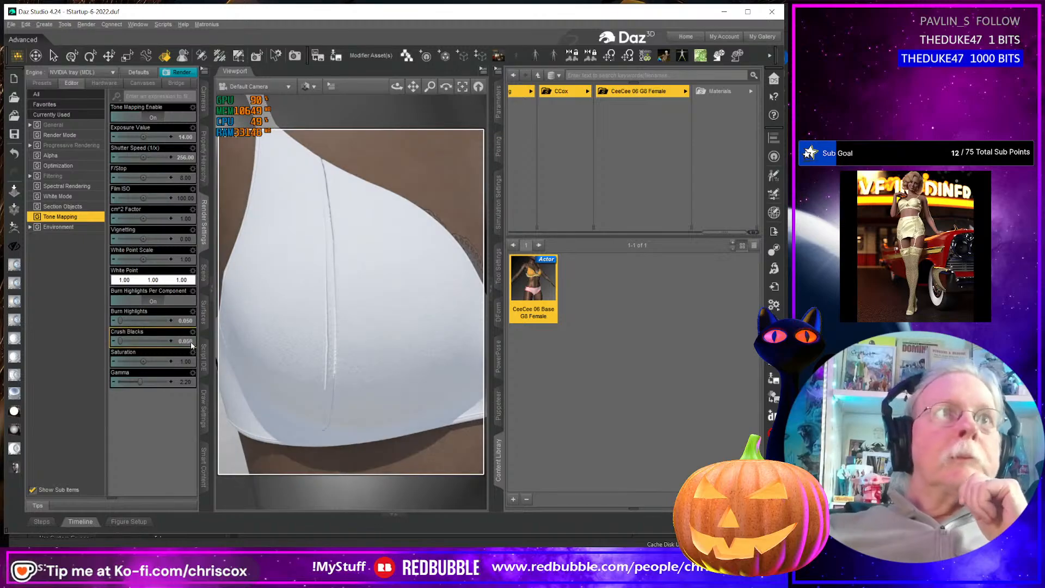
Check the bra's shading in the render, then switch to Substance 3D Painter and set Fill layer 6's Dirt Level to 0.7
scroll(296, 409, down, 3)
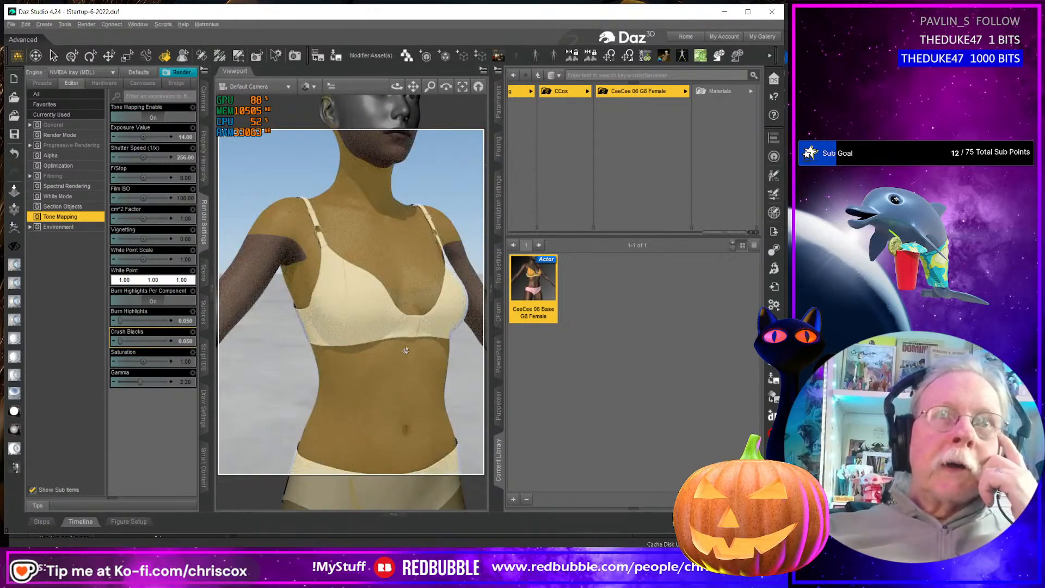
scroll(456, 383, up, 3)
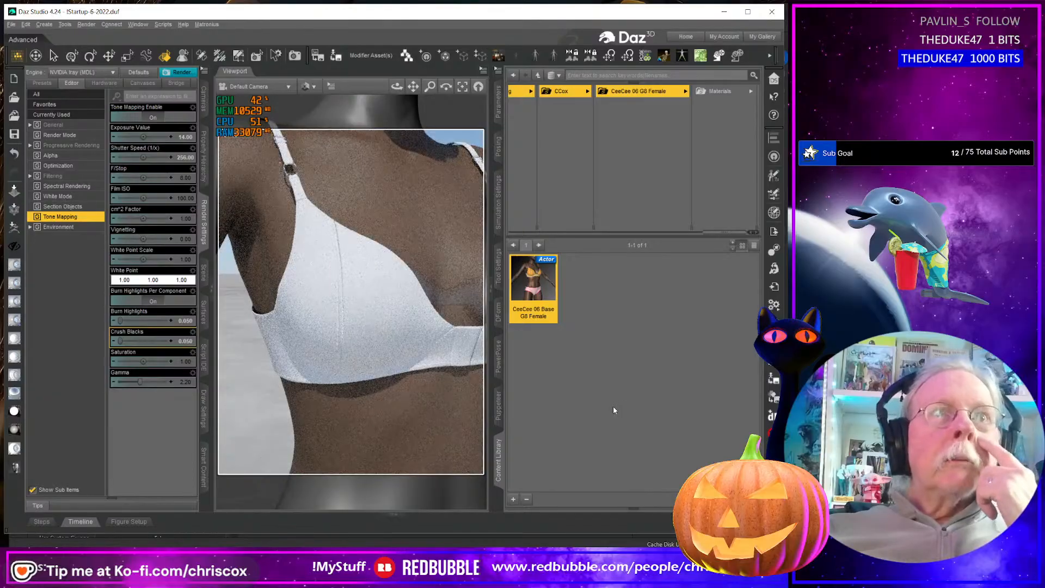
scroll(331, 406, up, 2)
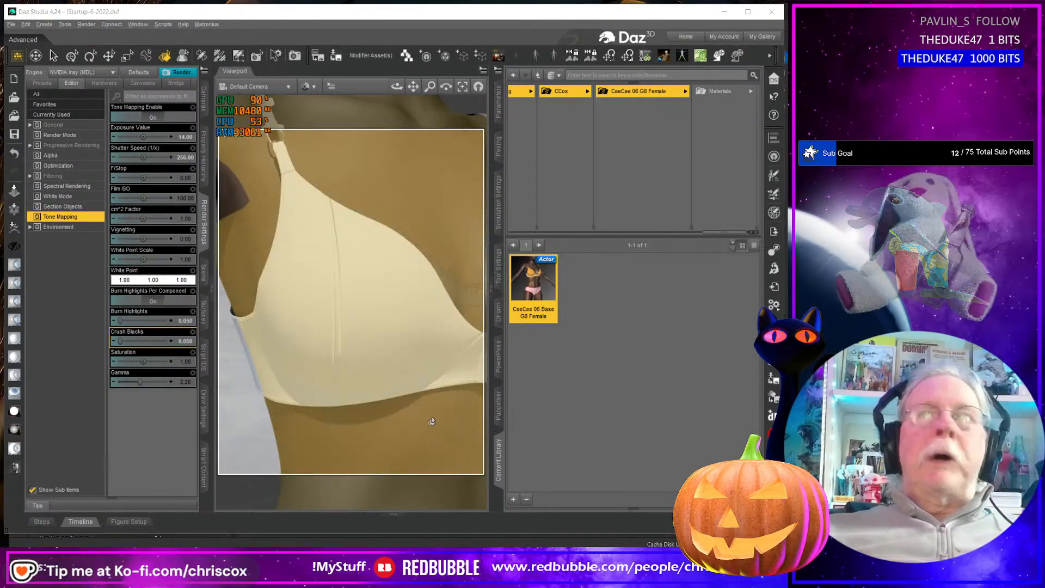
key(alt+Tab)
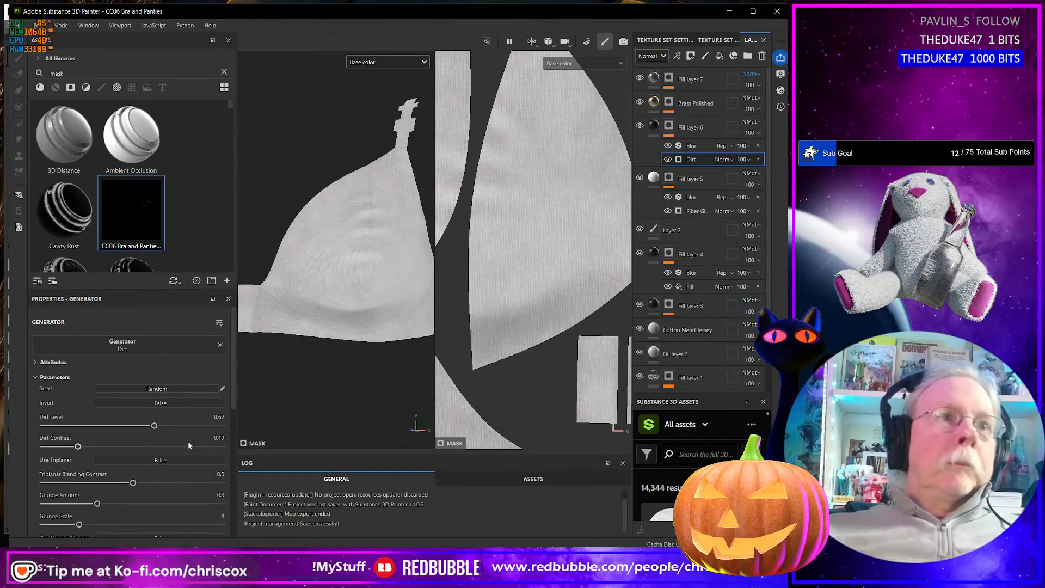
drag(160, 426, 169, 427)
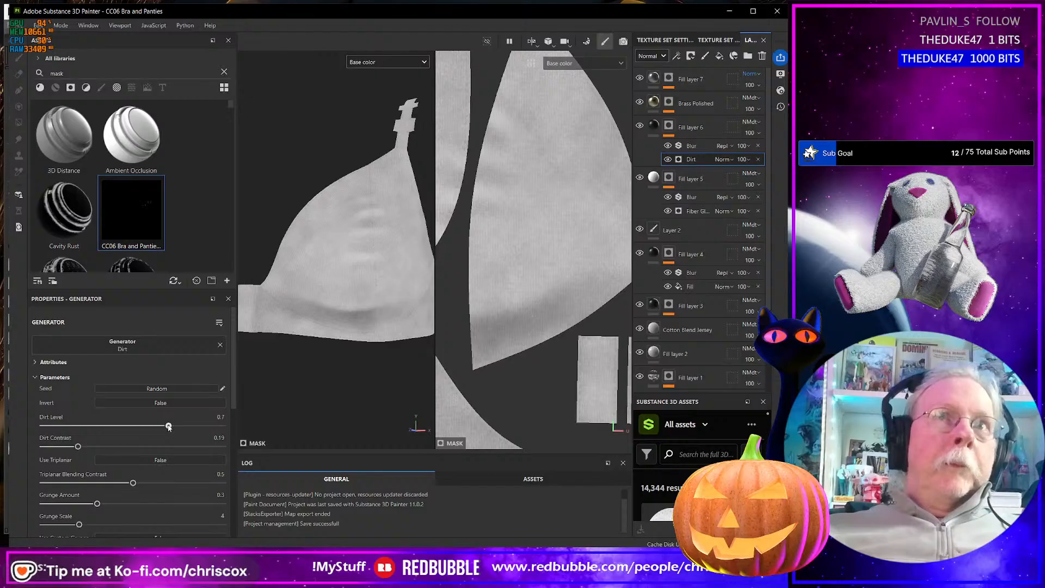
scroll(323, 368, down, 6)
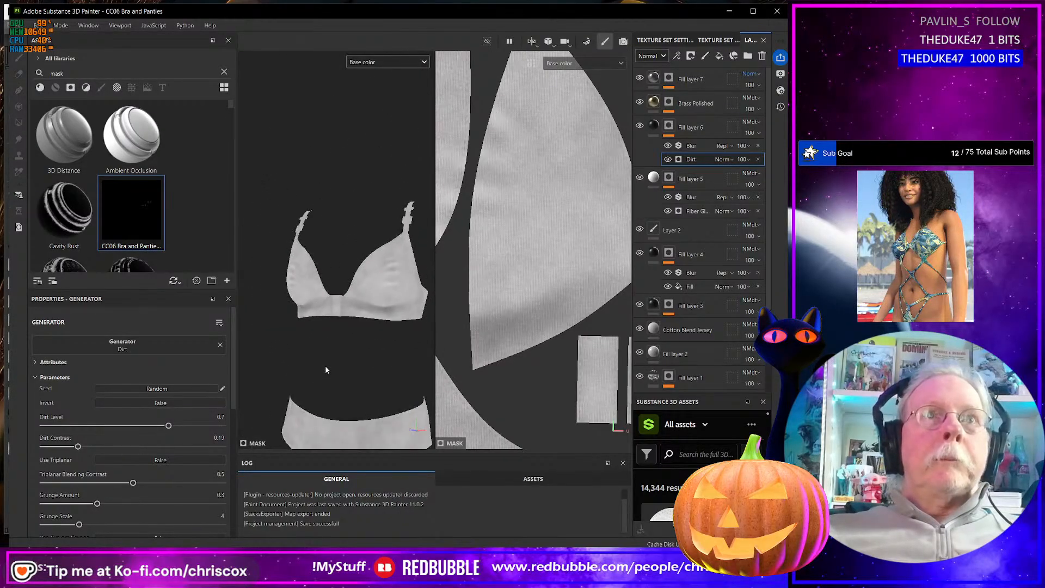
middle_drag(325, 365, 315, 304)
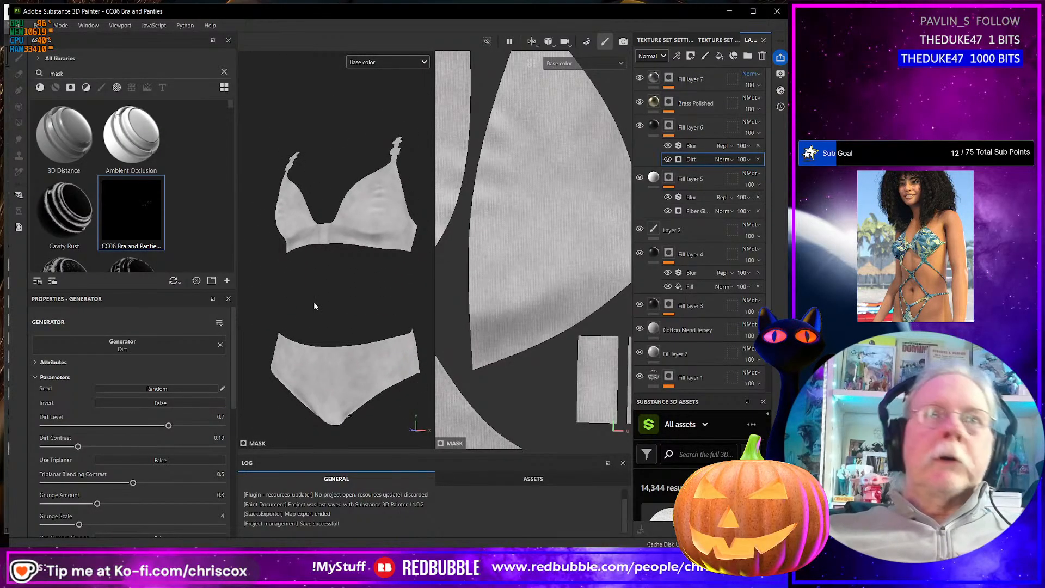
Export the textures as 8-bit 4096 JPEGs using the CCox-6 Channels output template
key(ctrl+shift+e)
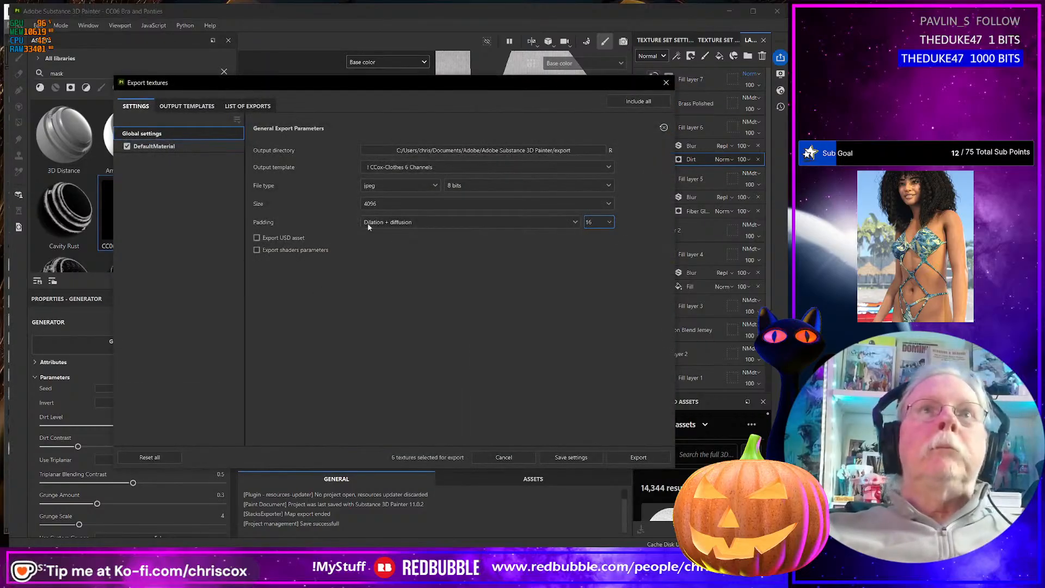
click(423, 169)
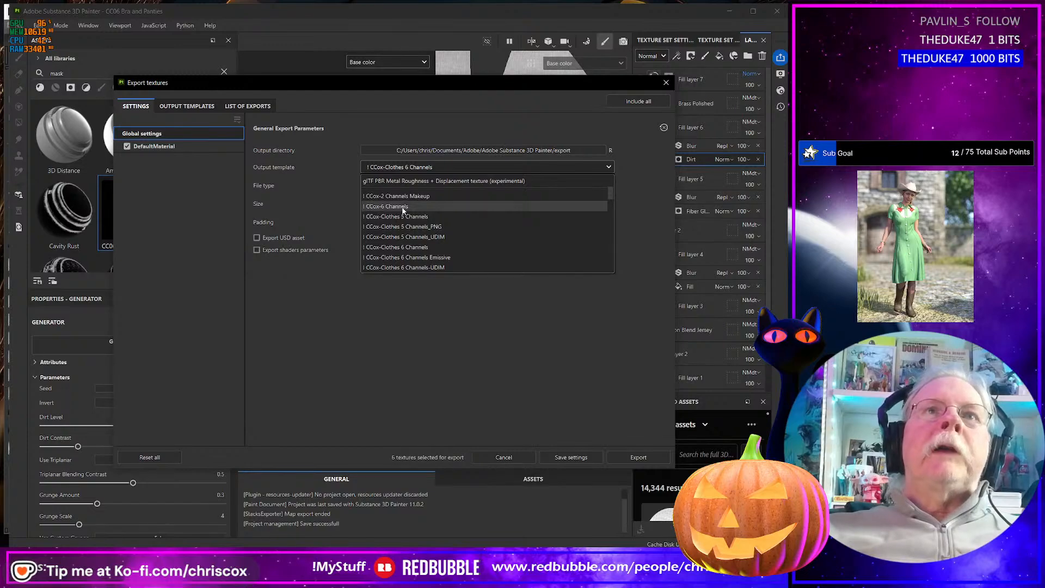
click(402, 207)
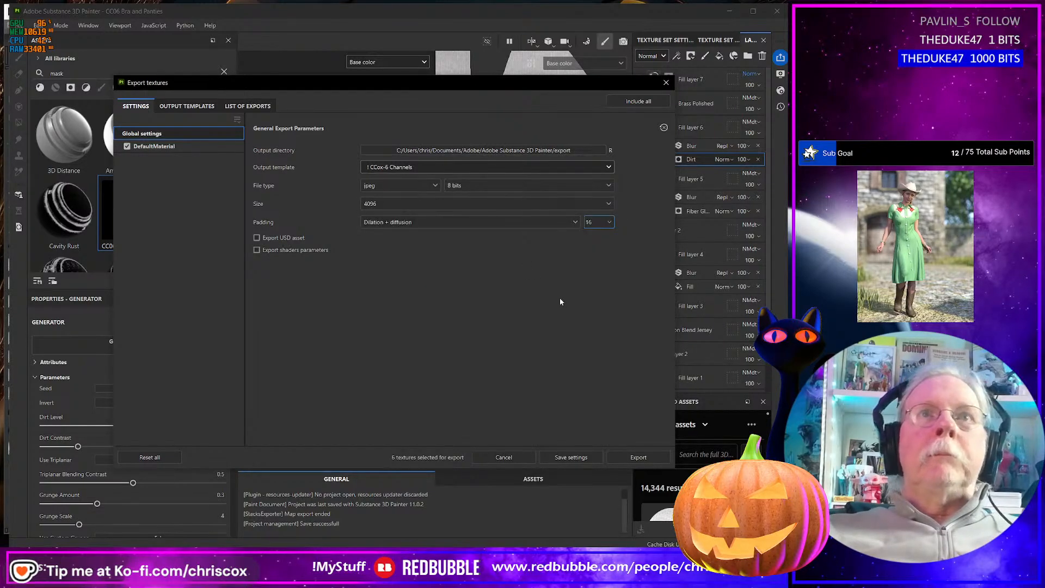
click(639, 457)
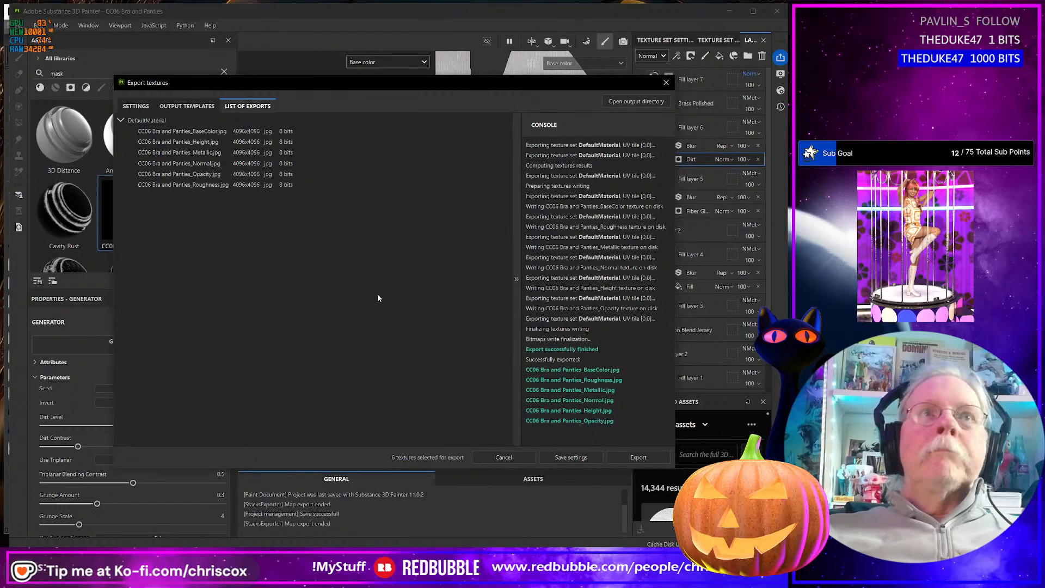
Open the export folder and rename the base color map as CC06 Bra and Panties_White_BaseColor.jpg
click(653, 103)
click(300, 251)
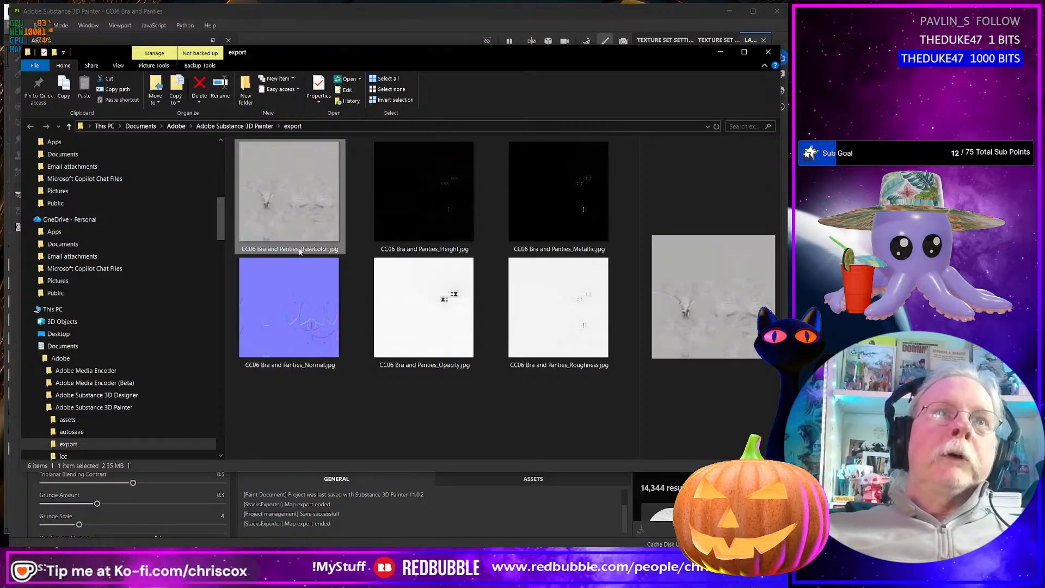
click(300, 249)
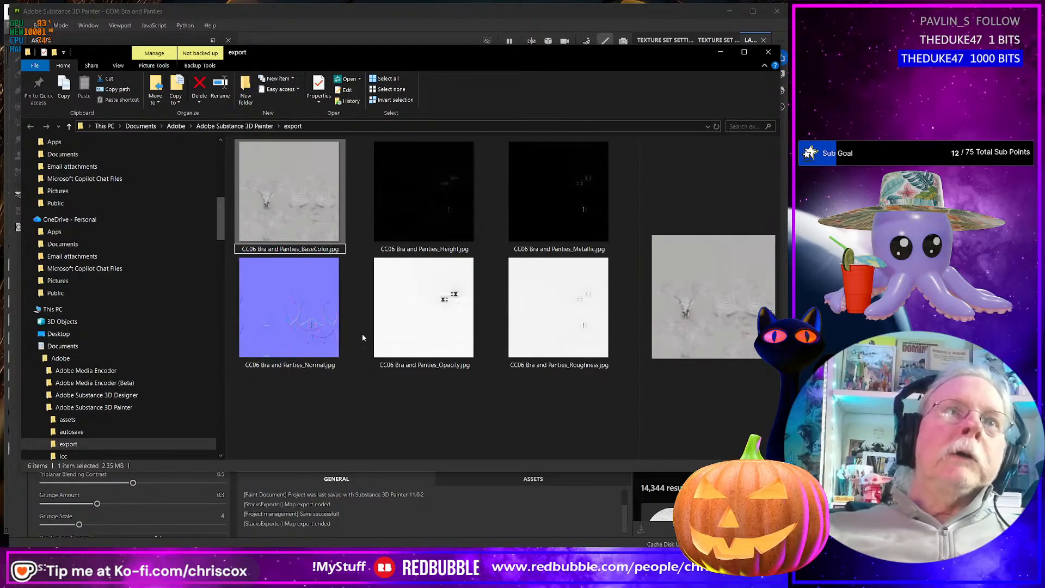
text(Whi)
text(te)
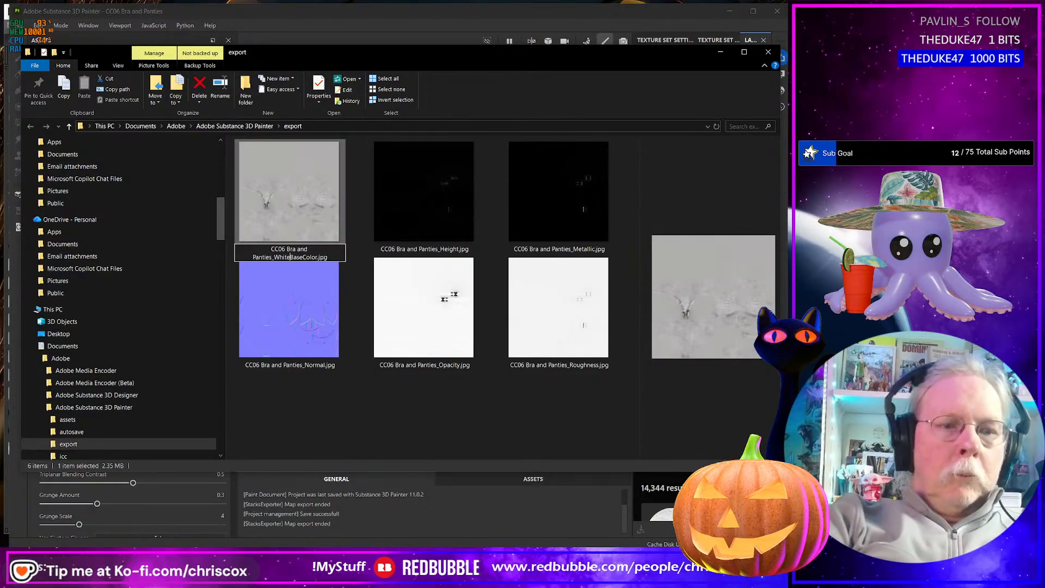
text(_)
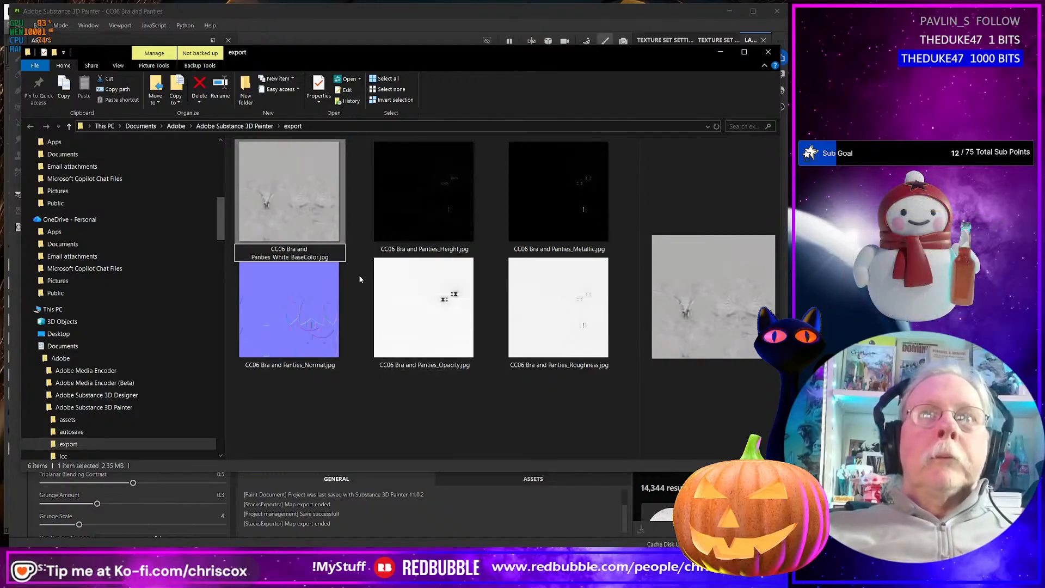
key(Return)
Move all six exported maps into the project's CeeCee 06 Bra and Panties texture folder, replacing the existing files
key(ctrl+a)
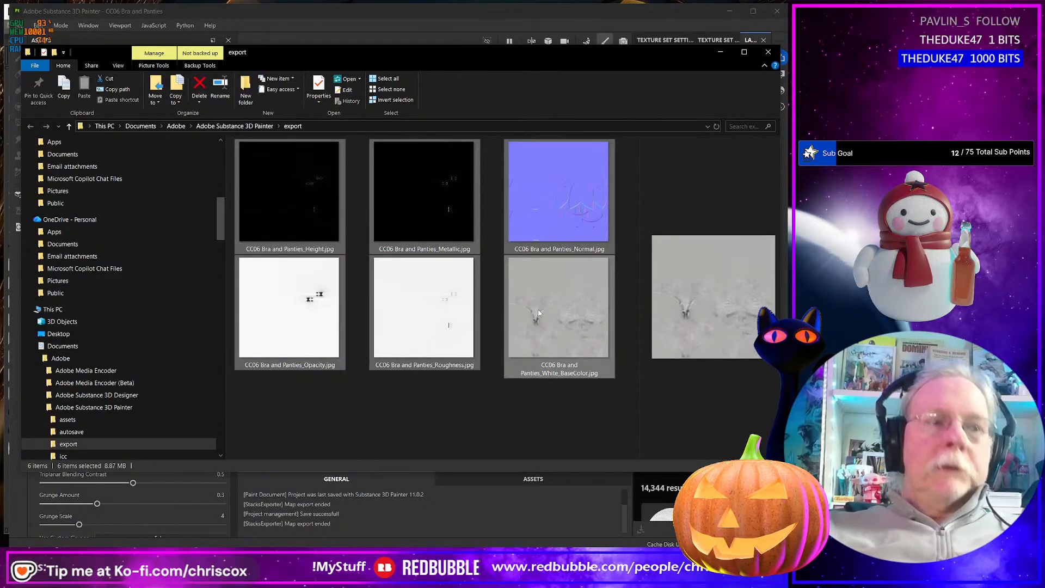
key(ctrl+x)
key(alt+Tab)
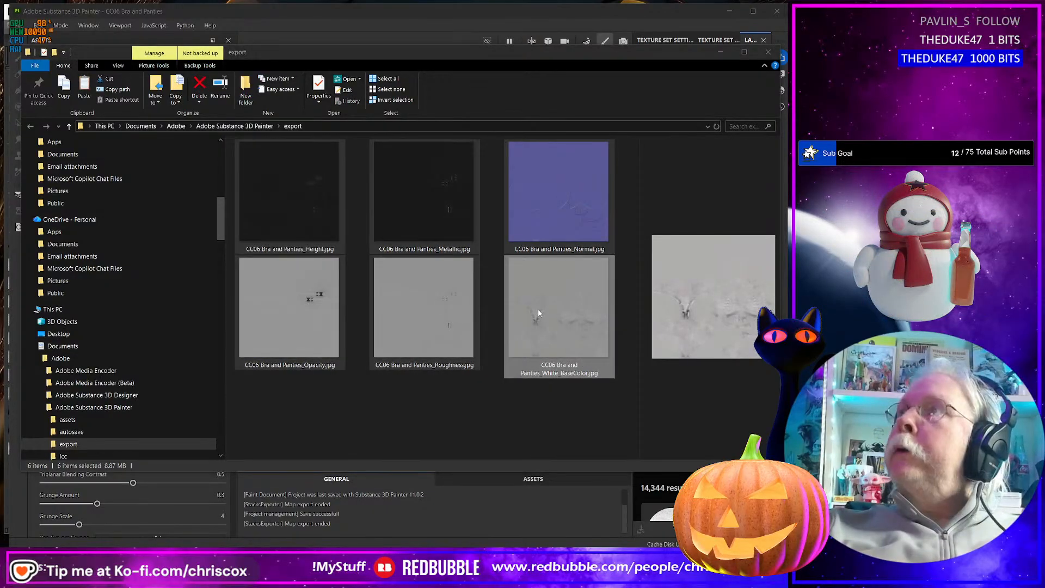
key(alt+Tab)
key(ctrl+v)
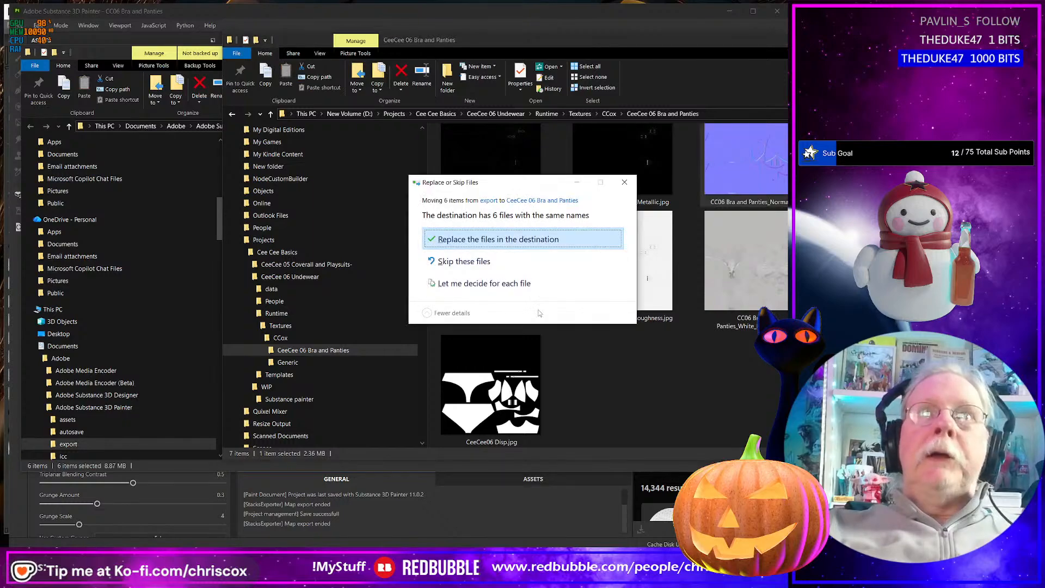
key(Return)
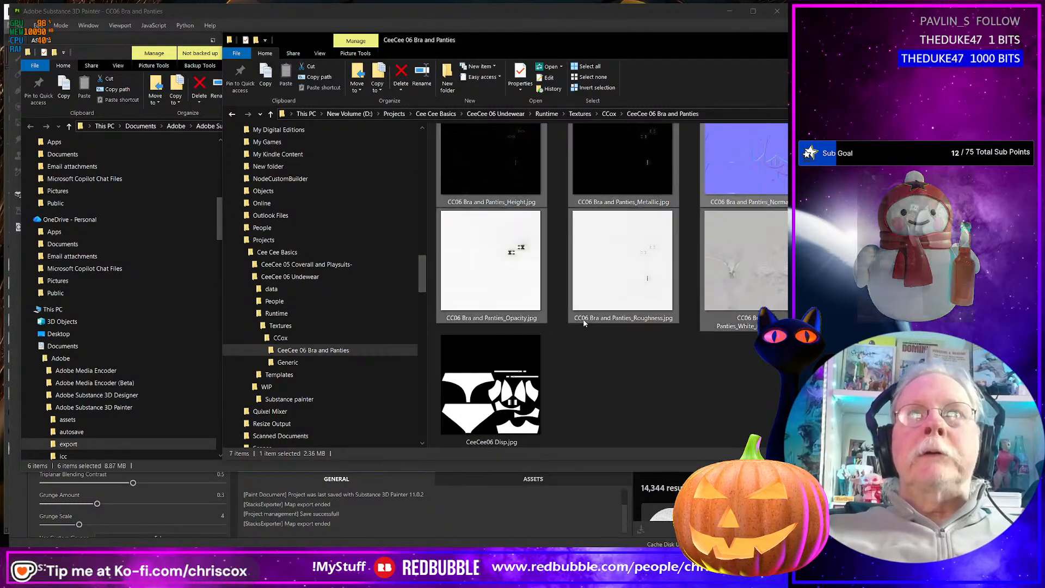
Switch to Daz Studio, refresh the surface images and check the roughness map assigned to Bra_Attachments
key(alt+Tab)
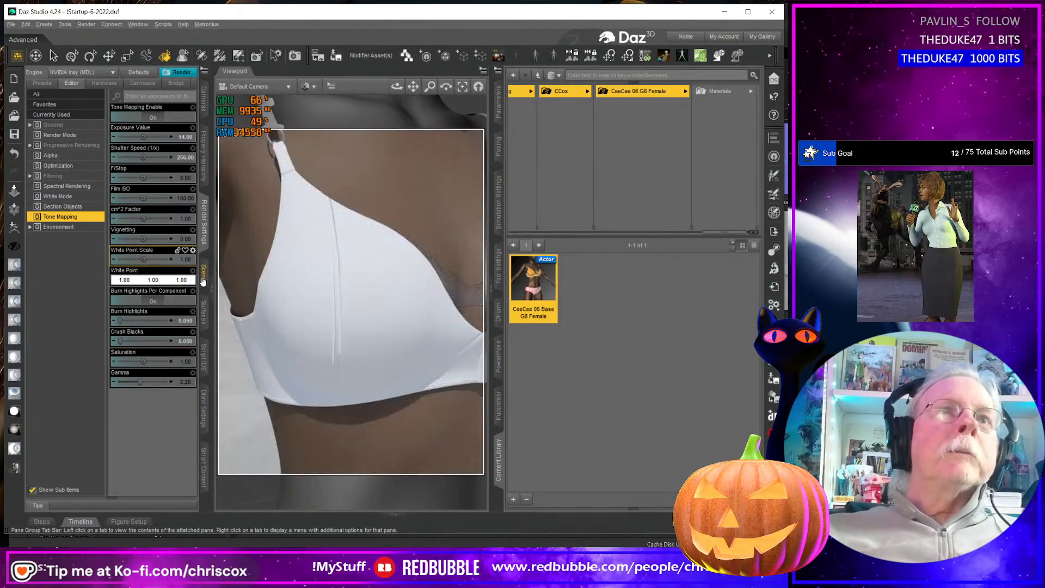
click(203, 322)
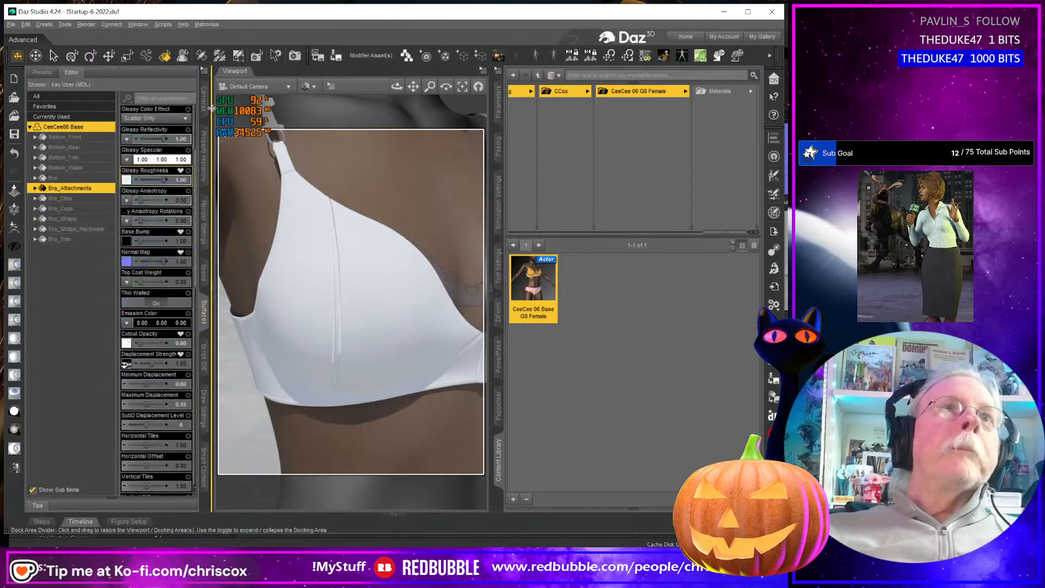
click(204, 70)
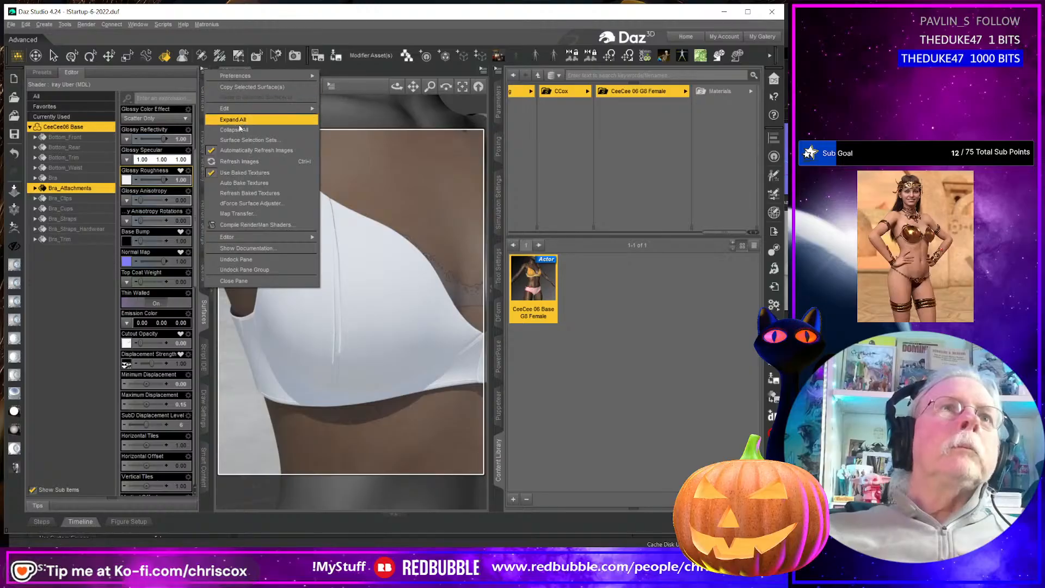
click(239, 161)
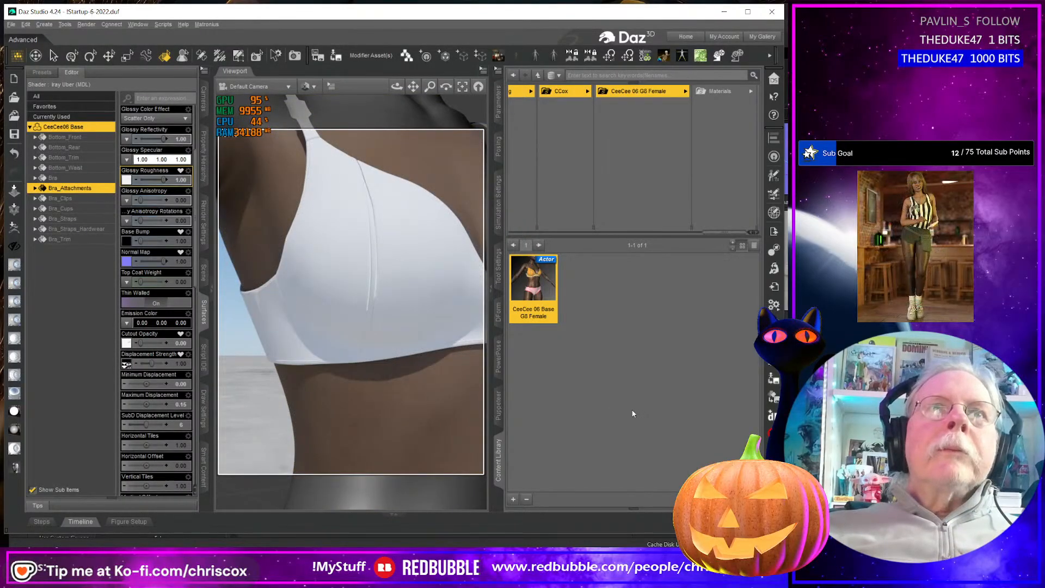
mouse_move(126, 181)
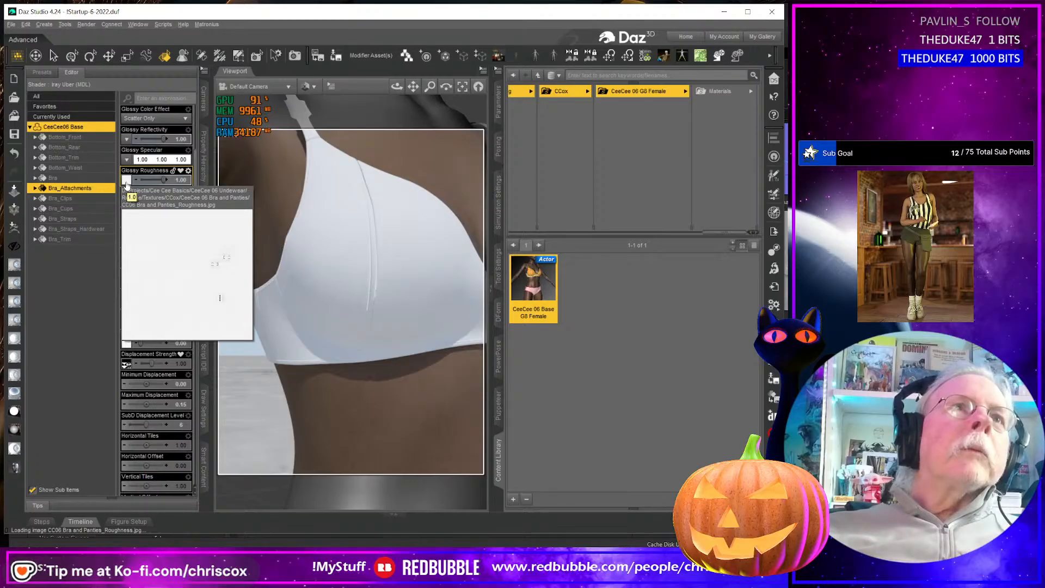
scroll(128, 185, up, 3)
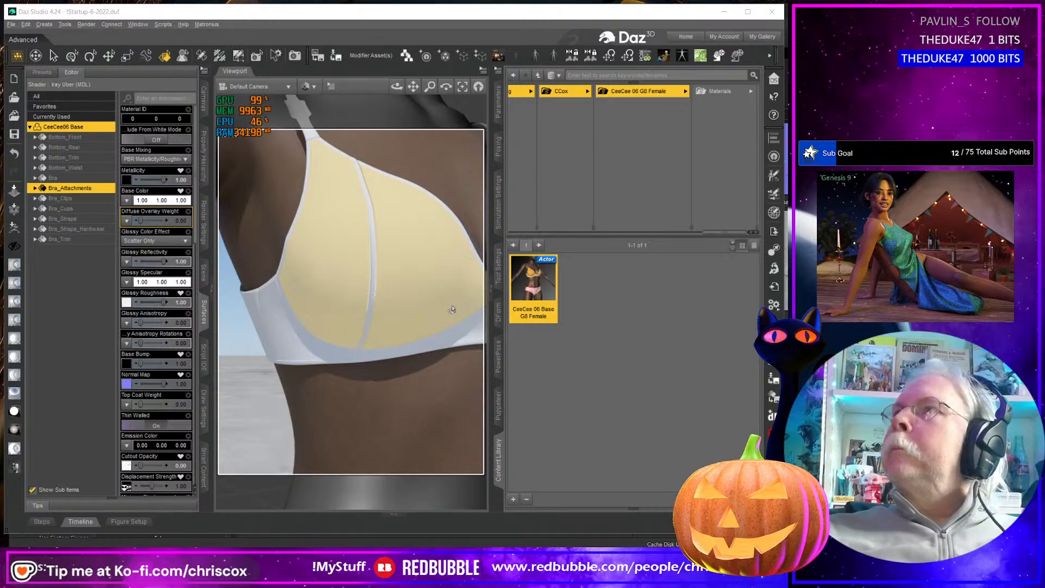
Select all CeeCee06 Base surfaces in Daz Studio and assign CC06 Bra and Panties_White_BaseColor.jpg as their Base Color map
key(alt+Tab)
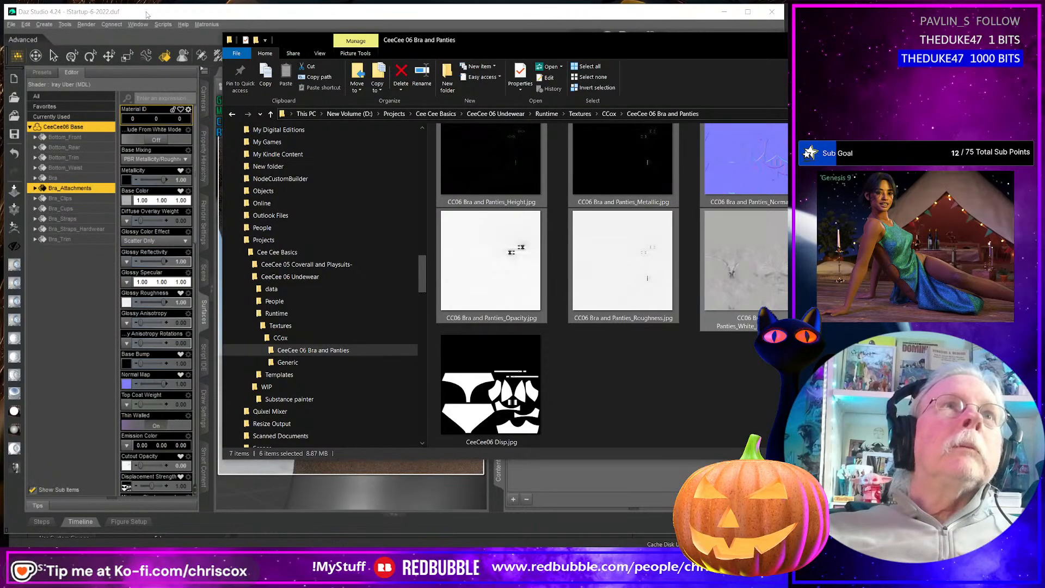
click(140, 4)
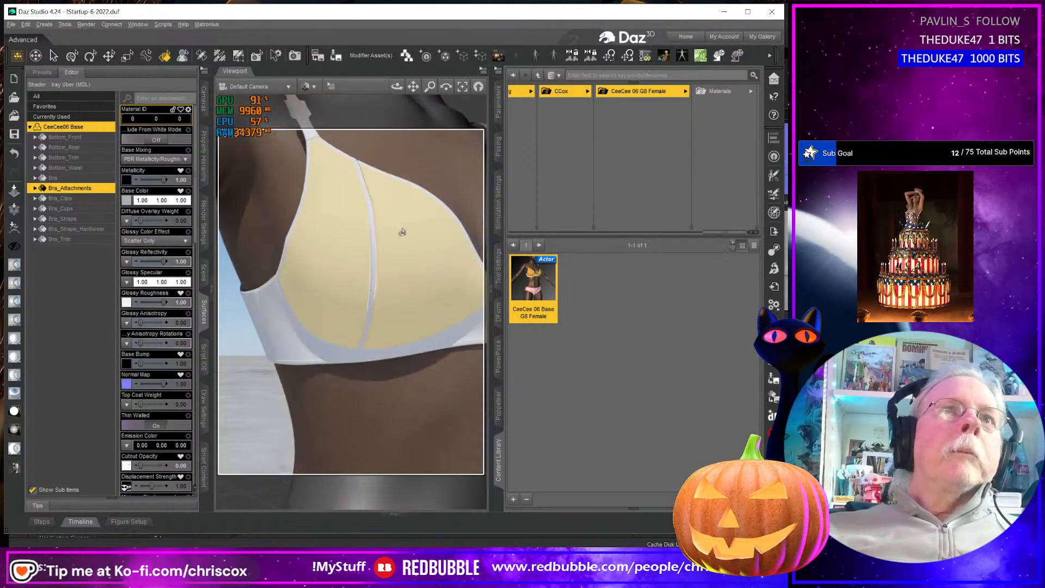
click(204, 70)
click(98, 129)
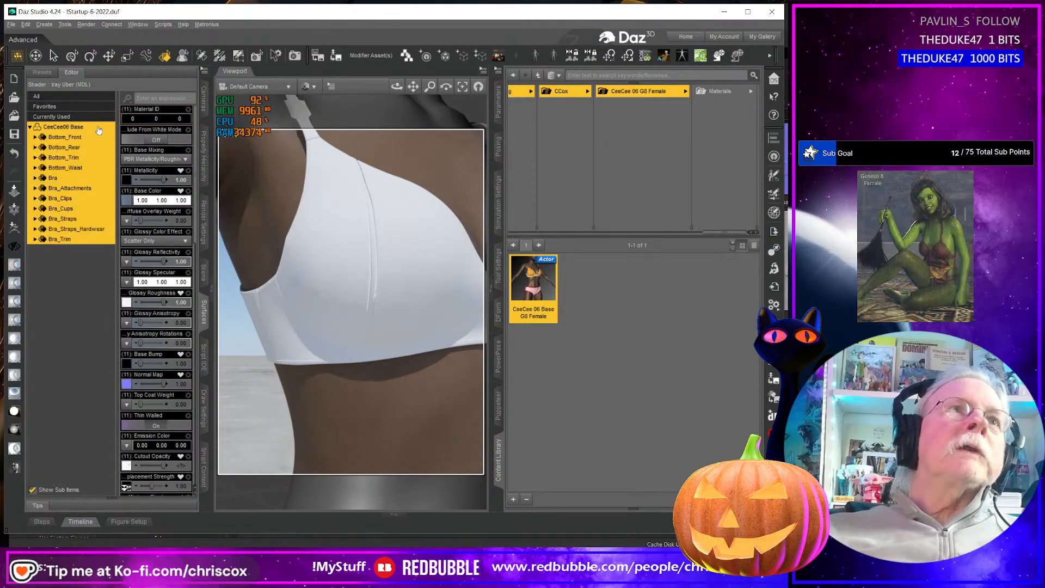
click(128, 202)
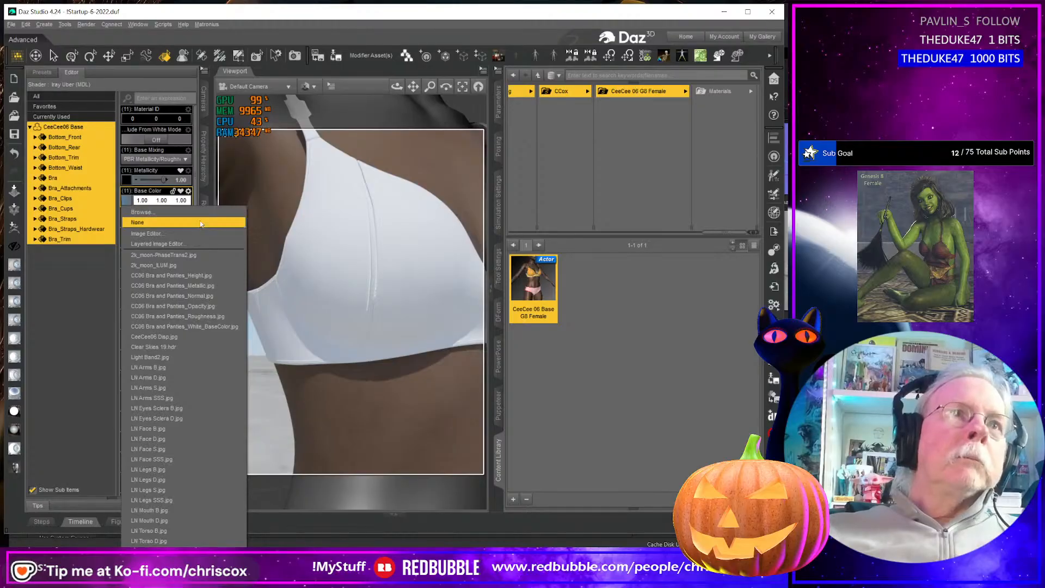
click(224, 327)
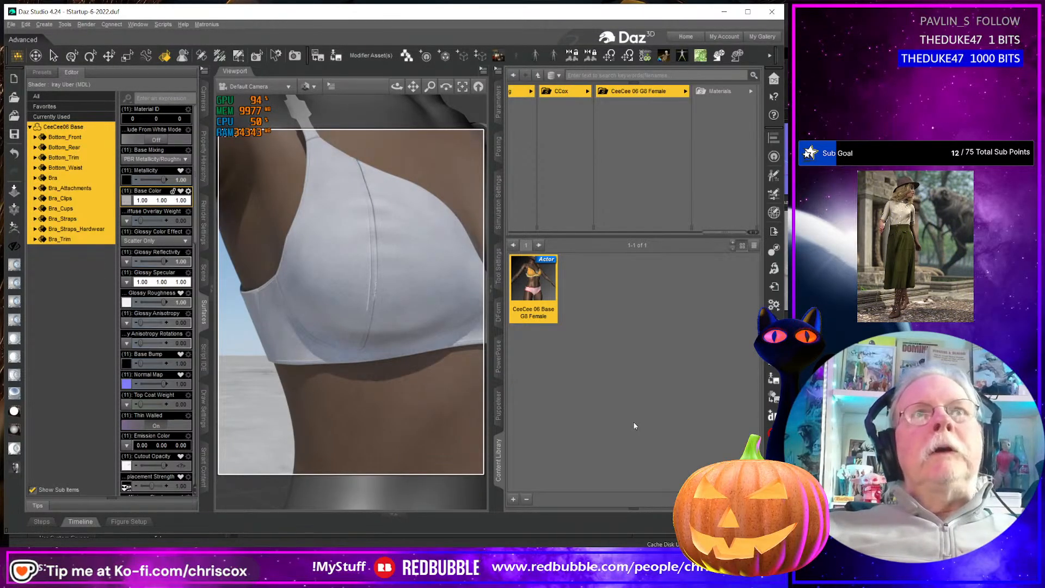
In the render's Tone Mapping settings, set Burn Highlights to 0.25 and Crush Blacks to 0.20
key(alt+Tab)
key(alt+Tab)
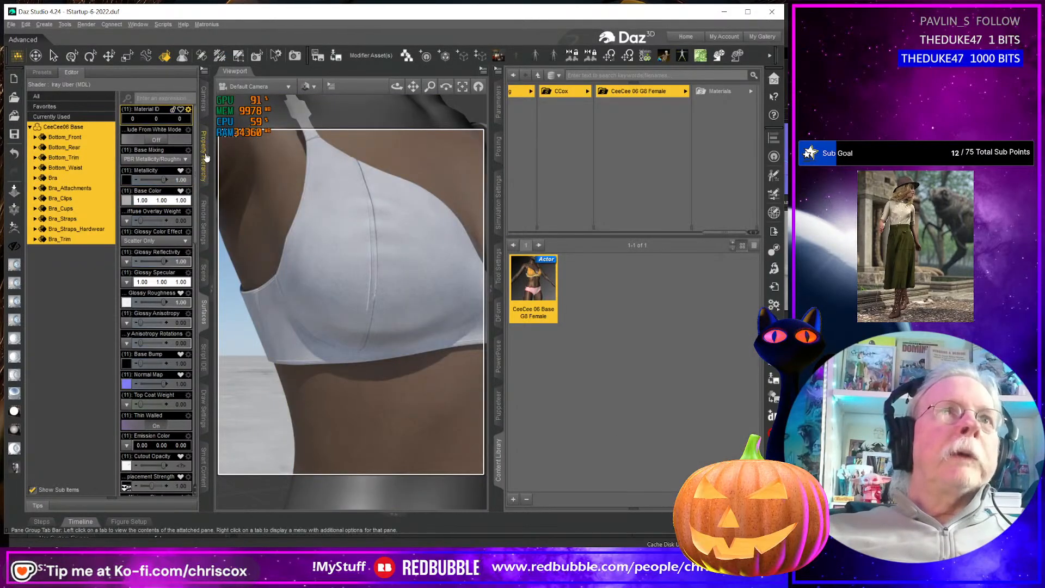
click(203, 161)
click(204, 222)
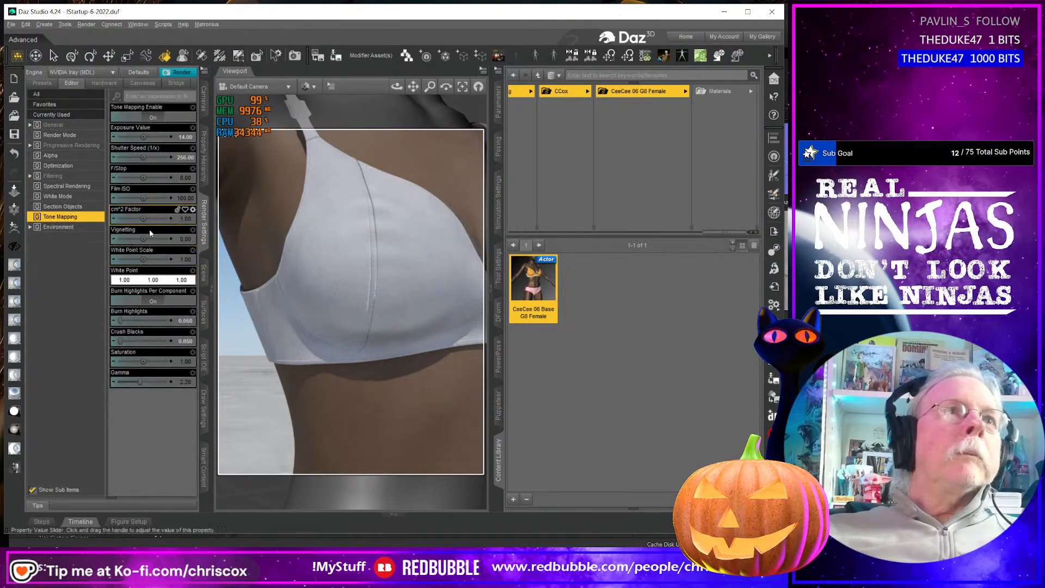
click(189, 322)
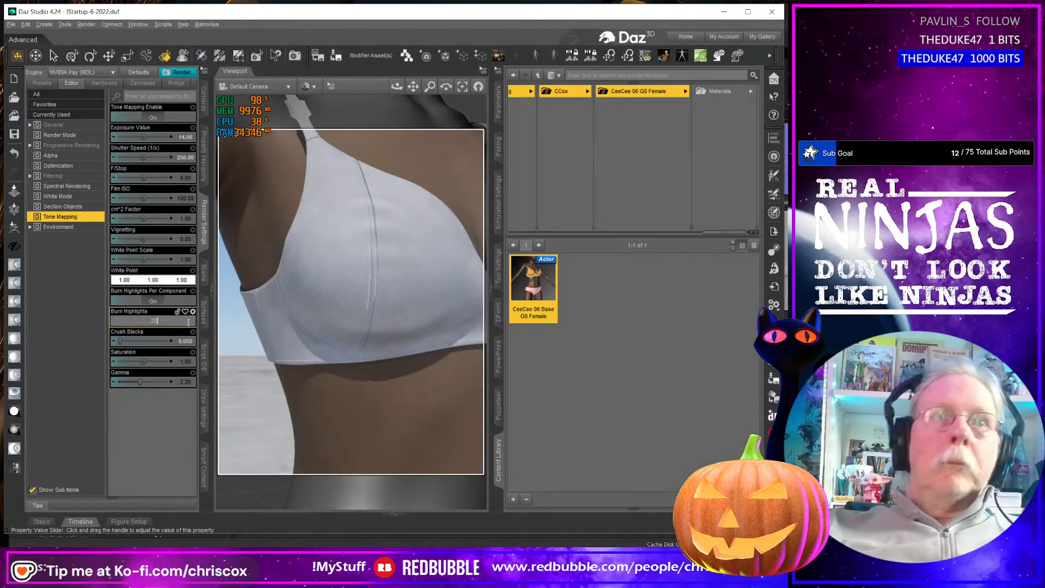
text(.25)
key(Return)
click(184, 342)
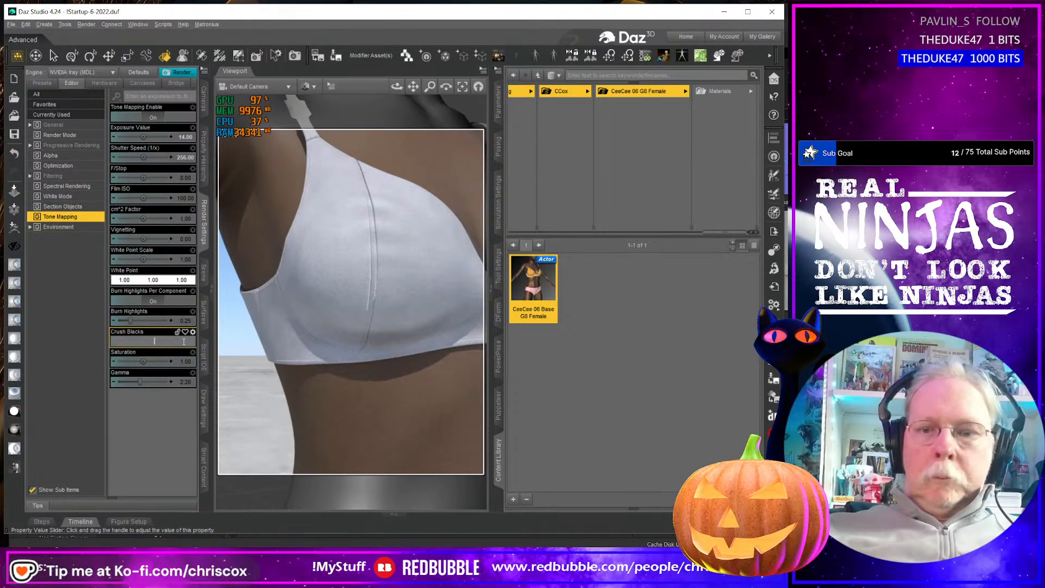
text(.2)
key(Return)
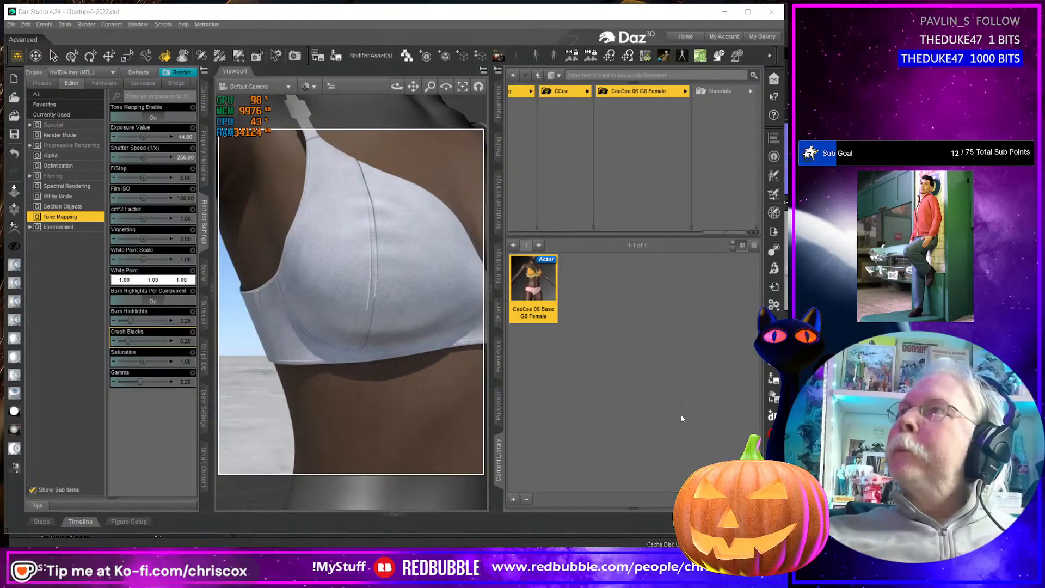
Switch to Substance 3D Painter and lower the Dirt Level of Fill layer 6's Dirt generator to 0.39
key(alt+Tab)
click(667, 83)
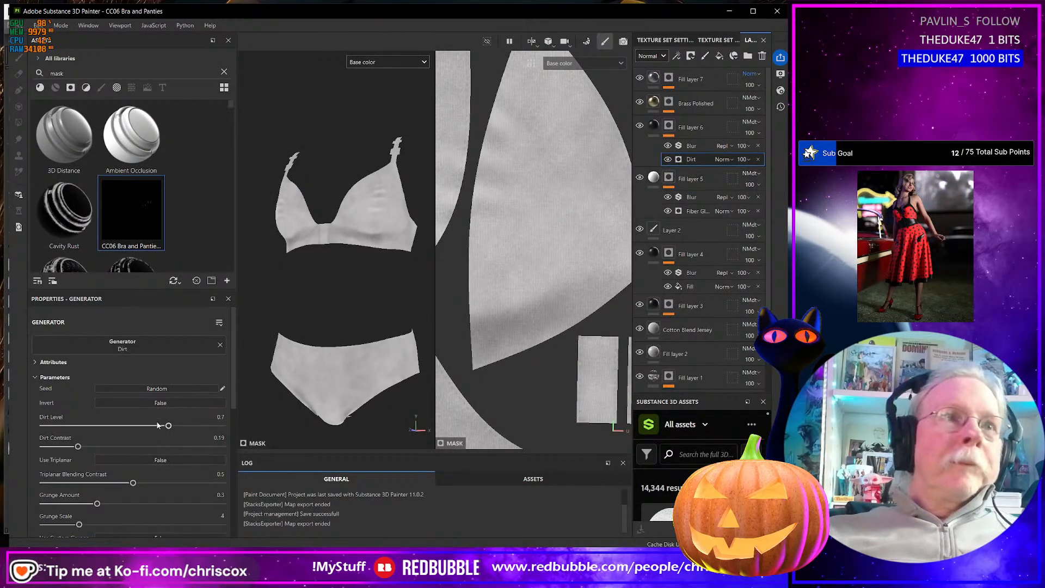
drag(168, 427, 129, 427)
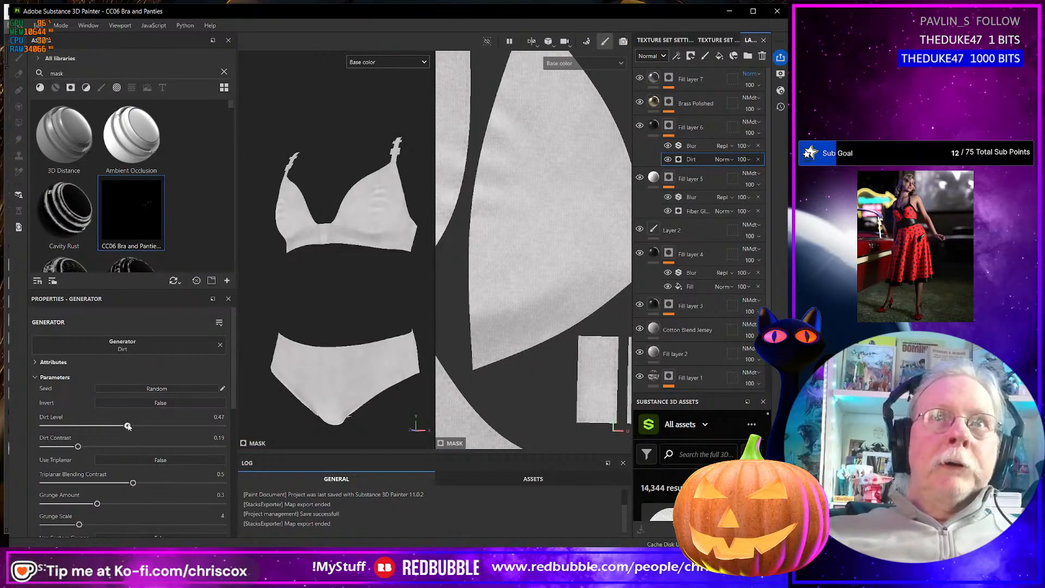
drag(125, 427, 113, 427)
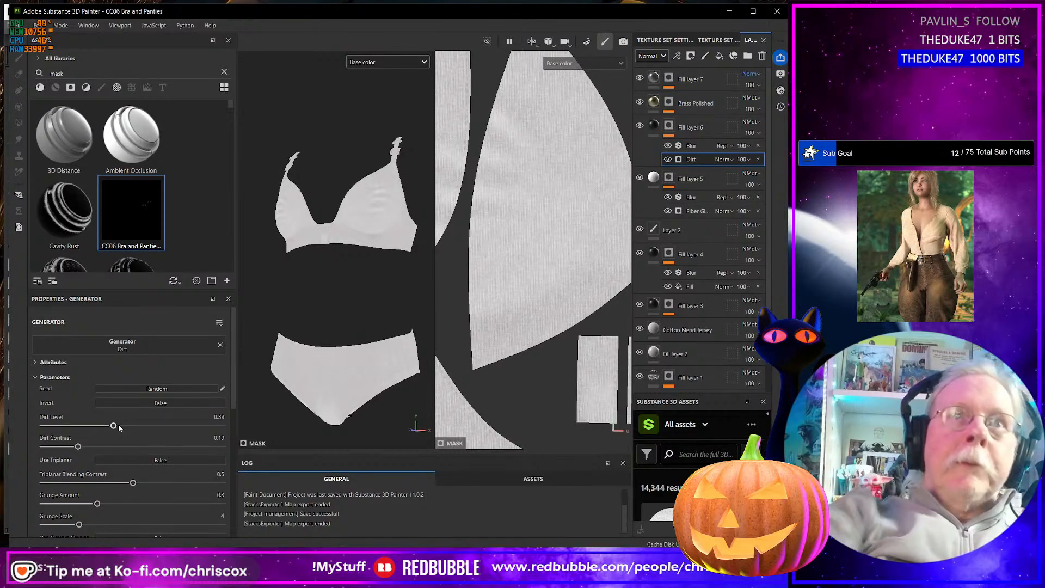
Export only the base color as an 8-bit 4096 JPEG using the CCox-Clothes_Base Color output template
key(ctrl+shift+e)
click(454, 169)
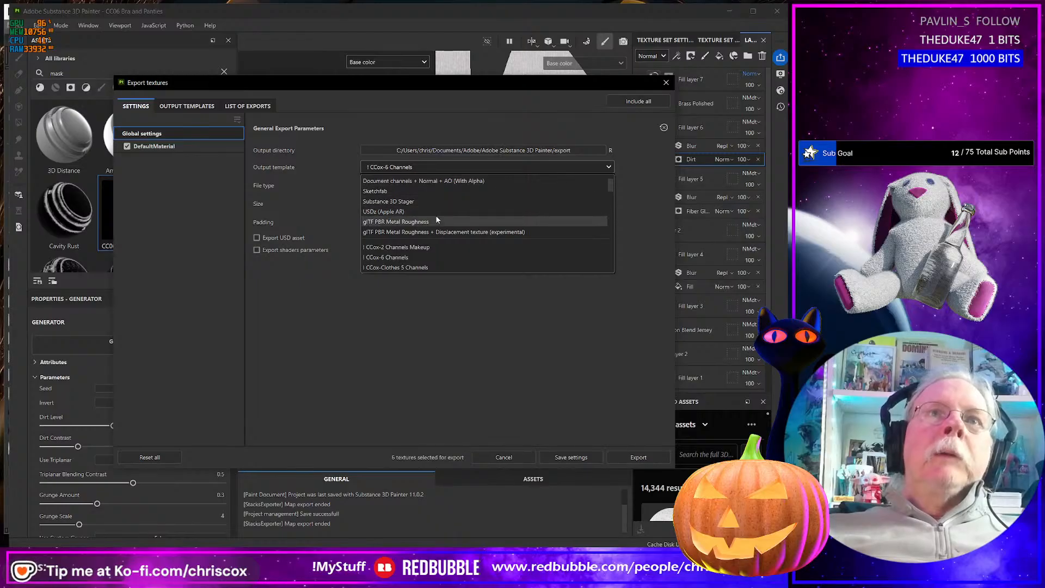
scroll(435, 215, down, 3)
click(419, 239)
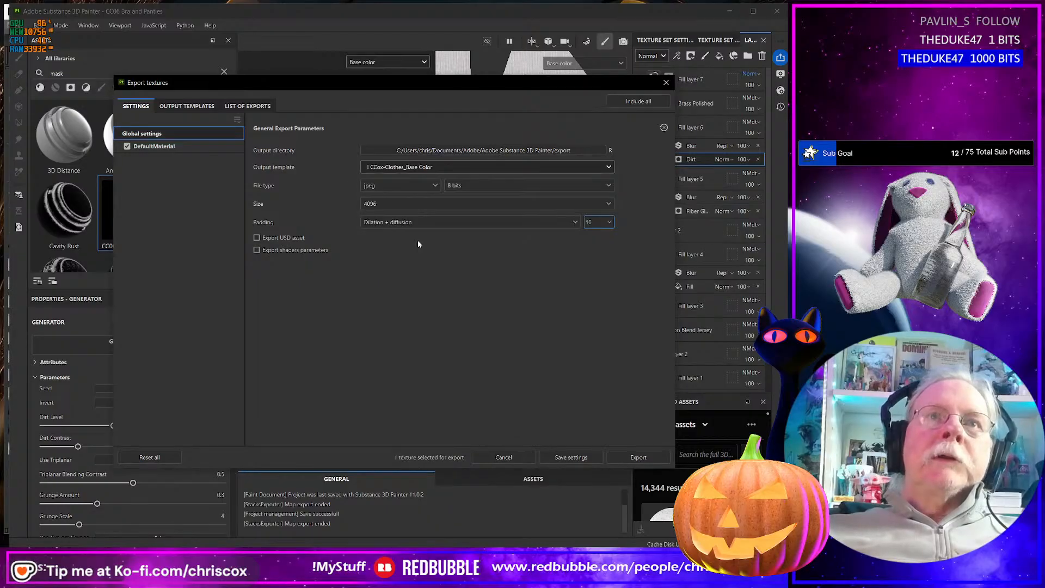
click(639, 457)
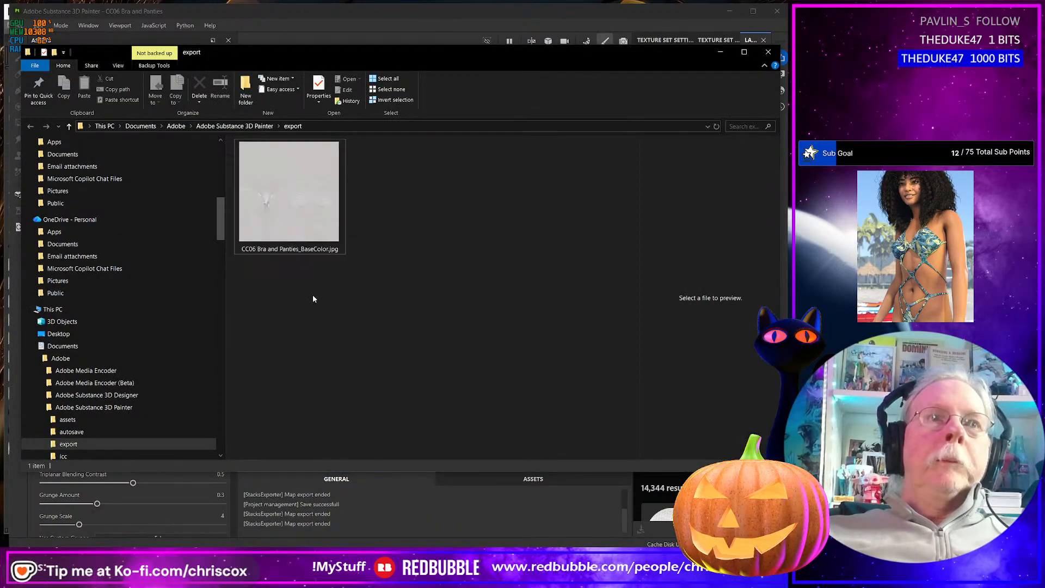
Rename the exported base color map as CC06 Bra and Panties_White_BaseColor.jpg
click(300, 254)
click(303, 253)
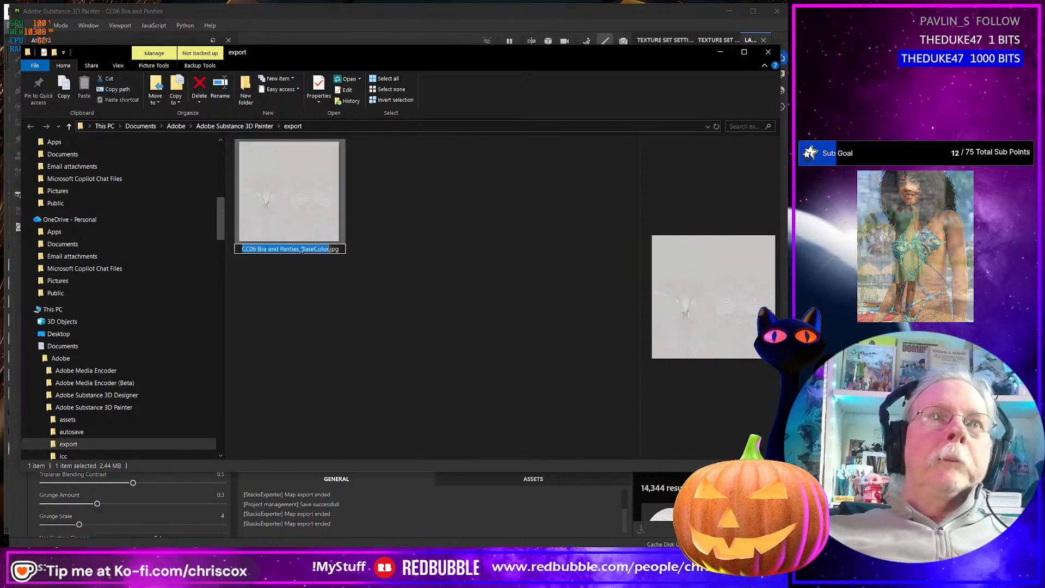
click(307, 249)
text(White_)
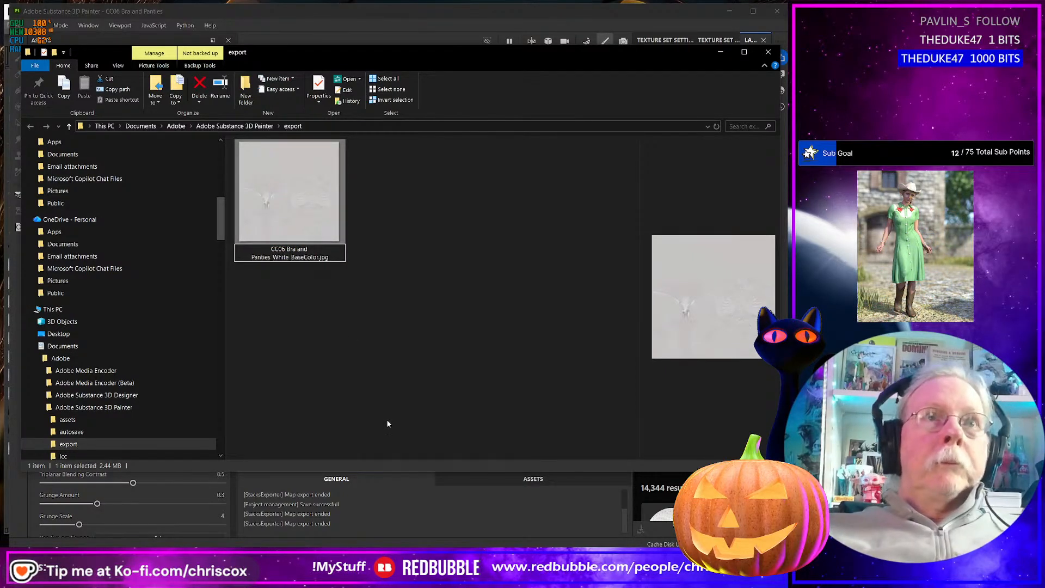
Move the renamed base color map into the project's CeeCee 06 Bra and Panties texture folder, replacing the existing file
click(273, 227)
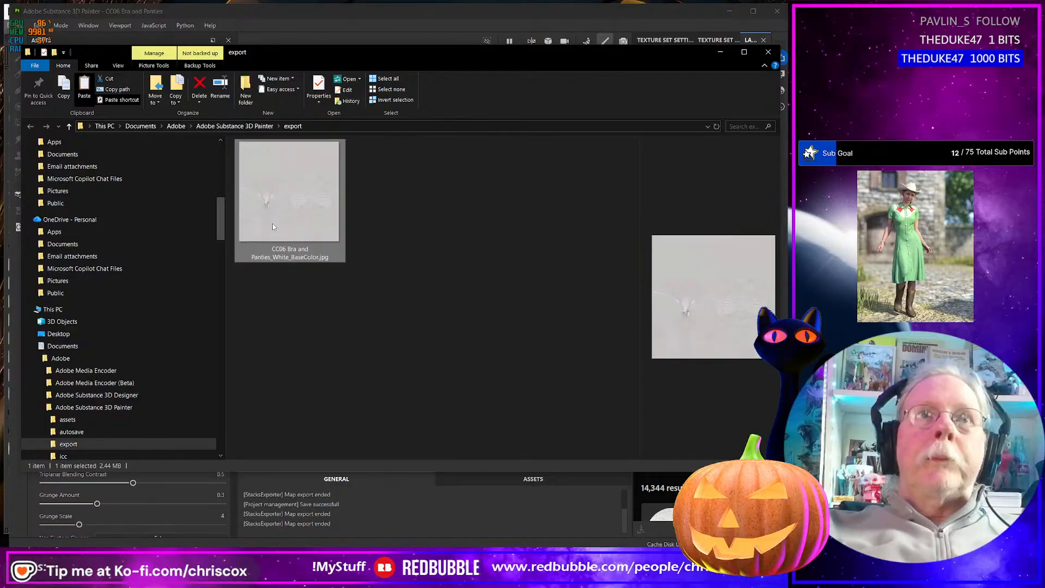
key(alt+Tab)
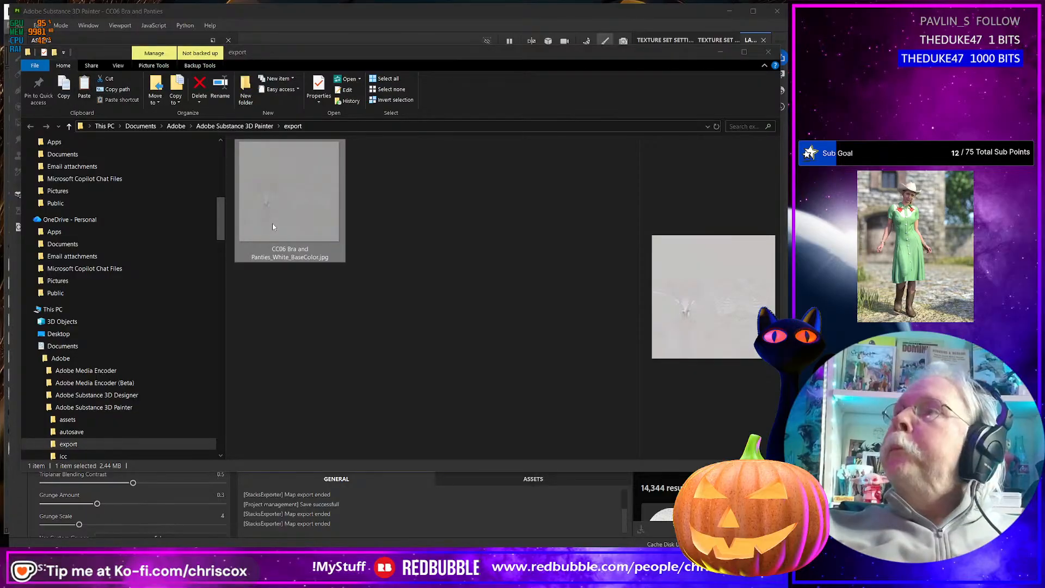
key(ctrl+v)
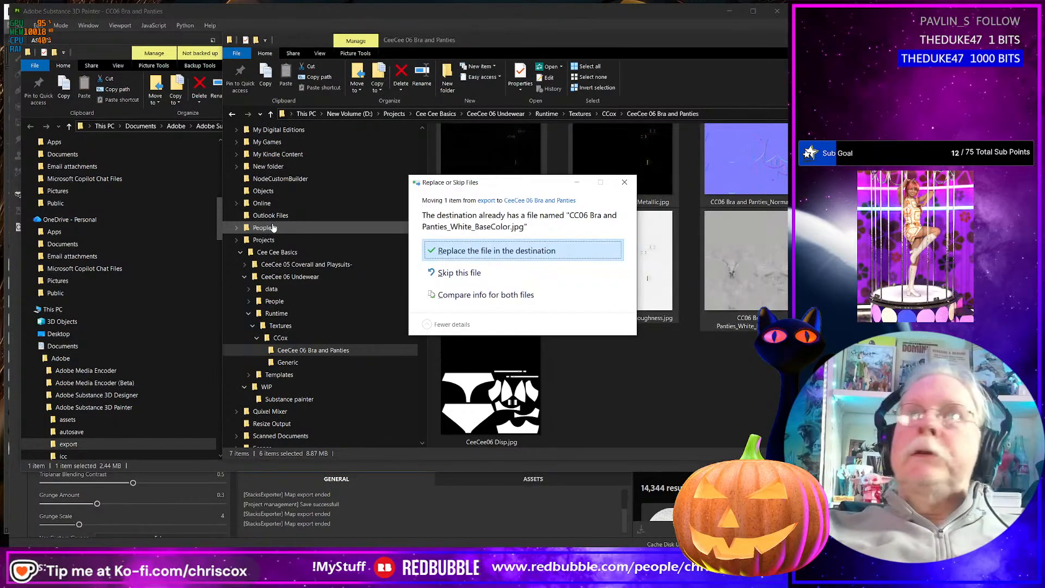
key(Return)
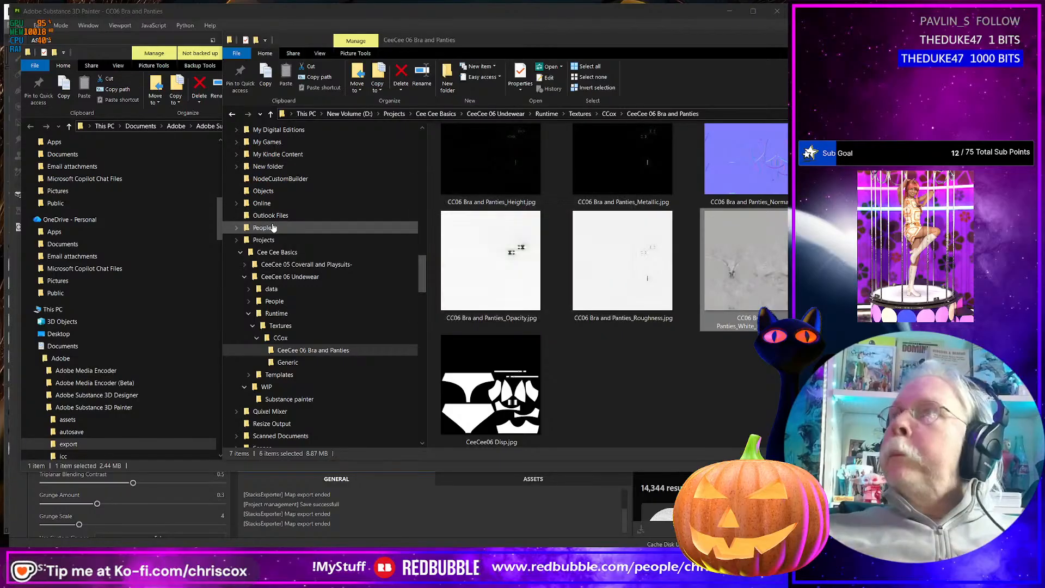
Switch to Daz Studio, check the updated base color on the bra and panties, and set the viewport draw style to Texture Shaded
key(alt+Tab)
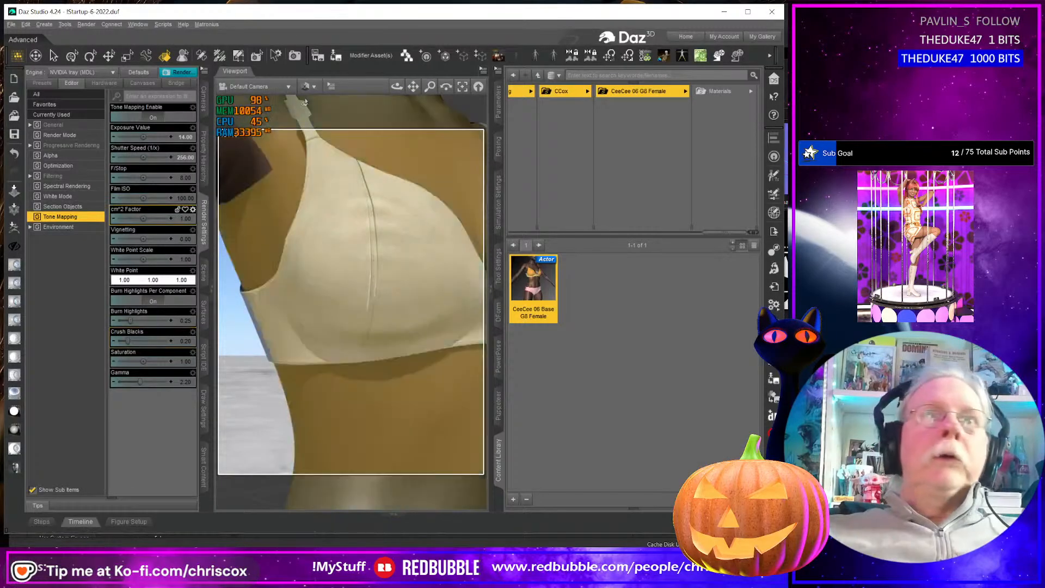
click(205, 73)
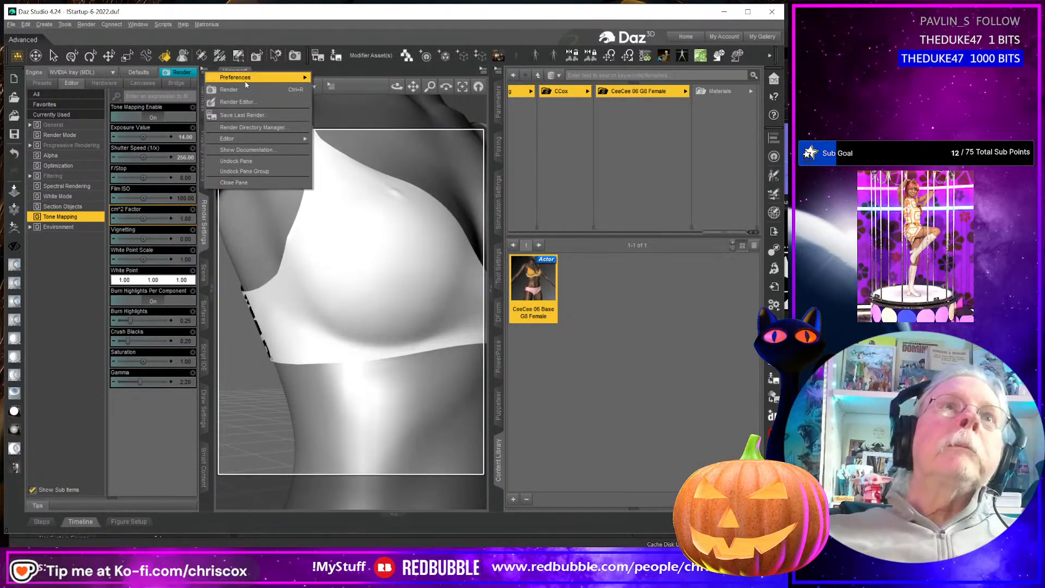
click(566, 27)
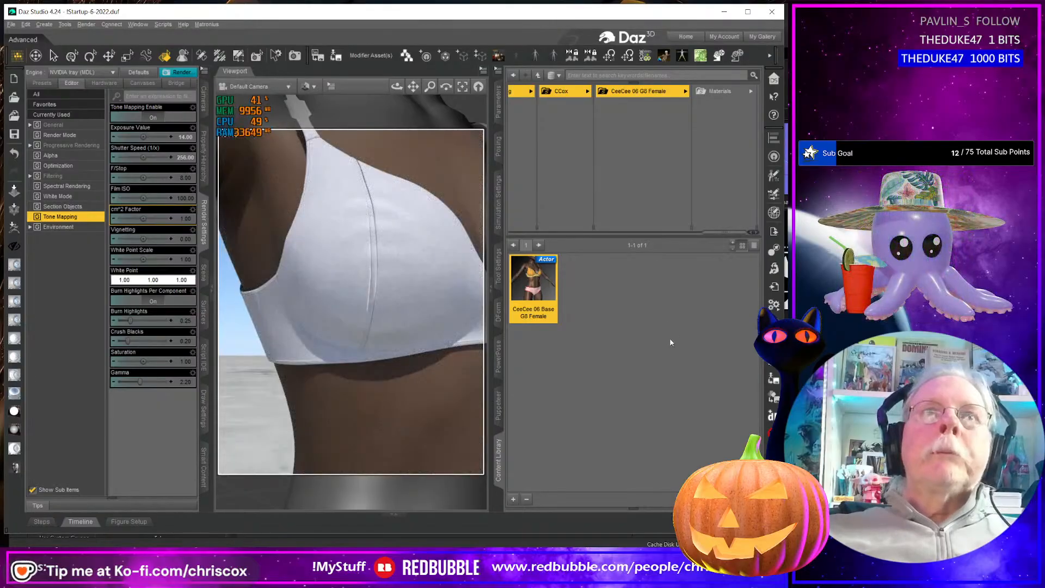
scroll(427, 329, down, 6)
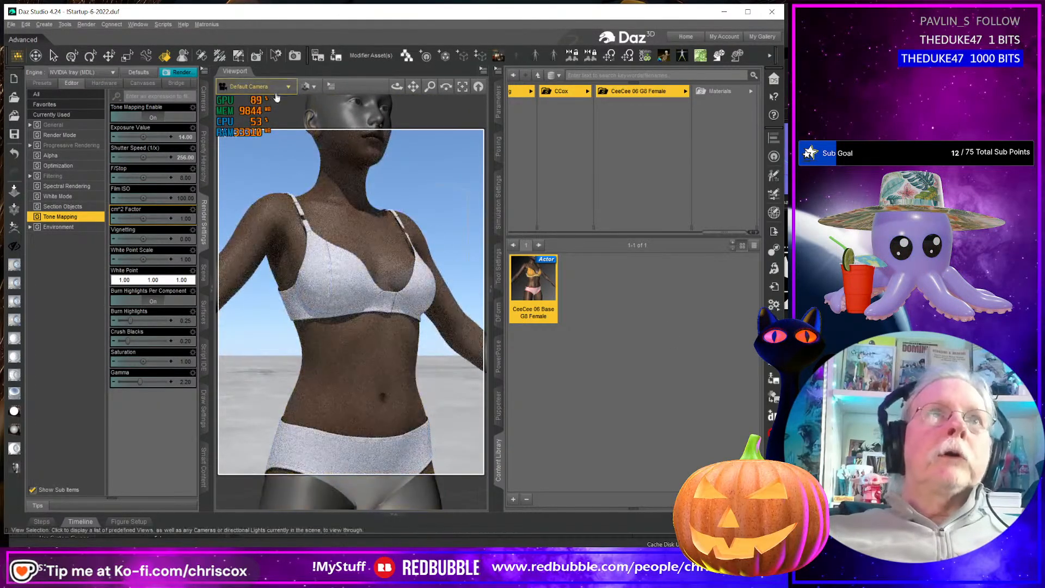
click(309, 86)
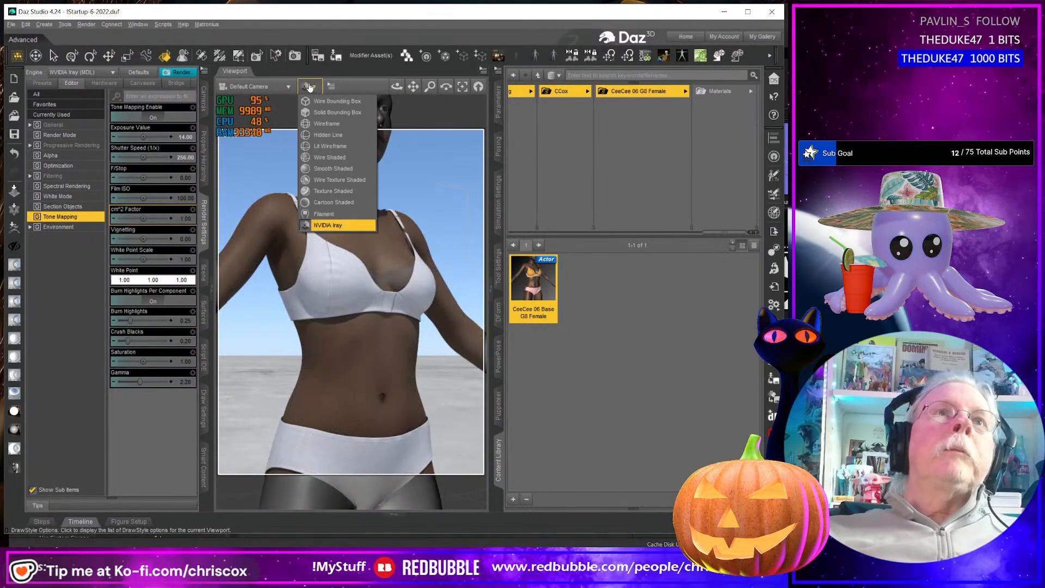
click(343, 192)
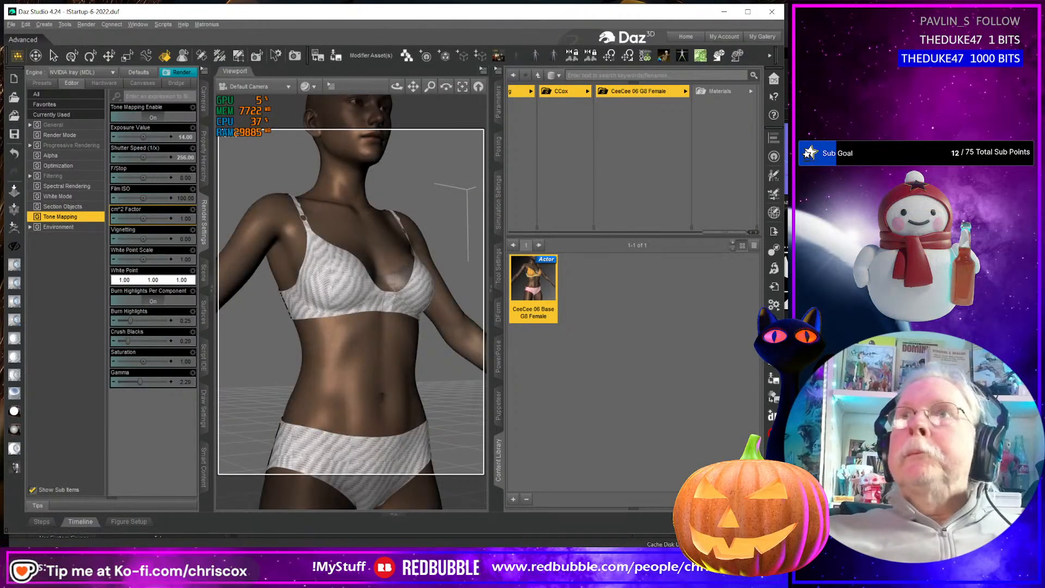
drag(996, 80, 782, 80)
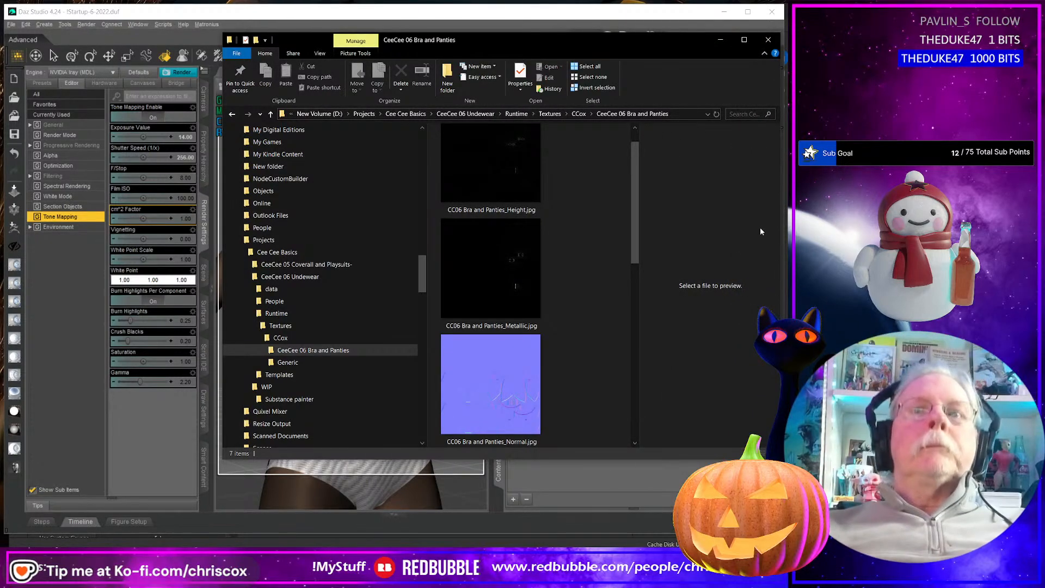
click(457, 484)
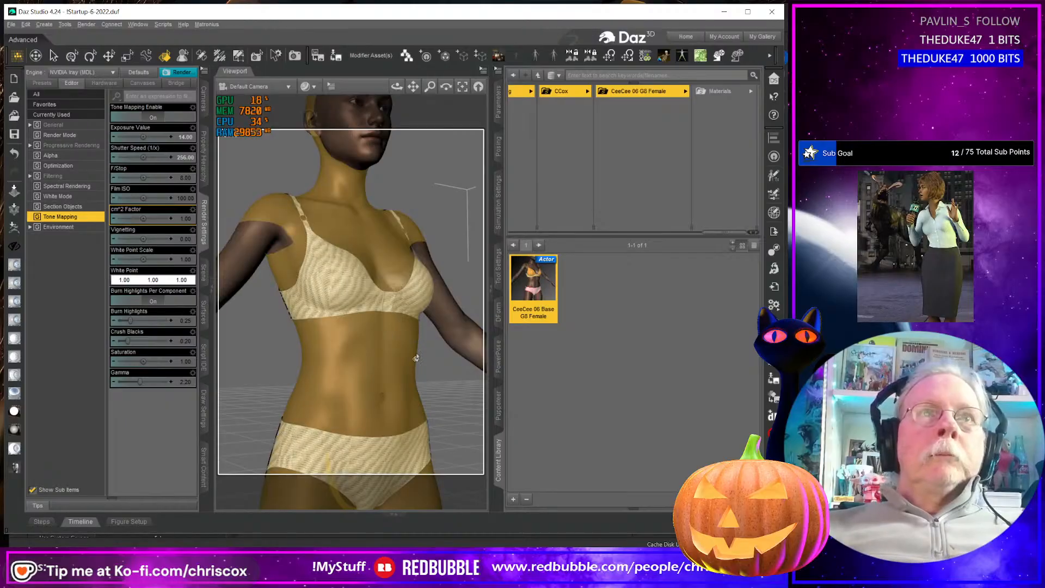
middle_drag(416, 357, 408, 326)
middle_drag(396, 455, 397, 445)
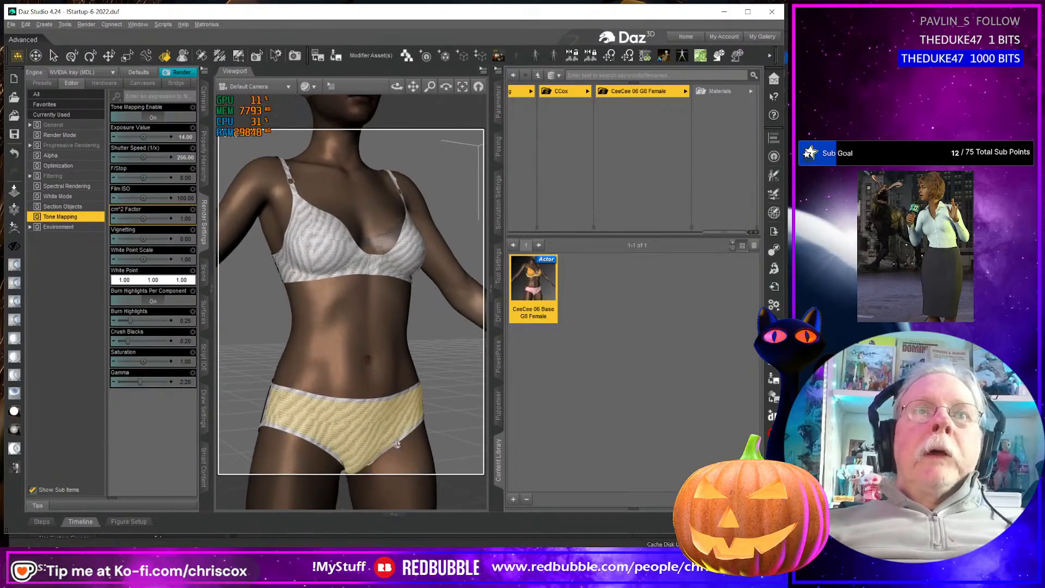
Start a material preset named CC06 Bra and Panties White in the CeeCee 06 G8 Female Materials folder
click(720, 92)
click(512, 500)
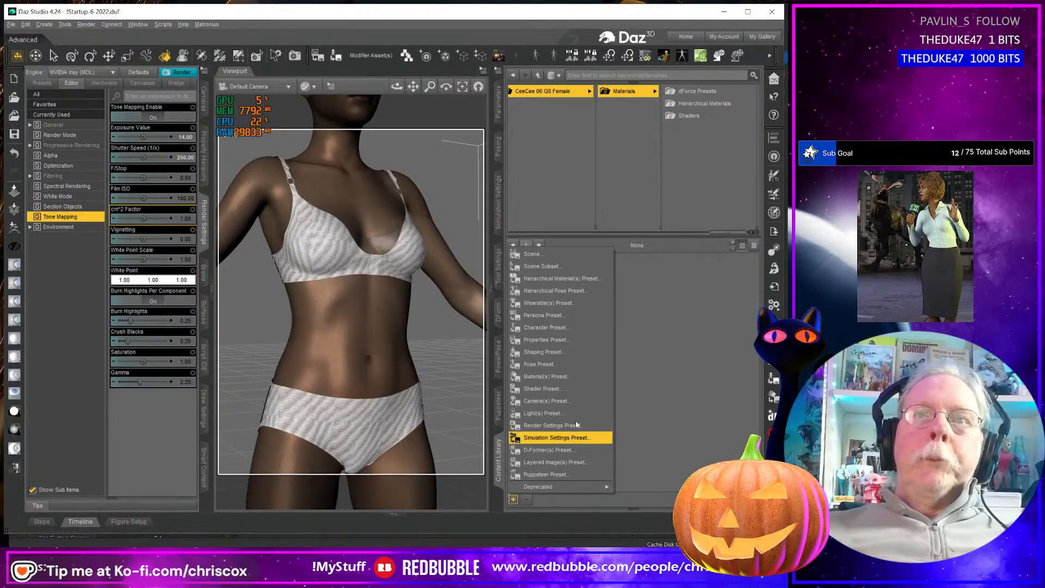
click(561, 377)
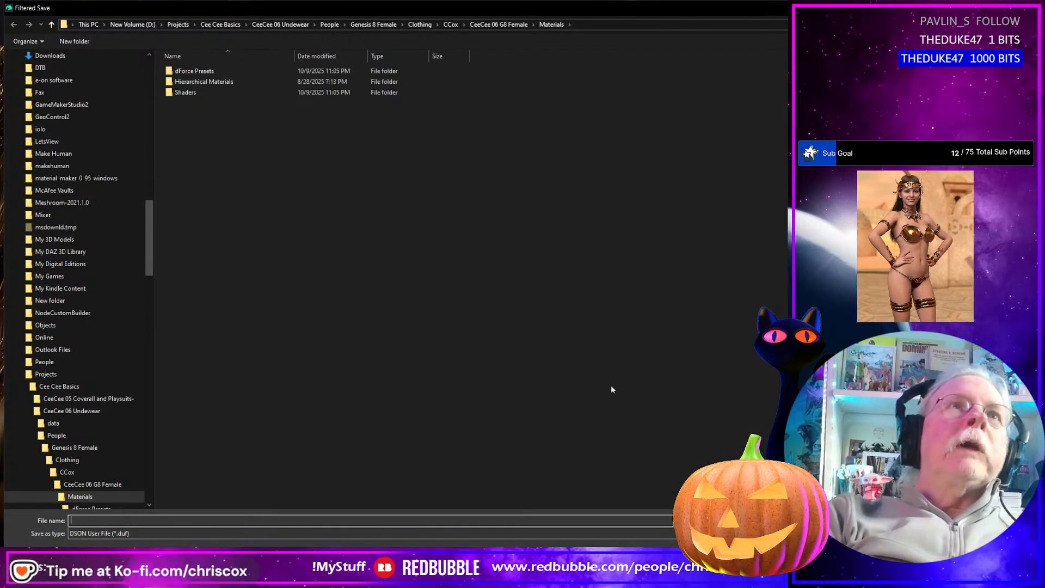
text(C)
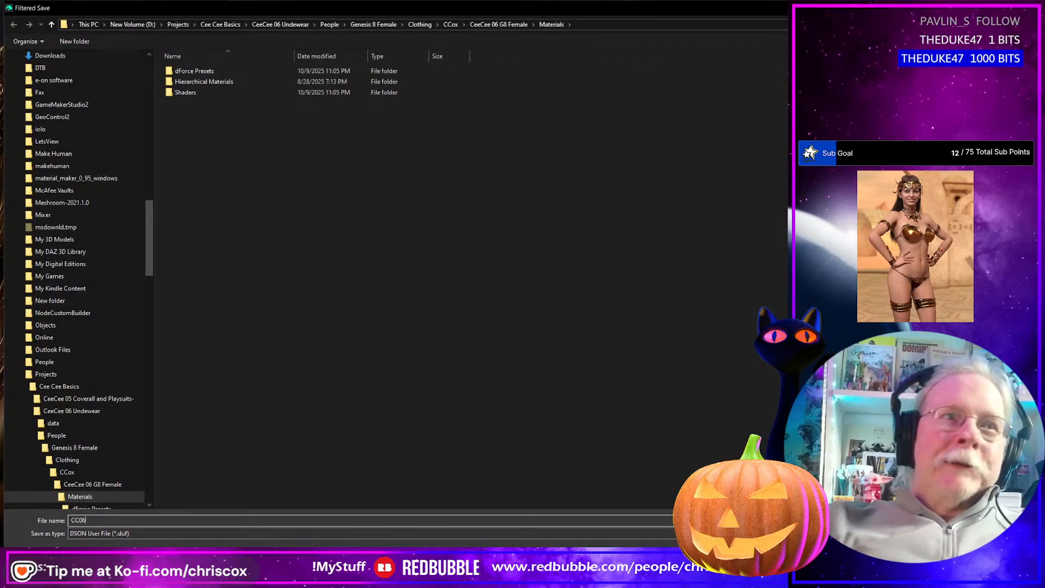
text(C06 )
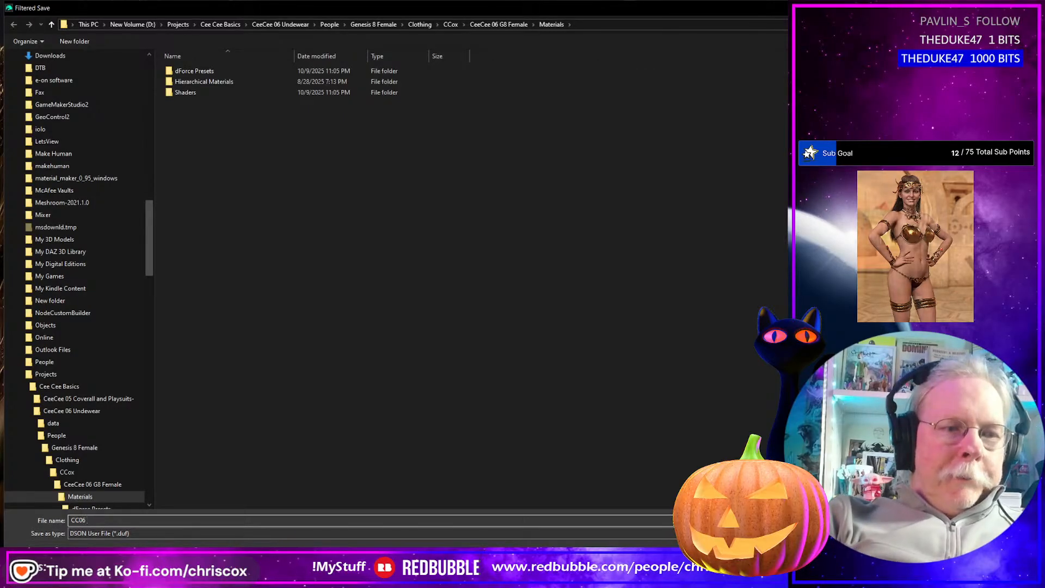
text(Bra)
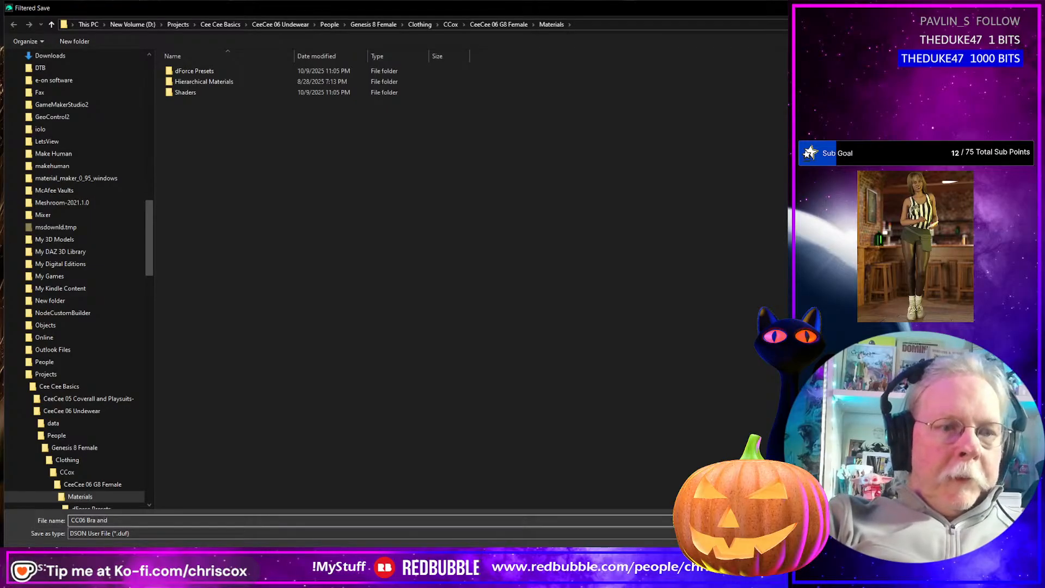
text( and Panties )
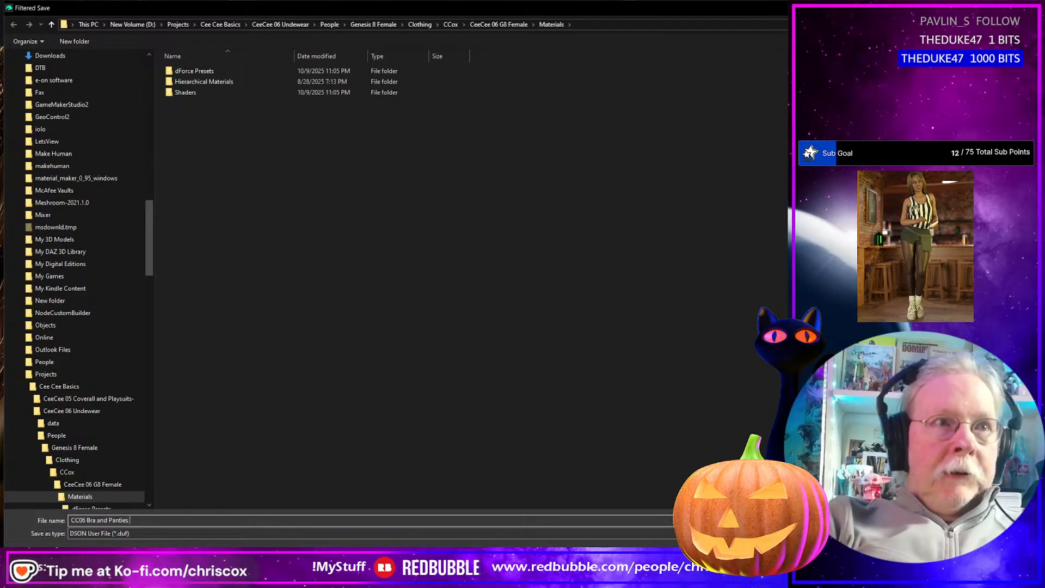
text(Whi)
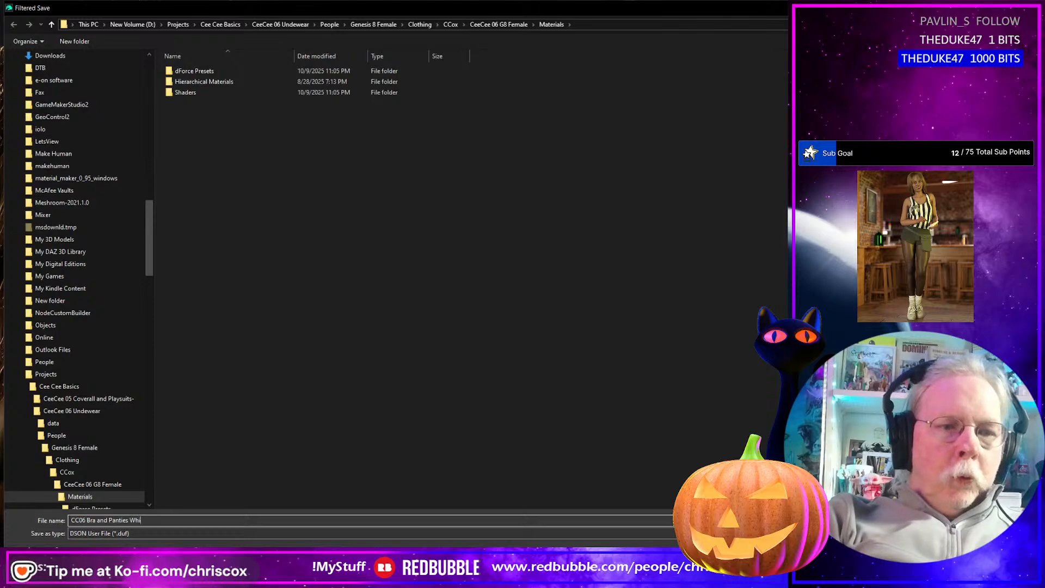
text(te)
key(Return)
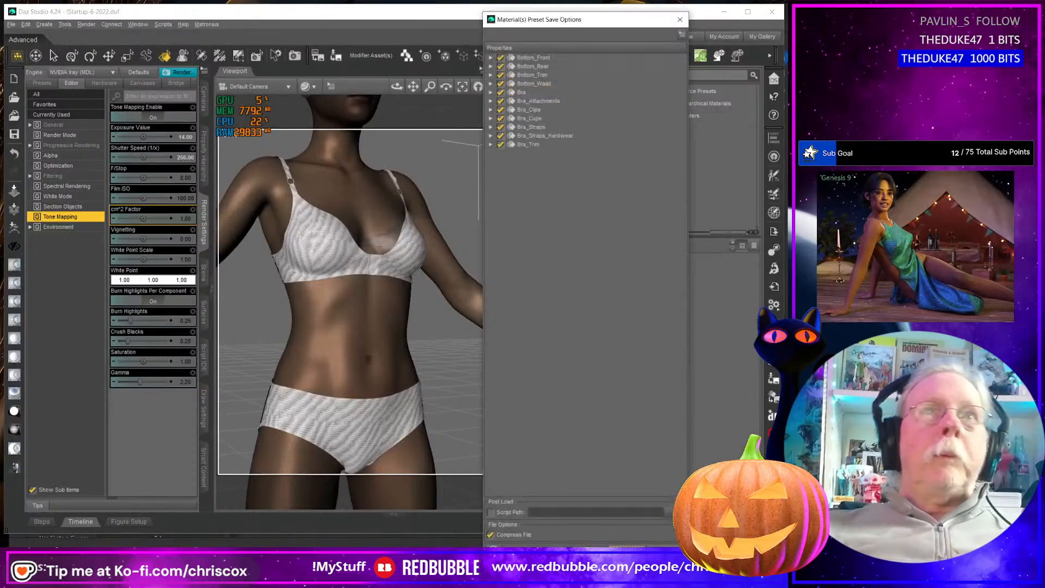
Exclude the simulation settings from the material preset and accept the save options
right_click(551, 132)
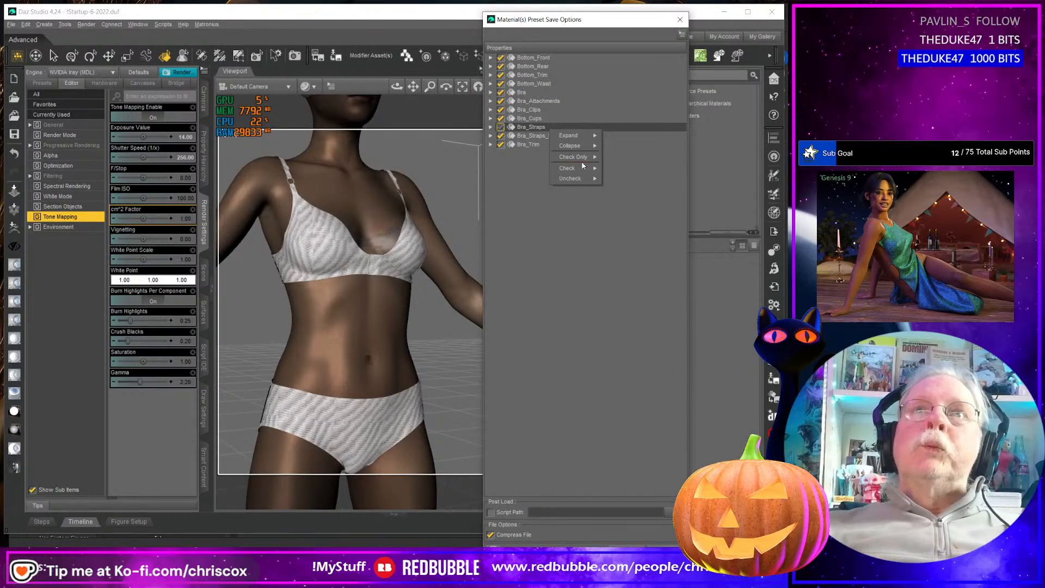
mouse_move(582, 159)
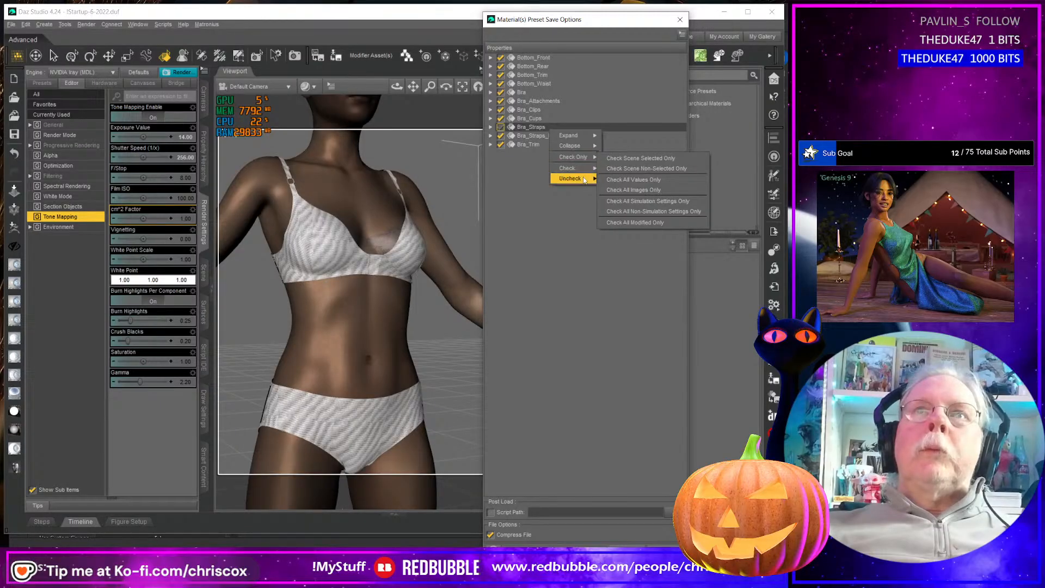
mouse_move(572, 179)
click(640, 212)
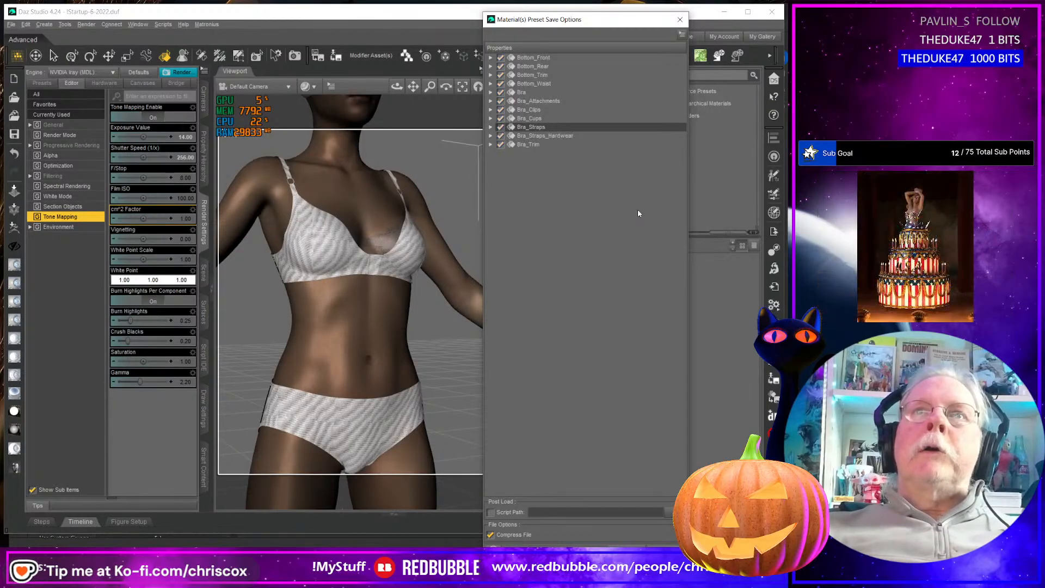
click(626, 547)
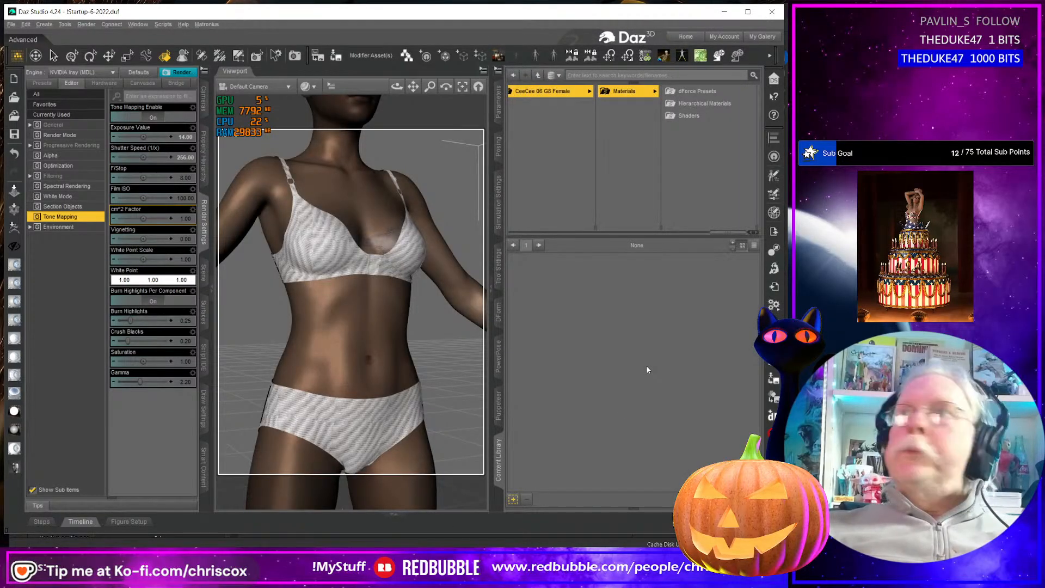
Switch to Substance 3D Painter, dismiss the texture export window, and select the Cotton Blend Jersey layer
key(alt+Tab)
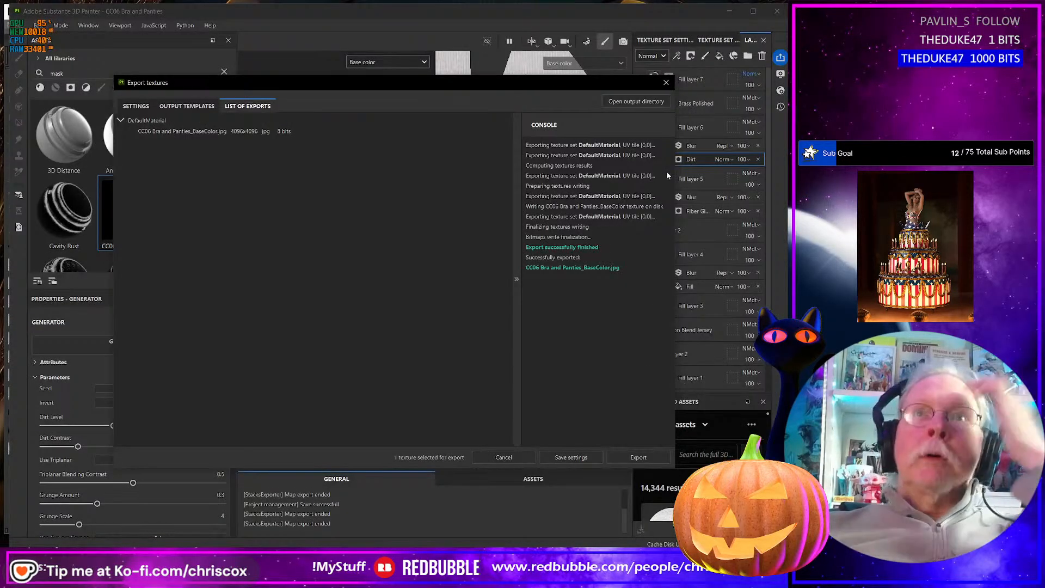
click(666, 82)
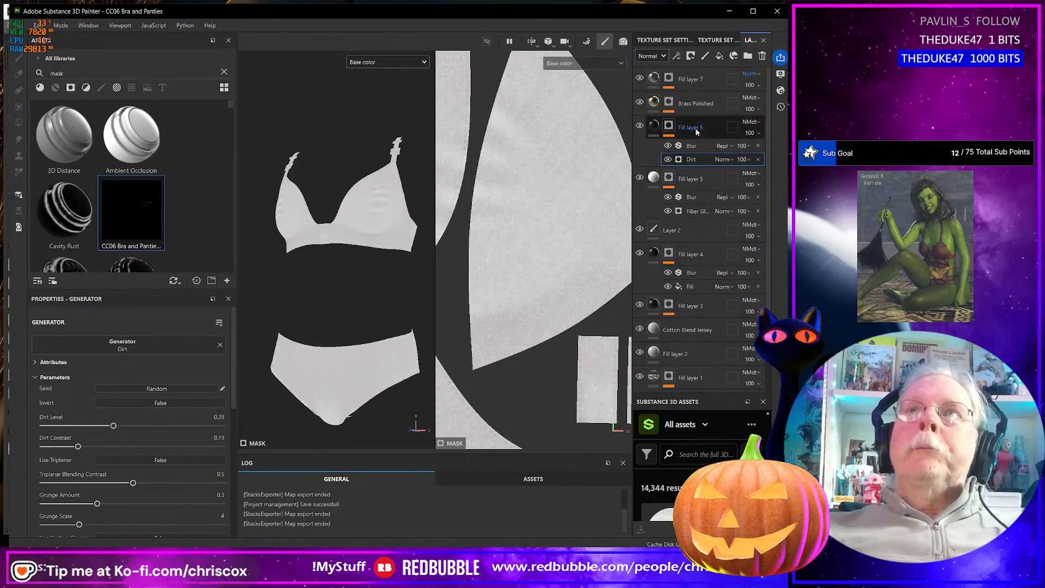
scroll(704, 281, down, 2)
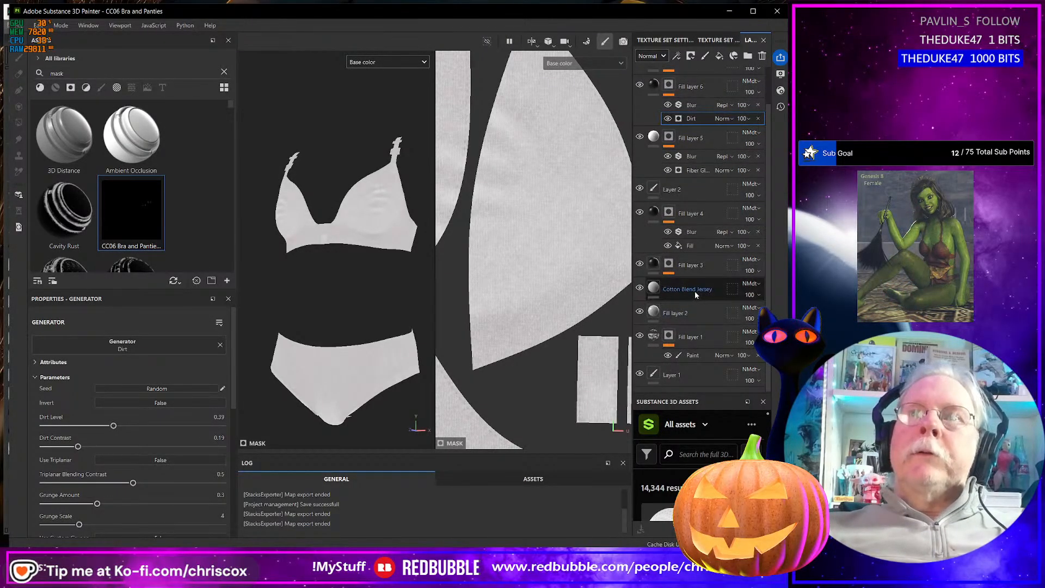
click(694, 290)
scroll(204, 460, down, 5)
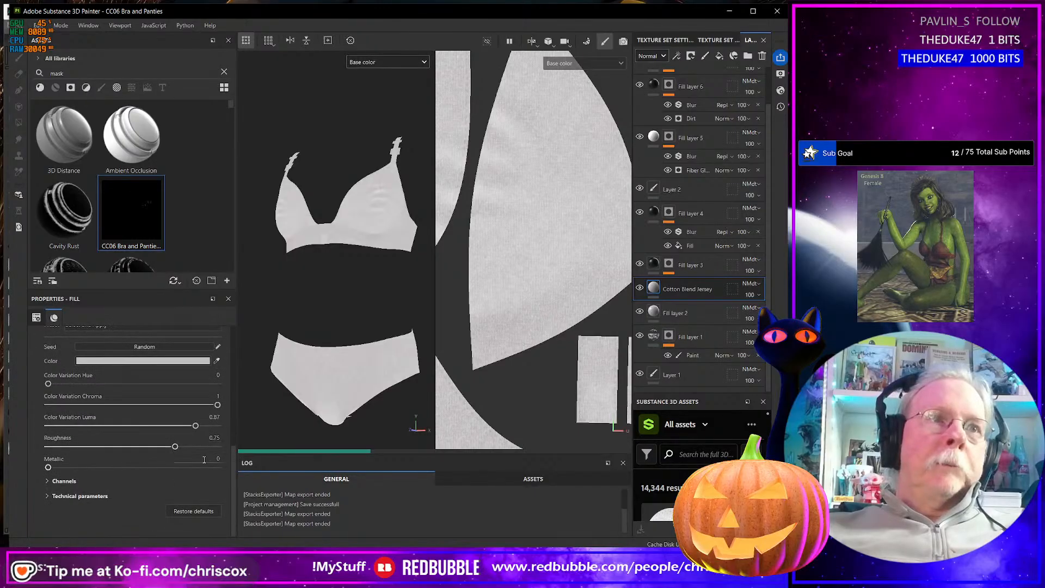
scroll(204, 460, up, 2)
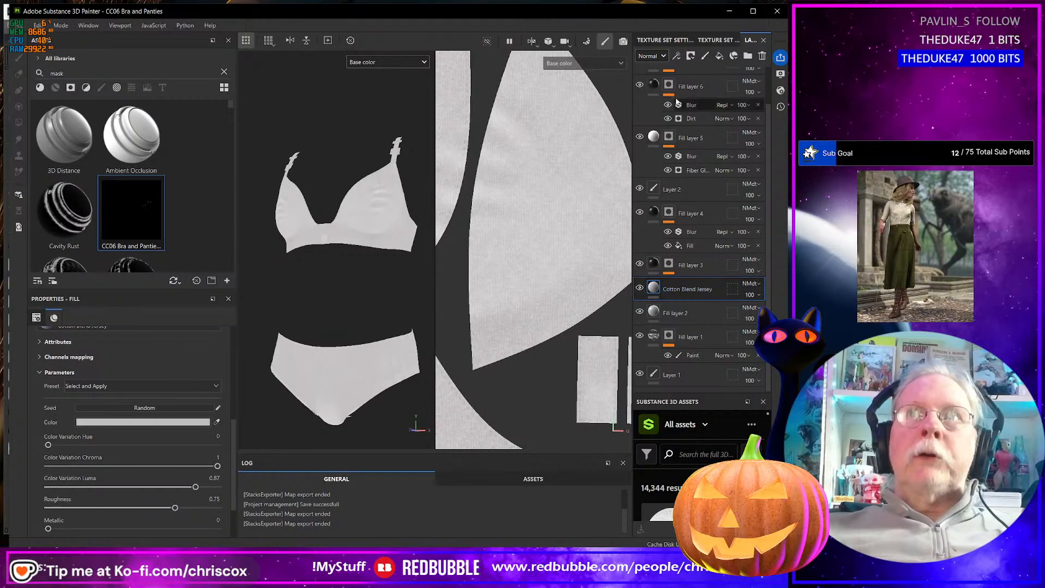
Add a fill layer above Cotton Blend Jersey and set its base color to near-black 161616
click(719, 55)
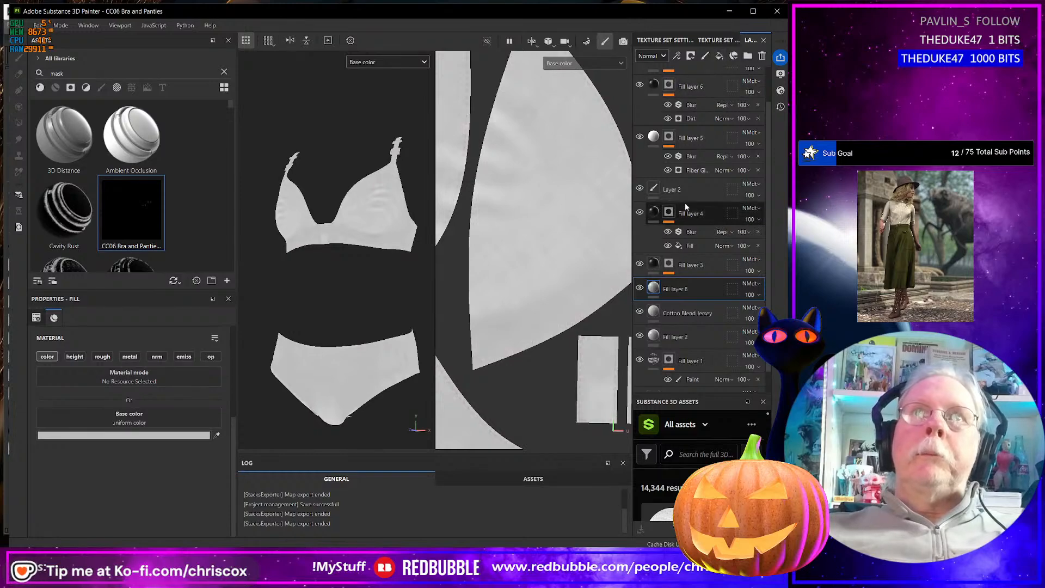
click(186, 437)
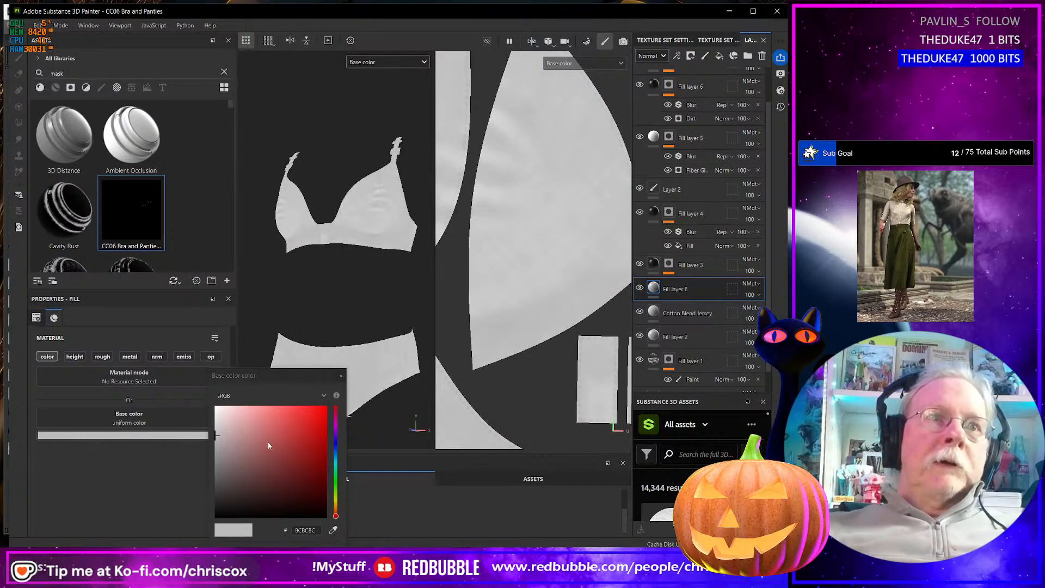
click(215, 498)
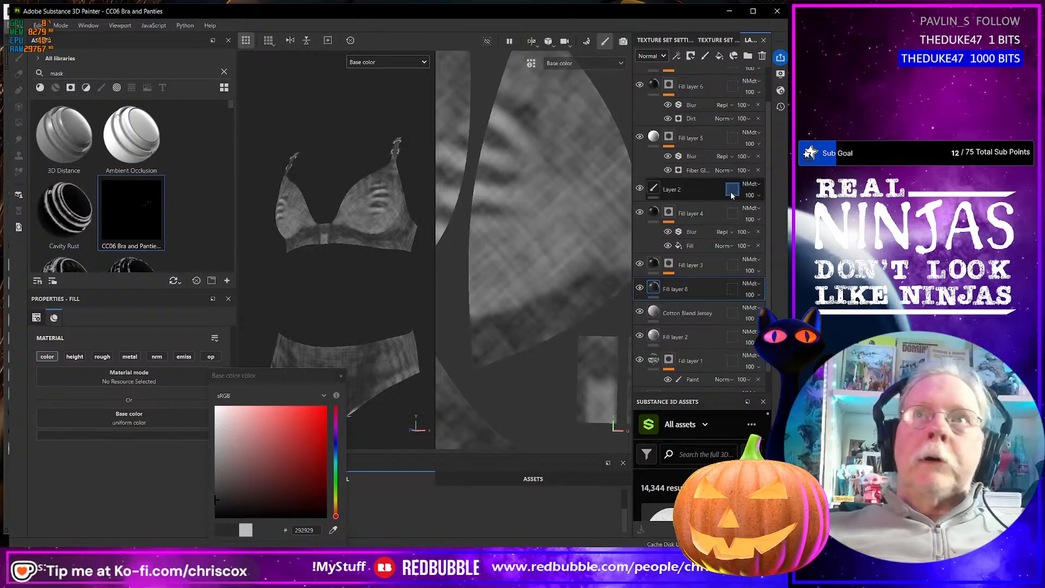
click(337, 452)
drag(216, 503, 214, 507)
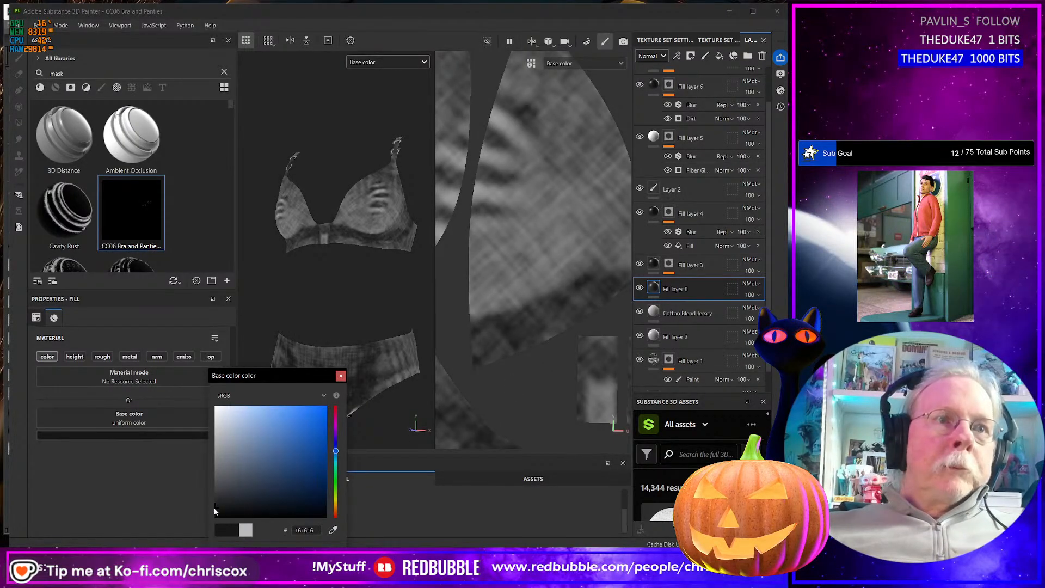
click(340, 376)
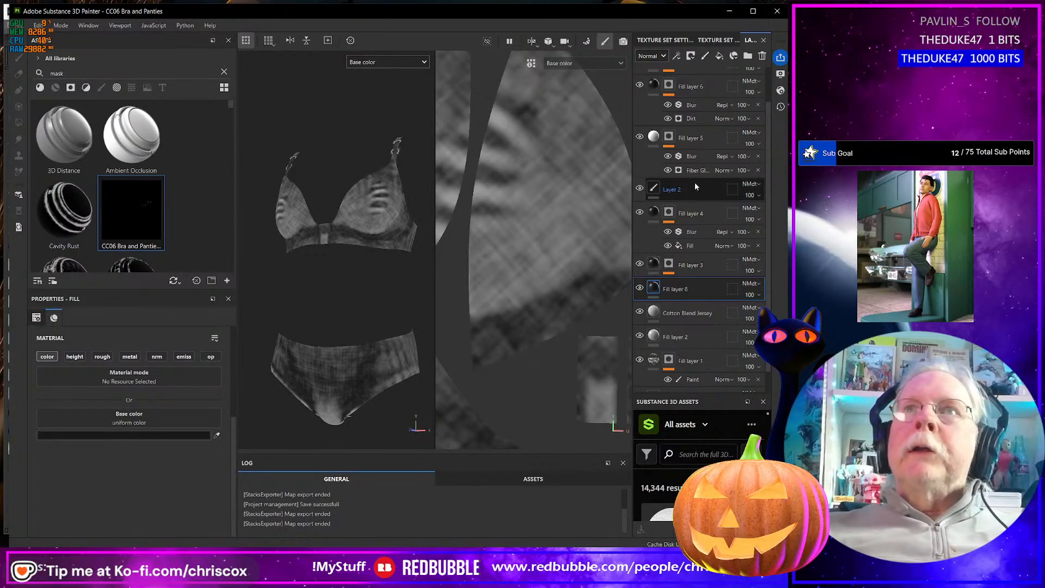
Rename Fill layer 5 as Highlighter Light
click(701, 140)
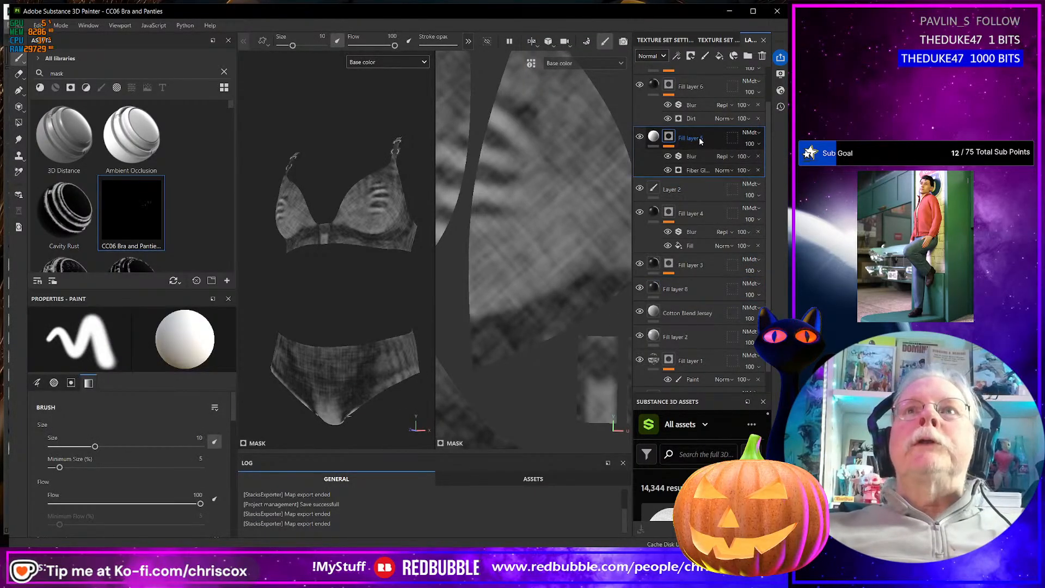
double_click(701, 139)
text(Highli)
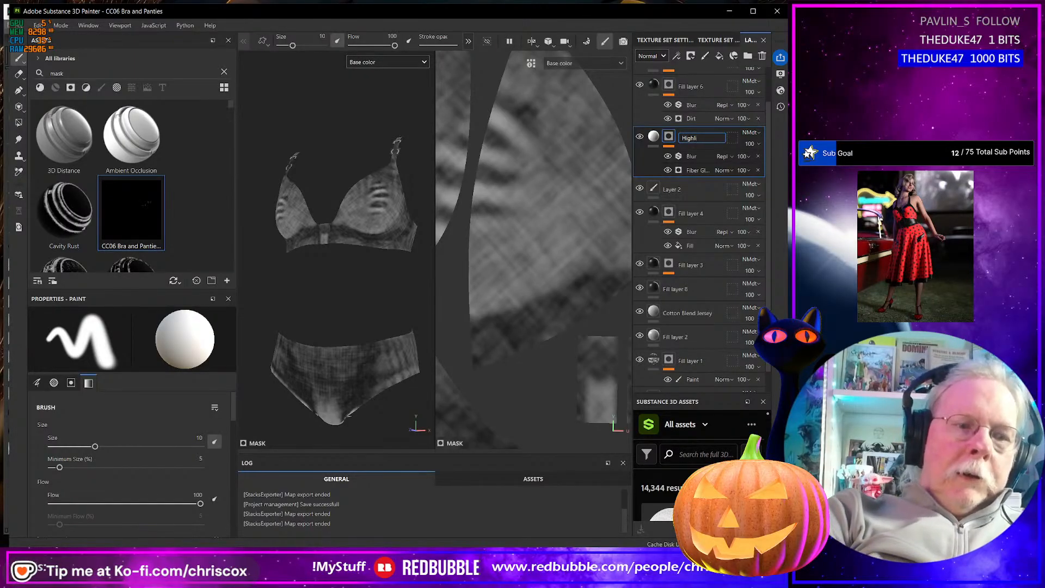
text(ghter Li)
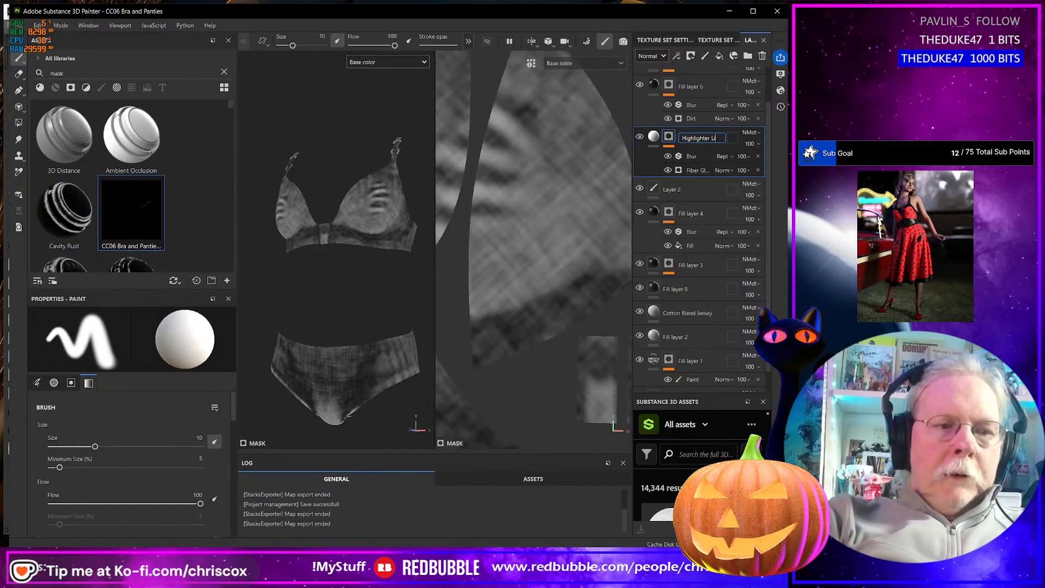
text(ght)
key(Return)
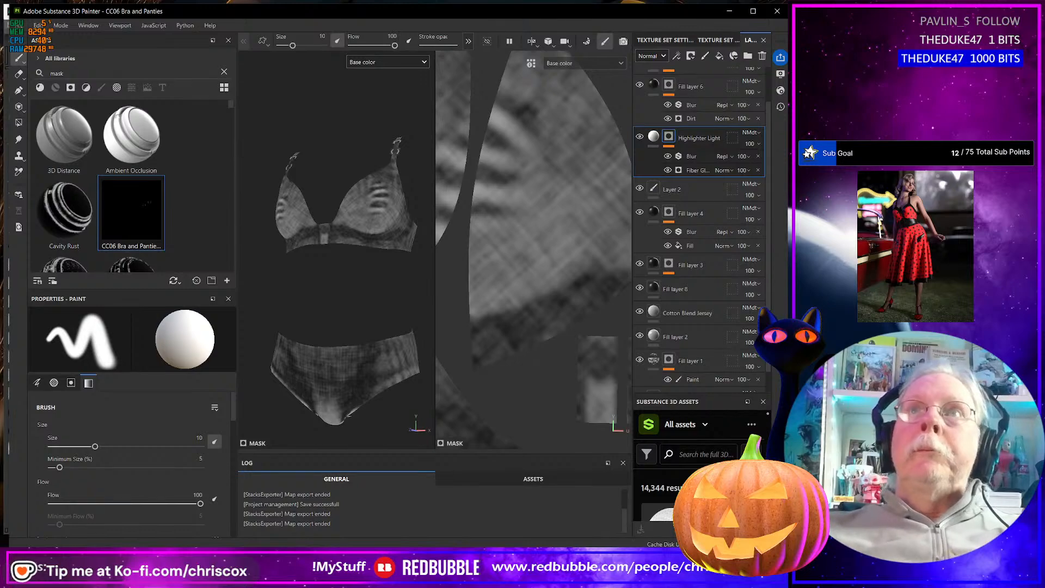
Duplicate the Highlighter Light layer, hide the original, and rename the copy as Highlighter Dark
right_click(694, 139)
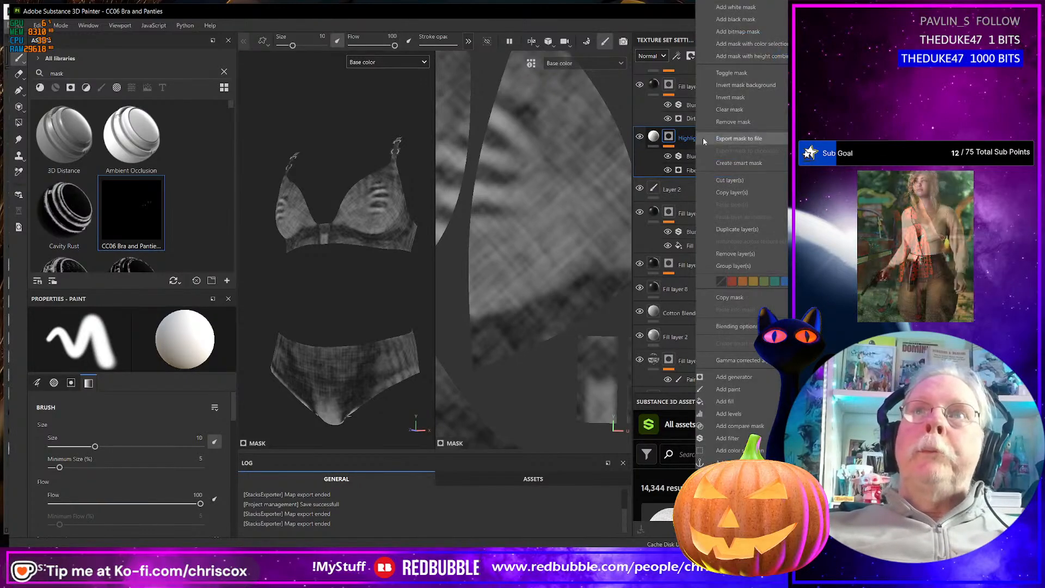
click(724, 229)
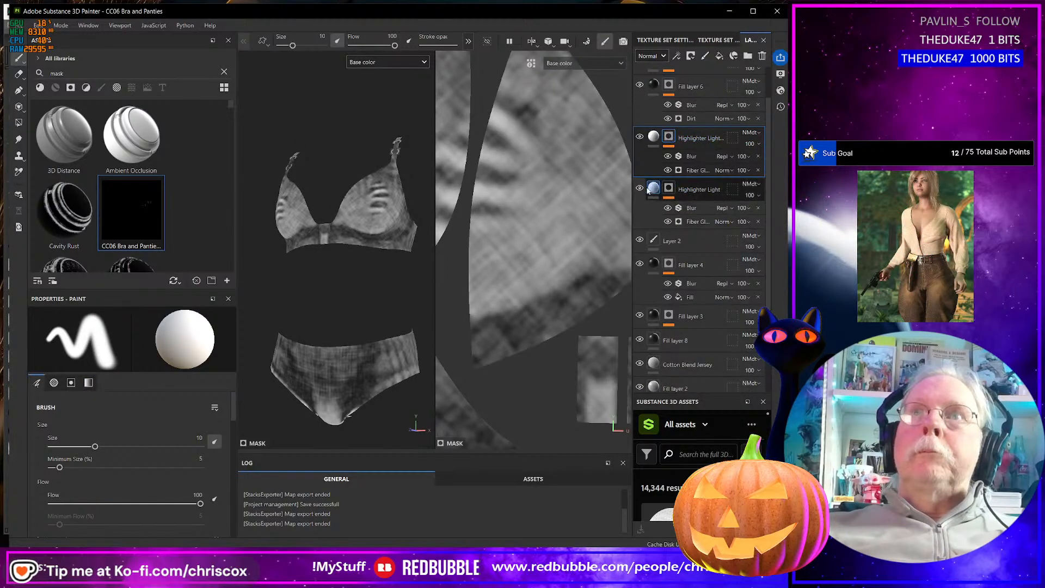
click(640, 188)
double_click(702, 138)
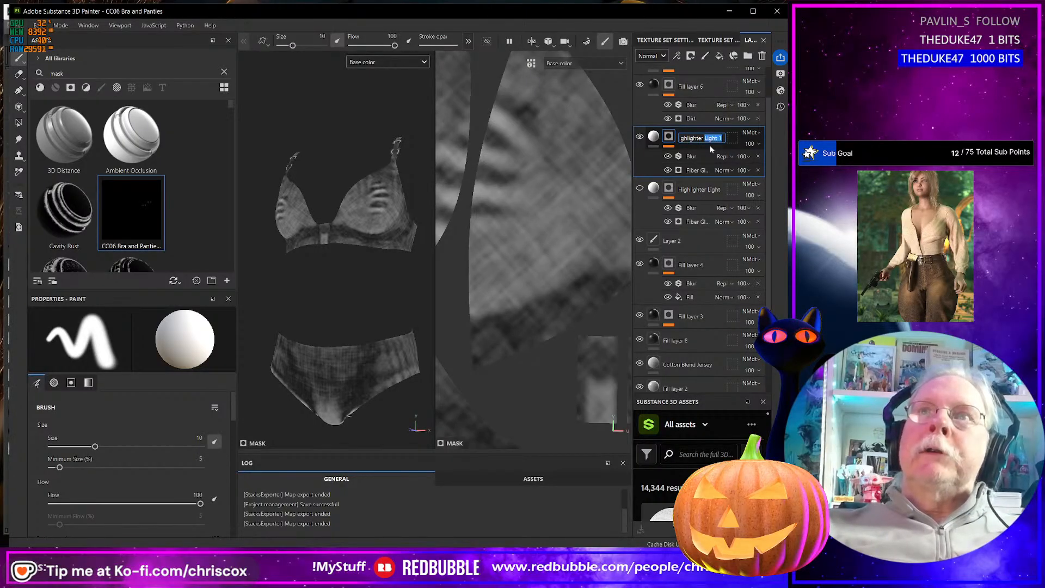
text(Dark)
key(Return)
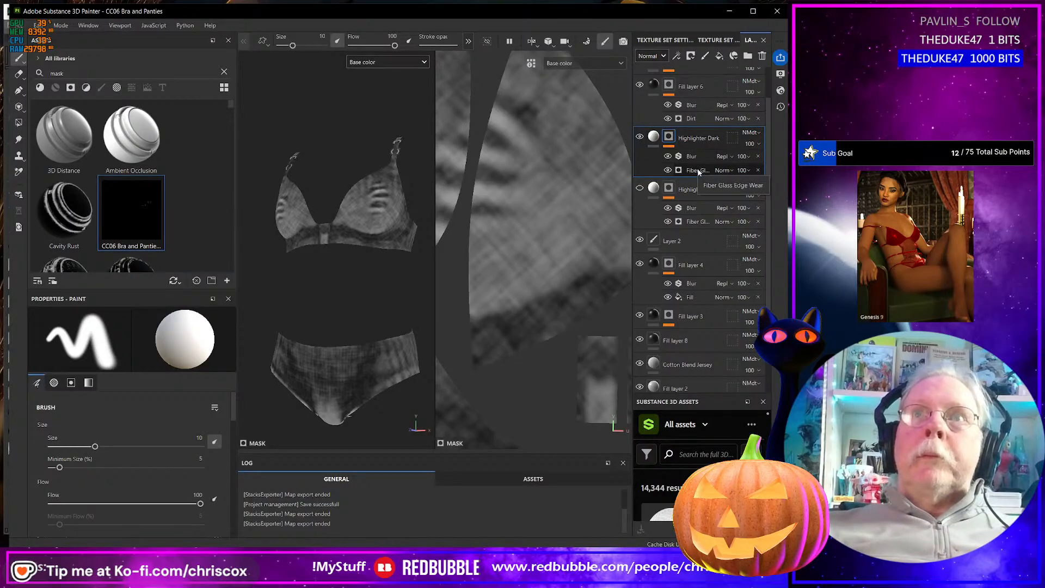
Set the Wear Level of Highlighter Dark's Fiber Glass Edge Wear generator to 0.42
click(698, 171)
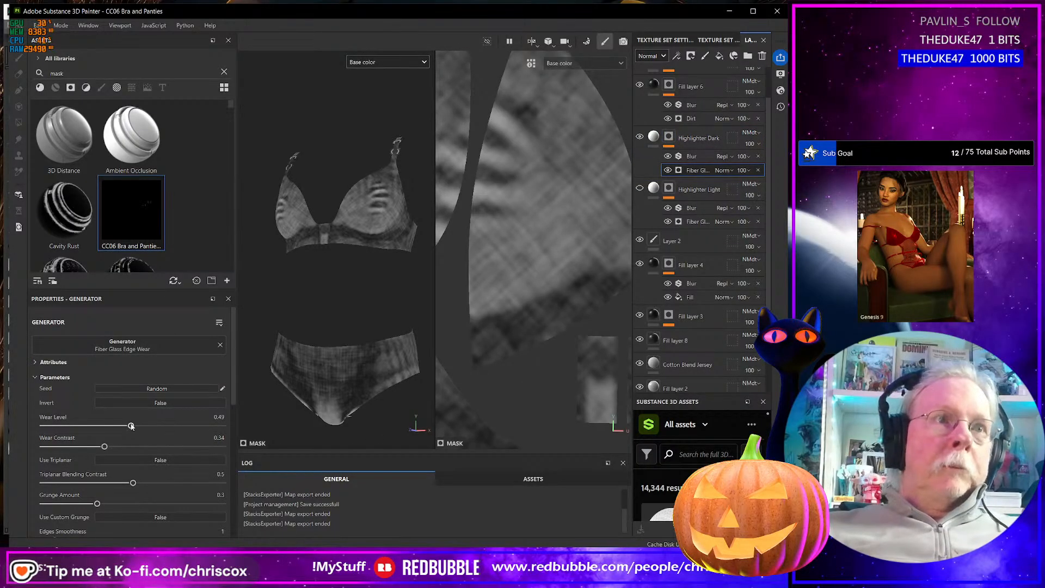
mouse_move(130, 426)
mouse_down()
mouse_move(79, 425)
mouse_move(120, 425)
mouse_up()
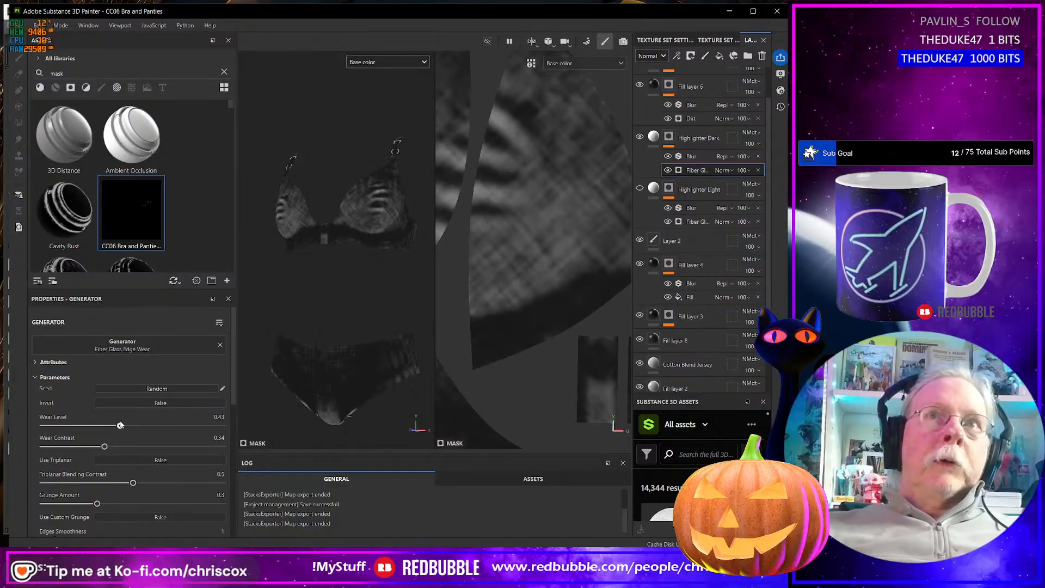
drag(120, 425, 118, 426)
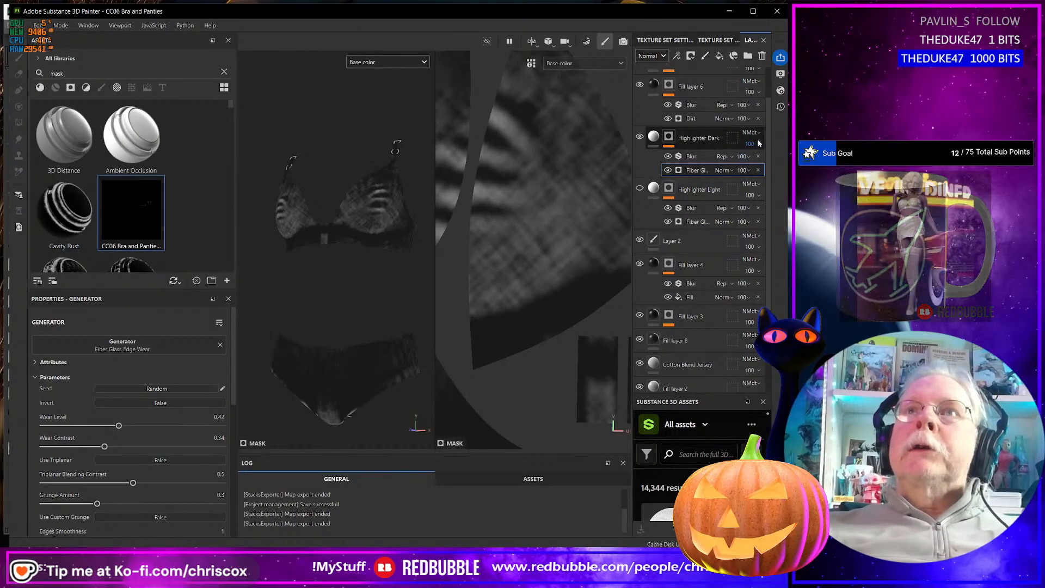
Open the channel selection for the layer stack
click(660, 58)
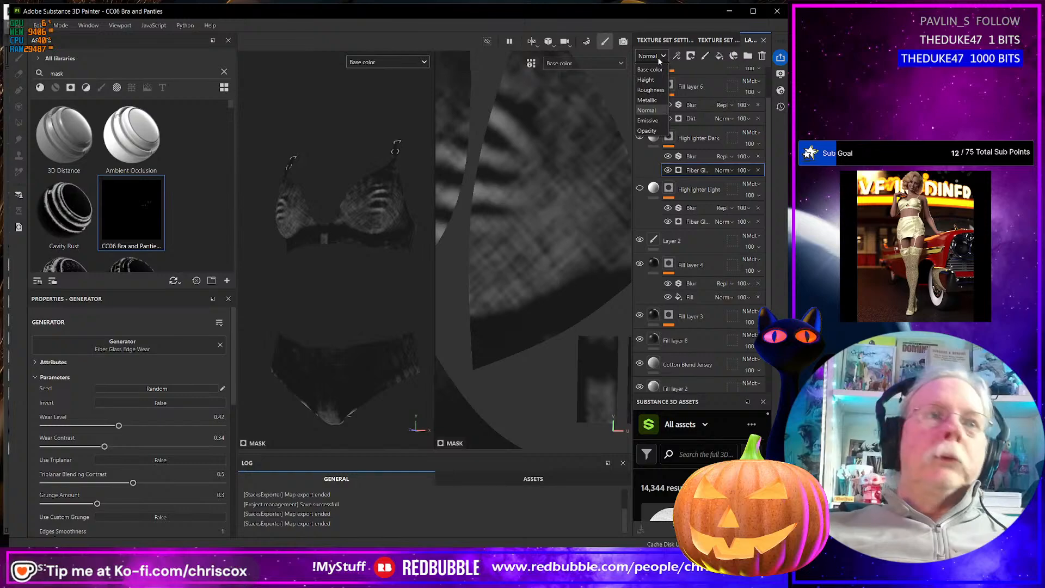
For the base color channel, set the Highlighter Dark layer's blending mode to Screen and its opacity to 12
click(658, 71)
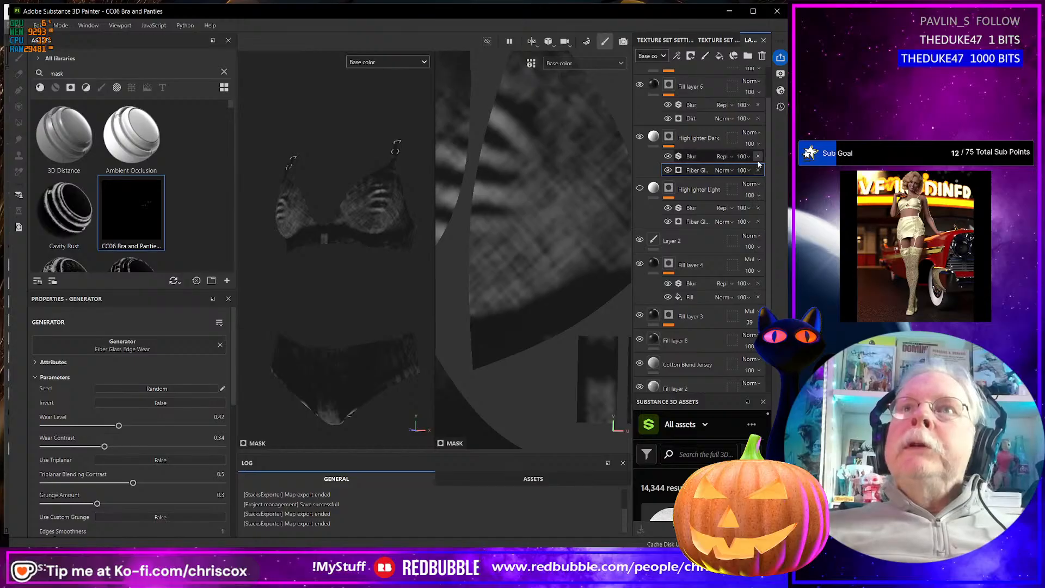
click(757, 133)
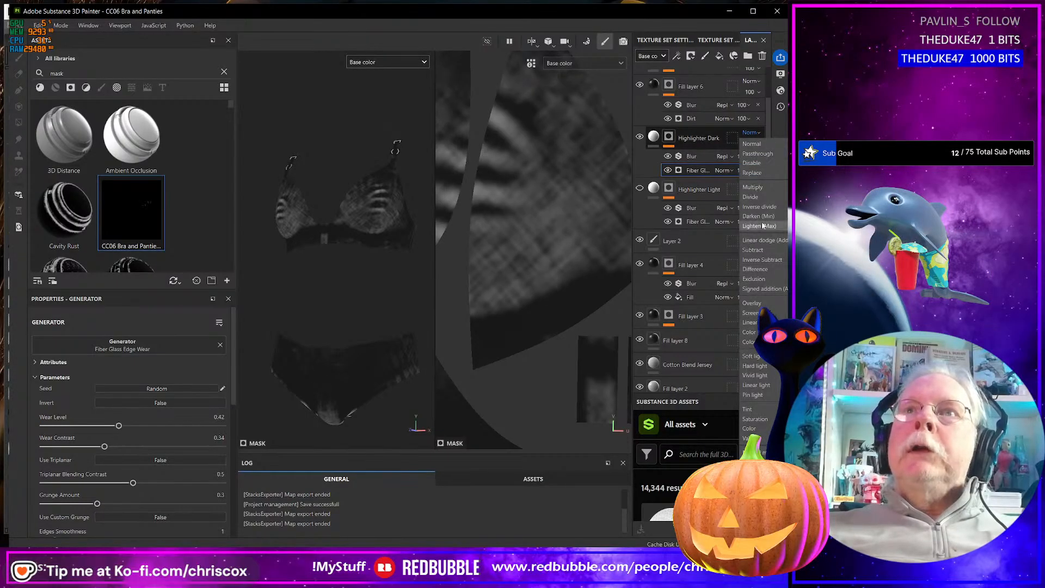
click(753, 303)
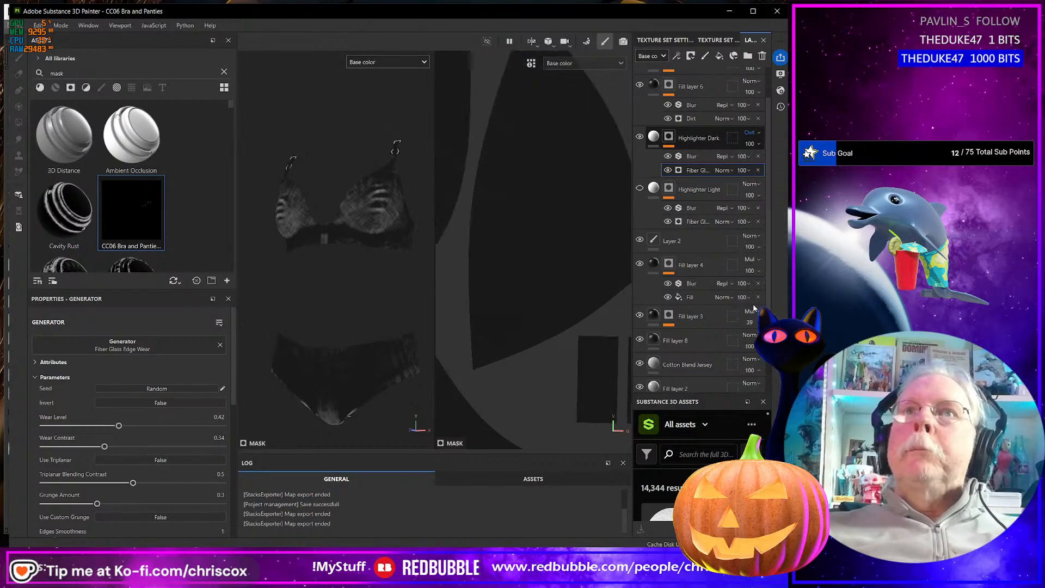
click(753, 133)
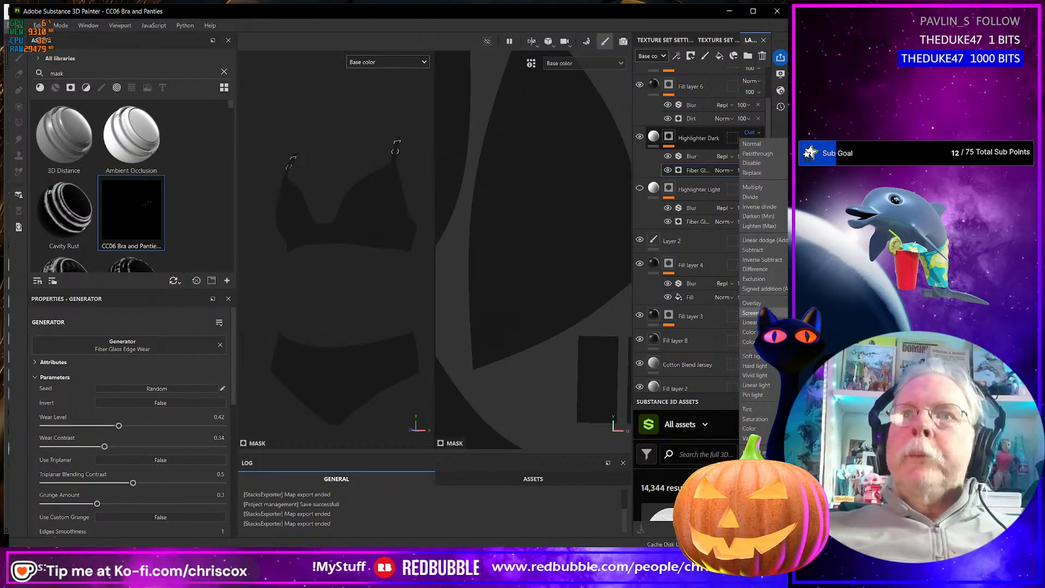
click(751, 313)
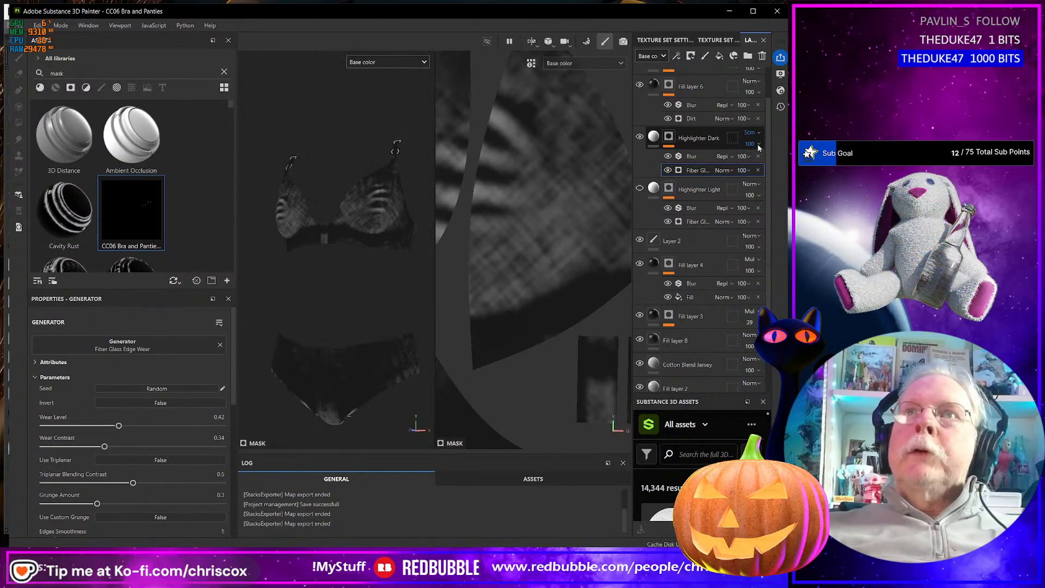
drag(786, 164, 749, 163)
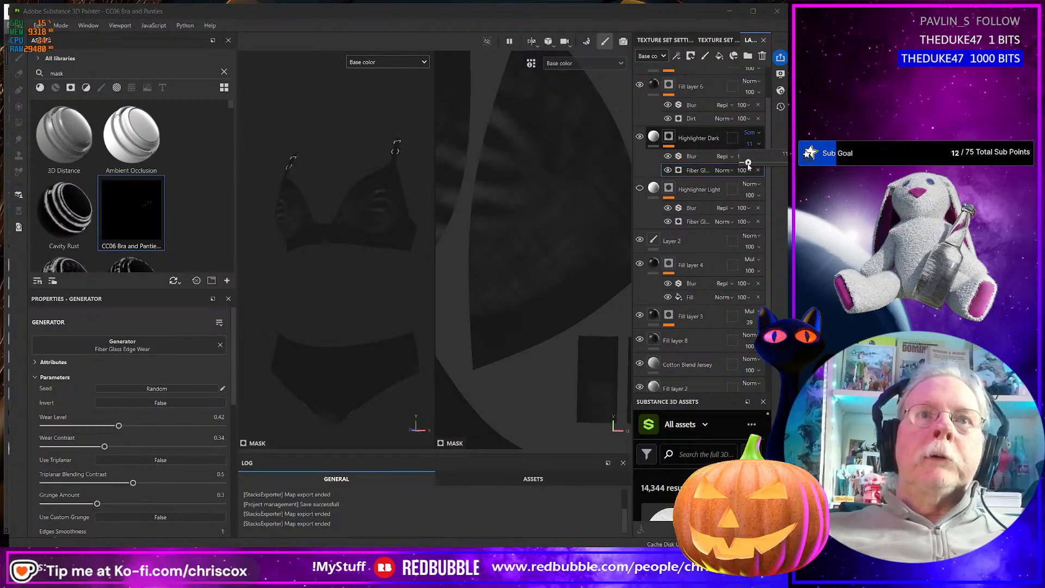
Inspect the highlights on the bra straps, cups and panties in the 3D view from several distances and angles
alt+drag(375, 290, 340, 317)
scroll(391, 206, down, 2)
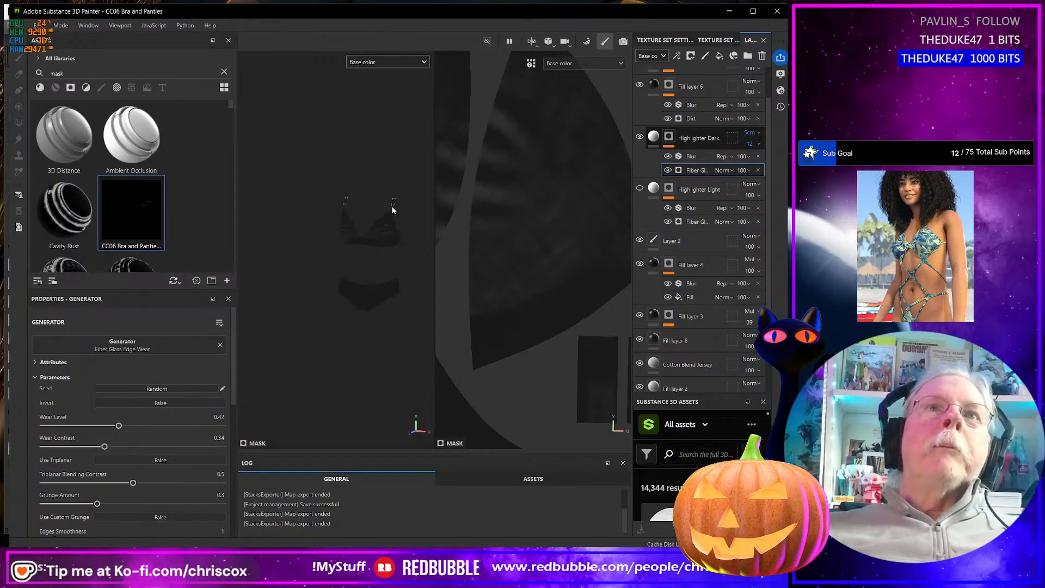
scroll(391, 207, up, 5)
scroll(388, 215, up, 3)
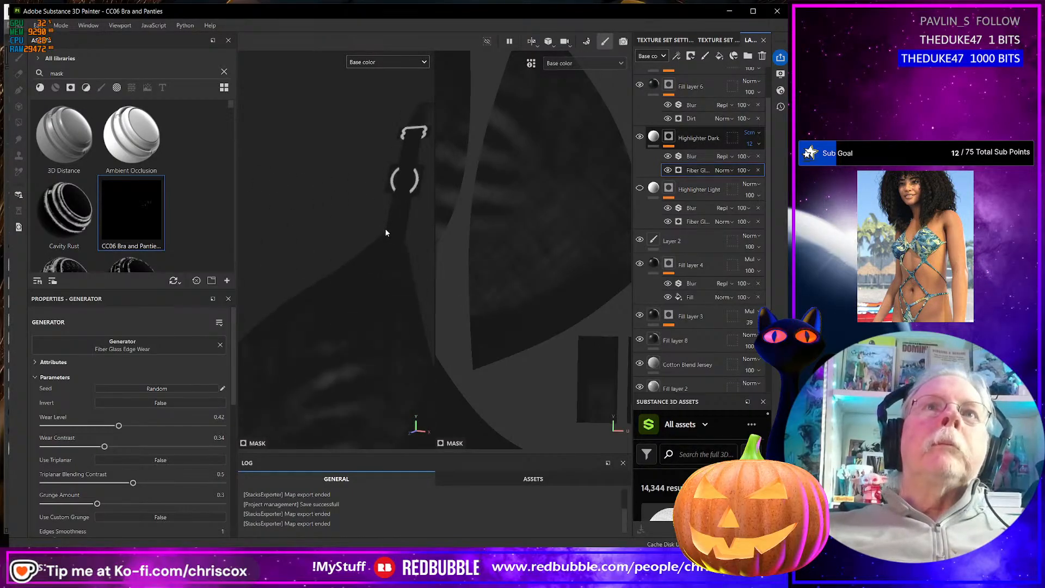
scroll(384, 231, down, 3)
alt+middle_drag(392, 319, 395, 257)
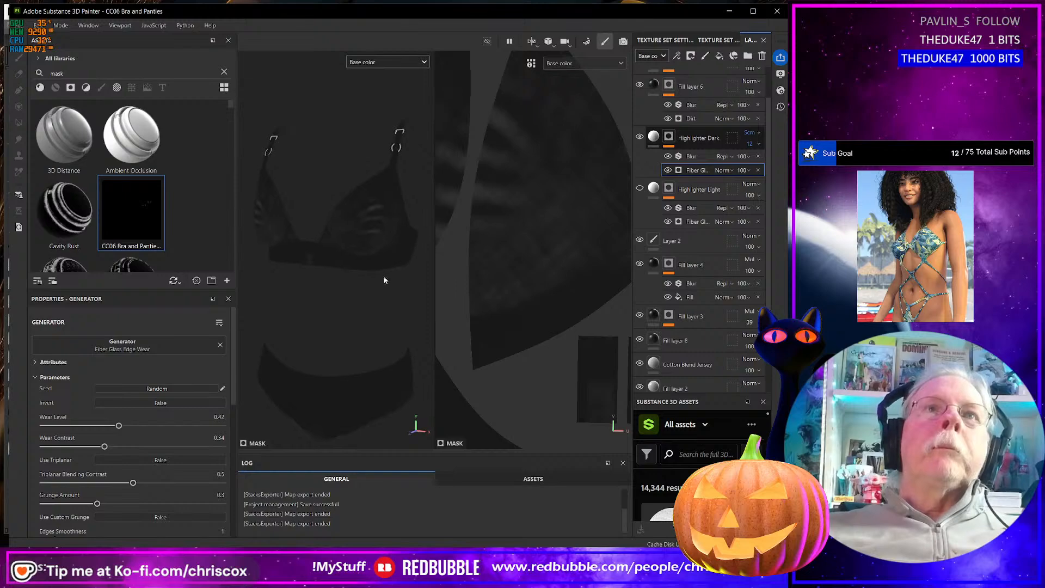
alt+drag(384, 276, 380, 217)
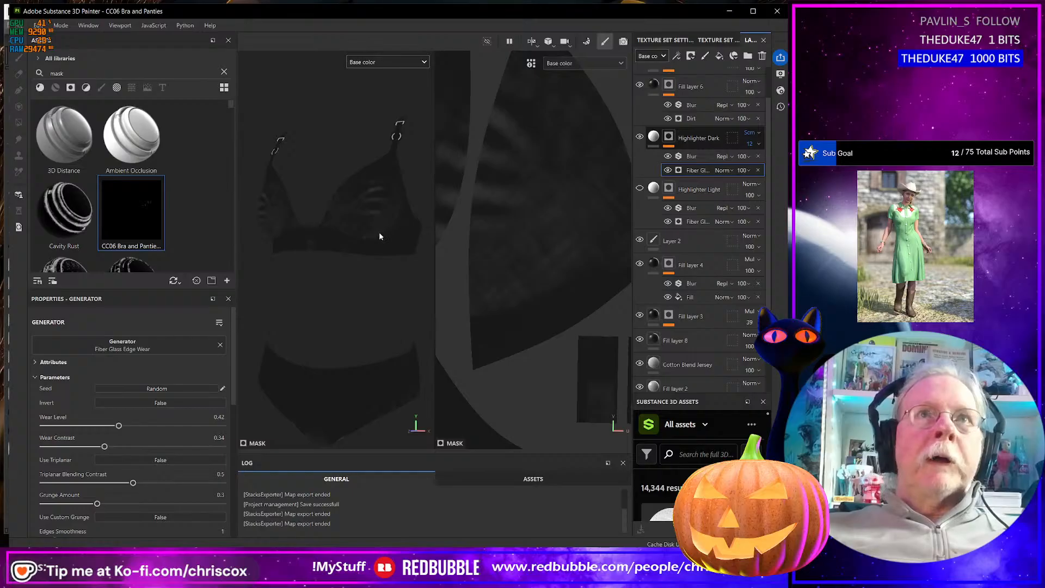
scroll(380, 236, down, 2)
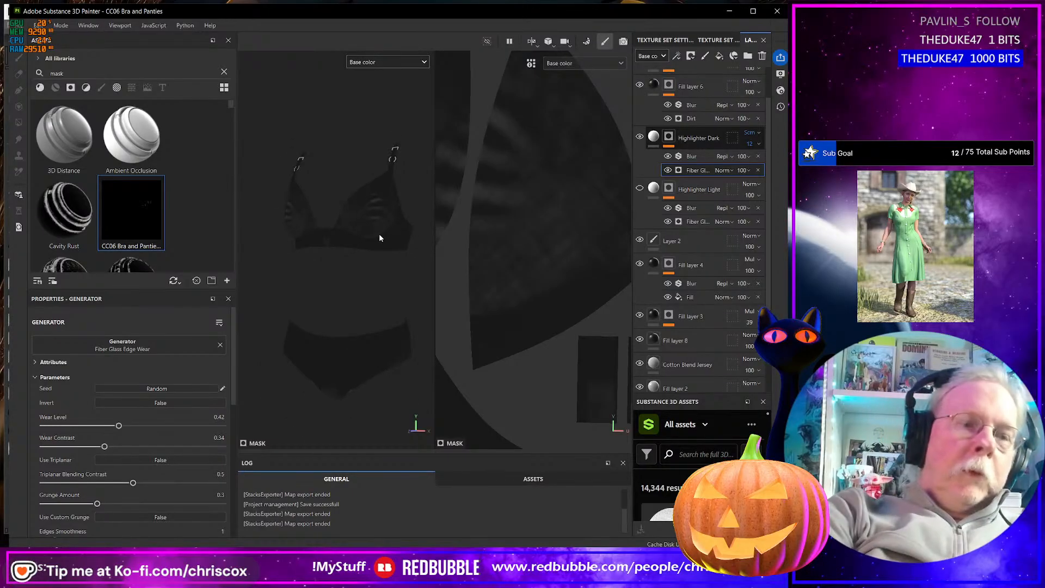
Export the base color texture as a 4096 JPEG and rename the exported file CC06 Bra and Panties_Black_BaseColor.jpg in File Explorer
key(ctrl+shift+e)
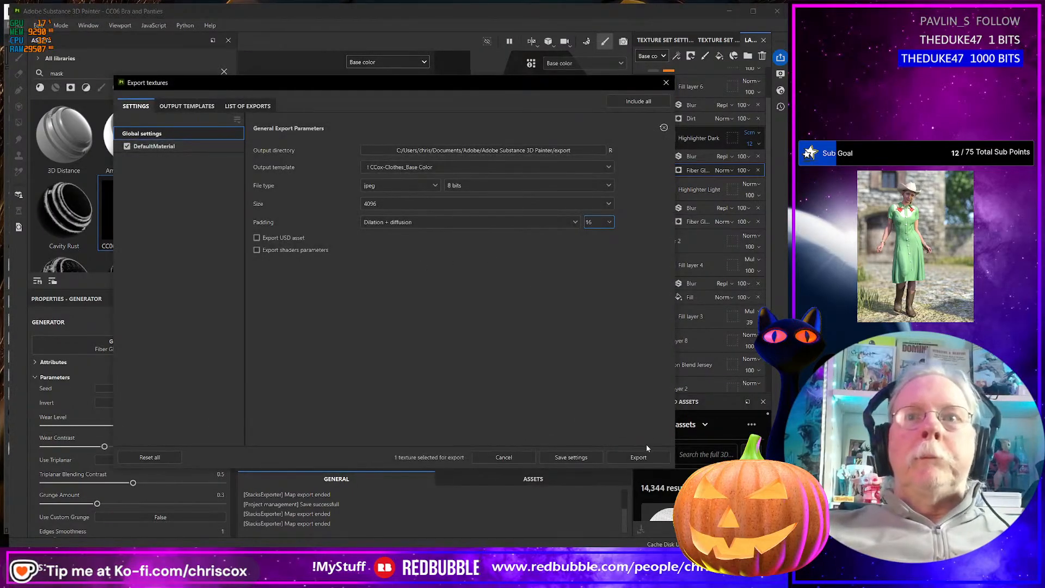
click(638, 457)
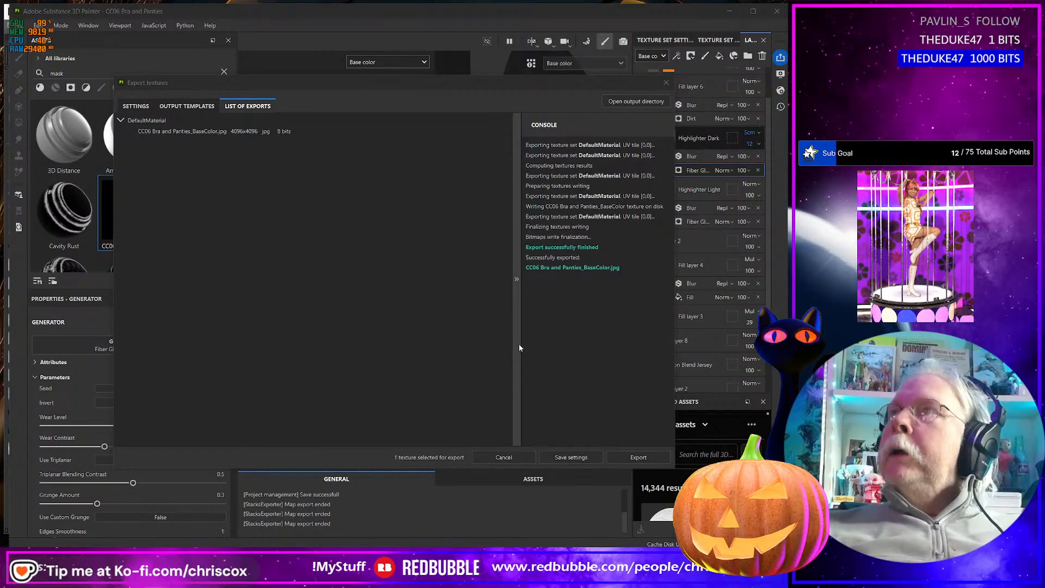
key(alt+Tab)
click(301, 254)
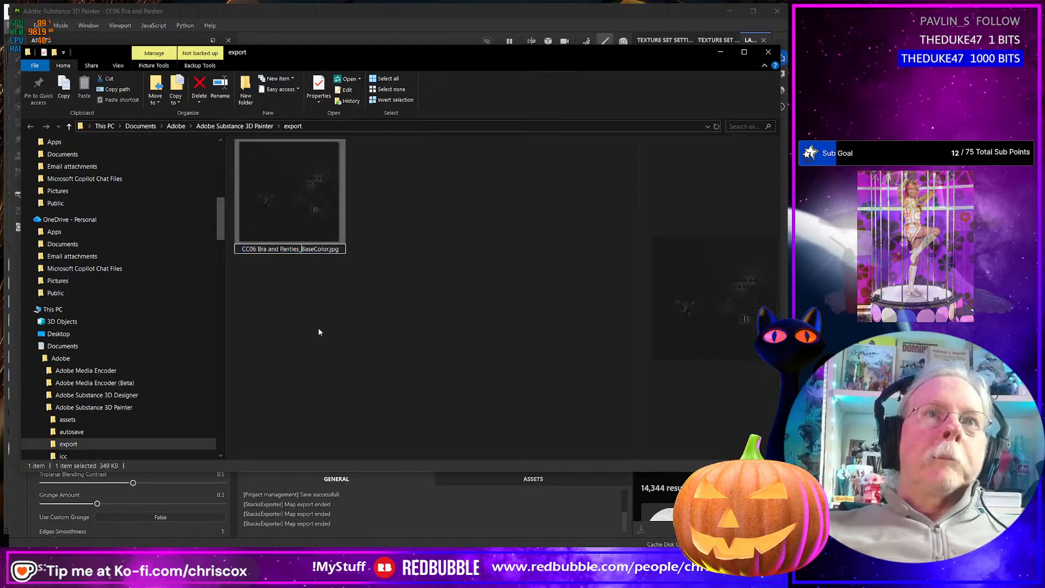
click(302, 249)
text(Black)
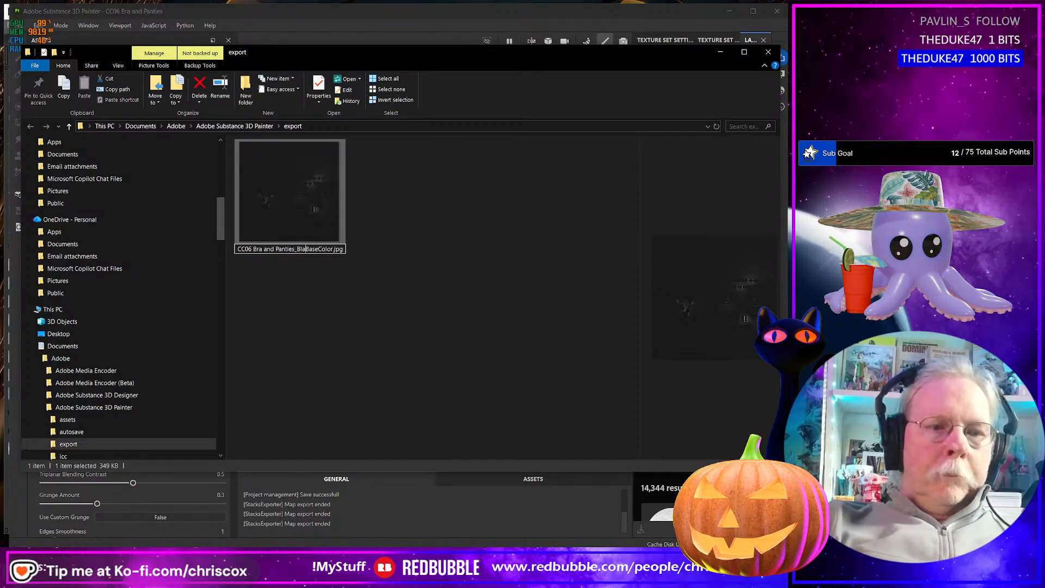
text(_)
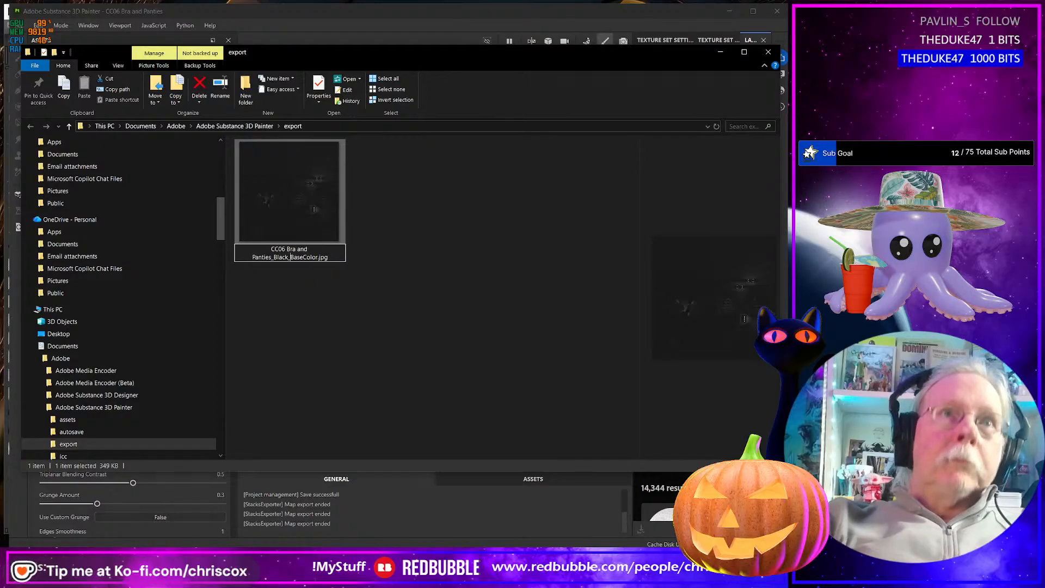
key(Return)
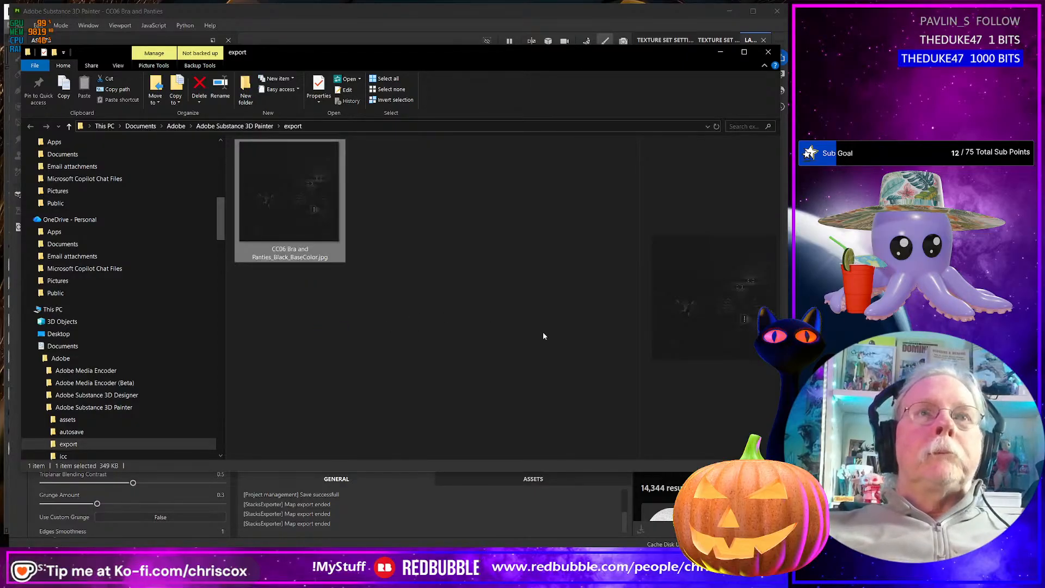
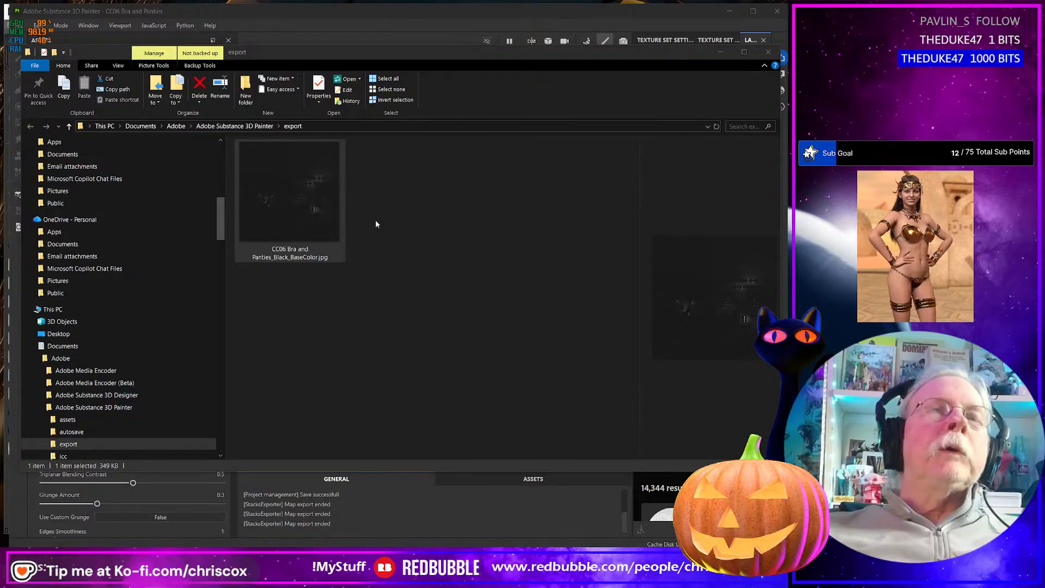
click(413, 517)
click(671, 83)
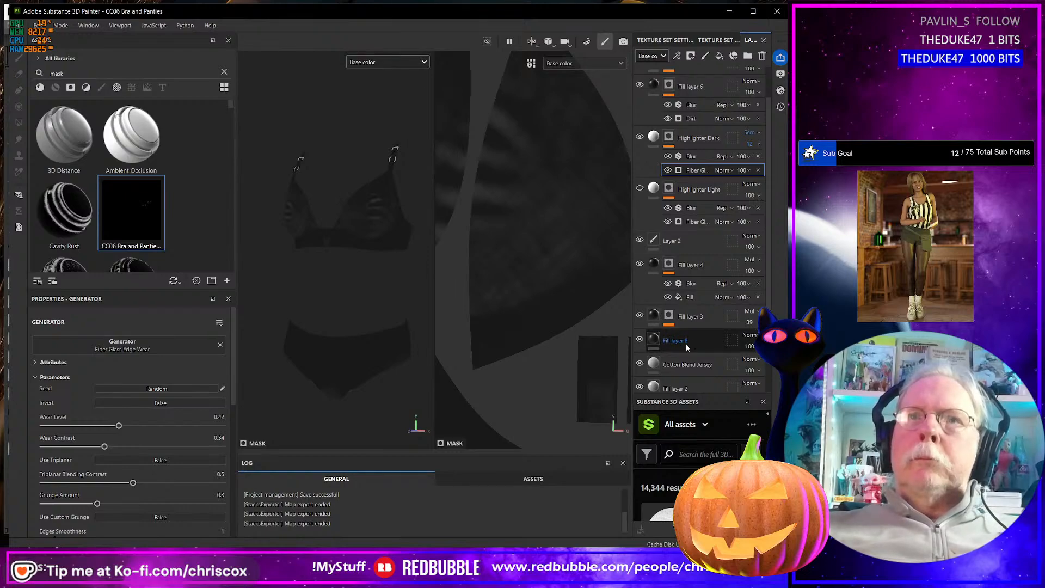
Duplicate Fill layer 8 and rename the original layer Black
click(640, 340)
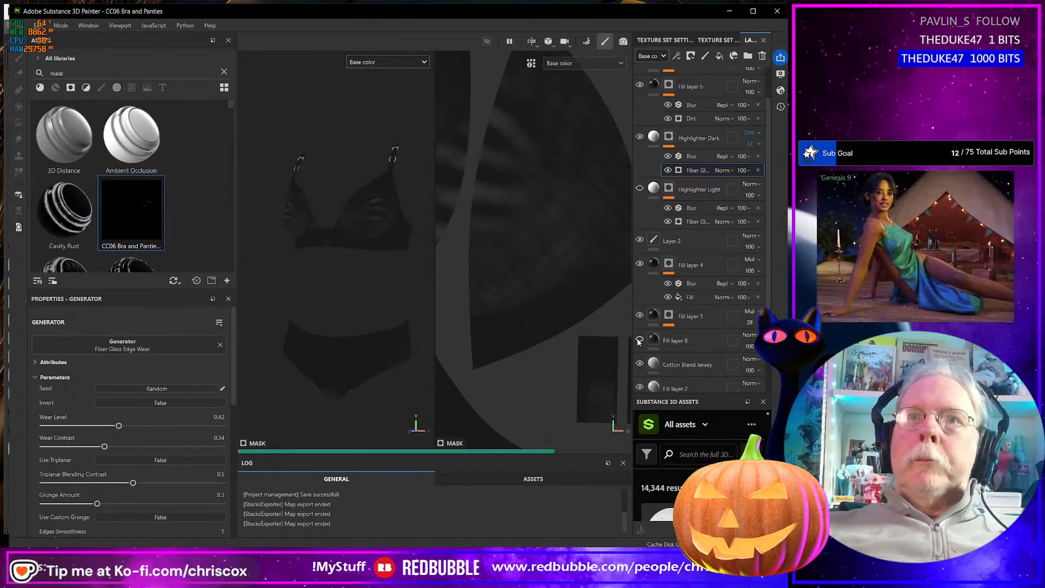
click(640, 340)
right_click(693, 339)
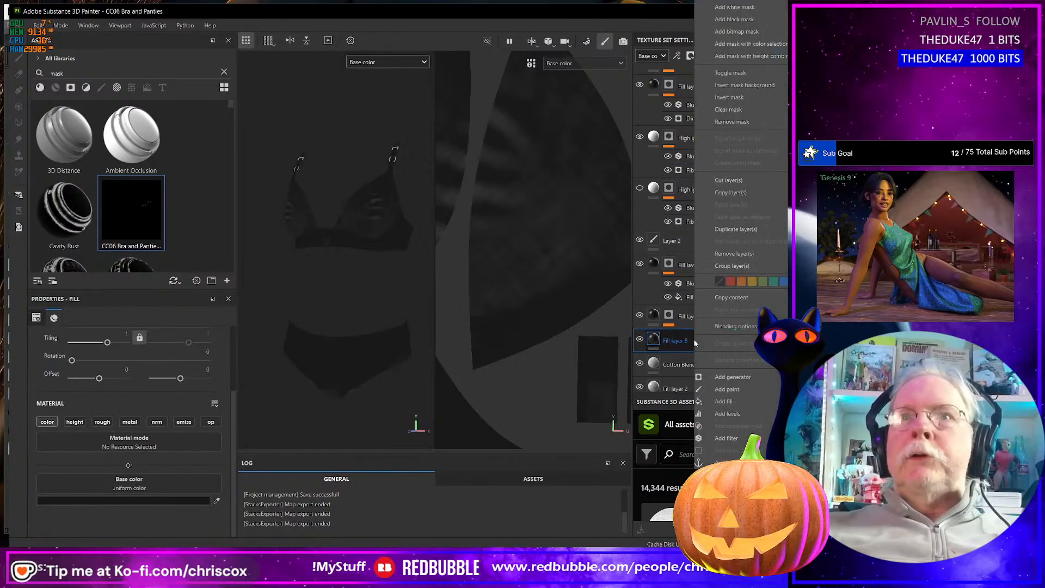
click(735, 228)
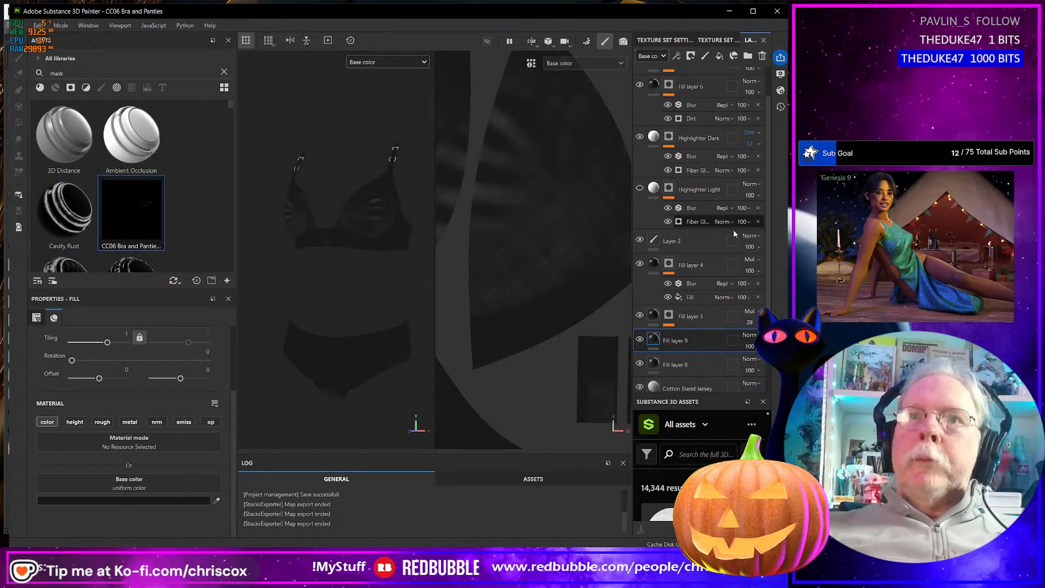
double_click(679, 365)
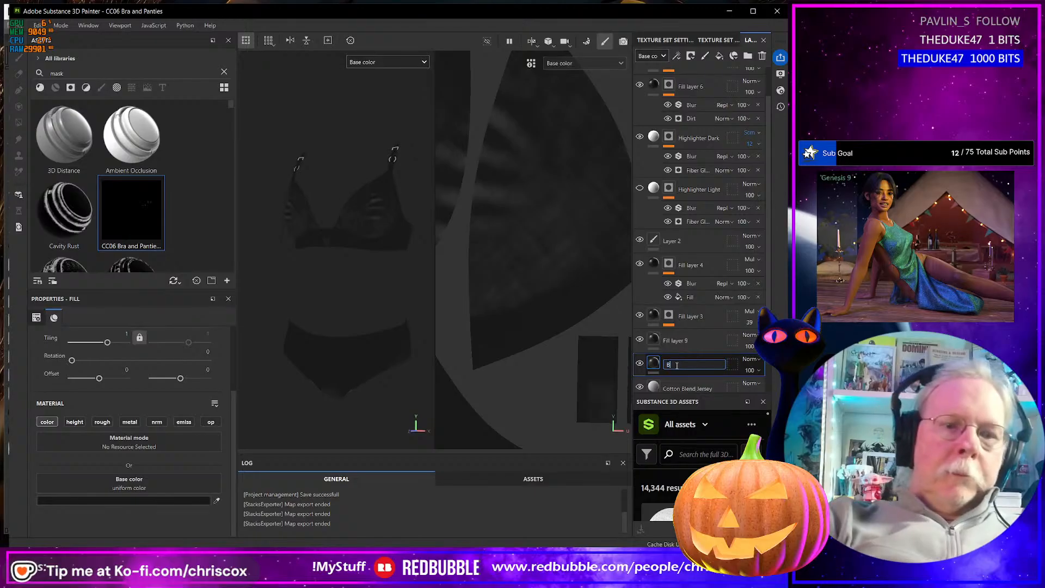
text(Black)
key(Return)
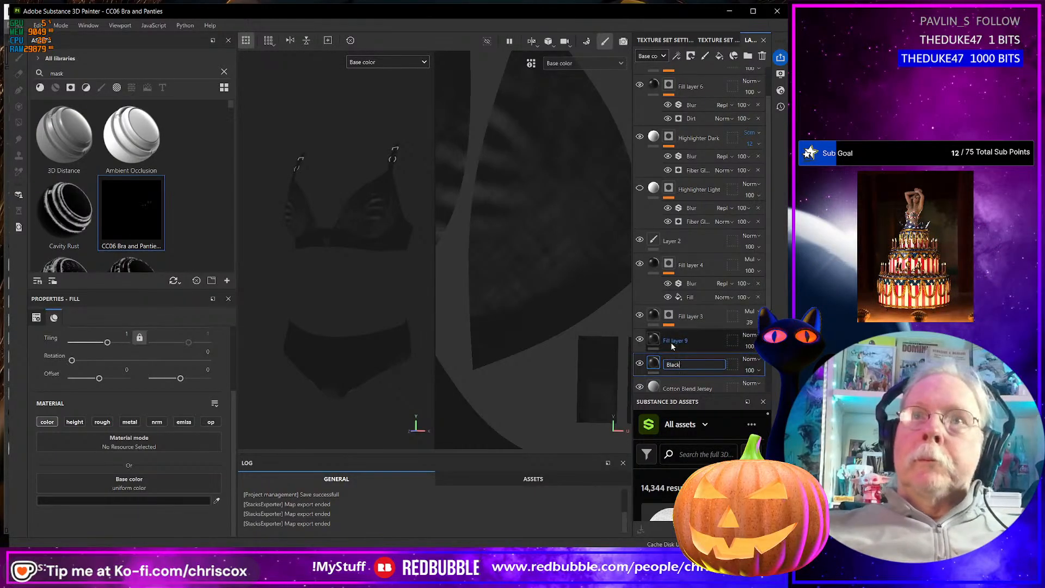
Rename the duplicated fill layer above Black as Nude
double_click(671, 341)
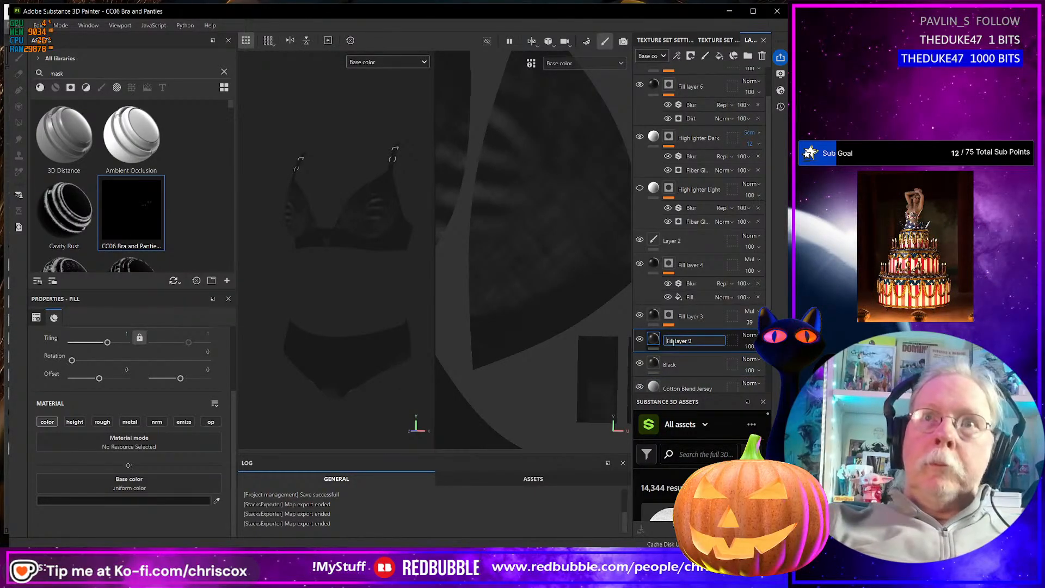
triple_click(674, 342)
text(Nude)
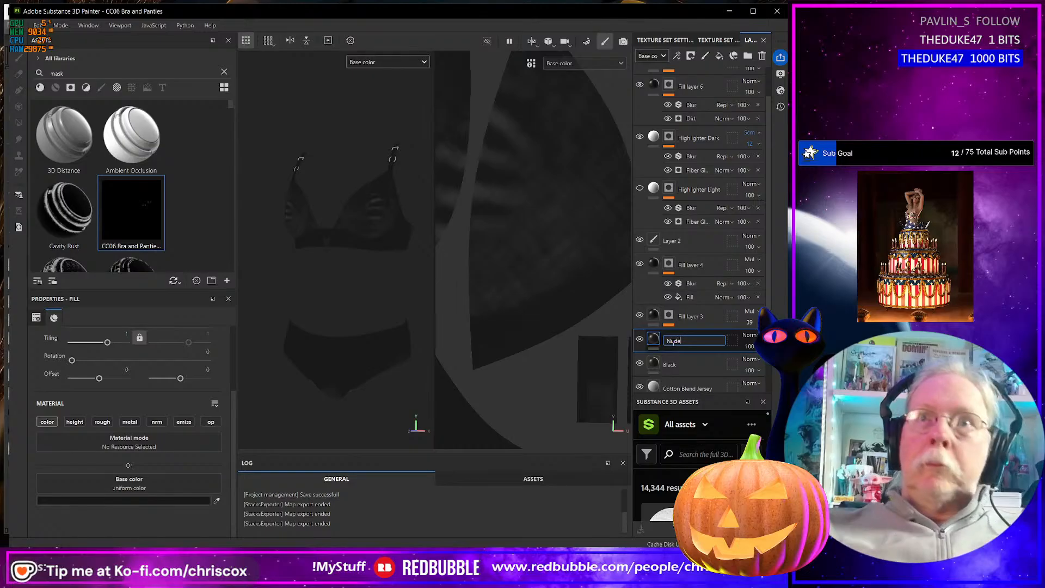
key(Return)
Duplicate the Nude fill layer and rename the copy Coffee
right_click(674, 342)
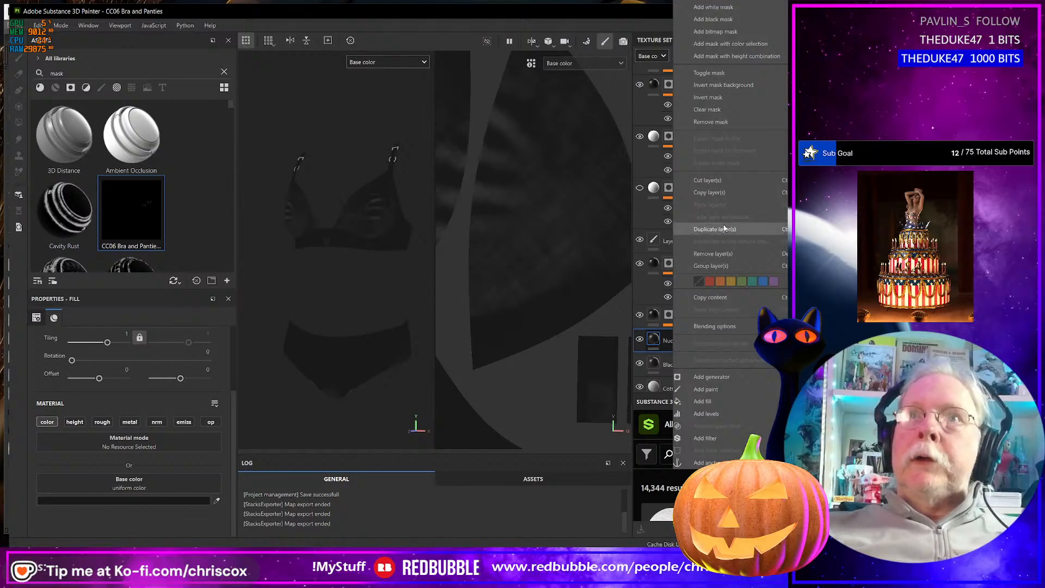
click(720, 236)
double_click(674, 340)
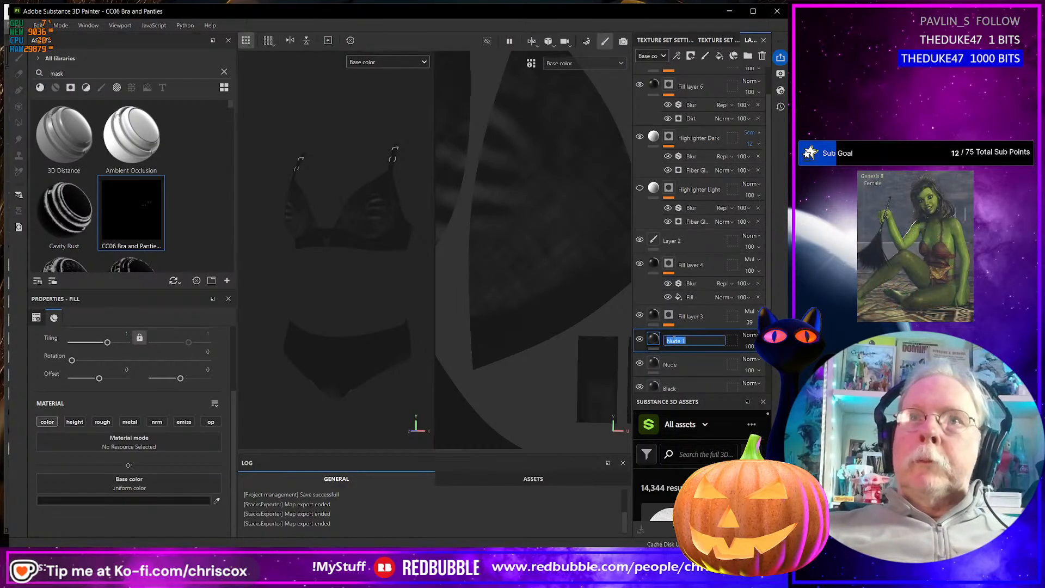
text(Col)
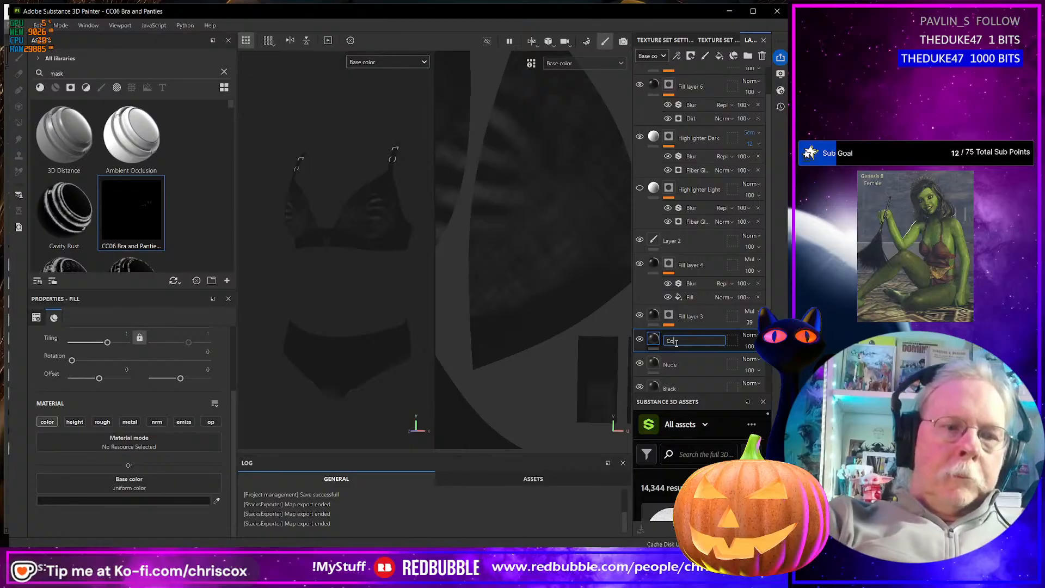
text(fee)
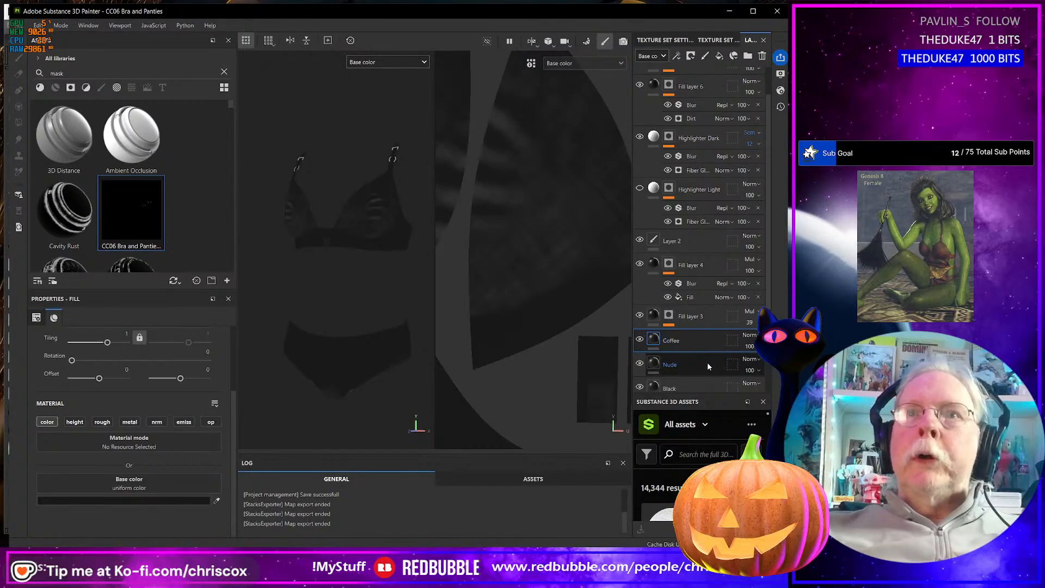
key(Return)
Duplicate the Coffee fill layer and rename the copy Red
right_click(704, 341)
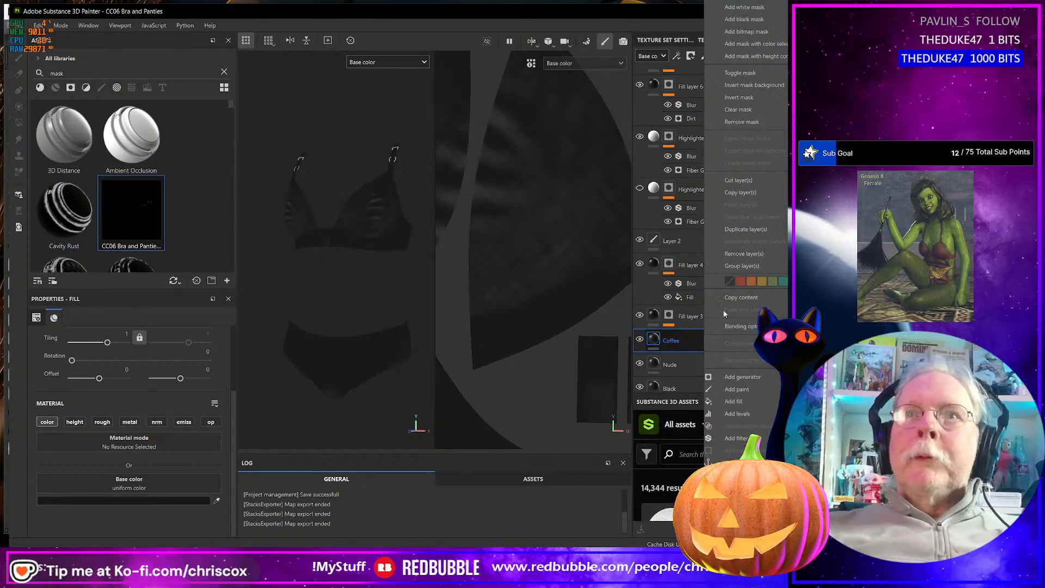
click(745, 229)
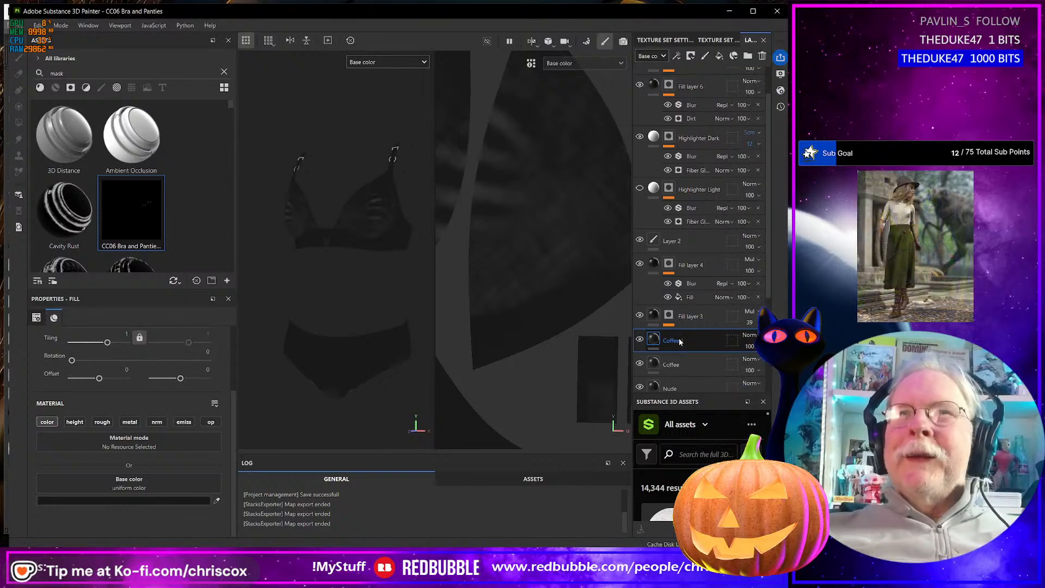
double_click(675, 340)
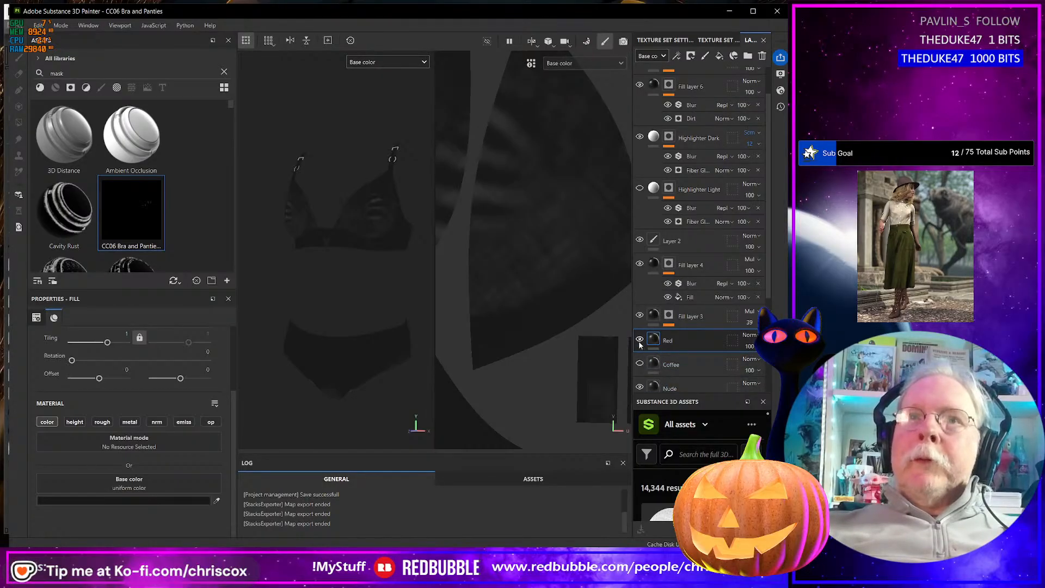
Hide the Red and Coffee layers and sample a light beige as the Nude layer's base color
click(218, 501)
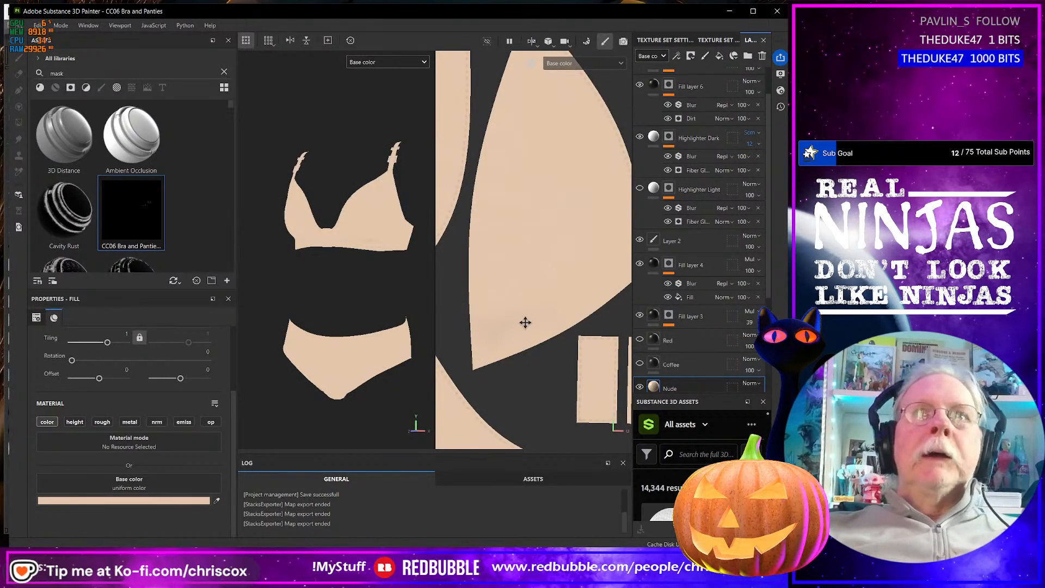
click(217, 501)
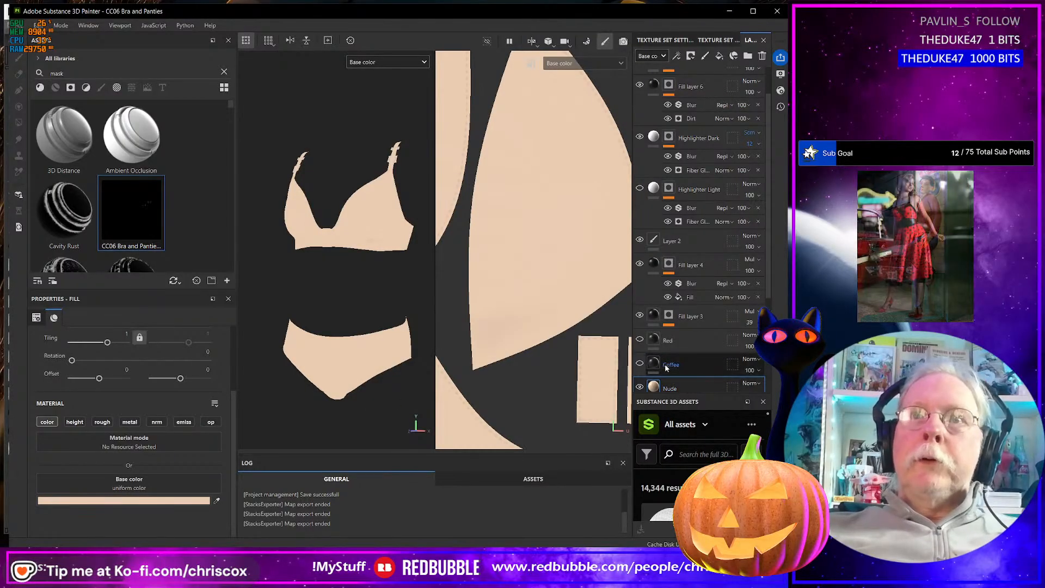
Show the Coffee layer and sample a muted brown as its base color
click(640, 364)
click(681, 364)
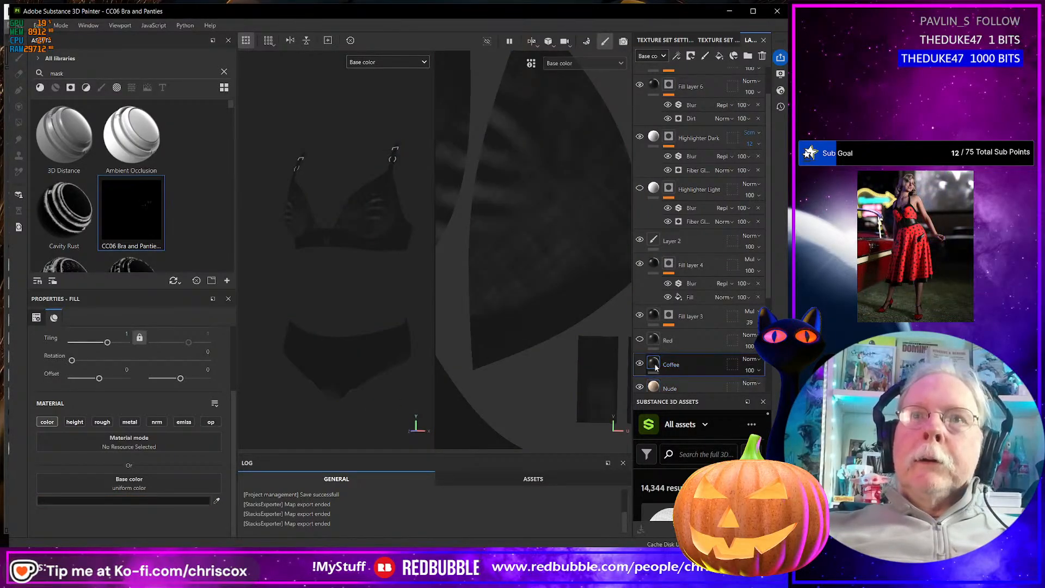
click(217, 502)
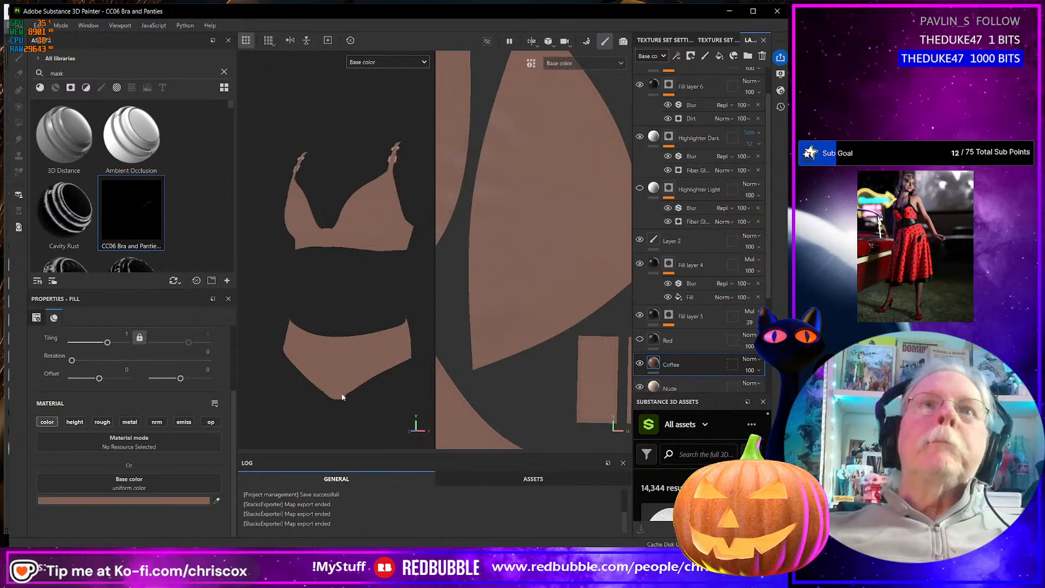
Show the Red layer and set its base color to a dark red, BA0000
click(653, 340)
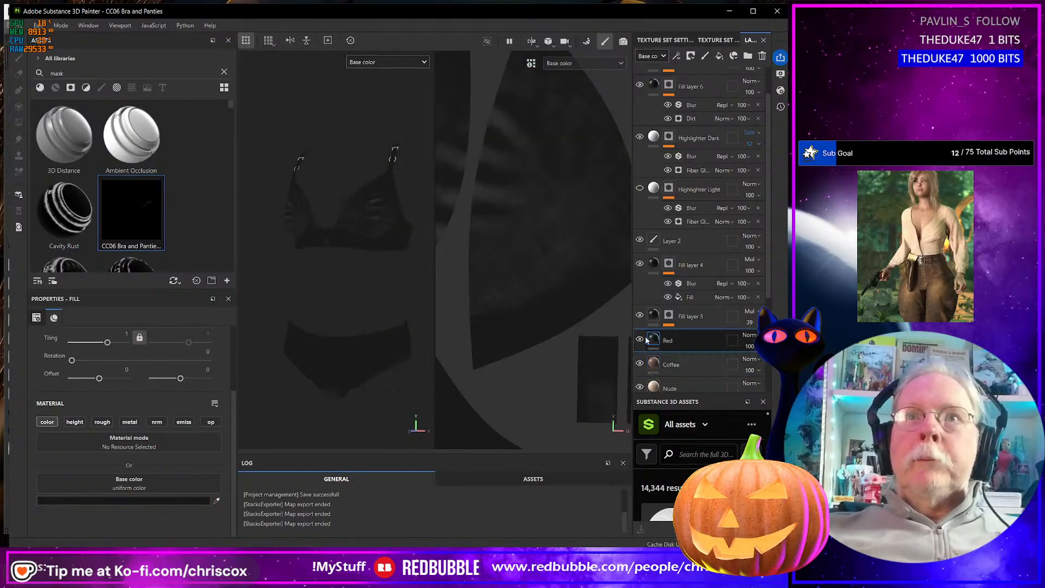
click(154, 501)
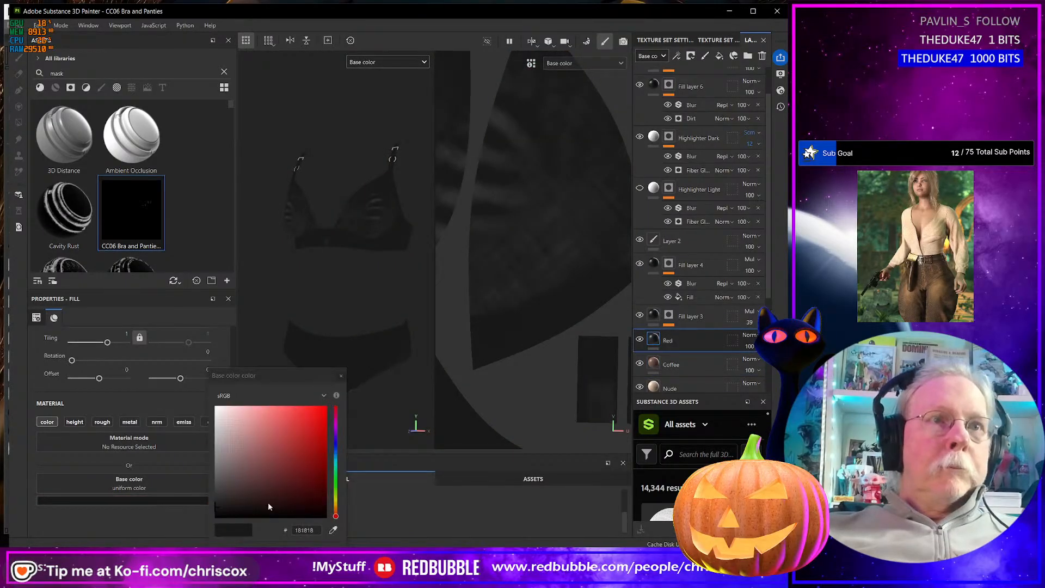
click(312, 439)
drag(324, 430, 341, 393)
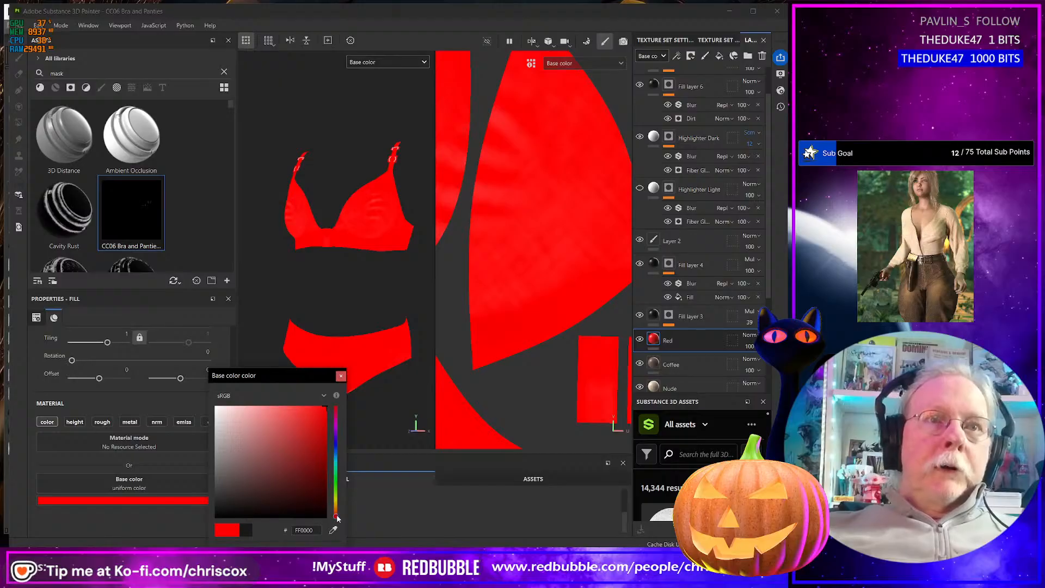
drag(319, 459, 328, 437)
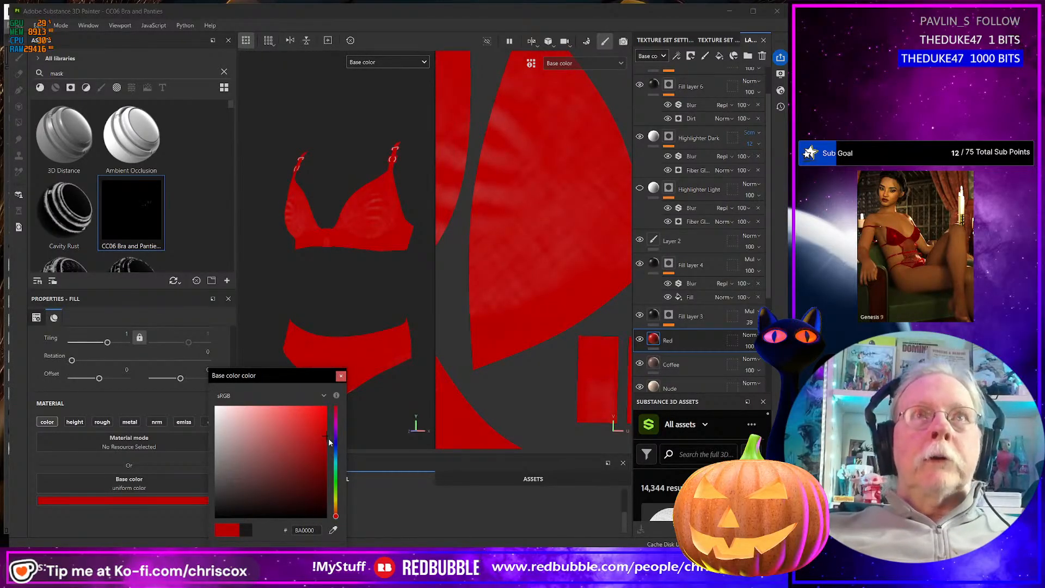
click(342, 376)
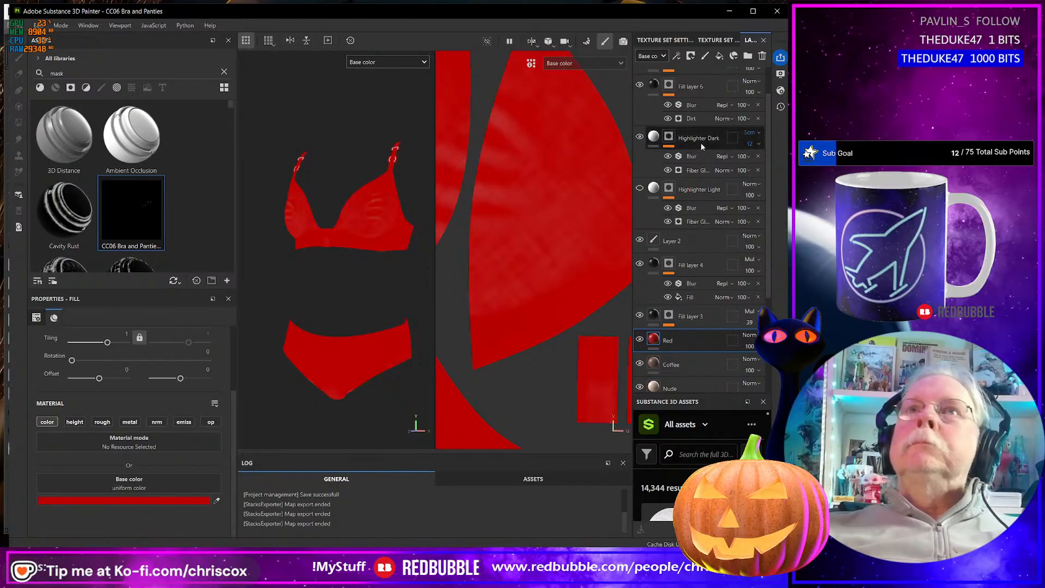
Rename Fill layer 6, the one with the Dirt generator in its mask, as Shadows Light
scroll(708, 169, up, 2)
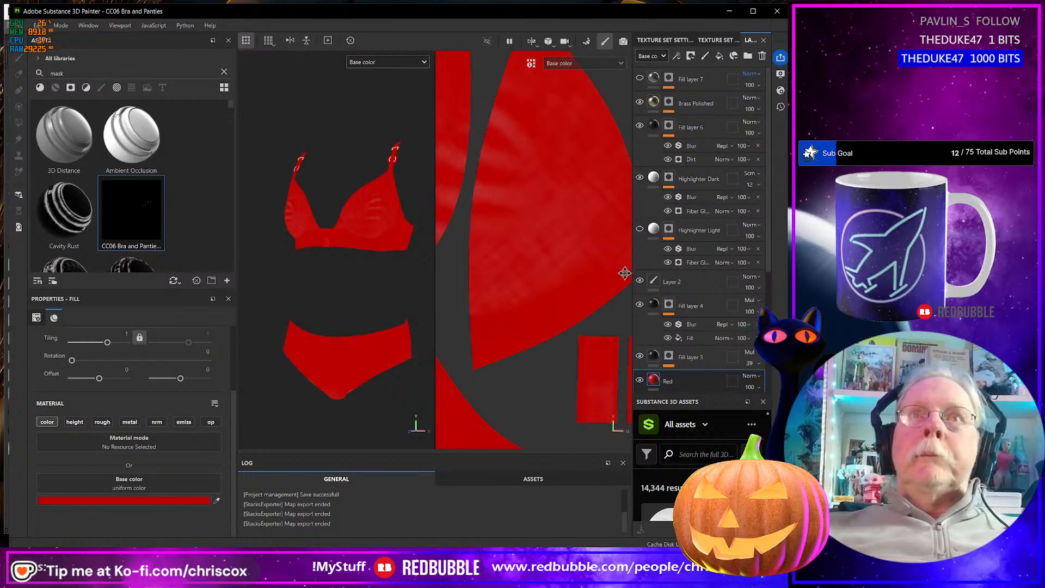
click(697, 129)
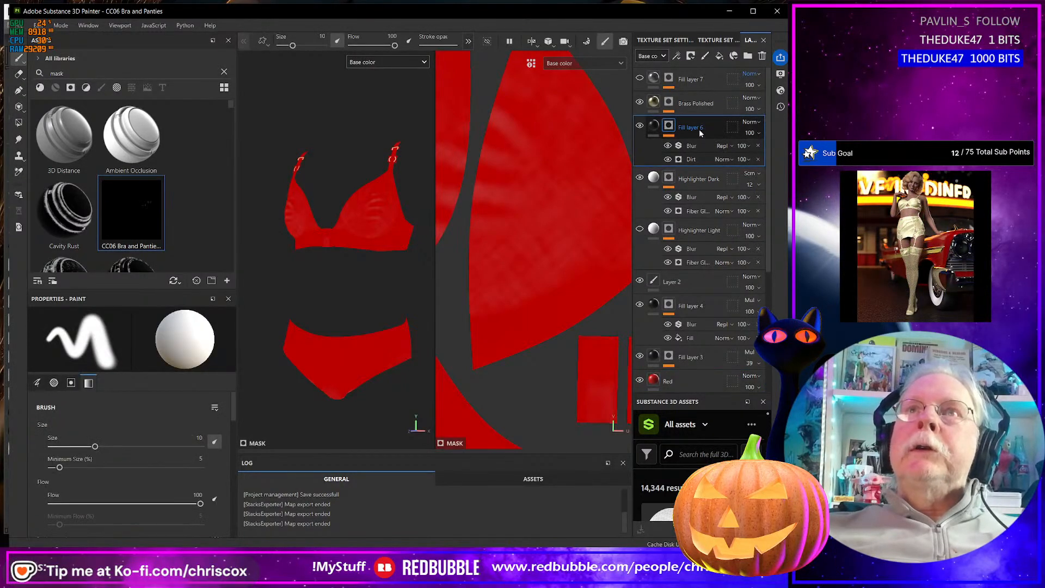
double_click(697, 129)
text(Sh)
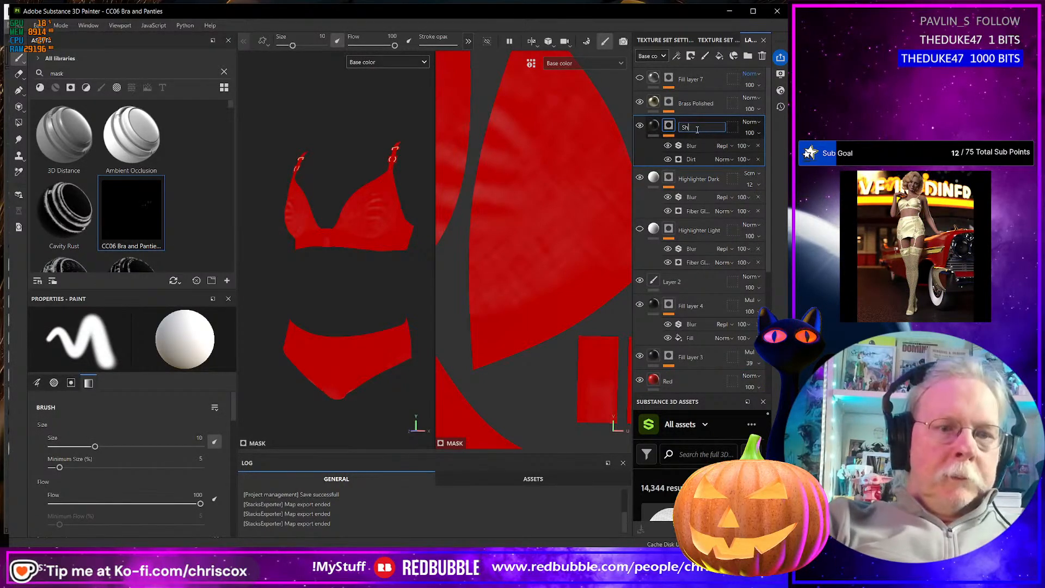
text(adows)
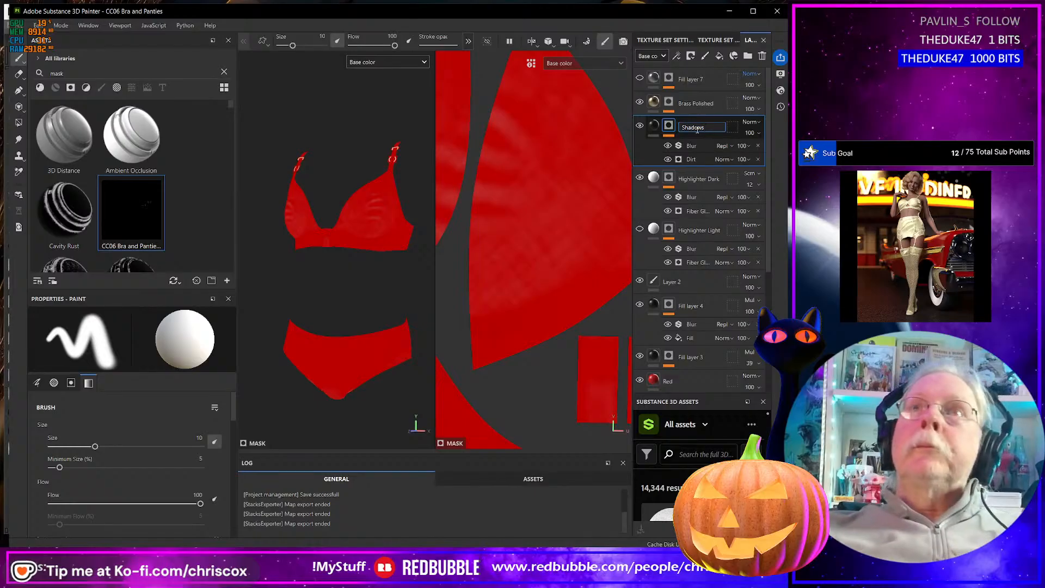
key(Return)
double_click(704, 127)
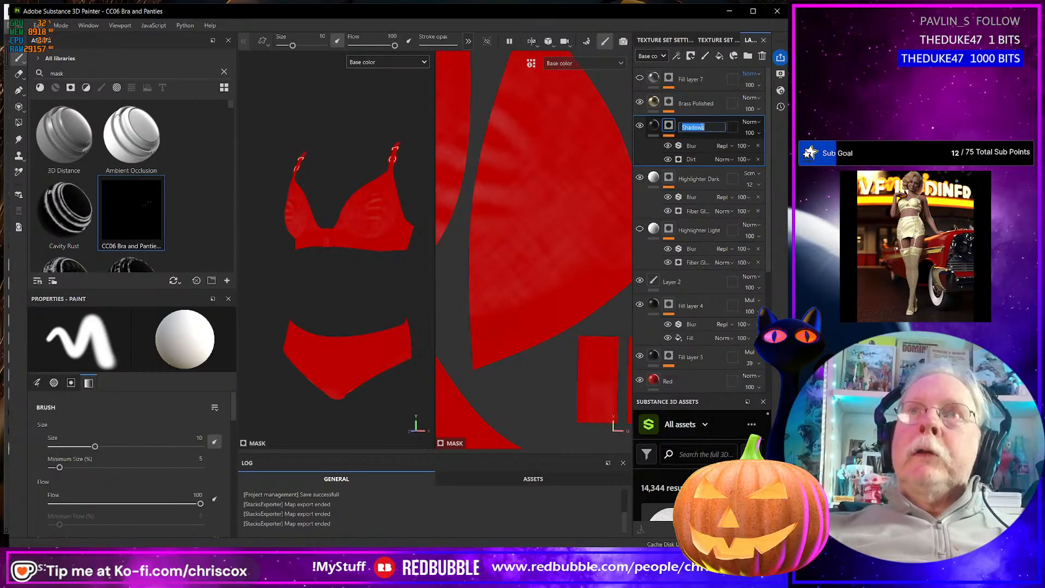
key(End)
text(L)
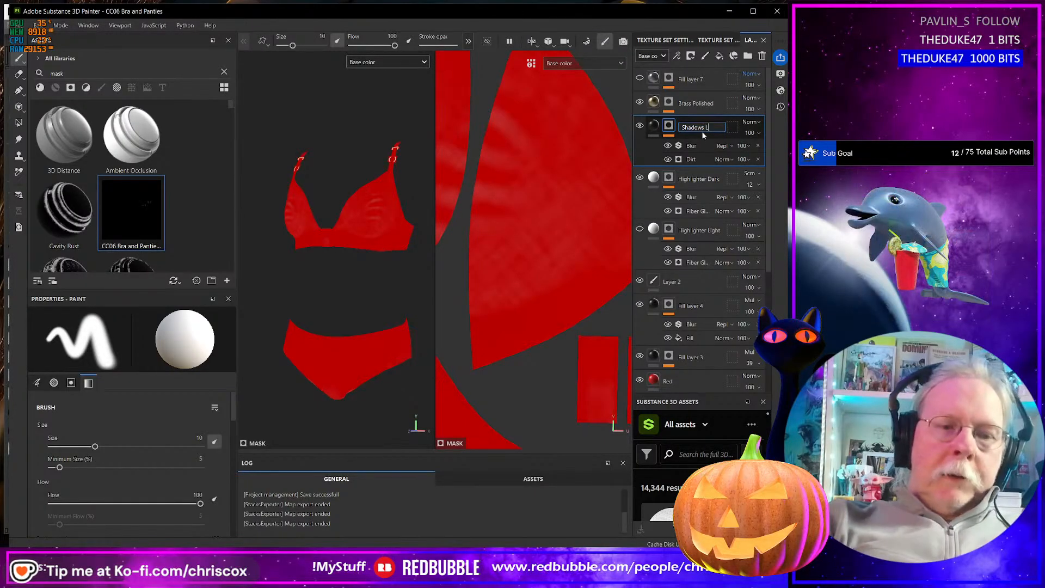
text(ight)
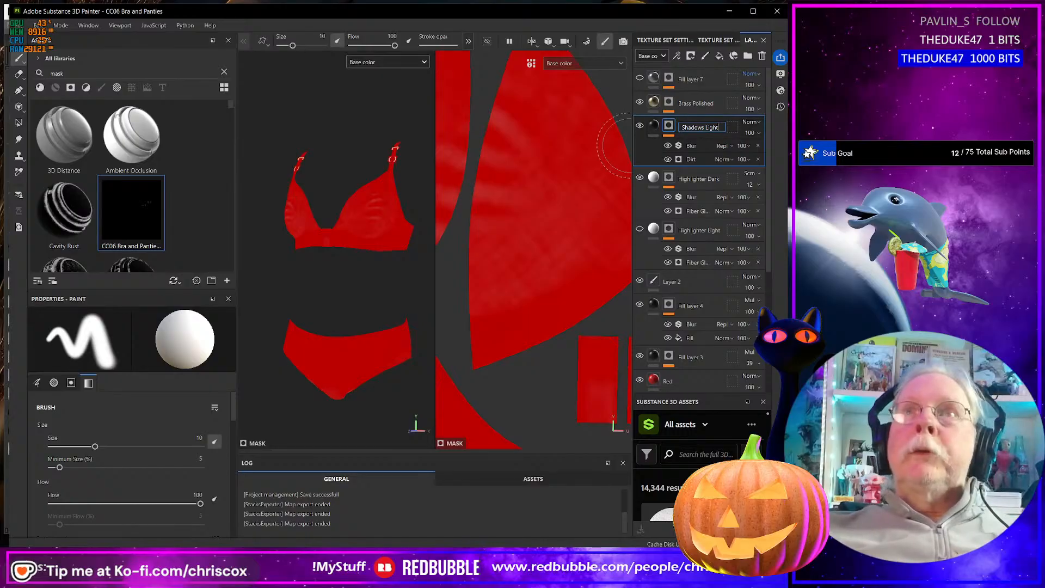
Duplicate the Shadows Light layer, keeping only the copy visible, and set the copy's Dirt Level to 0.49
right_click(724, 123)
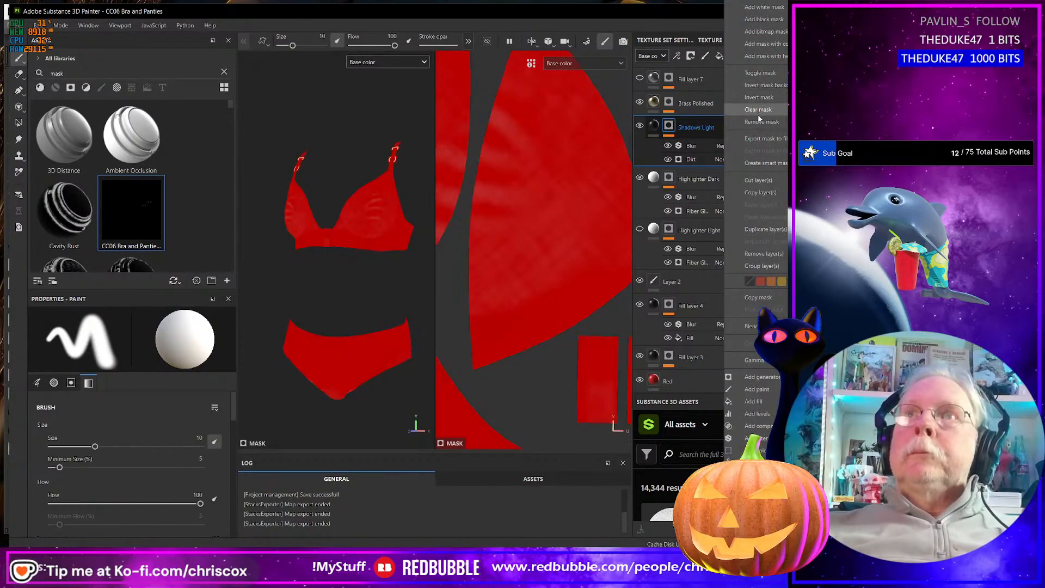
click(762, 230)
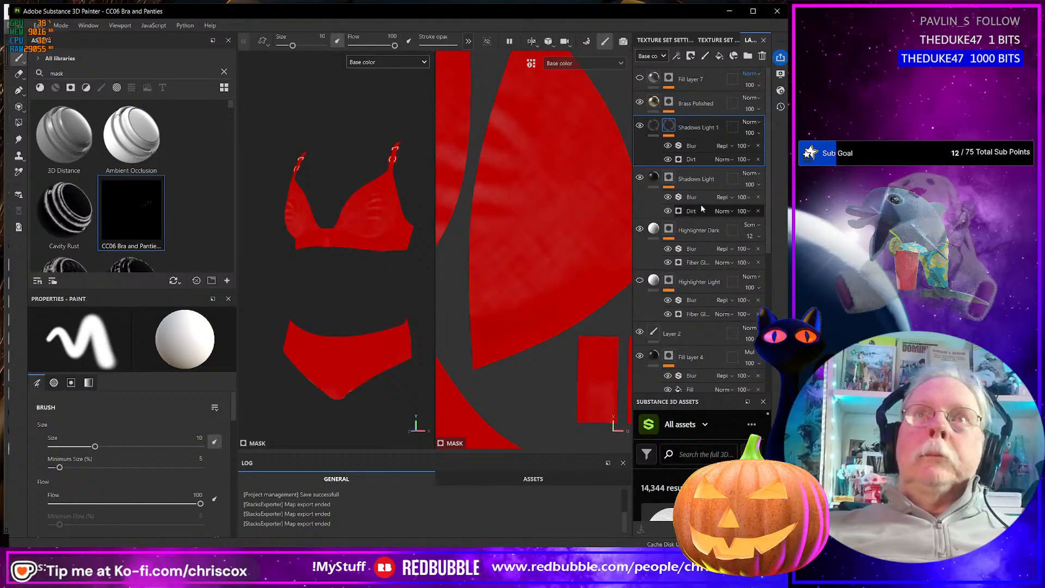
click(700, 160)
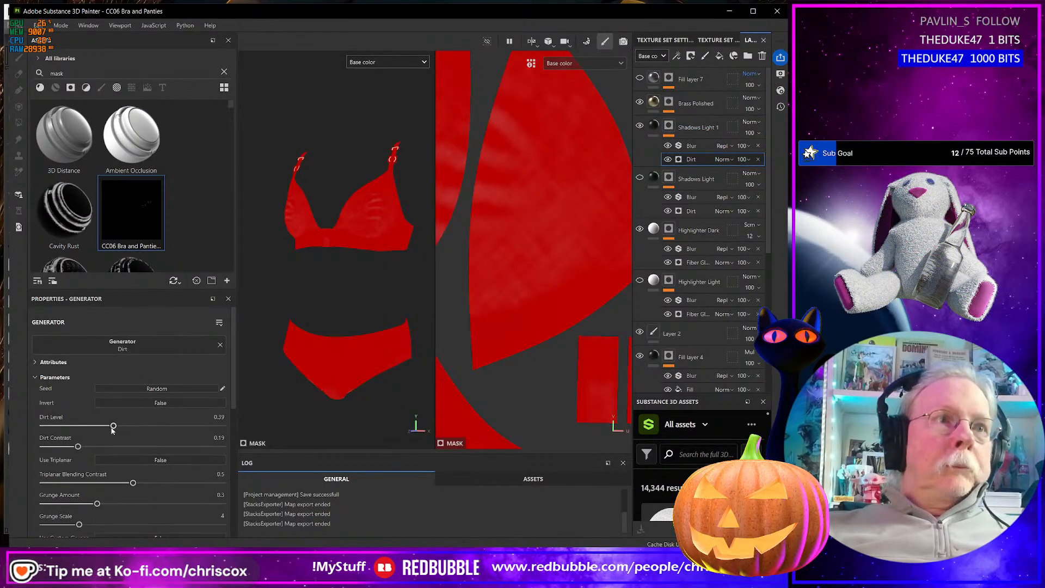
drag(113, 425, 122, 426)
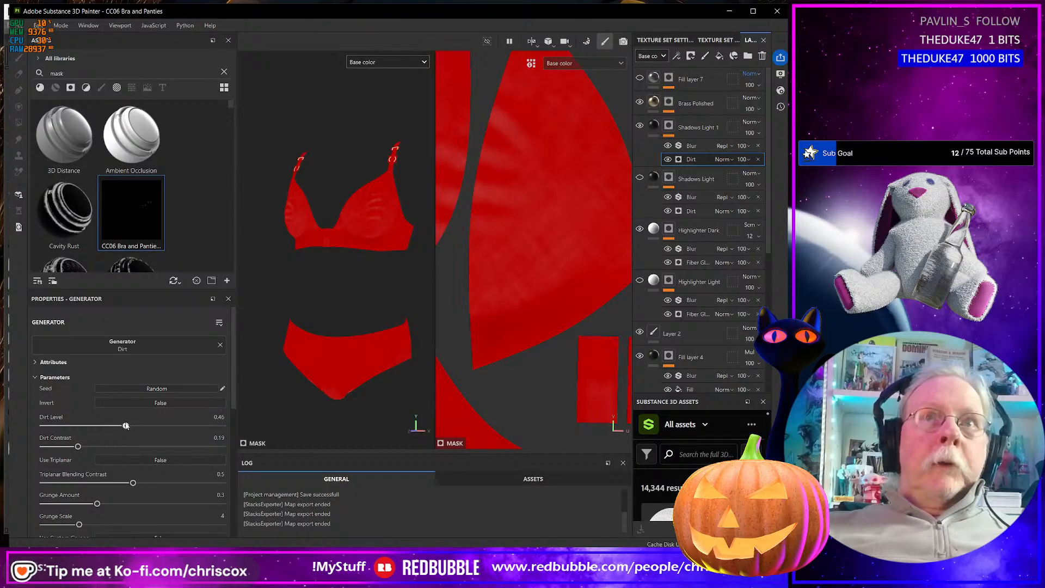
drag(126, 425, 130, 426)
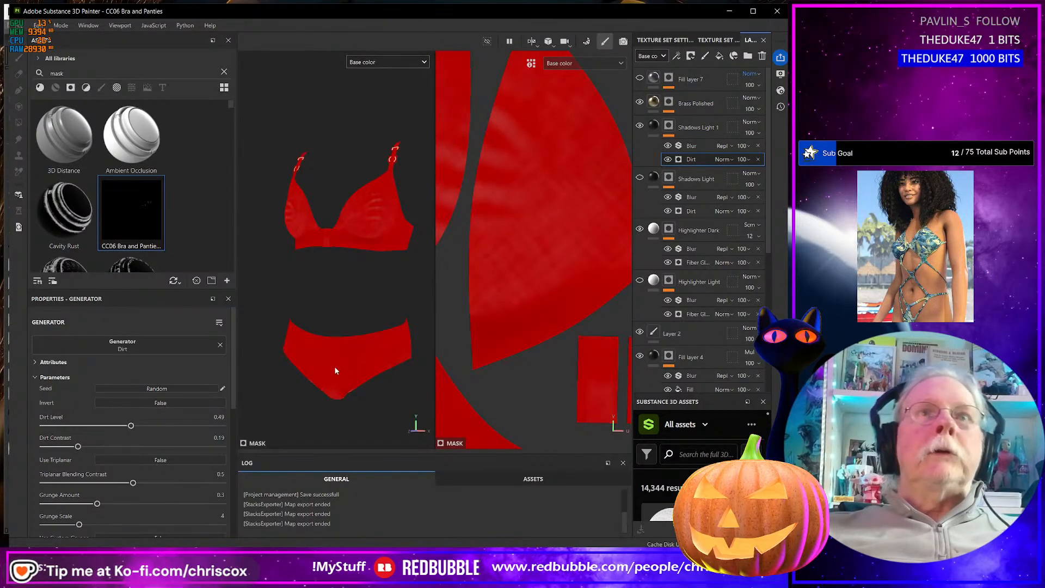
scroll(336, 368, up, 2)
scroll(336, 368, down, 4)
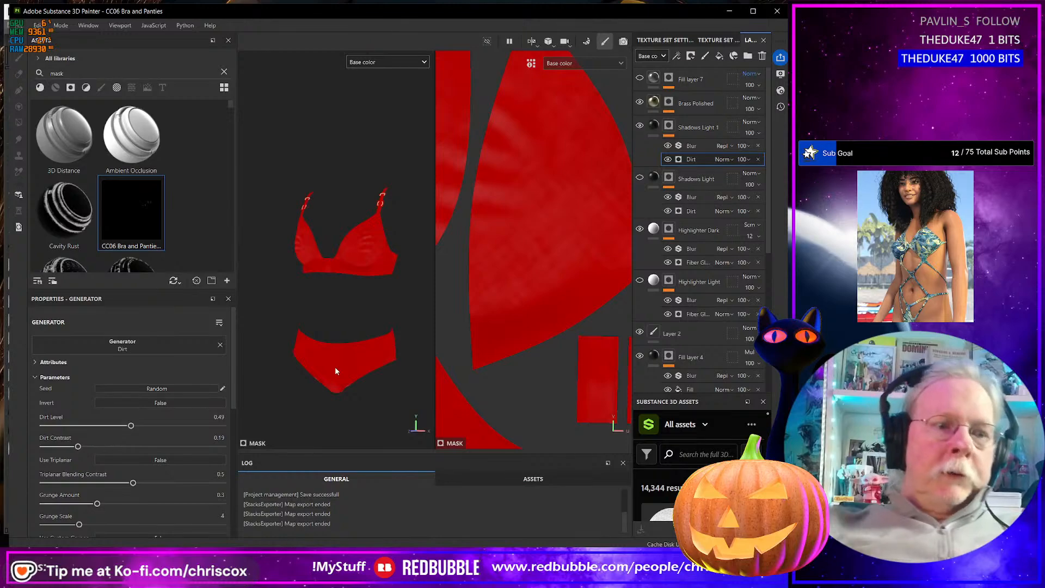
Export the red base color texture and rename the exported file as CC06 Bra and Panties_Red_BaseColor.jpg
key(ctrl+shift+e)
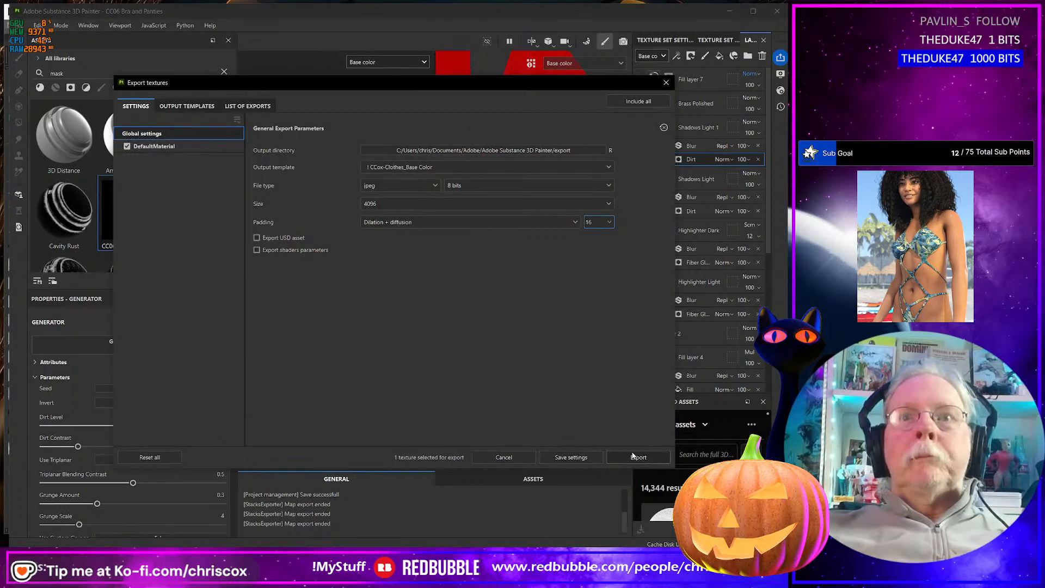
click(633, 456)
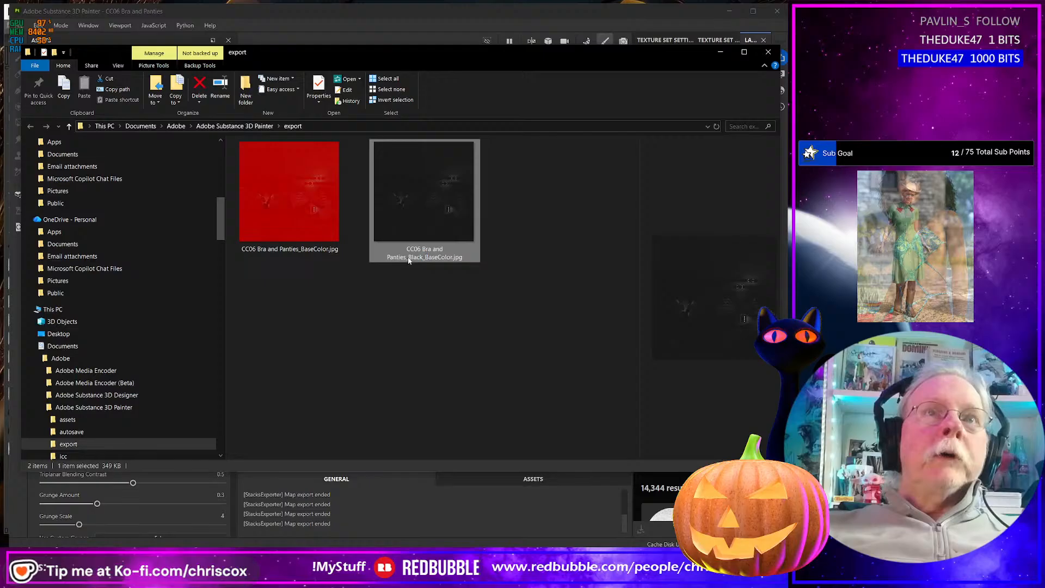
click(305, 247)
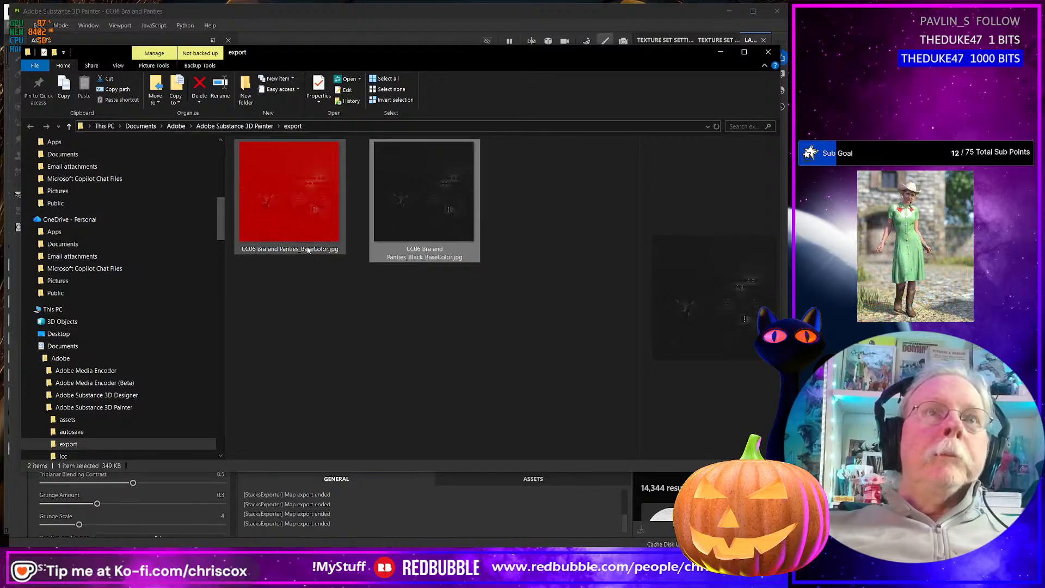
click(301, 249)
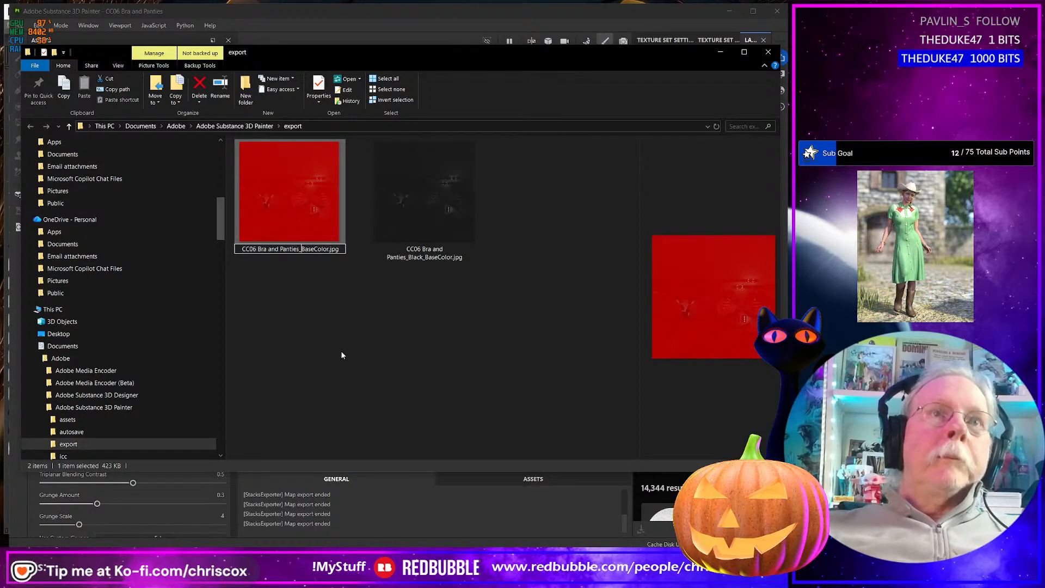
text(Red_)
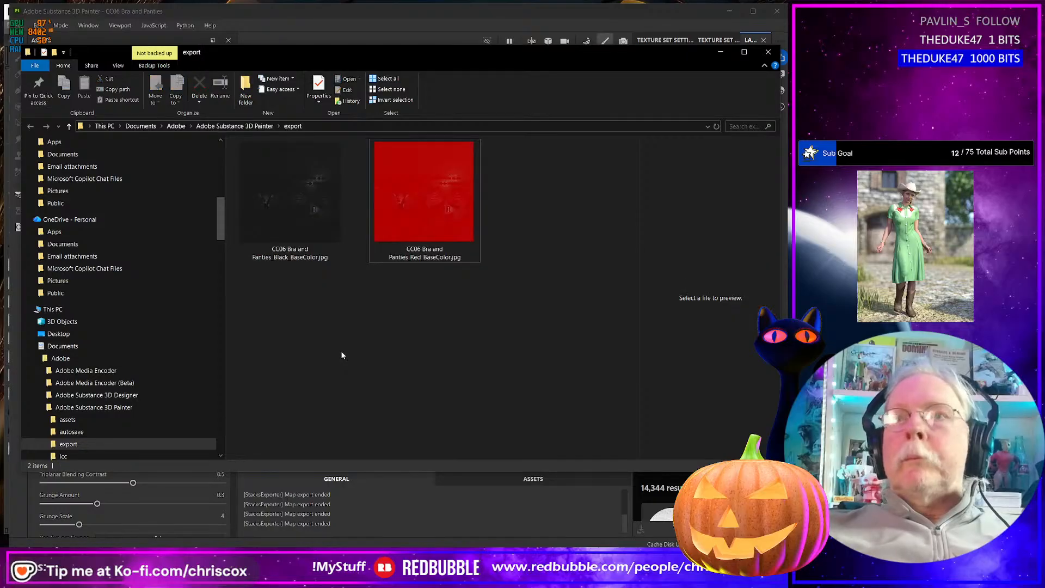
click(397, 326)
click(666, 83)
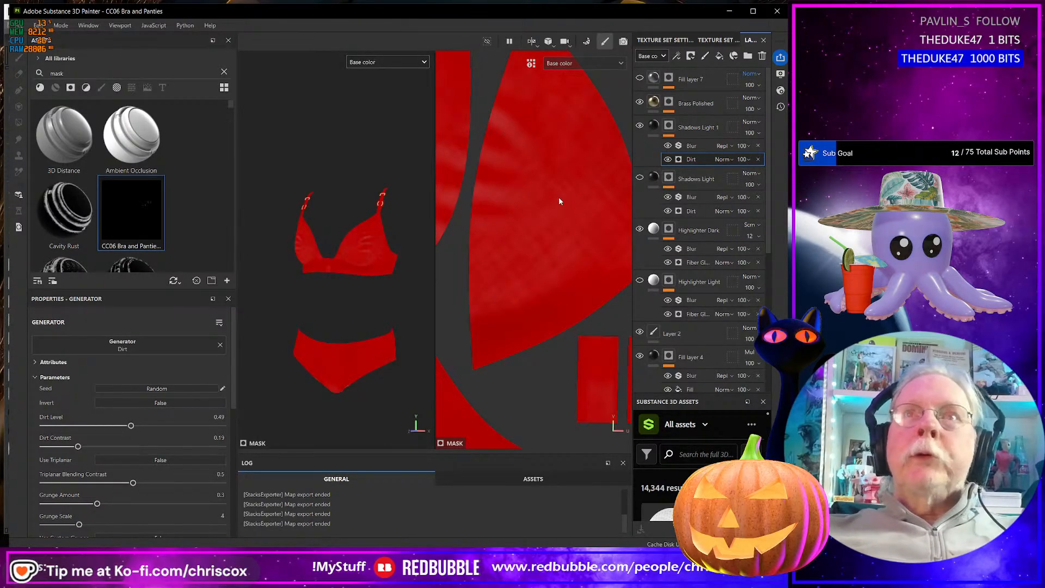
Hide the Red layer to expose Coffee, and show Fill layer 7 in place of Brass Polished
scroll(678, 280, down, 5)
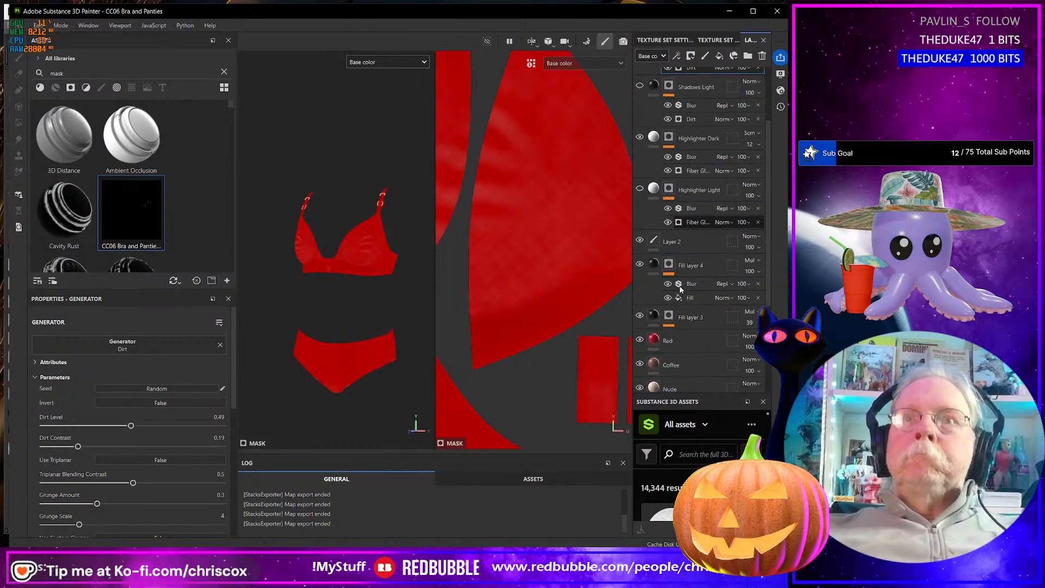
click(640, 218)
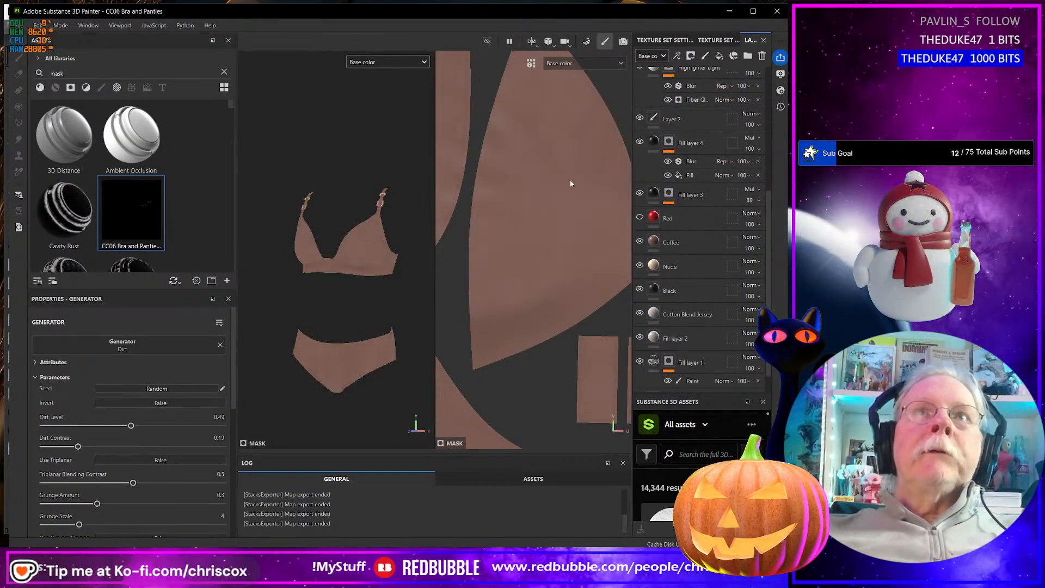
scroll(705, 181, up, 4)
scroll(413, 214, up, 2)
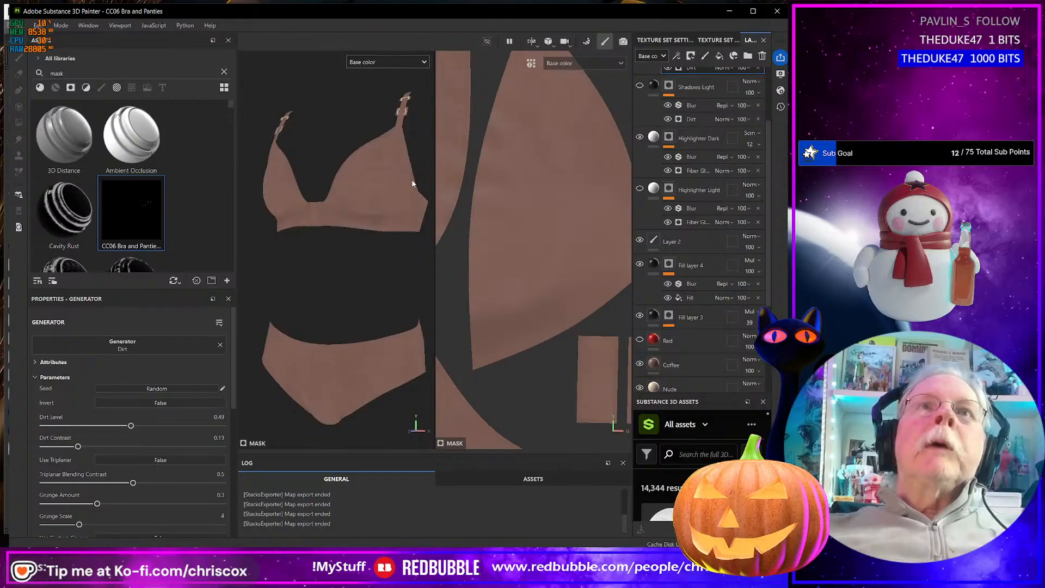
scroll(702, 164, up, 3)
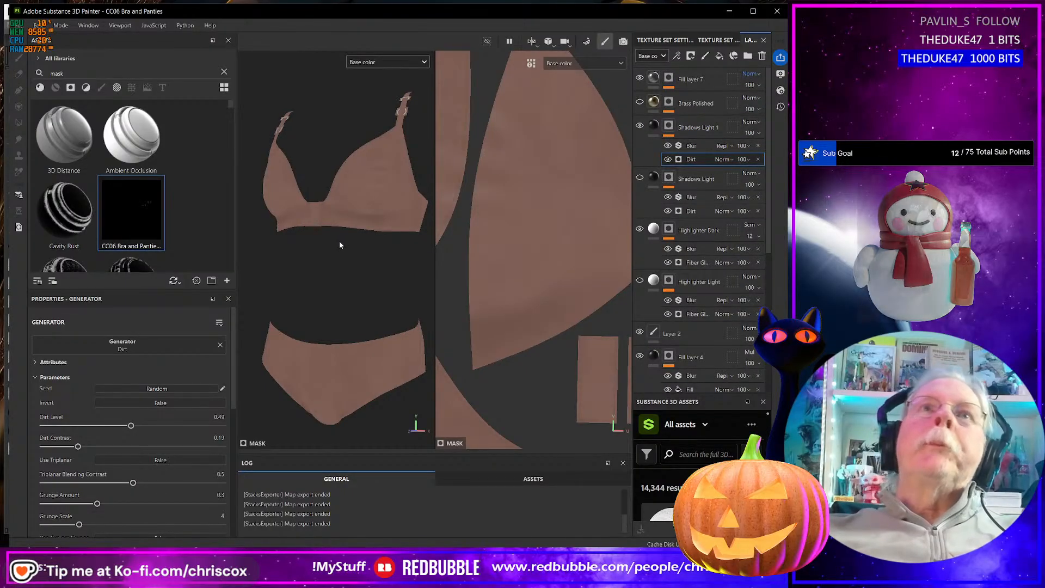
Export the coffee base color texture and rename the exported file as CC06 Bra and Panties_Coffee_BaseColor.jpg
key(ctrl+shift+e)
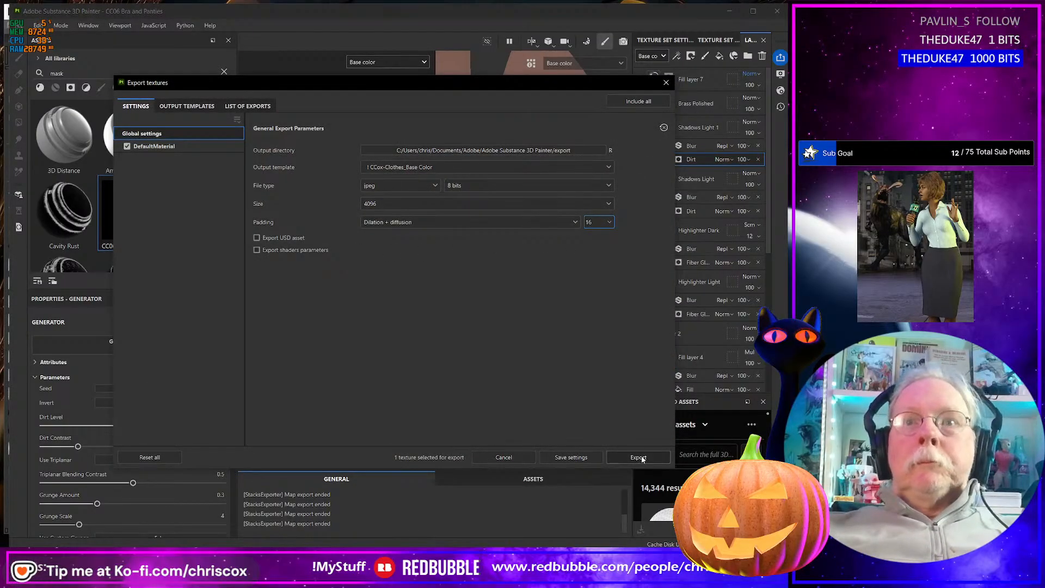
click(639, 457)
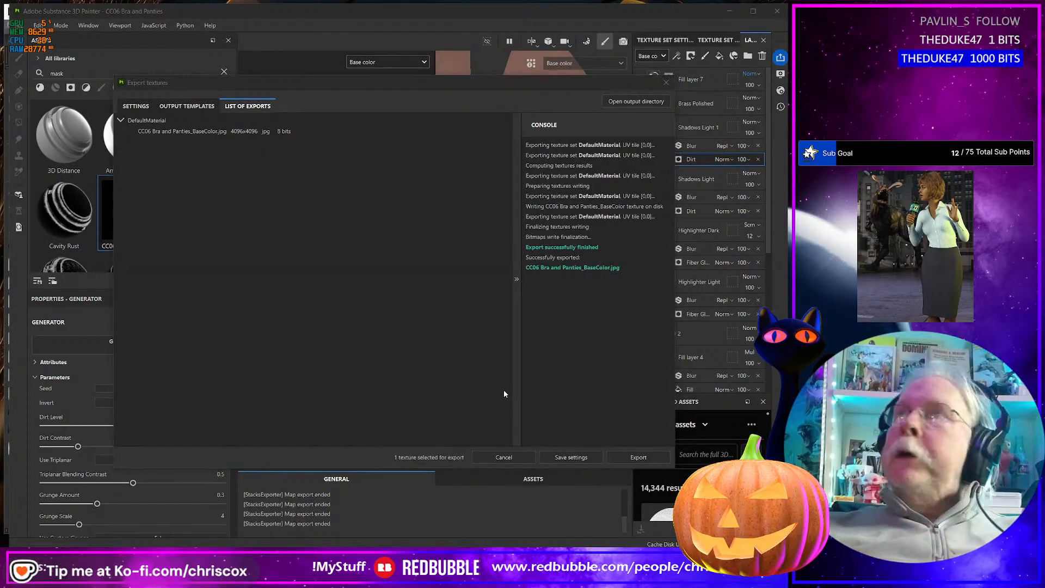
key(alt+Tab)
click(282, 249)
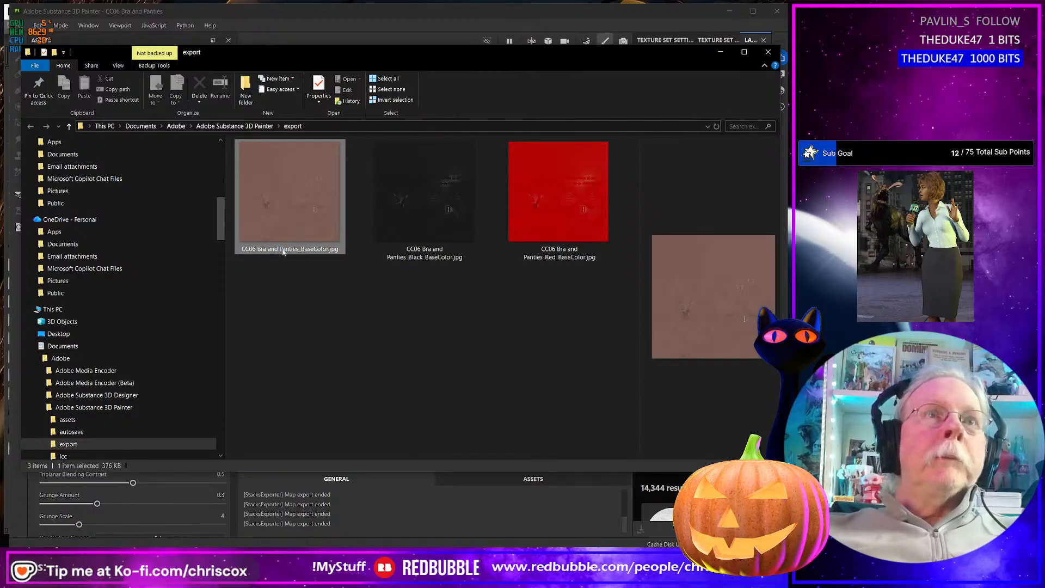
click(301, 251)
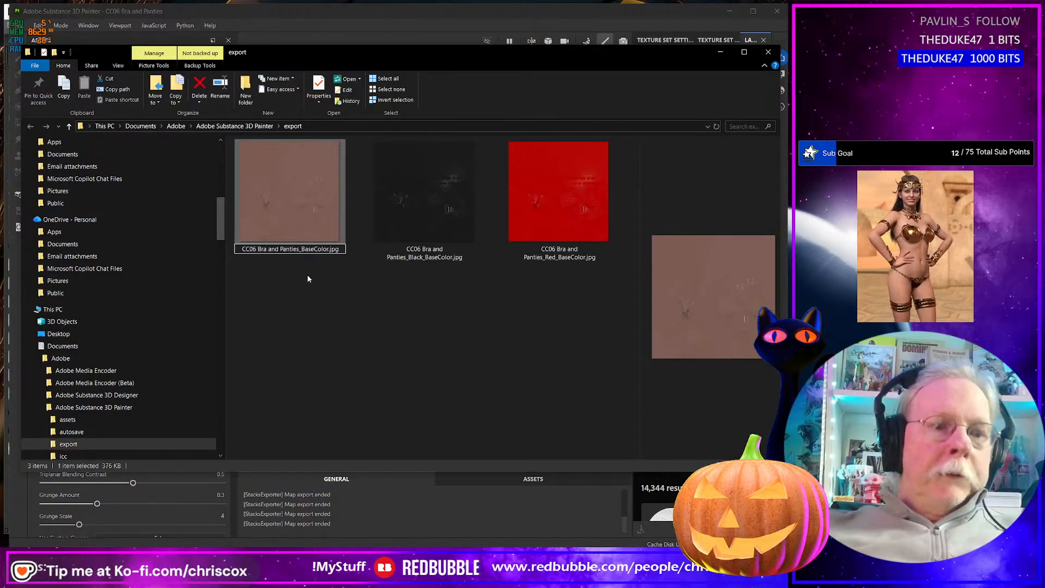
text(Coffee_)
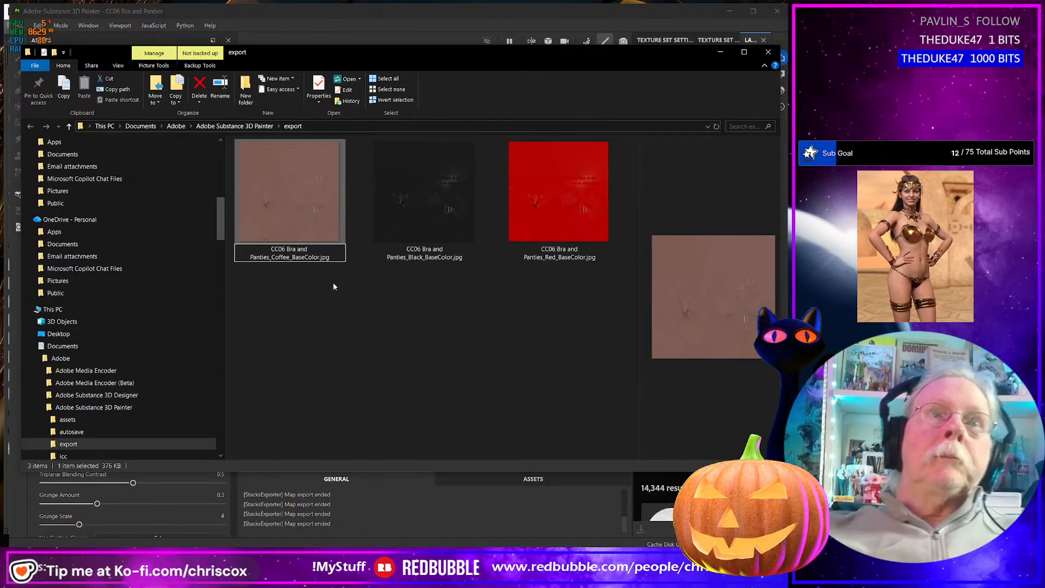
click(344, 337)
key(alt+Tab)
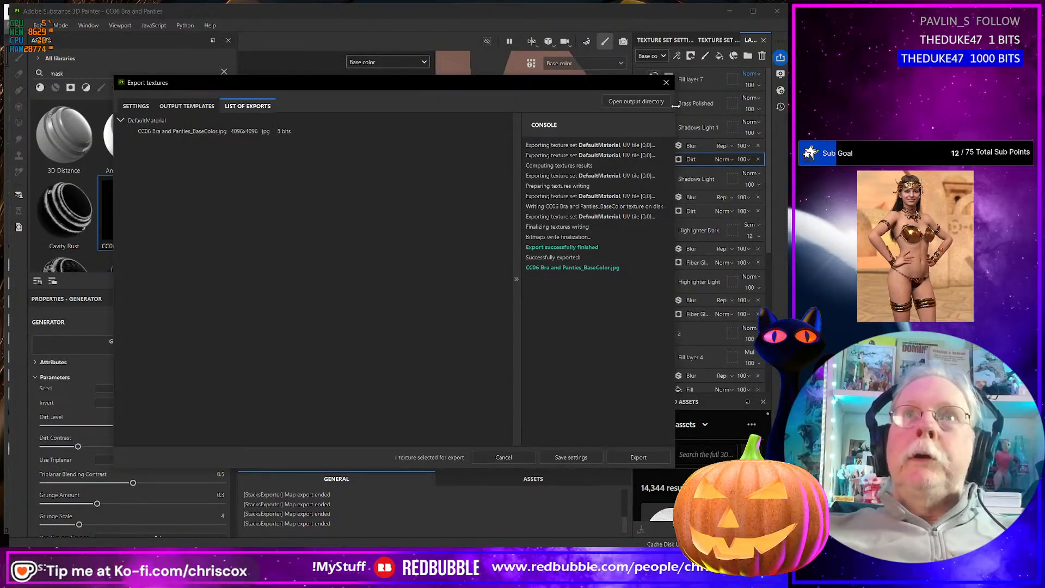
click(666, 82)
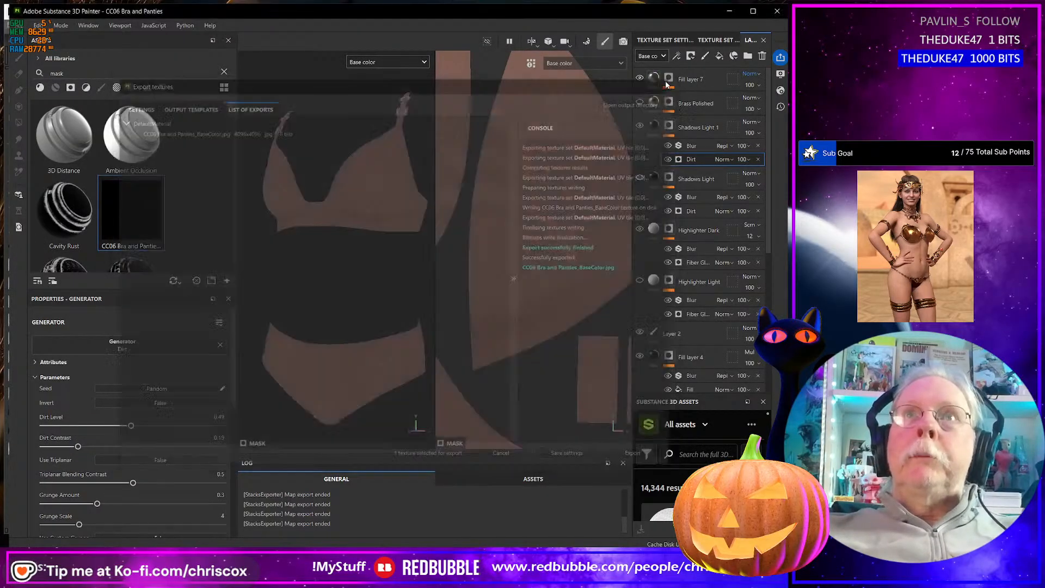
Hide the Coffee layer to expose Nude, and export the nude base color texture as a 4096 JPEG
scroll(673, 347, down, 3)
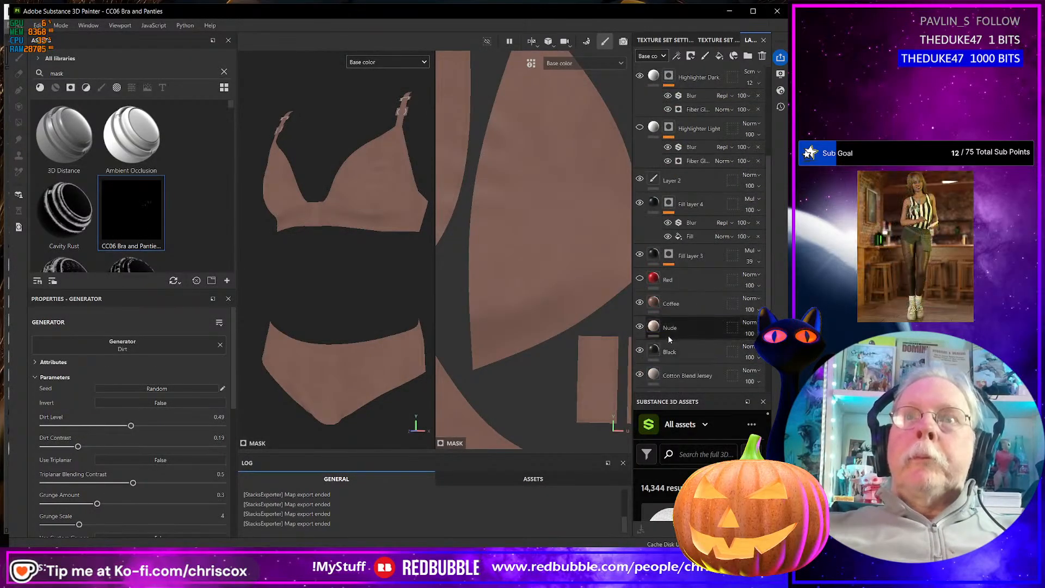
click(670, 328)
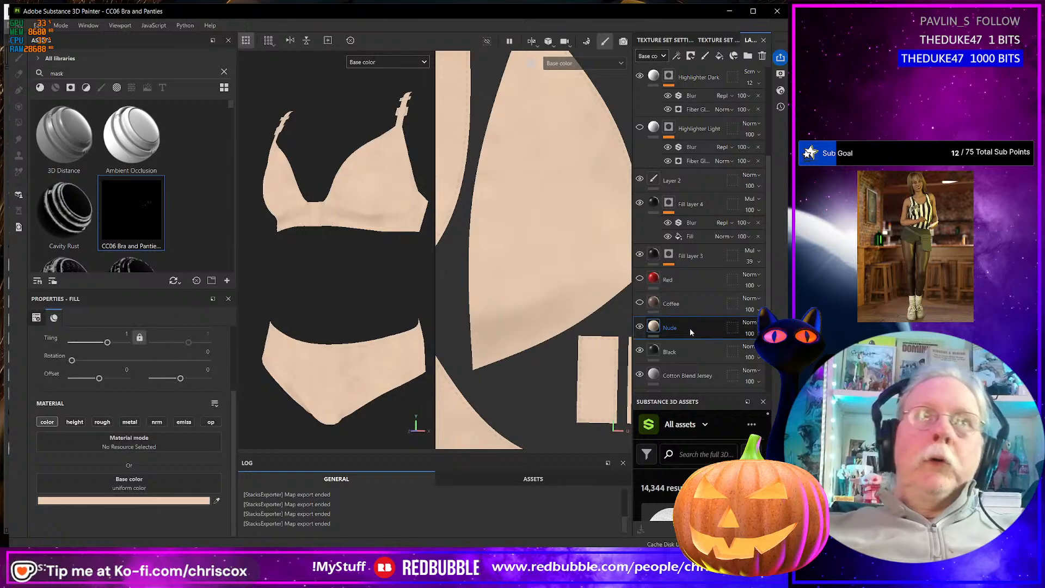
key(ctrl+shift+e)
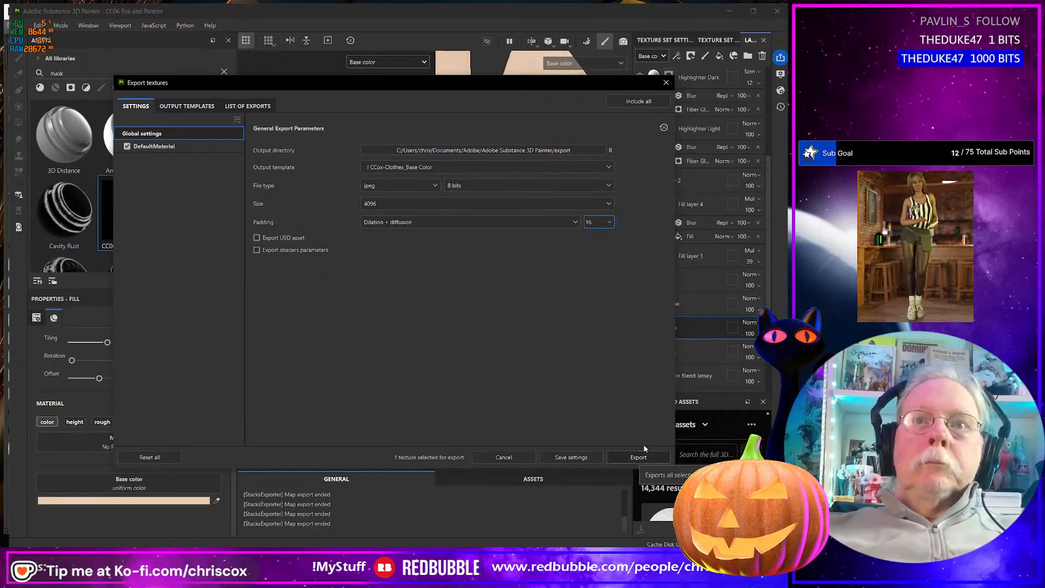
click(640, 458)
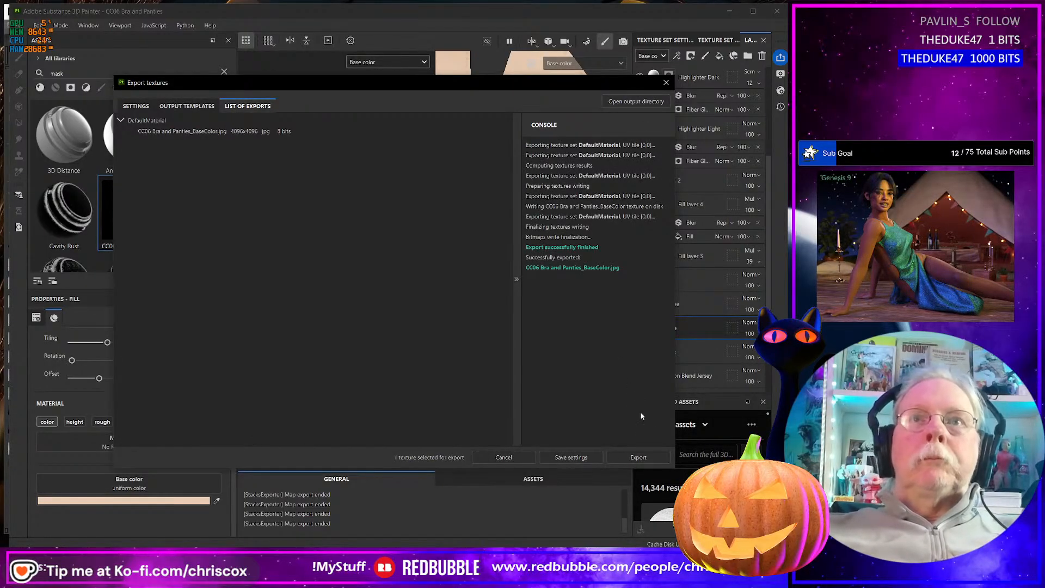
click(666, 84)
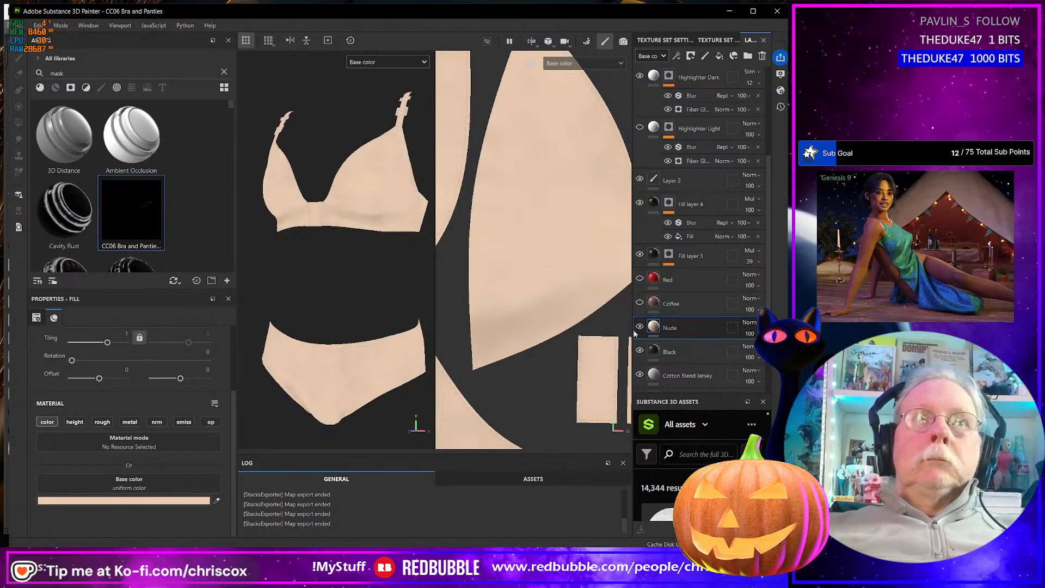
Rename the newly exported nude texture file as CC06 Bra and Panties_Nude_BaseColor.jpg
key(alt+Tab)
click(302, 249)
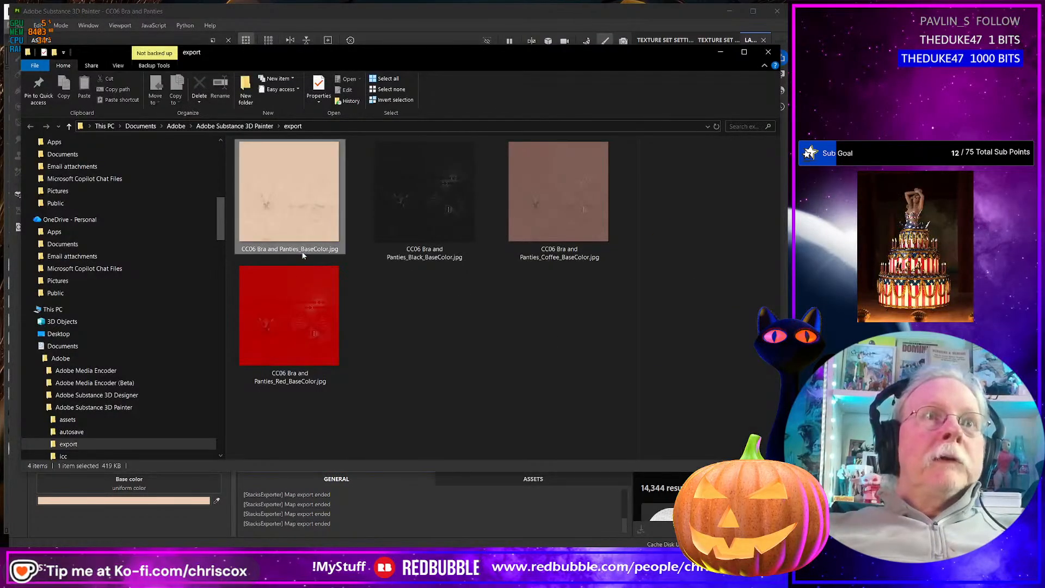
click(302, 249)
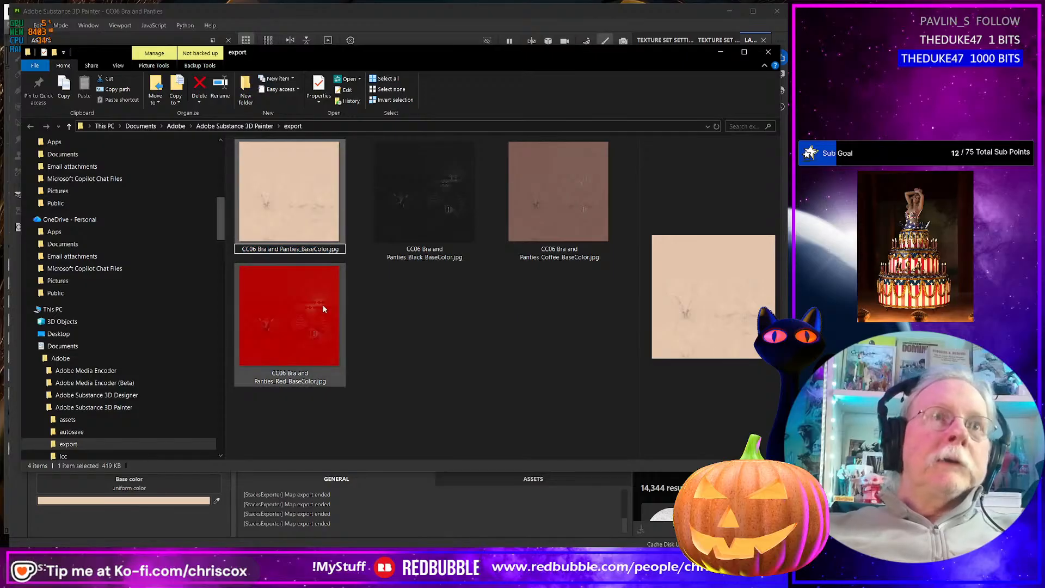
text(Nude)
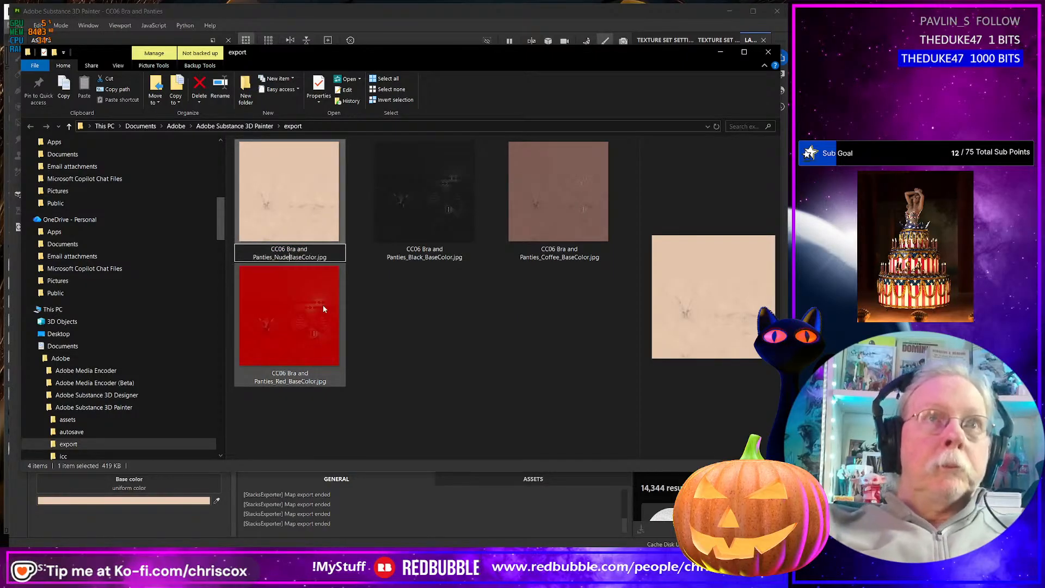
text(_)
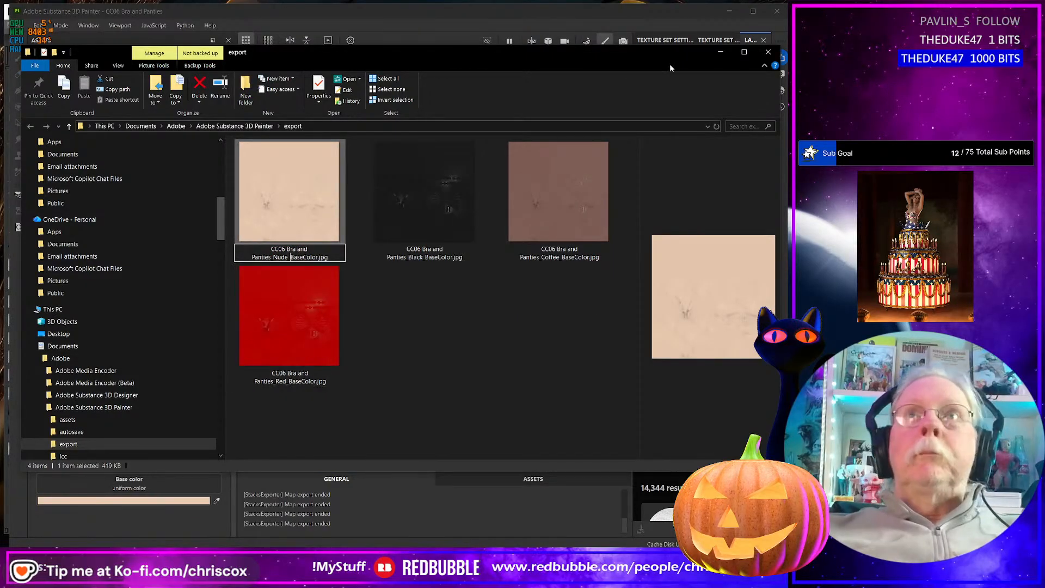
click(720, 52)
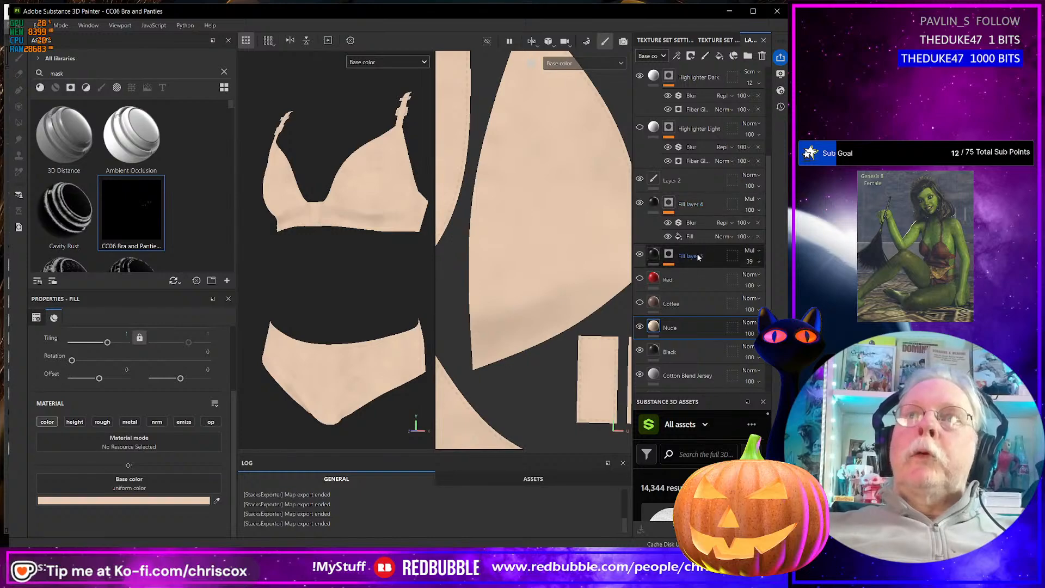
Add a fill layer directly above the Red layer and filter the assets to textures matching ccox
click(698, 279)
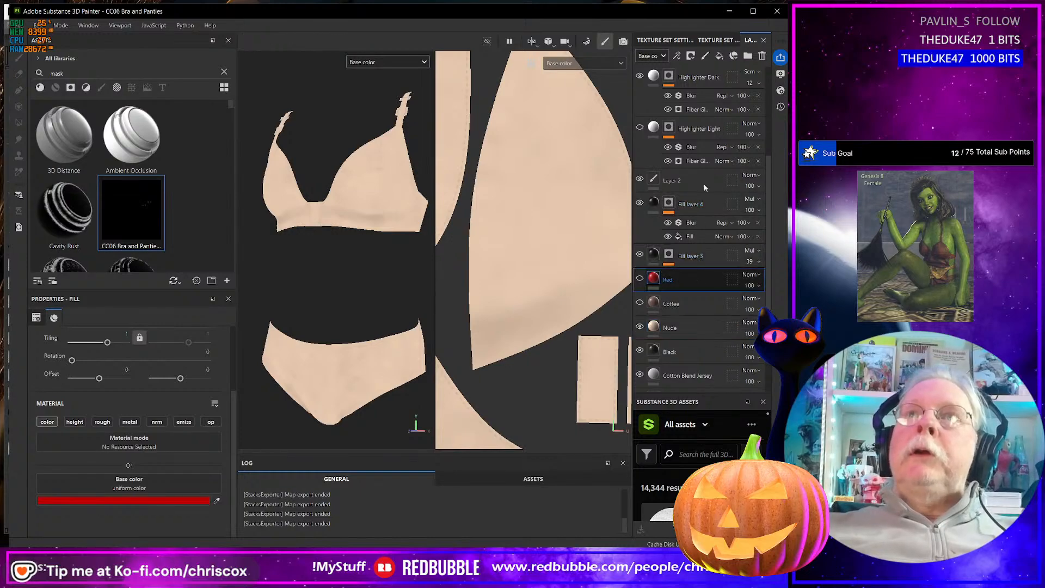
click(720, 56)
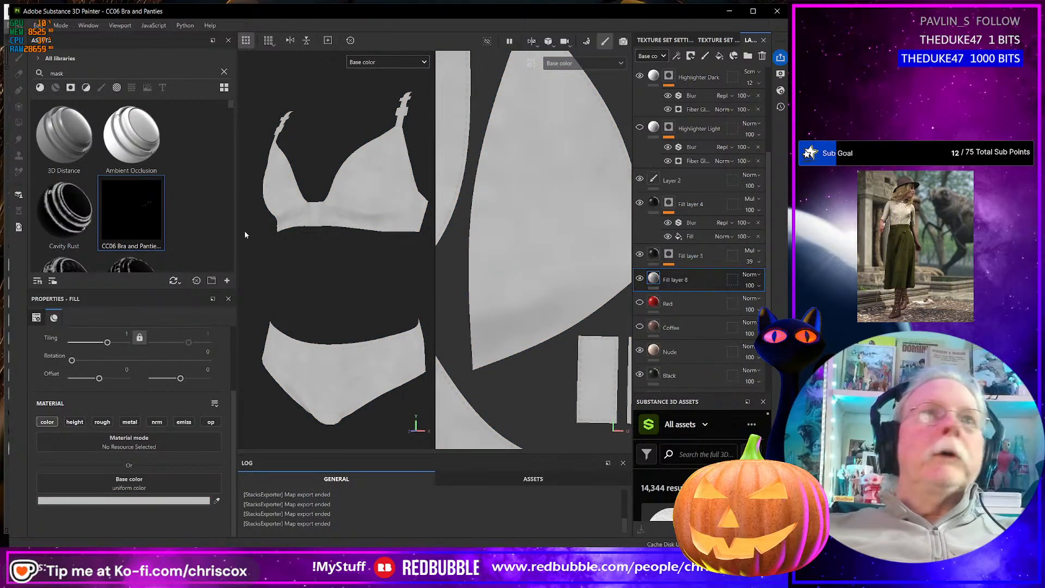
click(63, 73)
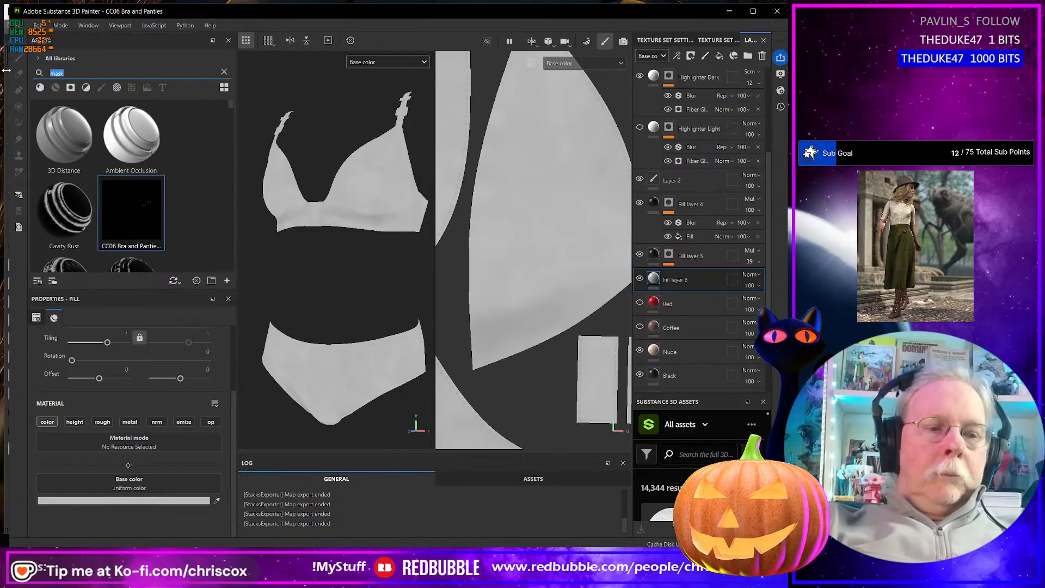
text(ccox)
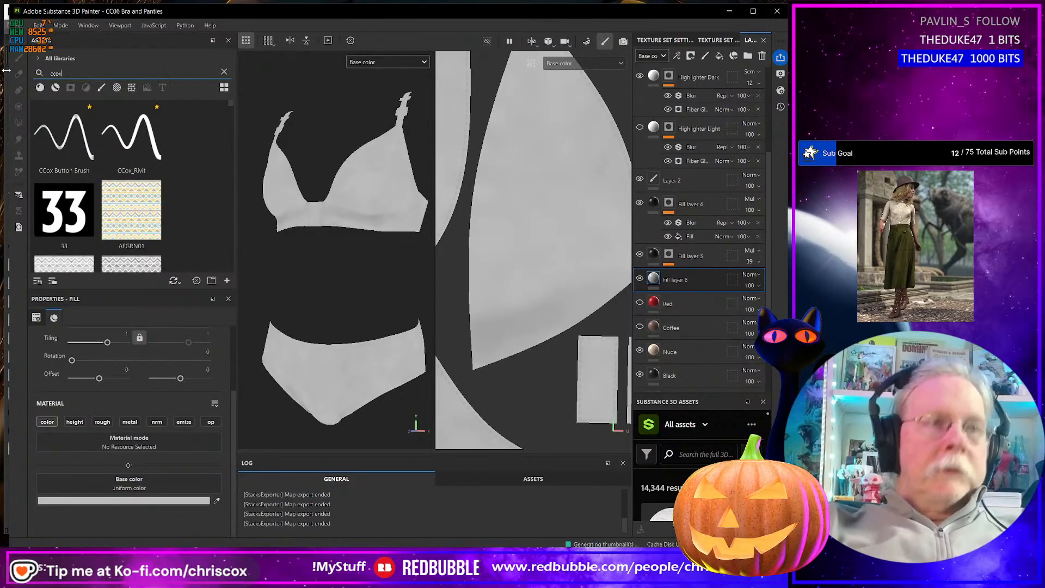
click(131, 87)
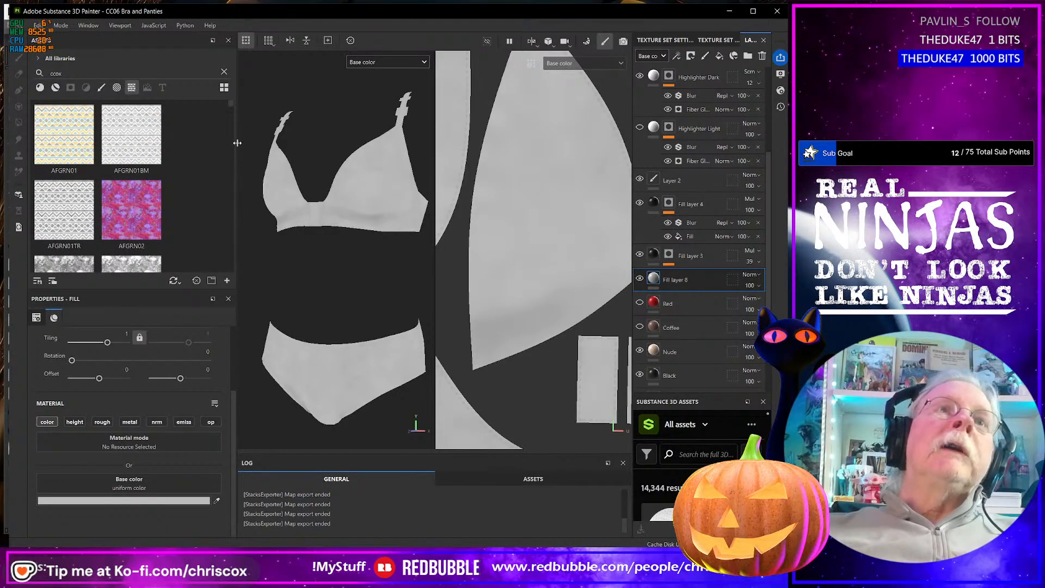
Assign the CHPT01 cherry pattern texture as the base color of the new fill layer
drag(236, 142, 248, 143)
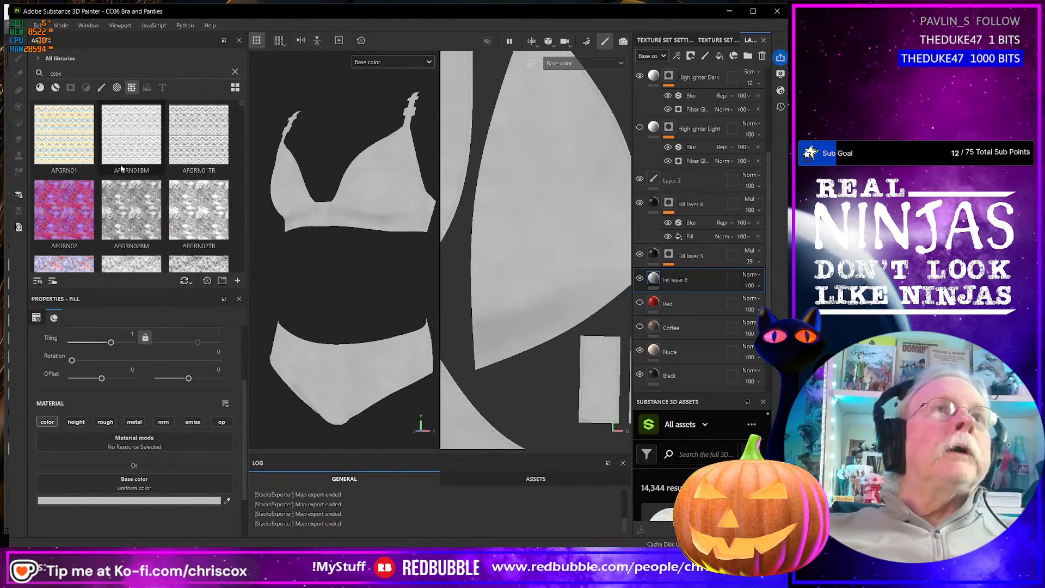
scroll(125, 164, down, 10)
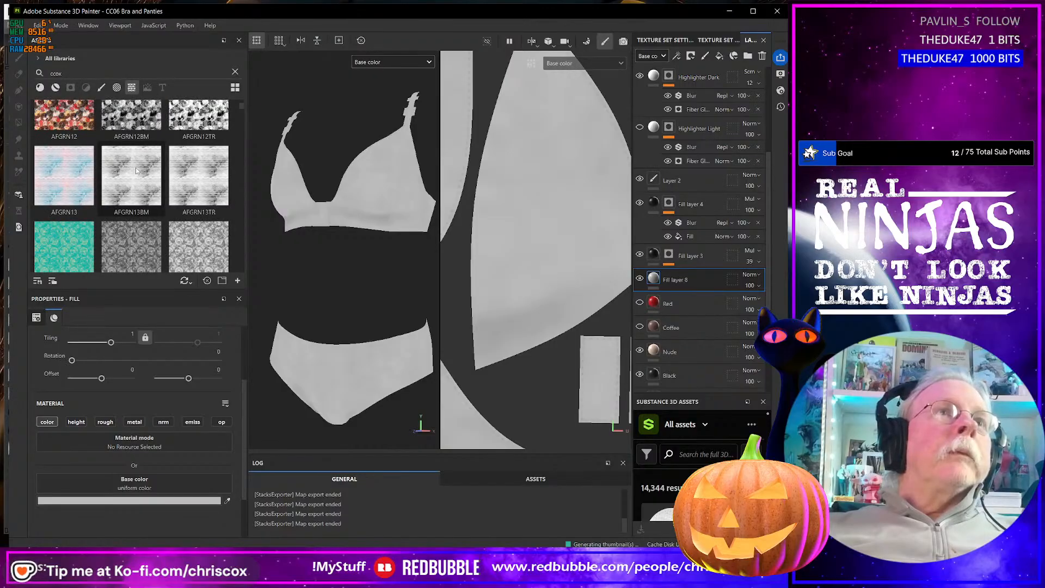
scroll(167, 165, down, 20)
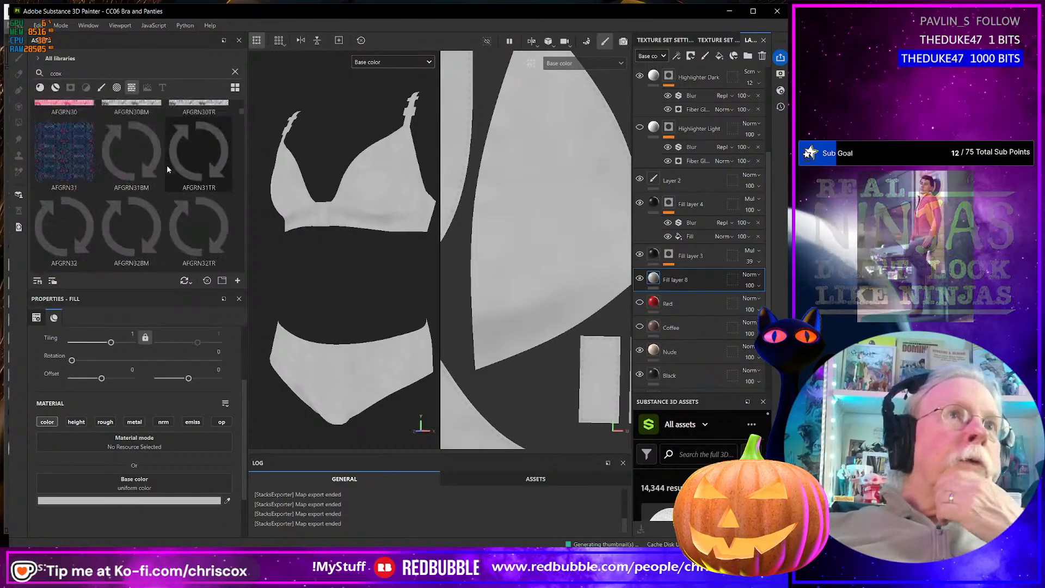
scroll(167, 169, down, 3)
scroll(170, 170, down, 7)
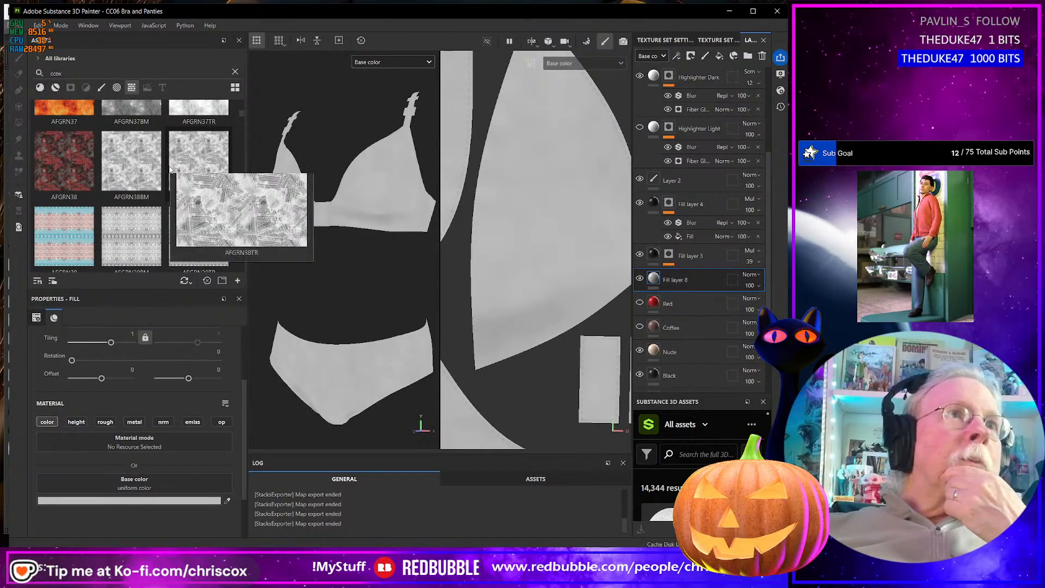
scroll(171, 170, down, 7)
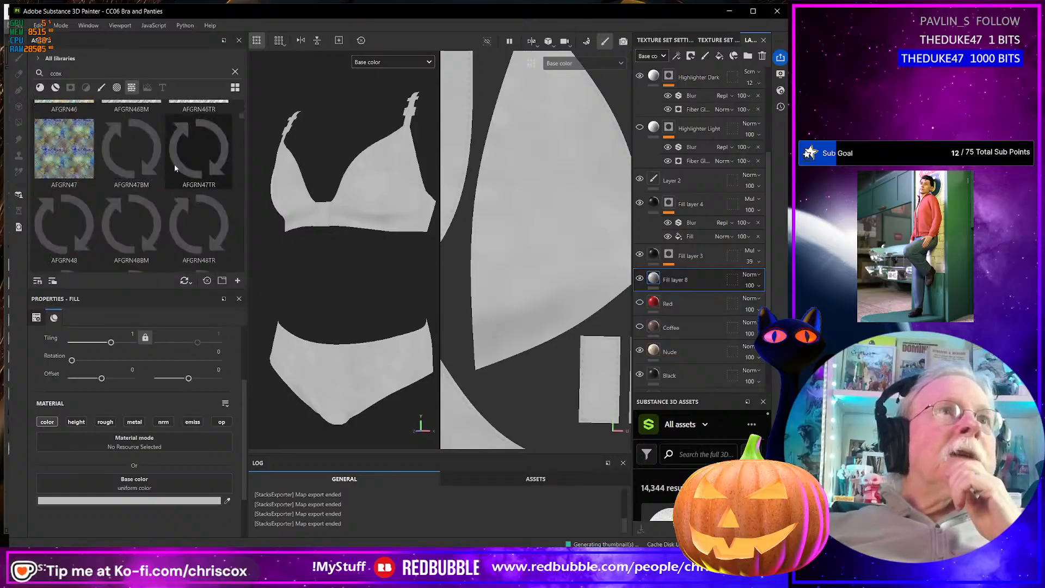
scroll(180, 168, down, 11)
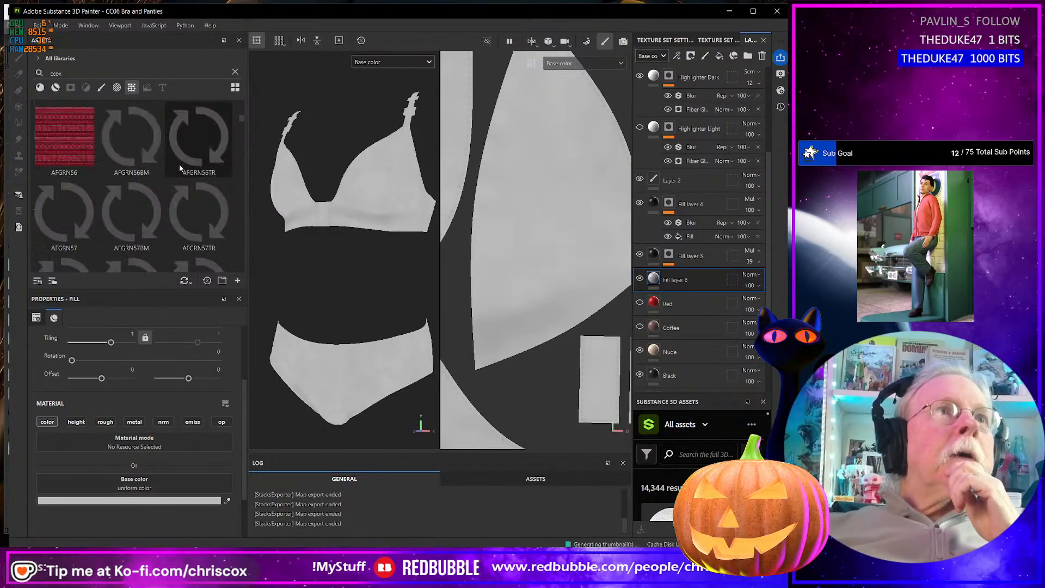
scroll(179, 168, down, 10)
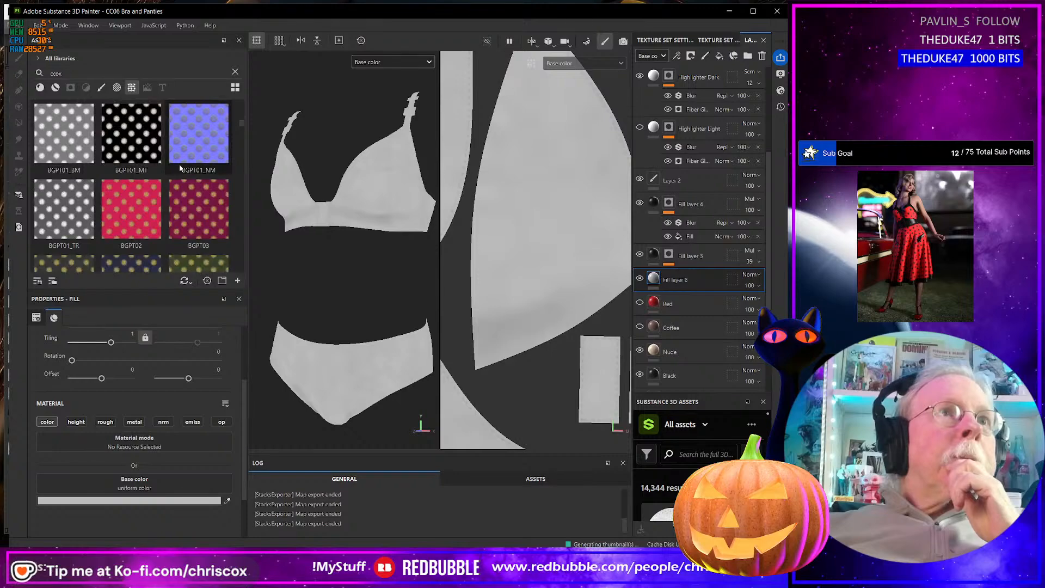
scroll(180, 168, up, 3)
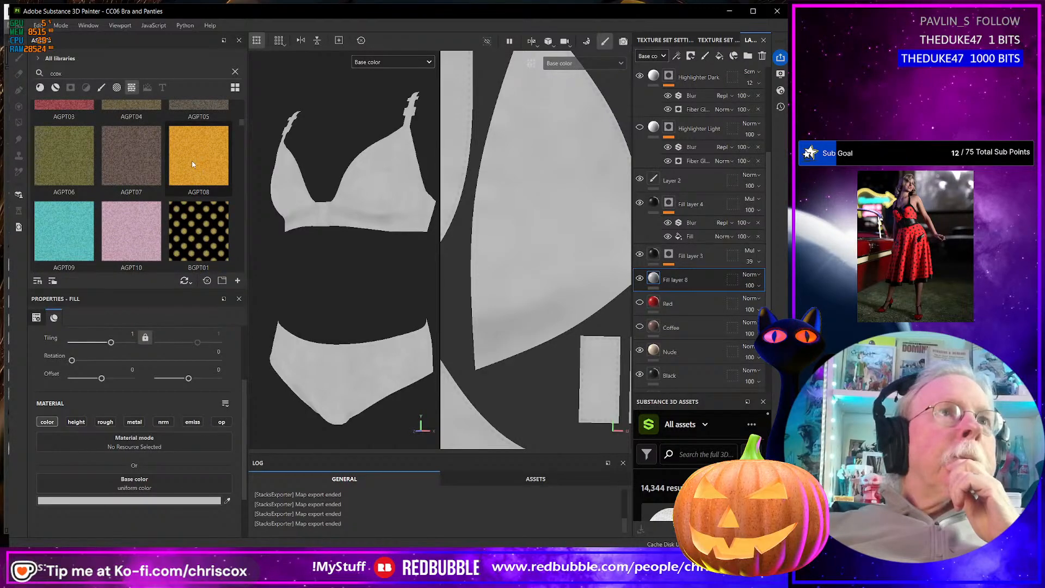
scroll(193, 161, down, 8)
scroll(192, 168, down, 2)
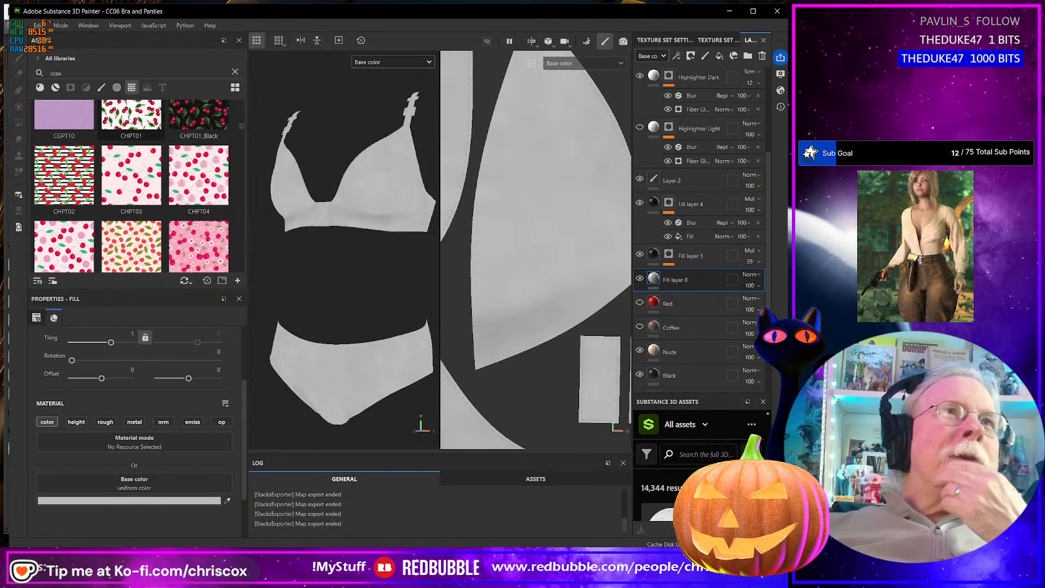
drag(130, 121, 181, 484)
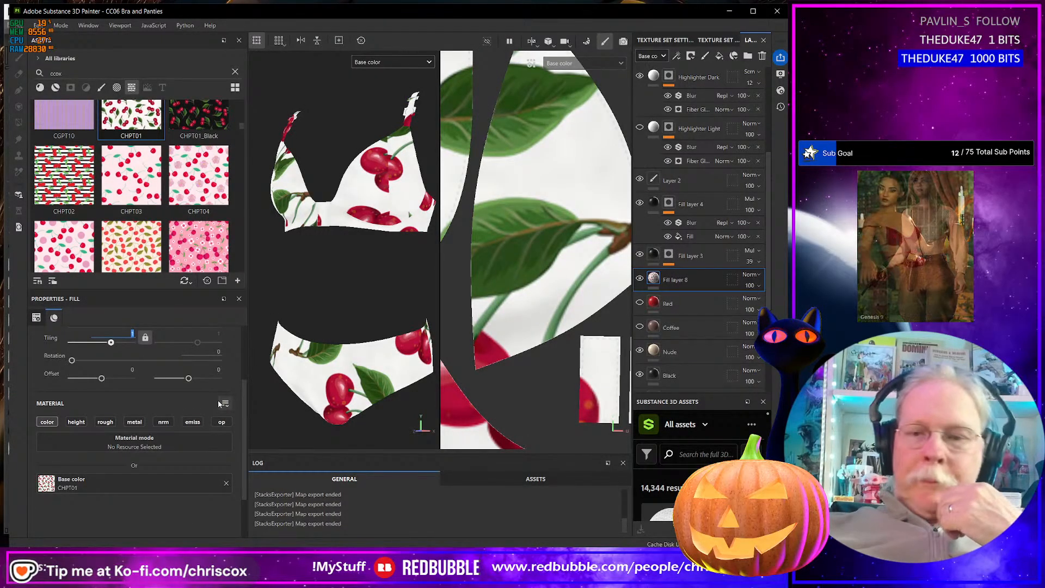
Set the cherry pattern's tiling to 5 on the fill layer
key(Return)
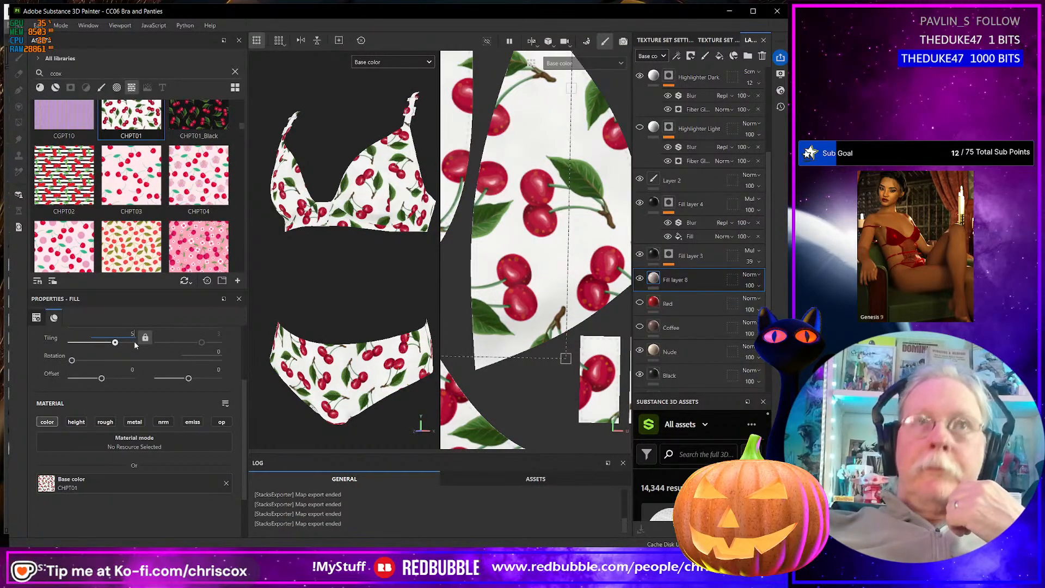
text(5)
key(Return)
alt+drag(361, 267, 327, 199)
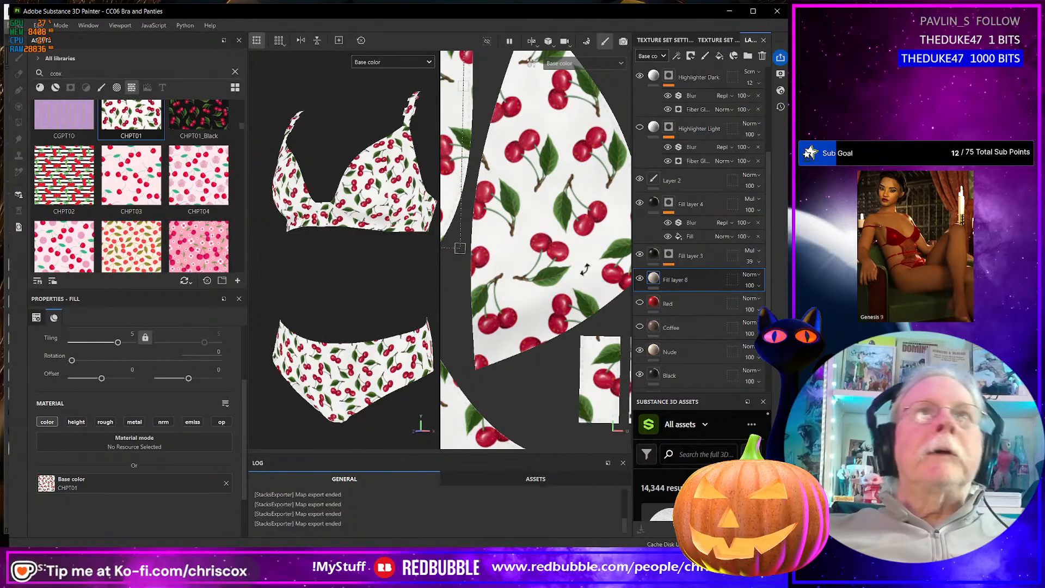
Rename the new cherry-pattern fill layer to Charries and duplicate it
double_click(680, 280)
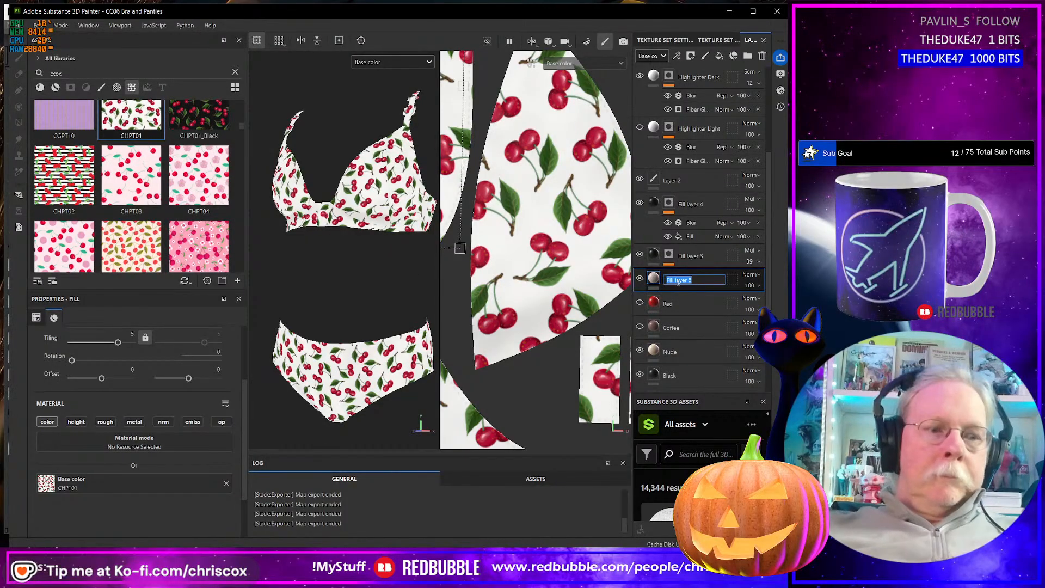
key(Return)
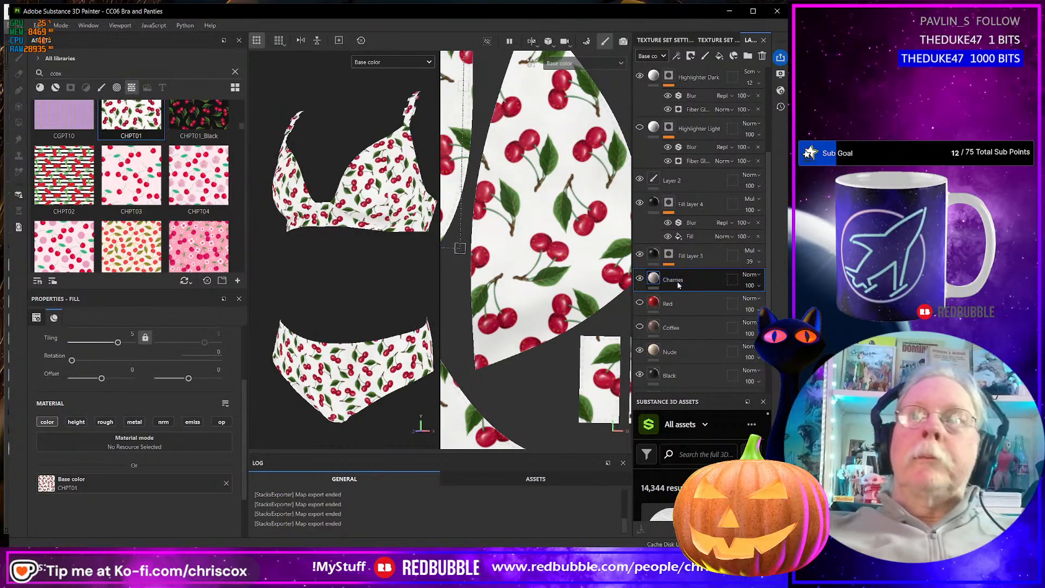
right_click(700, 281)
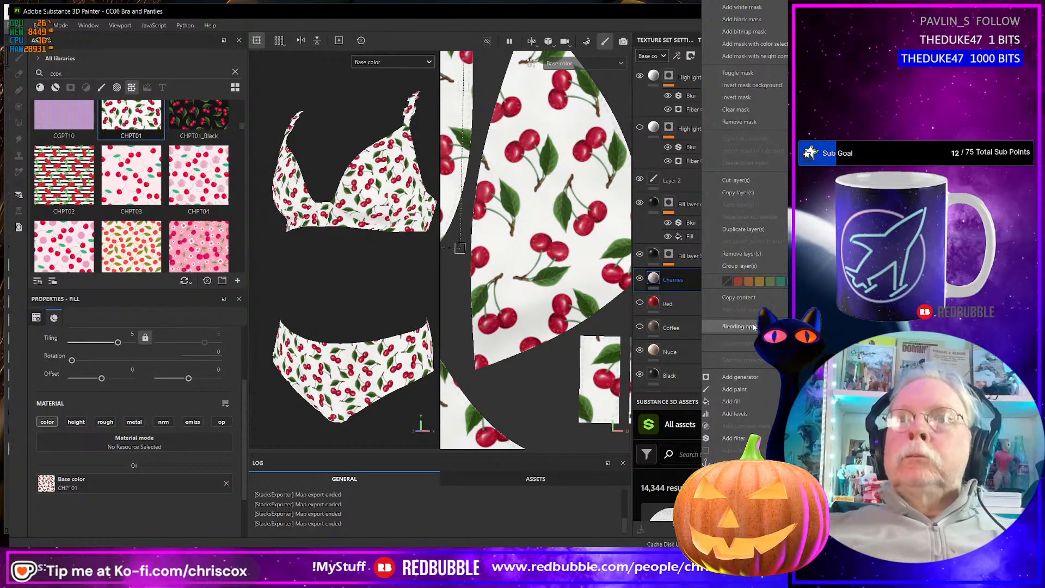
click(743, 229)
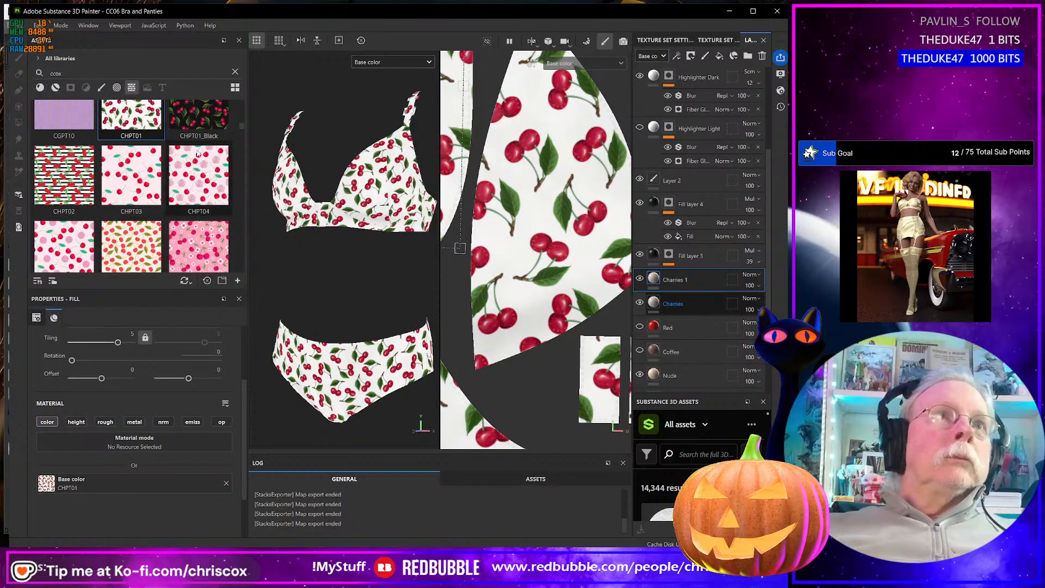
Assign the CHPT01_Black texture as the duplicate layer's base color and rename the layer to Charries Black
drag(199, 118, 149, 480)
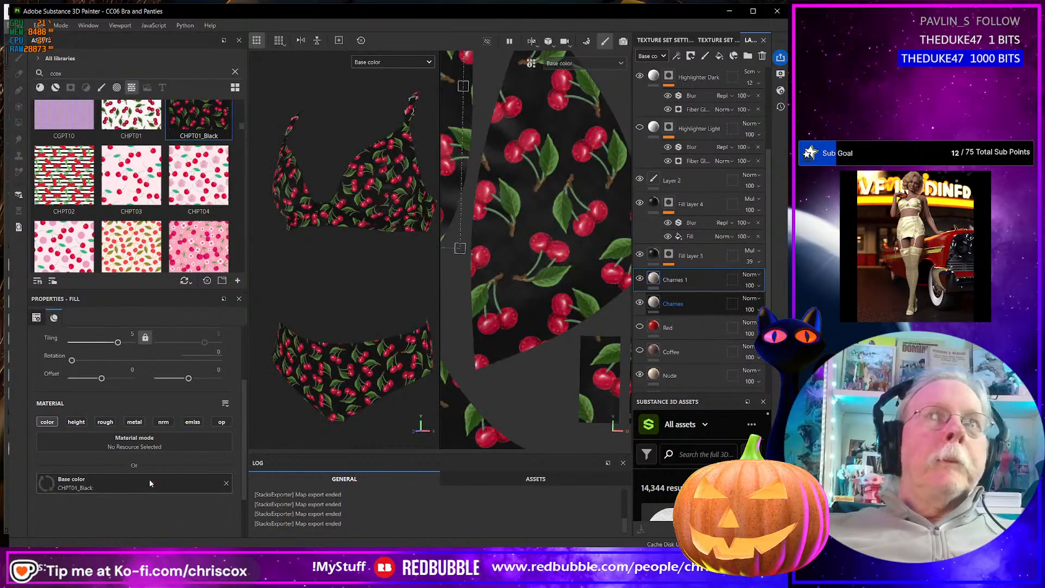
click(675, 281)
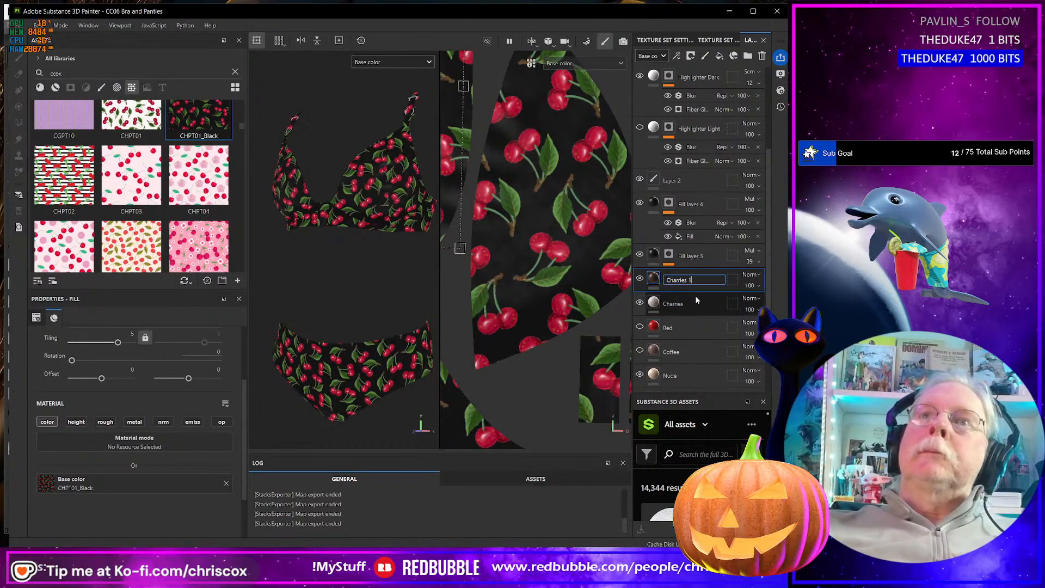
text(B)
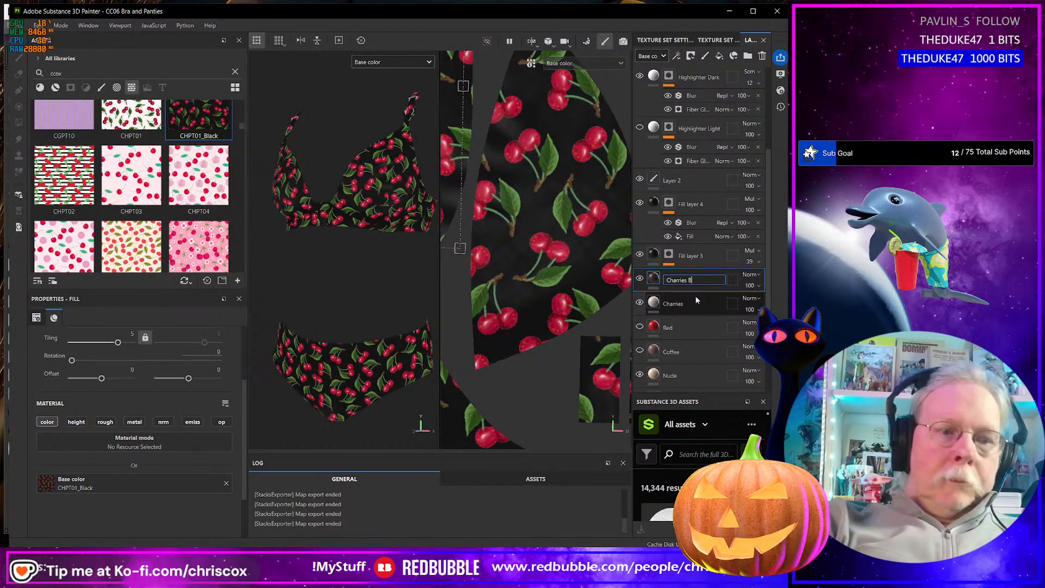
text(lack)
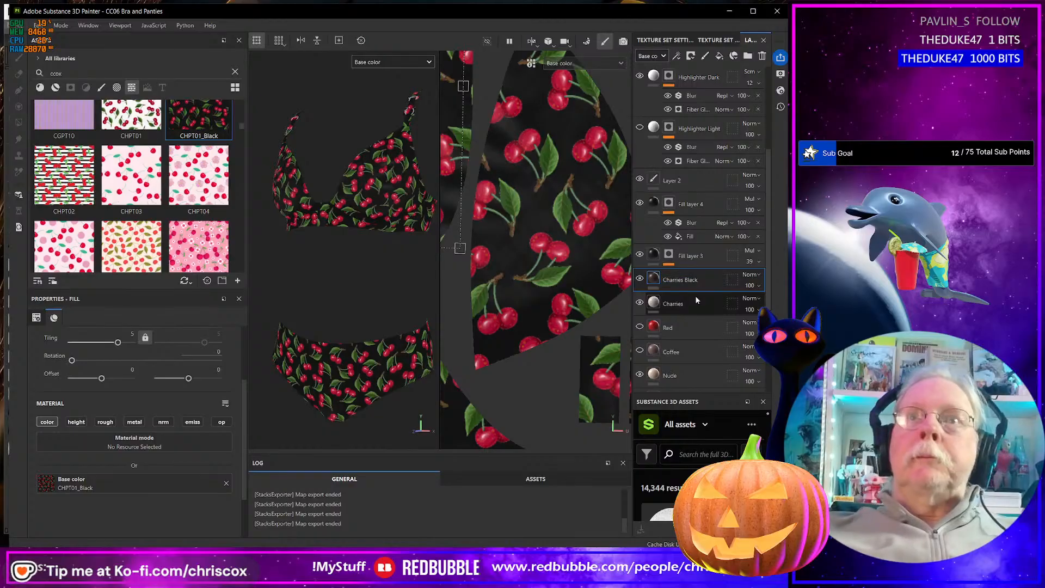
key(Return)
Duplicate the Charries Black layer to start another pattern variant
scroll(143, 208, down, 3)
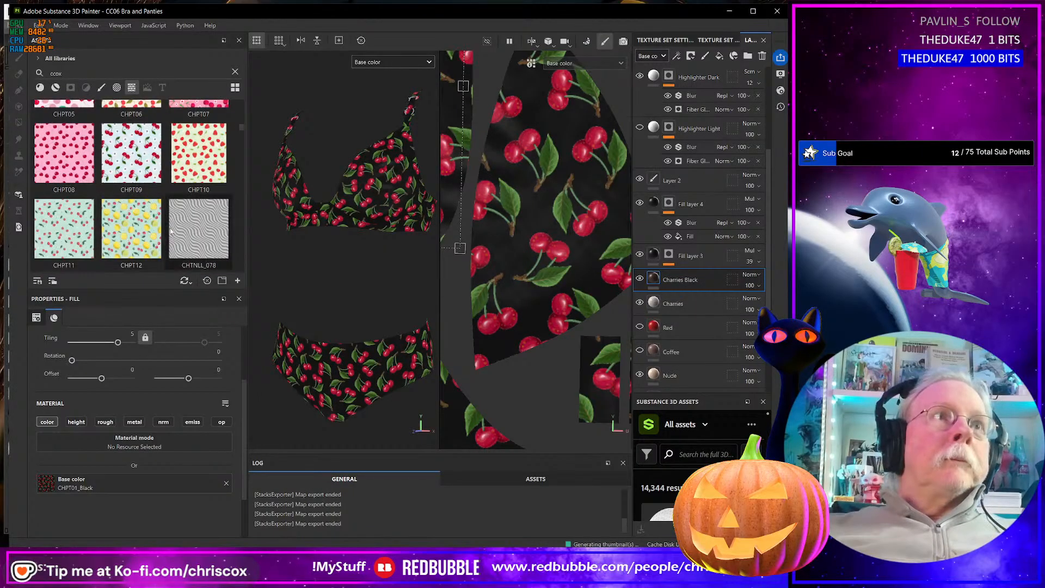
right_click(694, 281)
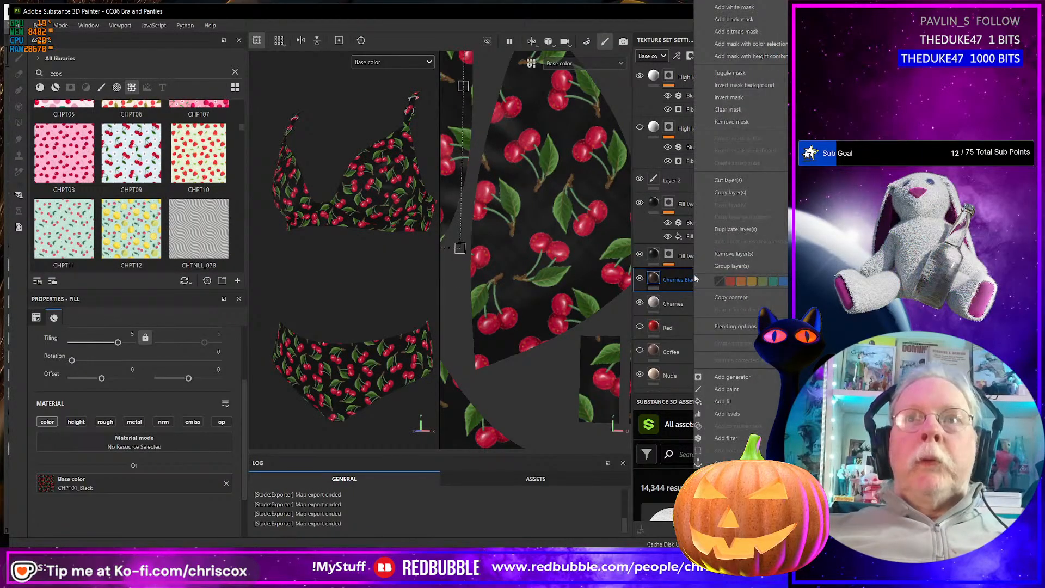
click(736, 229)
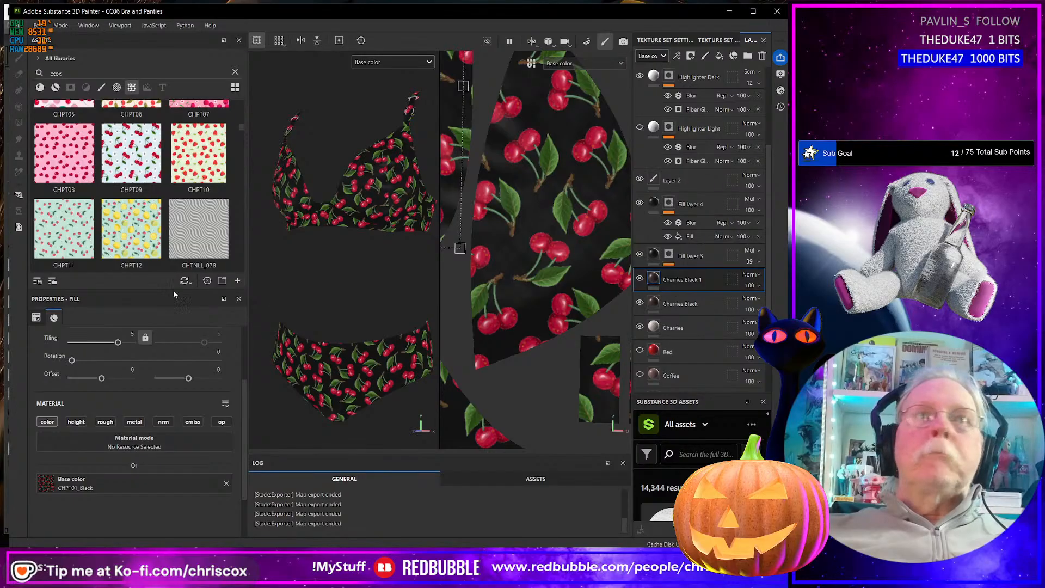
Find the Flow_049 floral texture in the assets and assign it as the base color of the Charries Black copy
scroll(134, 233, down, 5)
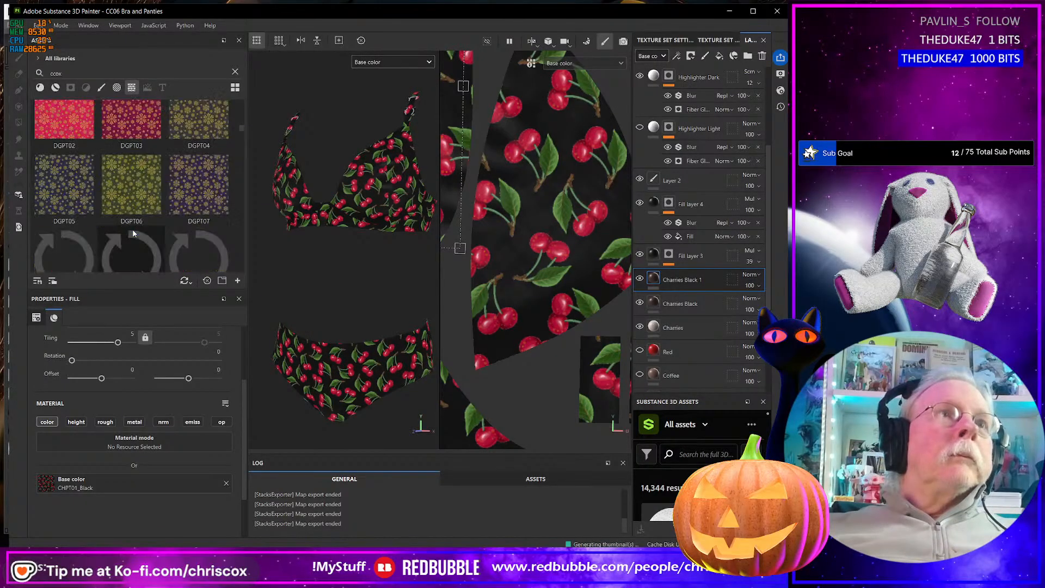
scroll(134, 233, down, 6)
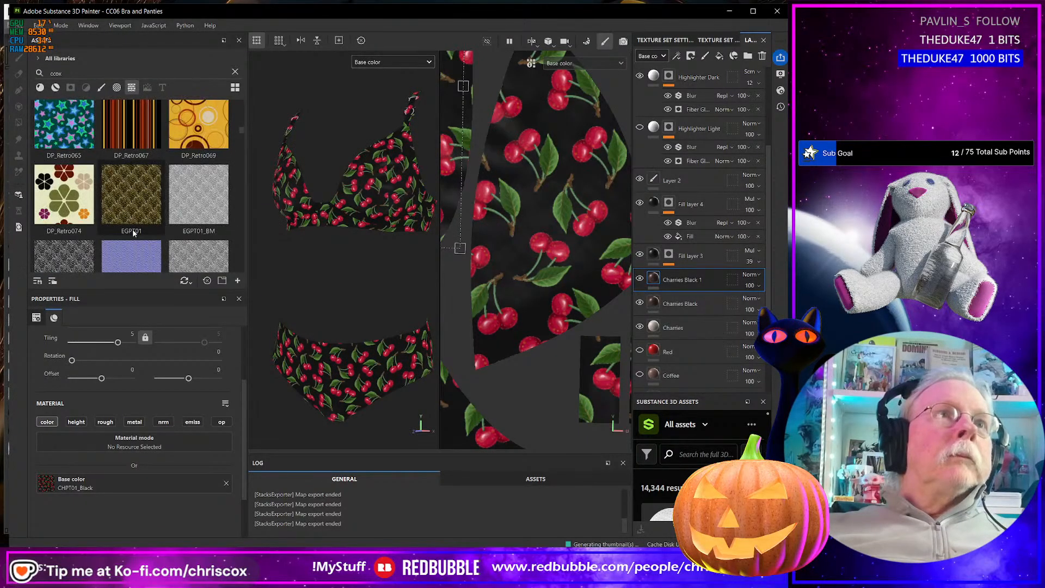
scroll(133, 233, down, 6)
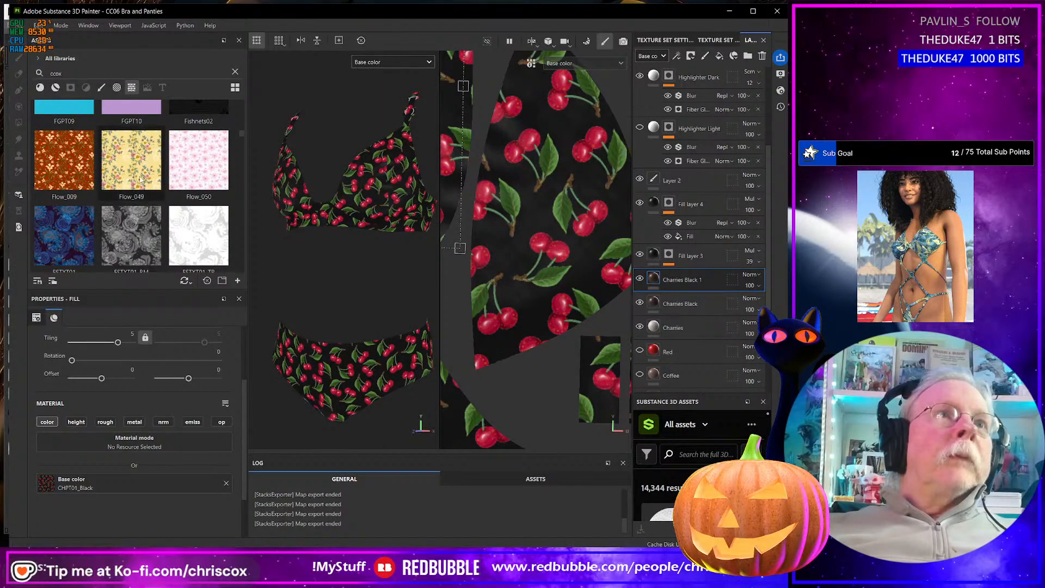
mouse_move(140, 179)
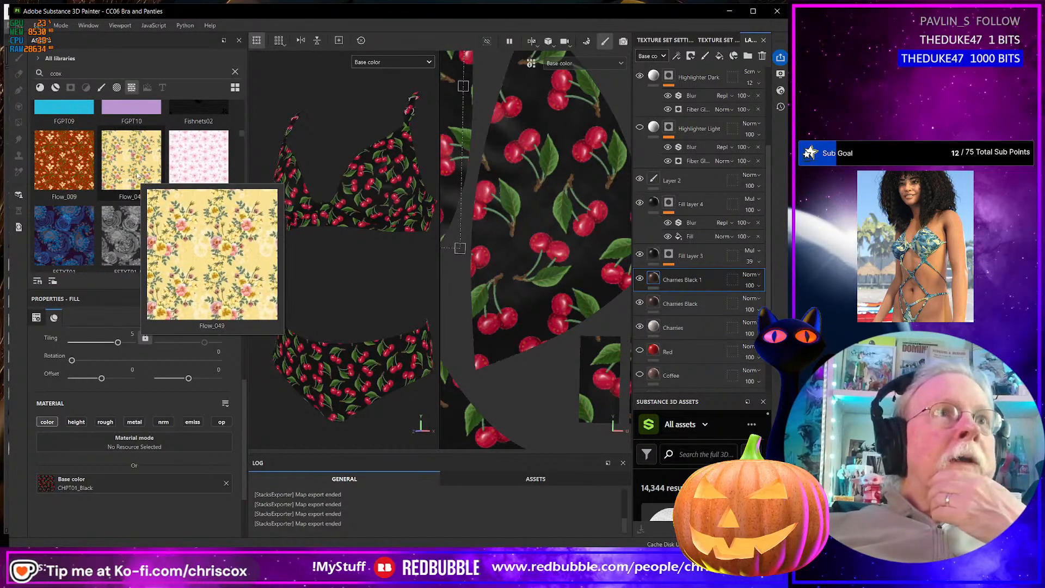
click(183, 159)
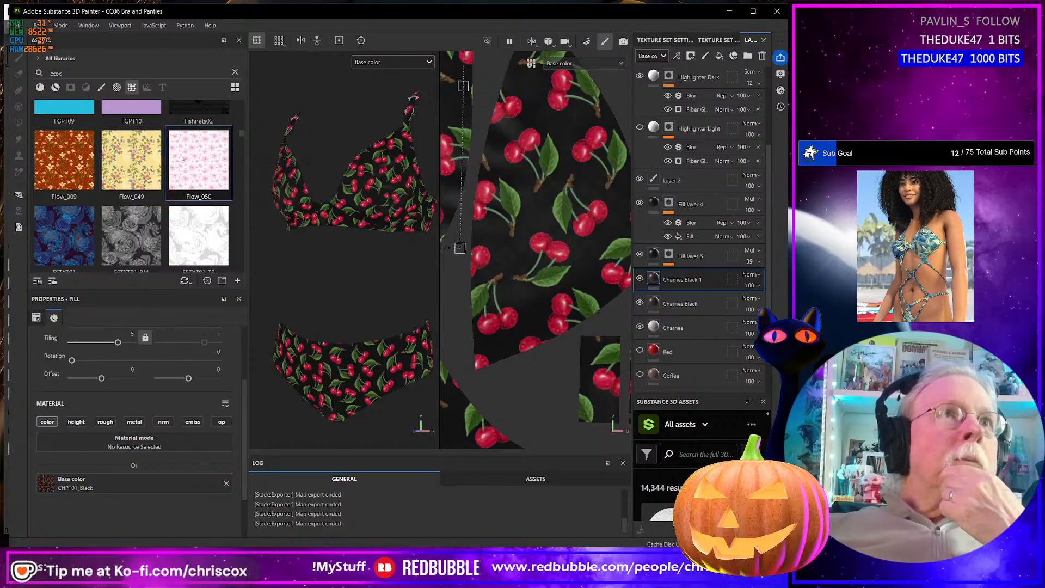
click(126, 156)
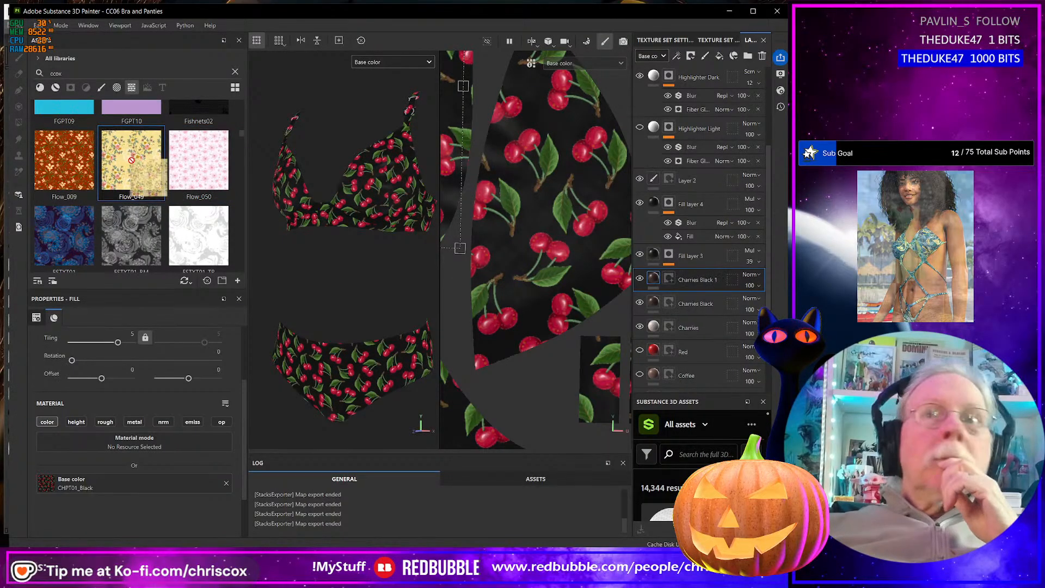
drag(126, 156, 173, 485)
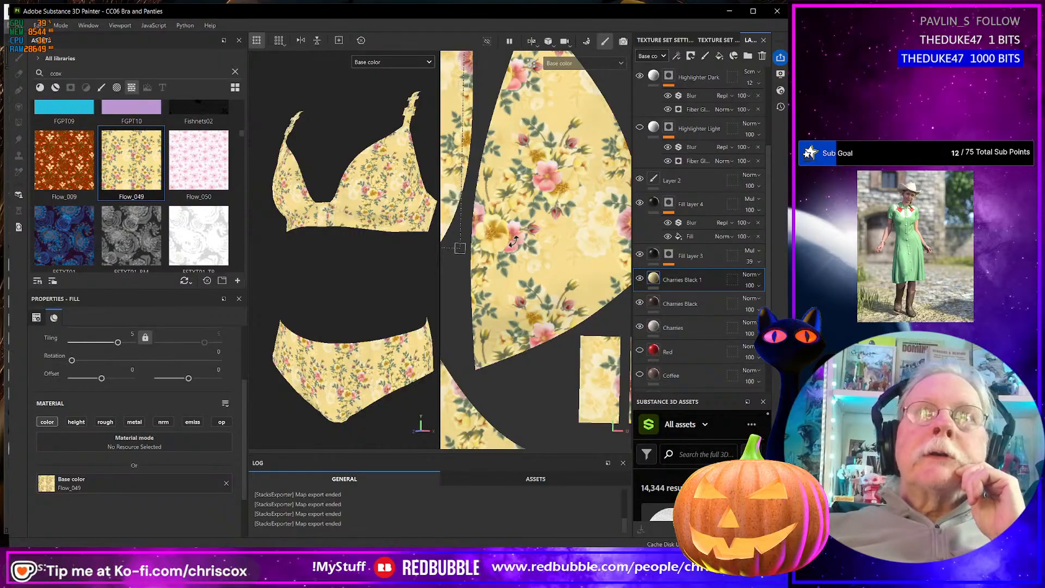
Rename the floral-pattern layer to Flowers and duplicate it
double_click(696, 279)
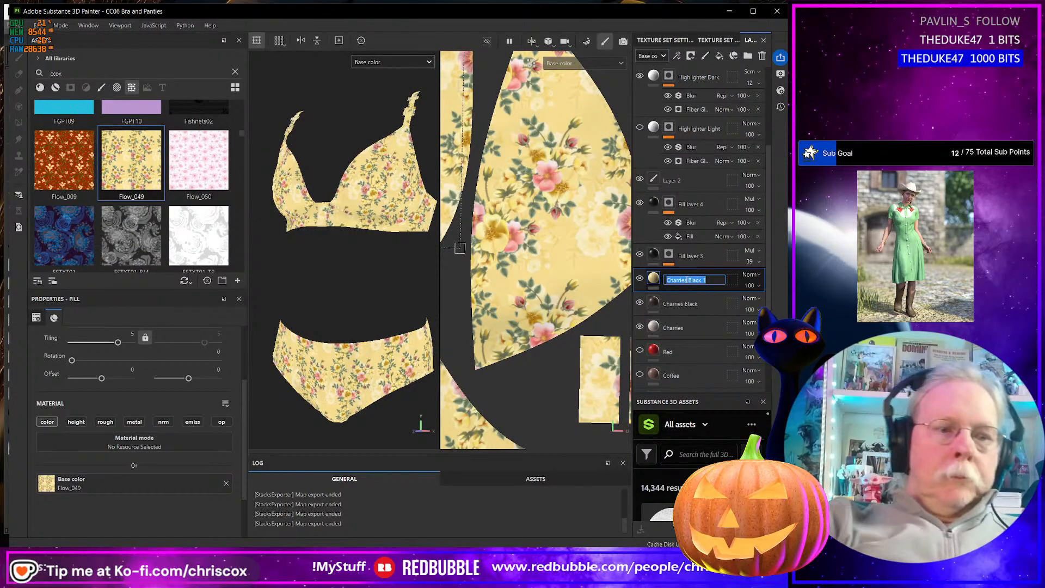
text(Flowers)
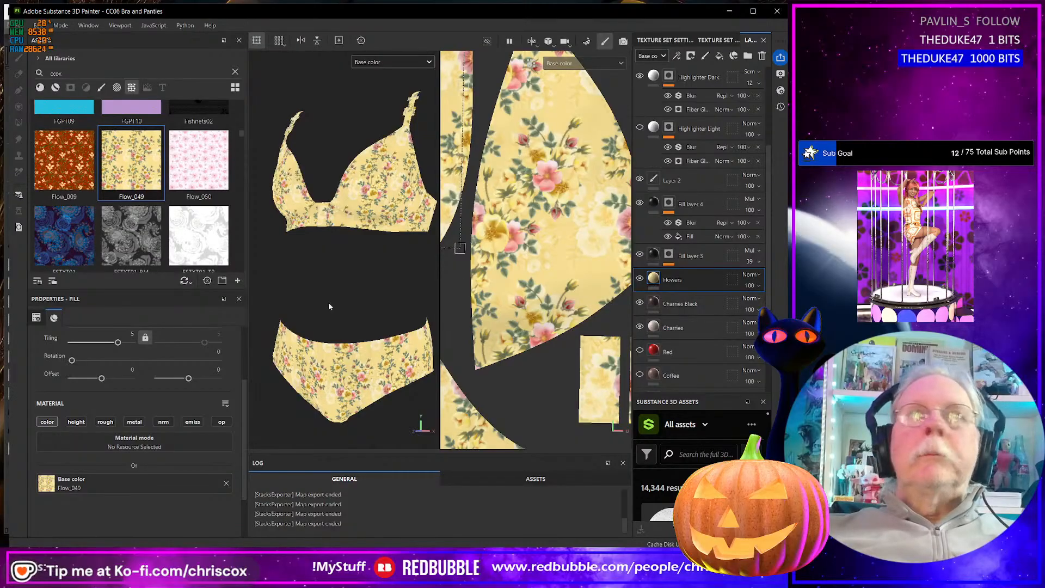
right_click(702, 284)
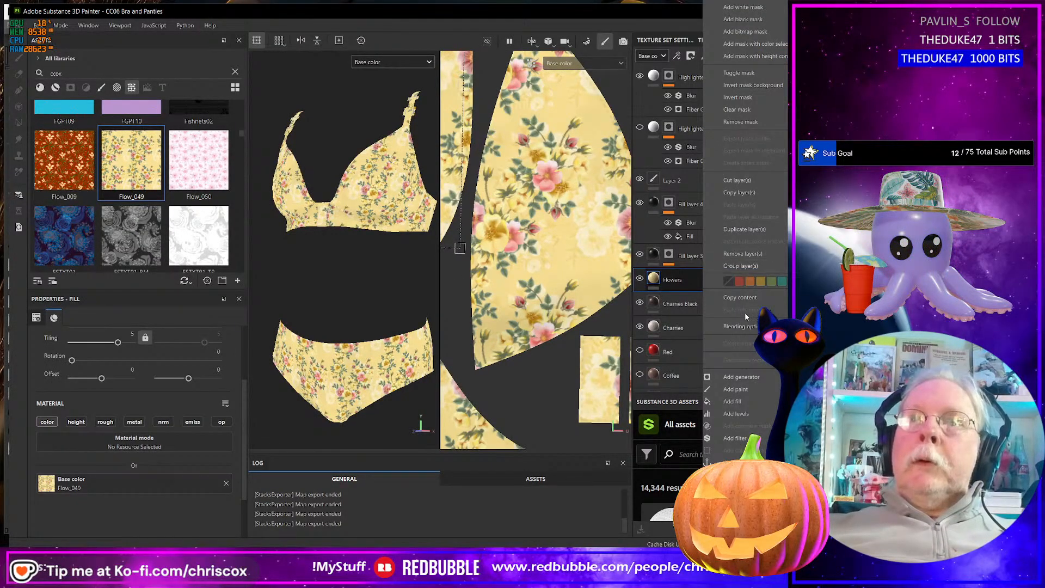
click(745, 230)
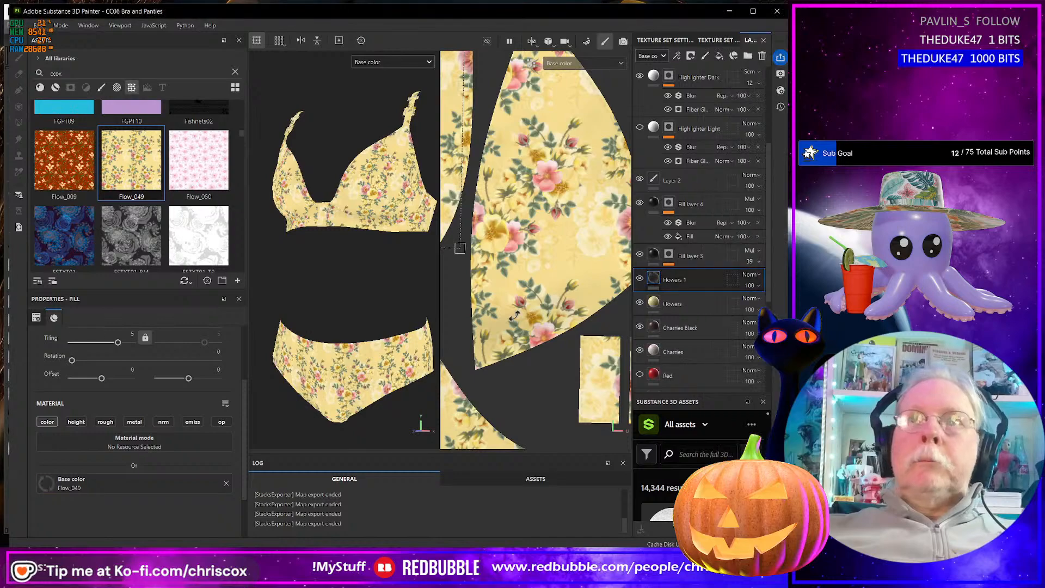
Find the SumFlow_021 rose texture in the assets and assign it as the base color of the Flowers 1 layer
scroll(120, 260, down, 5)
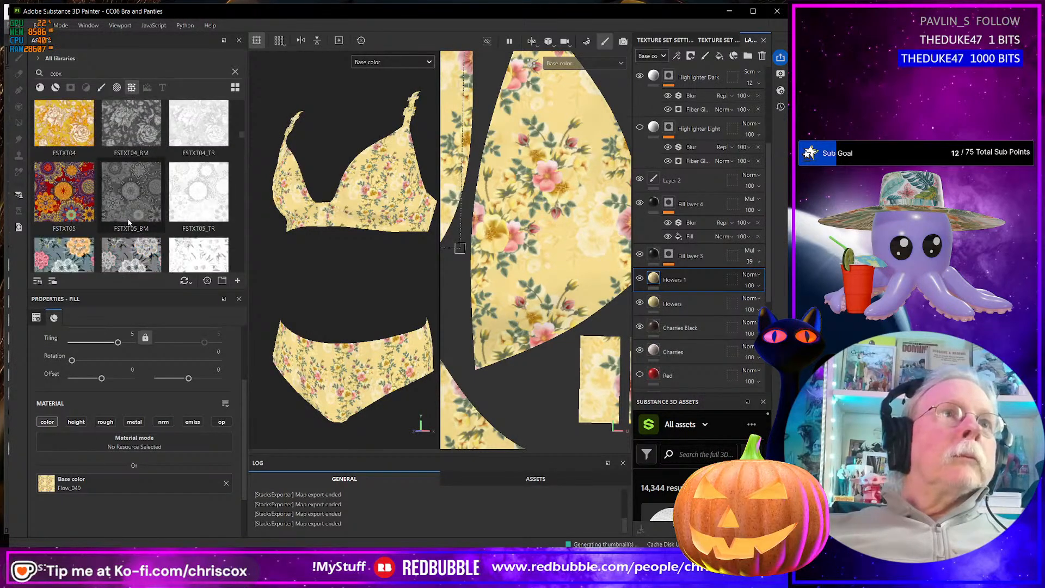
scroll(128, 221, down, 10)
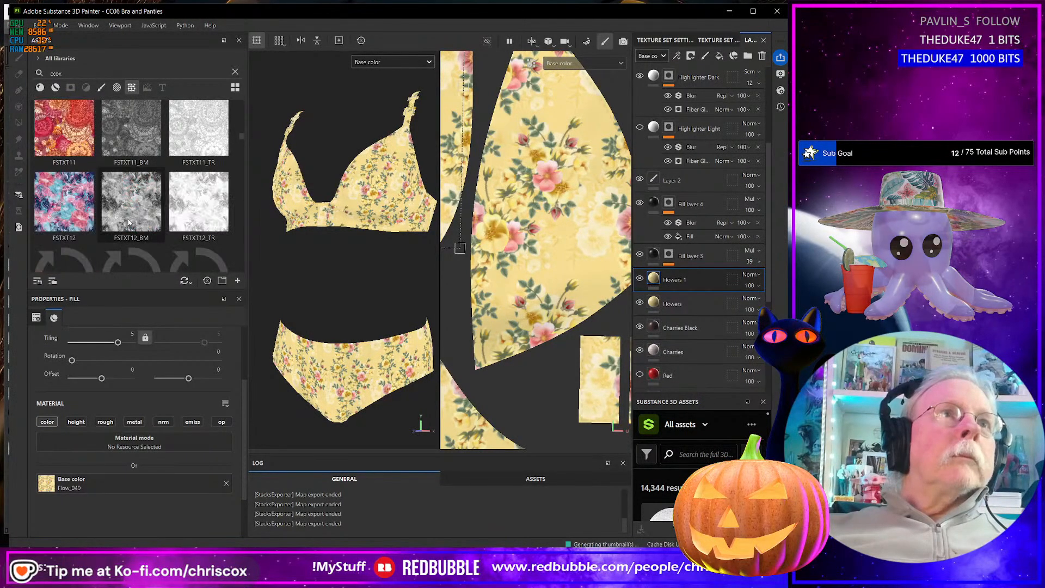
scroll(129, 221, down, 3)
scroll(136, 218, down, 10)
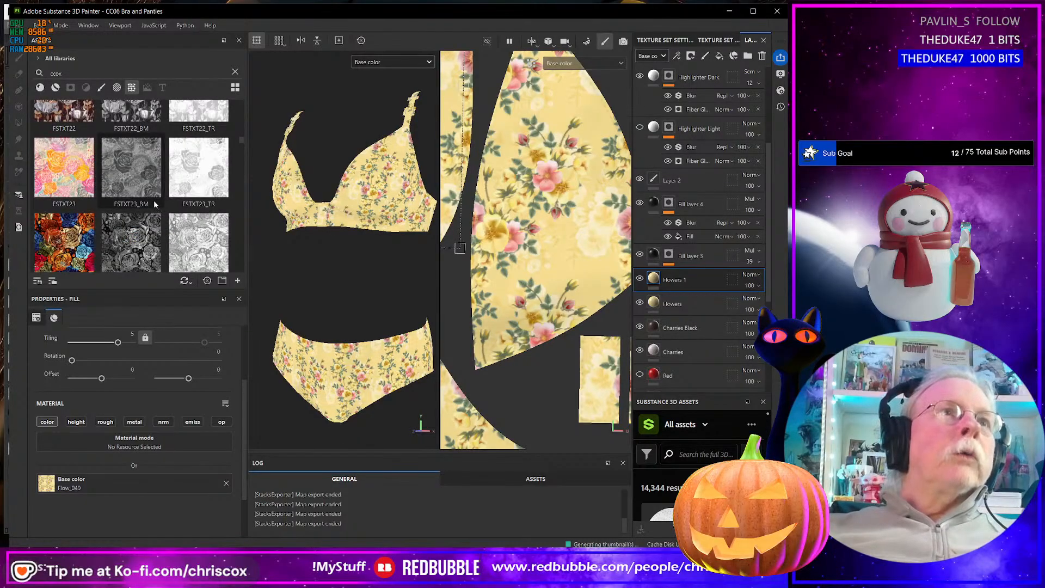
scroll(154, 204, down, 12)
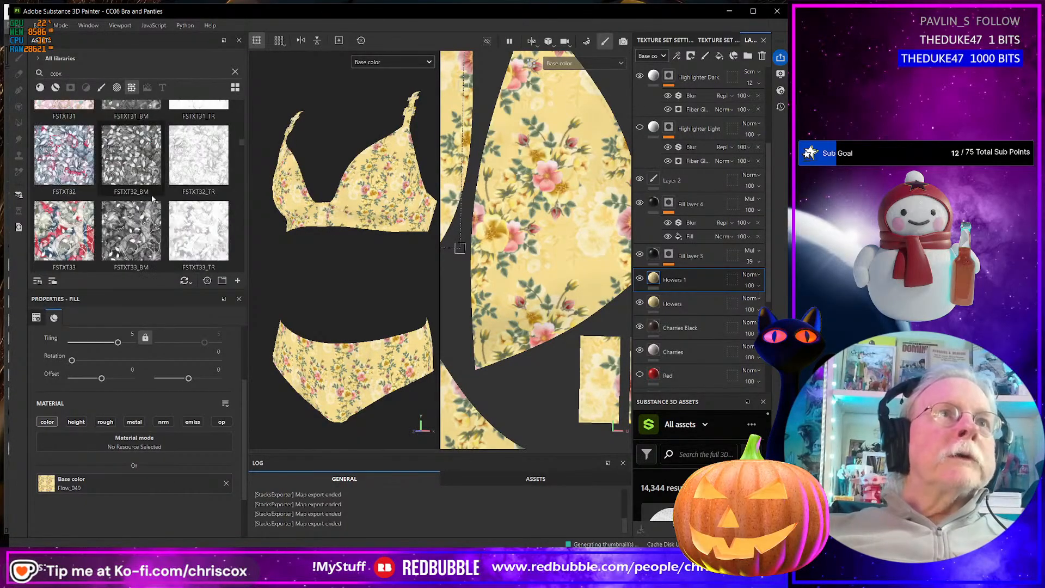
scroll(153, 198, down, 12)
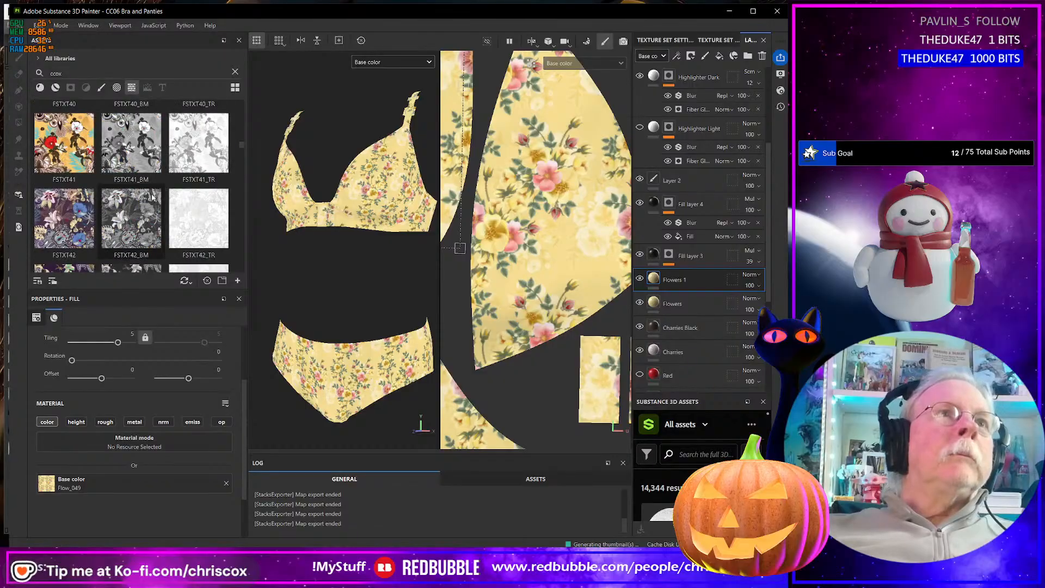
scroll(153, 199, down, 12)
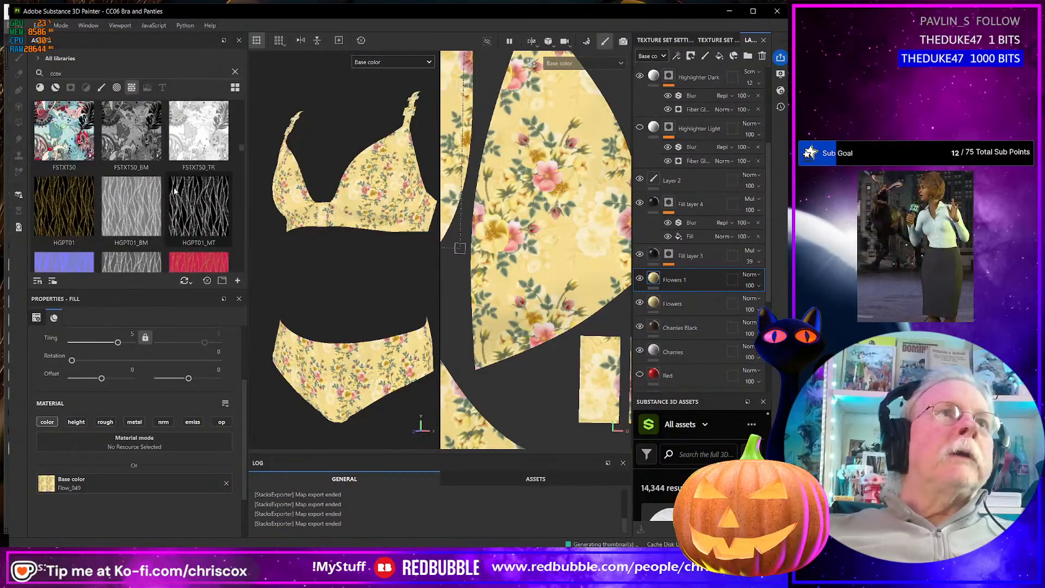
scroll(175, 191, down, 12)
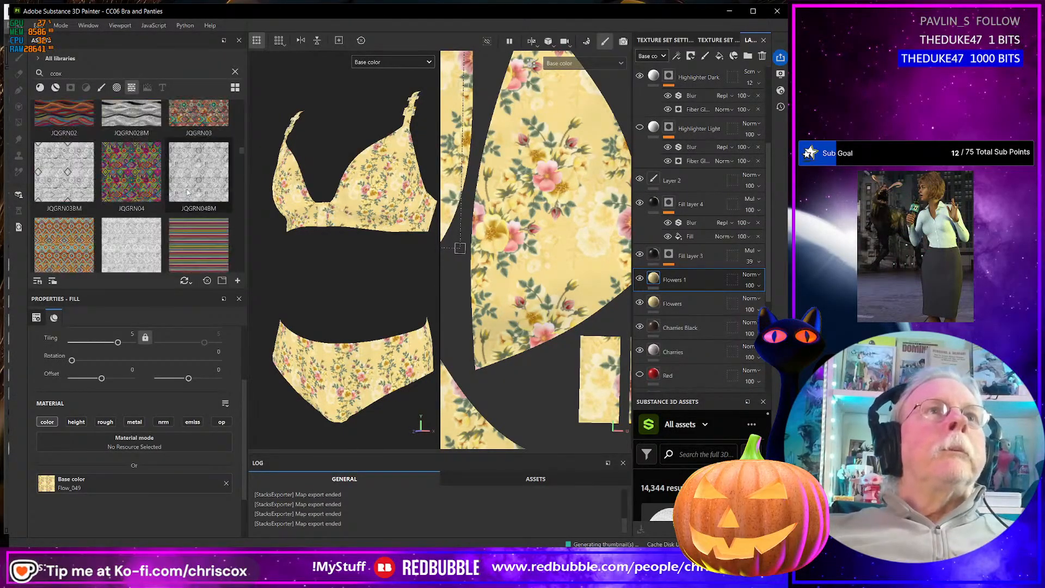
scroll(187, 193, down, 12)
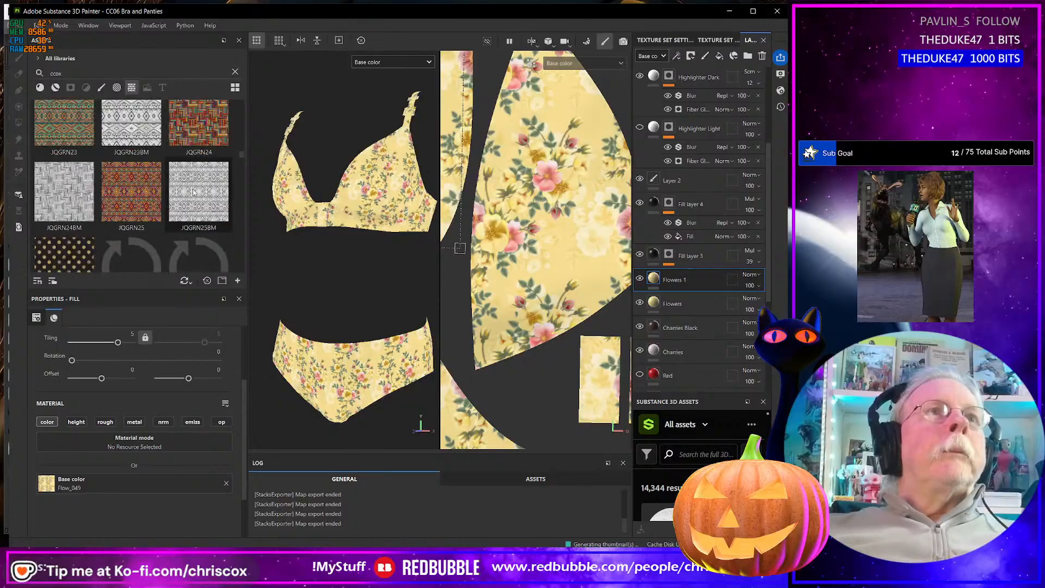
scroll(194, 192, down, 12)
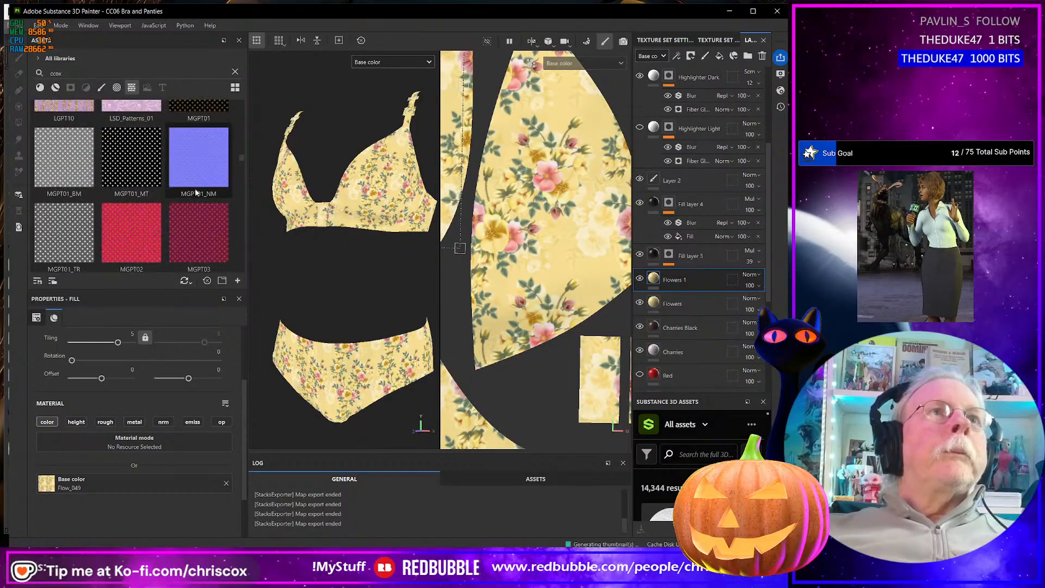
scroll(195, 188, down, 12)
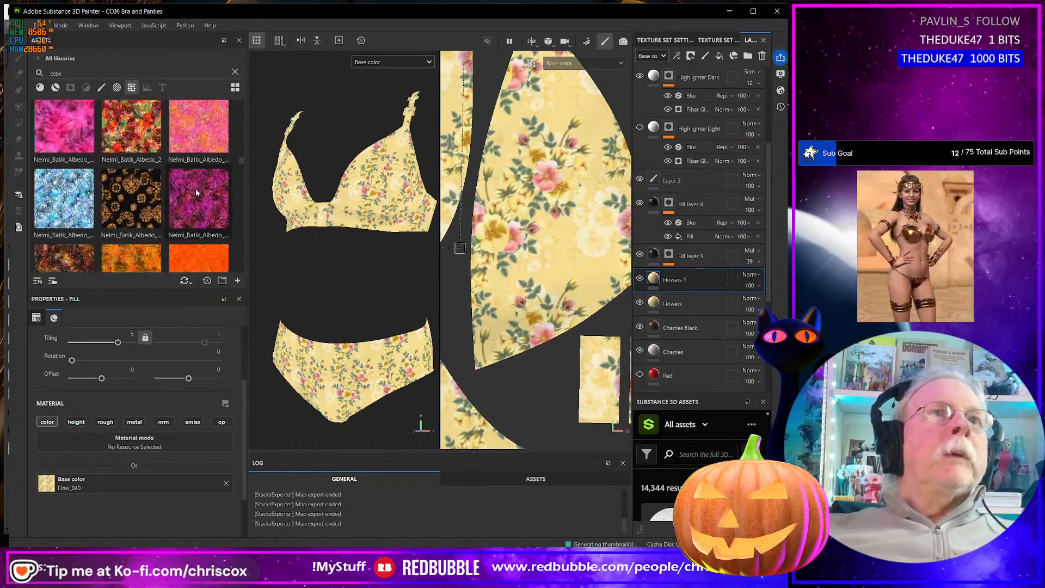
scroll(195, 188, down, 12)
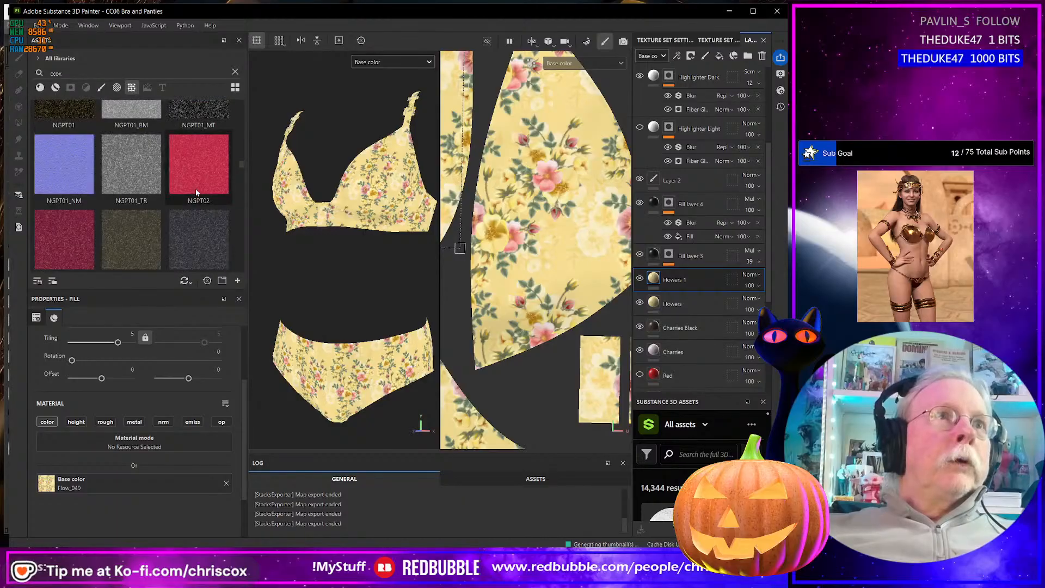
scroll(196, 192, down, 12)
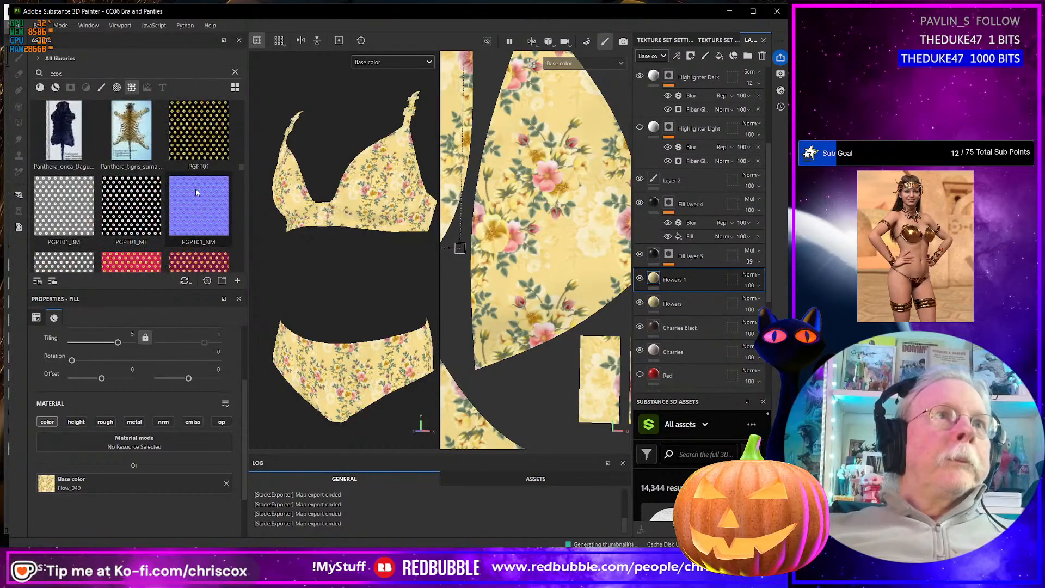
scroll(196, 192, down, 12)
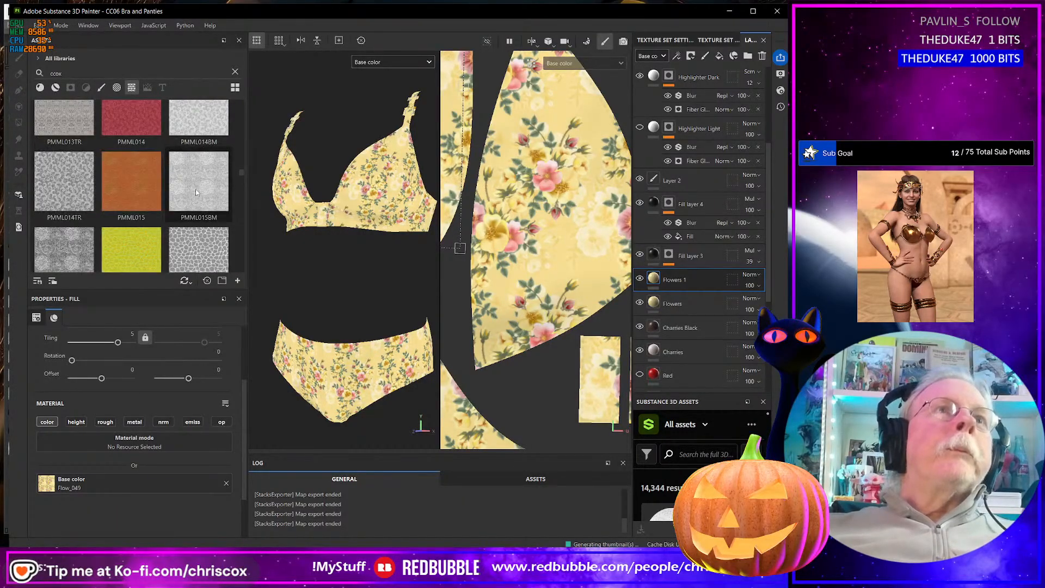
scroll(196, 192, down, 12)
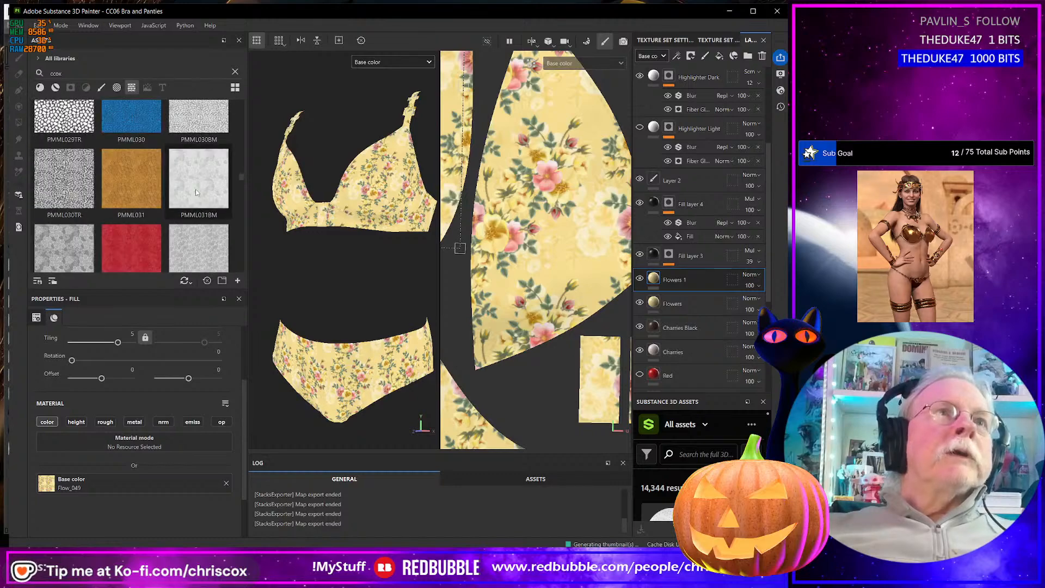
scroll(196, 190, down, 10)
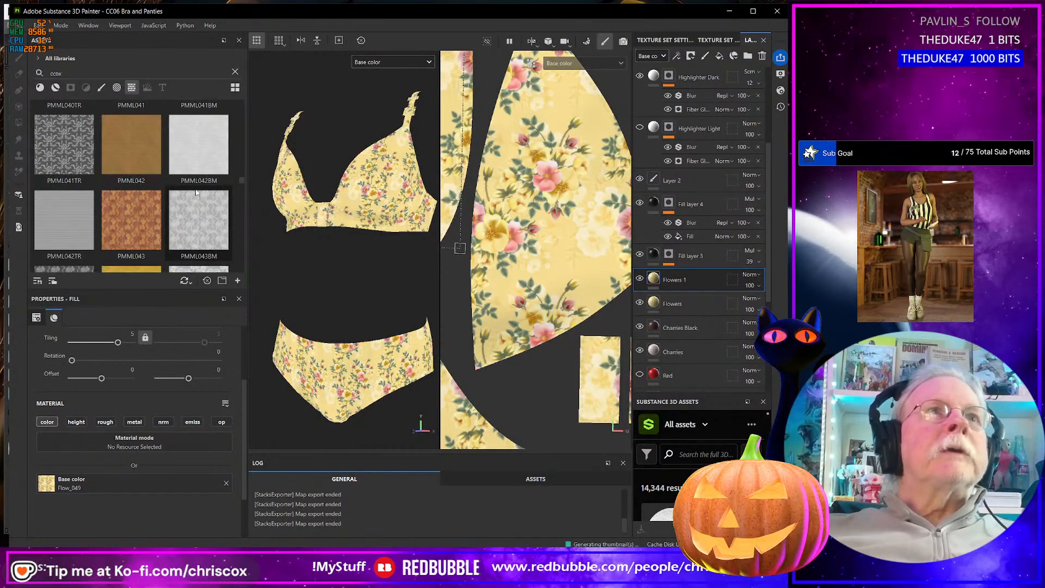
scroll(196, 192, down, 12)
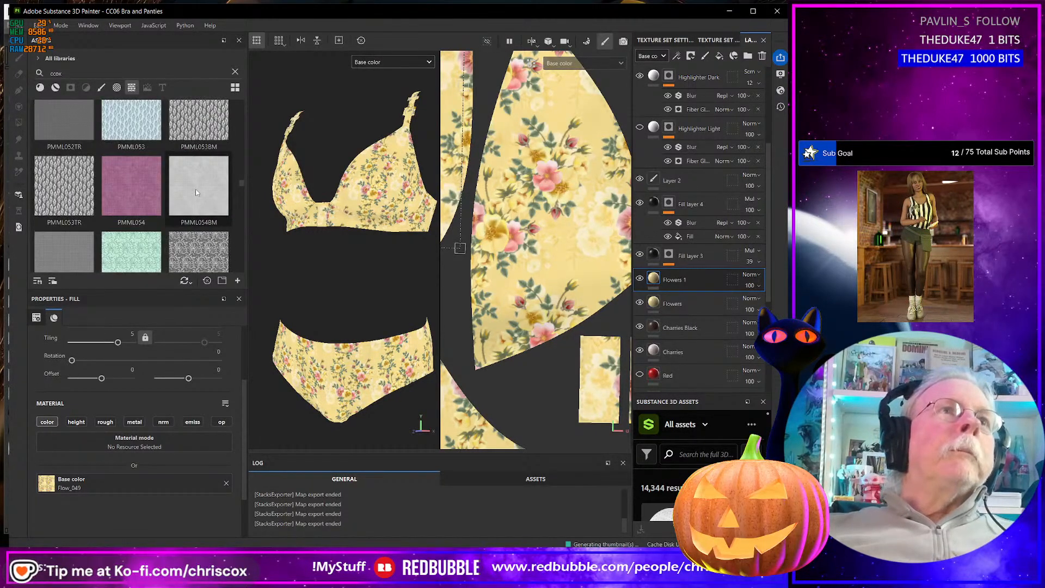
scroll(196, 192, down, 15)
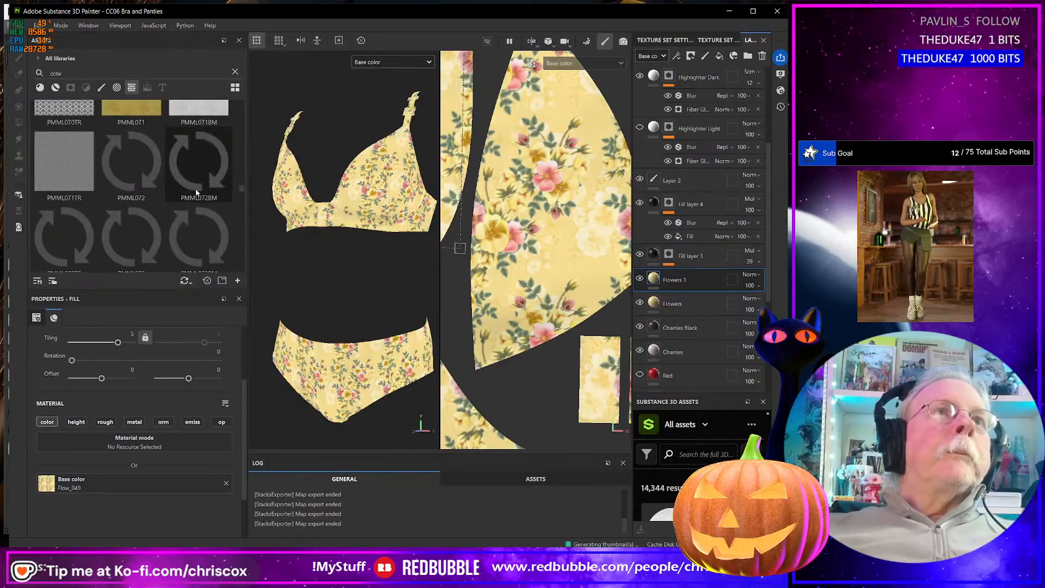
scroll(196, 192, down, 15)
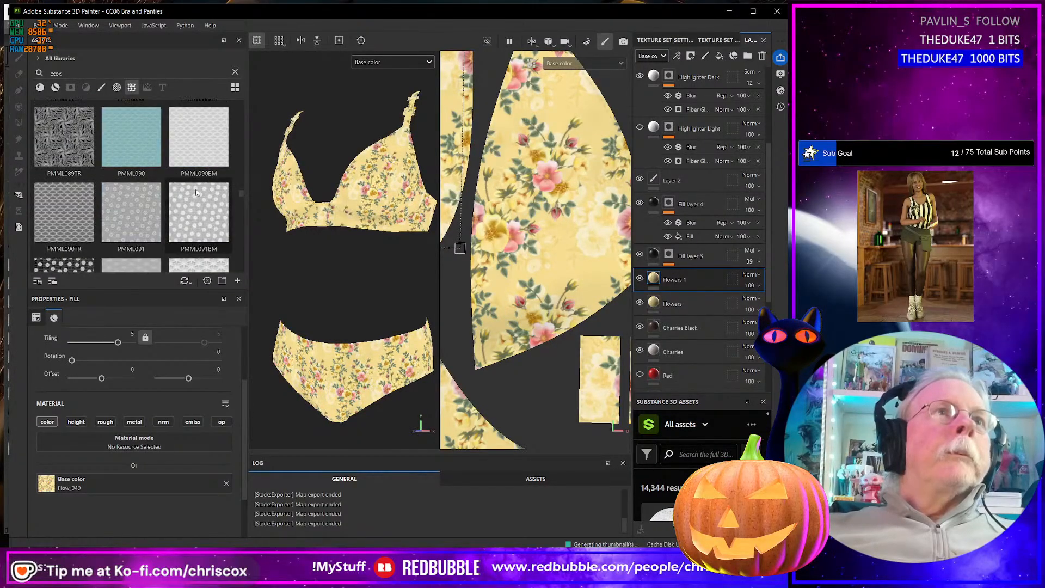
scroll(196, 192, down, 15)
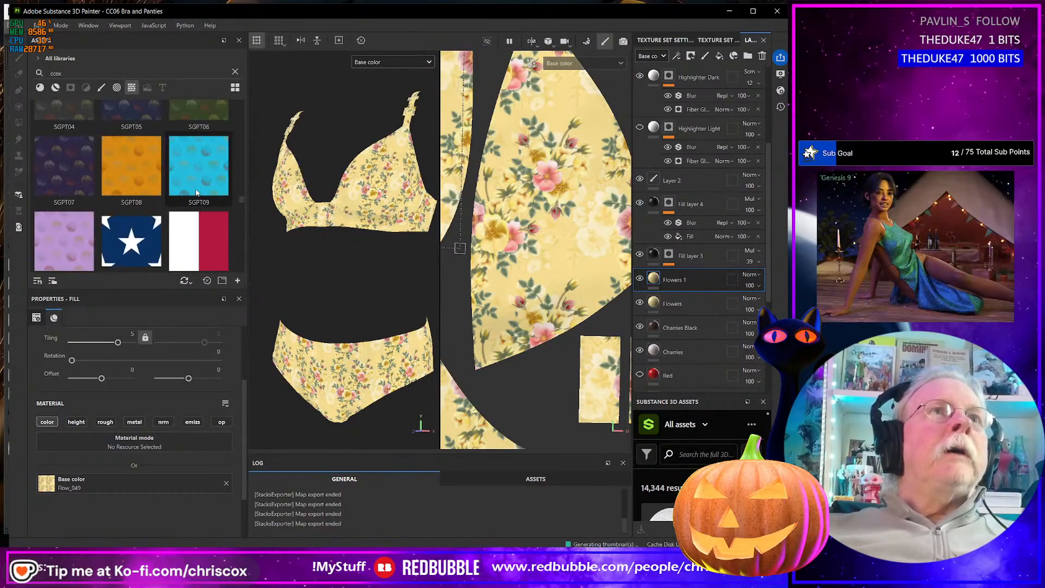
scroll(196, 192, down, 8)
scroll(197, 193, up, 3)
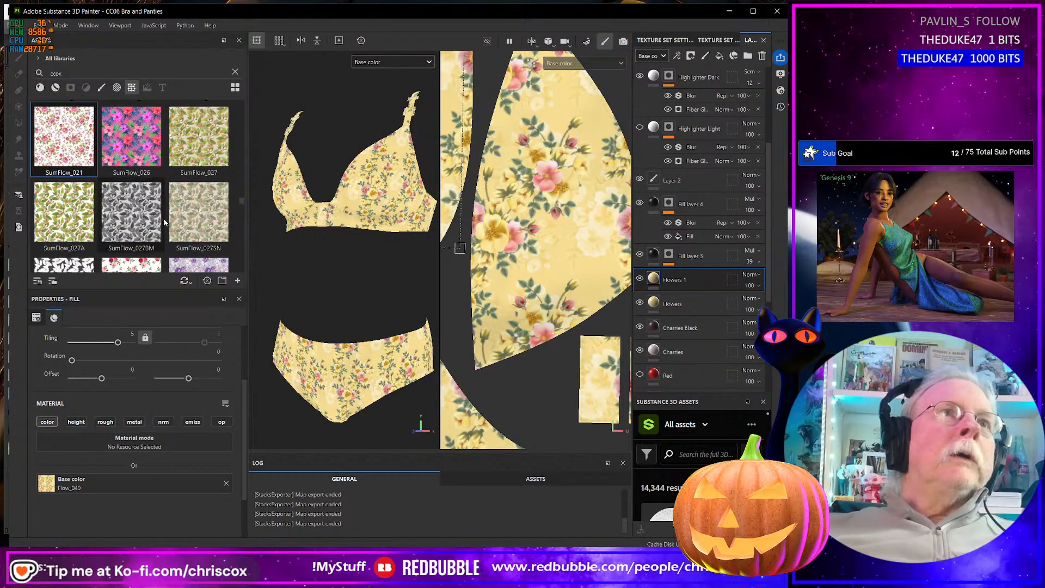
scroll(136, 200, down, 1)
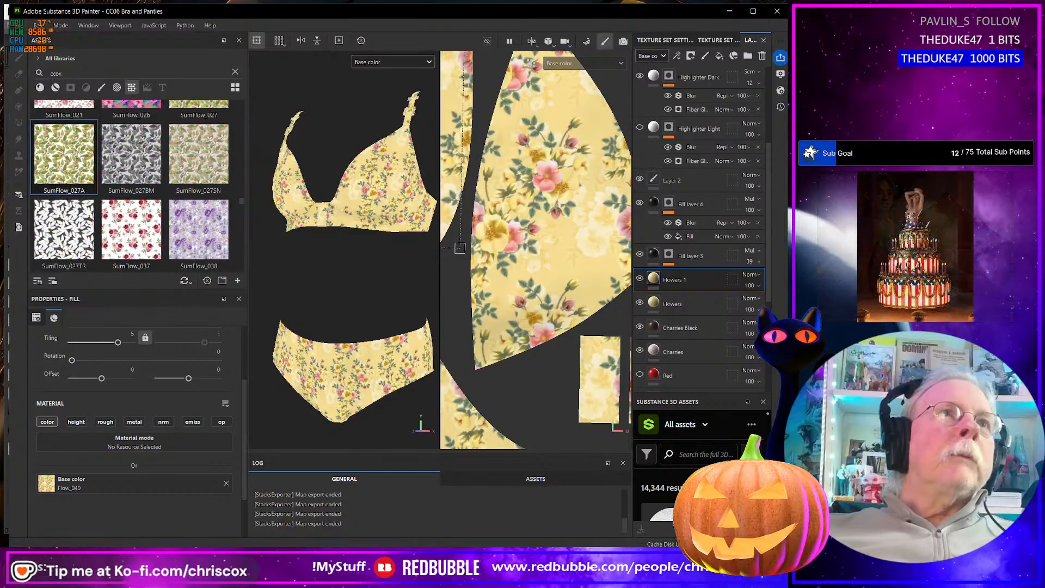
scroll(136, 200, up, 3)
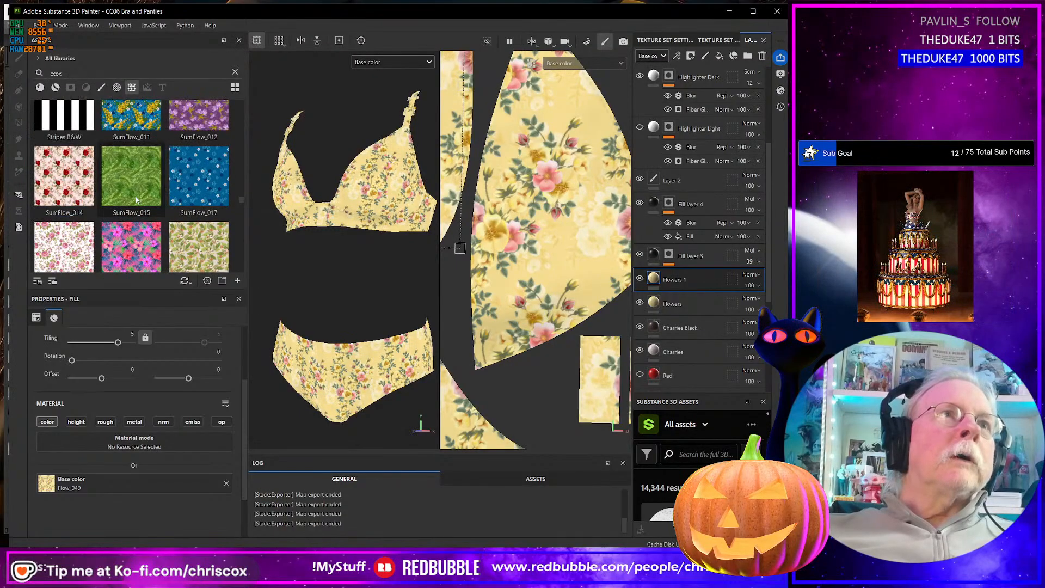
click(72, 246)
drag(76, 231, 164, 482)
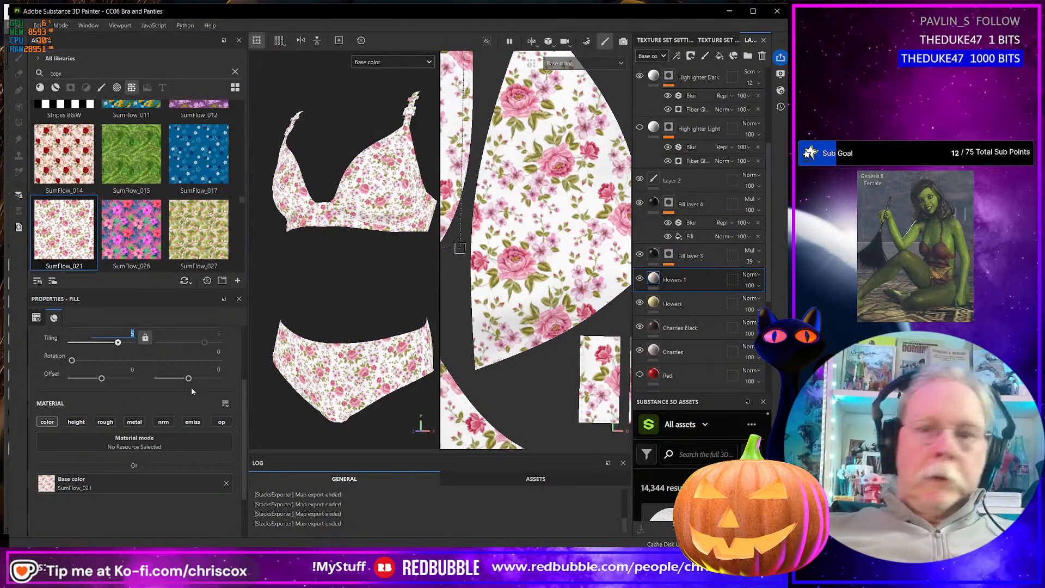
Try the rose texture at a tiling of 4, settle on 3, and rename the layer to Roses
text(4)
key(Return)
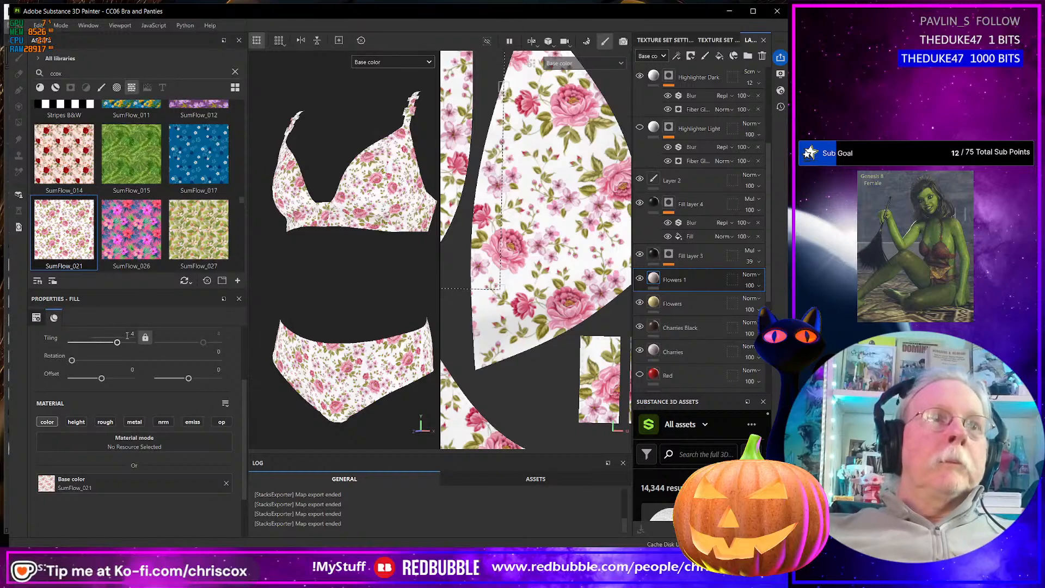
text(3)
key(Return)
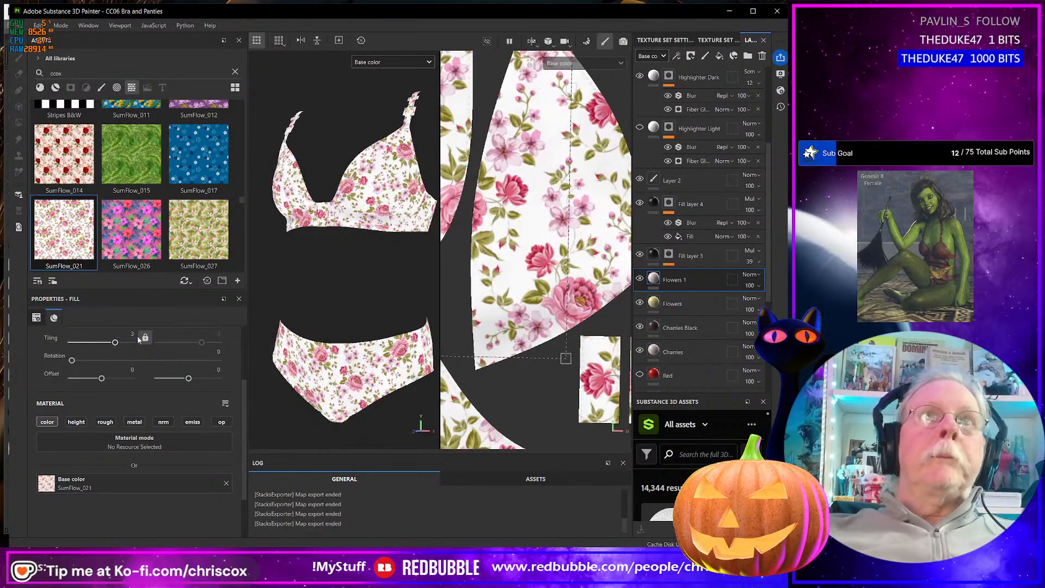
mouse_move(363, 302)
alt+mouse_down()
mouse_move(410, 292)
mouse_move(410, 227)
mouse_move(351, 297)
alt+mouse_up()
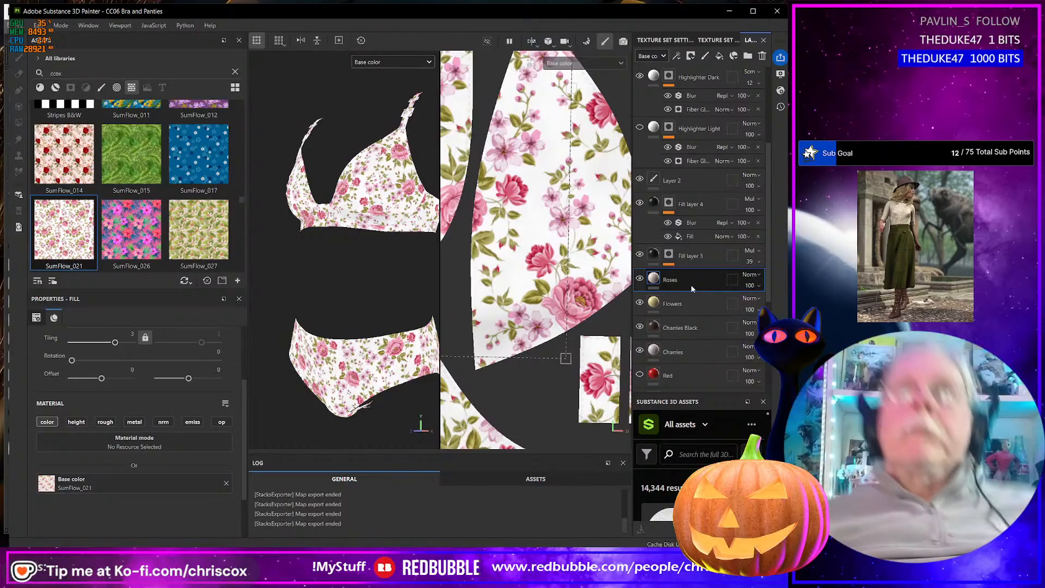
Rename the Shadows Light 1 layer to Shadows Dark
scroll(685, 272, up, 1)
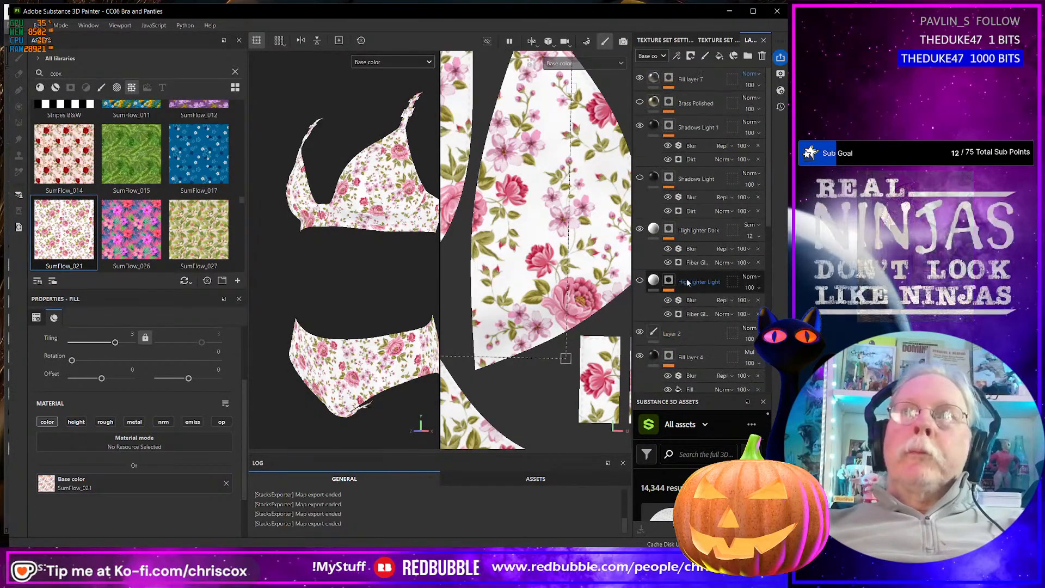
scroll(714, 219, up, 2)
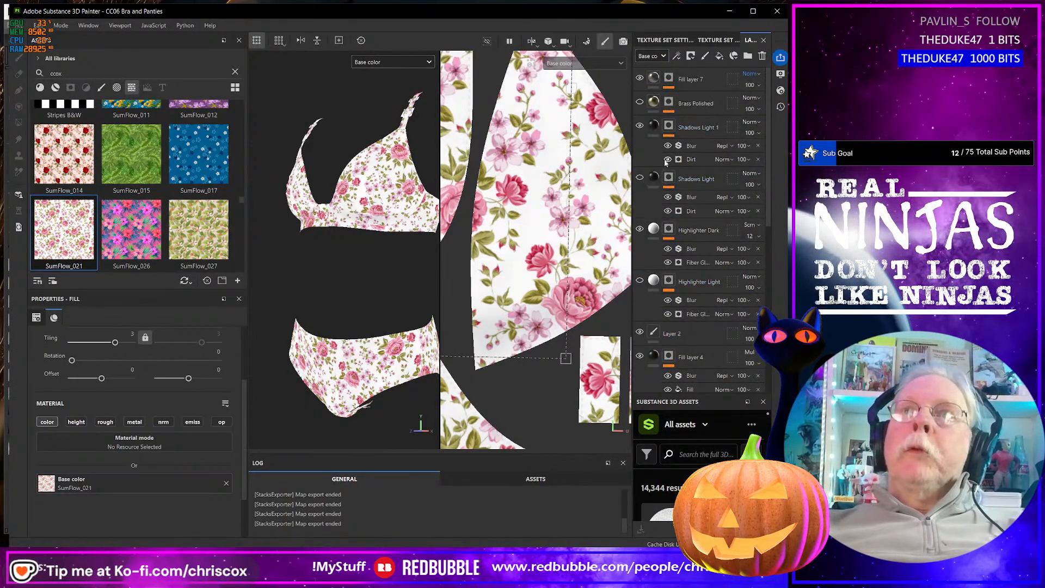
click(716, 129)
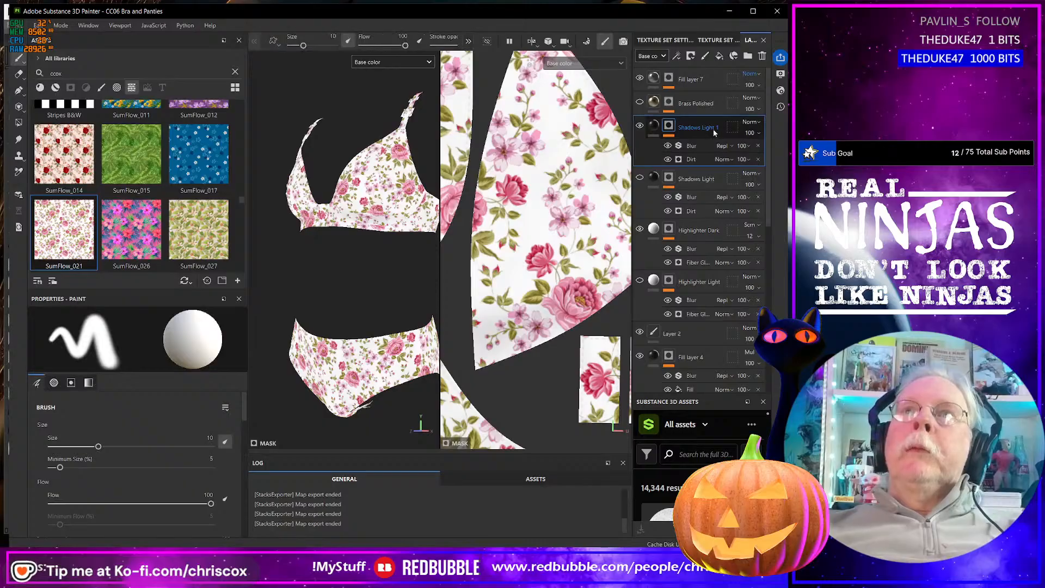
double_click(713, 129)
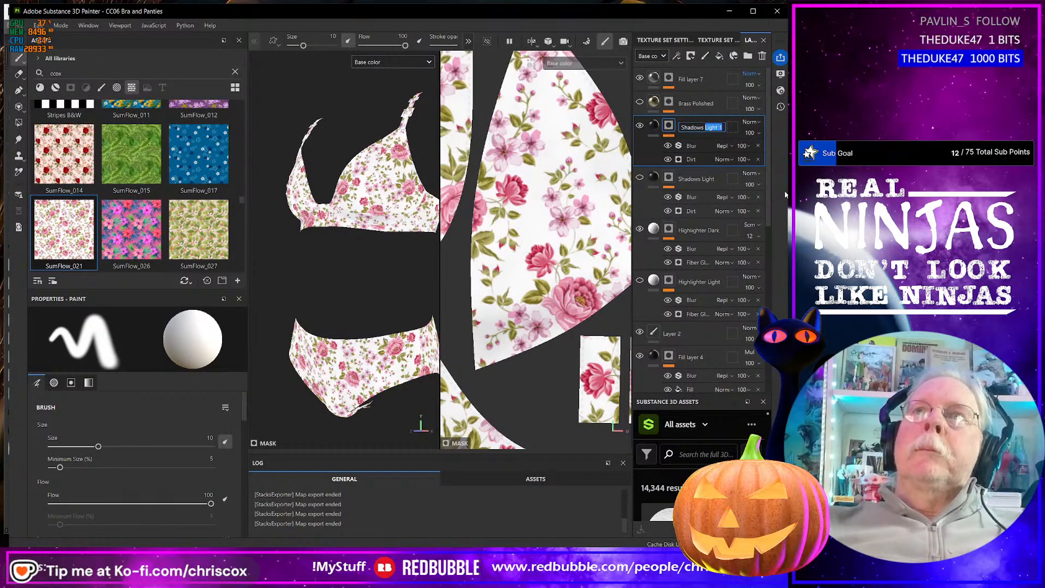
text(Dark)
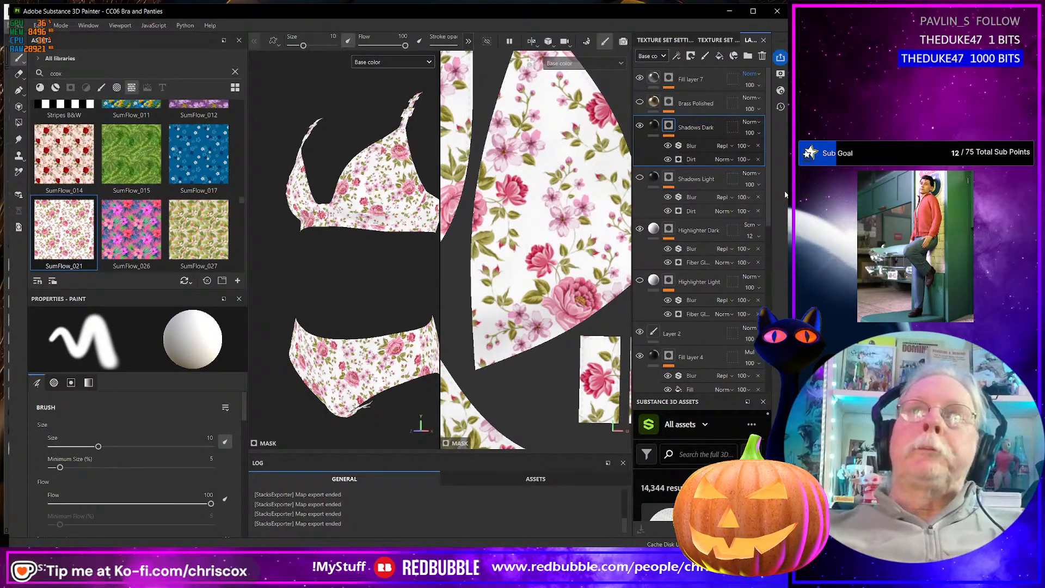
Show Shadows Light instead of Shadows Dark, and try Highlighter Light in place of Highlighter Dark before restoring Highlighter Dark
click(640, 126)
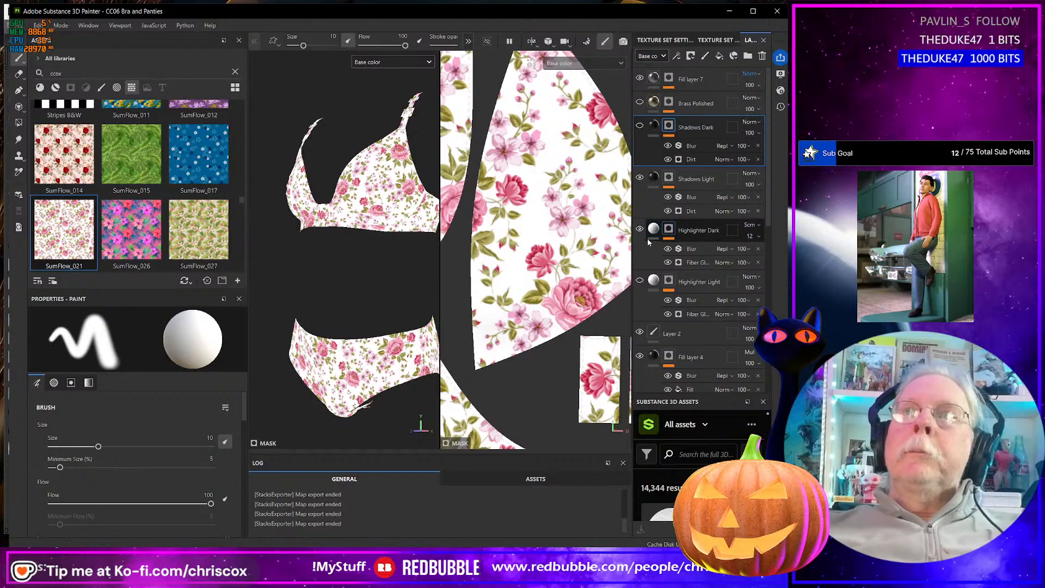
click(639, 281)
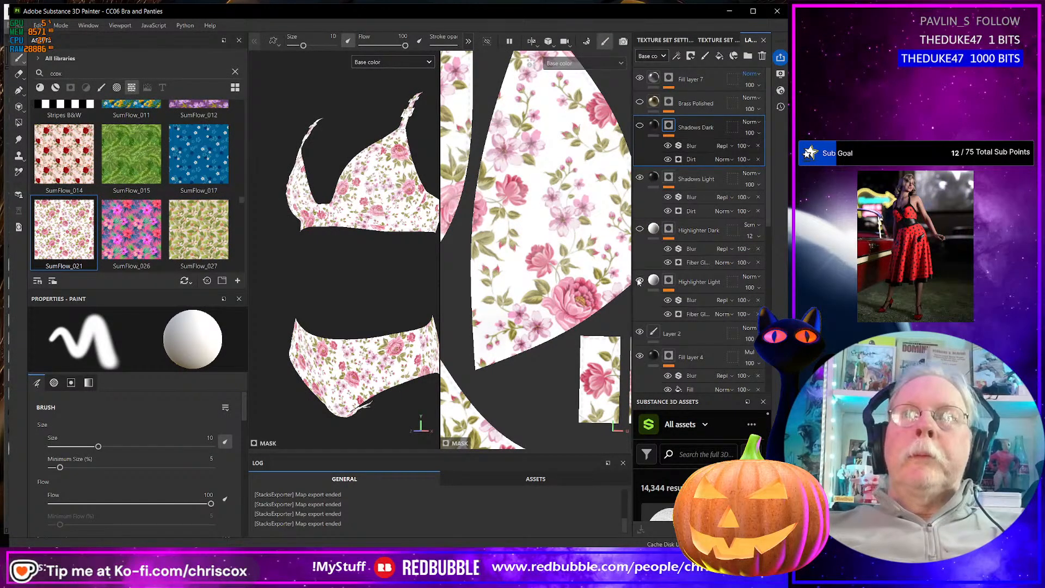
click(640, 280)
click(640, 229)
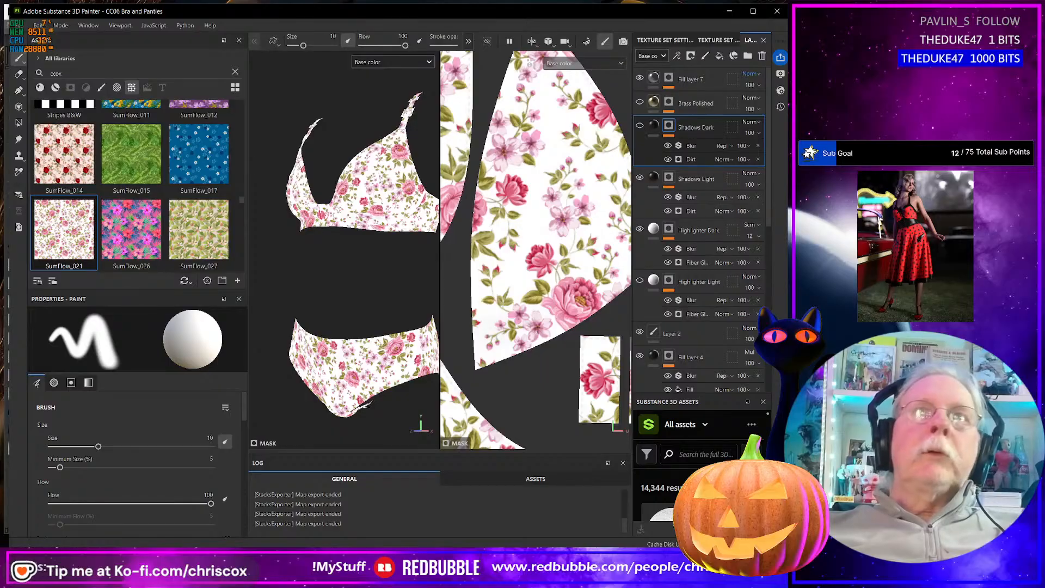
alt+drag(381, 343, 387, 319)
scroll(396, 264, up, 4)
alt+middle_drag(391, 245, 360, 293)
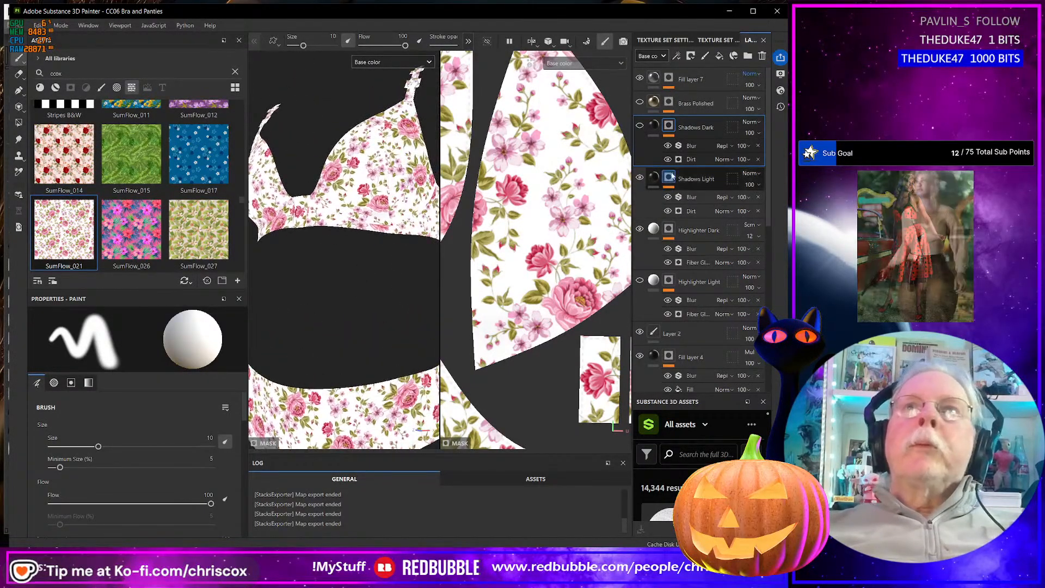
Show the Shadows Dark layer and set its Dirt generator's Dirt Level to 0.59
click(640, 126)
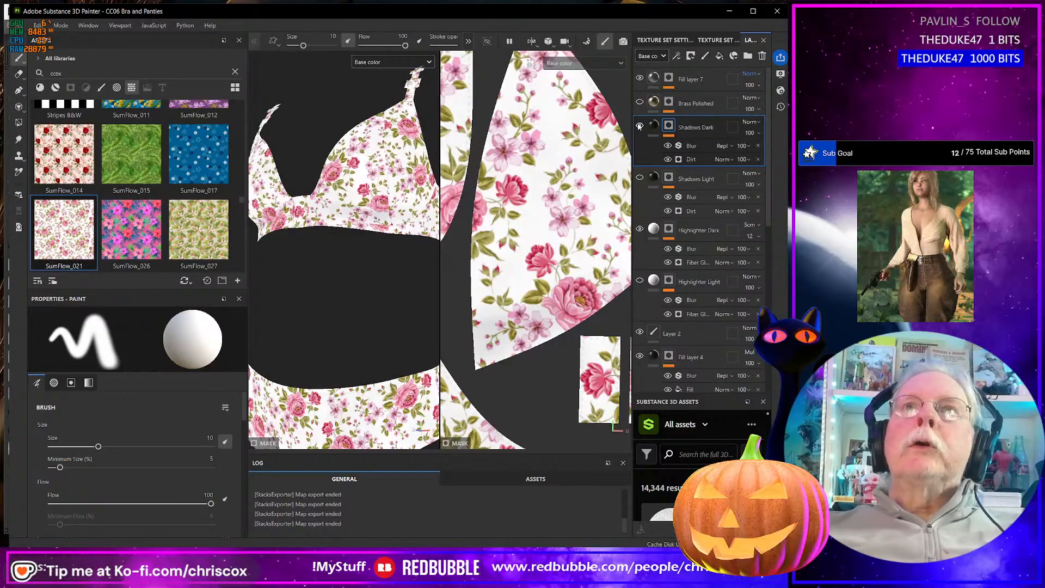
click(700, 159)
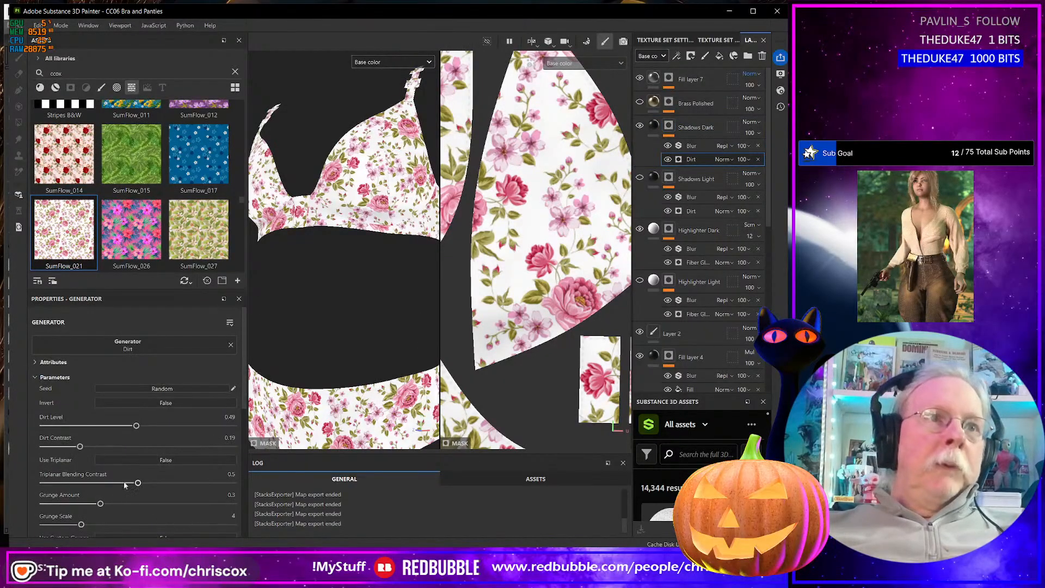
mouse_move(138, 427)
mouse_down()
mouse_move(168, 428)
mouse_move(154, 429)
mouse_up()
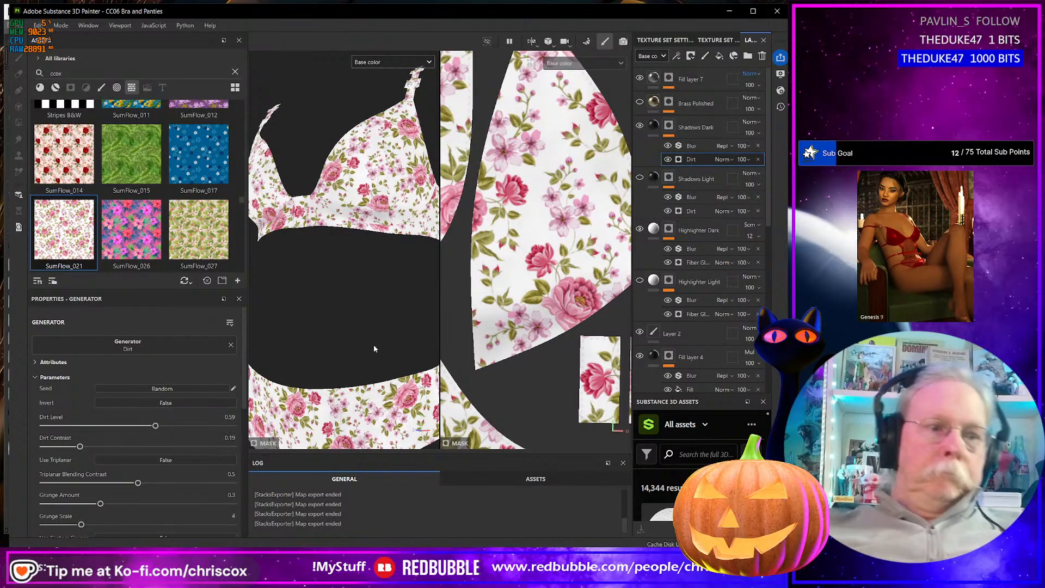
Export the roses base color texture and rename the exported file to CC06 Bra and Panties_Roses_BaseColor.jpg
key(ctrl+shift+e)
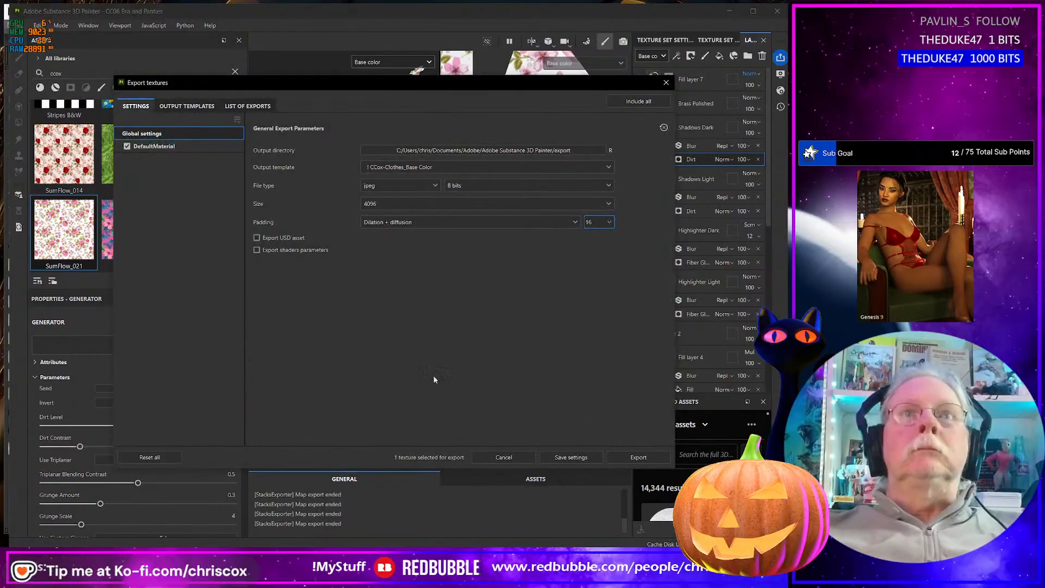
click(635, 460)
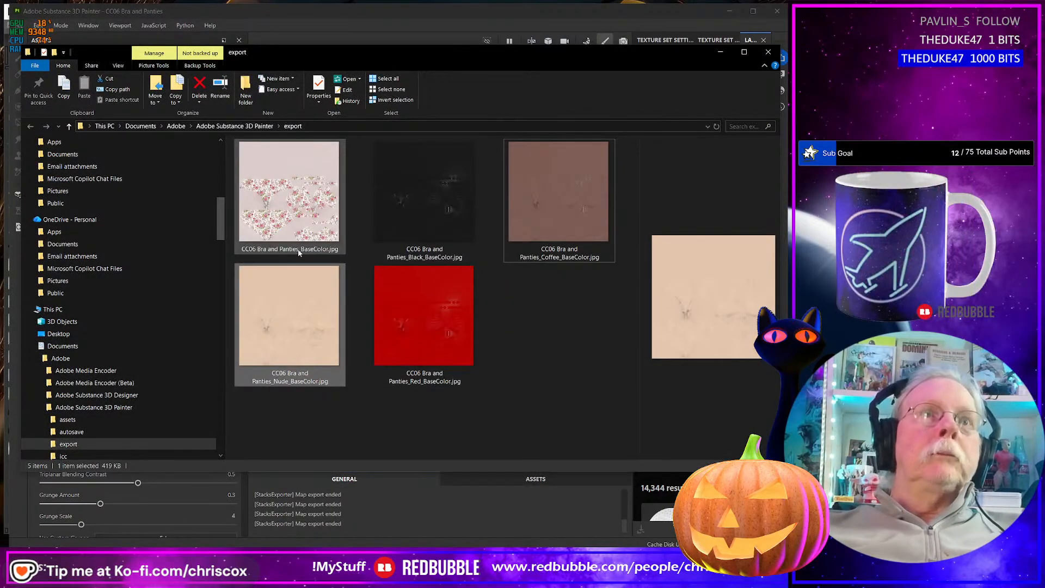
click(299, 251)
click(301, 250)
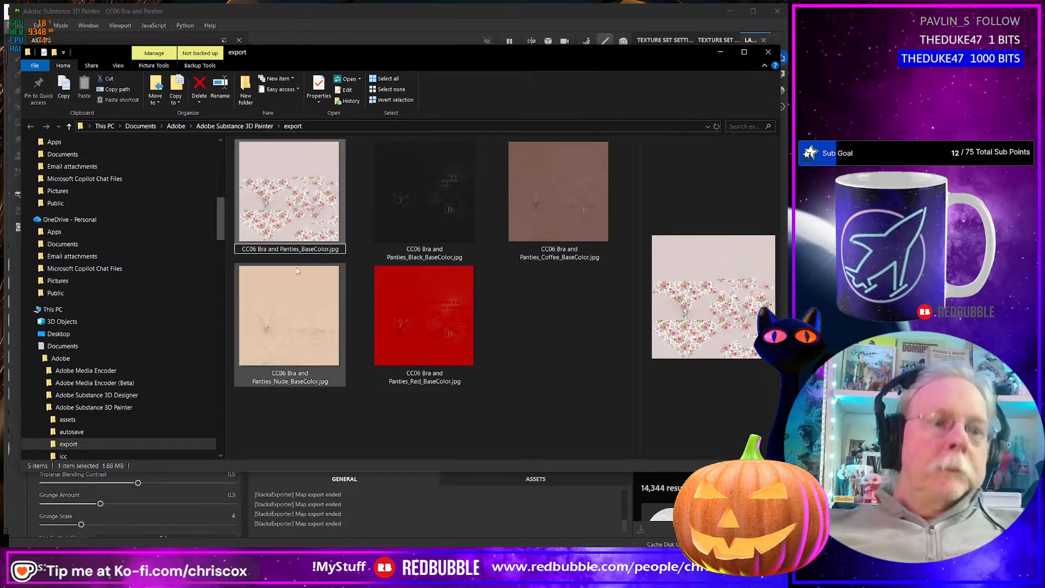
text(Roses_)
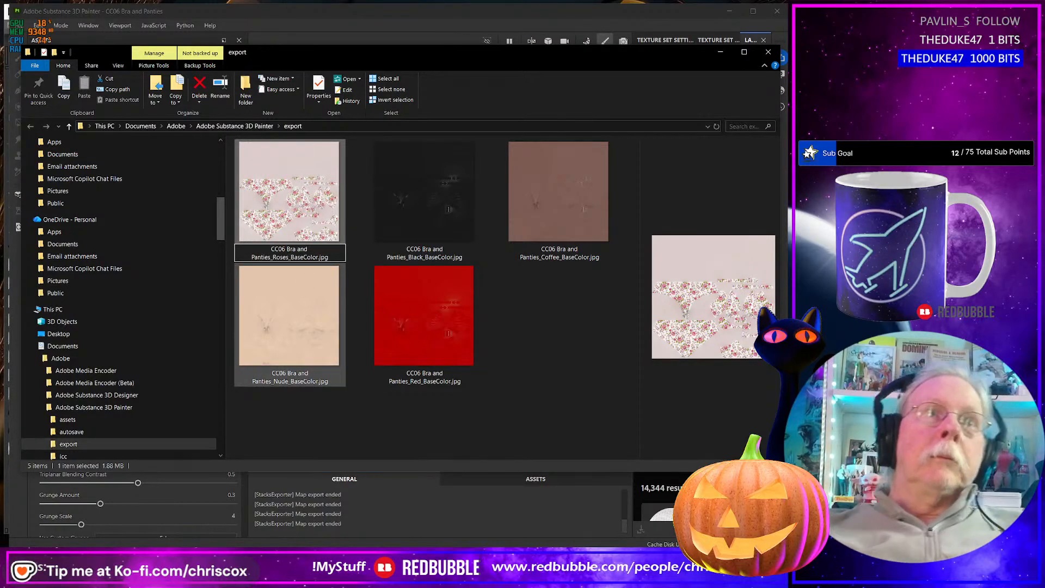
key(alt+Tab)
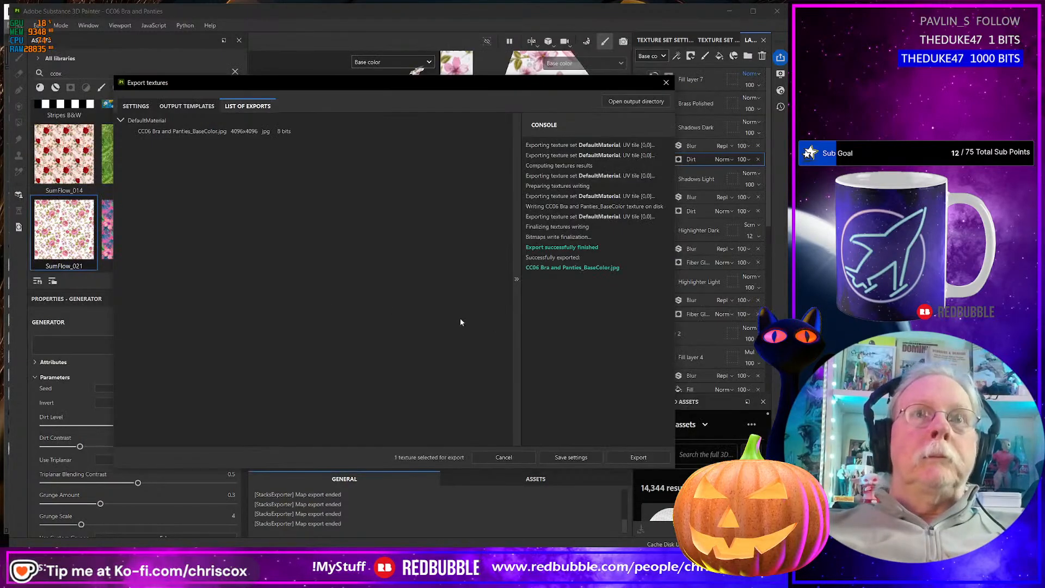
click(665, 82)
Hide the Roses layer and export the base color texture with the Flowers pattern showing
scroll(658, 312, down, 5)
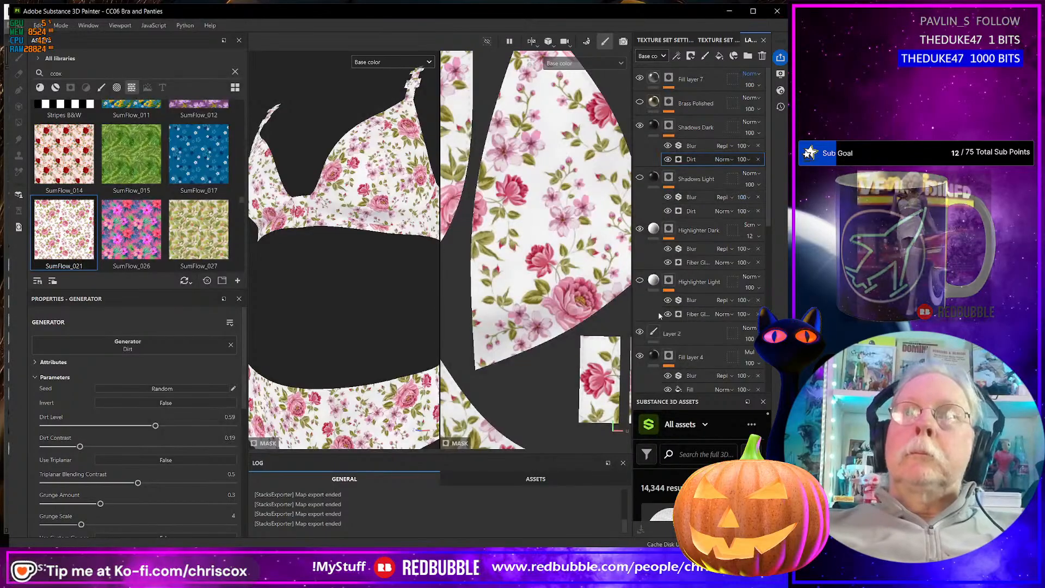
scroll(672, 313, down, 3)
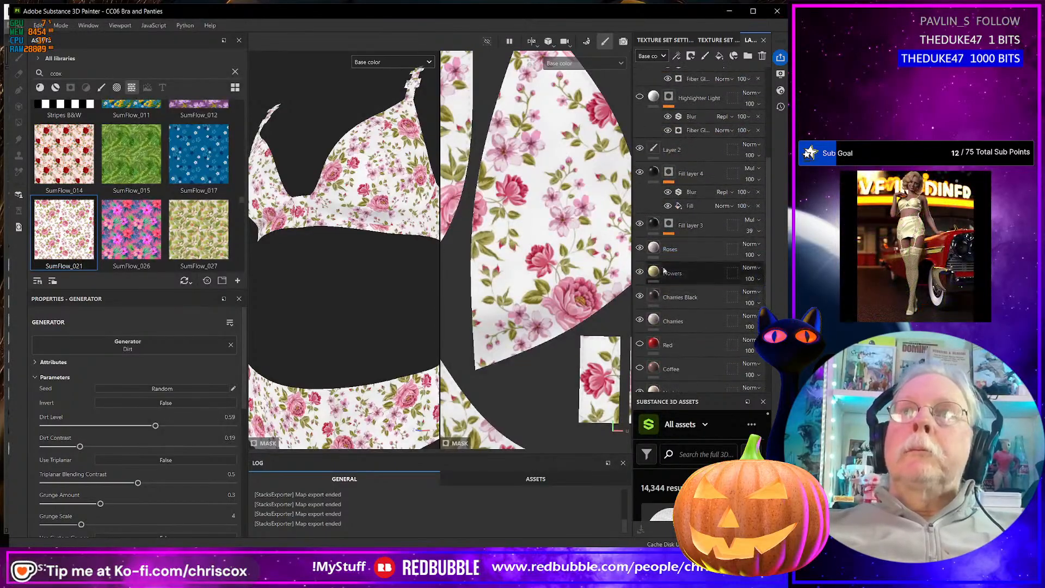
click(640, 248)
click(697, 270)
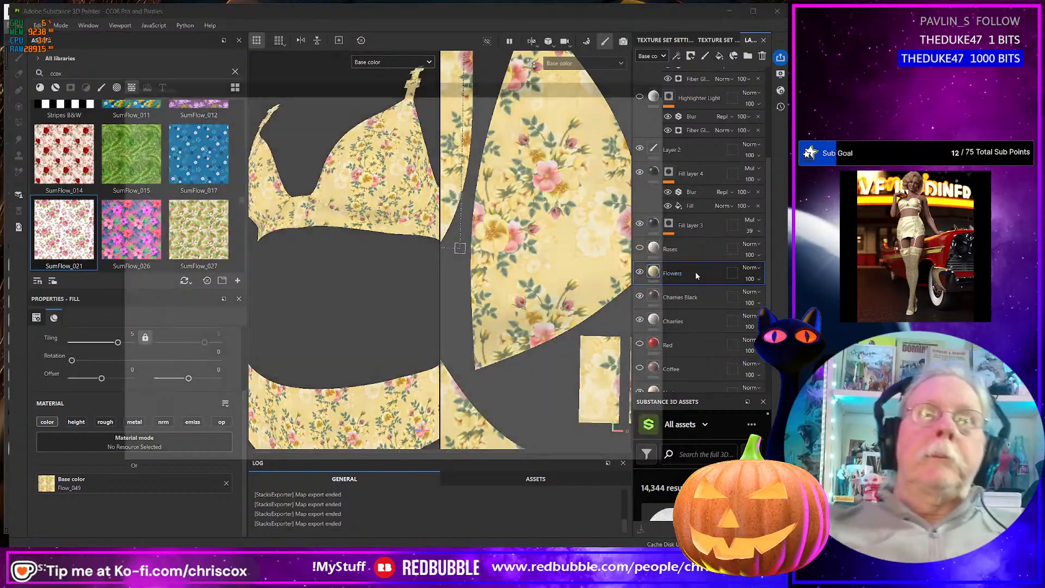
key(ctrl+shift+e)
key(alt+Tab)
key(alt+Tab)
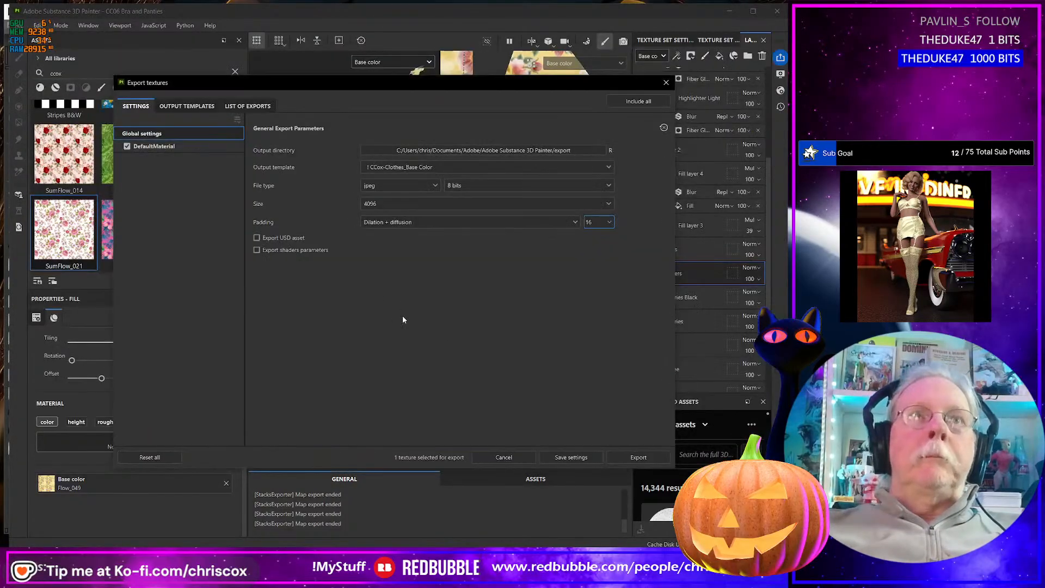
click(638, 457)
In the export folder, rename the new flower texture to CC06 Bra and Panties_Yellow Flowers_BaseColor.jpg and return to Substance 3D Painter
key(alt+Tab)
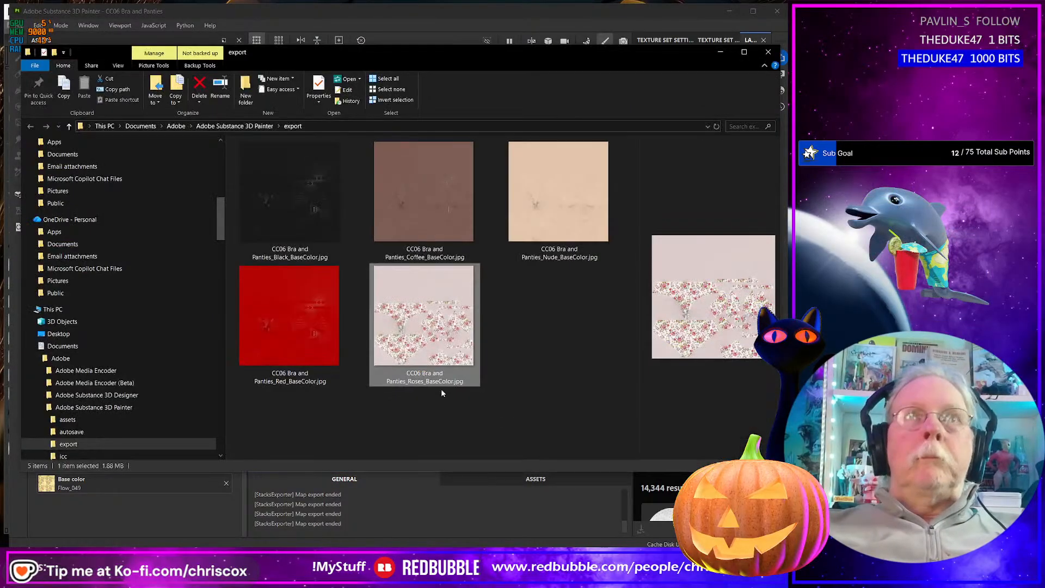
click(300, 251)
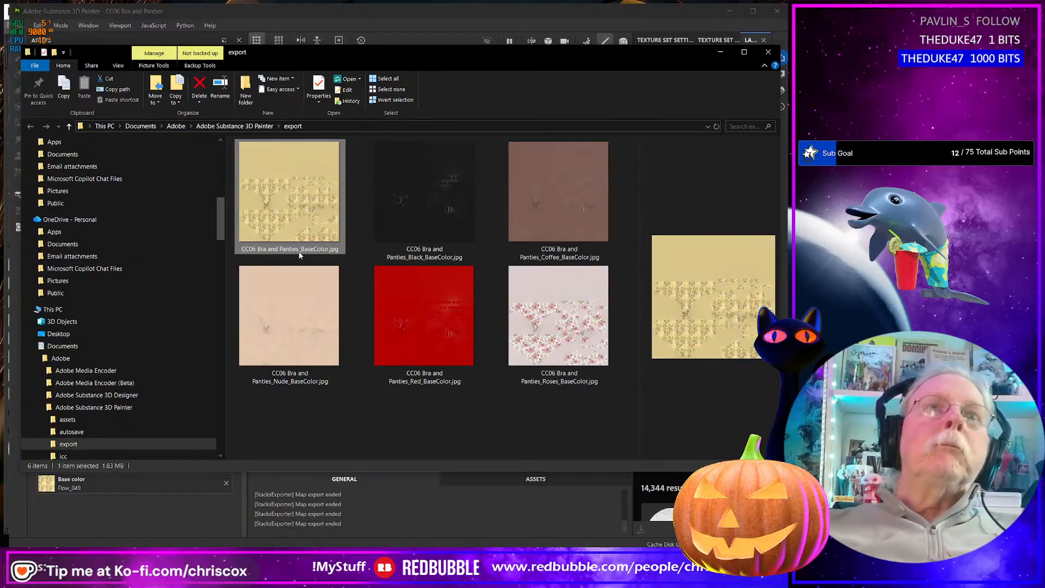
click(302, 249)
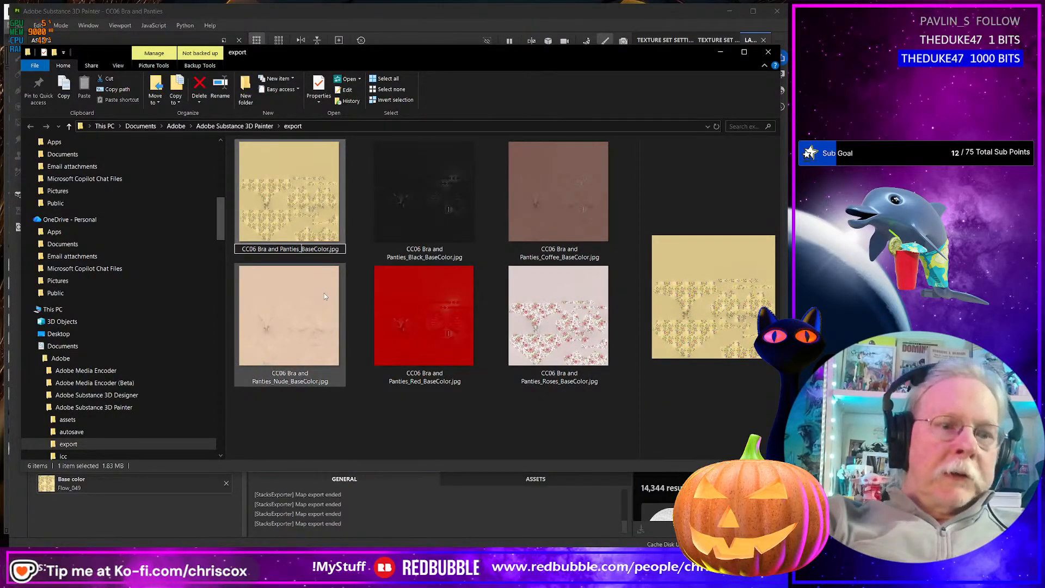
text(Yellow)
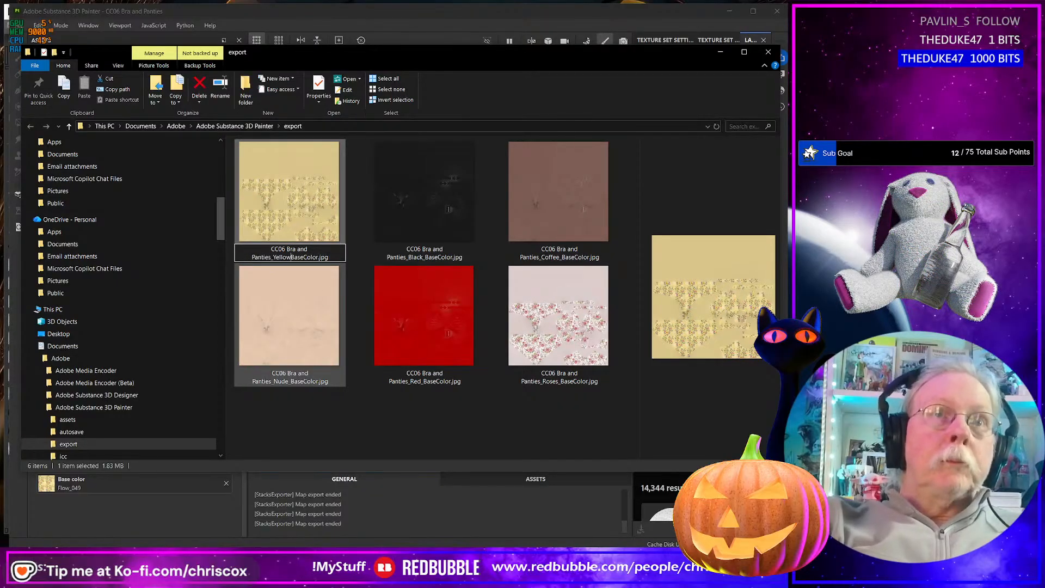
text( Flower)
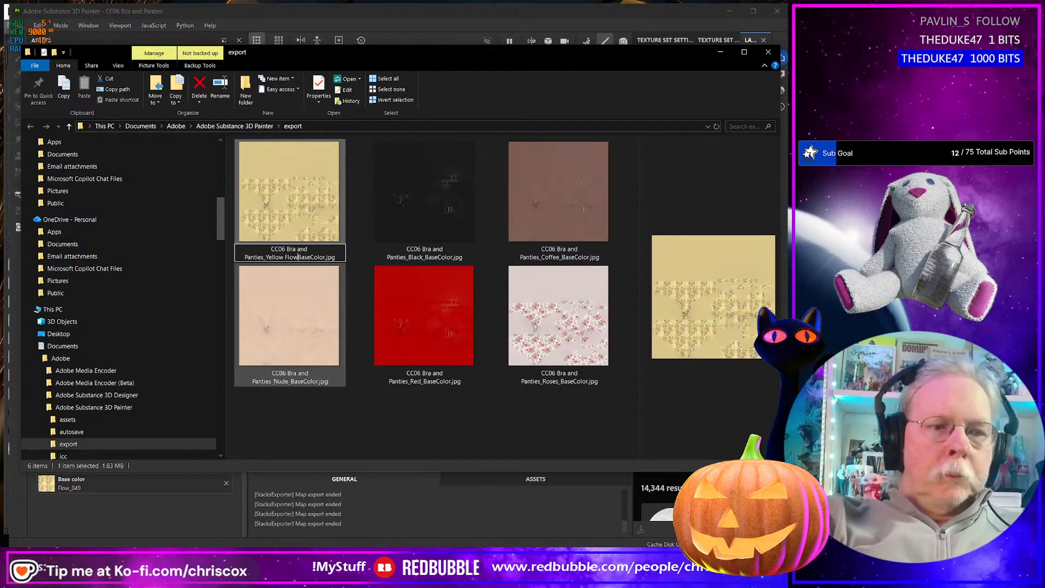
text(s_)
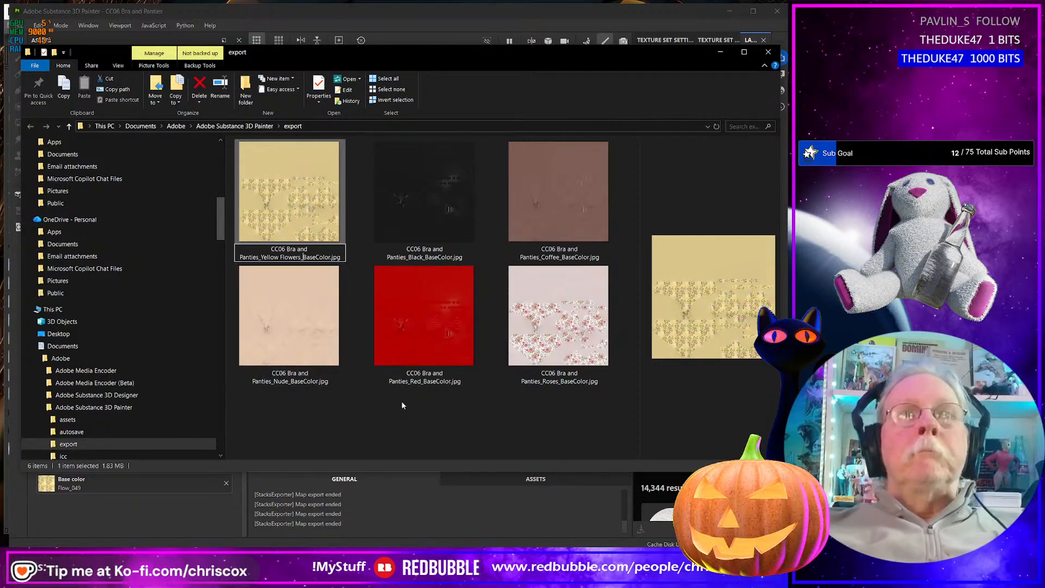
click(402, 403)
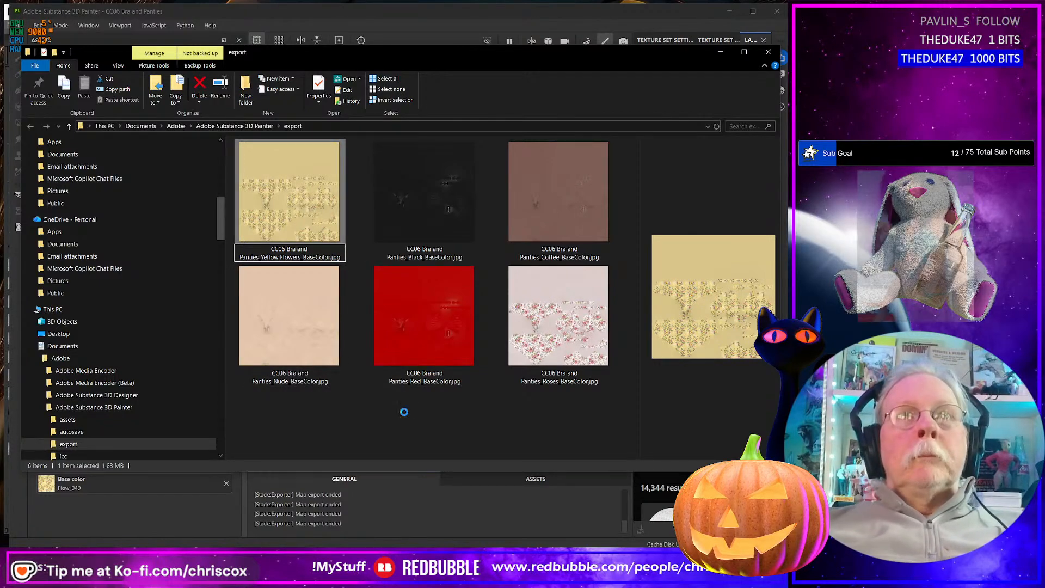
click(667, 82)
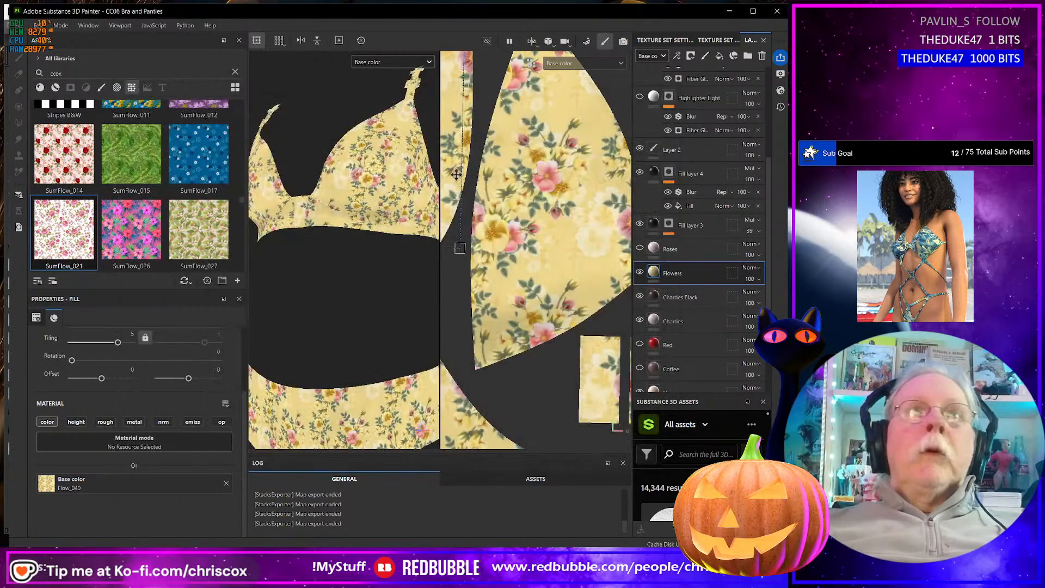
Hide the Flowers layer and export the base color texture with the black cherries pattern
click(640, 273)
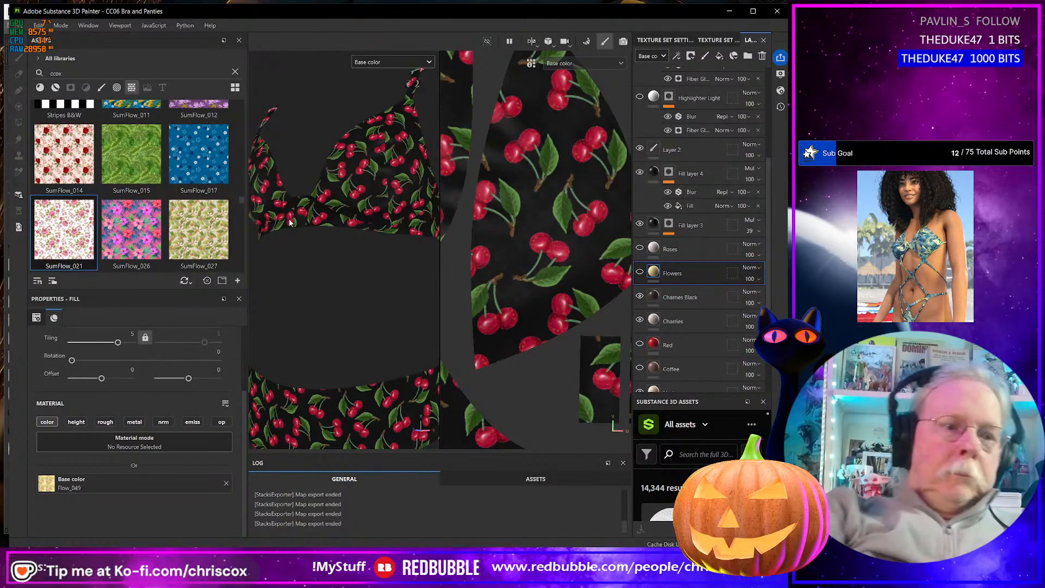
key(ctrl+shift+e)
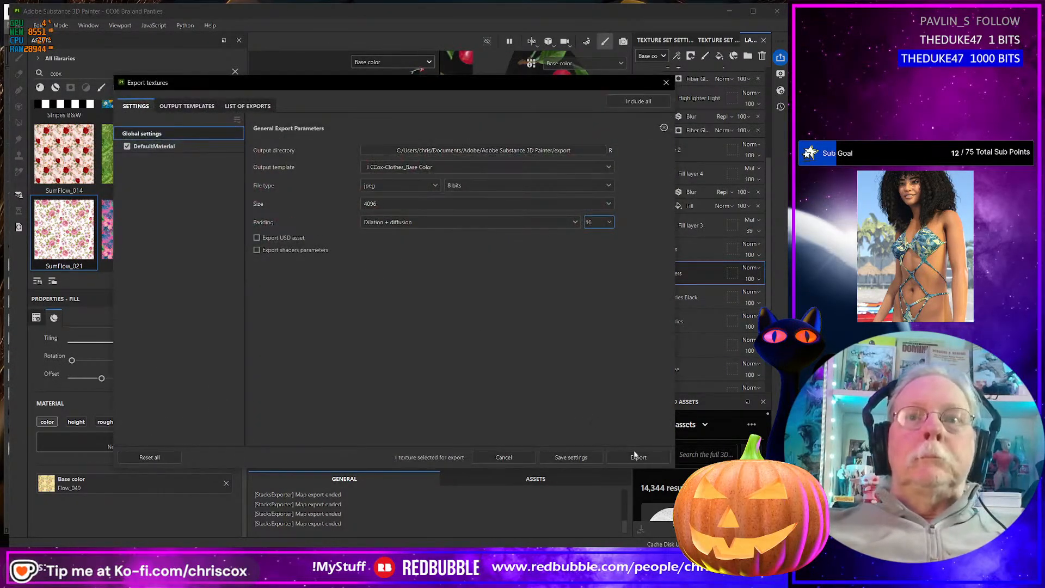
click(637, 457)
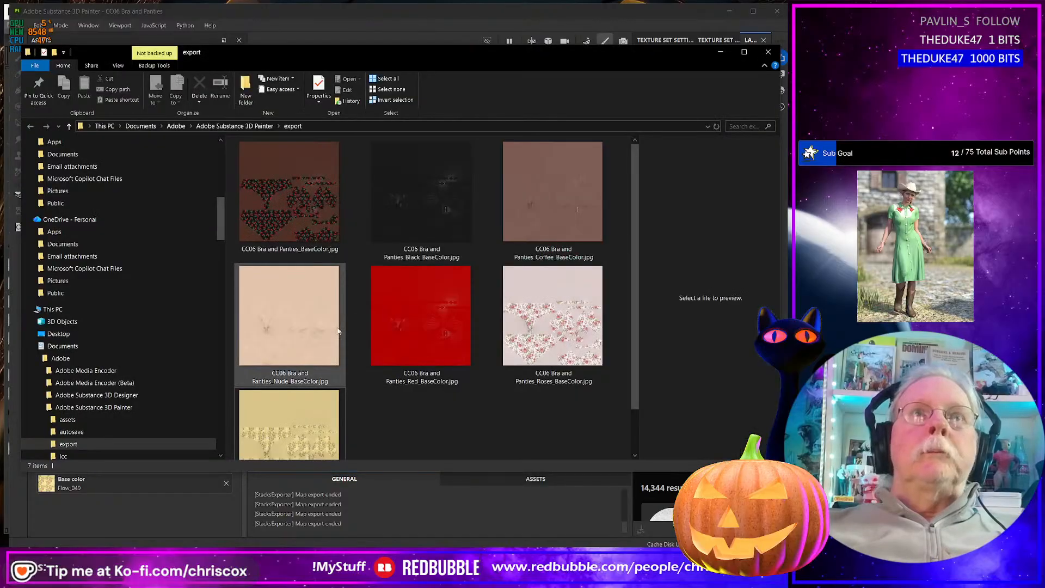
In the export folder, rename the new black cherries texture to CC06 Bra and Panties_Cherries Black_BaseColor.jpg, then close the export dialog
click(302, 247)
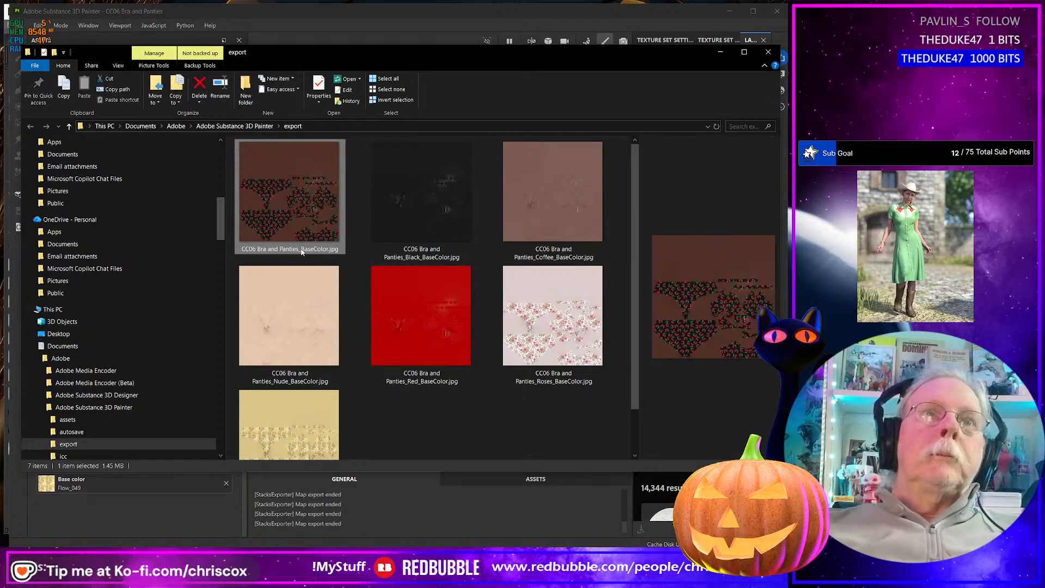
click(302, 249)
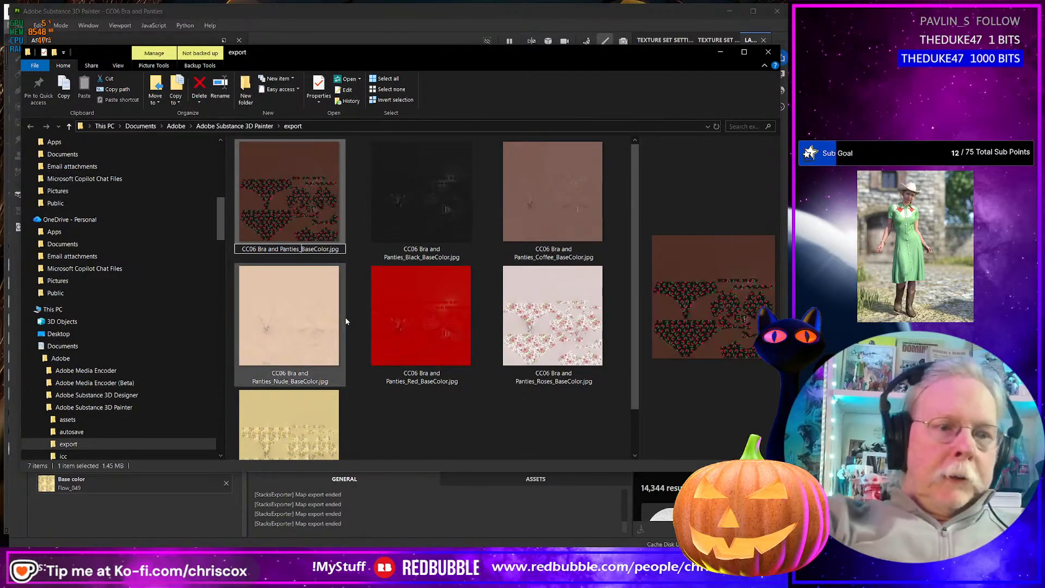
text(Chee)
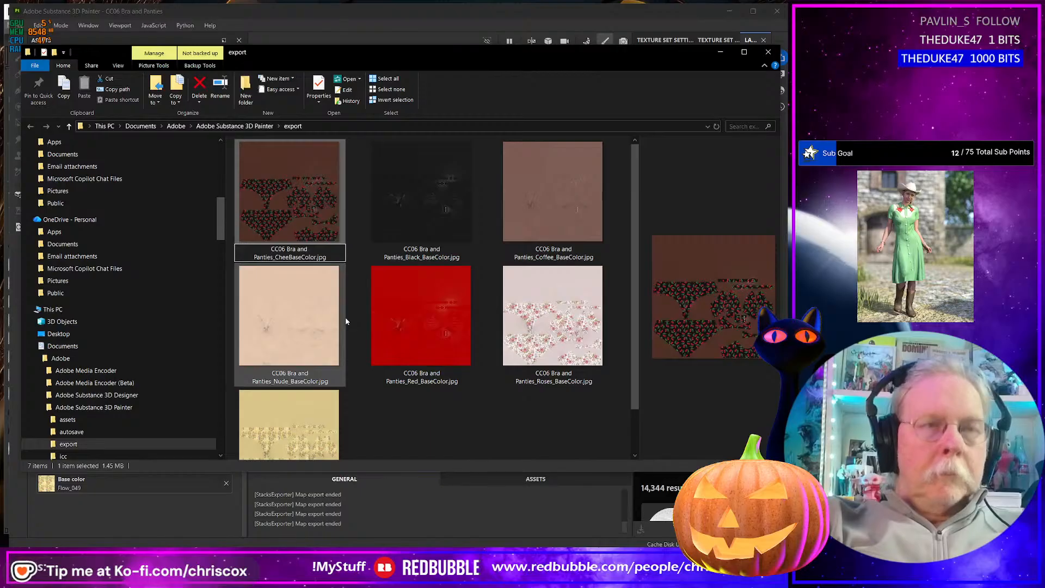
key(BackSpace)
text(rri)
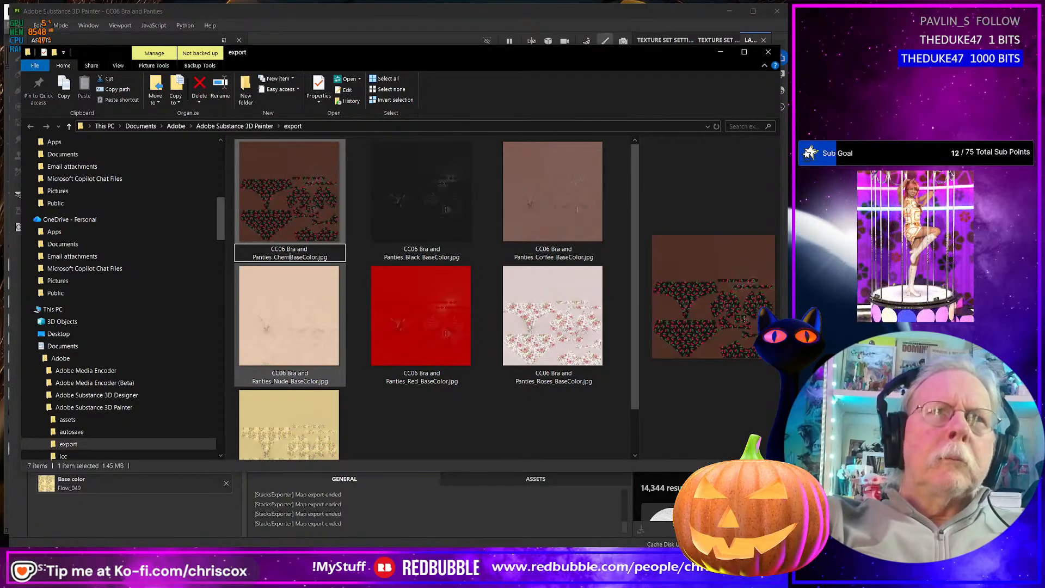
text(es Bla)
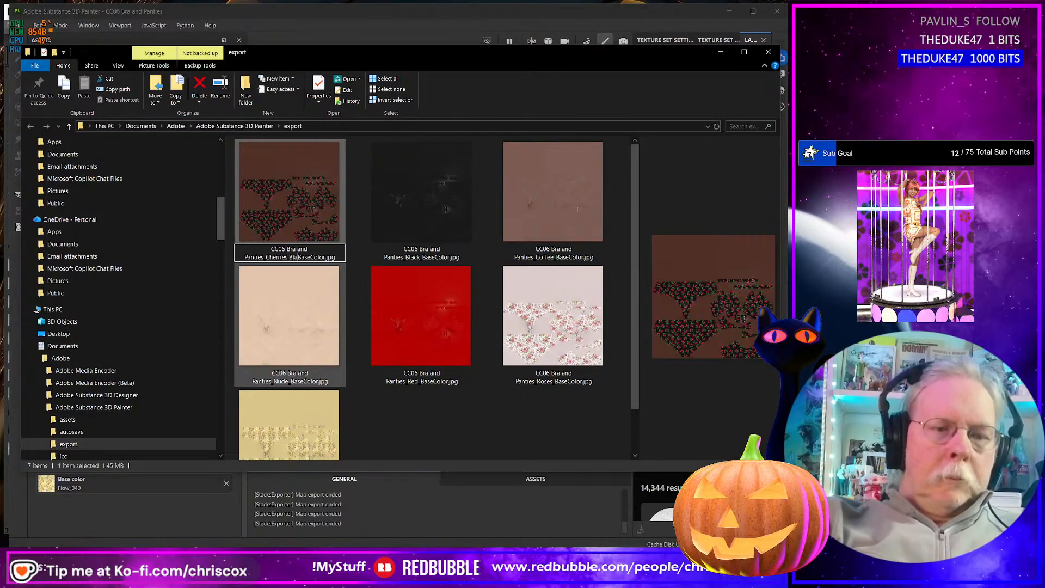
text(_)
key(Return)
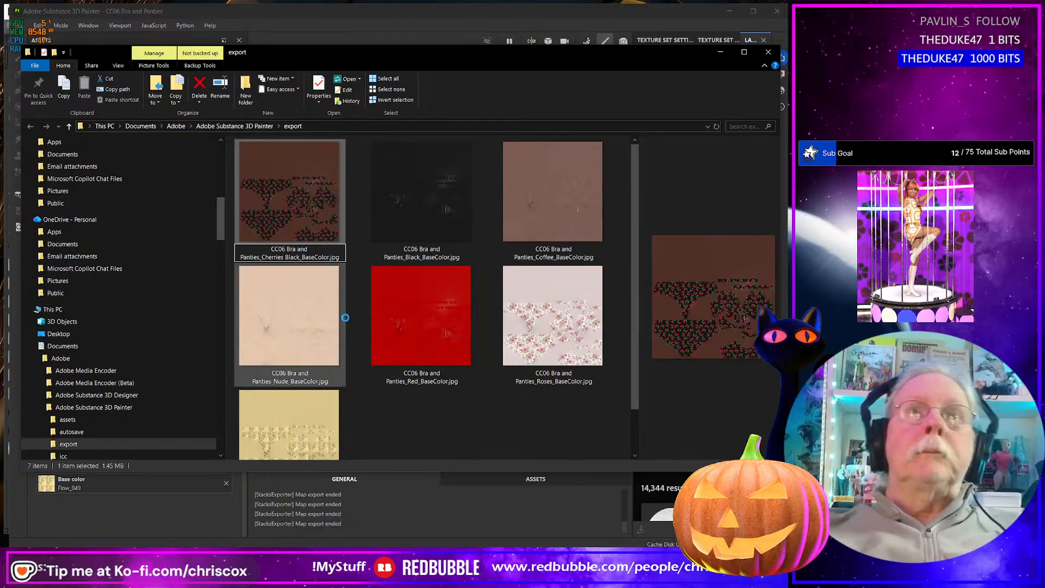
click(666, 83)
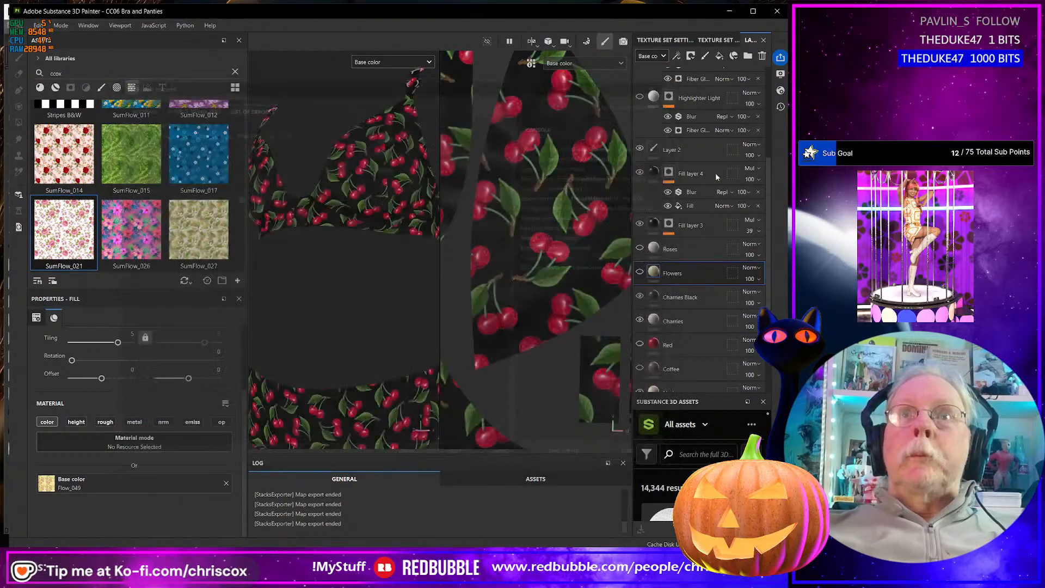
Hide the black cherries layer and export the base color texture with the white cherries pattern
click(641, 297)
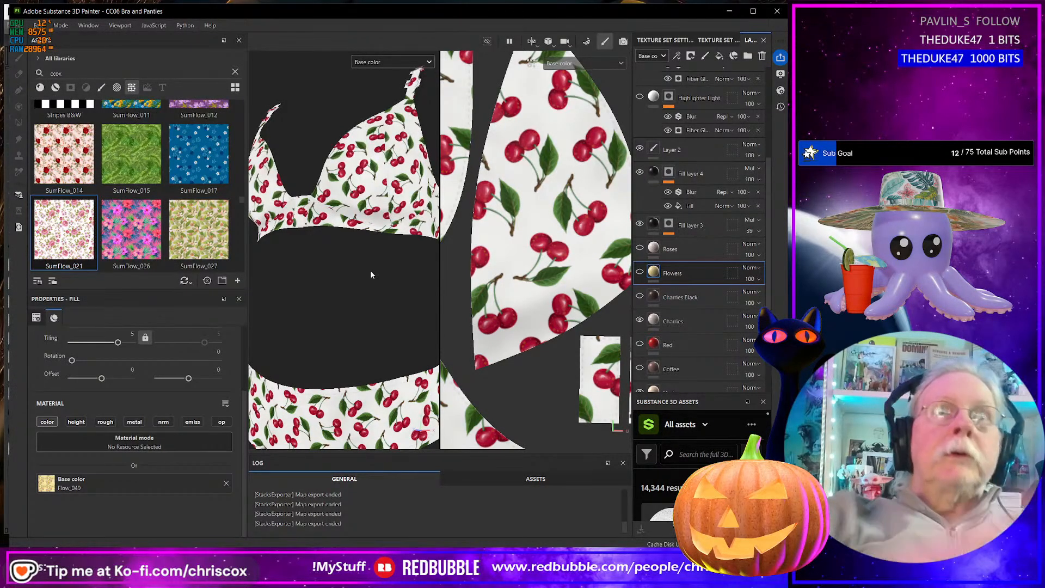
key(ctrl+shift+e)
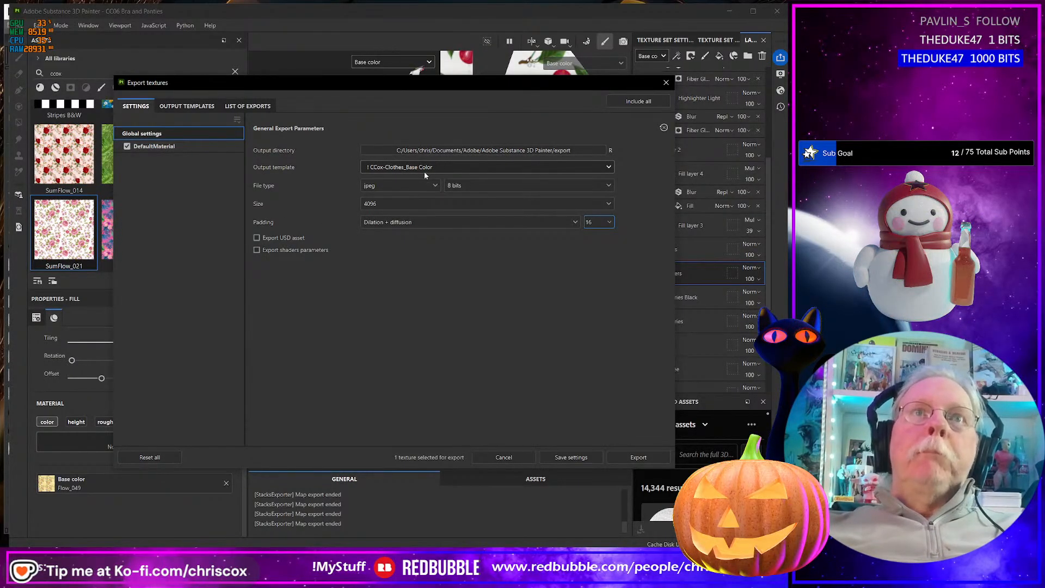
click(647, 457)
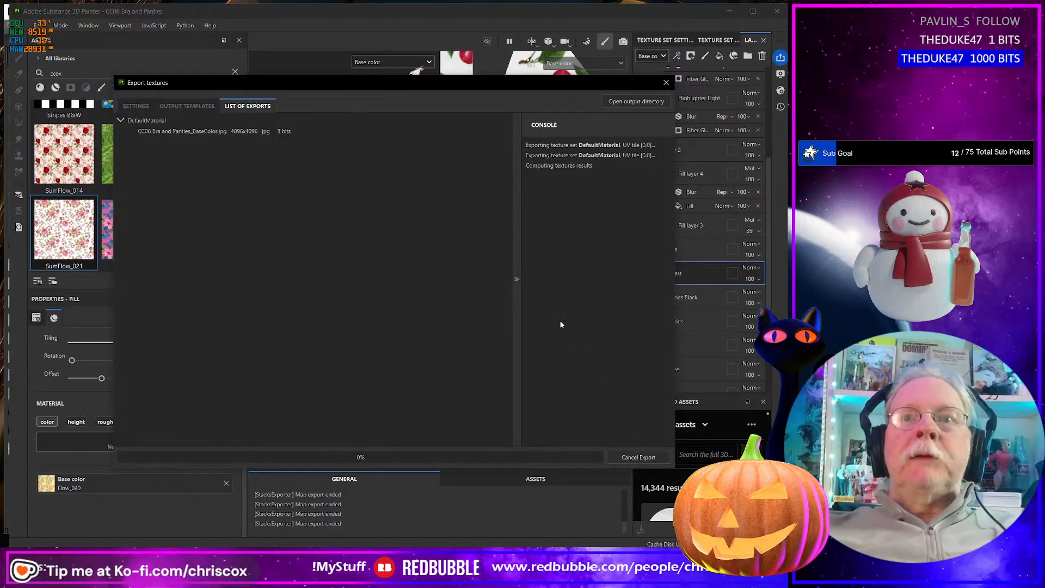
In the export folder, rename the new white cherries texture to CC06 Bra and Panties_Charries_BaseColor.jpg
key(alt+Tab)
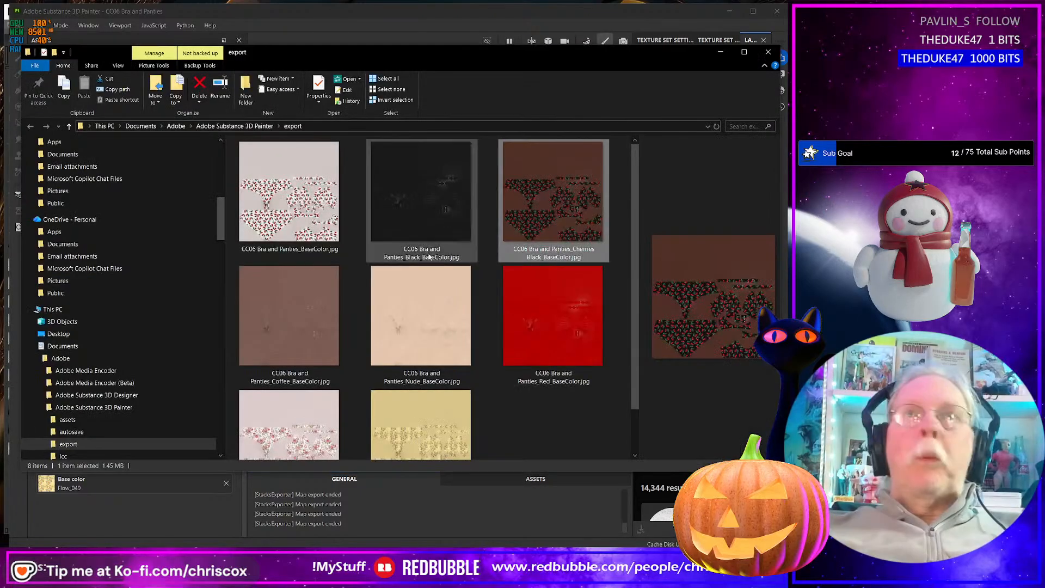
click(277, 253)
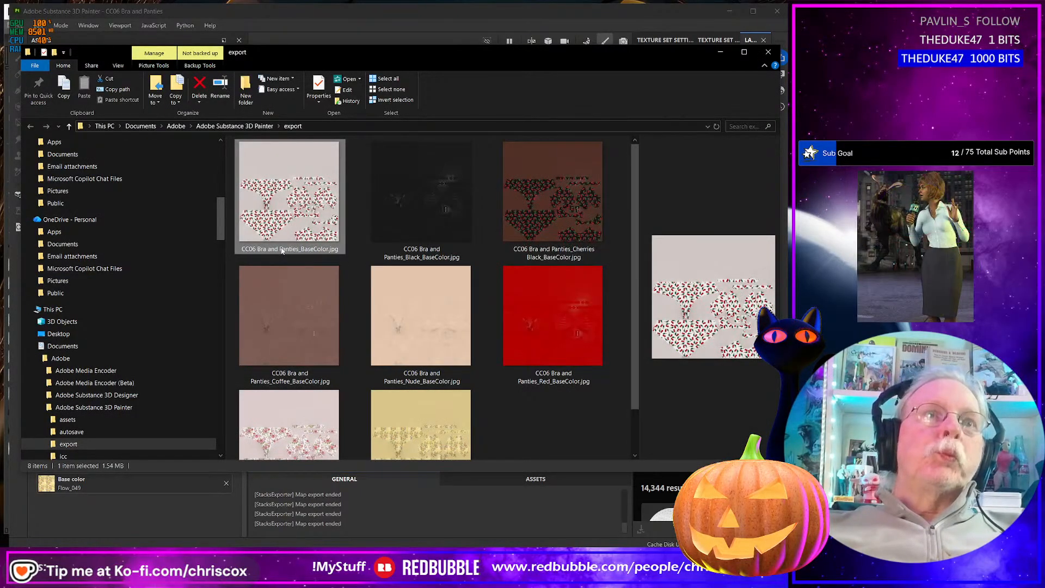
click(299, 252)
click(307, 249)
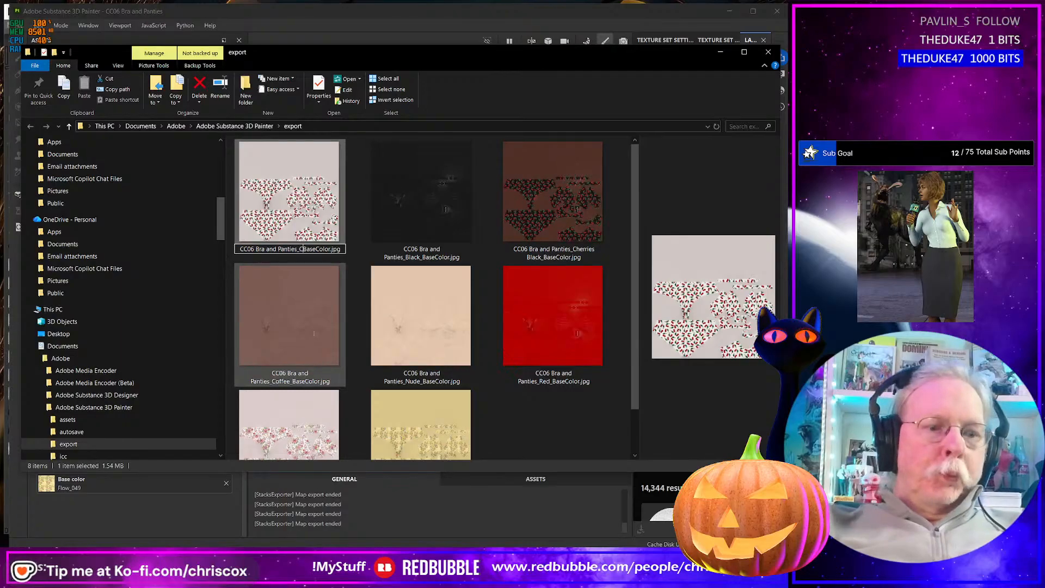
text(Charries_)
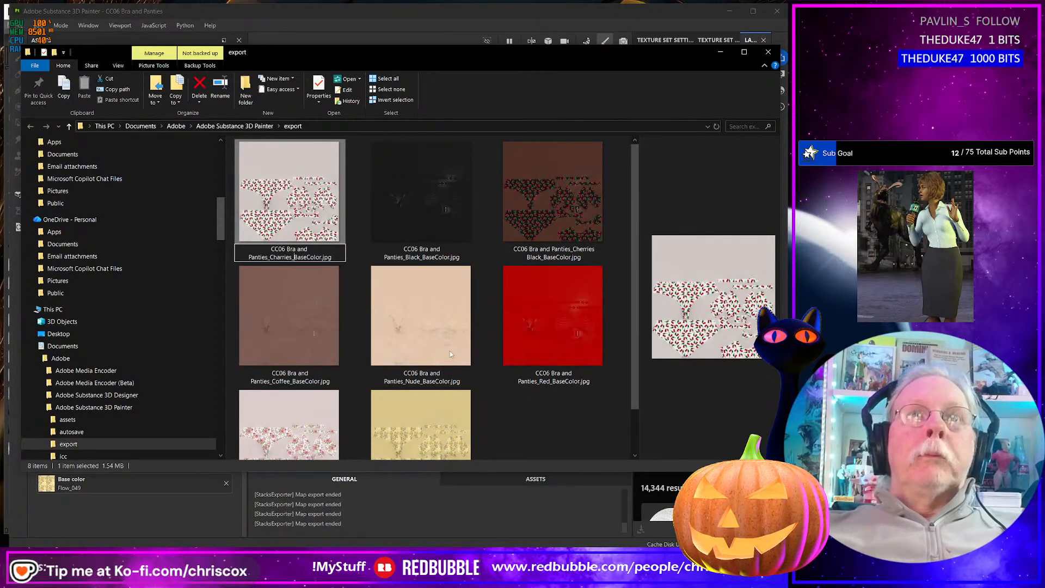
key(Return)
Move all textures from the export folder into the project's CeeCee 06 Bra and Panties textures folder
scroll(450, 351, down, 1)
key(ctrl+a)
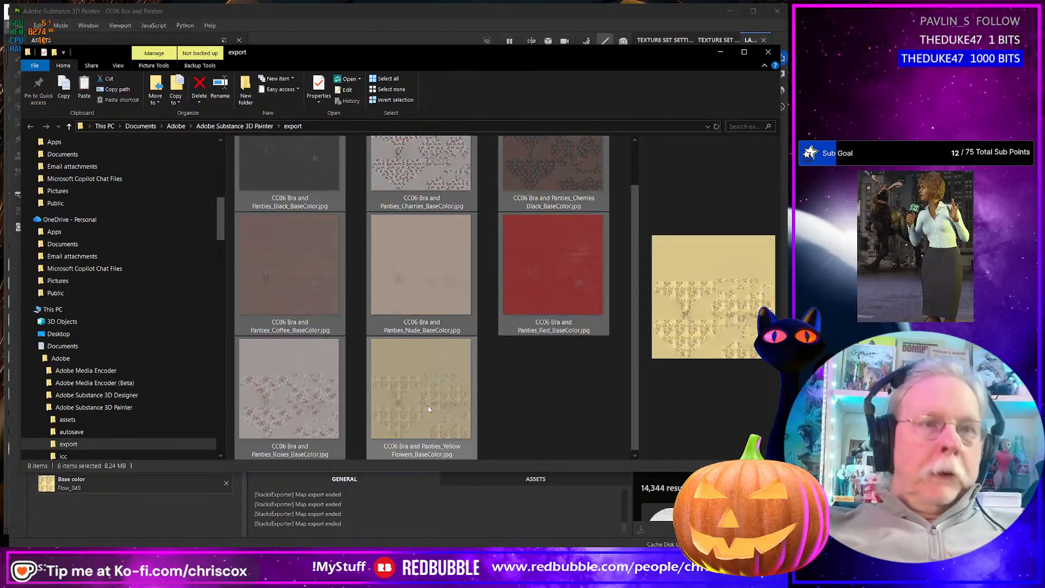
key(alt+Tab)
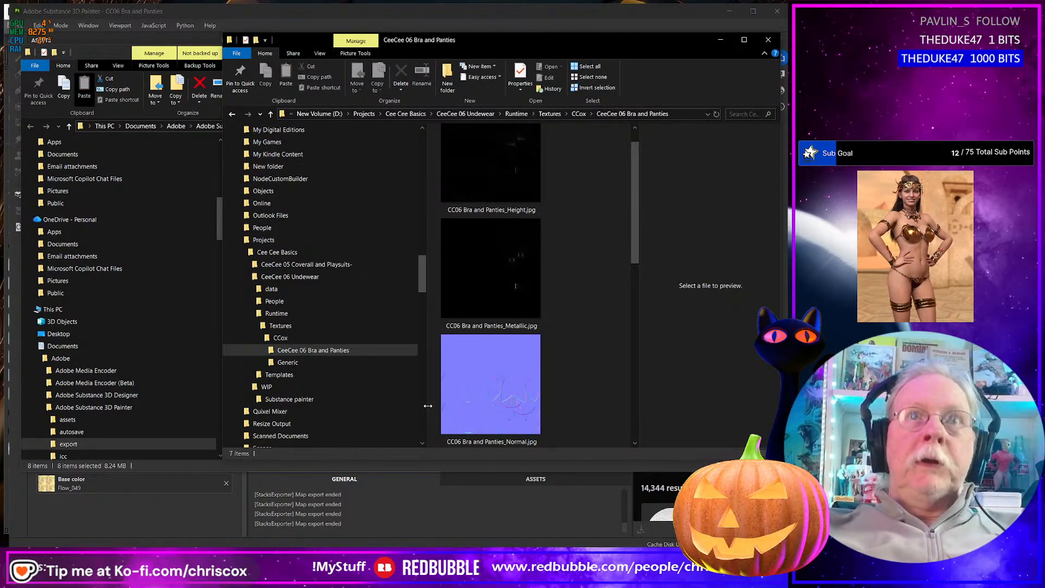
key(ctrl+v)
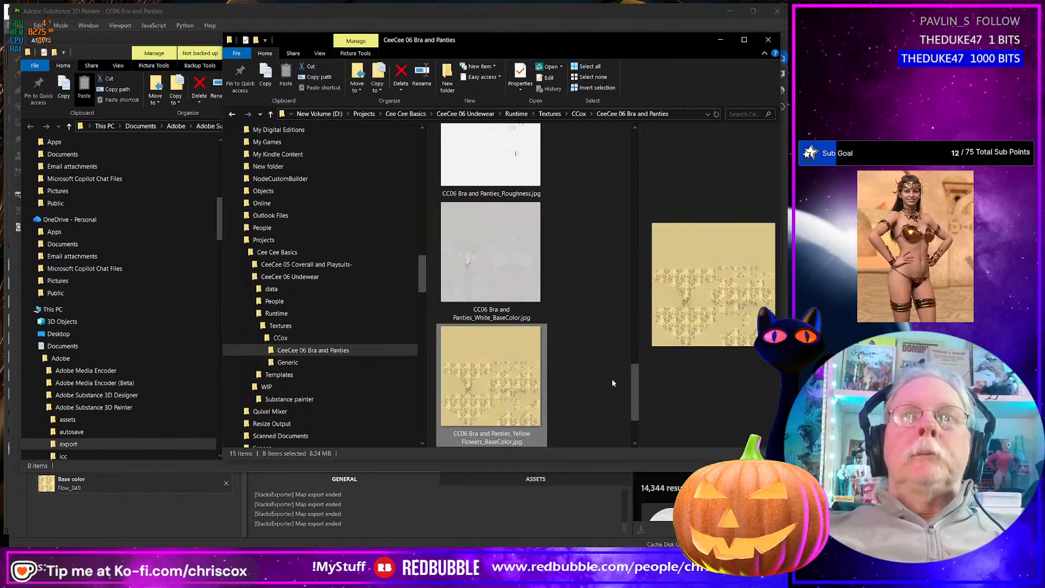
drag(501, 46, 537, 40)
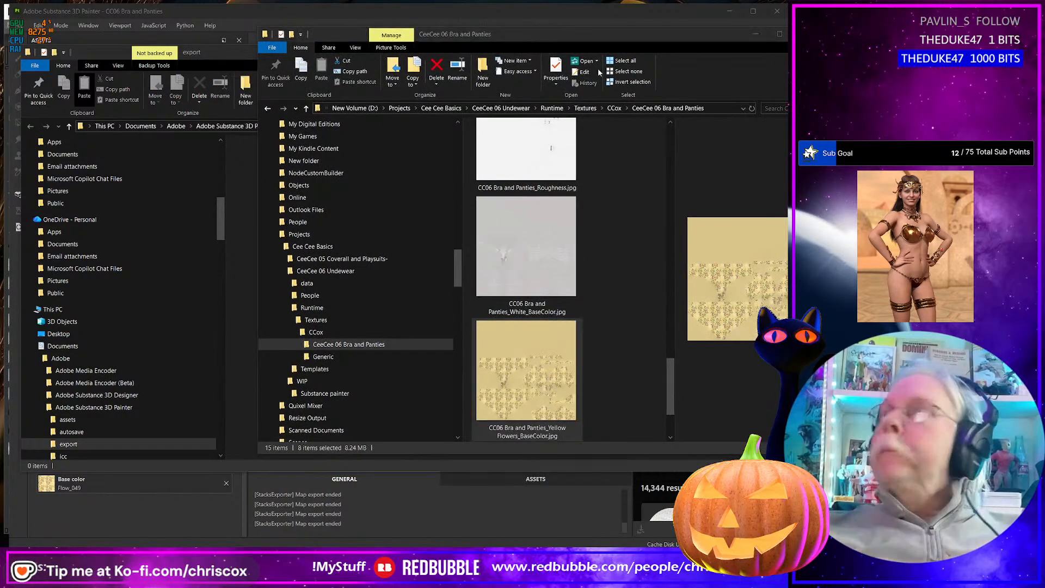
In Daz Studio, select all CeeCee06 Base surfaces and apply CC06 Bra and Panties_Charries_BaseColor.jpg as their base color map
key(alt+Tab)
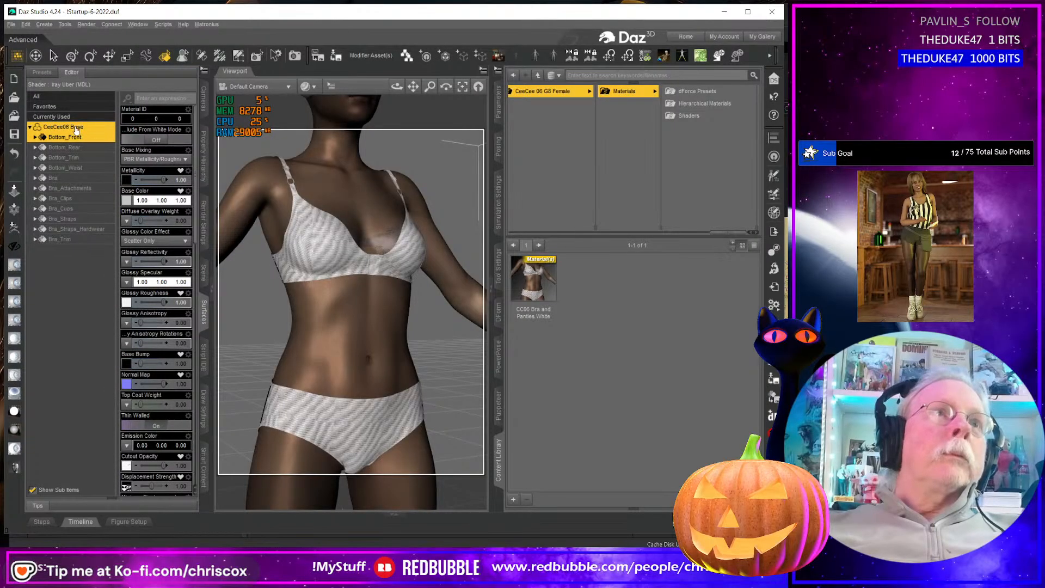
click(76, 131)
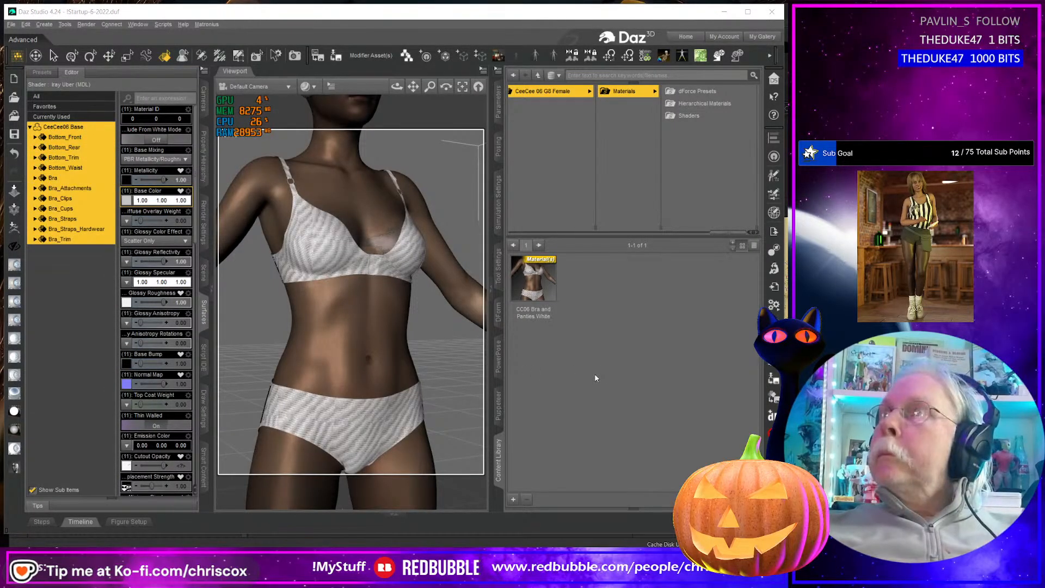
key(alt+Tab)
scroll(632, 321, down, 2)
scroll(633, 322, up, 5)
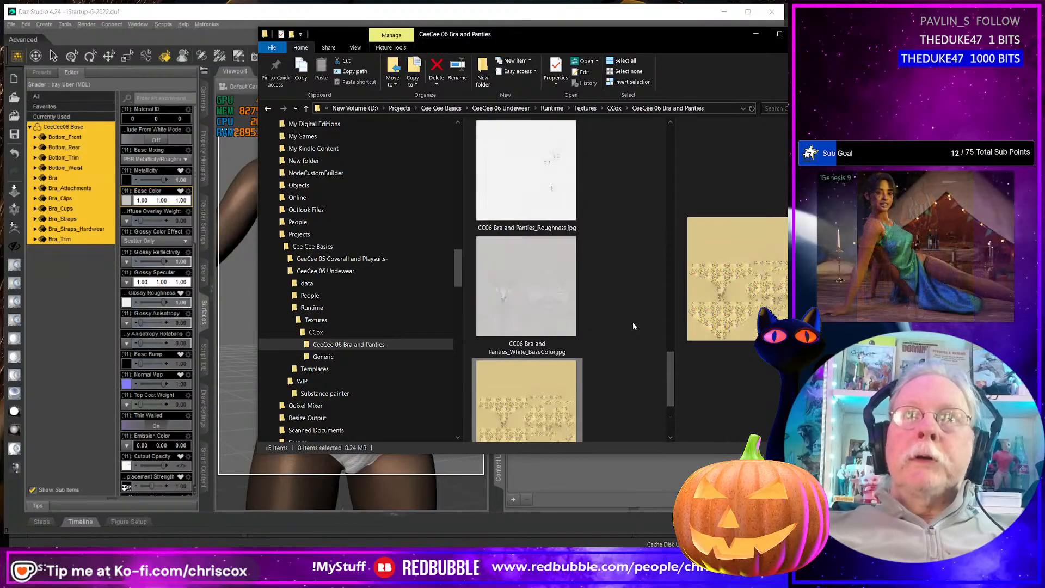
scroll(633, 326, up, 6)
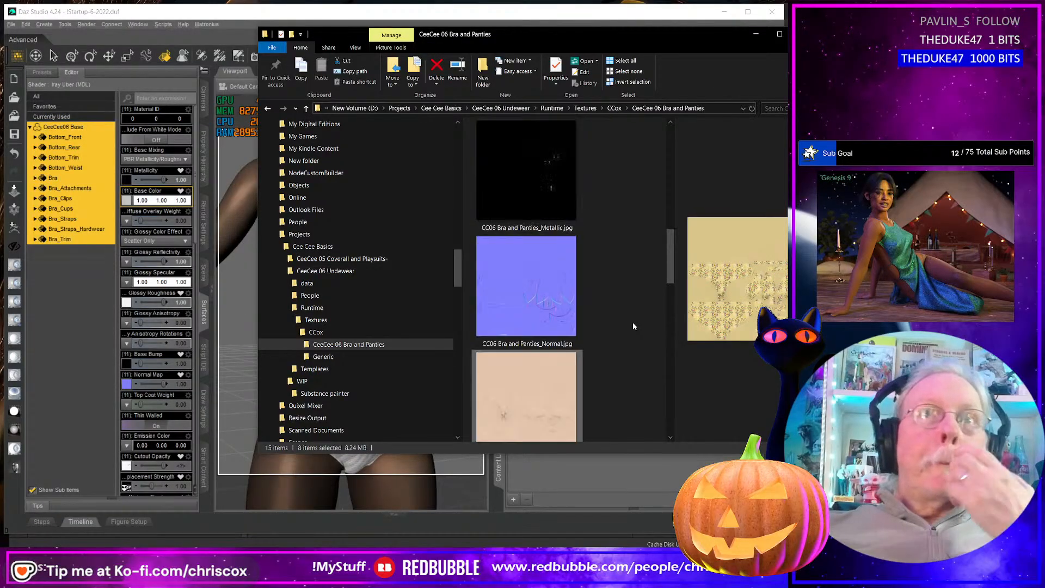
scroll(632, 326, up, 3)
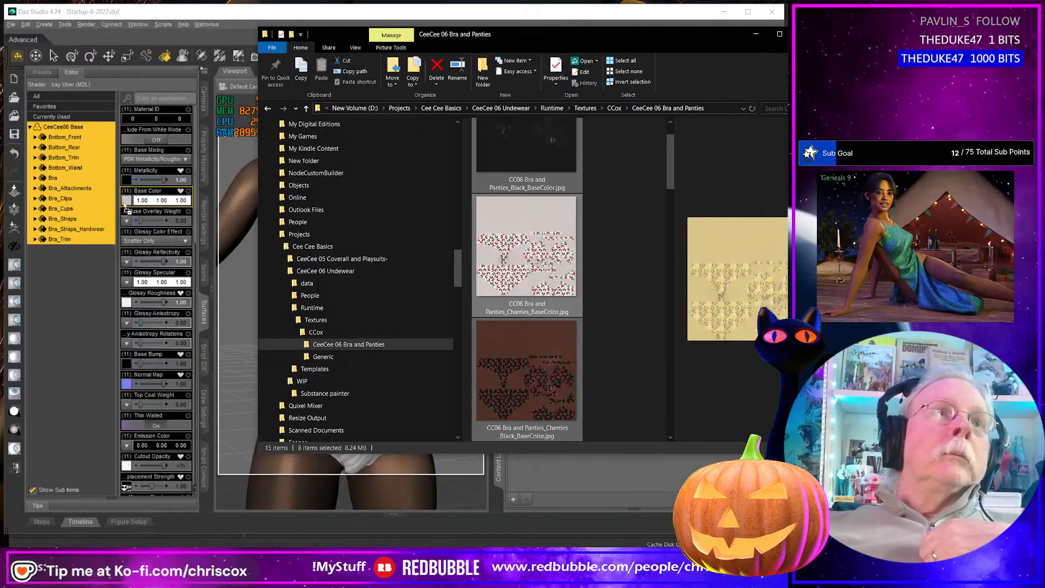
click(206, 14)
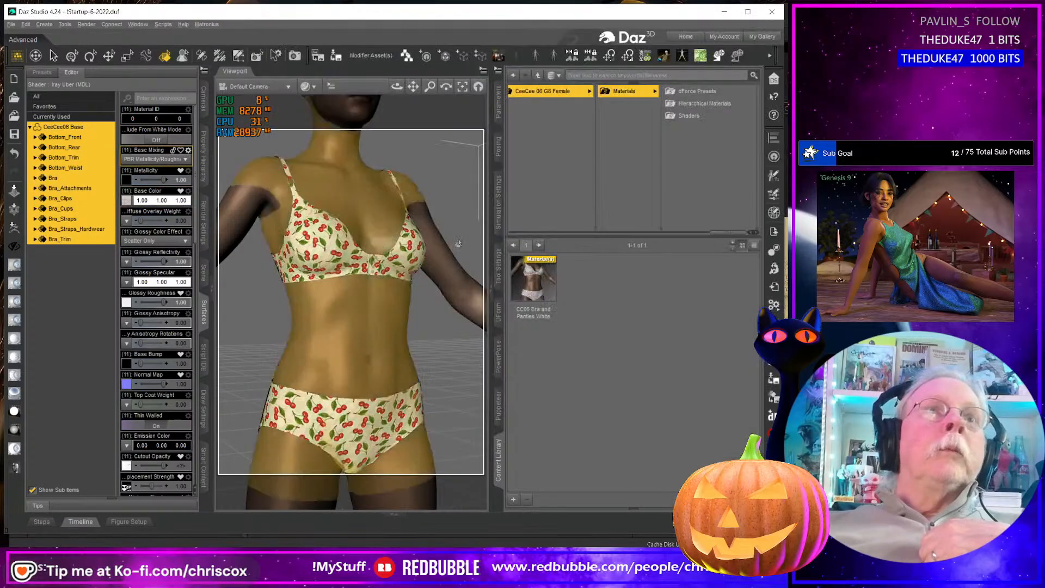
Render the figure wearing the cherries pattern, inspect the bra and panties in an enlarged render window, and close it
key(ctrl+r)
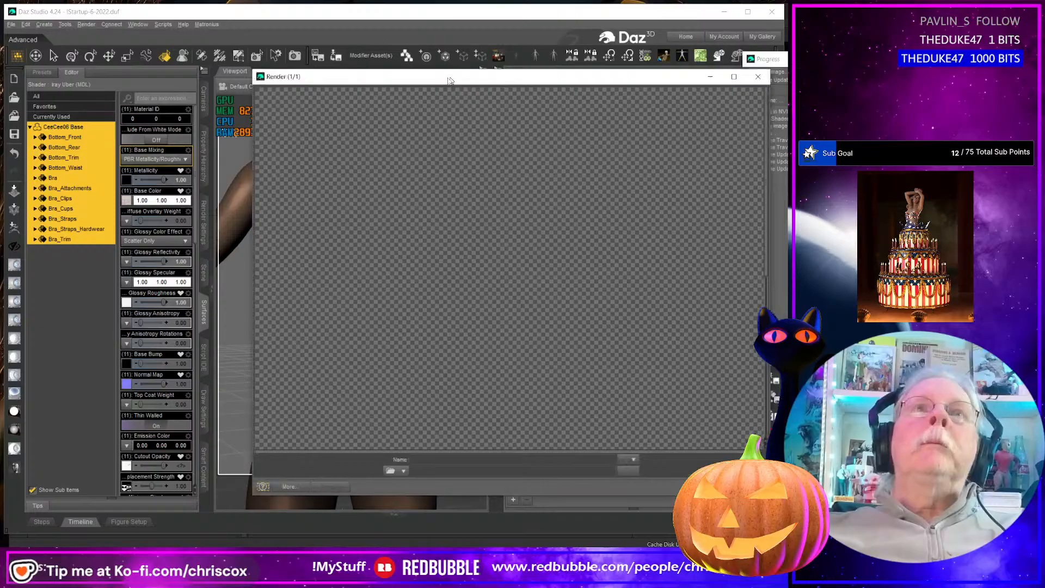
drag(450, 80, 327, 18)
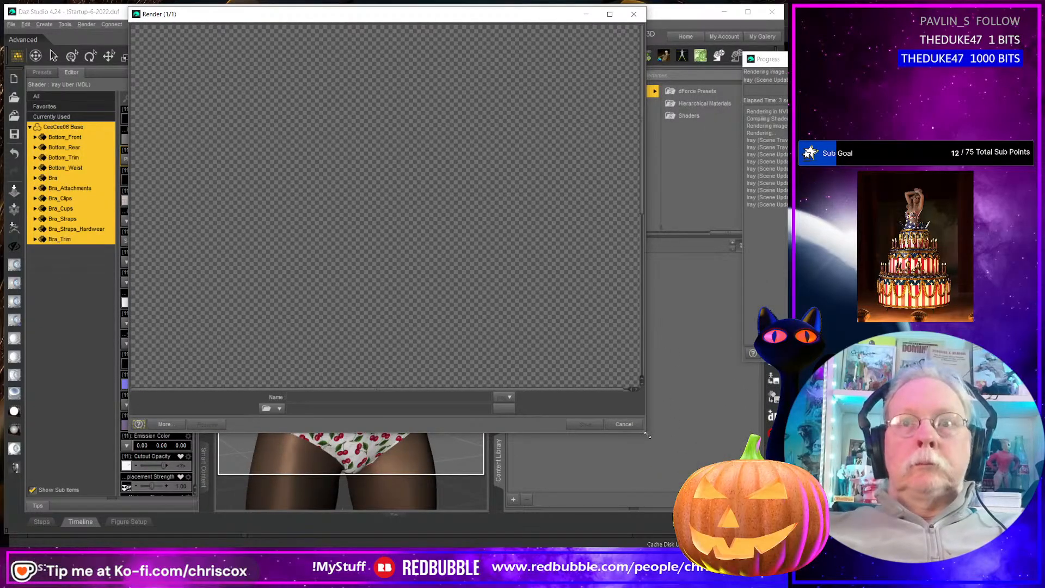
drag(648, 435, 722, 549)
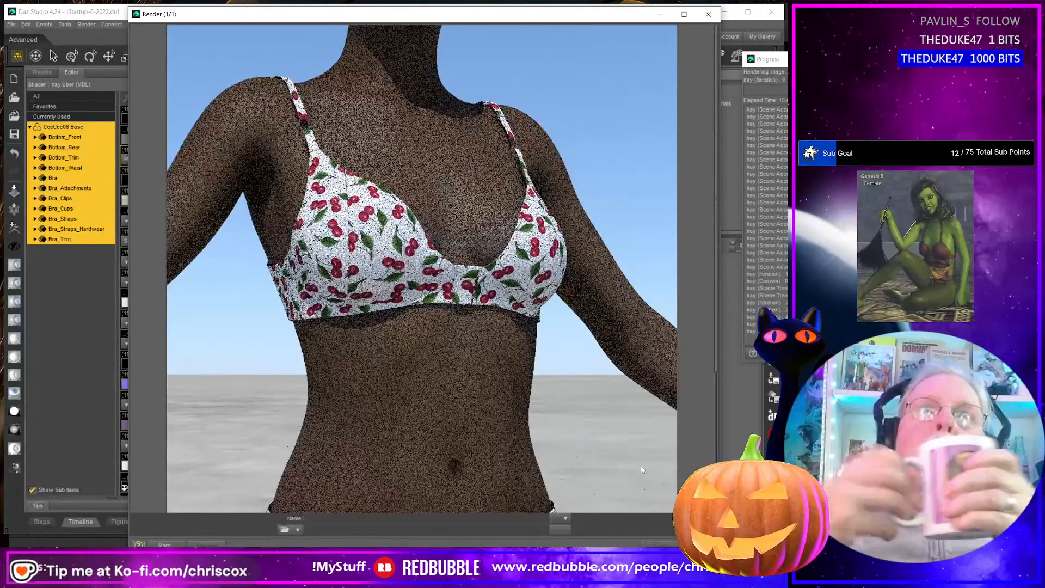
scroll(558, 361, down, 3)
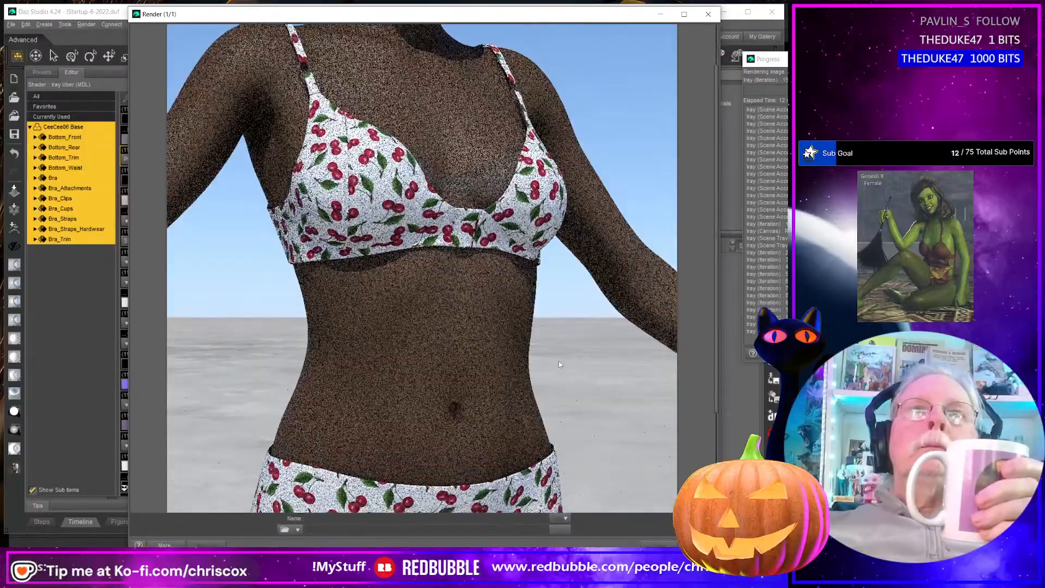
scroll(559, 361, up, 2)
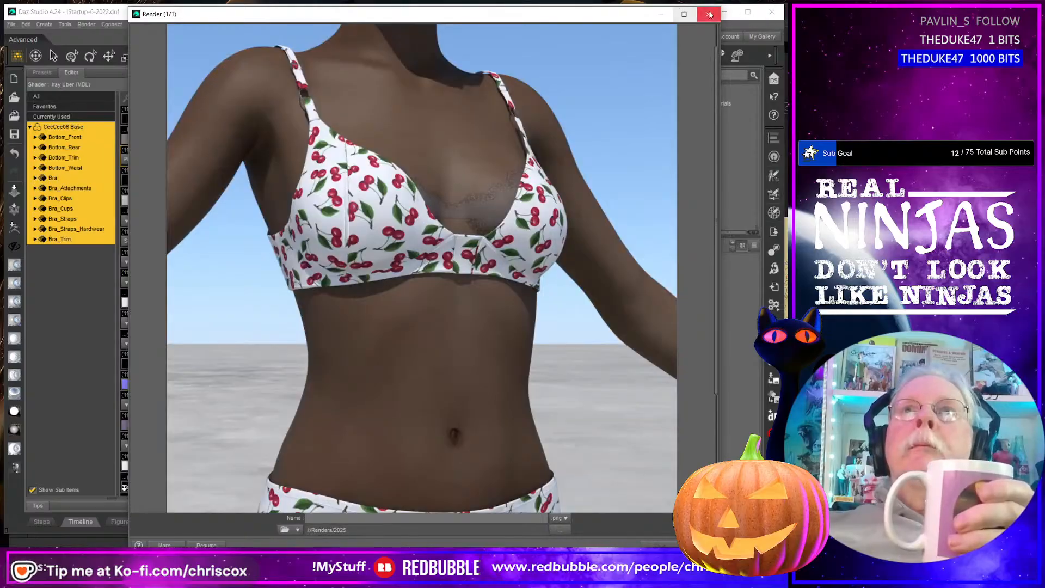
click(710, 15)
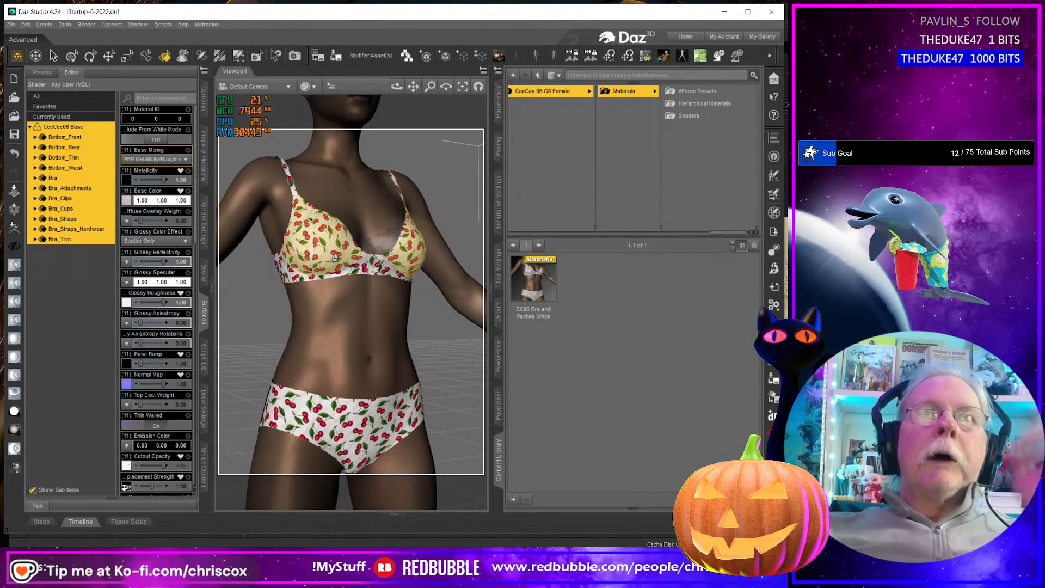
Check the bra cups on the figure and show the contents of the CeeCee 06 G8 Female library folder
click(338, 255)
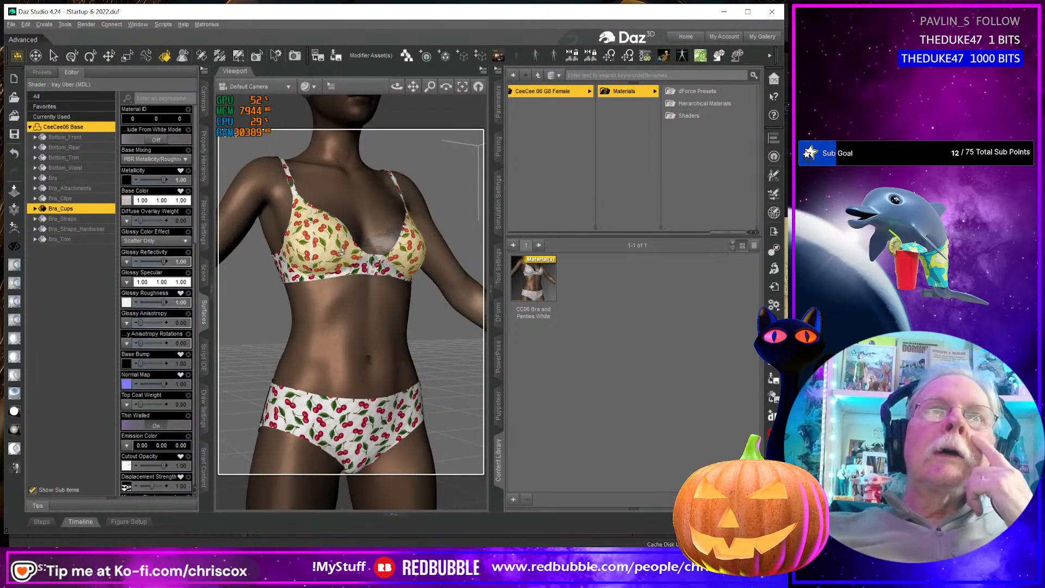
mouse_move(369, 327)
middle_down()
mouse_move(435, 335)
mouse_move(368, 327)
middle_up()
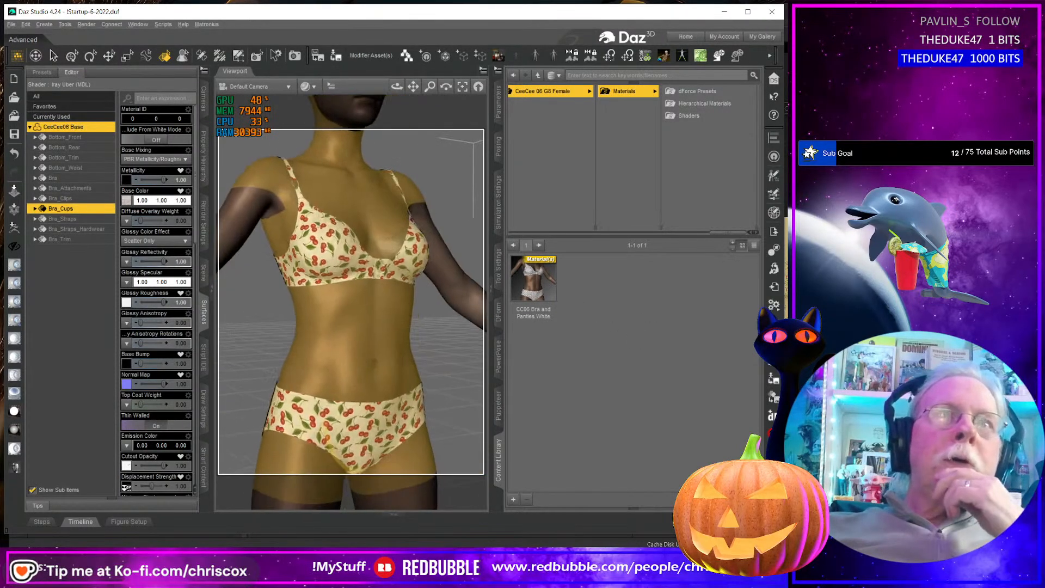
click(551, 91)
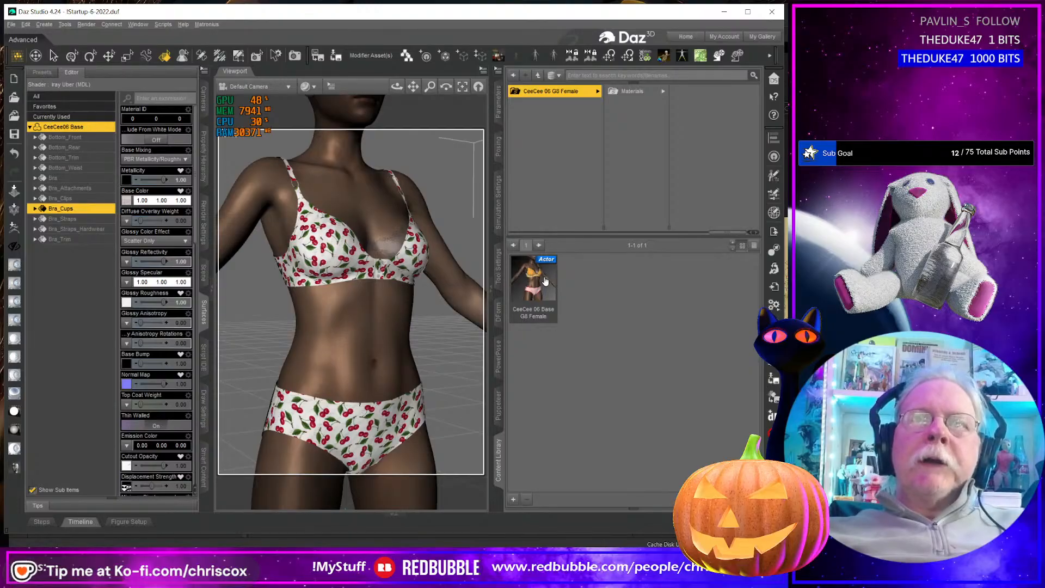
mouse_move(545, 281)
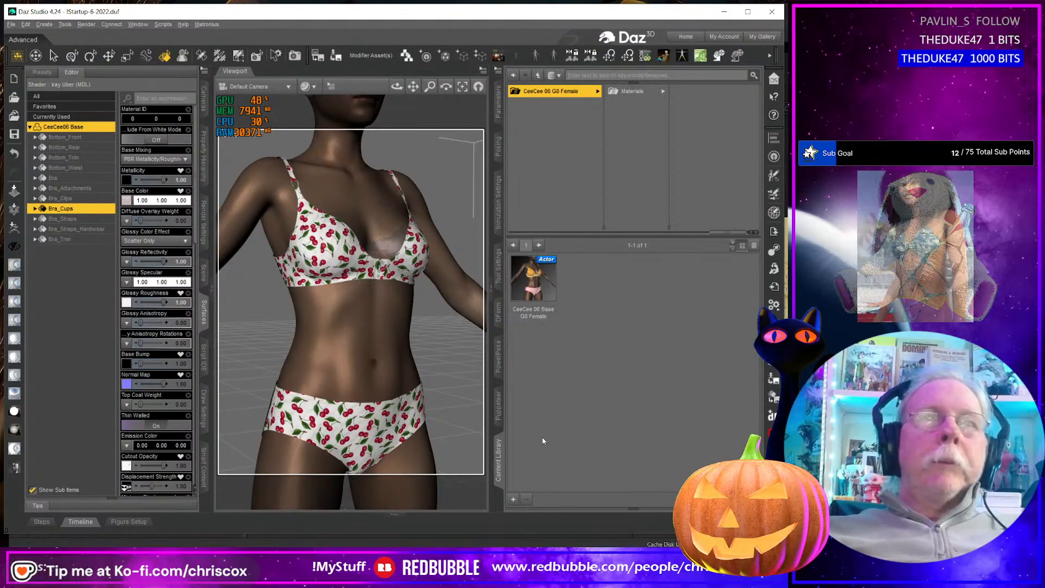
Start saving the outfit as a DSON user file, browsing to the CeeCee 06 G8 Female folder within Cee Cee Basics, CeeCee 06 Undewear
click(373, 428)
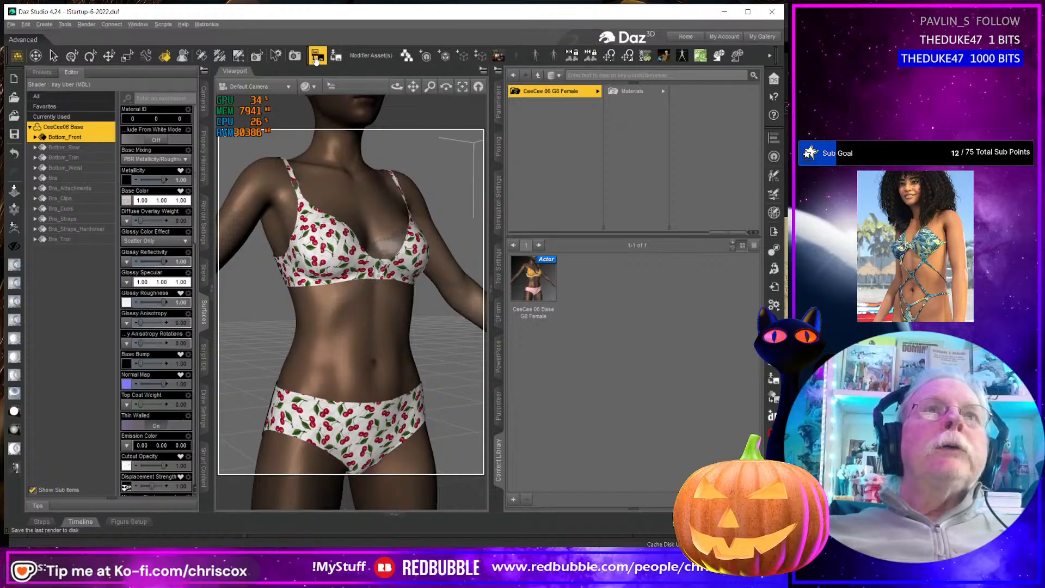
click(333, 56)
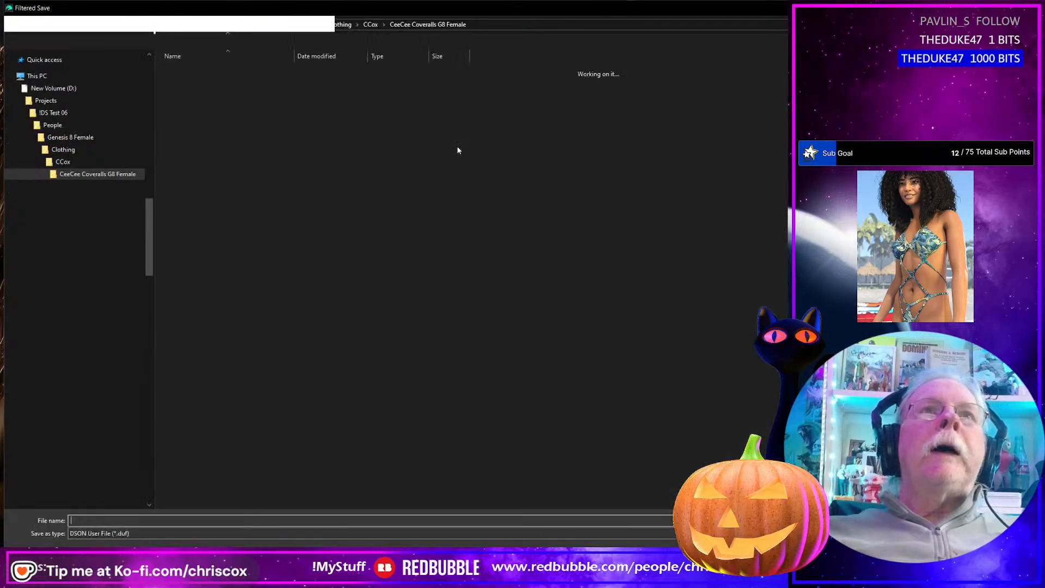
click(184, 26)
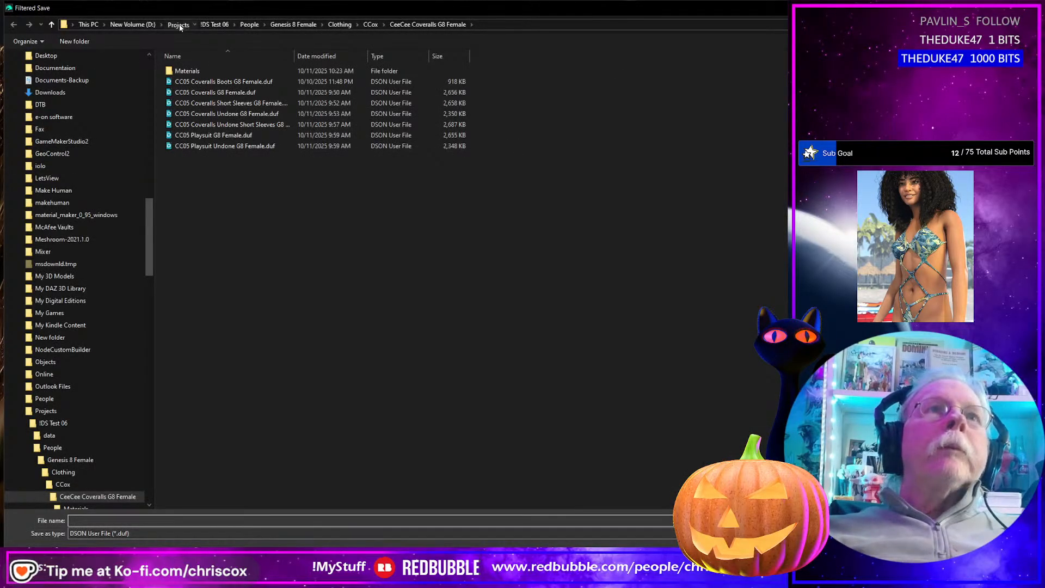
scroll(240, 146, down, 3)
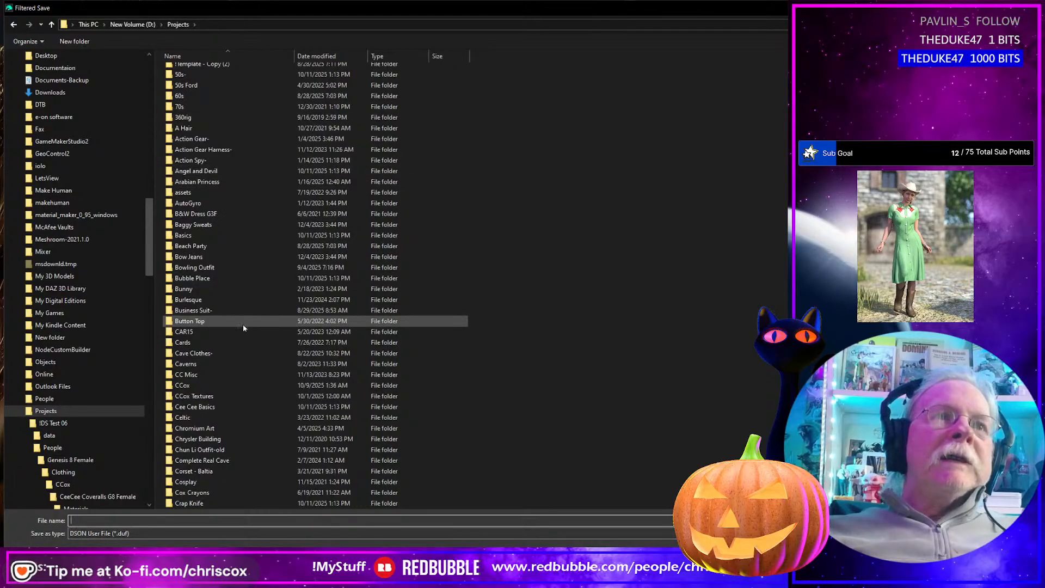
double_click(221, 410)
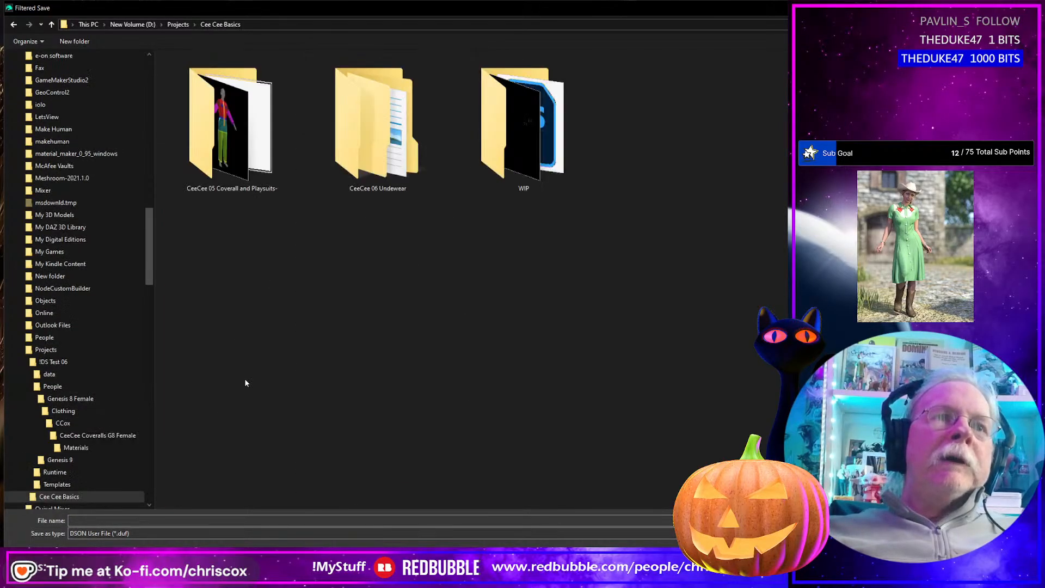
double_click(378, 136)
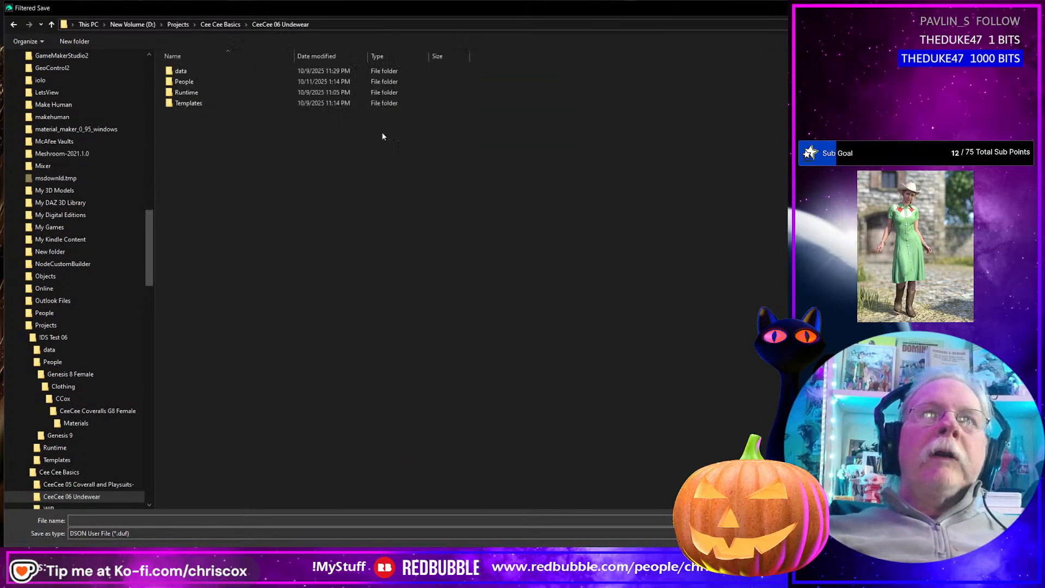
double_click(184, 81)
double_click(190, 71)
double_click(197, 71)
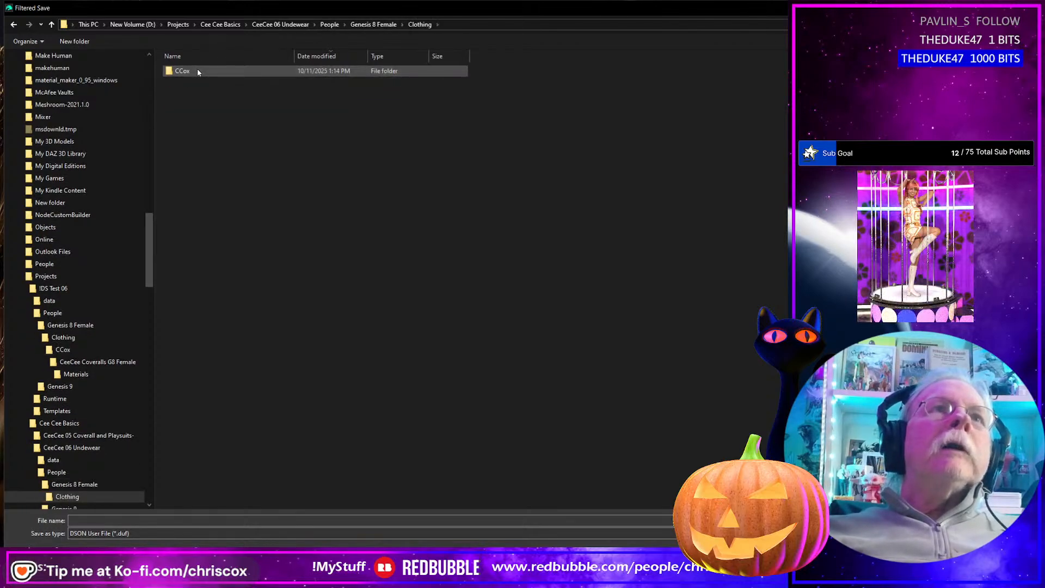
double_click(197, 70)
double_click(207, 71)
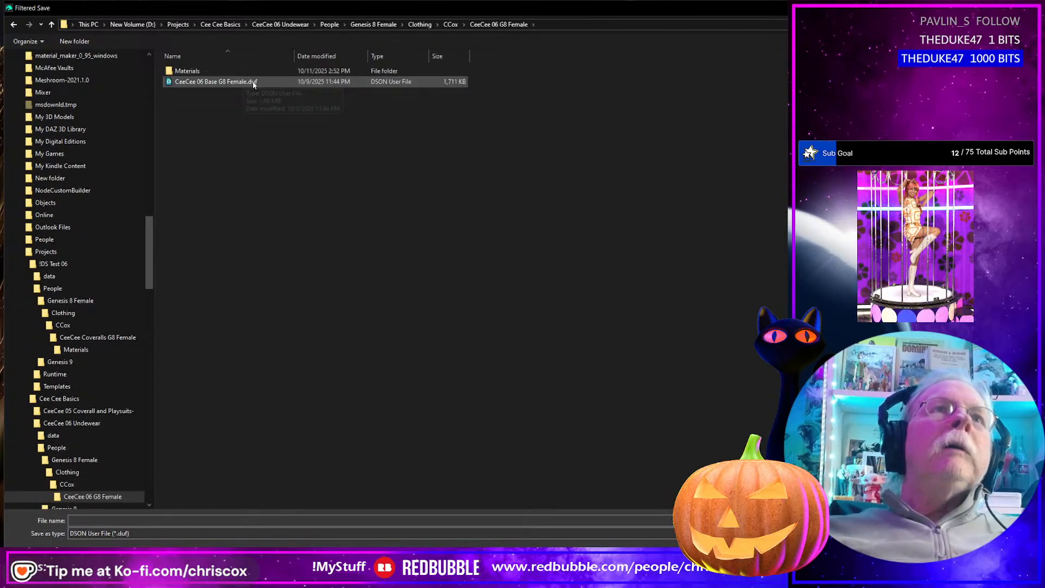
Rename the CeeCee 06 G8 Female folder in the save dialog as CeeCee 06 Bra and Panties G8 Female
right_click(101, 496)
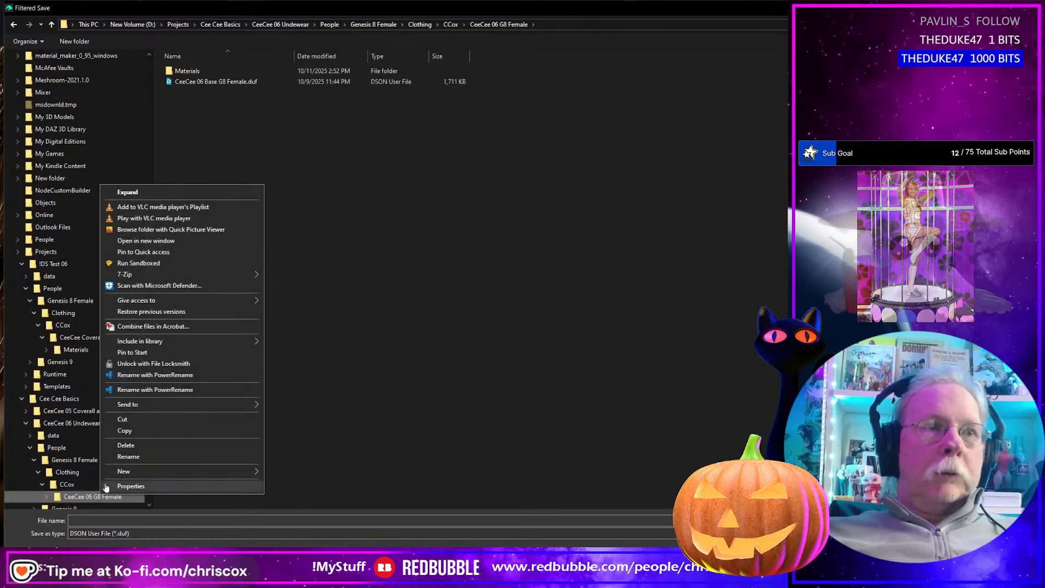
click(140, 471)
key(End)
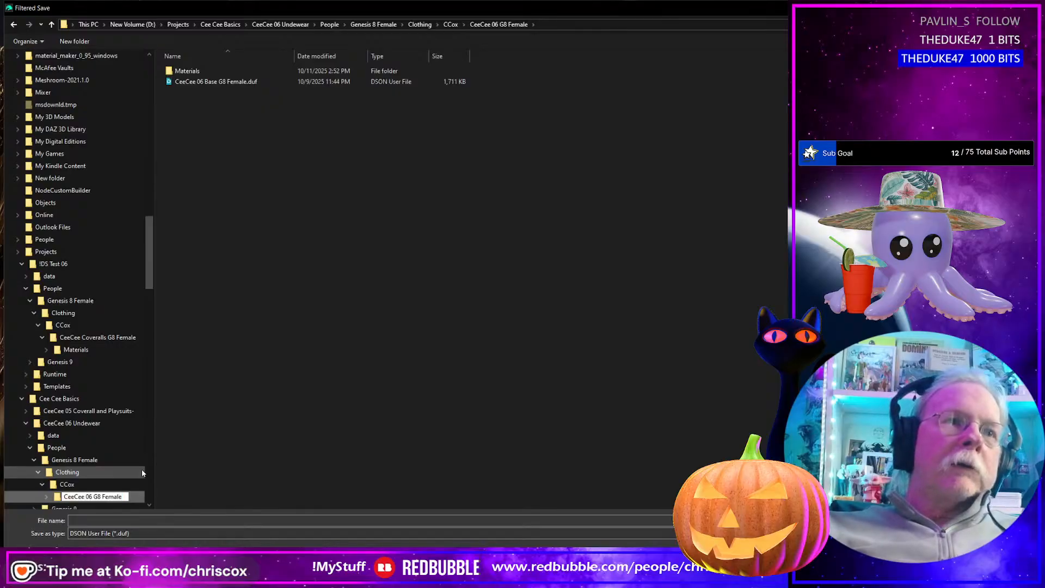
text(Bra)
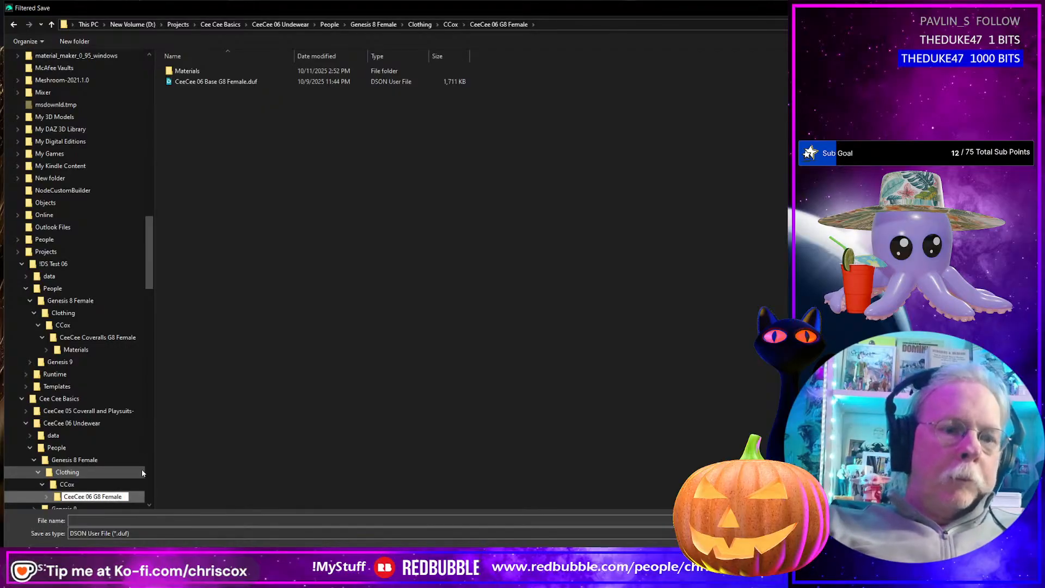
text( and Pa)
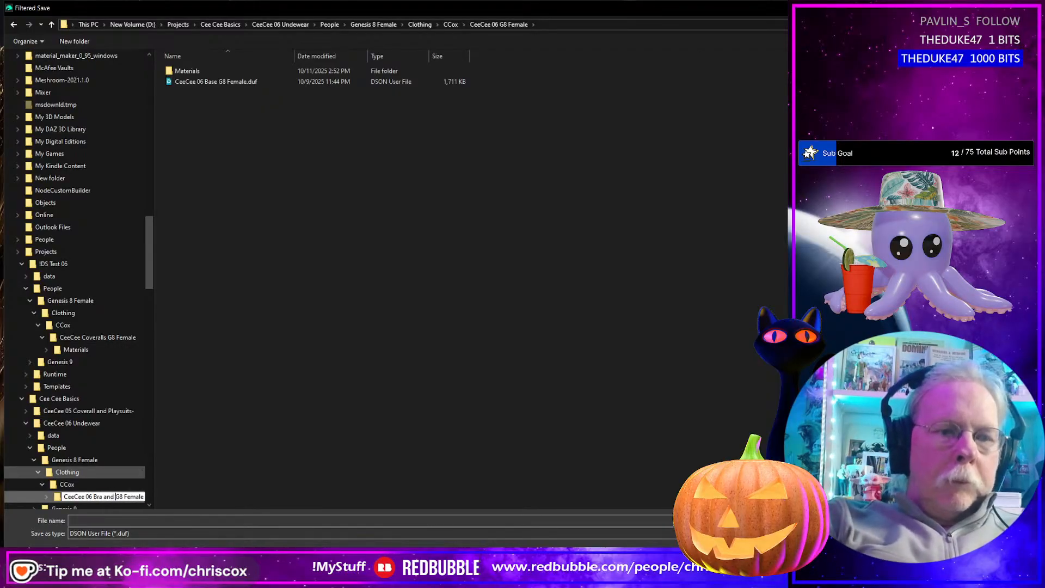
text(nties)
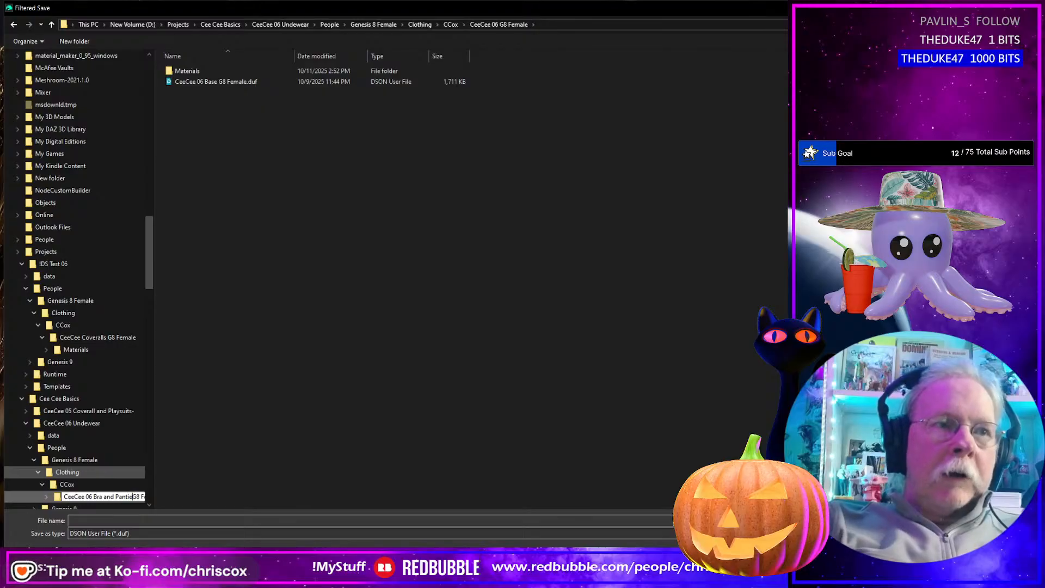
key(Return)
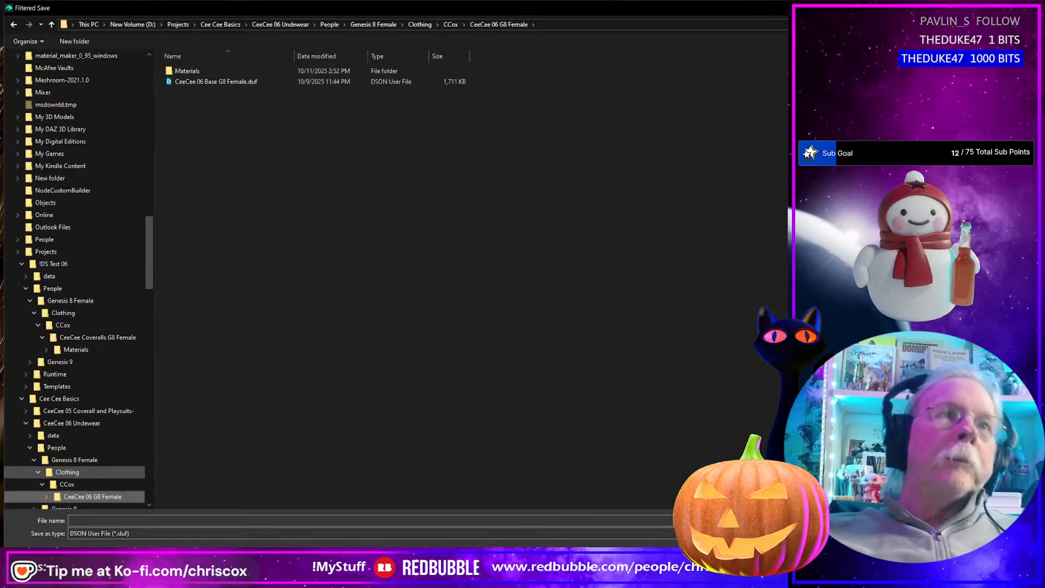
Save the outfit over CeeCee 06 Base G8 Female.duf with the content type set to Follower/Wardrobe/Underwear
click(217, 81)
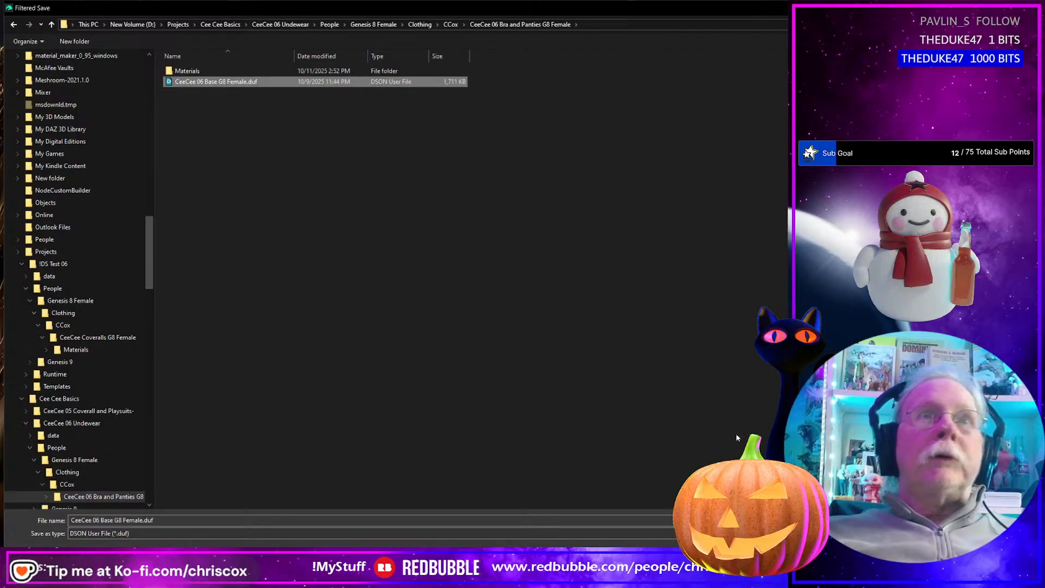
key(Return)
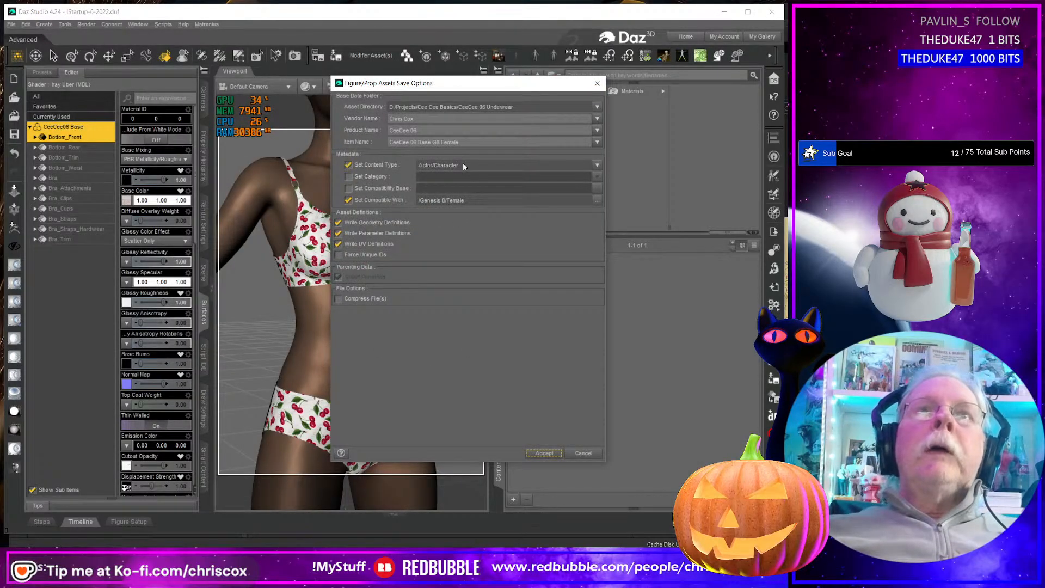
click(596, 165)
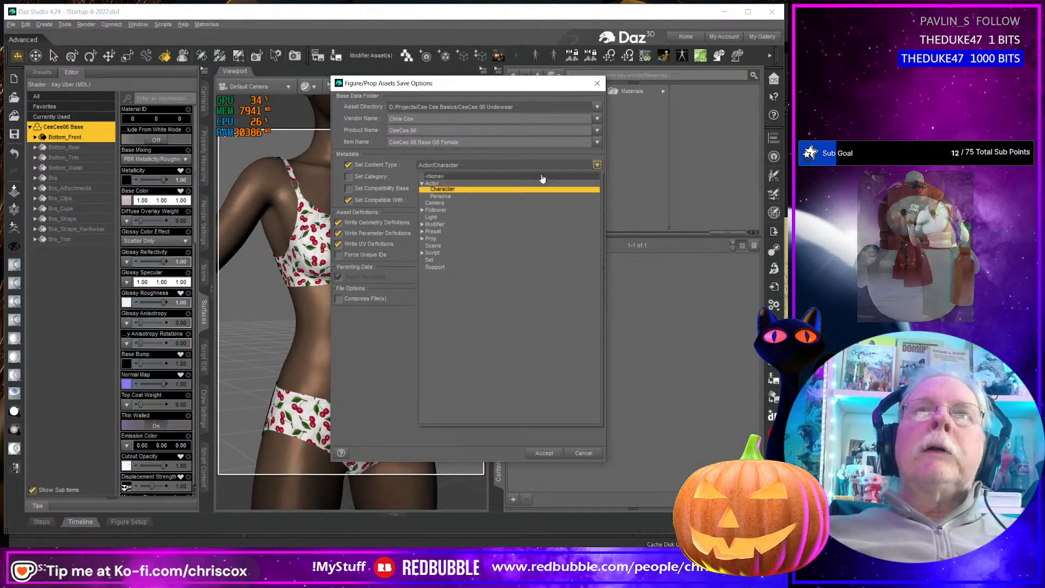
click(422, 212)
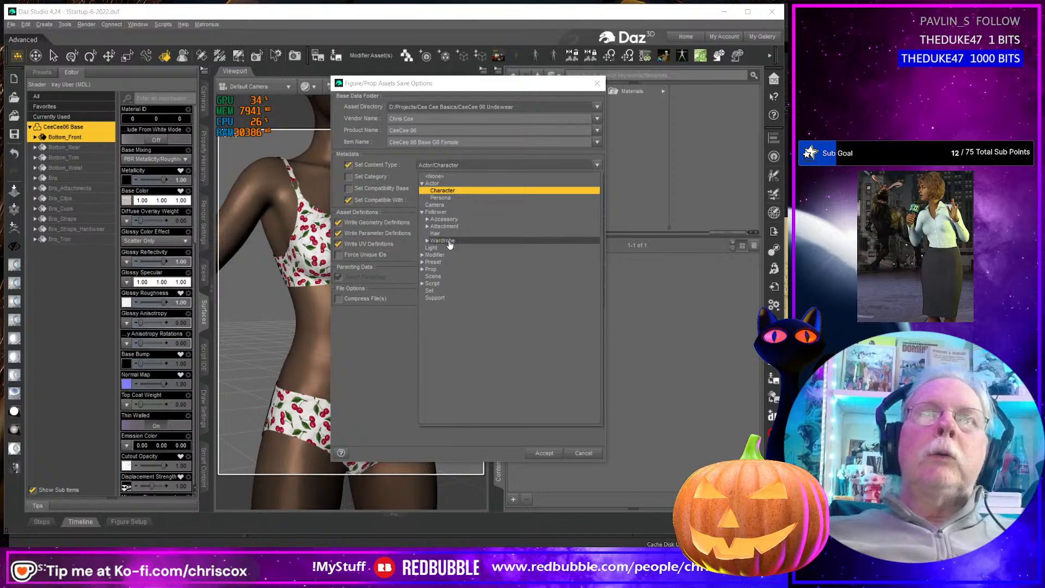
click(442, 241)
click(433, 348)
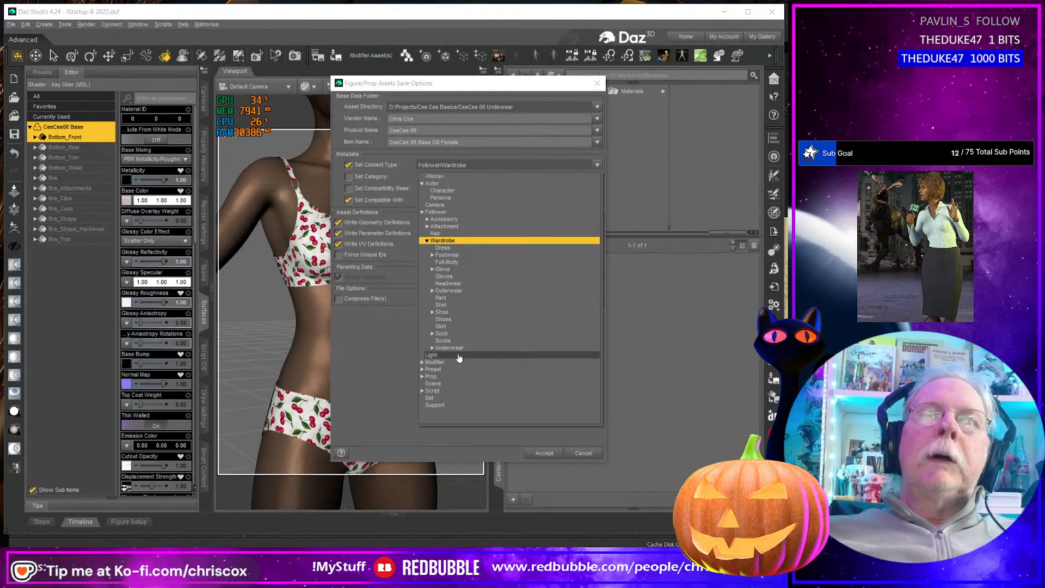
click(442, 347)
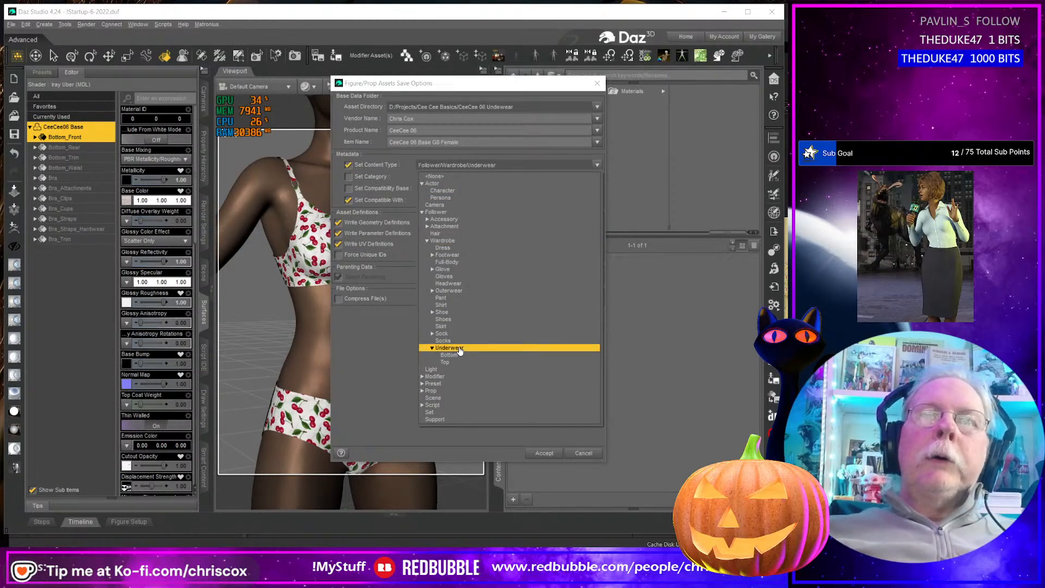
click(544, 453)
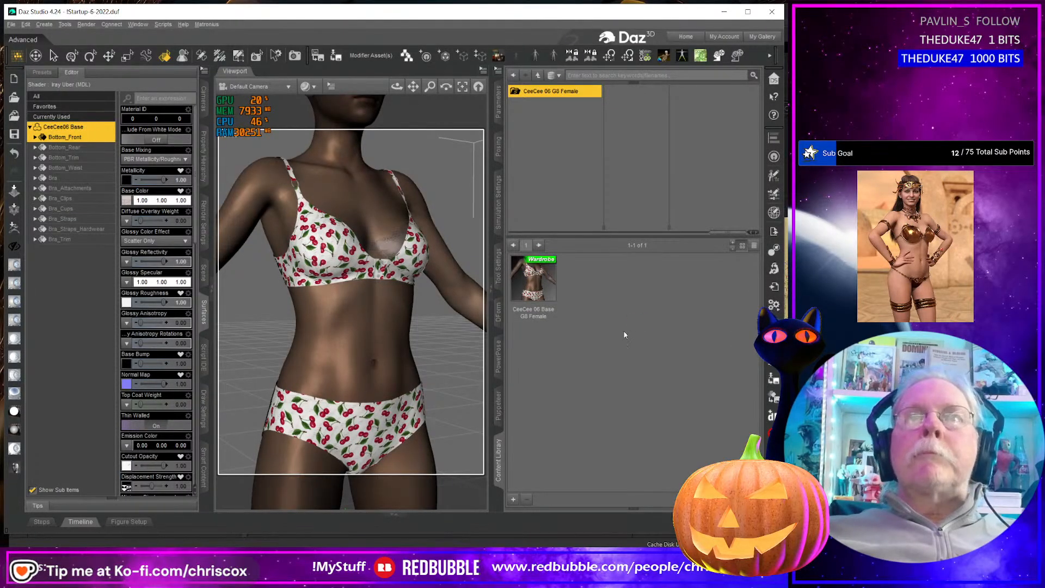
Minimise Daz Studio and the textures folder window, switch to Substance 3D Painter, and close its Export textures dialog
click(725, 13)
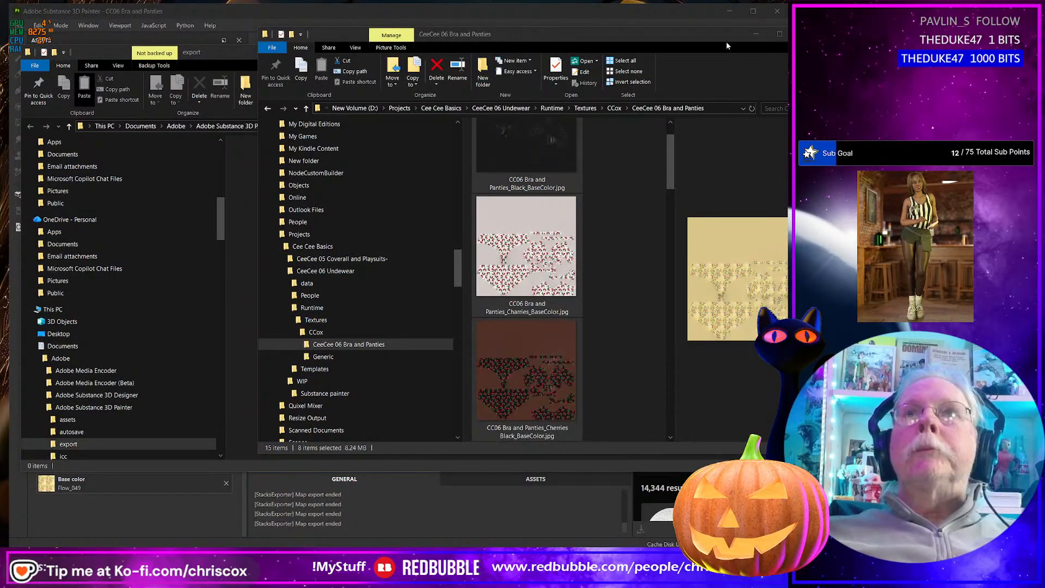
click(755, 32)
click(548, 522)
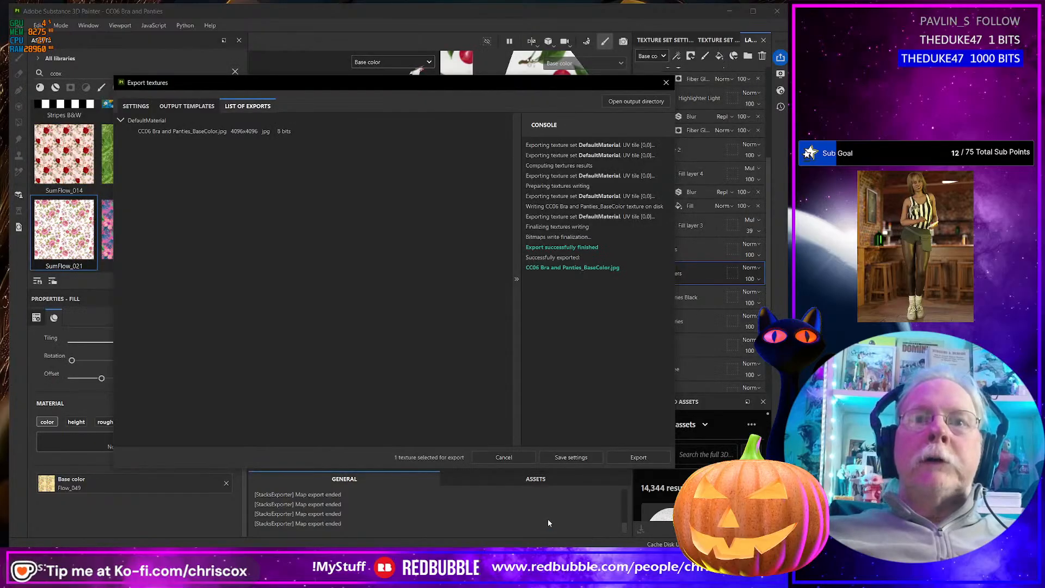
click(665, 83)
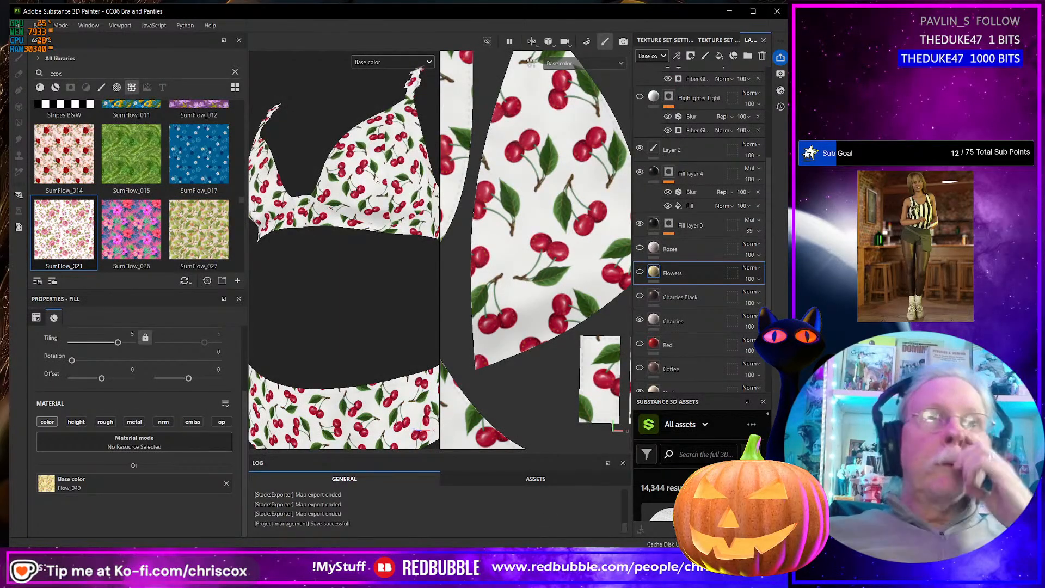
Search the smart materials for "Storm" and apply the darker CCox Storm Raider material to the bra and panties
scroll(762, 153, up, 5)
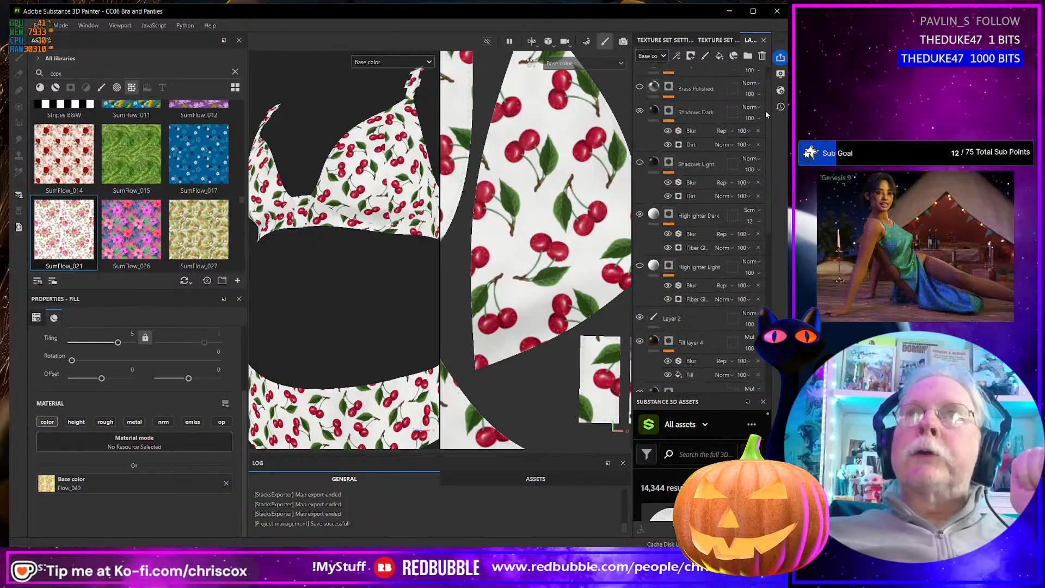
double_click(88, 69)
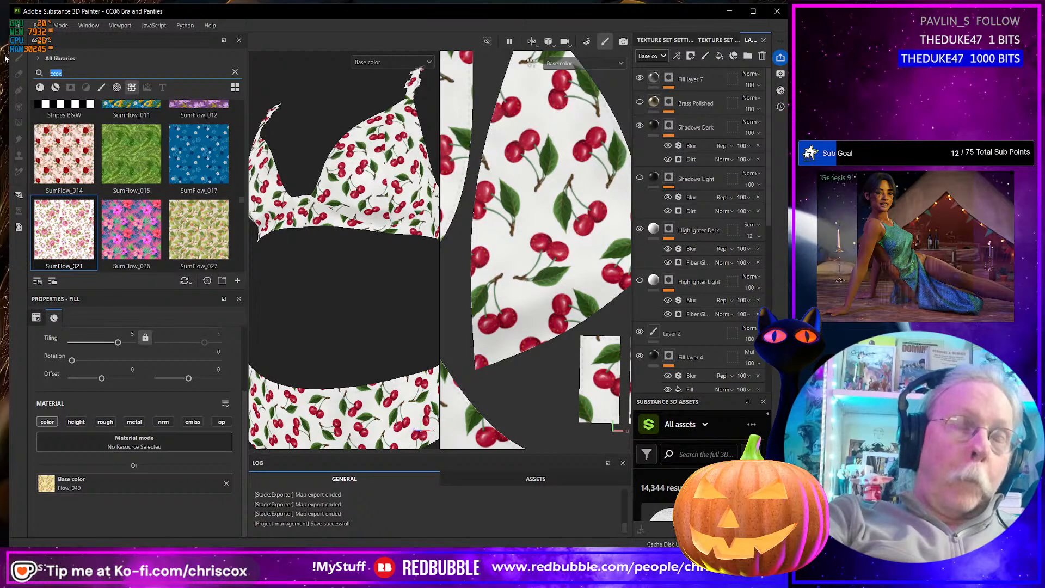
text(storm)
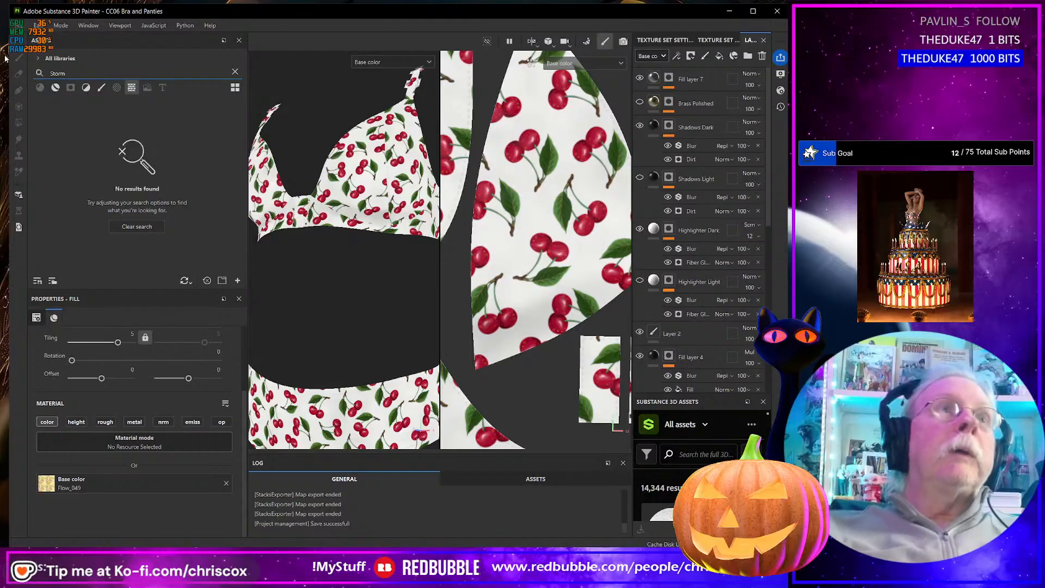
click(54, 87)
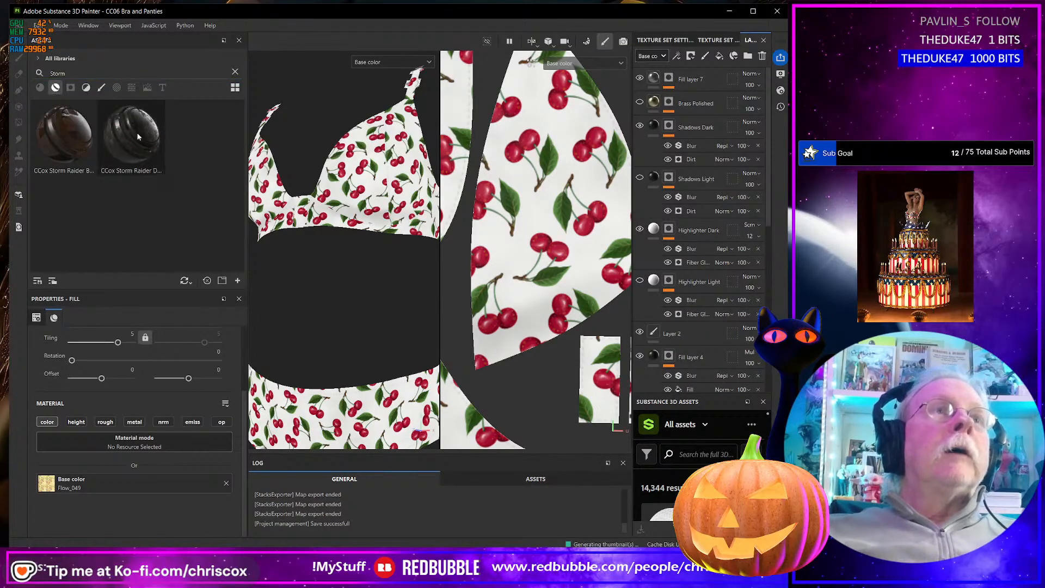
drag(130, 136, 374, 188)
scroll(374, 188, up, 2)
scroll(373, 187, down, 5)
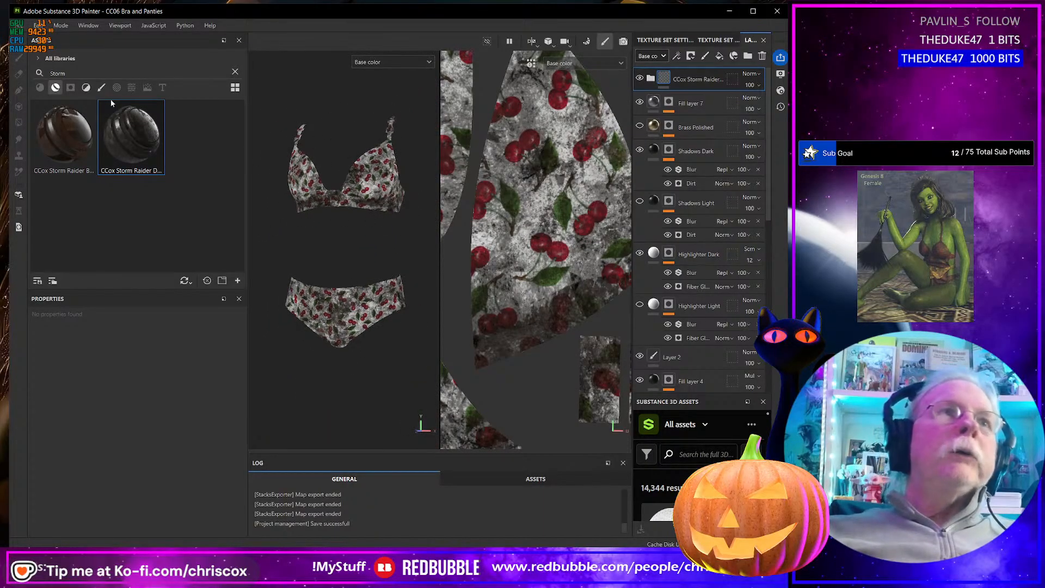
Search the smart materials for "Tatt" and apply the CCox Torn Tattered material over the bra and panties
drag(82, 71, 1, 72)
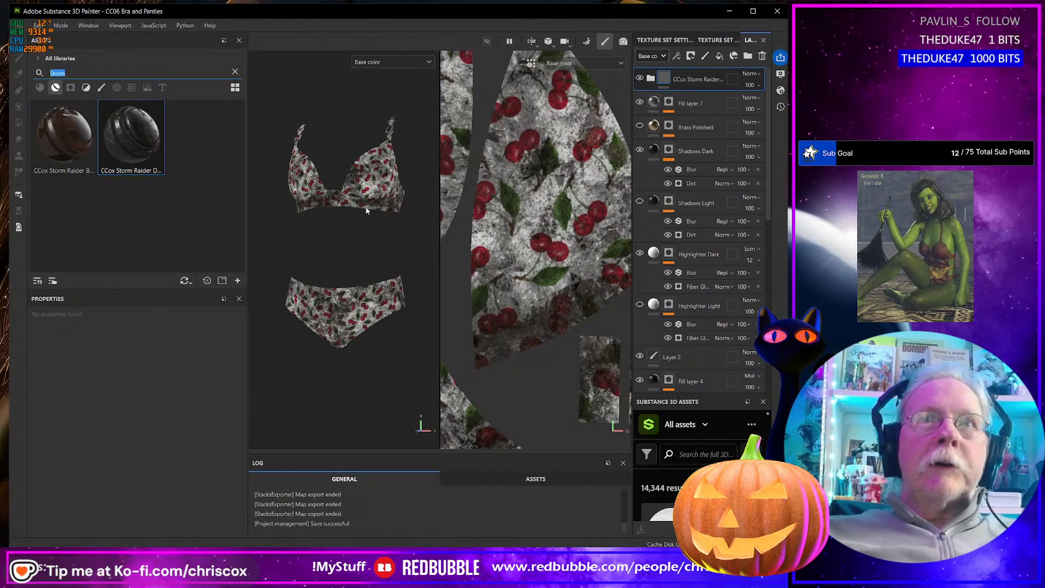
text(Tatt)
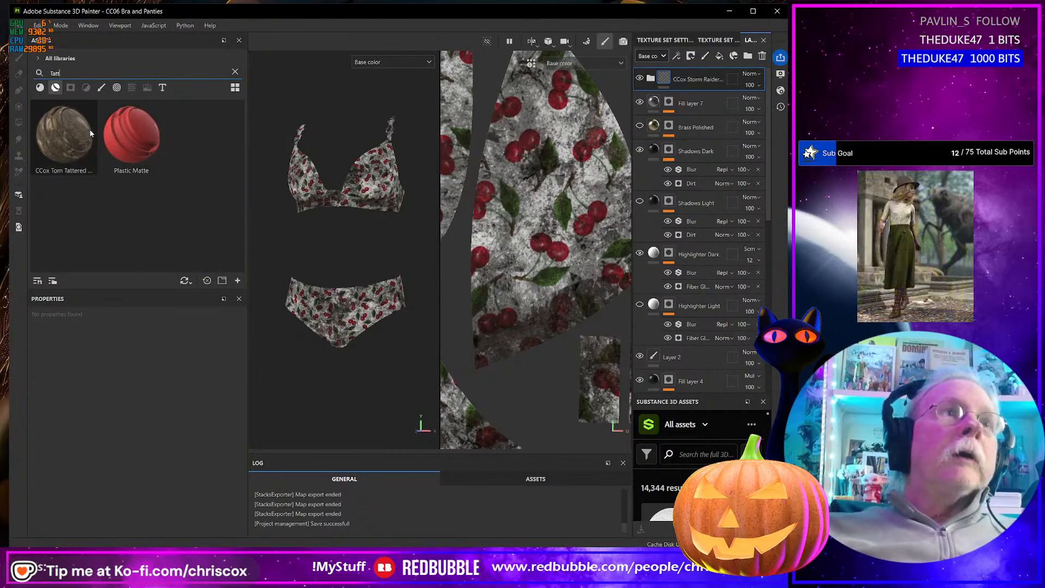
drag(64, 136, 373, 180)
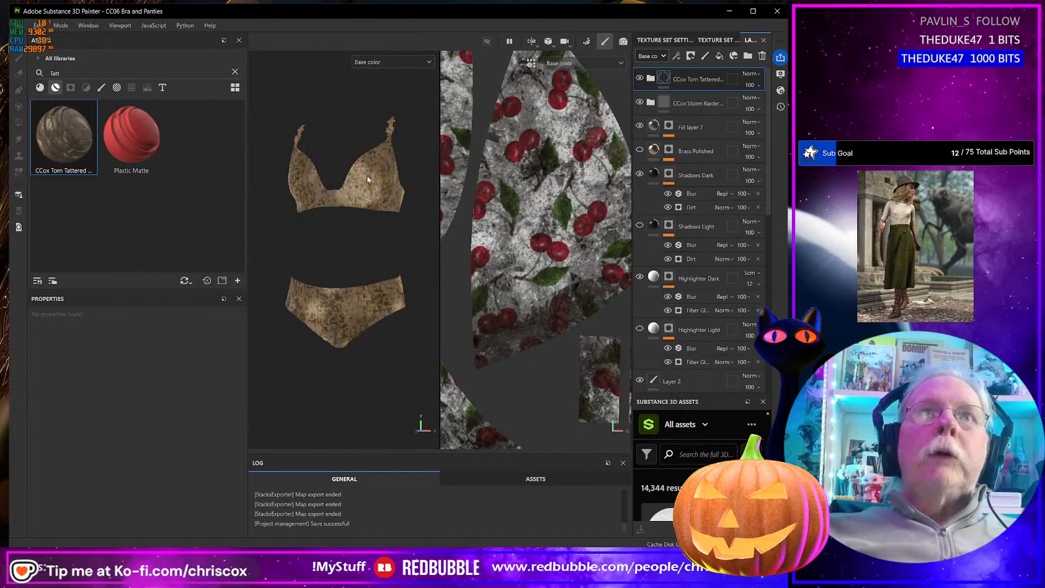
scroll(373, 180, up, 5)
scroll(373, 183, down, 1)
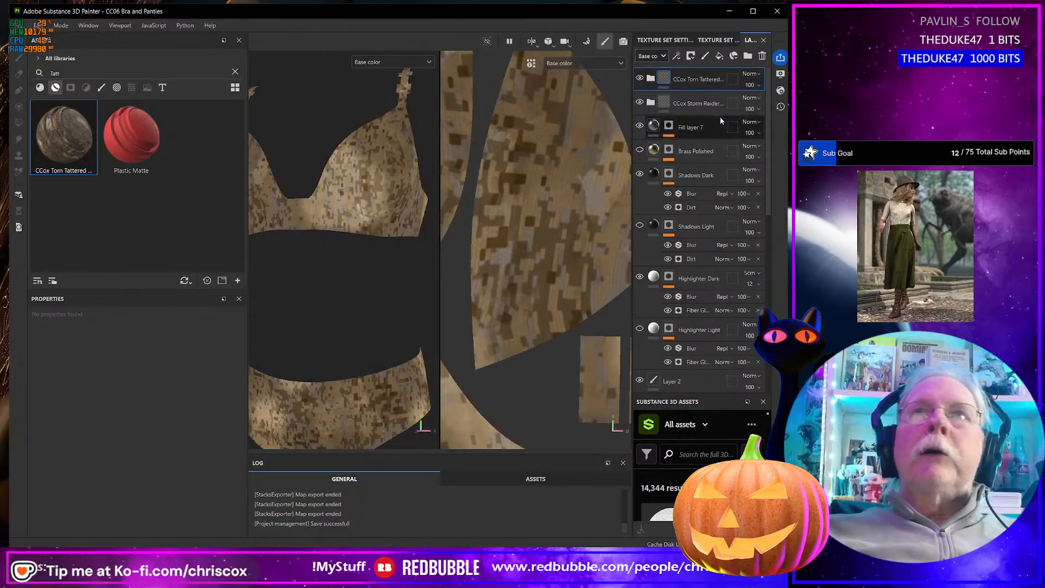
Expand the CCox Torn Tattered layer folder and display only the Opacity channel to examine the holes on the whole garment
click(652, 79)
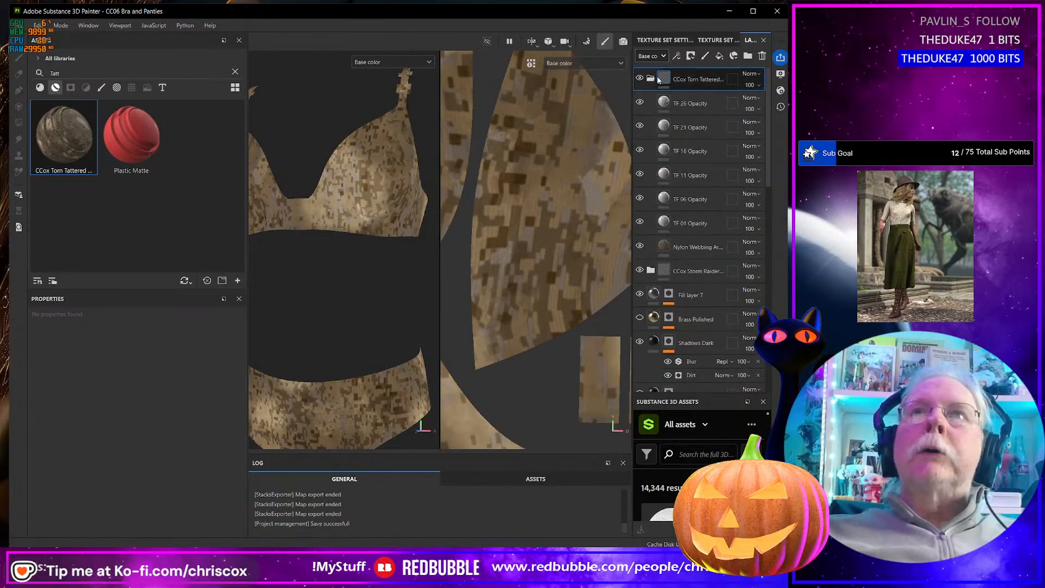
click(394, 61)
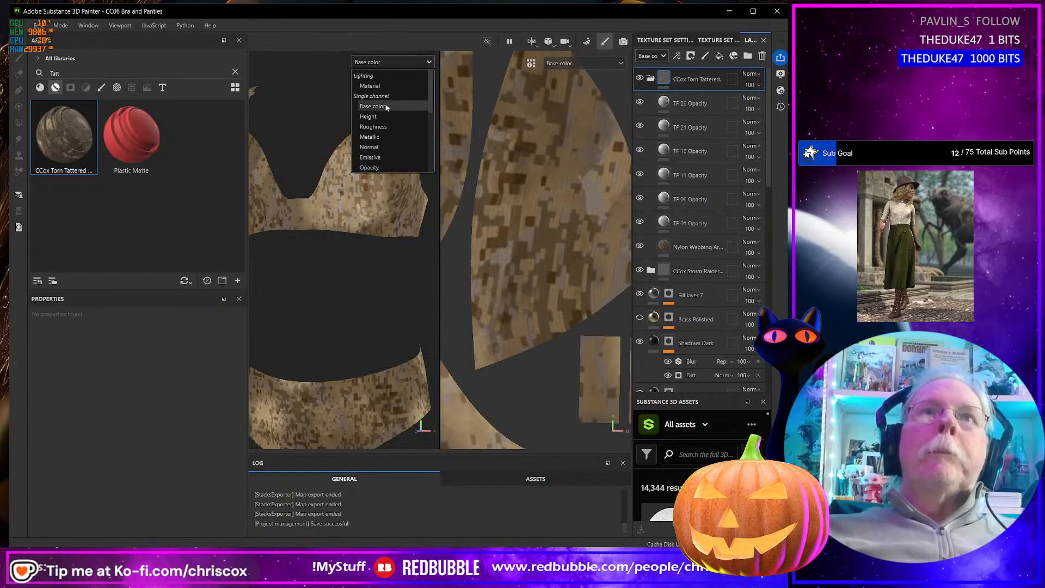
click(381, 156)
scroll(390, 213, down, 5)
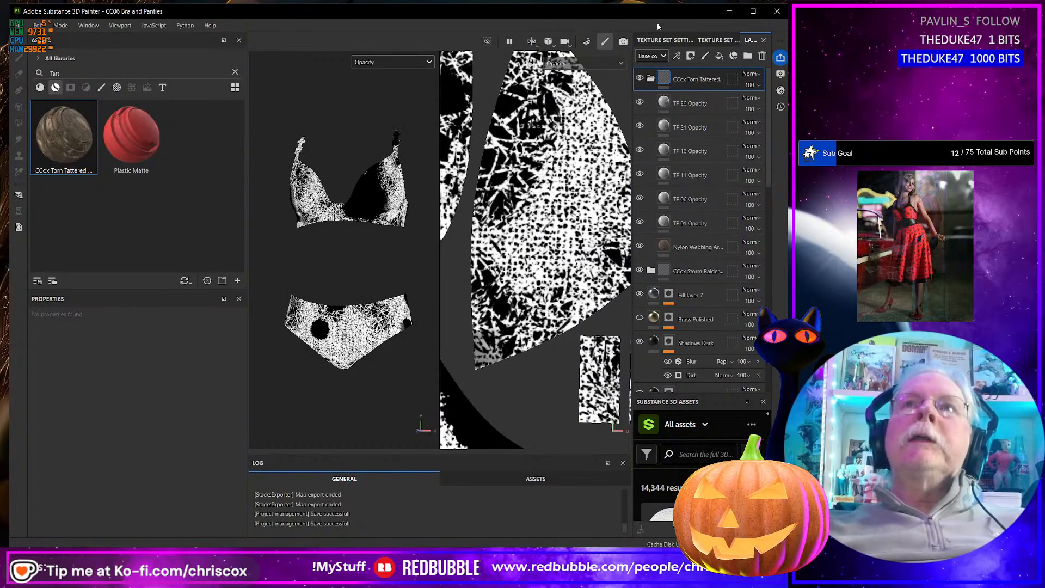
Close Substance 3D Painter and the export folder window
click(776, 12)
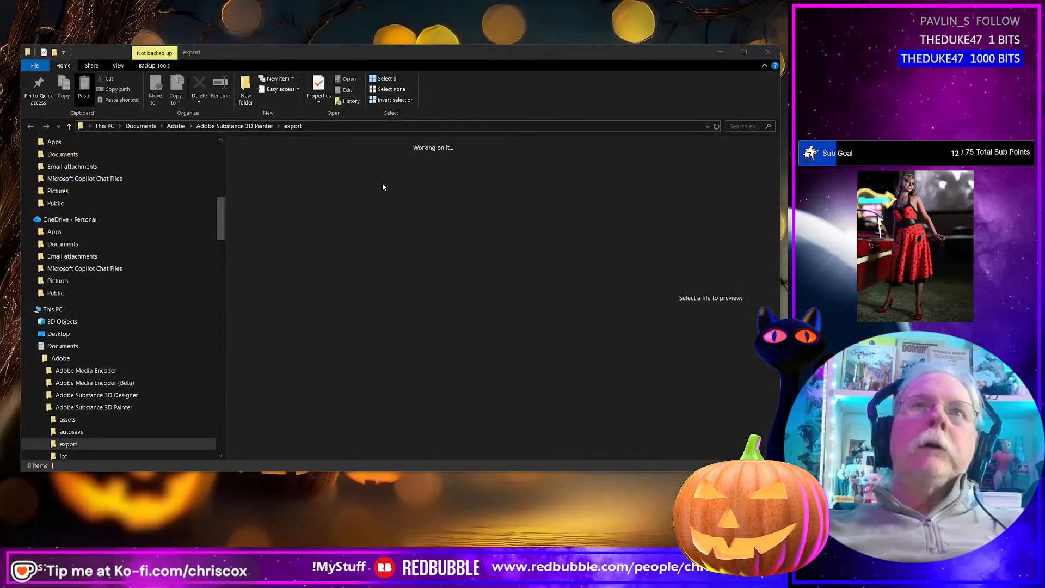
click(764, 50)
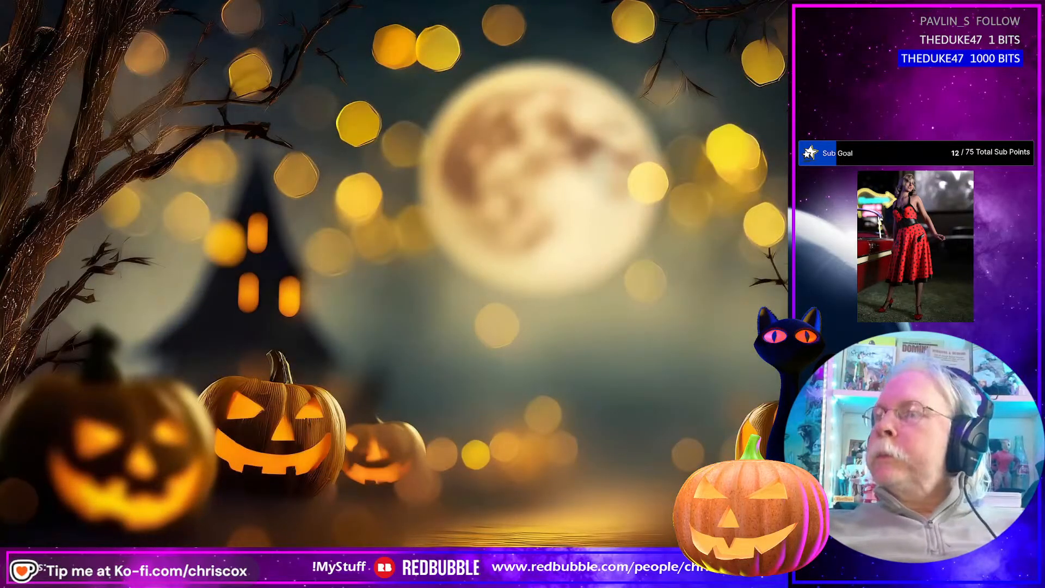
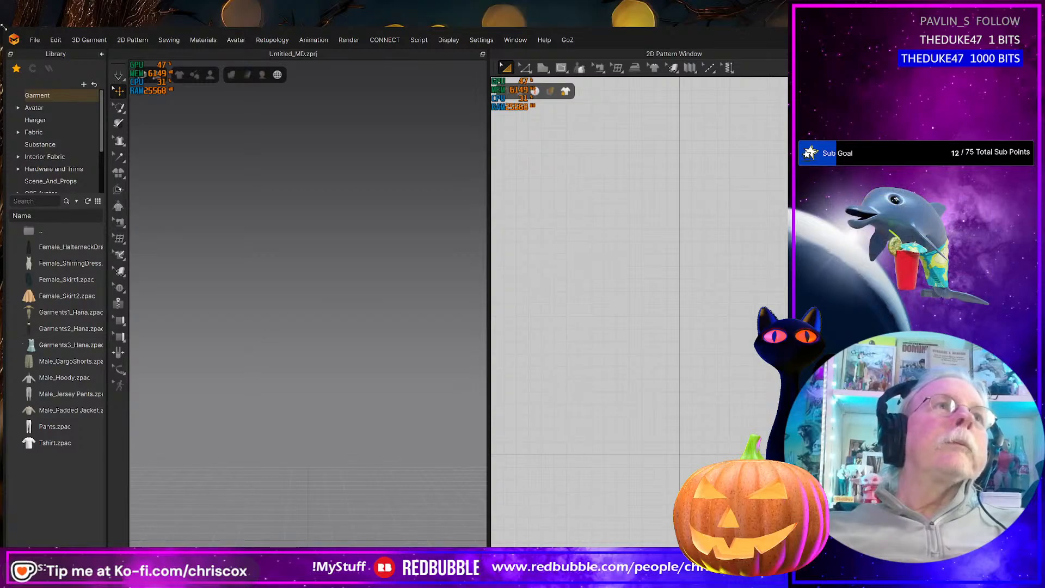
Move the Marvelous Designer window to the screen's upper corner and enlarge it so the 3D, 2D and property areas all fit
drag(5, 30, 648, 112)
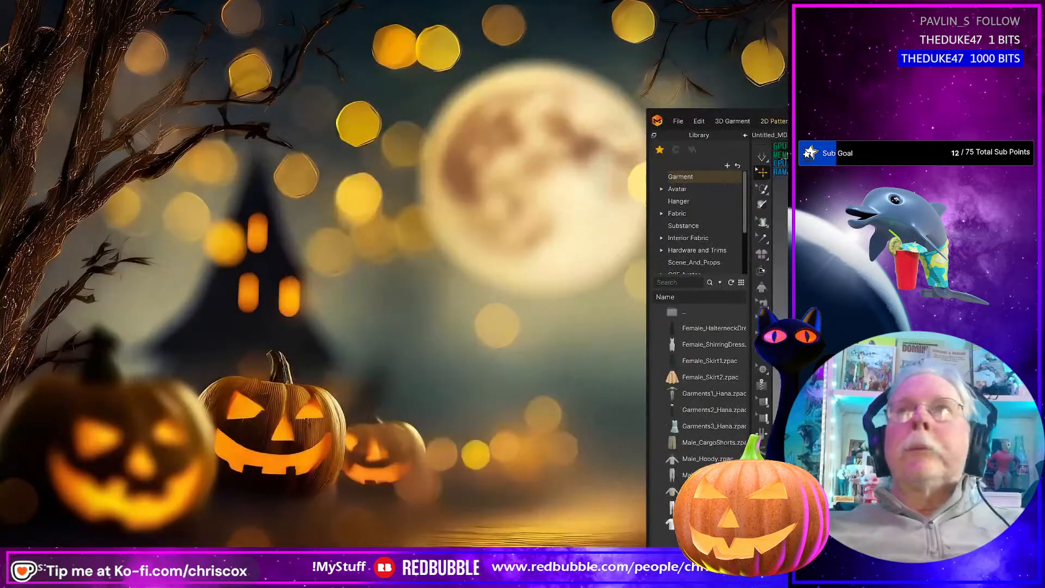
drag(924, 120, 280, 13)
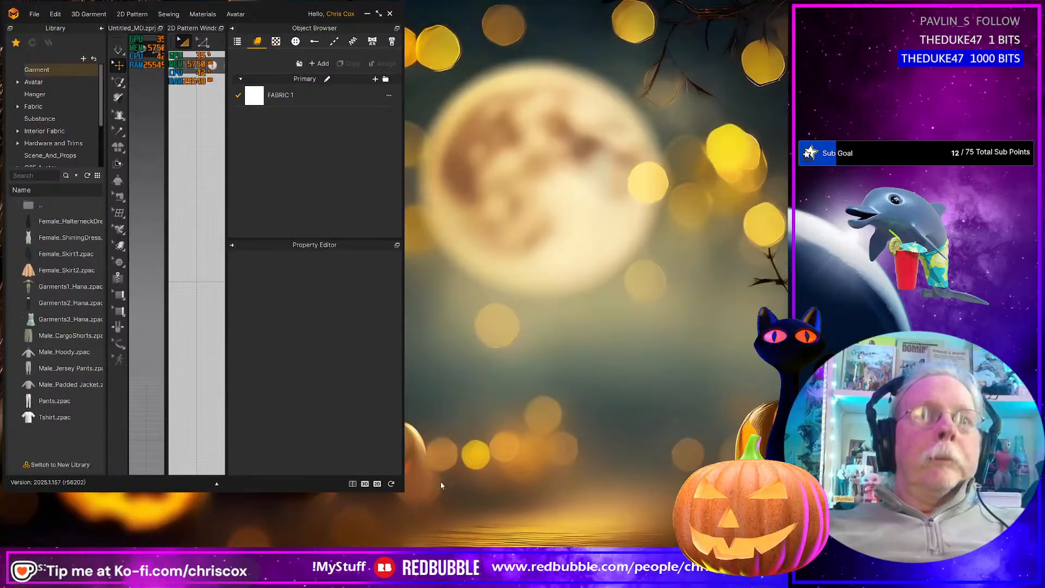
drag(403, 491, 786, 537)
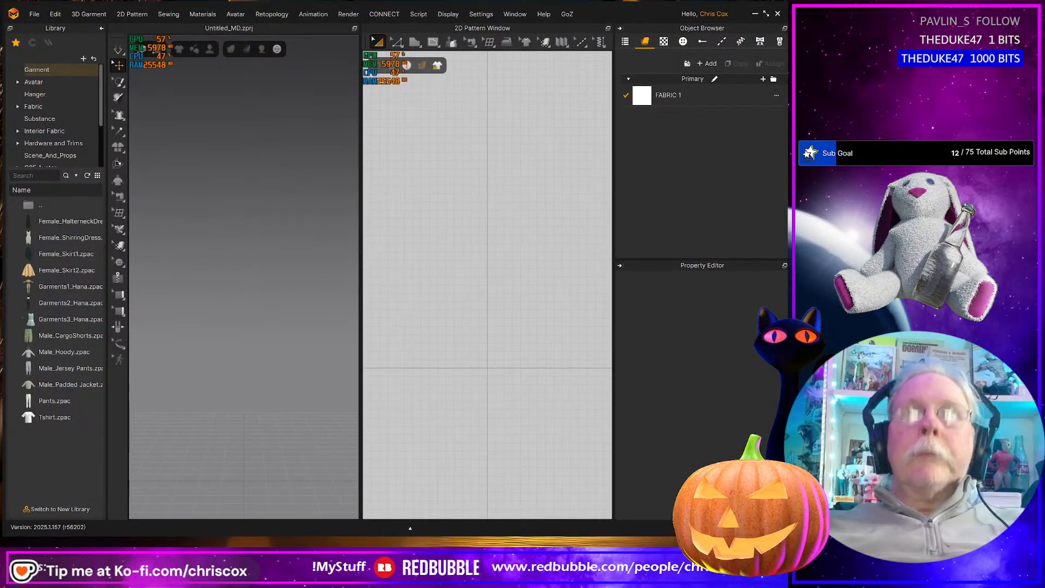
Load the G9 Femal.avt avatar from the G9 Avatars library folder into the 3D scene
click(34, 14)
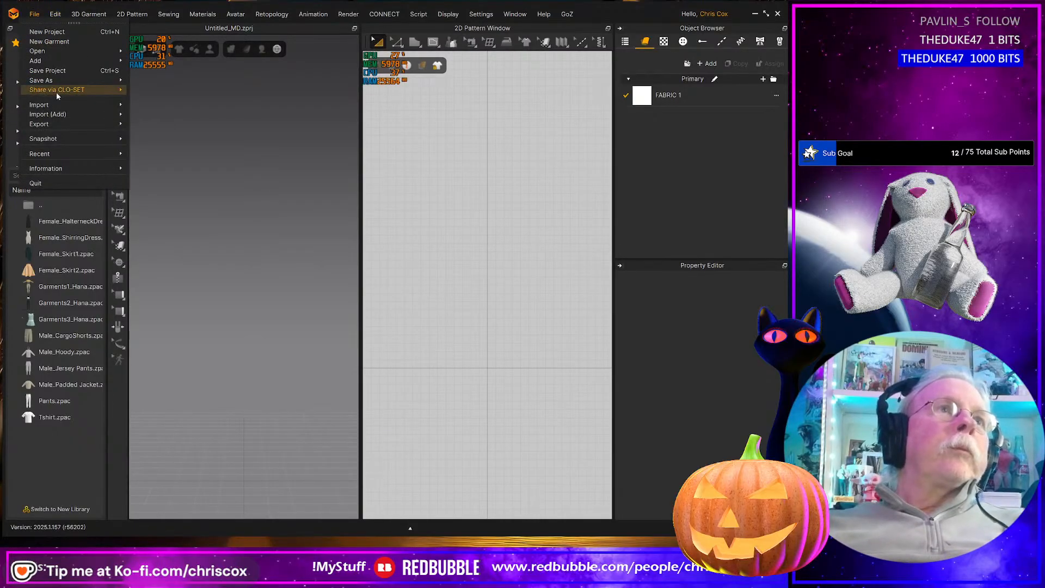
click(194, 171)
scroll(52, 111, down, 2)
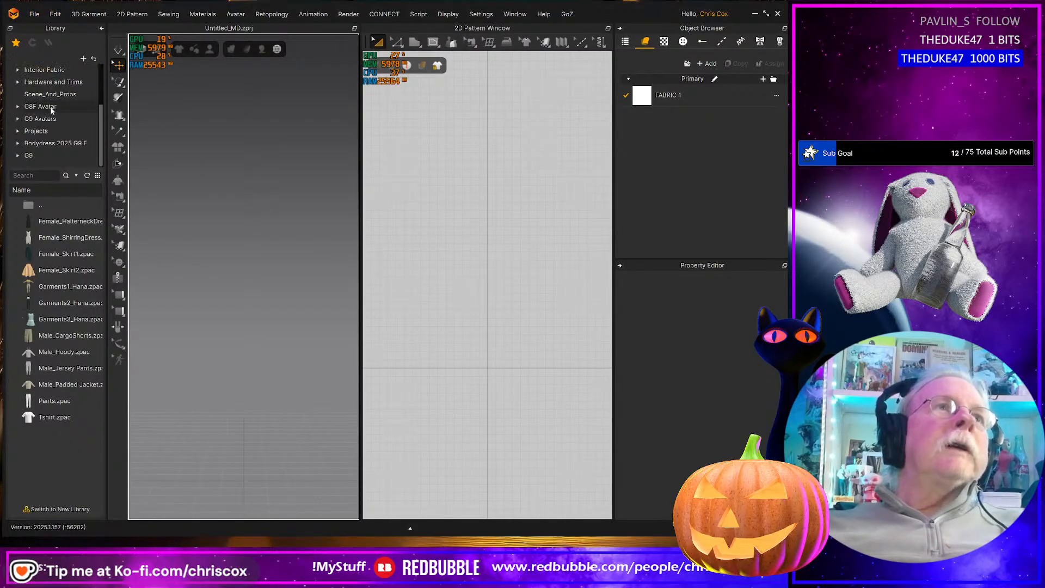
click(47, 119)
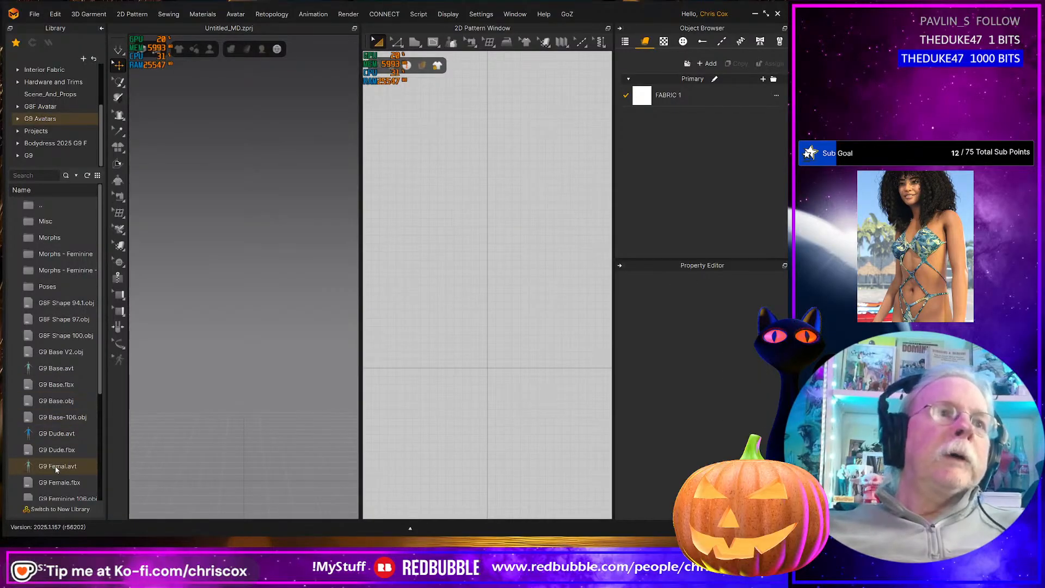
drag(55, 466, 174, 478)
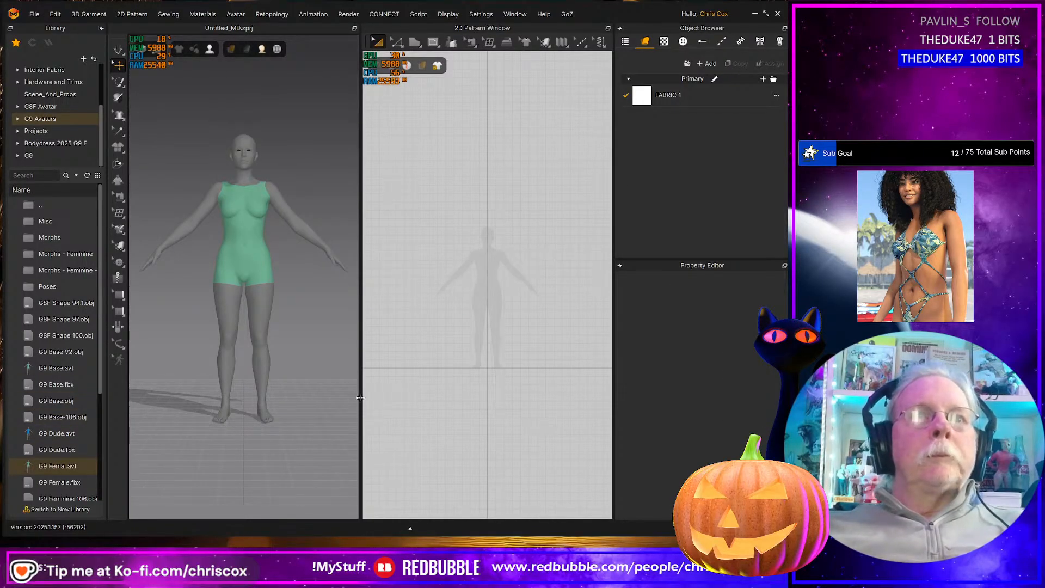
Begin a polygon pattern over the avatar silhouette with a diagonal neckline about 335 mm long, a side edge, and a leg edge down to the crotch
drag(361, 397, 376, 400)
scroll(463, 319, up, 3)
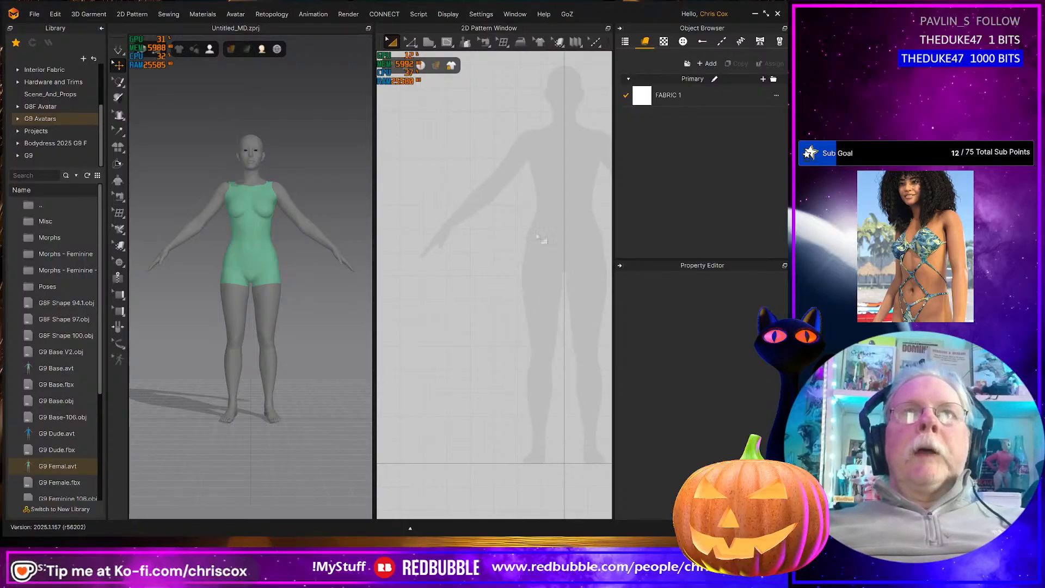
middle_drag(567, 188, 504, 263)
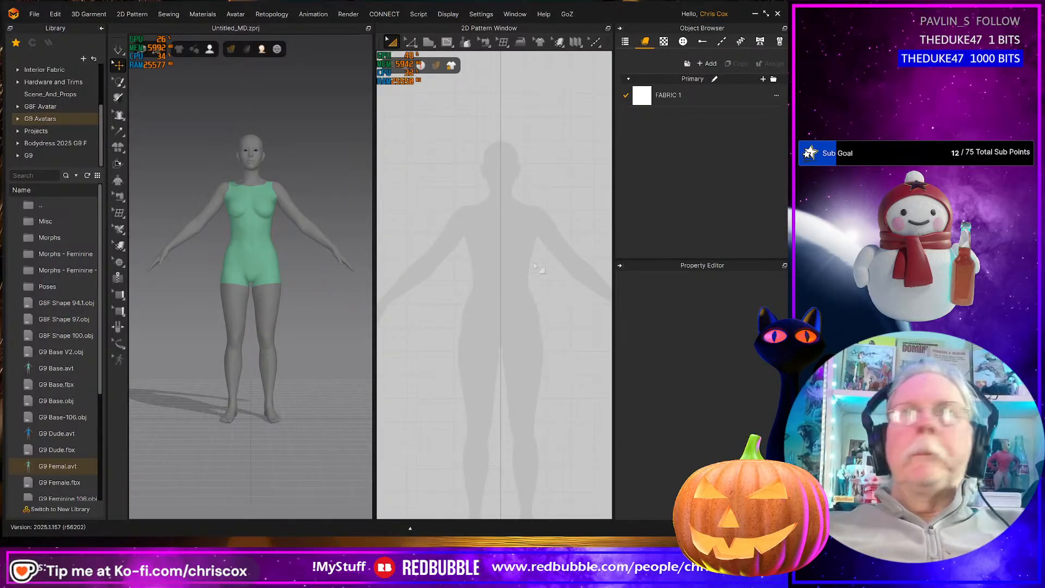
click(429, 43)
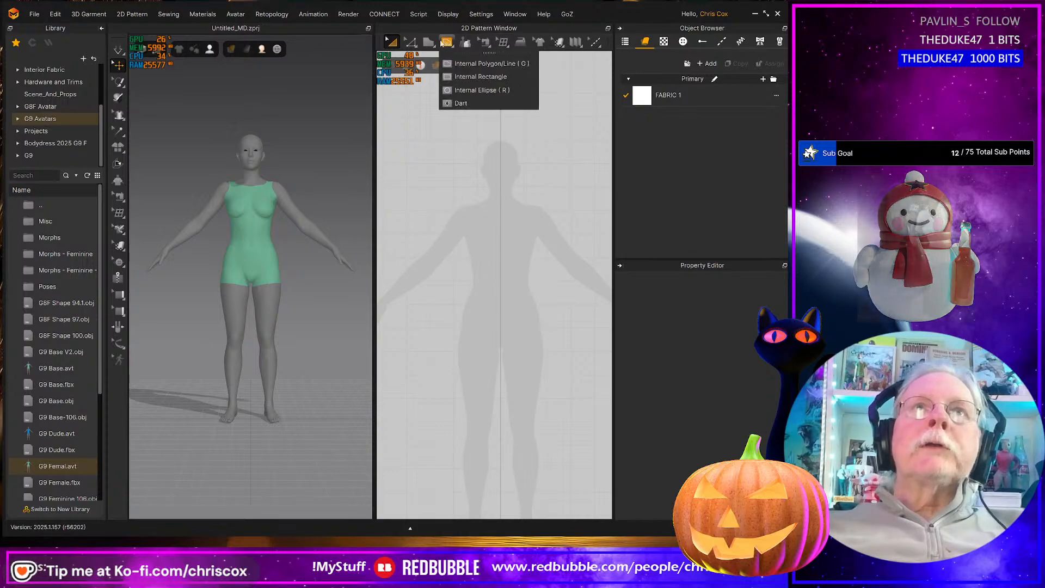
scroll(533, 221, up, 2)
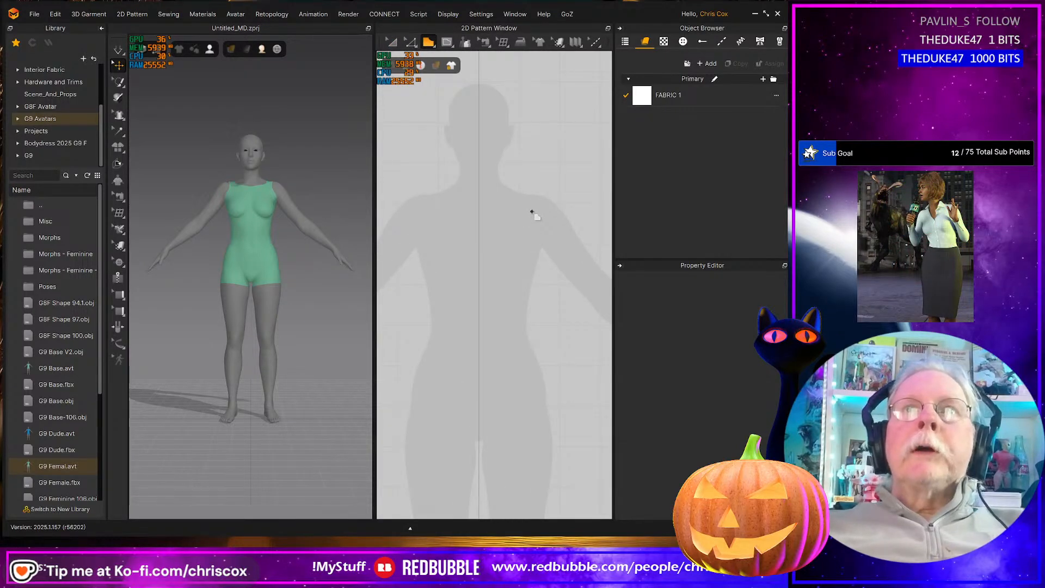
click(525, 211)
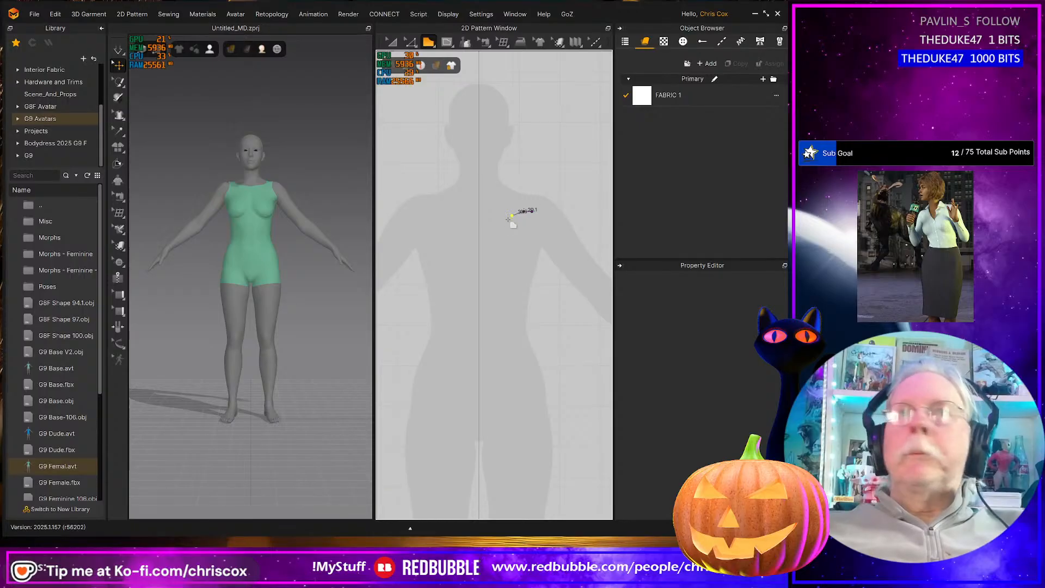
click(404, 274)
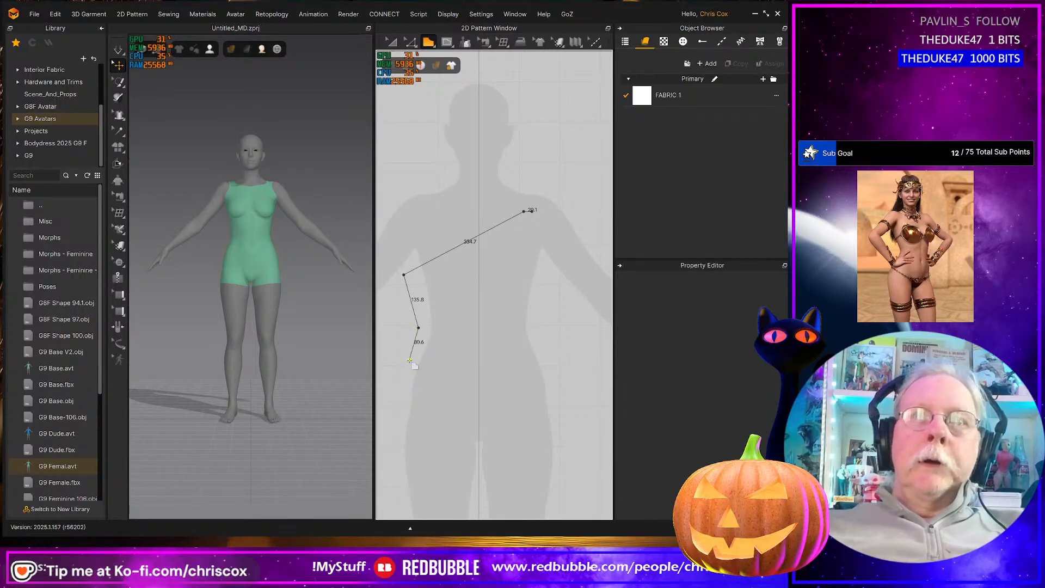
click(472, 451)
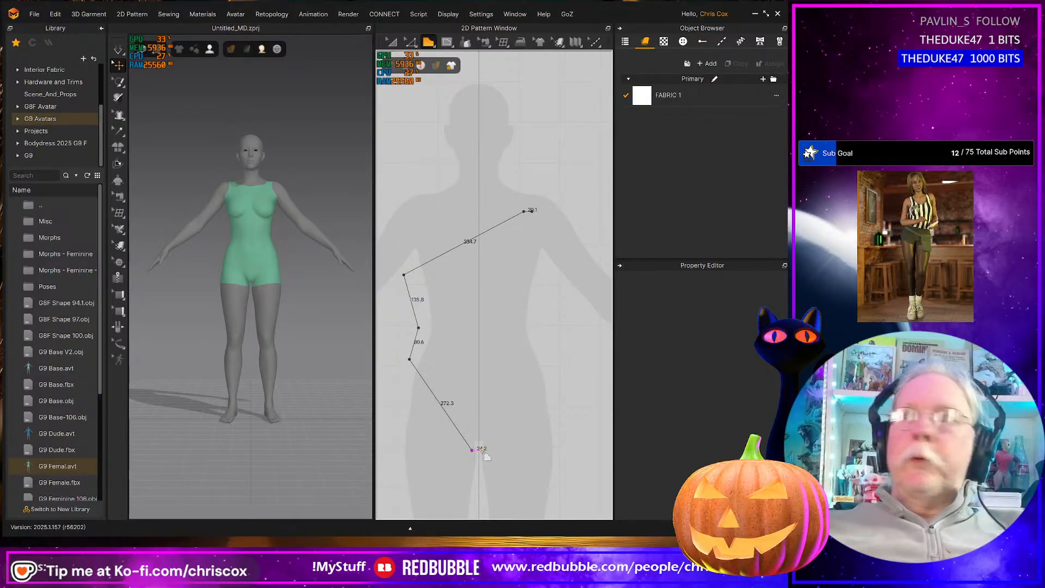
click(482, 449)
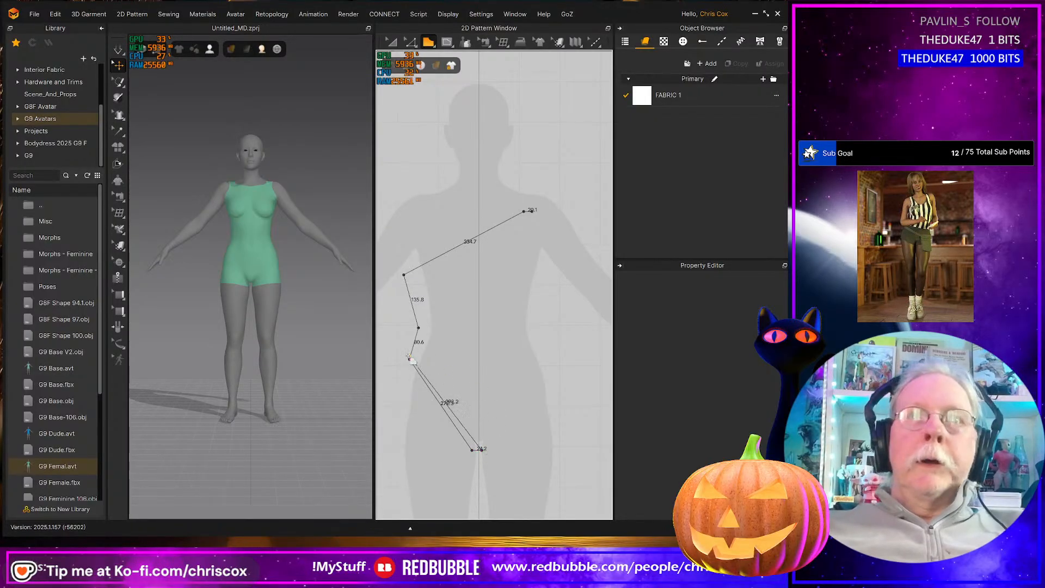
Finish the polygon pattern up to the opposite hip, around a slanted side notch at the waist, and close it at the shoulder
click(548, 359)
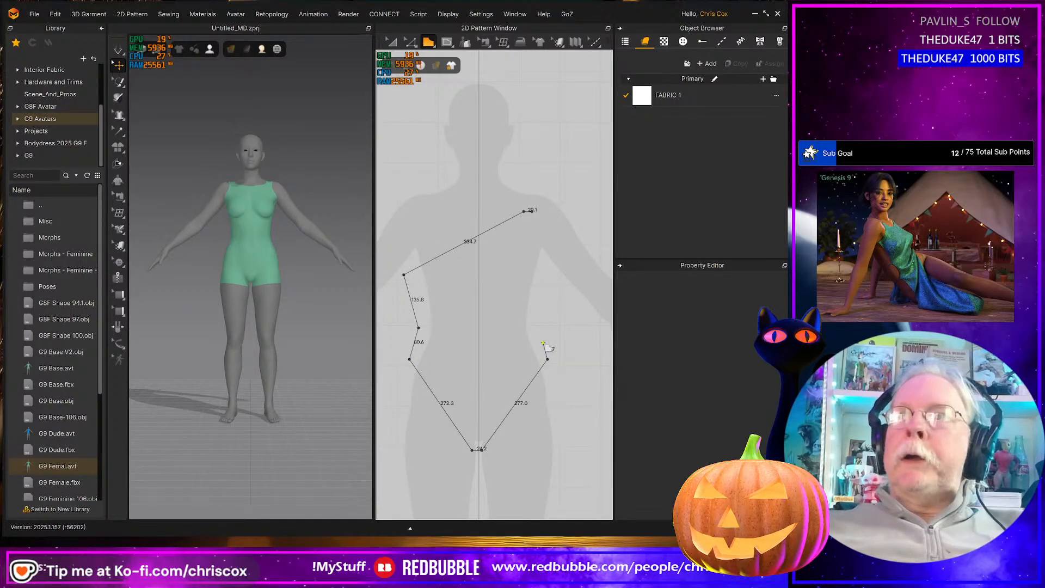
click(543, 342)
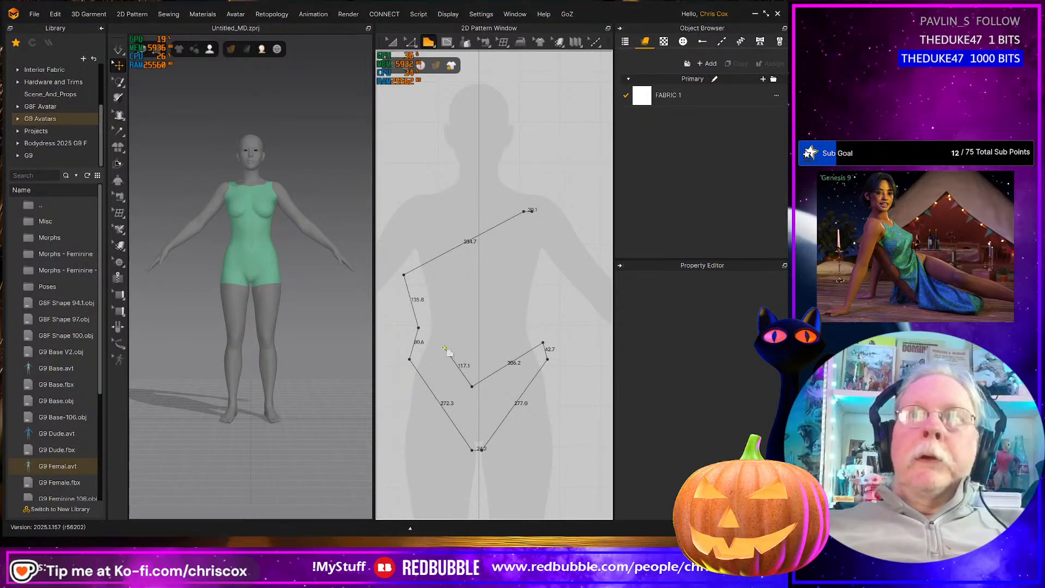
click(445, 347)
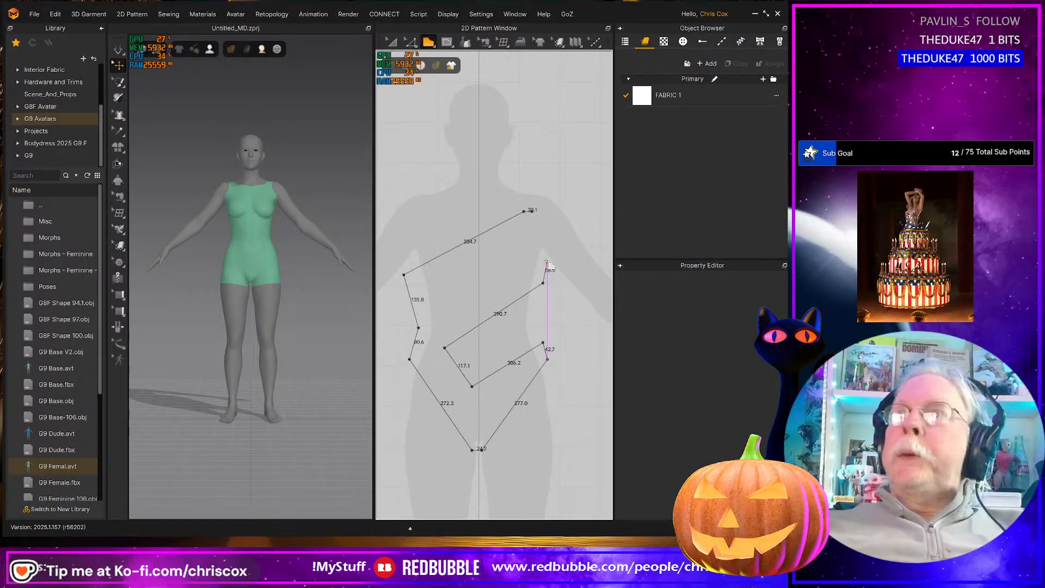
click(548, 261)
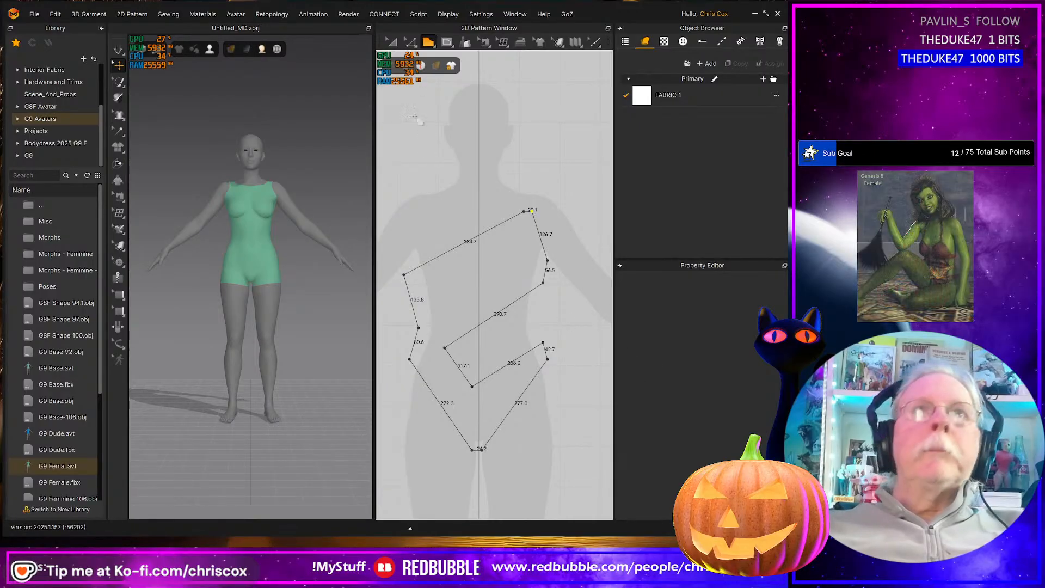
click(532, 210)
Draw a closed diagonal internal polygon inside the chest area of the pattern, about 680 mm around
click(447, 42)
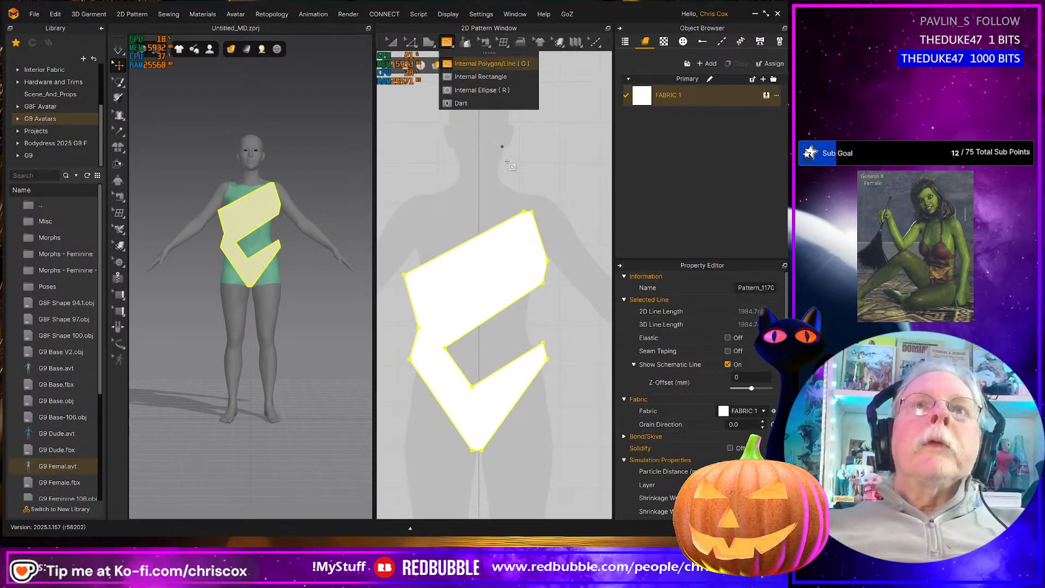
click(479, 63)
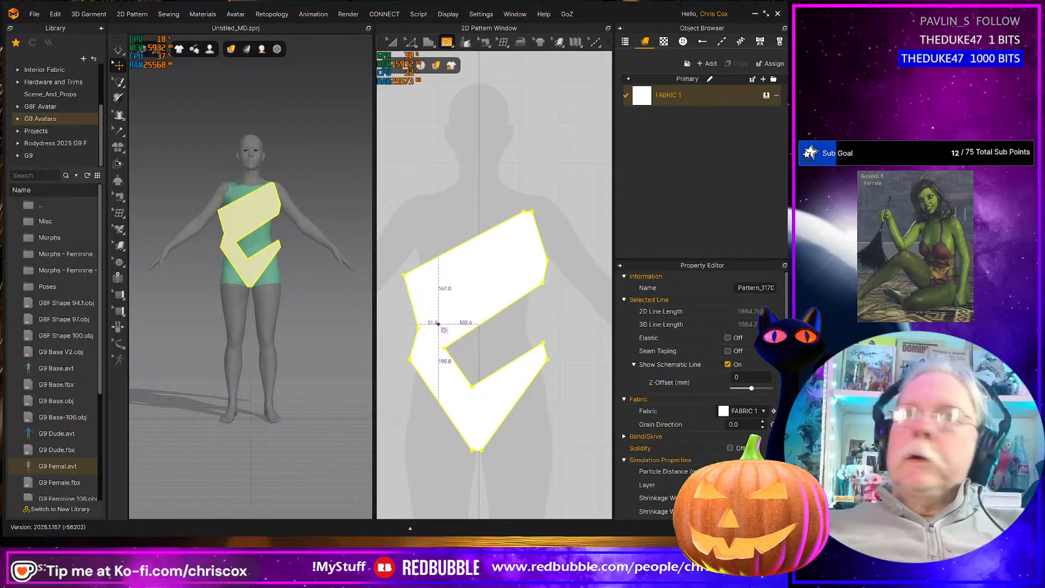
click(440, 334)
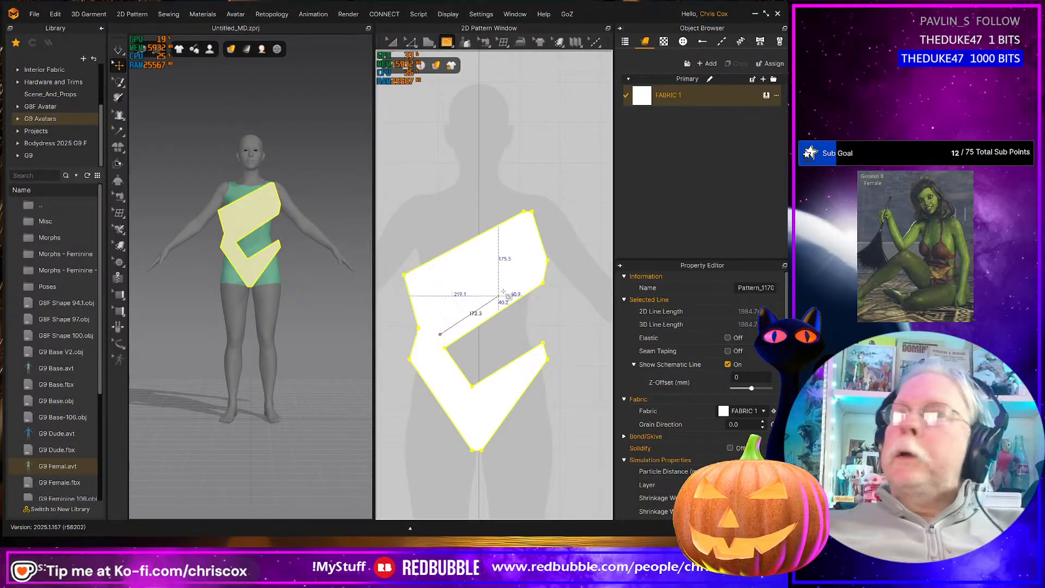
click(512, 269)
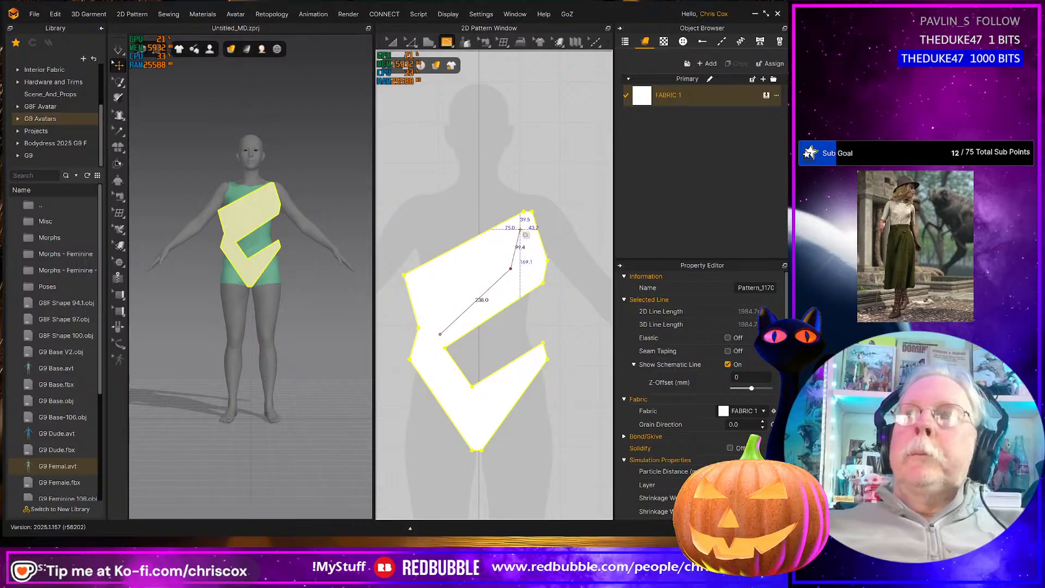
click(520, 229)
click(454, 281)
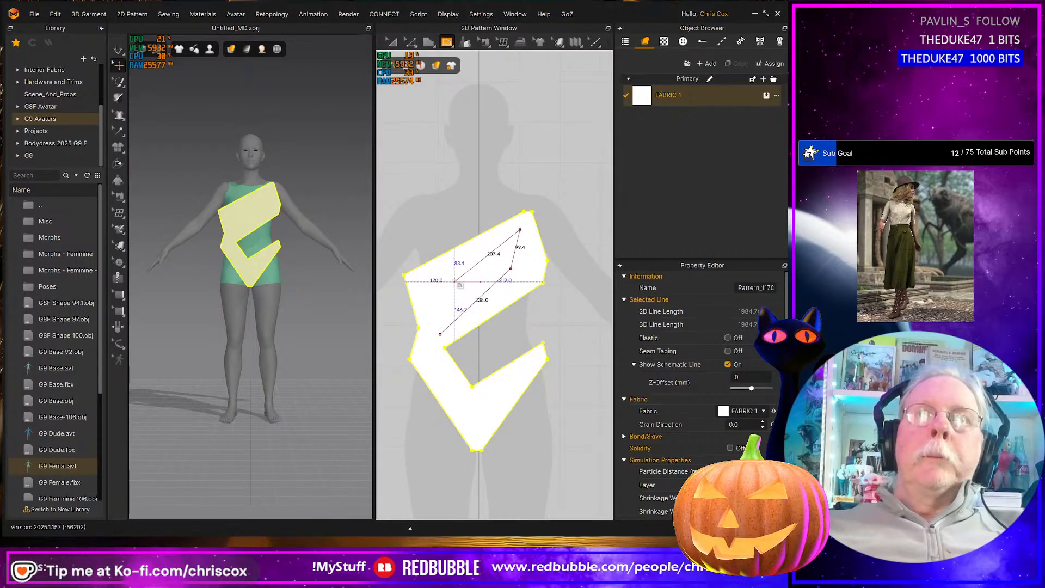
click(445, 305)
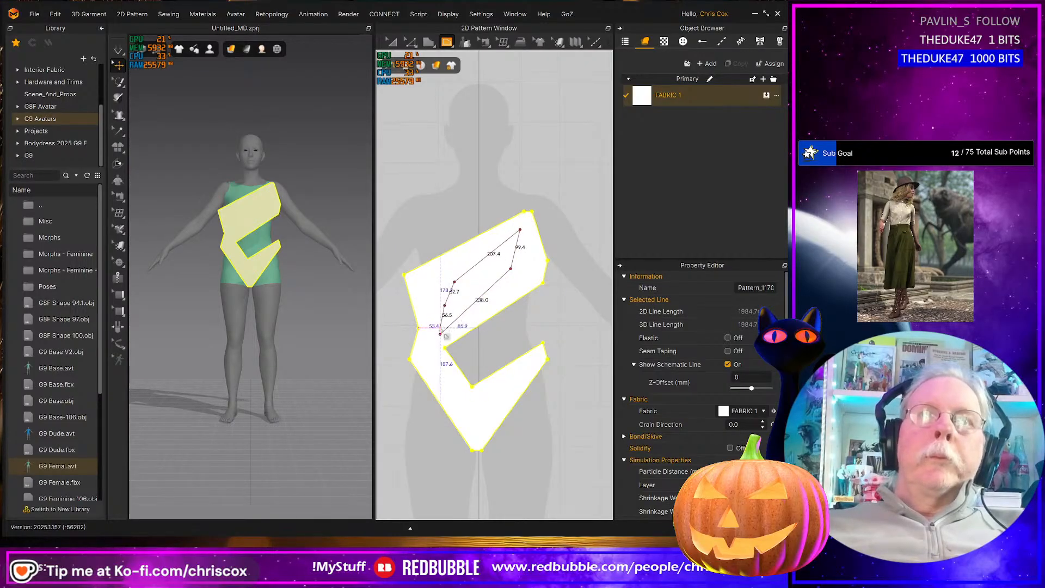
click(440, 333)
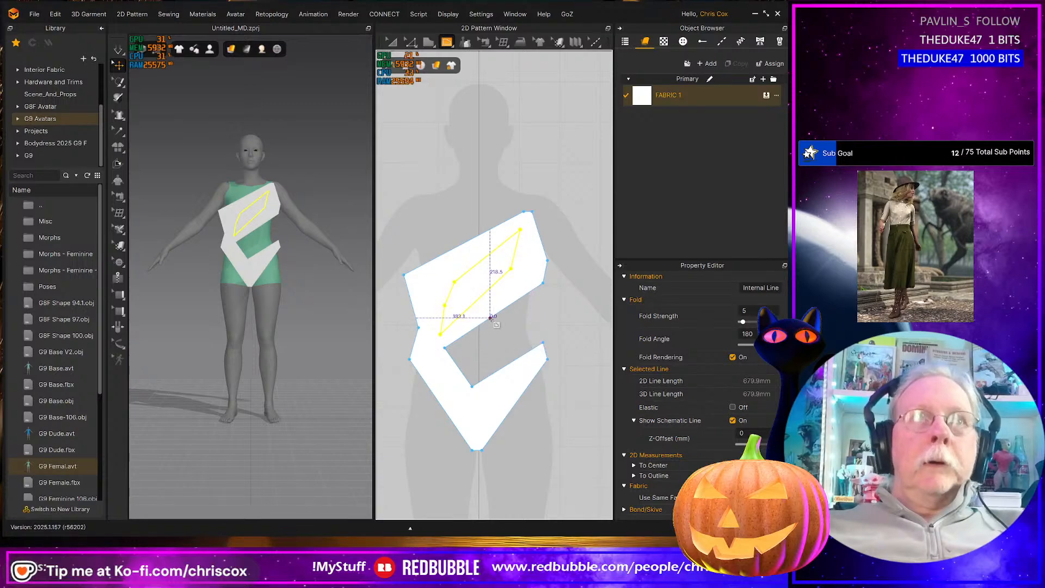
Convert the internal chest shape to a hole in the pattern
key(a)
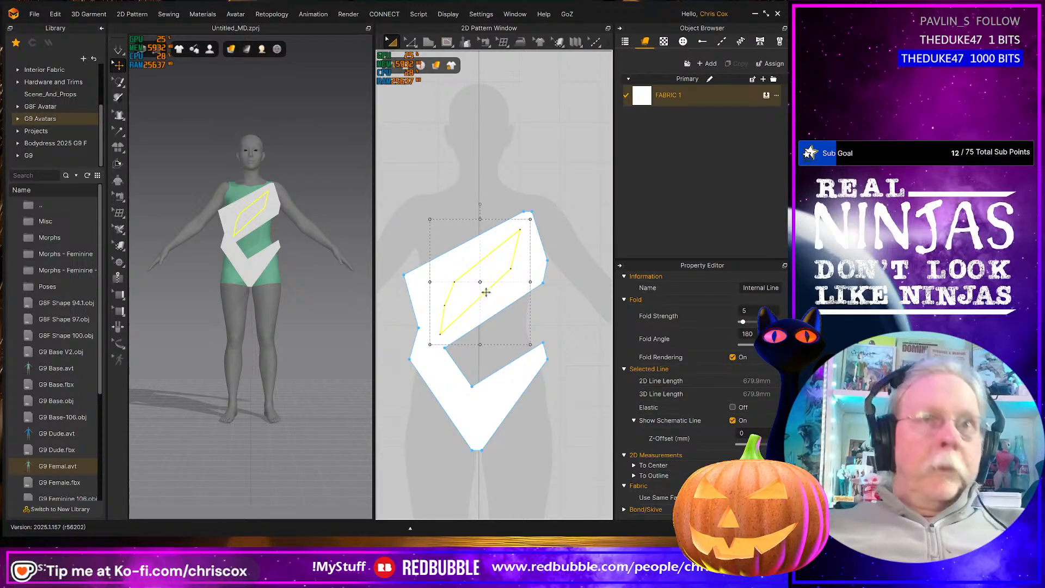
right_click(490, 263)
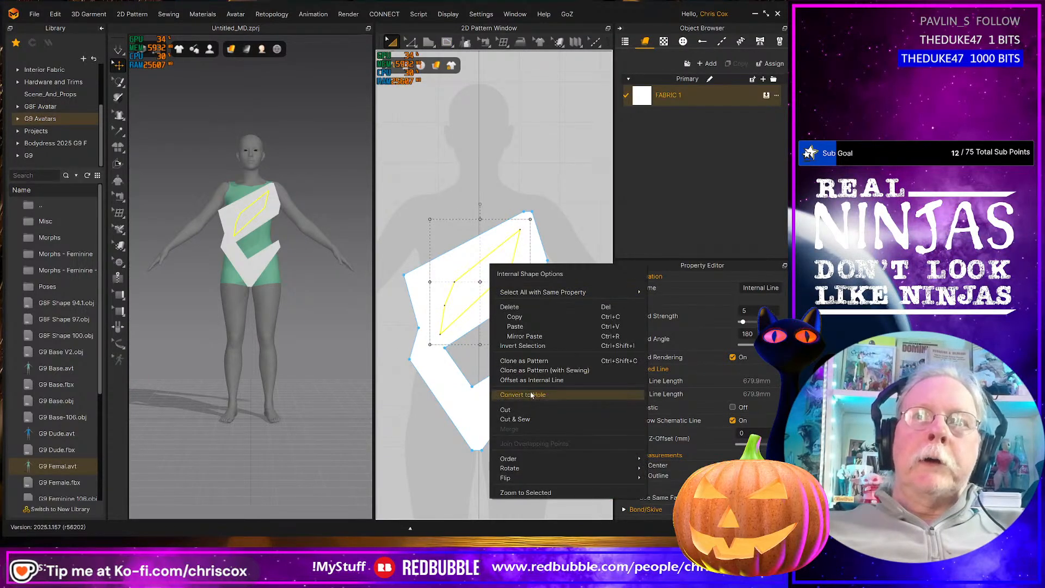
click(522, 420)
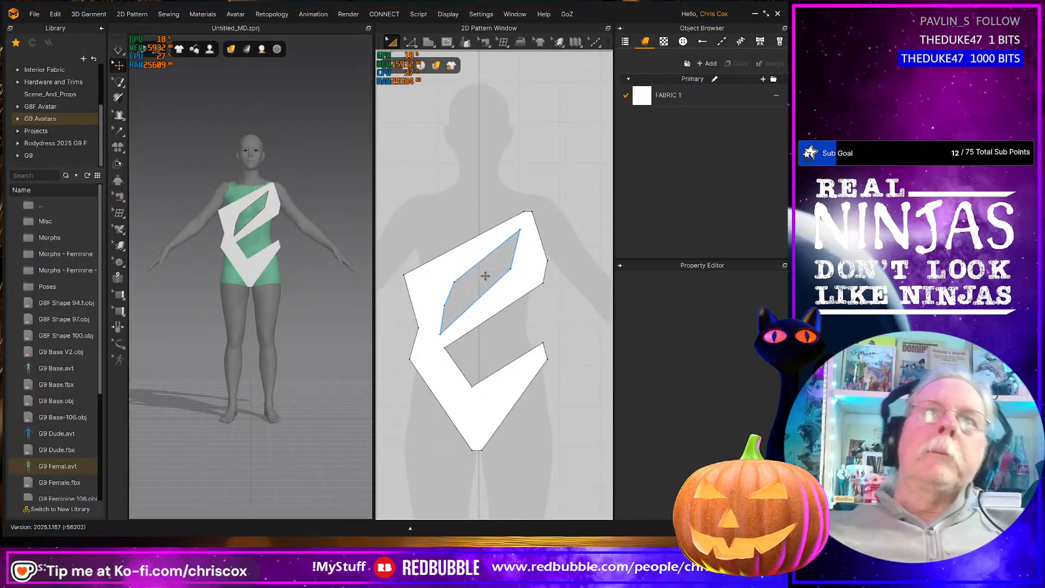
Duplicate the whole pattern and place the copy beside the original in the 2D pattern window
click(520, 287)
scroll(549, 281, down, 3)
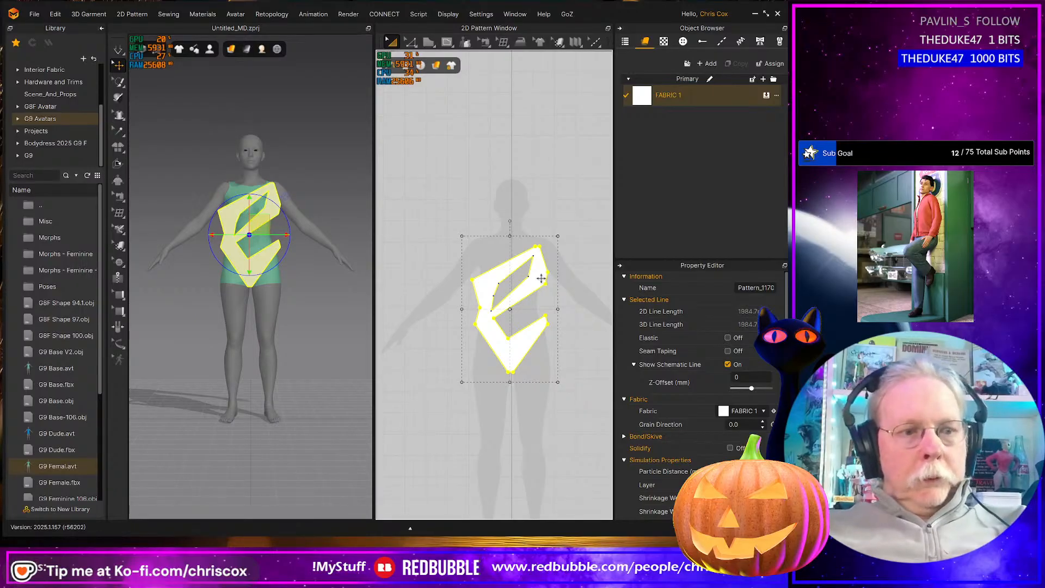
key(ctrl+c)
key(ctrl+v)
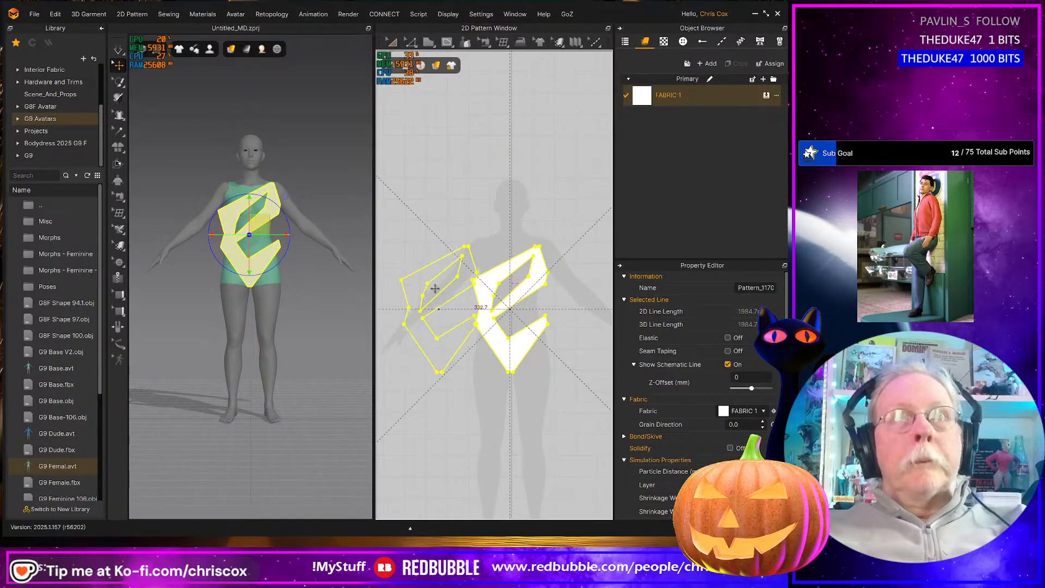
click(419, 309)
Move the copied pattern behind the avatar in the 3D view and flip its normal so it faces backward
right_drag(281, 306, 257, 329)
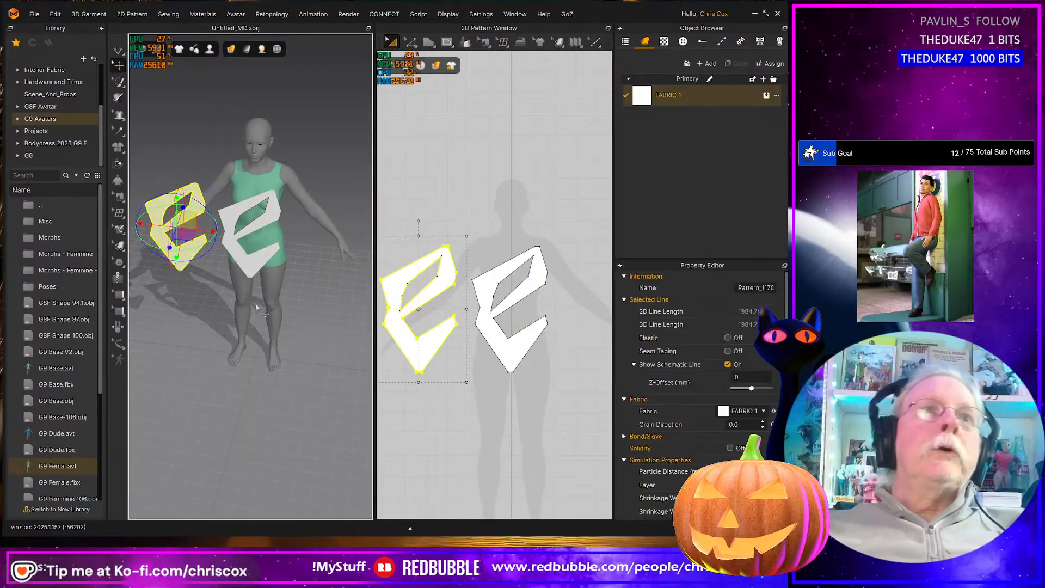
click(198, 197)
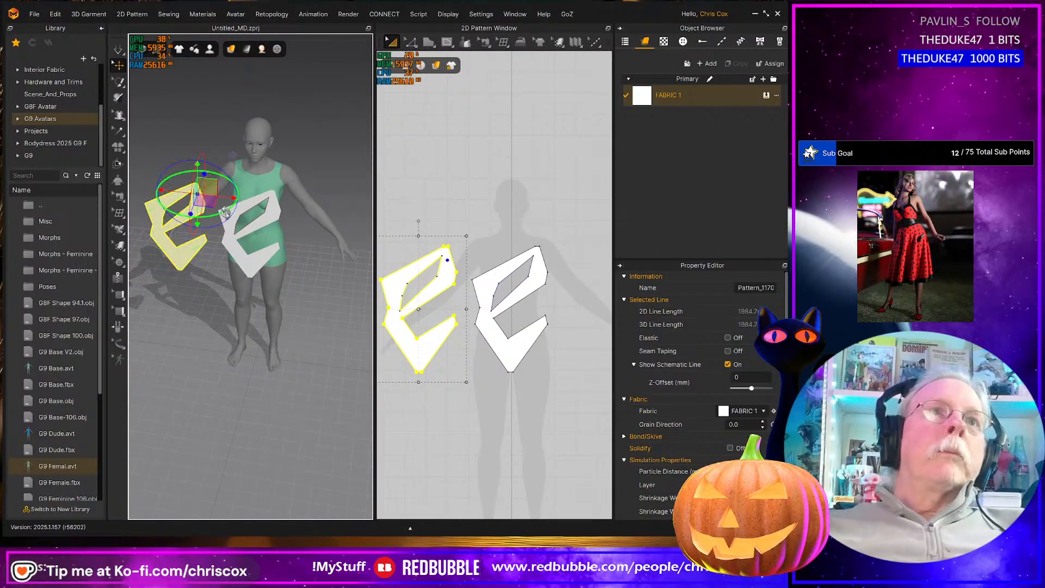
right_drag(211, 180, 210, 210)
drag(210, 206, 286, 150)
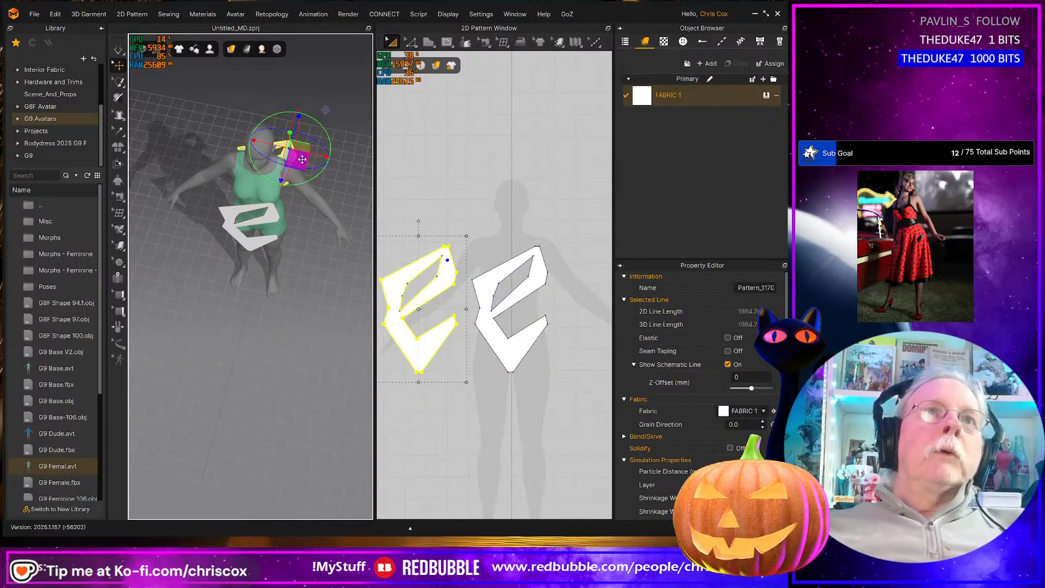
right_drag(253, 159, 244, 149)
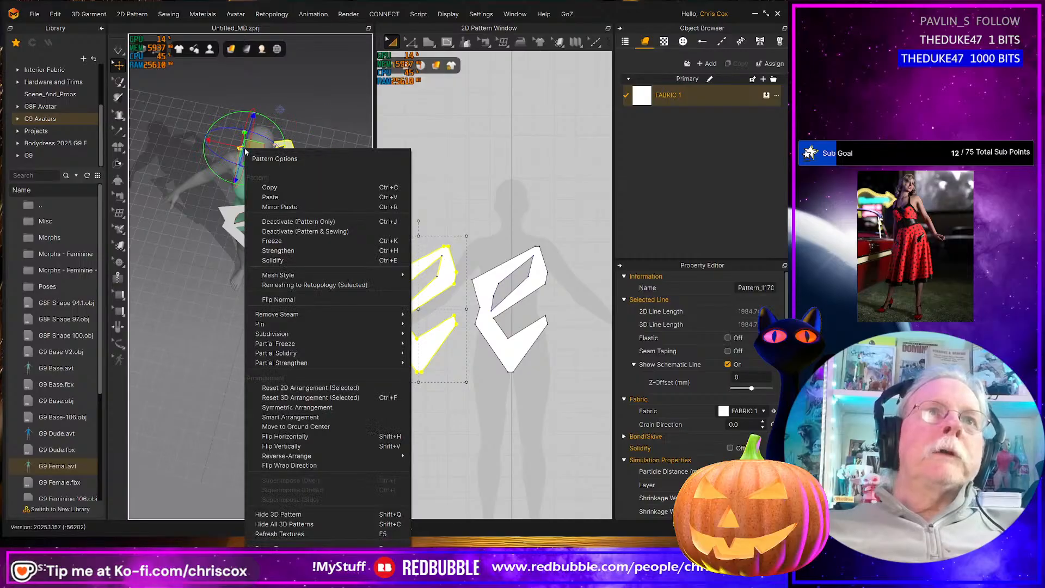
click(289, 302)
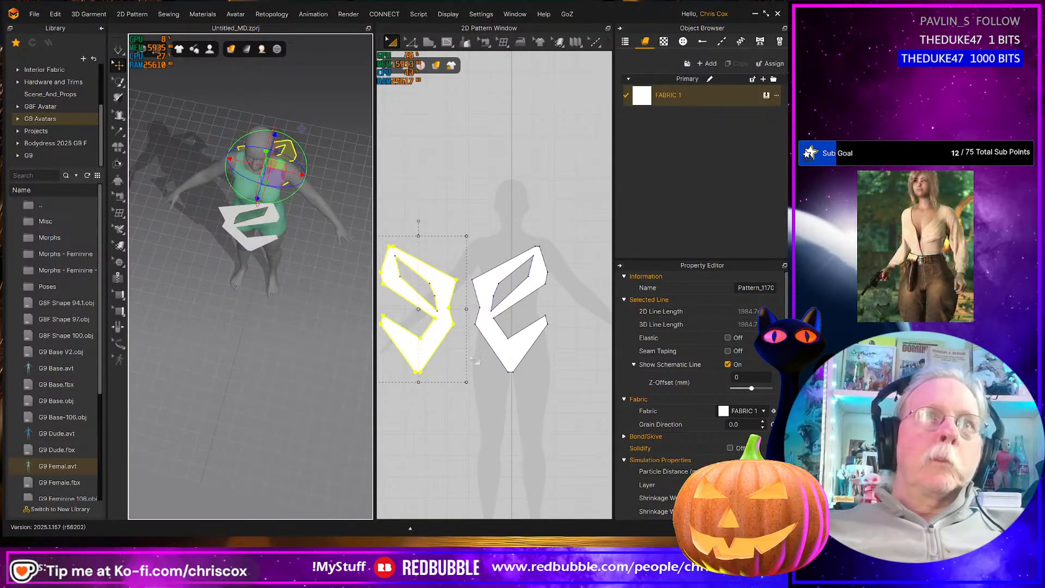
Delete the internal chest shape and the shoulder-tip points from the flipped back pattern
middle_drag(482, 370, 506, 372)
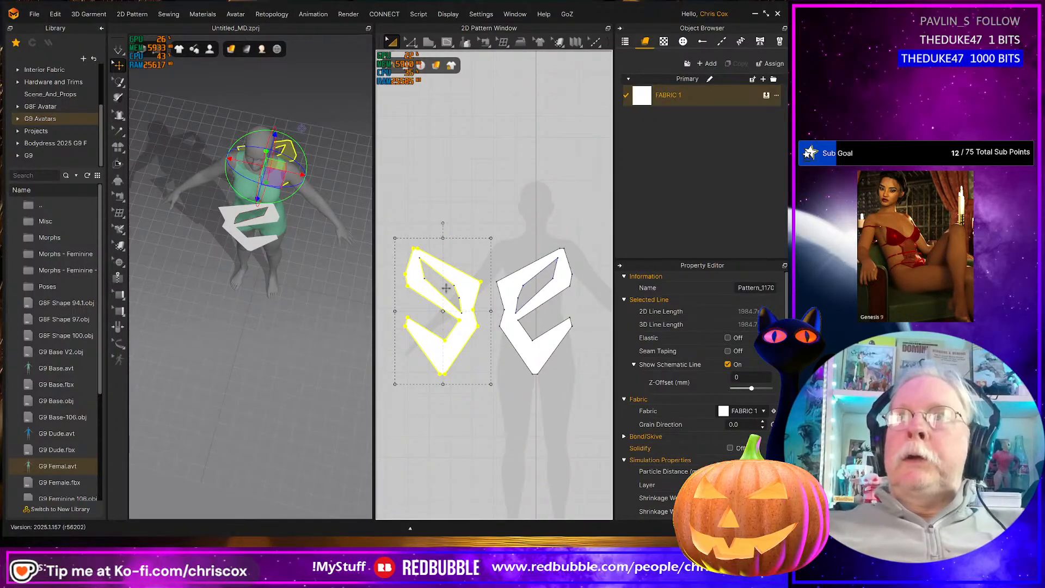
click(420, 260)
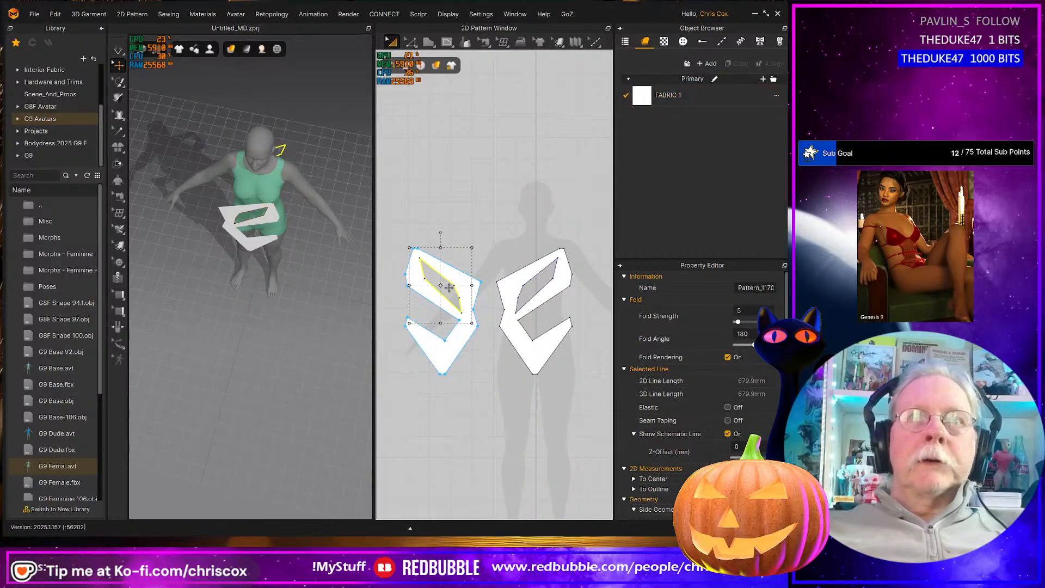
key(Delete)
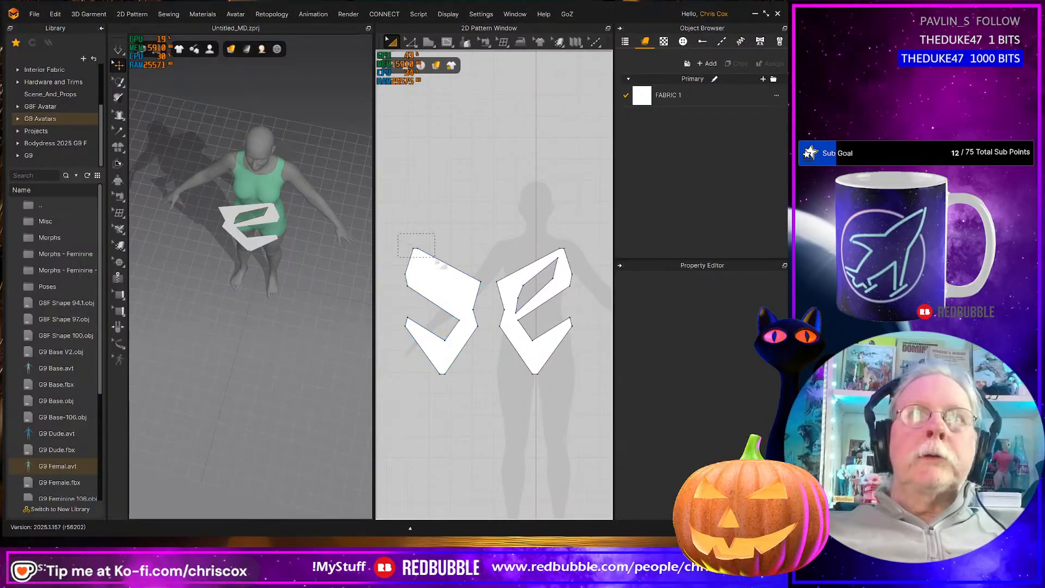
key(z)
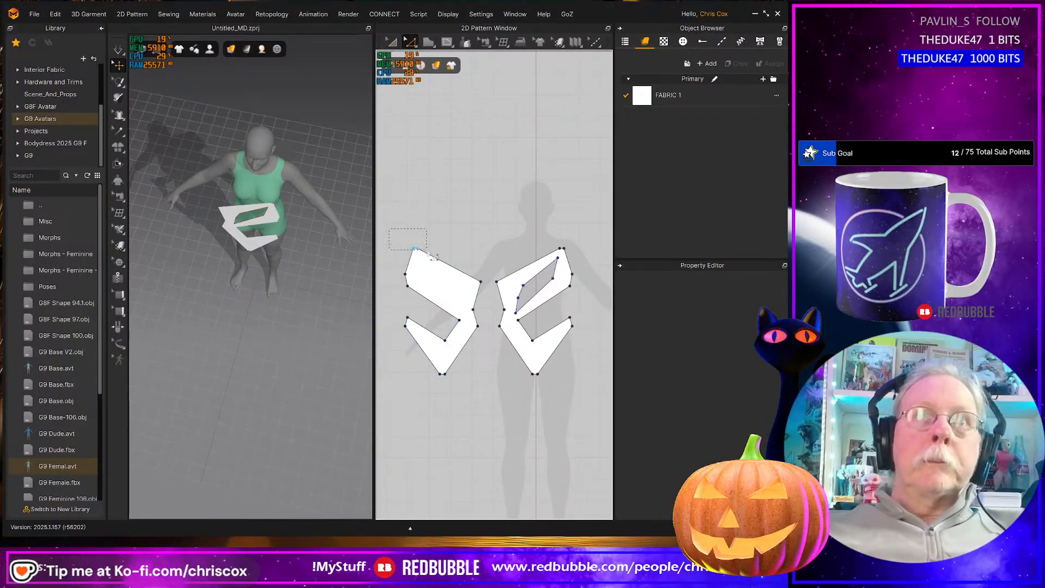
drag(388, 229, 431, 252)
key(Delete)
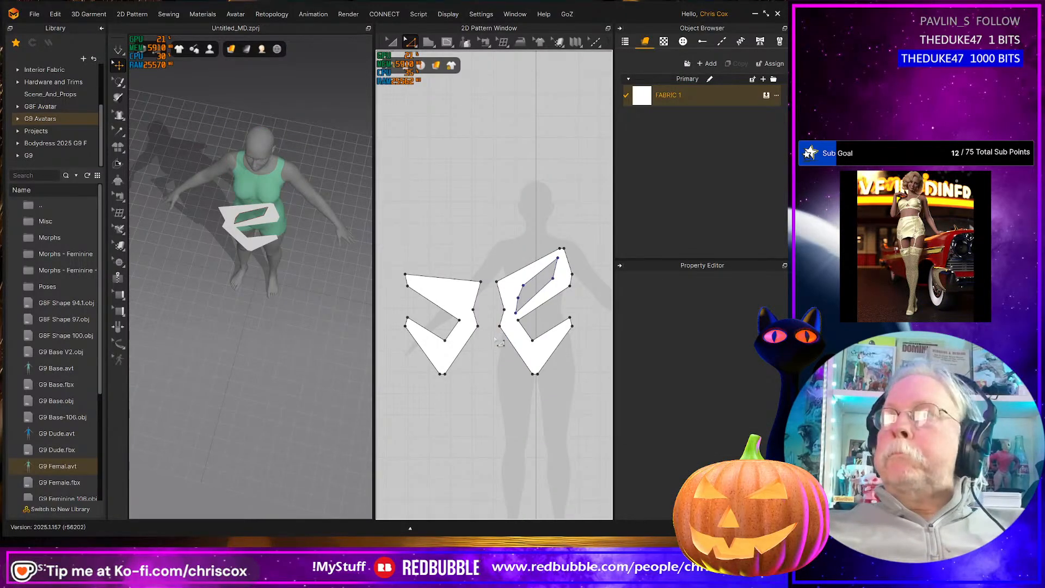
Split the upper edge of the back pattern's notch into 104.6 mm and 186.1 mm lines and move the new point toward the waist side
click(447, 314)
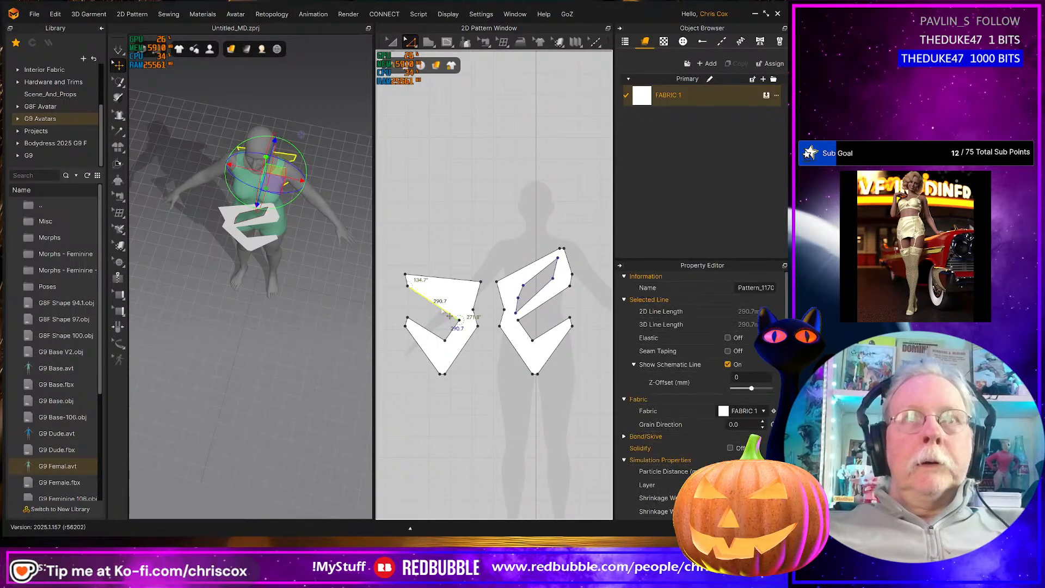
right_click(449, 314)
click(461, 391)
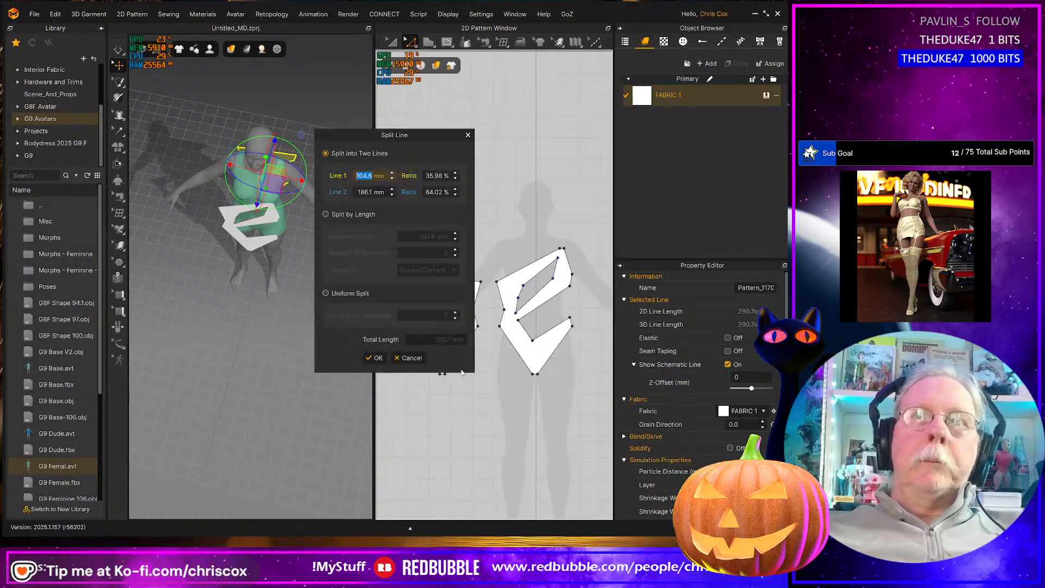
click(376, 358)
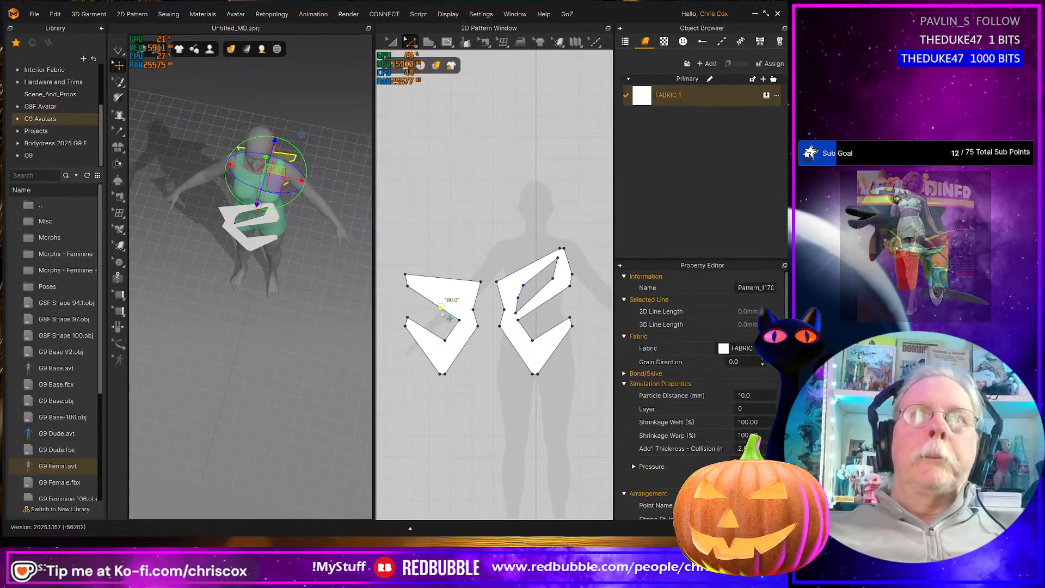
drag(440, 308, 460, 300)
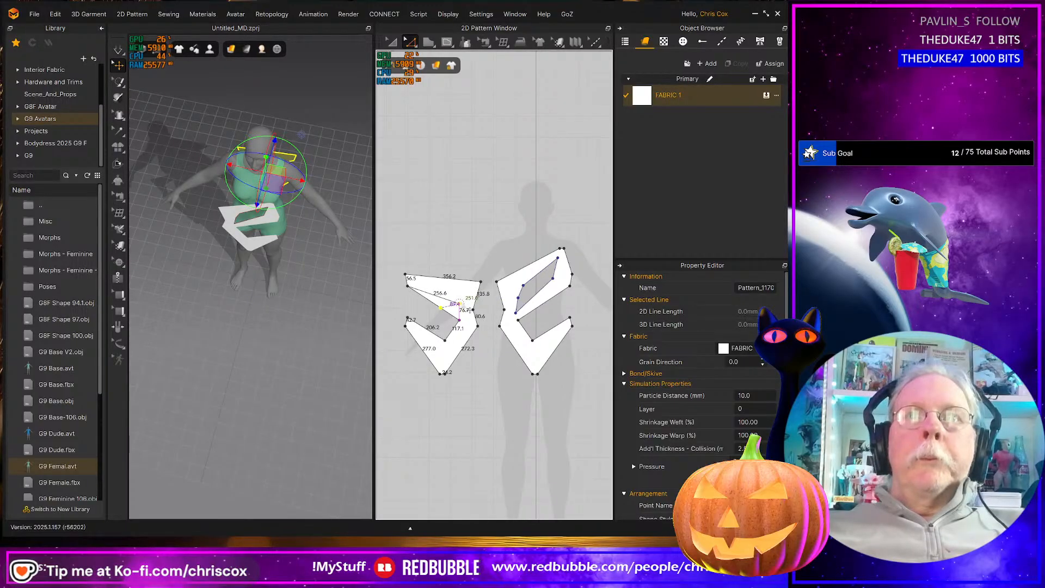
Move the notch's two inner waist points outward so only a narrow strip remains along the back pattern's side edge
scroll(453, 326, up, 4)
scroll(452, 332, down, 3)
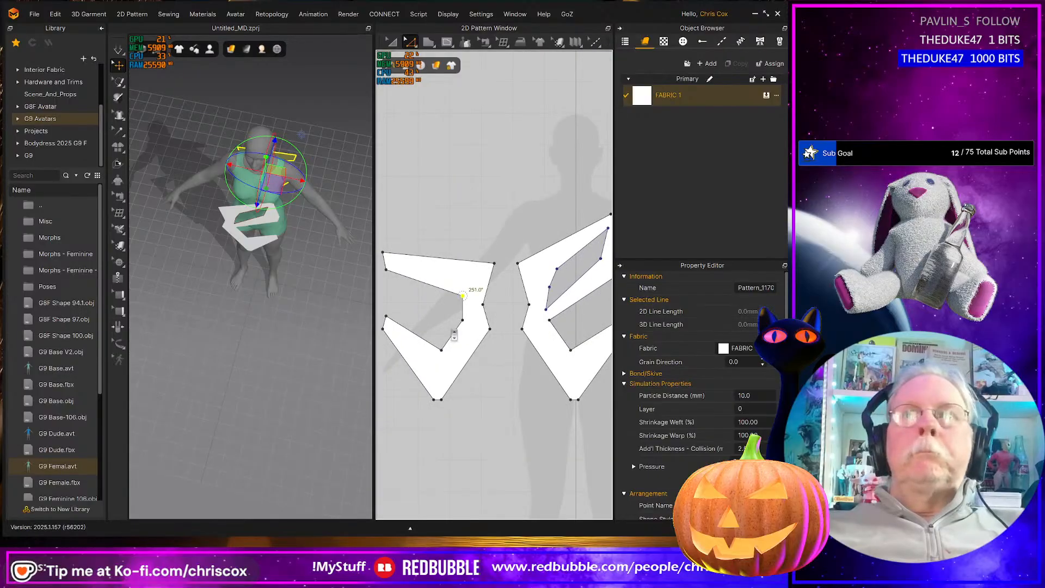
scroll(454, 335, up, 4)
drag(474, 268, 487, 276)
click(520, 265)
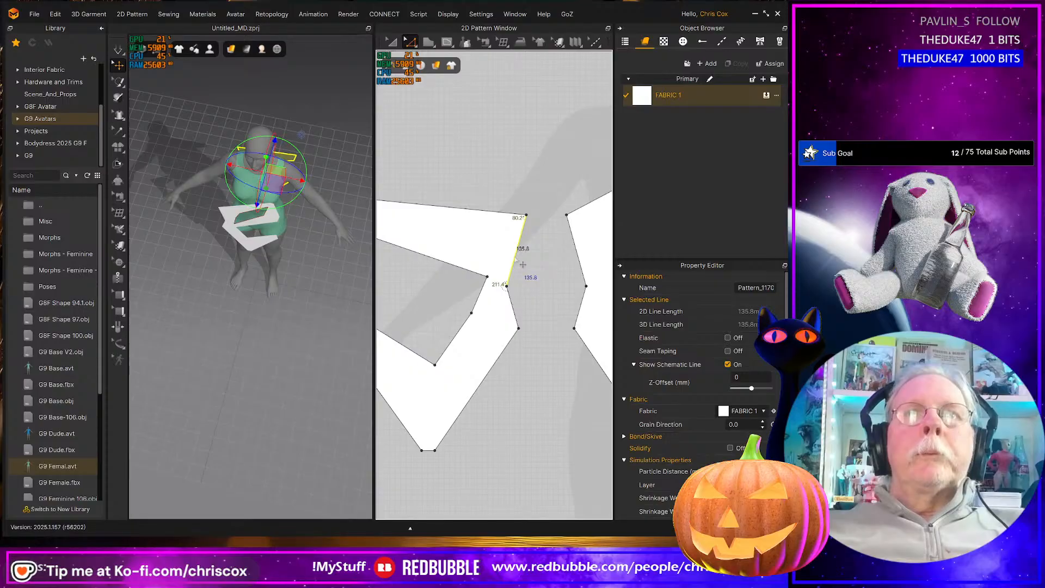
drag(472, 314, 501, 329)
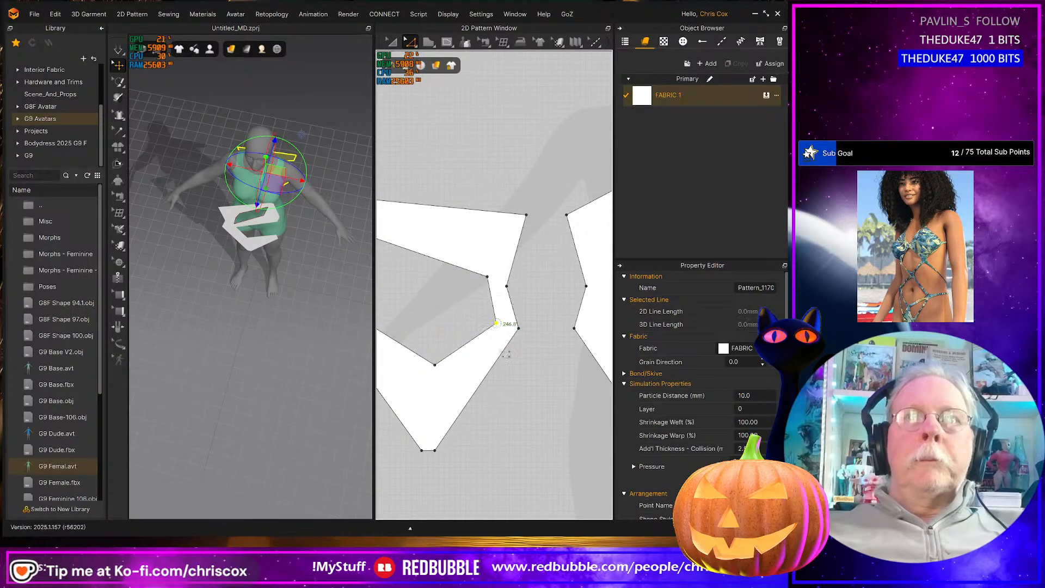
scroll(512, 370, down, 5)
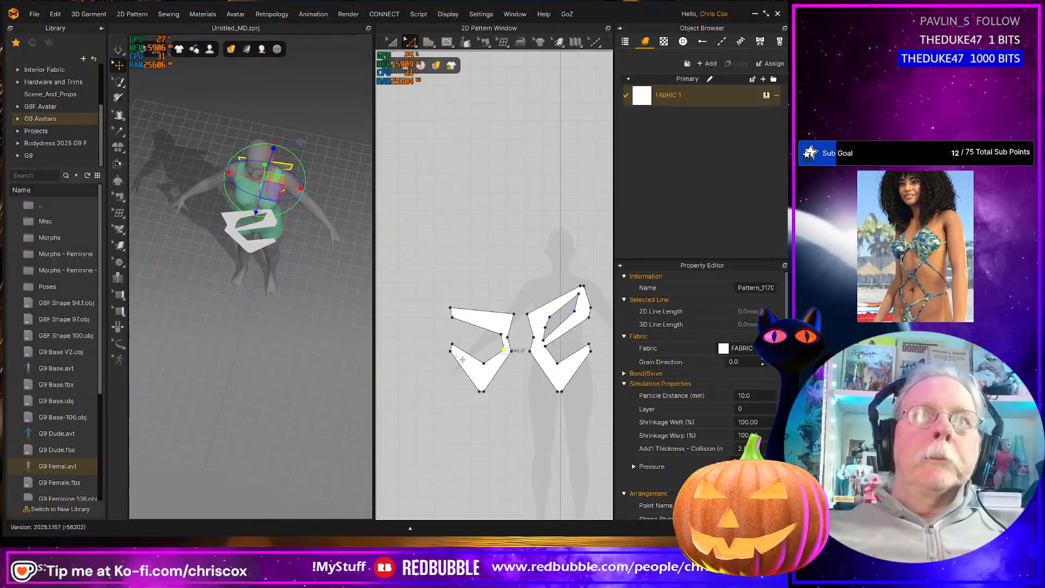
Set the gravity in the simulation properties to 0
right_click(233, 303)
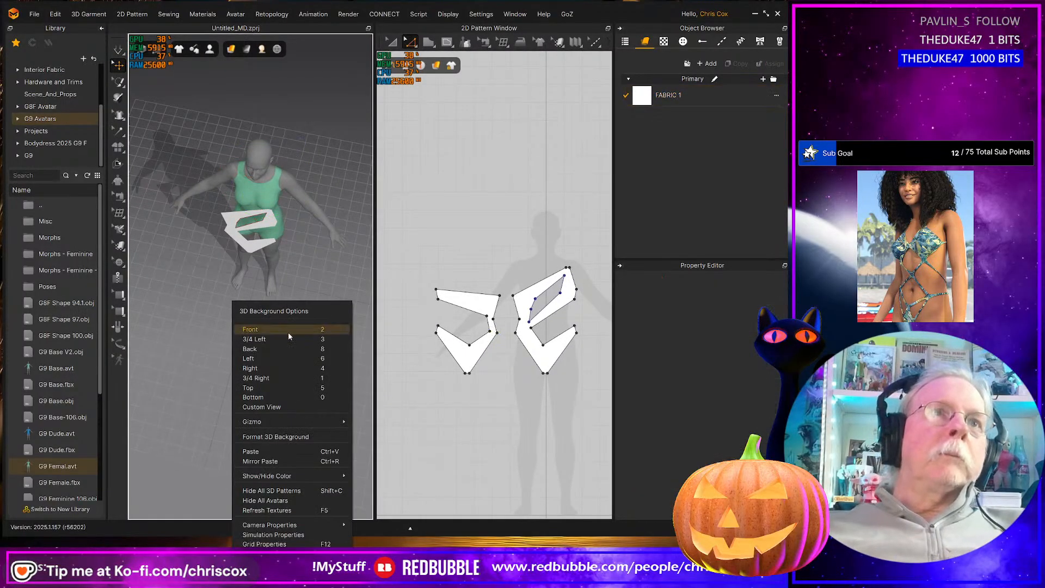
click(283, 534)
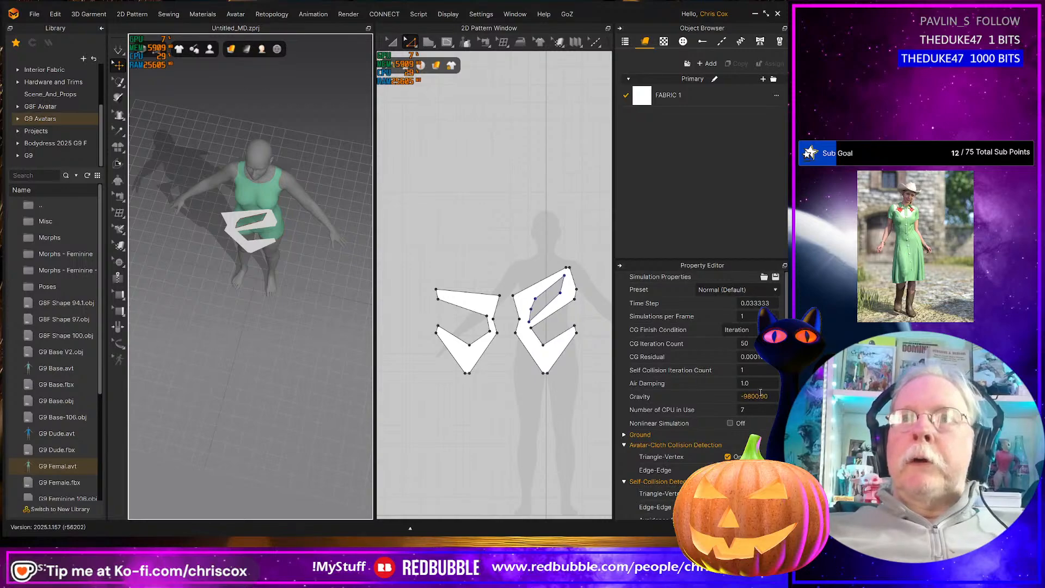
double_click(770, 393)
key(Return)
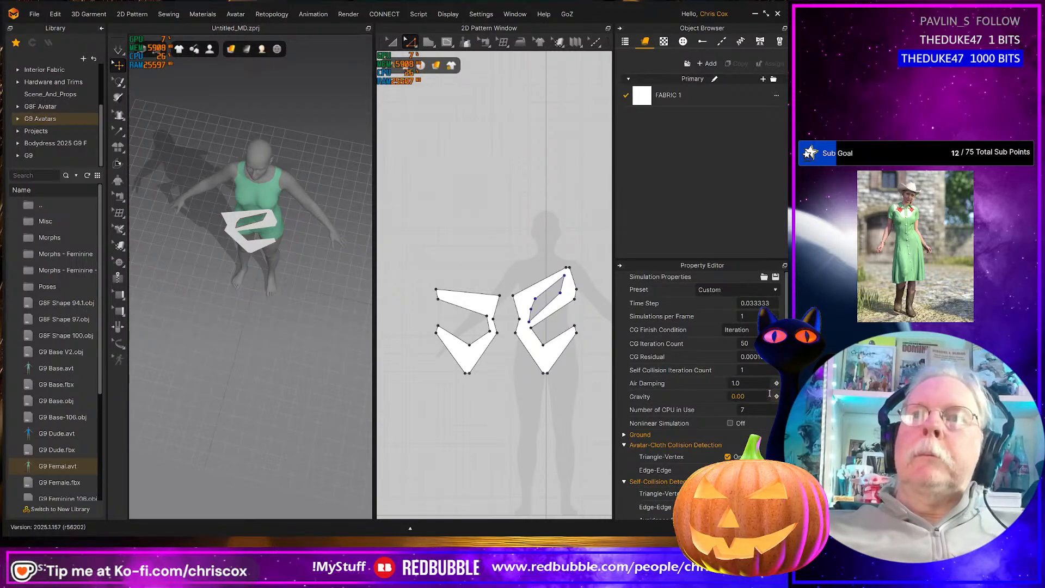
Split the back pattern's short side line below the waist into two lines, with the lower one 25 mm long
scroll(507, 363, up, 3)
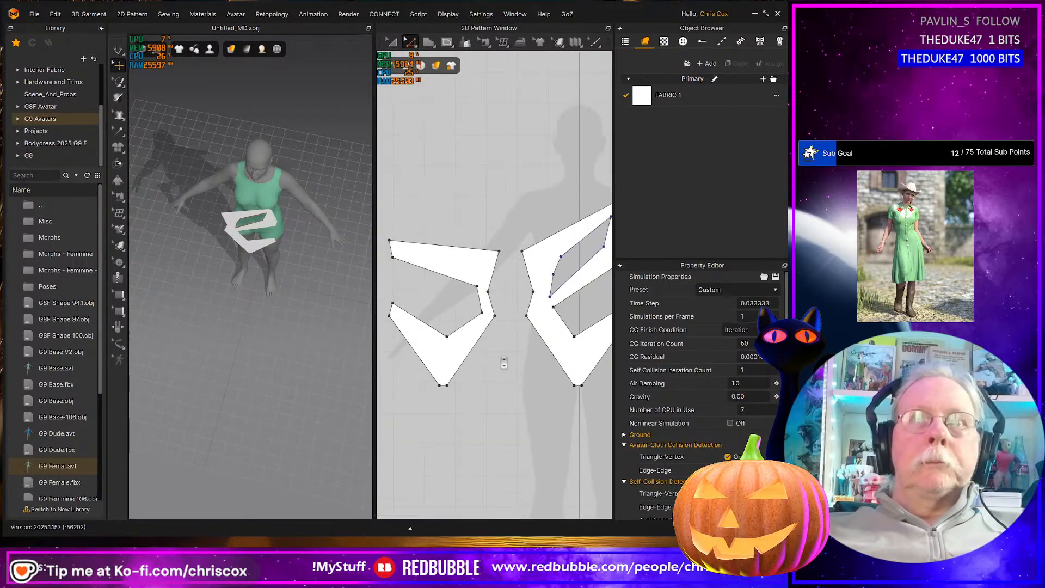
scroll(512, 371, down, 1)
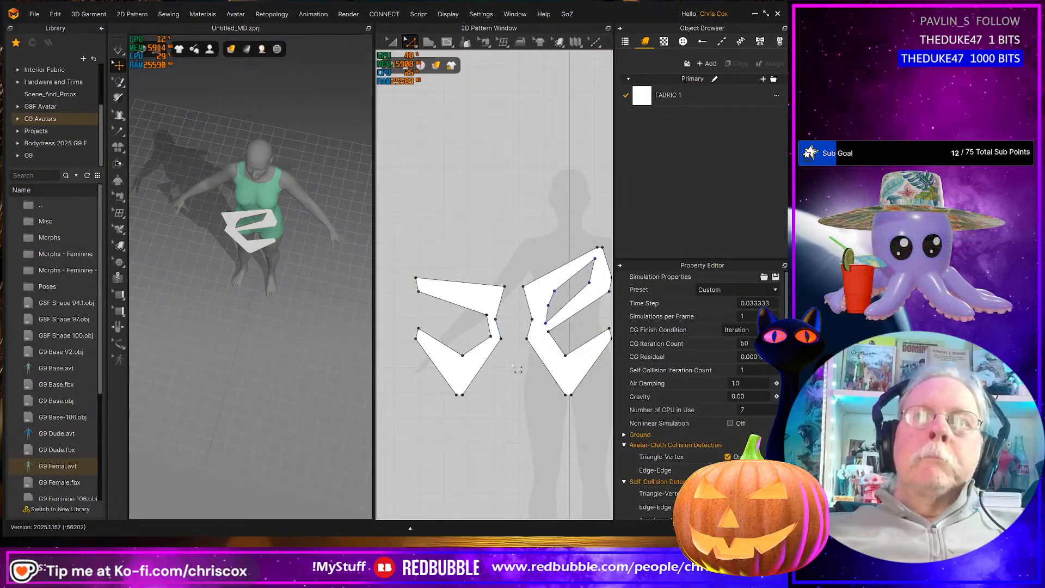
scroll(512, 362, up, 3)
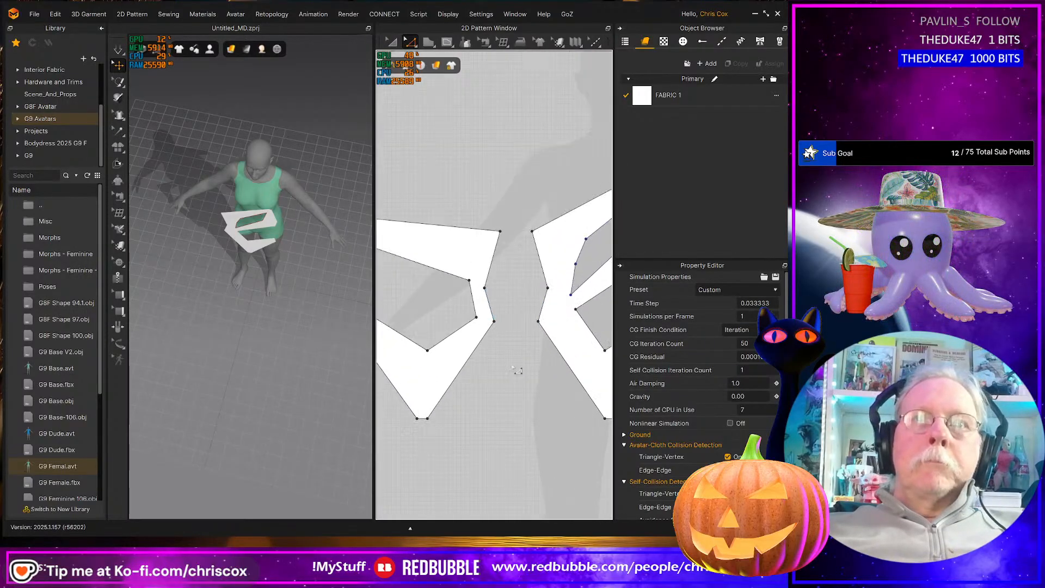
click(500, 316)
right_click(499, 317)
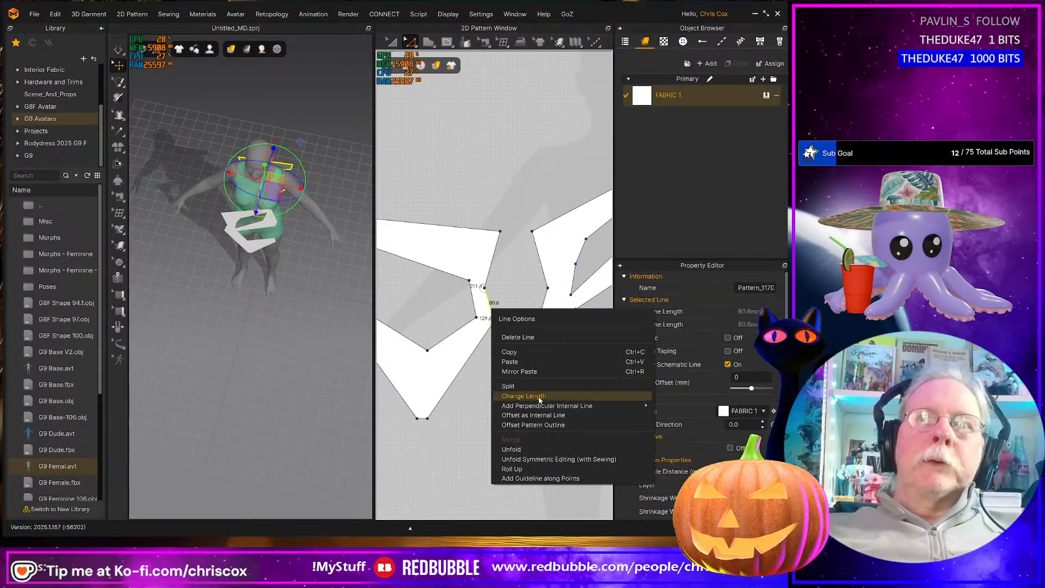
click(515, 388)
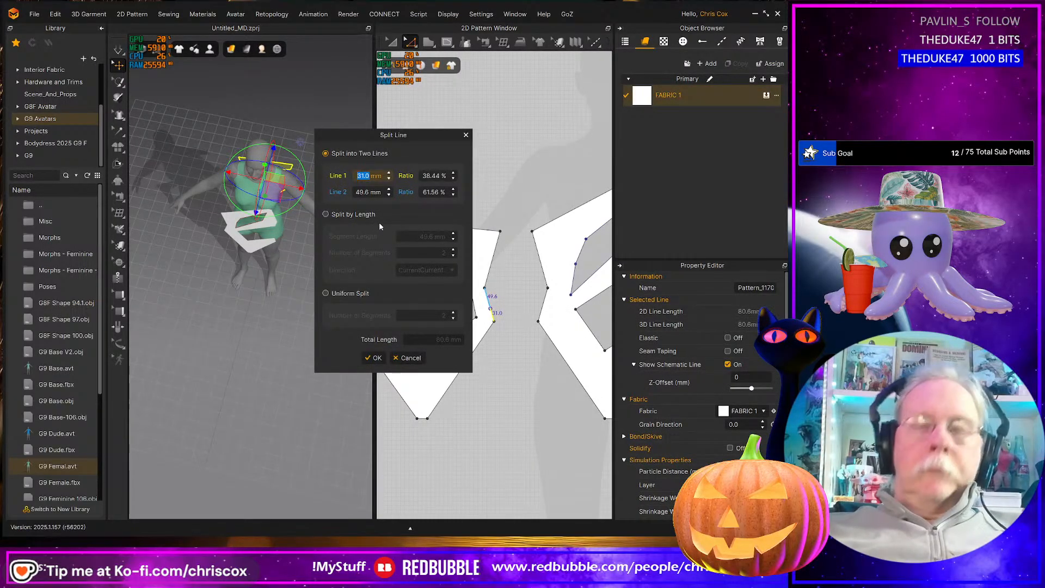
text(25)
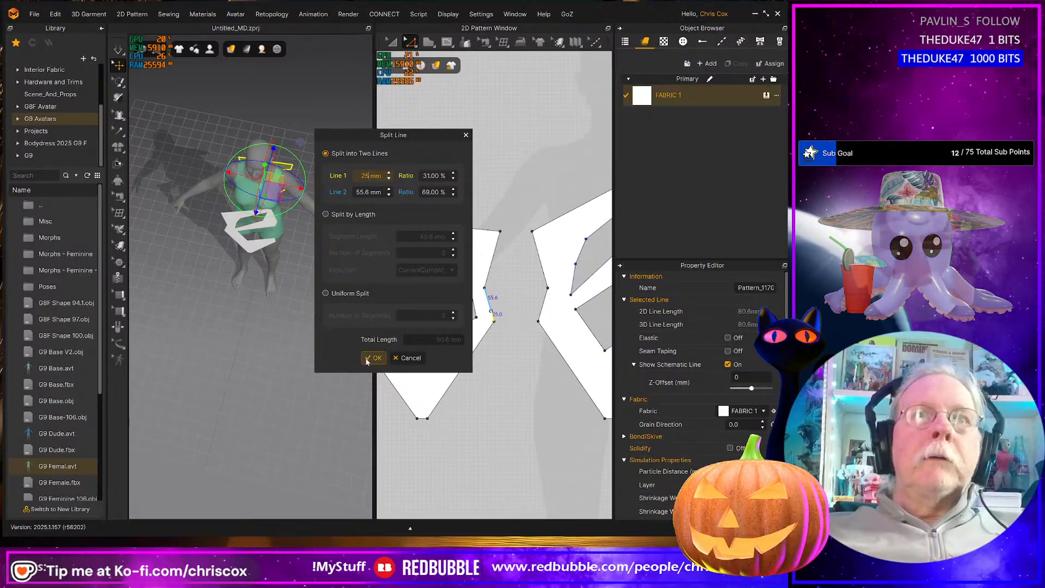
click(374, 358)
Split the front pattern's short side line below the waist to match the back pattern
click(551, 321)
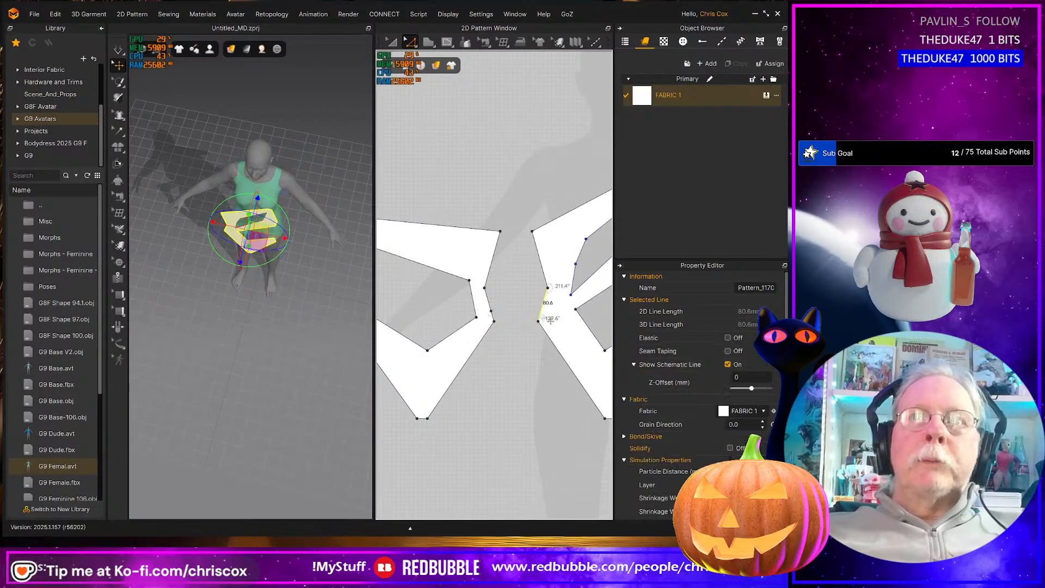
right_click(544, 317)
click(568, 390)
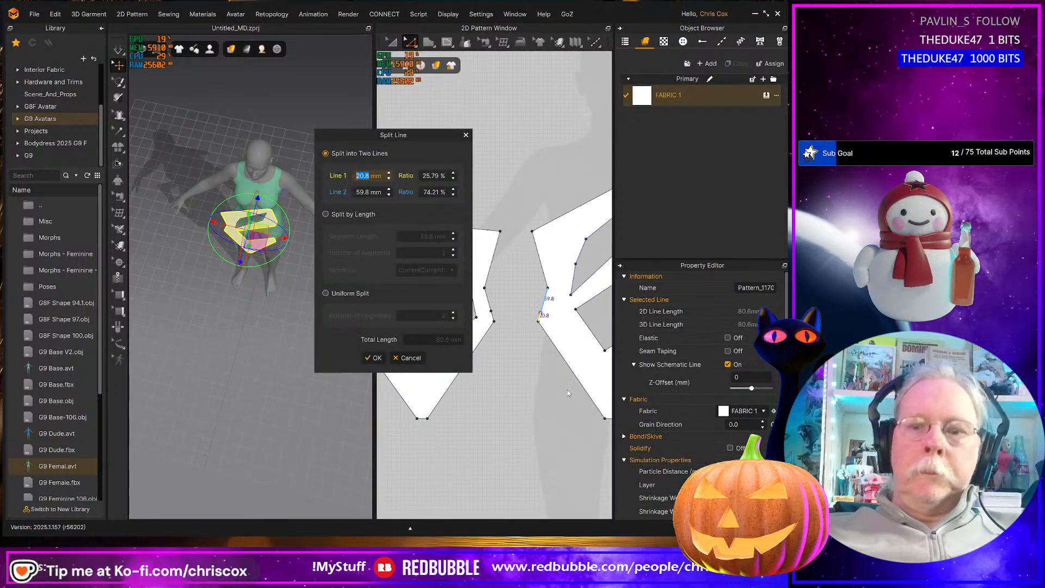
key(Return)
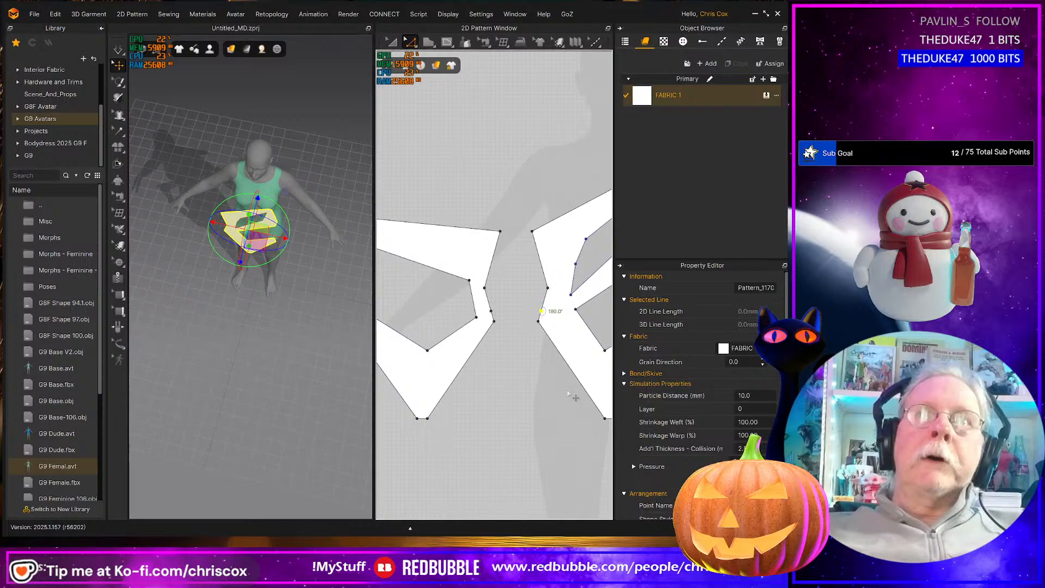
Split the back pattern's side line above the waist into two lines, with the lower one 70 mm long
click(493, 265)
right_click(493, 261)
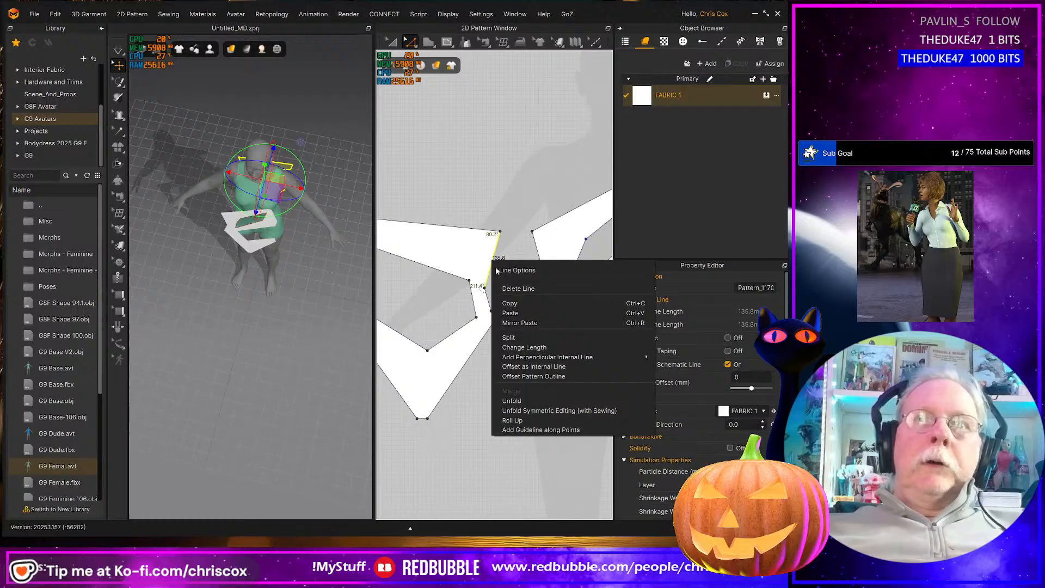
click(520, 339)
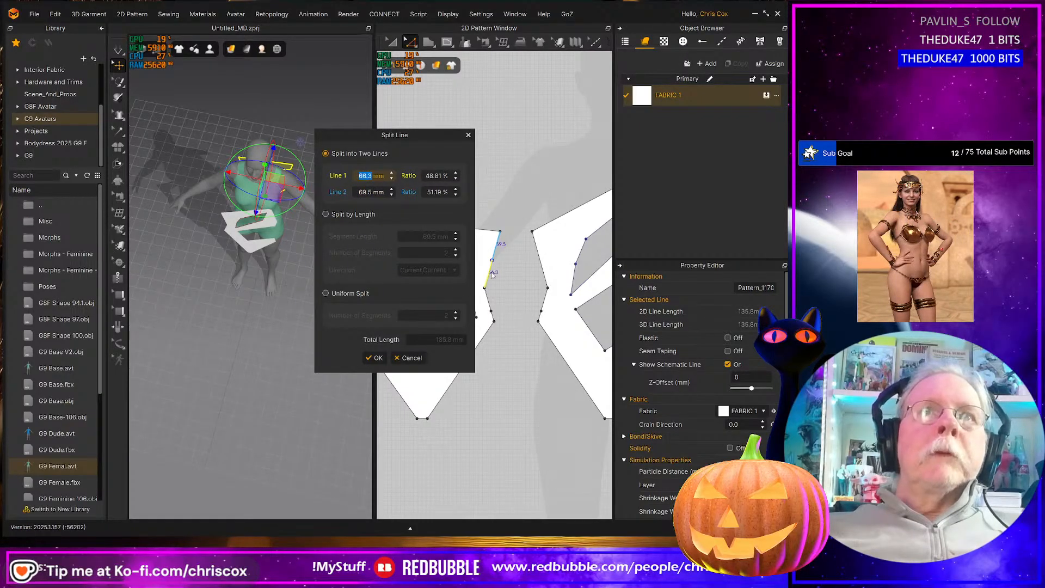
text(70)
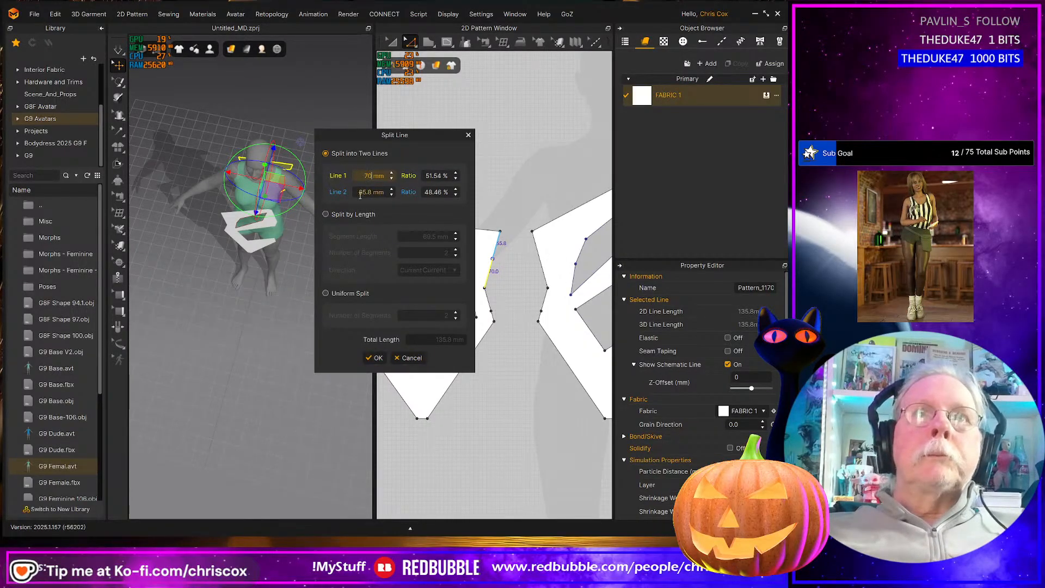
click(377, 357)
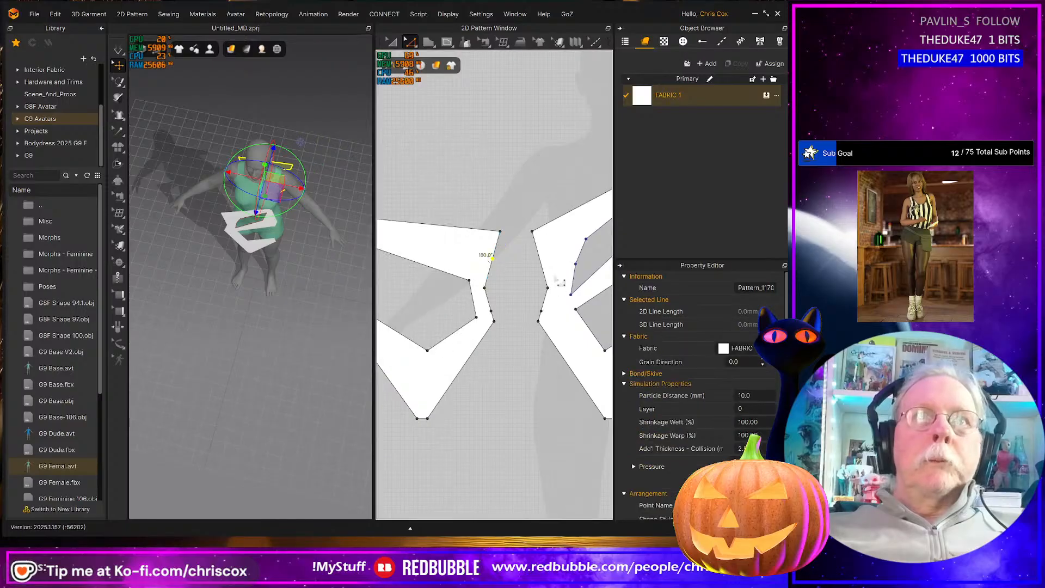
Split the front pattern's side line above the waist into two lines, with the lower one 70 mm long
click(542, 267)
right_click(541, 267)
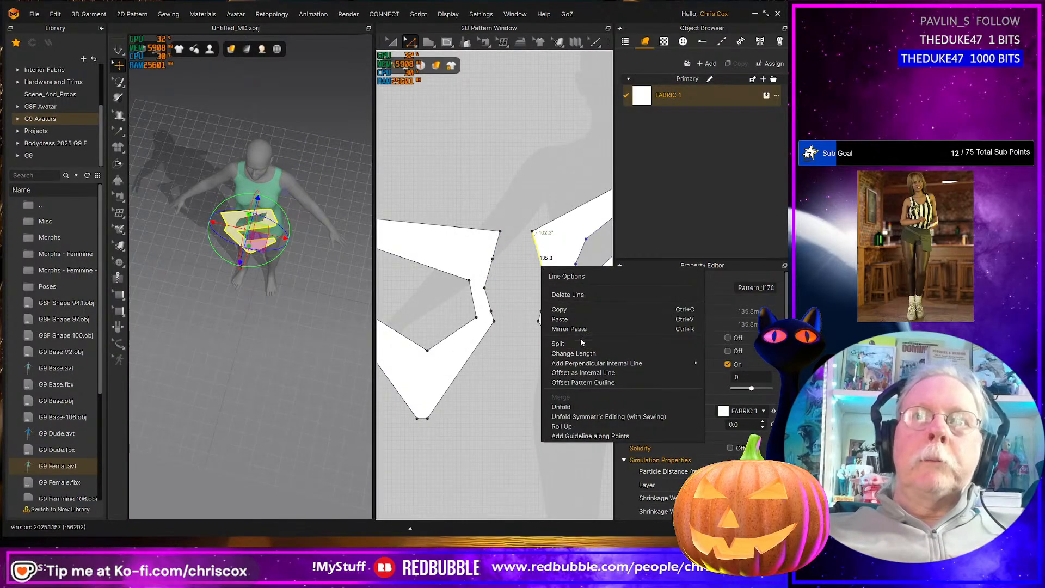
click(564, 344)
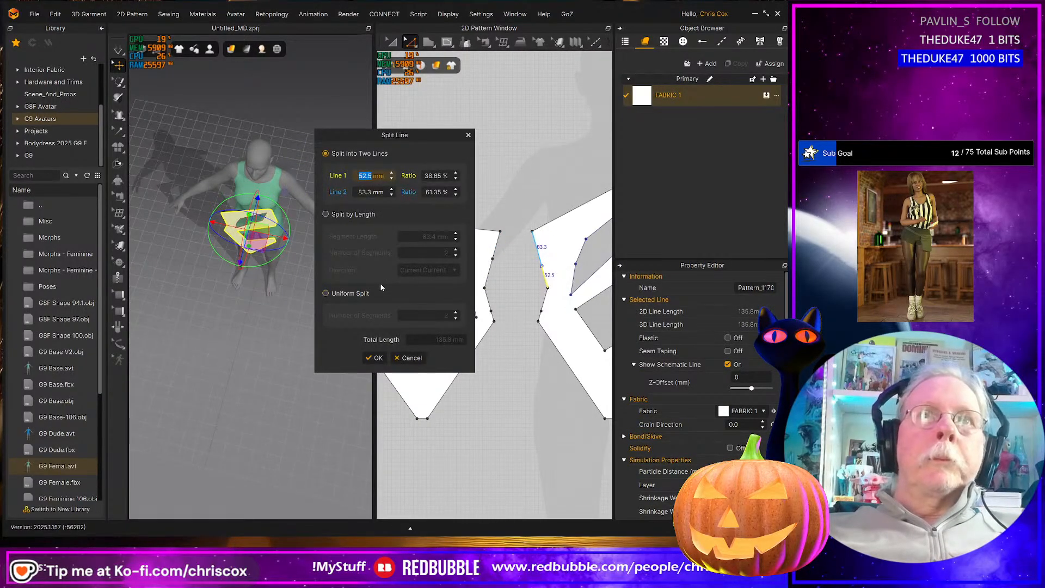
click(360, 194)
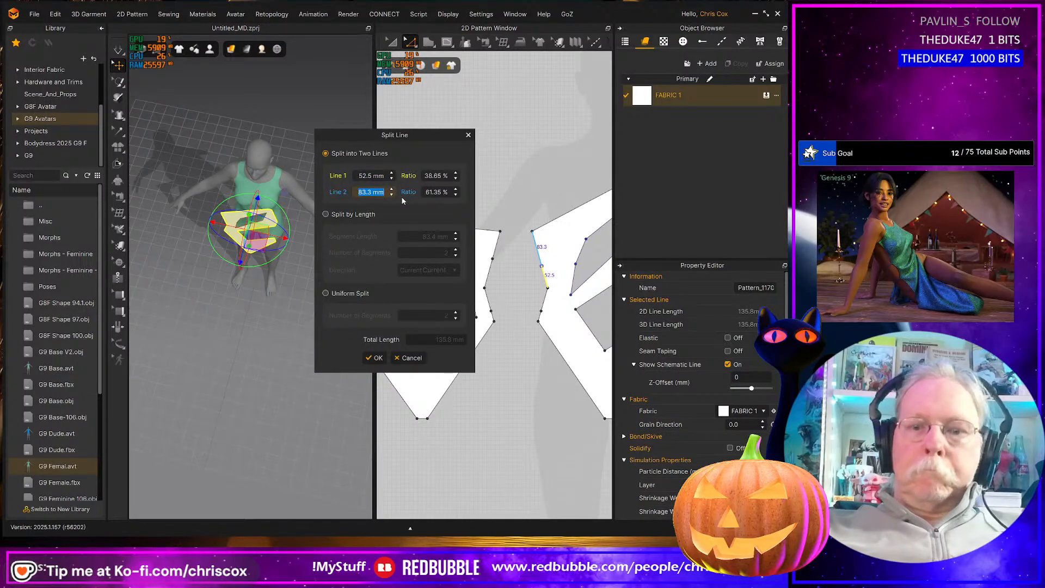
text(70)
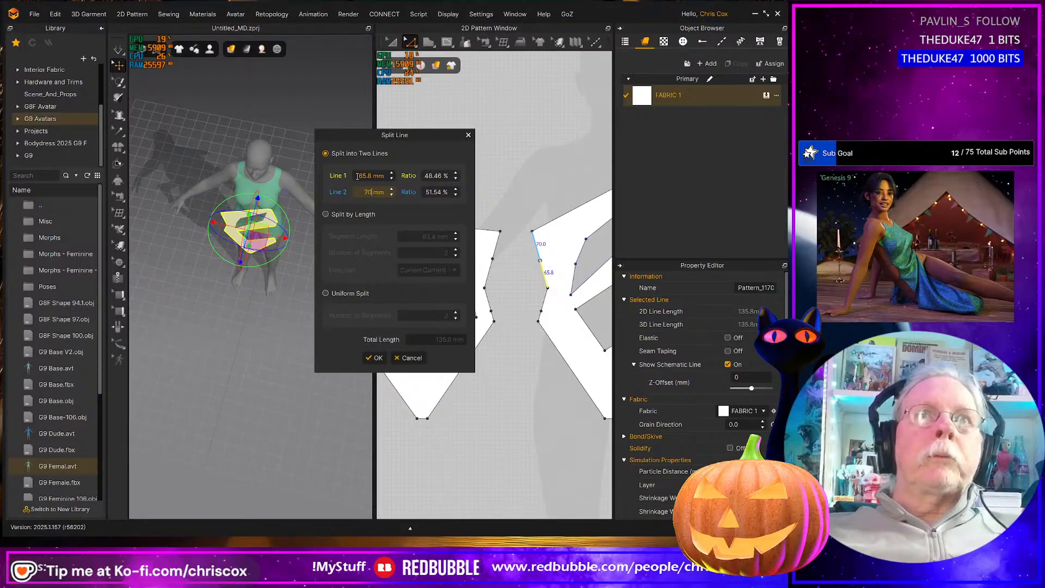
click(374, 175)
text(70)
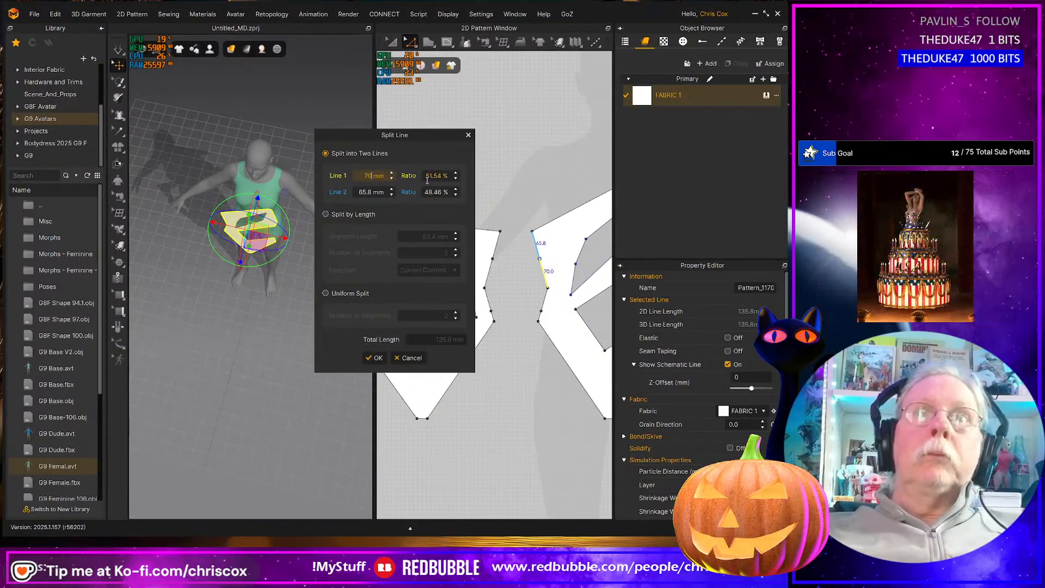
click(375, 359)
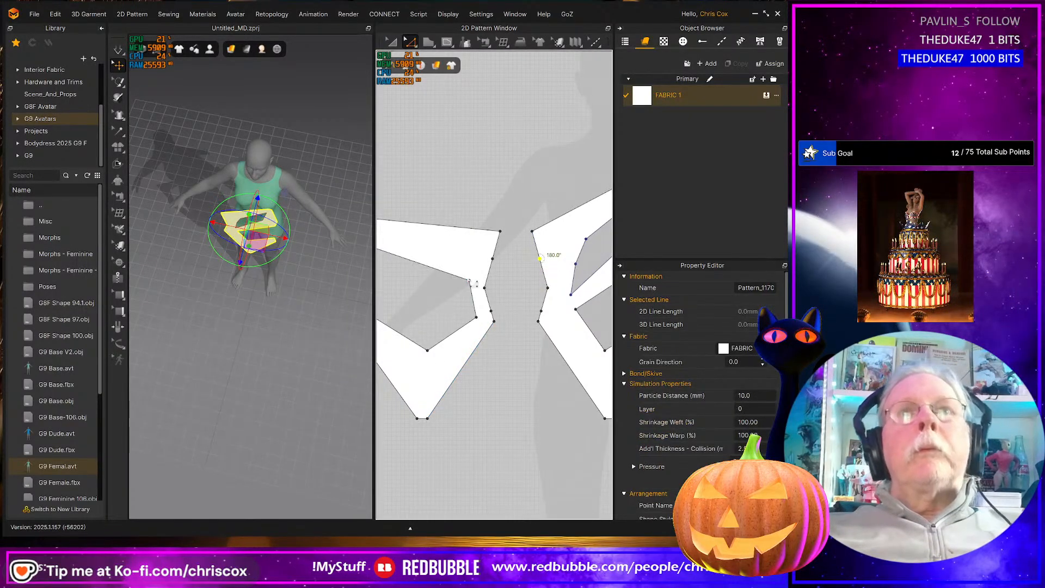
Draw two internal lines, about 72 and 37 mm long, joining the back cut-out's side corners to the split points on the side seam
click(469, 281)
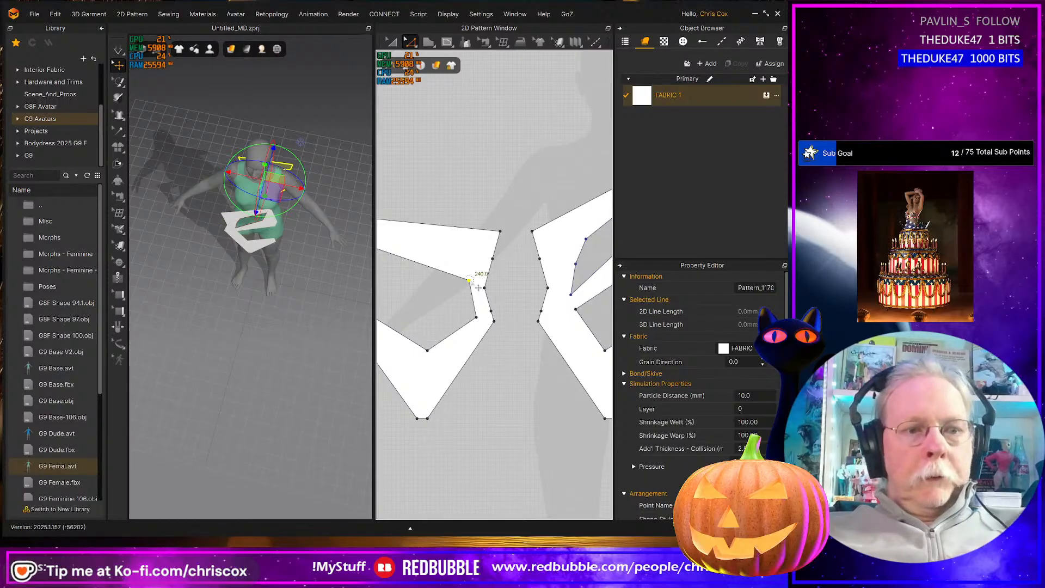
key(g)
click(469, 280)
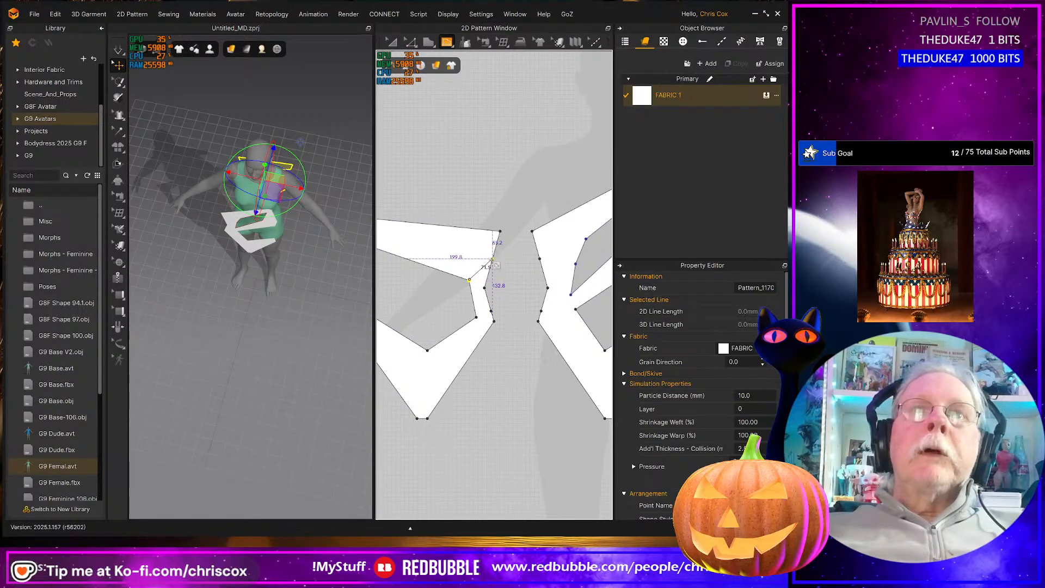
double_click(493, 260)
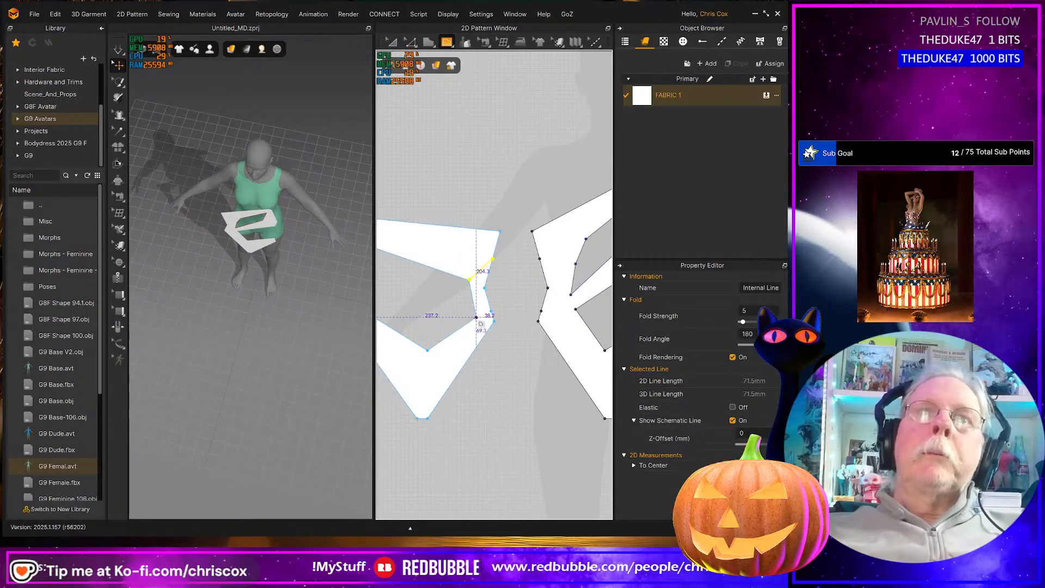
click(476, 317)
double_click(492, 312)
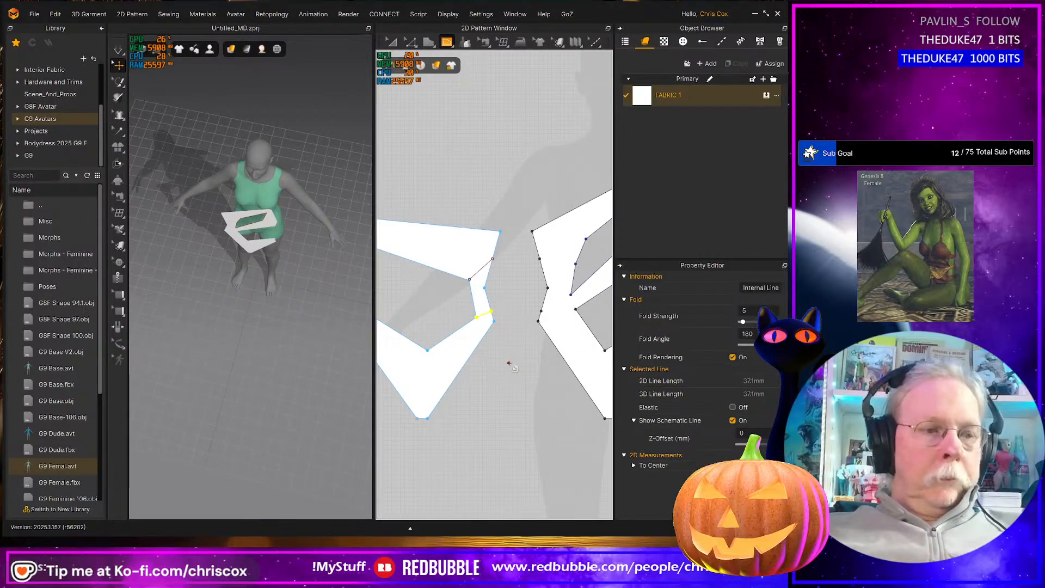
Try to cut the back pattern along both internal lines, extending them to the boundaries, and delete the side strip between them
key(a)
shift+click(475, 275)
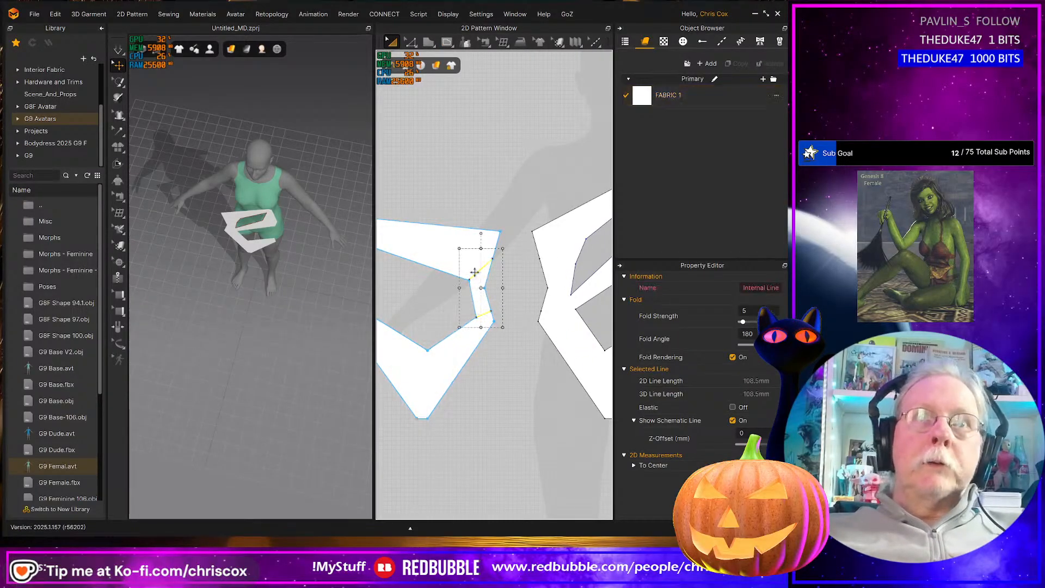
right_click(476, 275)
click(492, 393)
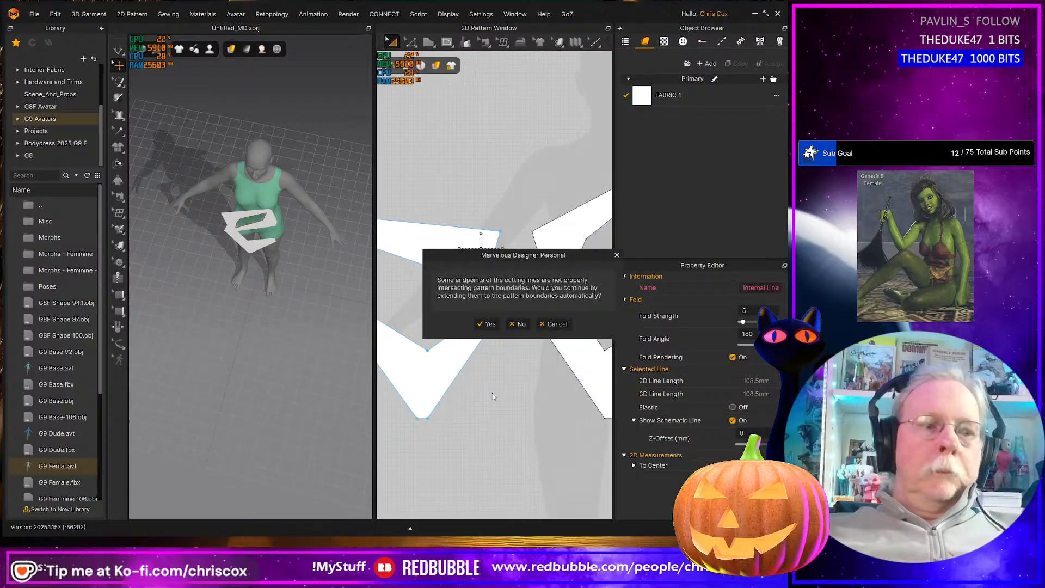
click(487, 324)
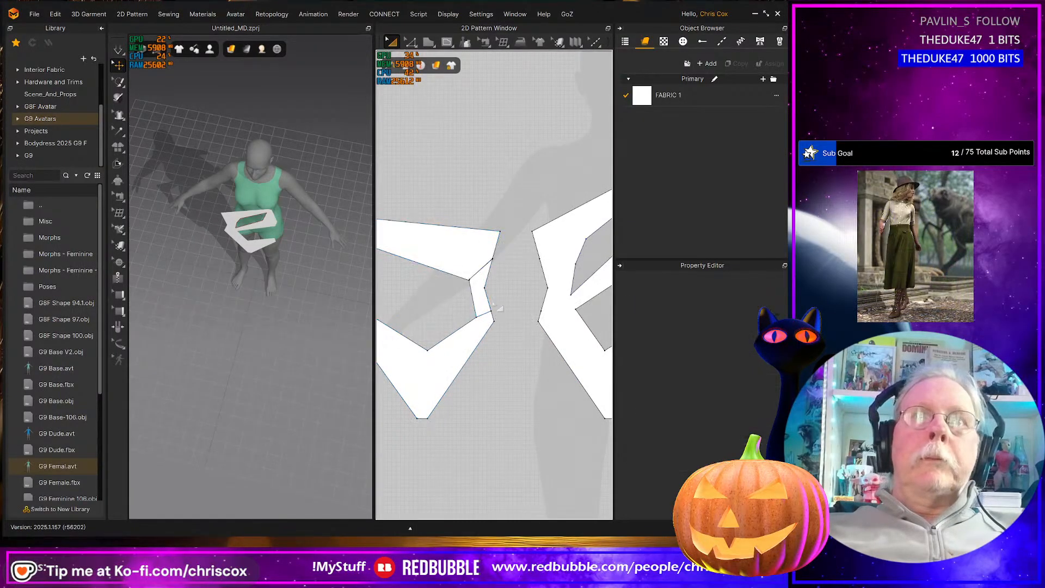
click(484, 297)
key(Delete)
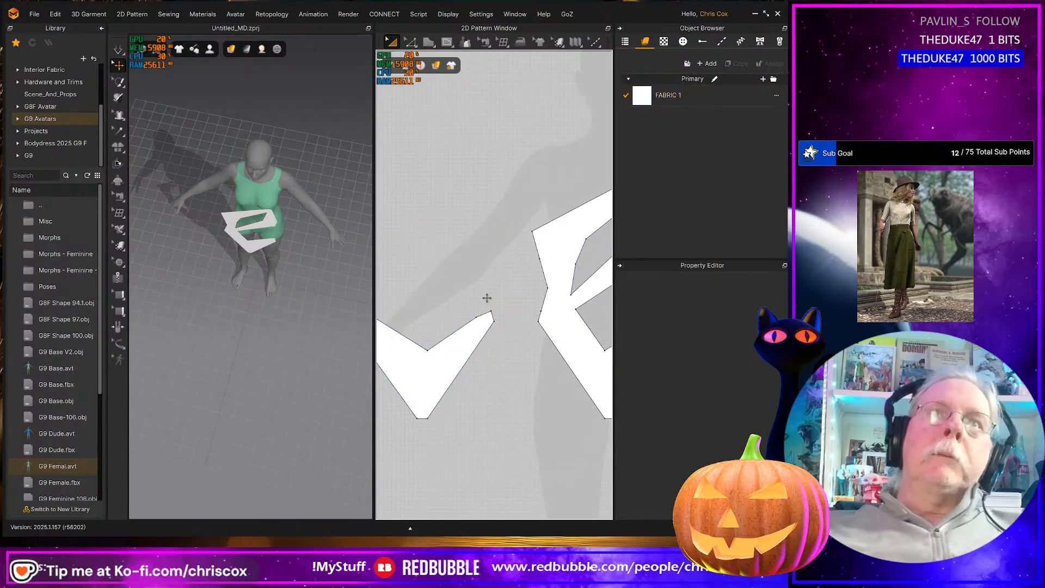
Undo the strip deletion and the cut along both internal lines of the back pattern
key(ctrl+z)
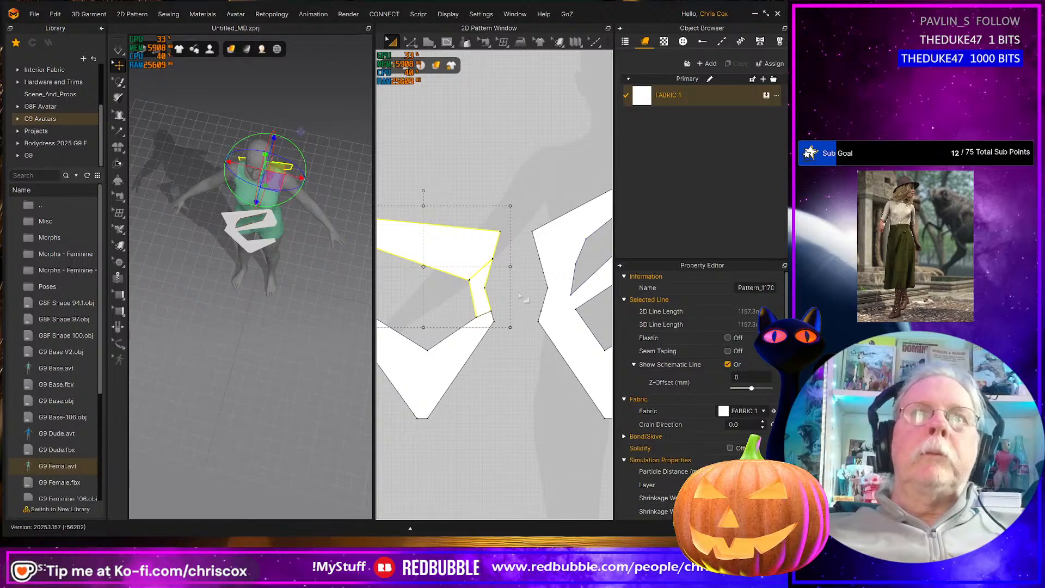
click(501, 340)
click(473, 273)
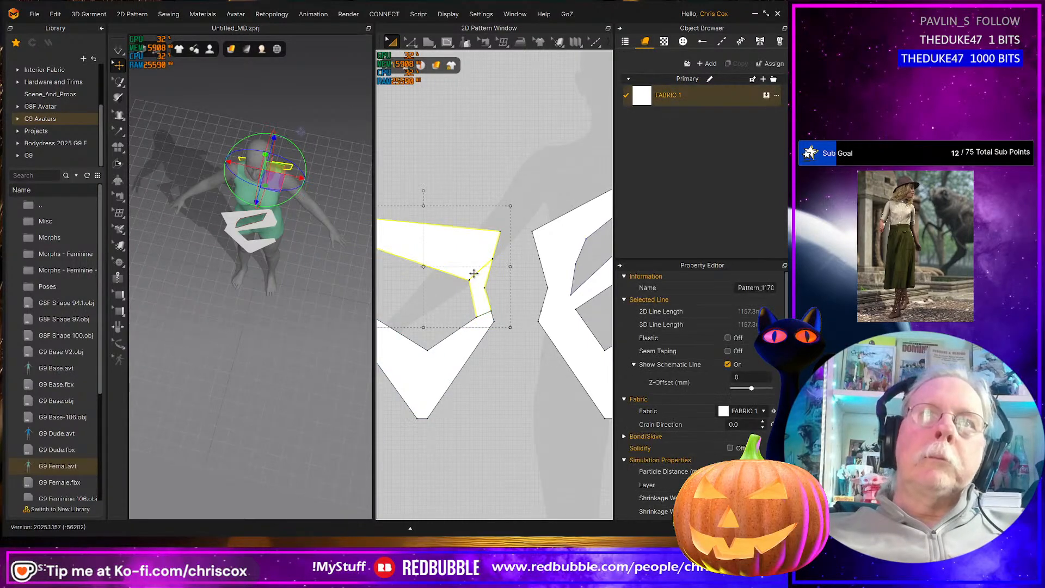
click(530, 319)
key(ctrl+z)
key(ctrl+z)
key(ctrl+z)
key(ctrl+z)
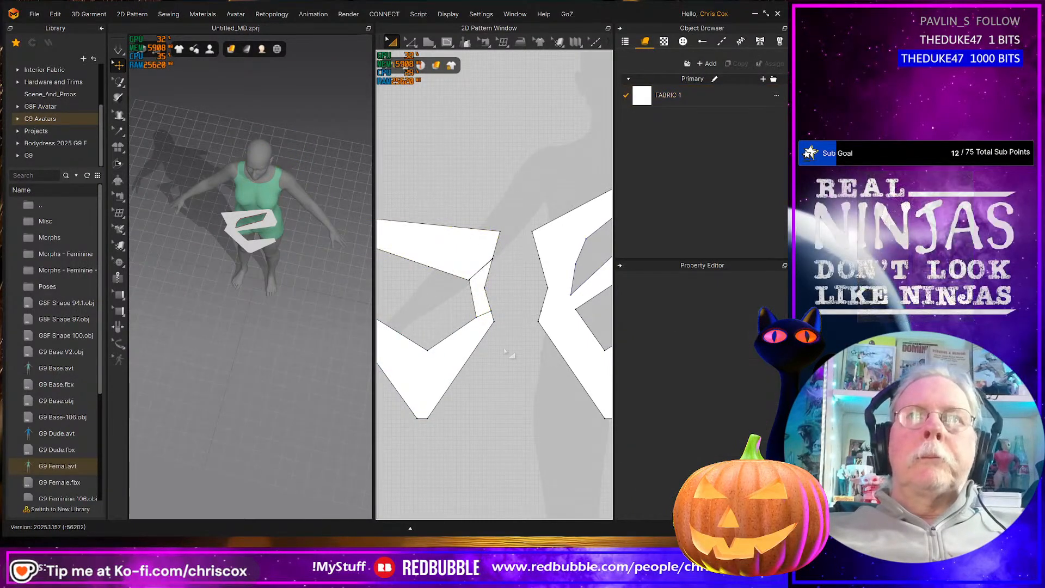
Cut the back pattern along the lower internal line below the waist
click(482, 313)
right_click(484, 317)
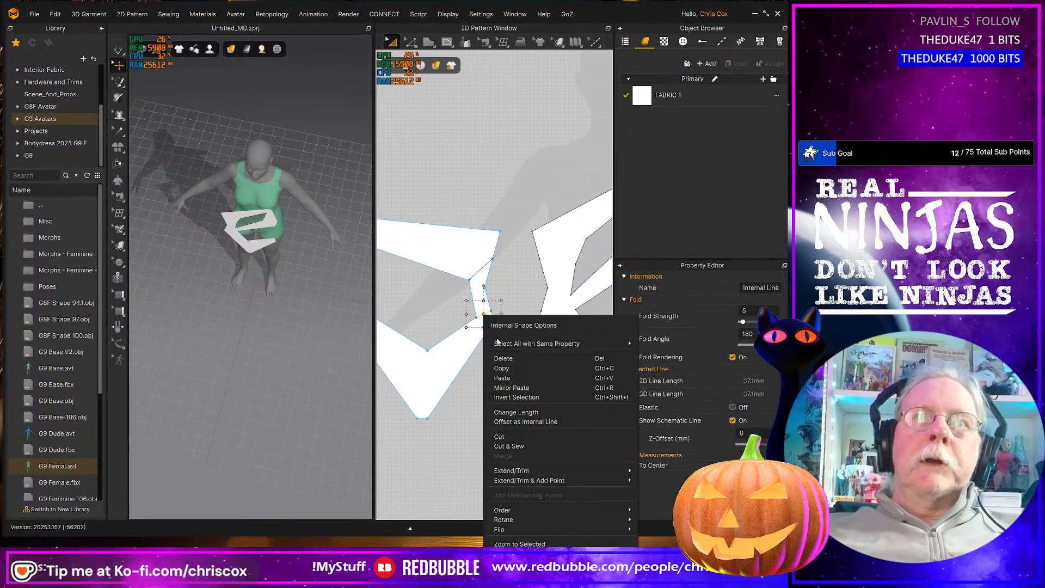
click(507, 437)
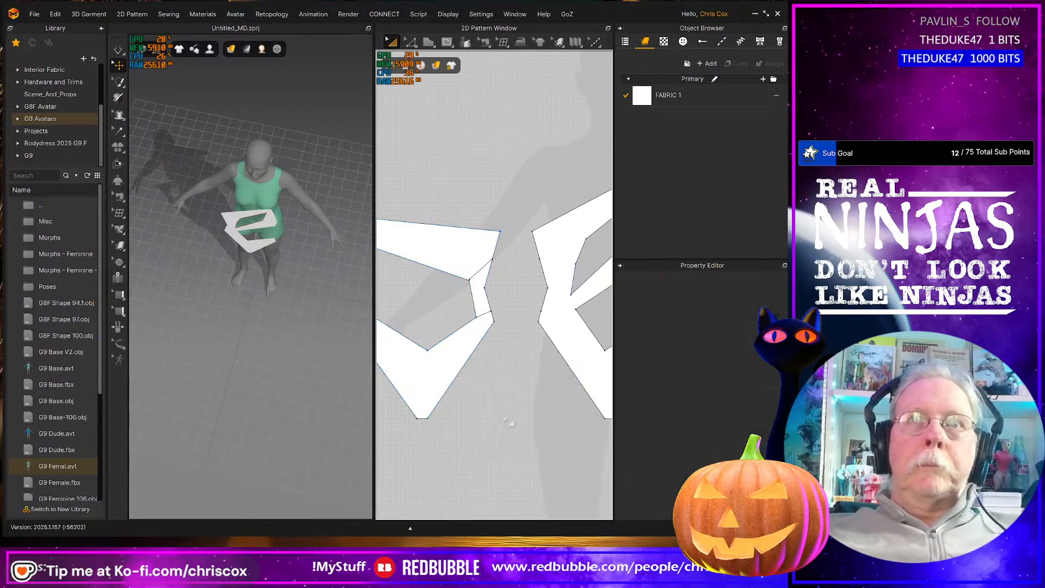
Replace the upper internal line with one about 74 mm long, snapped from the cut-out corner to the split point above the waist
click(480, 269)
scroll(489, 315, up, 3)
middle_drag(490, 315, 579, 493)
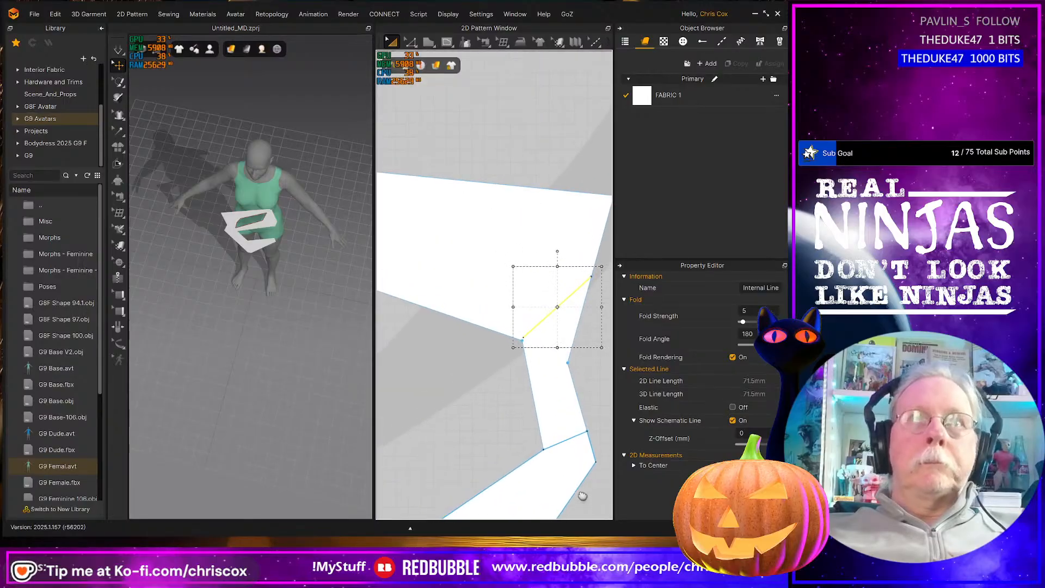
key(Delete)
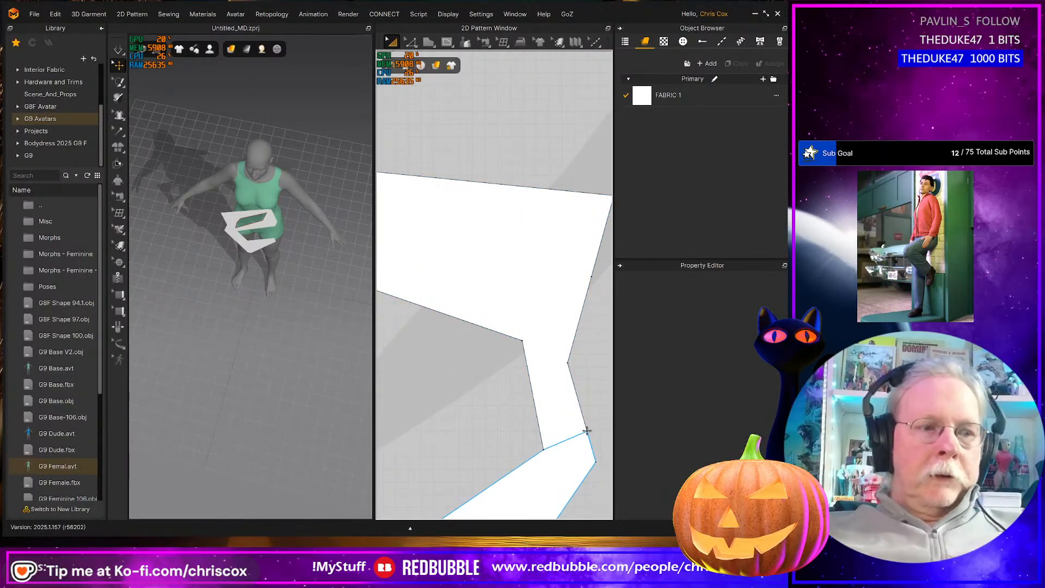
click(522, 340)
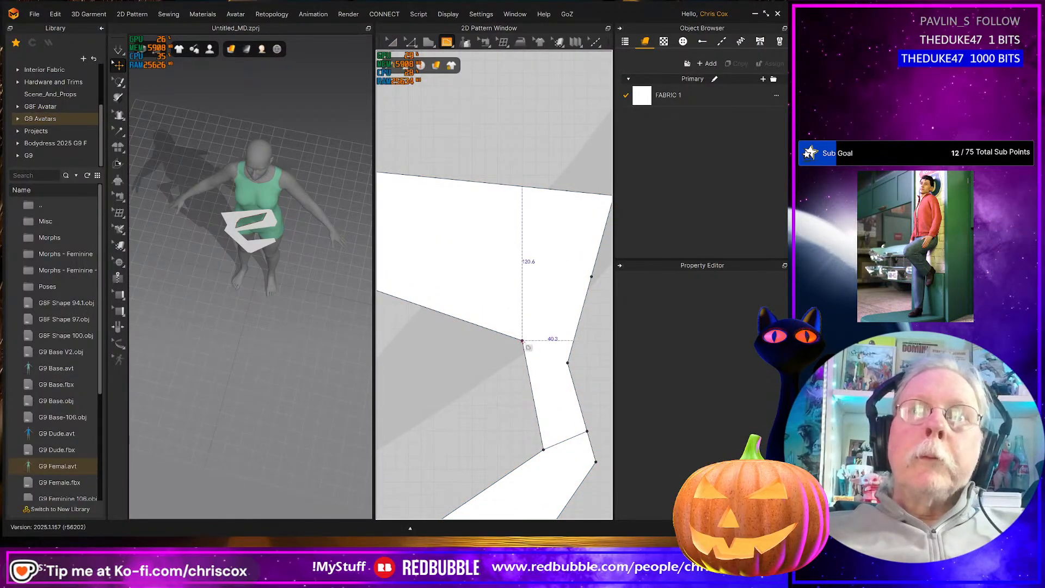
double_click(592, 277)
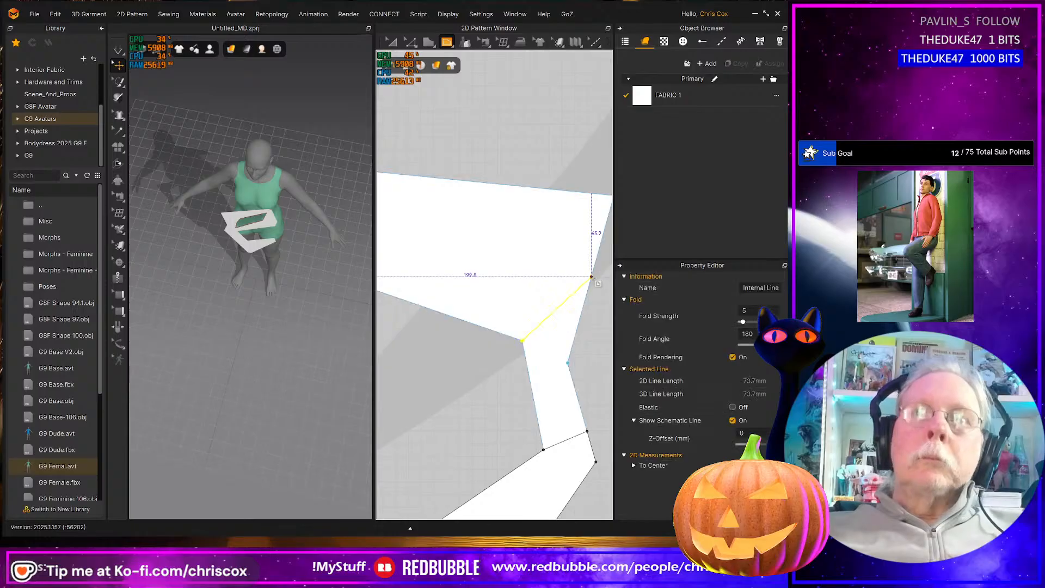
Cut the back pattern along the new upper internal line and delete the narrow side strip at the waist
key(z)
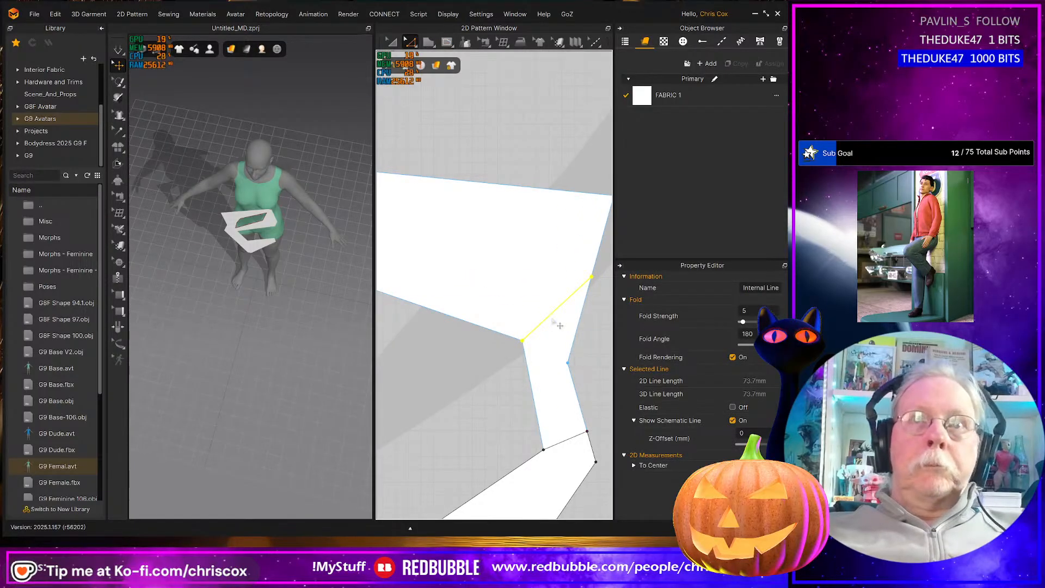
right_click(552, 320)
click(566, 437)
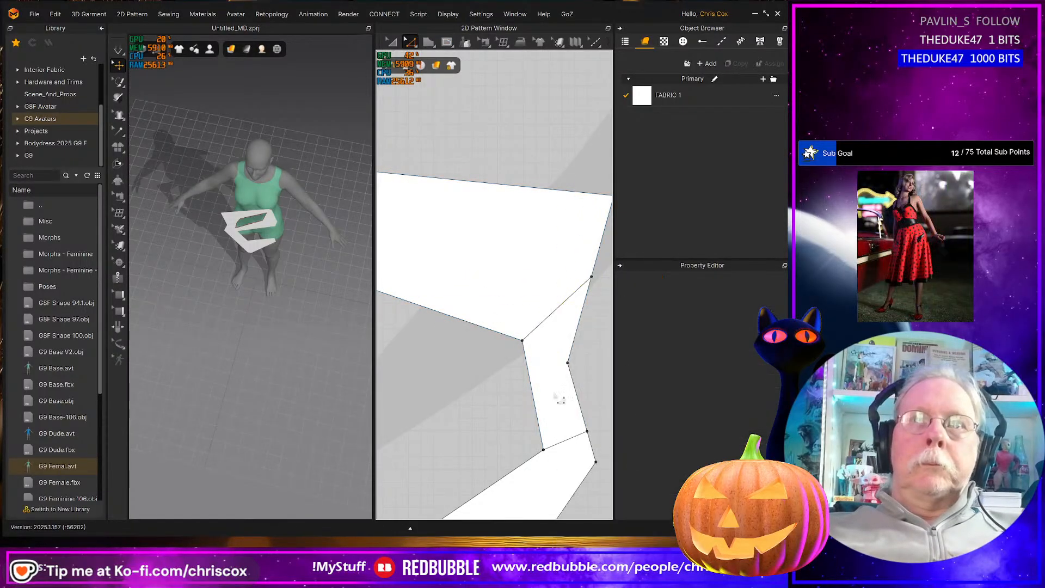
key(a)
click(556, 388)
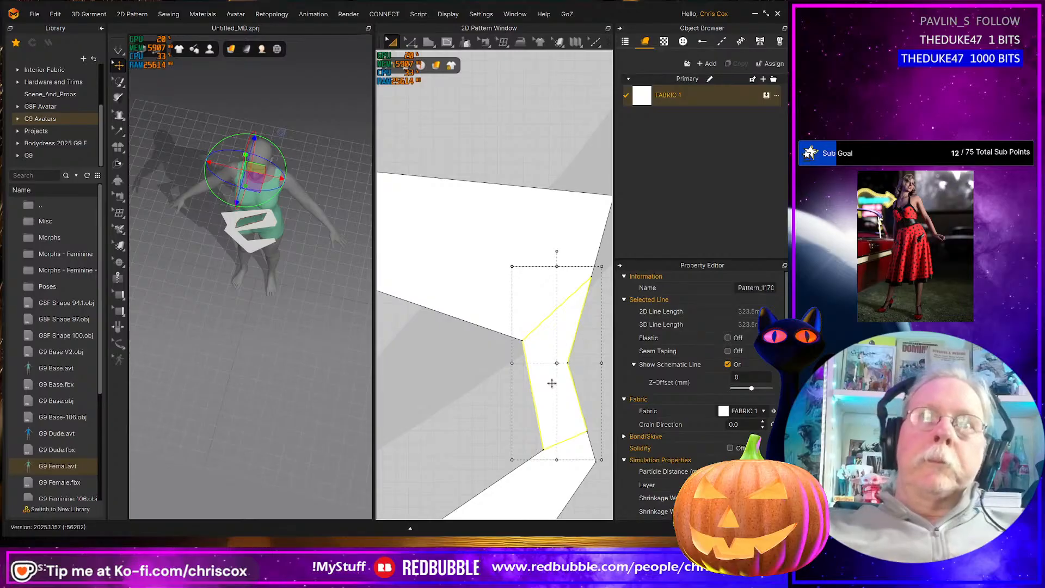
key(Delete)
Straighten the lower edge of the upper back piece by removing its protruding corner point
scroll(528, 367, down, 4)
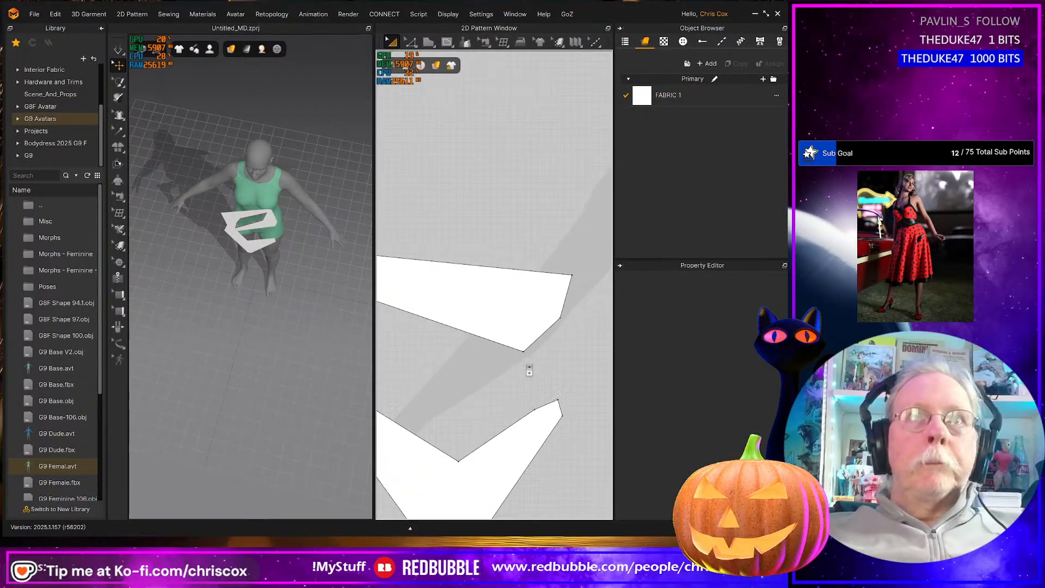
mouse_move(527, 366)
middle_down()
mouse_move(539, 367)
mouse_move(536, 380)
middle_up()
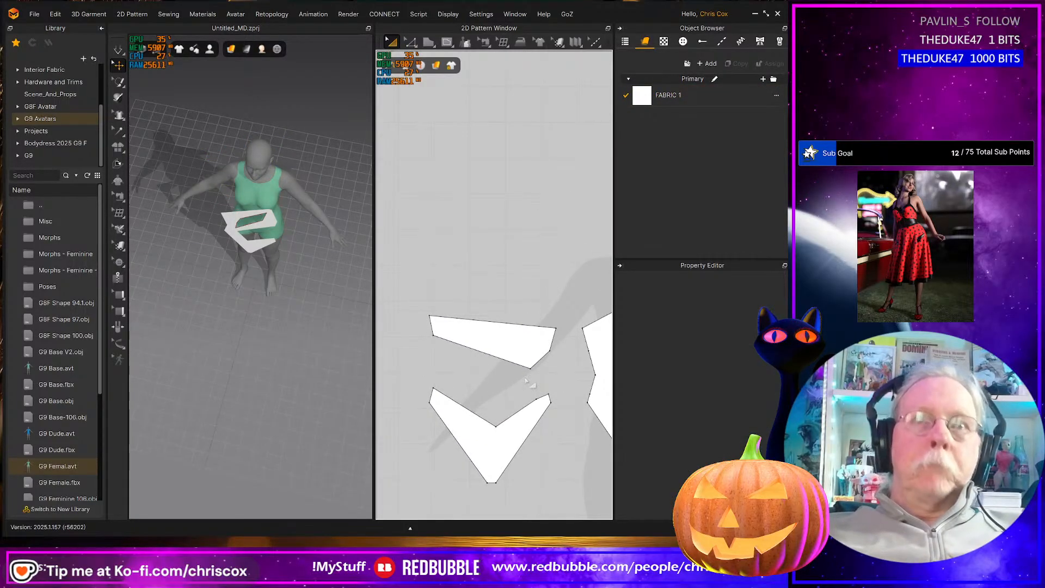
key(z)
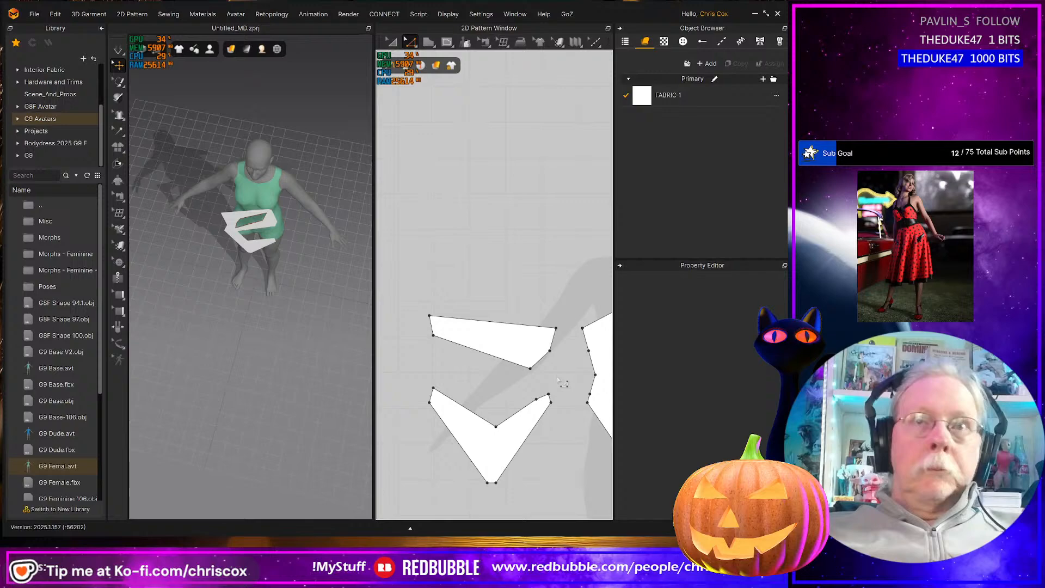
click(498, 359)
key(Up)
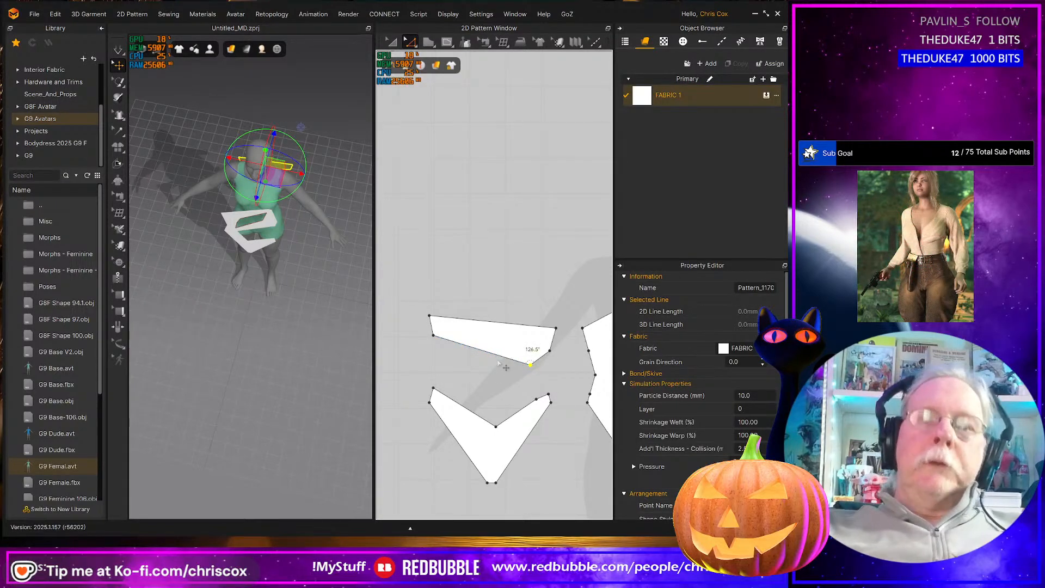
click(498, 363)
scroll(501, 366, up, 3)
Set the length of the short shoulder-tip edge on the front pattern to 20 mm, with Start as the direction
scroll(498, 366, down, 8)
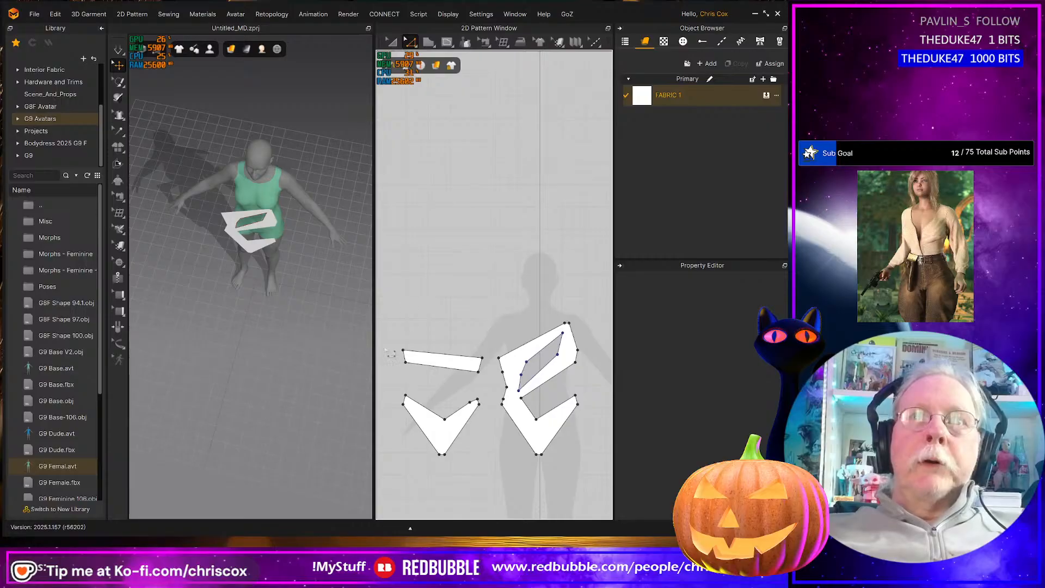
scroll(552, 325, up, 4)
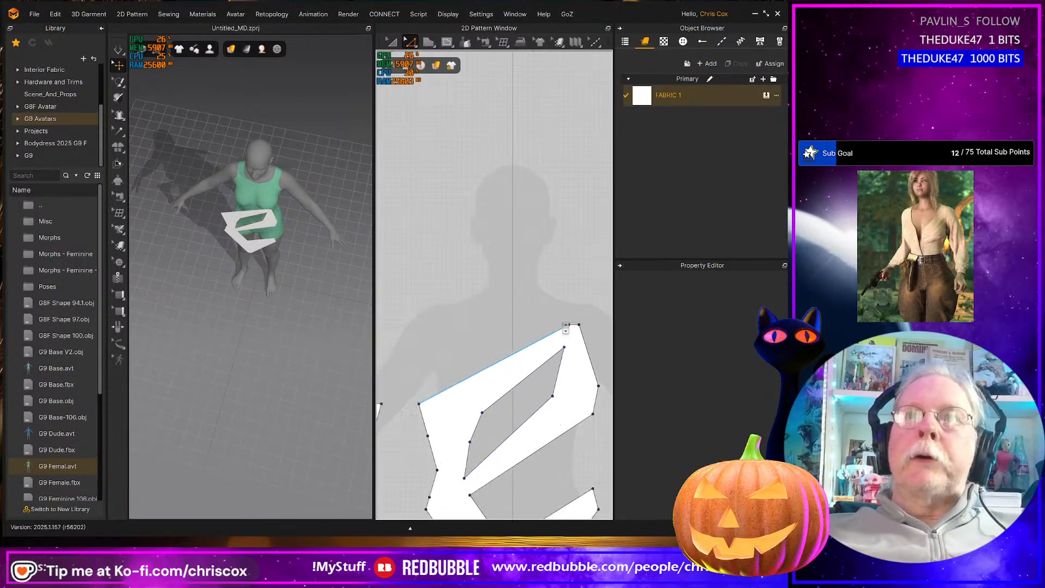
click(579, 328)
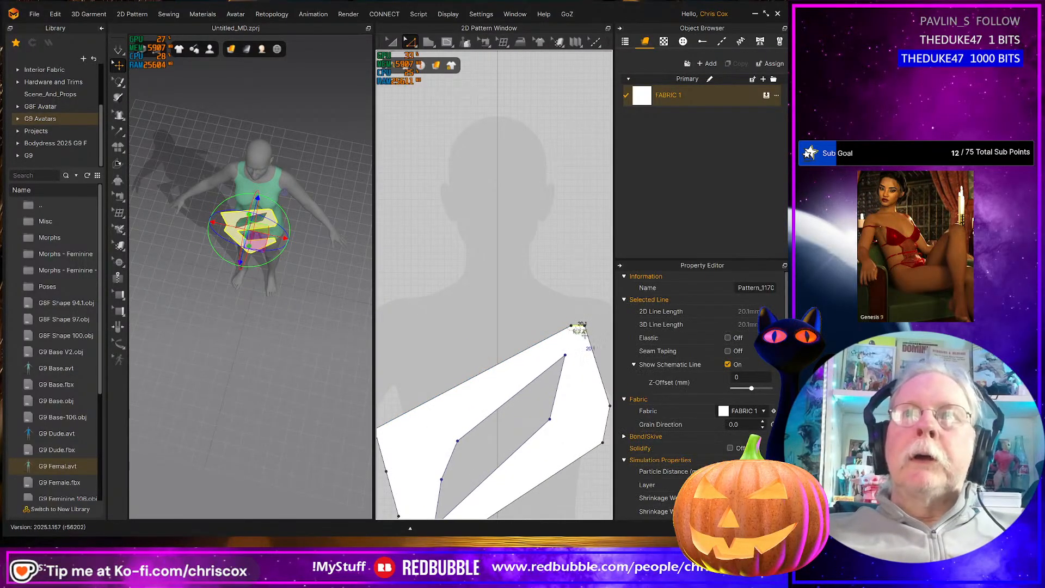
right_click(580, 330)
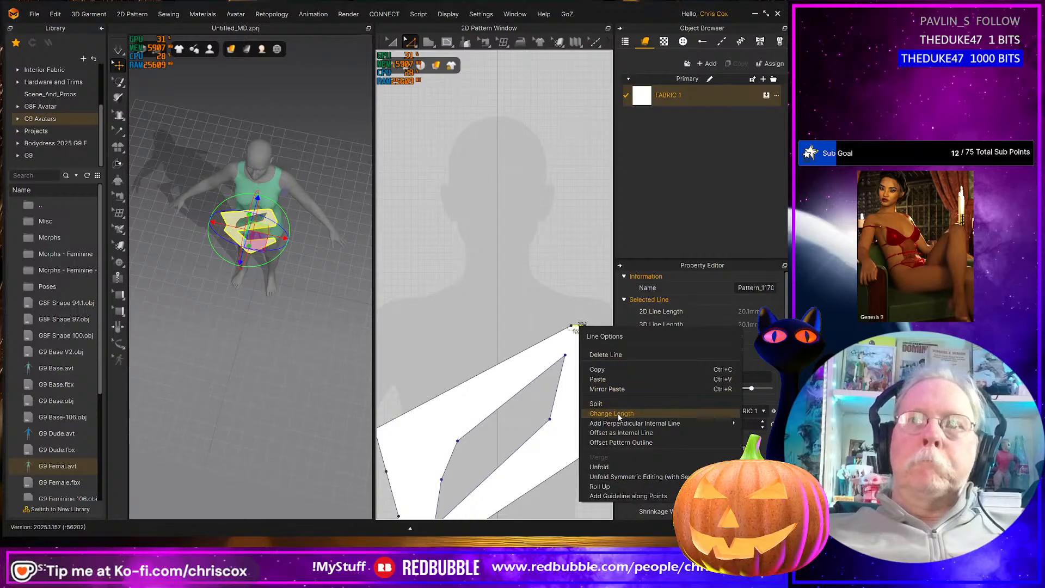
click(619, 415)
text(20)
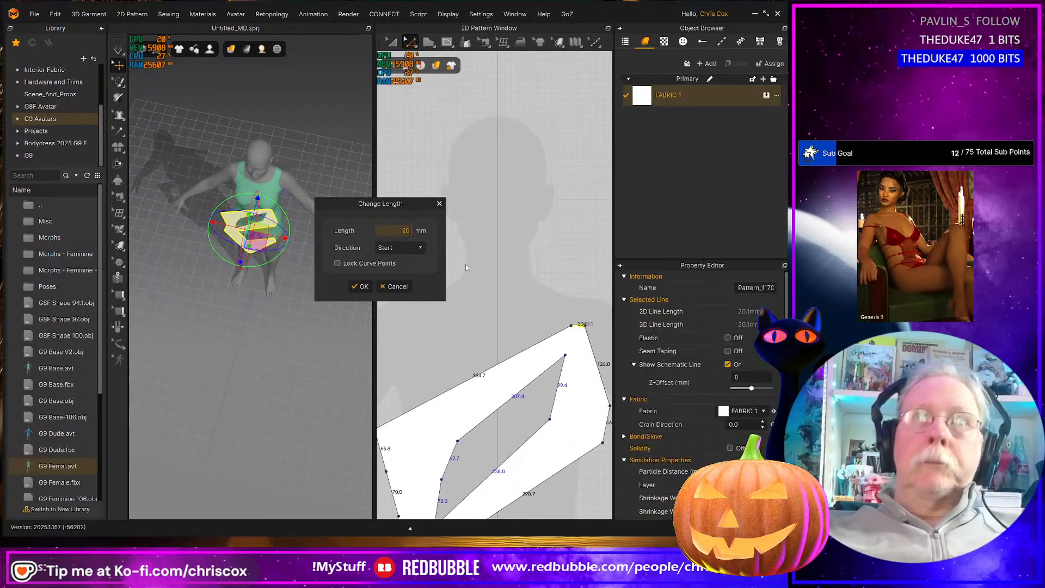
click(361, 286)
Split the top edge of the upper back piece and divide off a 20 mm segment beside the new point
scroll(506, 328, up, 5)
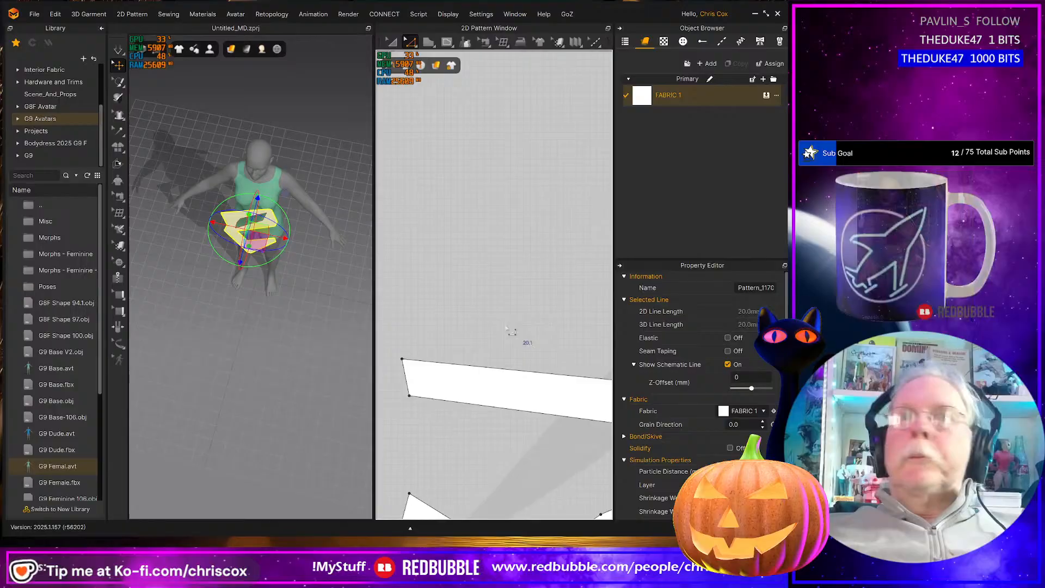
click(472, 366)
right_click(471, 366)
click(485, 442)
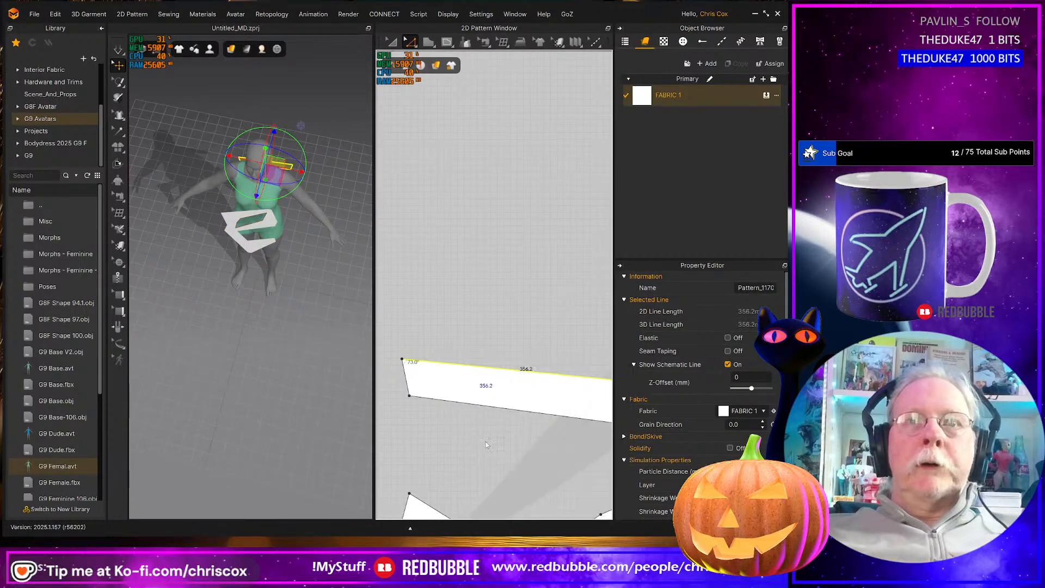
key(Return)
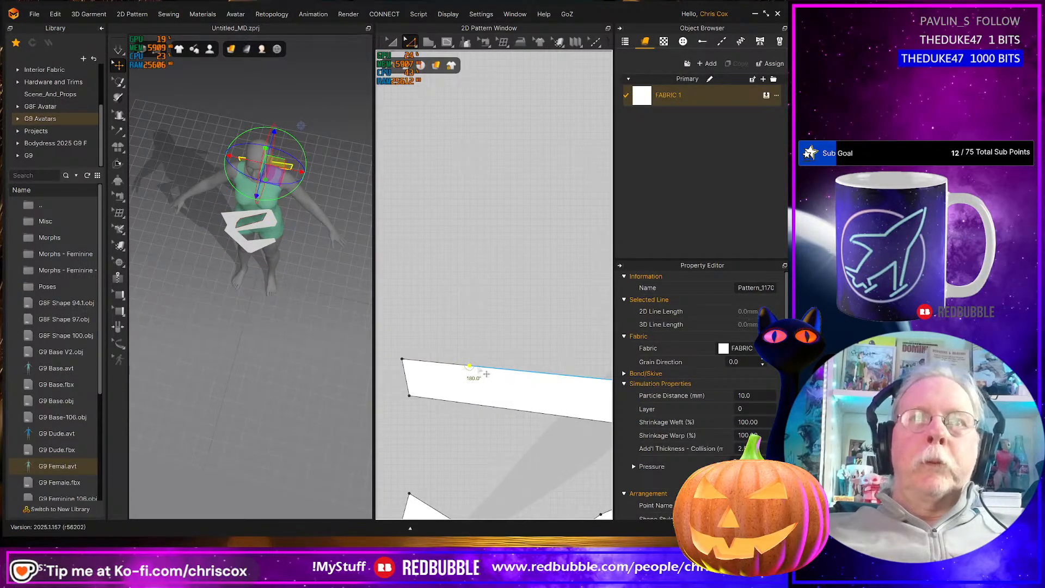
click(478, 366)
right_click(478, 367)
click(504, 444)
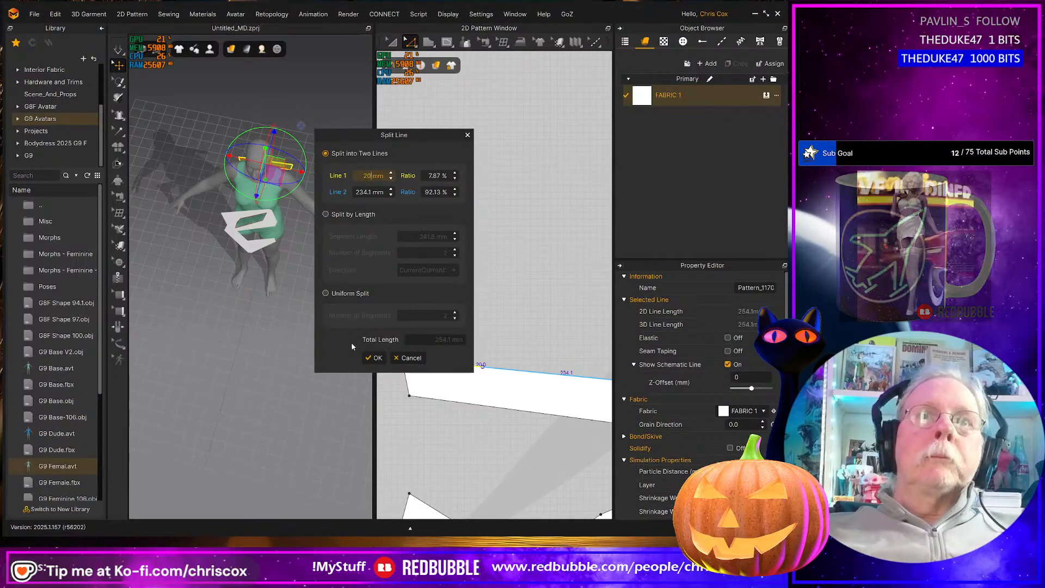
click(374, 358)
Create a strap rectangle 20 mm wide and 150 mm high above the front pattern's shoulder tip
scroll(526, 388, down, 5)
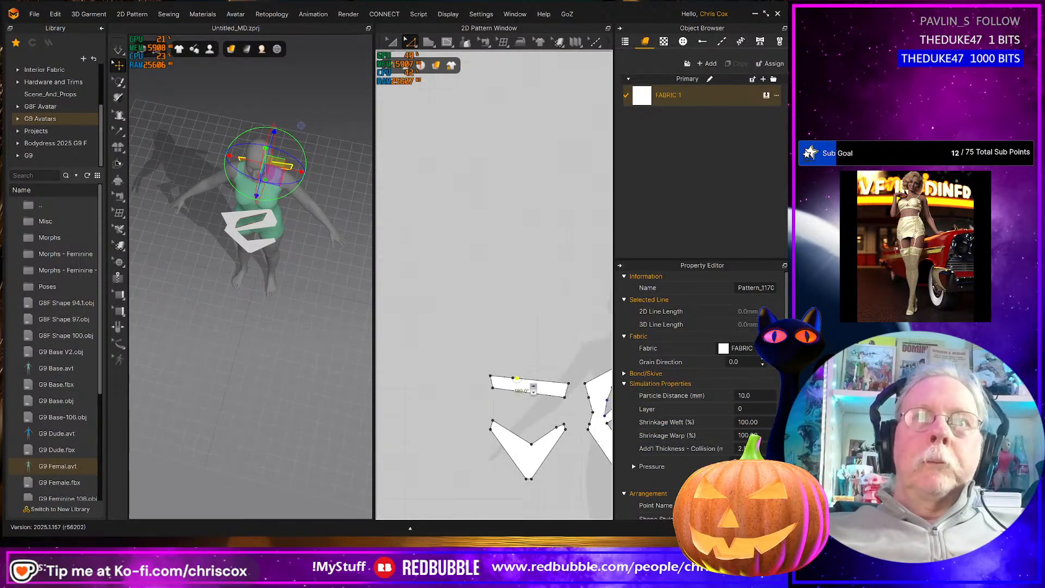
key(h)
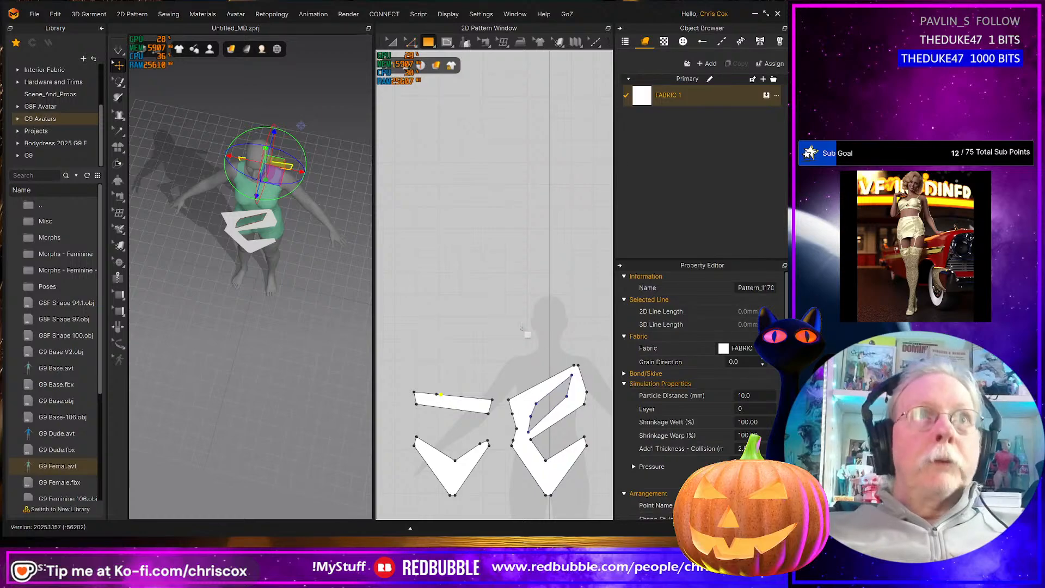
click(569, 314)
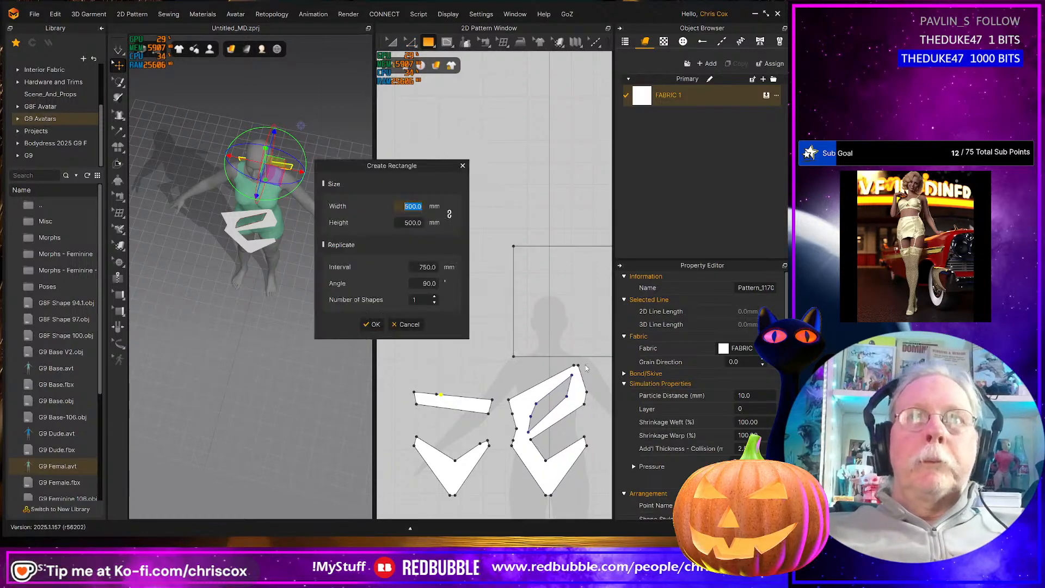
text(20)
key(Tab)
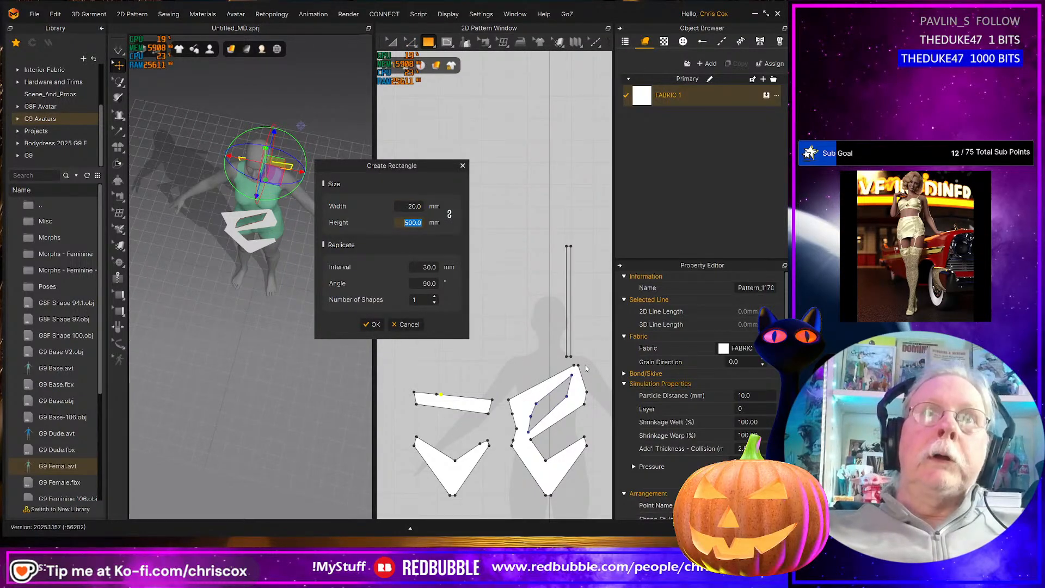
text(150)
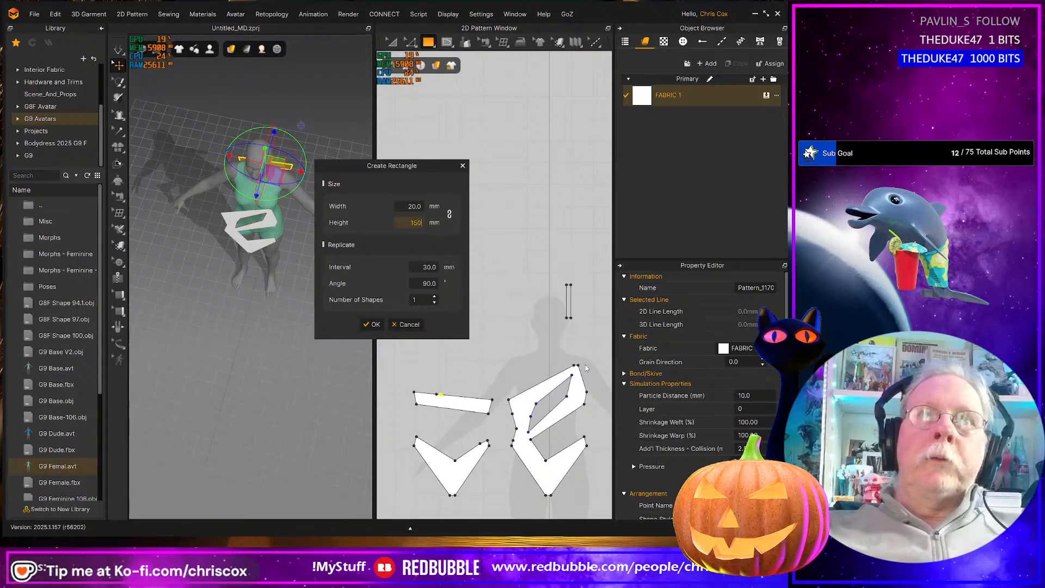
key(Return)
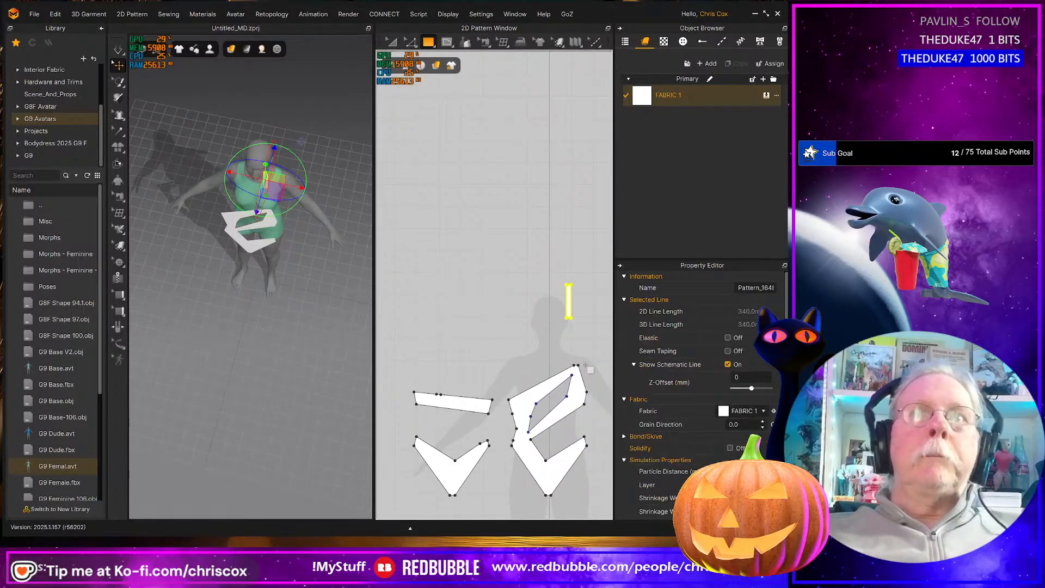
Lay the strap piece horizontally in 3D and position it over the avatar's shoulder
middle_drag(470, 330, 467, 345)
right_drag(359, 247, 310, 231)
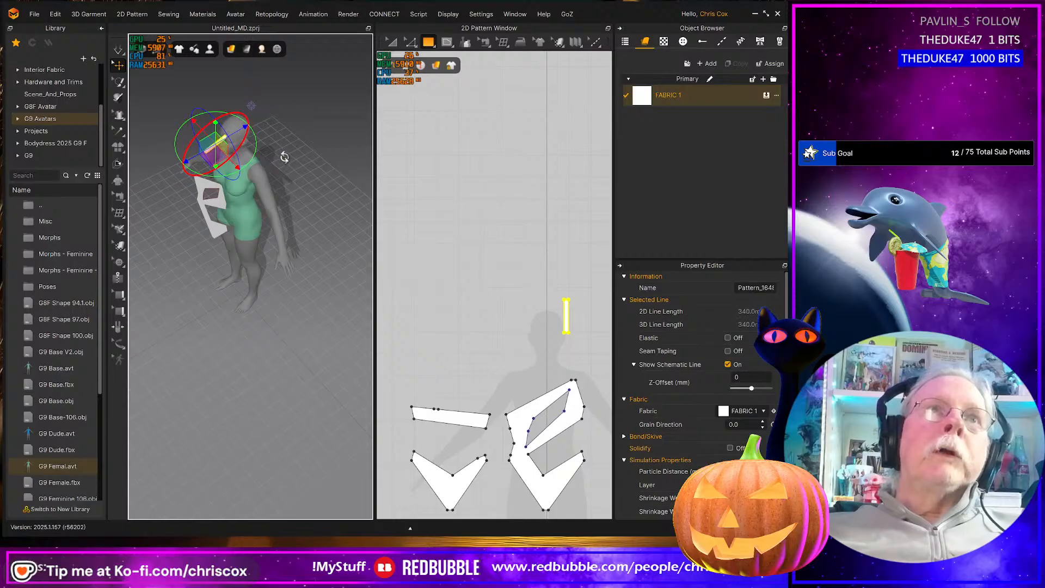
key(6)
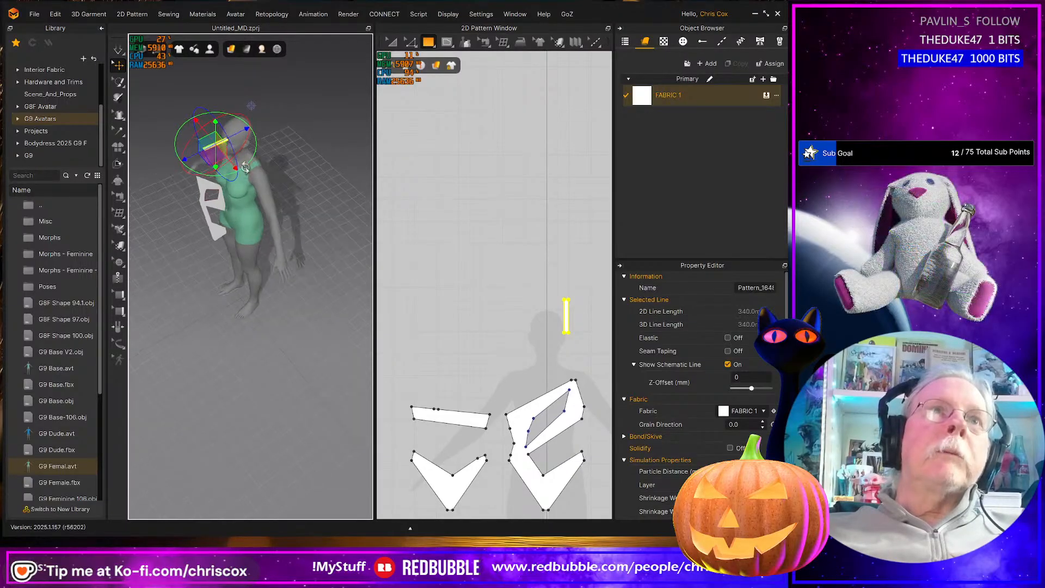
drag(220, 138, 248, 168)
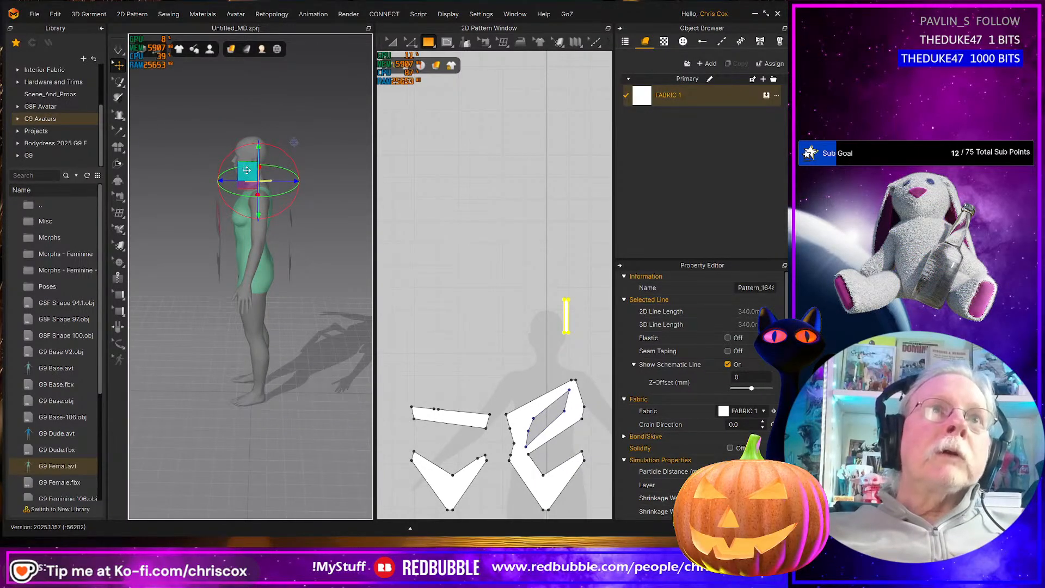
Sew the strap's lower short edge to the 20 mm shoulder-tip edge of the front pattern
right_drag(540, 363, 524, 316)
scroll(527, 332, up, 4)
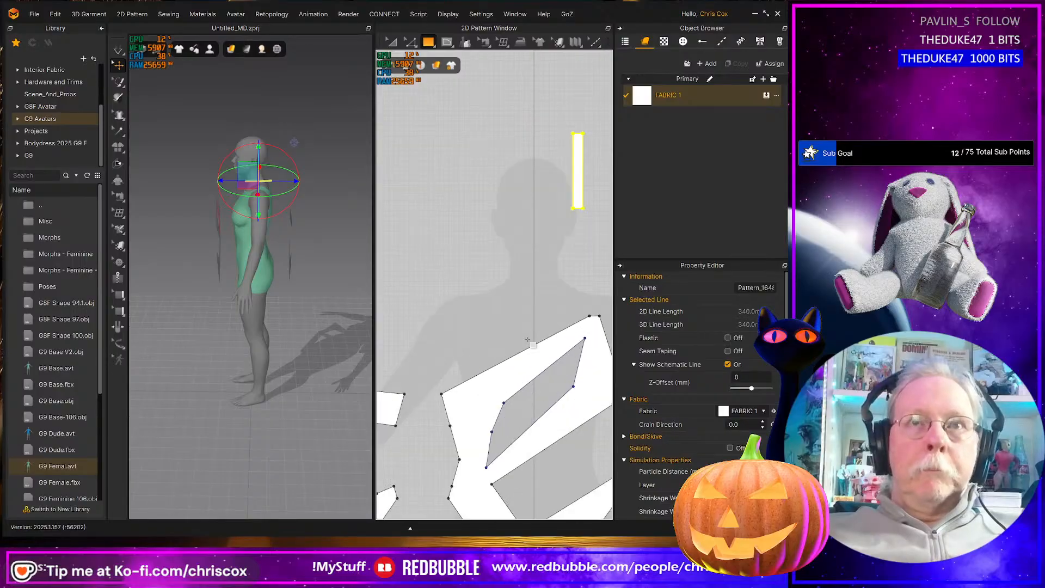
scroll(532, 346, down, 3)
key(n)
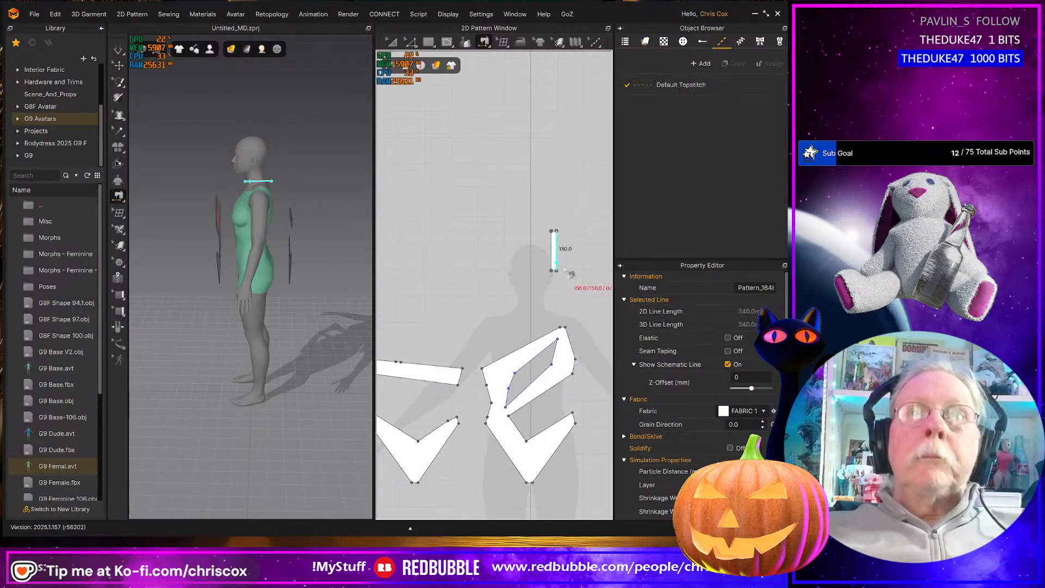
click(558, 276)
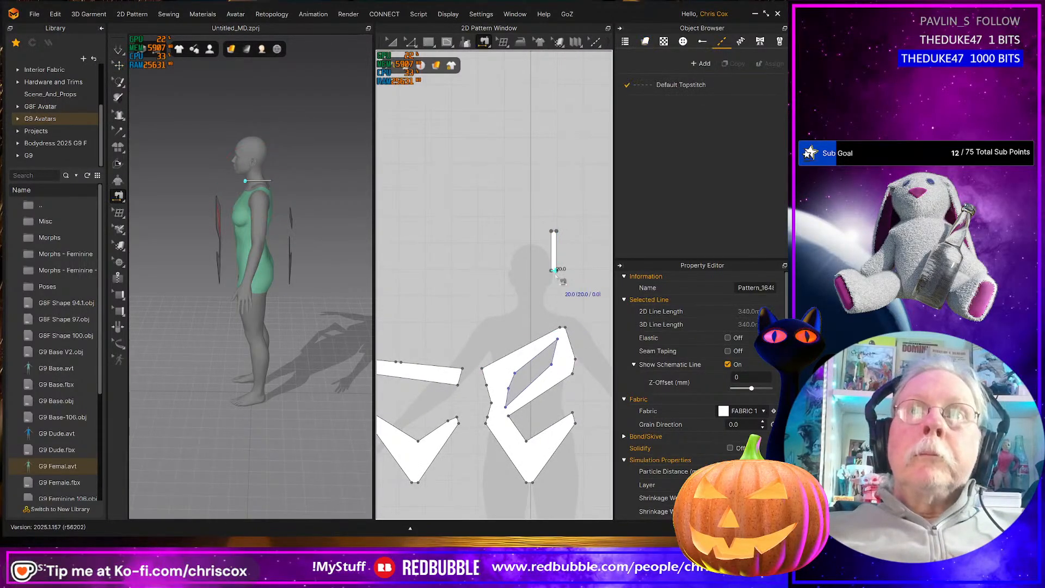
click(559, 334)
Sew the front pattern's solid-side edges to the back pieces, joining the upper side seam and the hip seam
scroll(560, 334, down, 2)
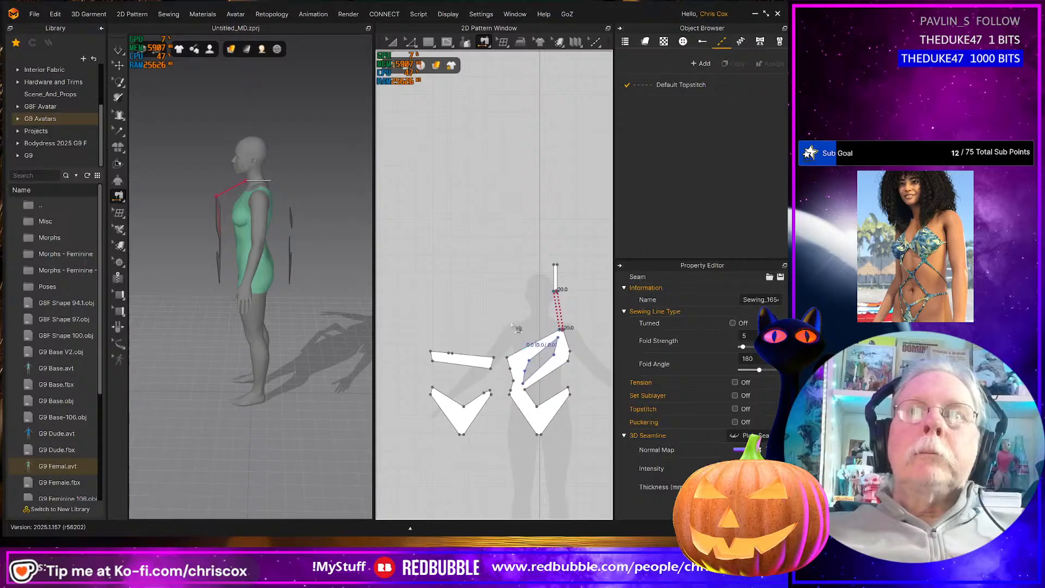
click(570, 356)
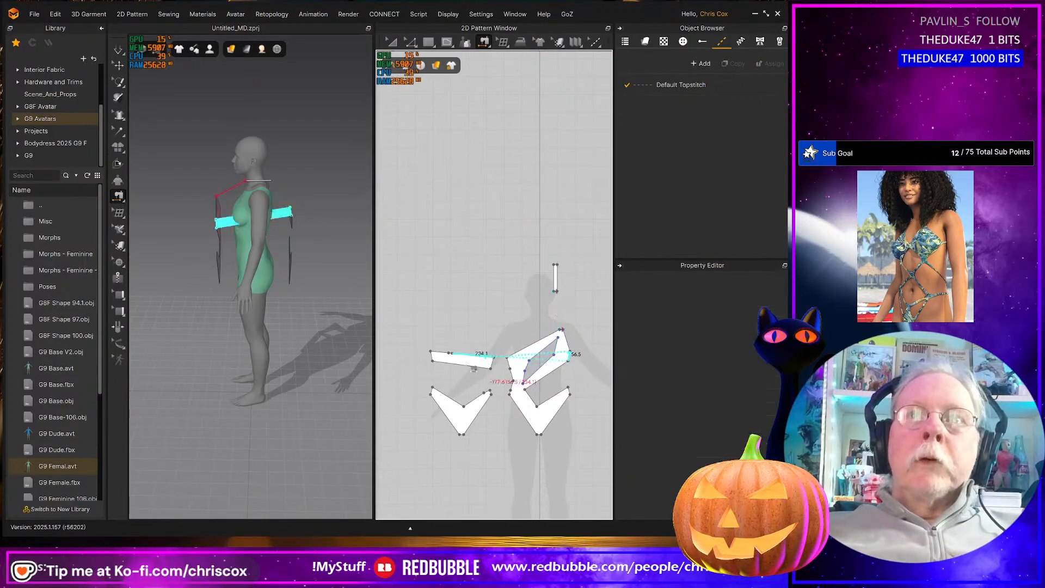
click(440, 362)
click(440, 393)
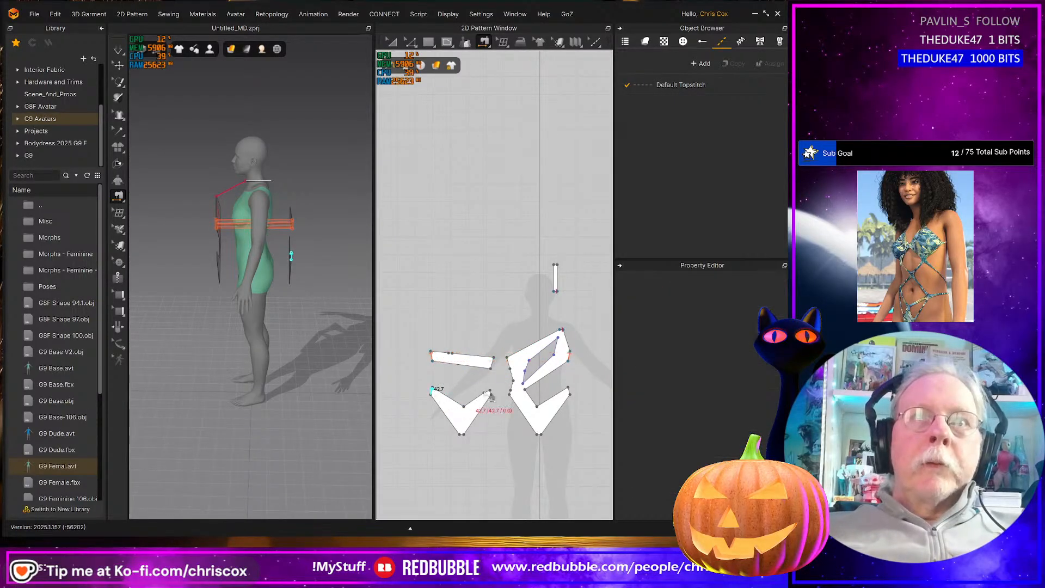
click(577, 398)
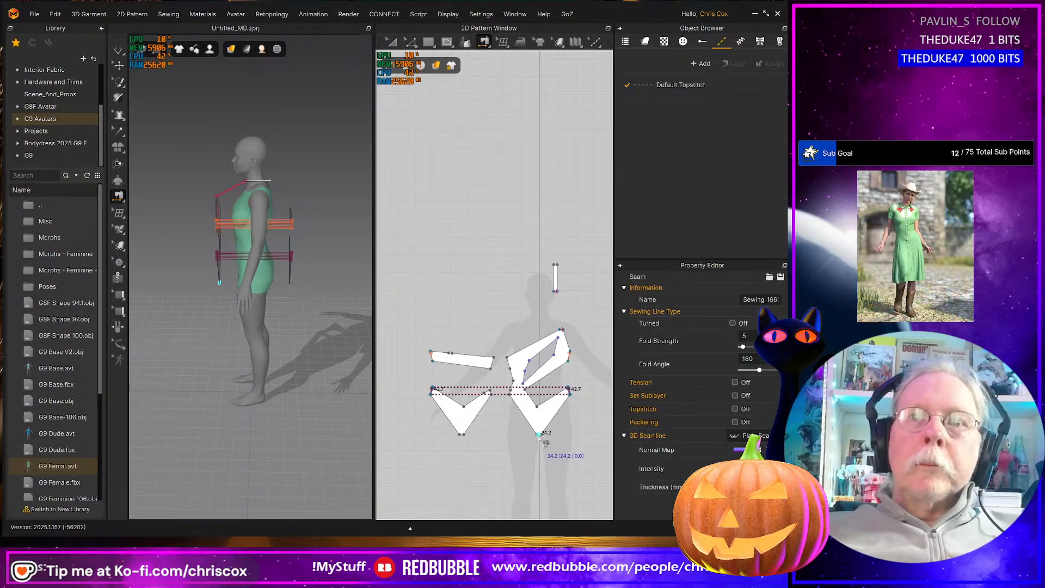
Sew the front and lower back crotch edges together, and start a seam at the lower back piece's opposite hip edge
click(540, 438)
click(466, 439)
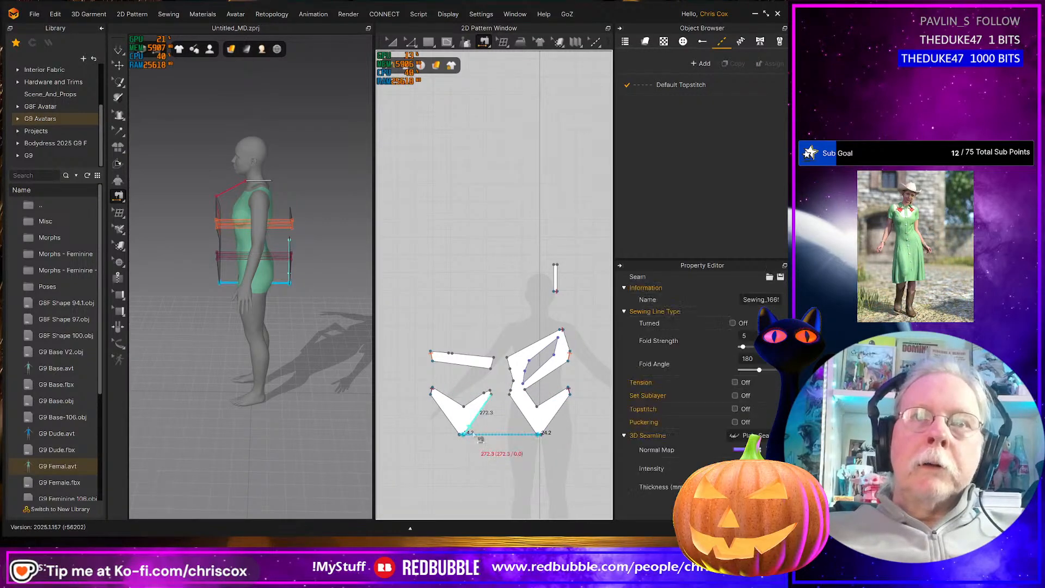
click(497, 396)
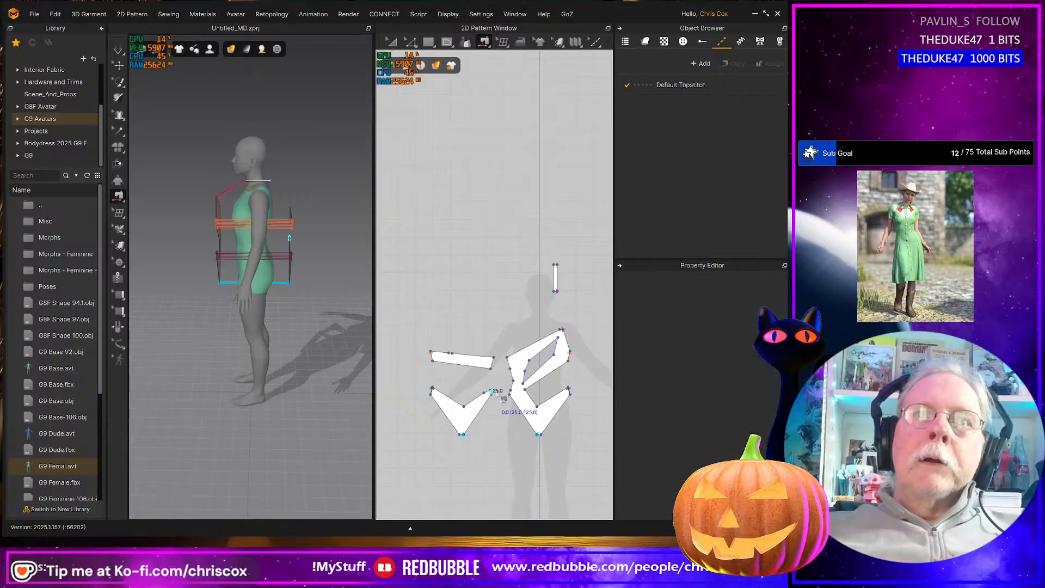
Sew the side edges of the lower back panel and the back band to the matching side edges of the front panel
click(516, 397)
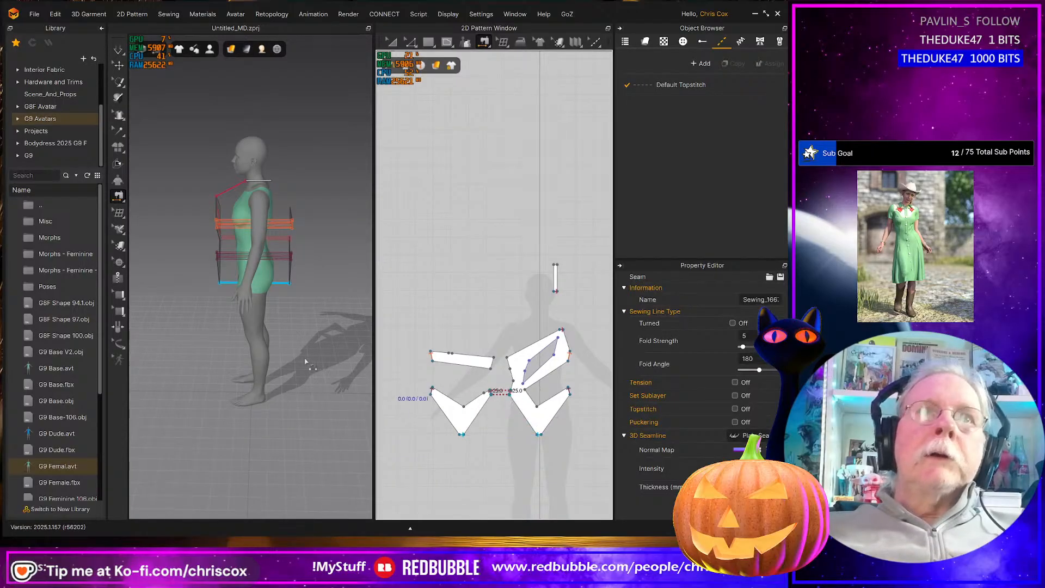
right_drag(302, 361, 338, 355)
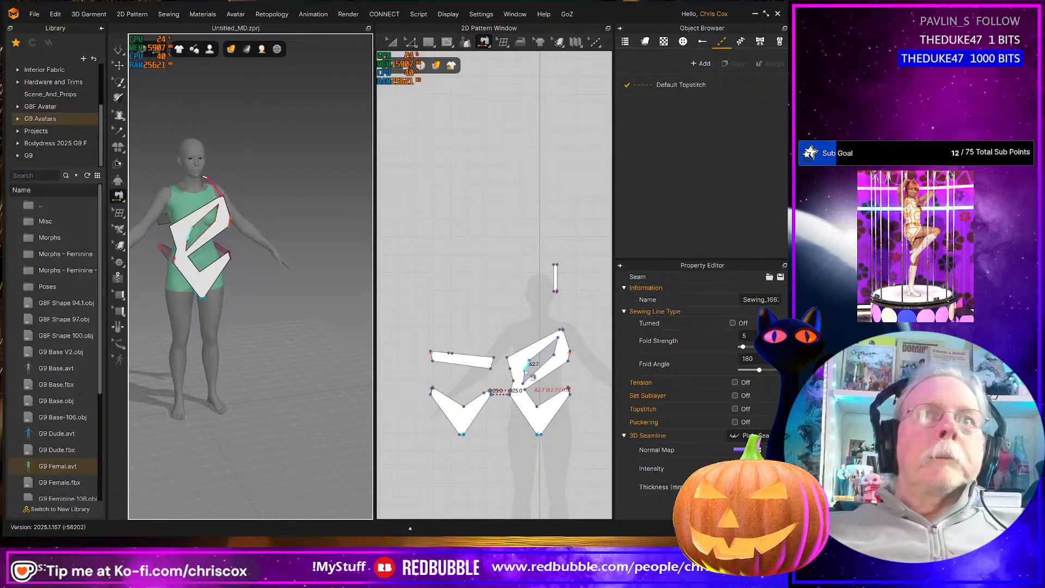
click(512, 366)
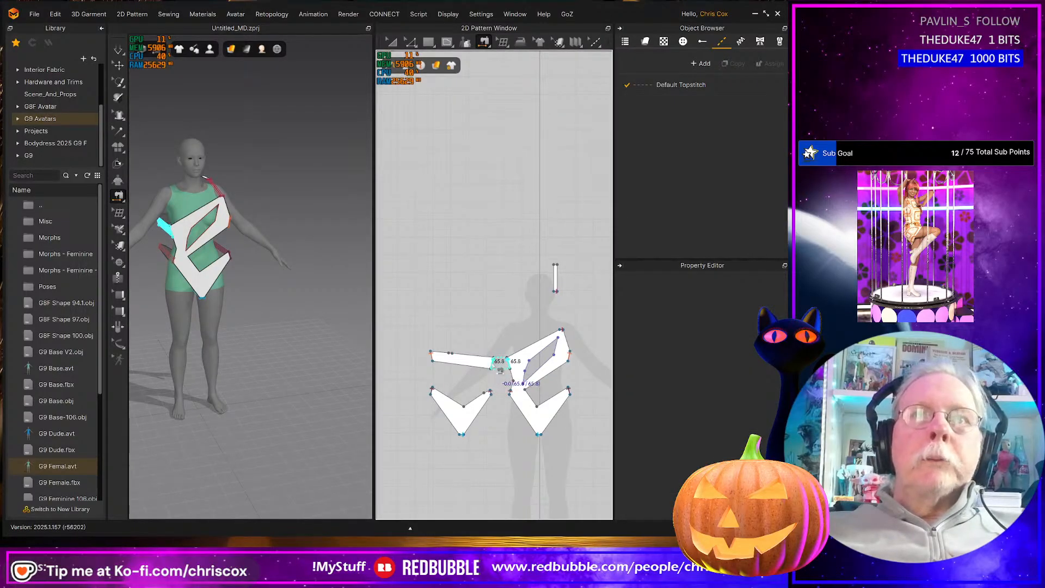
click(499, 365)
Simulate the garment as a trial drape, stop the simulation and undo the drape
key(space)
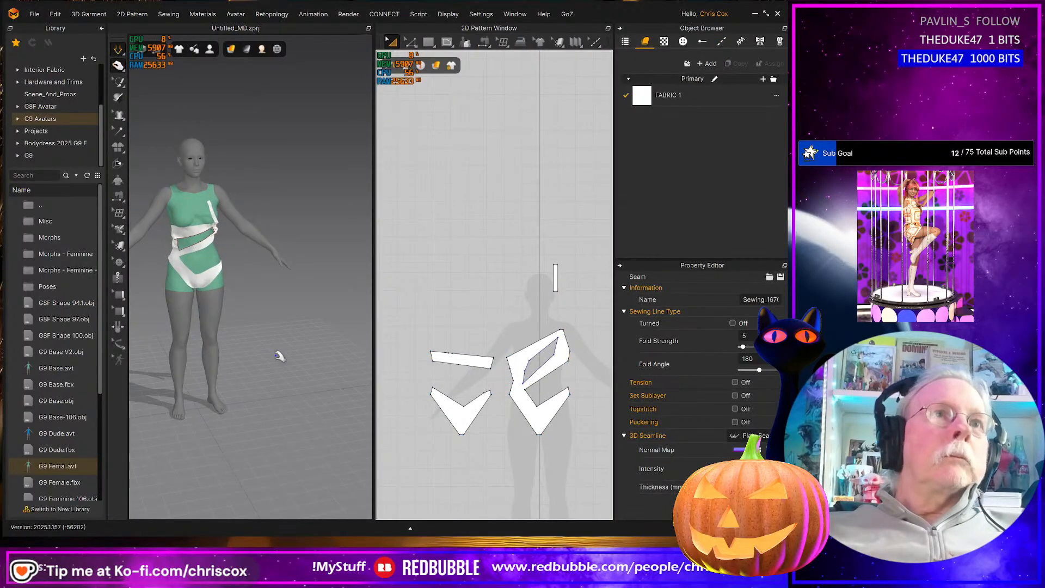
key(space)
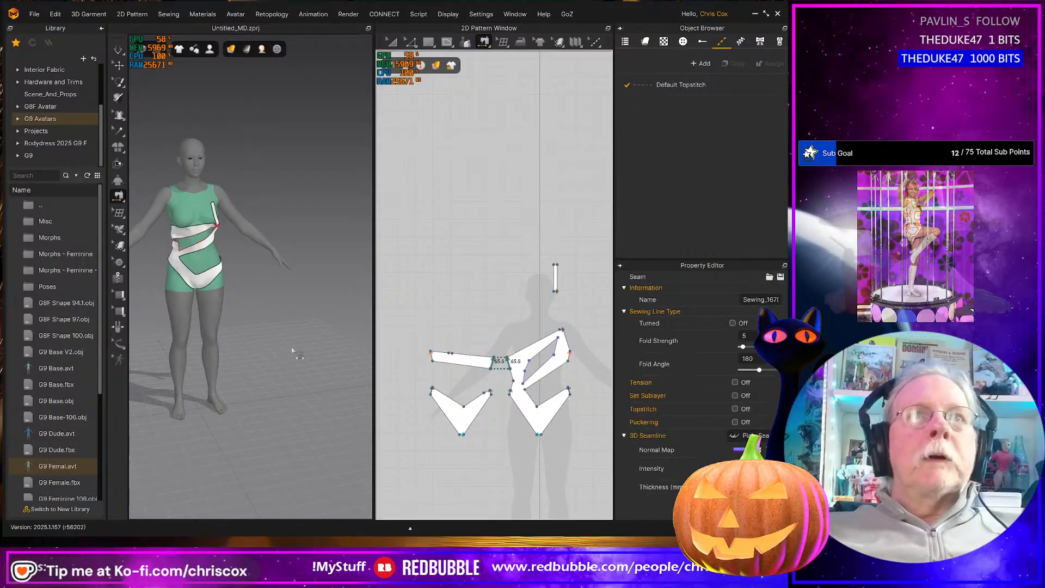
key(ctrl+z)
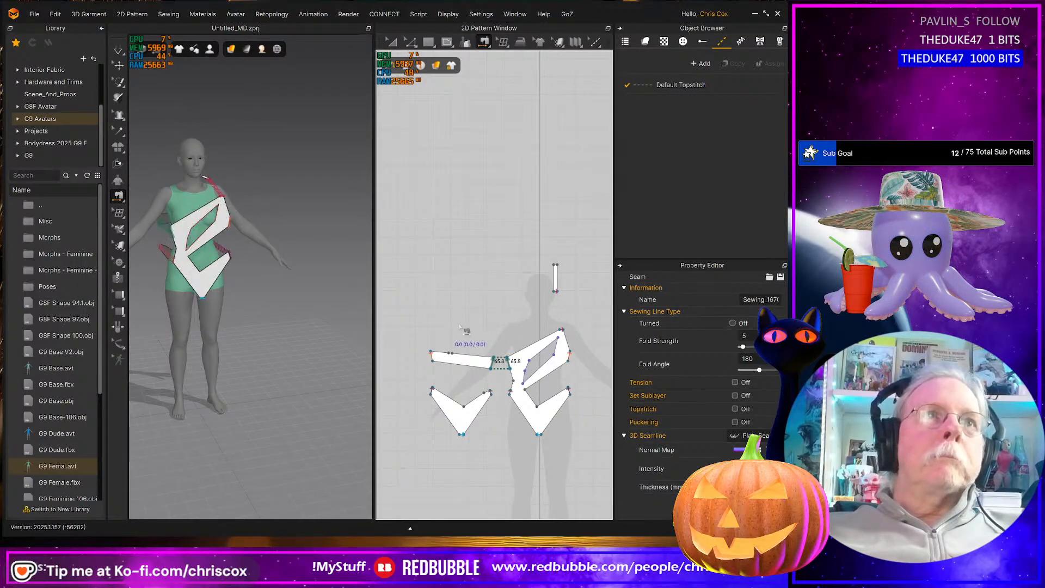
Sew the shoulder strap's upper end to the short segment on the back band's top edge and simulate the drape
click(556, 264)
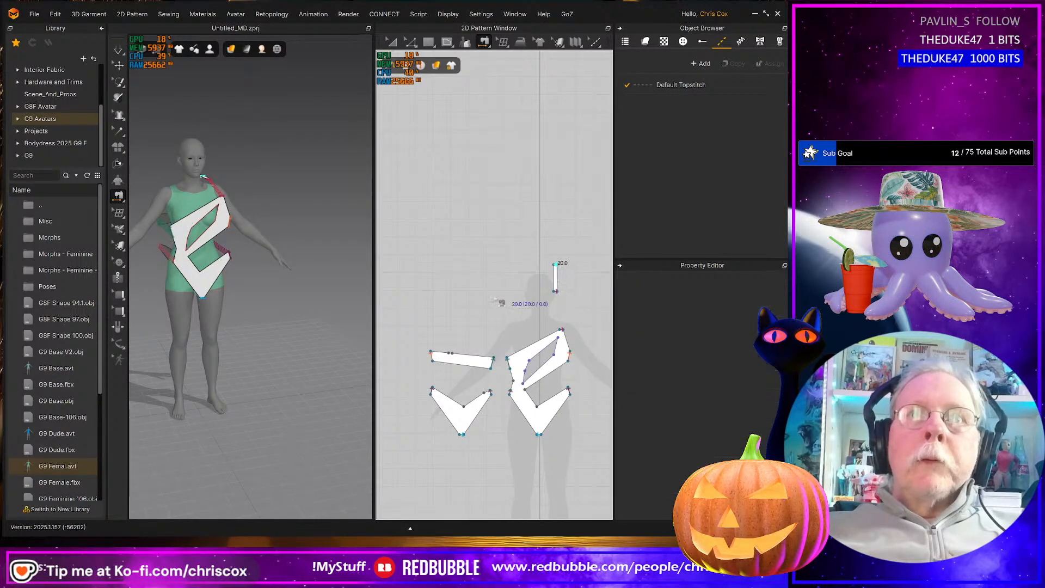
click(450, 353)
key(space)
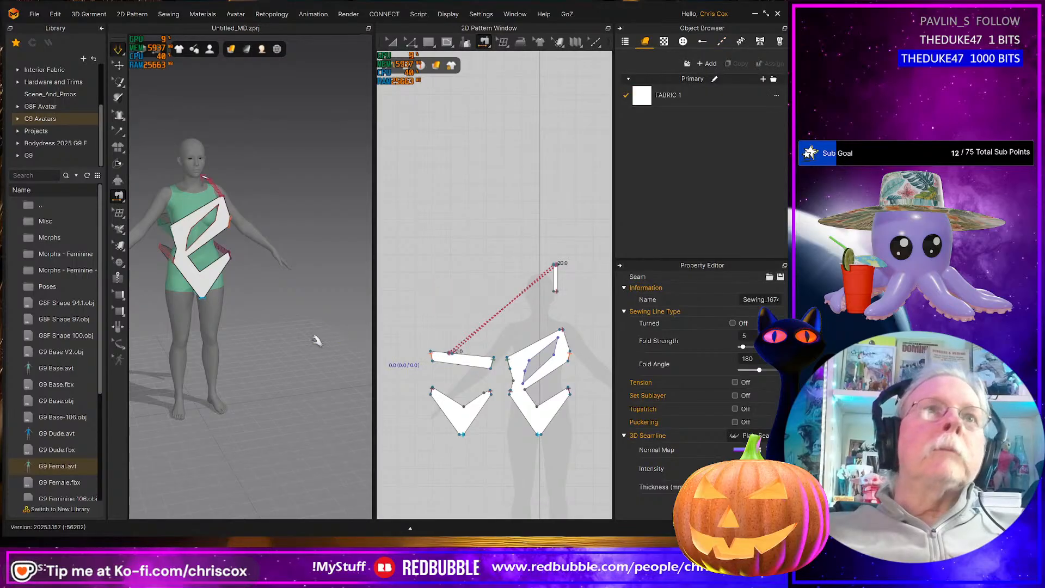
Pull the front panel's upper and diagonal bands into place on the avatar's chest and side while the simulation runs
right_drag(316, 339, 266, 277)
scroll(266, 276, up, 5)
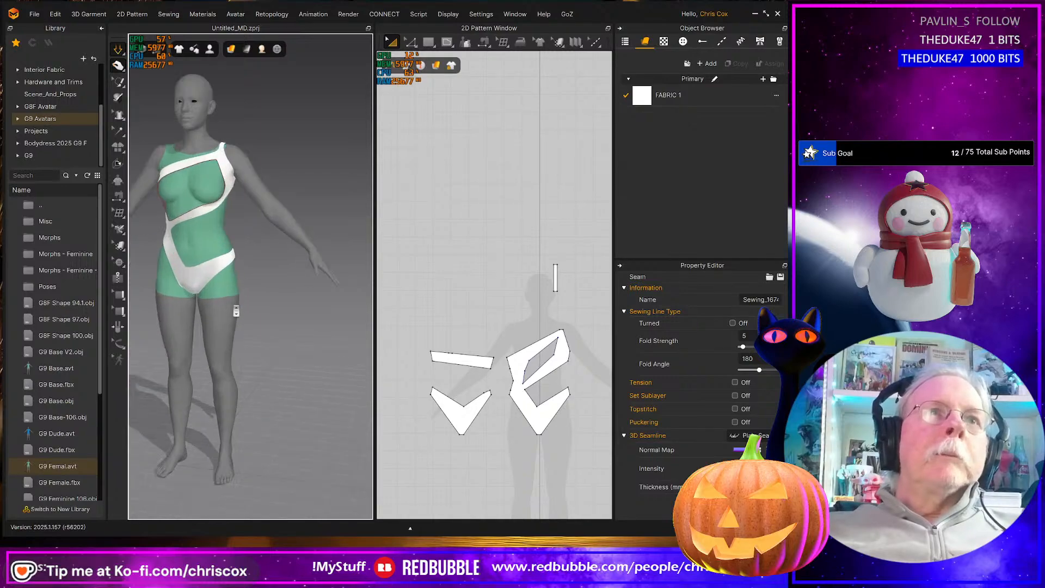
mouse_move(289, 354)
right_down()
mouse_move(350, 348)
mouse_move(307, 351)
right_up()
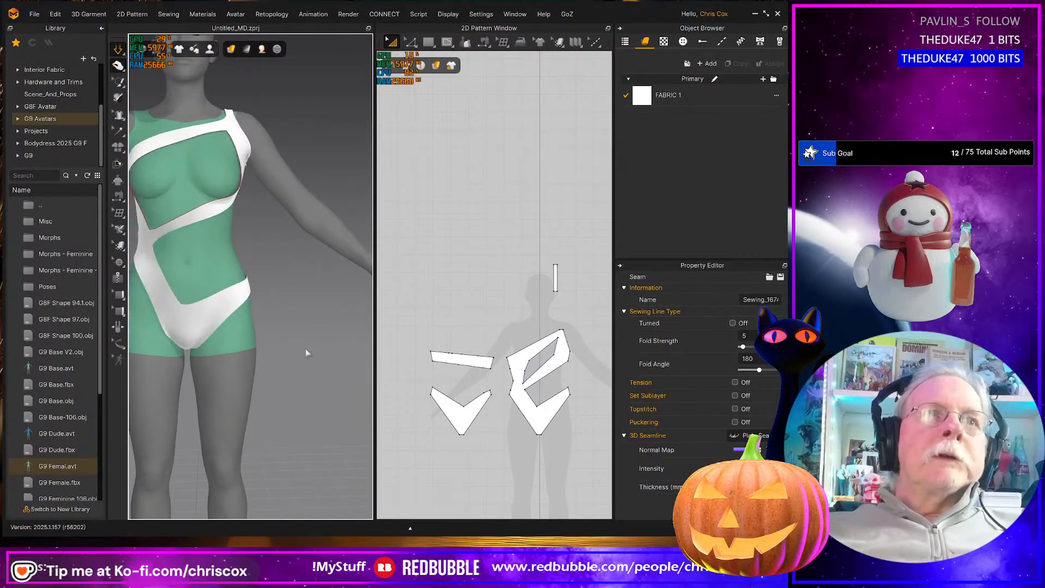
middle_drag(306, 351, 346, 375)
right_drag(343, 361, 310, 361)
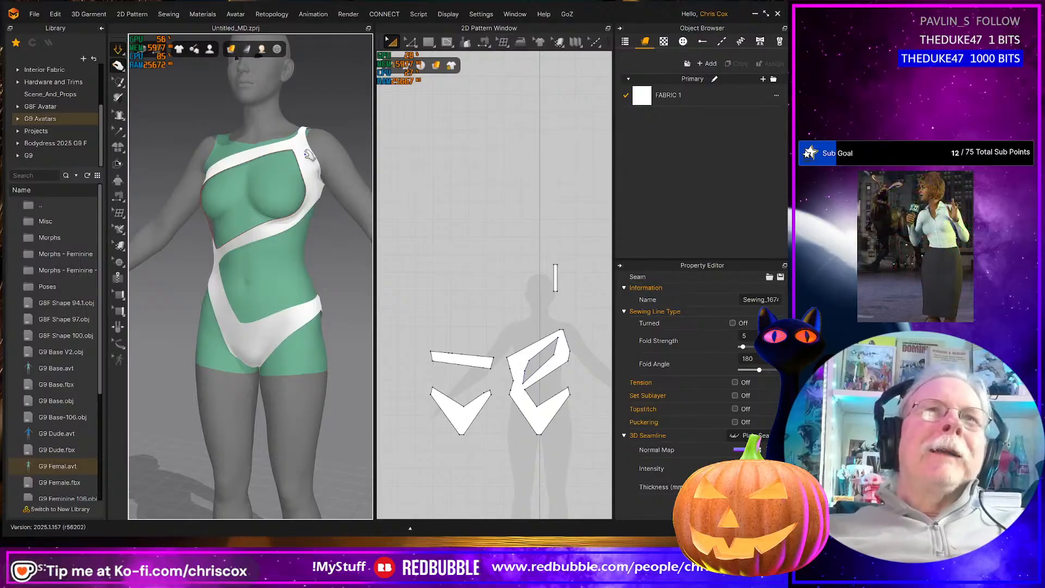
click(308, 220)
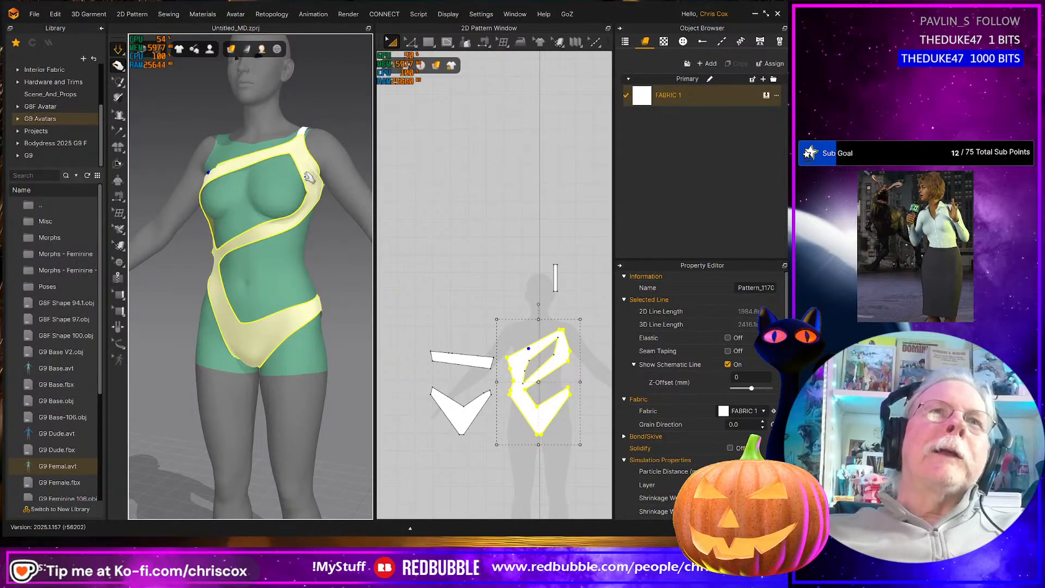
drag(308, 179, 273, 203)
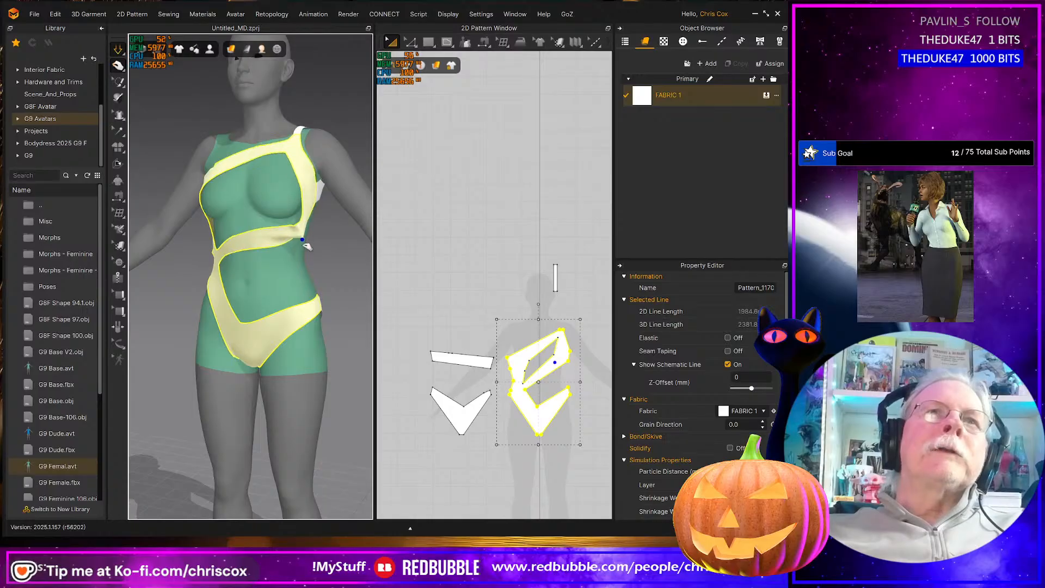
right_drag(288, 265, 276, 221)
drag(228, 194, 226, 239)
right_drag(291, 263, 305, 288)
Lengthen the shoulder strap by nudging its top edge upward in nine steps, and simulate the garment again
click(536, 280)
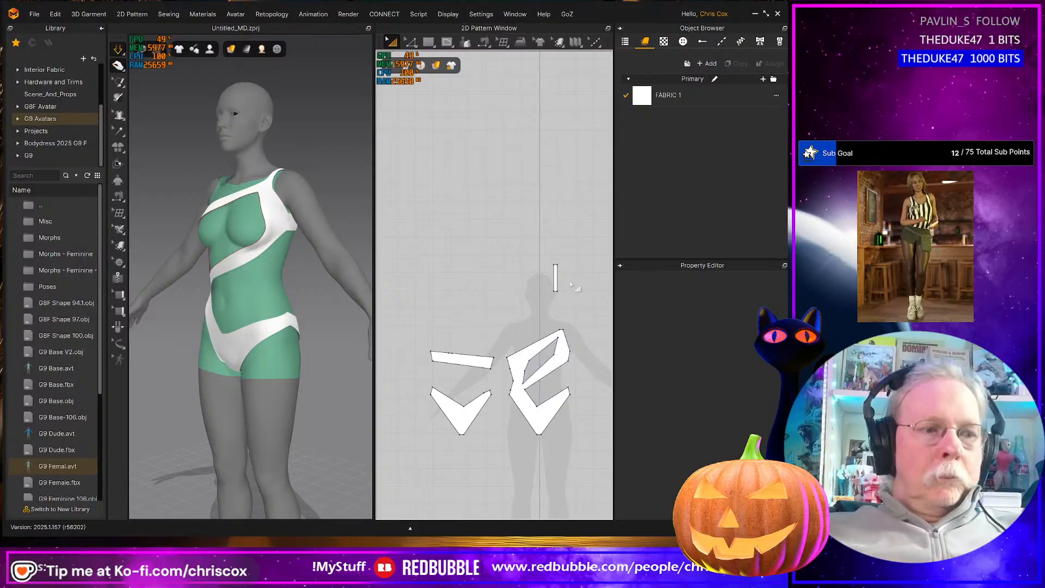
drag(571, 281, 527, 241)
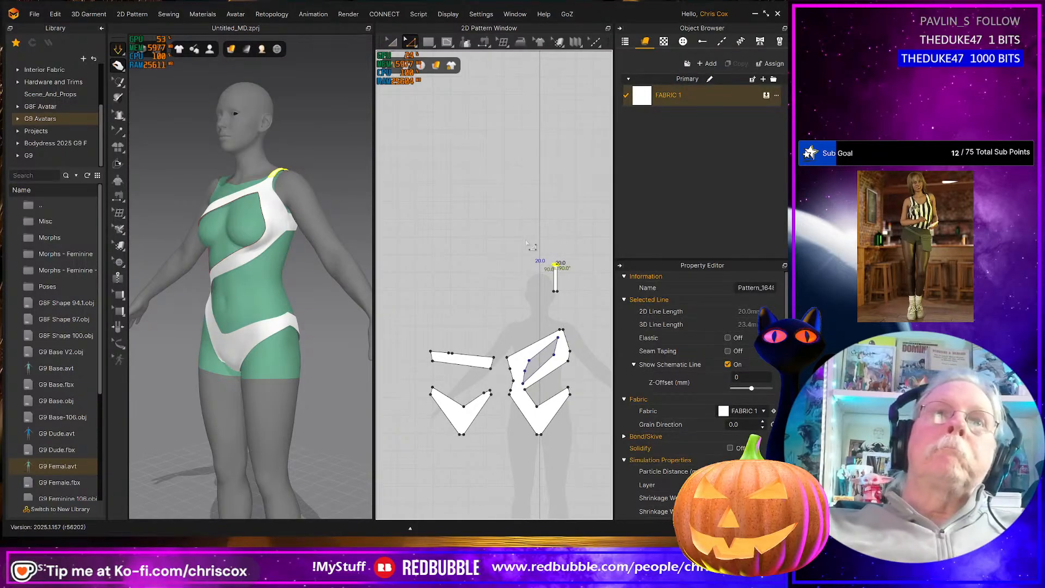
key(Up)
key(Up)
key(Up)
key(Up)
key(Up)
key(Up)
key(Up)
key(Up)
key(Up)
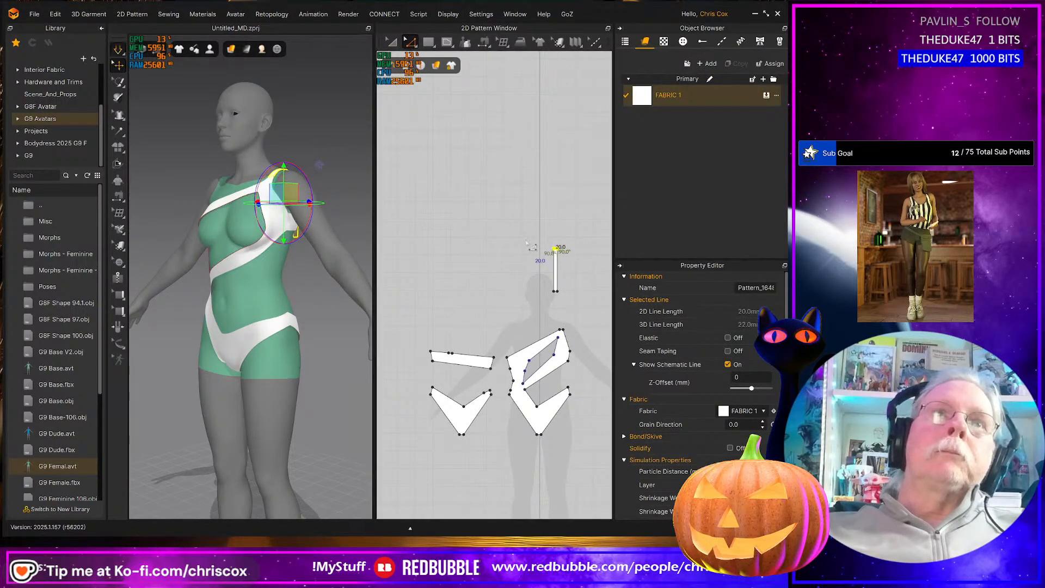
key(space)
Pull the front panel and the back band into position on the avatar with the longer strap
drag(281, 223, 300, 298)
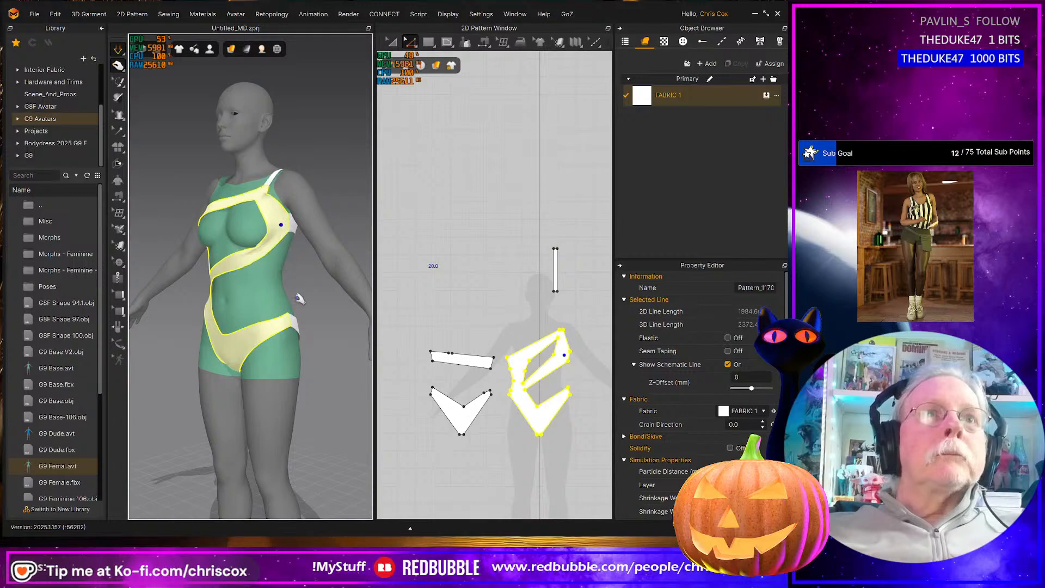
right_drag(299, 299, 187, 299)
click(312, 232)
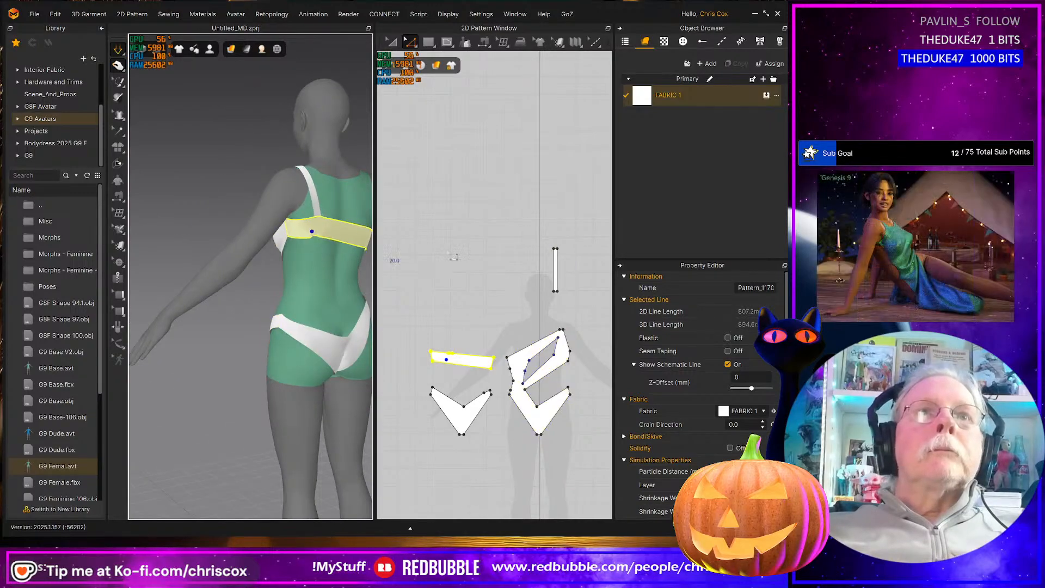
Extend the shoulder strap's top edge slightly further and pull the back band lower on the avatar's back
click(556, 249)
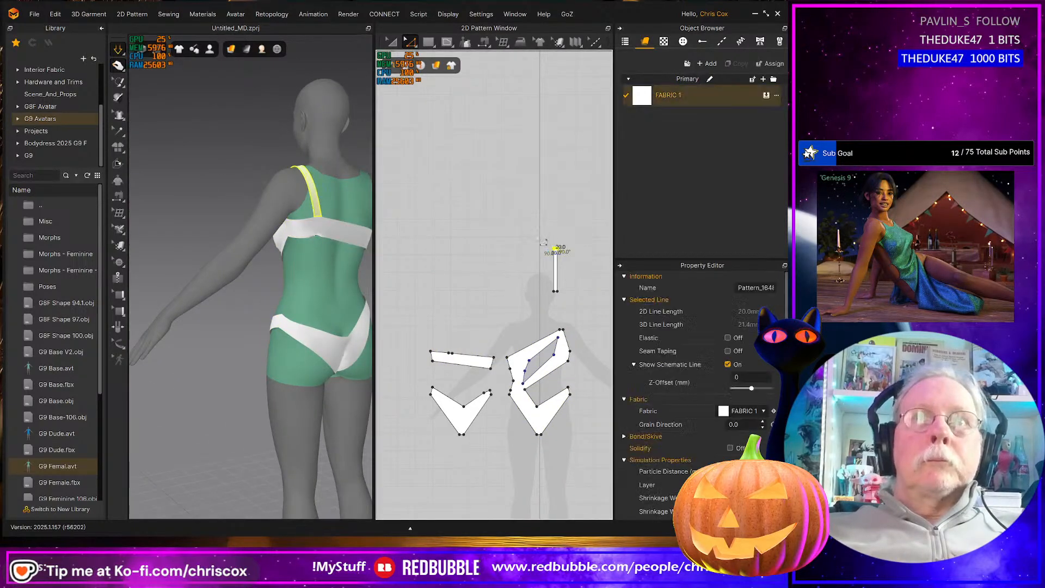
drag(555, 249, 555, 240)
click(309, 230)
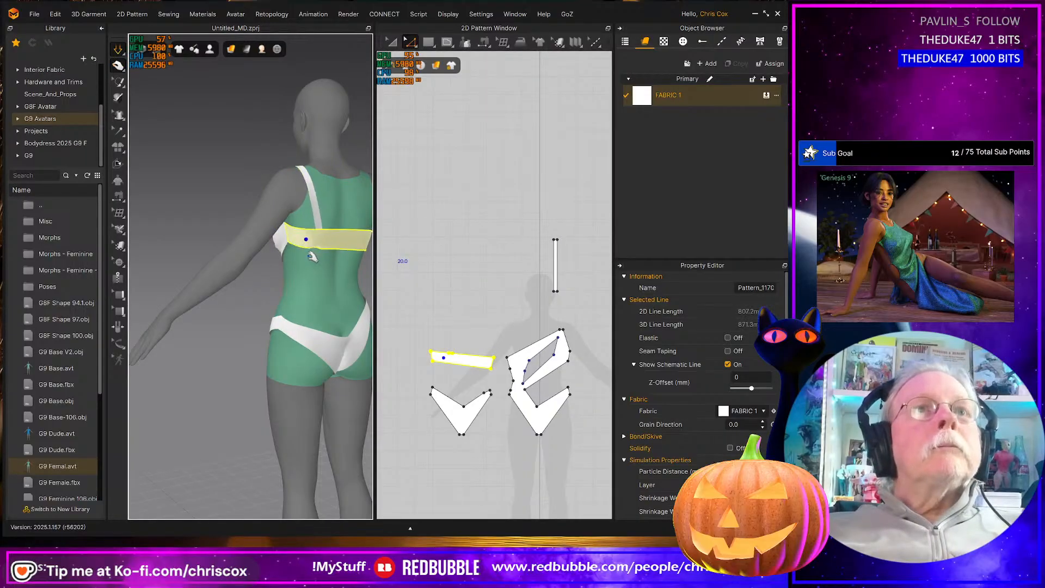
Adjust the draped front panel by pulling its fabric at both sides of the avatar's chest
right_drag(291, 262, 347, 261)
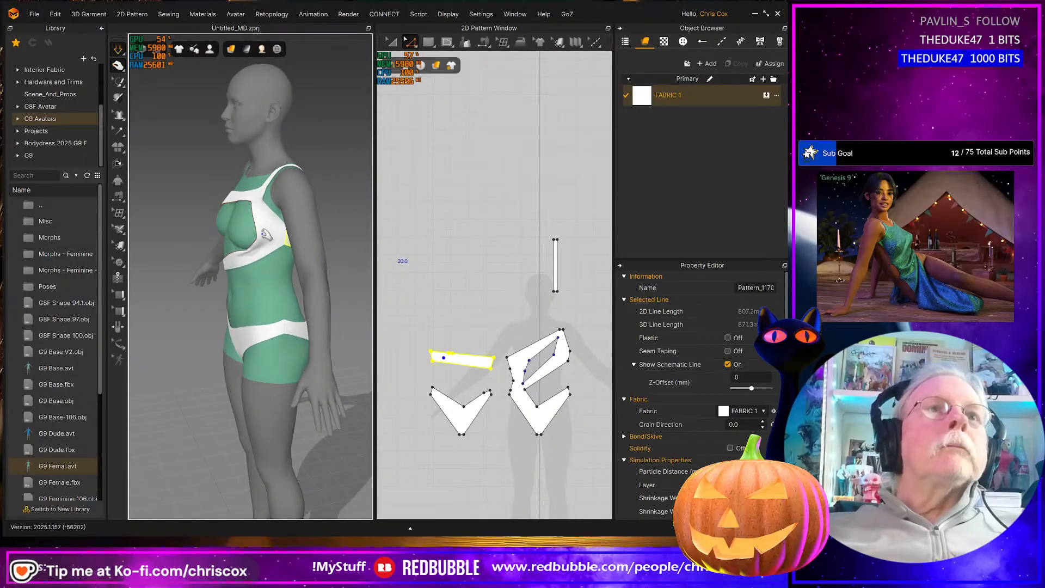
click(250, 235)
drag(251, 247, 252, 238)
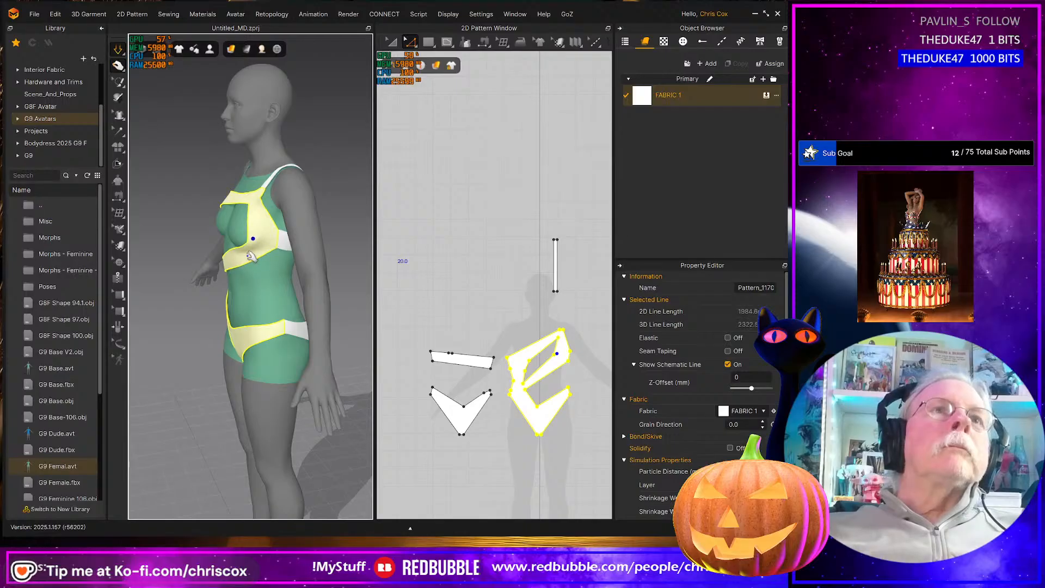
right_drag(252, 238, 394, 290)
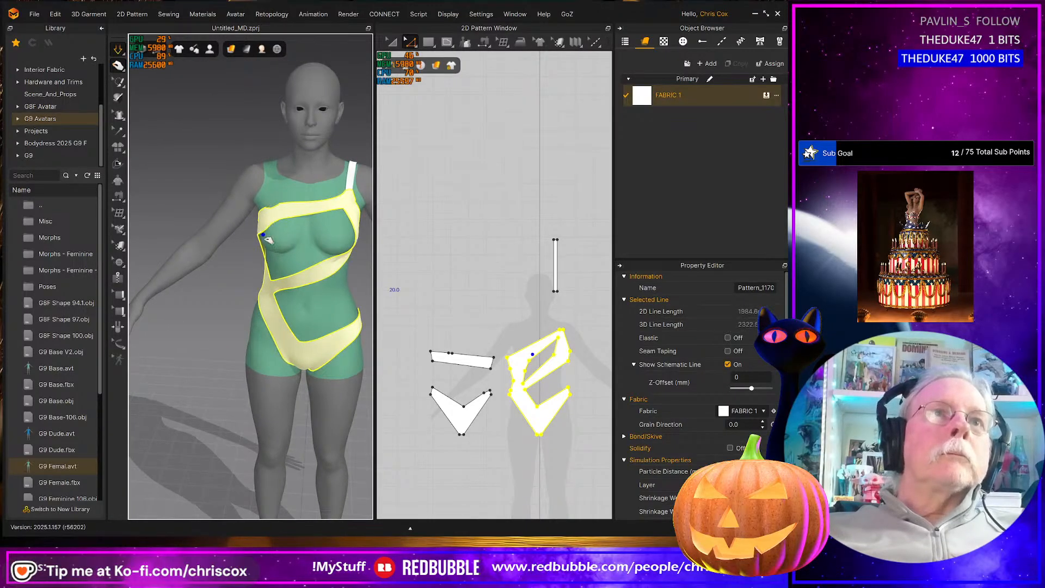
drag(265, 236, 272, 247)
right_drag(272, 257, 288, 253)
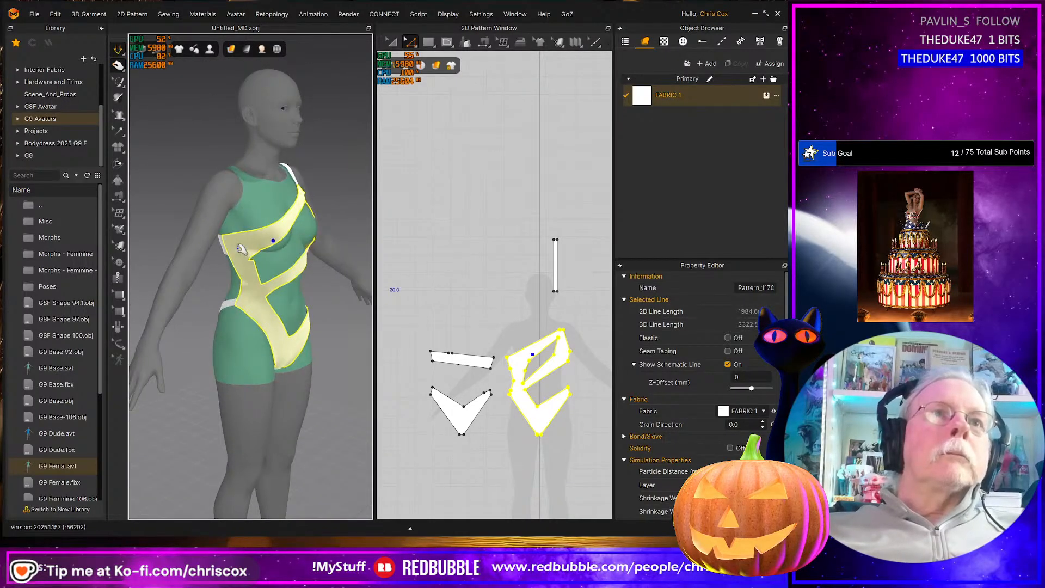
drag(272, 248, 268, 224)
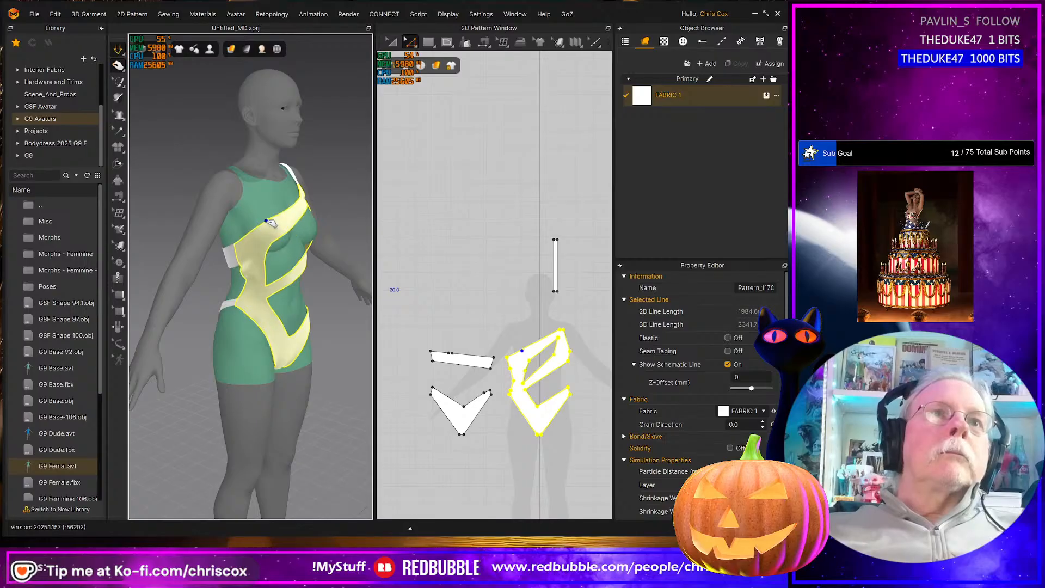
Straighten the back band across the avatar's back by pulling its fabric near the side seam opposite the strap
right_drag(275, 255, 235, 263)
click(237, 245)
drag(226, 250, 219, 243)
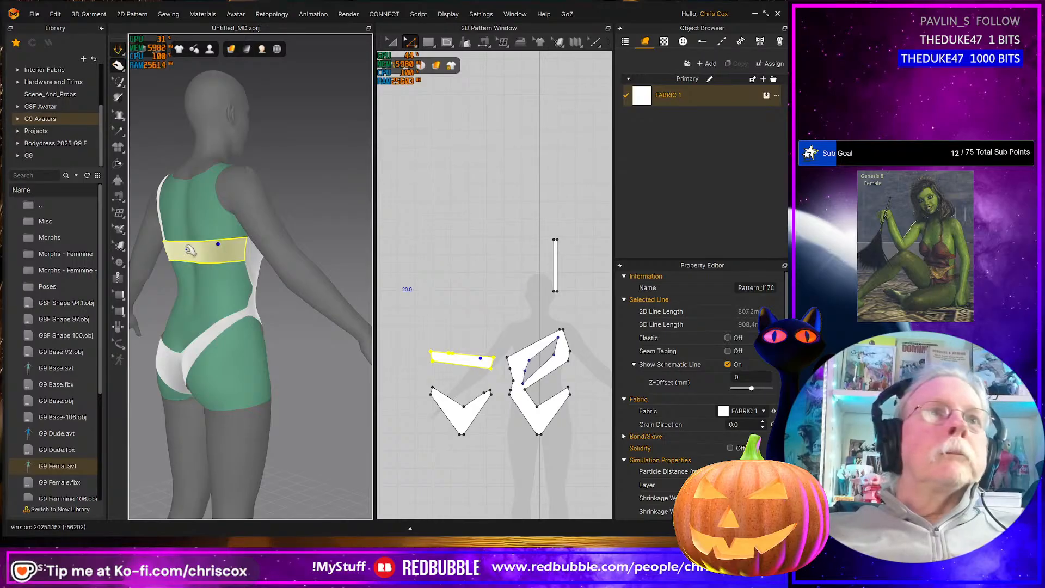
mouse_move(228, 246)
right_down()
mouse_move(250, 243)
mouse_move(214, 233)
right_up()
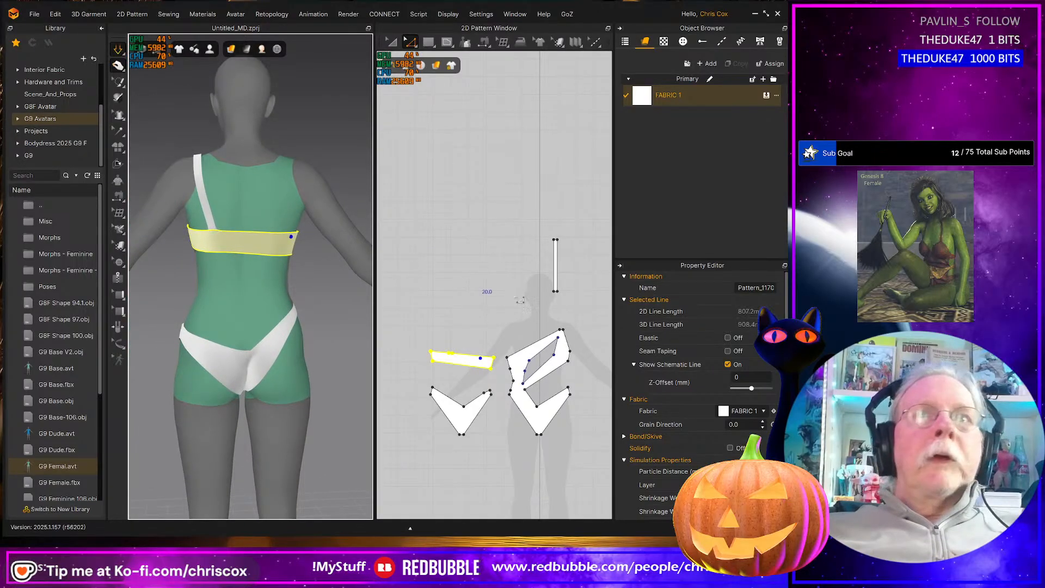
Slide the shoulder strap's seam along the back band's top edge toward the centre back and simulate the result
scroll(447, 345, up, 5)
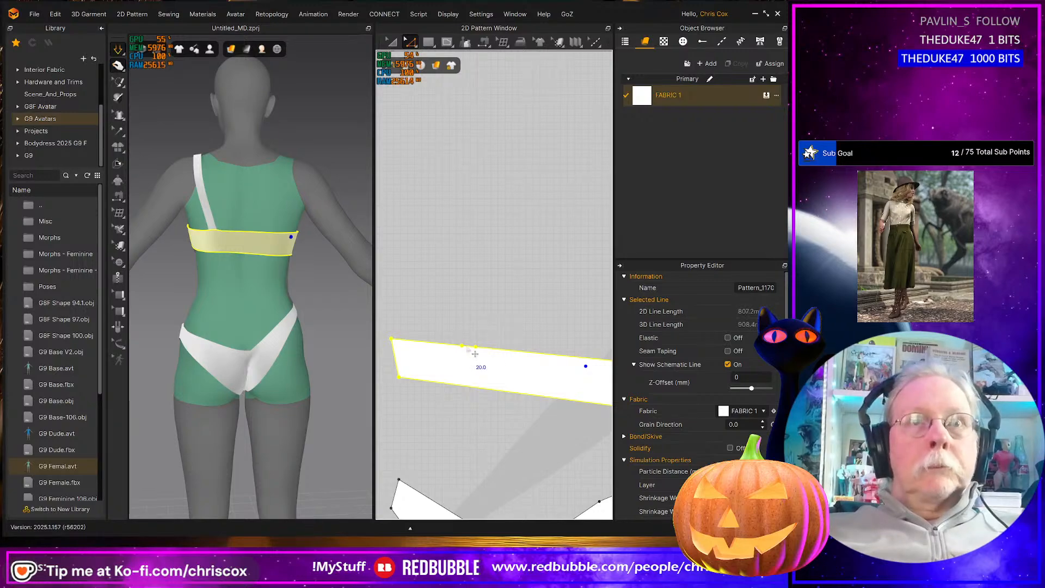
key(Escape)
drag(498, 363, 497, 363)
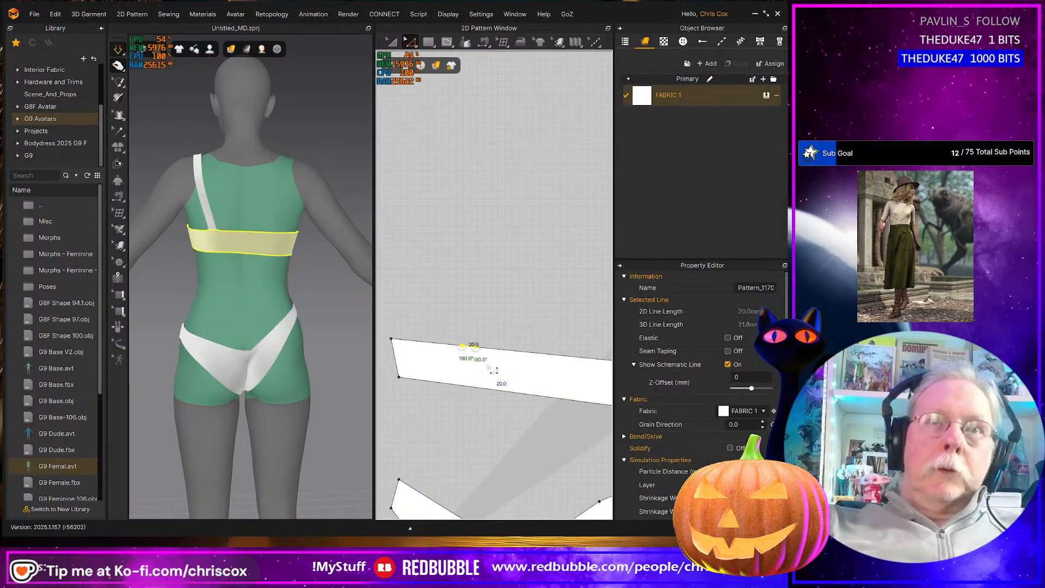
click(490, 367)
key(b)
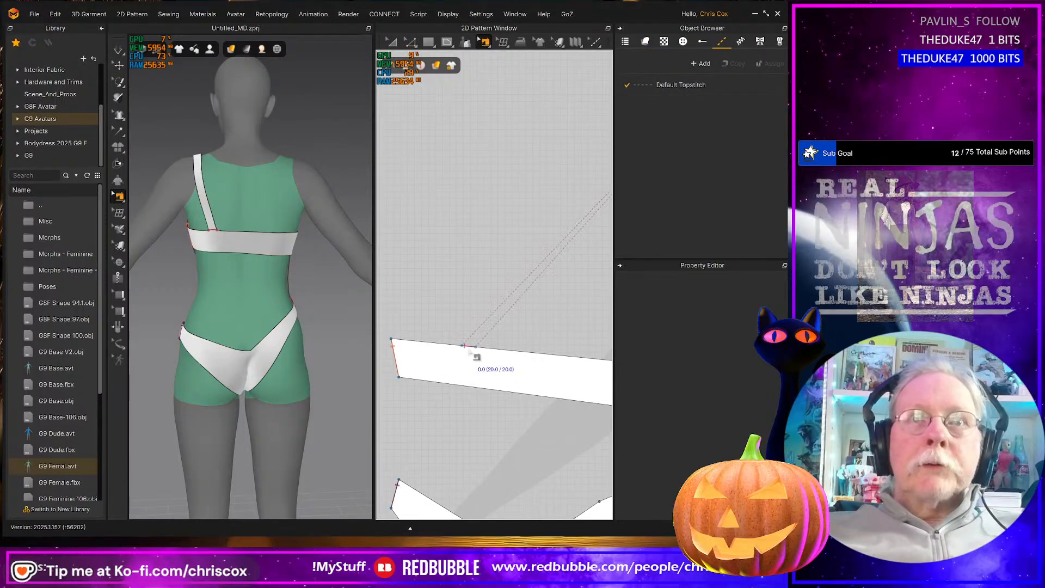
drag(469, 351, 422, 363)
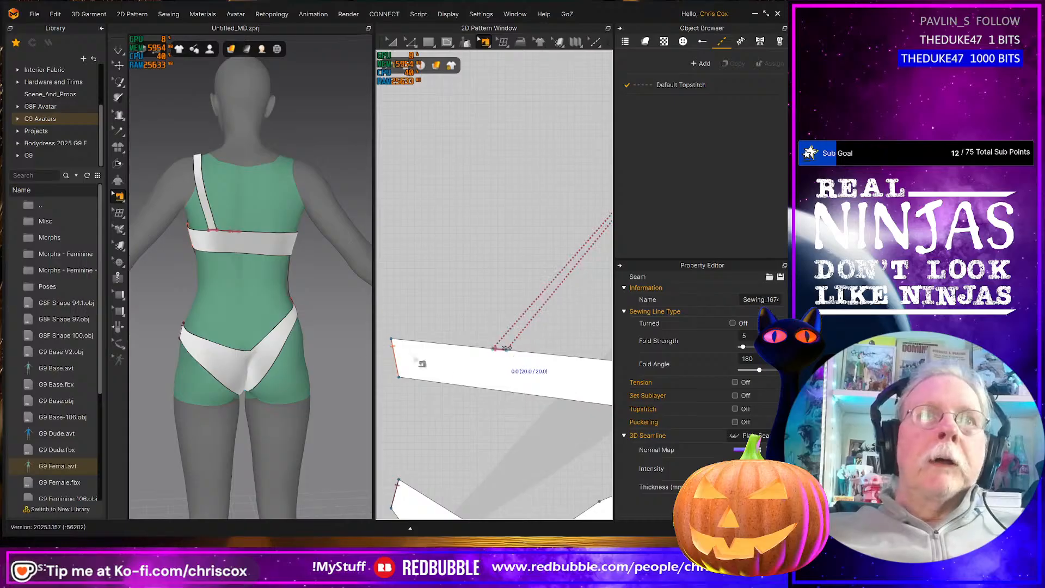
key(space)
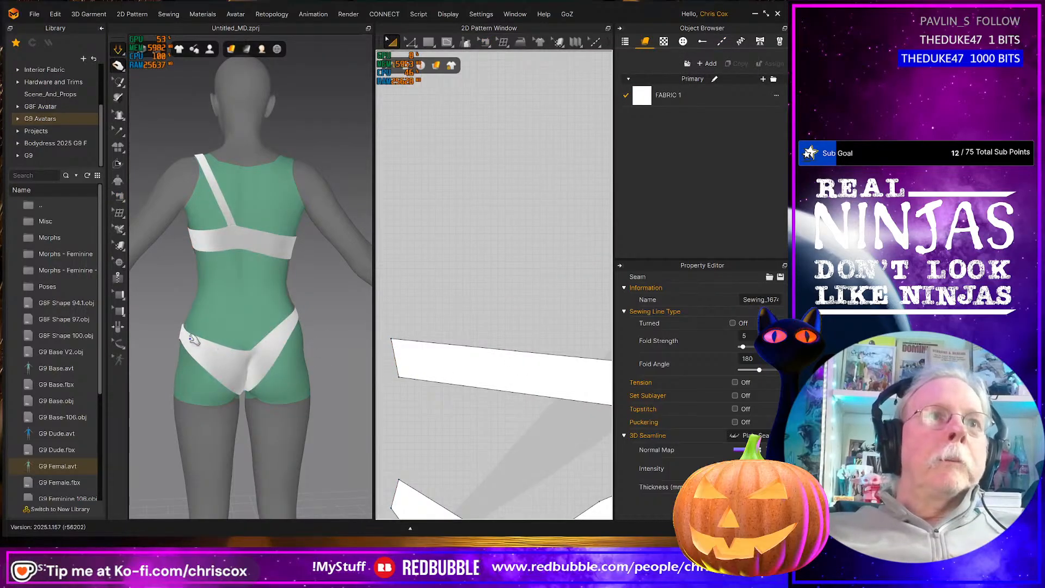
Pull the lower back panel up at the hip and down at the seat to settle it on the avatar
click(192, 339)
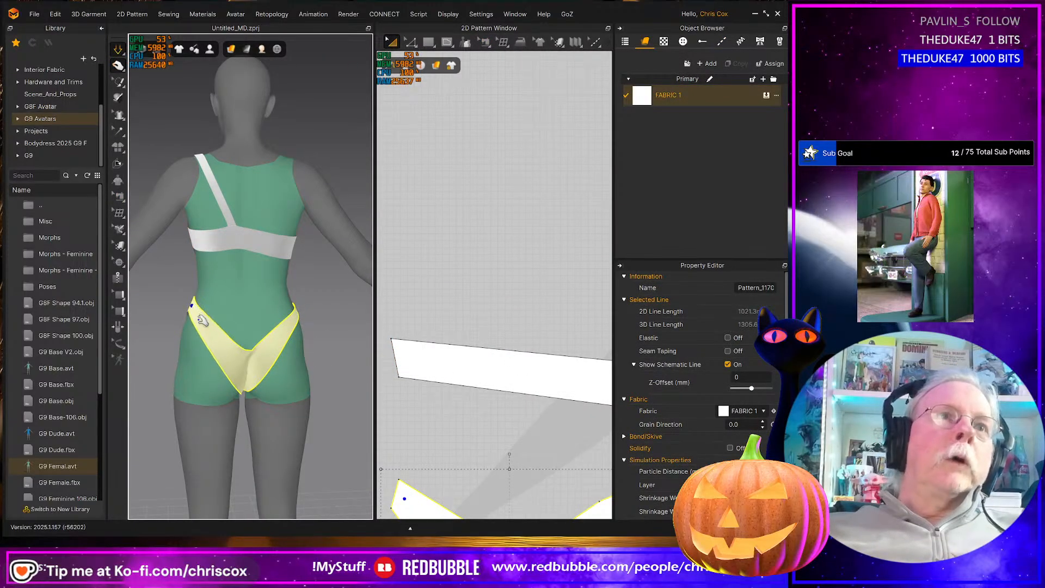
drag(237, 353, 267, 401)
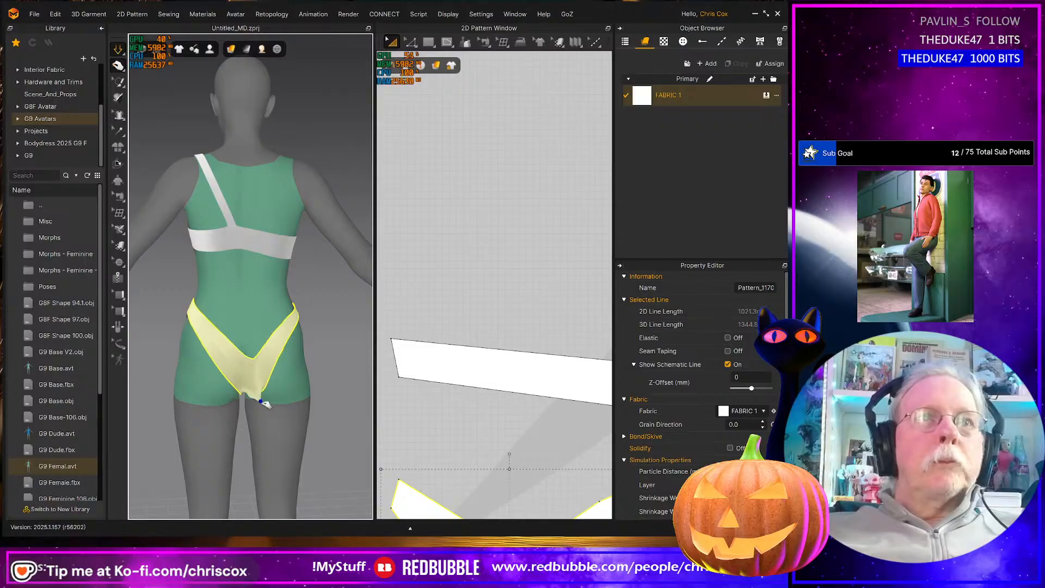
right_drag(245, 381, 362, 378)
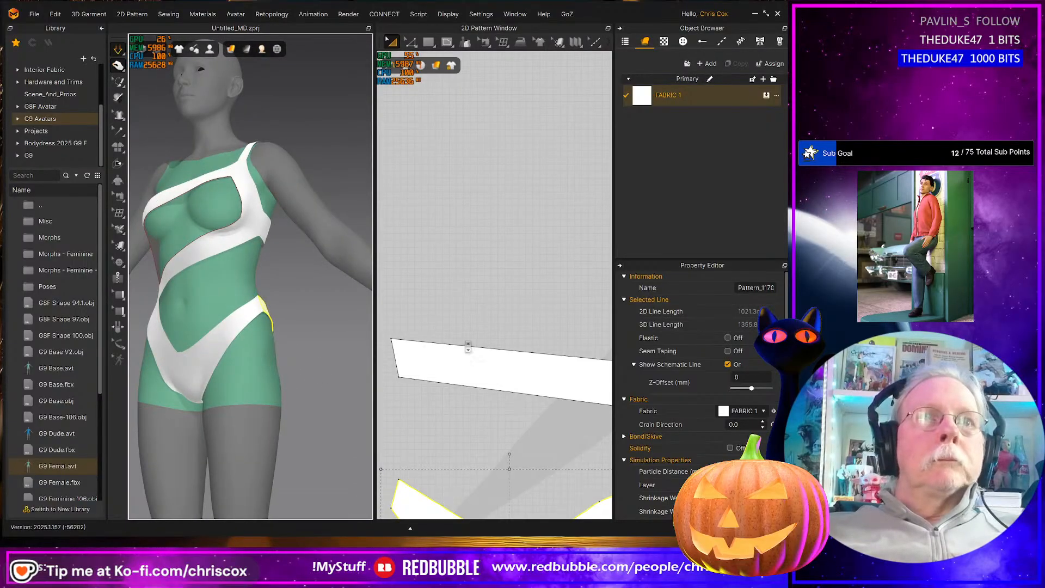
Move the short strap edge at the top of the front panel toward the centre and simulate the result
scroll(468, 348, down, 2)
click(208, 364)
right_drag(271, 335, 305, 302)
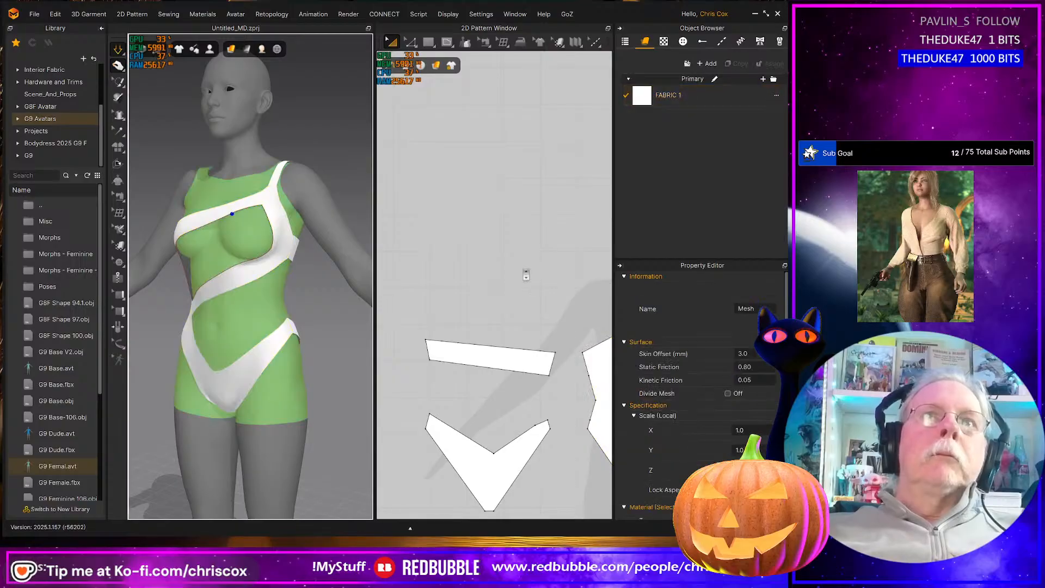
scroll(526, 275, down, 3)
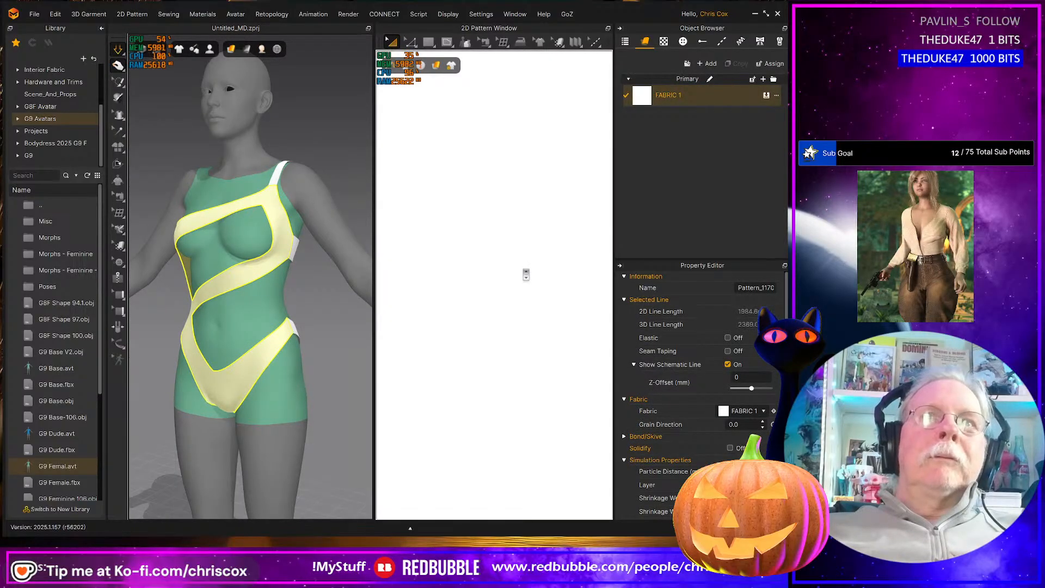
scroll(526, 274, down, 10)
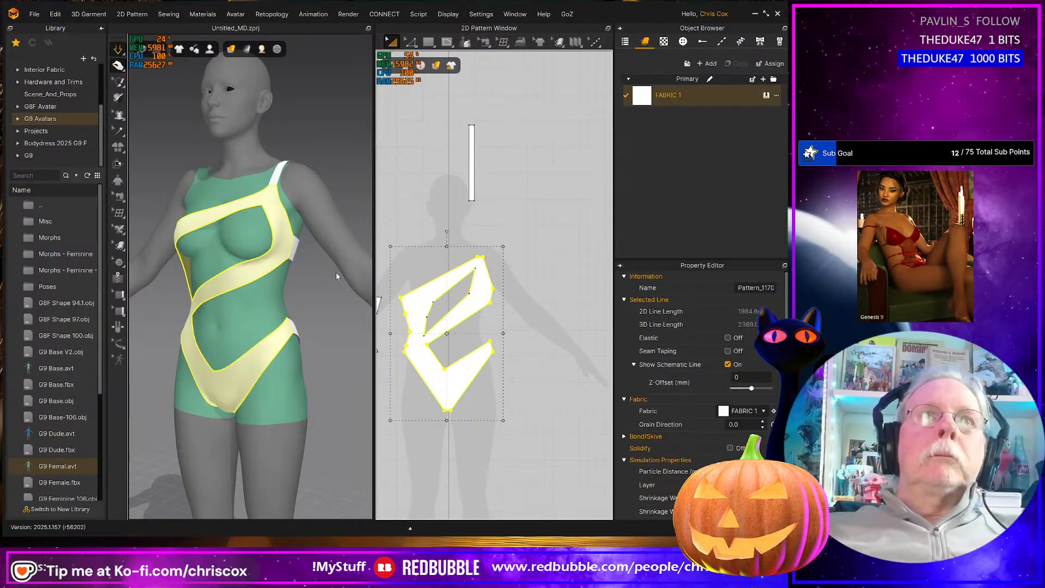
click(512, 259)
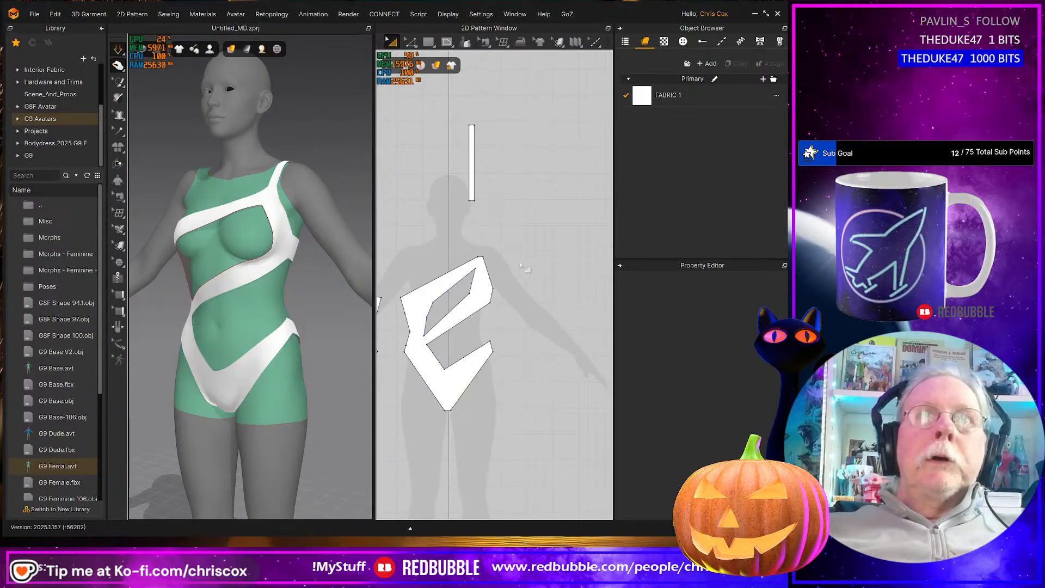
key(z)
drag(500, 238, 470, 276)
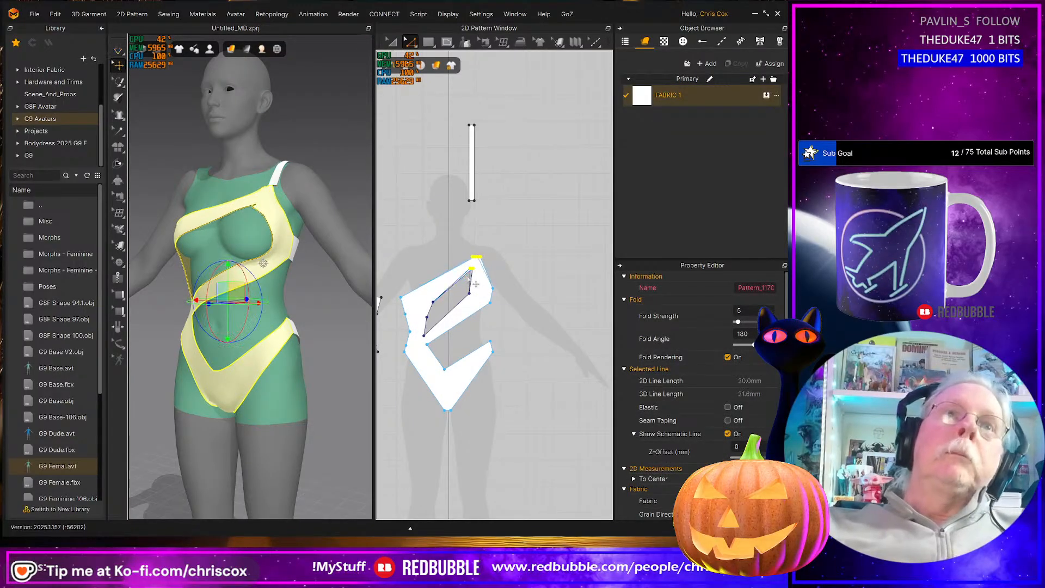
key(space)
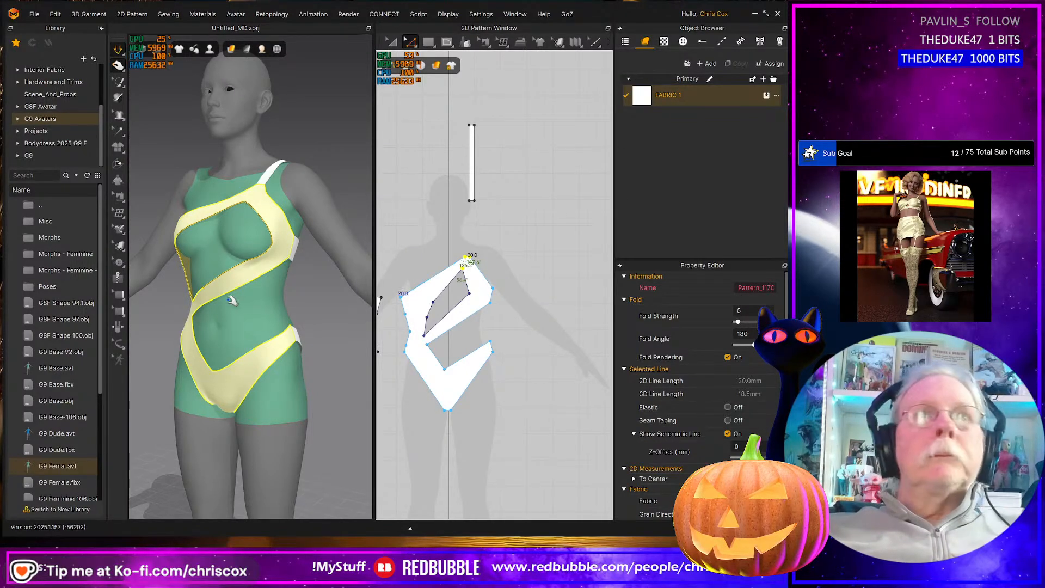
Turn the three side corners of the front panel's chest cut-out into curve points using Convert Only
click(477, 302)
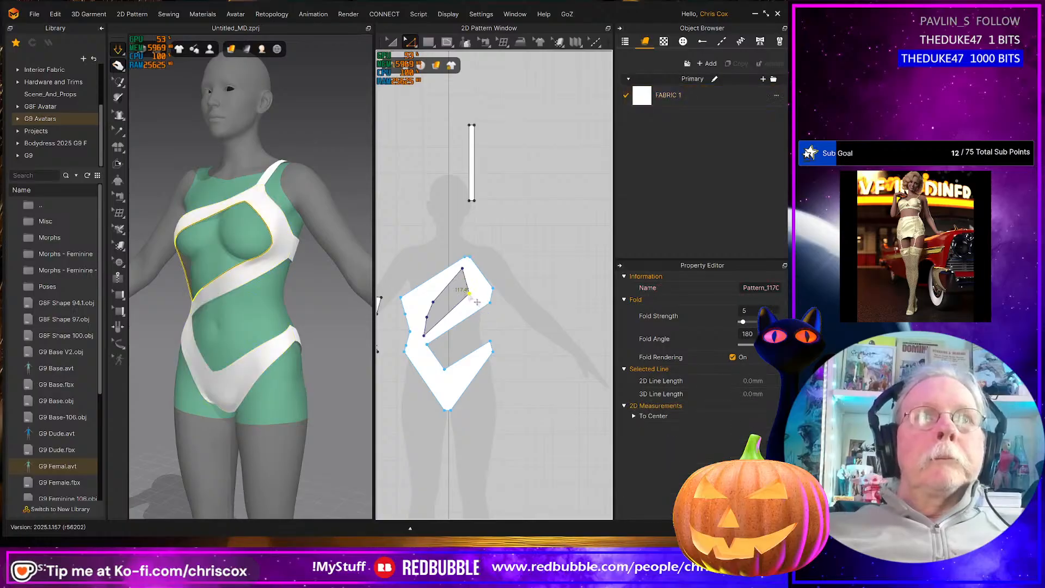
shift+click(433, 302)
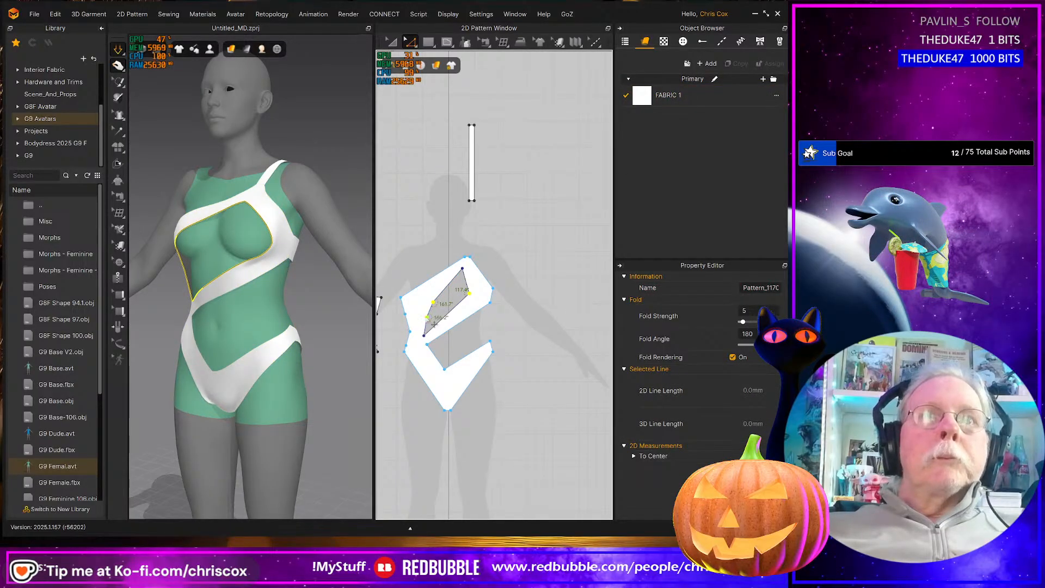
right_click(427, 318)
mouse_move(490, 359)
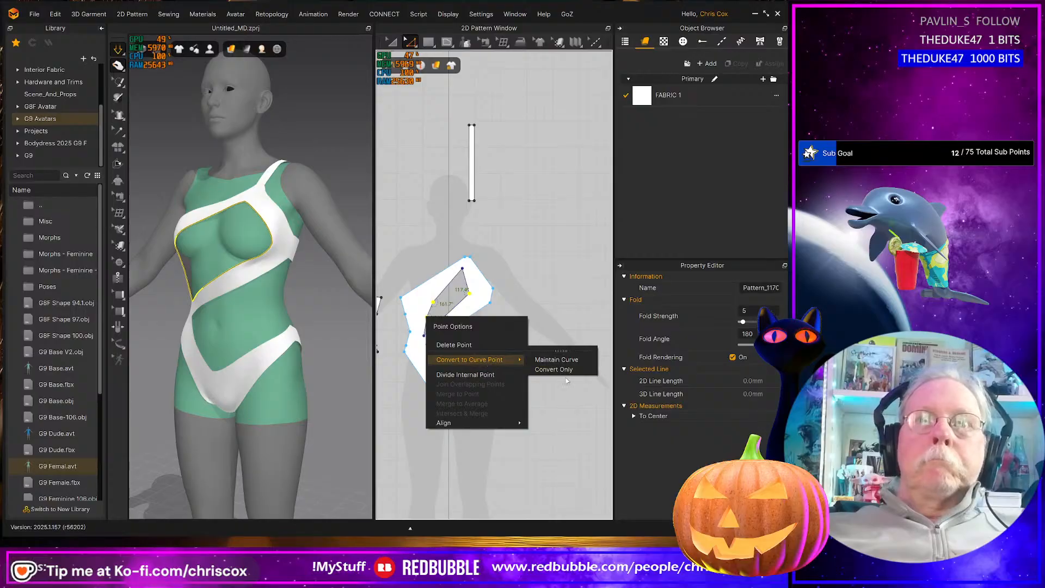
click(568, 375)
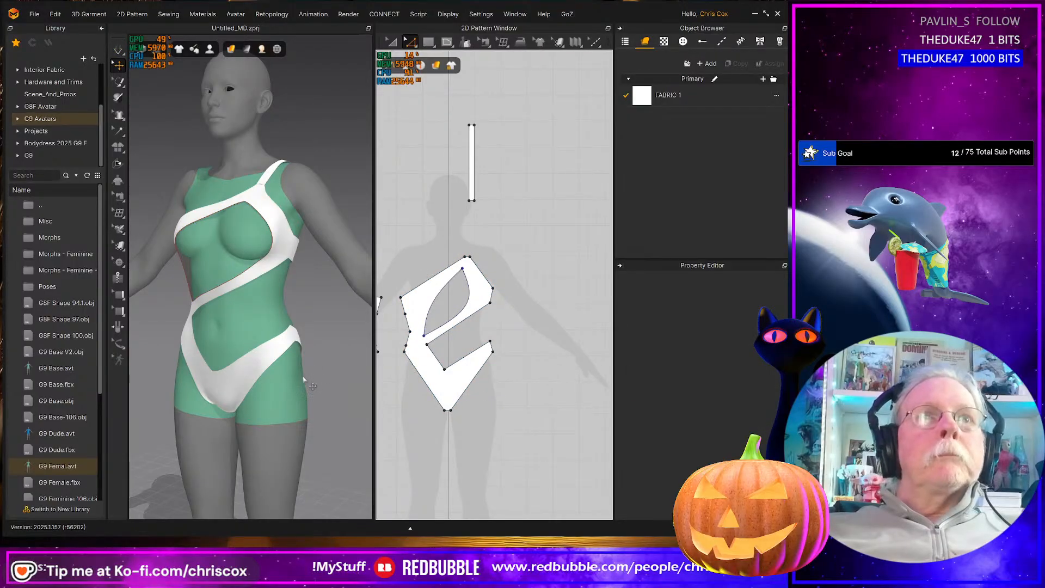
Raise the matching side-seam edges of the back band and front panel slightly and simulate the result
right_drag(259, 353, 307, 353)
right_drag(442, 296, 516, 311)
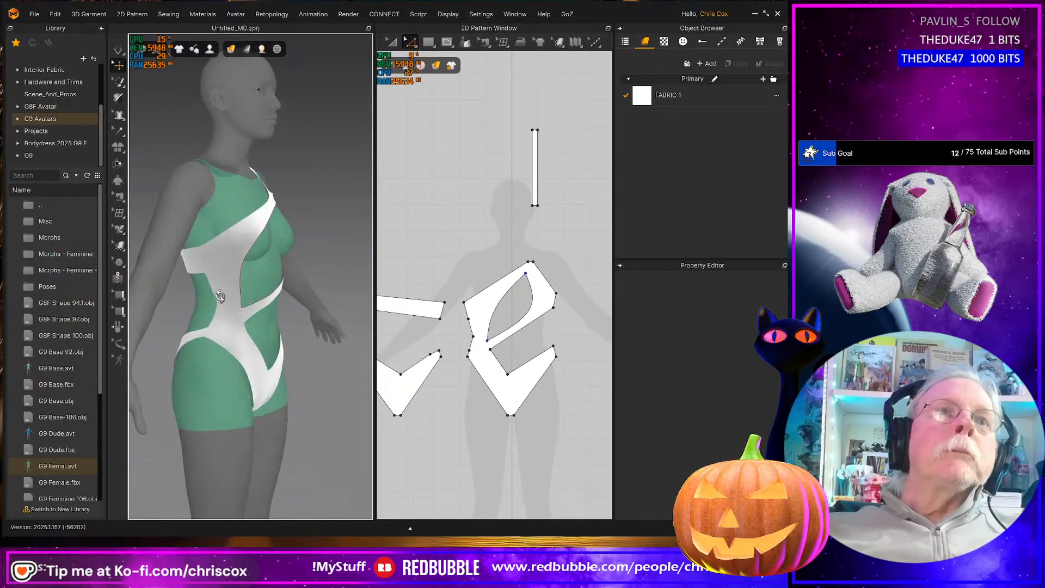
right_drag(243, 308, 196, 298)
right_drag(247, 295, 330, 300)
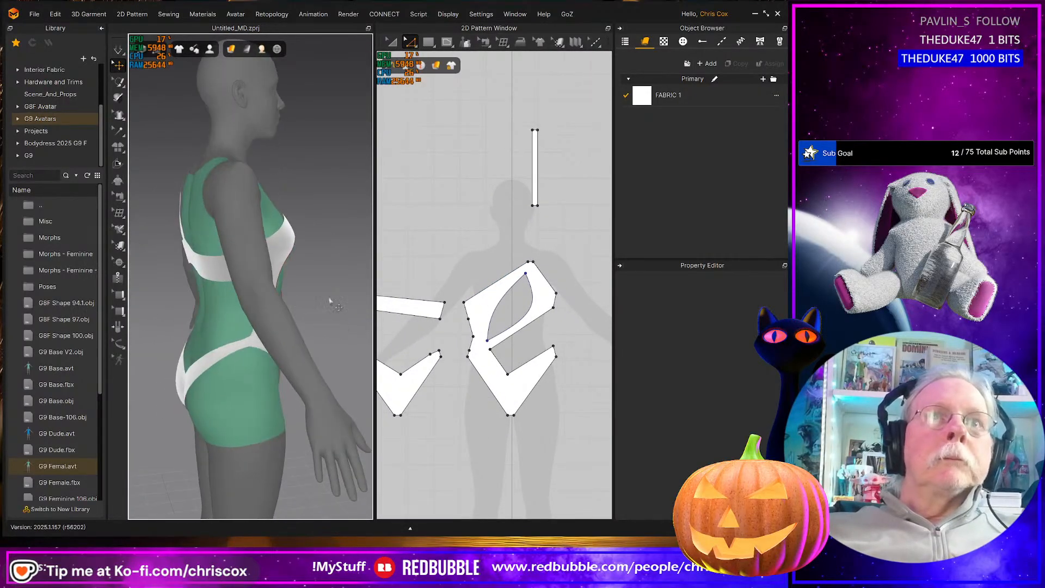
click(469, 323)
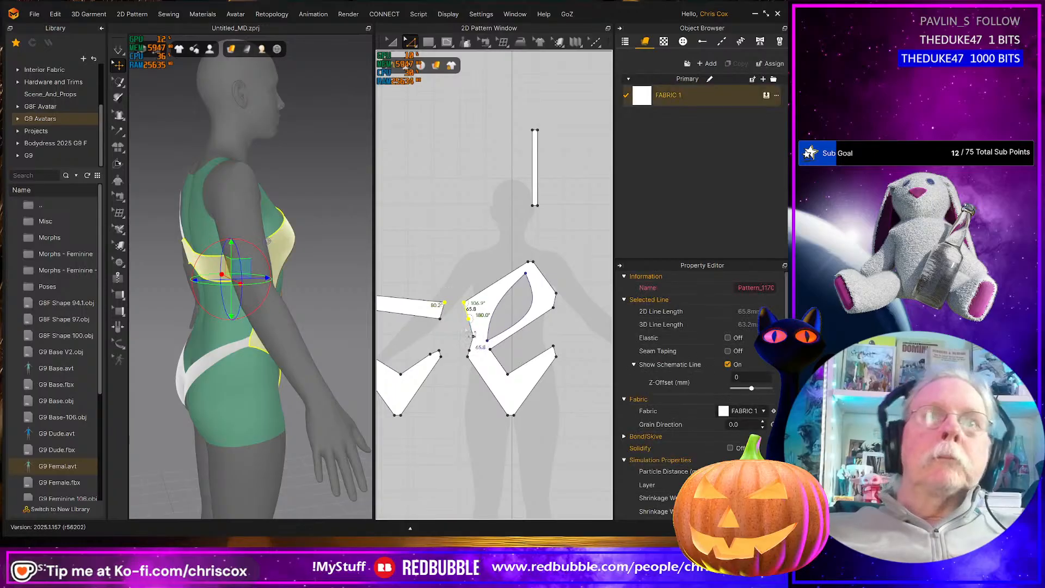
click(452, 307)
drag(432, 306, 479, 322)
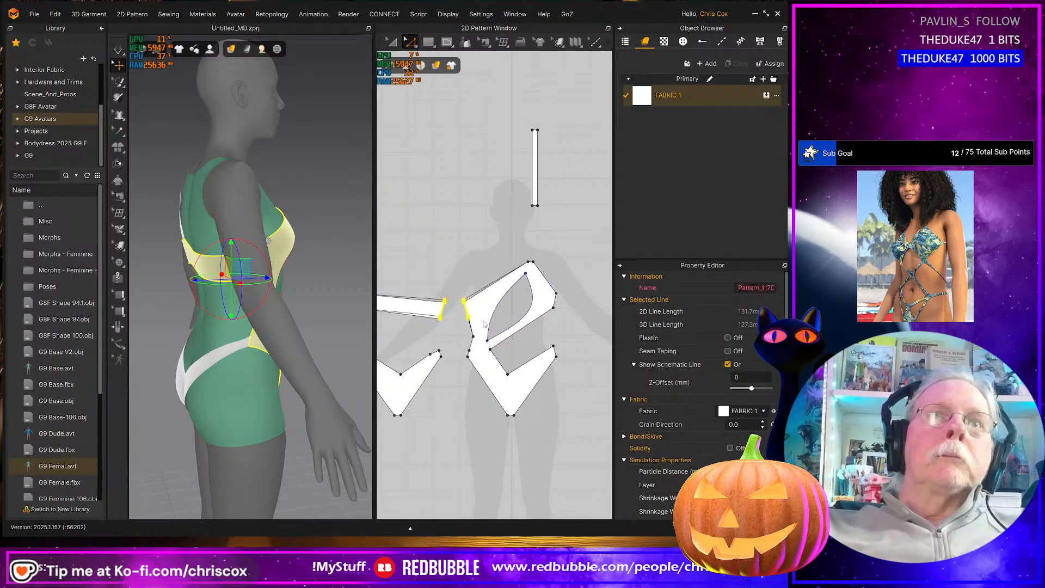
key(Up)
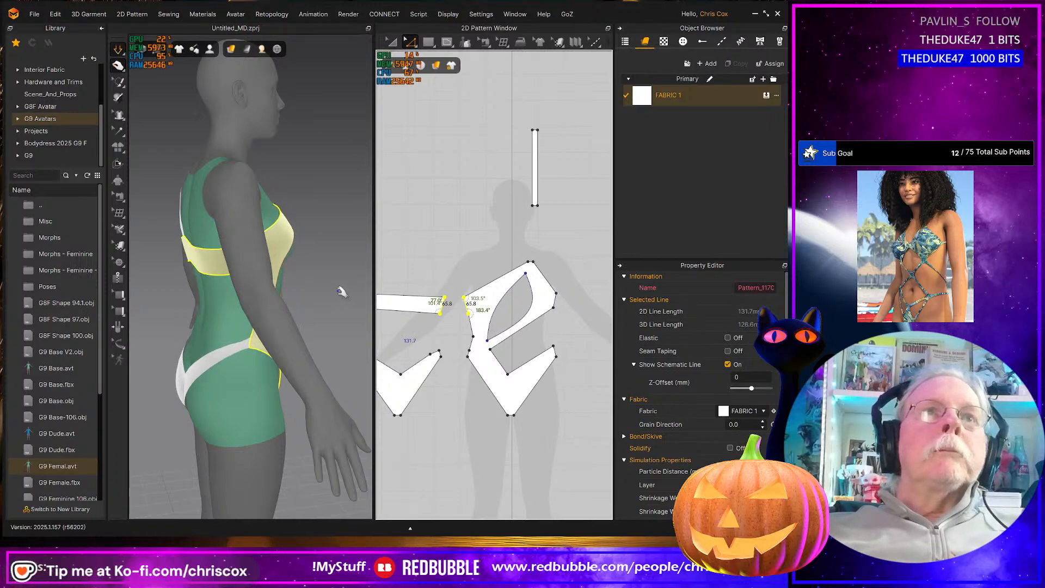
Settle the front panel on the avatar by pulling its fabric near the underarm, the strap joint and the chest cut-out's edge
right_drag(341, 290, 266, 277)
click(230, 220)
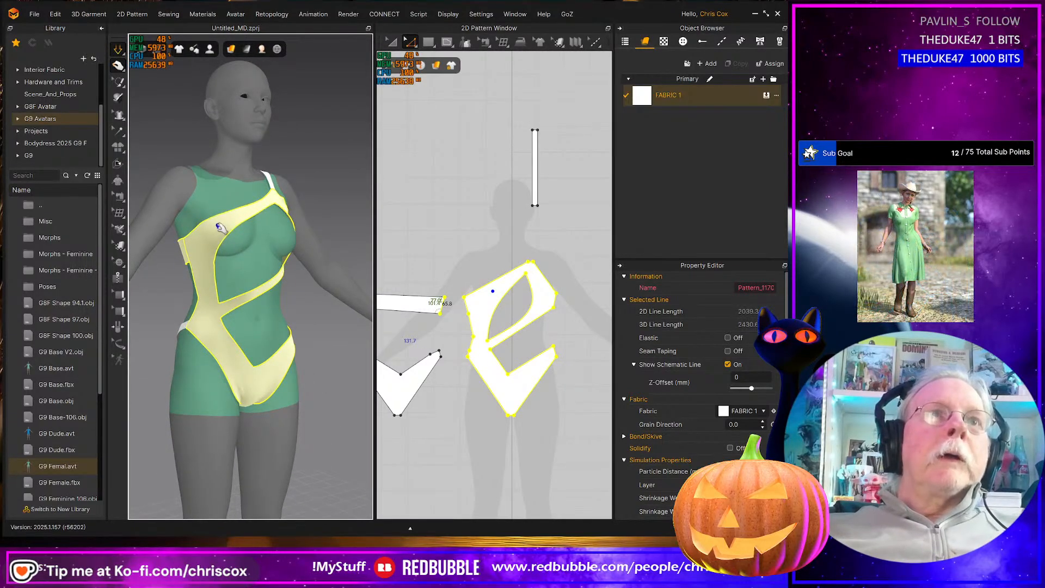
right_drag(256, 278, 237, 289)
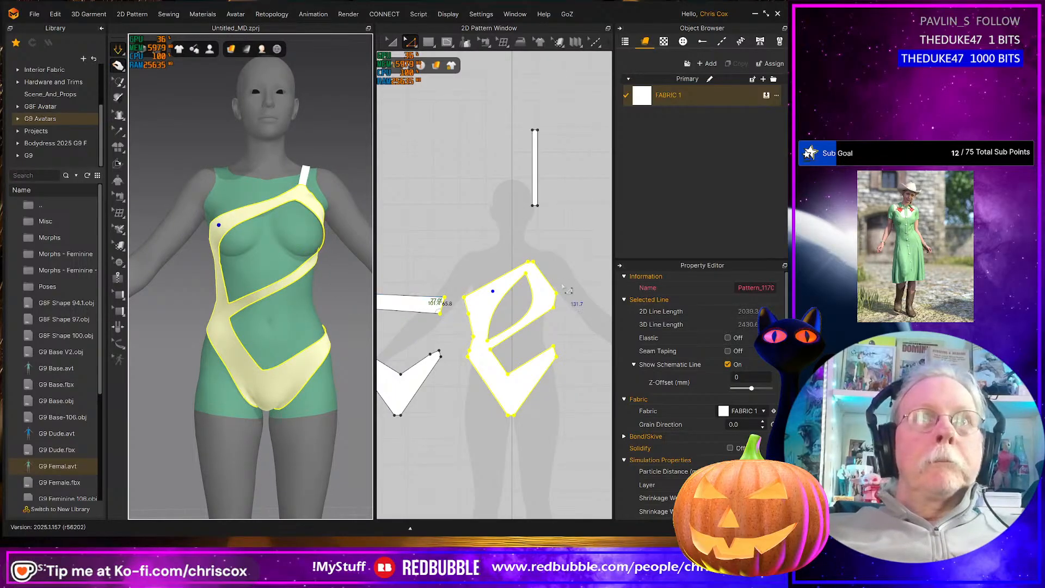
click(532, 280)
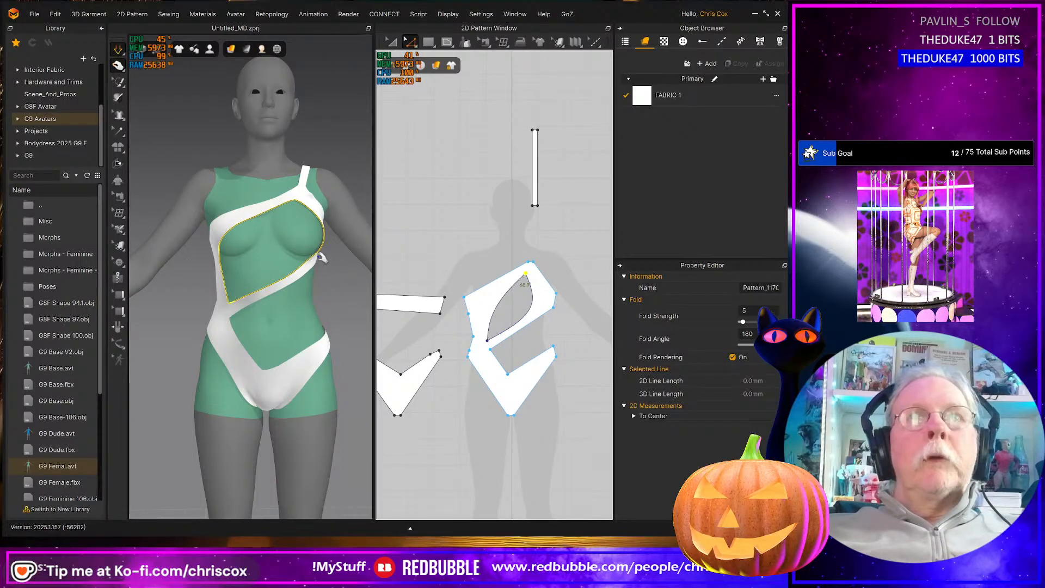
right_drag(297, 240, 268, 252)
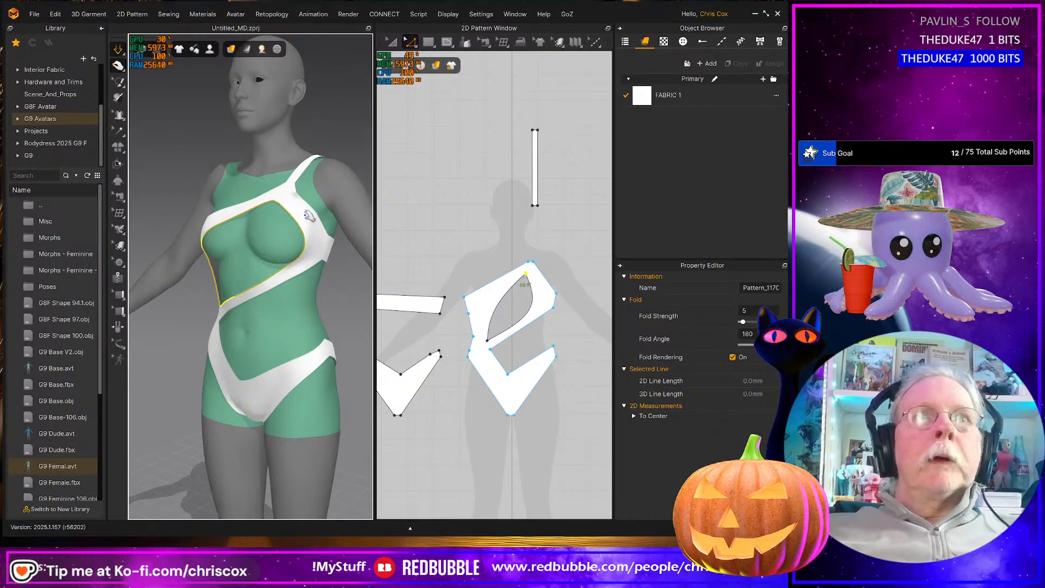
click(294, 183)
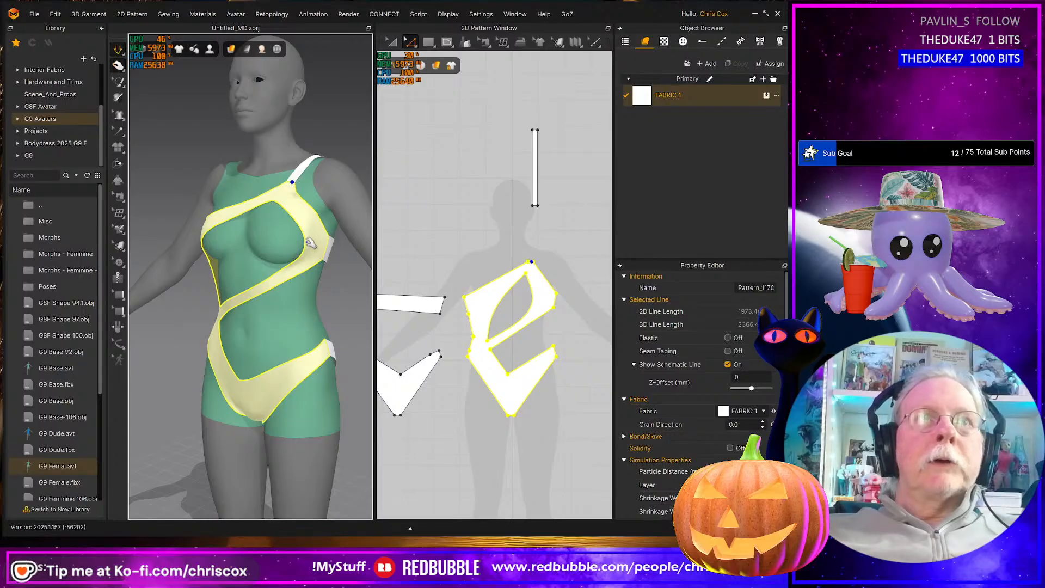
click(286, 243)
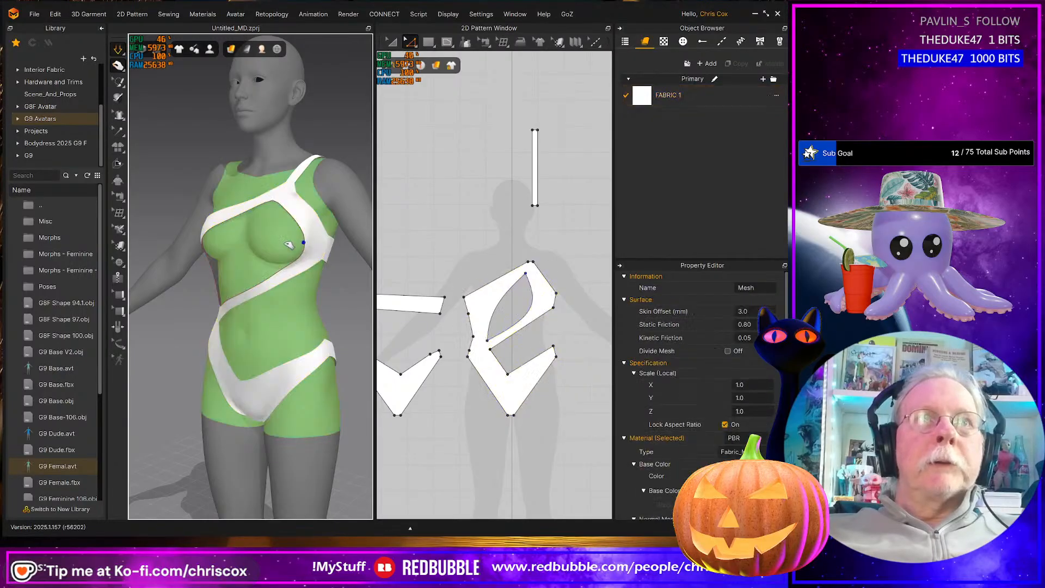
Narrow the chest cut-out by moving its strap-side curve inward, simulate, and pull the fabric over the breast into place
click(538, 304)
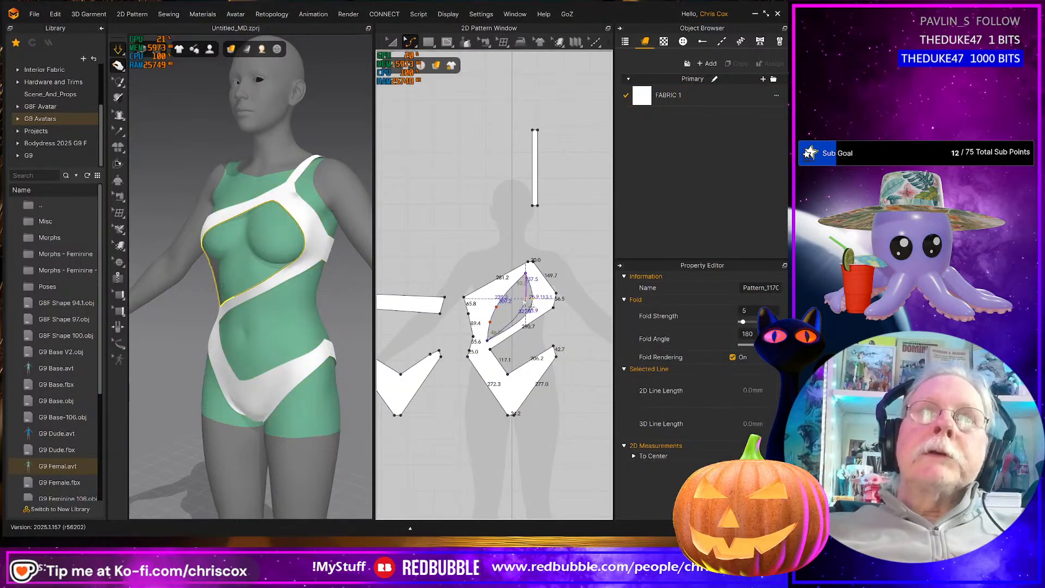
drag(521, 301, 520, 301)
key(space)
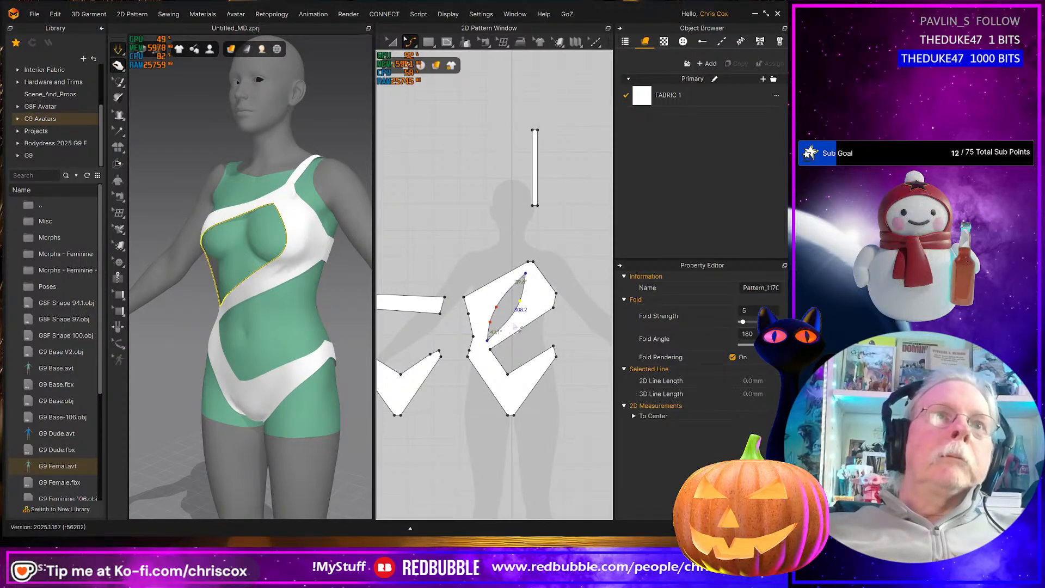
drag(520, 300, 500, 307)
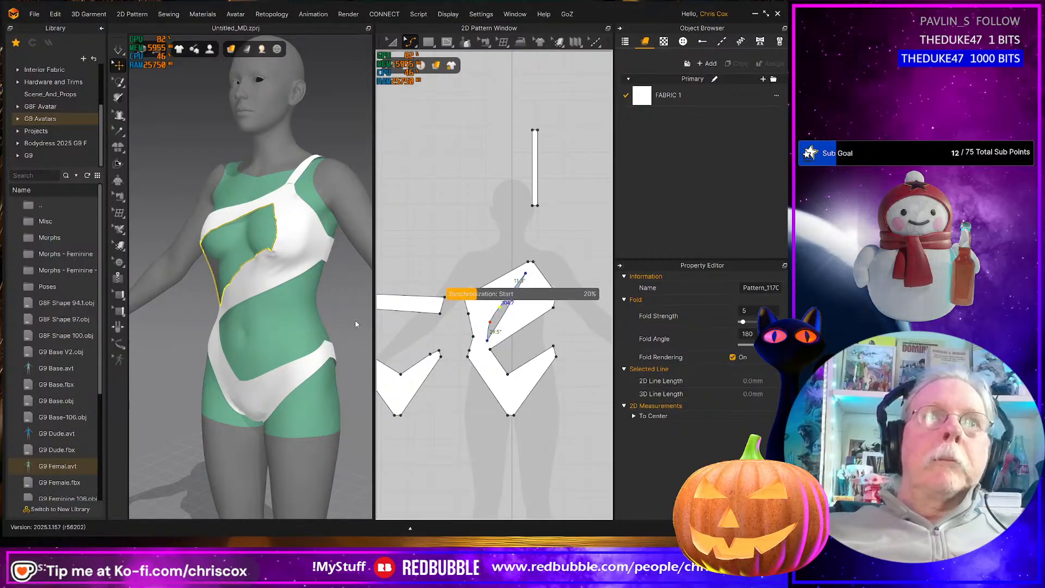
key(space)
right_drag(304, 306, 321, 308)
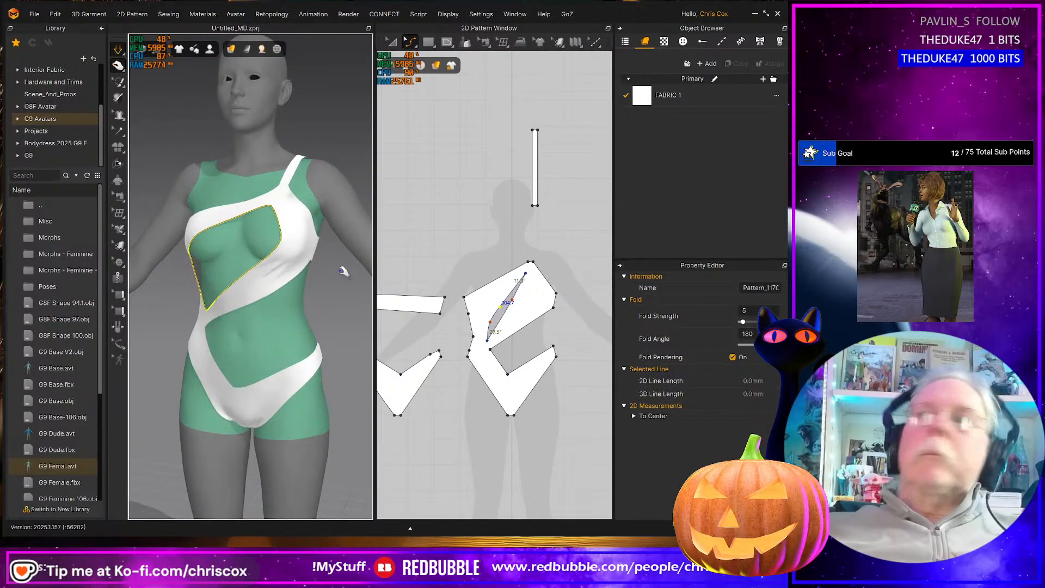
click(281, 239)
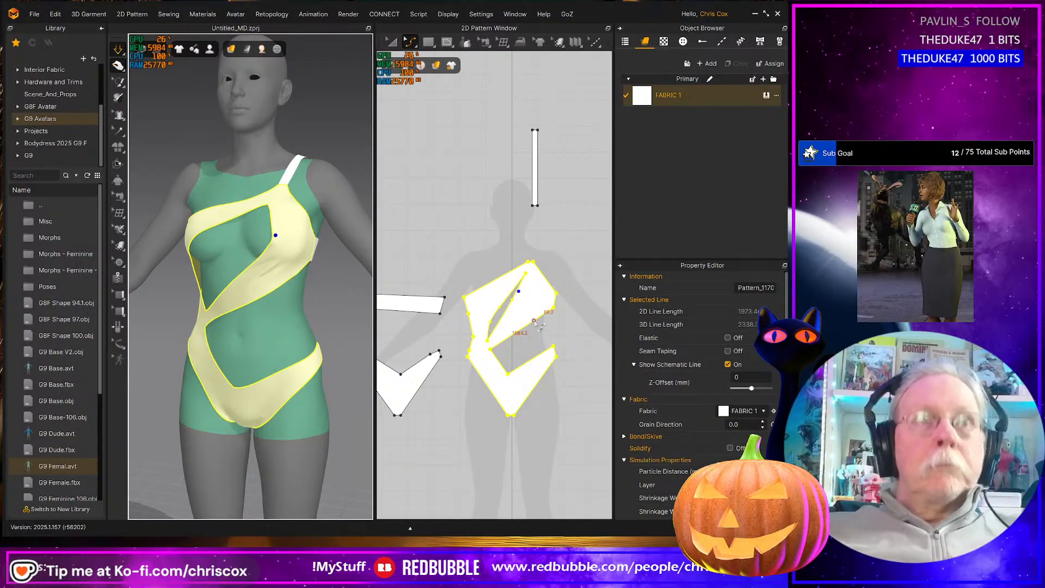
Bow the waist opening's upper edge upward and convert the opening's inner and lower corners to curve points
click(538, 321)
drag(538, 322, 536, 323)
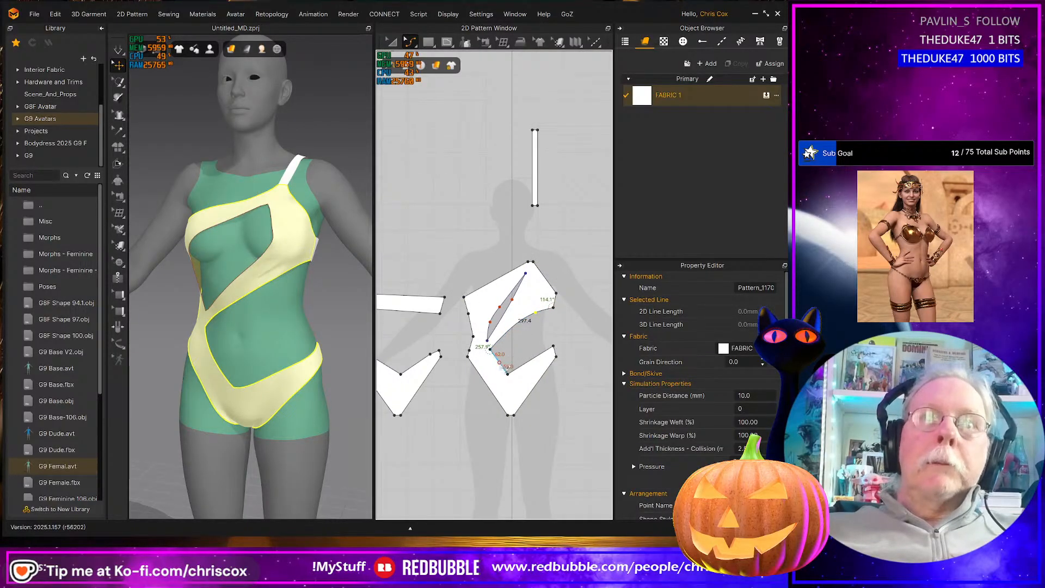
scroll(504, 366, up, 4)
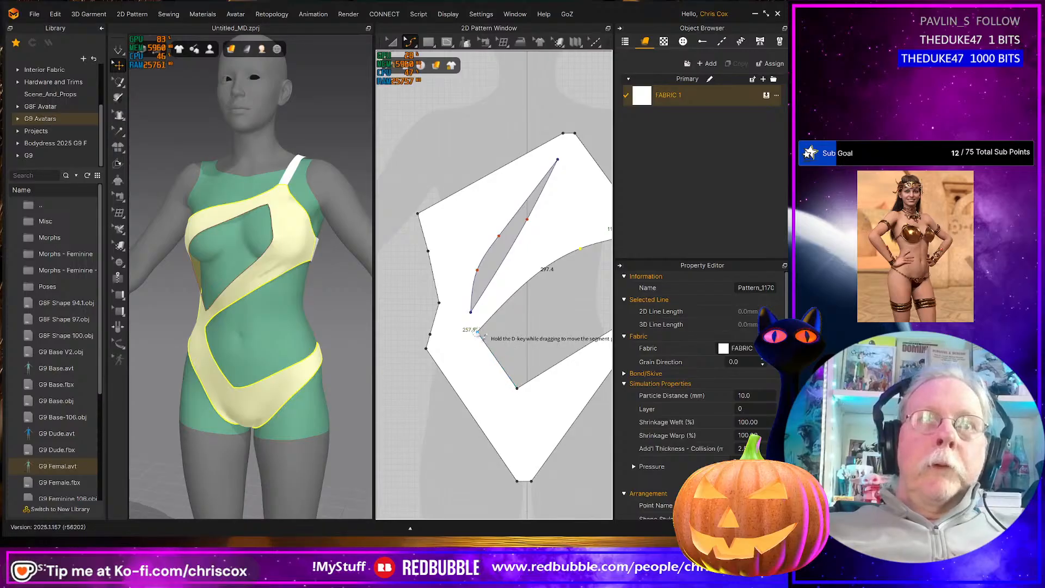
key(a)
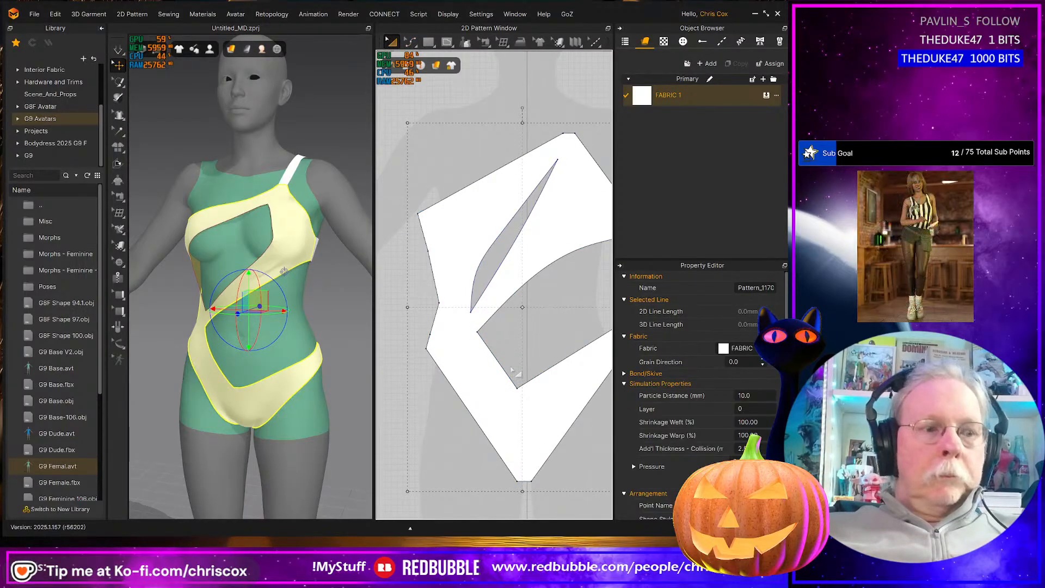
key(z)
click(510, 361)
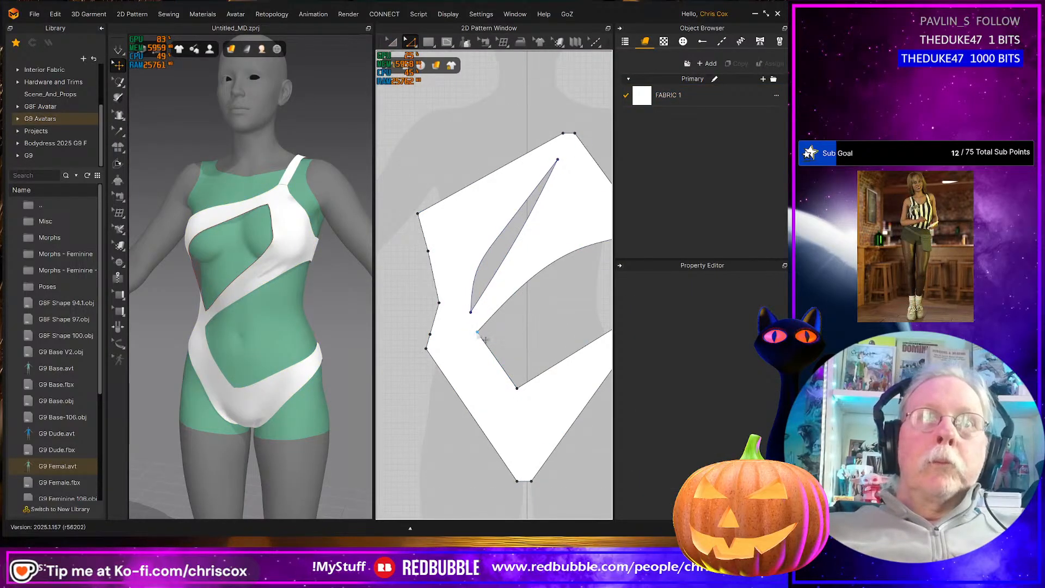
click(524, 386)
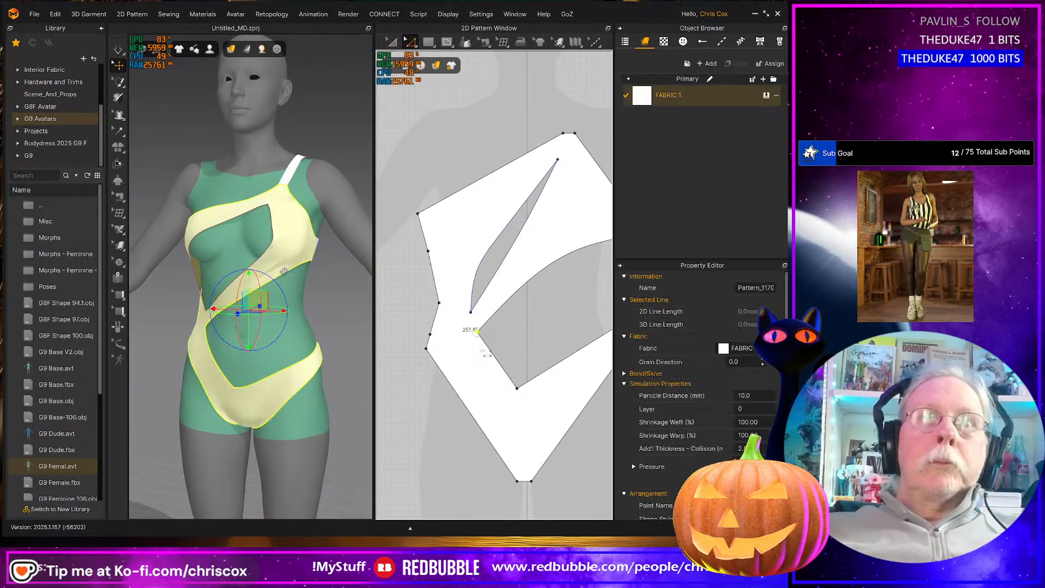
right_click(516, 389)
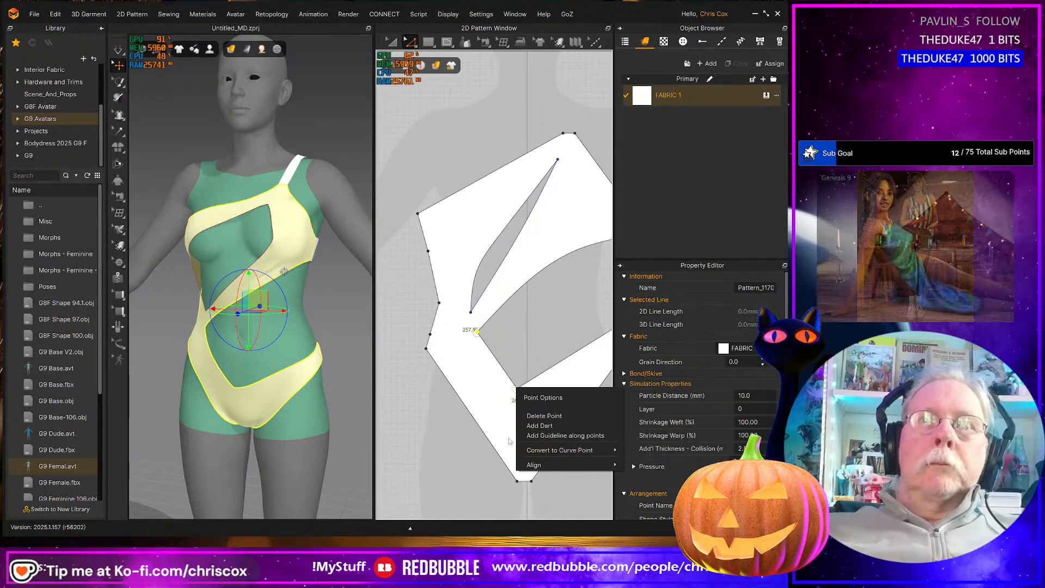
click(560, 450)
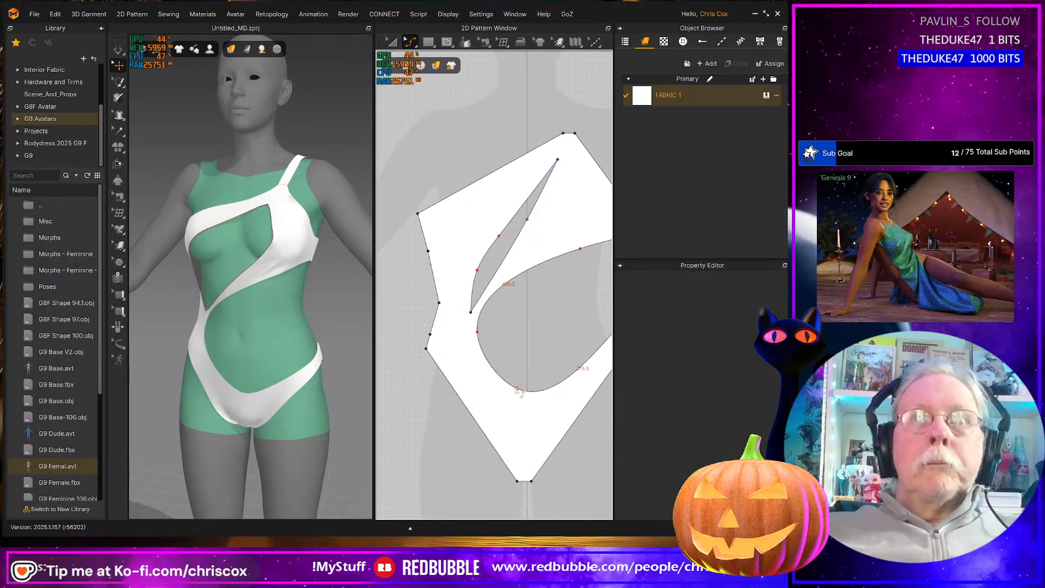
Deepen the waist opening by moving its inner and lower curve points downward
drag(518, 388, 517, 405)
mouse_move(482, 339)
mouse_down()
mouse_move(489, 350)
mouse_move(479, 350)
mouse_up()
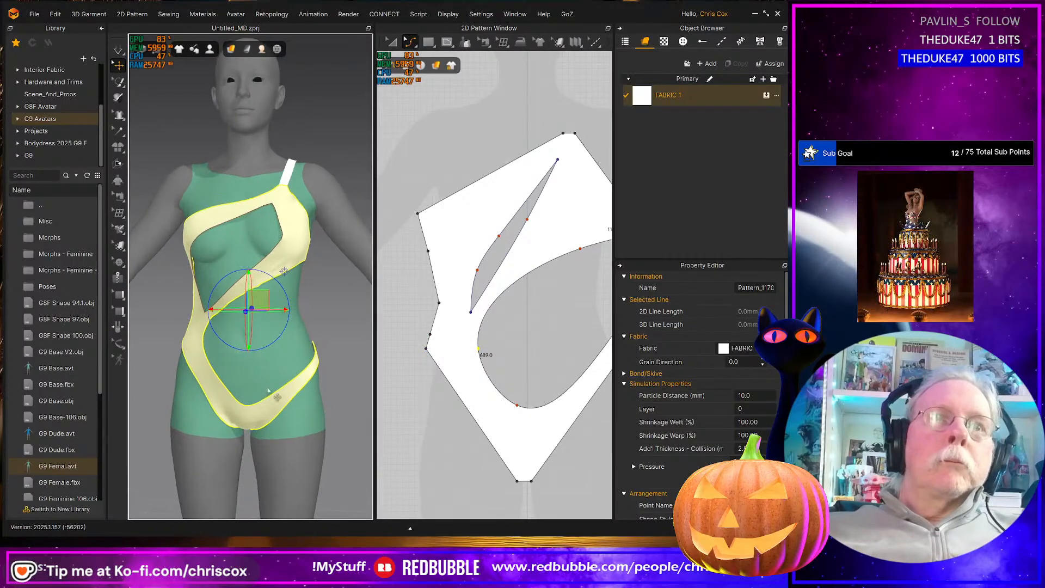
drag(519, 408, 517, 405)
middle_drag(531, 410, 451, 426)
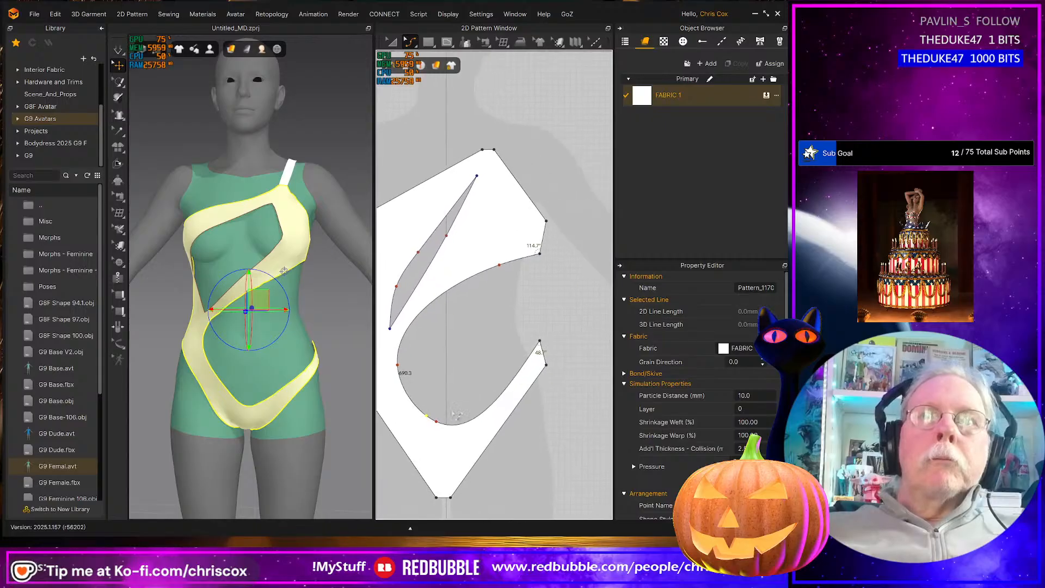
Add curve points to the waist opening's lower and upper edges, and bow the front panel's neckline edge inward near the underarm
drag(442, 426, 485, 396)
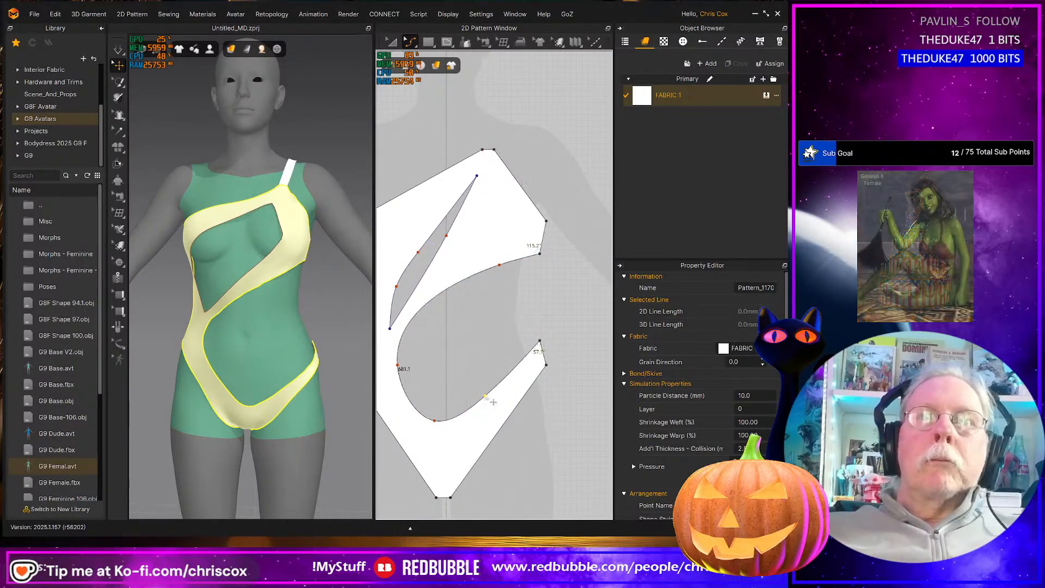
drag(418, 322, 430, 318)
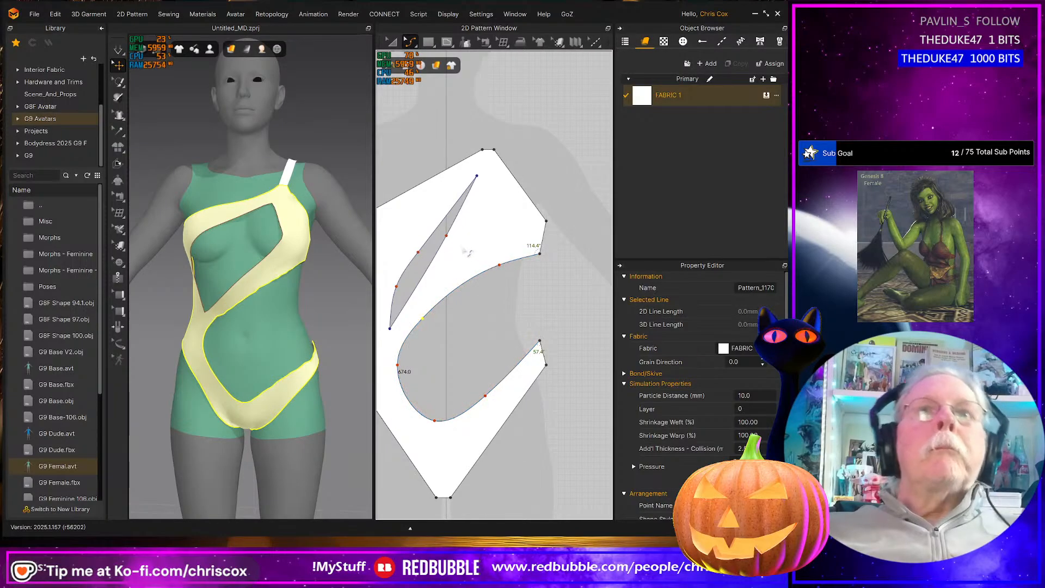
right_drag(467, 247, 557, 252)
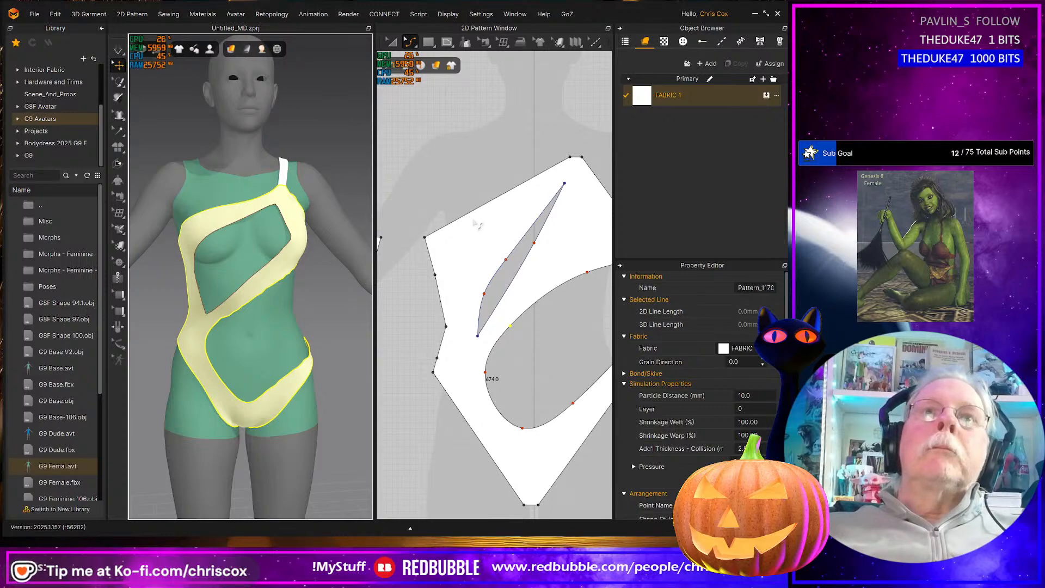
drag(458, 224, 452, 239)
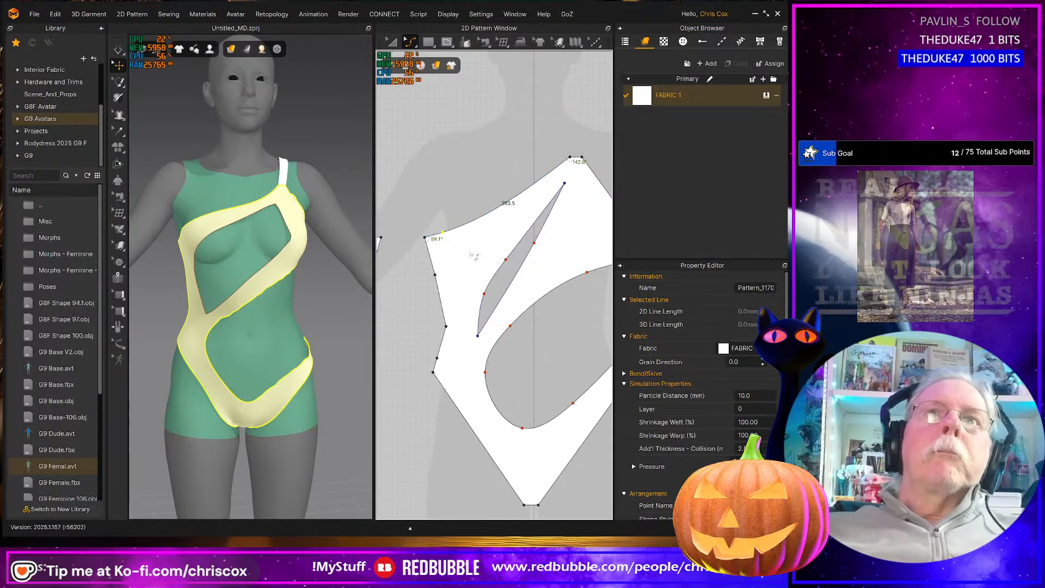
Straighten the chest cut-out's underarm-side edge in the pattern by deleting its curve points
click(508, 263)
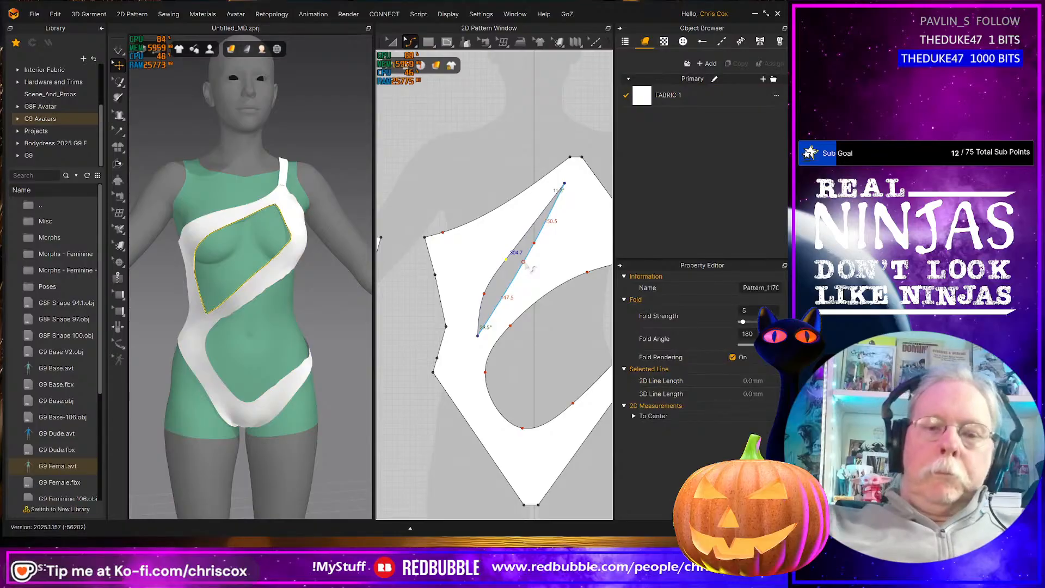
click(489, 300)
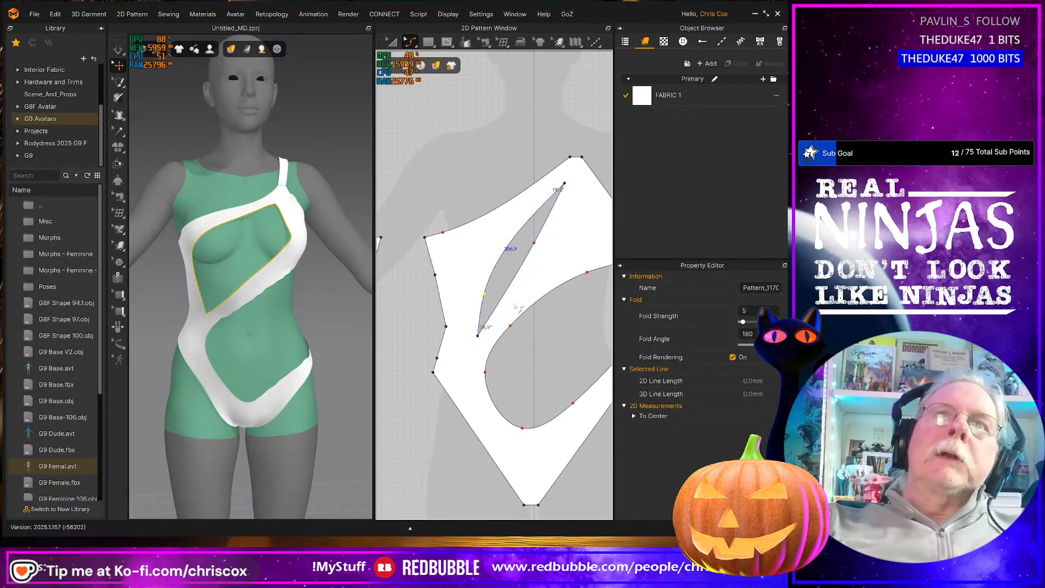
key(Delete)
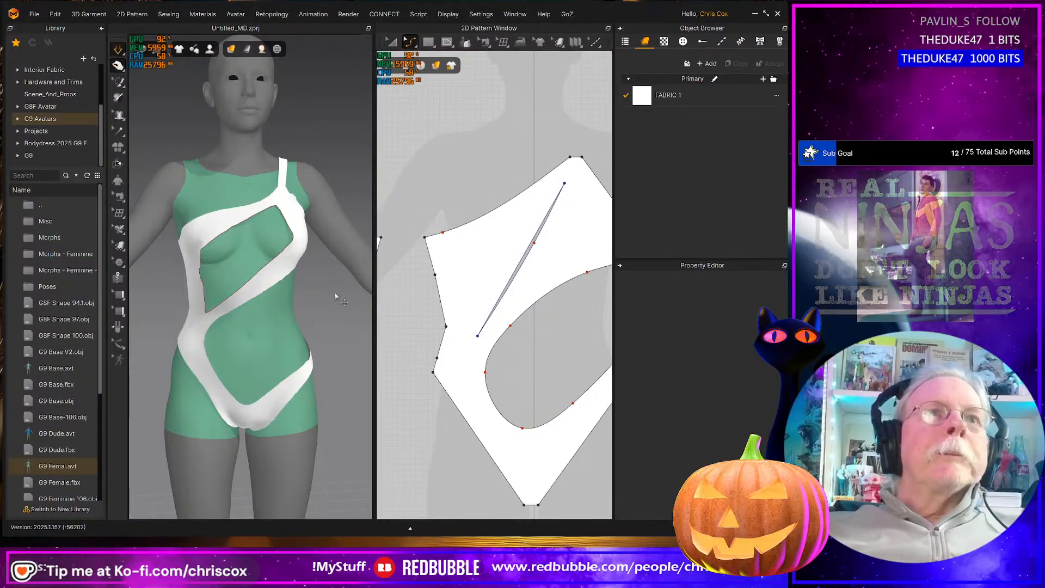
Simulate the garment and pull the front panel's fabric into place around the chest cut-out
click(212, 253)
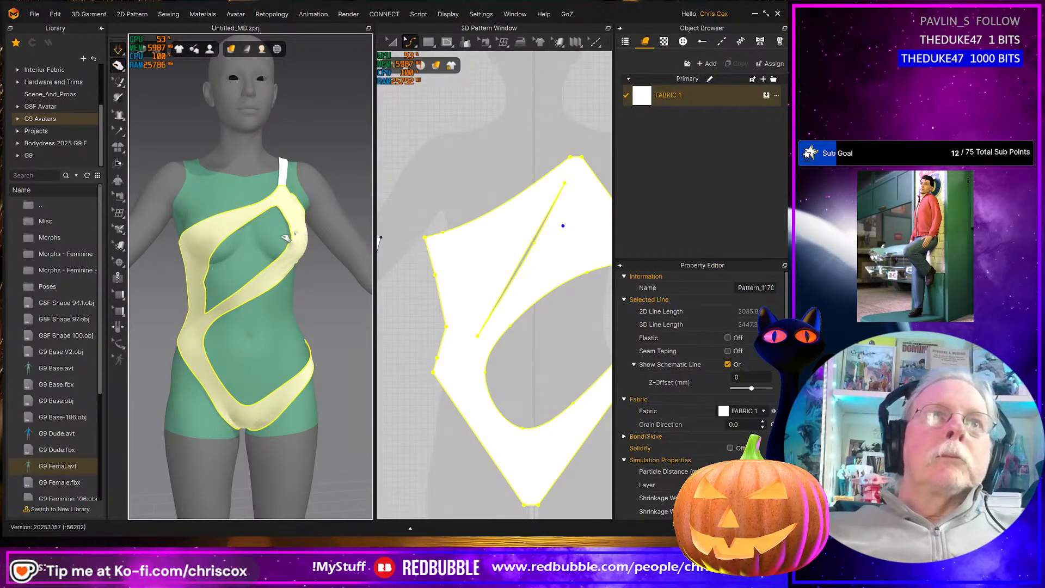
right_drag(326, 276, 273, 273)
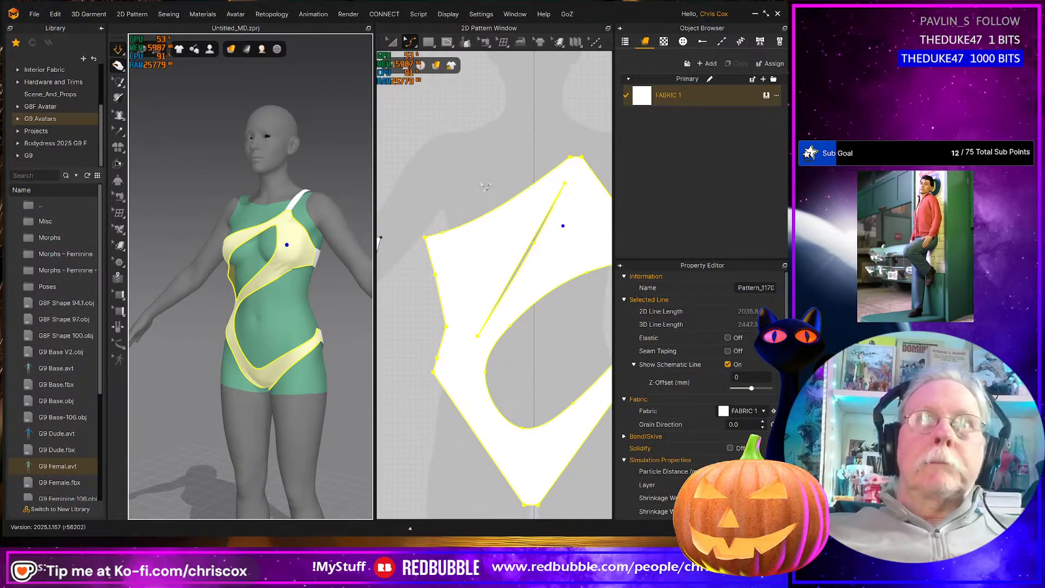
right_drag(484, 187, 473, 179)
right_drag(250, 269, 211, 260)
right_drag(273, 303, 290, 315)
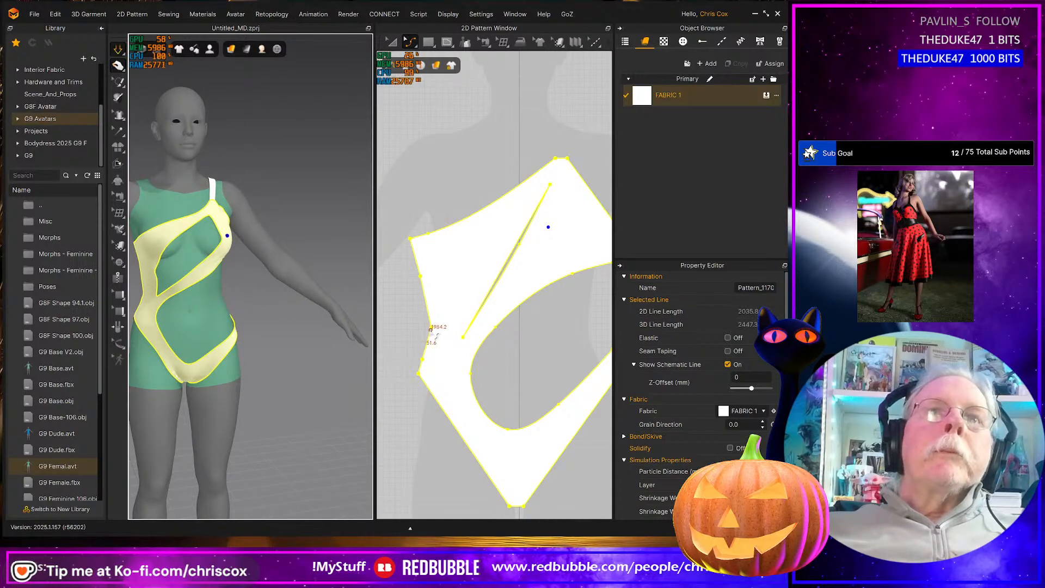
Convert the front panel's waist-side corner to a curve point with the Convert Only option
click(431, 326)
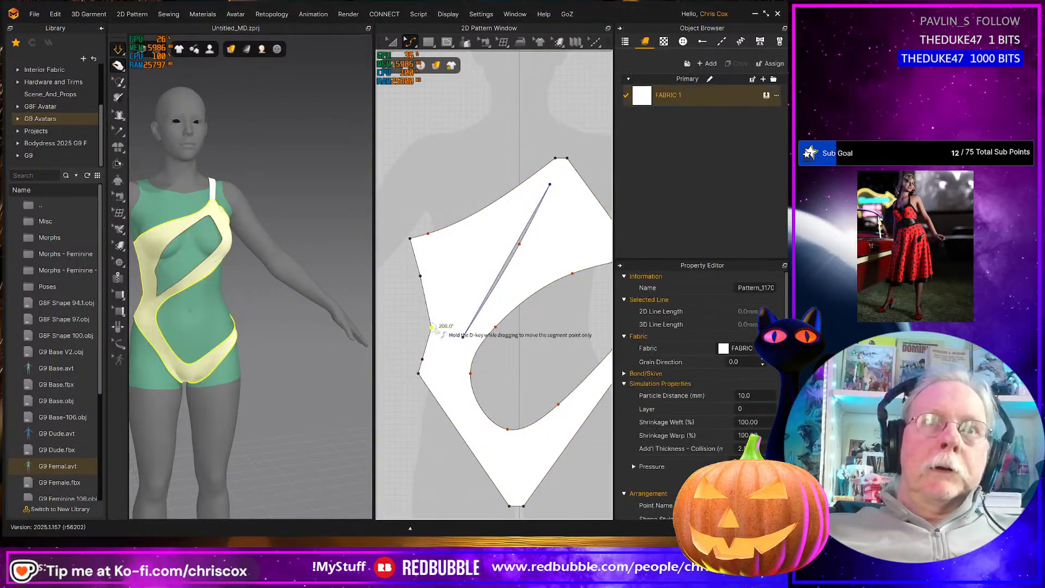
right_click(433, 329)
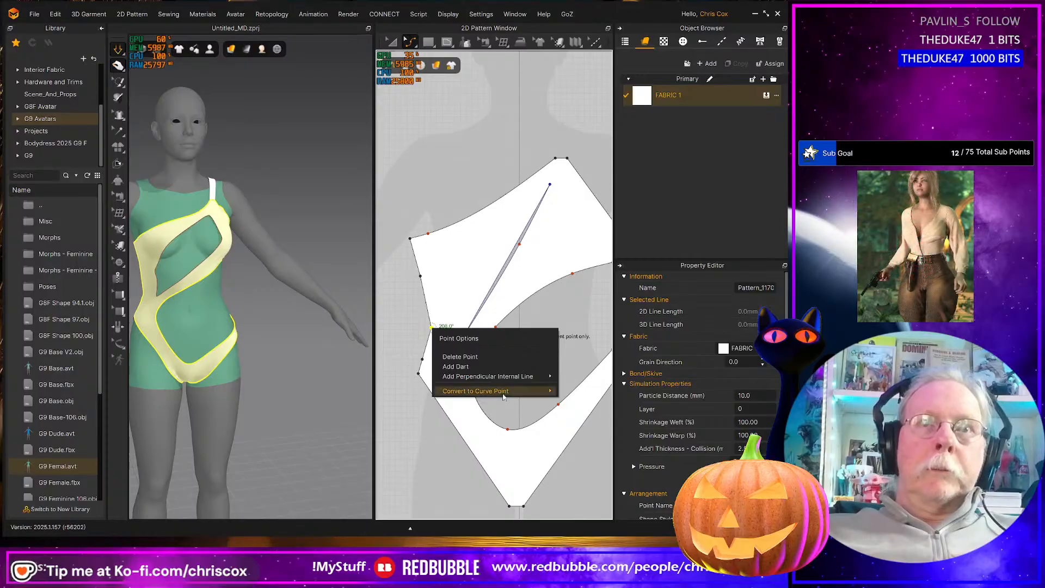
mouse_move(501, 393)
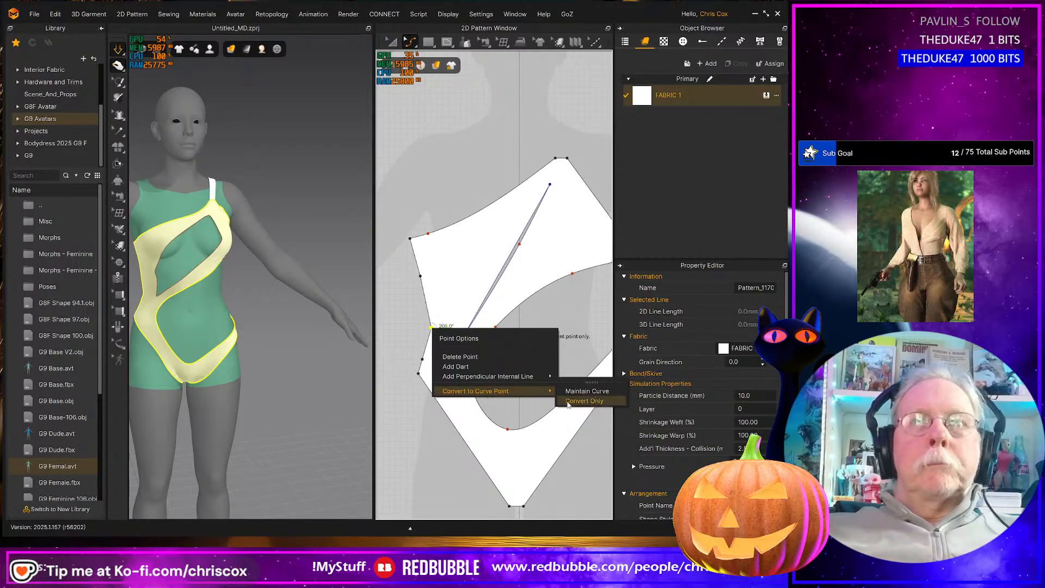
click(572, 404)
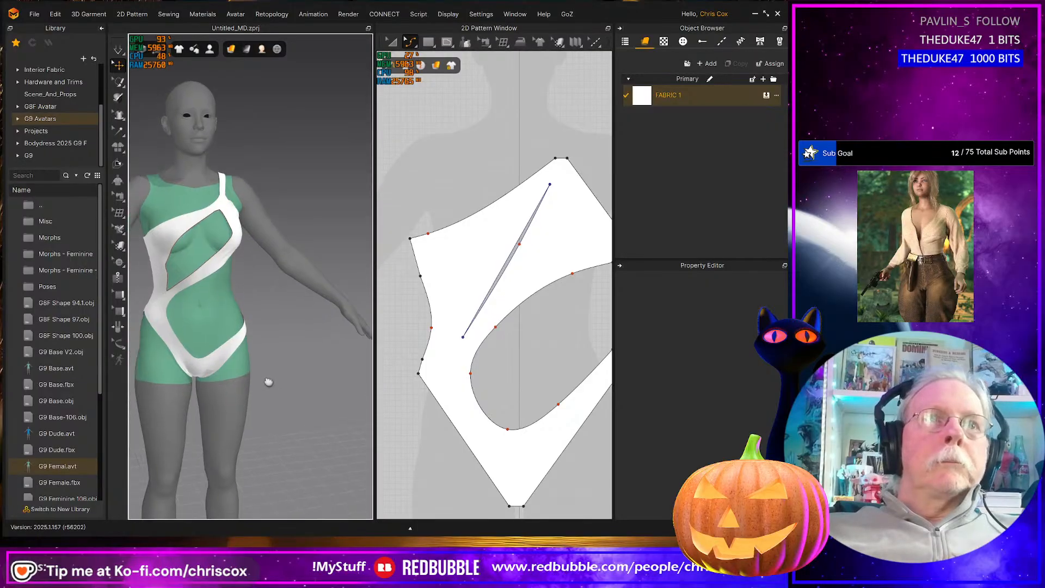
Raise the waist opening's lower edge by moving its two lower curve points upward together
scroll(269, 381, up, 3)
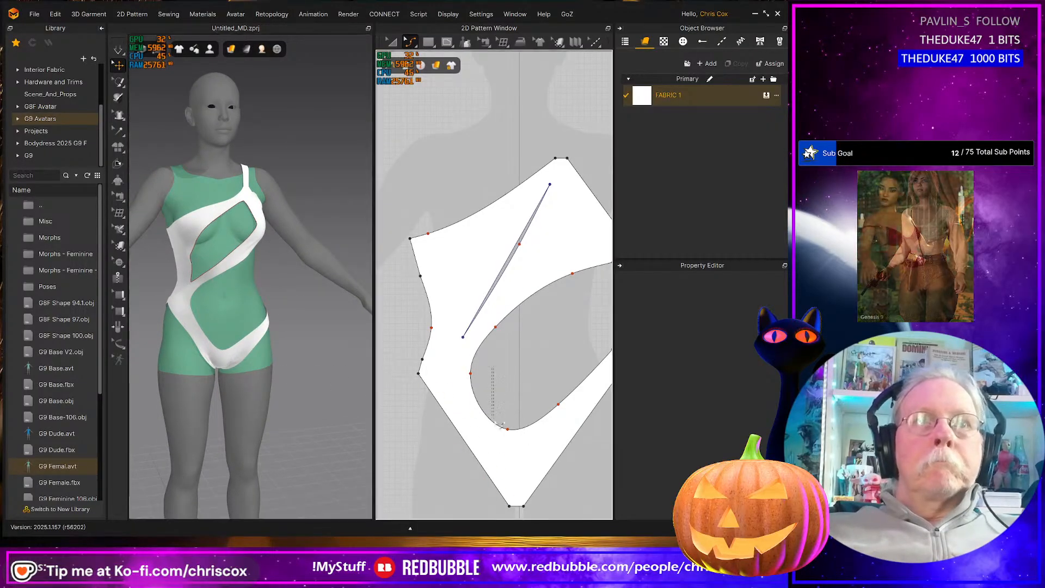
drag(494, 367, 572, 448)
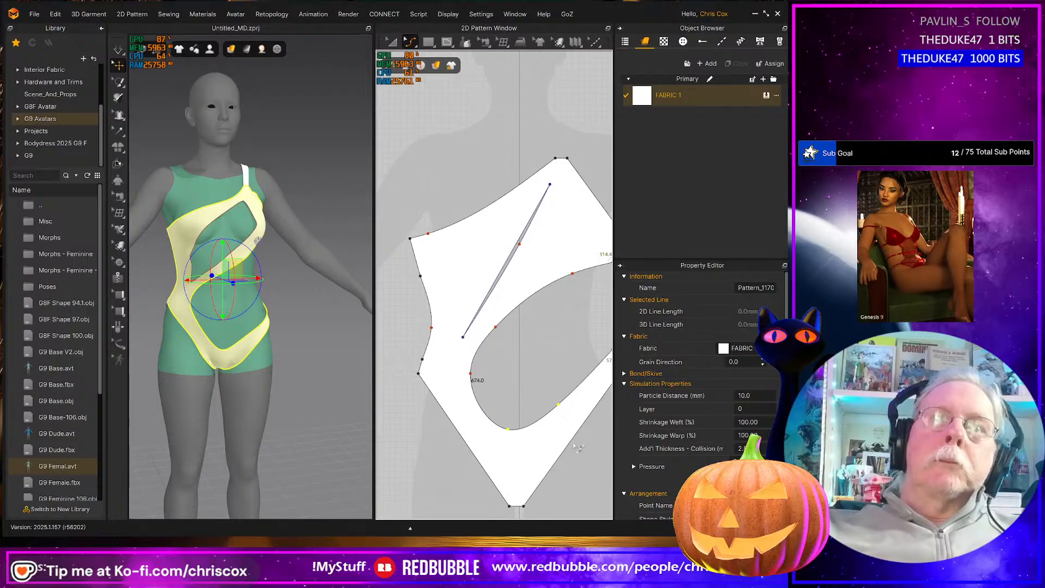
right_drag(583, 465, 558, 466)
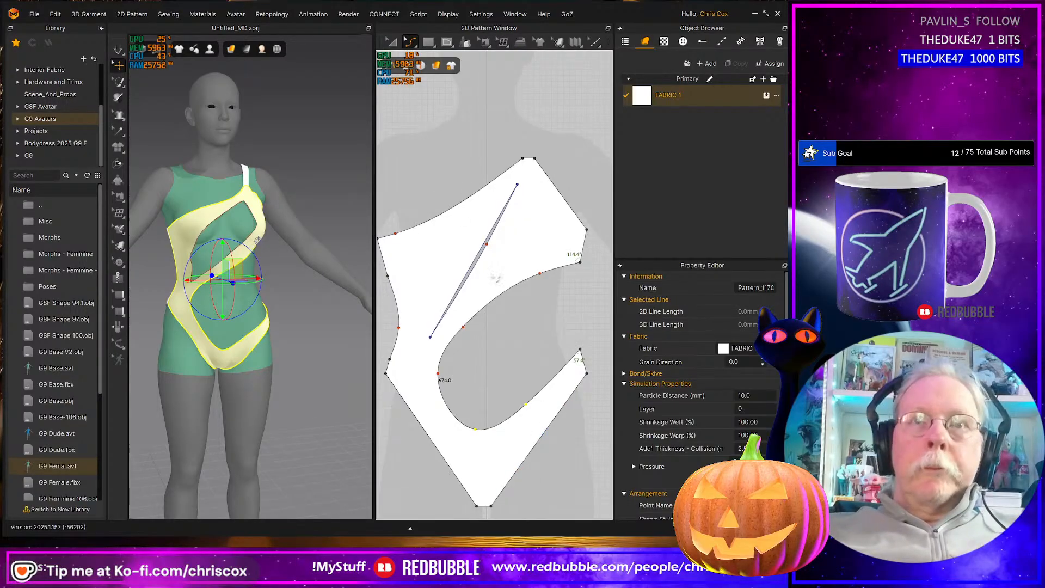
key(Up)
key(Up)
key(Up)
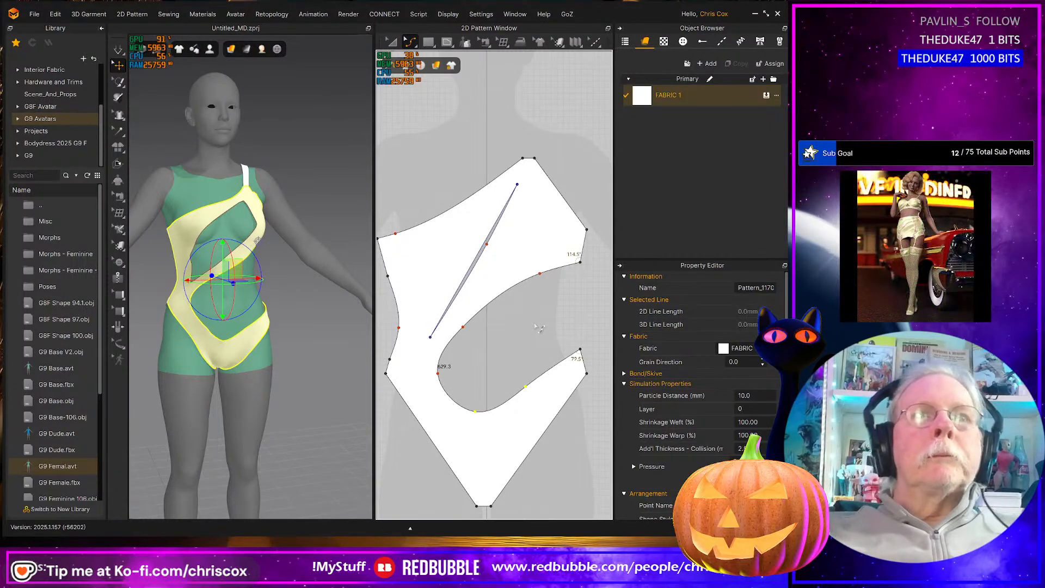
Shift only the outer curve point of the waist opening's lower edge slightly downward and toward the side
drag(528, 389, 540, 395)
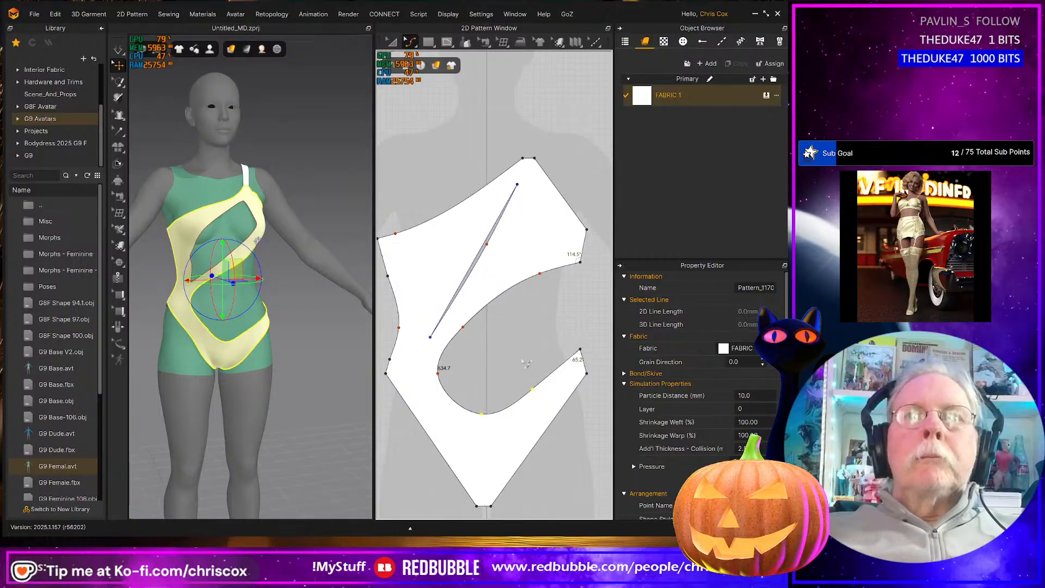
key(ctrl+z)
click(527, 390)
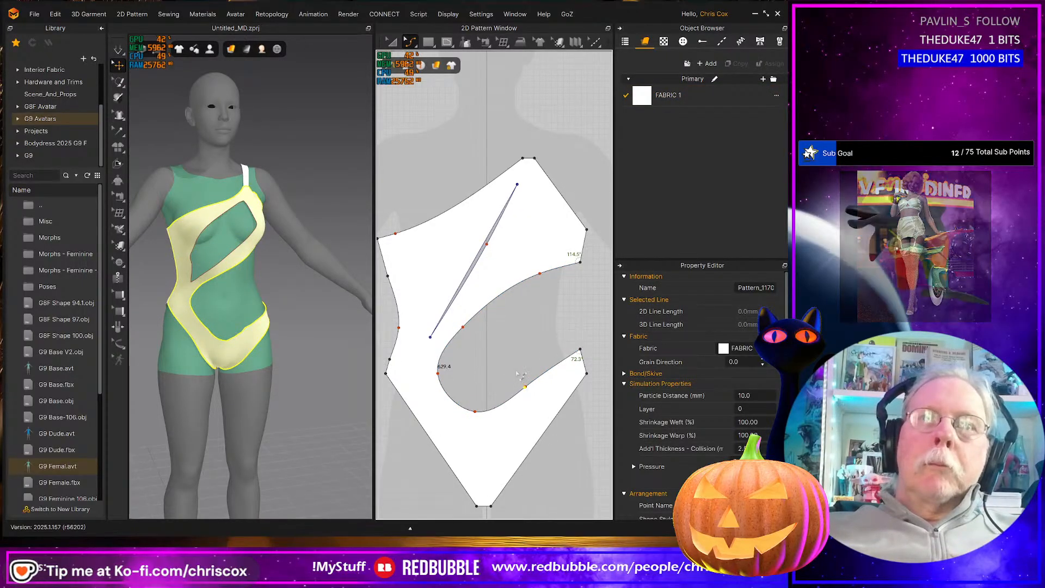
click(516, 367)
click(525, 388)
click(522, 369)
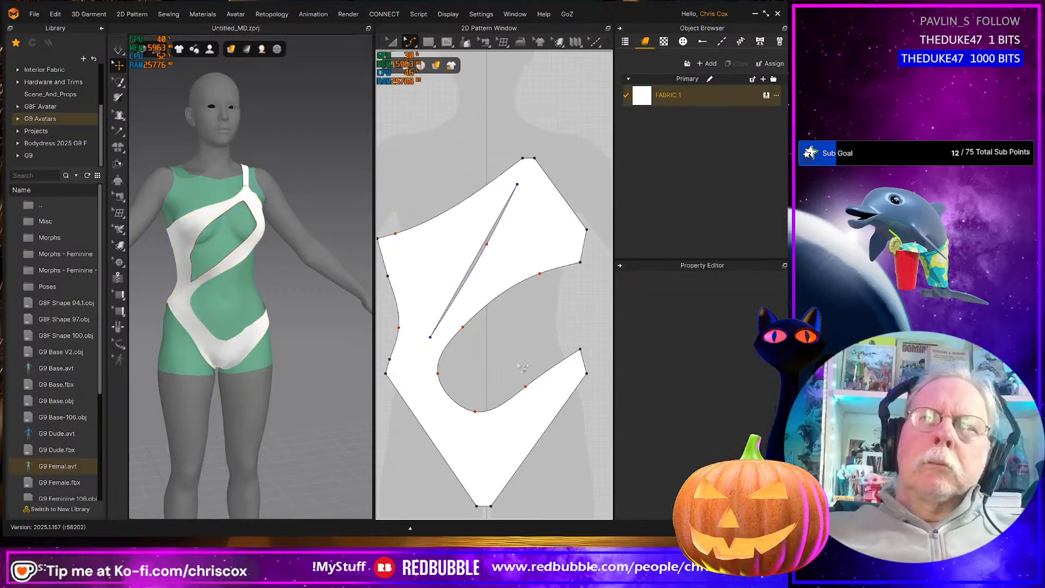
click(529, 389)
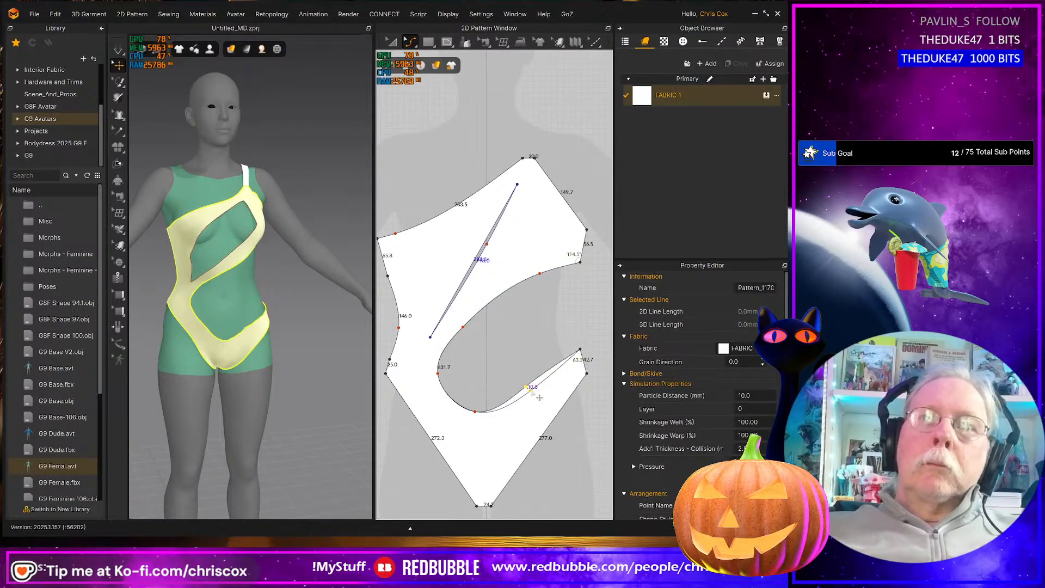
drag(530, 391, 531, 391)
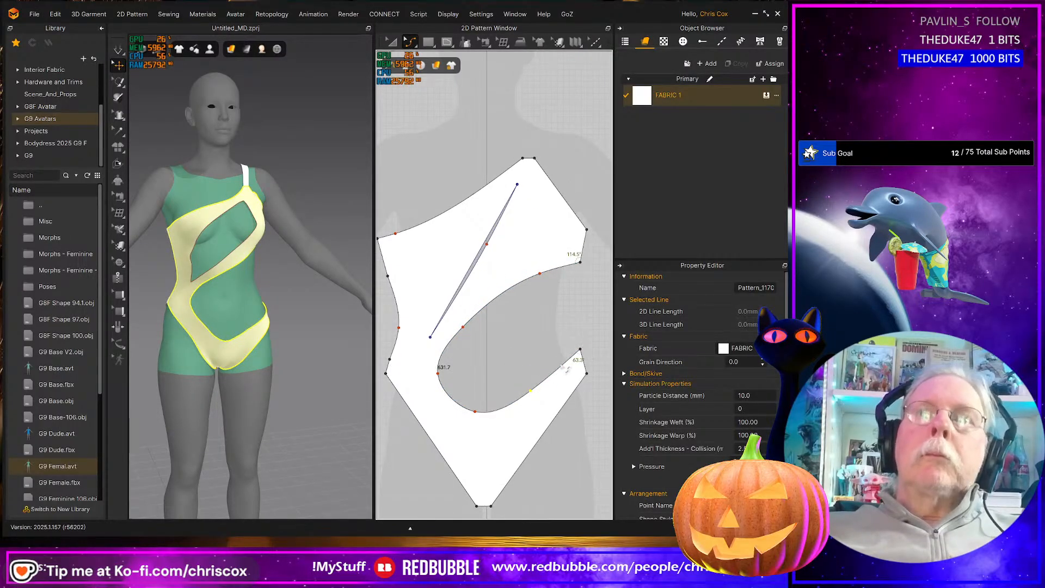
Add a curve point near the hip end of the waist opening's lower edge and bow the leg edge below it inward
drag(568, 360, 570, 354)
right_drag(342, 387, 245, 388)
drag(581, 386, 515, 458)
Move the curve point on the hip end's upper edge closer to the upper side corner
middle_drag(257, 422, 234, 416)
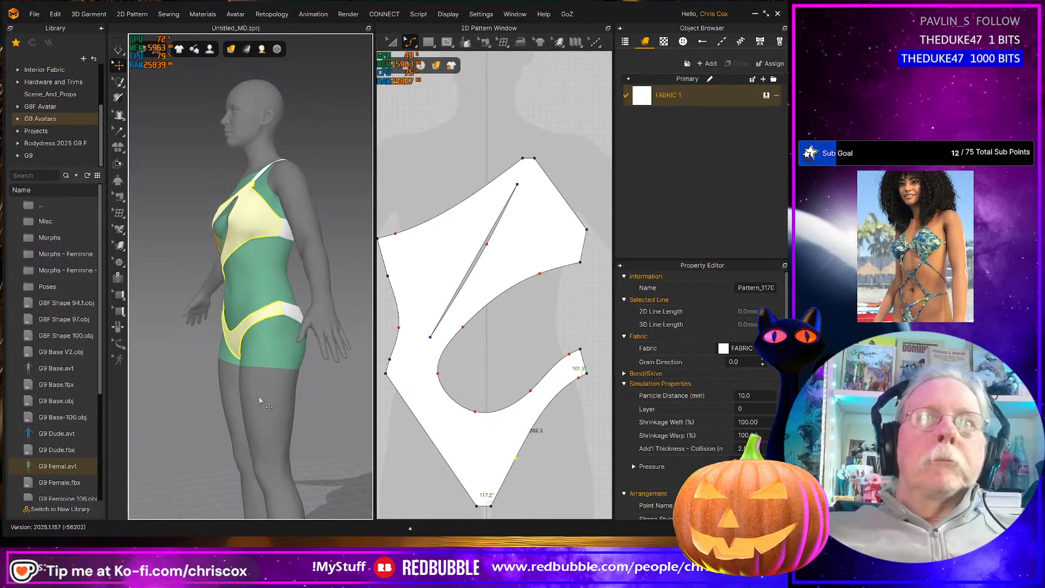
scroll(599, 357, up, 5)
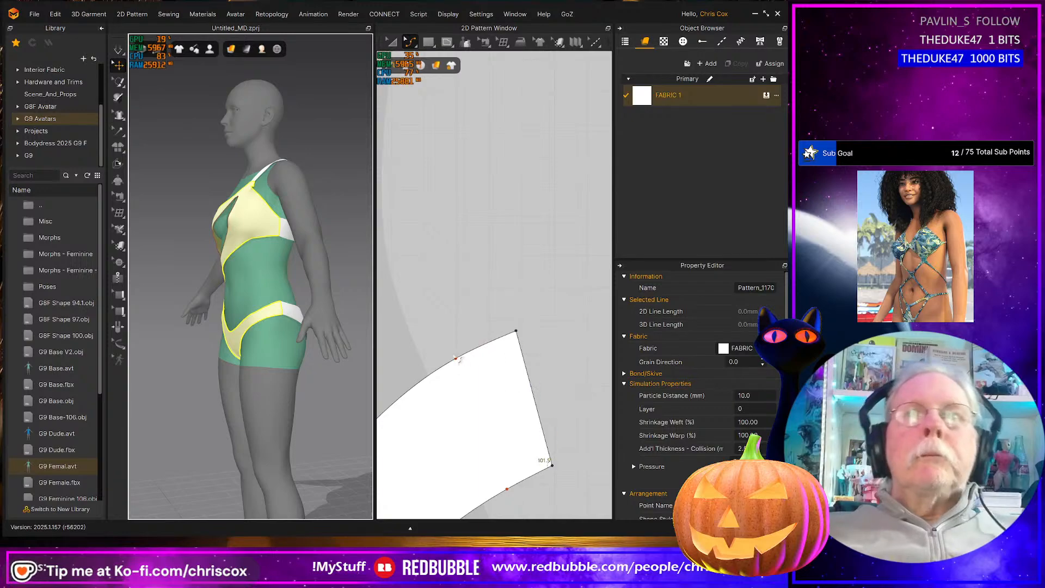
drag(462, 363, 499, 342)
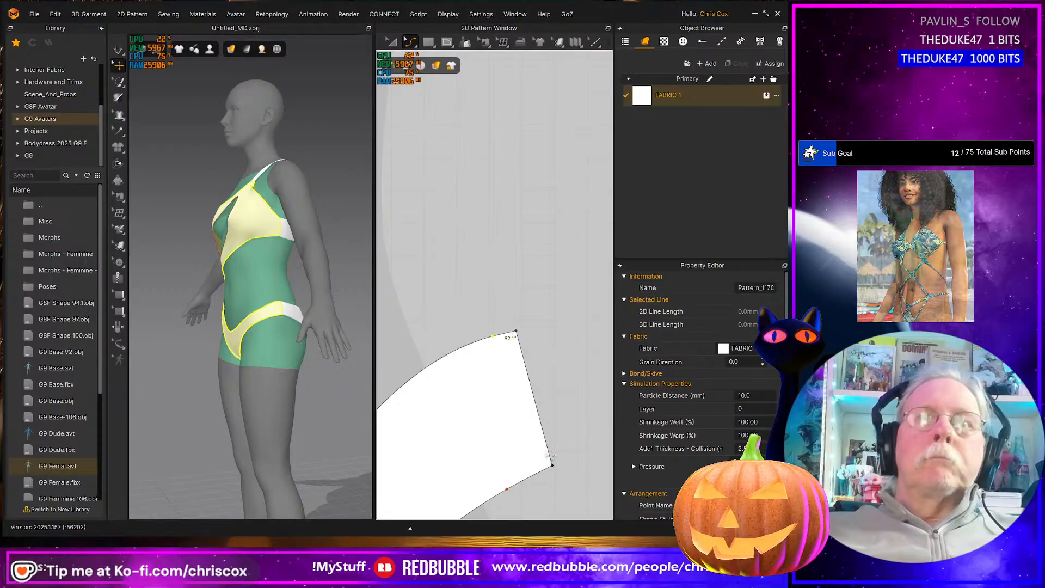
Narrow the front panel's hip end by moving its lower corner and neighbouring curve point up along the side edge
drag(566, 505, 436, 462)
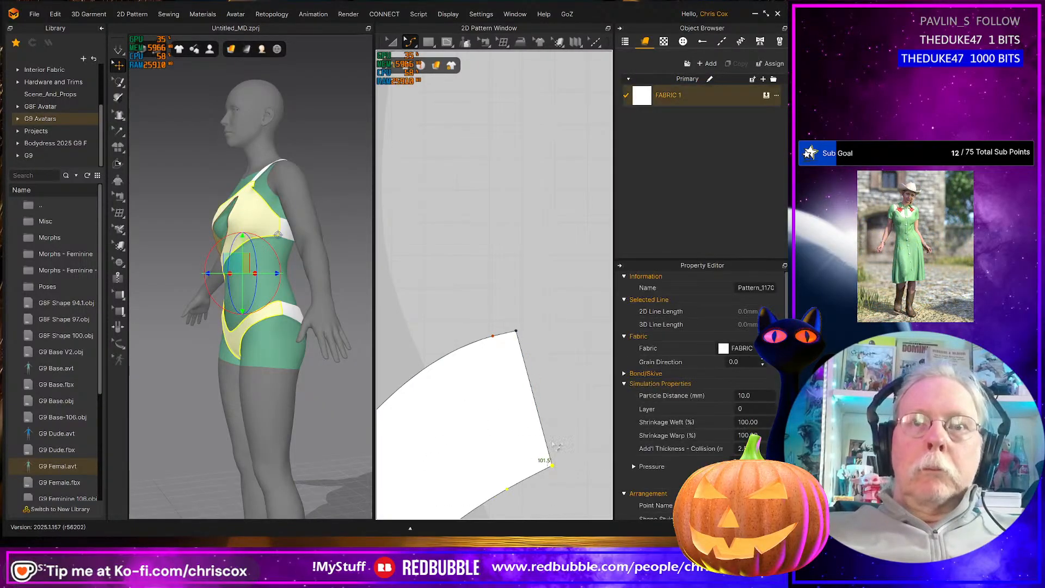
drag(555, 468, 549, 434)
drag(547, 428, 547, 425)
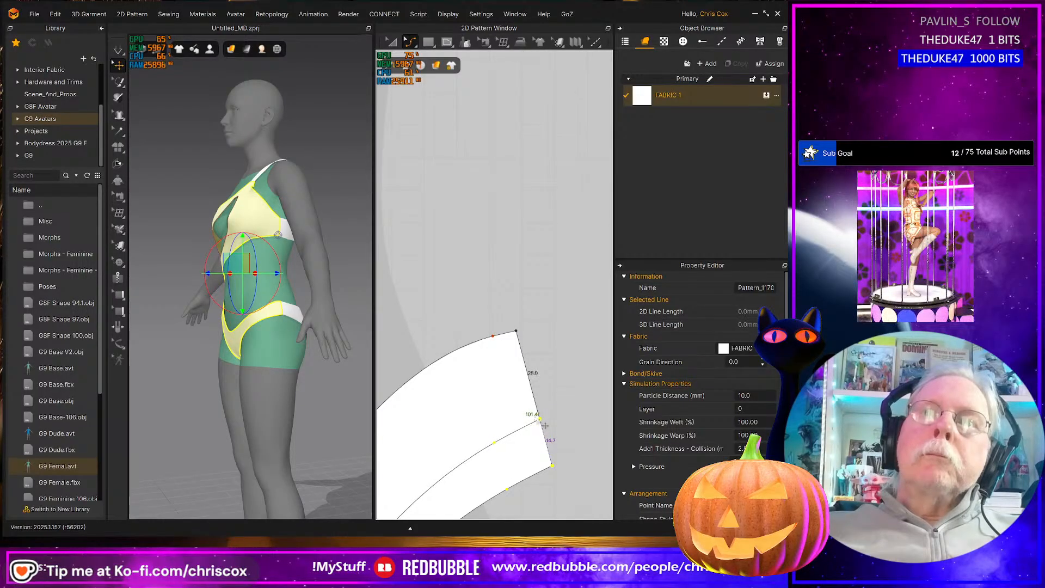
drag(536, 417, 537, 417)
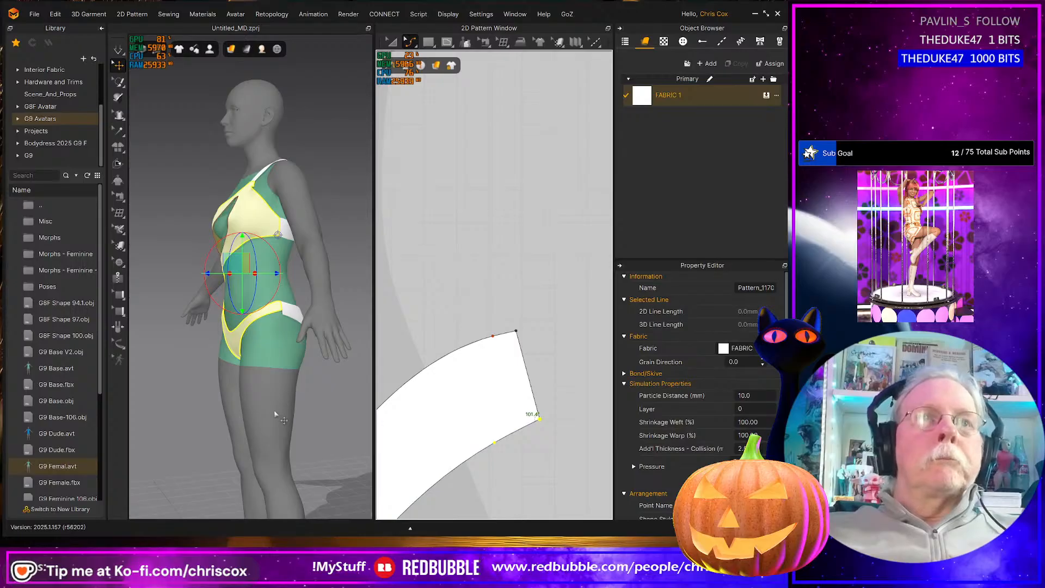
Move the leg edge's curve point at the hip end closer to the lower side corner
scroll(505, 422, down, 3)
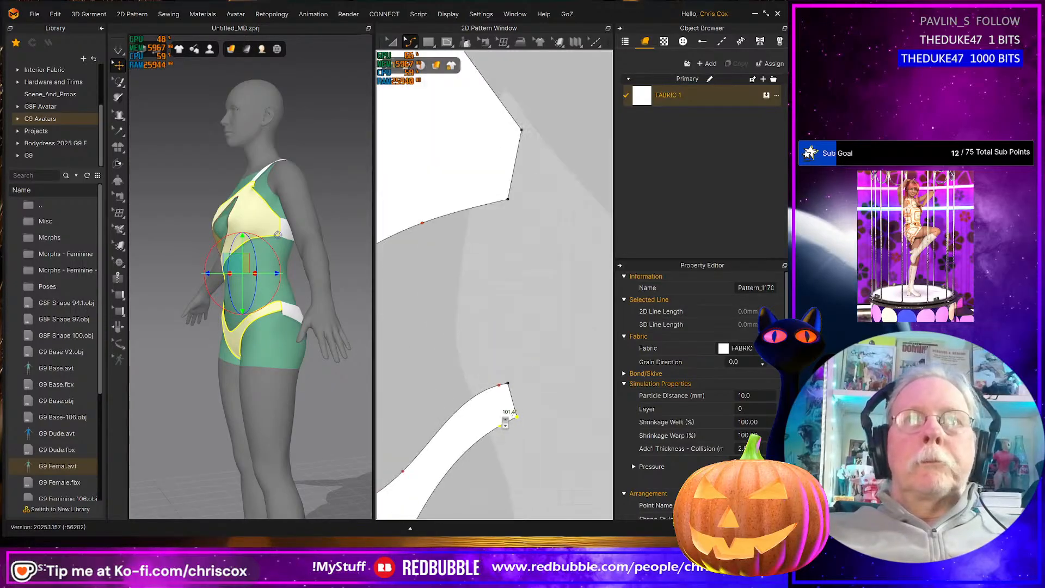
scroll(505, 437, up, 3)
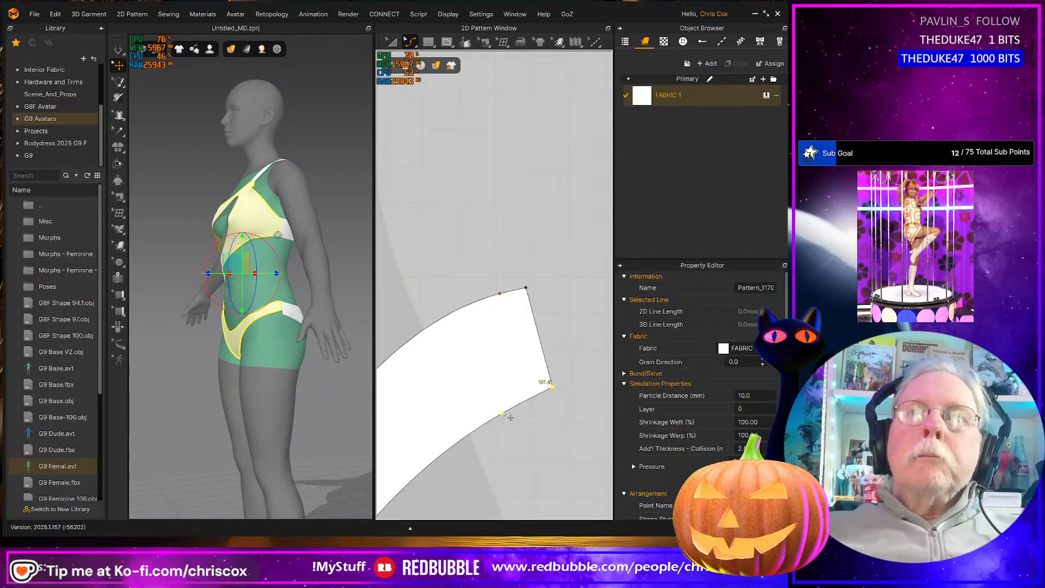
click(507, 417)
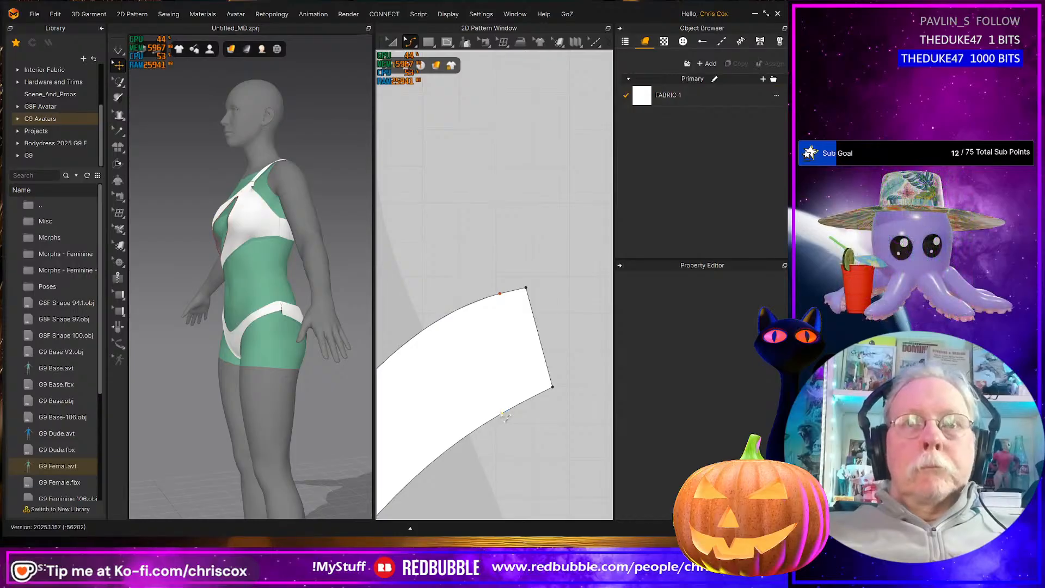
drag(502, 414, 533, 404)
scroll(490, 446, down, 3)
scroll(479, 443, up, 6)
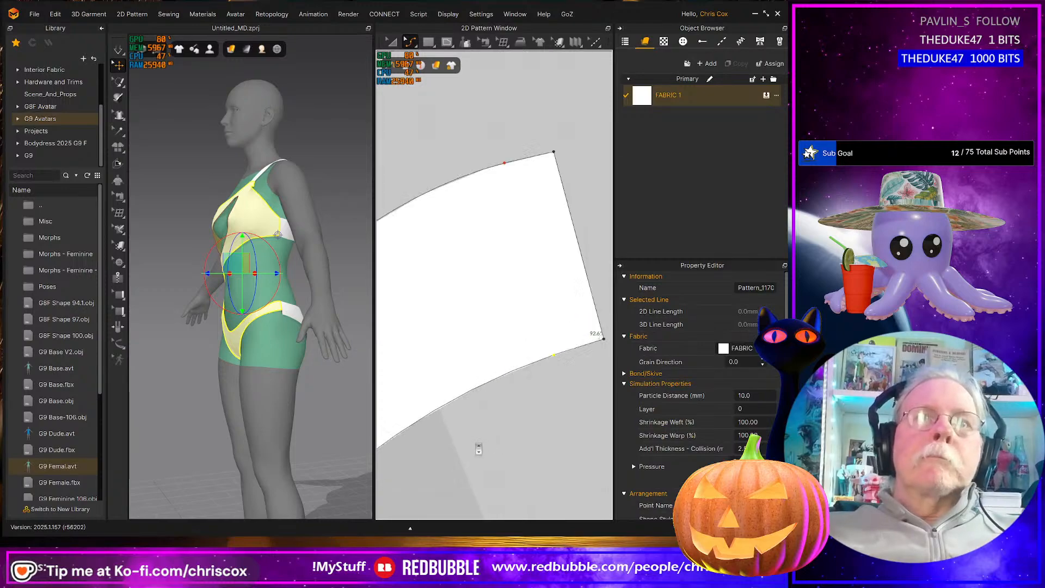
Reshape the back bottom panel's V-shaped waist edge into one smooth dip by deleting its centre point and bending the edge down
middle_drag(460, 475, 564, 335)
middle_drag(420, 408, 574, 479)
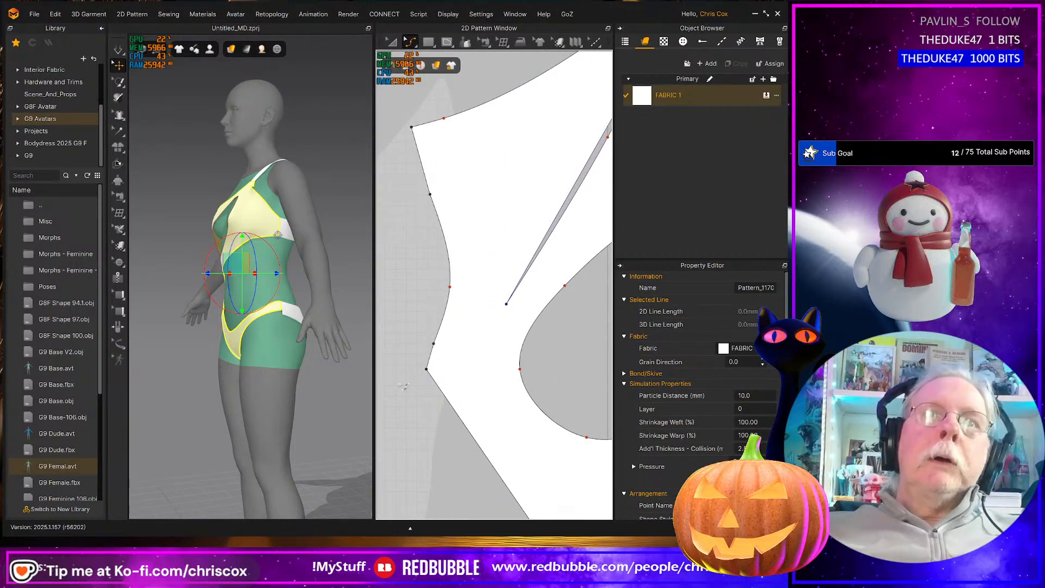
middle_drag(387, 403, 604, 372)
scroll(516, 381, up, 3)
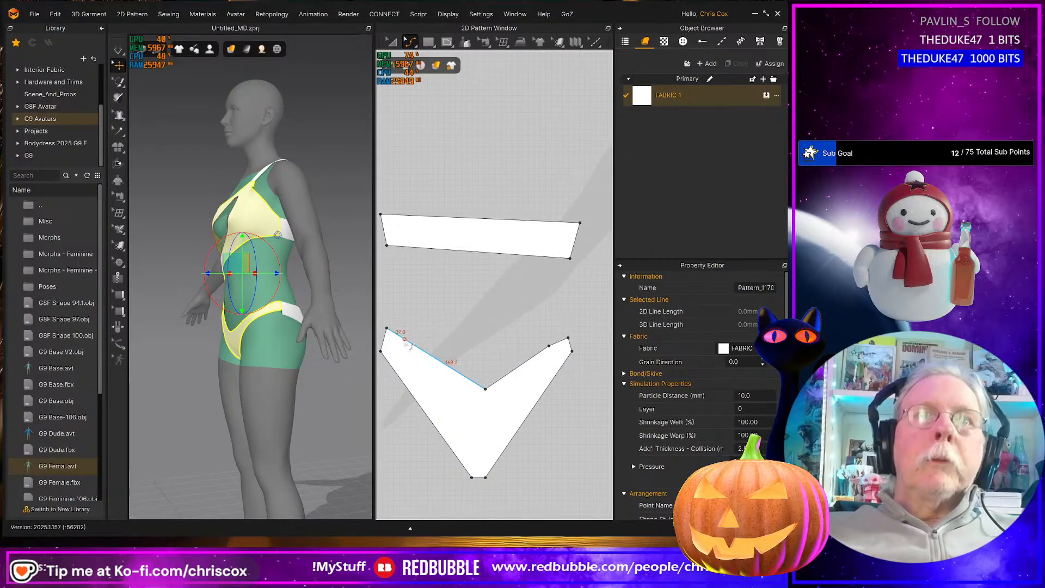
drag(400, 336, 401, 330)
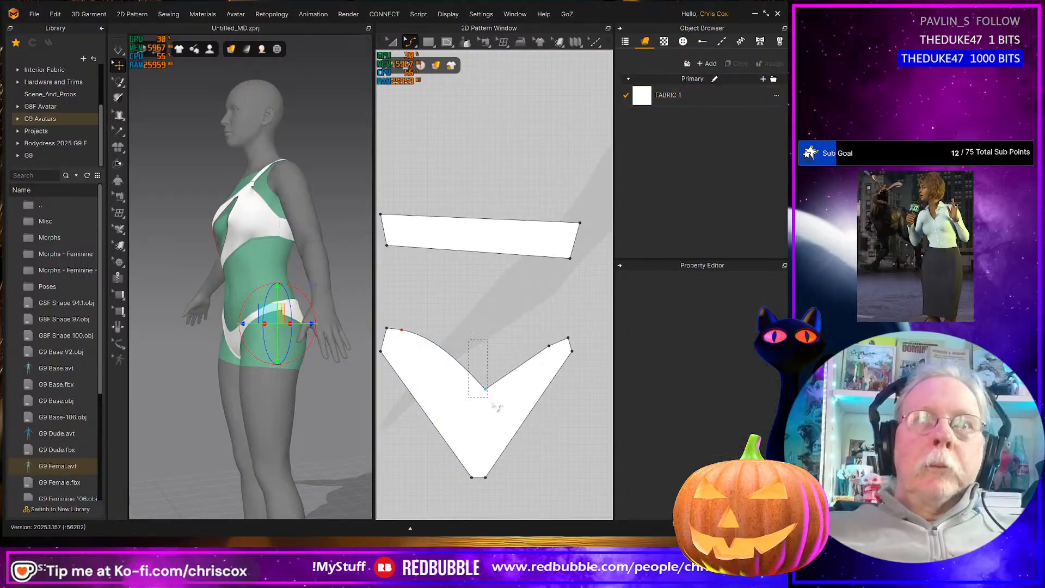
key(Delete)
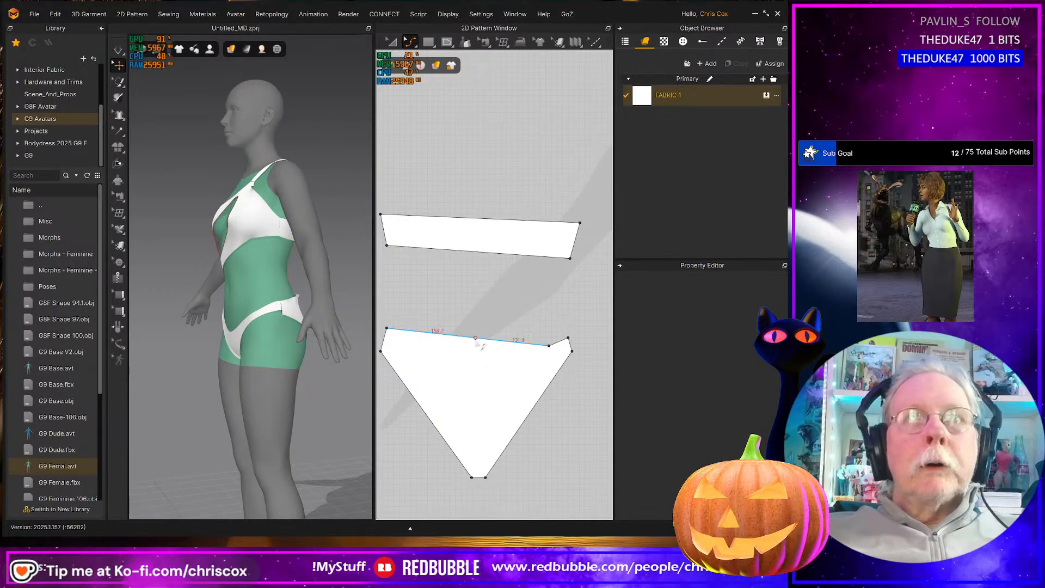
drag(479, 346, 490, 404)
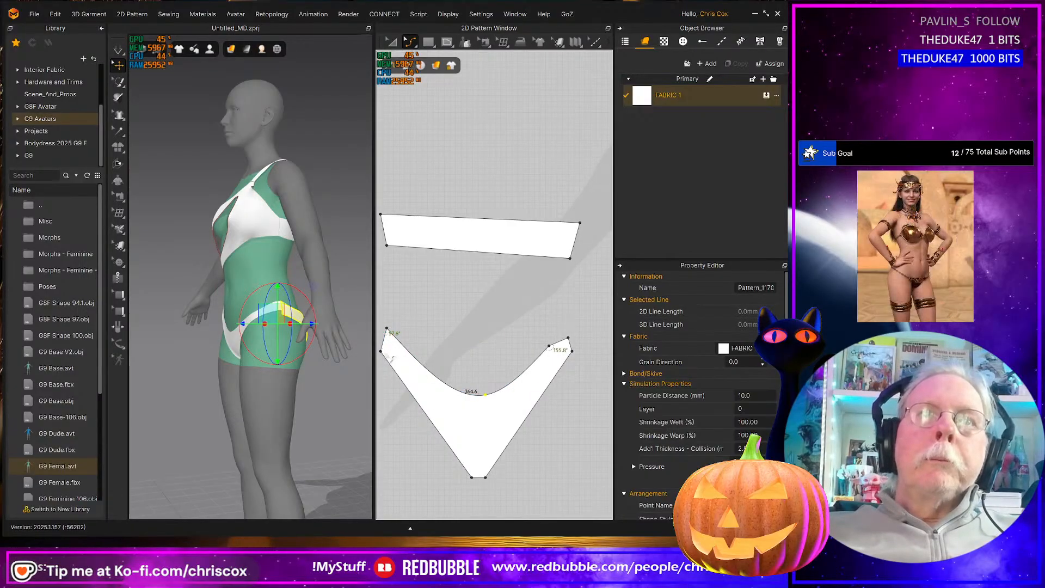
Bow the back bottom panel's leg edge inward near the wider hip end and narrow that end by moving its lower corner up
middle_drag(390, 363, 427, 340)
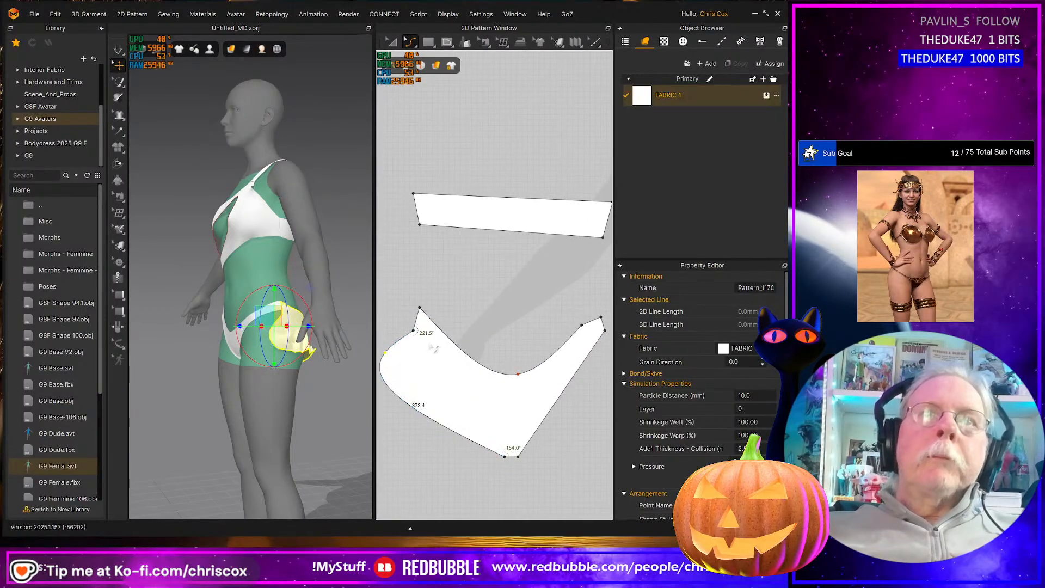
key(ctrl+z)
scroll(413, 344, down, 4)
scroll(413, 342, up, 5)
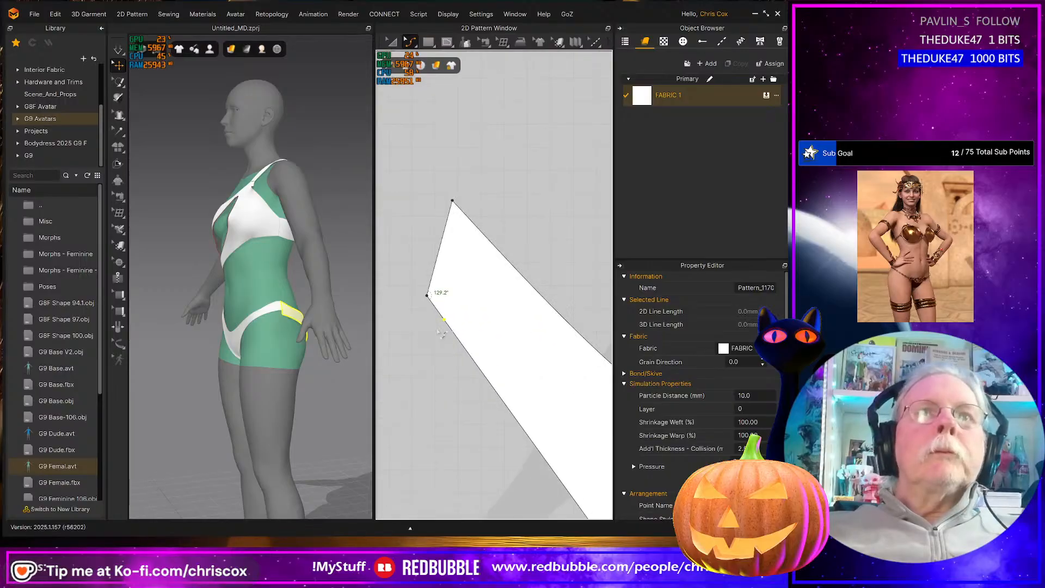
drag(453, 321, 441, 270)
click(427, 295)
scroll(458, 333, up, 3)
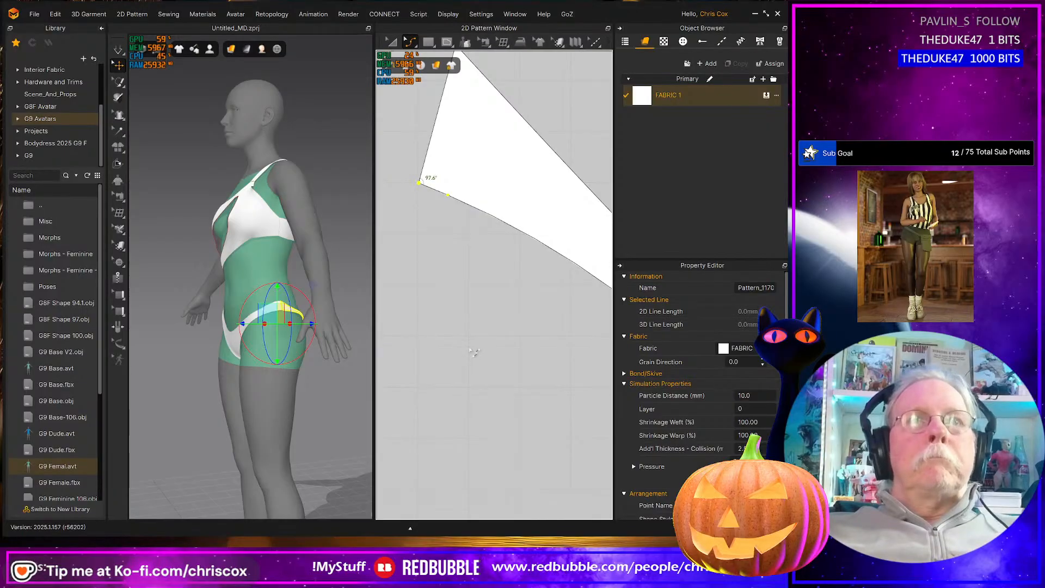
Fill out that leg edge with two added curve points, one mid-edge and one above the crotch, and lower the waist curve's middle point
scroll(473, 352, down, 4)
middle_drag(474, 352, 375, 241)
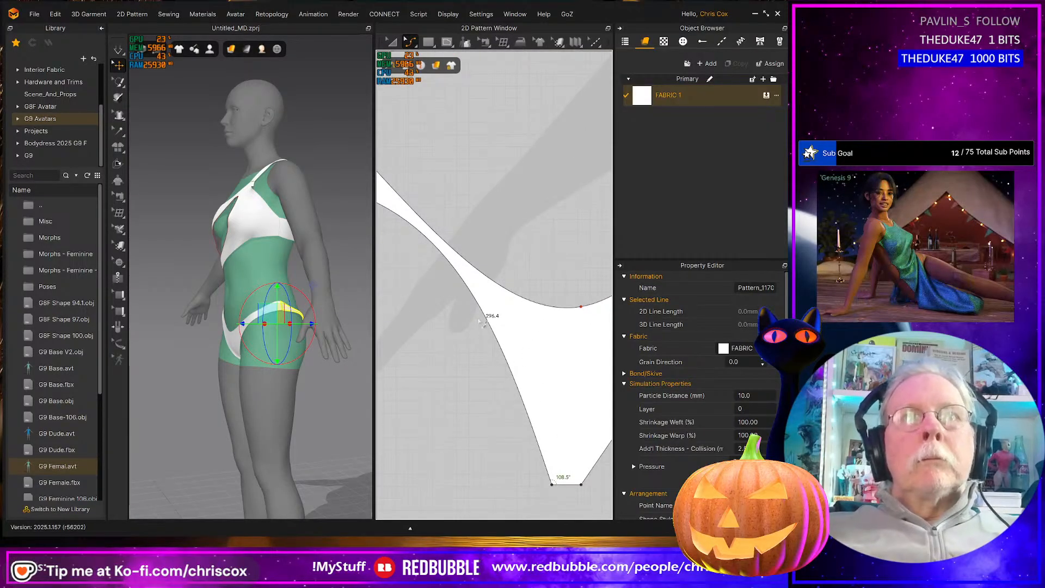
drag(488, 321, 436, 276)
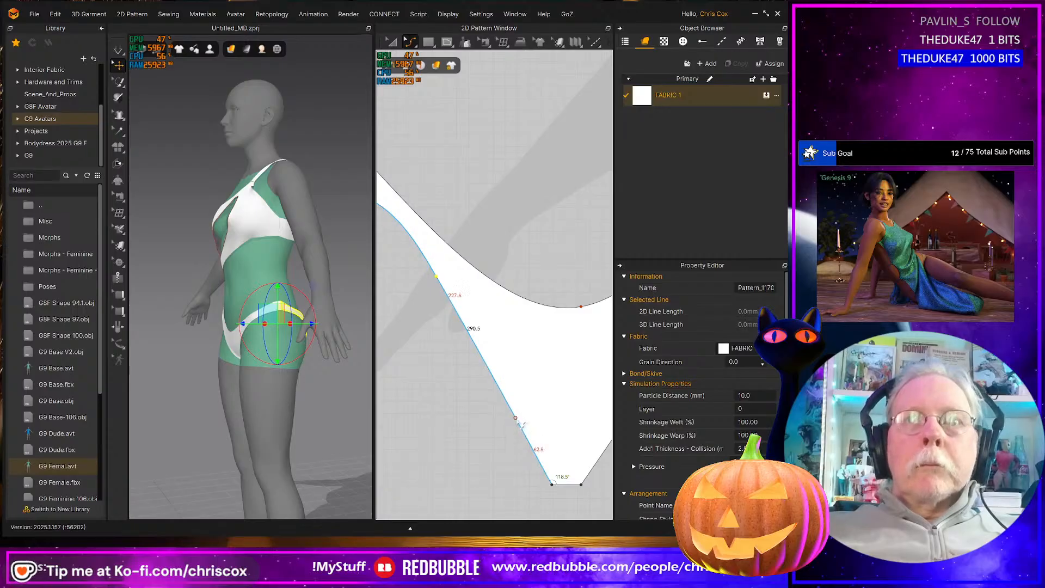
drag(518, 419, 520, 419)
middle_drag(545, 389, 478, 378)
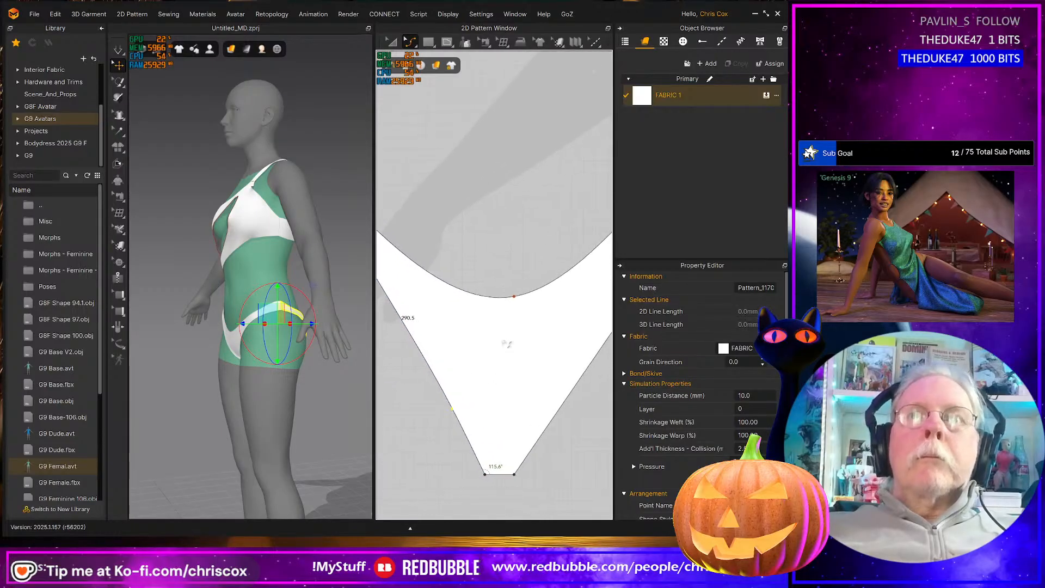
drag(516, 299, 515, 313)
middle_drag(515, 313, 374, 381)
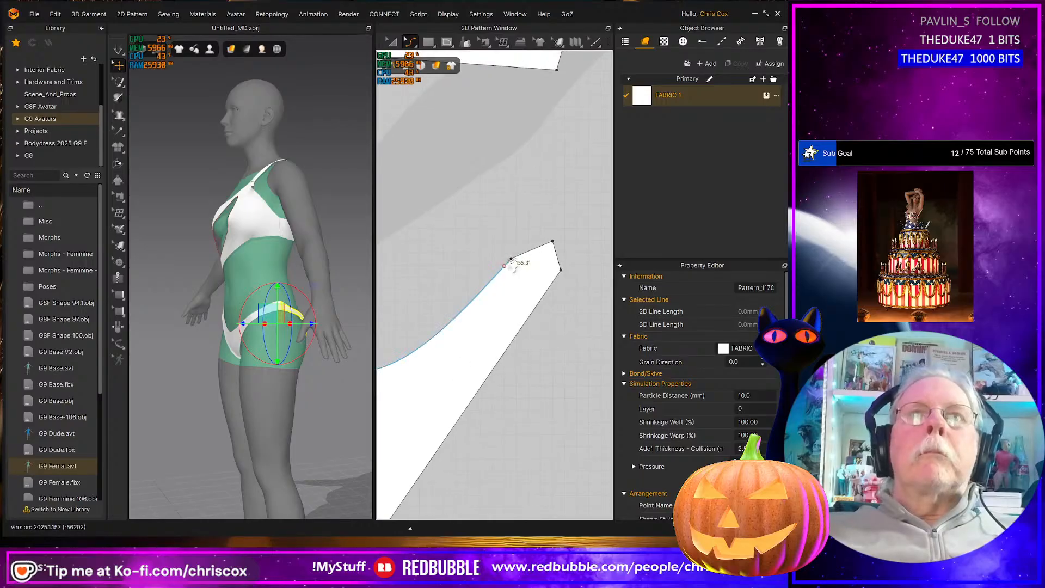
drag(495, 236, 524, 275)
key(Delete)
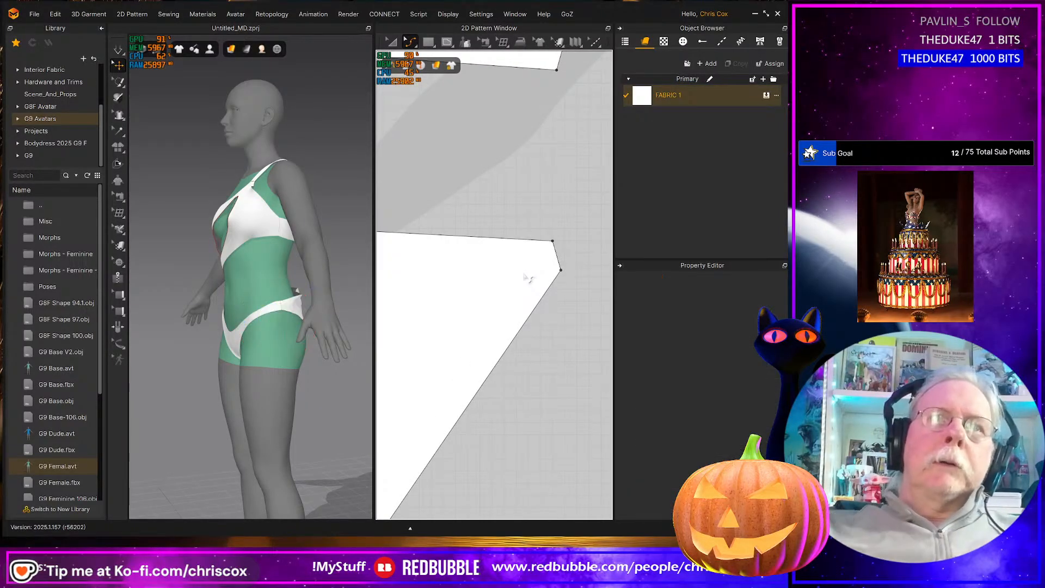
key(ctrl+z)
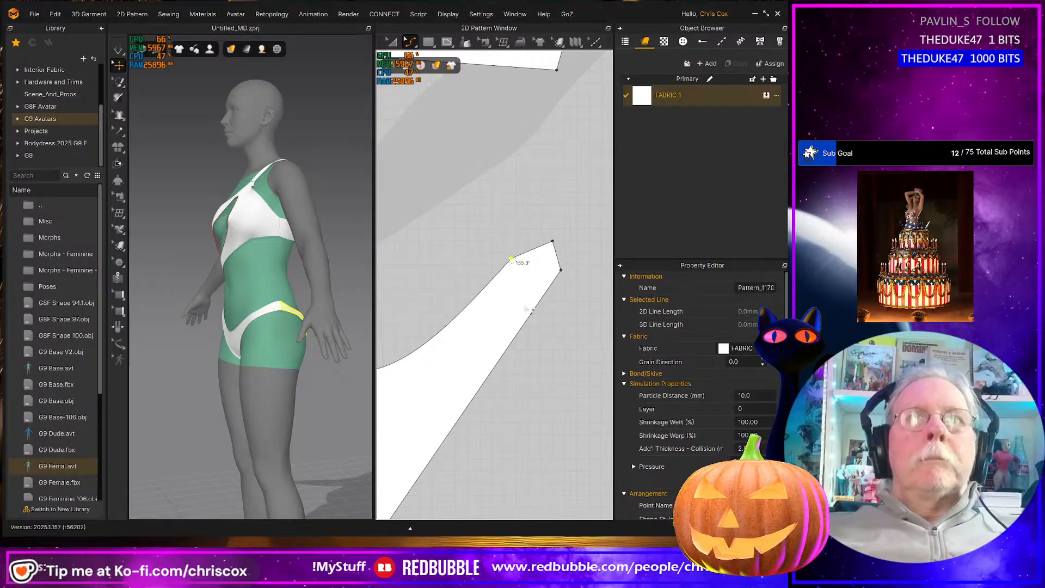
Convert the corner point on the waist edge near the opposite hip end to a curve point using Convert Only
right_click(511, 260)
mouse_move(545, 321)
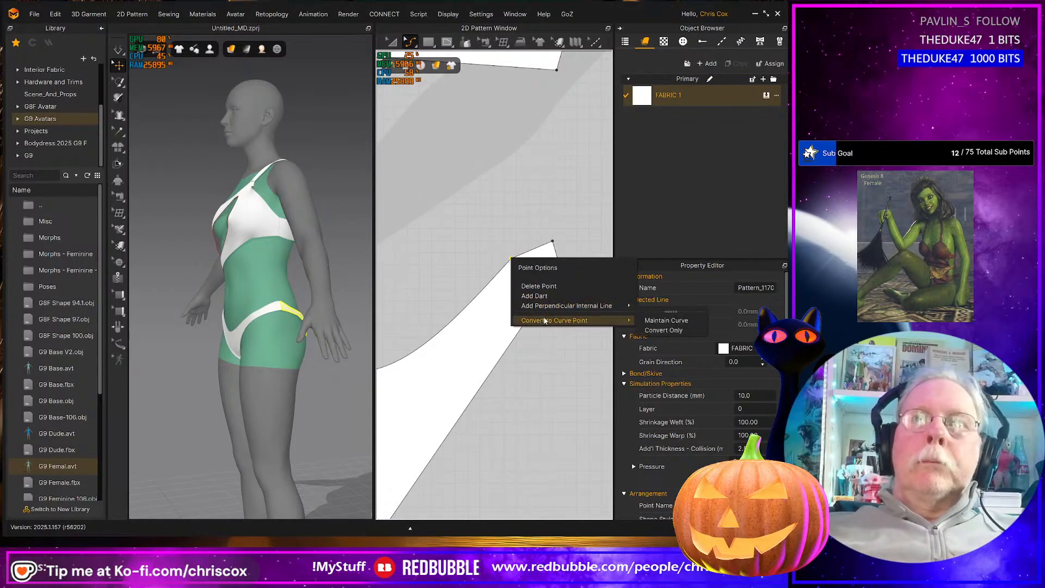
click(681, 331)
Bow the opposite leg edge inward with a curve point near the hip end's lower corner and ease its middle outward with another
right_drag(306, 373, 451, 361)
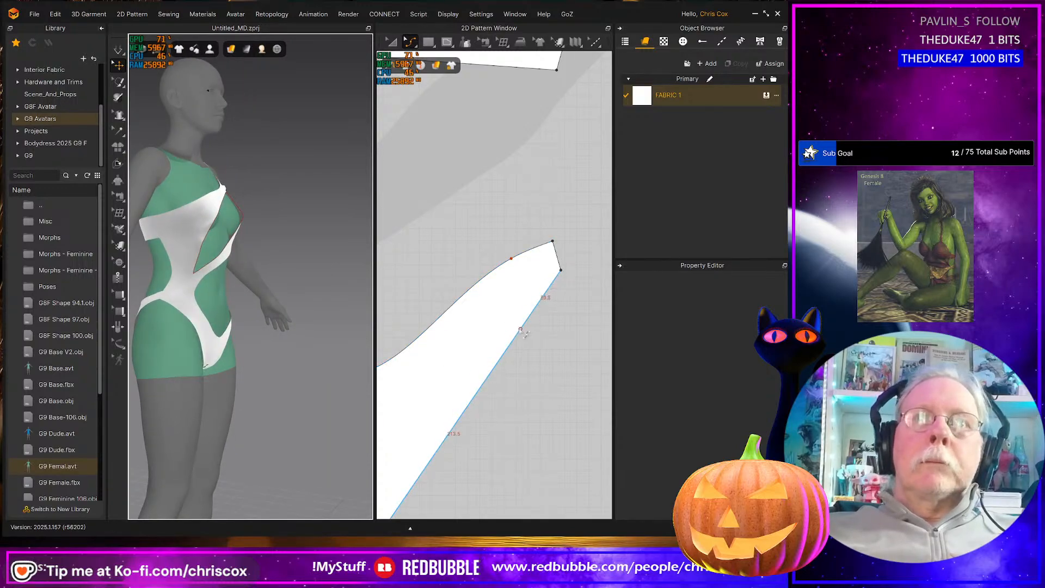
drag(521, 329, 557, 278)
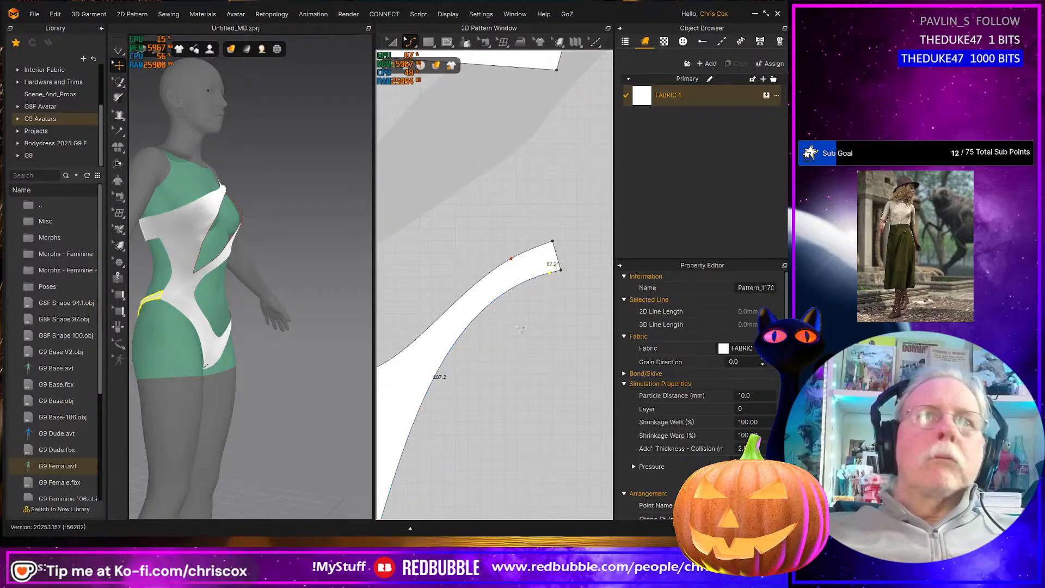
drag(455, 352, 467, 359)
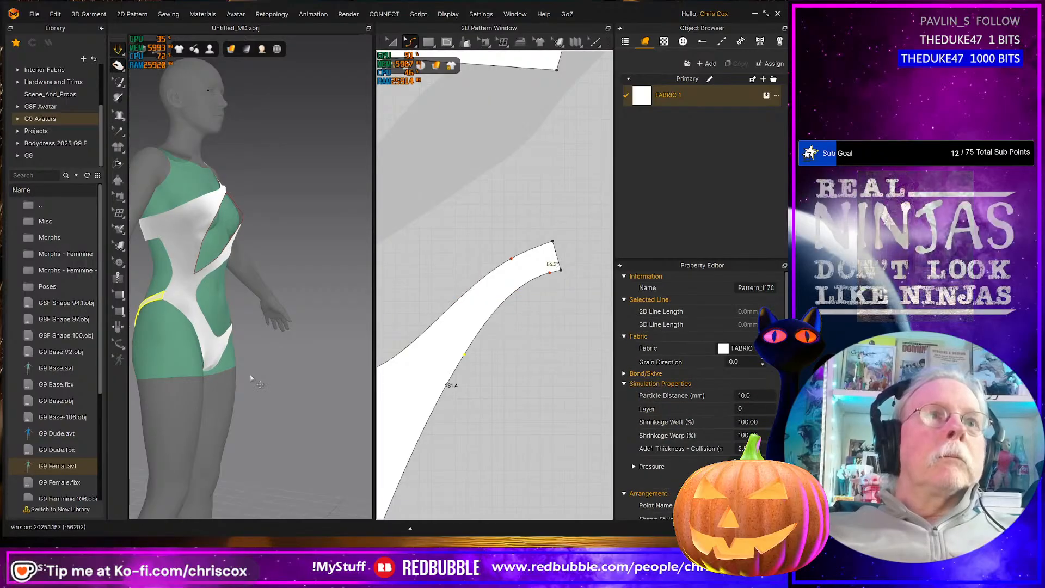
Deepen the front panel's side waist edge into a rounded cut-out with one curve point near its lower end and one near its upper end
scroll(537, 347, down, 3)
scroll(537, 347, down, 2)
middle_drag(530, 344, 438, 361)
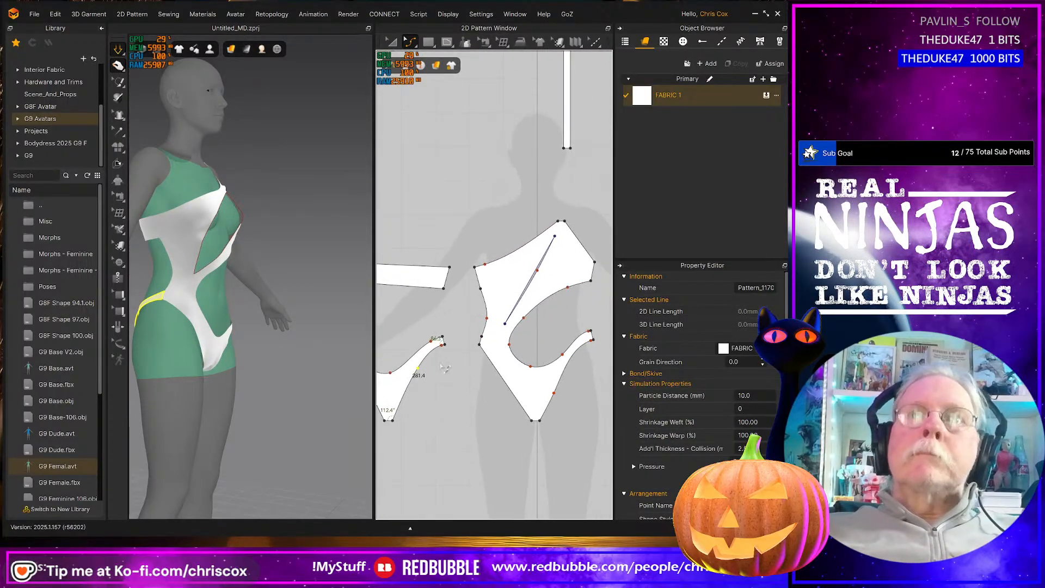
scroll(440, 360, up, 6)
middle_drag(533, 287, 391, 361)
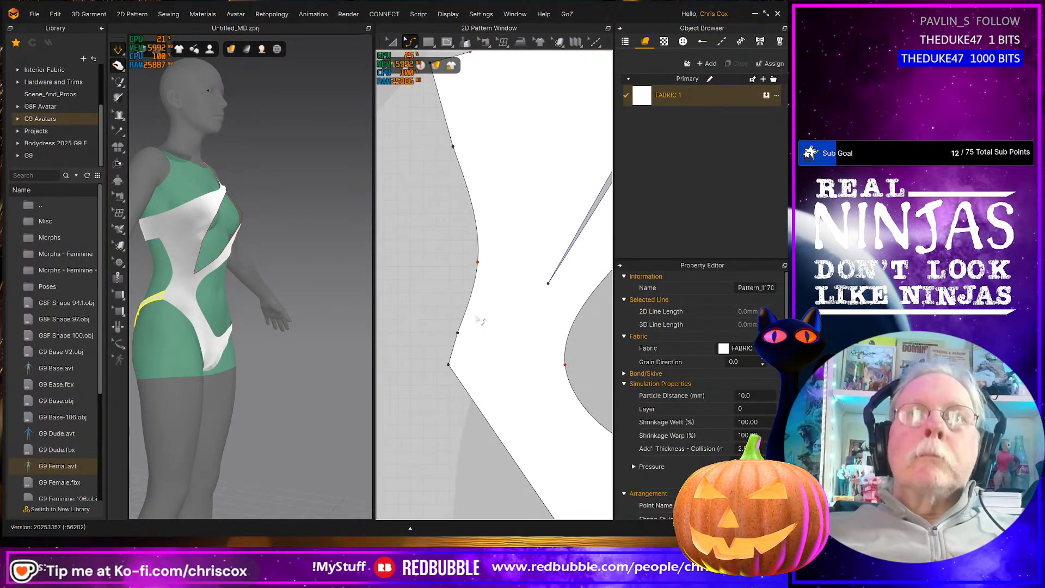
drag(473, 322, 482, 329)
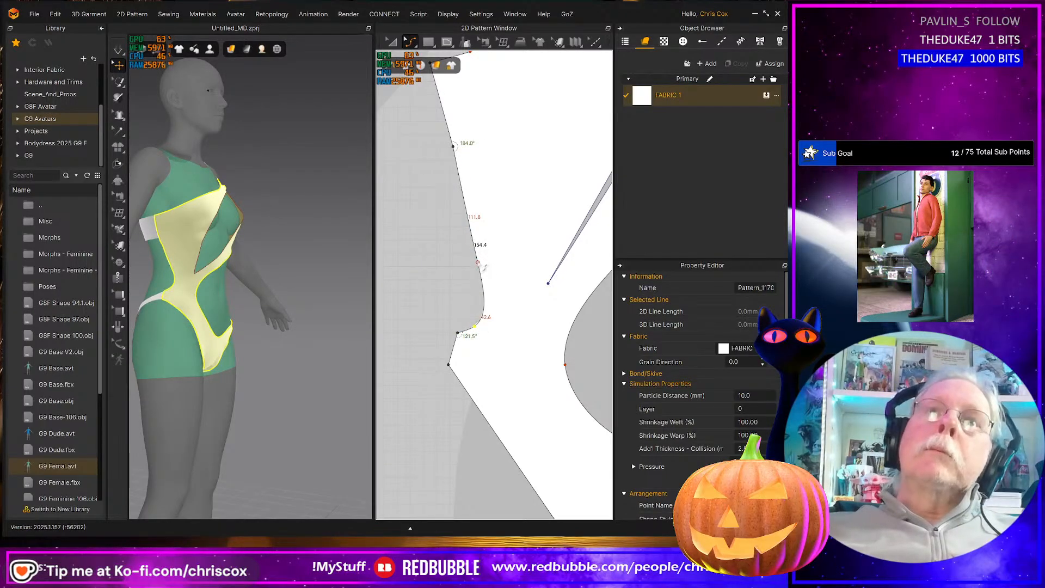
drag(484, 267, 474, 170)
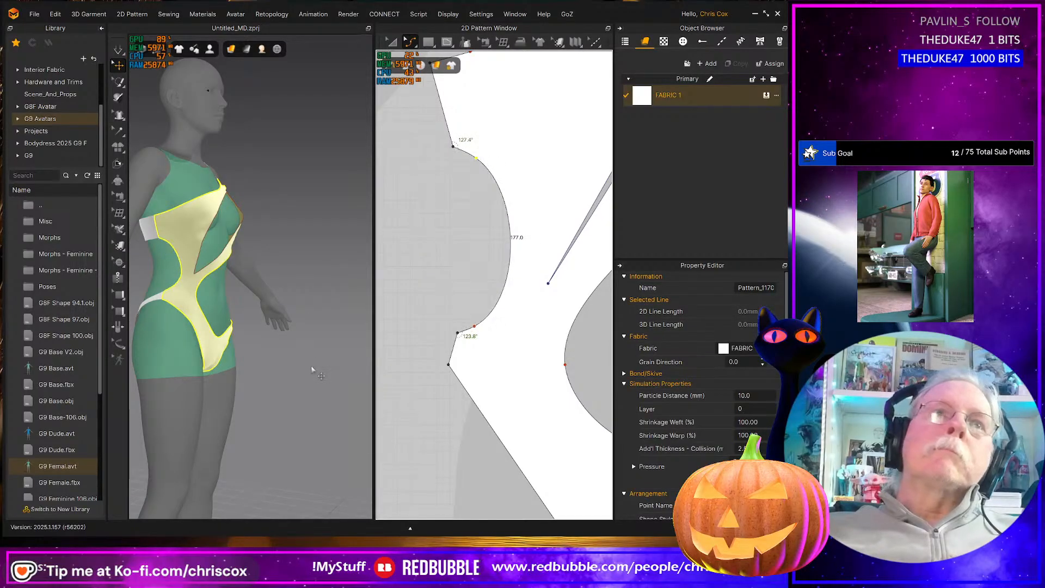
Enlarge the 3D view and examine how the swimsuit fits the avatar from the front and the side
scroll(313, 368, up, 4)
right_drag(313, 364, 266, 365)
middle_drag(266, 365, 336, 352)
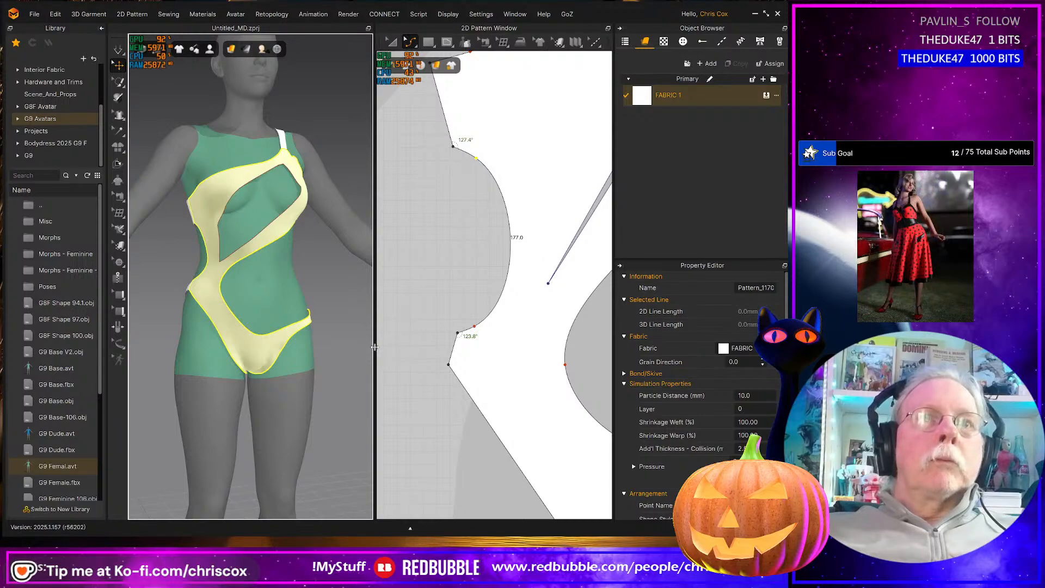
drag(374, 349, 470, 360)
right_drag(433, 375, 399, 361)
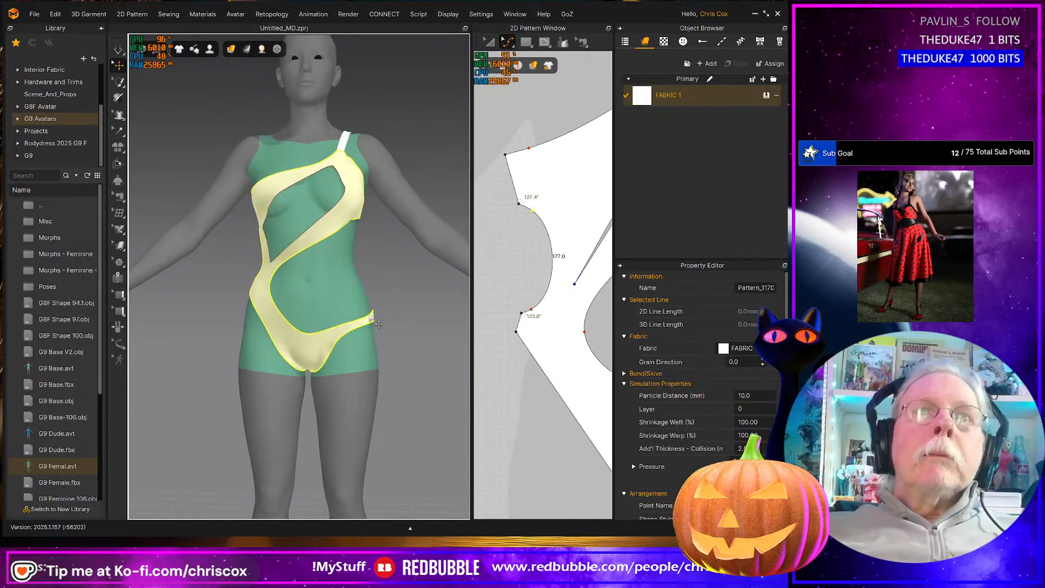
middle_drag(372, 334, 323, 335)
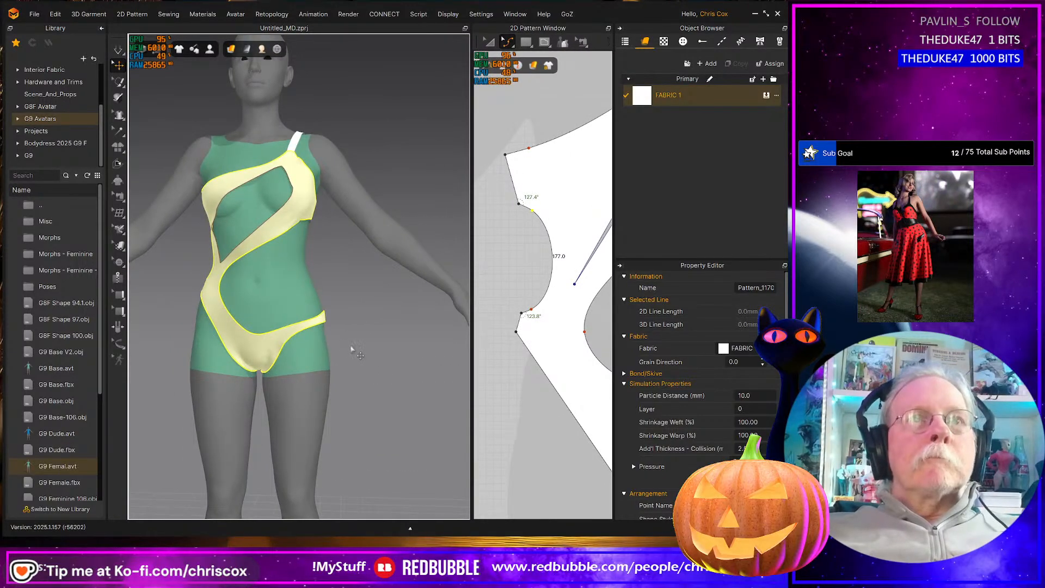
right_drag(352, 349, 252, 344)
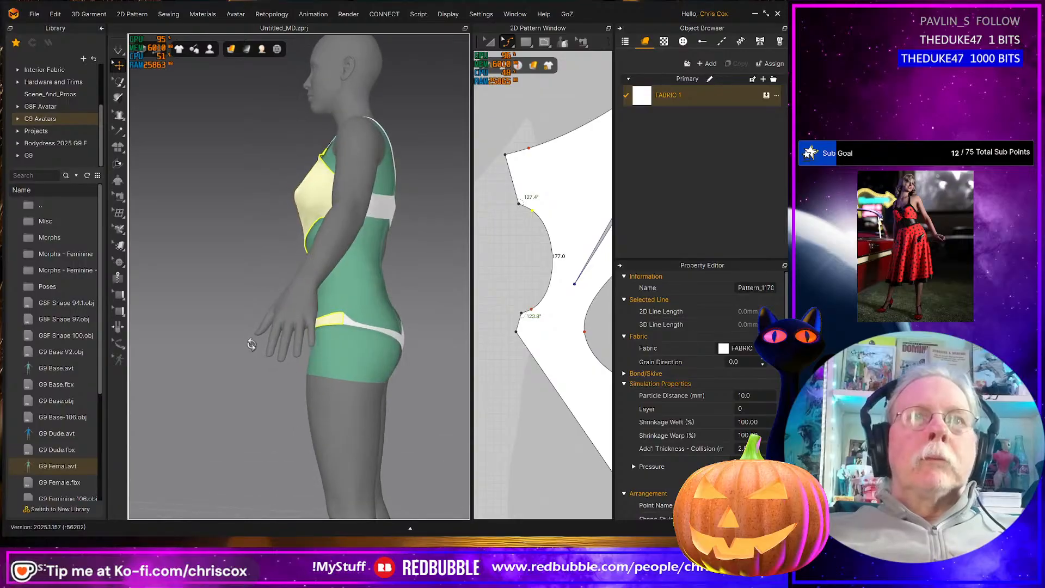
Add a curve point beside the upper hip corner of the back bottom panel's waist edge and bow the edge upward there
scroll(523, 381, down, 5)
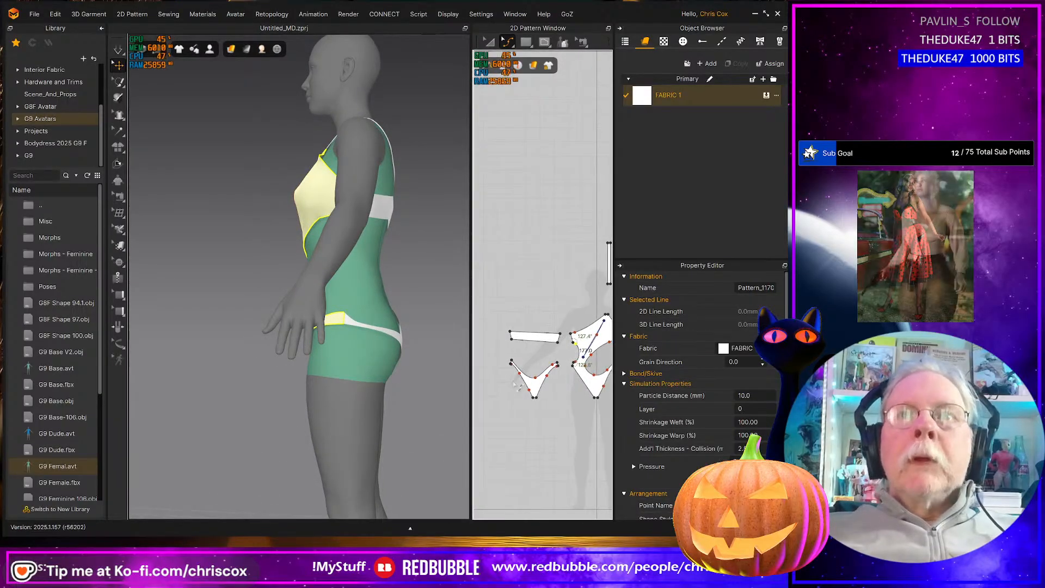
scroll(516, 385, up, 5)
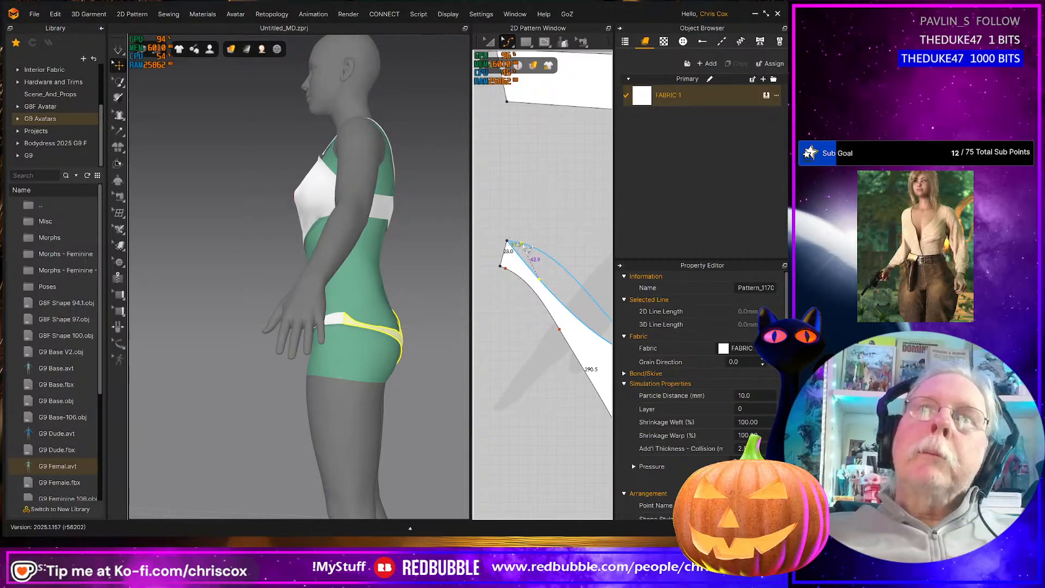
drag(523, 245, 522, 245)
Simulate the garment and pull the back bottom panel upward at the hip and at the crotch
right_drag(417, 376, 364, 371)
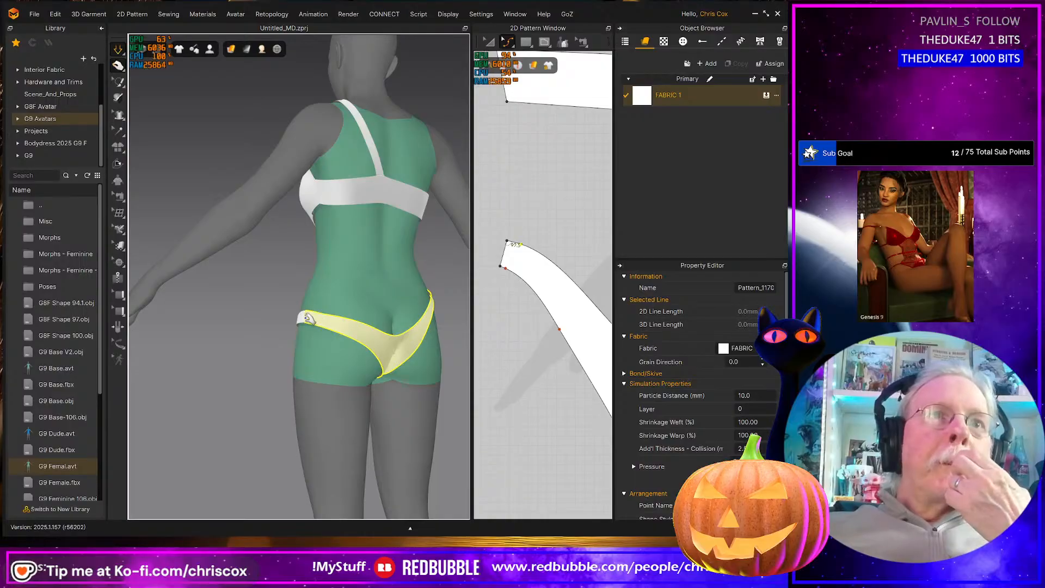
drag(315, 316, 384, 307)
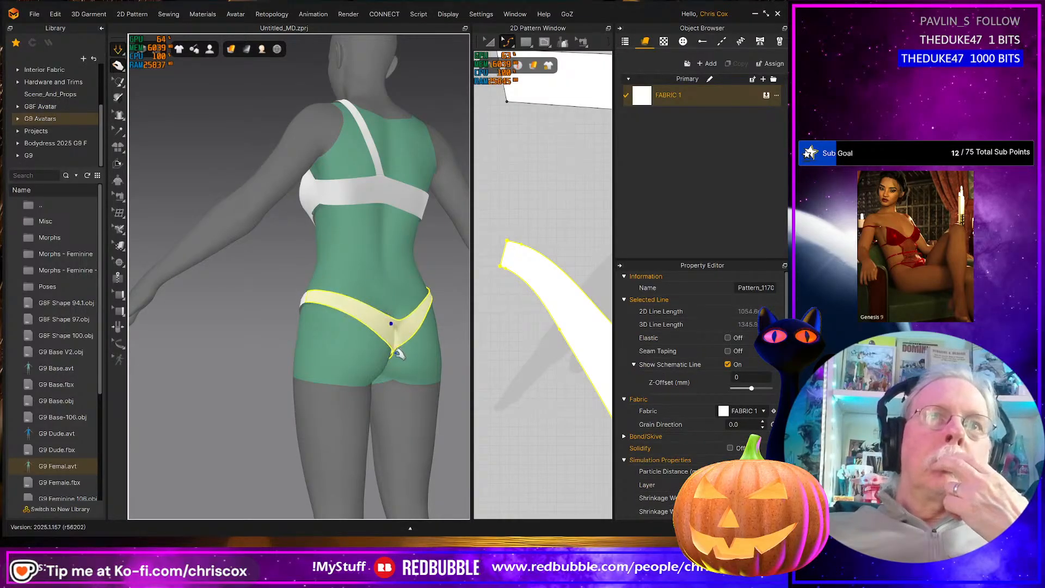
drag(394, 352, 397, 346)
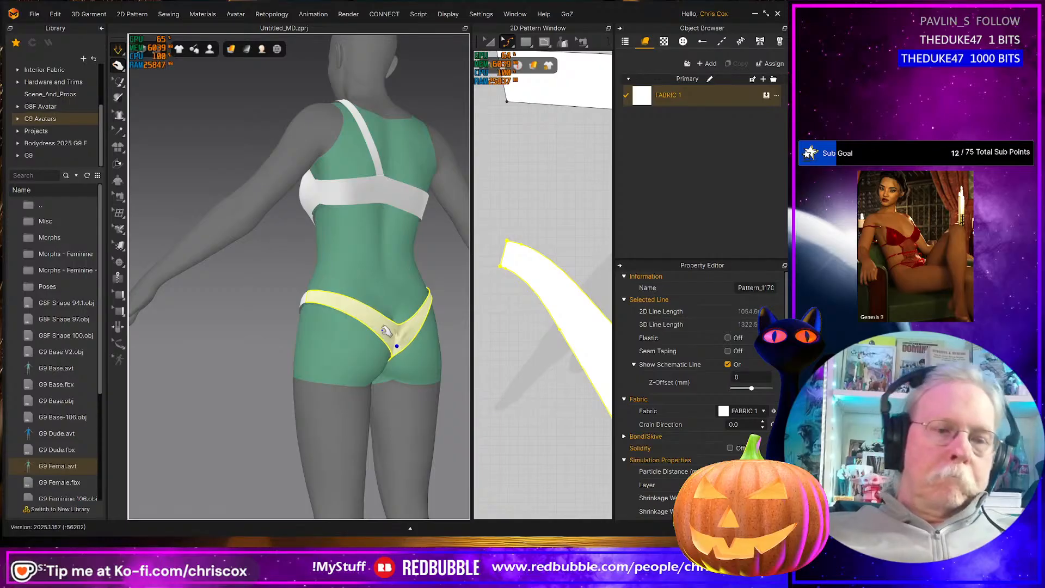
Strengthen the back bottom panel and pull it up toward the hip on the simulated avatar
right_drag(386, 331, 317, 370)
key(ctrl+h)
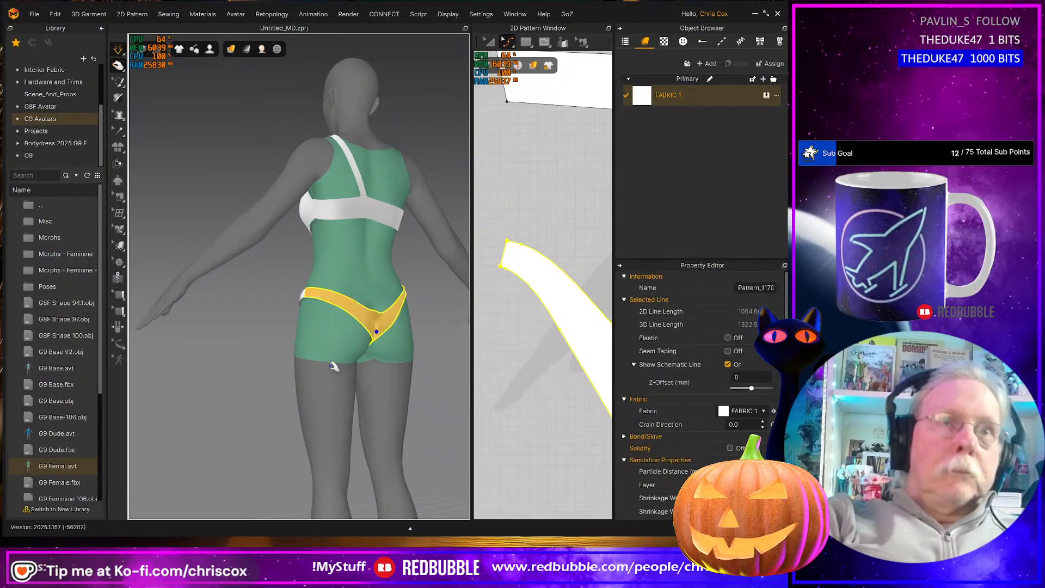
drag(368, 325, 322, 285)
Pull the front panel's hip end higher and its crotch area slightly down while the garment simulates
right_drag(338, 294, 452, 297)
click(318, 281)
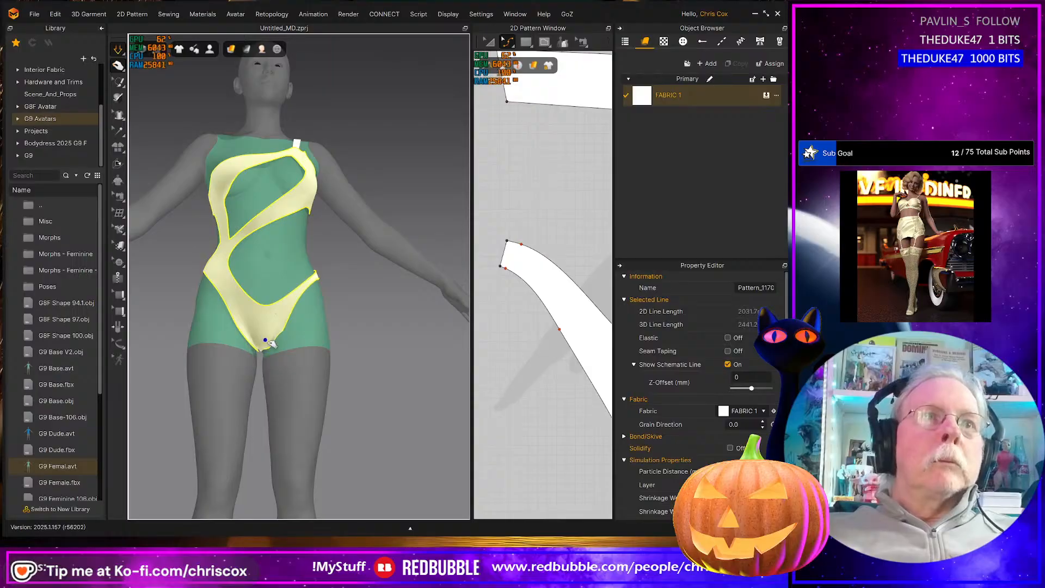
drag(267, 341, 269, 349)
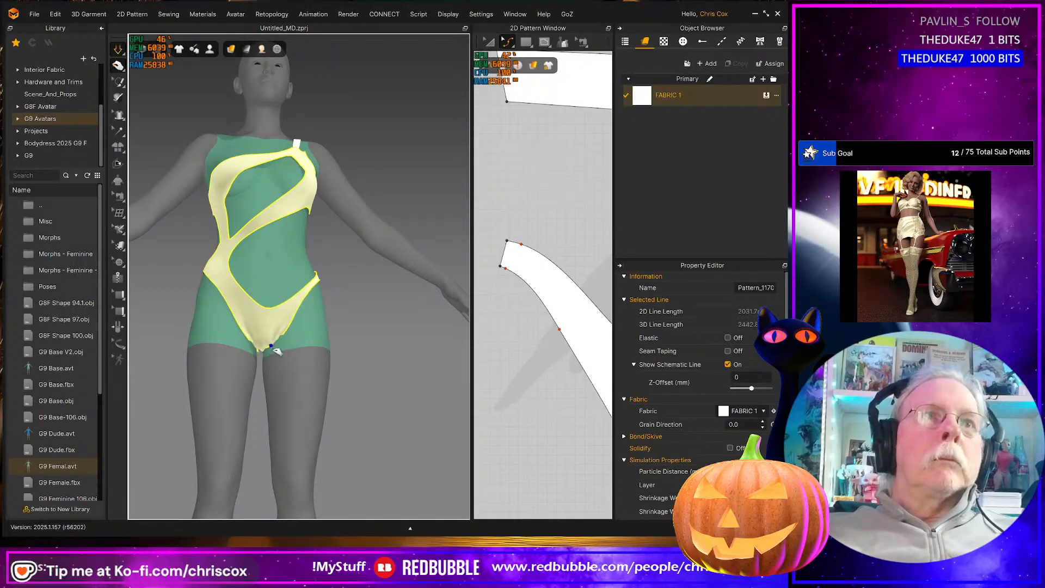
right_drag(260, 275, 288, 303)
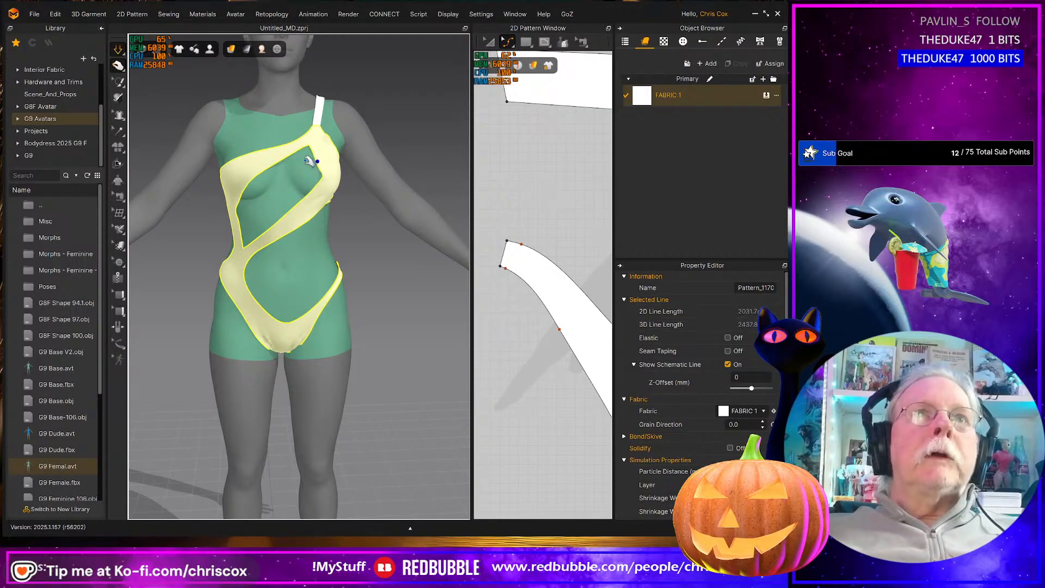
Move the upper end point of the front panel's chest cut-out down and inward in the 2D pattern
middle_drag(331, 188, 312, 188)
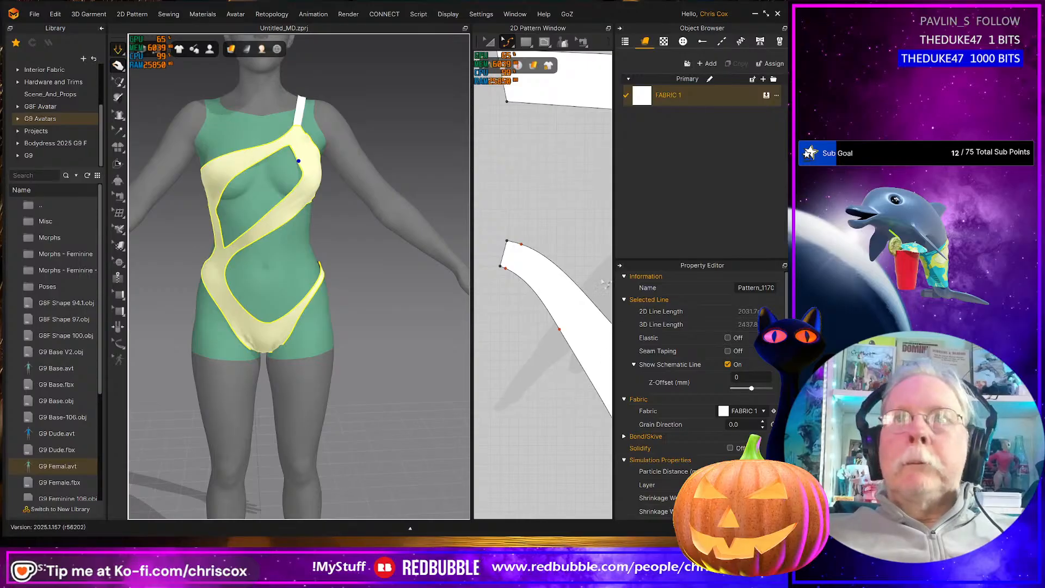
scroll(581, 283, down, 3)
middle_drag(581, 281, 437, 325)
middle_drag(503, 334, 489, 343)
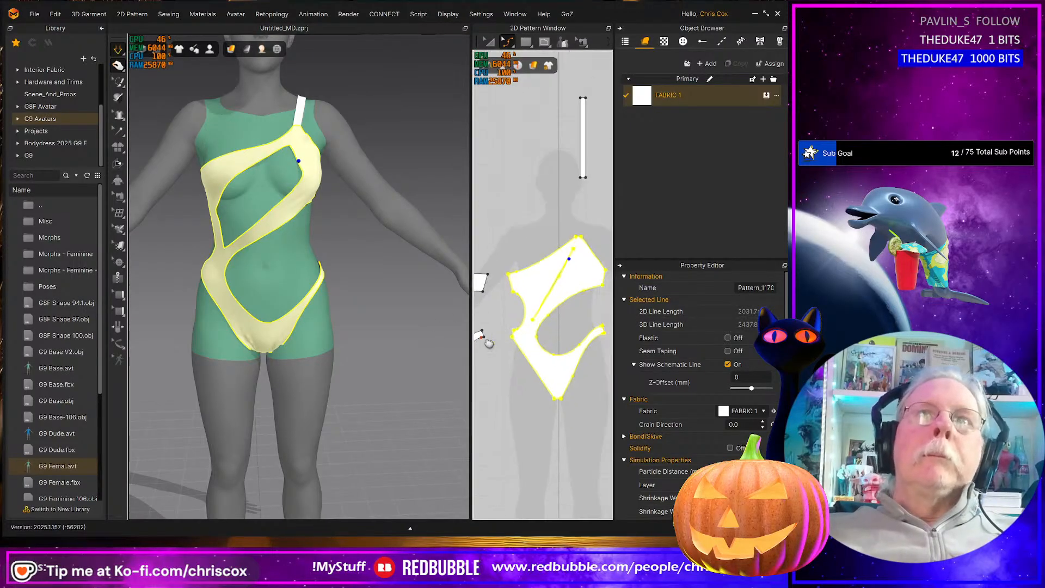
scroll(488, 343, up, 8)
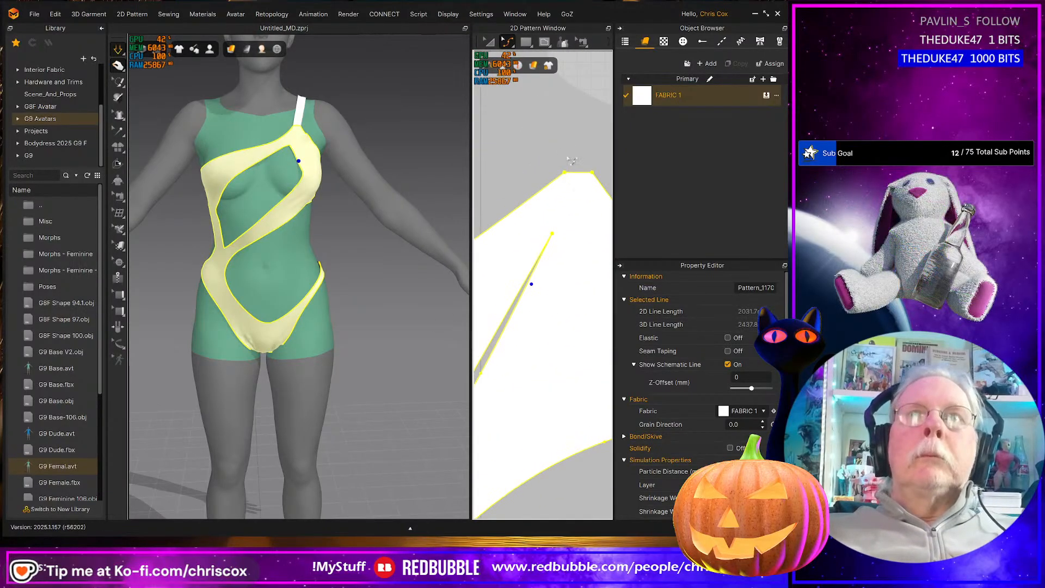
click(546, 157)
click(558, 238)
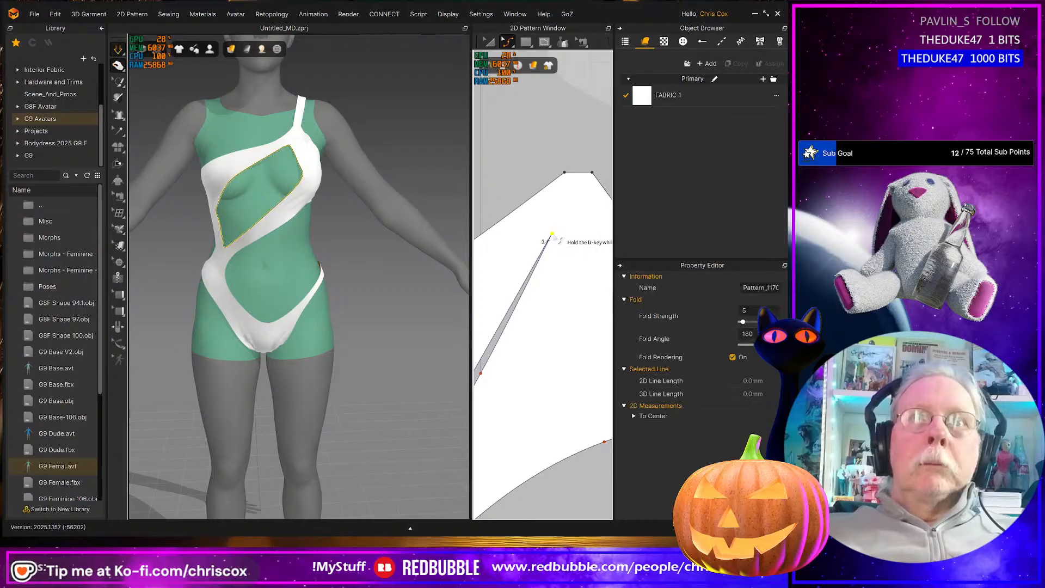
drag(560, 242, 537, 279)
Simulate the garment and pull the front panel into place around the chest cut-out and toward the underarm
key(space)
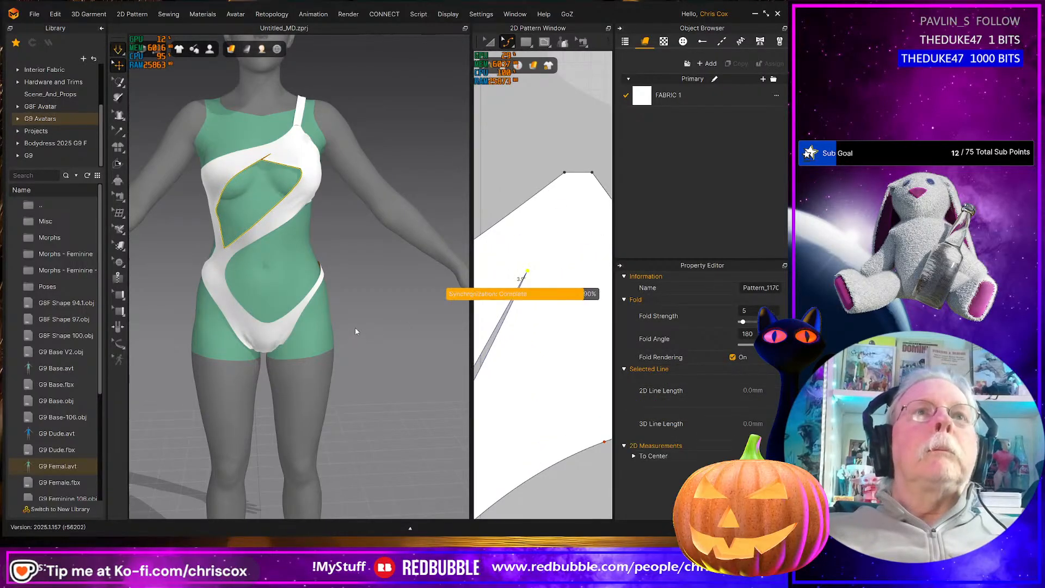
click(304, 176)
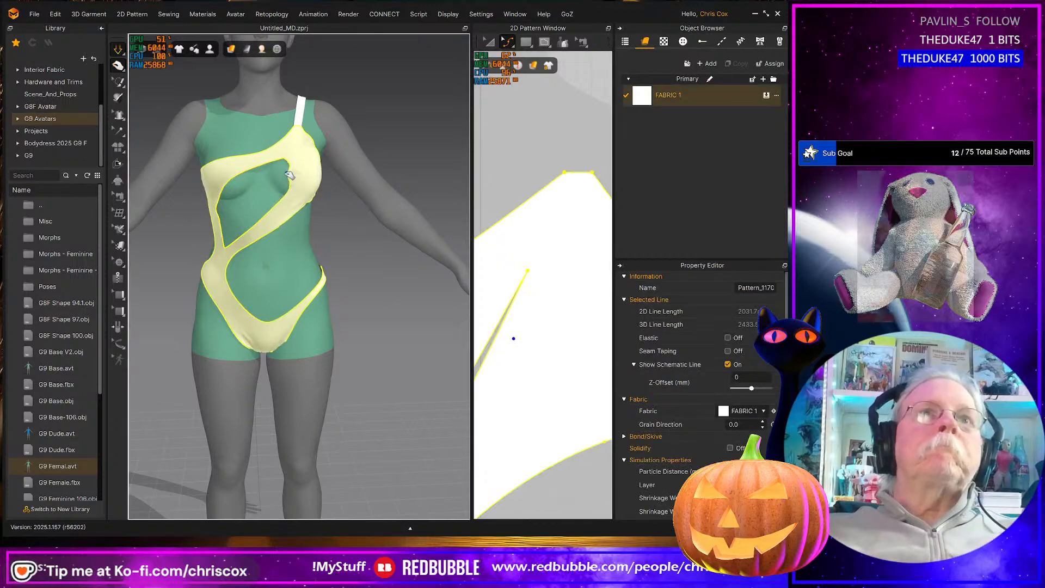
right_drag(541, 360, 590, 293)
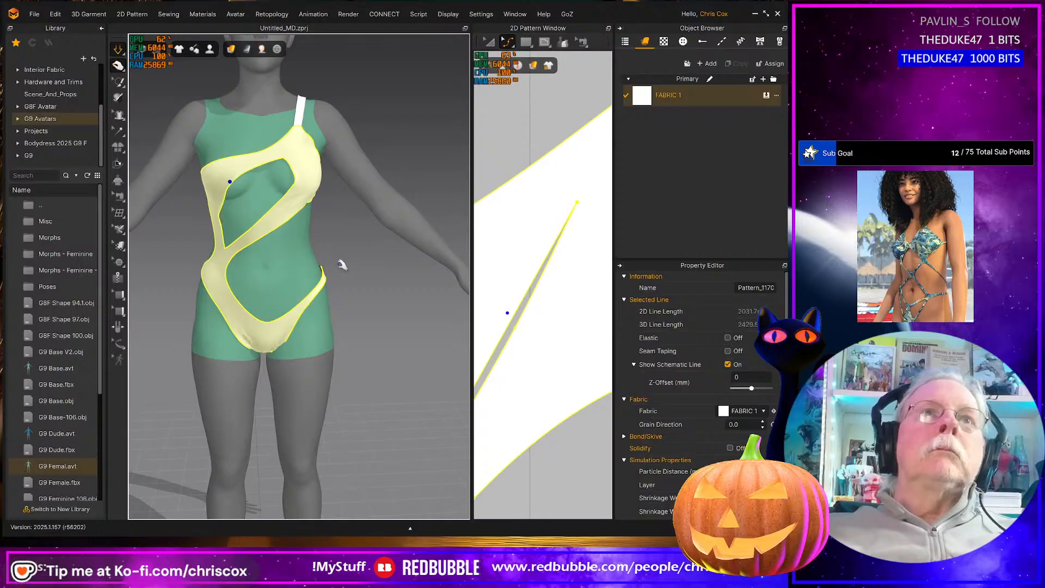
scroll(367, 266, down, 2)
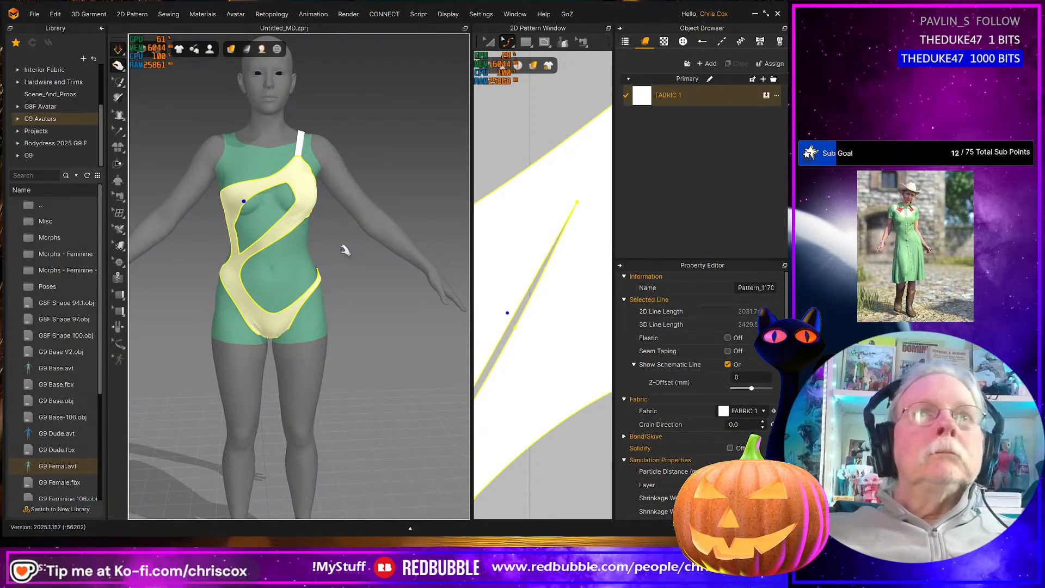
right_drag(346, 248, 219, 197)
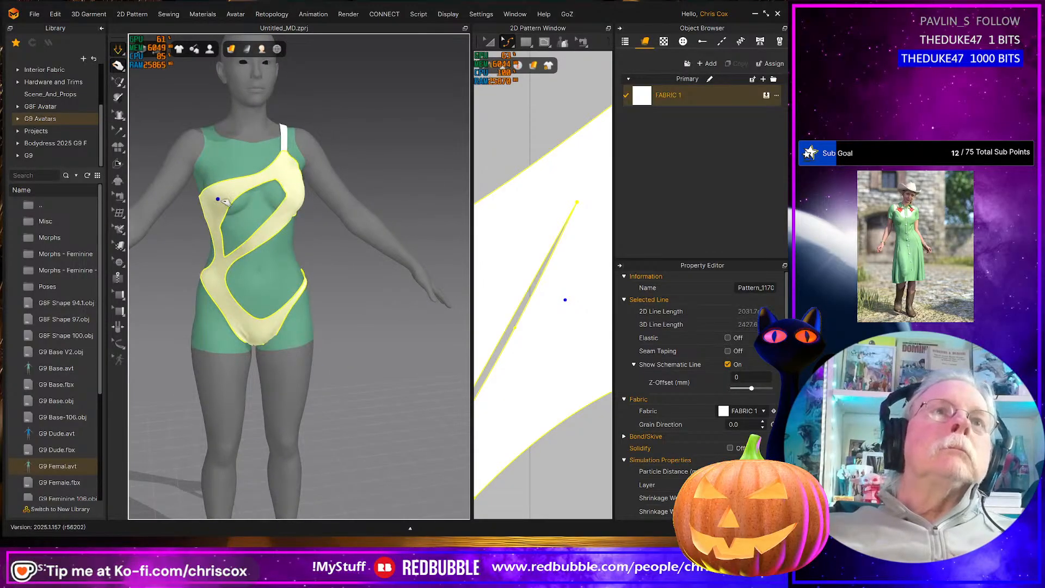
Select the front panel's short side edge at the underarm and nudge it upward
scroll(543, 284, down, 5)
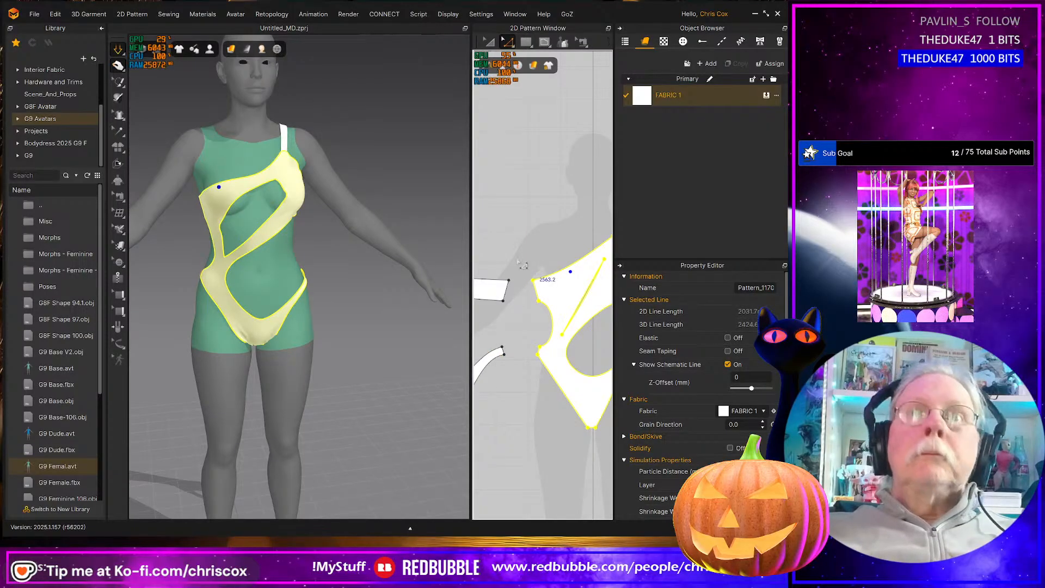
click(521, 264)
click(554, 313)
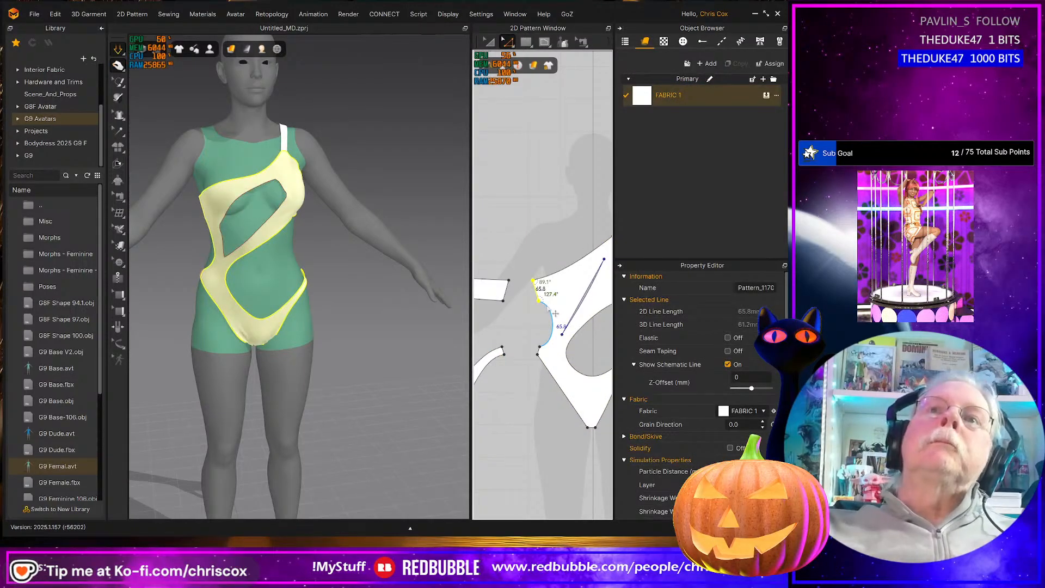
key(Up)
key(Up)
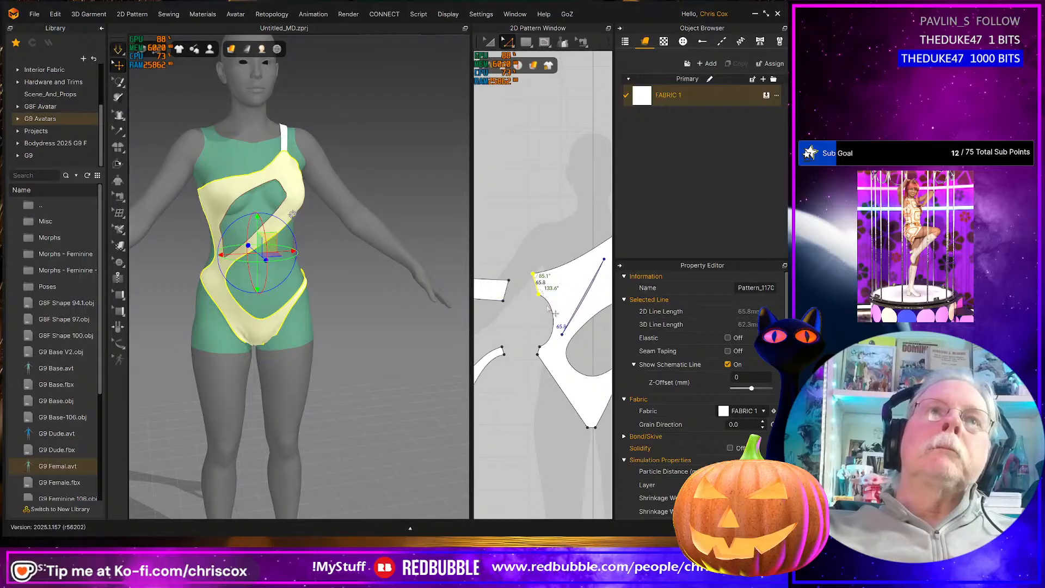
Shift the lower end point of the front panel's chest cut-out slightly sideways and its upper end point slightly up
middle_drag(579, 295, 523, 284)
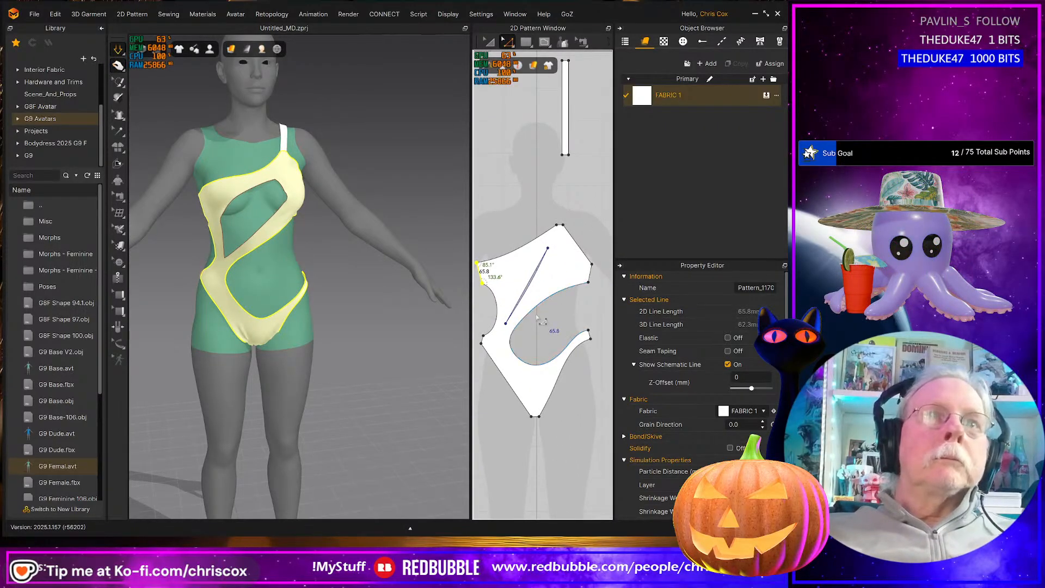
click(515, 331)
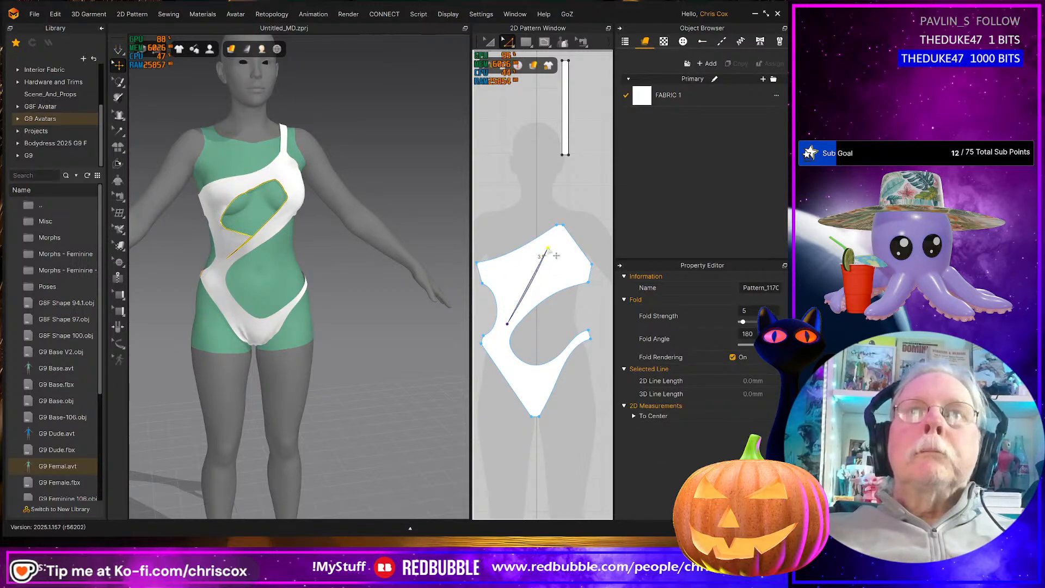
drag(548, 248, 556, 256)
Display the Strain Map on the garment and view it from the avatar's side
right_drag(345, 303, 309, 302)
click(232, 49)
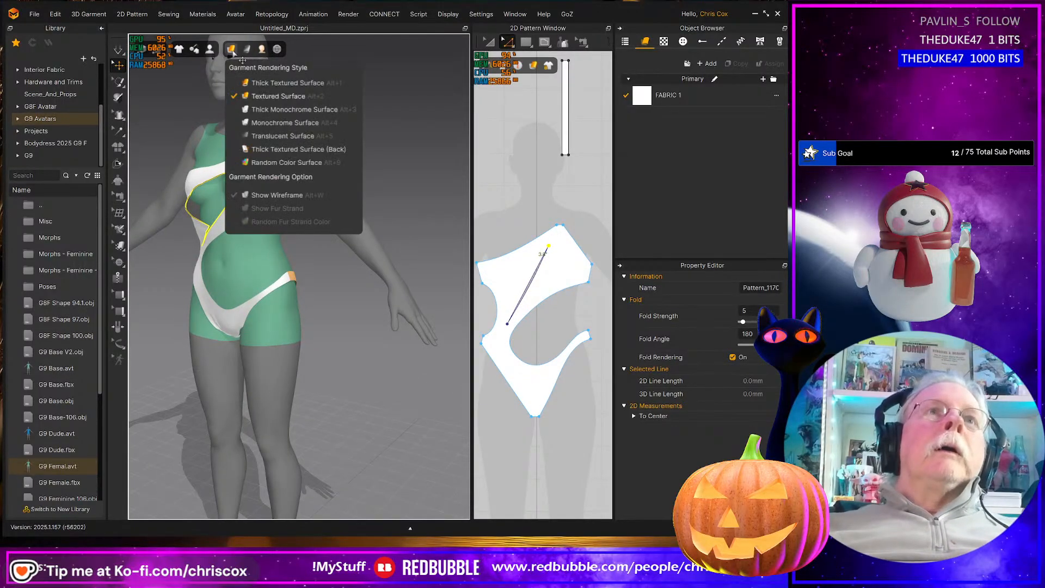
click(247, 49)
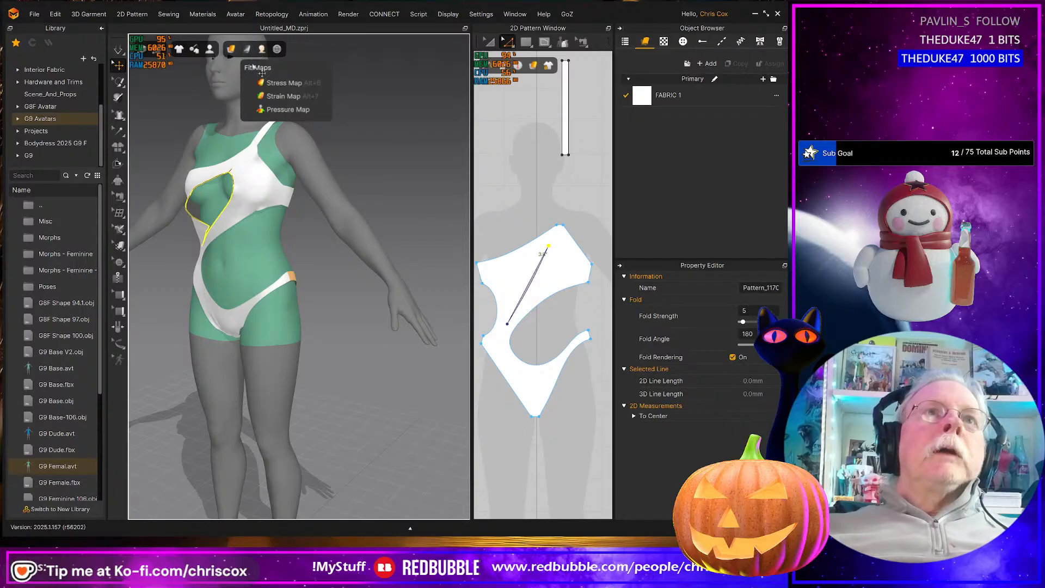
click(269, 96)
mouse_move(294, 223)
right_down()
mouse_move(304, 229)
mouse_move(287, 228)
right_up()
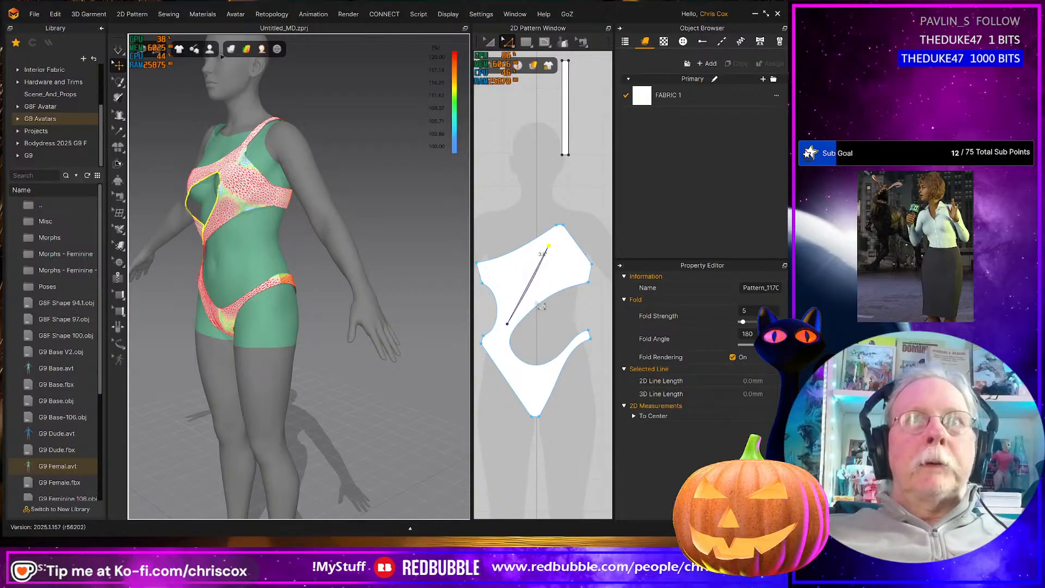
Lengthen the back band panel by moving its outer side edge farther outward
scroll(537, 304, down, 3)
middle_drag(527, 310, 624, 311)
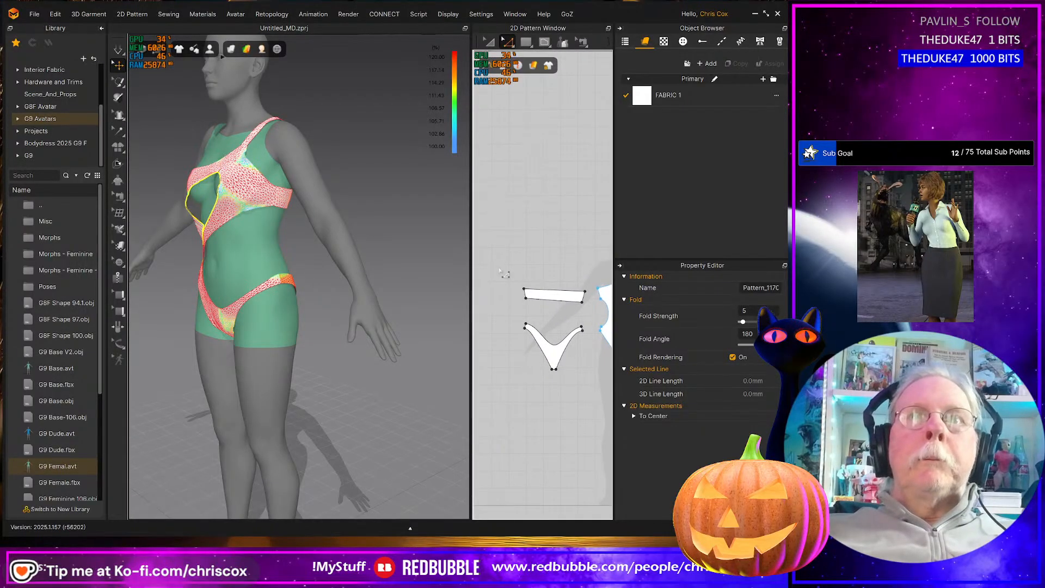
drag(500, 270, 533, 309)
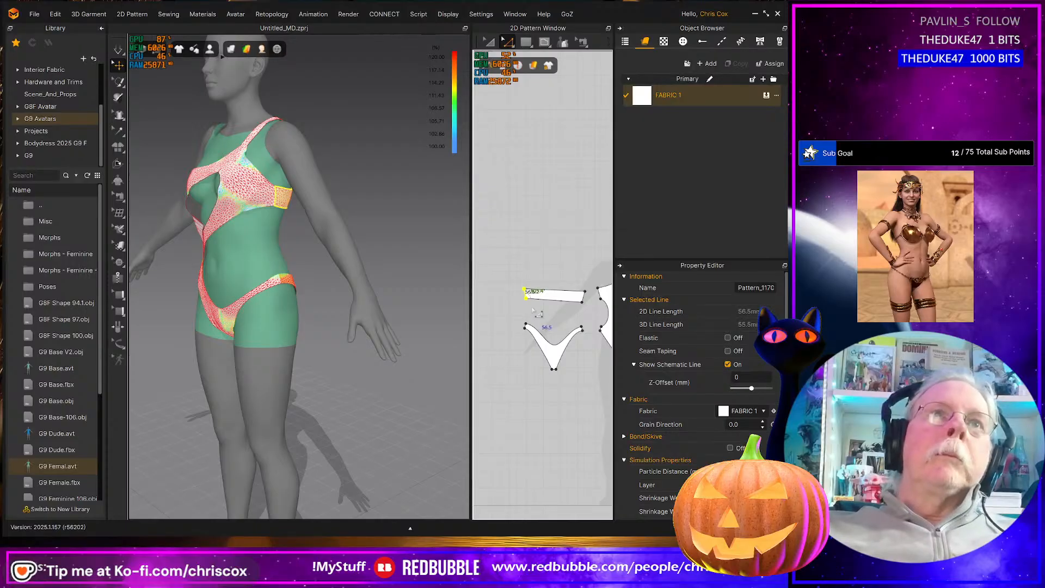
key(Left)
key(Left)
key(Left)
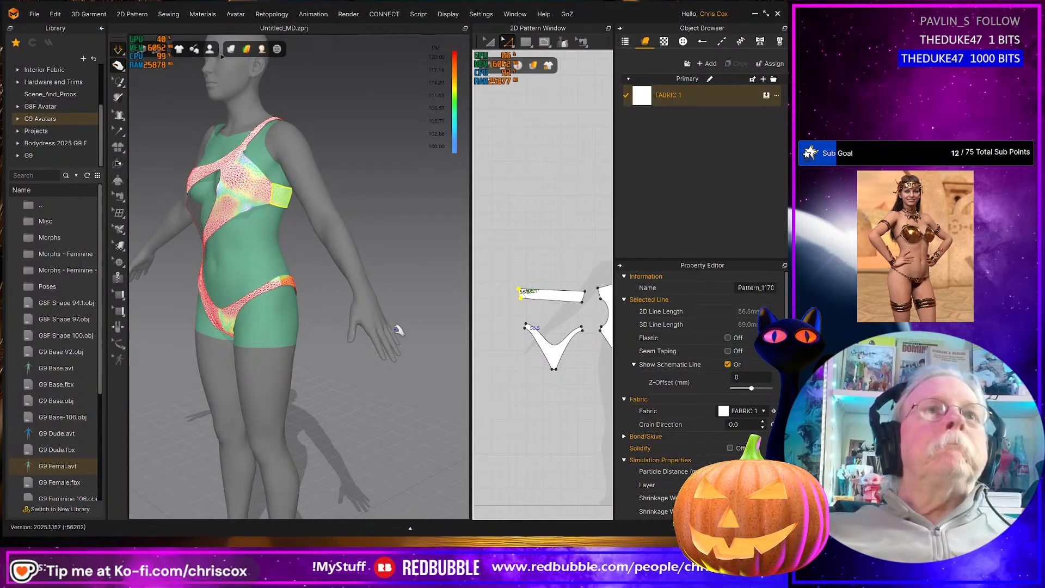
Pull the front panel across the bust and toward the underarm while the garment simulates
right_drag(397, 330, 409, 345)
drag(261, 178, 216, 204)
right_drag(216, 205, 247, 222)
drag(208, 212, 196, 223)
Return to the front view and pull the front panel at its hip end and crotch during simulation
key(2)
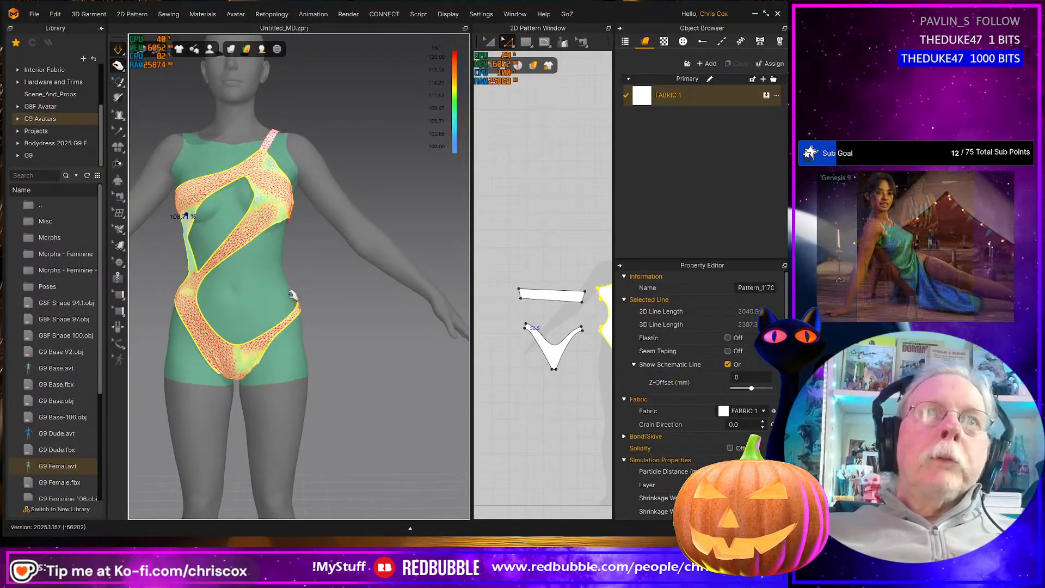
mouse_move(298, 310)
mouse_down()
mouse_move(290, 275)
mouse_move(295, 297)
mouse_up()
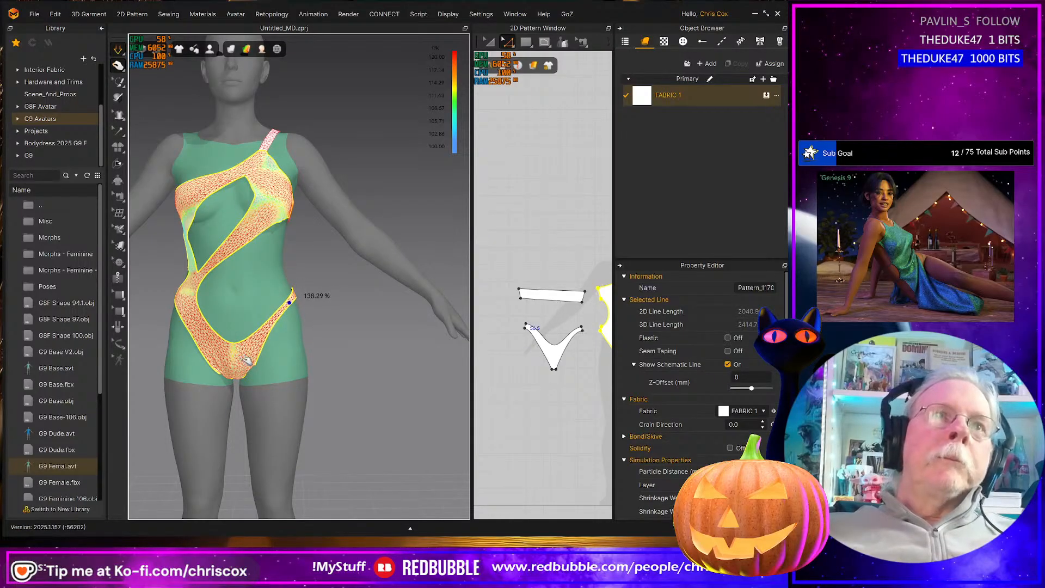
click(240, 357)
Select all the swimsuit's pattern pieces and stop the simulation
scroll(327, 332, down, 2)
scroll(517, 393, down, 4)
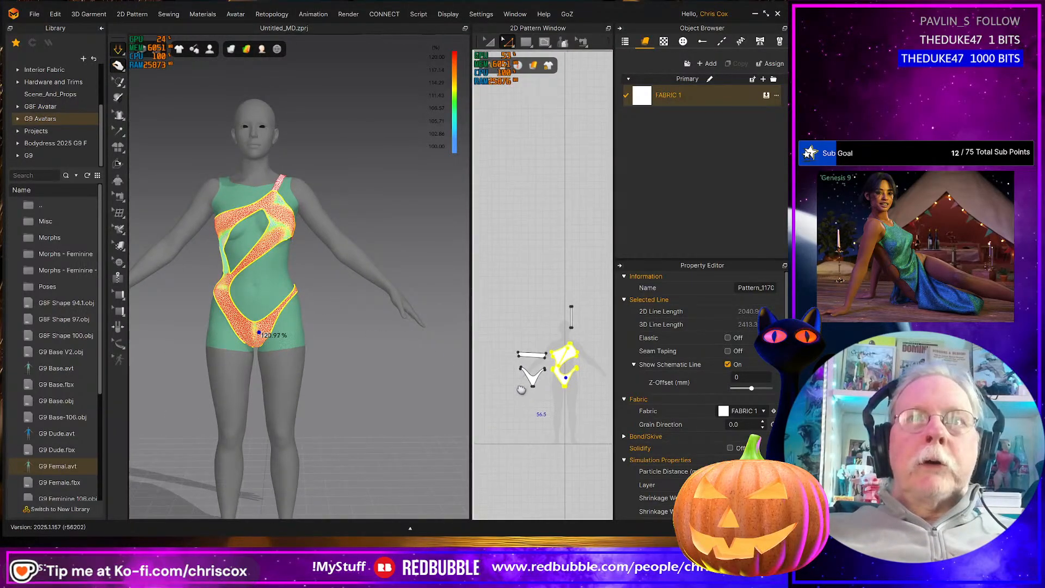
middle_drag(531, 398, 519, 386)
key(a)
drag(593, 431, 490, 255)
scroll(704, 371, down, 3)
scroll(703, 371, down, 3)
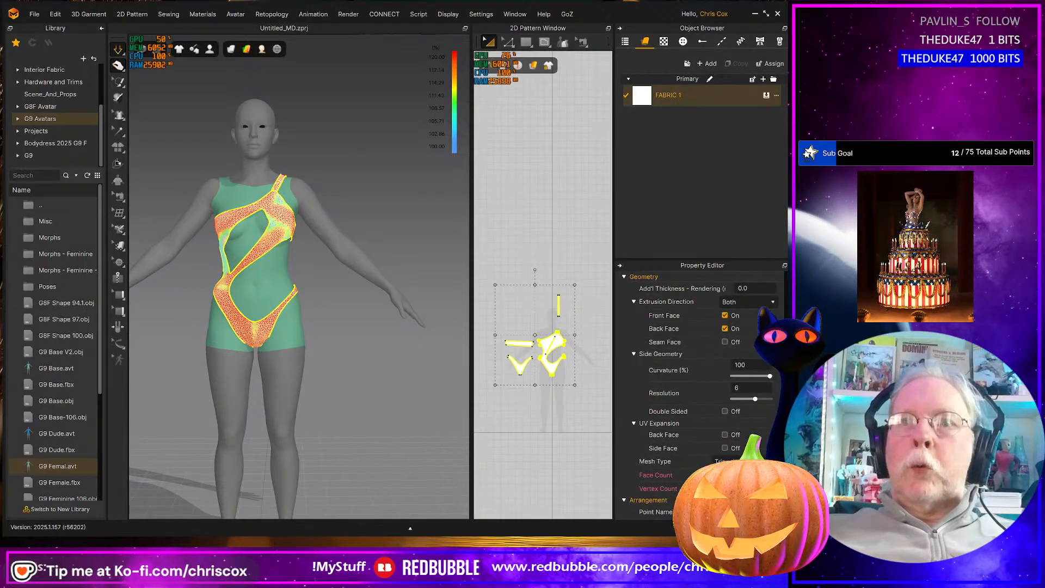
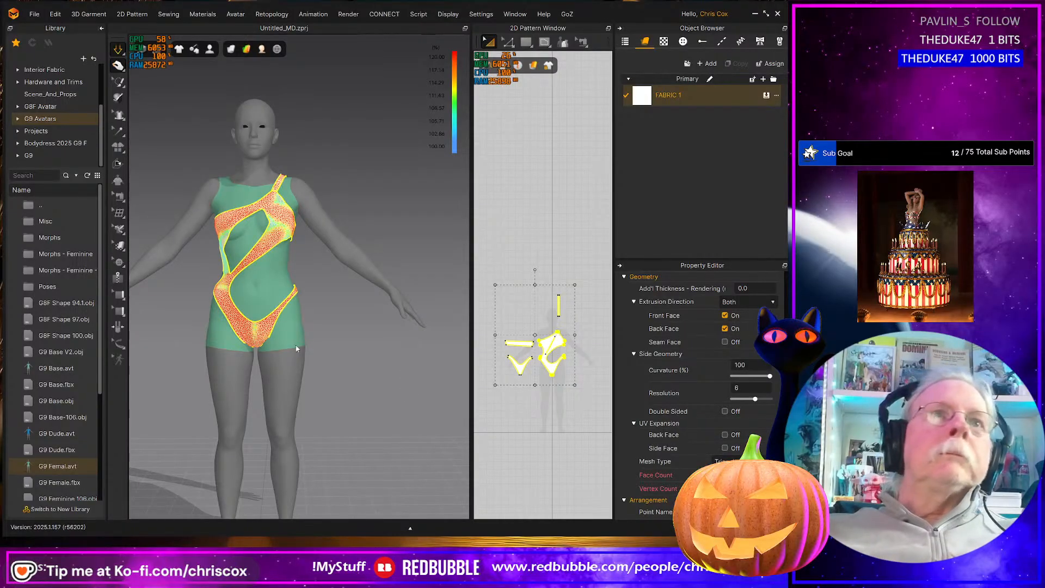
key(space)
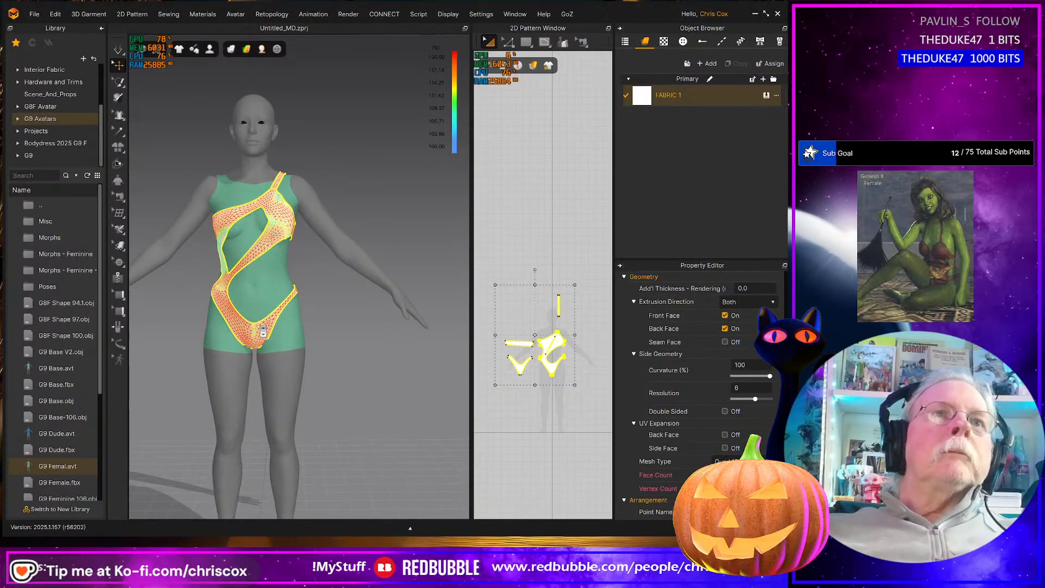
Examine the strain distribution on the back of the swimsuit, from the strap to the bottom panel
scroll(267, 327, up, 3)
right_drag(272, 327, 303, 327)
mouse_move(511, 341)
middle_down()
mouse_move(544, 345)
mouse_move(530, 344)
middle_up()
scroll(530, 344, up, 1)
right_drag(246, 348, 368, 347)
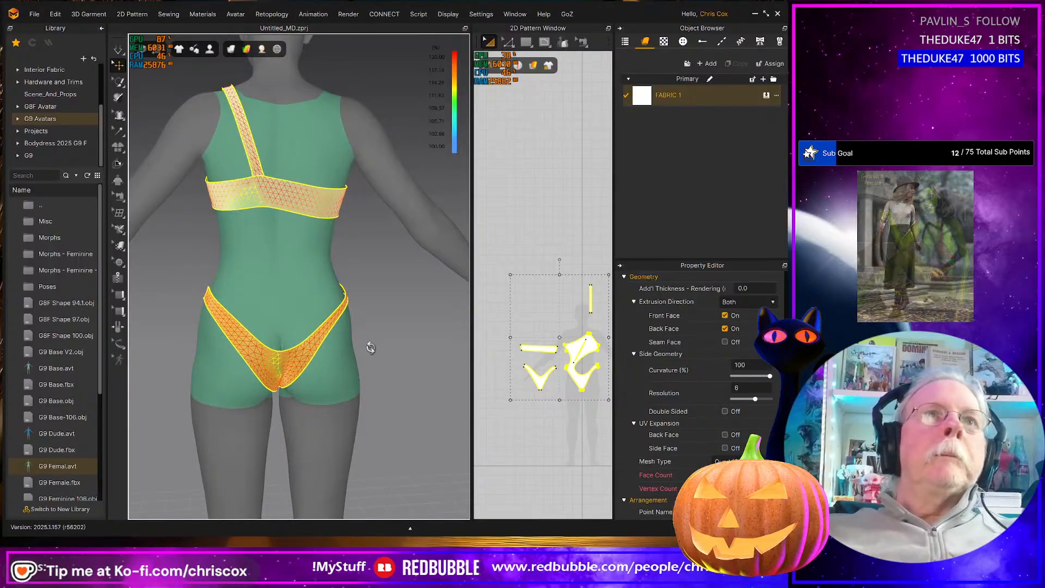
right_drag(368, 280, 264, 220)
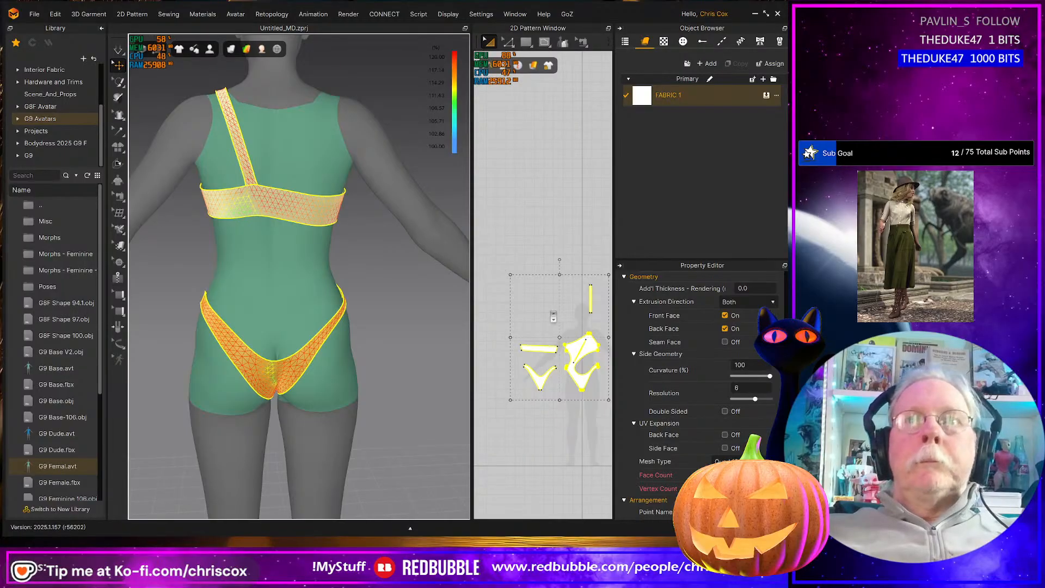
Clear the pattern selection and select the upper end edge of the shoulder strap piece
scroll(549, 307, down, 2)
drag(562, 266, 576, 298)
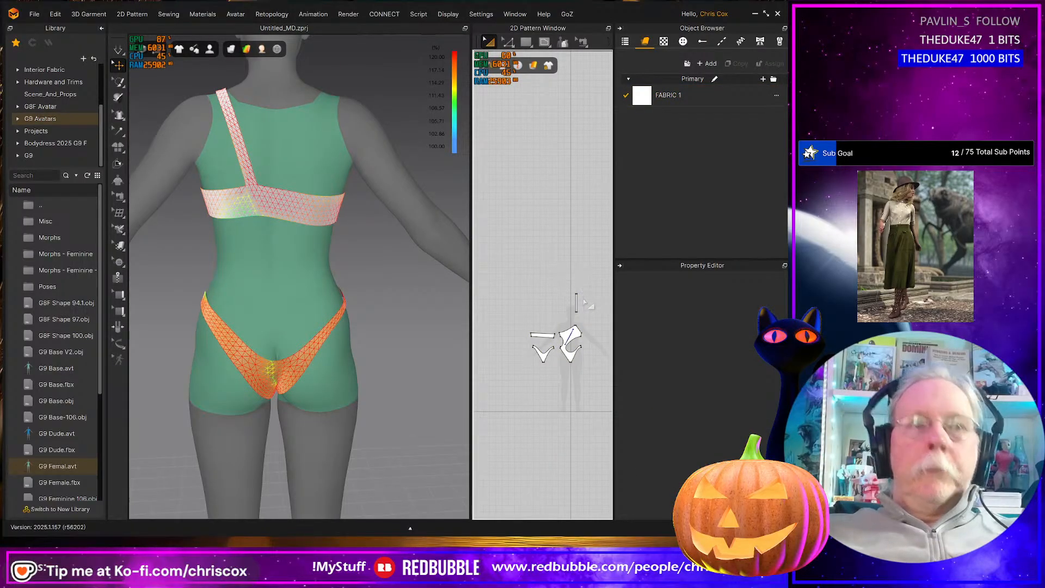
key(z)
drag(540, 278, 545, 279)
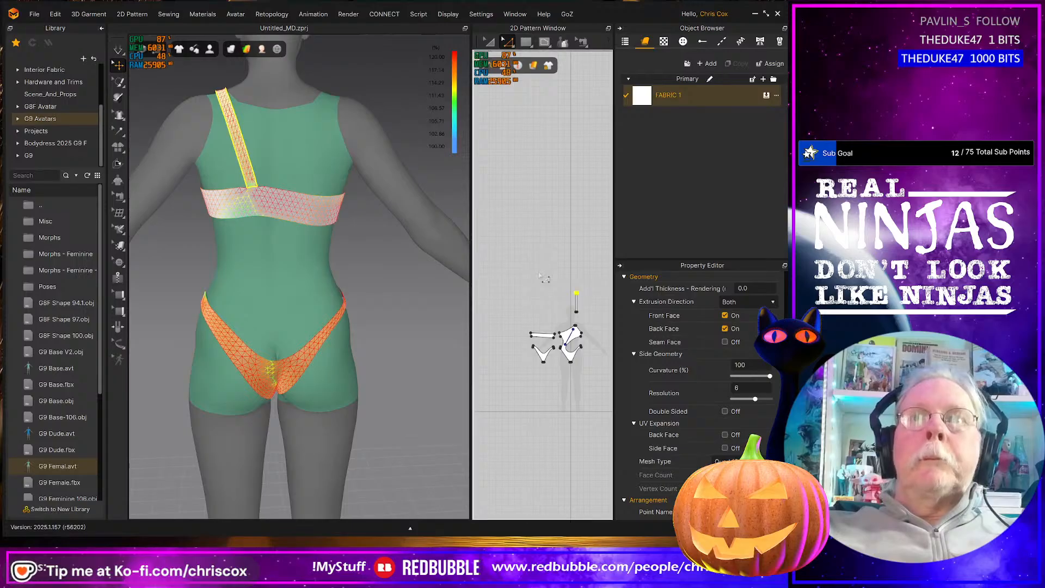
Simulate the garment and pull the back bottom panel into place around the crotch
key(space)
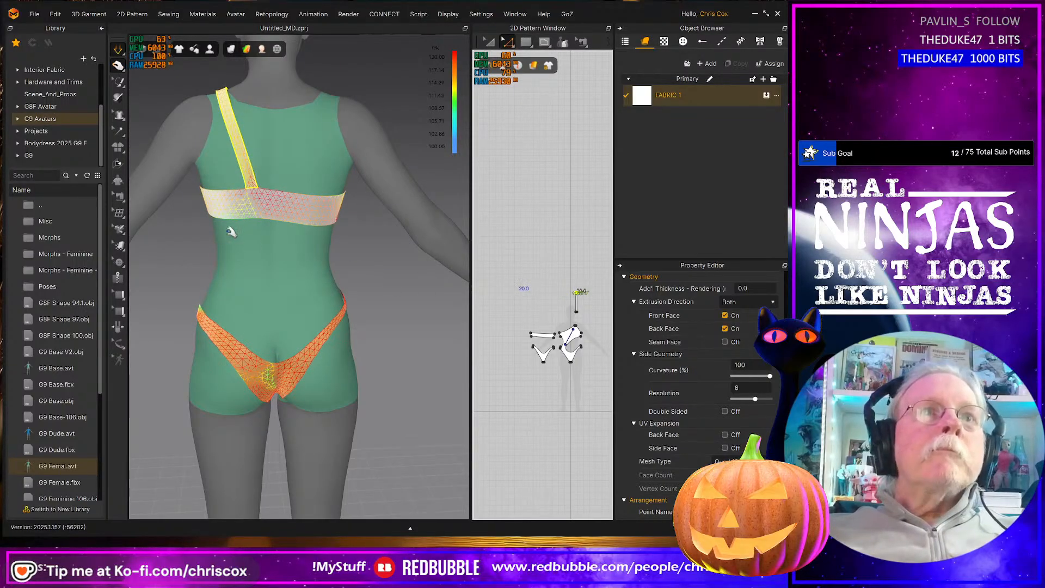
click(286, 365)
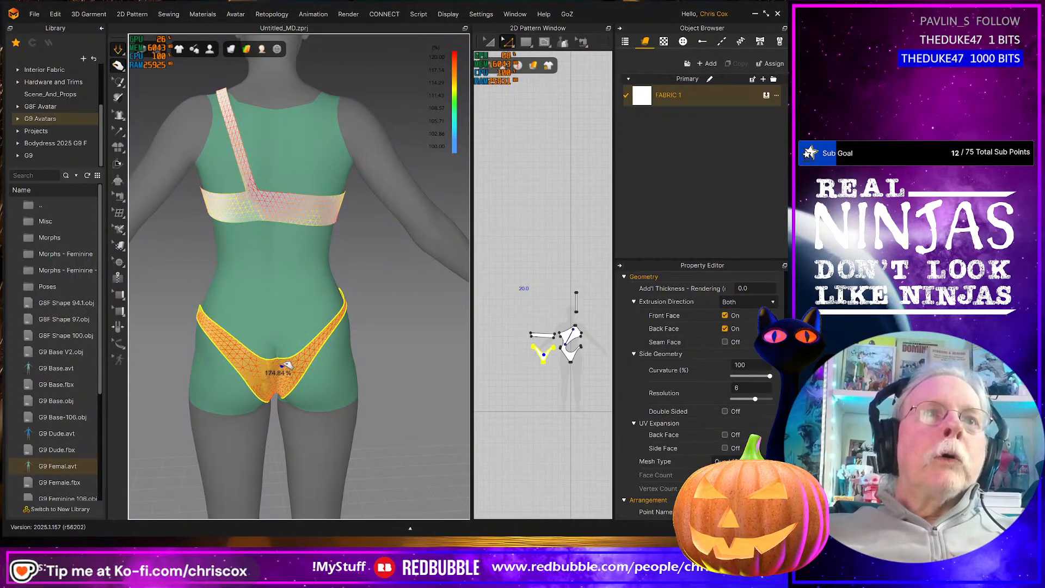
mouse_move(281, 381)
mouse_down()
mouse_move(294, 398)
mouse_move(294, 378)
mouse_up()
Select the center curve point of the back bottom panel's waist edge and raise it for more coverage
scroll(550, 381, up, 10)
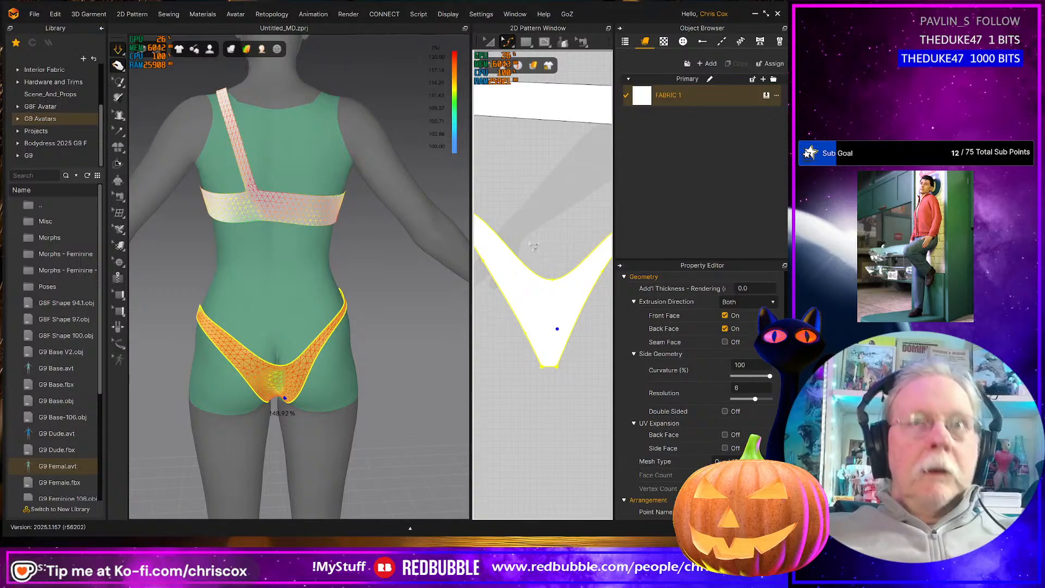
drag(527, 234, 566, 296)
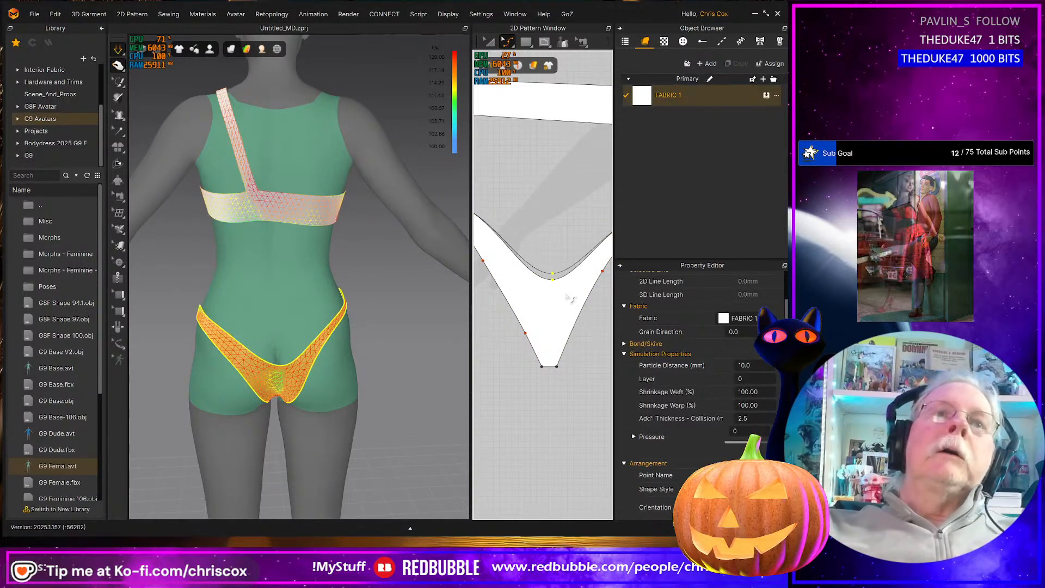
key(Up)
key(Up)
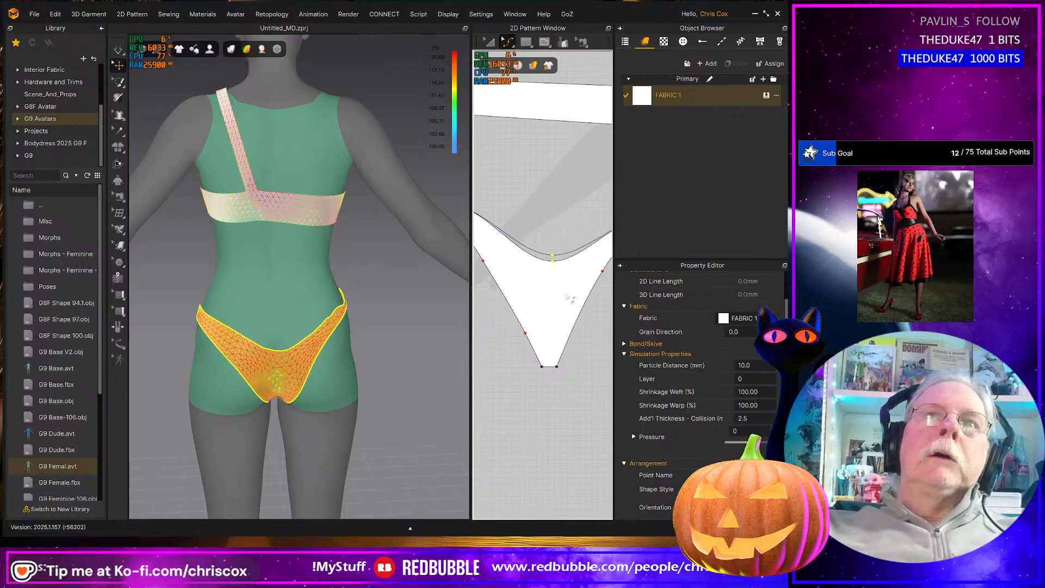
Simulate the garment with the raised waist edge and check the fit of the back bottom panel from several angles
key(space)
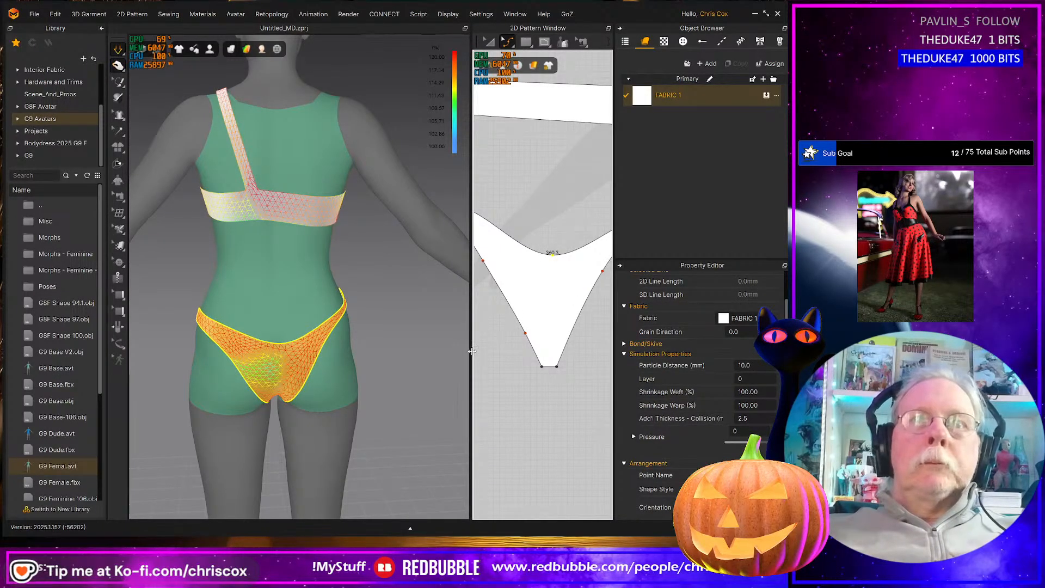
drag(474, 351, 384, 350)
scroll(515, 336, down, 3)
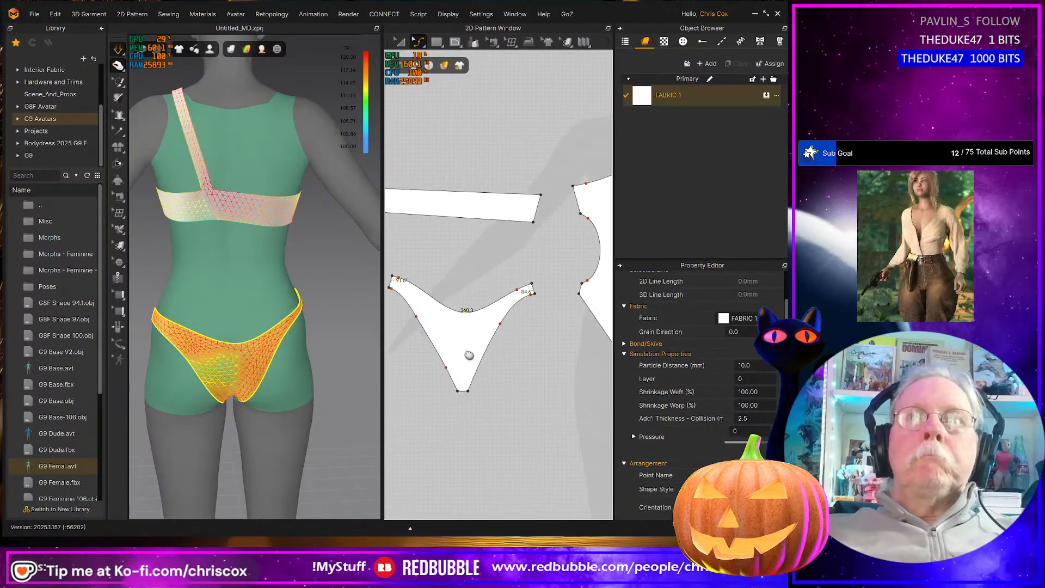
right_drag(296, 367, 222, 365)
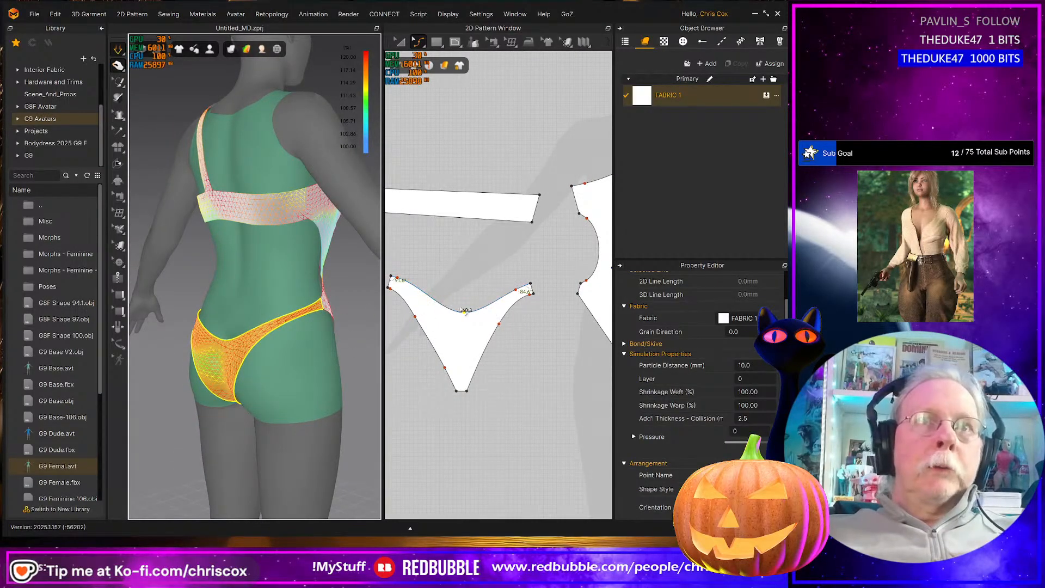
right_drag(284, 369, 345, 370)
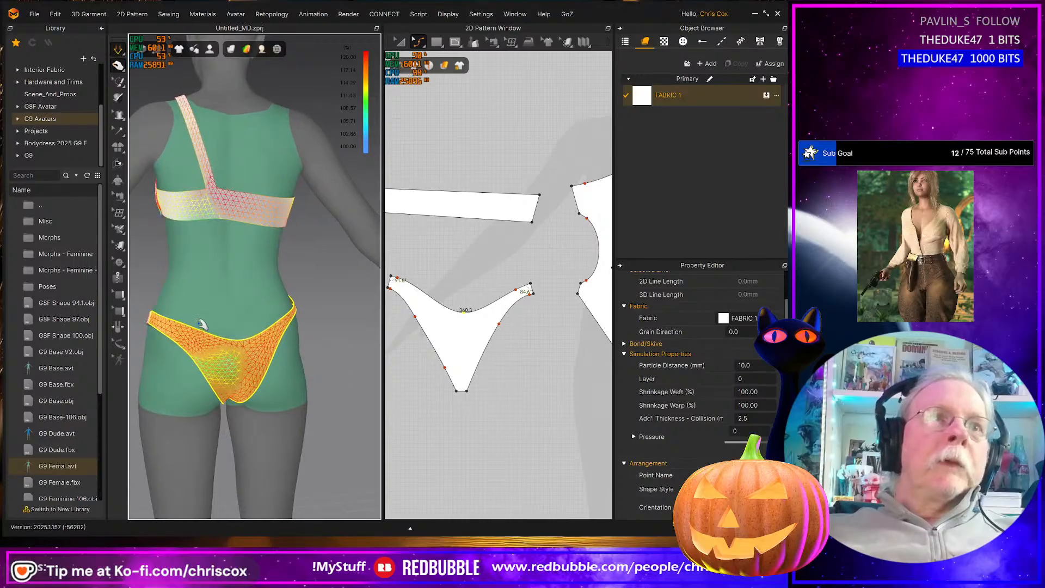
Pull the swimsuit bottom into place at both hips while the simulation runs
drag(155, 315, 175, 308)
right_drag(176, 308, 315, 355)
drag(250, 296, 236, 299)
middle_drag(523, 389, 537, 392)
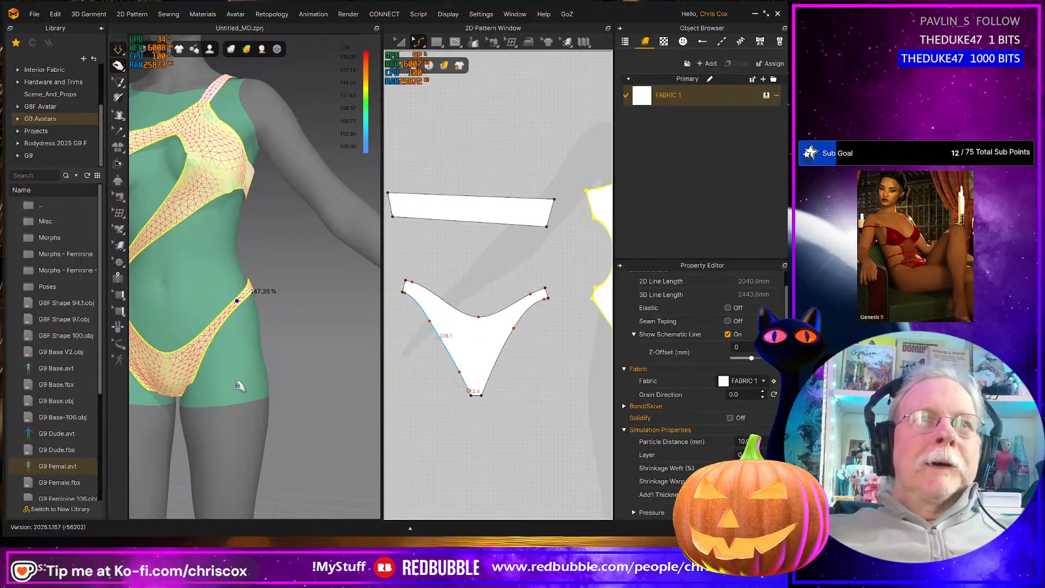
Pull the front of the swimsuit bottom into place at the crotch during the simulation
right_drag(271, 384, 289, 381)
middle_drag(290, 381, 366, 399)
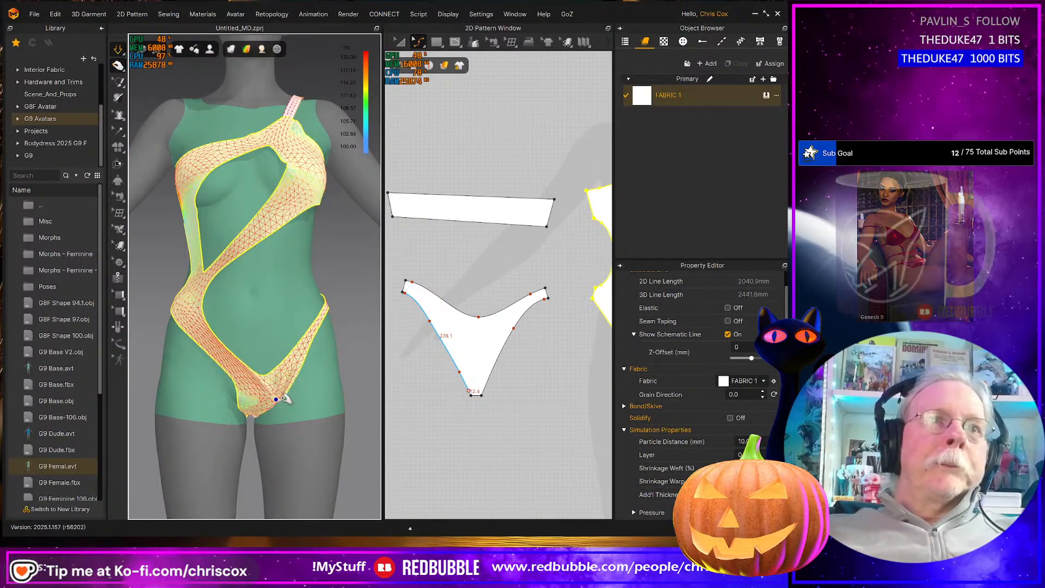
click(280, 406)
click(245, 388)
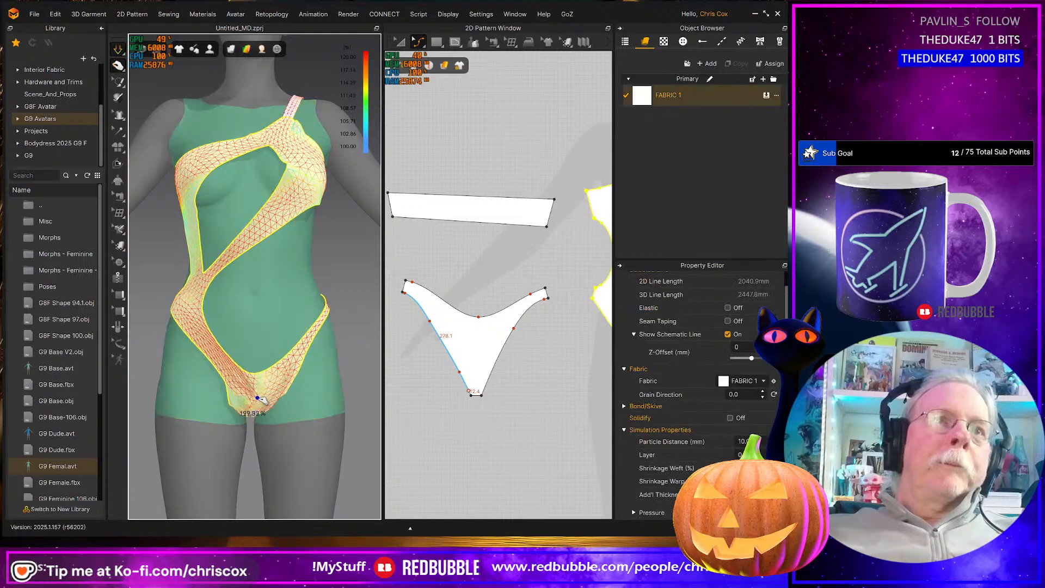
right_drag(188, 324, 297, 355)
middle_drag(549, 383, 584, 432)
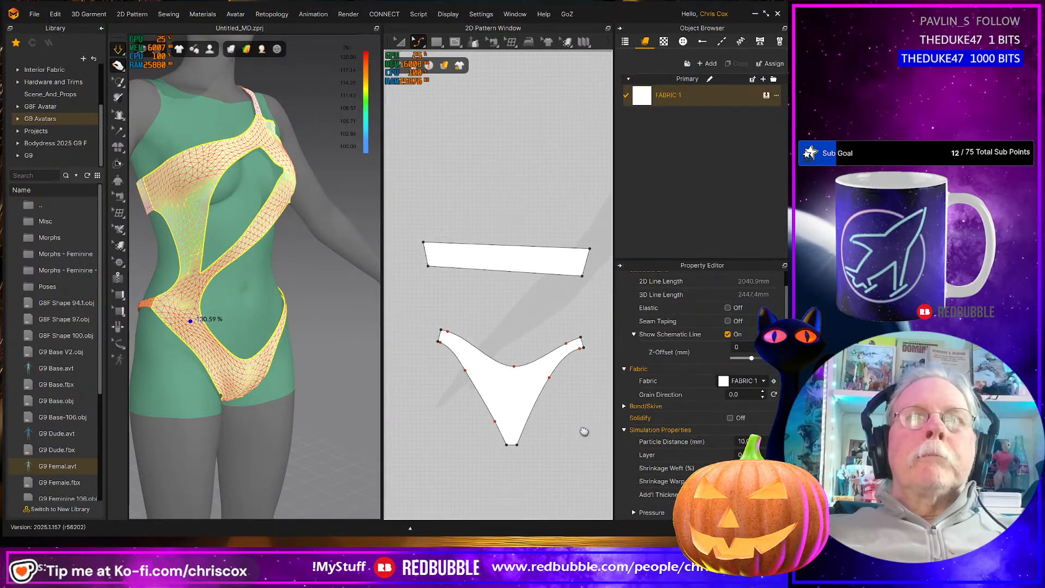
Raise the right end edge of the back bottom panel in small moves, stopping the simulation between them
click(599, 373)
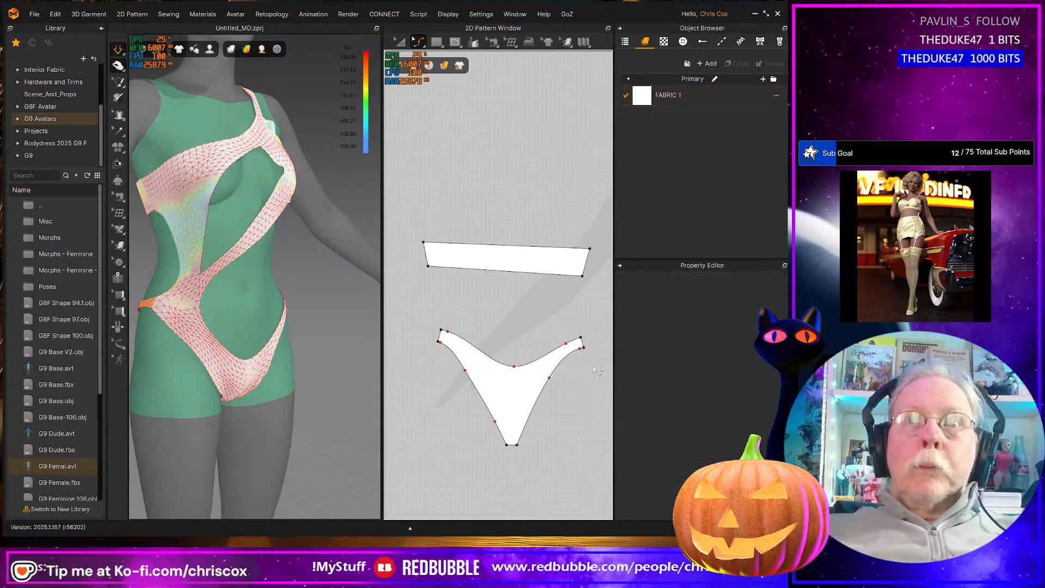
drag(559, 335, 557, 332)
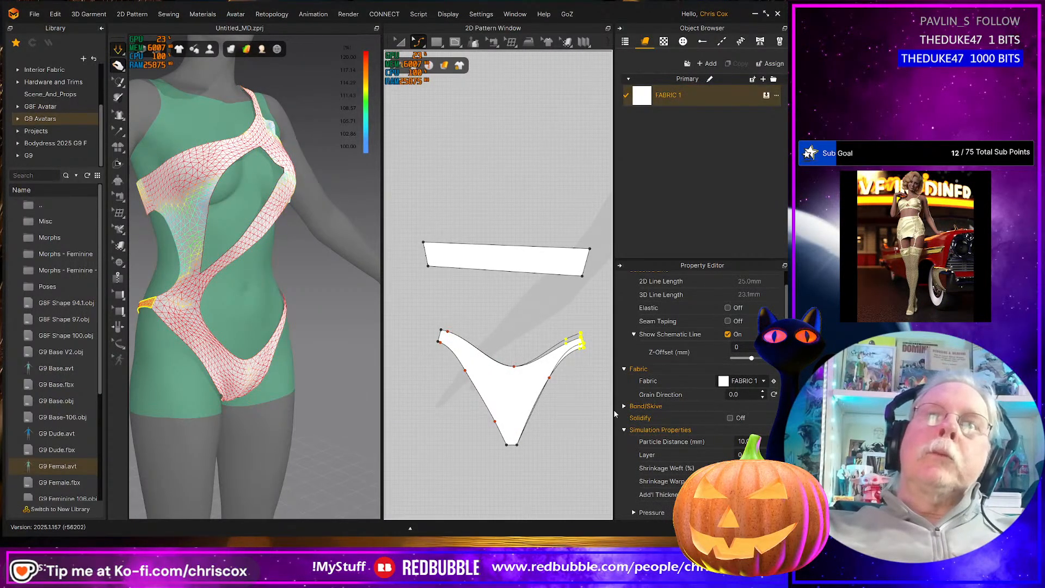
key(space)
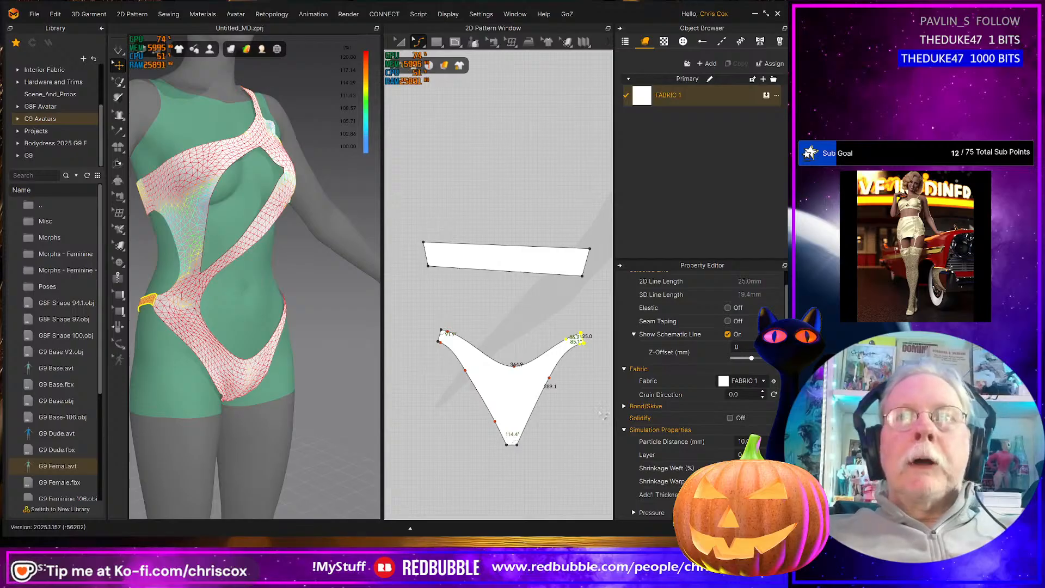
scroll(573, 423, up, 5)
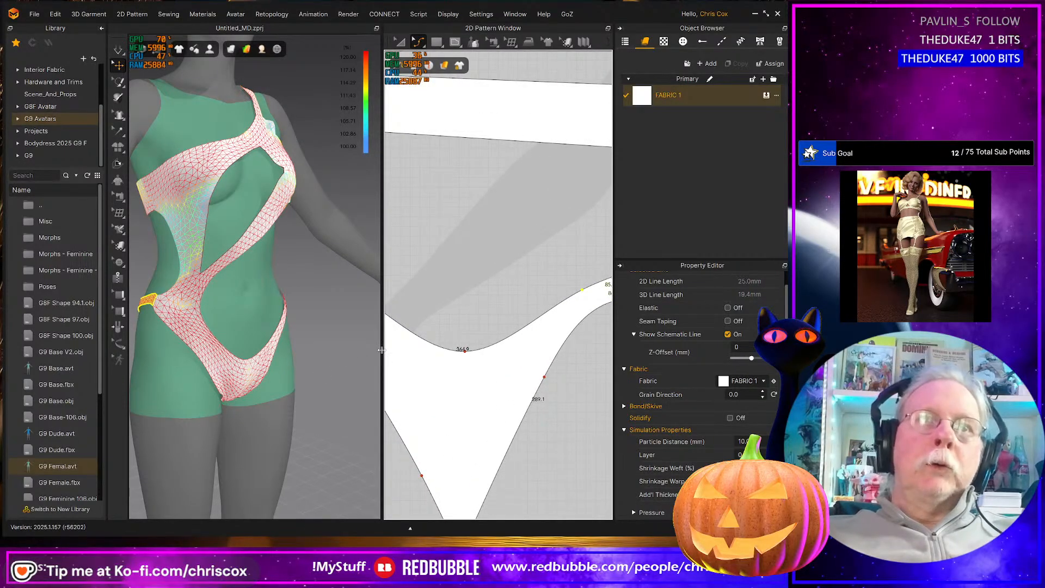
drag(381, 350, 280, 354)
scroll(477, 404, down, 5)
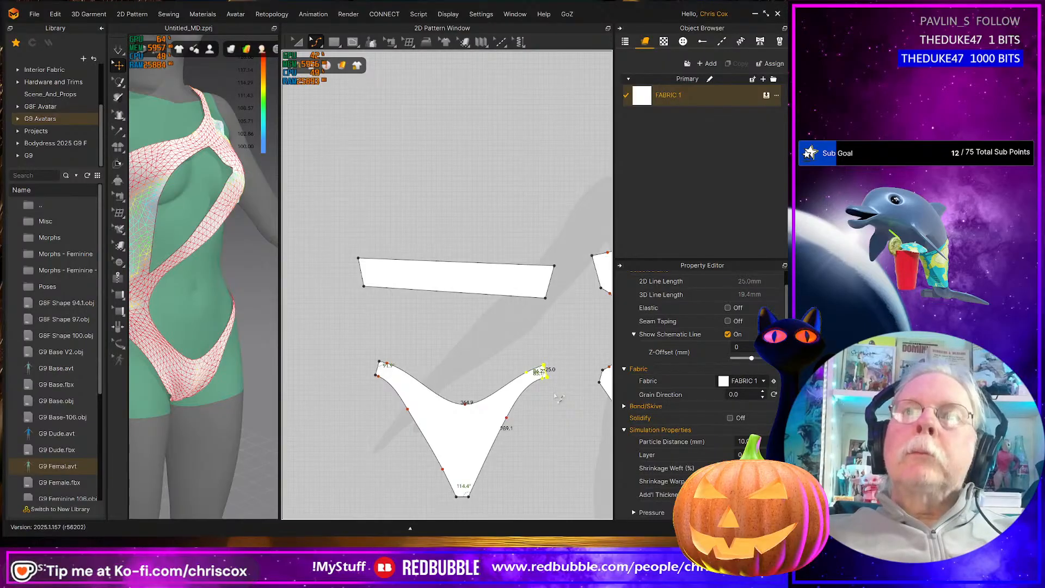
scroll(556, 375, up, 3)
drag(544, 354, 540, 392)
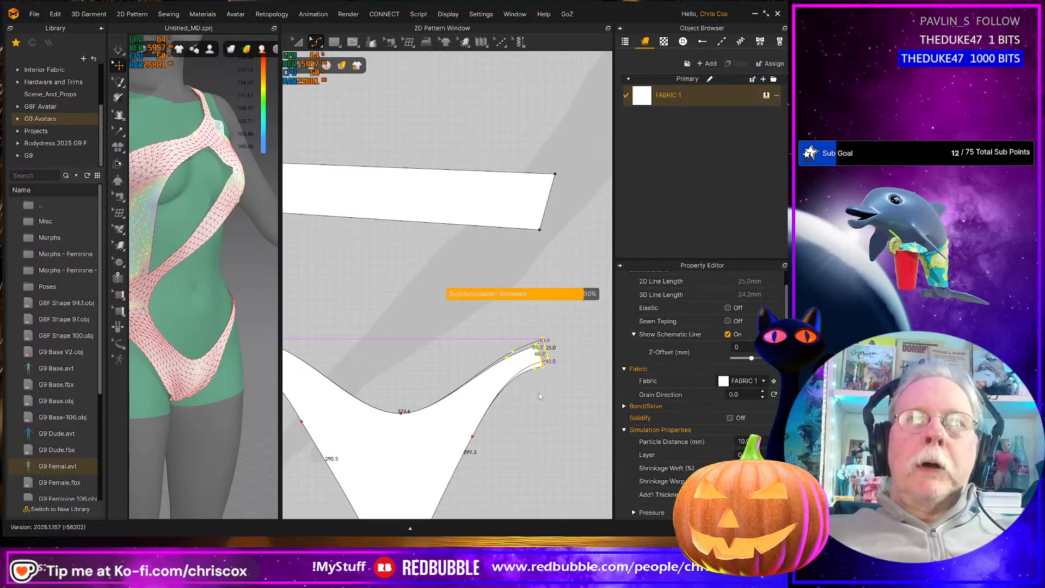
click(554, 378)
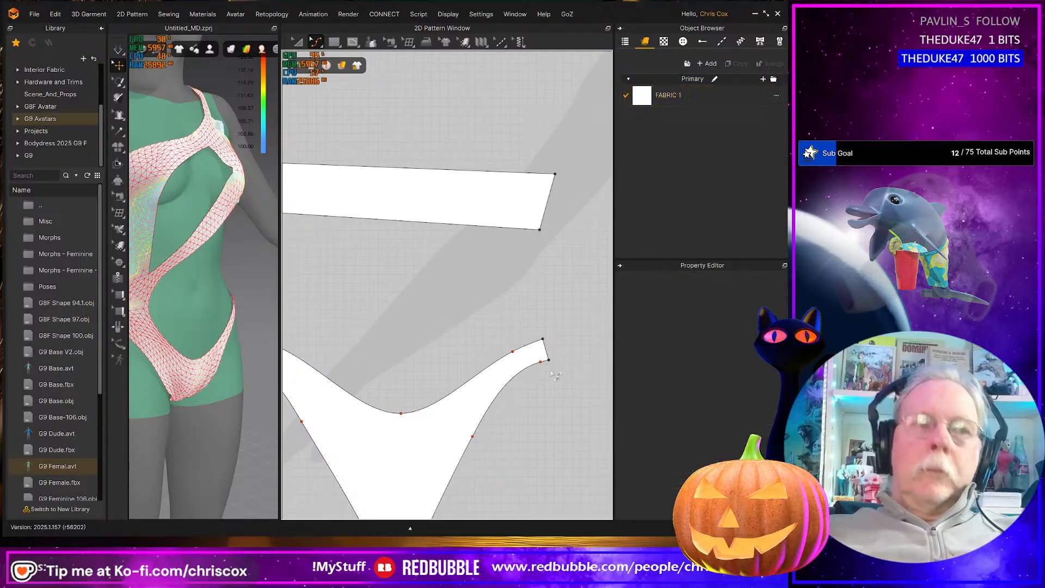
Change the length of the back bottom panel's right end edge to 30 mm in the Start direction
click(550, 358)
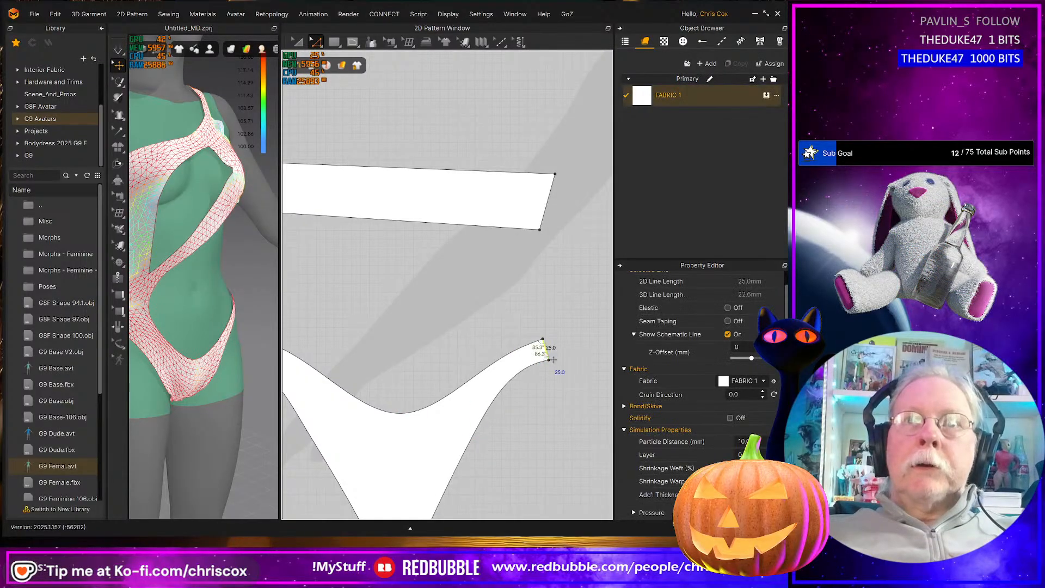
right_click(547, 356)
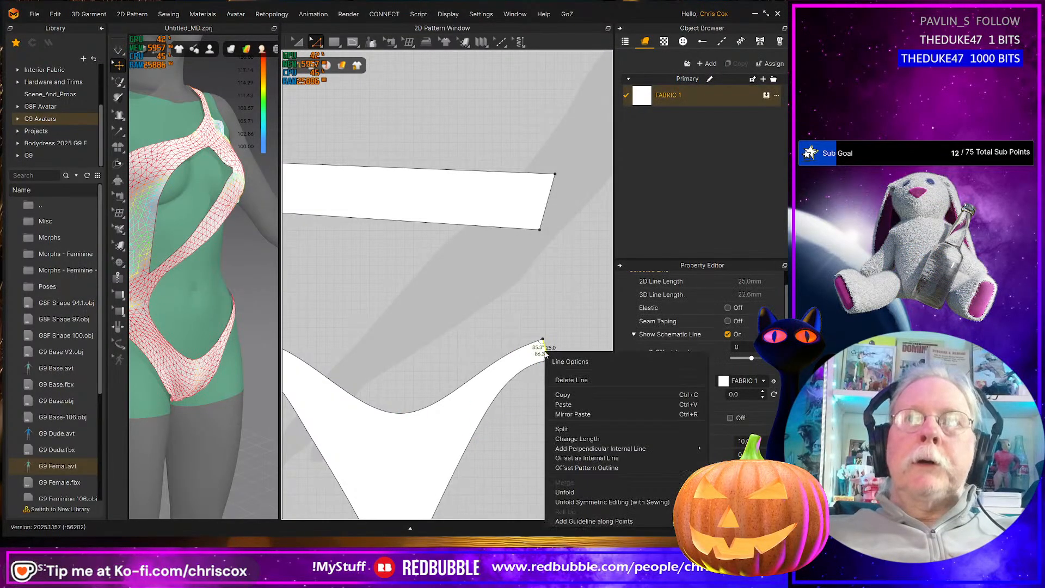
click(578, 439)
text(30)
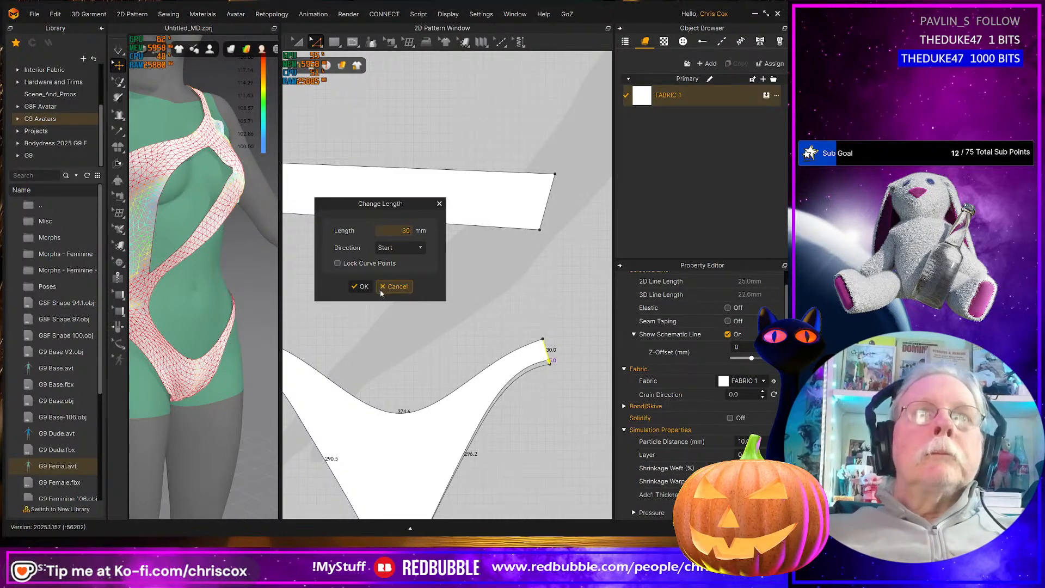
key(Return)
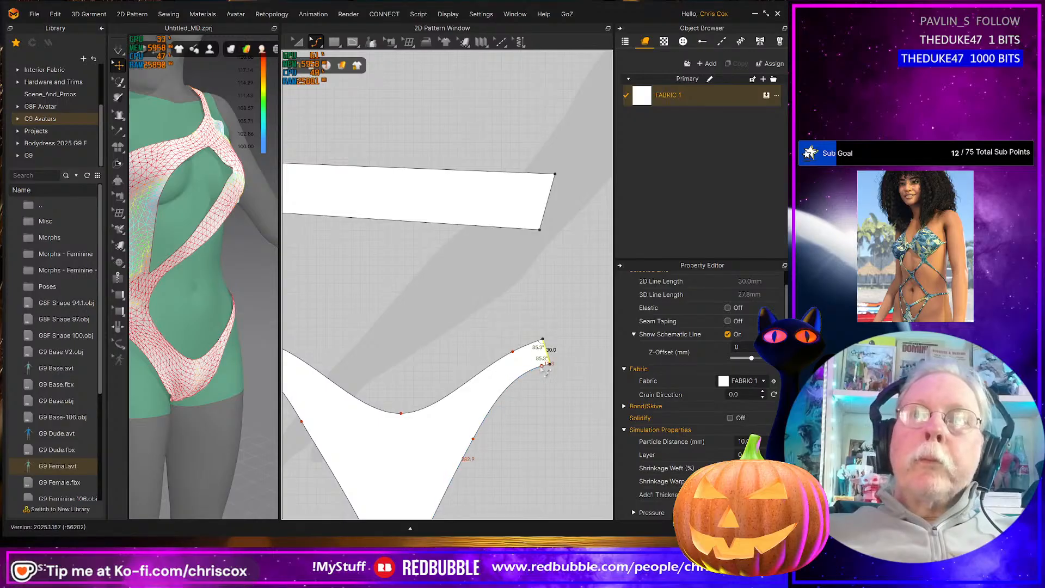
Adjust the curve points beside the back bottom panel's right end so both adjoining edges meet it nearly at right angles
scroll(544, 379, up, 3)
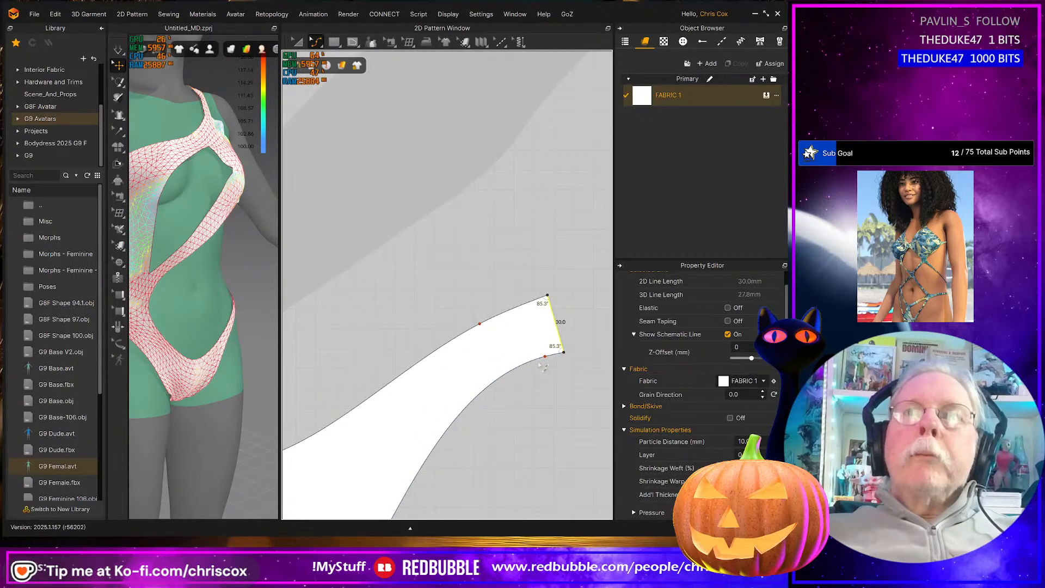
click(545, 357)
drag(546, 363, 536, 371)
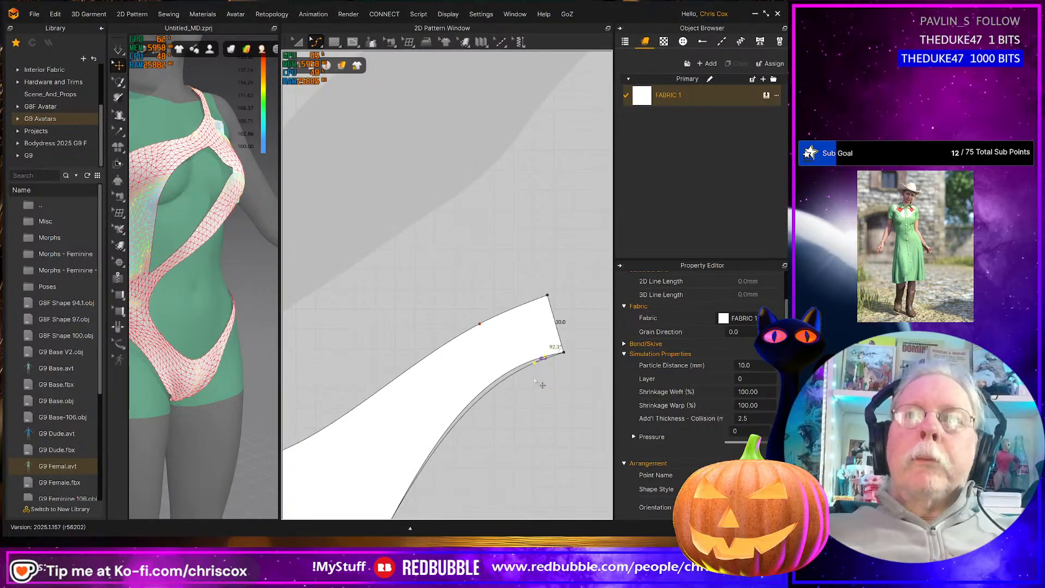
drag(536, 380, 534, 382)
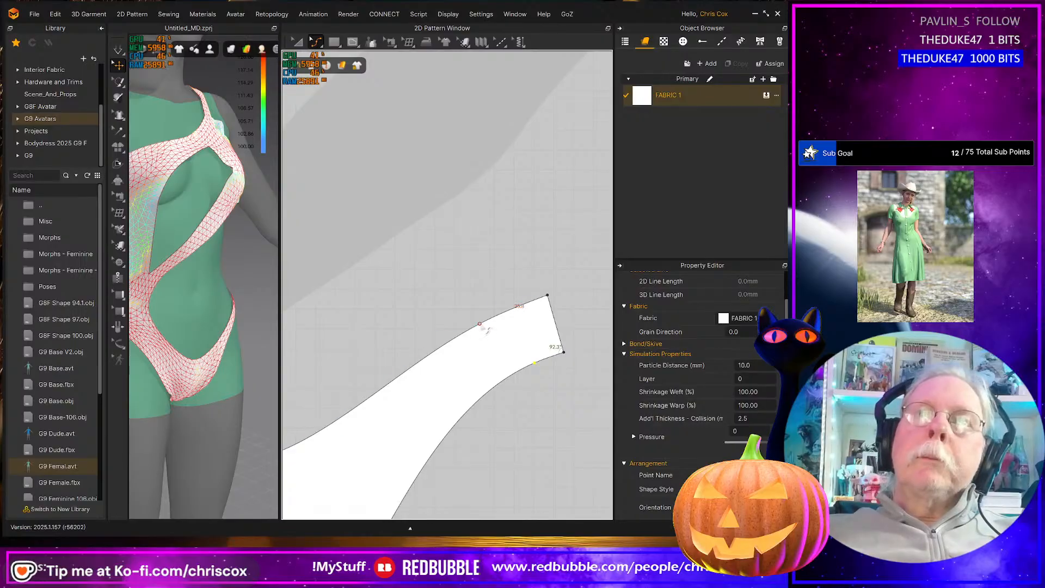
drag(488, 330, 492, 325)
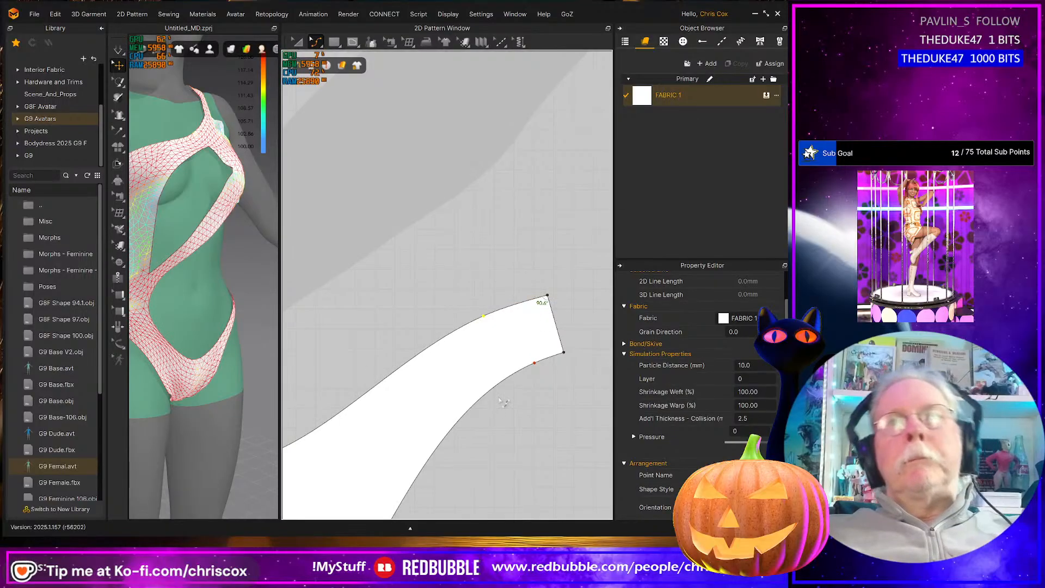
Change the length of the back bottom panel's left end edge to 30 mm in the End direction
scroll(504, 406, up, 5)
scroll(503, 405, down, 5)
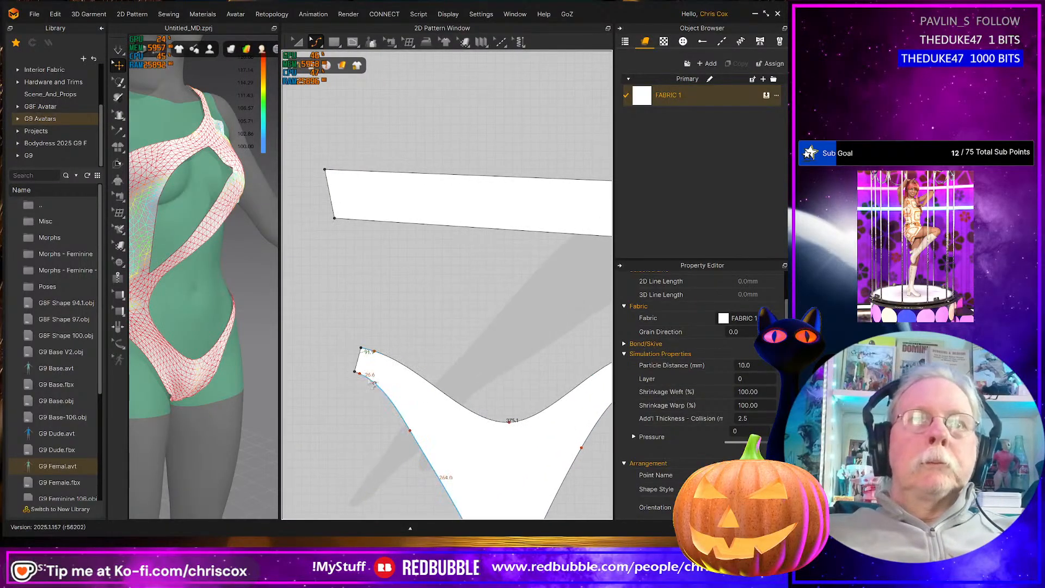
click(363, 369)
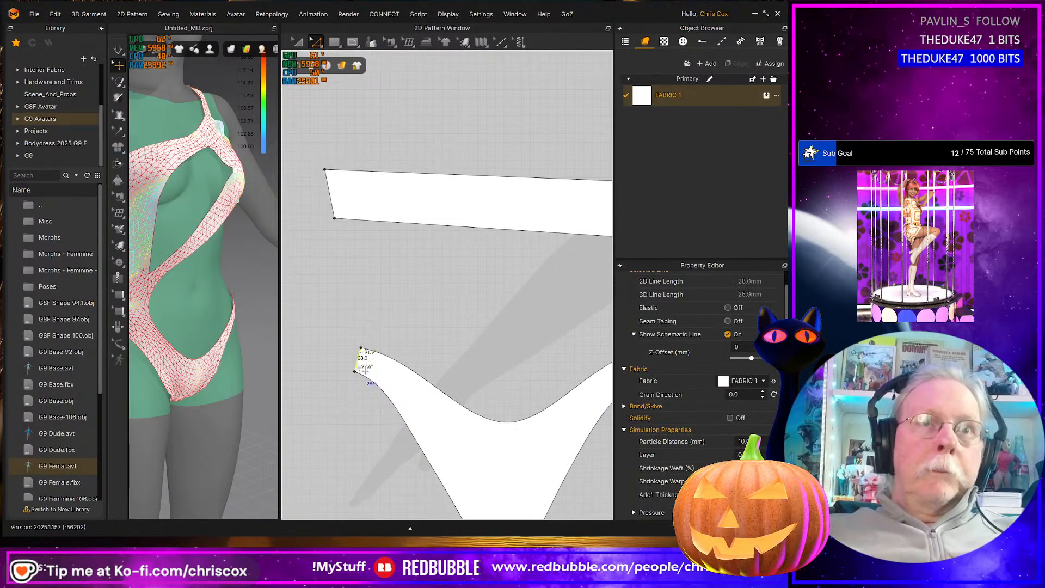
right_click(359, 364)
click(400, 449)
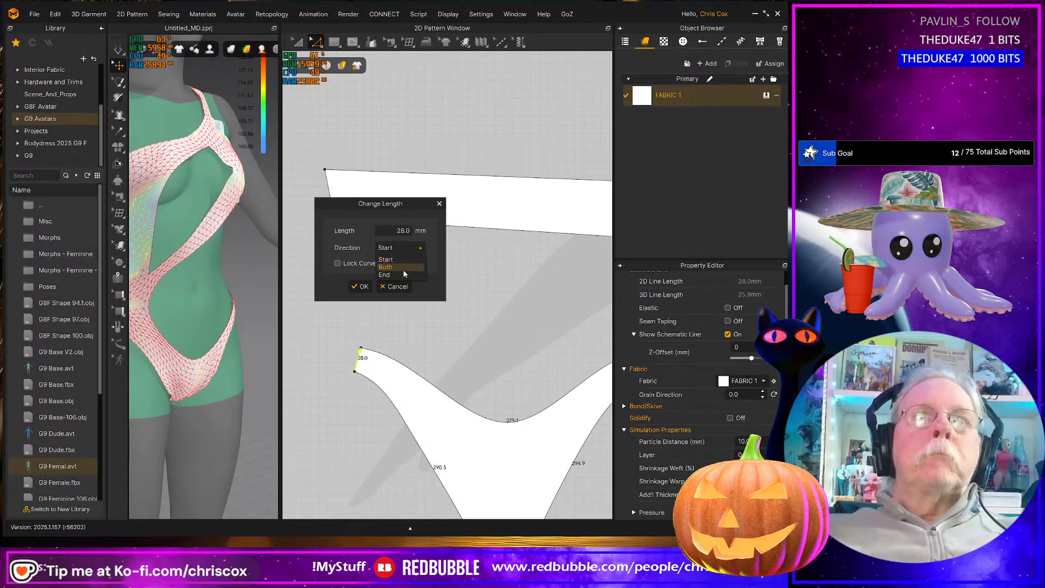
click(408, 231)
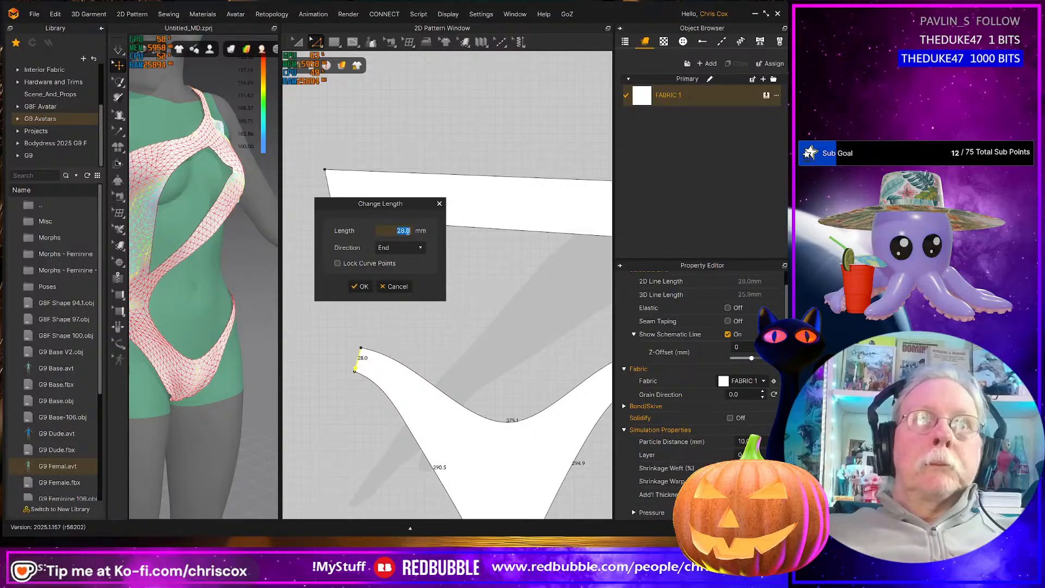
text(30)
key(Return)
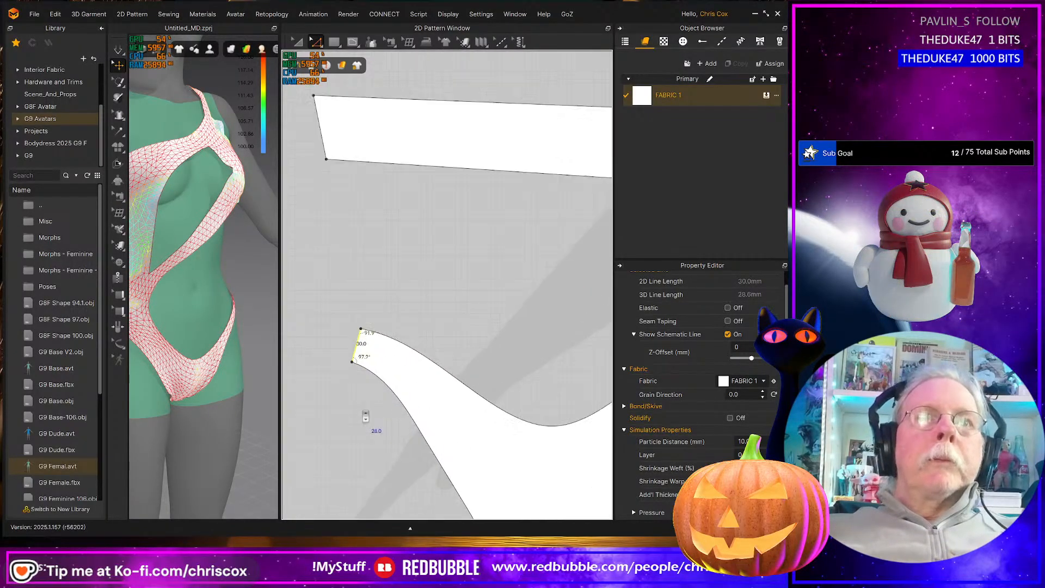
Adjust the curve points beside the back bottom panel's left end so both adjoining edges meet it at 90.0°
key(v)
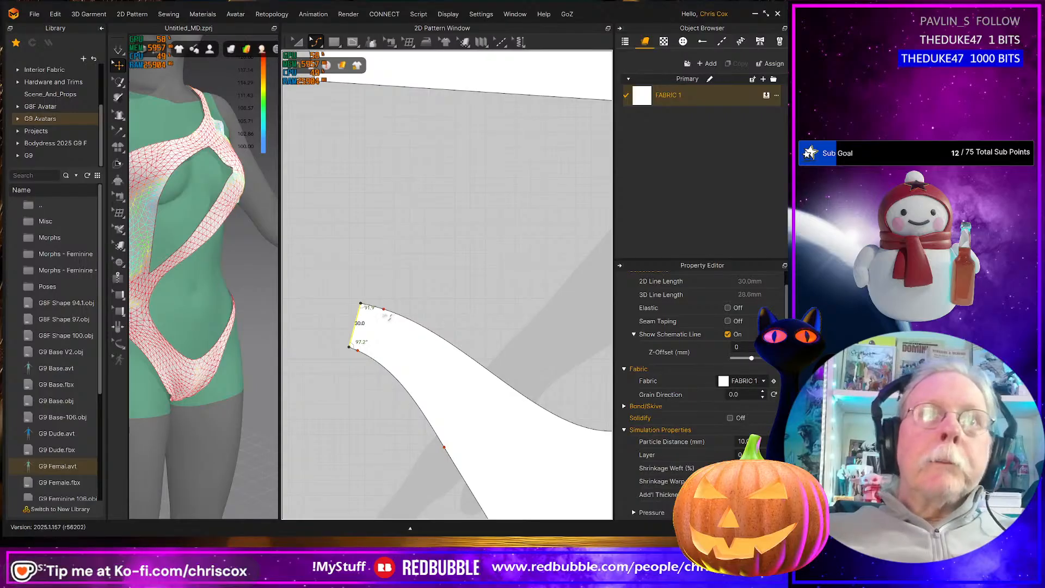
scroll(359, 353, up, 6)
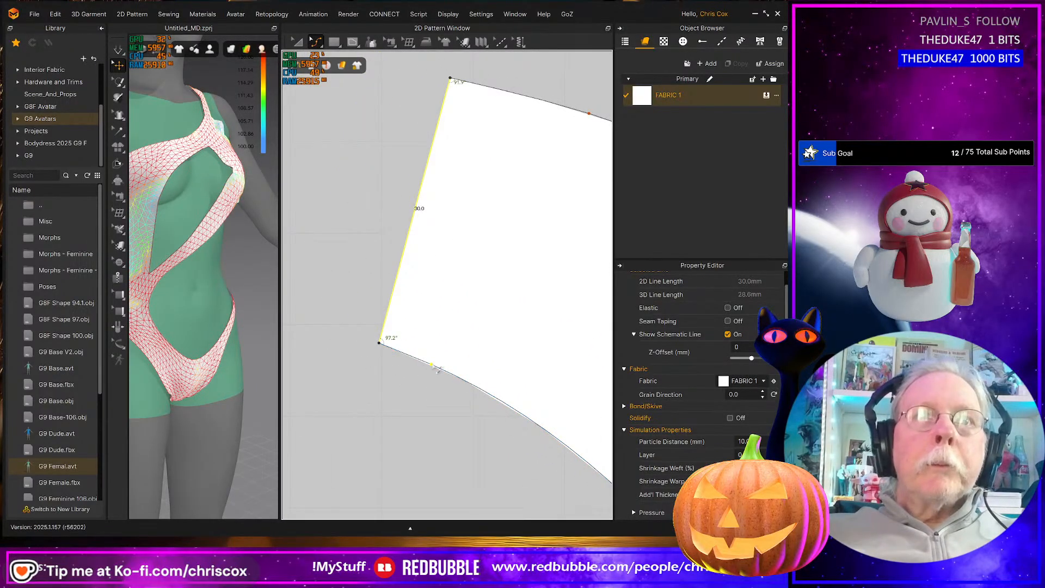
drag(435, 368, 437, 363)
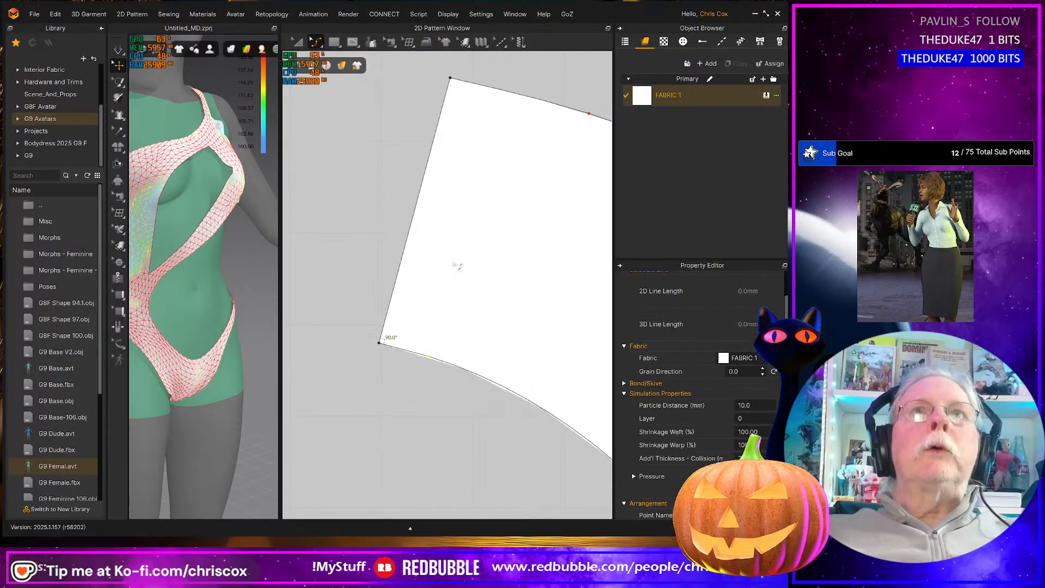
middle_drag(509, 199, 428, 302)
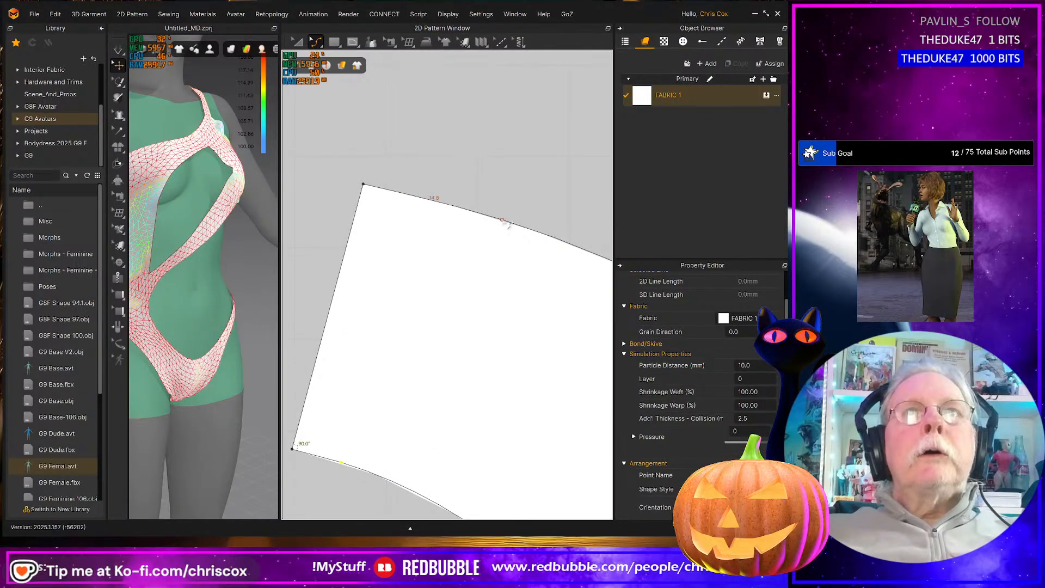
click(503, 220)
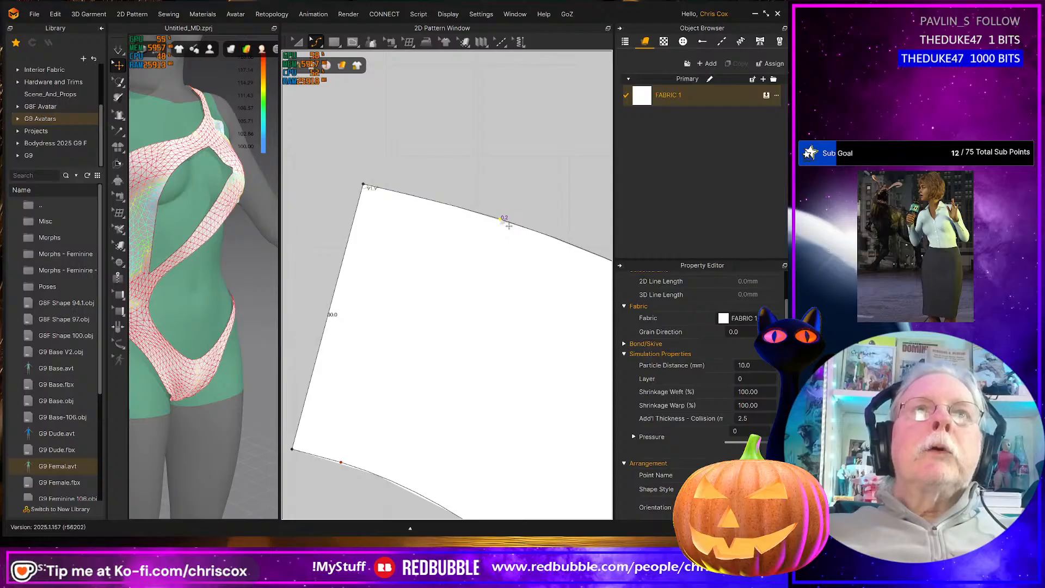
drag(509, 228, 508, 232)
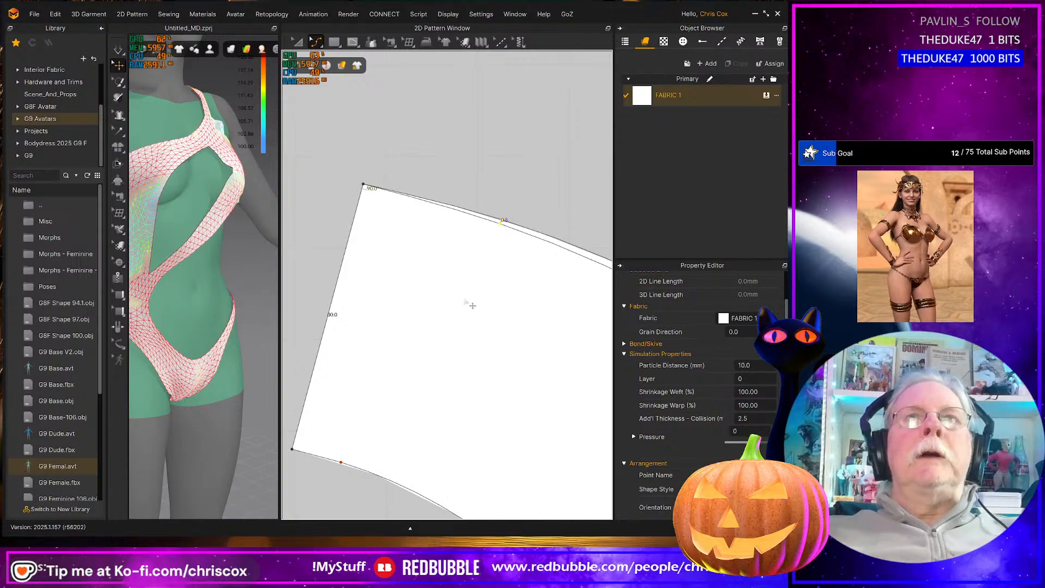
scroll(427, 309, down, 6)
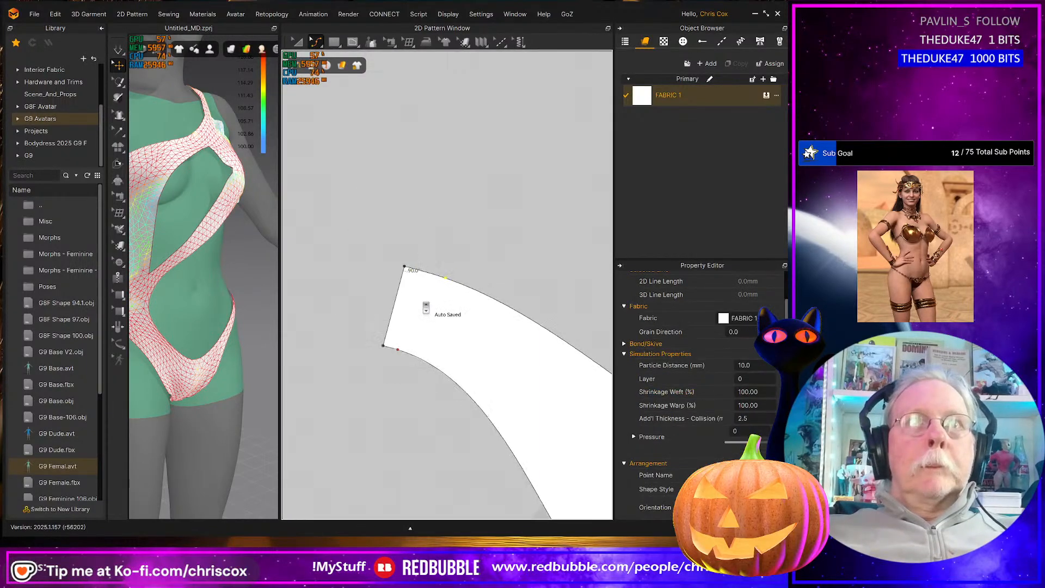
Simulate the garment with the edited back bottom panel and tug the front panel's hip strap on the avatar
scroll(226, 355, down, 2)
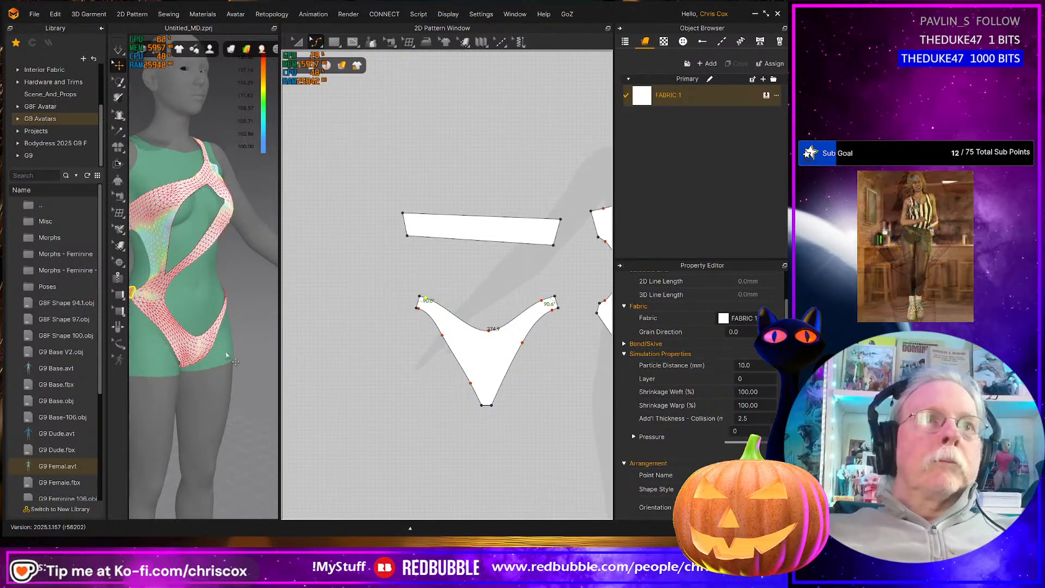
key(space)
right_drag(225, 355, 267, 355)
click(221, 300)
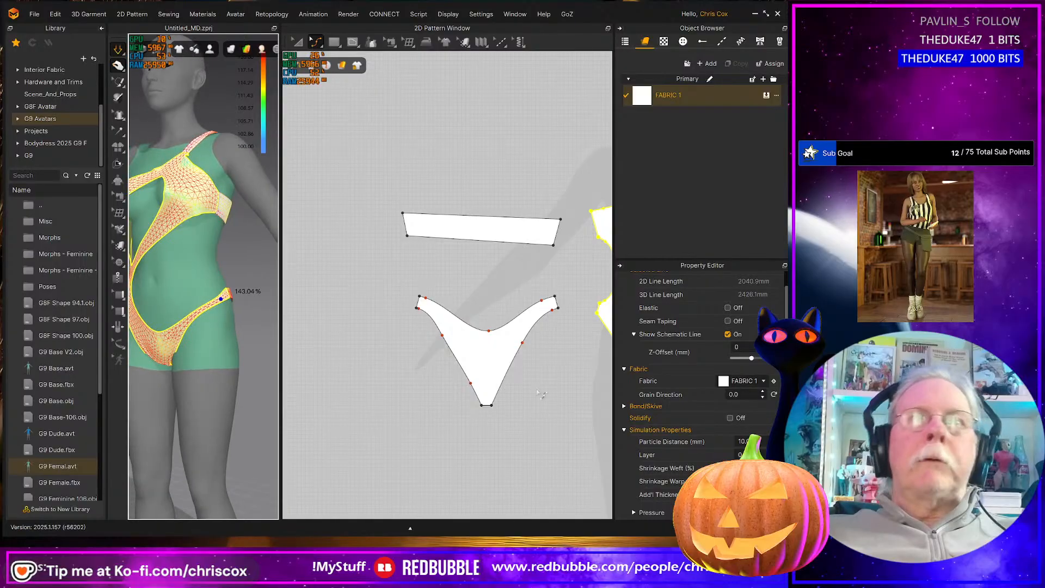
Change the length of the front panel's right hip end edge to 30 mm in the Start direction
middle_drag(539, 393, 385, 398)
middle_drag(548, 375, 475, 518)
scroll(472, 390, down, 5)
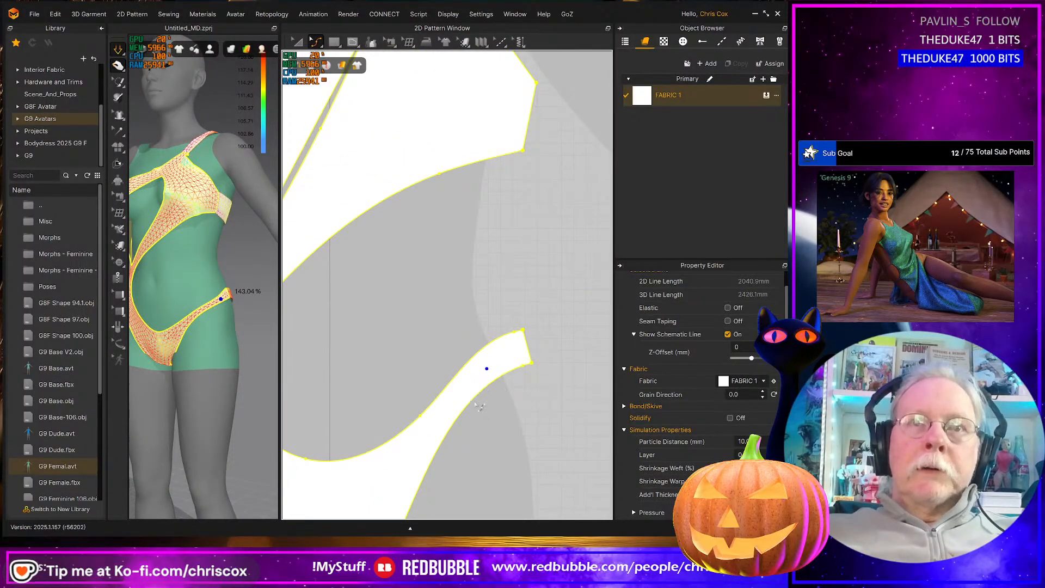
scroll(530, 377, down, 3)
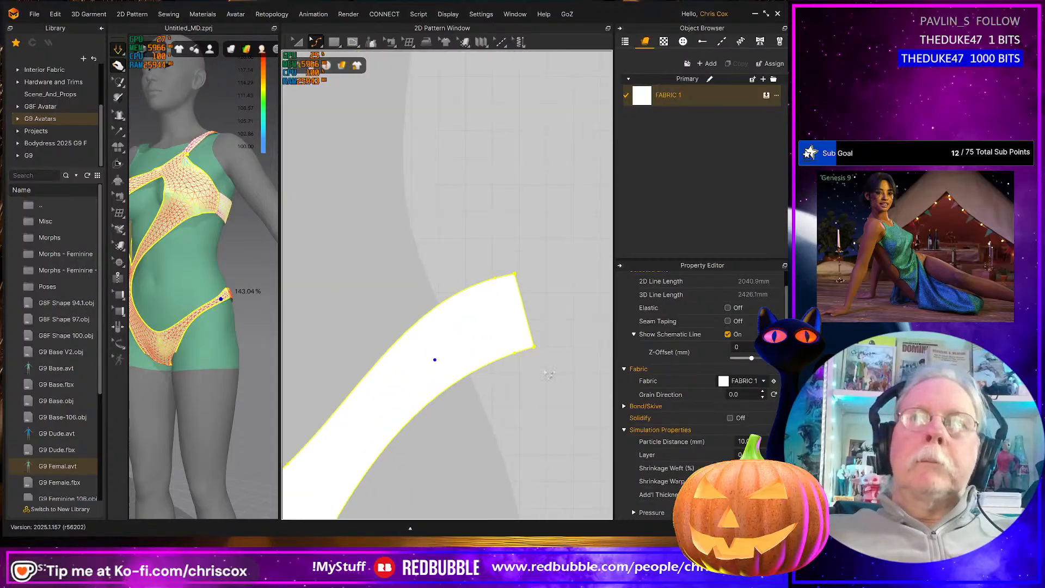
click(524, 309)
right_click(523, 307)
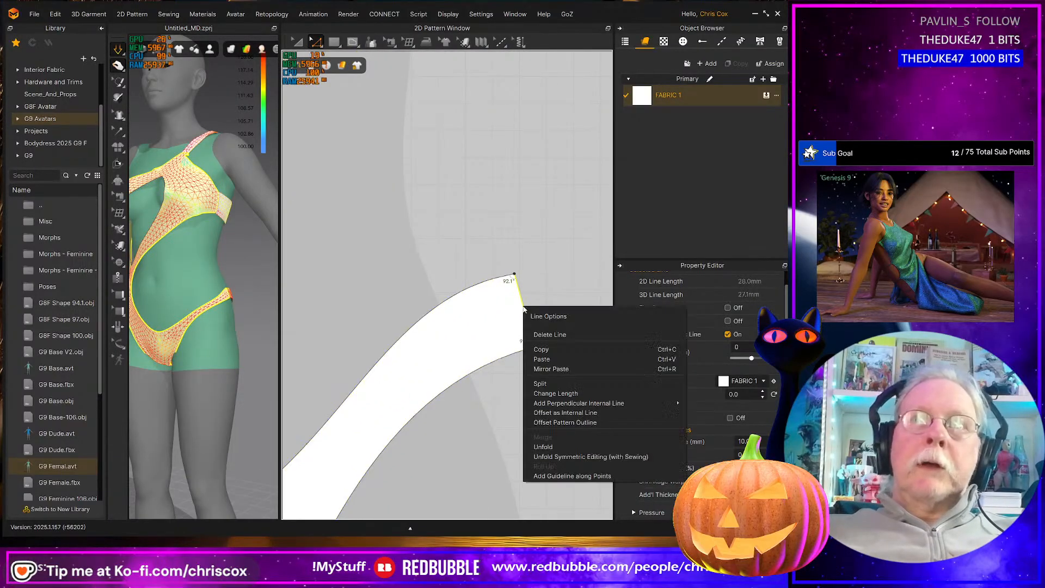
click(587, 394)
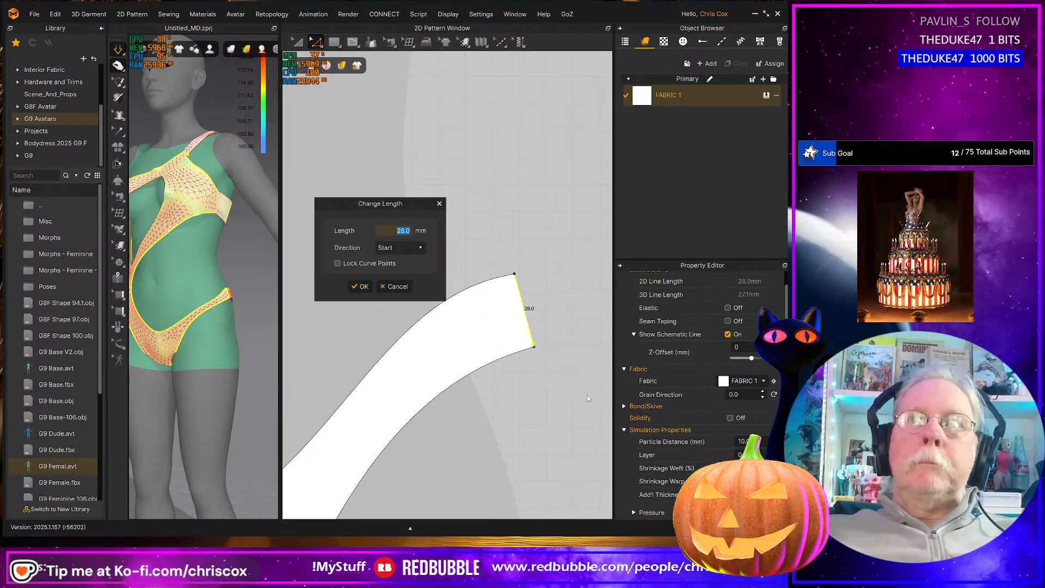
text(30)
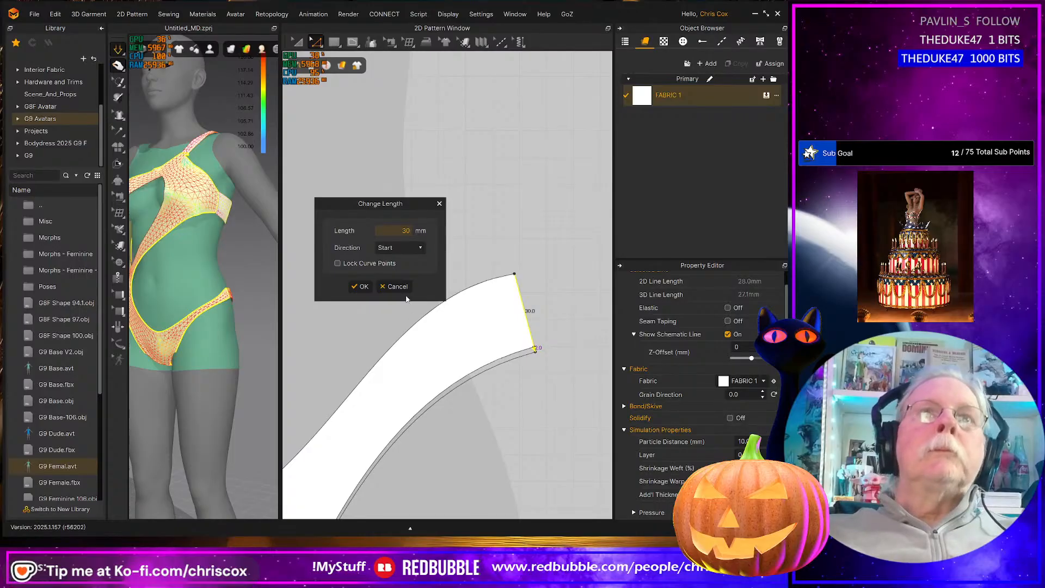
click(363, 286)
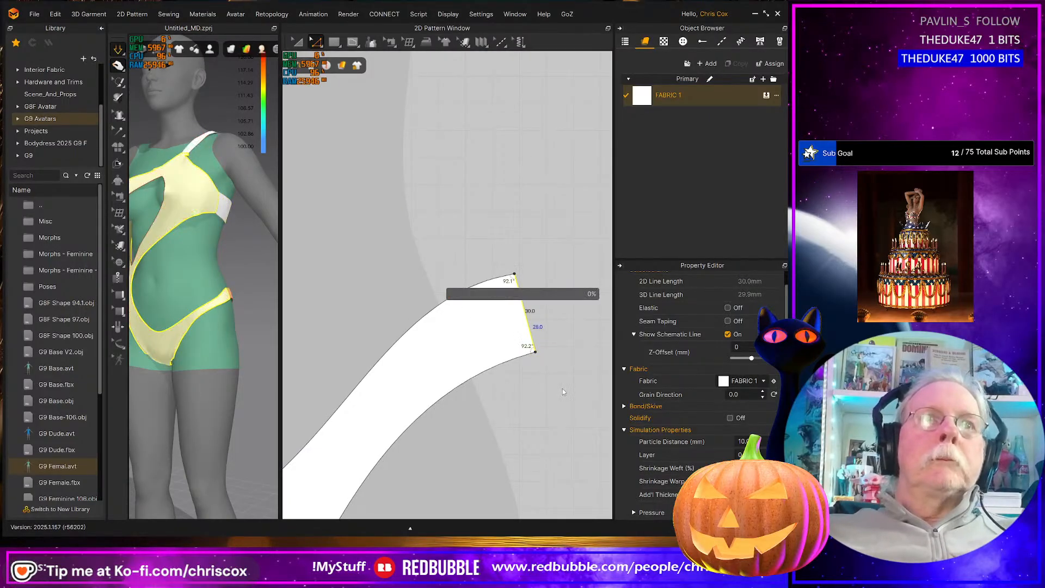
Move the front panel's right hip end edge outward in stages to lengthen the strap, checking its fit on the avatar
drag(569, 387, 487, 259)
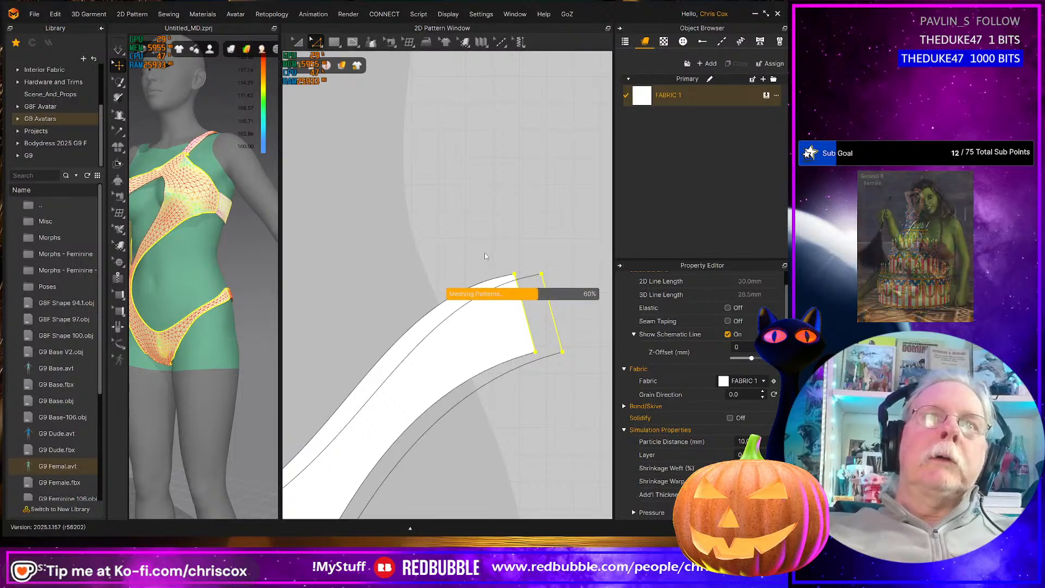
key(Right)
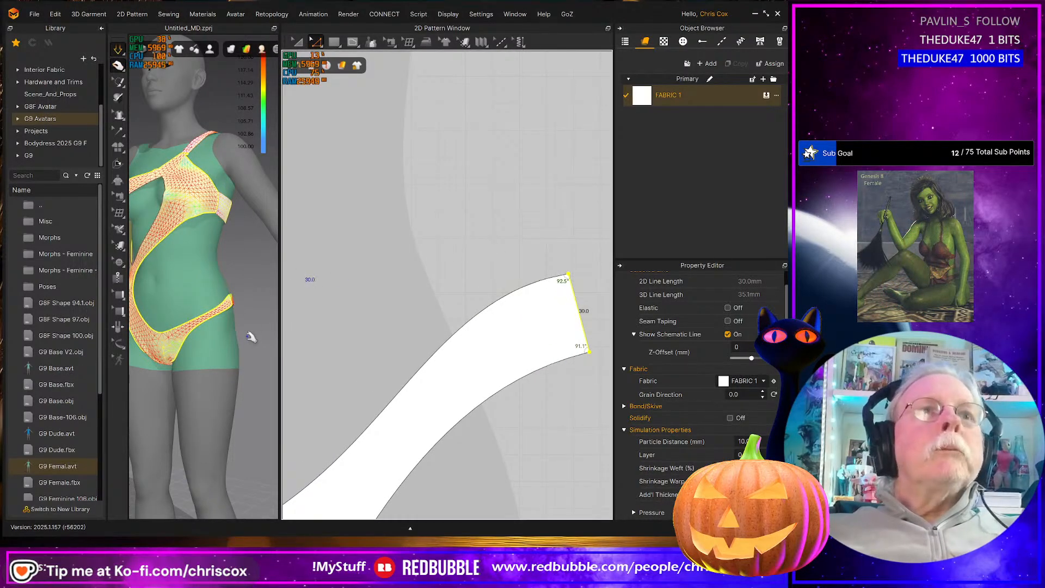
right_drag(252, 338, 216, 343)
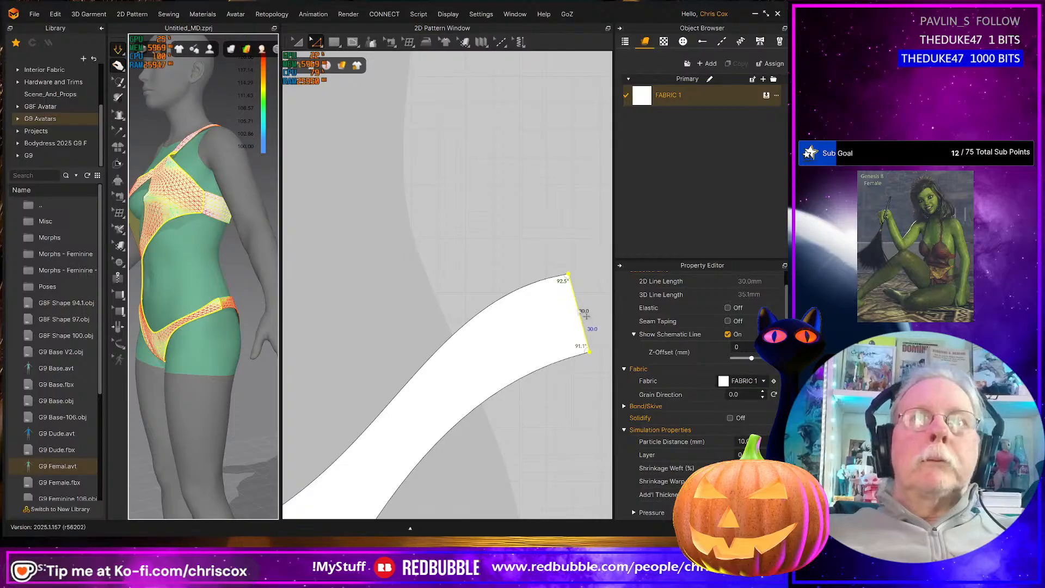
key(Right)
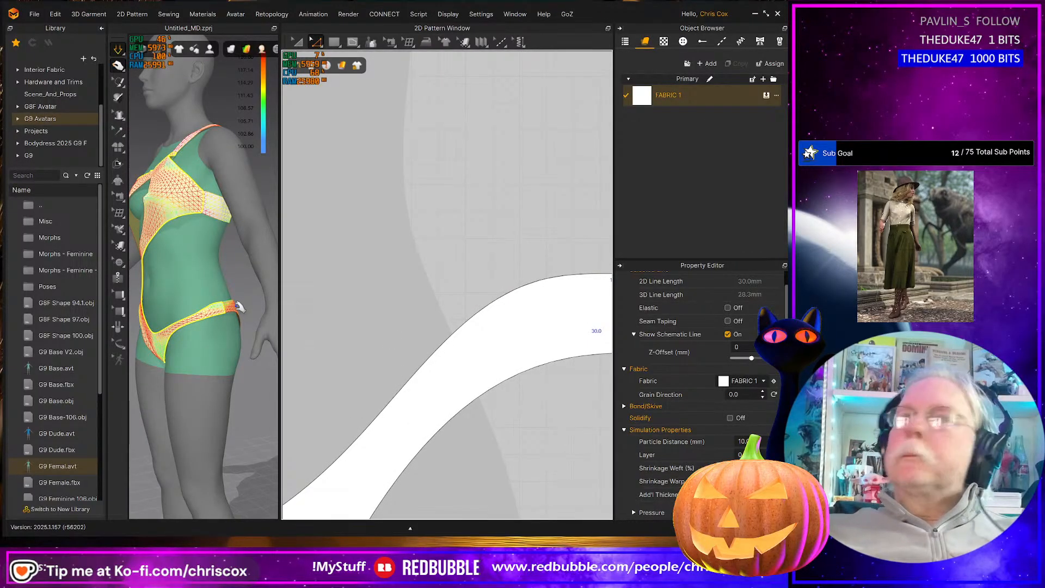
mouse_move(240, 319)
right_down()
mouse_move(168, 322)
mouse_move(239, 308)
right_up()
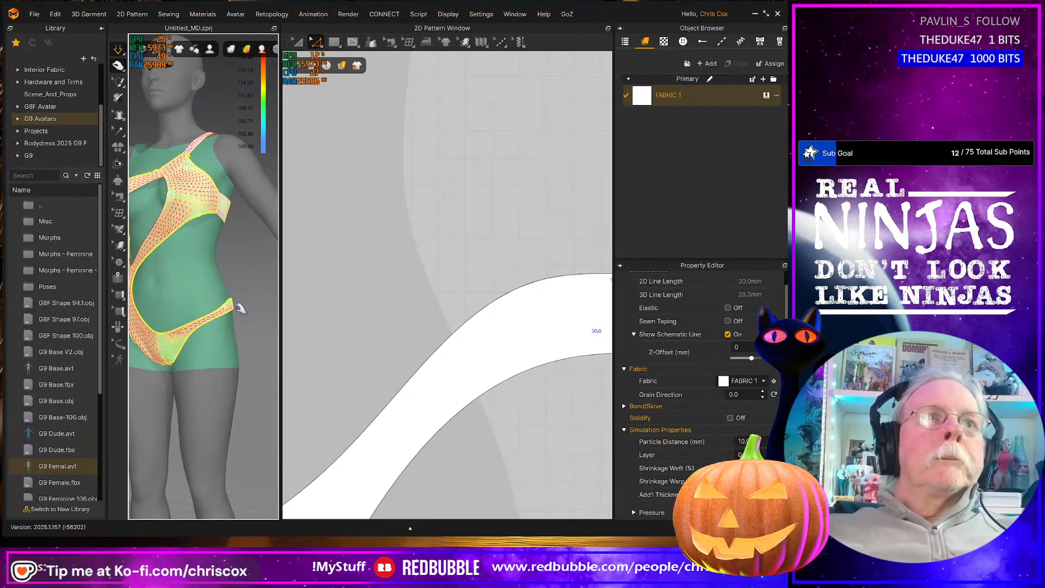
click(220, 310)
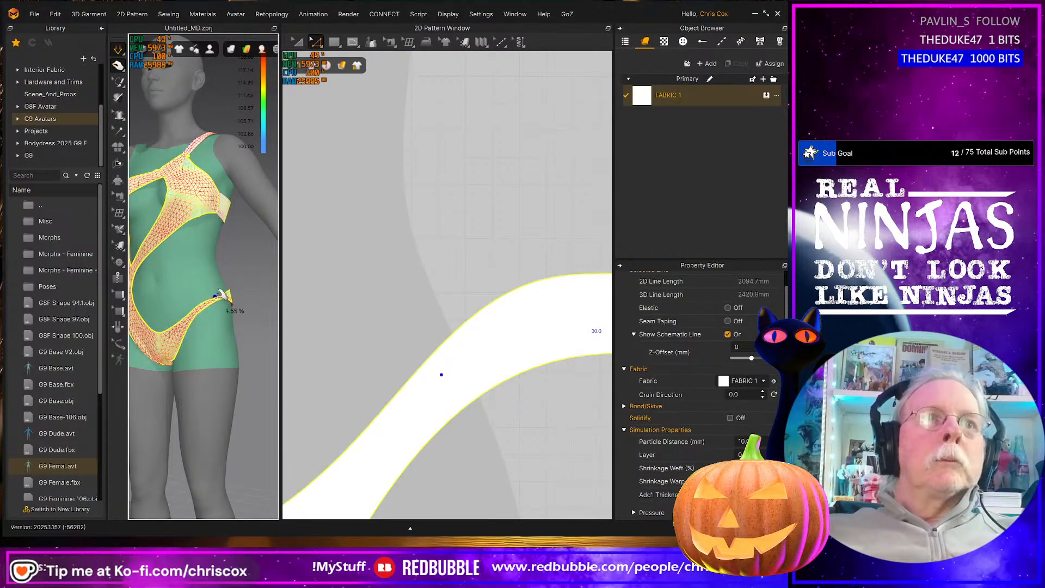
Widen the front panel's hip strap by adding a leg-edge curve point moved outward and raising the curve point on the waist edge
scroll(545, 417, down, 2)
scroll(490, 409, up, 2)
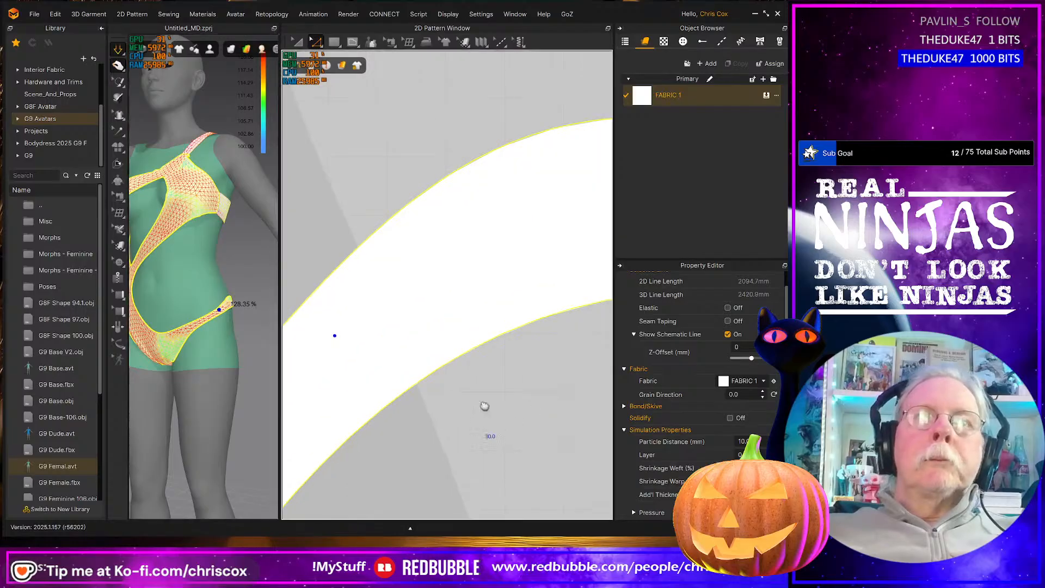
scroll(497, 401, down, 4)
middle_drag(497, 378, 511, 337)
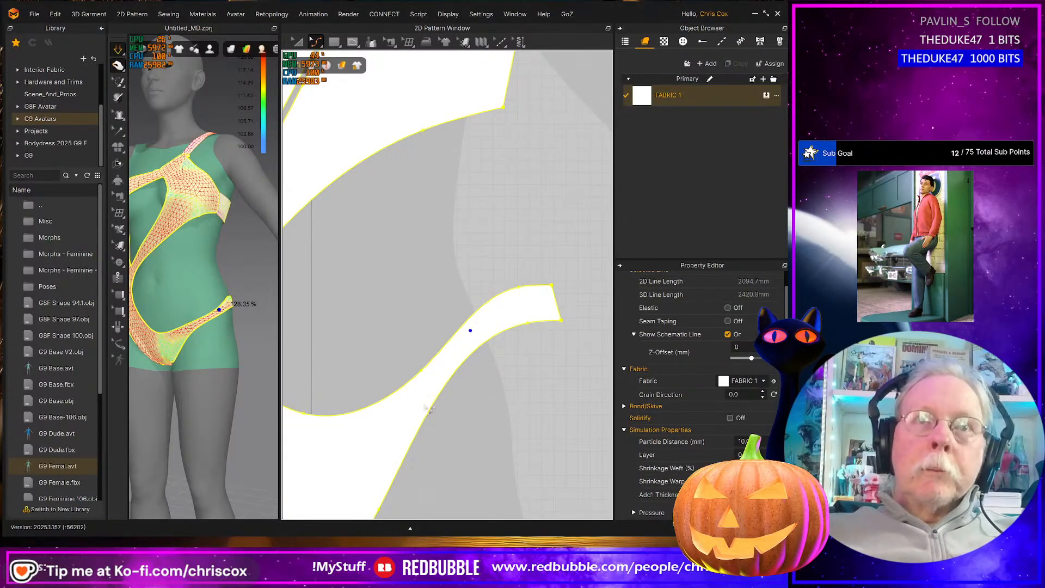
click(547, 432)
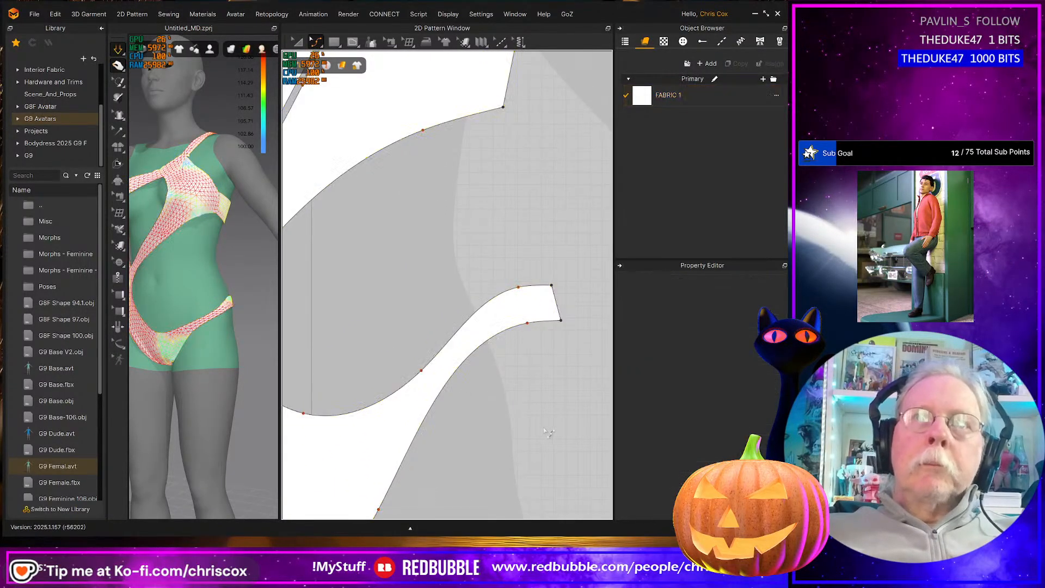
click(456, 389)
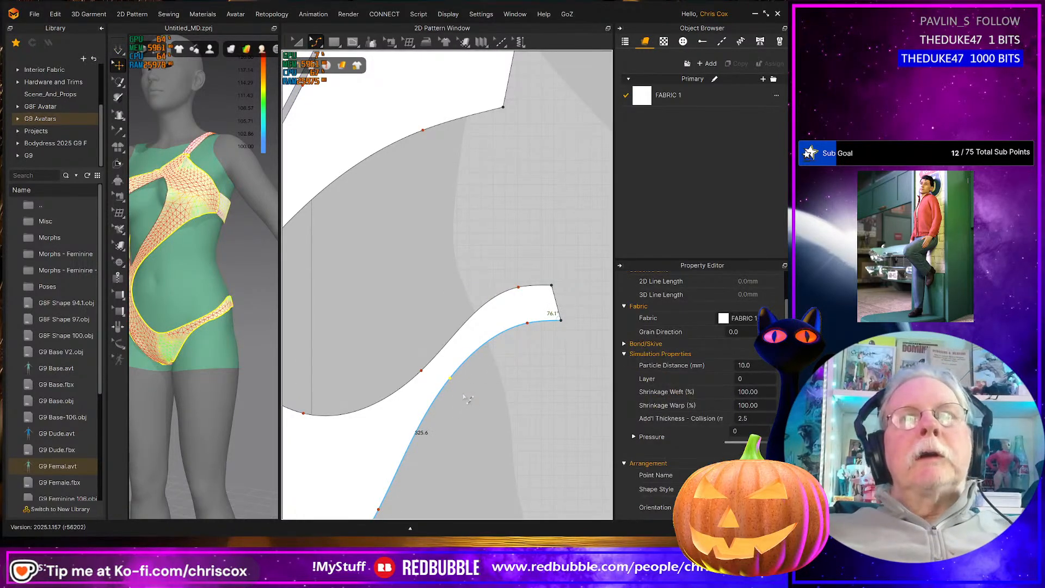
drag(449, 378, 456, 383)
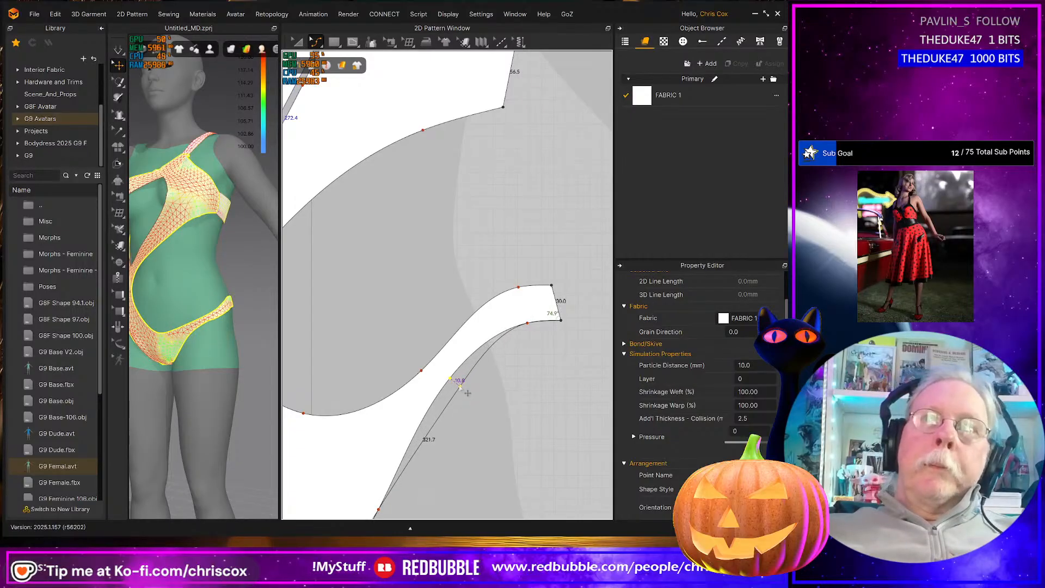
drag(460, 387, 460, 386)
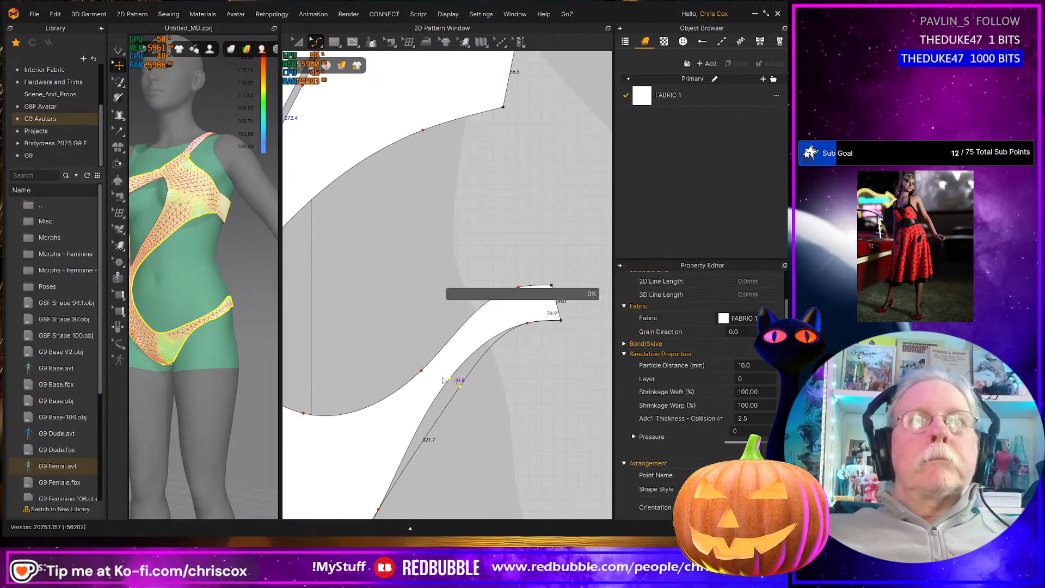
click(427, 378)
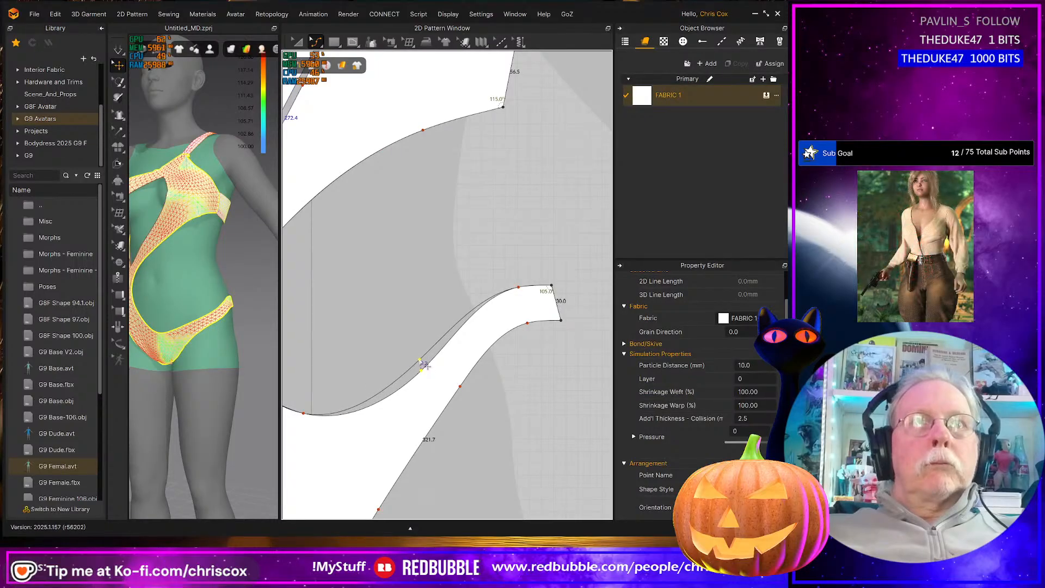
drag(421, 374, 421, 373)
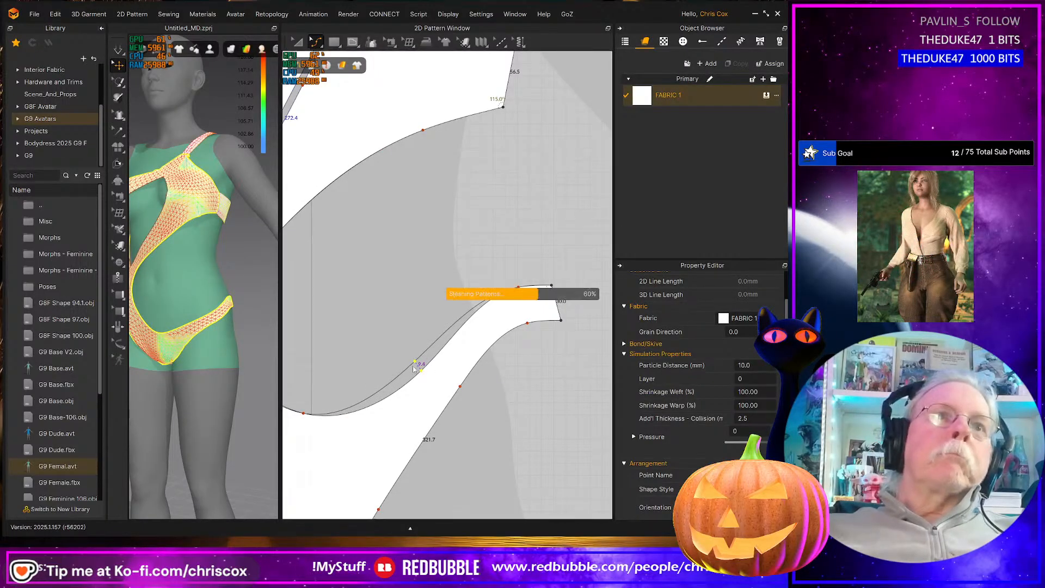
Simulate the widened hip strap in an enlarged 3D view and tug it into place around the avatar's left hip
key(space)
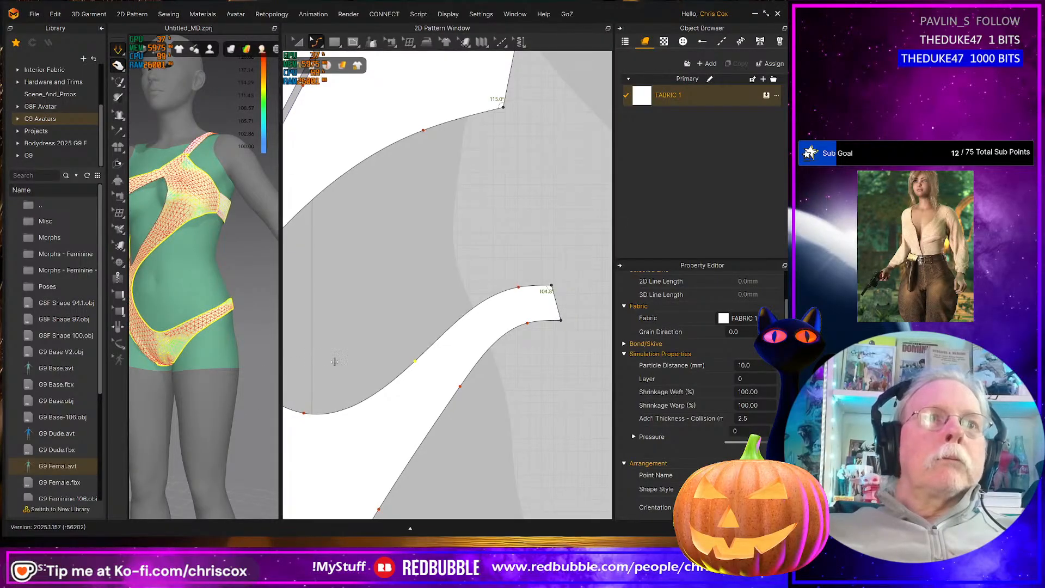
drag(279, 361, 477, 362)
right_drag(432, 366, 338, 327)
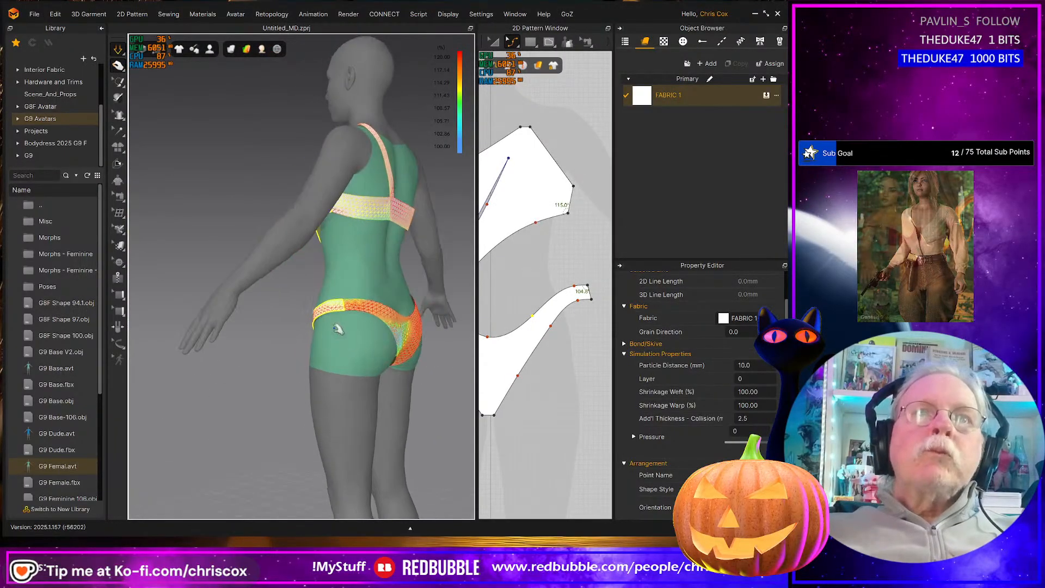
drag(346, 305, 354, 284)
right_drag(357, 285, 461, 304)
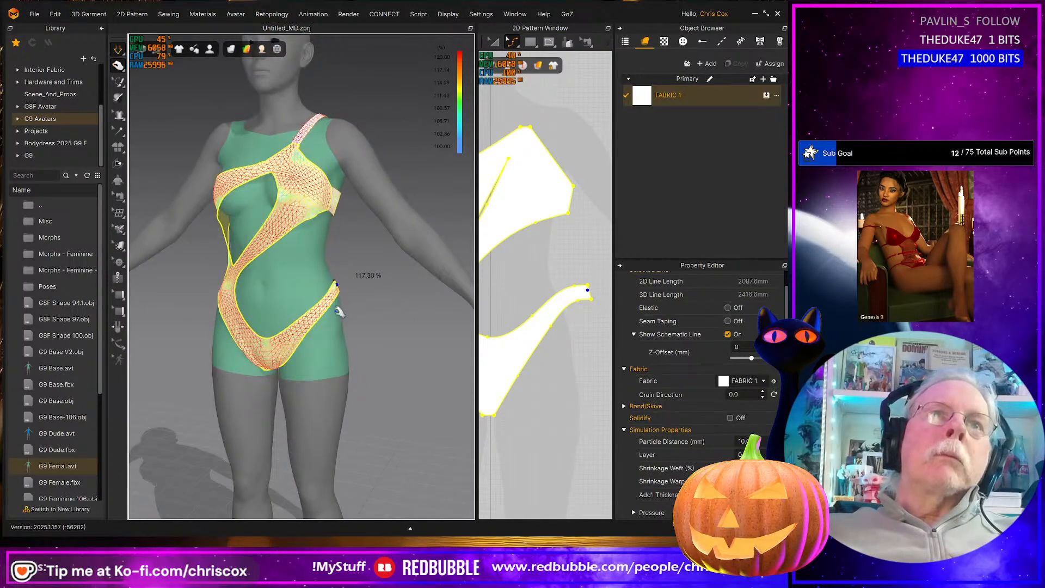
mouse_move(311, 314)
mouse_down()
mouse_move(318, 282)
mouse_move(312, 316)
mouse_up()
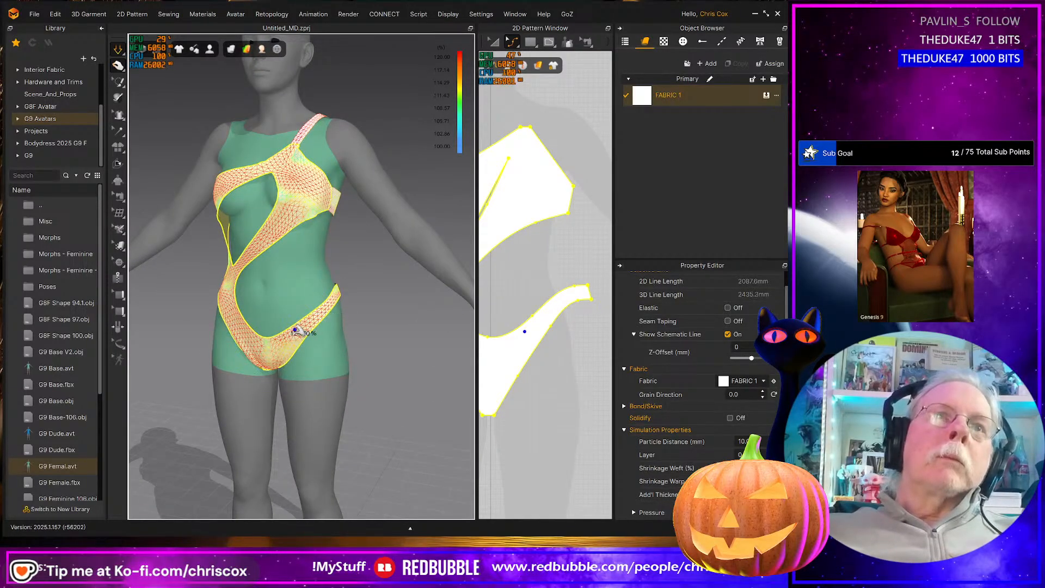
right_drag(295, 330, 271, 331)
mouse_move(346, 299)
mouse_down()
mouse_move(356, 288)
mouse_move(350, 294)
mouse_up()
right_drag(351, 296, 273, 301)
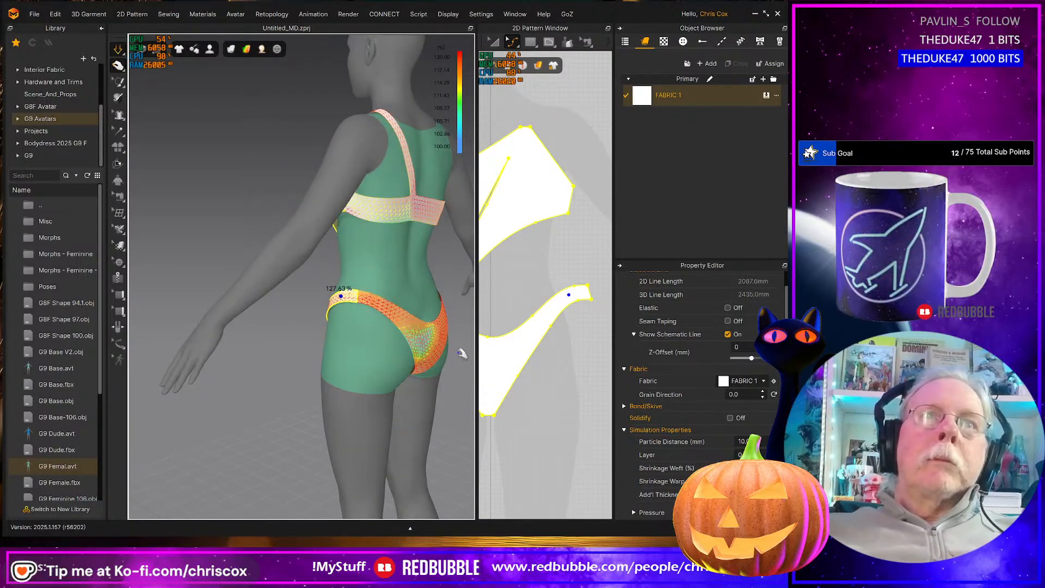
Pull the back bottom panel into place across the avatar's seat
right_drag(462, 354, 420, 340)
mouse_move(430, 339)
mouse_down()
mouse_move(422, 300)
mouse_move(432, 326)
mouse_move(434, 294)
mouse_move(428, 329)
mouse_up()
right_drag(407, 329, 423, 314)
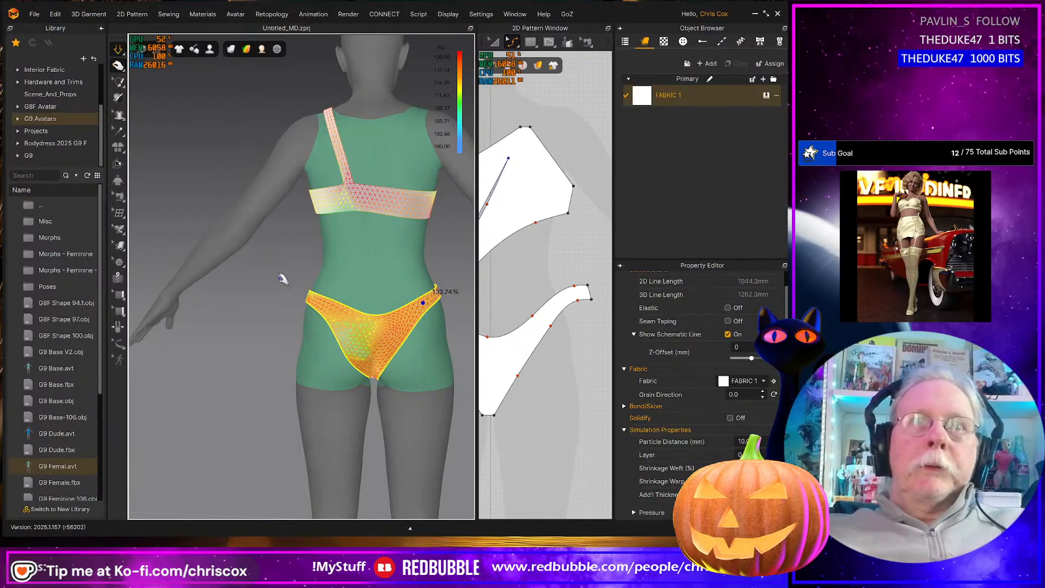
Remove the middle curve point from the back bottom panel's waist edge to flatten its dip
scroll(571, 421, down, 6)
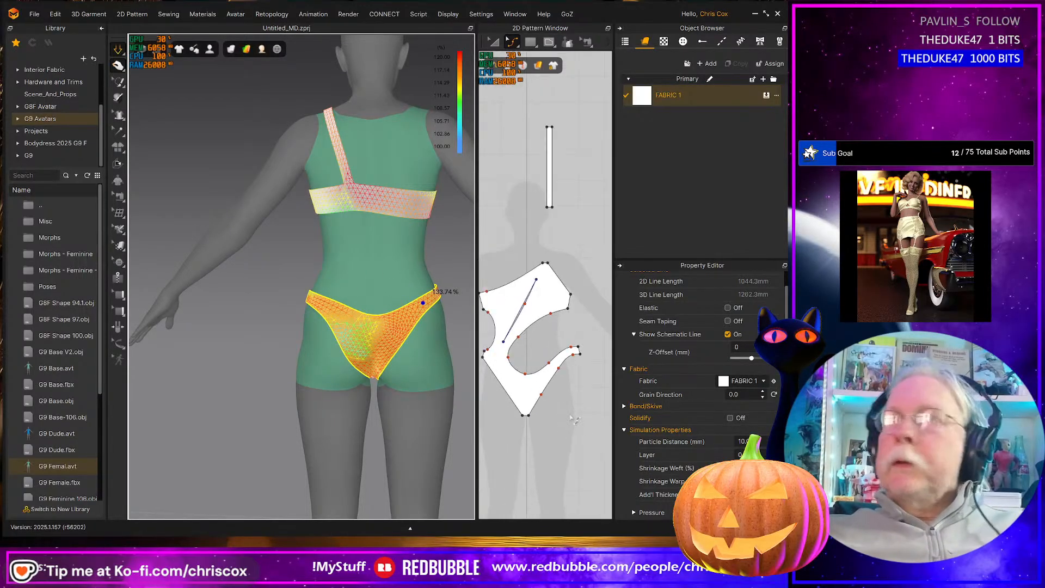
scroll(591, 402, up, 4)
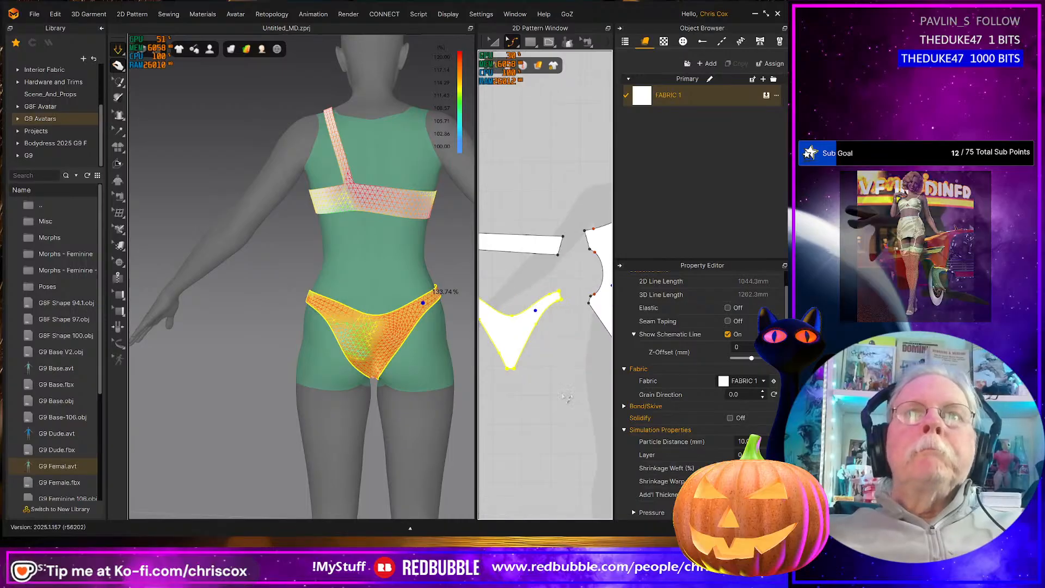
click(555, 342)
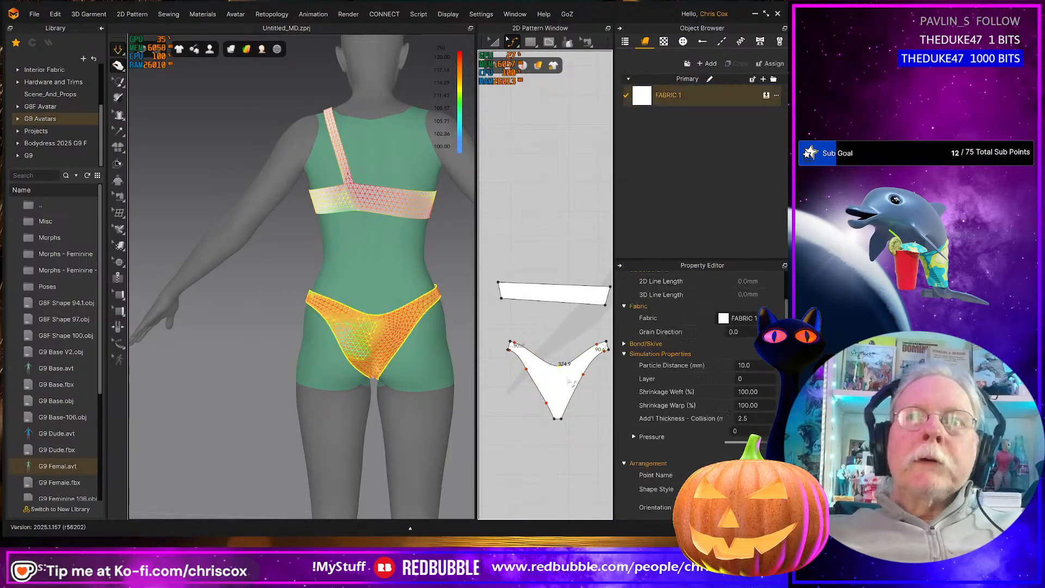
key(ctrl+z)
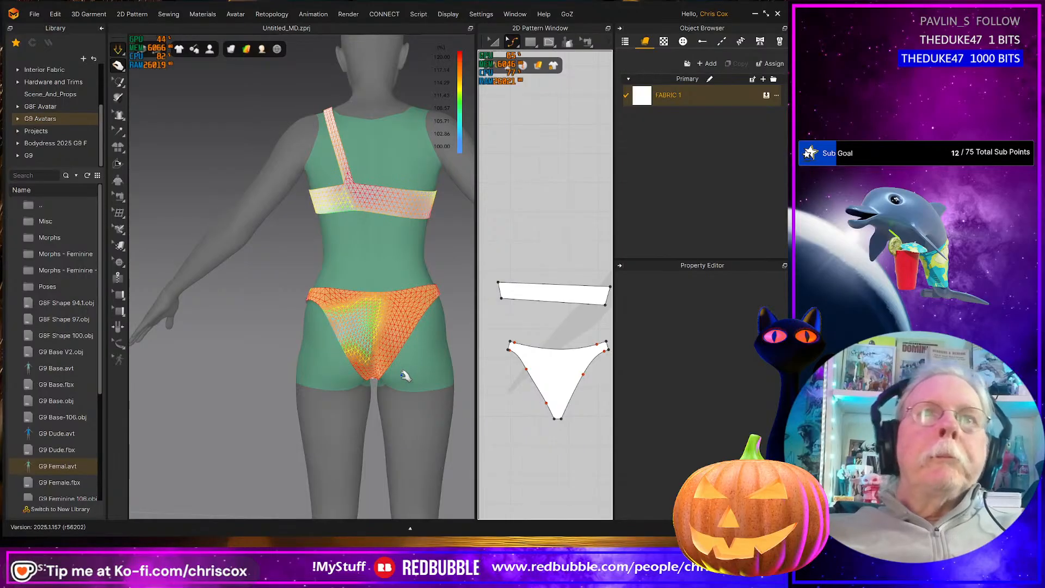
Pull the front panel's crotch area into place so it sits evenly between the avatar's legs in the running simulation
right_drag(406, 375, 361, 389)
click(355, 298)
click(349, 379)
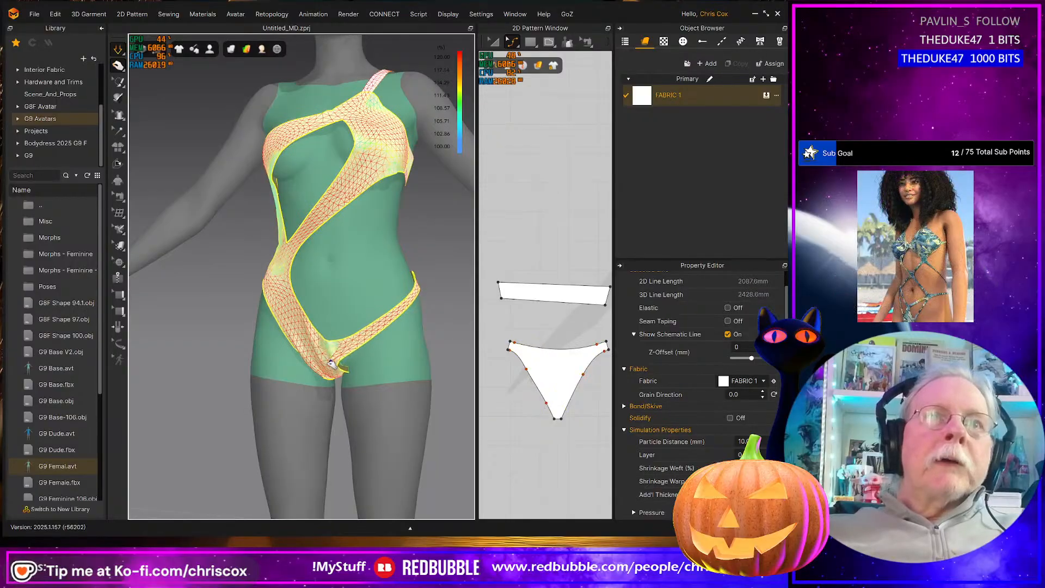
drag(343, 385, 347, 367)
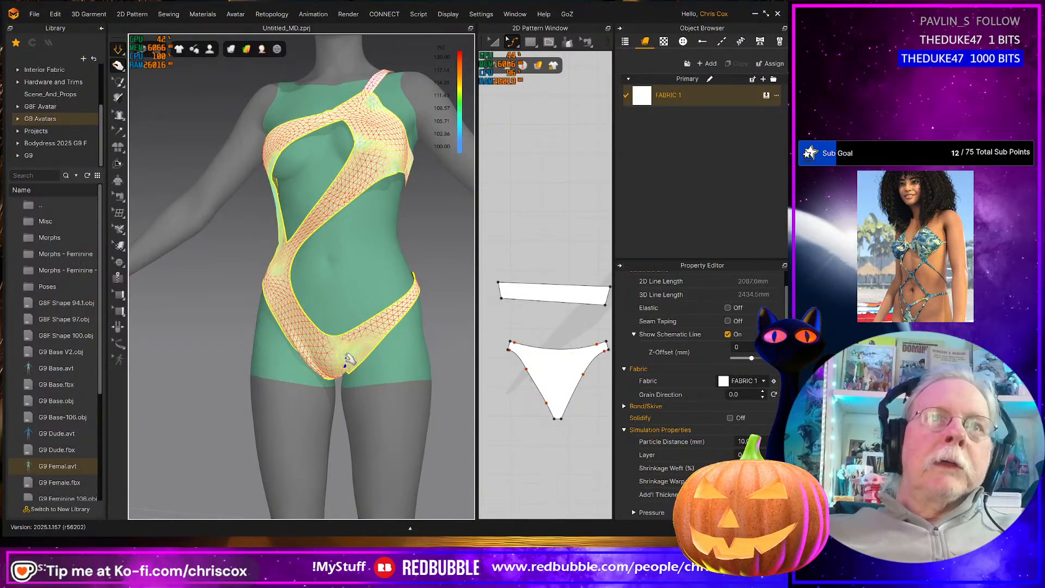
right_drag(349, 358, 358, 303)
mouse_move(332, 382)
mouse_down()
mouse_move(341, 401)
mouse_move(340, 390)
mouse_up()
right_drag(336, 390, 327, 362)
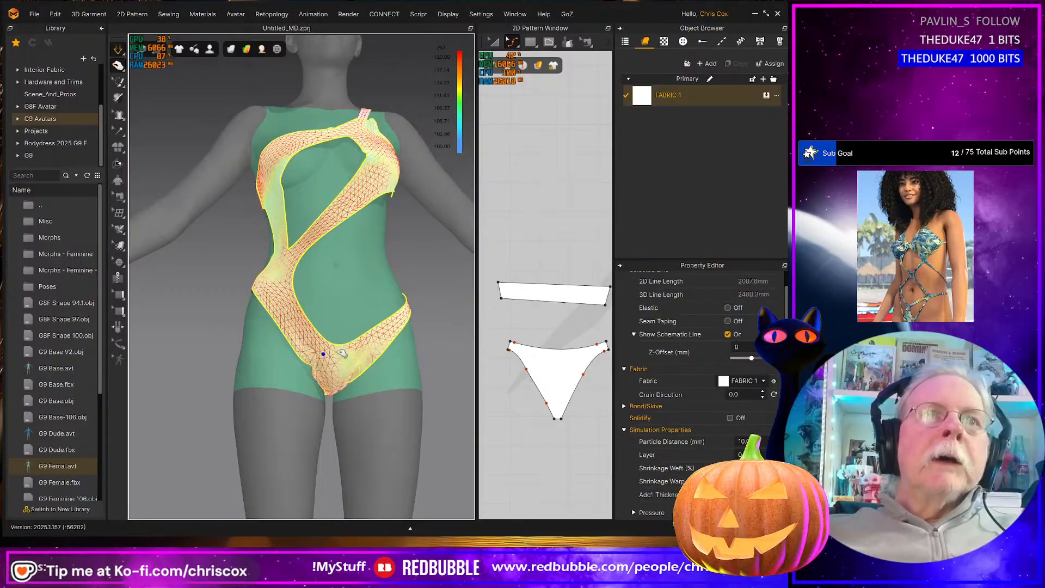
drag(321, 356, 303, 352)
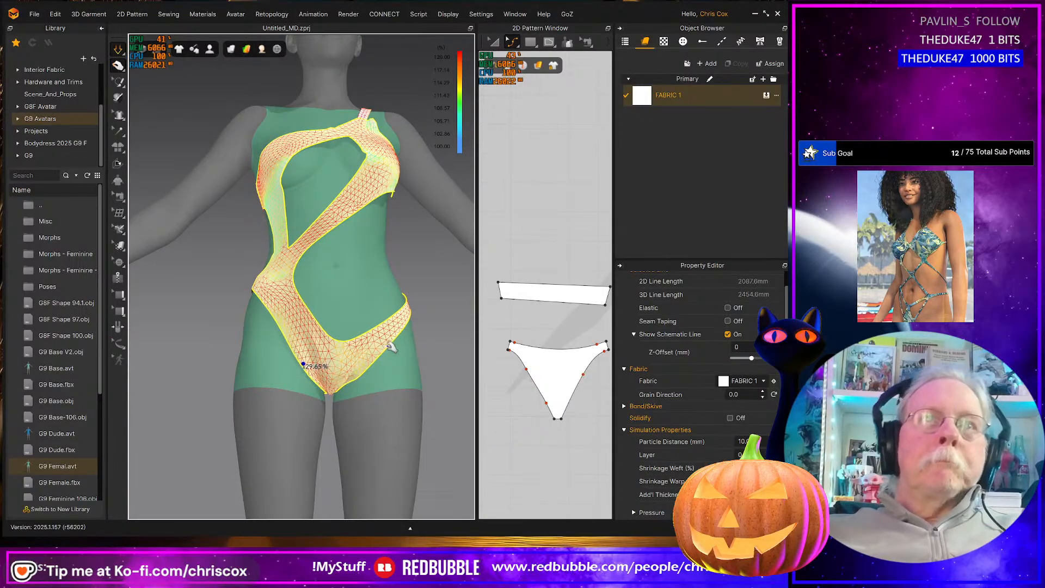
Tug the front panel's hip strap into place along the avatar's left hip crease
drag(391, 343, 385, 309)
right_drag(429, 329, 376, 325)
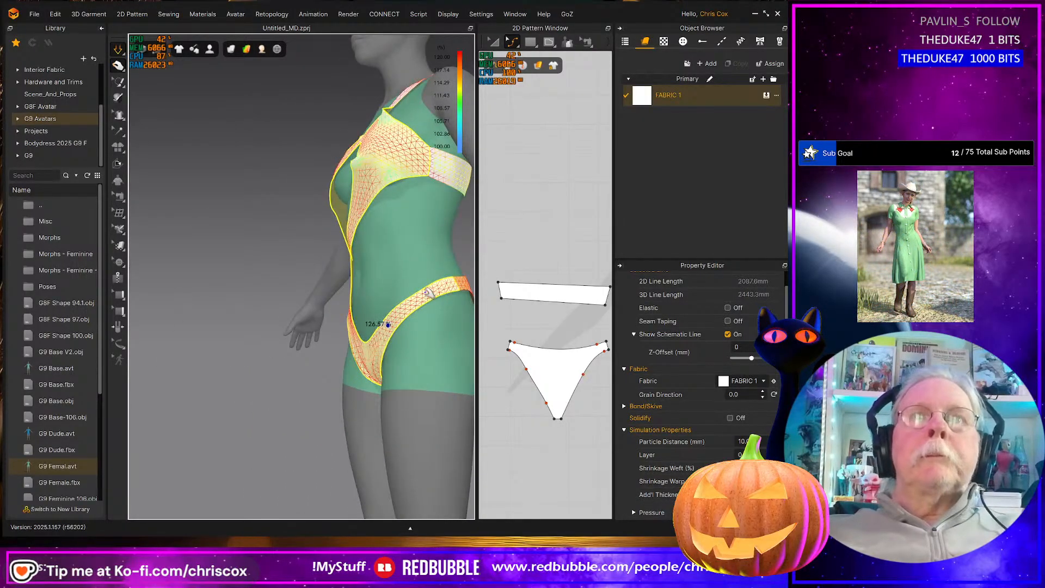
drag(425, 295, 403, 320)
right_drag(403, 320, 457, 321)
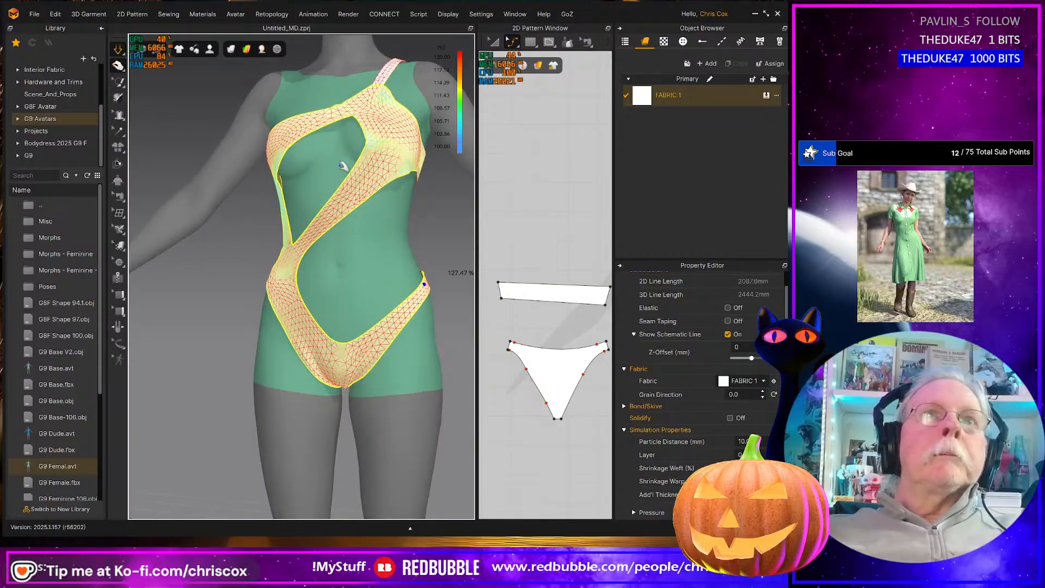
Adjust the front panel's diagonal strap below the bust and its top corner at the shoulder strap by tugging the simulated fabric
drag(356, 171, 353, 188)
right_drag(354, 189, 385, 206)
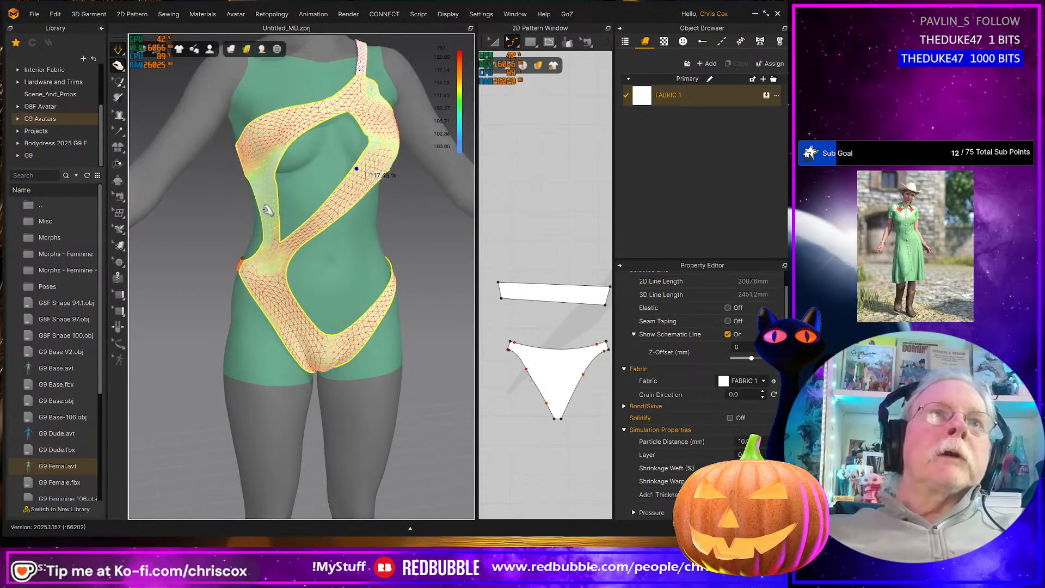
scroll(321, 247, down, 4)
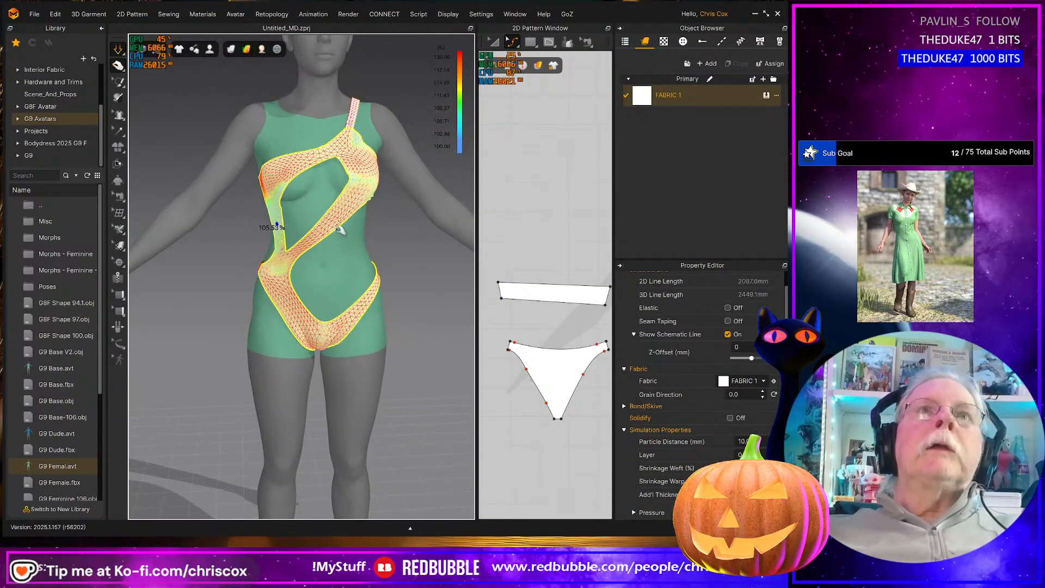
middle_drag(333, 347, 339, 358)
right_drag(368, 327, 358, 326)
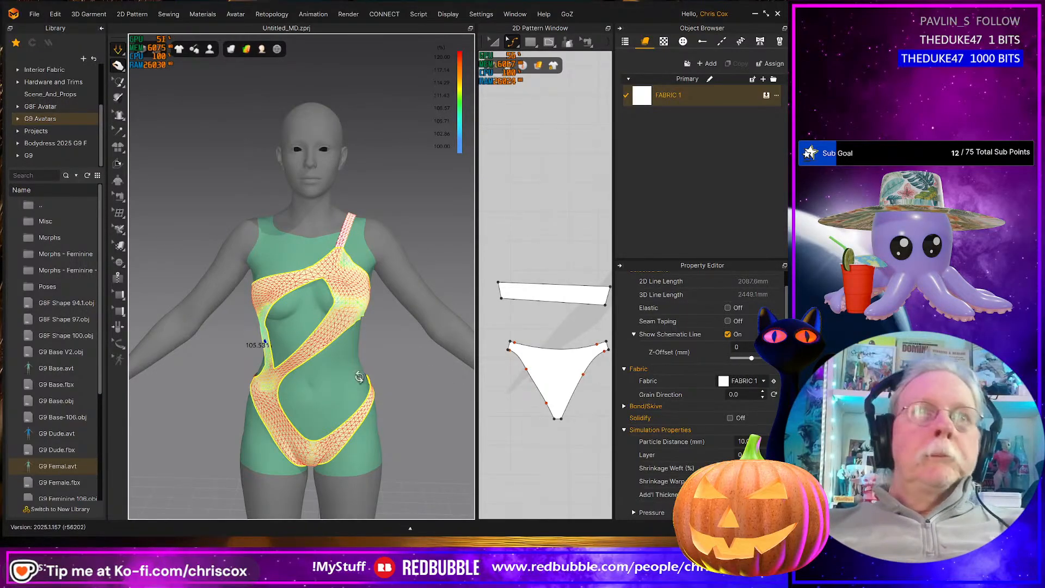
right_drag(359, 378, 319, 348)
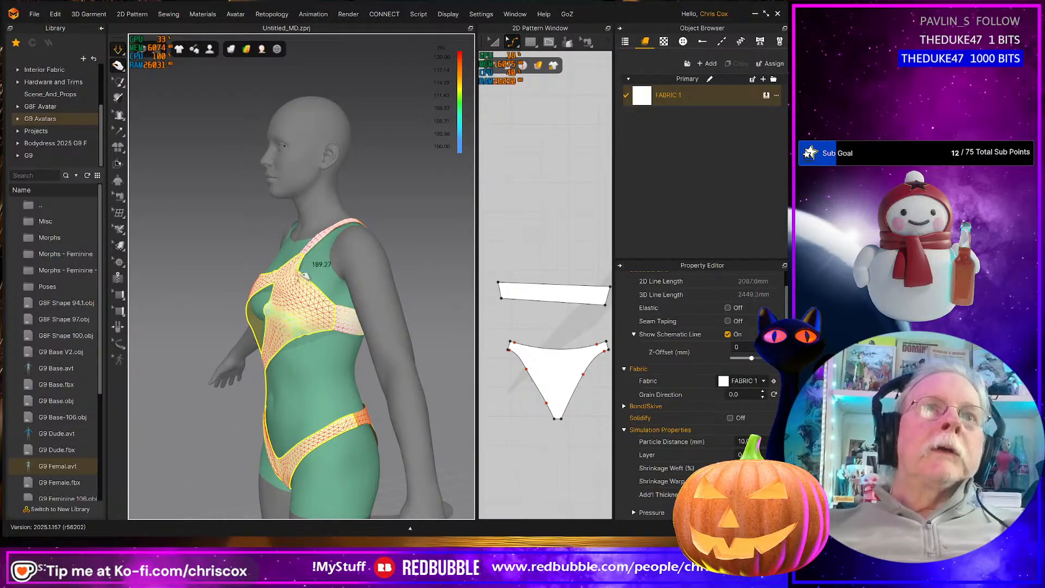
drag(303, 276, 298, 275)
right_drag(313, 310, 336, 314)
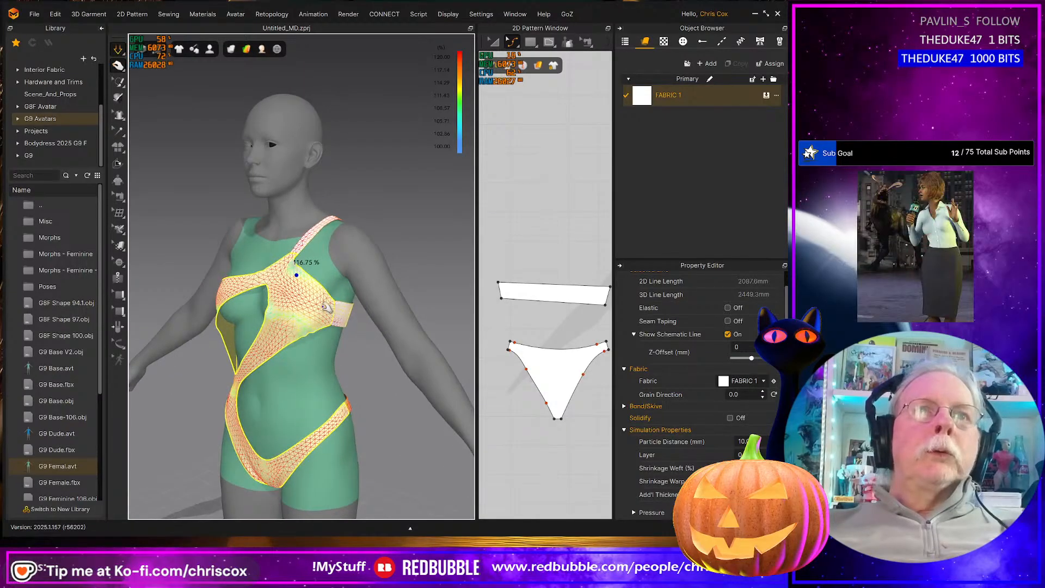
Curve the back band's lower edge by moving a curve point near the end that joins the avatar's right side
right_drag(580, 398, 567, 408)
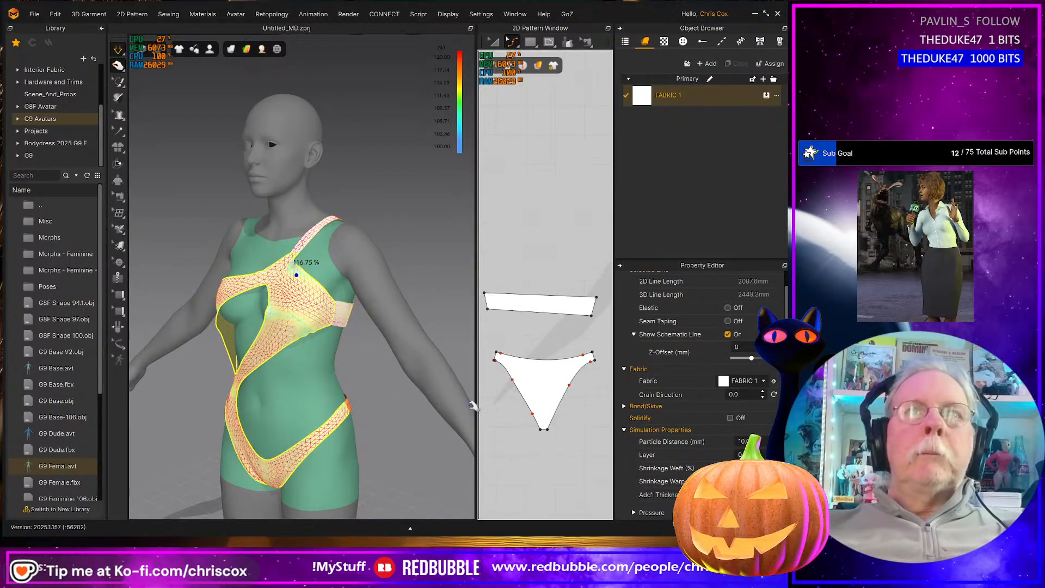
right_drag(385, 409, 296, 388)
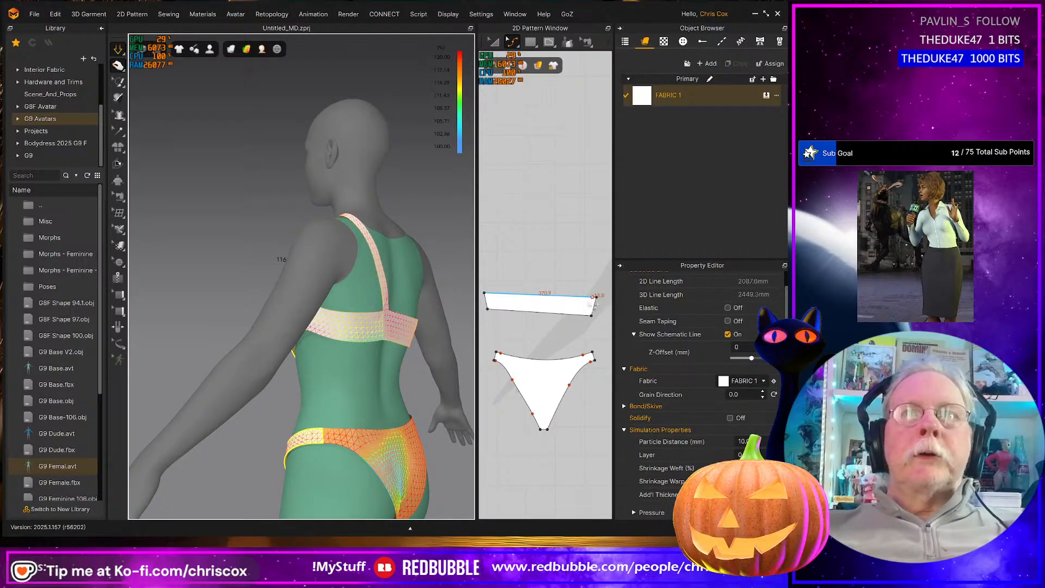
right_drag(351, 373, 362, 346)
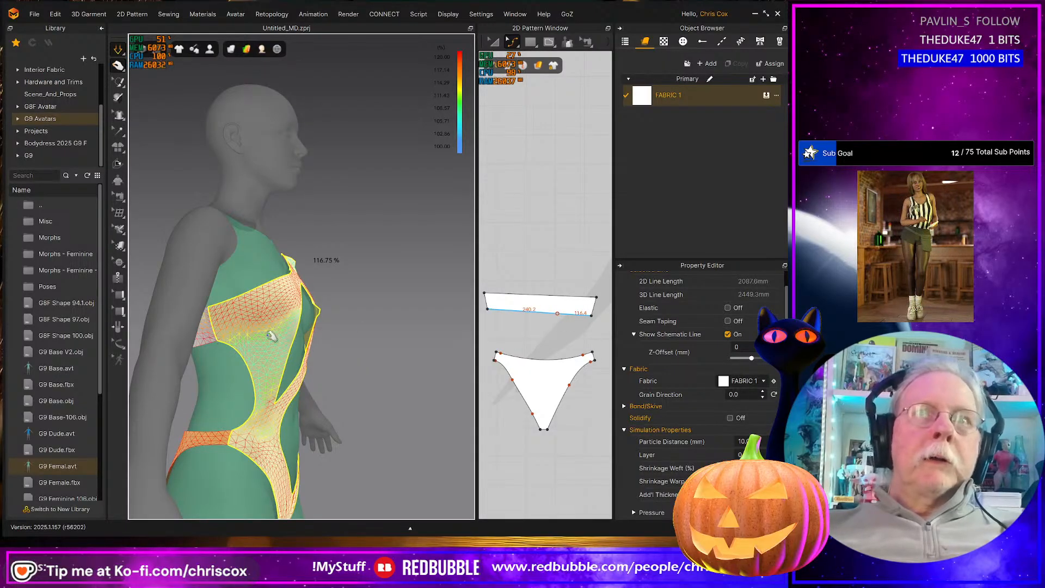
scroll(594, 327, up, 2)
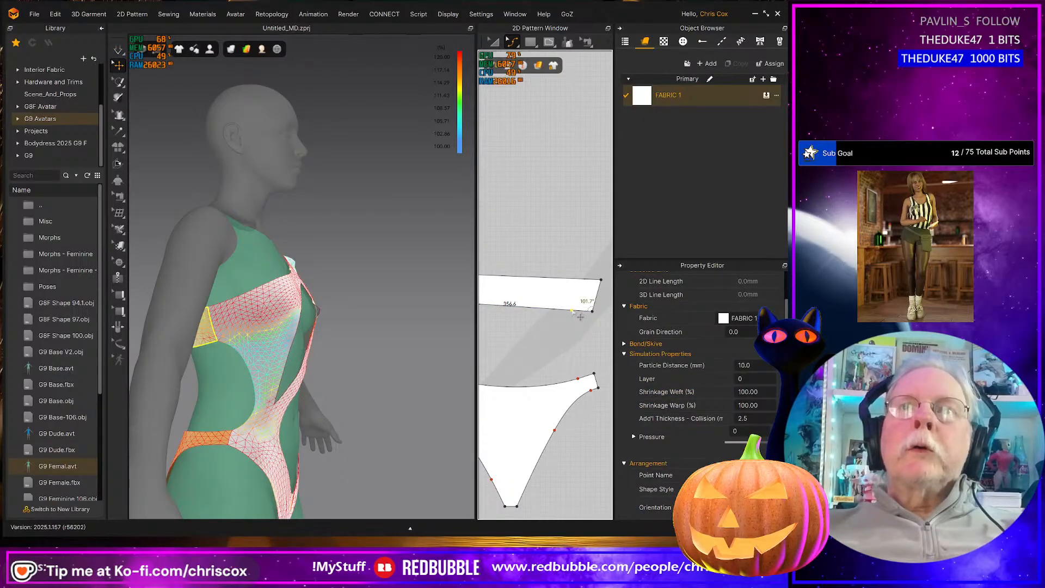
drag(581, 314, 584, 315)
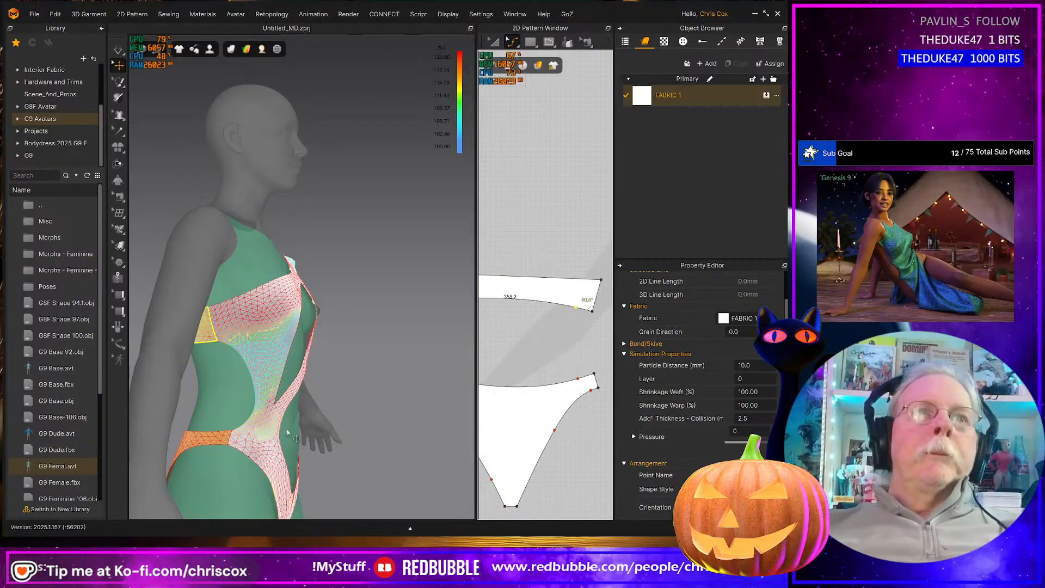
Simulate the reshaped back band and tug it into place across the avatar's back towards the right side
right_drag(288, 432, 351, 424)
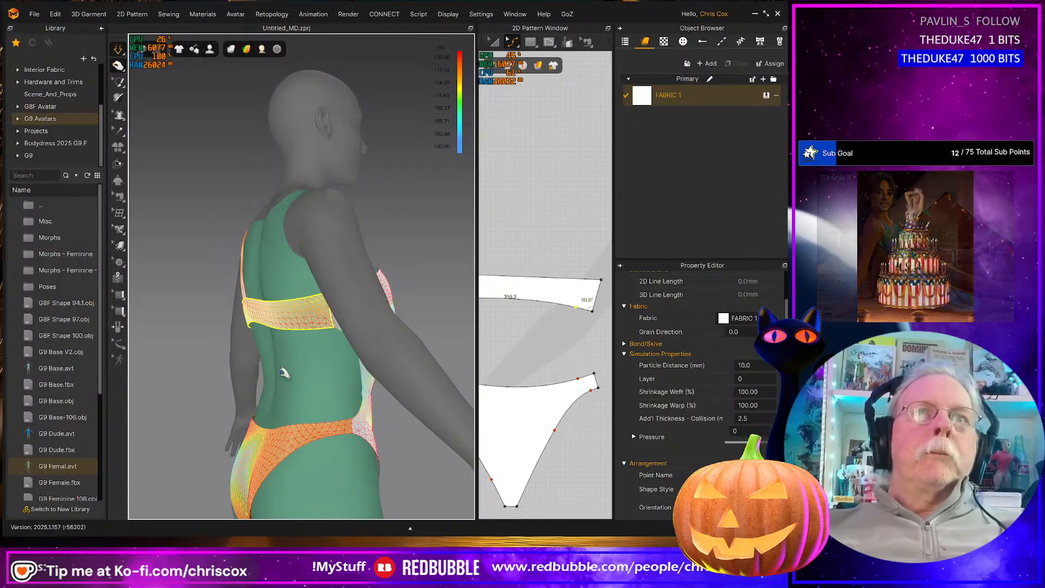
right_drag(282, 367, 358, 325)
click(357, 325)
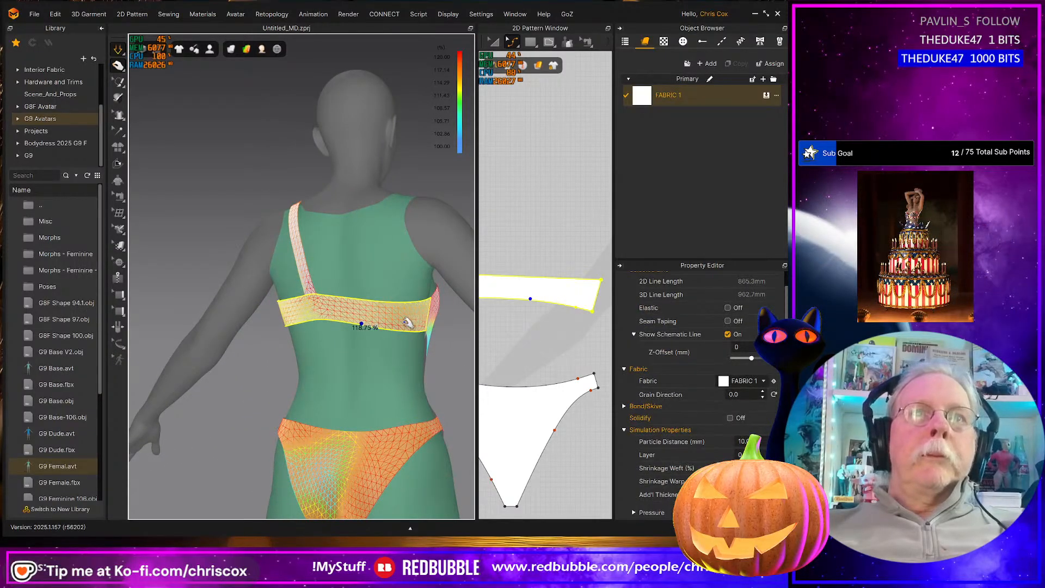
drag(414, 321, 418, 313)
right_drag(400, 359, 293, 359)
right_drag(469, 363, 364, 333)
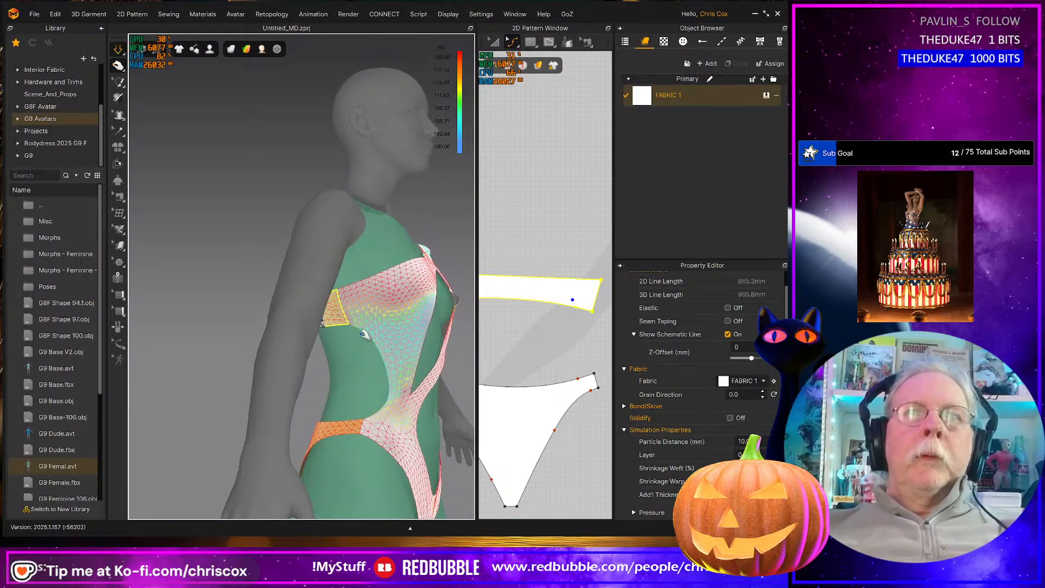
Shift the upper curve point of the front panel's right side cut-out up towards the side seam to line up with the back band
click(354, 325)
middle_drag(547, 399, 434, 396)
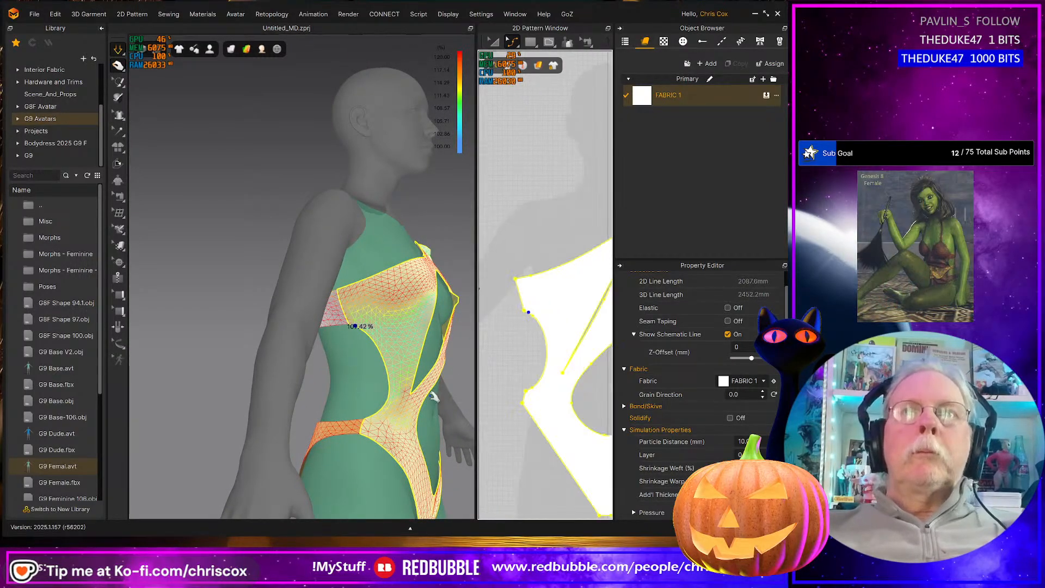
scroll(531, 365, down, 6)
middle_drag(464, 234, 487, 357)
key(Escape)
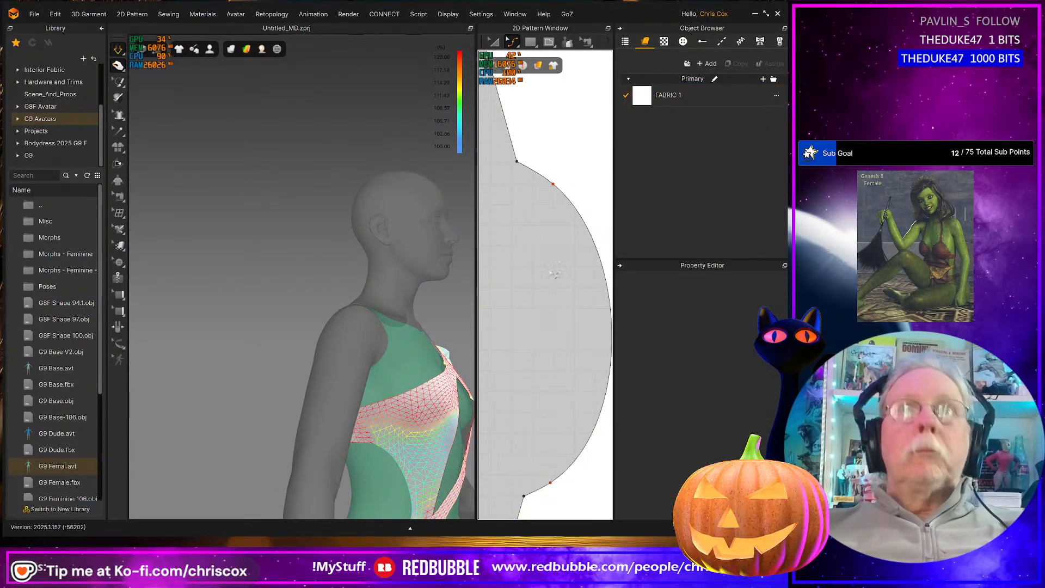
middle_drag(580, 258, 546, 267)
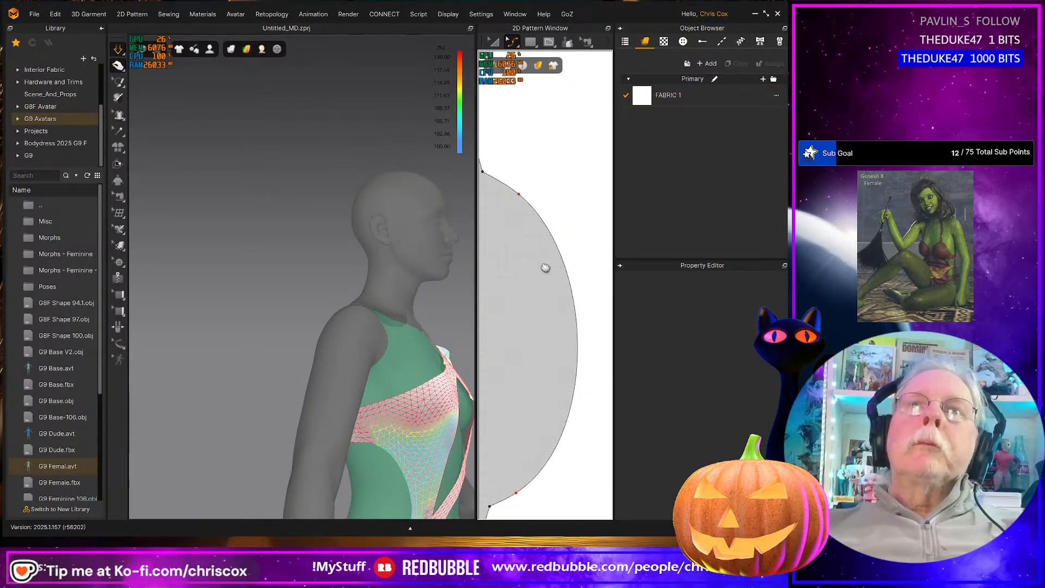
click(570, 285)
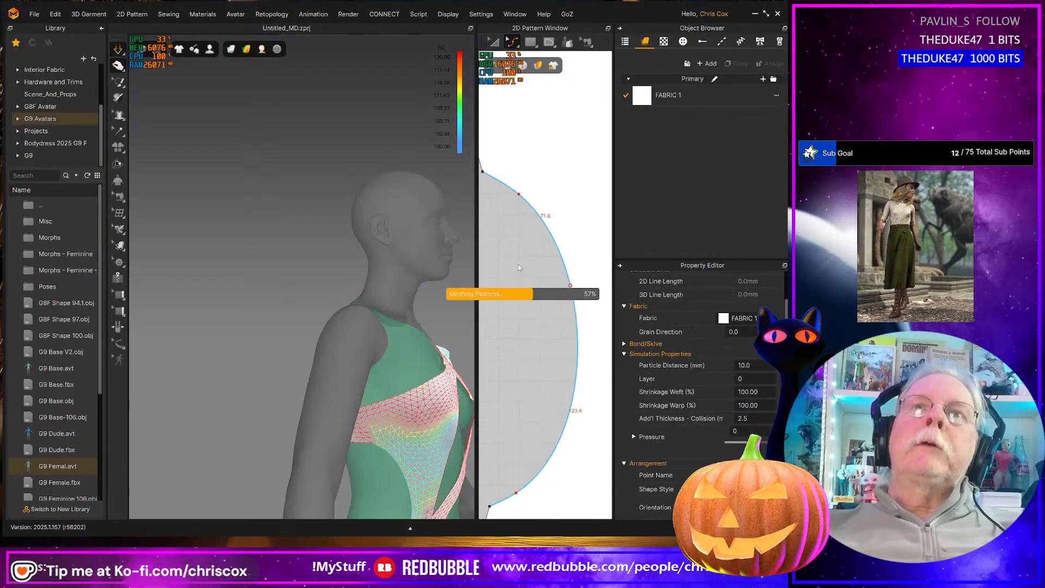
middle_drag(518, 268, 576, 288)
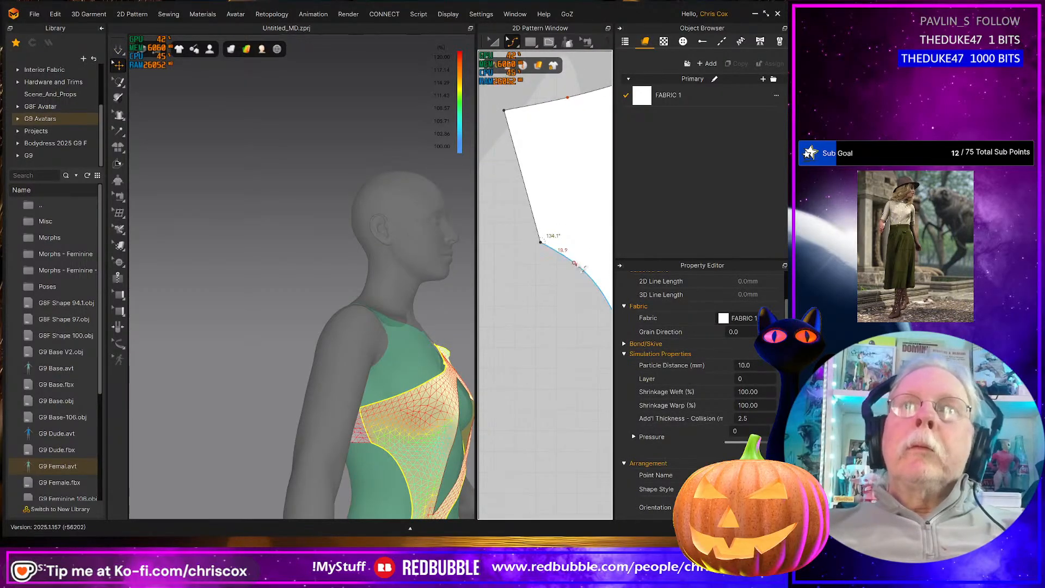
drag(577, 267, 562, 247)
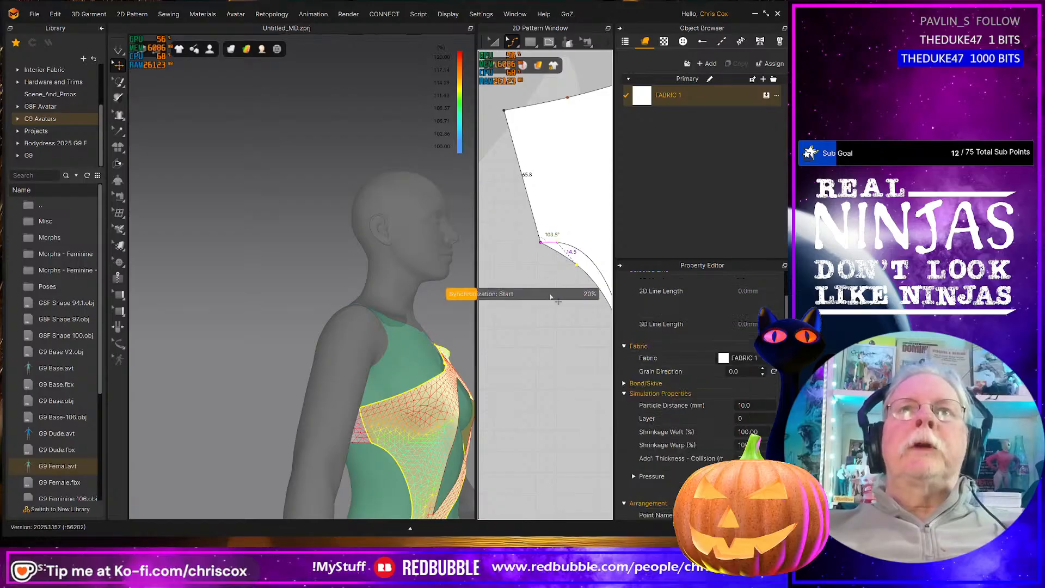
Raise the same cut-out curve point further in an enlarged 2D pattern view
scroll(553, 299, up, 5)
middle_drag(548, 296, 571, 359)
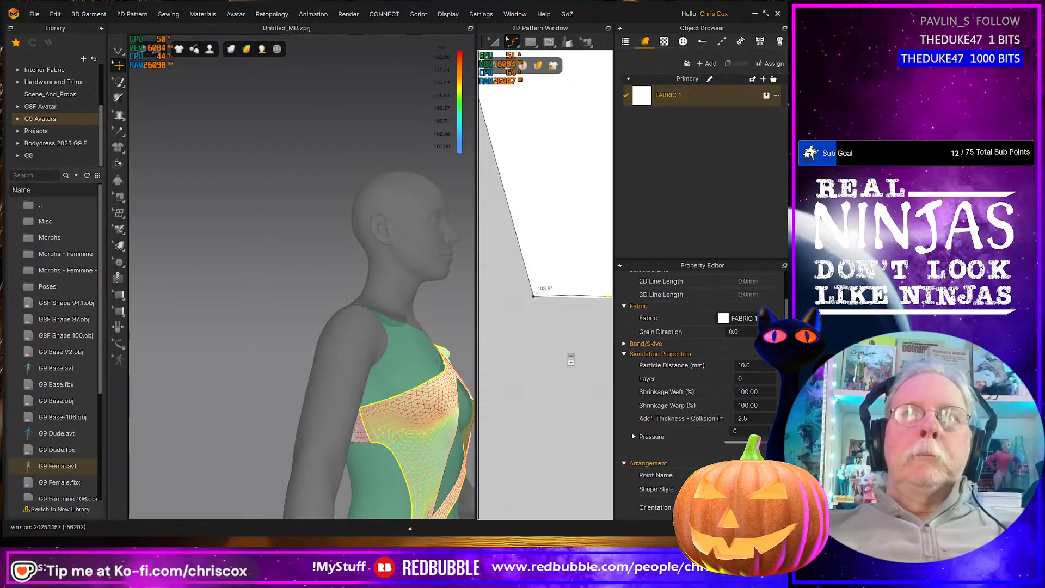
drag(477, 334, 305, 335)
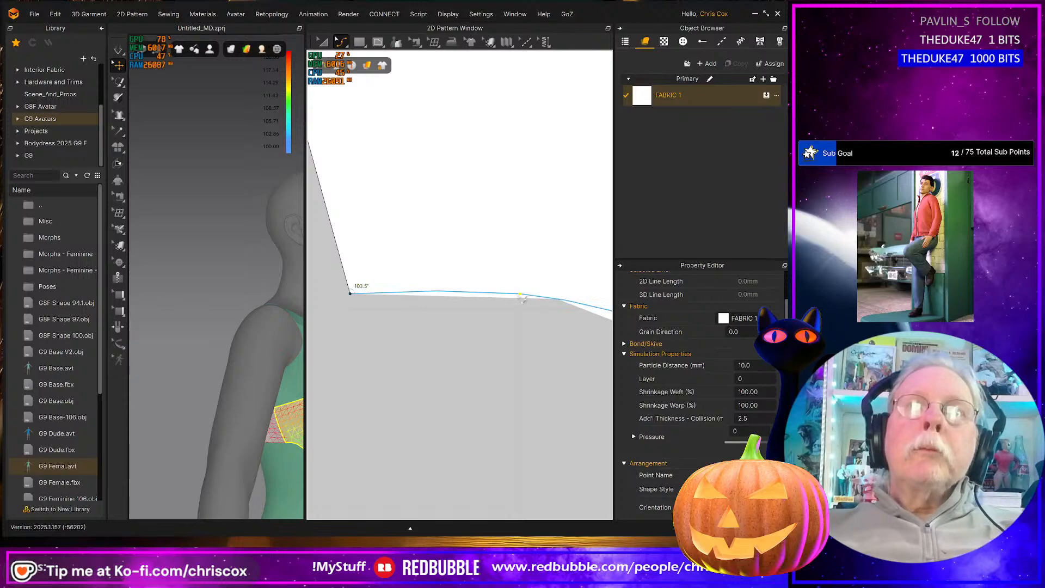
drag(527, 300, 526, 280)
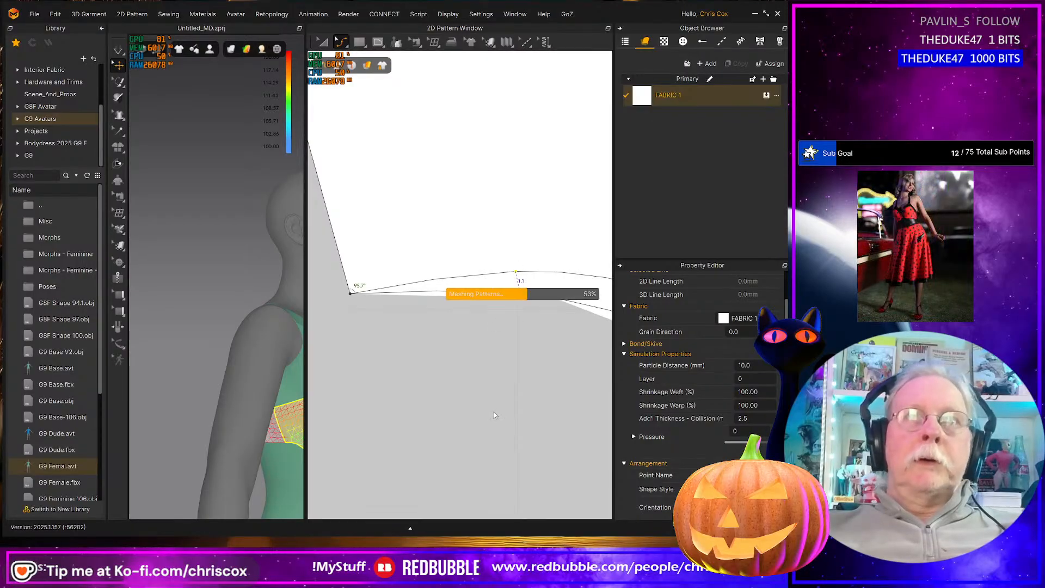
Lower the cut-out's upper curve point slightly and move it away from the side seam to soften the curve
scroll(496, 414, down, 4)
scroll(497, 418, down, 3)
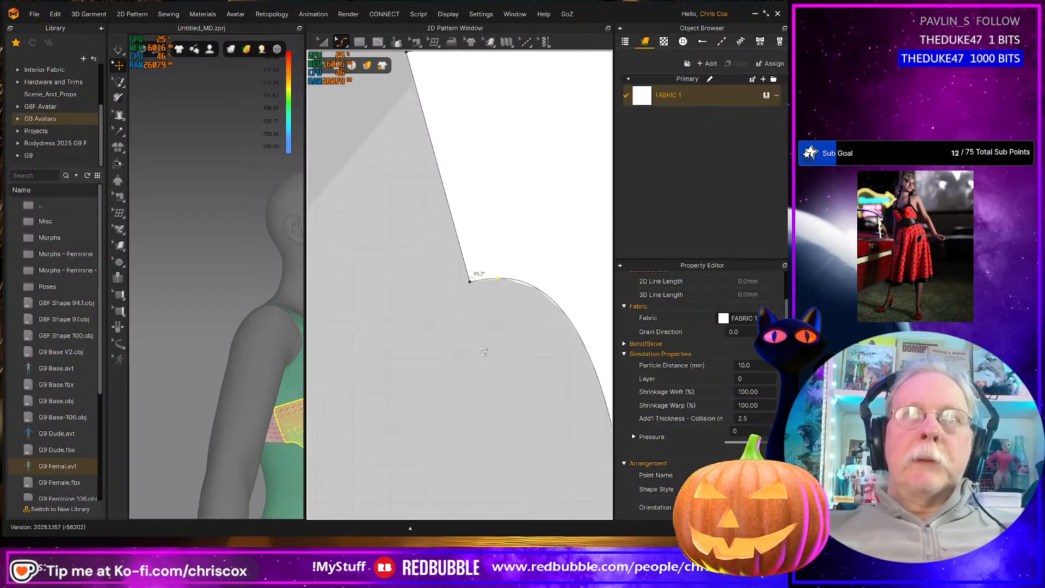
middle_drag(461, 382, 462, 354)
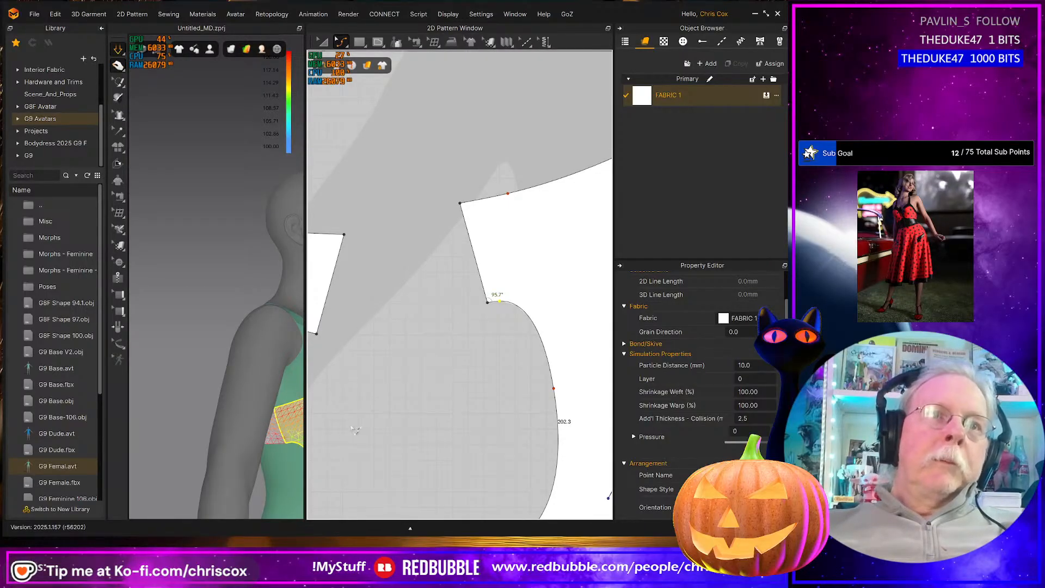
middle_drag(355, 430, 354, 412)
right_drag(296, 435, 268, 390)
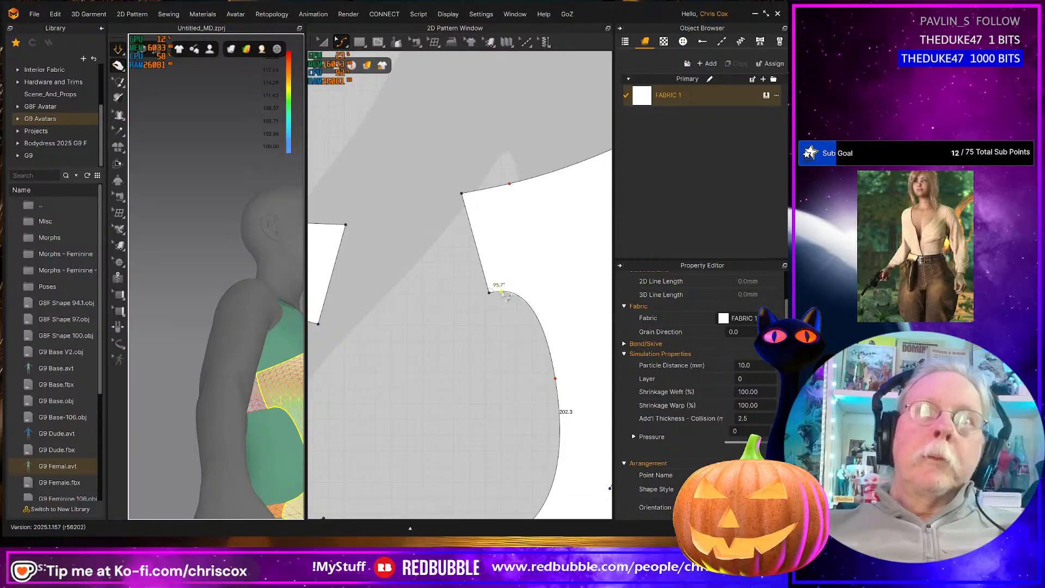
scroll(507, 296, up, 4)
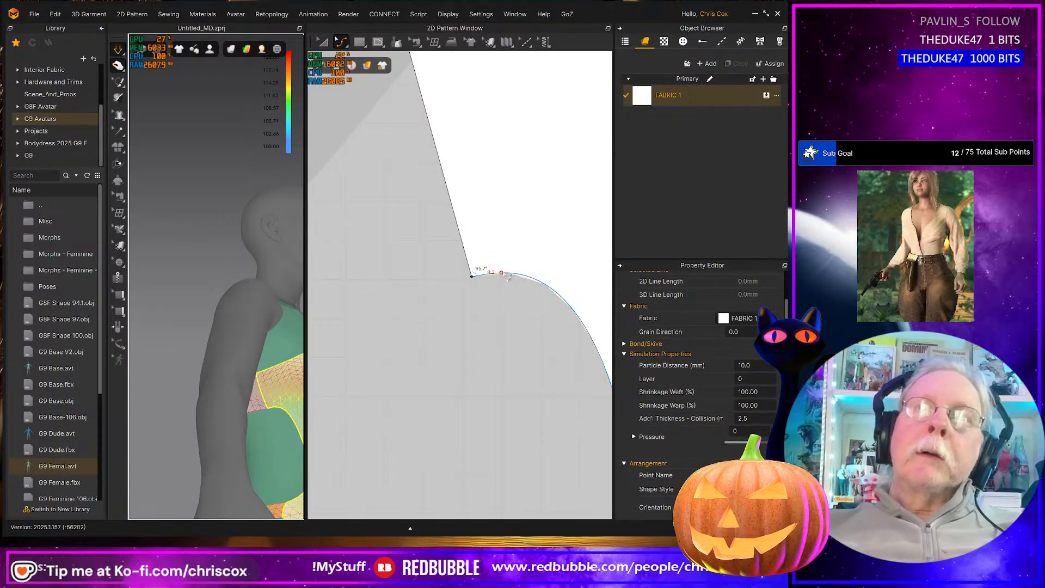
drag(506, 277, 511, 282)
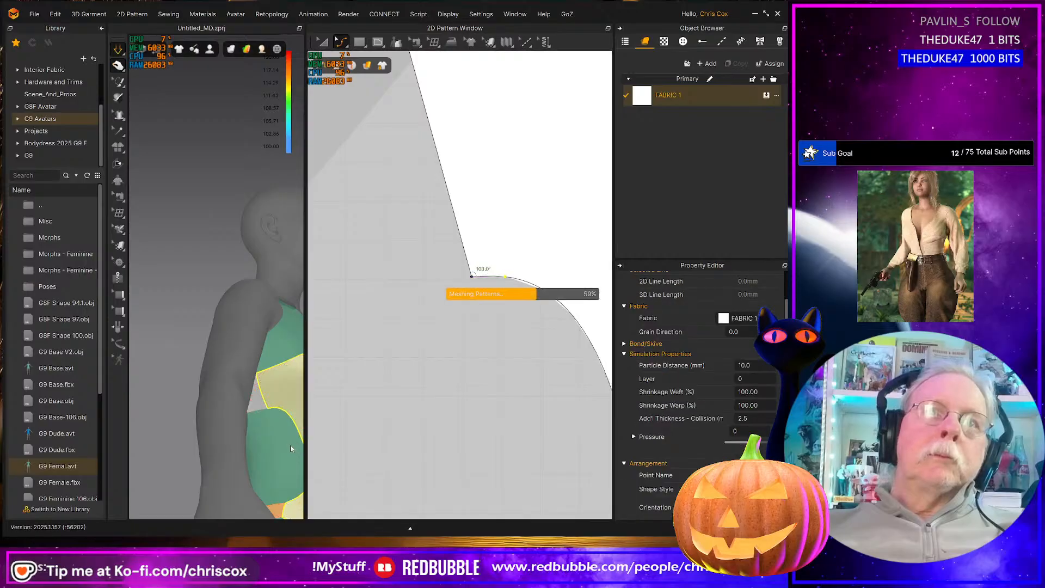
Settle the front panel's right side in the simulation, clear the selection and view the side cut-out on the whole avatar
click(278, 399)
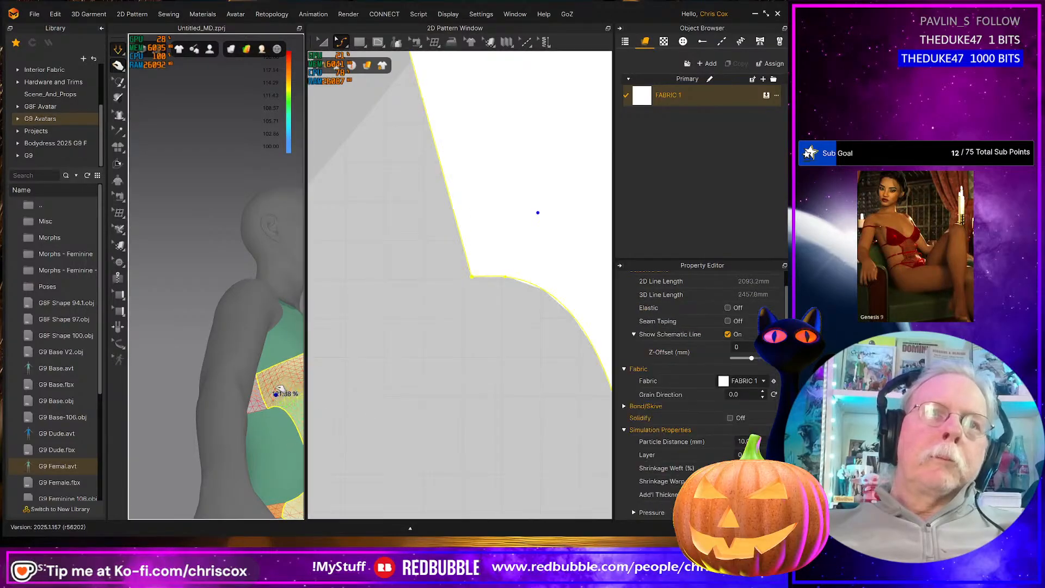
click(209, 204)
right_drag(198, 240, 191, 290)
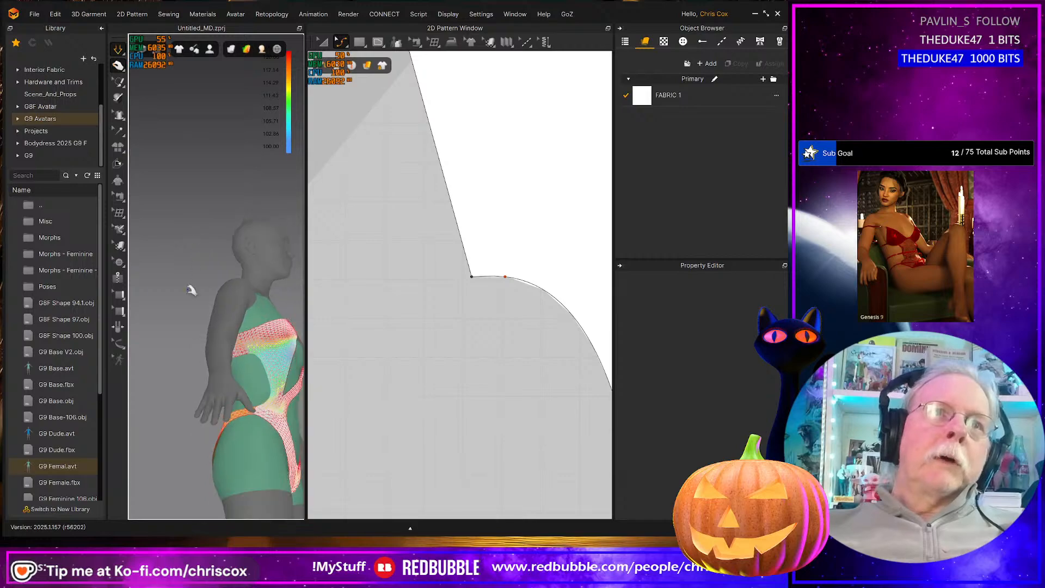
Tug the front panel at the bust and the narrow side strip during simulation to settle the fabric around the diagonal cut-out
right_drag(262, 378, 368, 385)
click(232, 314)
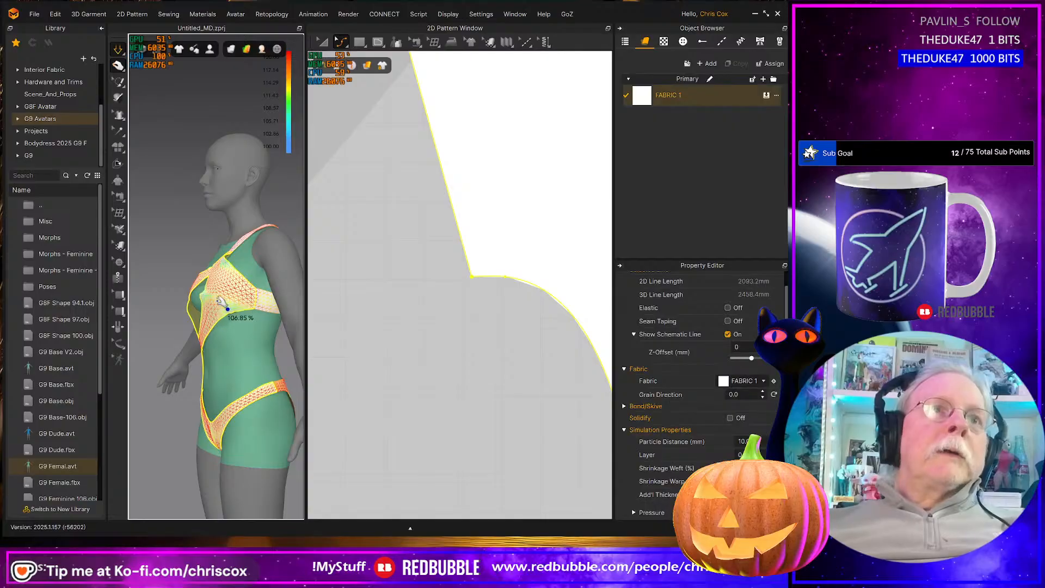
key(3)
drag(190, 302, 187, 272)
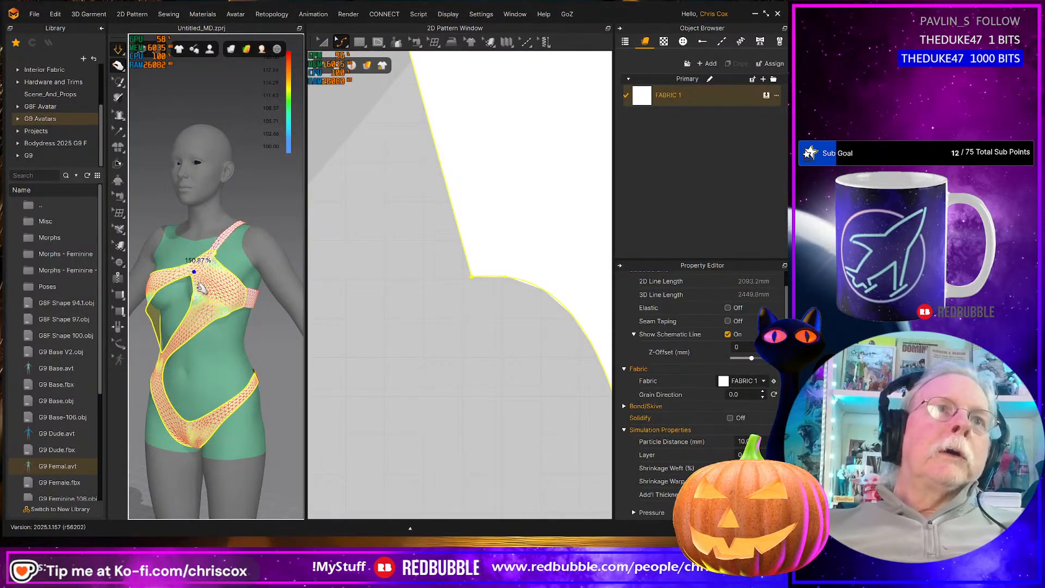
right_drag(202, 294, 228, 302)
middle_drag(229, 302, 312, 306)
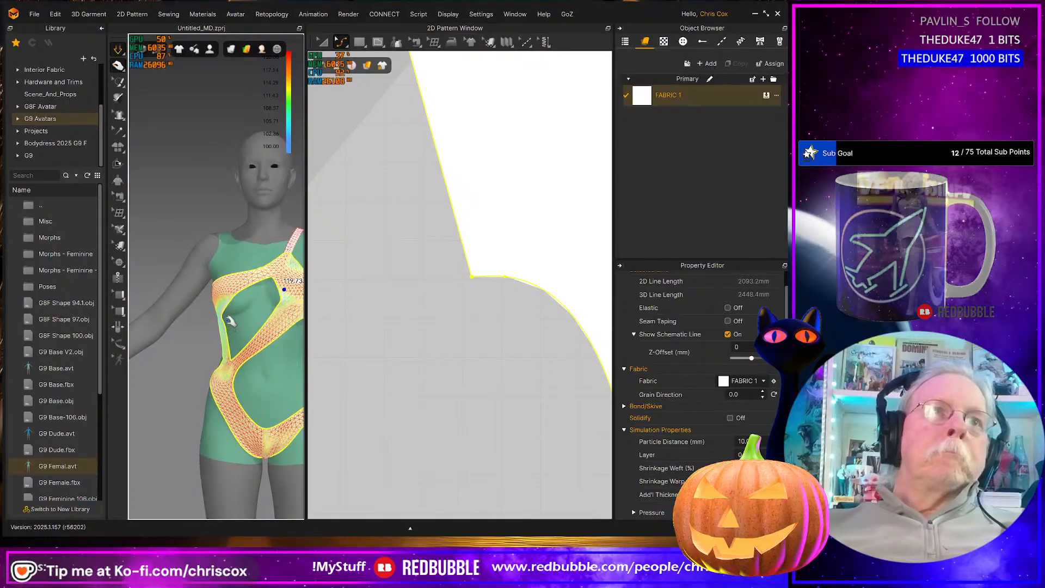
drag(225, 313, 233, 313)
right_drag(274, 327, 304, 329)
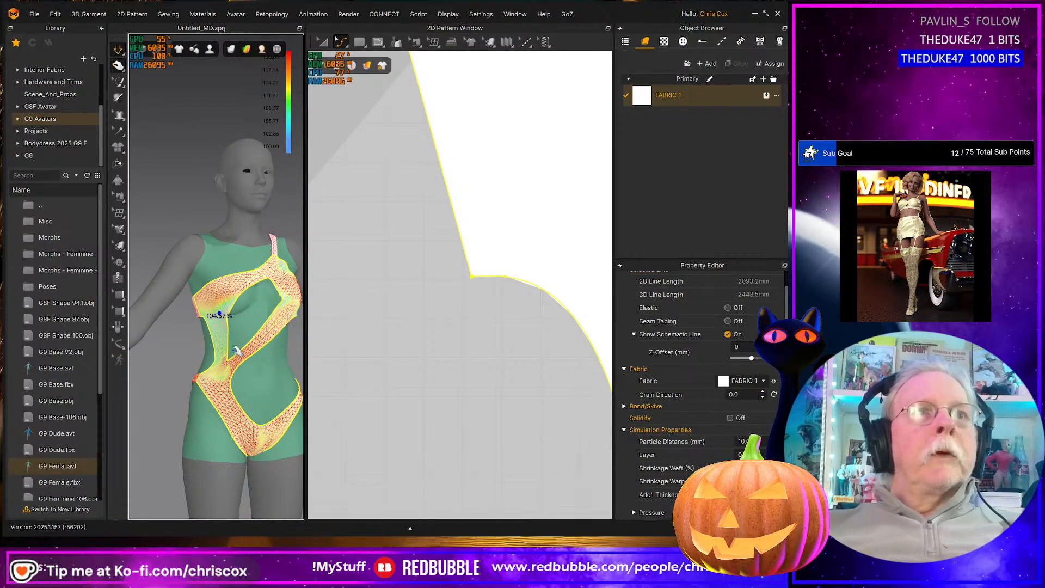
Shorten the front panel's diagonal slit by moving its lower end point slightly up and inward in the 2D pattern
scroll(446, 350, down, 5)
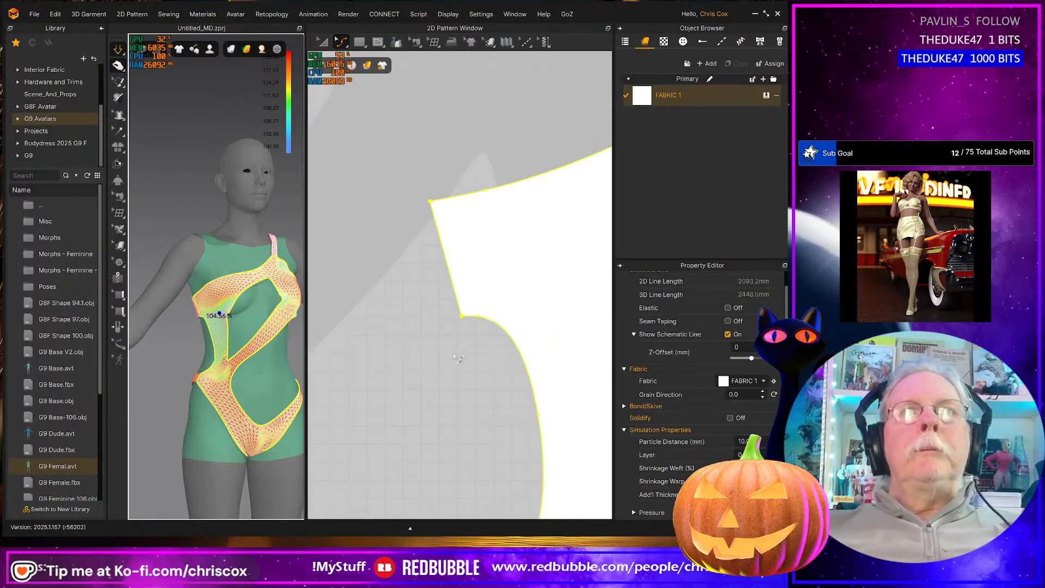
middle_drag(446, 350, 364, 321)
middle_drag(575, 430, 518, 430)
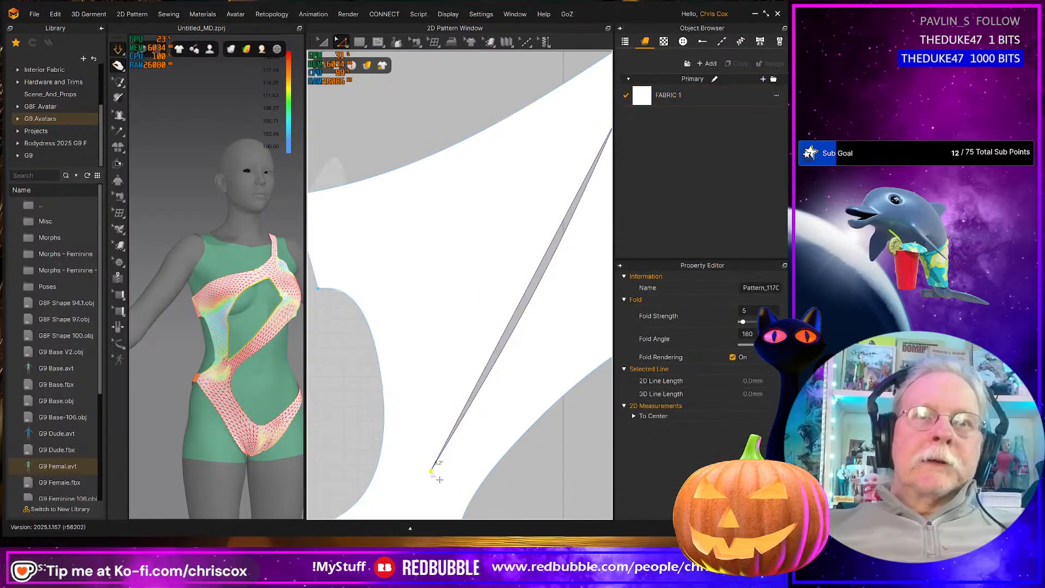
click(439, 478)
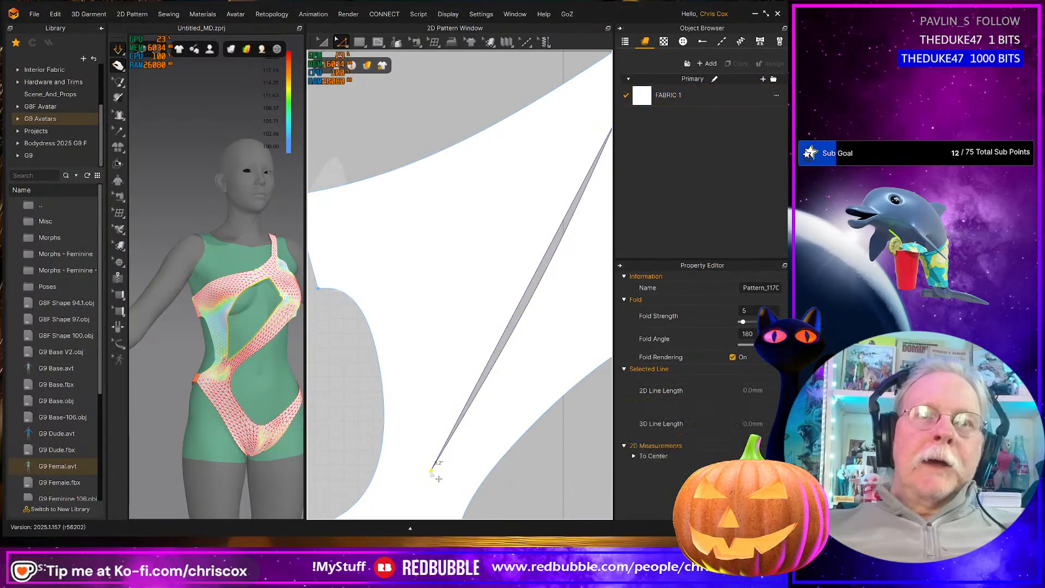
click(456, 433)
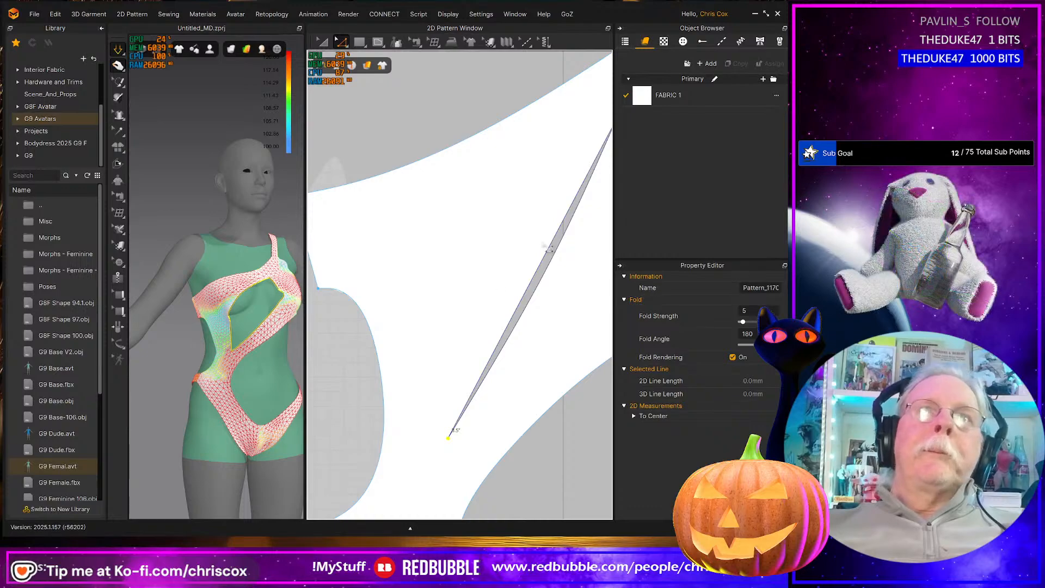
Move the diagonal slit's upper end point down towards the centre line and settle the front panel in the simulation
middle_drag(548, 247, 482, 349)
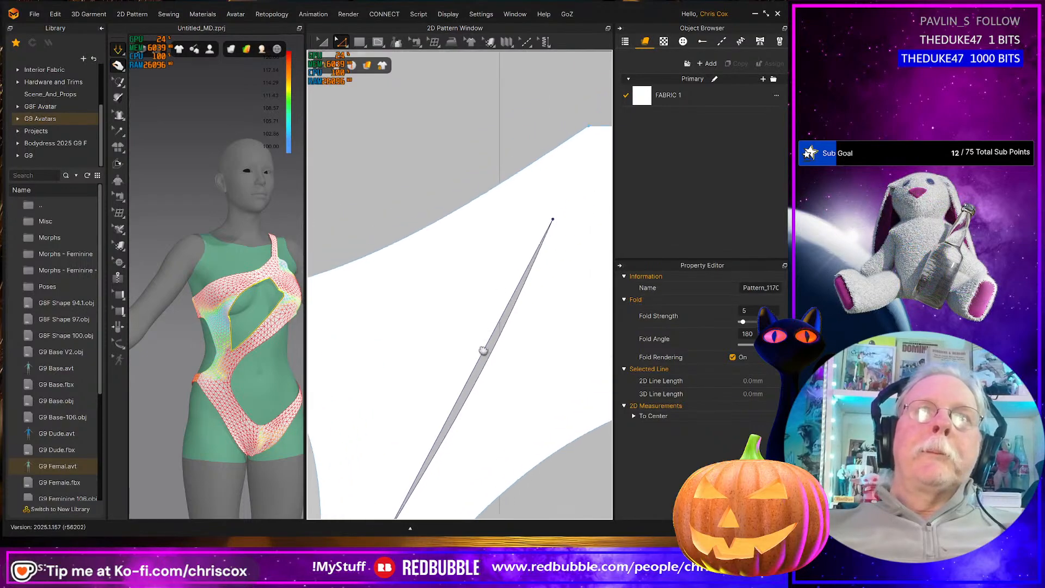
click(552, 223)
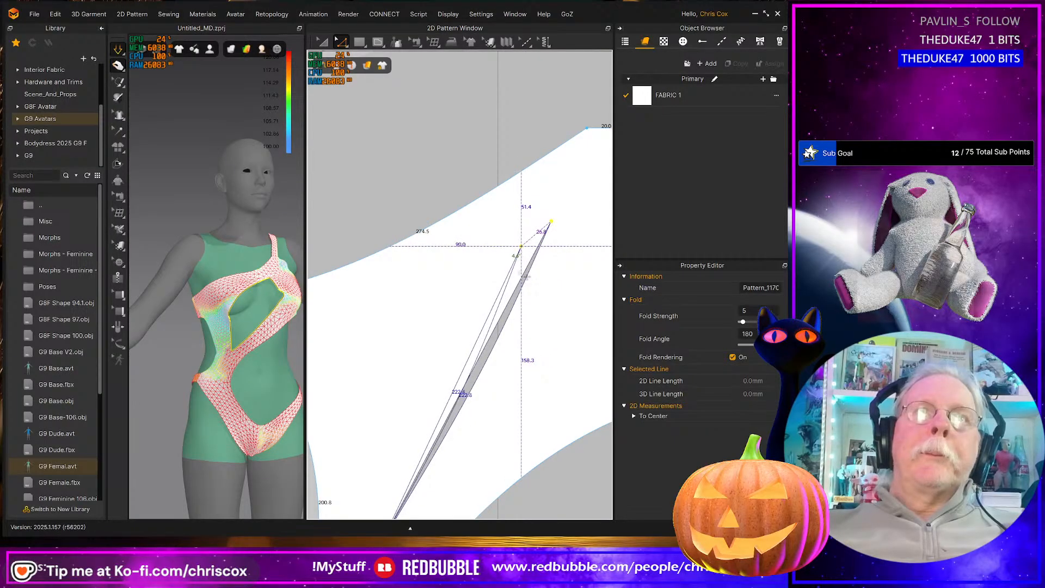
key(Return)
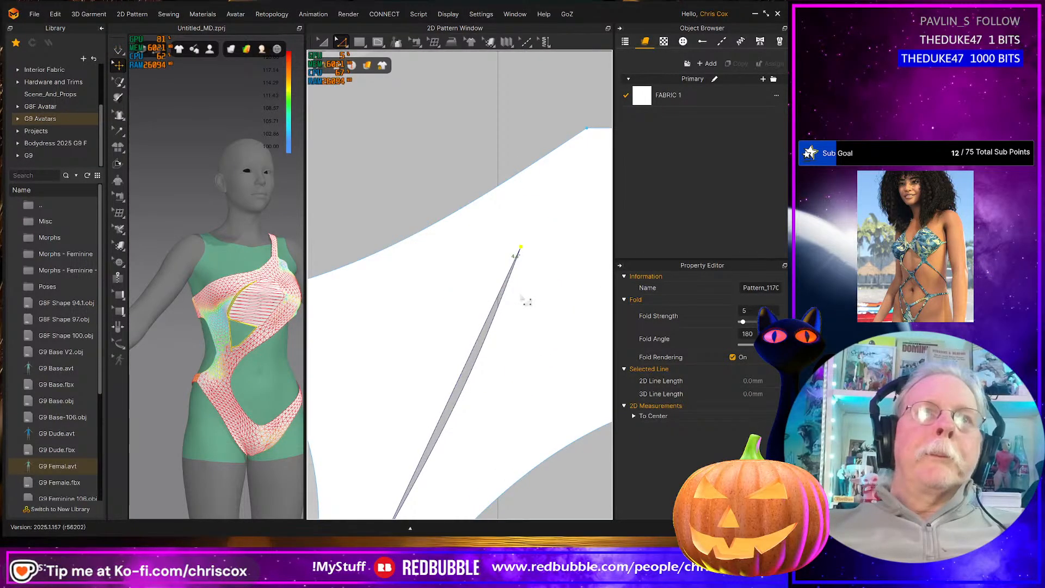
right_drag(233, 378, 263, 325)
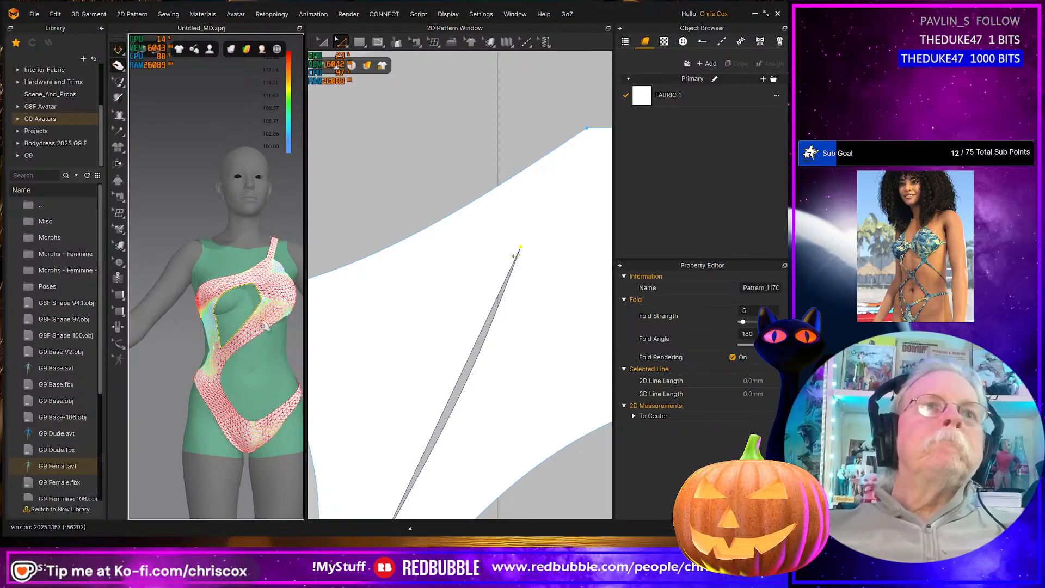
click(264, 325)
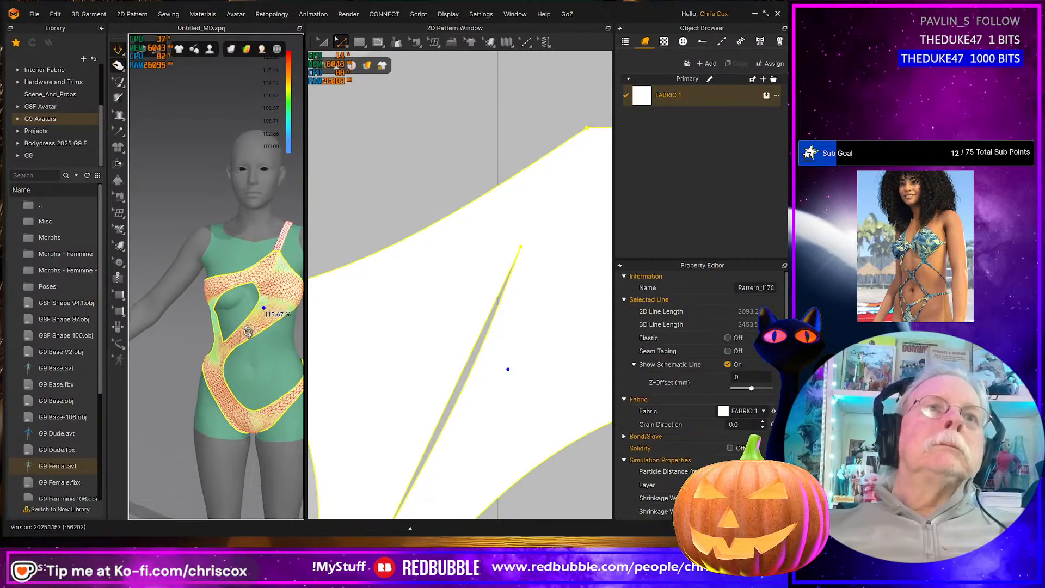
Shift the slit's upper end point horizontally away from the centre line and resettle the front panel on the avatar
click(527, 249)
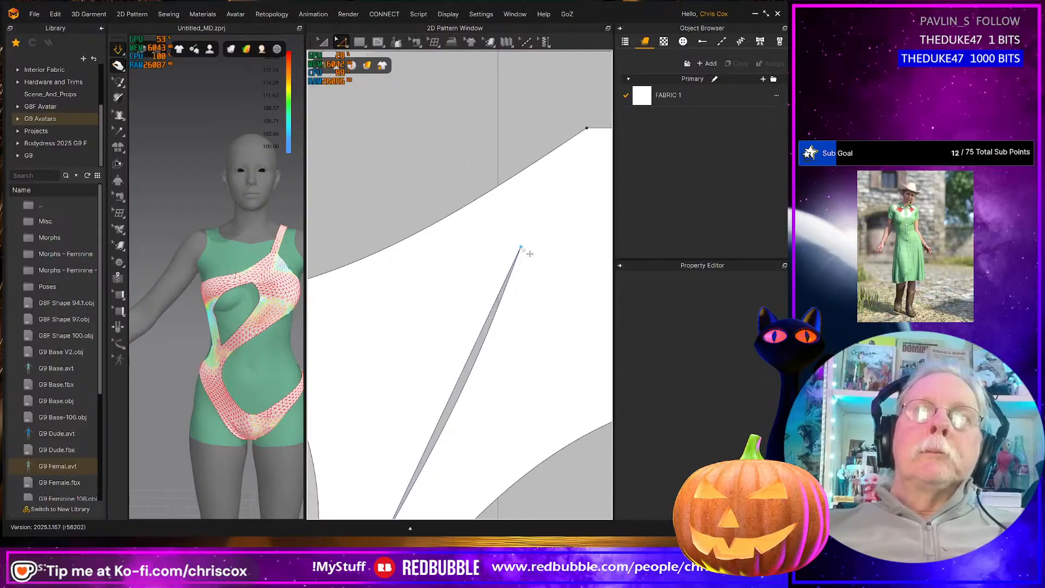
drag(522, 247, 569, 247)
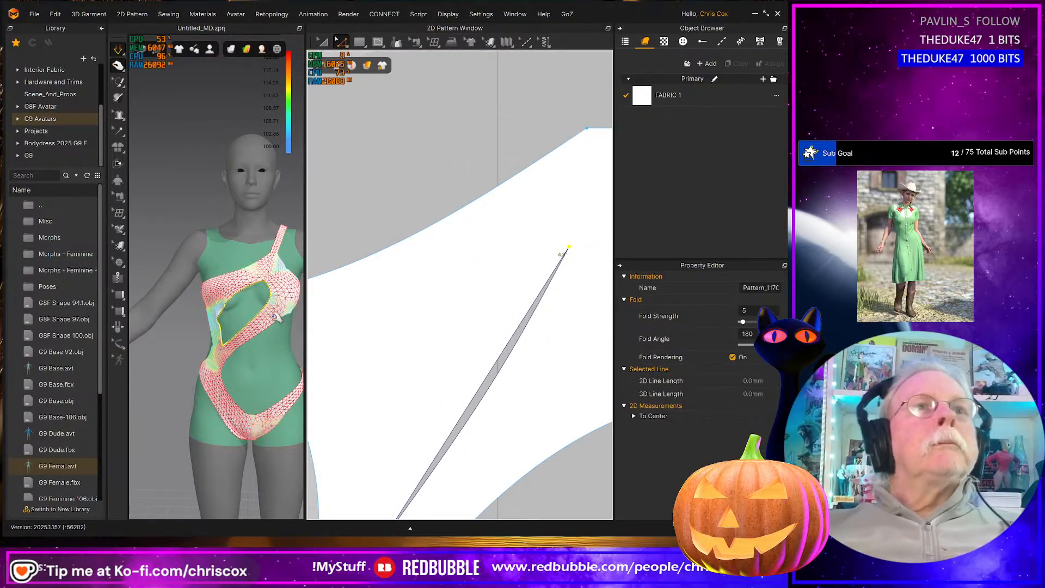
click(216, 322)
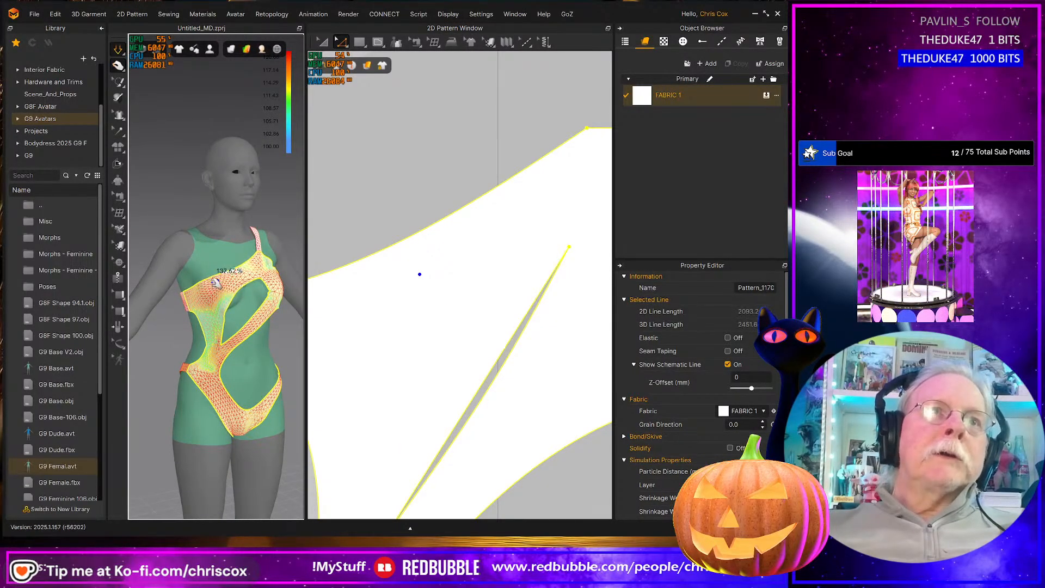
Tug the hip joins between the front panel and the back bottom piece on both sides to settle them in the simulation
right_drag(224, 327, 55, 378)
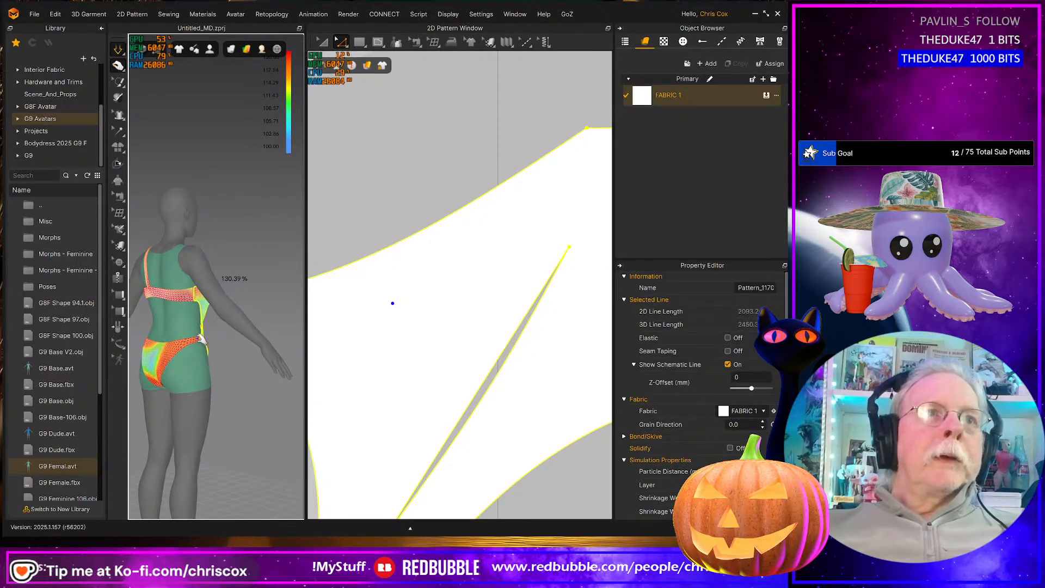
click(201, 340)
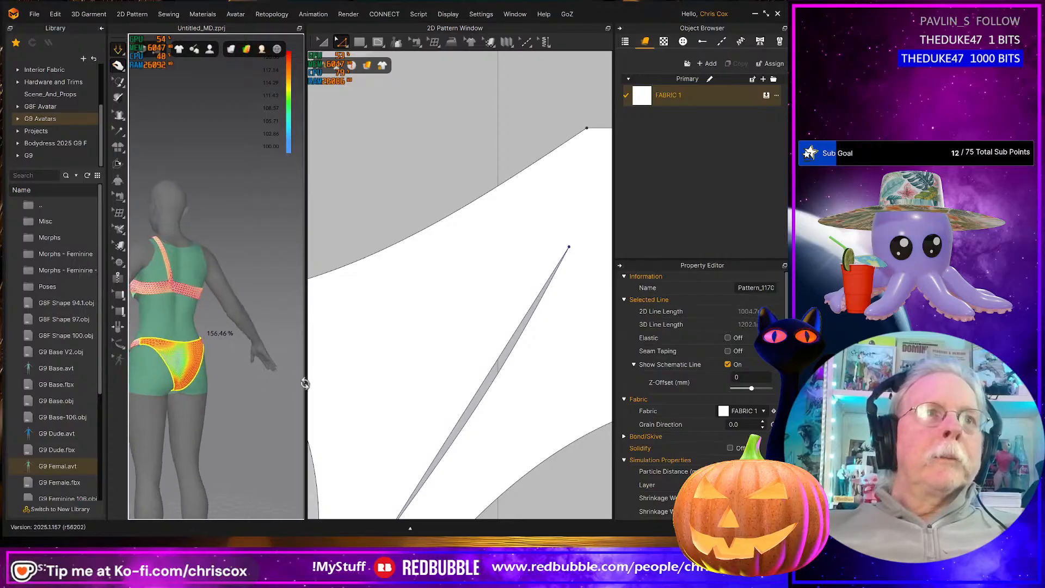
click(204, 350)
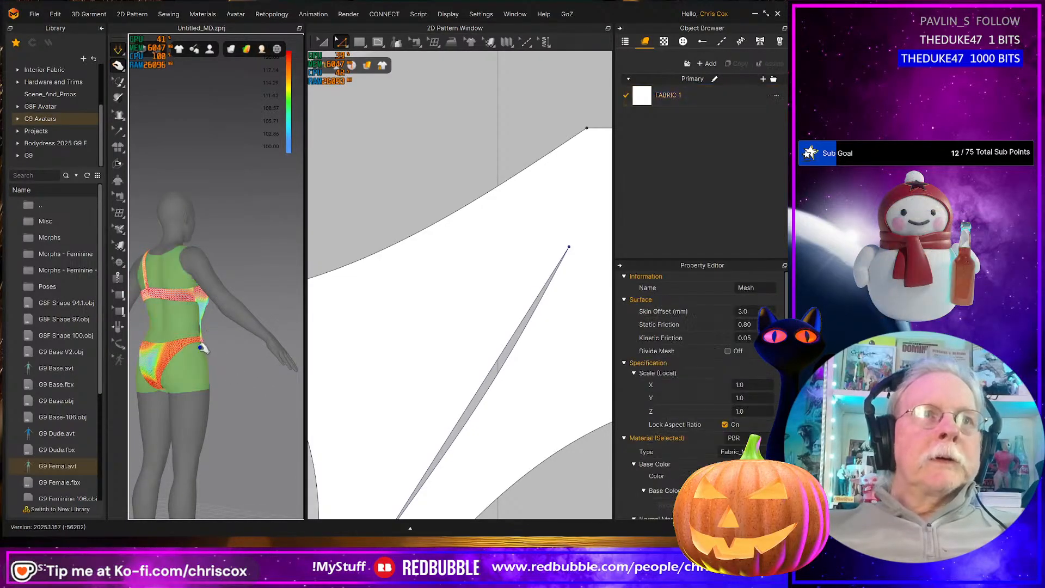
right_drag(208, 367, 358, 370)
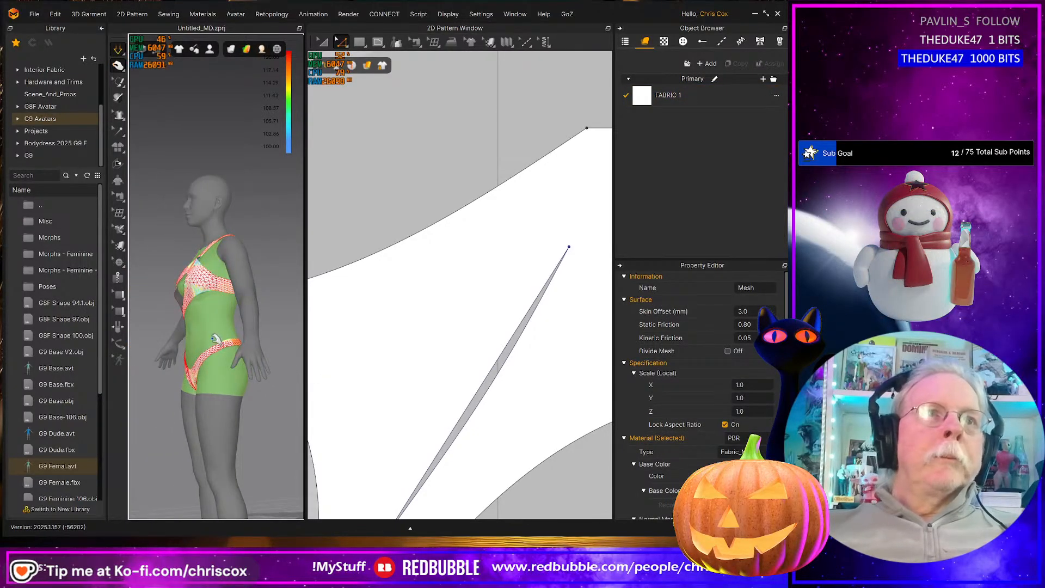
click(231, 343)
right_drag(223, 399, 337, 408)
scroll(542, 439, down, 5)
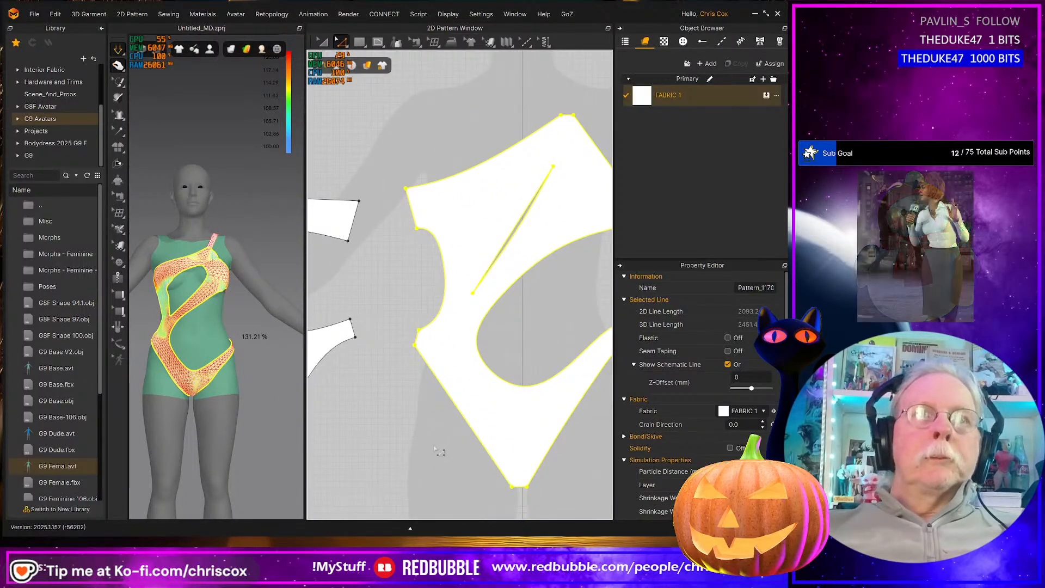
right_drag(440, 450, 449, 453)
Select both side edges of the back bottom piece, nudge them upward twice in the 2D pattern and resume the simulation
right_drag(243, 429, 93, 429)
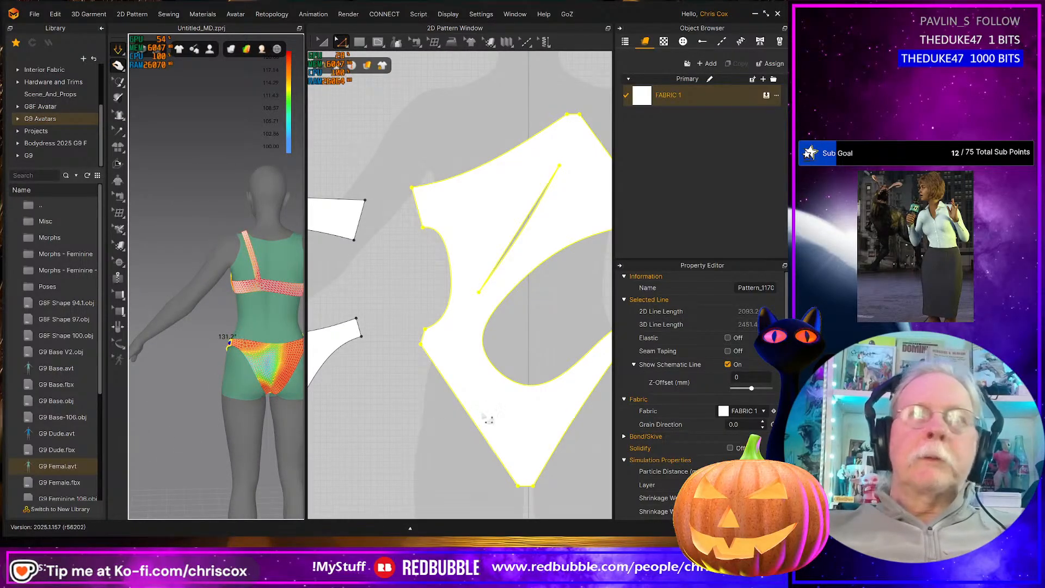
scroll(488, 418, down, 3)
middle_drag(497, 424, 550, 397)
middle_drag(495, 418, 504, 440)
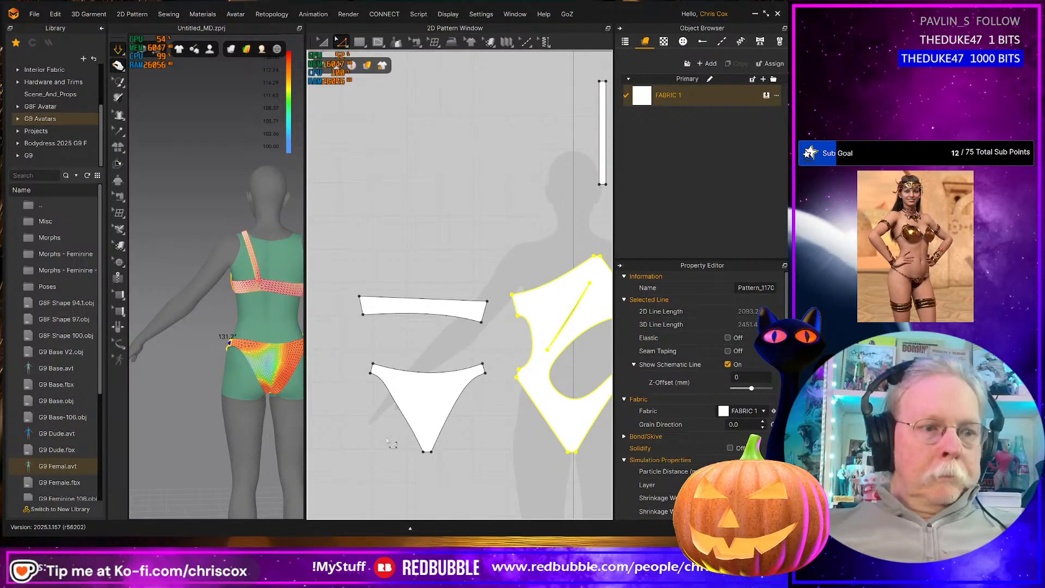
drag(352, 352, 384, 377)
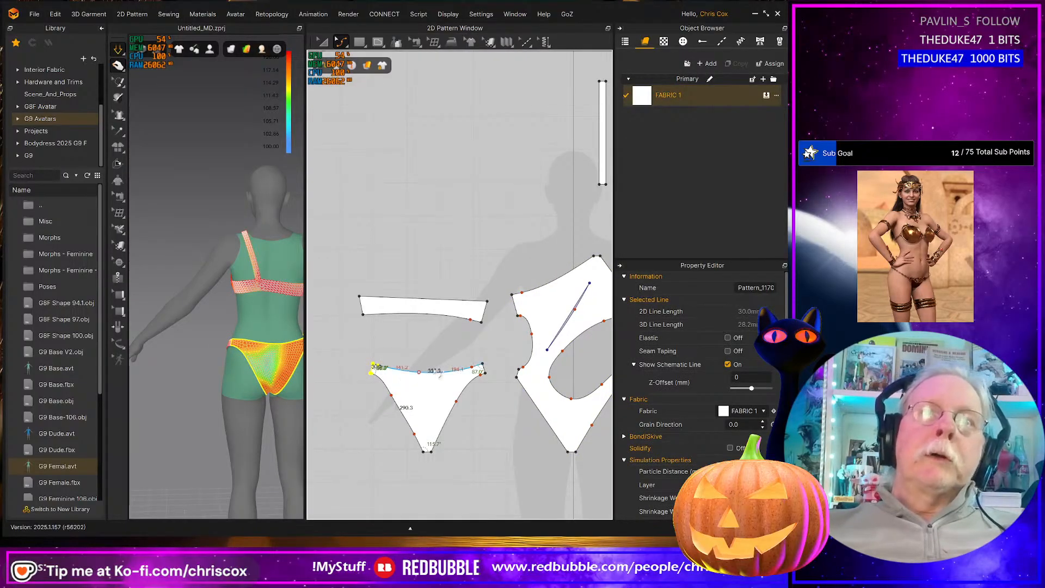
shift+drag(467, 361, 495, 389)
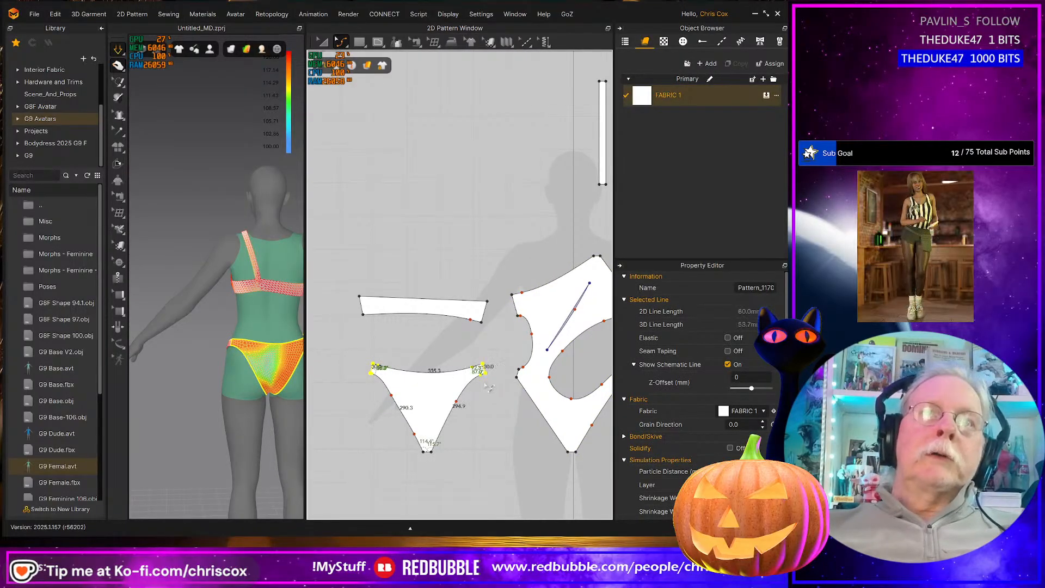
key(Up)
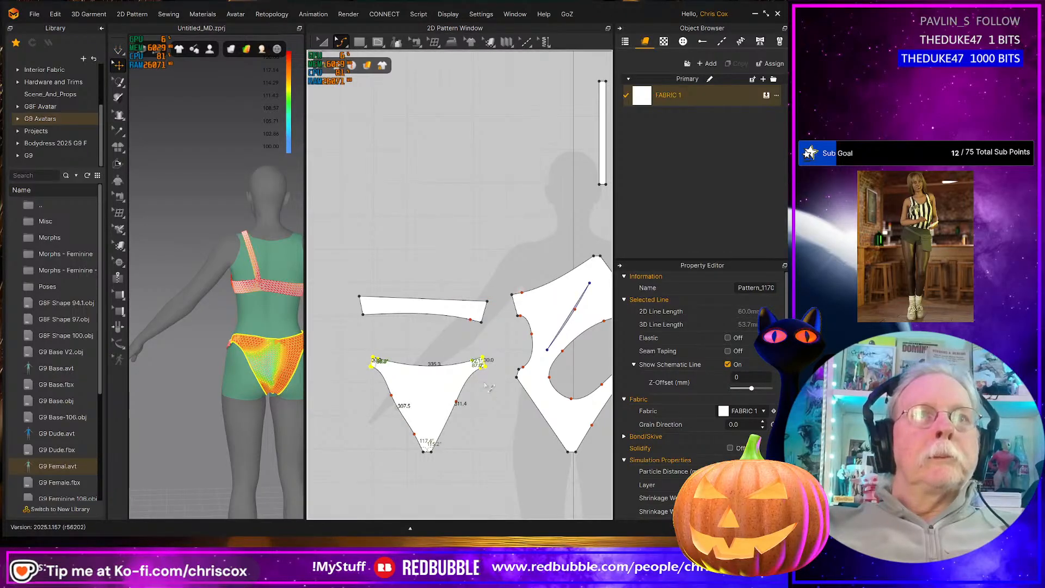
key(Up)
key(space)
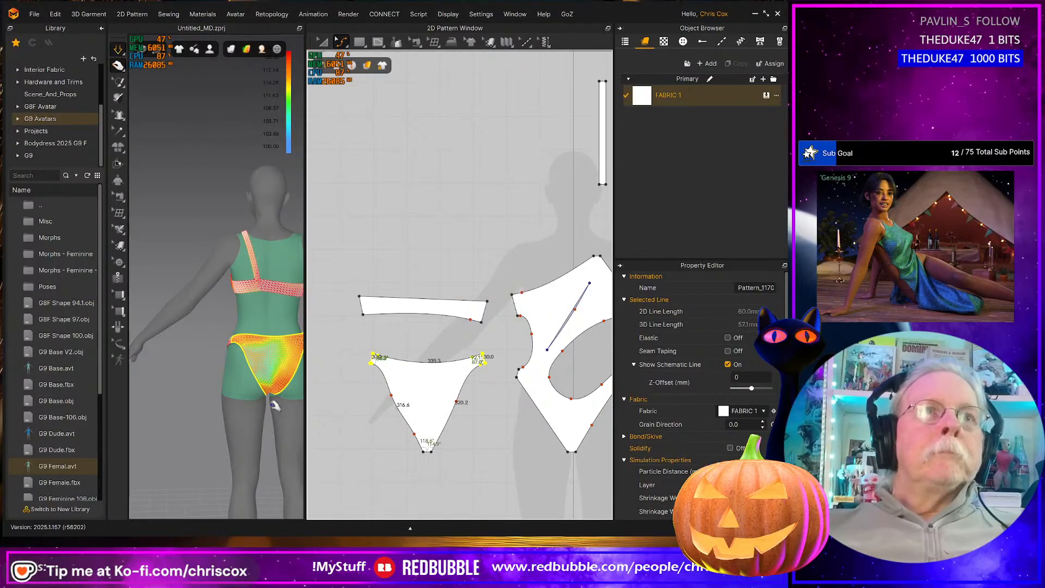
Settle the front panel's hip end at the left side seam and the back bottom piece in the running simulation
middle_drag(272, 405, 207, 411)
right_drag(207, 411, 289, 390)
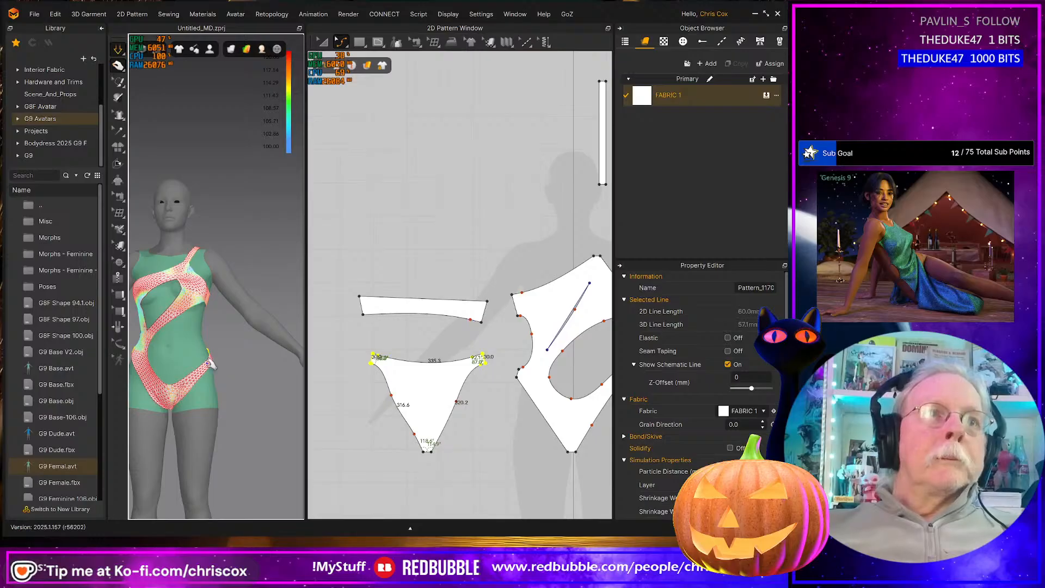
click(211, 364)
drag(213, 339, 209, 353)
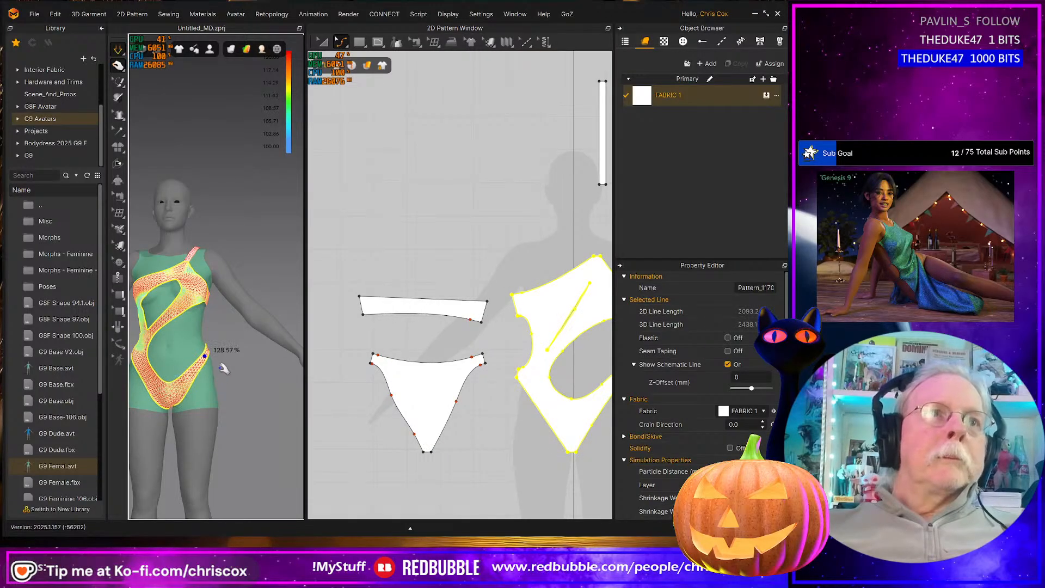
right_drag(224, 370, 173, 385)
click(236, 376)
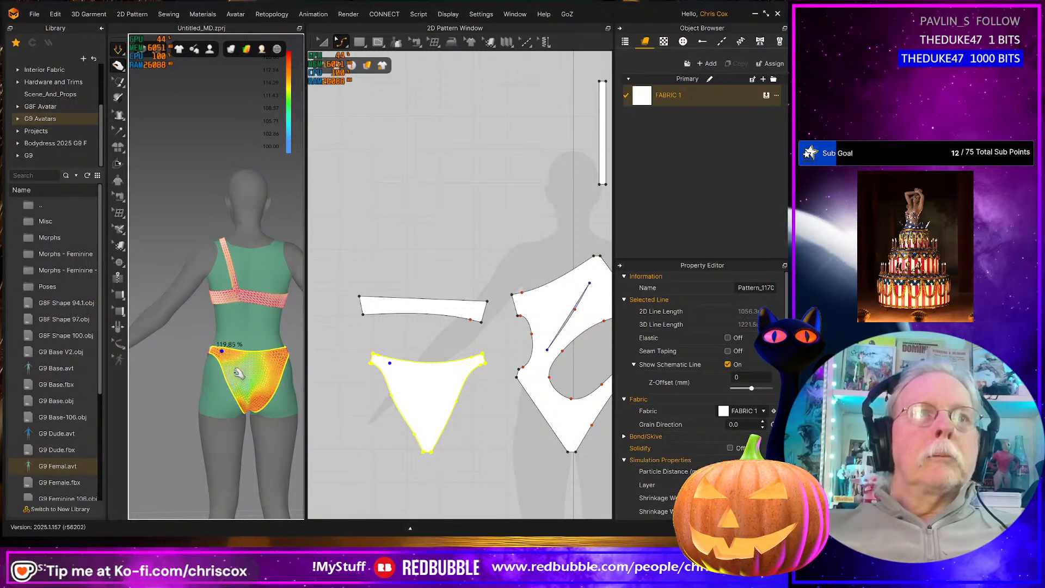
mouse_move(256, 385)
right_down()
mouse_move(136, 381)
mouse_move(217, 405)
mouse_move(257, 380)
right_up()
Widen the 3D view, settle the front panel near the shoulder strap join, and clear the selection with the front panel in view
scroll(256, 380, up, 6)
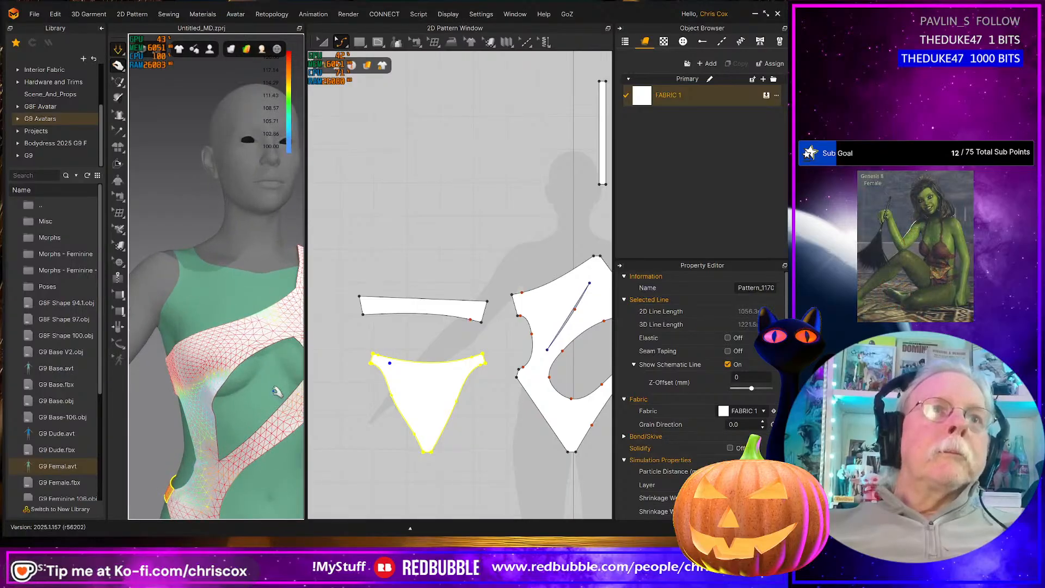
middle_drag(275, 367, 264, 326)
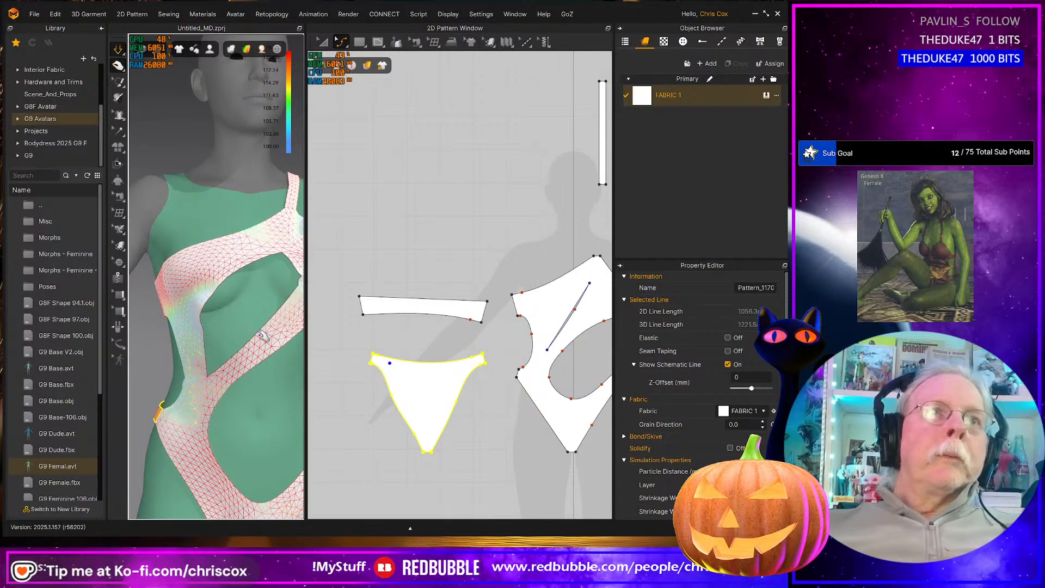
scroll(263, 336, down, 5)
drag(304, 347, 397, 346)
mouse_move(326, 339)
right_down()
mouse_move(275, 368)
mouse_move(326, 371)
mouse_move(316, 348)
right_up()
click(266, 259)
scroll(288, 281, up, 5)
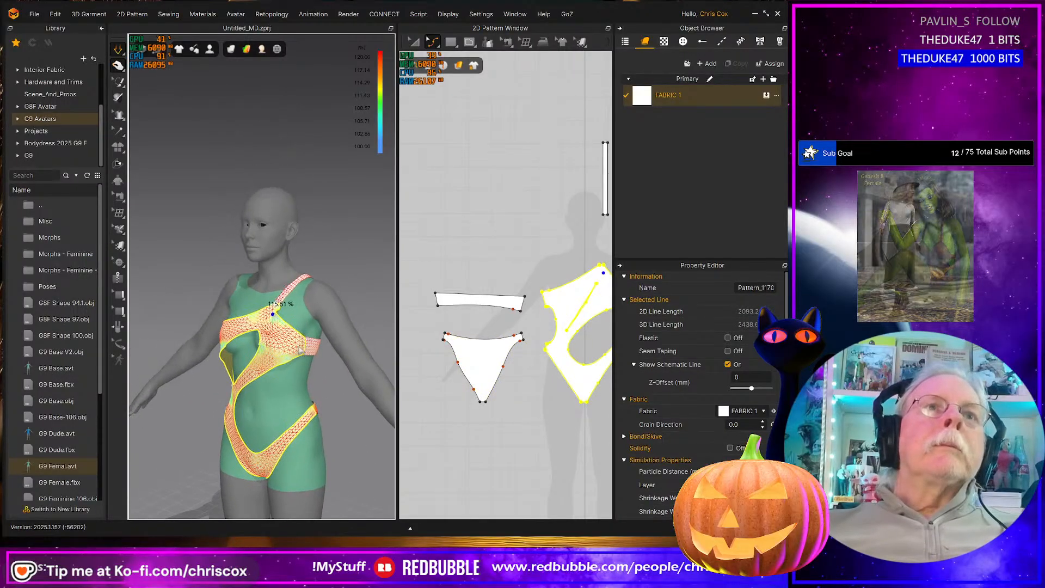
right_drag(308, 372, 287, 415)
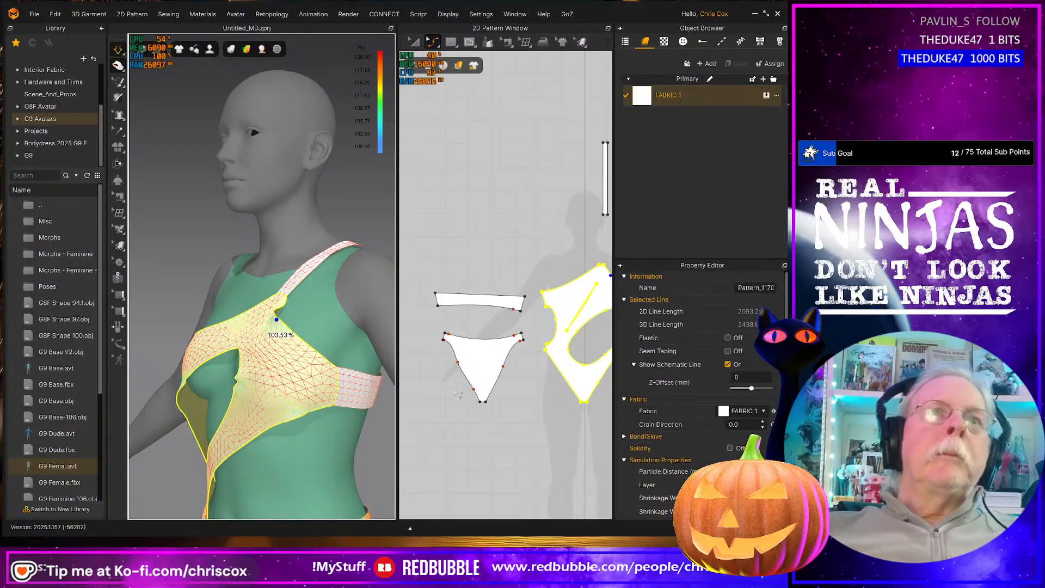
middle_drag(490, 425, 389, 462)
click(547, 335)
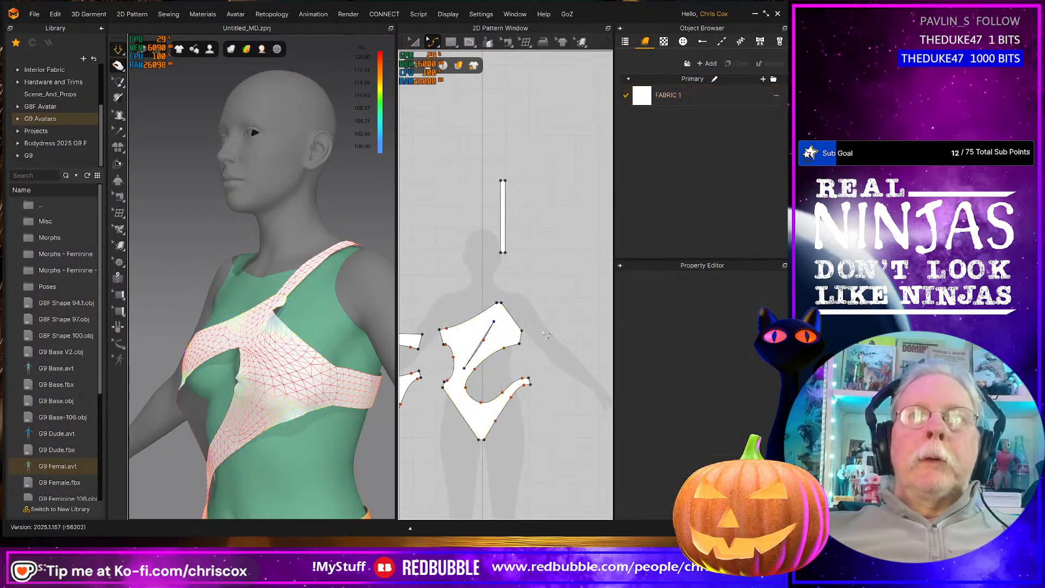
Nudge the front panel's underarm side edge once to the left and once upward in the 2D pattern, and resume the simulation
click(520, 337)
drag(531, 318, 506, 360)
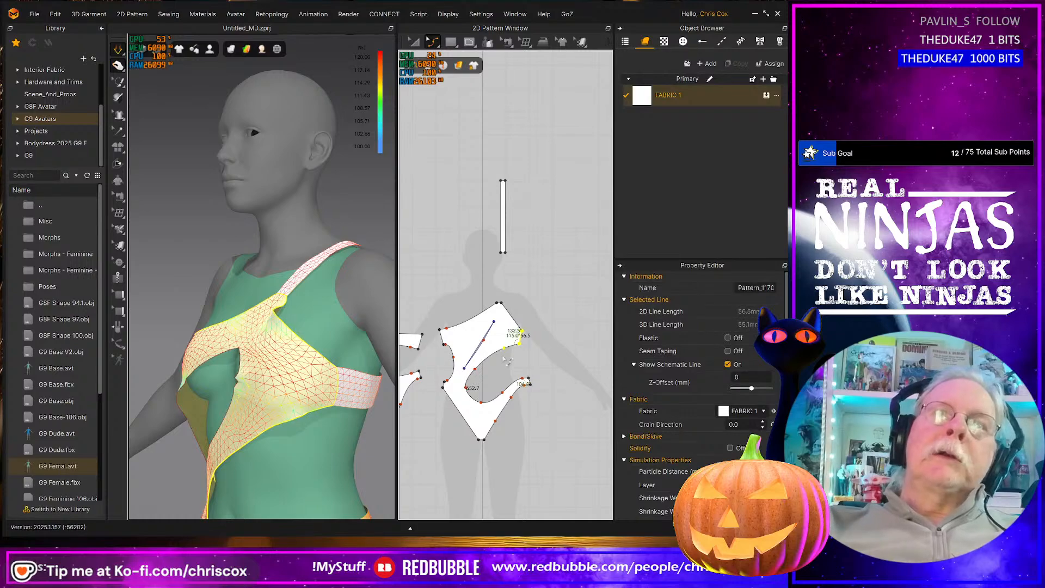
key(Left)
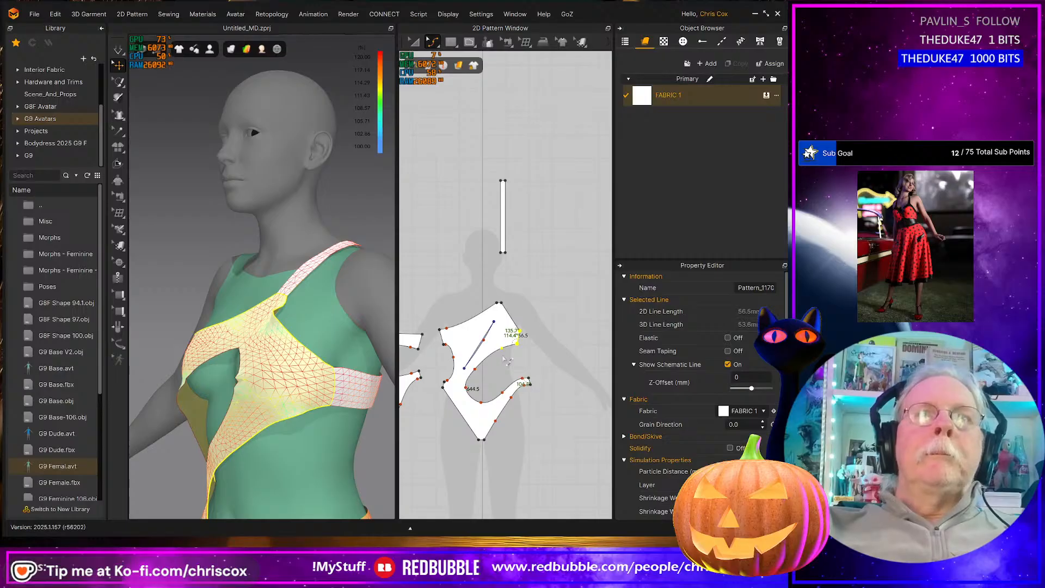
scroll(507, 361, up, 6)
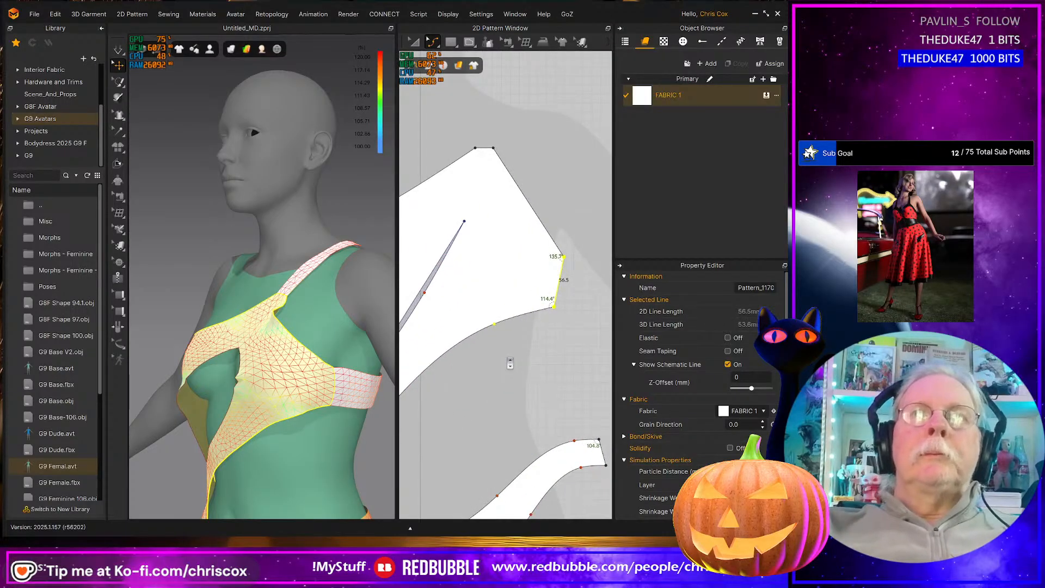
click(588, 360)
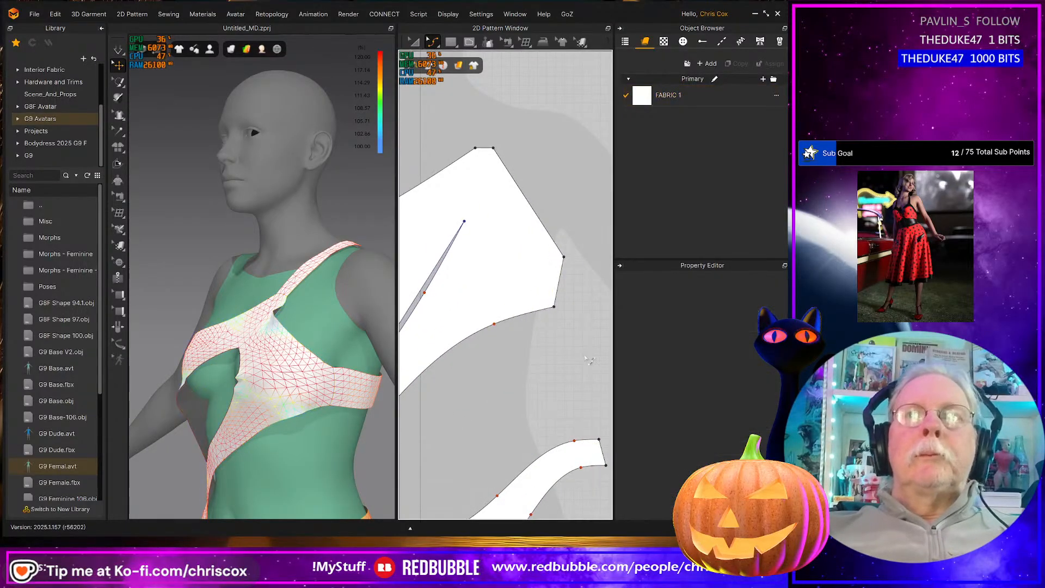
drag(473, 277, 471, 275)
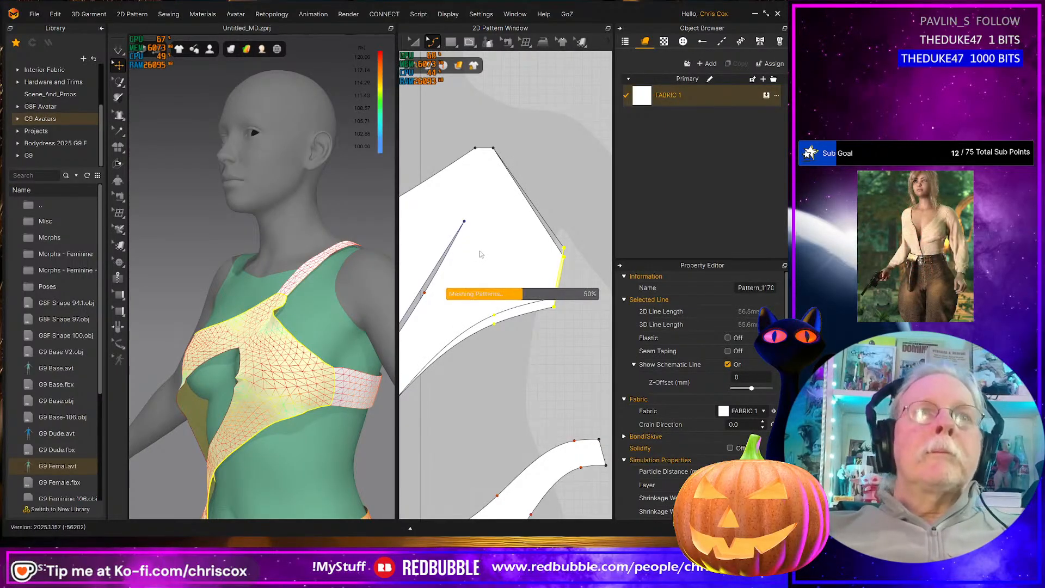
key(space)
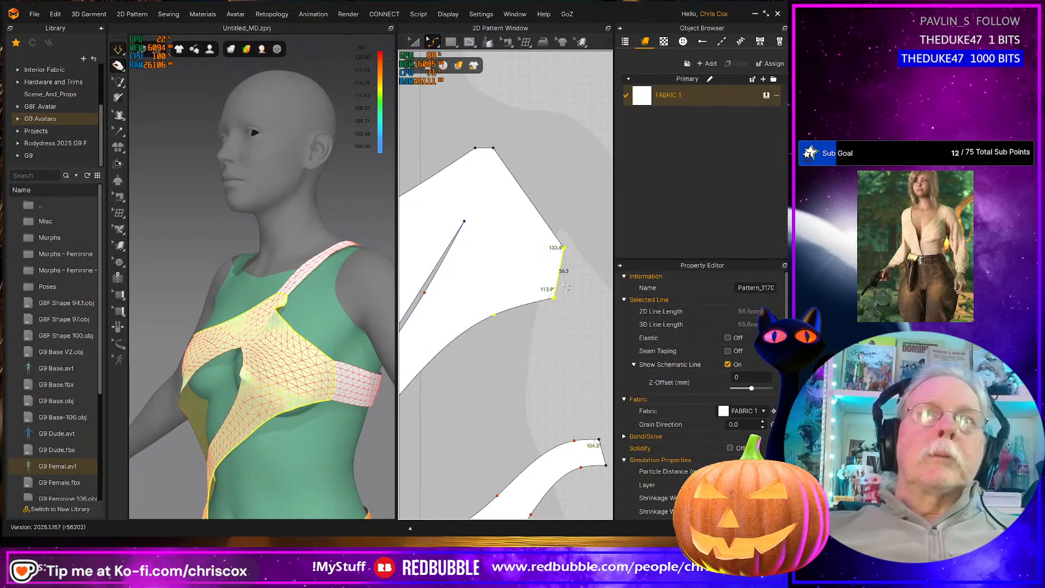
Try the front panel's underarm side edge one nudge further left and move it back
drag(586, 230, 496, 334)
key(Left)
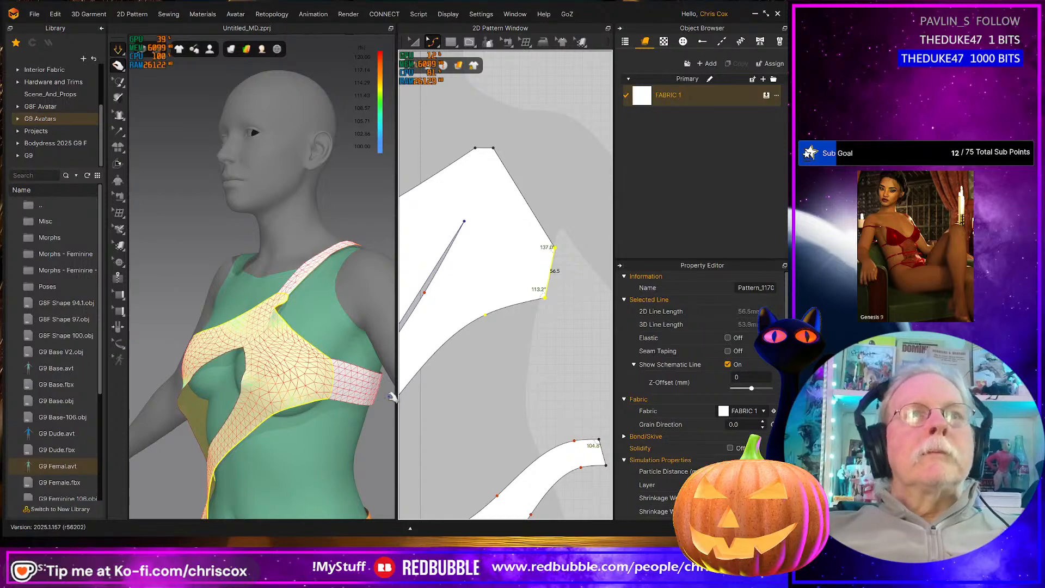
key(Right)
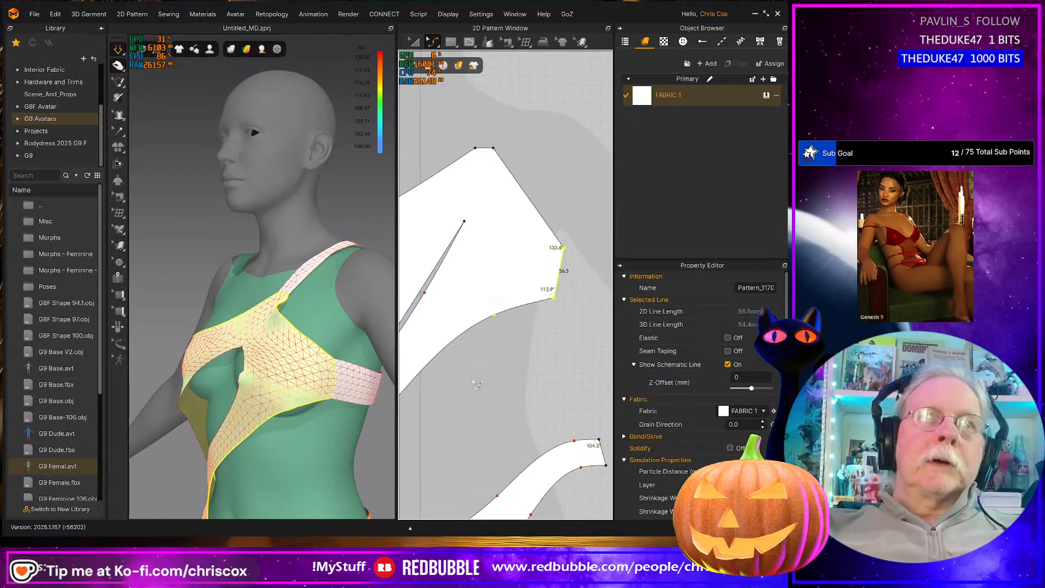
Nudge the front panel's strap-join edge down and to the right in the 2D pattern, and tug the fabric below the strap in the simulation
right_drag(316, 405, 354, 413)
click(484, 147)
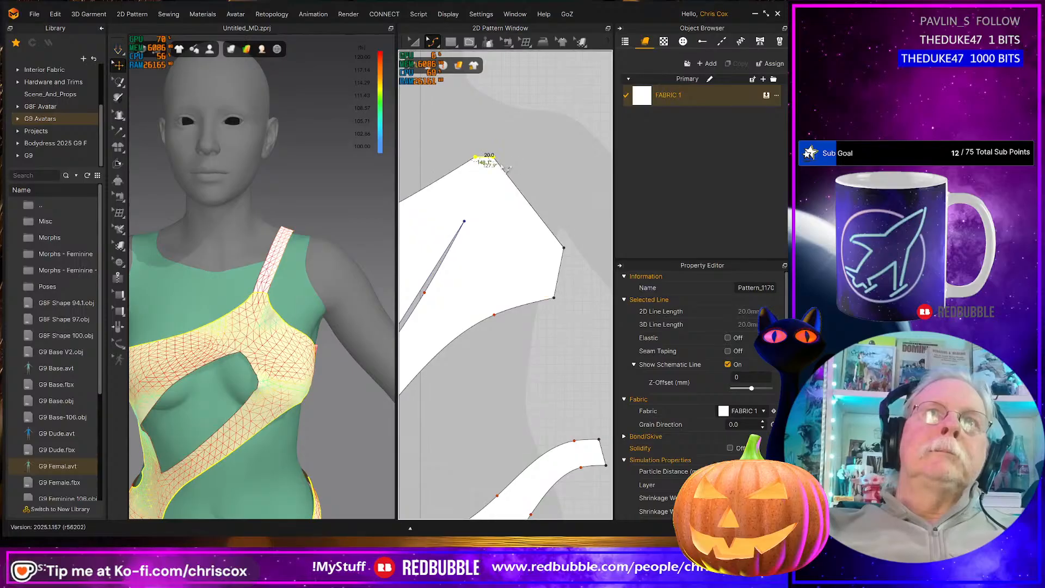
key(Right)
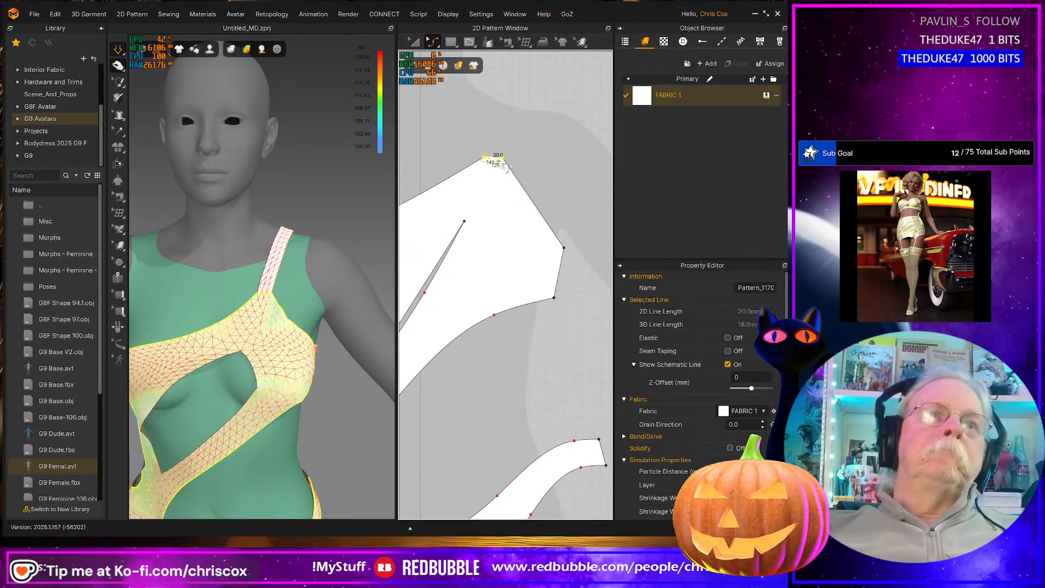
right_drag(318, 374, 330, 351)
click(287, 335)
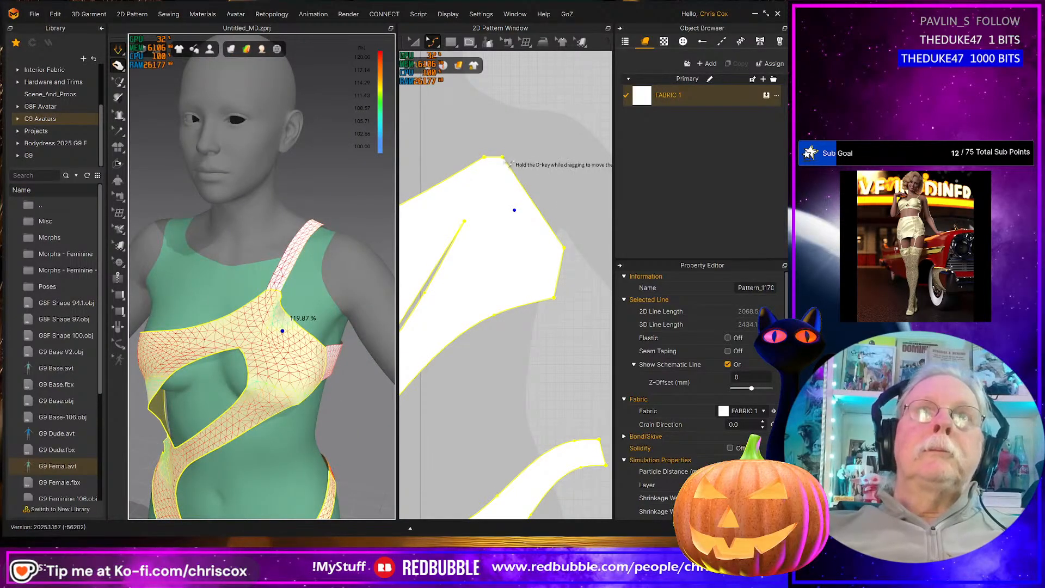
Move the outer corner of the front panel's strap-join edge down and slightly inward, and settle the bust area in the simulation
scroll(506, 160, up, 3)
click(540, 140)
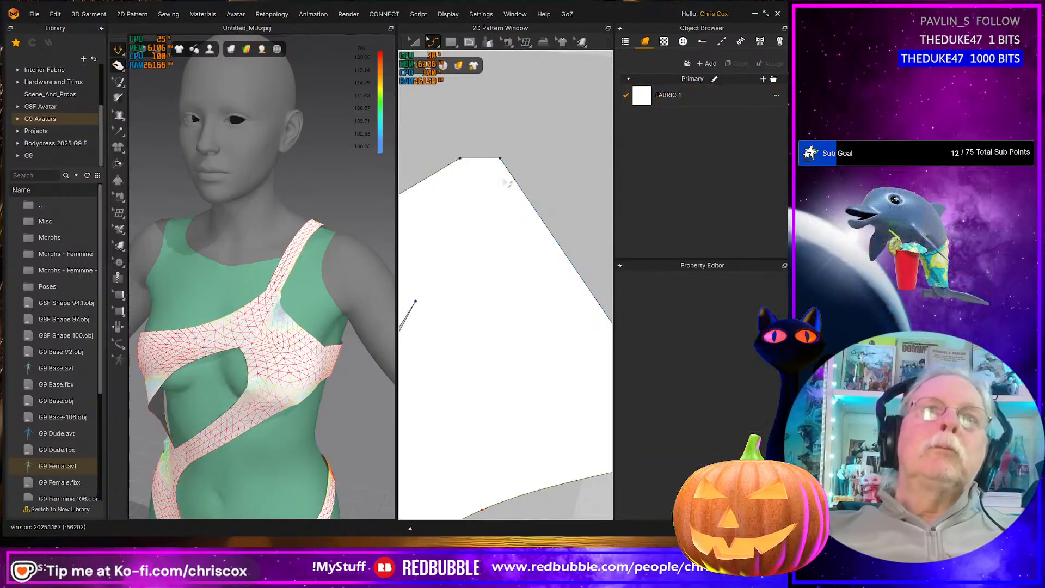
click(502, 160)
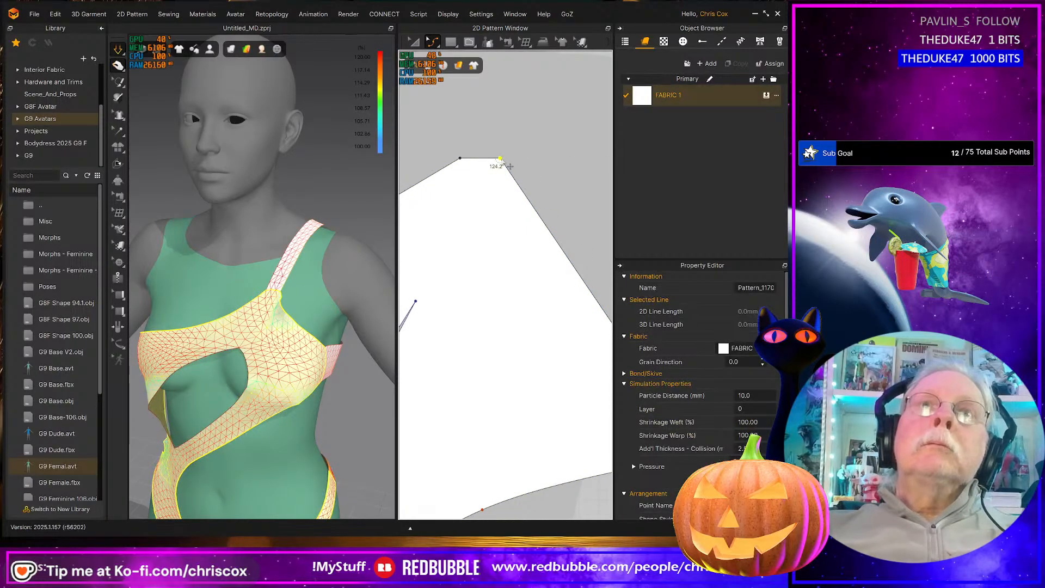
drag(502, 159, 497, 176)
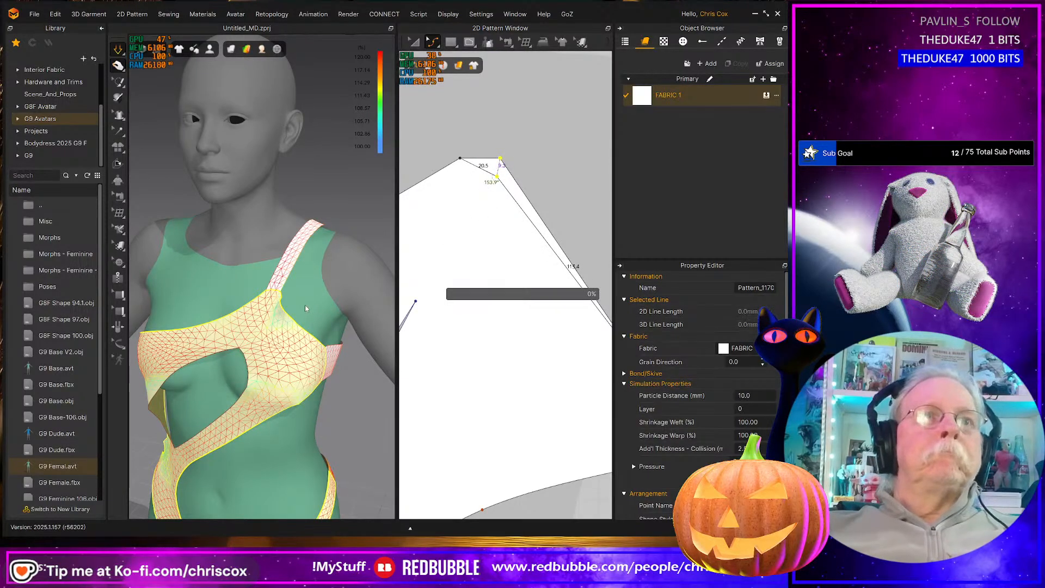
drag(291, 320, 289, 336)
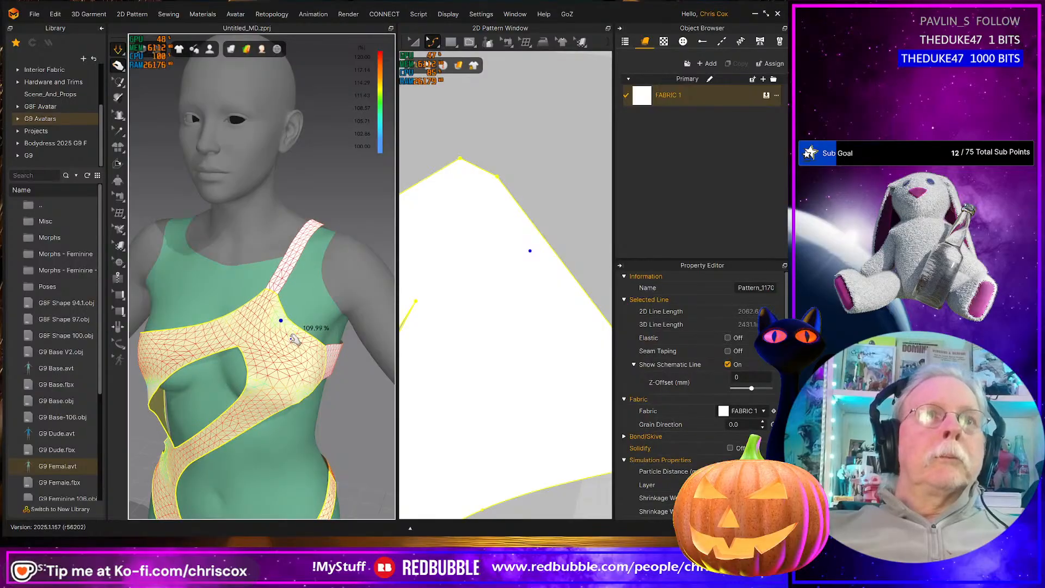
right_drag(289, 337, 321, 329)
drag(282, 390, 270, 398)
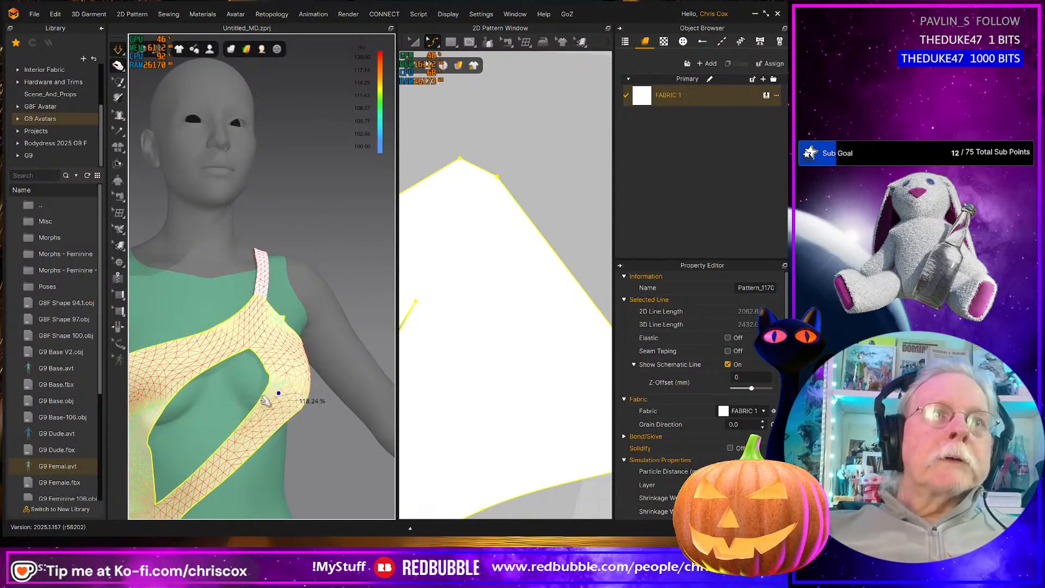
scroll(217, 444, down, 3)
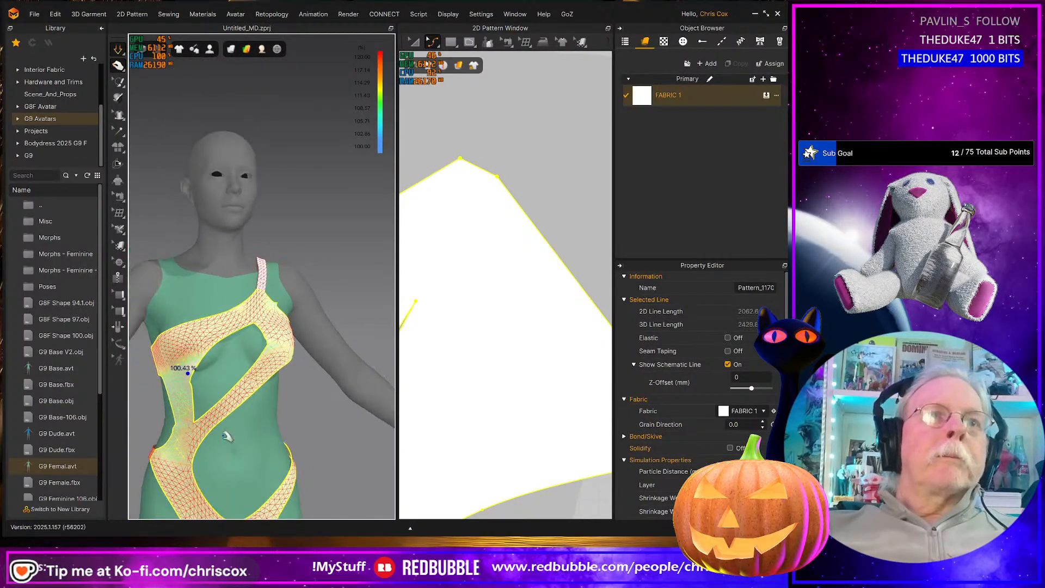
Select both long edges of the front panel's bust slit and turn on Elastic for them
scroll(508, 434, down, 3)
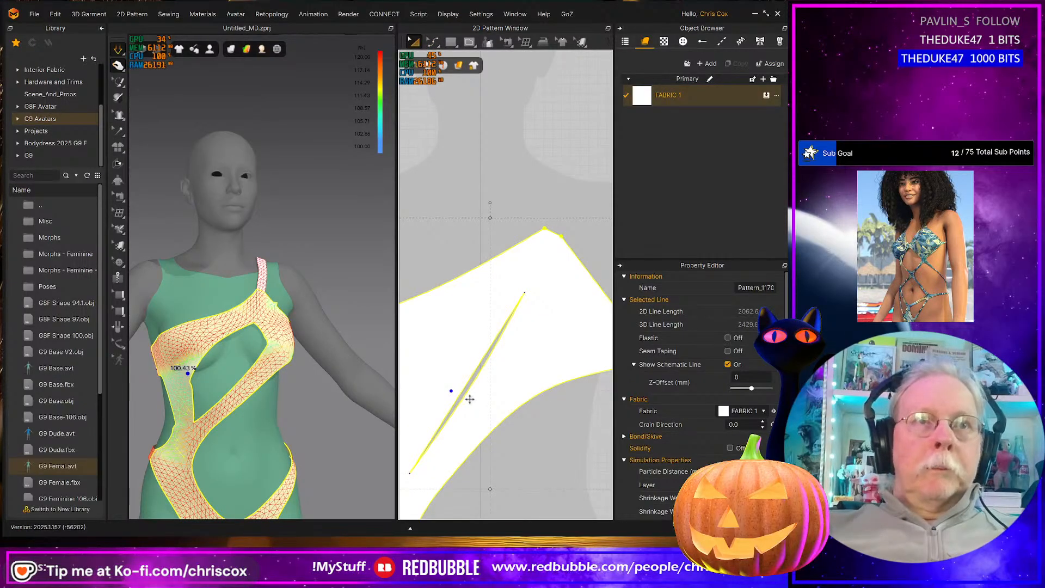
key(z)
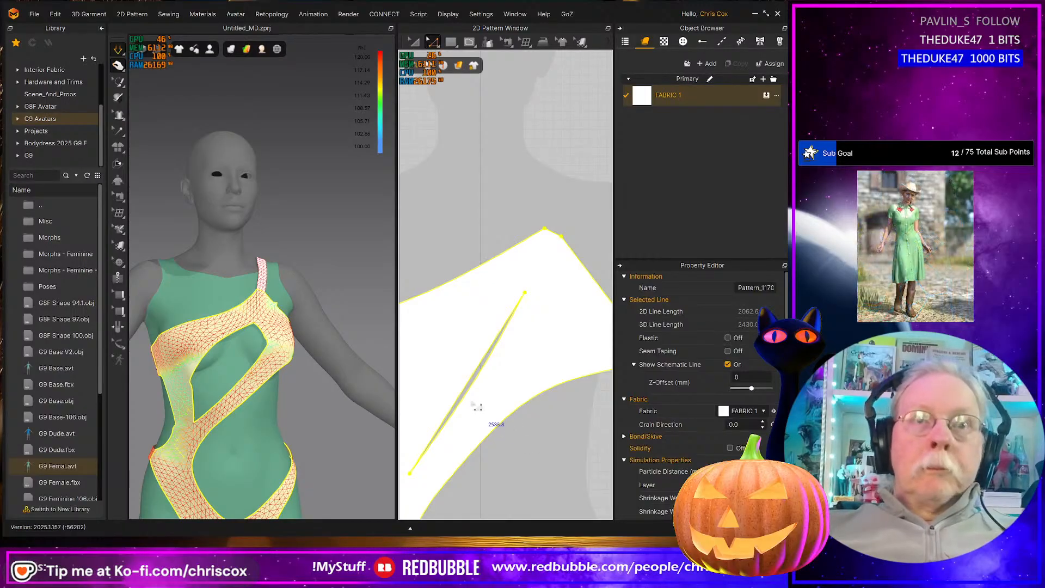
click(474, 405)
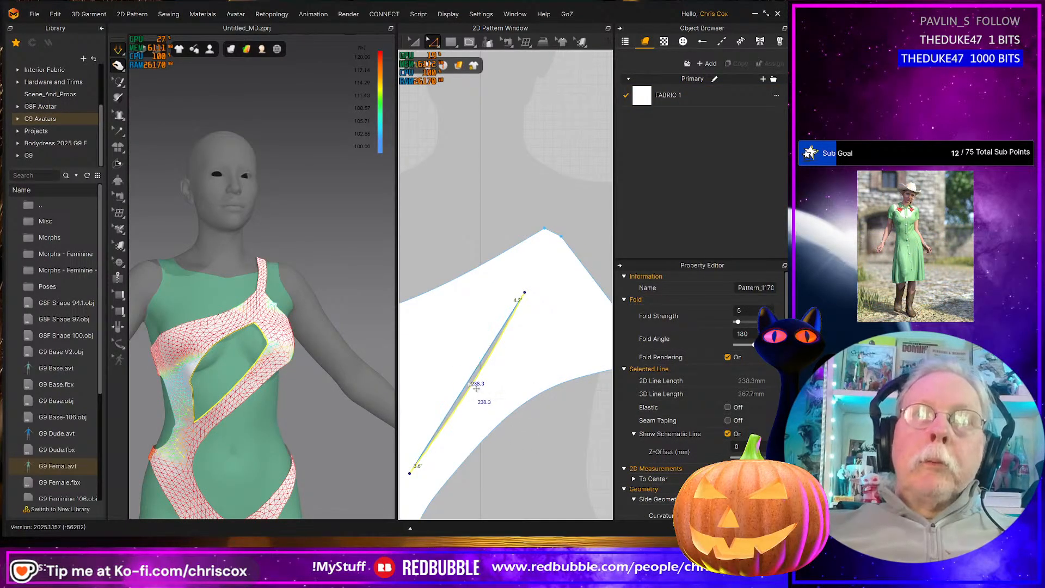
shift+click(476, 387)
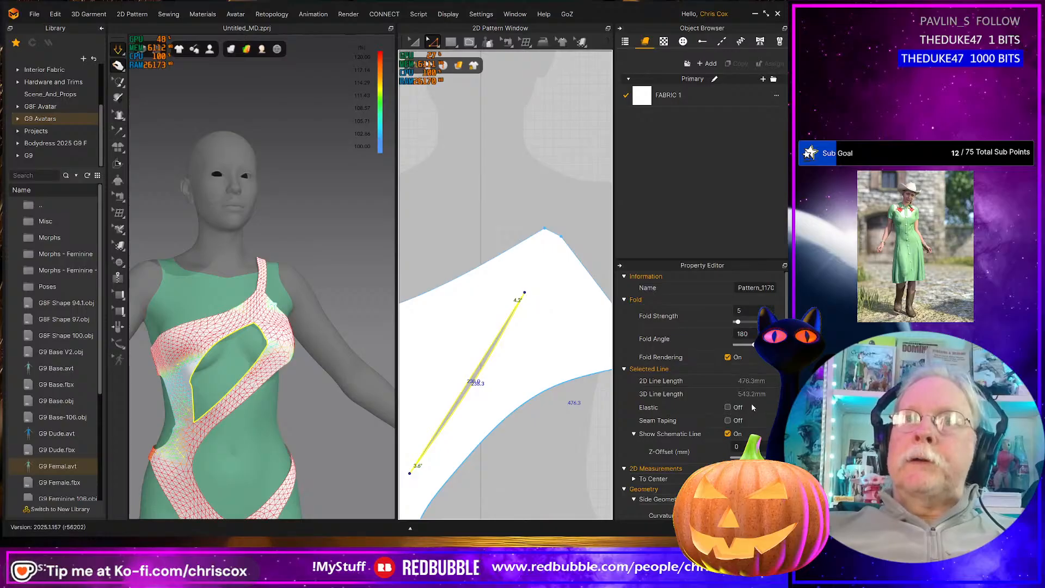
click(728, 407)
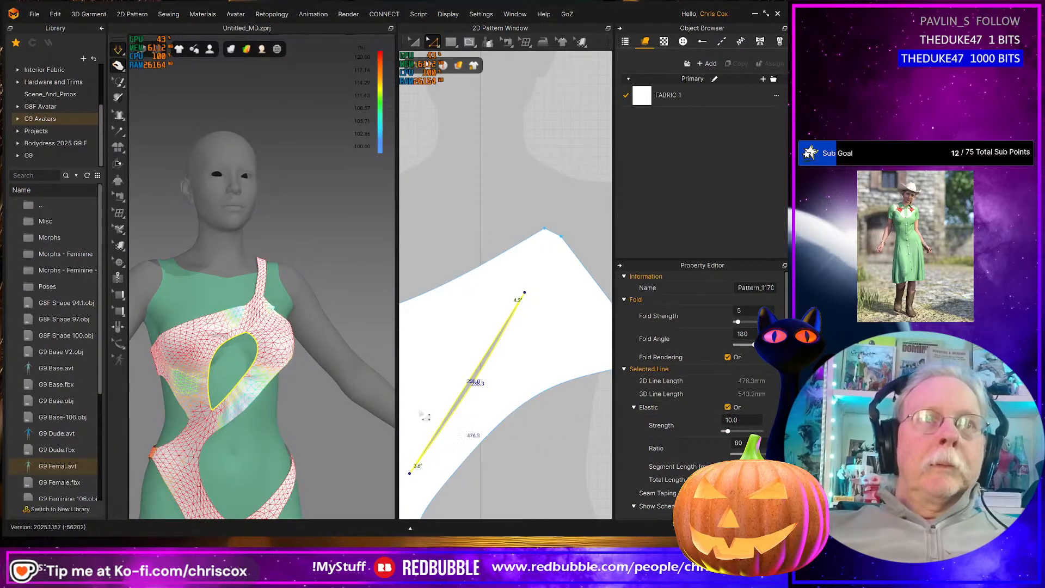
Turn on Elastic for the front panel's neckline, armhole and both side cut-out edges, and tug the panel in the simulation
scroll(517, 423, down, 1)
scroll(517, 423, down, 2)
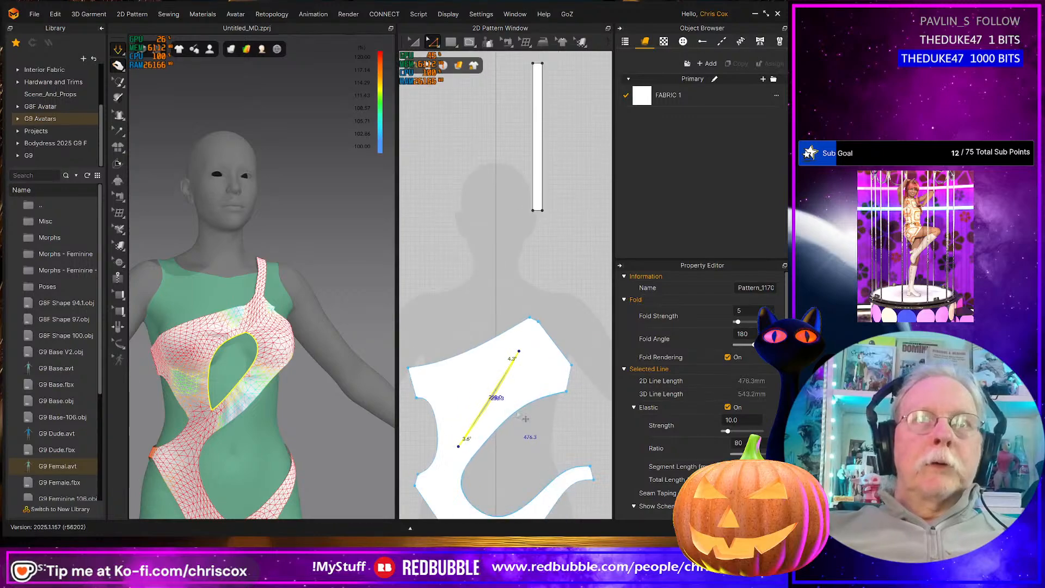
click(485, 334)
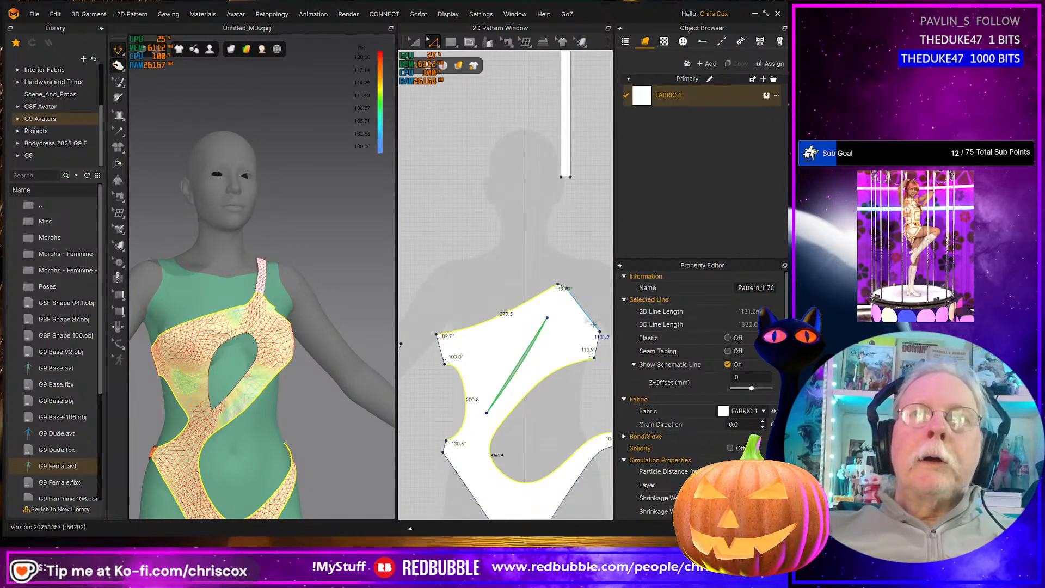
click(594, 323)
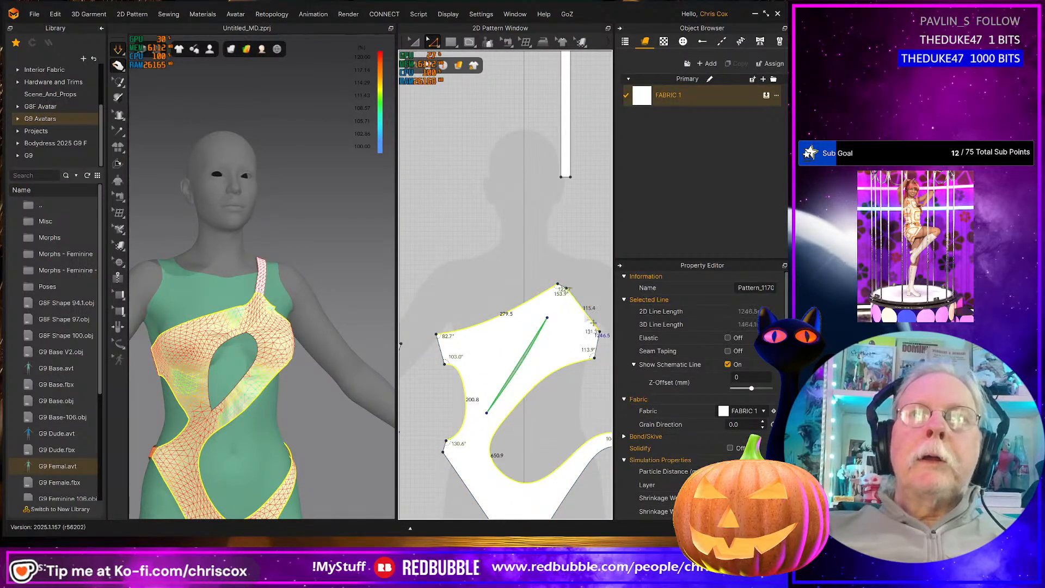
click(728, 338)
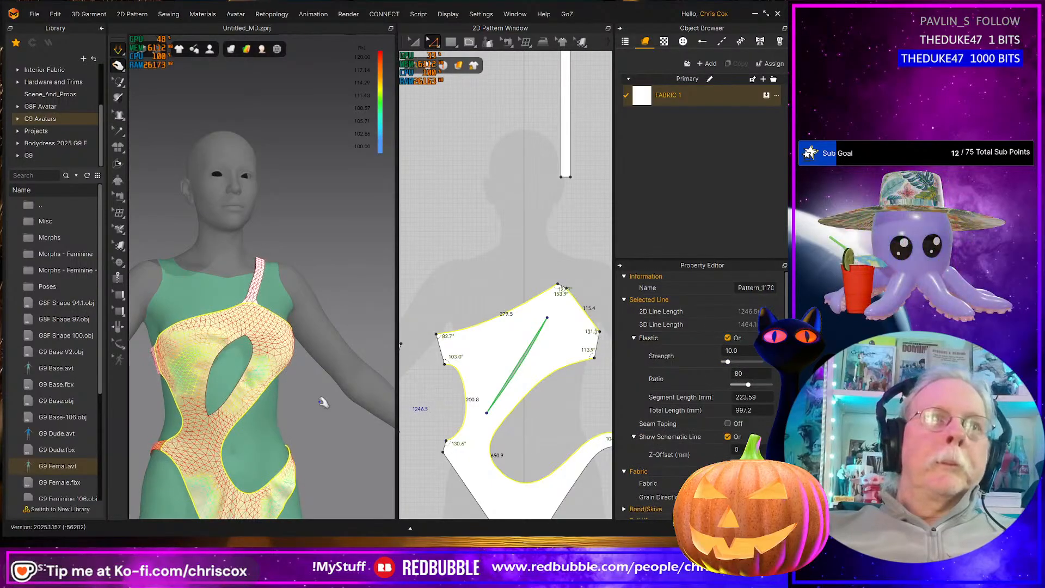
click(209, 355)
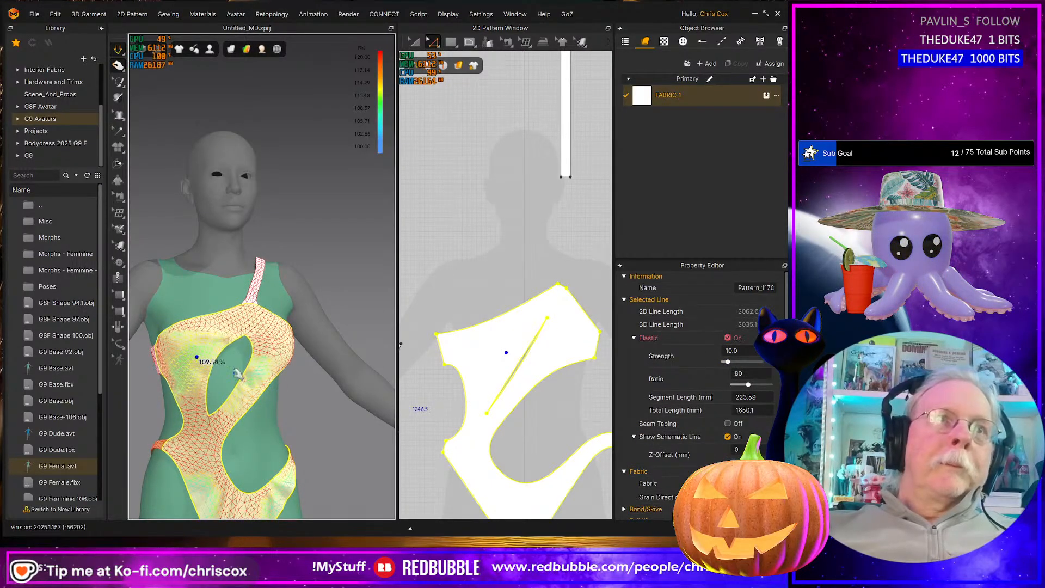
Turn on Elastic for both leg-opening edges of the front panel
scroll(512, 361, down, 4)
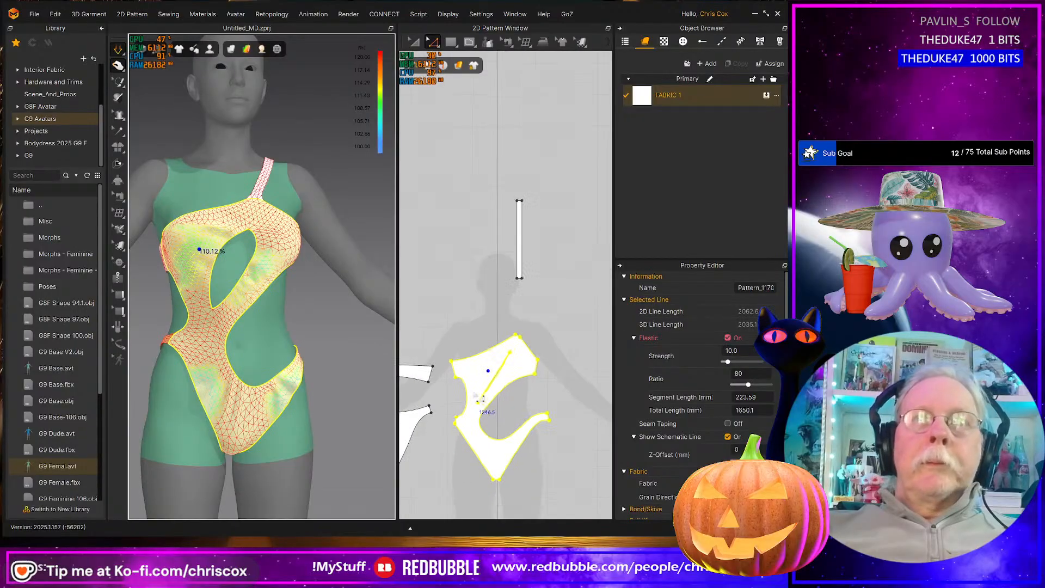
middle_drag(513, 360, 508, 360)
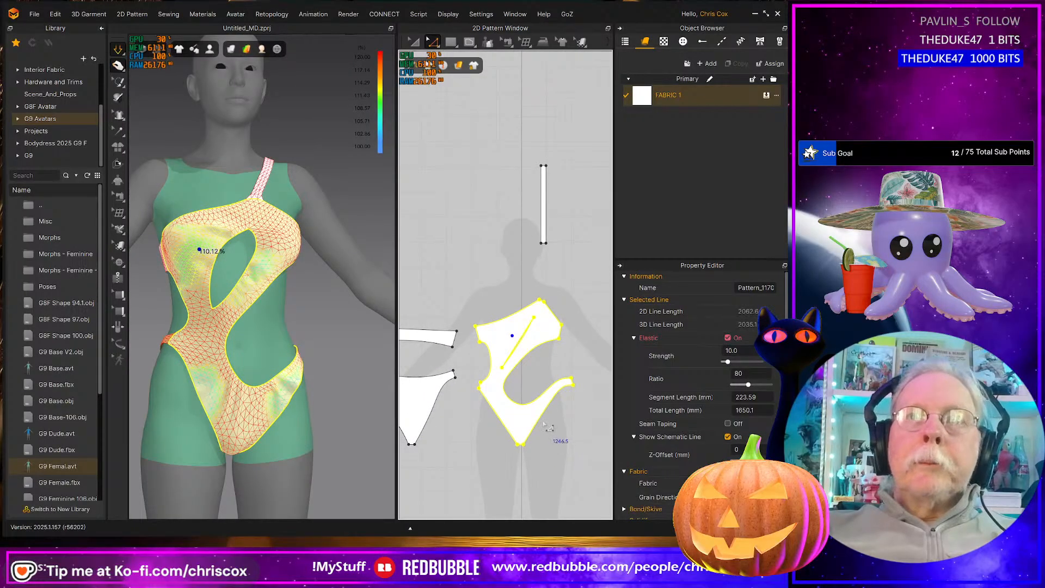
click(549, 427)
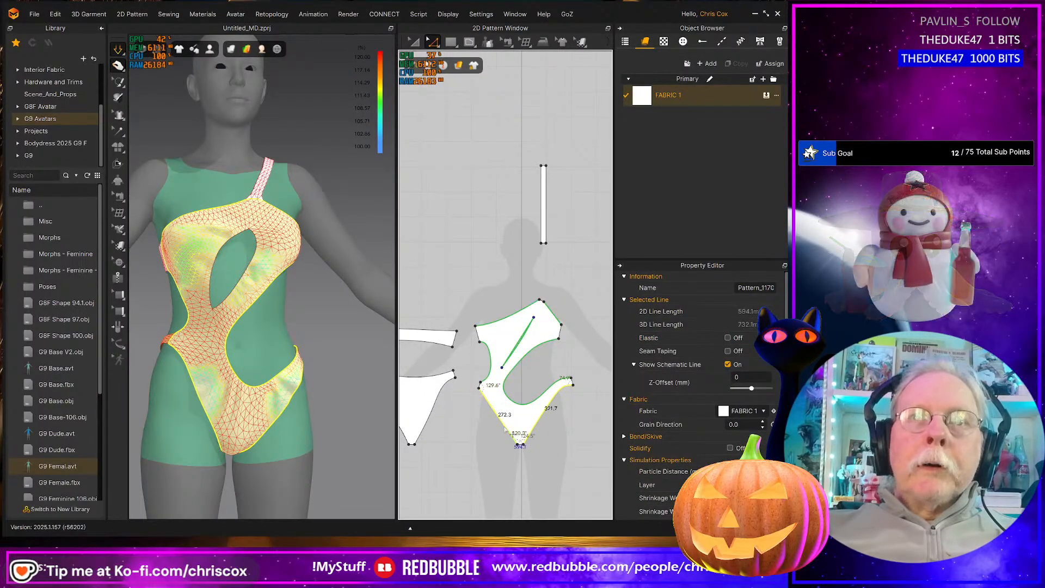
click(728, 338)
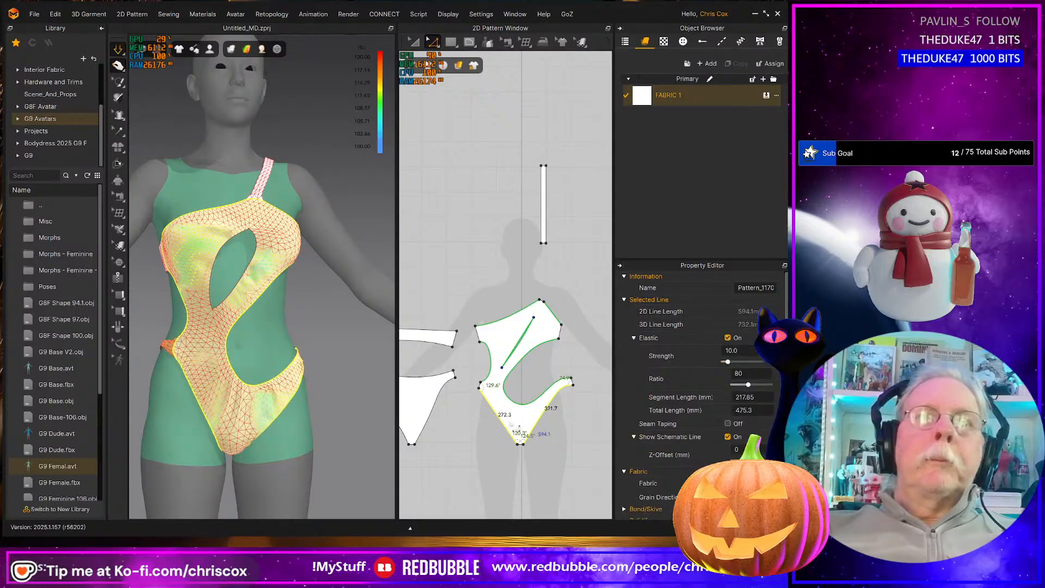
Turn on Elastic for the back bottom panel's leg openings and waist edge and for the back band's upper and lower edges
click(442, 411)
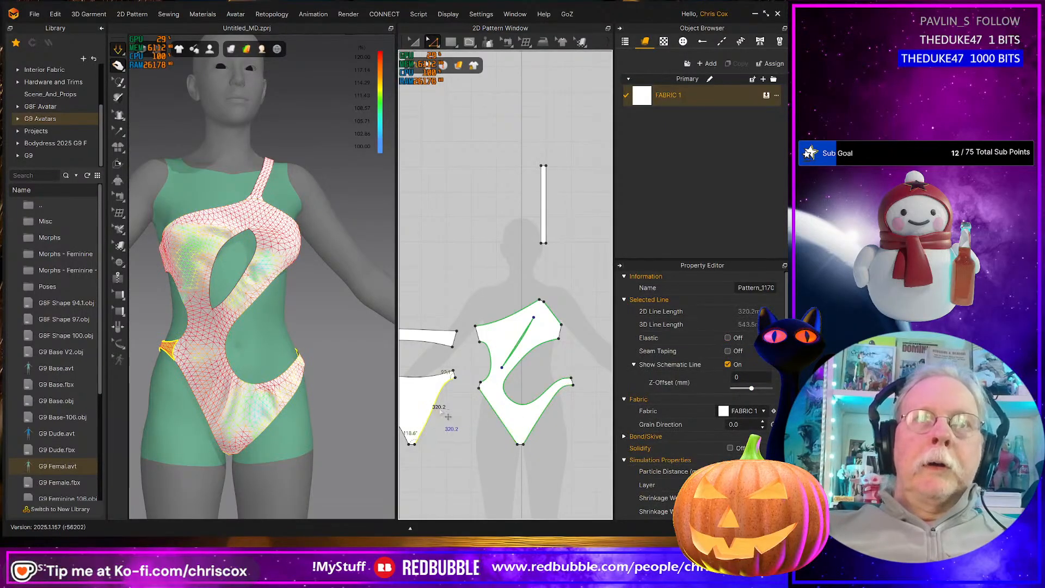
middle_drag(443, 410, 551, 411)
shift+click(509, 421)
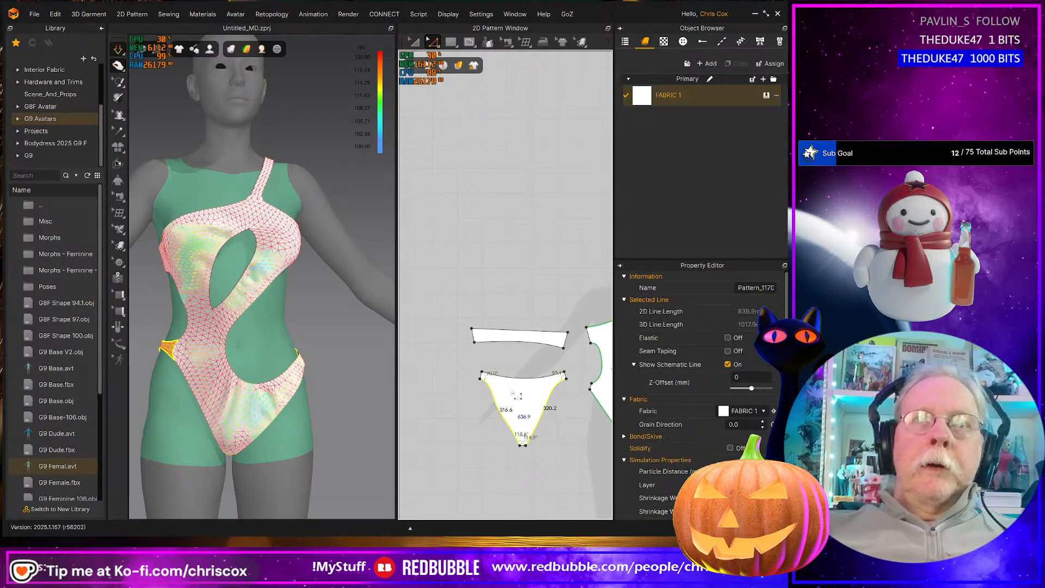
shift+click(522, 377)
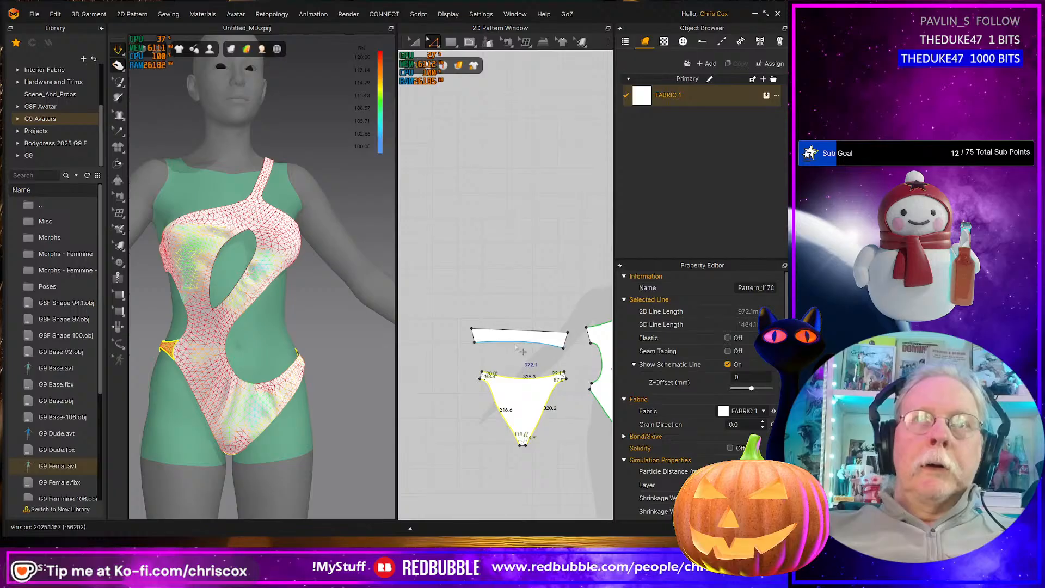
shift+click(517, 344)
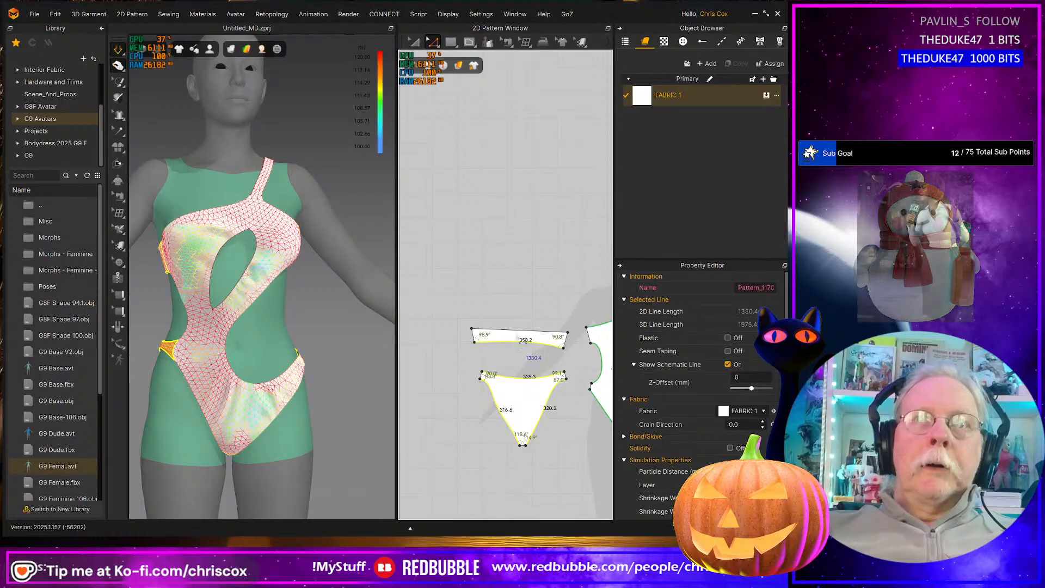
click(729, 338)
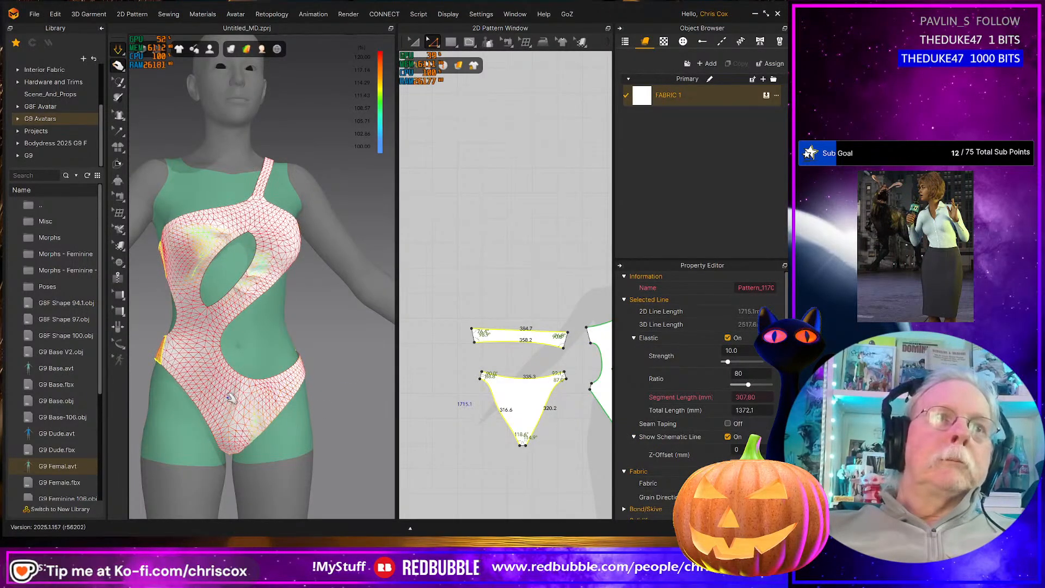
Tug the front panel at the lower front, hip and bust in the simulation to settle it against the body
drag(221, 396, 217, 397)
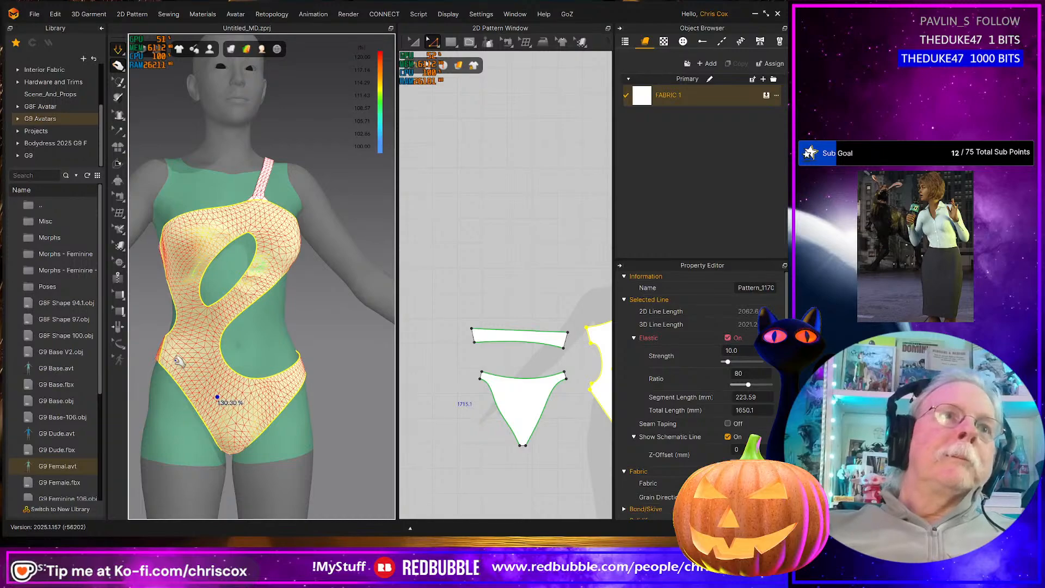
mouse_move(178, 359)
mouse_down()
mouse_move(147, 370)
mouse_move(165, 361)
mouse_up()
right_drag(296, 386, 266, 401)
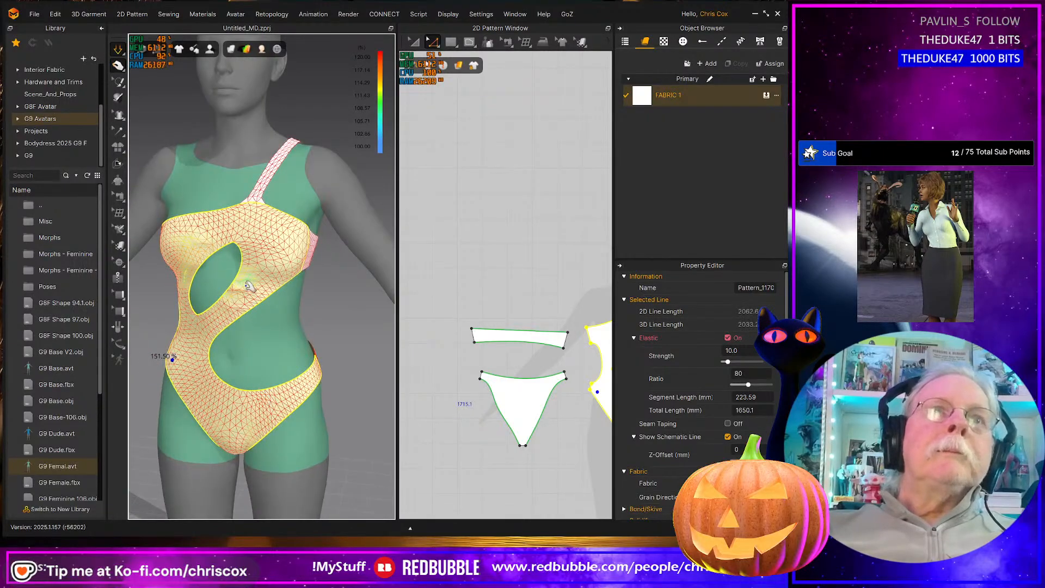
drag(248, 284, 246, 286)
right_drag(276, 272, 131, 262)
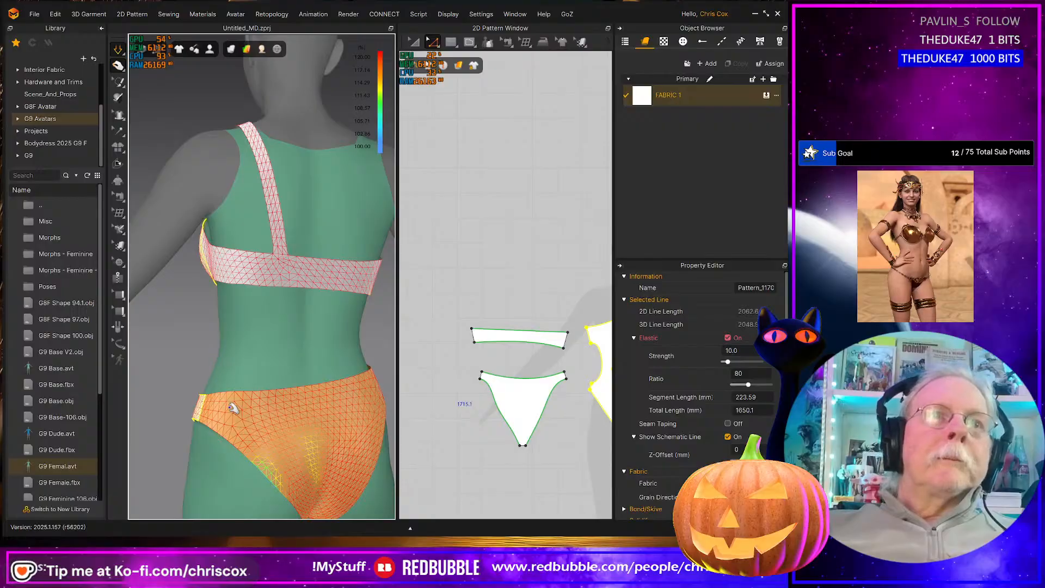
Pull the back bottom panel into place in the simulation, at the hip corner and at the crotch end
drag(230, 406, 275, 428)
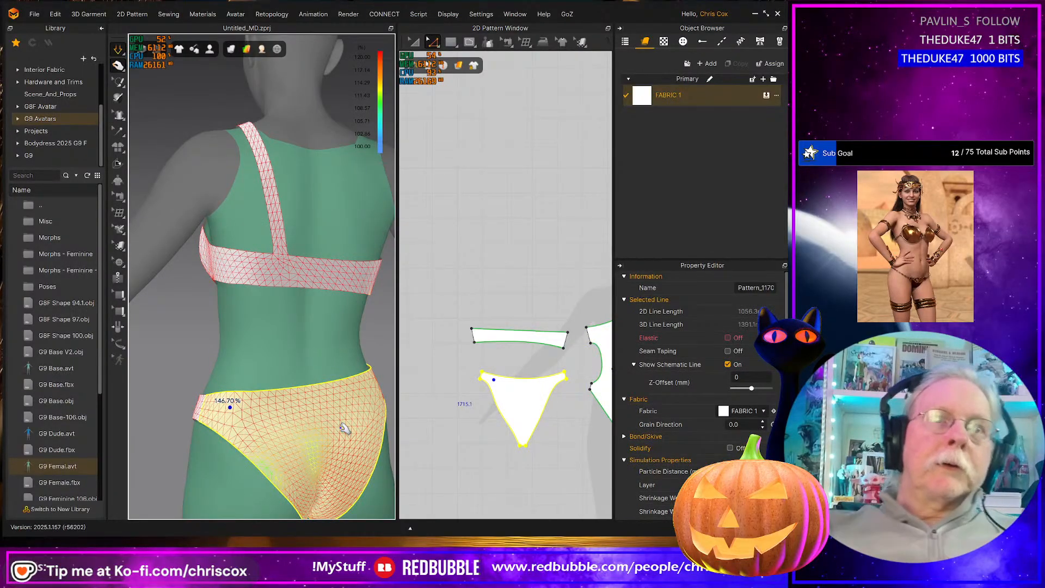
drag(214, 402, 206, 362)
right_drag(325, 445, 315, 448)
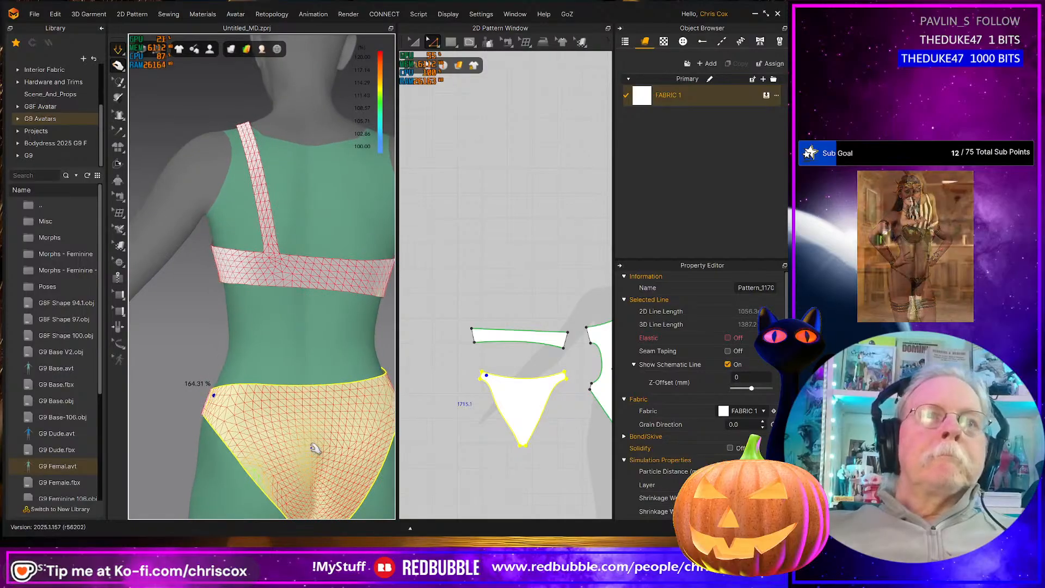
scroll(318, 448, down, 2)
scroll(319, 446, up, 4)
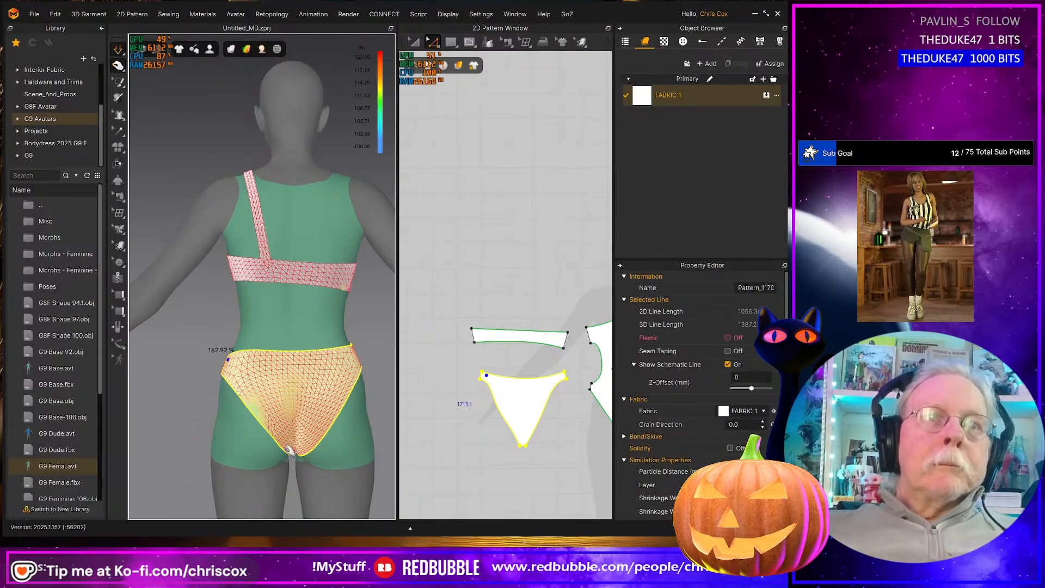
drag(288, 450, 280, 469)
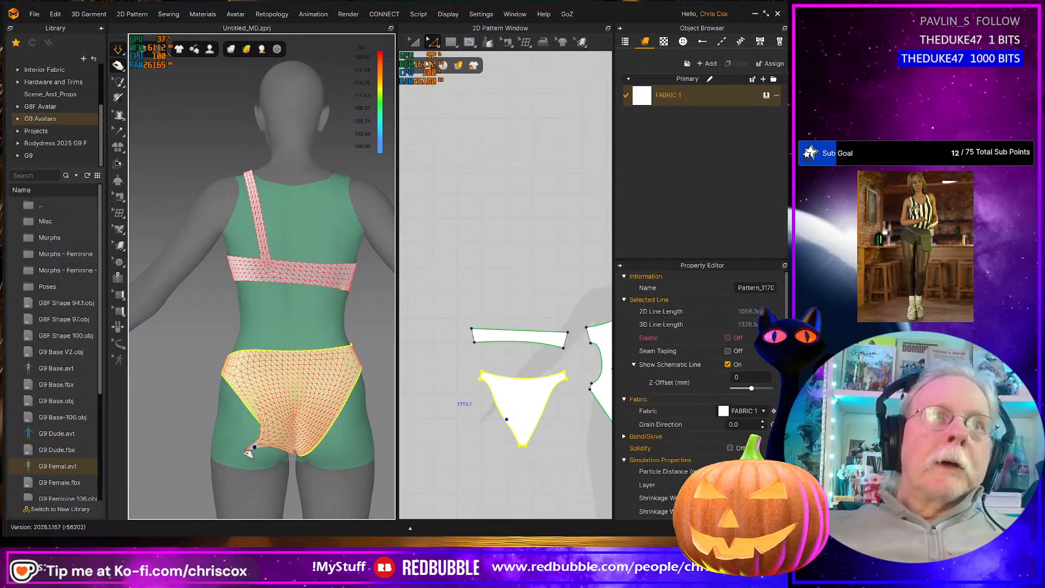
Select the adjoining side-seam edges of the back band and front panel and nudge them slightly upward
click(351, 274)
right_drag(355, 276, 195, 325)
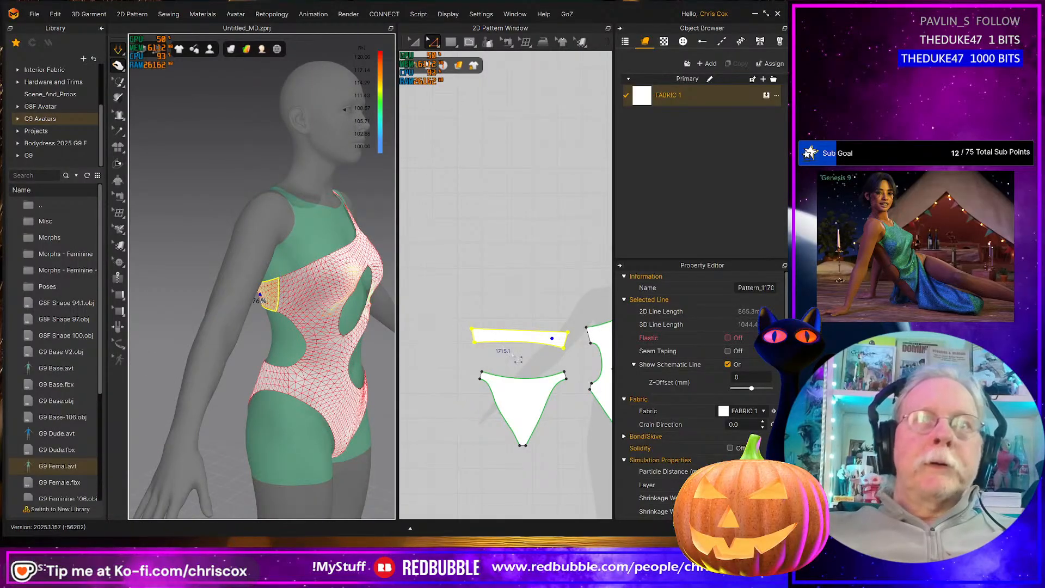
middle_drag(519, 360, 487, 368)
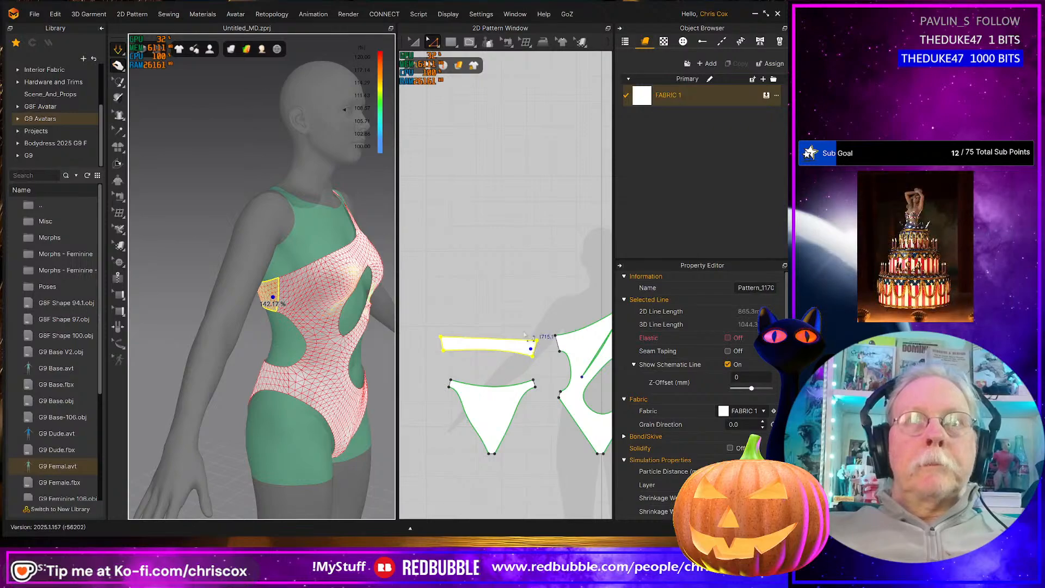
drag(527, 317, 565, 368)
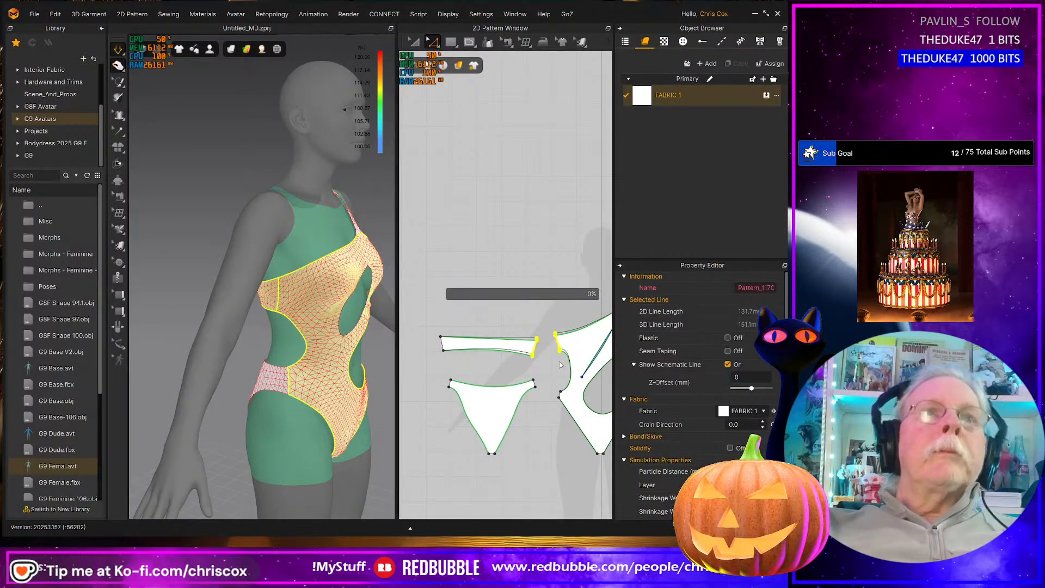
key(space)
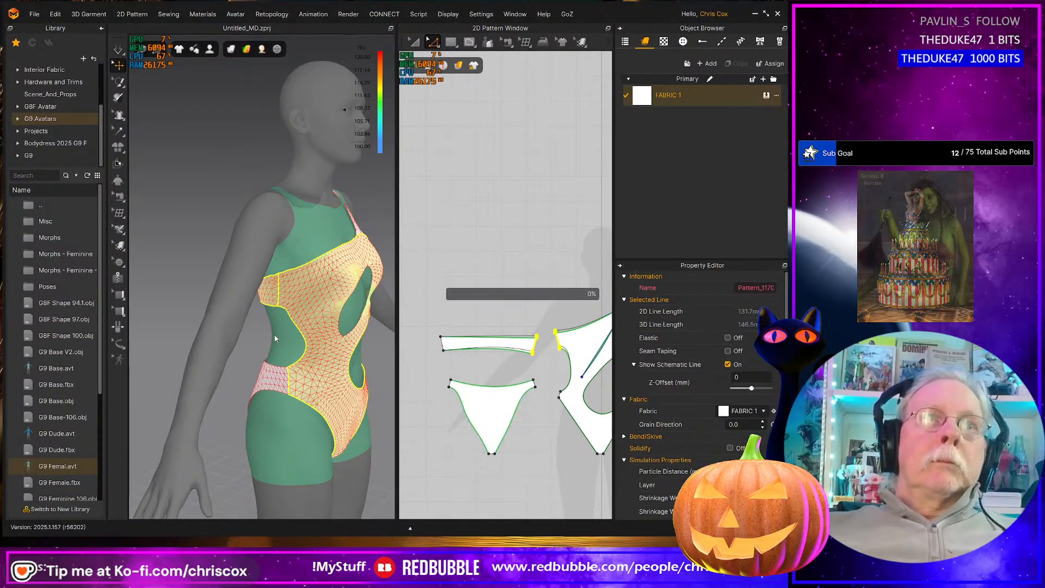
Nudge the same band and front-panel side-seam ends further up, fine-tune their height from the back view, and resume the simulation
right_drag(275, 334, 396, 331)
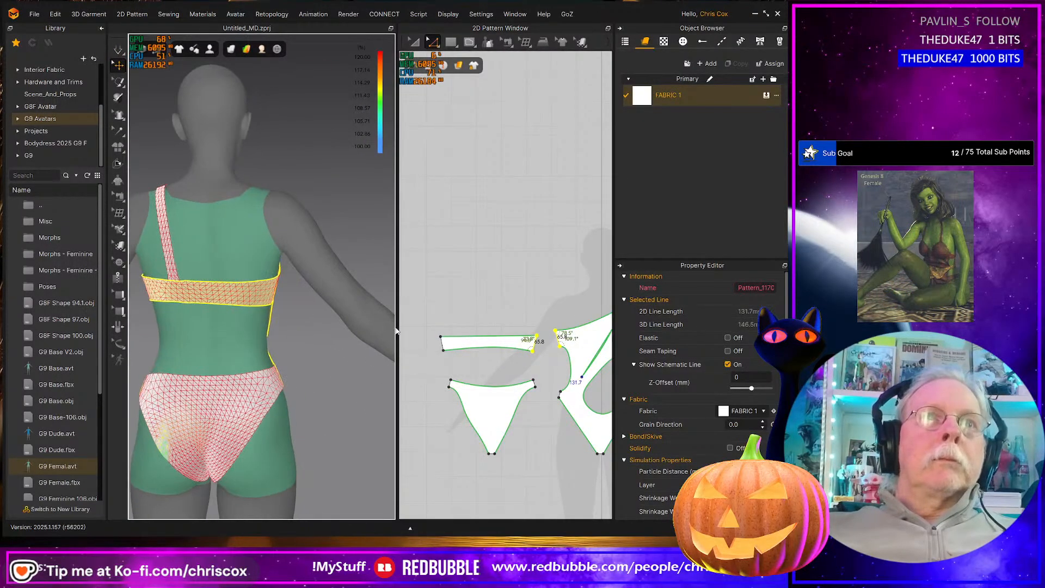
scroll(311, 369, down, 1)
scroll(311, 369, up, 3)
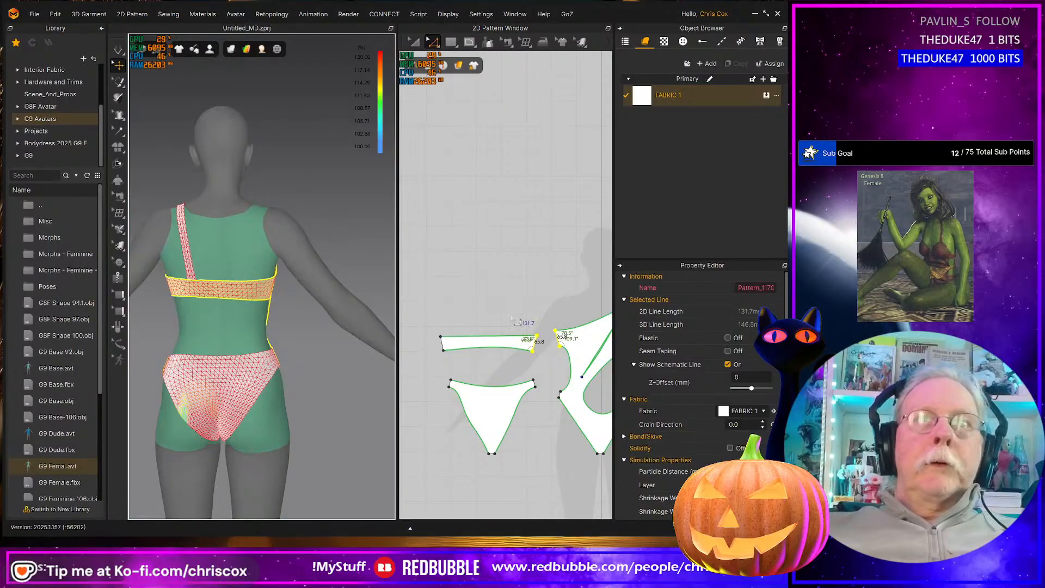
drag(510, 309, 568, 365)
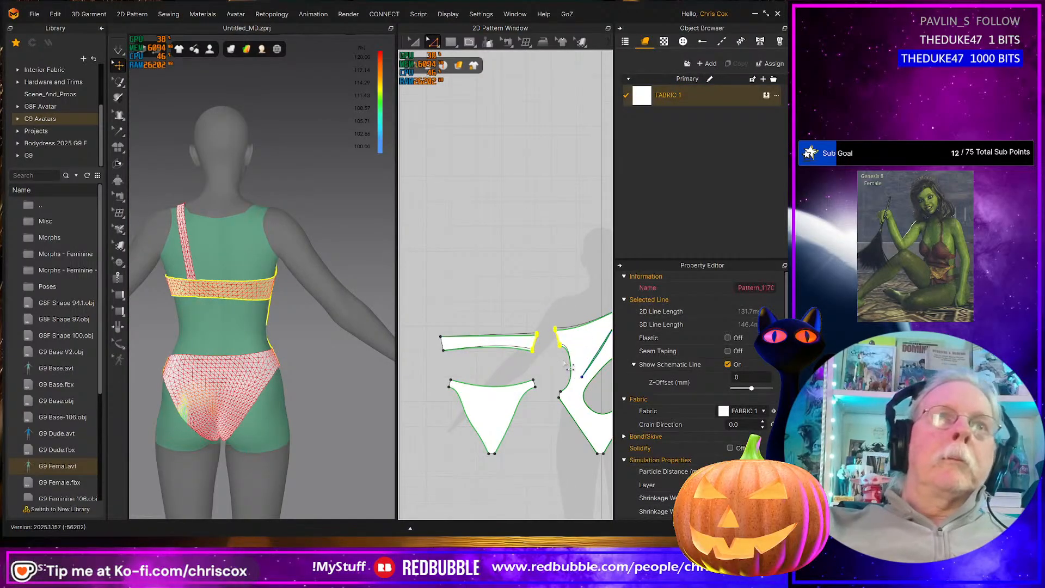
key(space)
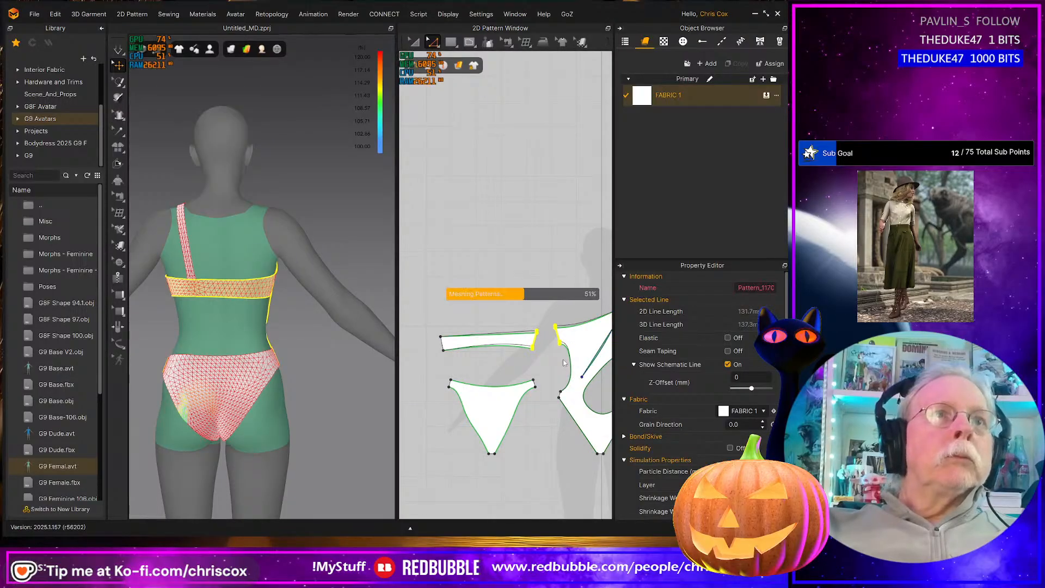
key(Down)
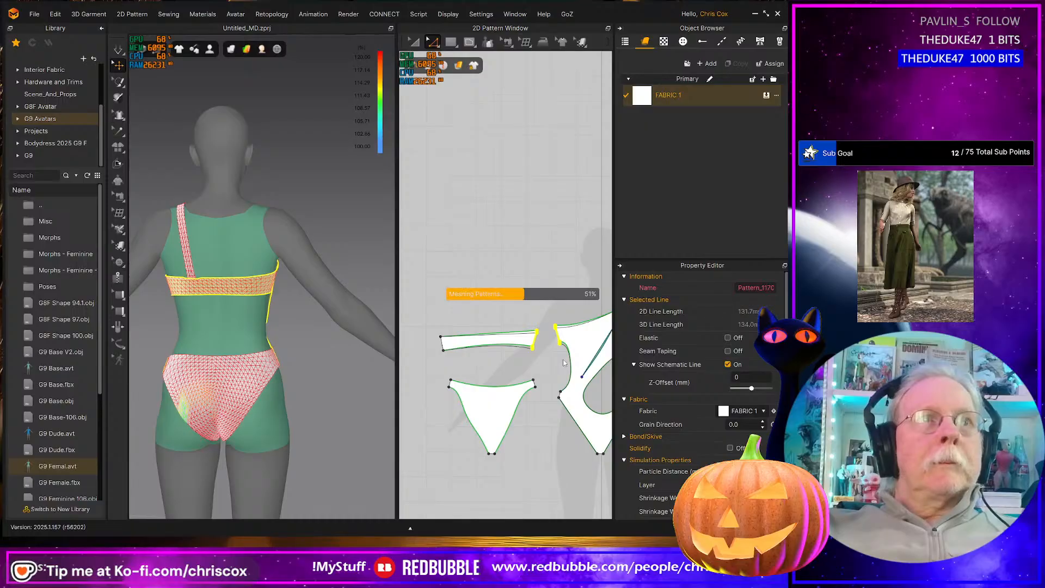
key(space)
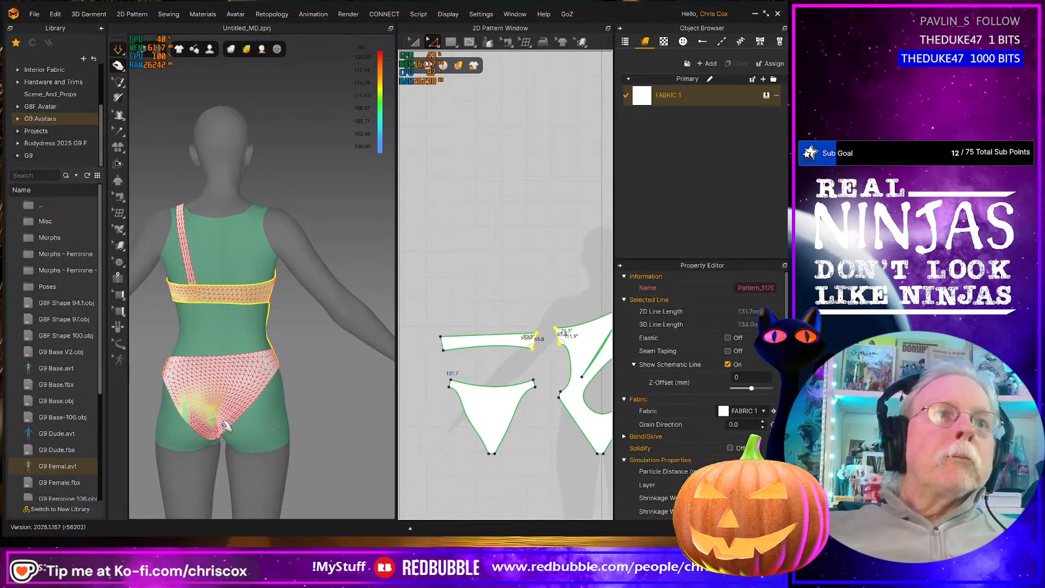
Tug the seat of the back bottom panel downward in the simulation to even out its leg openings
click(225, 452)
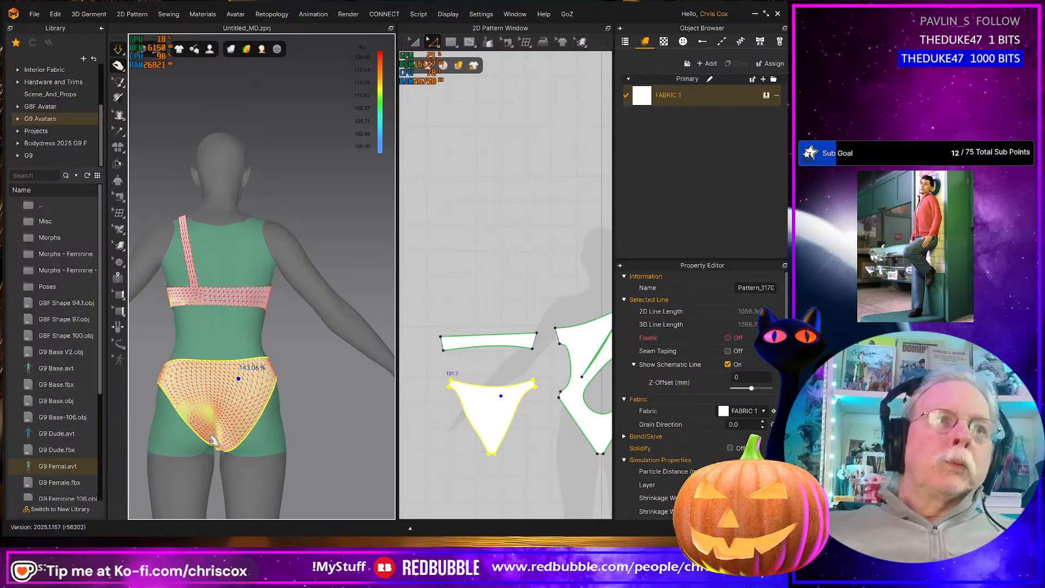
drag(210, 469, 197, 492)
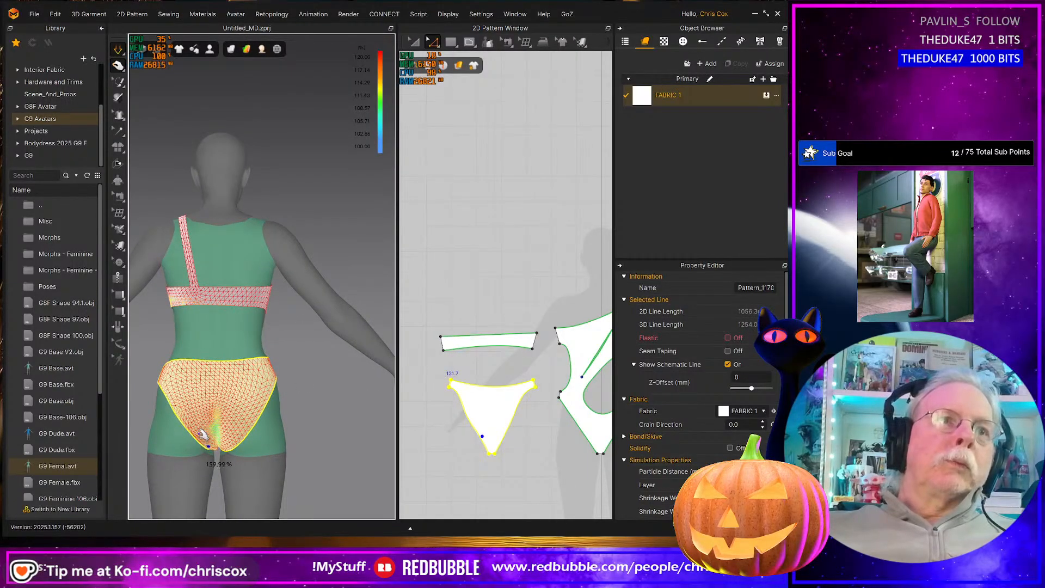
right_drag(343, 415, 173, 420)
mouse_move(291, 427)
right_down()
mouse_move(316, 422)
mouse_move(296, 428)
right_up()
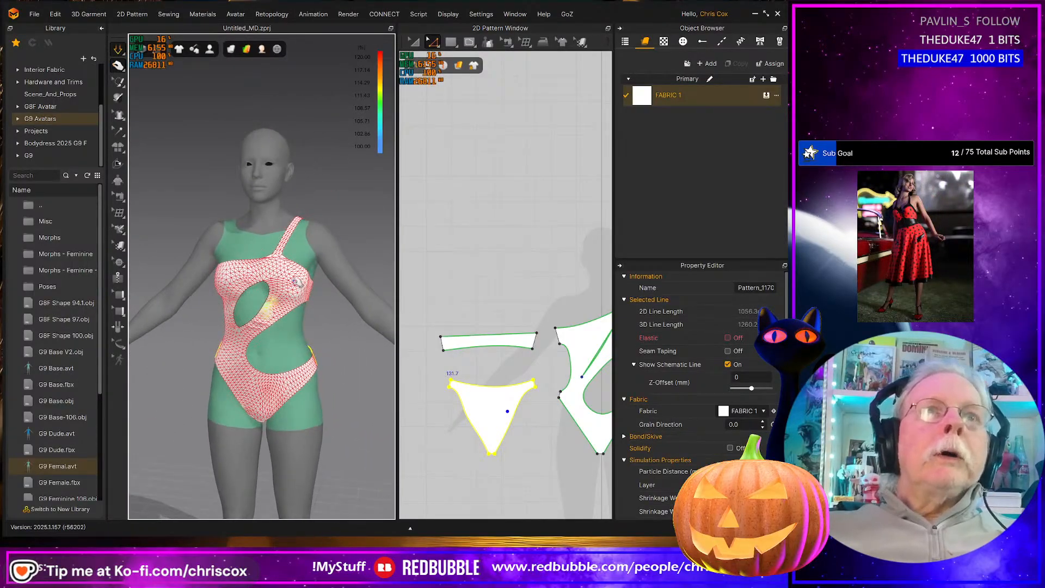
Tug the shoulder strap where it joins the front neckline in the simulation
drag(294, 275, 268, 246)
right_drag(331, 365, 359, 364)
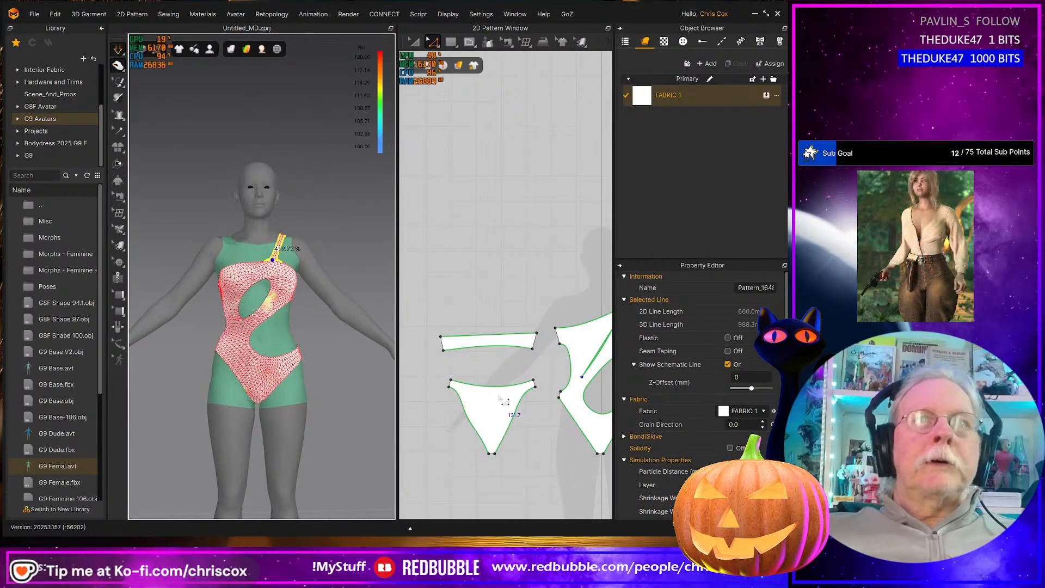
scroll(504, 402, down, 3)
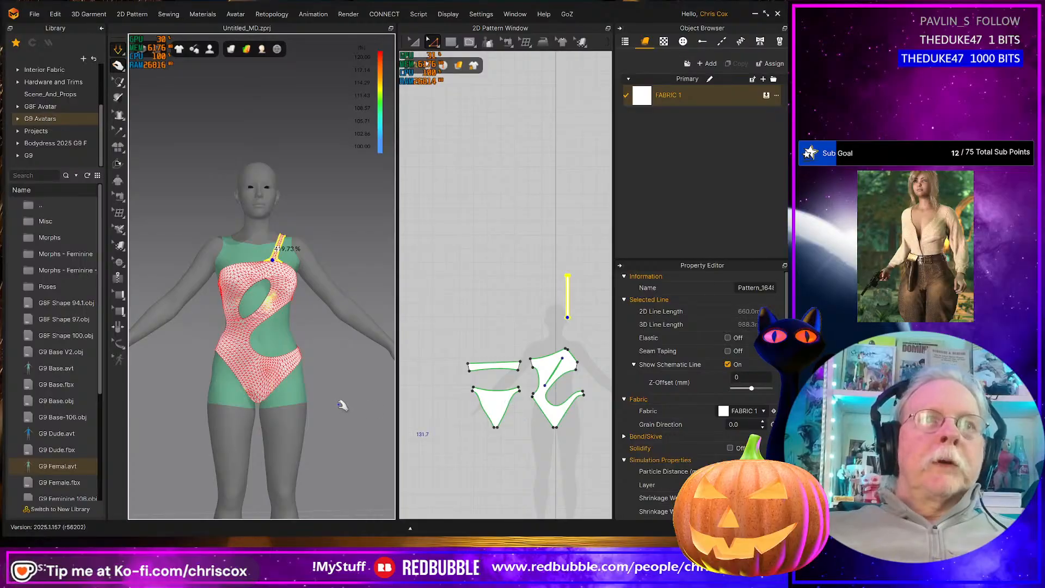
right_drag(561, 449, 531, 444)
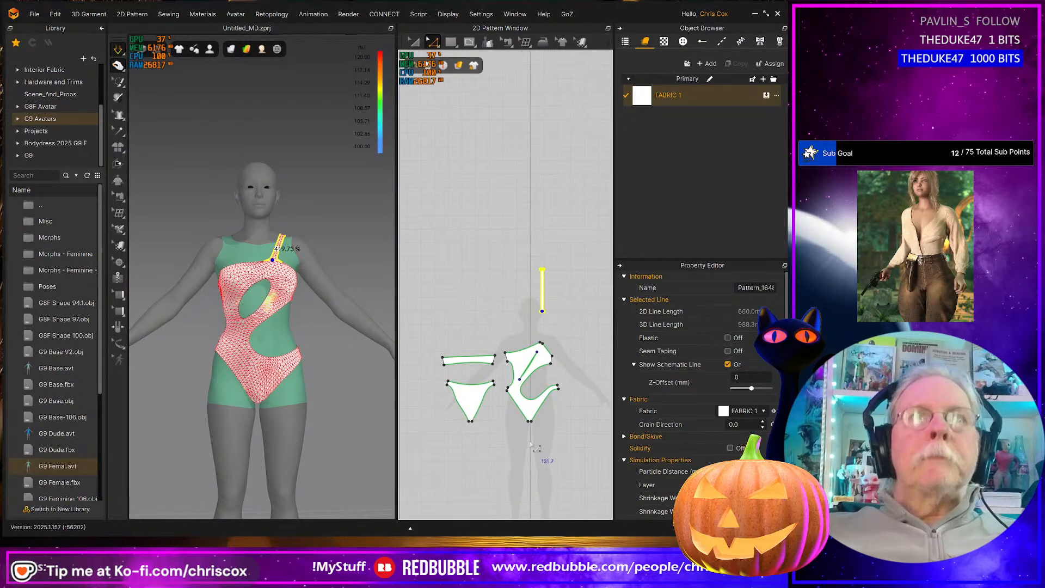
scroll(271, 255, up, 10)
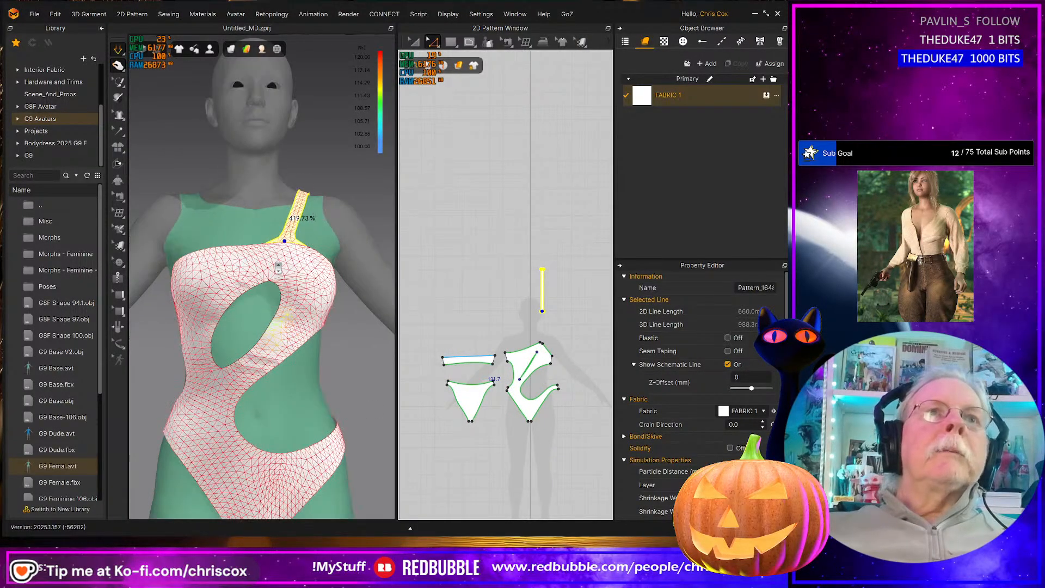
drag(299, 234, 298, 257)
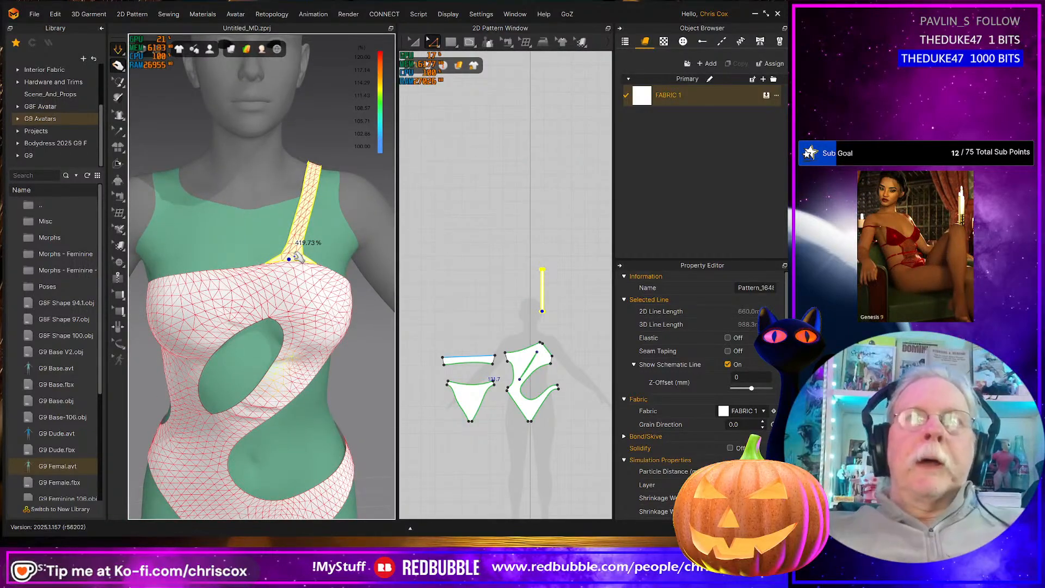
Select the front panel's short strap-join edge and turn on Elastic for it
scroll(605, 349, up, 5)
middle_drag(498, 354, 551, 384)
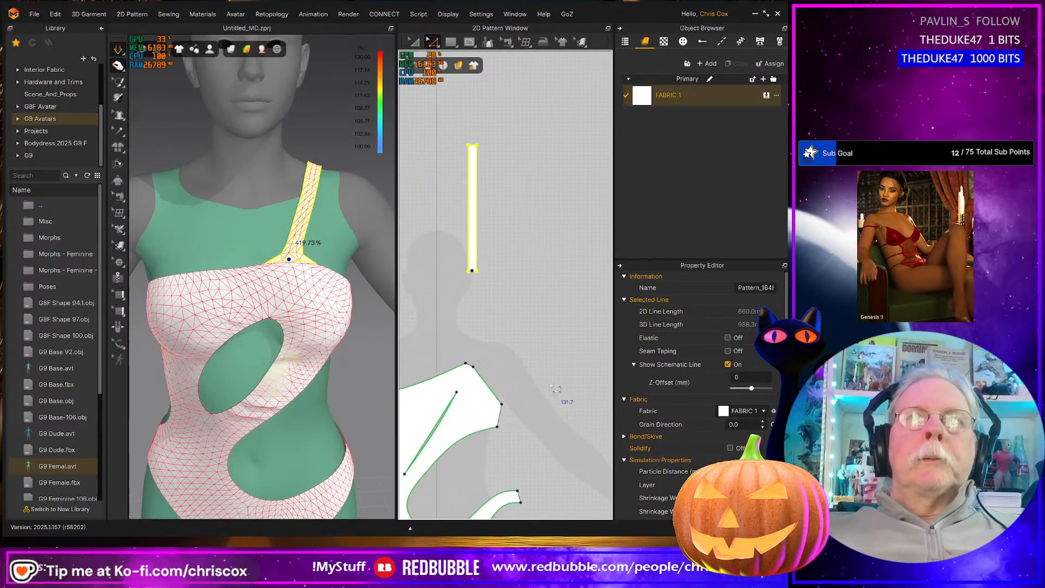
click(471, 365)
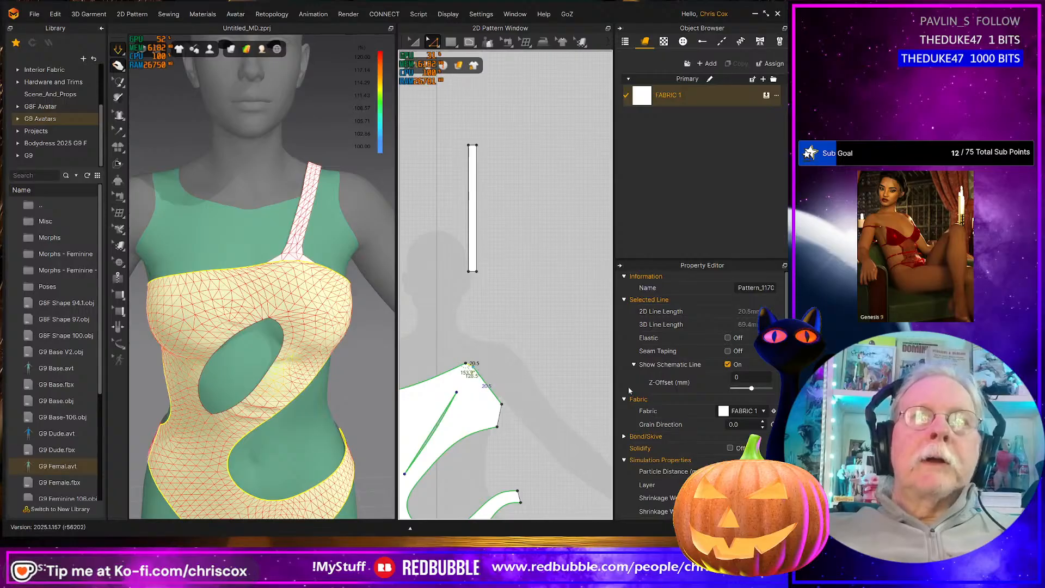
click(729, 338)
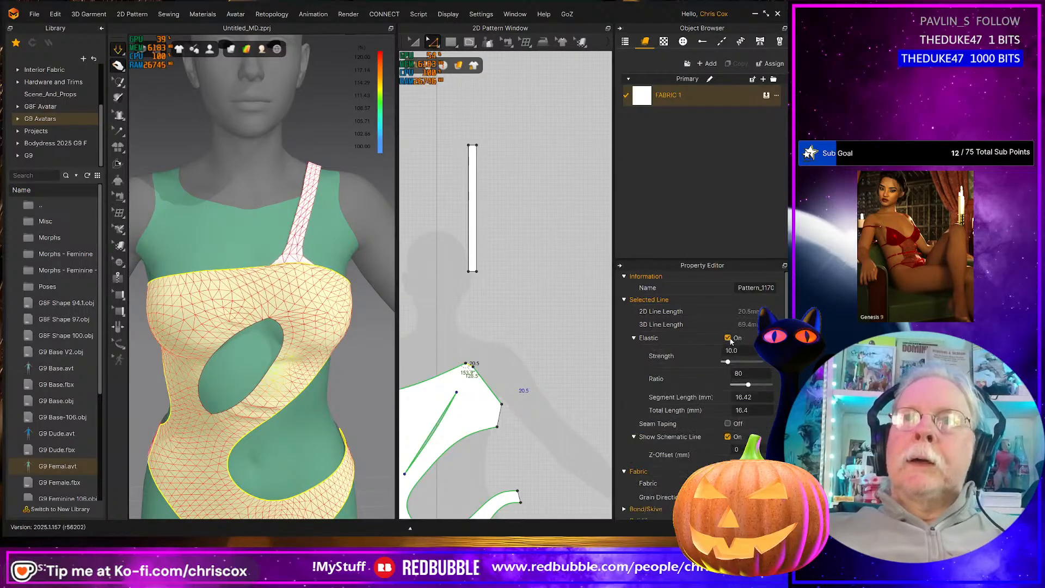
Set elastic ratio and strength to 100 on the front piece's short strap-attachment edge, and adjust the draped fabric around the strap joint
click(749, 374)
text(10)
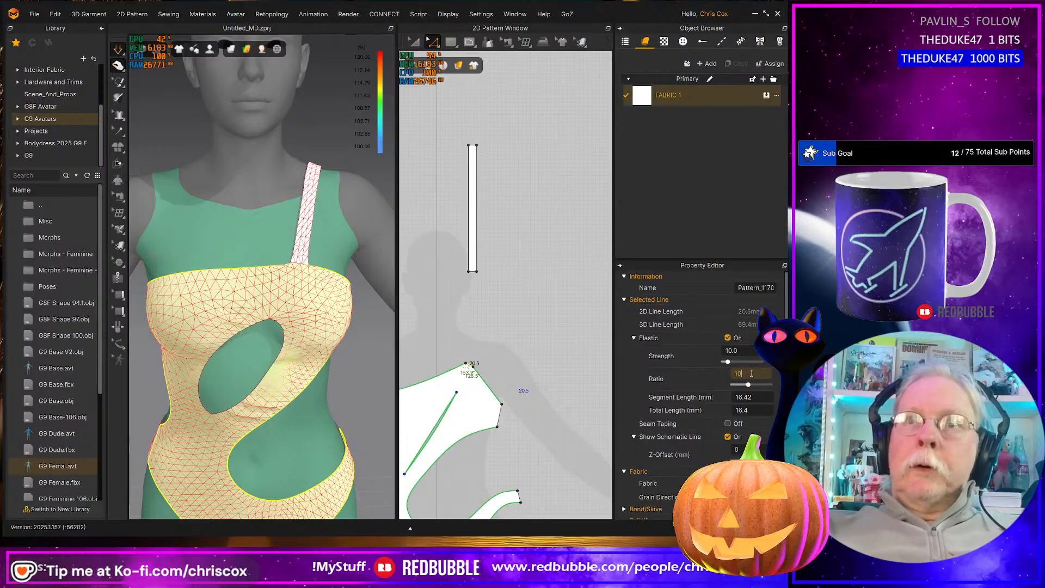
text(0)
click(752, 350)
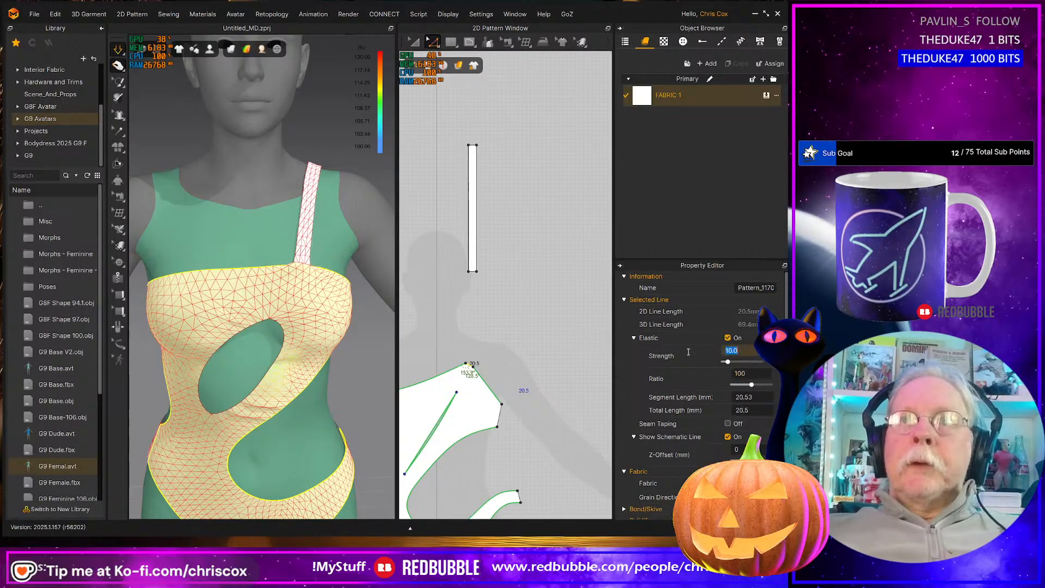
text(100)
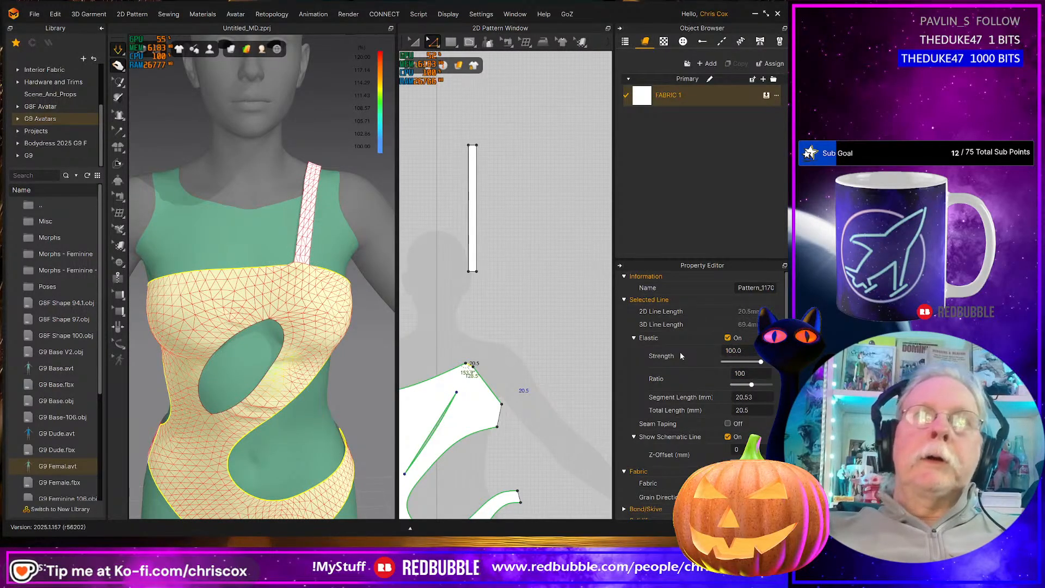
click(287, 258)
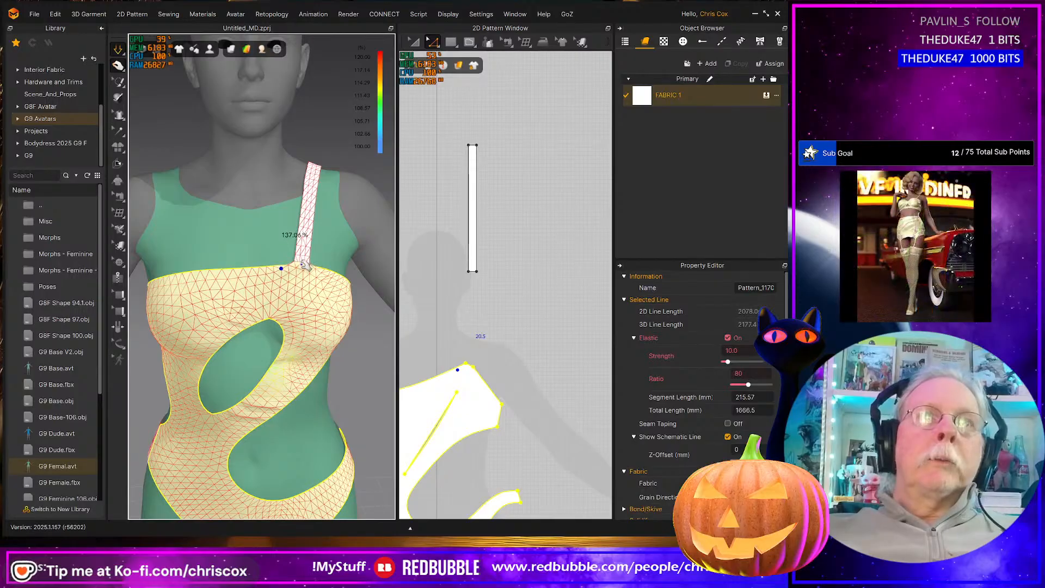
click(303, 260)
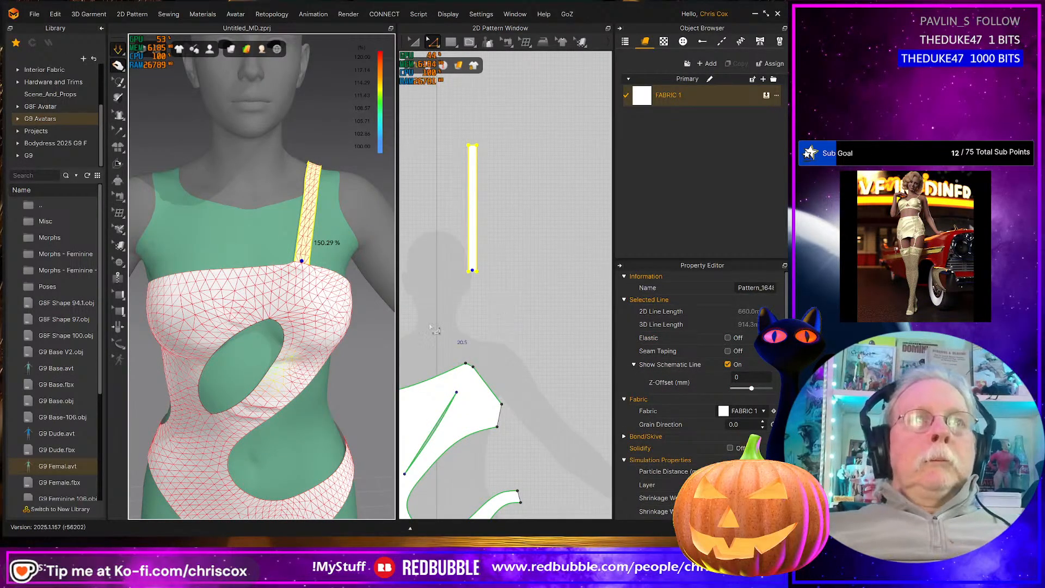
Enable elastic on the strap pattern's short upper edge with ratio 100 and strength 100
right_drag(369, 328, 177, 316)
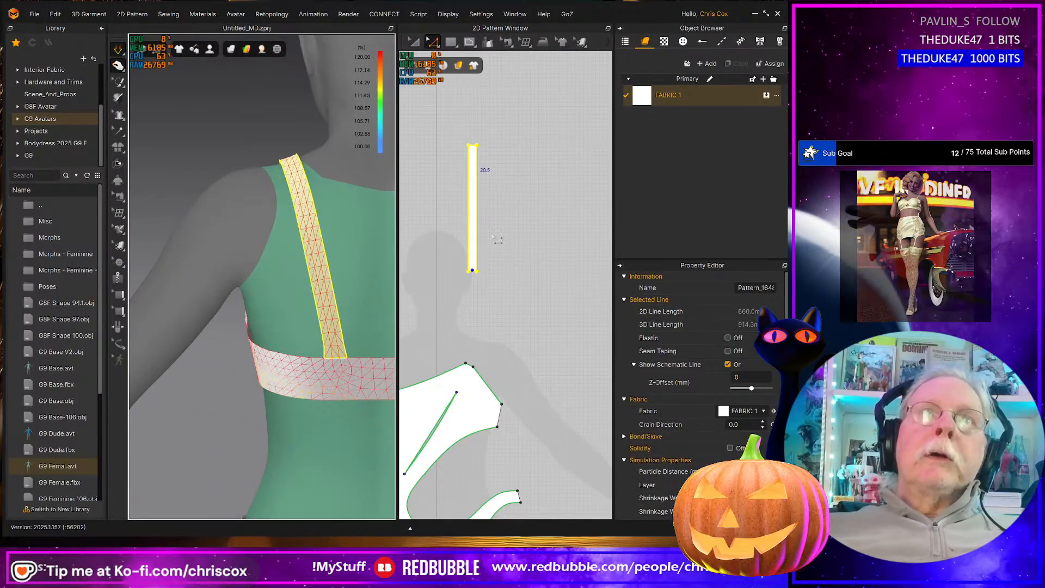
middle_drag(503, 288, 613, 254)
middle_drag(456, 326, 423, 362)
click(557, 156)
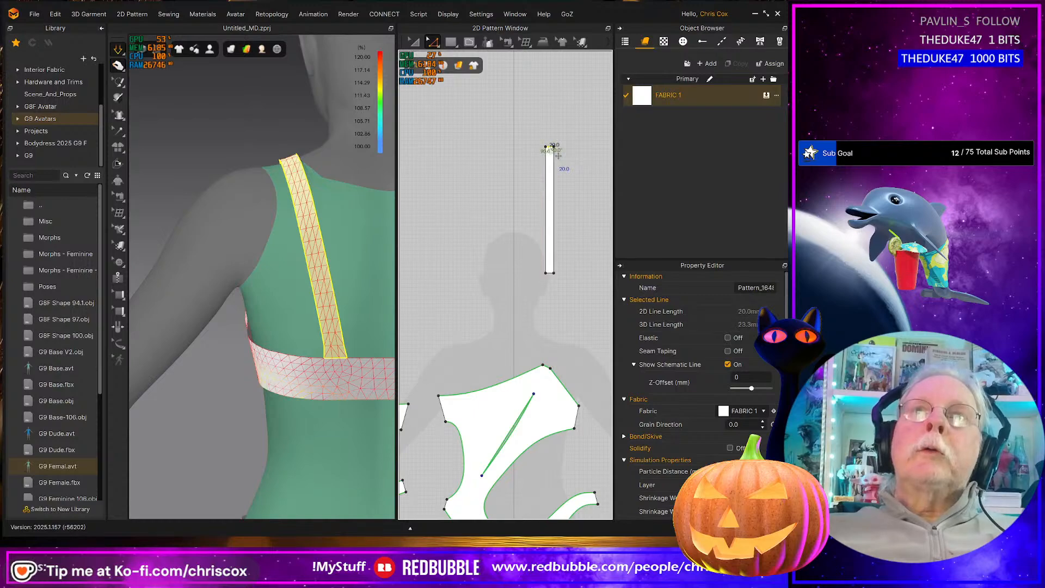
click(728, 338)
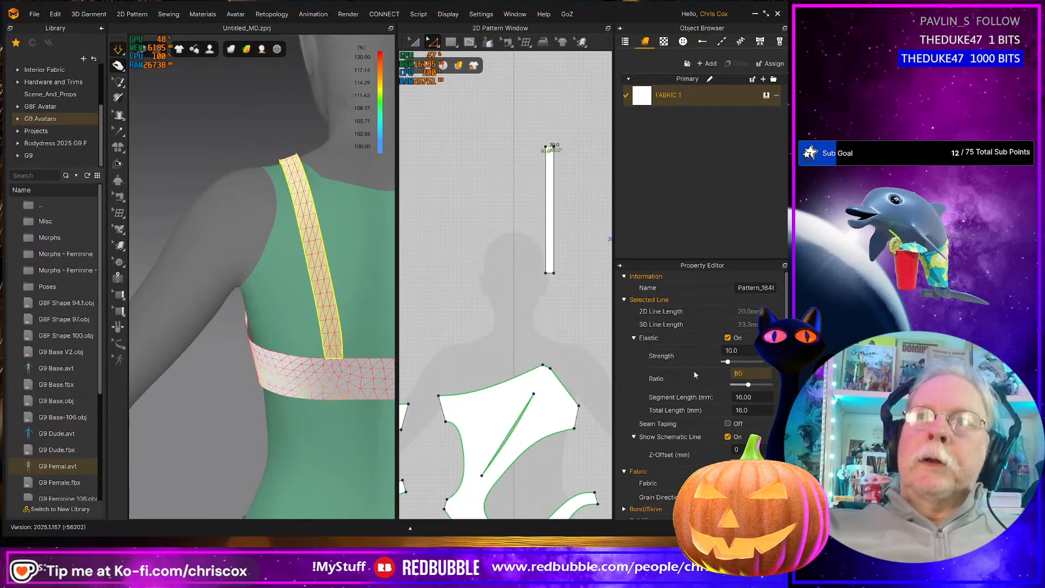
text(100)
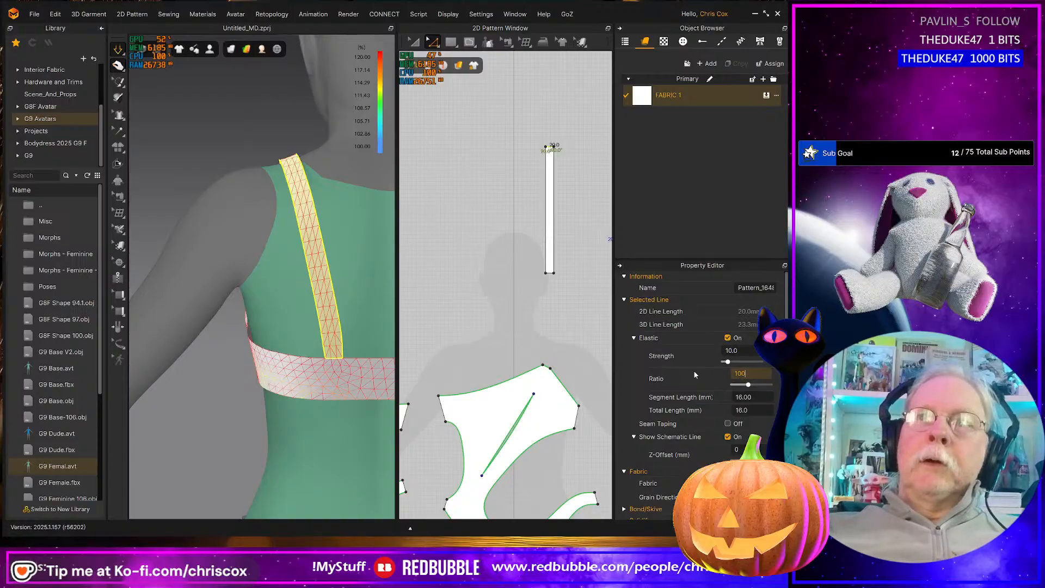
click(747, 350)
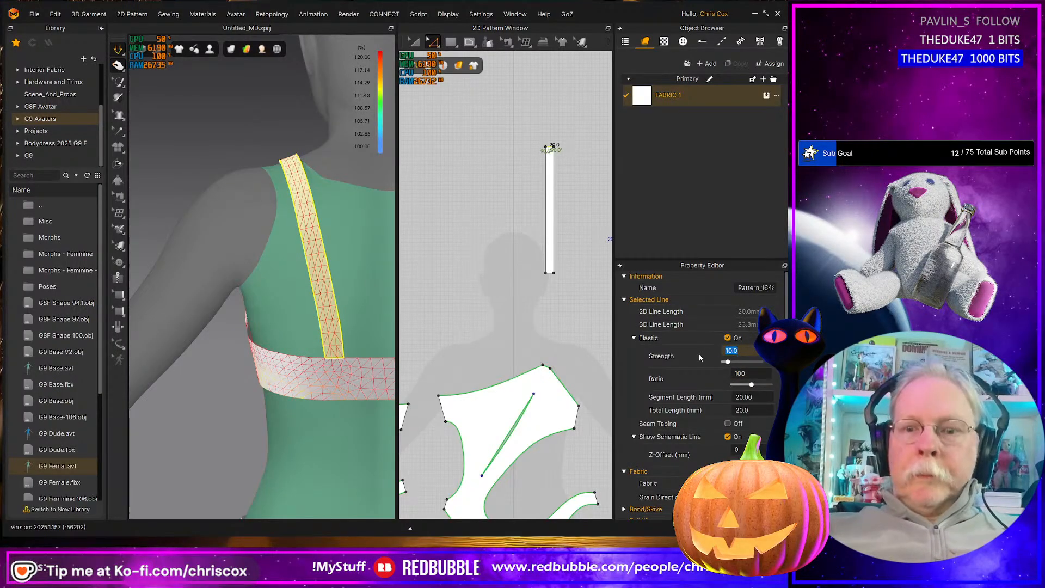
key(Return)
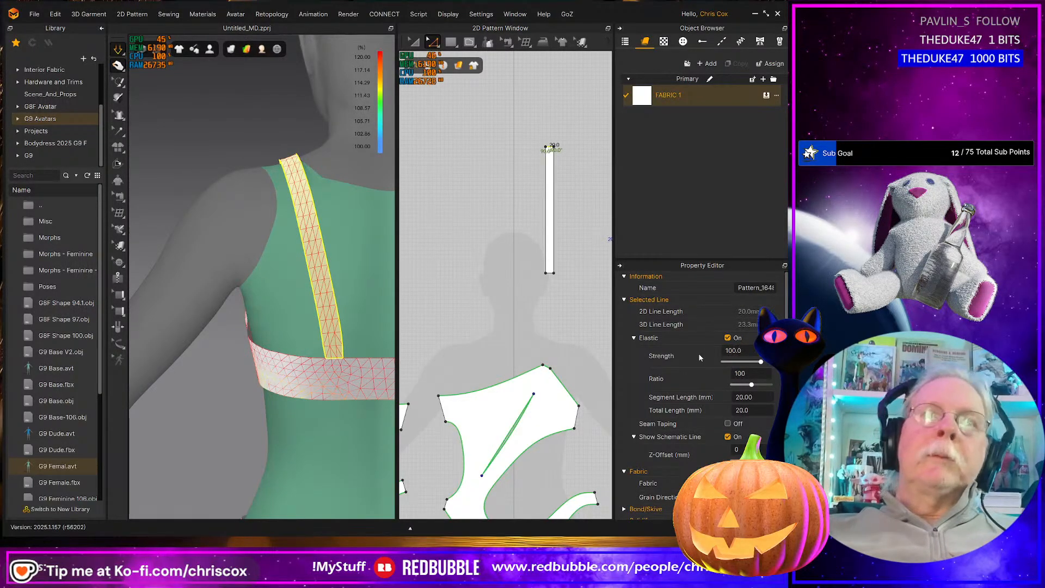
With the simulation running, pull the strap down on the back and tug the seat of the bottom lower
key(space)
drag(331, 305, 326, 318)
key(space)
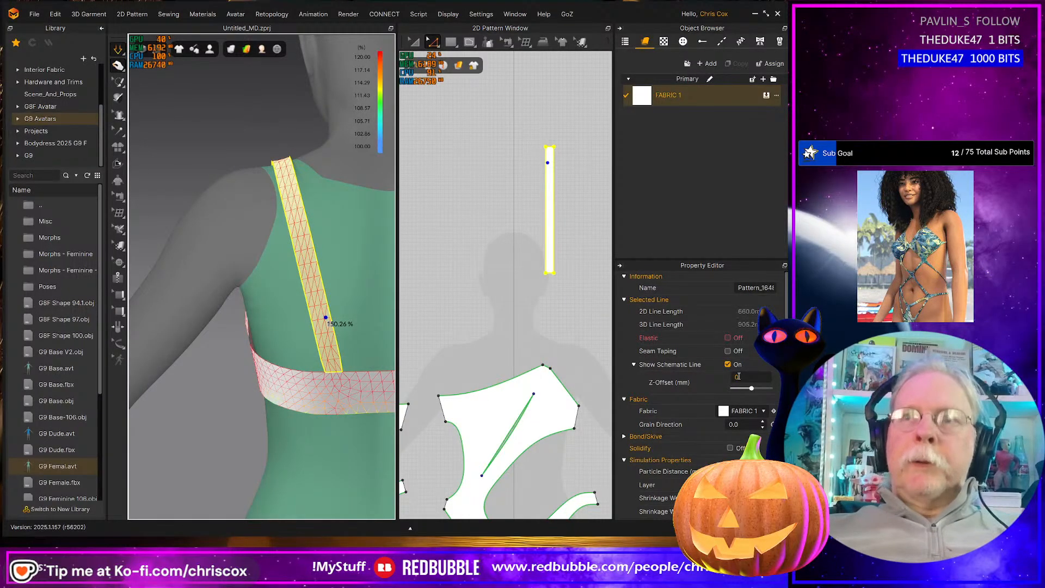
scroll(306, 350, down, 5)
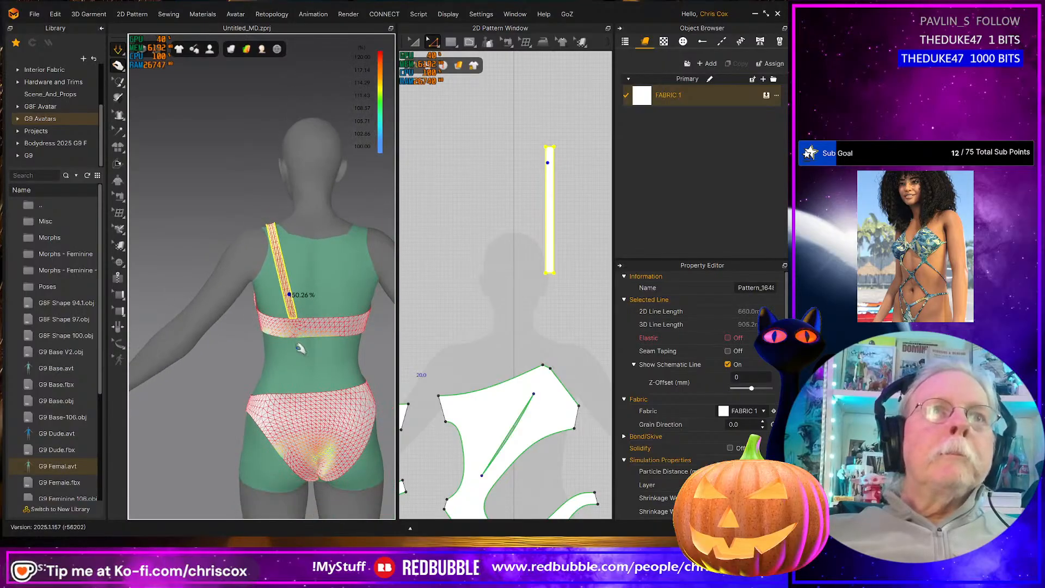
right_drag(291, 349, 282, 347)
click(304, 468)
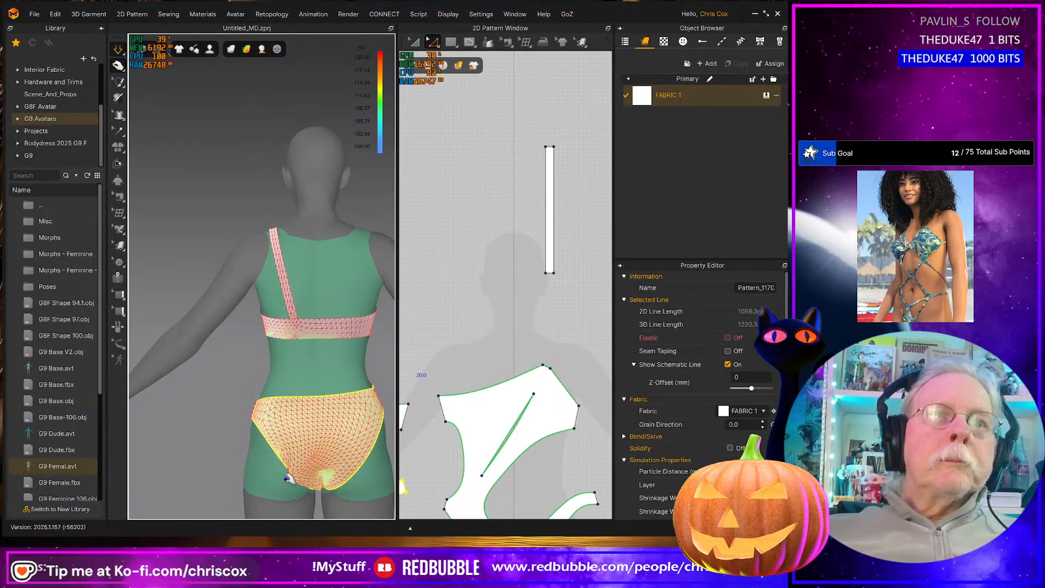
drag(314, 484, 296, 496)
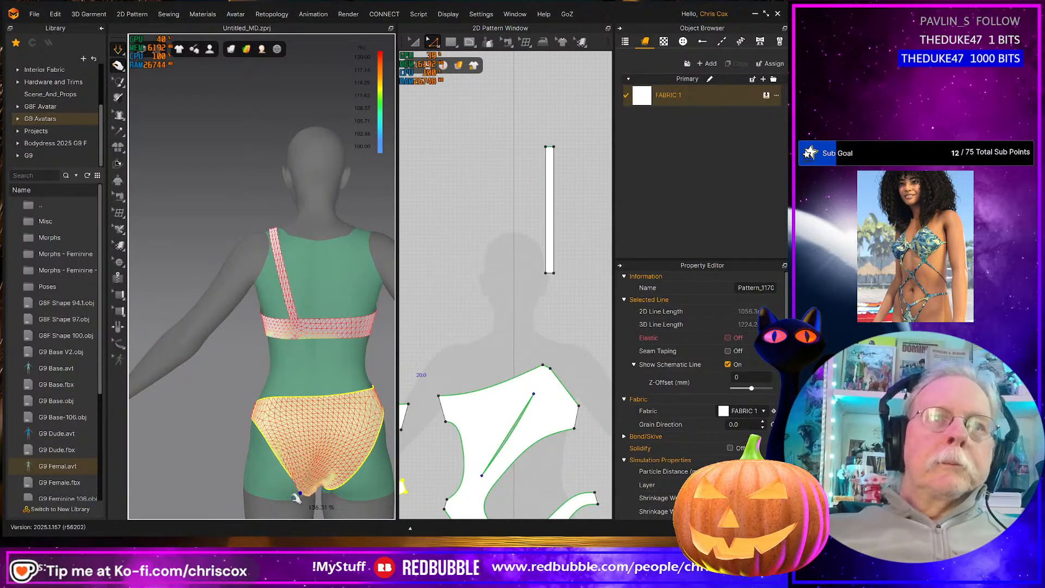
Pull the simulated front piece into place at the midriff, the upper bust edge and beside the oval cutout
right_drag(306, 459, 462, 455)
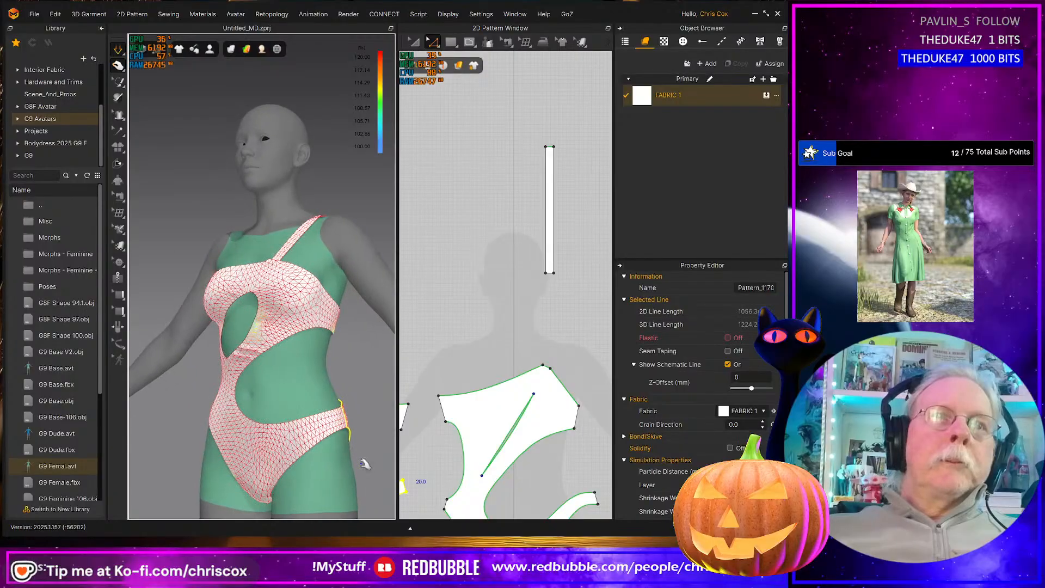
scroll(362, 460, up, 2)
right_drag(352, 446, 376, 434)
click(342, 351)
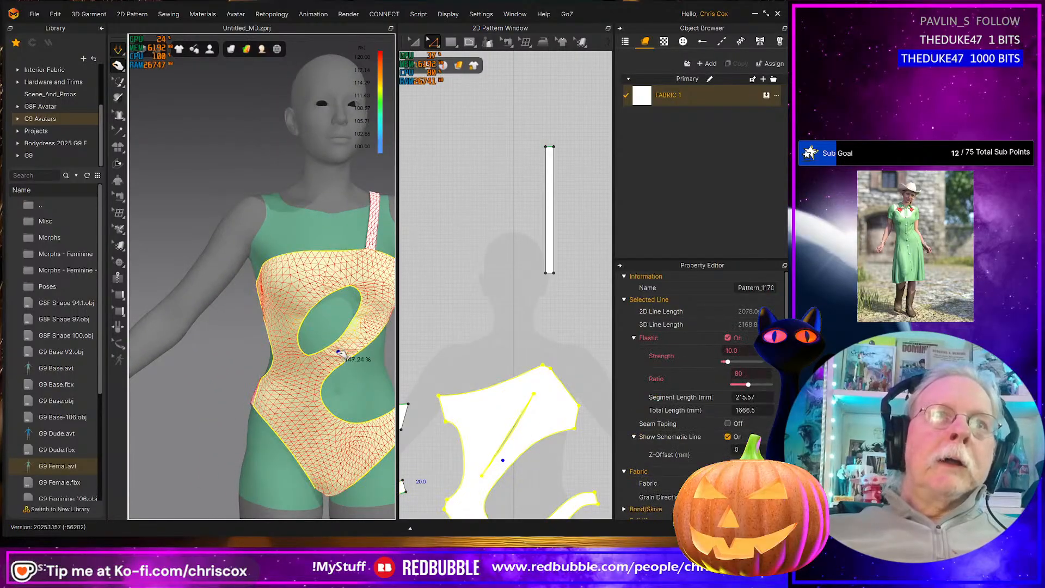
right_drag(300, 309, 315, 296)
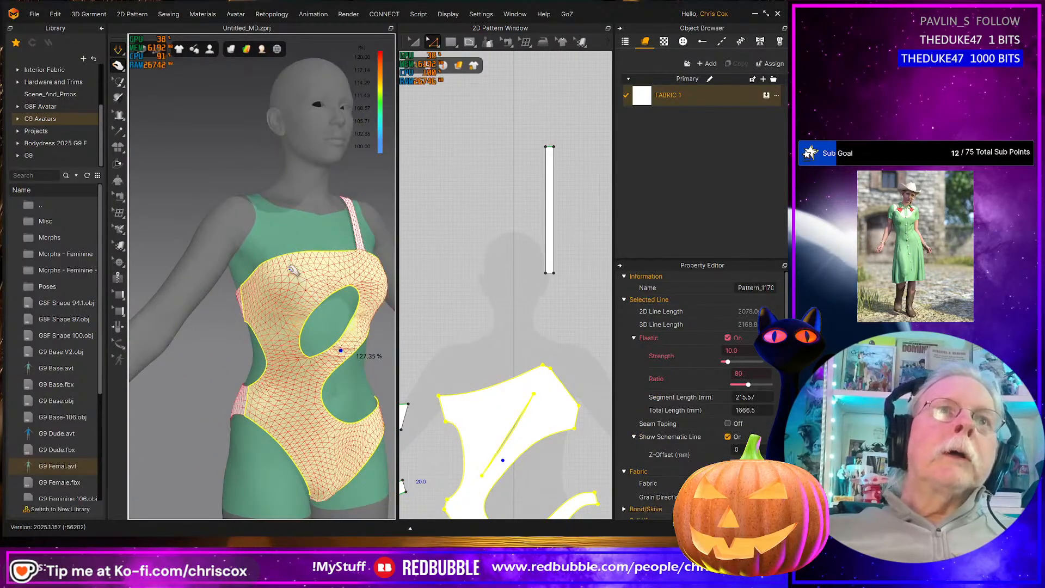
drag(289, 270, 257, 266)
right_drag(347, 308, 292, 308)
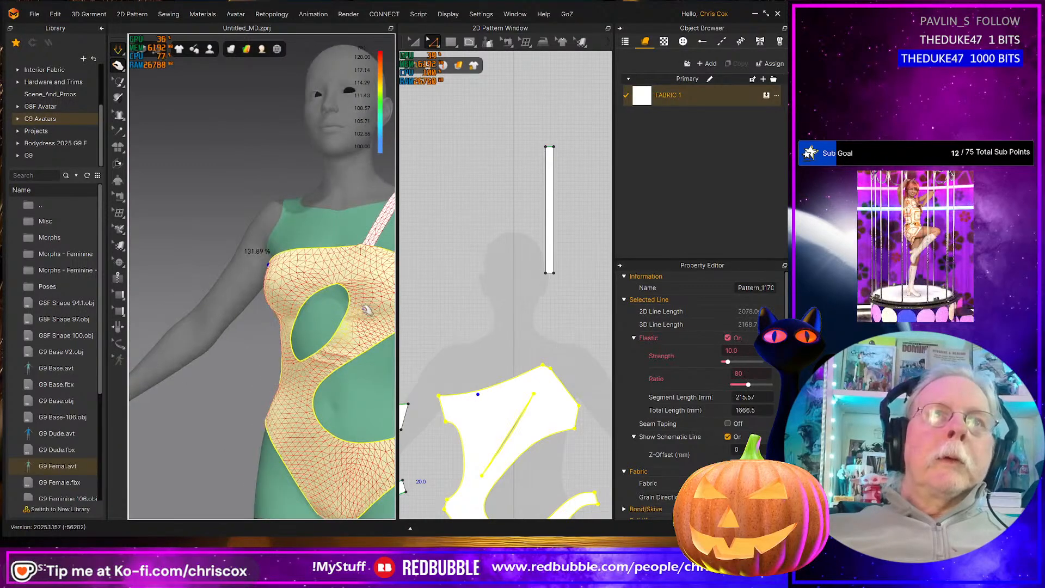
drag(366, 311, 358, 322)
scroll(357, 322, down, 3)
mouse_move(357, 323)
right_down()
mouse_move(503, 321)
mouse_move(372, 326)
right_up()
Reshape both leg-opening curves of the back bottom pattern by moving their curve points, and re-simulate to check the seat
scroll(535, 354, down, 5)
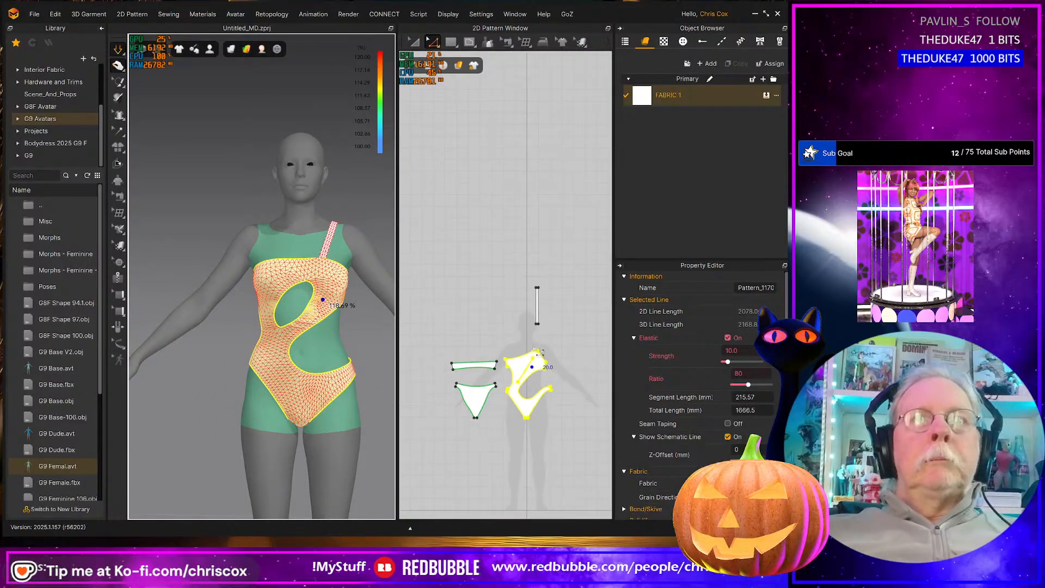
scroll(535, 354, up, 3)
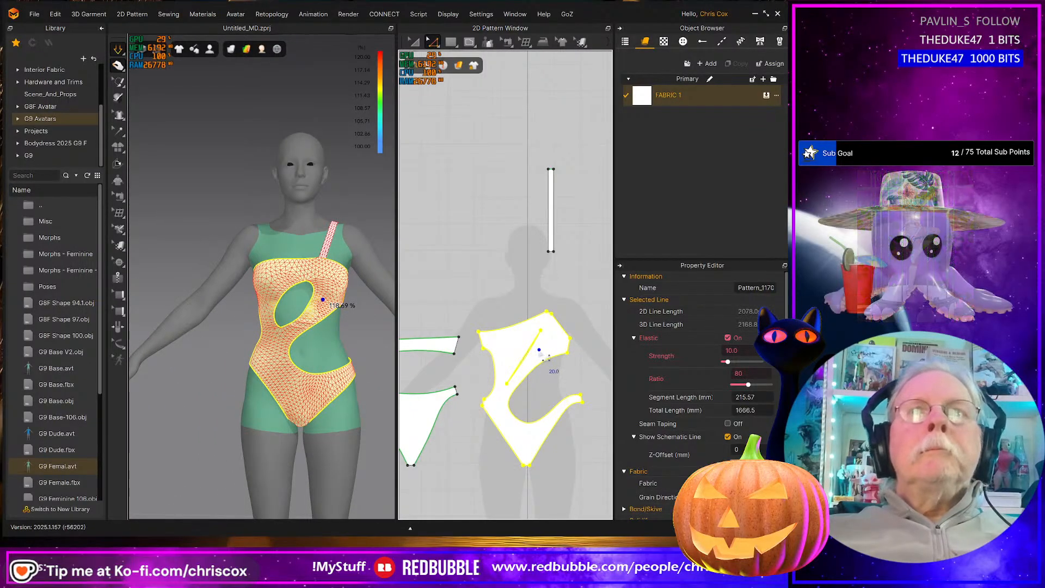
right_drag(289, 409, 376, 402)
scroll(476, 443, up, 4)
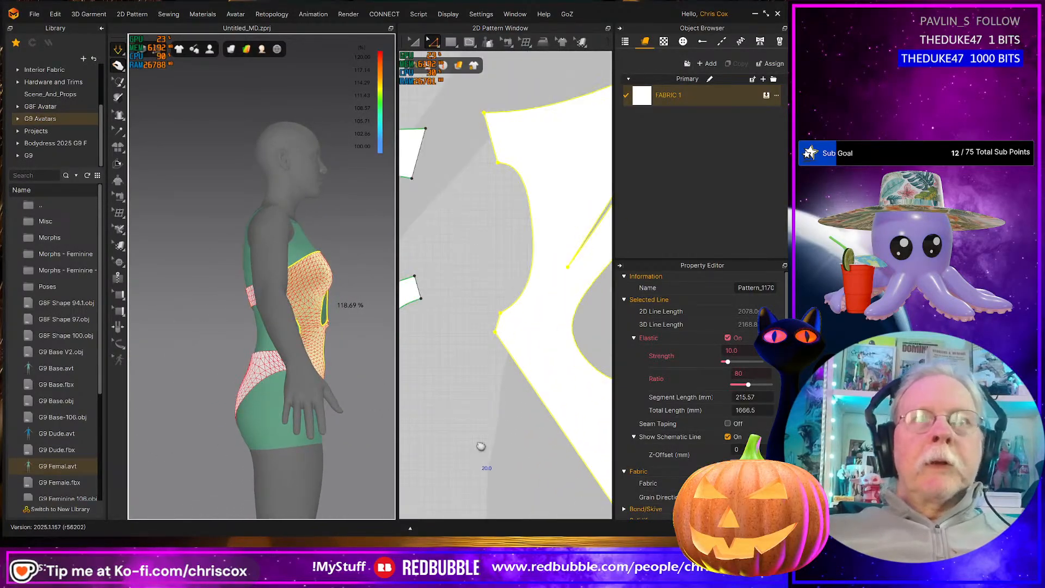
scroll(472, 446, down, 2)
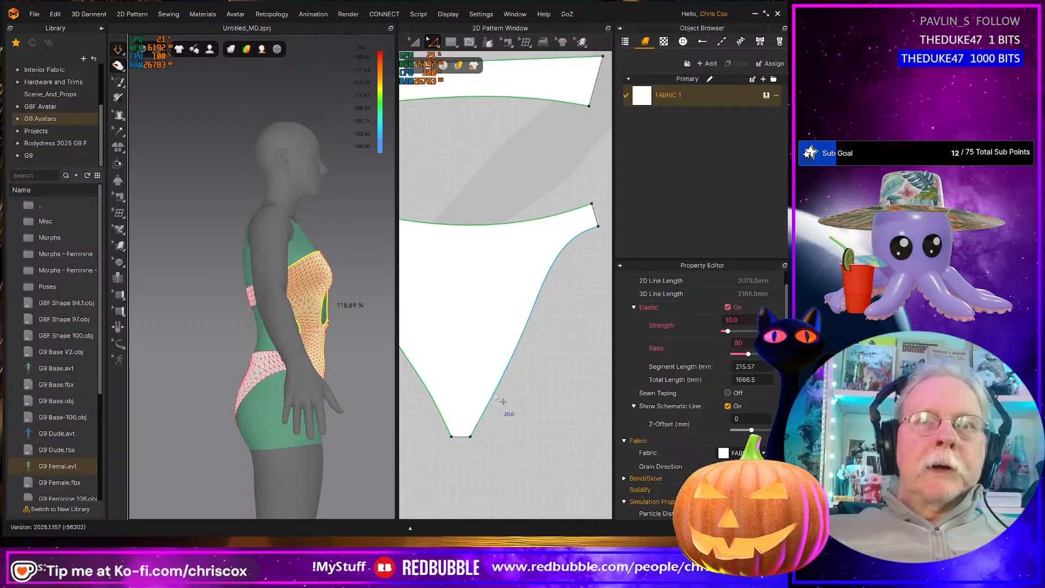
right_drag(513, 424, 532, 428)
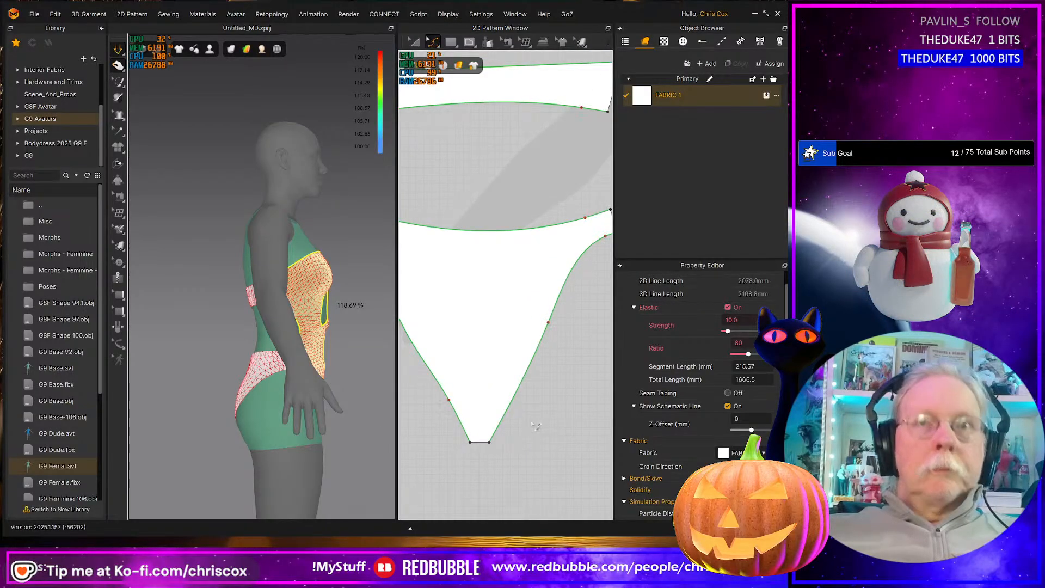
drag(549, 323, 516, 406)
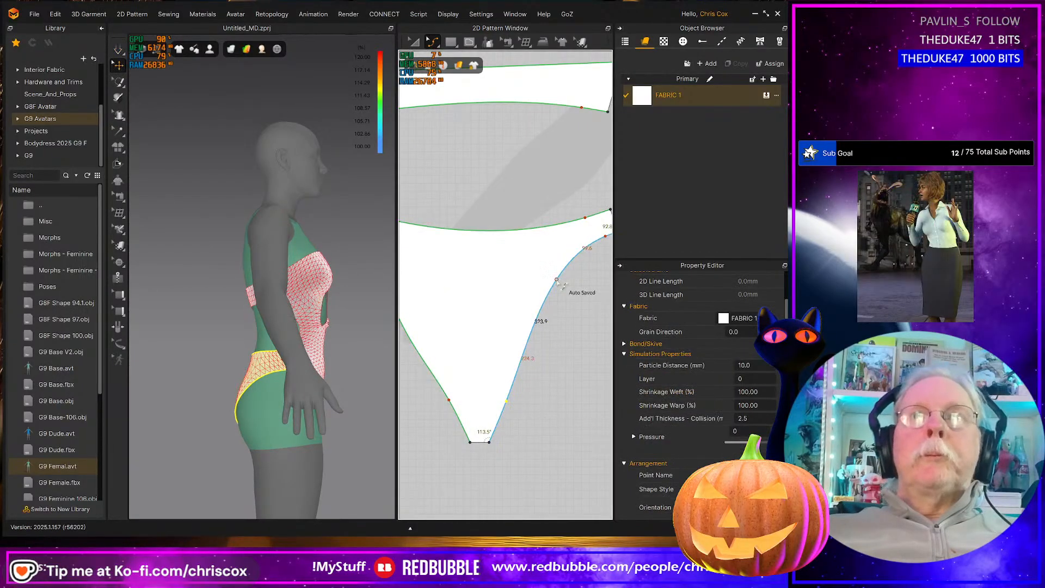
scroll(556, 283, down, 3)
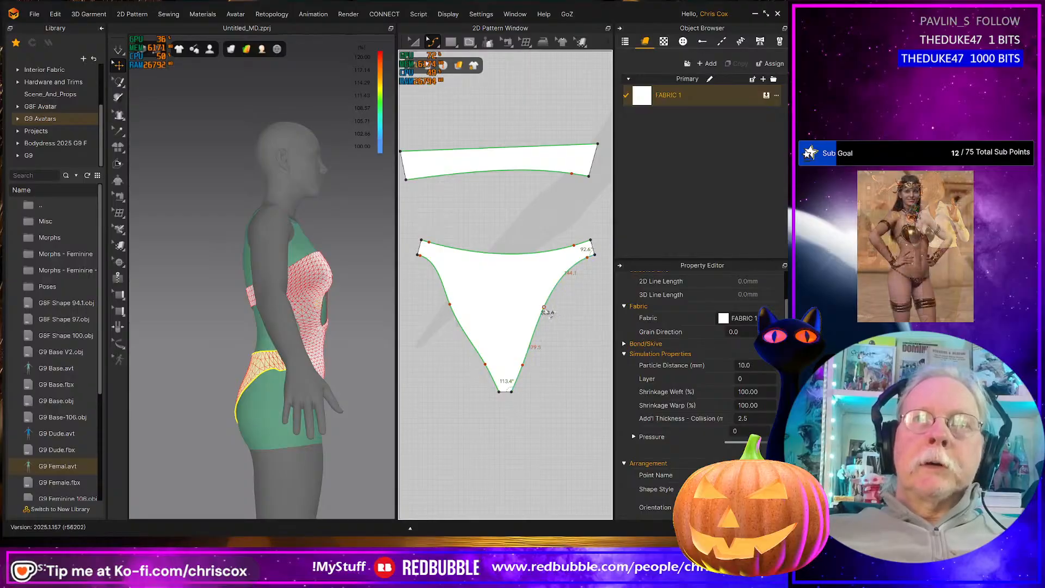
drag(546, 309, 554, 325)
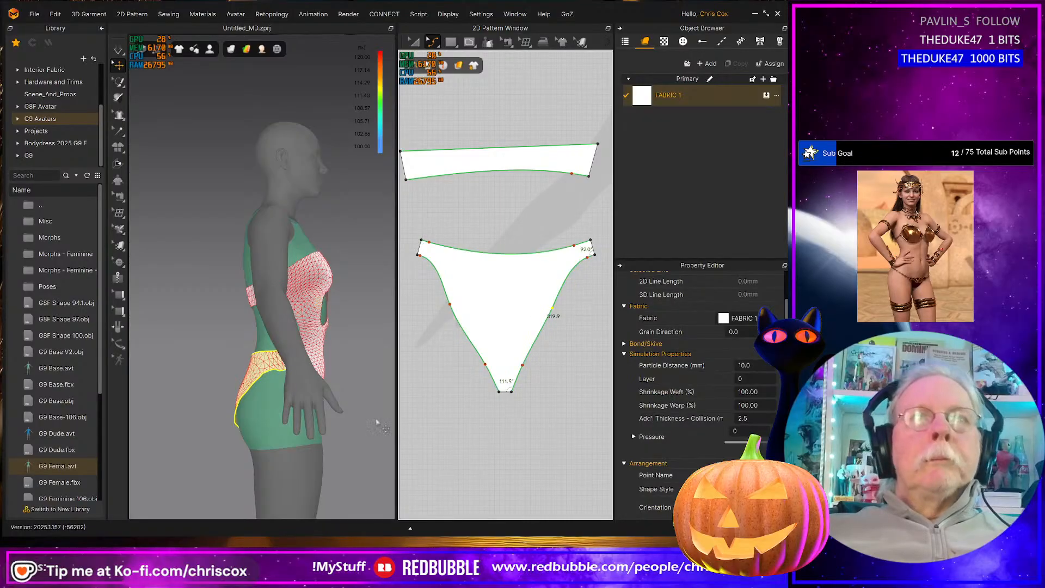
right_drag(259, 444, 336, 443)
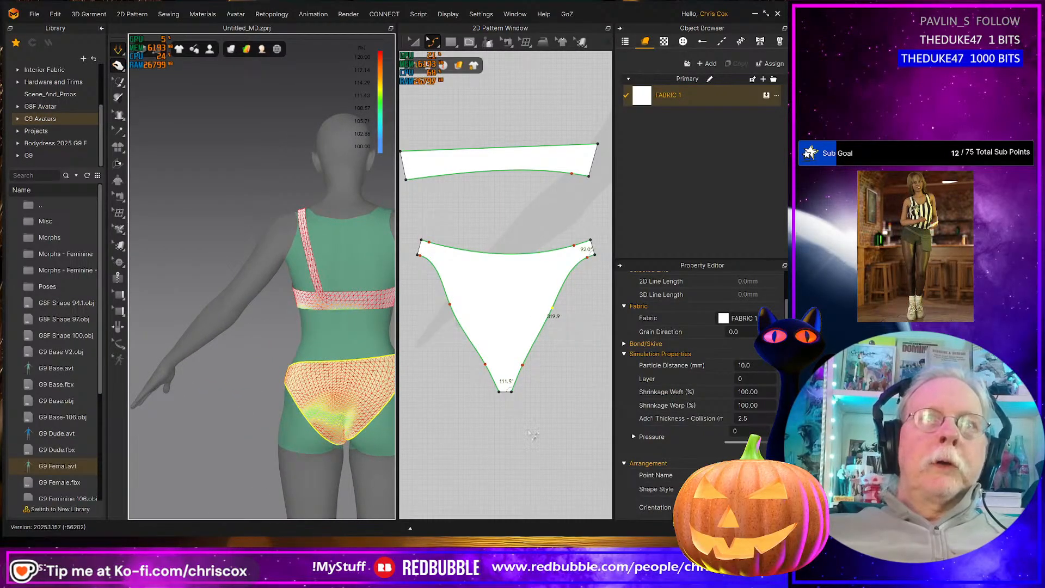
scroll(533, 433, up, 2)
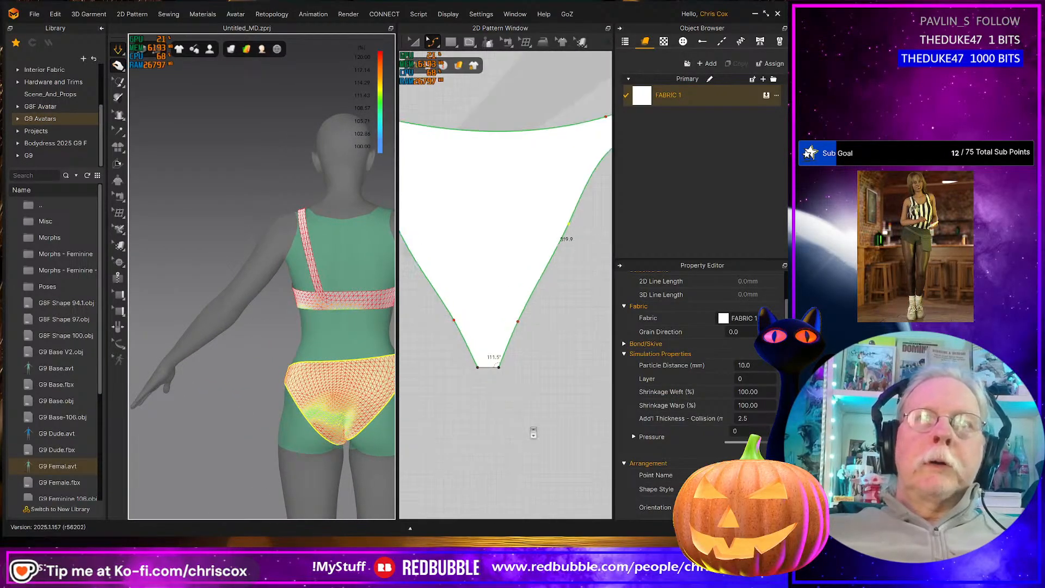
click(490, 369)
right_click(488, 368)
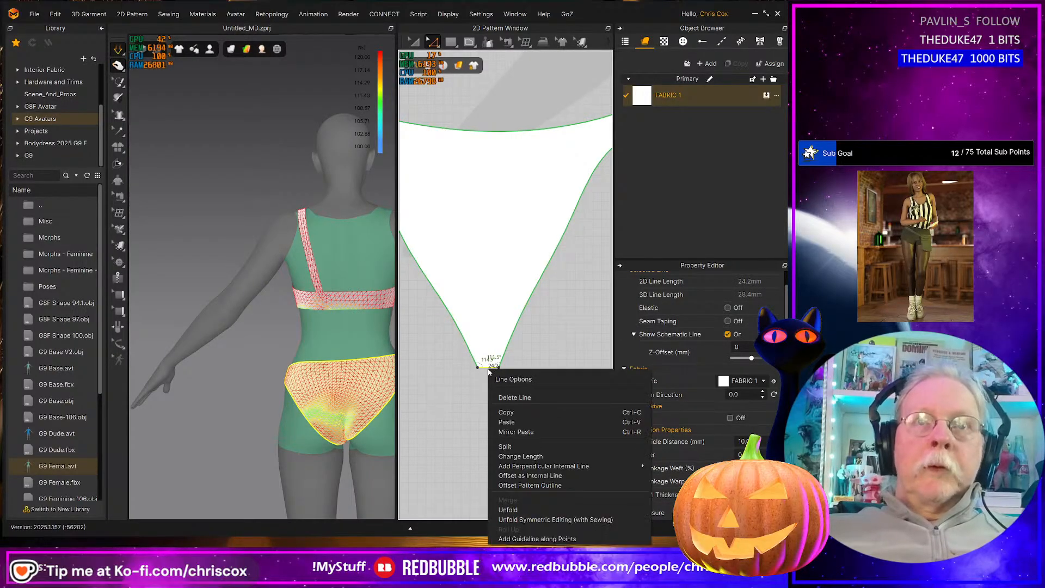
click(513, 457)
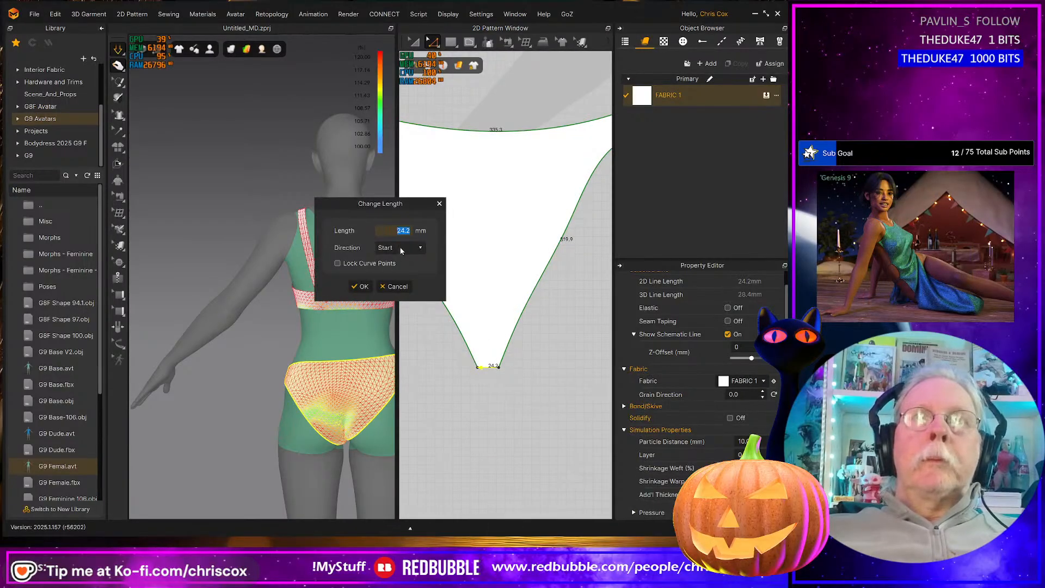
click(394, 286)
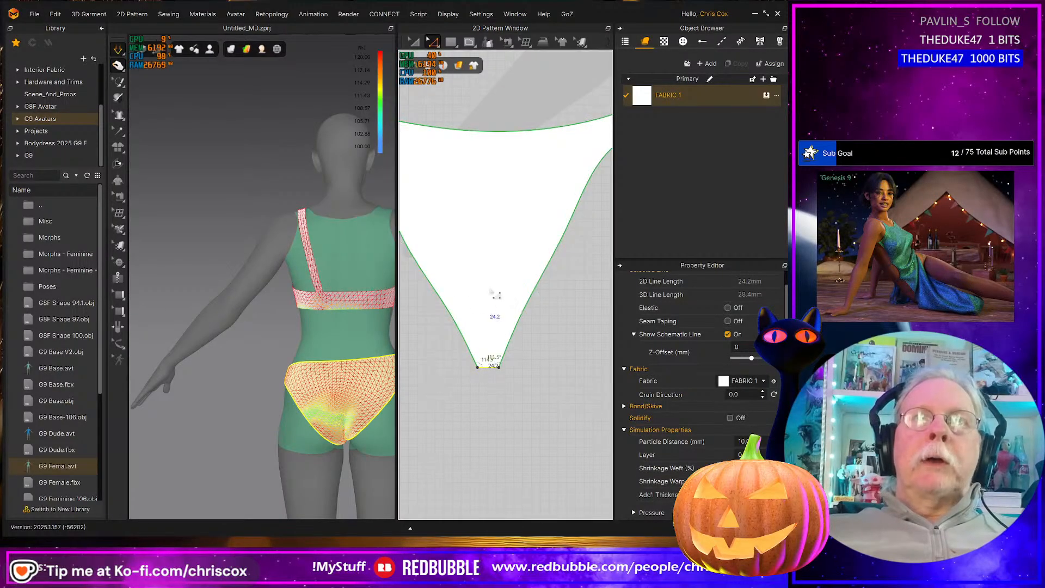
Split the short crotch edge of the back bottom pattern into two lines of 7.5 mm and 16.7 mm
scroll(502, 294, up, 2)
scroll(507, 296, down, 1)
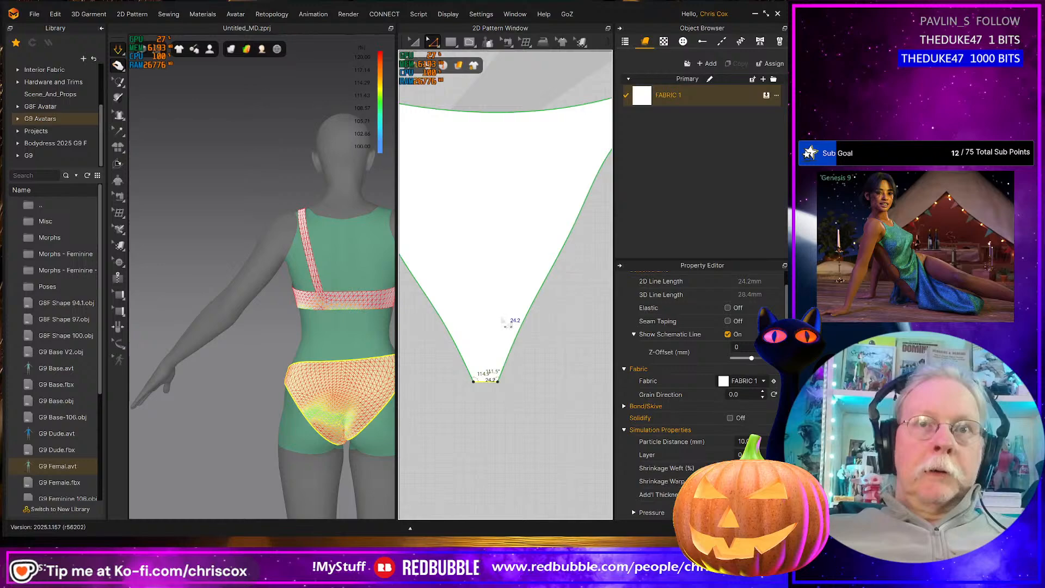
right_click(482, 382)
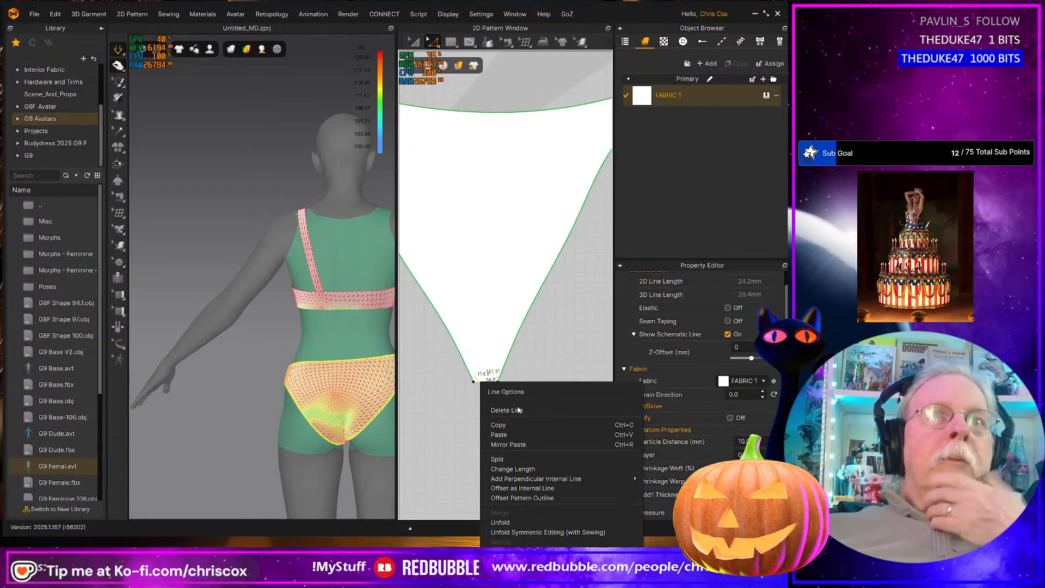
click(506, 461)
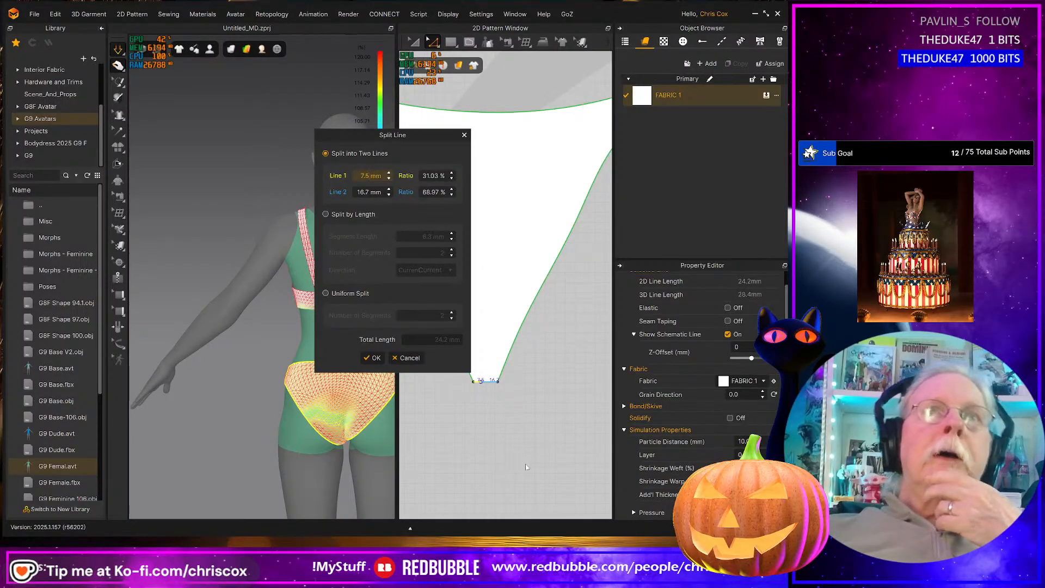
click(374, 357)
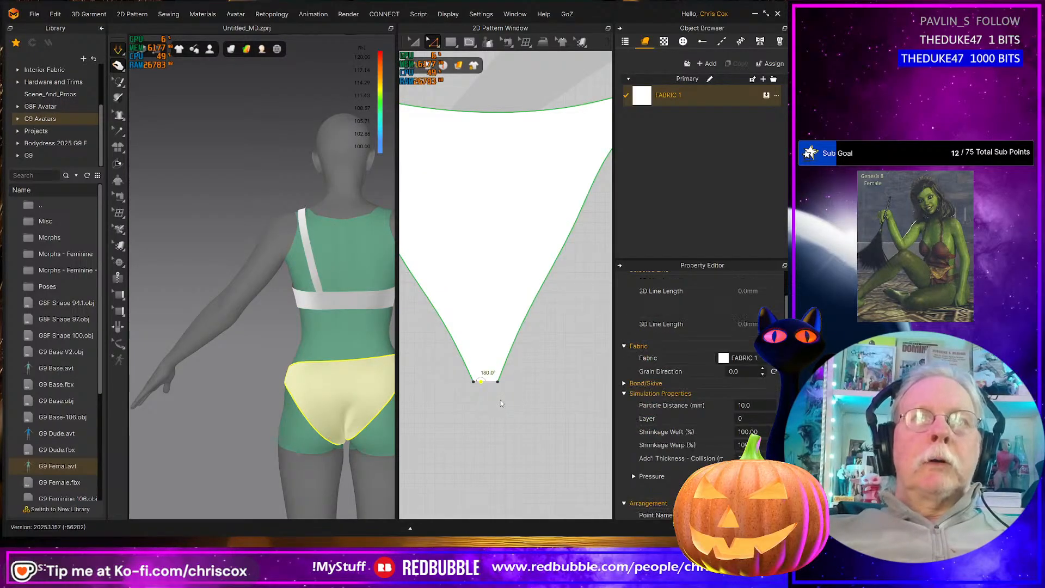
Draw a vertical internal line on the back bottom pattern from the crotch split point up to the waist edge
scroll(502, 401, up, 2)
middle_drag(504, 403, 527, 444)
scroll(527, 444, down, 1)
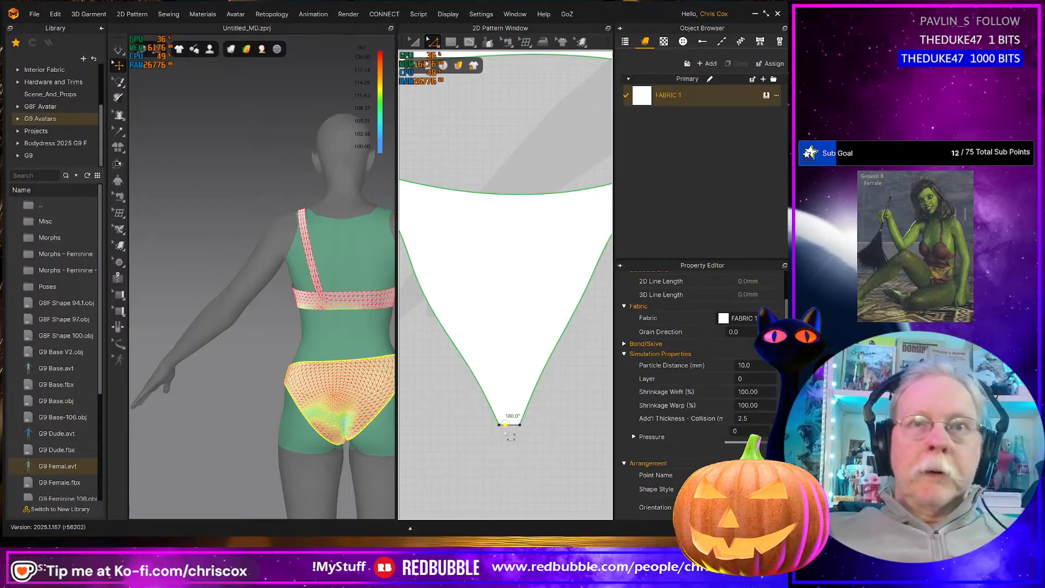
key(g)
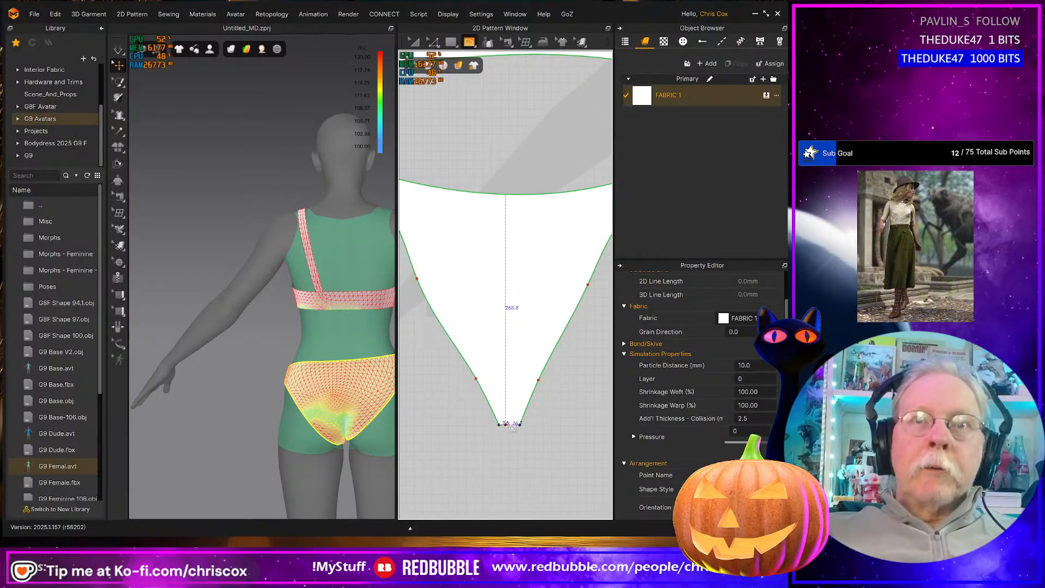
click(506, 425)
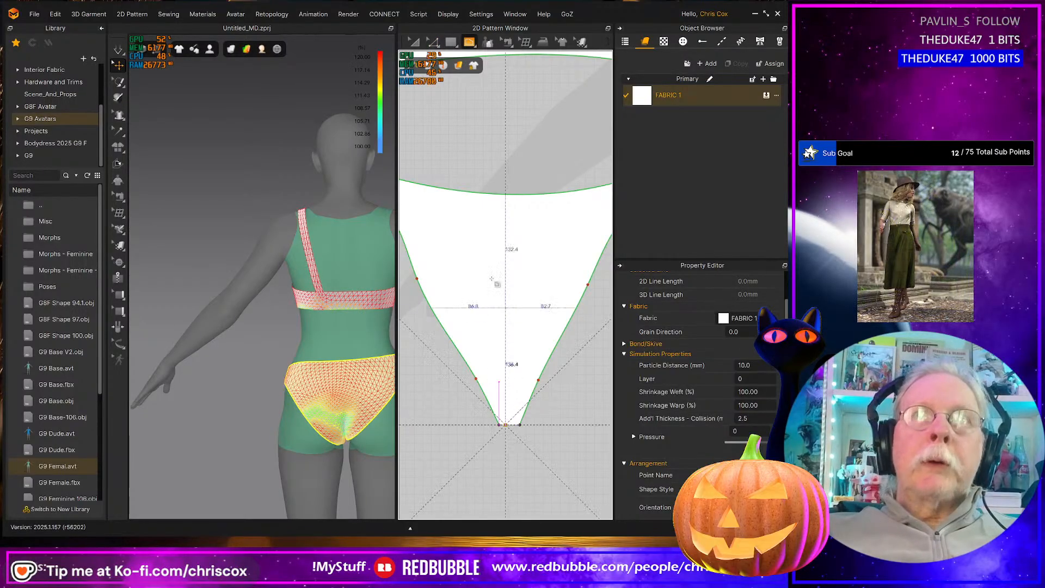
click(506, 195)
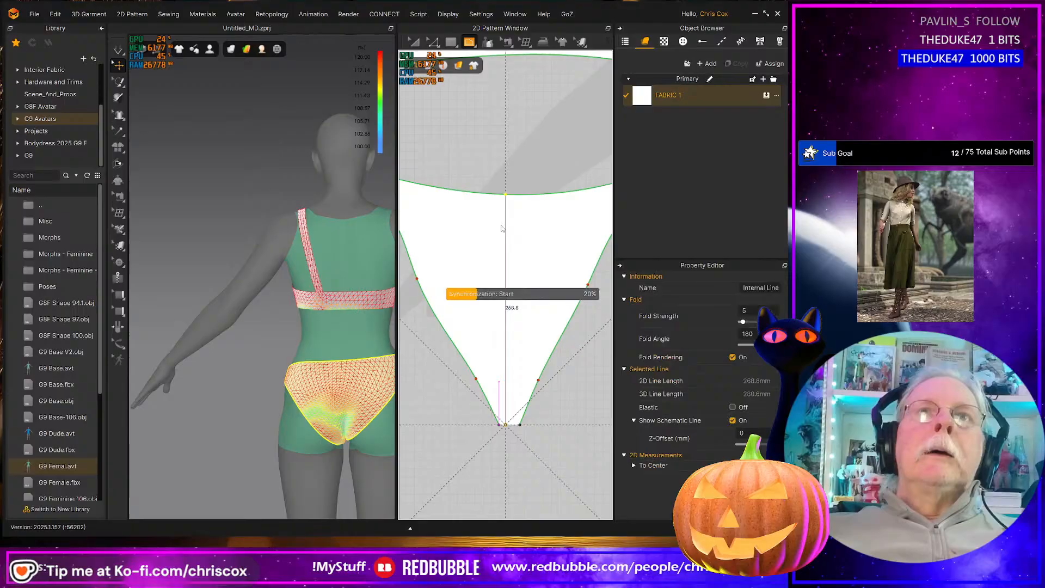
Cut the back bottom pattern along the vertical internal line and delete its right half
right_click(507, 257)
click(534, 381)
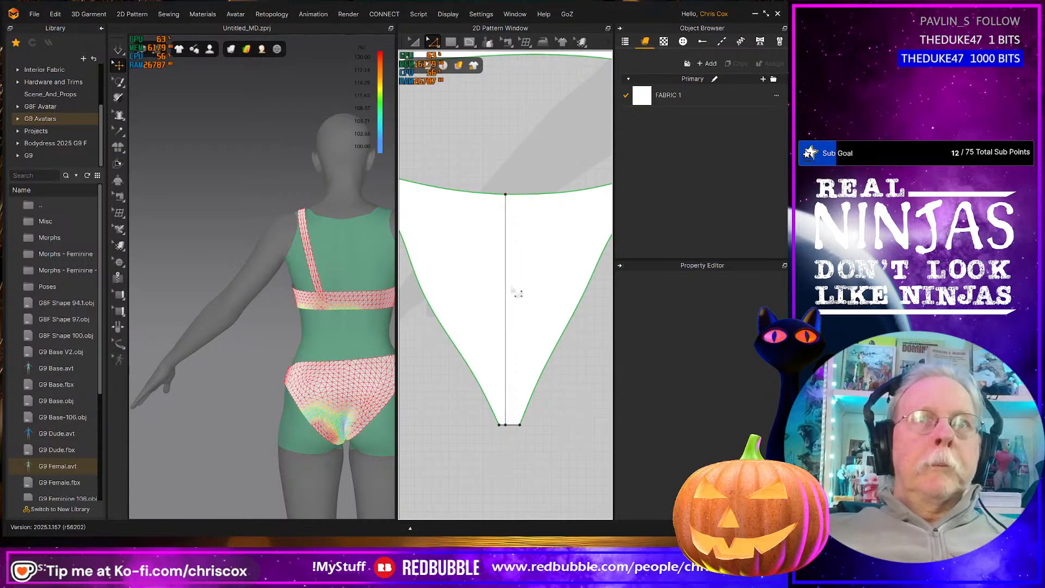
click(553, 292)
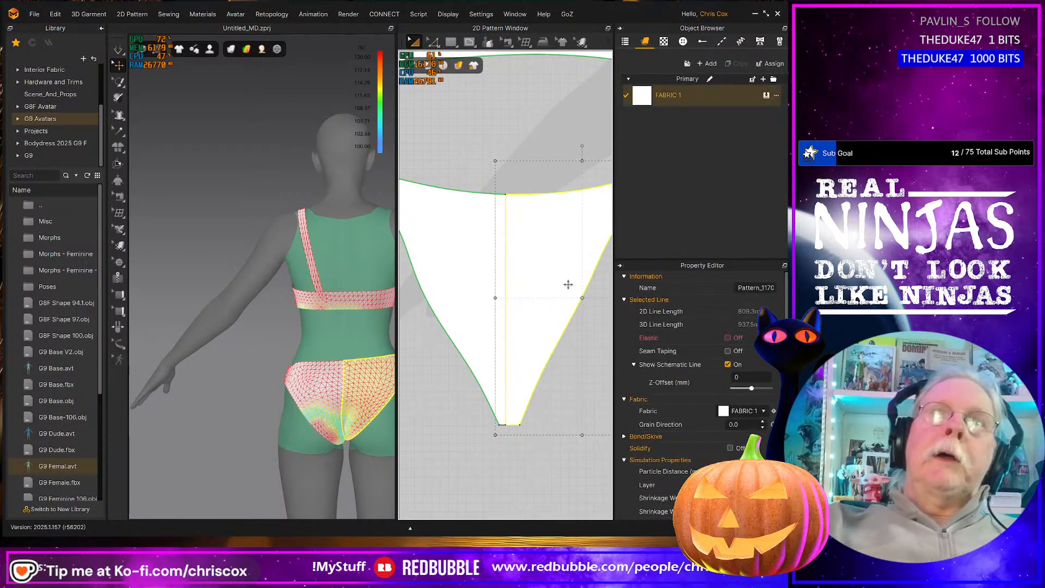
key(Delete)
Delete the surplus curve points on the half pattern's waist edge near the centre, keeping one to shape the curve
scroll(483, 212, up, 3)
middle_drag(485, 215, 479, 323)
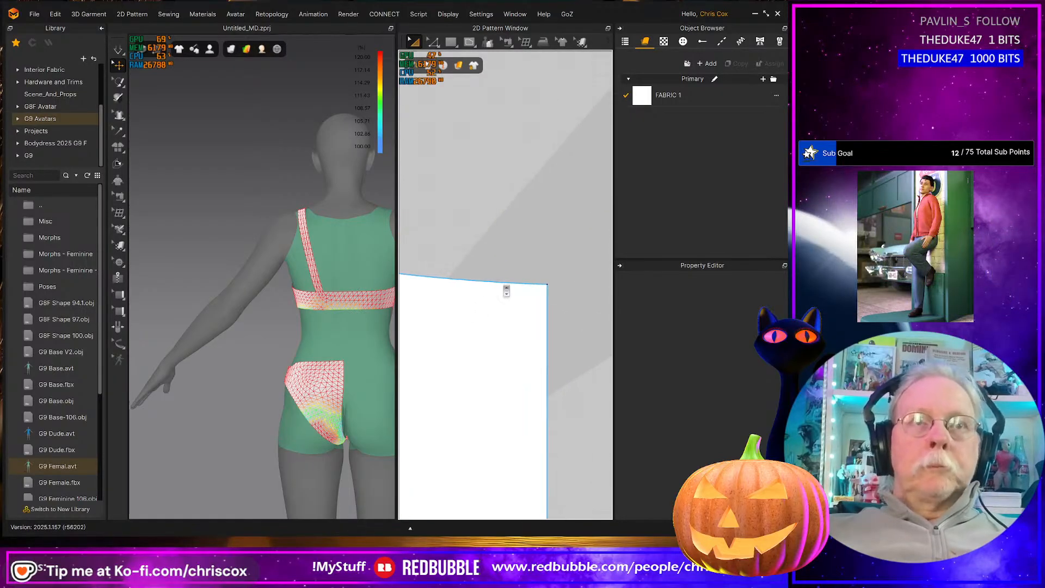
middle_drag(508, 291, 509, 341)
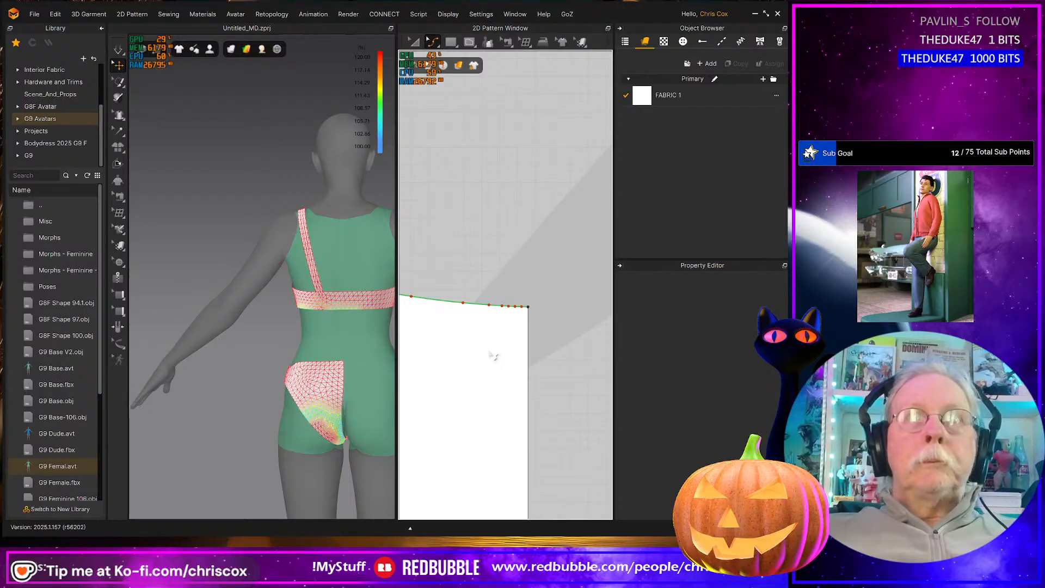
scroll(487, 358, up, 5)
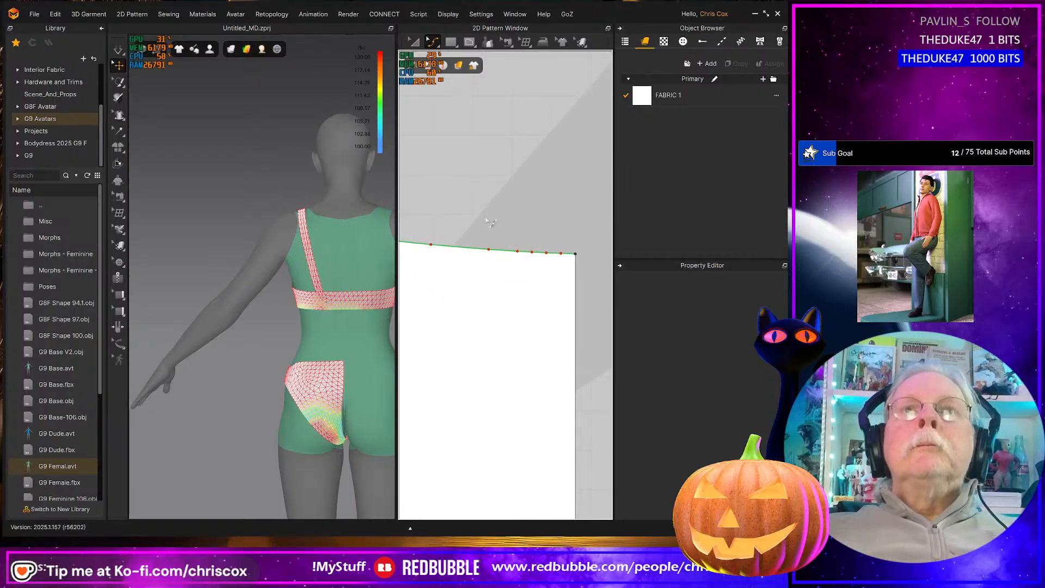
click(559, 274)
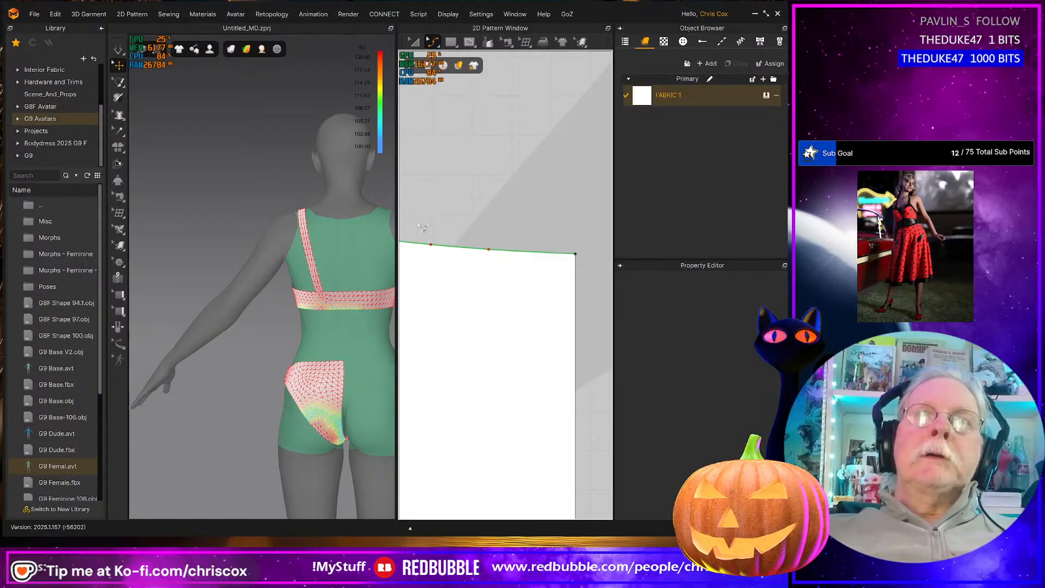
key(ctrl+z)
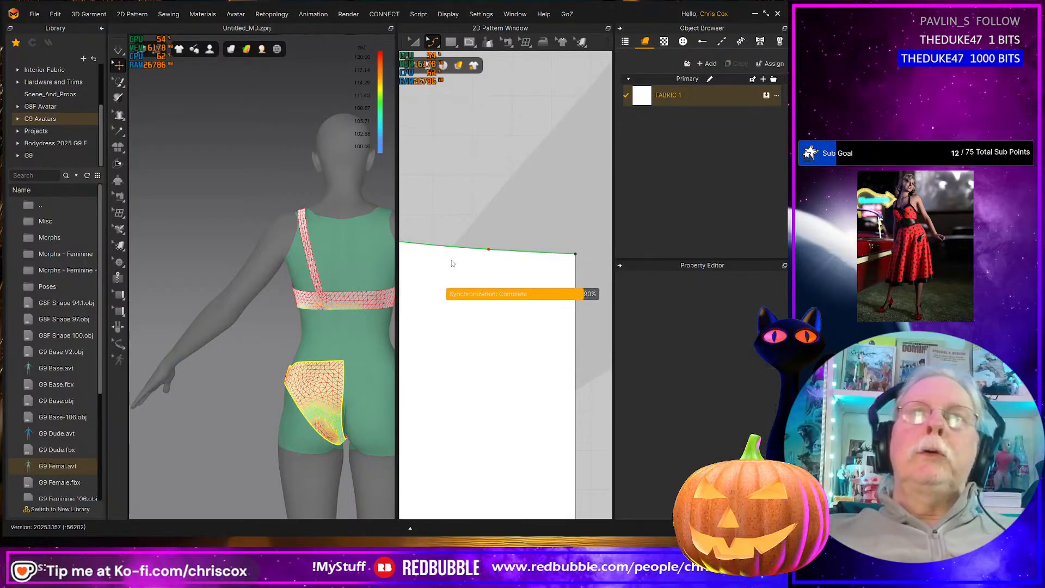
Move the waist edge's curve point nearest the centre slightly down so the edge meets the centre line at about 90°
scroll(453, 264, up, 4)
right_drag(520, 273, 417, 309)
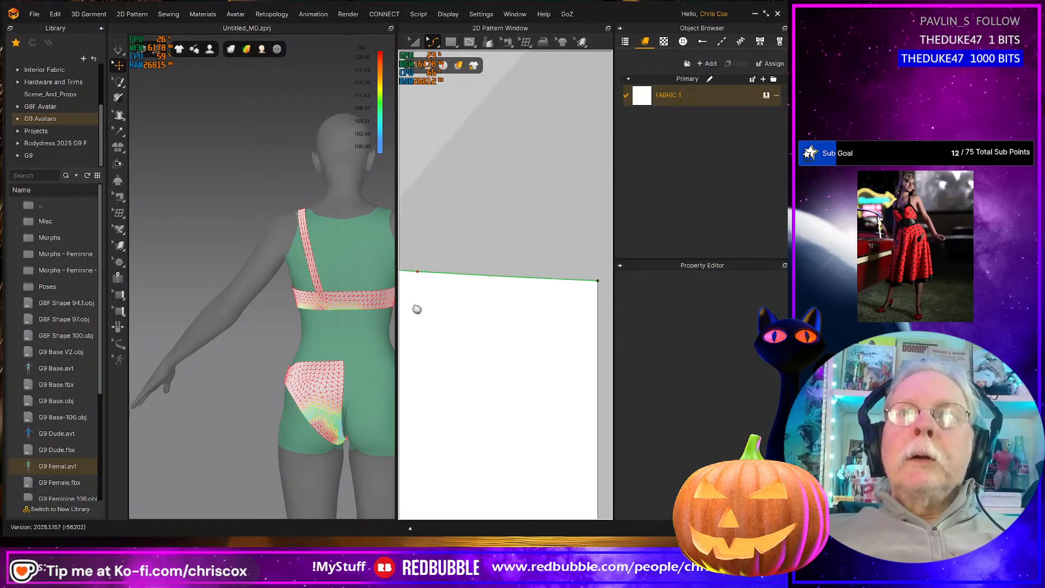
scroll(417, 301, up, 2)
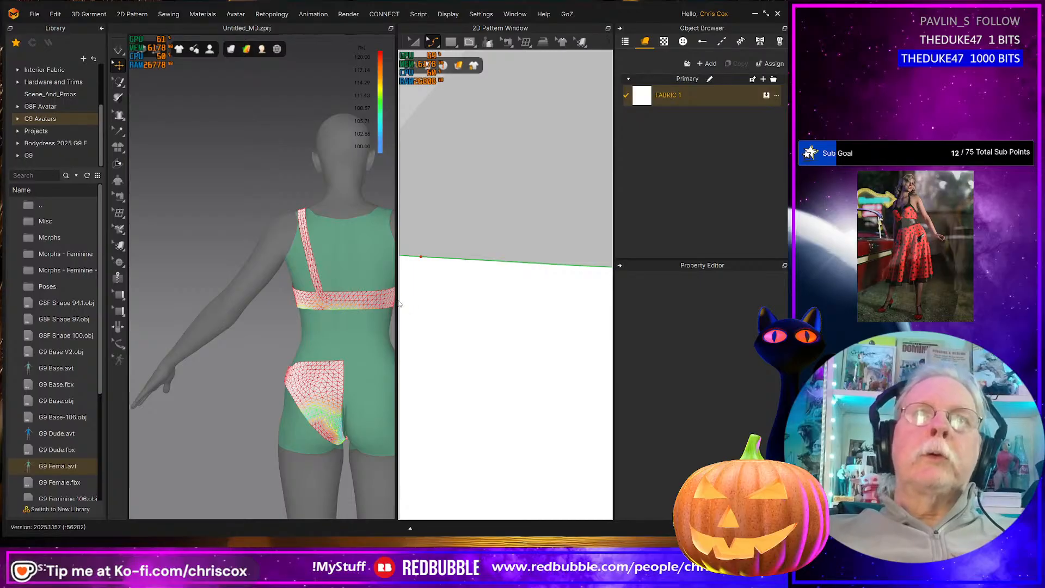
drag(397, 300, 265, 304)
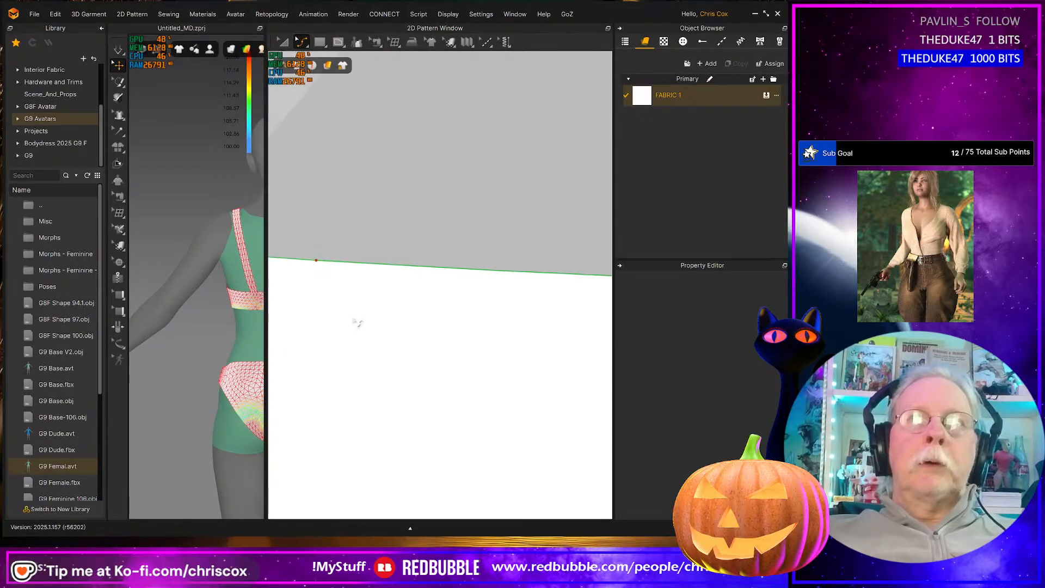
scroll(357, 323, down, 2)
scroll(357, 323, up, 1)
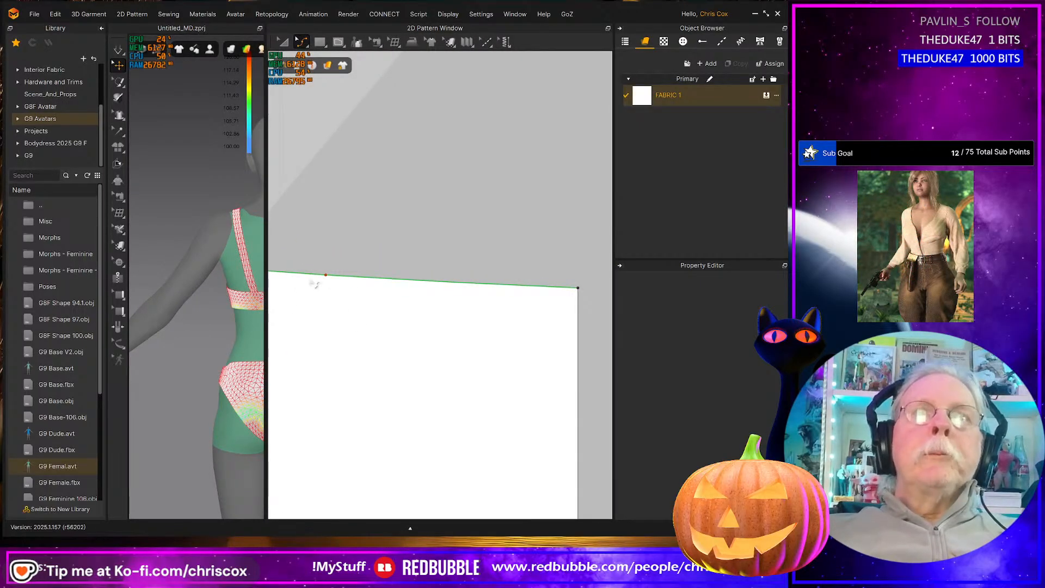
click(328, 279)
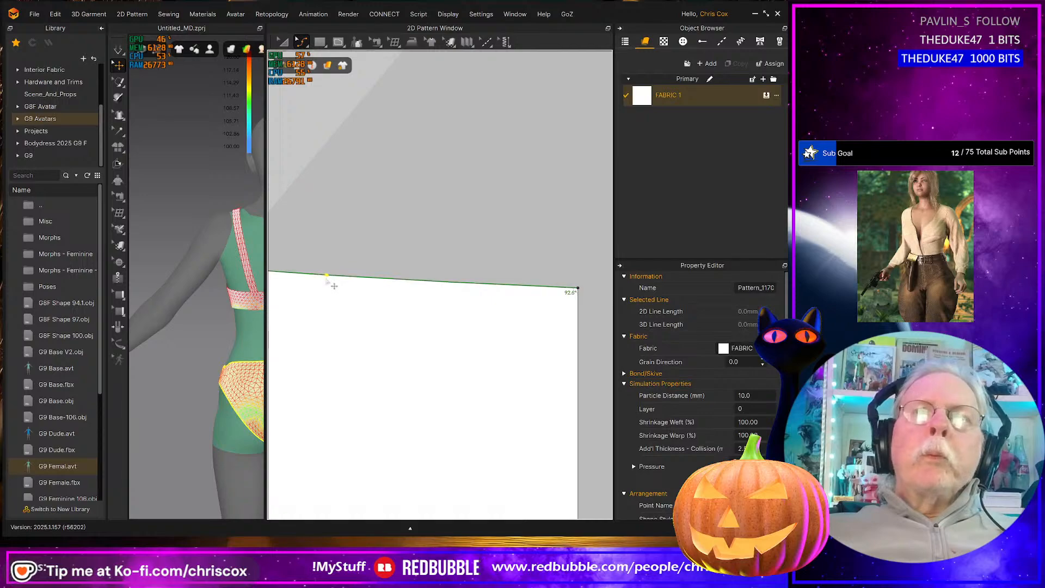
drag(334, 288, 335, 292)
scroll(439, 353, down, 8)
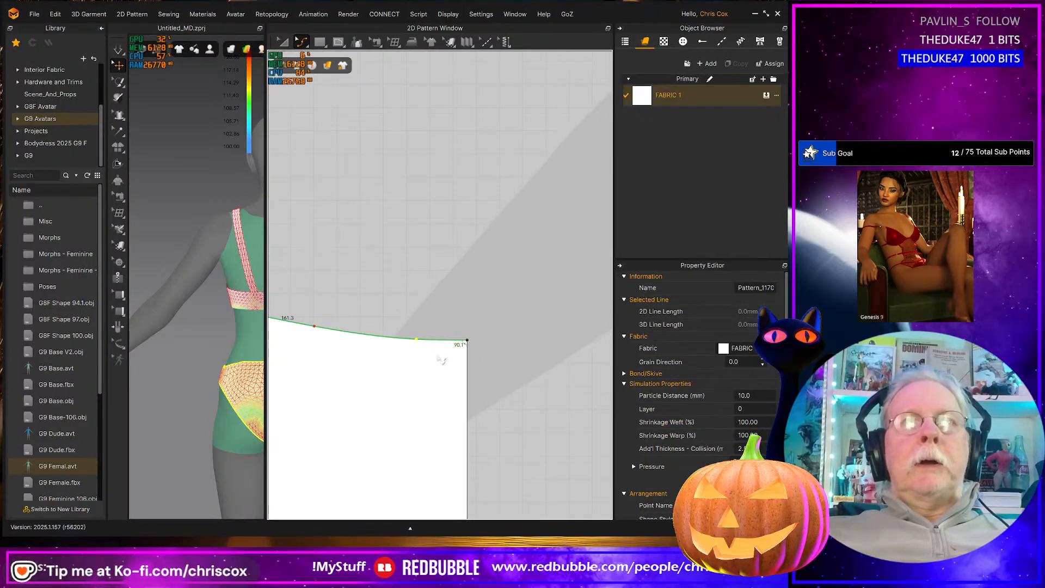
scroll(448, 354, down, 2)
middle_drag(439, 357, 530, 329)
scroll(515, 340, down, 5)
middle_drag(465, 355, 476, 354)
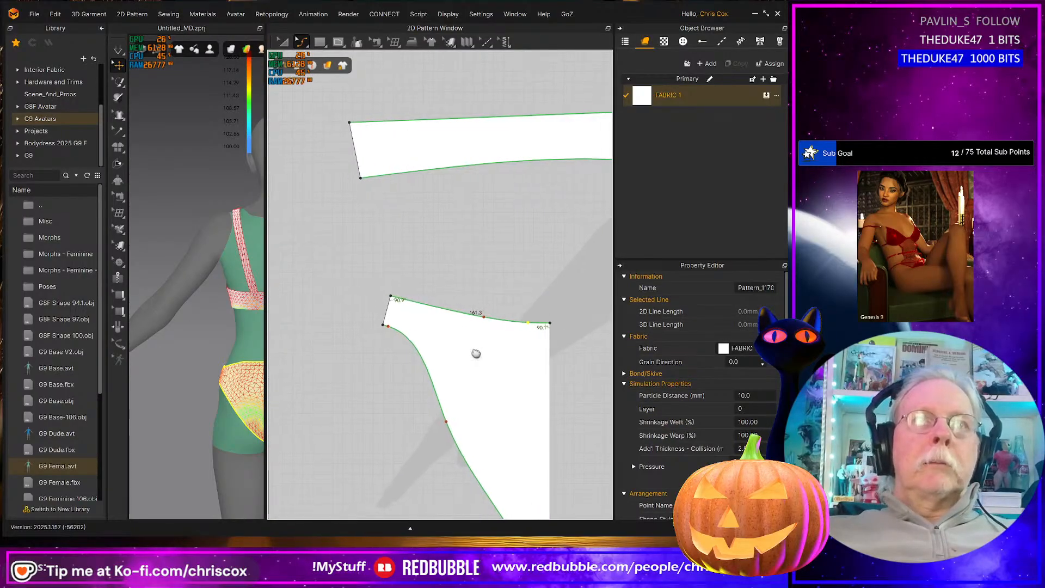
scroll(477, 354, down, 6)
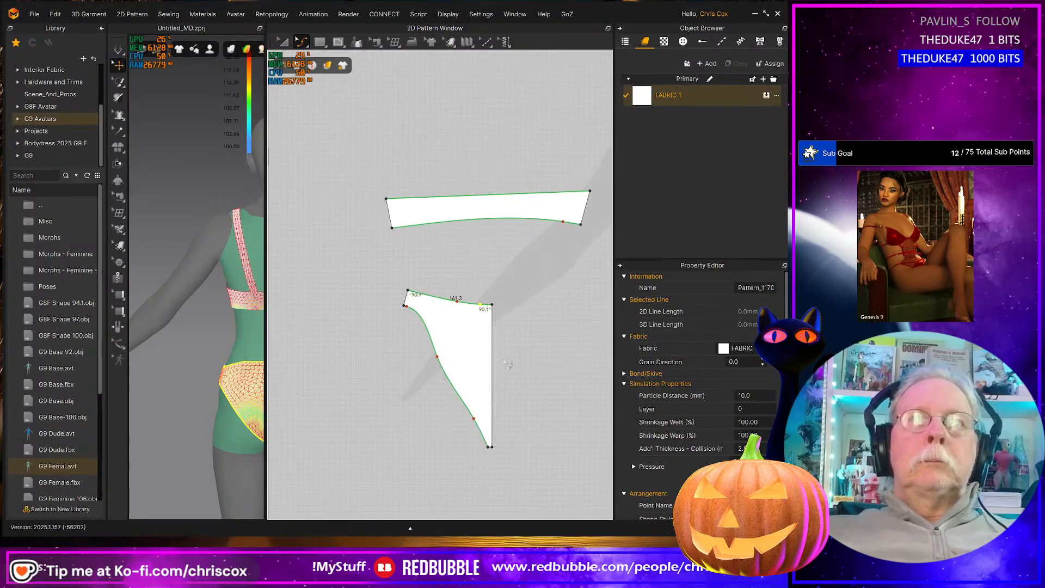
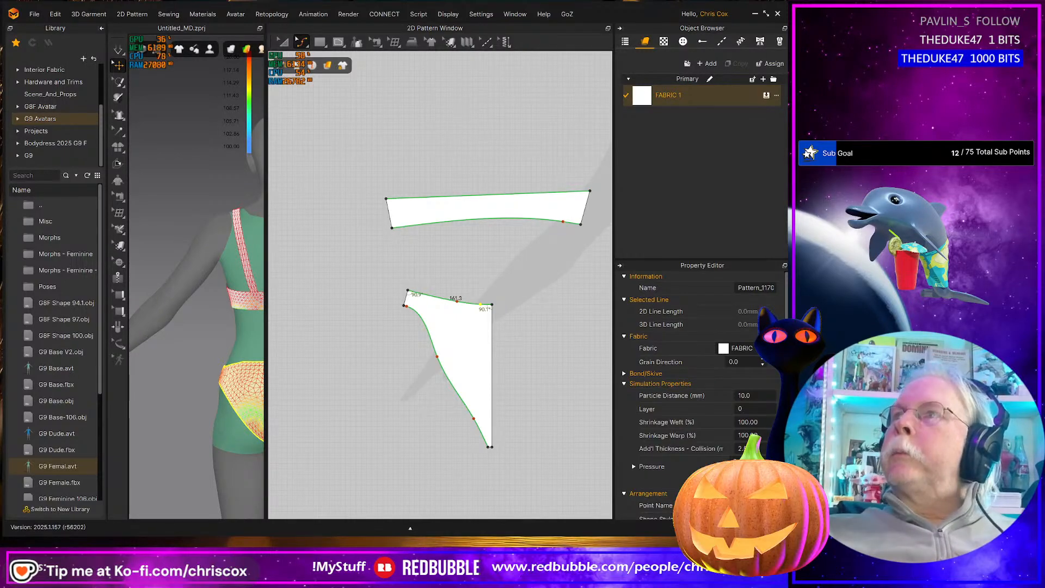
Switch to the browser and watch the YouTube tutorial on Unfold Symmetric Editing and Mirror Creation in an enlarged player
drag(784, 228, 316, 104)
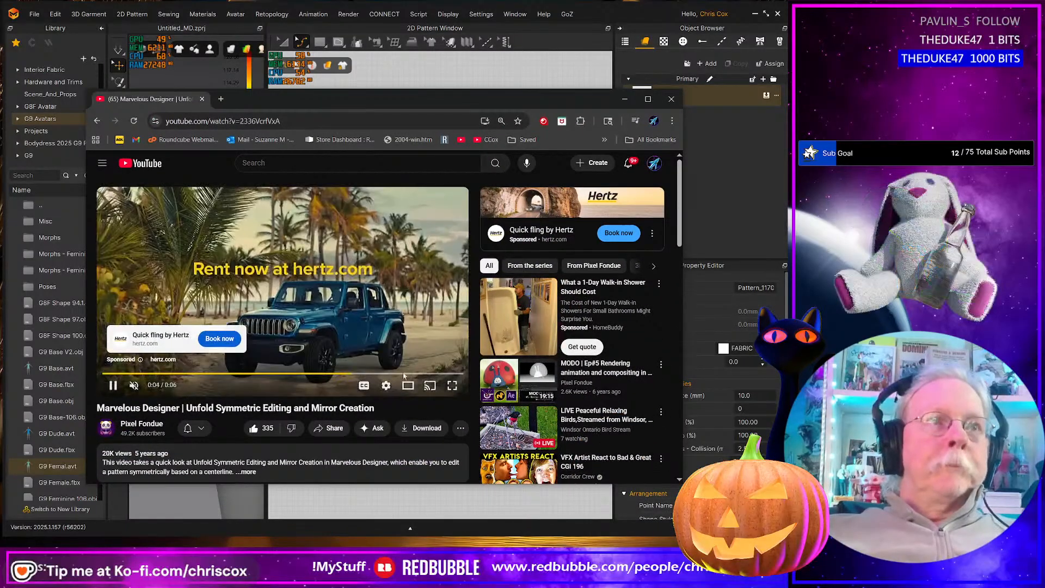
click(134, 392)
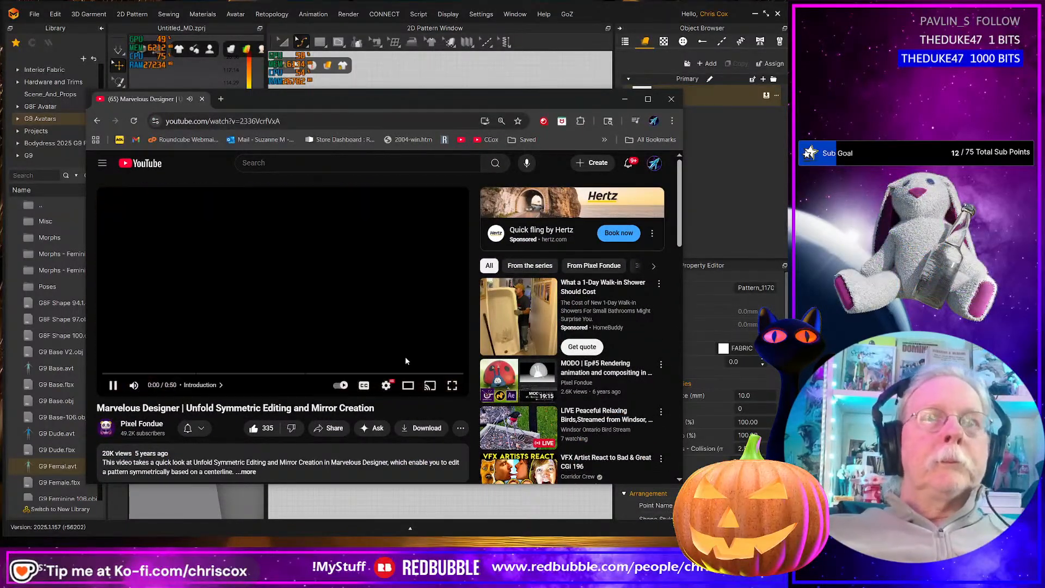
click(408, 386)
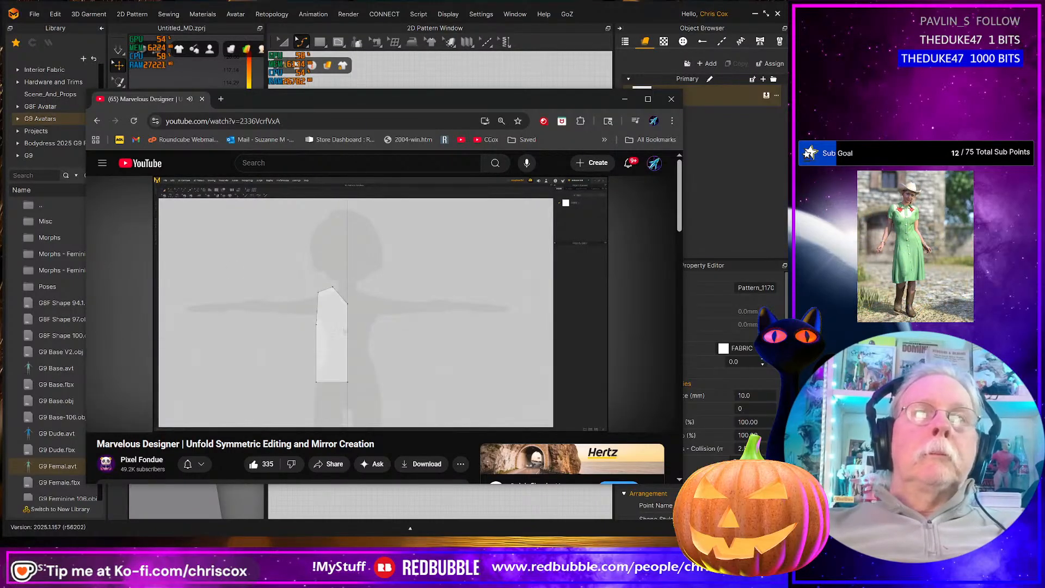
click(445, 329)
key(alt+Tab)
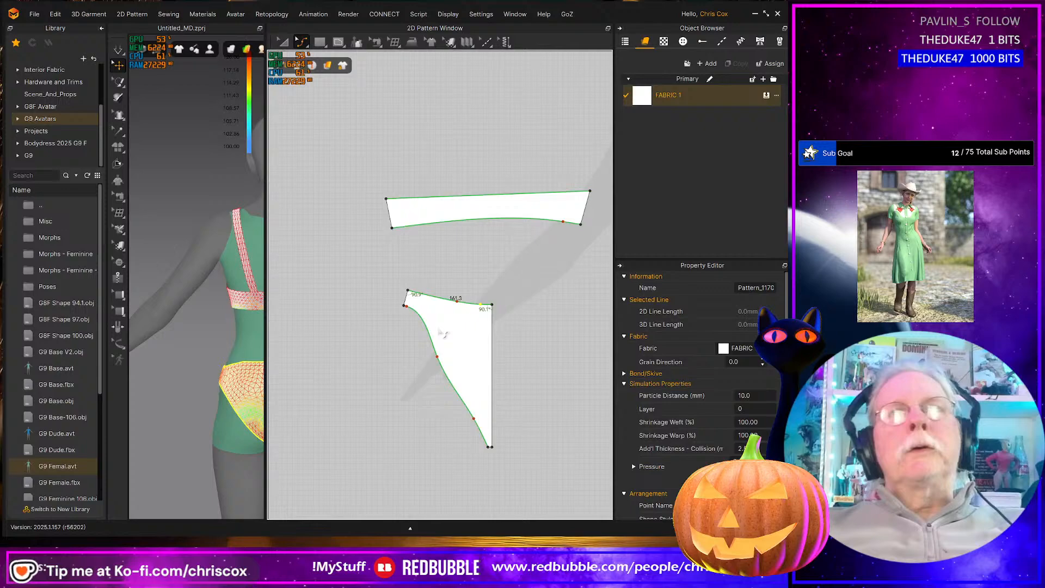
Unfold the half bottom pattern along its vertical centre edge using Unfold Symmetric Editing (with Sewing)
right_click(492, 351)
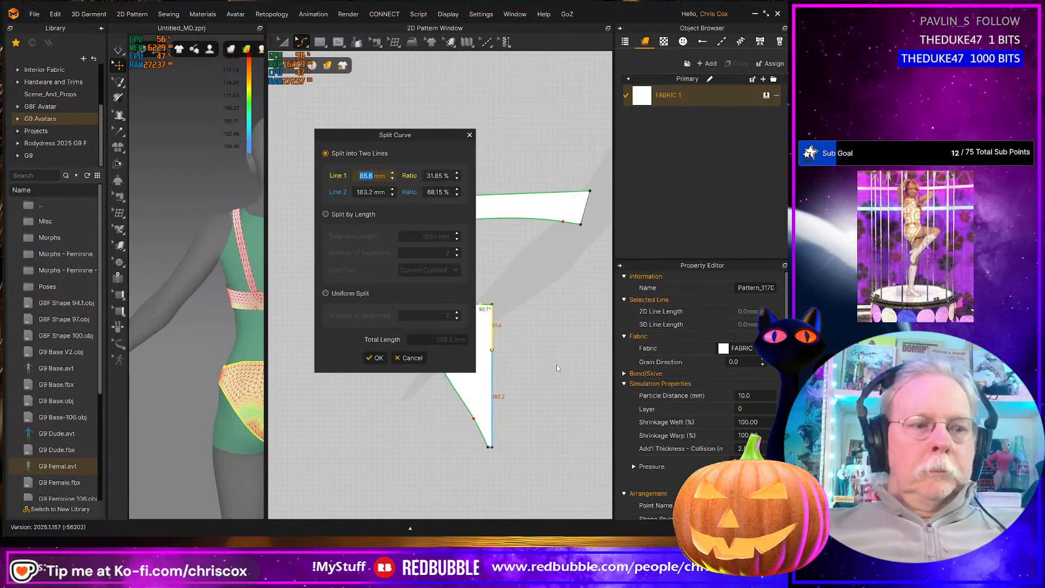
click(413, 358)
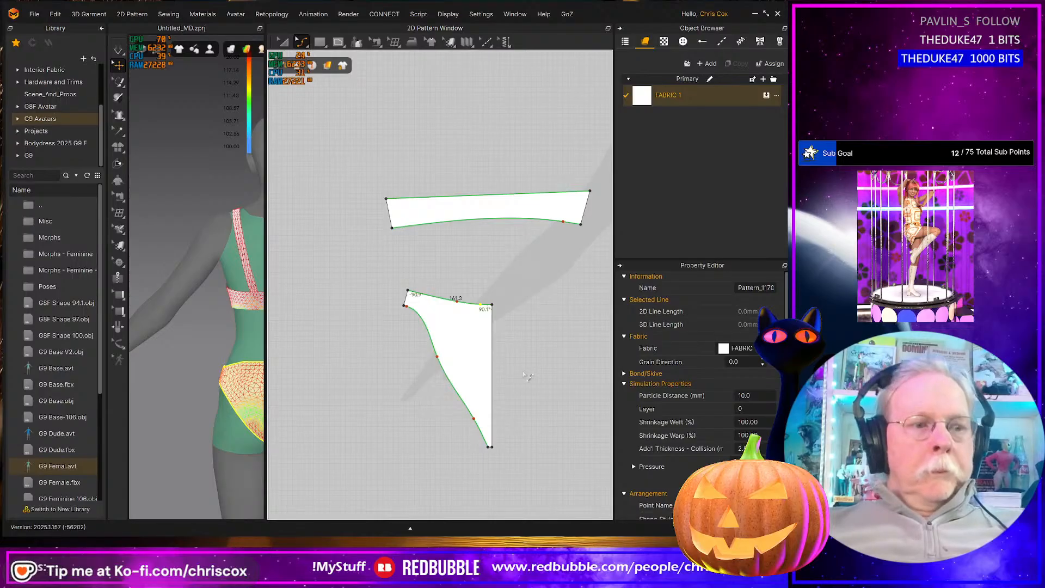
right_click(493, 364)
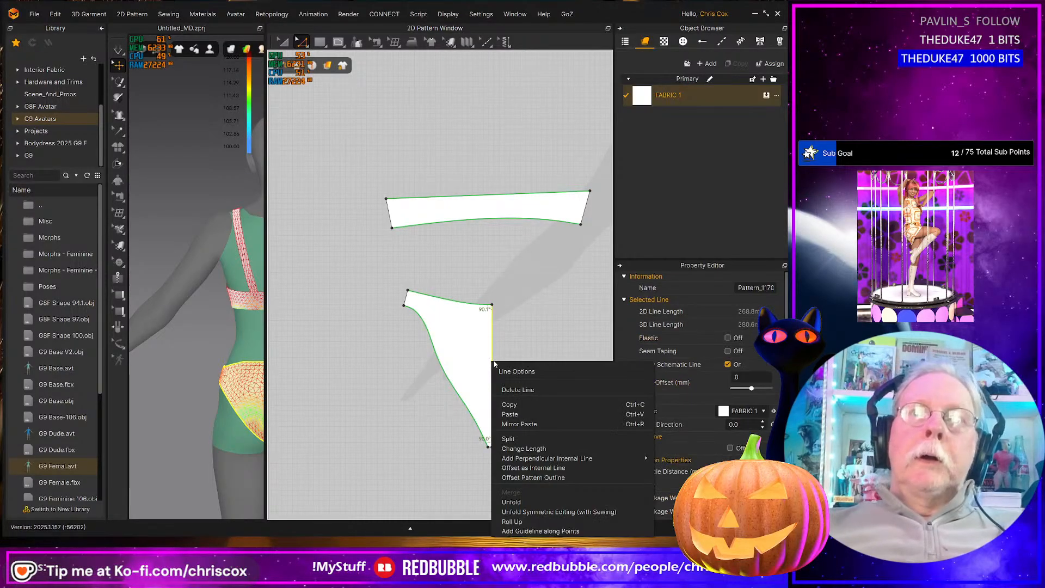
click(551, 511)
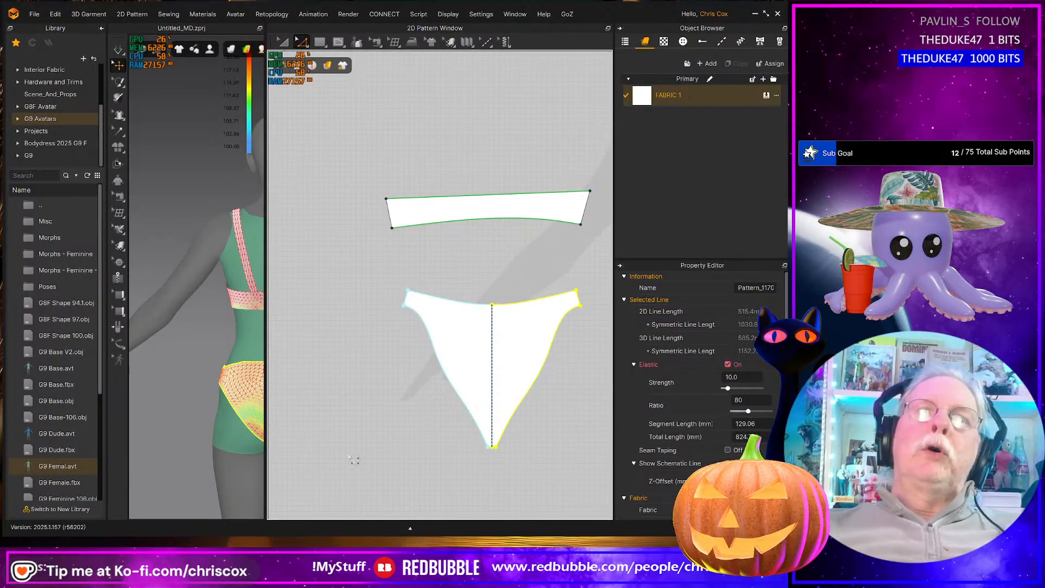
Sew the unfolded bottom pattern's right side edge to the short lower side edge of the front piece
middle_drag(528, 385, 422, 420)
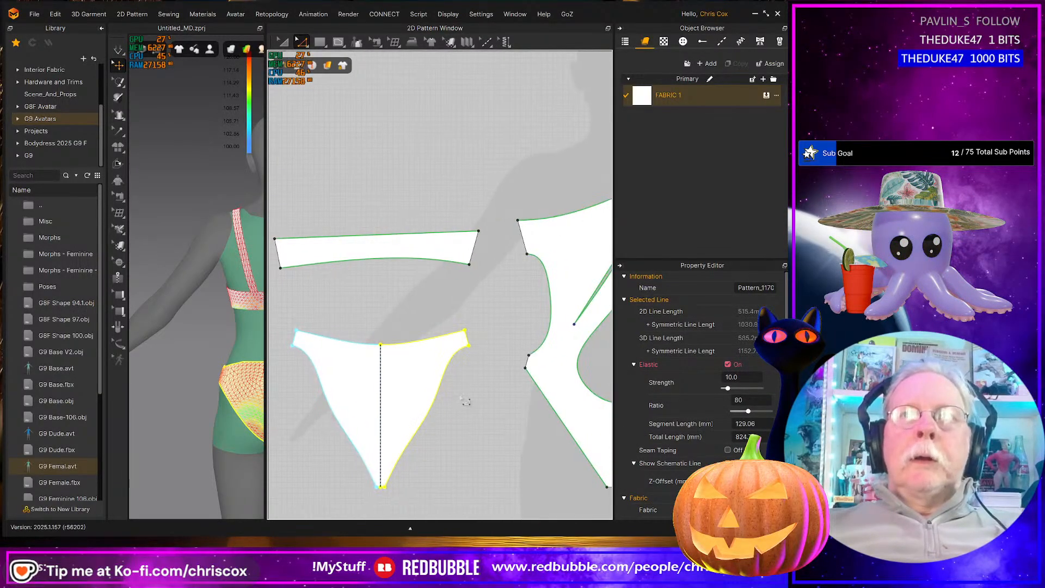
key(n)
click(469, 336)
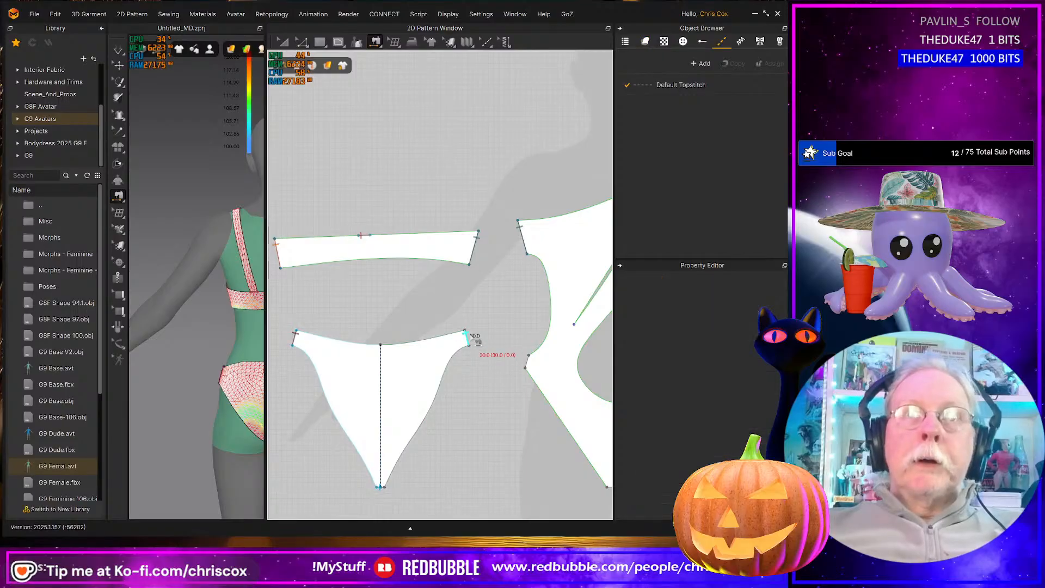
click(534, 366)
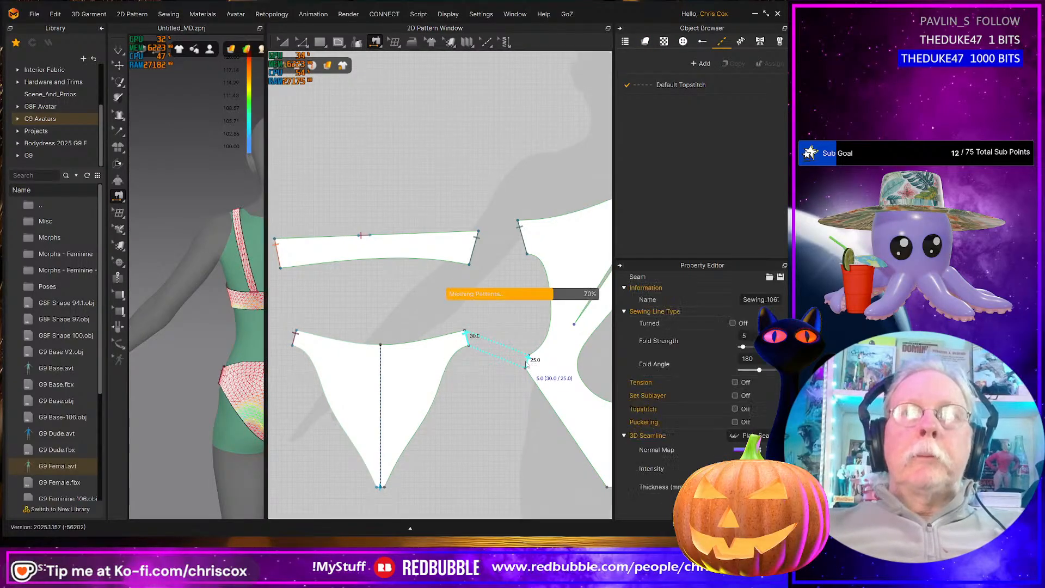
Change the length of the front piece's short lower side edge to 30 mm from its start point
key(z)
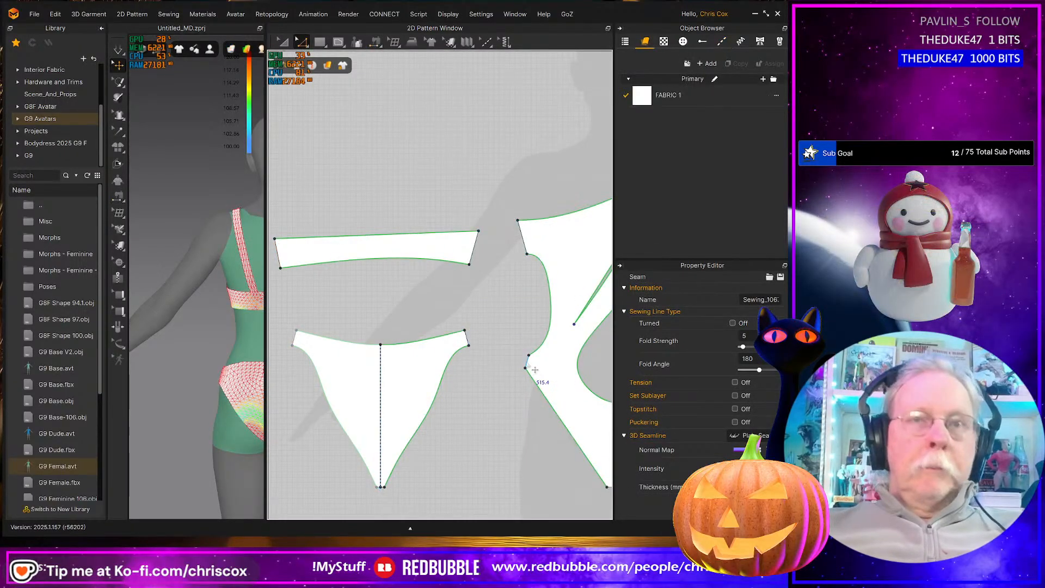
right_click(526, 363)
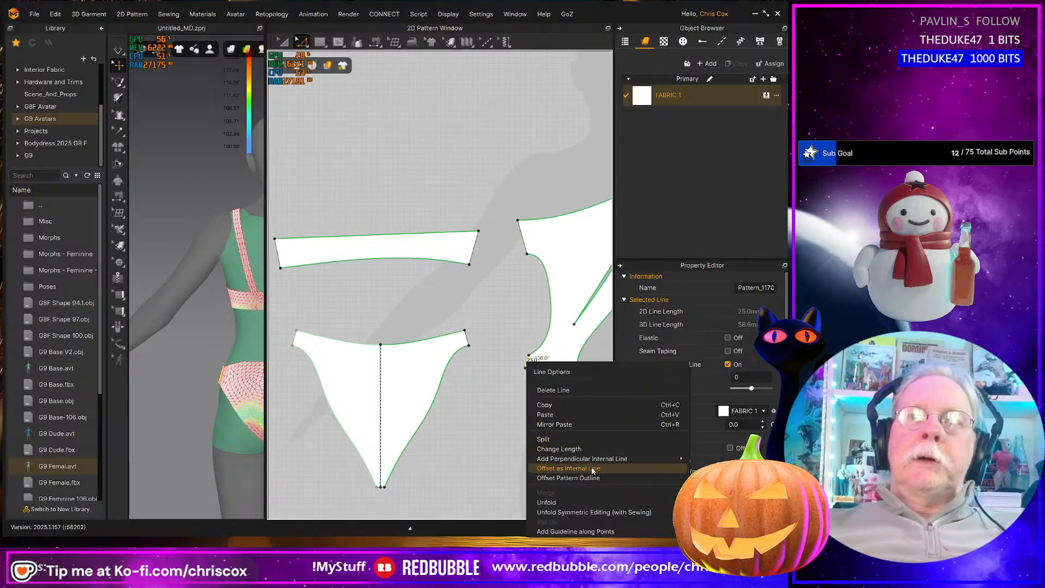
click(579, 449)
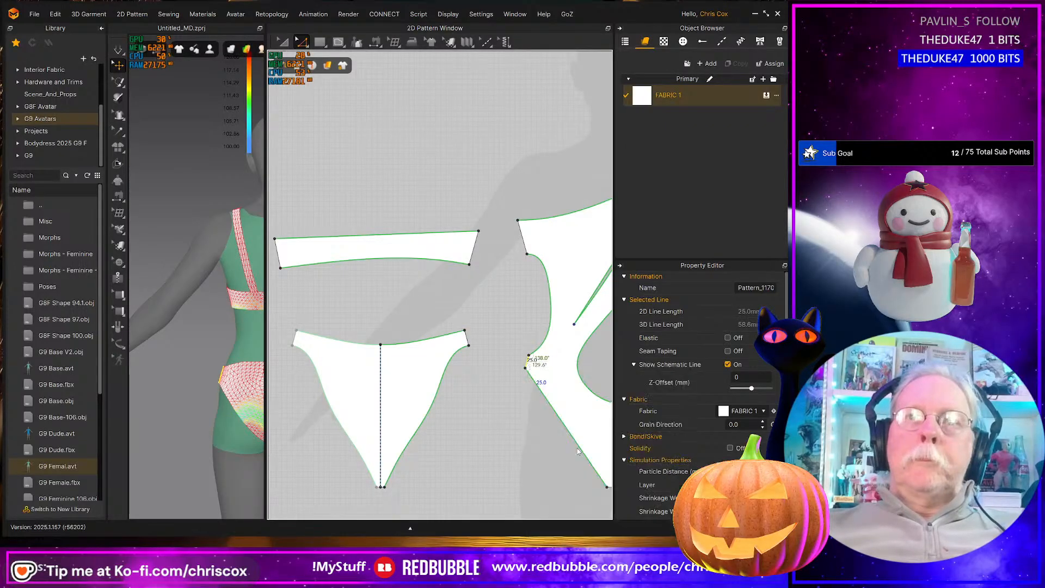
text(30)
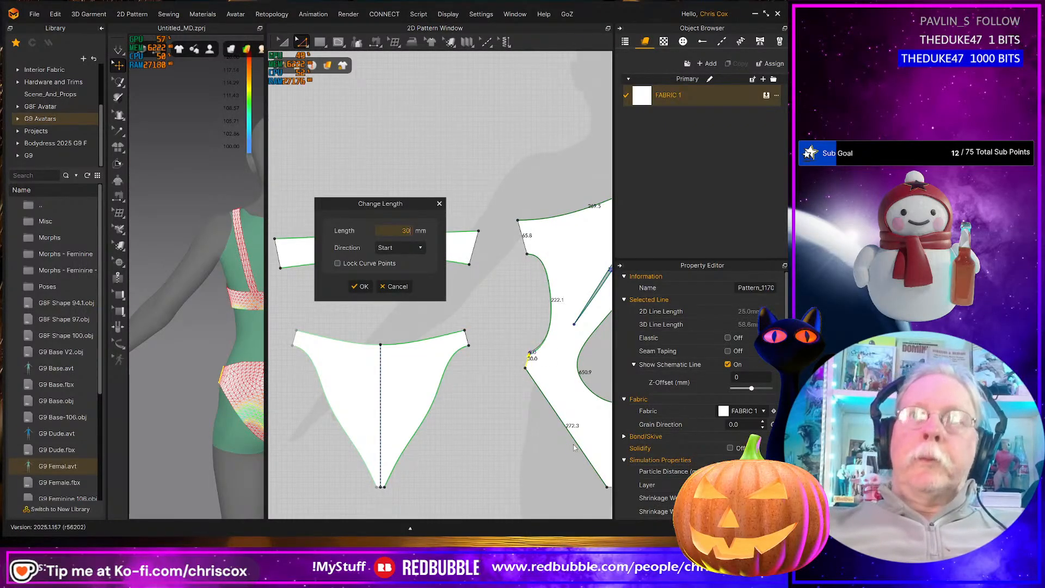
click(362, 287)
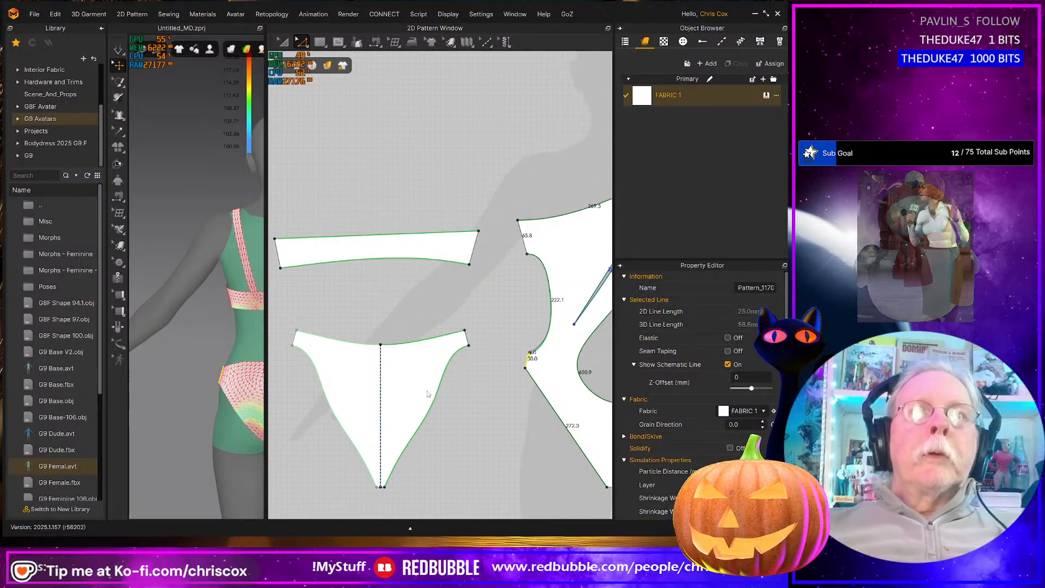
mouse_move(490, 417)
middle_down()
mouse_move(343, 409)
mouse_move(366, 398)
mouse_move(508, 417)
middle_up()
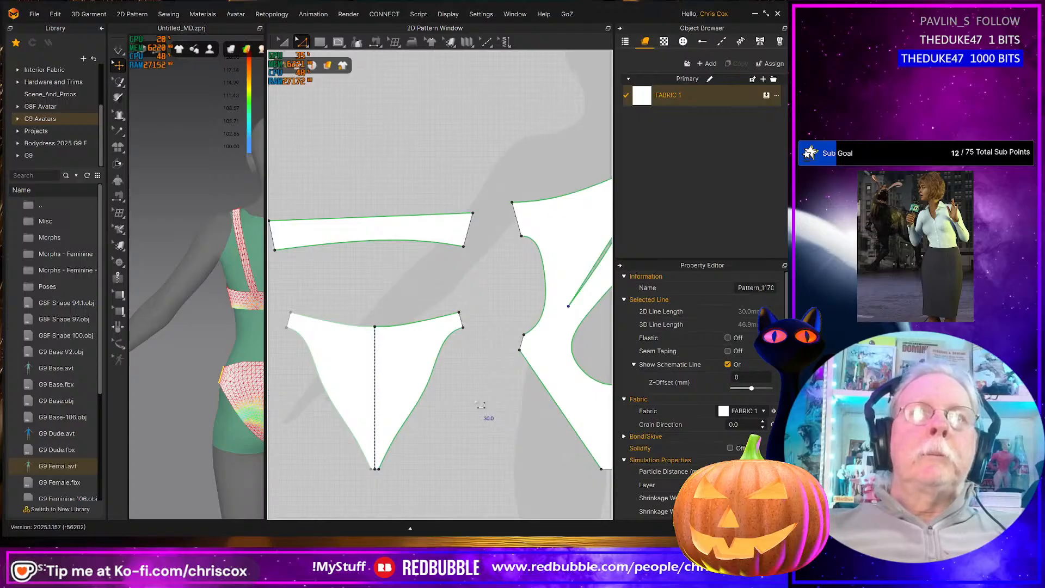
Simulate the garment and pull the back bottom piece sideways across the avatar's seat
click(427, 383)
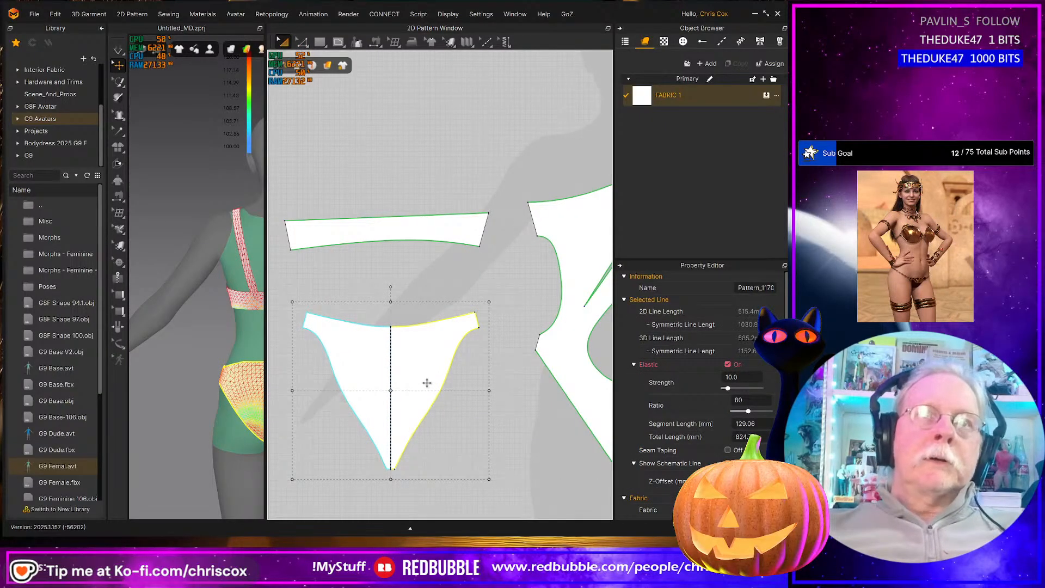
middle_drag(237, 398, 165, 354)
key(space)
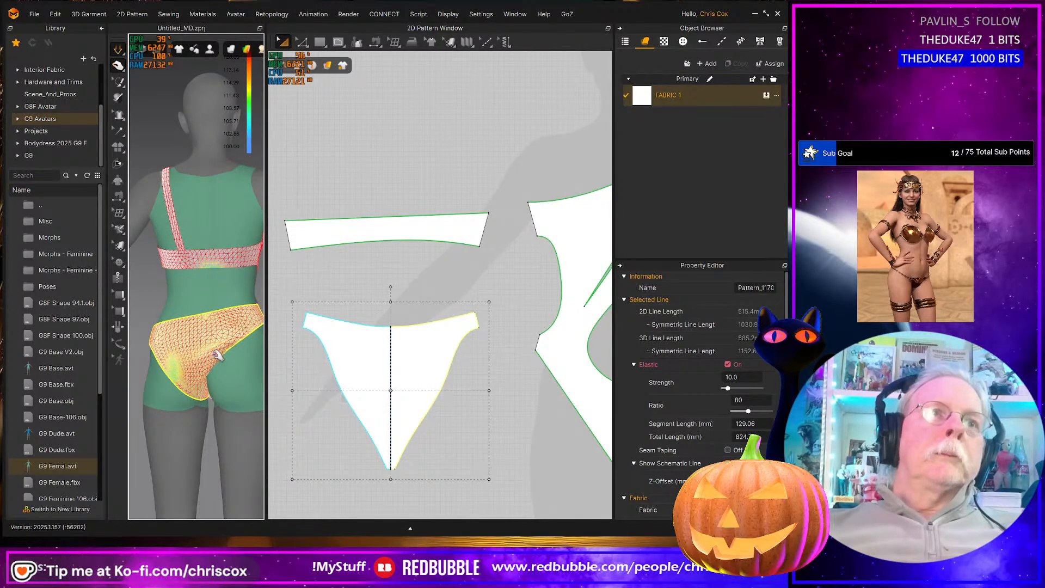
drag(172, 361, 122, 396)
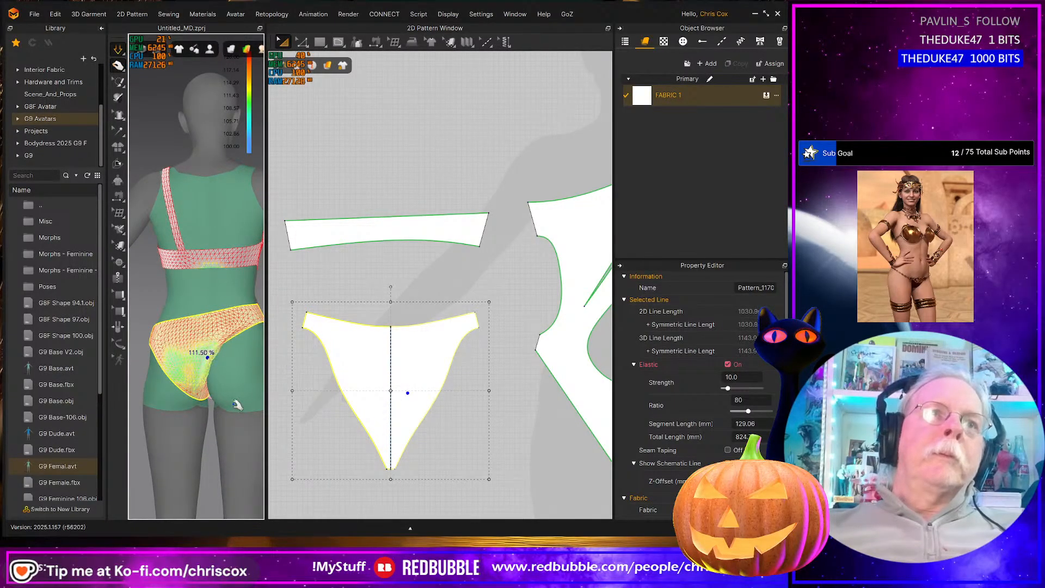
right_drag(236, 401, 193, 423)
key(space)
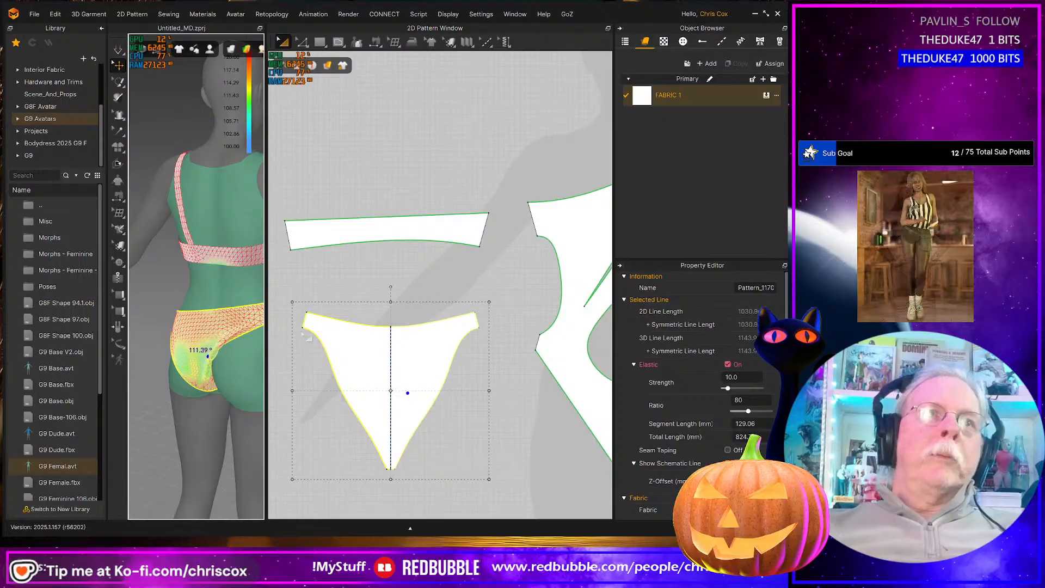
Reset the 3D arrangement of the symmetric back bottom piece so it lies flat away from the avatar
click(381, 357)
click(419, 358)
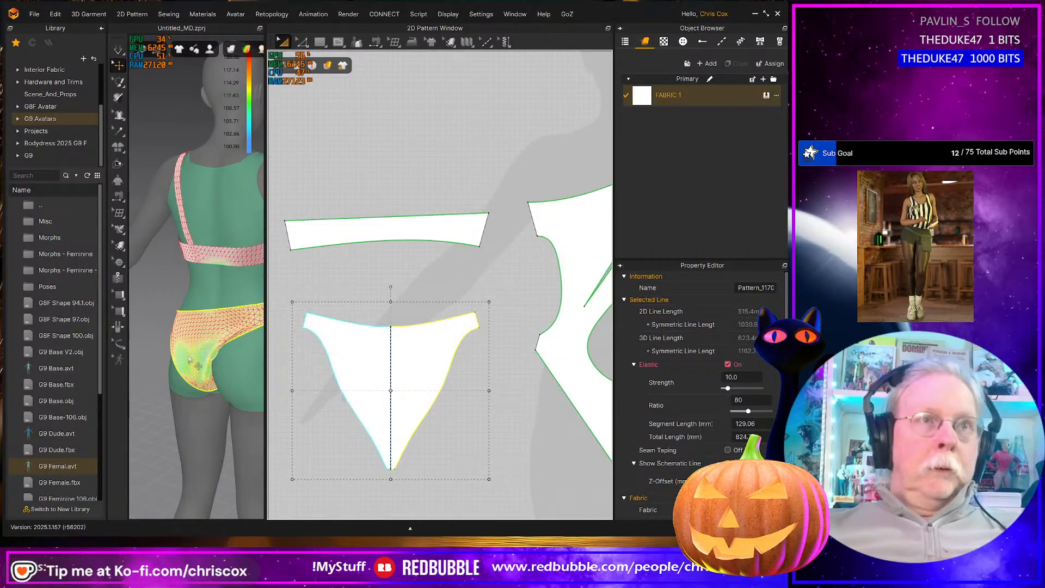
key(ctrl+f)
scroll(195, 354, down, 5)
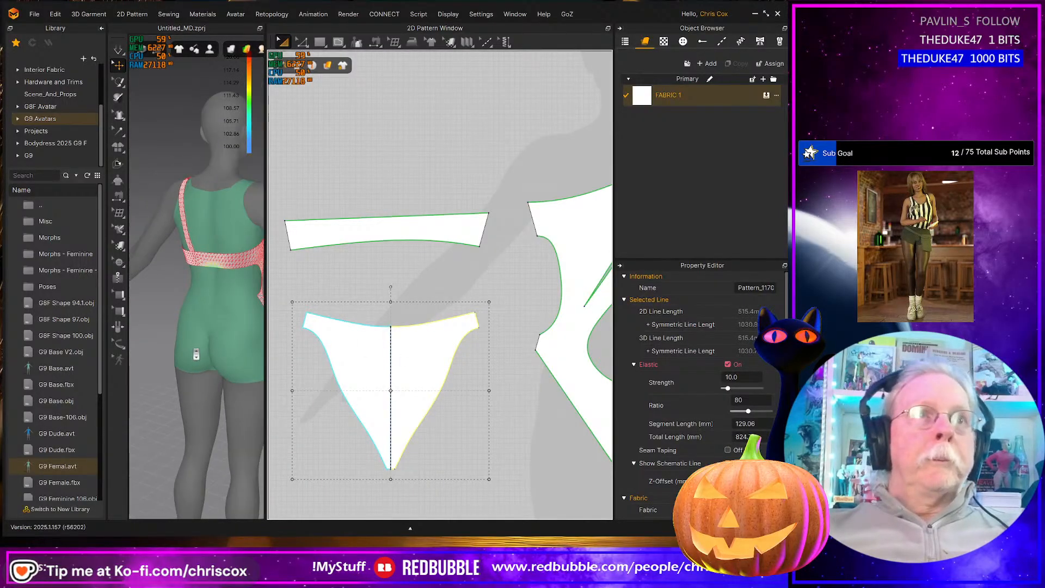
mouse_move(196, 356)
right_down()
mouse_move(154, 381)
mouse_move(227, 357)
mouse_move(207, 367)
right_up()
Enlarge the 3D view beside the pattern window and turn off the Strain Map display
click(168, 352)
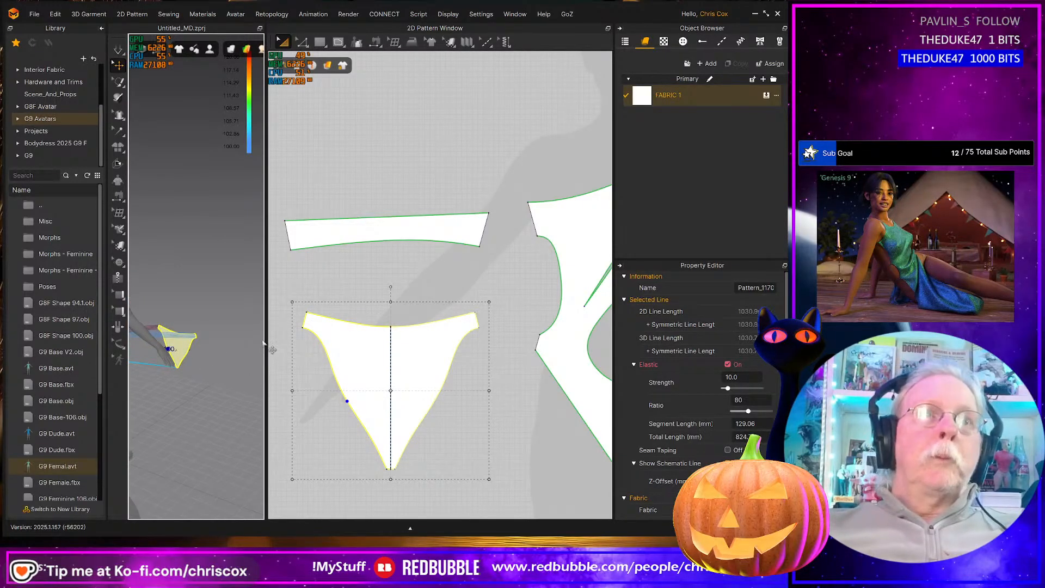
drag(265, 341, 447, 346)
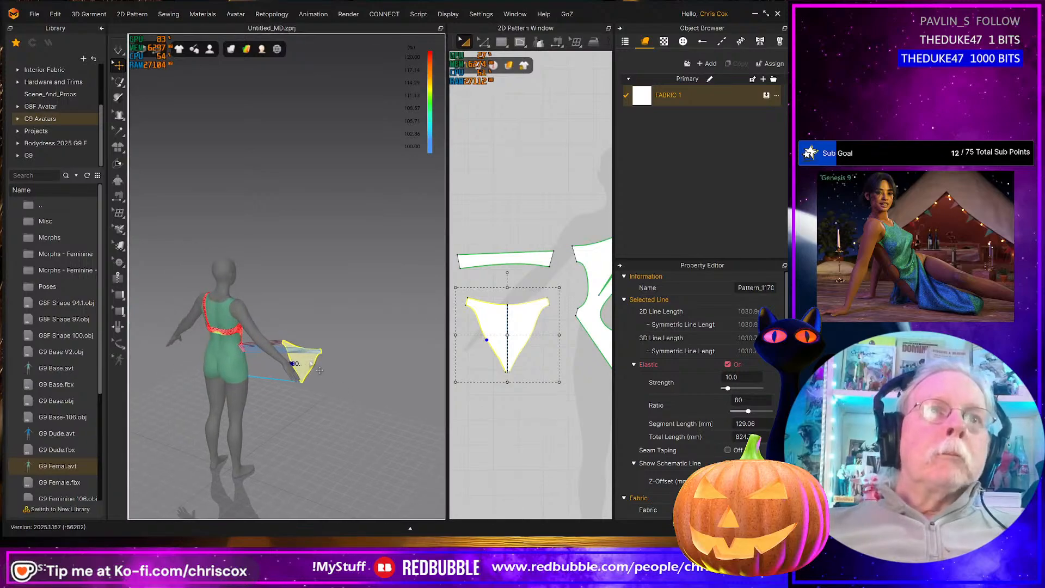
mouse_move(254, 56)
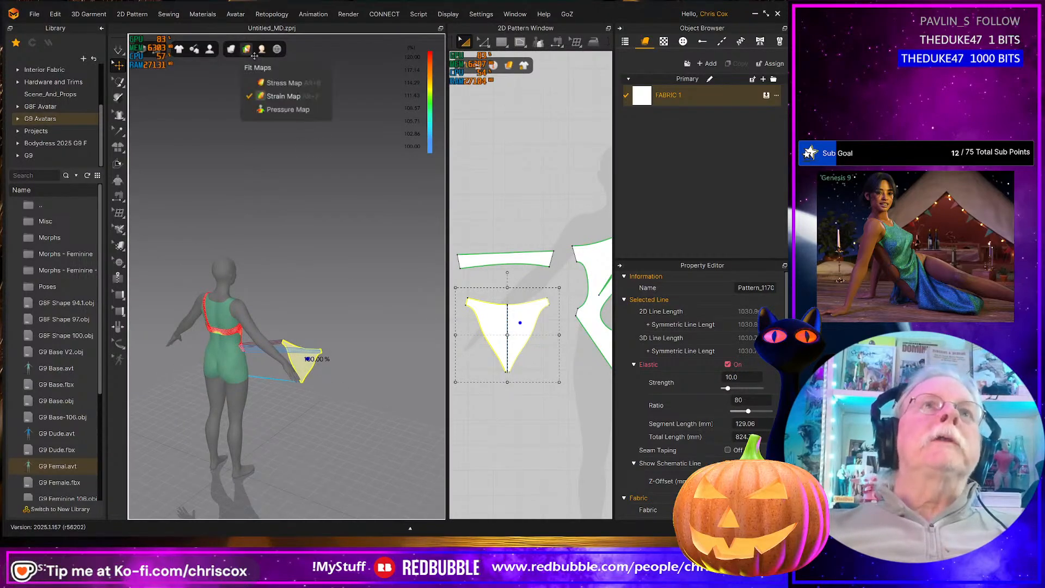
click(263, 96)
Try to rotate the flat back bottom piece about its vertical axis in 3D, and undo the rotation
click(305, 367)
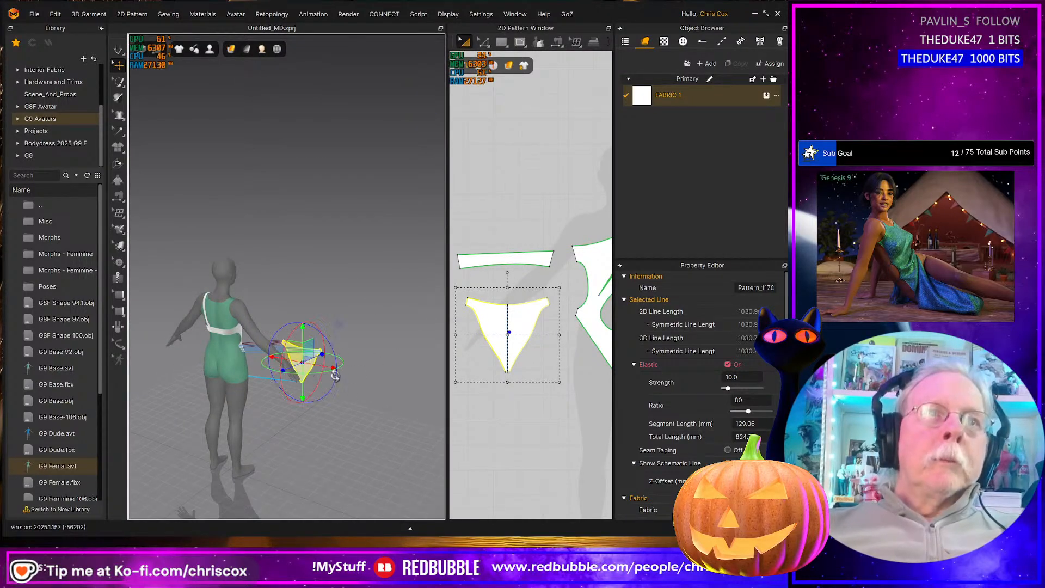
right_drag(336, 377, 316, 351)
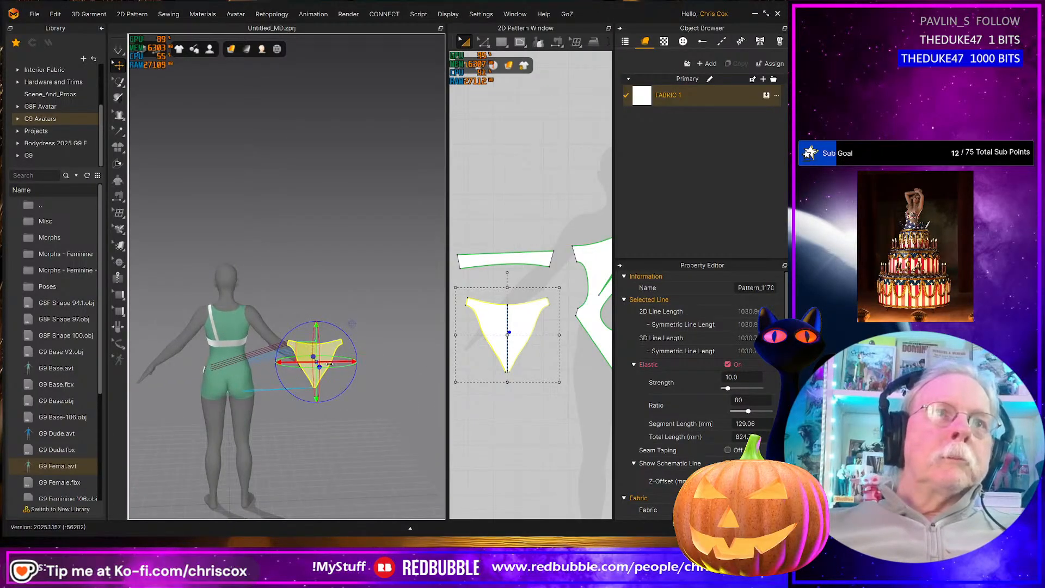
drag(338, 367, 283, 362)
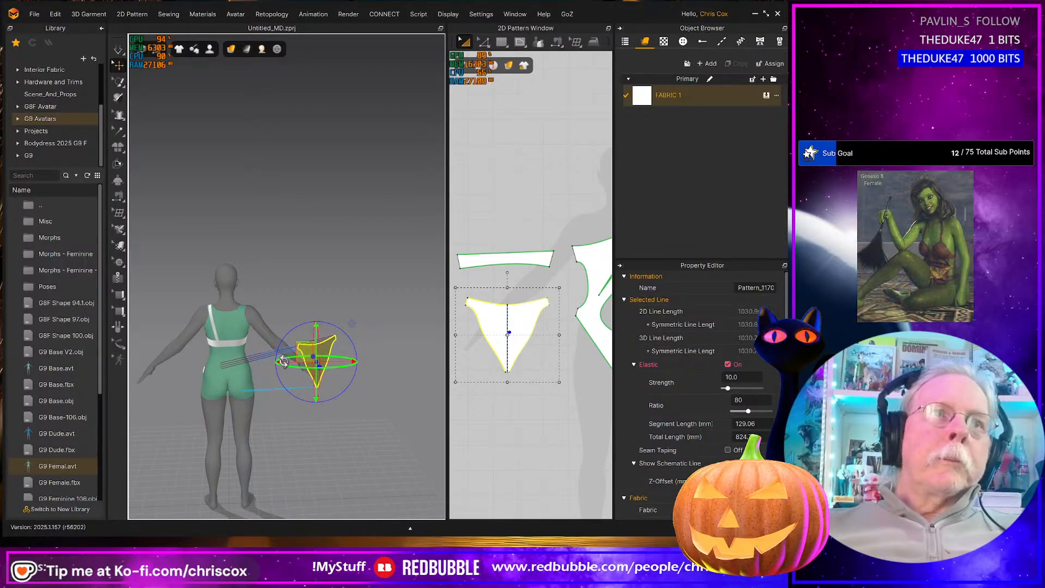
mouse_move(270, 365)
right_down()
mouse_move(175, 377)
mouse_move(123, 364)
mouse_move(282, 365)
right_up()
key(ctrl+z)
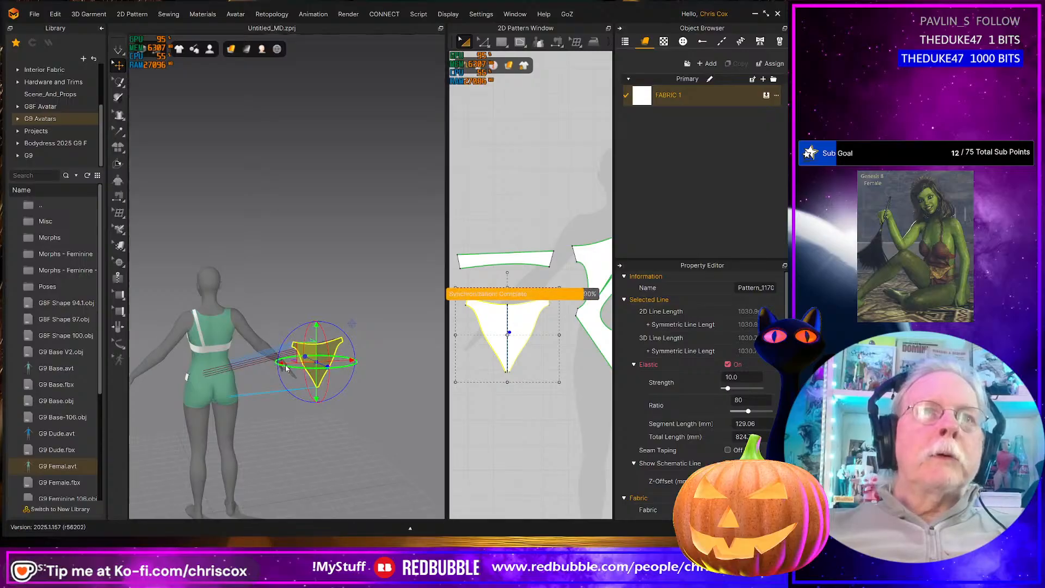
Move the flat back bottom piece behind the avatar's hips, close to the body
click(315, 361)
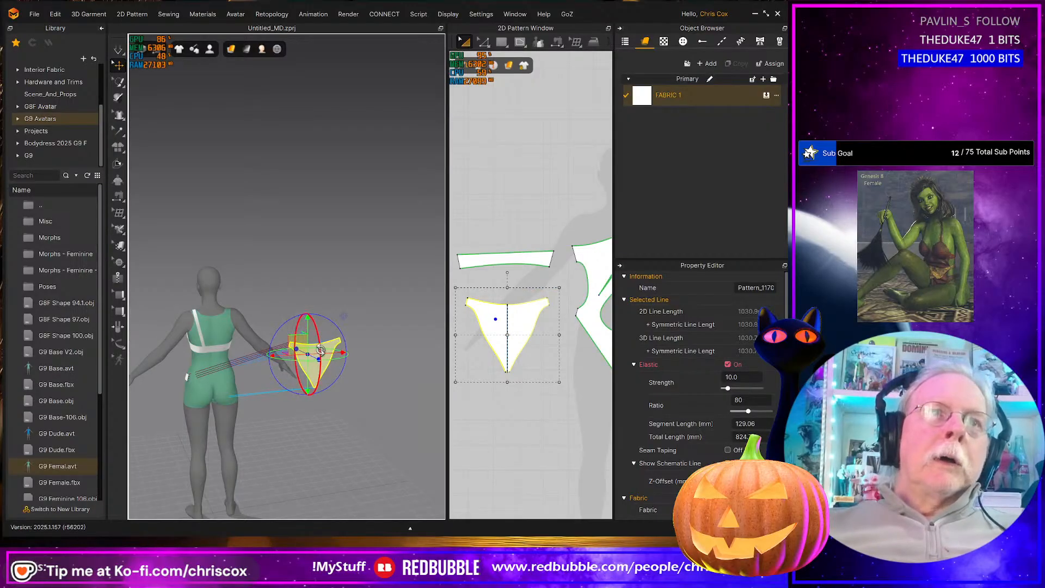
drag(297, 344, 203, 382)
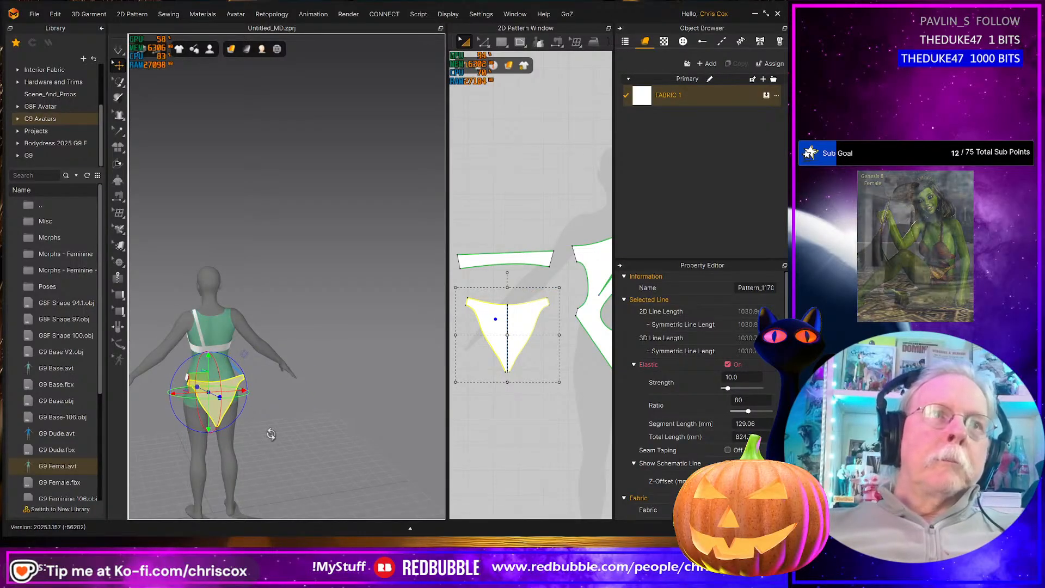
right_drag(271, 434, 172, 390)
drag(302, 372, 362, 385)
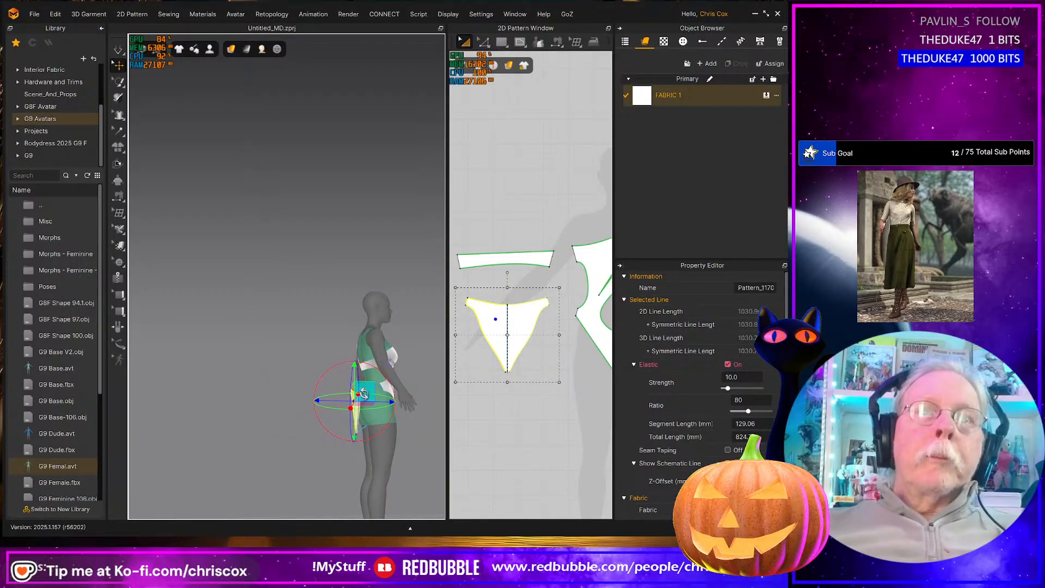
Simulate the garment and pull the back bottom piece's fabric into place over both sides of the seat
key(space)
right_drag(393, 456, 424, 420)
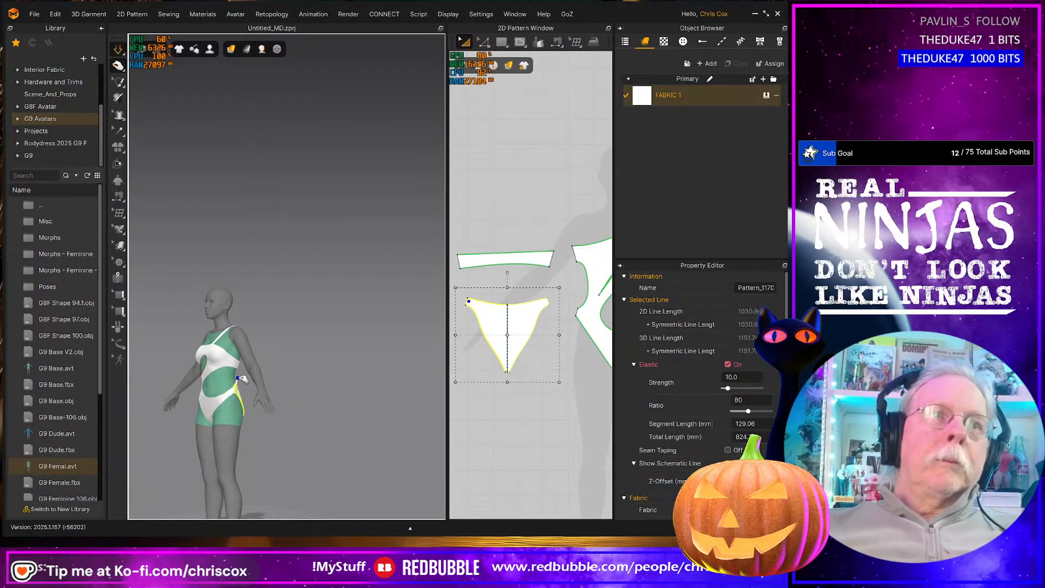
right_drag(279, 433, 141, 436)
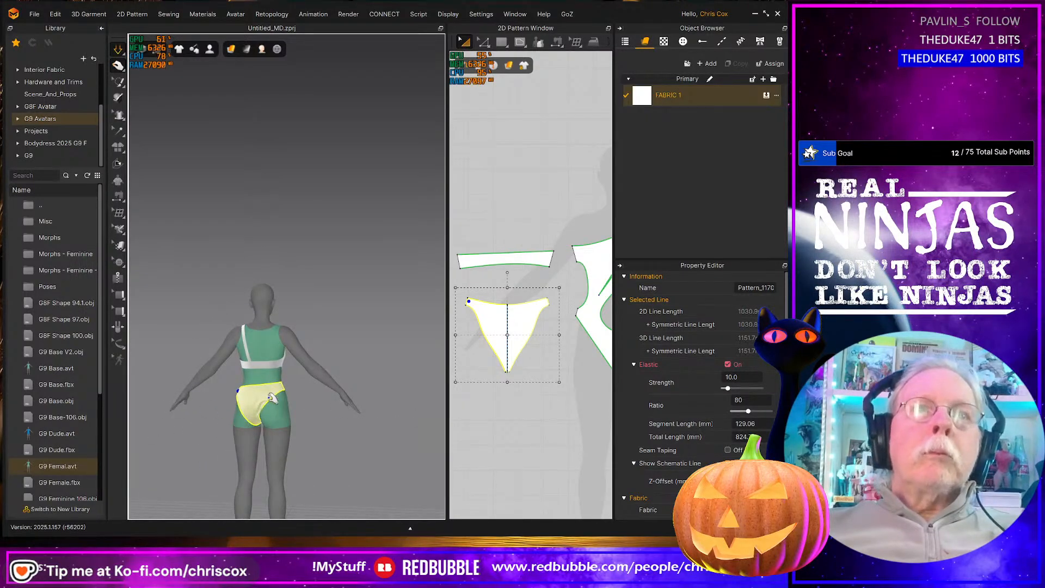
drag(264, 430, 299, 435)
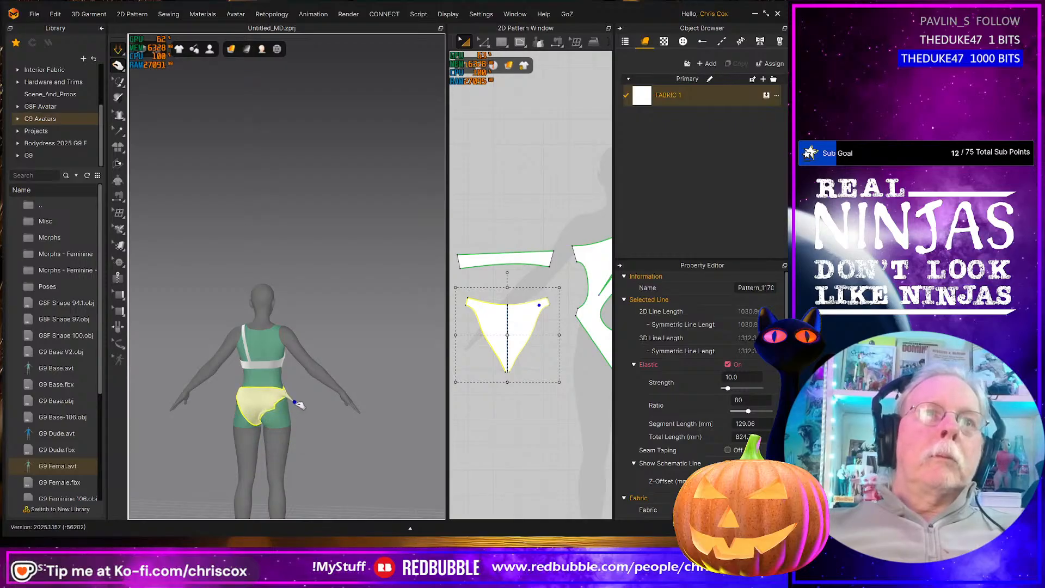
drag(261, 419, 238, 420)
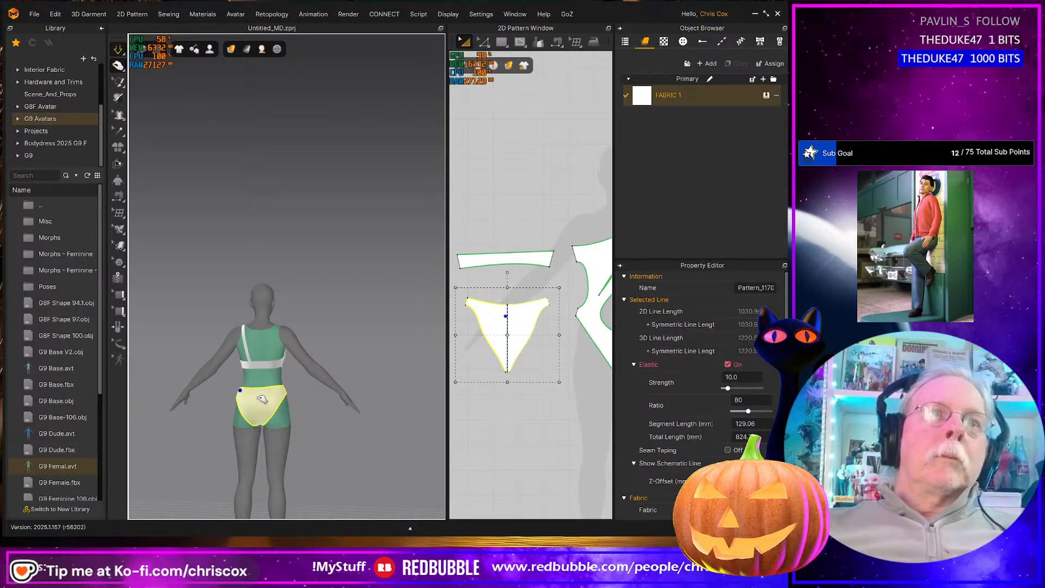
Move the upper curve point of the back bottom pattern's leg opening inward to narrow the piece, and simulate the garment again
mouse_move(302, 419)
right_down()
mouse_move(157, 418)
mouse_move(310, 421)
right_up()
scroll(308, 424, up, 3)
scroll(306, 427, down, 6)
middle_drag(306, 430, 389, 268)
scroll(386, 345, down, 1)
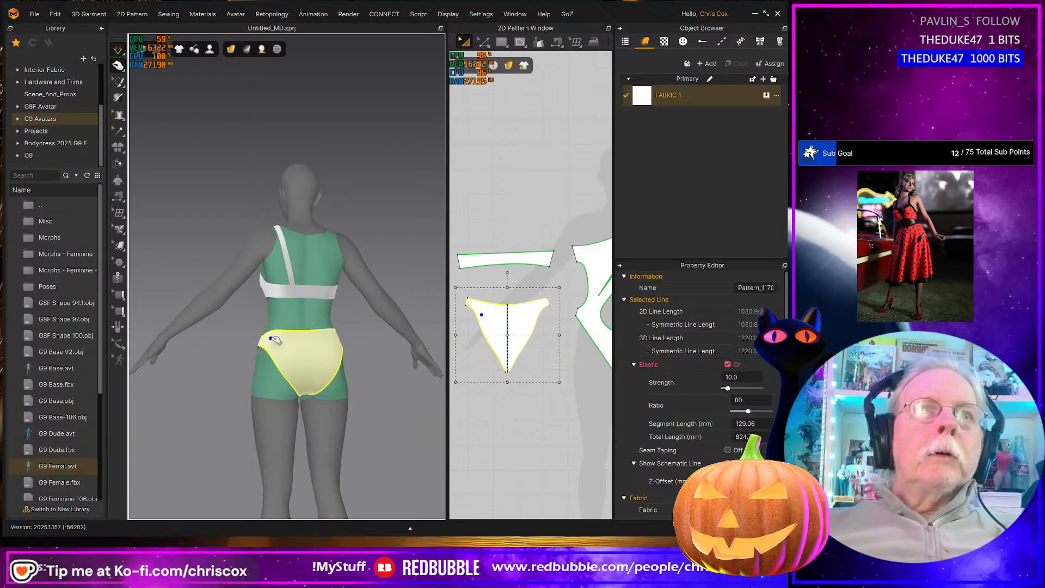
right_drag(269, 342, 326, 354)
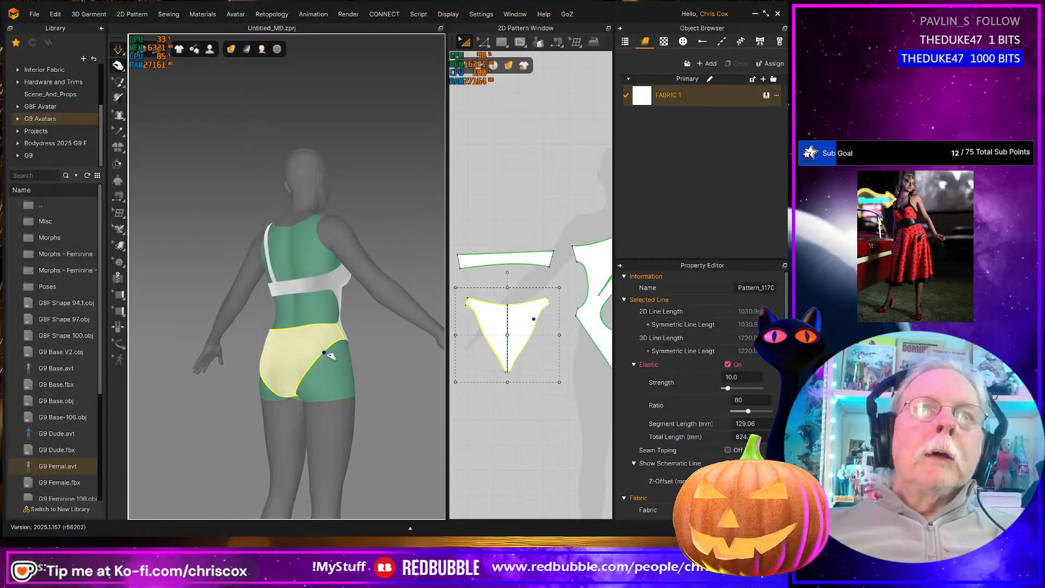
scroll(506, 353, up, 4)
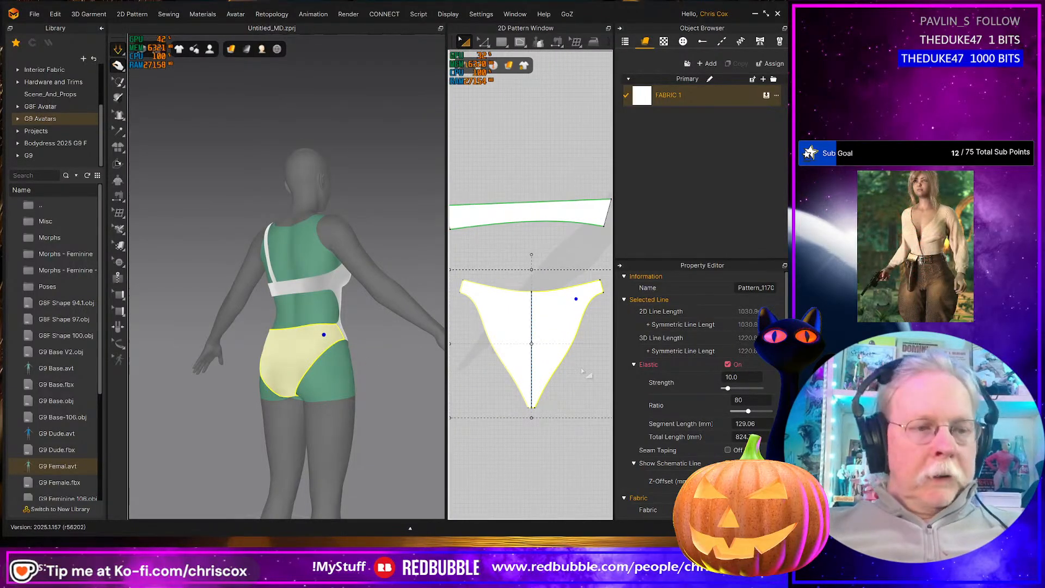
key(z)
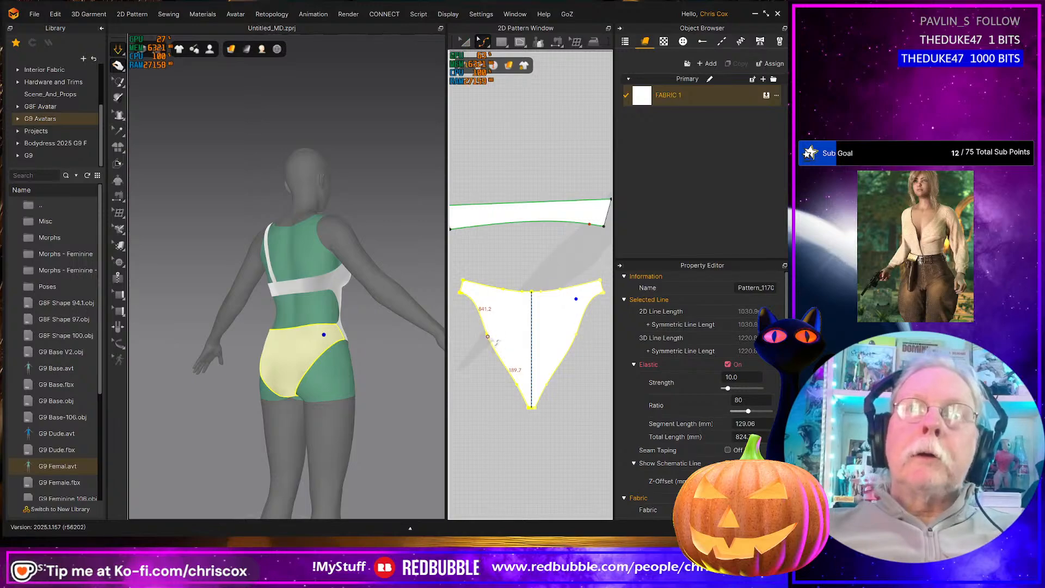
click(488, 335)
click(488, 398)
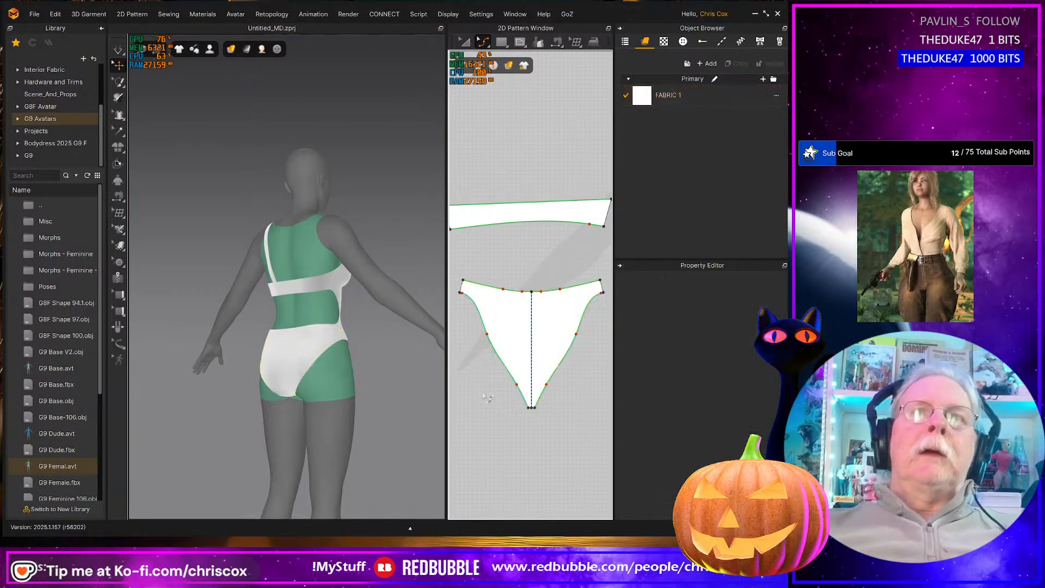
click(490, 339)
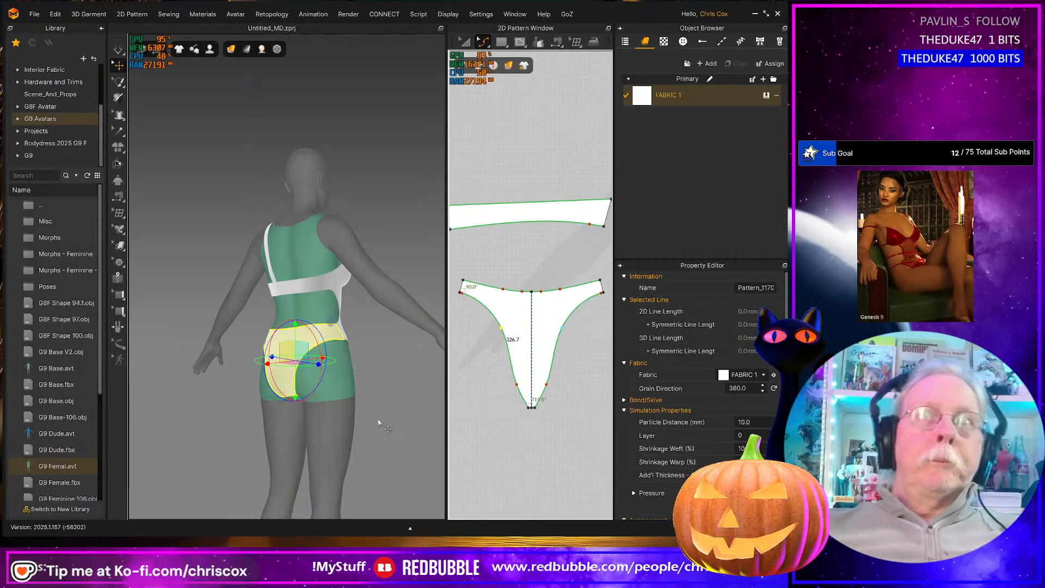
right_drag(373, 425, 410, 426)
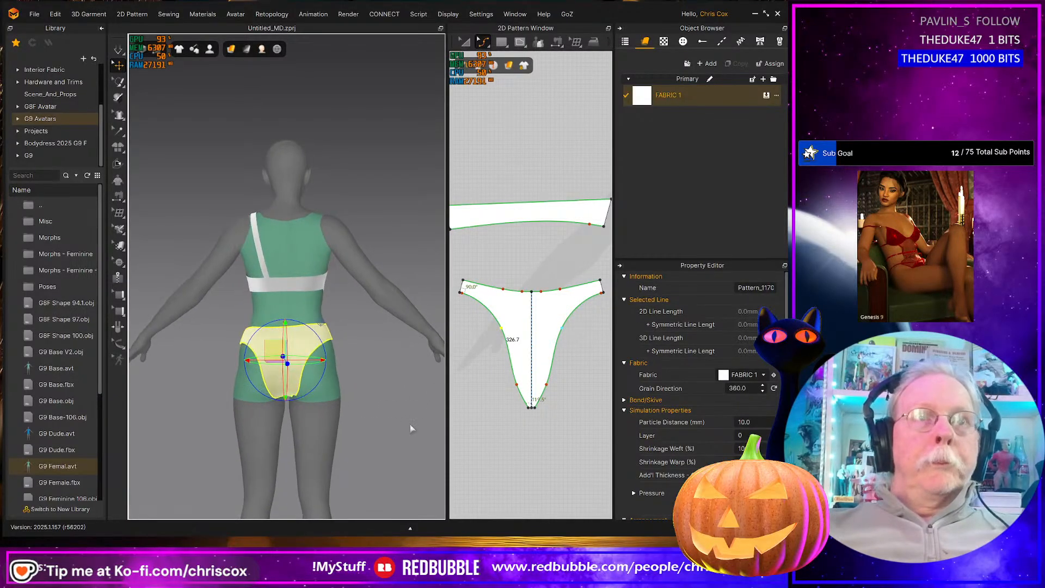
key(space)
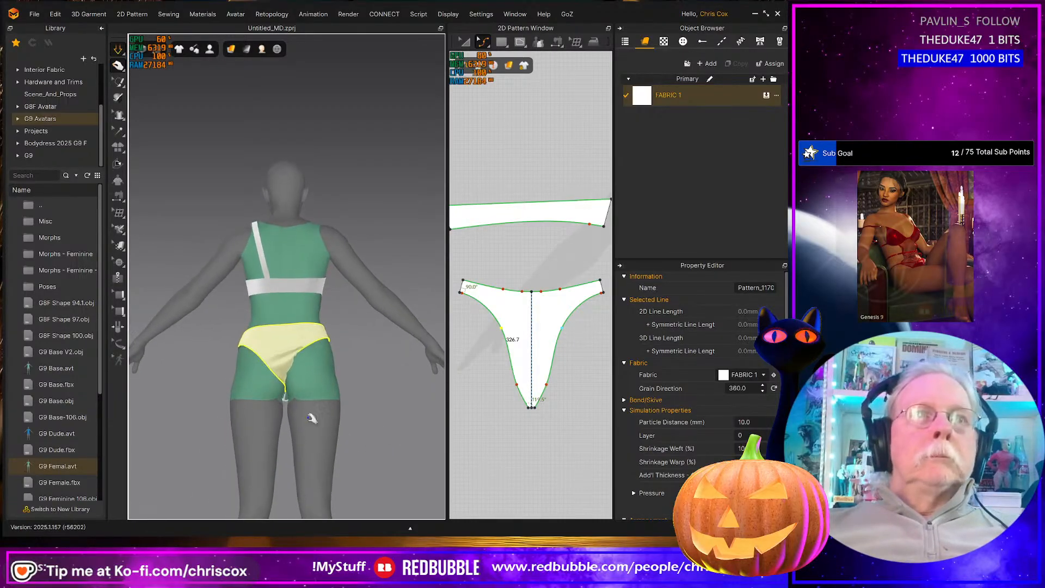
Lengthen the back bottom pattern by moving its narrow crotch edge downward
drag(552, 451, 486, 365)
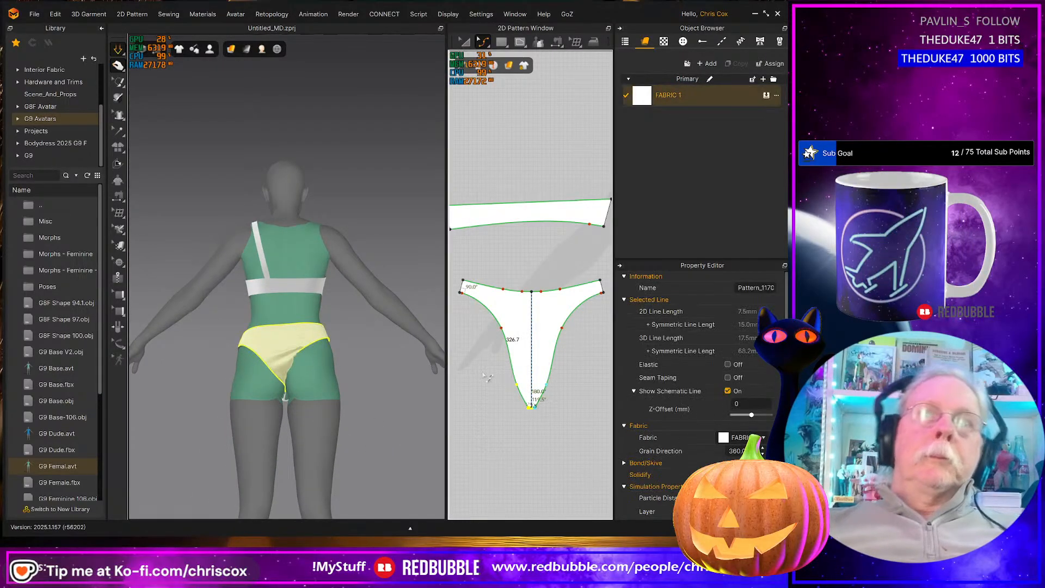
key(Down)
key(Down)
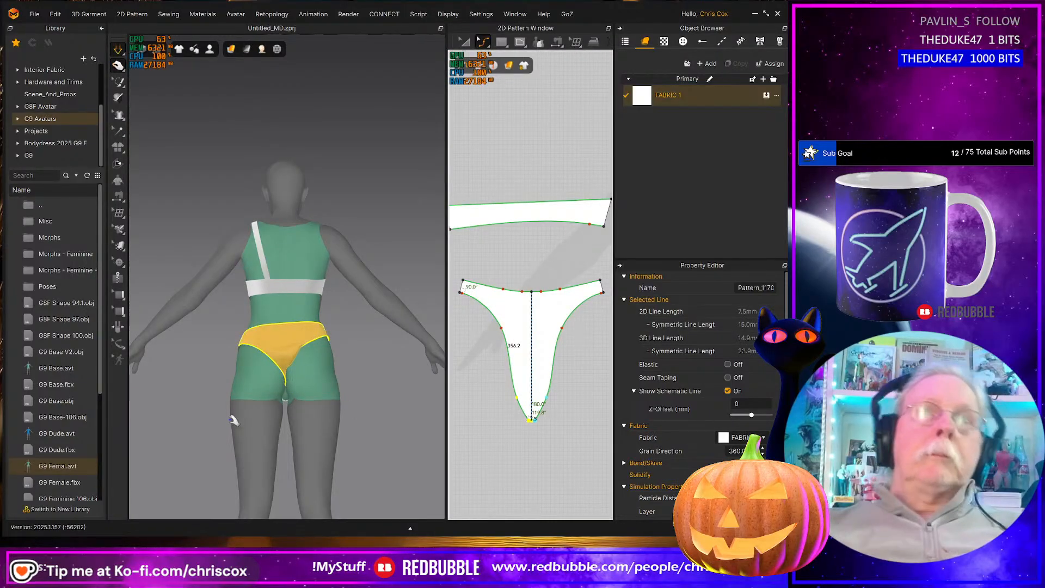
Pull the back bottom piece's fabric down and between the legs on both sides of the seat in the 3D simulation
drag(280, 374, 266, 502)
right_drag(290, 440, 226, 460)
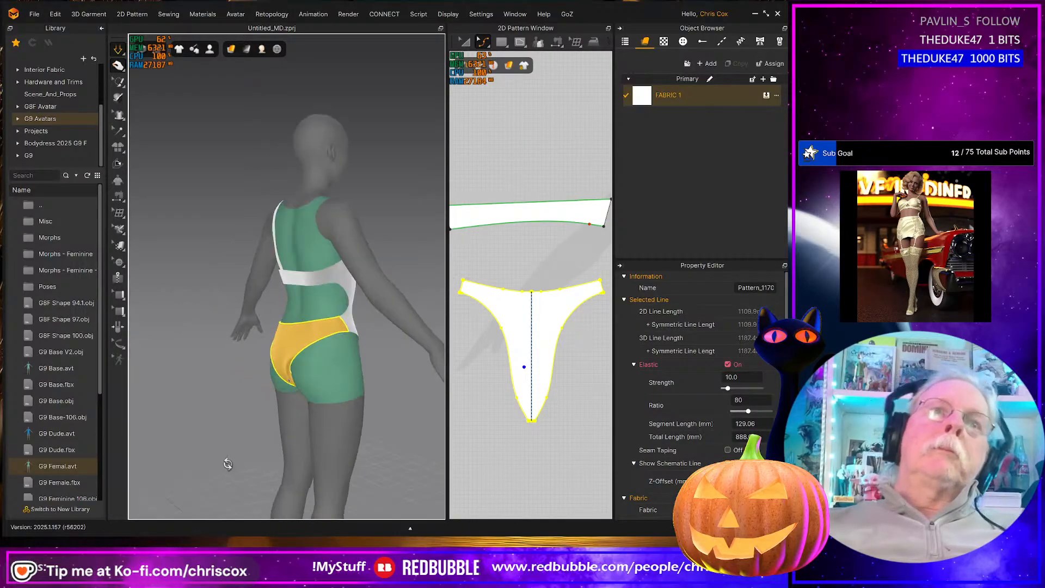
drag(294, 388, 303, 412)
right_drag(298, 412, 368, 385)
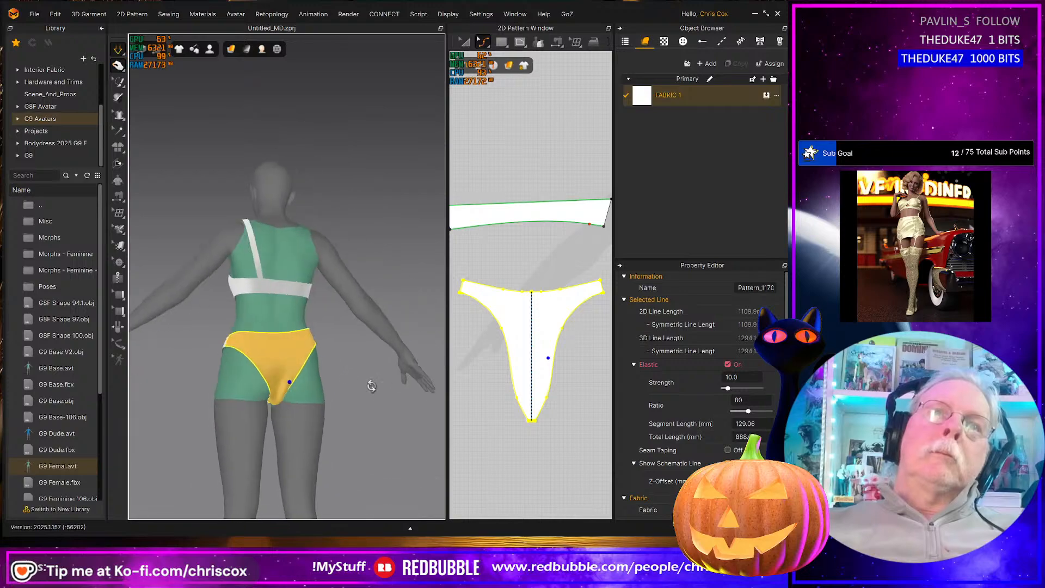
drag(287, 371, 299, 399)
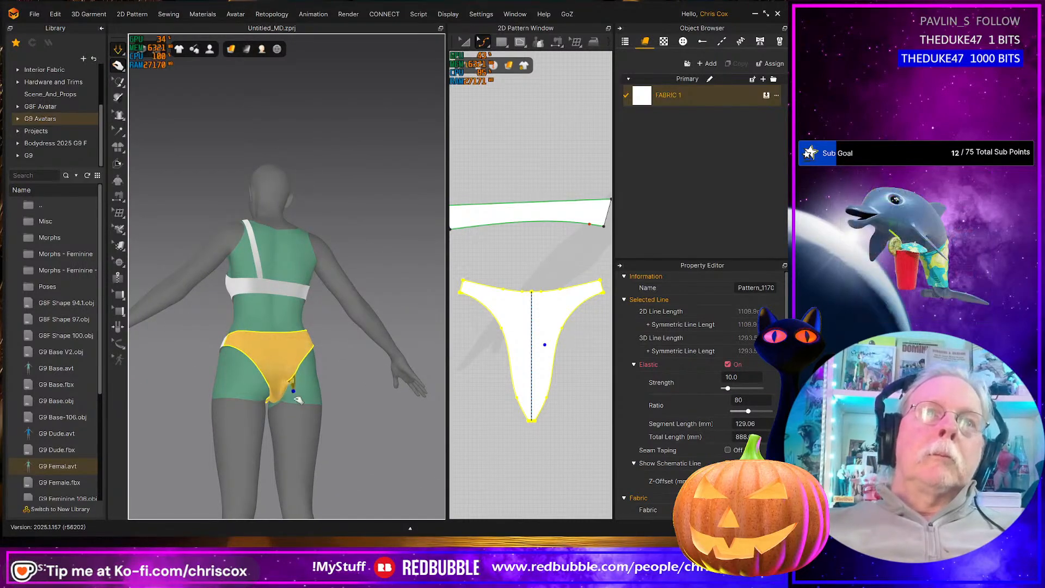
Turn on elastic for the back bottom's short side edge, with strength 100 and ratio 100
right_drag(372, 407, 207, 430)
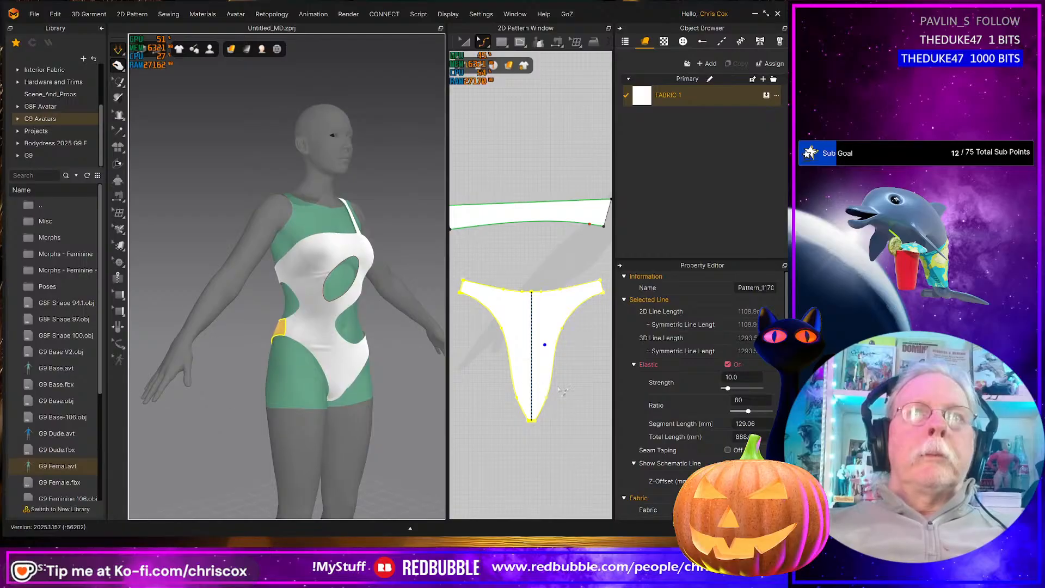
right_drag(597, 393, 526, 409)
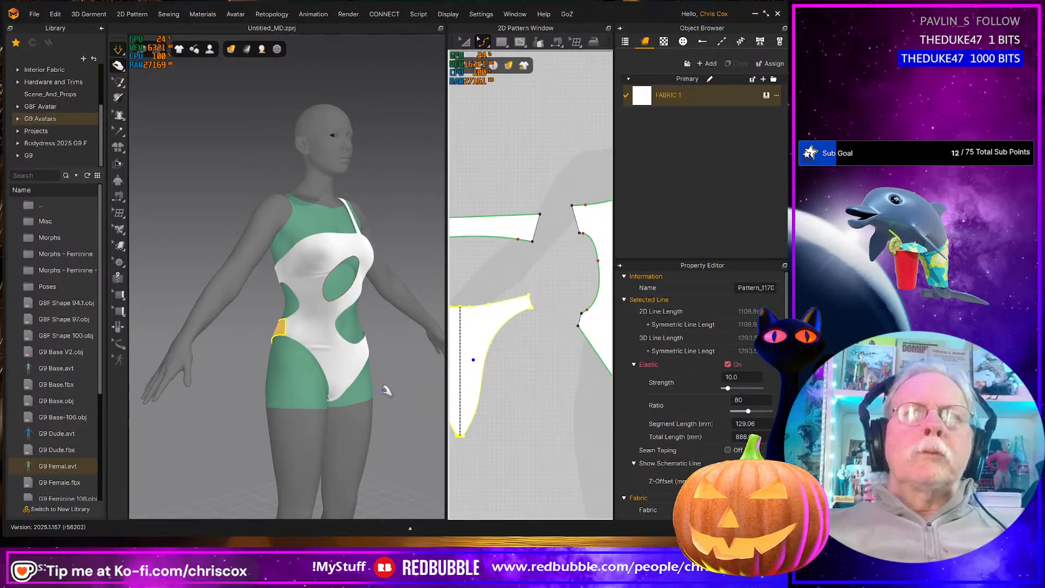
click(539, 309)
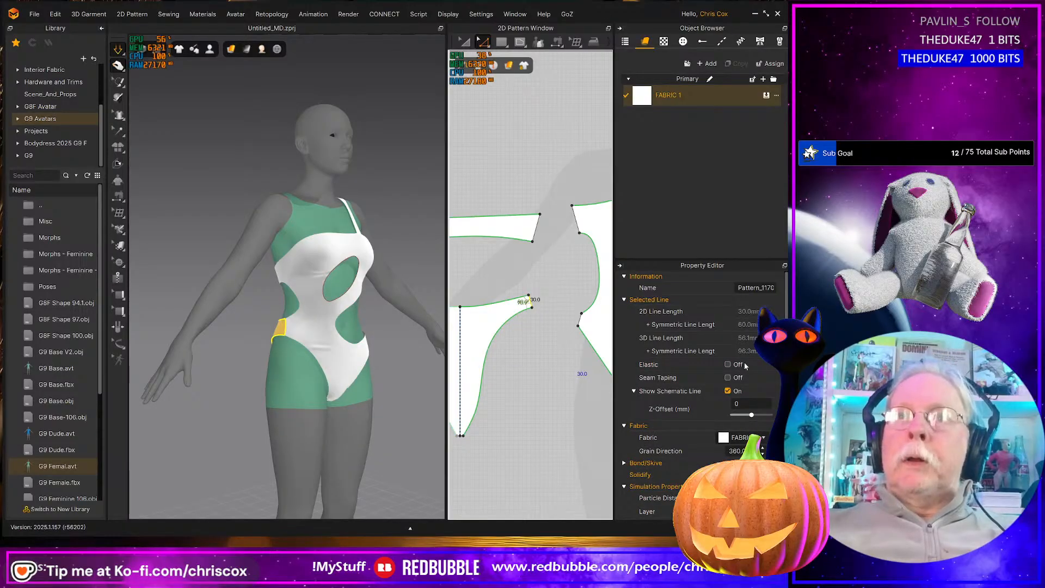
click(728, 364)
click(730, 378)
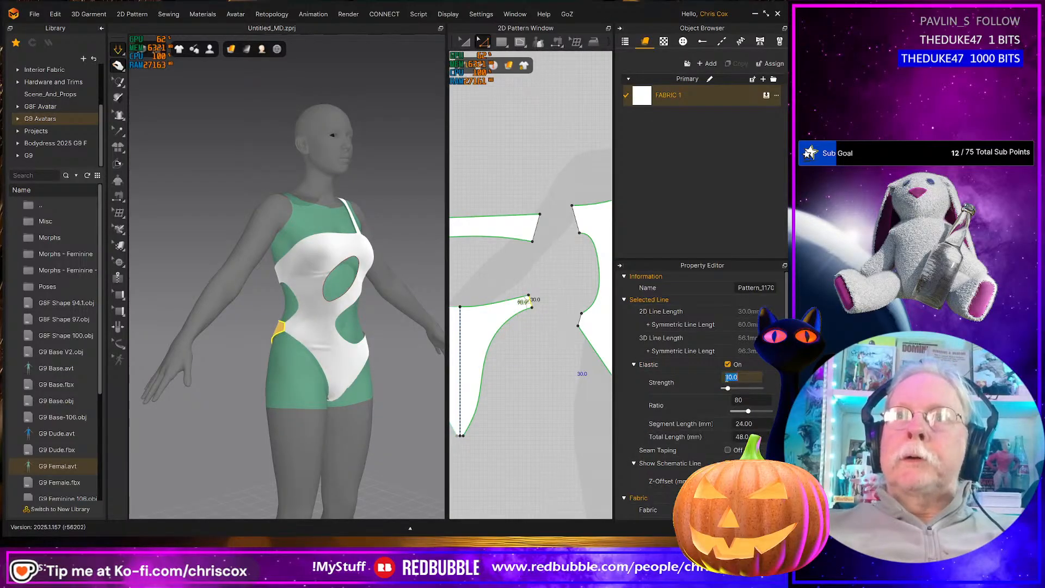
text(100)
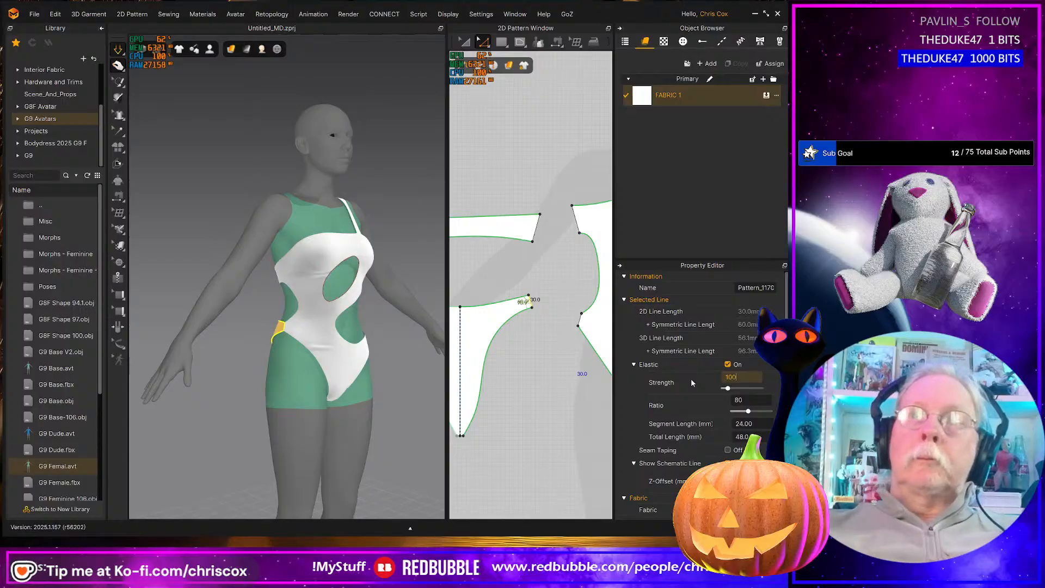
key(Tab)
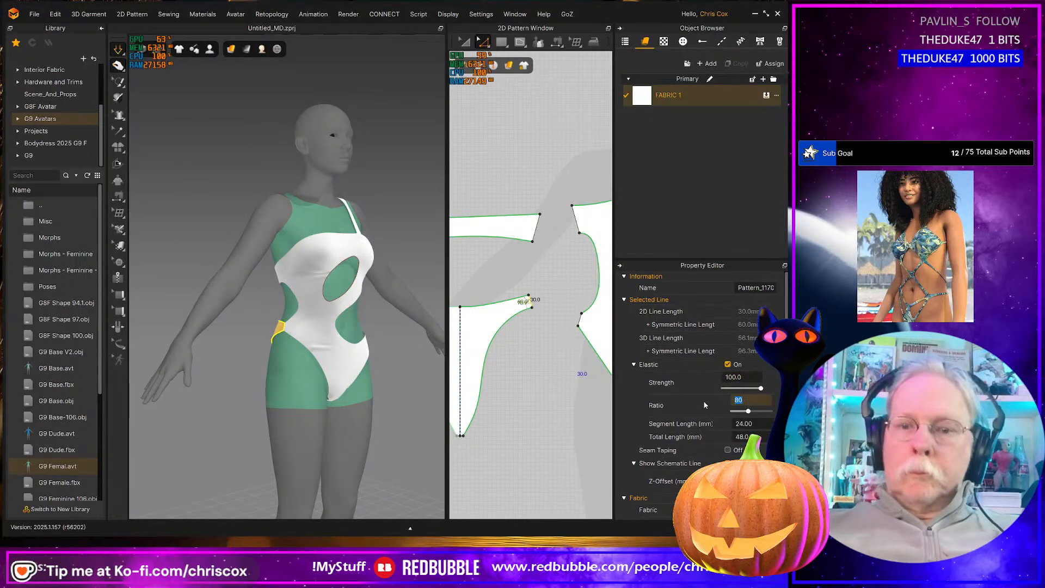
text(100)
key(Return)
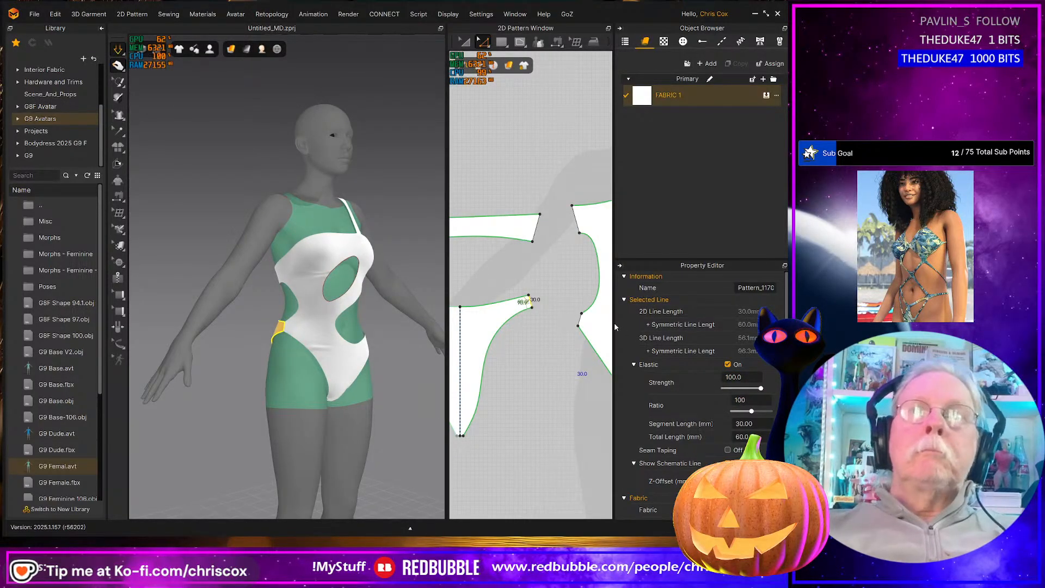
Turn on elastic for the front piece's matching 30 mm hip side edge, with strength 100 and ratio 110
click(580, 319)
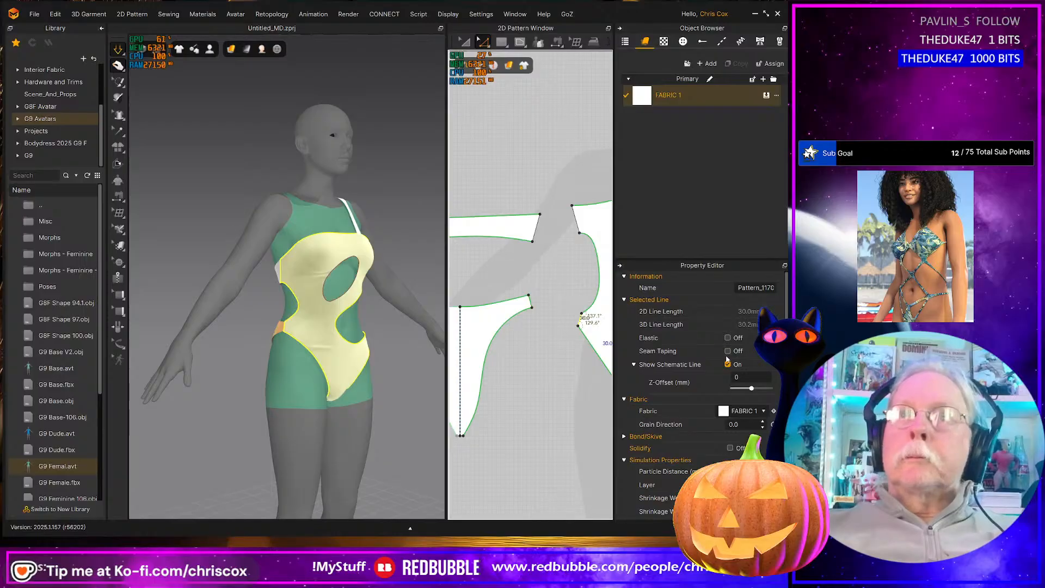
click(727, 338)
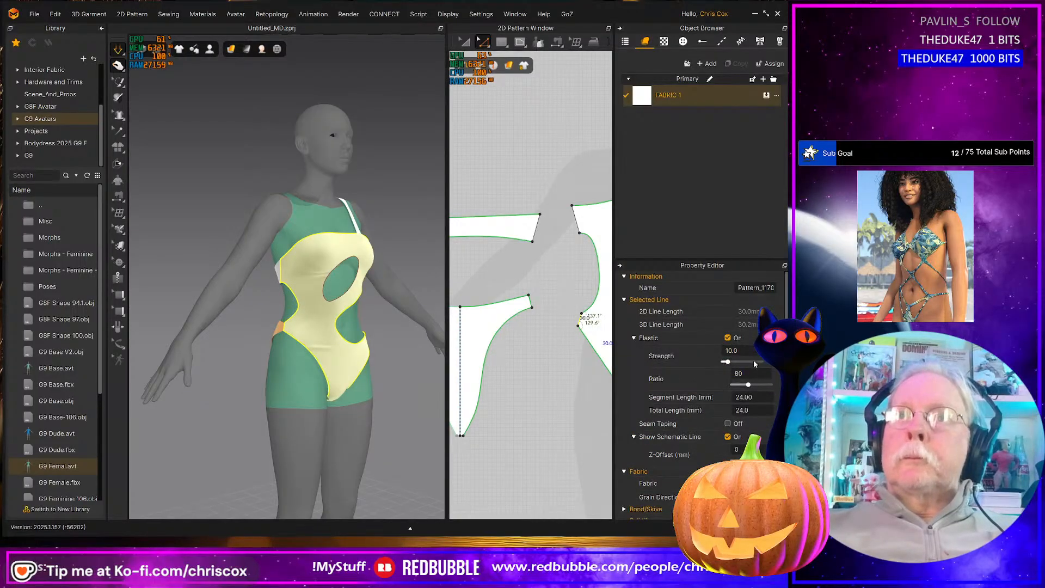
text(1)
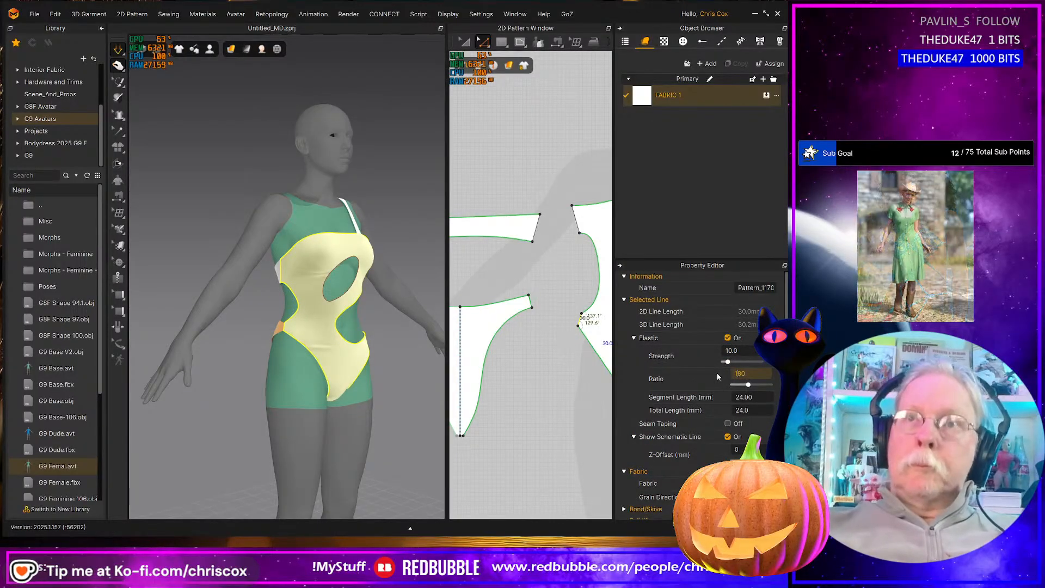
key(shift+End)
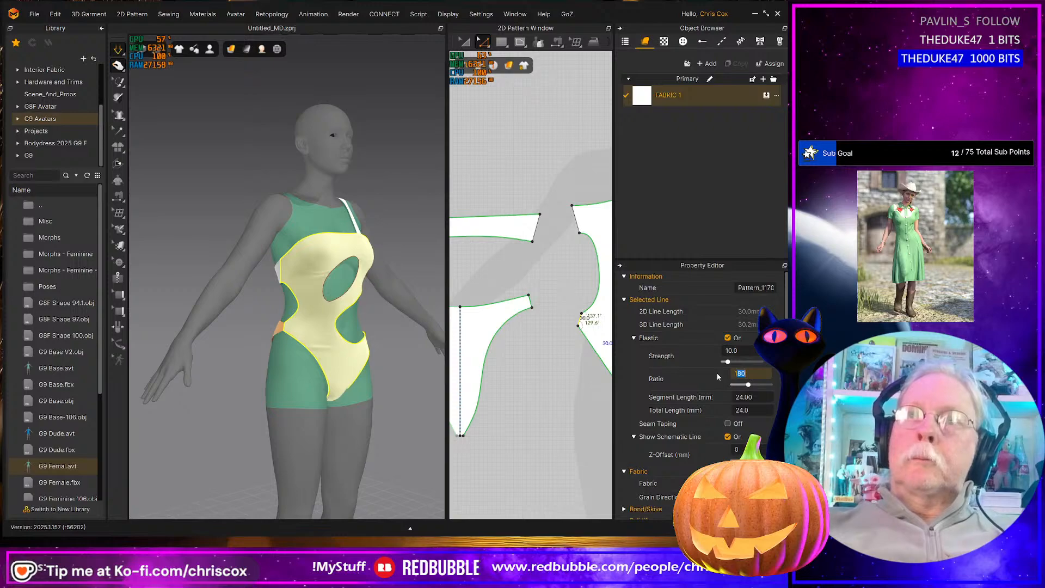
click(742, 352)
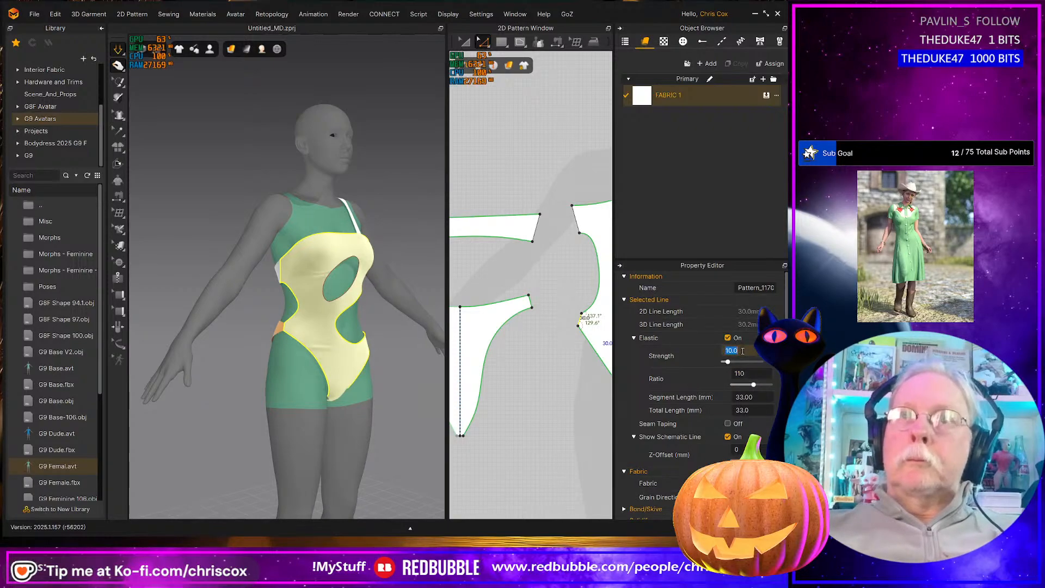
text(100)
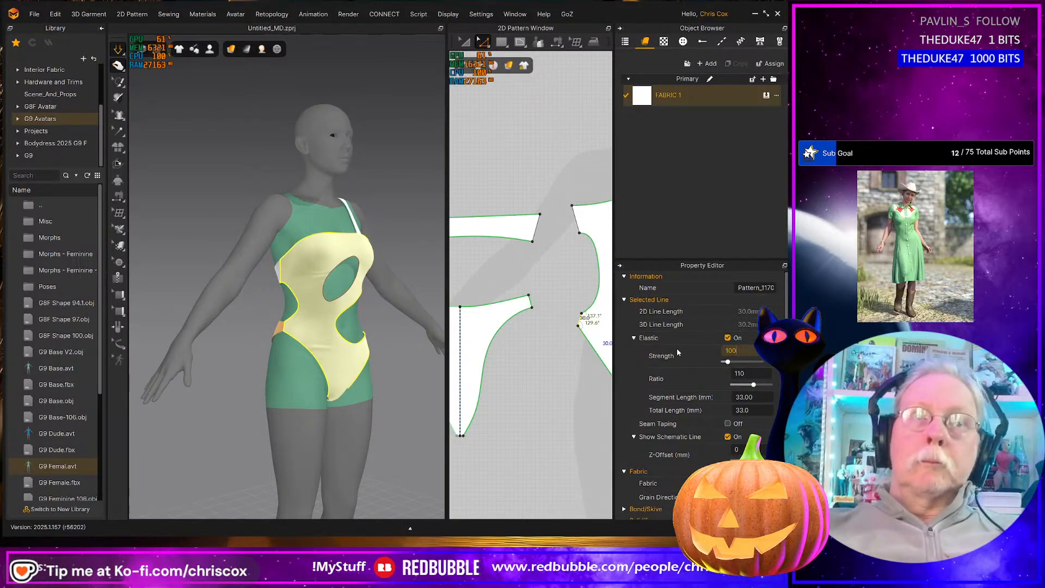
key(Return)
Pull the back bottom piece's fabric downward over the seat from the back view
key(8)
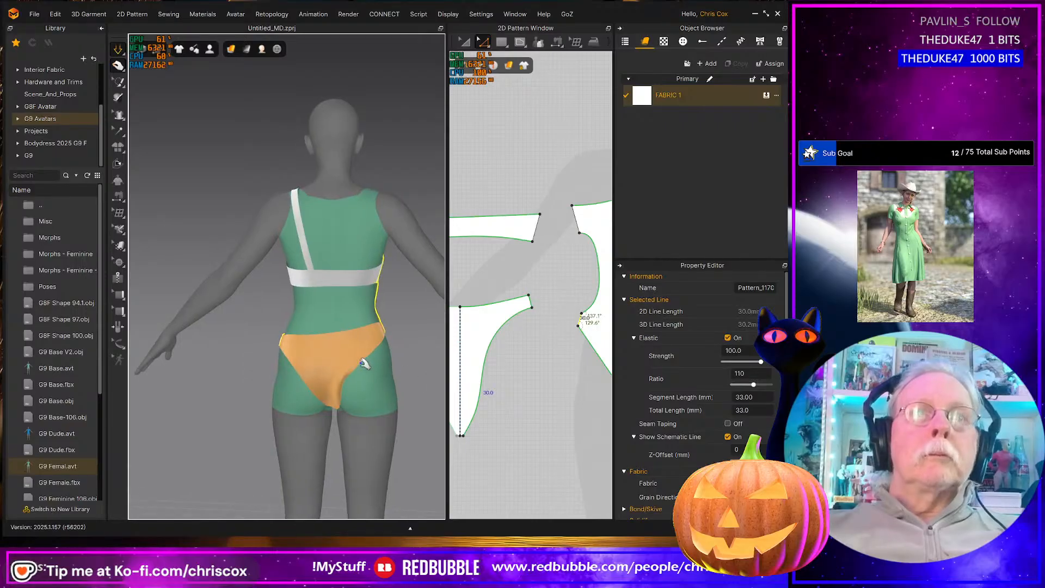
click(350, 431)
drag(349, 433, 356, 505)
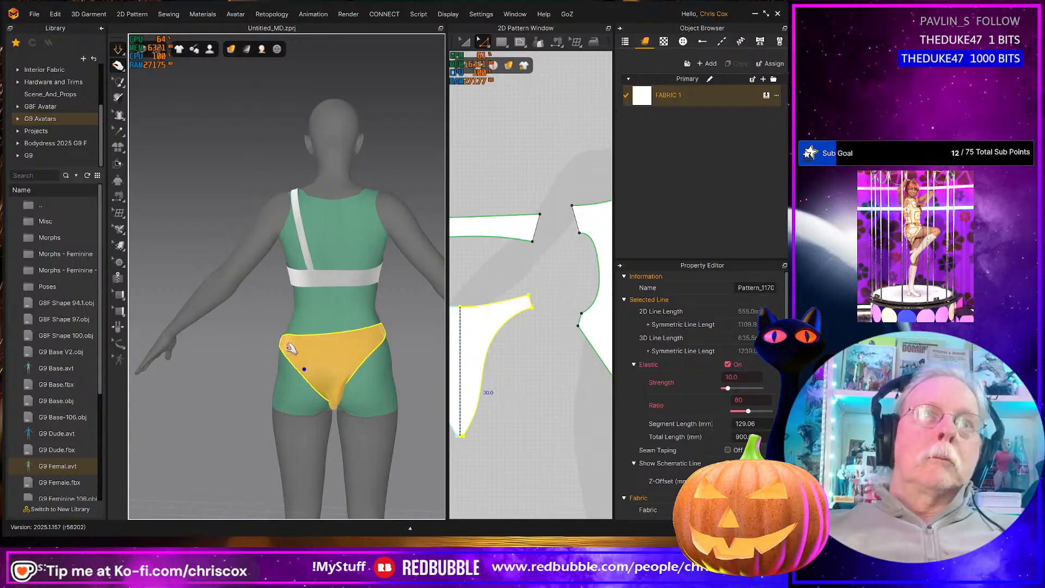
Tug the front piece's fabric and the end of the back band into place on the simulated avatar
key(2)
click(327, 342)
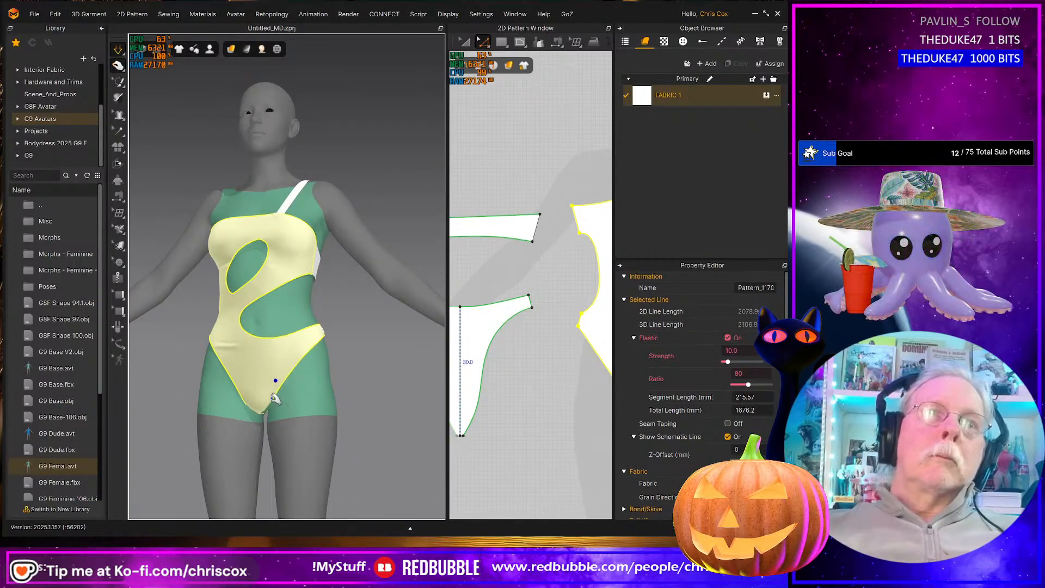
right_drag(284, 426, 297, 469)
right_drag(433, 395, 265, 359)
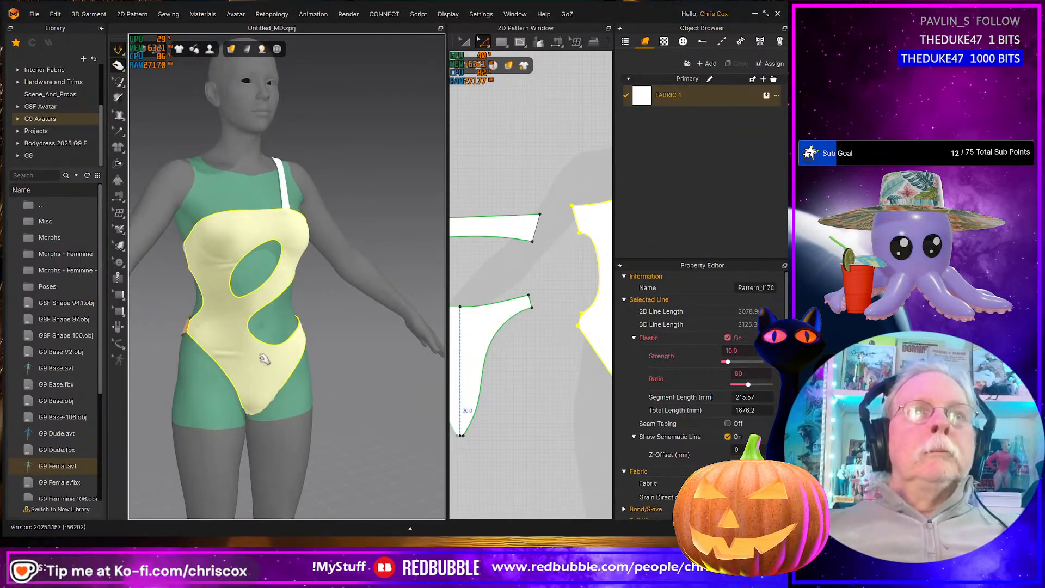
right_drag(226, 329, 279, 258)
click(221, 264)
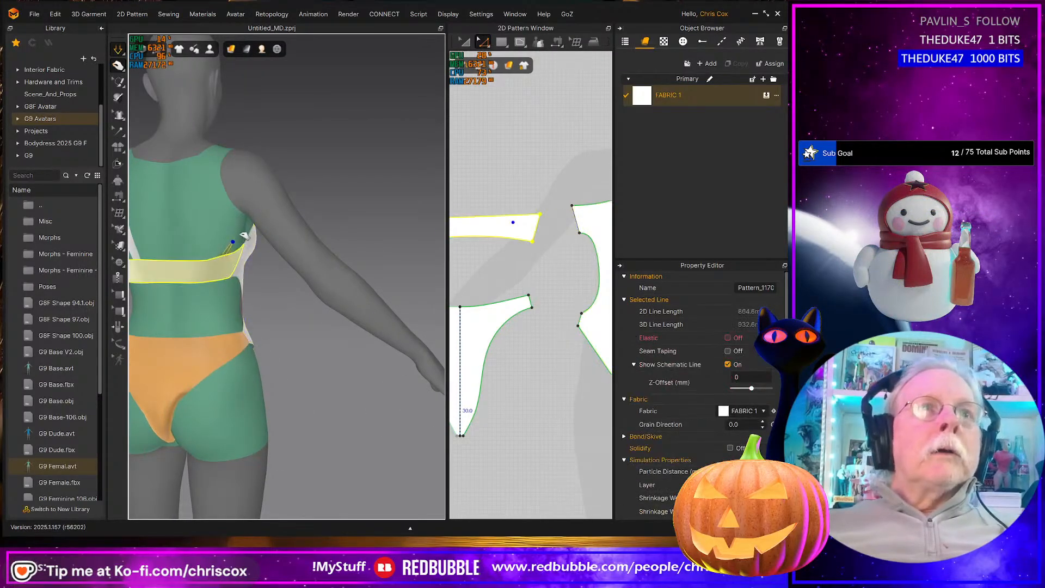
Delete the lower curve points of the back bottom pattern's leg openings and simulate the garment again
scroll(550, 282, down, 3)
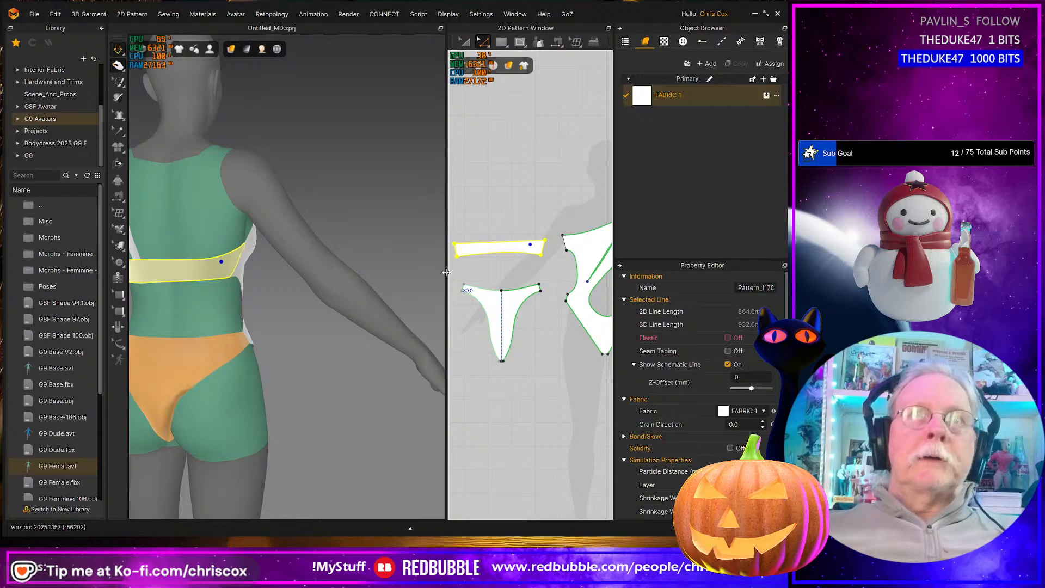
drag(447, 272, 313, 272)
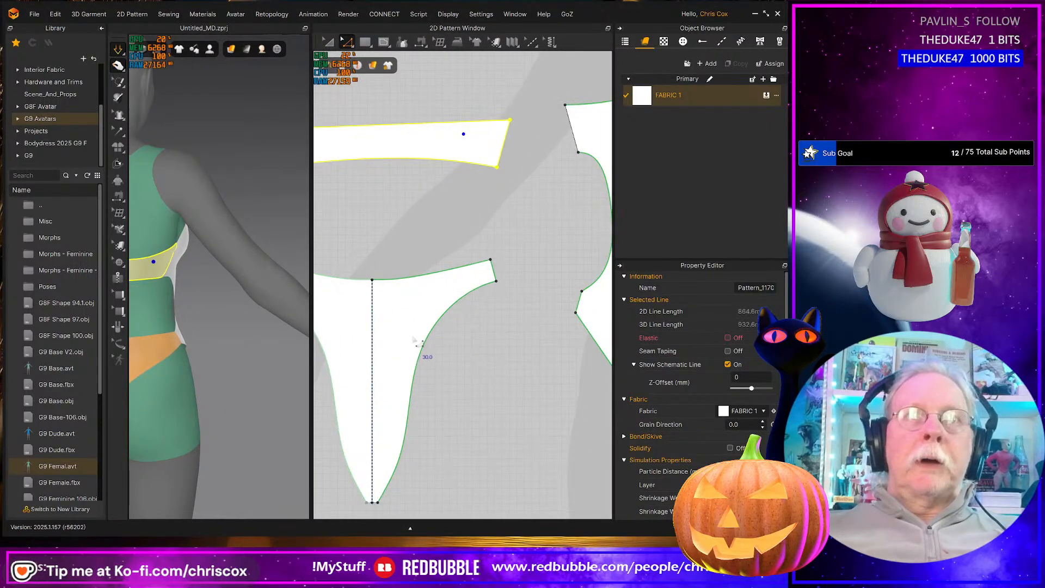
scroll(417, 342, down, 2)
middle_drag(229, 413, 329, 391)
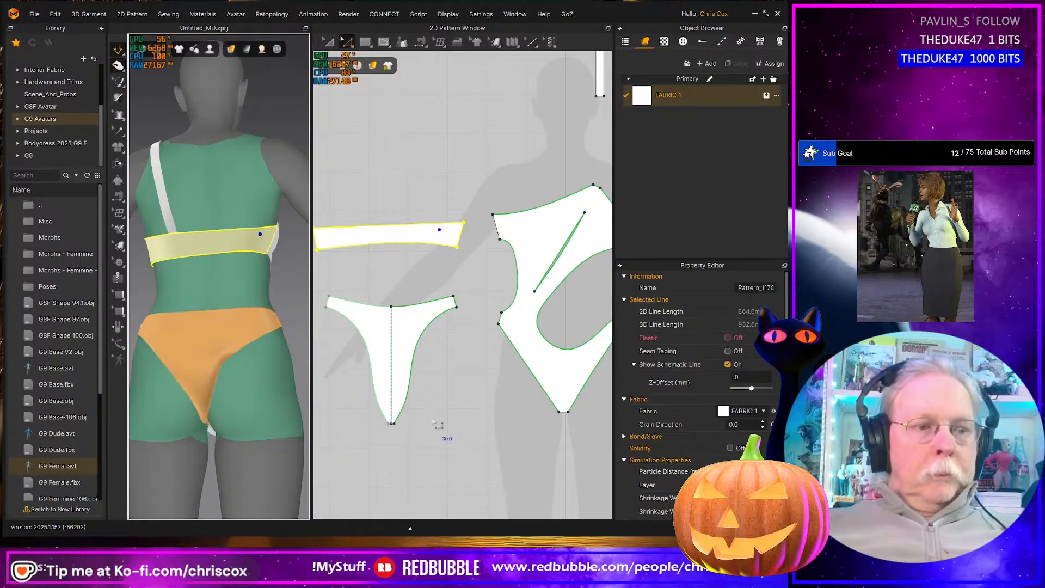
drag(429, 392, 374, 409)
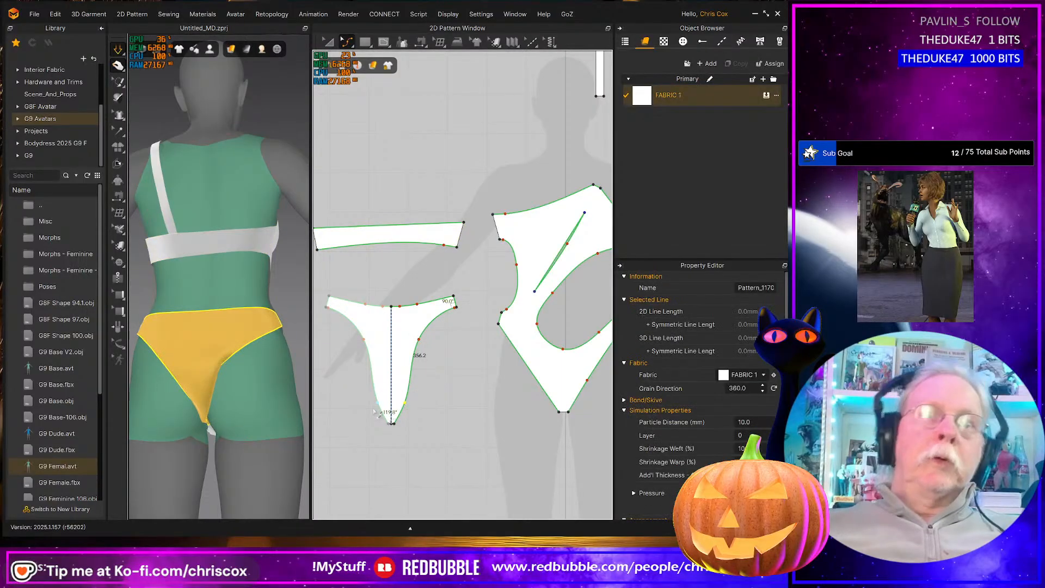
click(376, 413)
key(space)
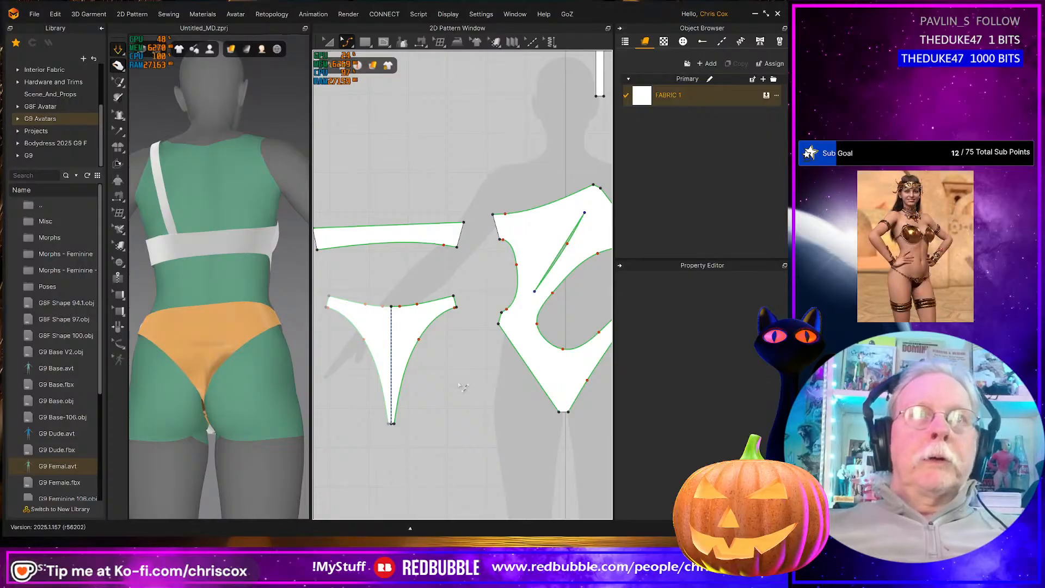
mouse_move(268, 392)
right_down()
mouse_move(243, 397)
mouse_move(293, 347)
mouse_move(277, 378)
right_up()
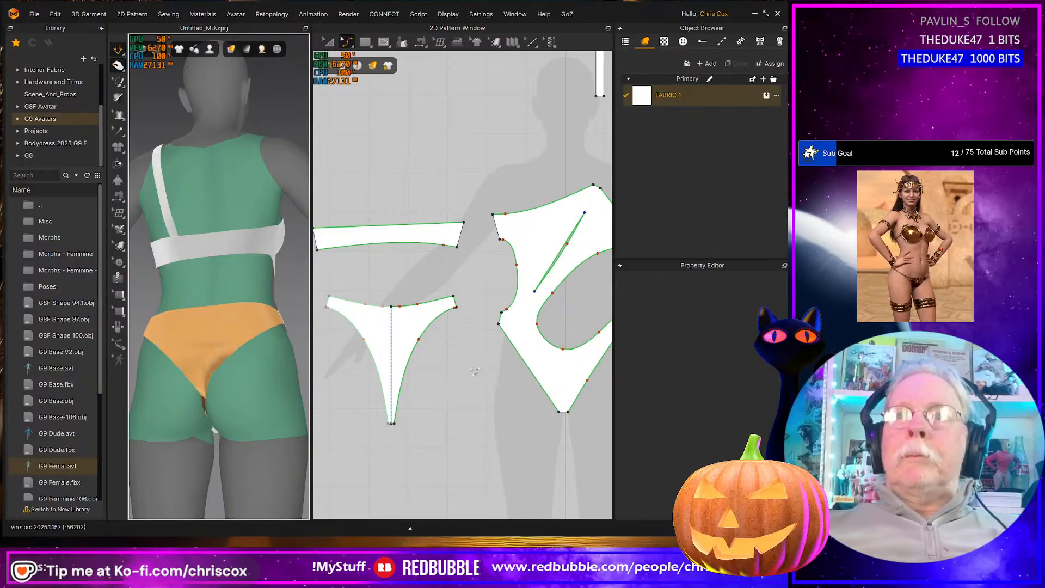
Set the elastic ratio to 90 on the elastic edges of the back band, back bottom, front piece and its cutout slit
scroll(472, 372, down, 2)
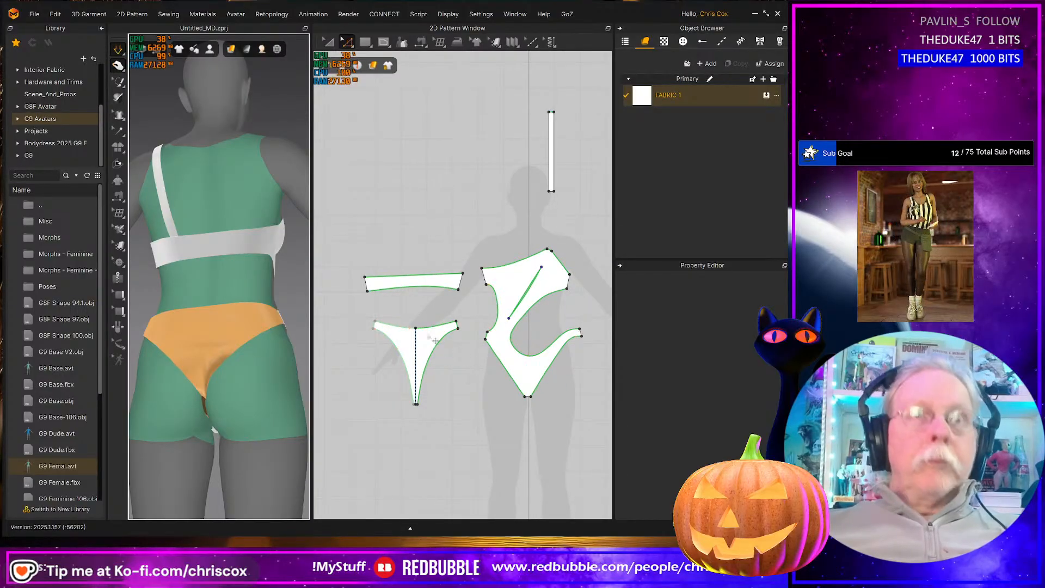
click(415, 276)
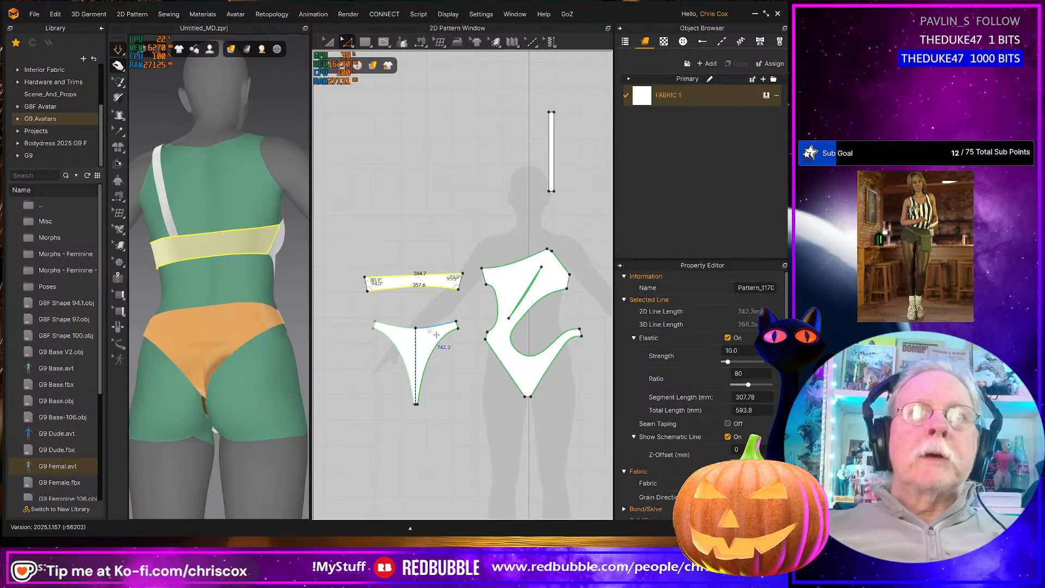
shift+click(435, 330)
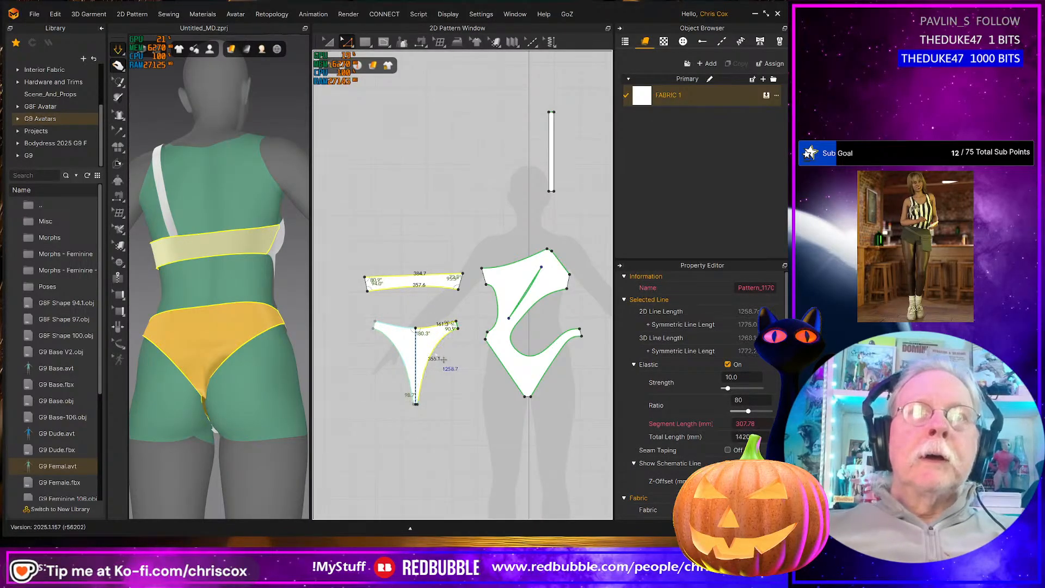
scroll(441, 355, up, 5)
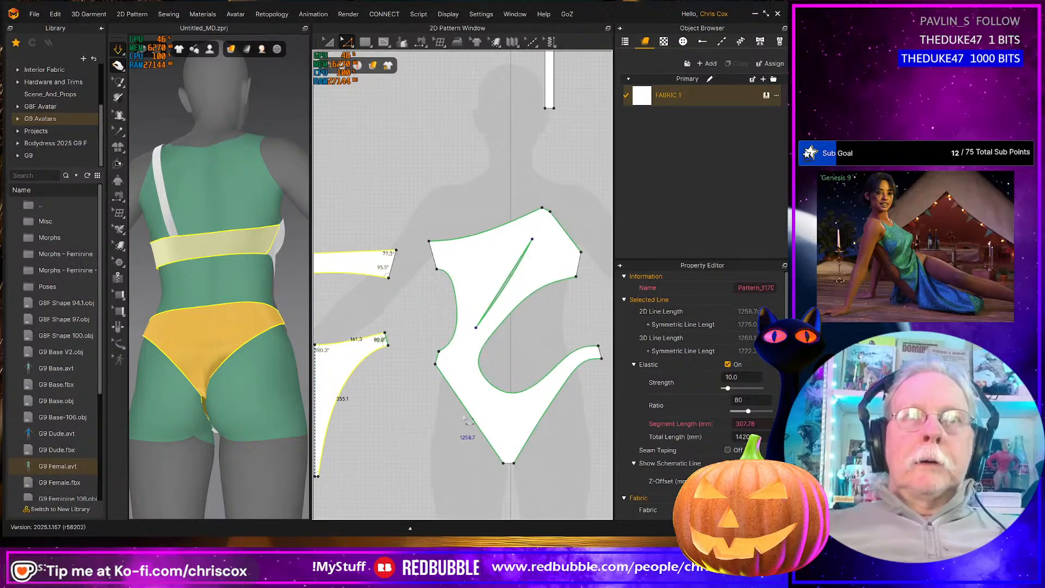
shift+click(474, 419)
shift+click(543, 430)
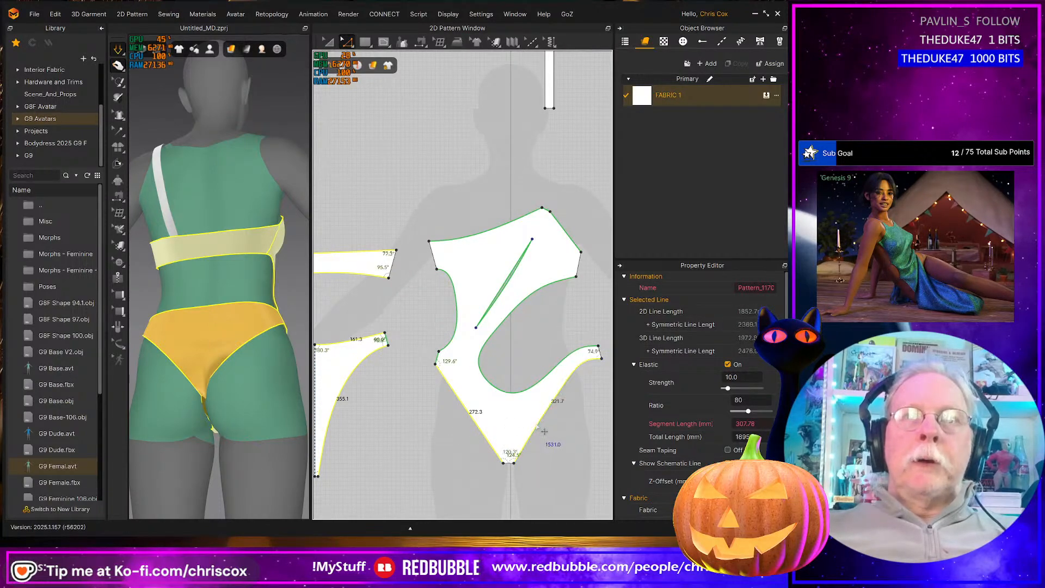
shift+click(524, 401)
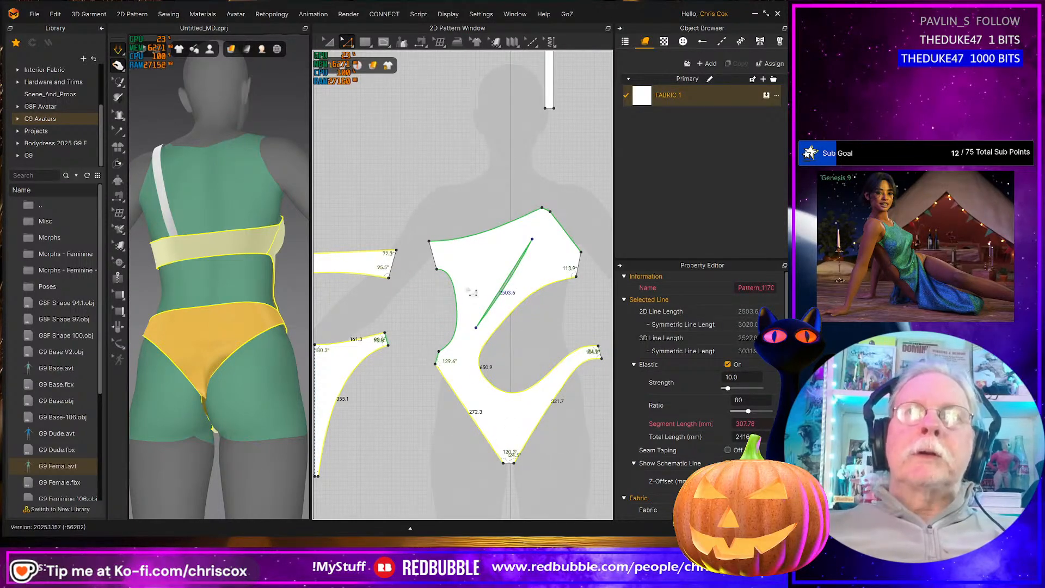
shift+click(462, 301)
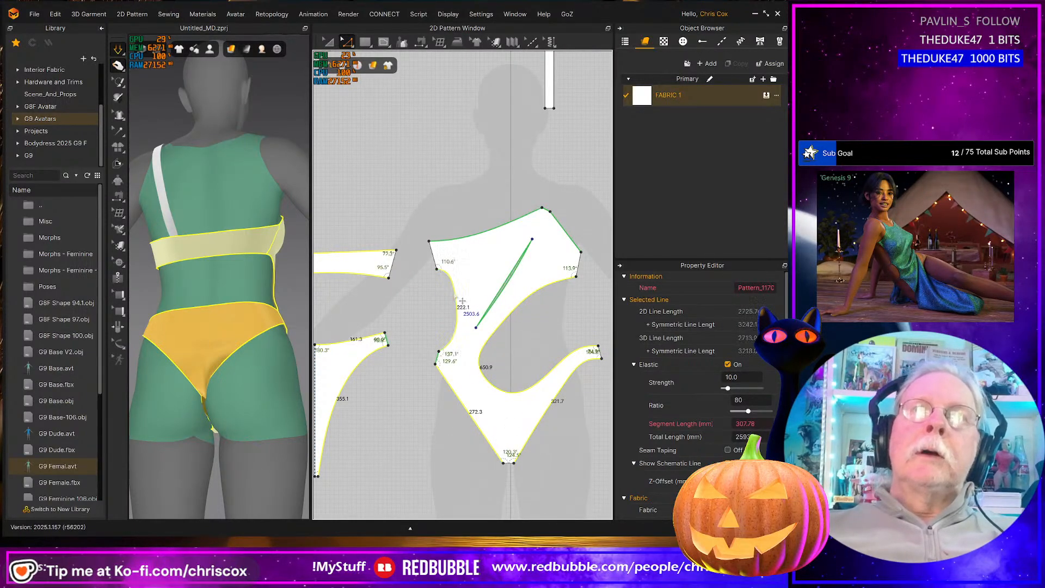
shift+click(510, 284)
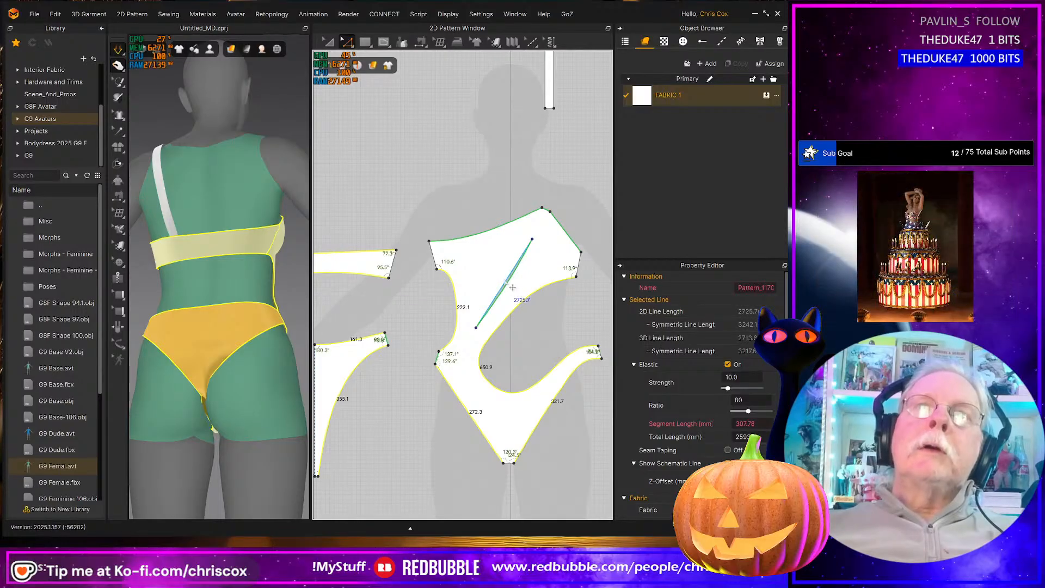
shift+click(515, 295)
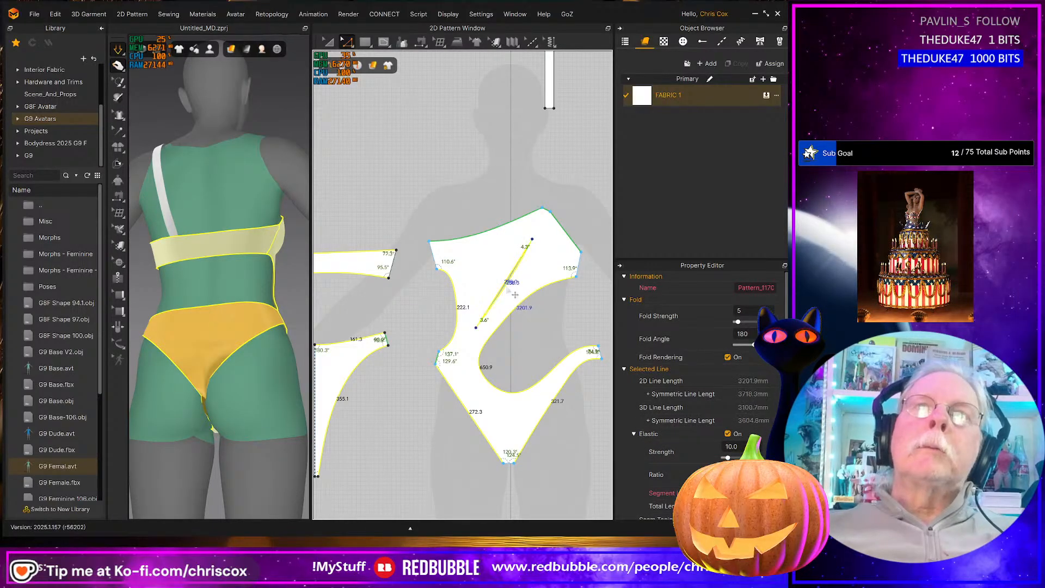
shift+click(496, 232)
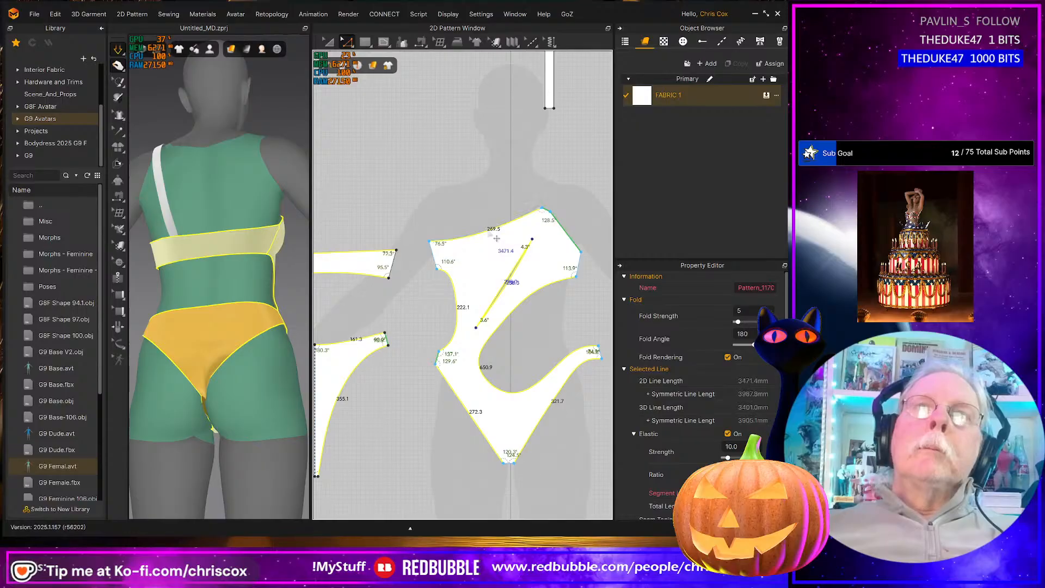
scroll(751, 393, down, 2)
click(755, 408)
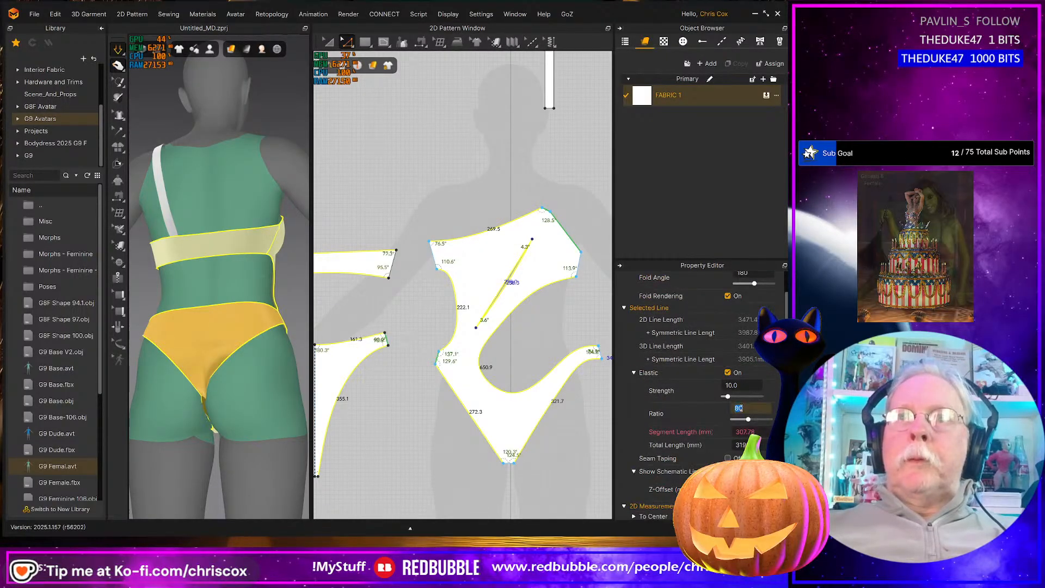
key(Return)
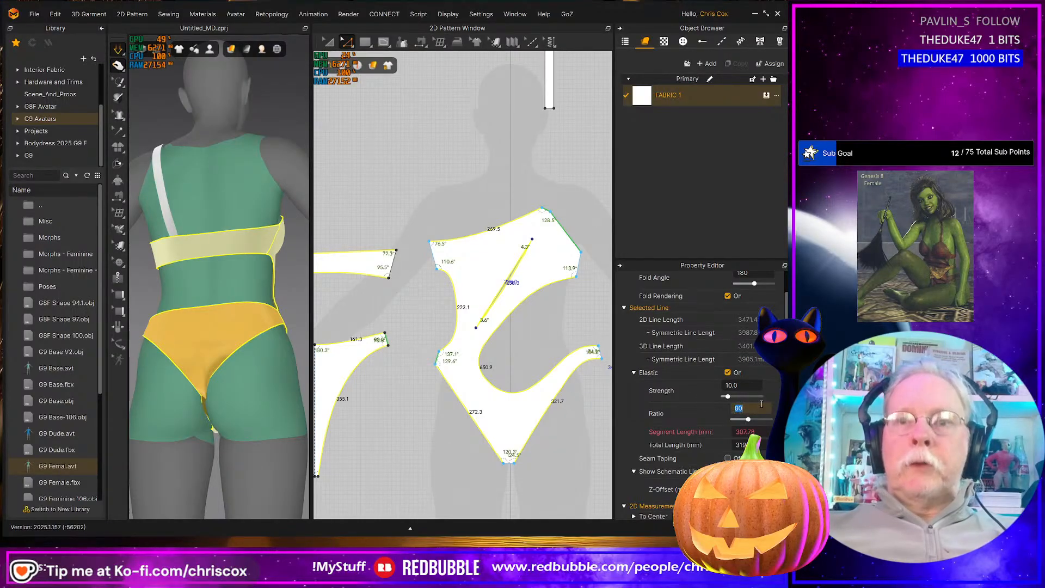
key(Return)
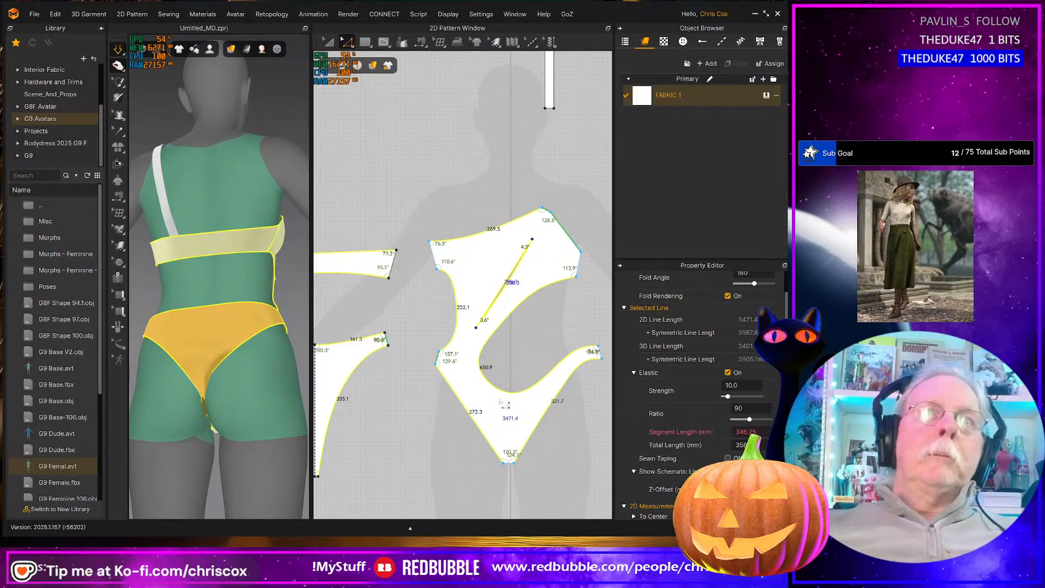
Tug the front piece's torso and crotch fabric upward on the simulated avatar to test the looser elastic
scroll(501, 398, down, 2)
right_drag(222, 372, 82, 400)
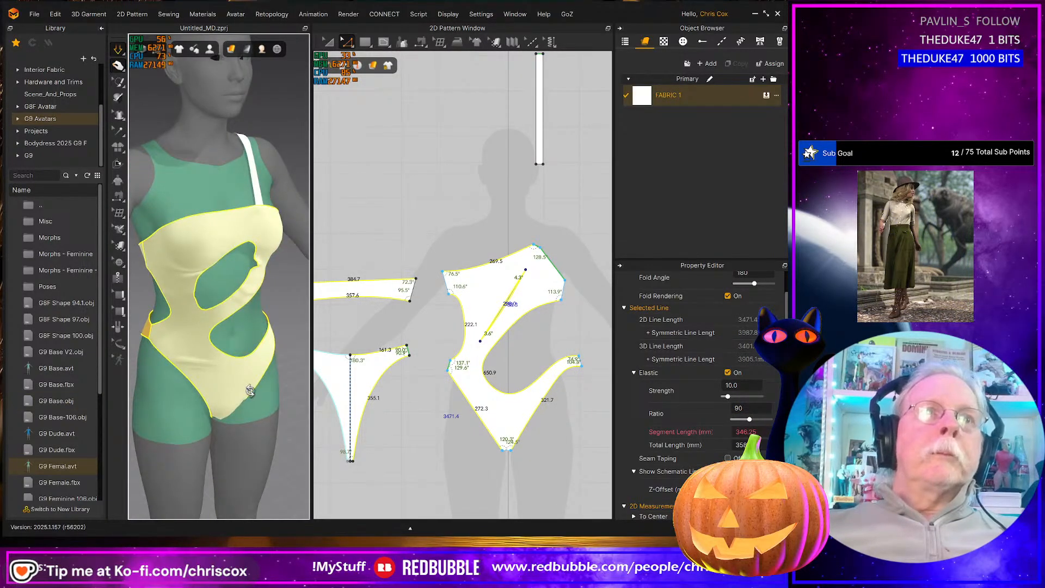
right_drag(250, 391, 216, 378)
drag(220, 280, 248, 228)
right_drag(242, 281, 276, 276)
middle_drag(276, 276, 321, 250)
drag(261, 391, 258, 333)
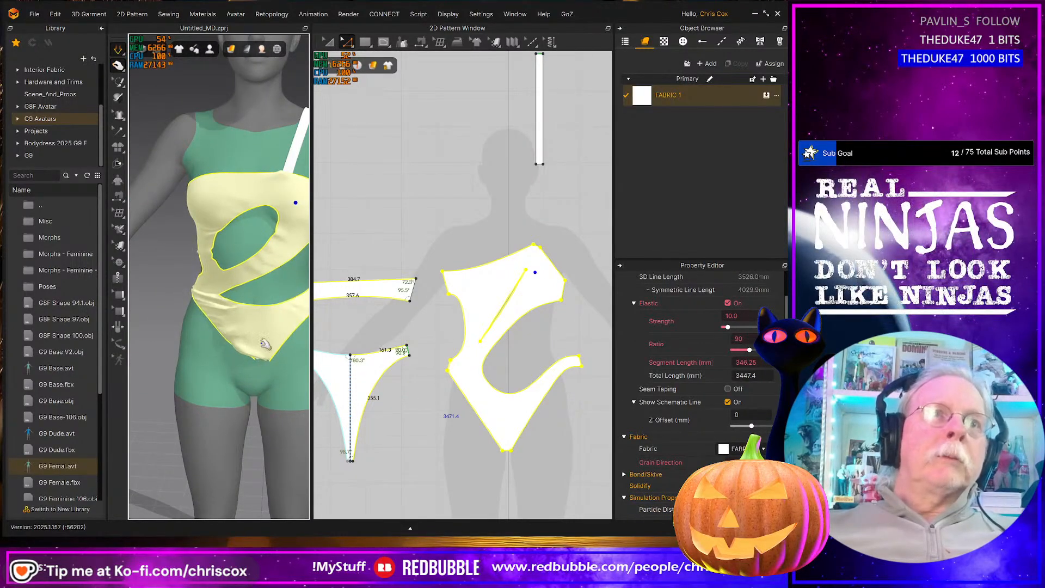
right_drag(257, 333, 264, 308)
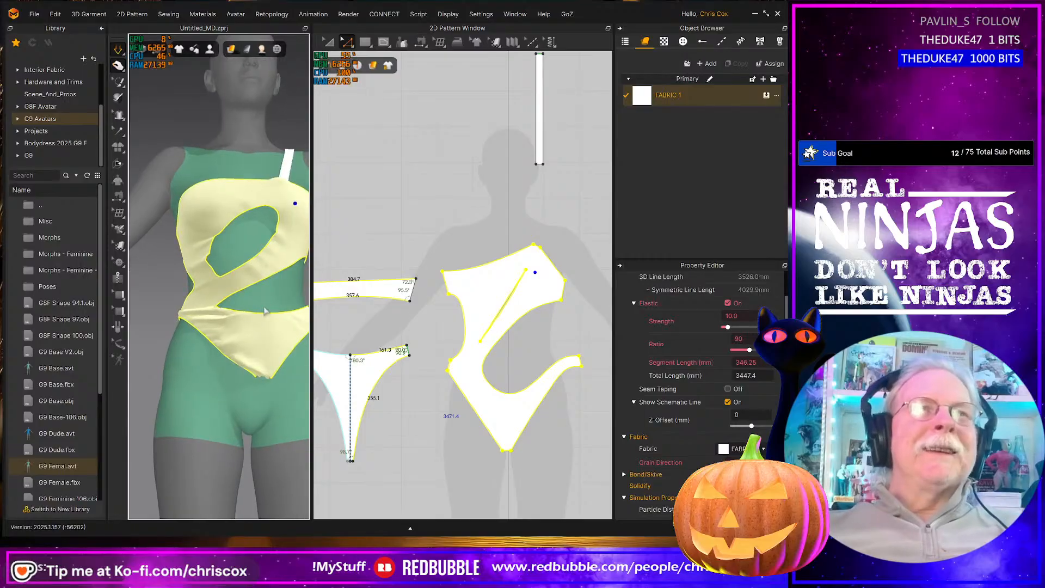
Undo the elastic ratio change on the pattern edges
right_drag(391, 431, 452, 397)
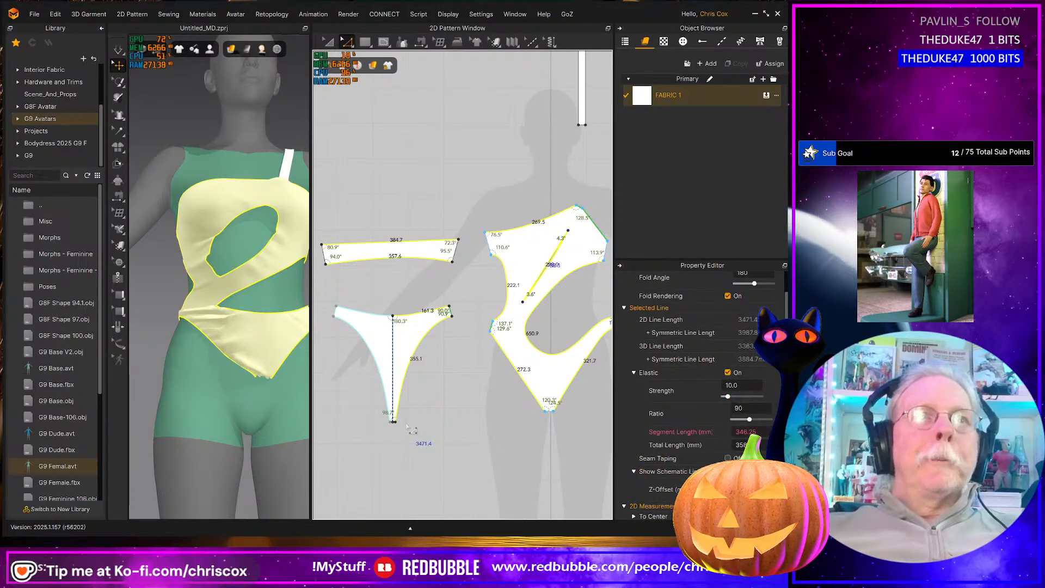
key(ctrl+z)
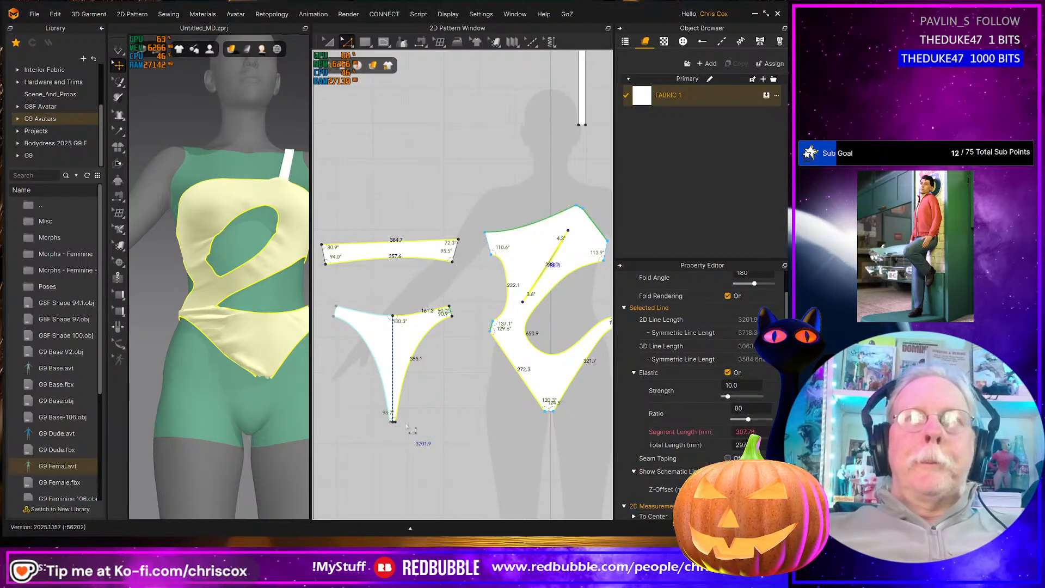
key(ctrl+z)
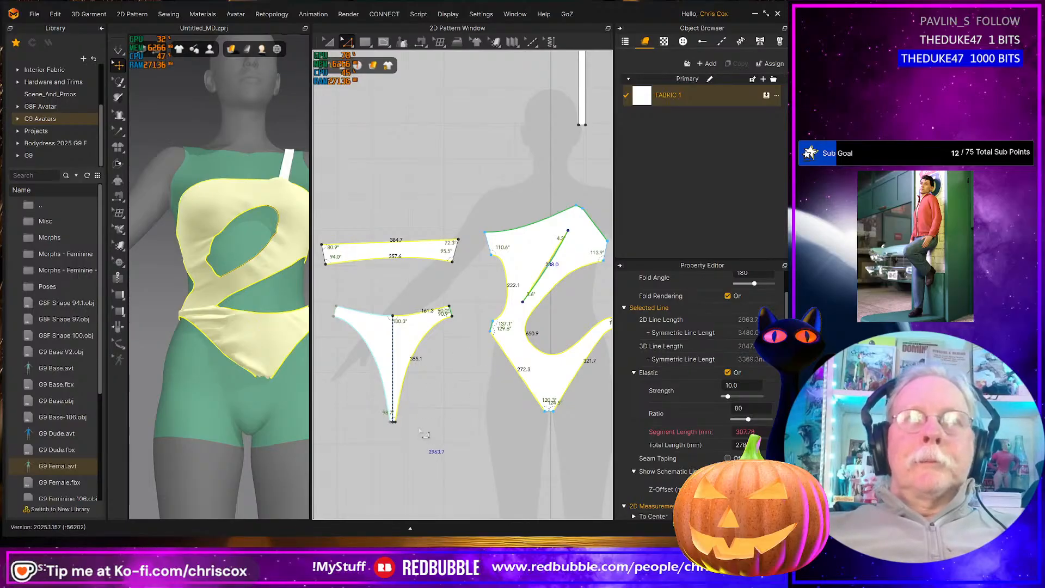
Try to reposition the front and back bottom pieces together on the avatar
click(262, 344)
right_drag(287, 395, 388, 416)
right_drag(284, 410, 60, 408)
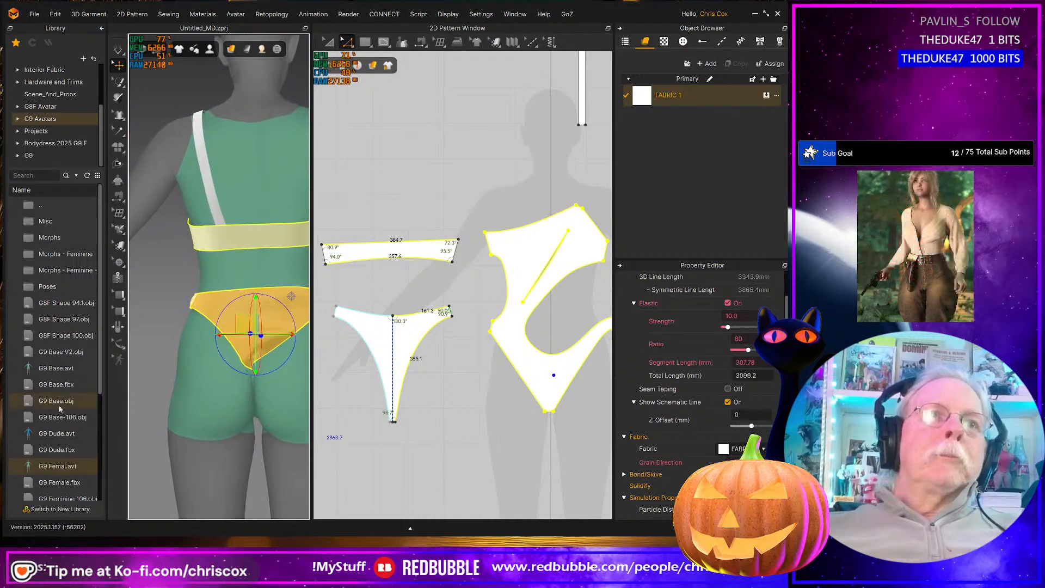
shift+click(232, 315)
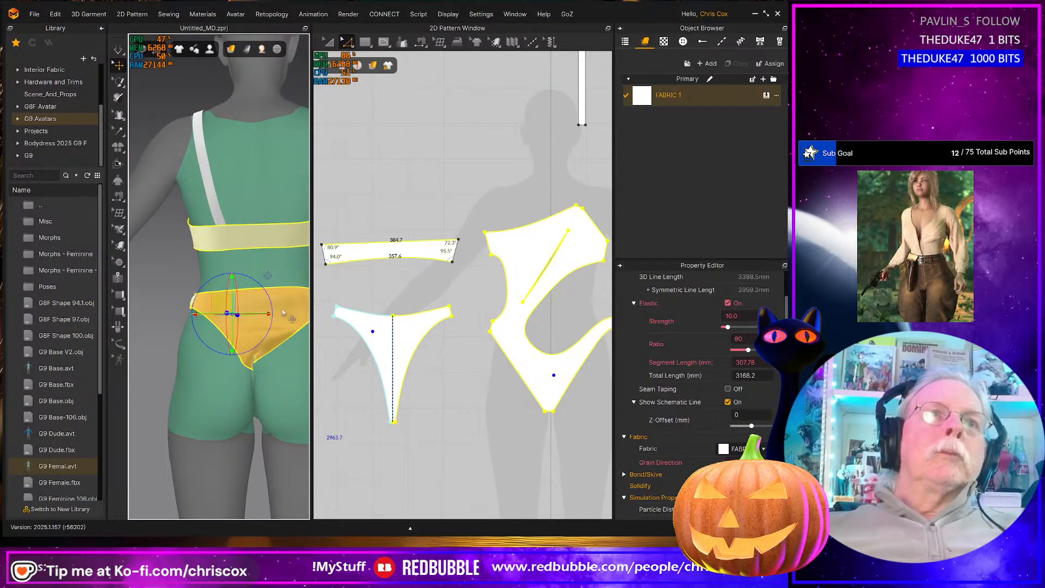
right_drag(281, 313, 224, 334)
drag(166, 309, 154, 355)
key(ctrl+z)
Pull the back bottom piece's fabric down over the seat while simulating
right_drag(287, 415, 467, 390)
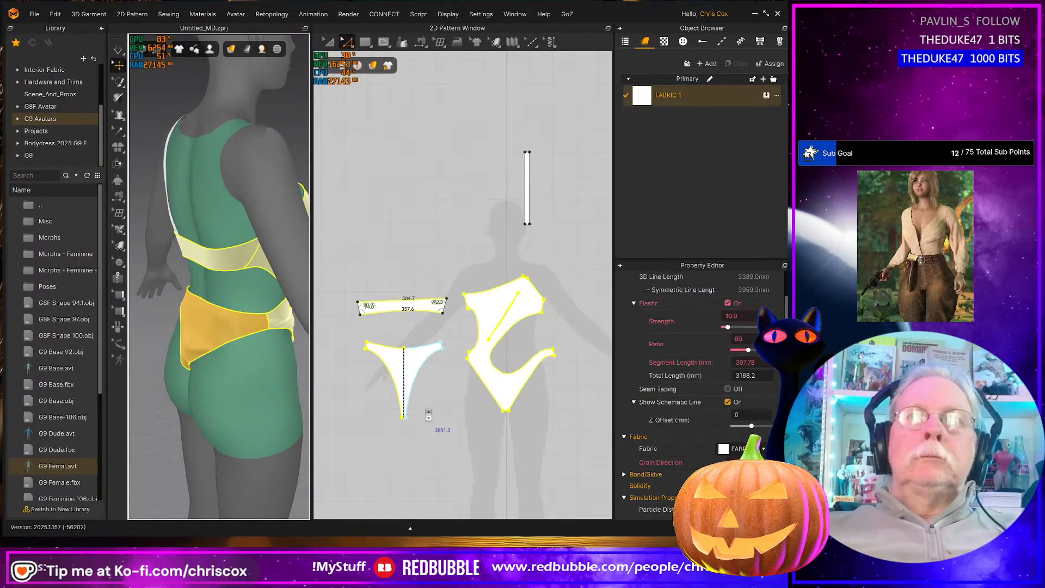
scroll(429, 415, up, 3)
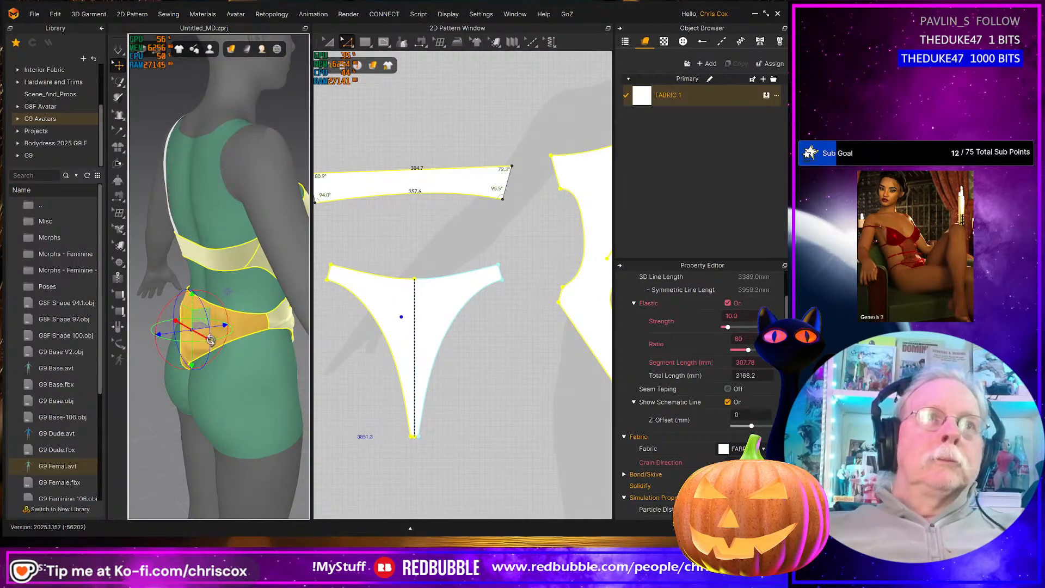
click(210, 328)
drag(210, 328, 173, 414)
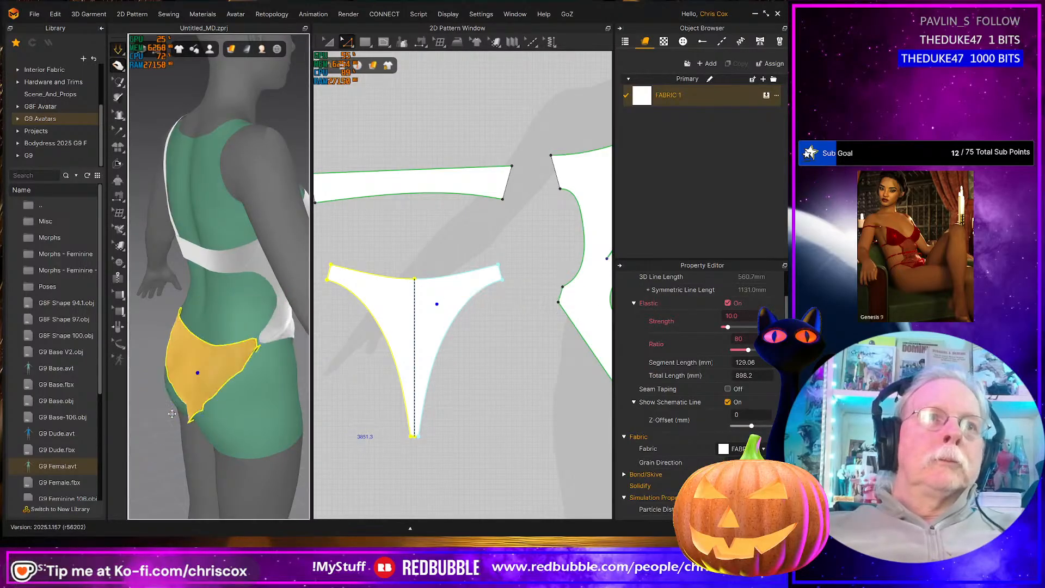
key(space)
Lengthen the front piece by nudging its crotch edge downward in the 2D pattern, and simulate the garment
right_drag(246, 433, 122, 412)
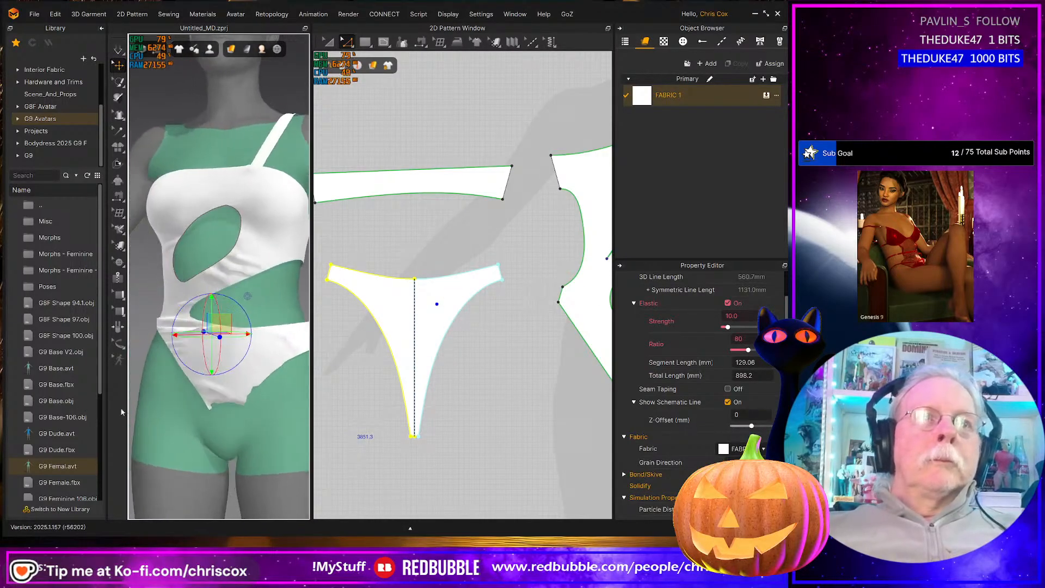
click(229, 389)
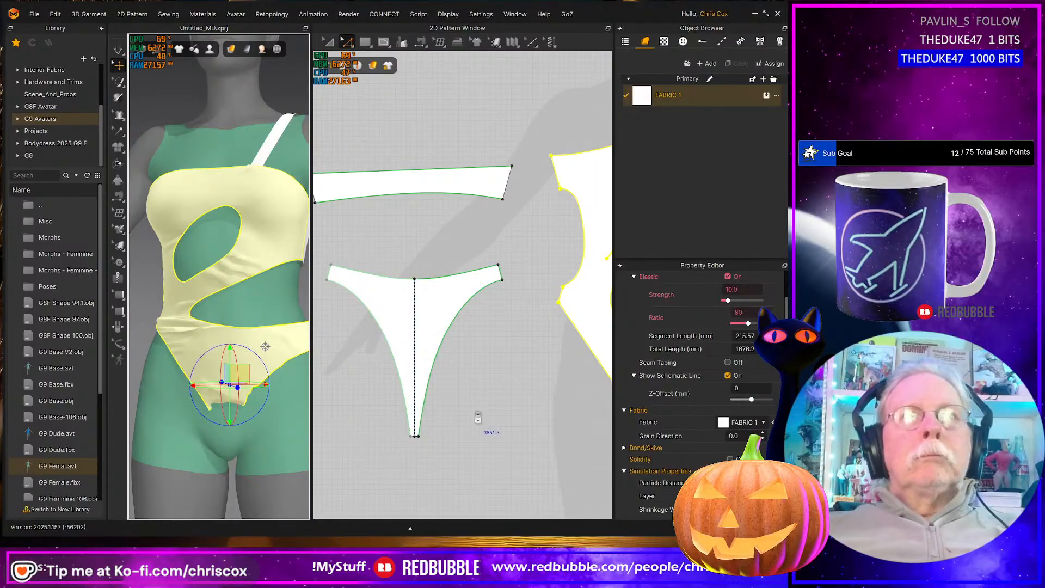
scroll(464, 416, down, 2)
scroll(464, 416, down, 2)
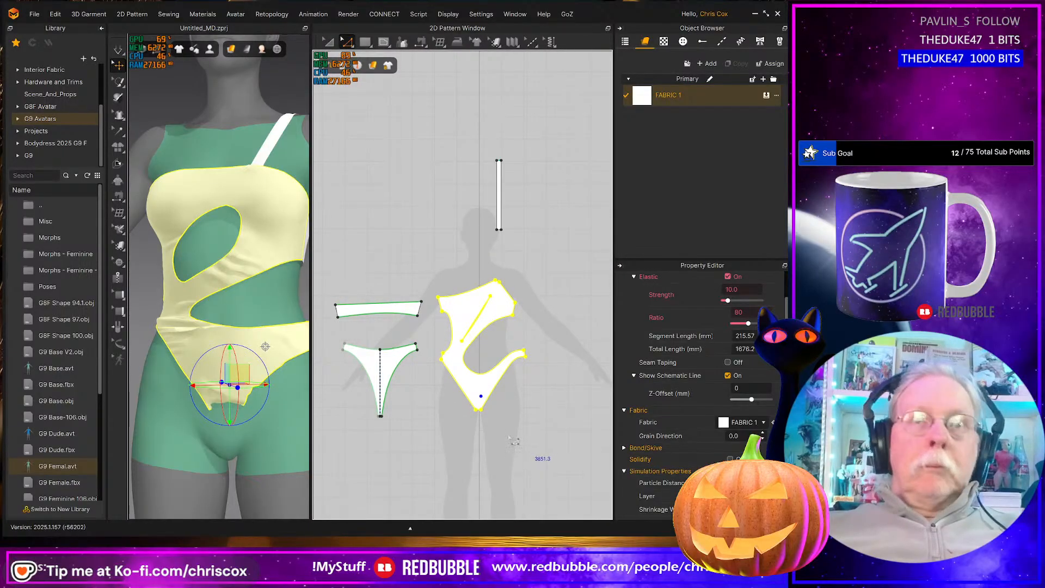
click(515, 441)
click(476, 405)
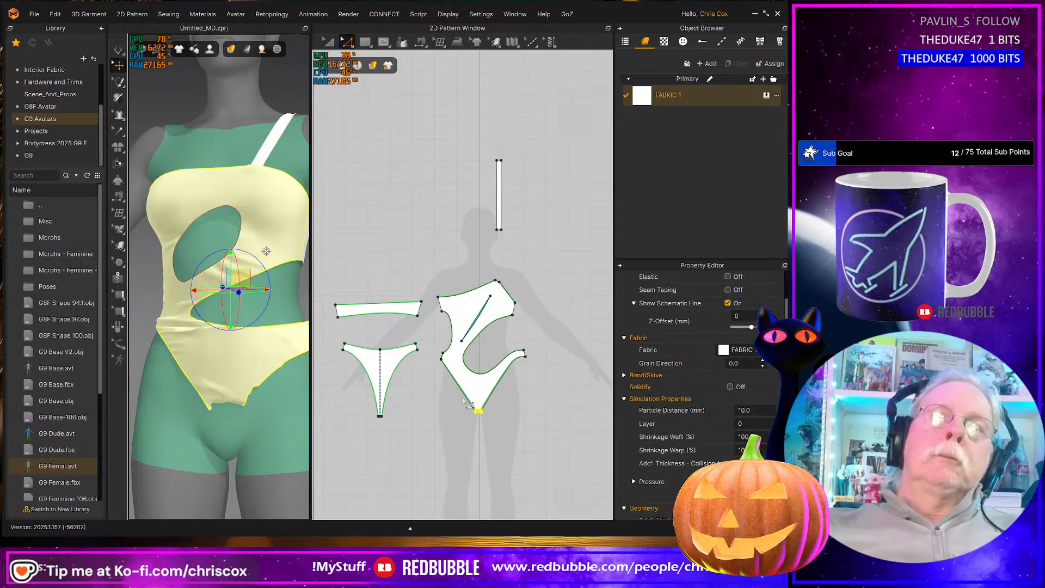
key(Down)
key(Down)
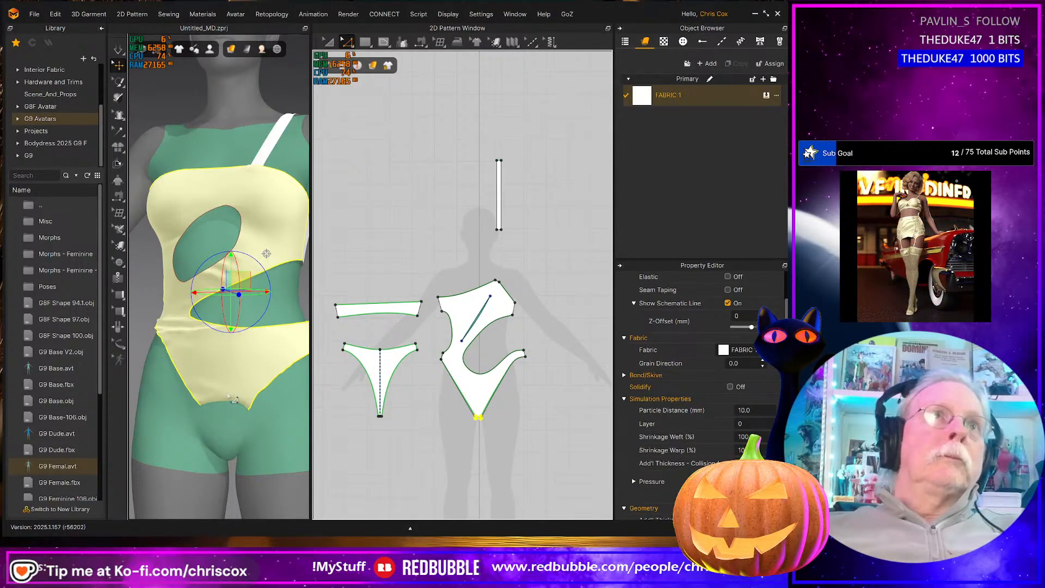
key(Down)
key(space)
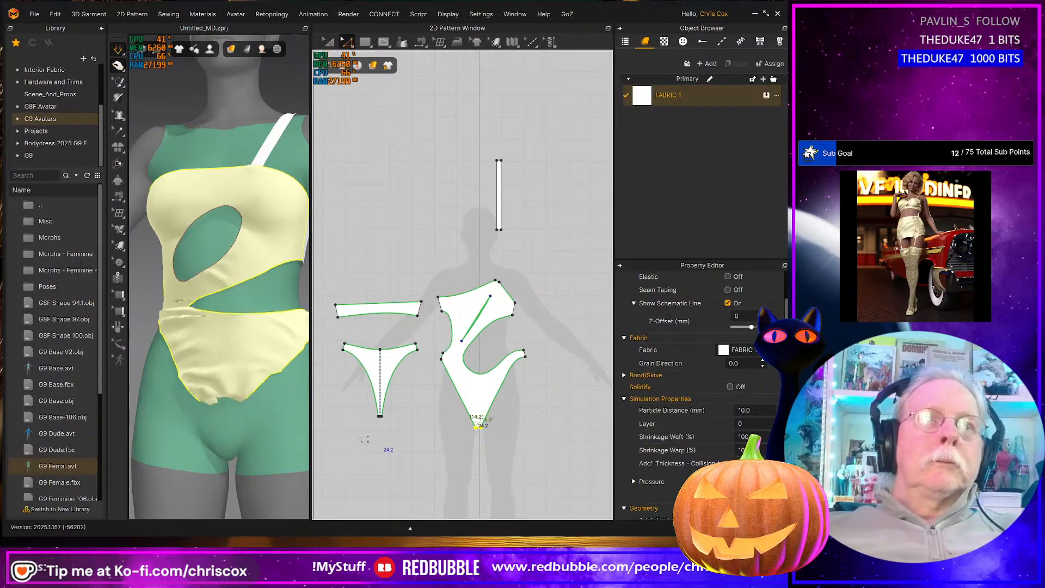
Pull the front piece's crotch and the back bottom piece's lower end down between the avatar's legs during simulation
drag(224, 378, 228, 518)
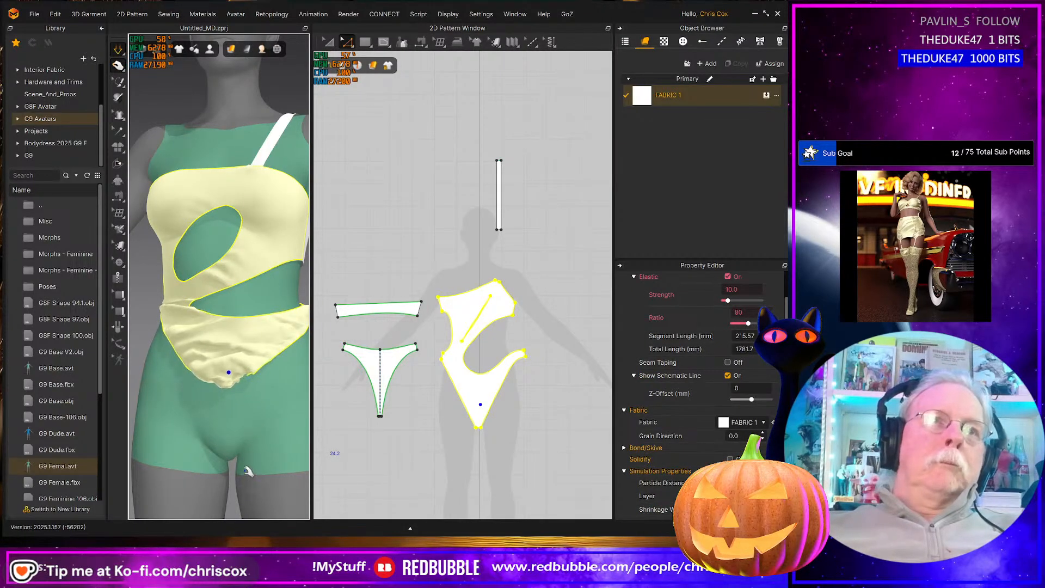
scroll(248, 469, up, 3)
scroll(249, 467, down, 5)
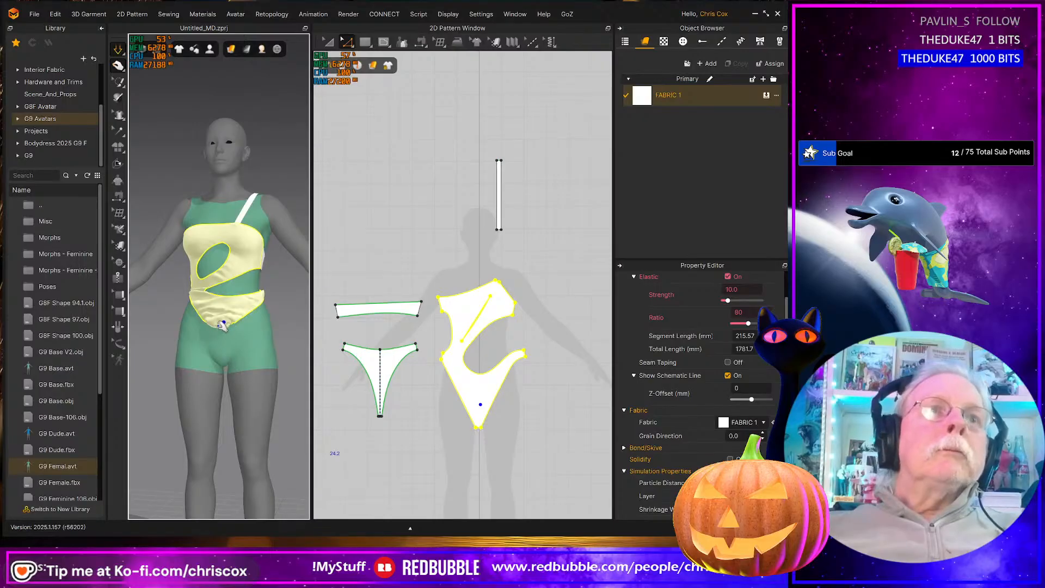
drag(224, 355, 220, 518)
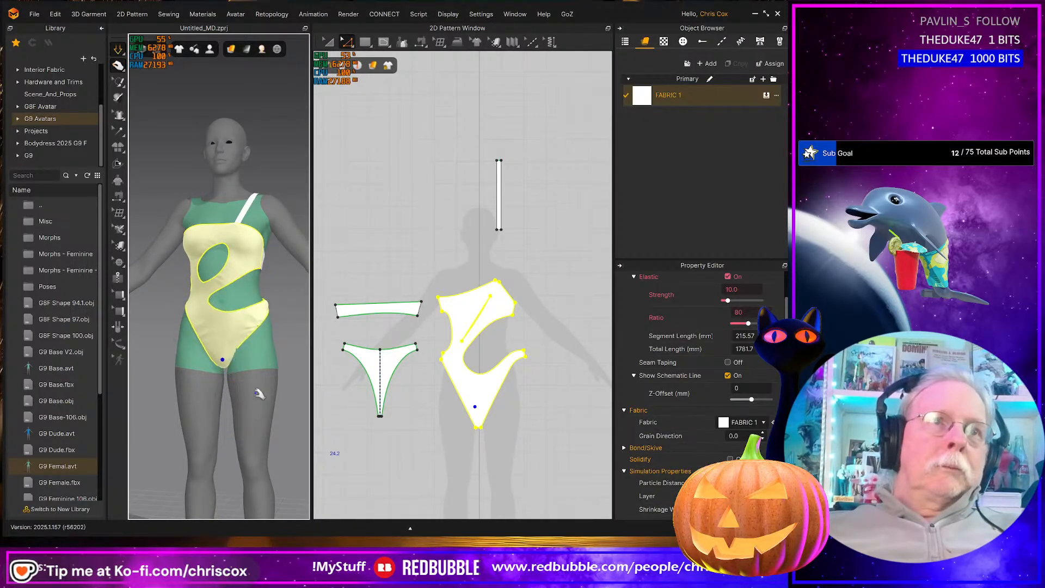
right_drag(259, 392, 210, 327)
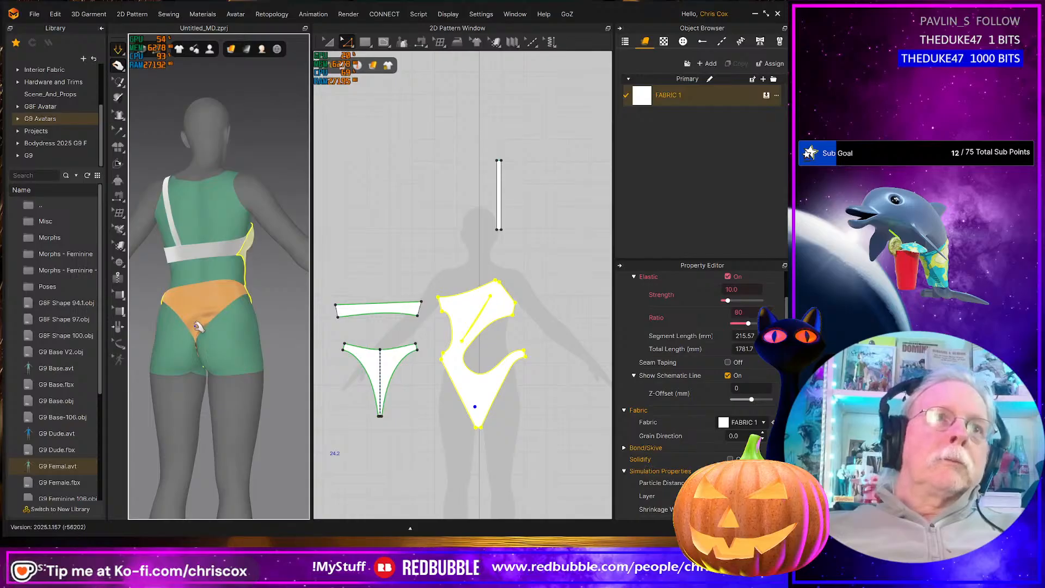
drag(199, 333, 201, 468)
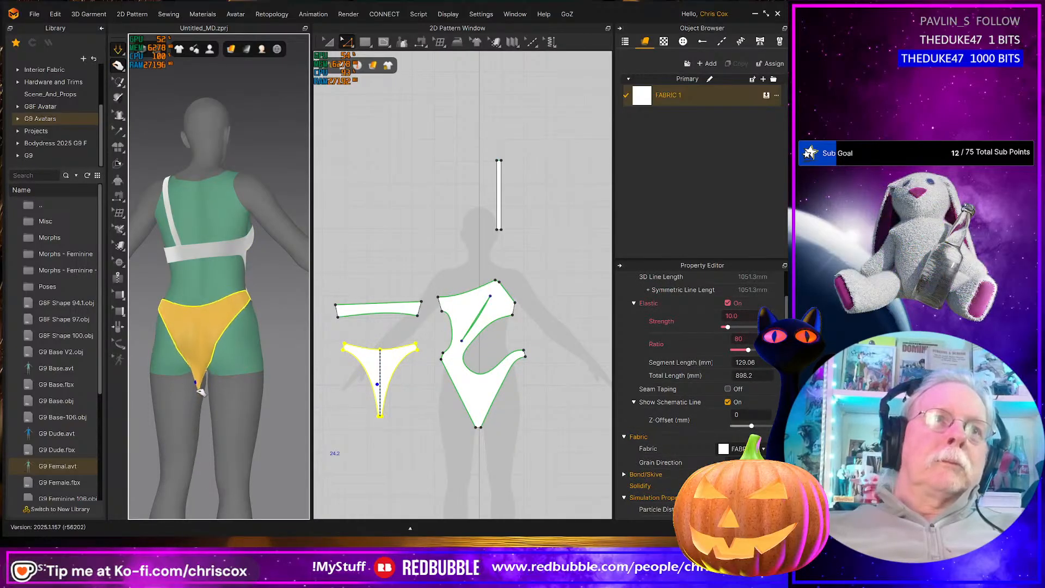
Pull the back bottom piece's fabric down toward the crotch while simulating, and stop the simulation
mouse_move(209, 381)
right_down()
mouse_move(245, 378)
mouse_move(223, 380)
right_up()
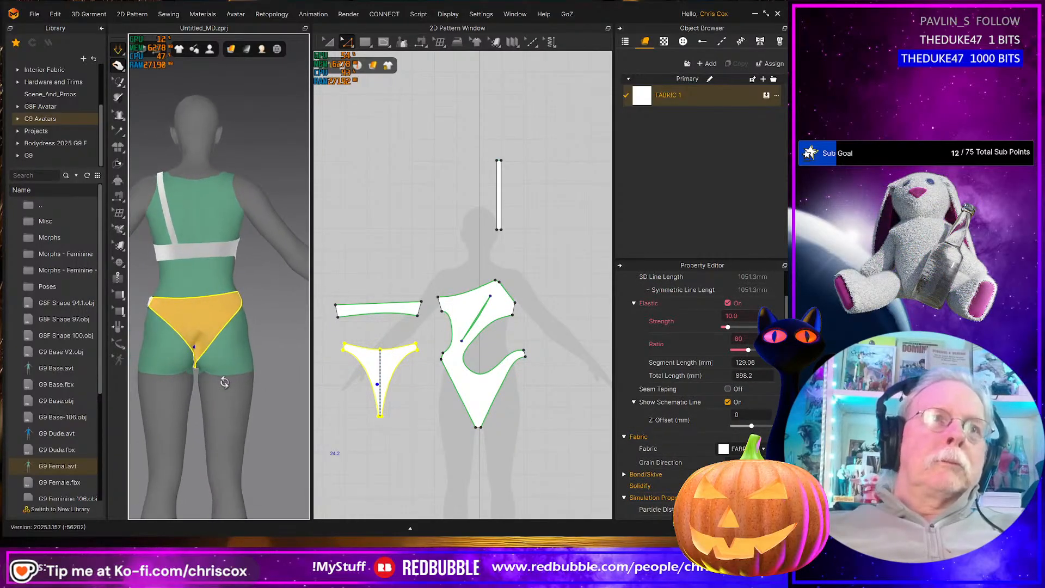
drag(197, 346, 192, 361)
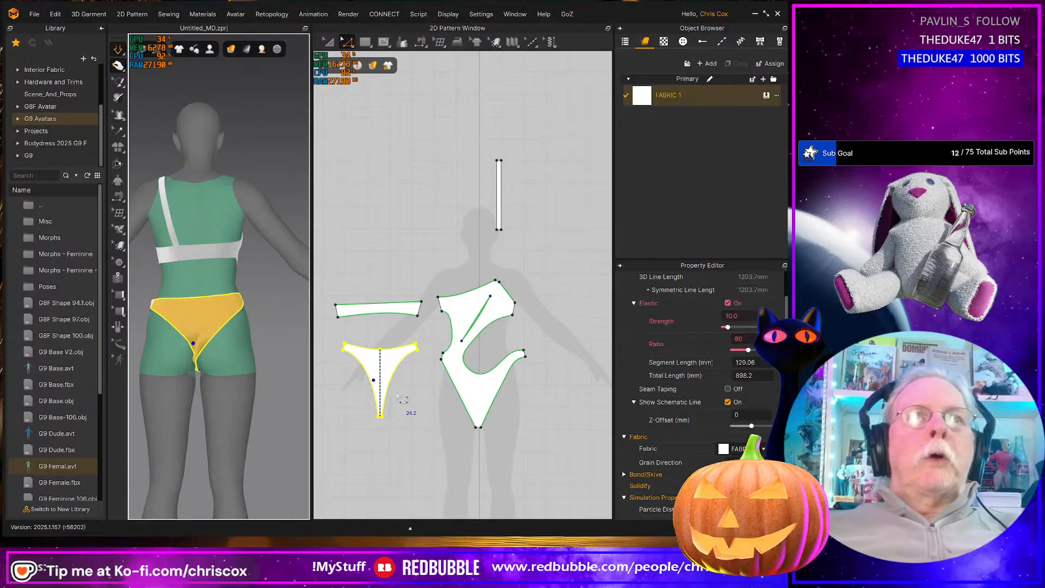
scroll(435, 411, up, 3)
scroll(434, 411, down, 3)
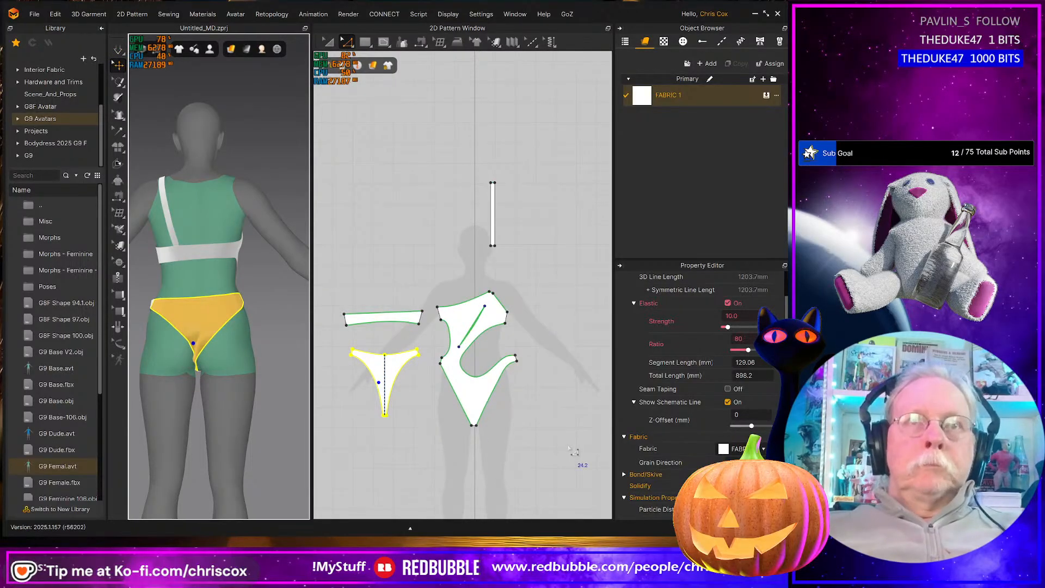
key(a)
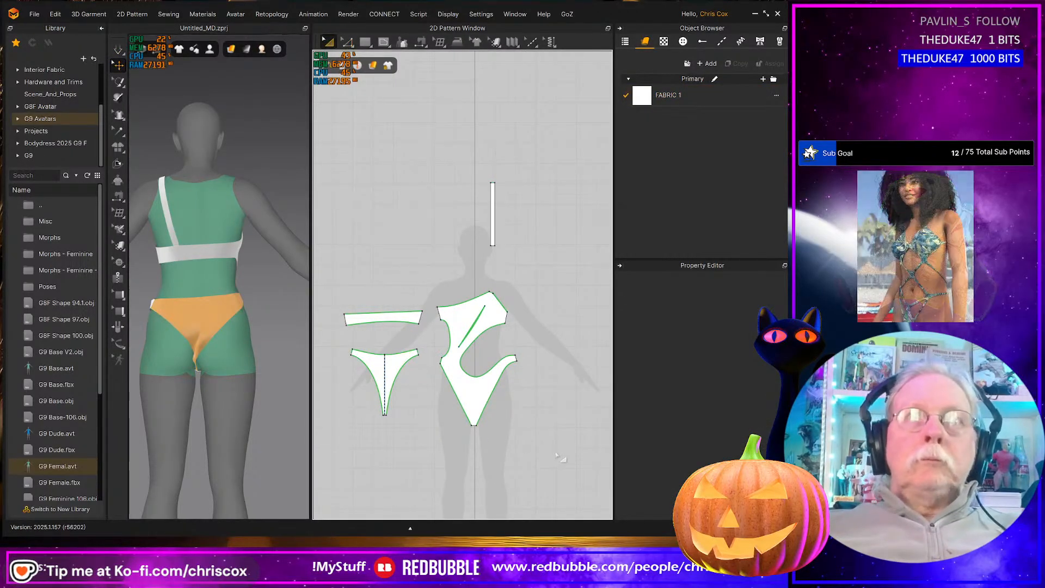
drag(555, 451, 334, 284)
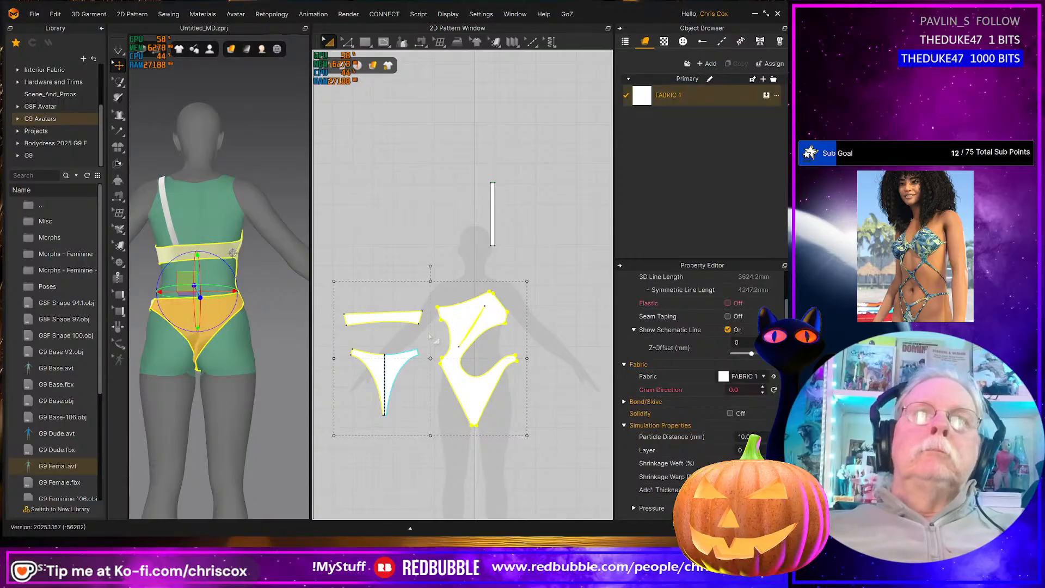
scroll(422, 318, up, 3)
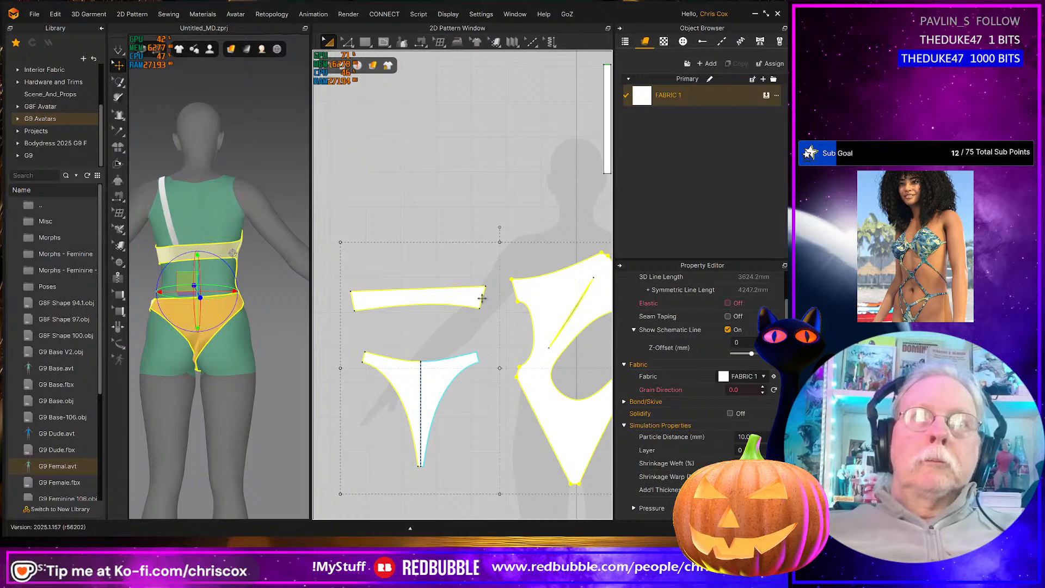
click(384, 308)
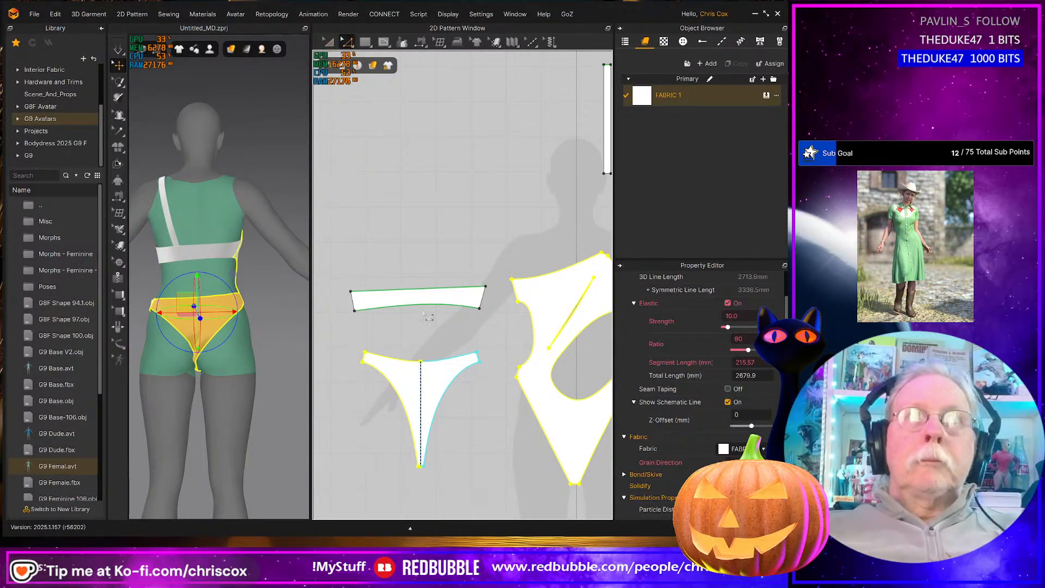
Set the elastic ratio to 90 on the back band, back bottom and front piece edges, including the front's slit, cutout and leg openings
click(388, 299)
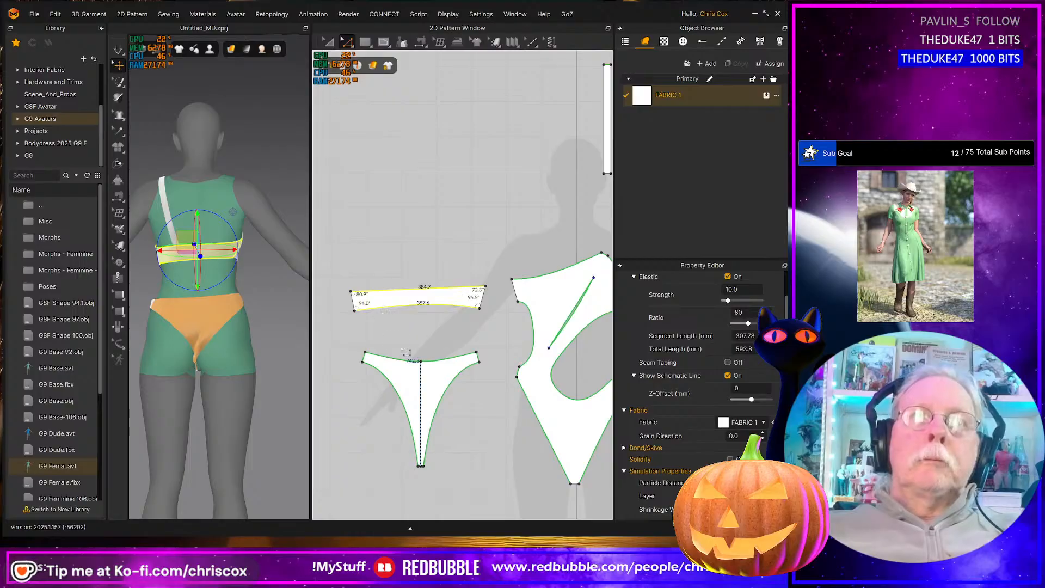
shift+click(443, 369)
shift+click(451, 386)
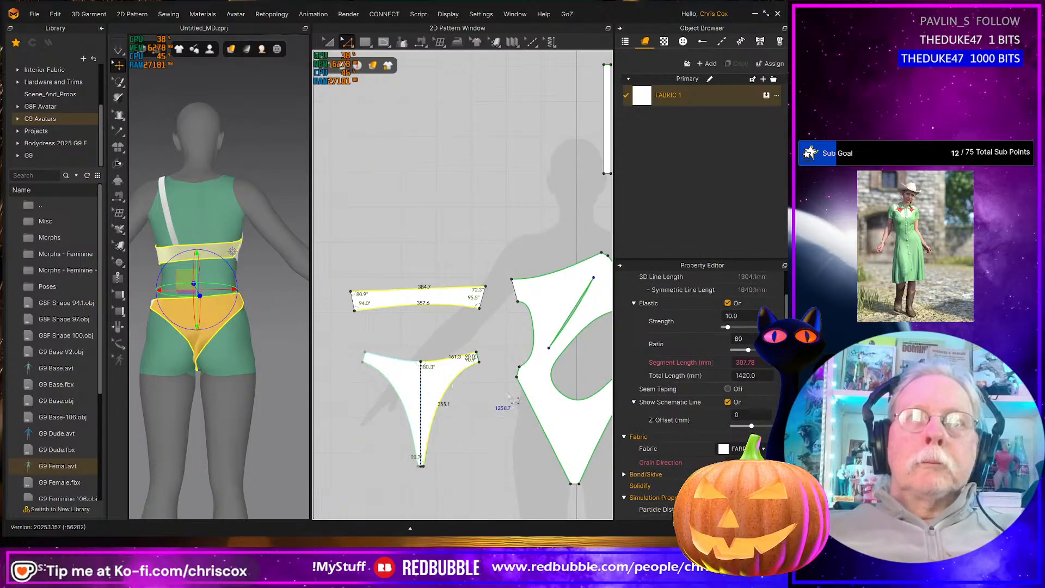
shift+click(539, 414)
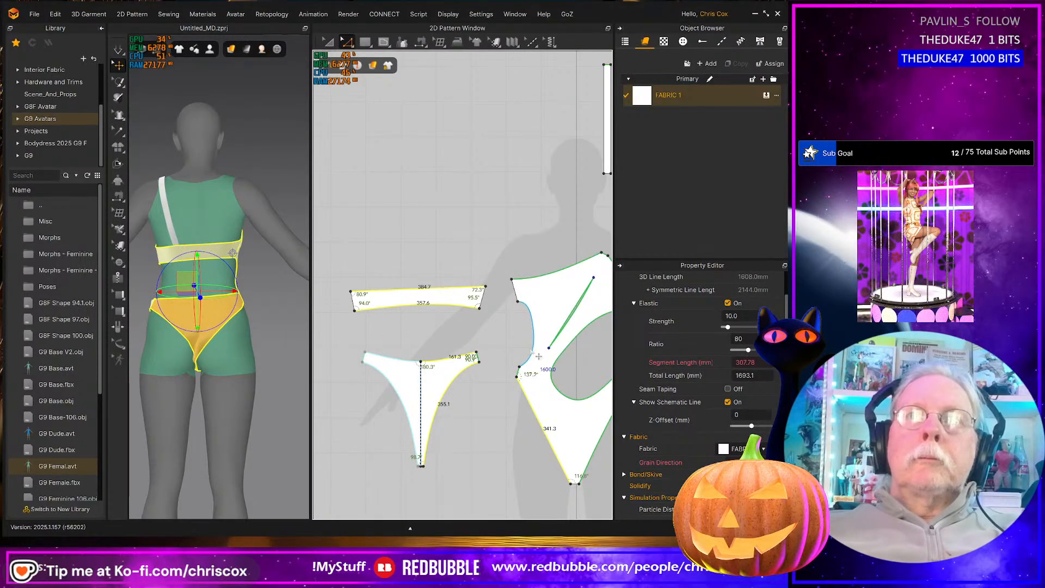
shift+click(538, 354)
shift+click(562, 269)
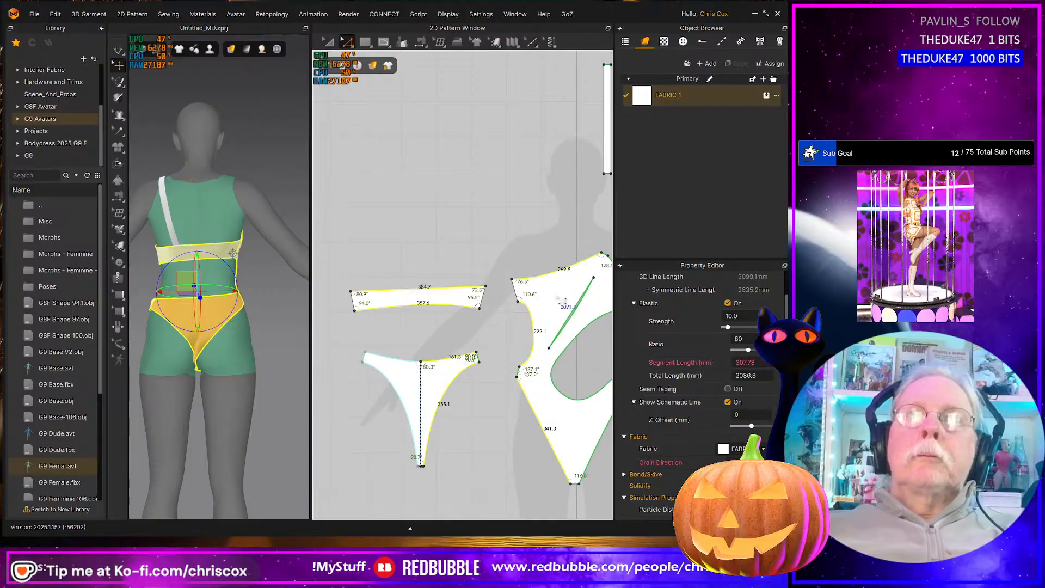
shift+click(582, 323)
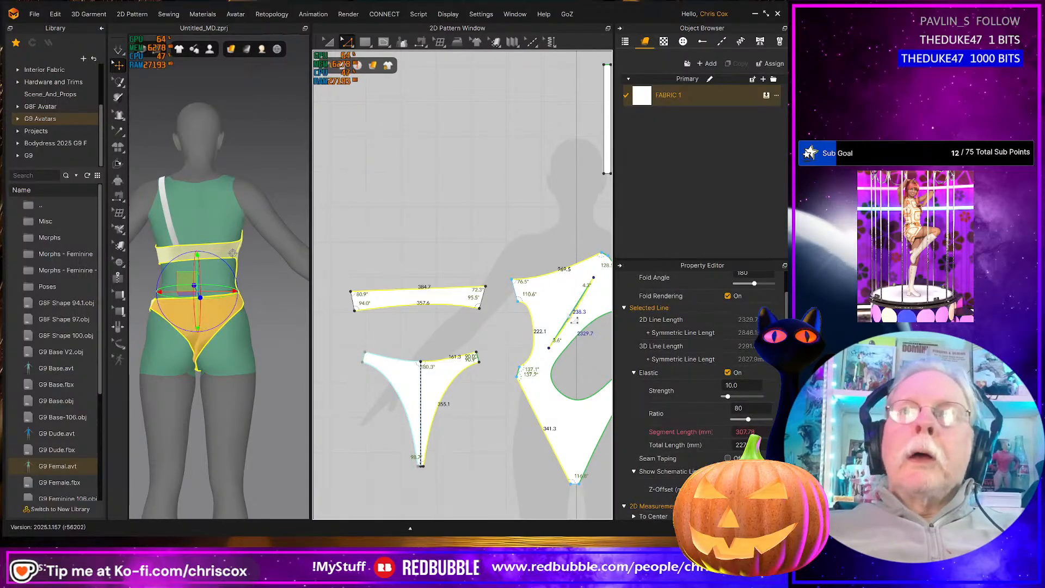
scroll(575, 320, down, 3)
scroll(573, 318, up, 6)
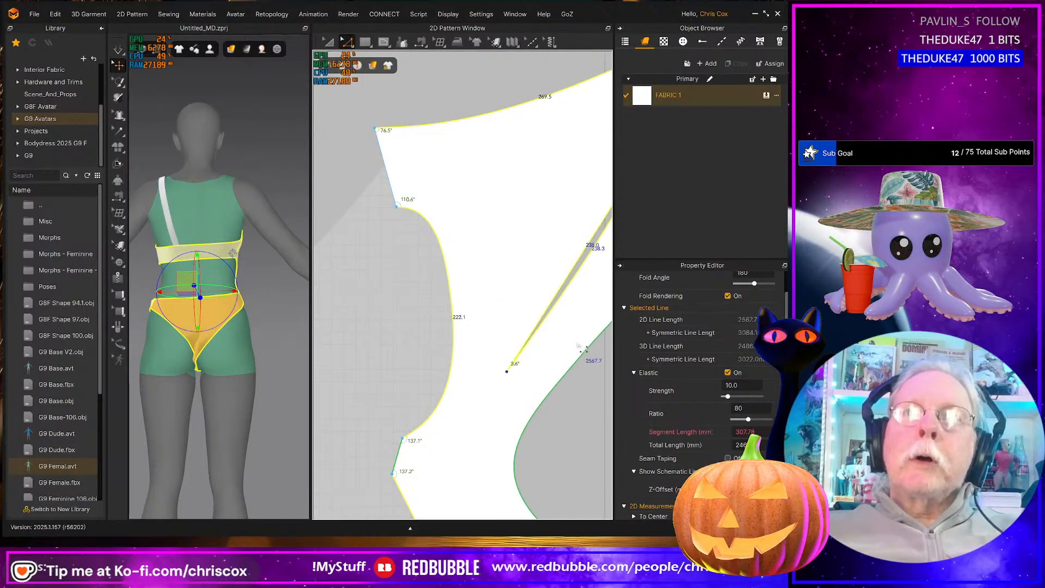
shift+click(581, 356)
middle_drag(581, 357, 475, 231)
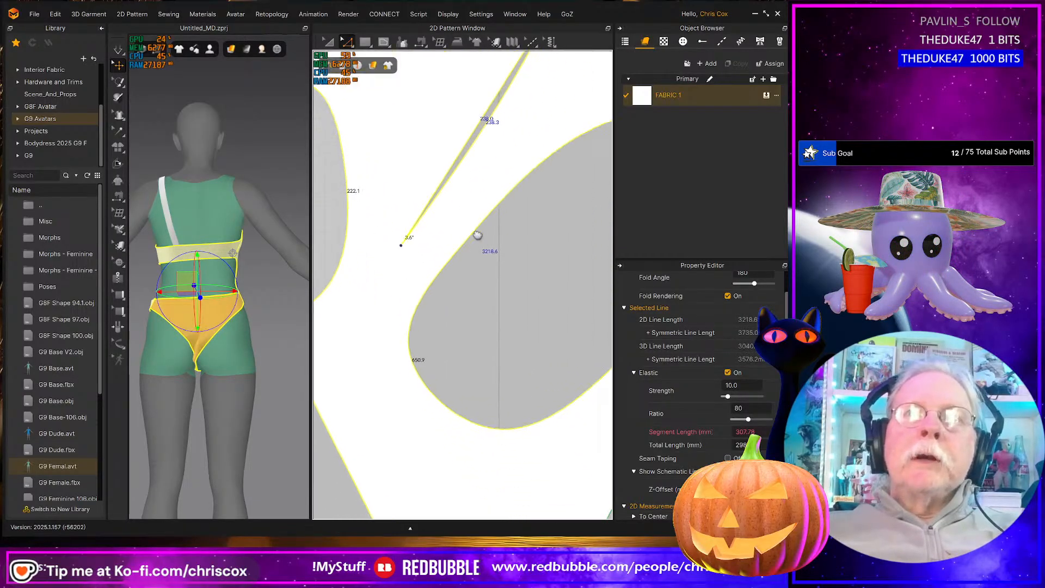
scroll(518, 359, down, 2)
scroll(518, 359, down, 2)
middle_drag(530, 359, 483, 350)
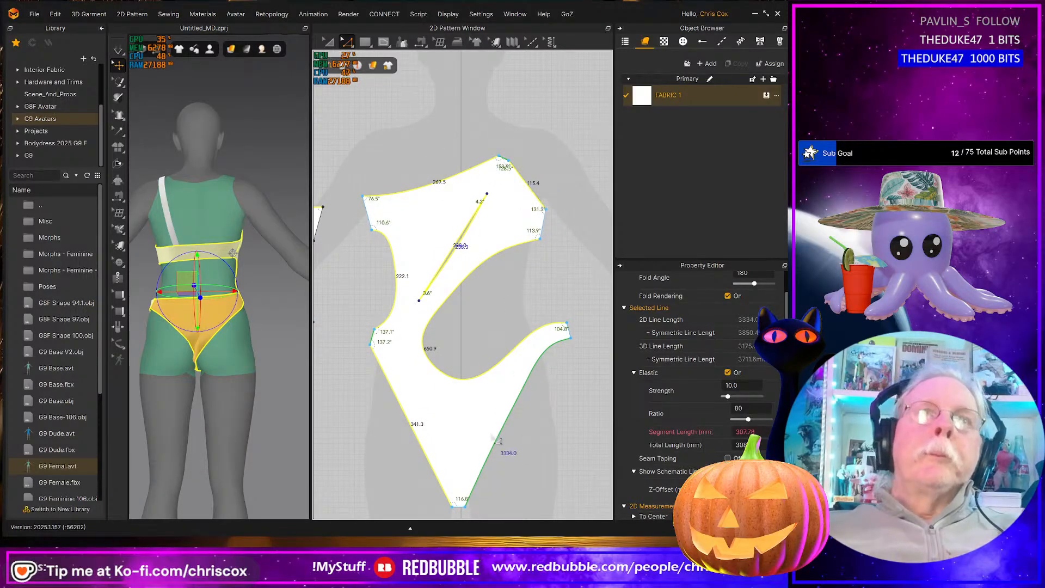
shift+click(500, 442)
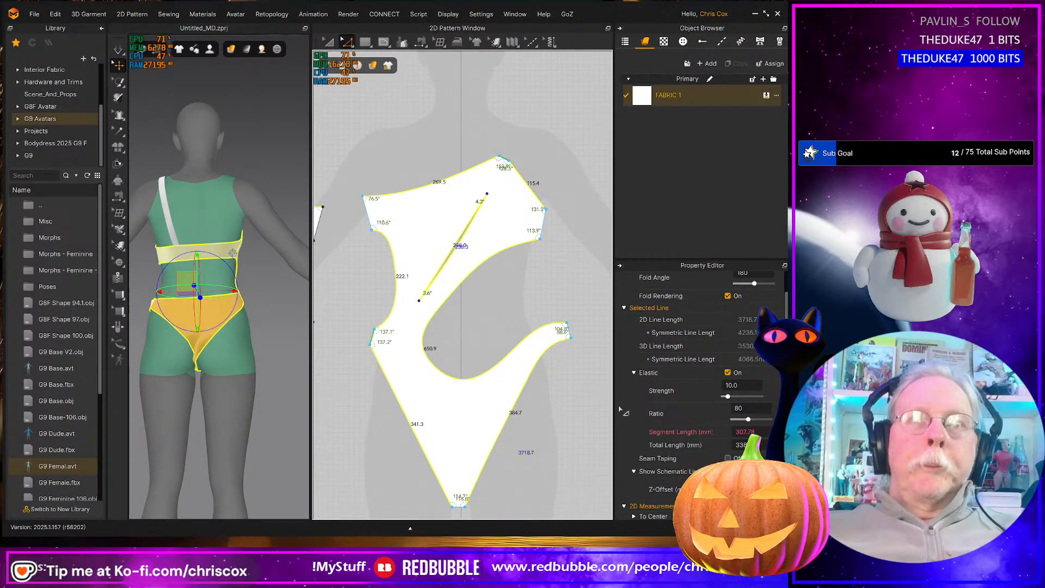
click(752, 406)
text(9)
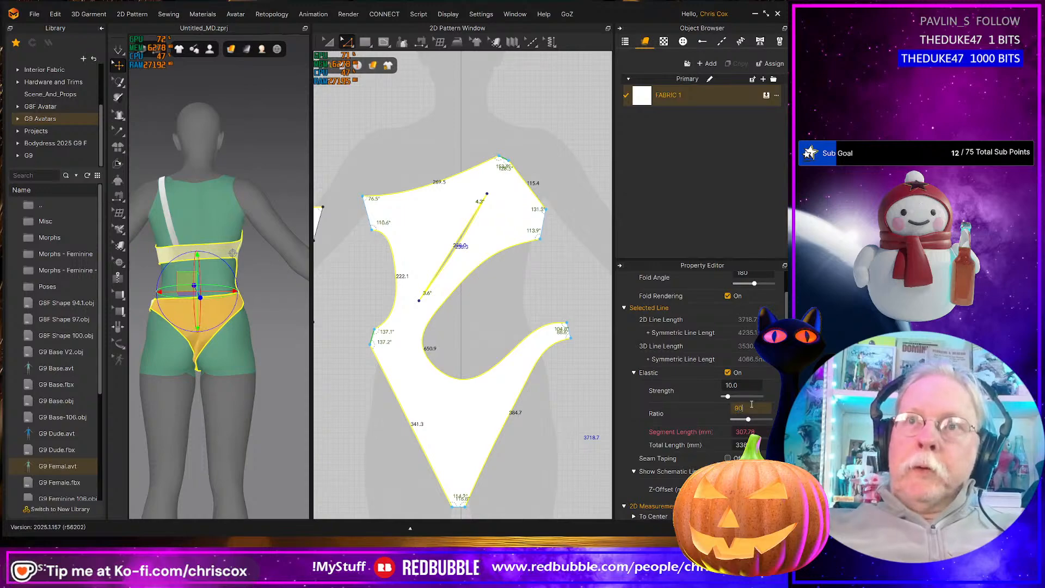
Simulate the garment and pull the back bottom piece's lower end and leg edge down over the seat
right_drag(252, 372, 200, 374)
drag(173, 354, 173, 389)
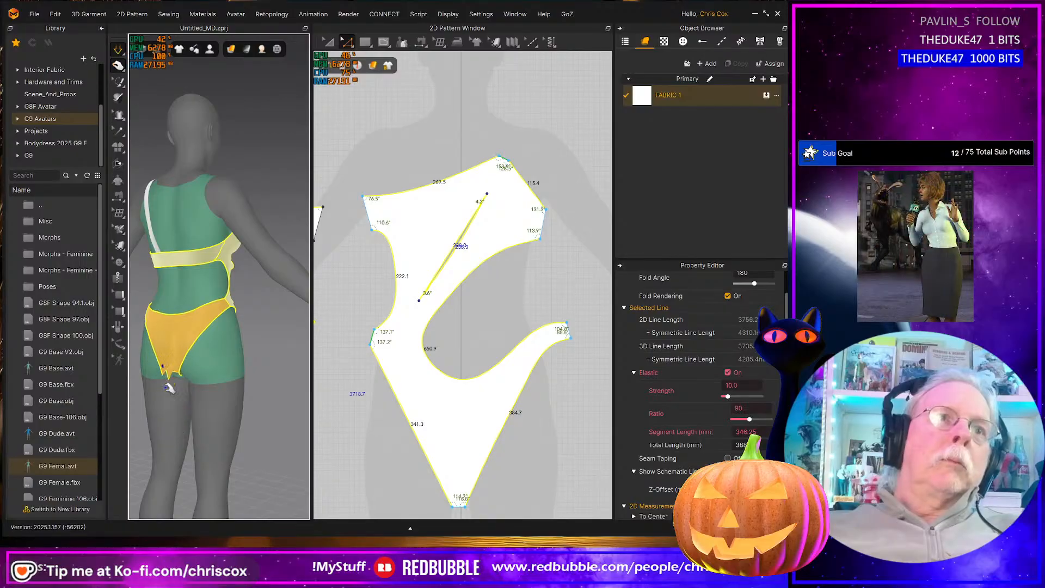
drag(179, 352, 191, 393)
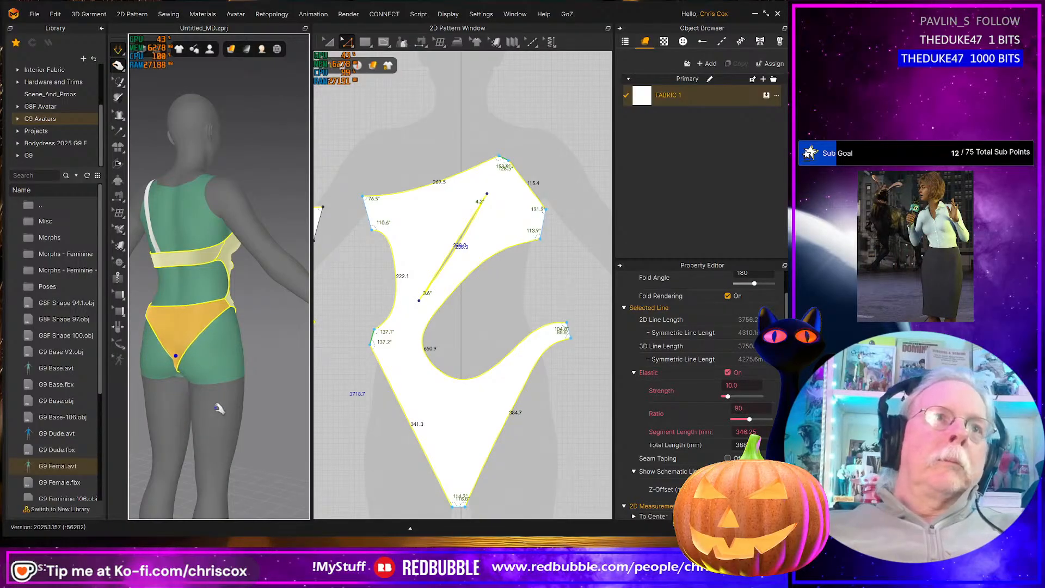
right_drag(218, 409, 245, 397)
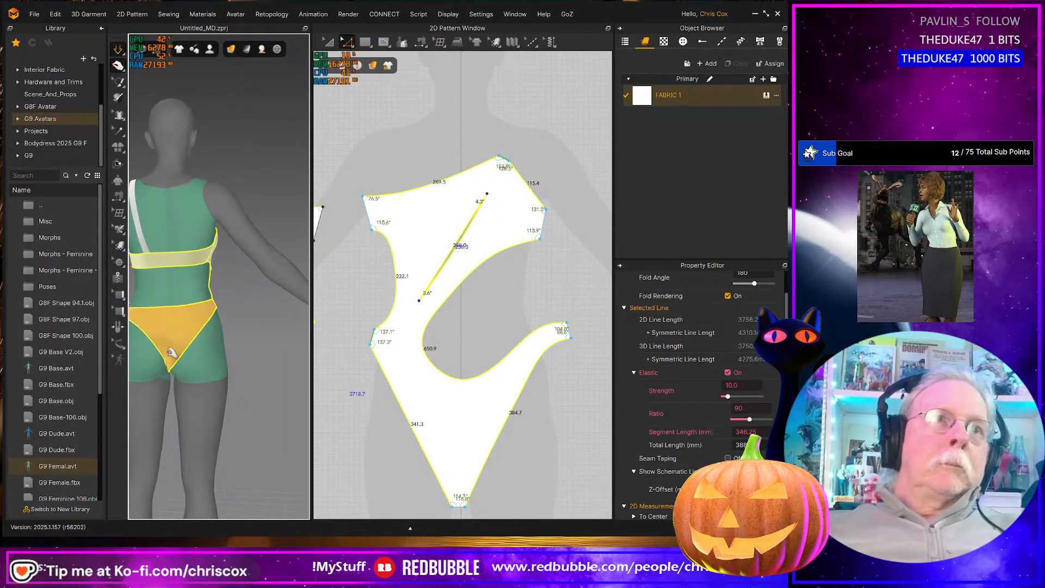
drag(142, 370, 139, 372)
middle_drag(338, 413, 483, 400)
right_drag(259, 409, 215, 412)
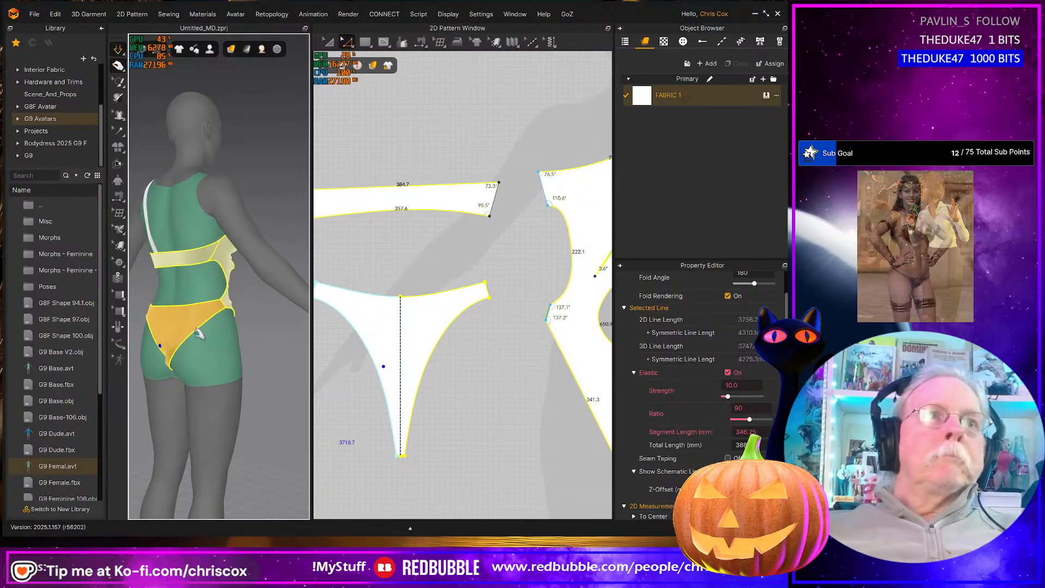
click(170, 321)
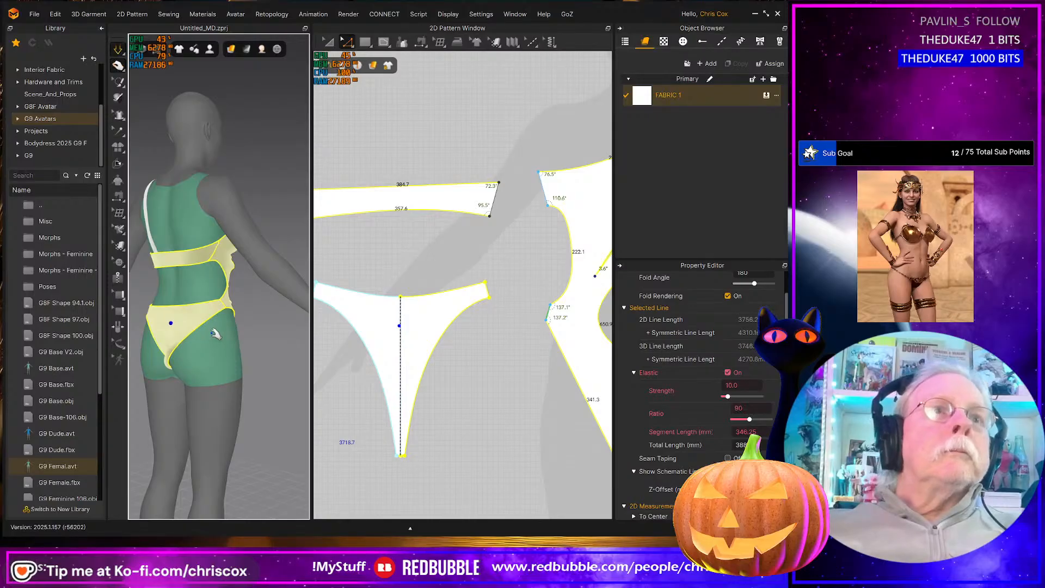
Switch the simulation to Fitting (Accurate Fabric) and pull the front piece into place at both hips and down at the crotch
click(118, 50)
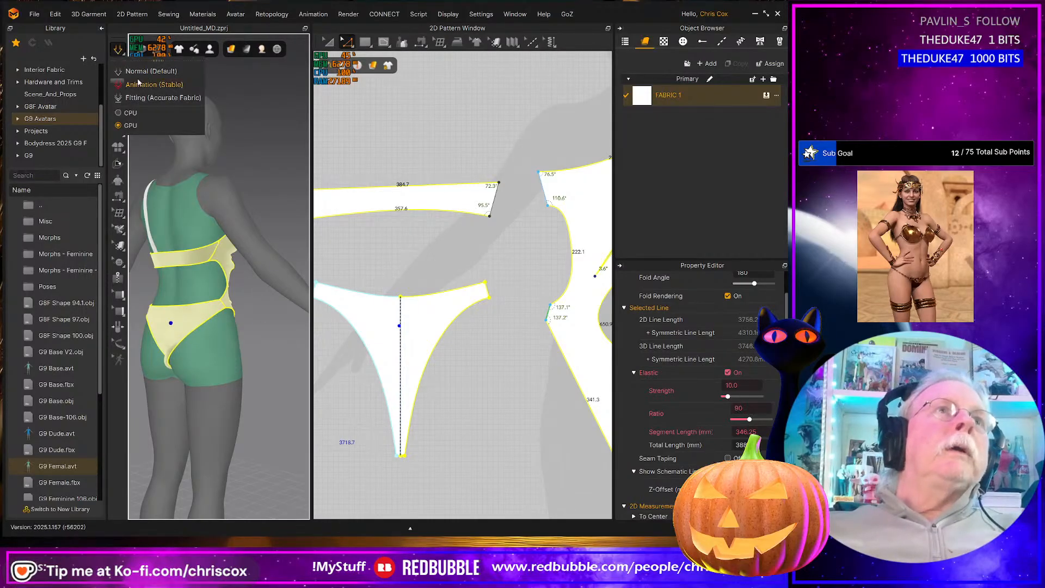
click(141, 99)
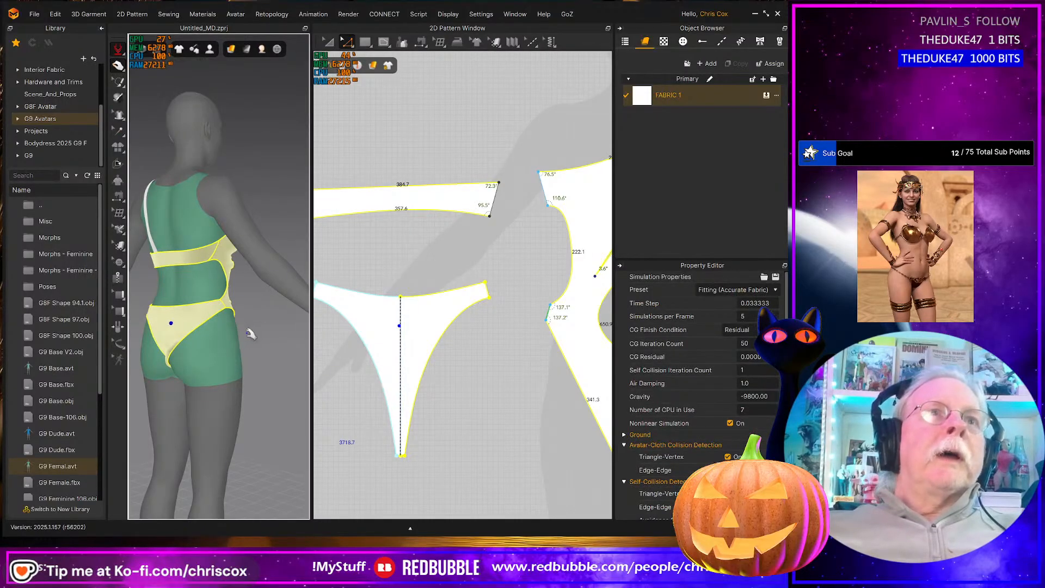
right_drag(248, 345, 142, 354)
right_drag(218, 337, 244, 330)
click(221, 340)
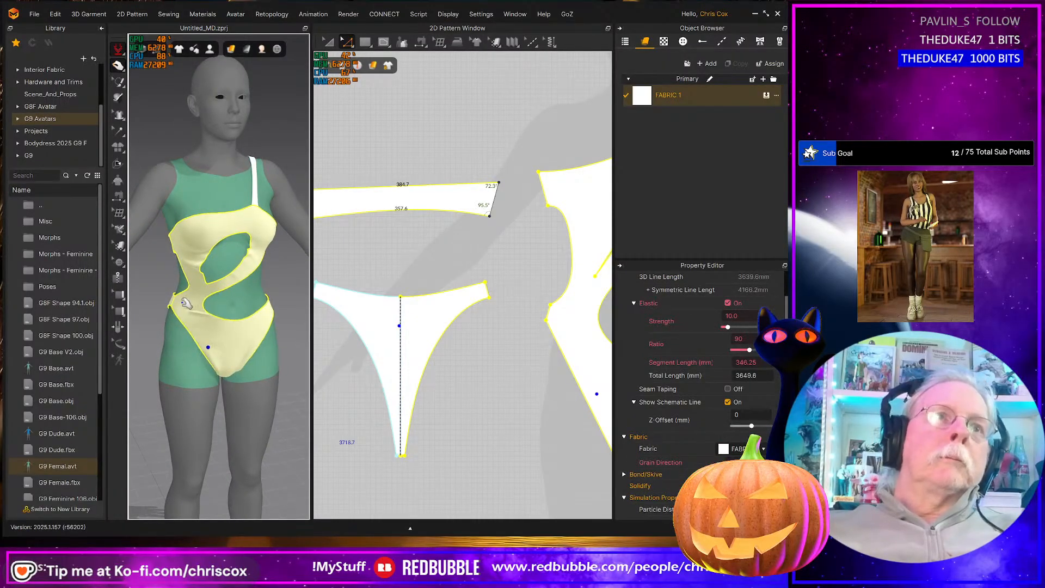
mouse_move(188, 302)
mouse_down()
mouse_move(142, 319)
mouse_move(111, 350)
mouse_move(174, 312)
mouse_up()
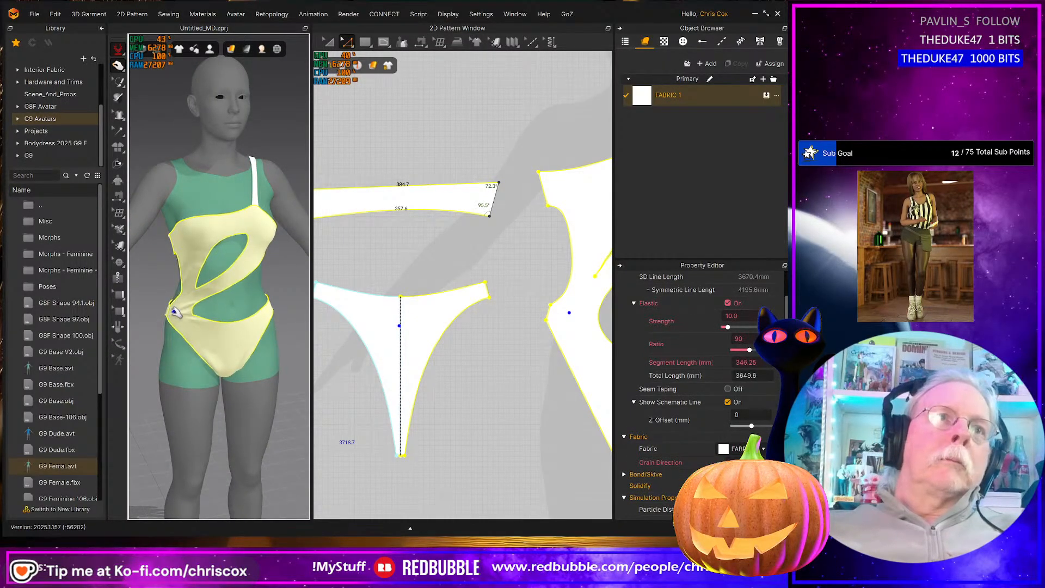
right_drag(191, 313, 237, 307)
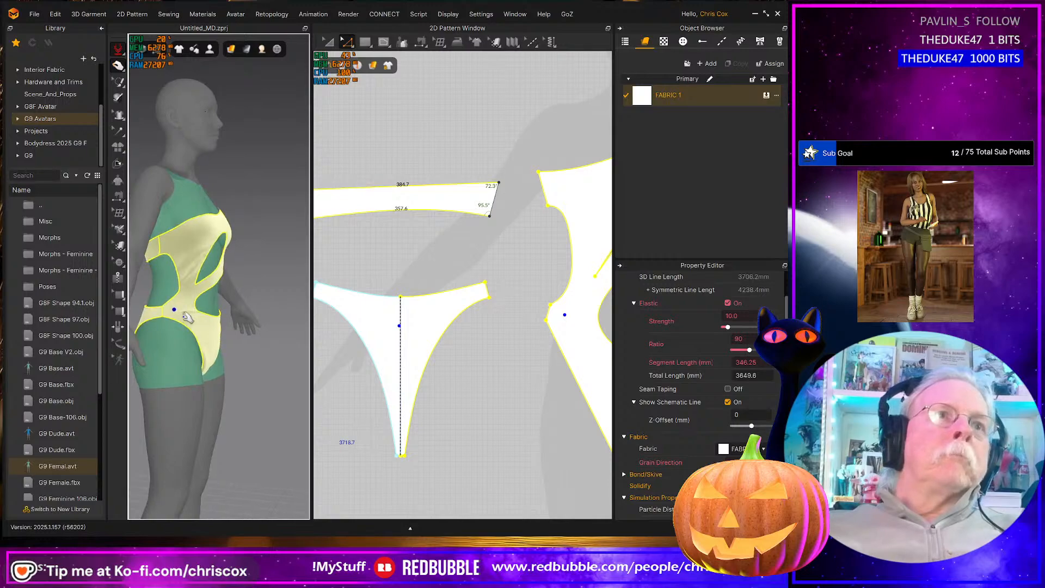
mouse_move(169, 312)
mouse_down()
mouse_move(165, 321)
mouse_move(157, 309)
mouse_up()
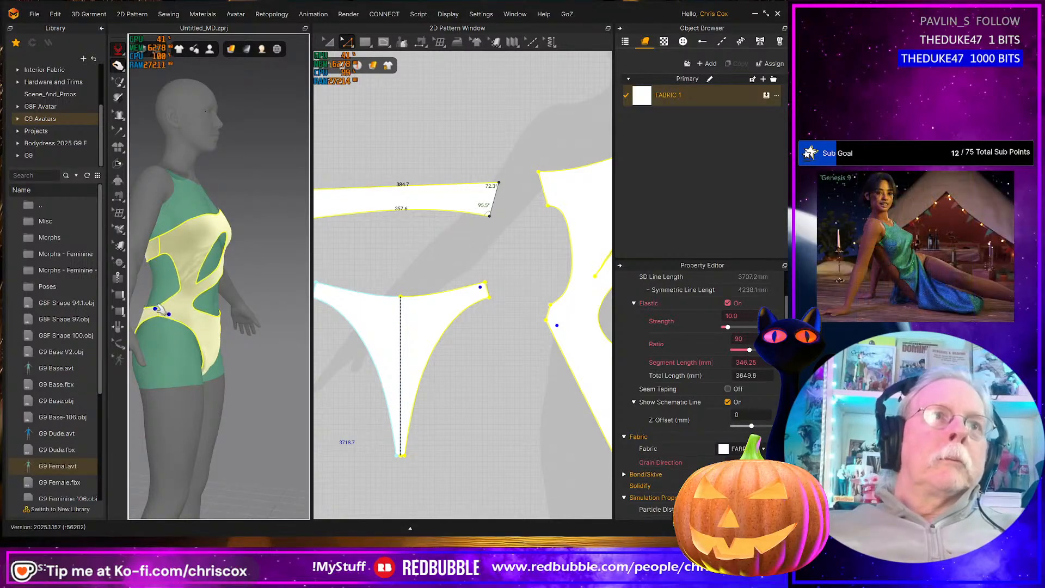
right_drag(259, 356, 258, 316)
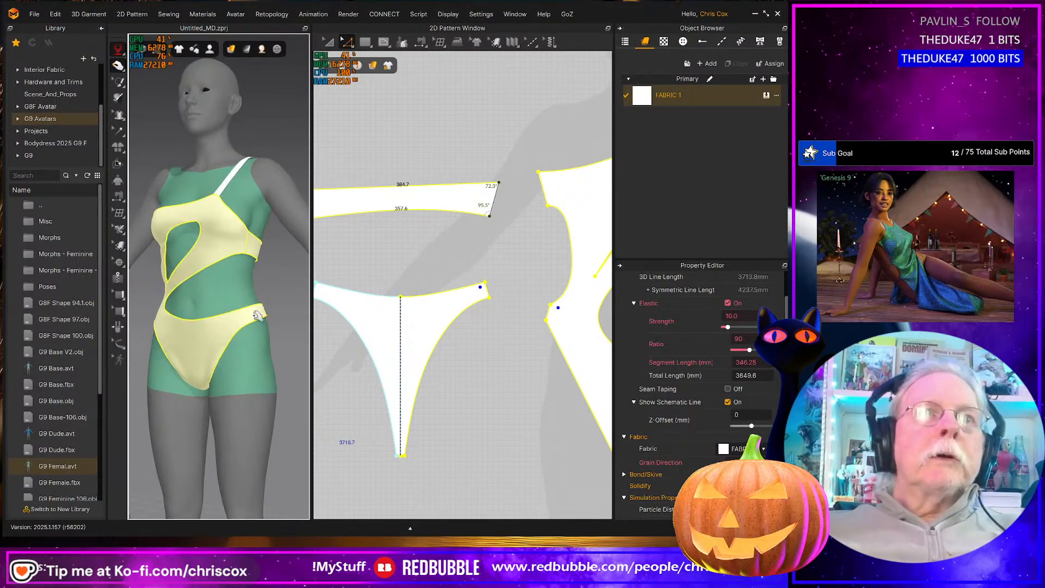
mouse_move(271, 303)
mouse_down()
mouse_move(275, 287)
mouse_move(267, 306)
mouse_up()
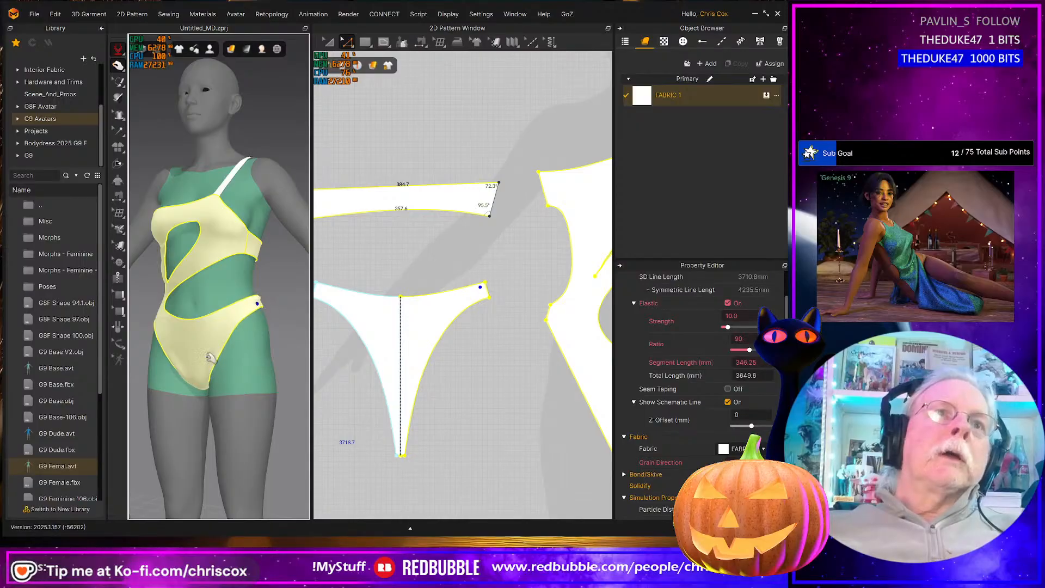
drag(194, 376, 205, 411)
Pull the narrow lower end of the back bottom piece down toward the crotch while simulating
right_drag(205, 410, 240, 404)
middle_drag(237, 404, 249, 352)
right_drag(249, 353, 104, 333)
scroll(218, 294, up, 3)
scroll(217, 314, up, 4)
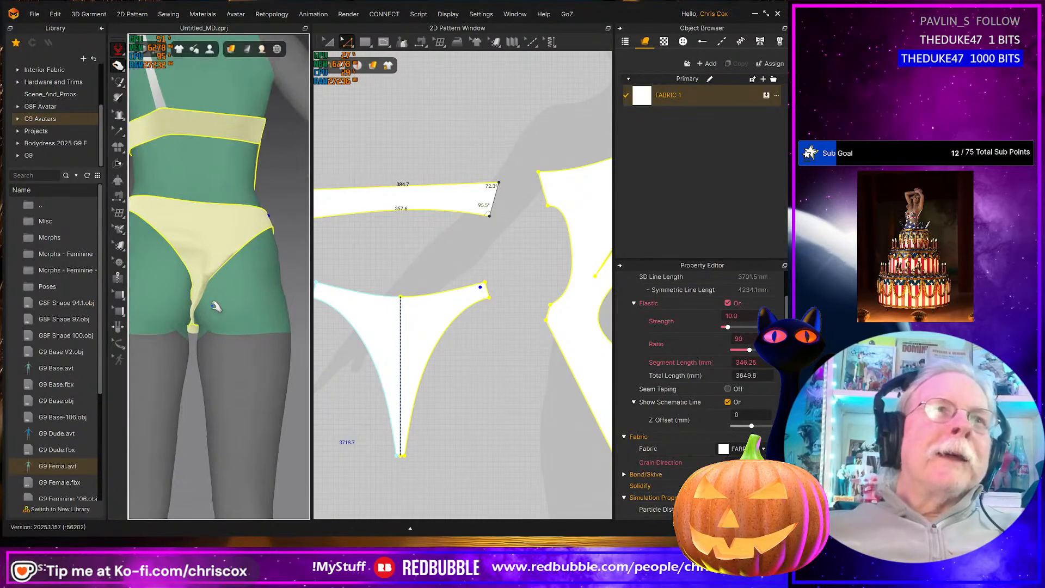
scroll(217, 315, up, 3)
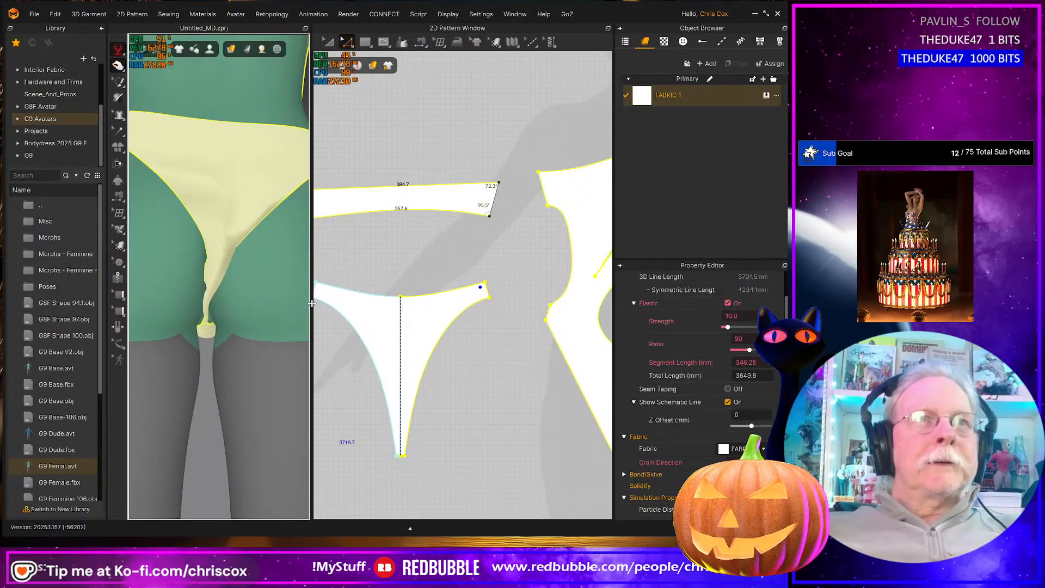
drag(312, 303, 439, 305)
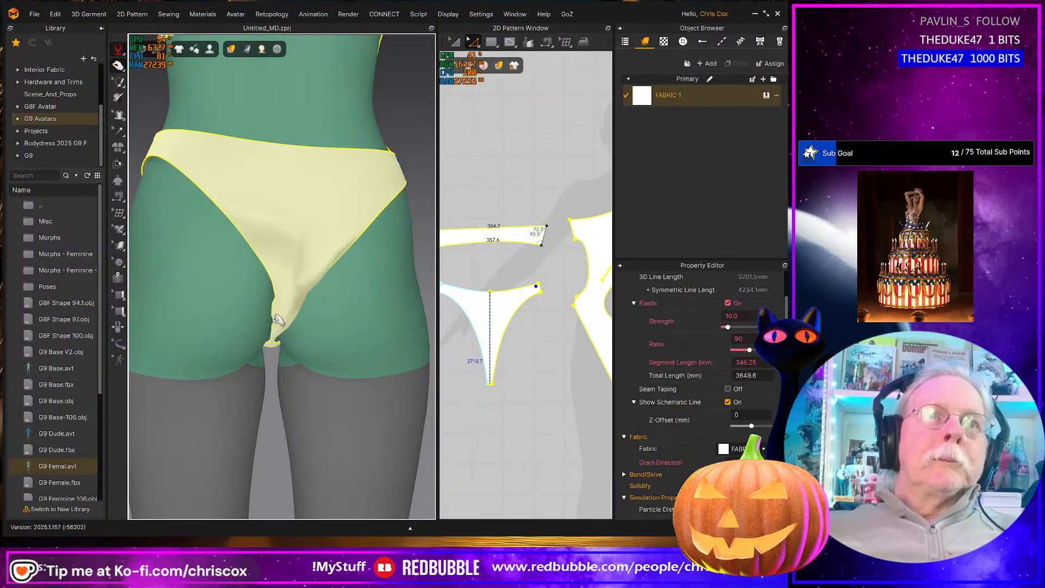
drag(276, 319, 279, 373)
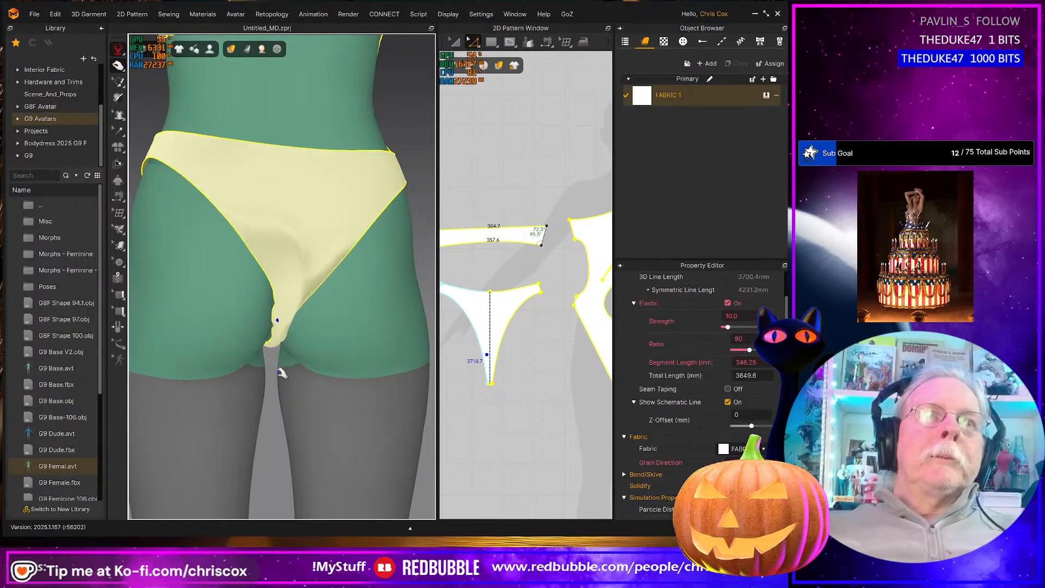
drag(276, 326, 275, 366)
drag(287, 321, 276, 366)
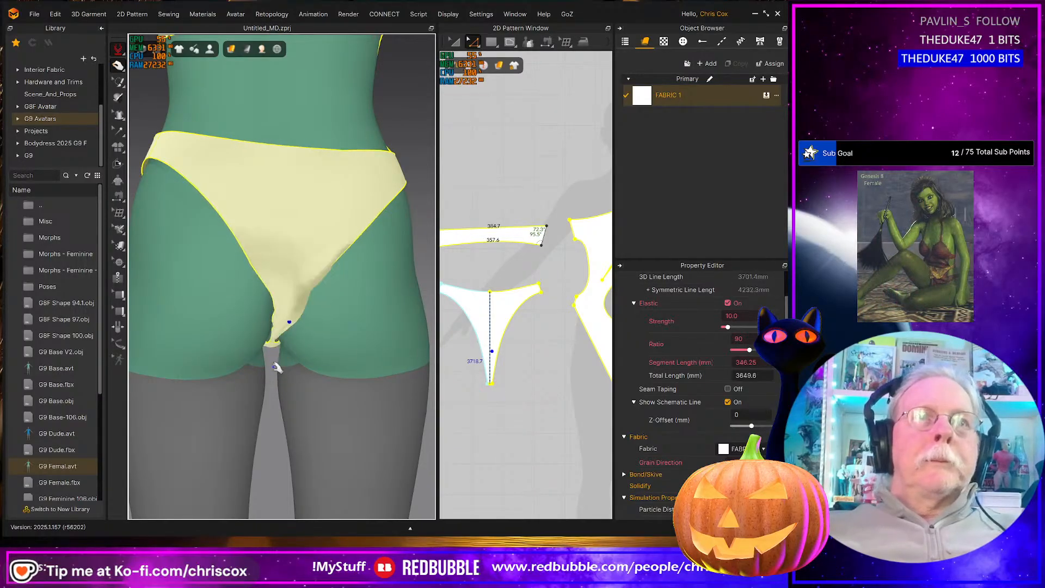
Pull the back bottom piece's crotch end, leg edge and seat fabric down and outward to smooth its drape
right_drag(275, 366, 268, 327)
drag(283, 401, 287, 393)
right_drag(287, 374, 285, 425)
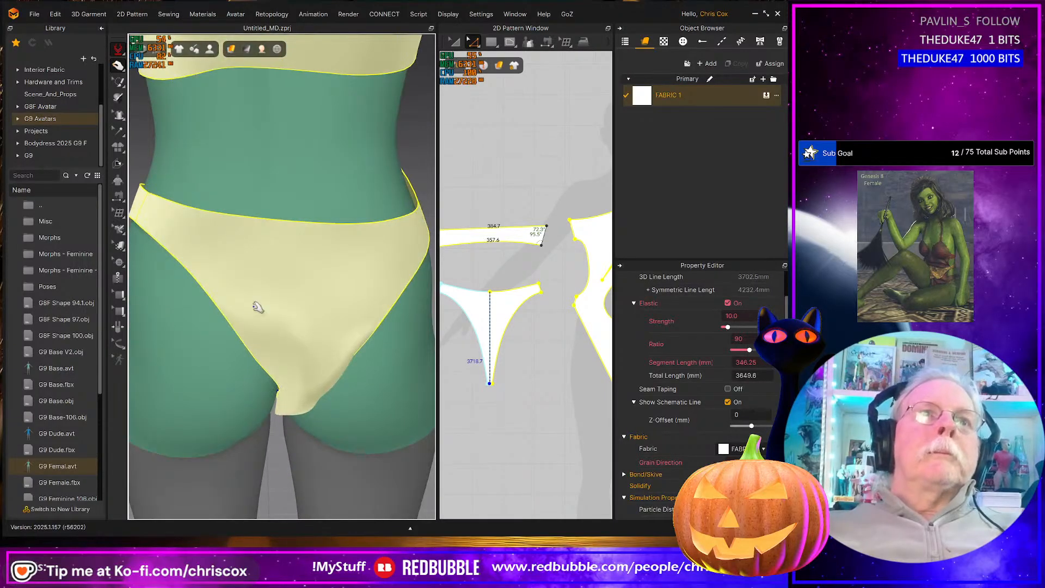
drag(254, 304, 215, 339)
drag(271, 367, 240, 470)
right_drag(287, 434, 283, 361)
drag(288, 357, 257, 392)
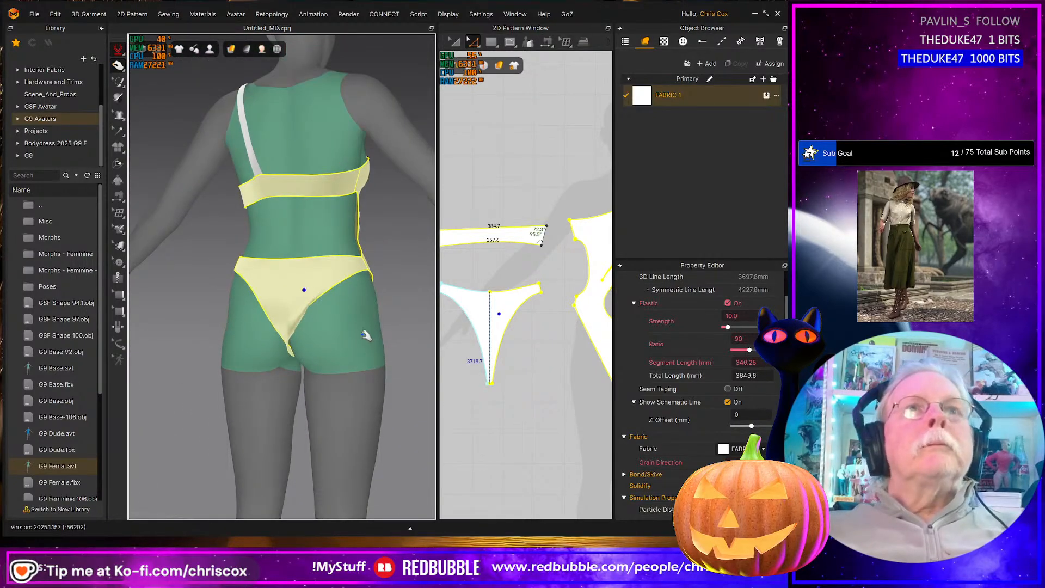
Deselect the pattern pieces and start saving the project under a new name in the Projects > Beach Party folder
right_drag(308, 294, 323, 363)
scroll(325, 349, up, 4)
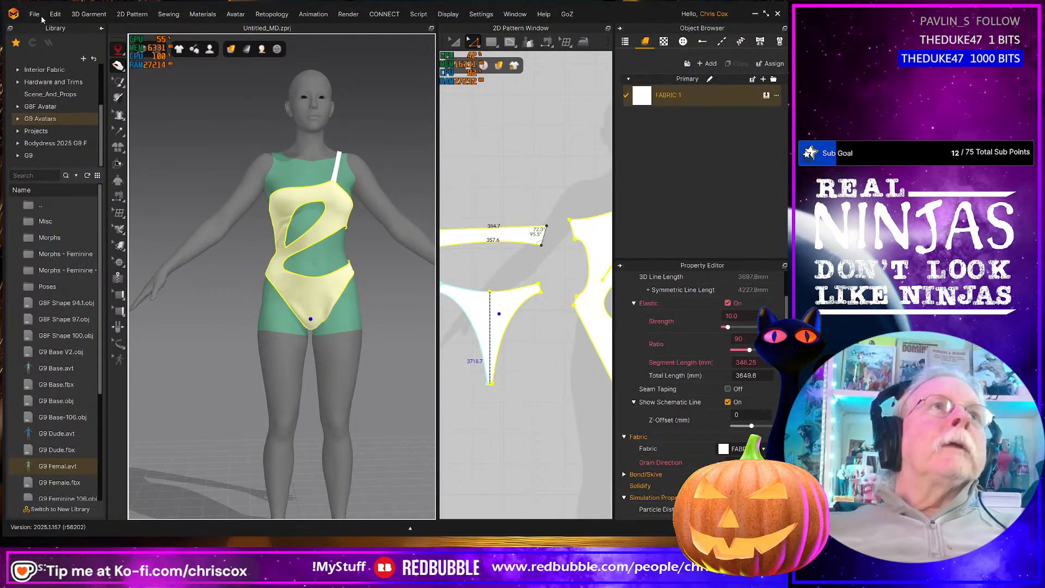
click(203, 104)
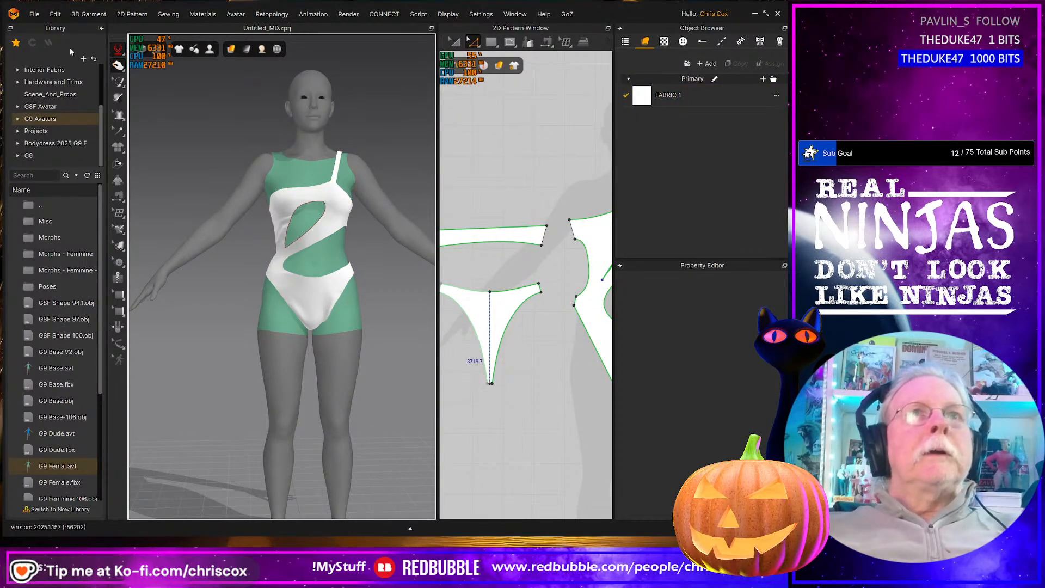
click(35, 15)
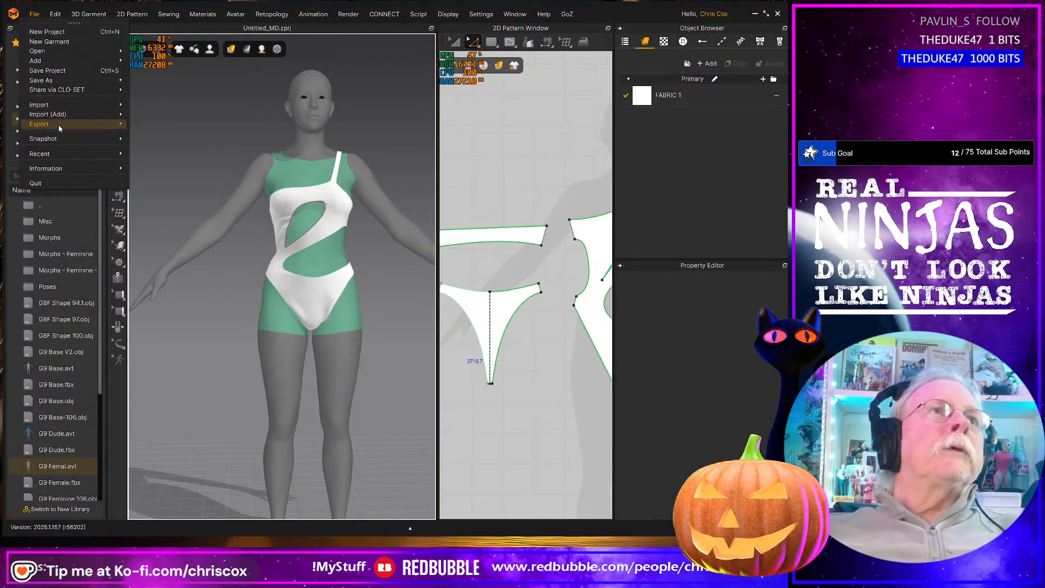
mouse_move(59, 106)
mouse_move(76, 80)
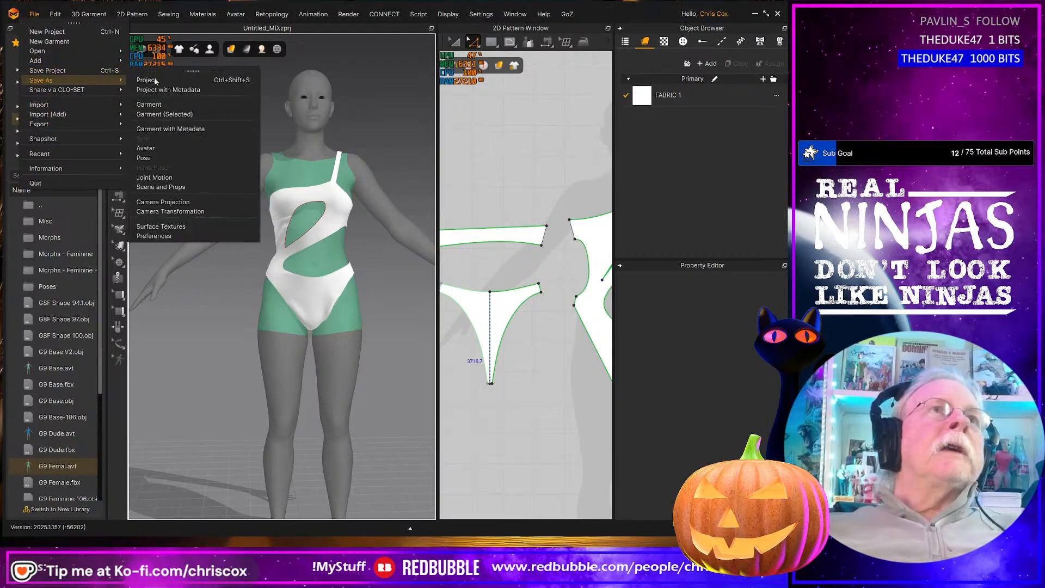
click(176, 83)
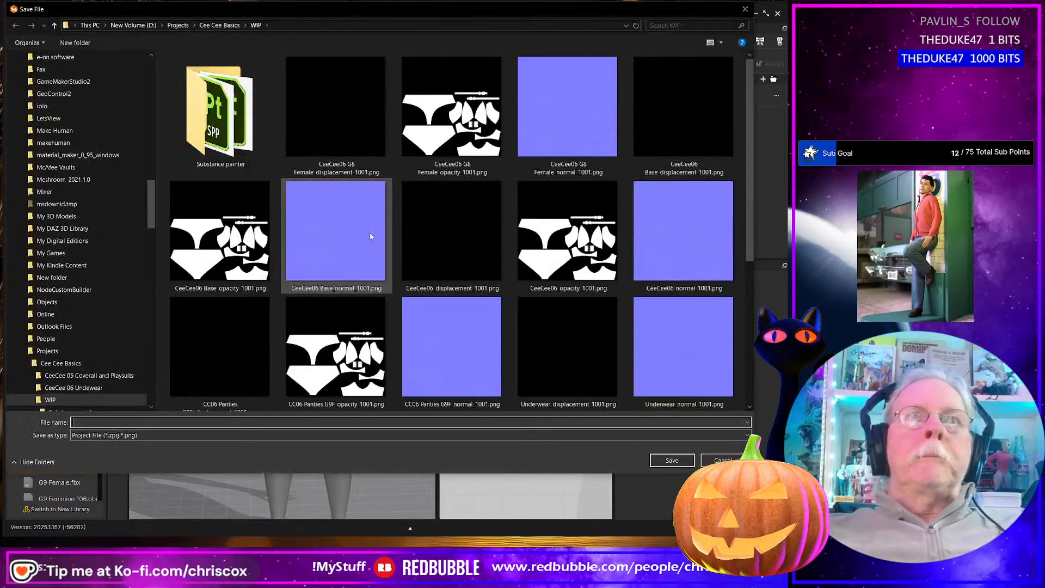
click(48, 351)
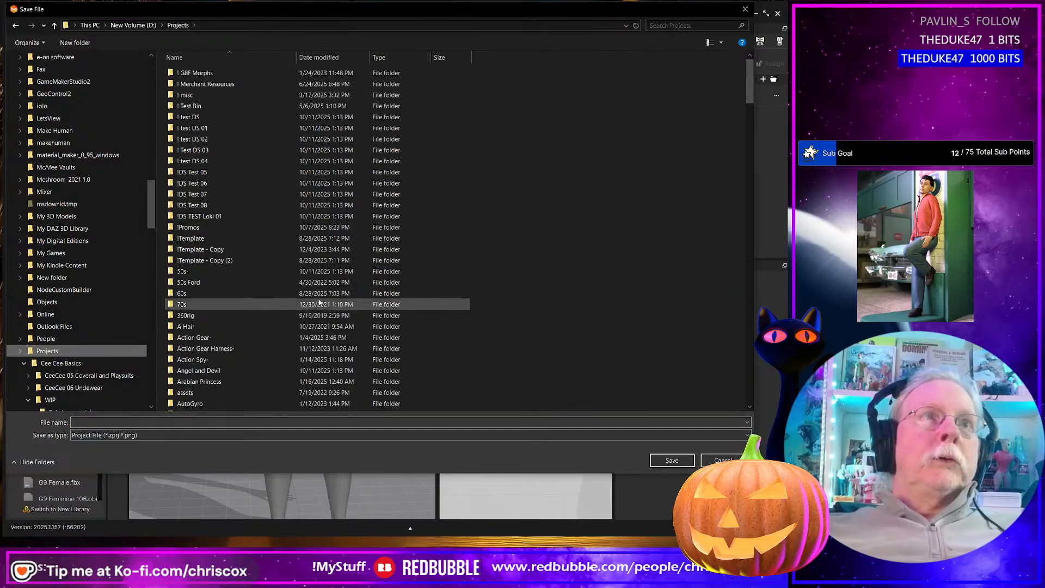
scroll(244, 306, down, 6)
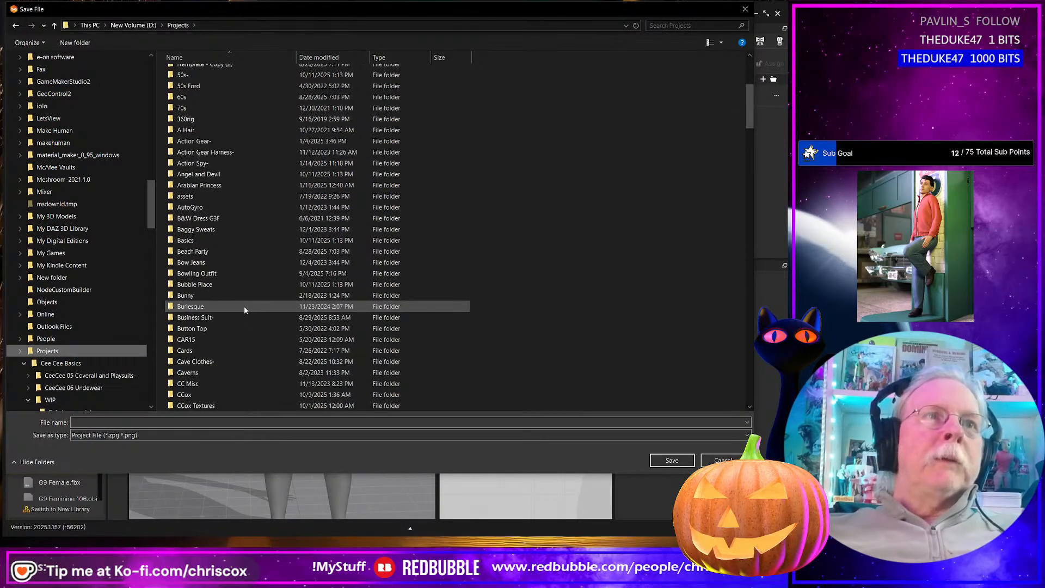
double_click(220, 252)
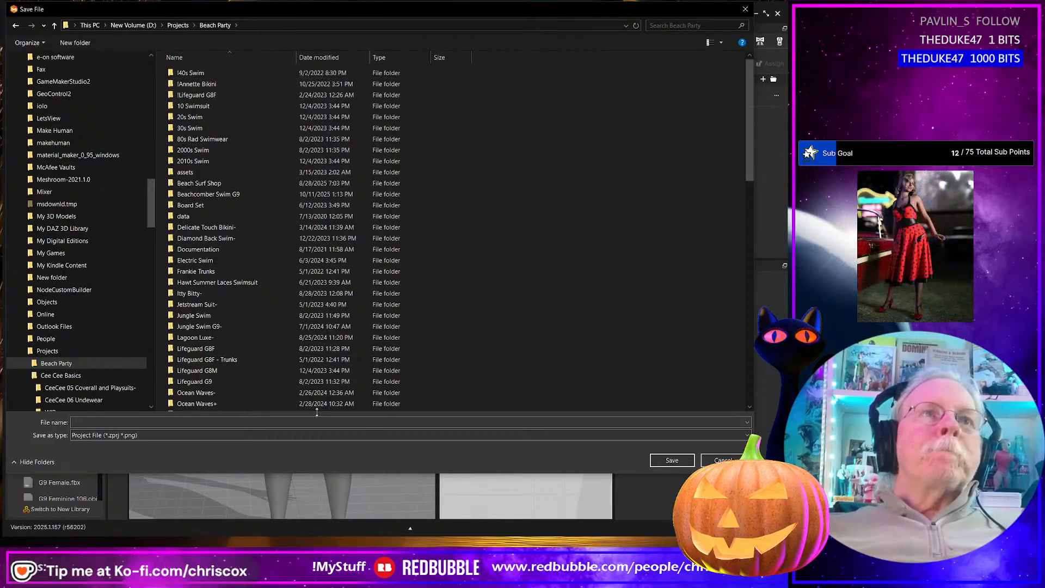
click(146, 422)
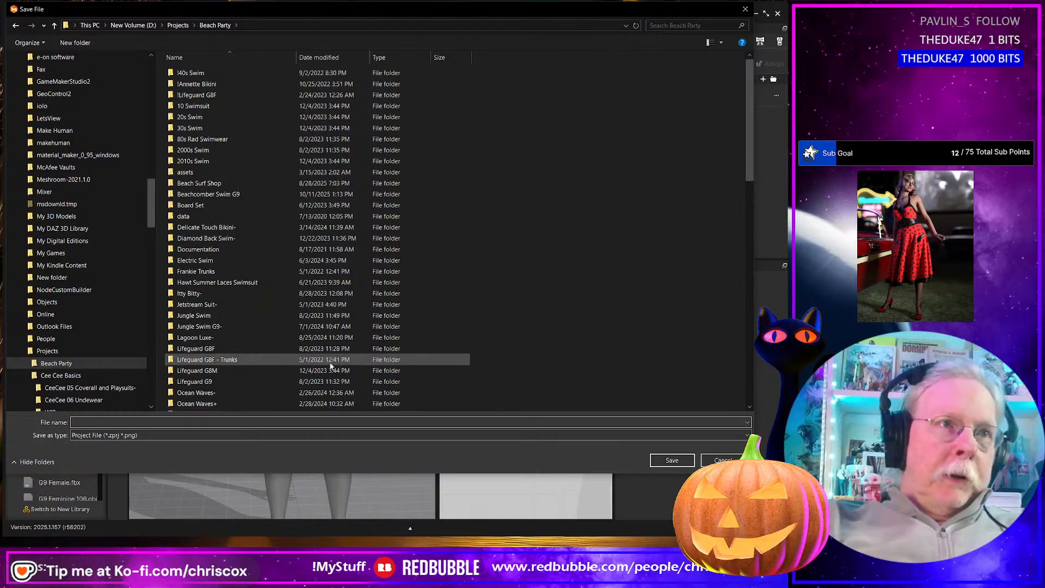
Create a folder named "Asymetrical Swim" inside Beach Party and open it
right_click(472, 281)
mouse_move(570, 418)
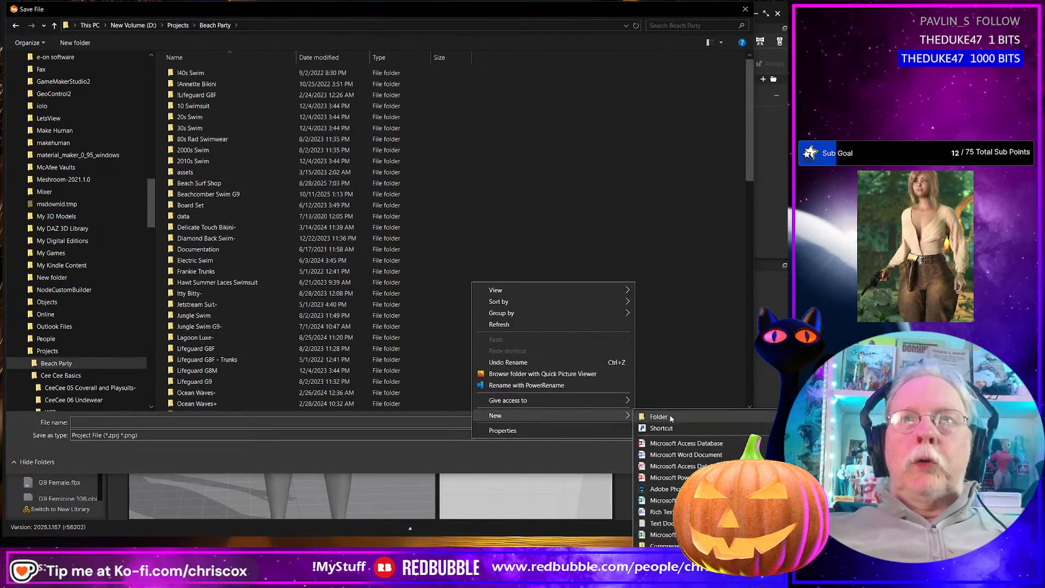
click(670, 416)
text(Asymetrical Swim)
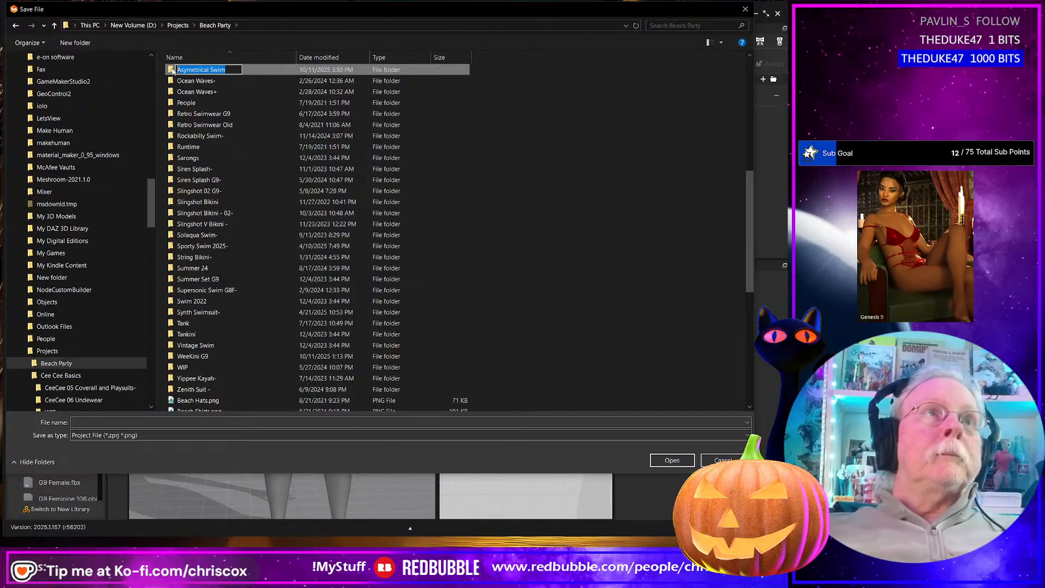
key(Return)
key(Return)
Create a WIP subfolder inside Asymetrical Swim and open it
right_click(245, 221)
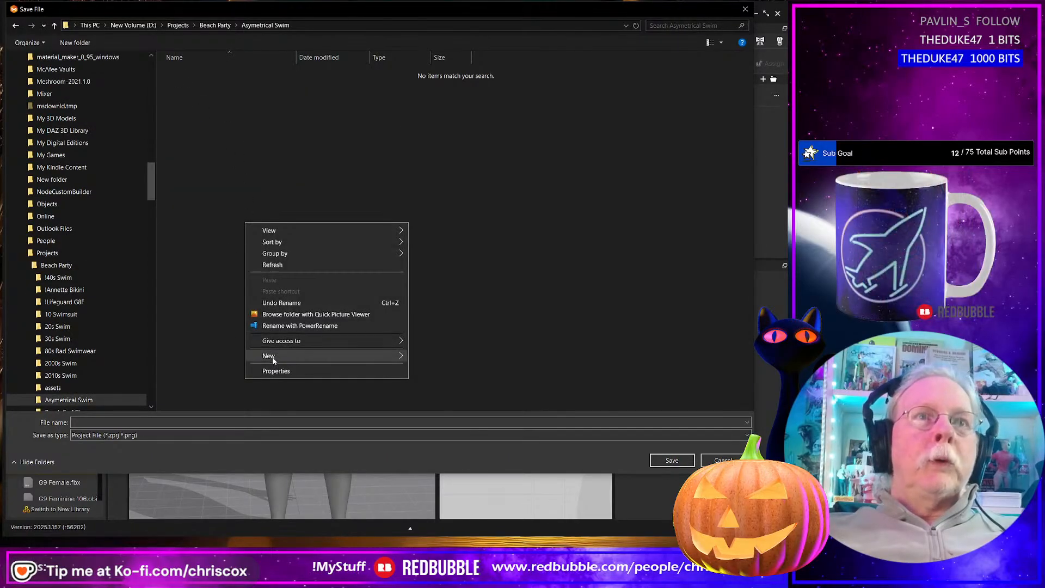
mouse_move(273, 360)
click(481, 358)
text(W)
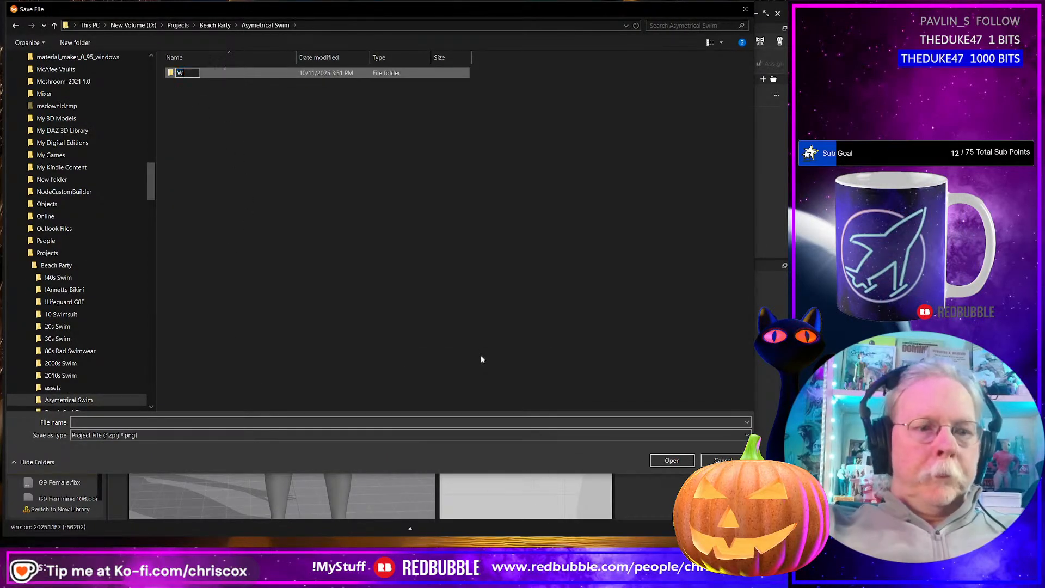
text(IP)
key(Return)
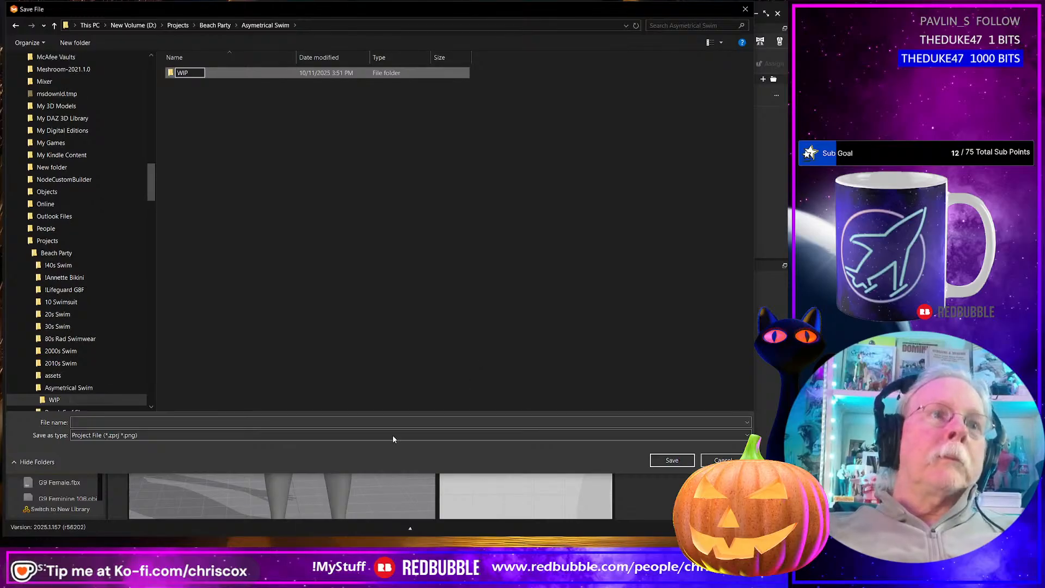
key(Return)
Save the project in the WIP folder as "Asymetrical Swim G9F"
click(224, 423)
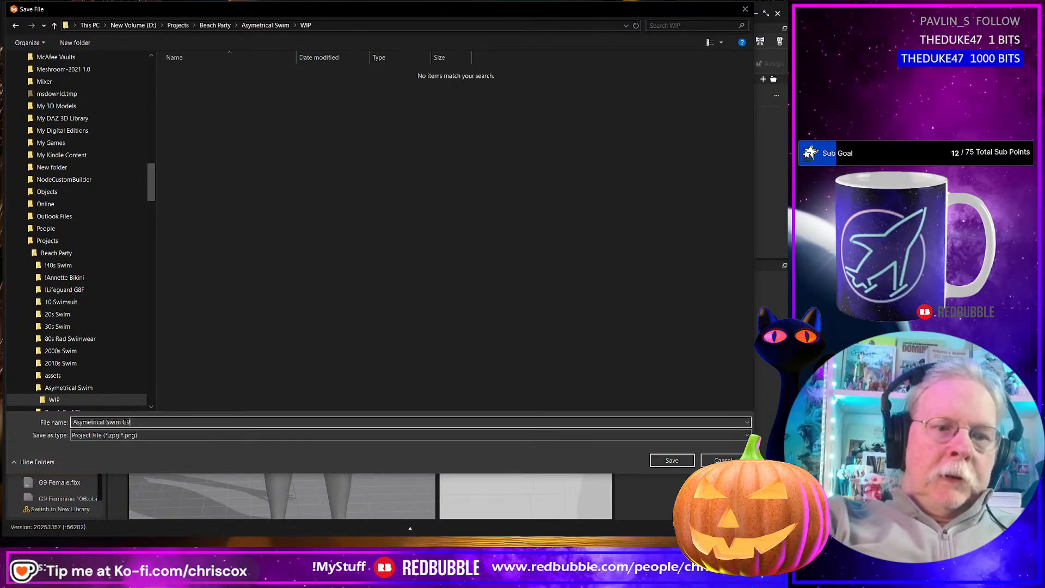
text(F)
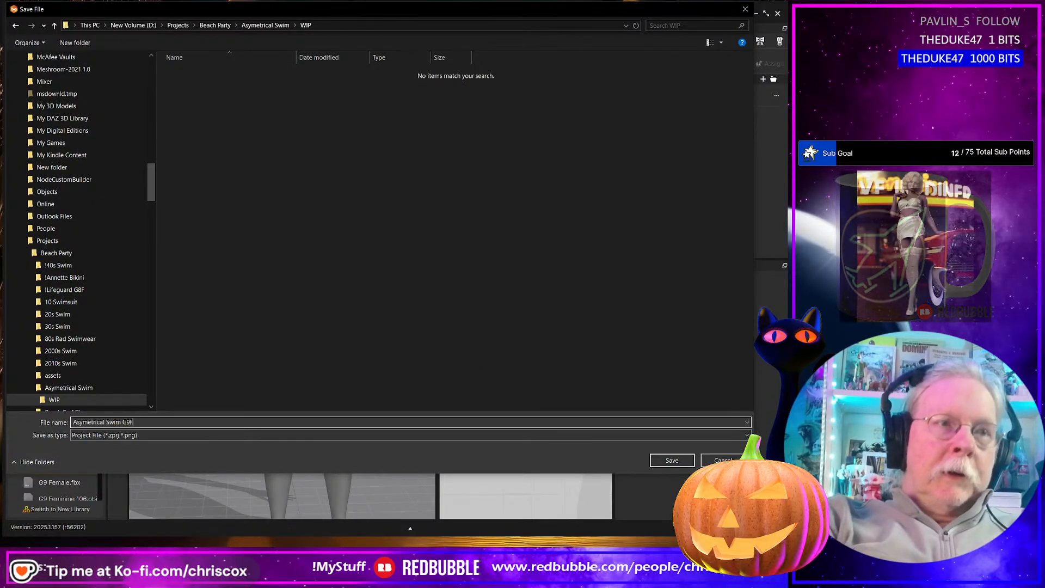
click(668, 461)
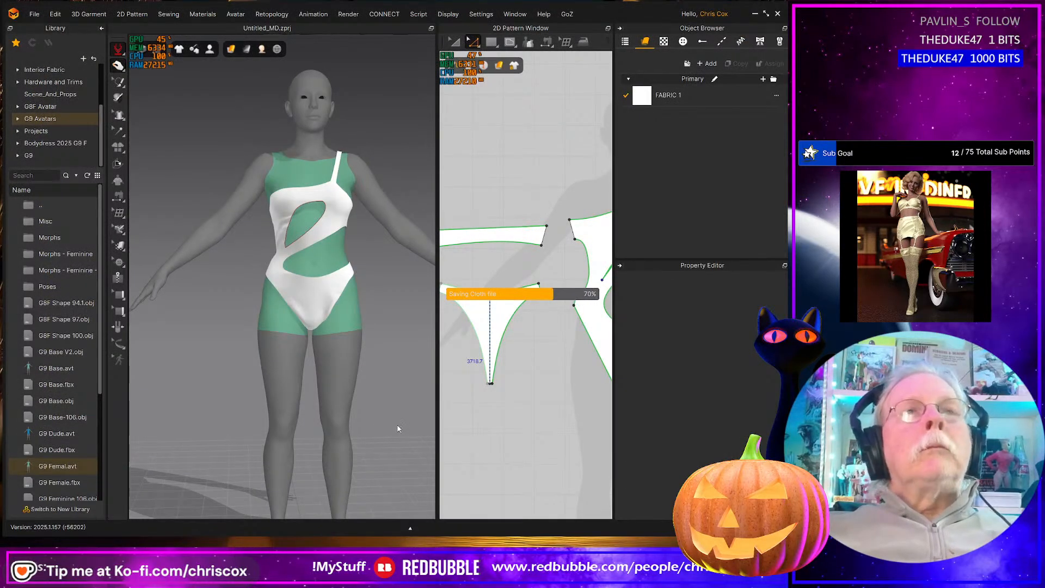
Resume the simulation and tug the back band and back bottom piece into place over the back and seat
right_drag(409, 422, 247, 430)
key(space)
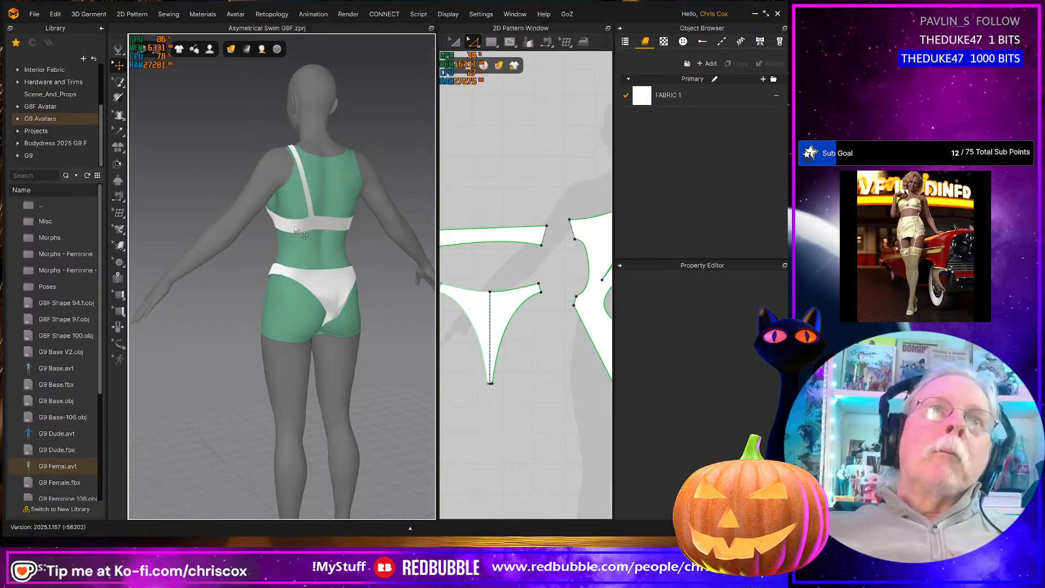
click(282, 210)
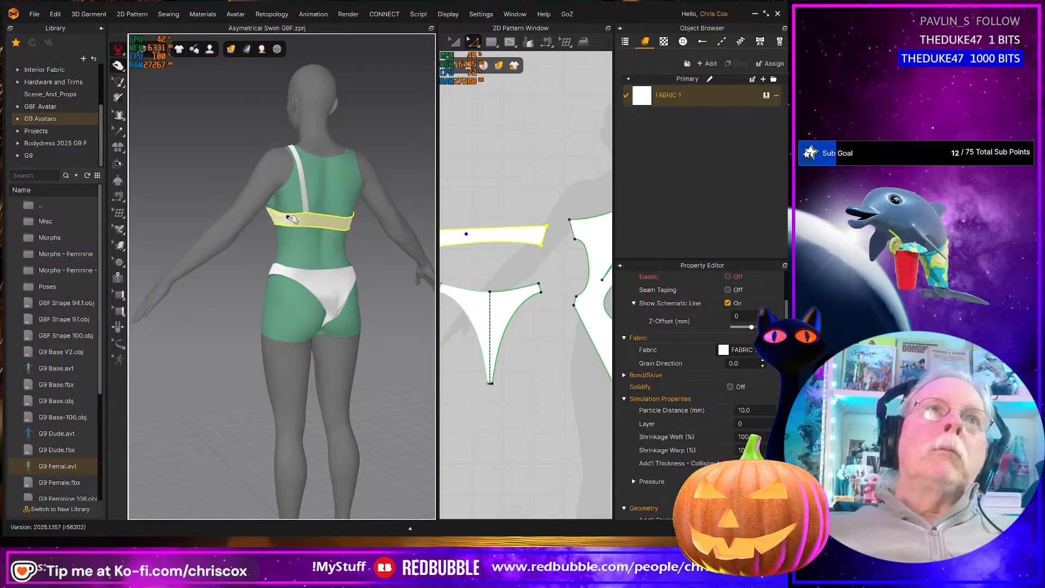
click(330, 334)
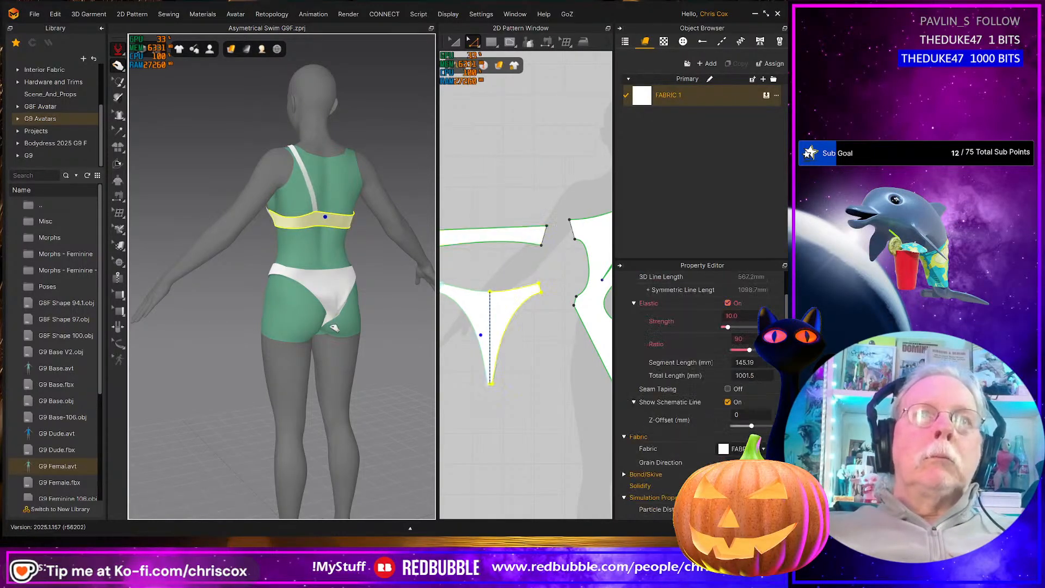
drag(334, 355, 330, 364)
right_drag(330, 363, 412, 370)
click(336, 371)
click(347, 318)
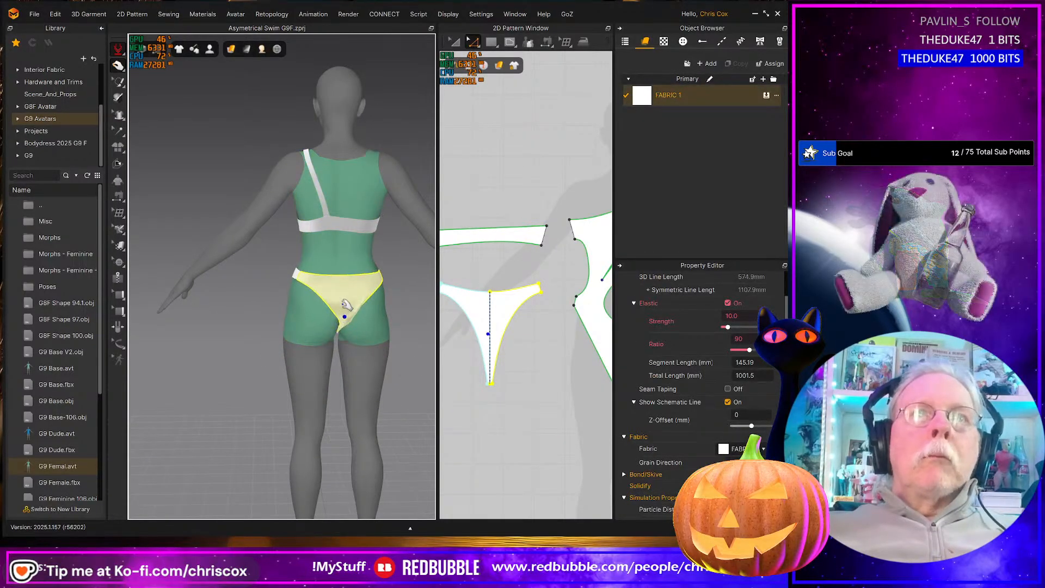
right_drag(355, 360, 325, 321)
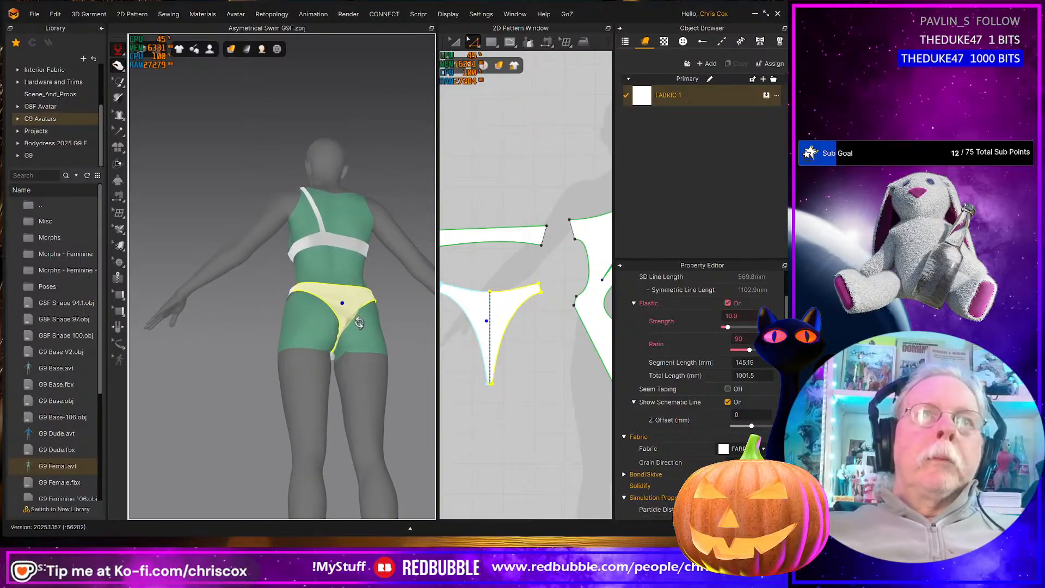
drag(326, 293, 292, 310)
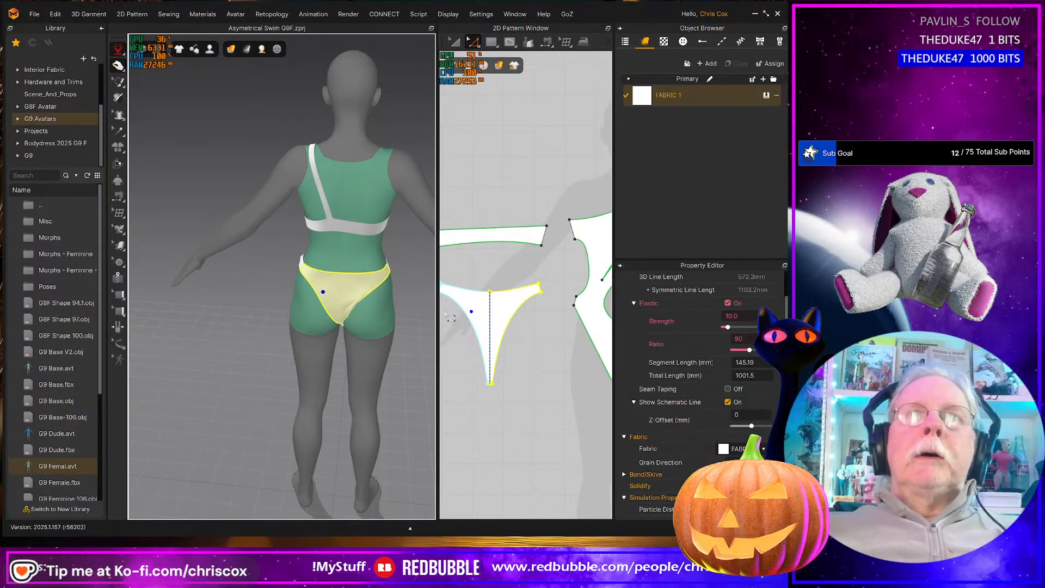
Set the physical property preset of FABRIC 1 to V2_Cut_Sew_Knit_ITY_MatteJersey_1
drag(438, 310, 336, 310)
scroll(434, 368, down, 3)
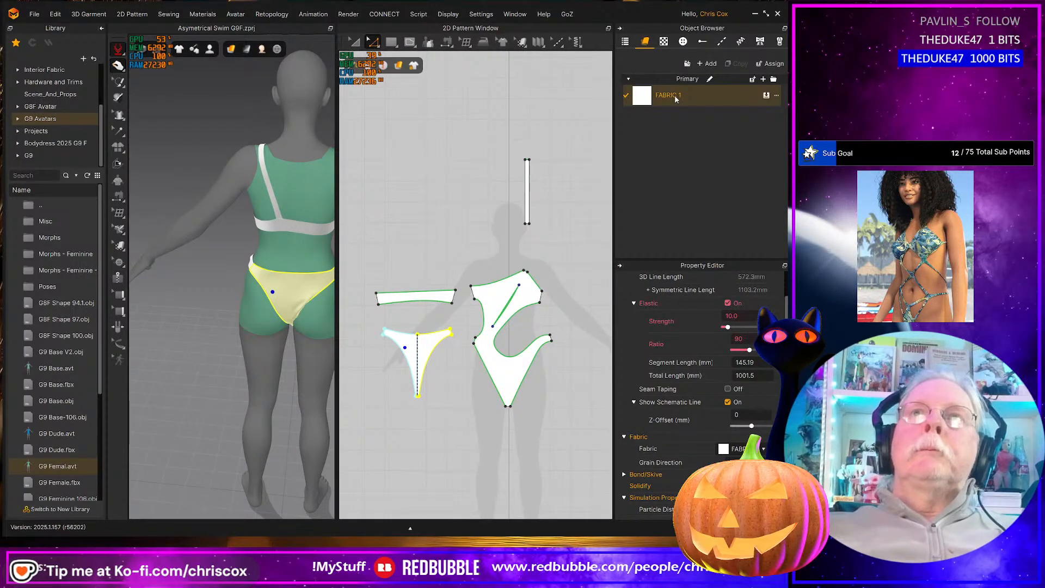
click(676, 97)
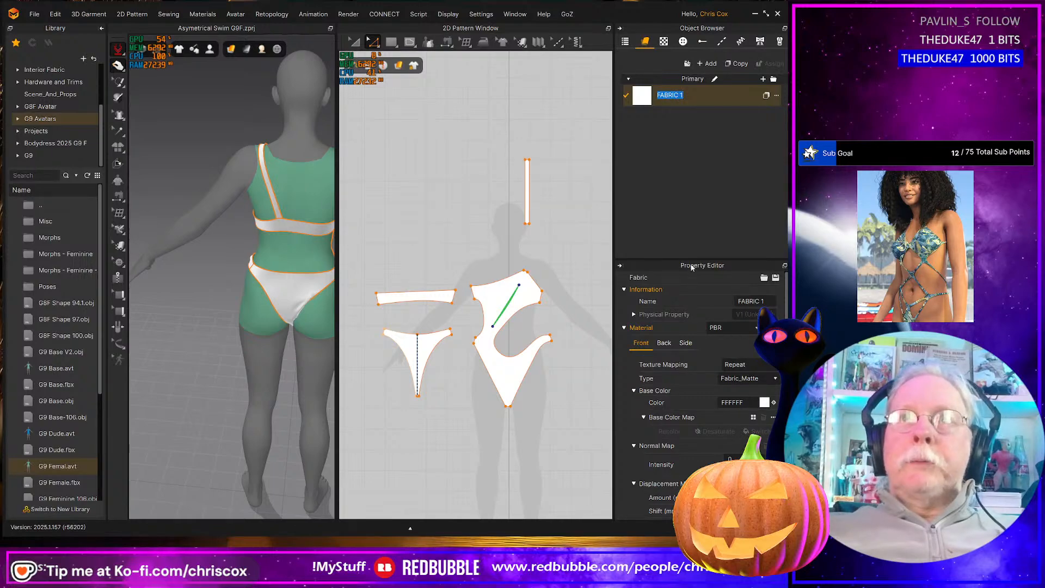
drag(691, 260, 691, 178)
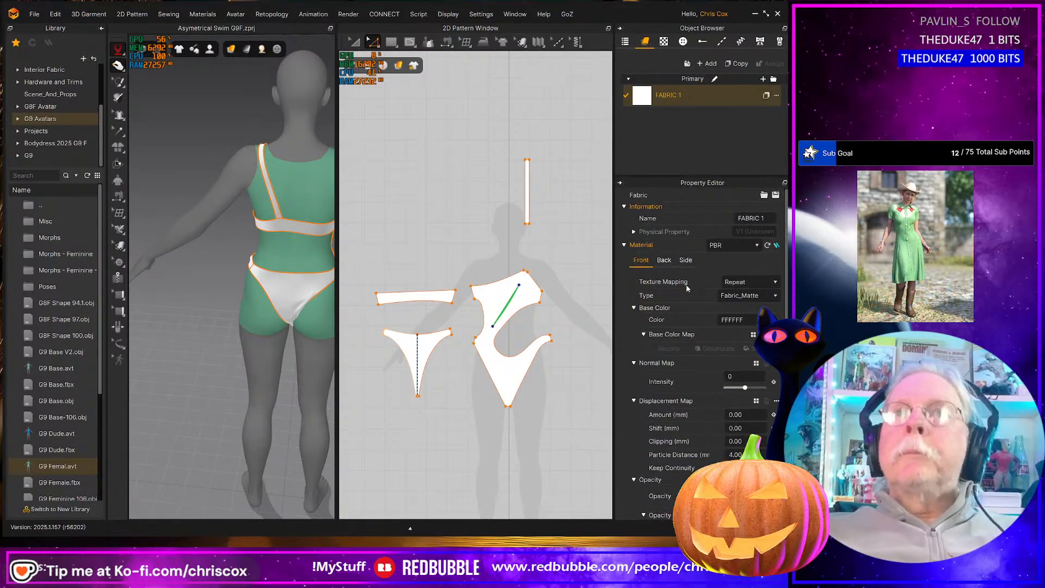
scroll(681, 348, down, 5)
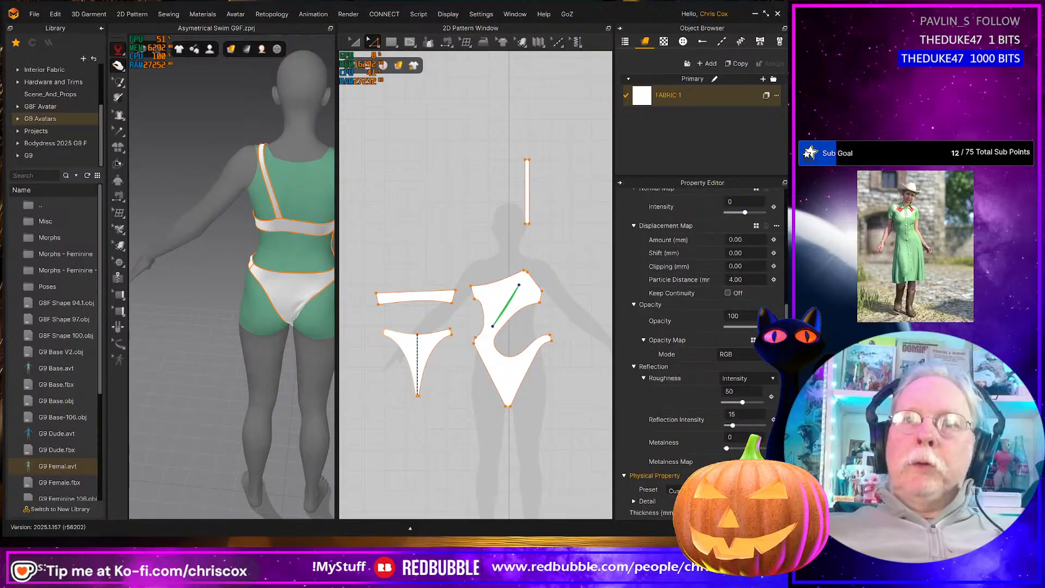
click(690, 490)
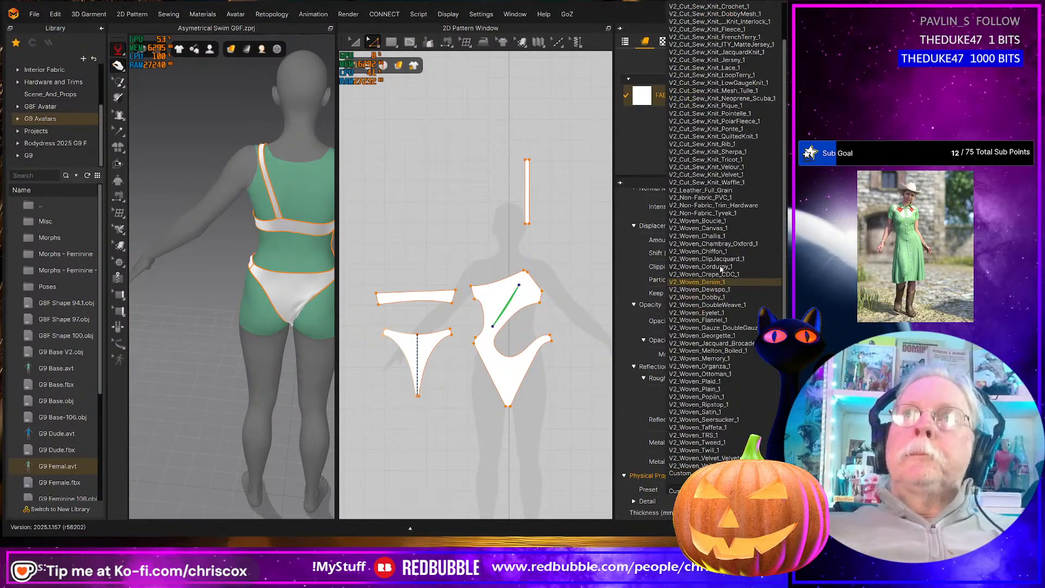
scroll(724, 271, up, 2)
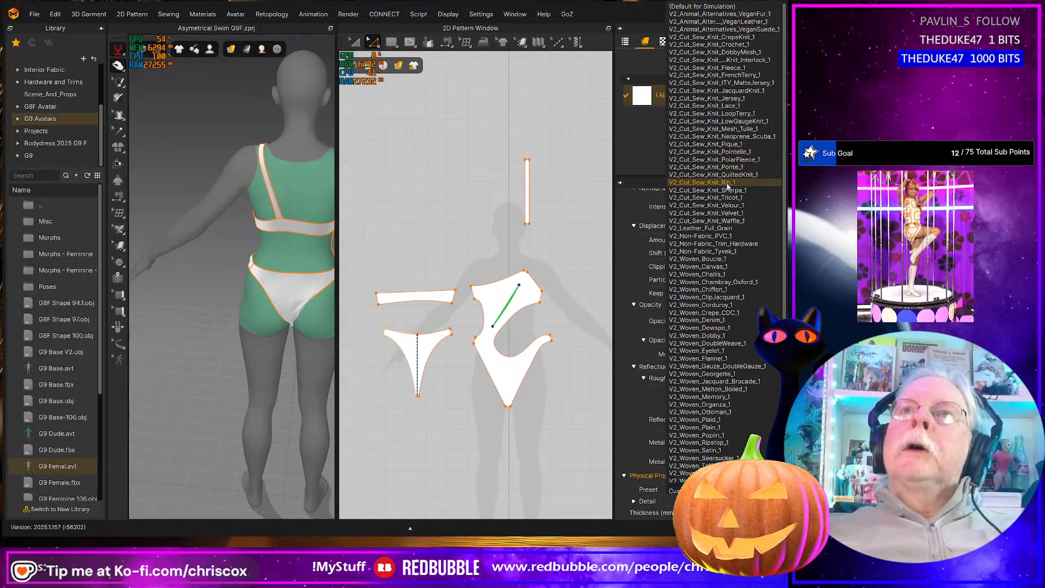
scroll(723, 256, down, 2)
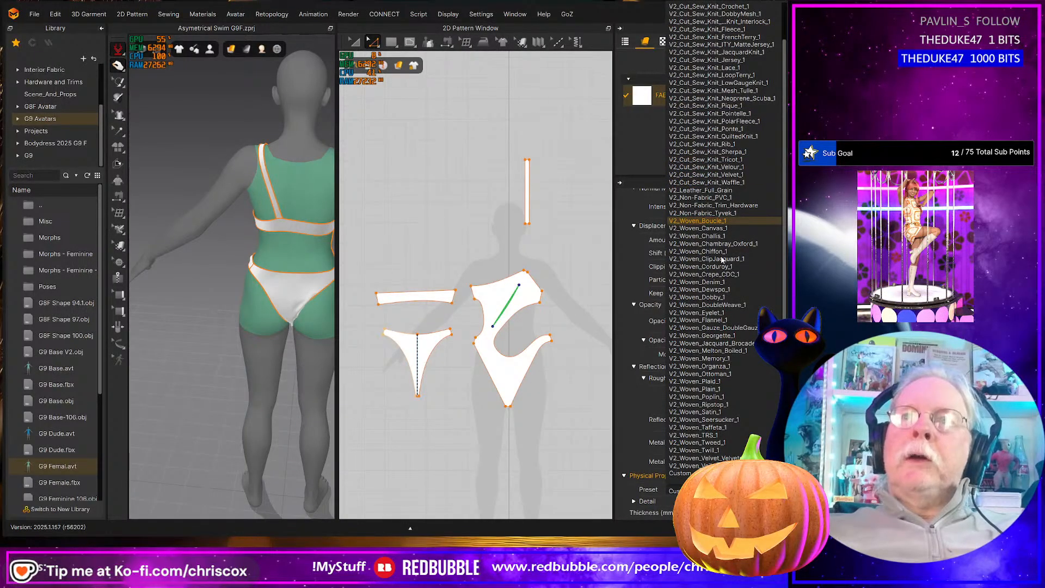
scroll(722, 260, up, 2)
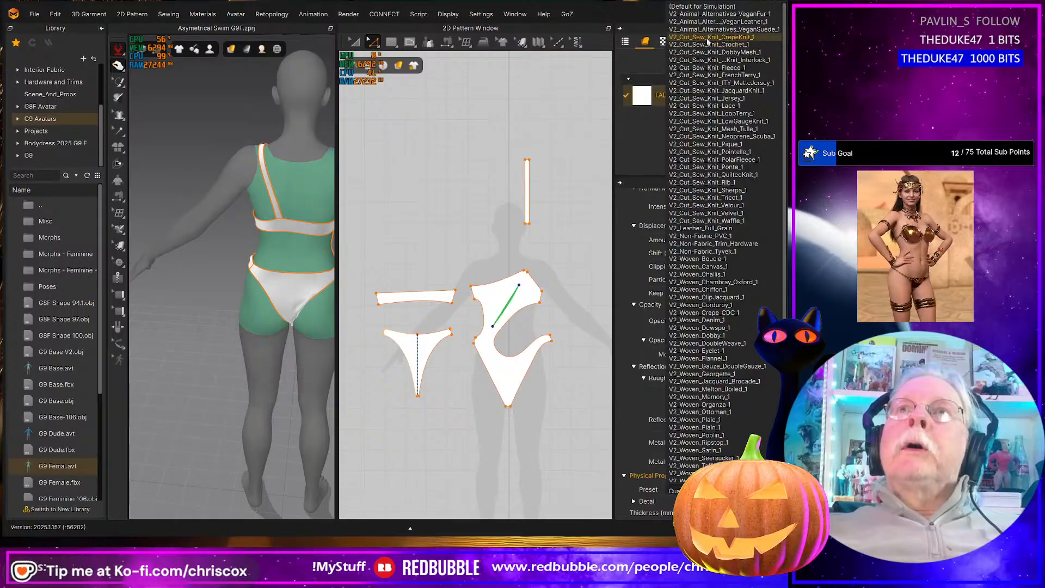
click(713, 83)
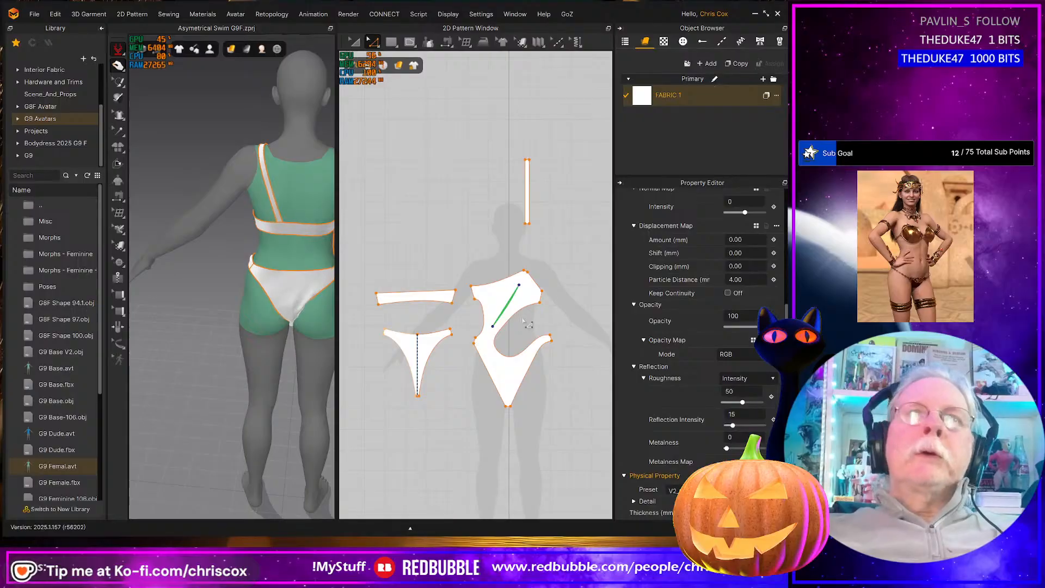
Tug the back bottom piece and the front piece's hip strap into place in the running simulation, checking the fit from front, back and side
right_drag(294, 354, 484, 341)
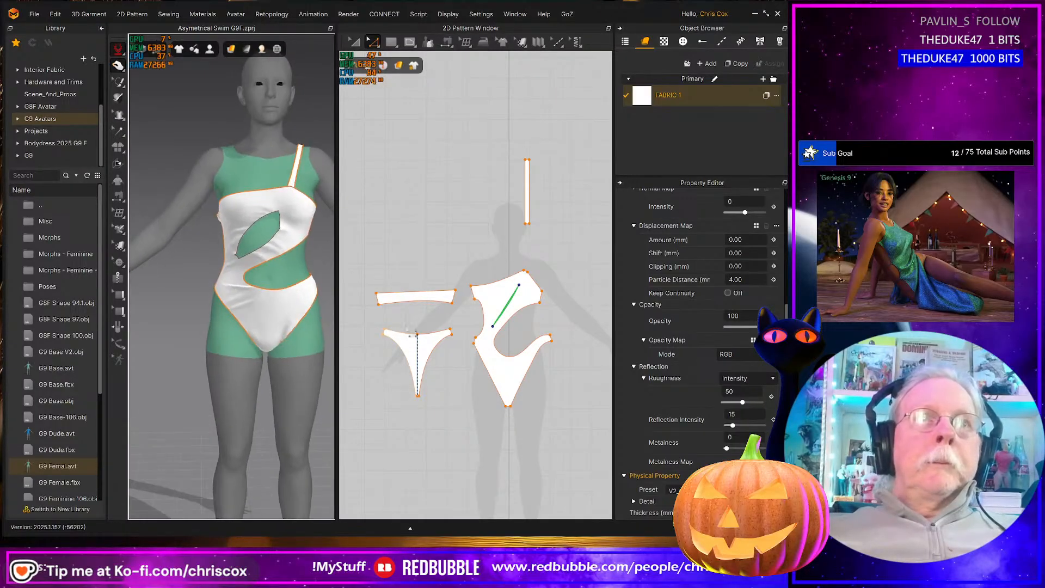
right_drag(285, 356, 408, 354)
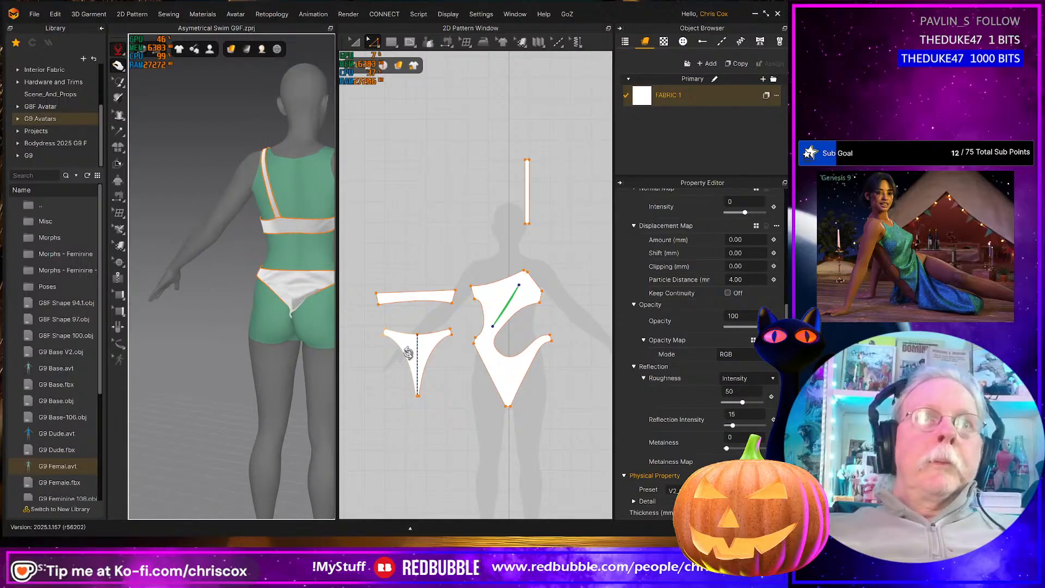
click(285, 368)
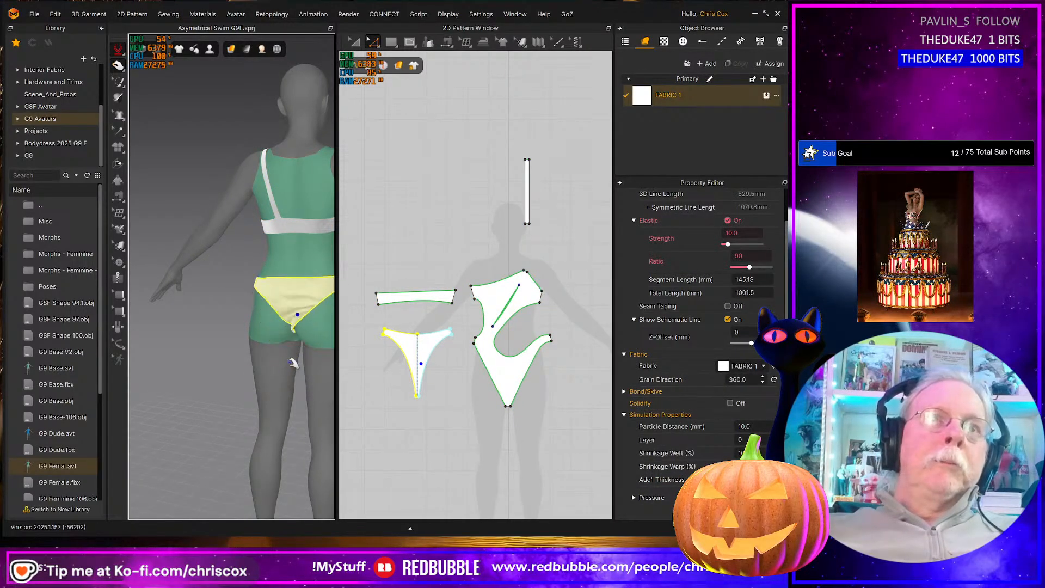
right_drag(301, 328, 282, 289)
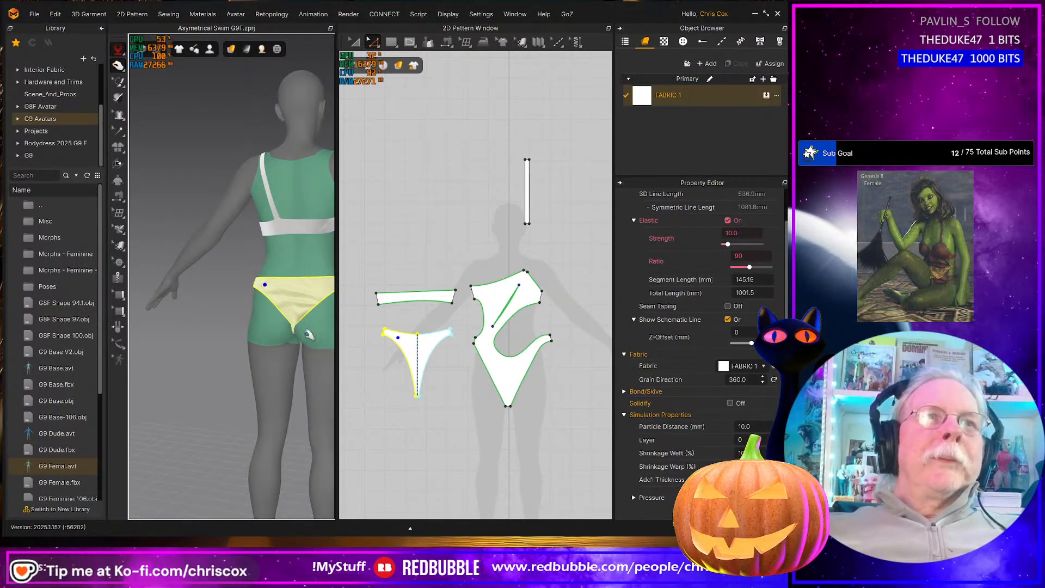
right_drag(319, 369, 146, 368)
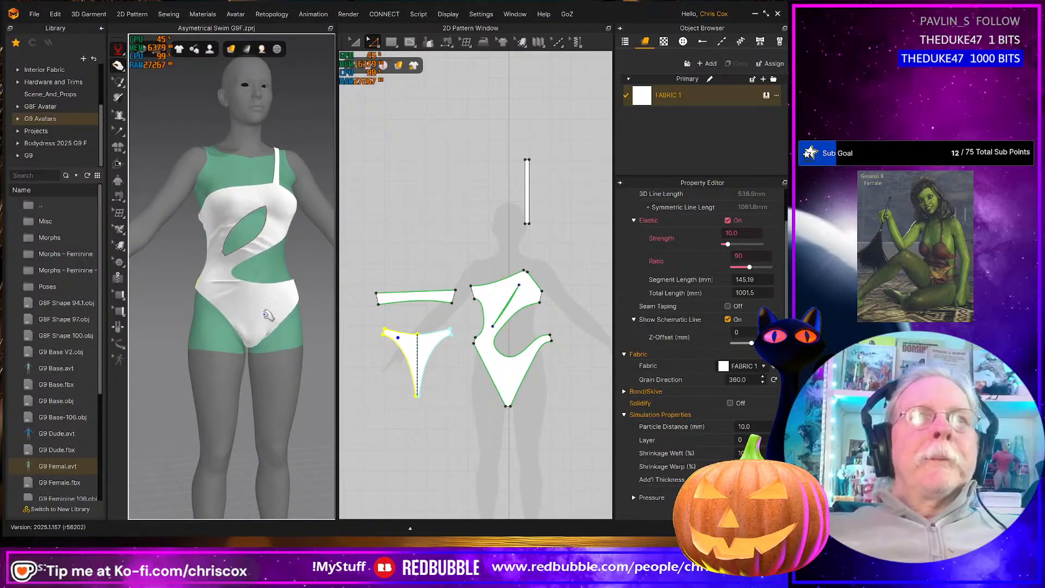
click(298, 266)
mouse_move(301, 303)
right_down()
mouse_move(285, 290)
mouse_move(319, 273)
mouse_move(240, 281)
right_up()
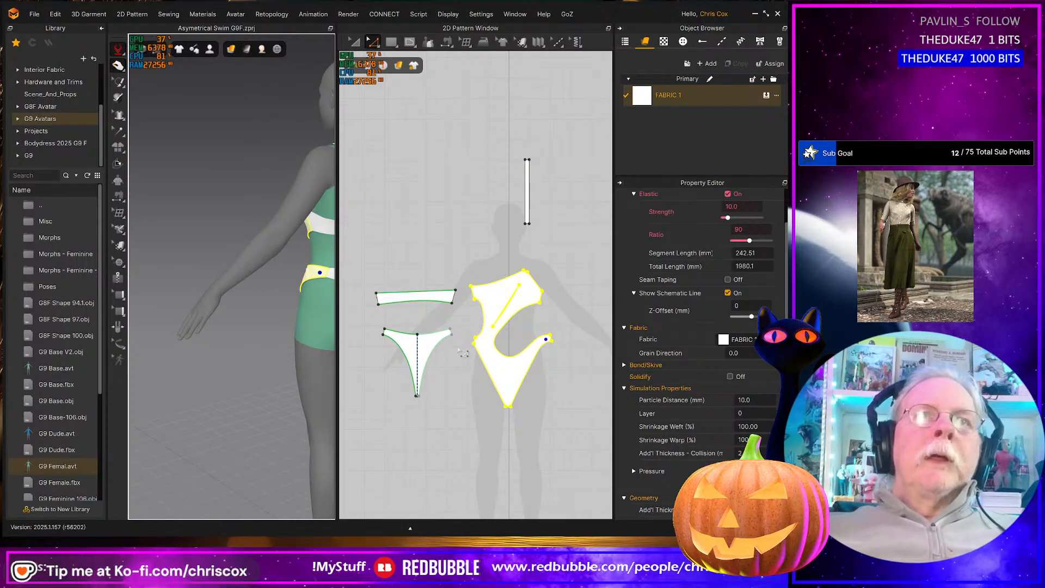
middle_drag(317, 309, 259, 310)
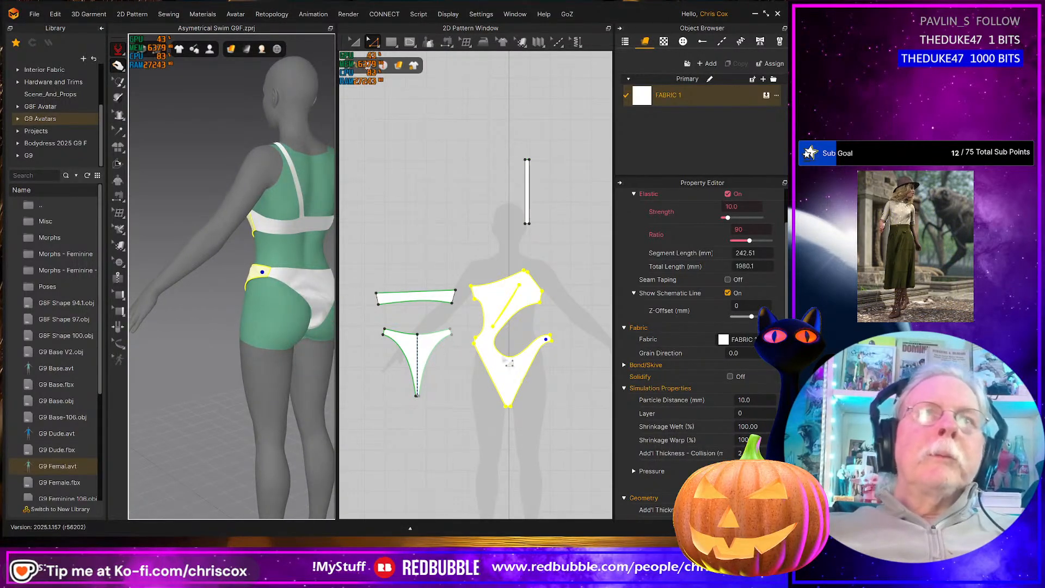
Lower the upper and lower curve points near the end of the front piece's hip strap together
scroll(485, 374, up, 2)
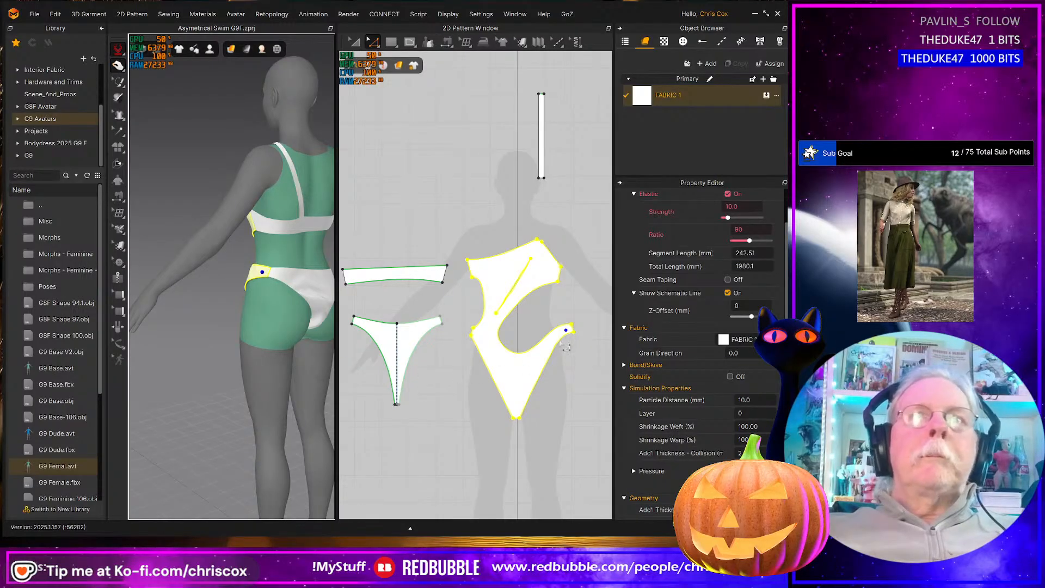
scroll(568, 335, up, 5)
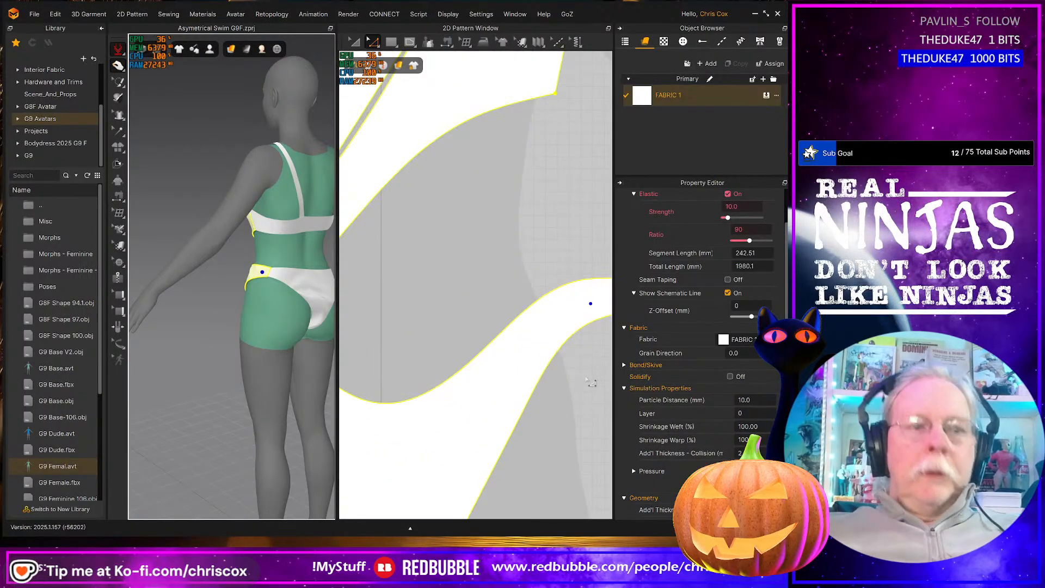
click(568, 281)
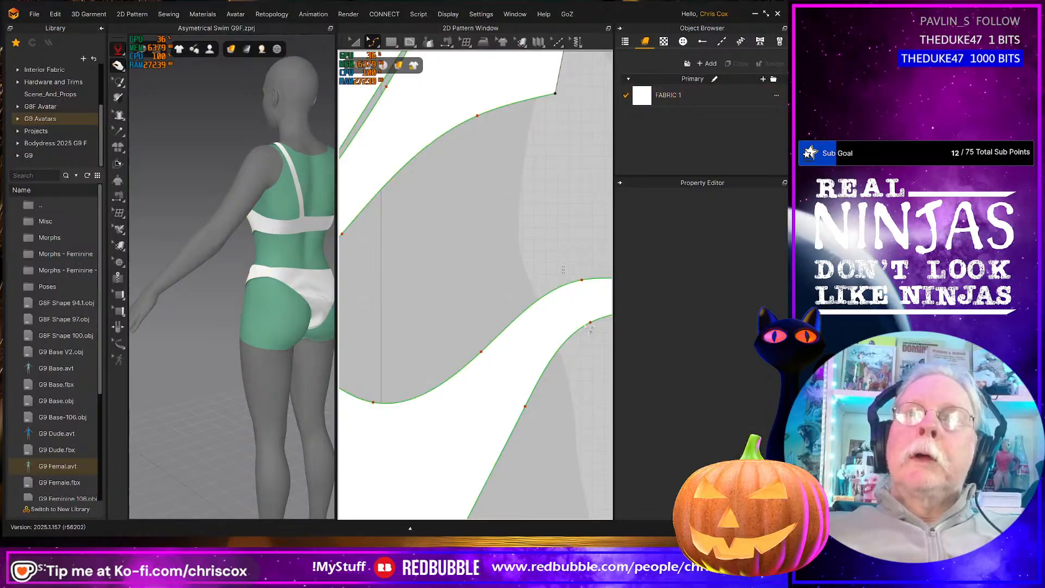
drag(601, 341, 601, 342)
key(Down)
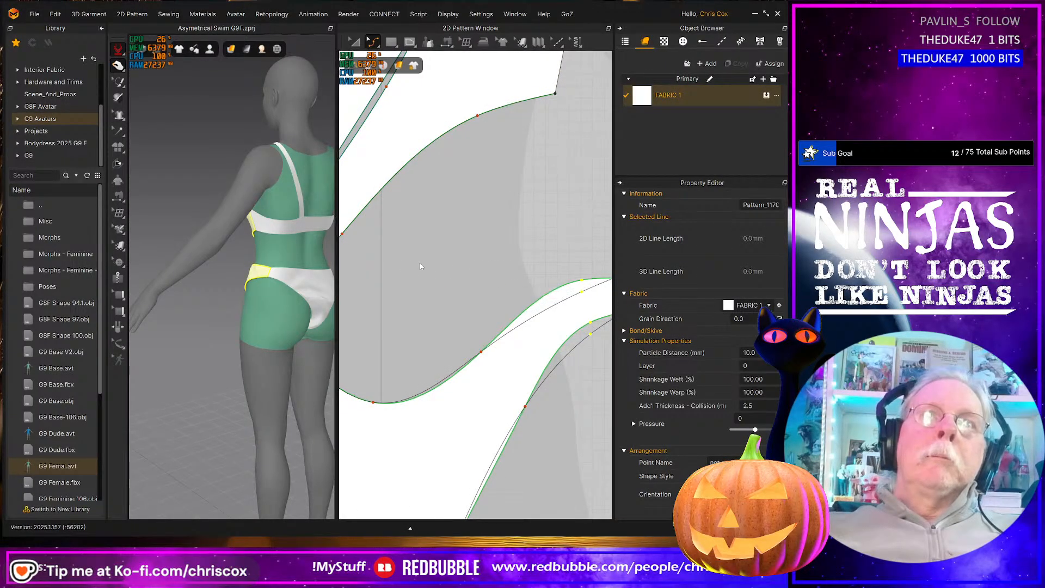
Raise the curve points beside the hip strap's side seam until its upper and lower corners are about 90° and 92°
middle_drag(485, 272, 408, 268)
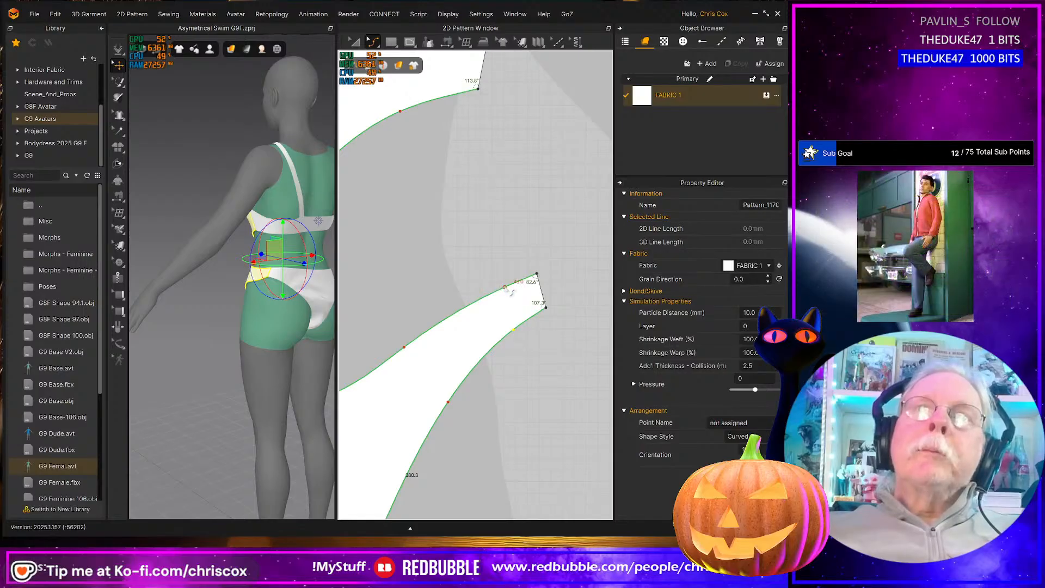
drag(514, 293, 514, 290)
drag(523, 333, 523, 333)
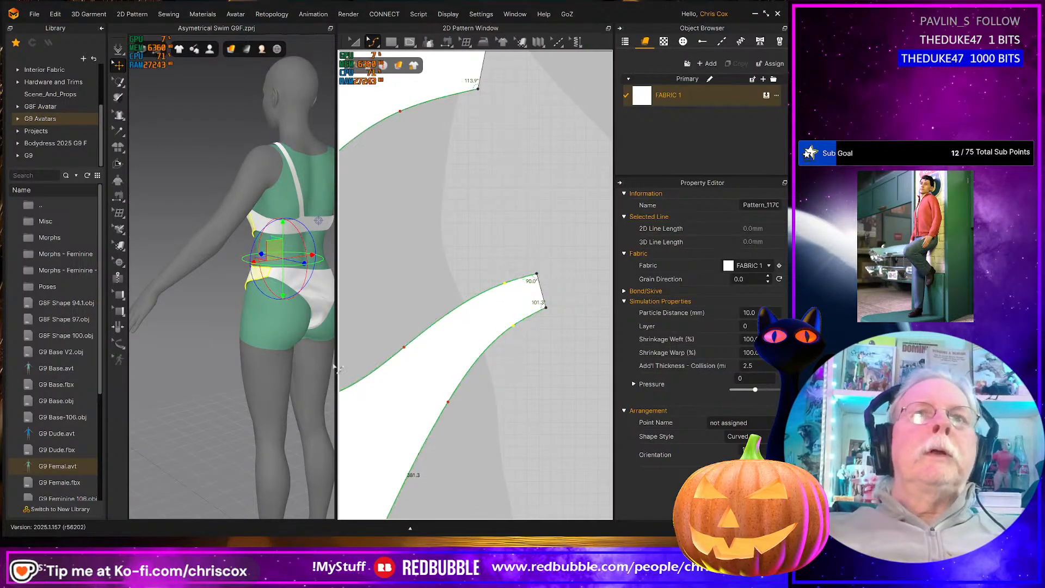
click(518, 341)
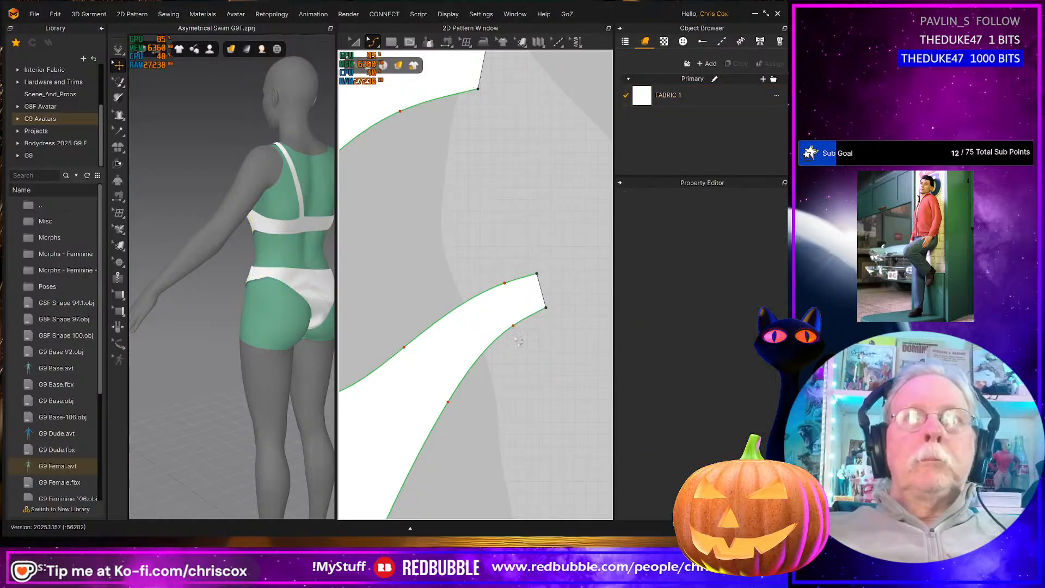
click(515, 329)
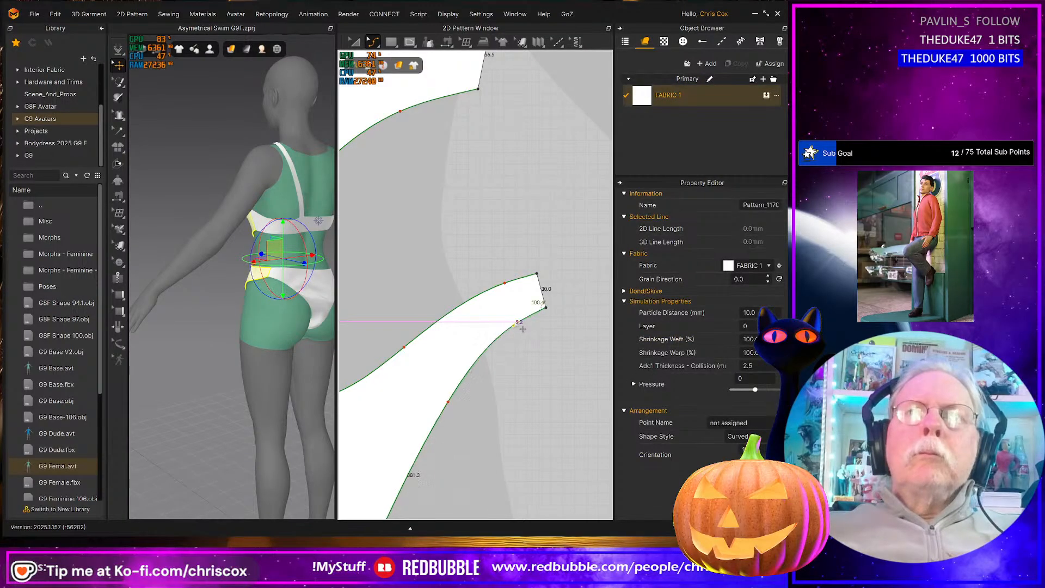
drag(523, 328, 523, 326)
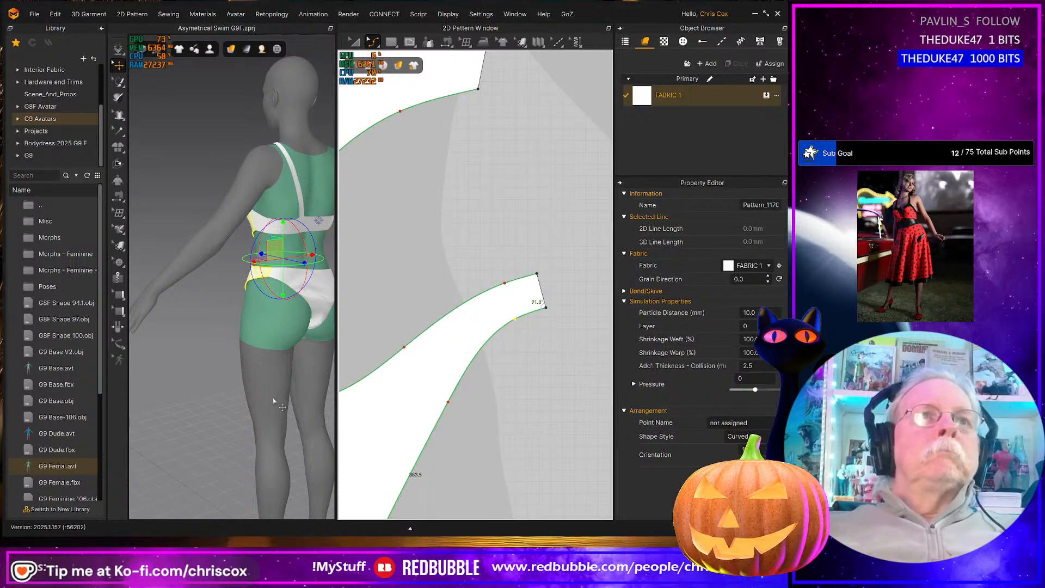
Run the simulation, tug the front piece and the back bottom piece down at the crotch to settle the fit, and stop simulating
key(space)
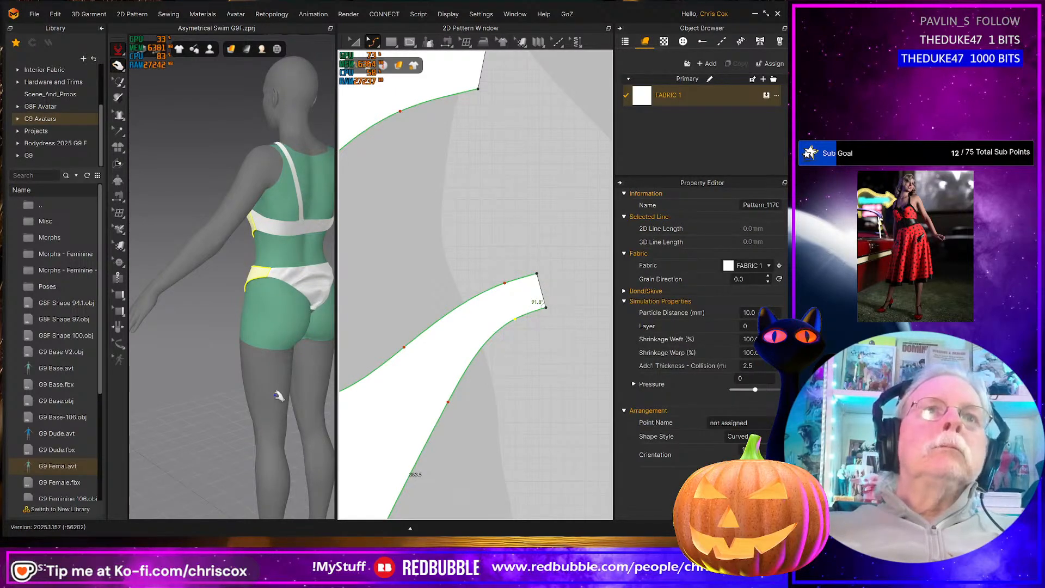
right_drag(218, 376, 422, 368)
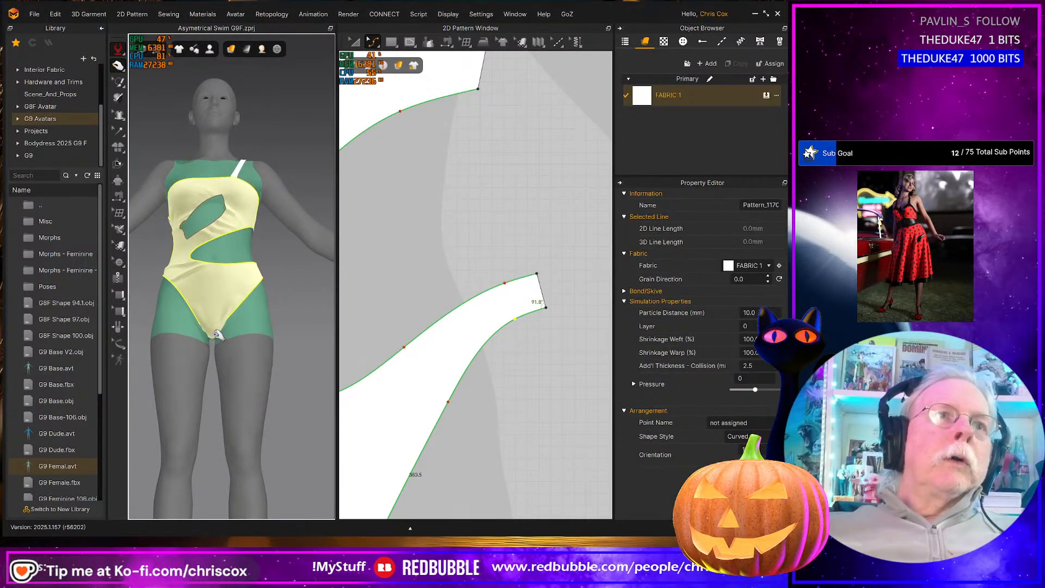
drag(218, 333, 217, 469)
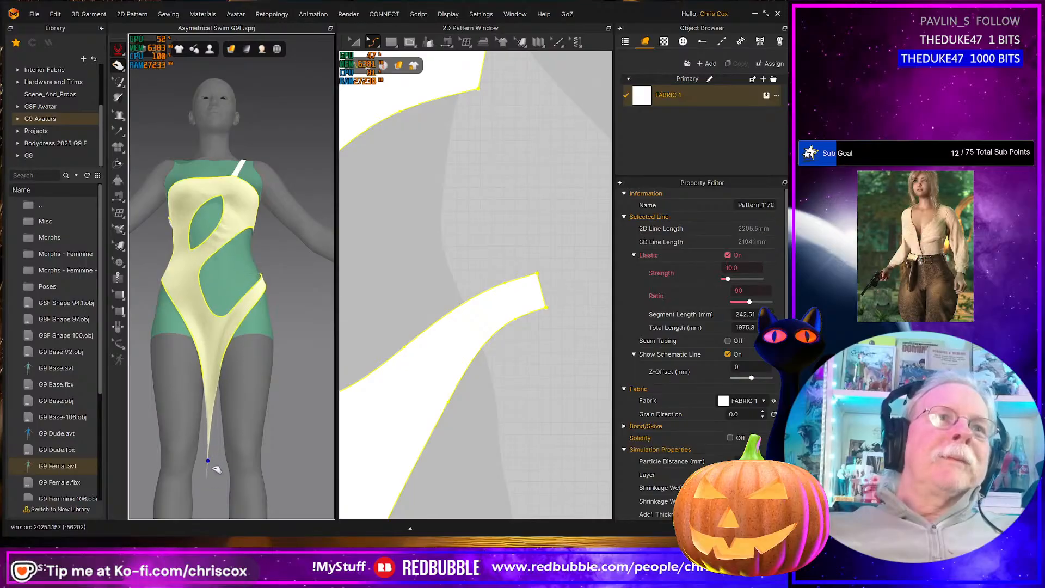
right_drag(262, 439, 70, 452)
drag(214, 306, 211, 397)
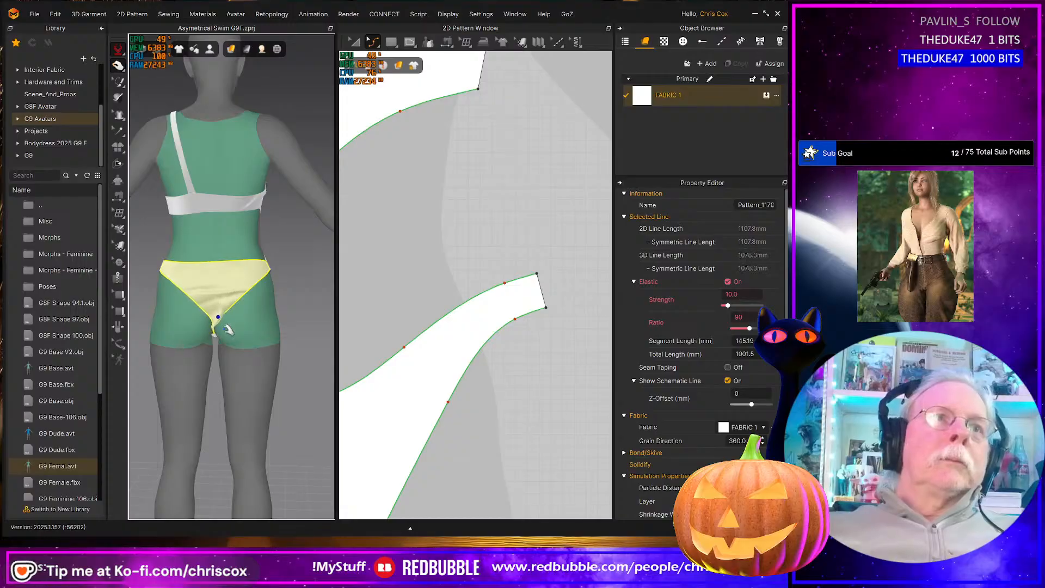
key(space)
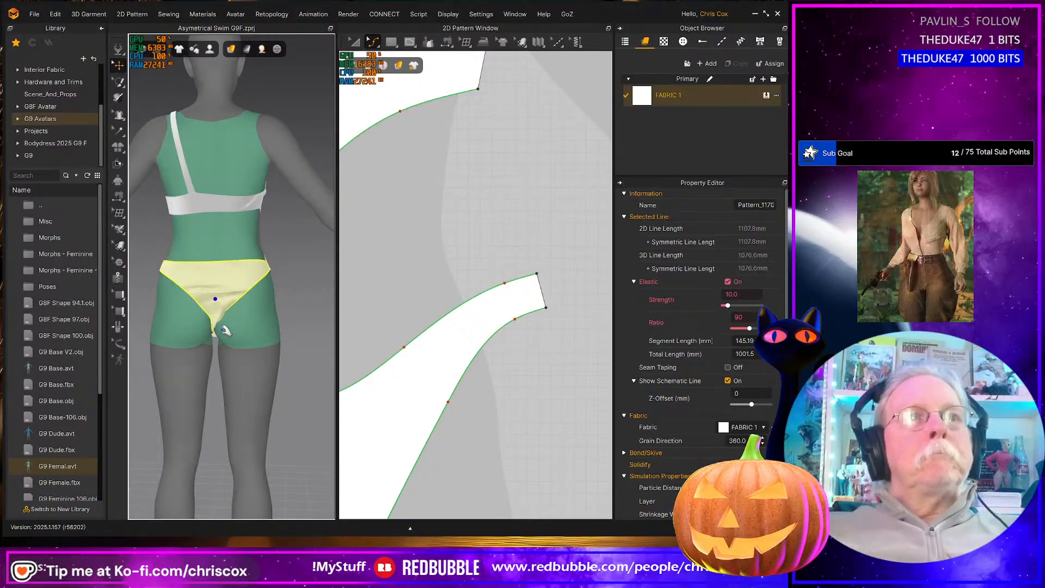
Raise the short 20.5 mm strap edge at the top of the front piece straight upward
click(261, 320)
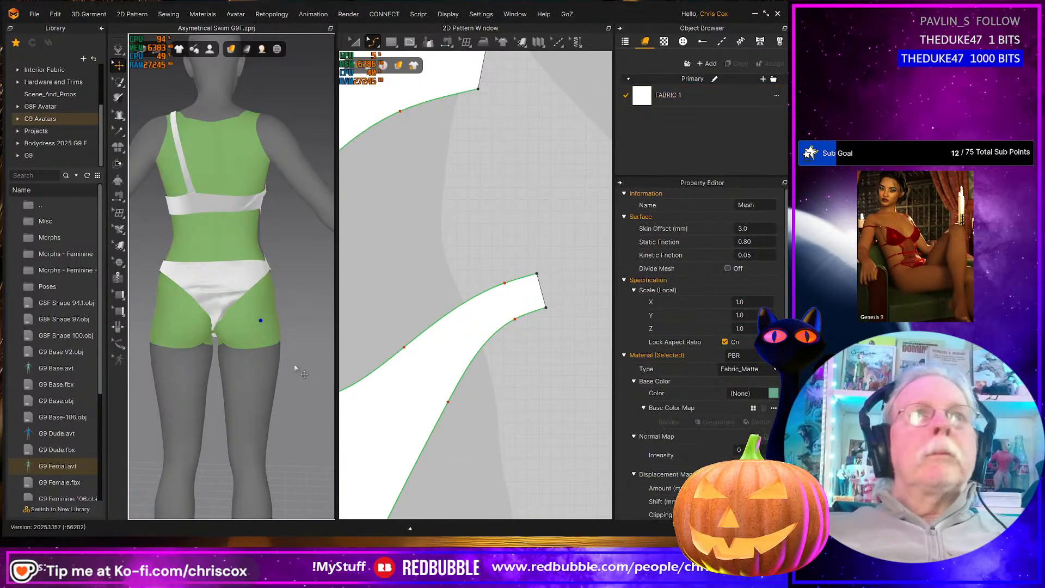
middle_drag(298, 369, 312, 369)
right_drag(312, 368, 157, 370)
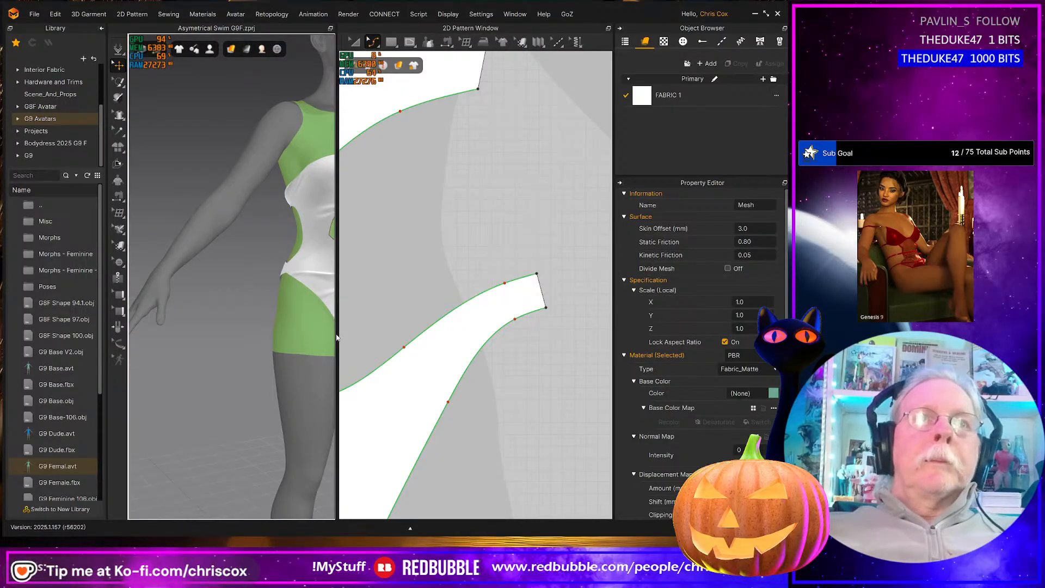
middle_drag(289, 339, 174, 344)
key(2)
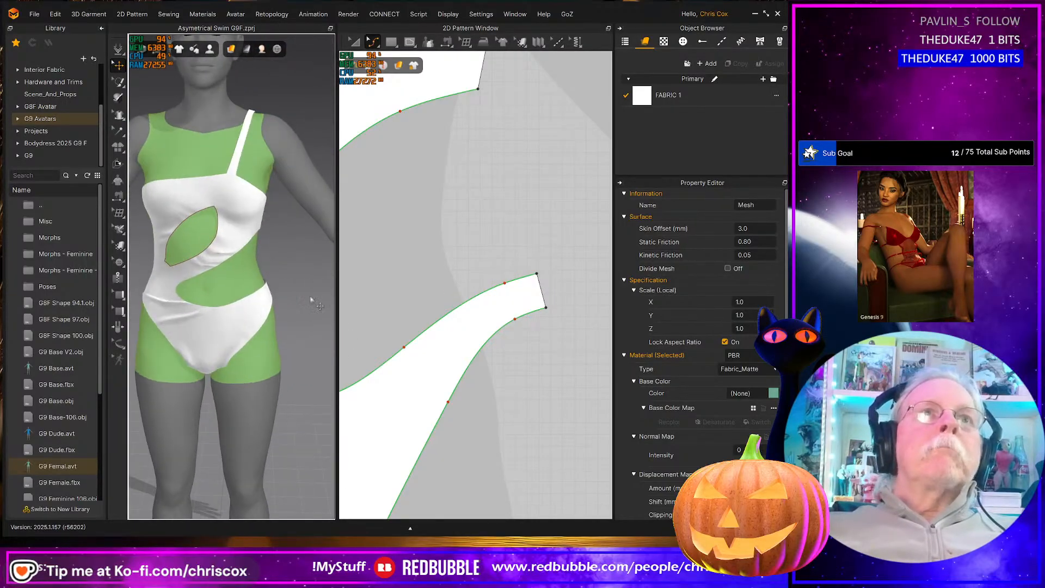
middle_drag(457, 193, 575, 453)
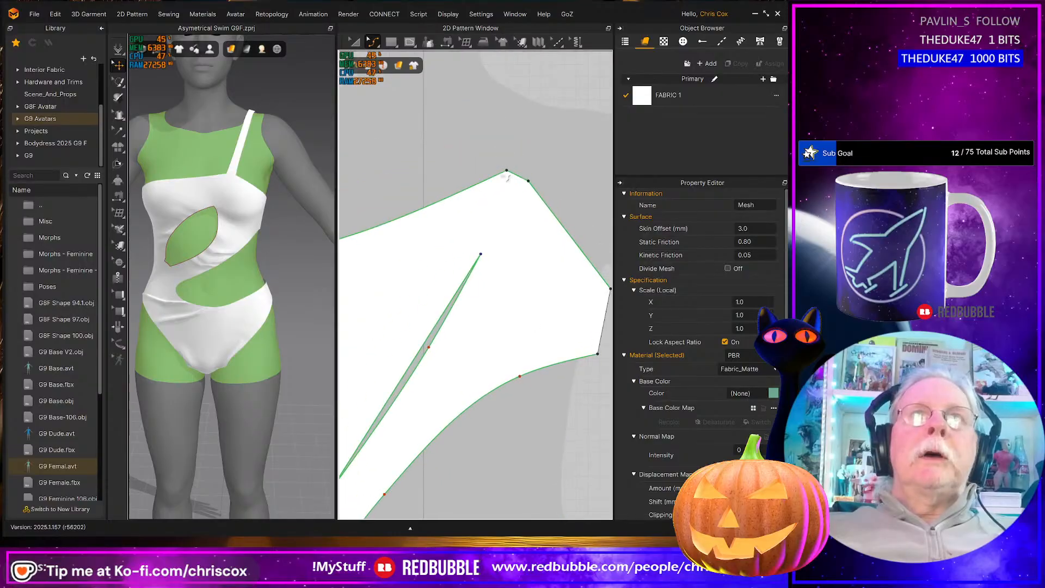
drag(495, 155, 537, 221)
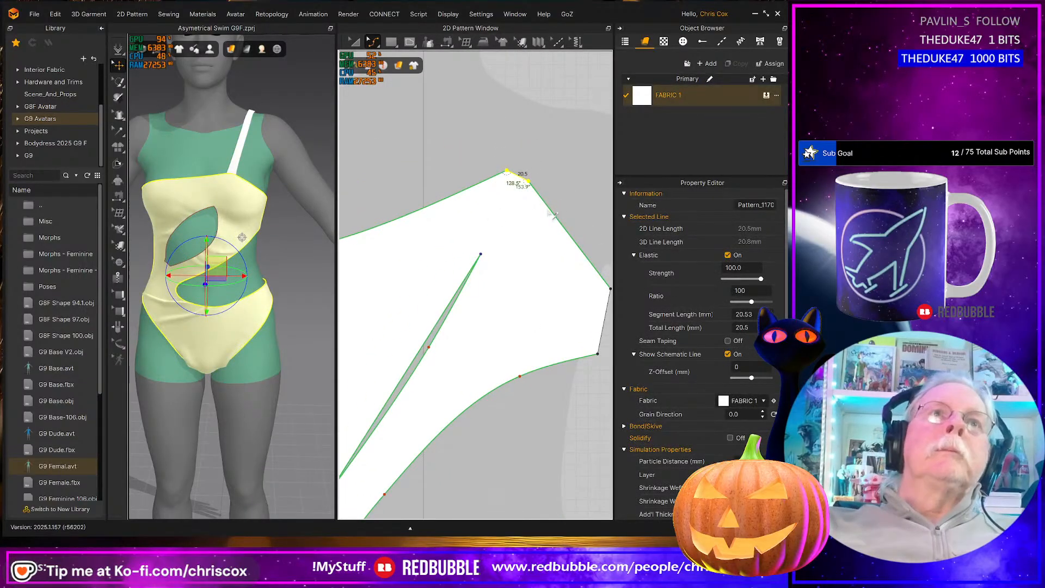
key(Up)
key(Up)
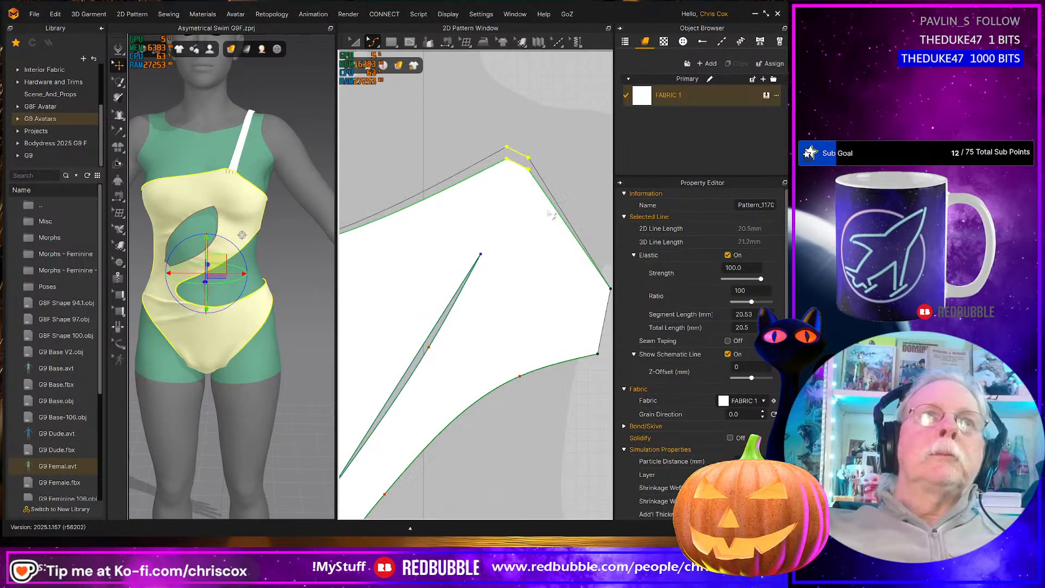
key(Up)
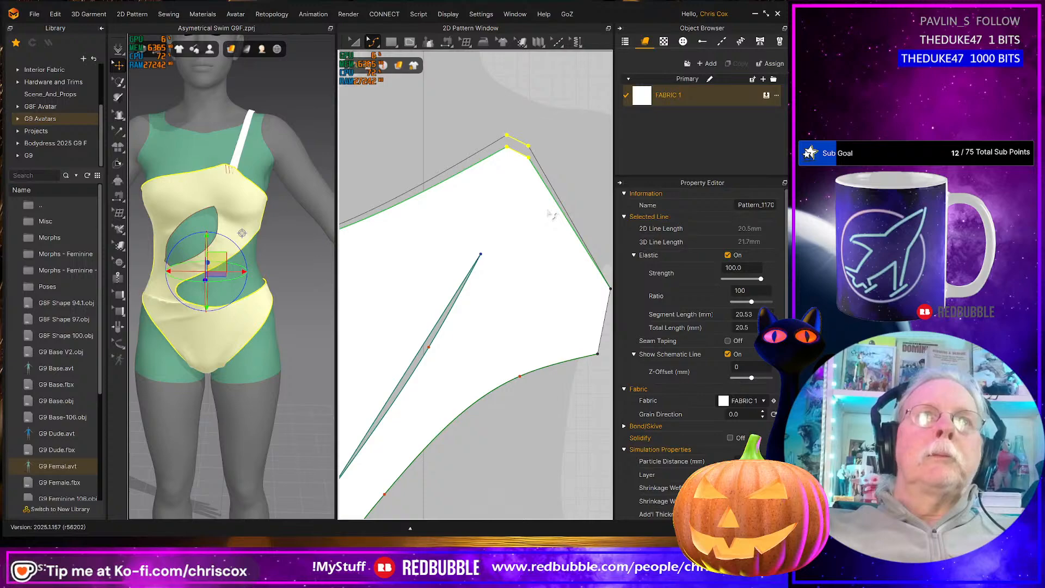
Curve the front piece's armhole edge inward by about 15 mm and its neckline edge inward by about 8.7 mm
click(548, 180)
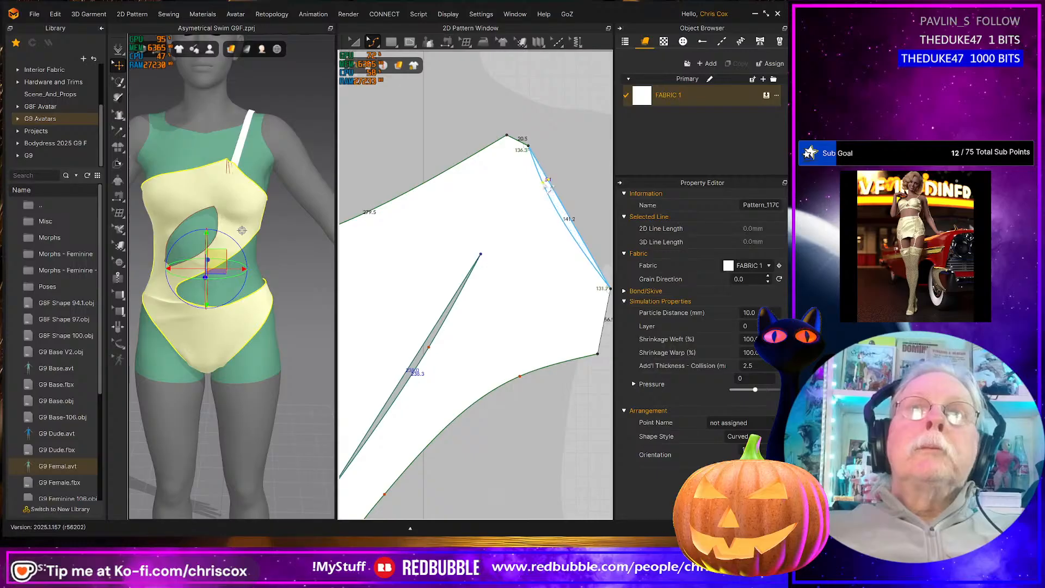
drag(548, 196, 531, 183)
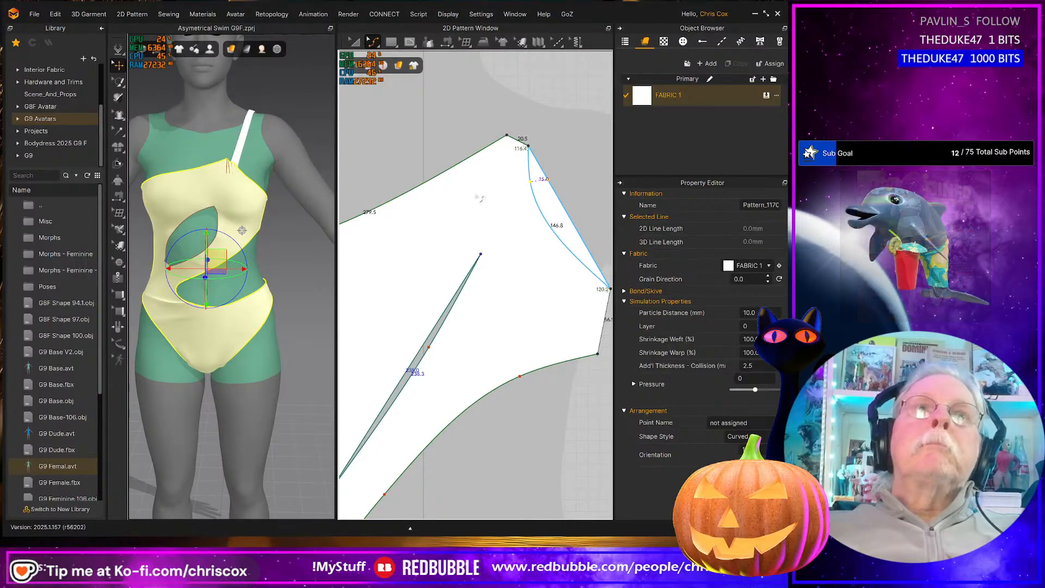
mouse_move(399, 164)
middle_down()
mouse_move(553, 118)
mouse_move(406, 181)
middle_up()
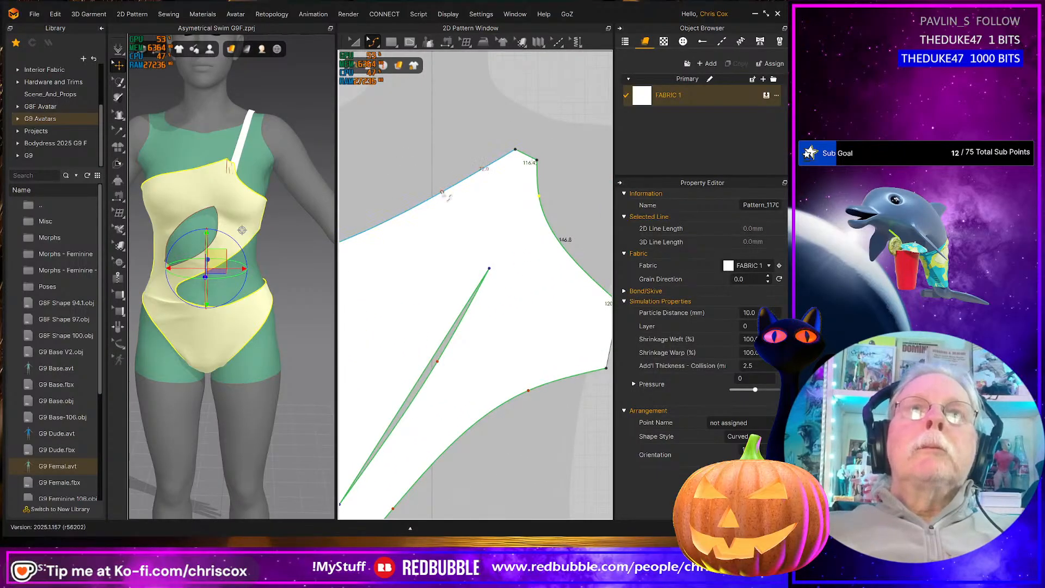
drag(447, 196, 411, 207)
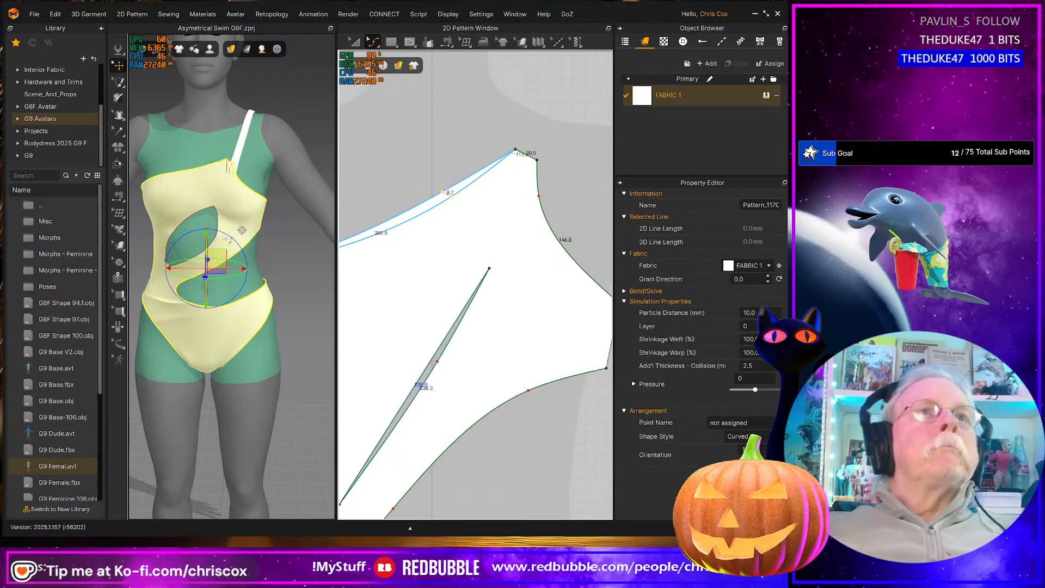
Run the simulation and tug the shoulder strap up where it joins the front piece
key(space)
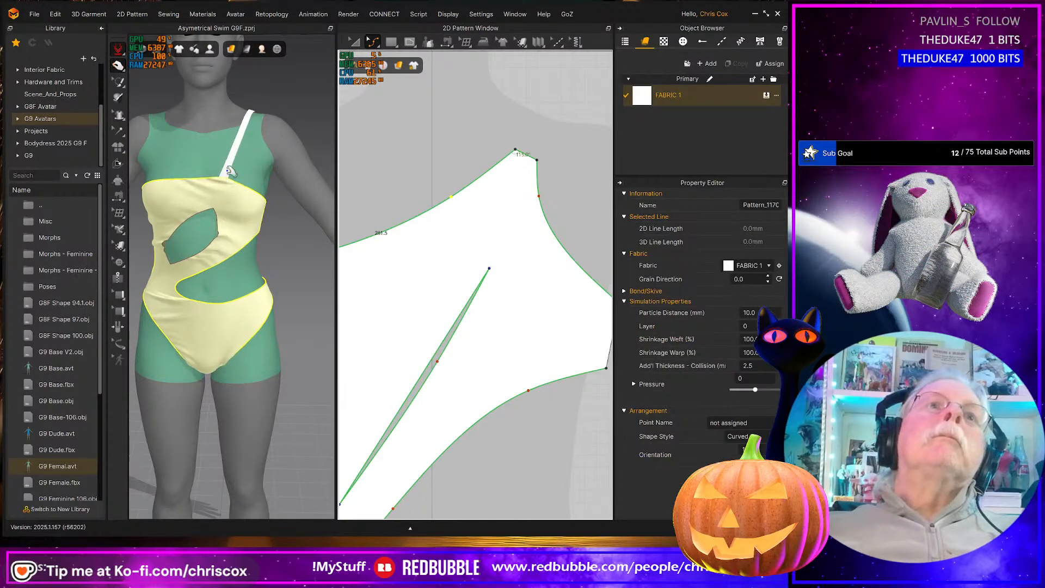
drag(230, 164, 246, 122)
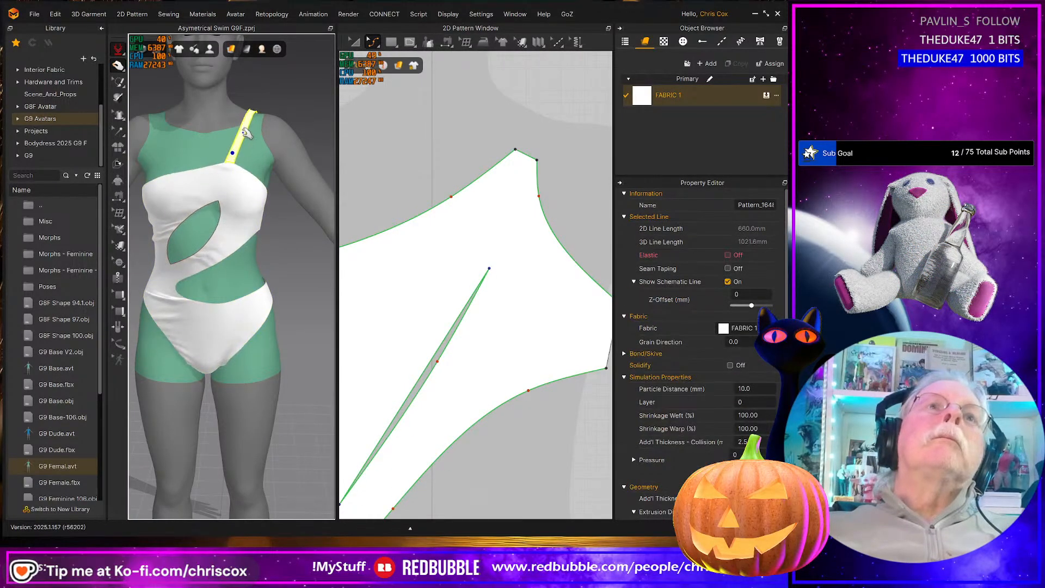
right_drag(245, 132, 305, 162)
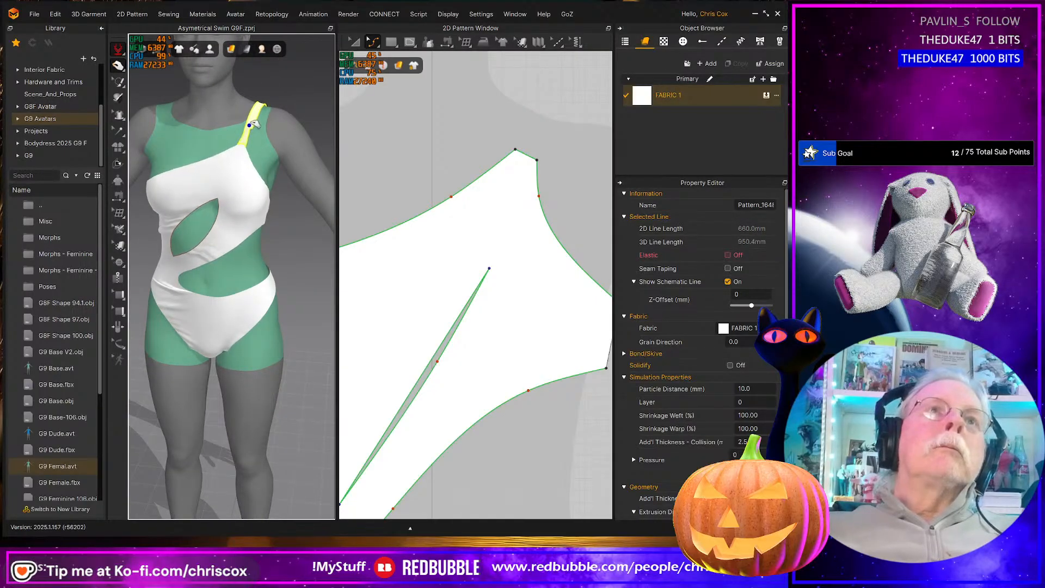
Shorten the shoulder strap to 270 mm by raising its lower end edge, and restart the simulation
scroll(493, 225, down, 5)
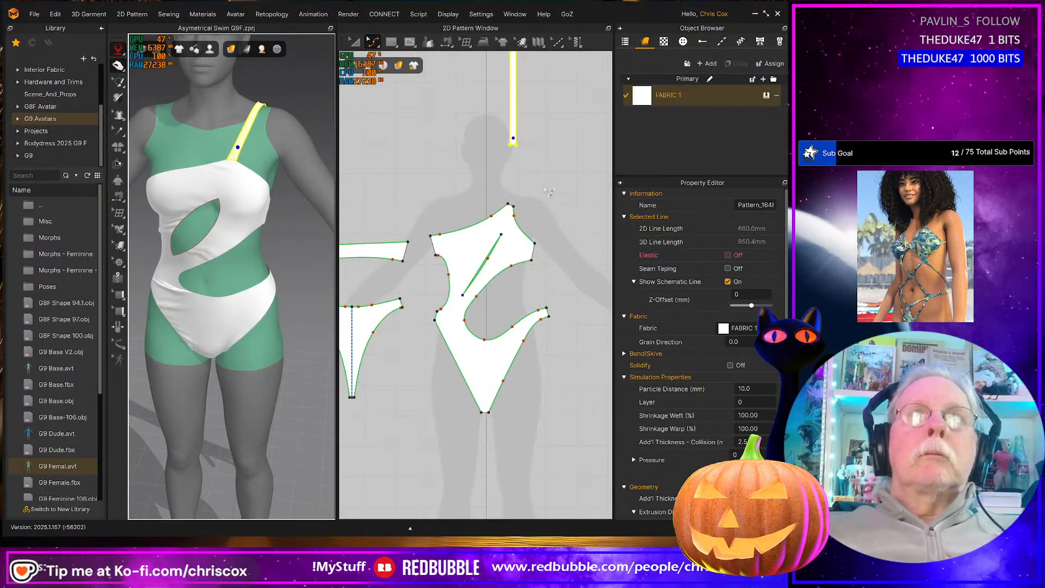
key(z)
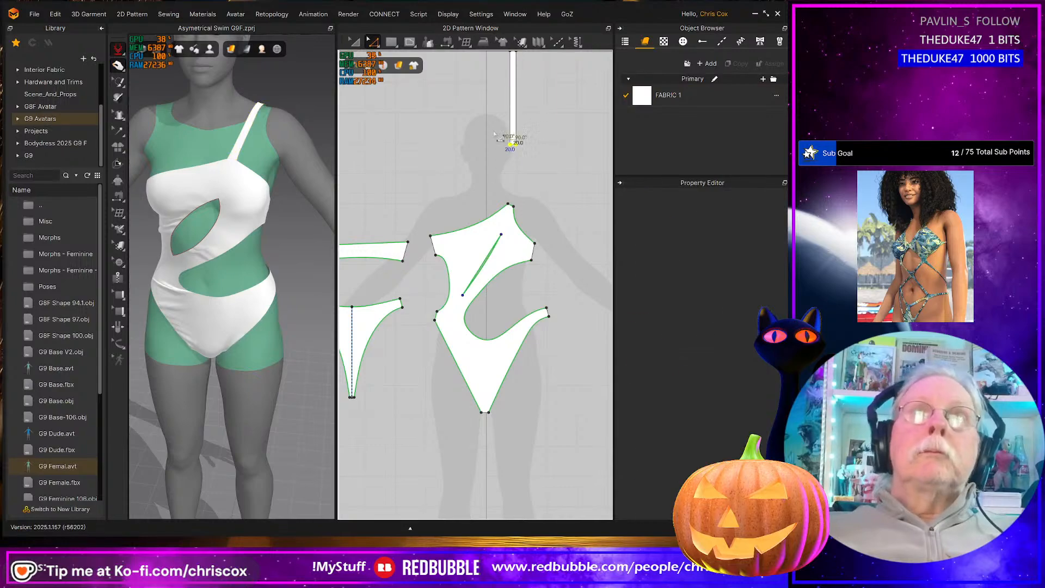
click(512, 144)
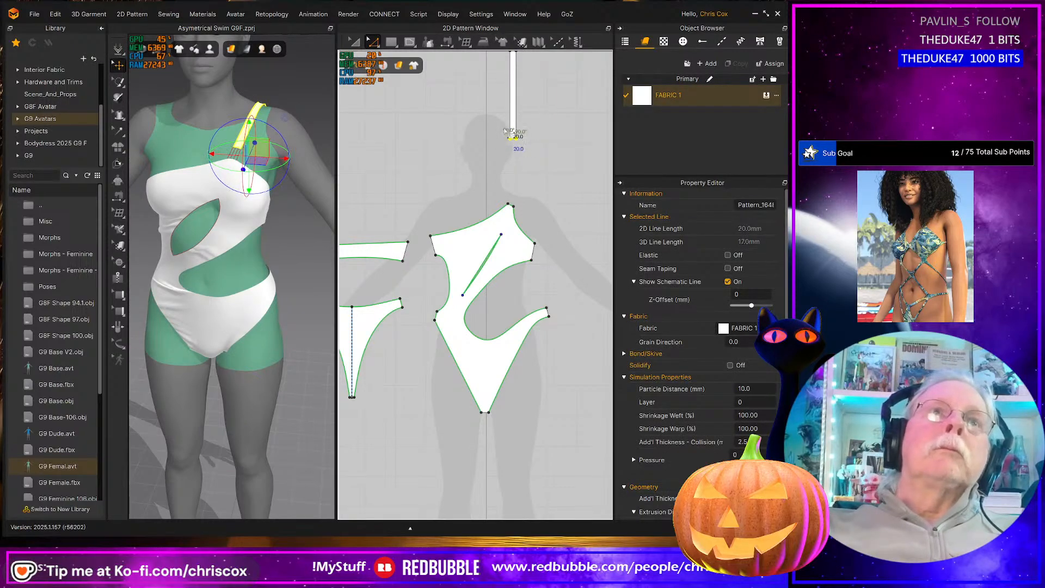
key(space)
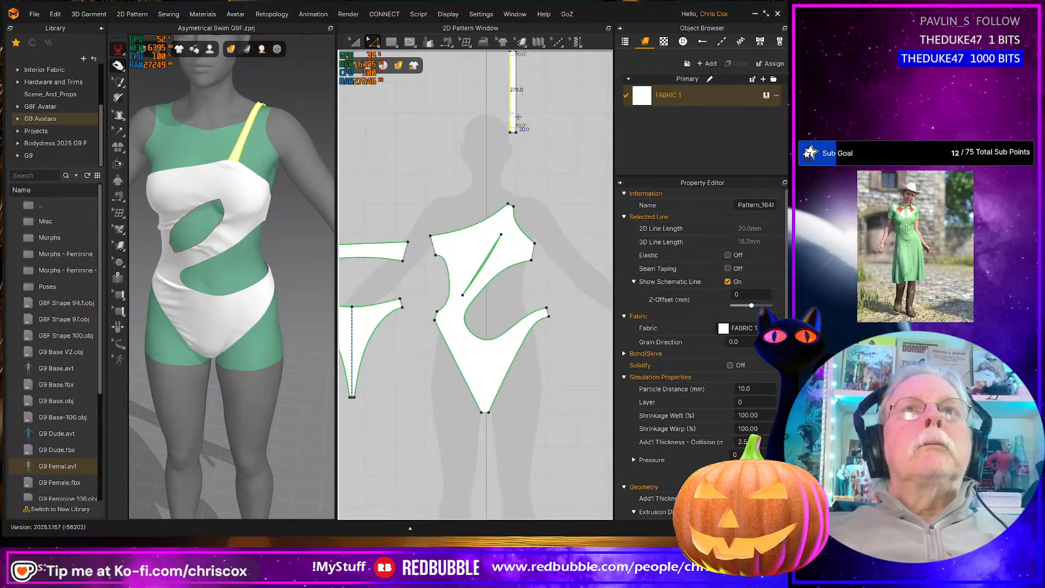
Turn on elastic for both long edges of the shoulder strap with a ratio of 100, and tug the front piece near the strap
click(516, 110)
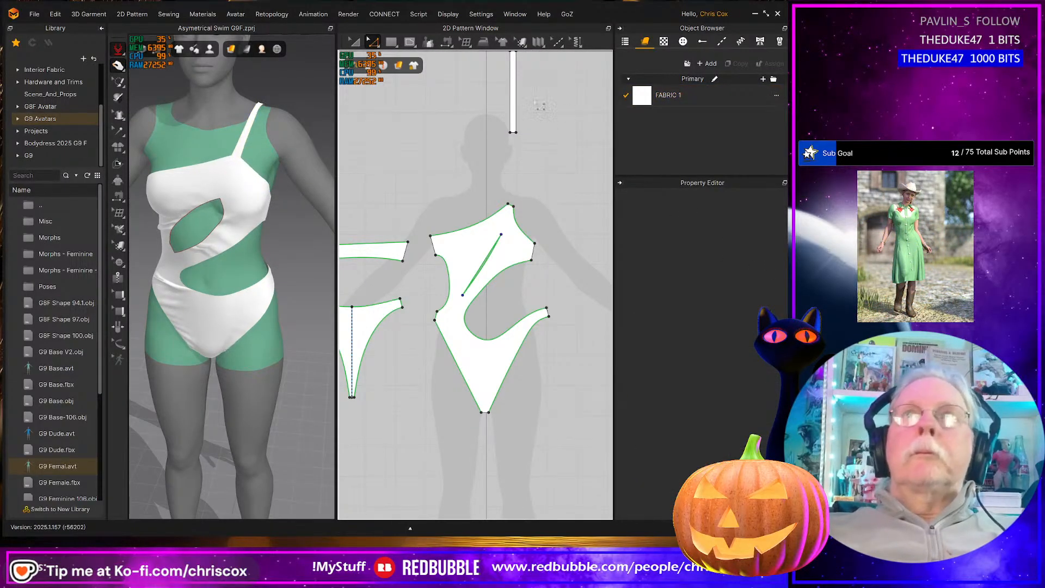
click(513, 109)
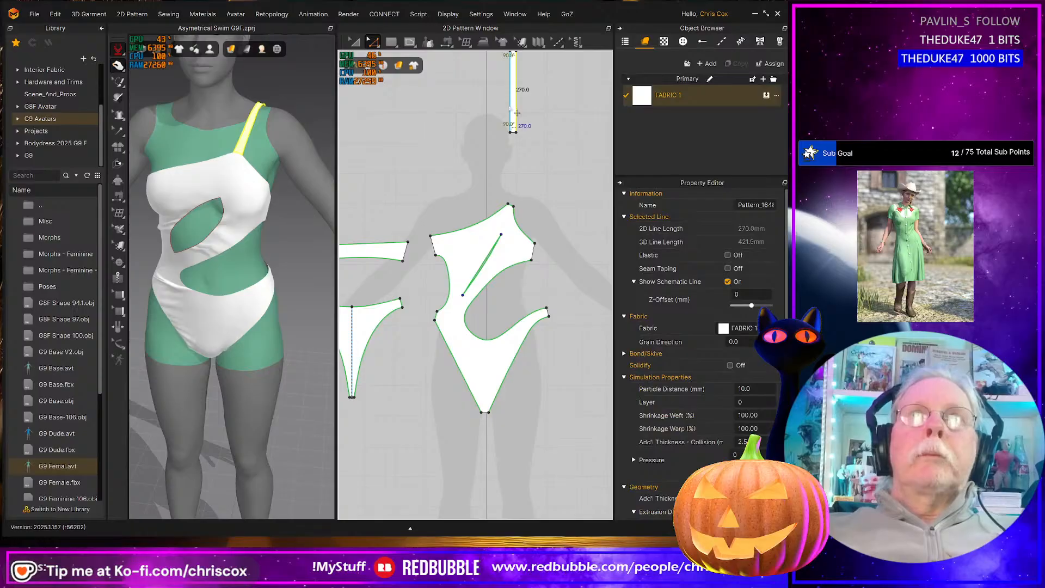
click(728, 255)
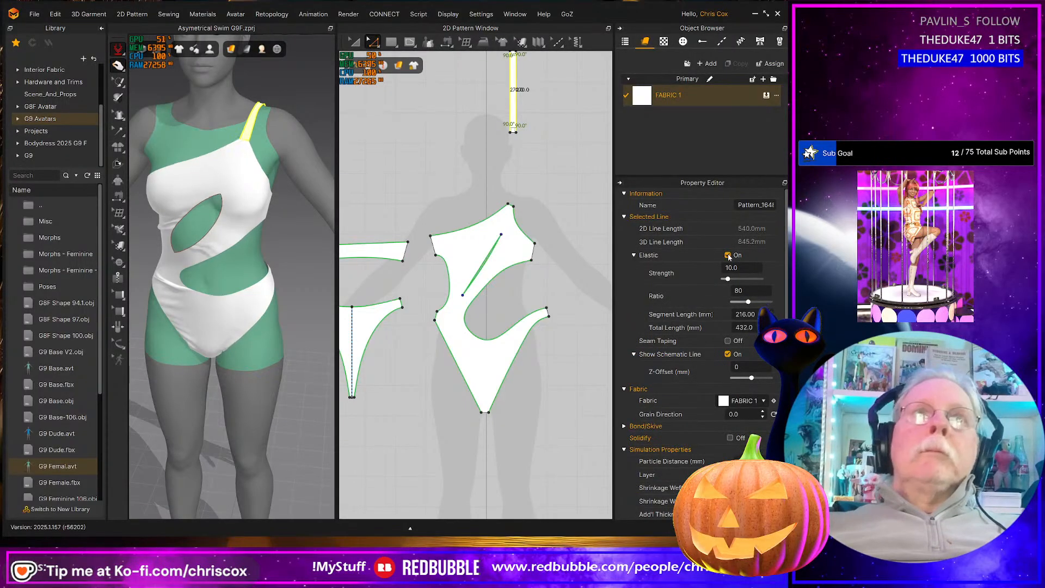
double_click(756, 293)
text(100)
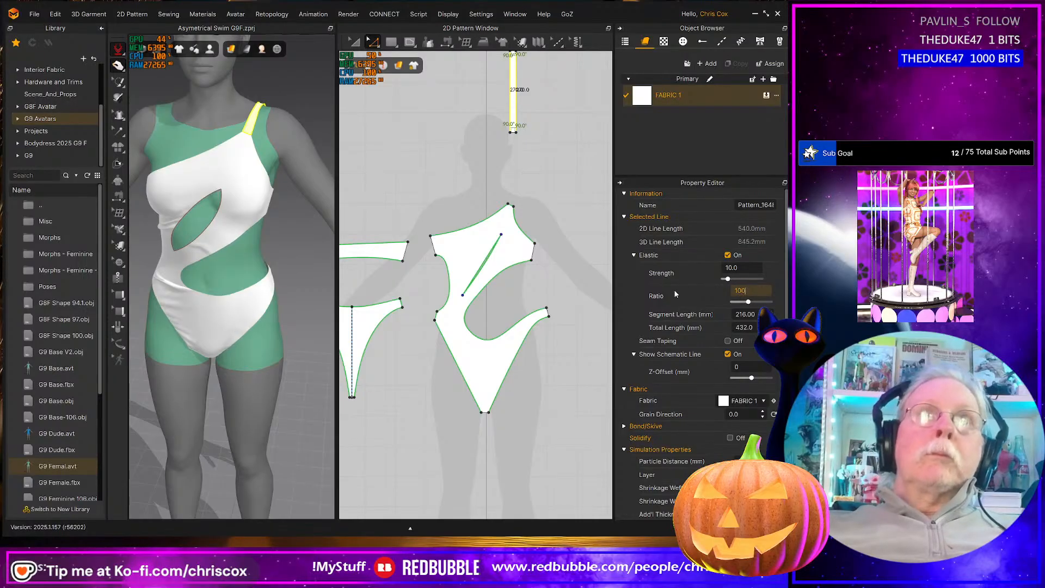
key(Return)
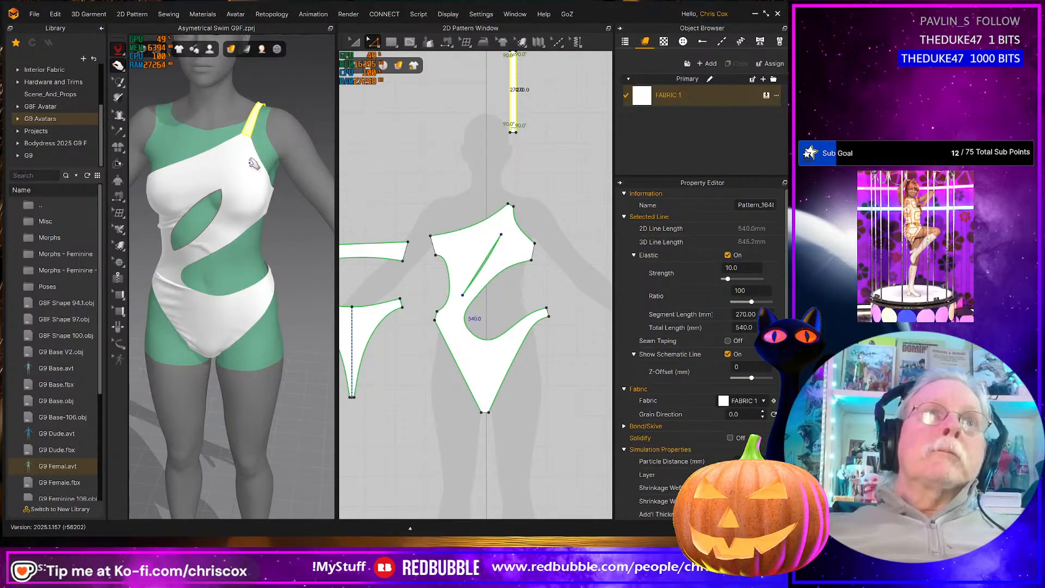
click(245, 150)
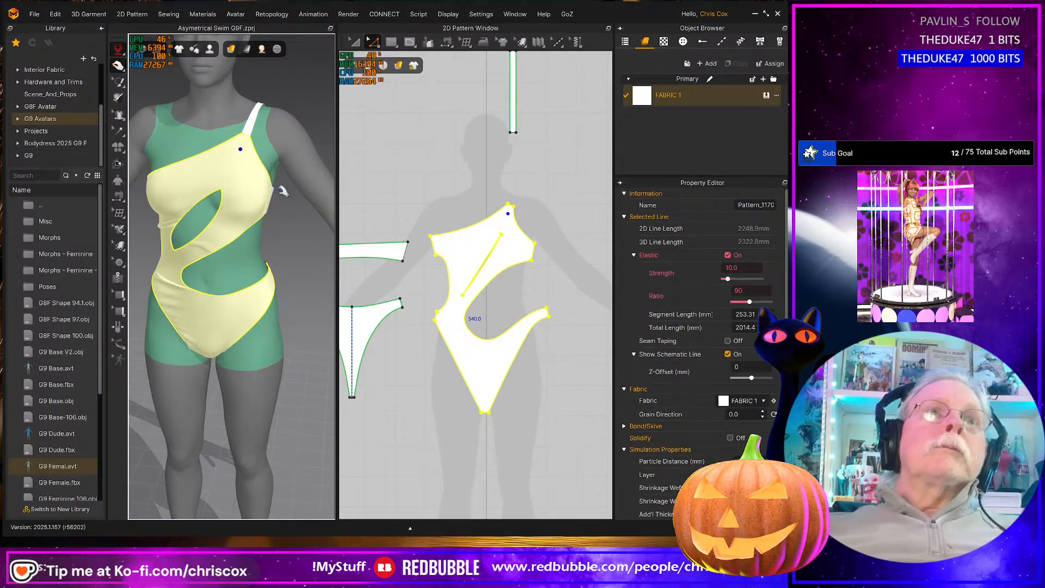
Raise the upper end point of the front piece's diagonal slit slightly and simulate the longer cutout
scroll(558, 274, up, 2)
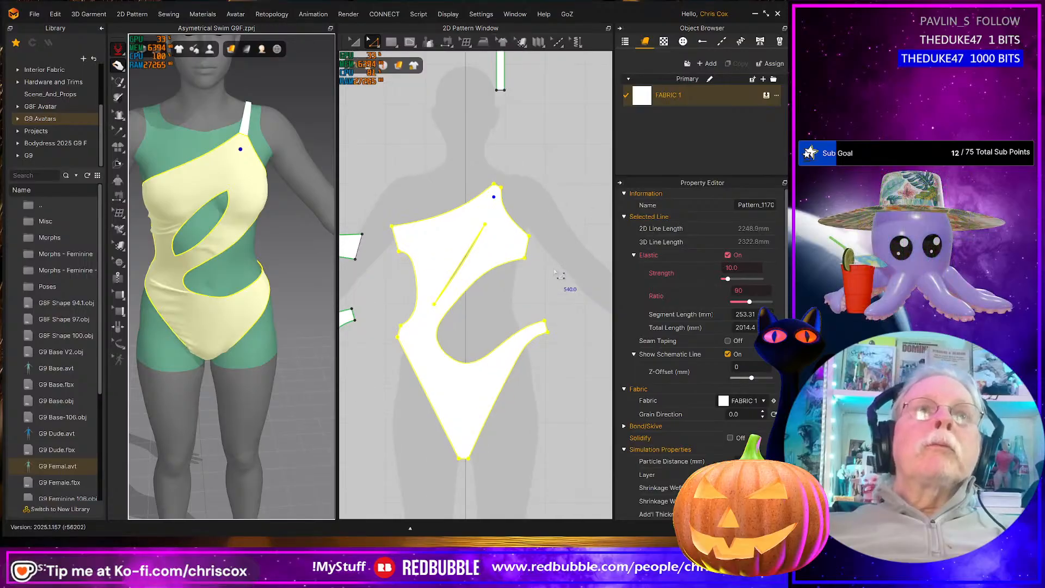
key(Escape)
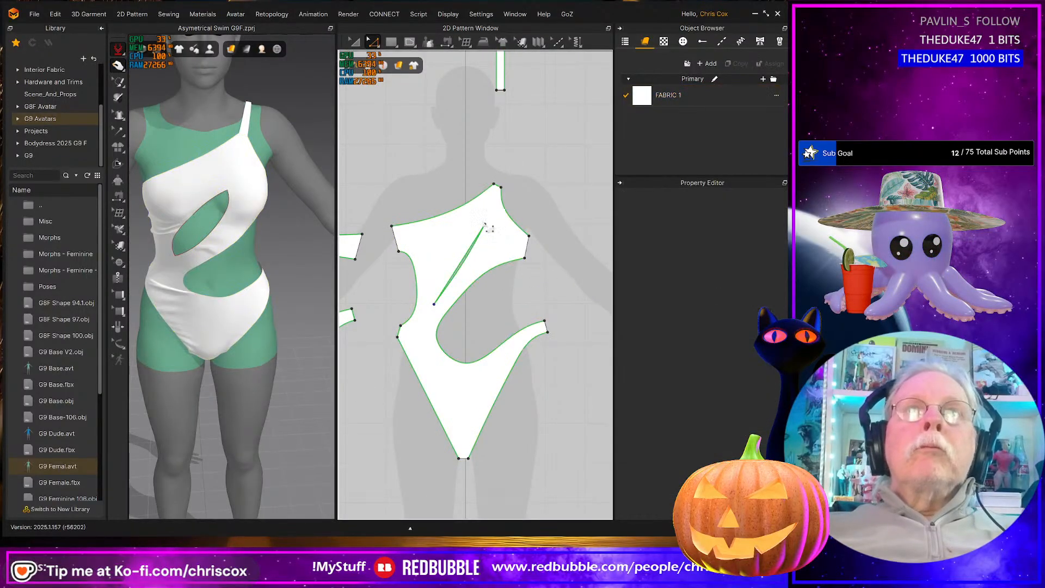
click(494, 233)
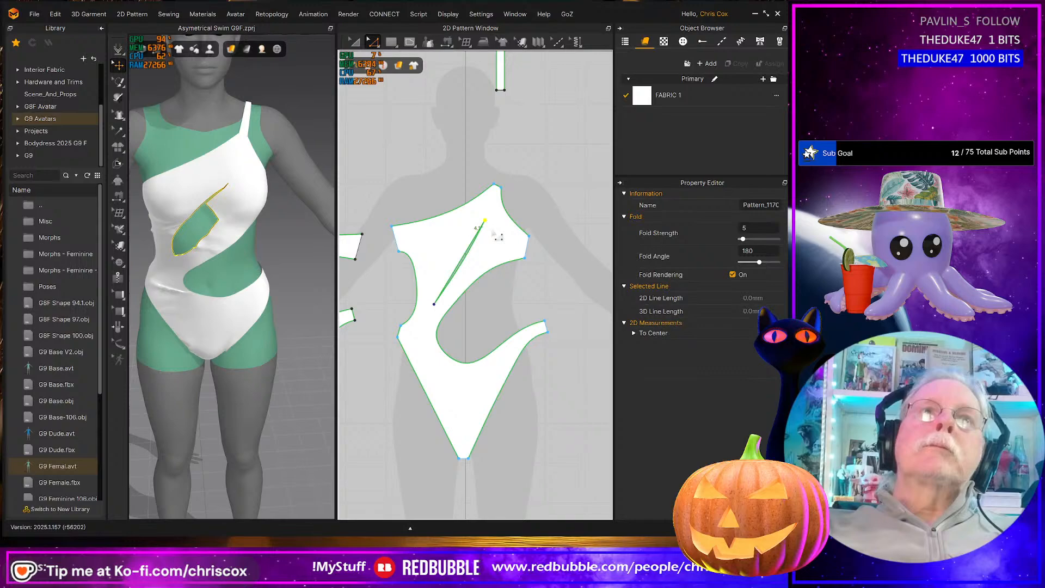
key(space)
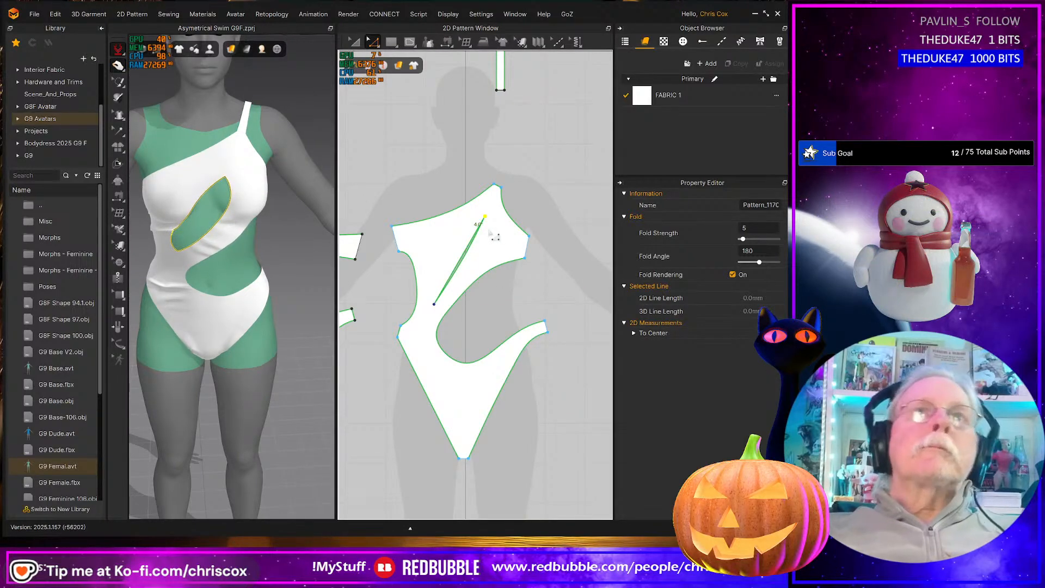
Deepen the front piece's neckline curve by lowering its curve point near the strap, and simulate
key(v)
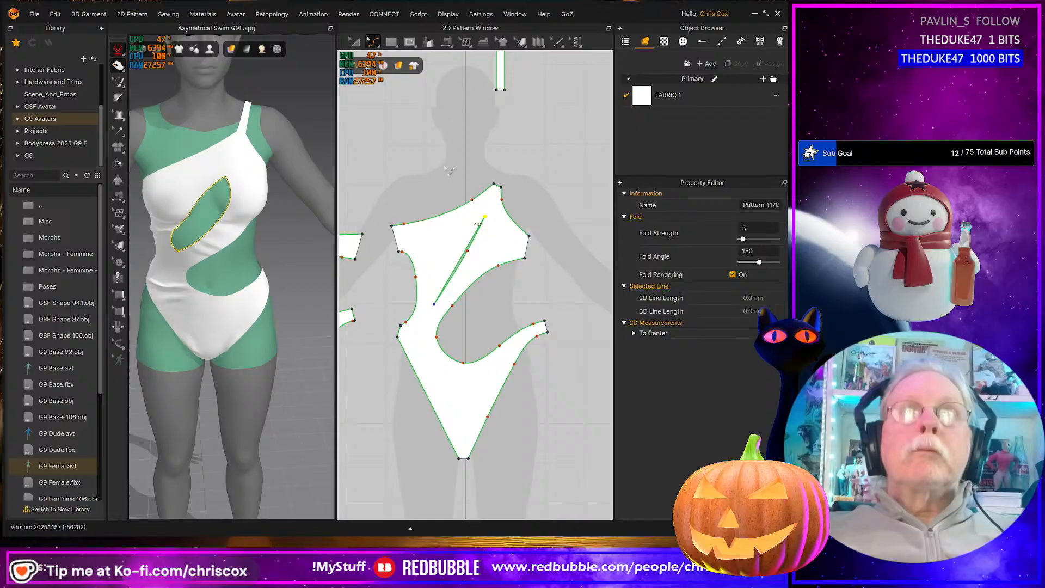
click(477, 206)
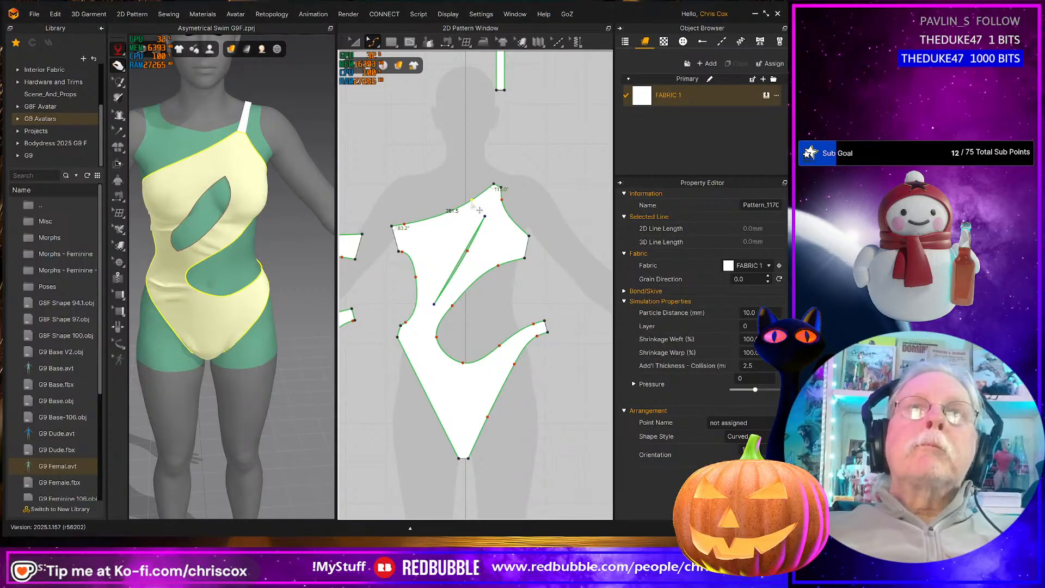
drag(472, 203, 469, 208)
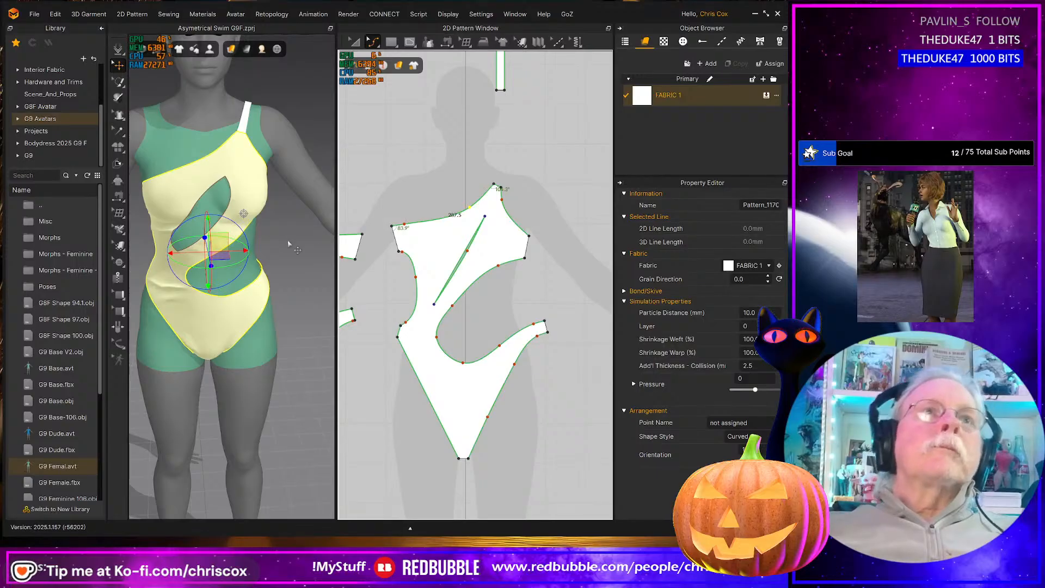
key(space)
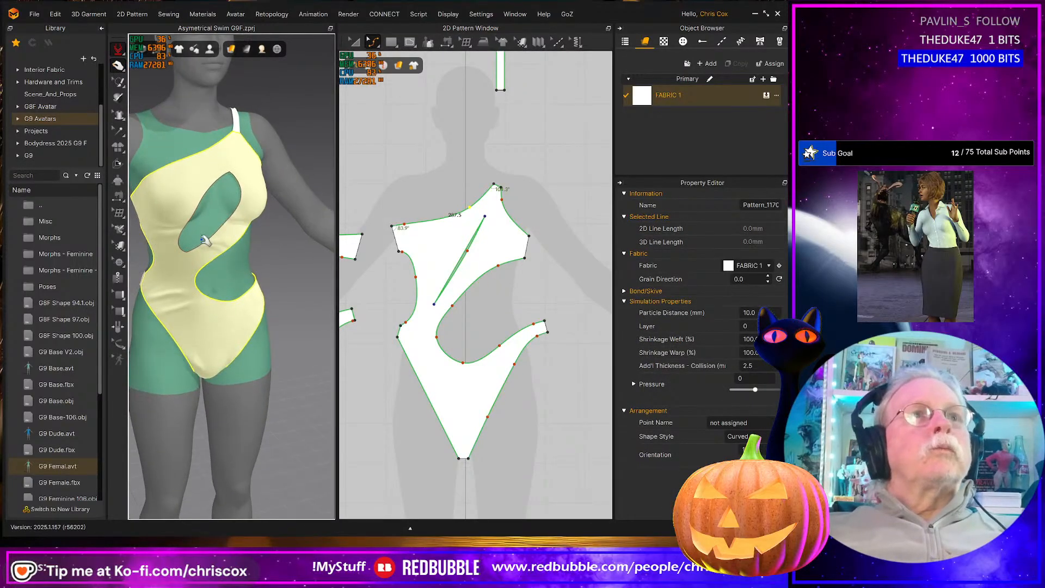
Tug the front piece beside the cutout and the back bottom piece at the crotch, checking the fit from front and back
click(169, 254)
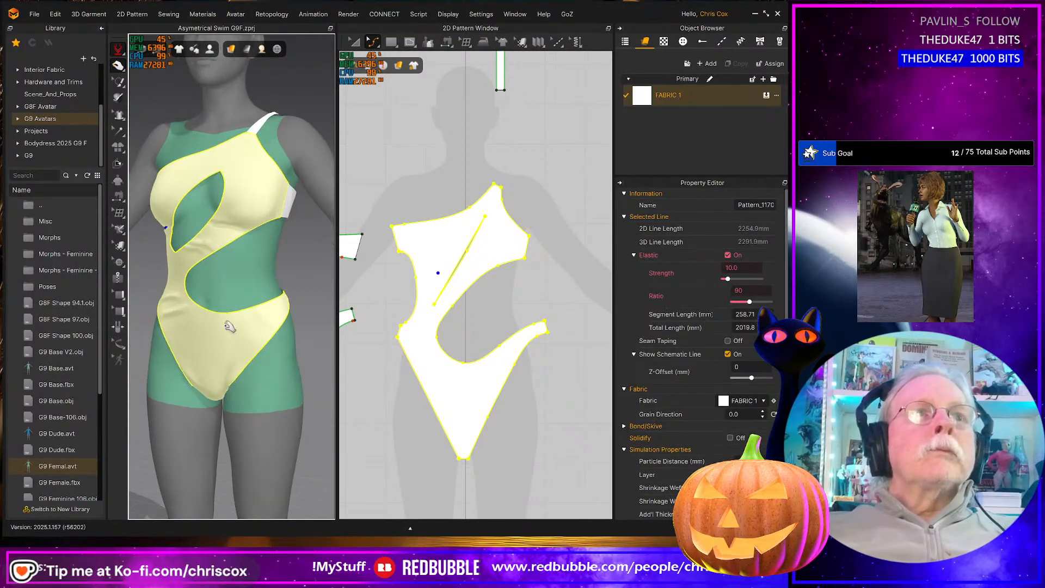
scroll(292, 354, down, 3)
right_drag(292, 354, 145, 361)
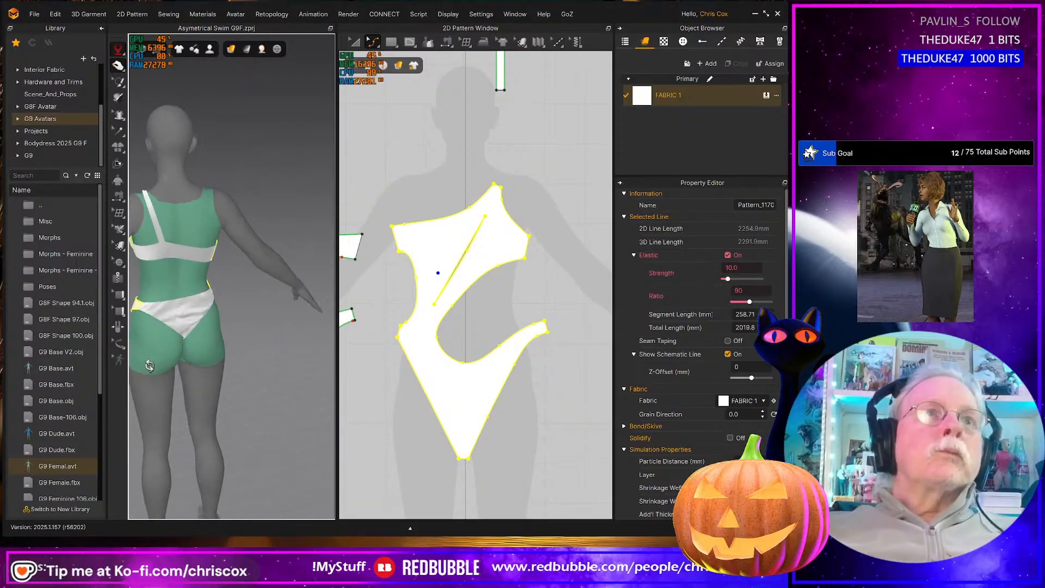
right_drag(217, 361, 276, 354)
click(232, 318)
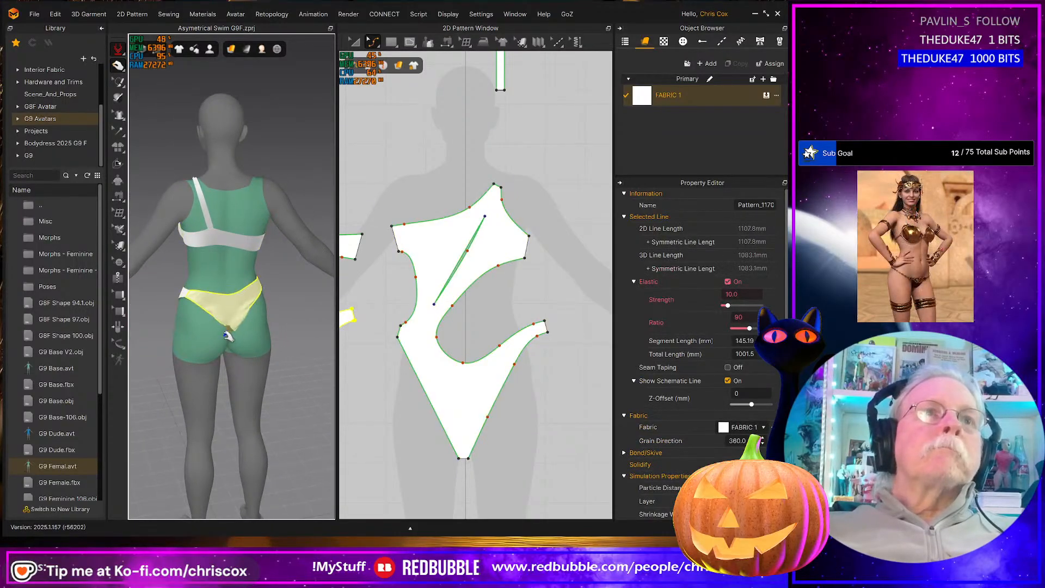
Lengthen the back bottom piece by lowering its narrow crotch edge slightly, and simulate
right_drag(233, 317, 238, 372)
drag(238, 371, 232, 446)
right_drag(247, 381, 258, 327)
middle_drag(407, 449, 554, 401)
drag(476, 426, 413, 373)
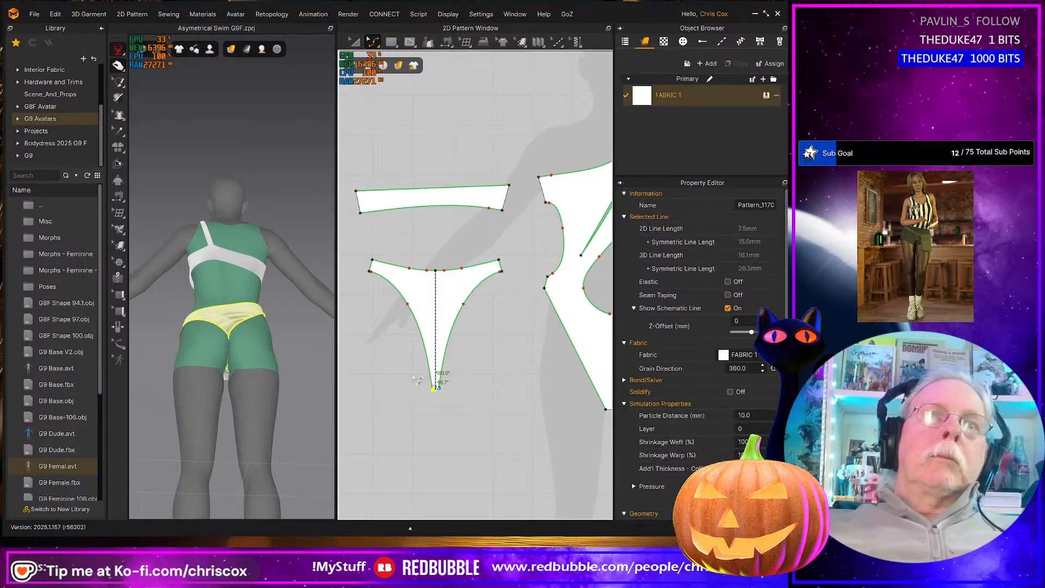
key(Down)
key(Down)
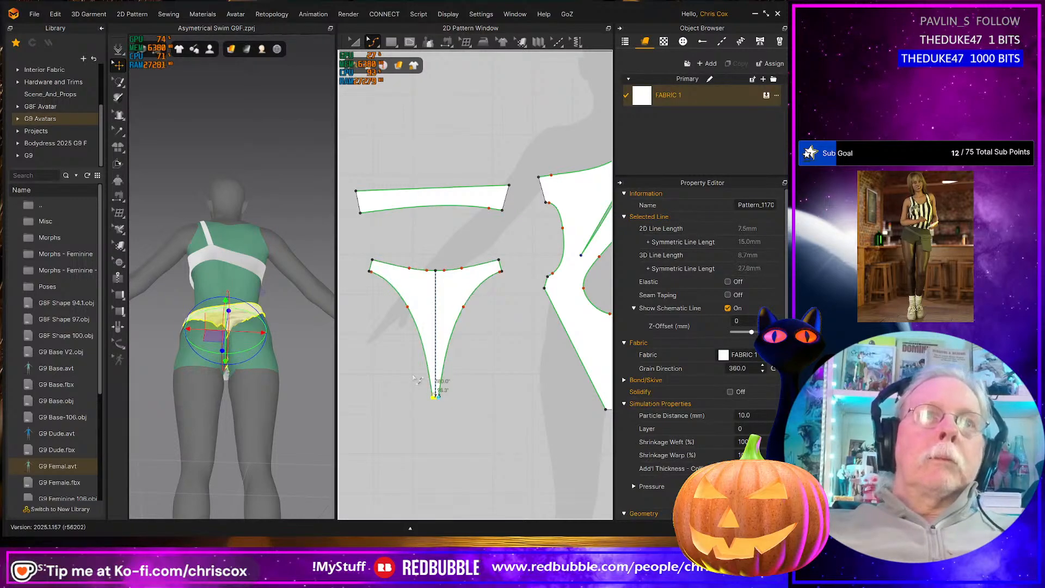
key(space)
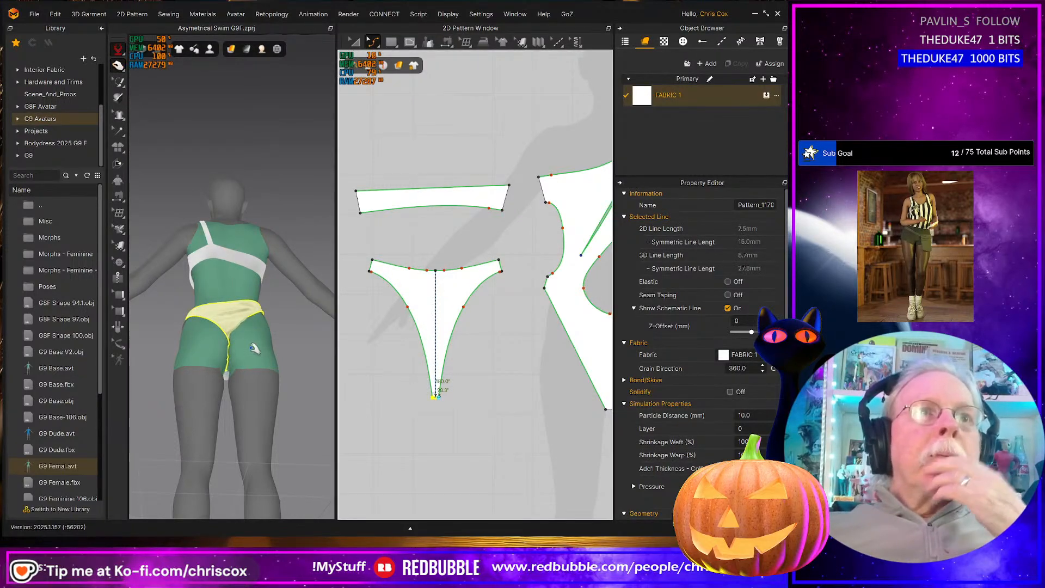
Tug both side ends of the back bottom piece into place and check the fit from back and front
right_drag(252, 345, 255, 378)
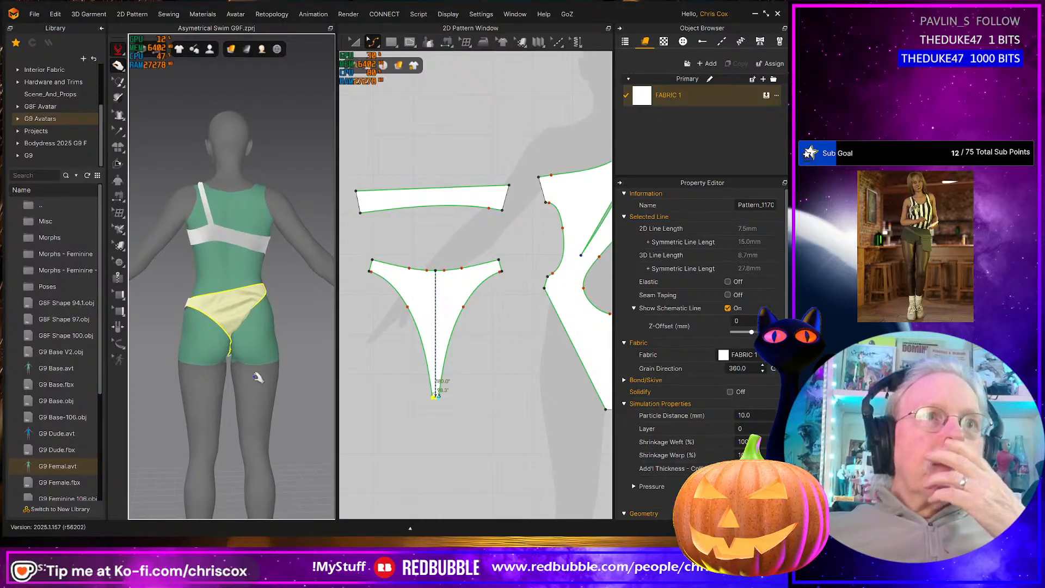
mouse_move(265, 305)
mouse_down()
mouse_move(296, 333)
mouse_move(267, 313)
mouse_up()
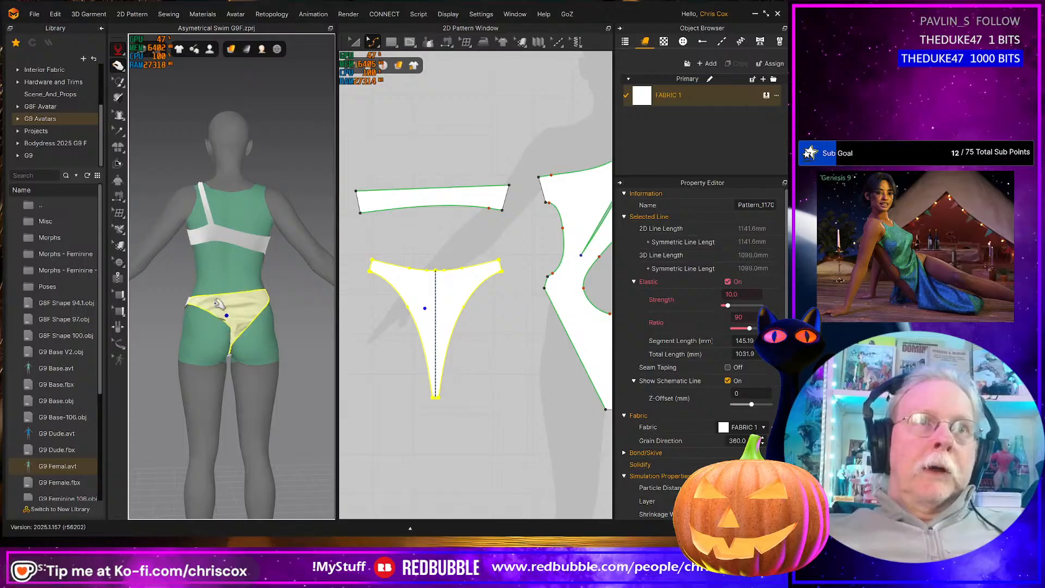
drag(196, 299, 202, 293)
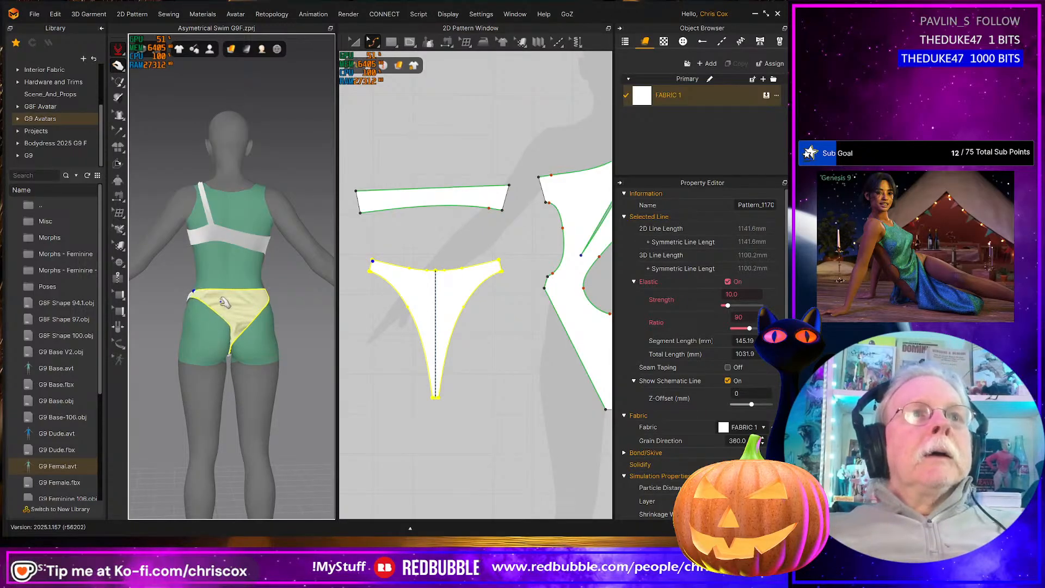
right_drag(261, 314, 133, 310)
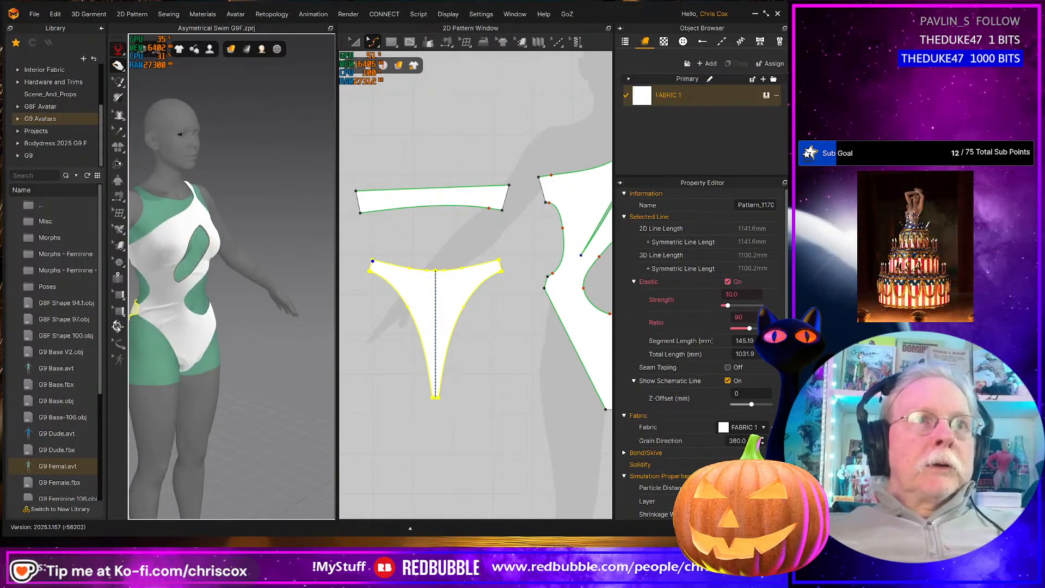
mouse_move(255, 320)
right_down()
mouse_move(273, 327)
mouse_move(205, 329)
mouse_move(275, 322)
right_up()
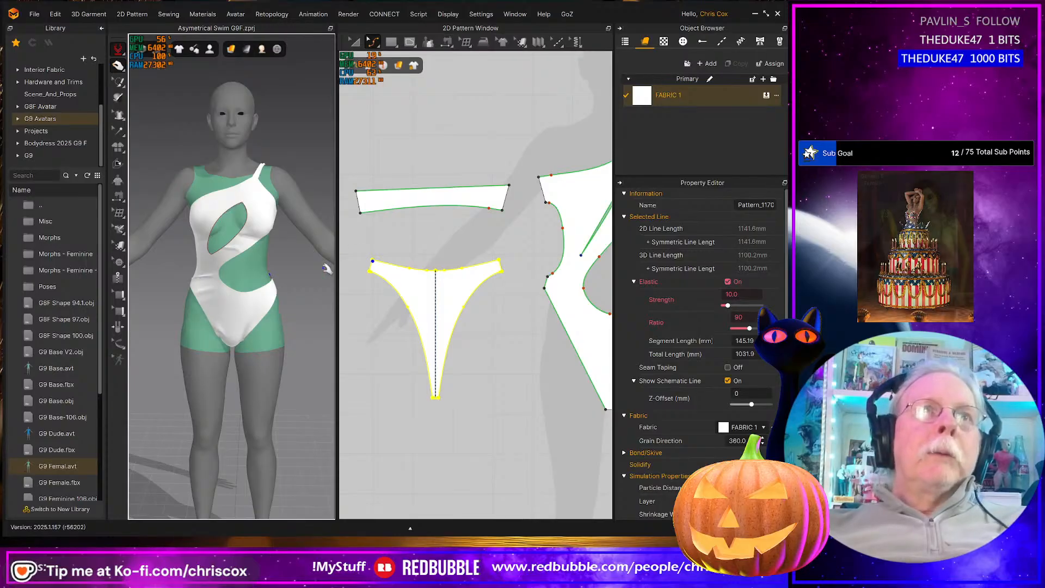
right_drag(407, 261, 359, 357)
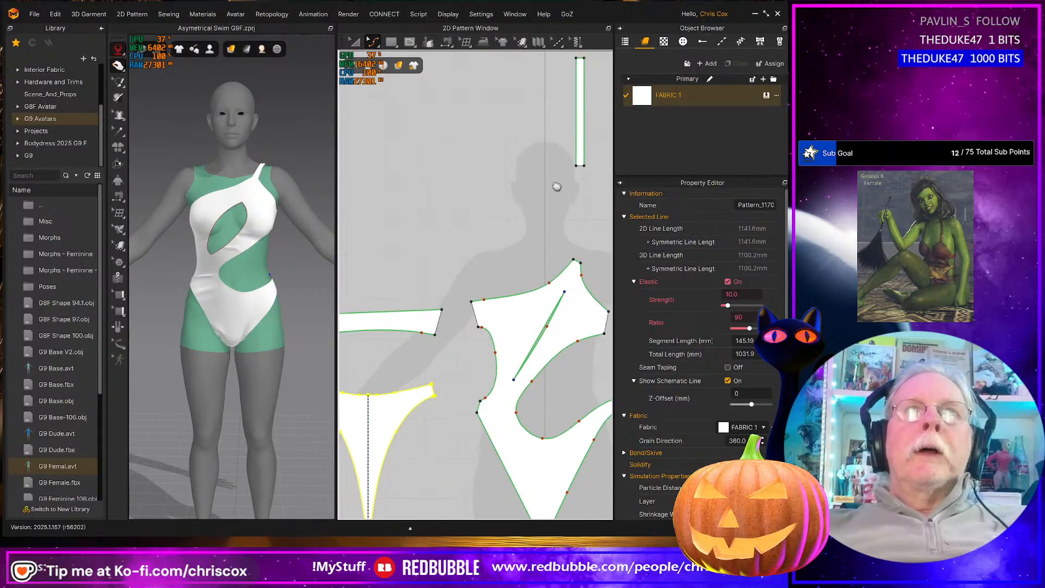
right_drag(555, 182, 485, 289)
scroll(514, 298, up, 5)
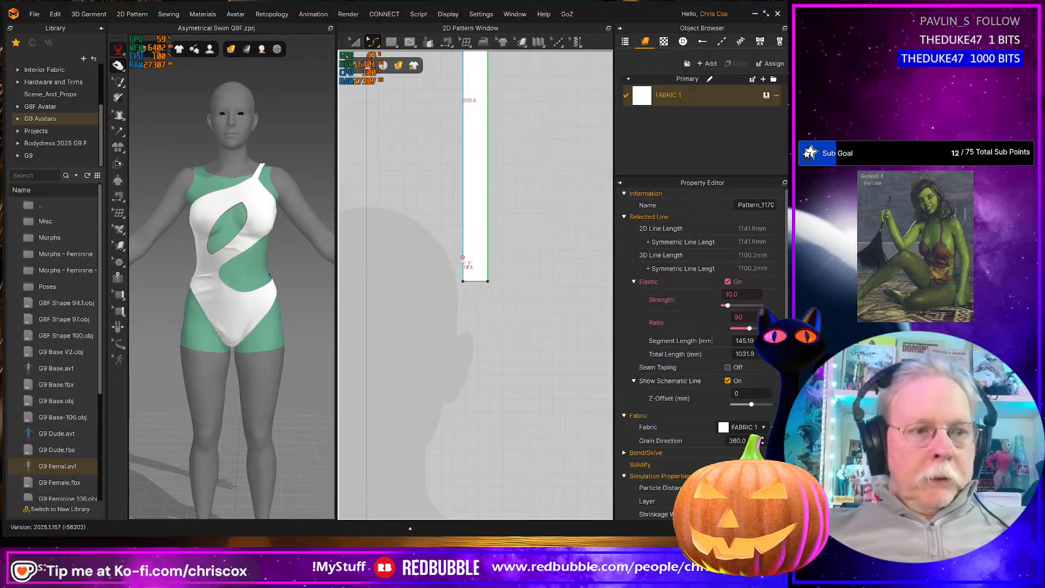
key(s)
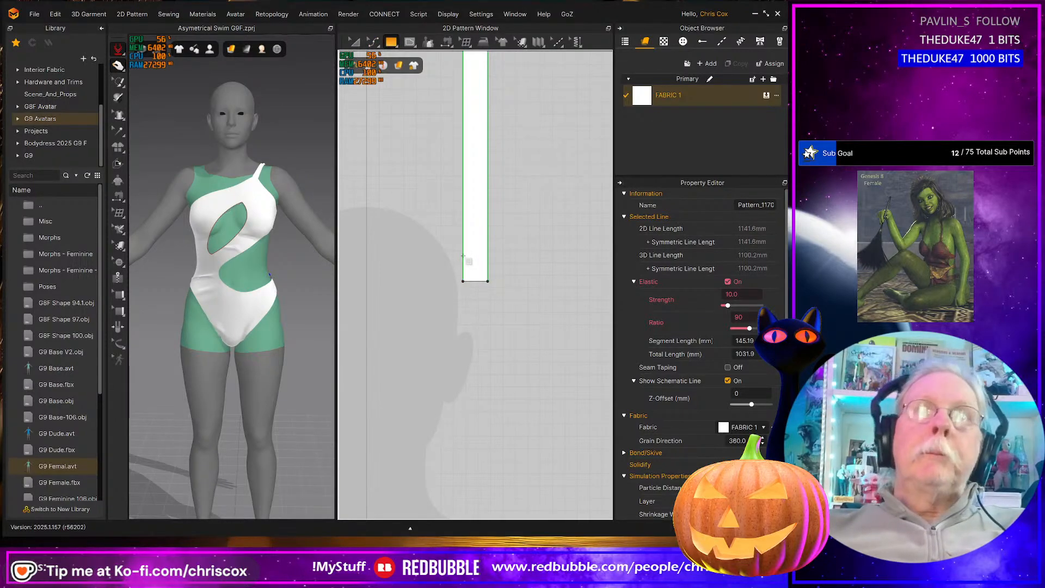
click(464, 256)
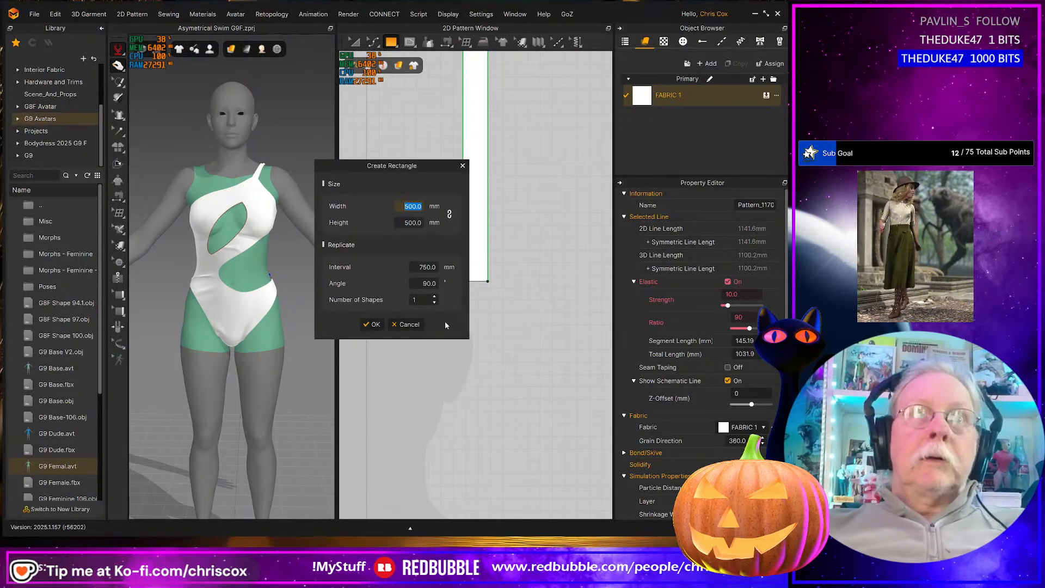
click(409, 324)
key(v)
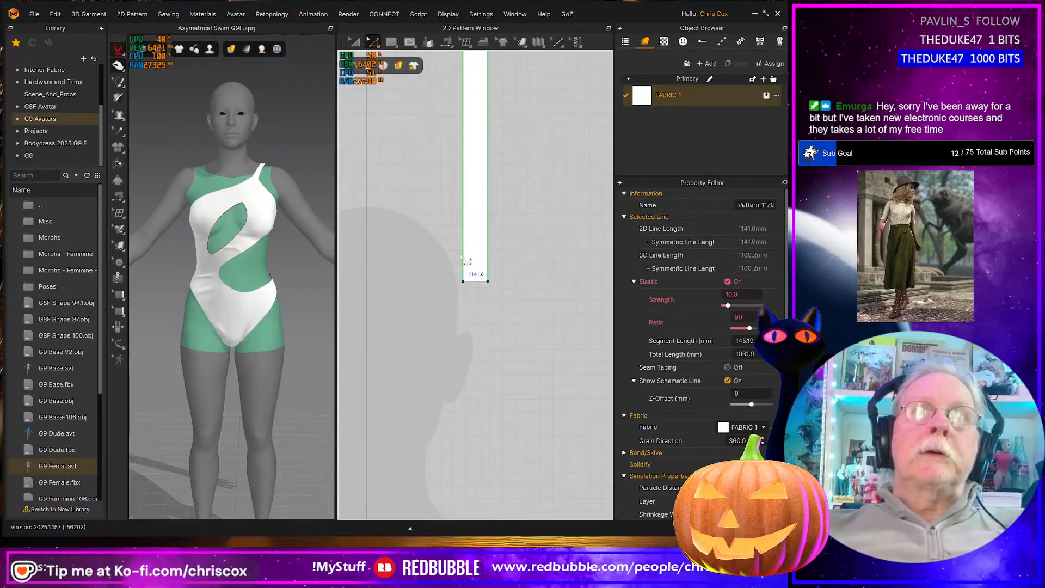
click(463, 259)
right_click(462, 259)
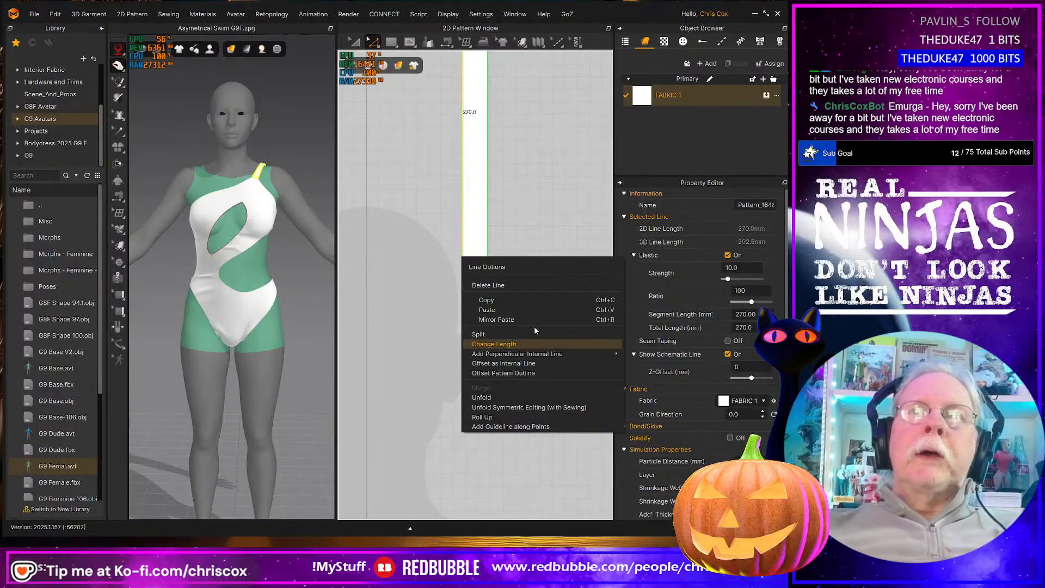
click(507, 343)
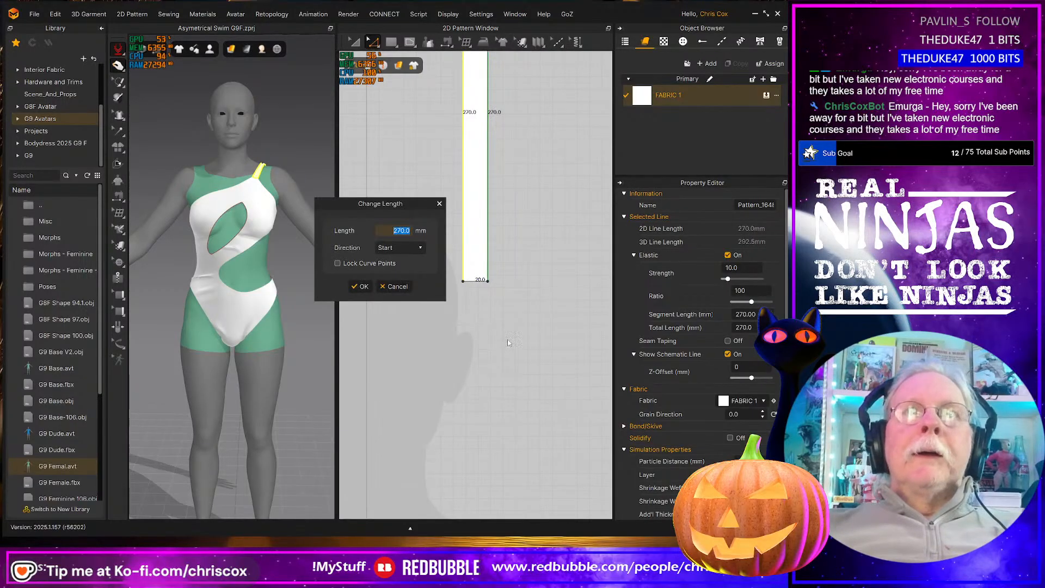
click(363, 287)
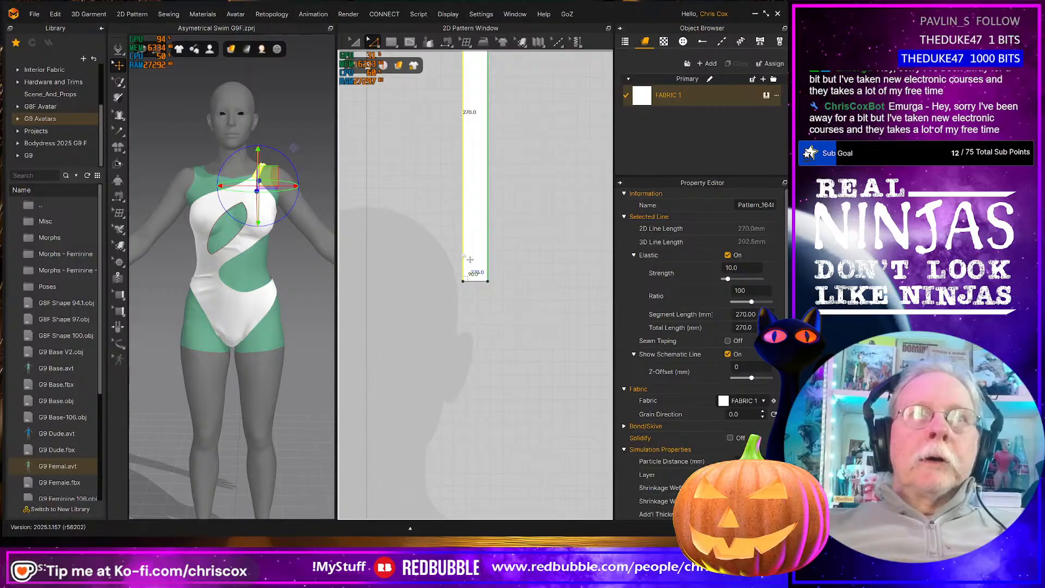
Split the strap's long edge into two lines, with the segment nearest its lower end 25 mm long
right_click(463, 254)
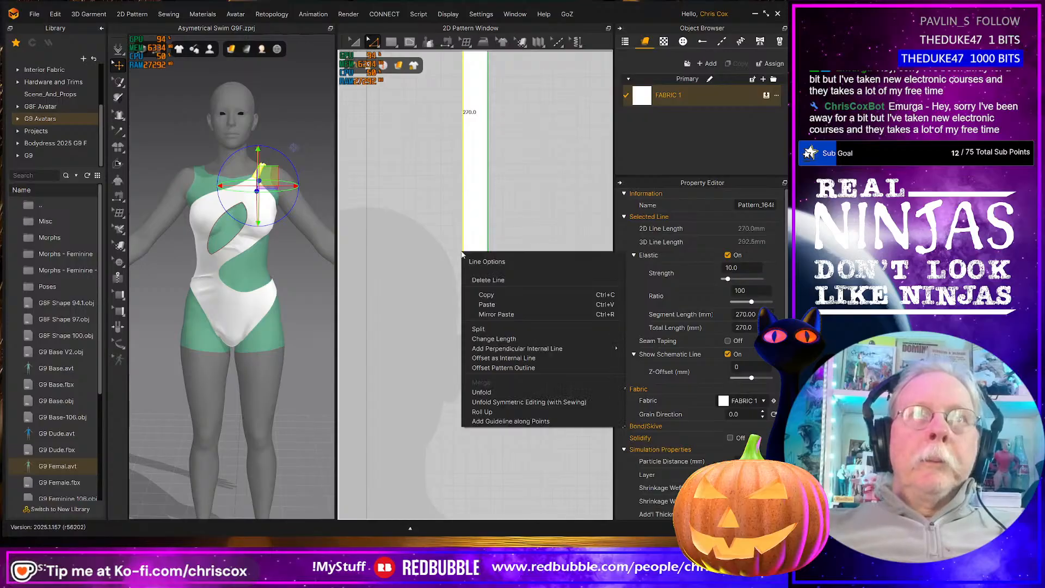
click(498, 328)
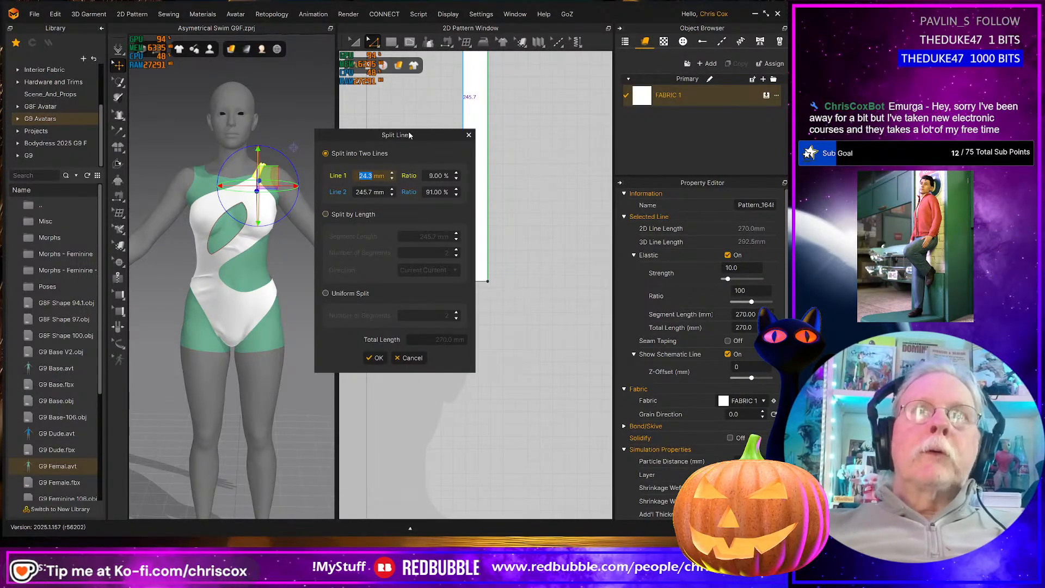
text(25)
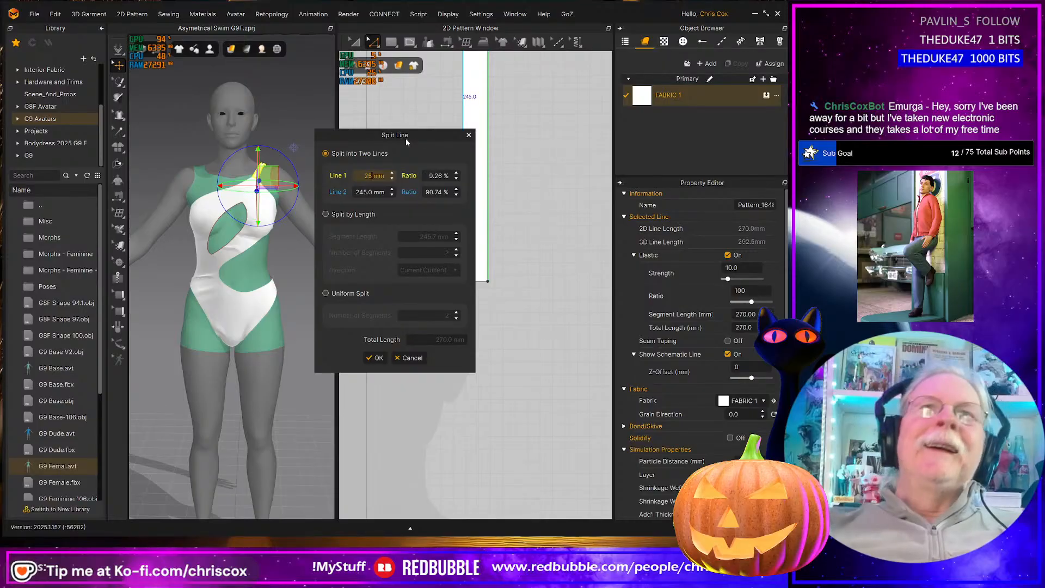
click(376, 358)
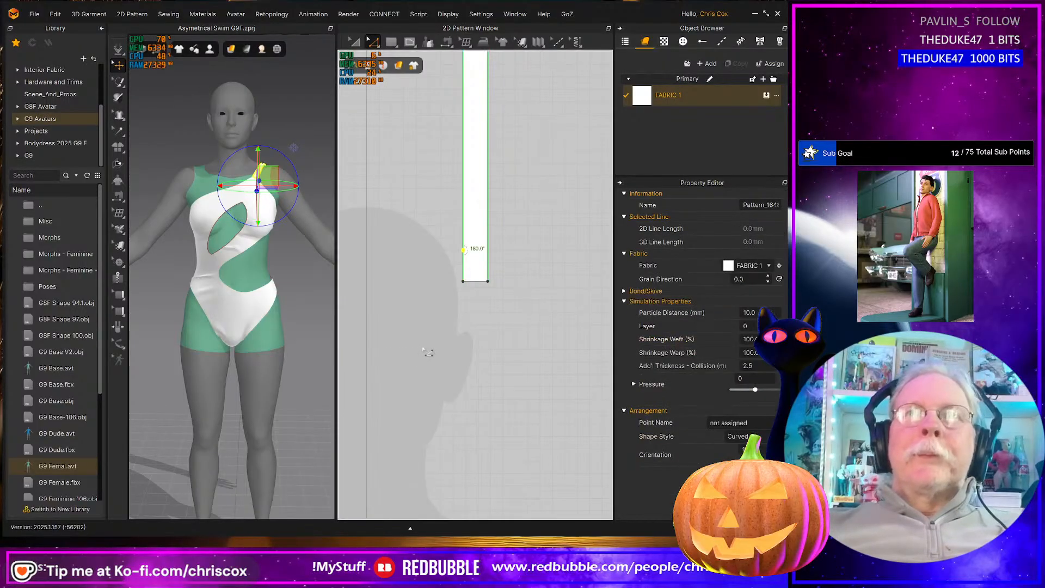
Draw a horizontal internal line across the strap from the split point, and cut and sew the strap along it
key(g)
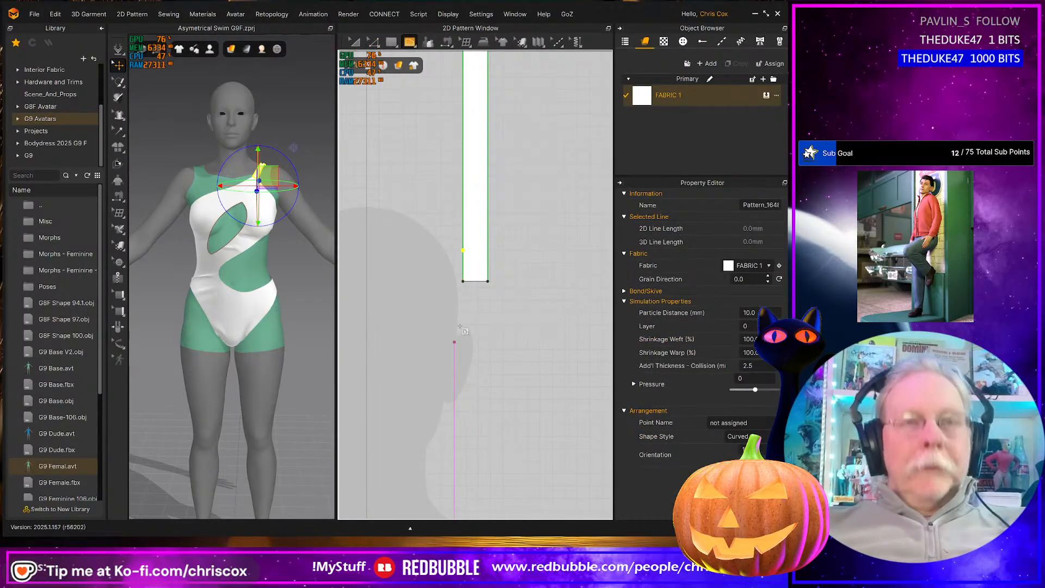
click(464, 250)
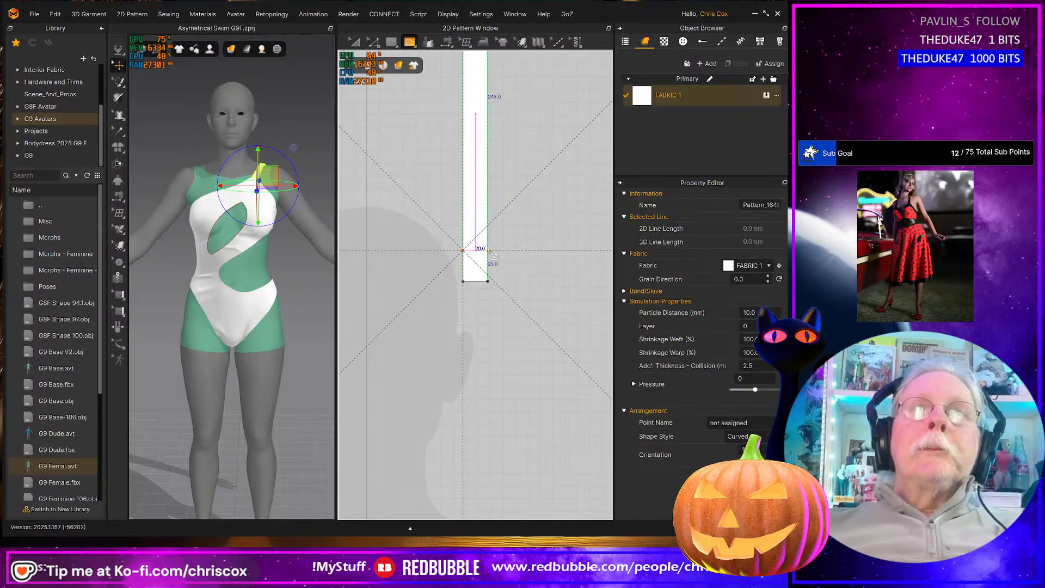
click(488, 250)
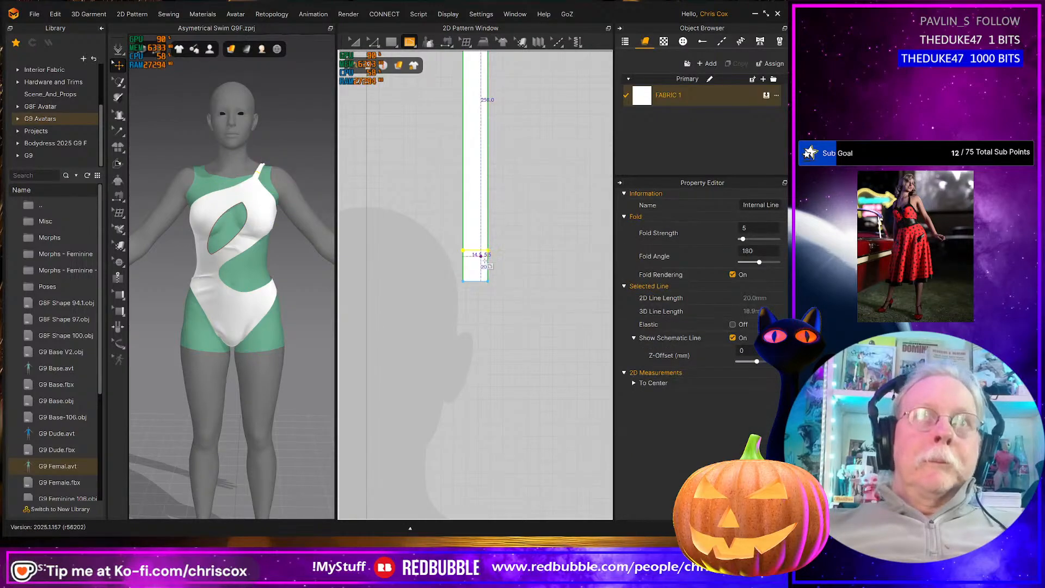
key(z)
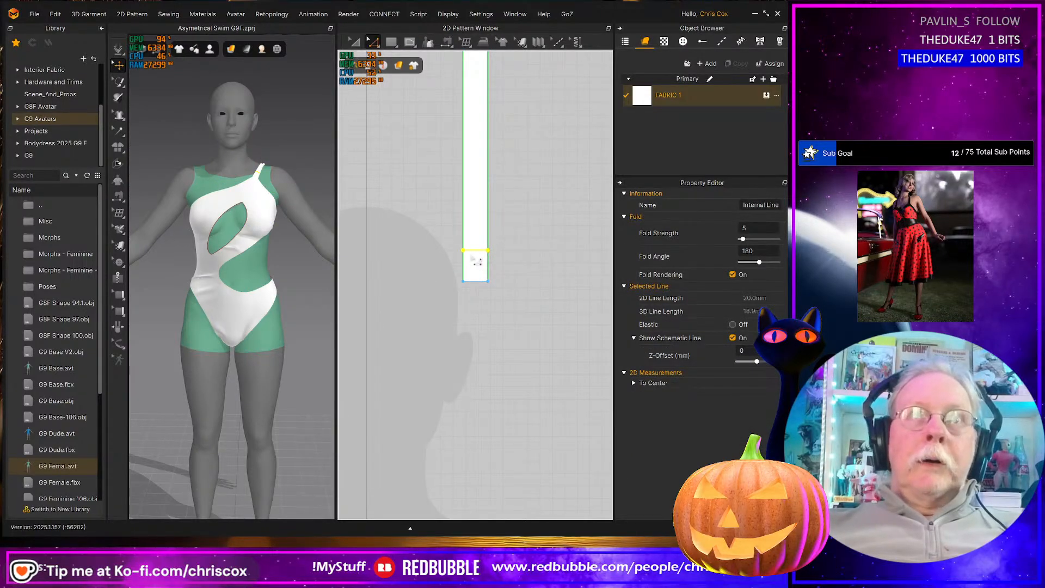
right_click(476, 250)
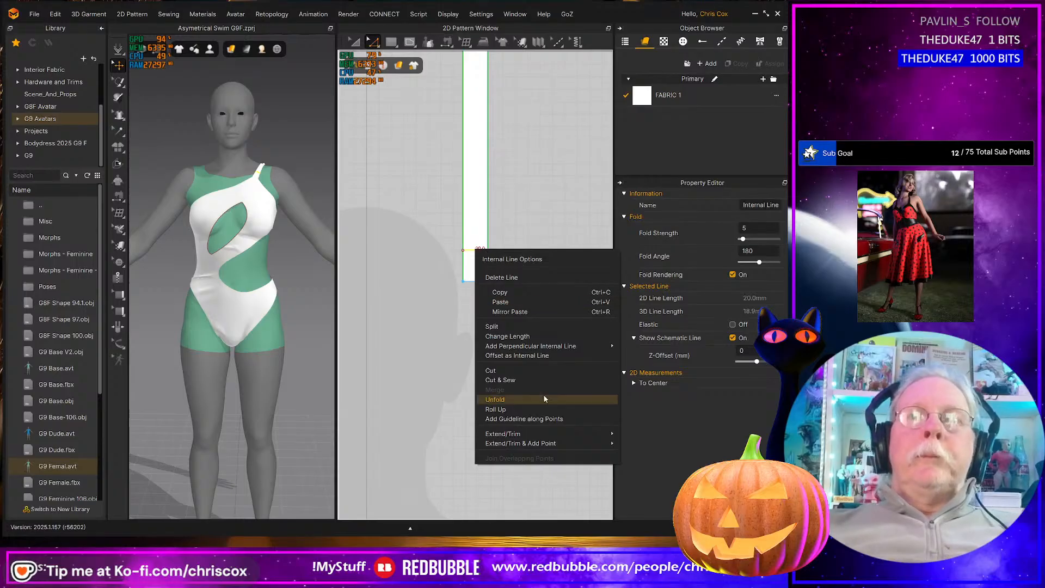
click(502, 379)
Extend the pattern outline 10 mm outward at both side edges of the strap's short end piece, and simulate
click(472, 277)
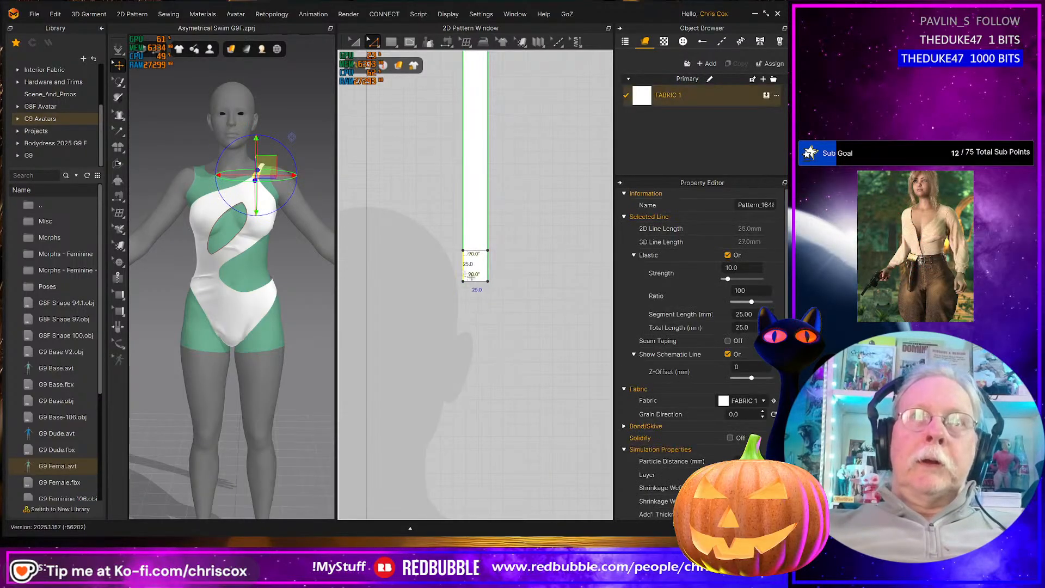
right_click(488, 270)
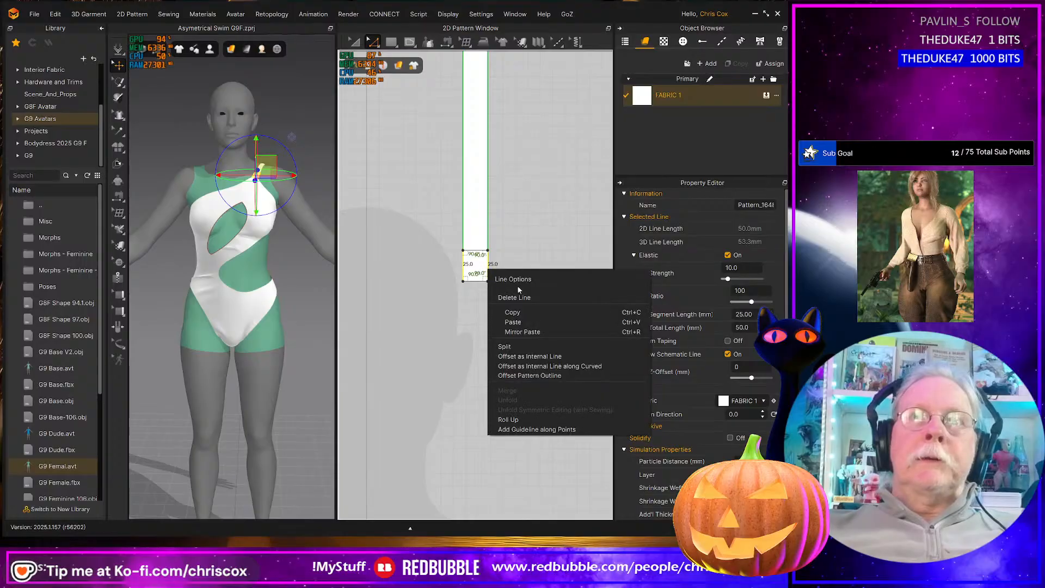
click(543, 375)
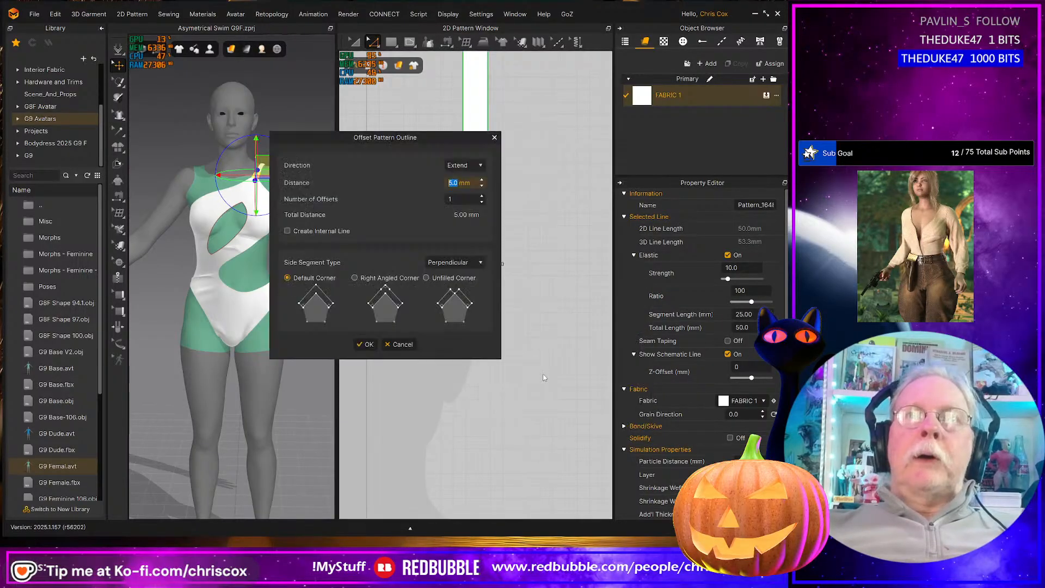
text(10)
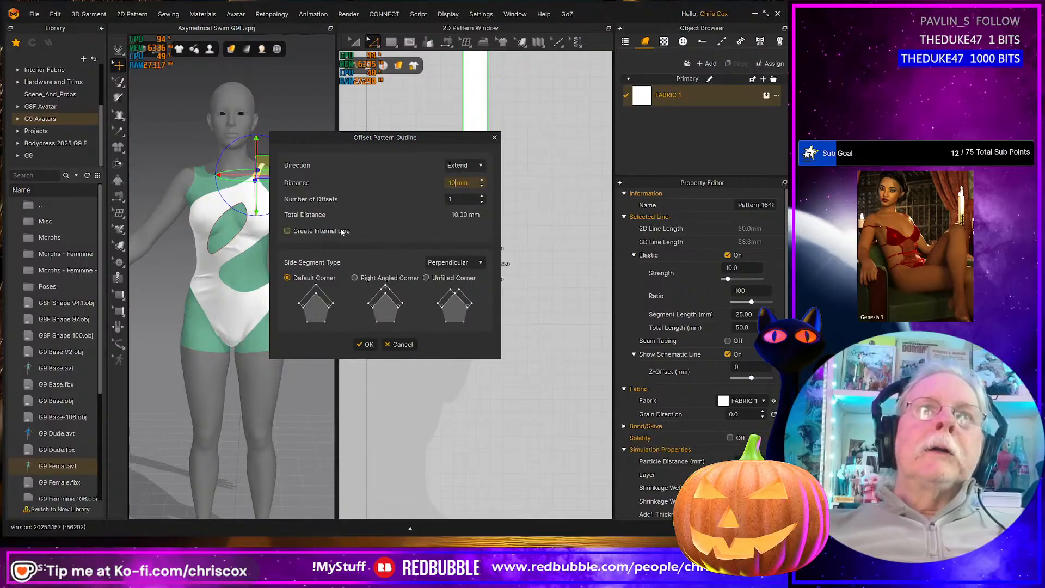
click(367, 344)
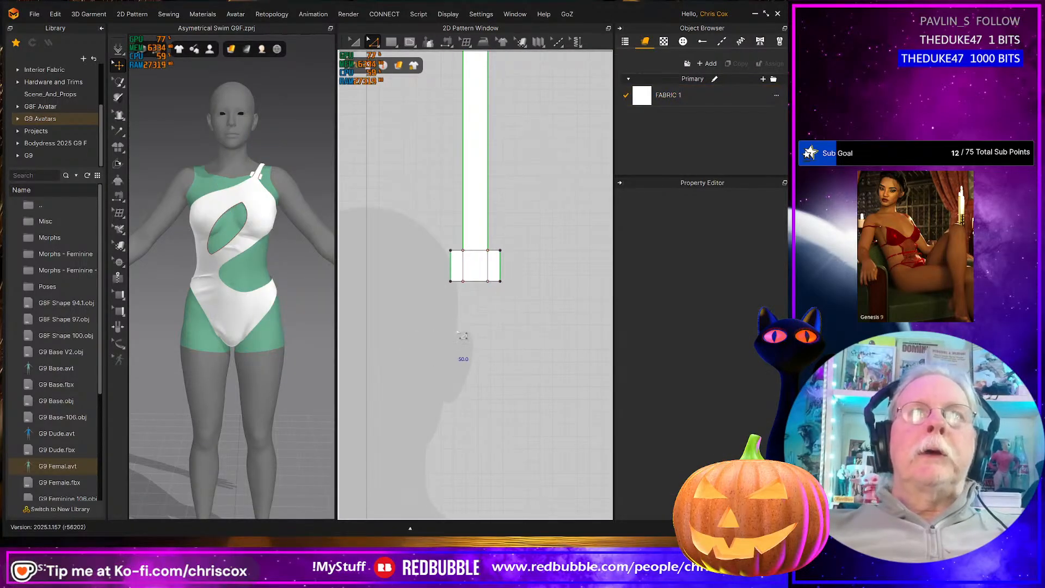
middle_drag(463, 331, 462, 355)
key(space)
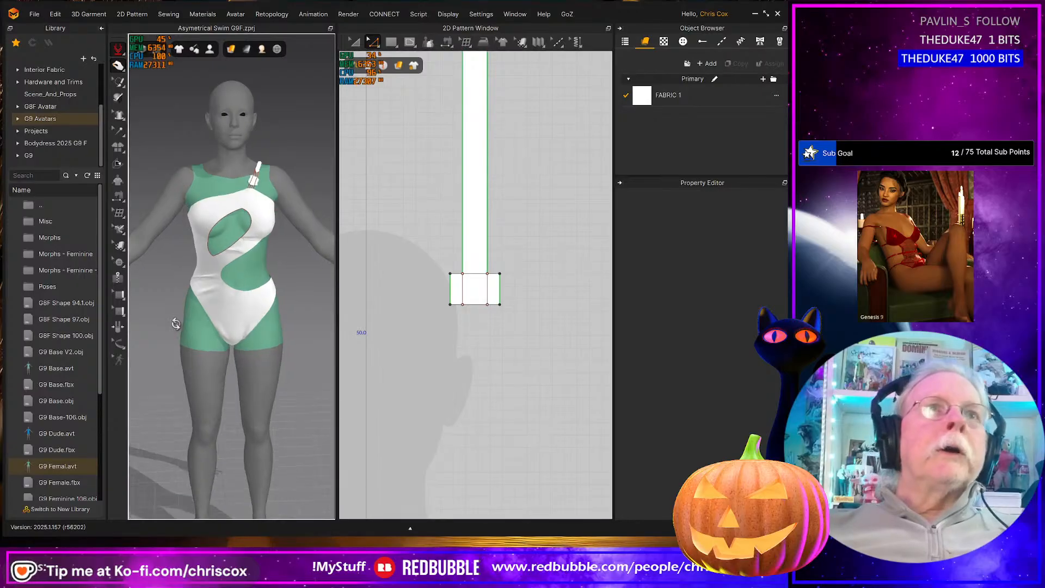
key(space)
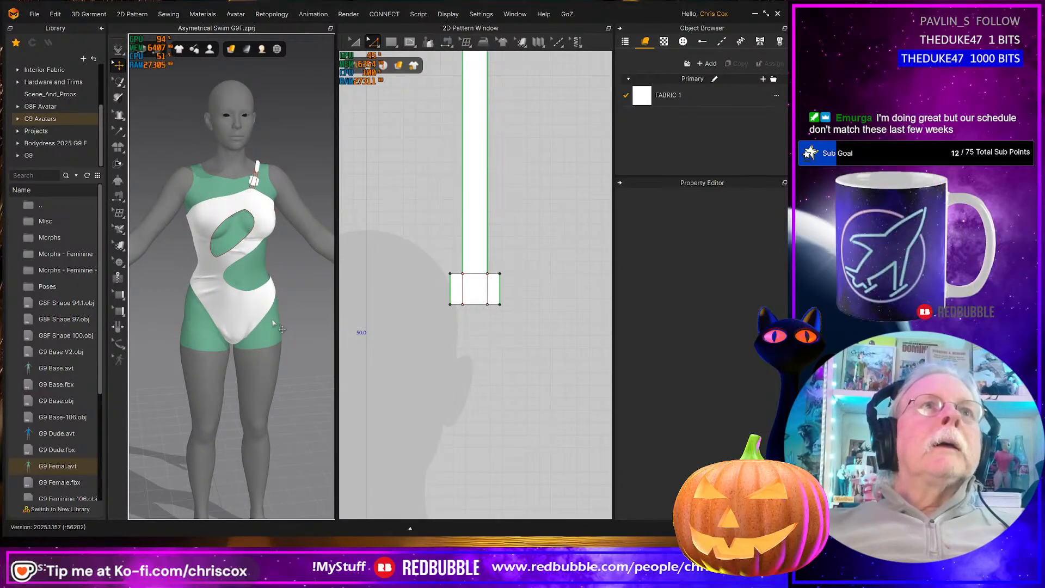
key(space)
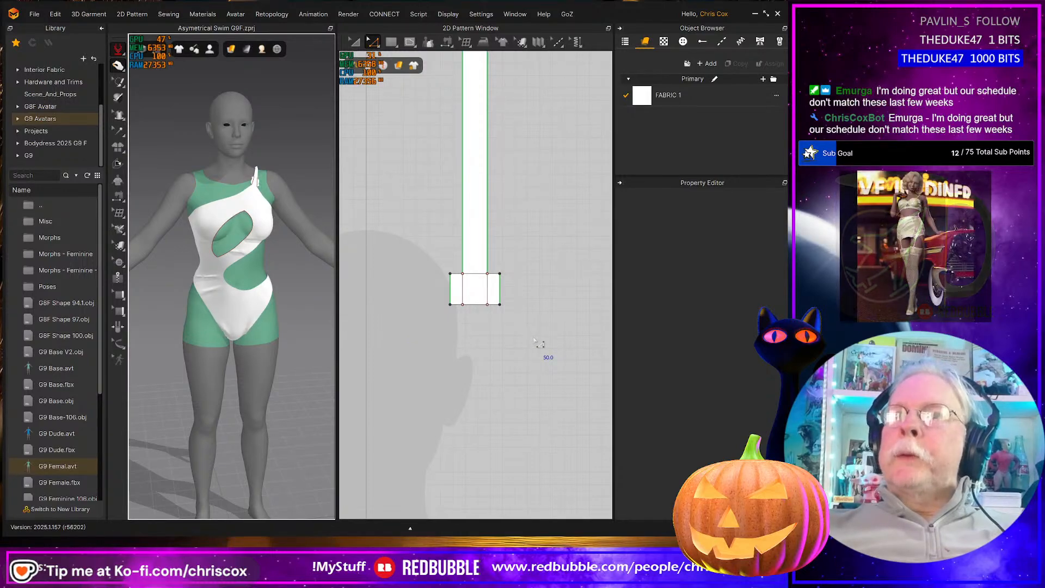
Add a new fabric and set its physical property preset to V2_Non-Fabric_Trim_Hardware
scroll(507, 312, up, 3)
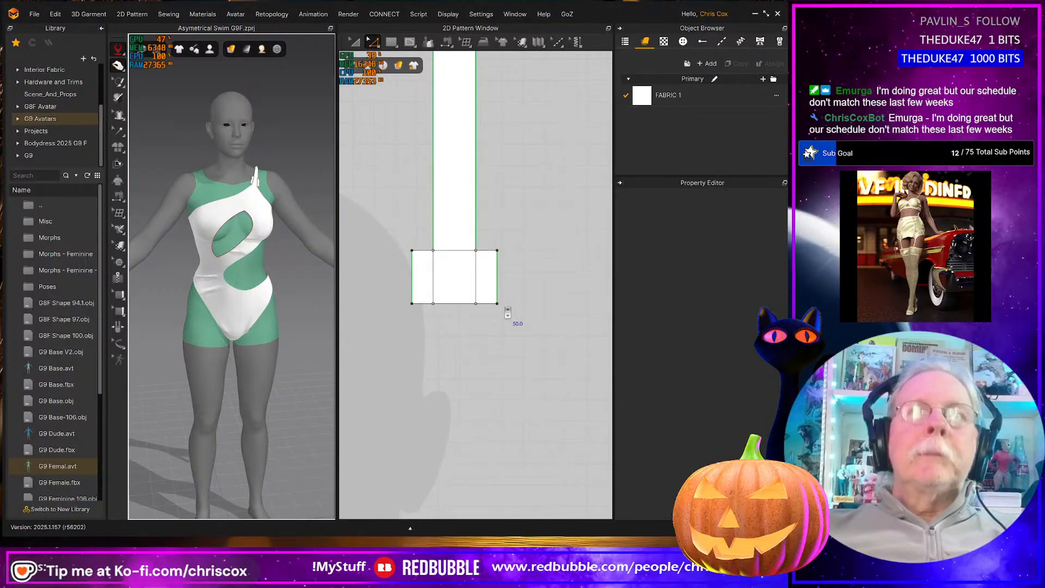
click(459, 252)
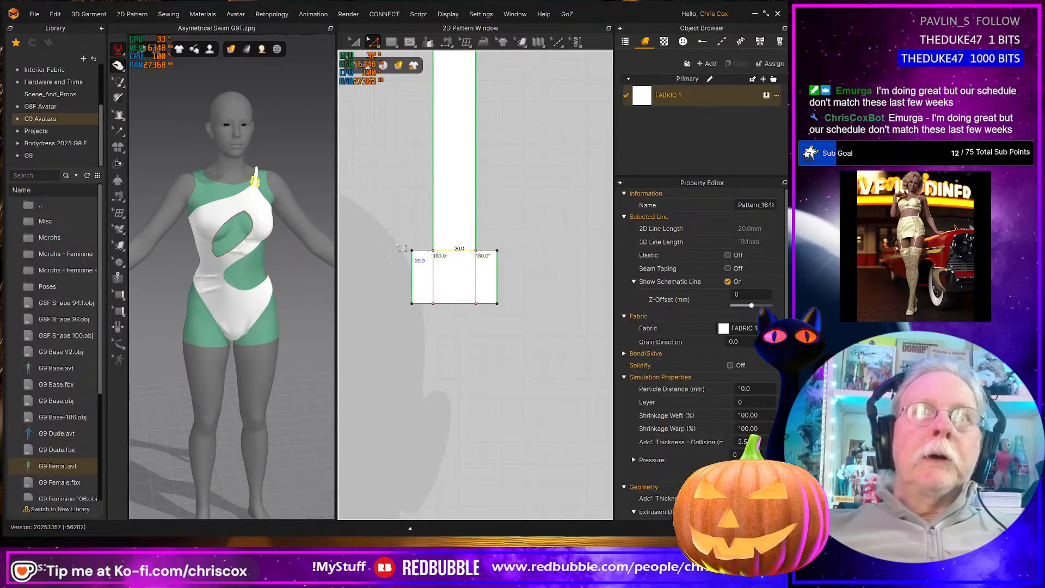
drag(402, 249, 505, 260)
shift+drag(523, 322, 399, 292)
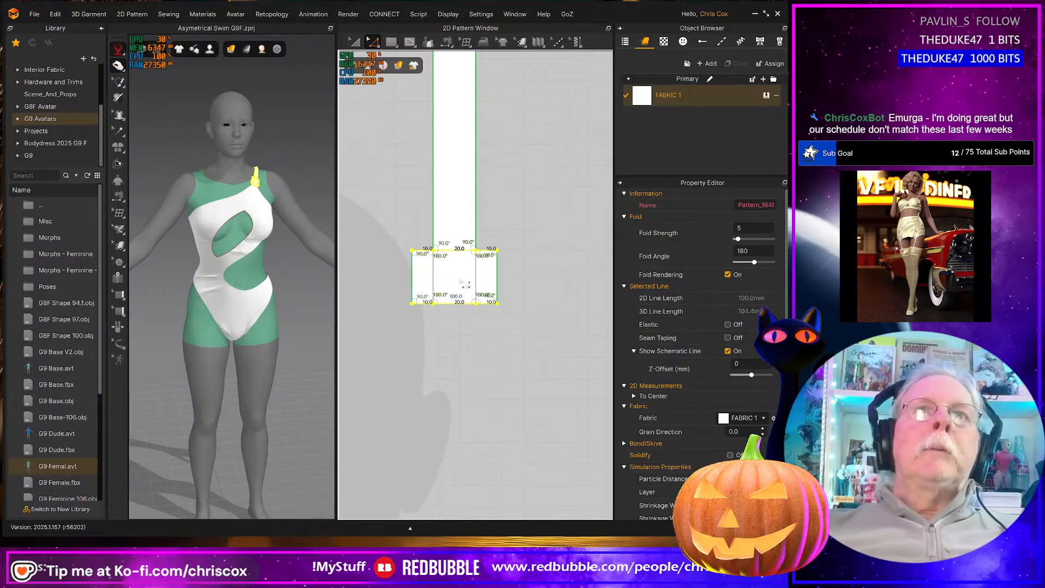
click(710, 63)
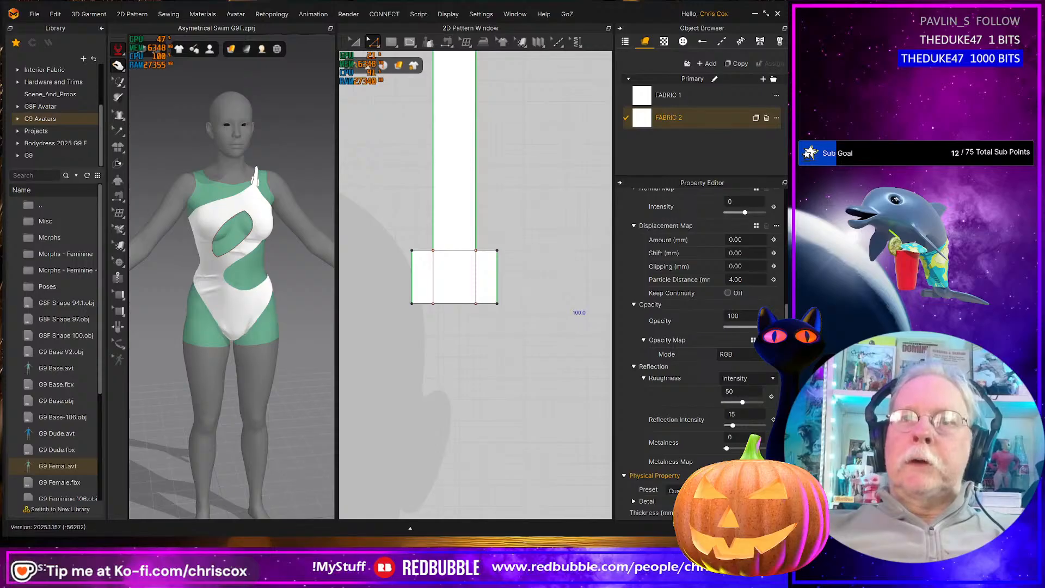
click(687, 491)
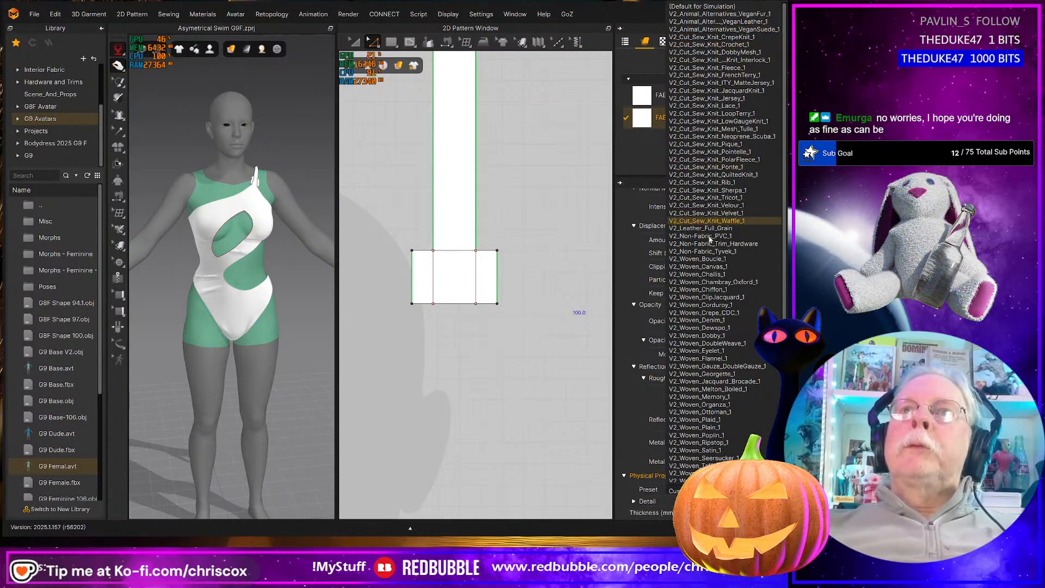
scroll(713, 273, down, 2)
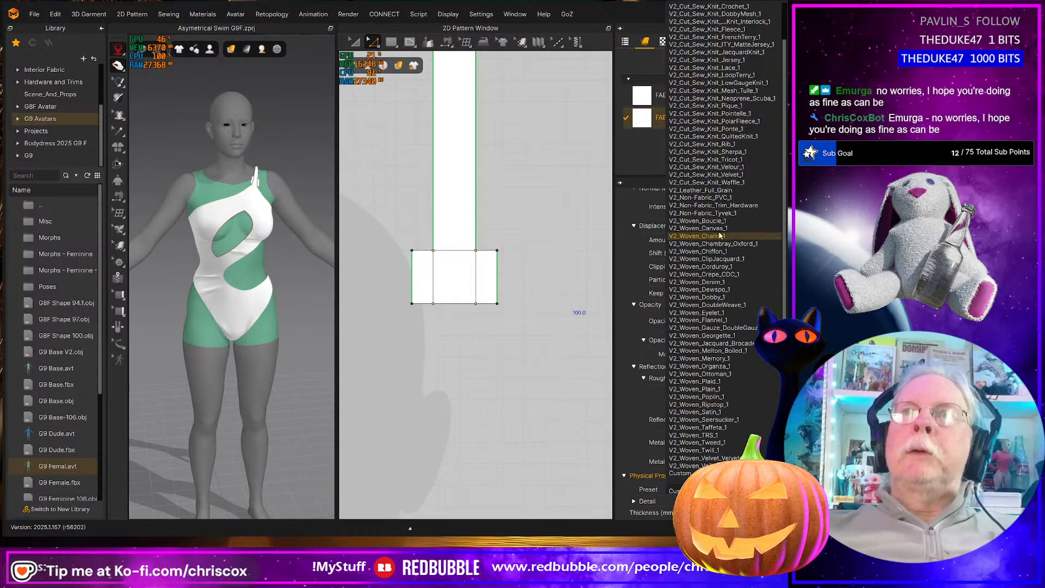
click(718, 206)
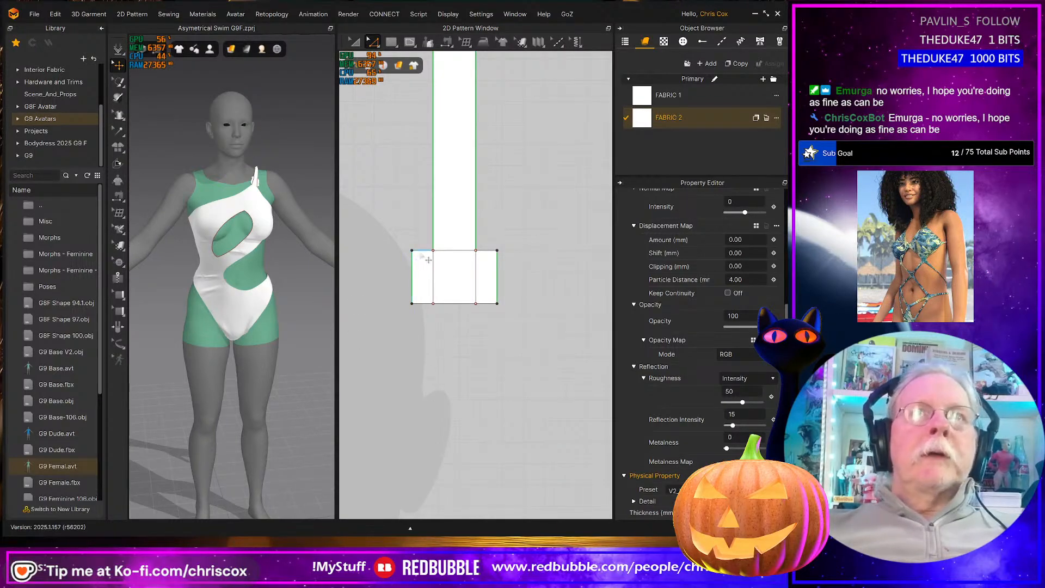
Turn on Elastic for all lines of the strap's end piece with strength 100 and ratio 100, and simulate
right_drag(284, 262, 251, 276)
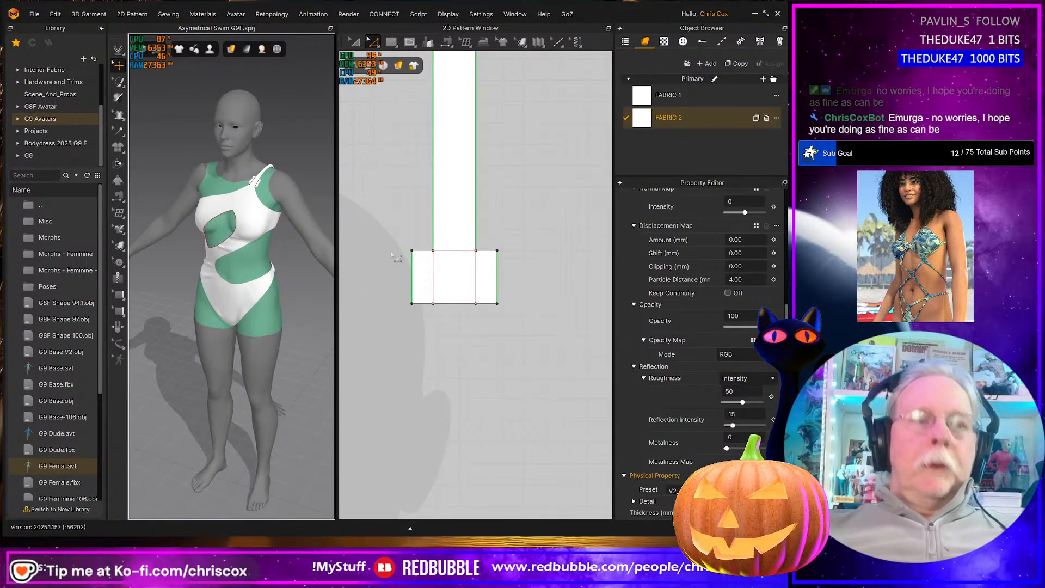
key(a)
drag(397, 252, 527, 322)
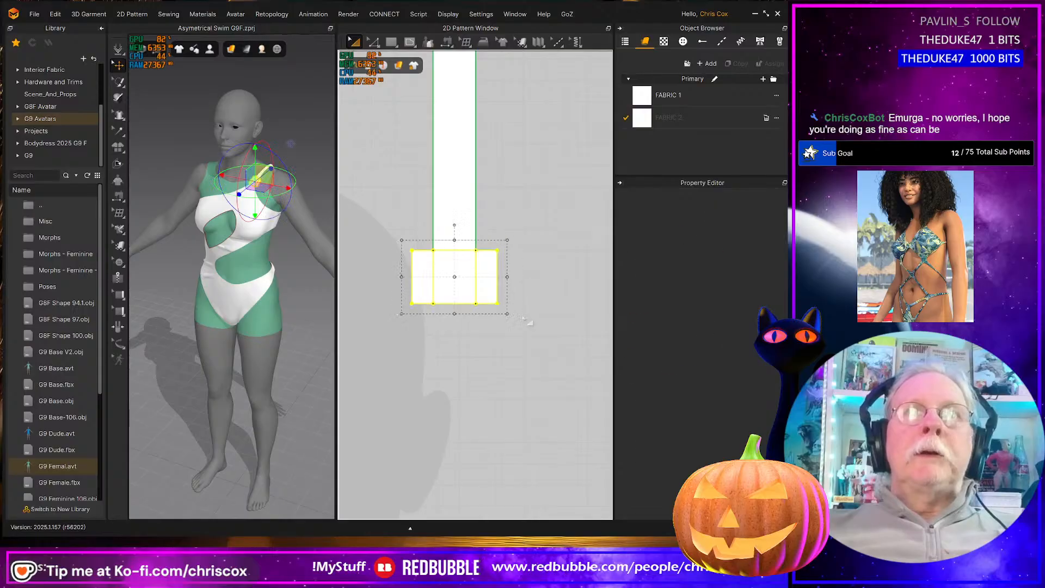
click(728, 255)
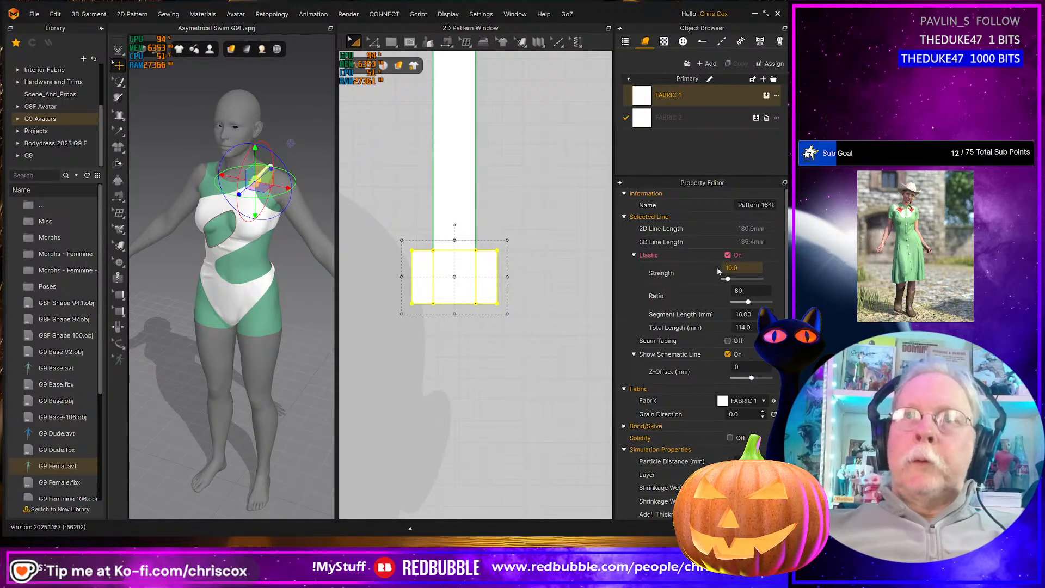
double_click(742, 267)
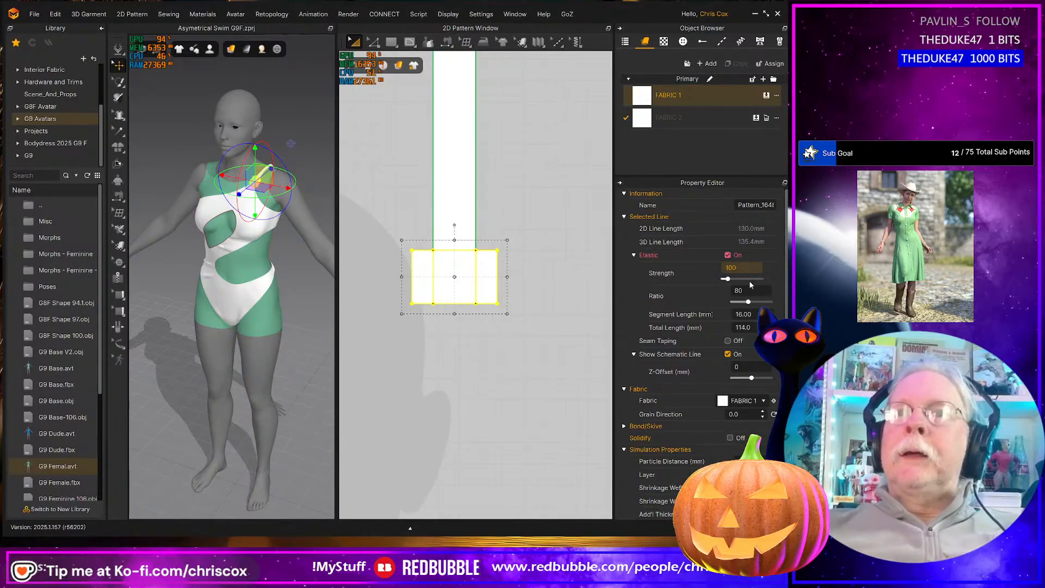
click(755, 290)
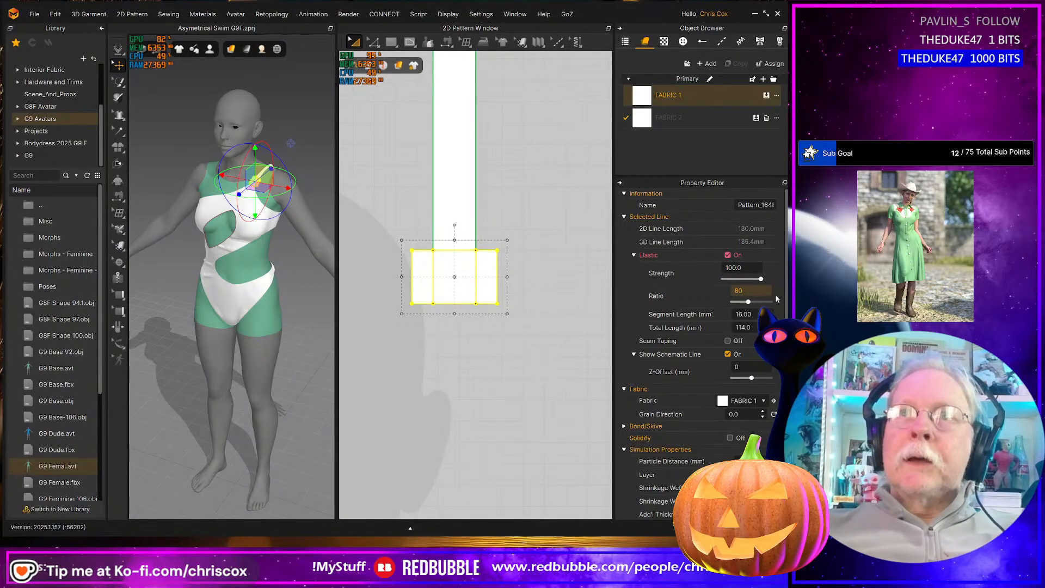
text(100)
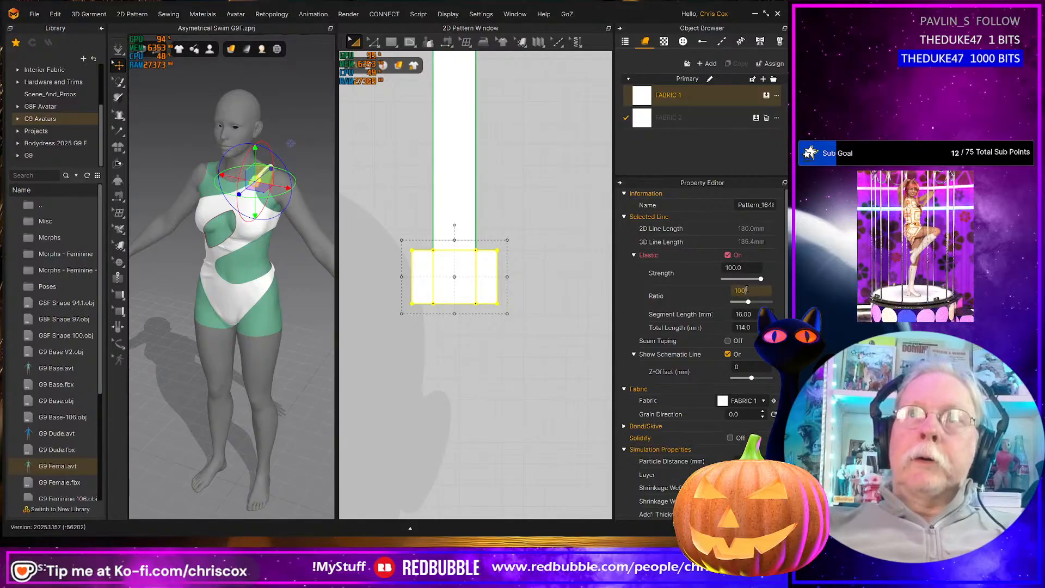
key(Return)
key(space)
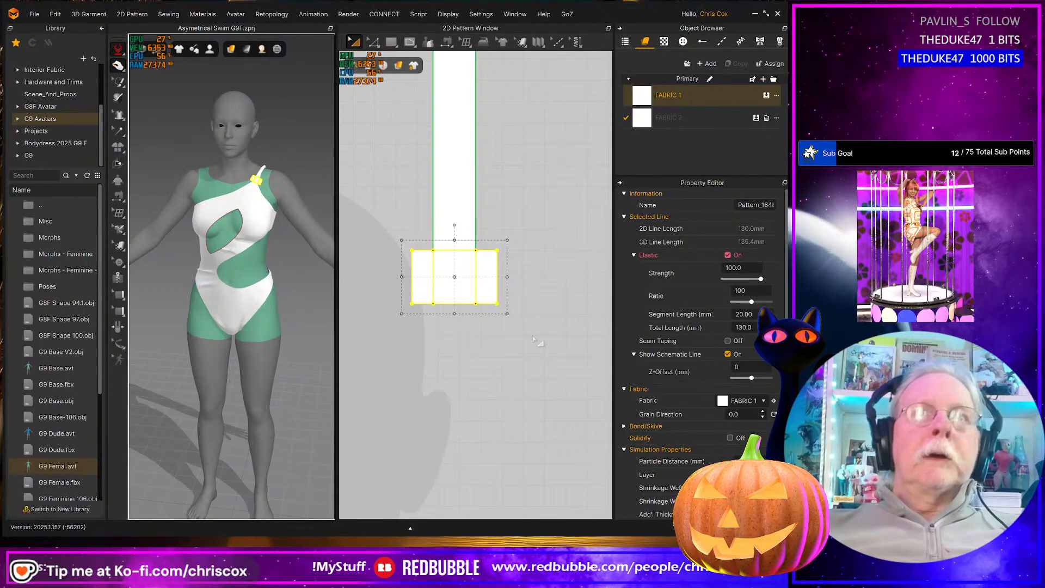
Lengthen the strap by moving its lower edge and the end piece down about 20 mm, simulate, and check the back
key(z)
drag(539, 342, 363, 226)
key(Down)
key(Down)
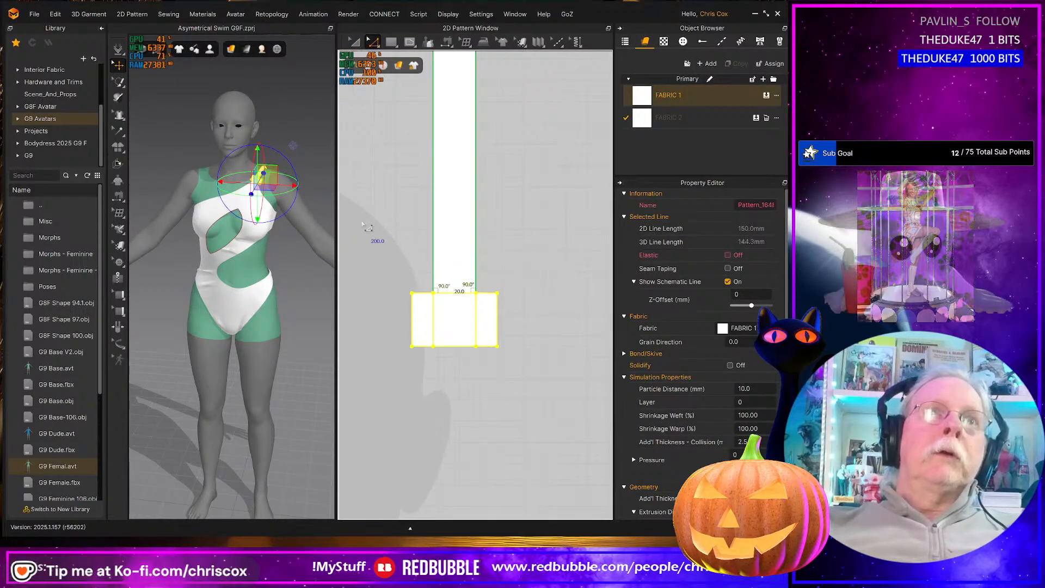
click(246, 206)
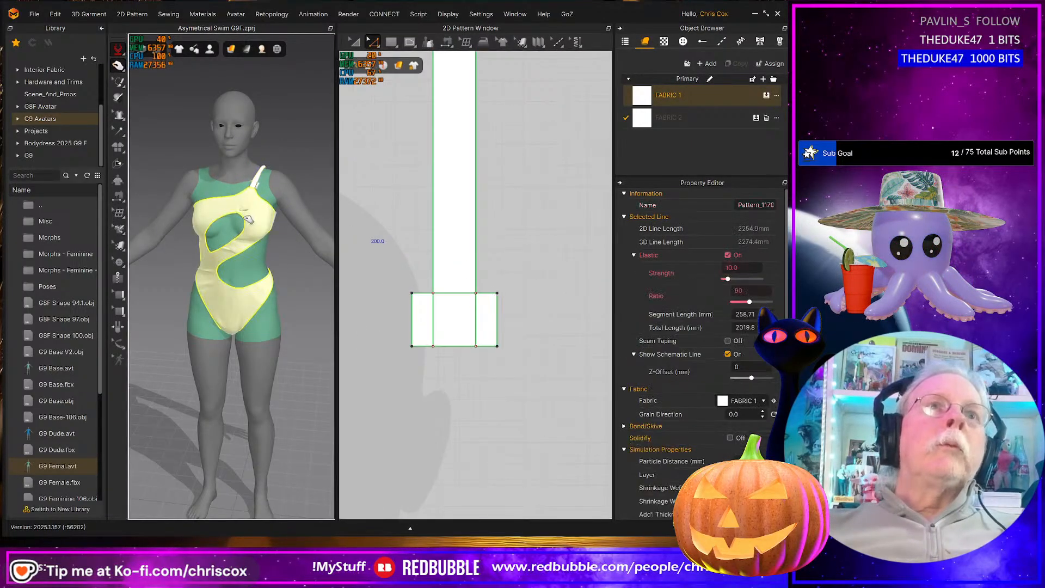
right_drag(248, 207, 432, 269)
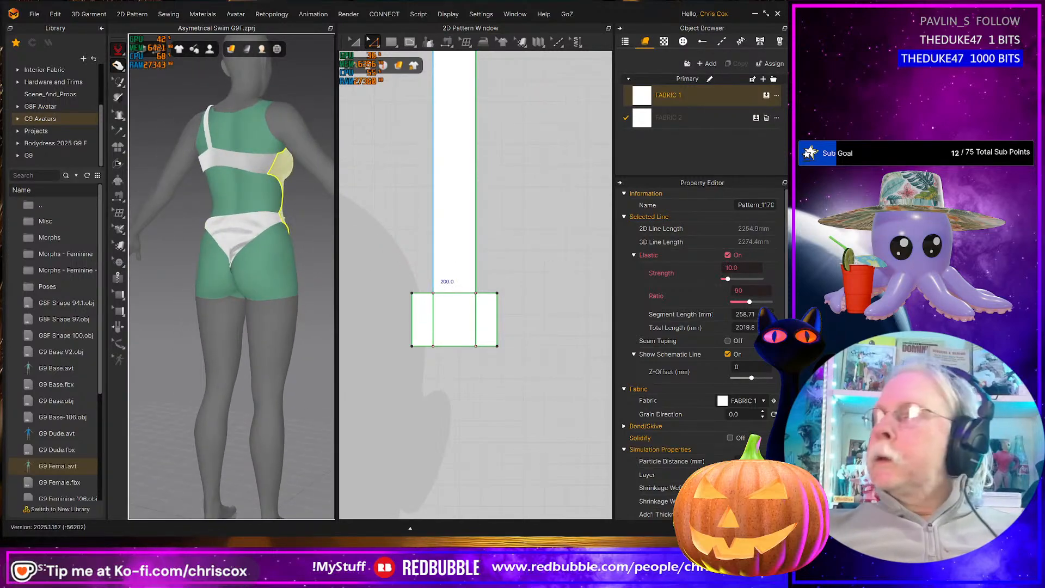
Switch to Daz Studio, examine how the reference bikini sits on the figure, and return to the garment project
key(alt+Tab)
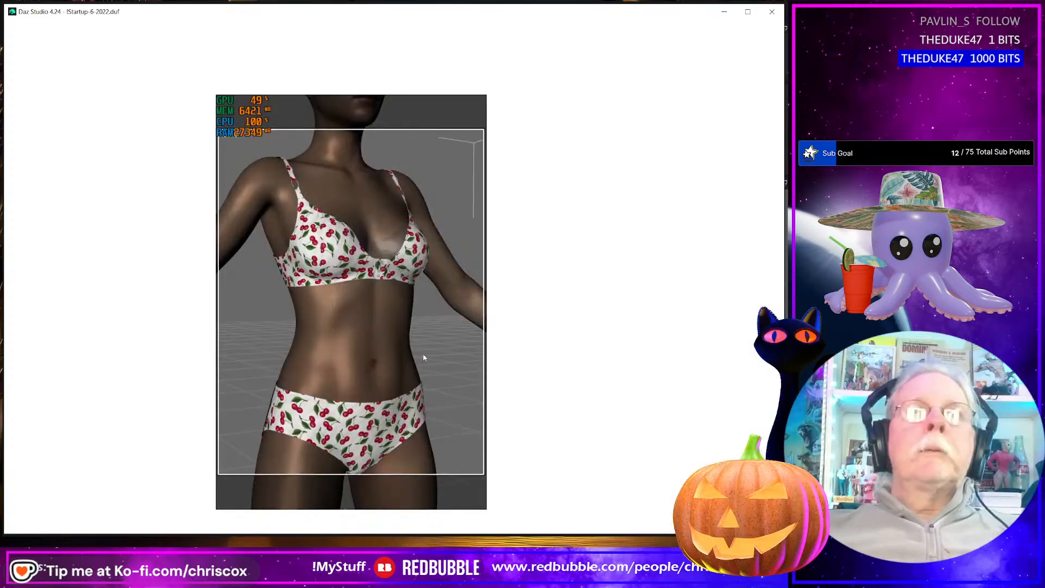
scroll(421, 357, down, 3)
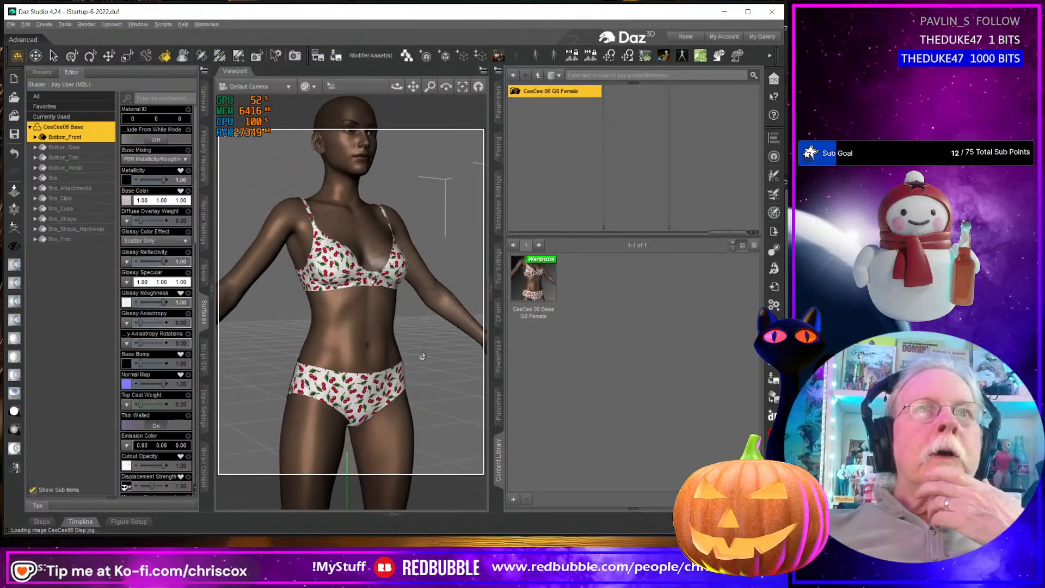
scroll(419, 356, up, 3)
scroll(417, 356, down, 1)
scroll(417, 356, down, 2)
right_click(354, 351)
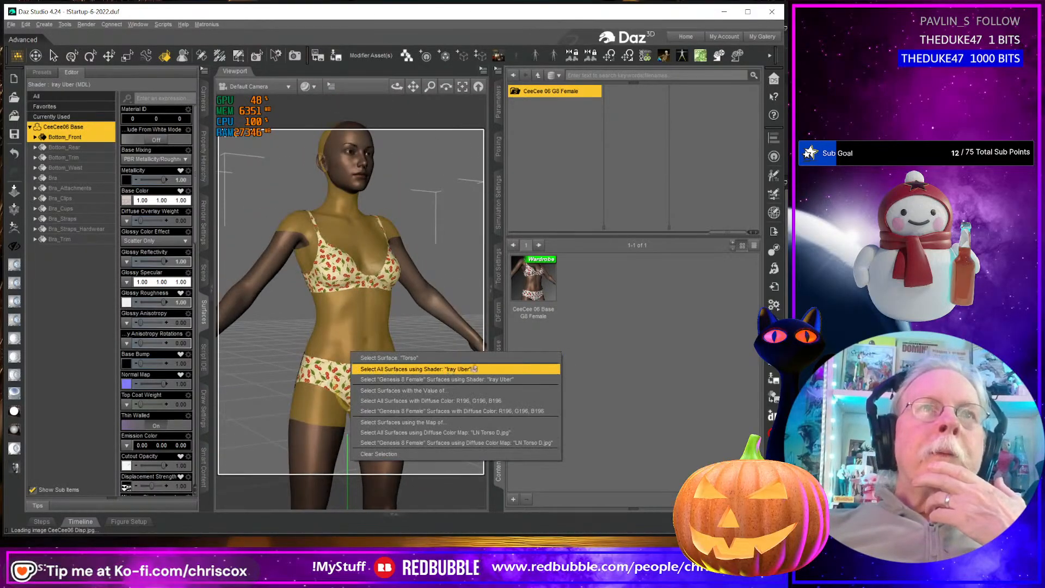
click(380, 322)
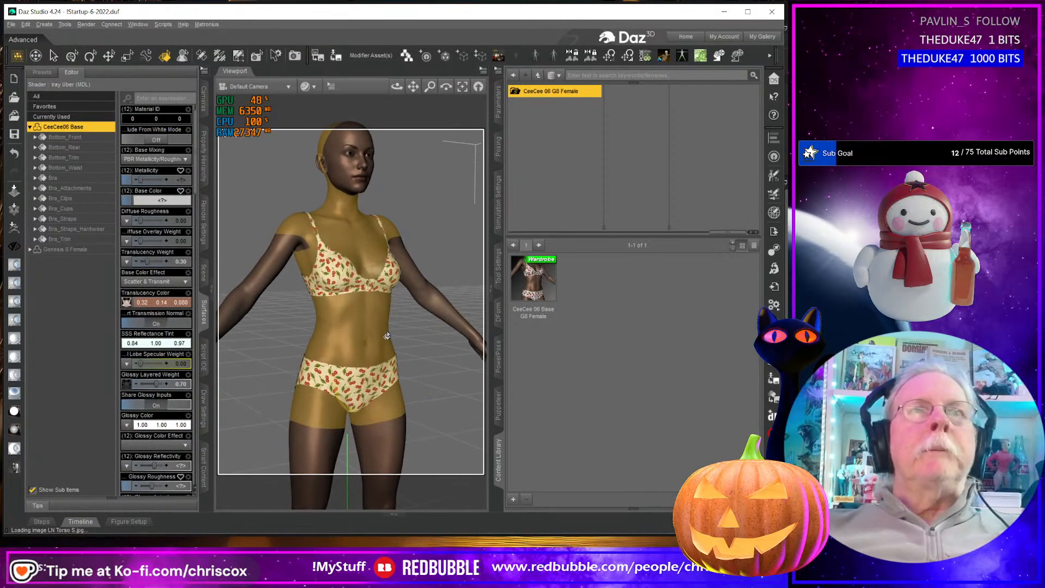
key(alt+Tab)
Set the avatar mesh's skin offset to 1.0 mm and restart the simulation
right_drag(283, 316, 280, 253)
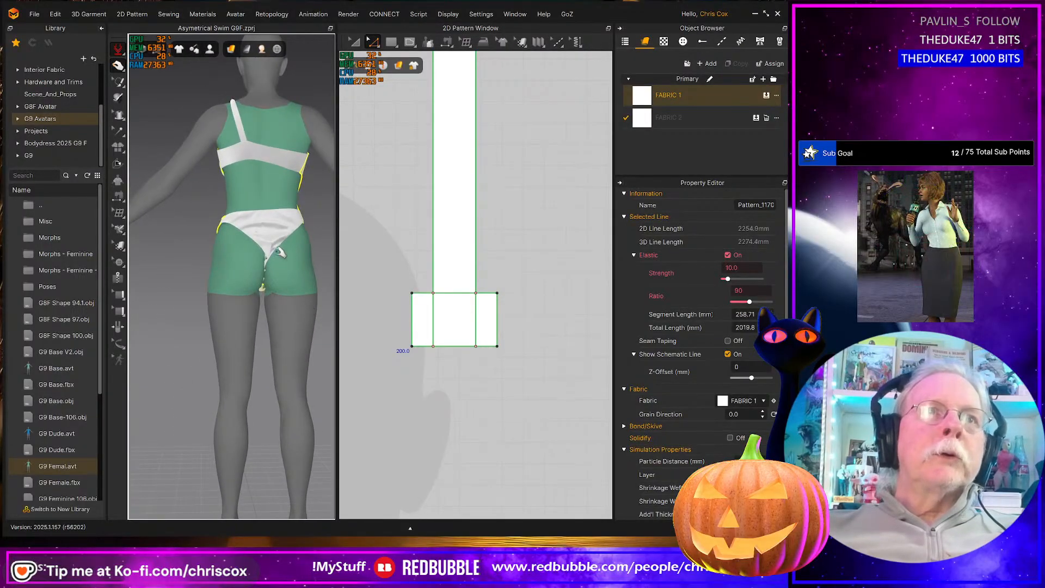
scroll(283, 279, up, 3)
scroll(246, 301, down, 2)
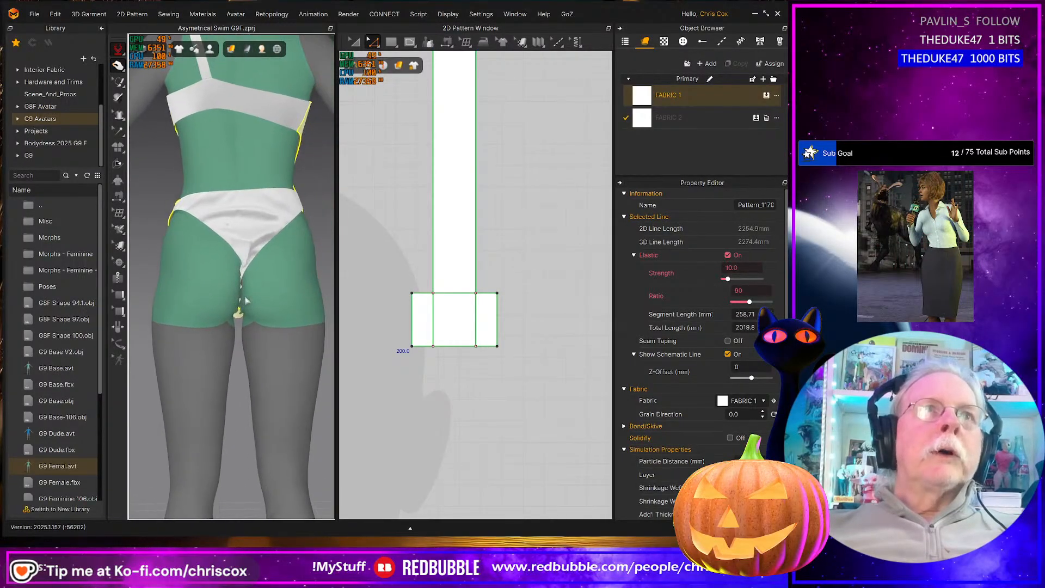
click(280, 308)
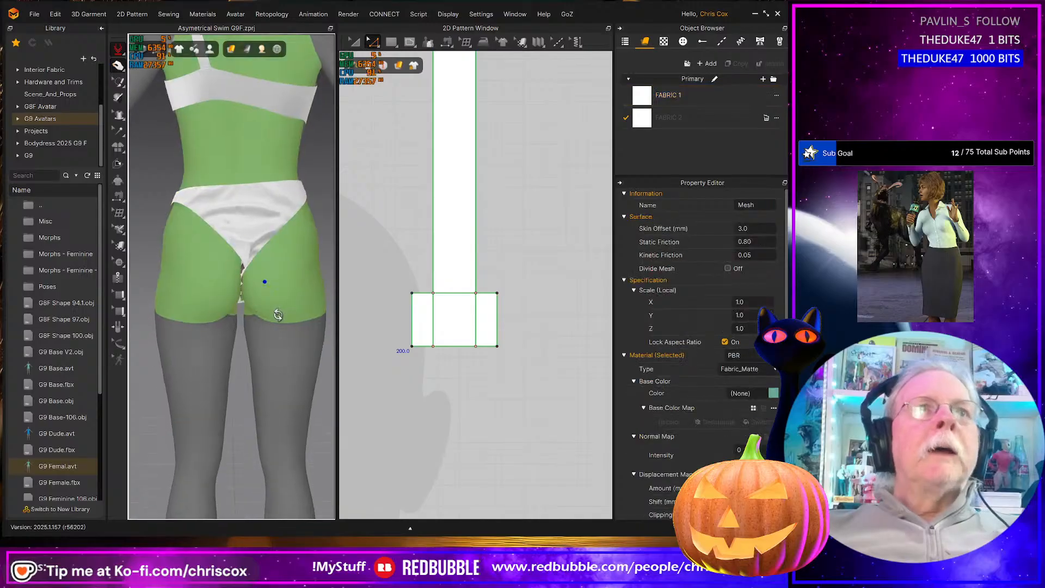
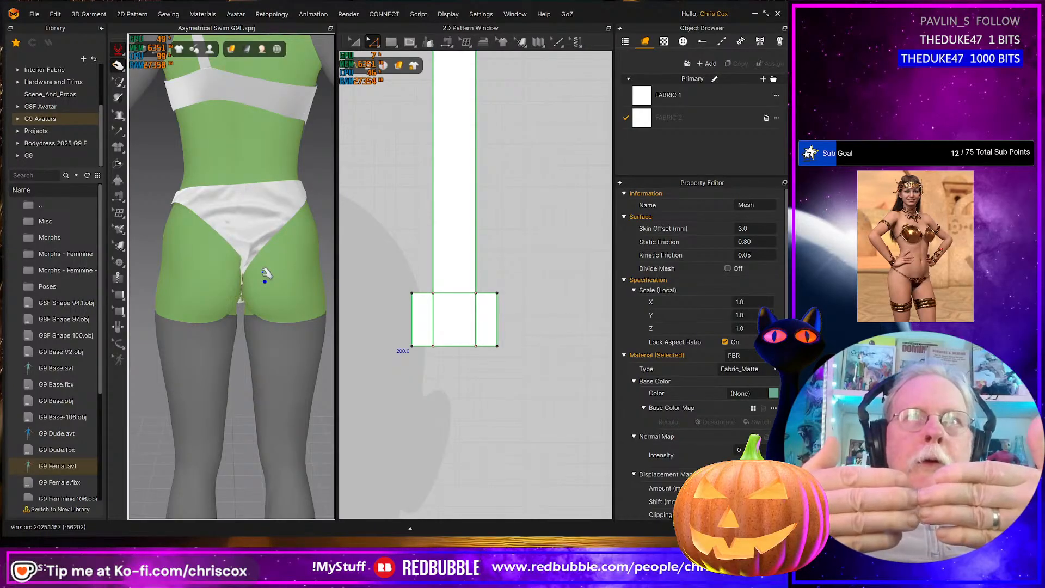
text(3.0)
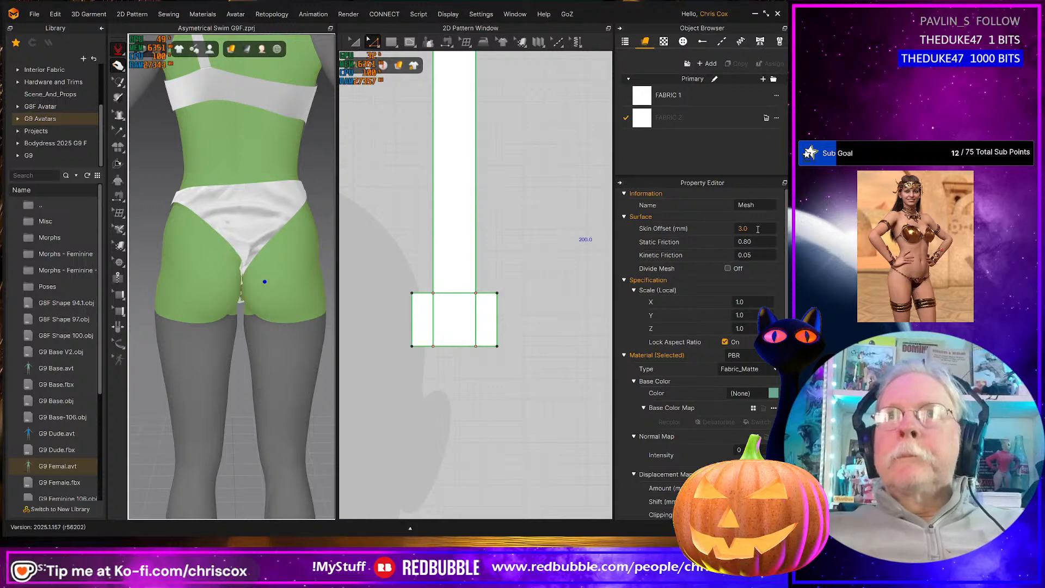
scroll(289, 311, down, 3)
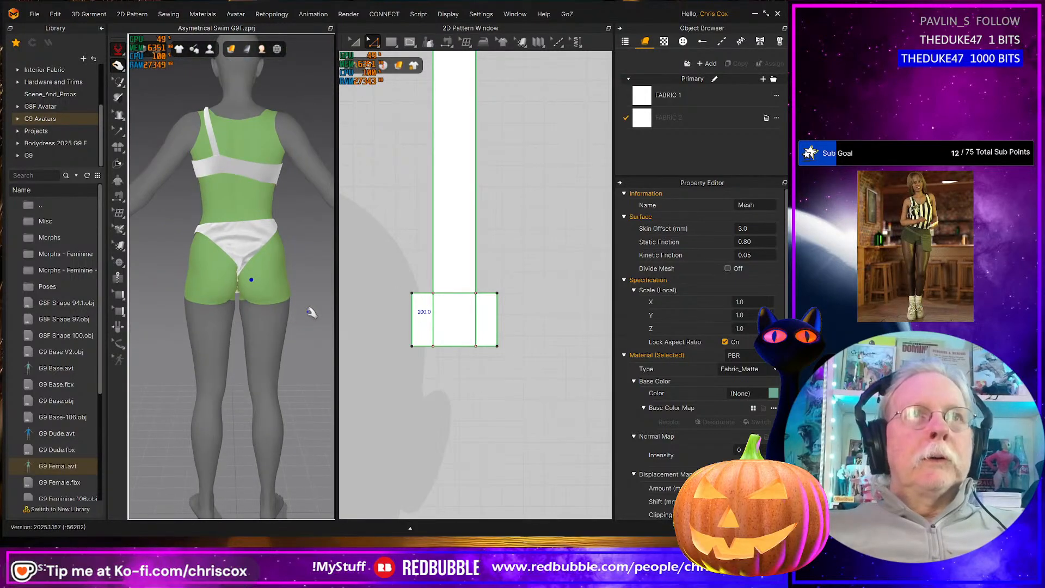
click(757, 228)
text(1)
key(Return)
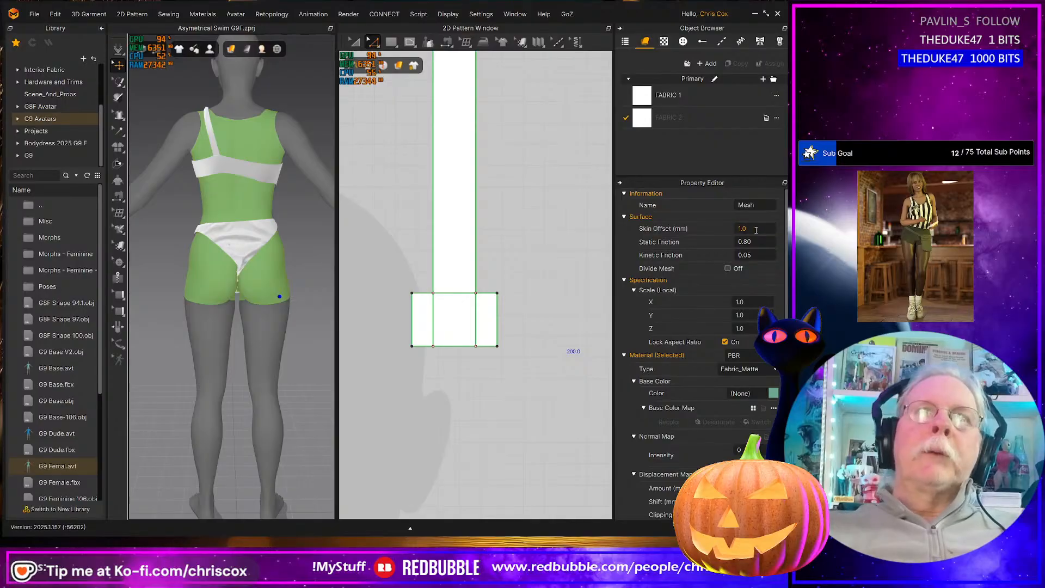
key(space)
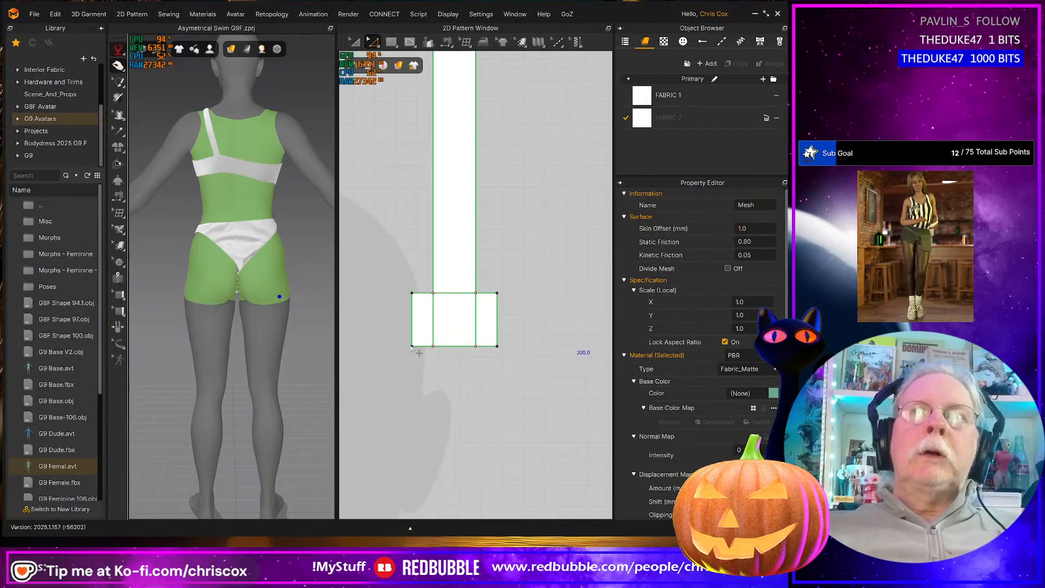
Tug the back bottom piece at its crotch and both side ends to settle it on the hips
click(243, 264)
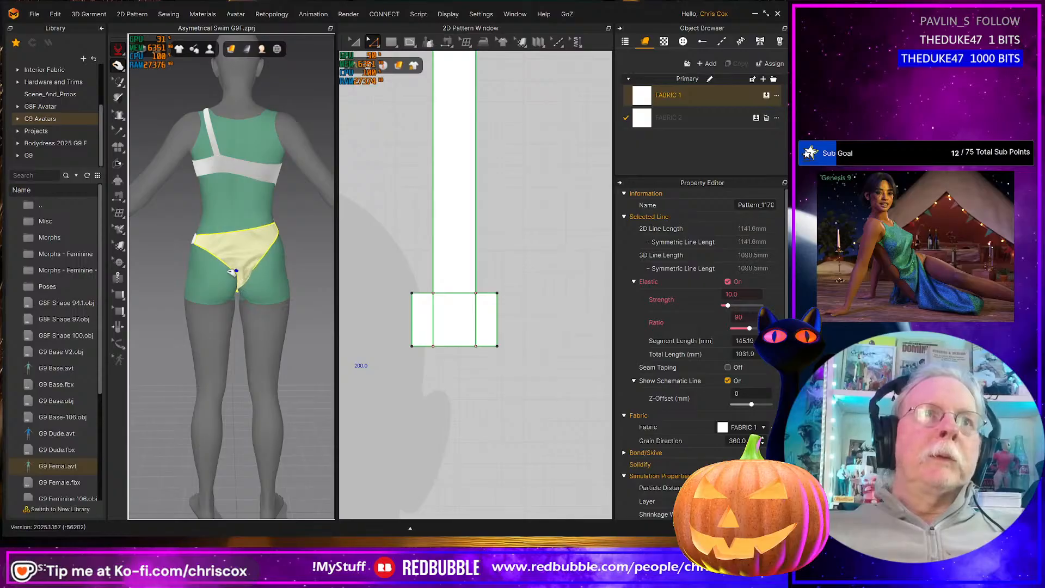
drag(211, 240, 213, 227)
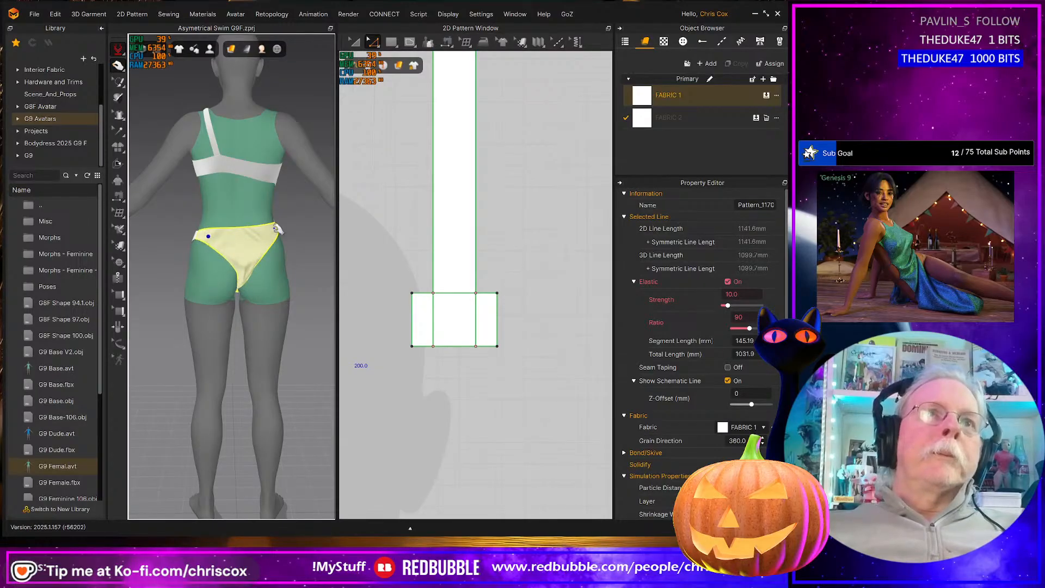
drag(276, 229, 287, 240)
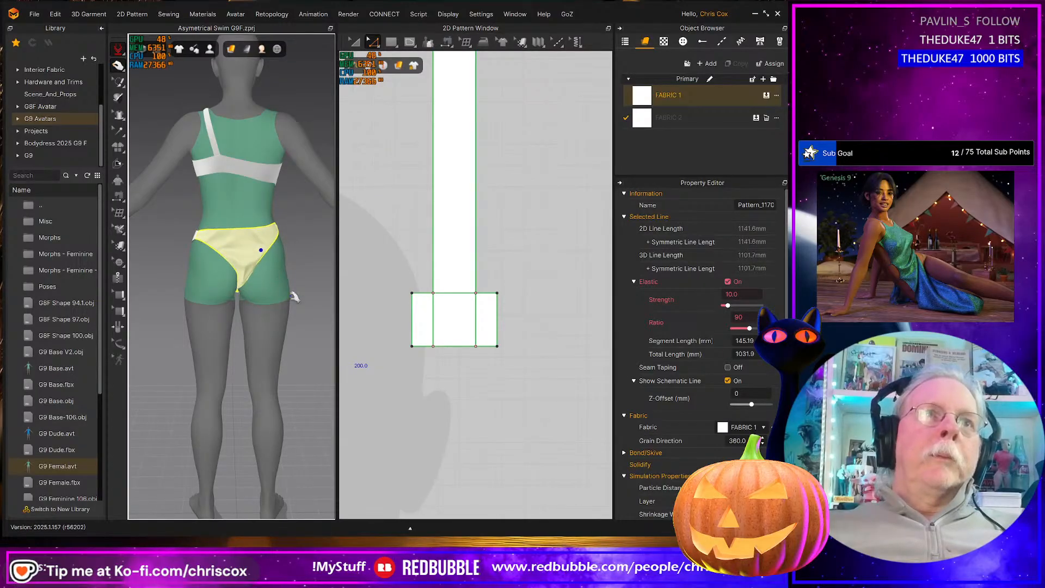
Turn to the front and tug the front piece at the crotch and hip end to smooth its fit
right_drag(294, 298, 98, 297)
middle_drag(264, 284, 246, 337)
click(256, 334)
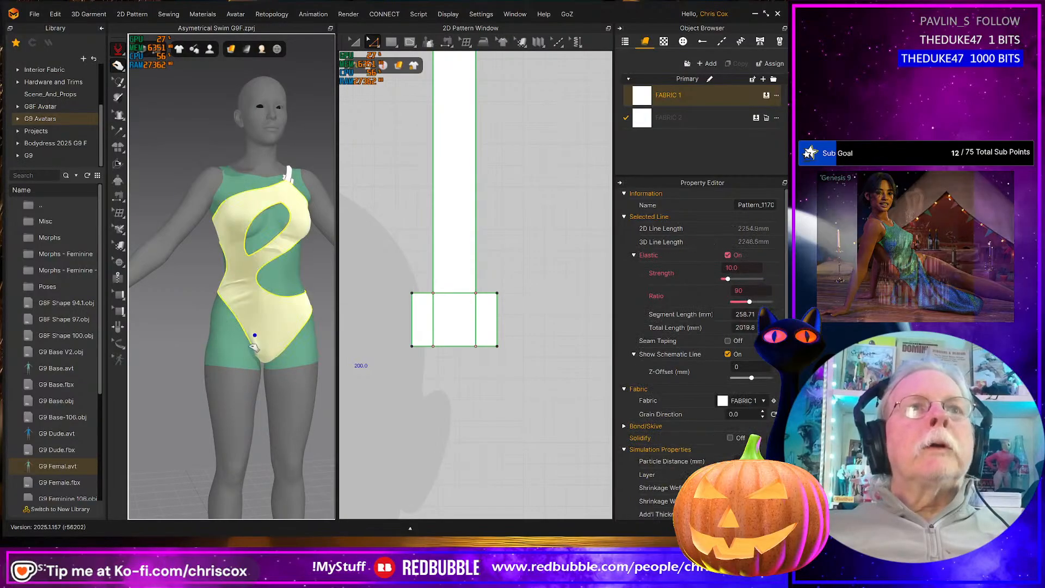
right_drag(255, 334, 322, 303)
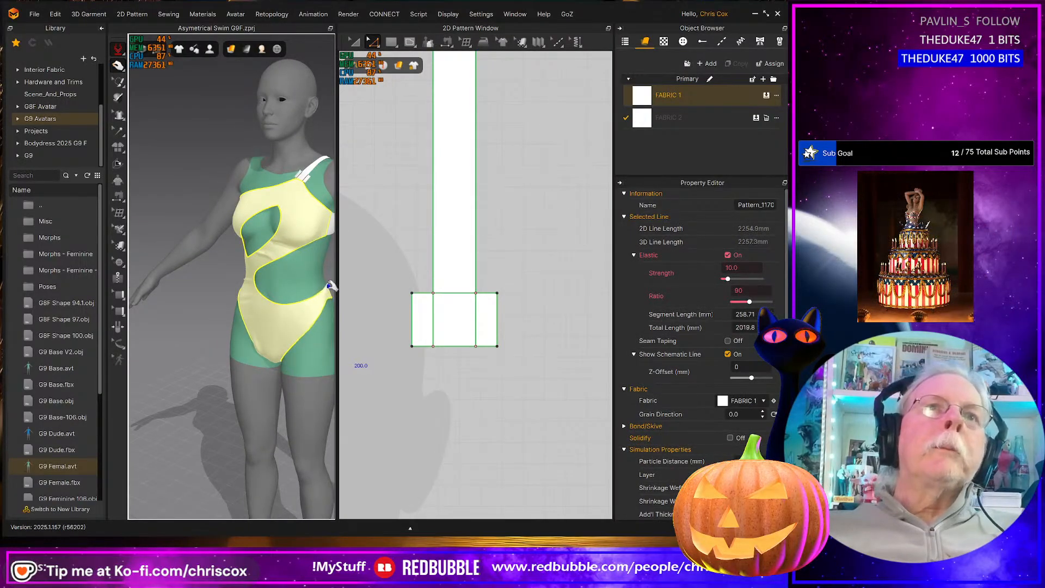
mouse_move(331, 287)
mouse_down()
mouse_move(321, 301)
mouse_move(312, 294)
mouse_up()
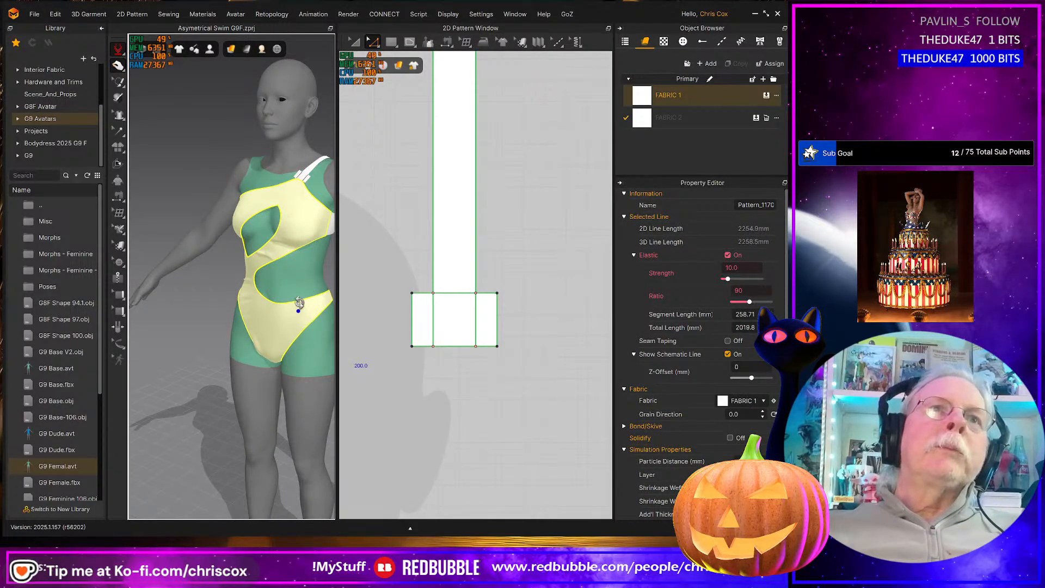
Turn the avatar to face front, save the swimsuit project and close the garment design program
right_drag(298, 304, 314, 307)
scroll(313, 308, down, 1)
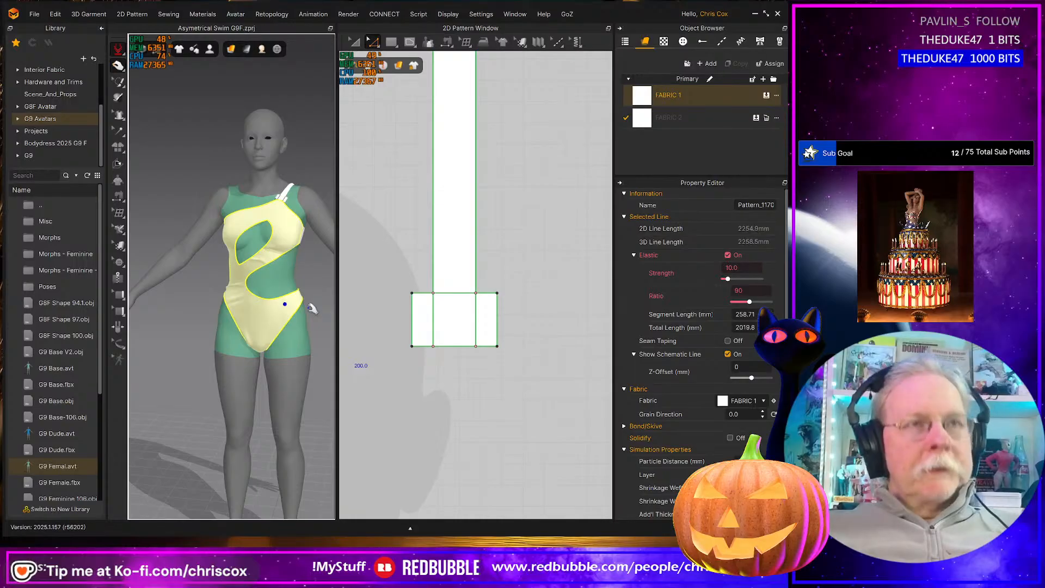
key(ctrl+s)
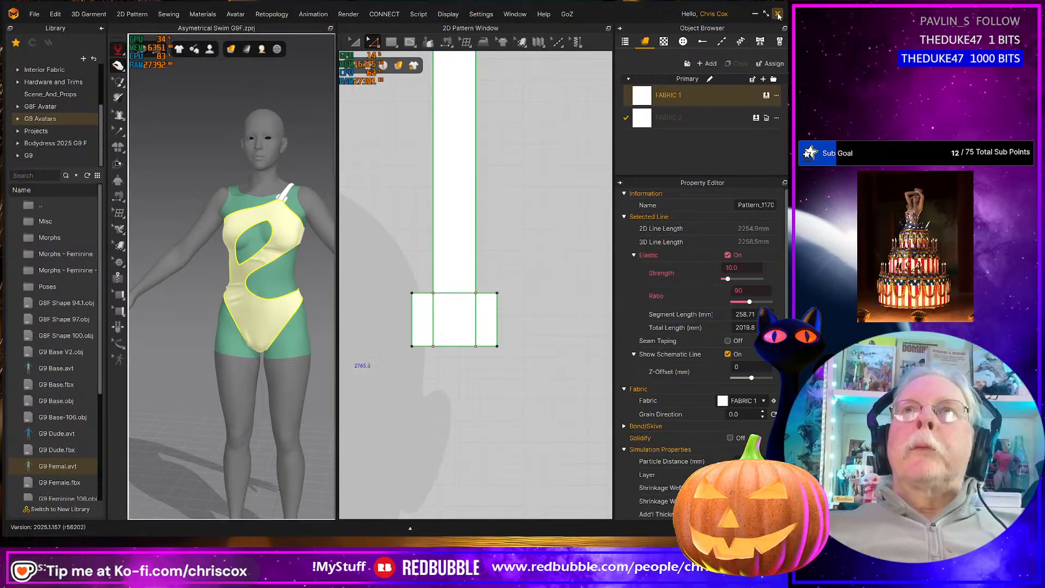
click(777, 12)
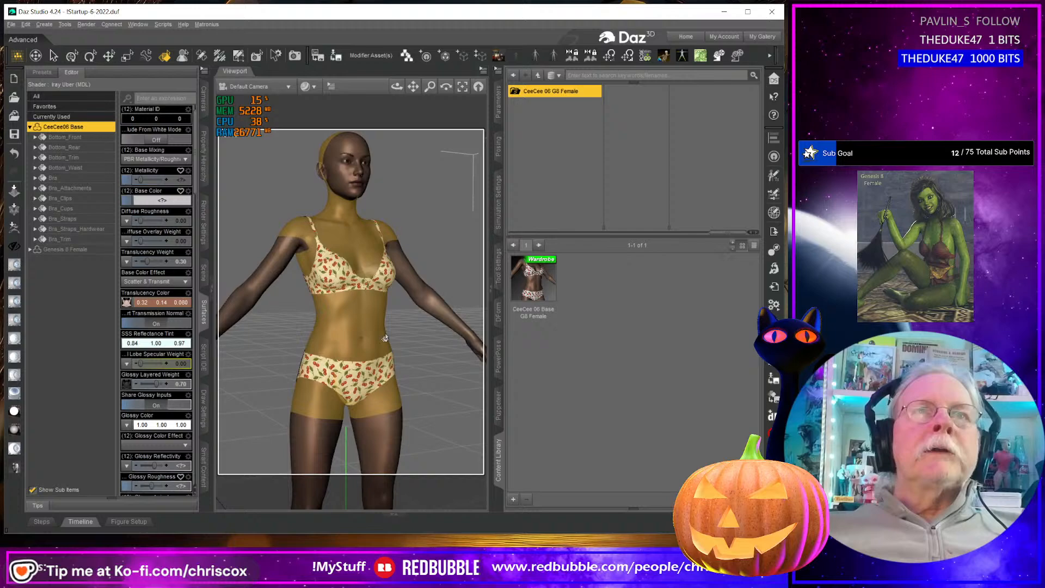
In Daz Studio, render a closer view of the figure in the cherry-print bikini and enlarge the render window
scroll(385, 338, up, 4)
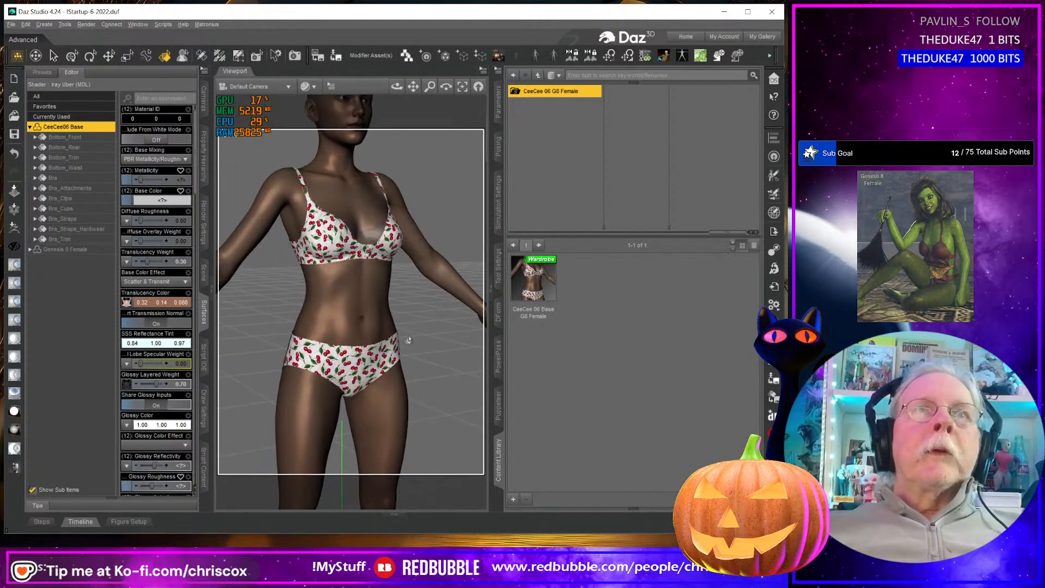
scroll(408, 336, up, 1)
key(ctrl+r)
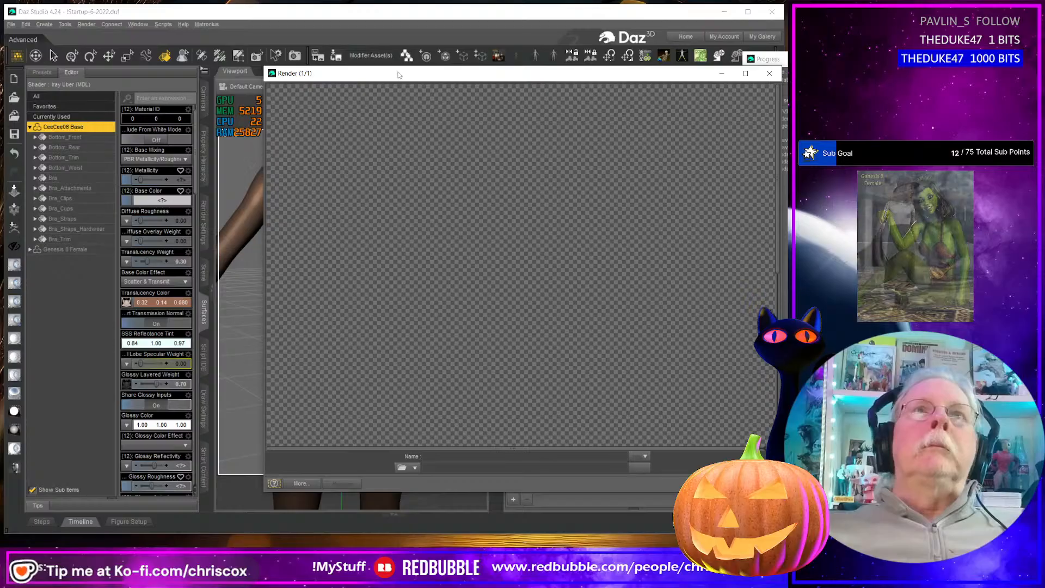
drag(400, 75, 228, 15)
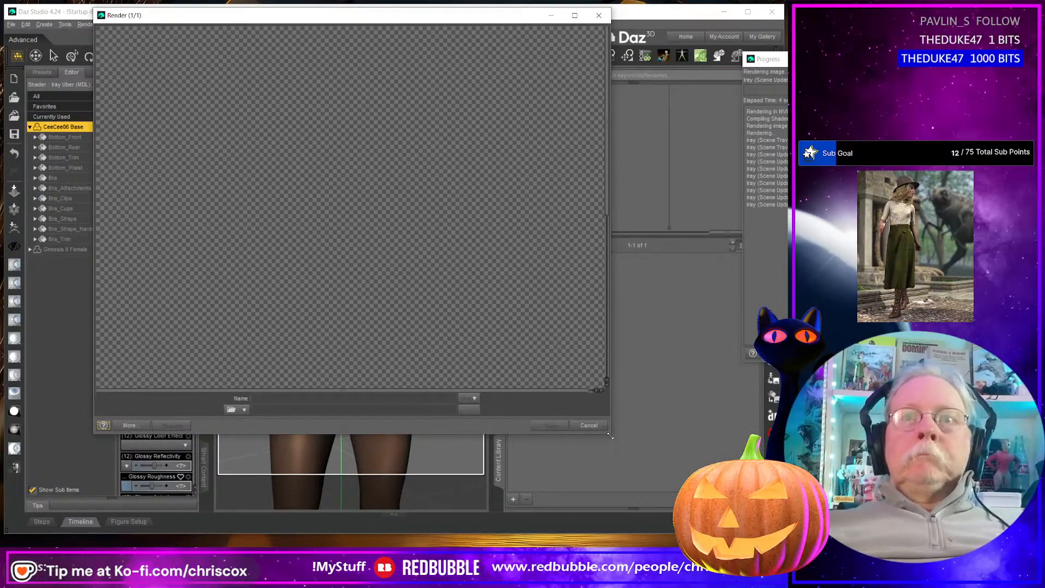
drag(610, 435, 708, 548)
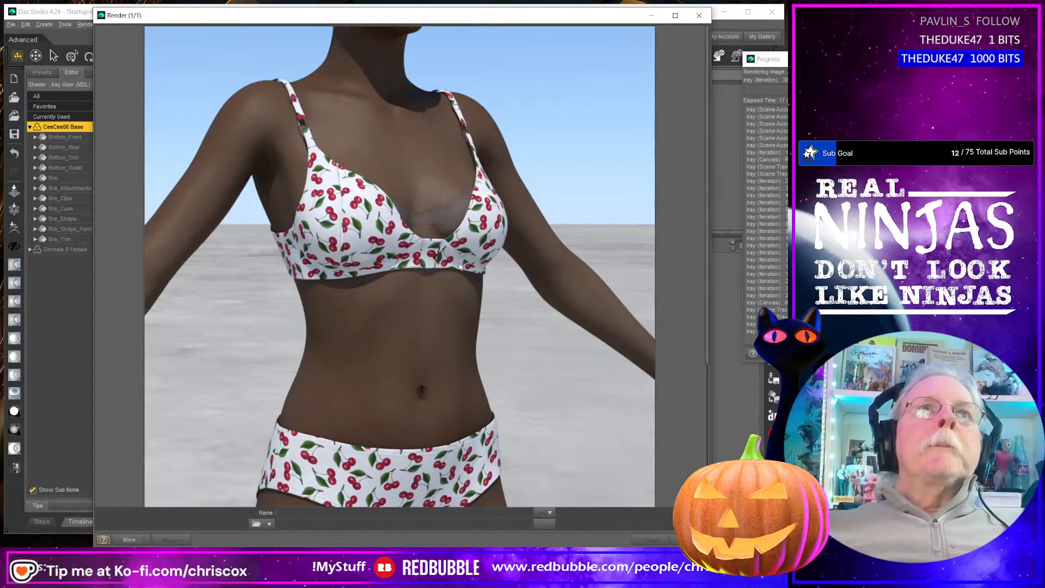
Examine how the rendered bikini top and bottom sit against the skin and cancel the render
scroll(451, 293, down, 3)
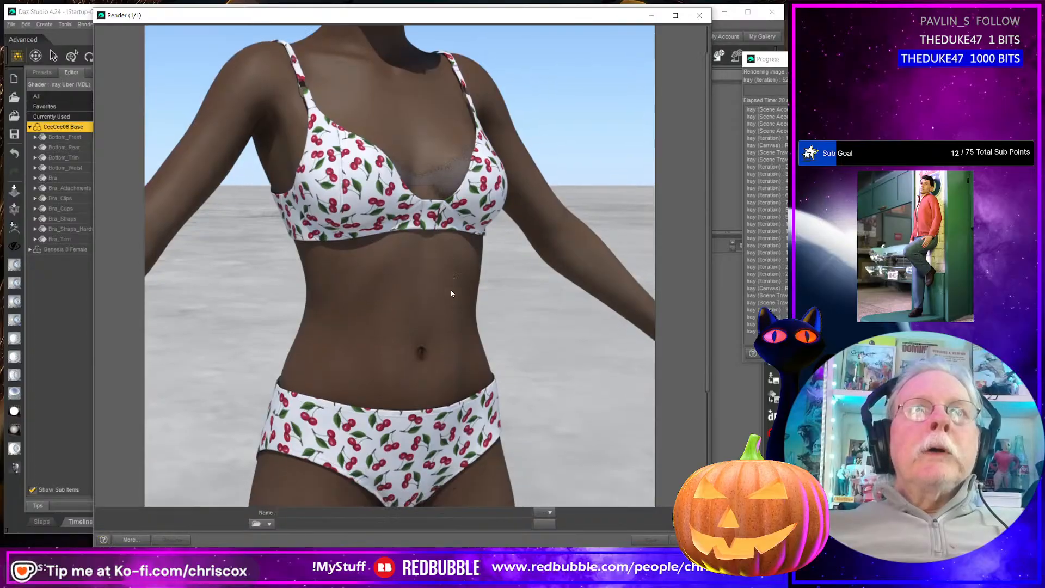
scroll(451, 294, up, 2)
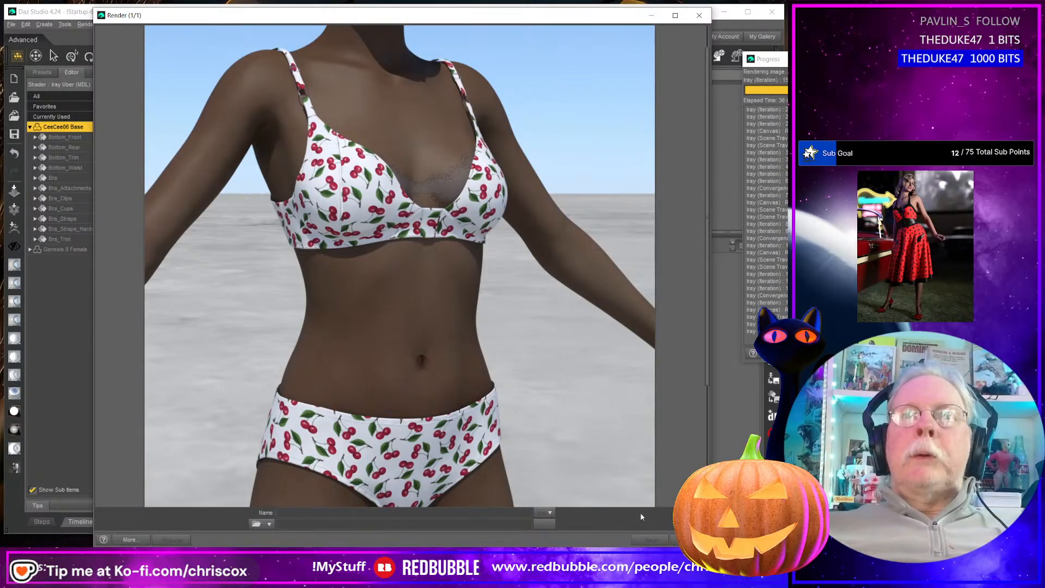
click(675, 540)
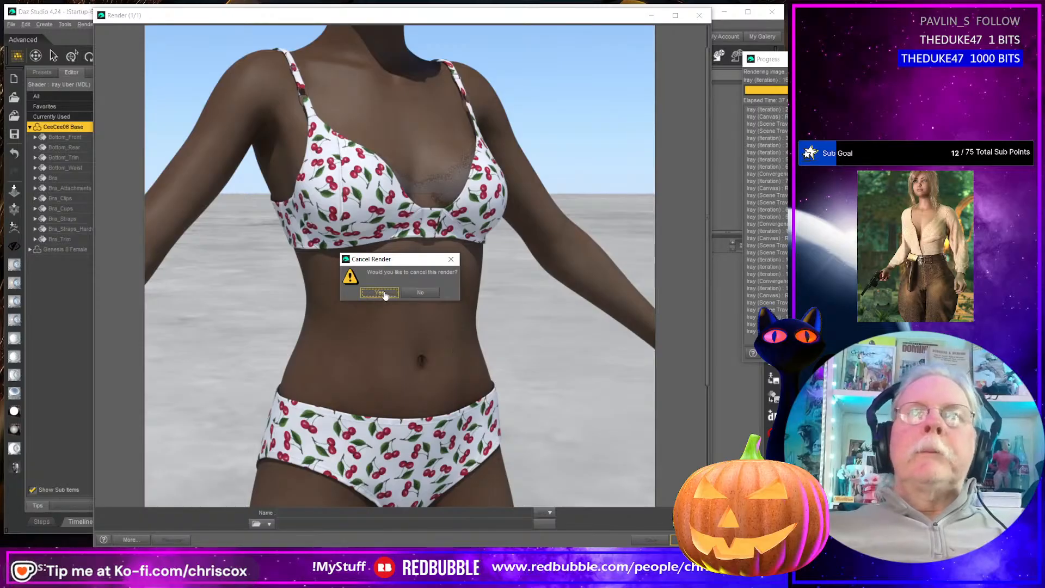
key(Return)
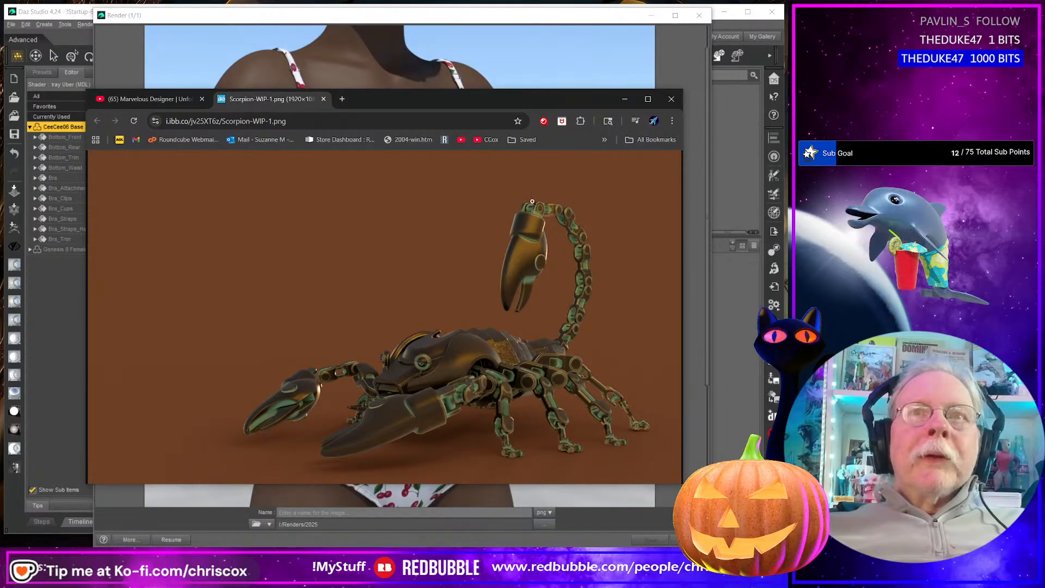
View Scorpion-WIP-1.png in a repositioned, taller browser window and minimize the browser
drag(504, 91, 446, 11)
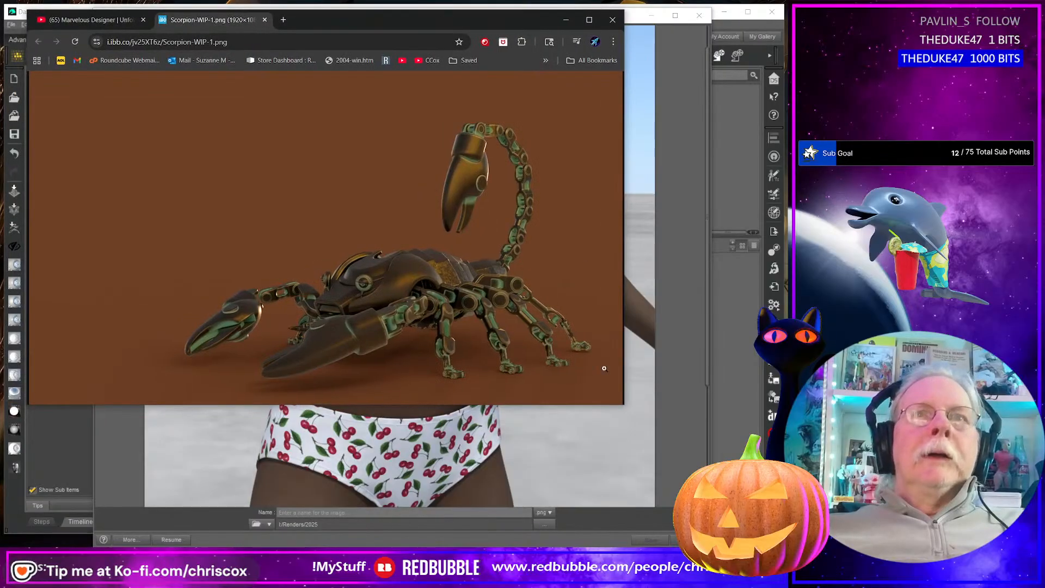
drag(618, 404, 619, 496)
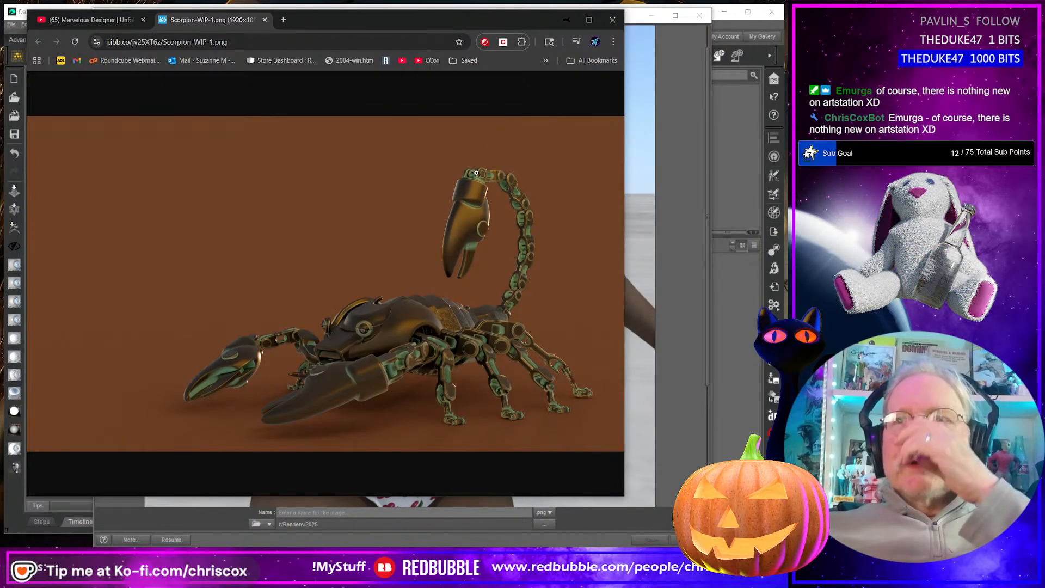
click(566, 21)
Examine the rendered bikini bottom, close the render window and minimize Daz Studio
scroll(508, 334, down, 3)
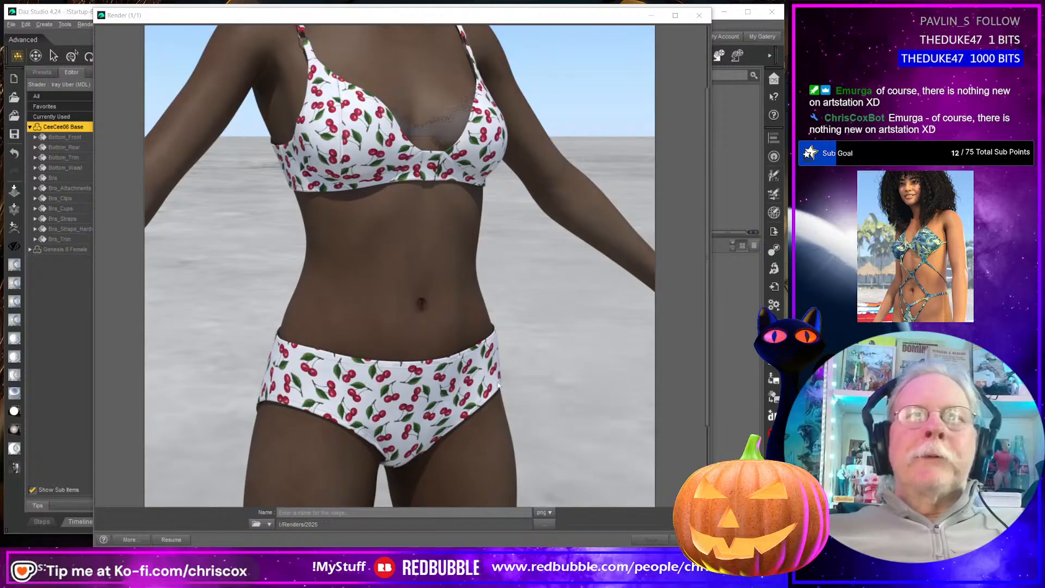
click(699, 18)
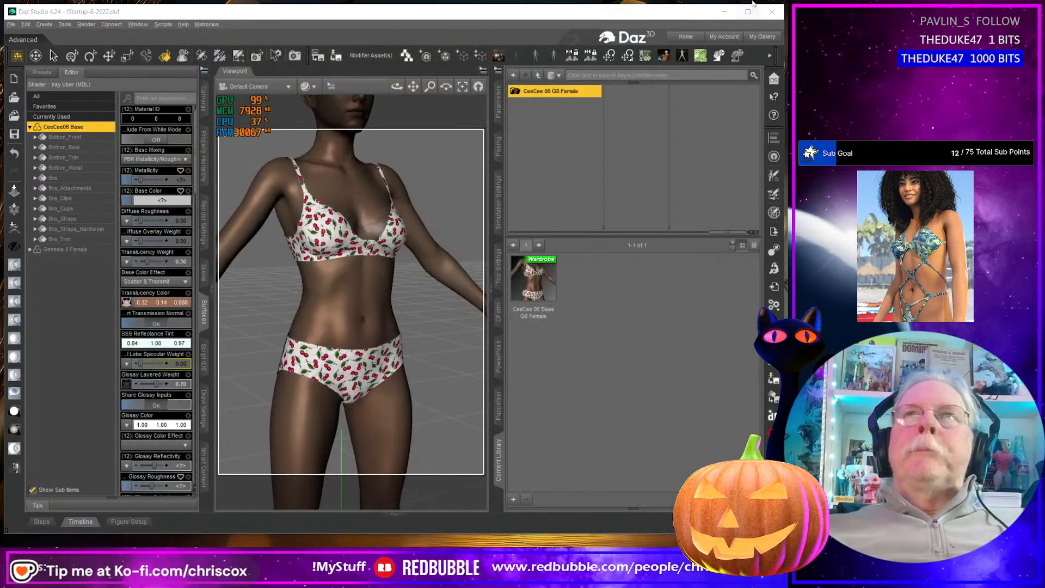
click(724, 13)
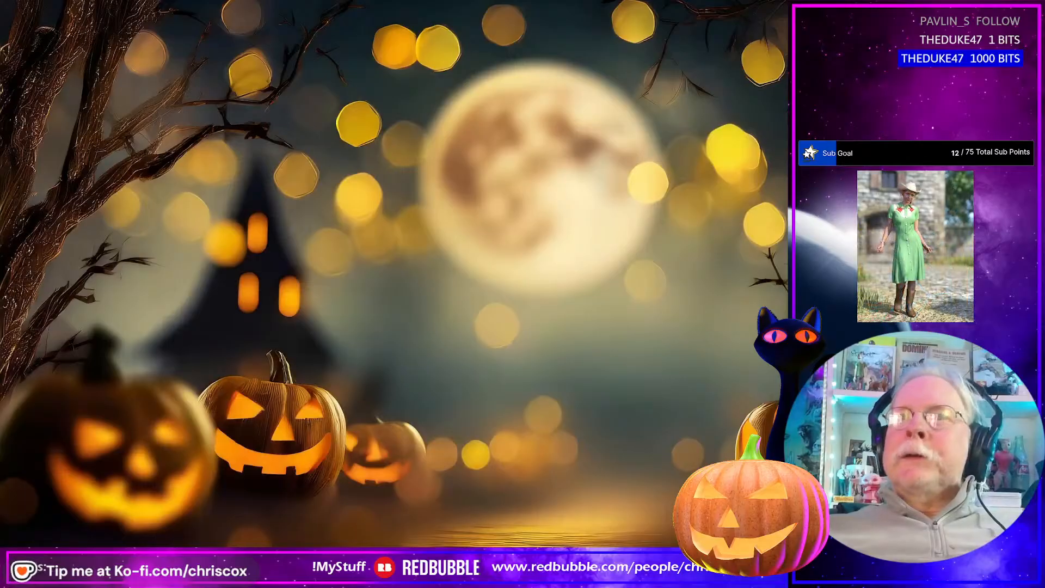